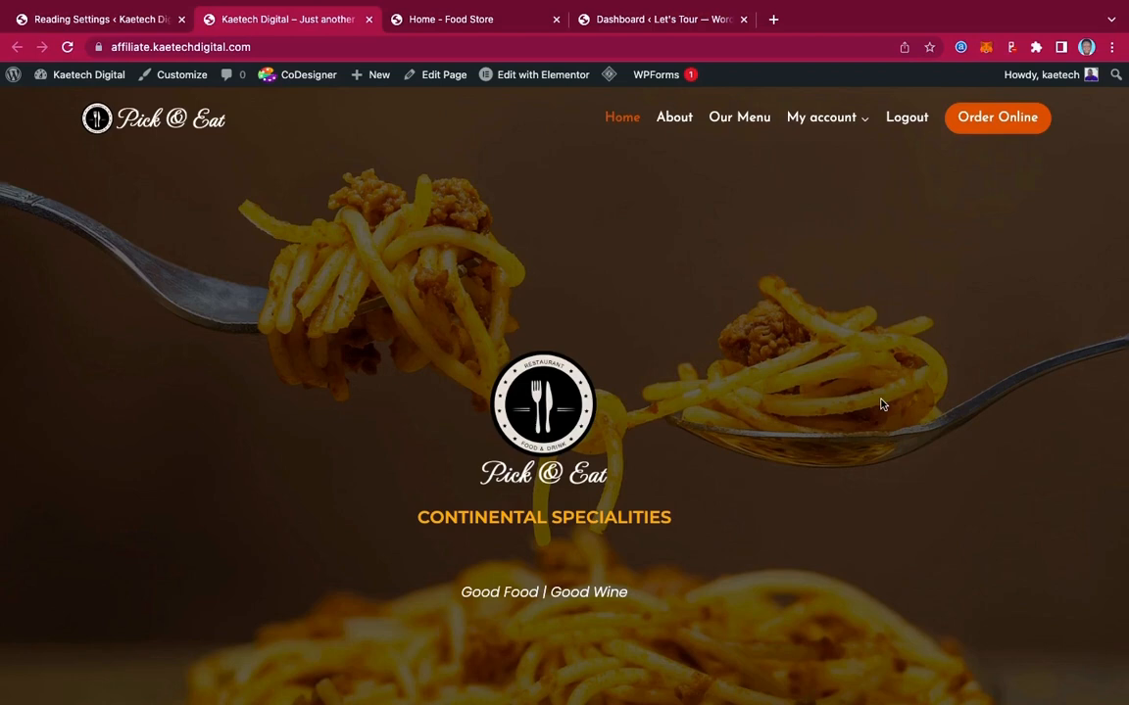
# Scroll through the Pick & Eat homepage to review its sections
pyautogui.scroll(-3, 990, 491)
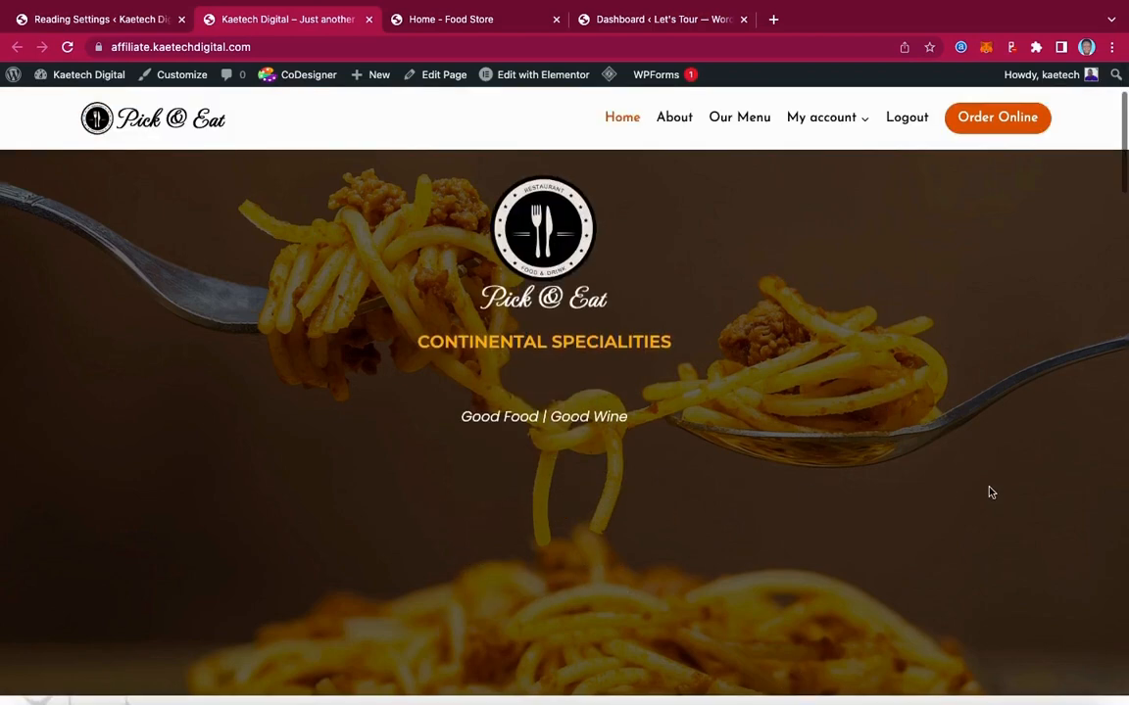
pyautogui.scroll(-3, 989, 491)
pyautogui.scroll(5, 989, 492)
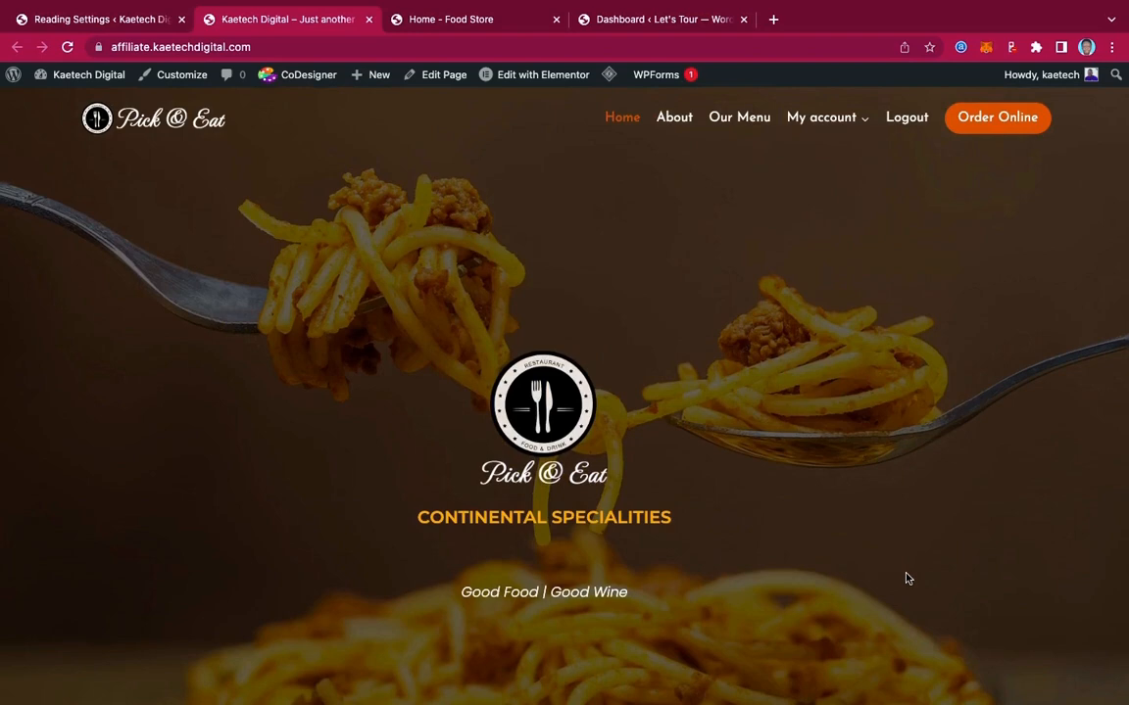
pyautogui.scroll(-2, 908, 579)
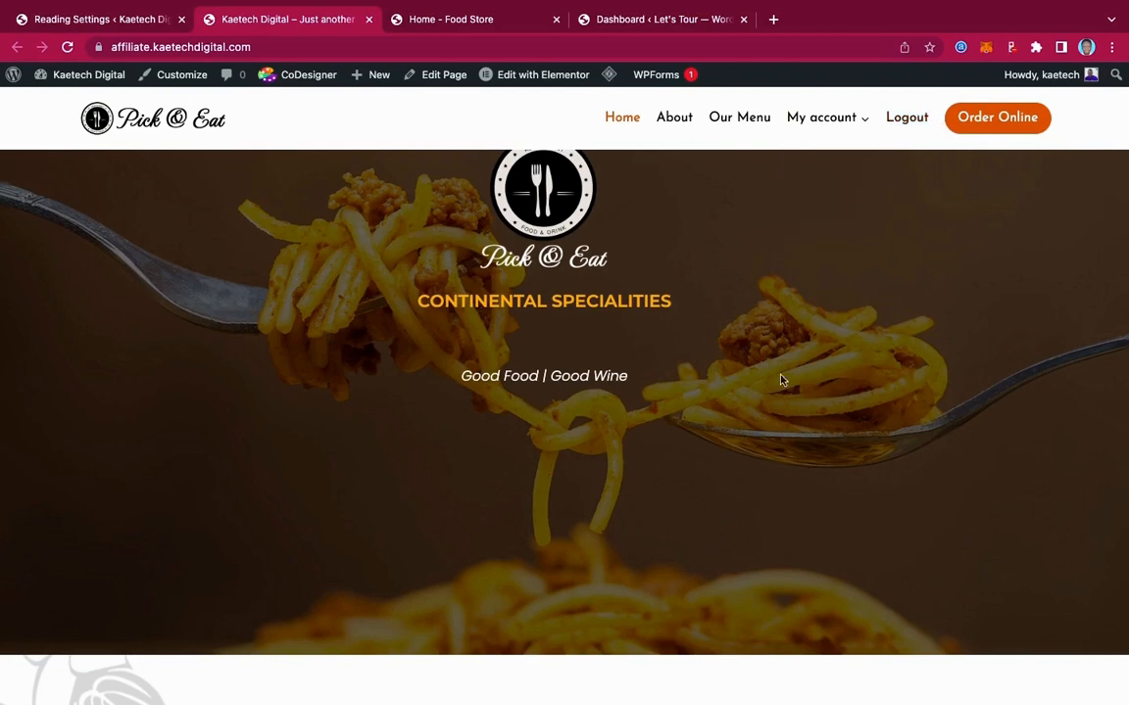
pyautogui.scroll(1, 794, 397)
pyautogui.scroll(1, 803, 414)
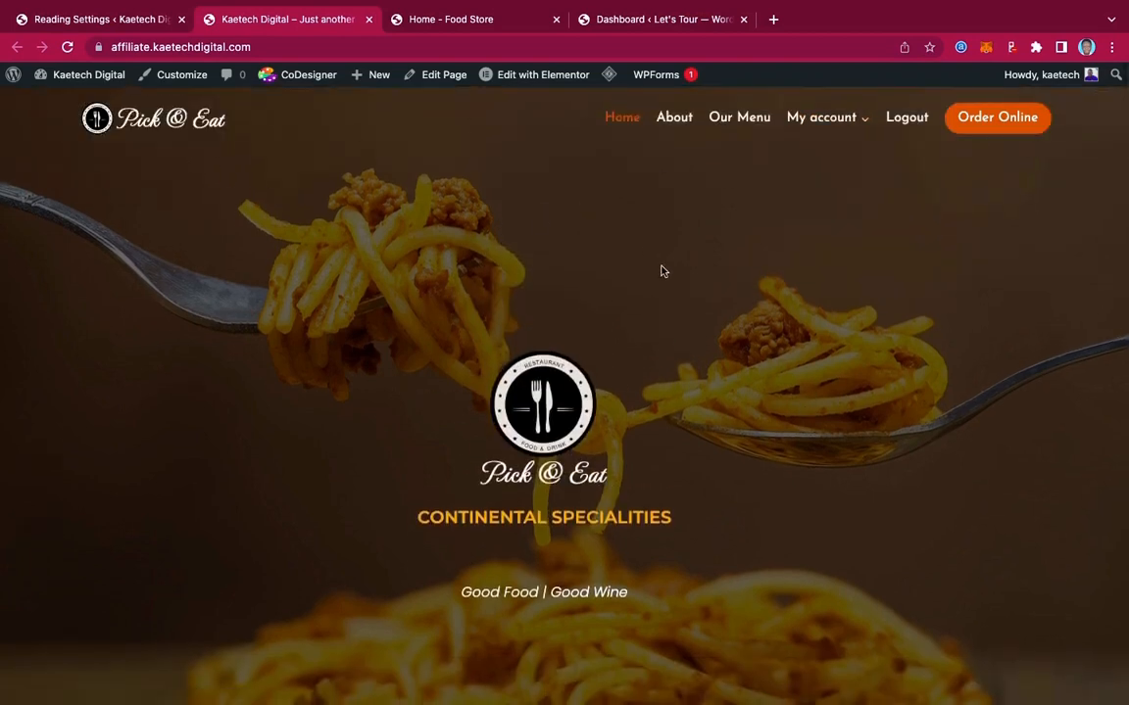
pyautogui.scroll(-6, 662, 272)
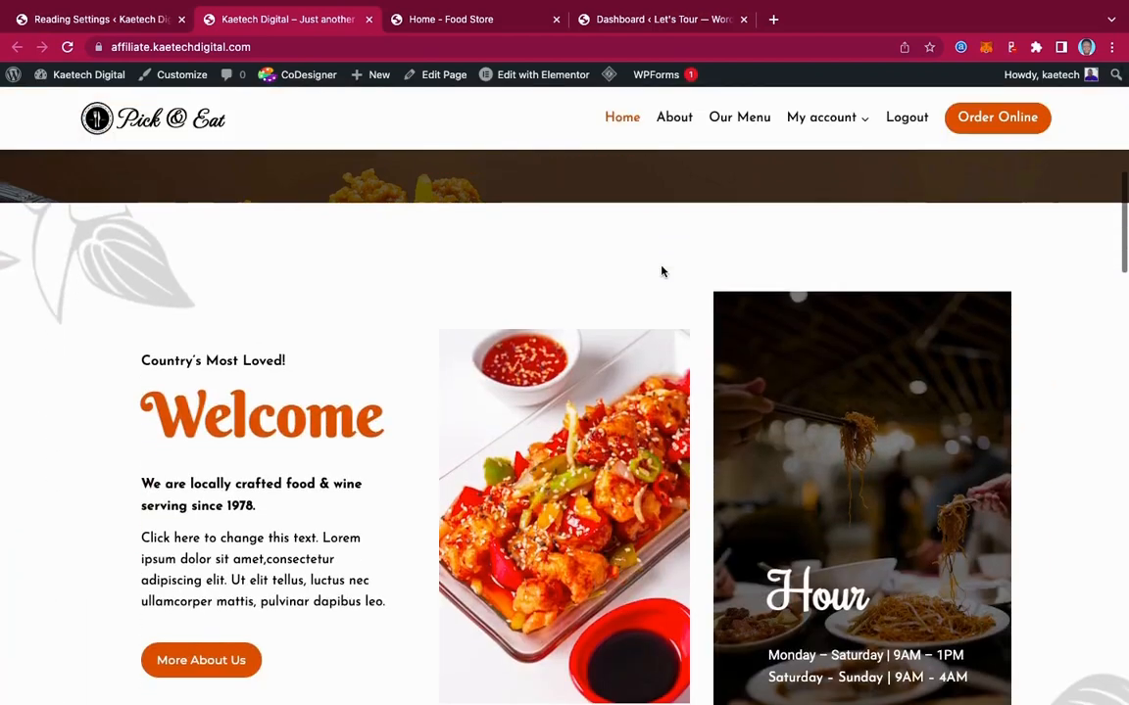
pyautogui.scroll(3, 662, 271)
pyautogui.scroll(3, 663, 271)
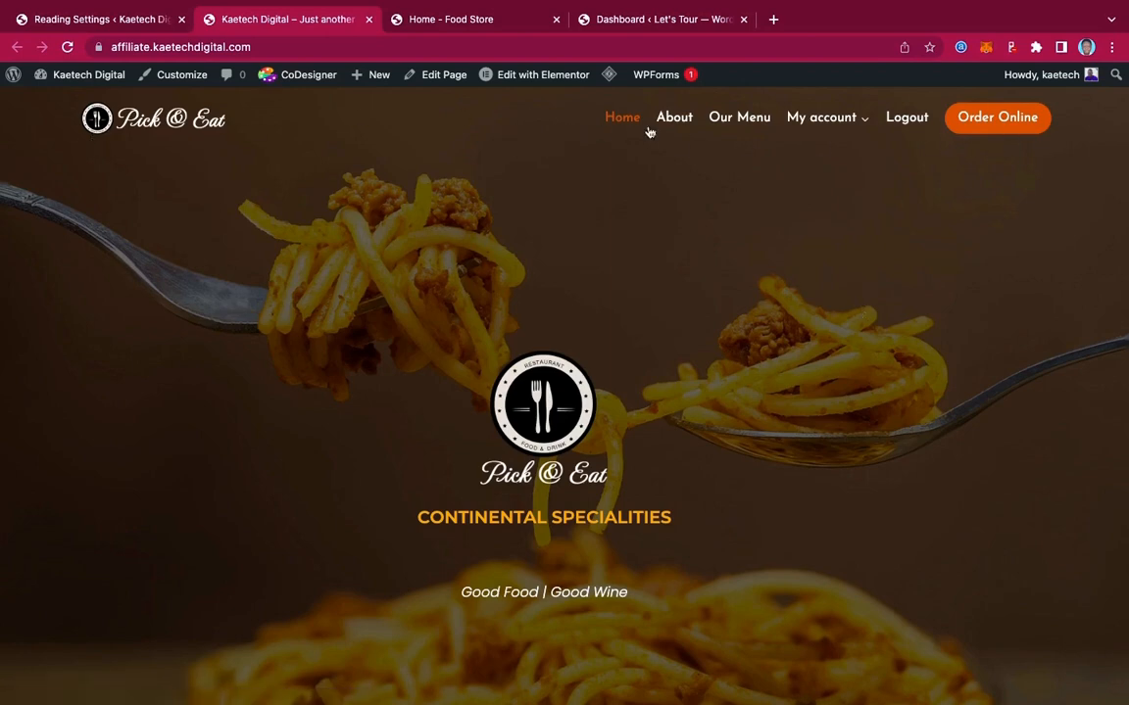
pyautogui.moveTo(807, 129)
pyautogui.scroll(-2, 850, 555)
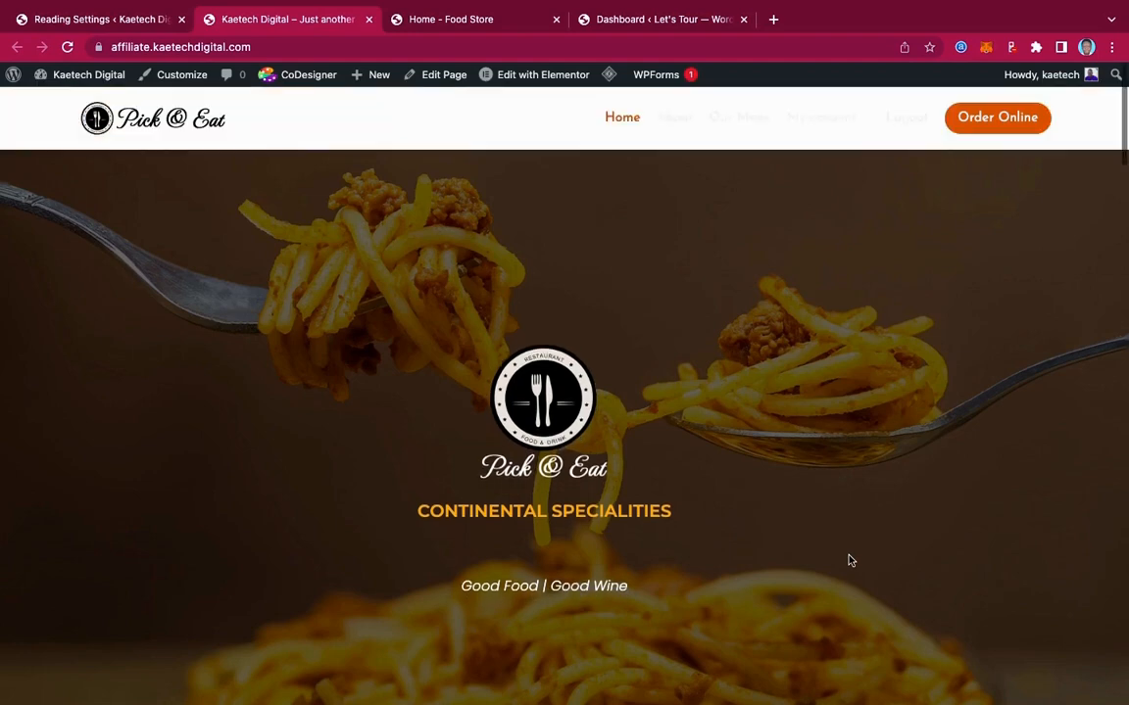
pyautogui.scroll(1, 849, 556)
pyautogui.scroll(-1, 849, 560)
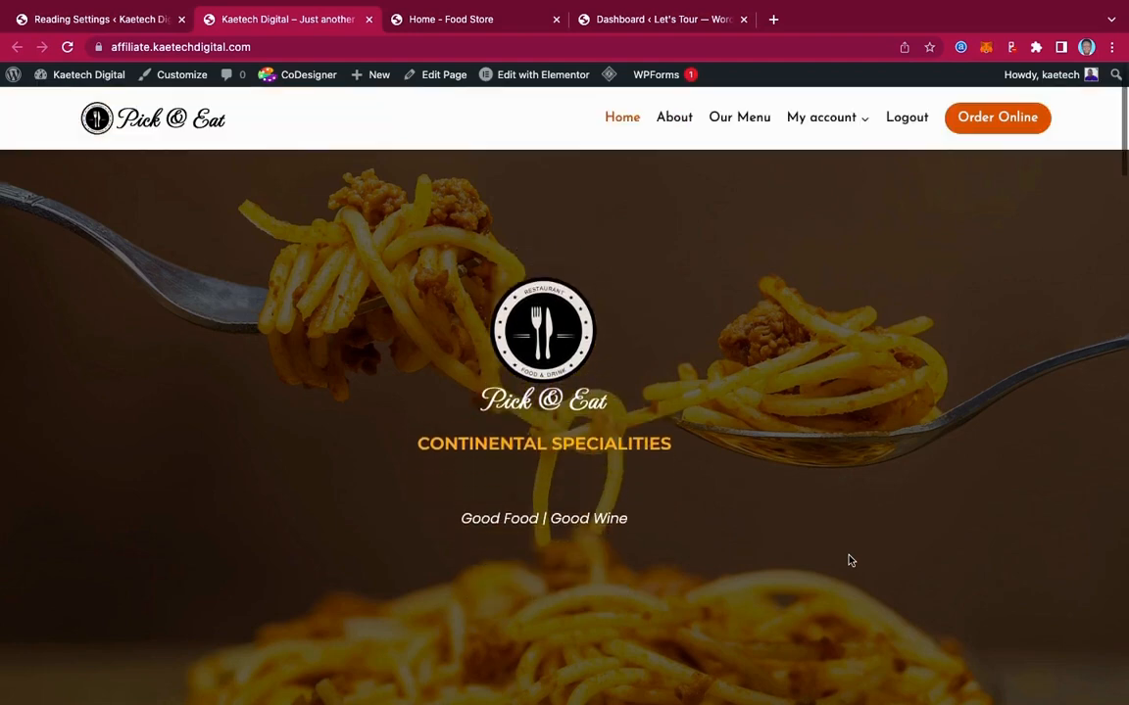
pyautogui.scroll(-1, 850, 560)
pyautogui.scroll(1, 849, 561)
pyautogui.scroll(1, 849, 561)
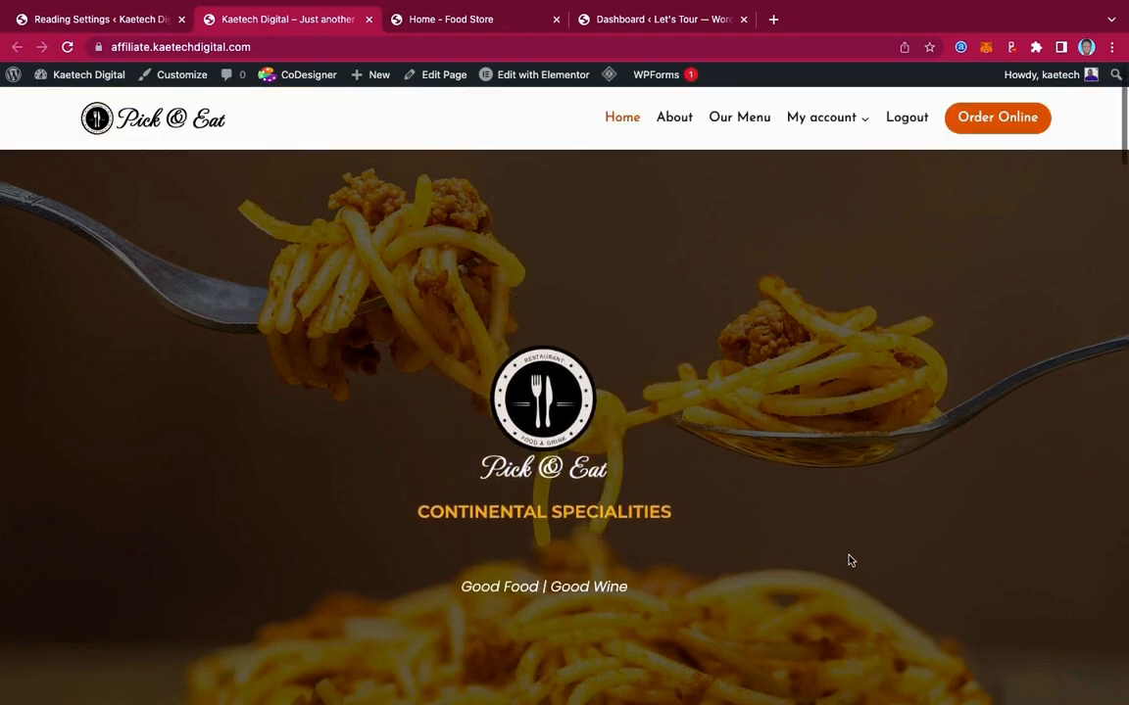
pyautogui.scroll(-1, 849, 560)
pyautogui.scroll(1, 850, 560)
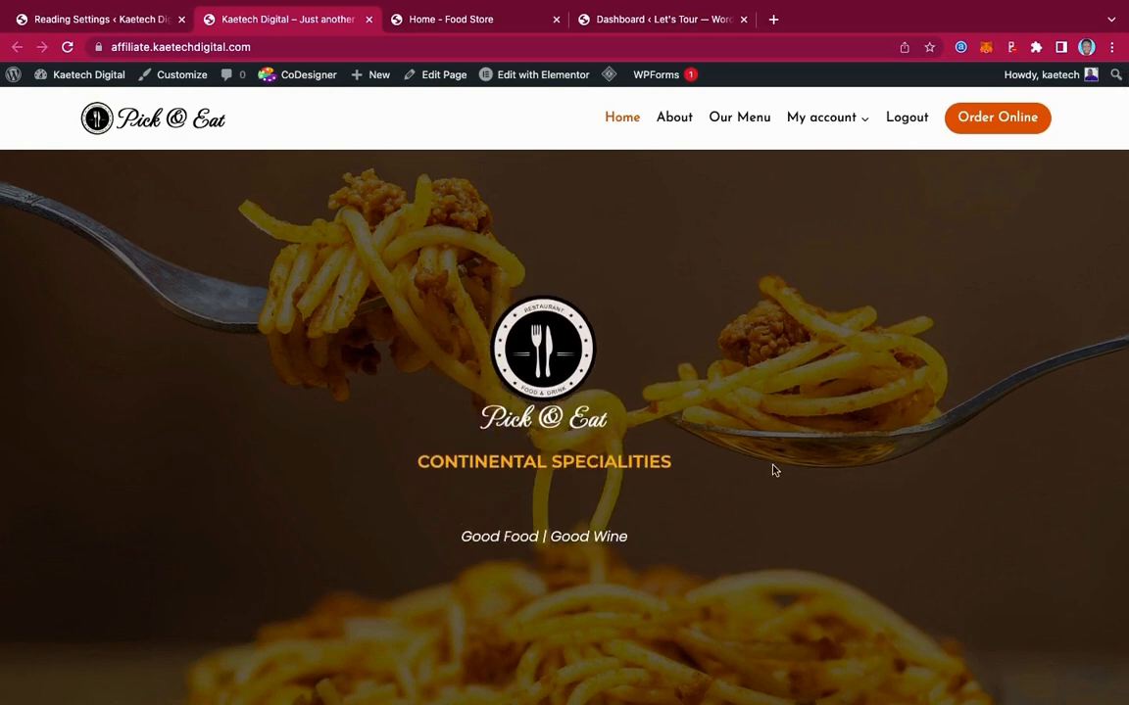
pyautogui.scroll(-2, 774, 470)
pyautogui.scroll(1, 773, 471)
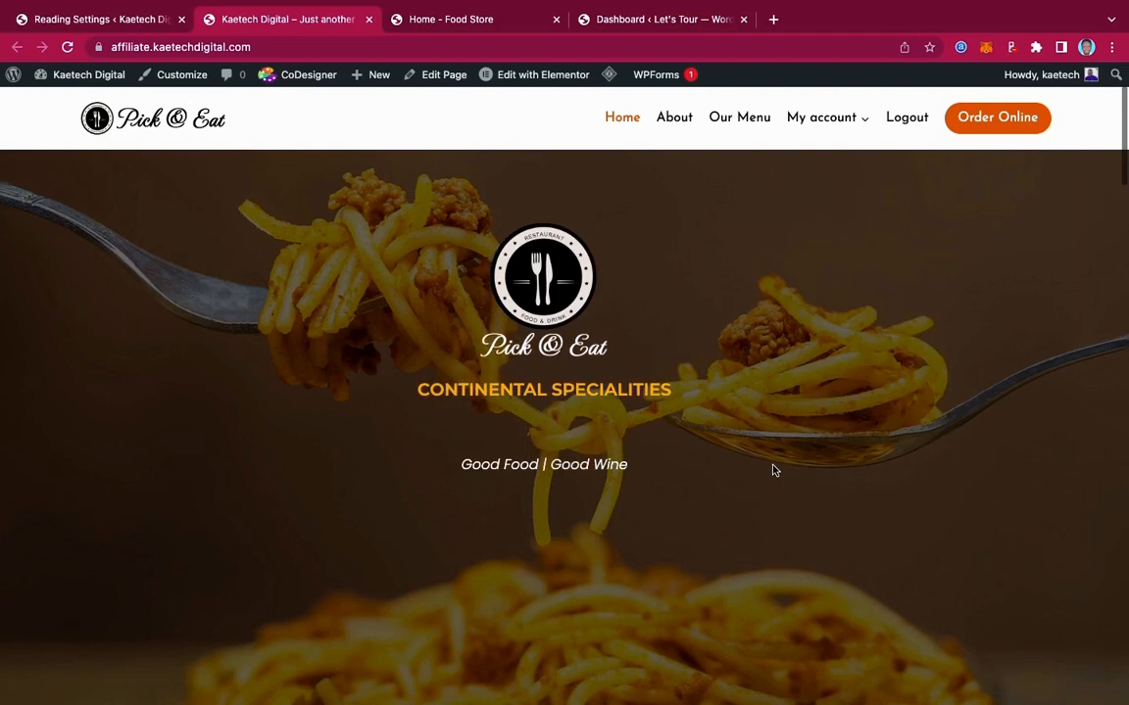
pyautogui.scroll(-1, 773, 470)
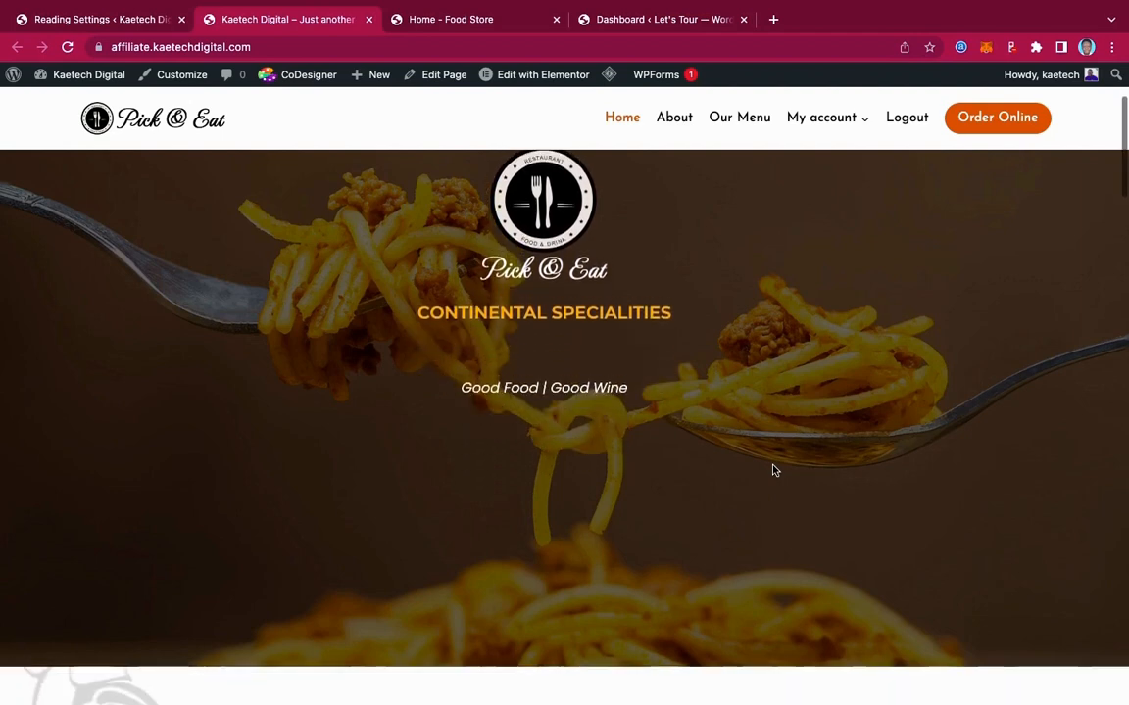
pyautogui.scroll(1, 773, 470)
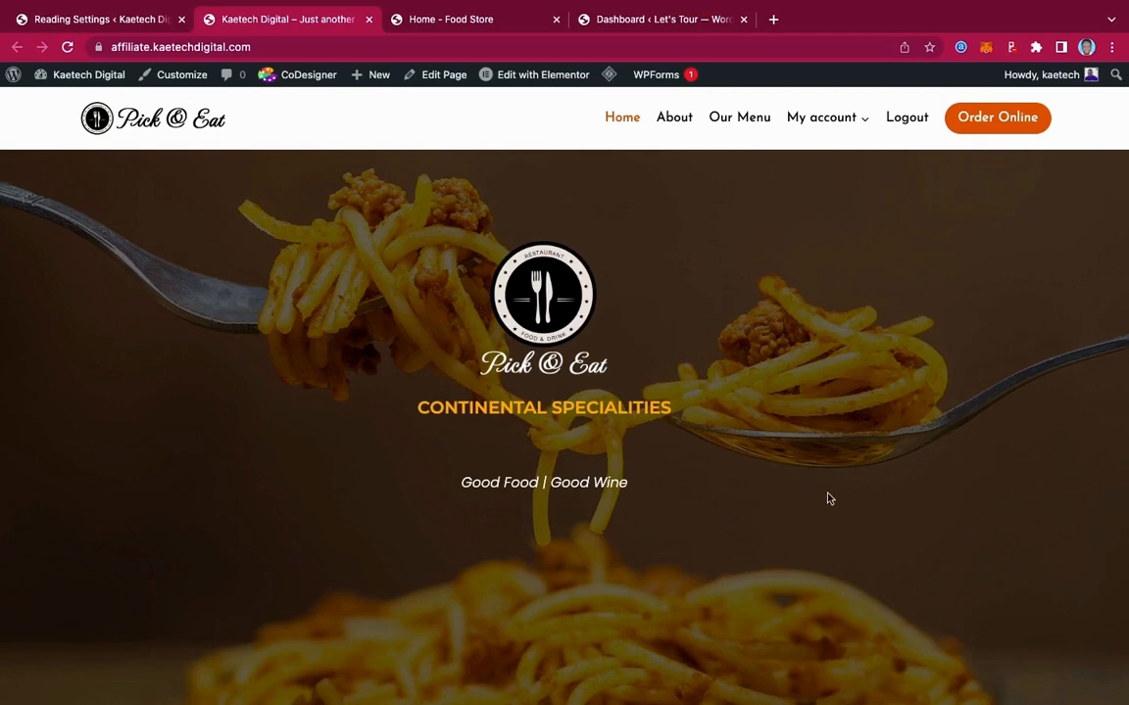
pyautogui.scroll(-3, 828, 500)
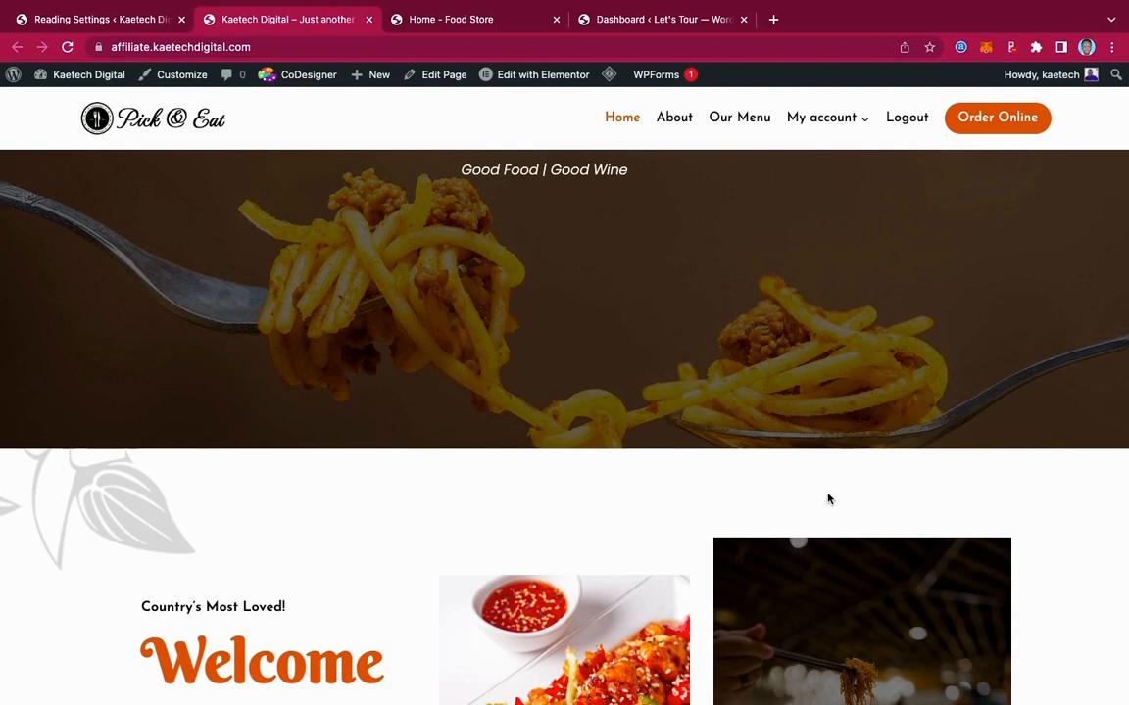
pyautogui.scroll(-4, 828, 499)
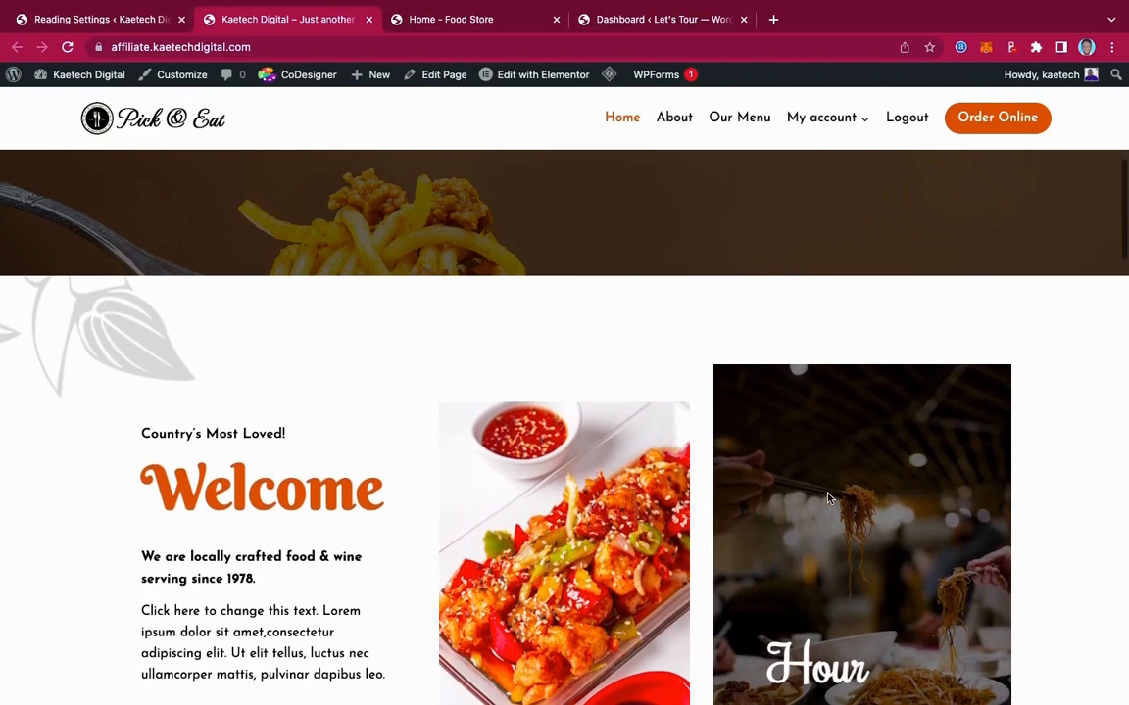
pyautogui.scroll(-2, 828, 499)
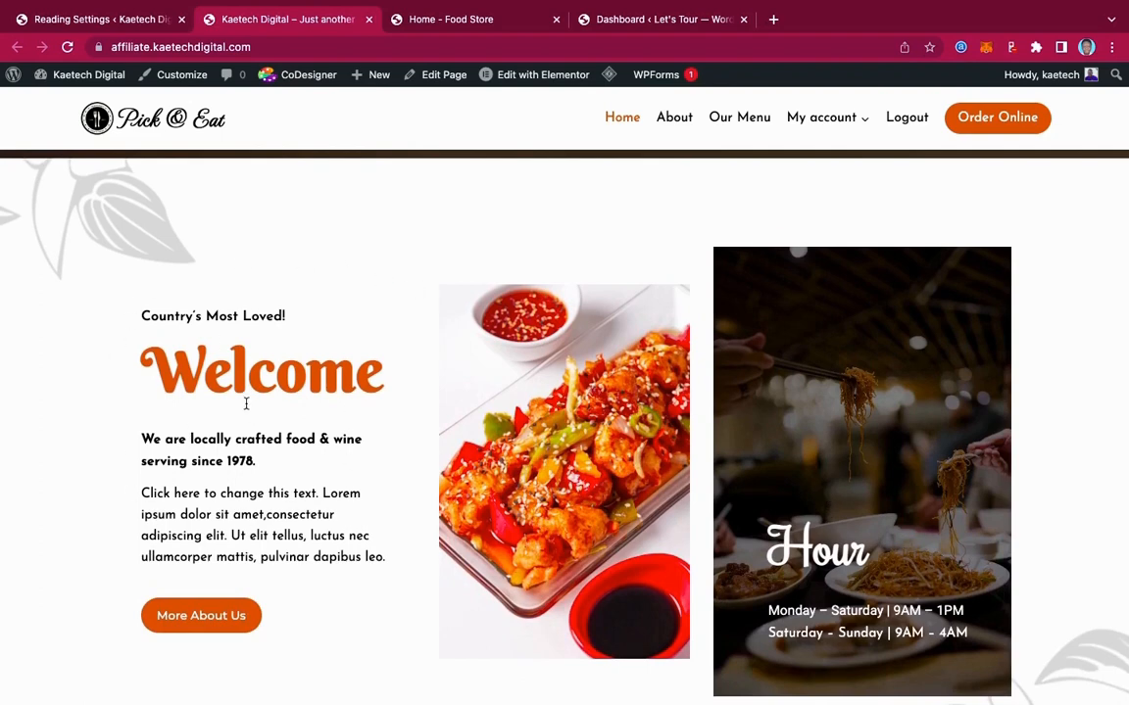
pyautogui.scroll(1, 333, 287)
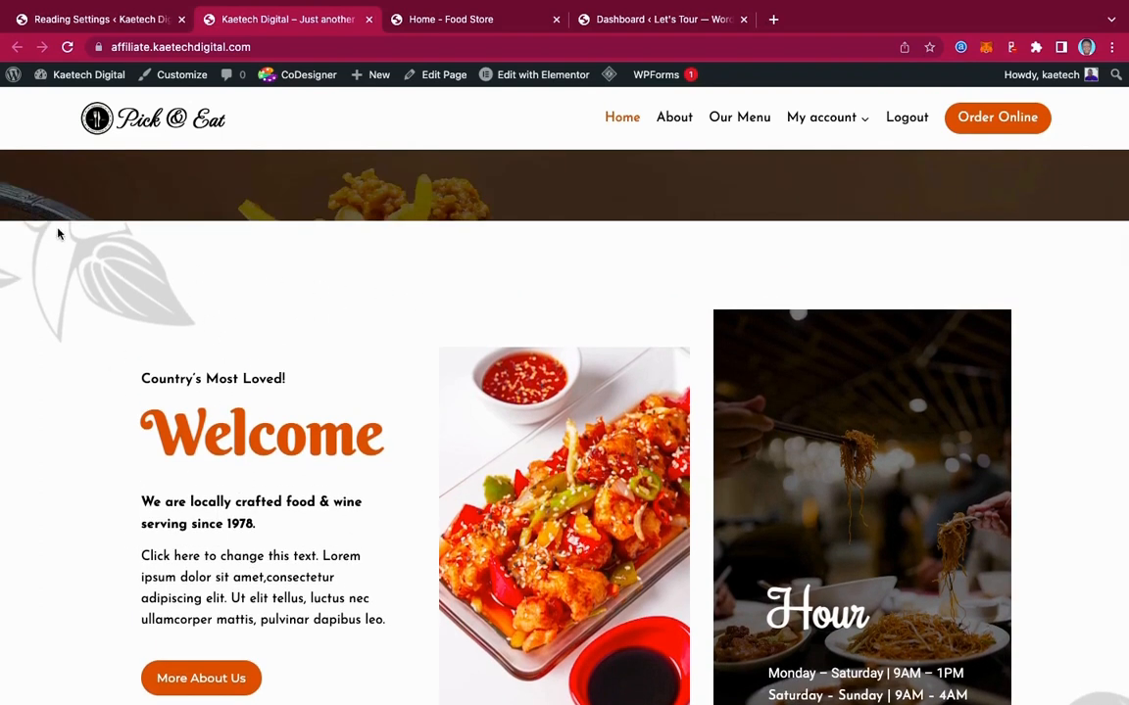
pyautogui.scroll(-1, 325, 313)
pyautogui.scroll(-1, 326, 313)
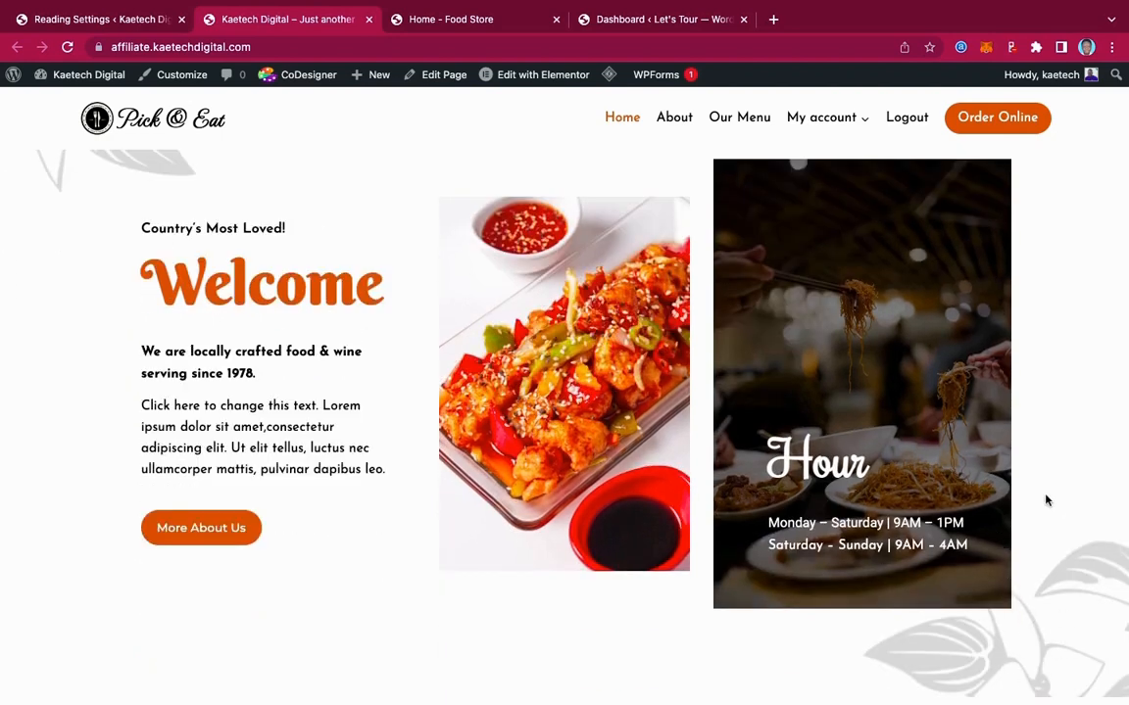
pyautogui.scroll(2, 1046, 501)
pyautogui.scroll(-1, 1046, 501)
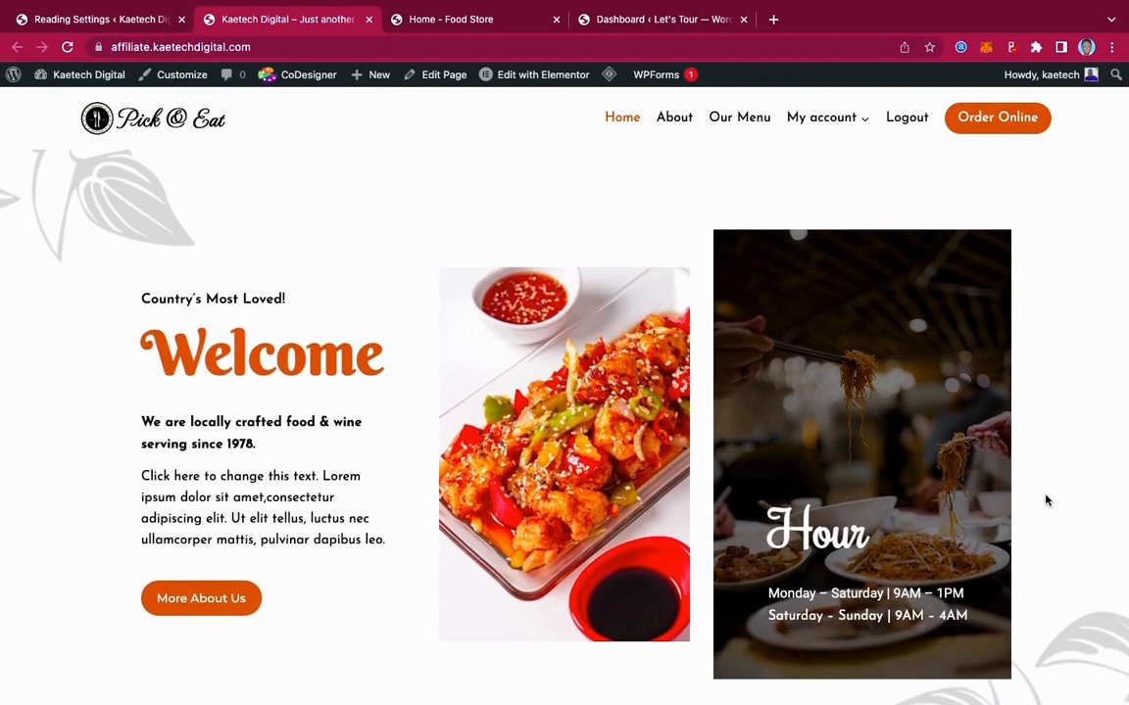
pyautogui.scroll(-1, 1045, 501)
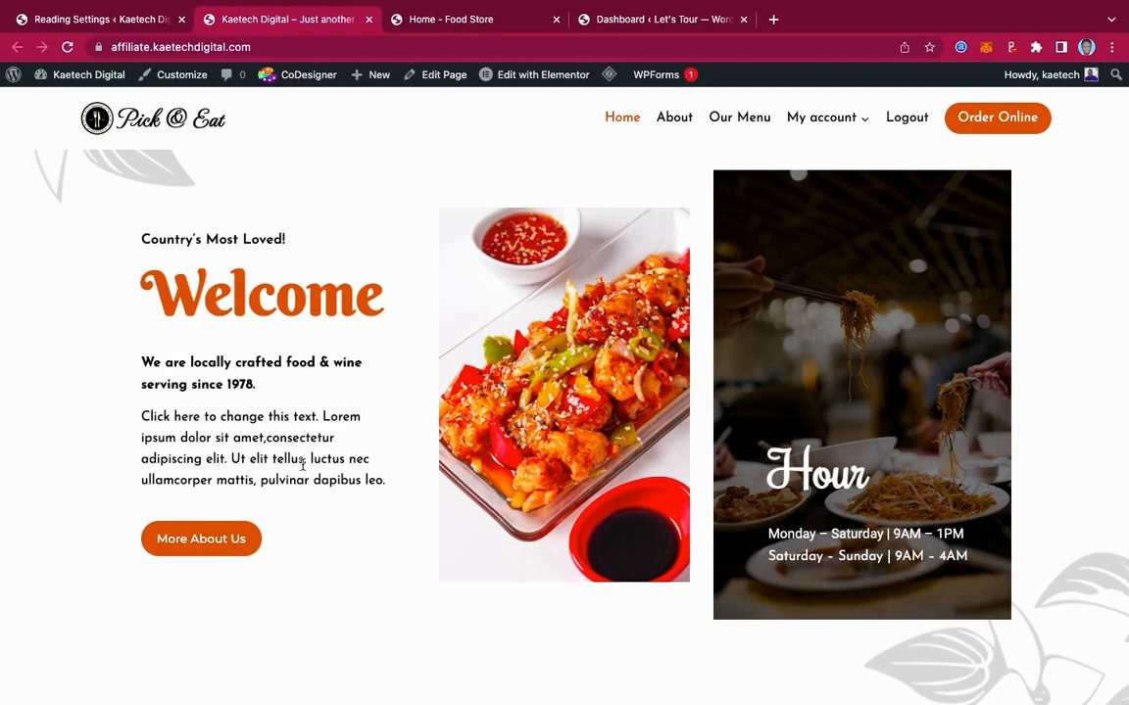
pyautogui.scroll(-3, 303, 463)
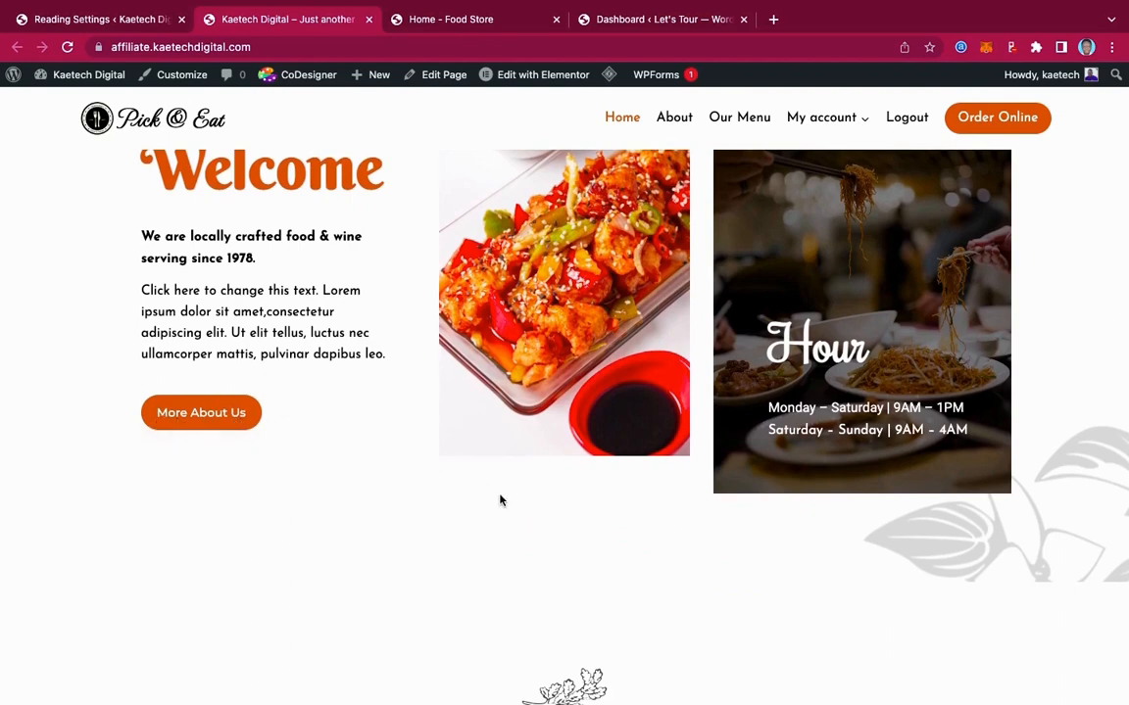
pyautogui.scroll(-5, 499, 500)
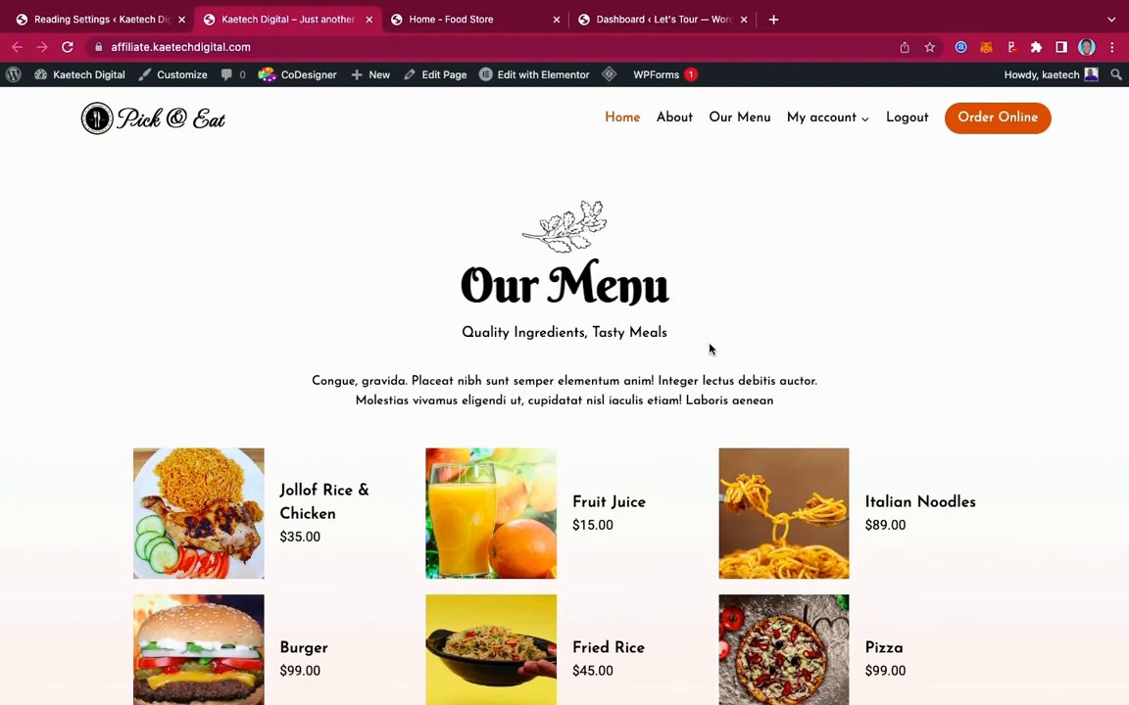
pyautogui.scroll(-1, 710, 348)
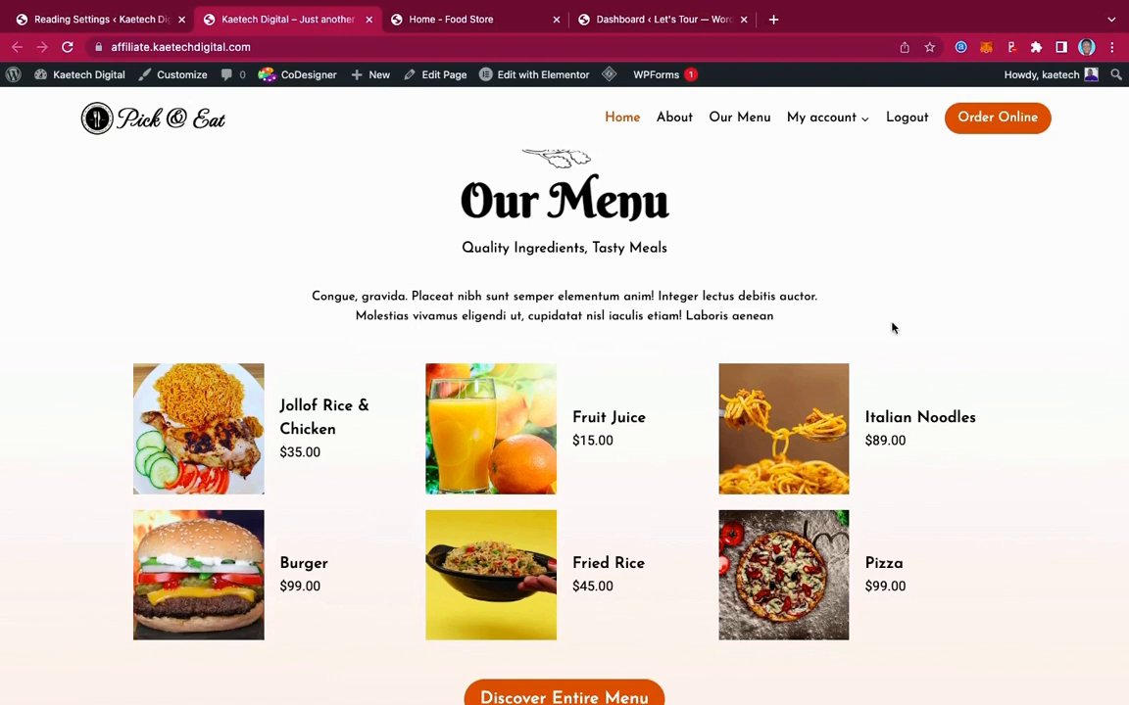
pyautogui.scroll(-2, 892, 328)
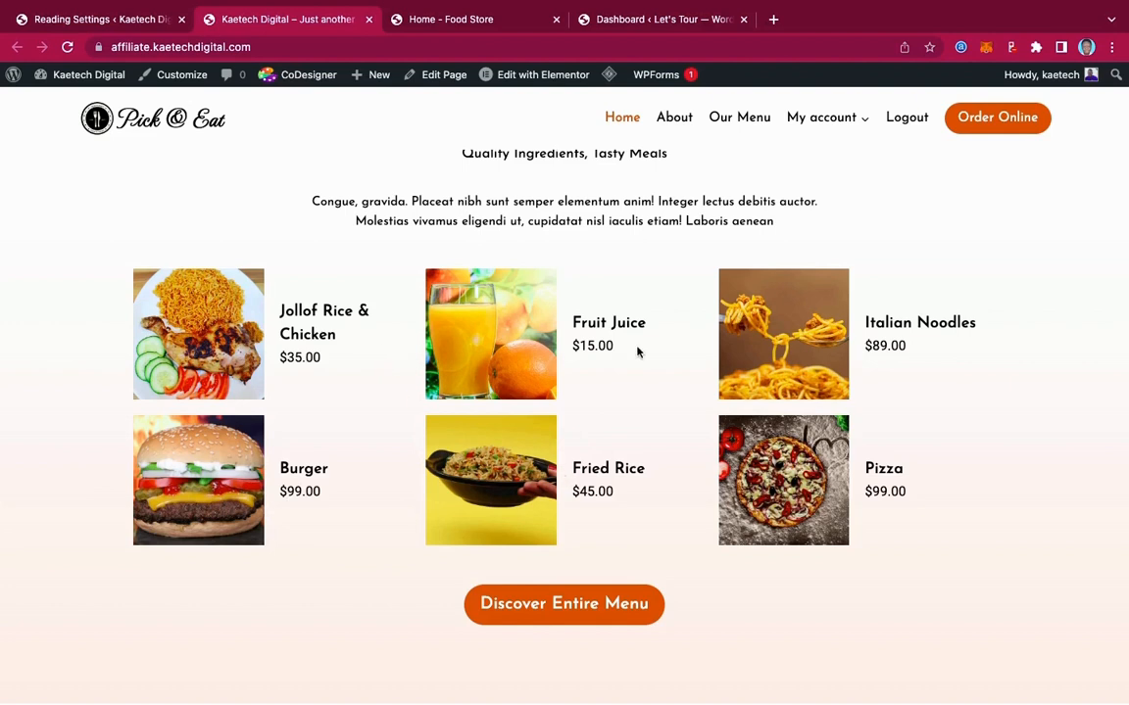
pyautogui.scroll(-2, 637, 352)
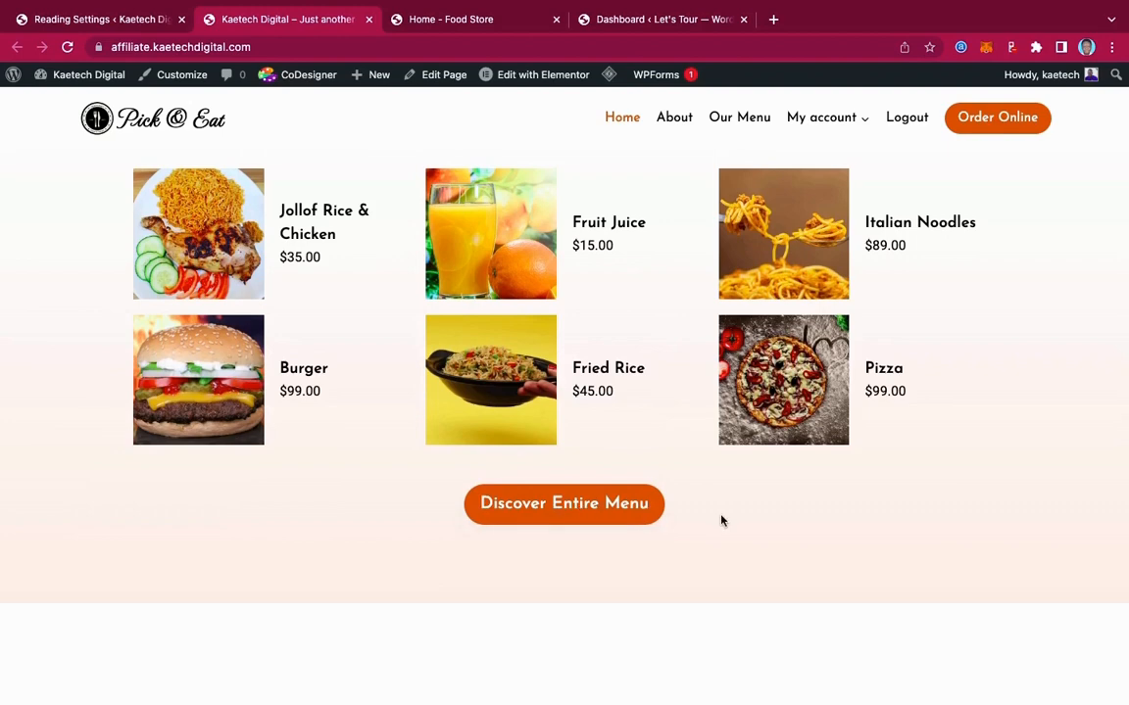
pyautogui.scroll(-5, 721, 519)
pyautogui.scroll(-1, 721, 518)
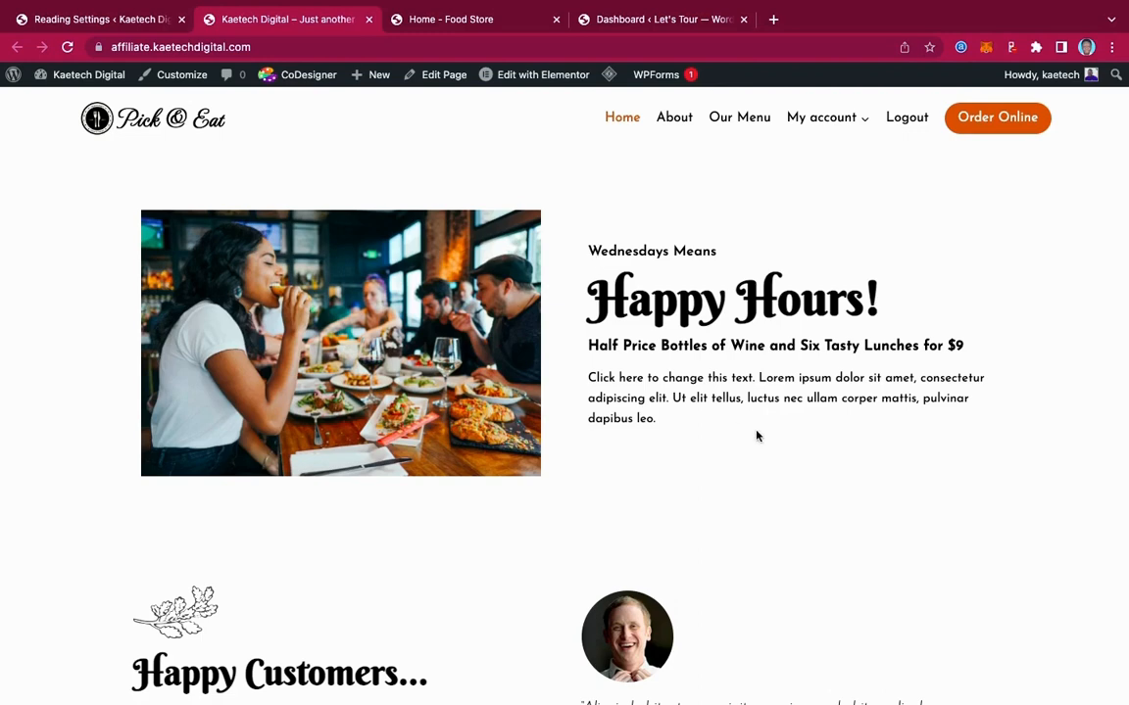
pyautogui.scroll(-5, 757, 436)
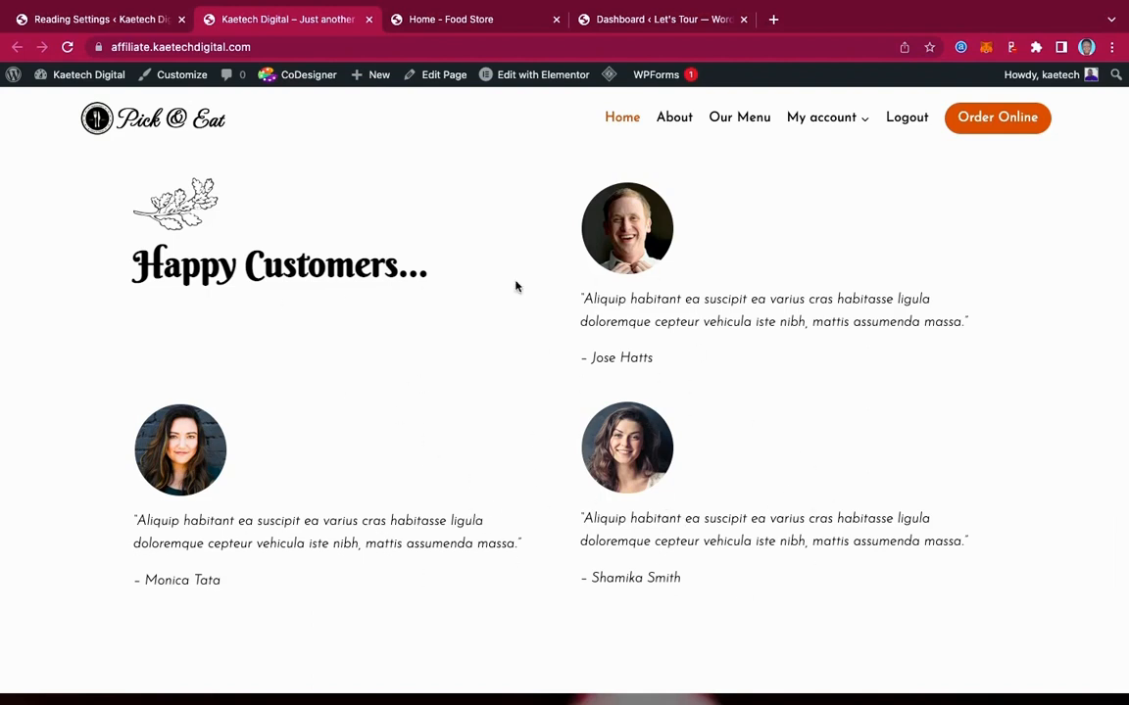
pyautogui.scroll(-6, 726, 464)
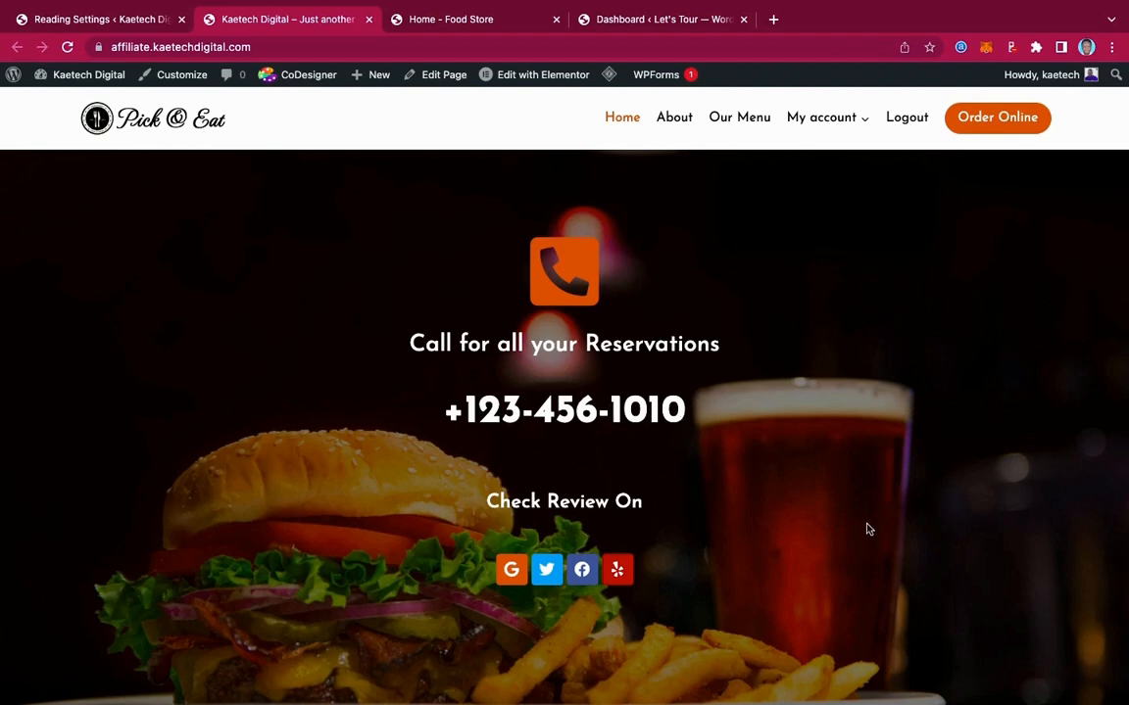
pyautogui.scroll(-2, 867, 529)
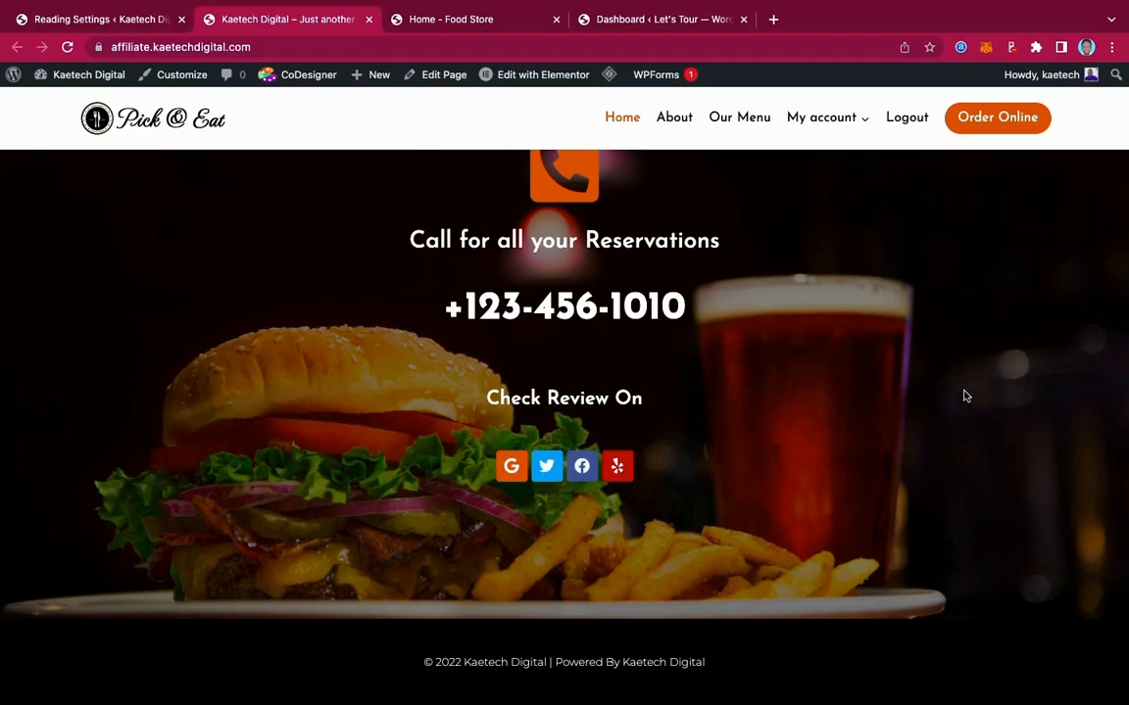
pyautogui.scroll(20, 966, 396)
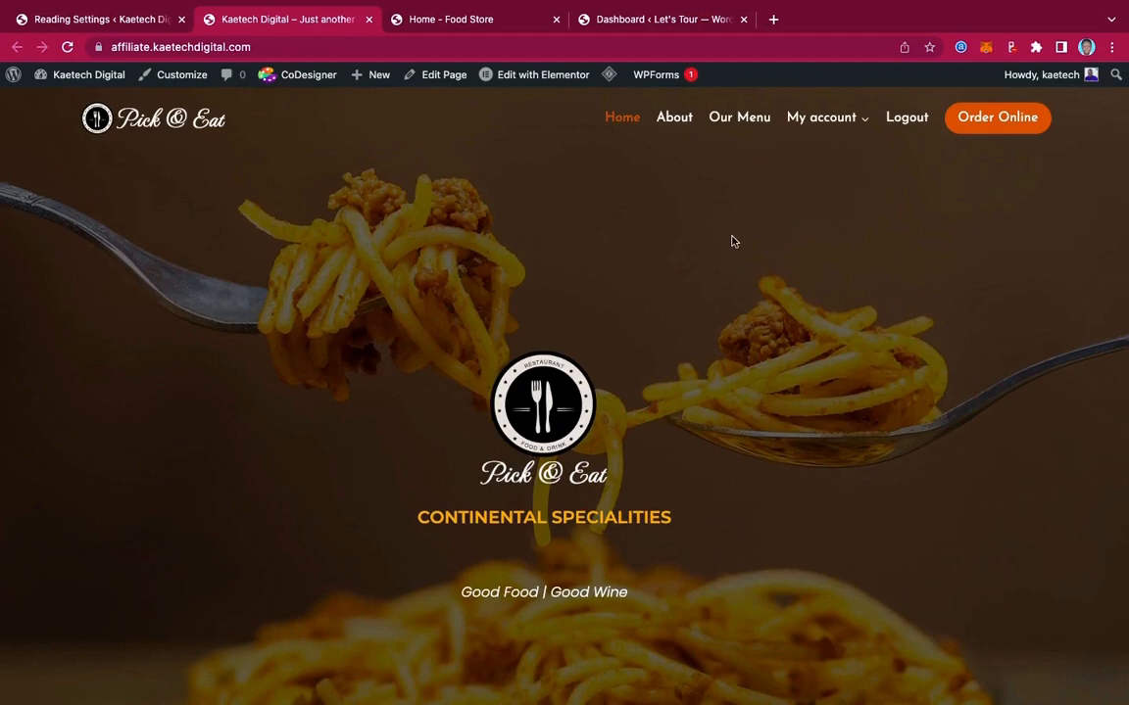
# Open the site's About page and scroll through its content
pyautogui.click(675, 126)
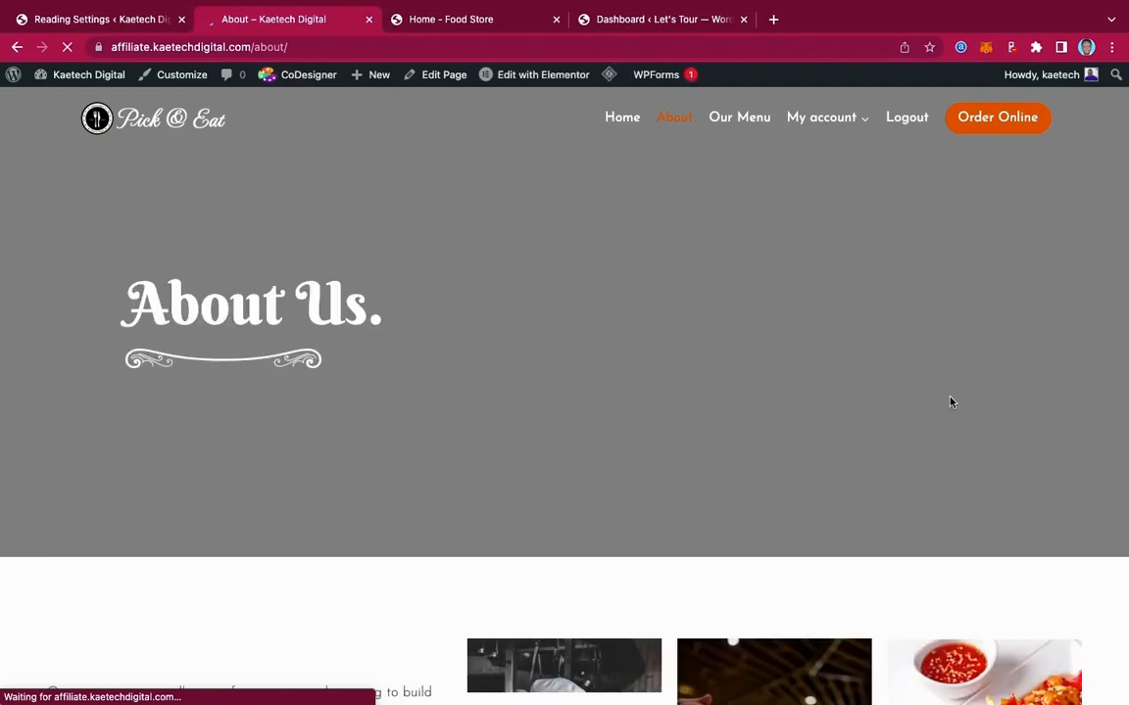
pyautogui.scroll(-3, 950, 402)
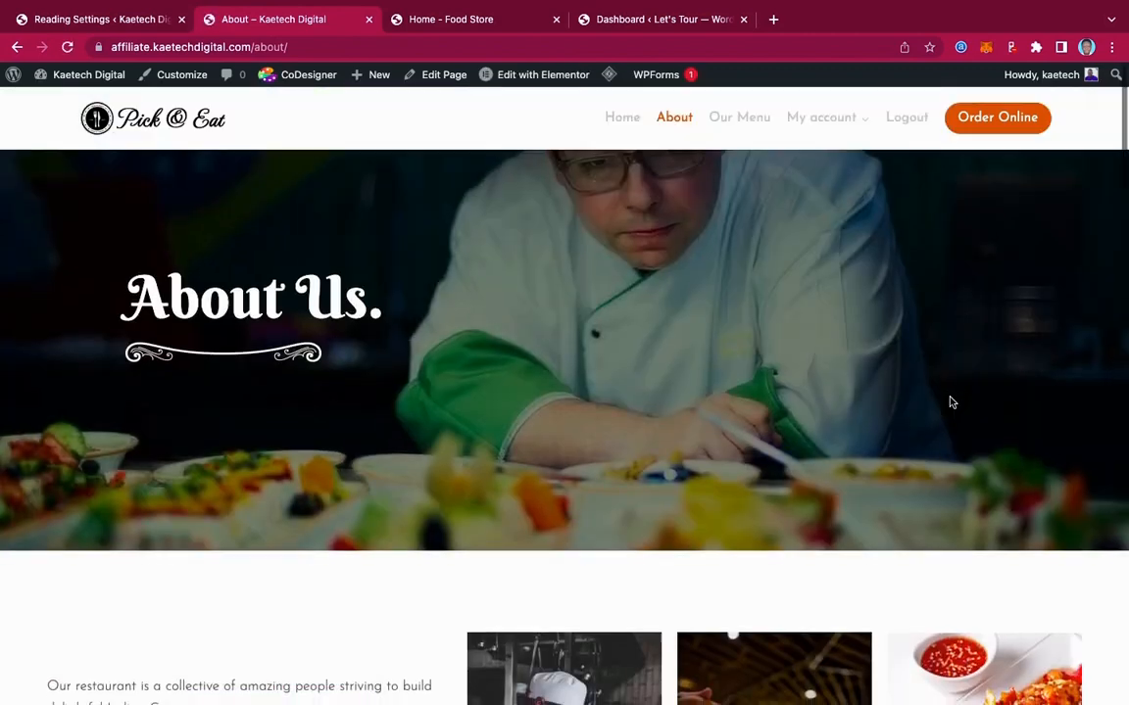
pyautogui.scroll(-3, 950, 402)
pyautogui.scroll(4, 949, 402)
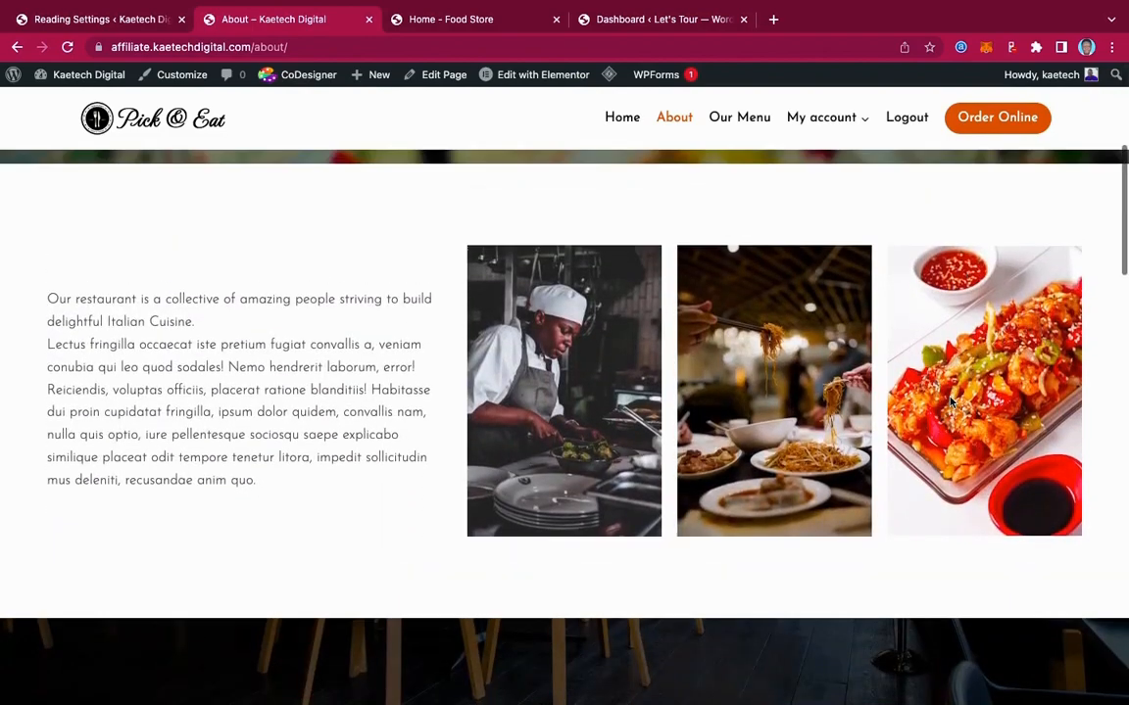
pyautogui.scroll(2, 950, 402)
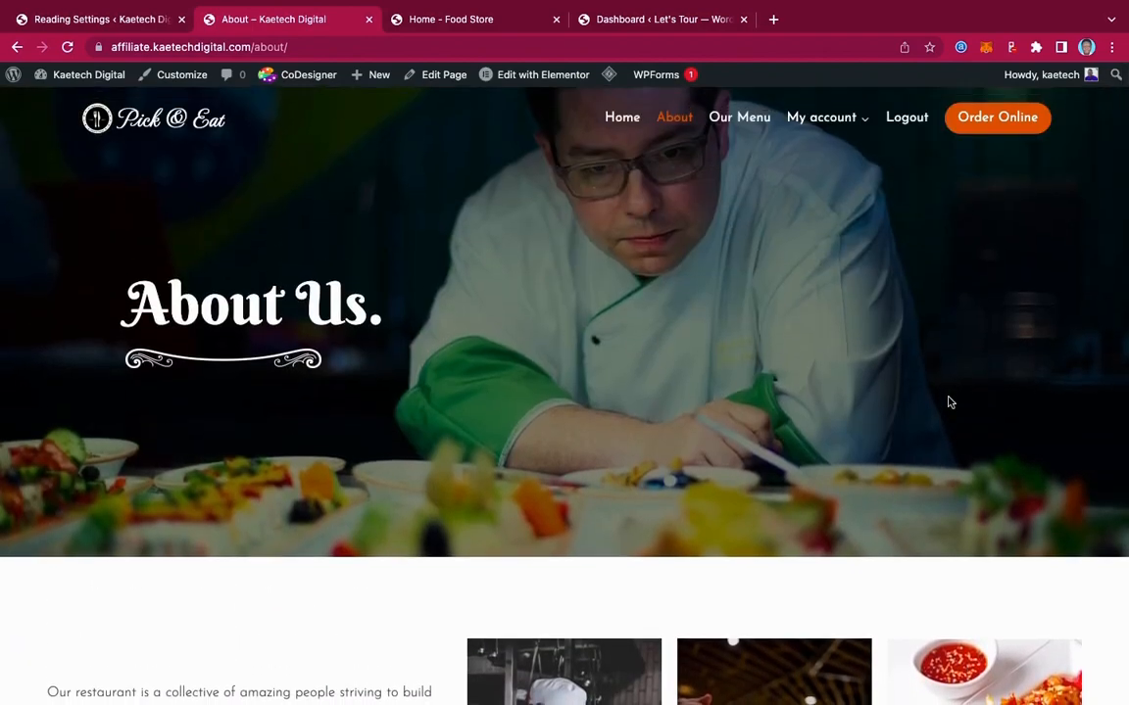
pyautogui.scroll(-3, 949, 402)
pyautogui.scroll(-5, 950, 401)
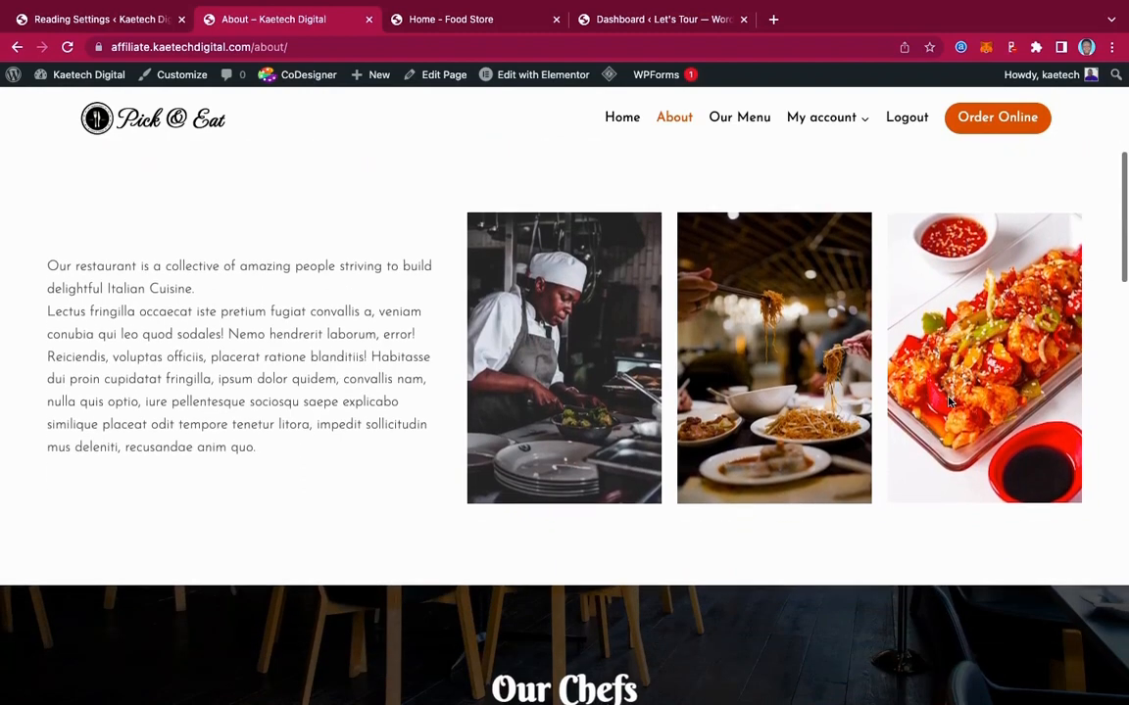
pyautogui.scroll(-3, 950, 402)
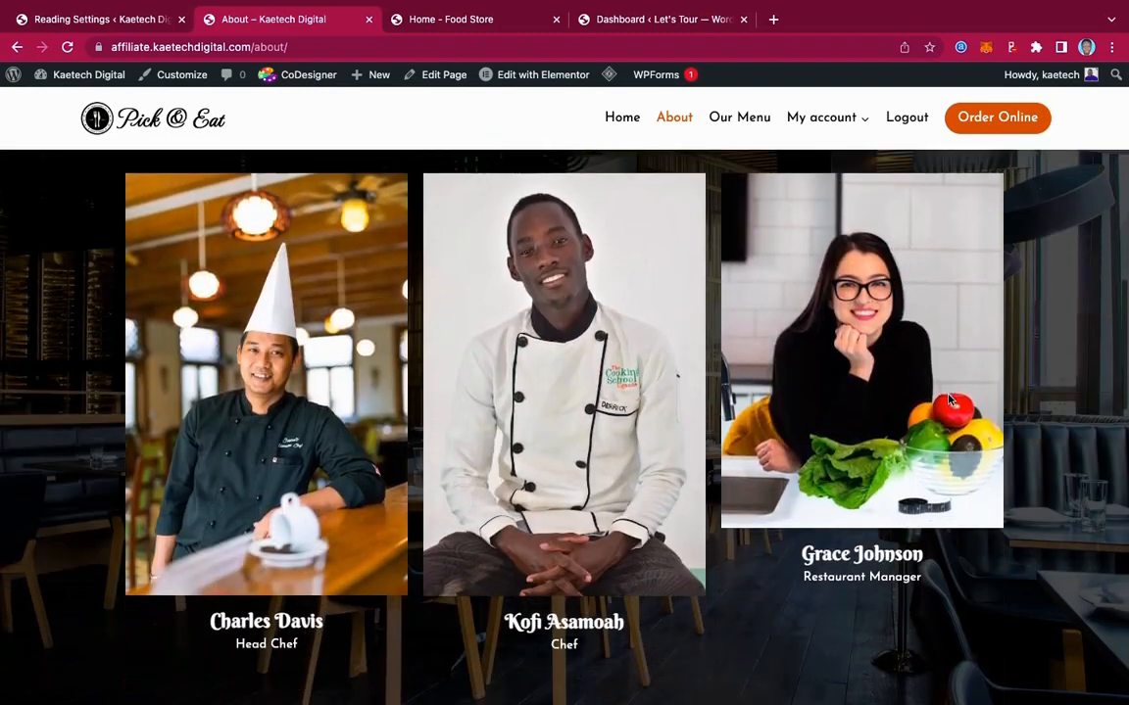
pyautogui.scroll(1, 950, 402)
pyautogui.scroll(-2, 949, 400)
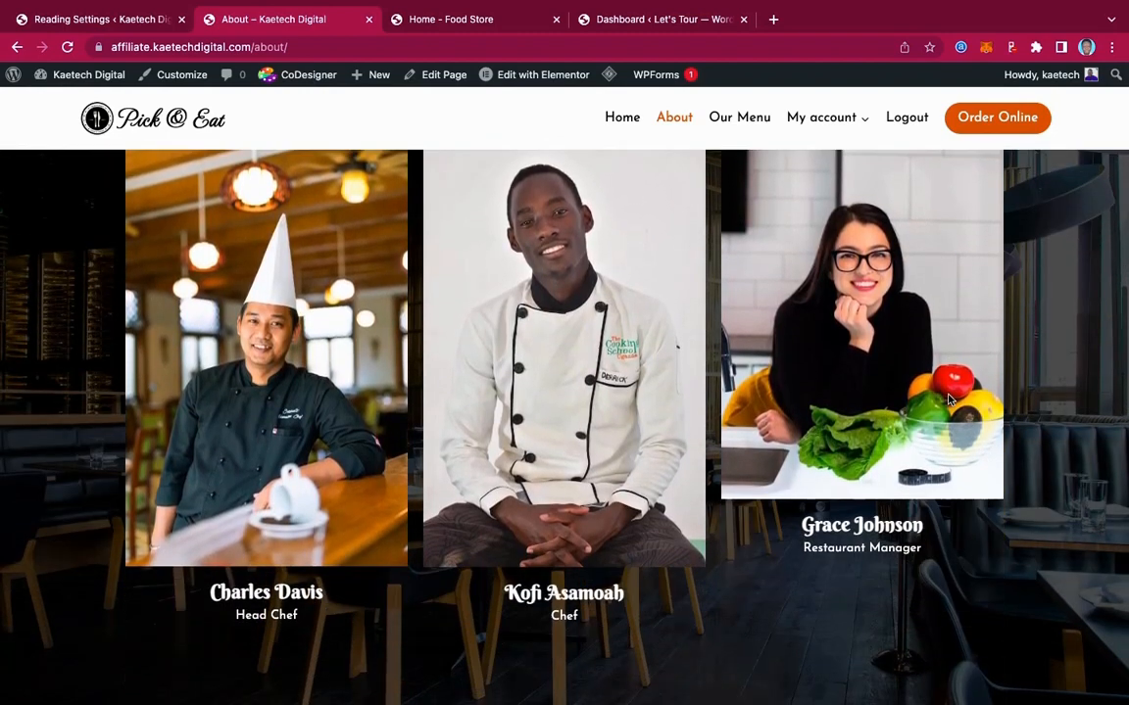
pyautogui.scroll(1, 949, 400)
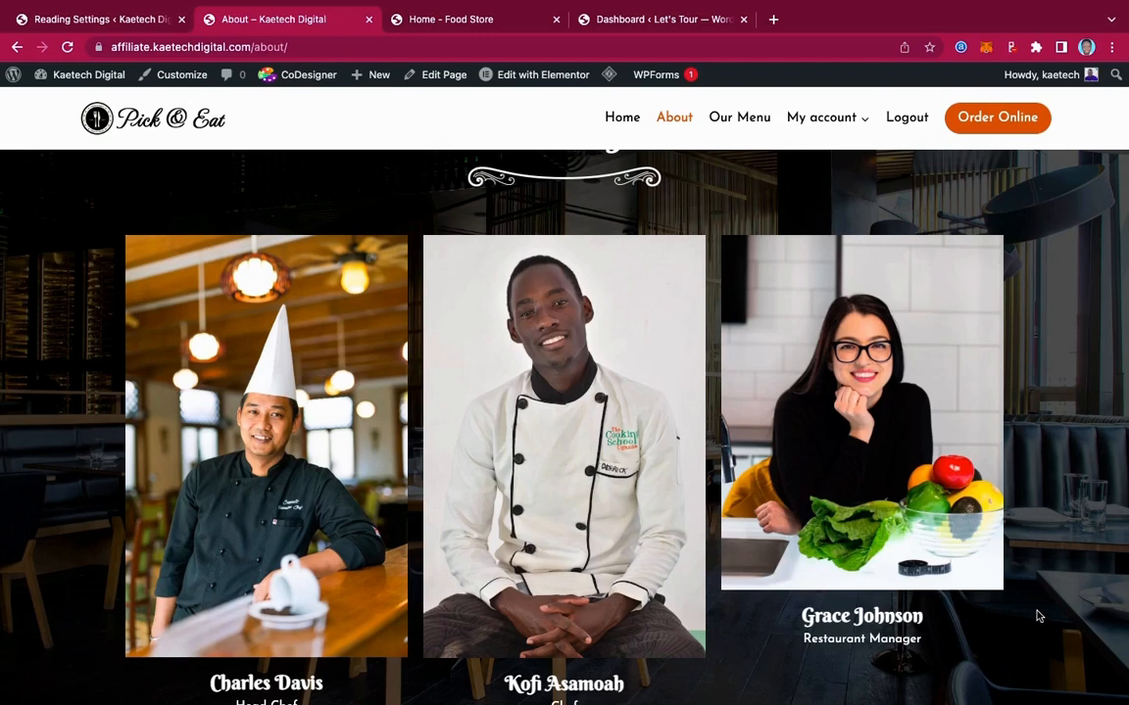
pyautogui.scroll(-1, 1039, 617)
pyautogui.scroll(1, 1040, 617)
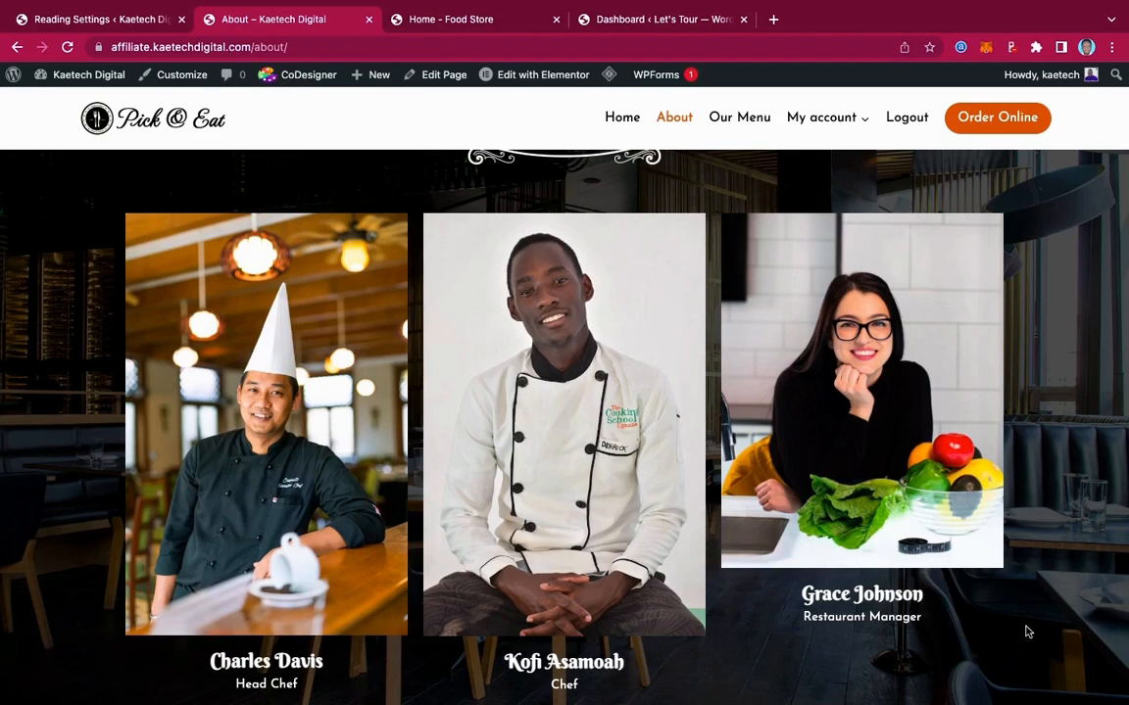
pyautogui.scroll(-4, 1027, 632)
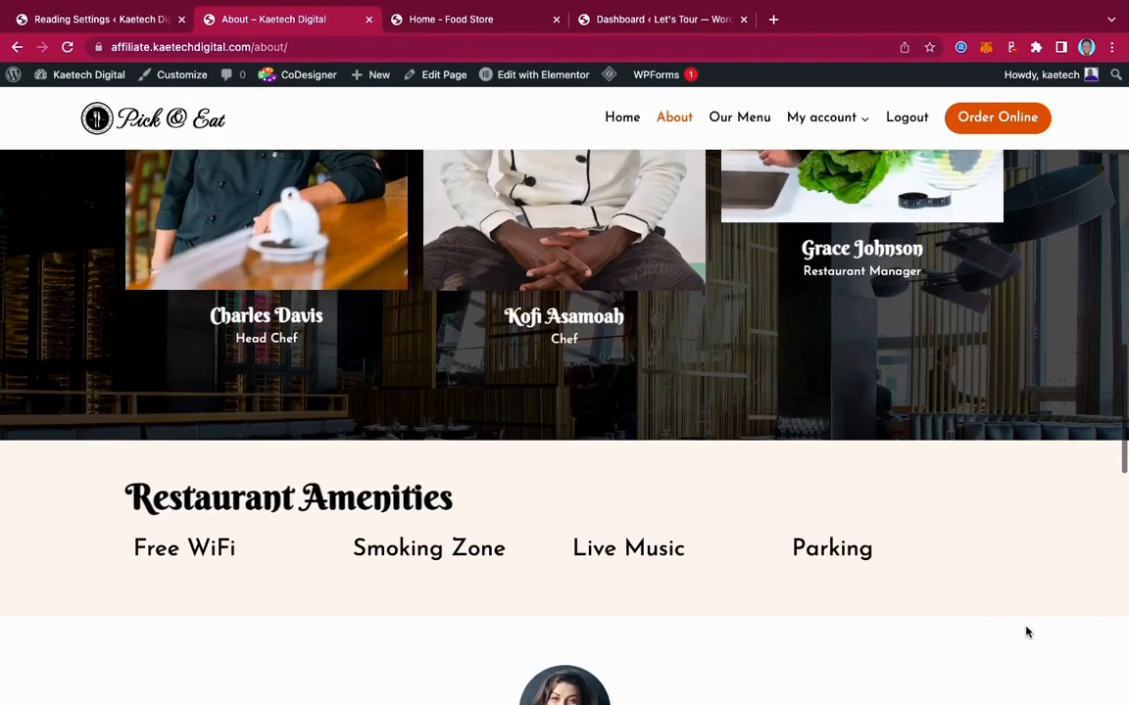
pyautogui.scroll(-2, 1026, 632)
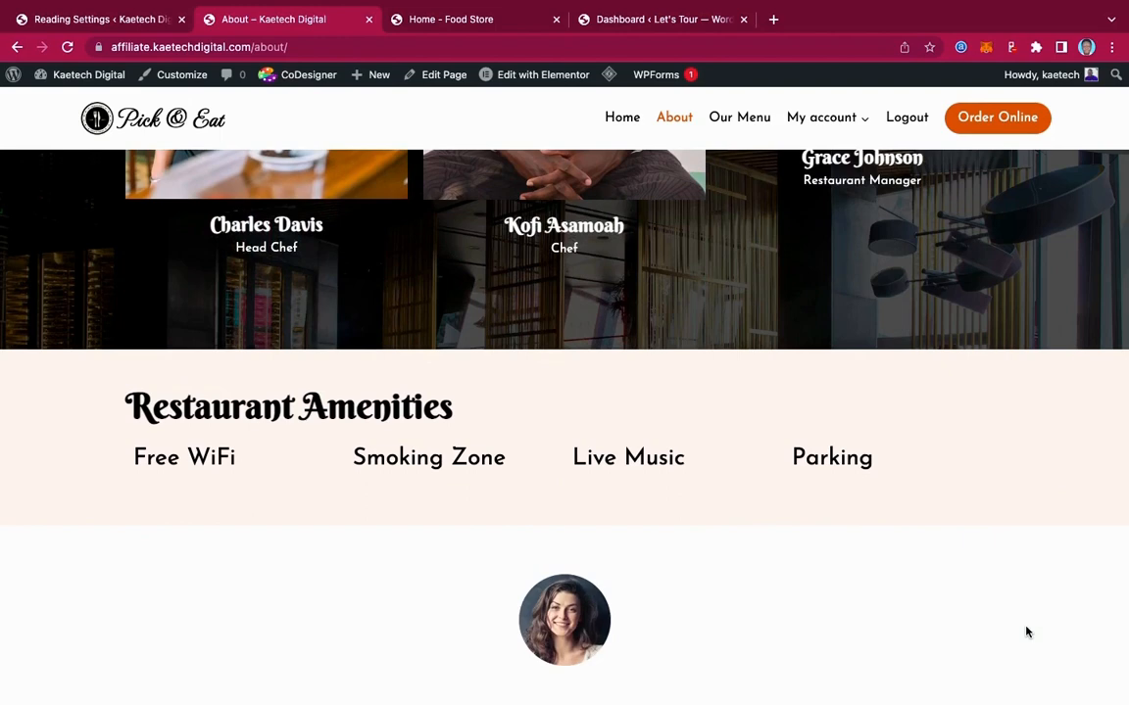
pyautogui.scroll(-3, 1027, 632)
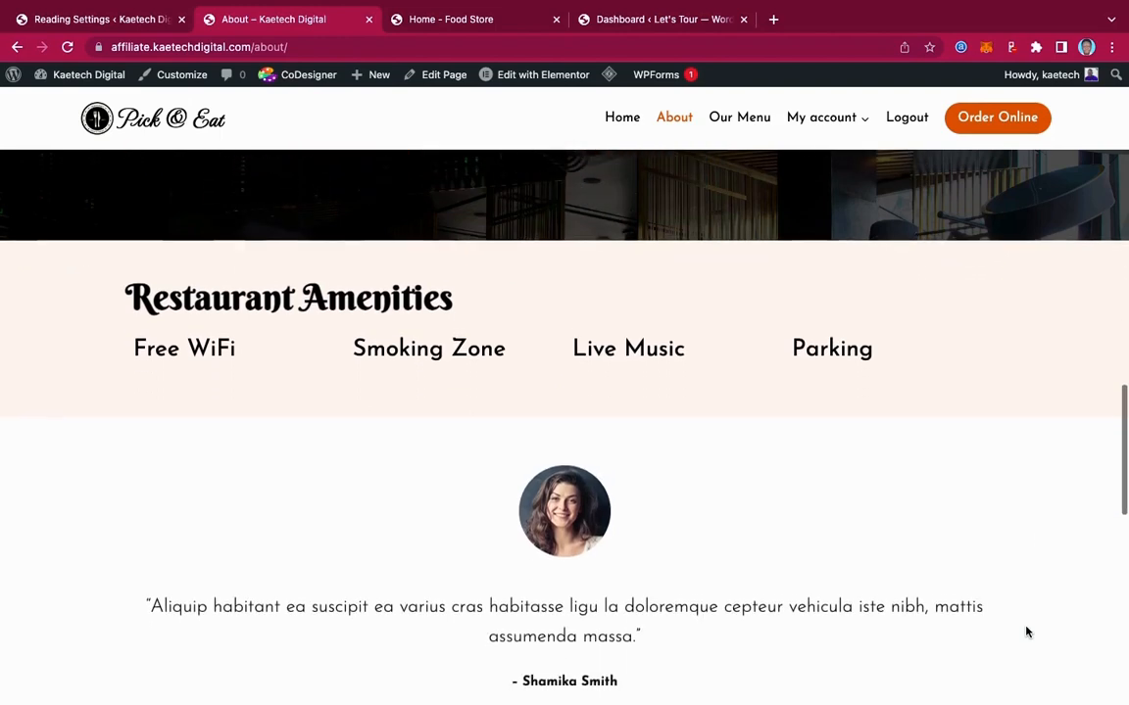
pyautogui.scroll(-5, 1026, 632)
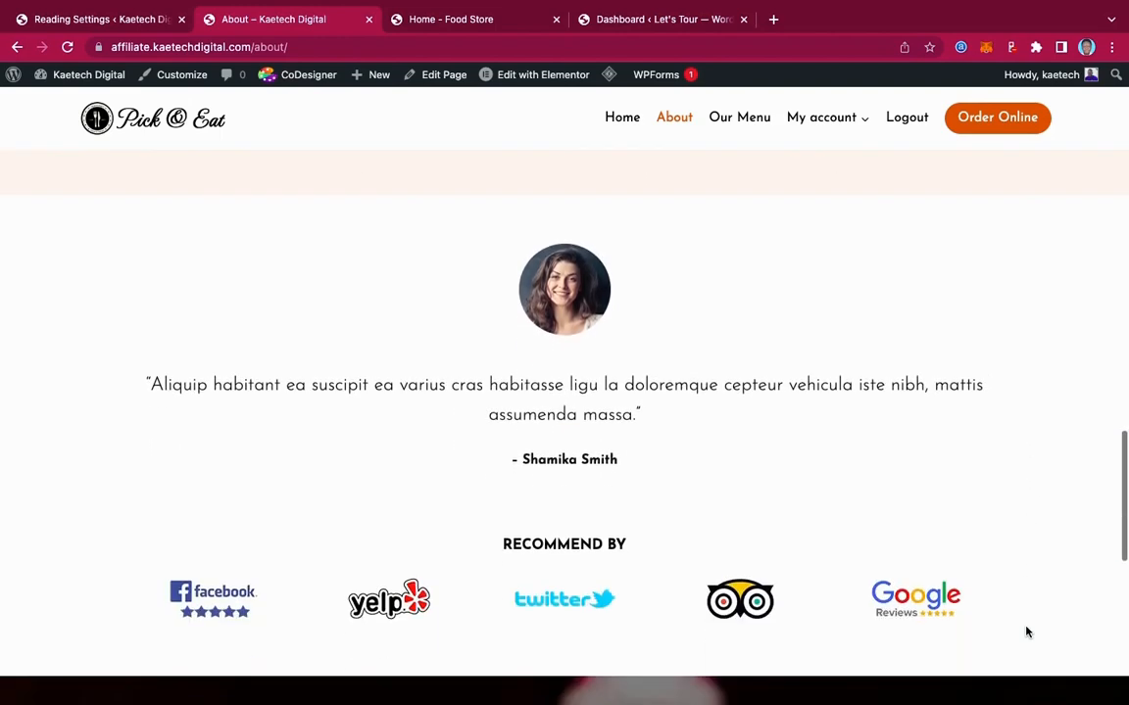
pyautogui.scroll(-1, 1027, 632)
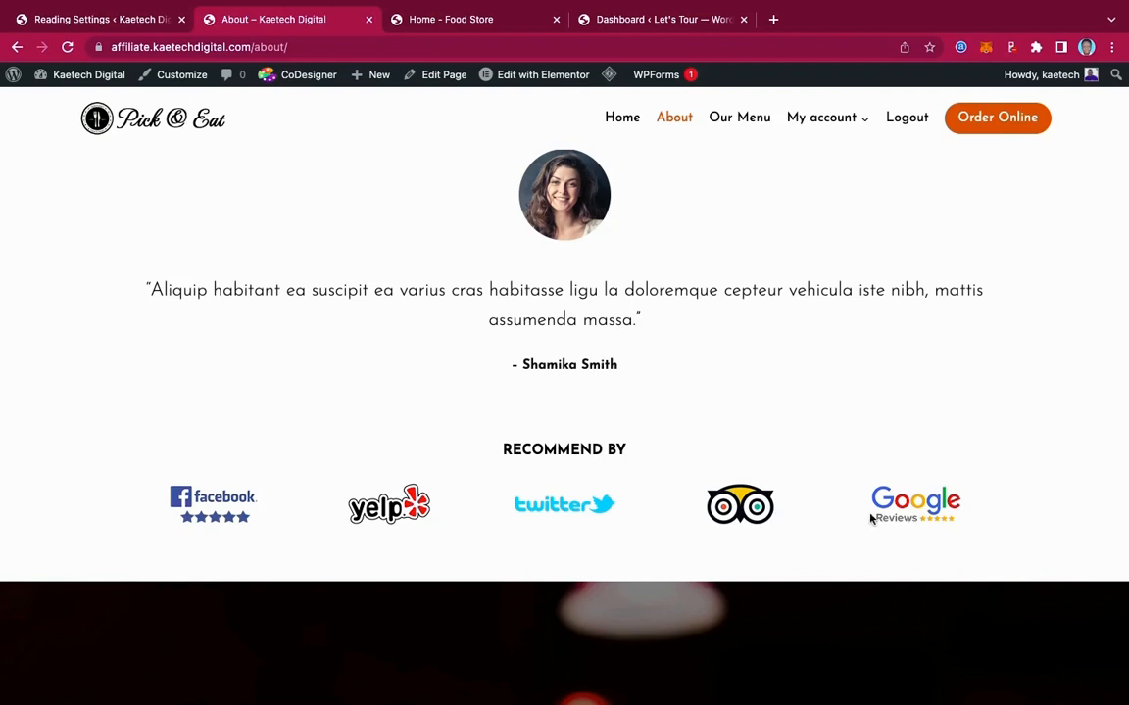
pyautogui.scroll(-1, 884, 572)
pyautogui.scroll(-5, 883, 576)
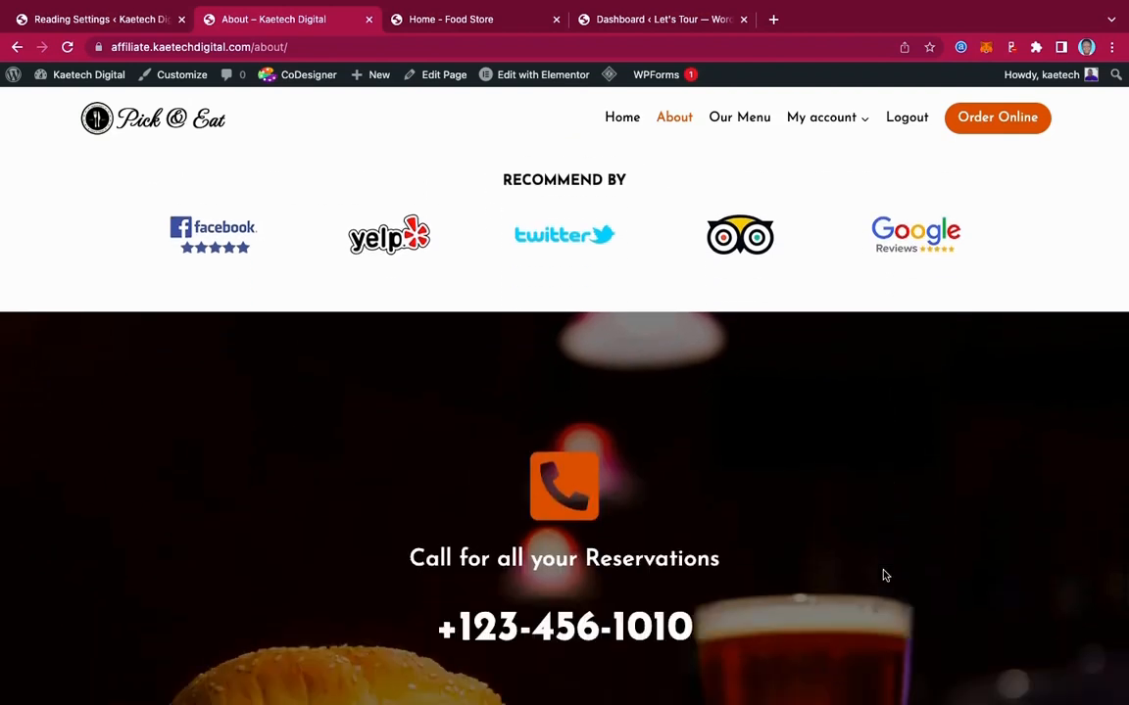
pyautogui.scroll(1, 884, 575)
pyautogui.scroll(2, 884, 576)
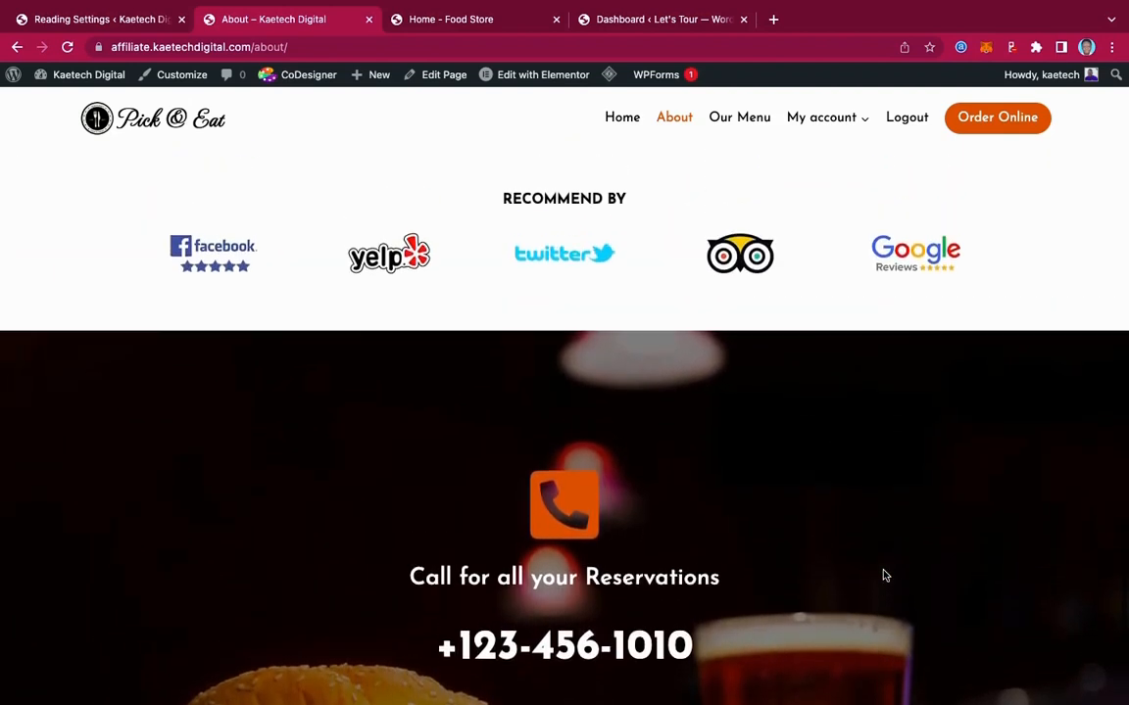
pyautogui.scroll(-3, 884, 575)
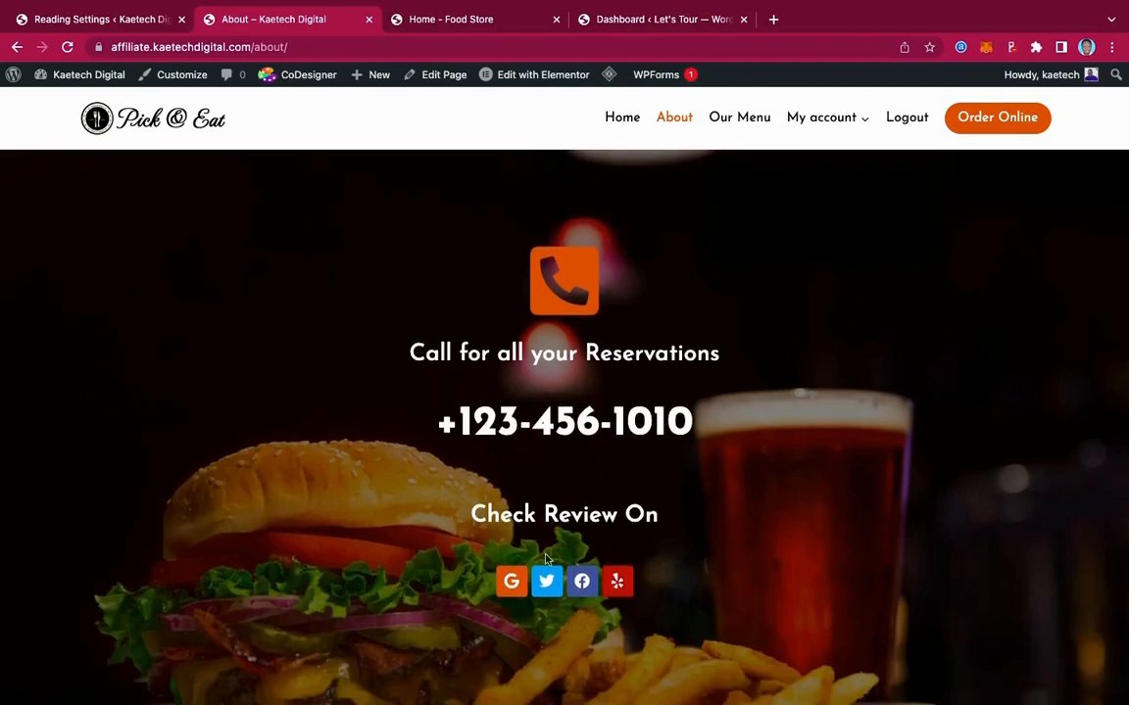
pyautogui.scroll(20, 806, 429)
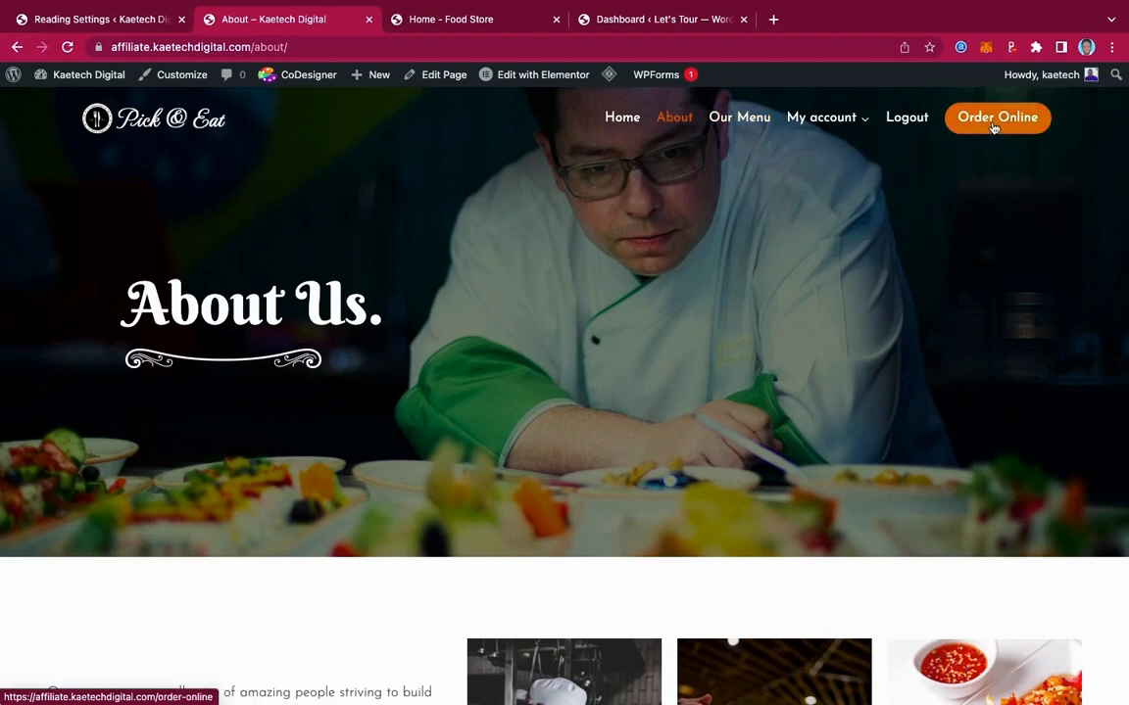
# On the Order Online page, compare Pickup and Delivery times, then save Pickup at 12:00 pm
pyautogui.click(751, 120)
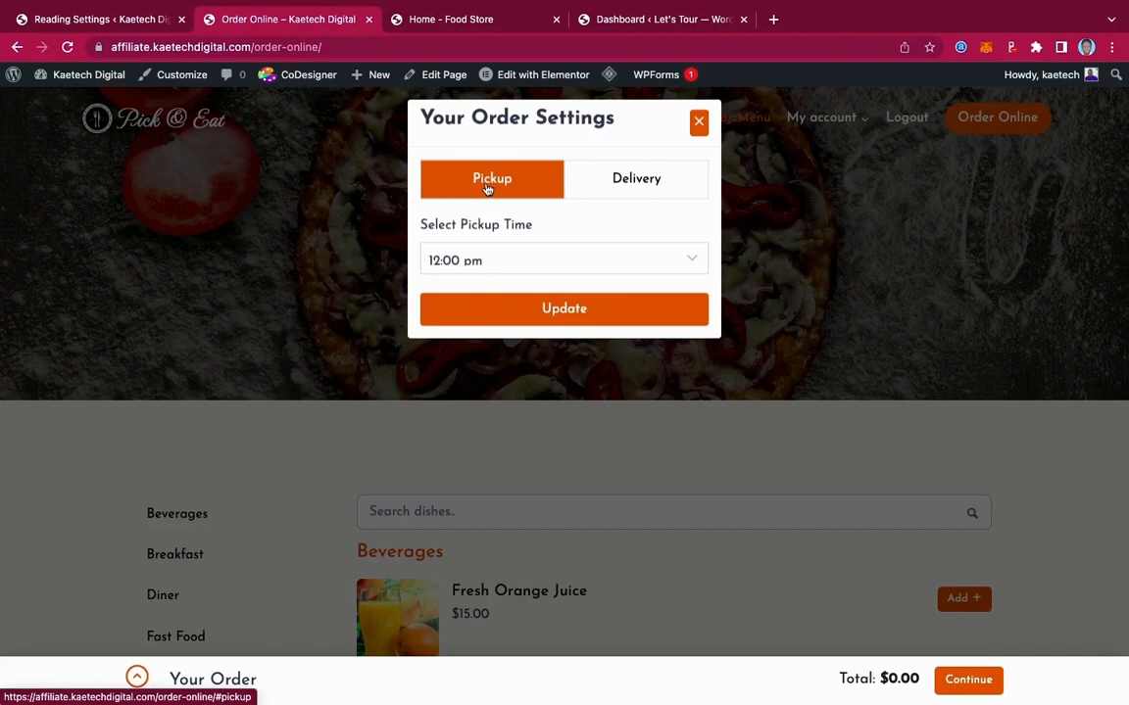
pyautogui.click(508, 269)
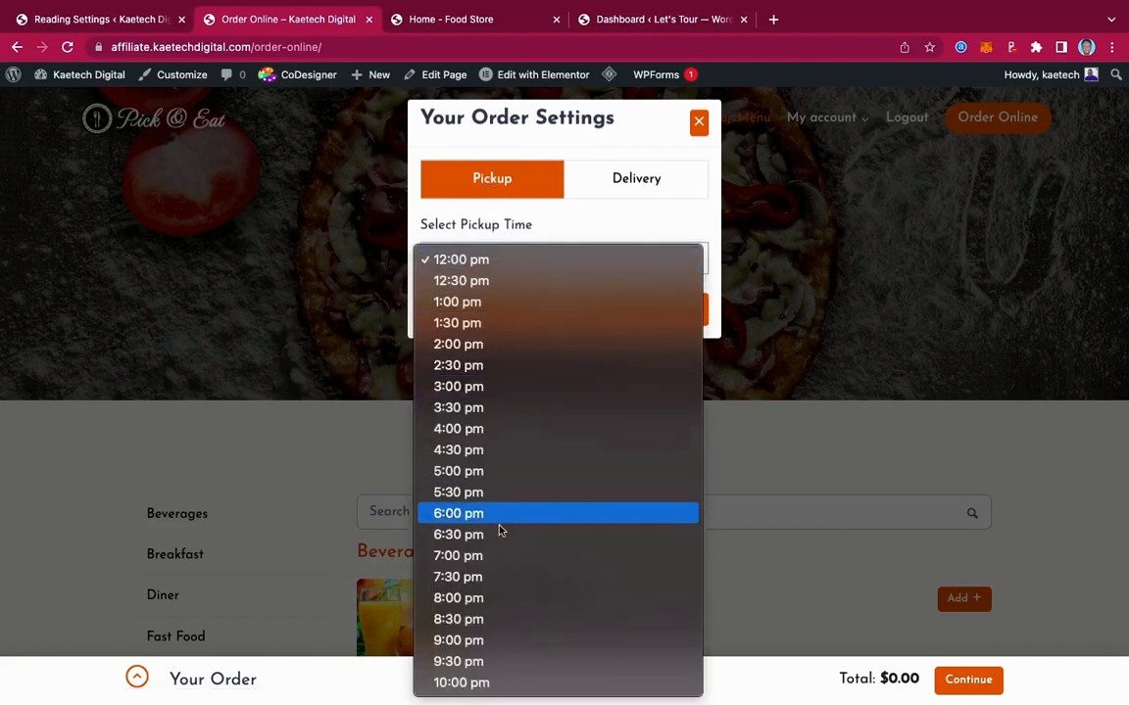
pyautogui.click(552, 239)
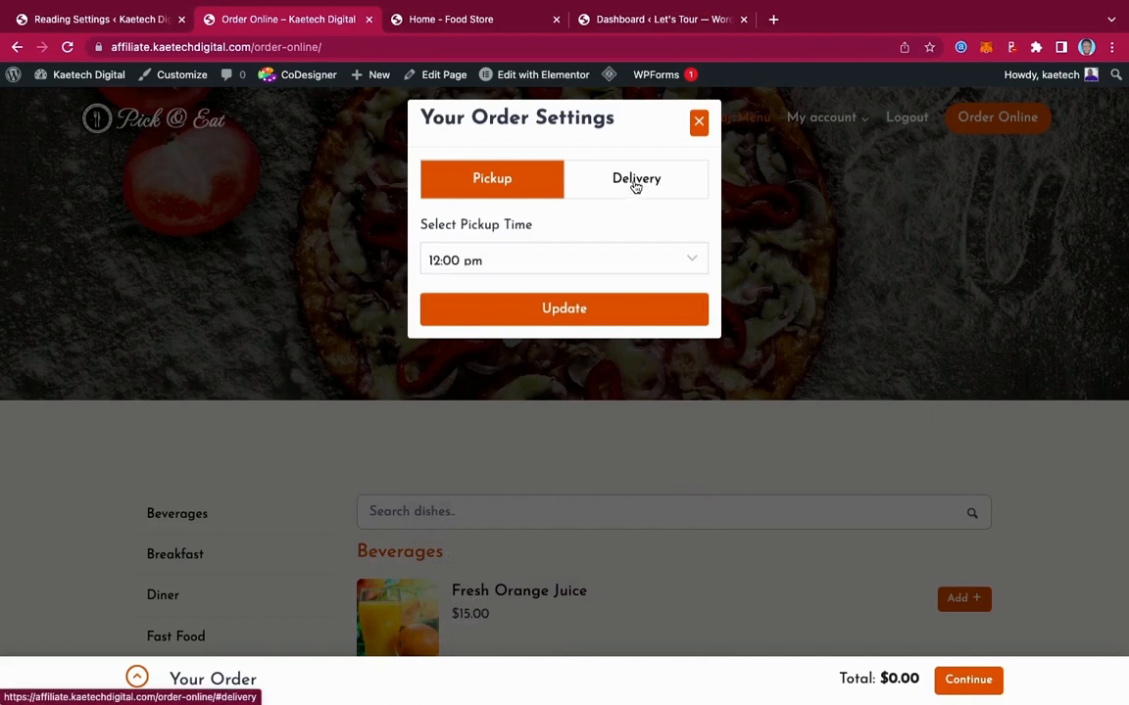
pyautogui.click(636, 186)
pyautogui.click(555, 263)
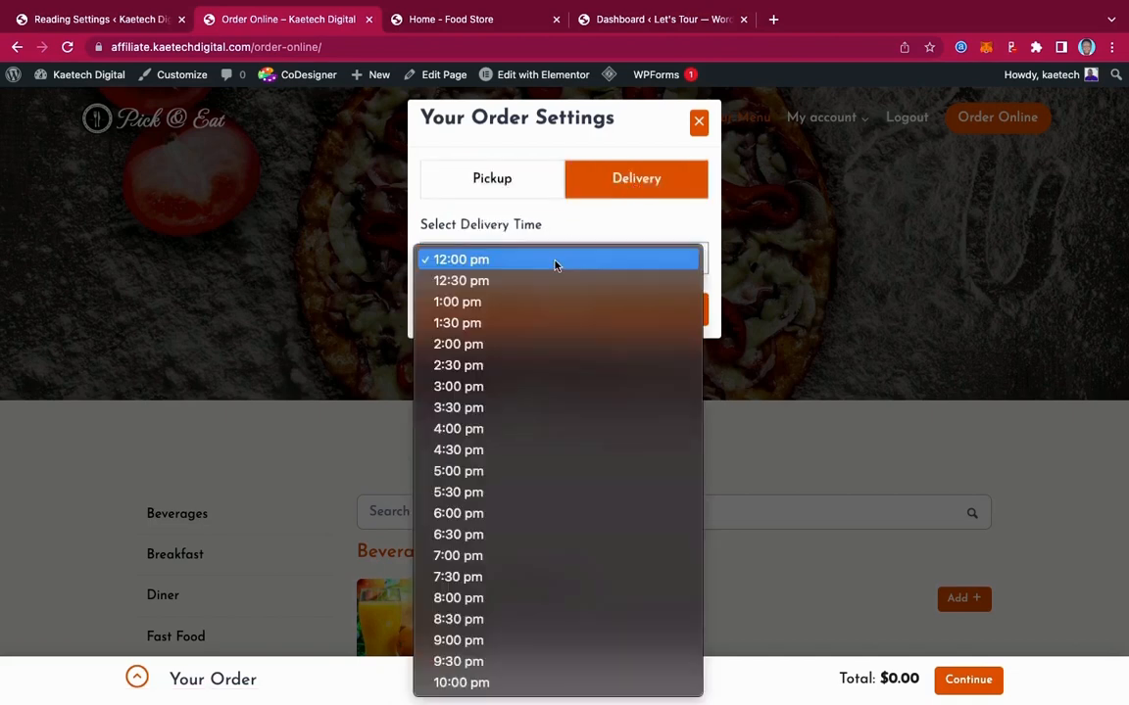
pyautogui.click(593, 227)
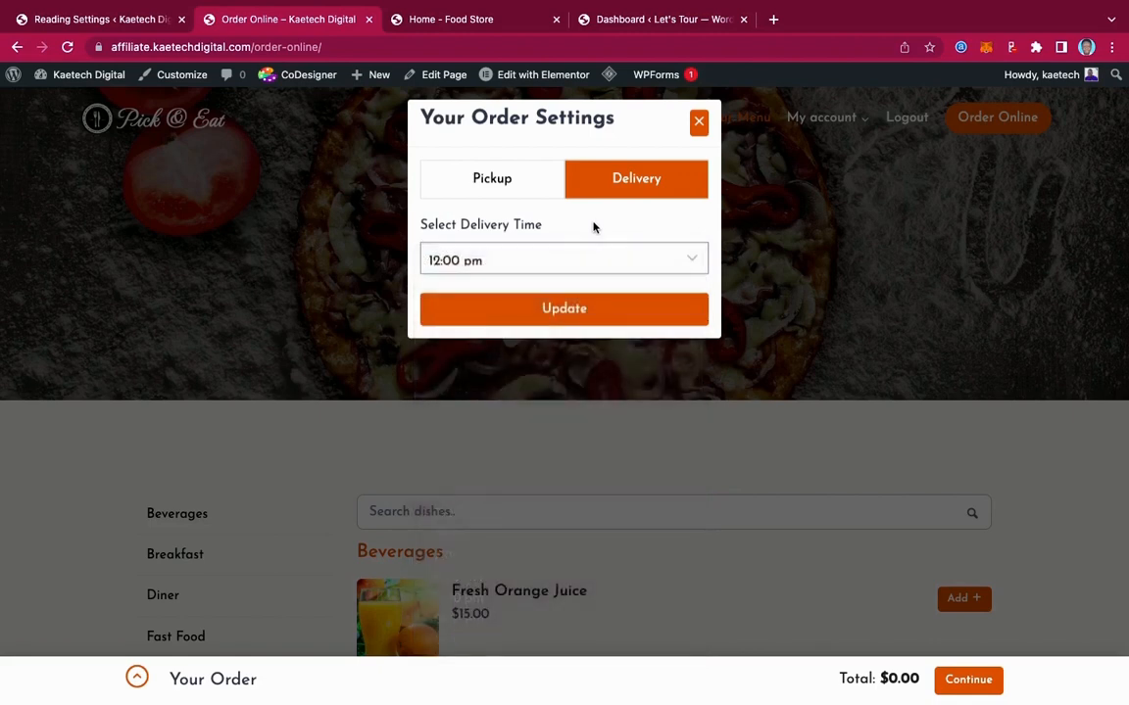
pyautogui.click(521, 190)
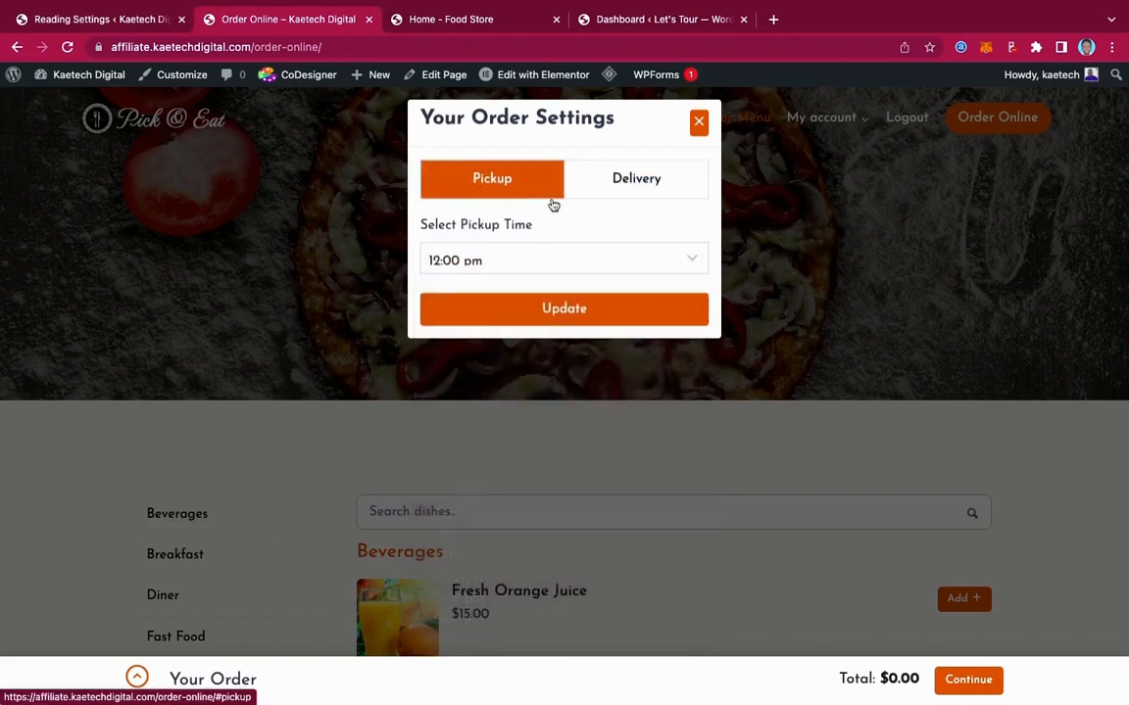
pyautogui.click(579, 310)
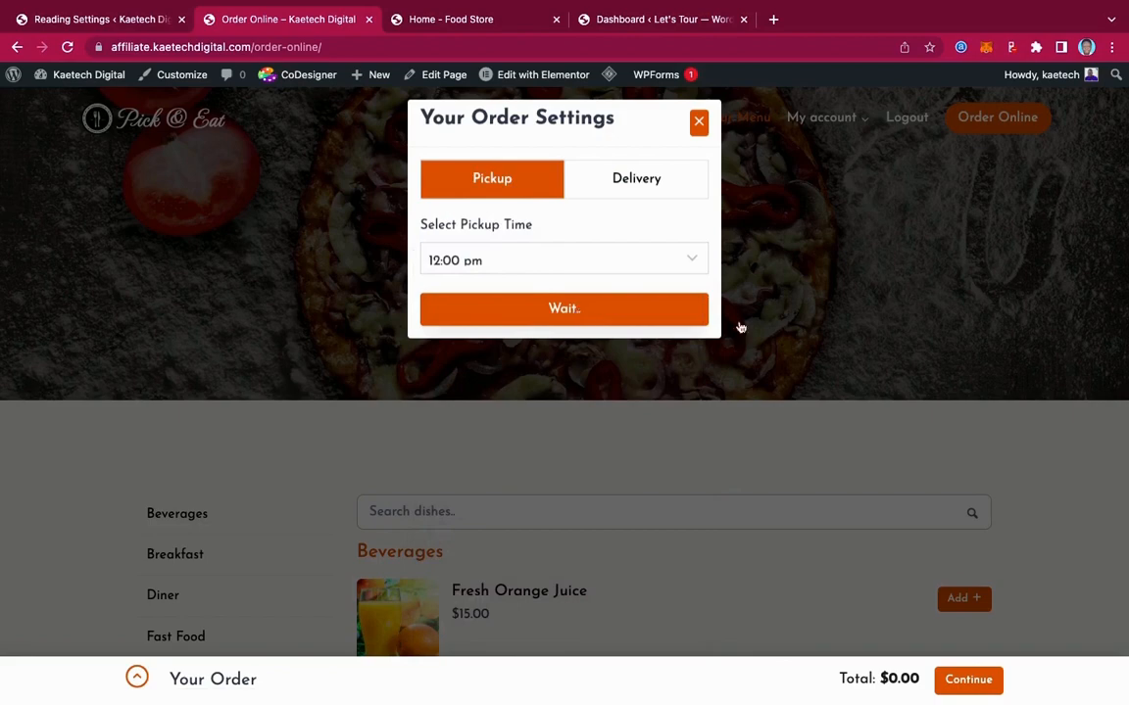
pyautogui.scroll(-3, 910, 455)
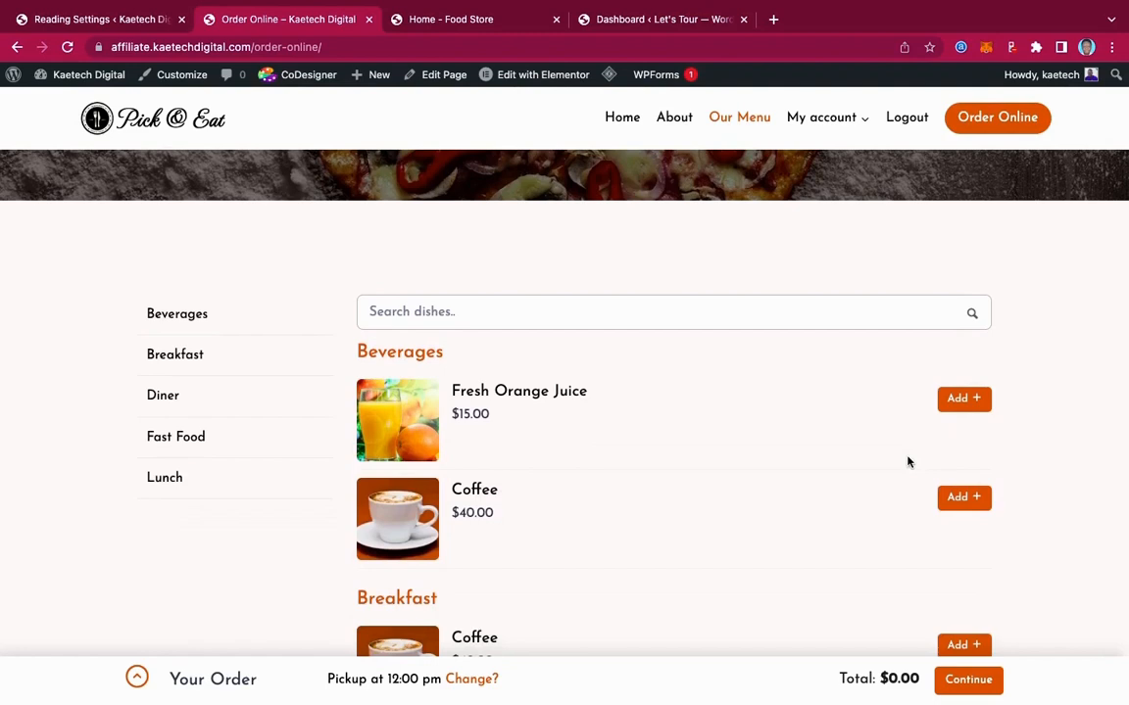
pyautogui.scroll(-3, 908, 463)
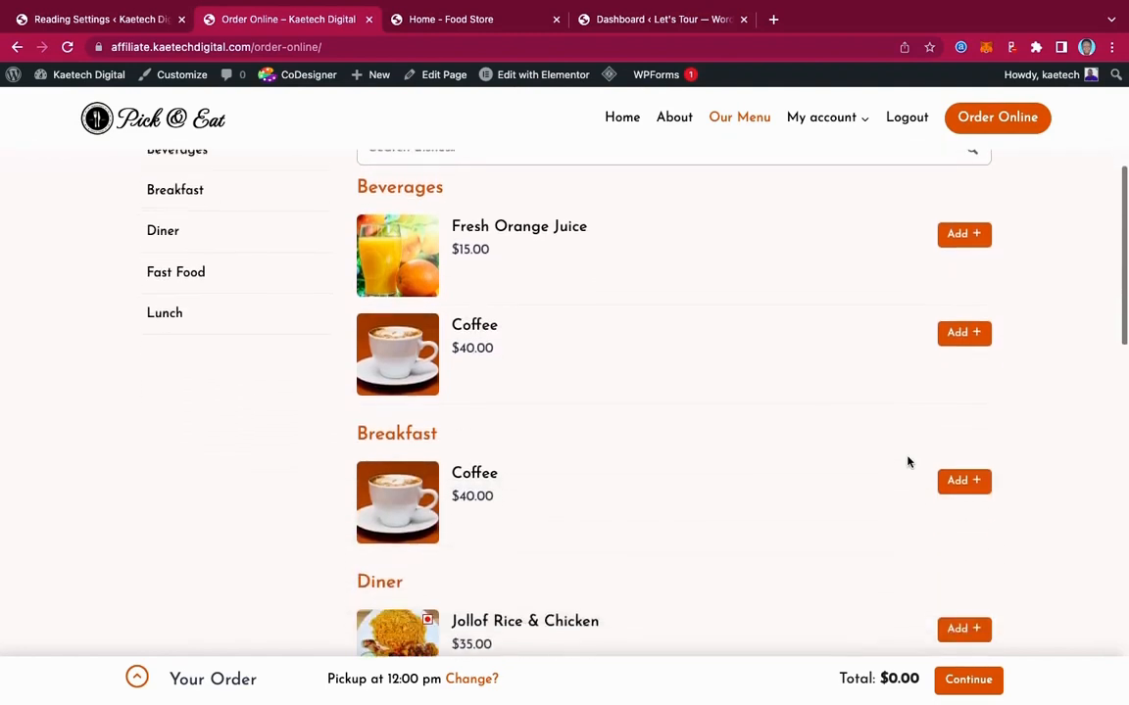
pyautogui.scroll(2, 907, 462)
pyautogui.scroll(3, 907, 462)
pyautogui.scroll(-3, 908, 461)
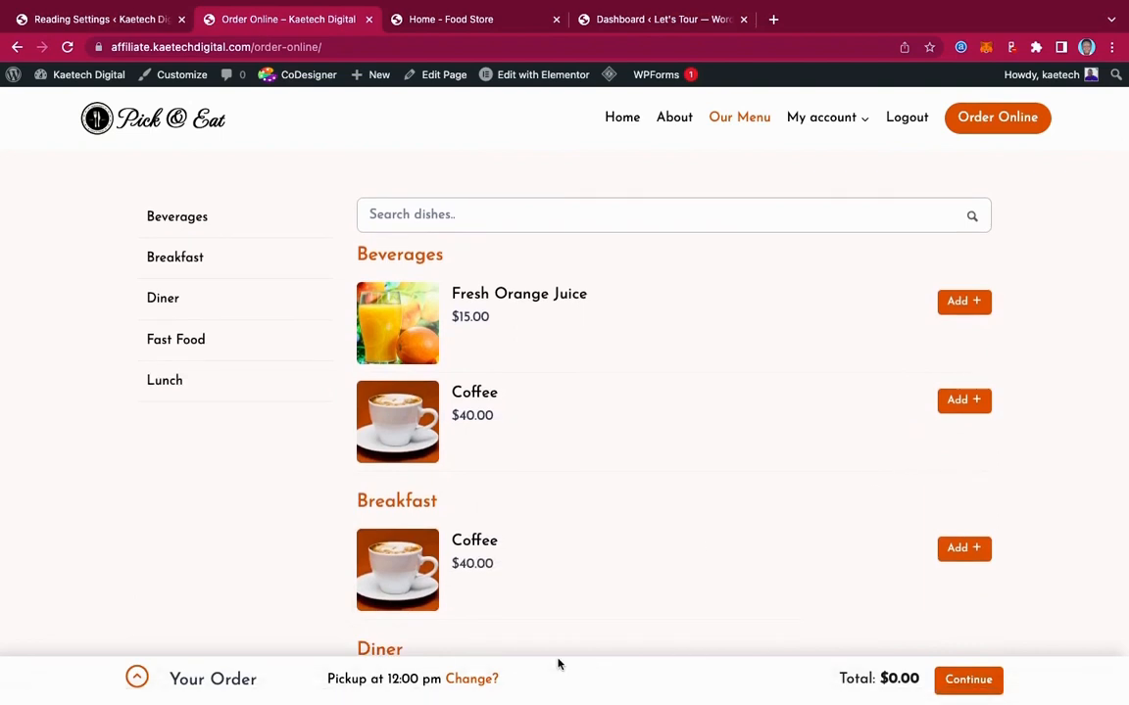
pyautogui.click(136, 678)
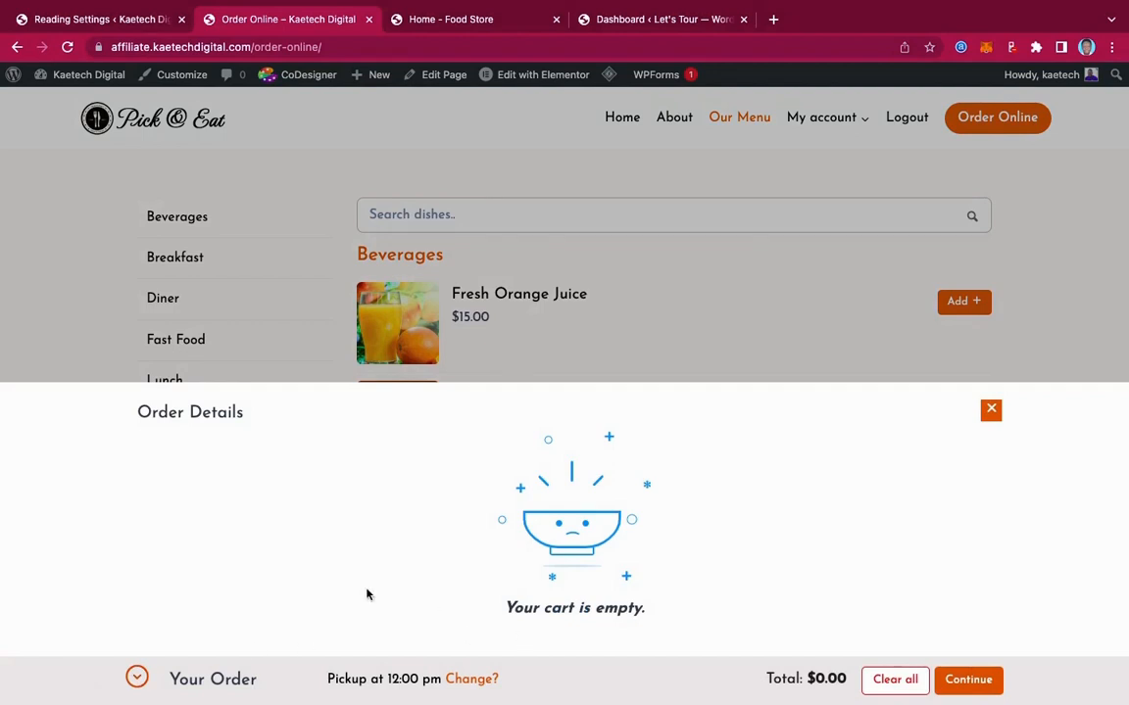
pyautogui.click(992, 412)
pyautogui.scroll(-3, 696, 391)
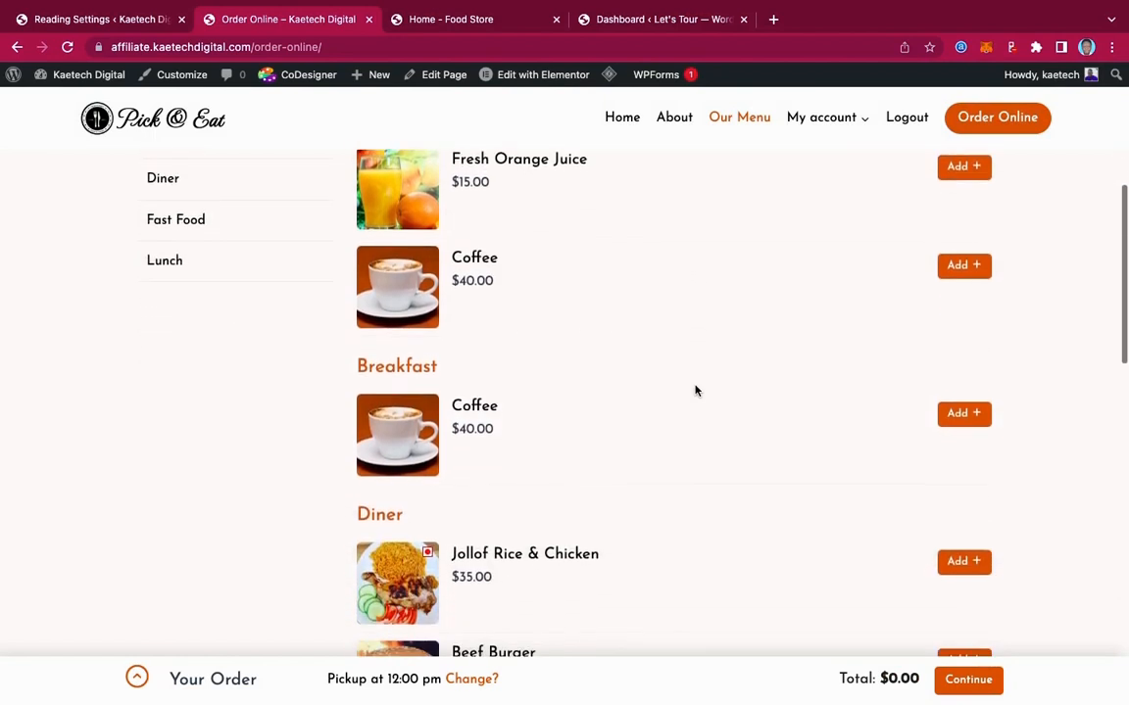
pyautogui.scroll(-6, 696, 391)
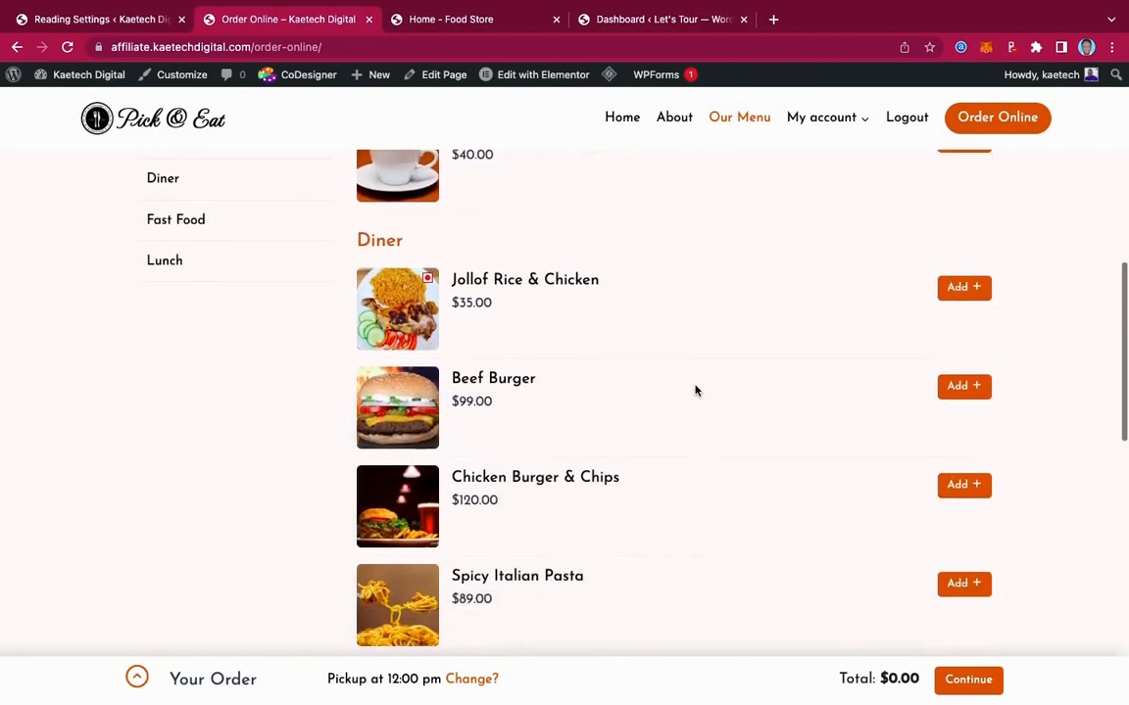
pyautogui.scroll(5, 696, 391)
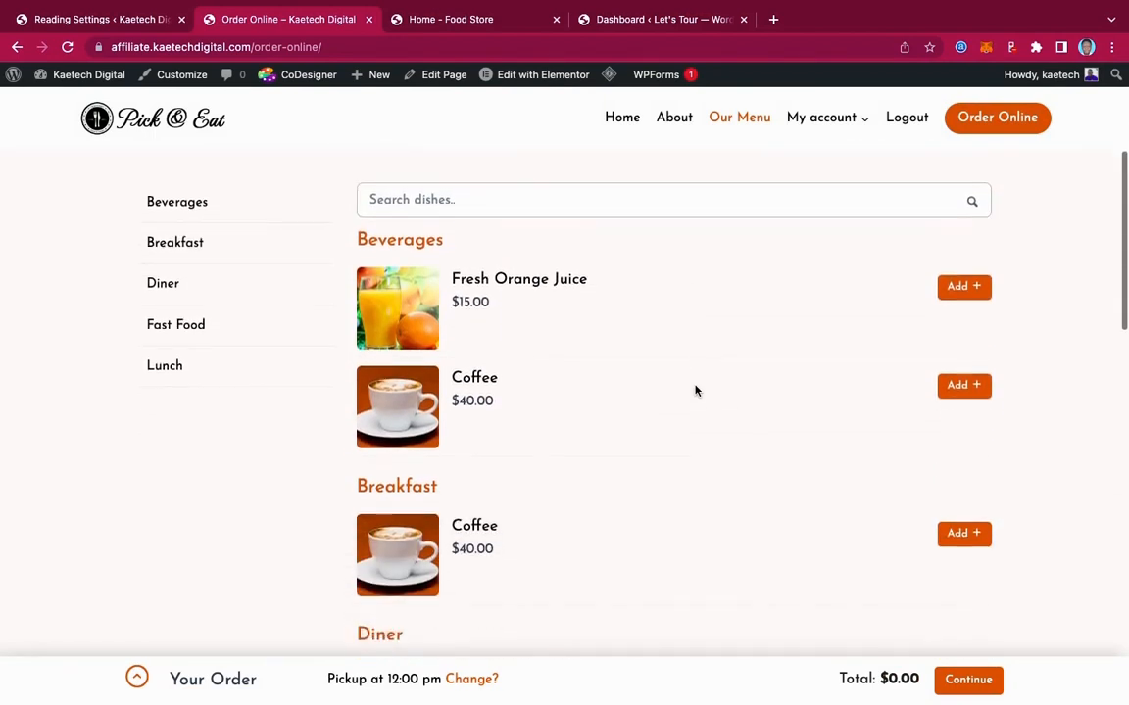
pyautogui.scroll(-10, 696, 391)
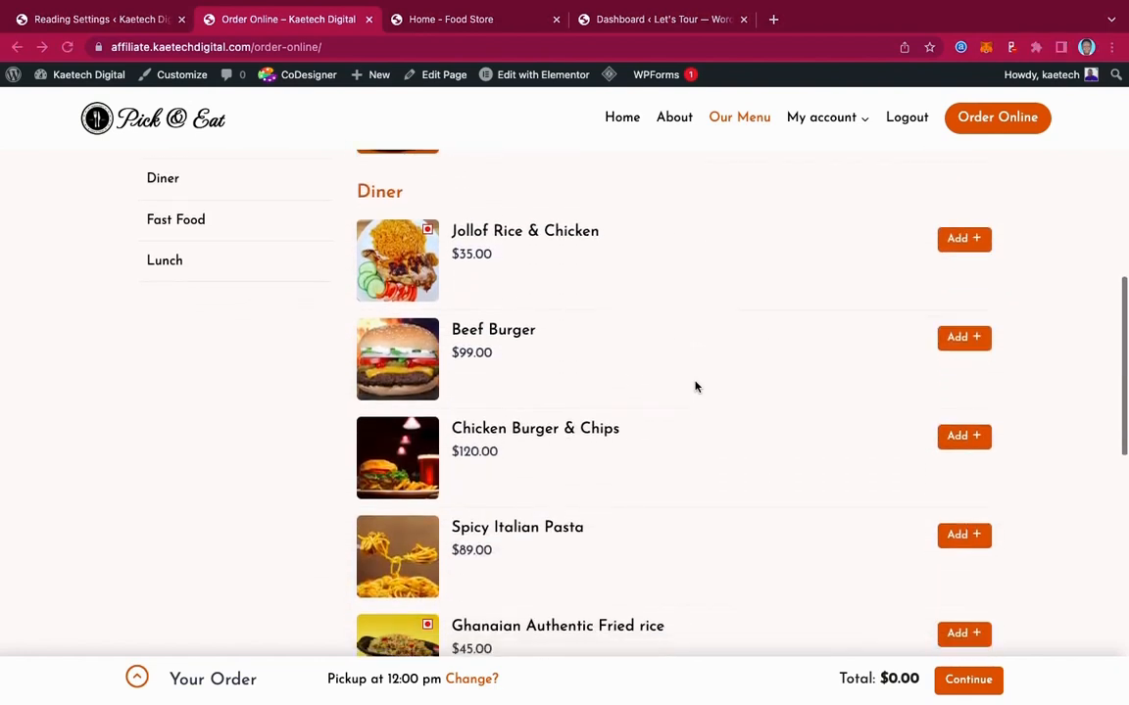
pyautogui.scroll(-11, 696, 387)
pyautogui.scroll(3, 700, 418)
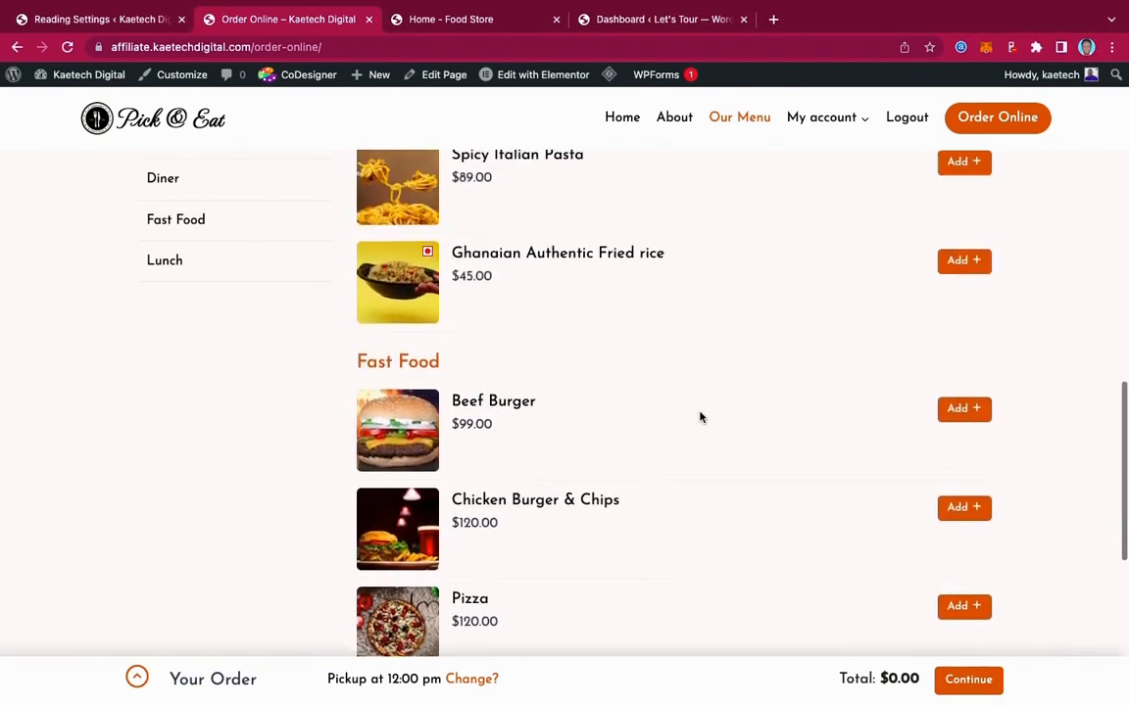
pyautogui.scroll(4, 700, 418)
pyautogui.scroll(-6, 699, 419)
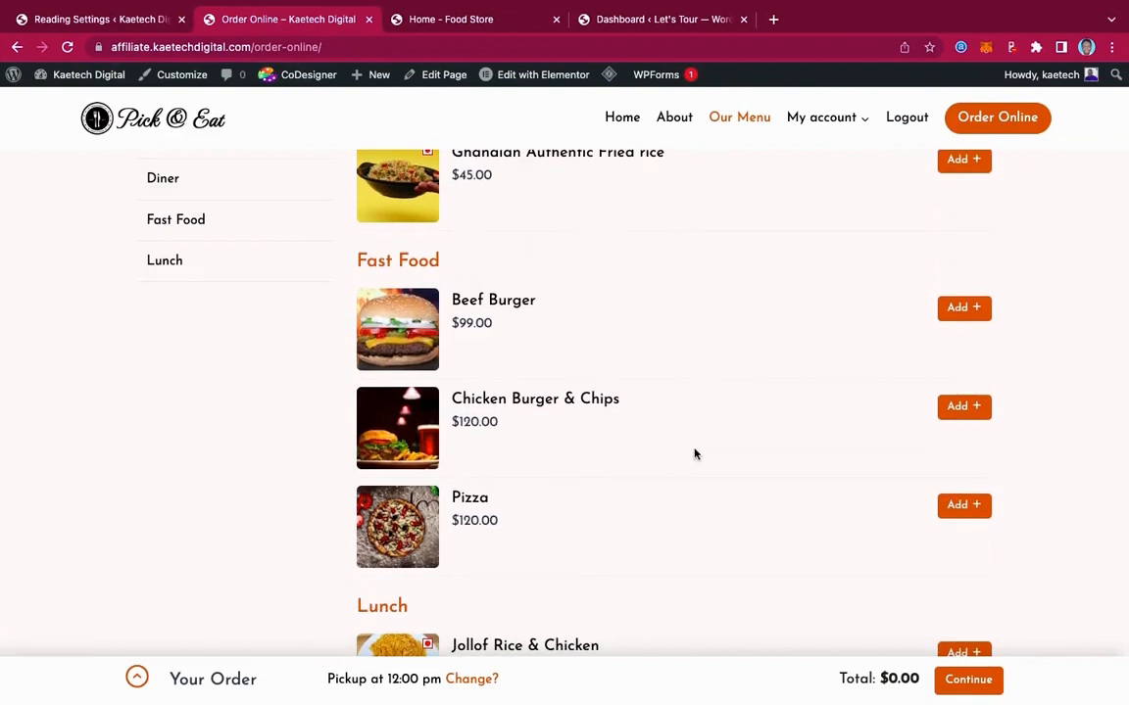
pyautogui.scroll(-1, 693, 453)
pyautogui.scroll(1, 695, 454)
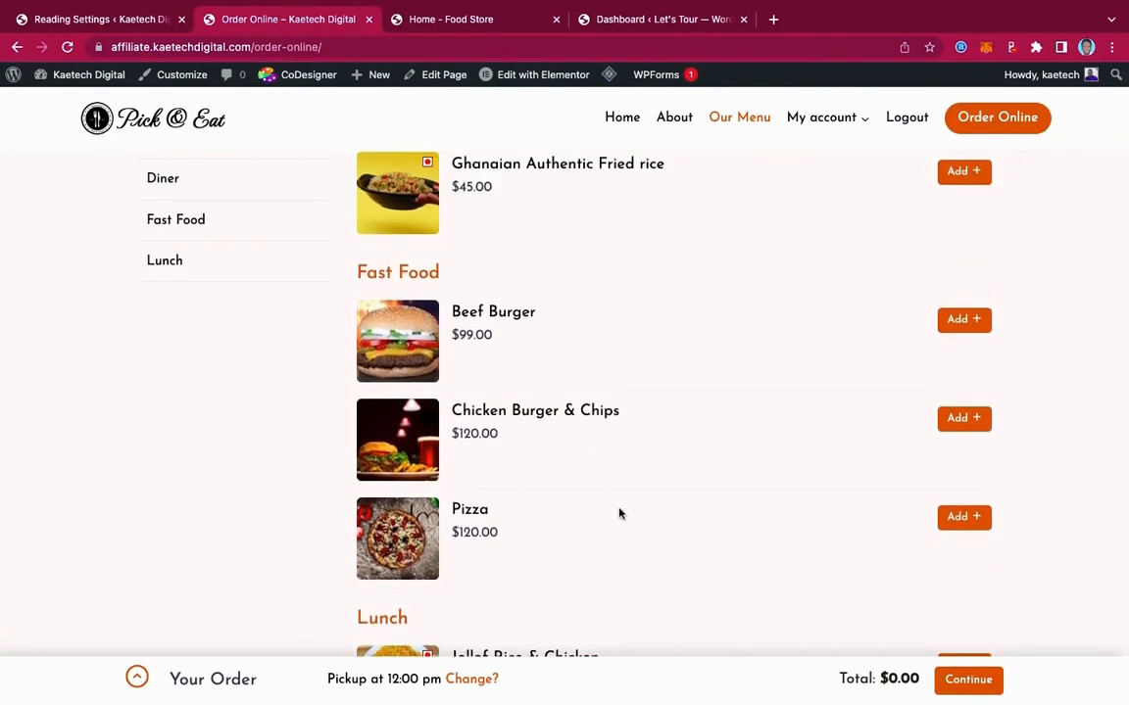
pyautogui.scroll(-4, 620, 511)
pyautogui.scroll(-3, 612, 552)
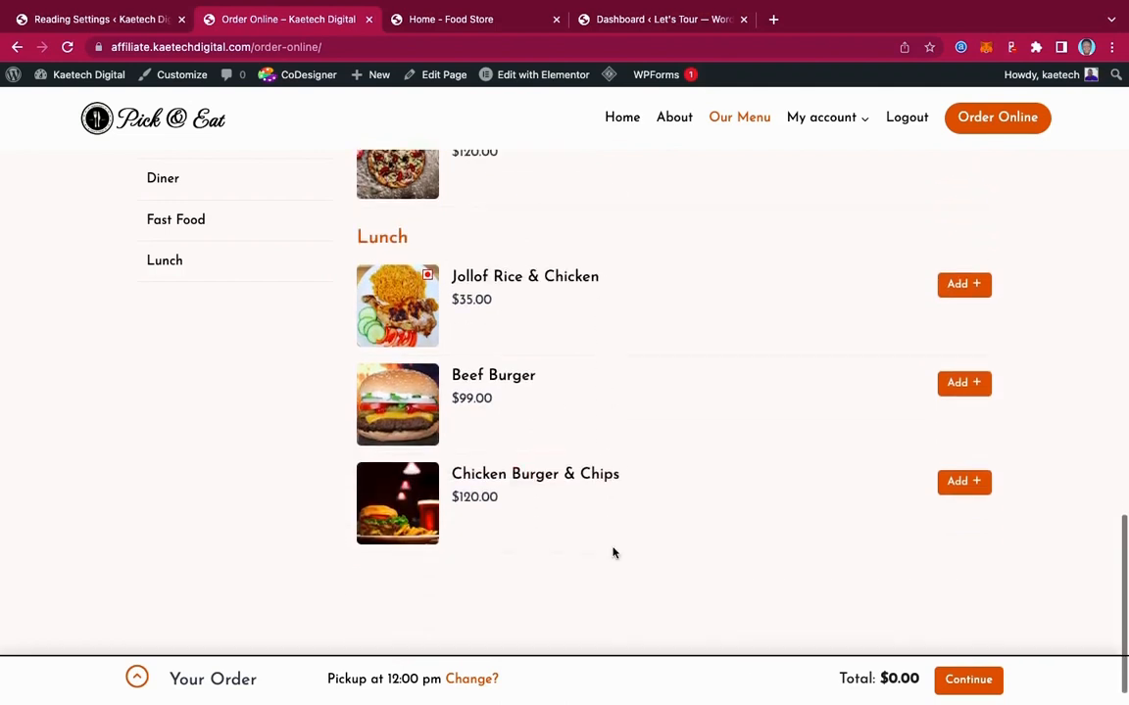
pyautogui.scroll(8, 612, 552)
pyautogui.scroll(10, 613, 551)
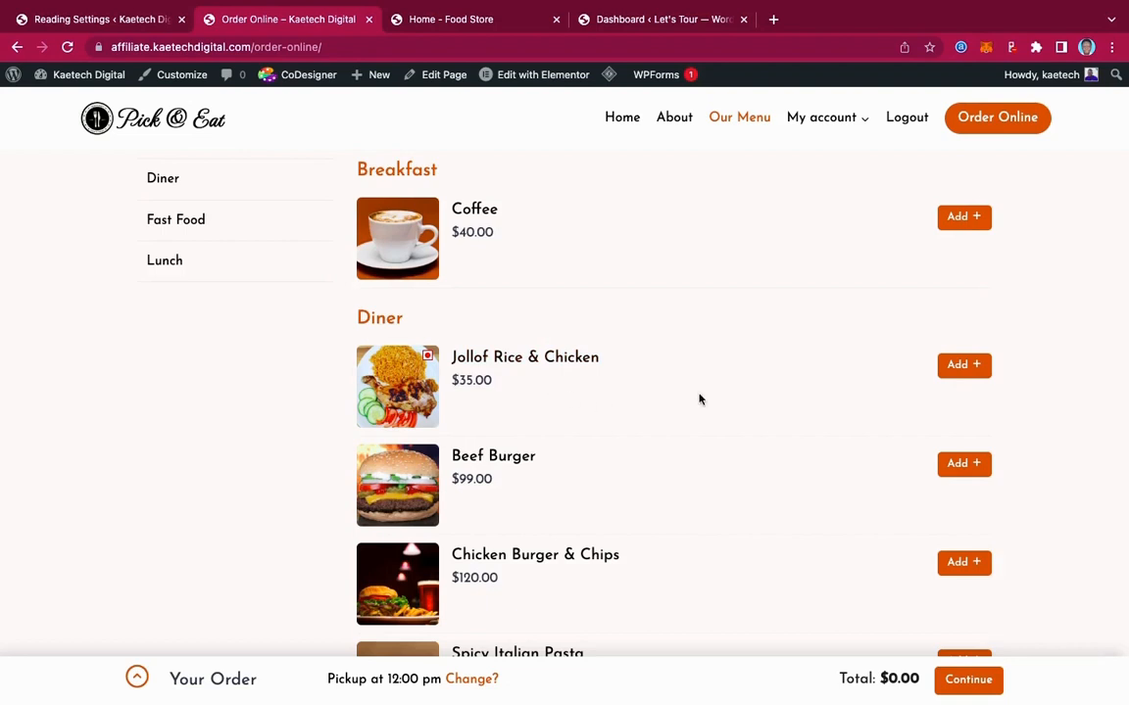
# Add Jollof Rice & Chicken with the Meat and Salad addons to the cart
pyautogui.click(973, 366)
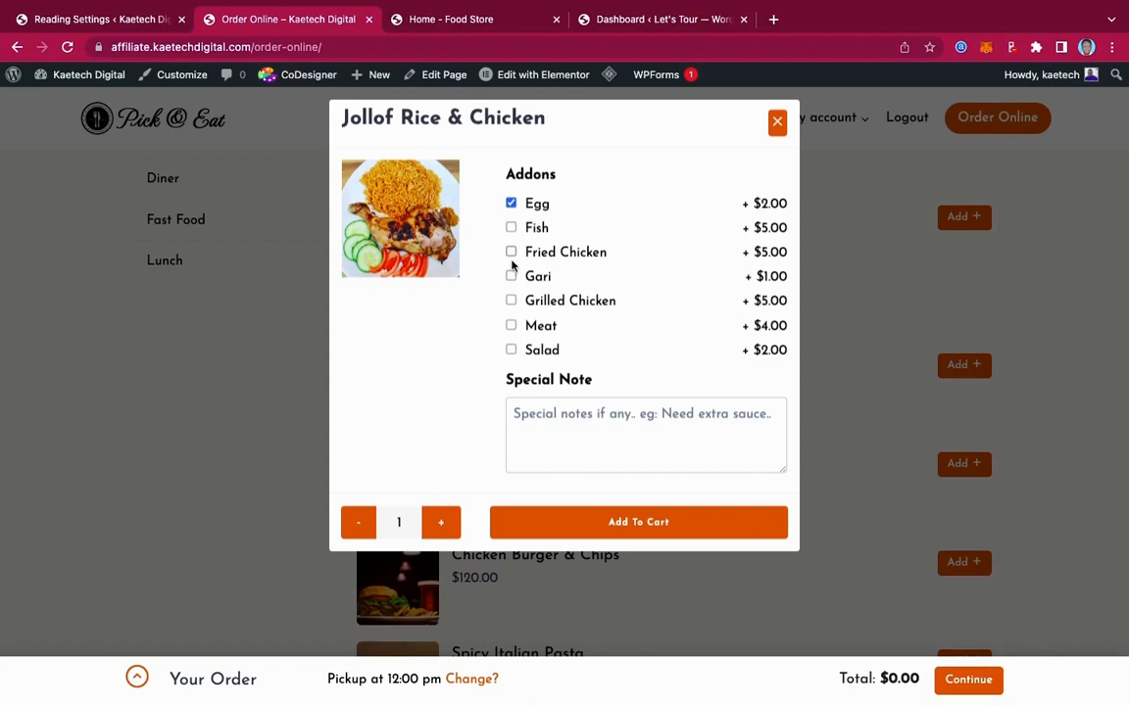
pyautogui.click(511, 327)
pyautogui.click(511, 351)
pyautogui.click(608, 530)
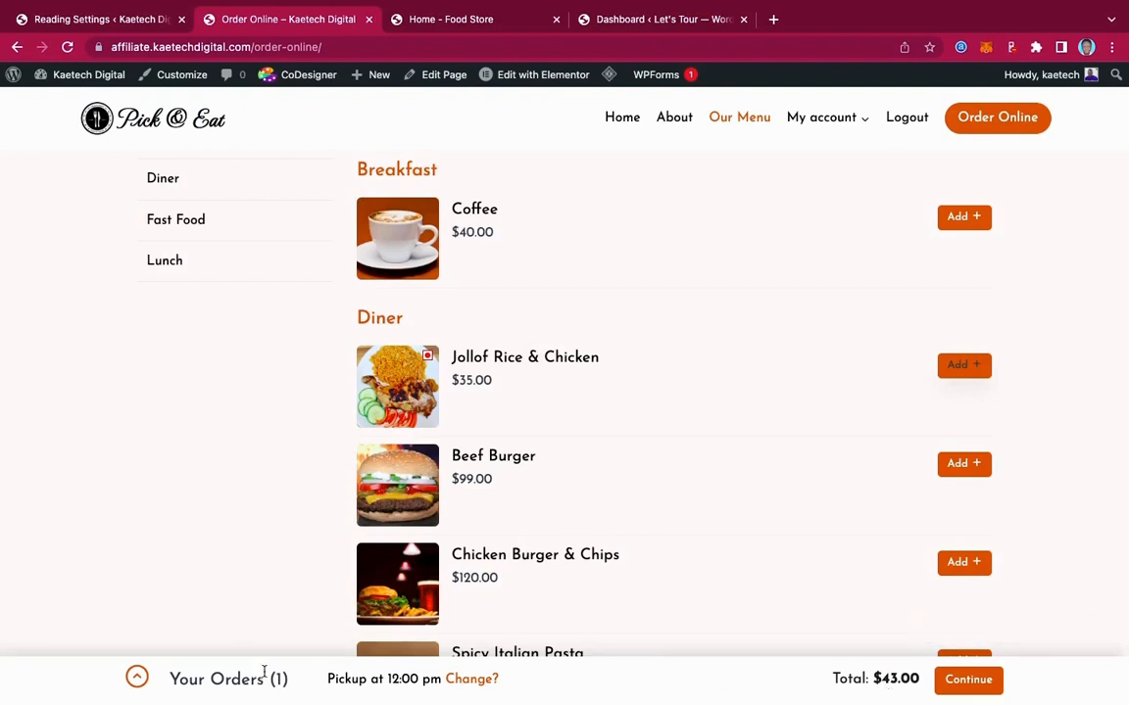
# Check the current order in the Your Orders panel, then close it
pyautogui.click(137, 678)
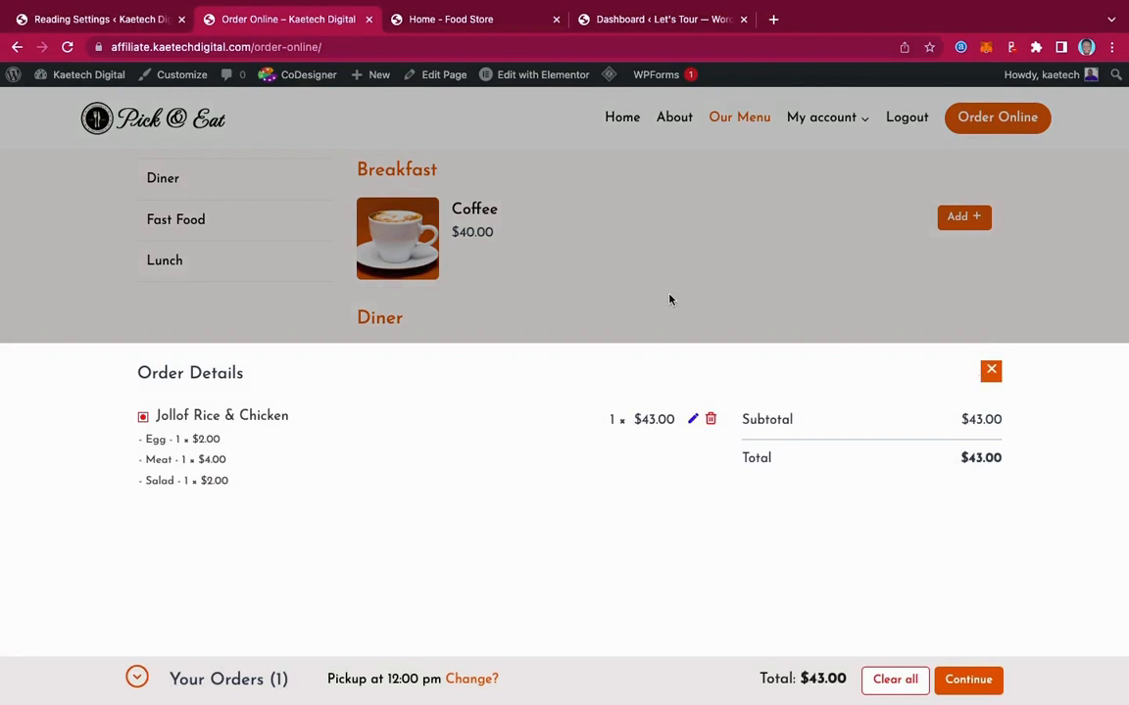
pyautogui.click(137, 678)
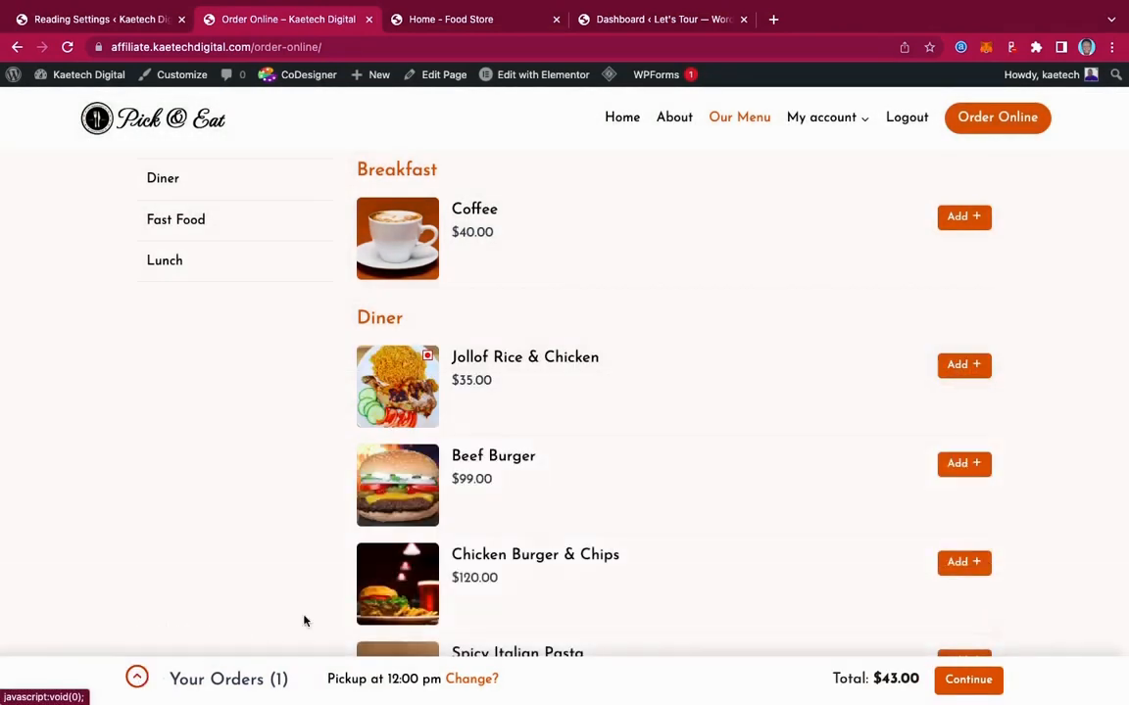
pyautogui.scroll(5, 724, 570)
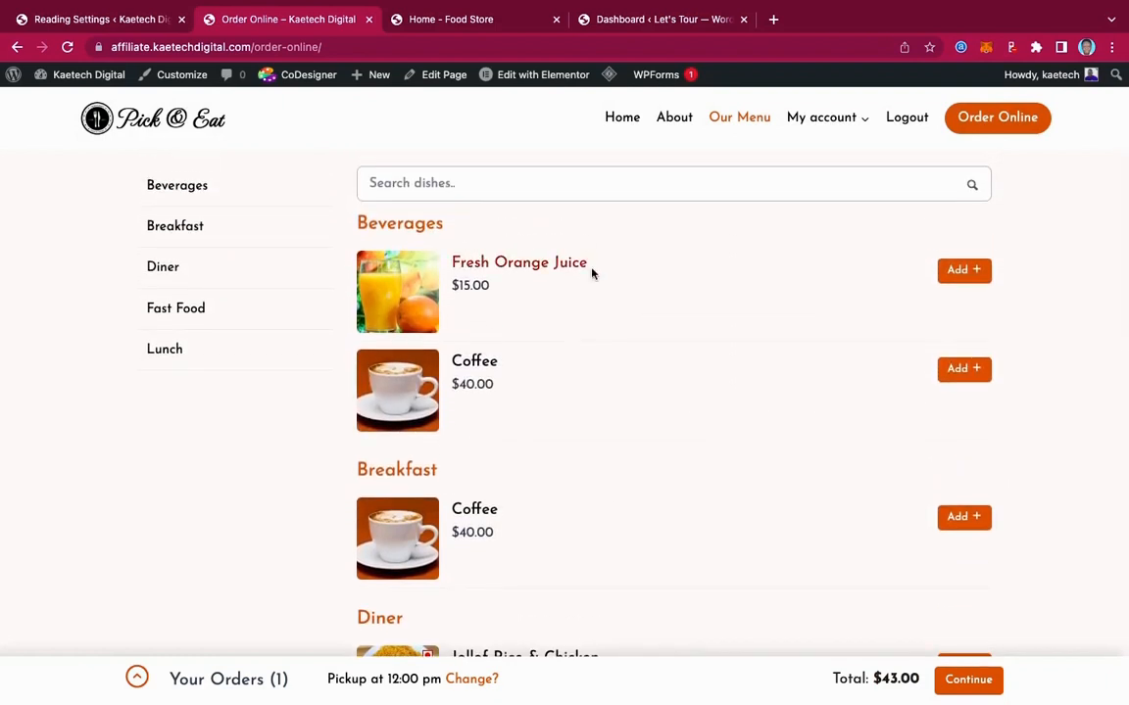
# Add a Fresh Orange Juice to the cart
pyautogui.click(966, 270)
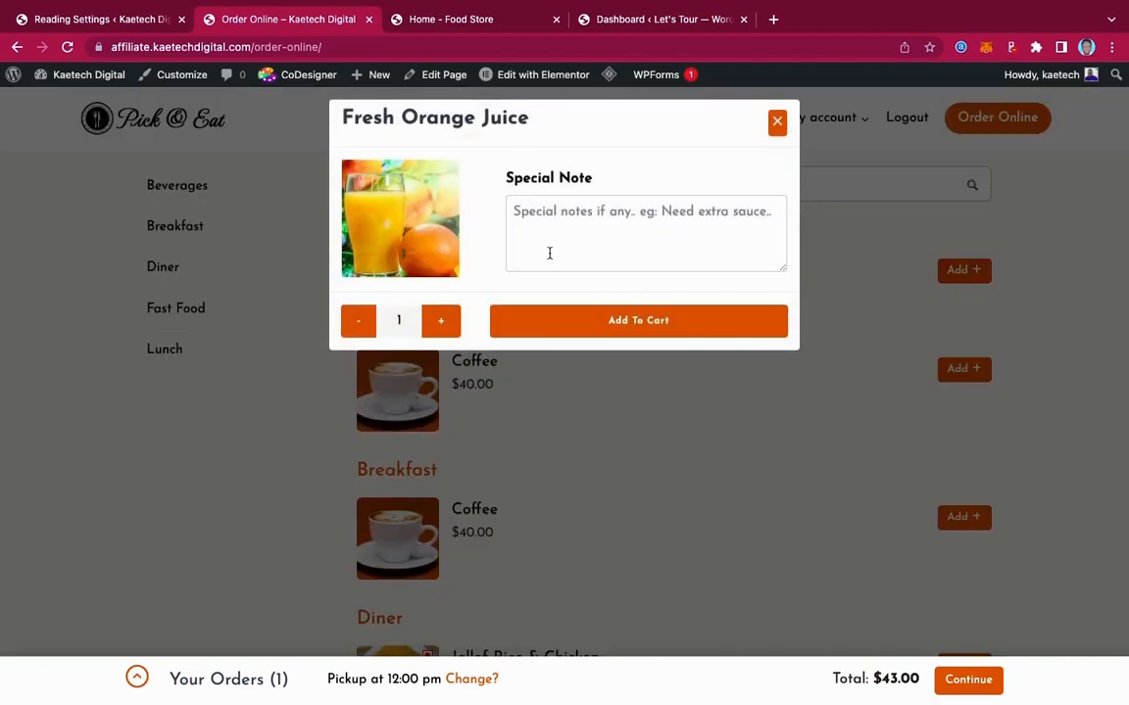
pyautogui.click(632, 324)
pyautogui.scroll(-4, 622, 443)
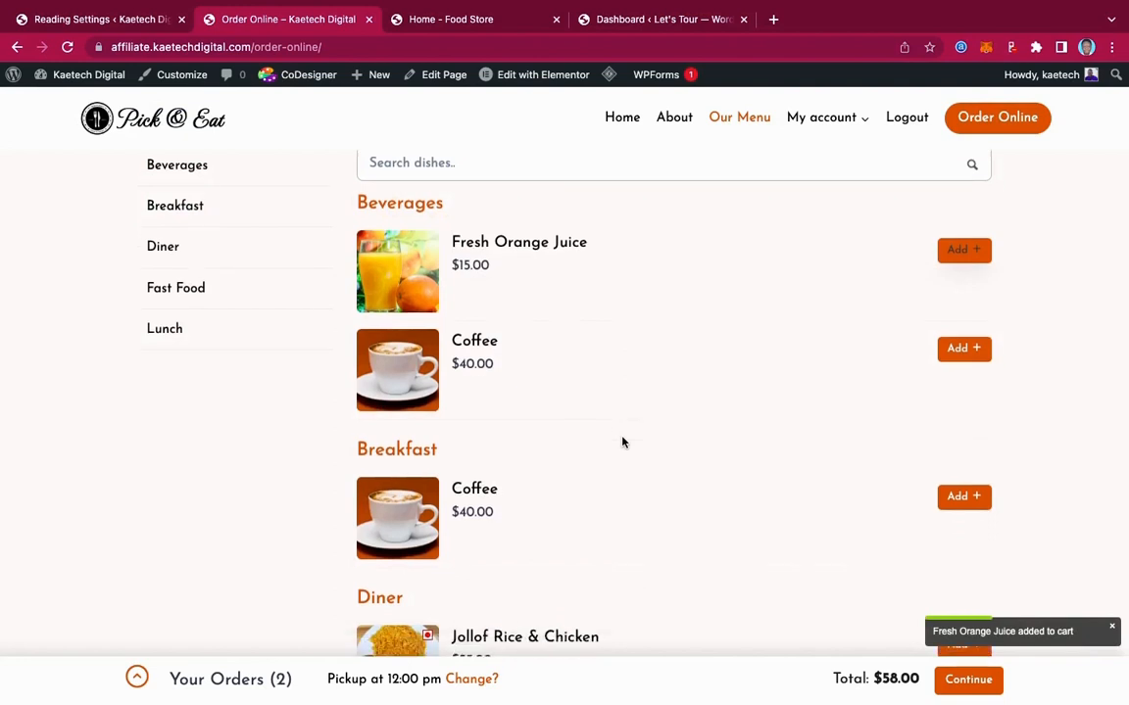
pyautogui.scroll(-1, 622, 443)
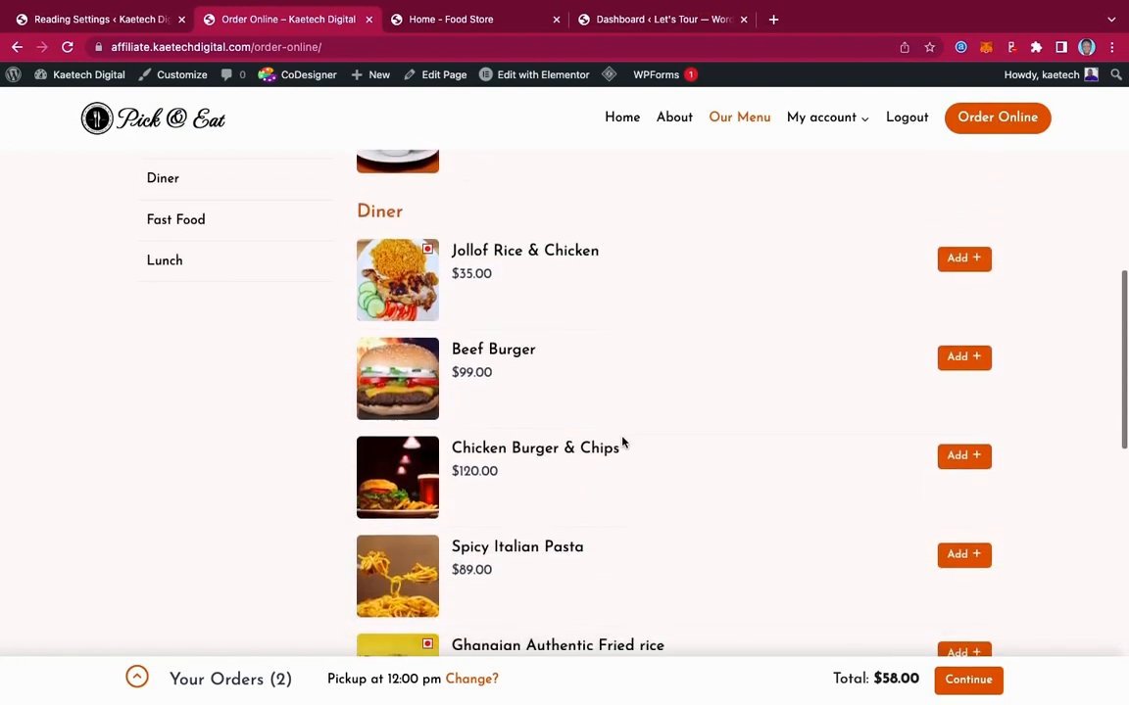
# Add two Beef Burgers and review the three-item order totalling $256.00
pyautogui.click(974, 355)
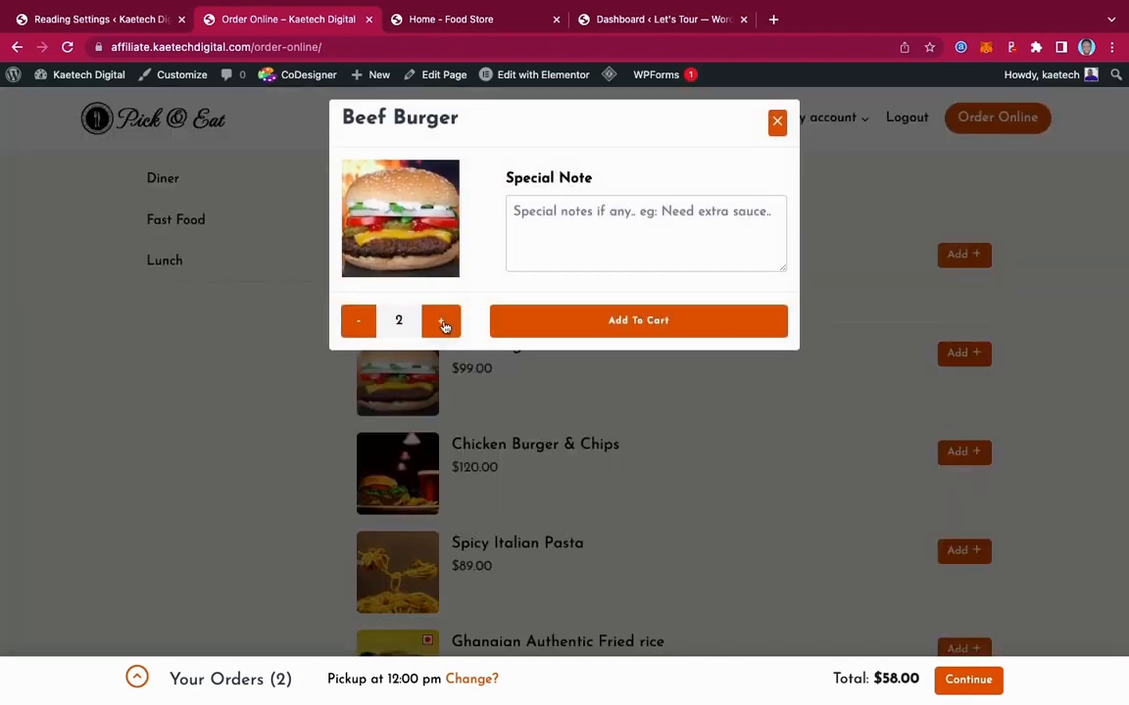
pyautogui.click(678, 322)
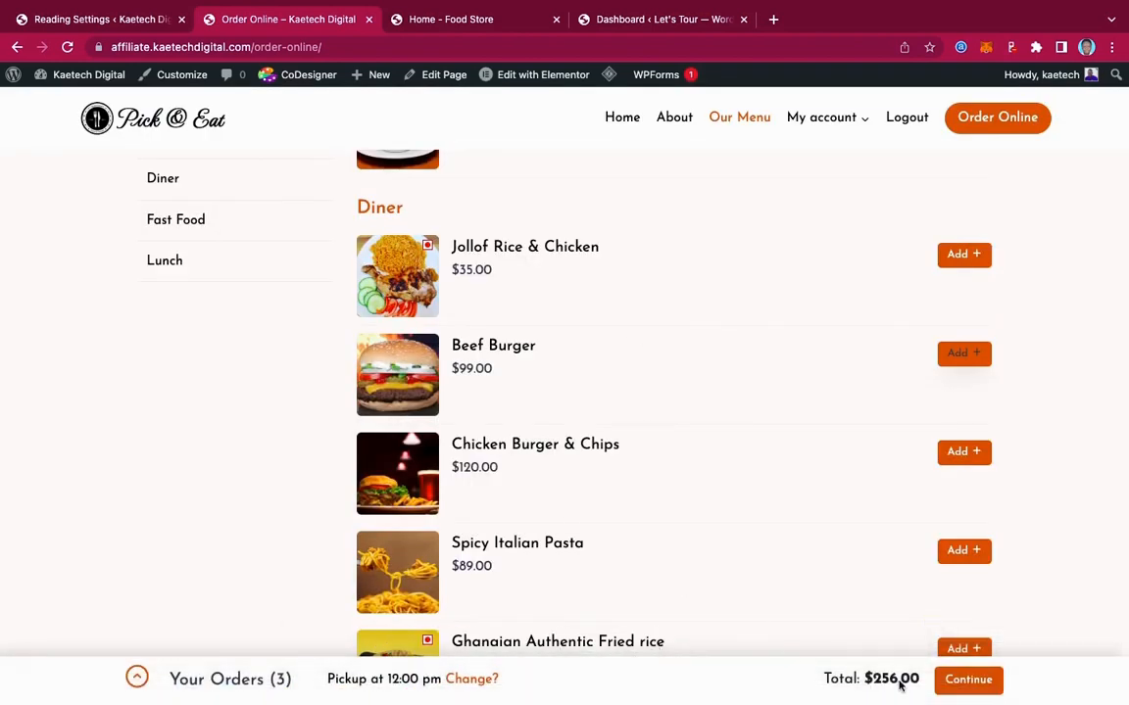
pyautogui.click(135, 678)
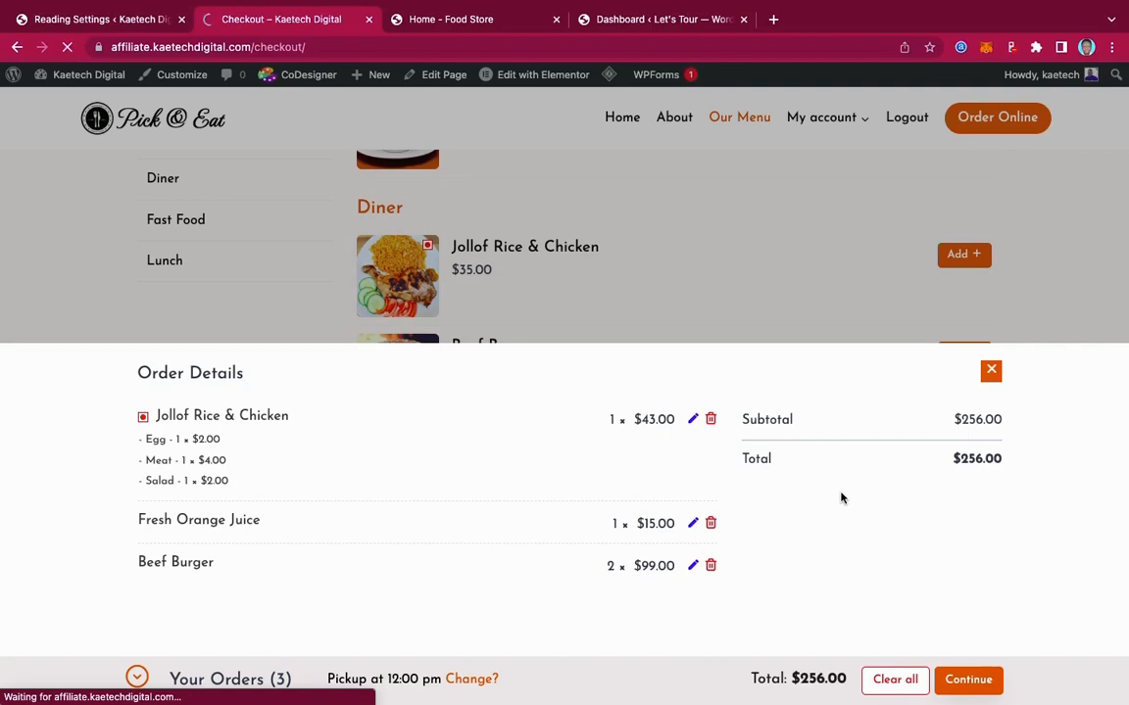
# Scroll through the checkout's billing details, the $256.00 order table and the Place order section
pyautogui.scroll(-6, 841, 499)
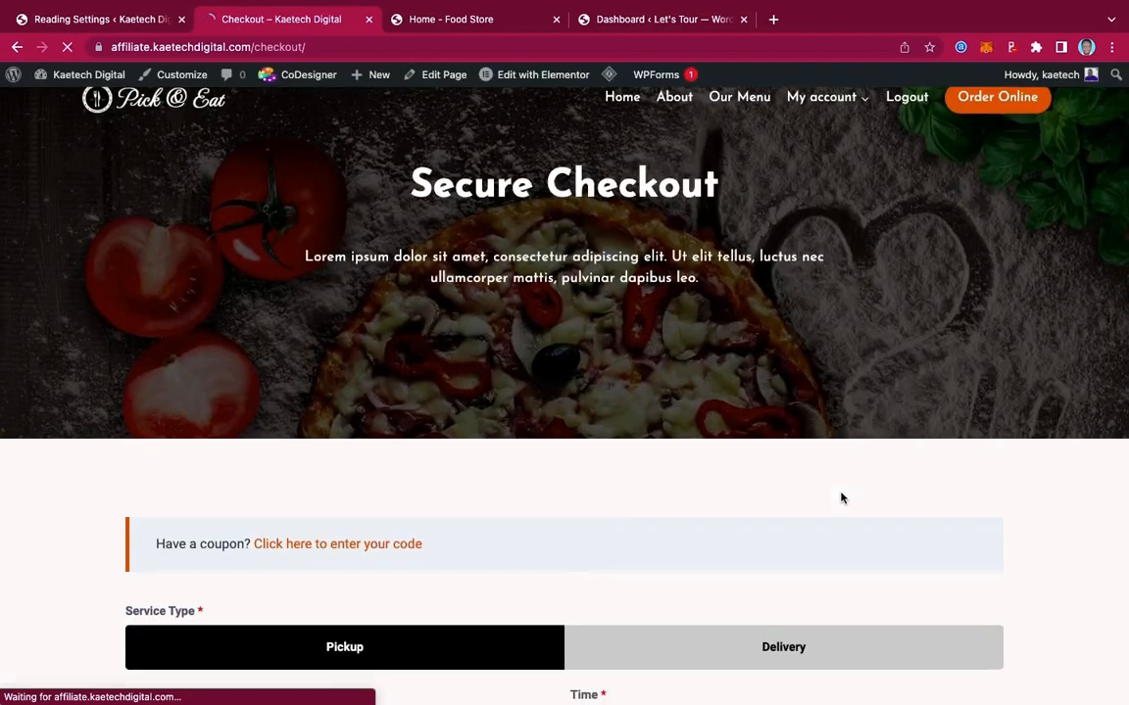
pyautogui.scroll(-5, 841, 499)
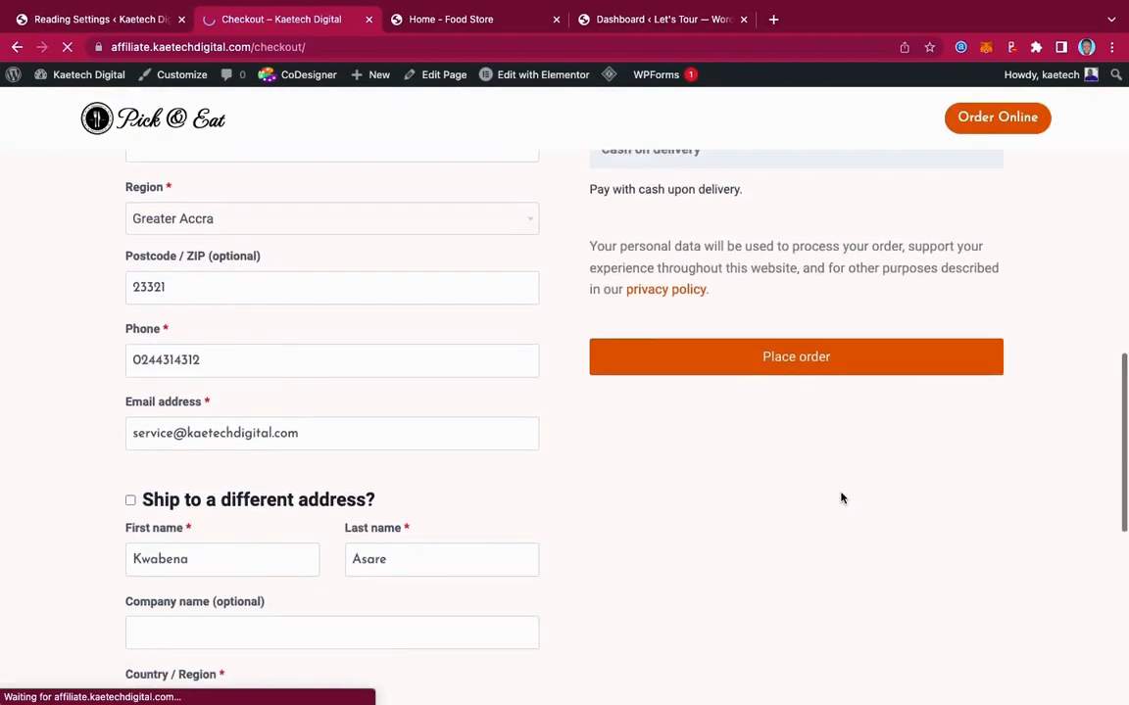
pyautogui.scroll(5, 841, 499)
pyautogui.scroll(2, 840, 499)
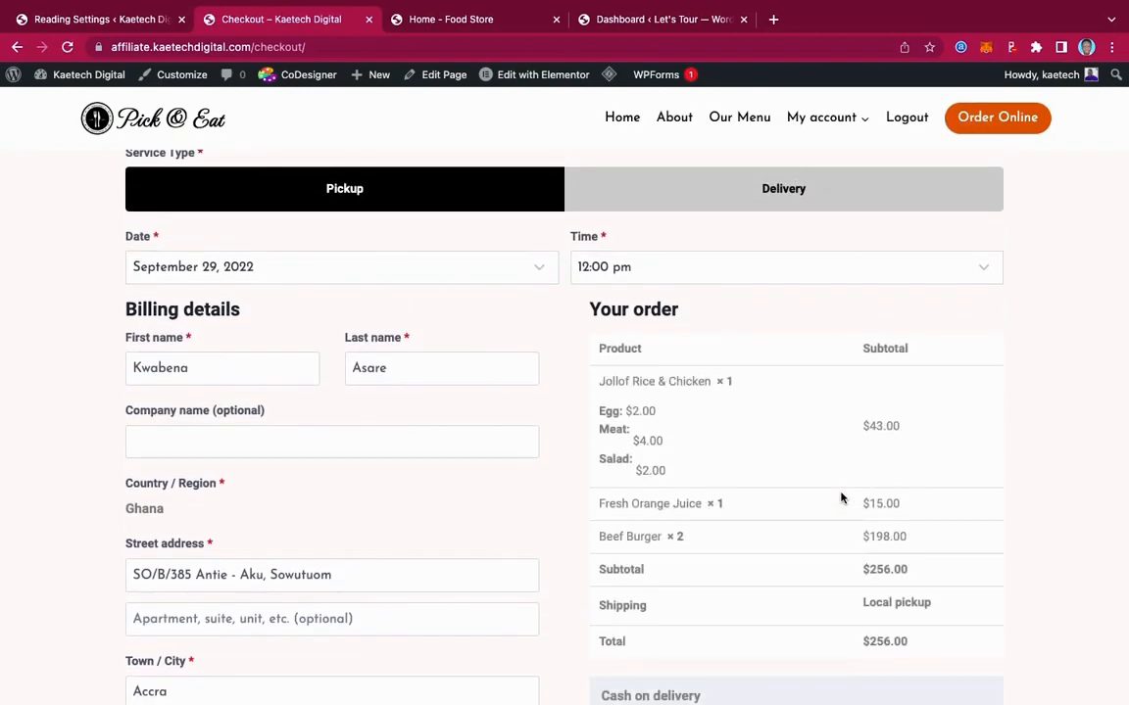
pyautogui.scroll(2, 840, 498)
pyautogui.scroll(-3, 840, 499)
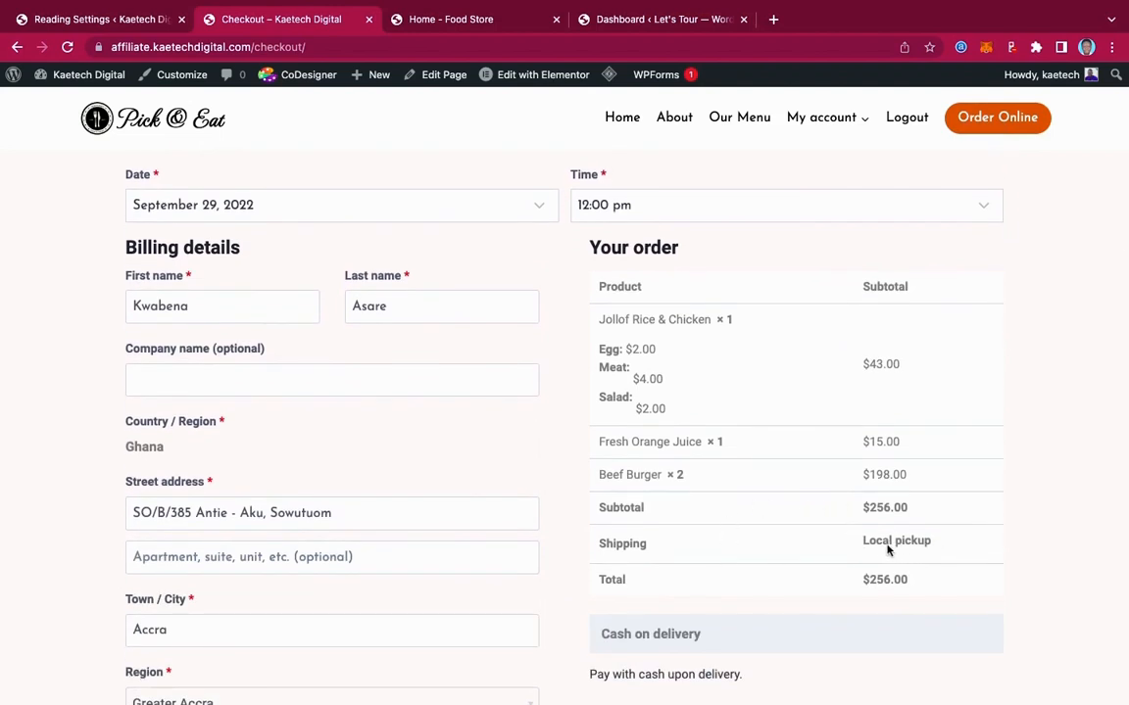
pyautogui.scroll(-4, 807, 534)
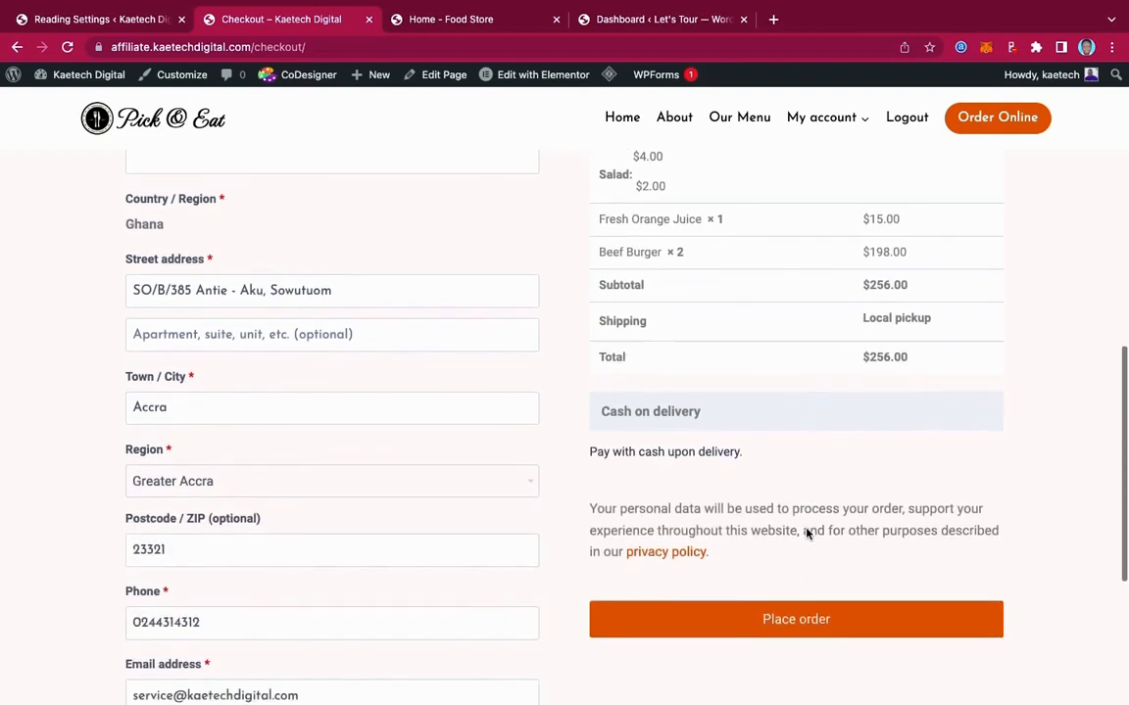
pyautogui.scroll(2, 808, 534)
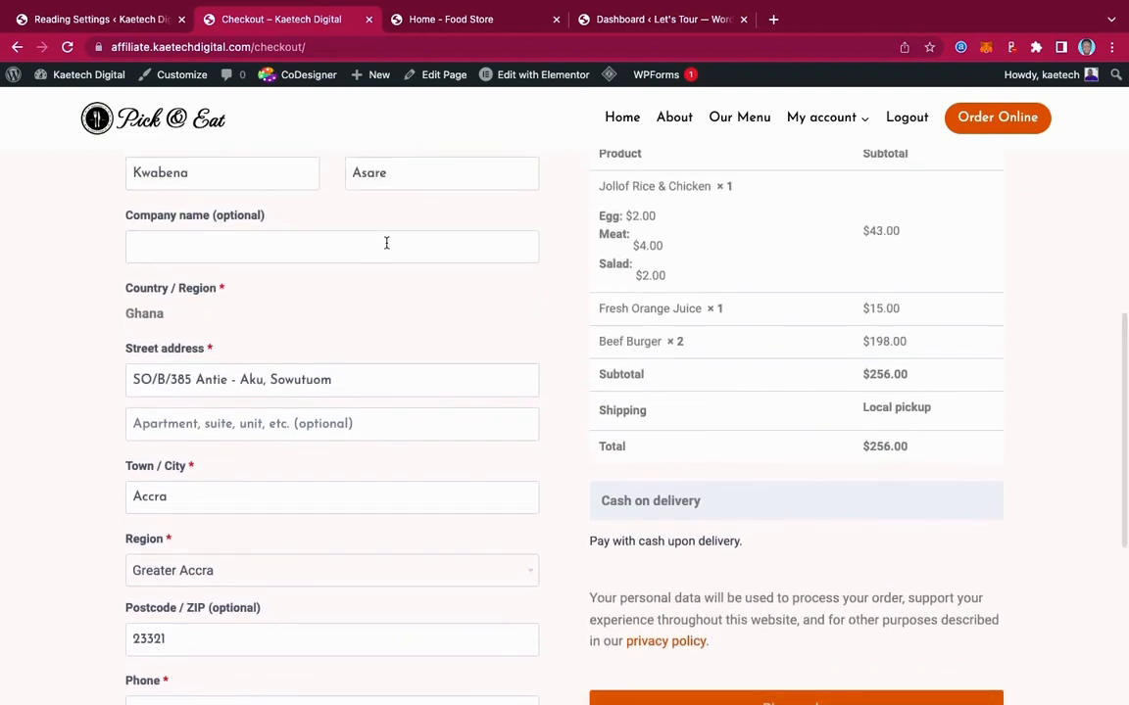
pyautogui.scroll(4, 385, 243)
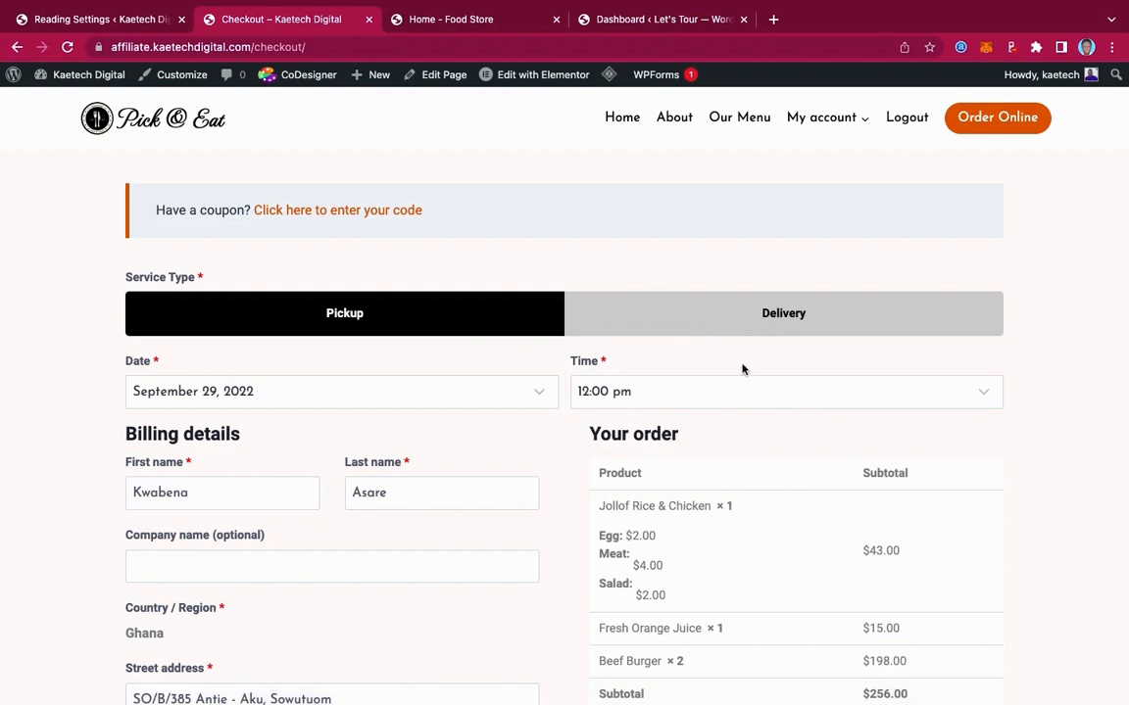
# Switch the service type to delivery, adding $30.00 shipping for a $286.00 total, and review the billing fields
pyautogui.click(785, 313)
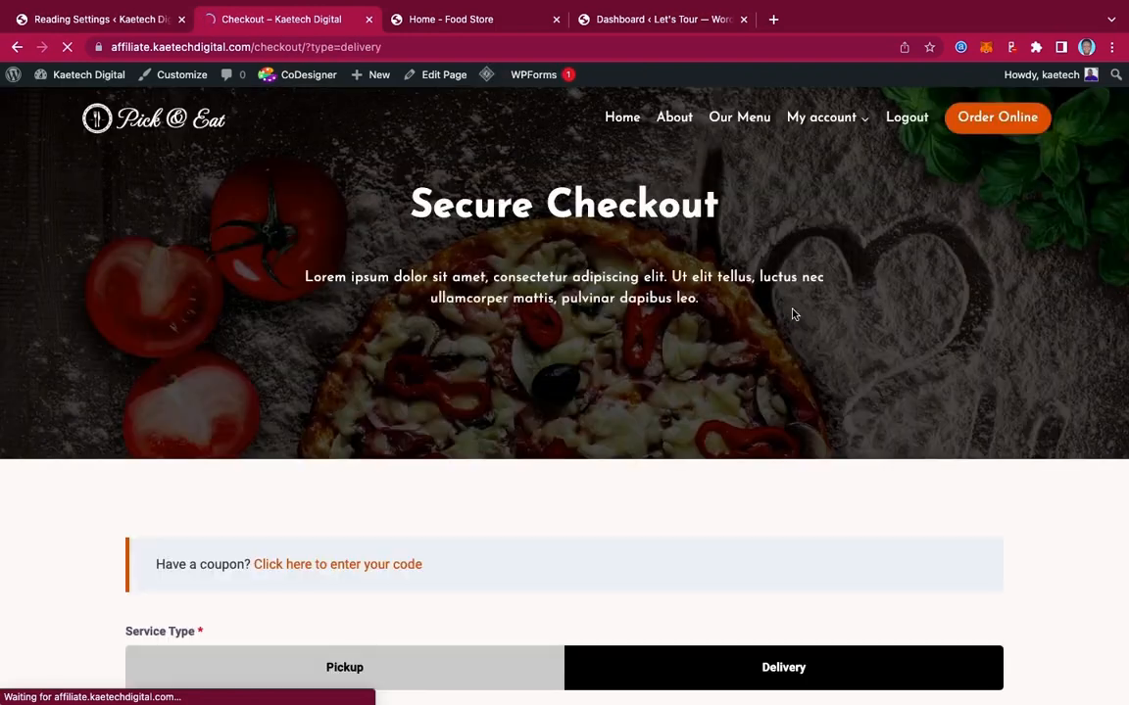
pyautogui.scroll(-5, 806, 575)
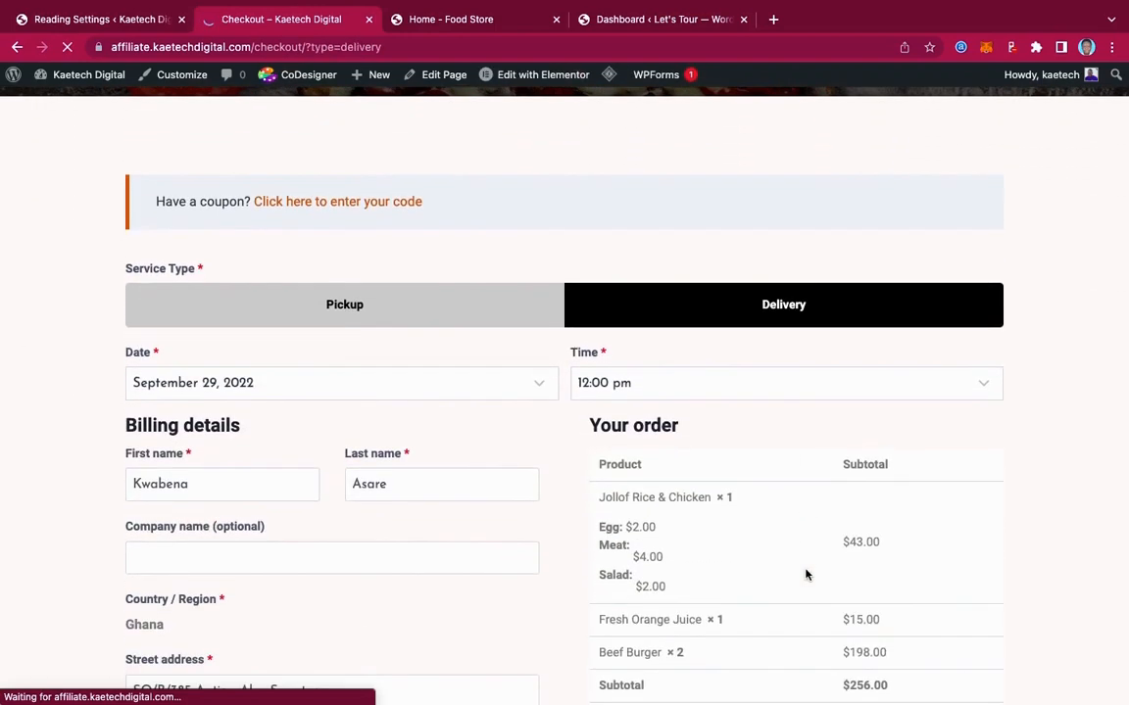
pyautogui.scroll(-1, 805, 575)
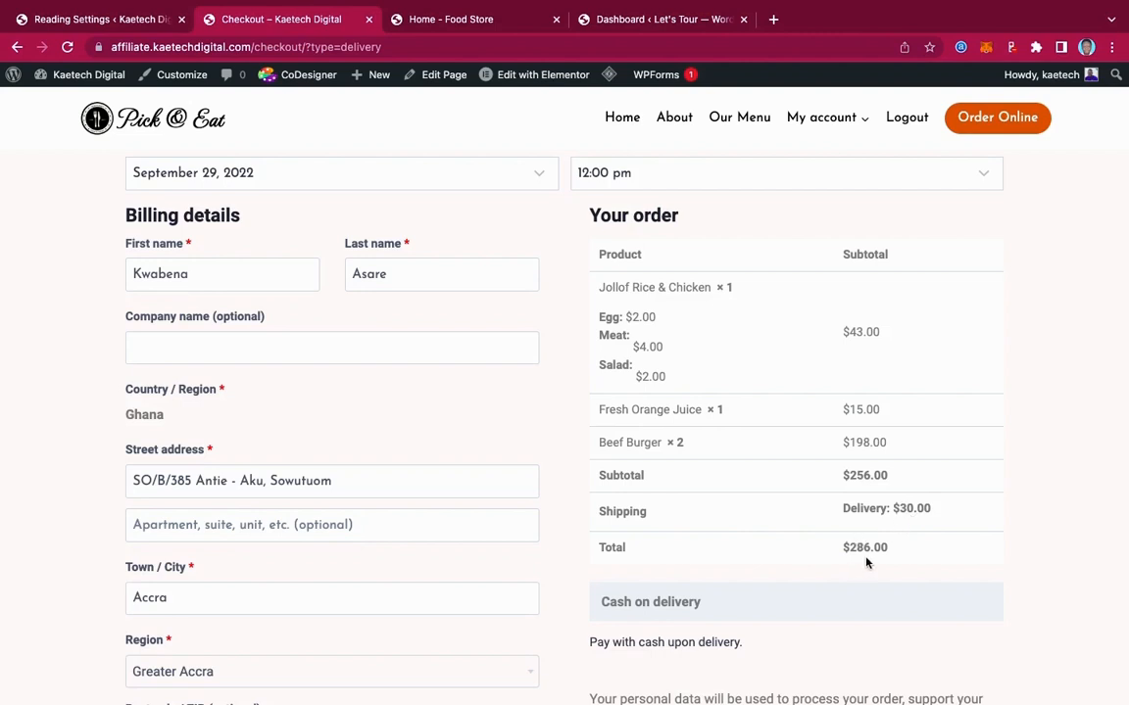
pyautogui.scroll(-7, 867, 560)
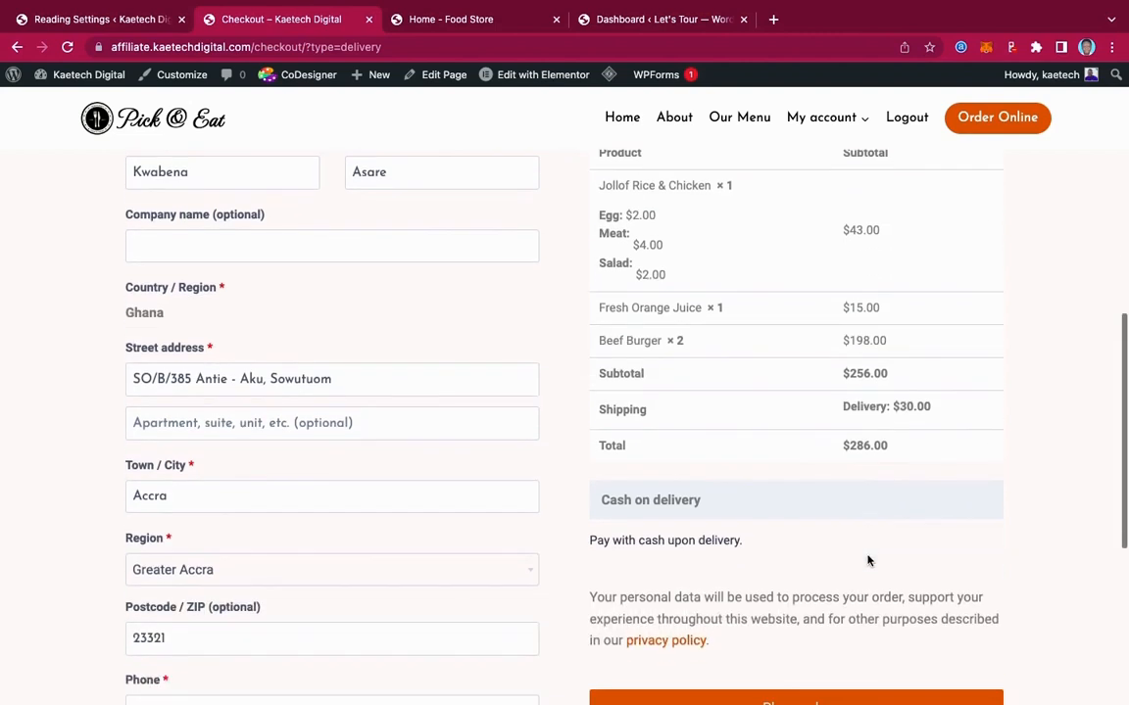
pyautogui.scroll(-1, 867, 560)
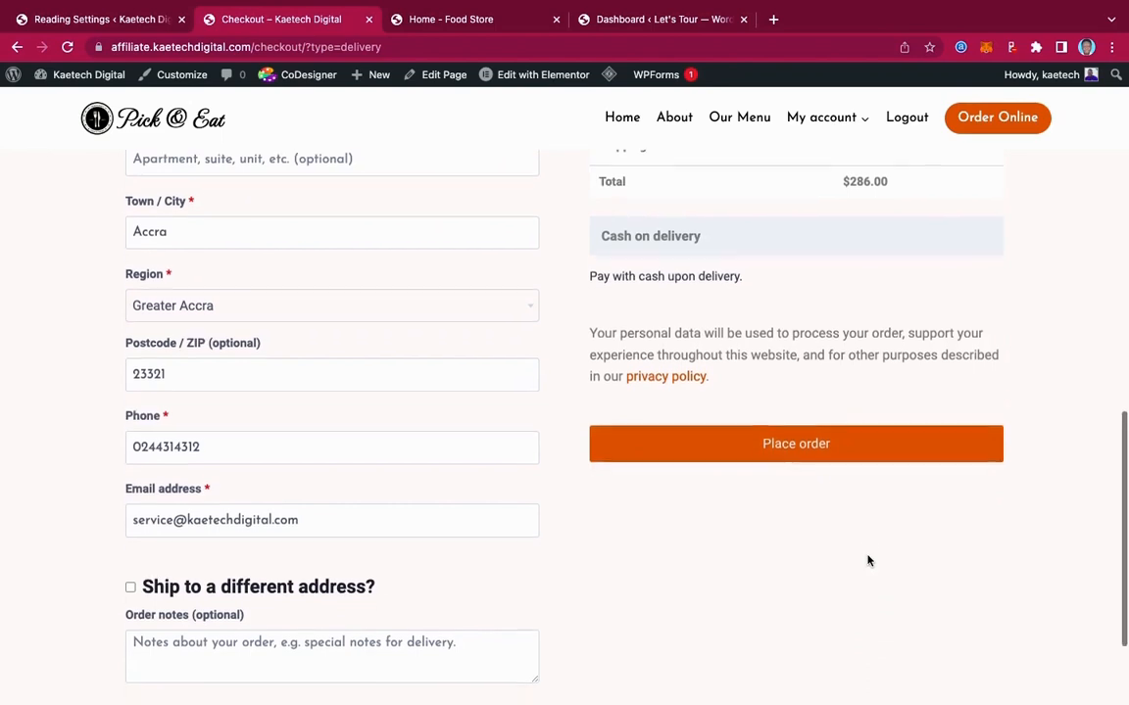
pyautogui.scroll(8, 867, 560)
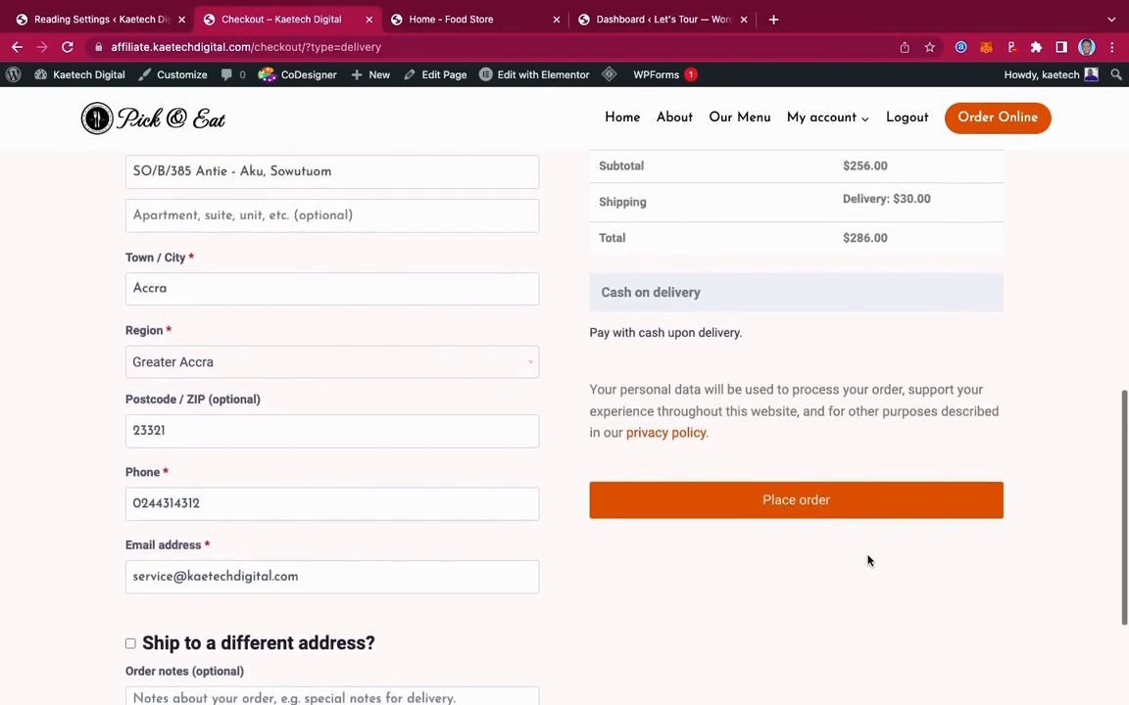
pyautogui.scroll(-5, 802, 364)
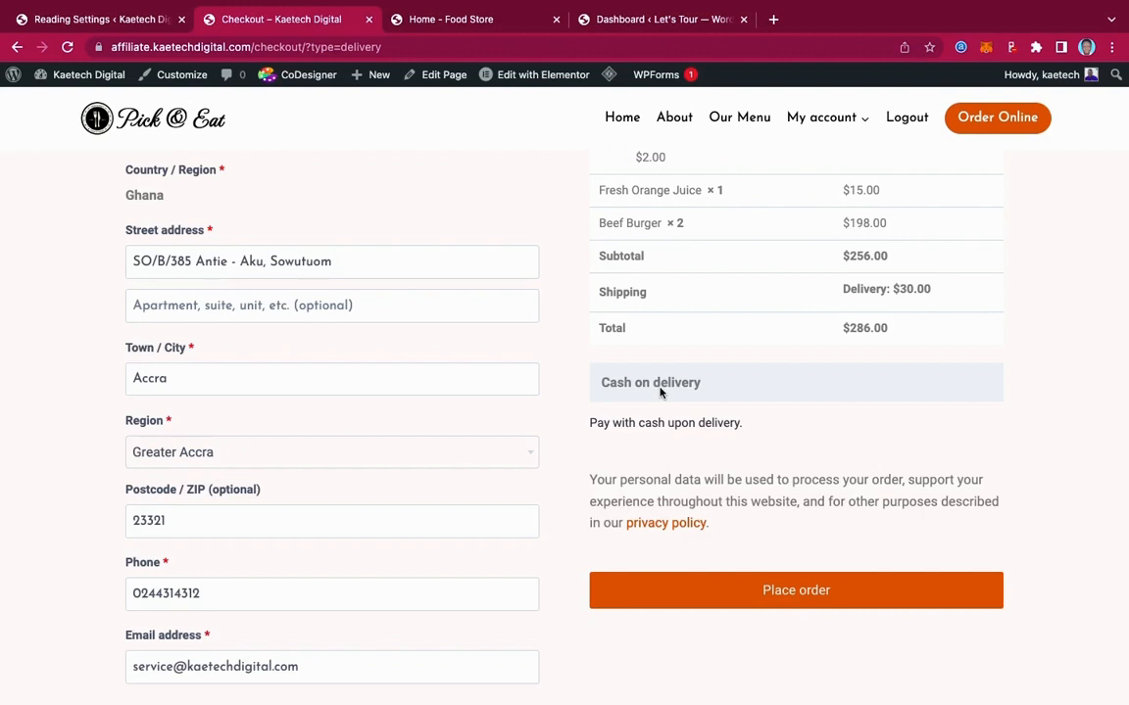
# Place the order and review the $286.00 cash-on-delivery confirmation with billing and shipping addresses
pyautogui.click(787, 594)
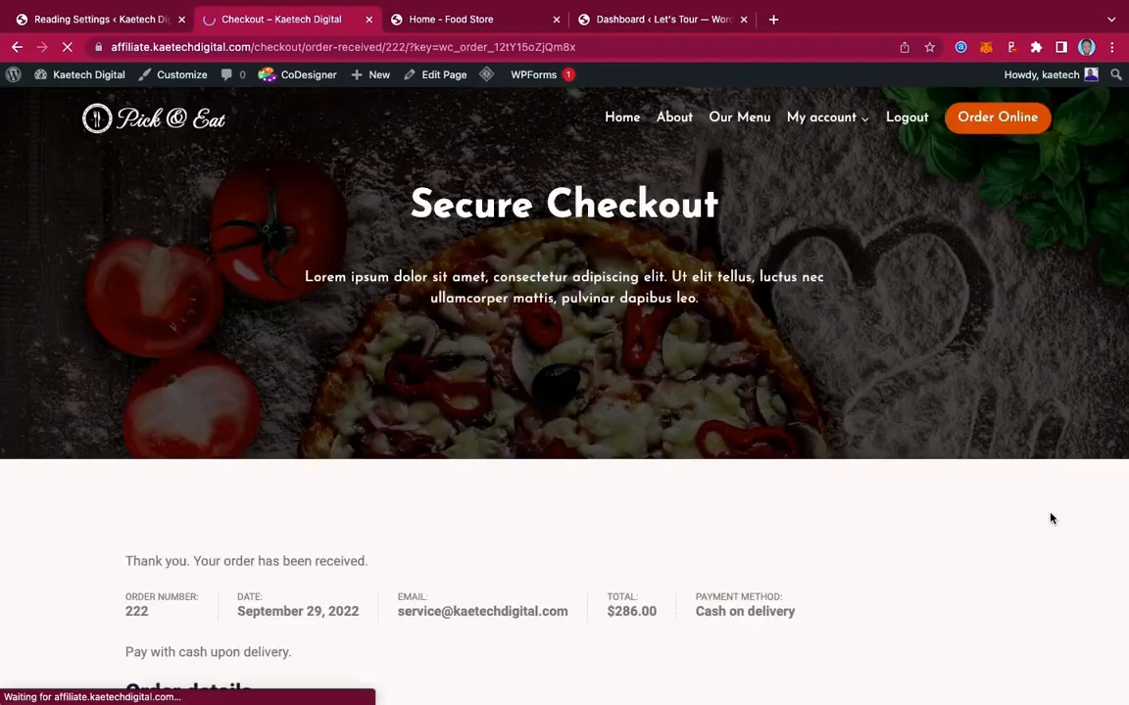
pyautogui.scroll(-2, 711, 535)
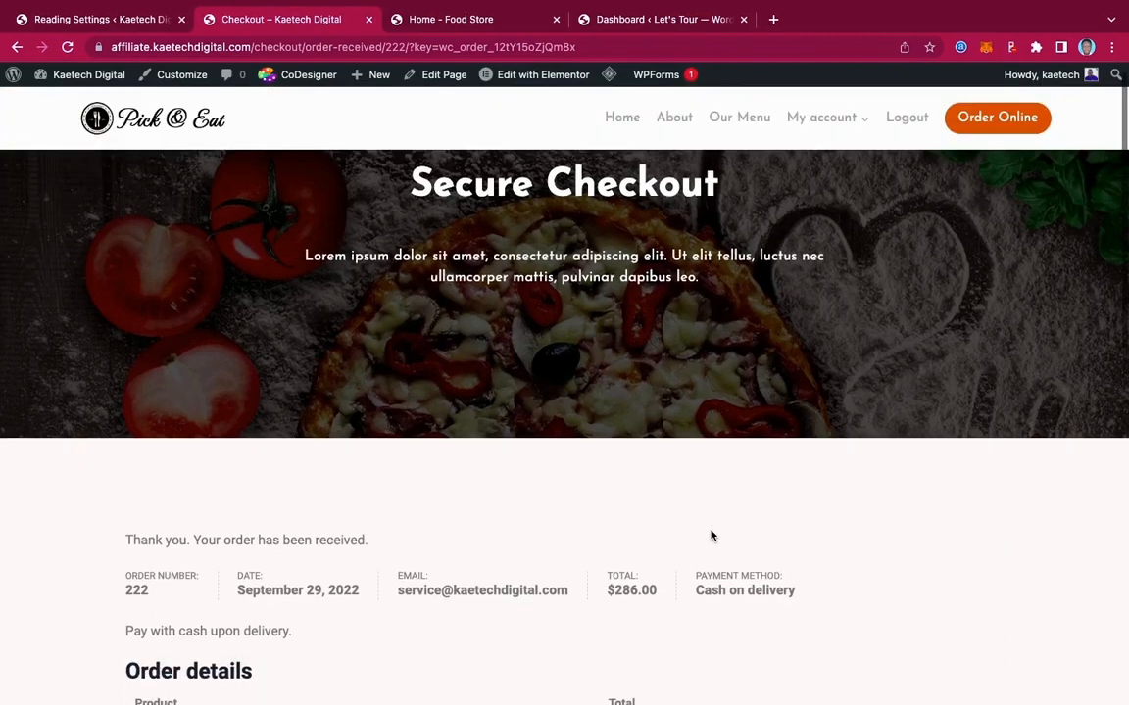
pyautogui.scroll(-5, 712, 535)
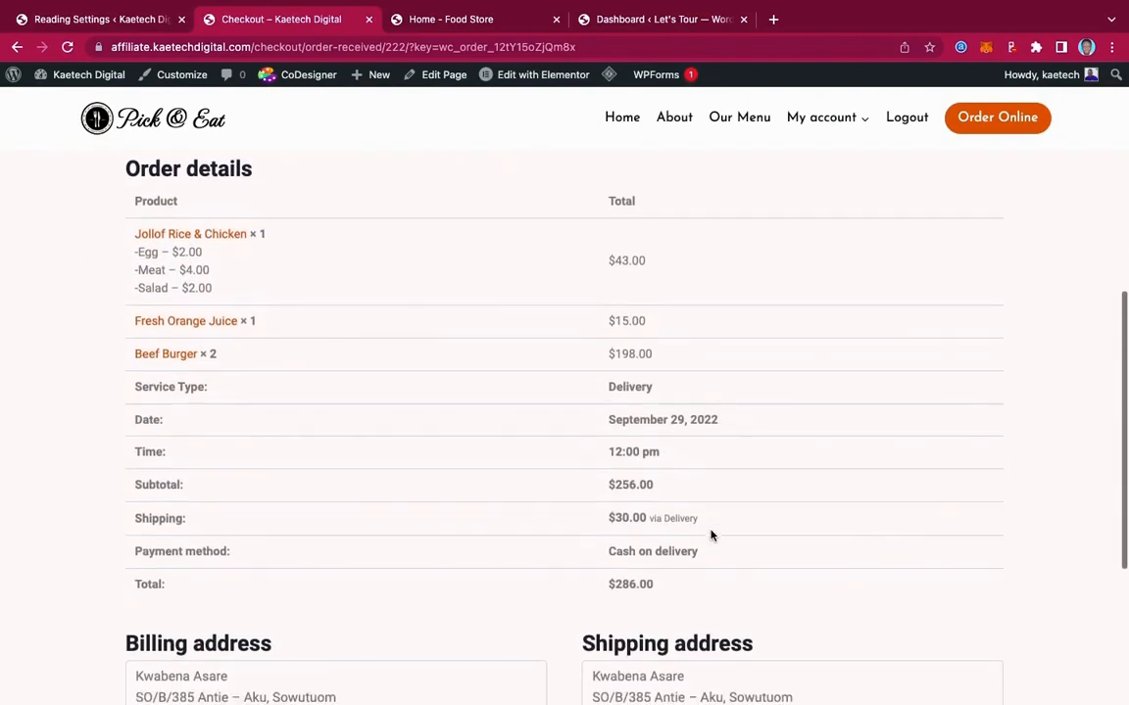
pyautogui.scroll(-3, 712, 535)
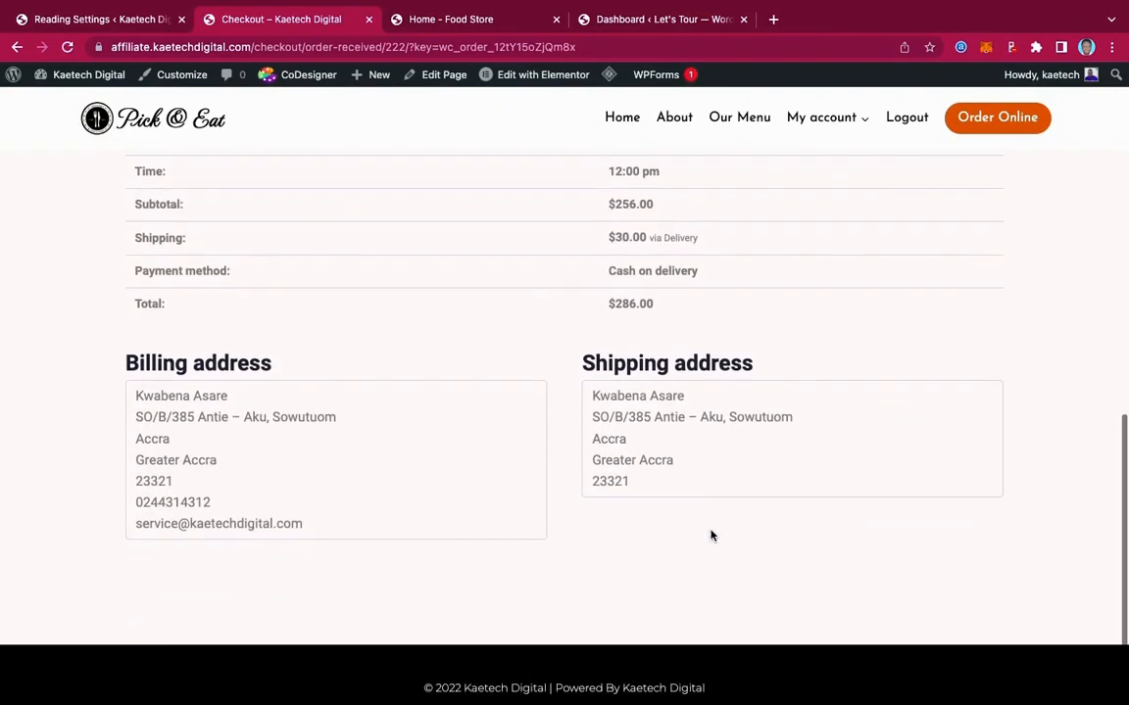
pyautogui.scroll(4, 712, 535)
pyautogui.scroll(5, 711, 535)
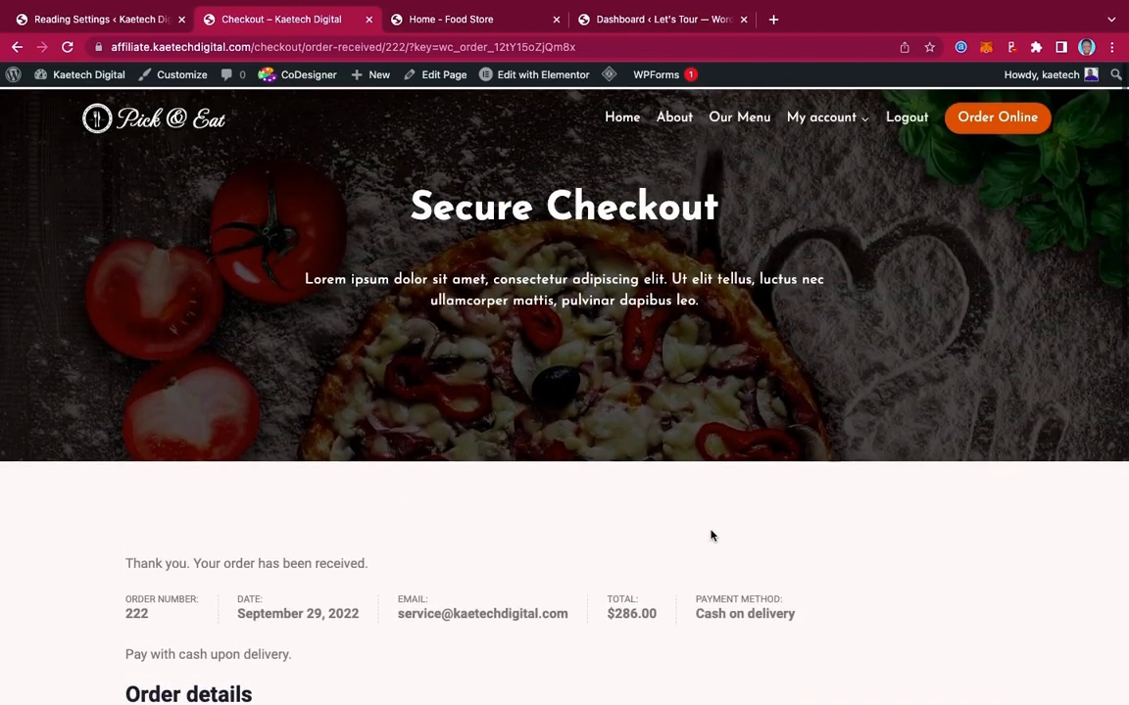
pyautogui.scroll(-2, 712, 535)
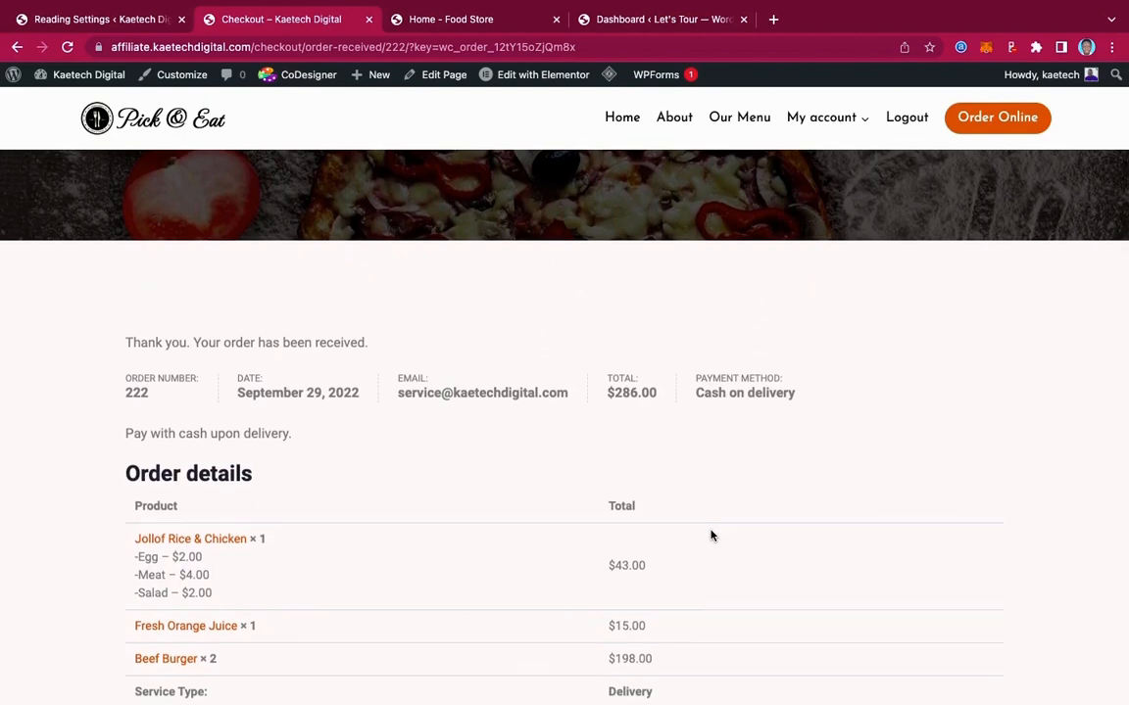
pyautogui.scroll(-1, 711, 535)
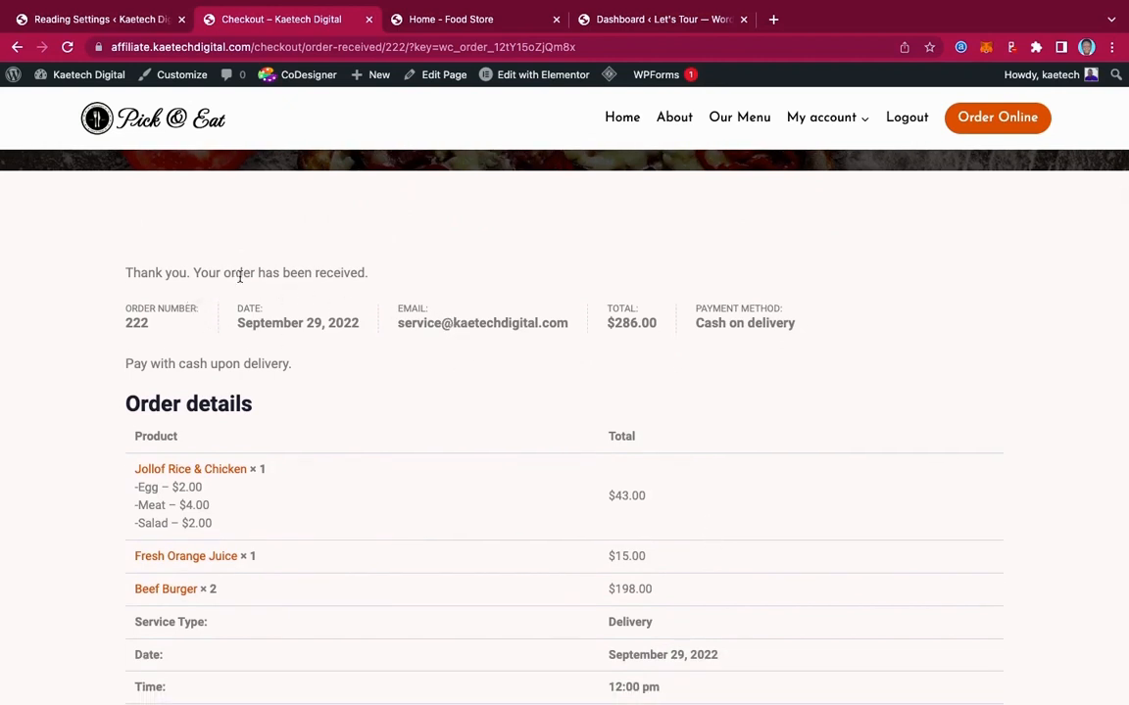
pyautogui.scroll(-4, 475, 471)
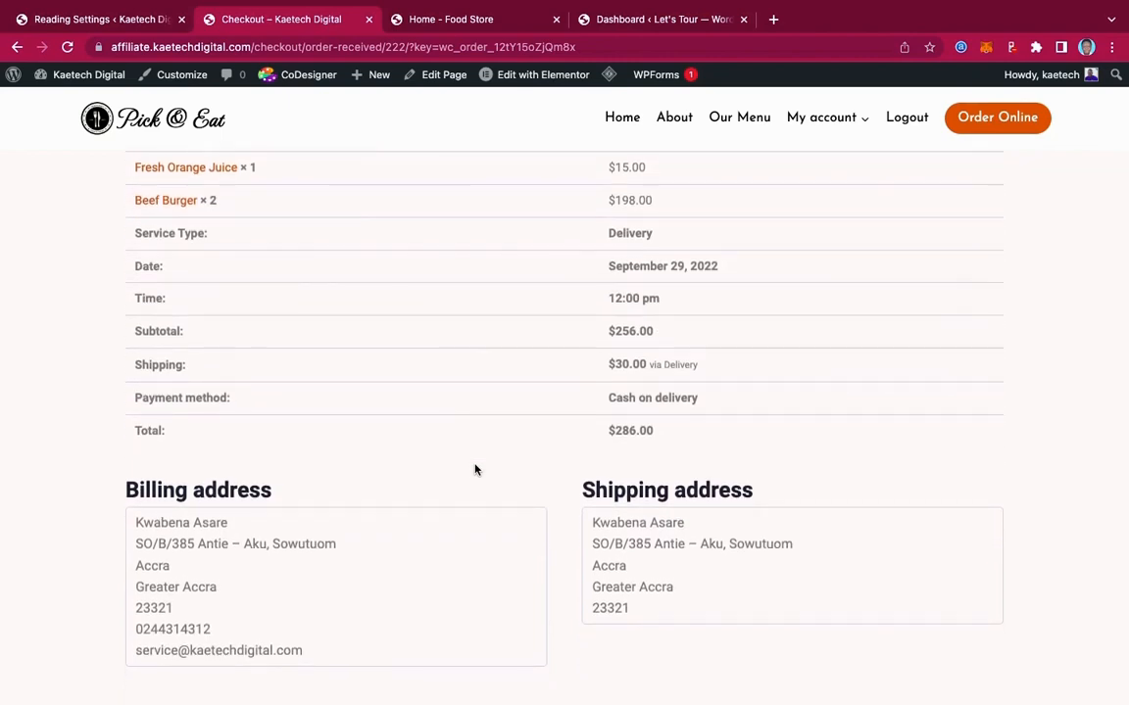
pyautogui.scroll(-1, 475, 470)
pyautogui.scroll(4, 475, 471)
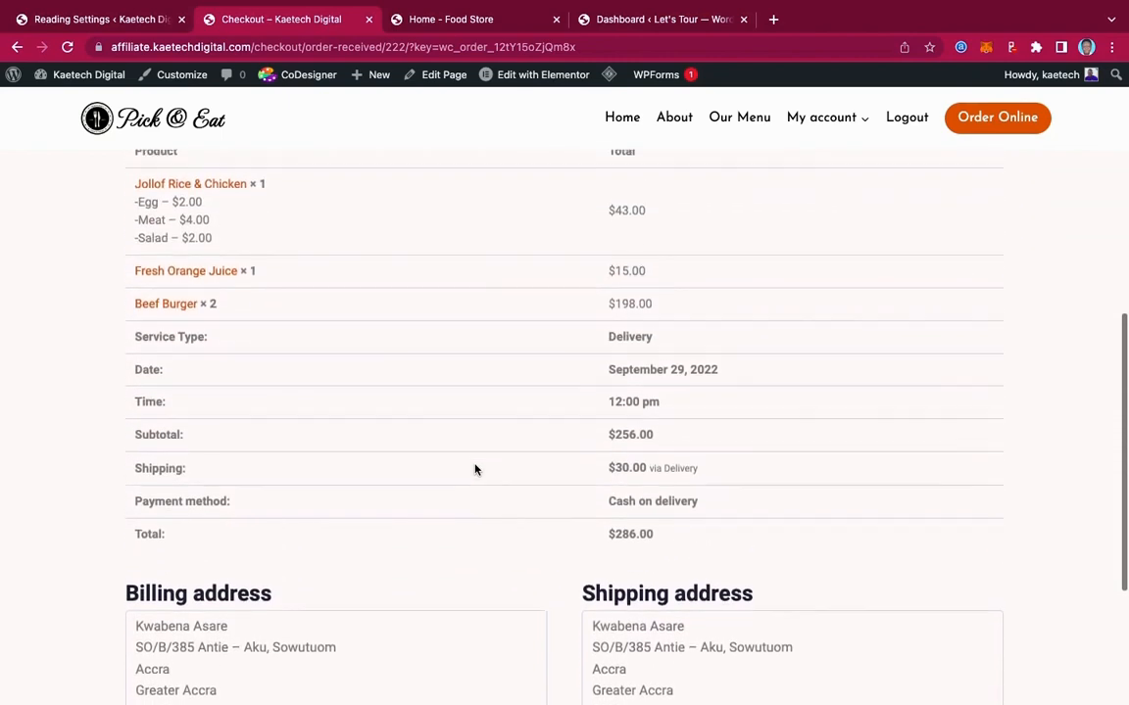
pyautogui.scroll(4, 476, 470)
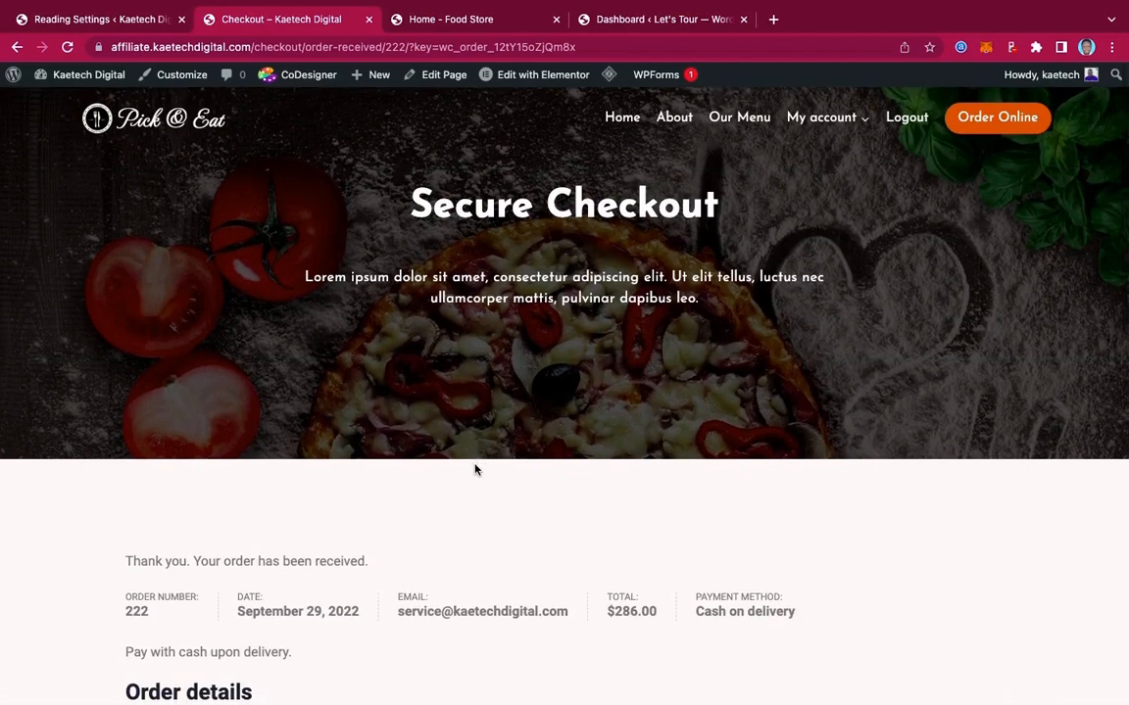
pyautogui.scroll(-3, 865, 497)
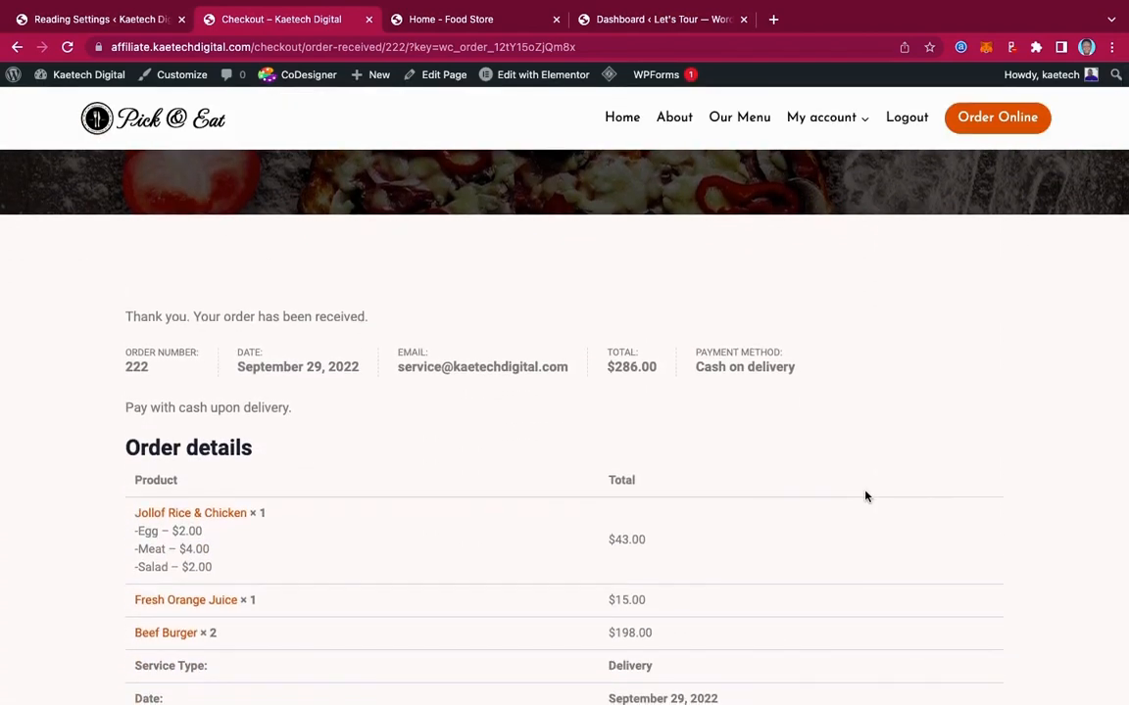
pyautogui.scroll(3, 865, 497)
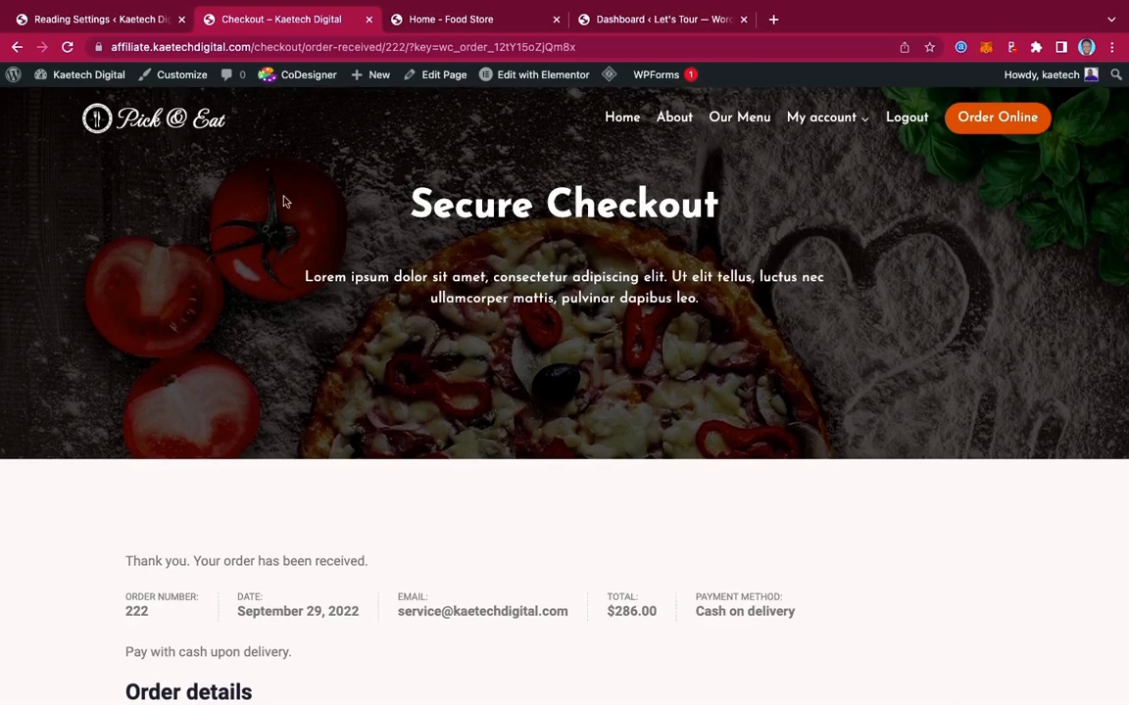
# Go from Reading Settings to the admin Dashboard home, then show the Fresco food store demo homepage
pyautogui.click(116, 21)
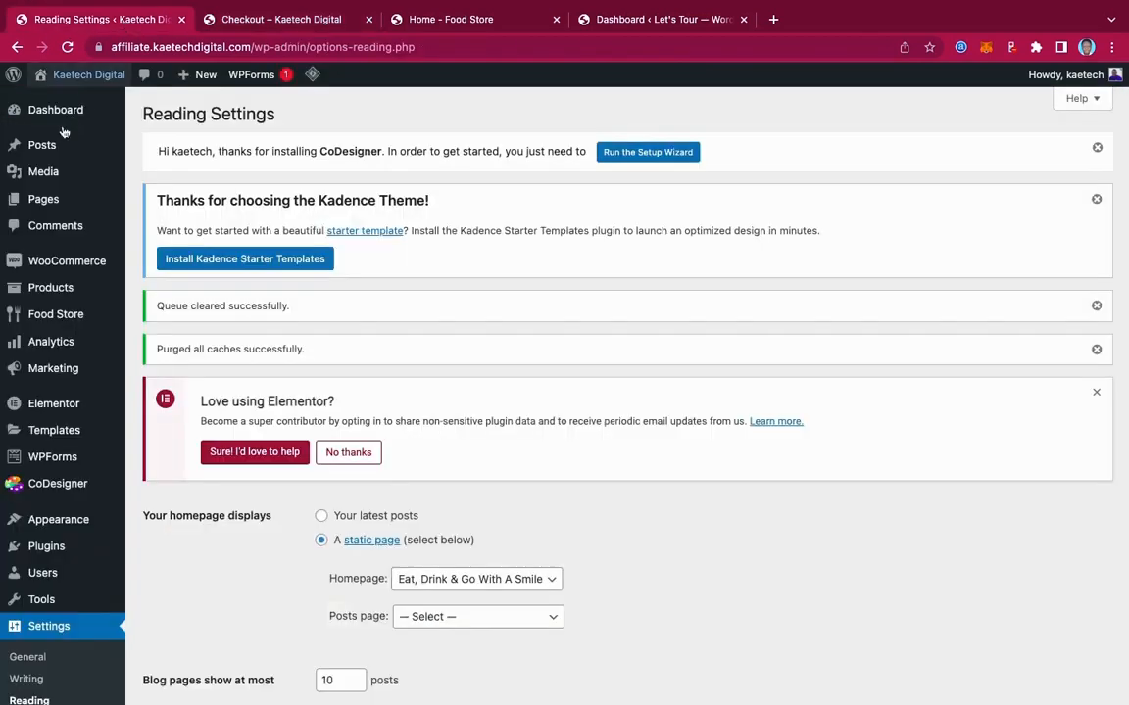
pyautogui.moveTo(54, 310)
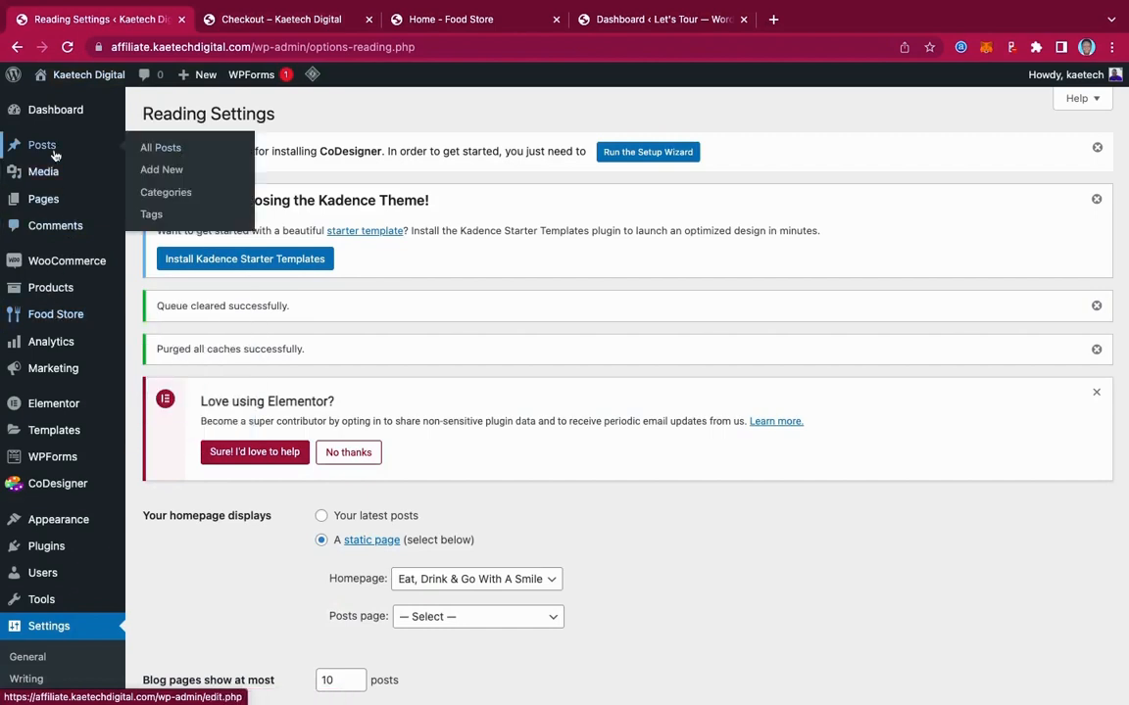
pyautogui.moveTo(73, 110)
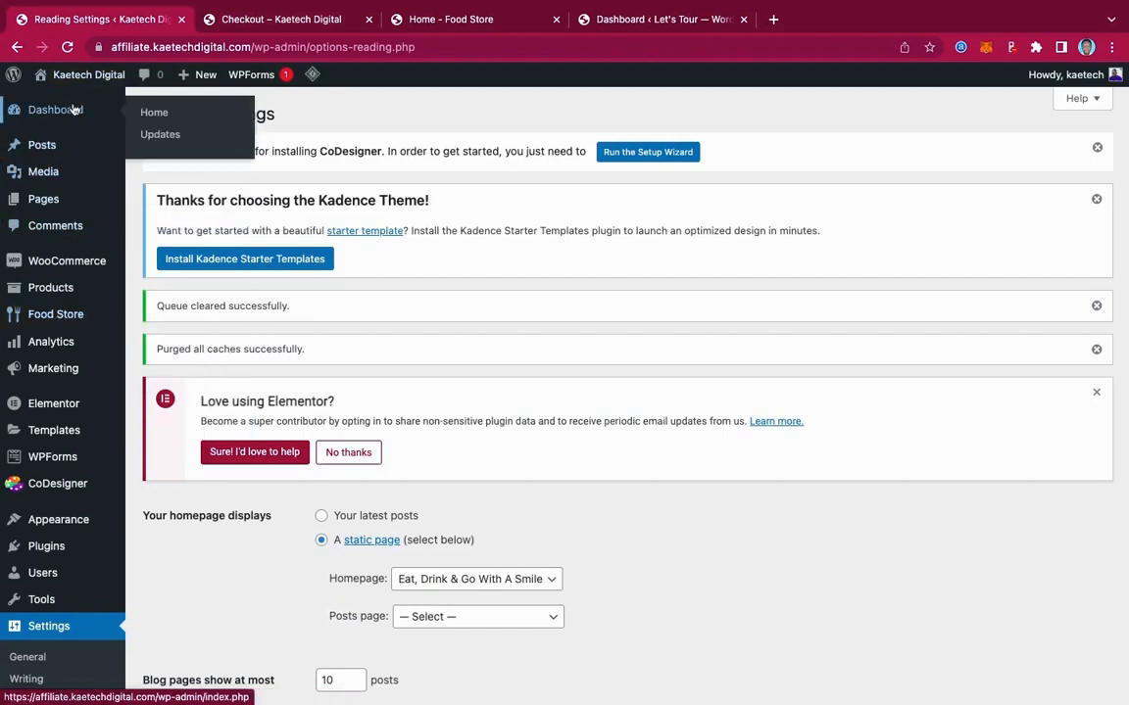
pyautogui.click(152, 113)
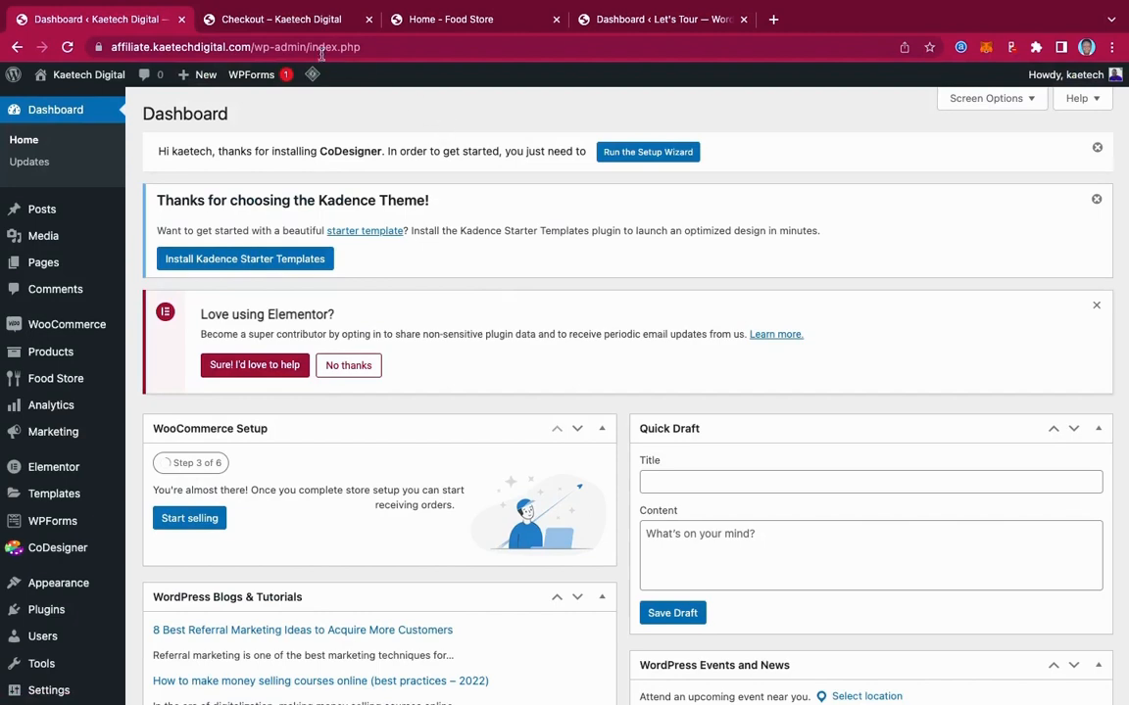
pyautogui.click(438, 20)
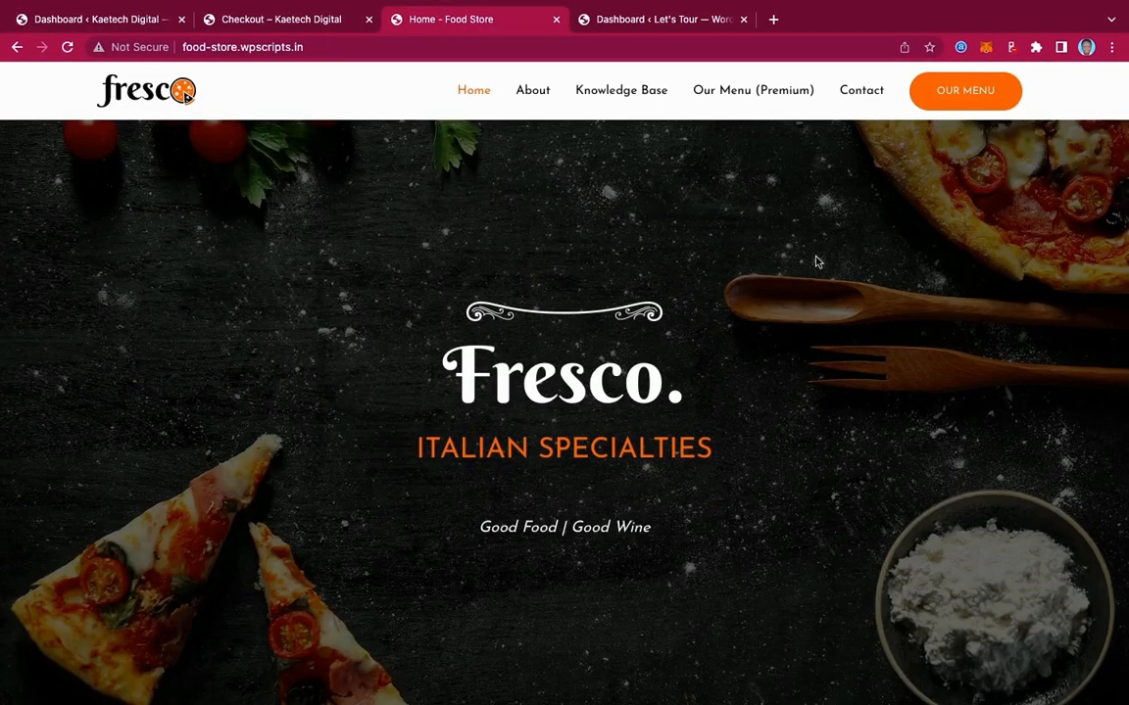
# Scroll the current page, then go from the order confirmation tab to the Pick & Eat homepage
pyautogui.scroll(-12, 817, 262)
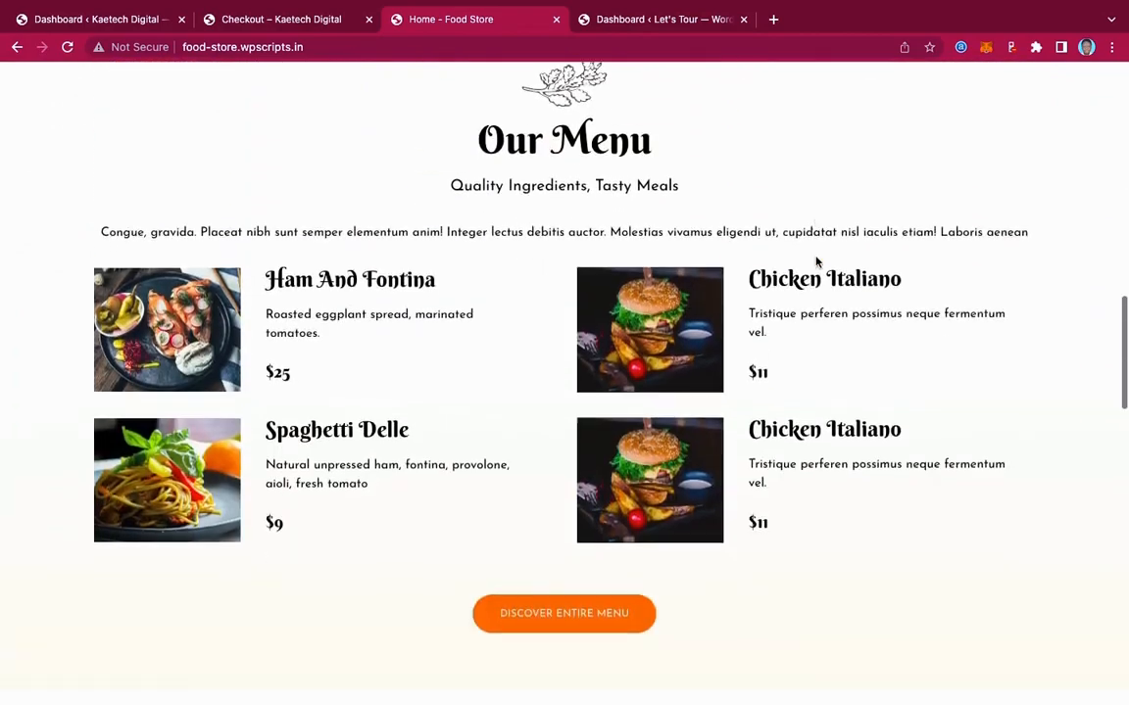
pyautogui.scroll(-15, 818, 262)
pyautogui.scroll(20, 817, 262)
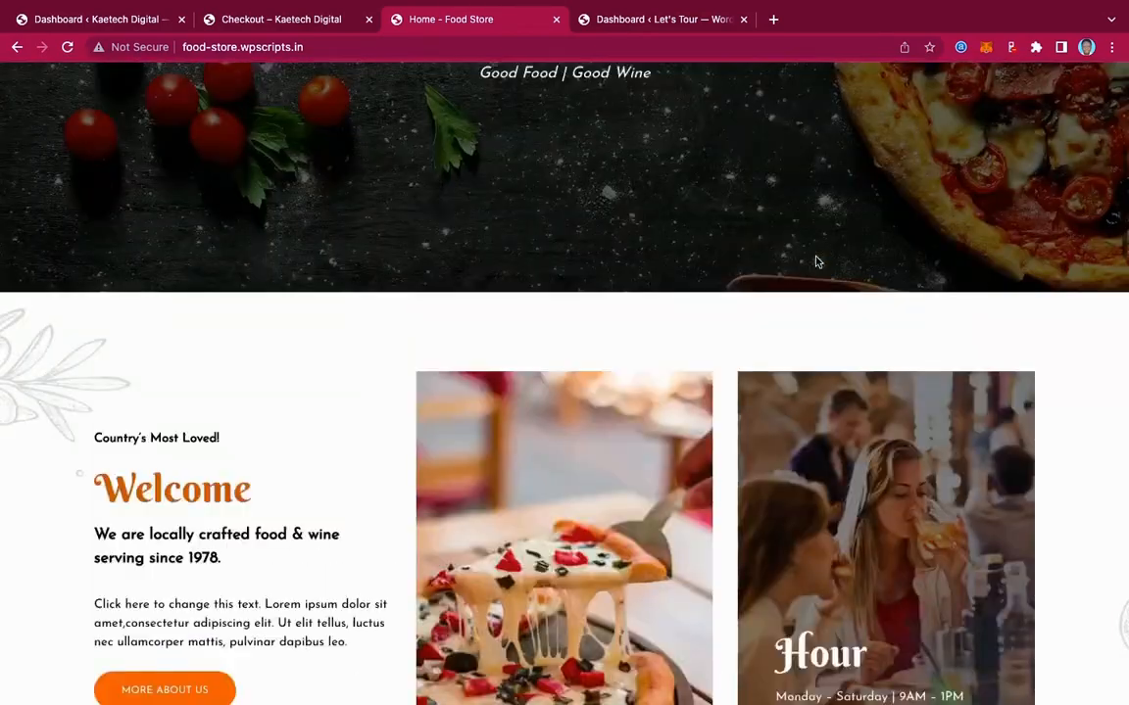
pyautogui.scroll(6, 817, 261)
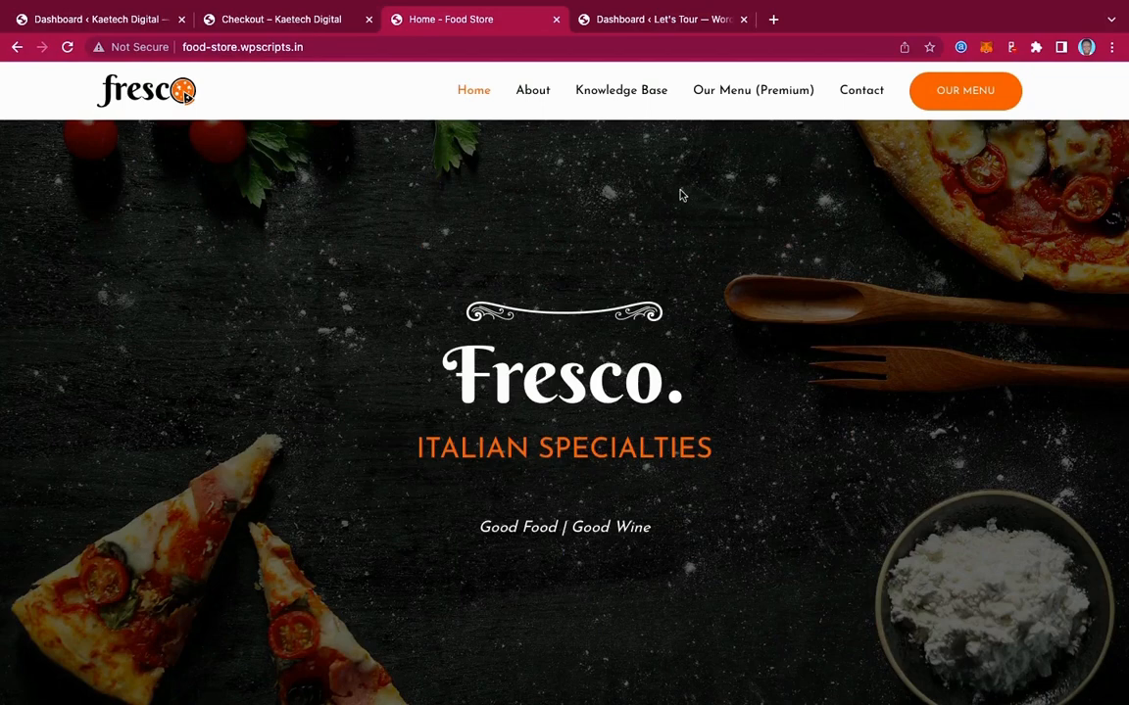
pyautogui.click(294, 21)
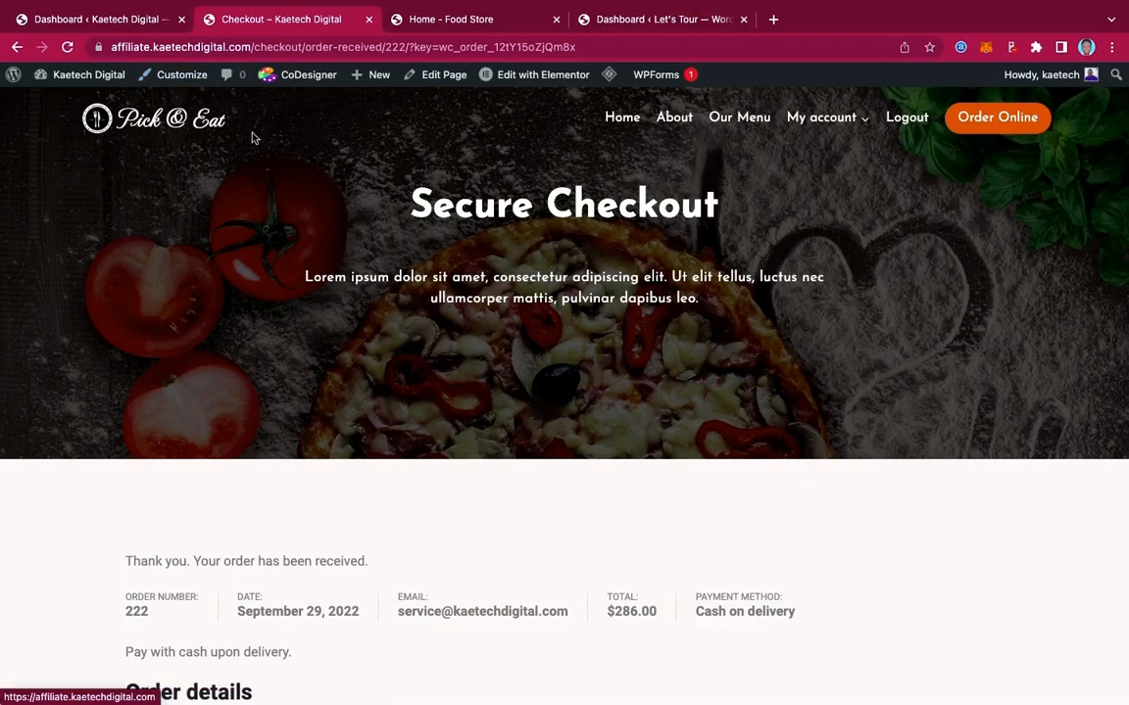
pyautogui.click(163, 121)
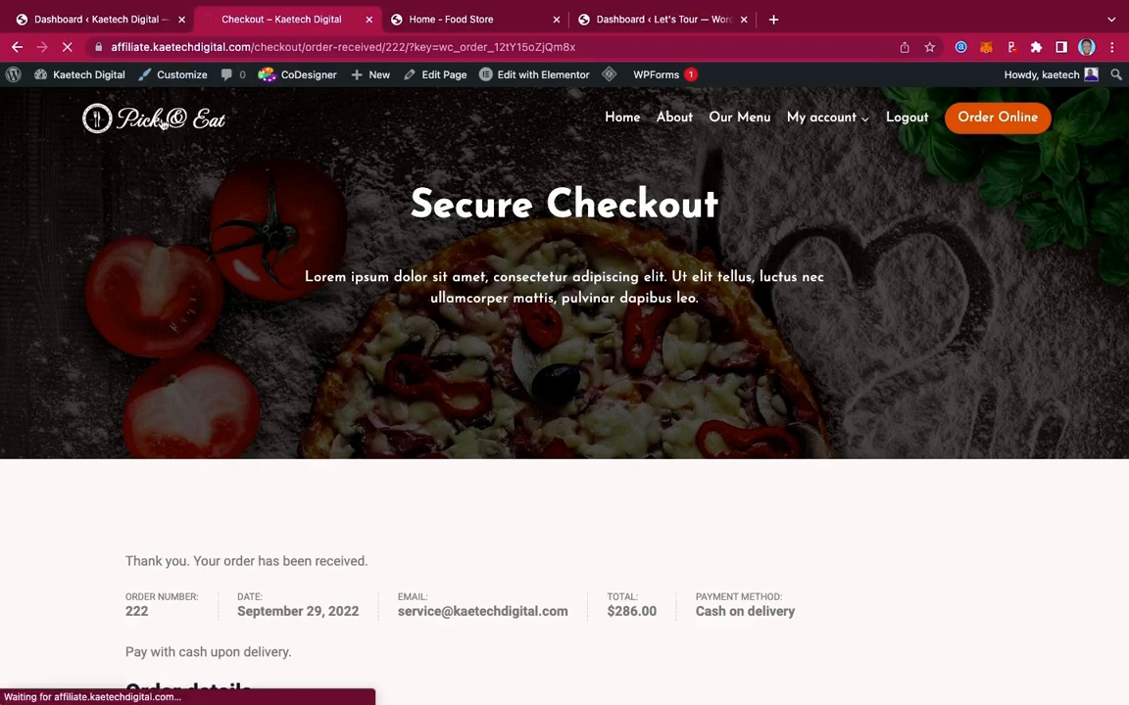
# Alternate between the Fresco demo and the Pick & Eat homepage, scrolling each to compare
pyautogui.click(479, 19)
pyautogui.scroll(-5, 747, 432)
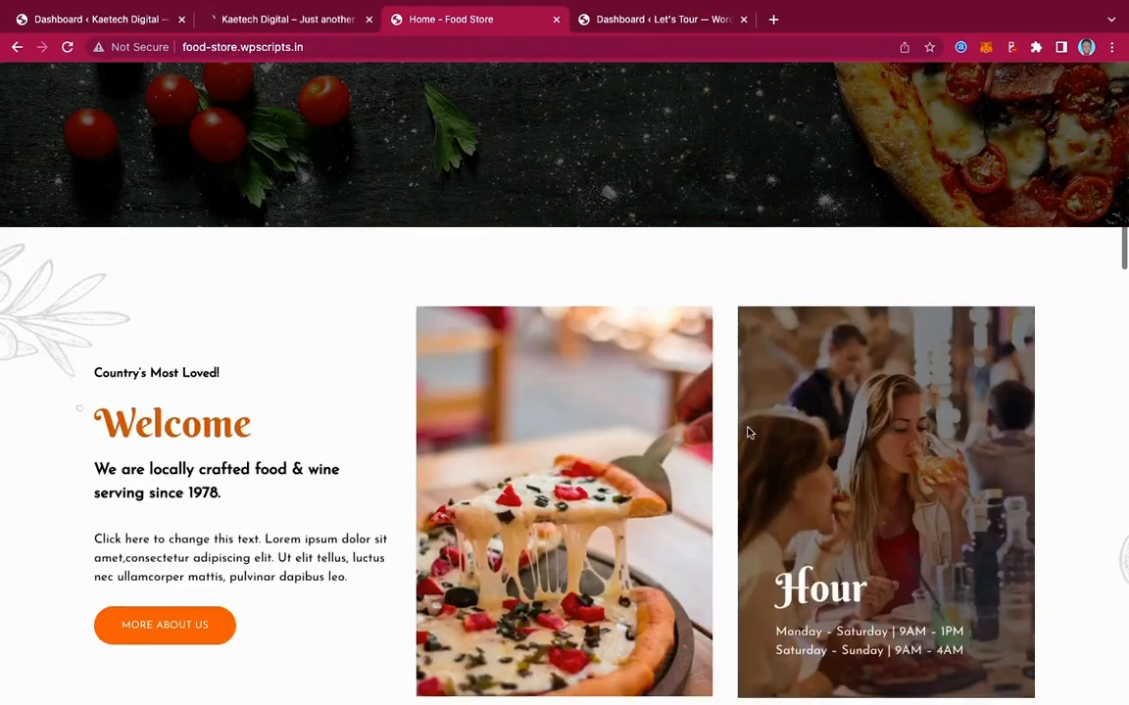
pyautogui.scroll(5, 748, 432)
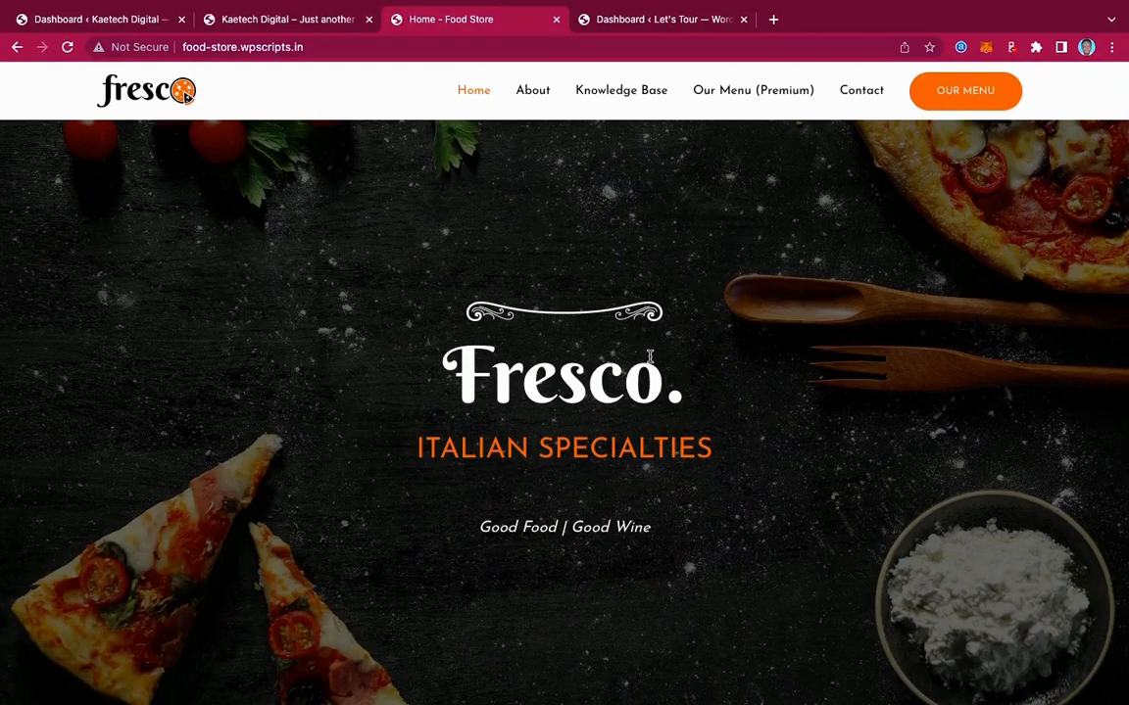
pyautogui.click(287, 22)
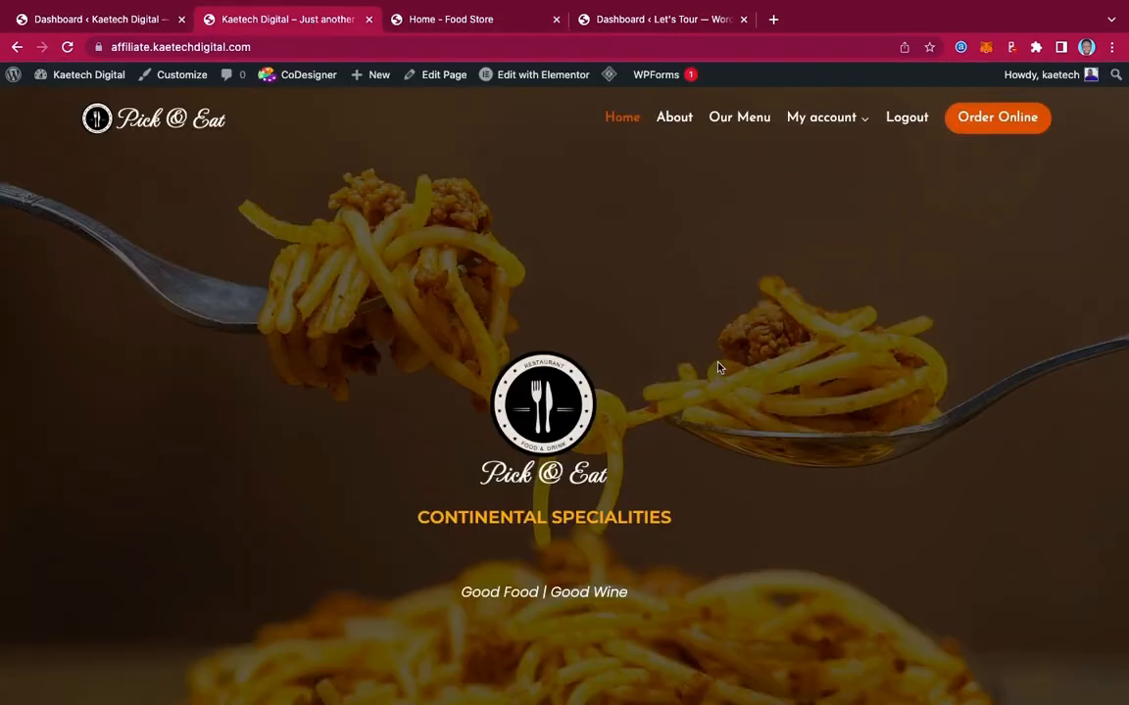
pyautogui.scroll(-10, 718, 367)
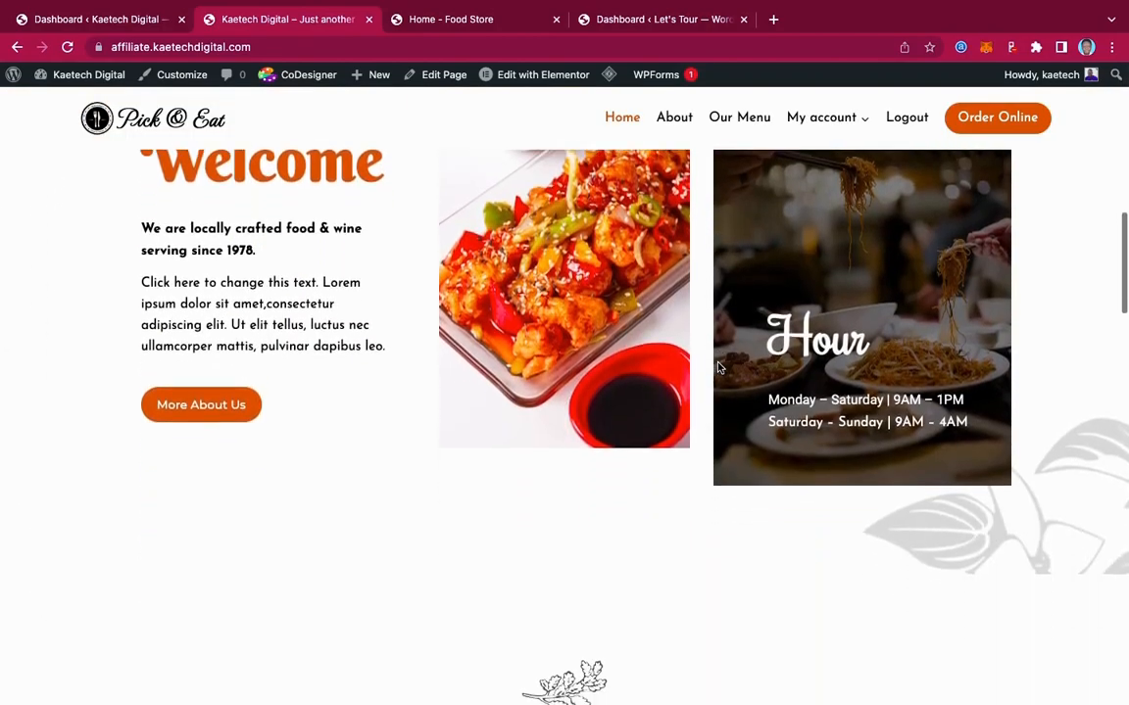
pyautogui.scroll(10, 718, 368)
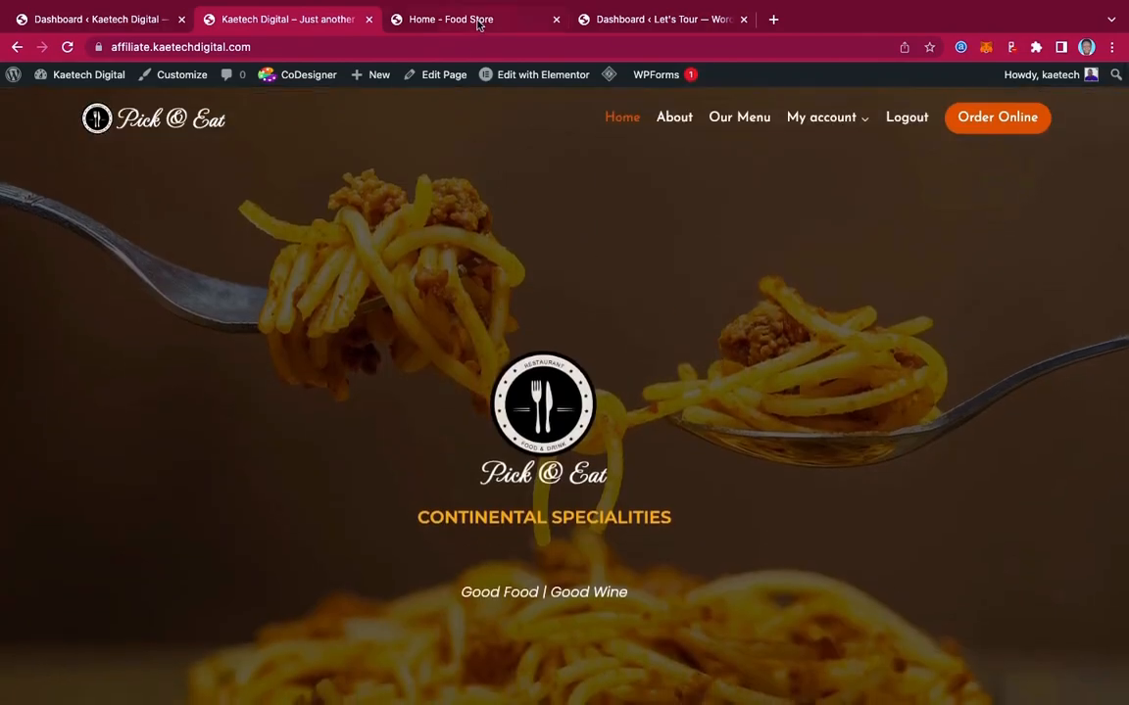
pyautogui.click(478, 24)
pyautogui.scroll(-15, 808, 379)
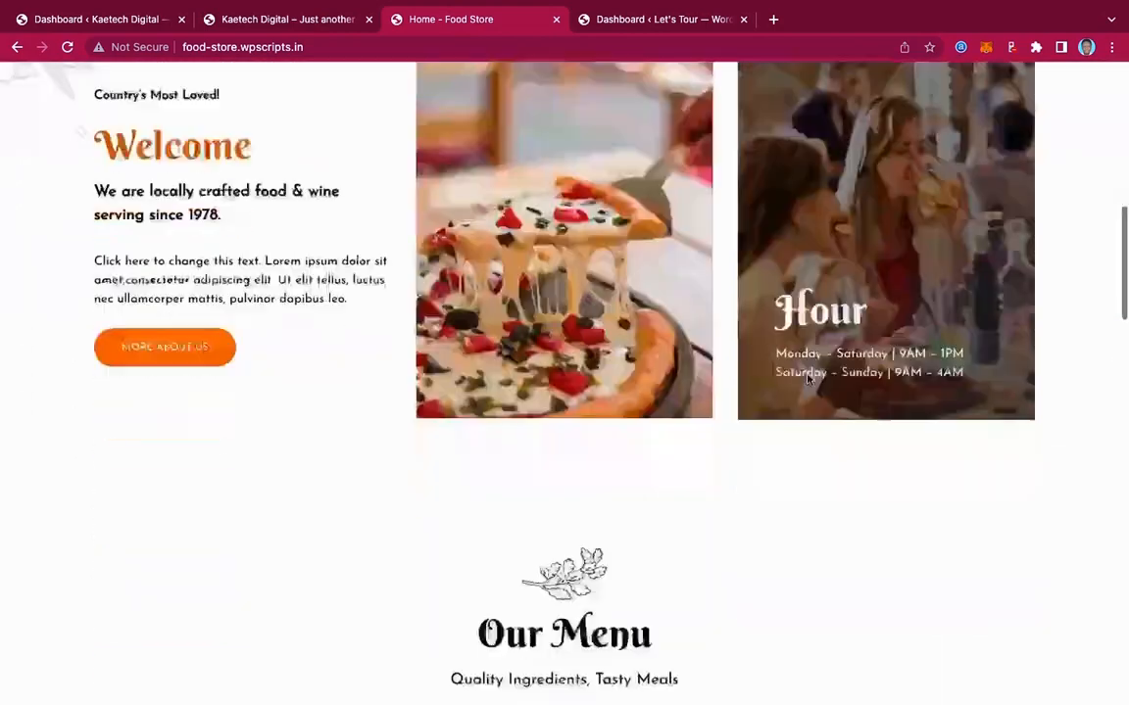
pyautogui.scroll(-5, 807, 379)
pyautogui.scroll(20, 806, 379)
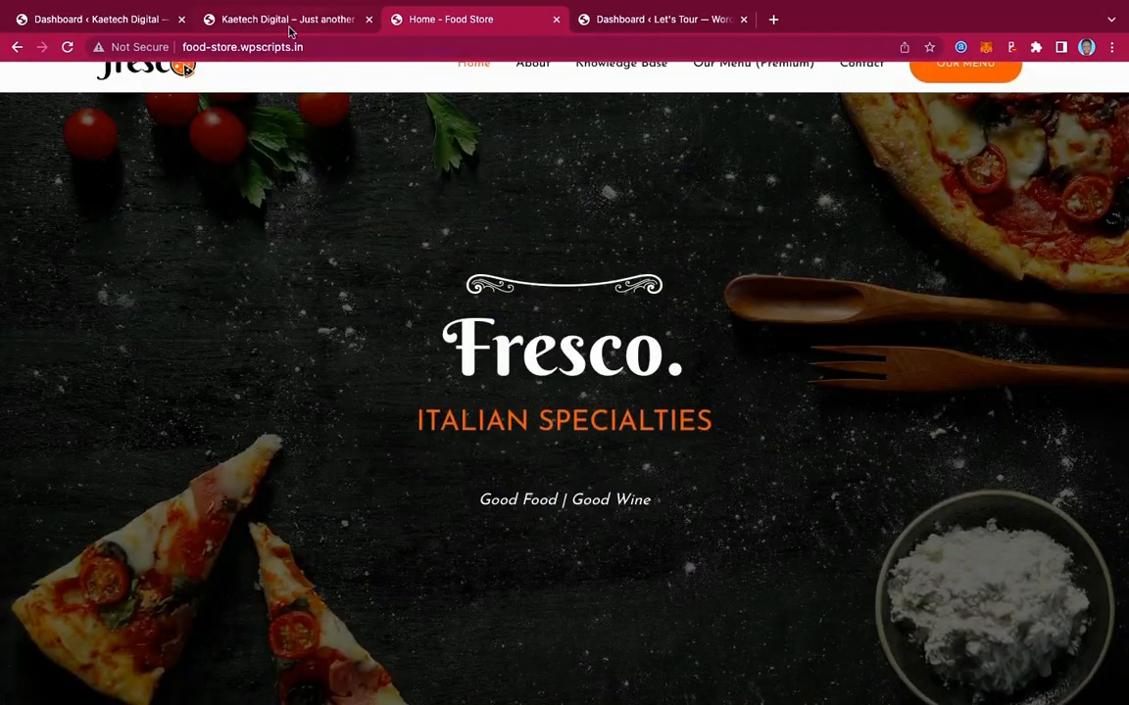
# Check the Fresco demo once more and end back on the Pick & Eat homepage
pyautogui.click(289, 23)
pyautogui.scroll(-10, 652, 394)
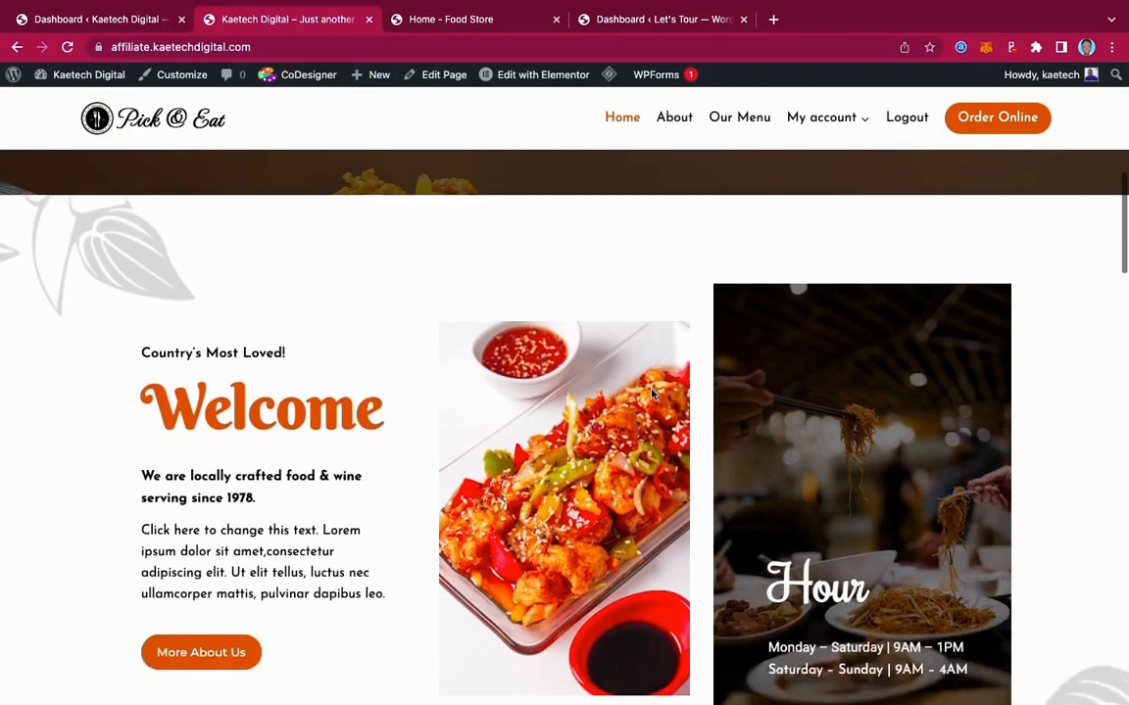
pyautogui.scroll(8, 652, 394)
pyautogui.scroll(2, 652, 394)
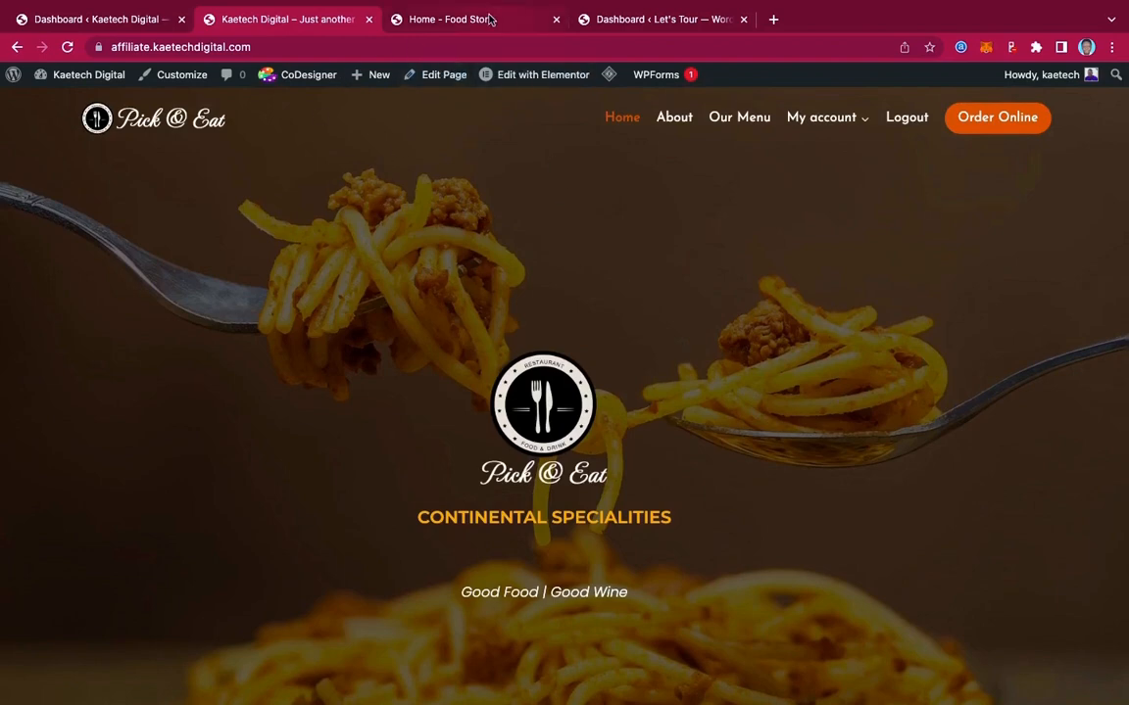
pyautogui.click(446, 17)
pyautogui.scroll(1, 615, 211)
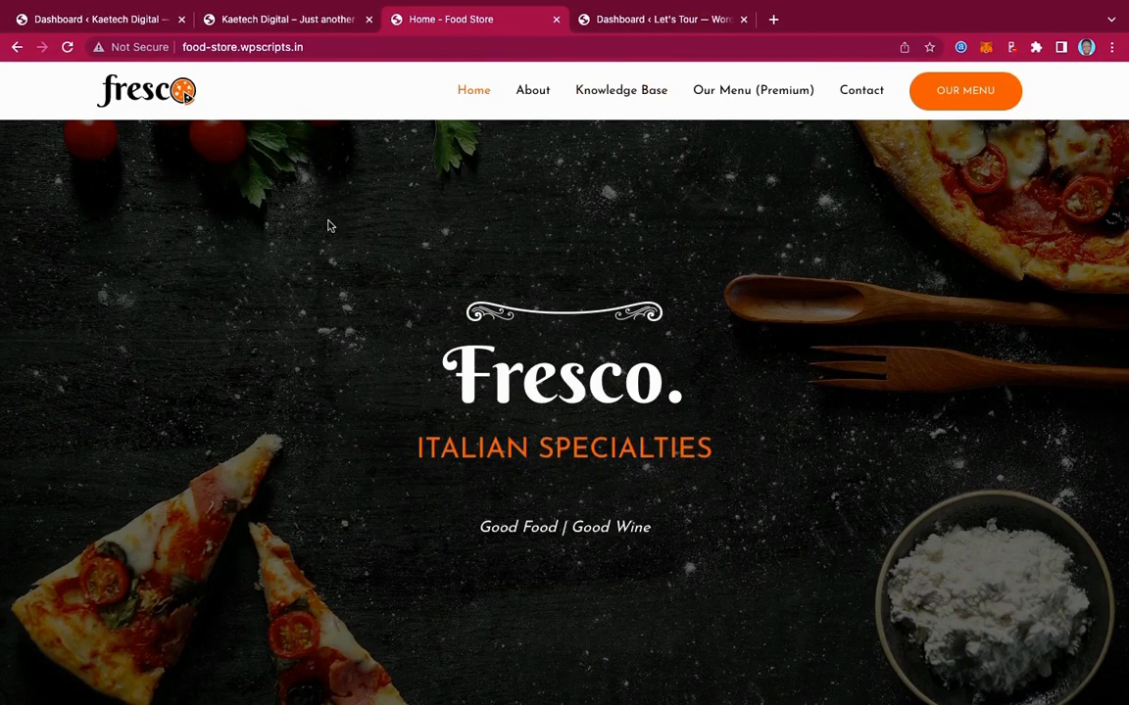
pyautogui.click(290, 19)
pyautogui.scroll(-8, 801, 473)
pyautogui.scroll(5, 801, 473)
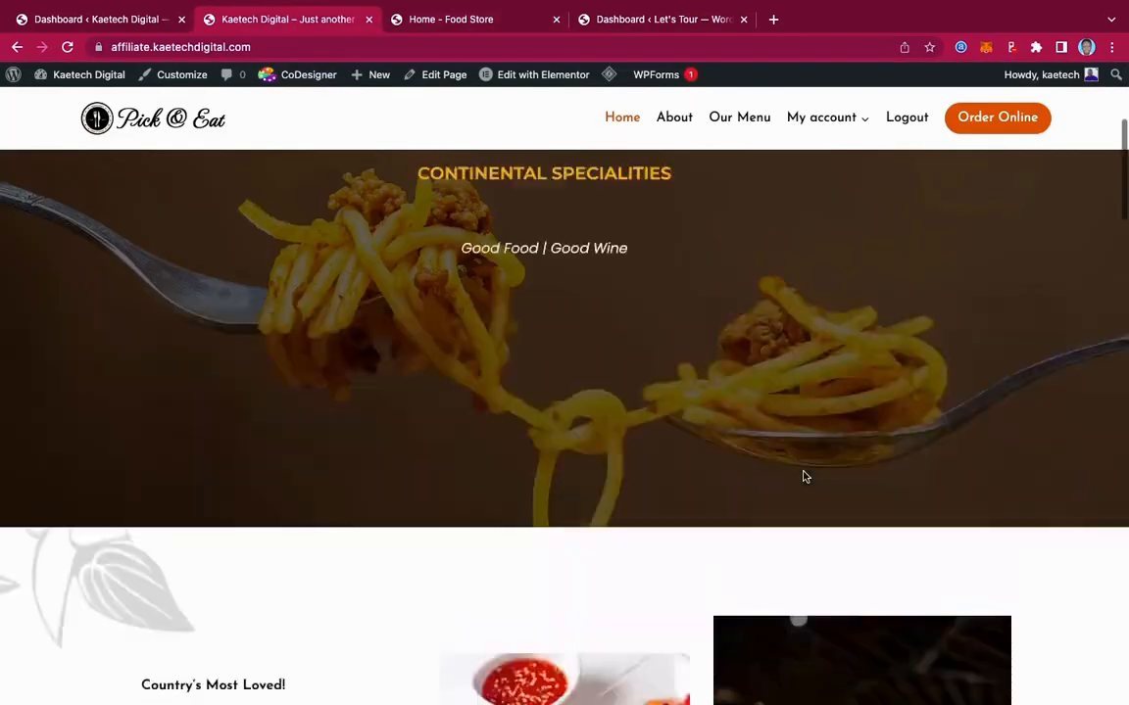
pyautogui.scroll(3, 801, 475)
pyautogui.scroll(-10, 801, 475)
pyautogui.scroll(10, 801, 475)
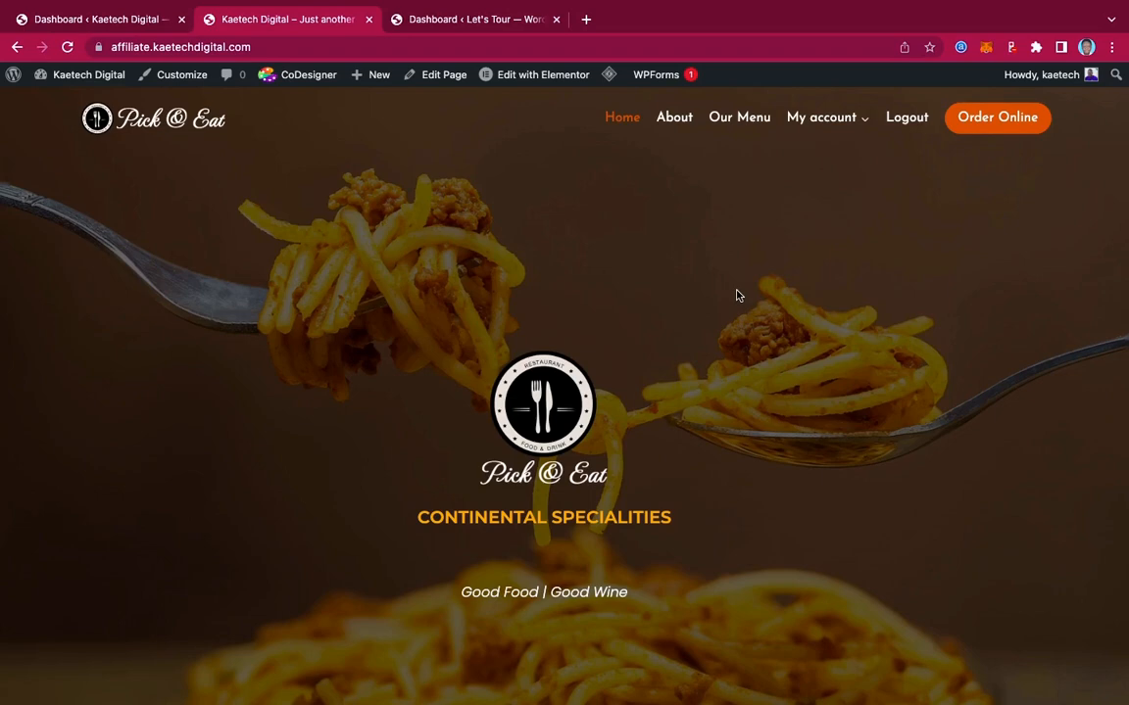
# Load kaetechdigital.com/namecheap in a new Chrome tab to reach Namecheap
pyautogui.click(586, 21)
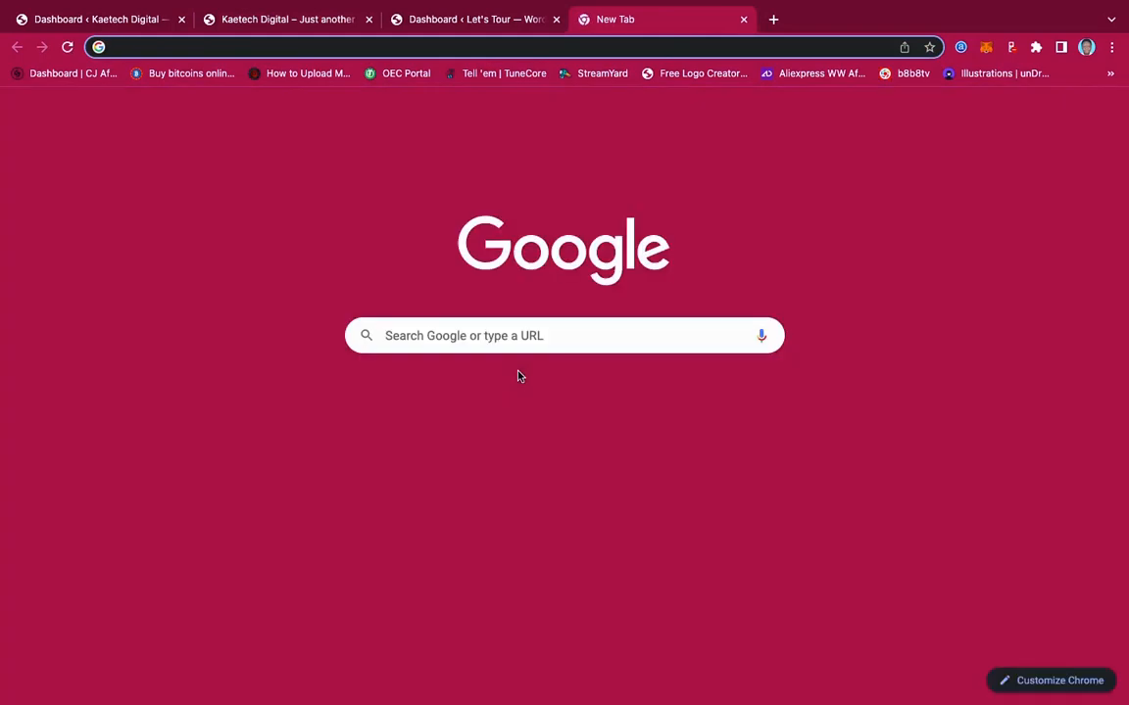
pyautogui.write('KAETECHD')
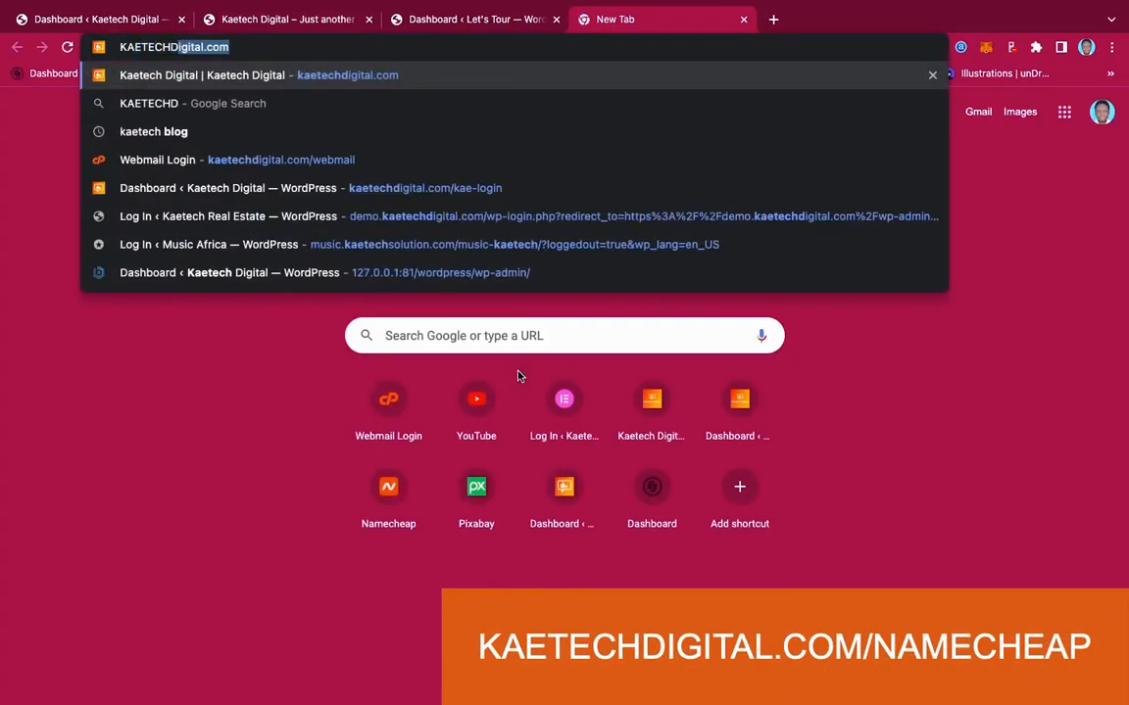
pyautogui.write('IGITAL.')
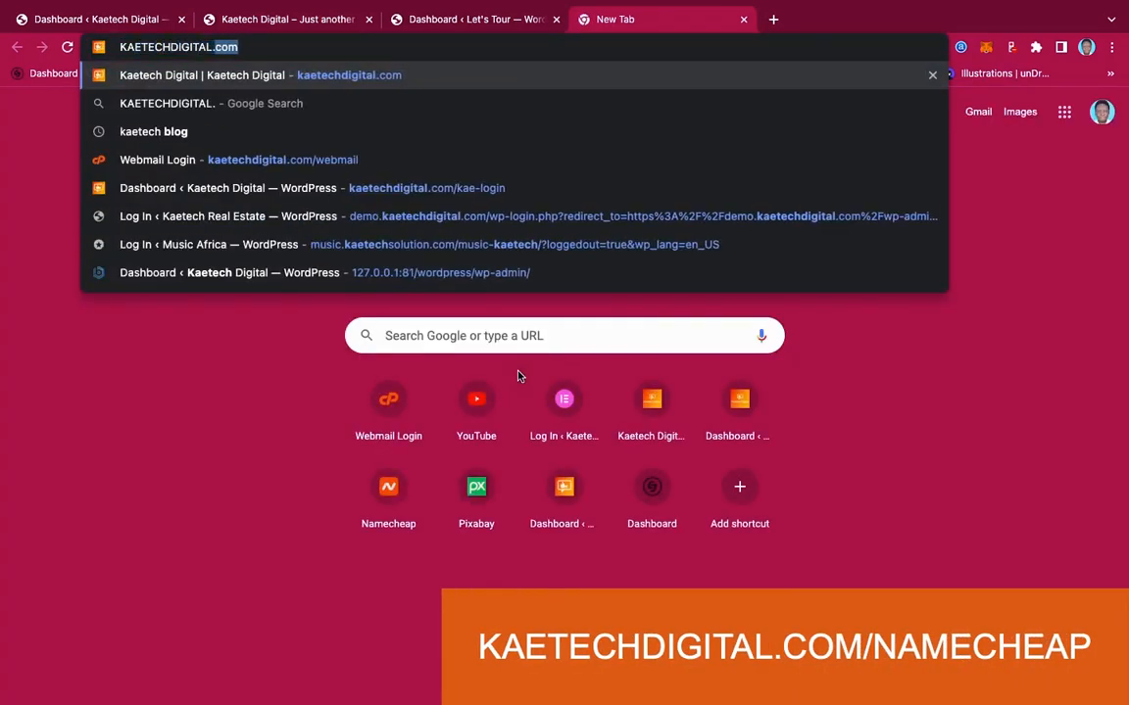
pyautogui.write('COM/NAME')
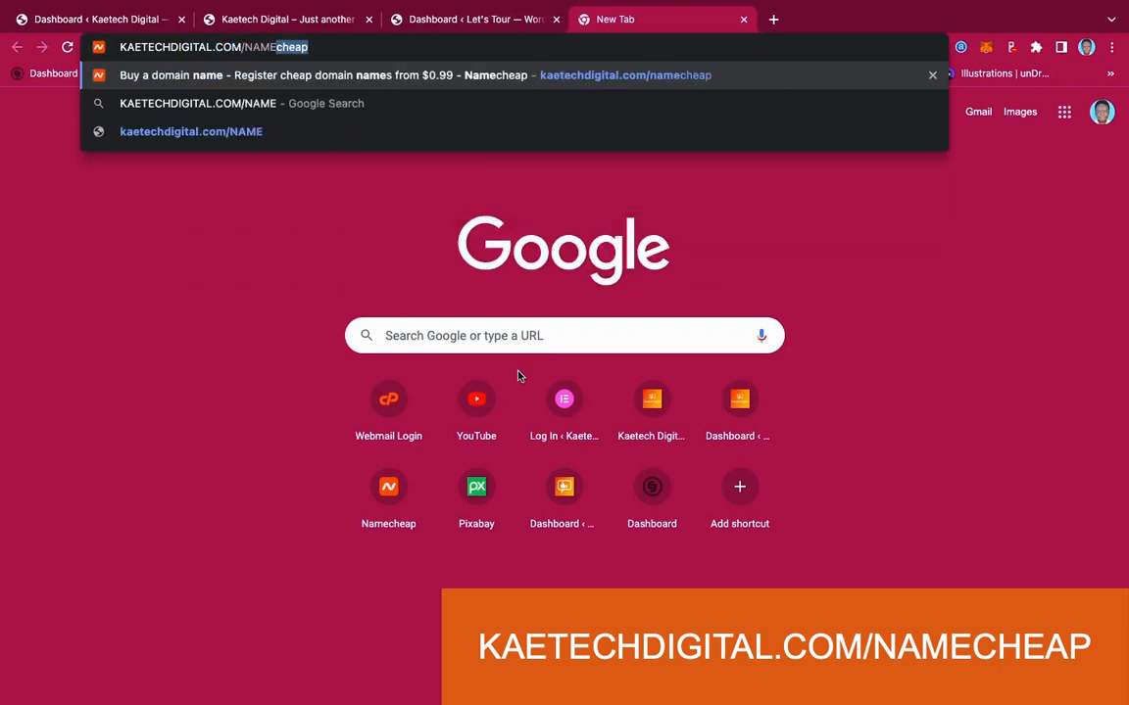
pyautogui.press('Right')
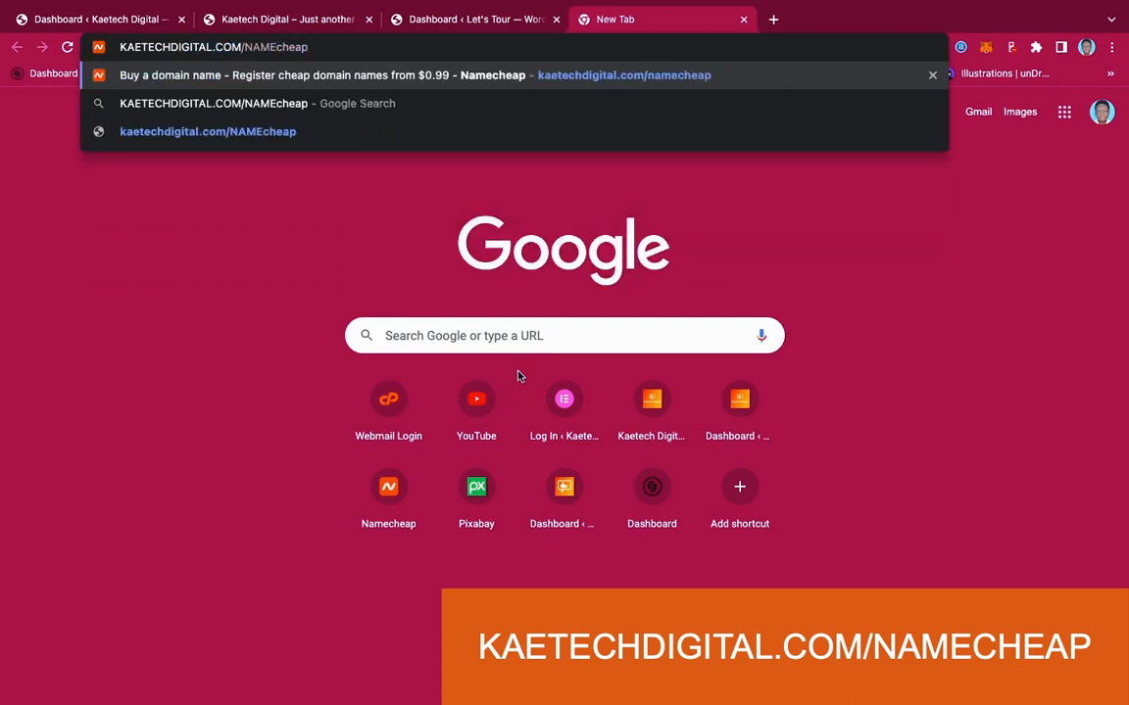
pyautogui.press('Return')
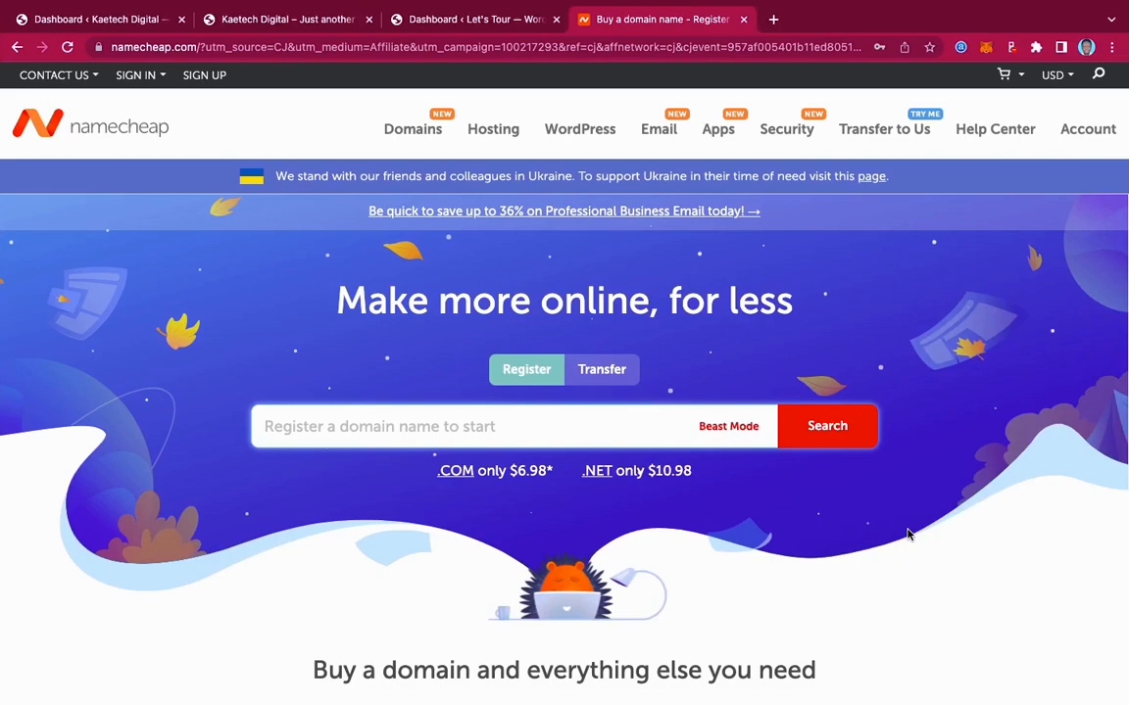
# Search Namecheap for kaetechfoods.com, fixing a mistyped first entry
pyautogui.scroll(-2, 908, 534)
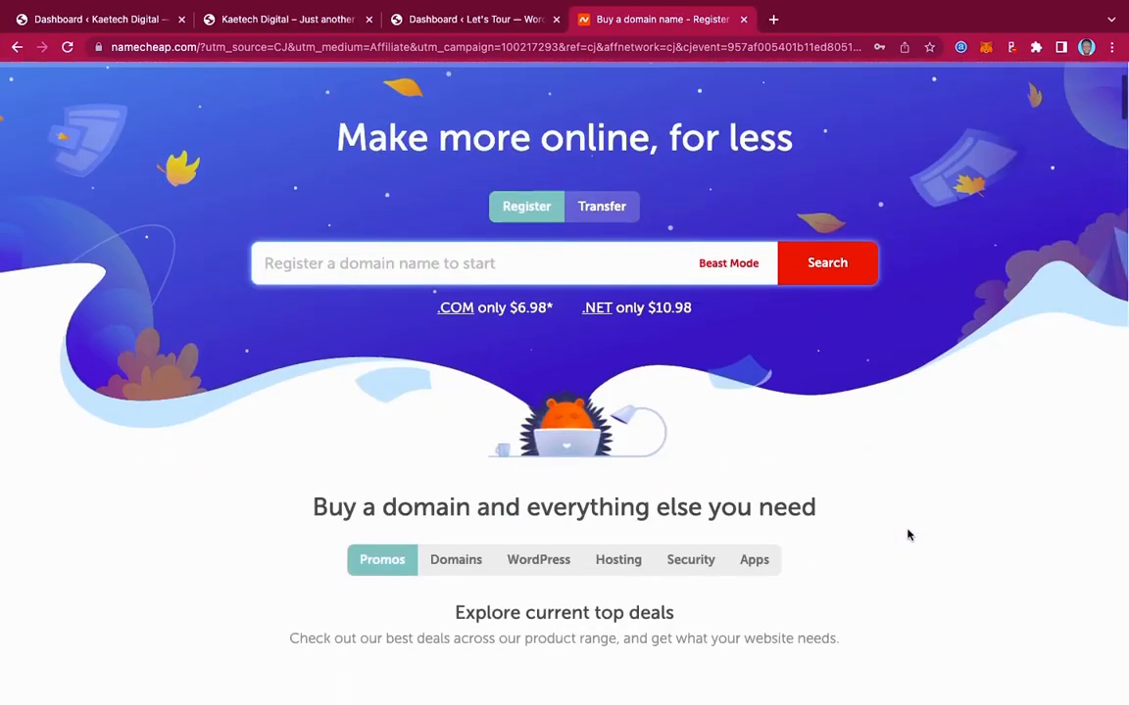
pyautogui.scroll(1, 909, 535)
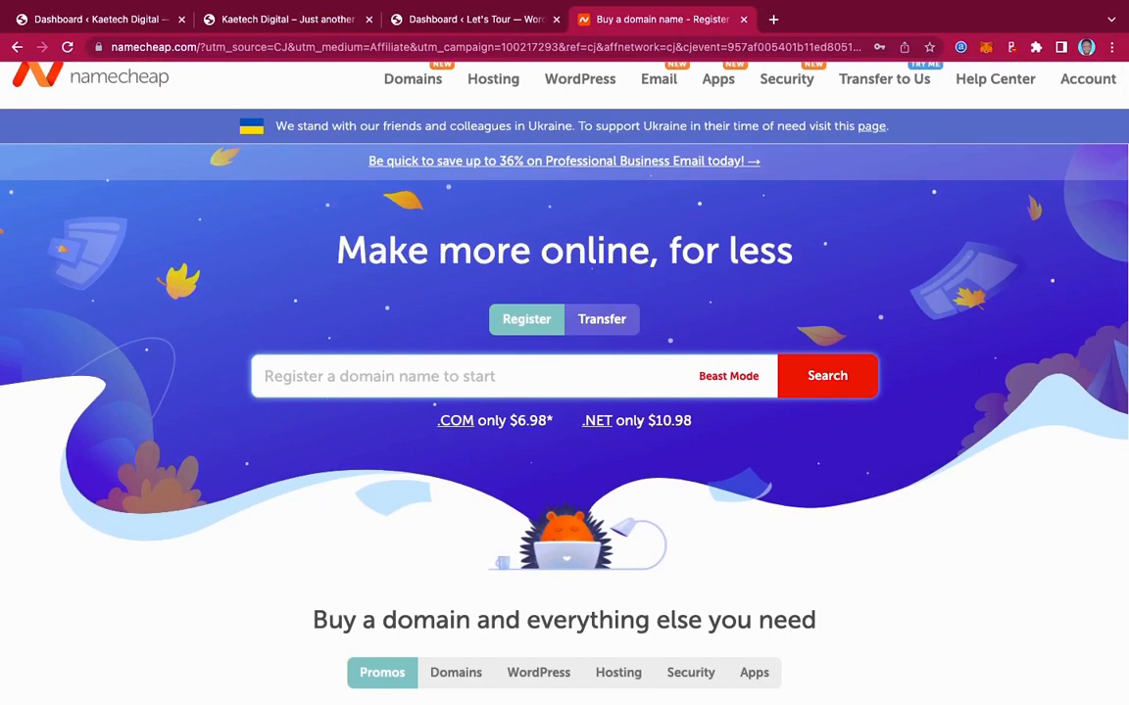
pyautogui.write('KAETECH')
pyautogui.press('BackSpace')
pyautogui.press('BackSpace')
pyautogui.press('BackSpace')
pyautogui.press('BackSpace')
pyautogui.press('BackSpace')
pyautogui.press('BackSpace')
pyautogui.press('BackSpace')
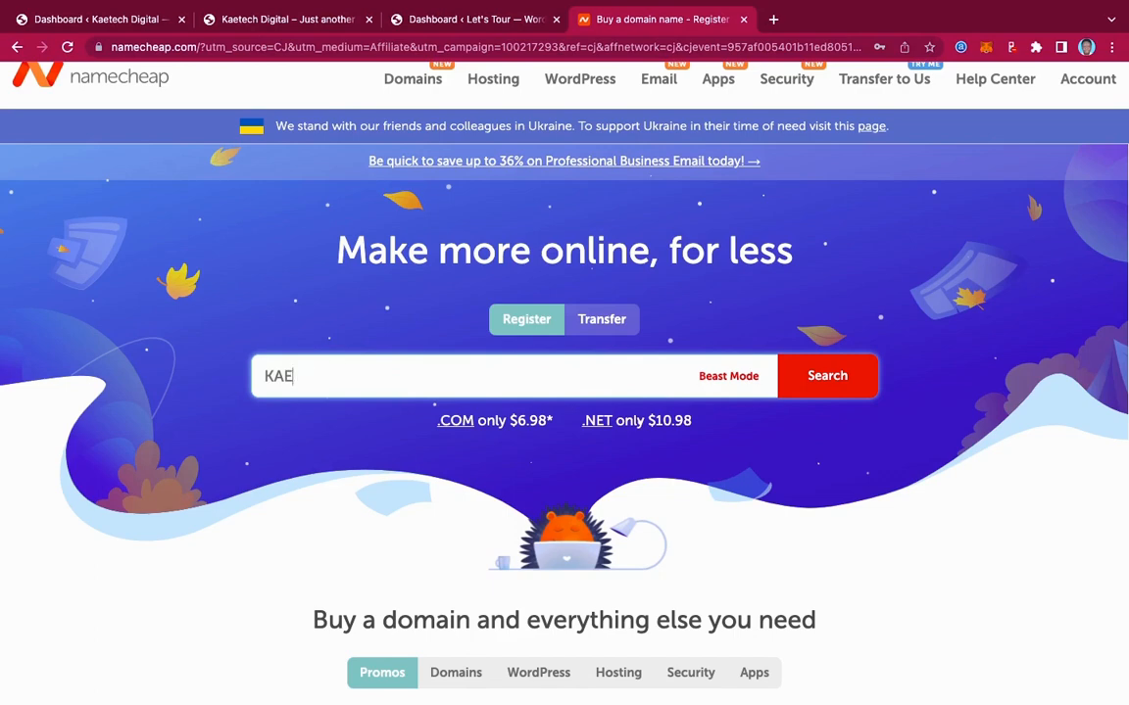
pyautogui.write('kaetechfoo')
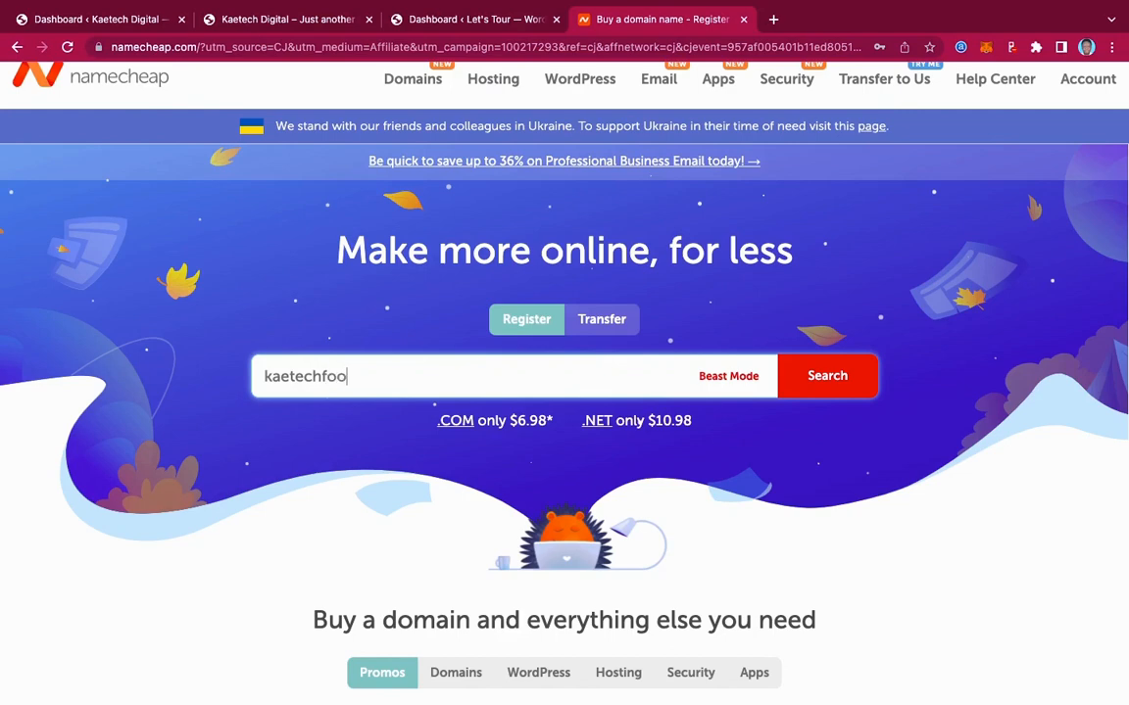
pyautogui.write('ds.com')
pyautogui.click(825, 385)
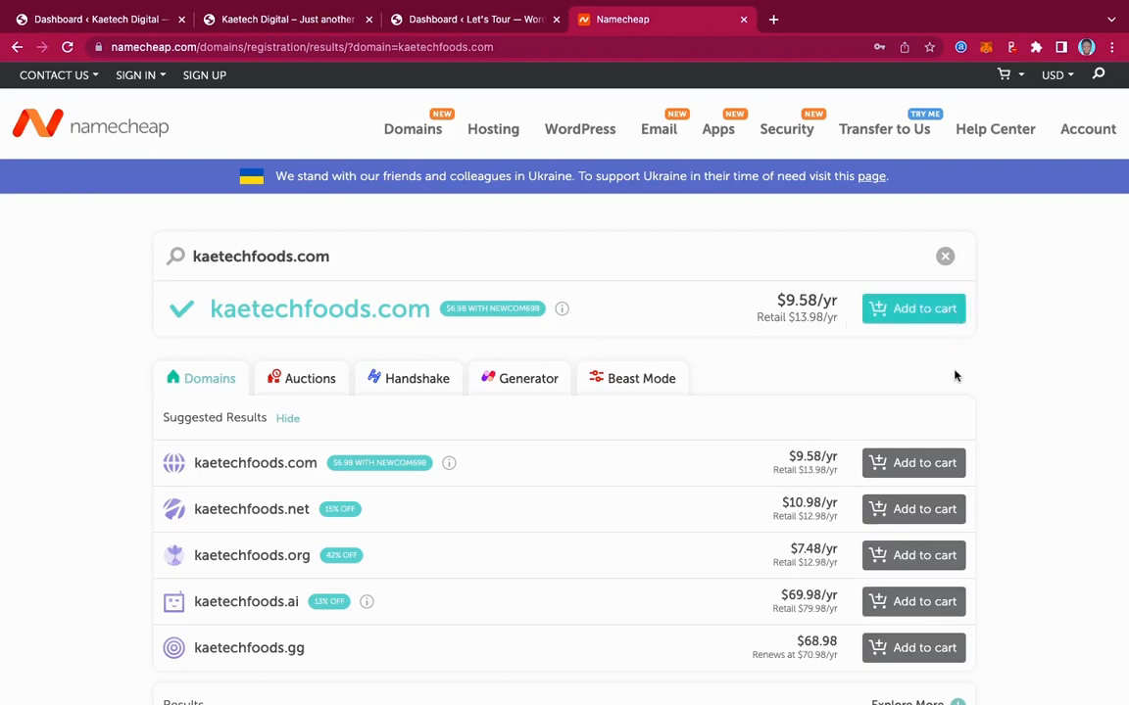
# Add kaetechfoods.com to the cart and go to the Shared Hosting plans page
pyautogui.click(913, 312)
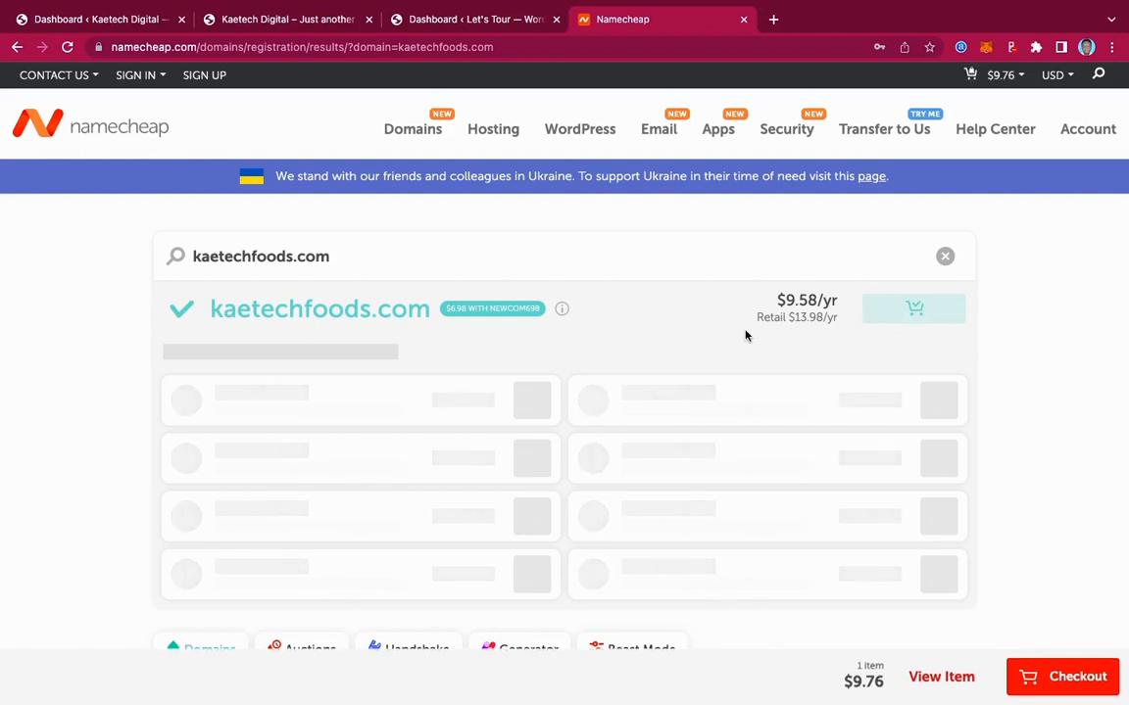
pyautogui.scroll(-1, 446, 396)
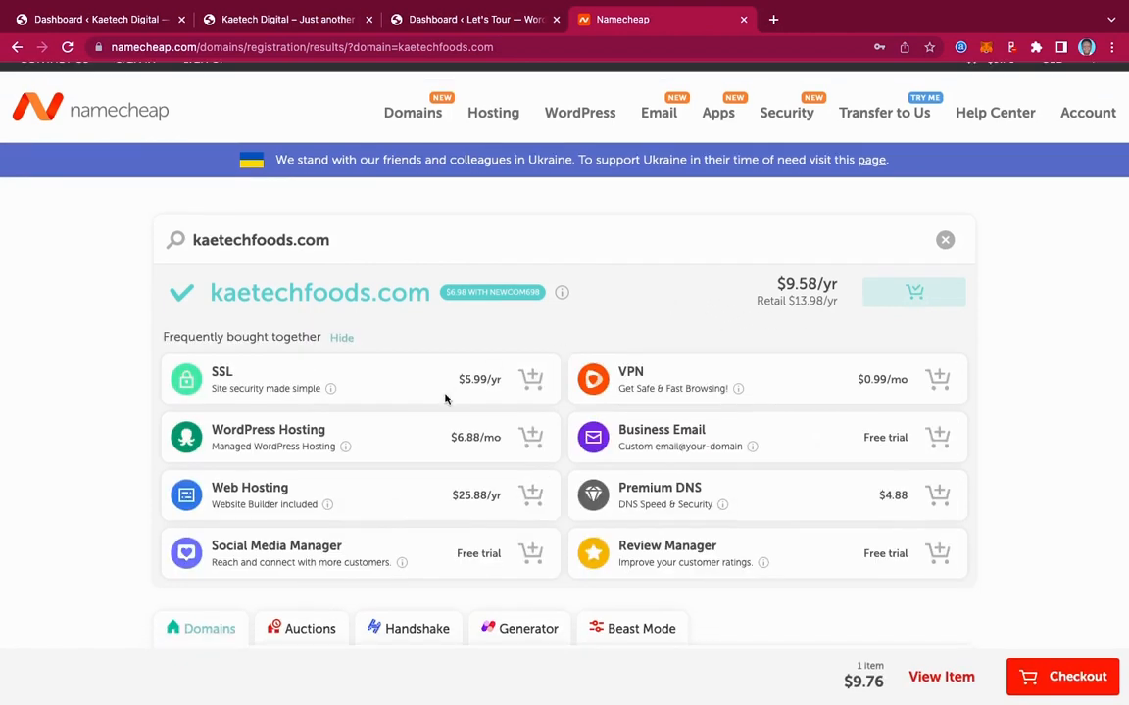
pyautogui.scroll(1, 642, 333)
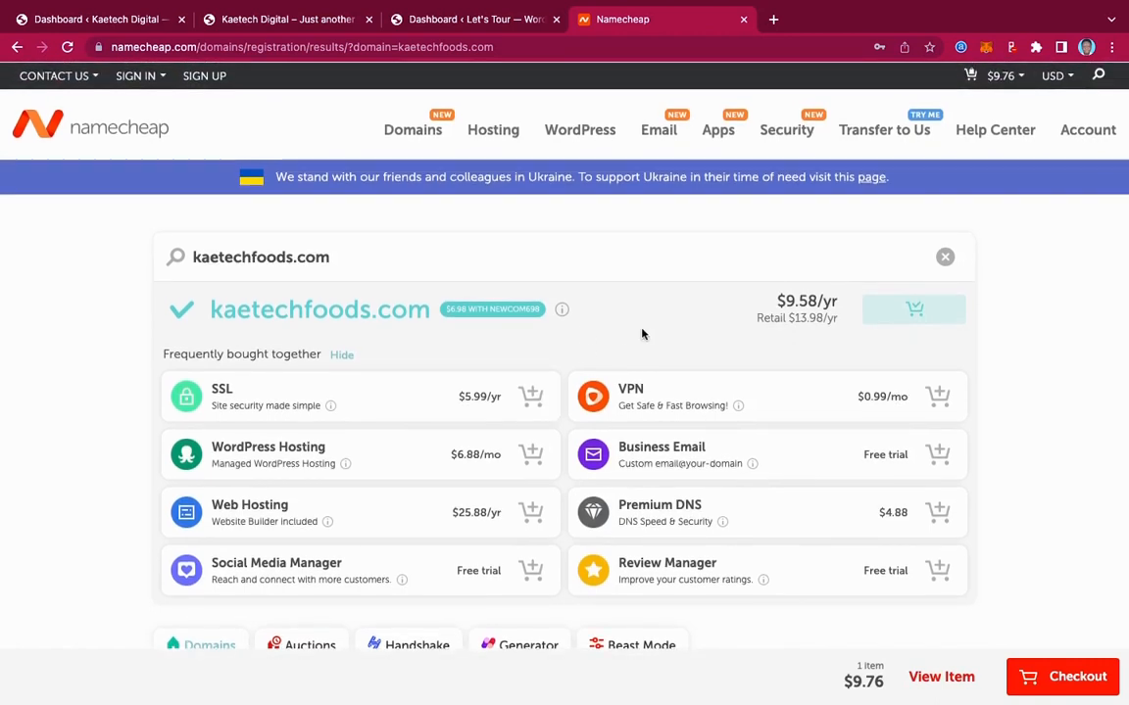
pyautogui.moveTo(496, 129)
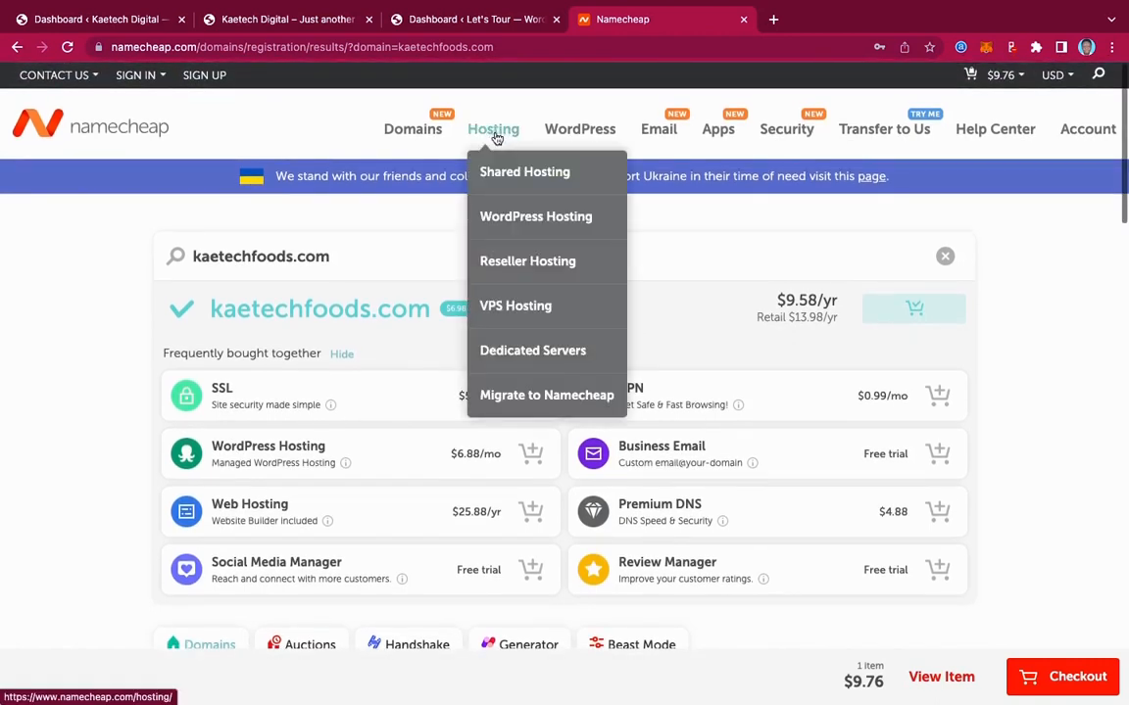
pyautogui.click(504, 176)
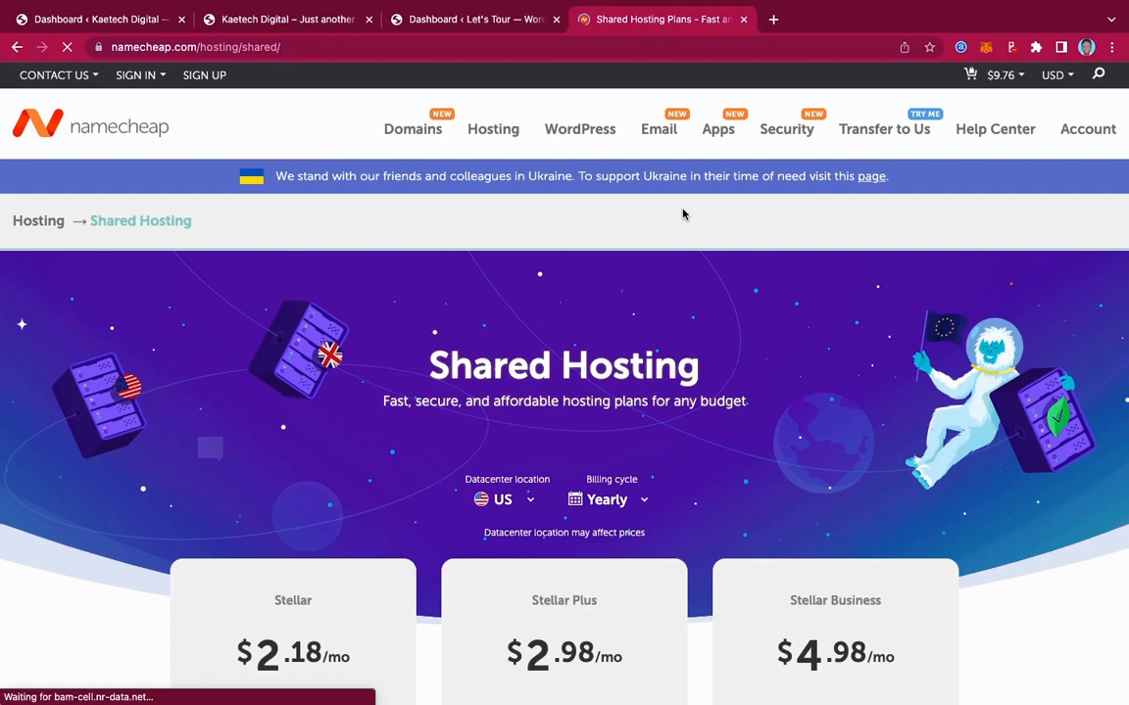
pyautogui.scroll(-5, 675, 299)
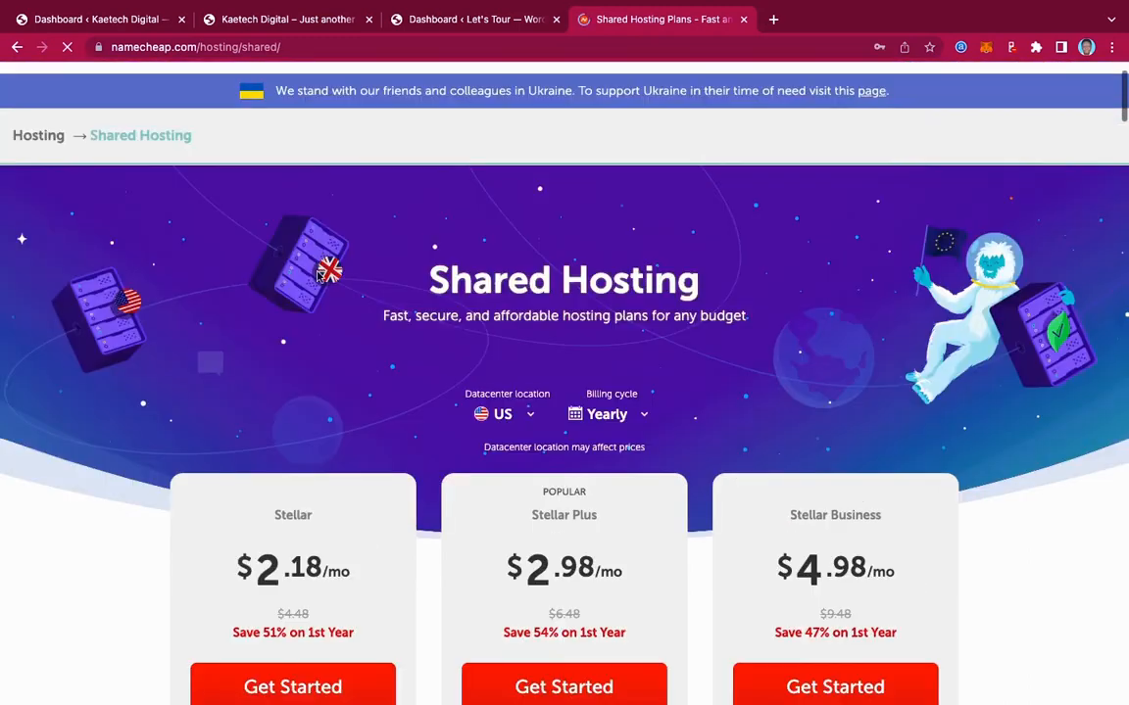
pyautogui.scroll(-5, 375, 552)
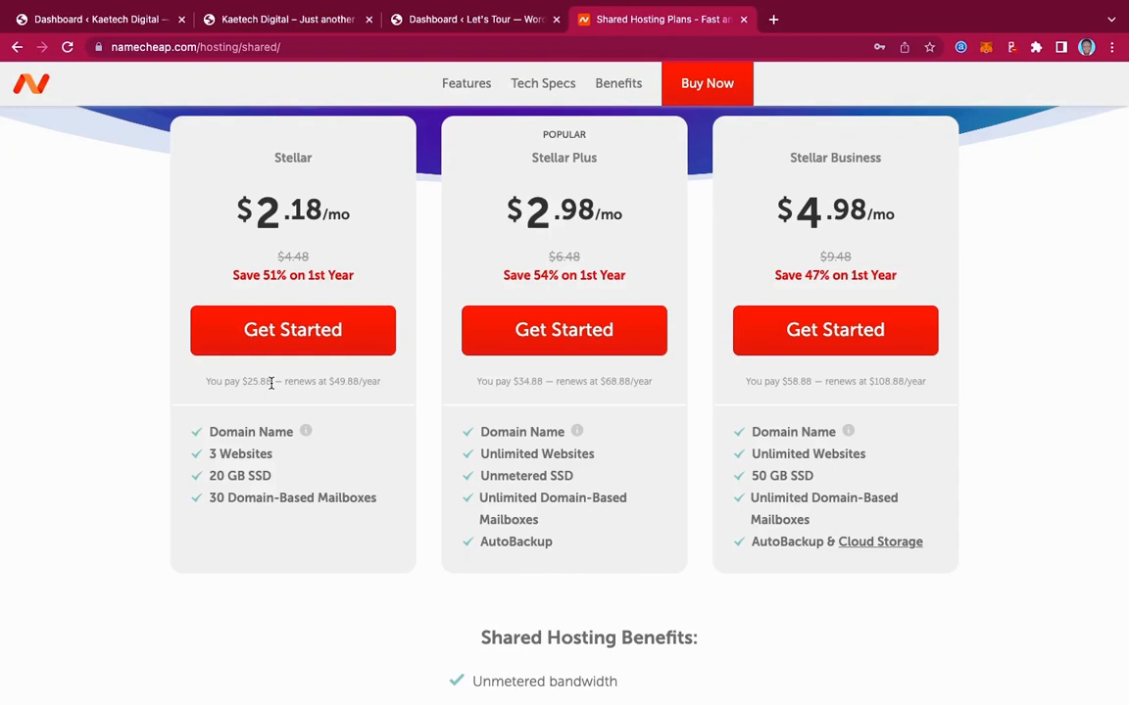
# Choose the Stellar shared hosting plan and add it with kaetechfoods.com to the cart
pyautogui.click(291, 339)
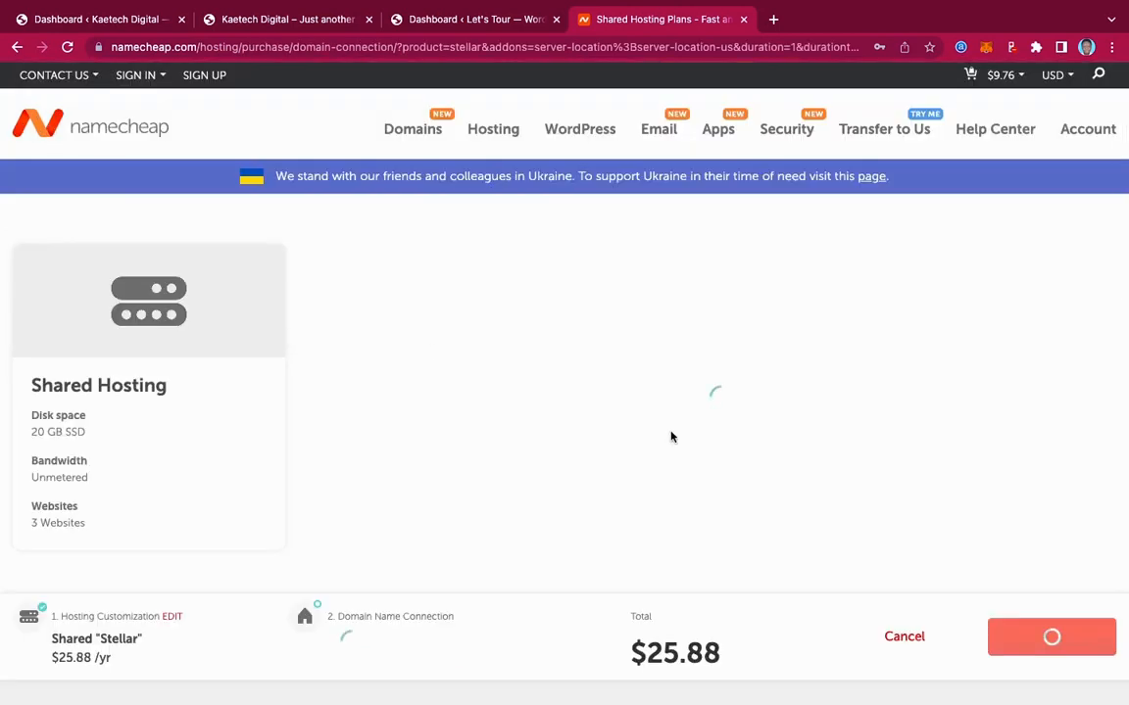
pyautogui.scroll(-1, 720, 485)
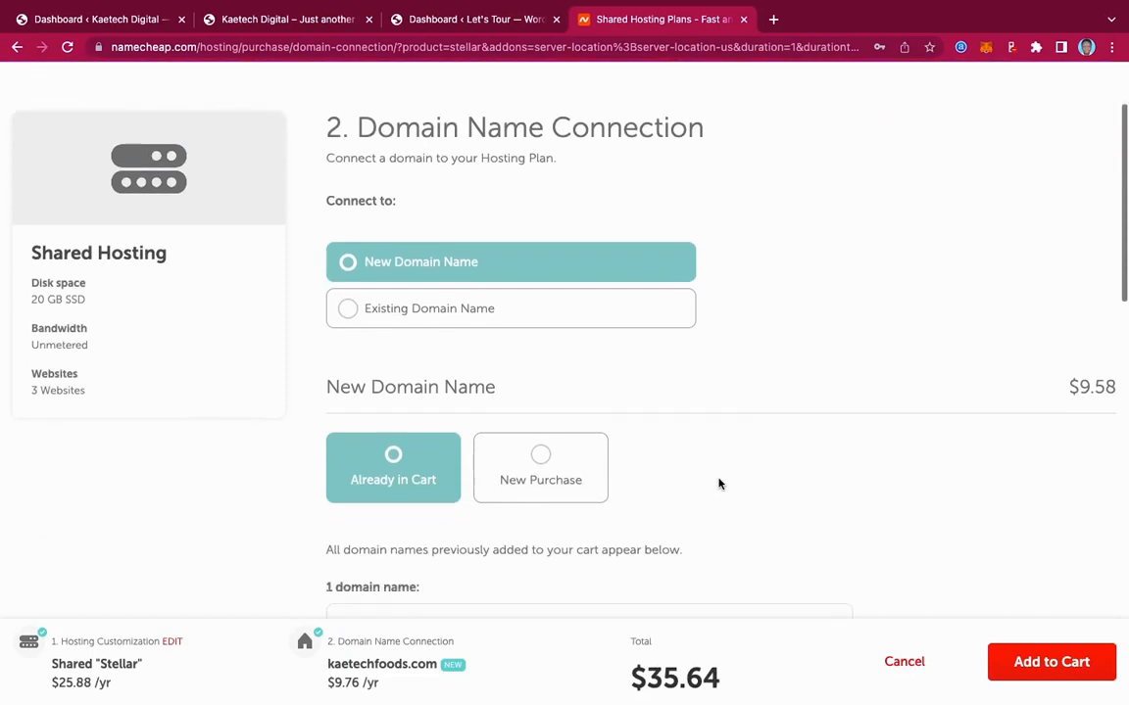
pyautogui.scroll(-1, 721, 484)
pyautogui.scroll(-1, 746, 451)
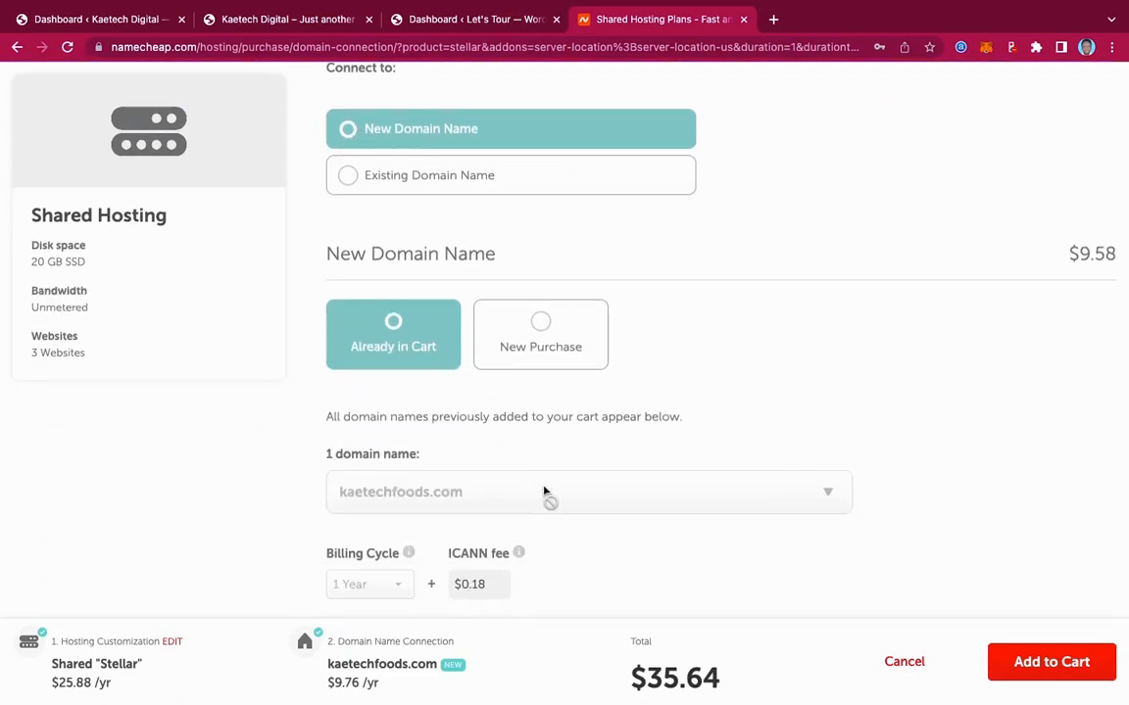
pyautogui.scroll(-1, 545, 492)
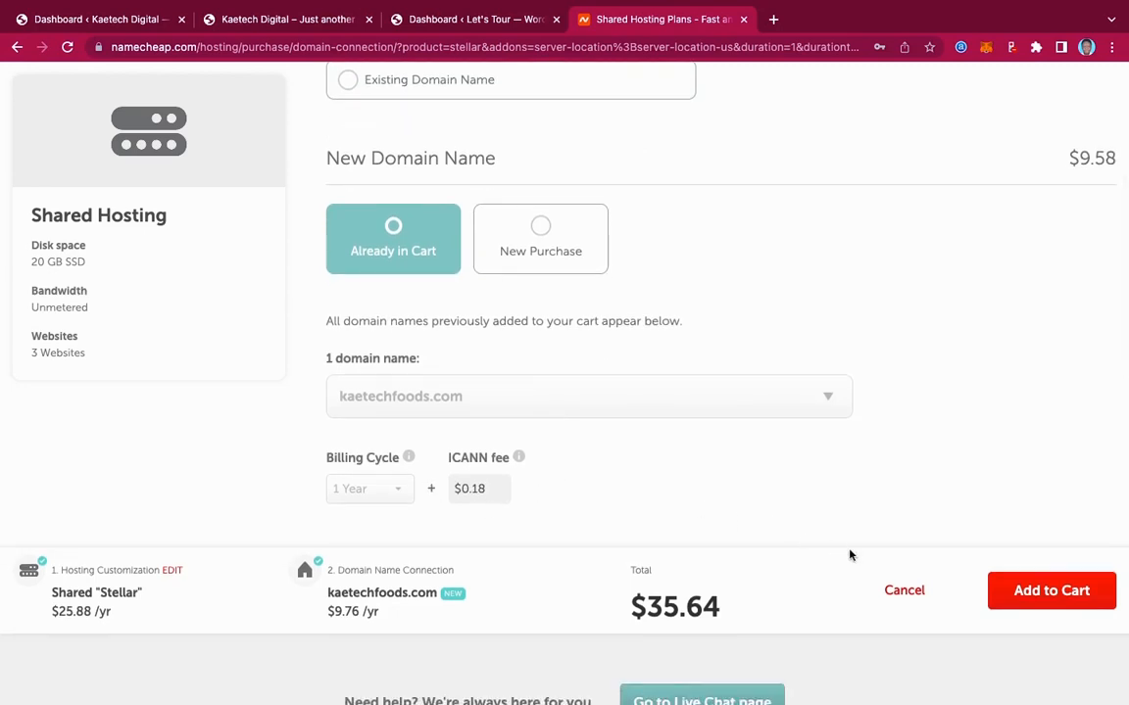
pyautogui.click(1052, 590)
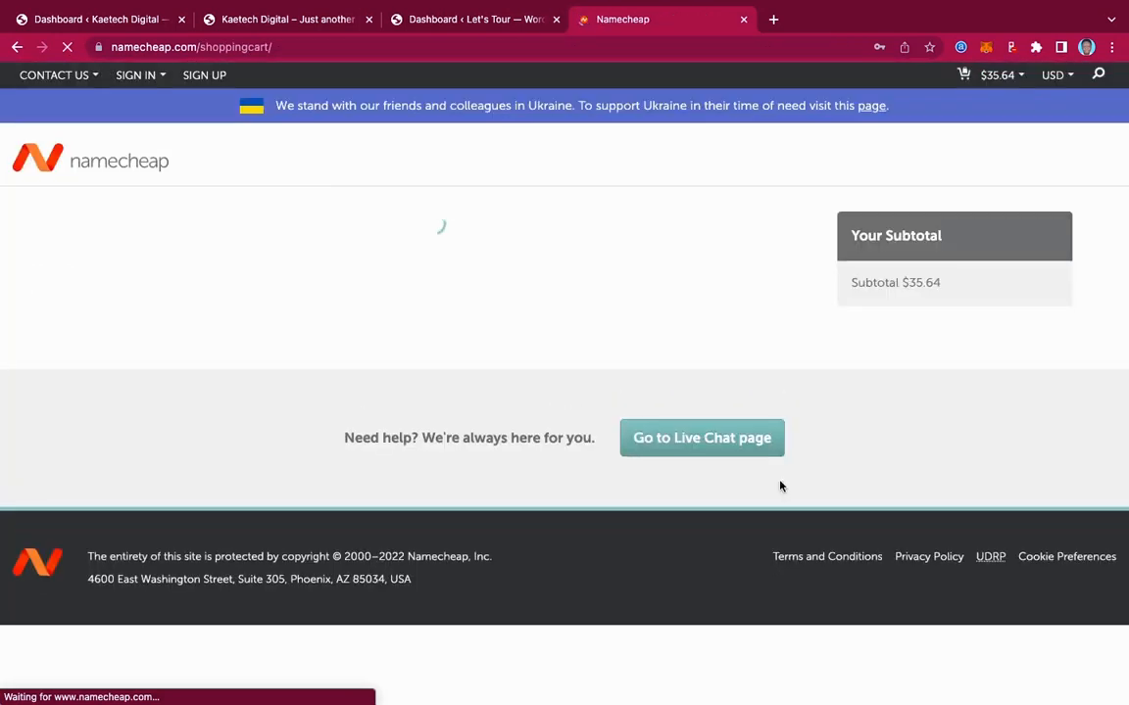
# Scroll down the cart and place the cursor in the Promo Code field
pyautogui.scroll(-2, 781, 486)
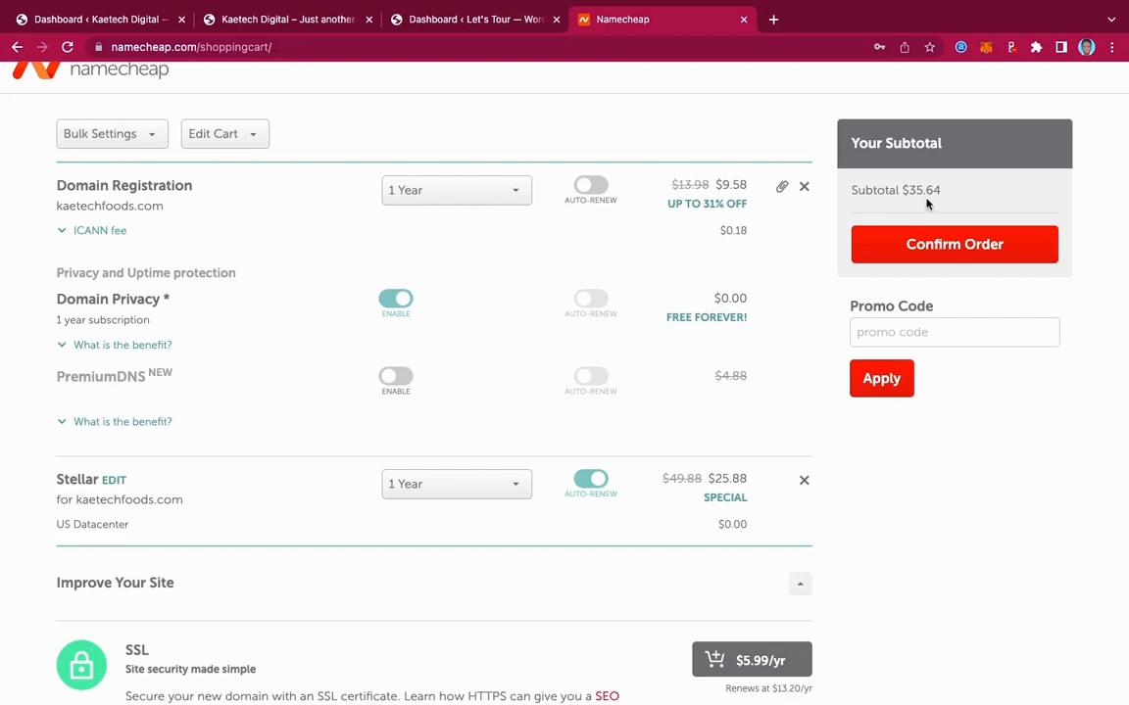
pyautogui.click(891, 331)
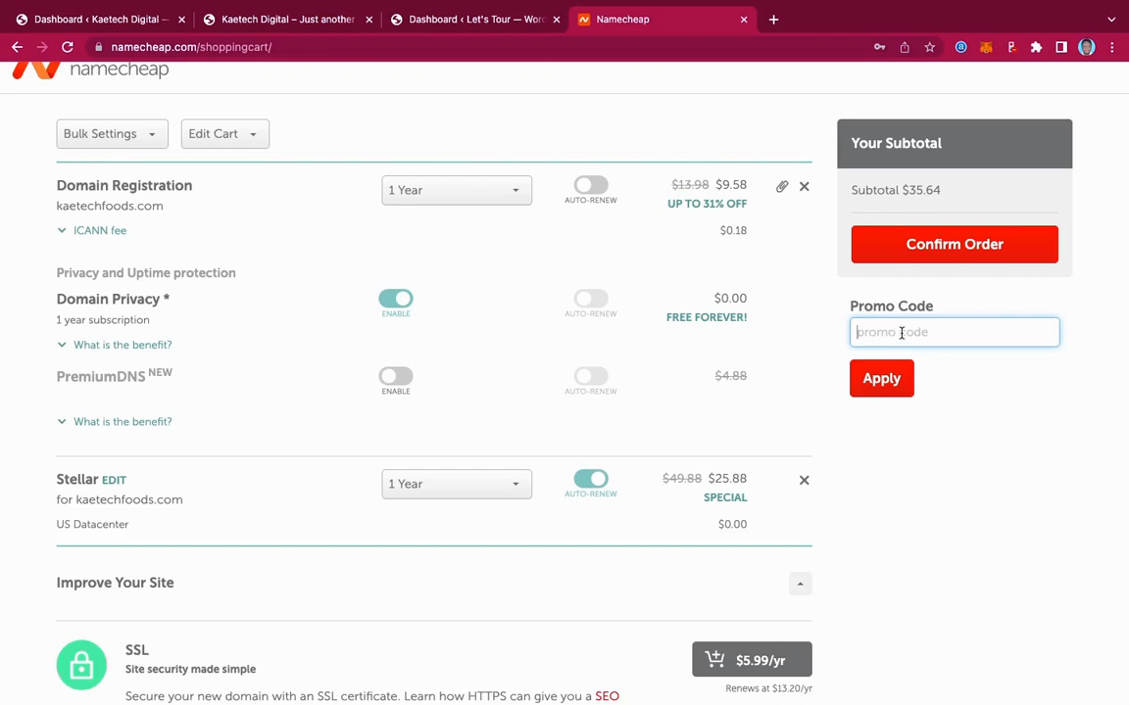
# Try applying promo code NEWCOM698, then return to the Pick & Eat tab
pyautogui.write('NEWCOM698')
pyautogui.click(888, 386)
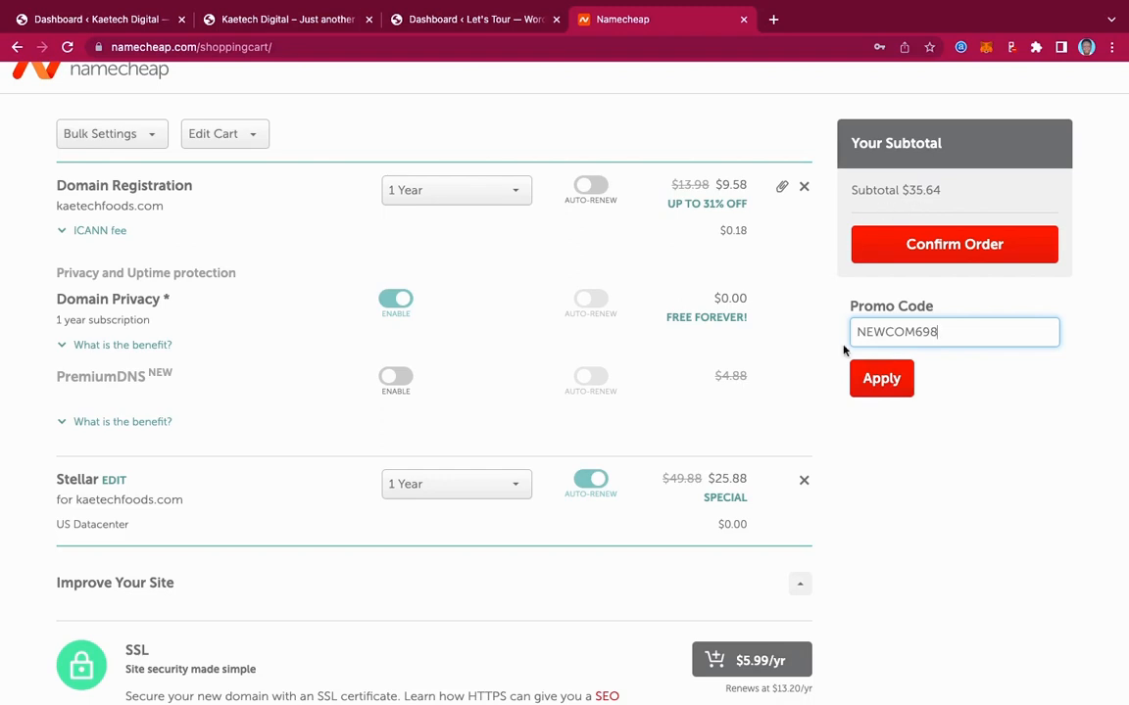
pyautogui.click(882, 392)
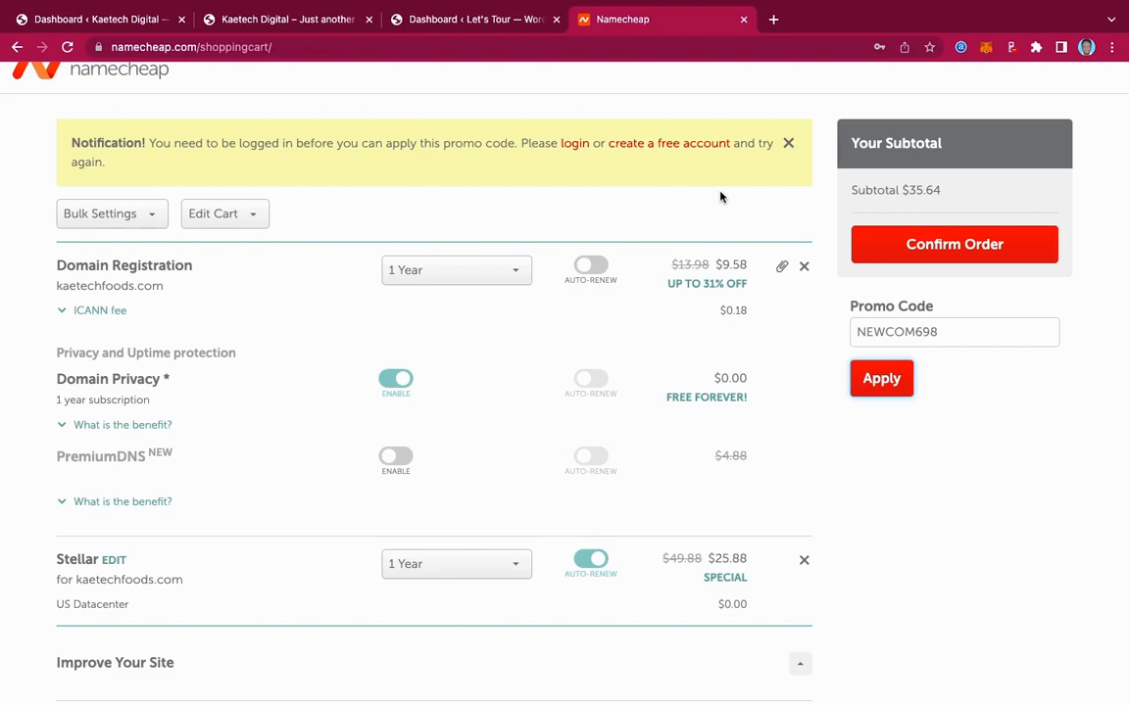
pyautogui.scroll(2, 720, 197)
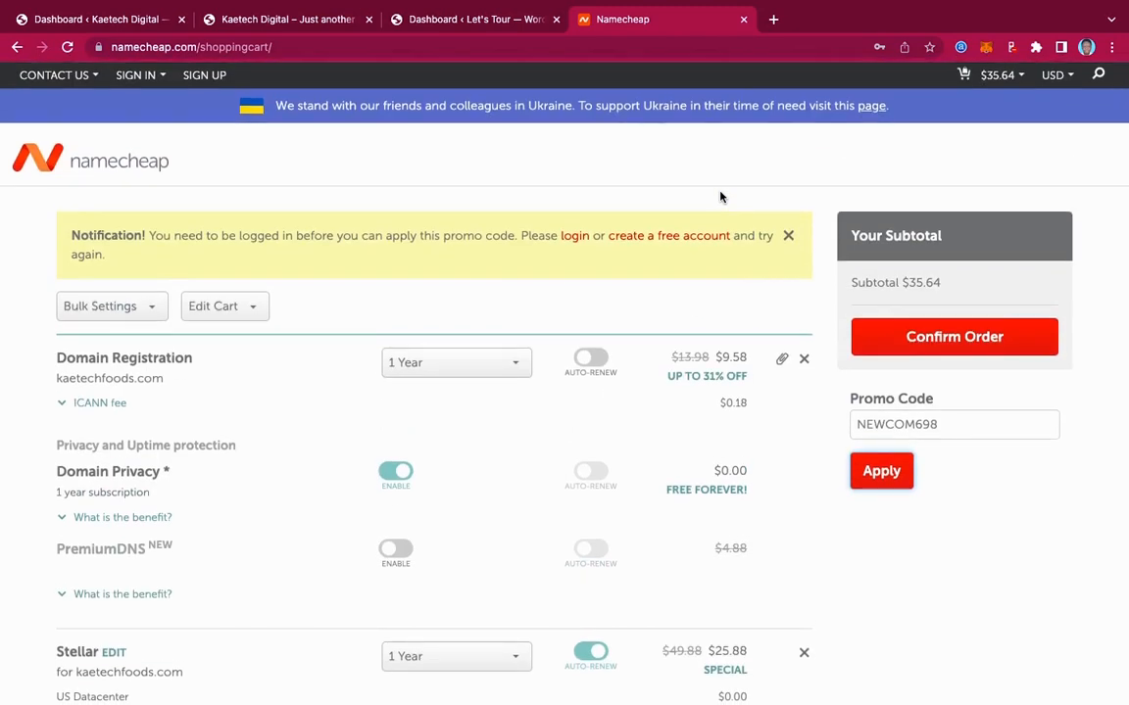
pyautogui.click(294, 21)
# Scroll the Pick & Eat homepage, then switch to the Dashboard ‹ Let's Tour tab
pyautogui.scroll(-10, 774, 428)
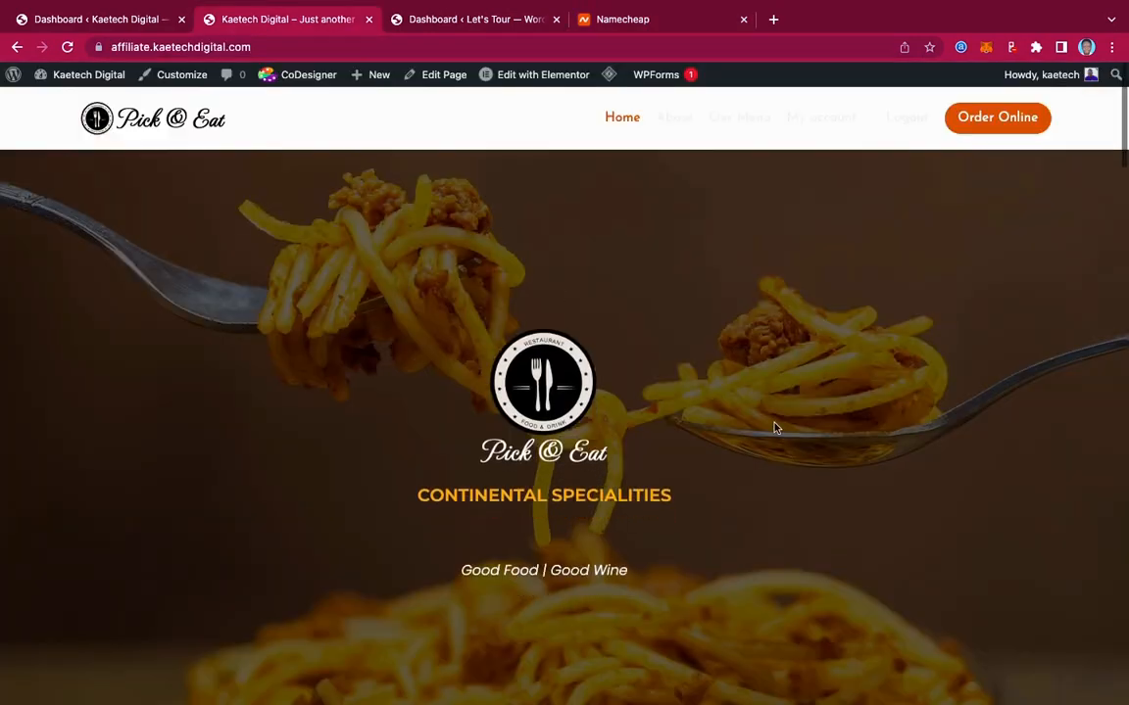
pyautogui.scroll(10, 774, 428)
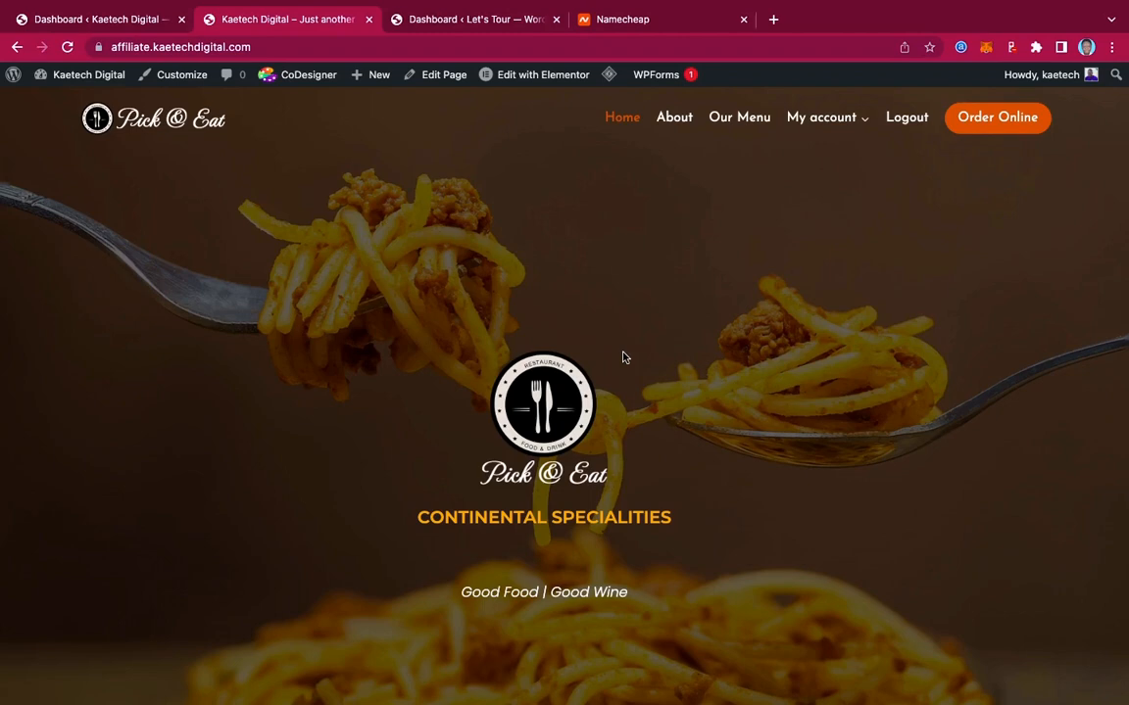
pyautogui.click(438, 20)
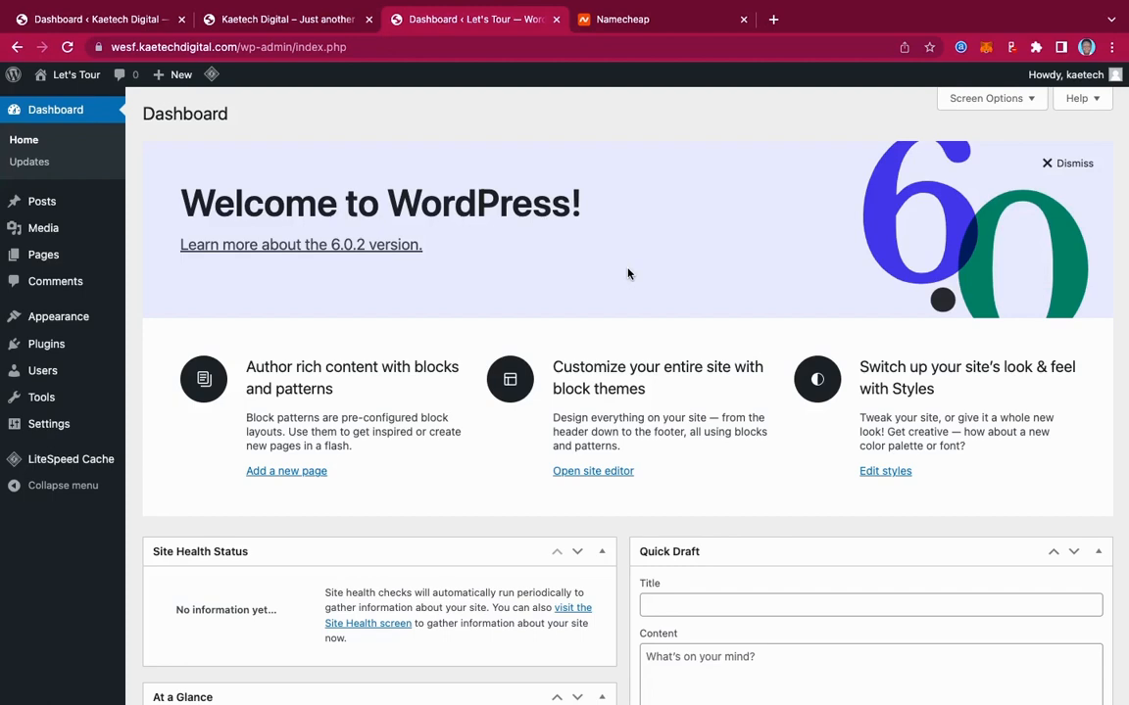
# Open Let's Tour's Visit Site link in a new tab and close the Namecheap tab
pyautogui.scroll(-3, 628, 275)
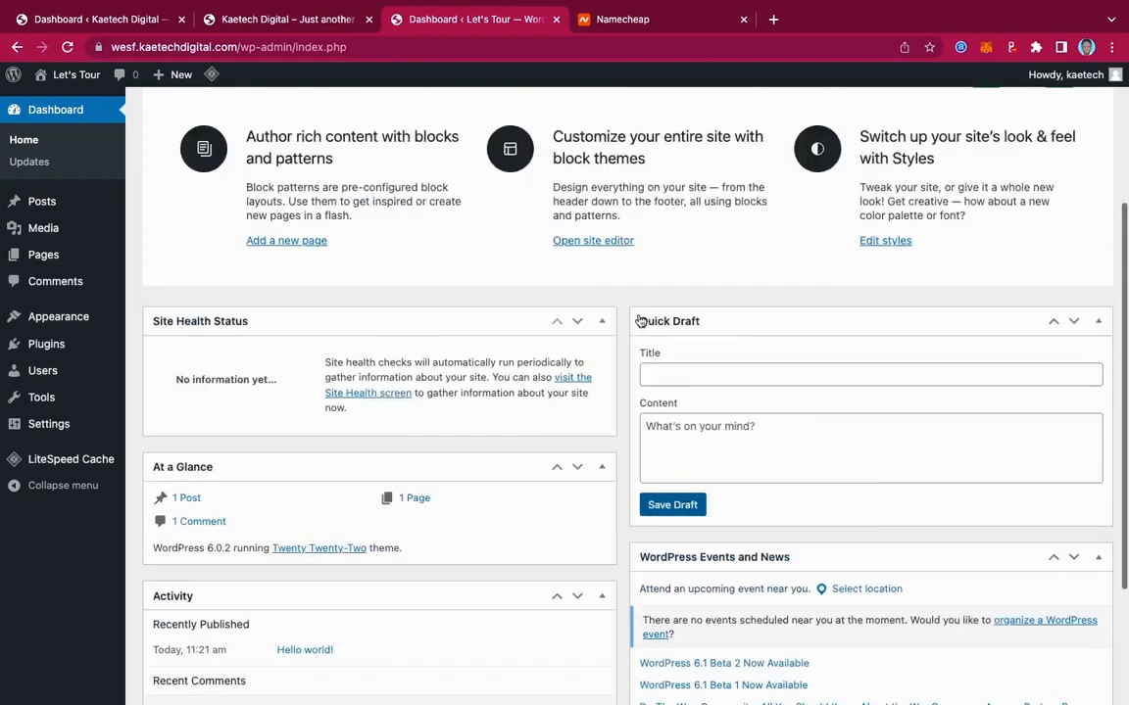
pyautogui.scroll(3, 640, 322)
pyautogui.moveTo(71, 78)
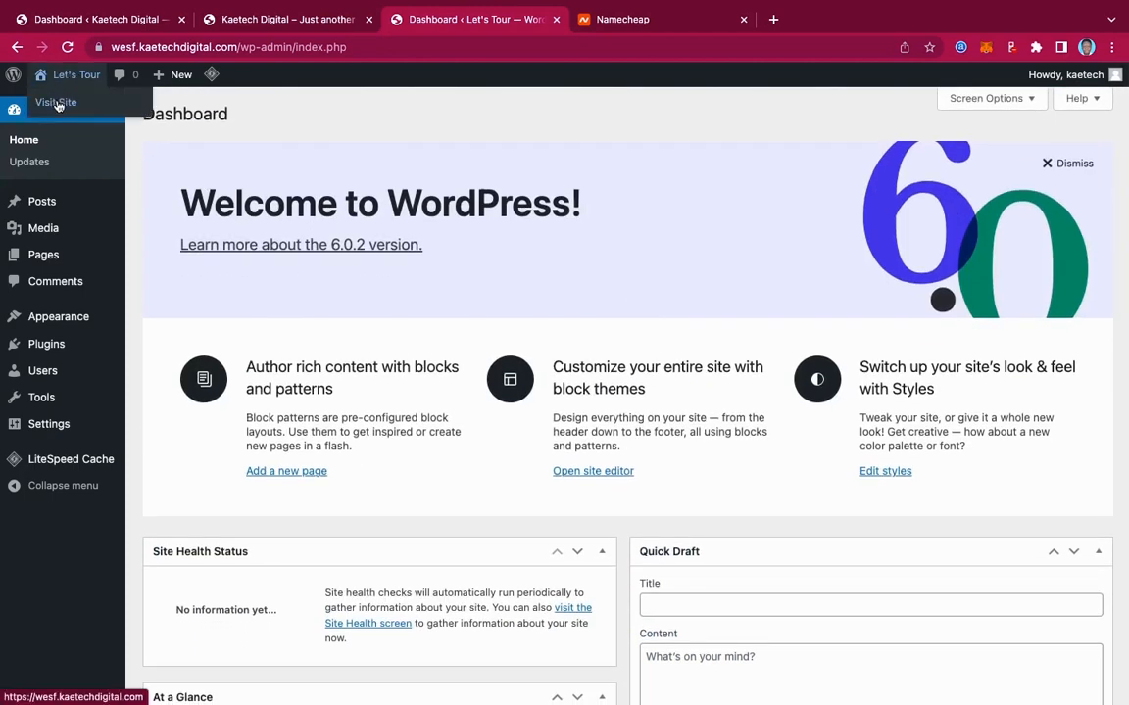
pyautogui.rightClick(58, 105)
pyautogui.click(73, 109)
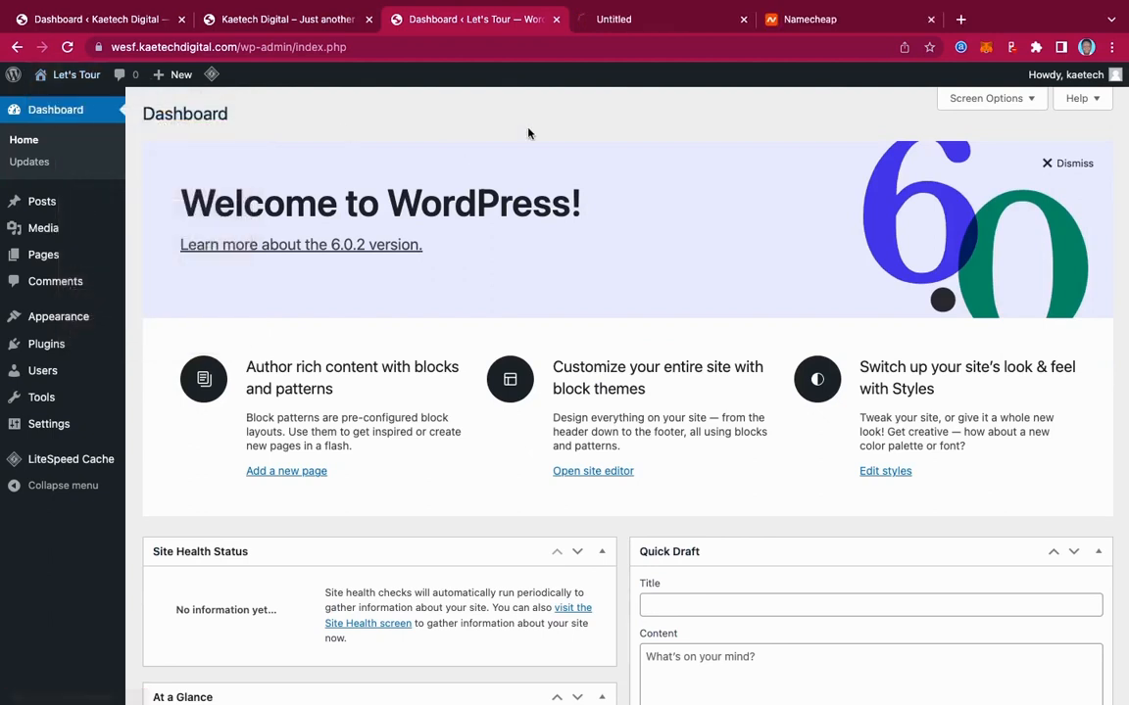
pyautogui.click(931, 19)
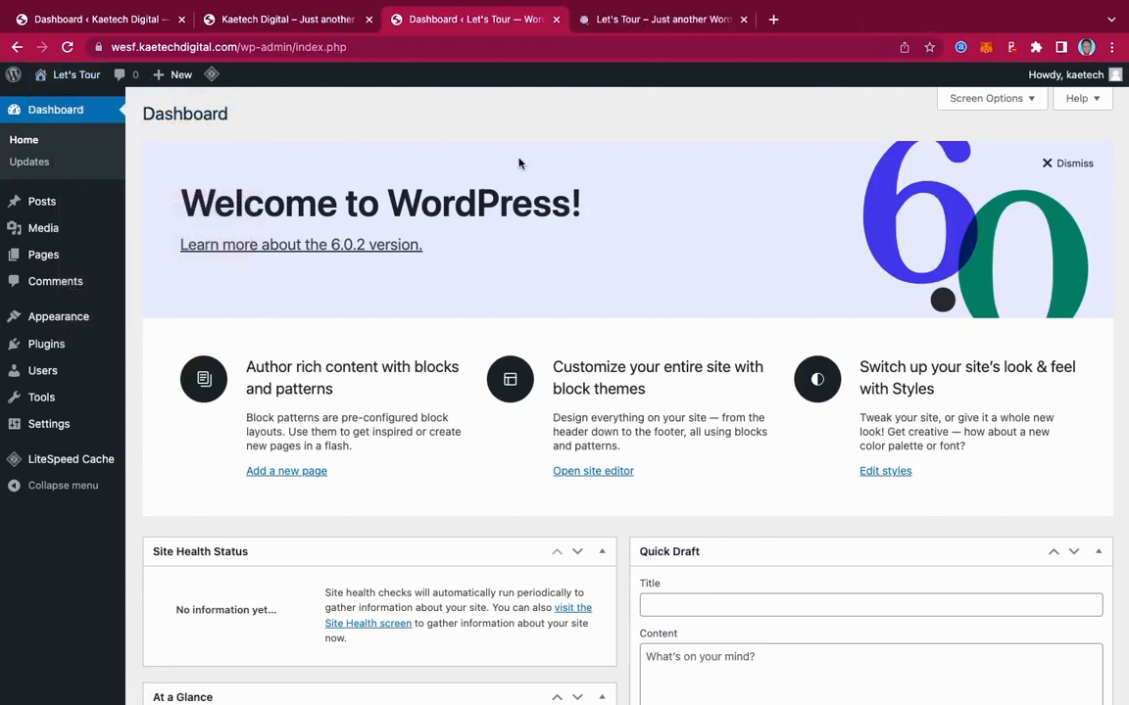
pyautogui.click(660, 21)
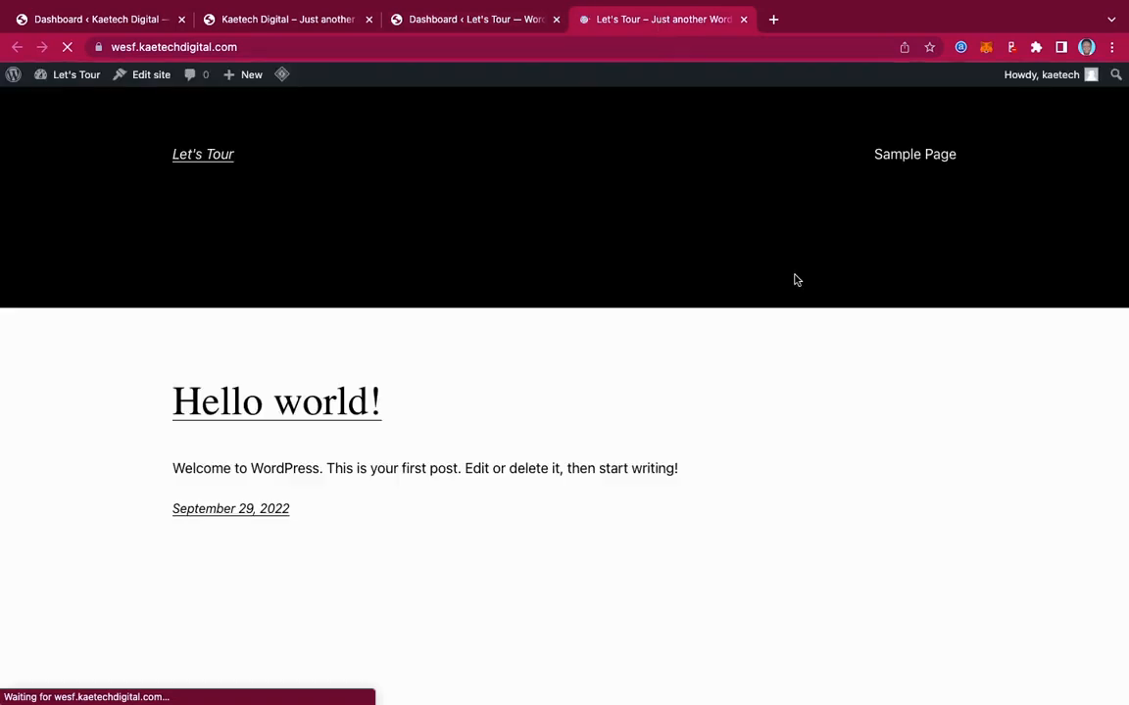
pyautogui.scroll(-3, 795, 280)
pyautogui.scroll(4, 795, 280)
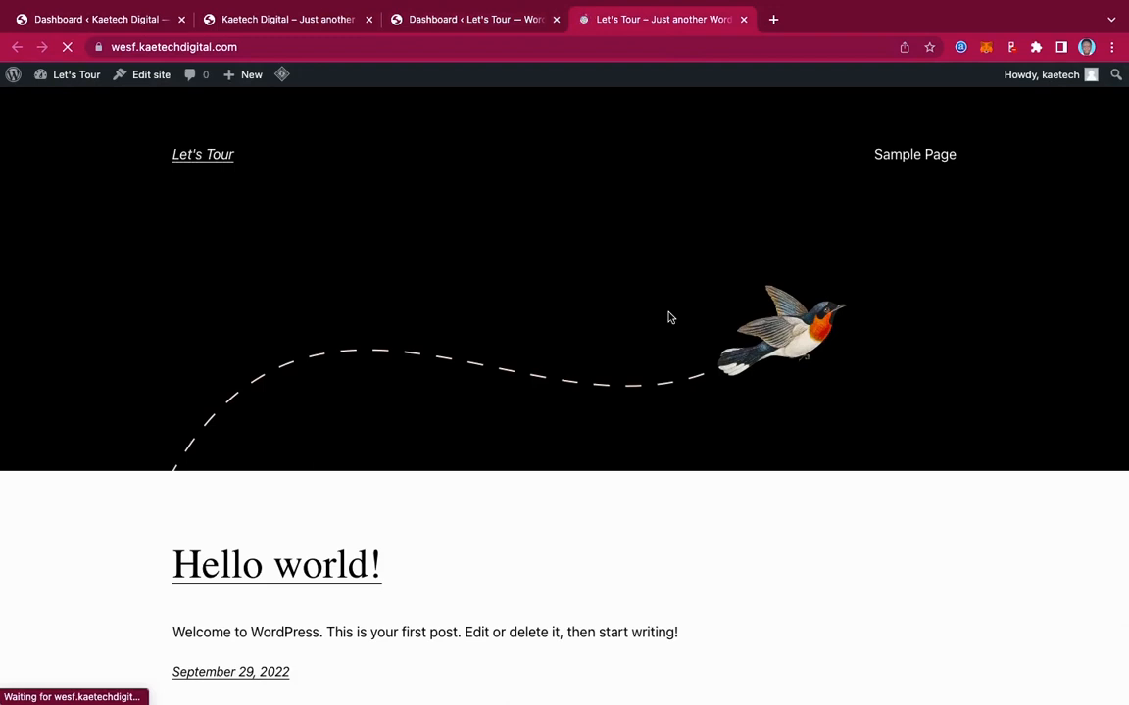
pyautogui.scroll(-3, 669, 315)
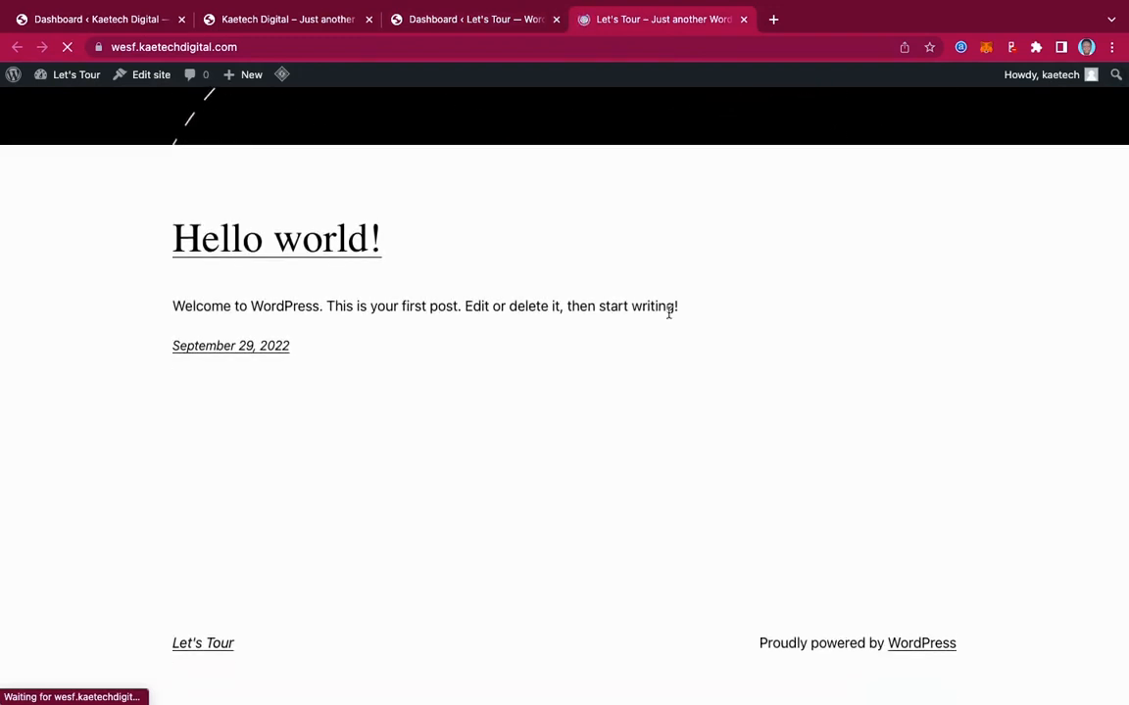
pyautogui.scroll(4, 669, 313)
pyautogui.scroll(-4, 667, 312)
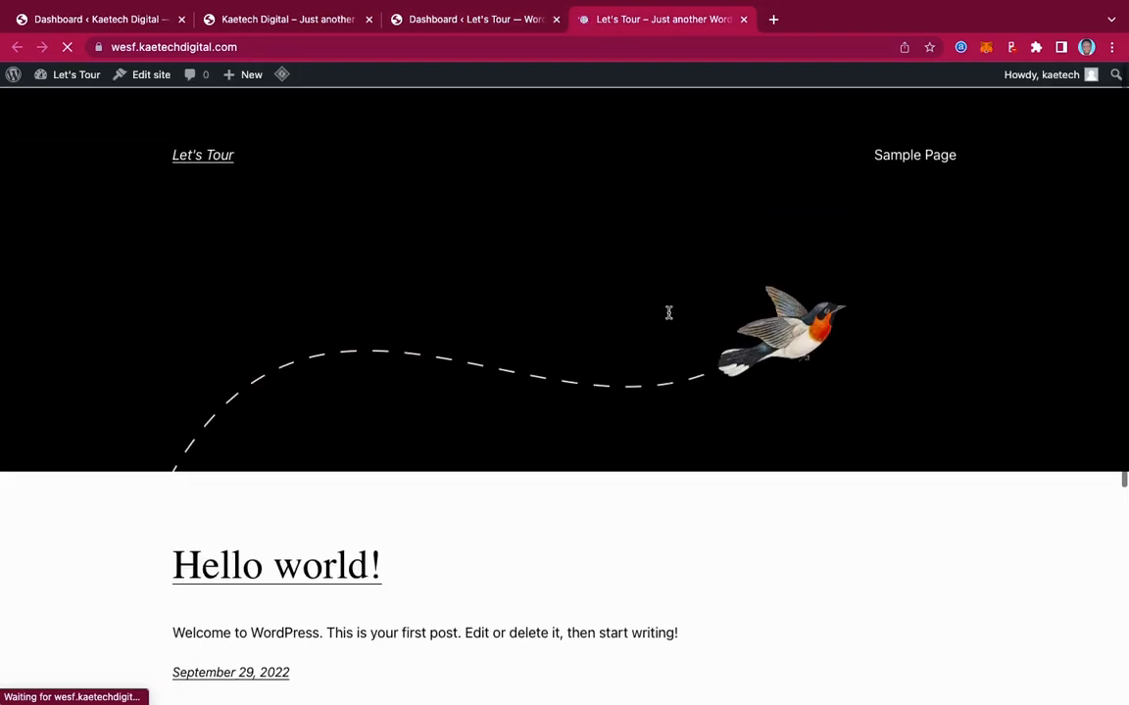
pyautogui.scroll(4, 669, 313)
pyautogui.scroll(-4, 669, 314)
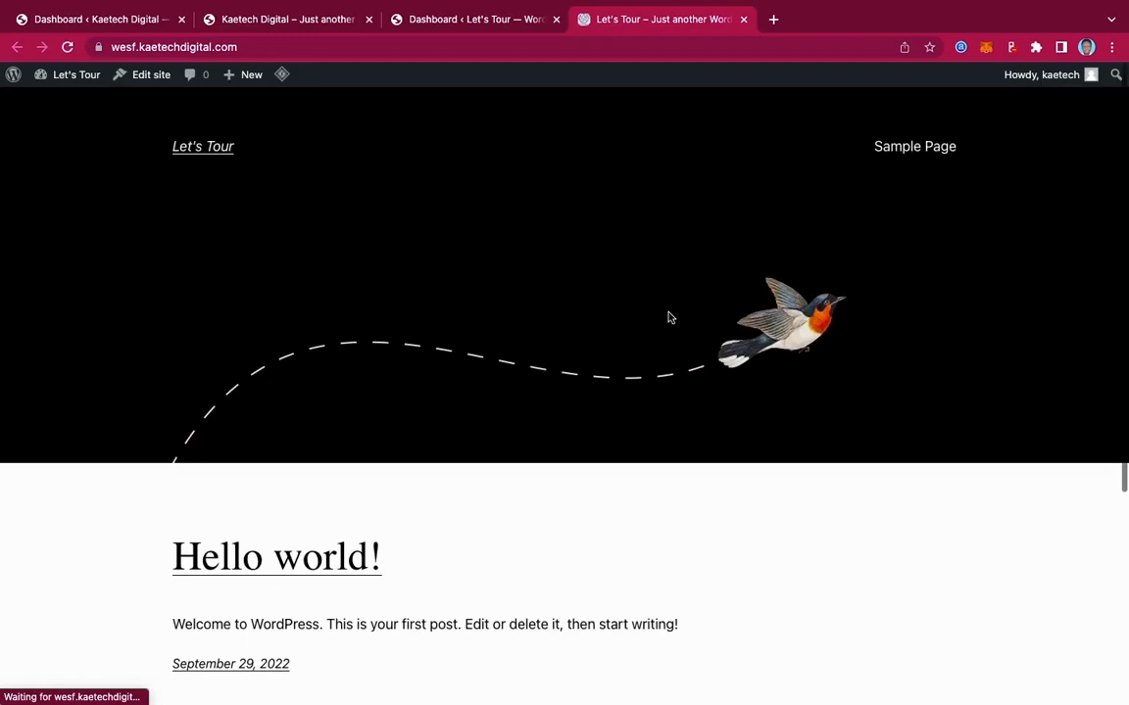
pyautogui.scroll(3, 669, 315)
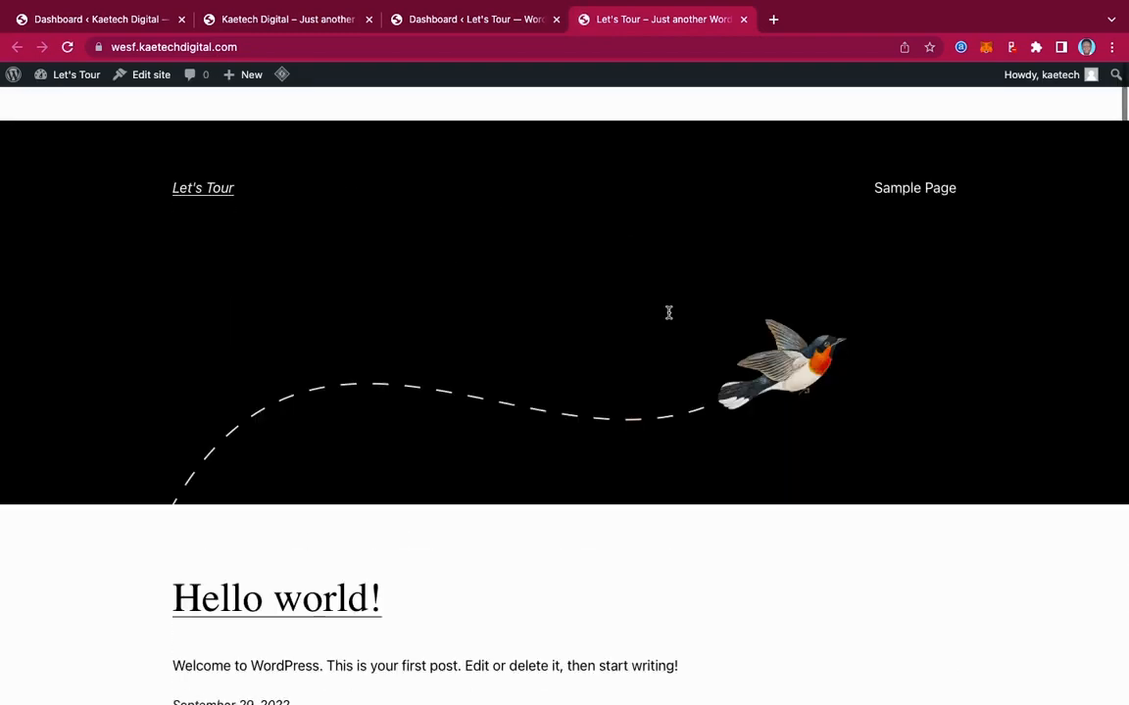
pyautogui.scroll(-3, 667, 315)
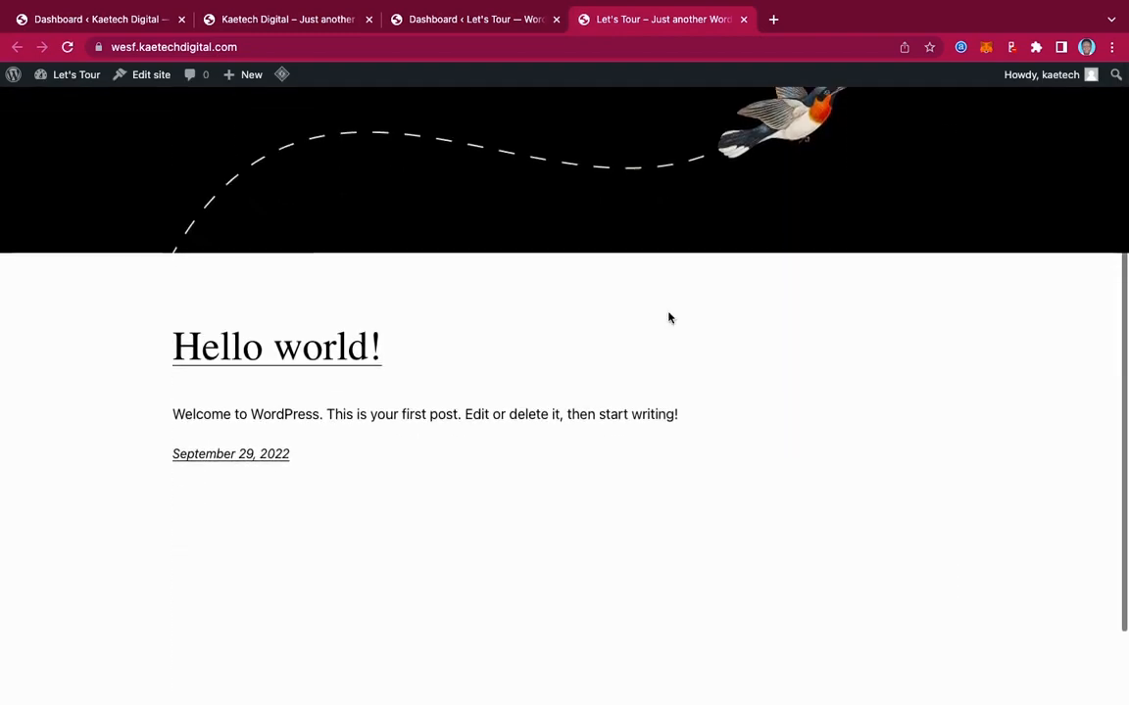
pyautogui.click(478, 20)
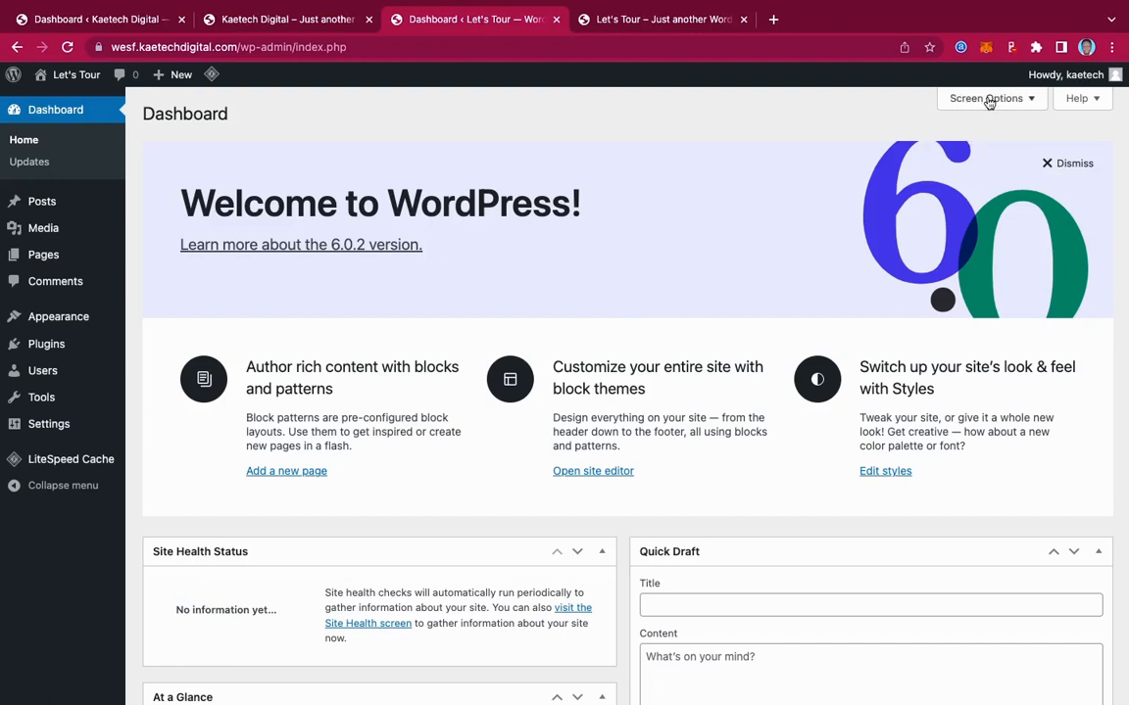
# In Screen Options, uncheck Site Health Status, At a Glance, Activity, Quick Draft, Events and News, and Welcome
pyautogui.click(988, 100)
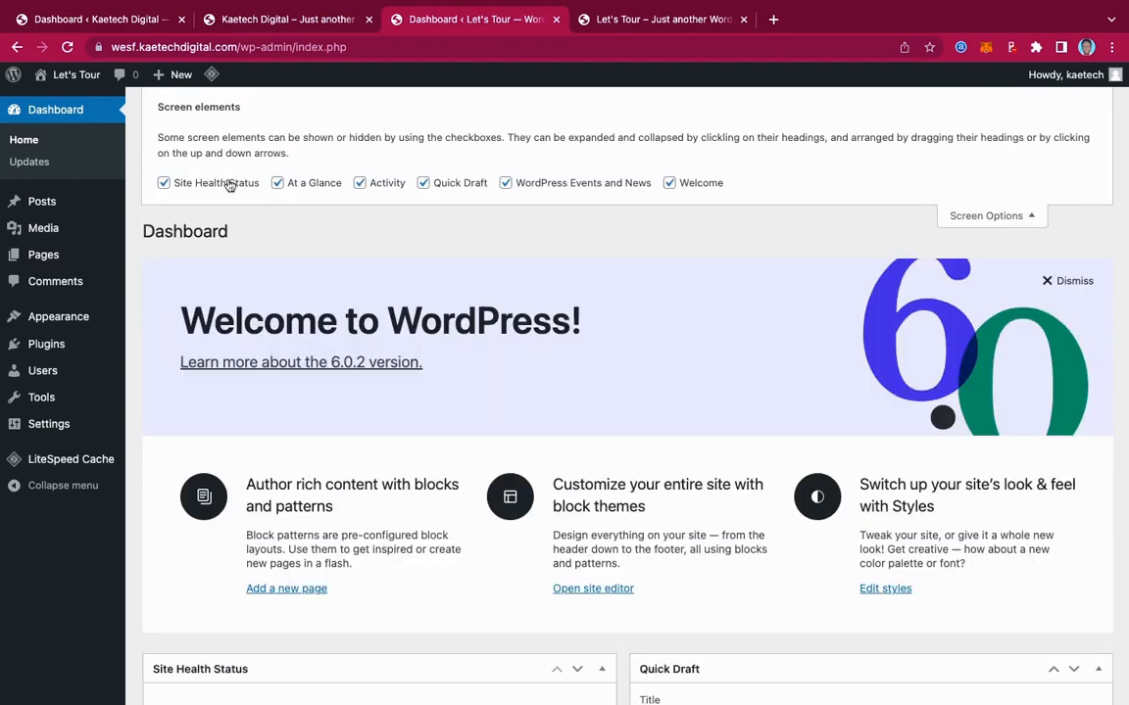
pyautogui.click(164, 183)
pyautogui.click(277, 183)
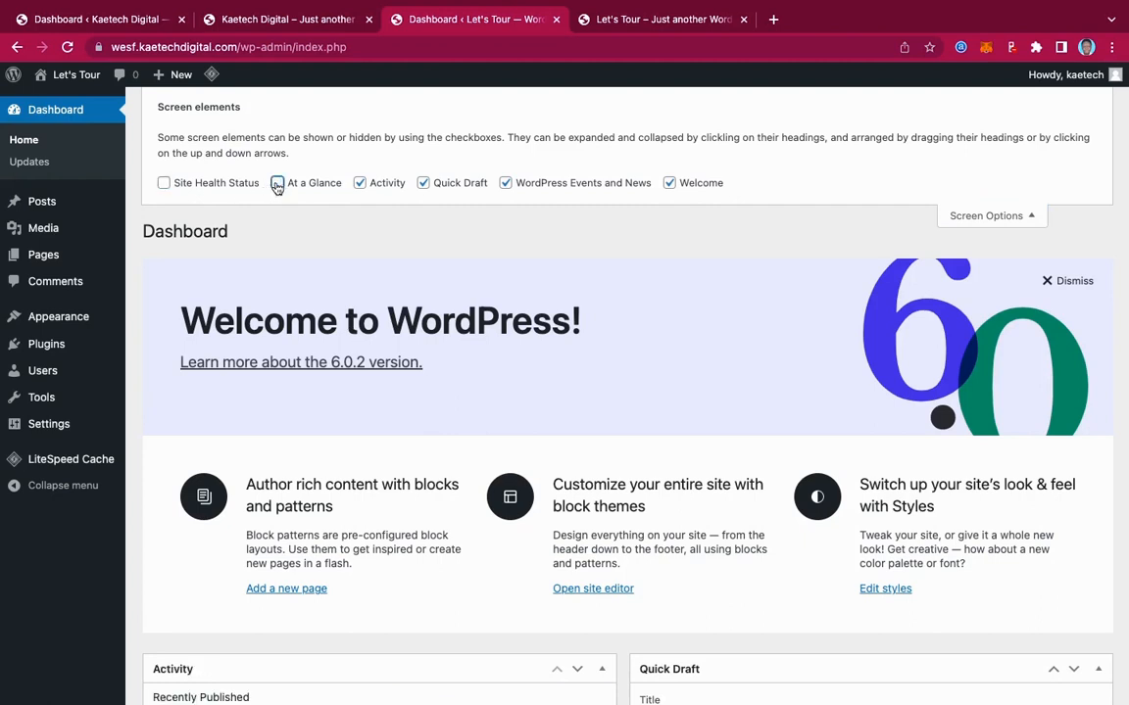
pyautogui.click(359, 183)
pyautogui.click(422, 183)
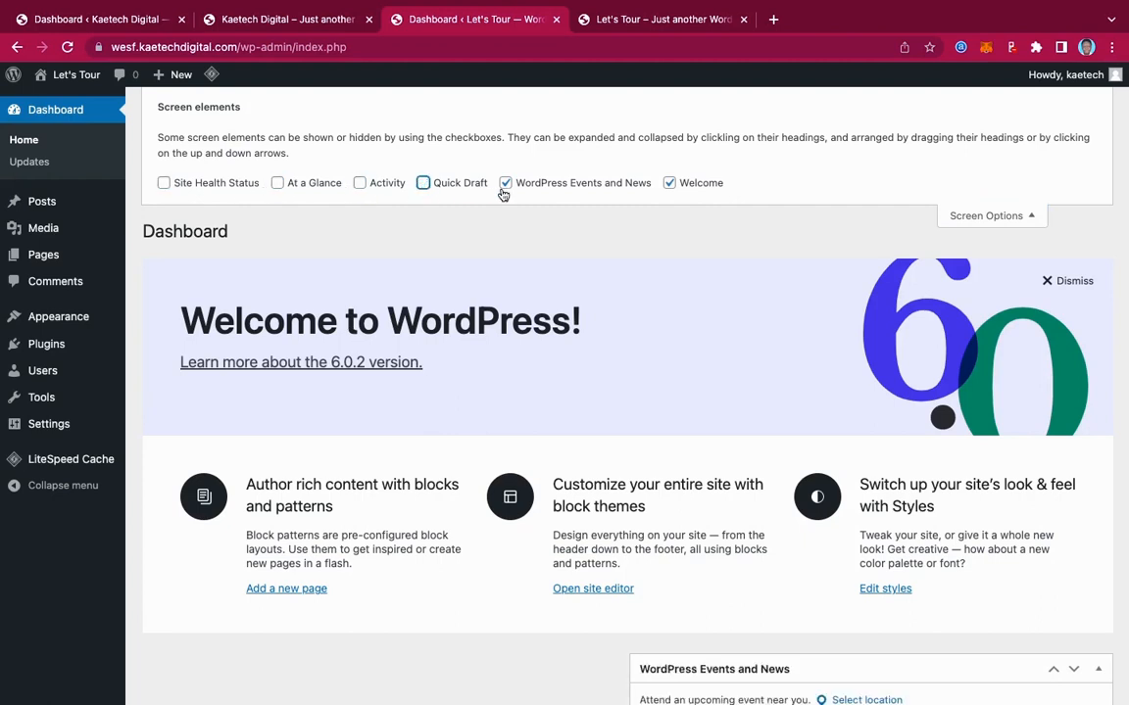
pyautogui.click(506, 183)
pyautogui.click(669, 183)
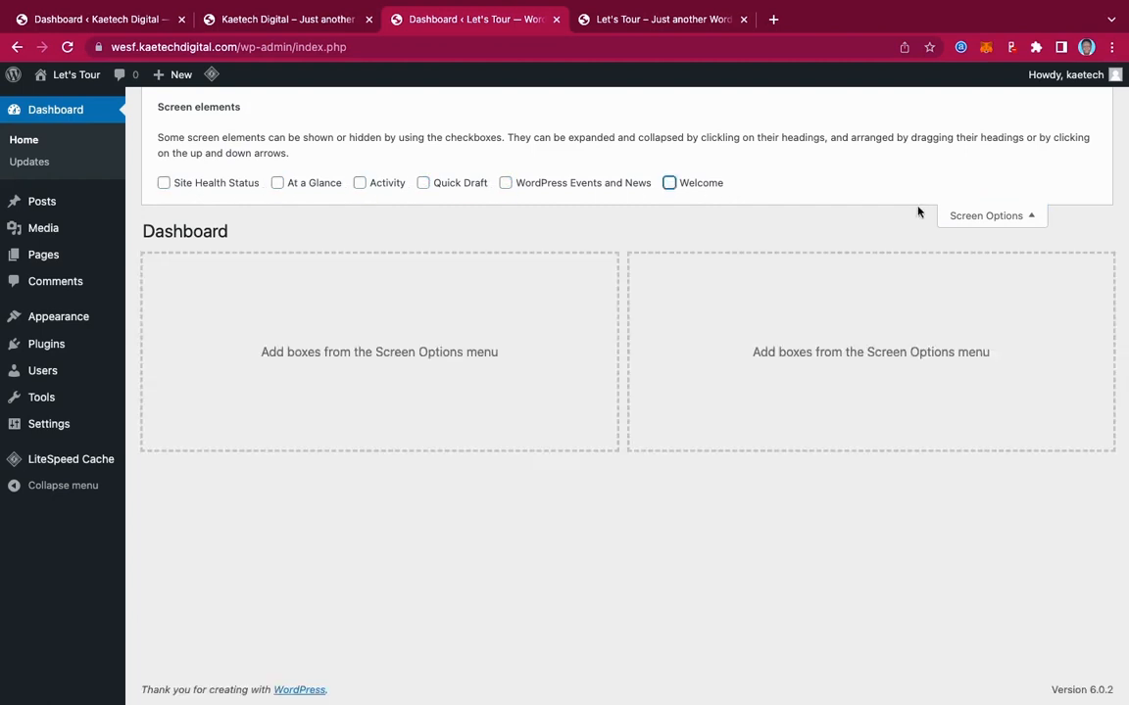
pyautogui.click(986, 216)
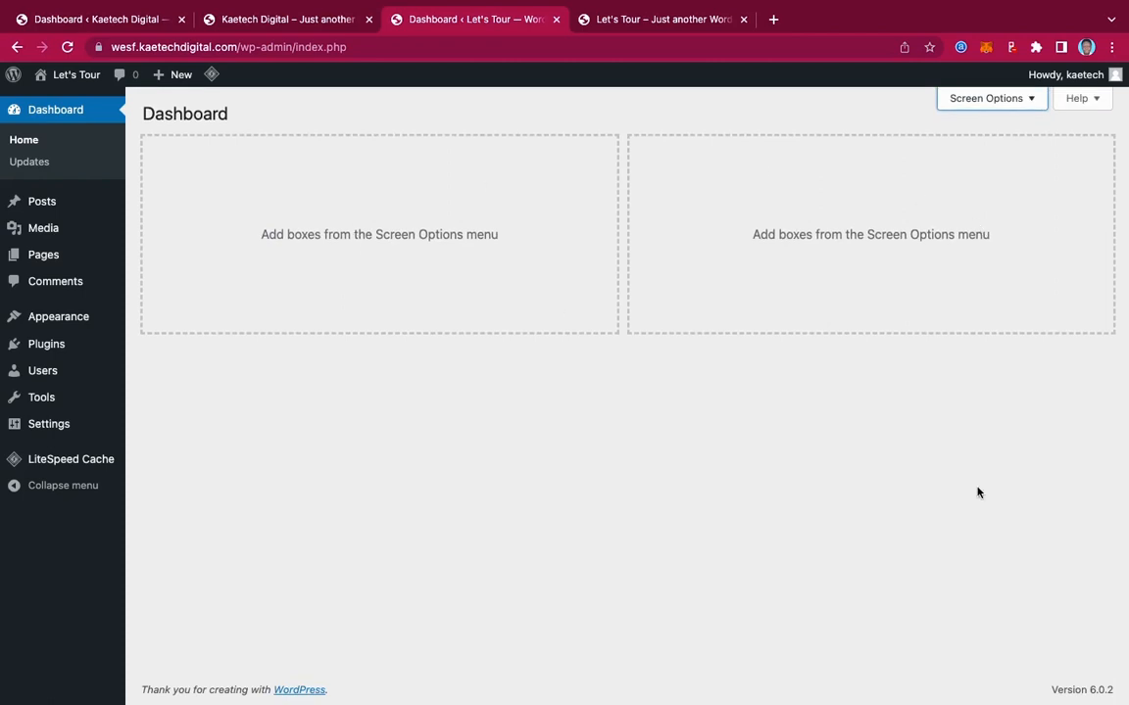
# Replace the site title 'Let's Tour' with 'PICK & EAT' and set the tagline to 'Just pick and eat'
pyautogui.moveTo(66, 428)
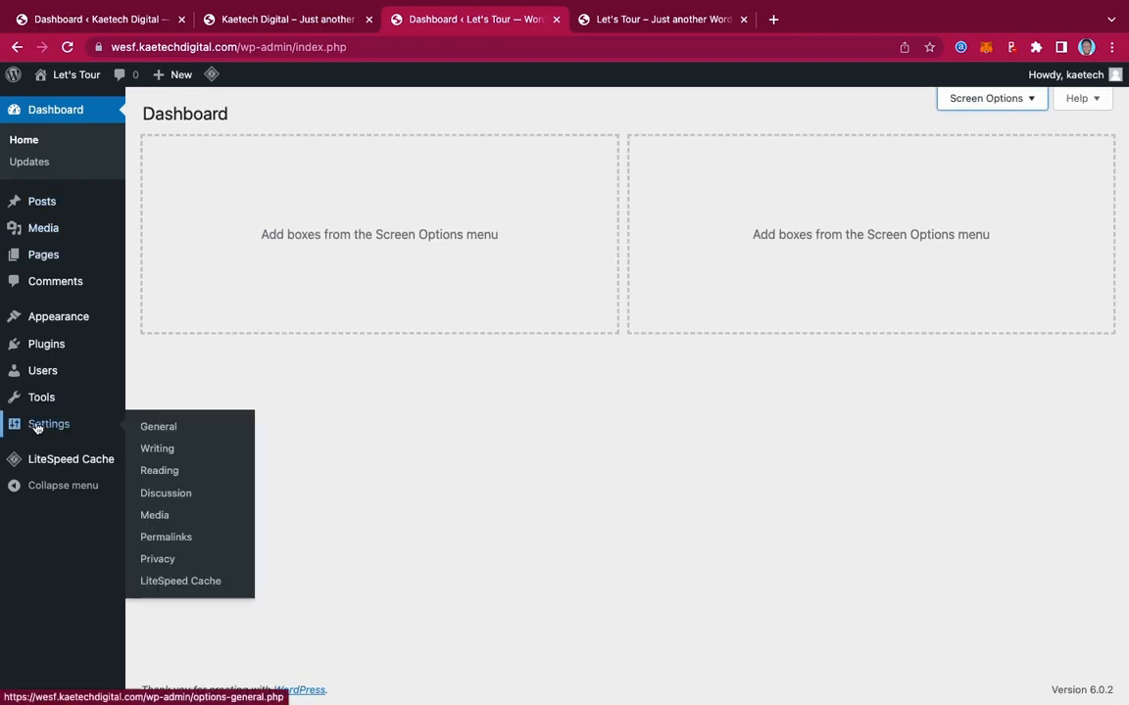
pyautogui.click(167, 430)
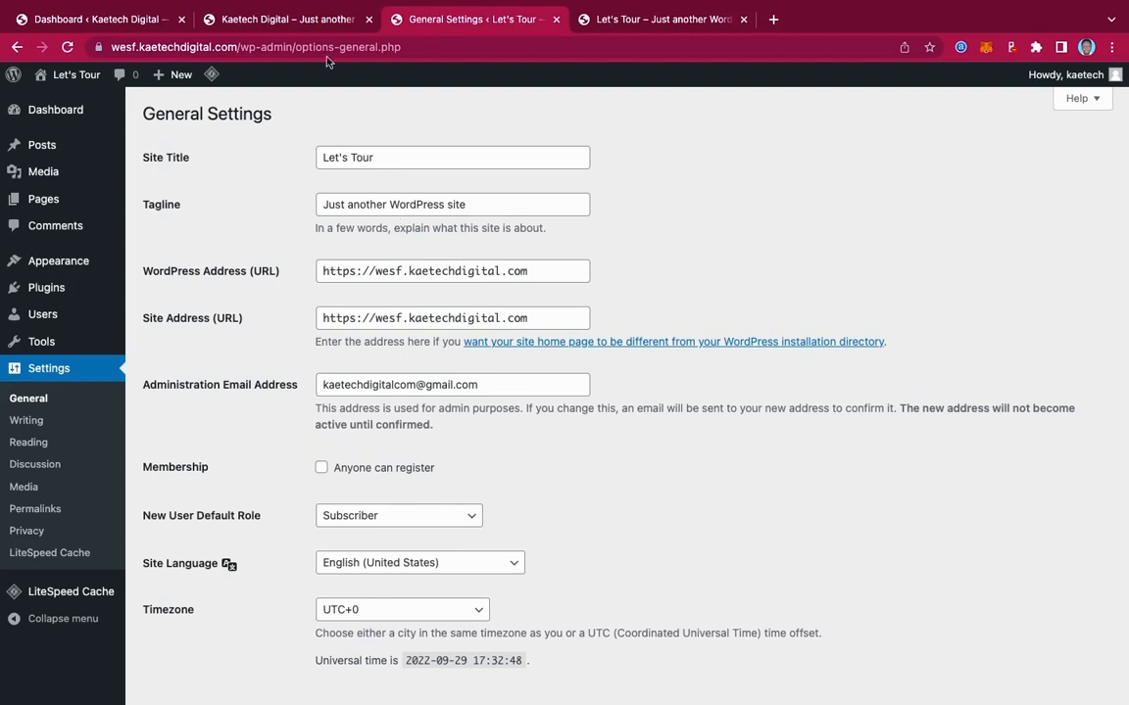
pyautogui.click(311, 27)
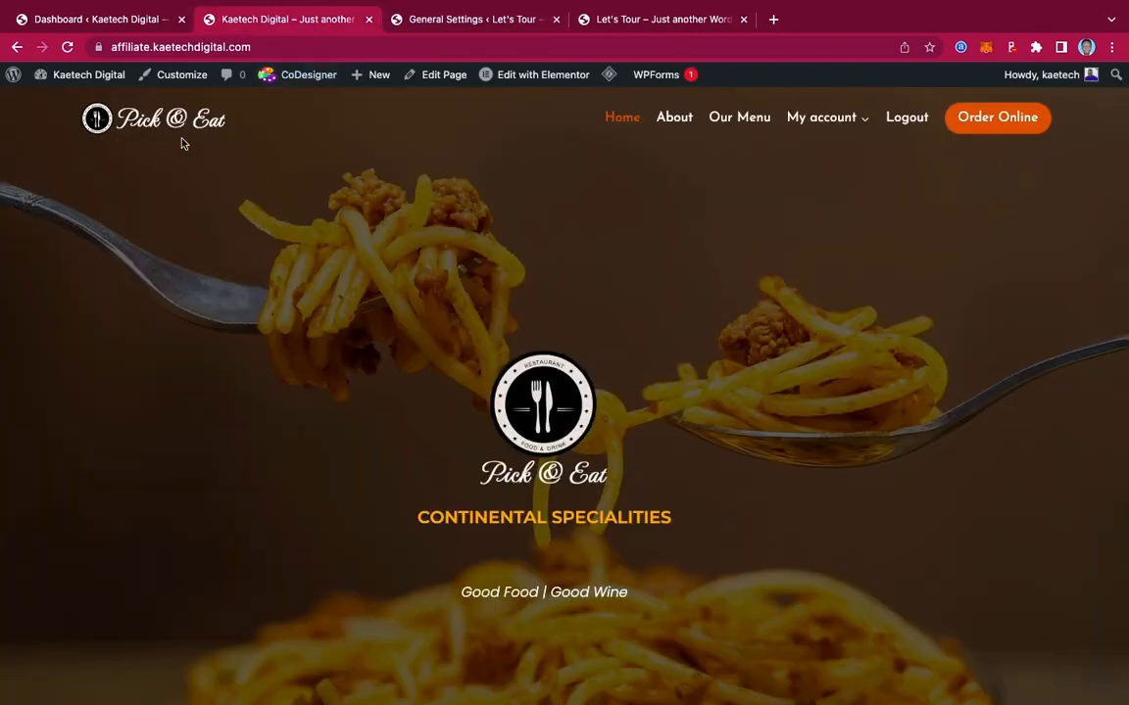
pyautogui.click(471, 20)
pyautogui.moveTo(392, 152); pyautogui.dragTo(245, 159)
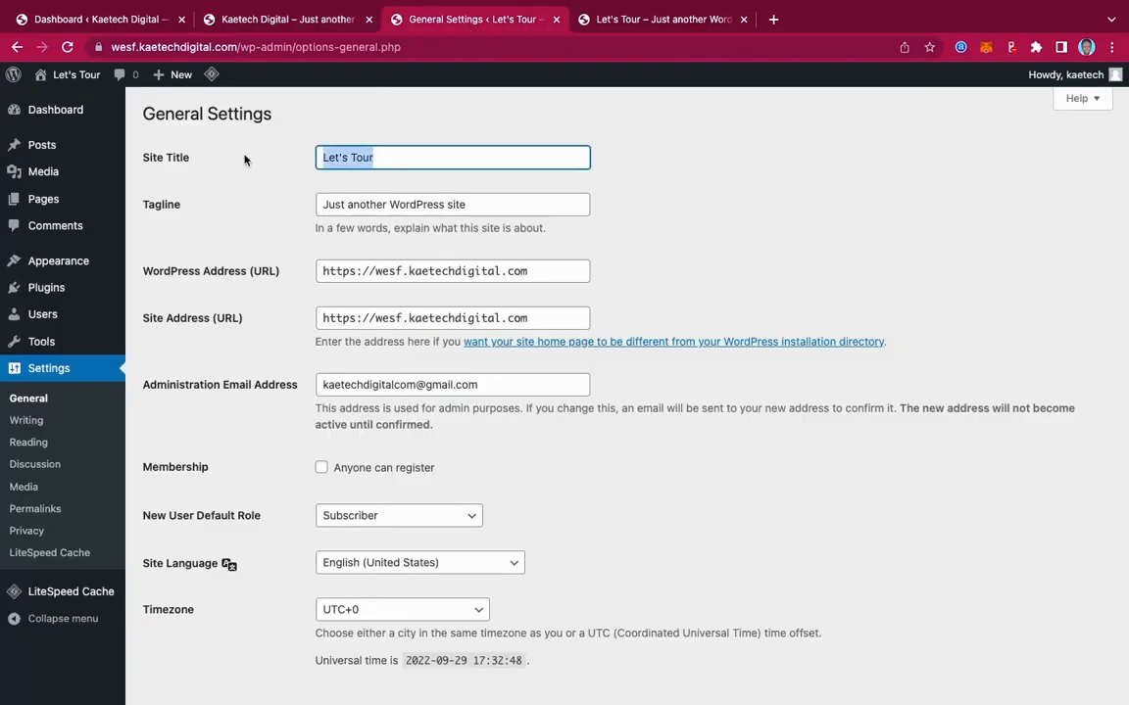
pyautogui.write('PICK ')
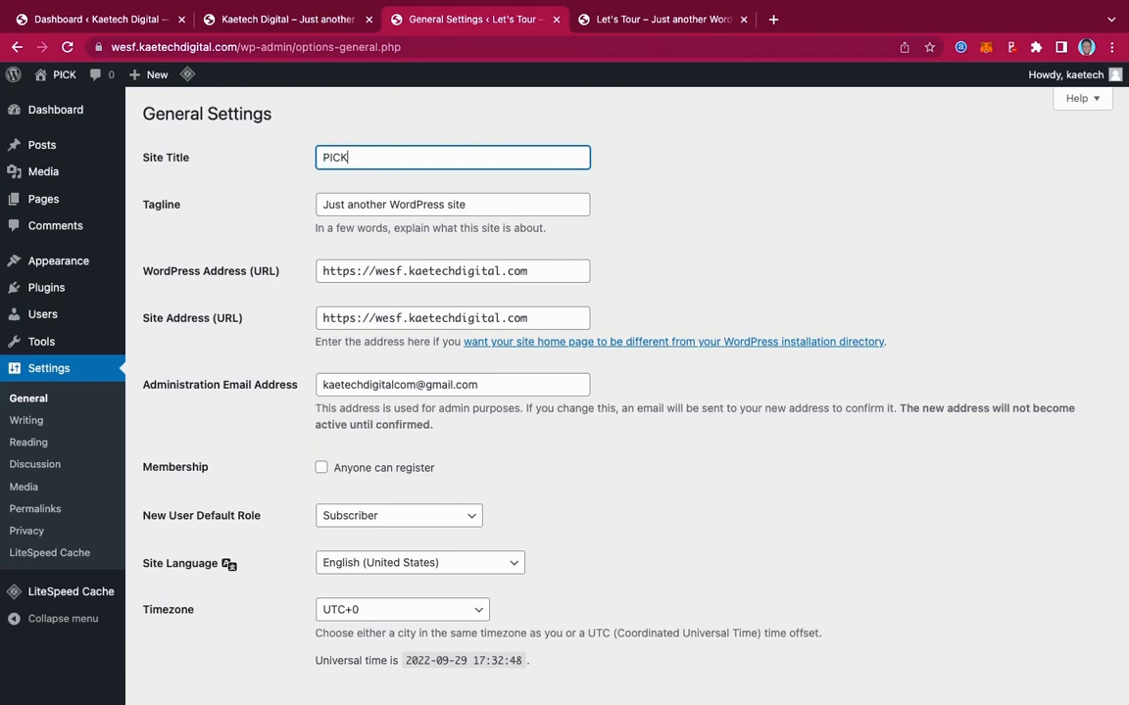
pyautogui.write('& EAT')
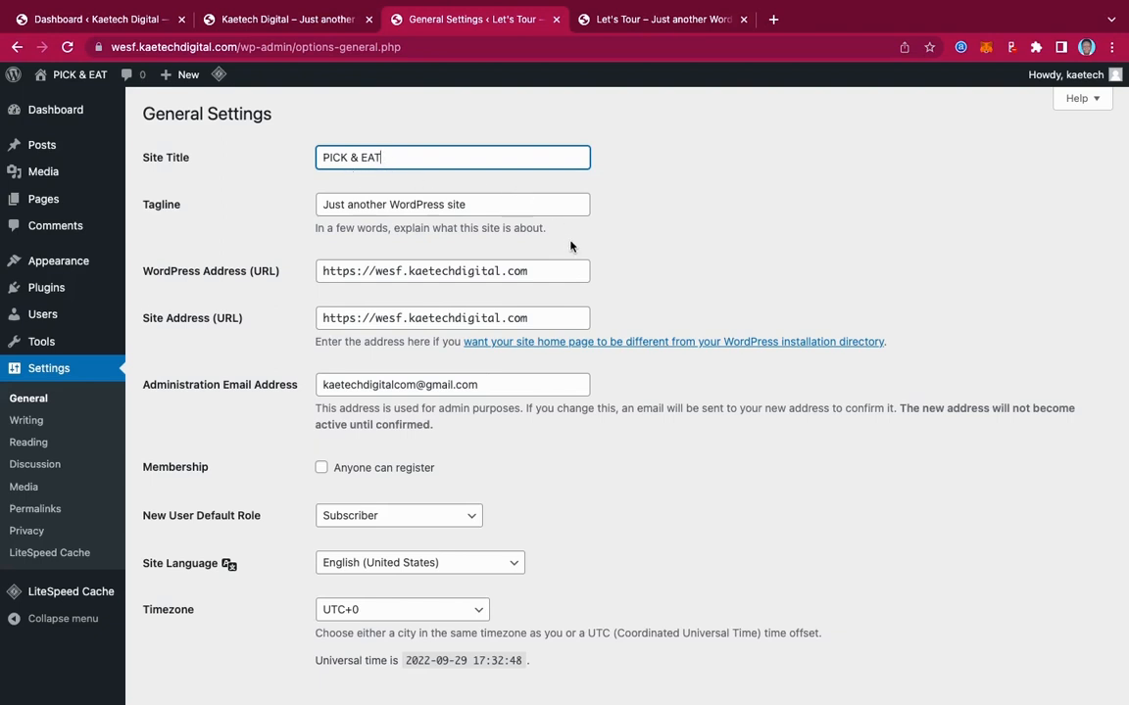
pyautogui.press('Tab')
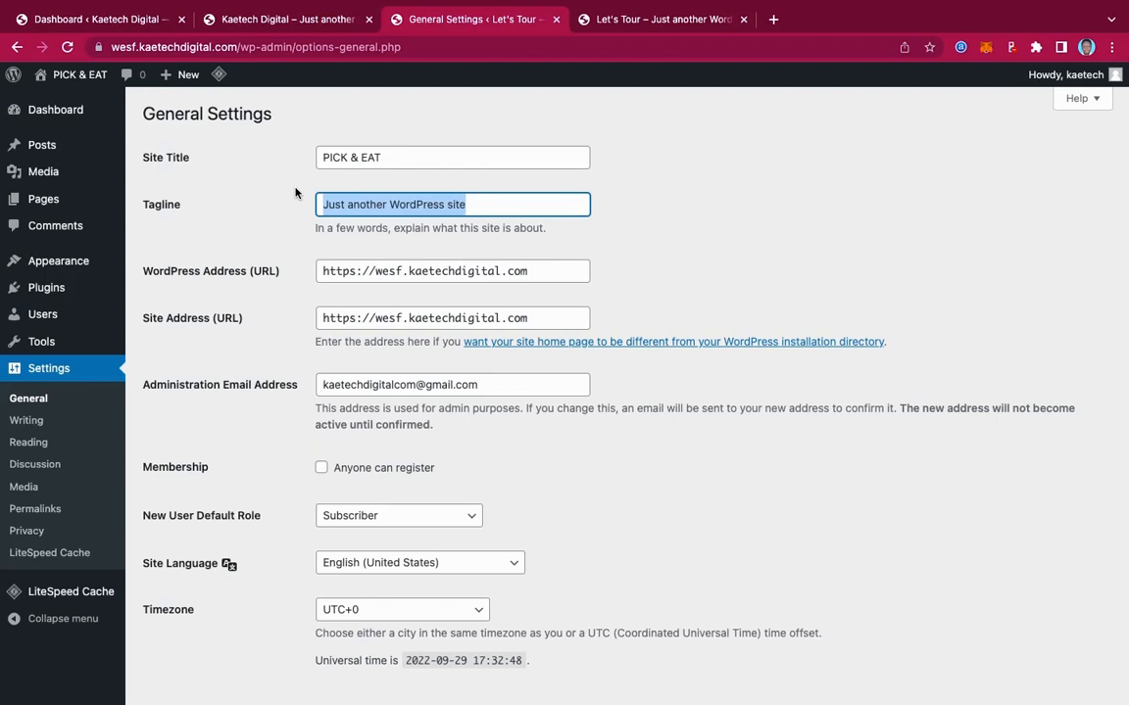
pyautogui.write('Just')
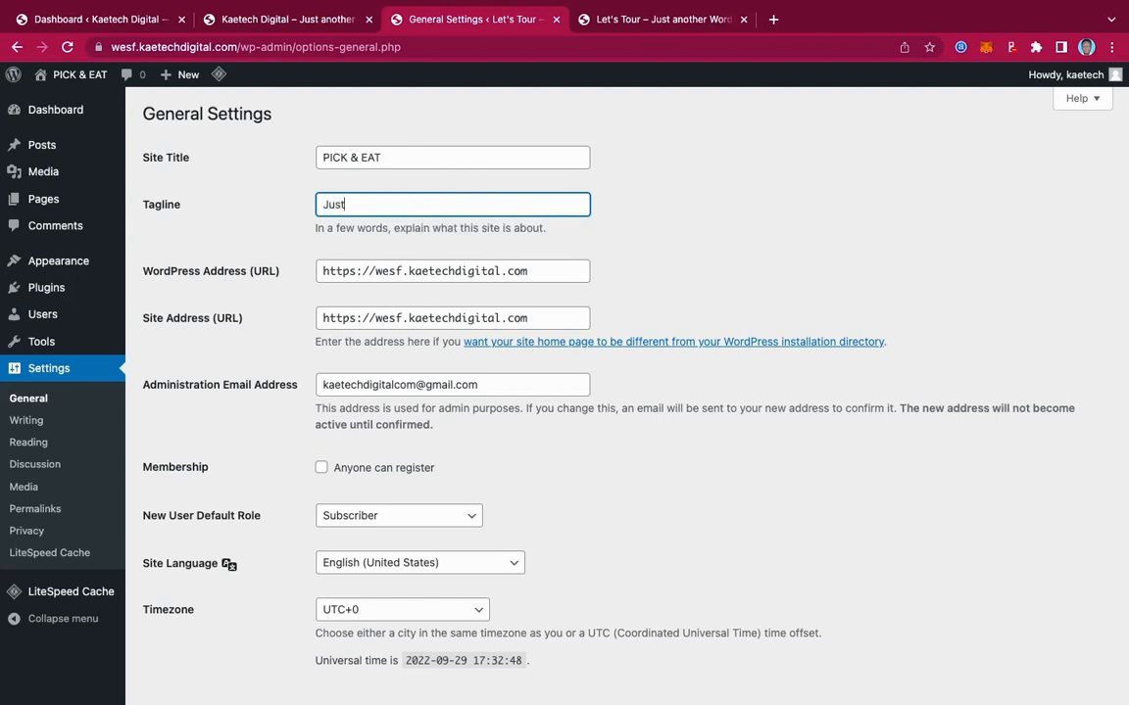
pyautogui.write(' pick and eat')
# Enable the 'Anyone can register' membership option
pyautogui.scroll(-3, 606, 456)
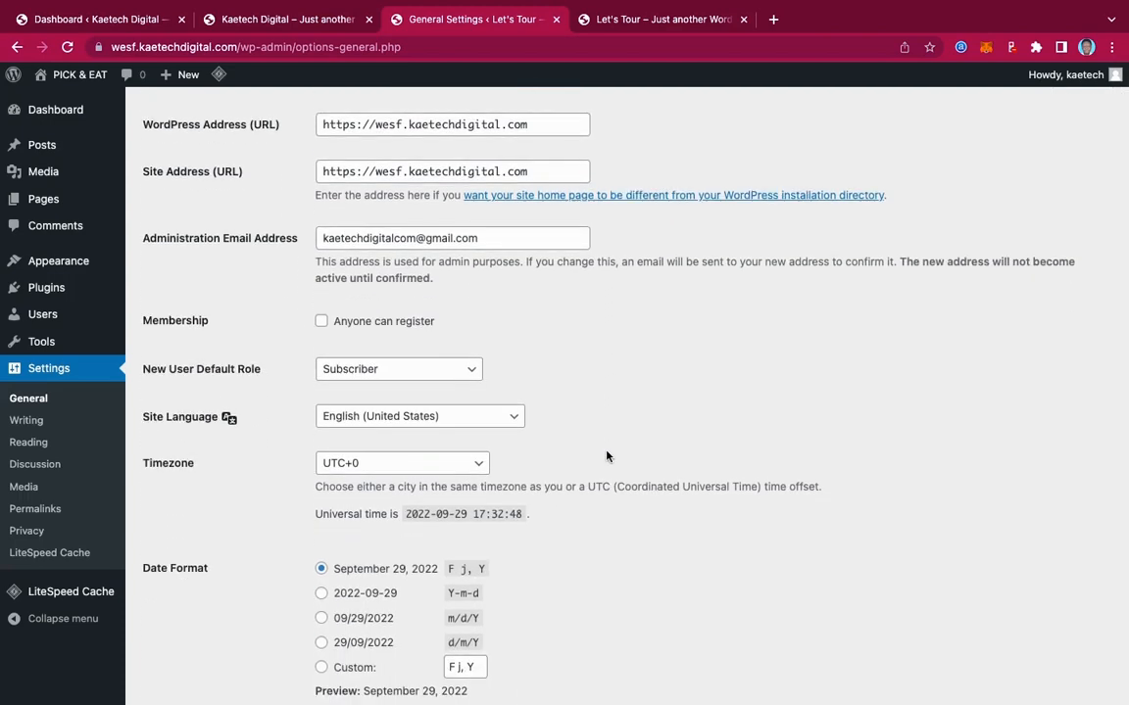
pyautogui.scroll(-3, 606, 455)
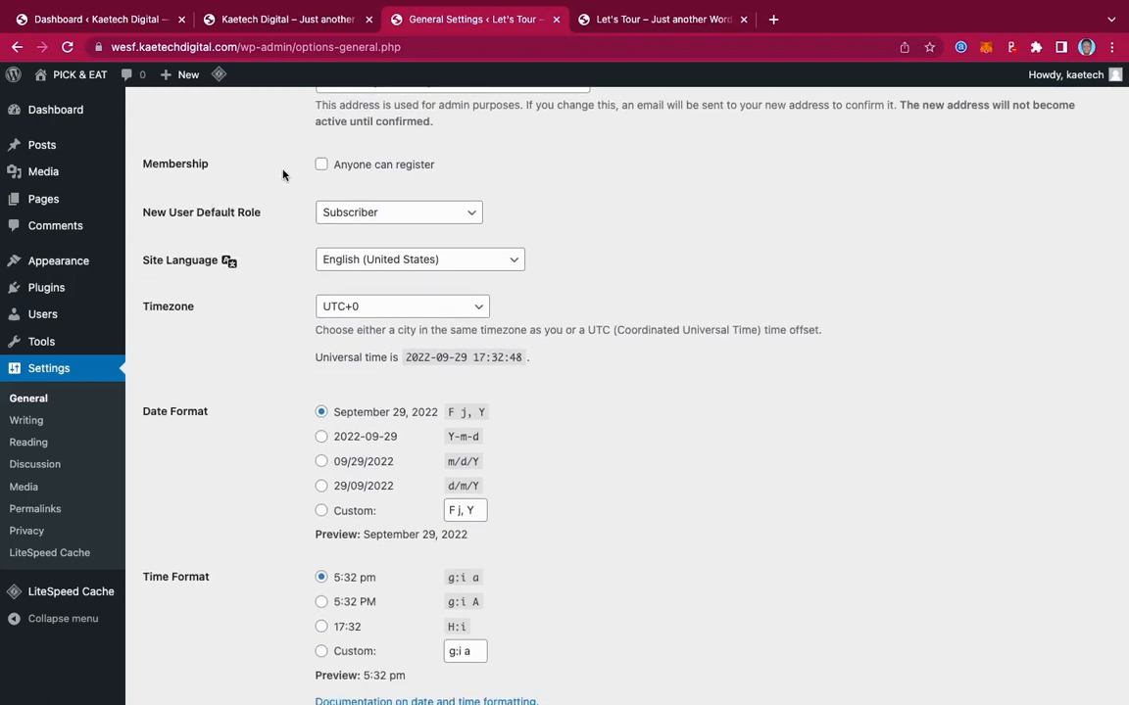
pyautogui.click(322, 164)
# Set the timezone to Accra and save the general settings
pyautogui.scroll(-4, 597, 318)
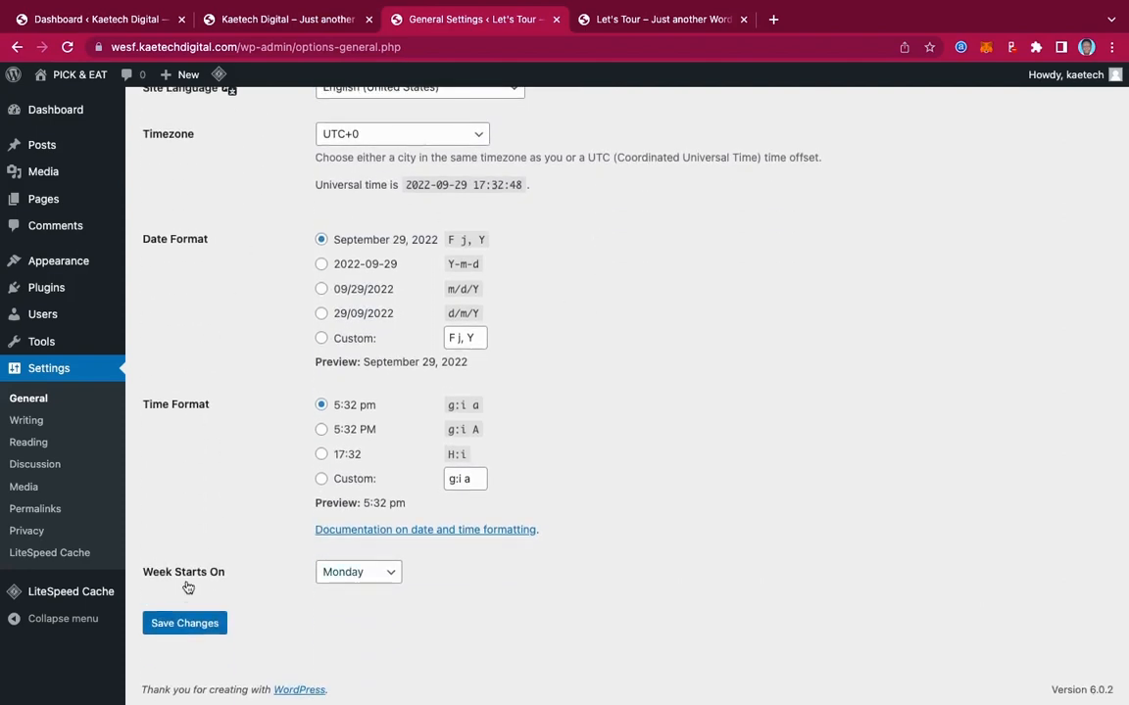
pyautogui.scroll(5, 264, 429)
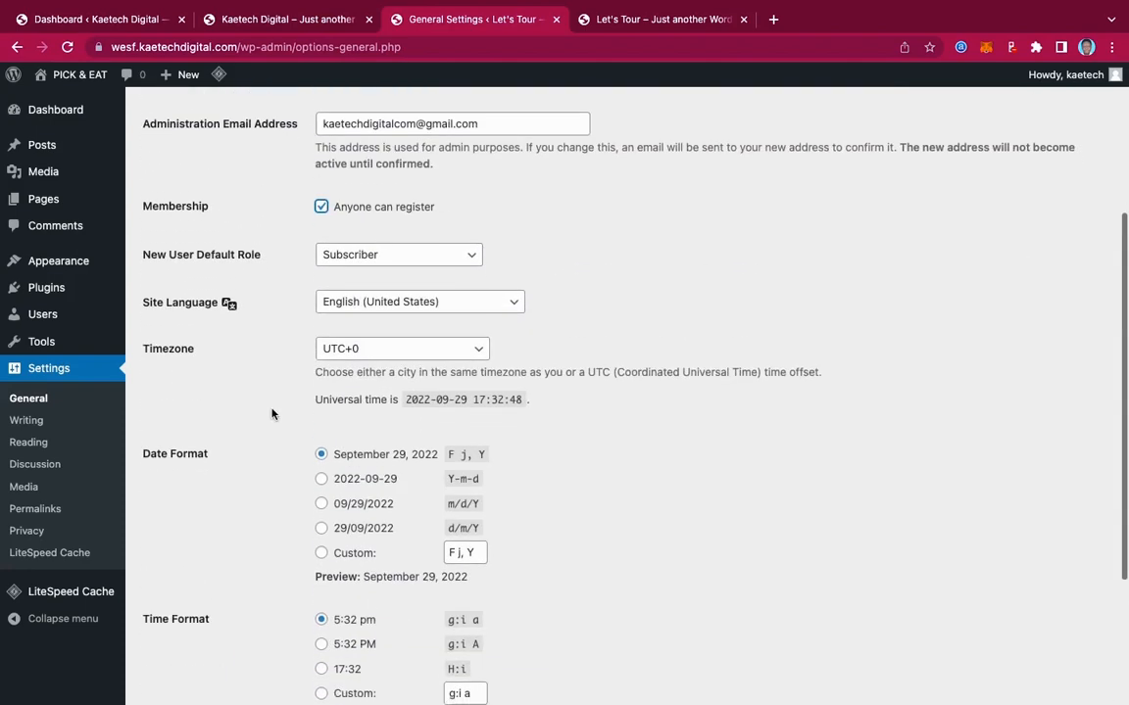
pyautogui.scroll(-3, 272, 413)
pyautogui.click(415, 144)
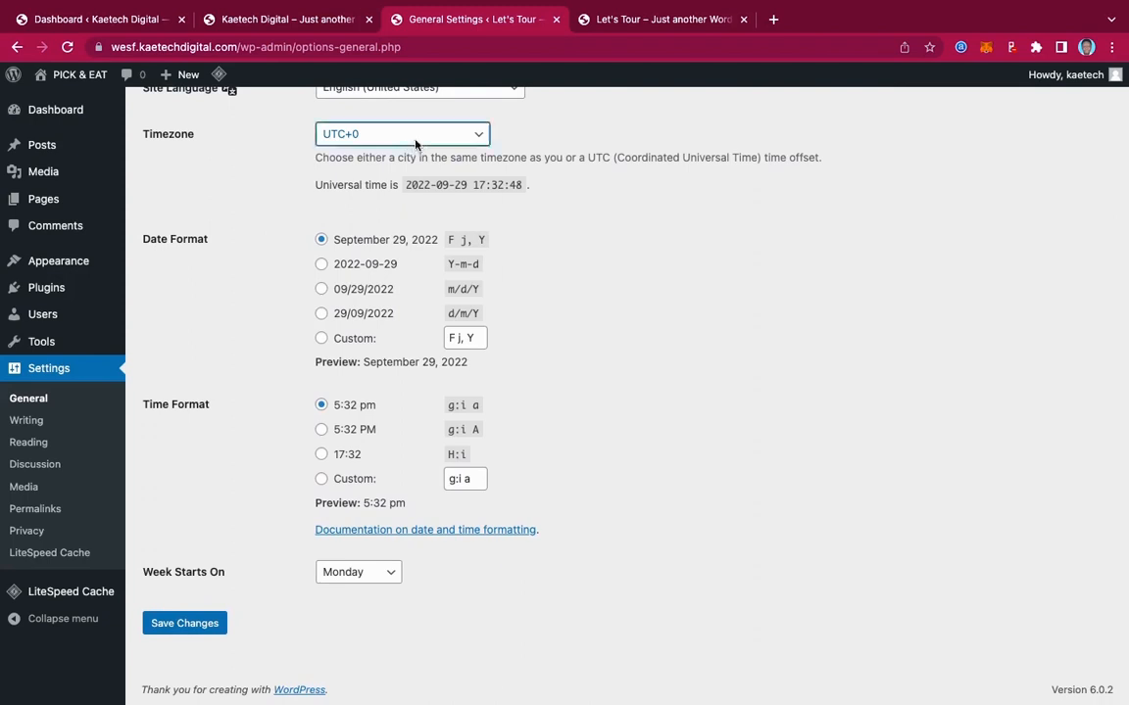
pyautogui.press('a')
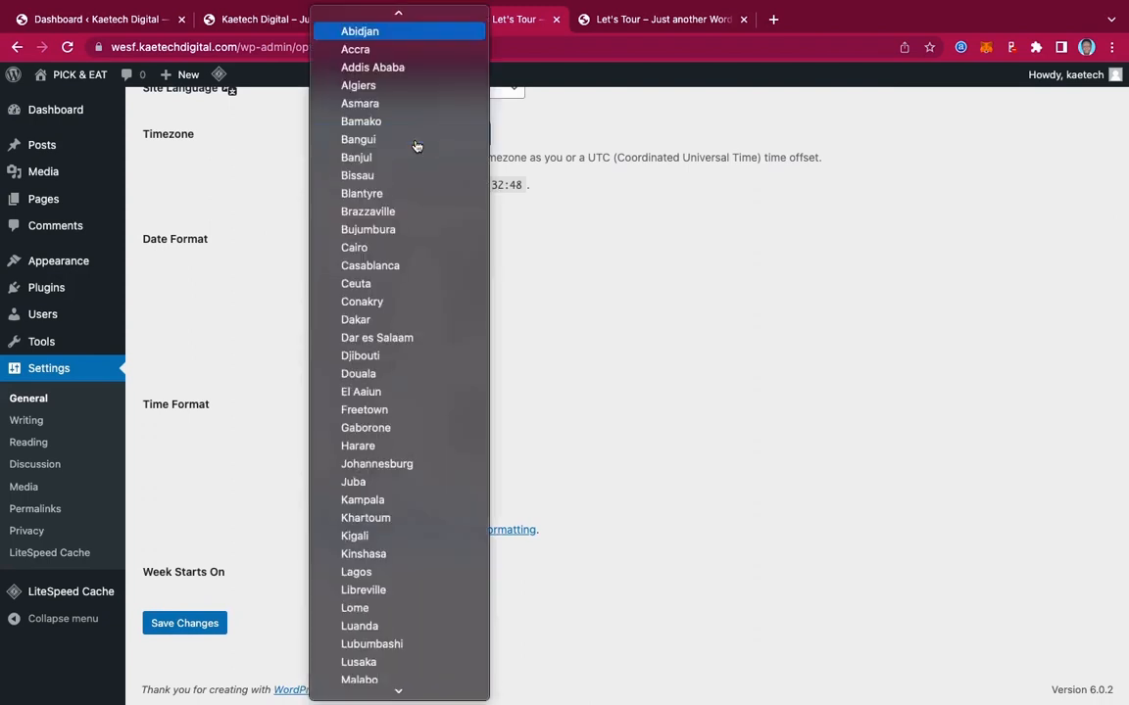
pyautogui.click(382, 52)
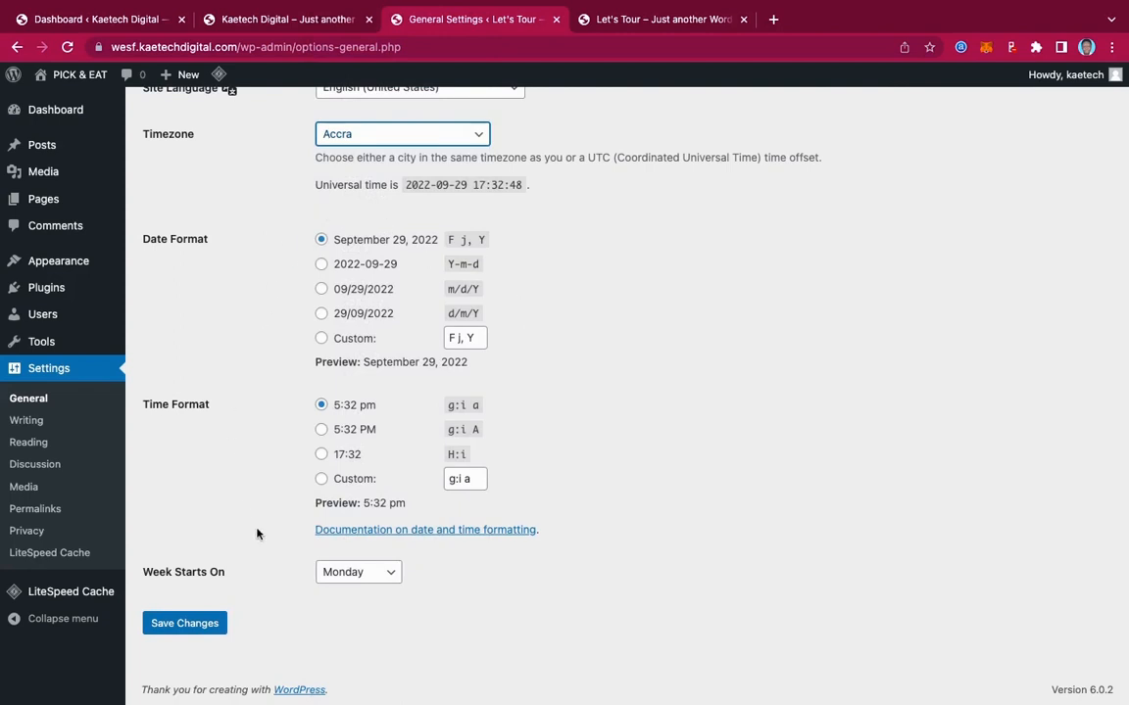
pyautogui.click(201, 621)
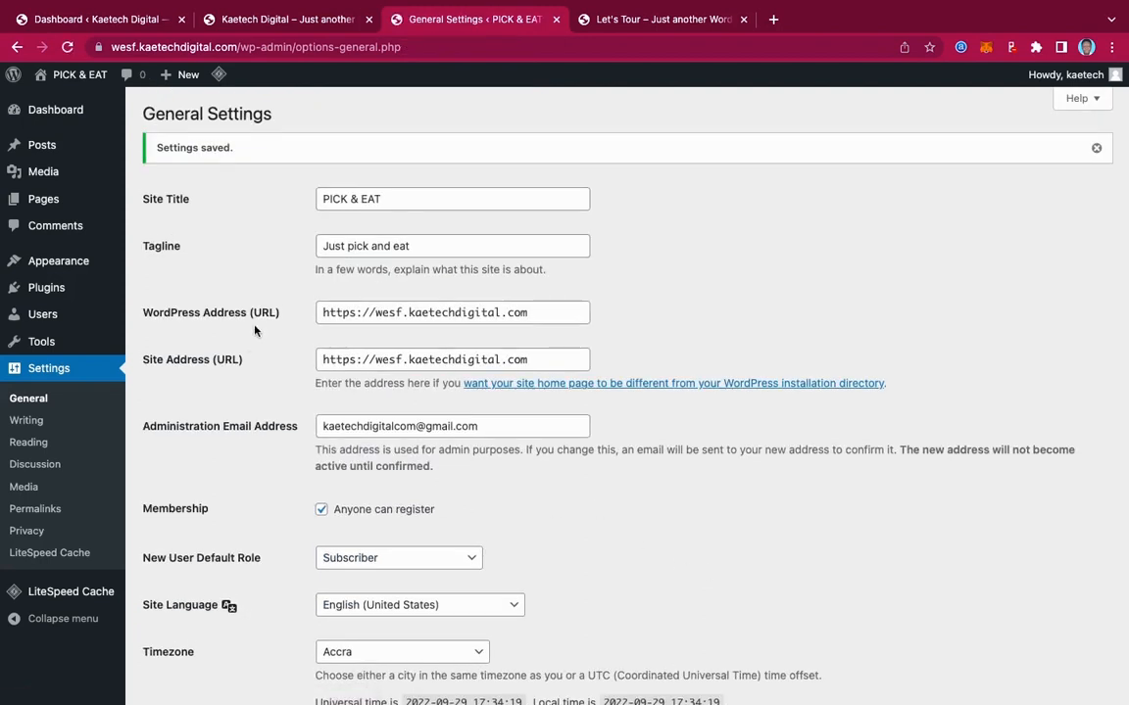
# Switch the permalink structure to Post name and save it
pyautogui.click(30, 507)
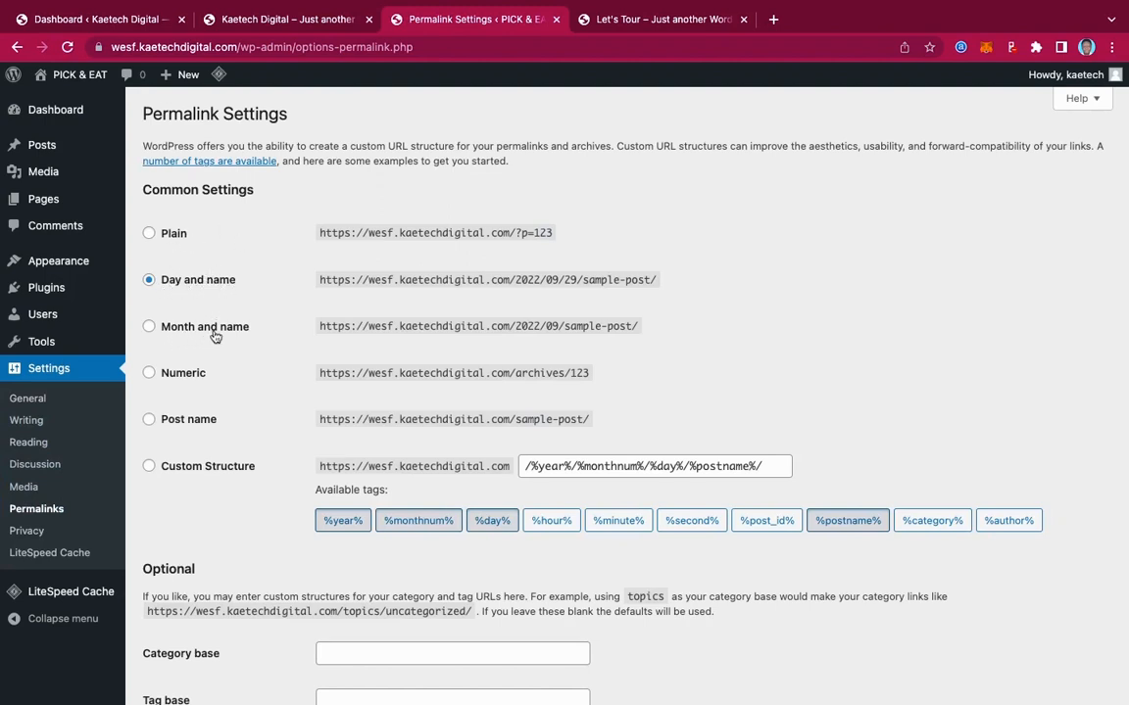
pyautogui.click(149, 421)
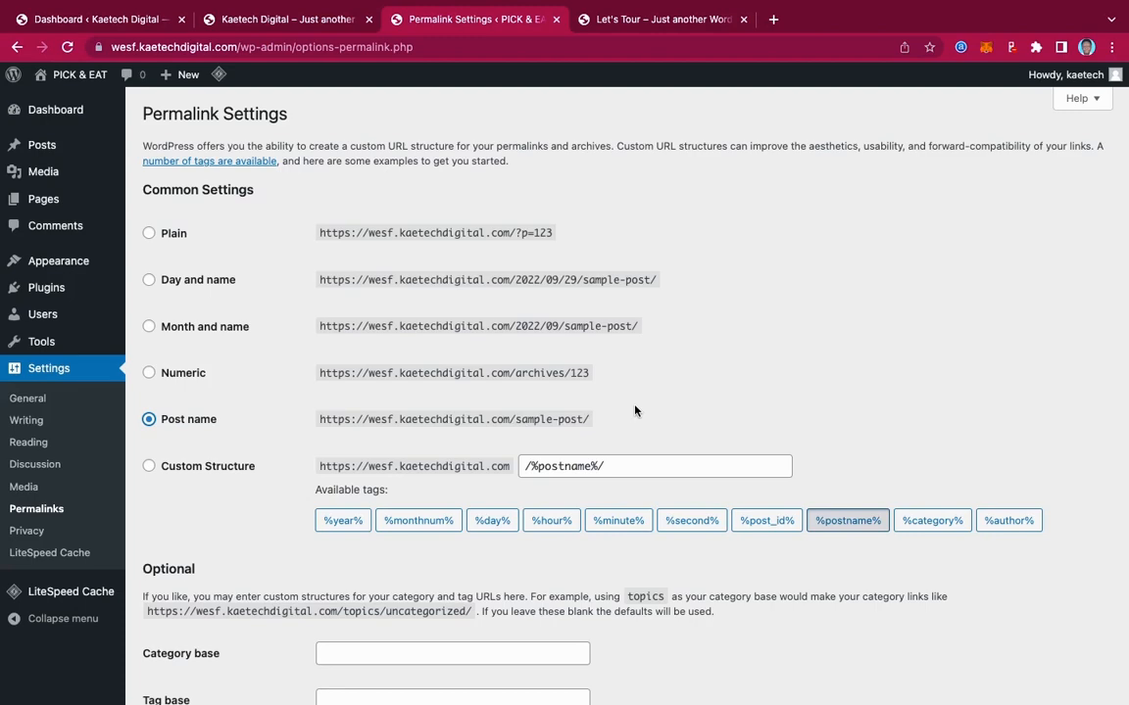
pyautogui.scroll(-3, 635, 411)
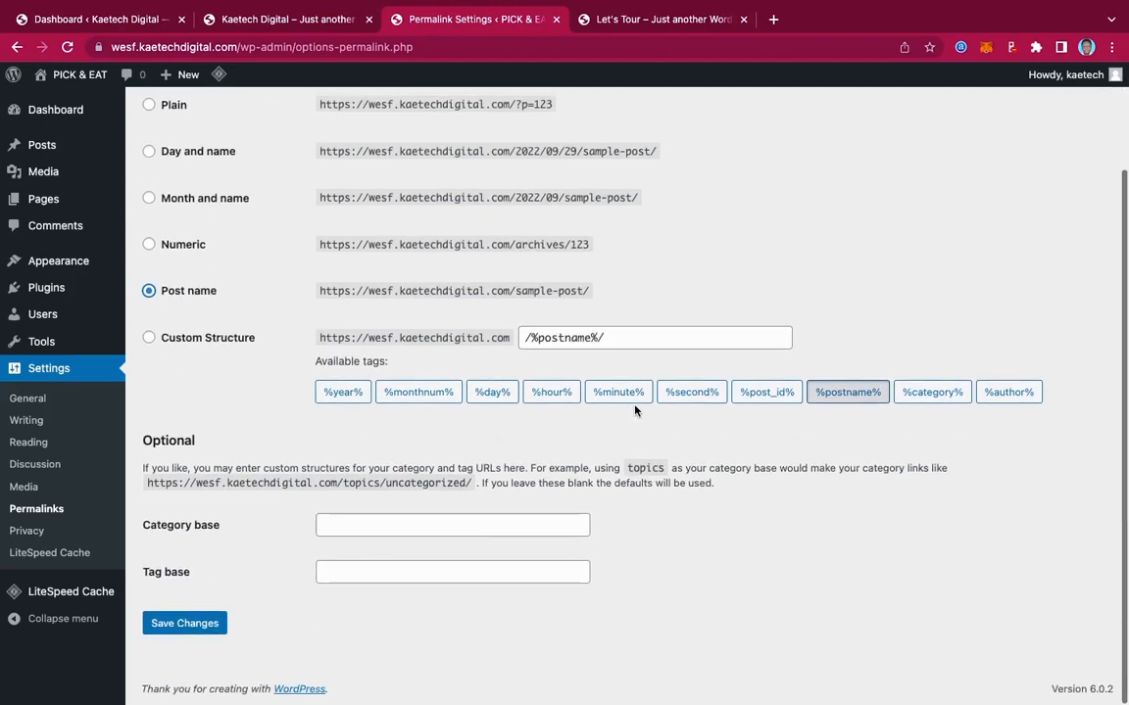
pyautogui.click(191, 627)
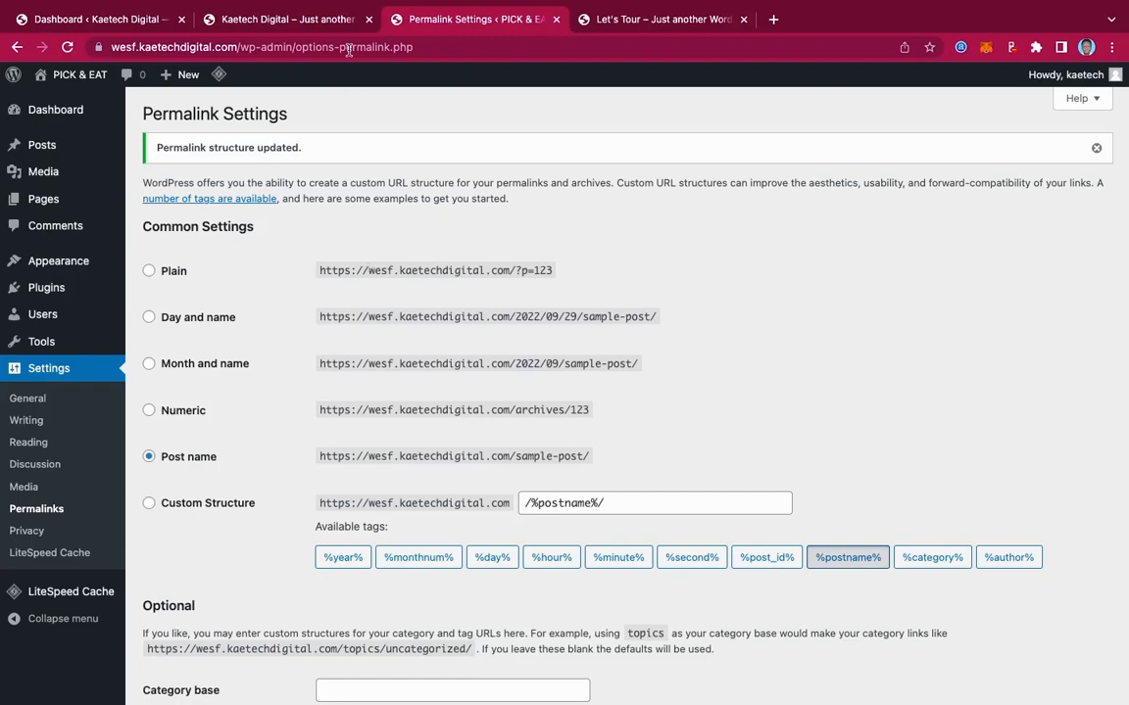
# Check the reference Pick & Eat site, then return to the permalink settings
pyautogui.click(279, 18)
pyautogui.scroll(-20, 754, 341)
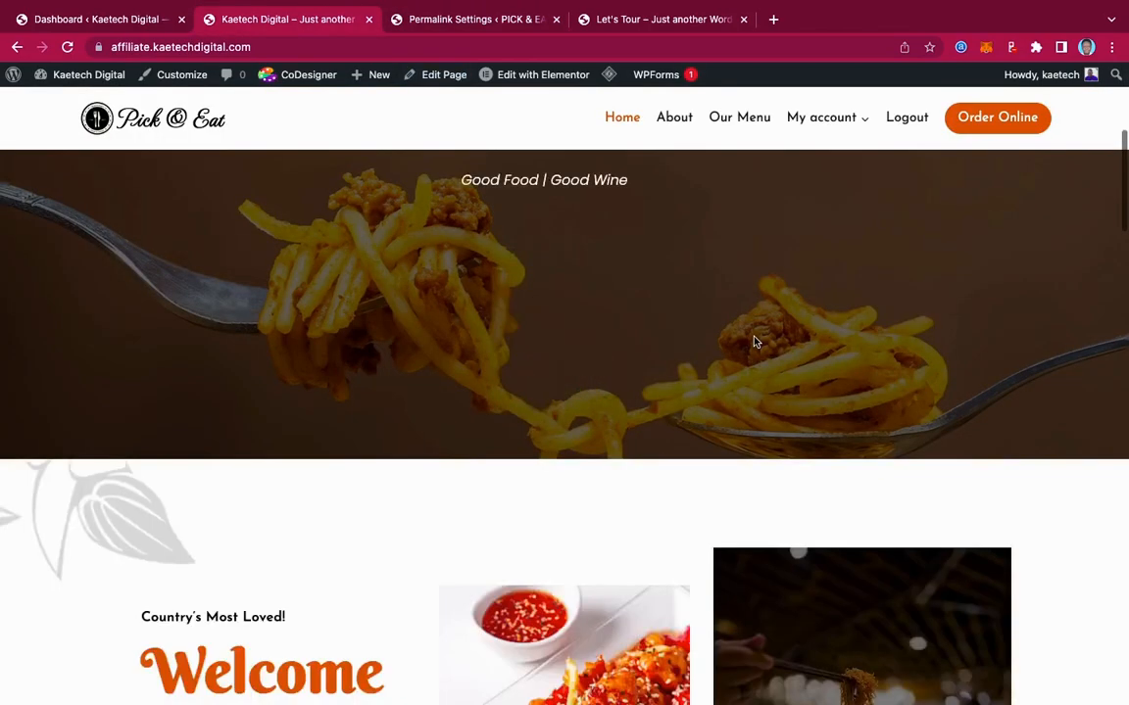
pyautogui.scroll(20, 754, 341)
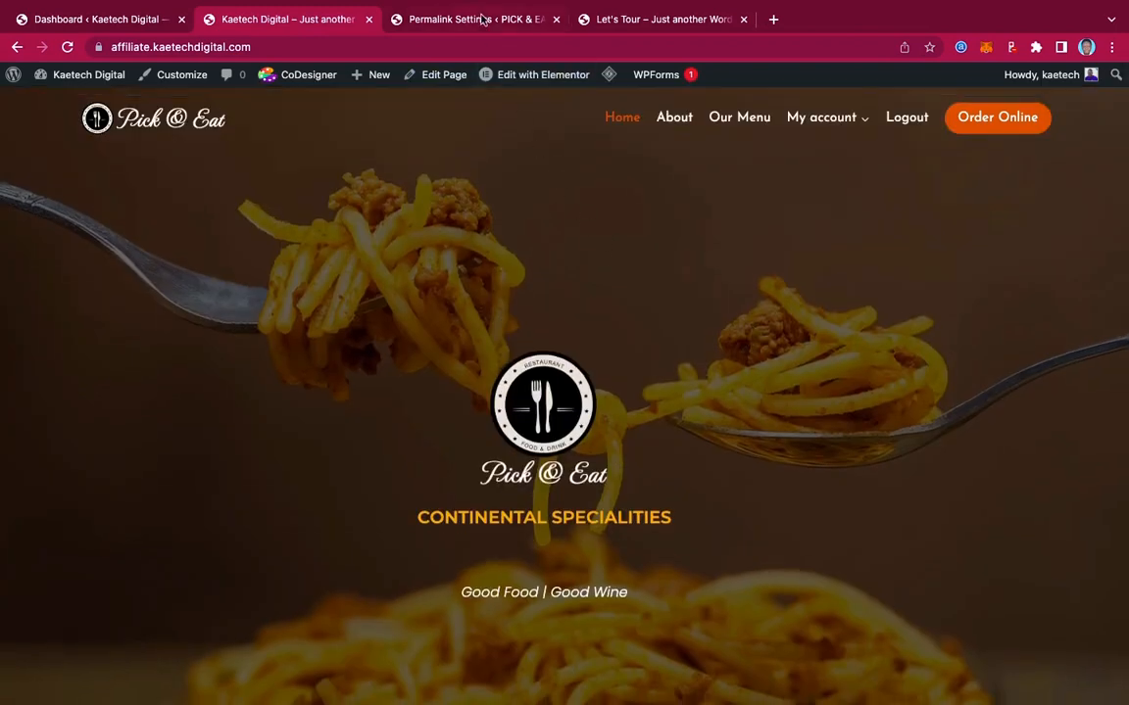
pyautogui.click(437, 20)
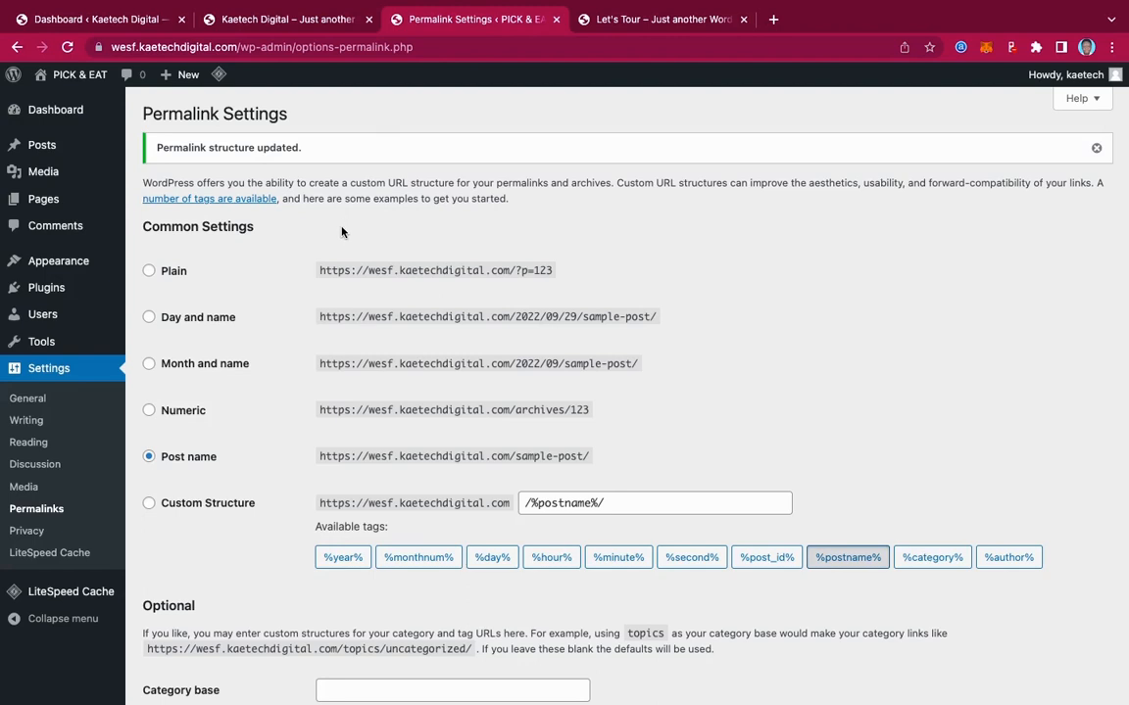
# Go from Installed Plugins to Add New to reach the Add Plugins page
pyautogui.moveTo(58, 288)
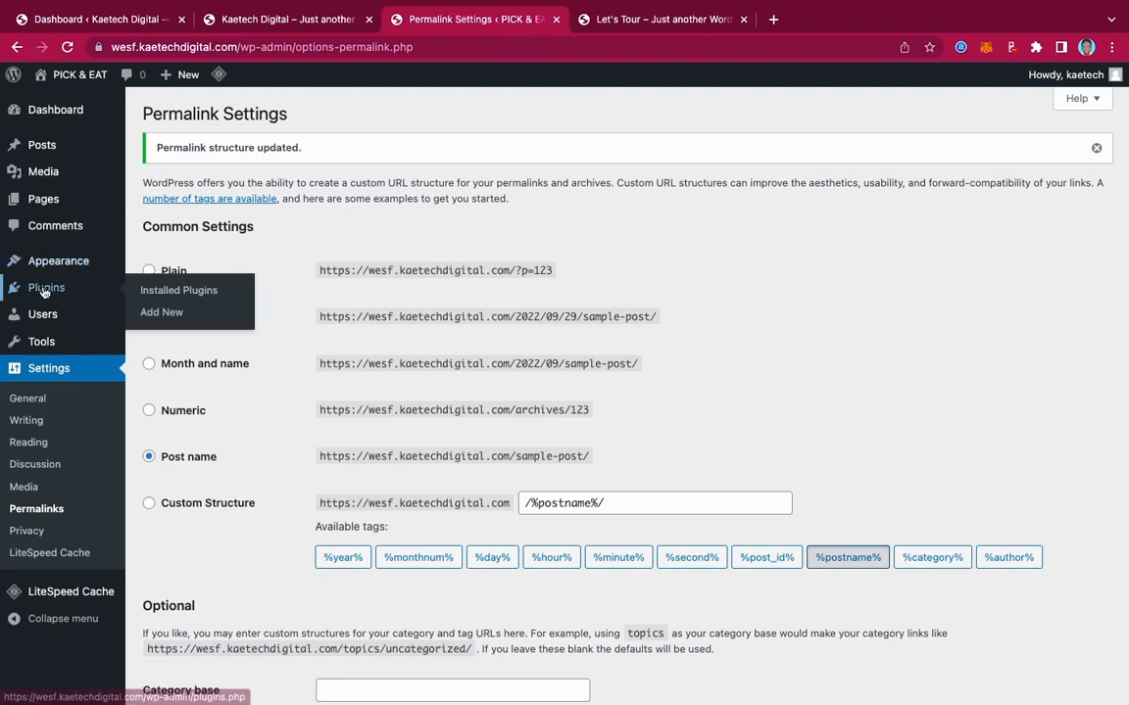
pyautogui.click(147, 290)
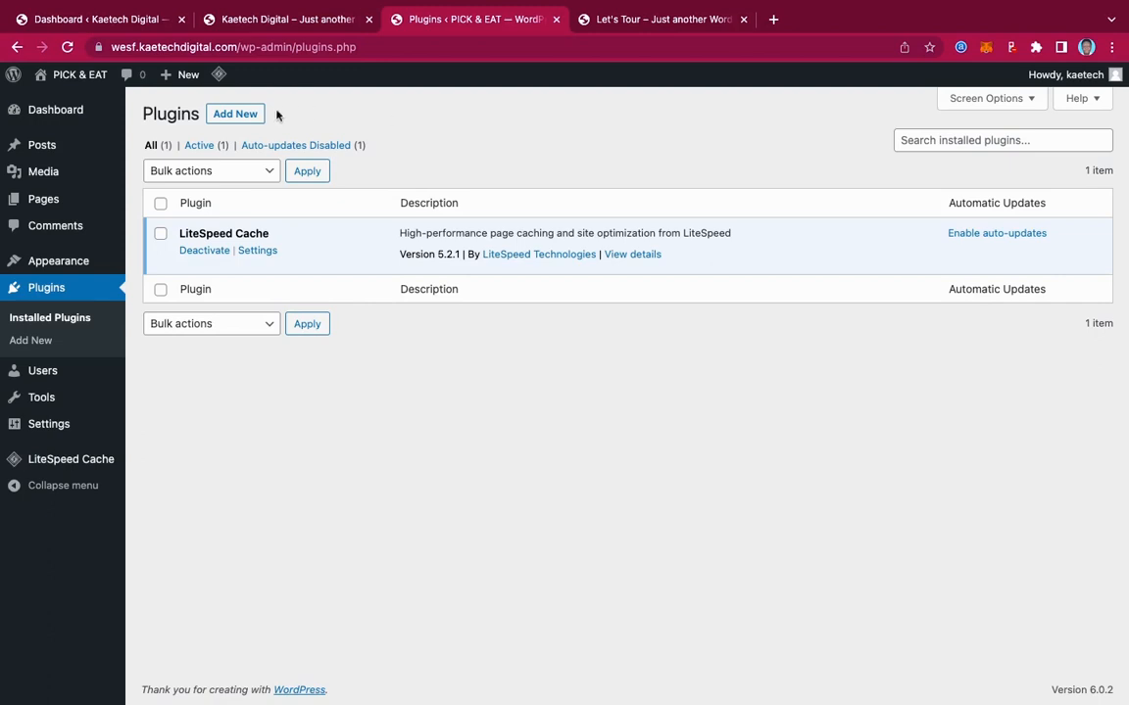
pyautogui.click(236, 116)
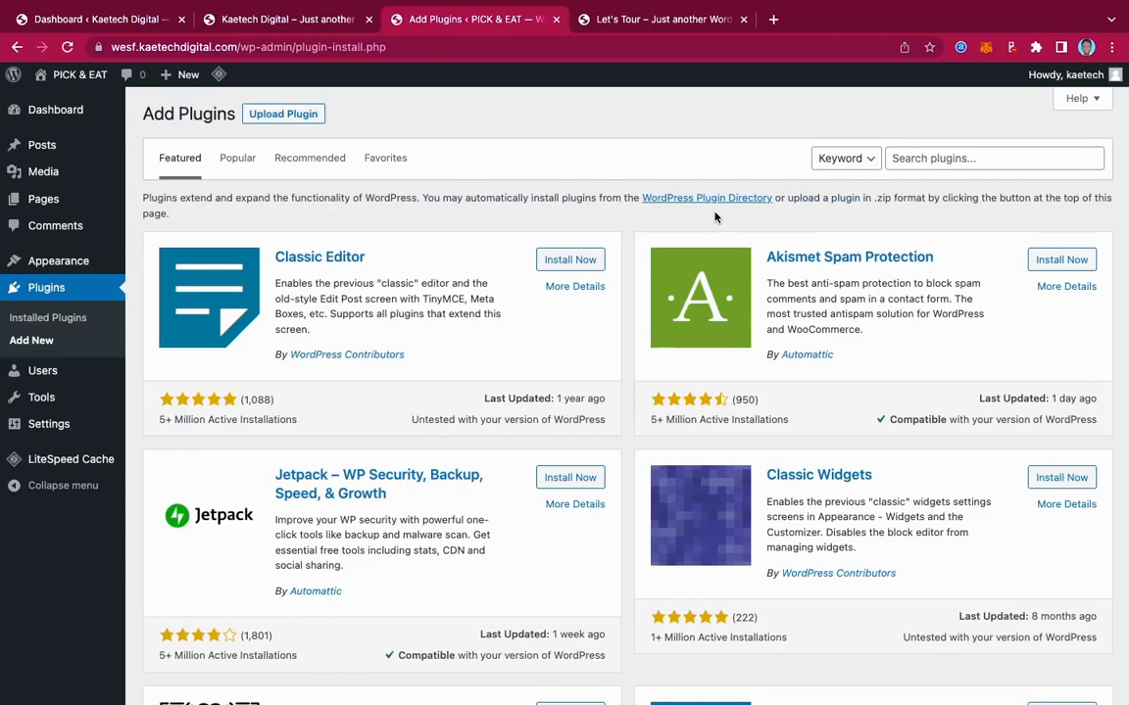
pyautogui.hotkey('ctrl', 'Left')
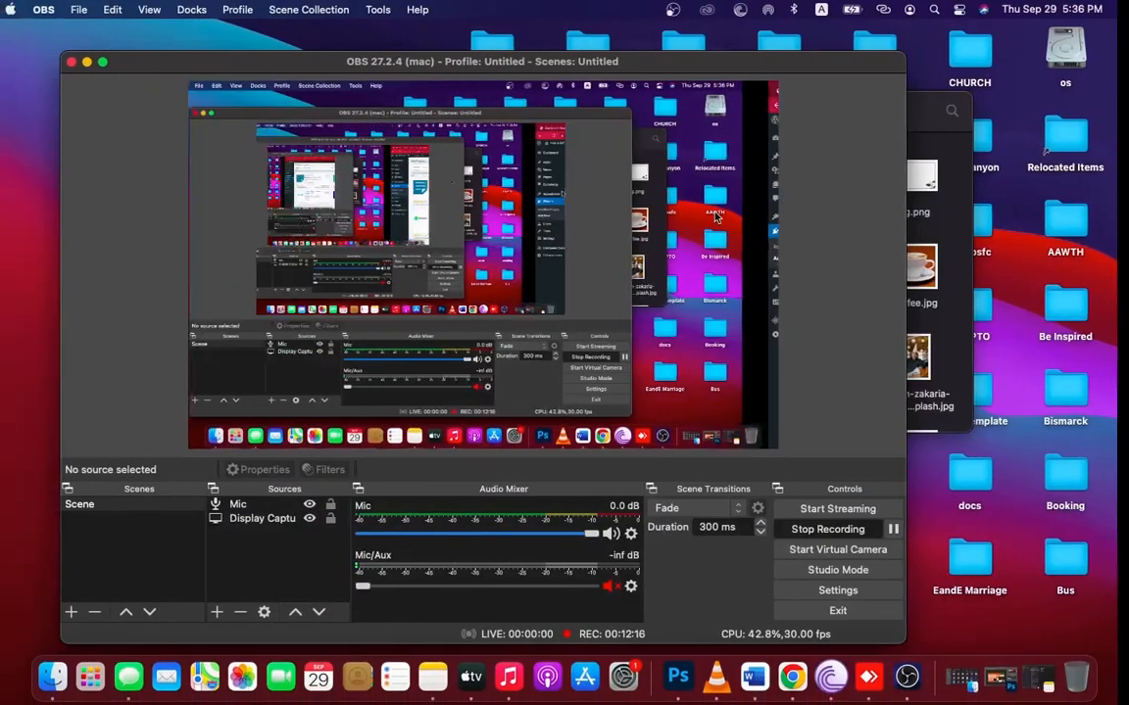
pyautogui.click(904, 530)
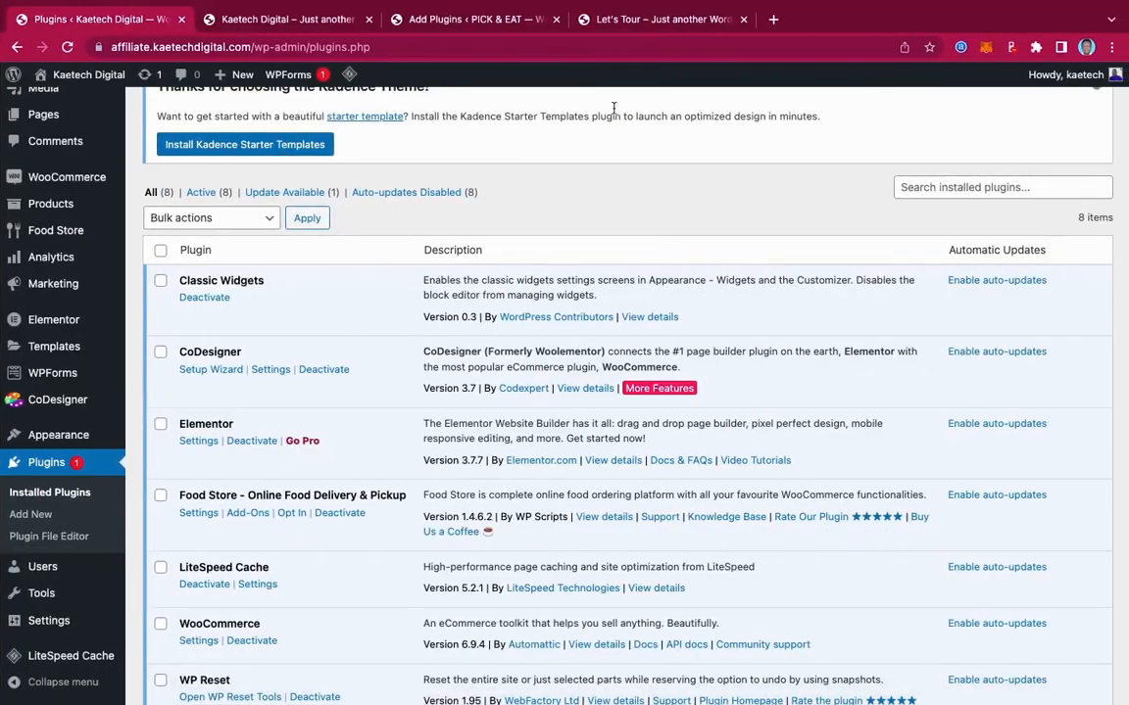
pyautogui.click(481, 24)
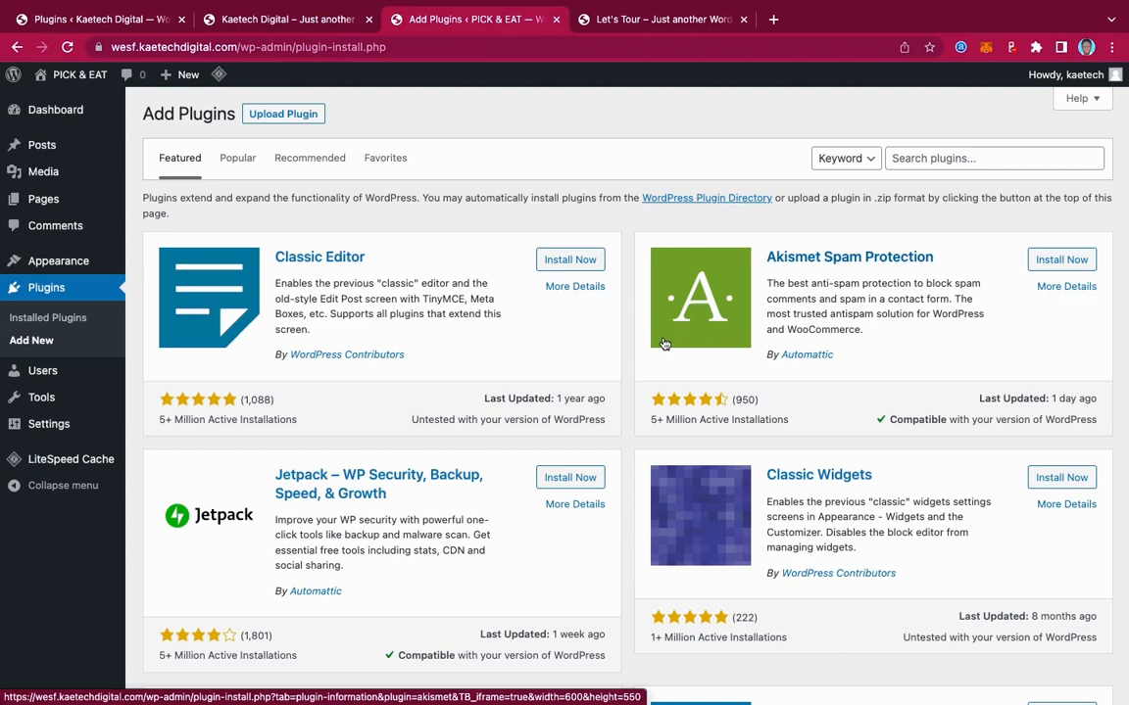
# Search the plugin directory for 'elementor' and install Elementor Website Builder
pyautogui.click(911, 161)
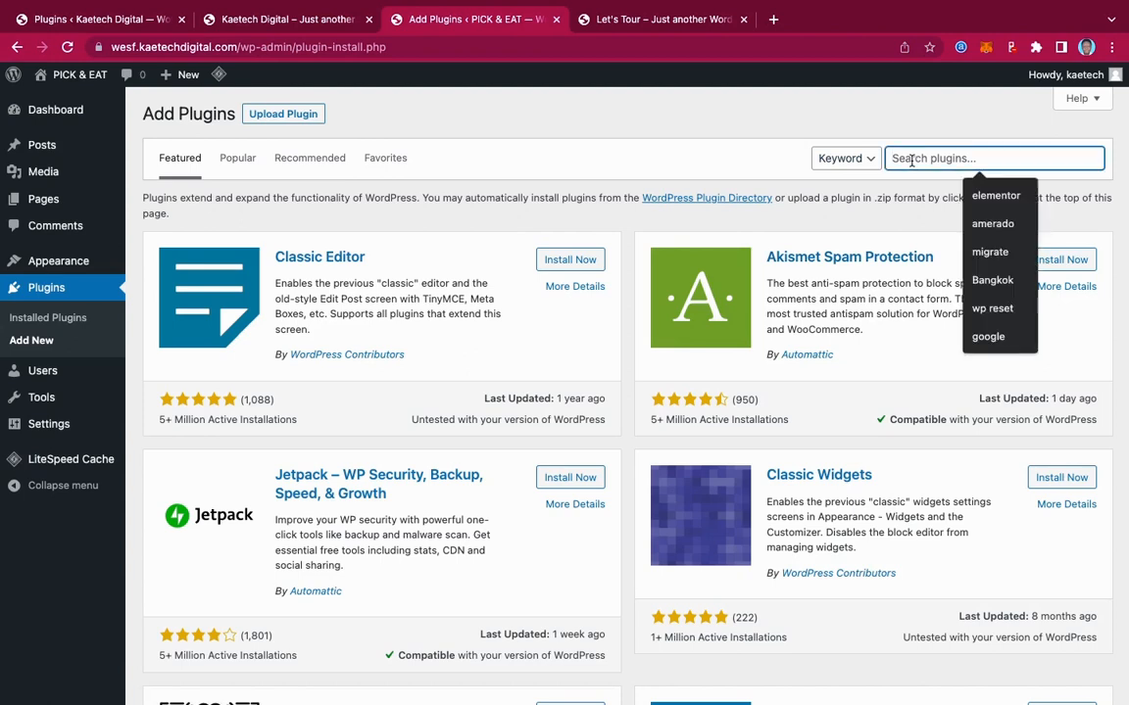
pyautogui.click(991, 200)
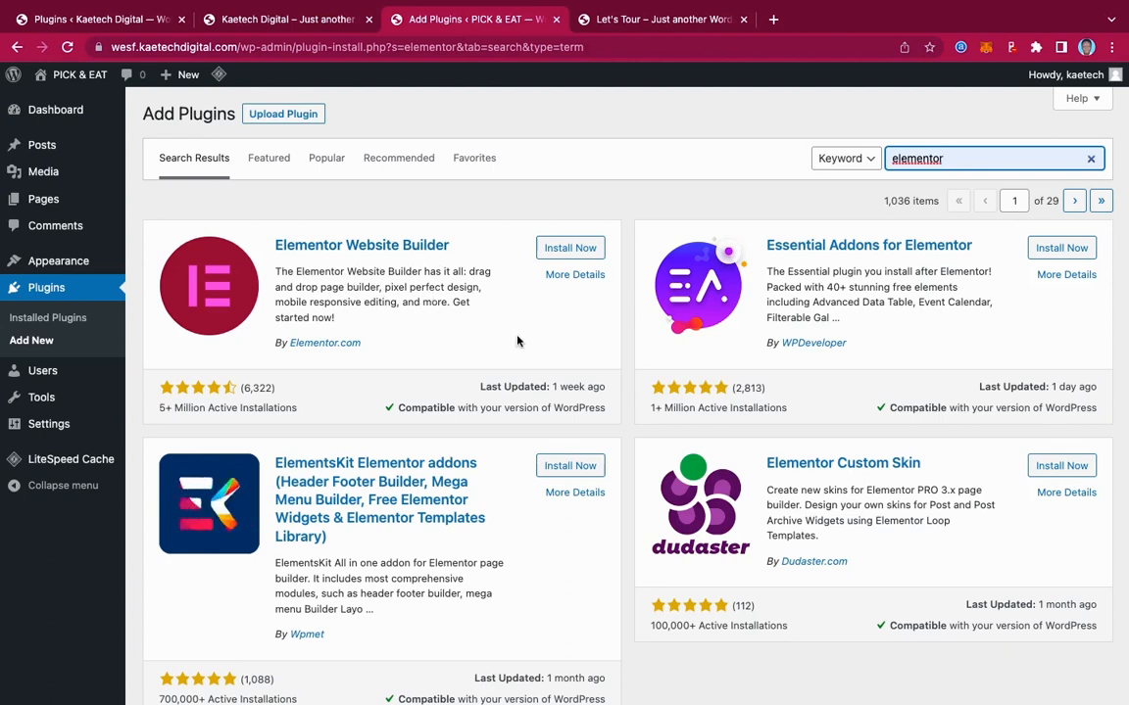
pyautogui.click(572, 252)
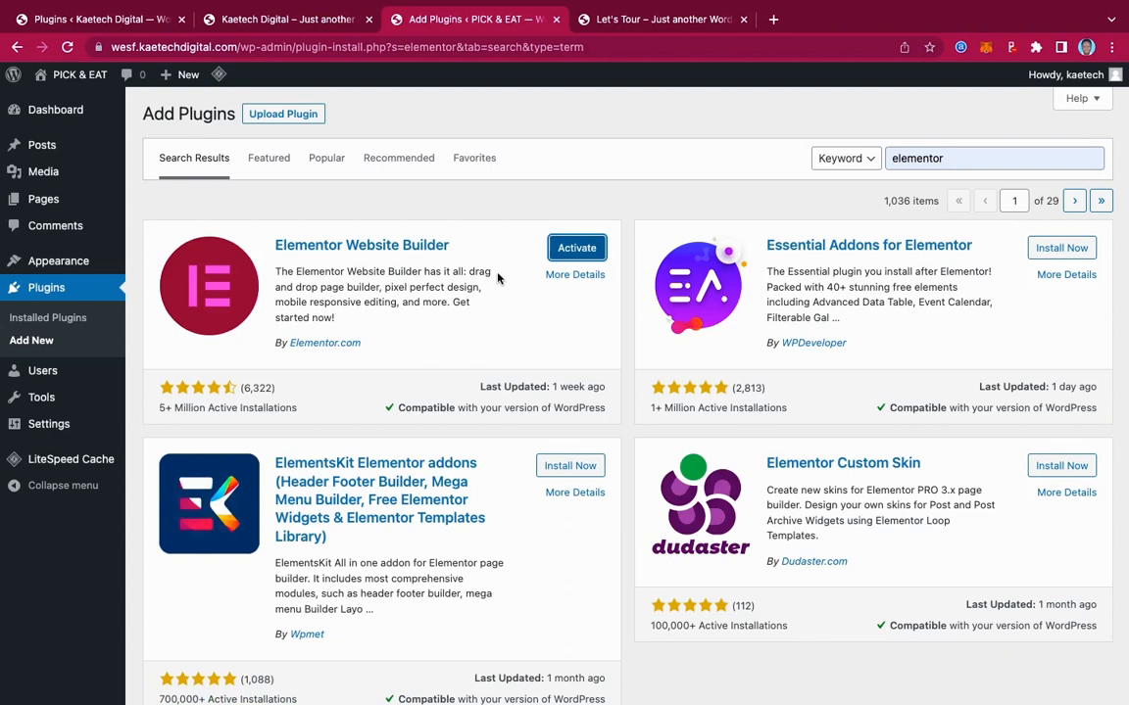
# Search for 'Food Store' and install the Food Store plugin
pyautogui.doubleClick(953, 160)
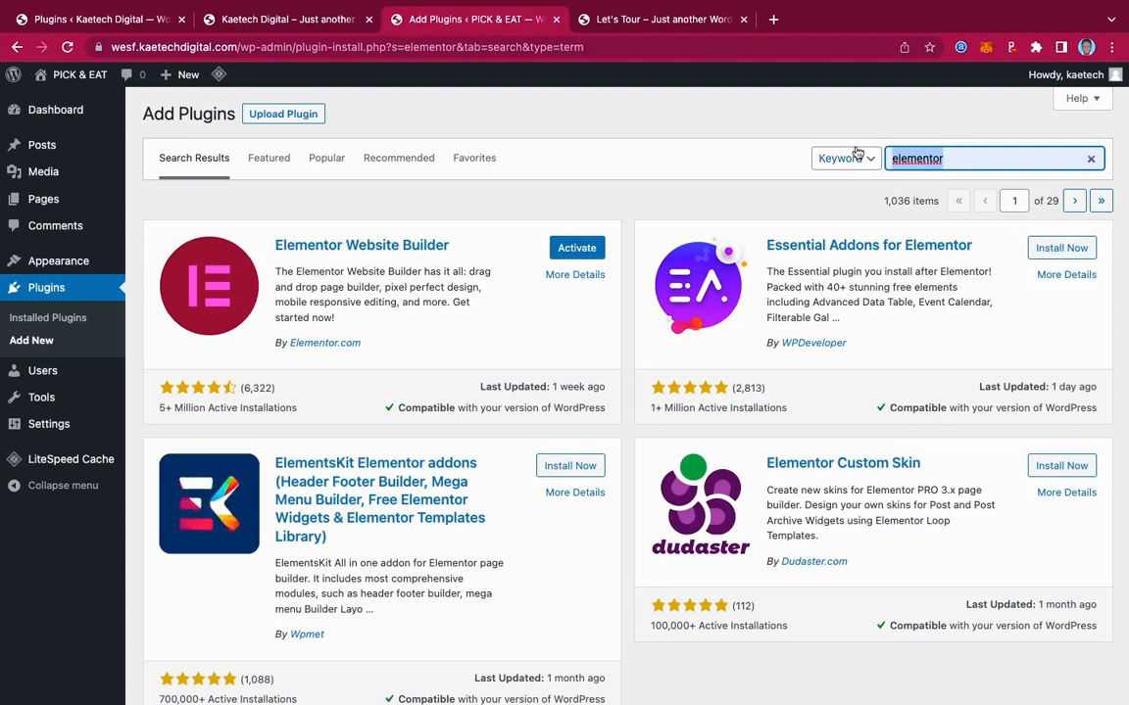
pyautogui.write('Food St')
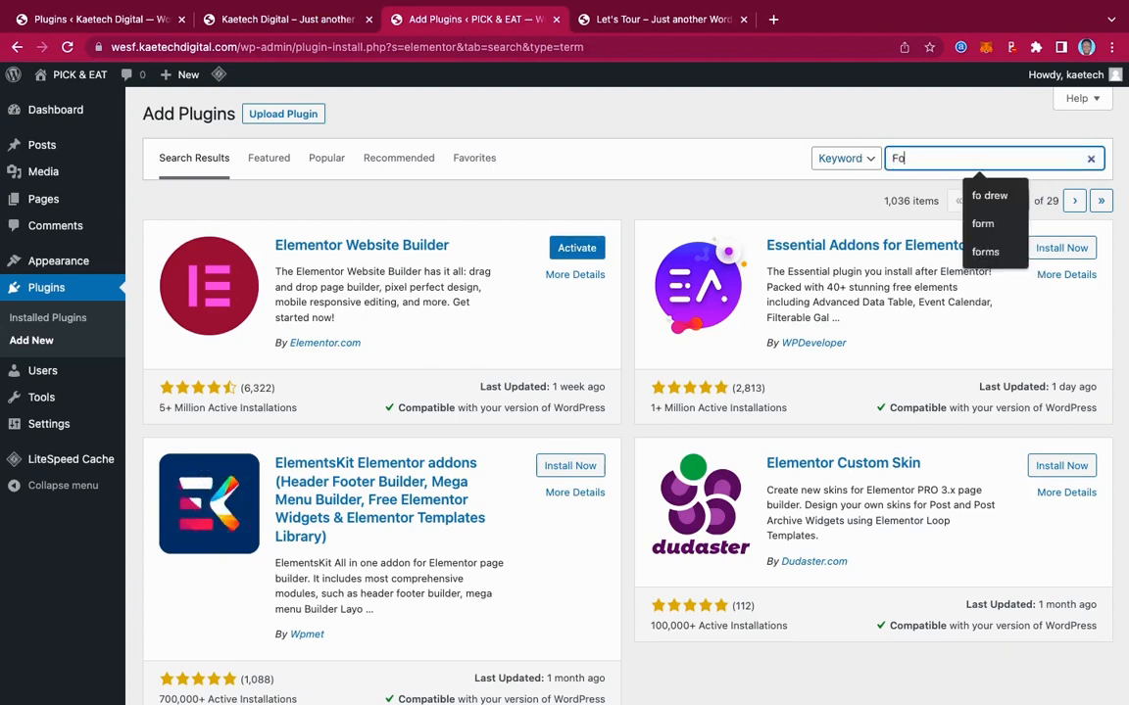
pyautogui.write('ore')
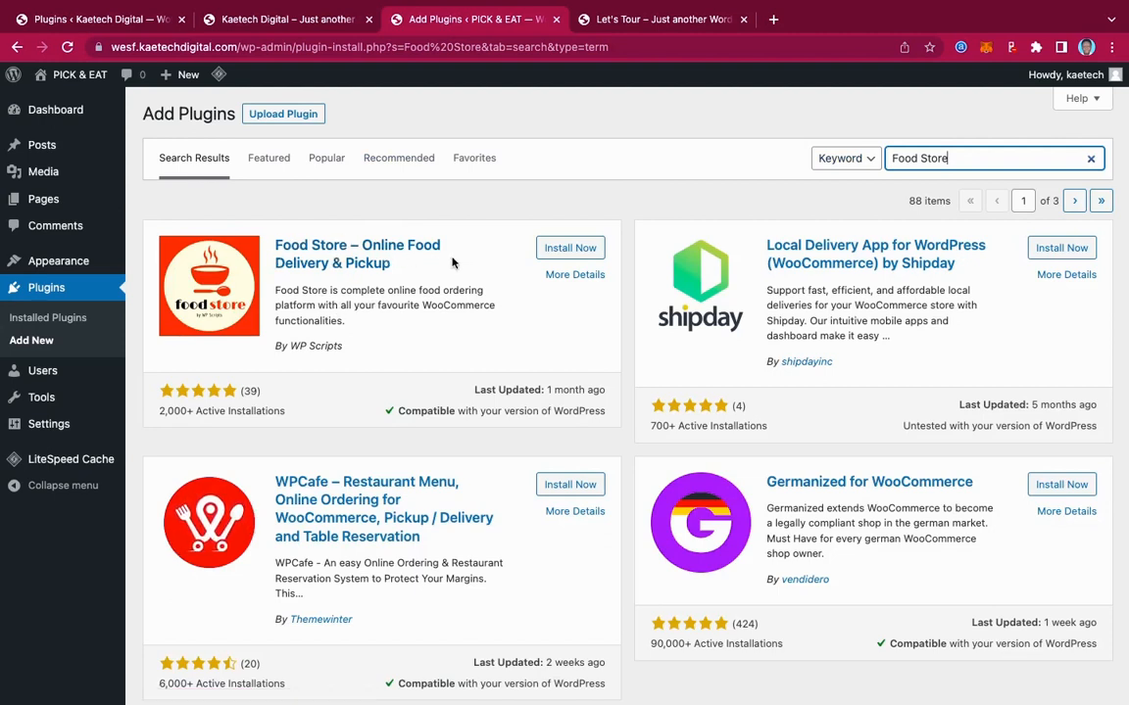
pyautogui.click(586, 250)
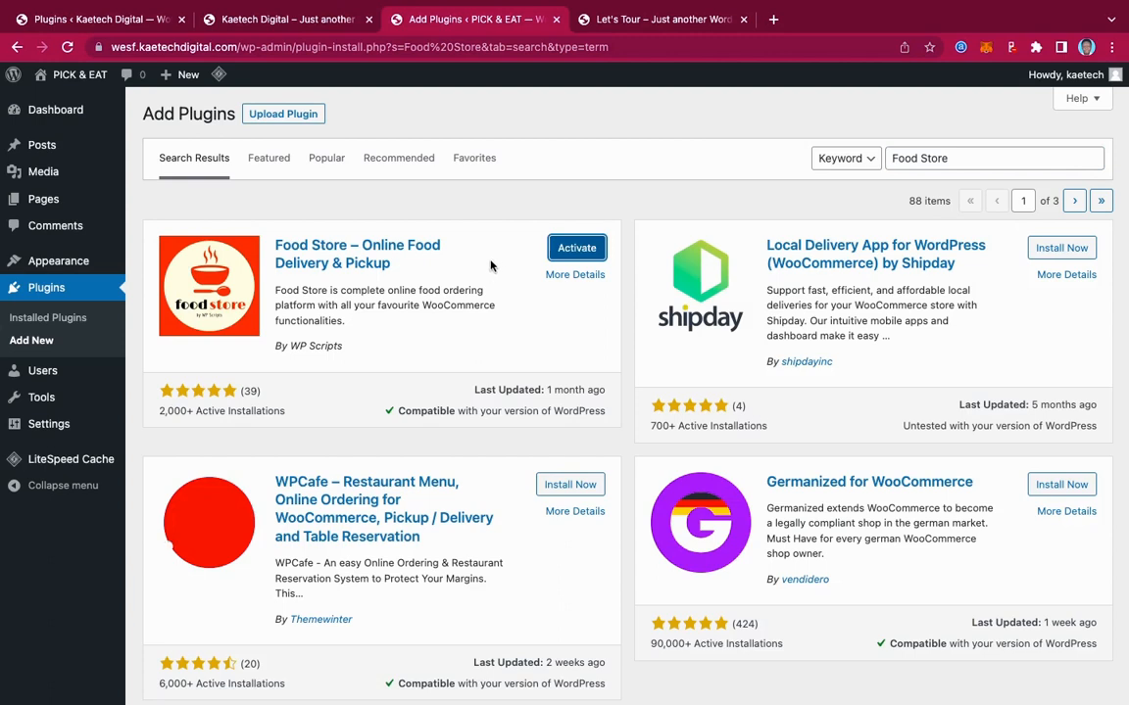
pyautogui.moveTo(952, 158); pyautogui.dragTo(888, 154)
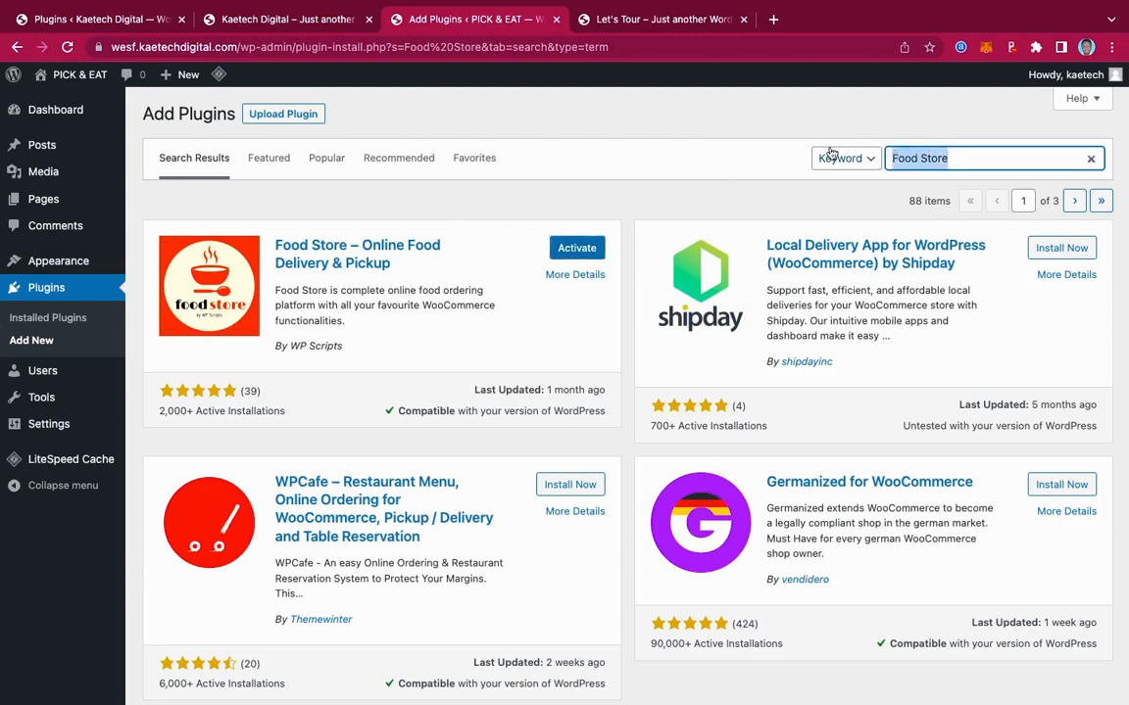
# Search for 'Woocommerce' and install the WooCommerce plugin
pyautogui.write('Wooc')
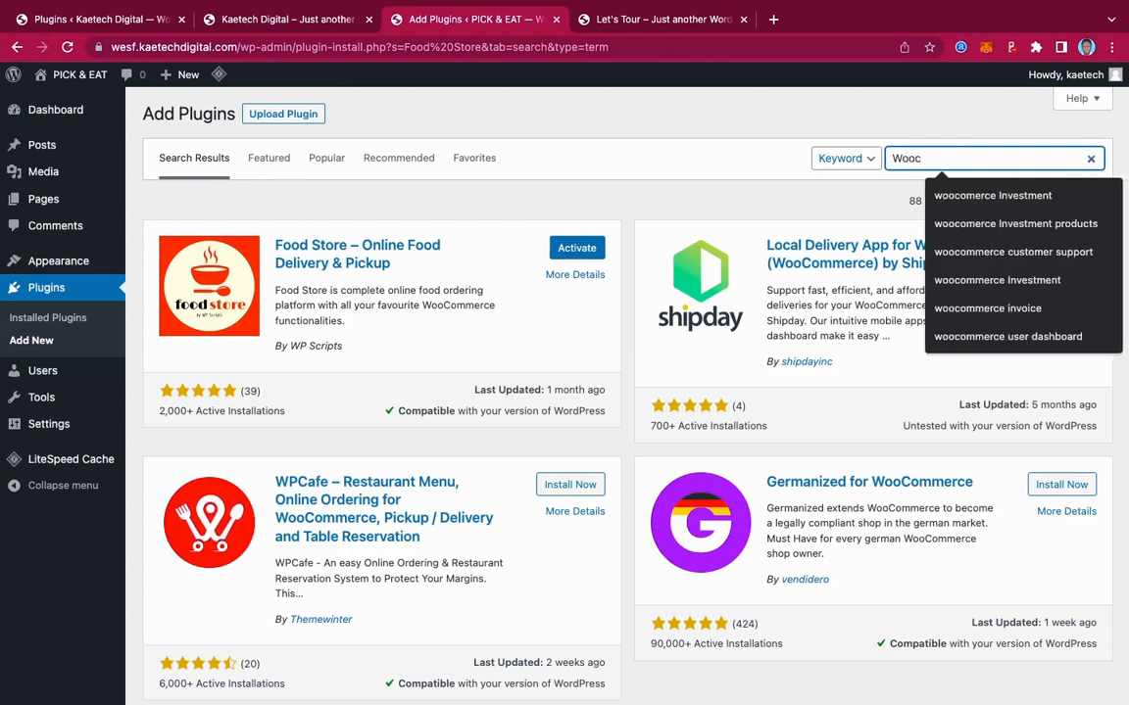
pyautogui.write('ommerce')
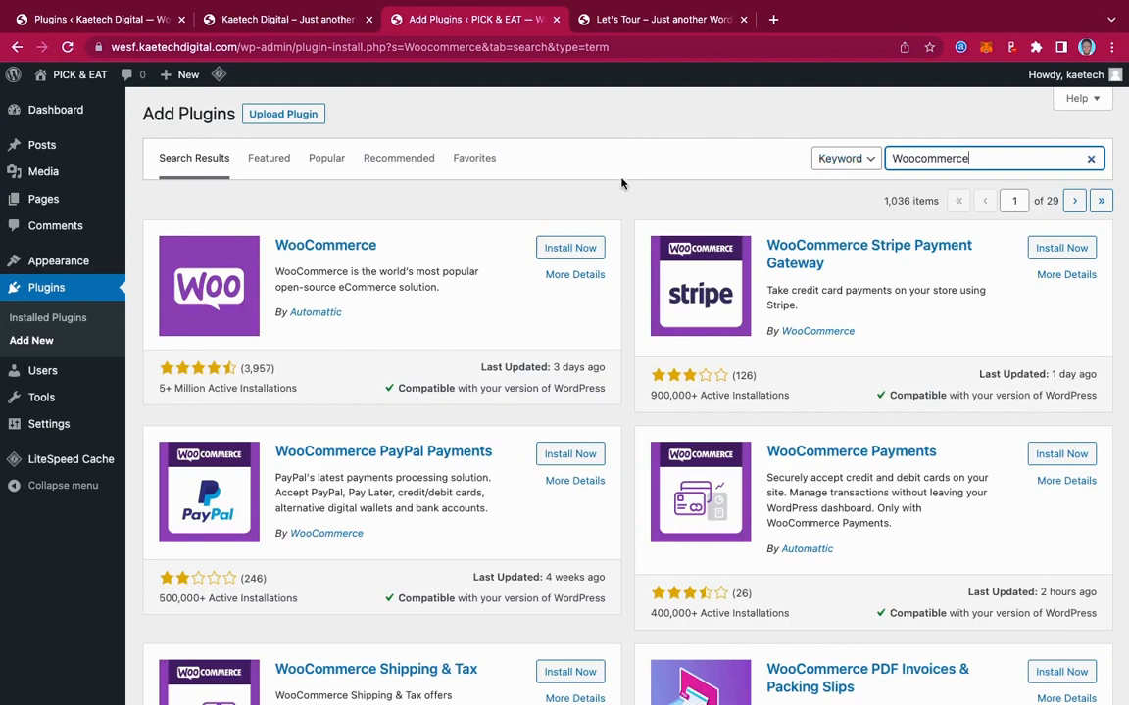
pyautogui.click(577, 249)
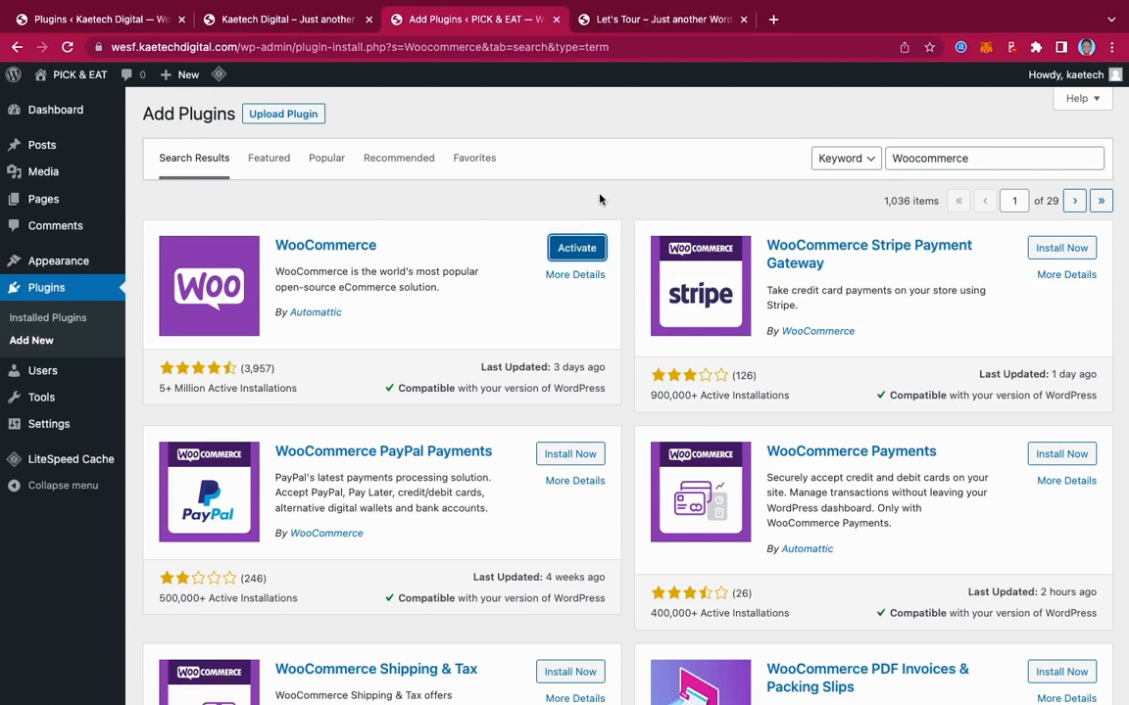
pyautogui.doubleClick(989, 163)
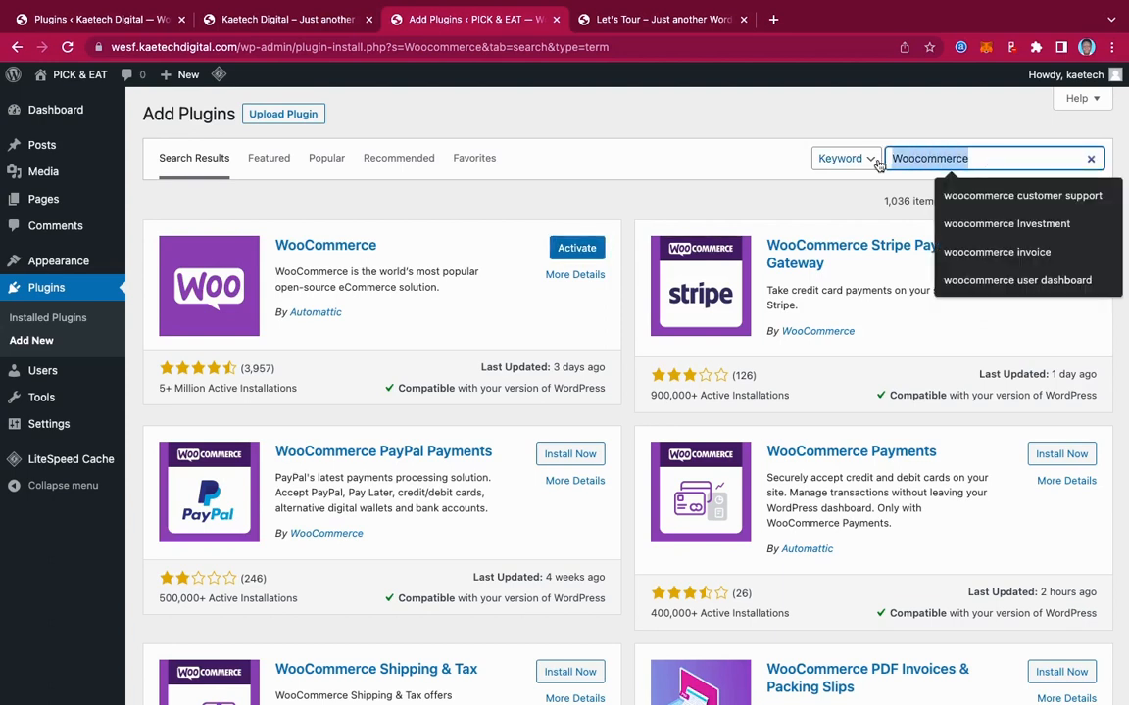
# Search for 'Wp forms' and install Contact Form by WPForms
pyautogui.write('Wp')
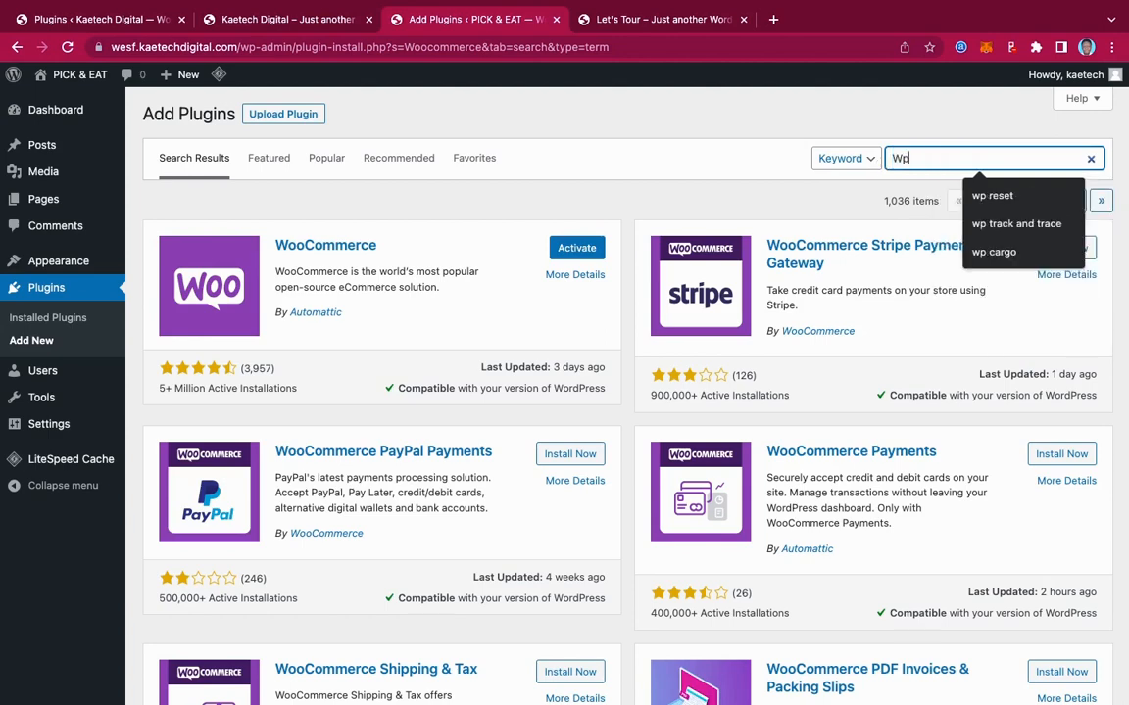
pyautogui.write(' forms')
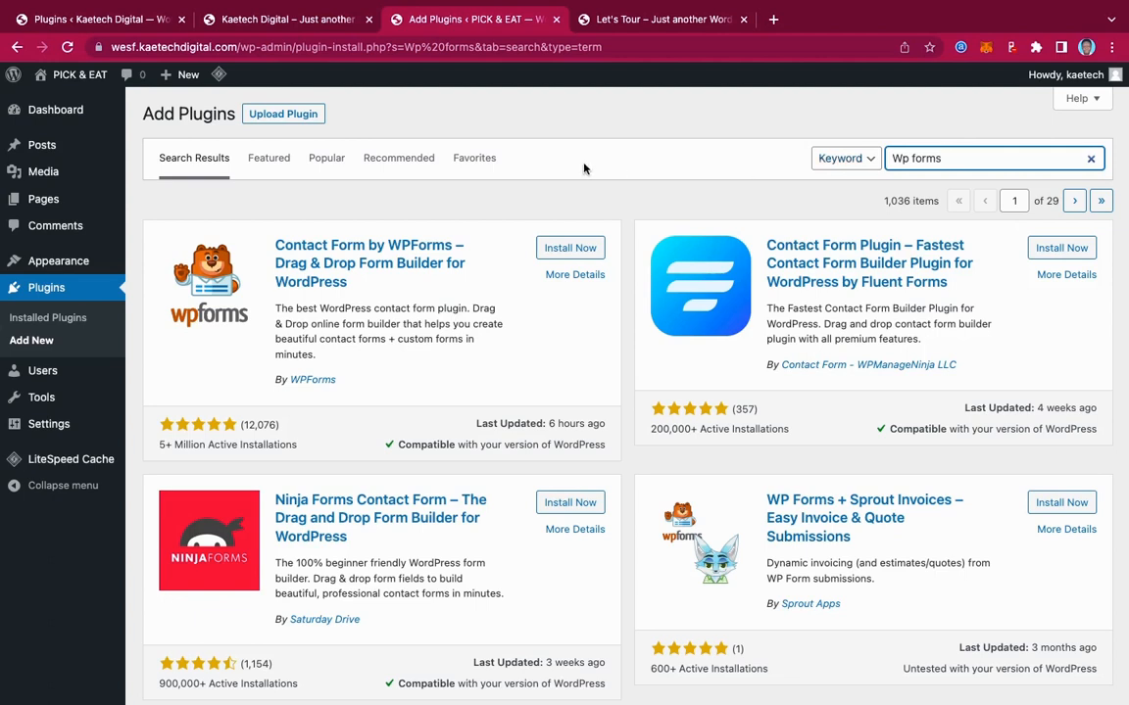
pyautogui.click(574, 255)
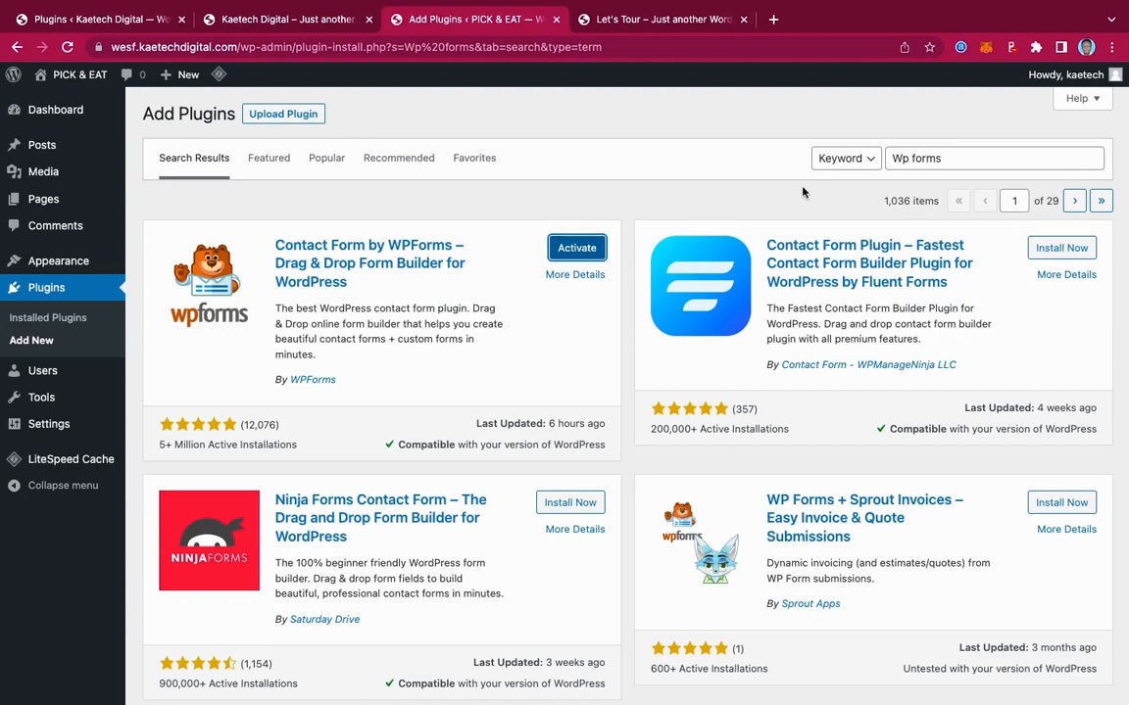
pyautogui.moveTo(954, 157); pyautogui.dragTo(854, 159)
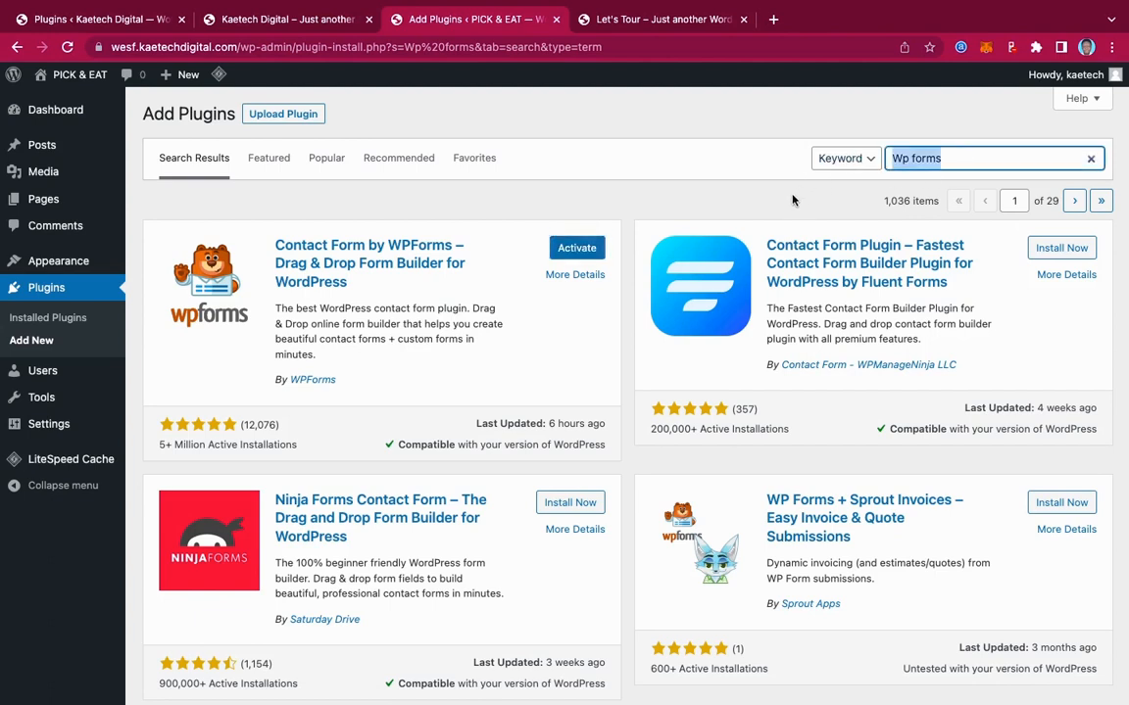
# Search for 'Classic Widget' and install the Classic Widgets plugin
pyautogui.write('C')
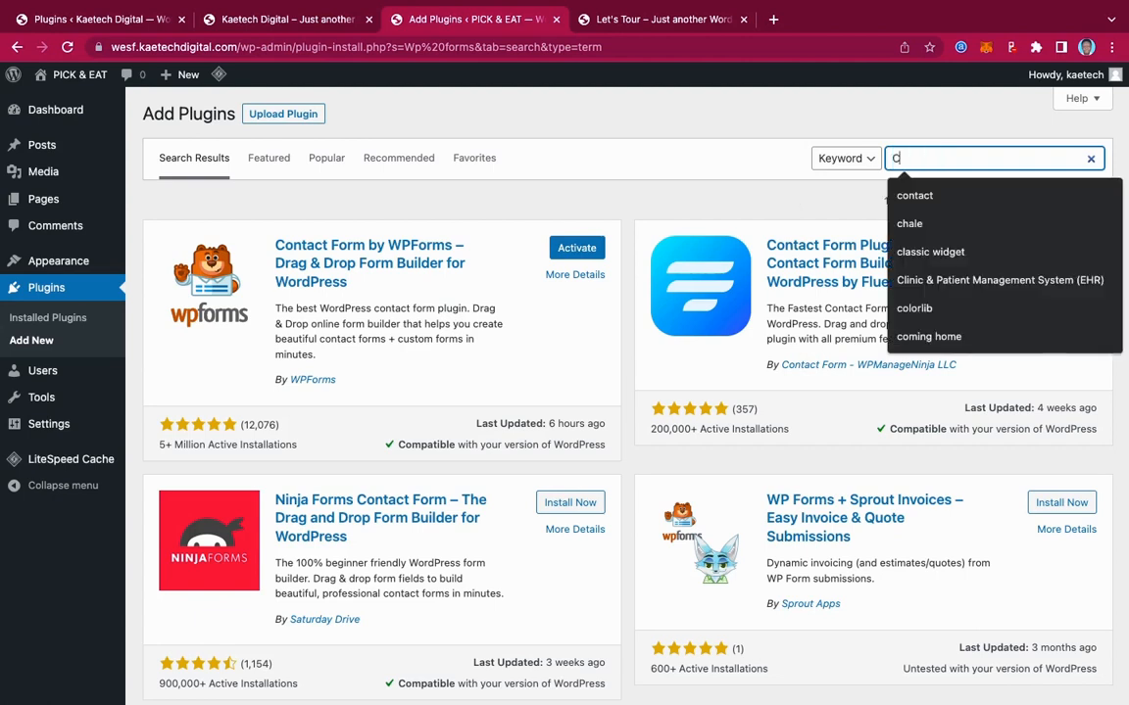
pyautogui.write('lassic')
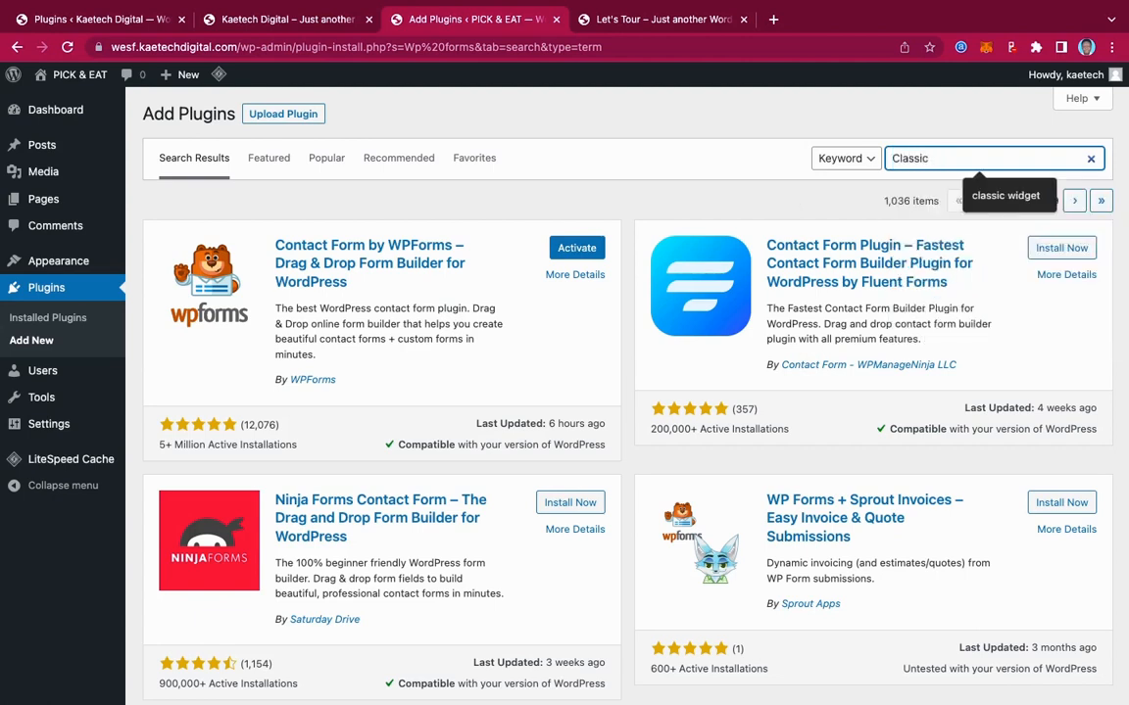
pyautogui.write(' Widget')
pyautogui.press('Return')
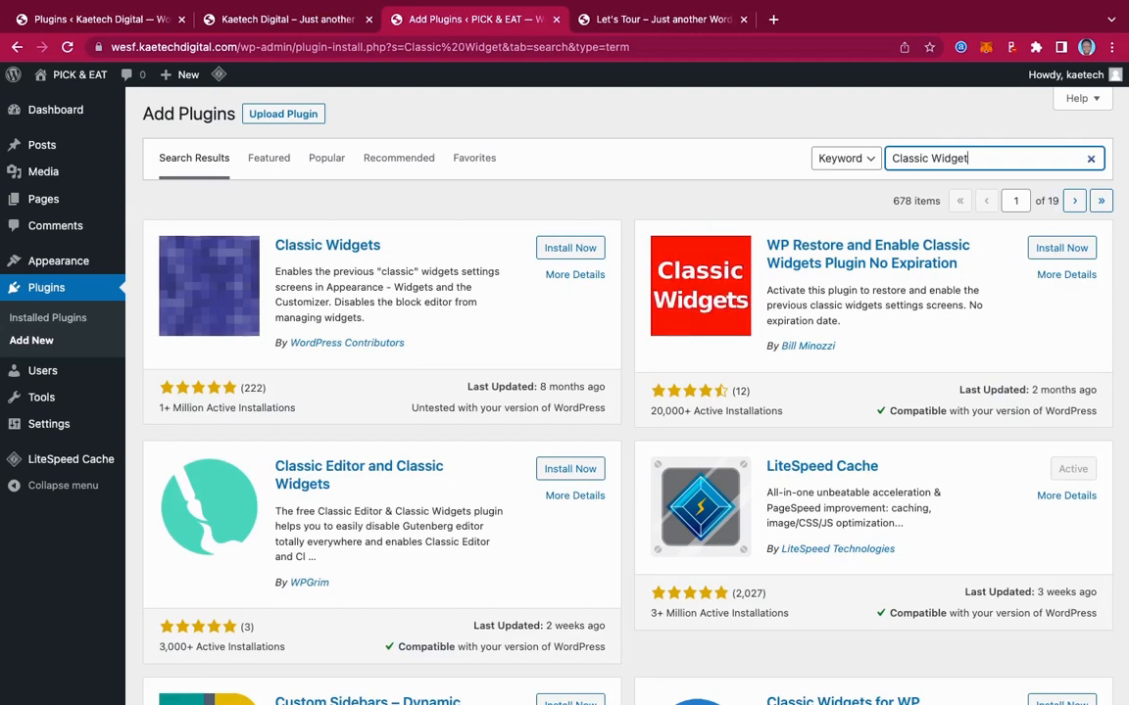
pyautogui.click(584, 251)
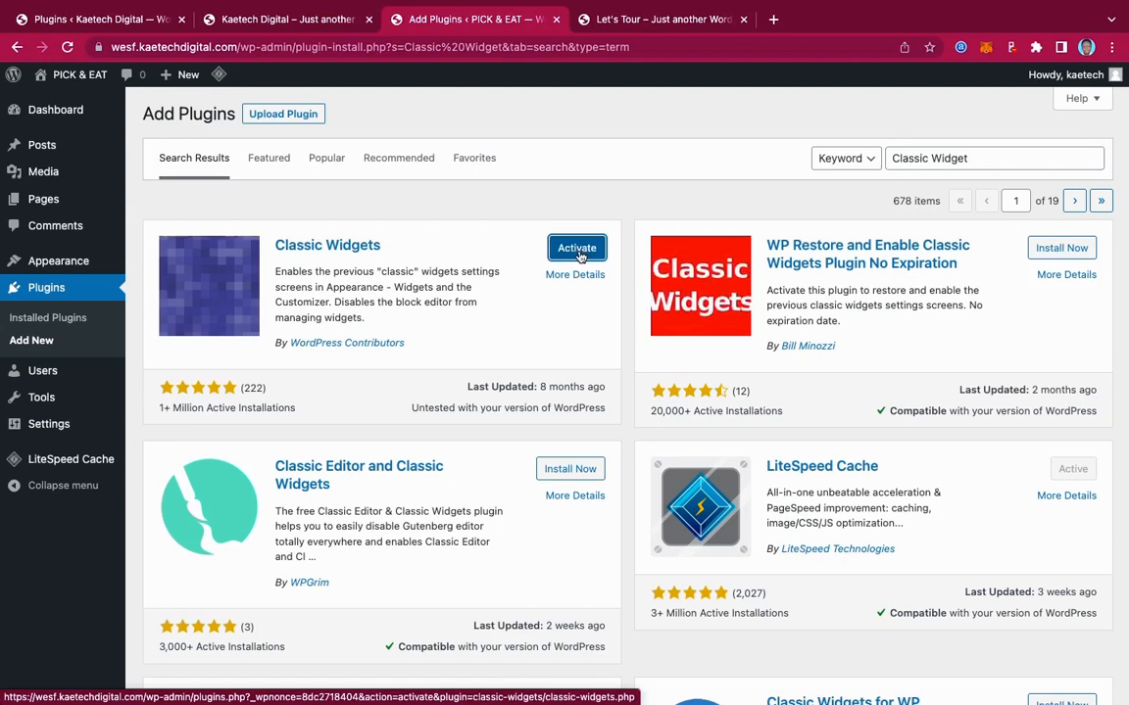
pyautogui.tripleClick(973, 159)
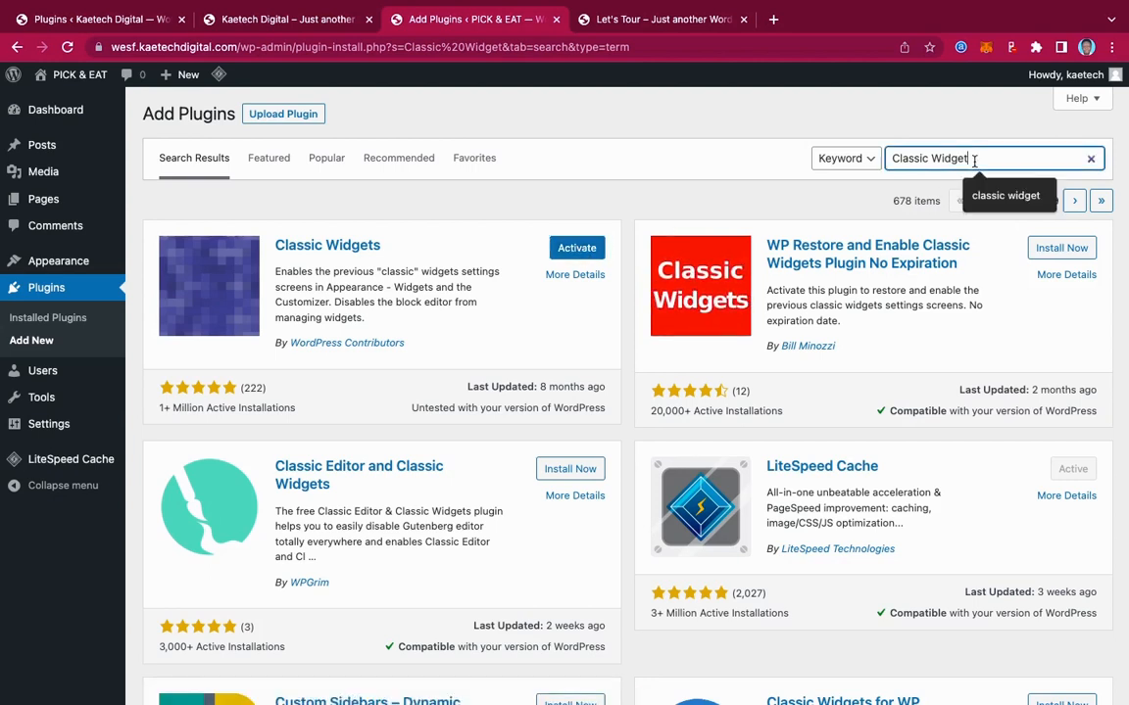
# Search for 'Codesigner' to add CoDesigner, then view the Installed Plugins list
pyautogui.write('Codesign')
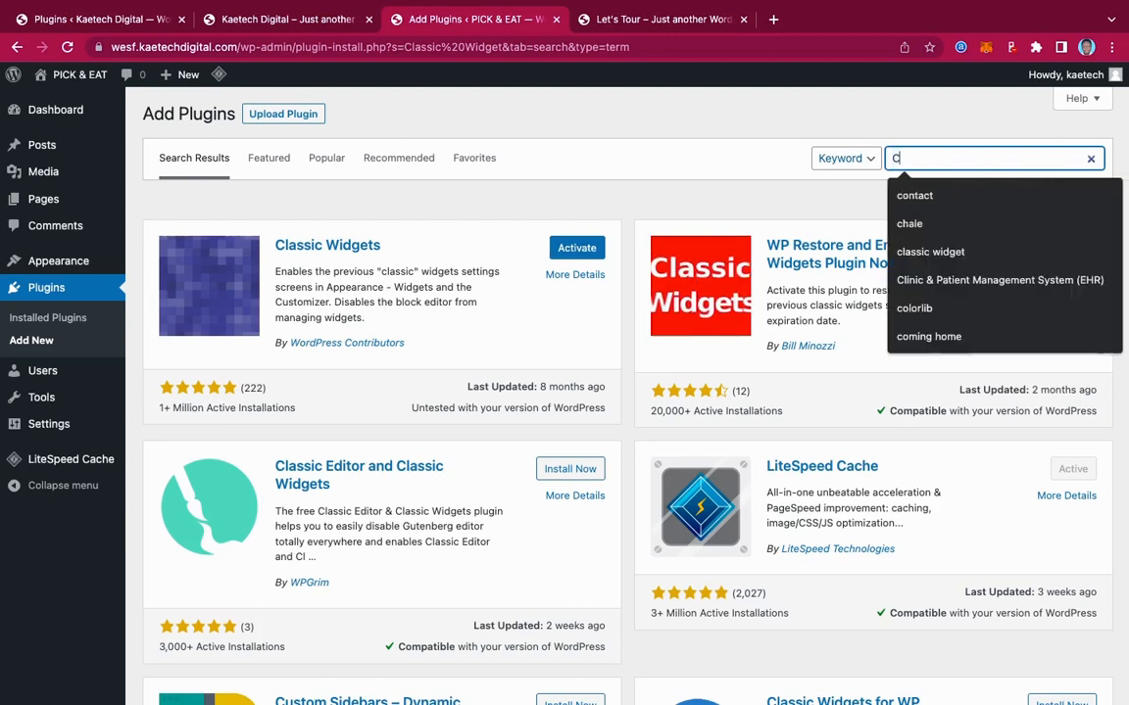
pyautogui.write('er')
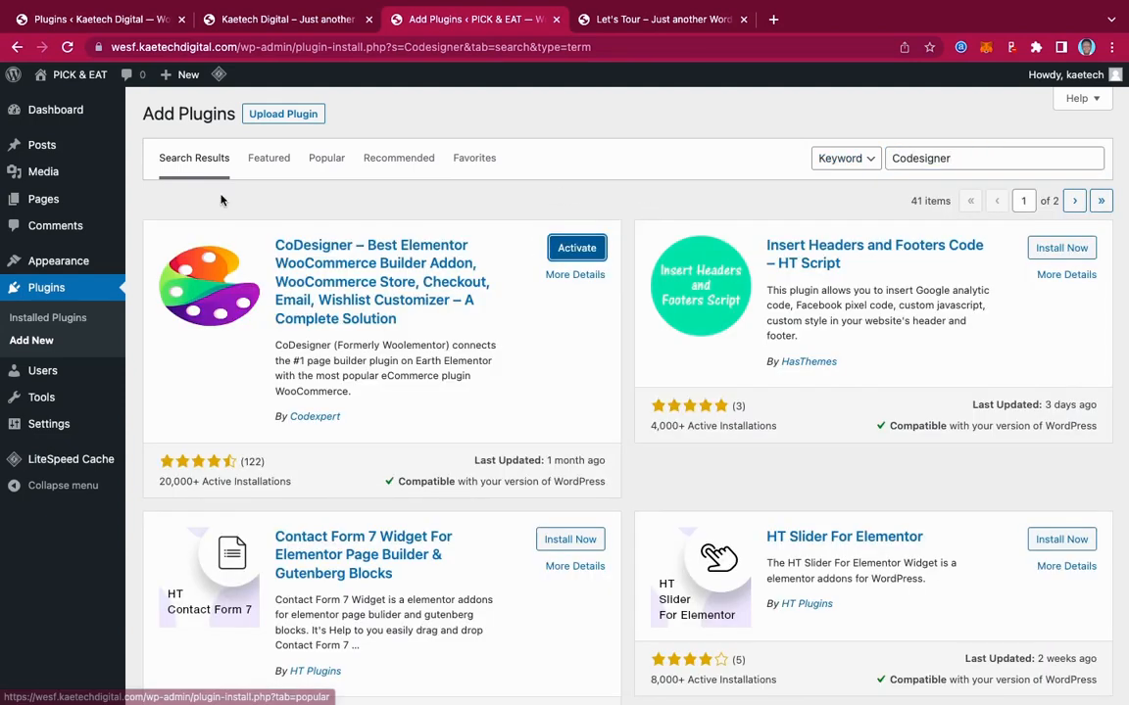
pyautogui.click(43, 319)
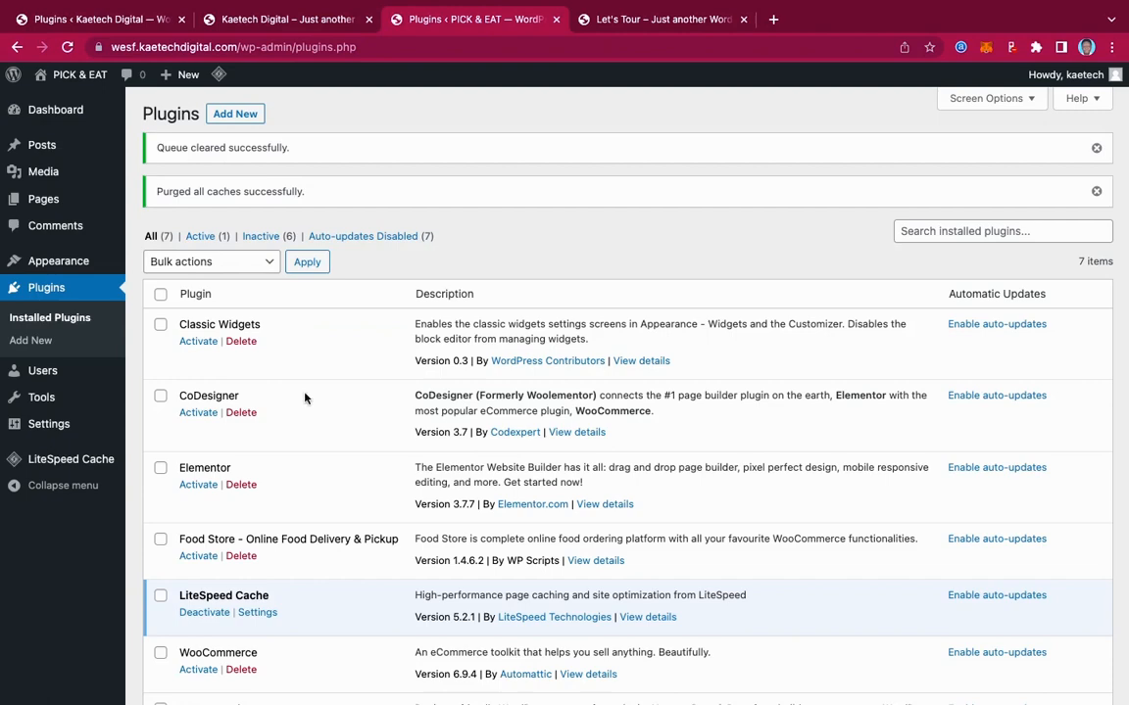
# Filter to the six inactive plugins, select them all, and bulk-activate them
pyautogui.click(261, 236)
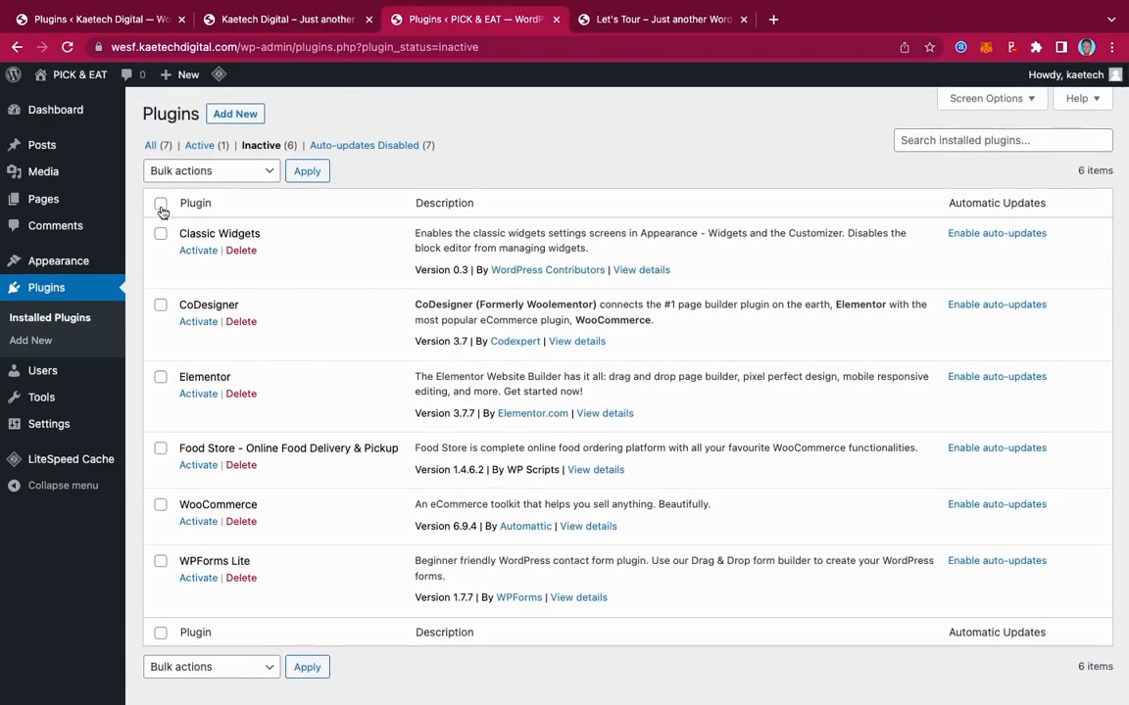
pyautogui.click(161, 204)
pyautogui.click(258, 174)
pyautogui.click(222, 190)
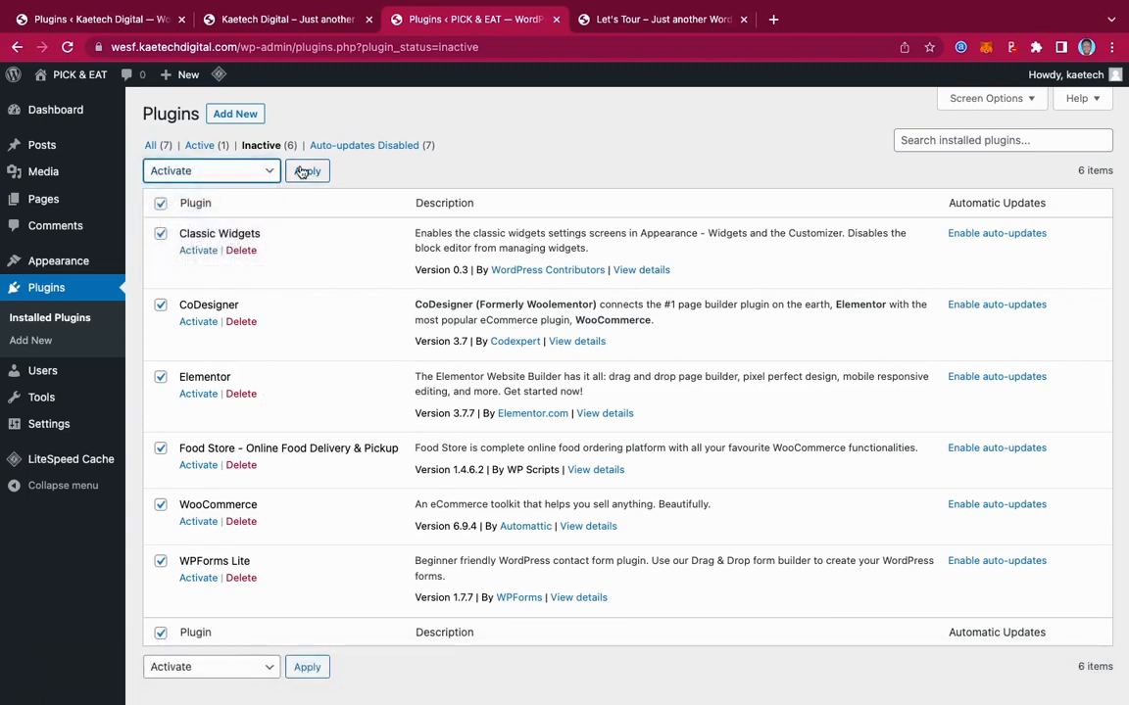
pyautogui.click(304, 174)
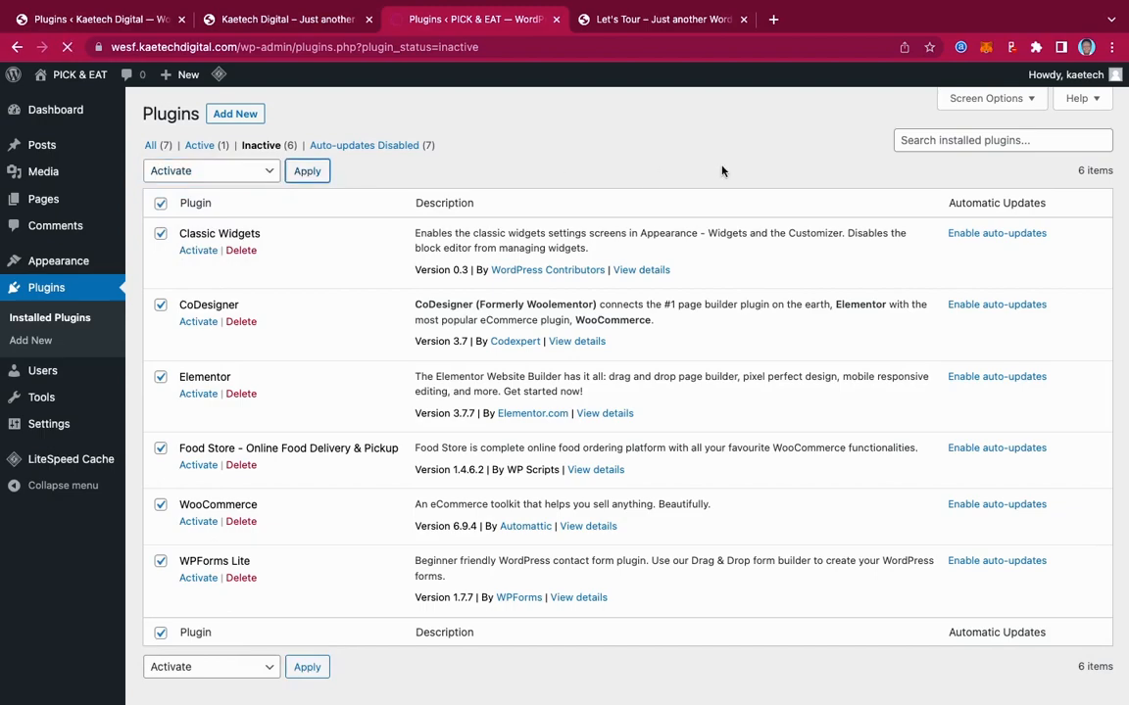
# Open the Elements section of the CoDesigner settings
pyautogui.scroll(-7, 754, 341)
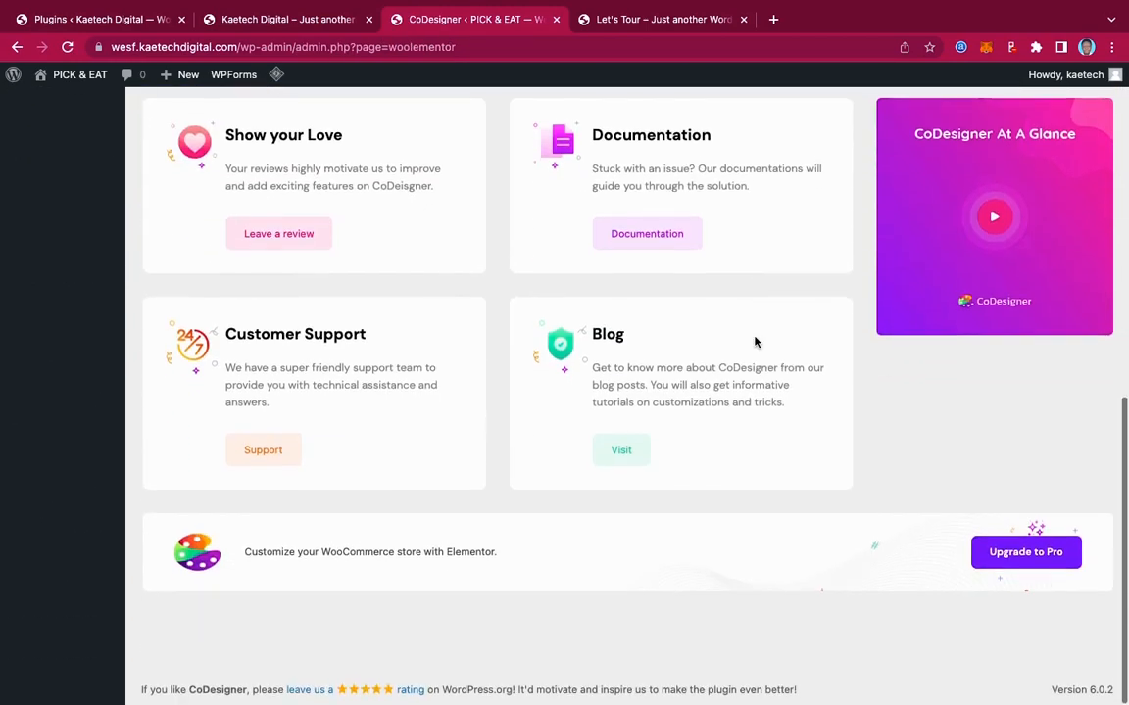
pyautogui.scroll(4, 754, 341)
pyautogui.scroll(3, 755, 341)
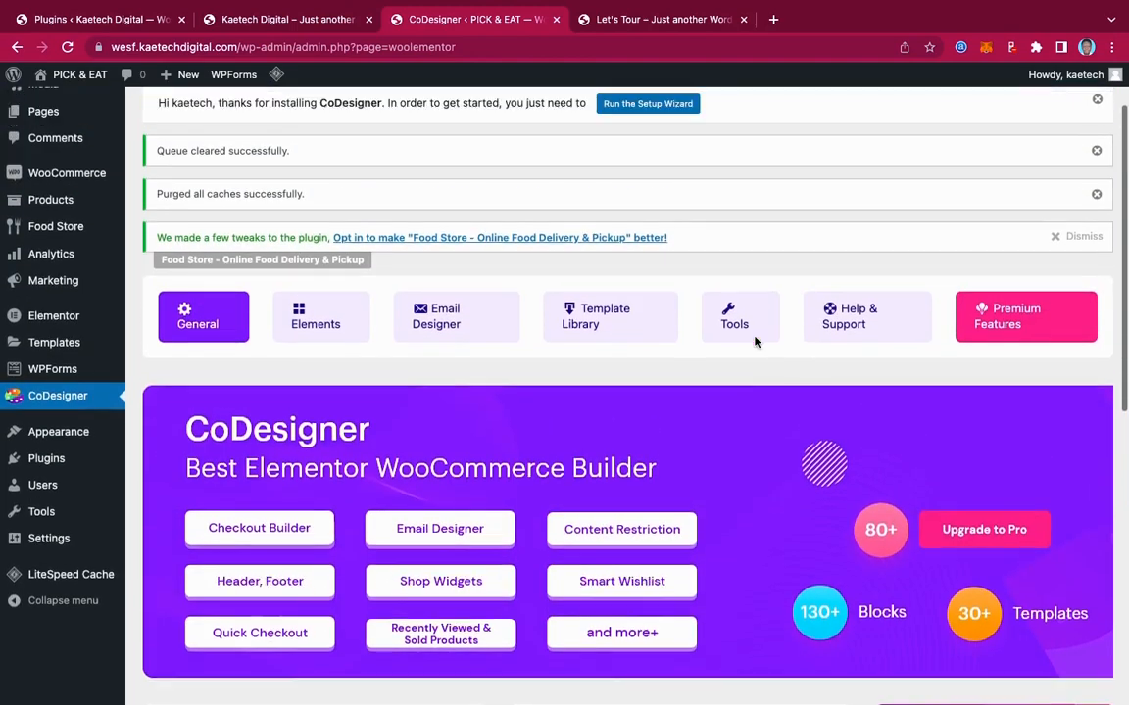
pyautogui.scroll(-1, 754, 341)
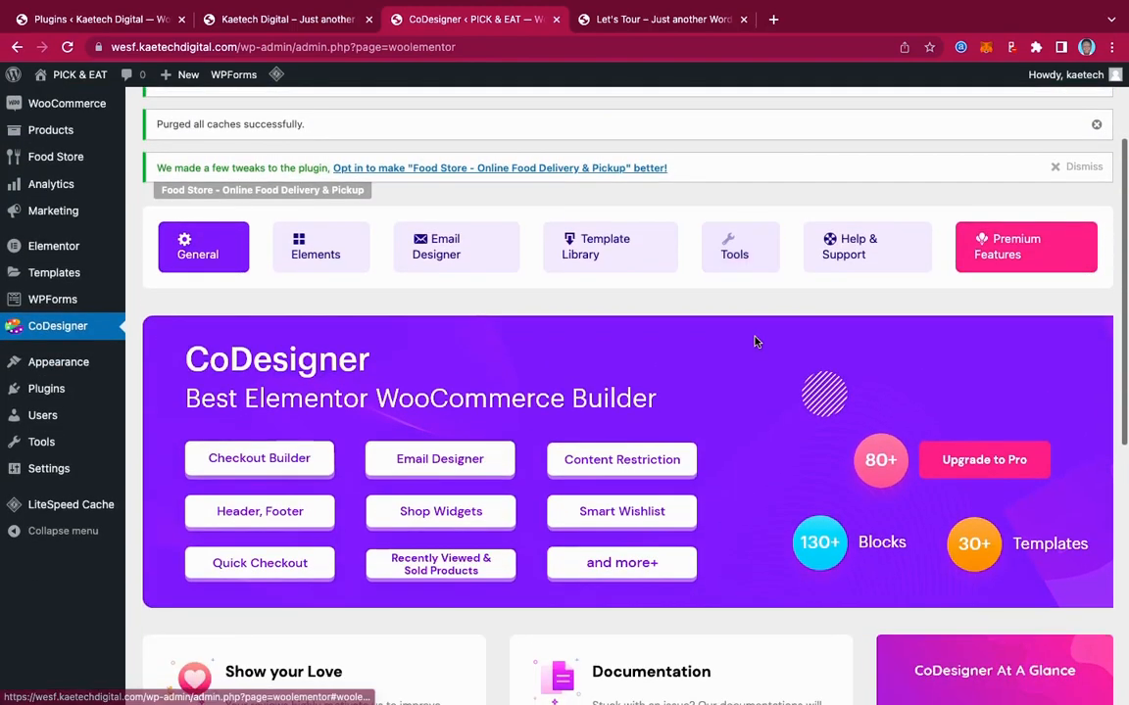
pyautogui.scroll(-6, 754, 341)
pyautogui.scroll(10, 755, 341)
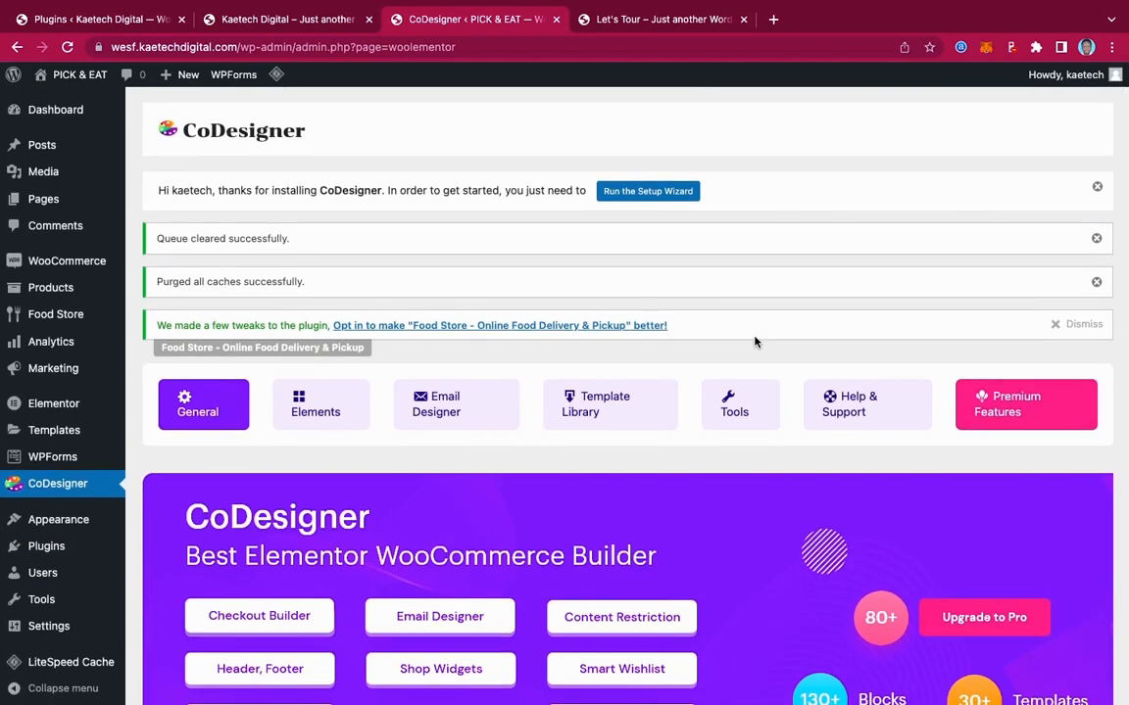
pyautogui.scroll(-1, 755, 341)
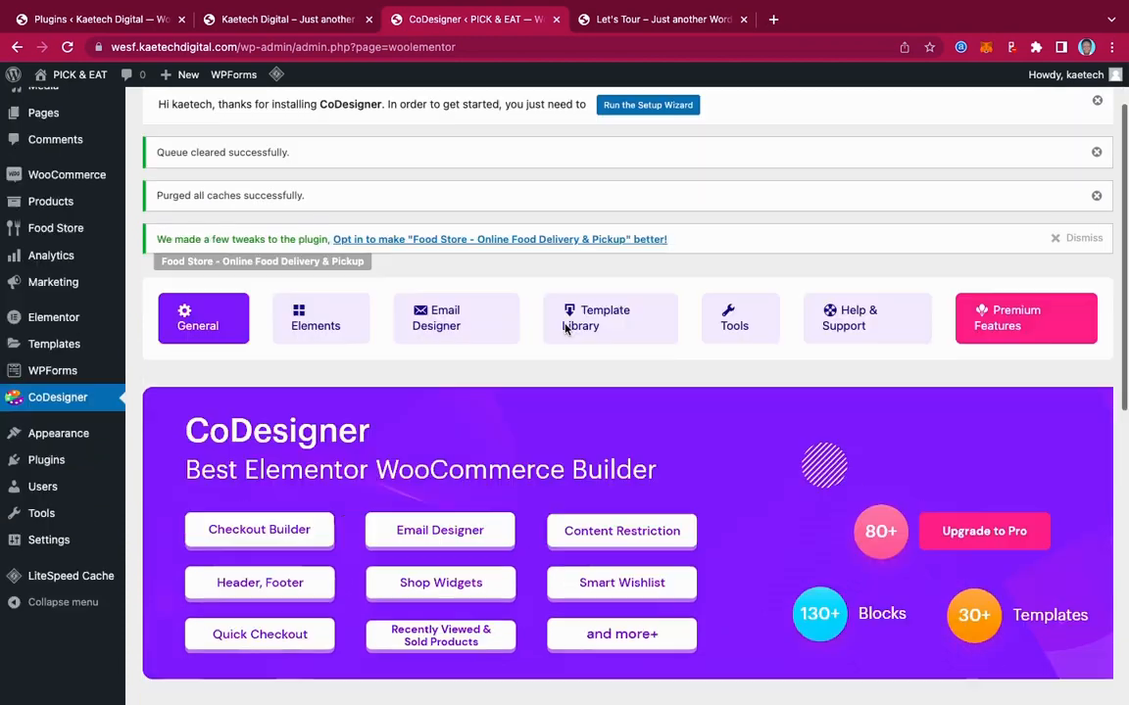
pyautogui.click(299, 329)
# Filter to Free elements, enable all of them, and save the settings
pyautogui.scroll(-2, 614, 371)
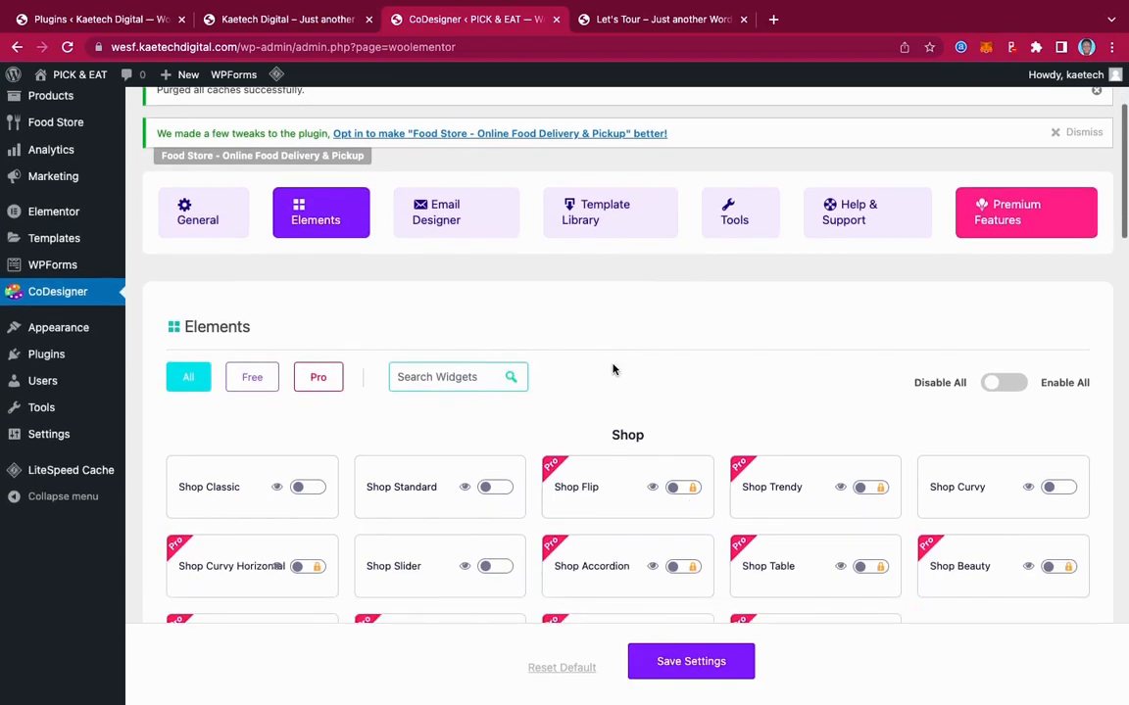
pyautogui.click(253, 325)
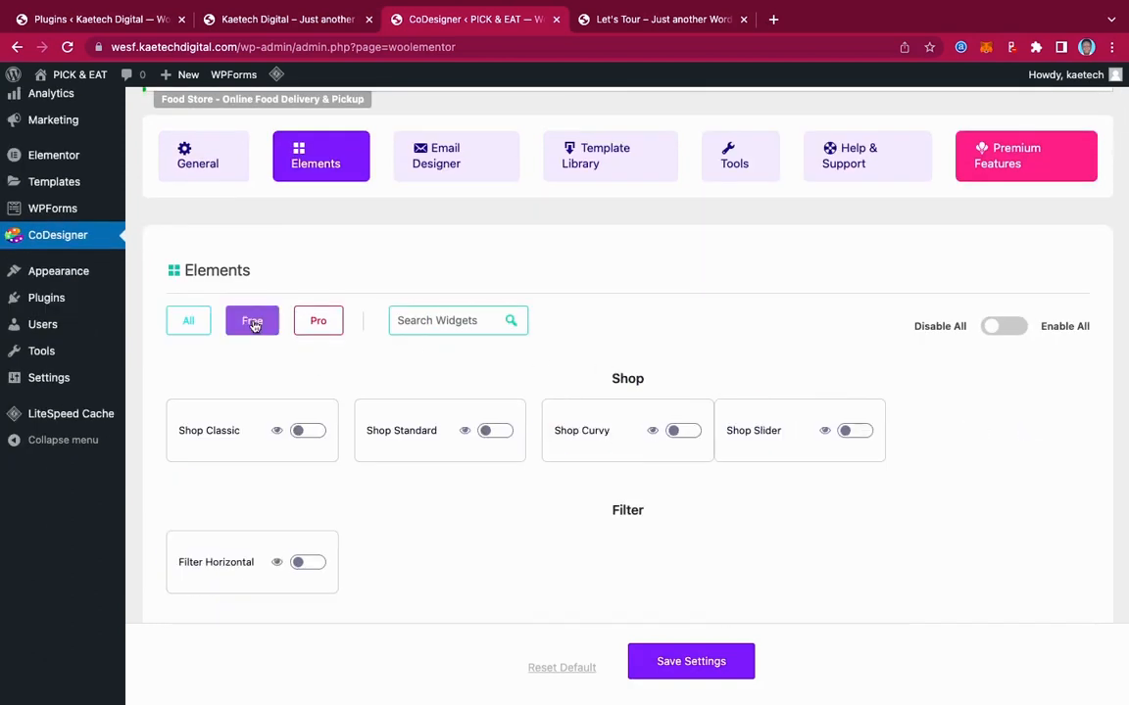
pyautogui.click(1015, 328)
pyautogui.scroll(-2, 885, 340)
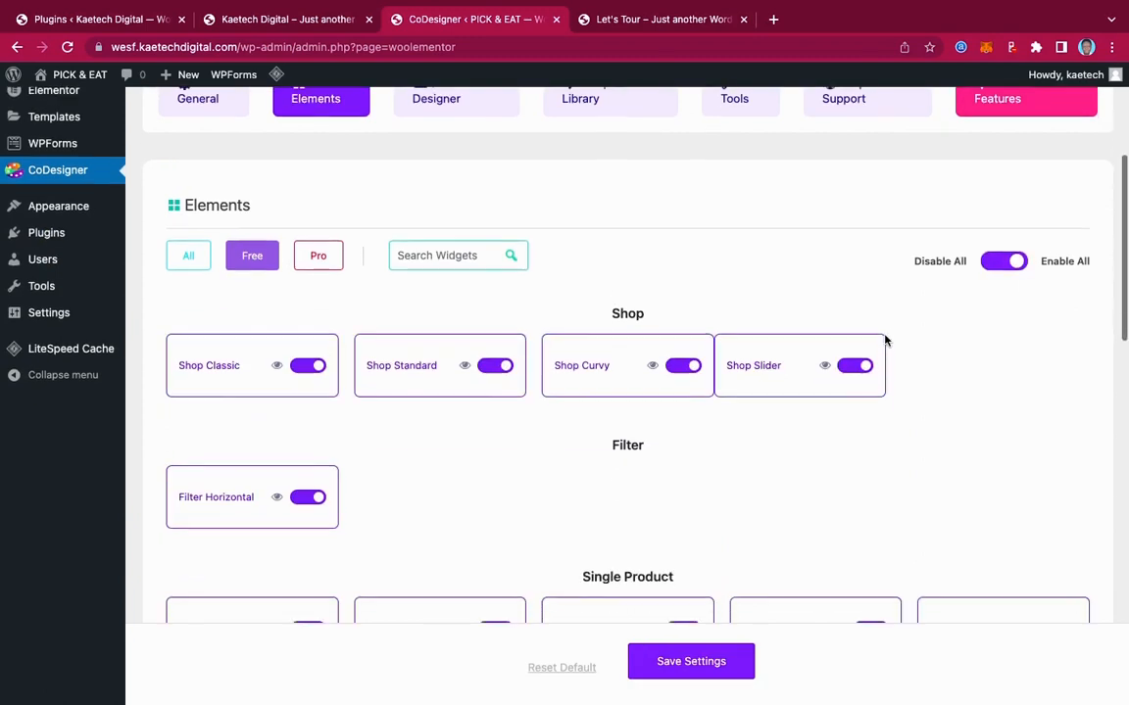
pyautogui.click(706, 667)
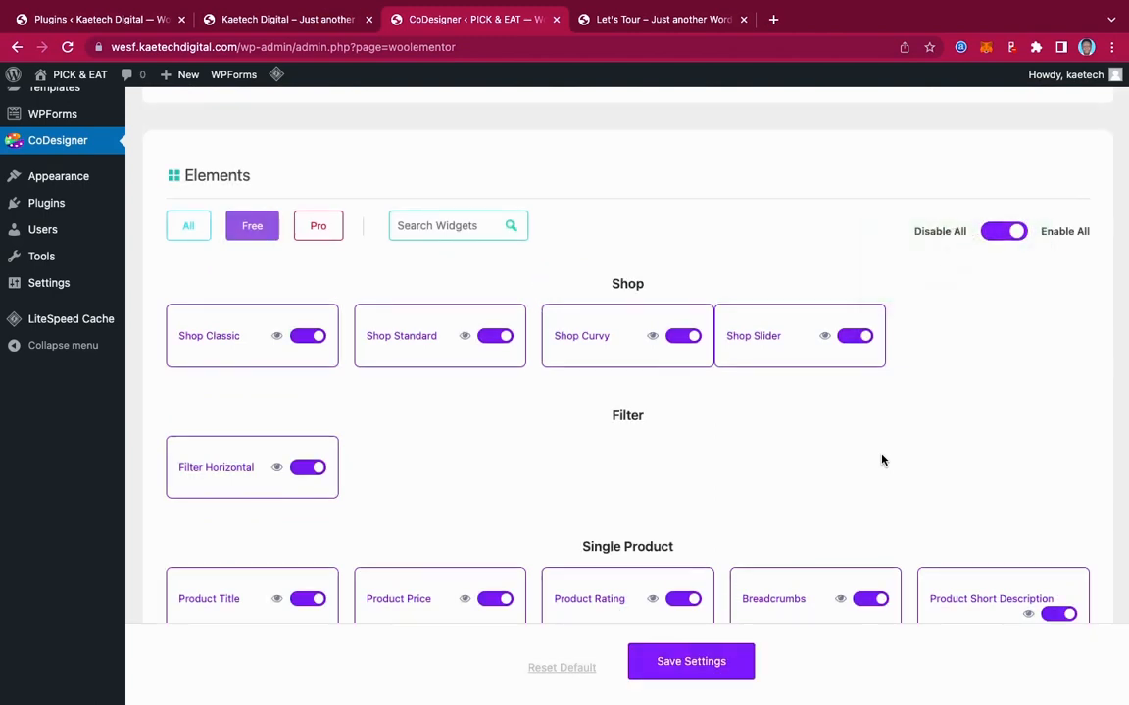
# Switch to the browser tab showing the public site
pyautogui.scroll(4, 756, 441)
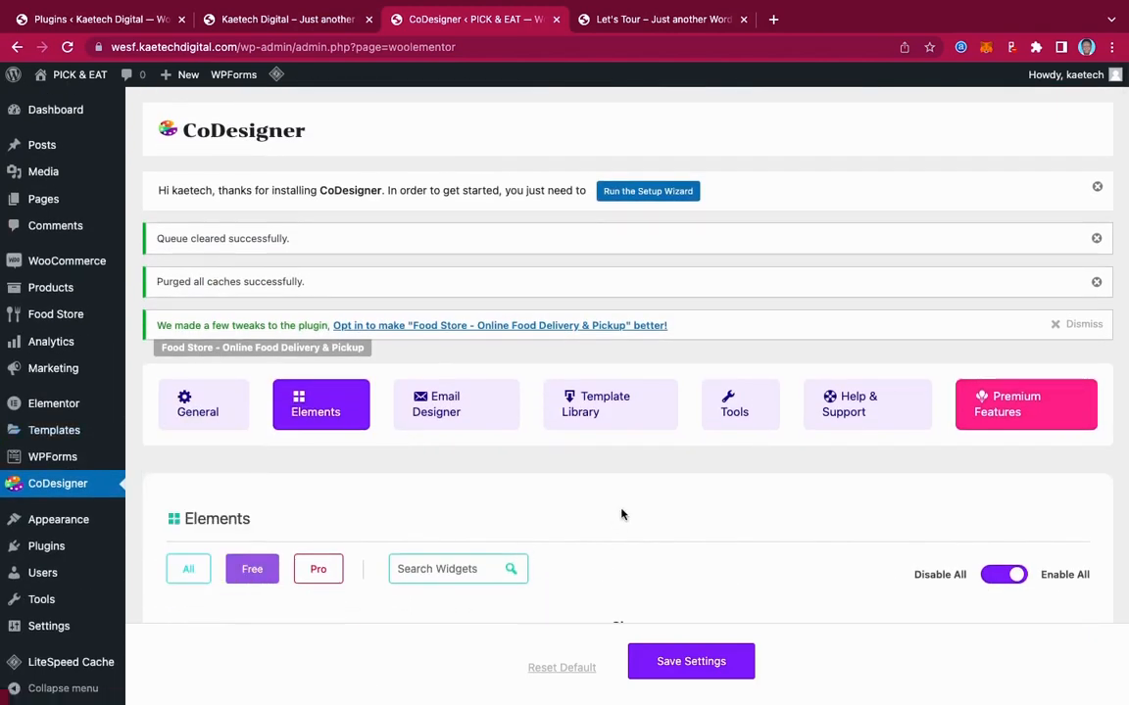
pyautogui.click(66, 316)
pyautogui.moveTo(59, 321)
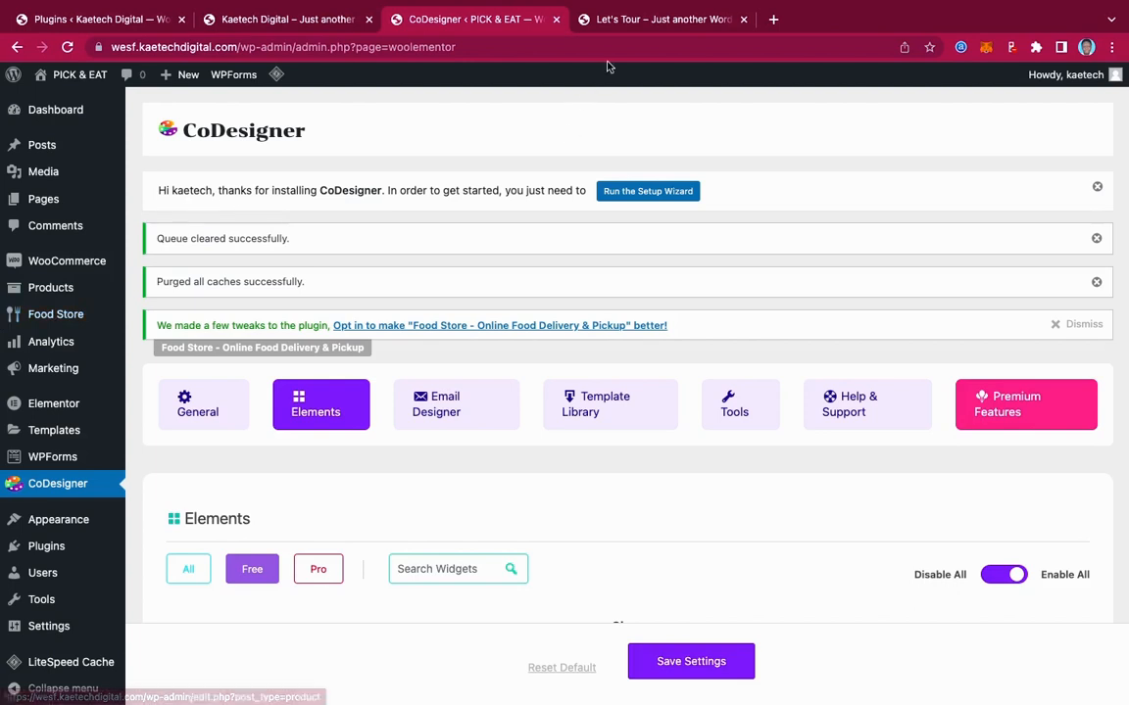
pyautogui.click(632, 20)
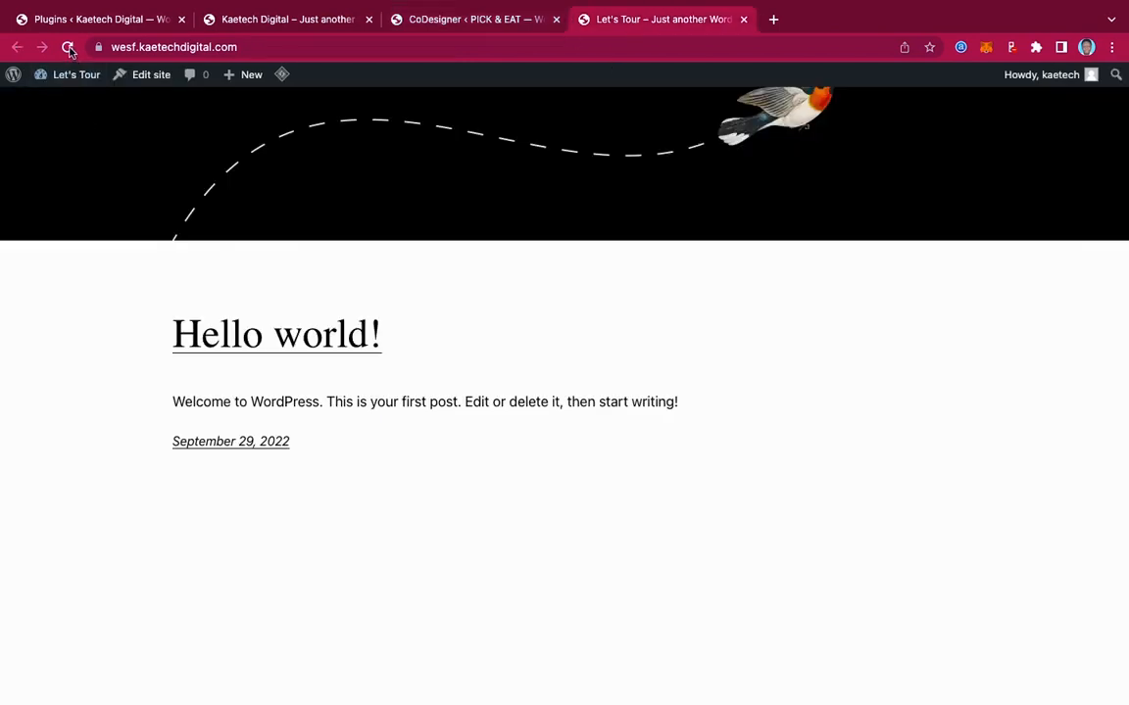
# Reload the front page to see PICK & EAT with Cart, Checkout, My account and Shop links
pyautogui.press('super+r')
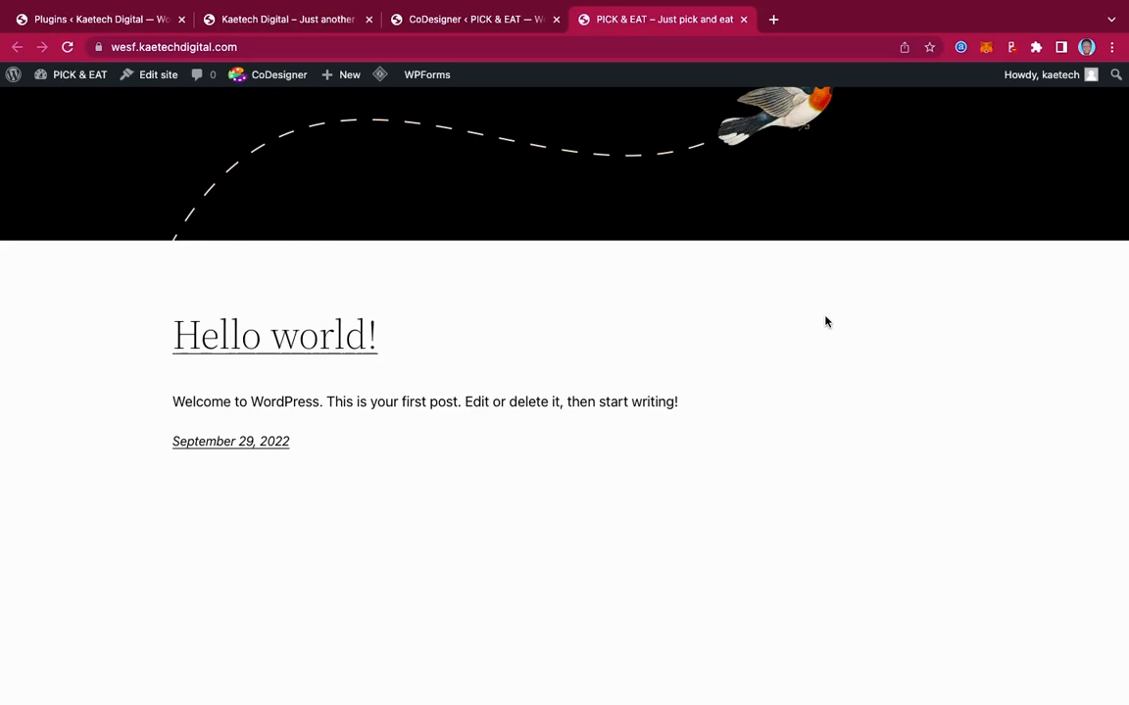
pyautogui.scroll(3, 825, 321)
pyautogui.scroll(-5, 825, 321)
pyautogui.scroll(5, 825, 321)
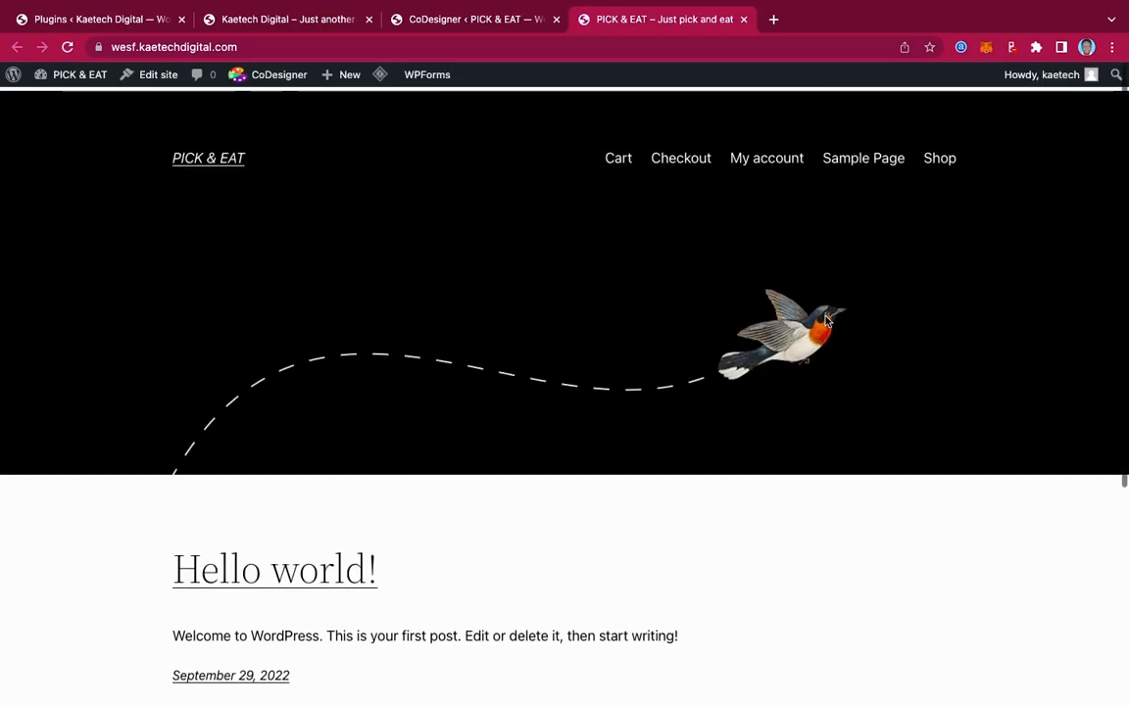
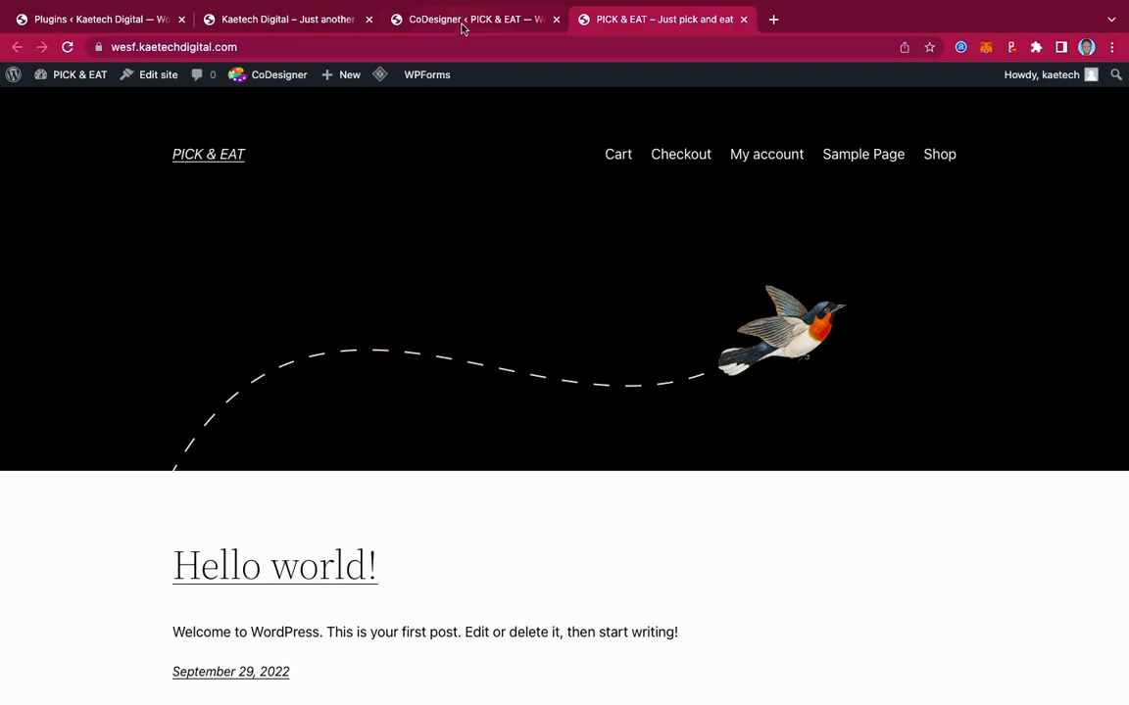
# Go from the admin dashboard to Appearance > Themes and start adding a new theme
pyautogui.click(422, 24)
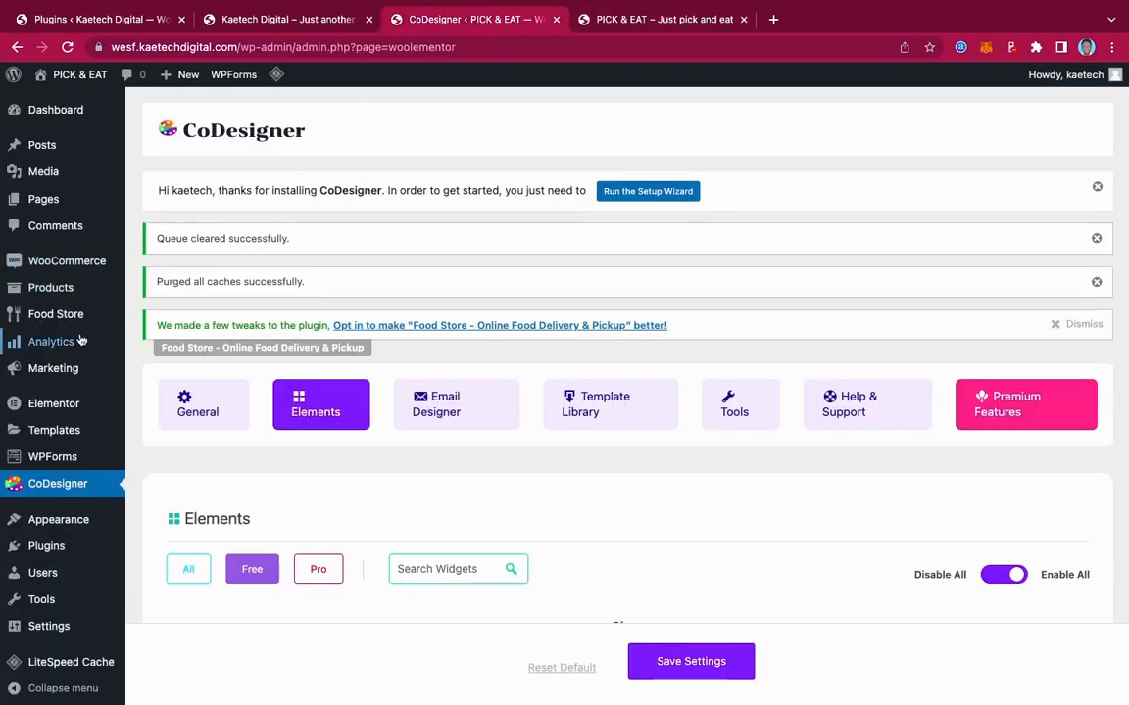
pyautogui.scroll(-2, 85, 474)
pyautogui.scroll(-2, 85, 474)
pyautogui.moveTo(49, 359)
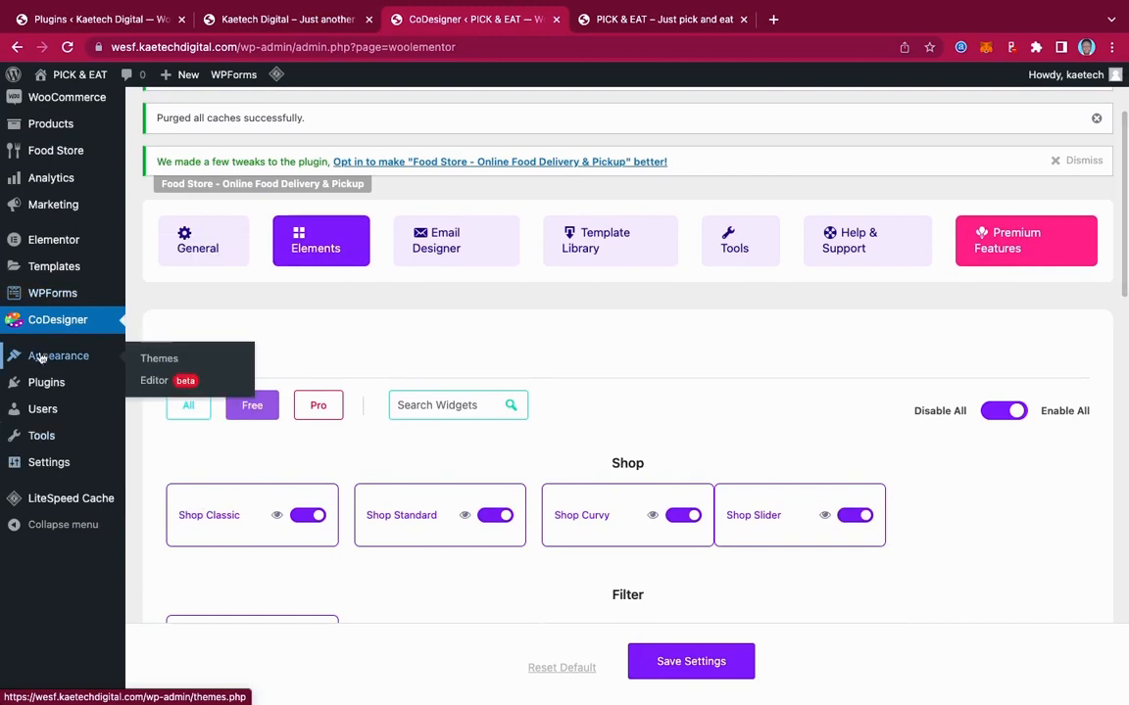
pyautogui.click(154, 358)
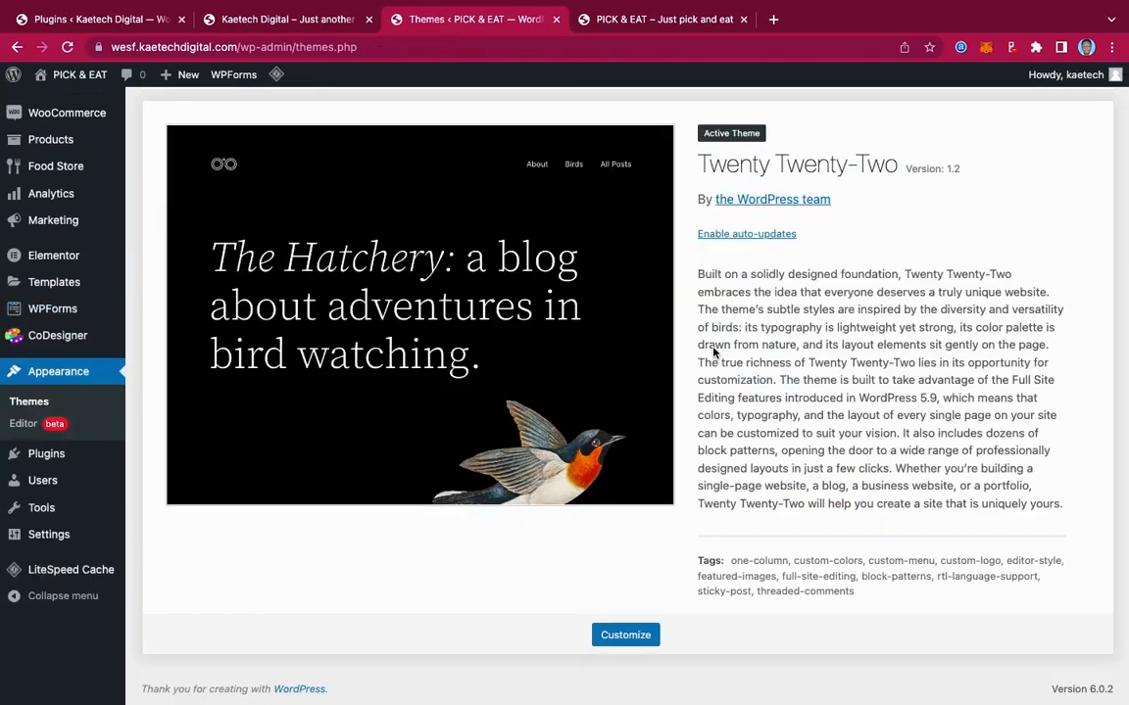
pyautogui.scroll(3, 725, 373)
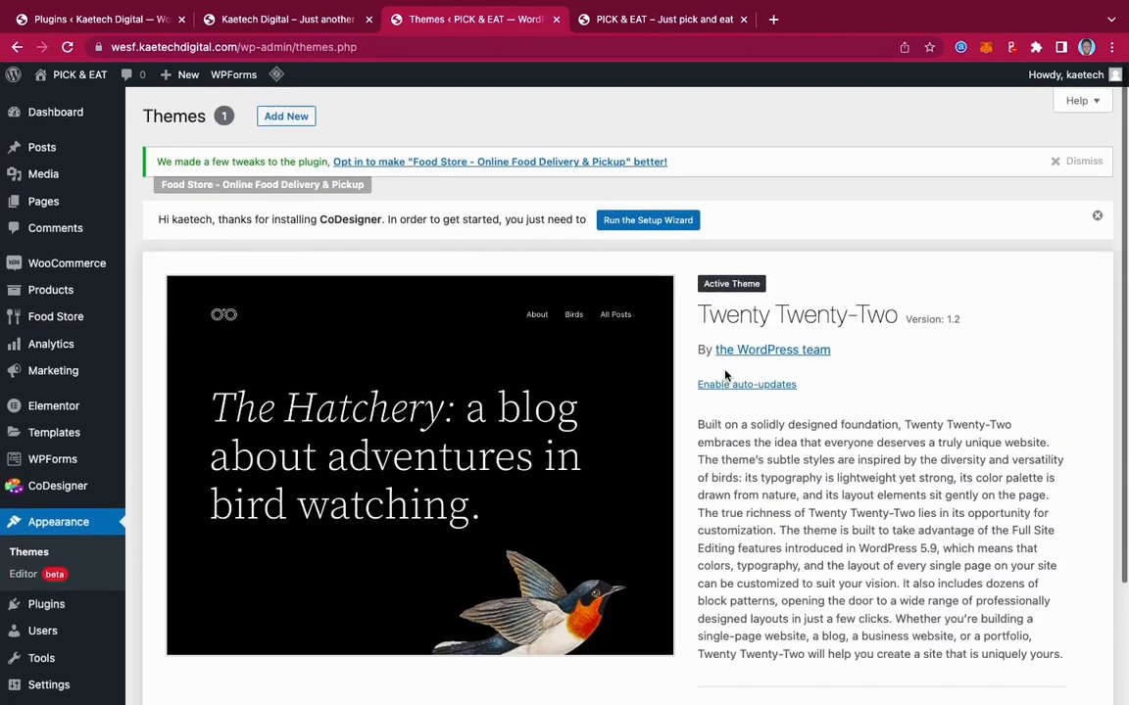
pyautogui.click(284, 121)
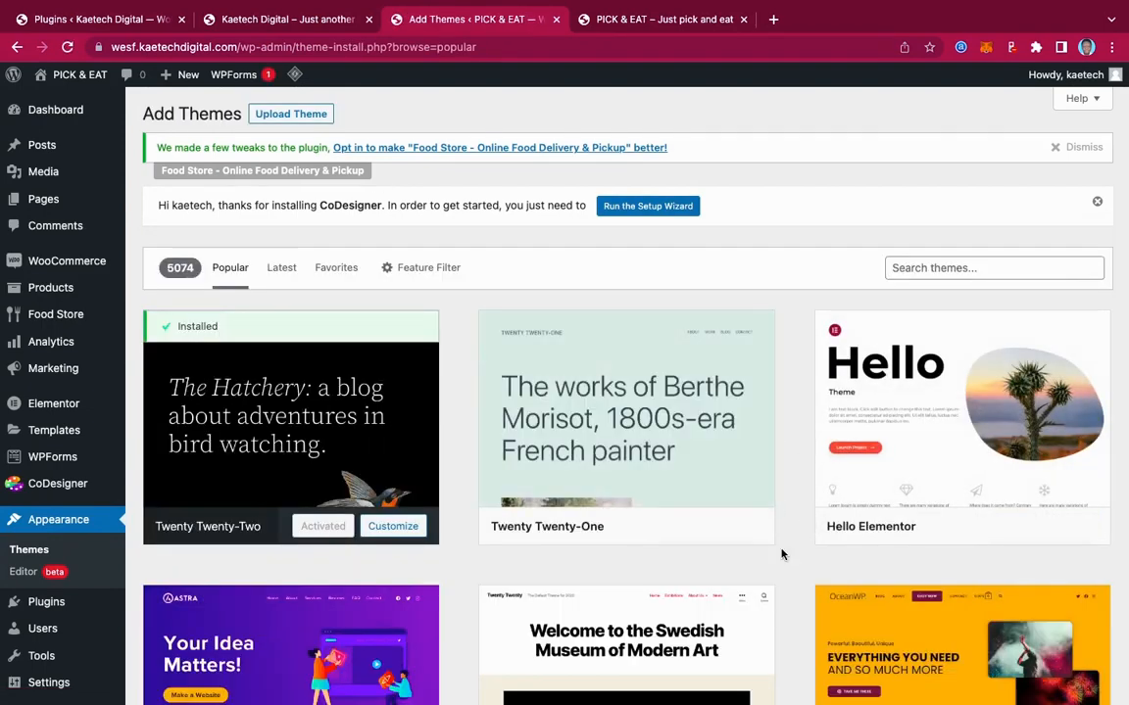
# Search the theme directory for 'kadence', install it, and activate it
pyautogui.scroll(-3, 781, 549)
pyautogui.scroll(-5, 781, 554)
pyautogui.scroll(8, 781, 554)
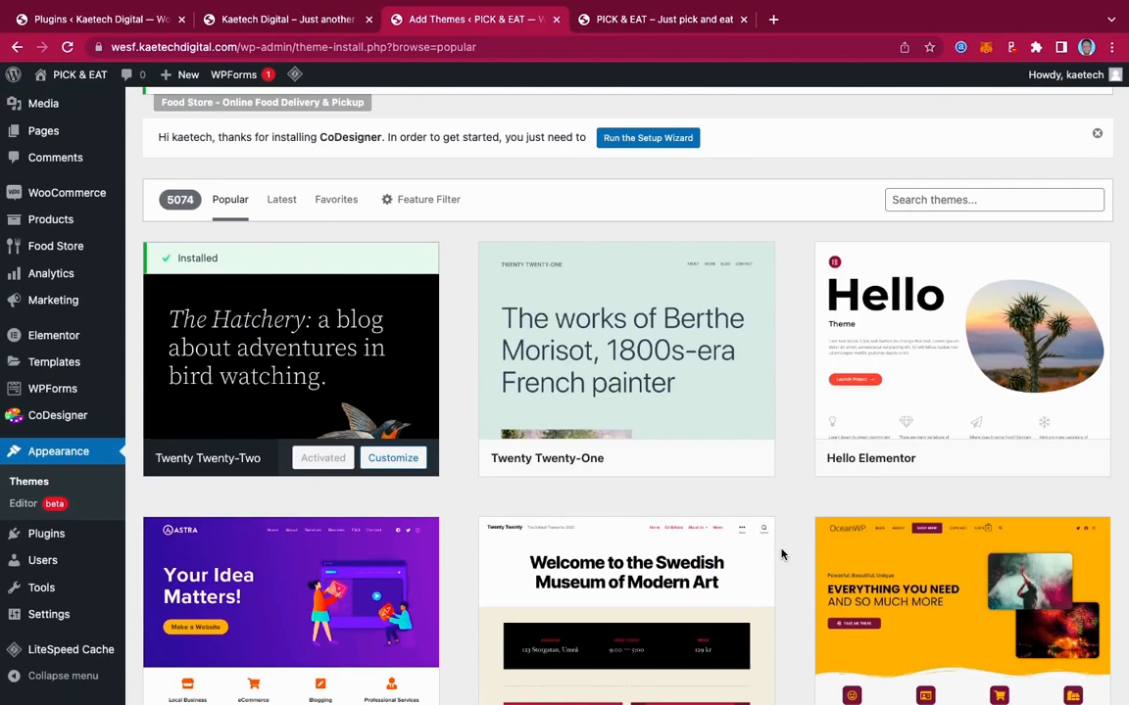
pyautogui.scroll(2, 781, 555)
pyautogui.click(952, 267)
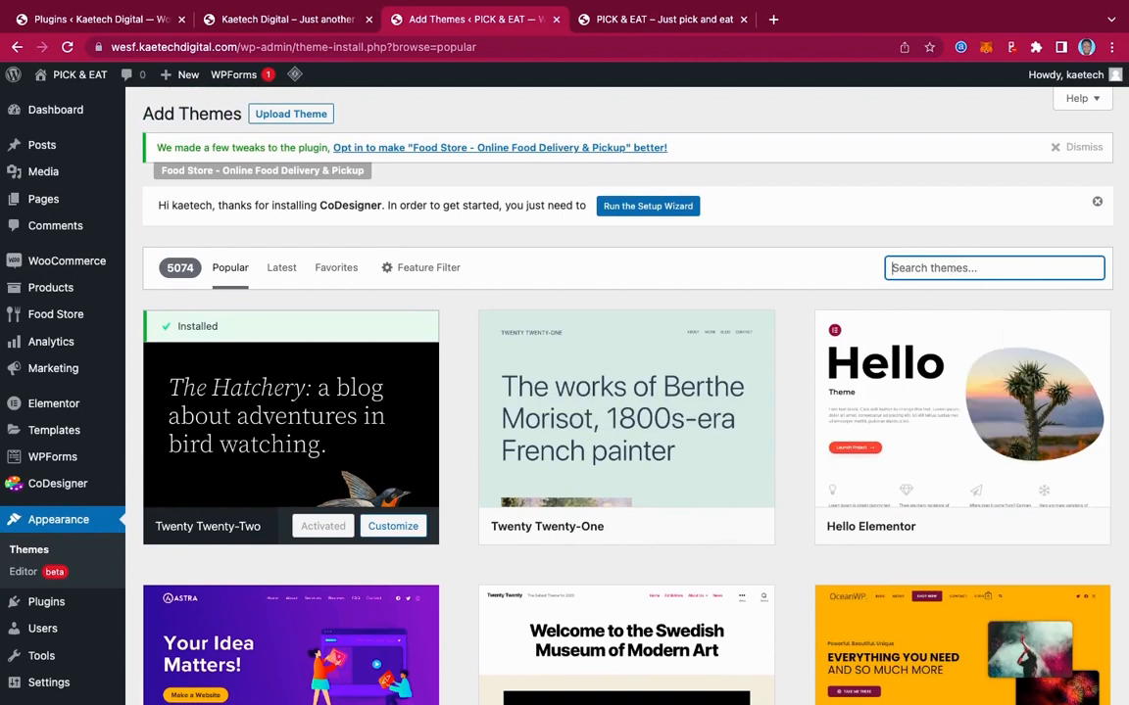
pyautogui.write('kadence')
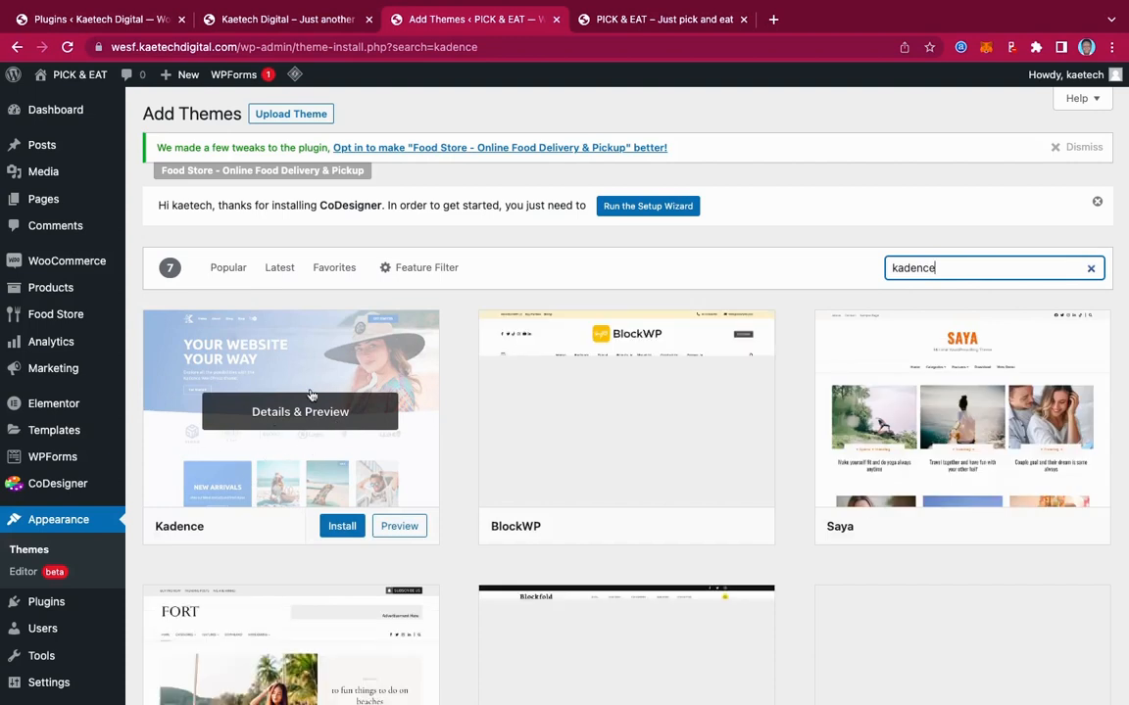
pyautogui.click(345, 526)
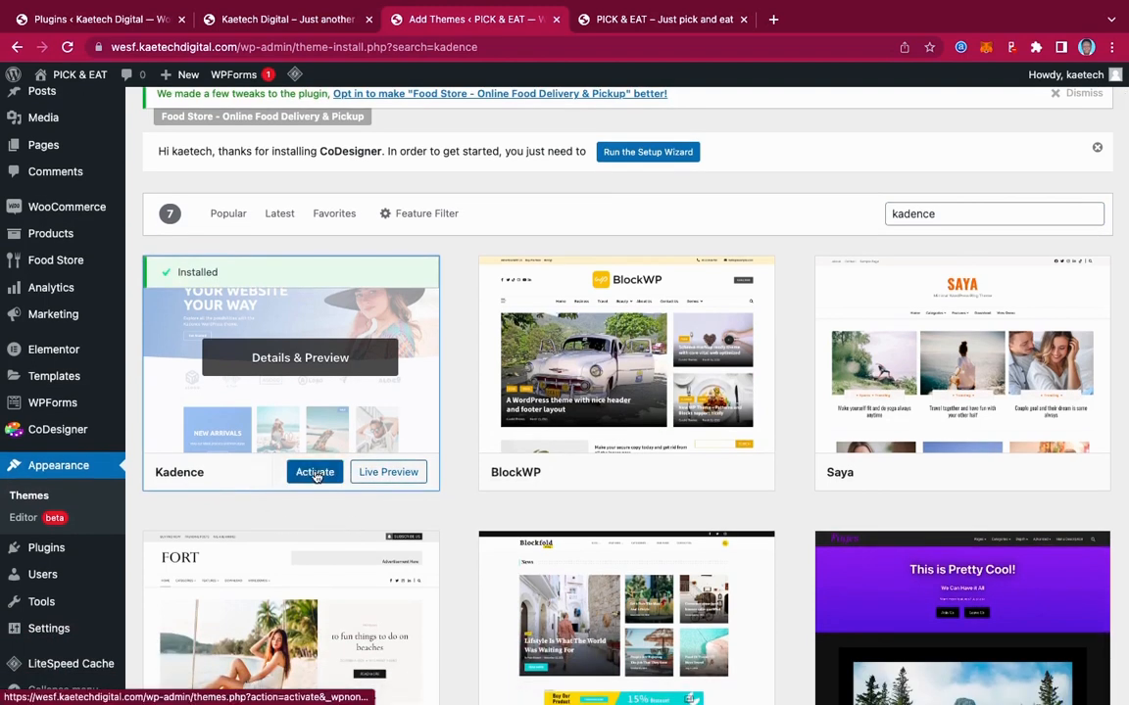
pyautogui.click(315, 473)
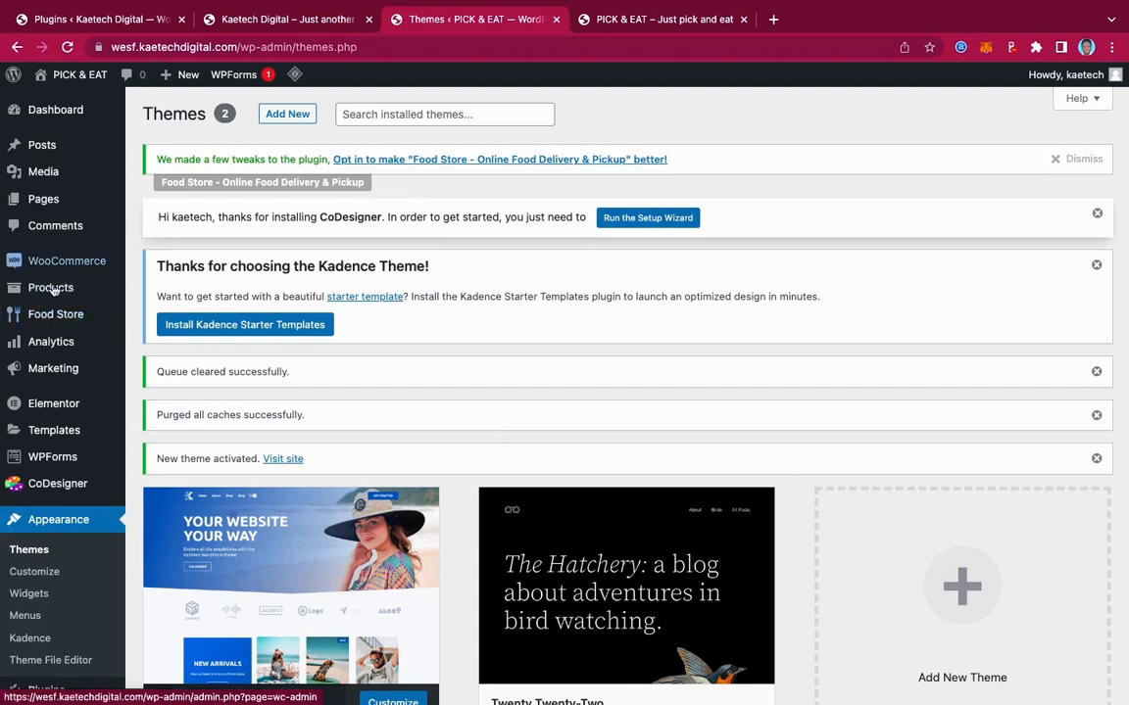
# Open the Food Store settings and skip the data-sharing opt-in
pyautogui.click(47, 321)
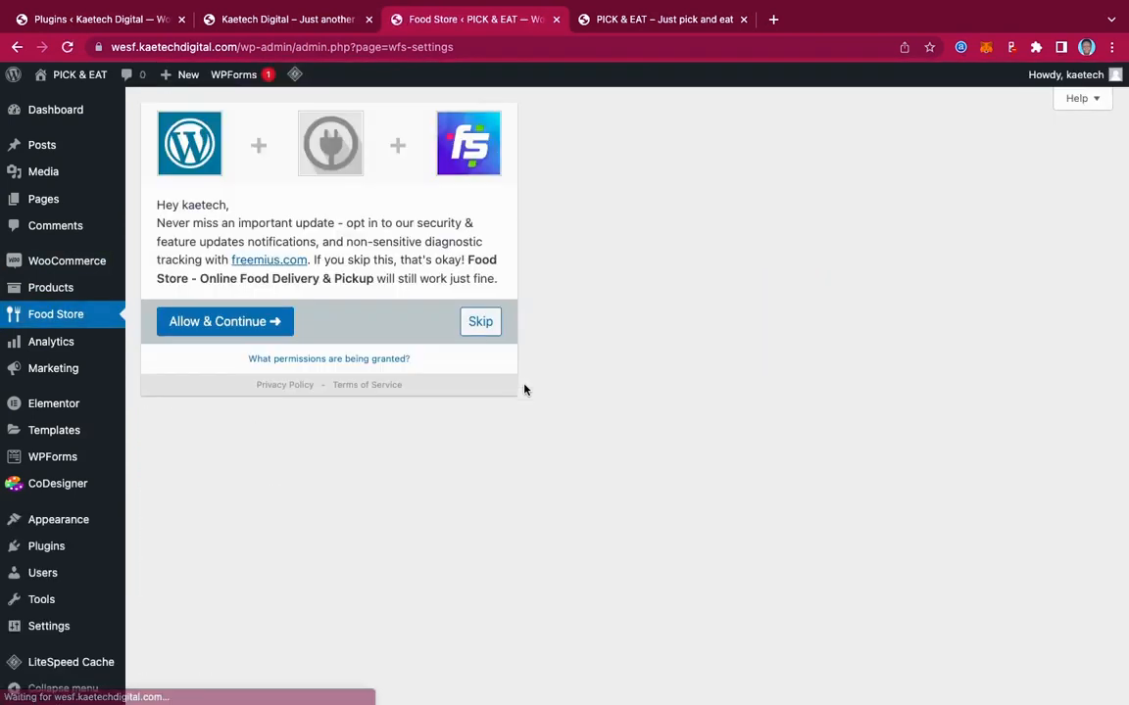
pyautogui.click(476, 329)
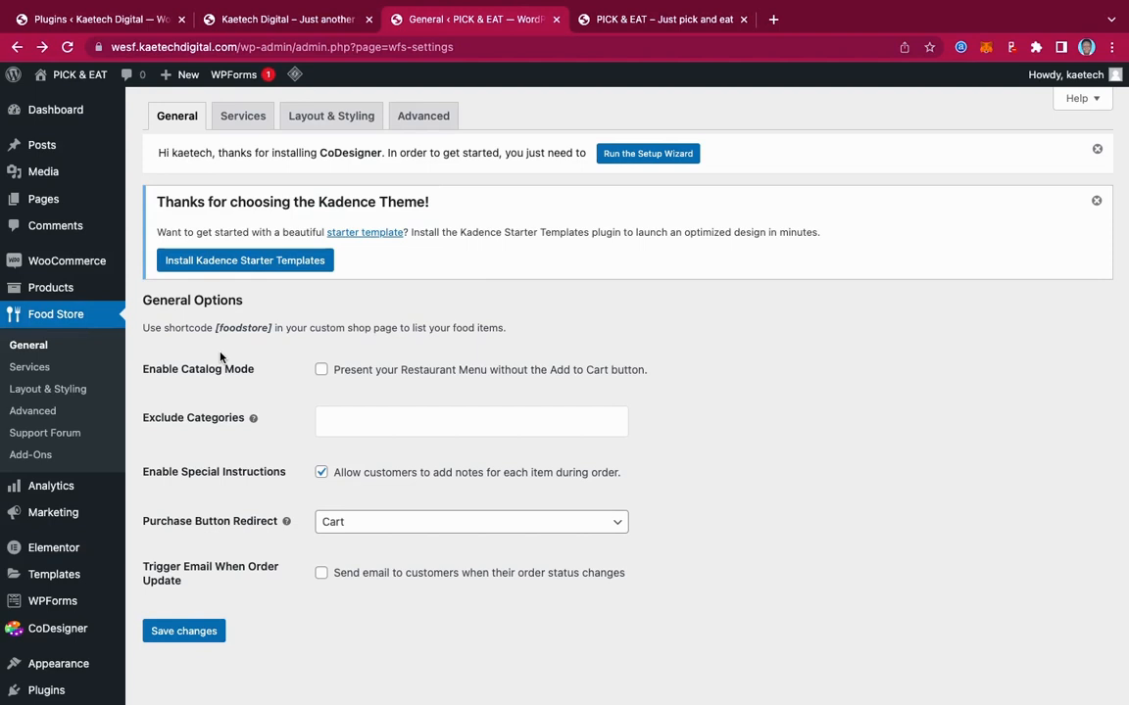
pyautogui.moveTo(272, 330); pyautogui.dragTo(216, 325)
pyautogui.click(253, 330)
# Set Purchase Button Redirect to Checkout, enable Trigger Email When Order Update, and save
pyautogui.scroll(-3, 321, 467)
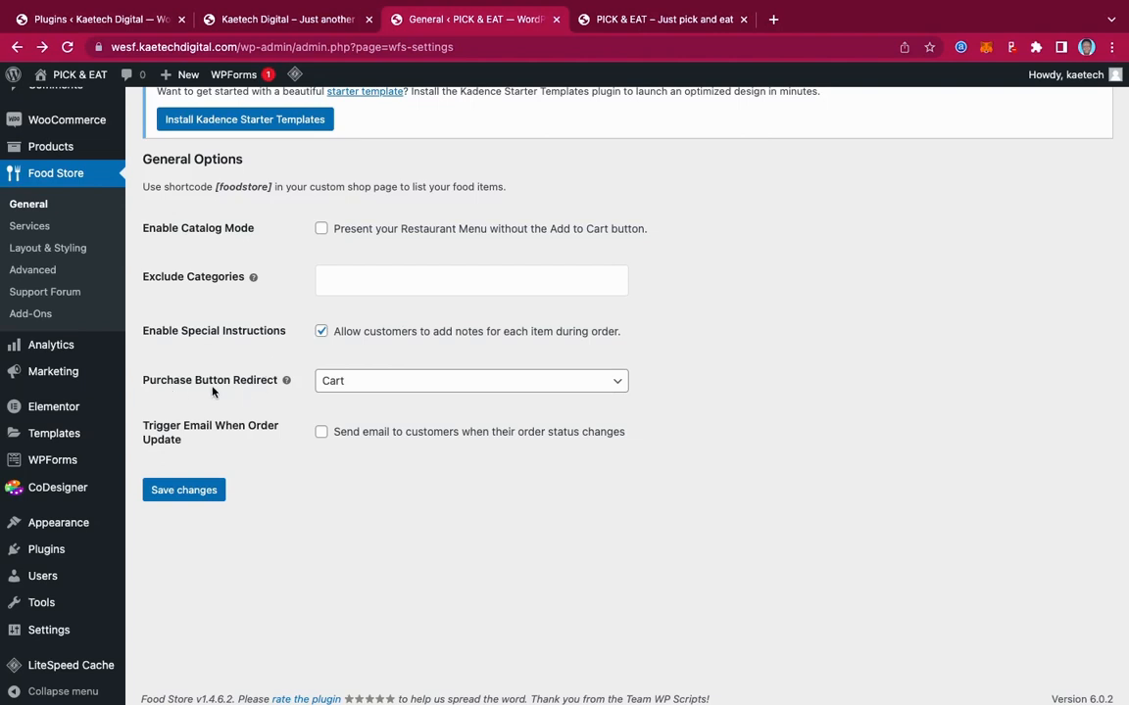
pyautogui.click(395, 384)
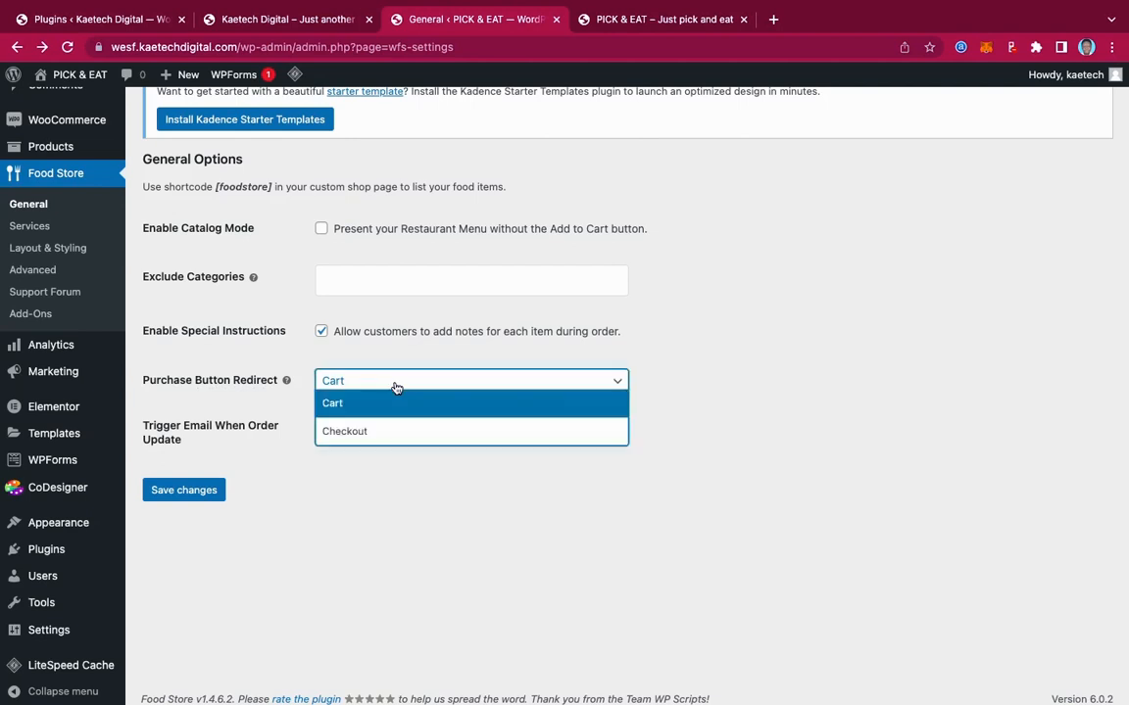
pyautogui.click(365, 433)
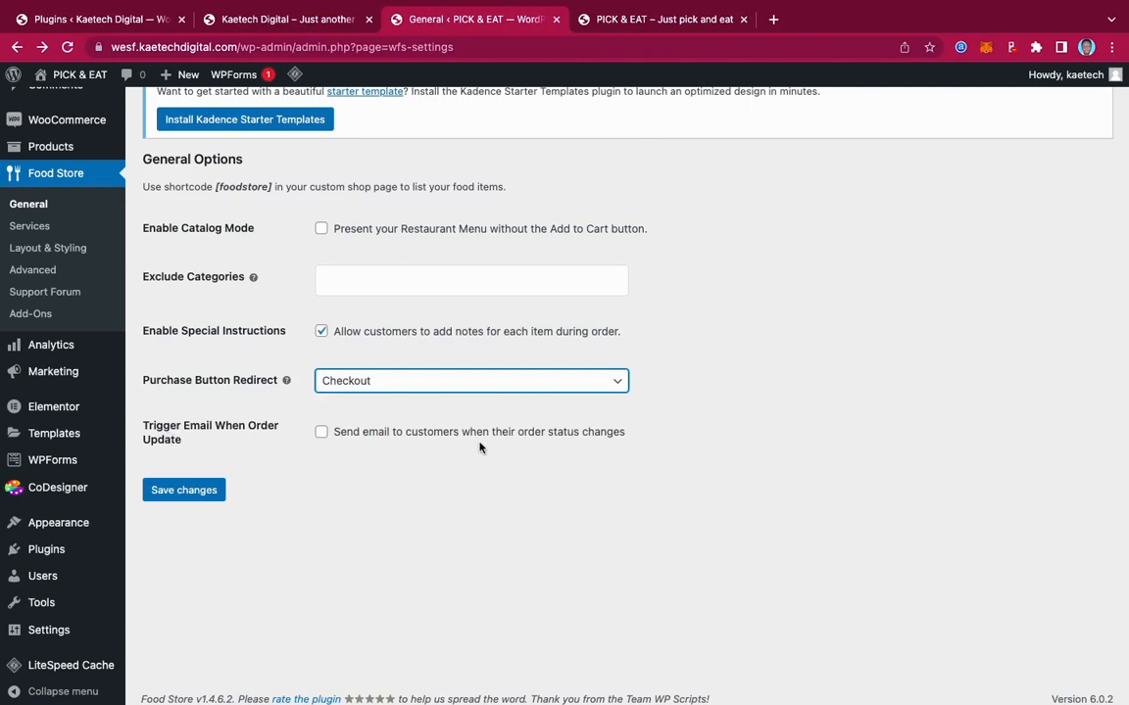
pyautogui.click(322, 434)
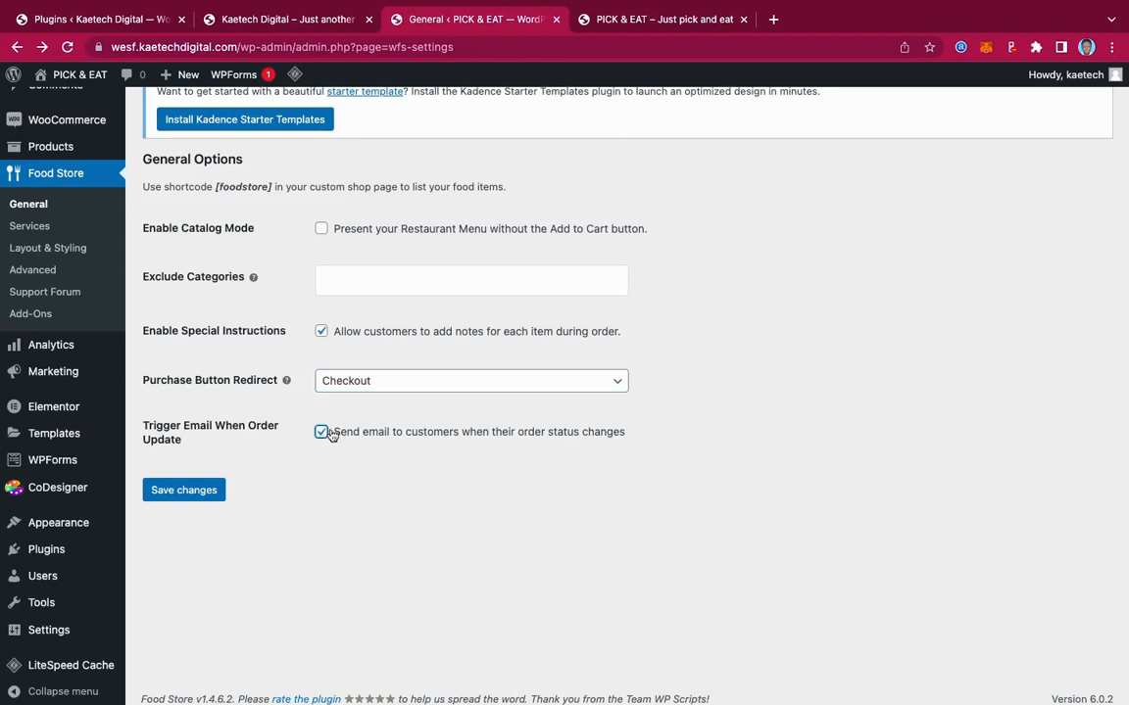
pyautogui.click(182, 492)
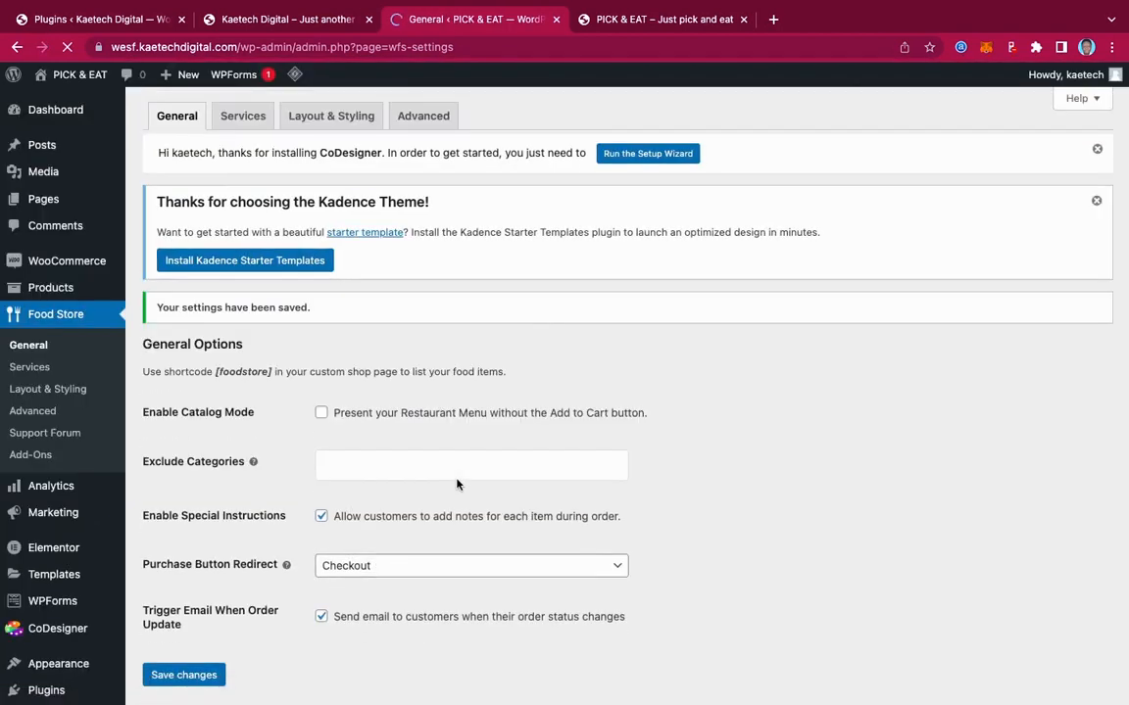
pyautogui.scroll(-2, 456, 483)
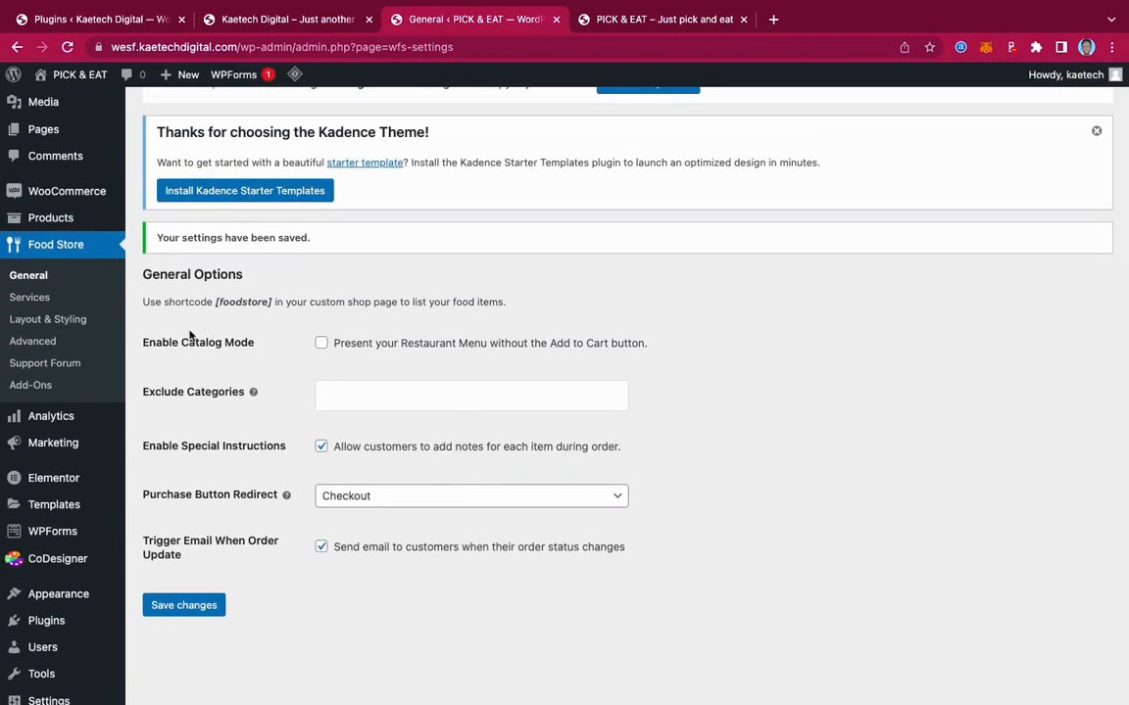
pyautogui.click(29, 298)
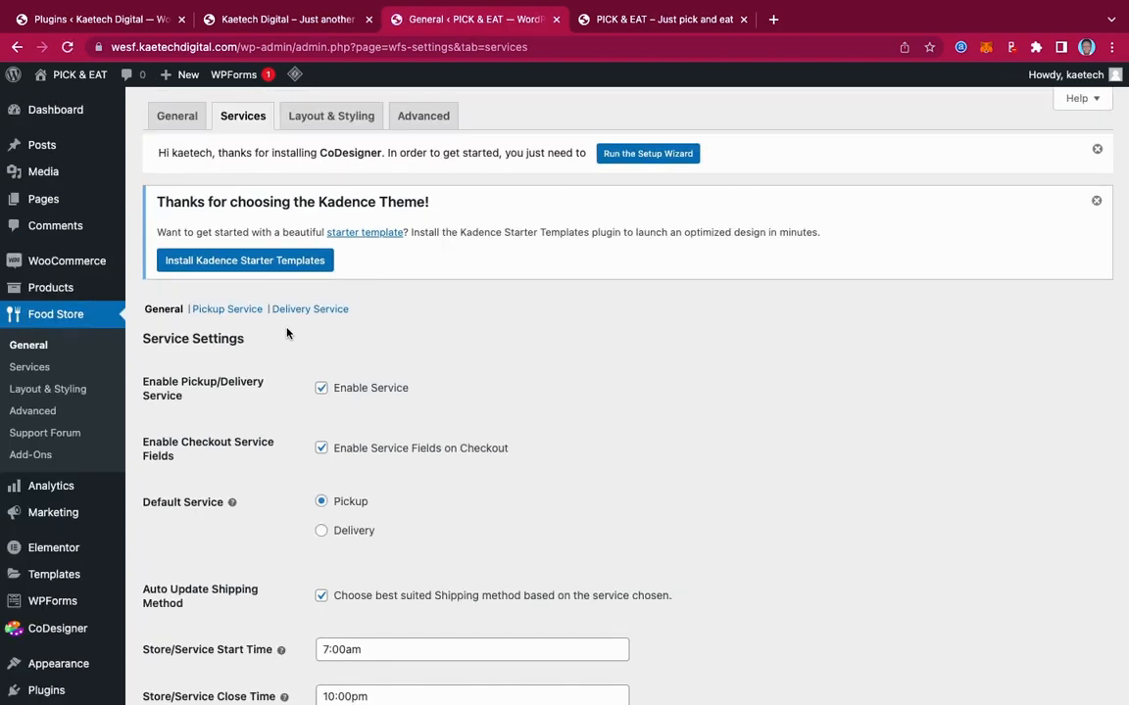
# Scroll through Service Settings: Pickup default, hours 7:00am–10:00pm, preparation time 15
pyautogui.scroll(-5, 592, 405)
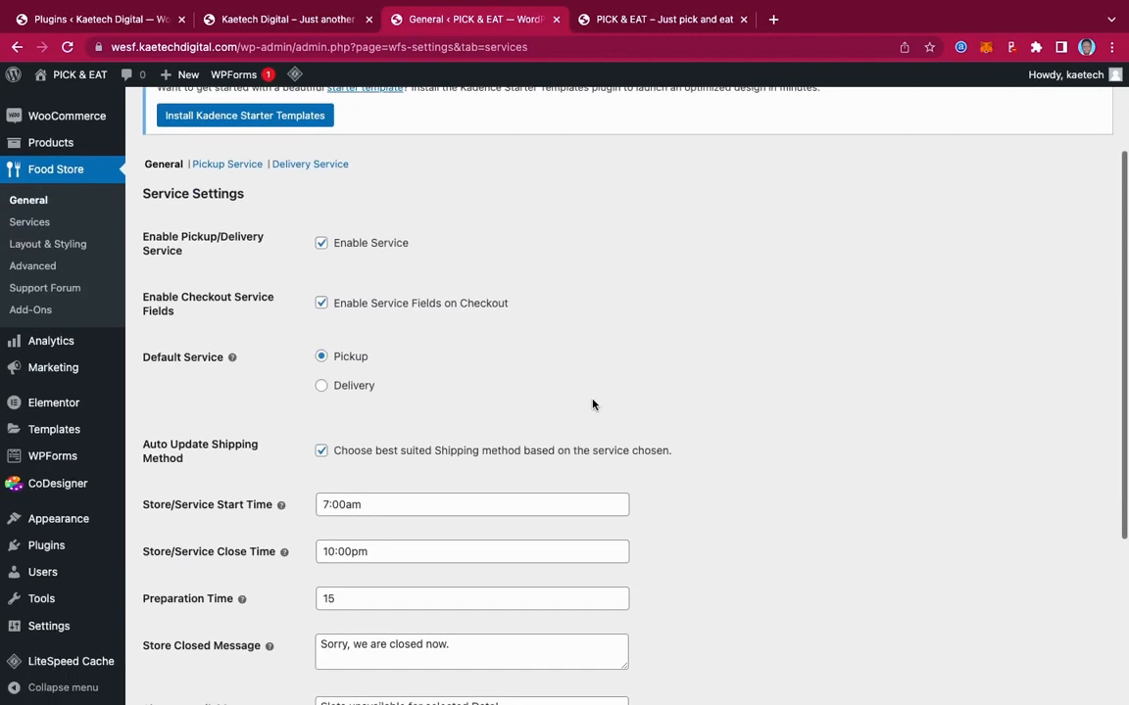
pyautogui.scroll(-1, 592, 404)
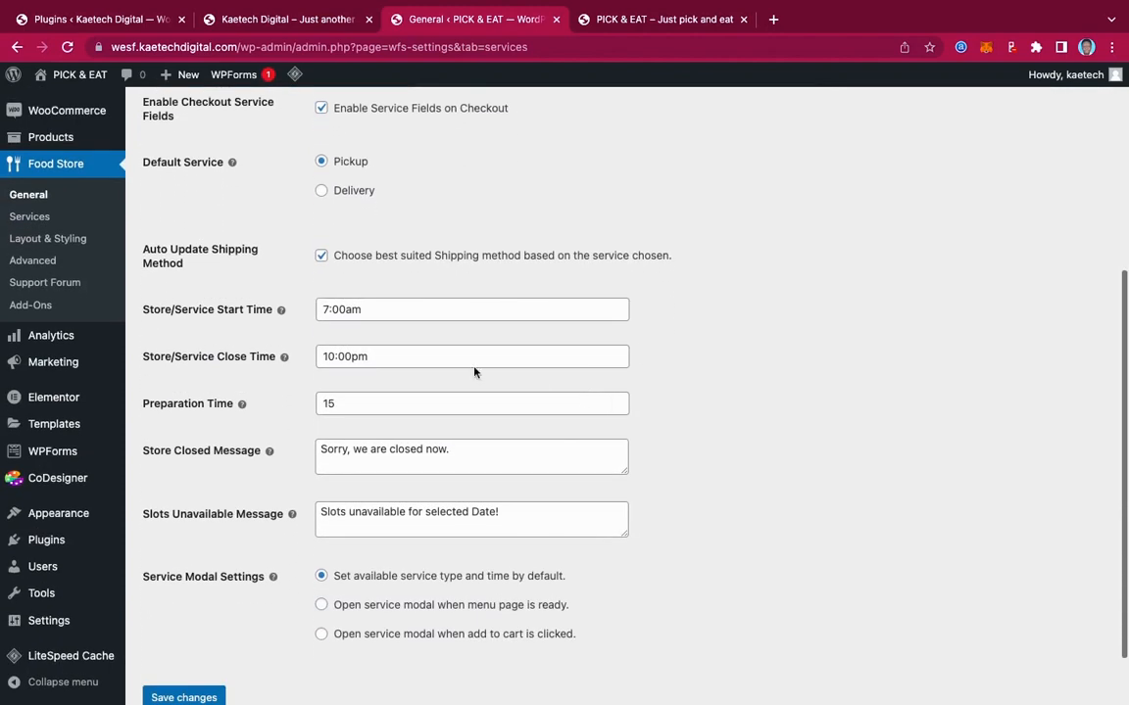
pyautogui.scroll(3, 397, 353)
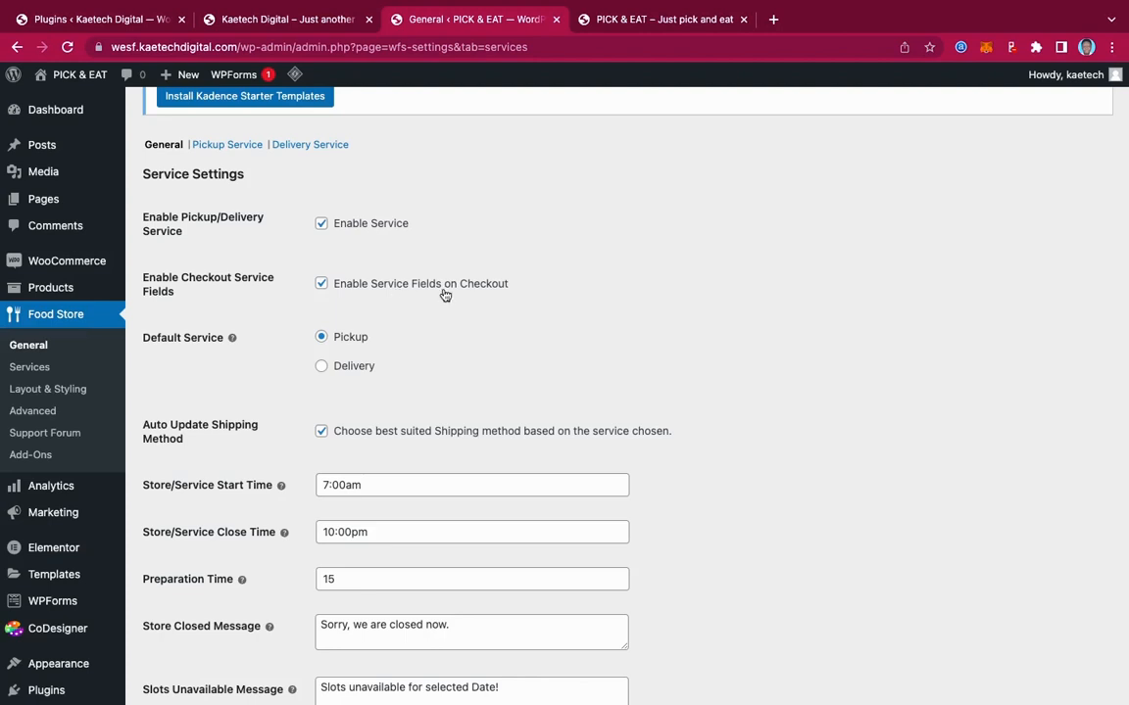
pyautogui.scroll(-2, 383, 347)
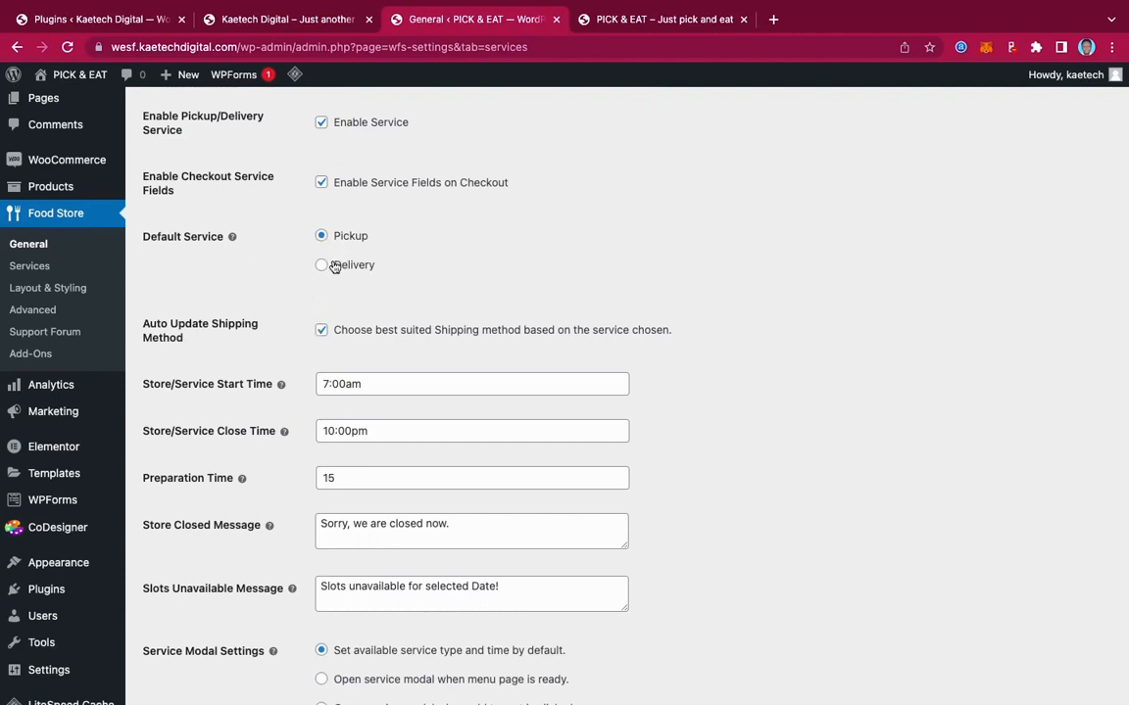
pyautogui.scroll(-3, 267, 333)
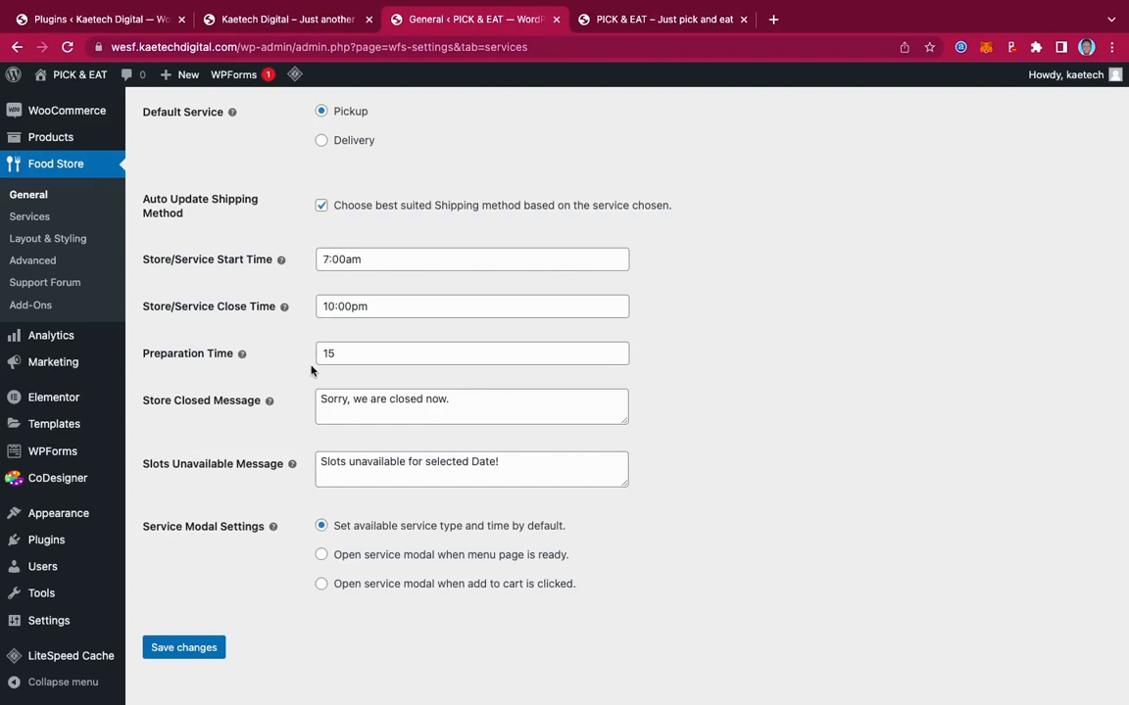
# Change preparation time to 30, choose 'Open service modal when menu page is ready', and save
pyautogui.moveTo(242, 355)
pyautogui.moveTo(345, 353); pyautogui.dragTo(296, 355)
pyautogui.write('30')
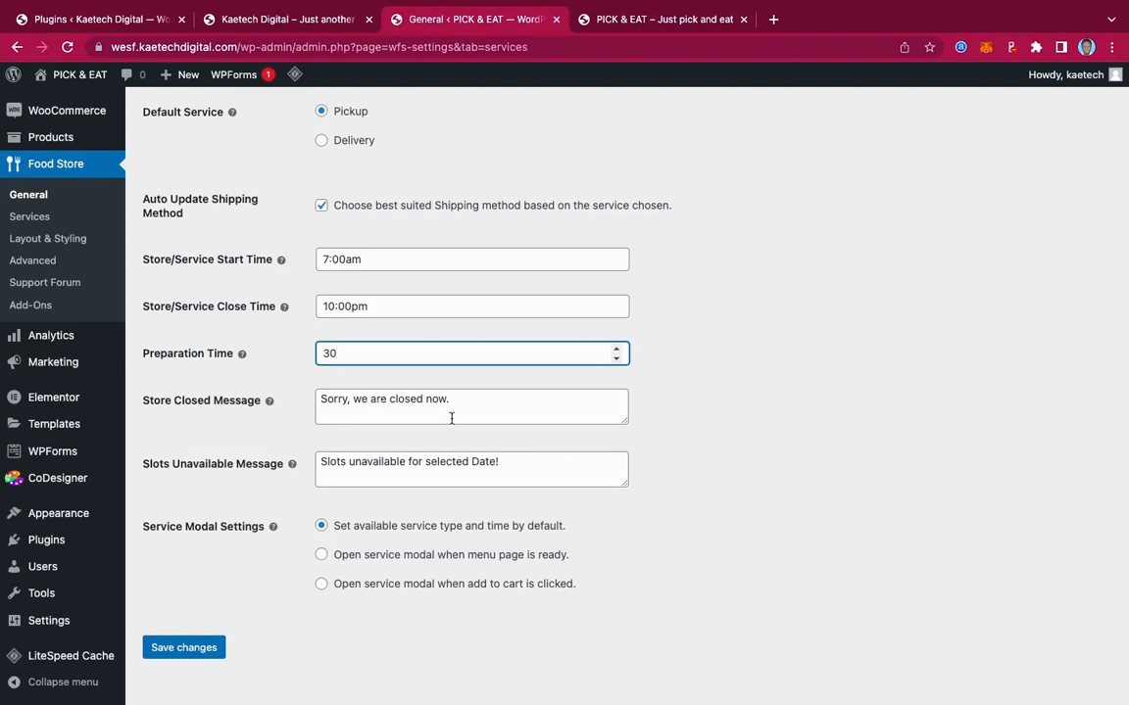
pyautogui.scroll(-1, 231, 474)
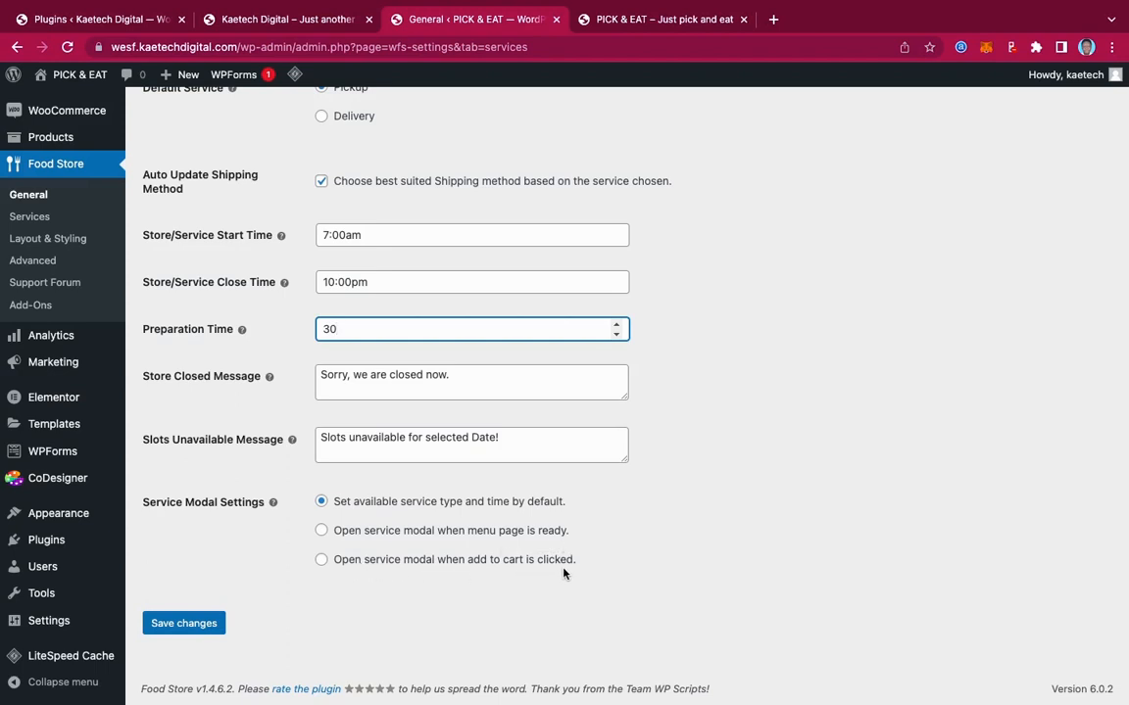
pyautogui.click(322, 532)
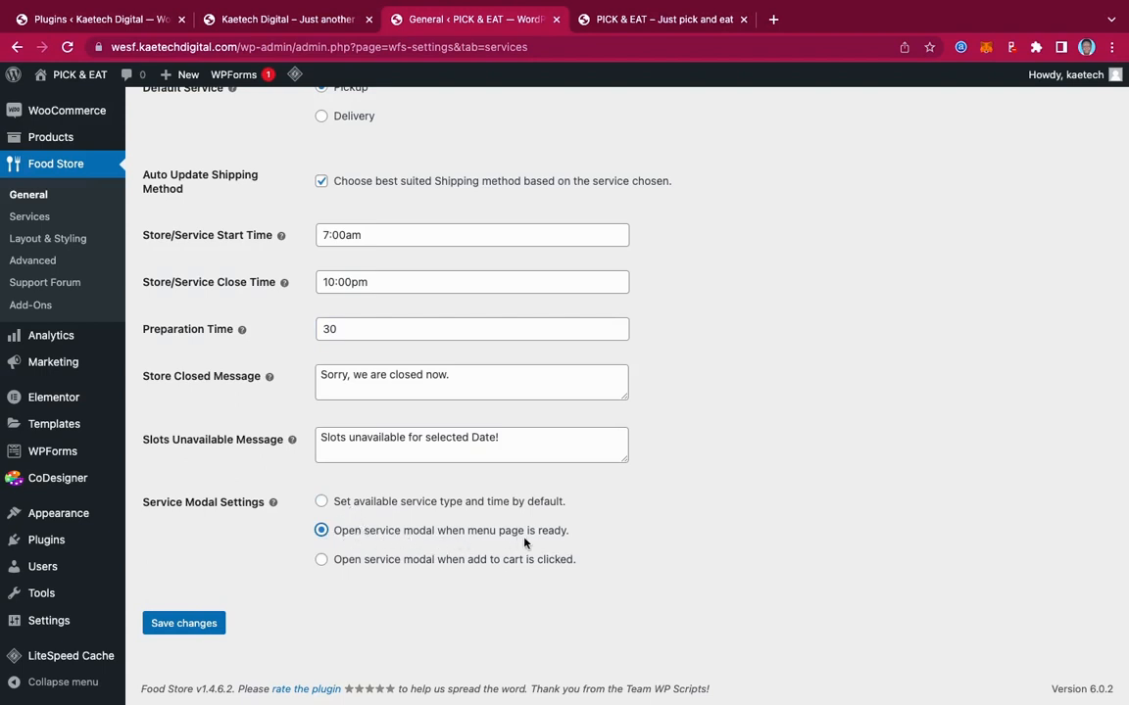
pyautogui.click(184, 624)
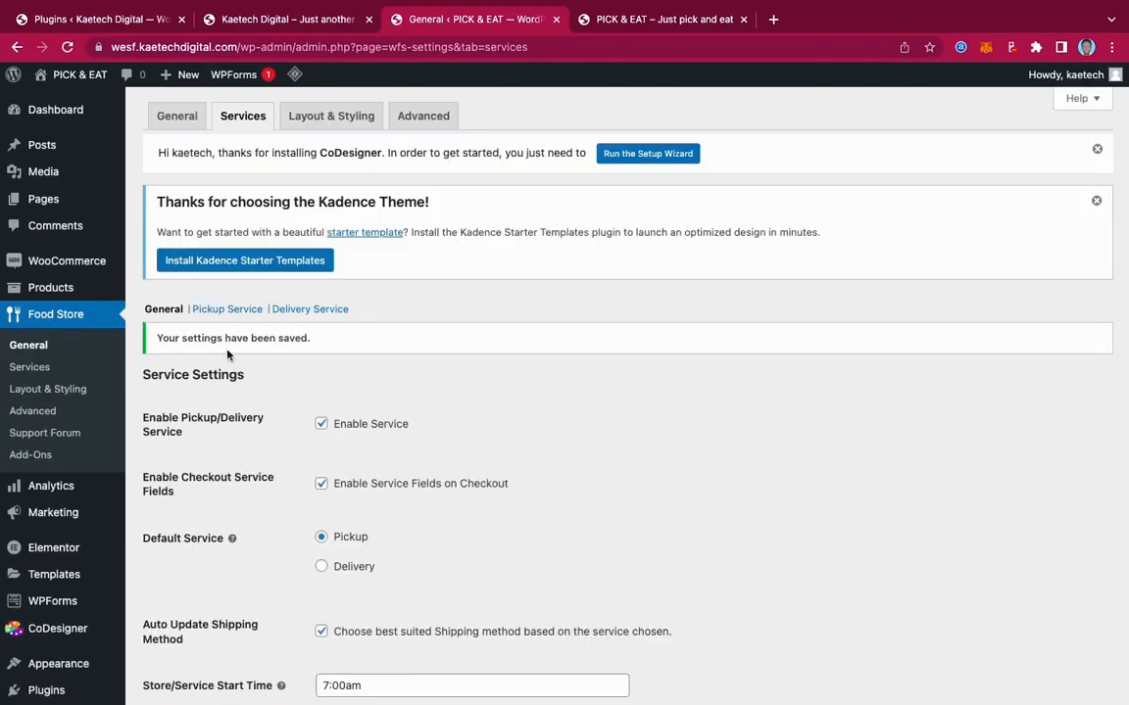
# In Pickup Service, set the time interval to 40 and minimum order amount to 1, then save
pyautogui.click(226, 310)
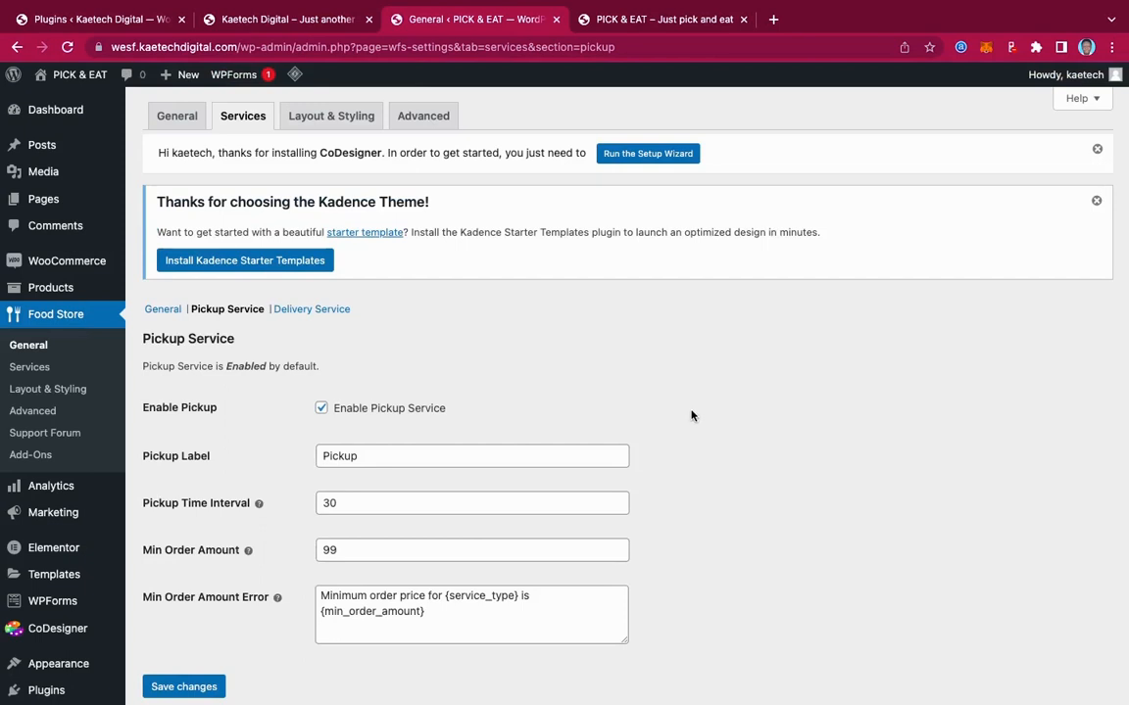
pyautogui.scroll(-1, 693, 415)
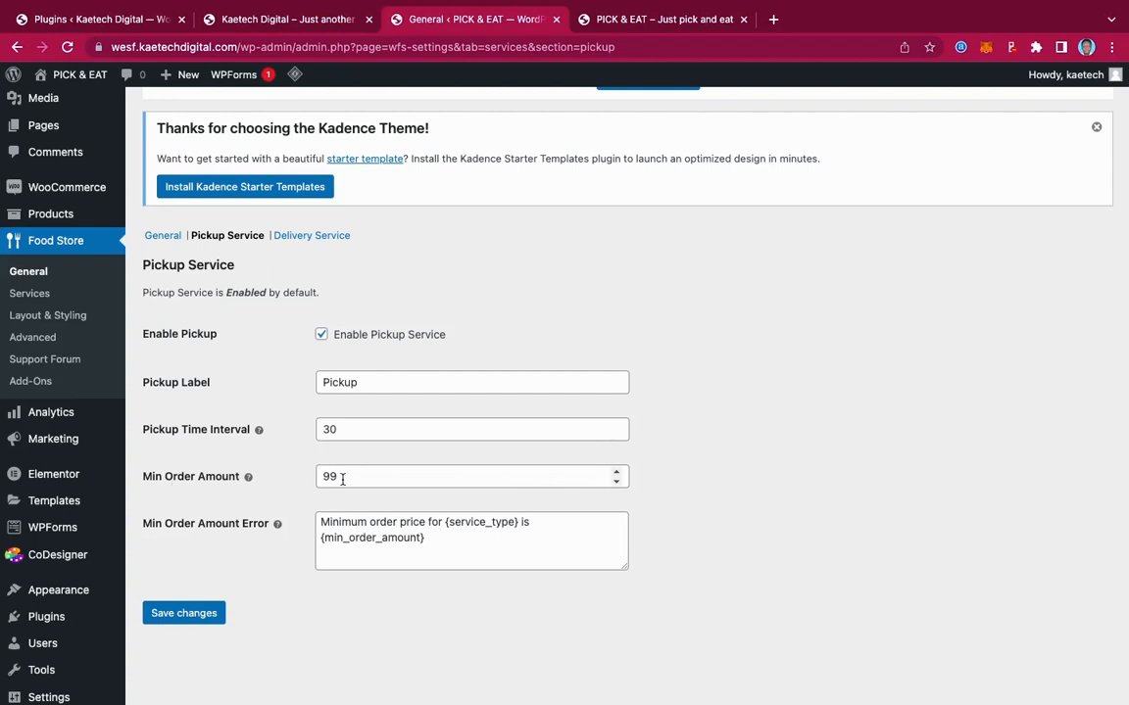
pyautogui.doubleClick(322, 429)
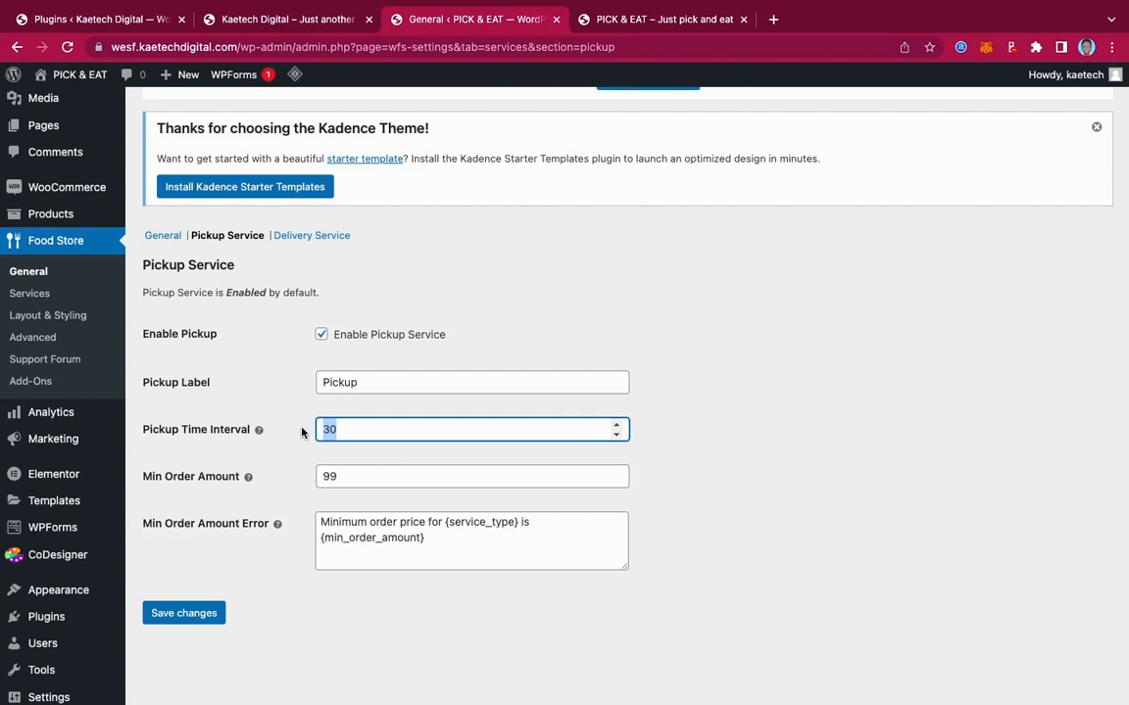
pyautogui.write('40')
pyautogui.press('Tab')
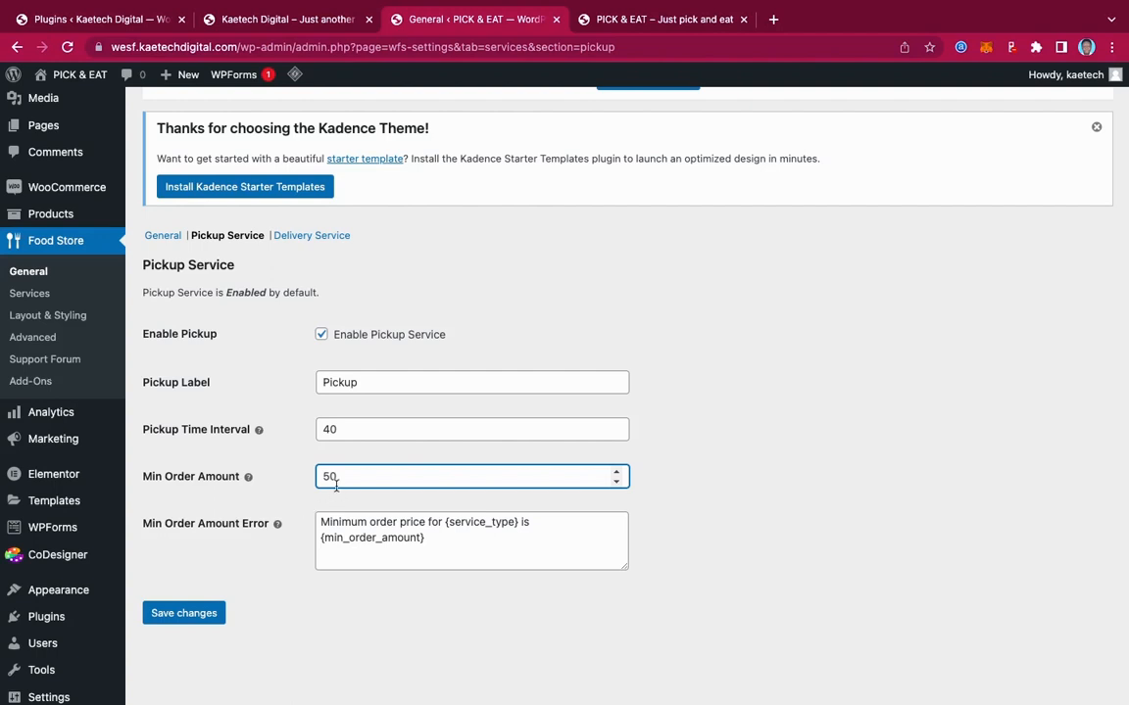
pyautogui.moveTo(340, 476); pyautogui.dragTo(309, 476)
pyautogui.write('1')
pyautogui.click(187, 612)
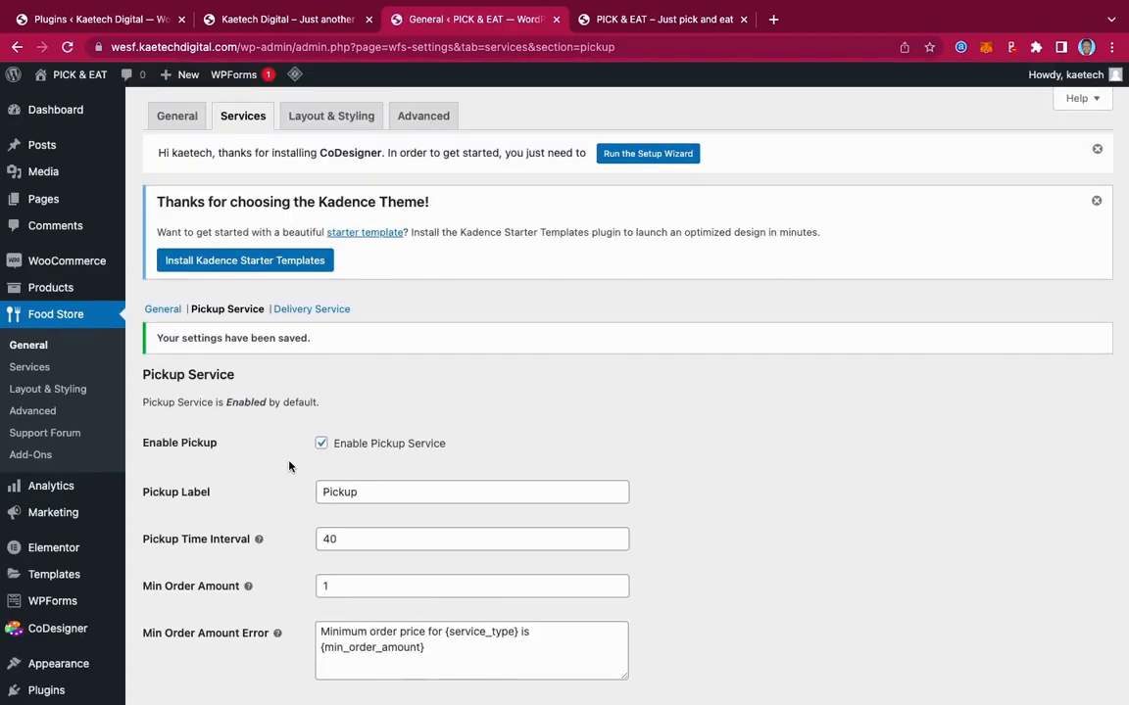
# Enable the Delivery Service with a 60-minute delivery time interval and save
pyautogui.click(307, 312)
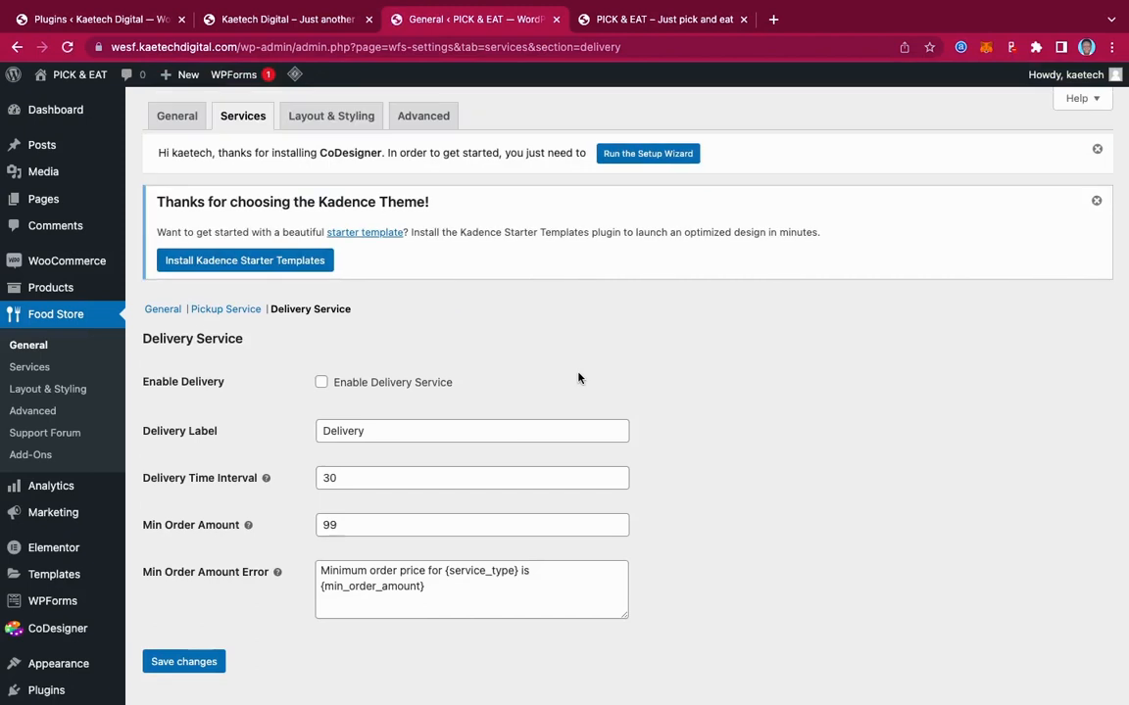
pyautogui.click(322, 382)
pyautogui.scroll(-2, 518, 397)
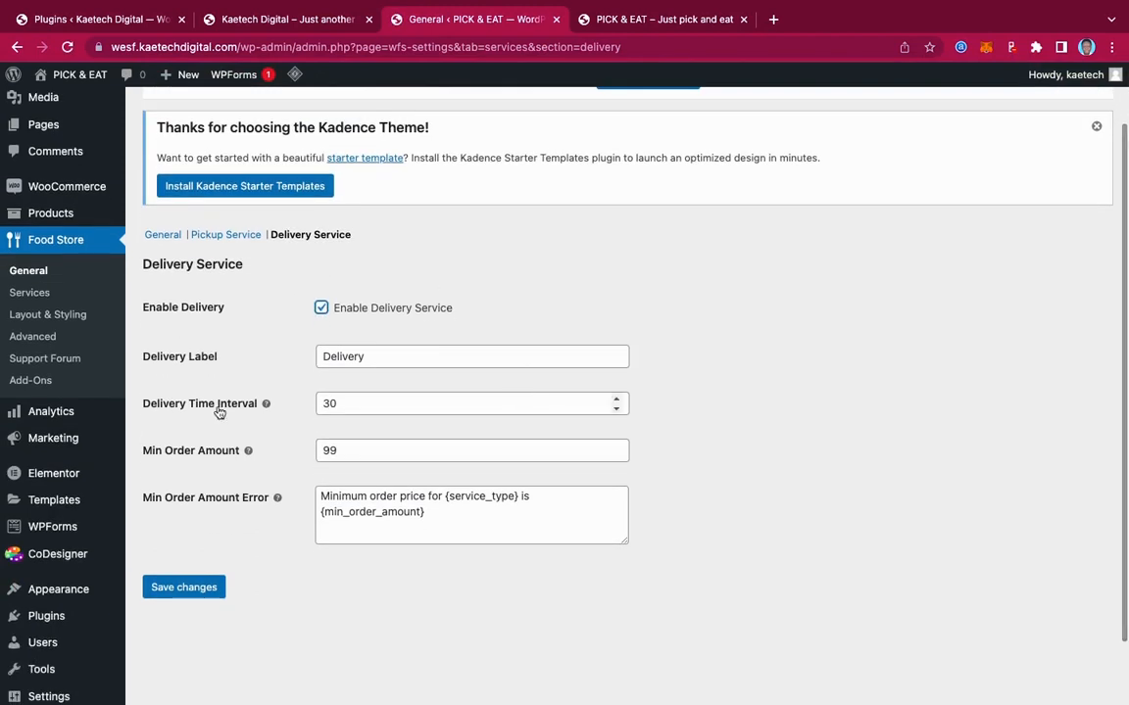
pyautogui.moveTo(345, 400); pyautogui.dragTo(278, 406)
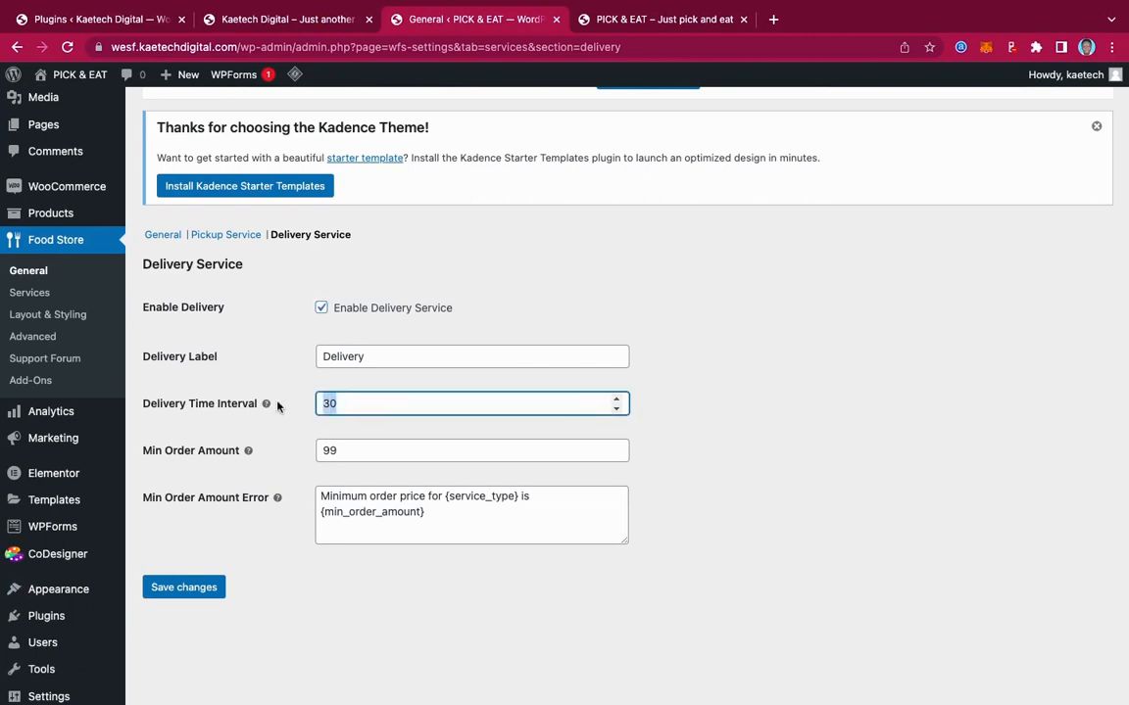
pyautogui.write('1')
pyautogui.write('60')
pyautogui.click(189, 587)
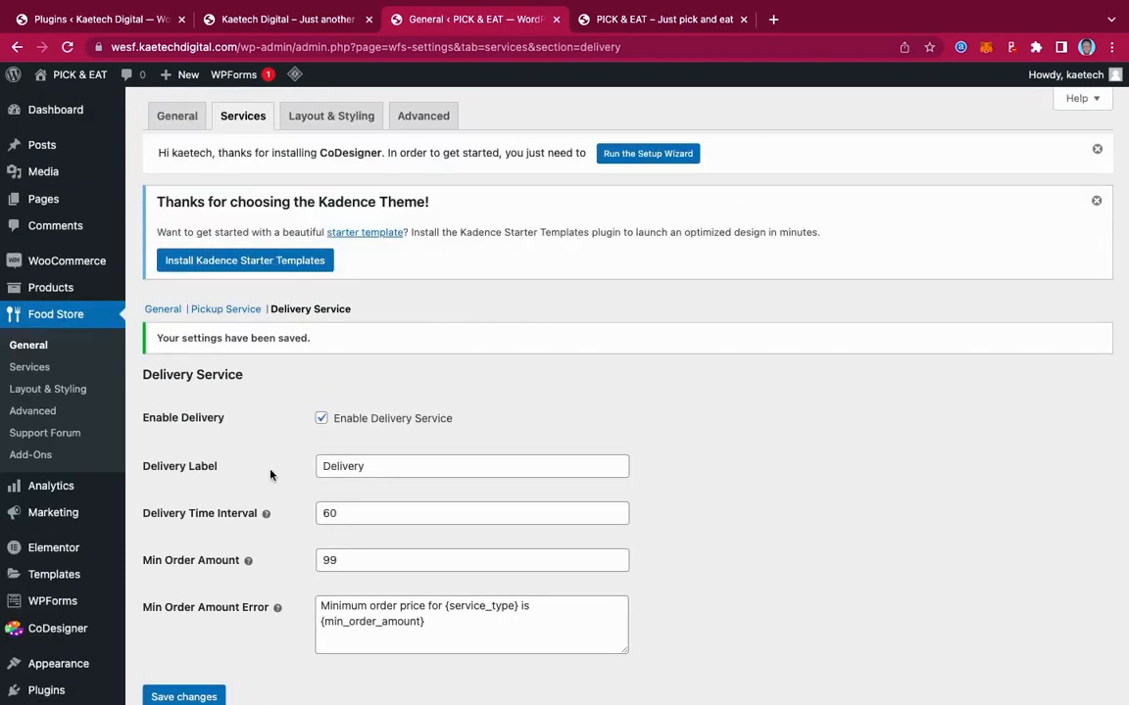
pyautogui.scroll(-2, 270, 475)
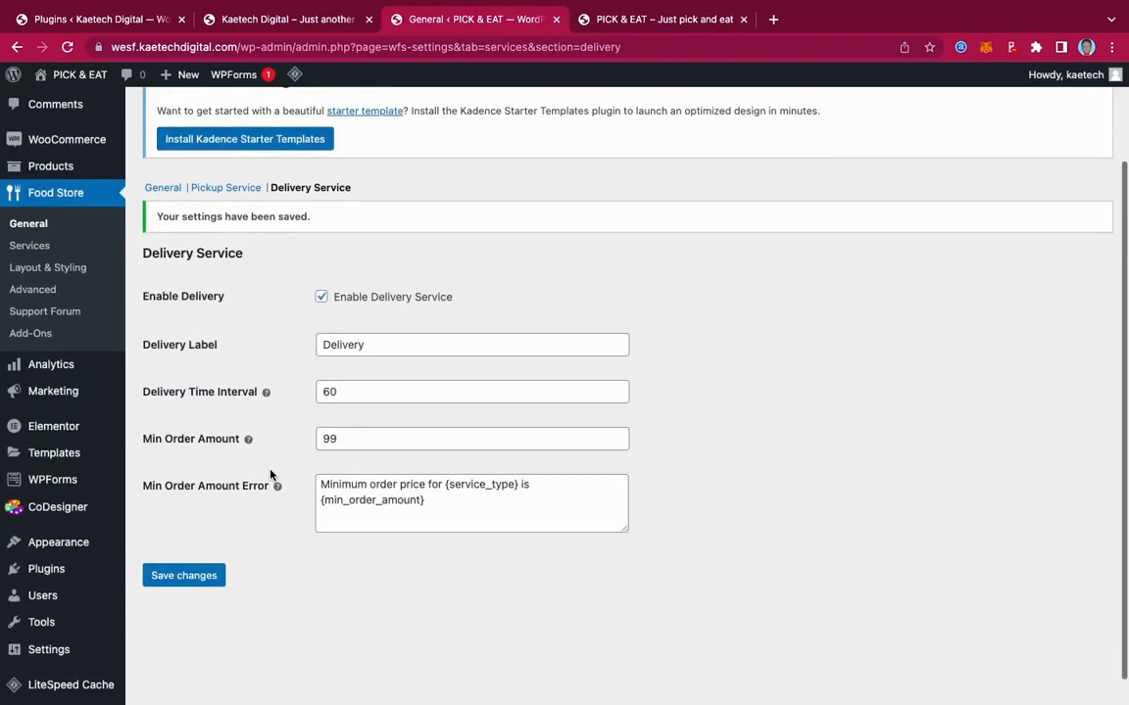
pyautogui.scroll(2, 270, 475)
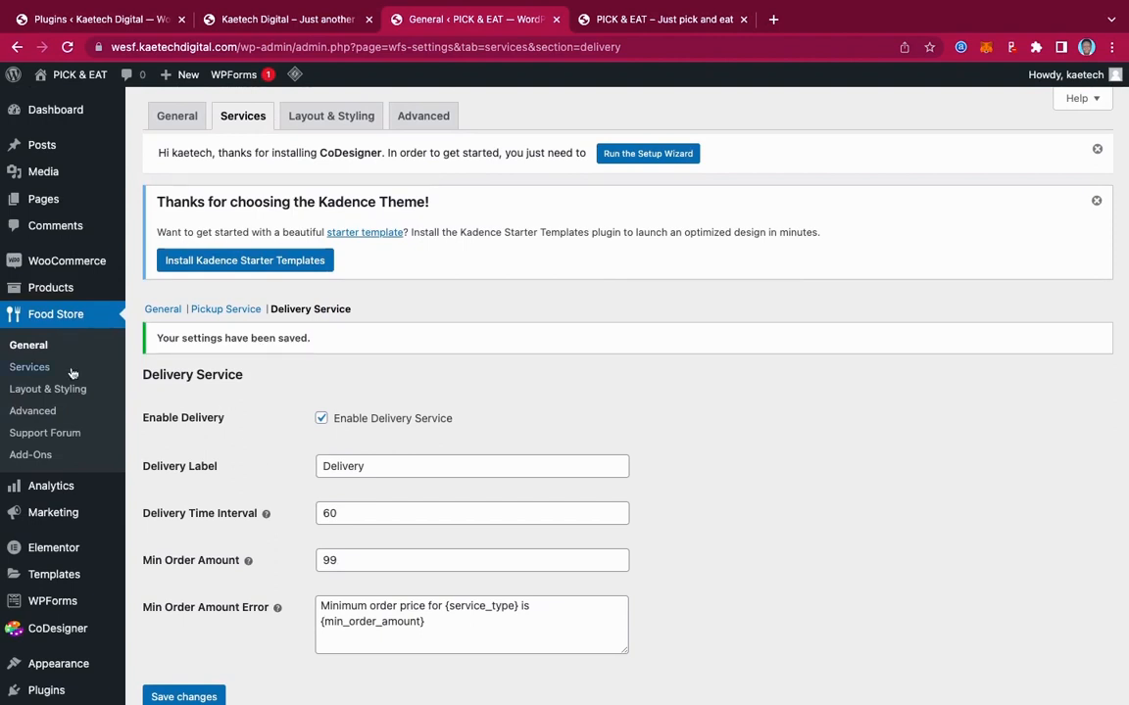
# In Layout & Styling, tick Enable Popup from Title and save the layout settings
pyautogui.click(35, 369)
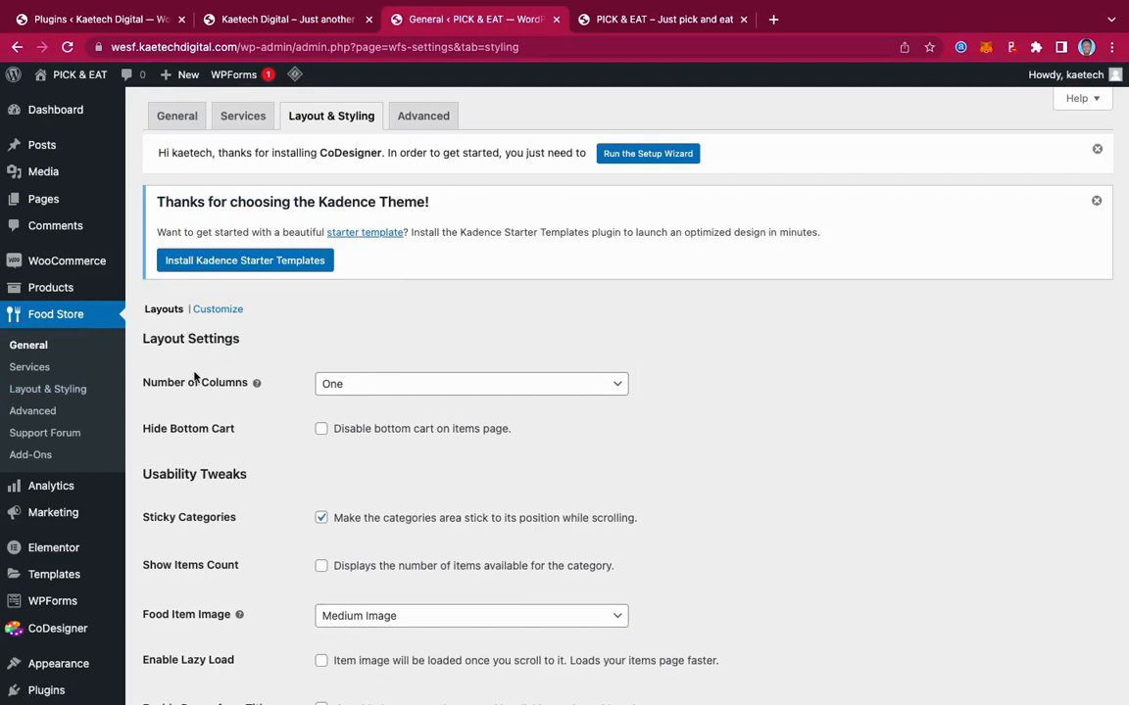
pyautogui.scroll(-3, 255, 426)
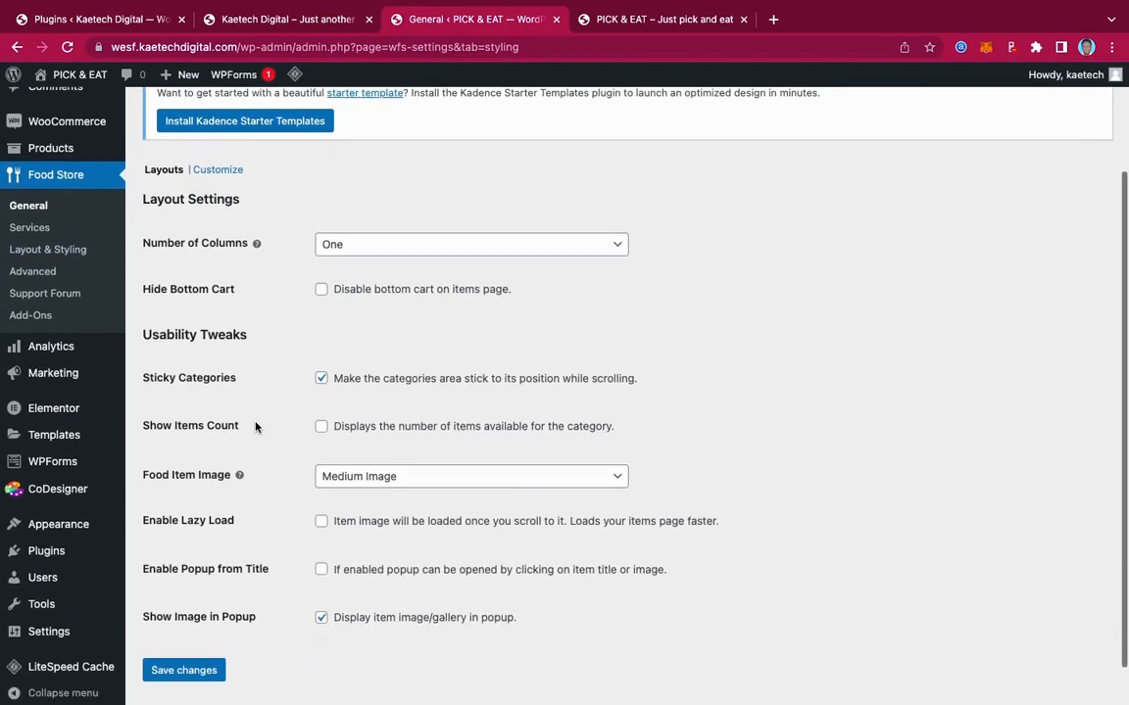
pyautogui.scroll(3, 256, 426)
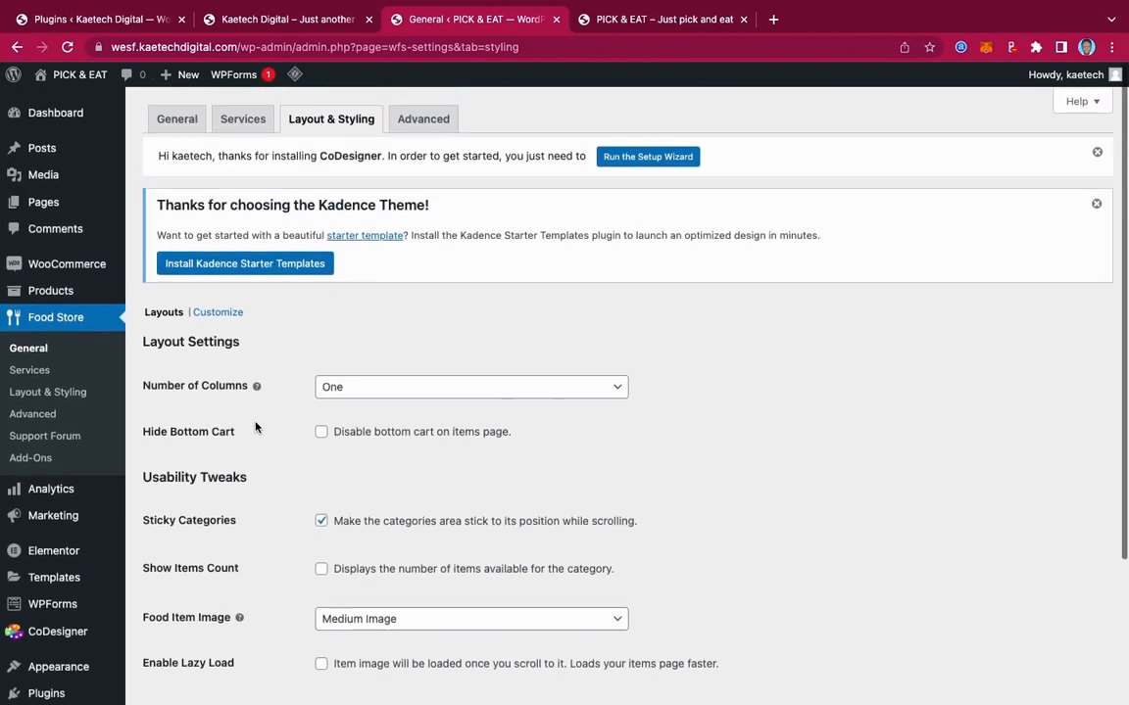
pyautogui.scroll(-2, 255, 427)
pyautogui.scroll(-1, 256, 427)
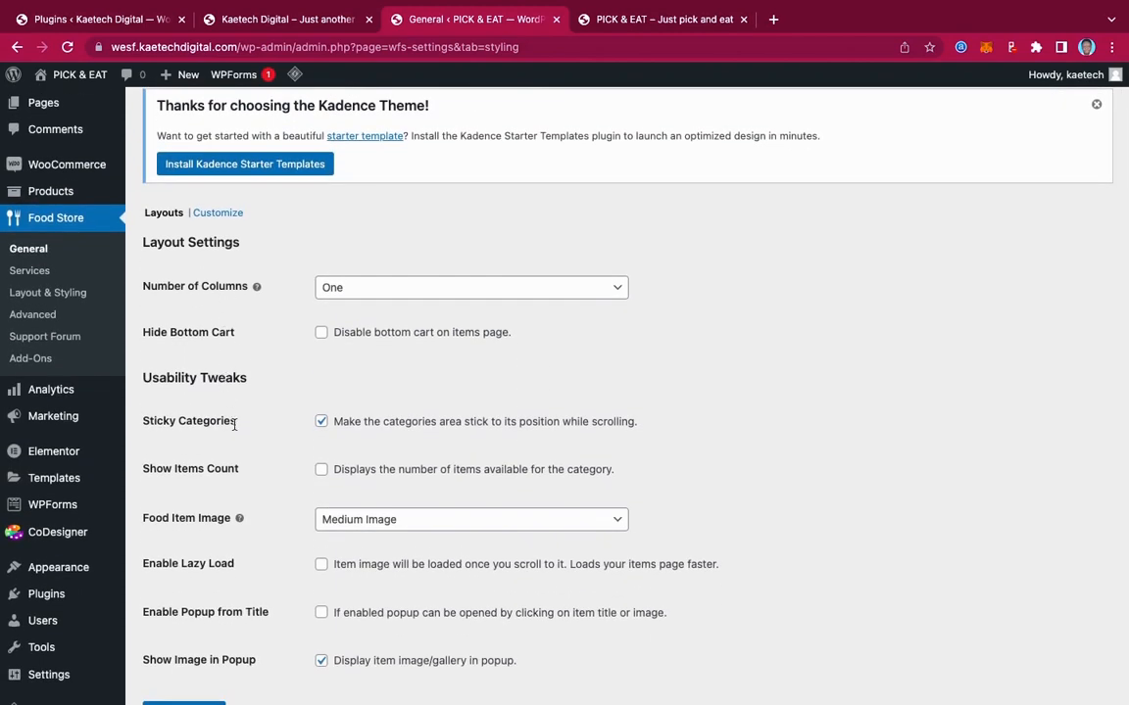
pyautogui.scroll(-2, 259, 504)
pyautogui.scroll(2, 260, 505)
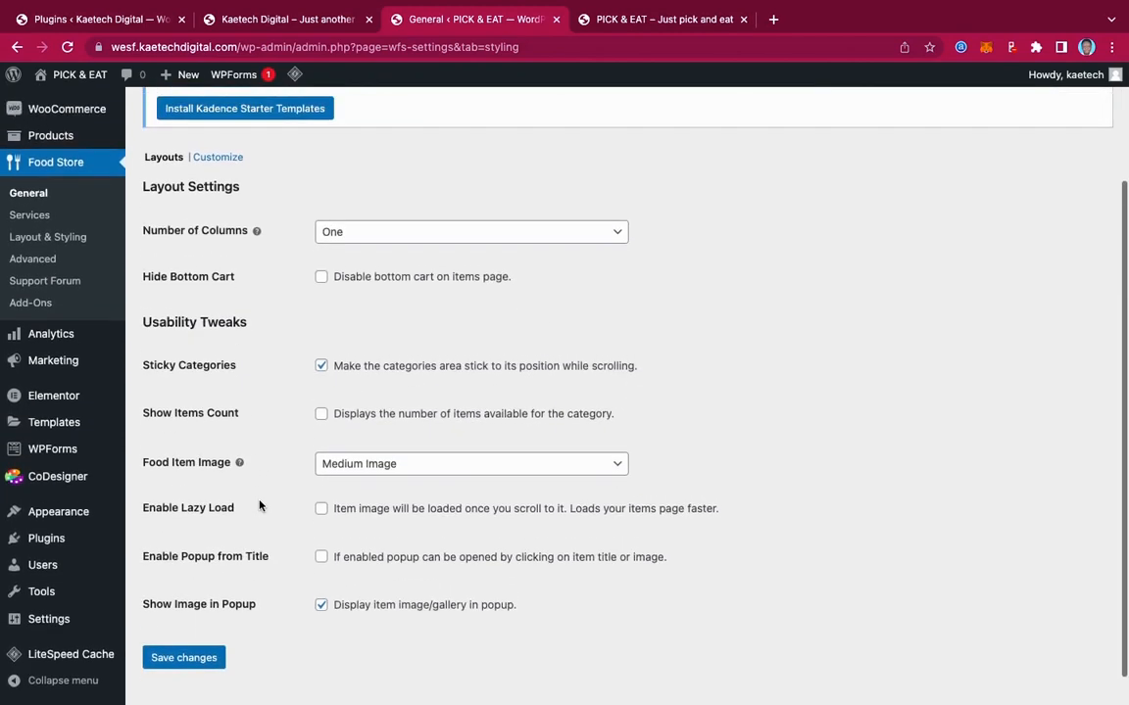
pyautogui.scroll(1, 260, 505)
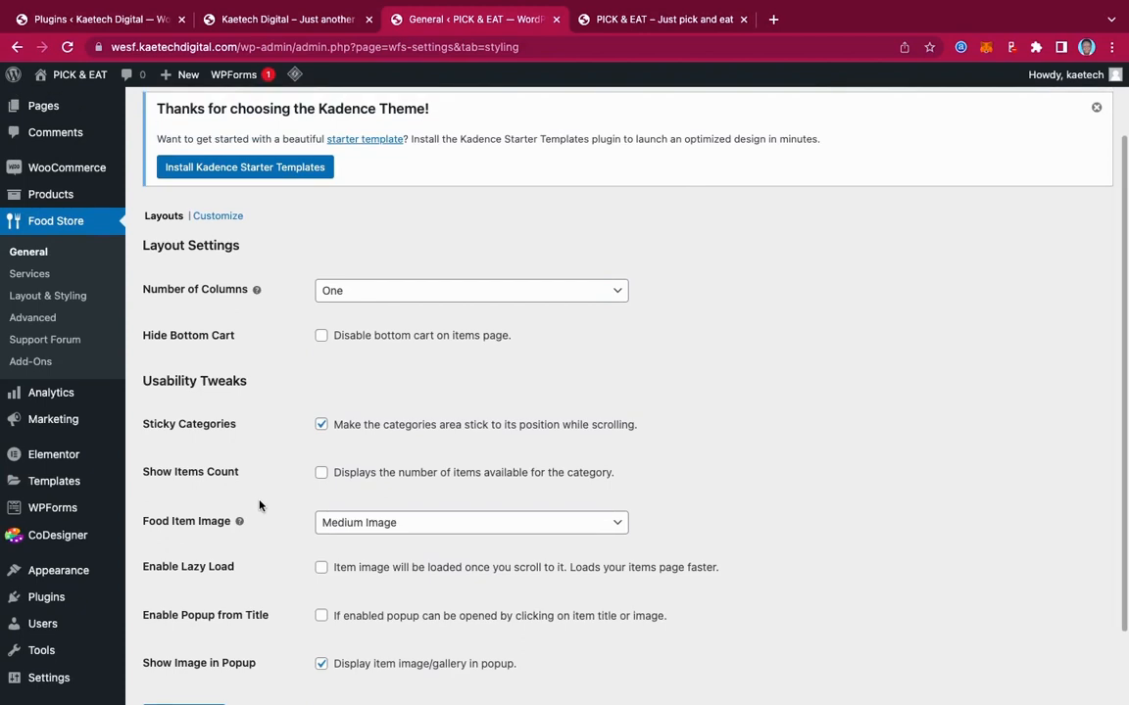
pyautogui.scroll(-2, 259, 505)
pyautogui.scroll(-2, 260, 505)
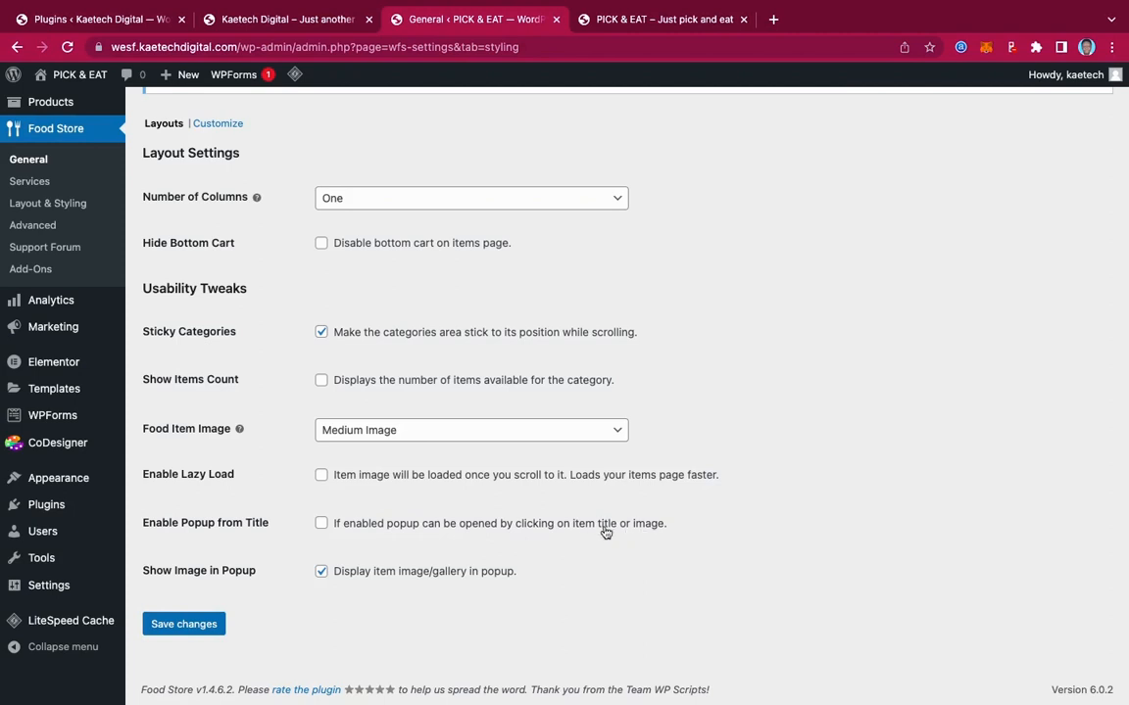
pyautogui.click(322, 525)
pyautogui.click(178, 625)
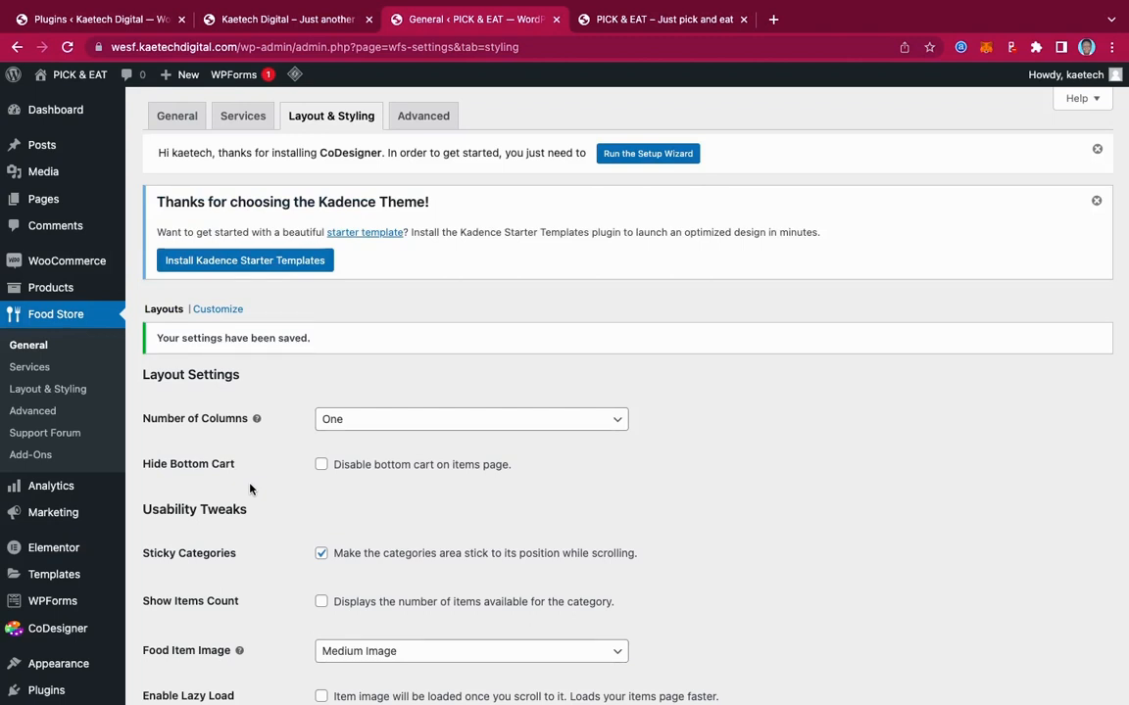
pyautogui.scroll(-1, 249, 488)
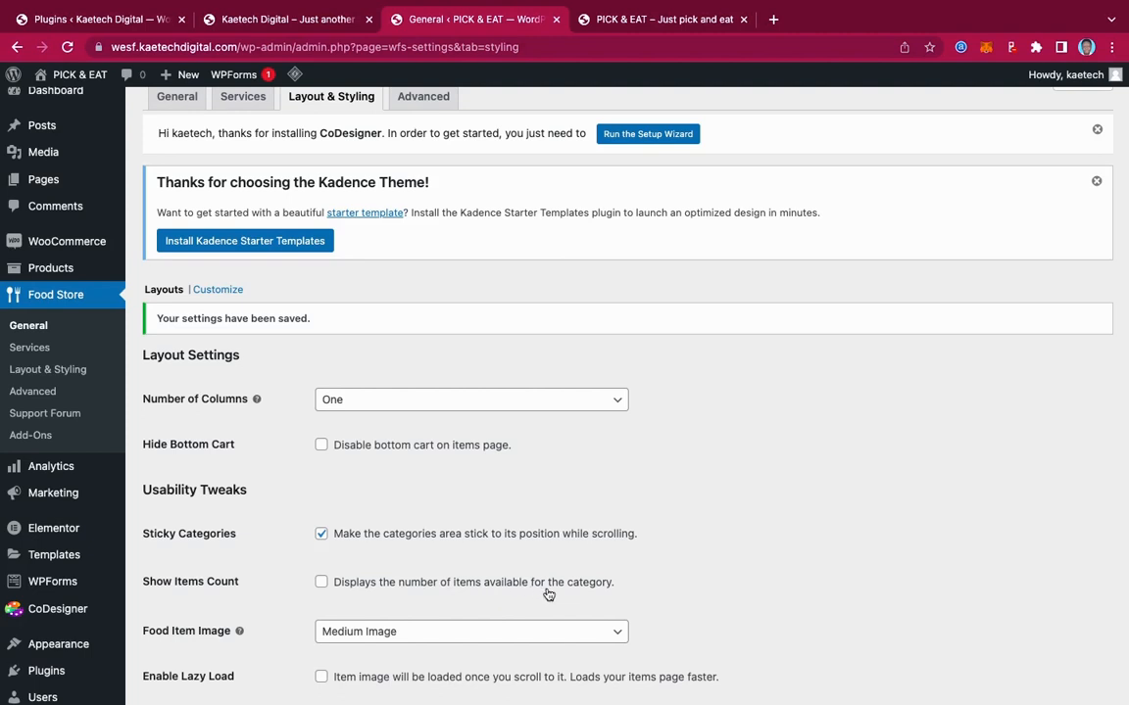
pyautogui.scroll(1, 260, 480)
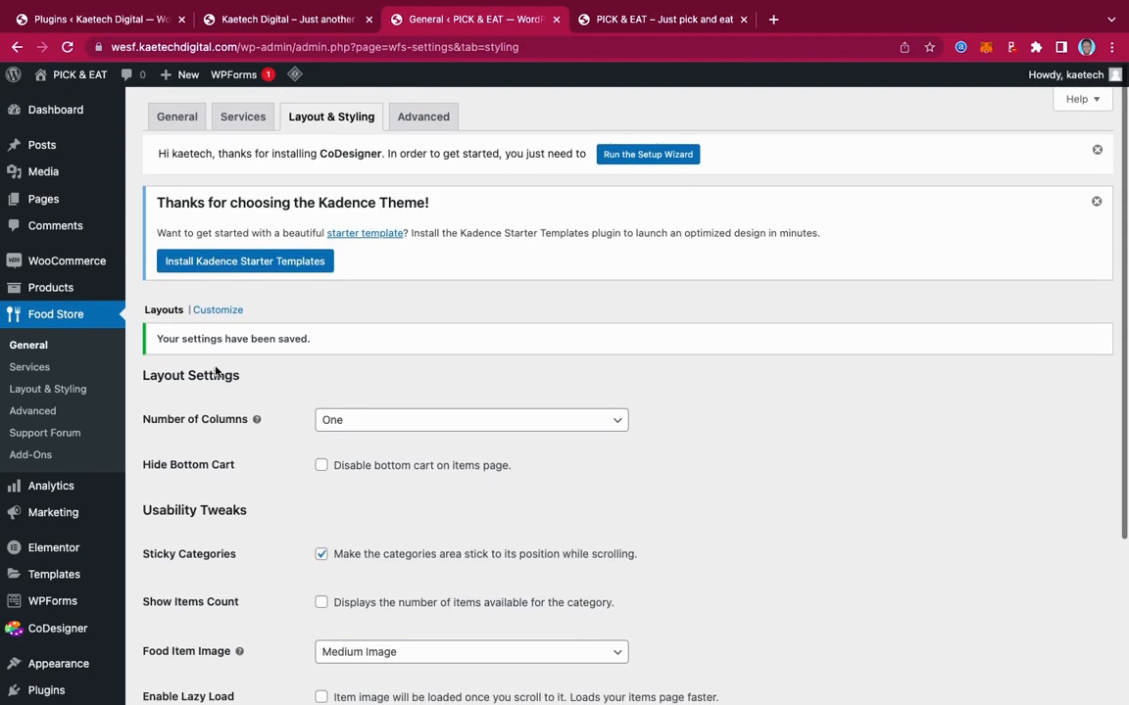
# Open the styling customization page and copy the #D05F28 colour code from the notes desktop
pyautogui.click(218, 310)
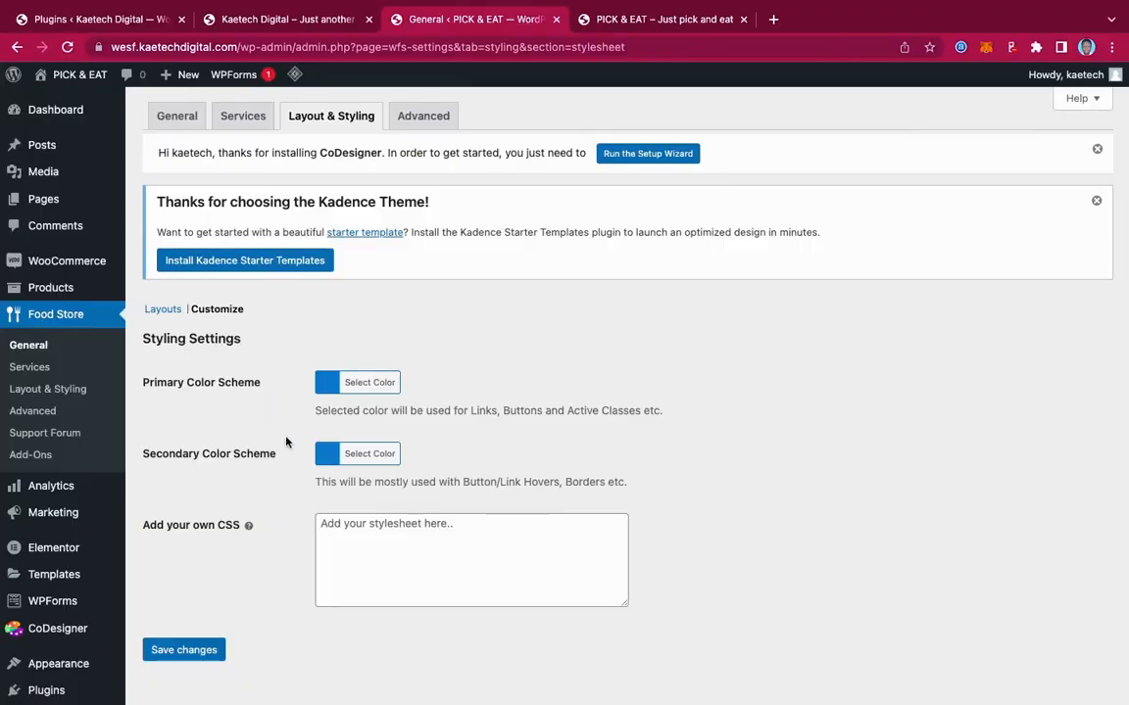
pyautogui.hotkey('ctrl', 'Left')
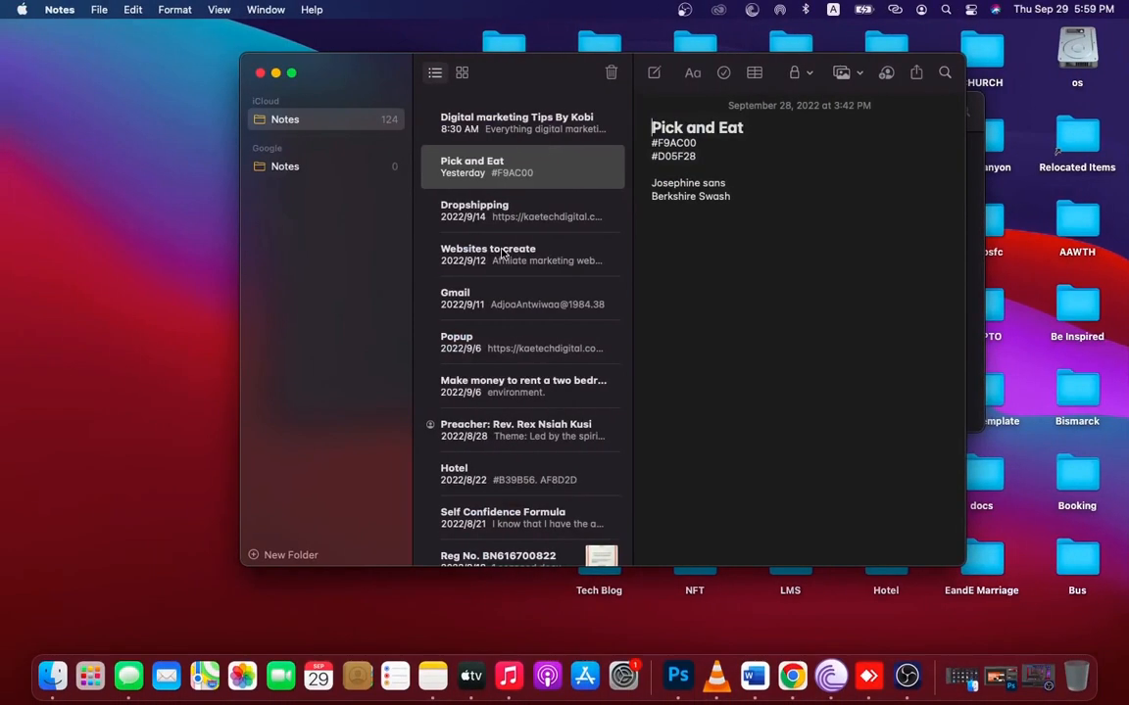
pyautogui.moveTo(695, 156); pyautogui.dragTo(651, 157)
pyautogui.hotkey('ctrl', 'c')
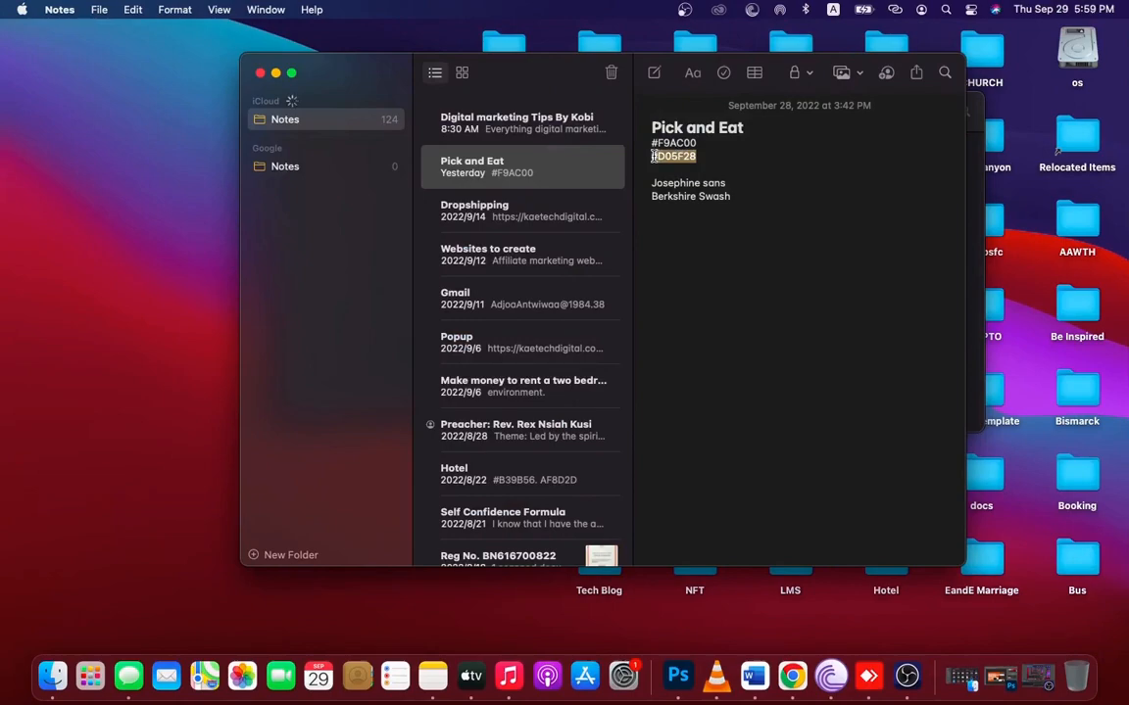
pyautogui.hotkey('ctrl', 'Right')
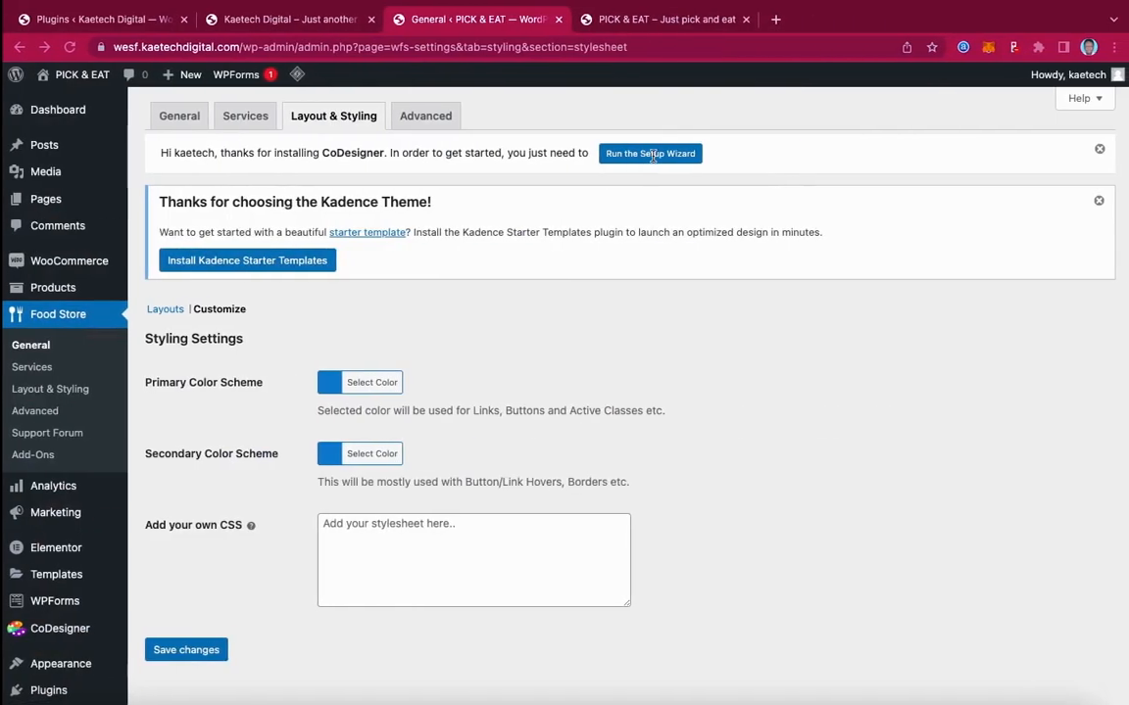
# Set the primary colour to the pasted #D05F28
pyautogui.click(329, 383)
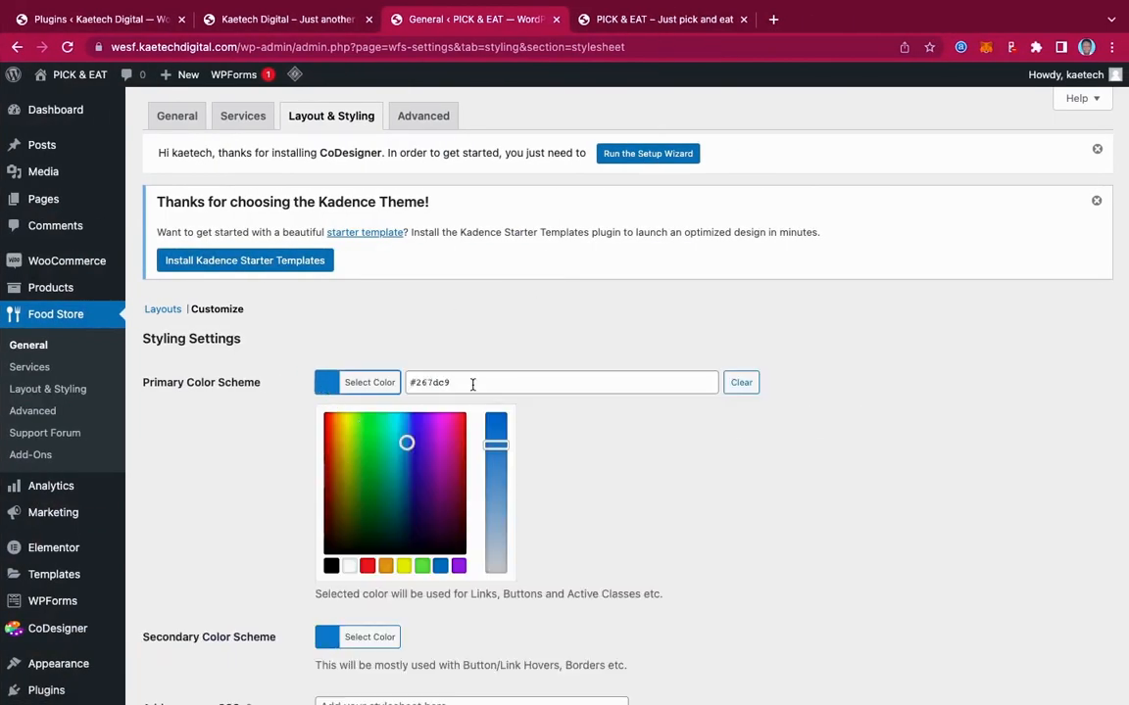
pyautogui.moveTo(451, 383); pyautogui.dragTo(404, 385)
pyautogui.hotkey('ctrl', 'v')
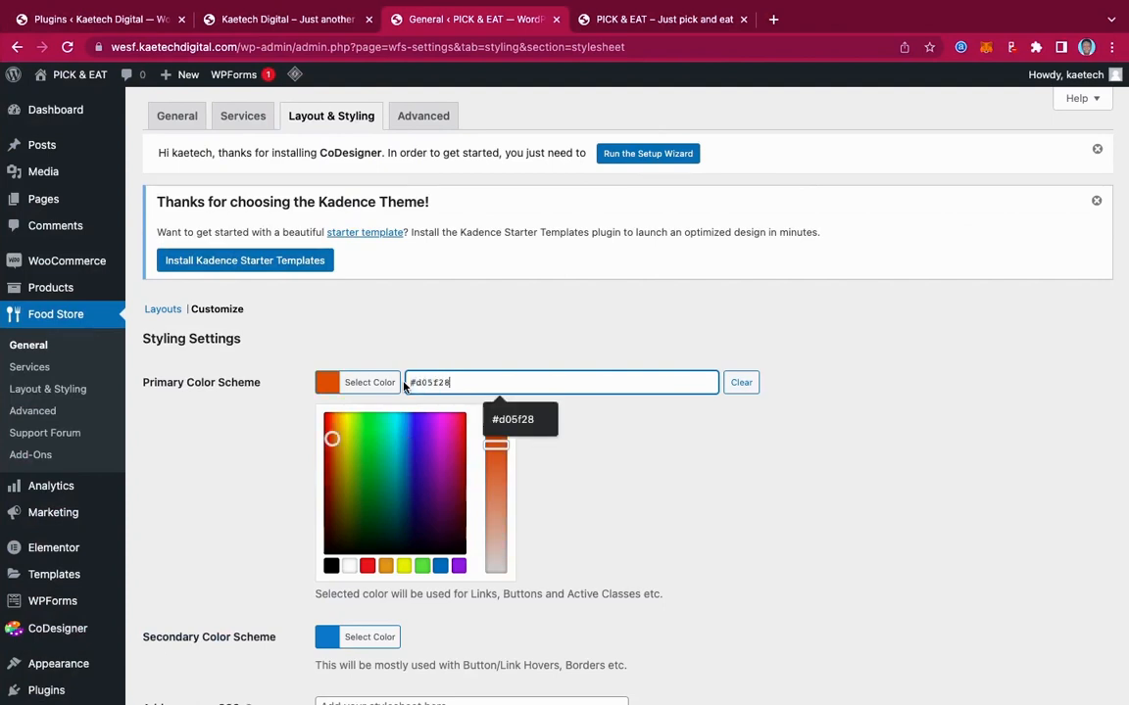
pyautogui.click(326, 384)
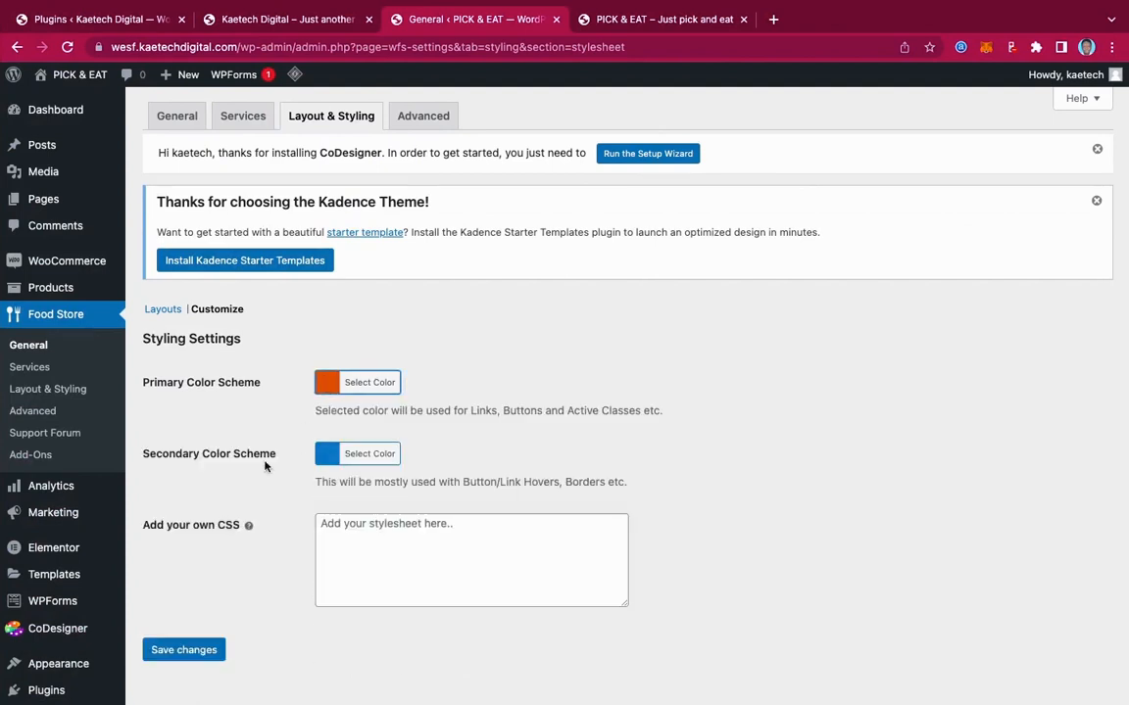
# Paste #D05F28 as secondary colour, shift it redder to #d14500, and save
pyautogui.click(328, 457)
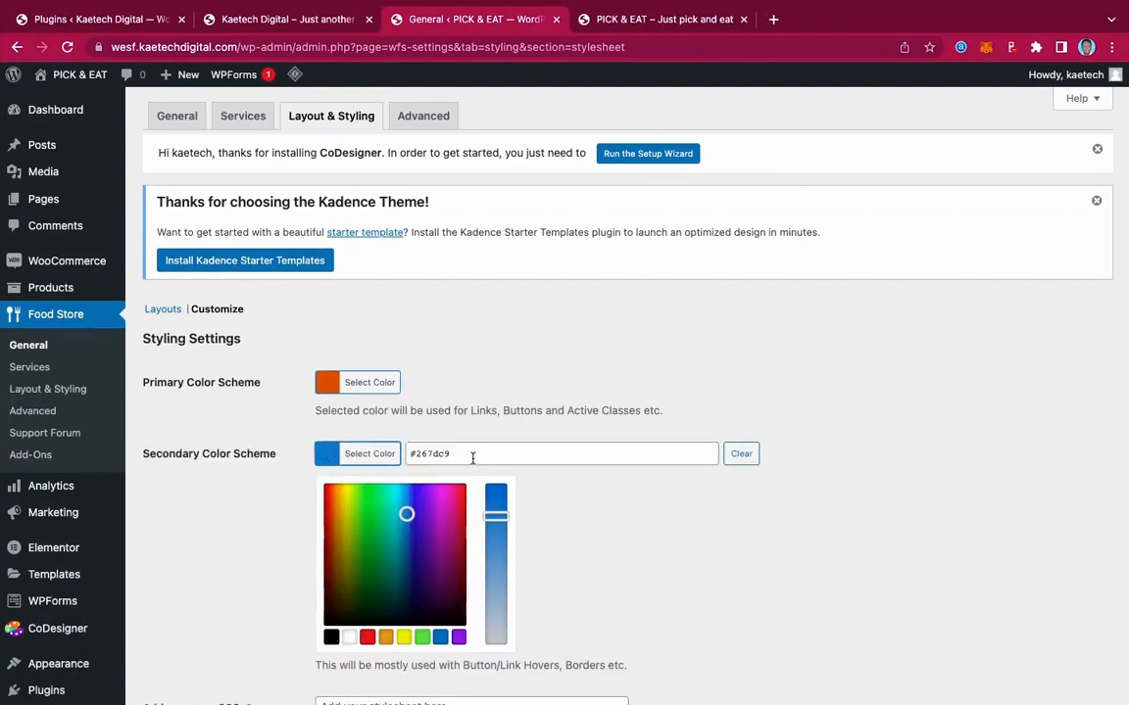
pyautogui.moveTo(478, 456); pyautogui.dragTo(380, 461)
pyautogui.write('#d05f28')
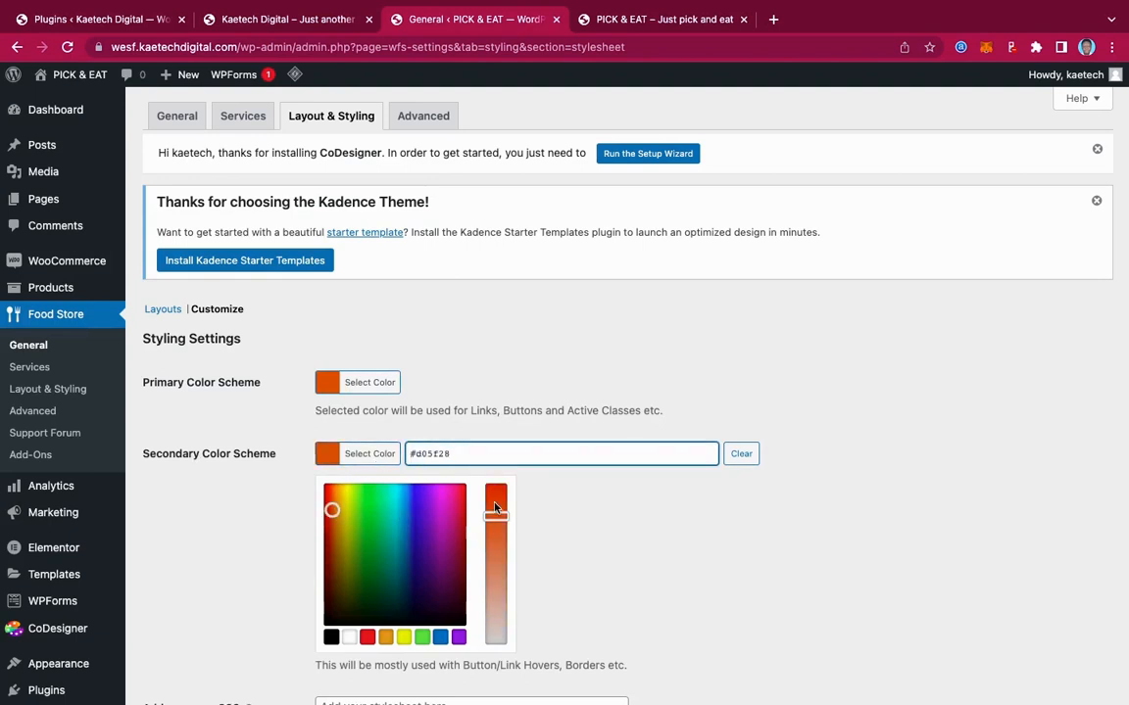
pyautogui.moveTo(498, 516); pyautogui.dragTo(496, 482)
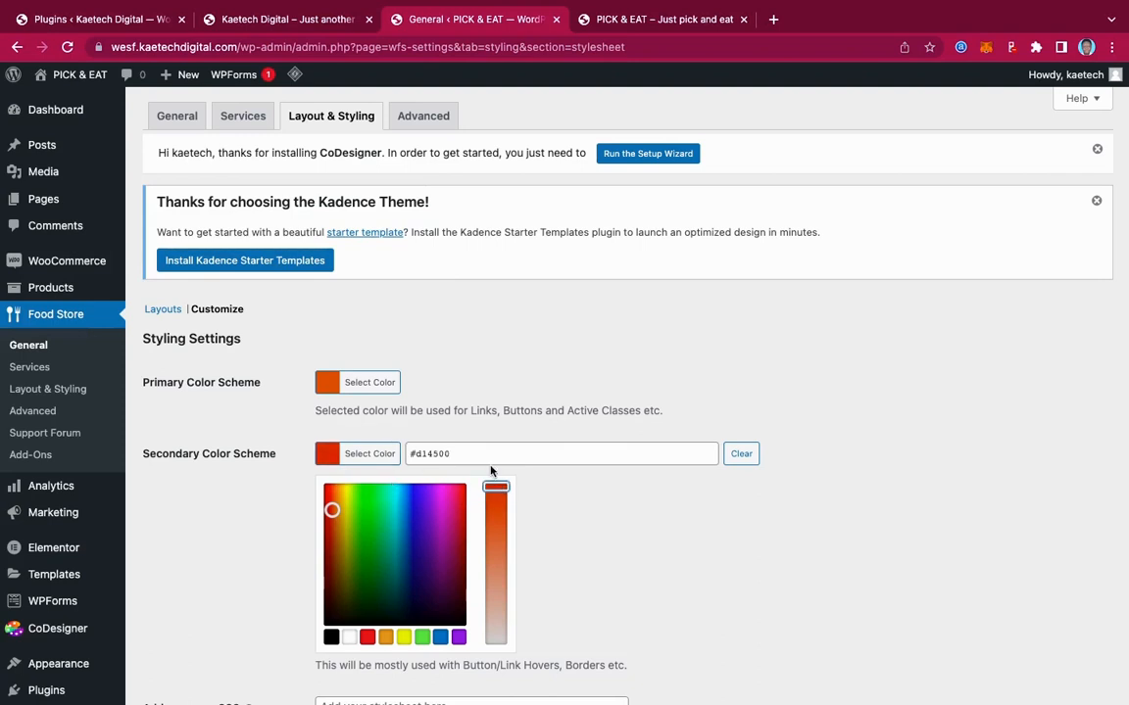
pyautogui.click(326, 453)
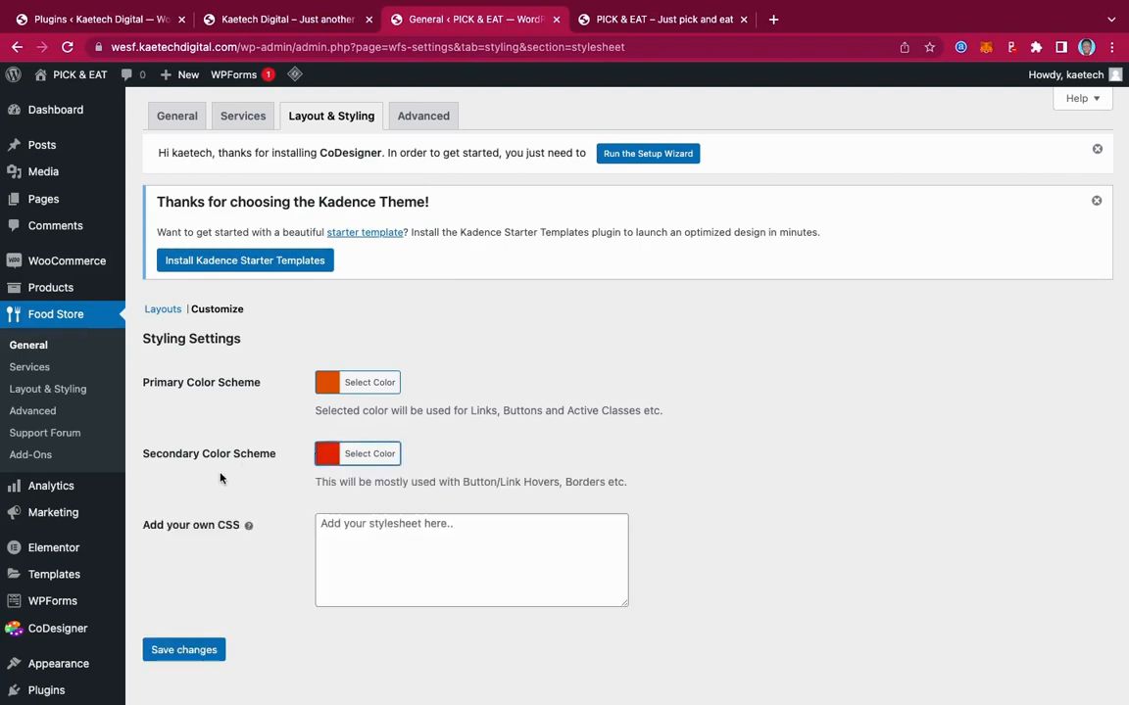
pyautogui.scroll(-3, 217, 472)
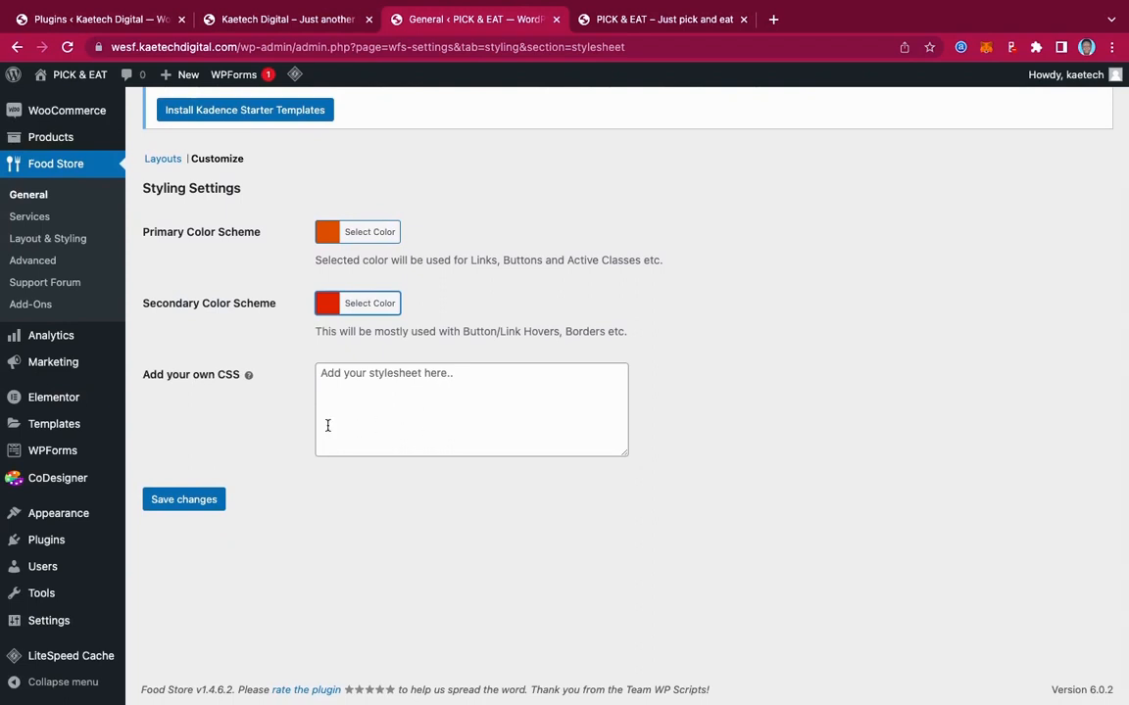
pyautogui.click(186, 498)
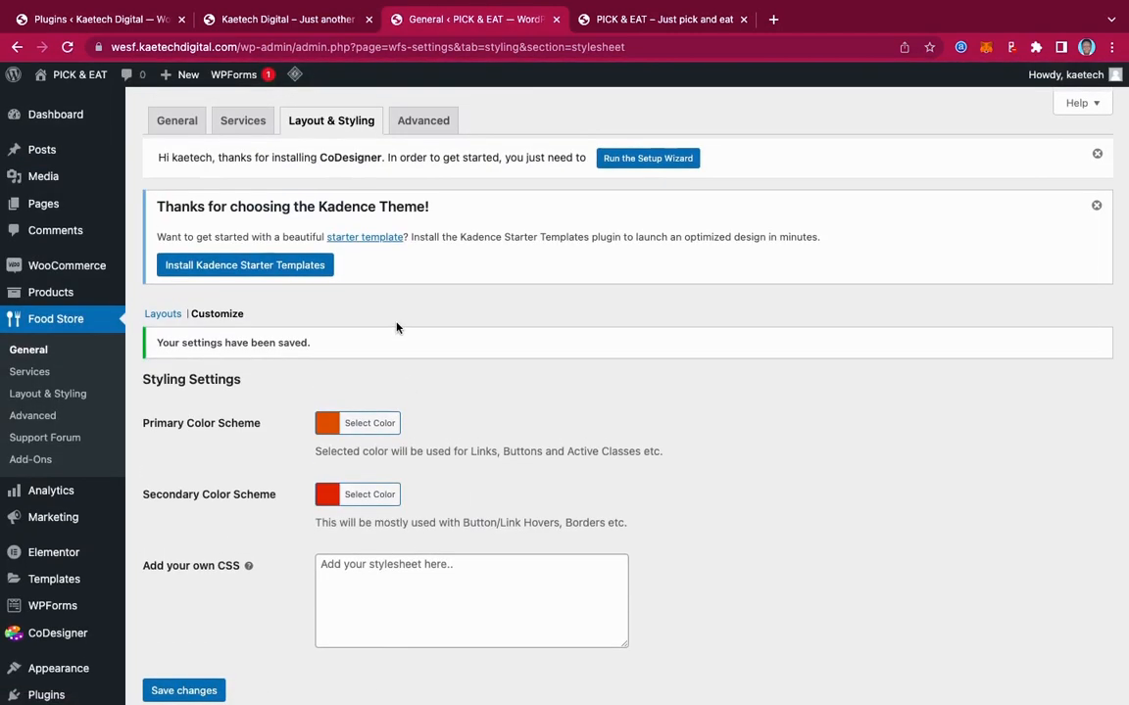
pyautogui.click(423, 116)
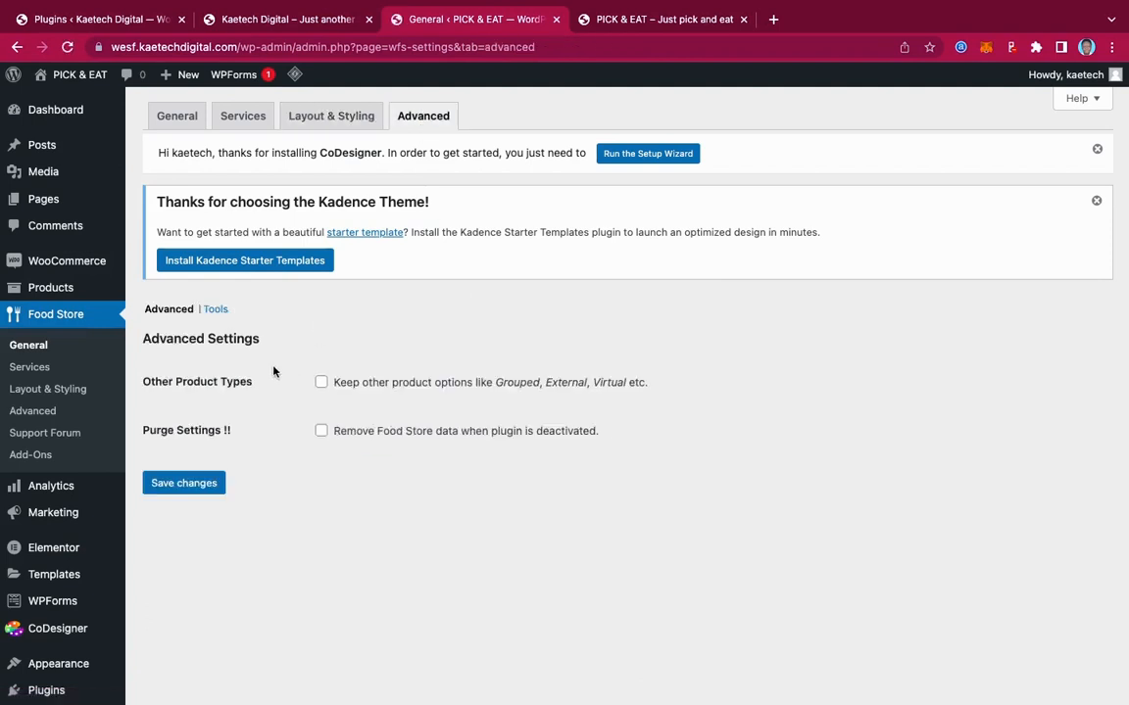
pyautogui.click(216, 311)
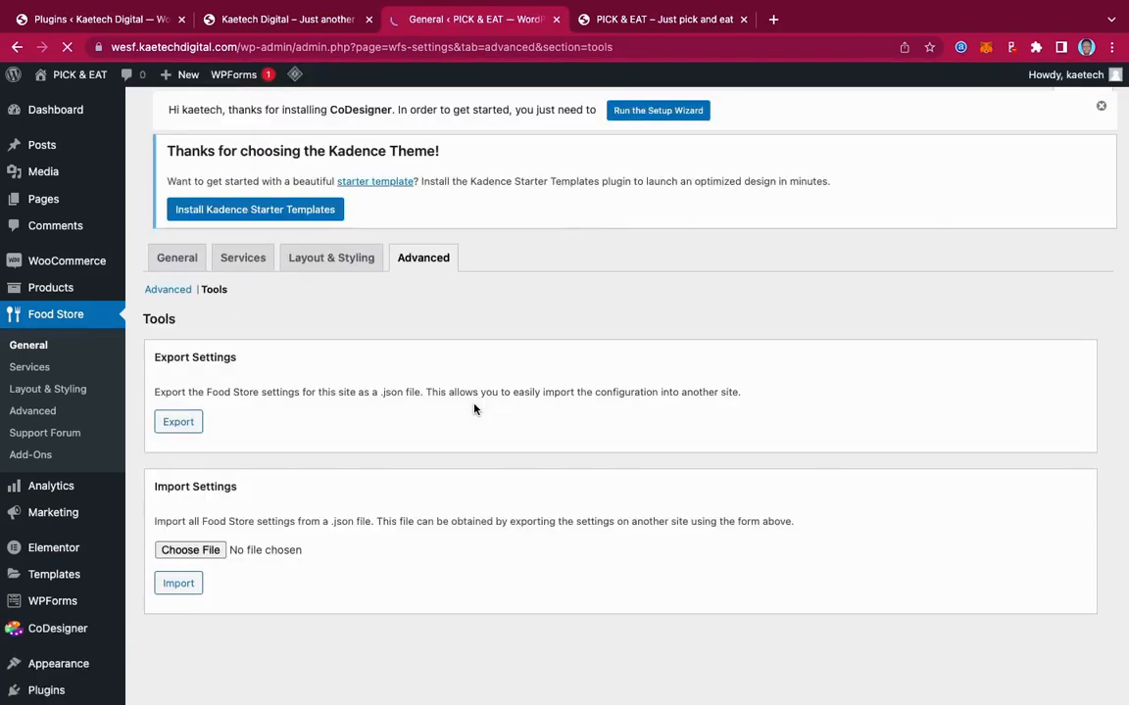
pyautogui.click(169, 311)
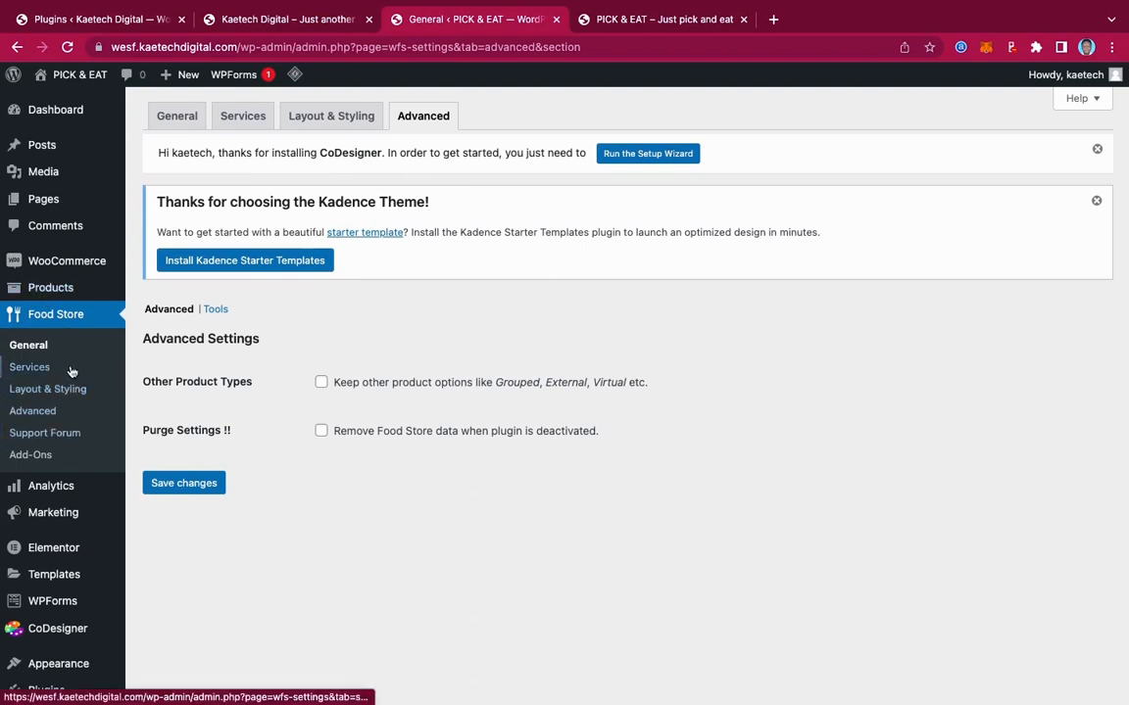
pyautogui.moveTo(74, 264)
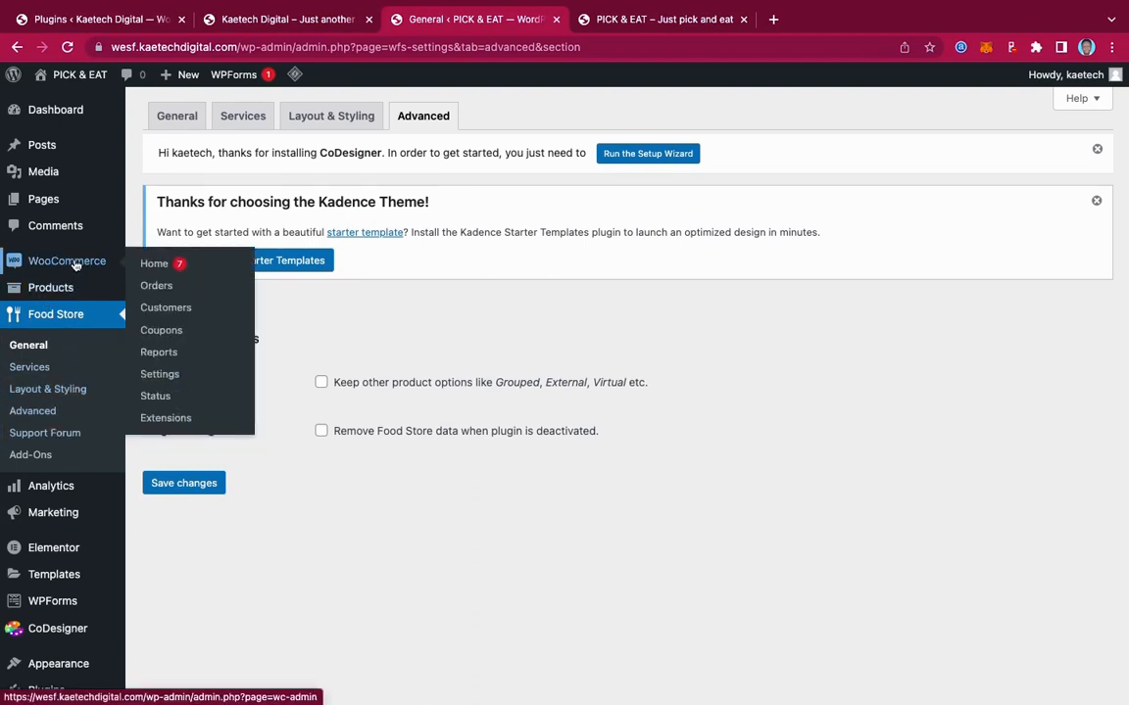
# On WooCommerce Home, set the store's Country/Region to Ghana — Greater Accra
pyautogui.click(160, 266)
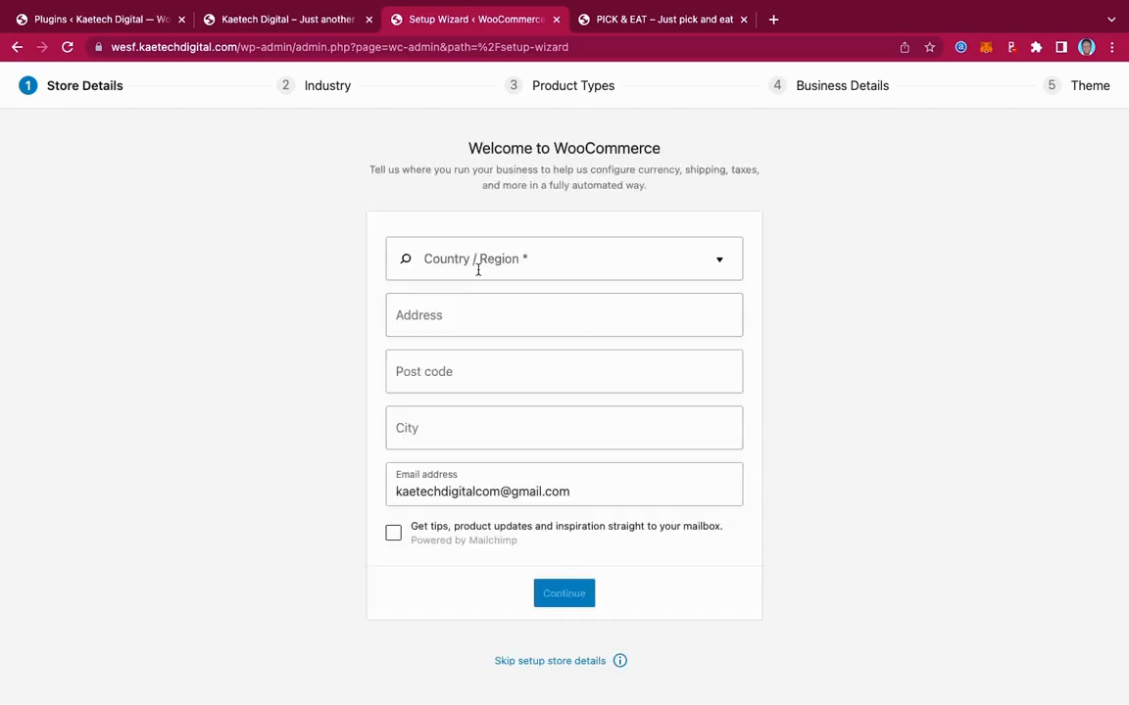
pyautogui.click(610, 256)
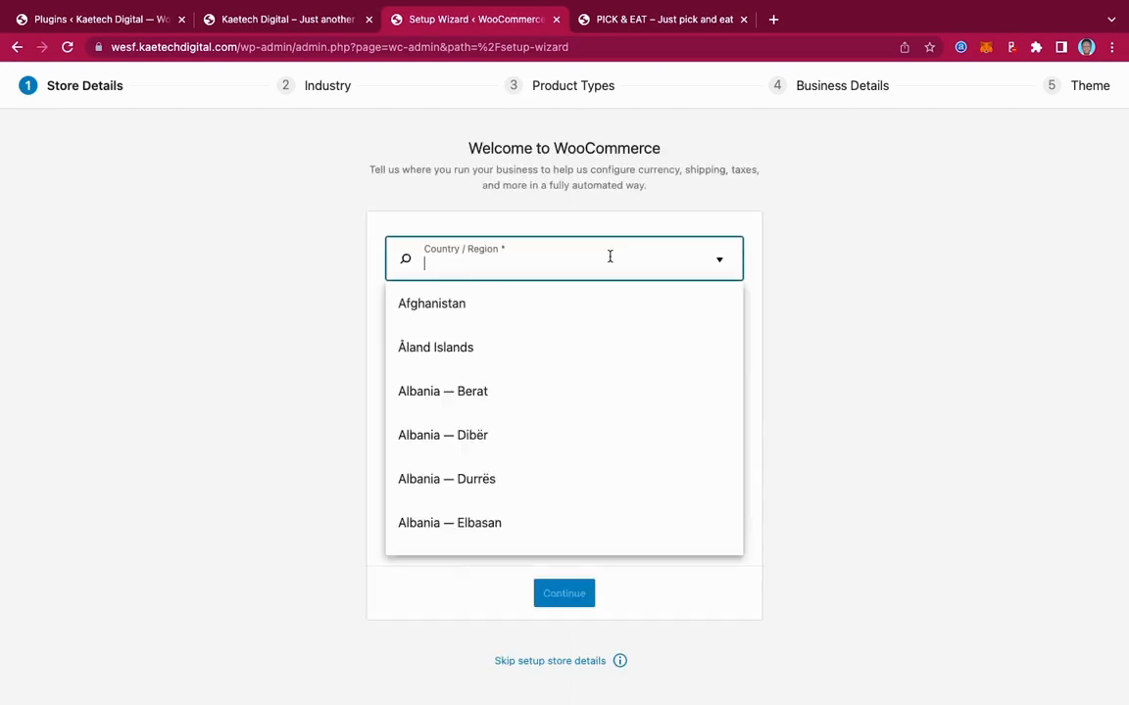
pyautogui.write('Gham')
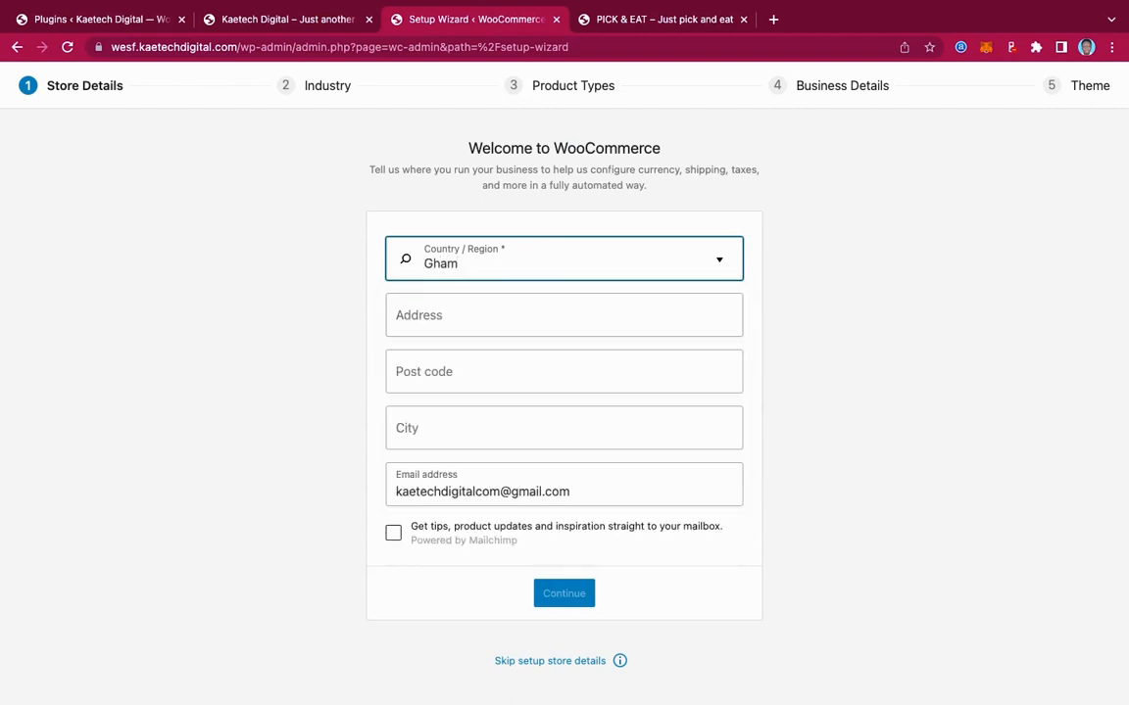
pyautogui.press('BackSpace')
pyautogui.write('na')
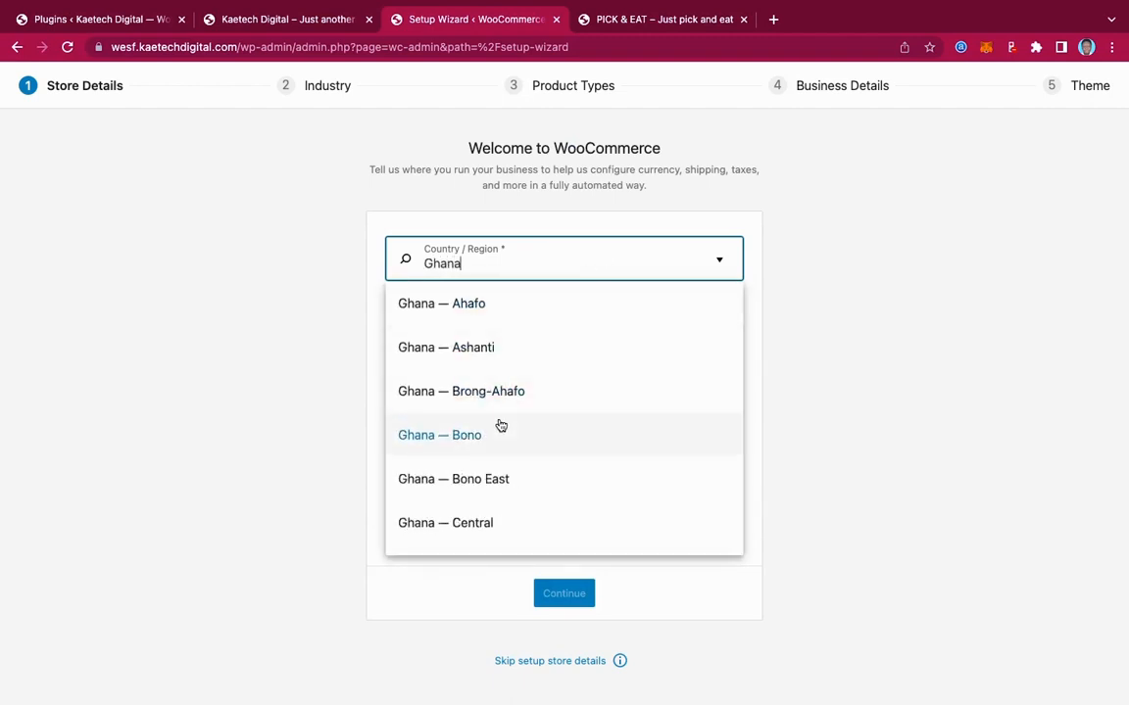
pyautogui.scroll(-5, 500, 425)
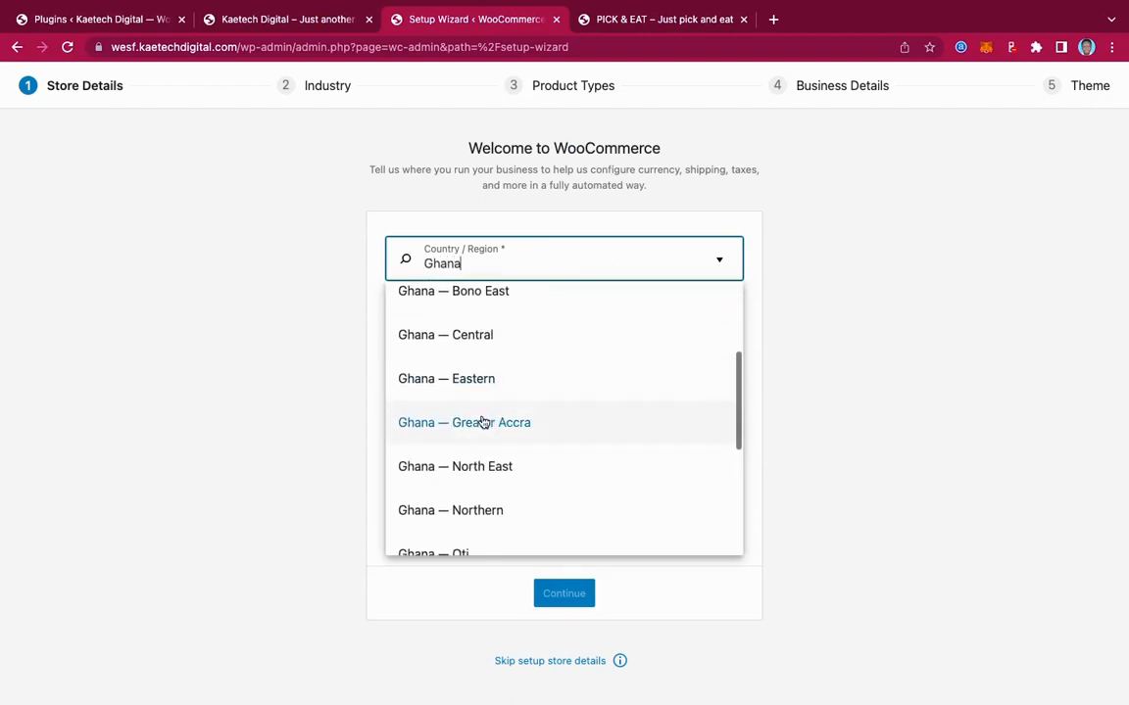
pyautogui.click(483, 420)
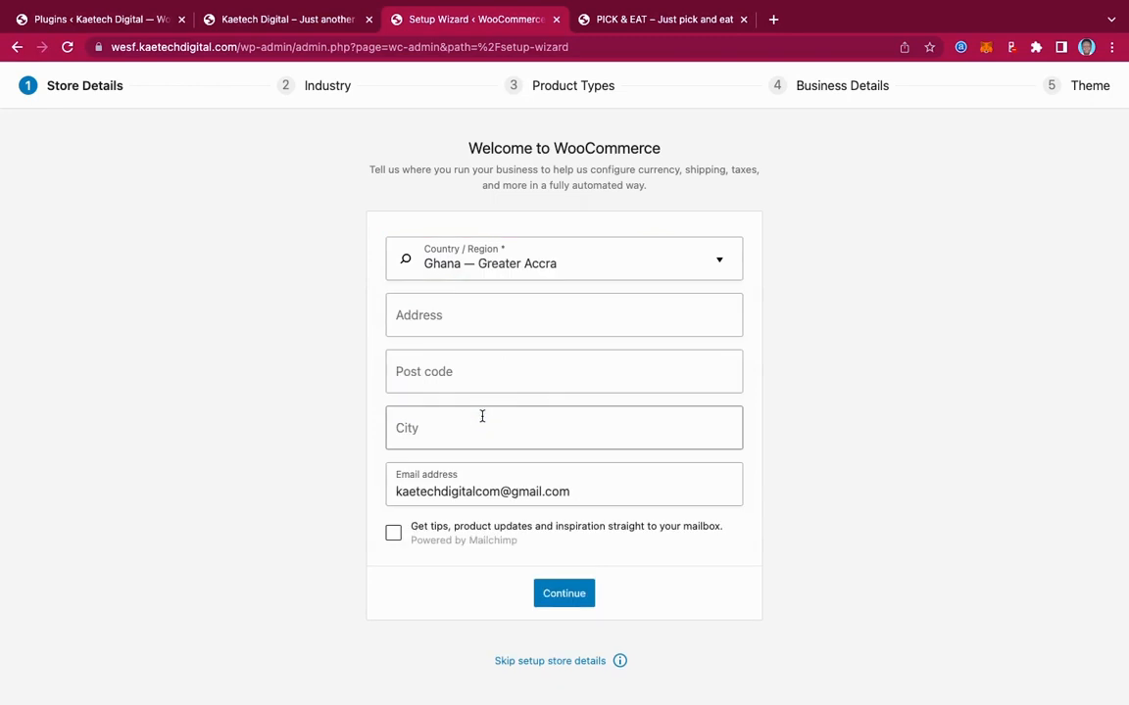
# Enter Accra as address and city, submit the store details, and decline usage tracking
pyautogui.click(440, 316)
pyautogui.write('Accra')
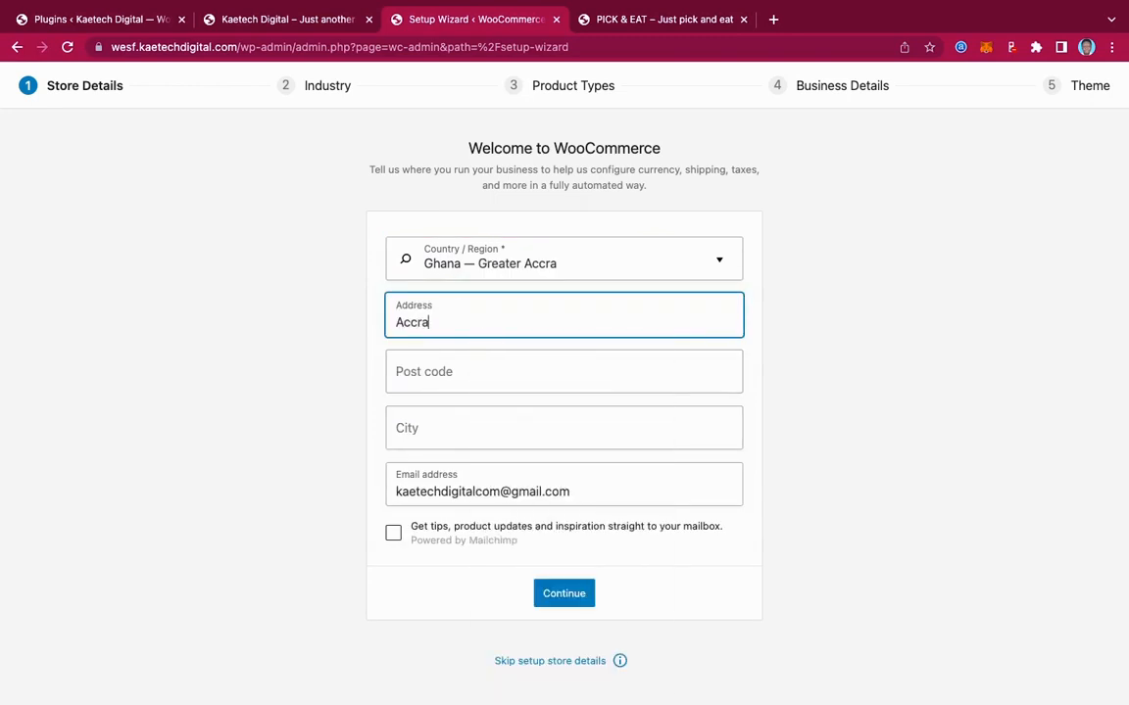
pyautogui.click(442, 434)
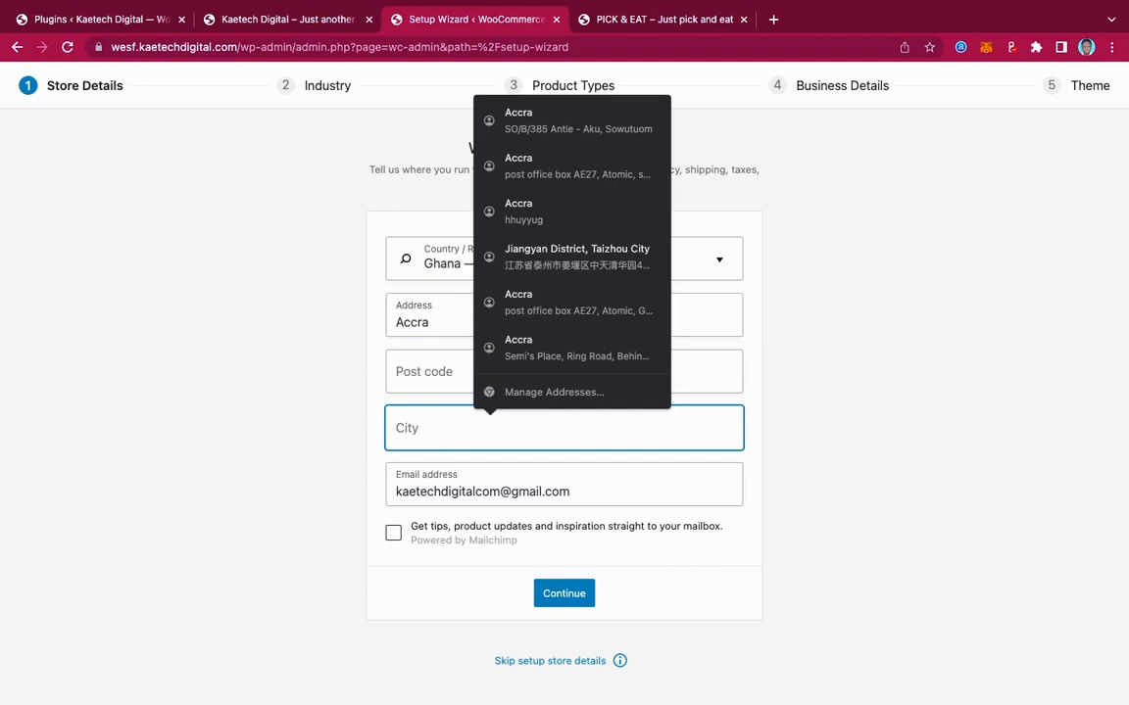
pyautogui.write('Accra')
pyautogui.click(824, 468)
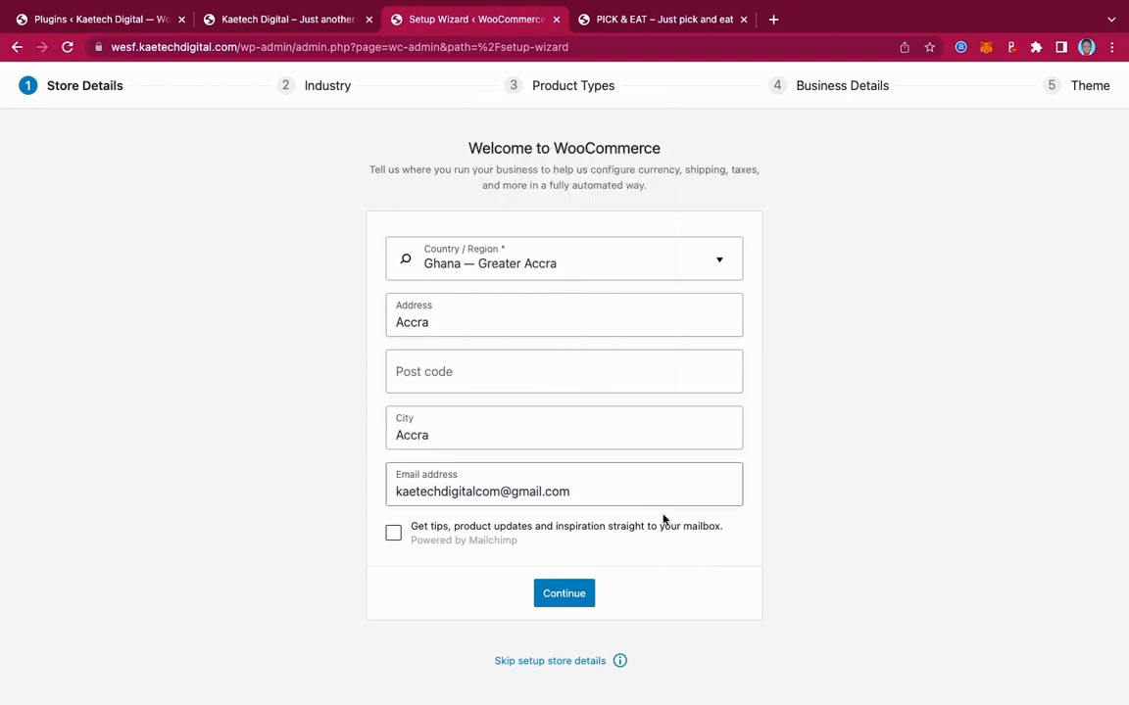
pyautogui.click(568, 600)
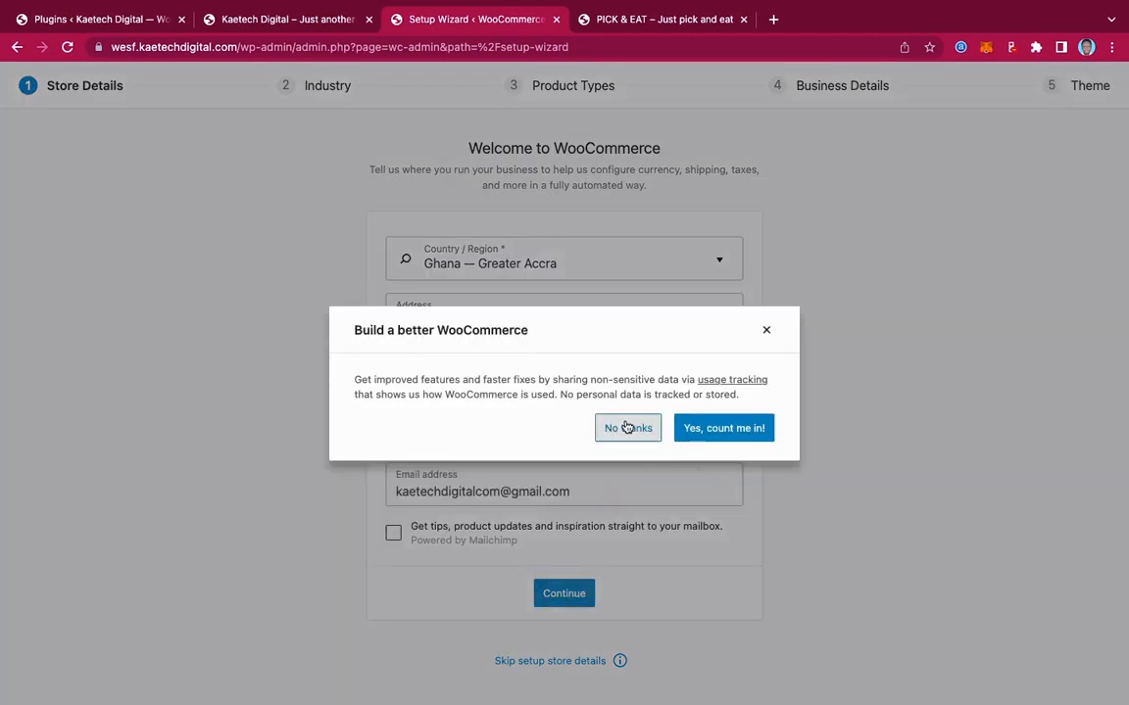
pyautogui.click(627, 428)
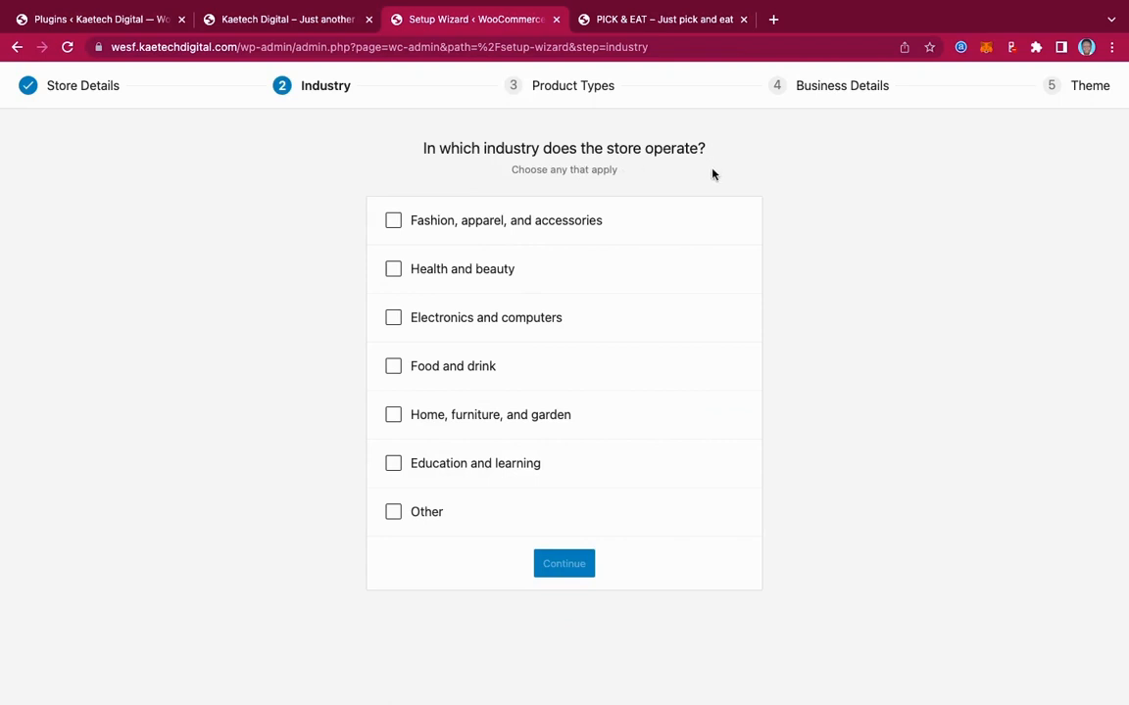
# Describe the store as Food and drink, physical products, 1 - 10 products, not selling elsewhere
pyautogui.click(393, 366)
pyautogui.click(576, 566)
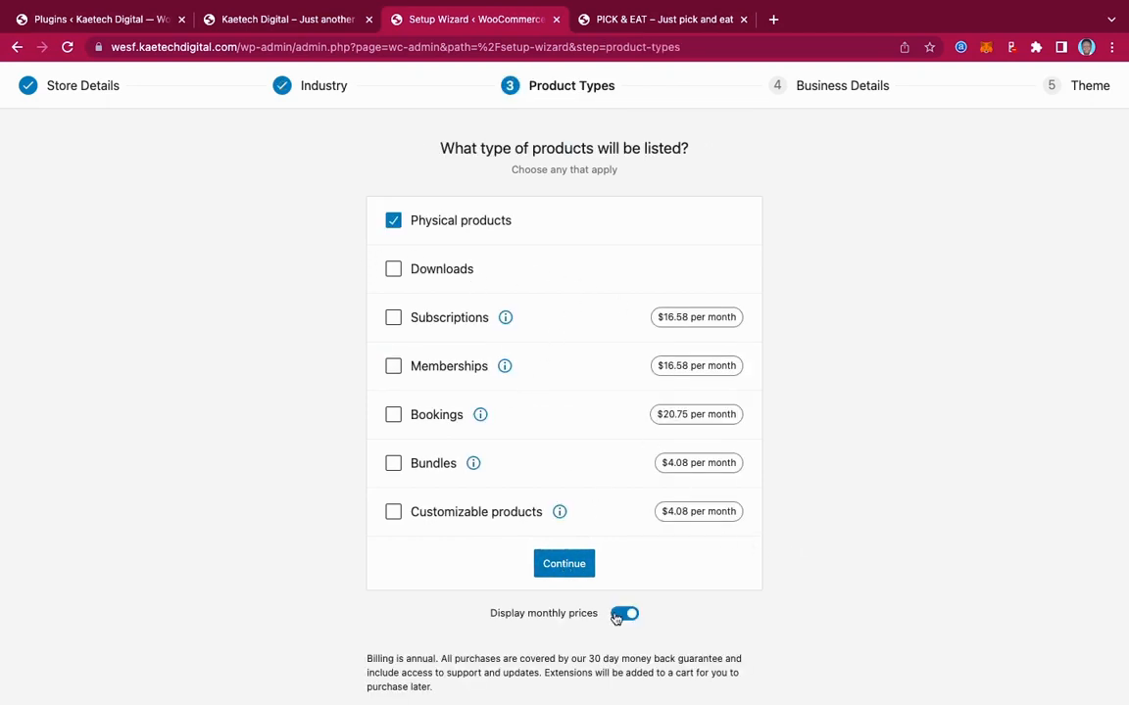
pyautogui.click(570, 565)
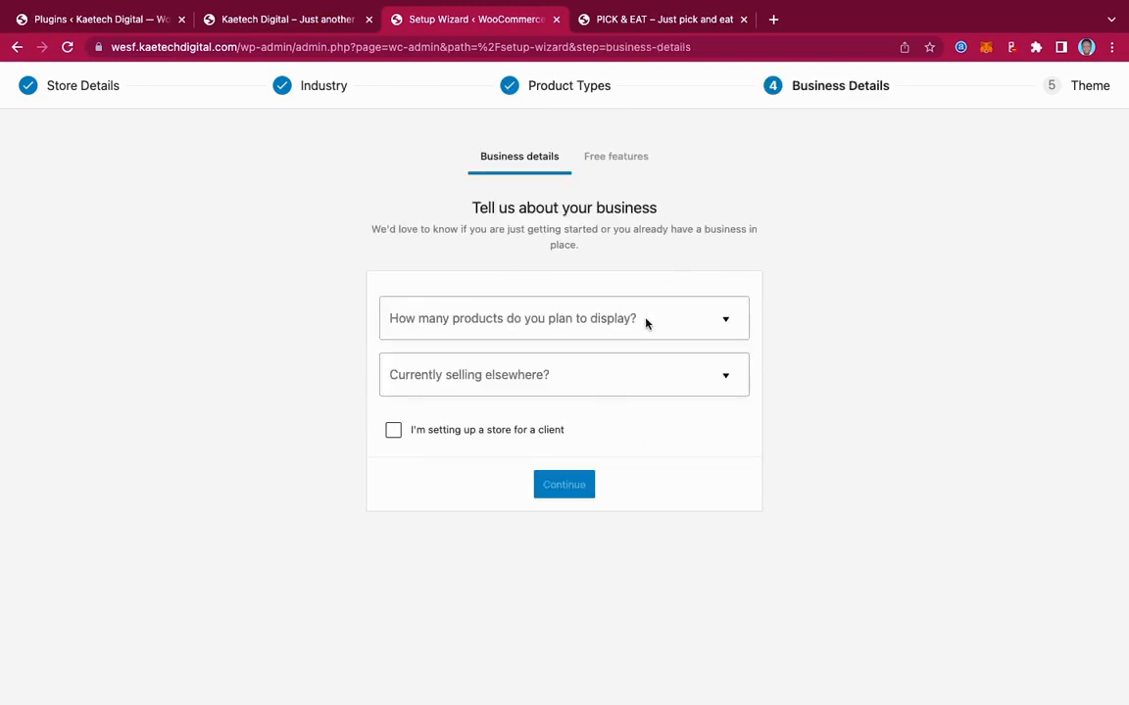
pyautogui.click(646, 323)
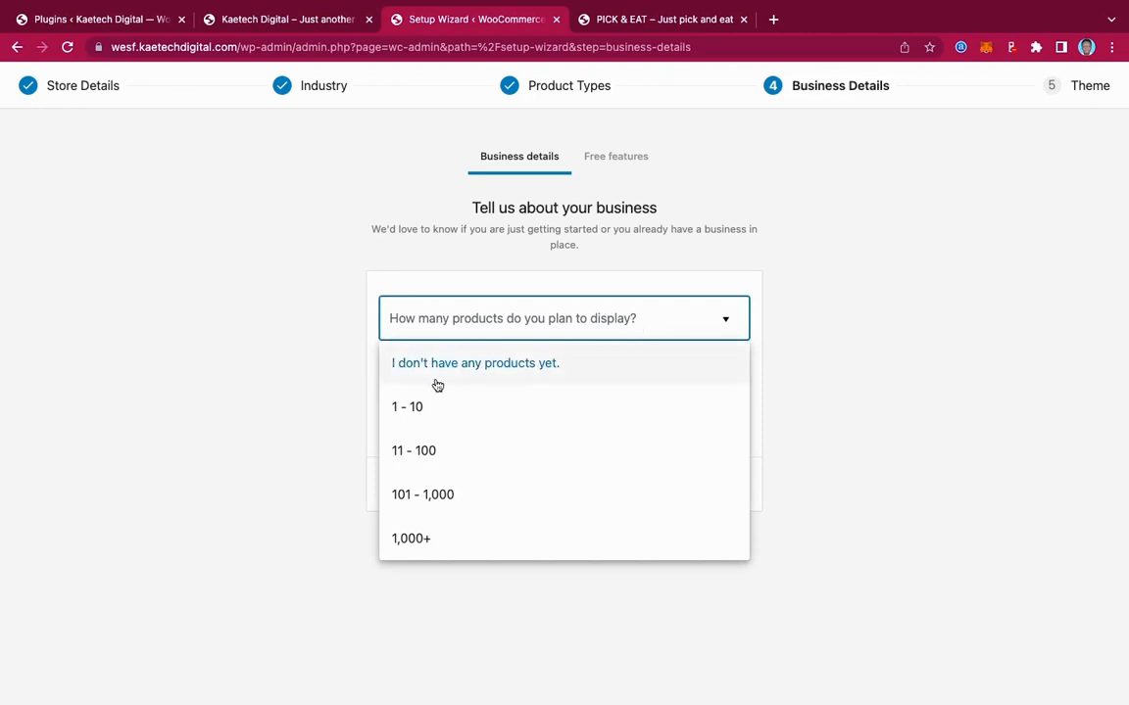
pyautogui.click(445, 415)
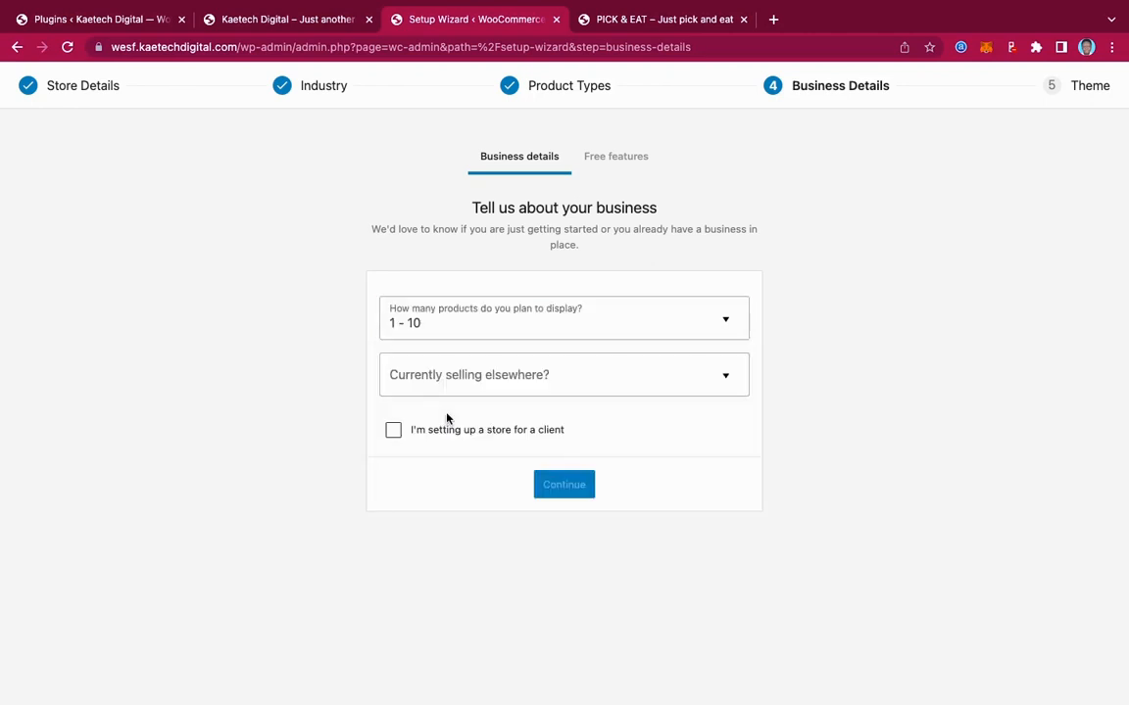
pyautogui.click(597, 379)
pyautogui.click(534, 419)
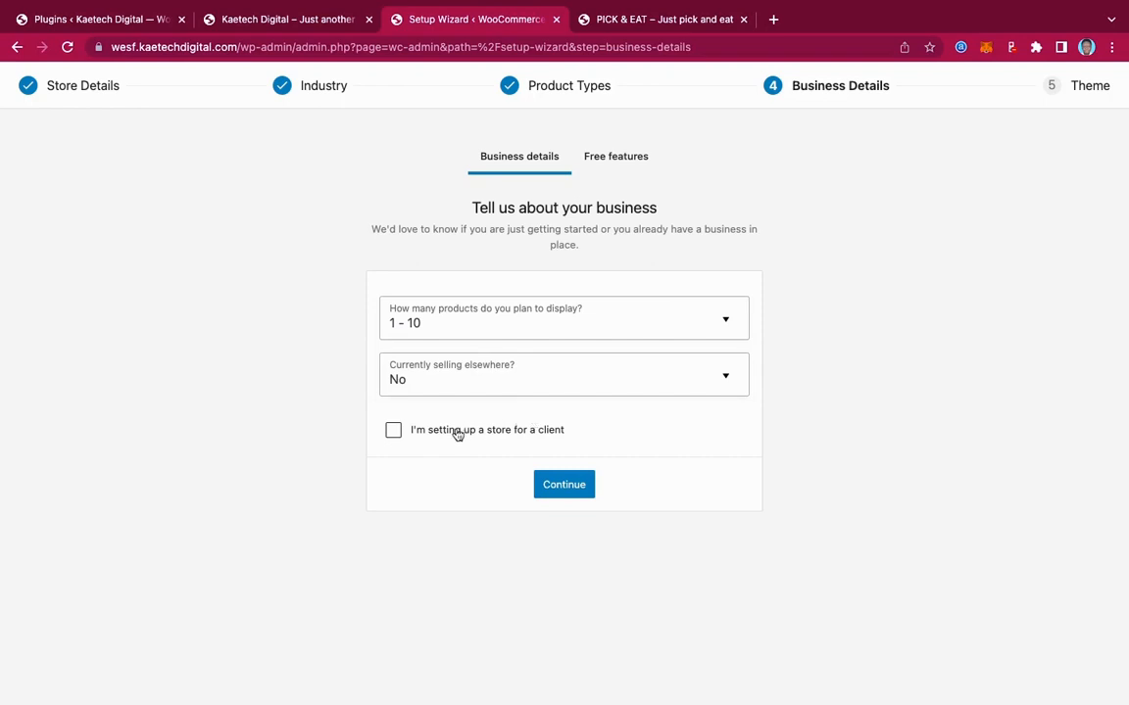
pyautogui.click(568, 486)
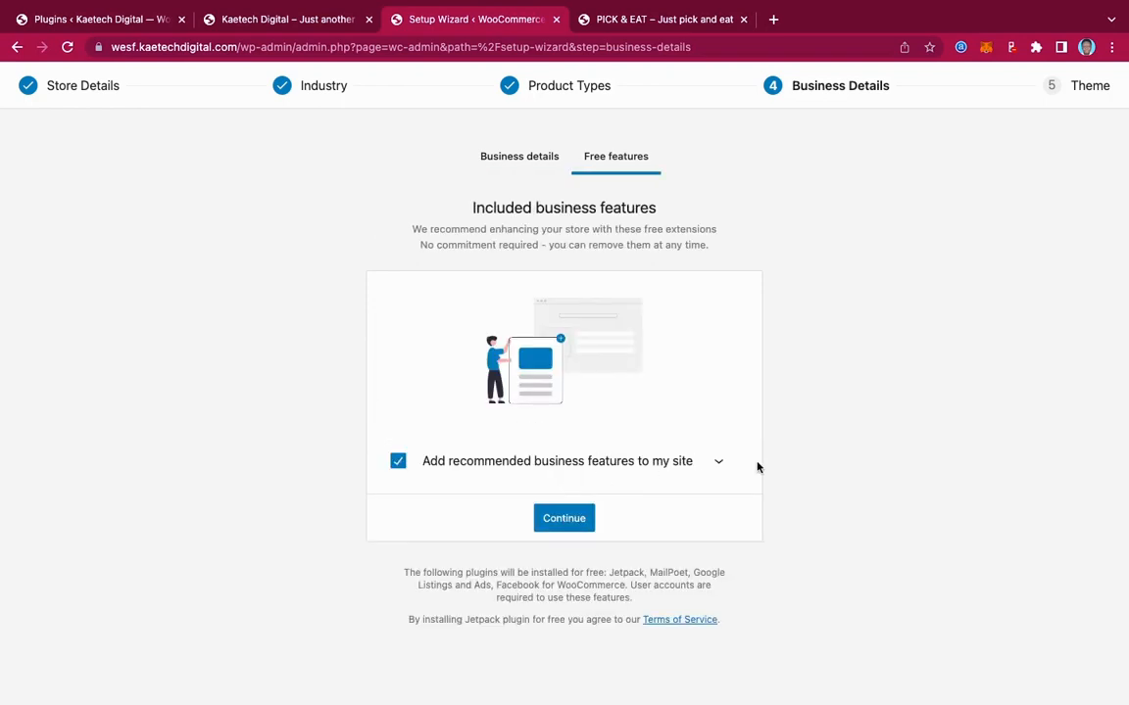
# Decline the recommended business features and keep the active Kadence theme
pyautogui.click(398, 461)
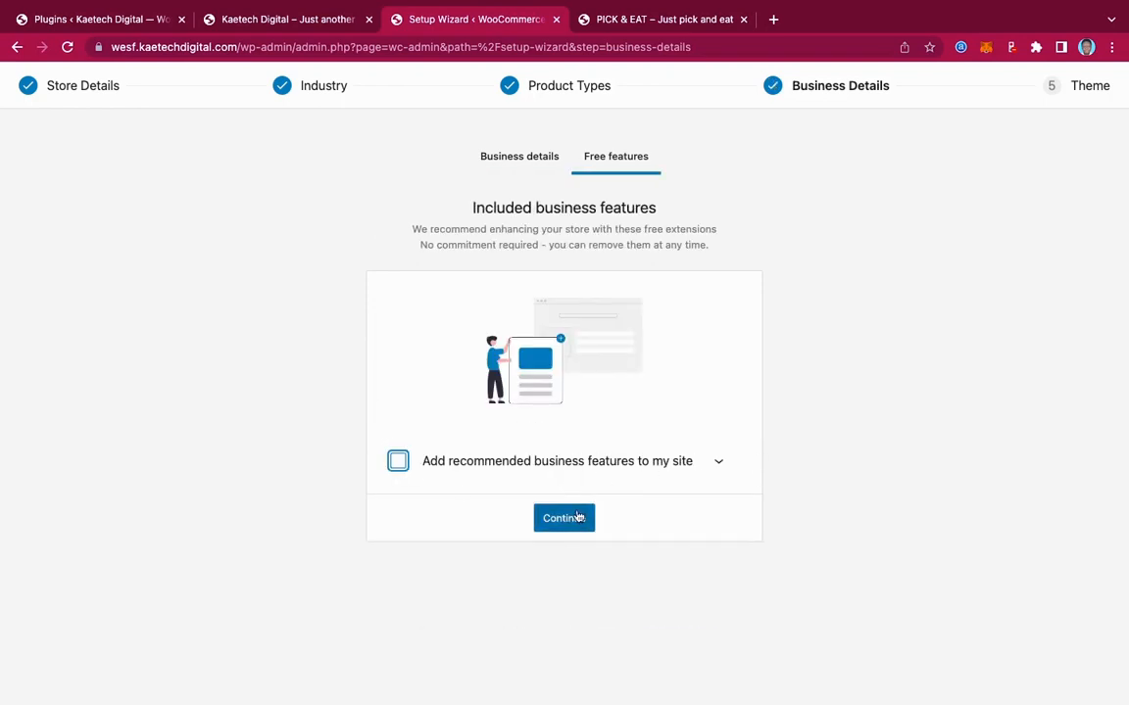
pyautogui.click(564, 517)
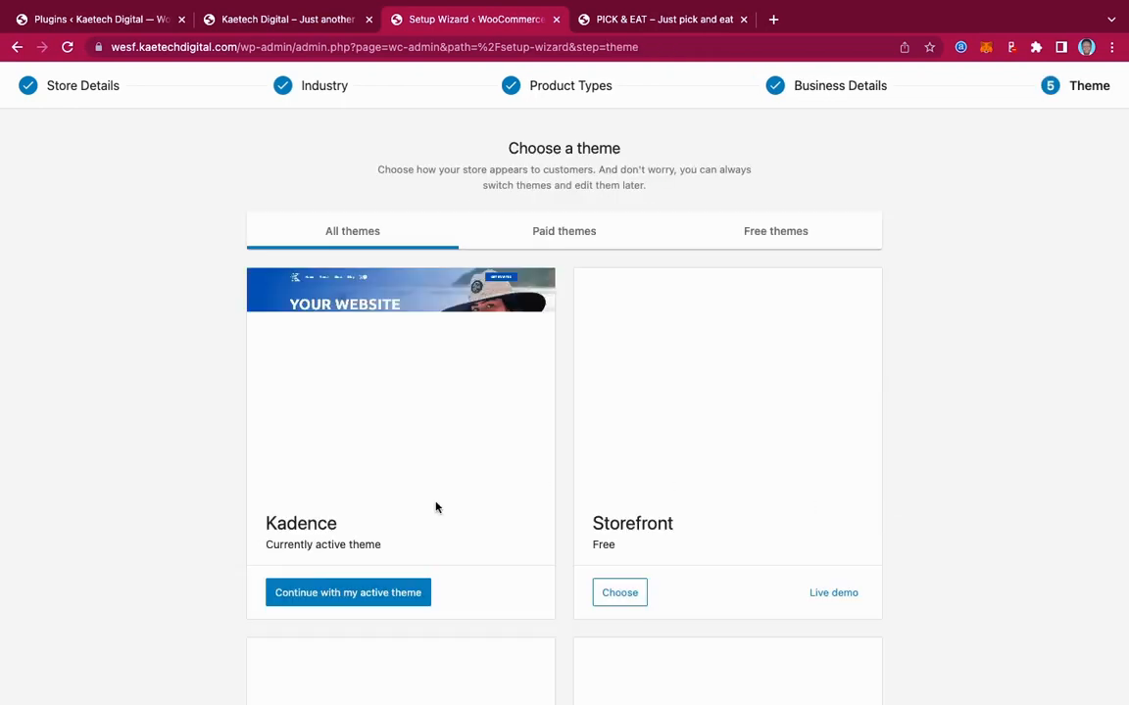
pyautogui.click(349, 594)
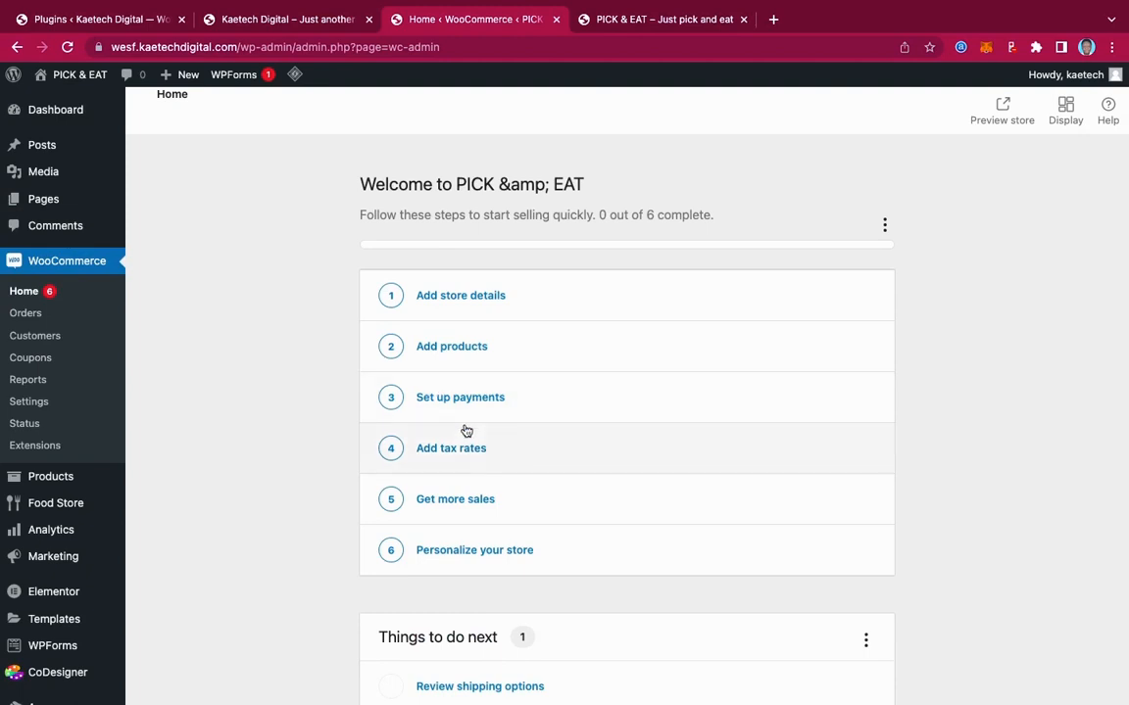
# Review the WooCommerce General settings down to the Ghana cedi currency options
pyautogui.click(41, 402)
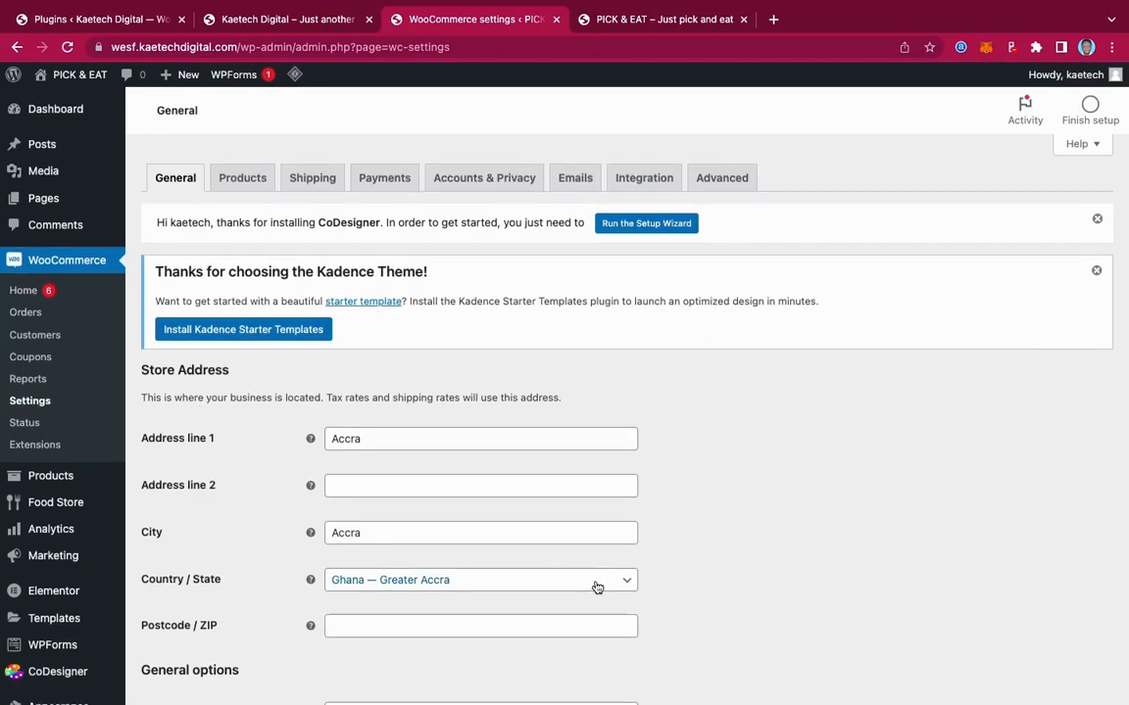
pyautogui.scroll(-10, 597, 587)
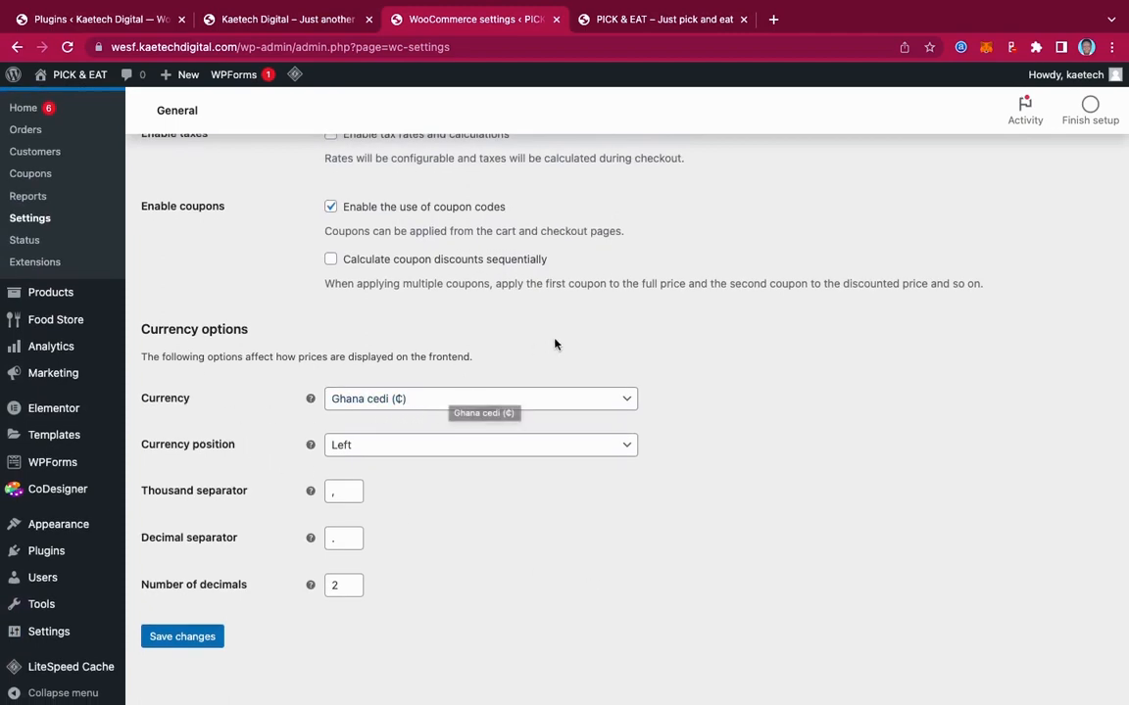
pyautogui.scroll(10, 554, 343)
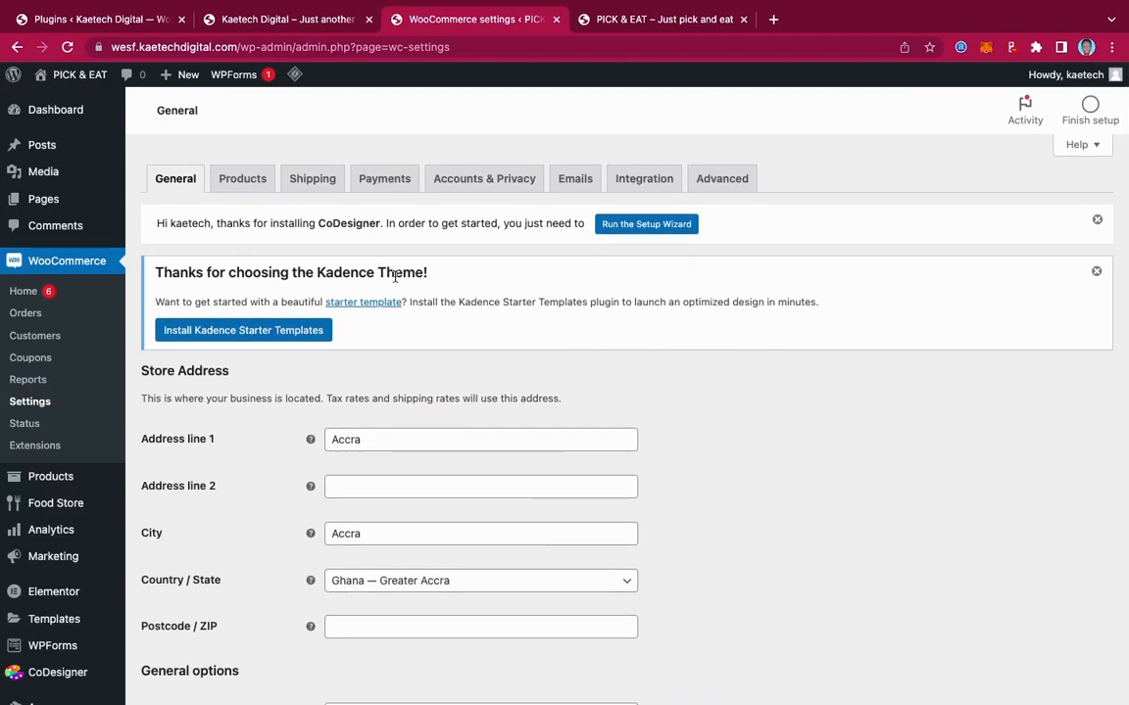
# Look over the Products settings, then view the Shipping zones with Ghana's free shipping
pyautogui.click(228, 180)
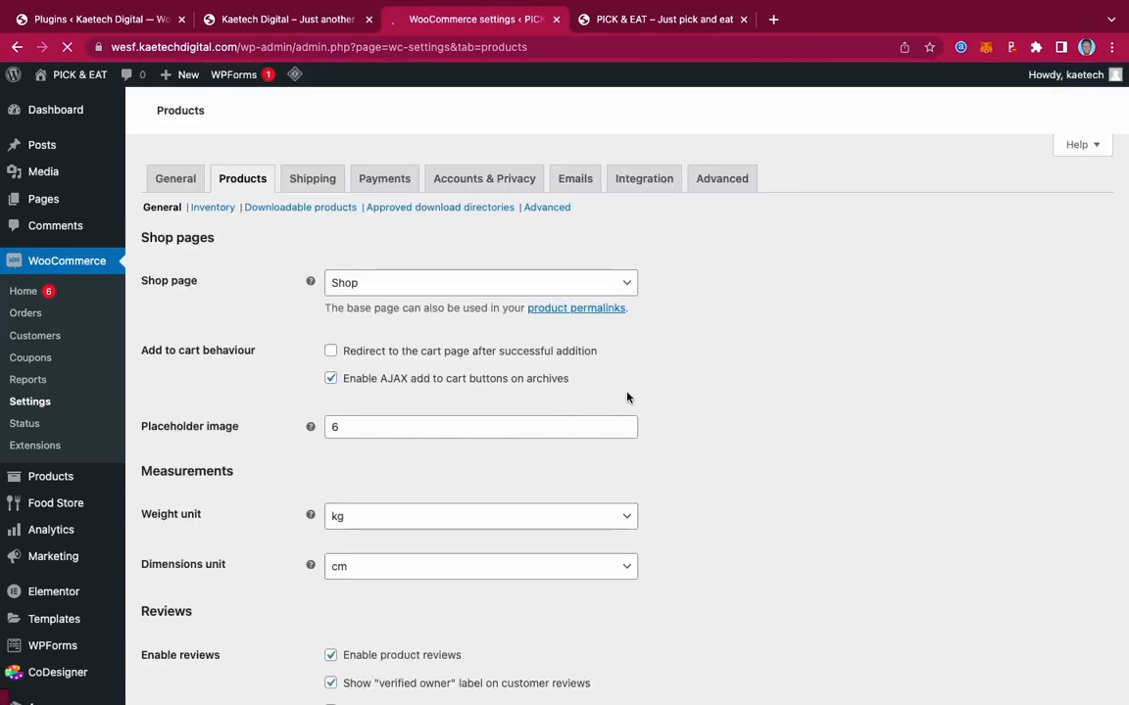
pyautogui.scroll(-5, 627, 397)
pyautogui.scroll(10, 627, 397)
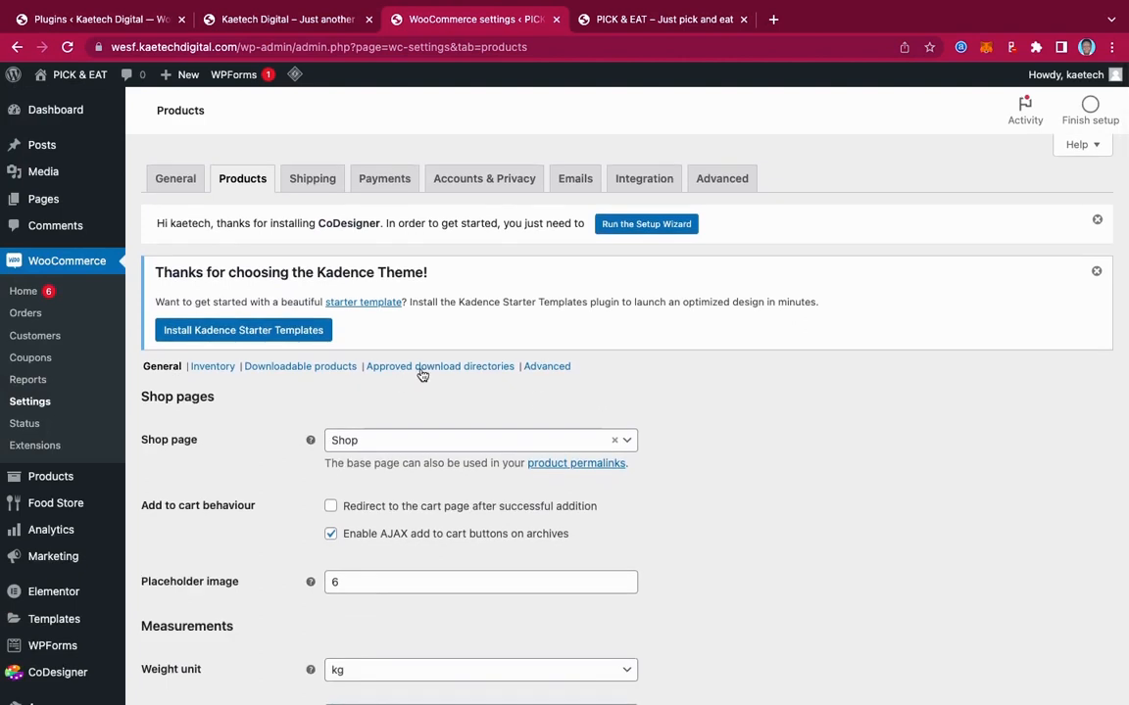
pyautogui.click(314, 180)
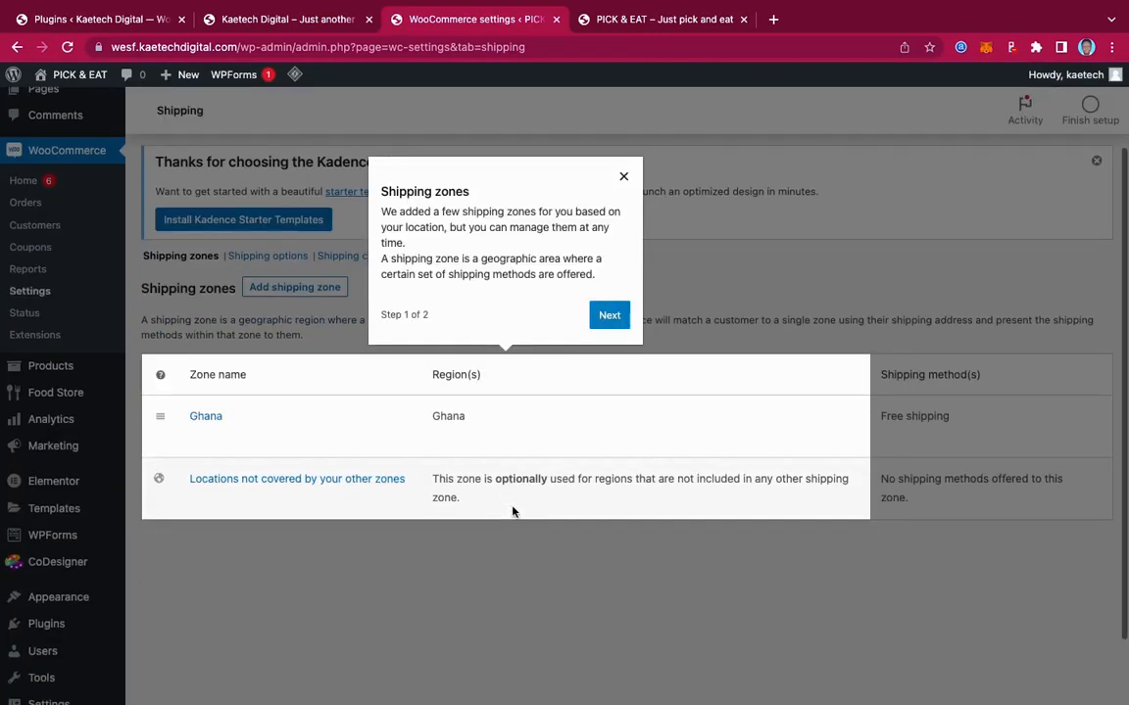
# Inspect the Ghana zone's Free shipping settings without changes, then delete Free shipping
pyautogui.click(623, 177)
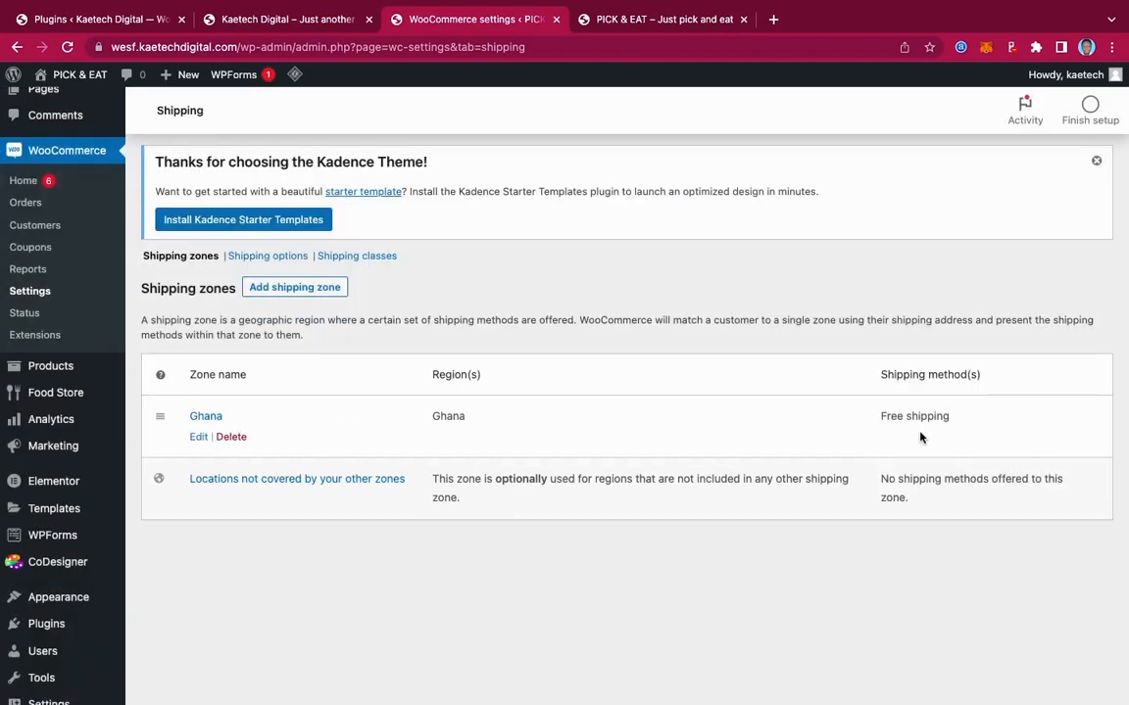
pyautogui.click(198, 438)
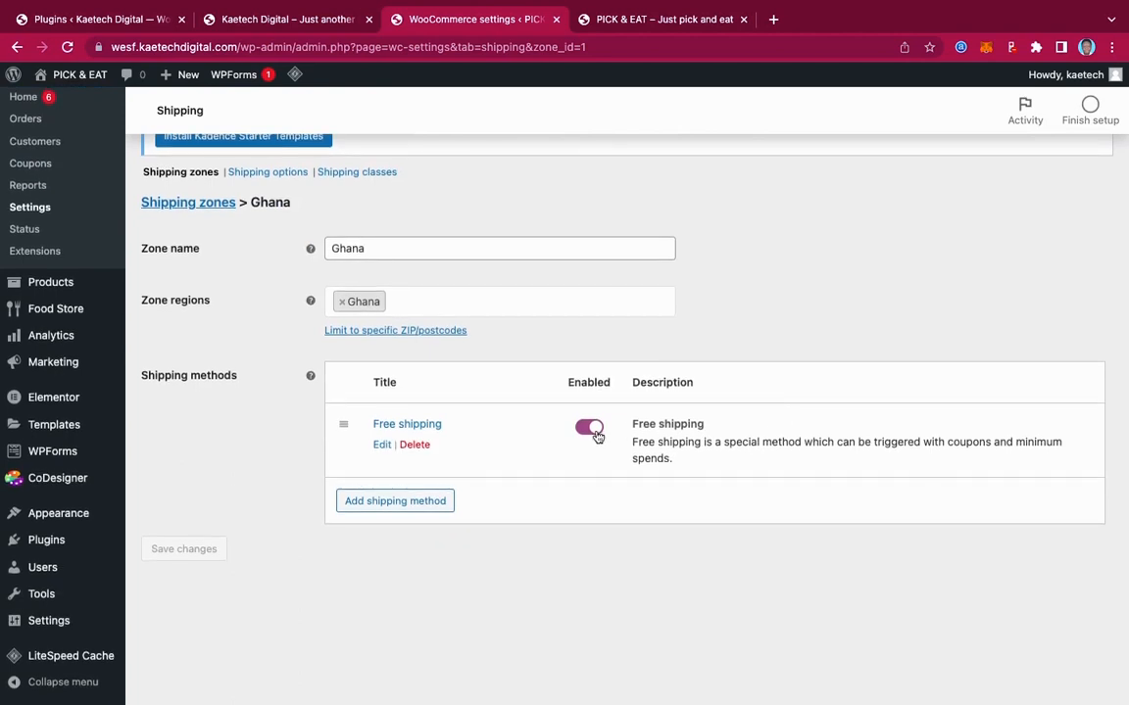
pyautogui.click(385, 446)
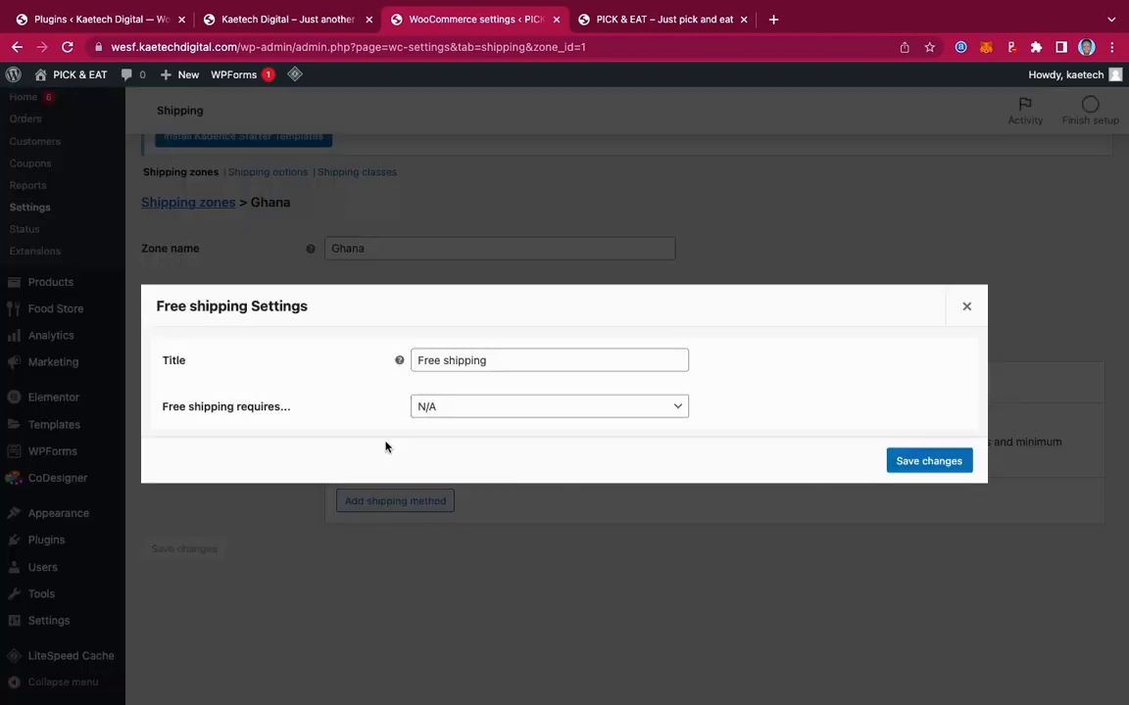
pyautogui.click(476, 409)
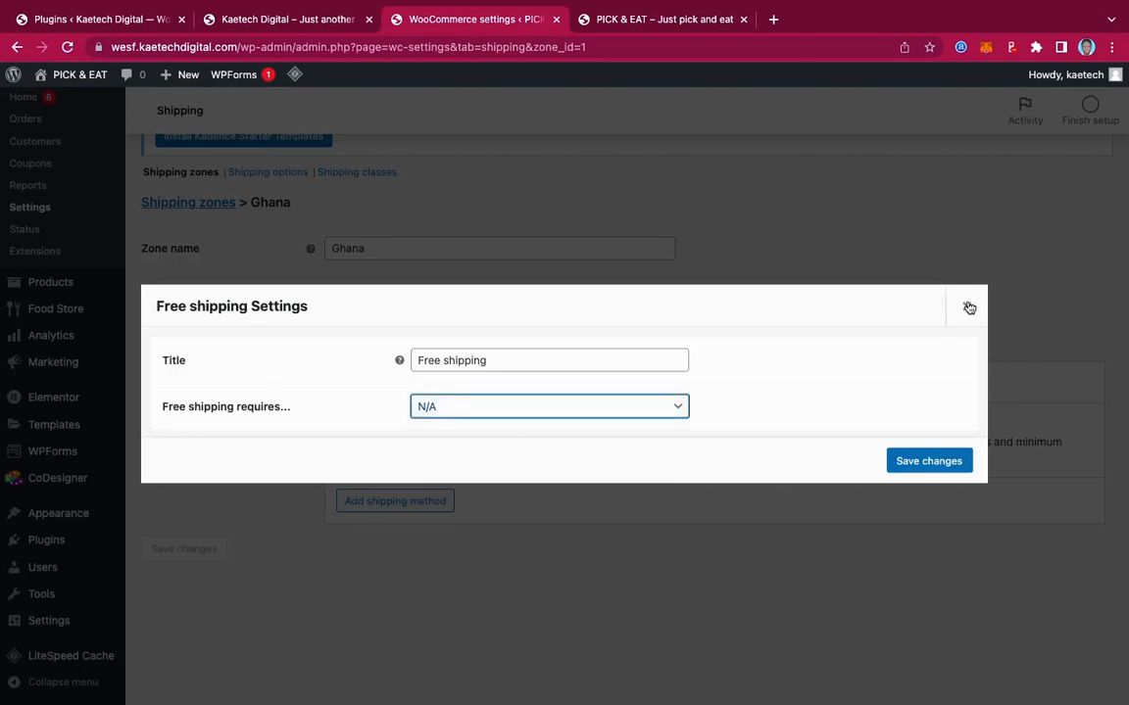
pyautogui.click(967, 307)
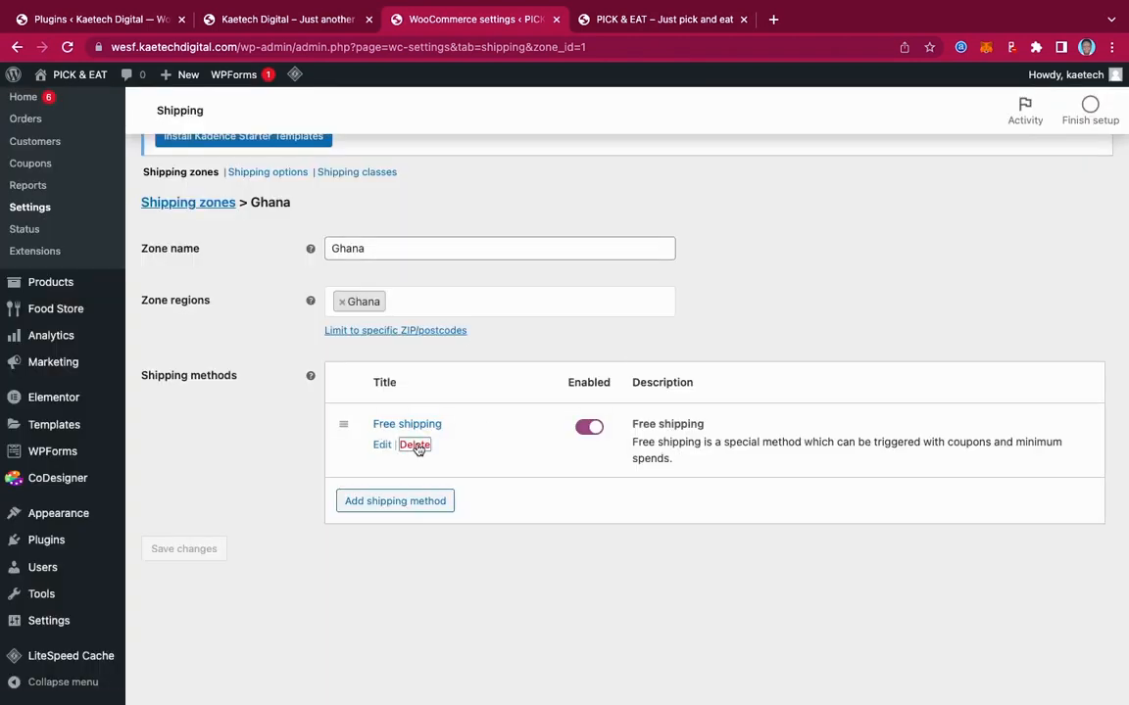
pyautogui.click(417, 445)
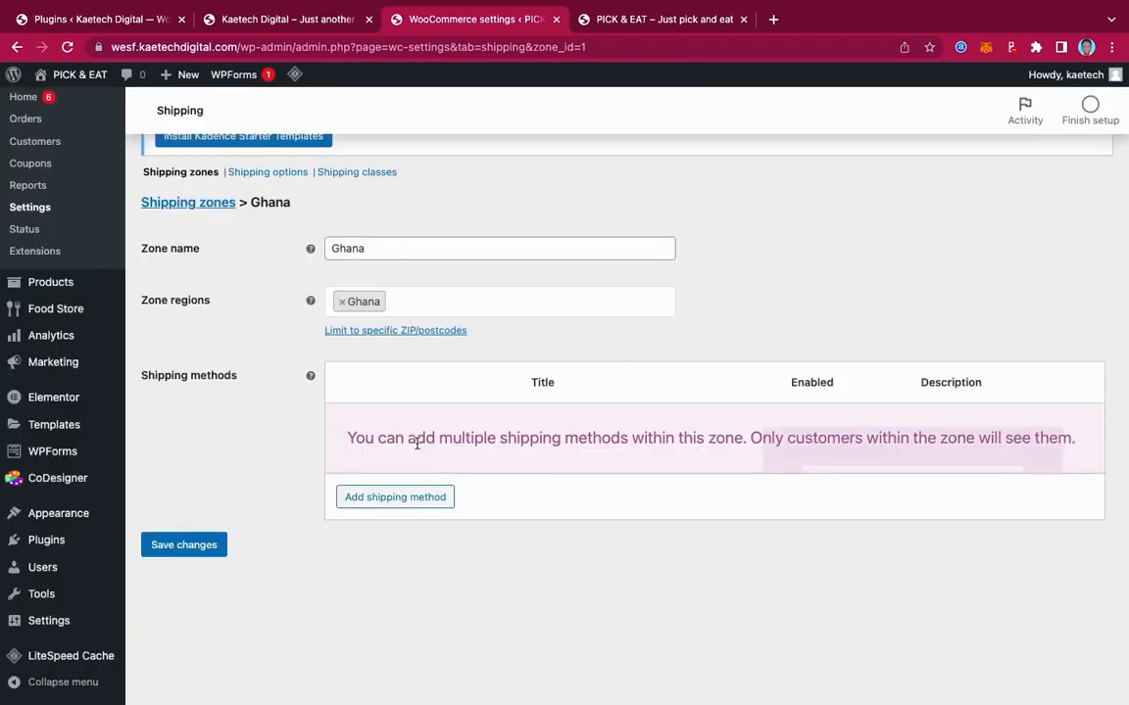
# Add Local pickup and Flat rate shipping methods to the Ghana zone
pyautogui.click(404, 501)
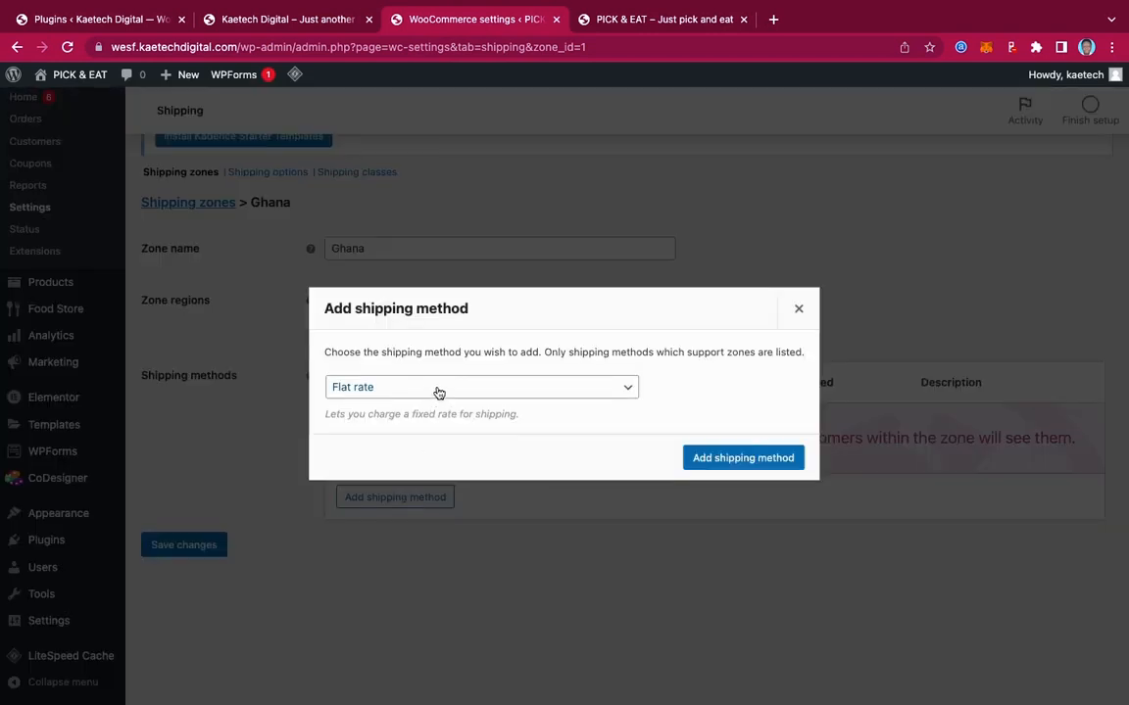
pyautogui.click(437, 392)
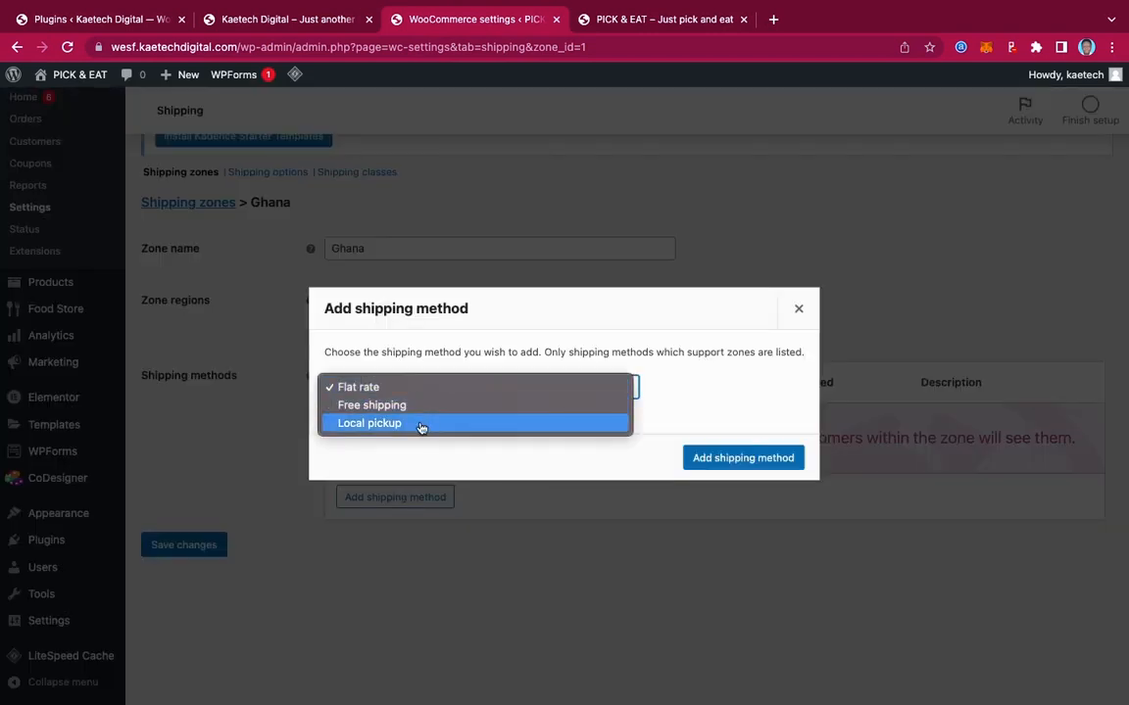
pyautogui.click(423, 424)
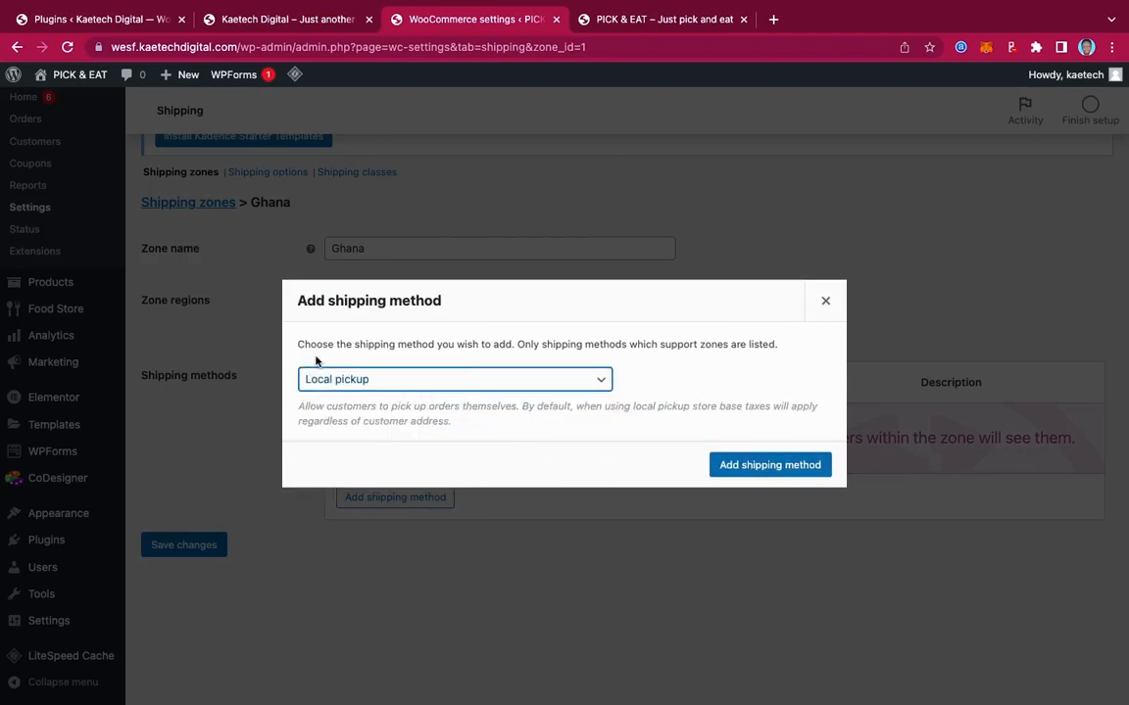
pyautogui.click(749, 467)
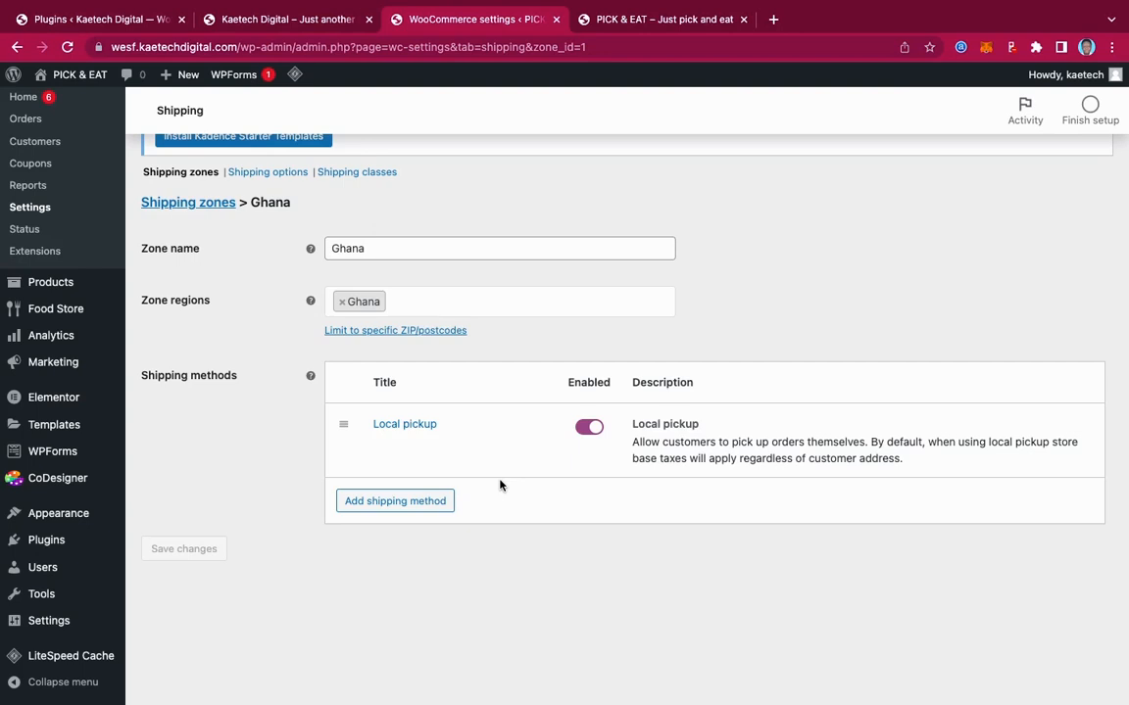
pyautogui.click(424, 504)
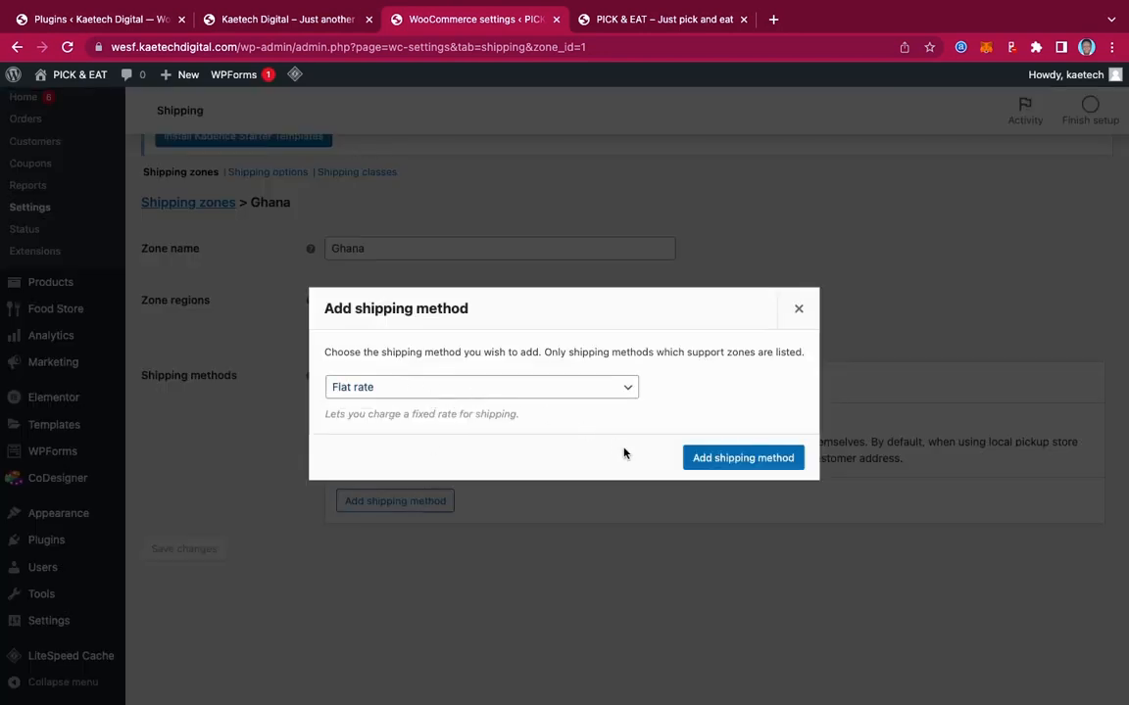
pyautogui.click(737, 458)
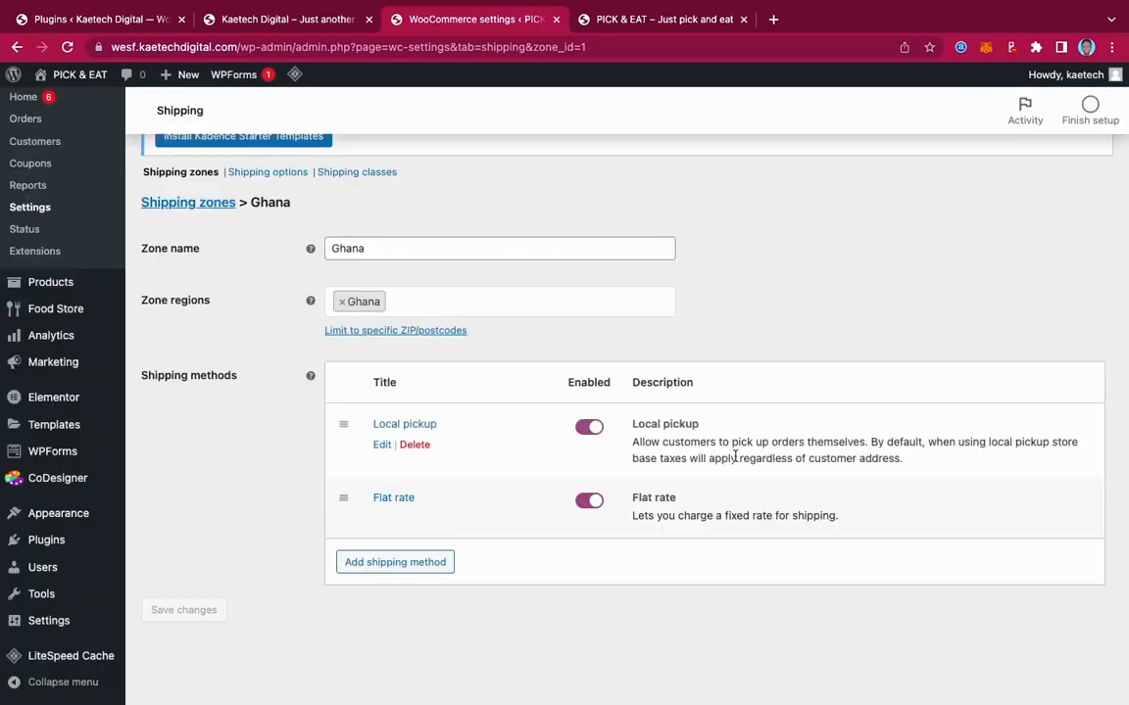
# Set the Flat rate to tax status None with cost 30 and save
pyautogui.click(382, 519)
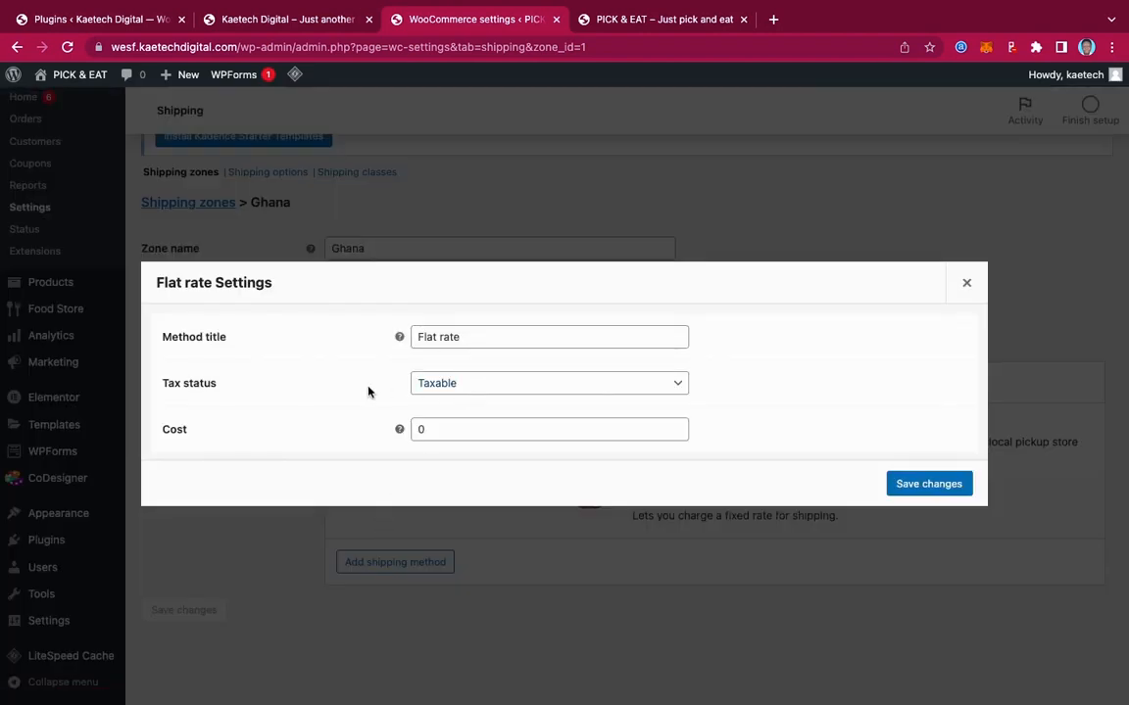
pyautogui.click(506, 390)
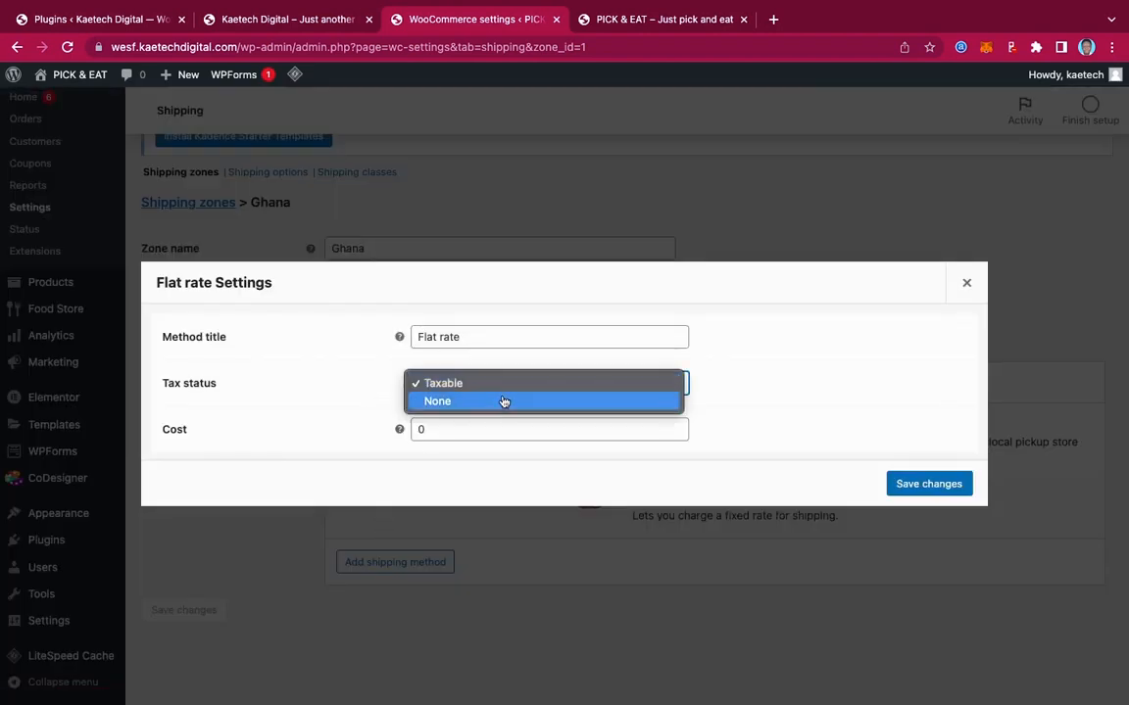
pyautogui.click(502, 402)
pyautogui.click(417, 430)
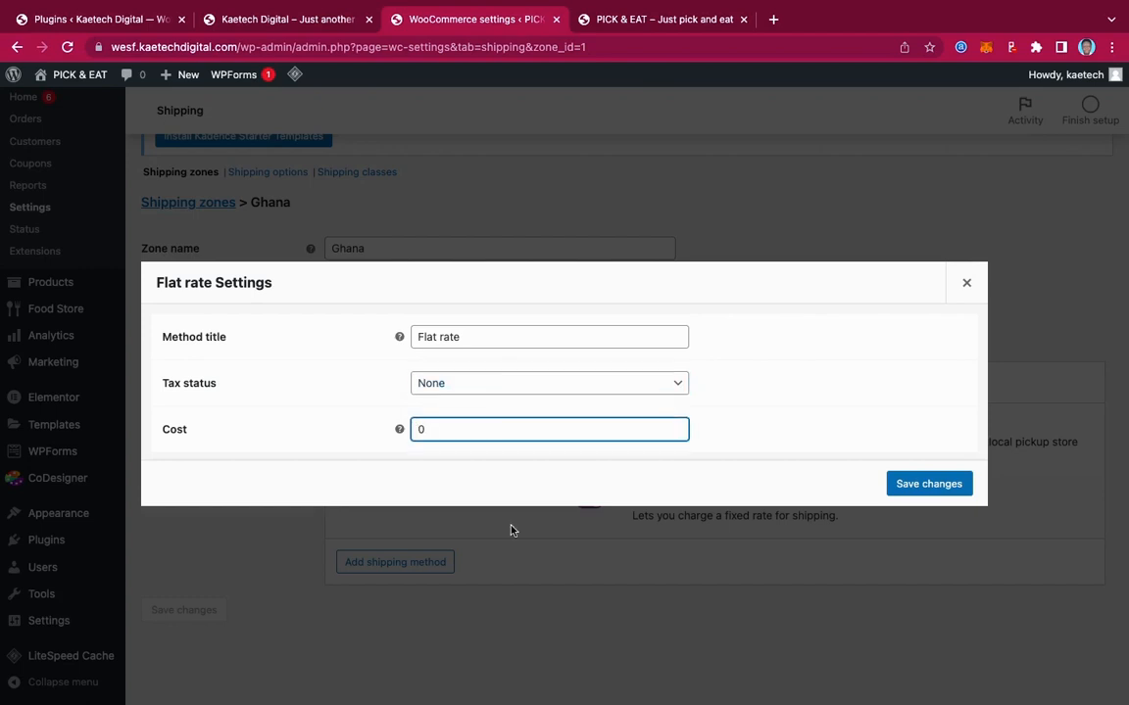
pyautogui.write('3')
pyautogui.click(902, 483)
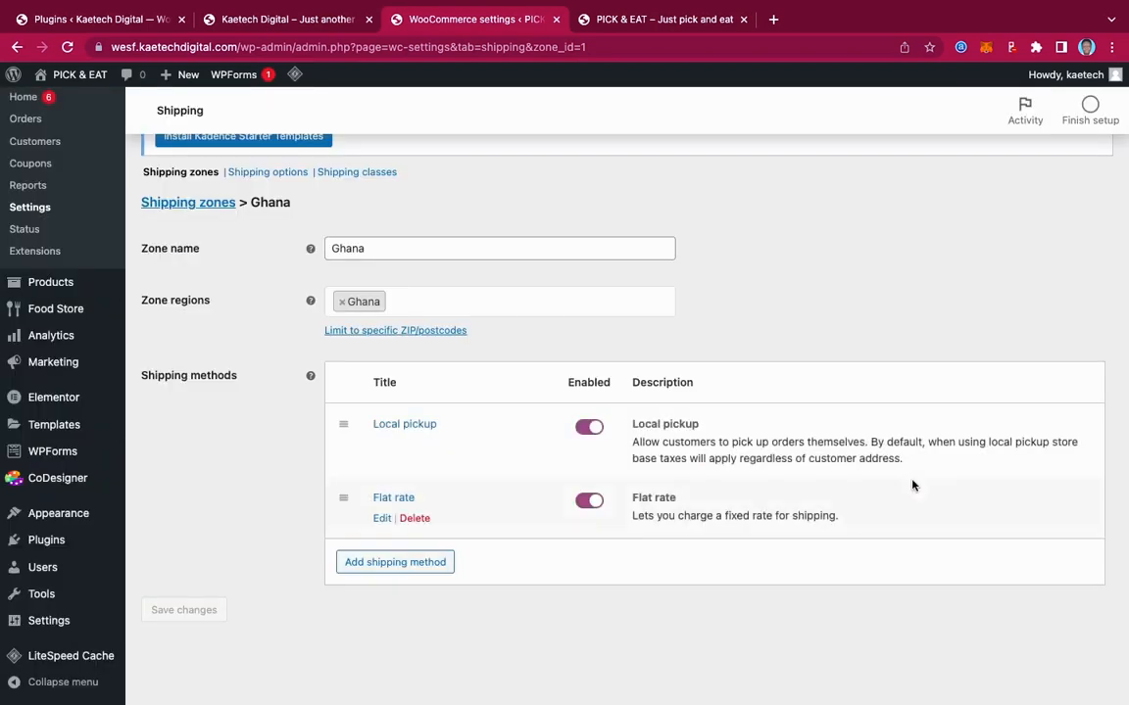
# Replace the Ghana zone region with Greater Accra, Ghana
pyautogui.click(342, 306)
pyautogui.click(342, 303)
pyautogui.scroll(-3, 404, 348)
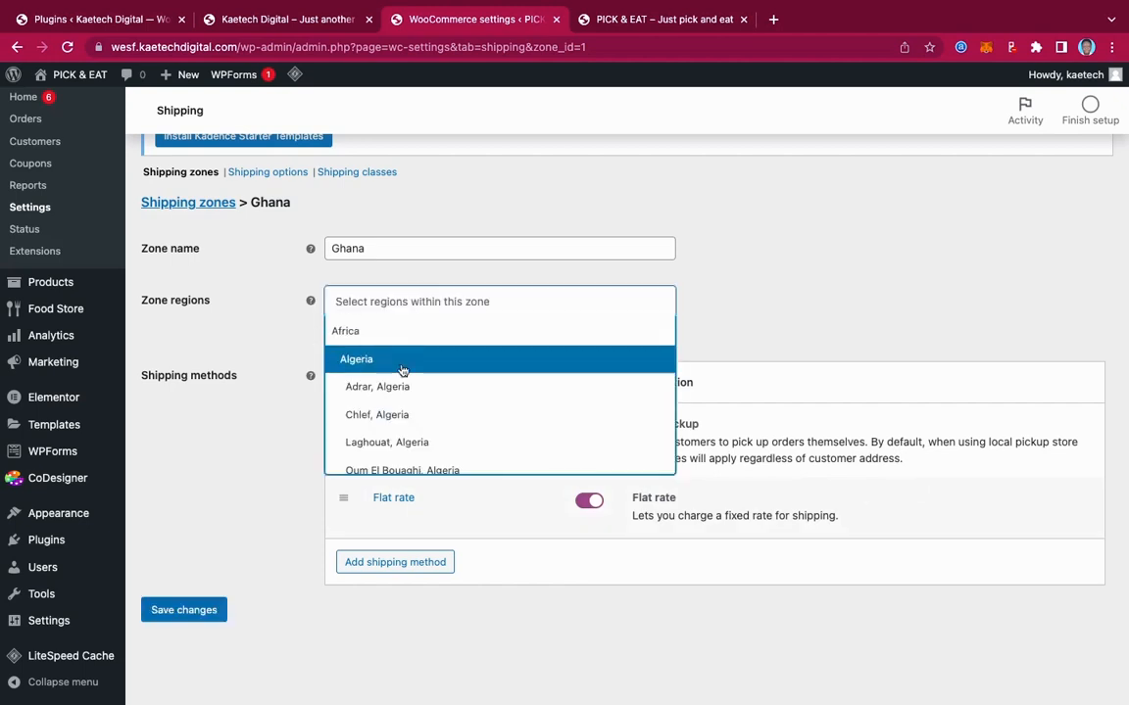
pyautogui.scroll(-1, 403, 369)
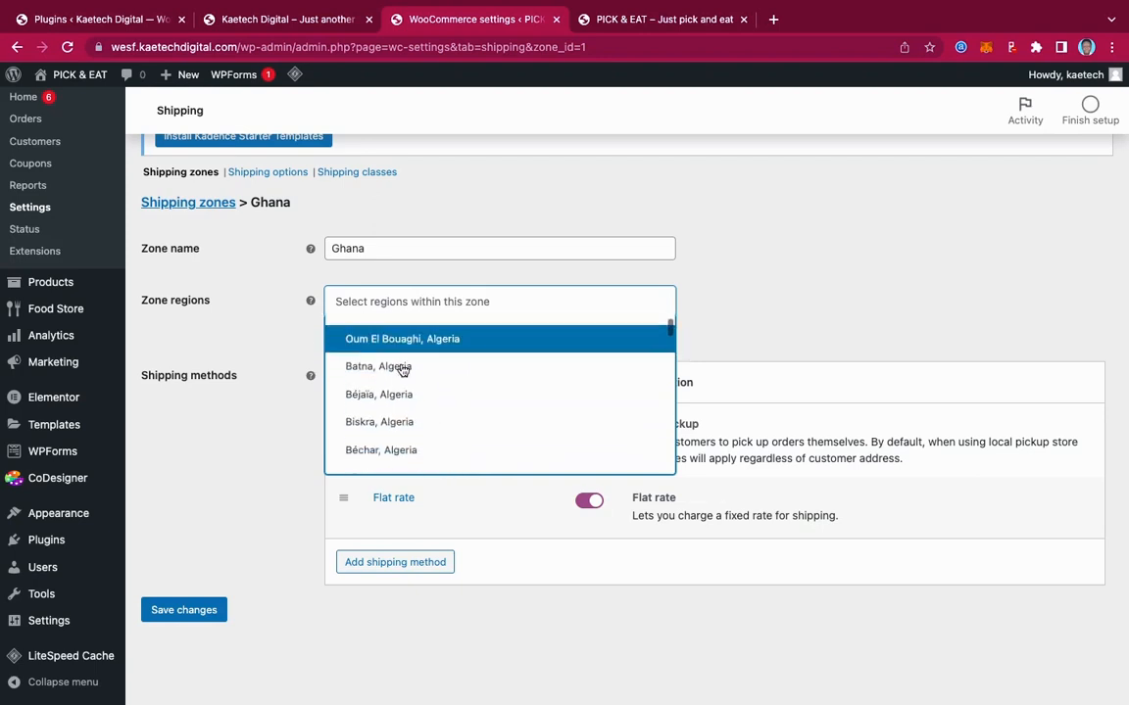
pyautogui.scroll(3, 403, 369)
pyautogui.write('g')
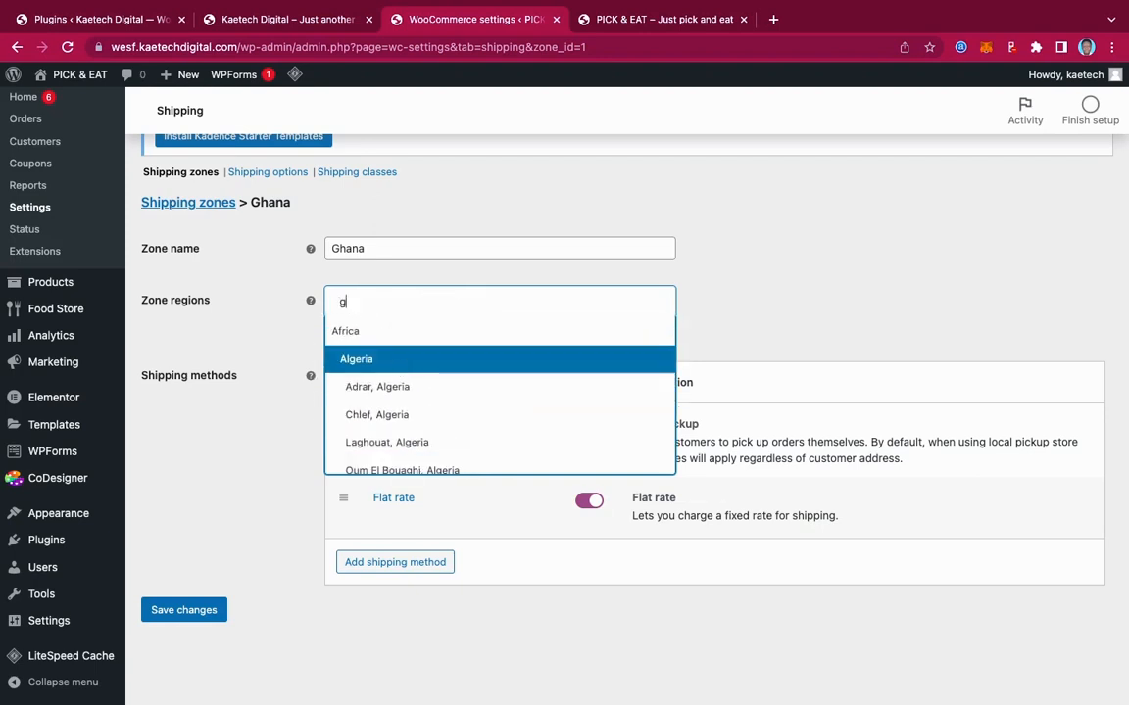
pyautogui.write('han')
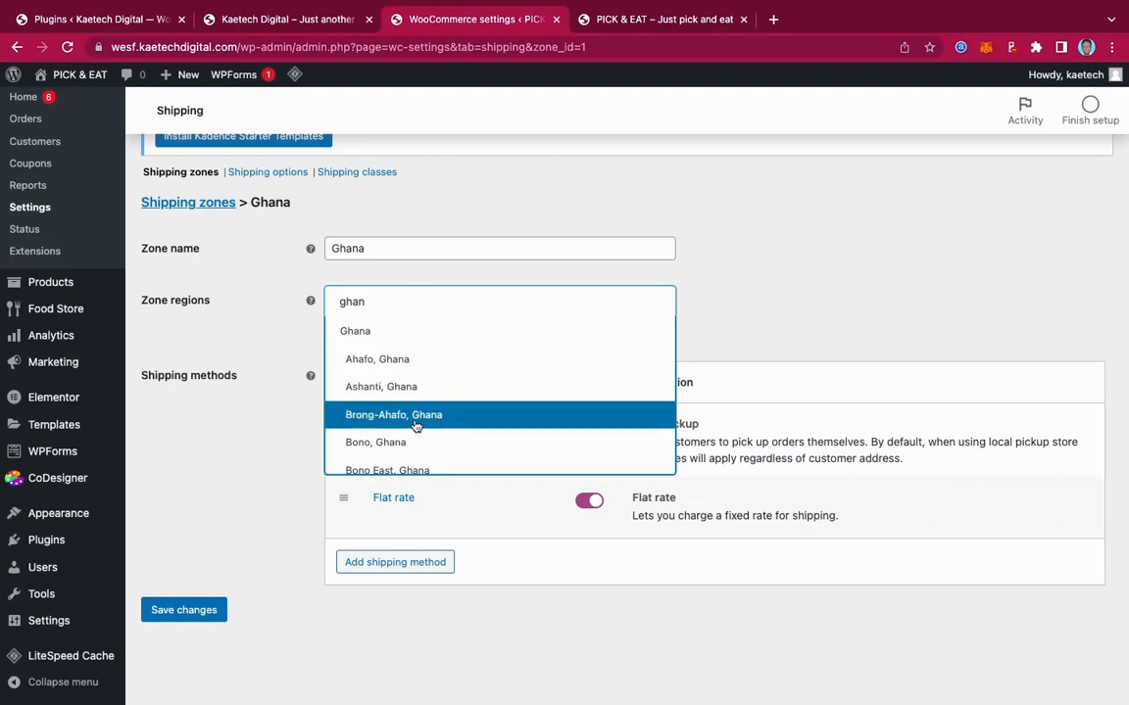
pyautogui.scroll(-1, 416, 422)
pyautogui.scroll(-2, 416, 422)
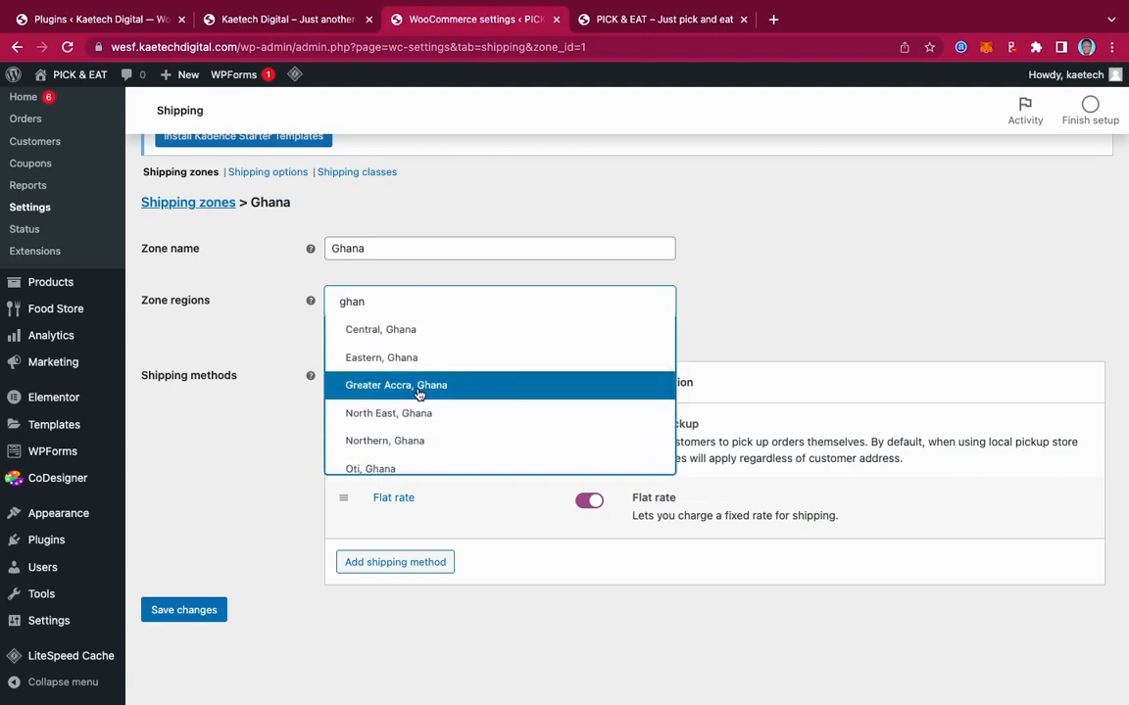
pyautogui.click(423, 386)
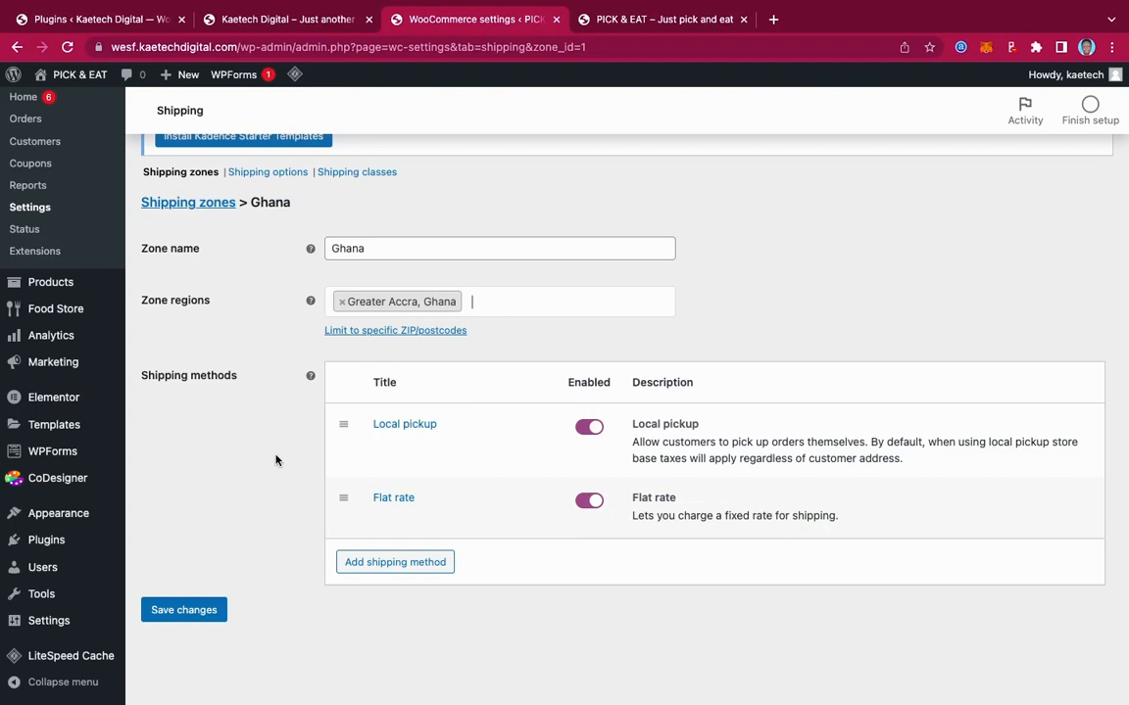
# Save the Ghana zone and go back to the shipping zones list
pyautogui.click(201, 609)
pyautogui.scroll(3, 283, 482)
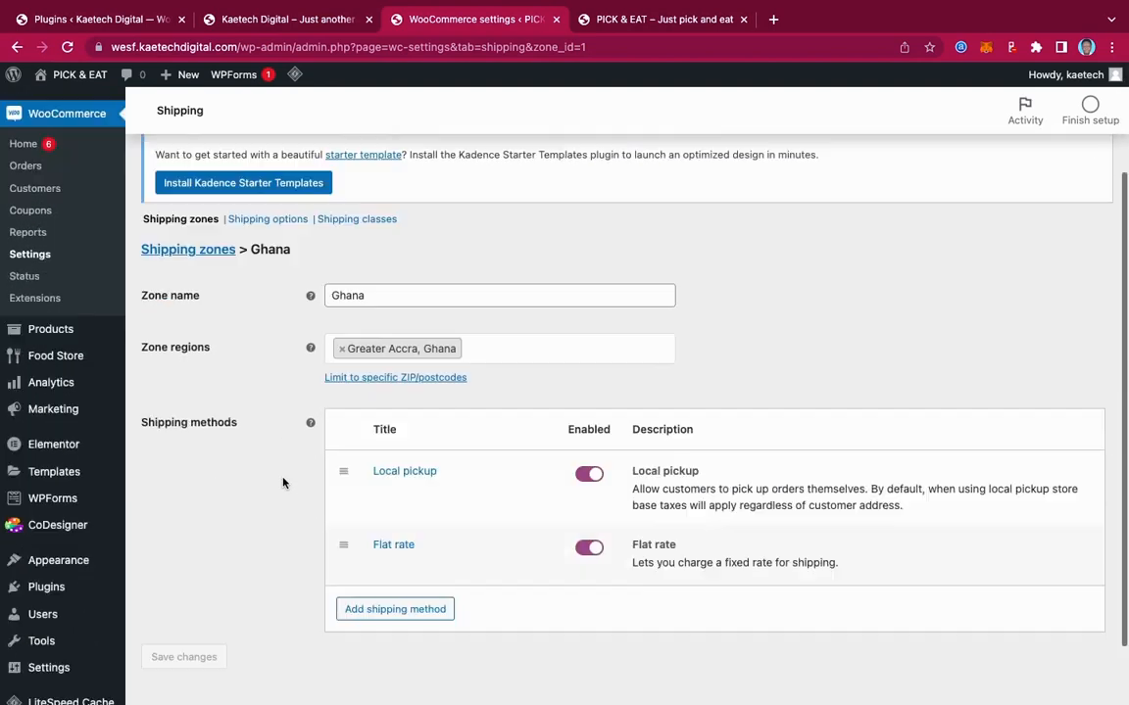
pyautogui.click(191, 253)
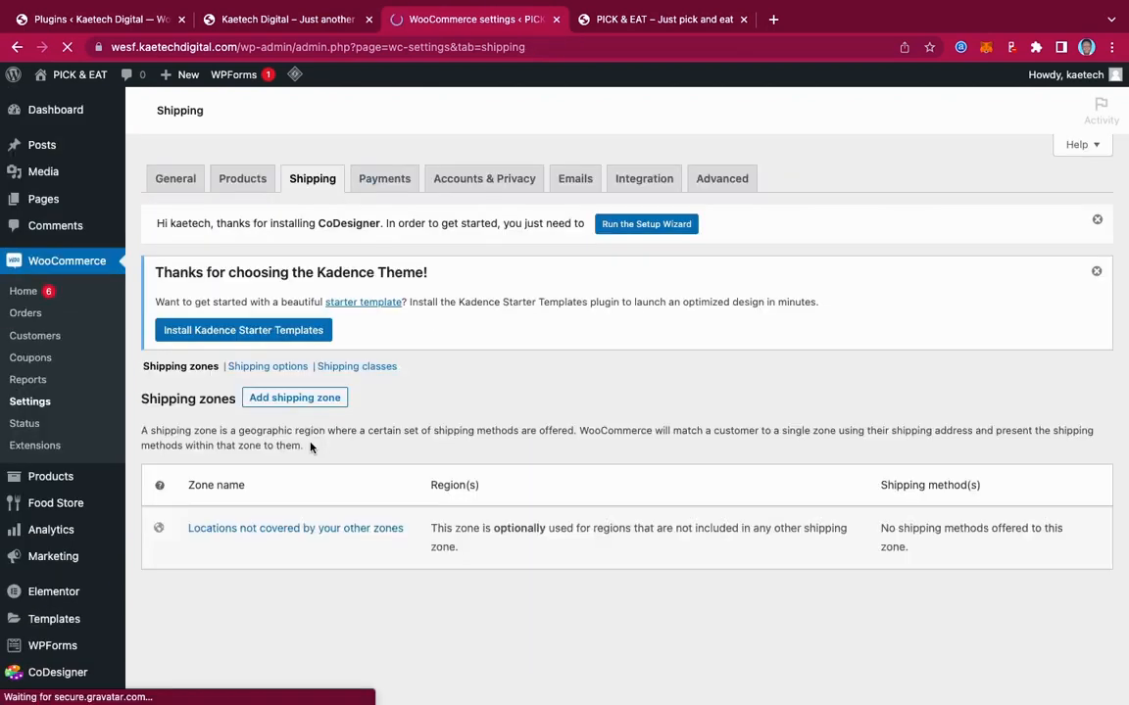
pyautogui.scroll(-3, 311, 448)
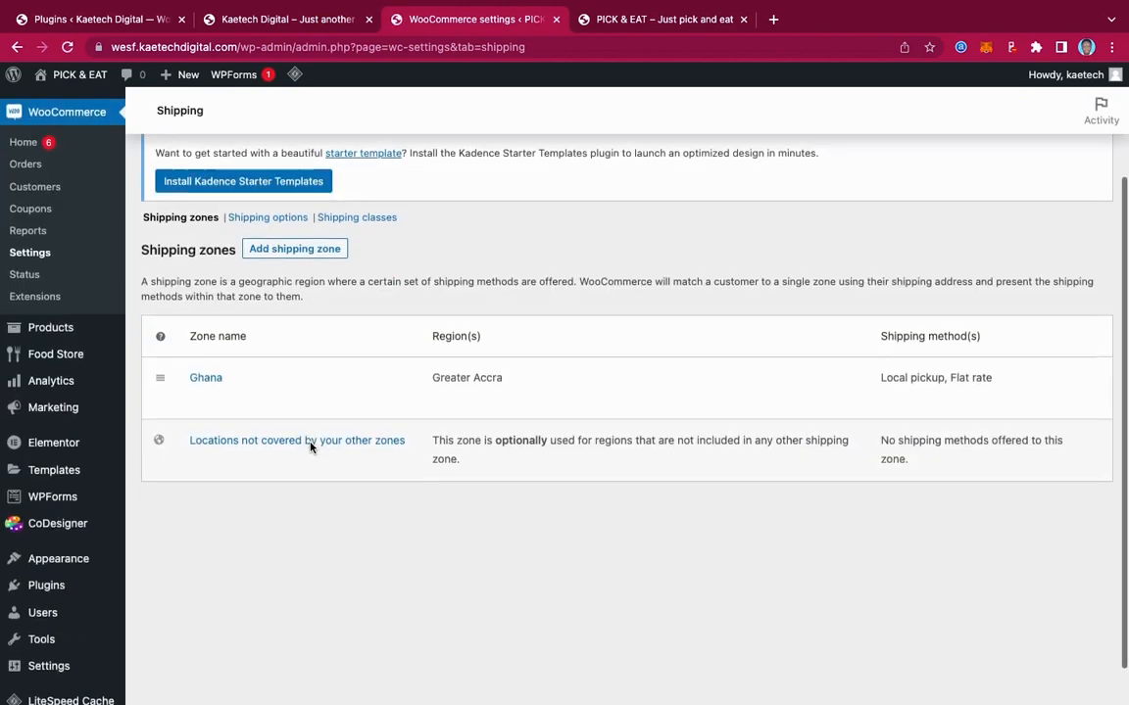
# Create a new shipping zone named 'Ghana 2' covering the Eastern, Ghana region
pyautogui.click(297, 249)
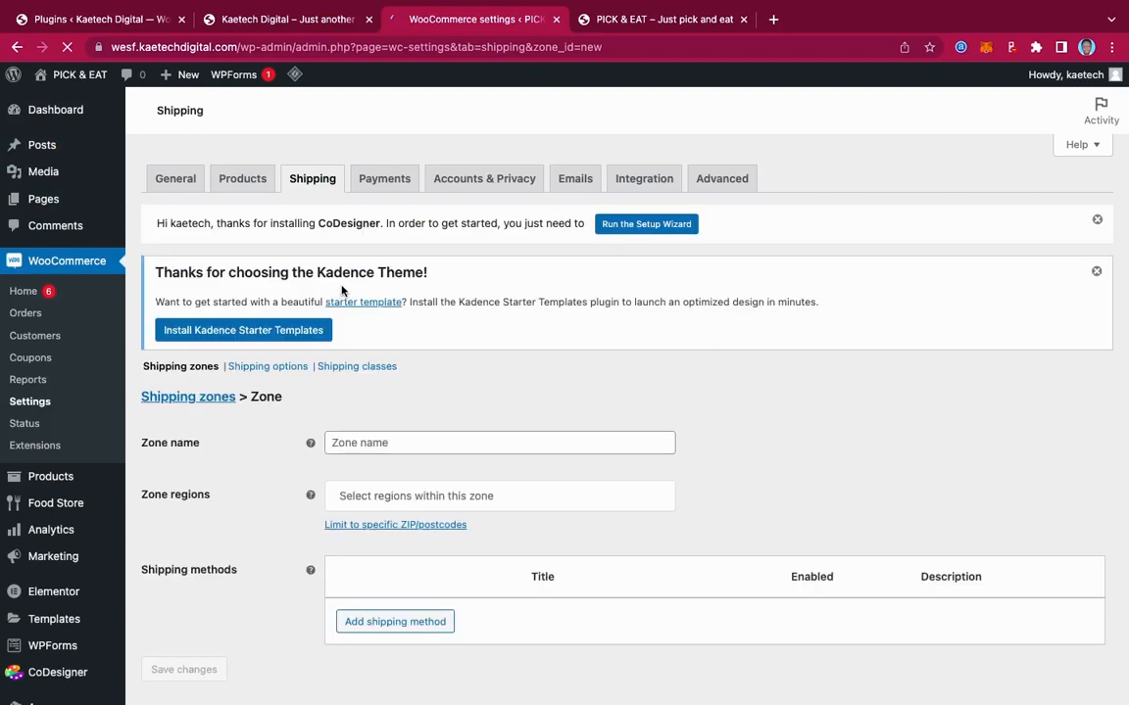
pyautogui.click(382, 446)
pyautogui.write('Gh')
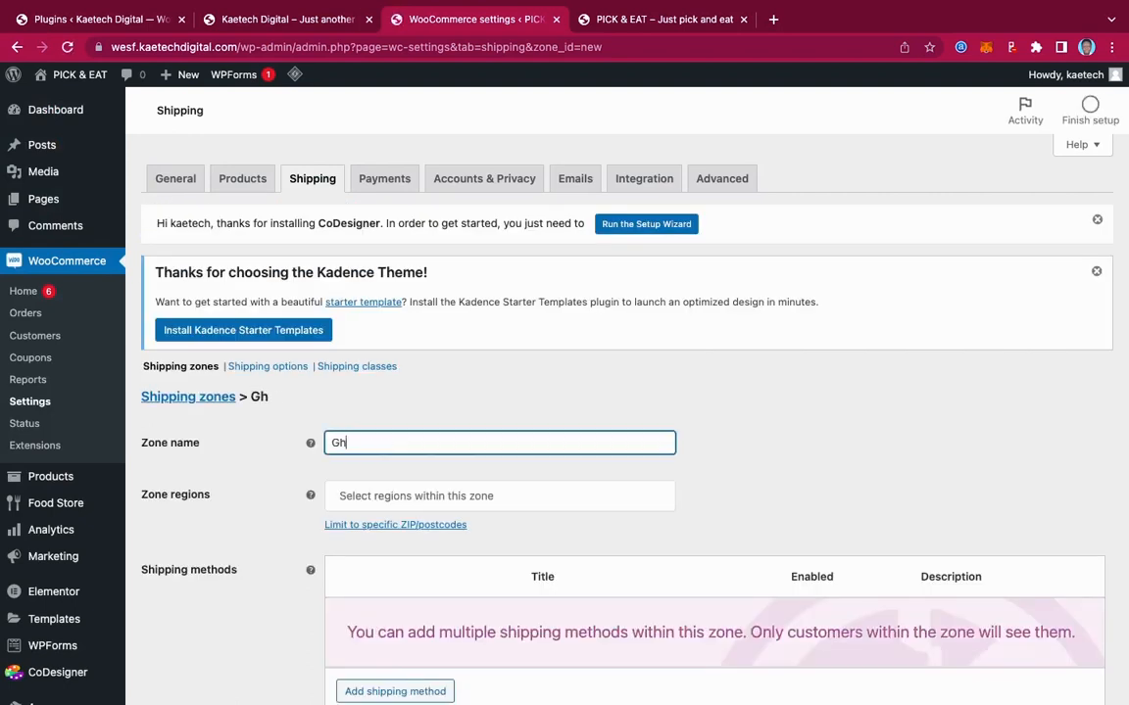
pyautogui.write('ana 2')
pyautogui.click(403, 496)
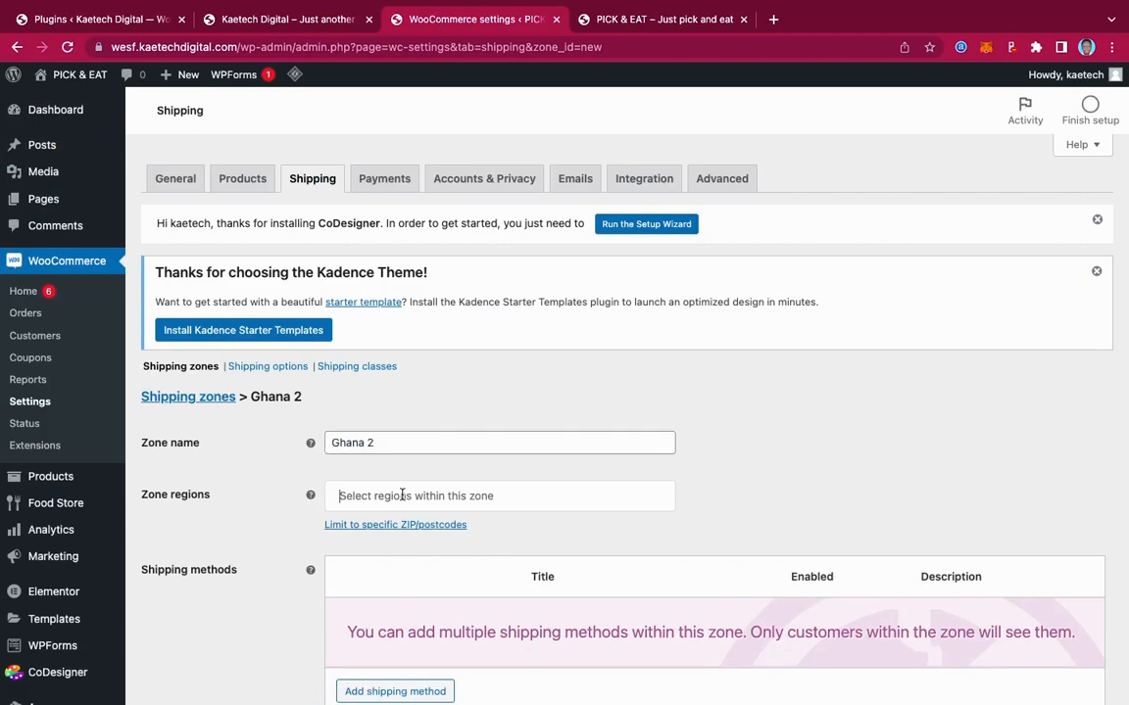
pyautogui.click(403, 495)
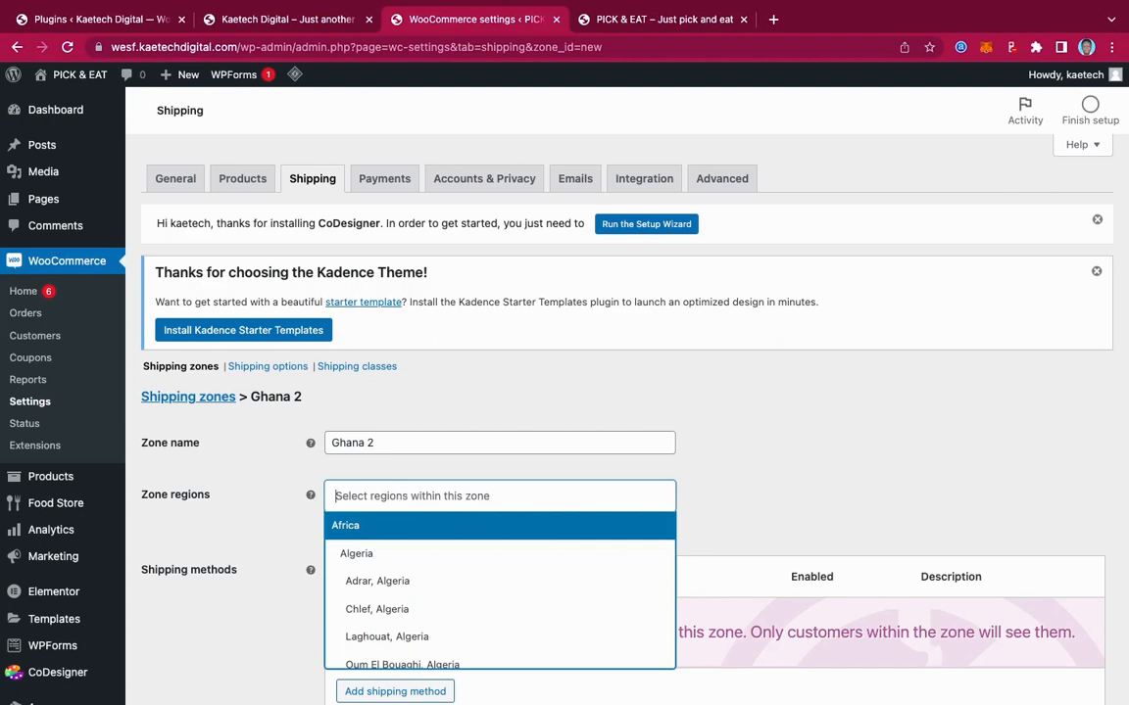
pyautogui.write('East')
pyautogui.scroll(-1, 434, 612)
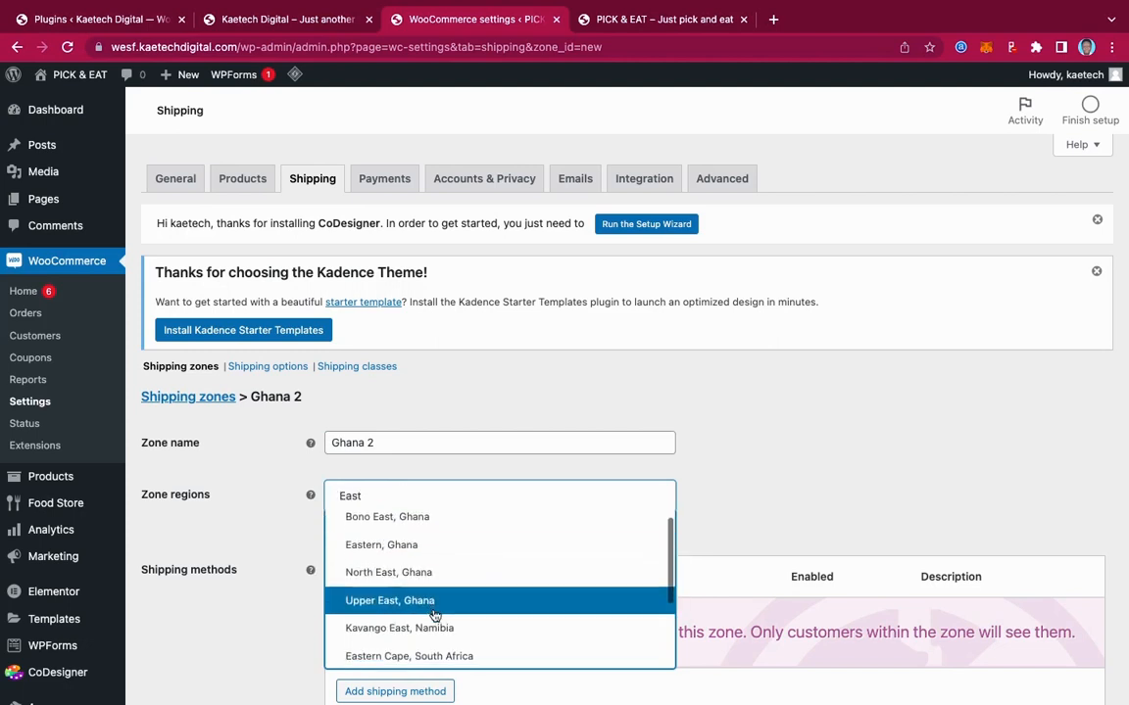
pyautogui.scroll(-2, 434, 614)
pyautogui.scroll(2, 434, 614)
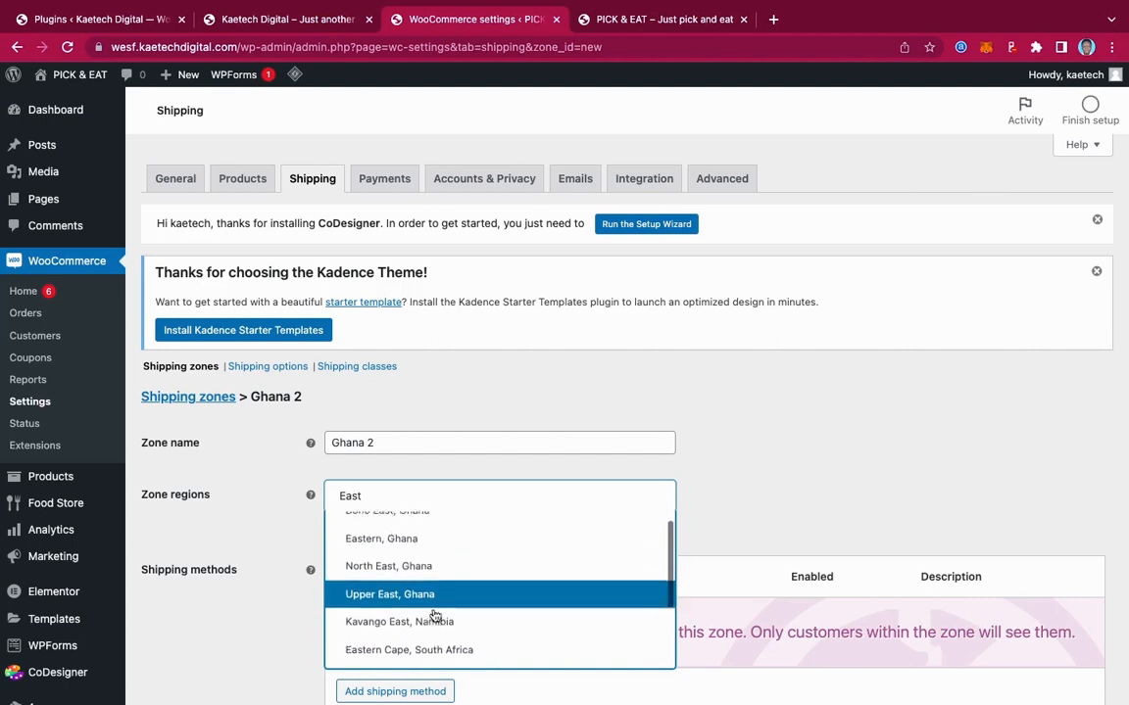
pyautogui.scroll(1, 435, 615)
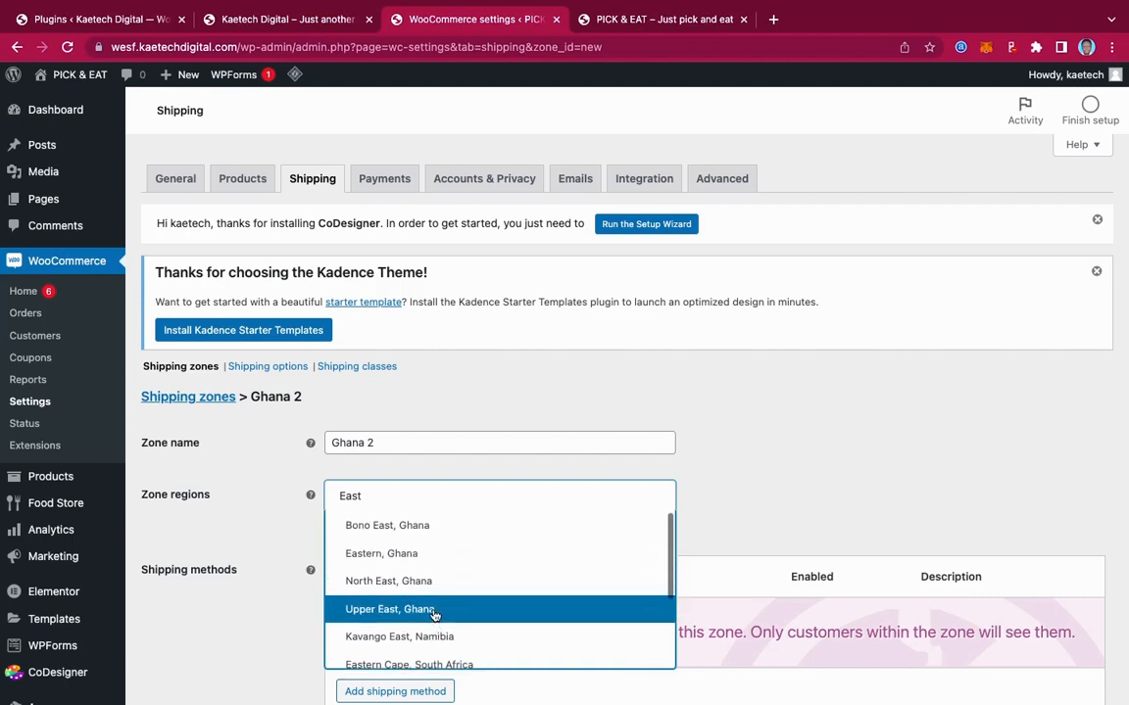
pyautogui.click(410, 556)
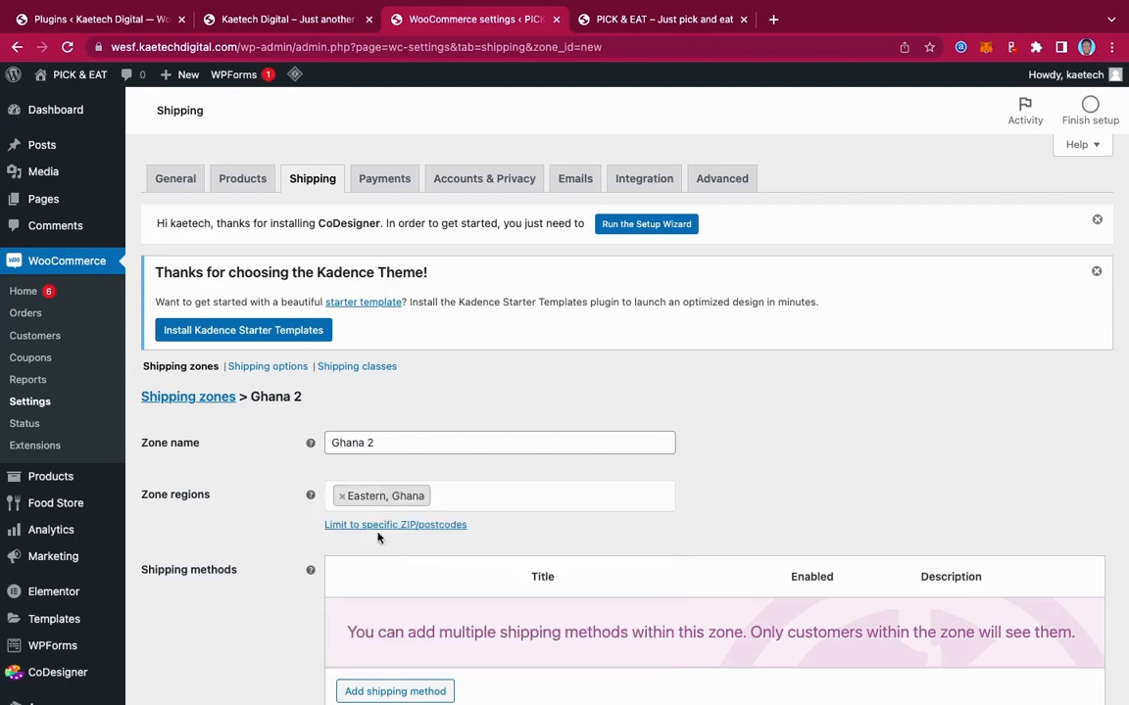
pyautogui.scroll(-3, 494, 579)
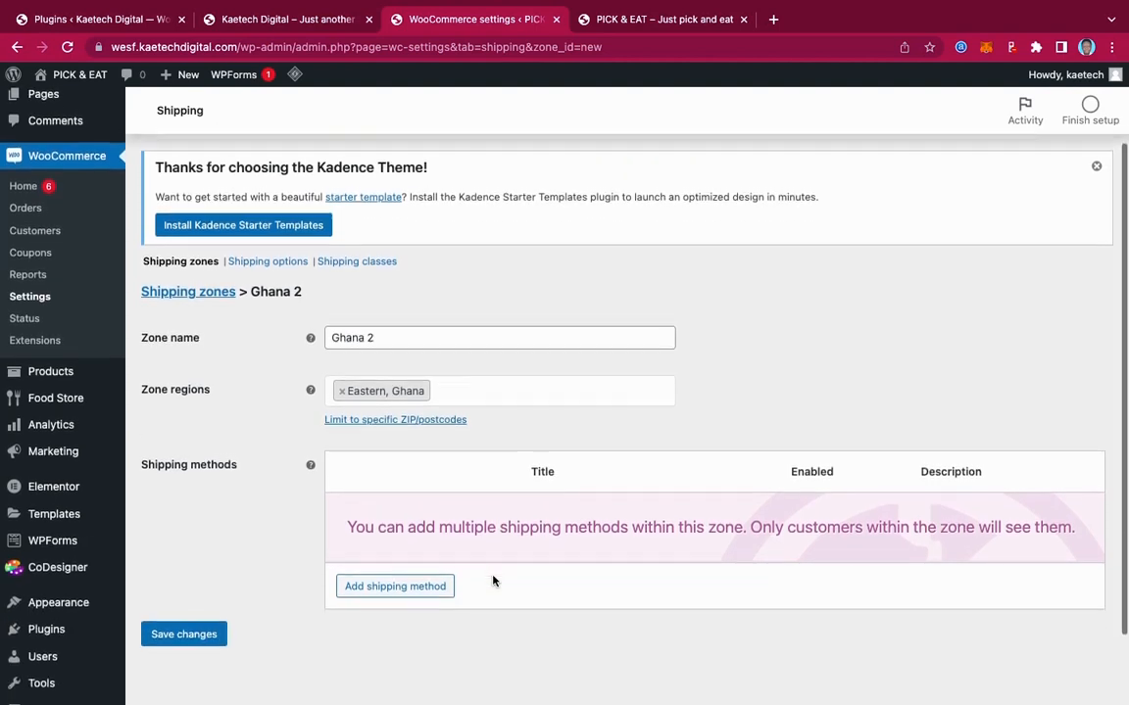
# Add a Flat rate shipping method to Ghana 2
pyautogui.click(397, 560)
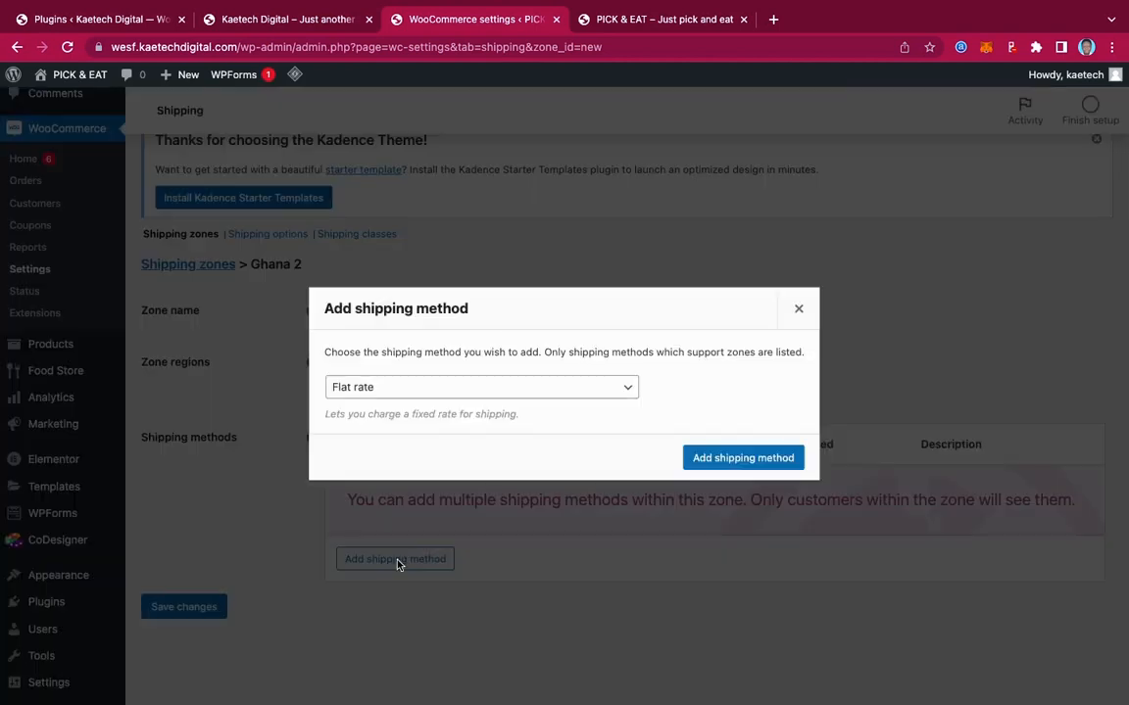
pyautogui.click(498, 392)
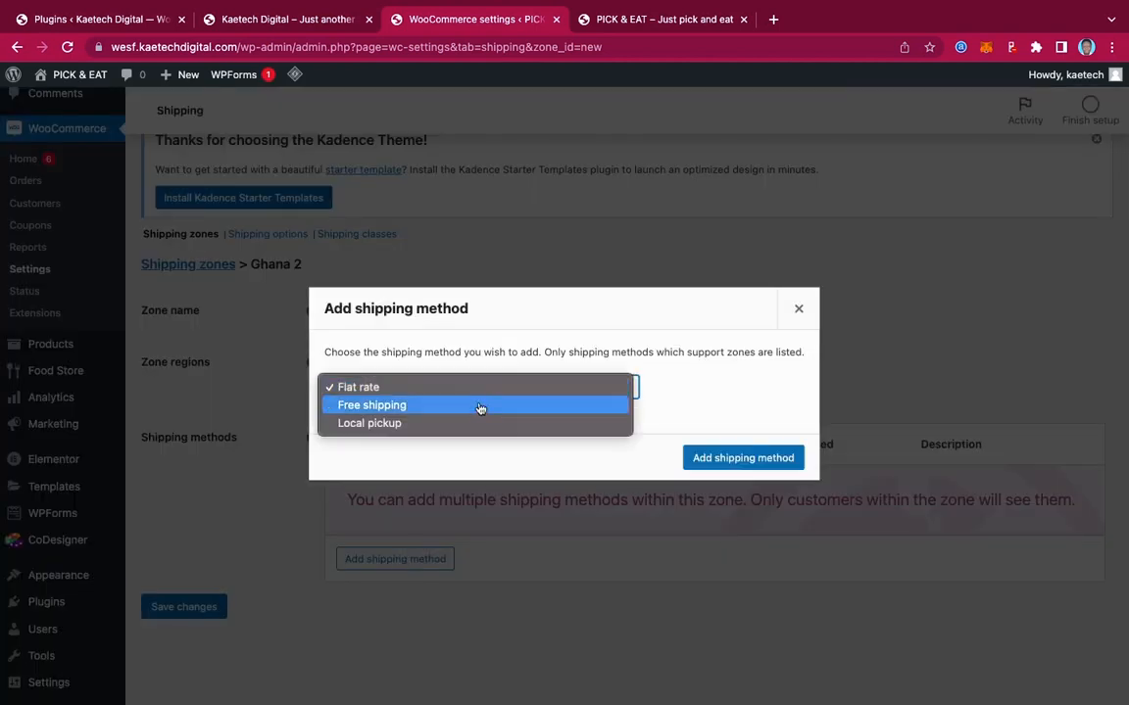
pyautogui.click(490, 388)
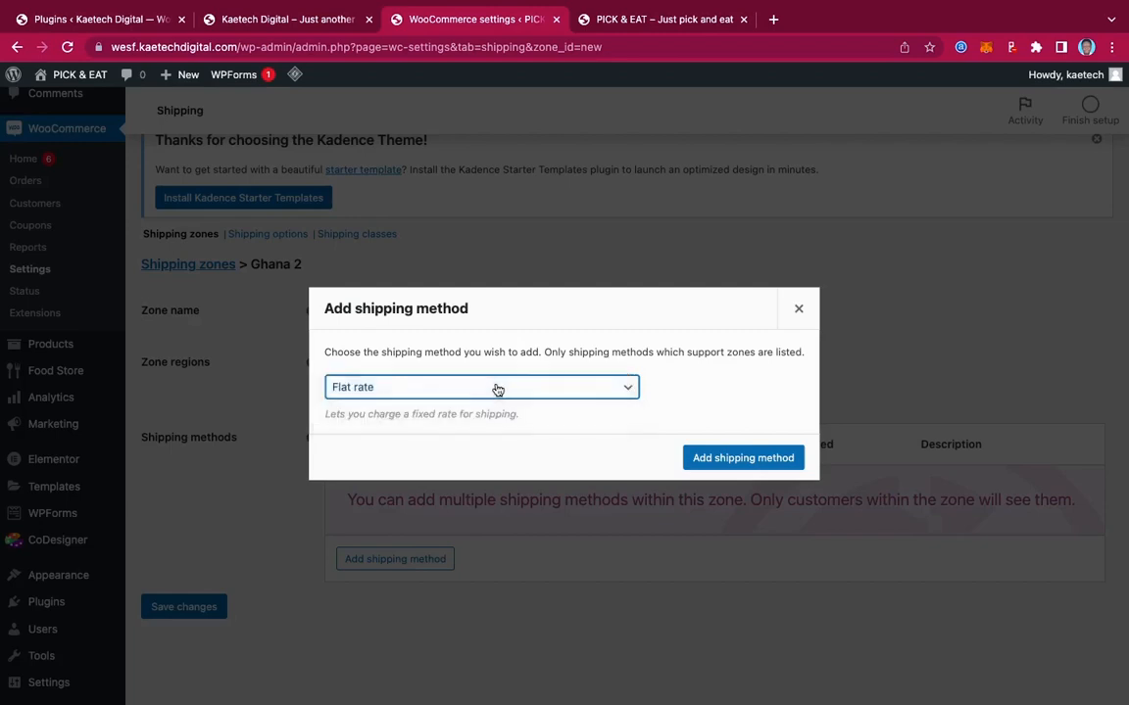
pyautogui.click(735, 458)
pyautogui.scroll(-1, 471, 438)
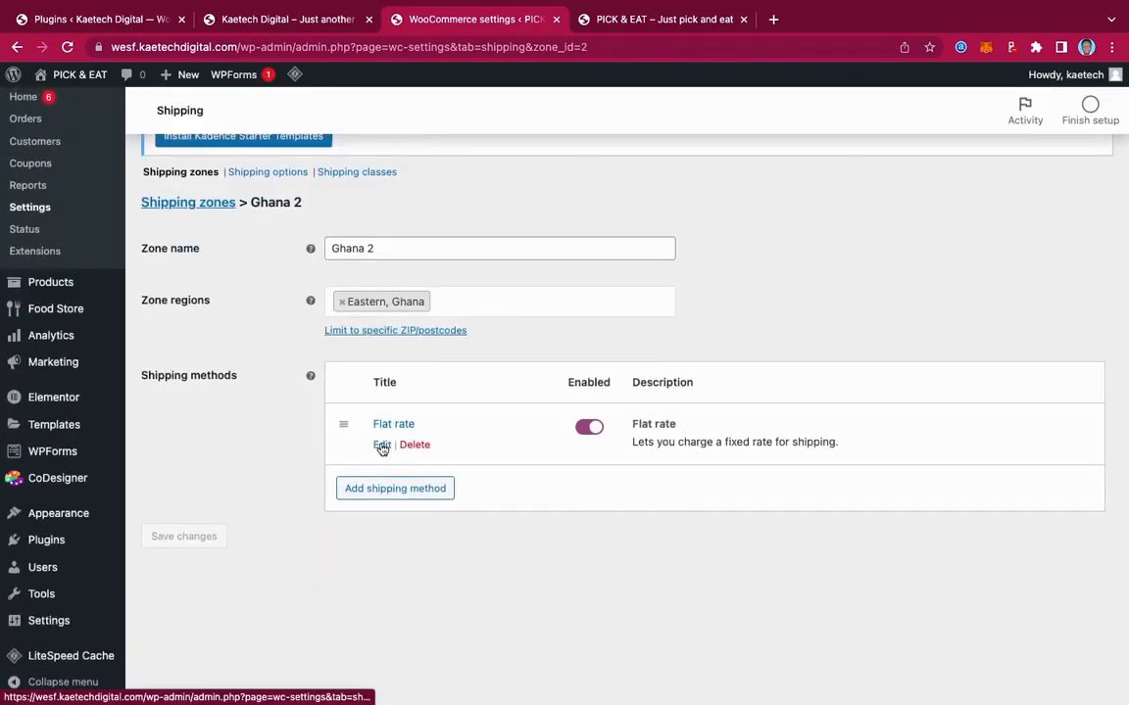
# Make the Ghana 2 flat rate untaxed costing 90, save, and return to shipping zones
pyautogui.click(381, 443)
pyautogui.click(456, 391)
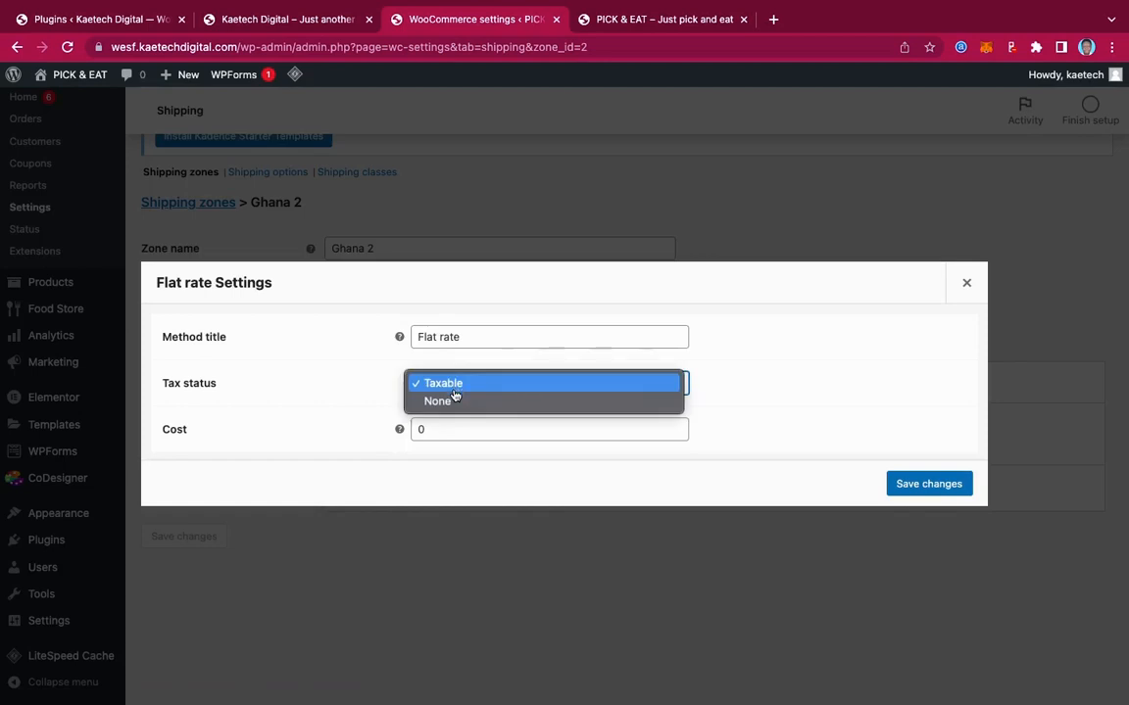
pyautogui.click(454, 401)
pyautogui.click(428, 431)
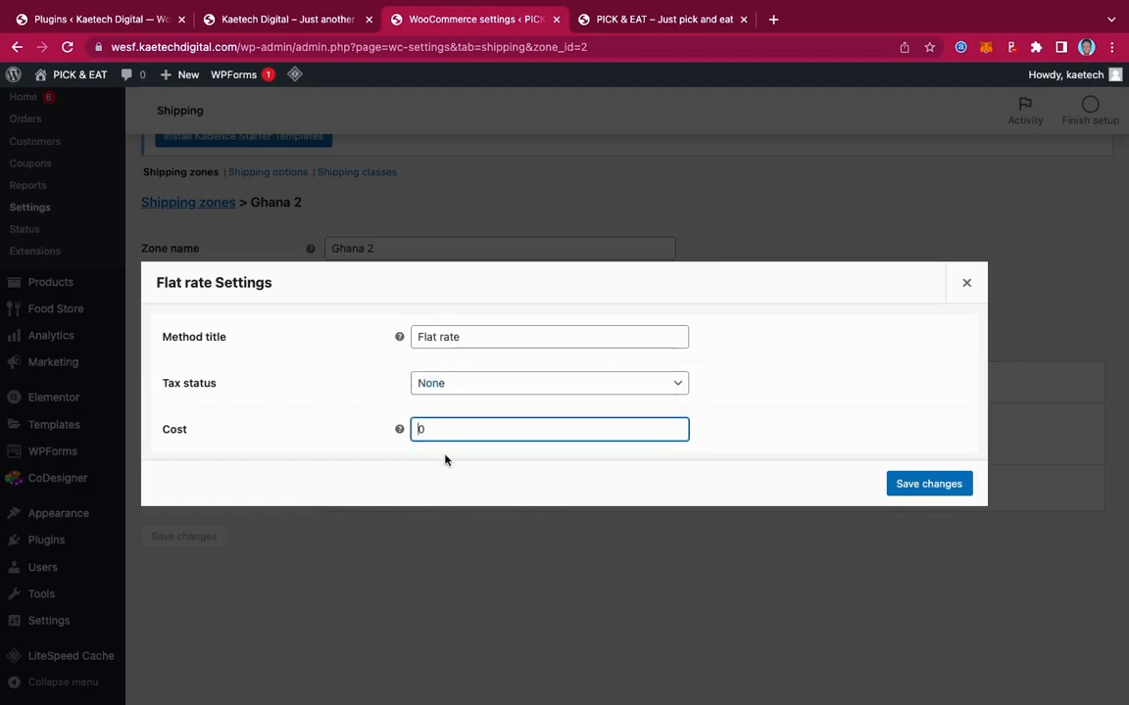
pyautogui.press('BackSpace')
pyautogui.write('90')
pyautogui.click(928, 484)
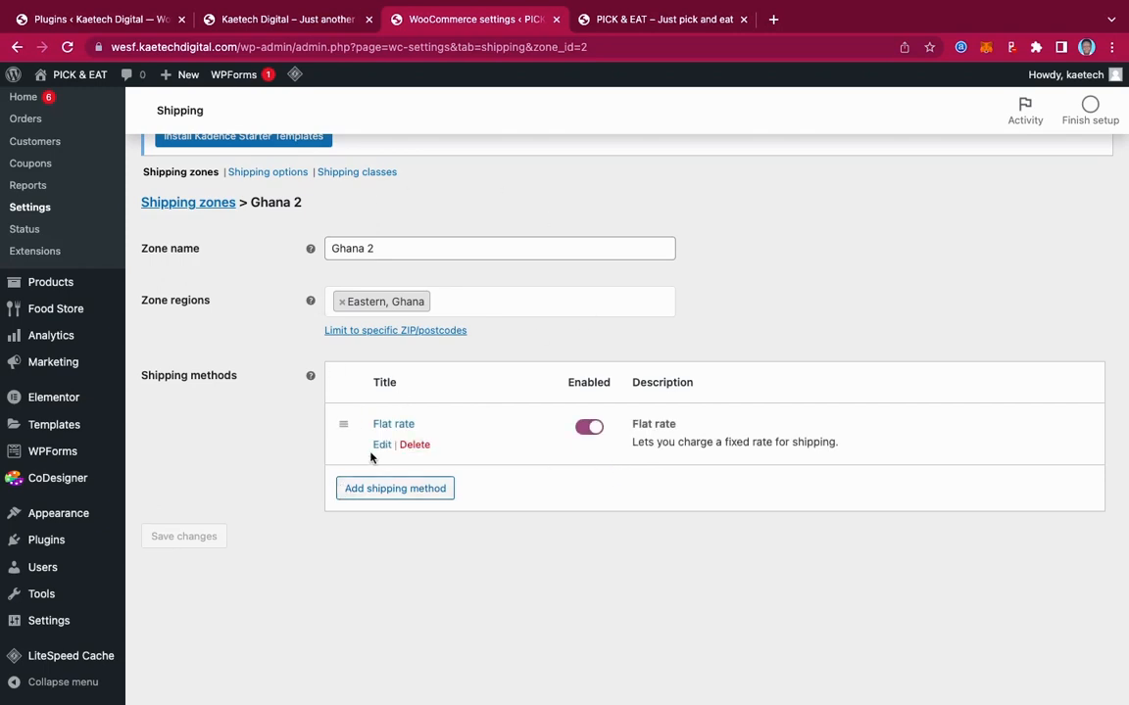
pyautogui.click(196, 203)
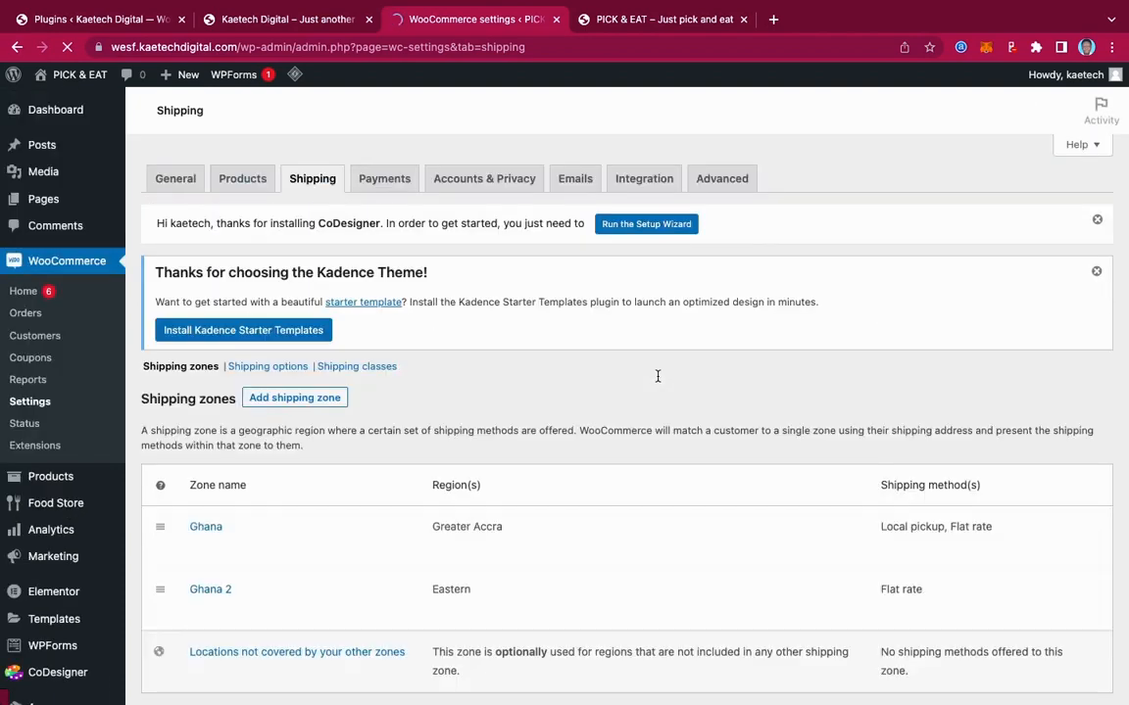
pyautogui.scroll(-2, 631, 386)
pyautogui.moveTo(350, 428)
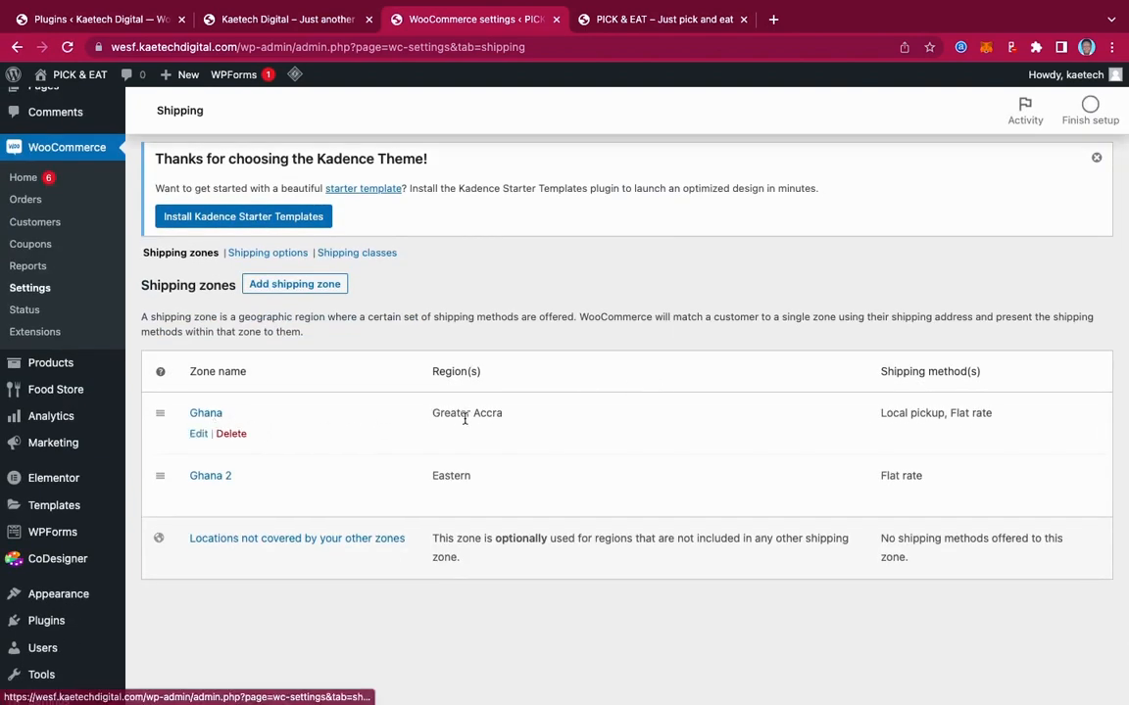
pyautogui.moveTo(221, 496)
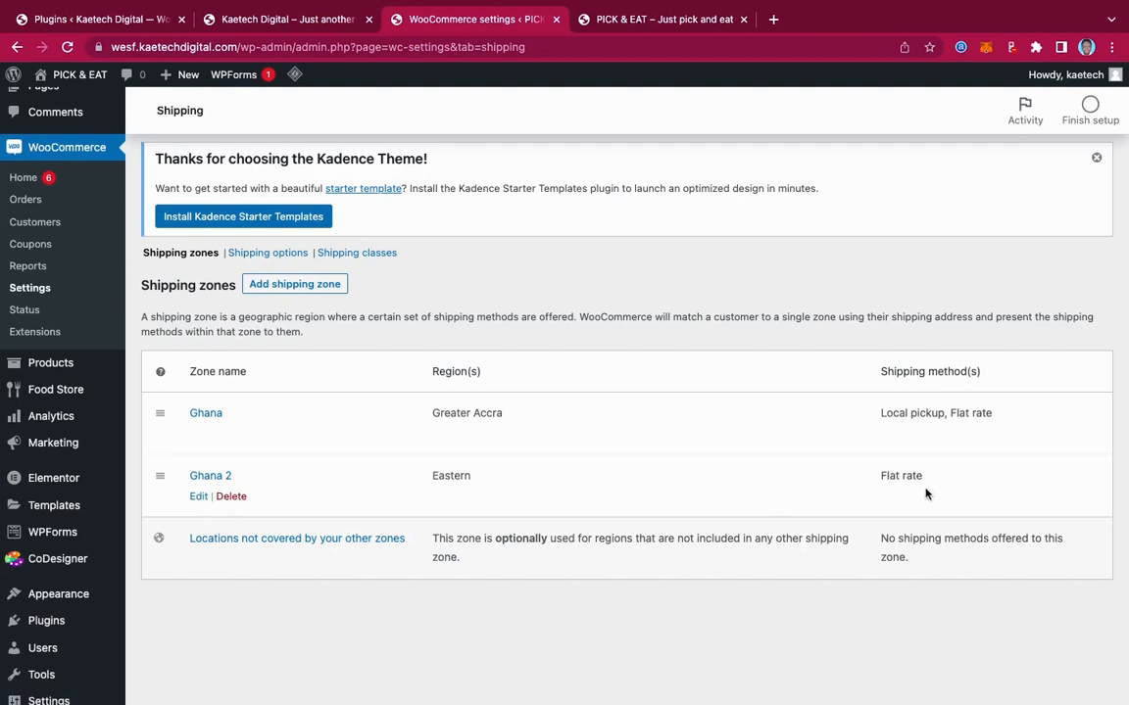
pyautogui.moveTo(877, 396)
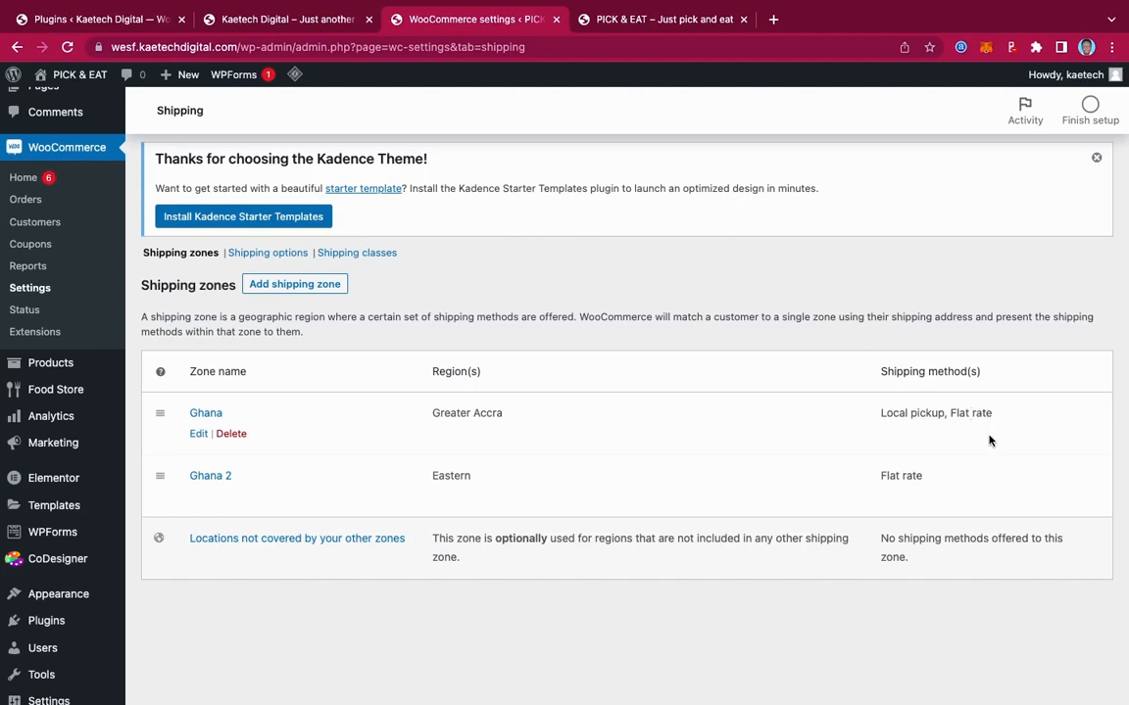
pyautogui.moveTo(653, 491)
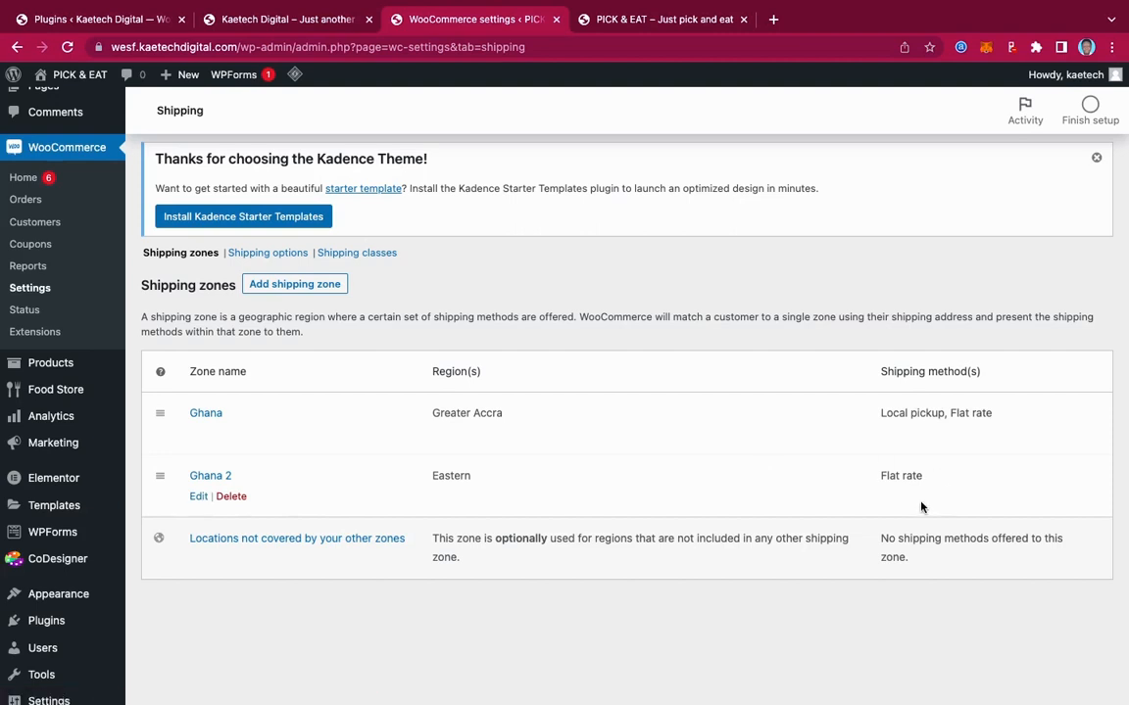
# Delete the Ghana 2 shipping zone, confirming the prompt, and go to Payments settings
pyautogui.moveTo(229, 410)
pyautogui.click(231, 497)
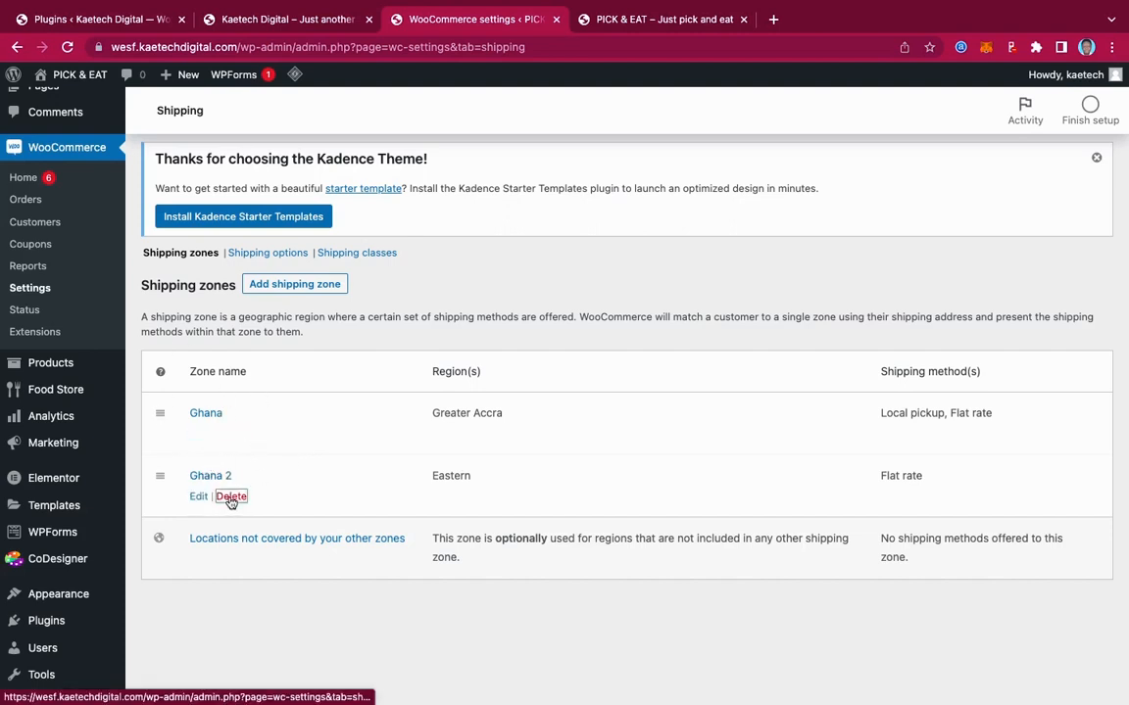
pyautogui.click(700, 153)
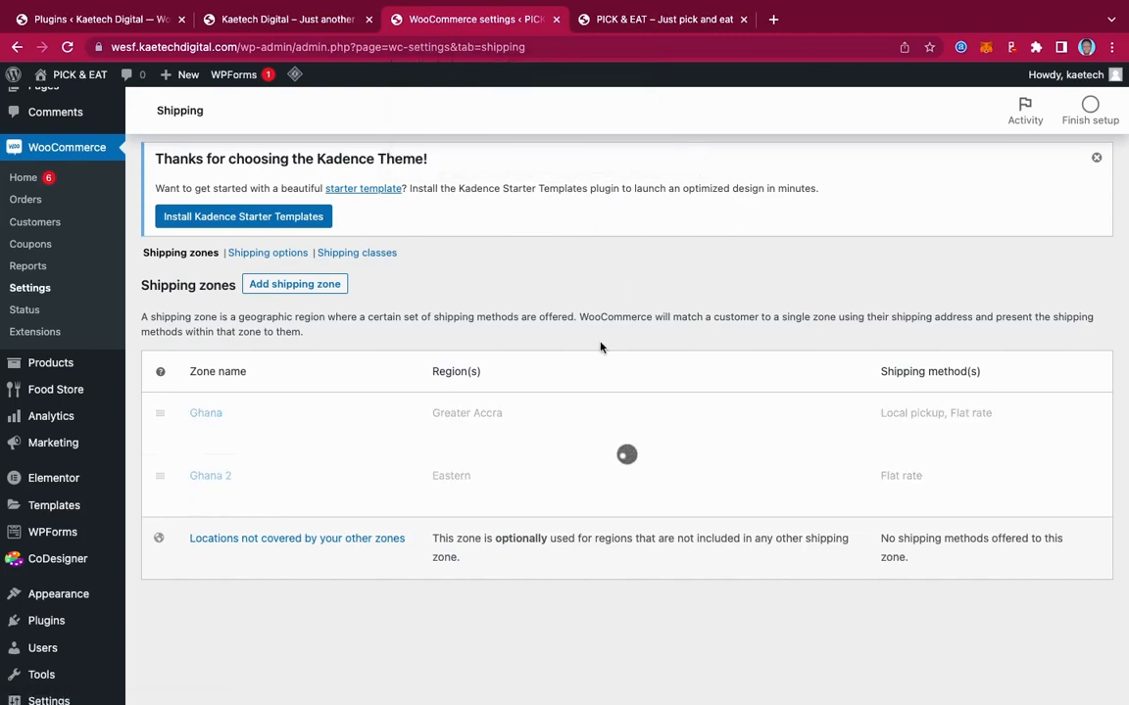
pyautogui.scroll(2, 594, 417)
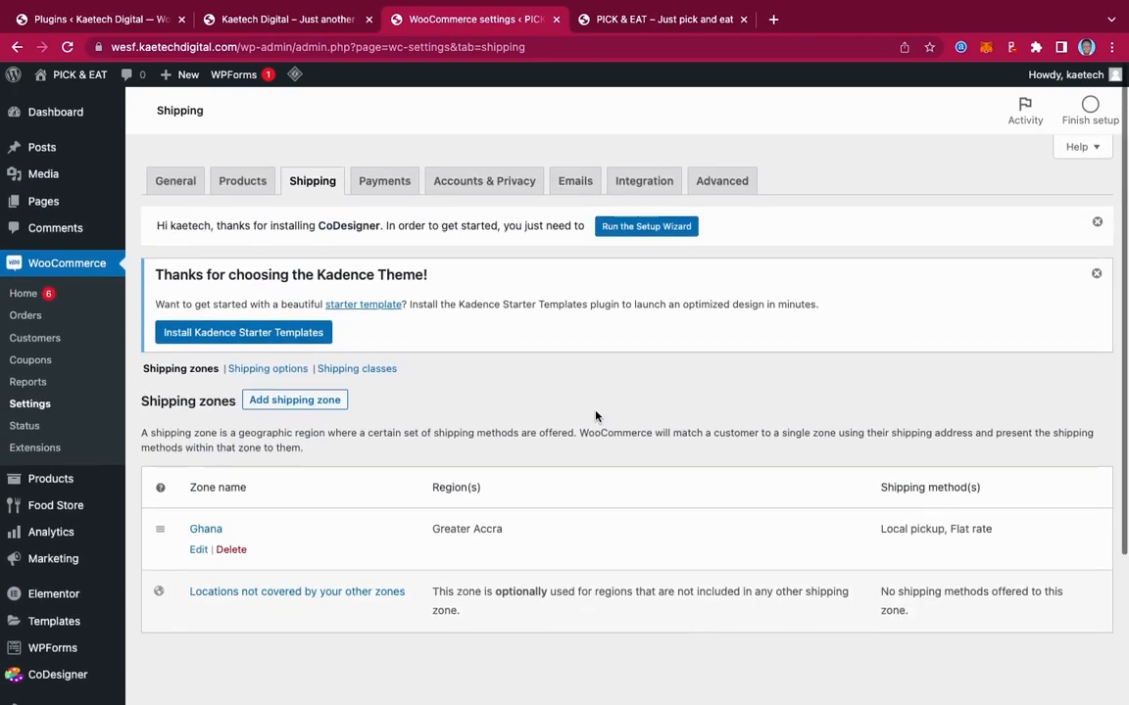
pyautogui.click(385, 183)
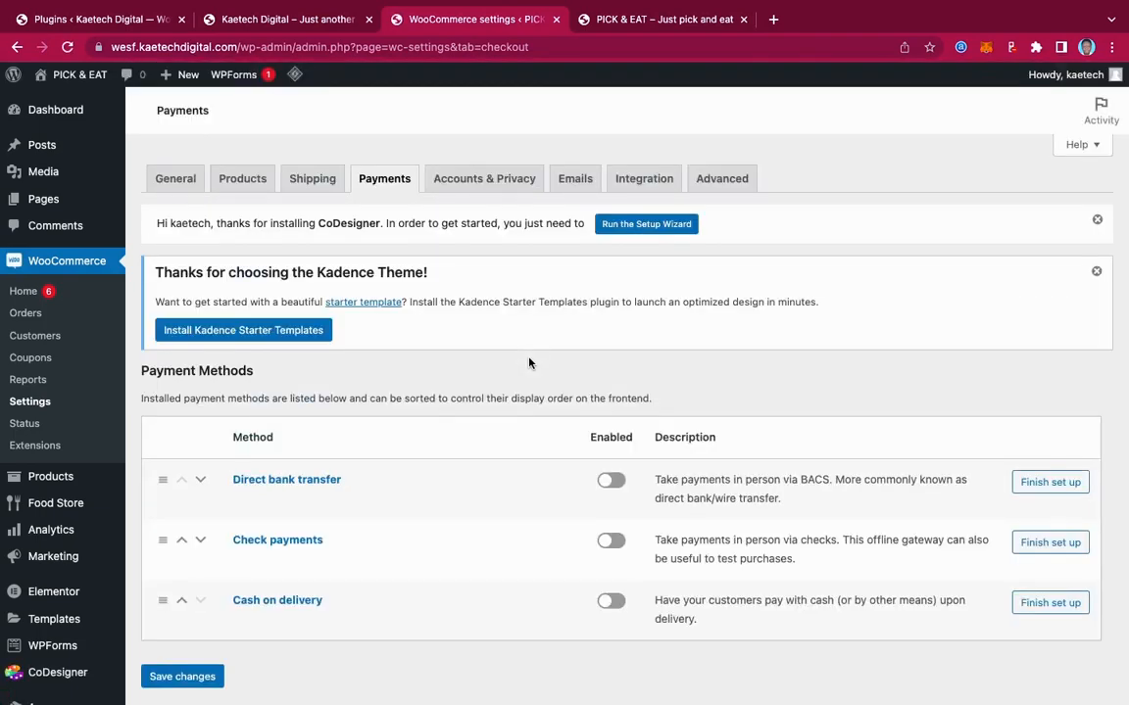
# Turn on Cash on delivery, leaving bank transfer and check payments off, and save
pyautogui.scroll(-3, 529, 363)
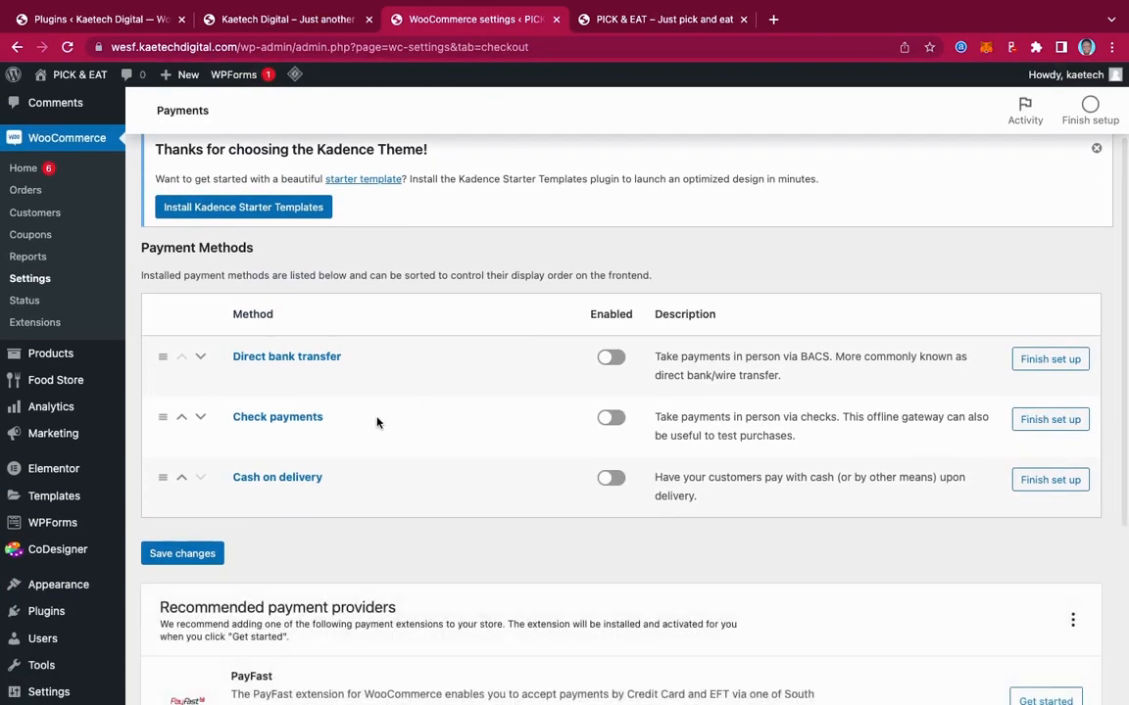
pyautogui.scroll(-6, 456, 564)
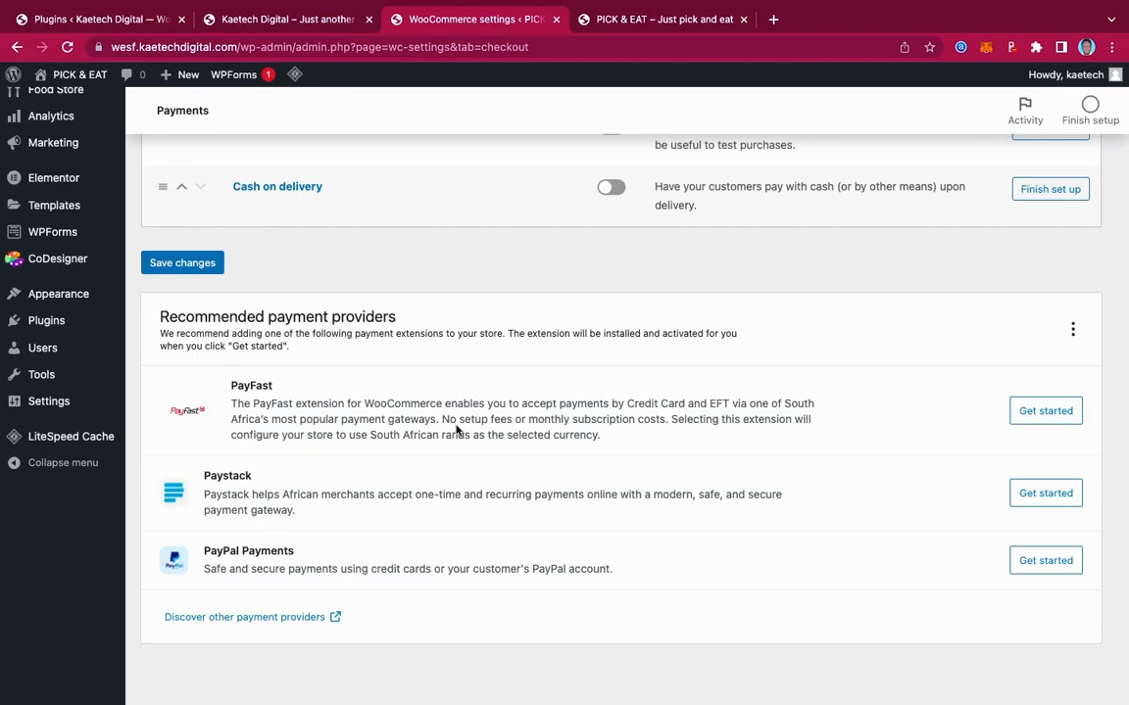
pyautogui.scroll(3, 467, 264)
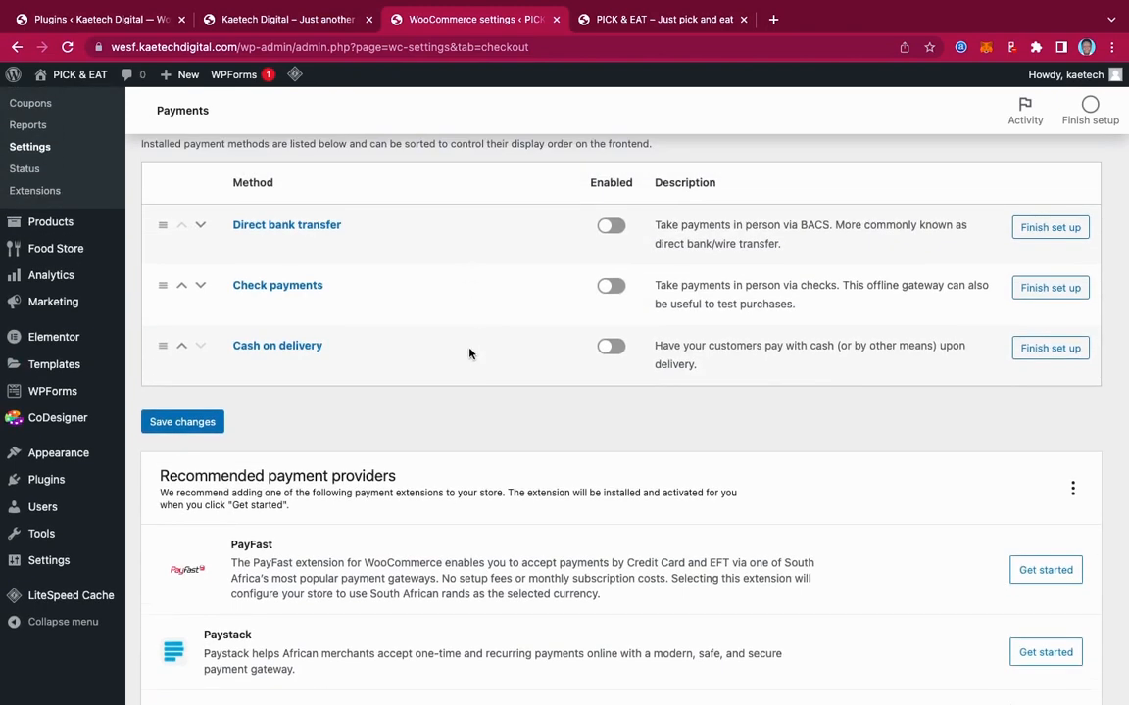
pyautogui.scroll(2, 468, 355)
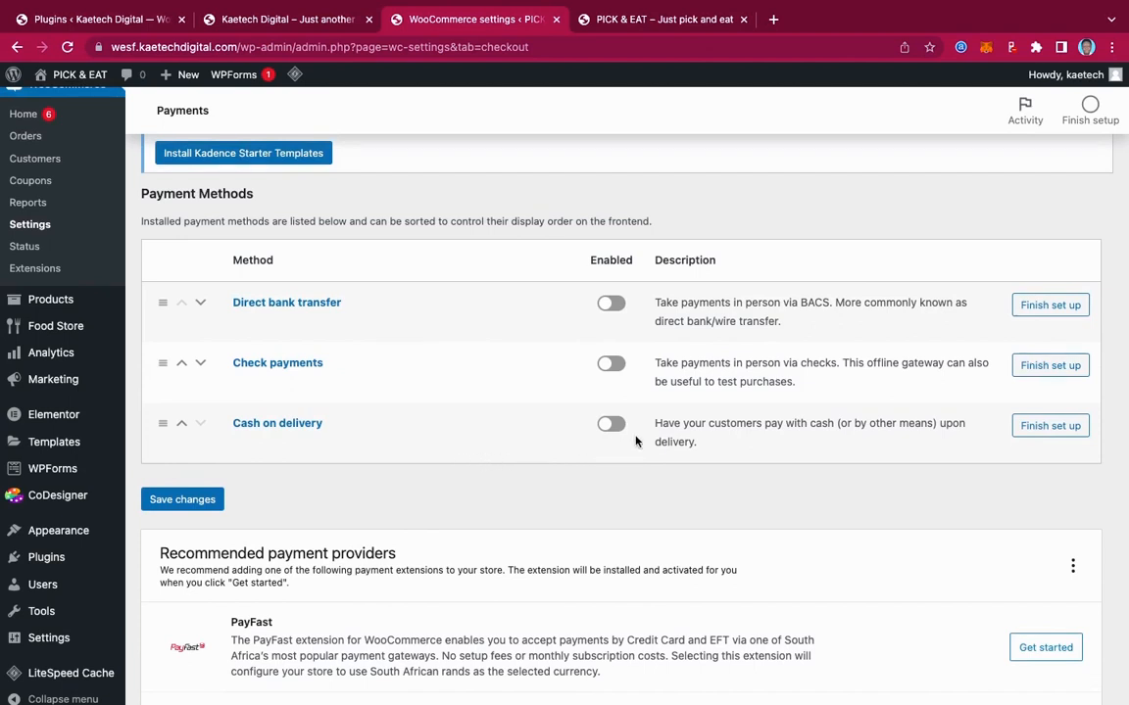
pyautogui.click(611, 427)
pyautogui.click(188, 499)
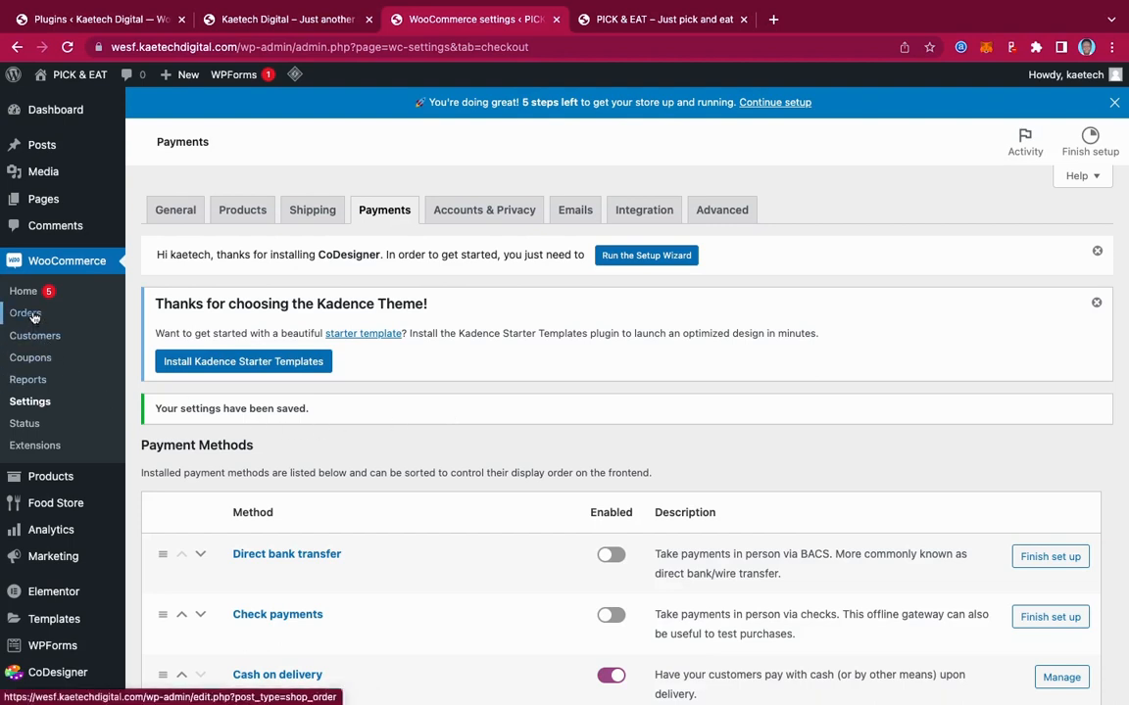
pyautogui.scroll(-3, 34, 333)
pyautogui.moveTo(40, 337)
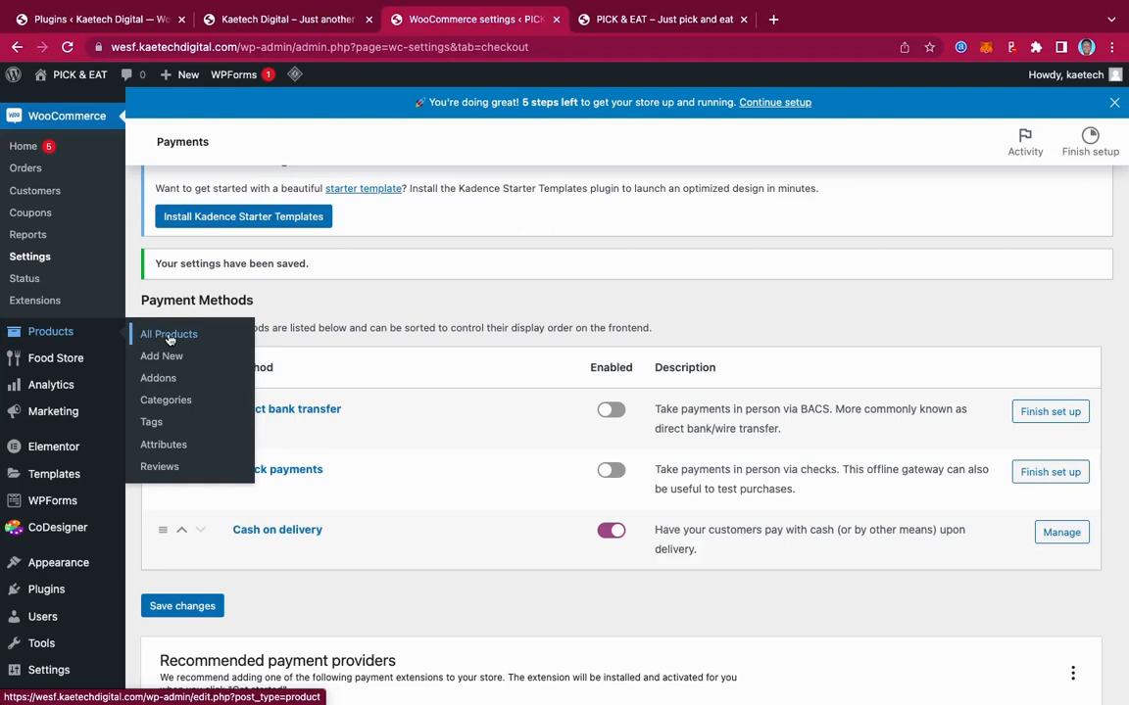
# Start a product category named 'Breaksfast' and bring up its thumbnail image chooser
pyautogui.click(166, 400)
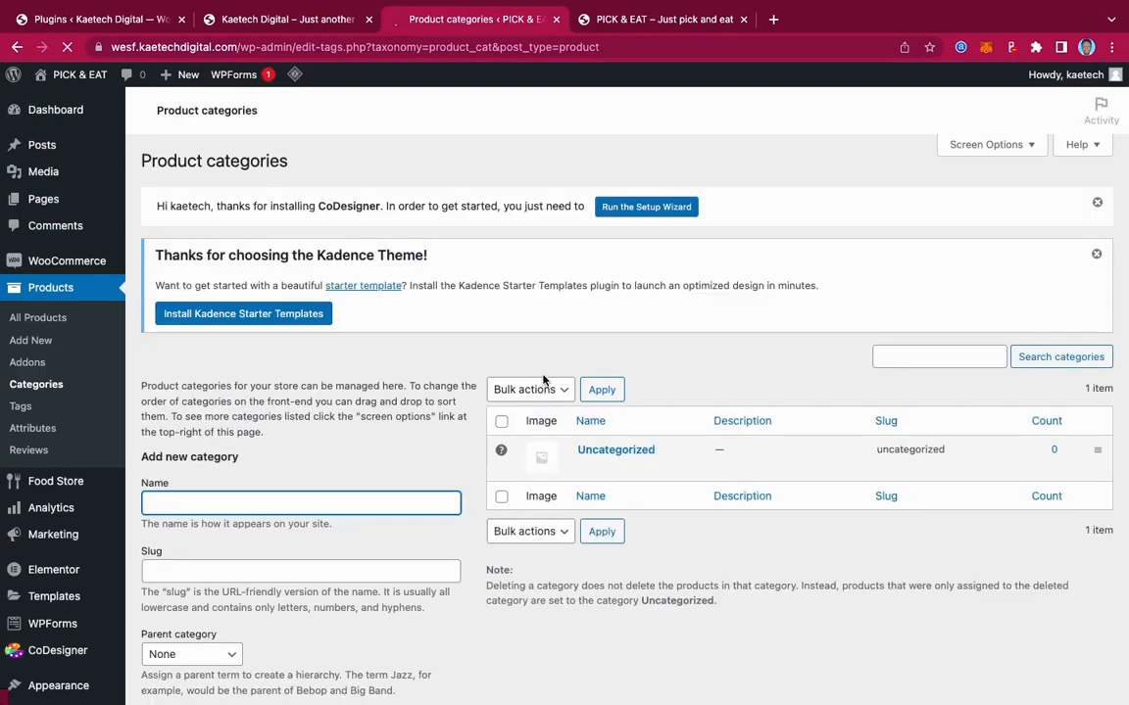
pyautogui.scroll(-3, 297, 409)
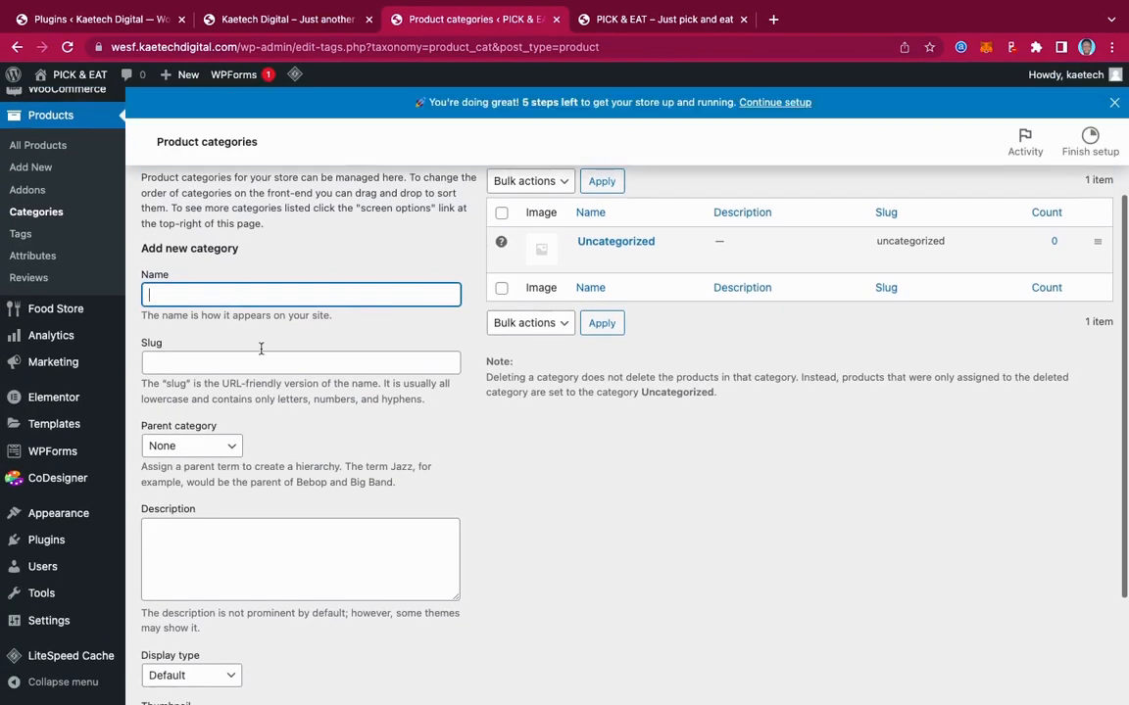
pyautogui.write('Br')
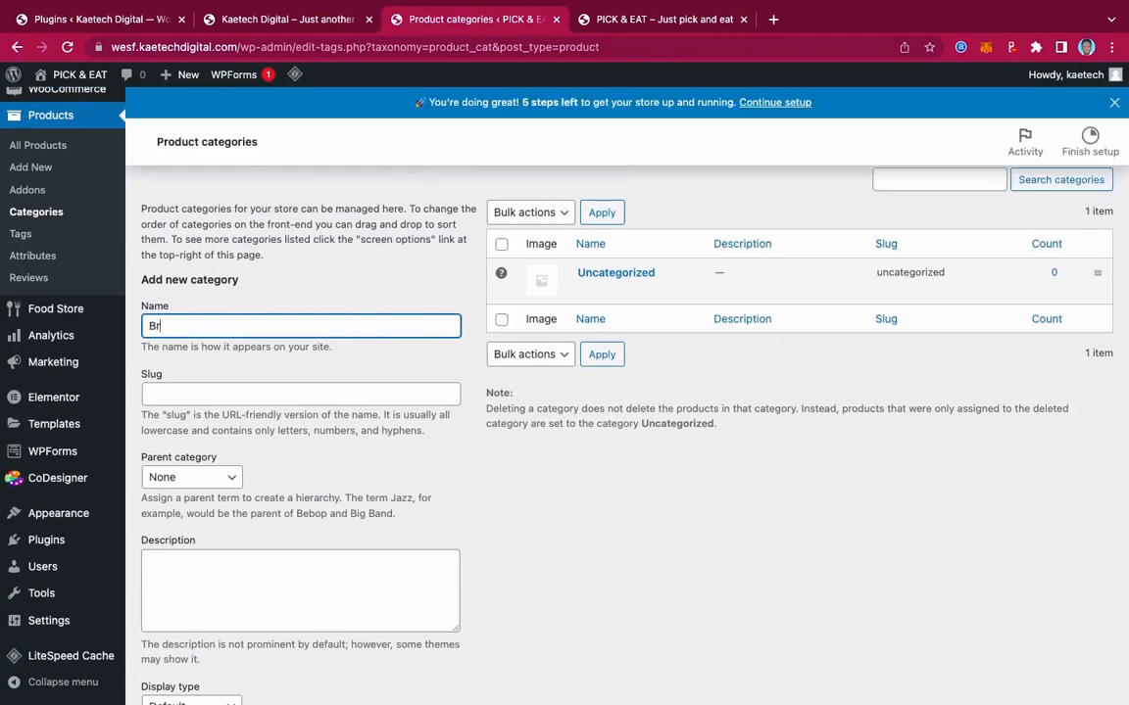
pyautogui.write('eaks')
pyautogui.write('fast')
pyautogui.scroll(-5, 269, 376)
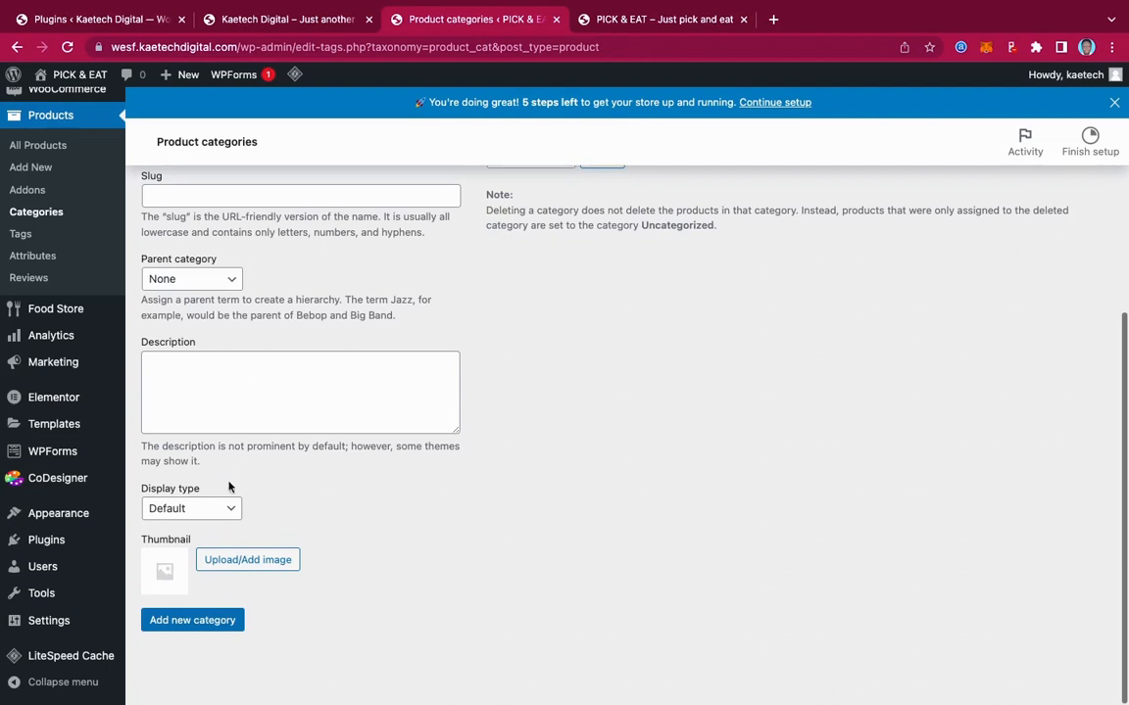
pyautogui.click(253, 563)
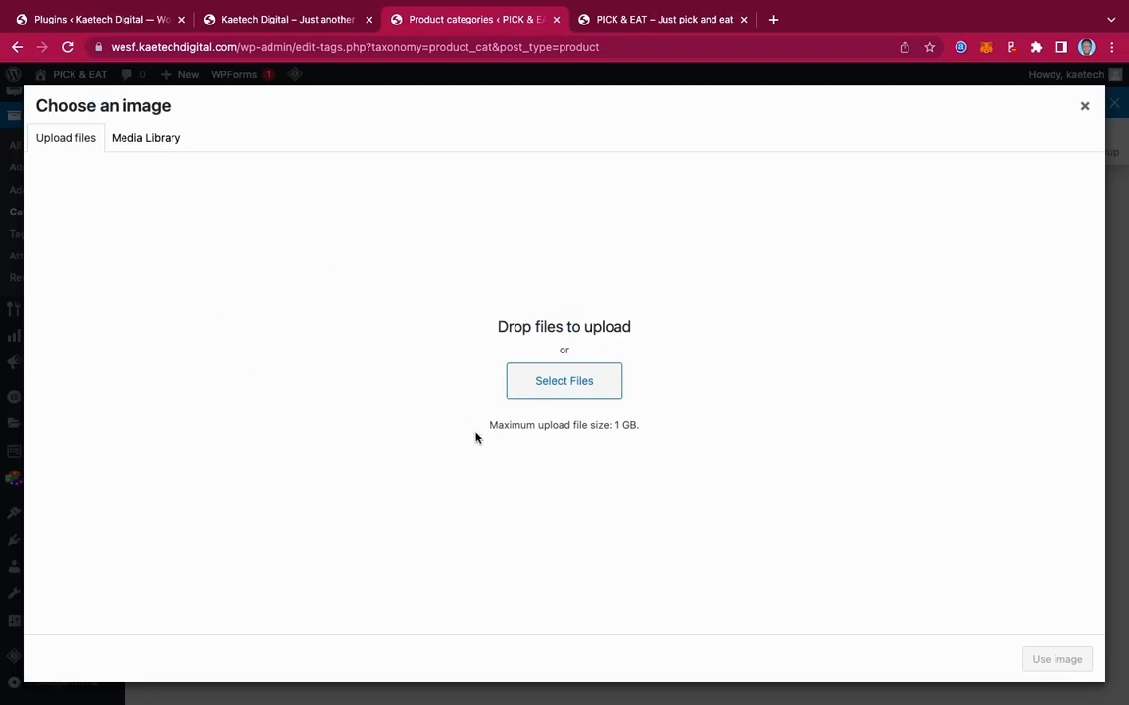
# Open the Pick & Eat image folder on the Desktop in the file picker
pyautogui.click(141, 138)
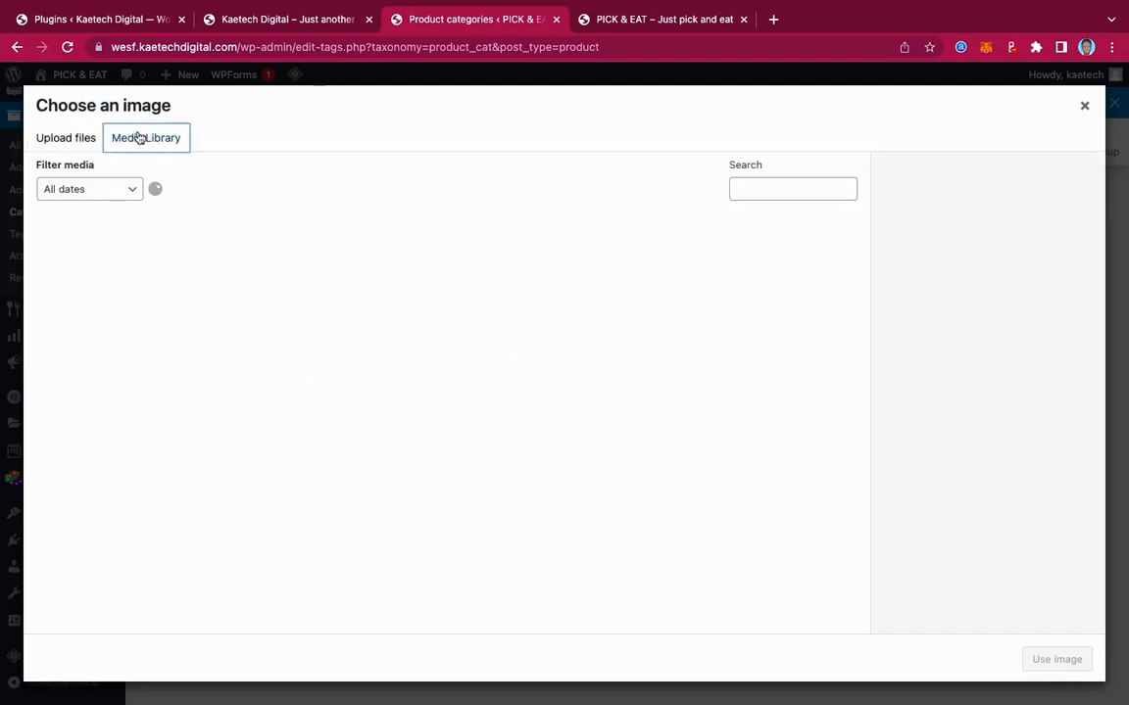
pyautogui.click(76, 141)
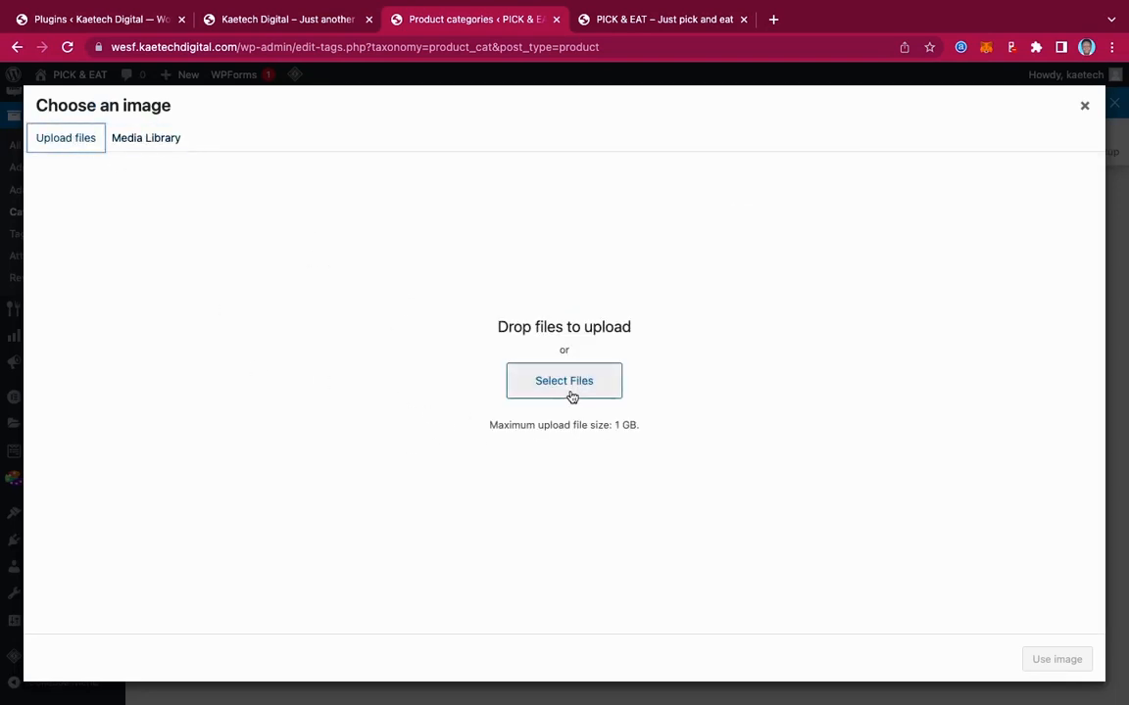
pyautogui.click(569, 388)
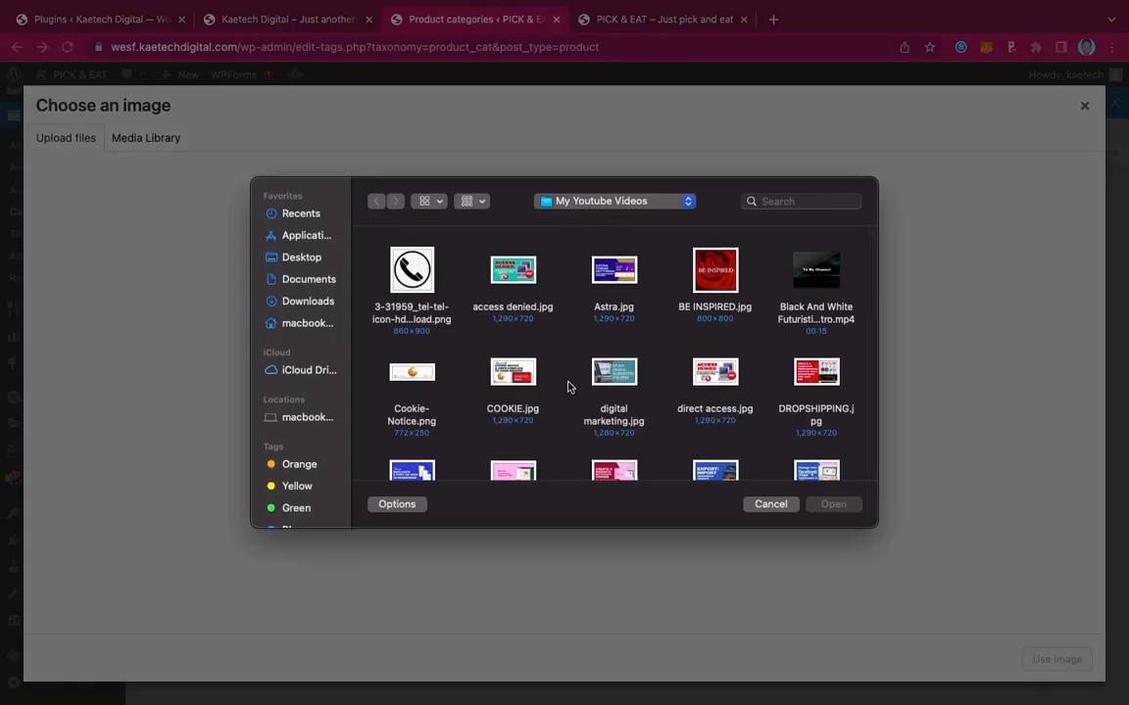
pyautogui.click(284, 257)
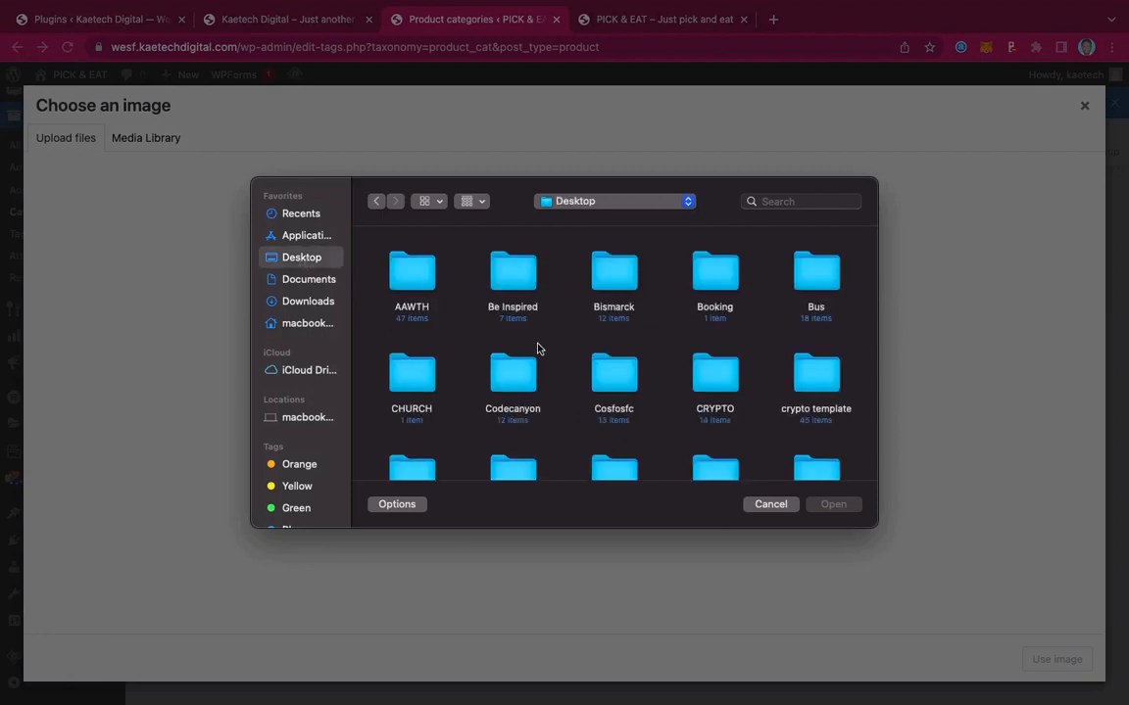
pyautogui.scroll(-5, 537, 348)
pyautogui.click(815, 392)
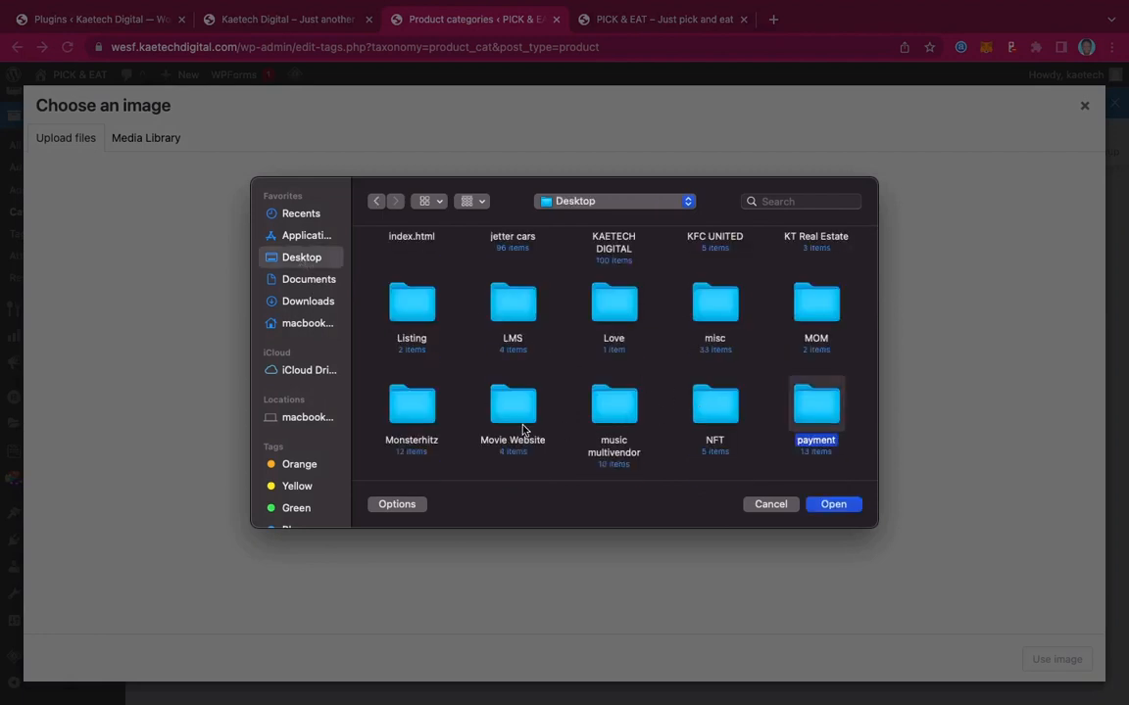
pyautogui.scroll(-2, 519, 428)
pyautogui.click(421, 384)
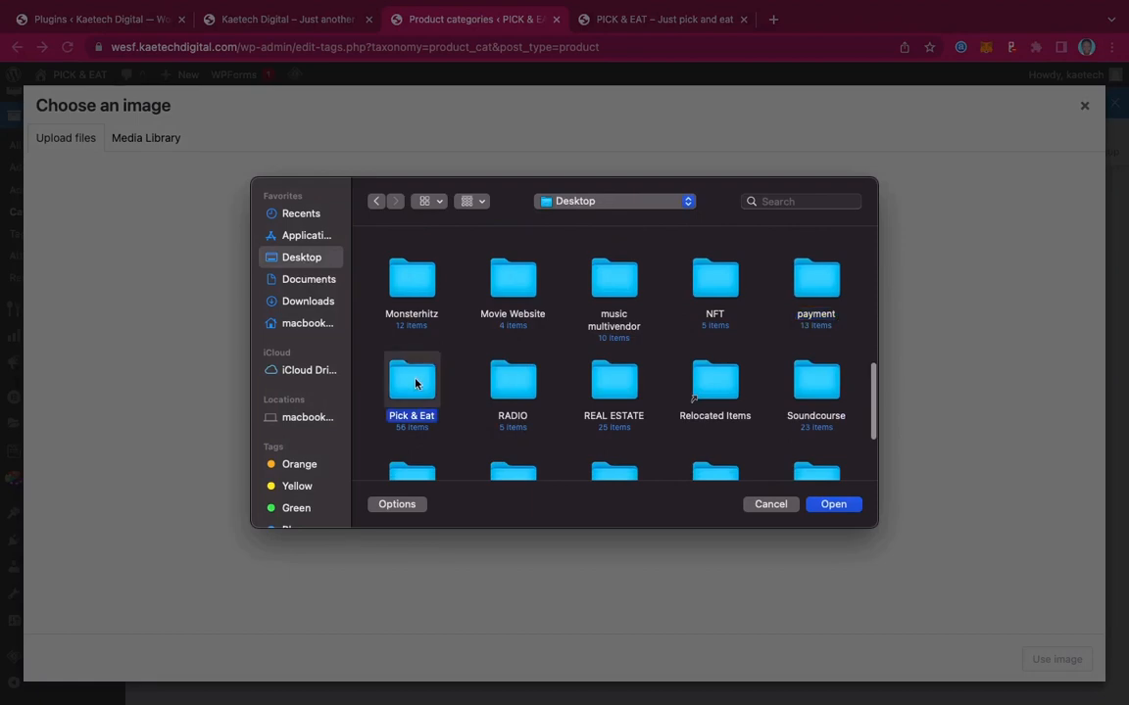
pyautogui.doubleClick(422, 383)
# Select all images in the Pick & Eat folder and upload them to the media library
pyautogui.scroll(-10, 604, 396)
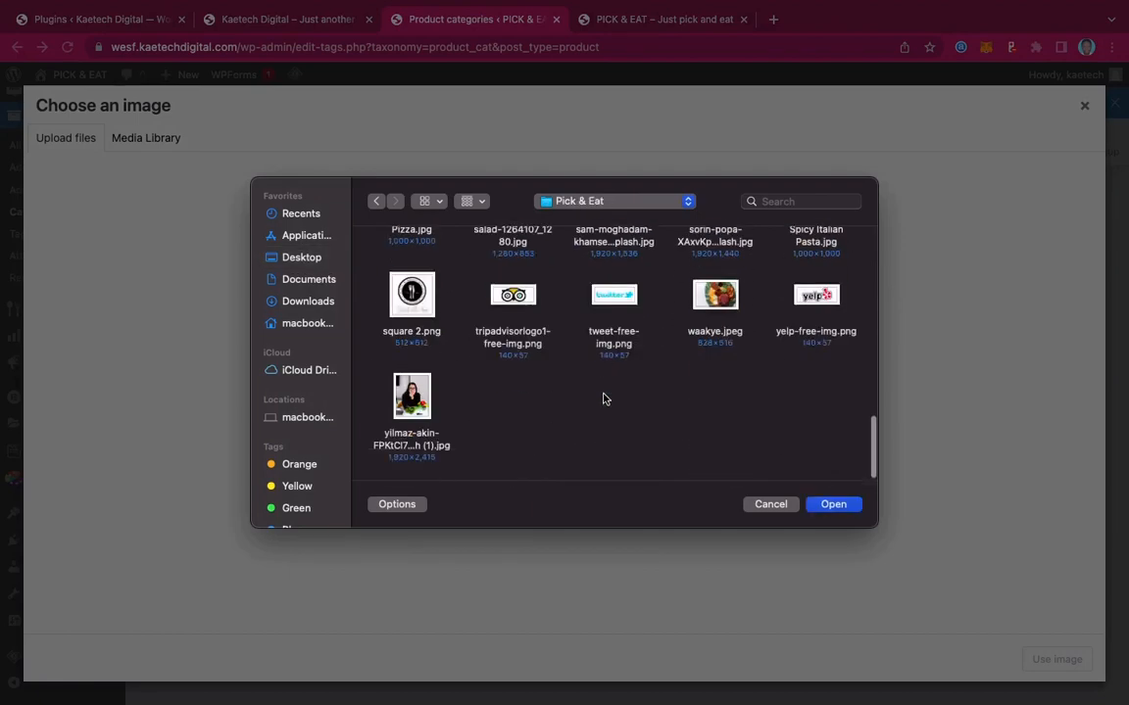
pyautogui.scroll(5, 604, 397)
pyautogui.scroll(5, 605, 396)
pyautogui.click(411, 373)
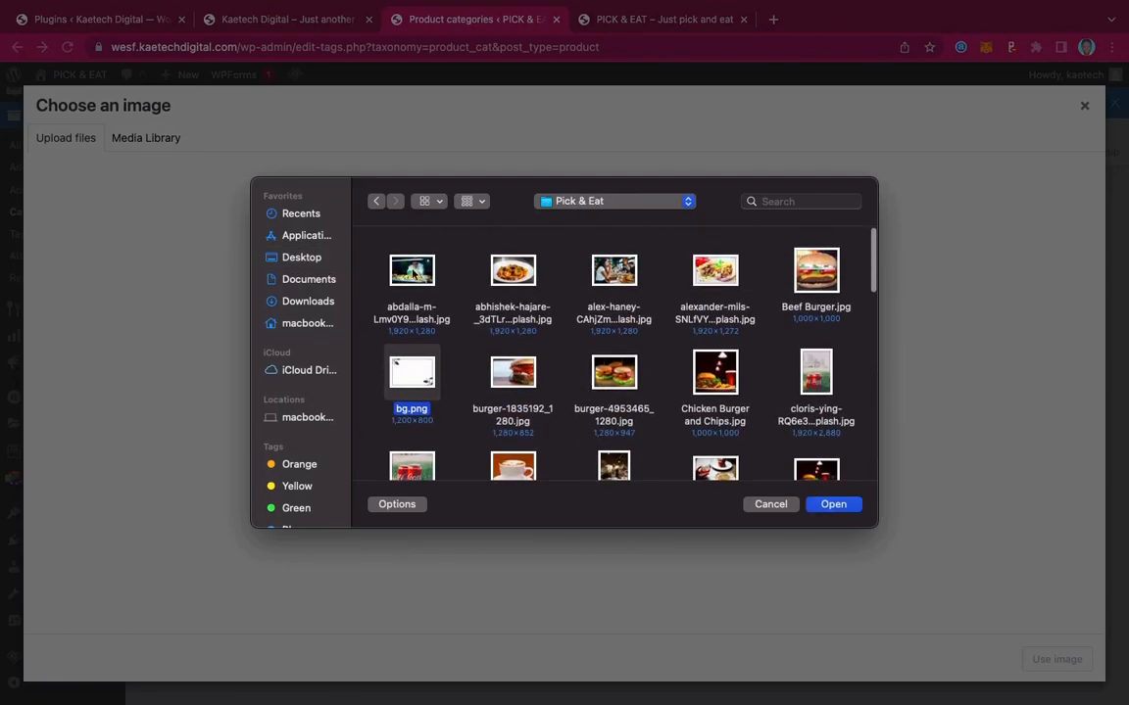
pyautogui.click(413, 277)
pyautogui.keyDown('shift'); pyautogui.click(825, 474); pyautogui.keyUp('shift')
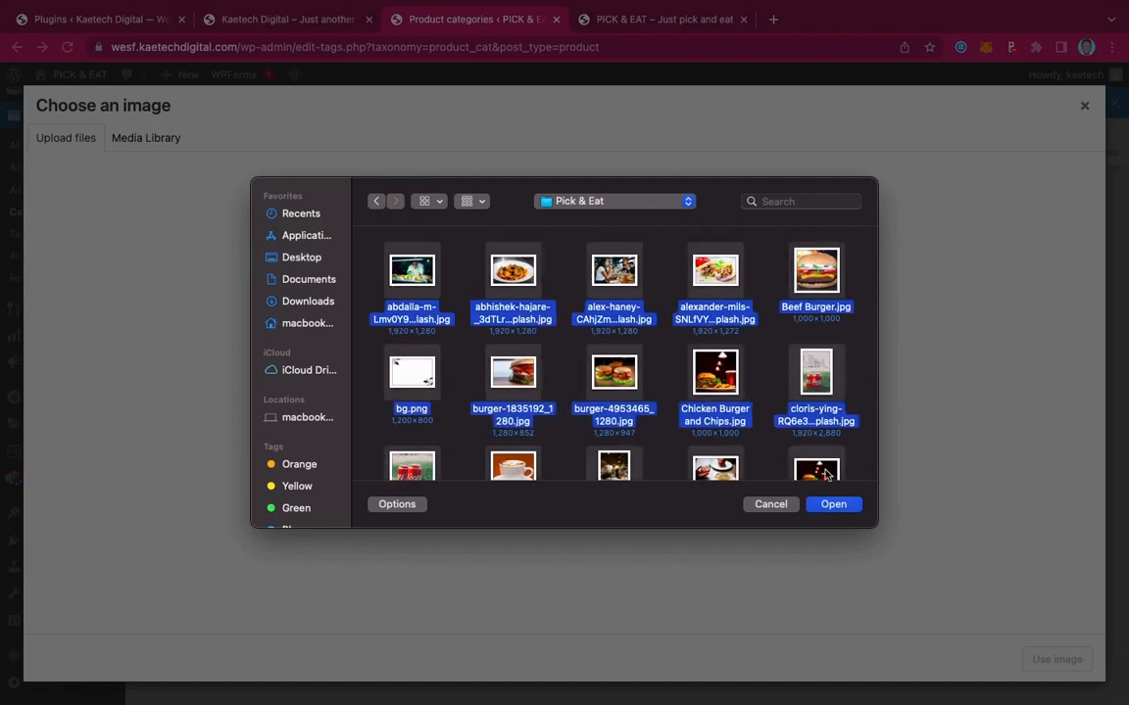
pyautogui.click(833, 504)
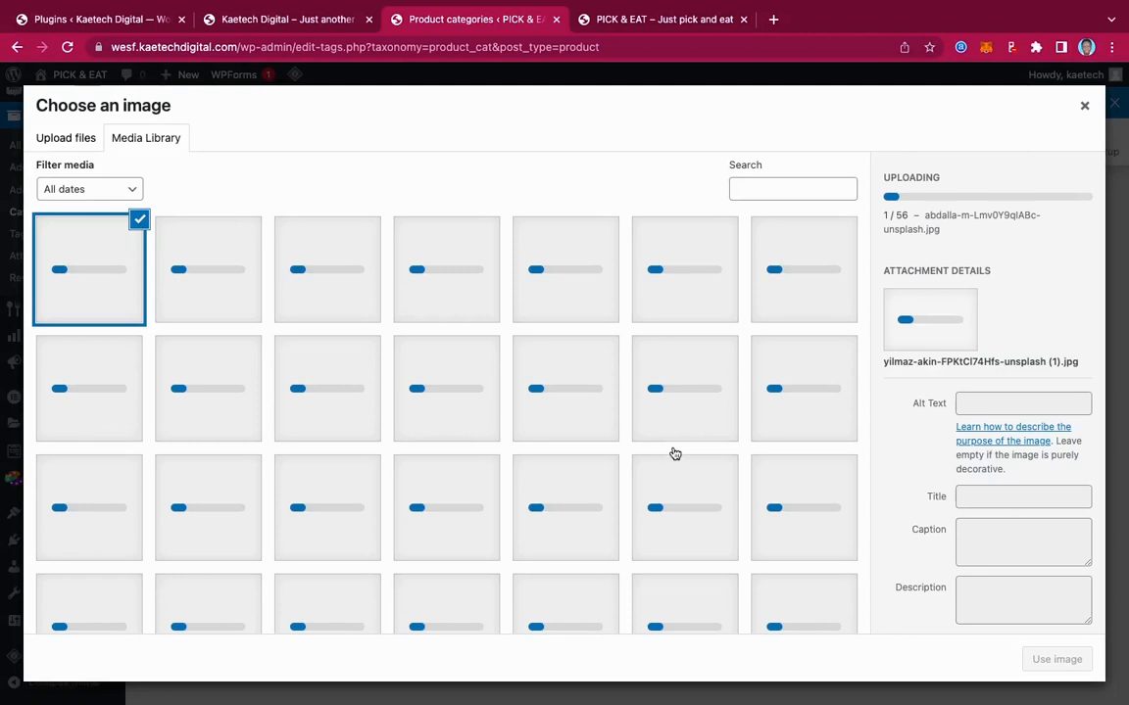
# Use the coffee cup photo as the Breakfast category thumbnail and save the category
pyautogui.scroll(-10, 674, 454)
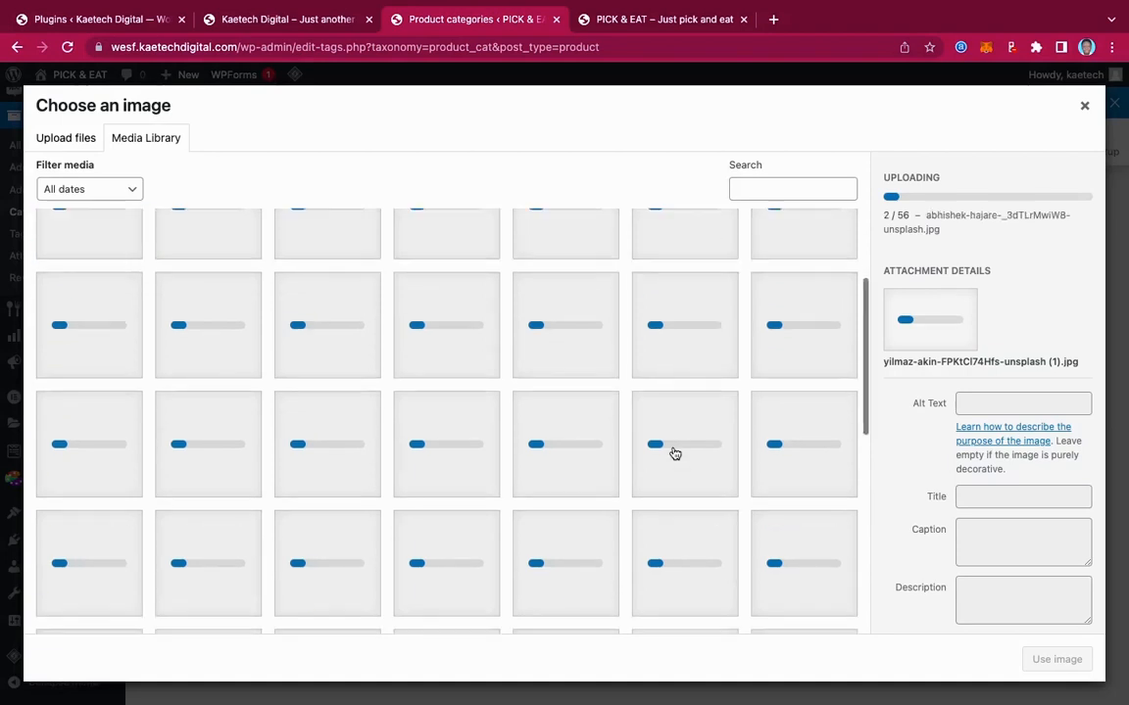
pyautogui.scroll(10, 674, 453)
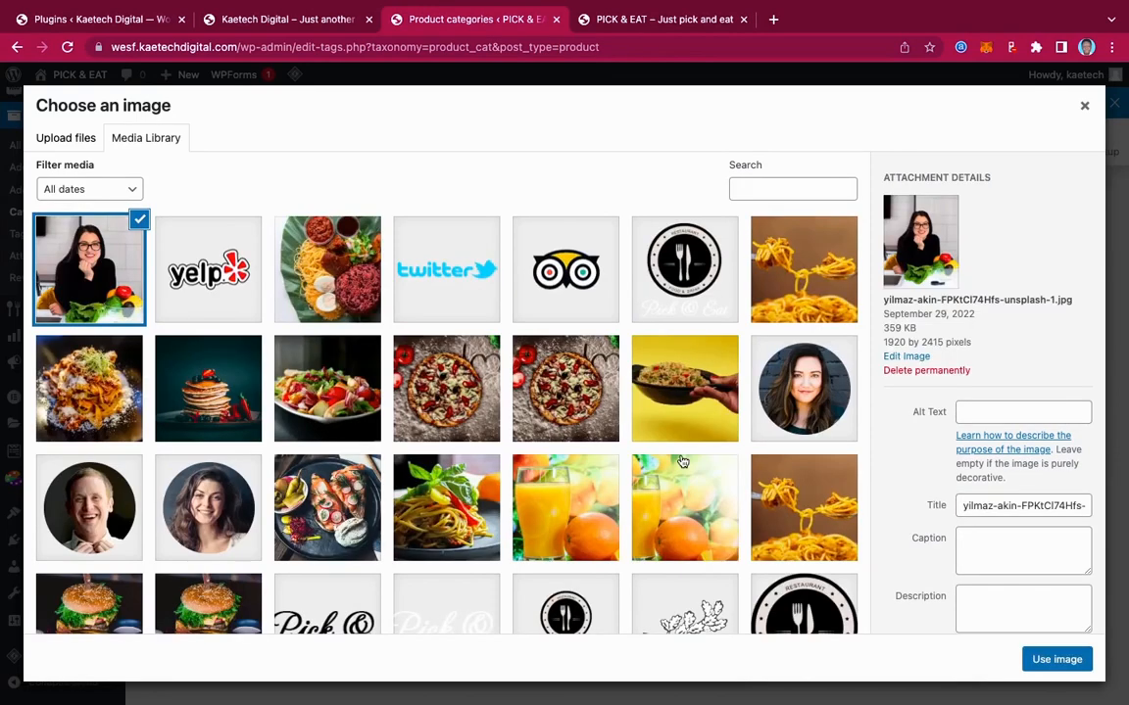
pyautogui.scroll(-3, 683, 462)
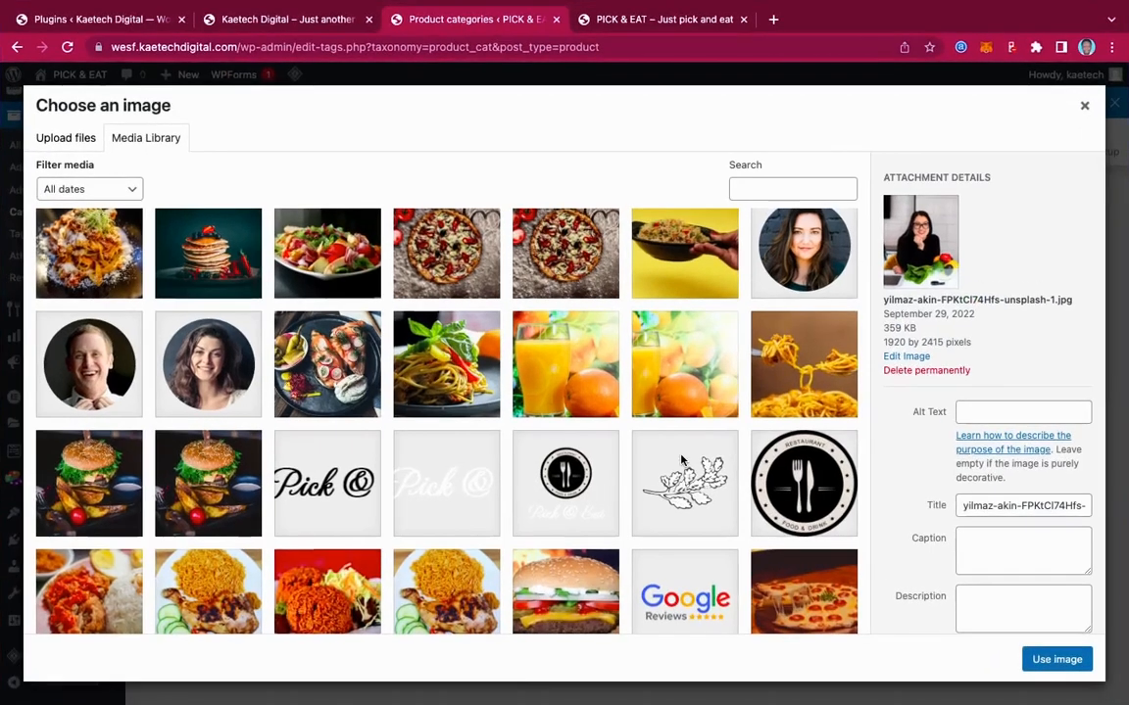
pyautogui.scroll(-5, 681, 458)
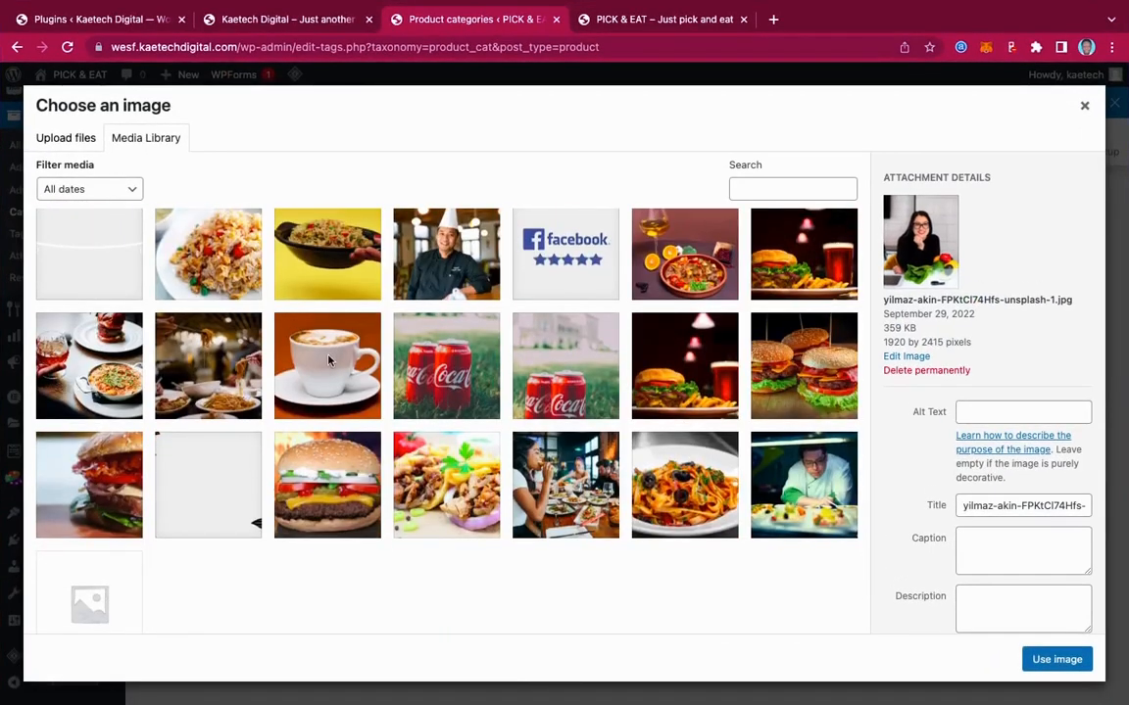
pyautogui.click(329, 360)
pyautogui.click(1057, 659)
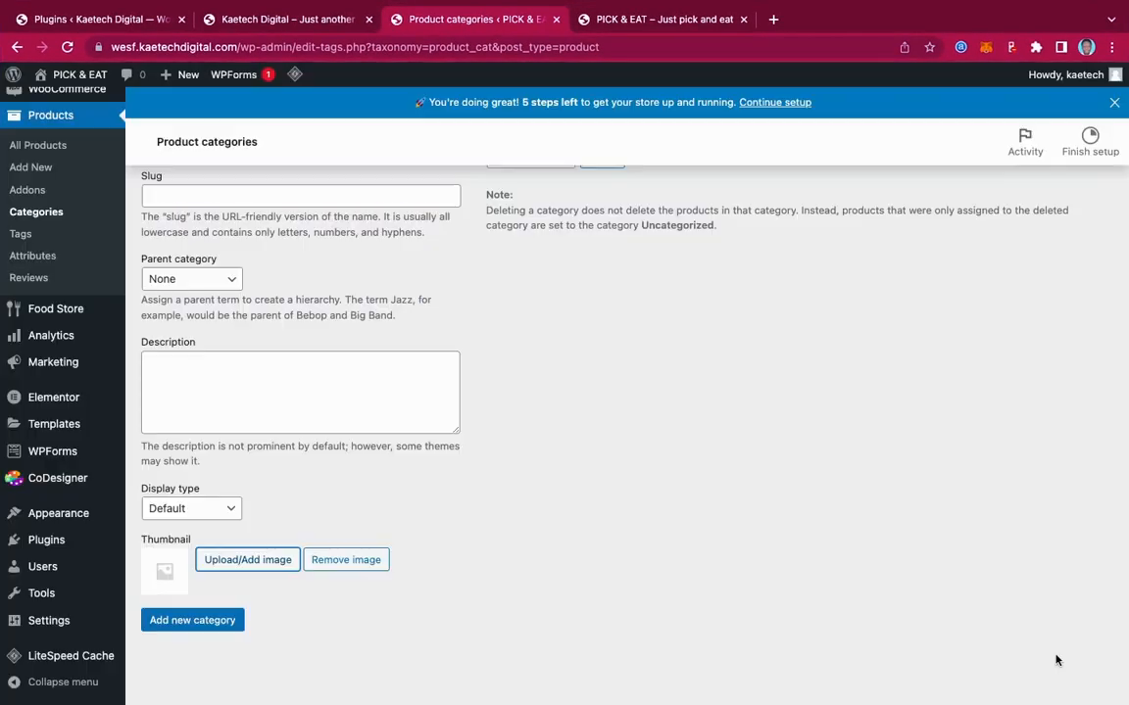
pyautogui.scroll(5, 498, 420)
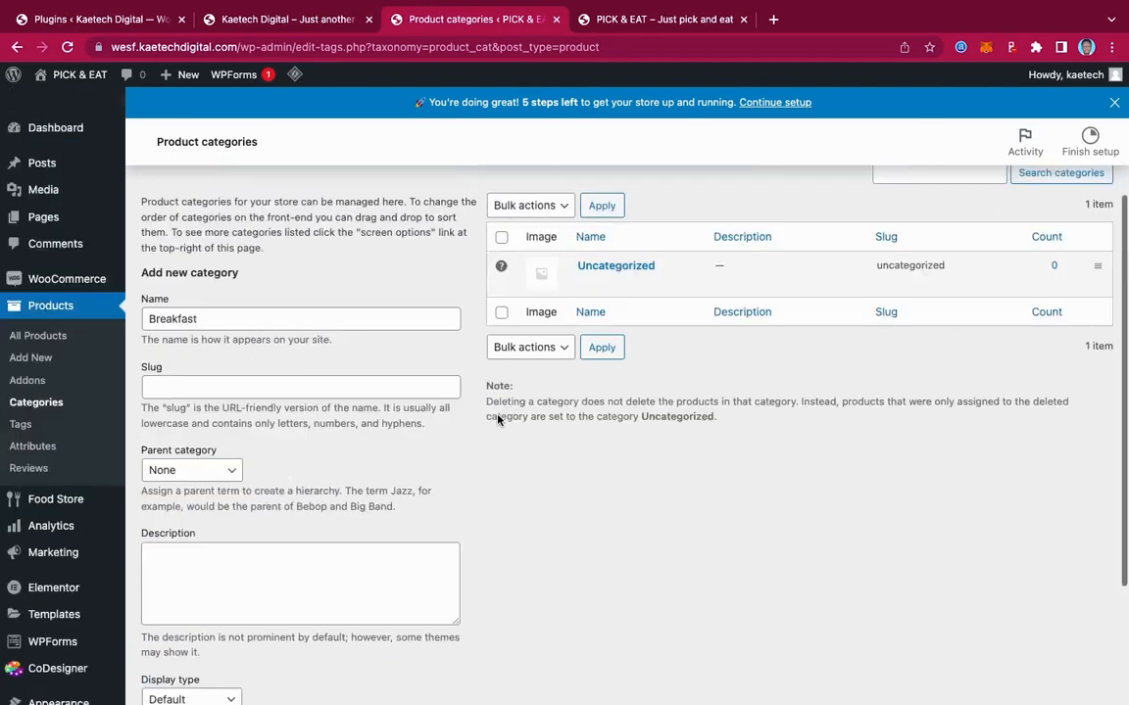
pyautogui.scroll(-5, 497, 421)
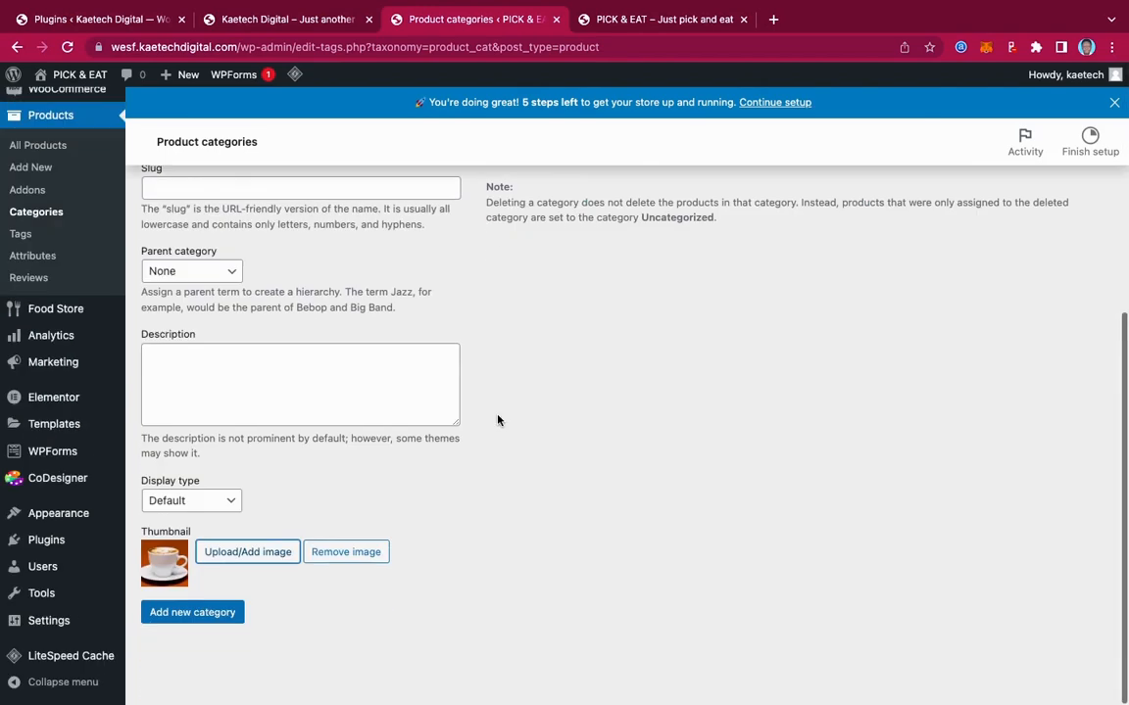
pyautogui.click(194, 621)
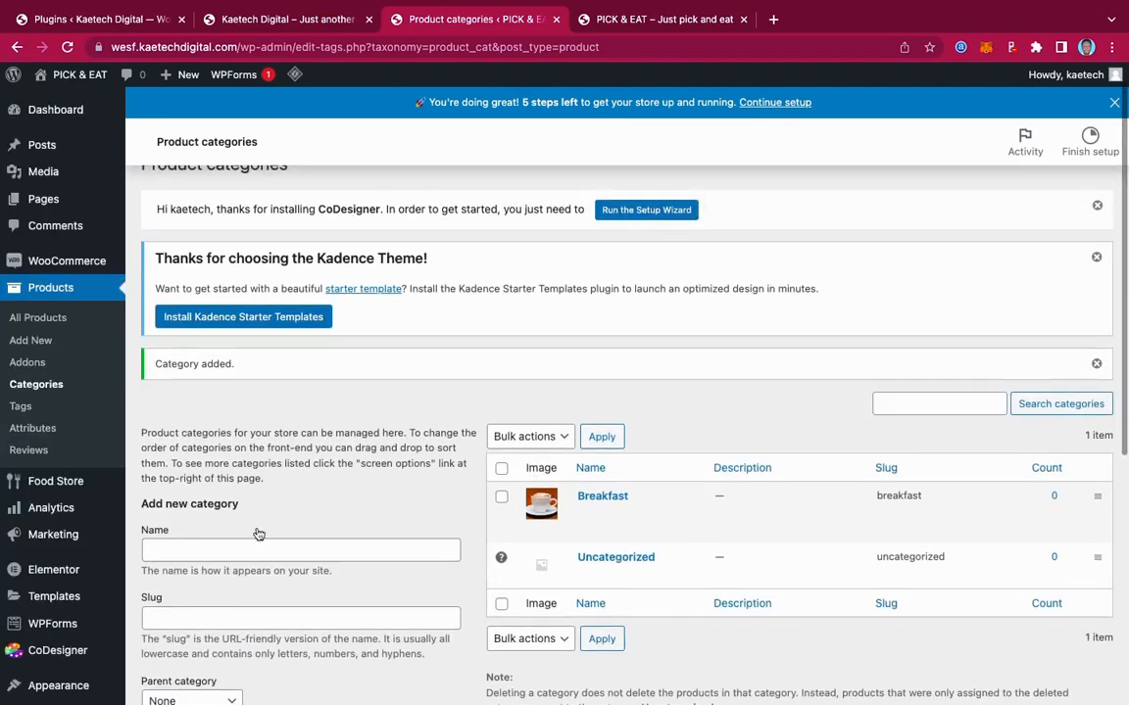
# Create the Beverages category with the orange-1921548_1280 juice photo as its thumbnail
pyautogui.click(236, 550)
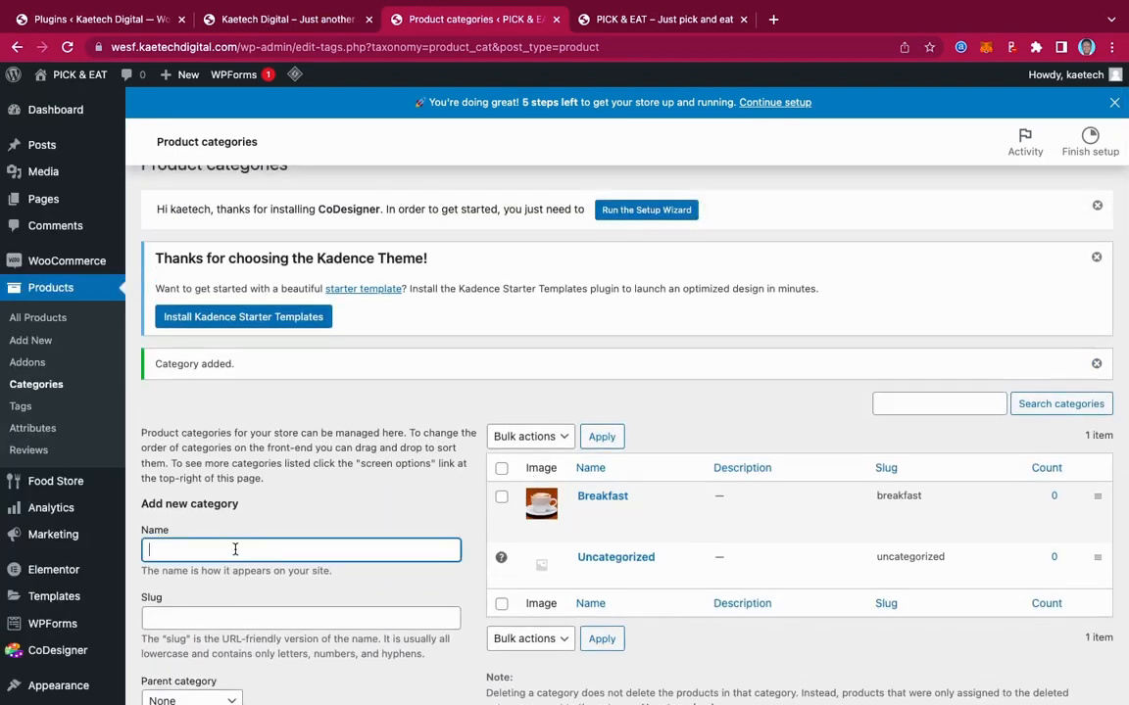
pyautogui.write('Be')
pyautogui.scroll(-5, 235, 510)
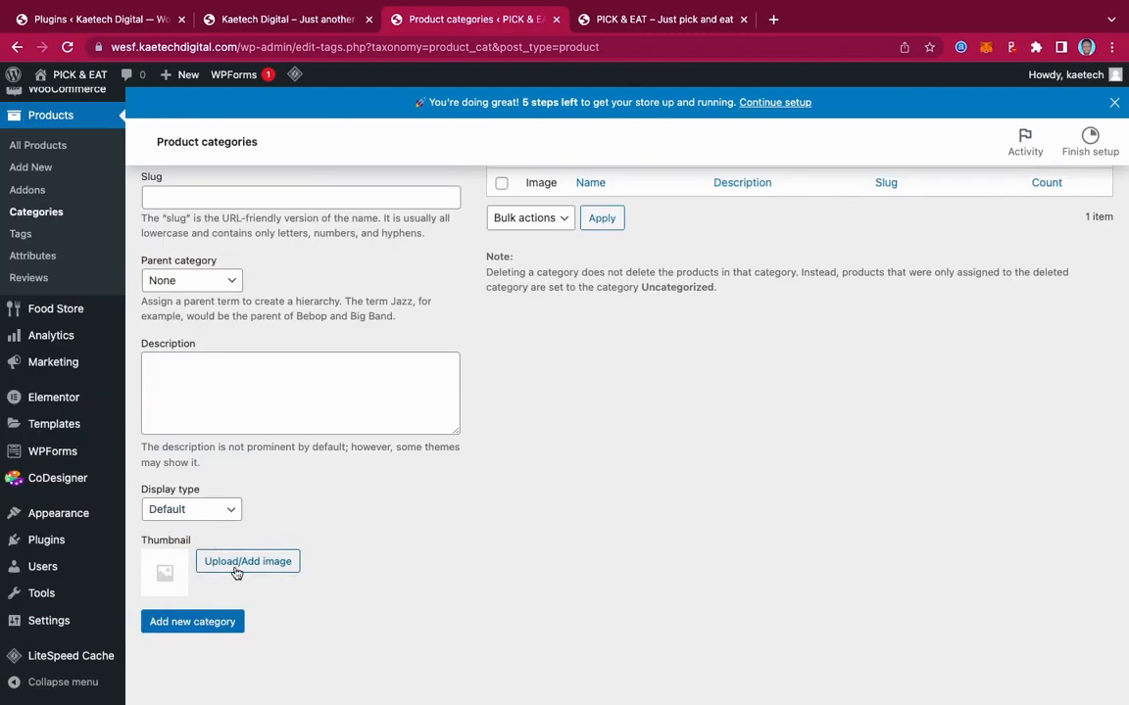
pyautogui.click(216, 511)
pyautogui.scroll(5, 412, 374)
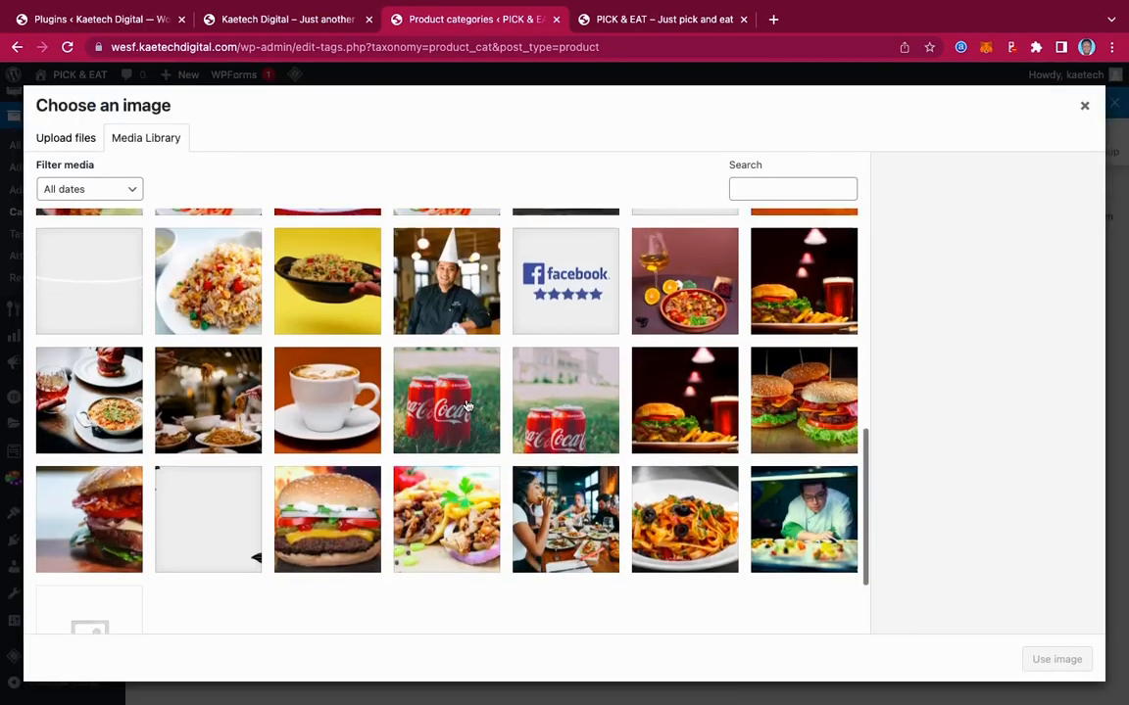
pyautogui.scroll(2, 465, 403)
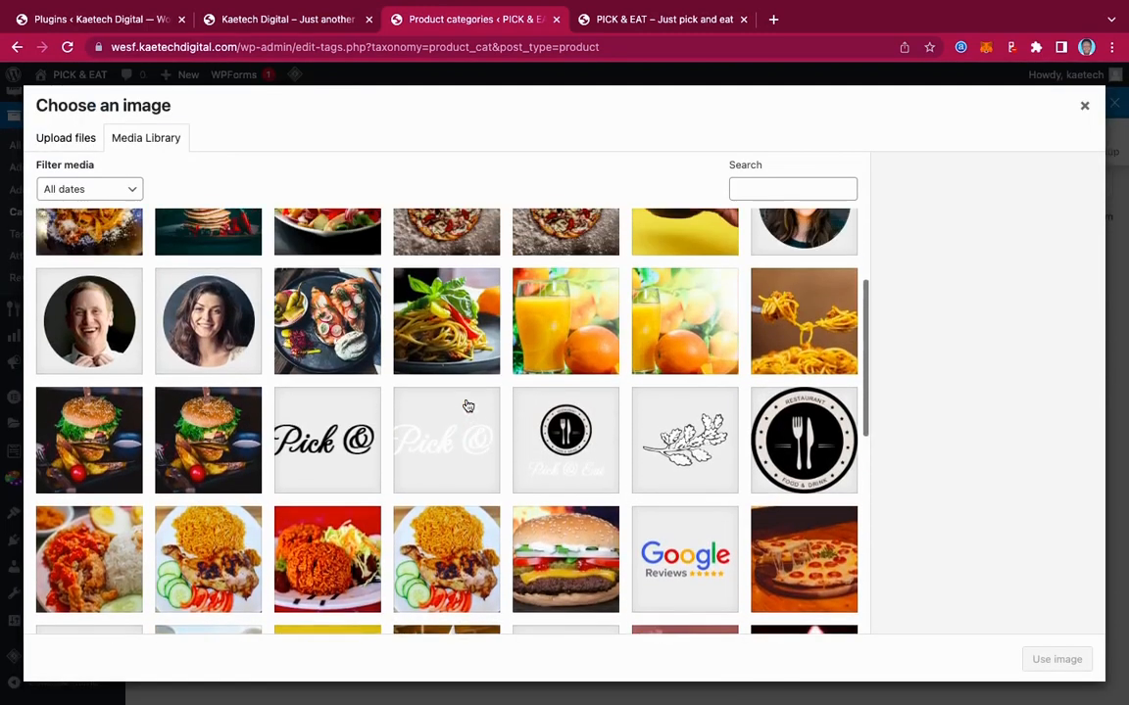
pyautogui.click(549, 292)
pyautogui.click(694, 333)
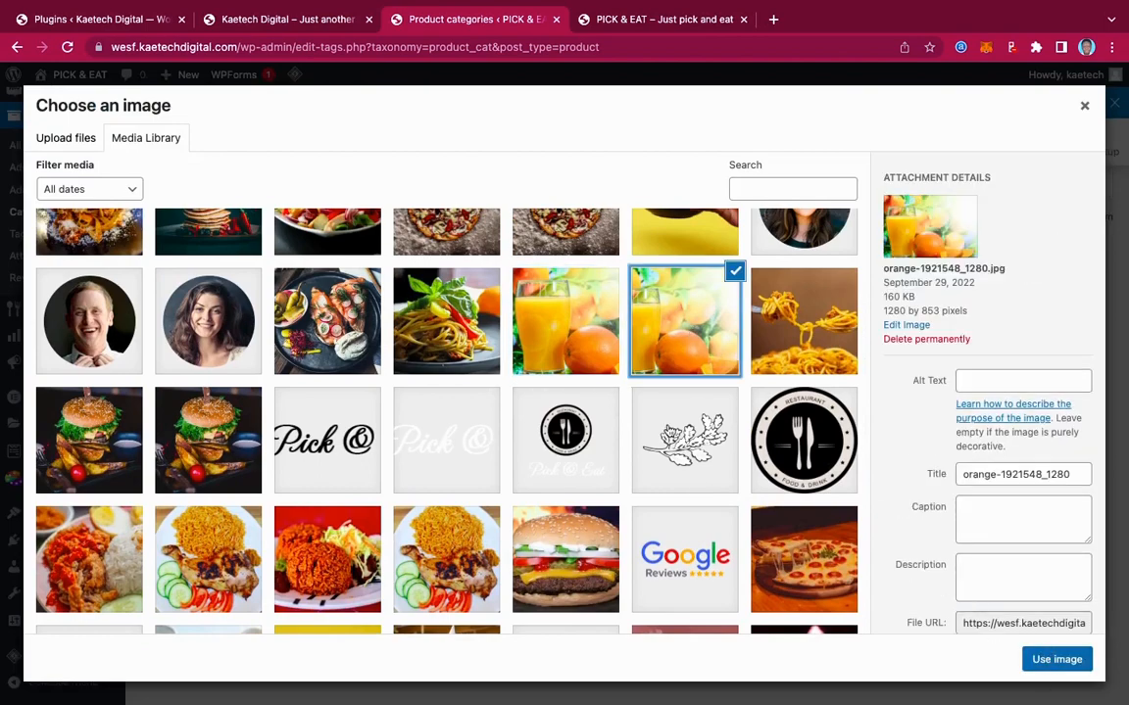
pyautogui.click(1053, 657)
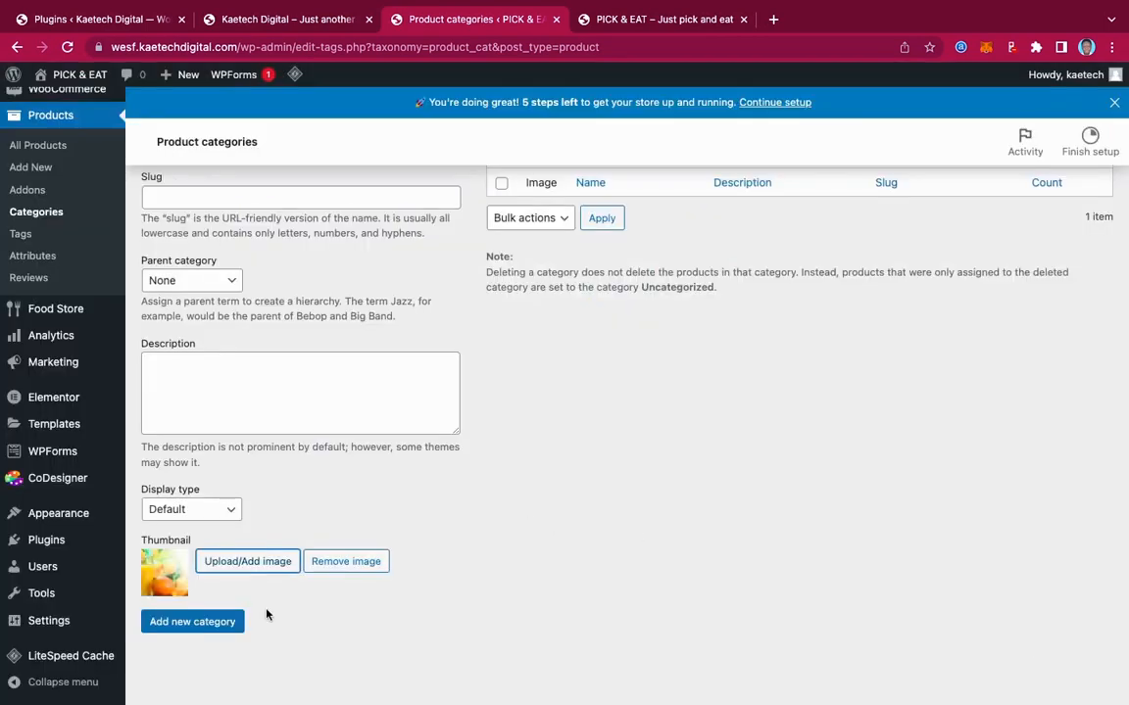
pyautogui.click(231, 624)
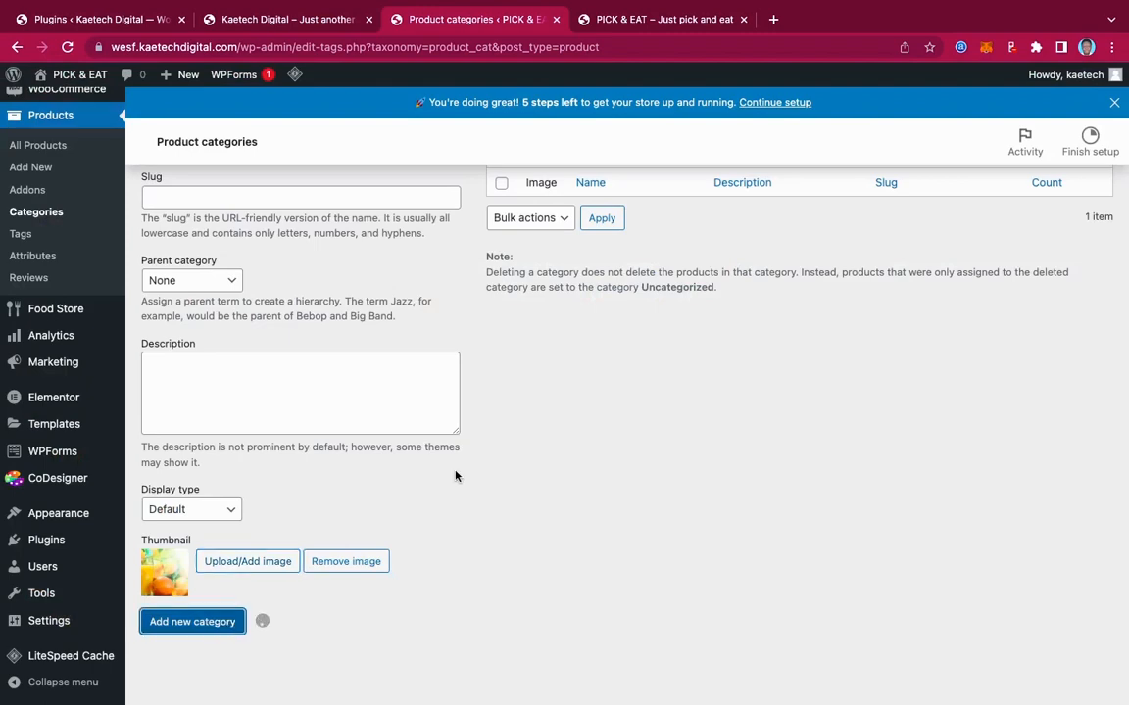
pyautogui.scroll(3, 454, 475)
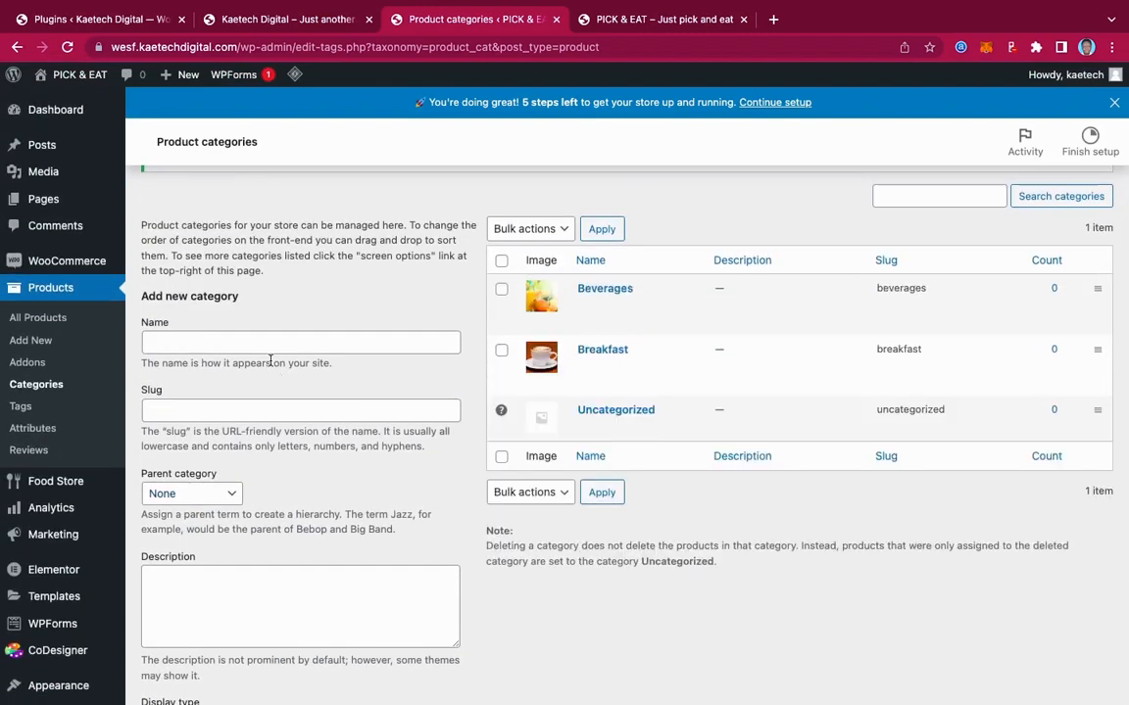
# Name a new category Lunch, give it the noodles photo thumbnail, and save it
pyautogui.click(219, 342)
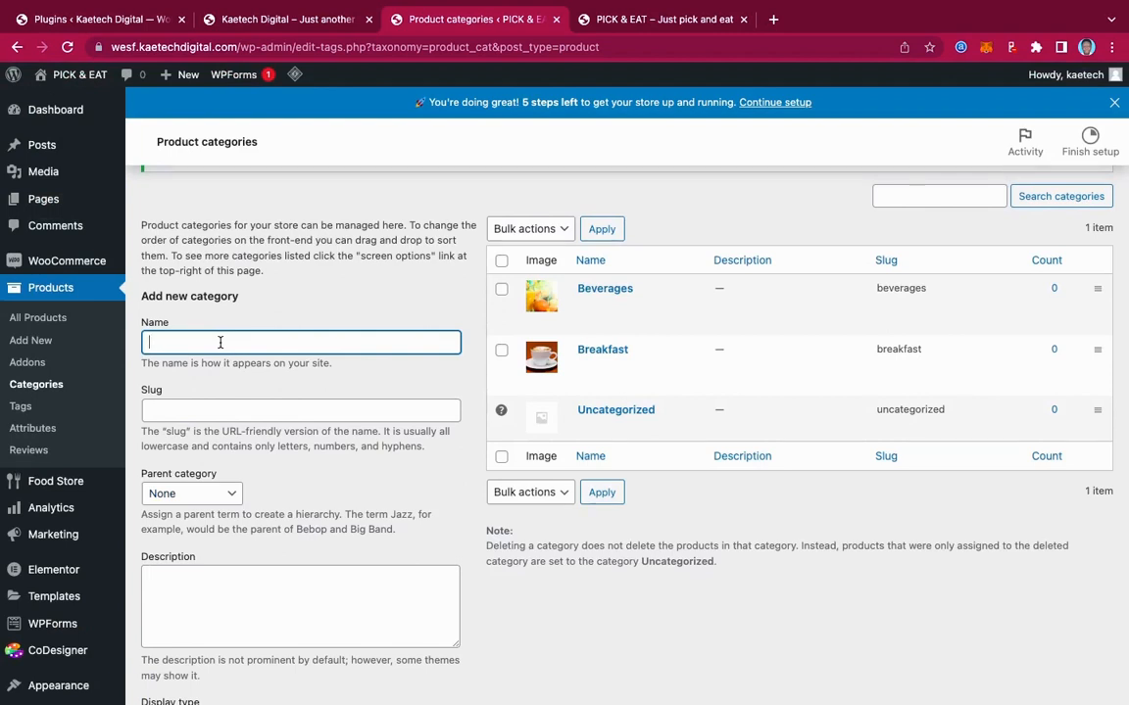
pyautogui.write('Lunch')
pyautogui.scroll(-3, 222, 349)
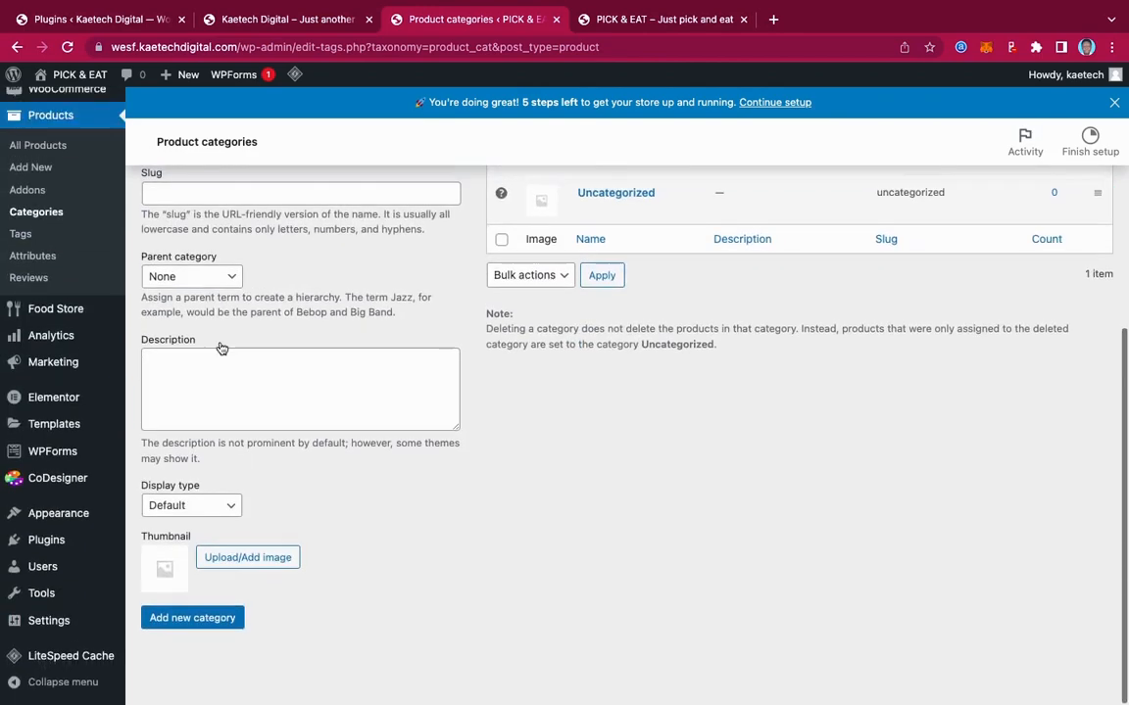
pyautogui.click(236, 566)
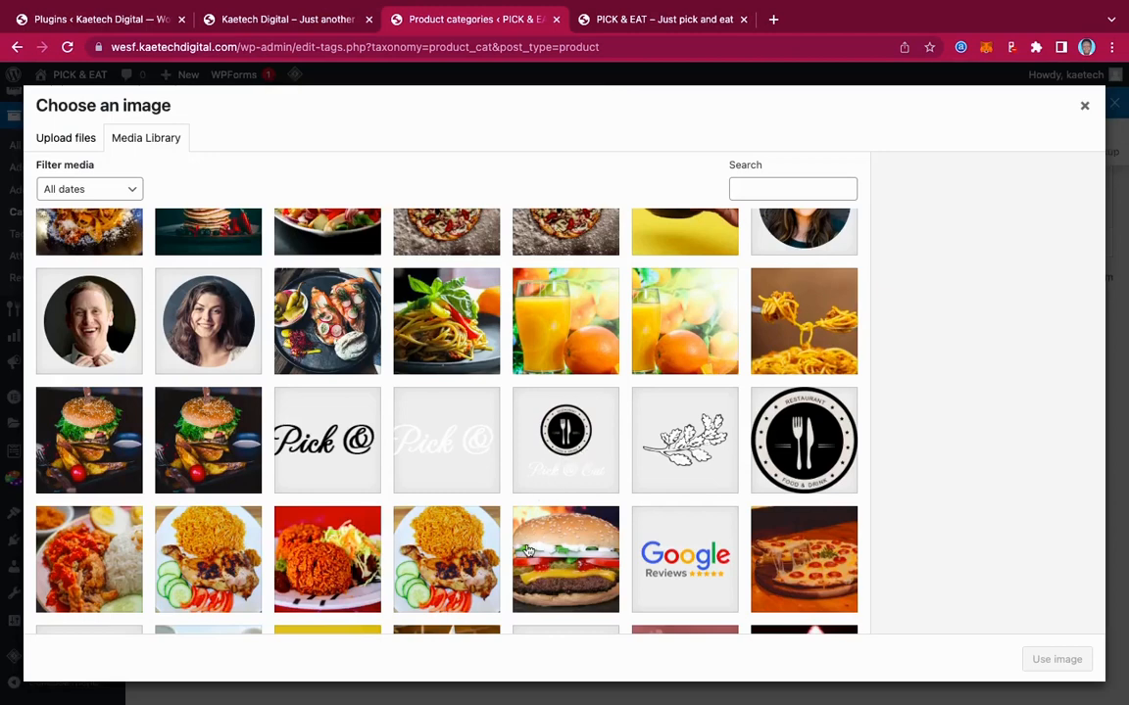
pyautogui.scroll(-1, 382, 505)
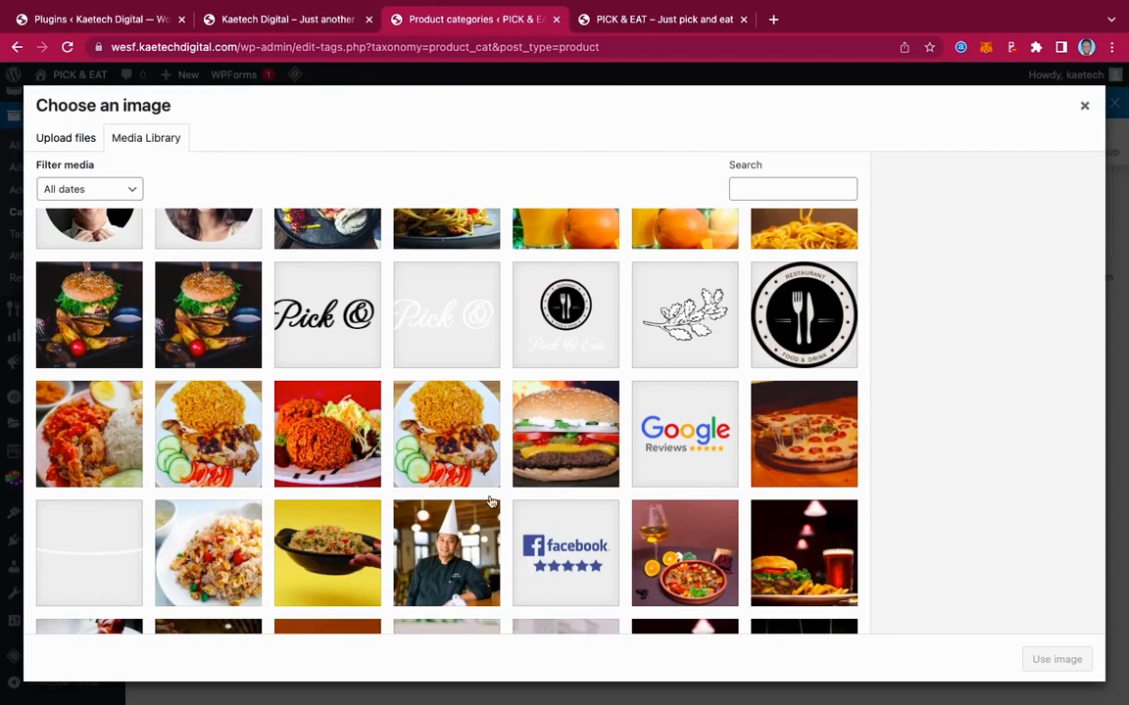
pyautogui.scroll(-1, 524, 517)
pyautogui.scroll(3, 527, 516)
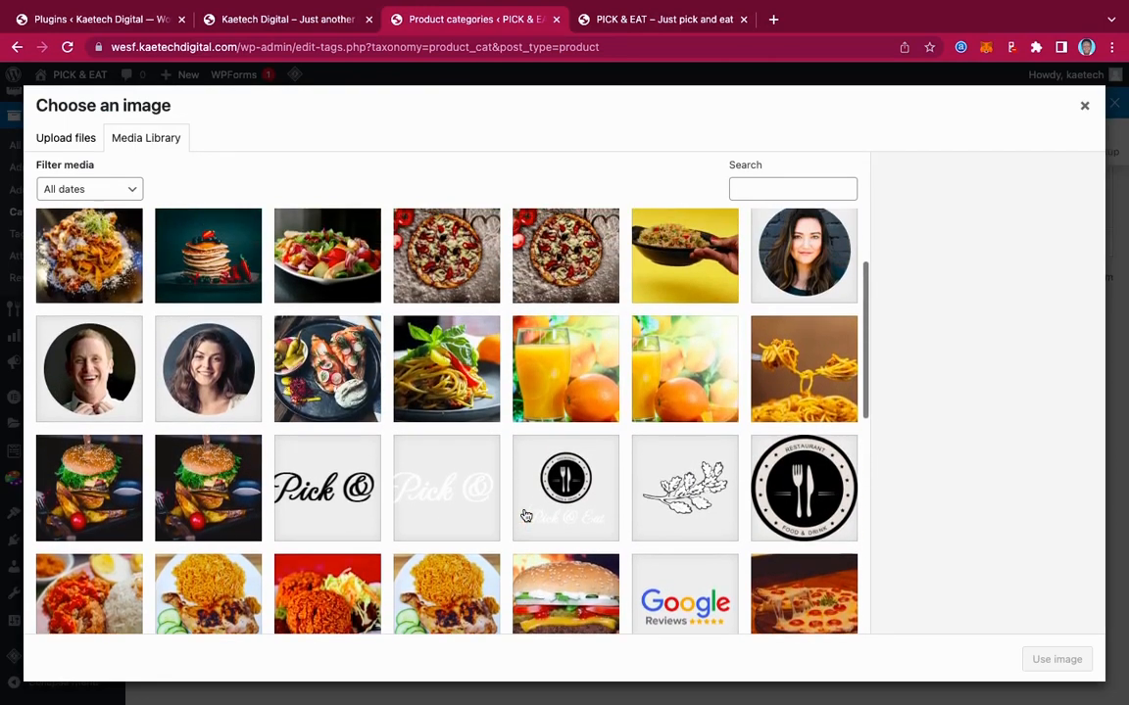
pyautogui.click(779, 365)
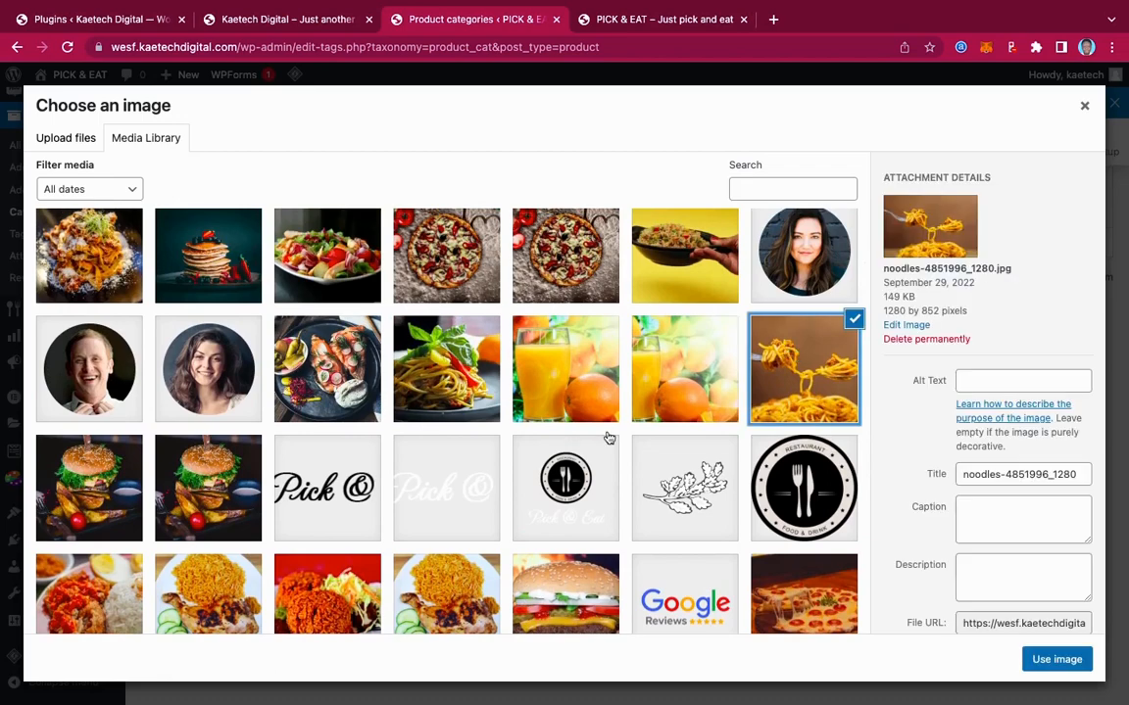
pyautogui.click(1043, 673)
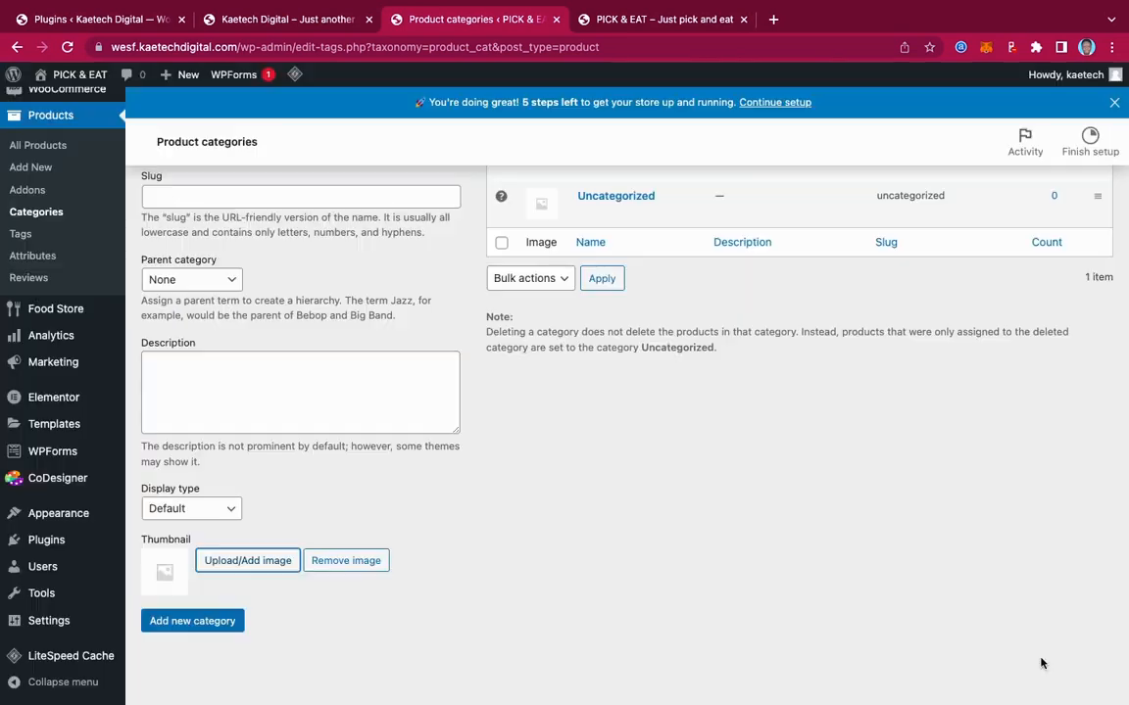
pyautogui.click(195, 623)
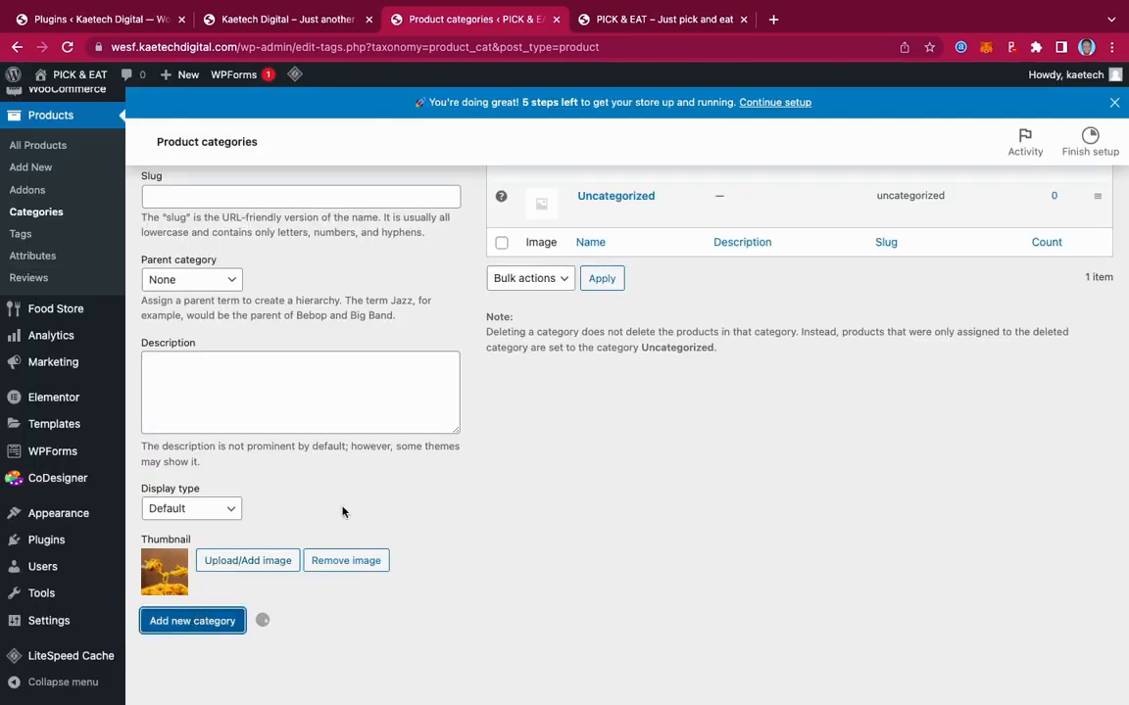
pyautogui.scroll(5, 343, 511)
pyautogui.scroll(-1, 325, 515)
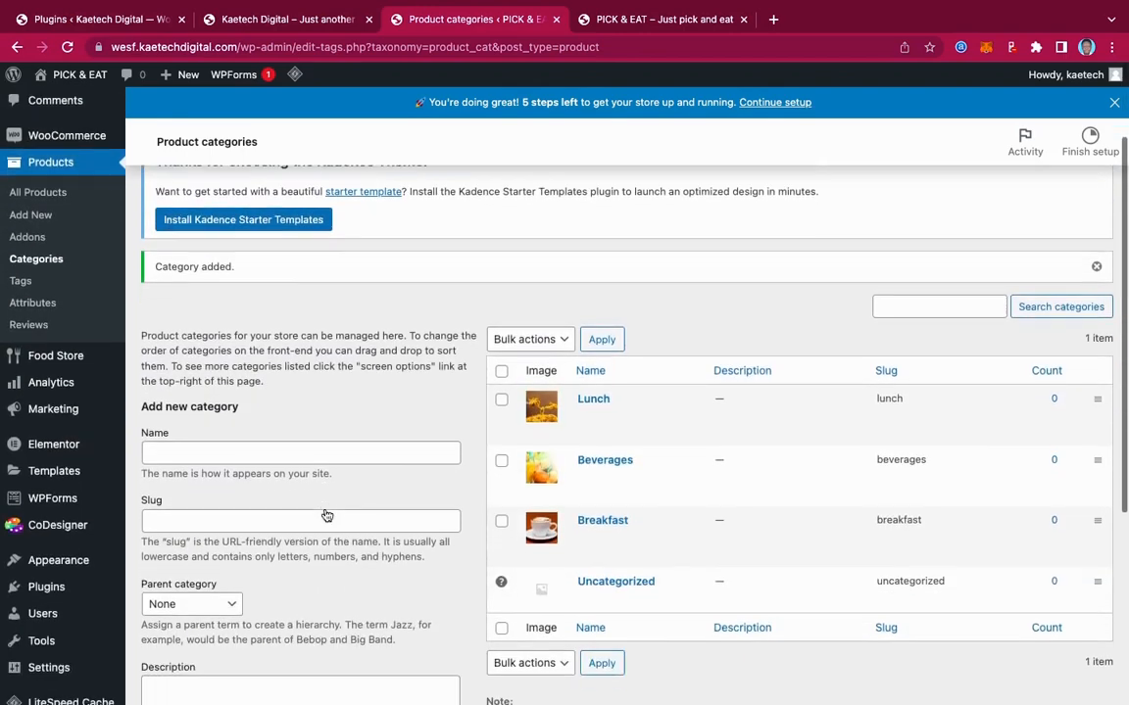
# Name a new category Diner, give it the jollof rice photo thumbnail, and save it
pyautogui.click(207, 453)
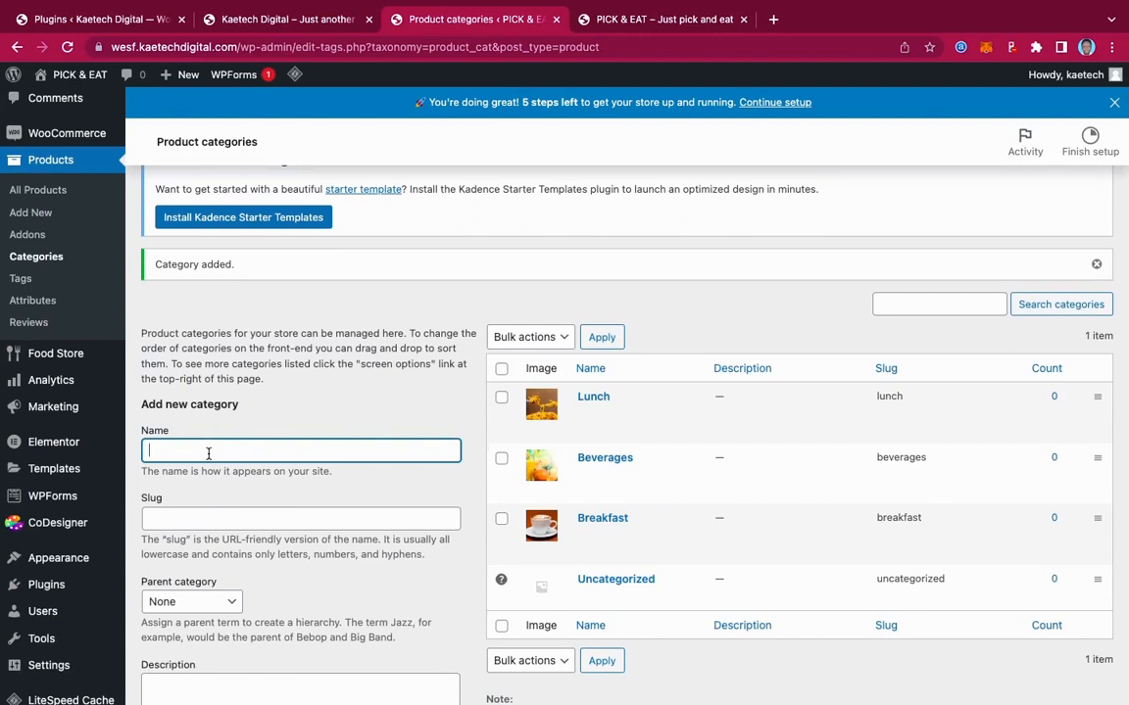
pyautogui.write('Diner')
pyautogui.scroll(-5, 314, 498)
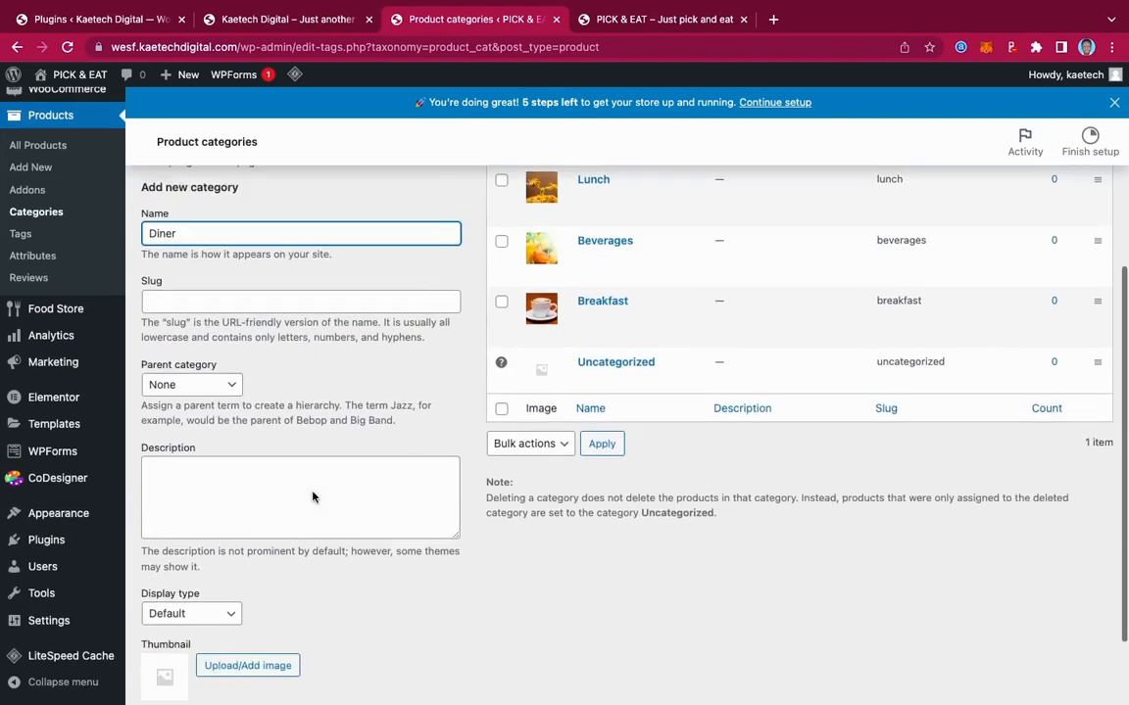
pyautogui.click(247, 560)
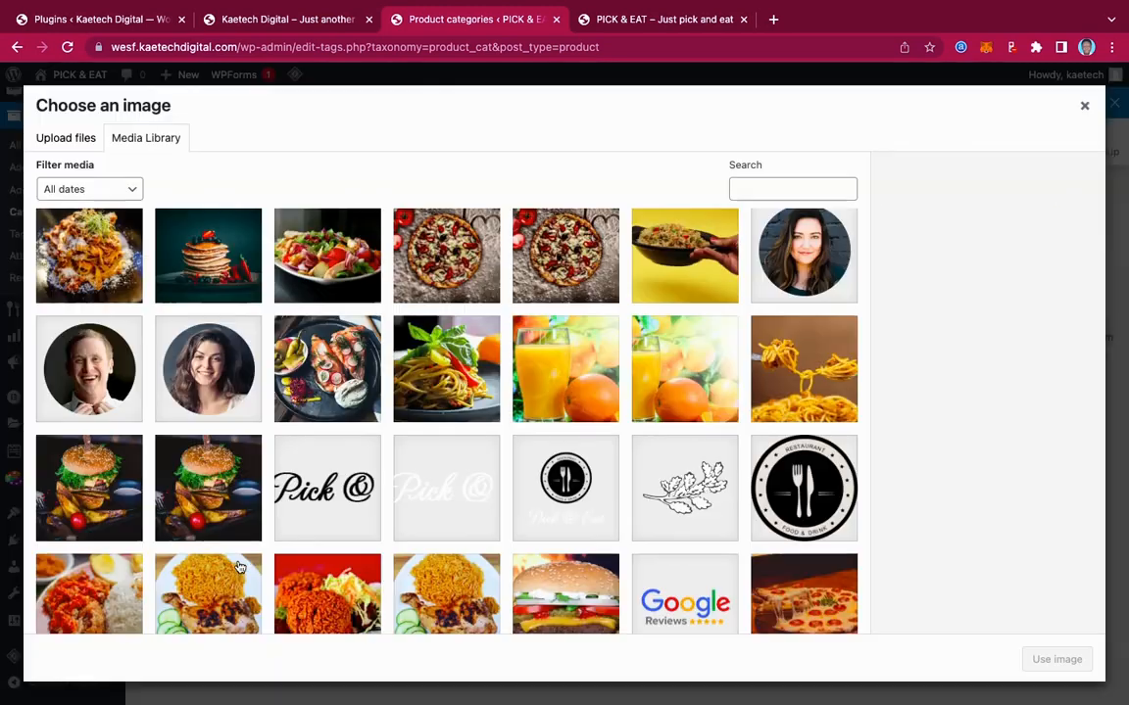
pyautogui.scroll(-2, 502, 441)
pyautogui.scroll(-2, 501, 441)
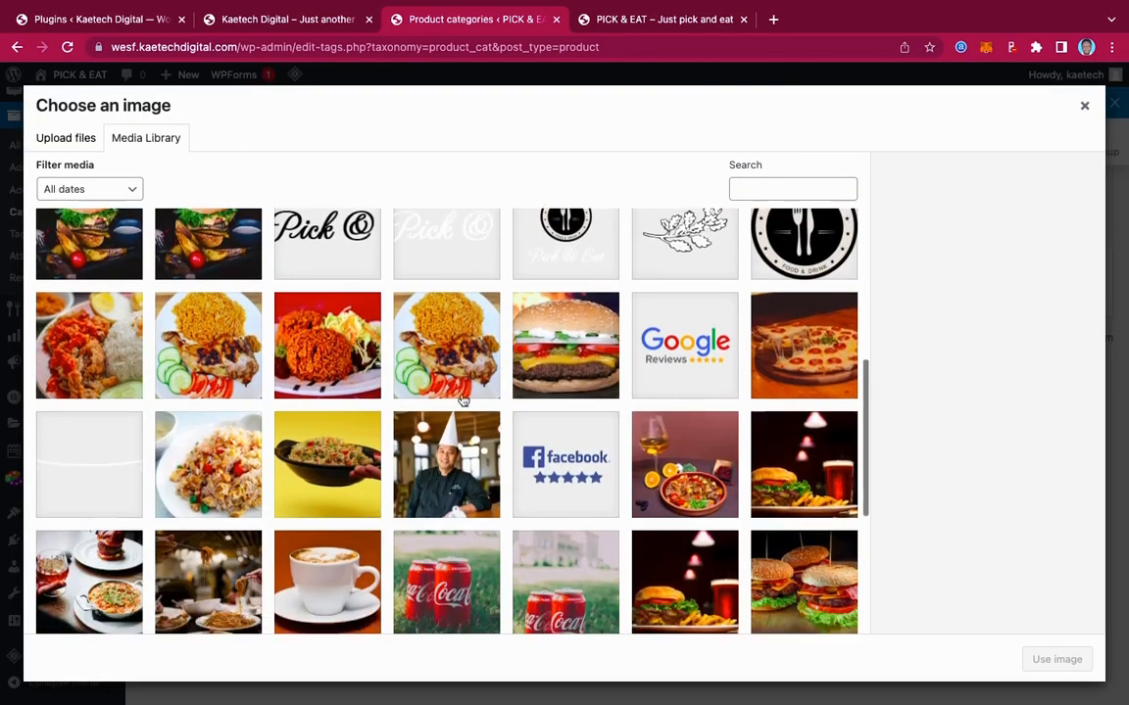
pyautogui.click(461, 392)
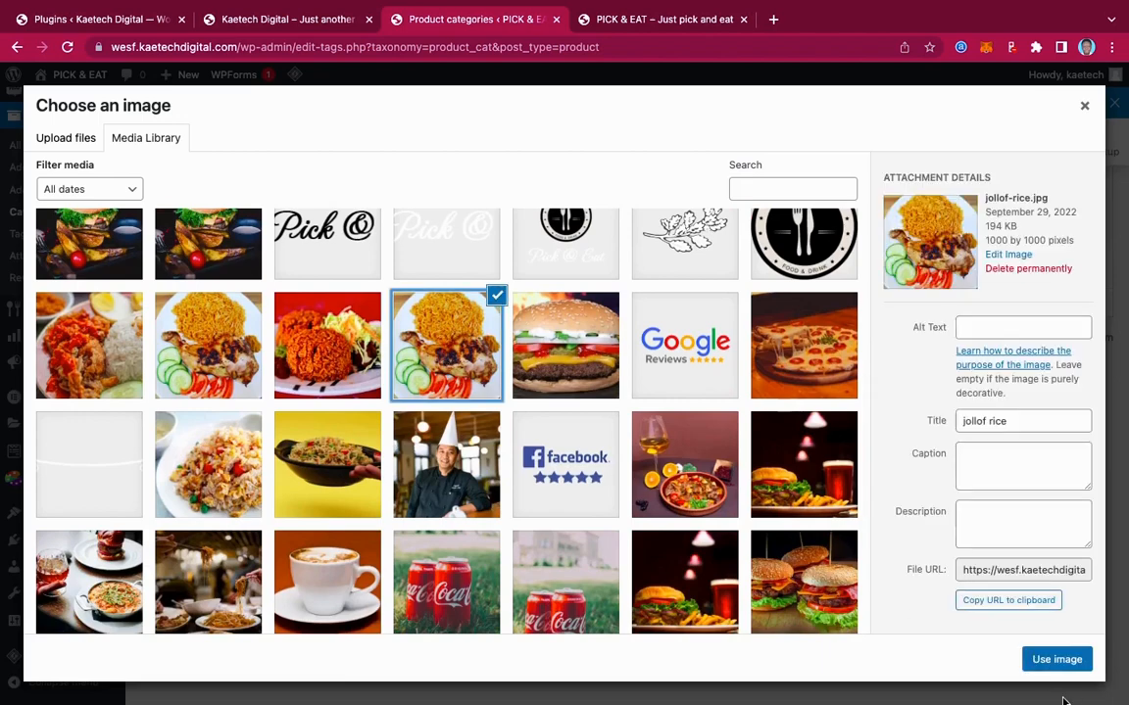
pyautogui.click(1055, 658)
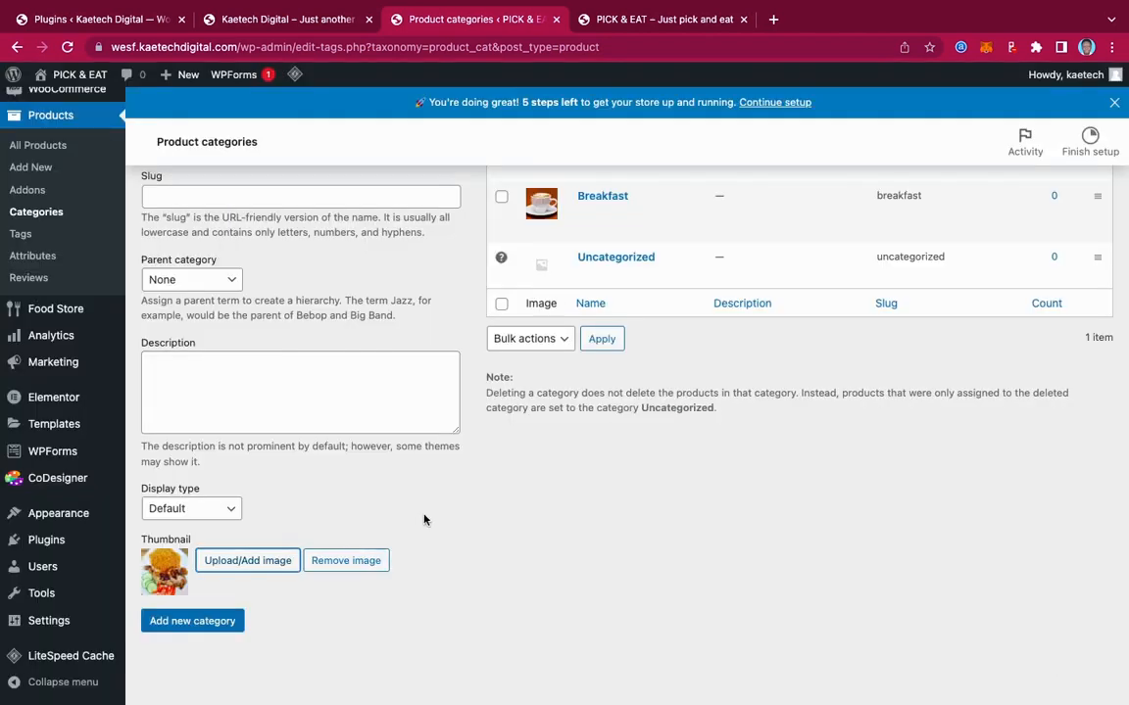
pyautogui.scroll(5, 423, 520)
pyautogui.scroll(-5, 424, 519)
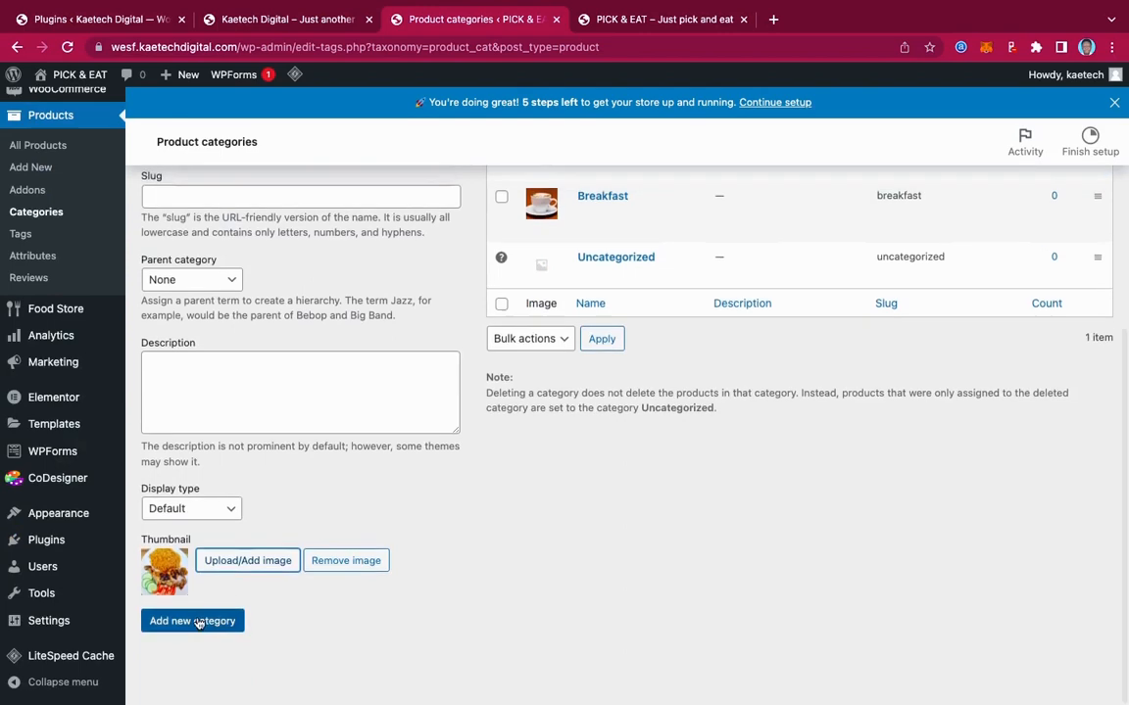
pyautogui.click(196, 619)
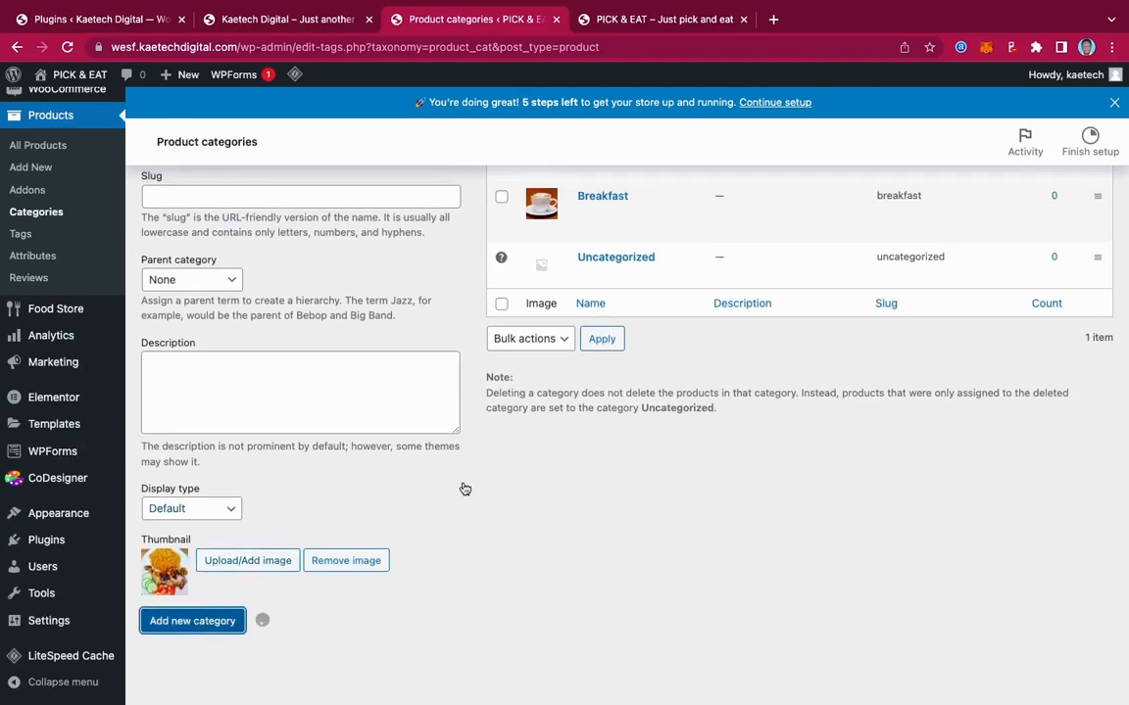
pyautogui.scroll(5, 464, 487)
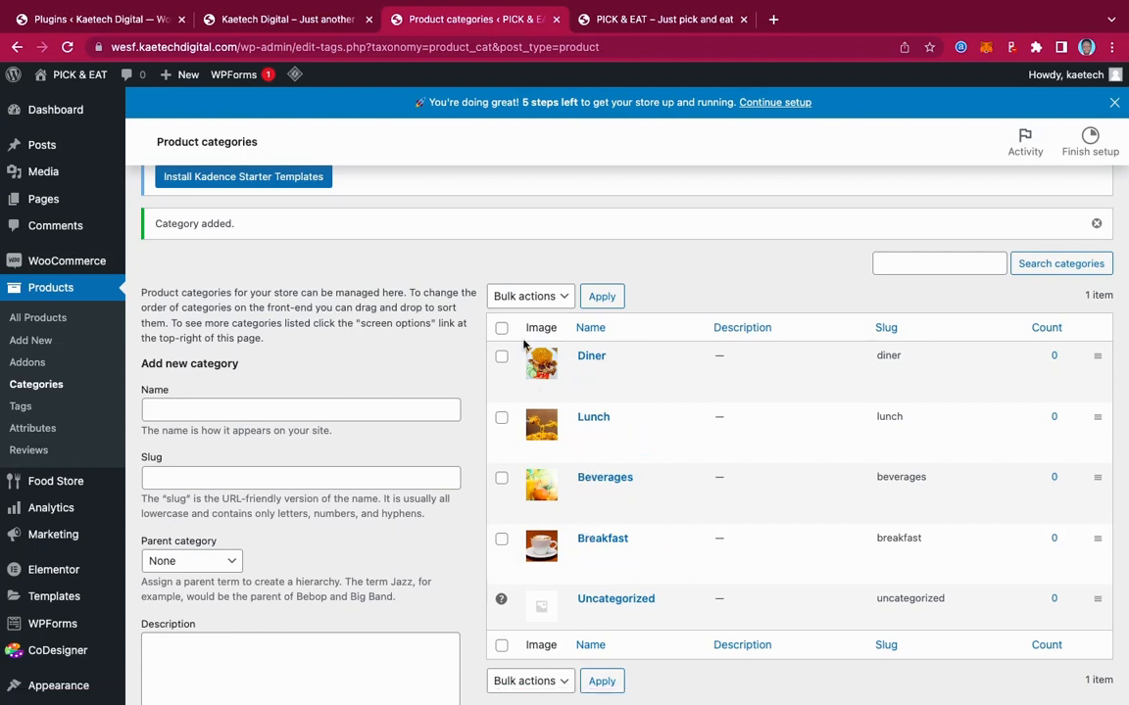
# Create the Fast Food category using the plated shredded-meat dish photo as thumbnail
pyautogui.click(354, 413)
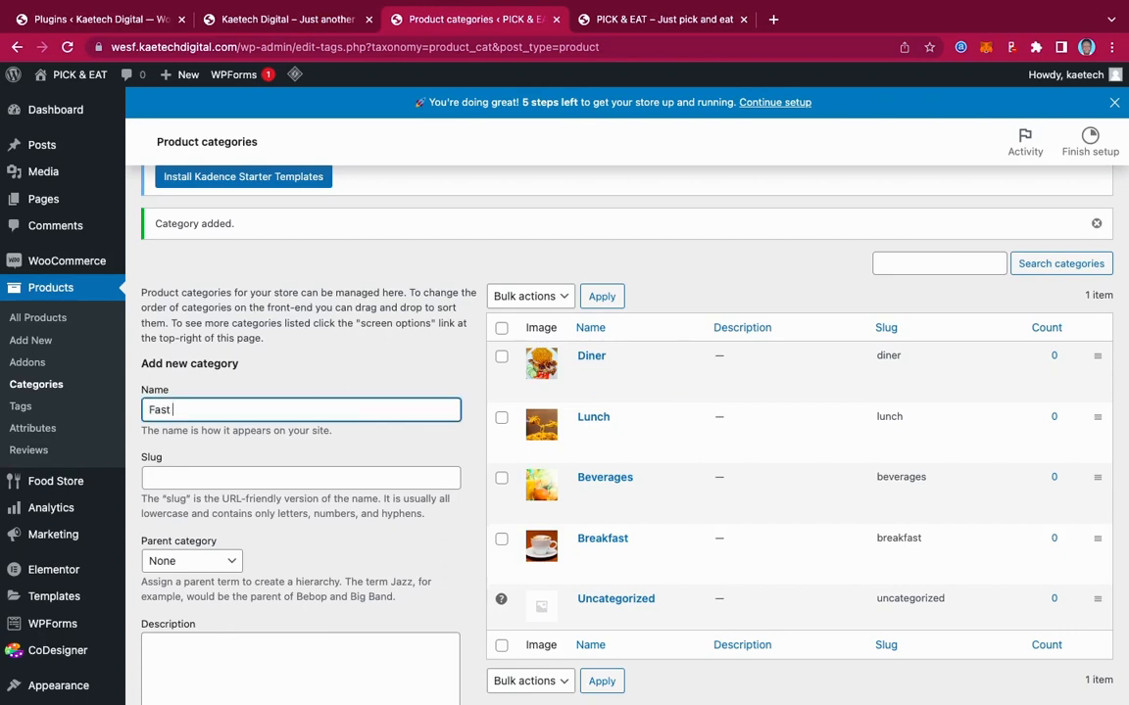
pyautogui.scroll(-3, 393, 445)
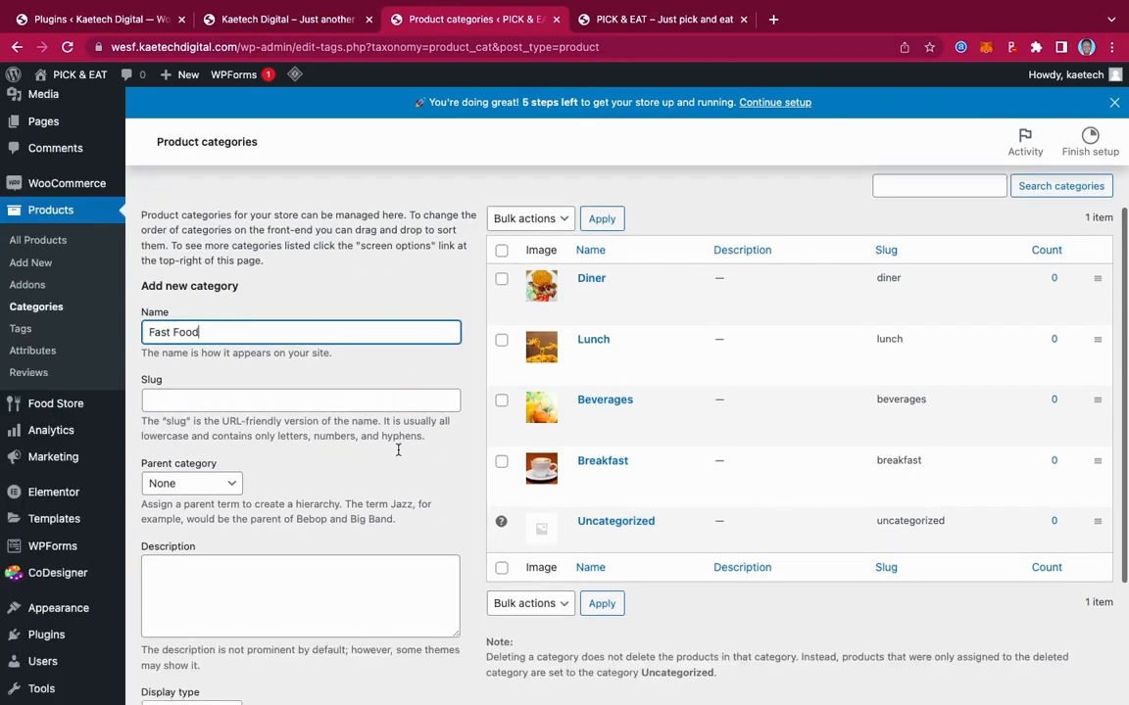
pyautogui.click(227, 560)
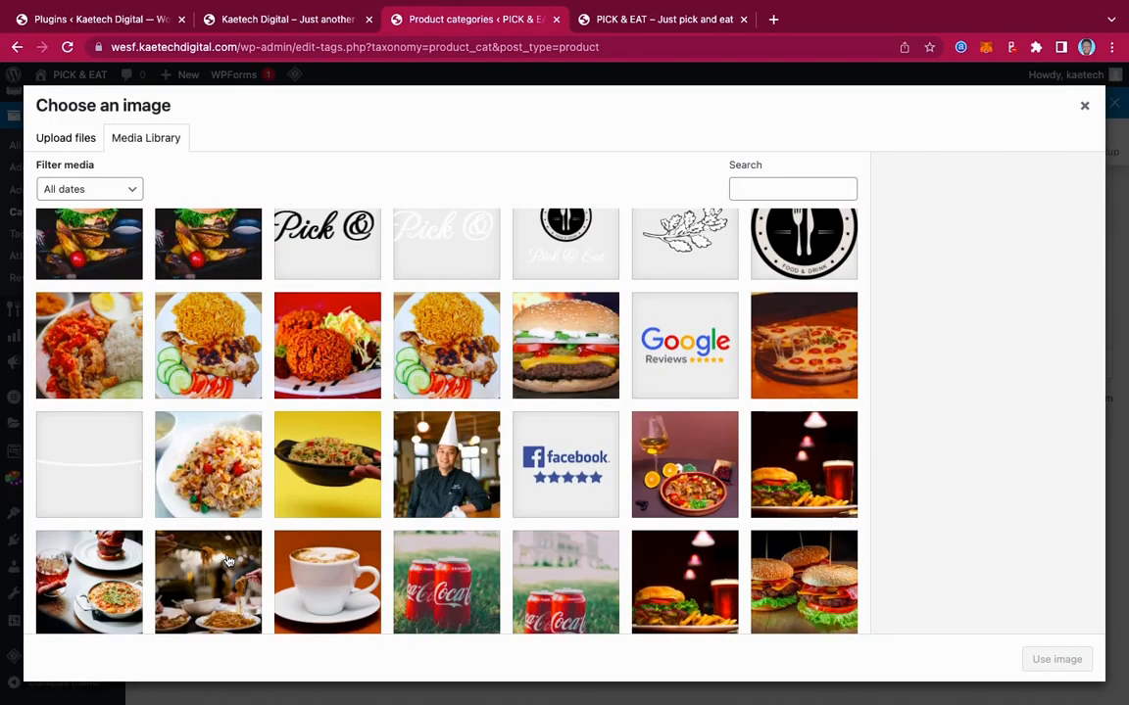
pyautogui.click(589, 336)
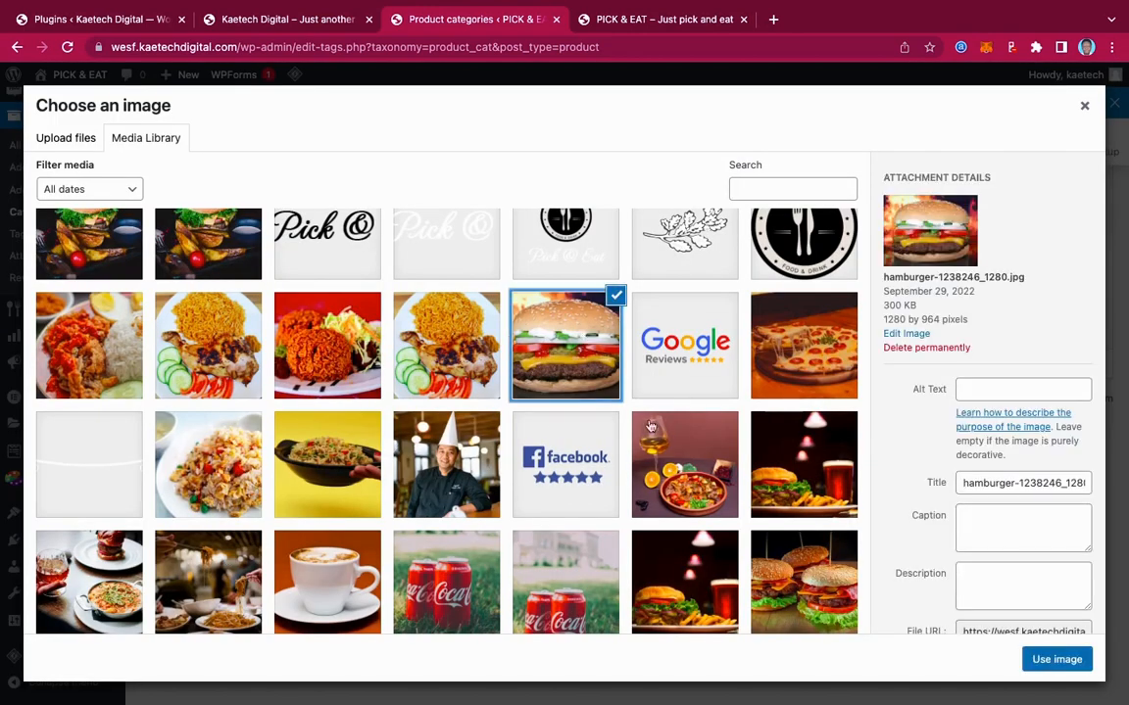
pyautogui.scroll(-2, 657, 448)
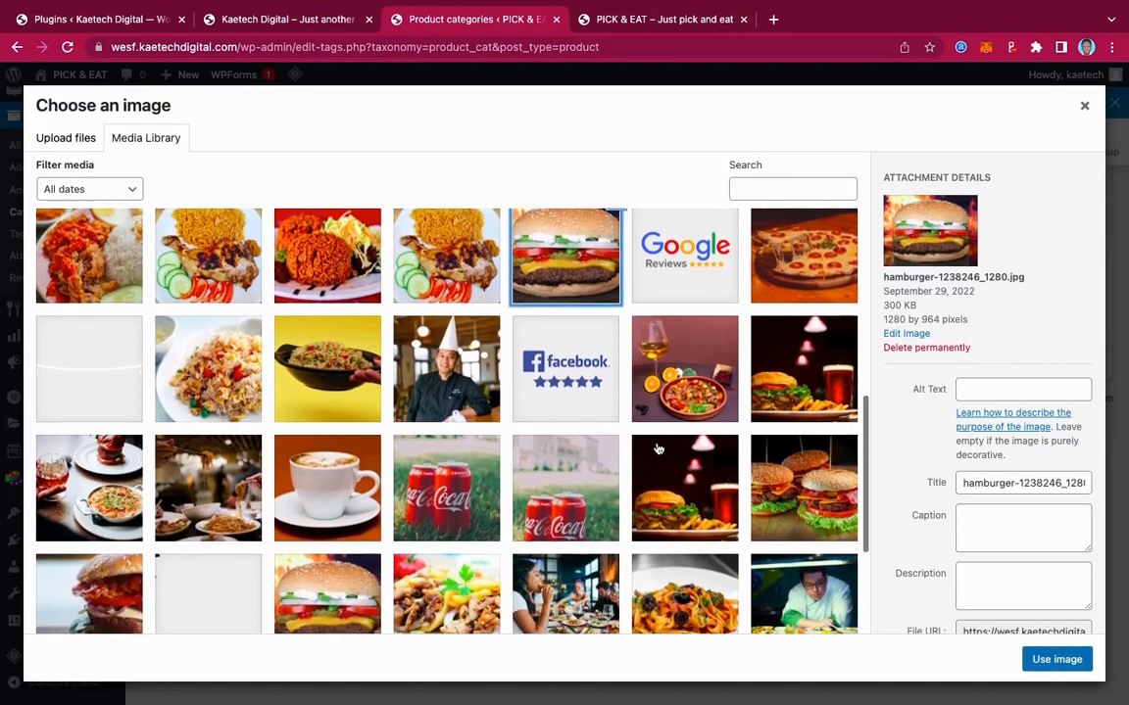
pyautogui.scroll(-2, 656, 447)
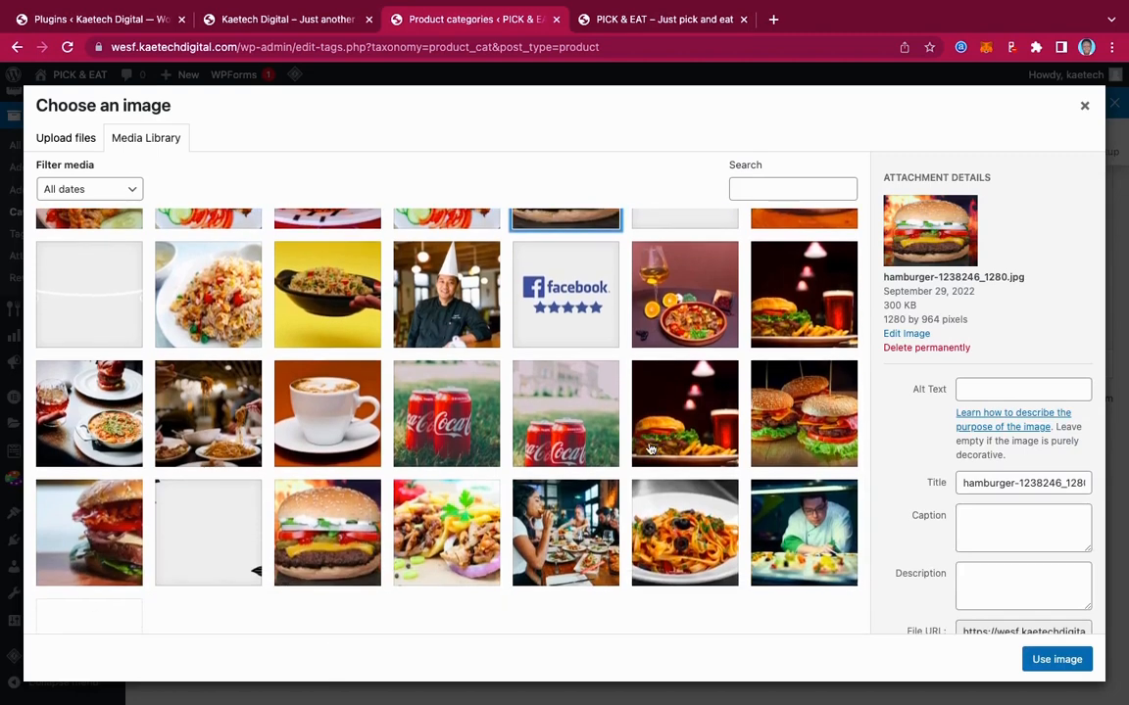
pyautogui.click(470, 524)
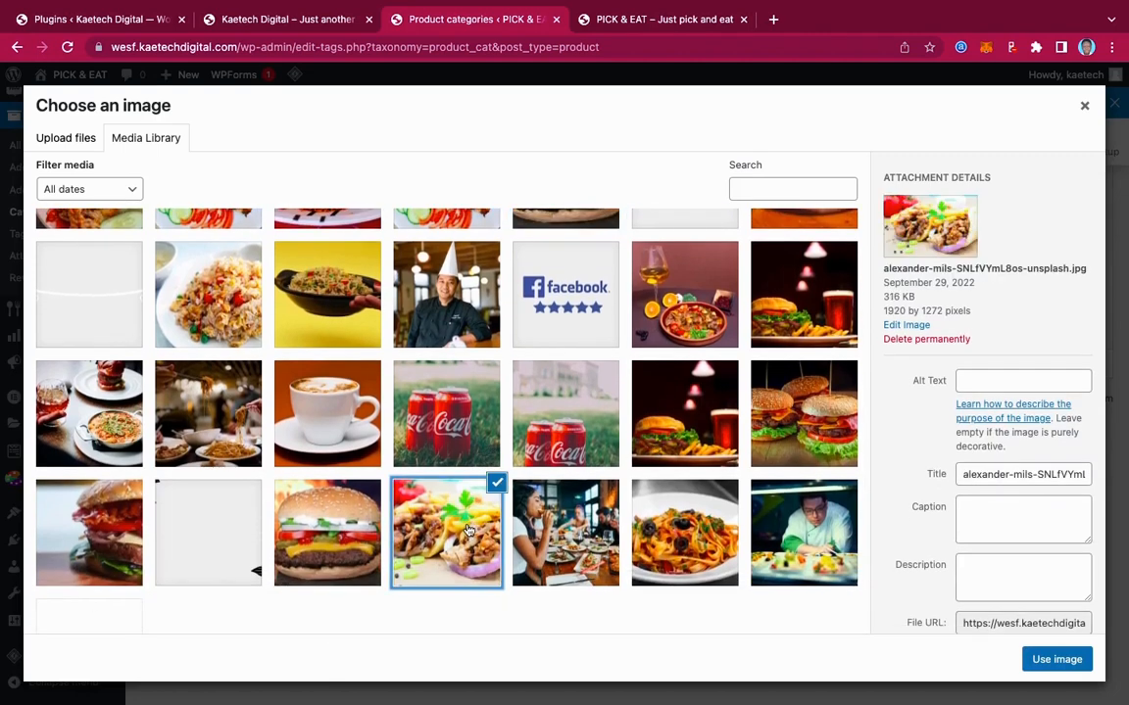
pyautogui.click(1056, 660)
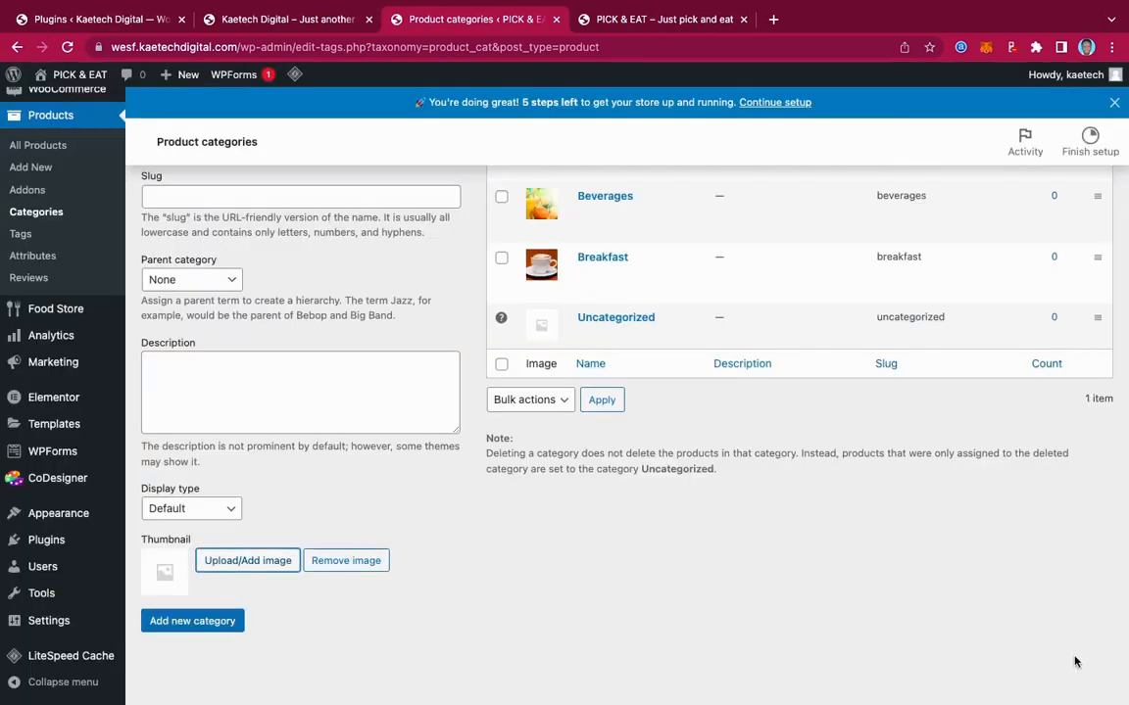
pyautogui.click(210, 624)
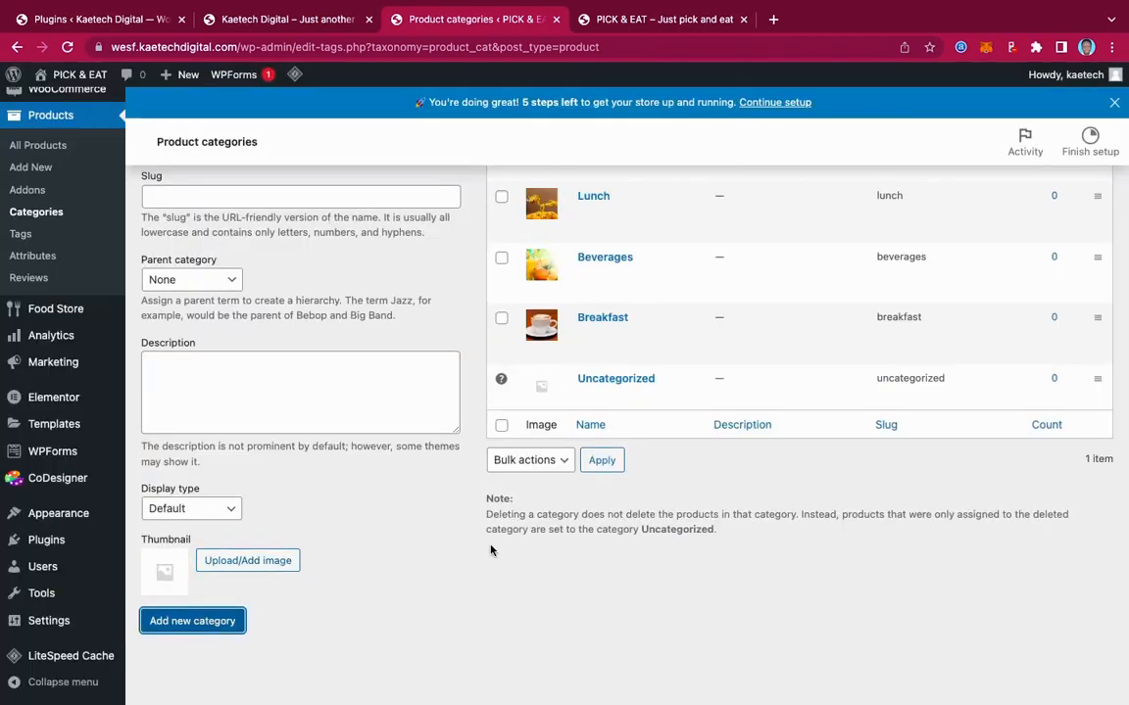
pyautogui.scroll(5, 493, 550)
pyautogui.scroll(-5, 493, 551)
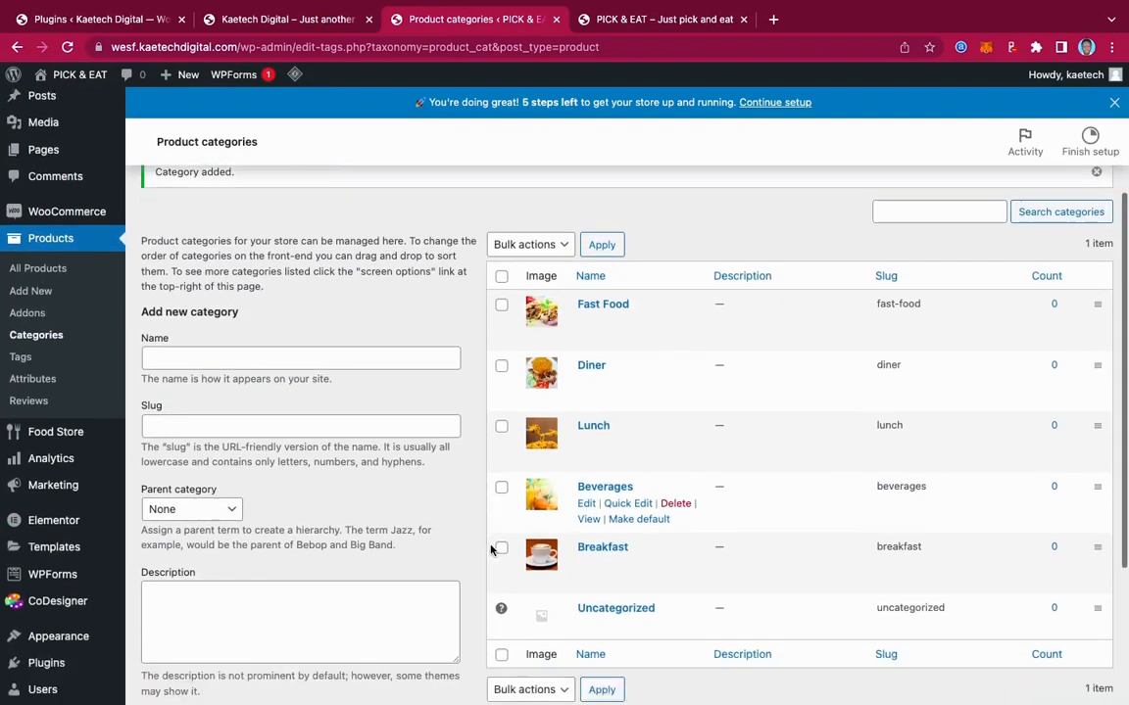
# Start a new product from Products > Add New, then view the Pick & Eat homepage tab
pyautogui.scroll(5, 492, 550)
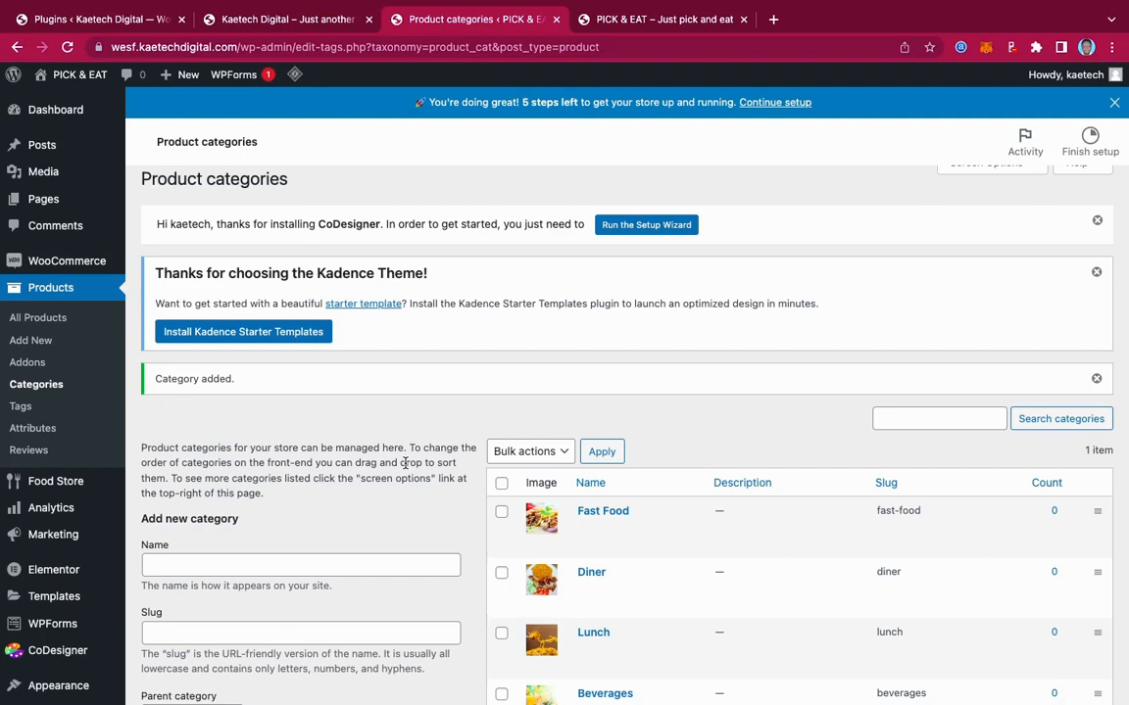
pyautogui.click(31, 340)
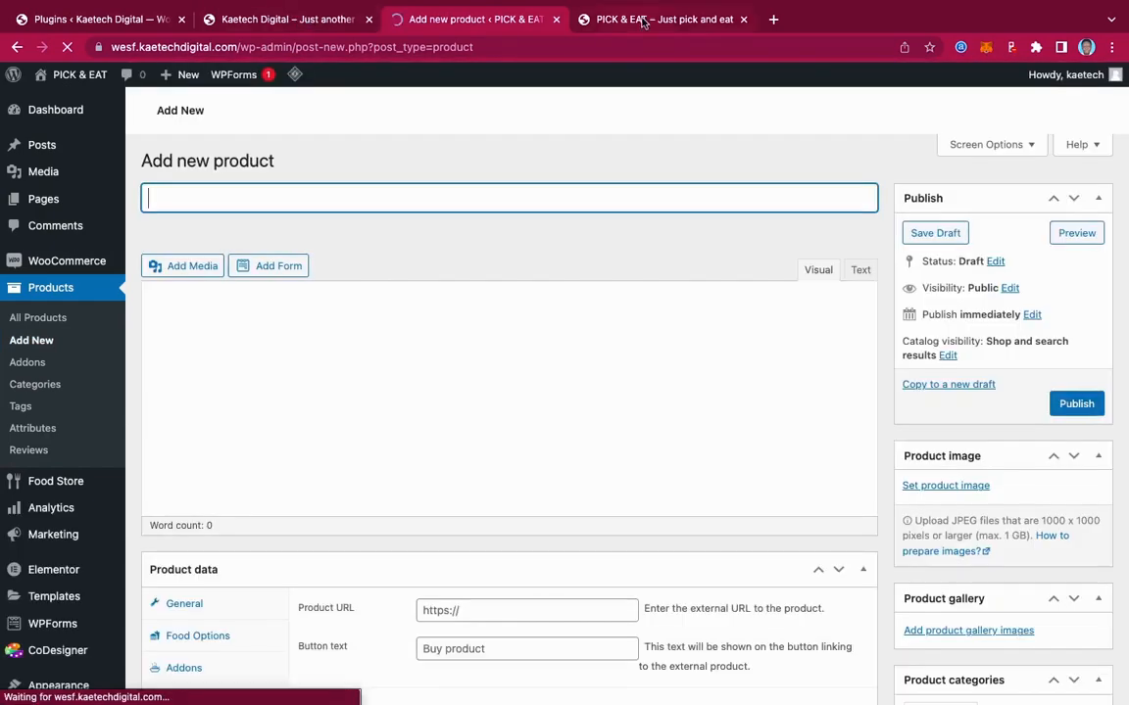
pyautogui.click(643, 22)
pyautogui.click(281, 20)
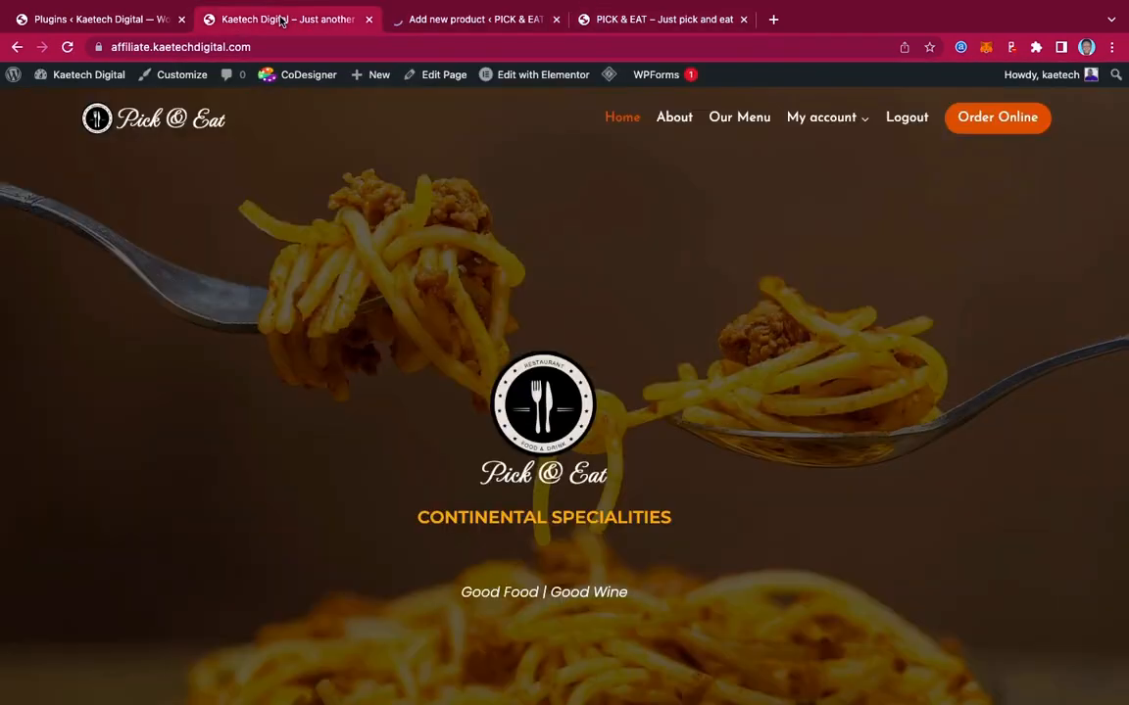
# Browse the Our Menu order page listing Fresh Orange Juice and Coffee, then return to the product form
pyautogui.click(743, 118)
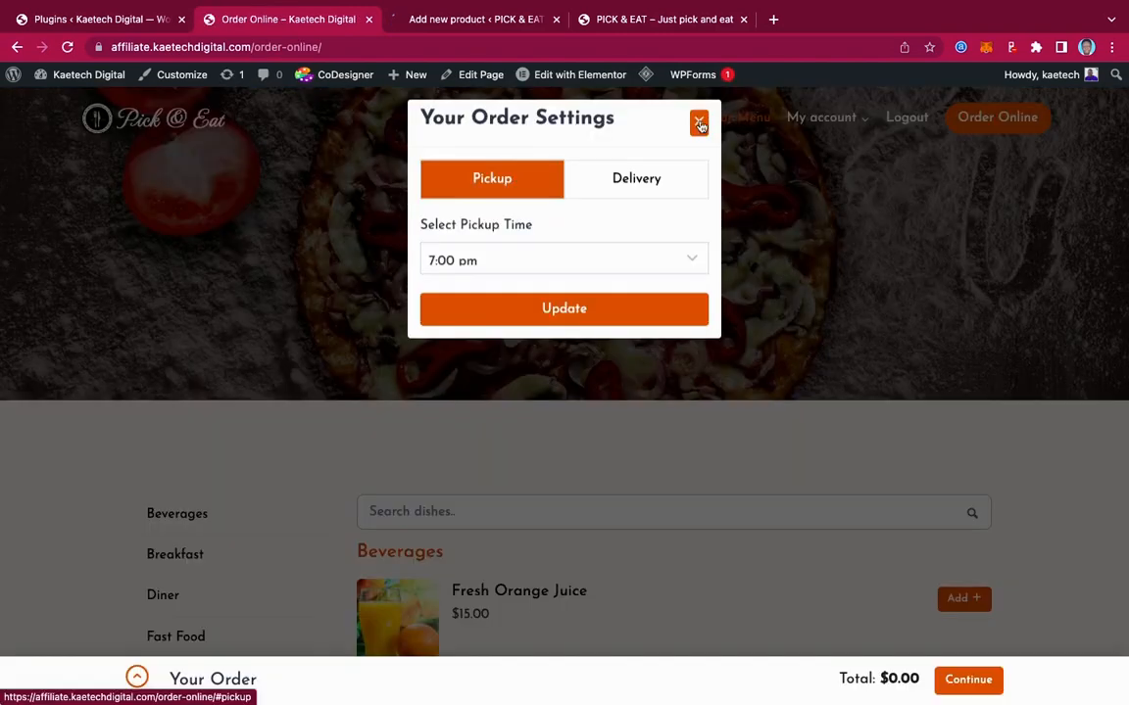
pyautogui.click(700, 123)
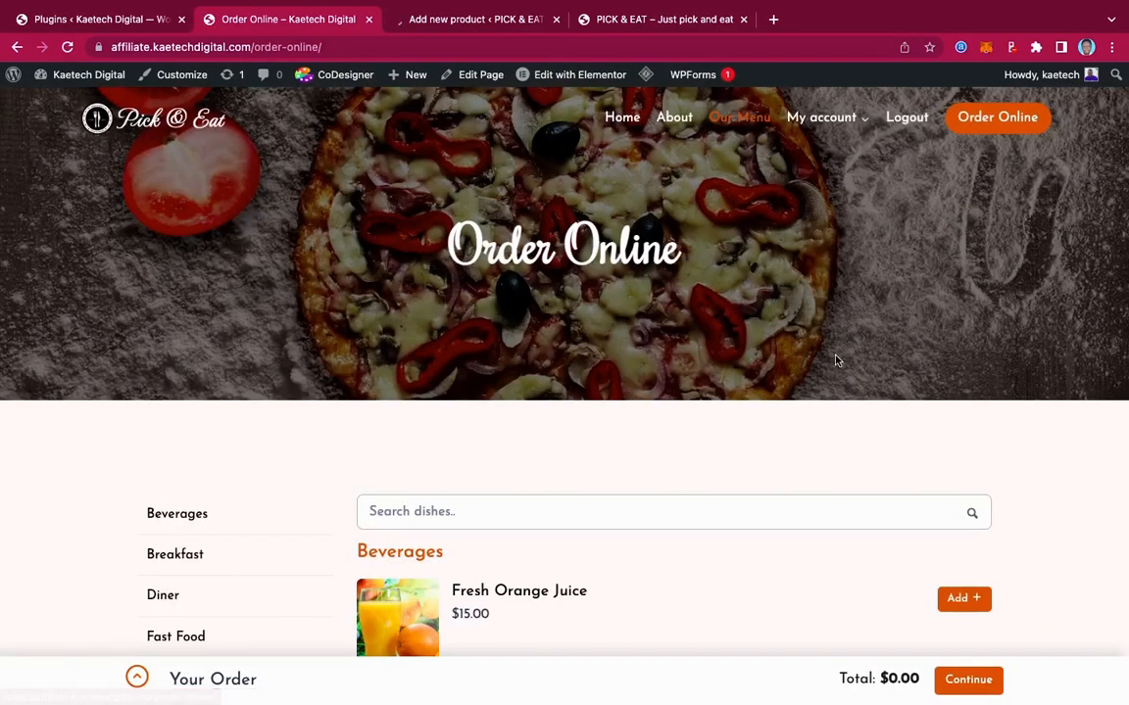
pyautogui.scroll(-3, 836, 361)
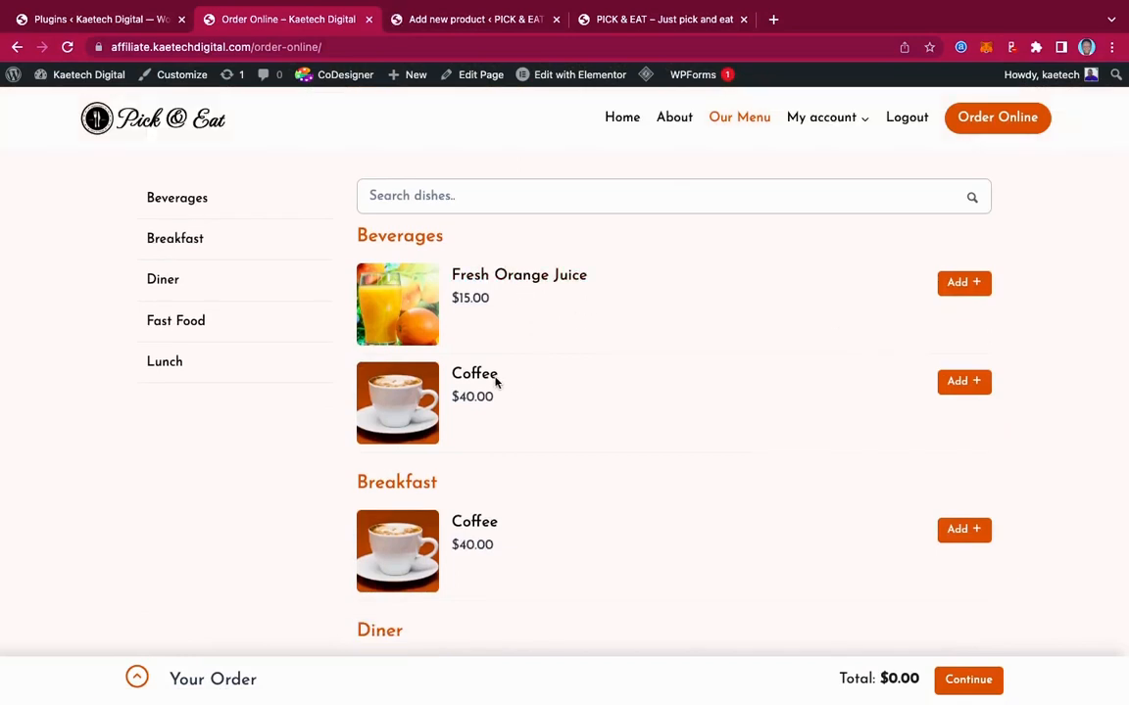
pyautogui.click(480, 19)
pyautogui.scroll(-2, 372, 312)
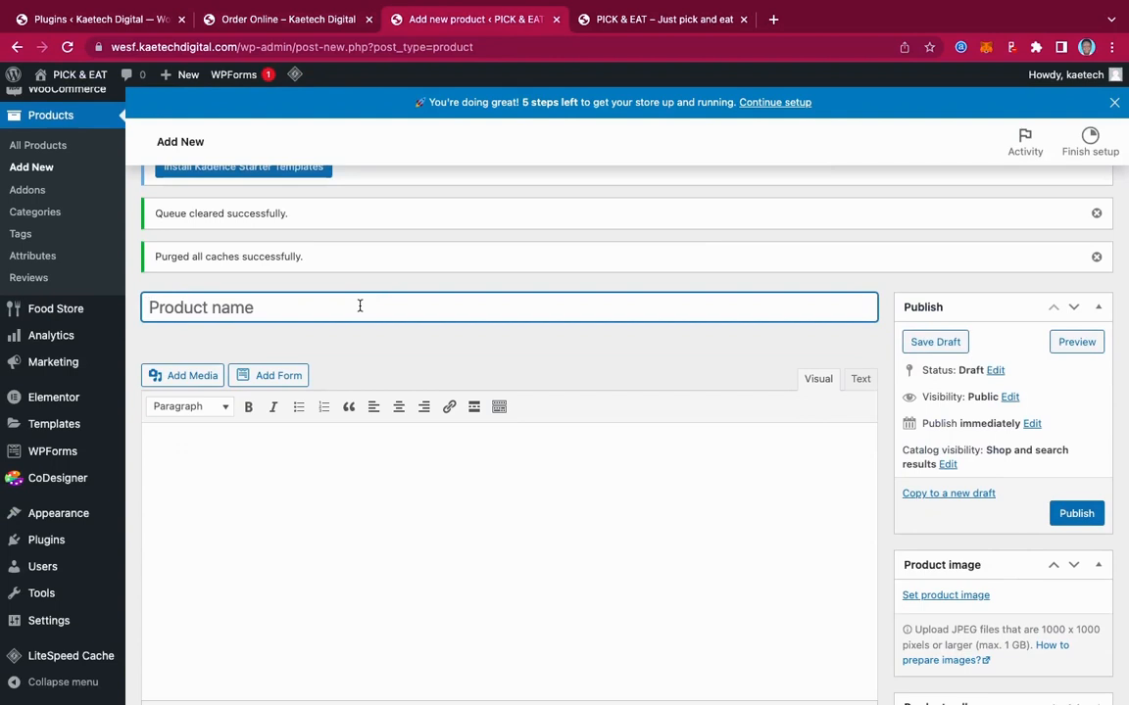
# Title the product 'Fresh Orange Juic' and set its regular price to 15
pyautogui.write('Fres')
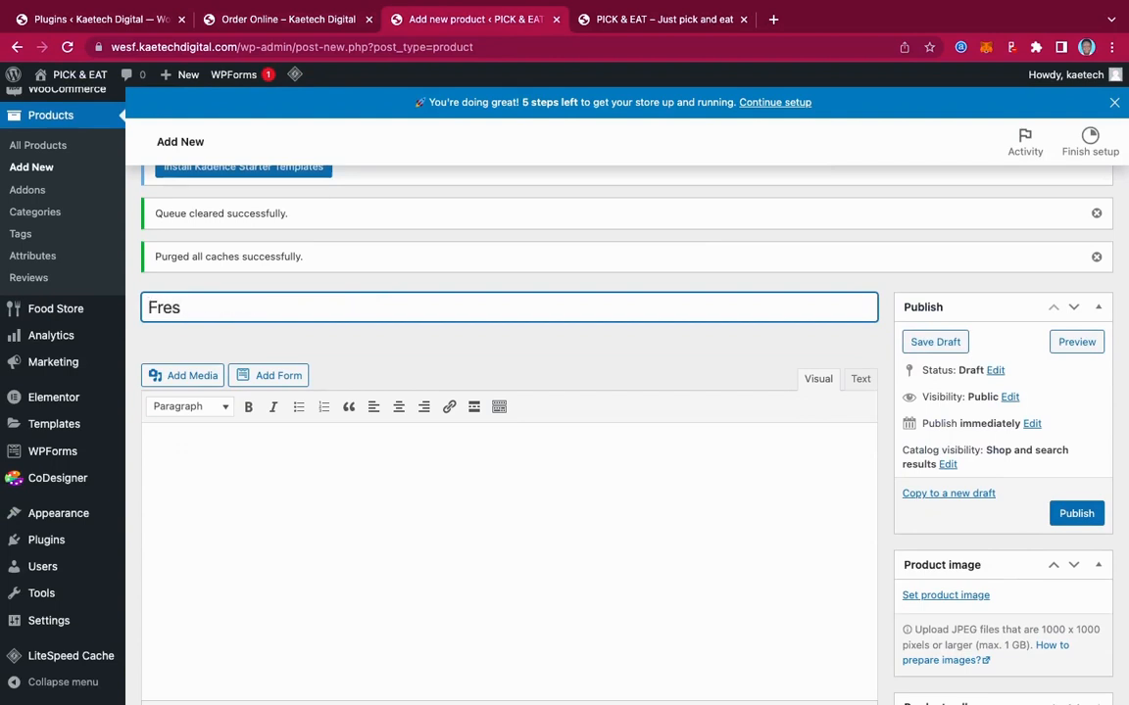
pyautogui.write('h Orange Juice')
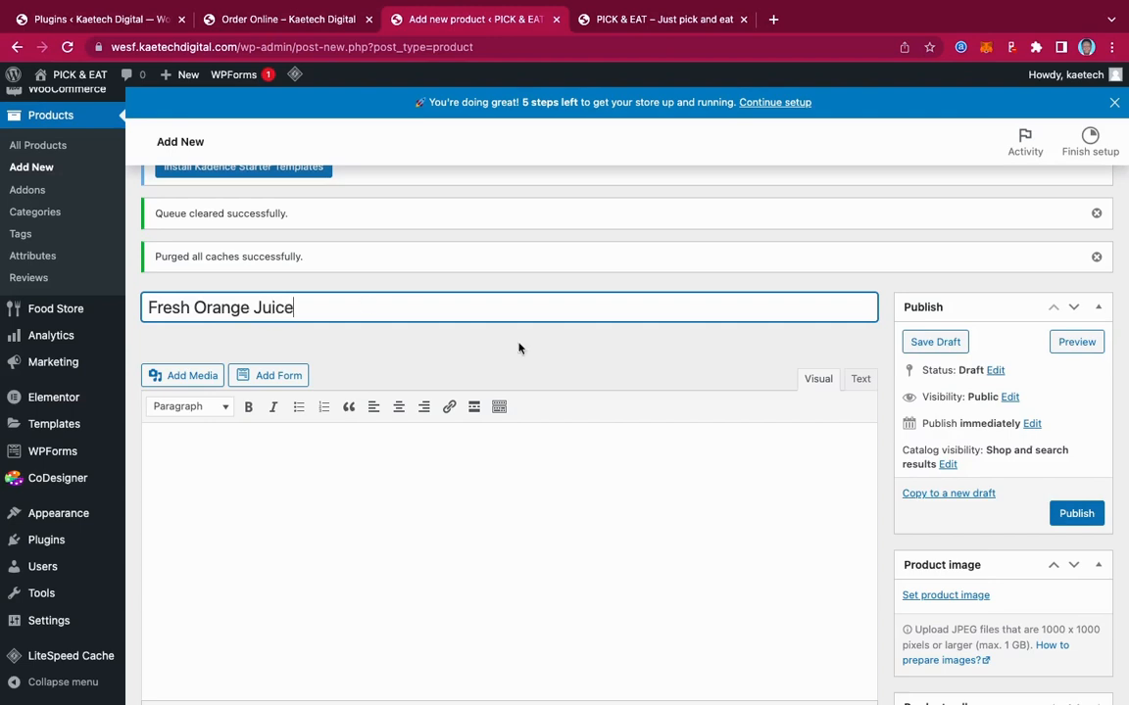
pyautogui.scroll(-10, 595, 371)
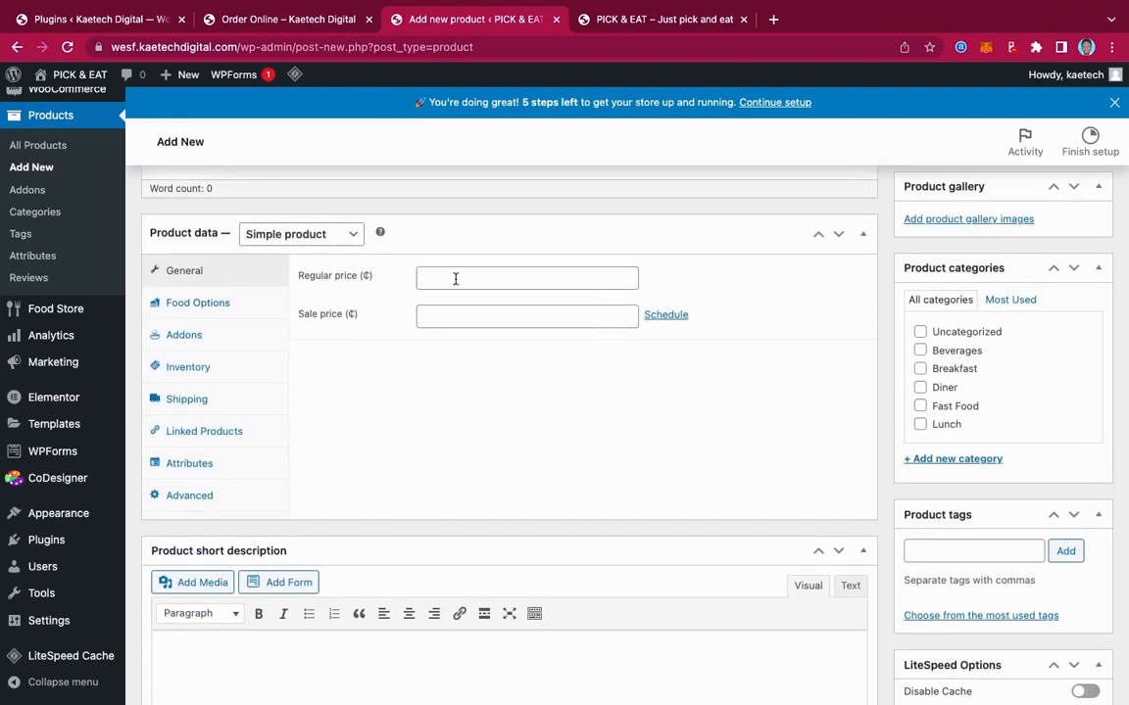
pyautogui.click(280, 22)
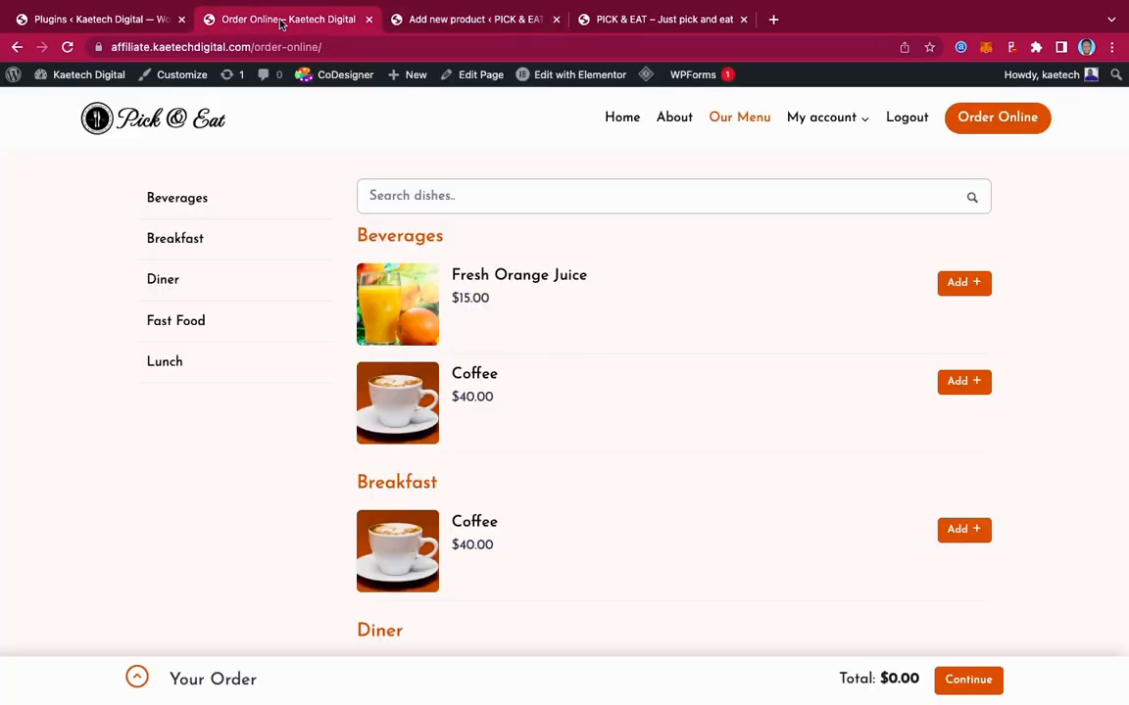
pyautogui.click(418, 21)
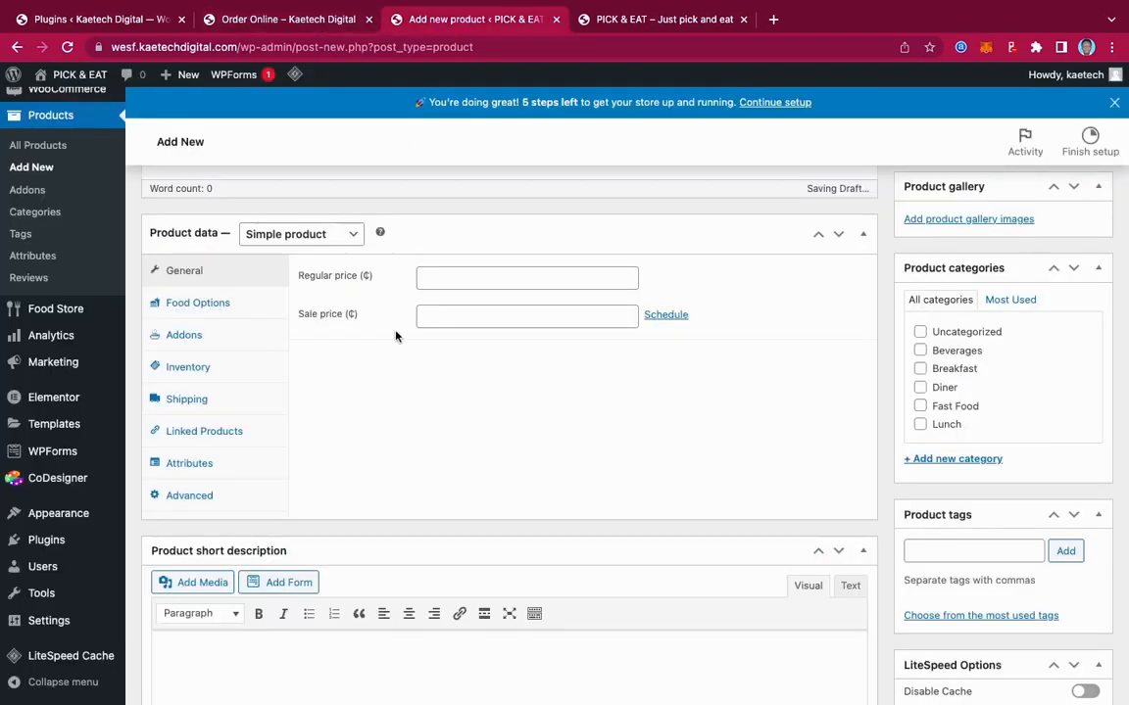
pyautogui.click(430, 282)
pyautogui.write('15')
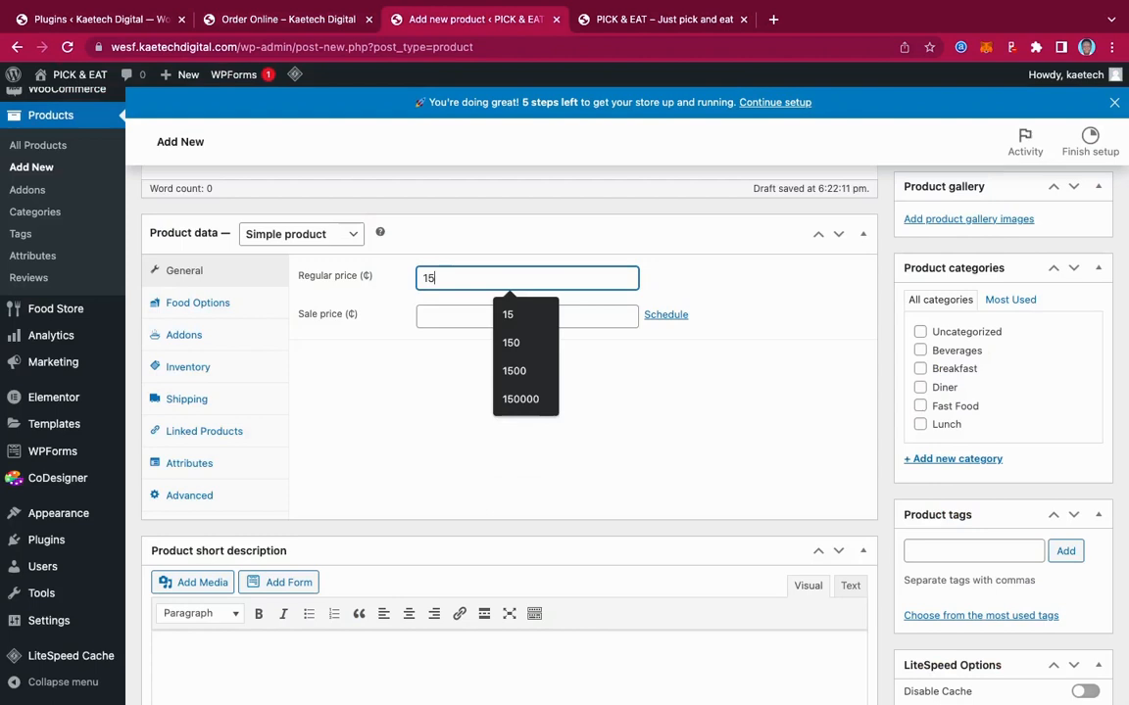
pyautogui.click(288, 339)
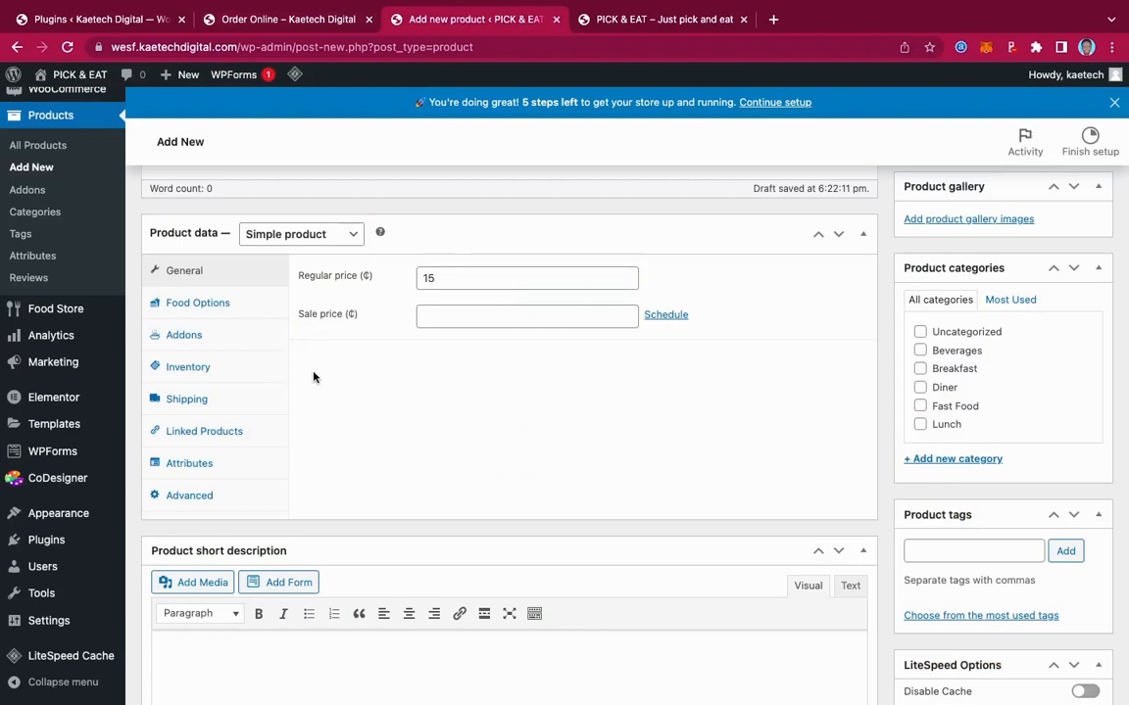
# Leave the food type unset and tick Beverages as the product category
pyautogui.click(195, 306)
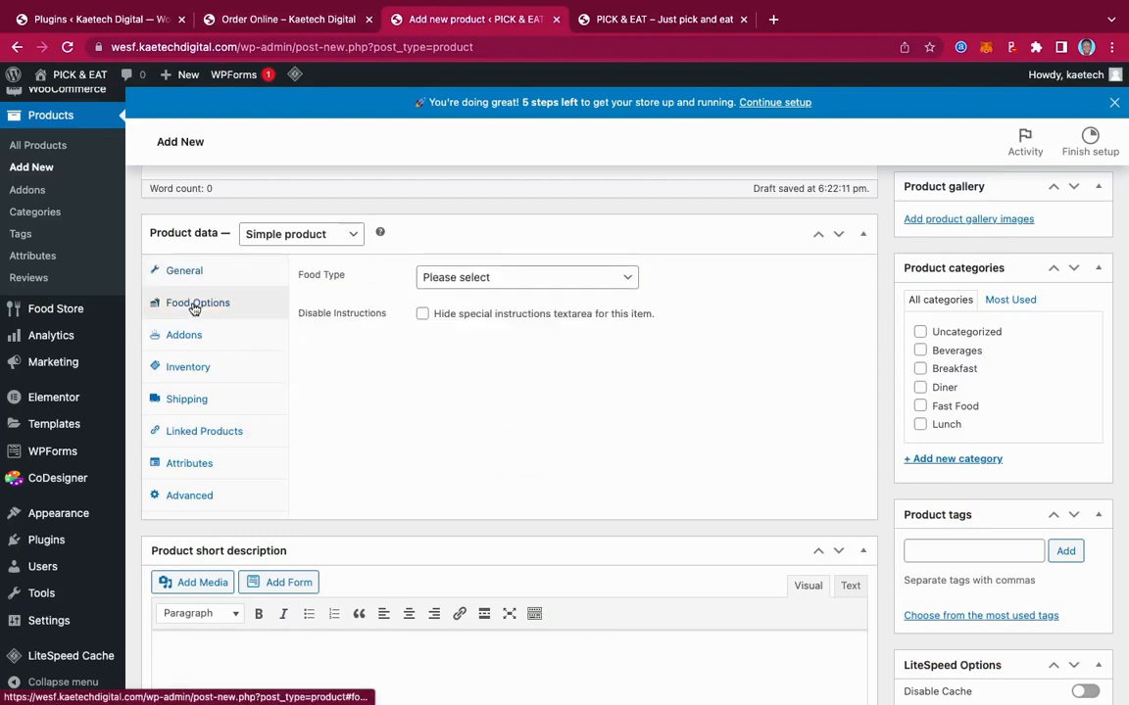
pyautogui.click(480, 284)
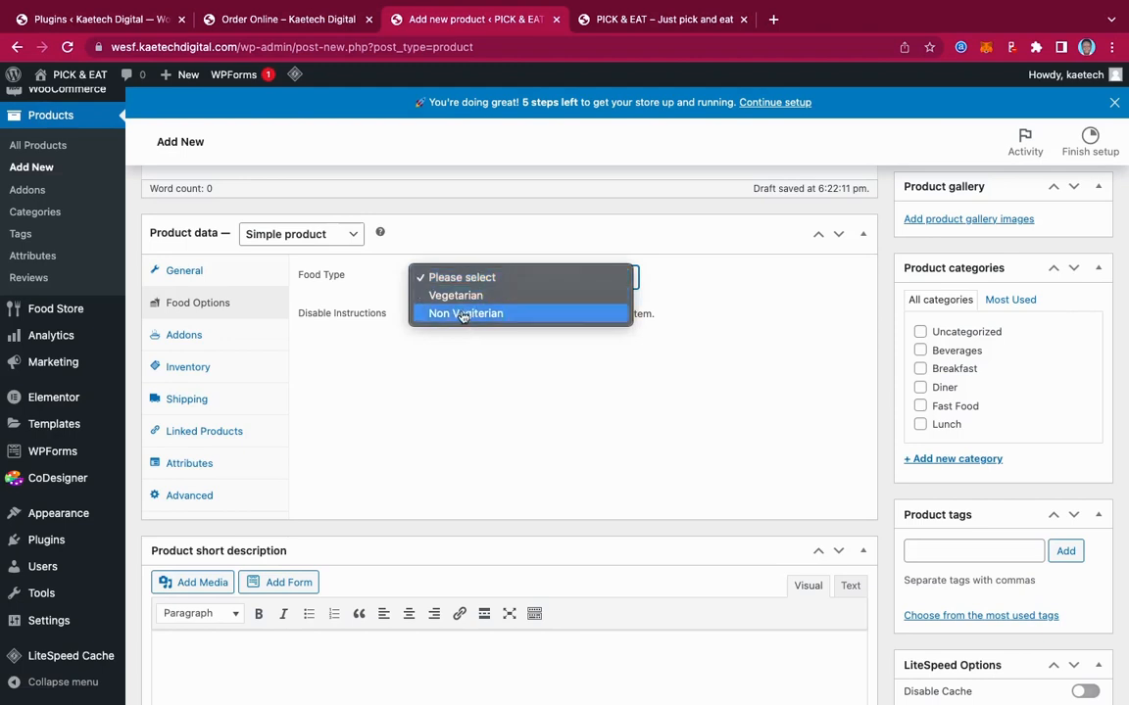
pyautogui.click(383, 289)
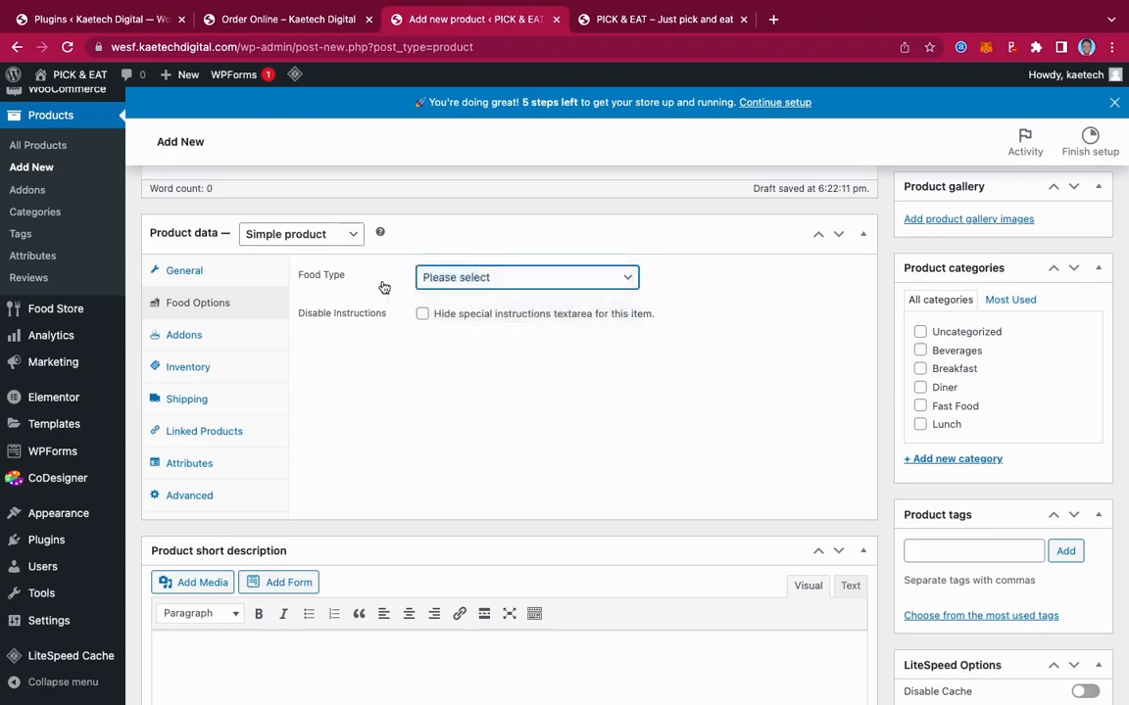
pyautogui.click(220, 336)
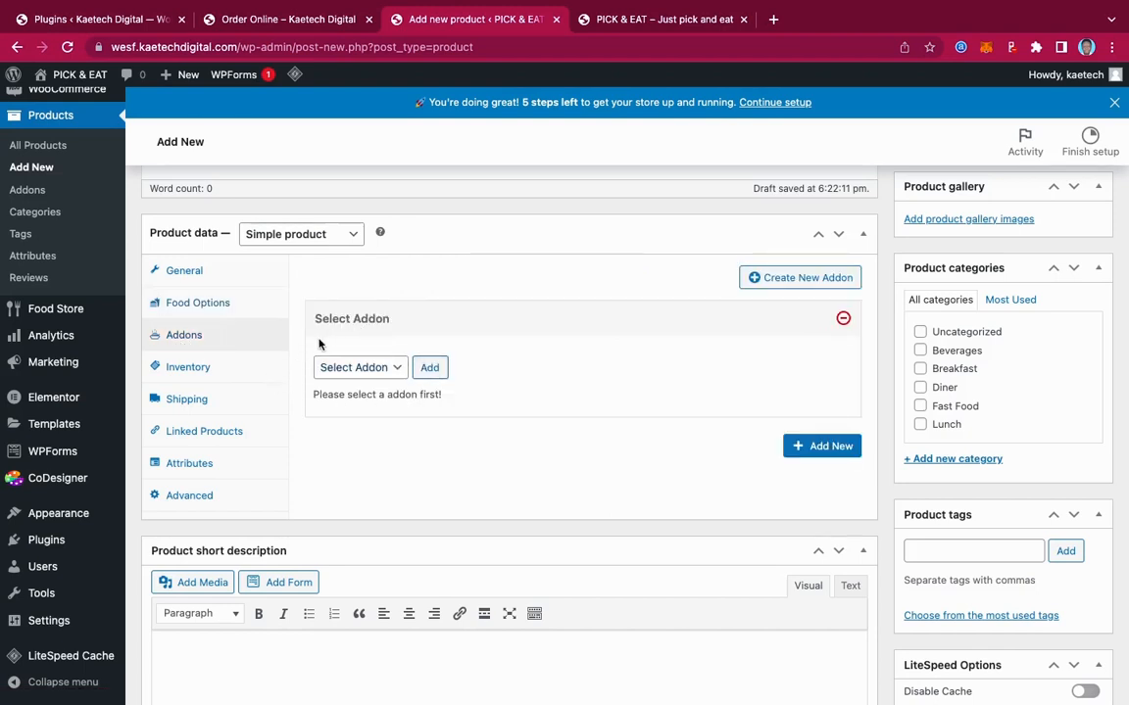
pyautogui.click(921, 351)
pyautogui.scroll(-2, 938, 356)
pyautogui.scroll(5, 938, 352)
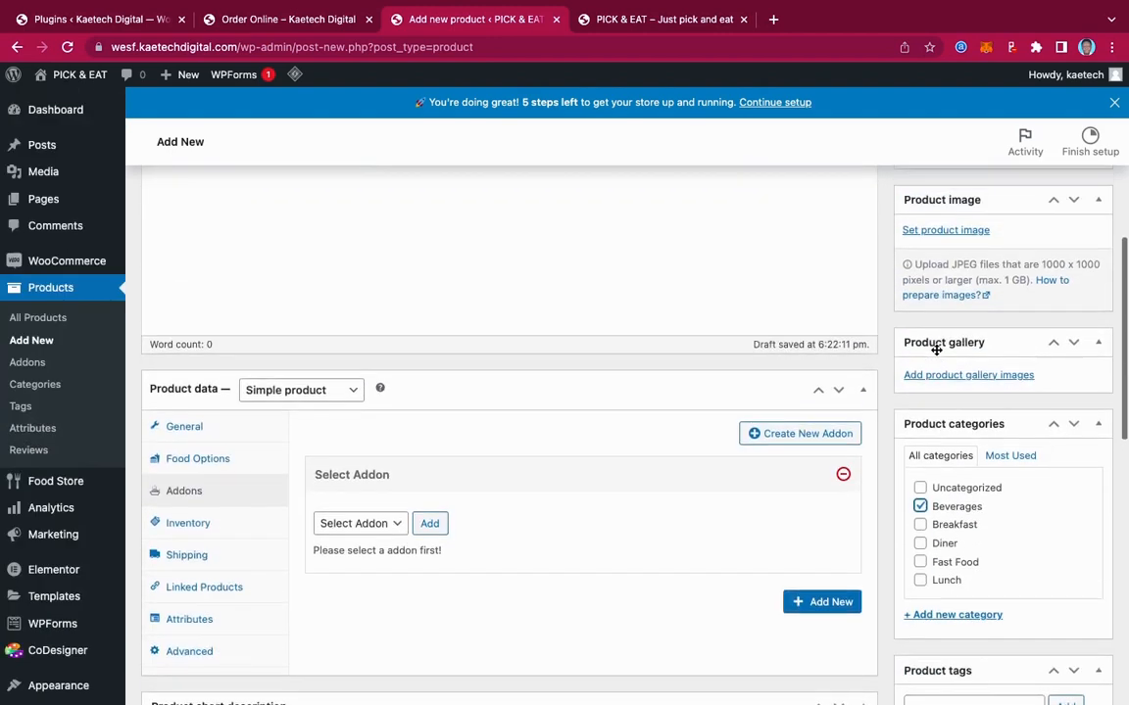
pyautogui.scroll(1, 936, 350)
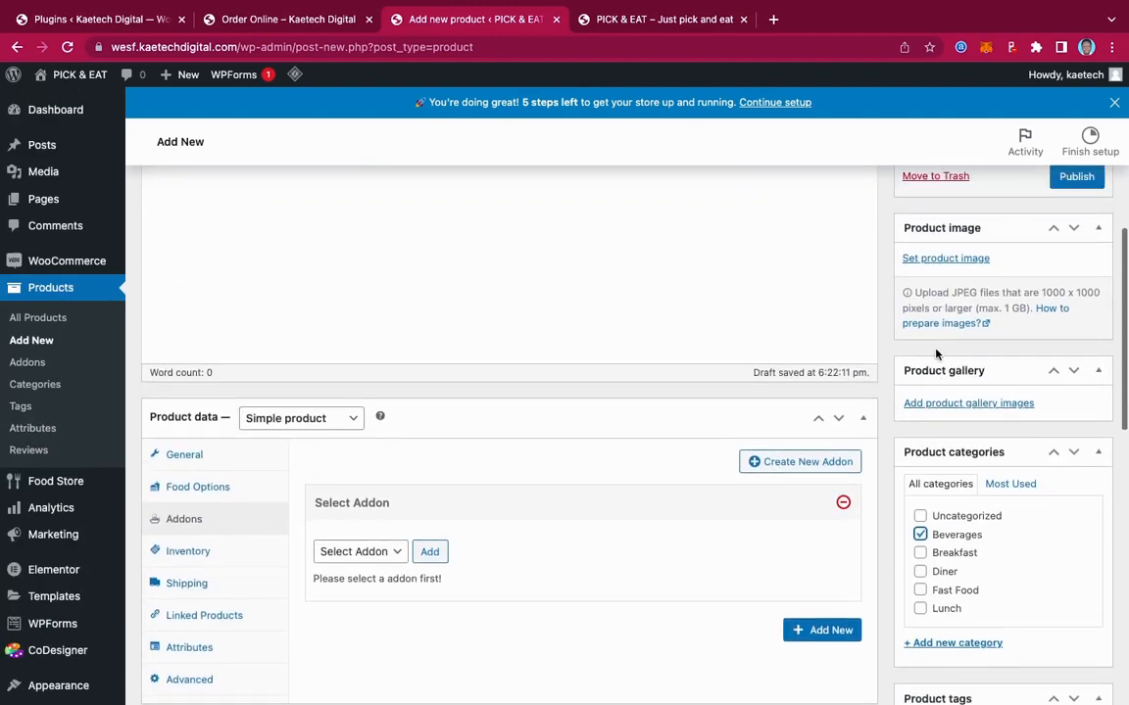
# Set the orange.jpg juice photo as the Fresh Orange Juice product image
pyautogui.click(945, 260)
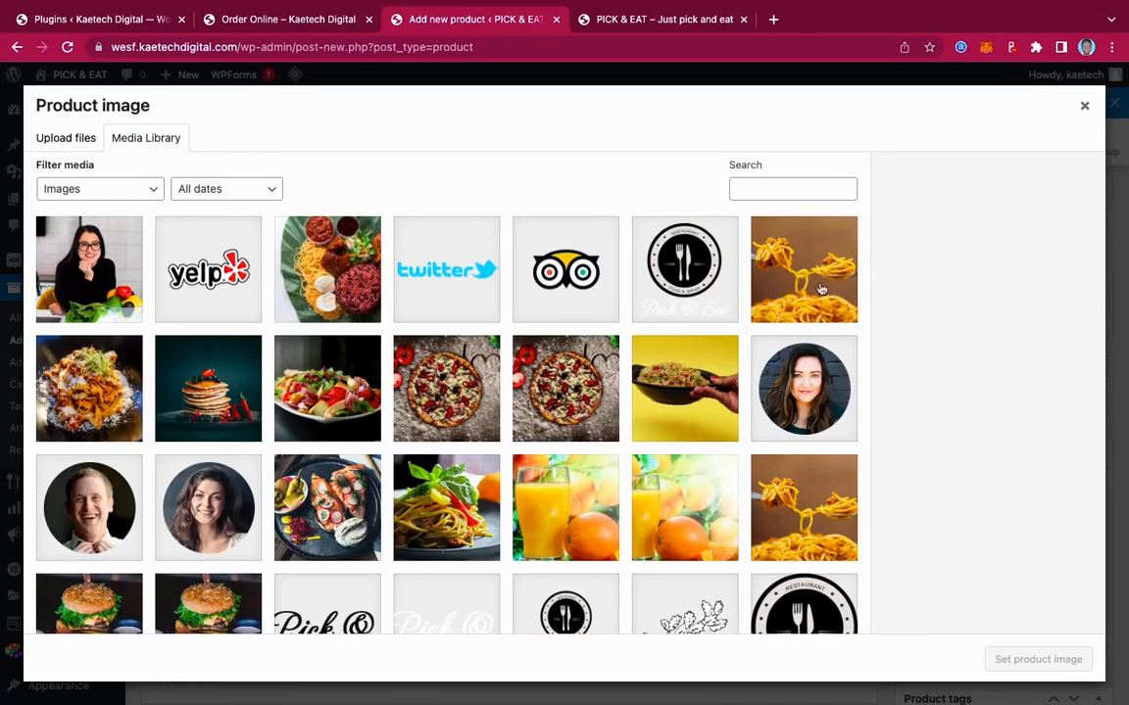
pyautogui.scroll(-2, 541, 431)
pyautogui.click(541, 432)
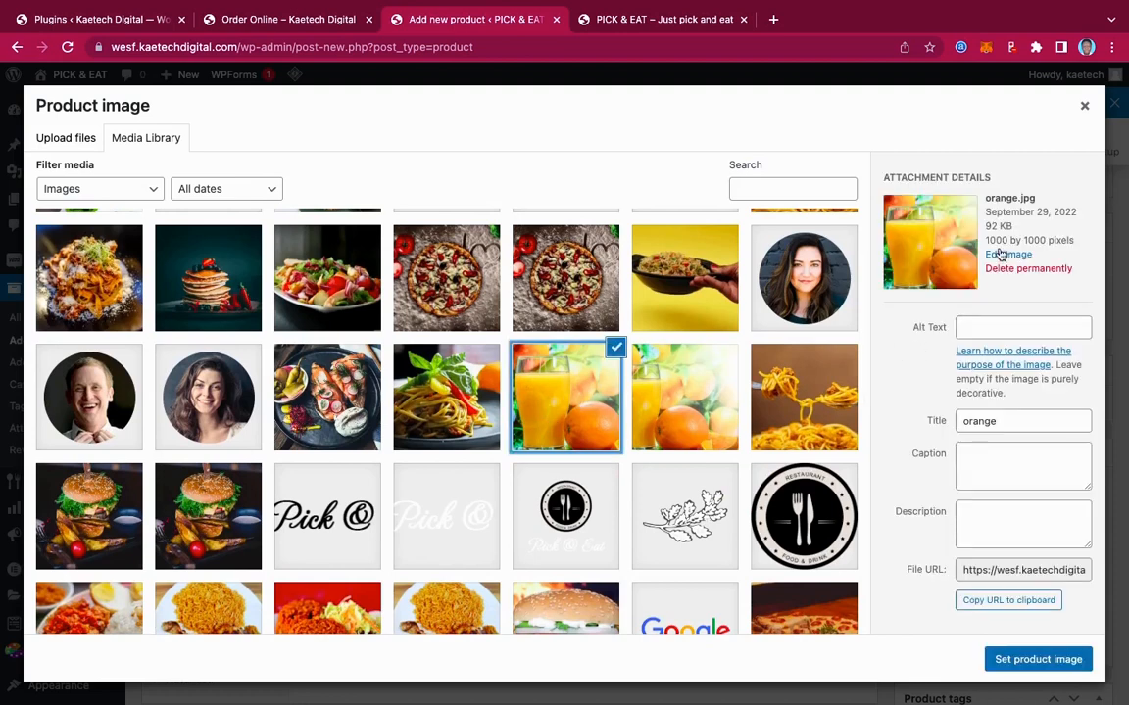
pyautogui.click(705, 418)
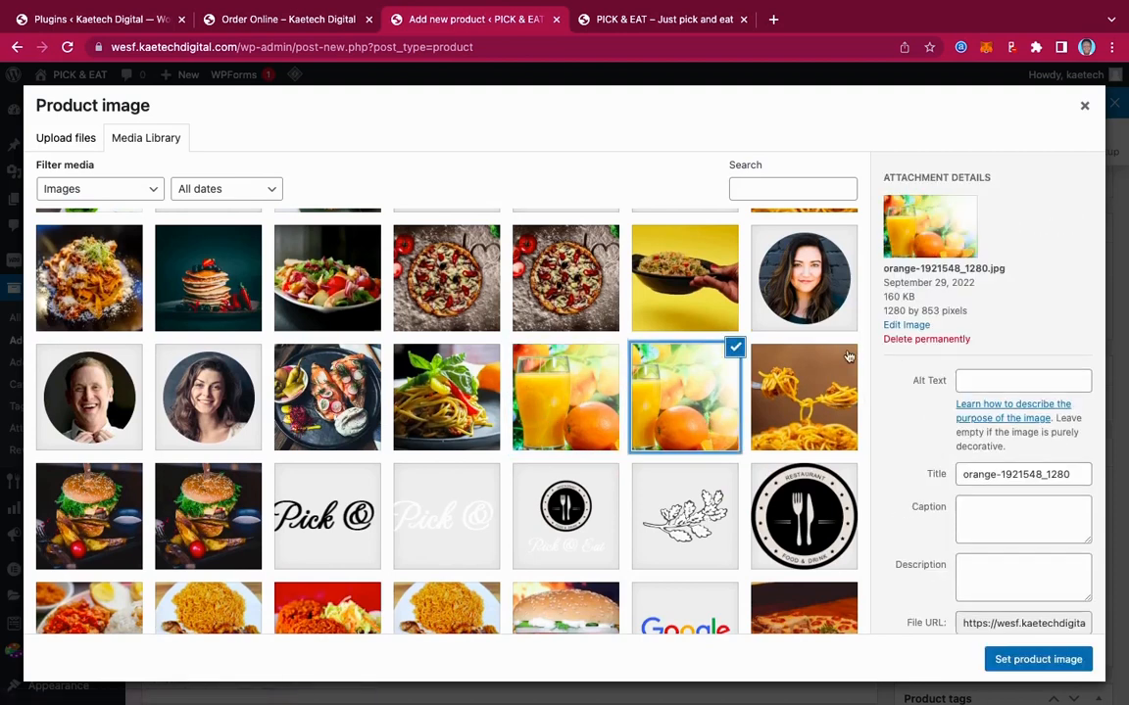
pyautogui.click(576, 404)
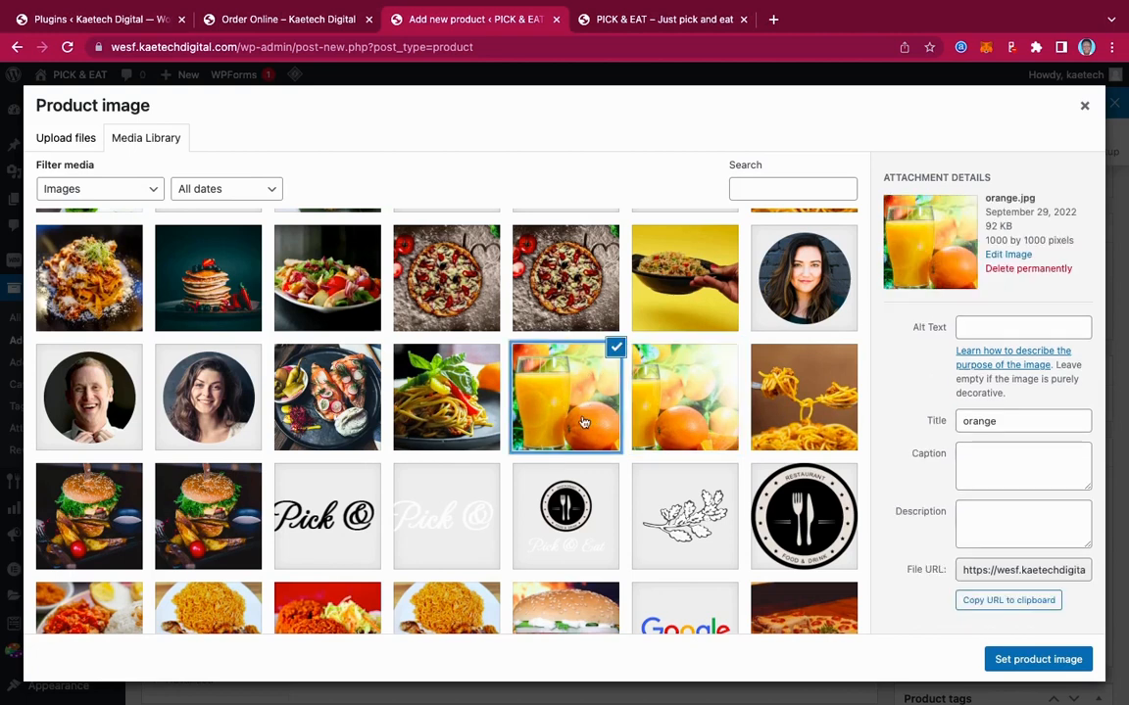
pyautogui.click(1019, 662)
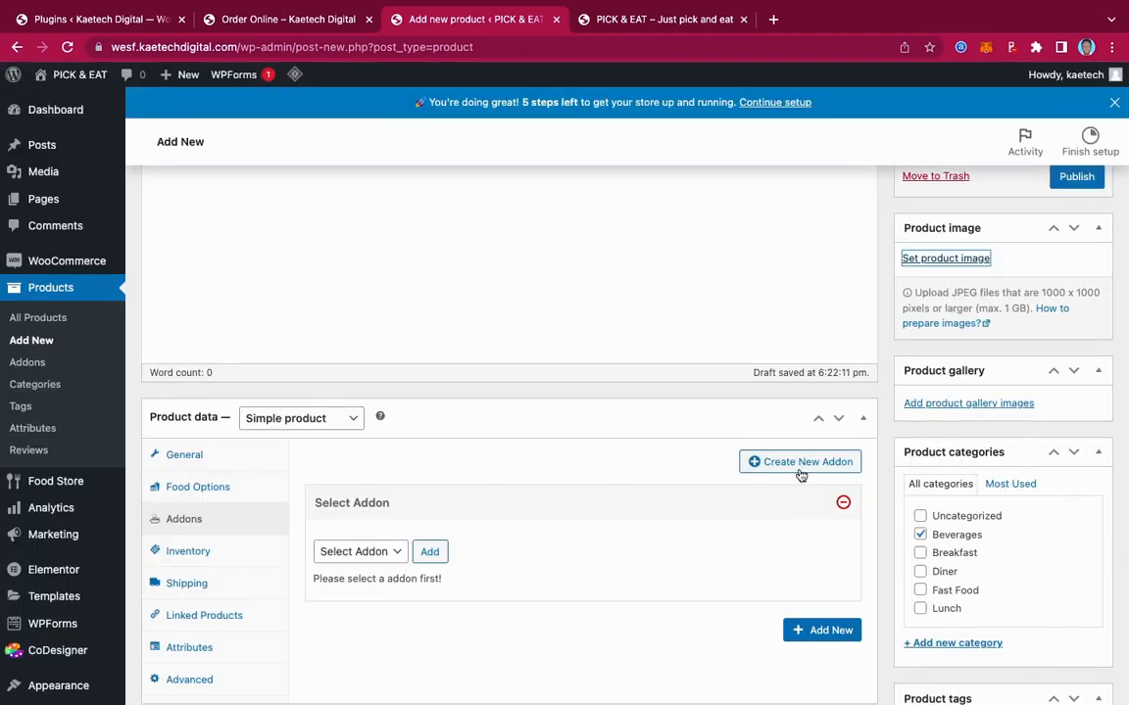
pyautogui.scroll(-5, 914, 417)
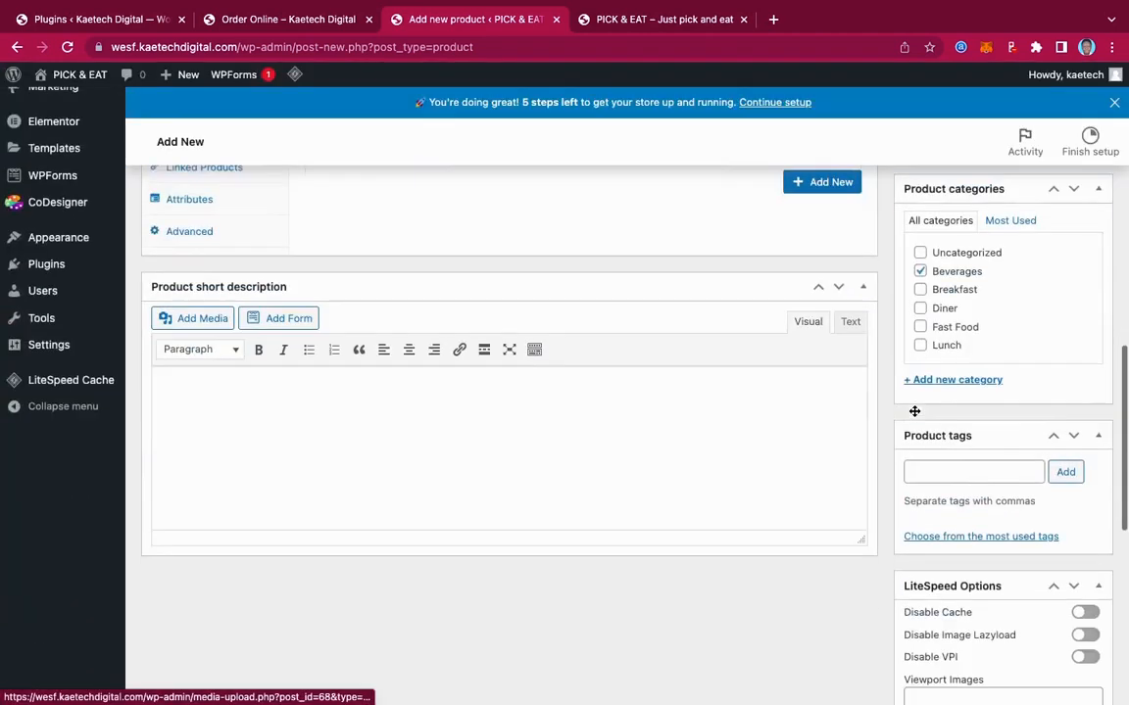
pyautogui.scroll(10, 914, 415)
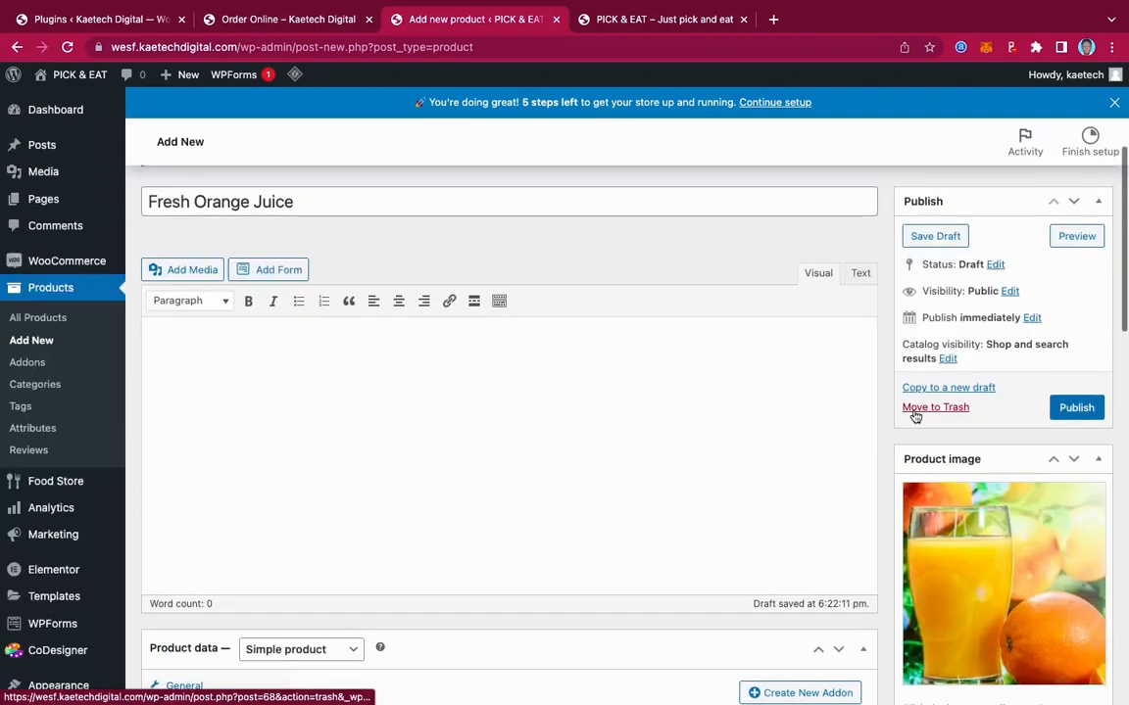
# Publish the product, verify it on the Order Online menu at $15.00, and return to its editor
pyautogui.click(1077, 408)
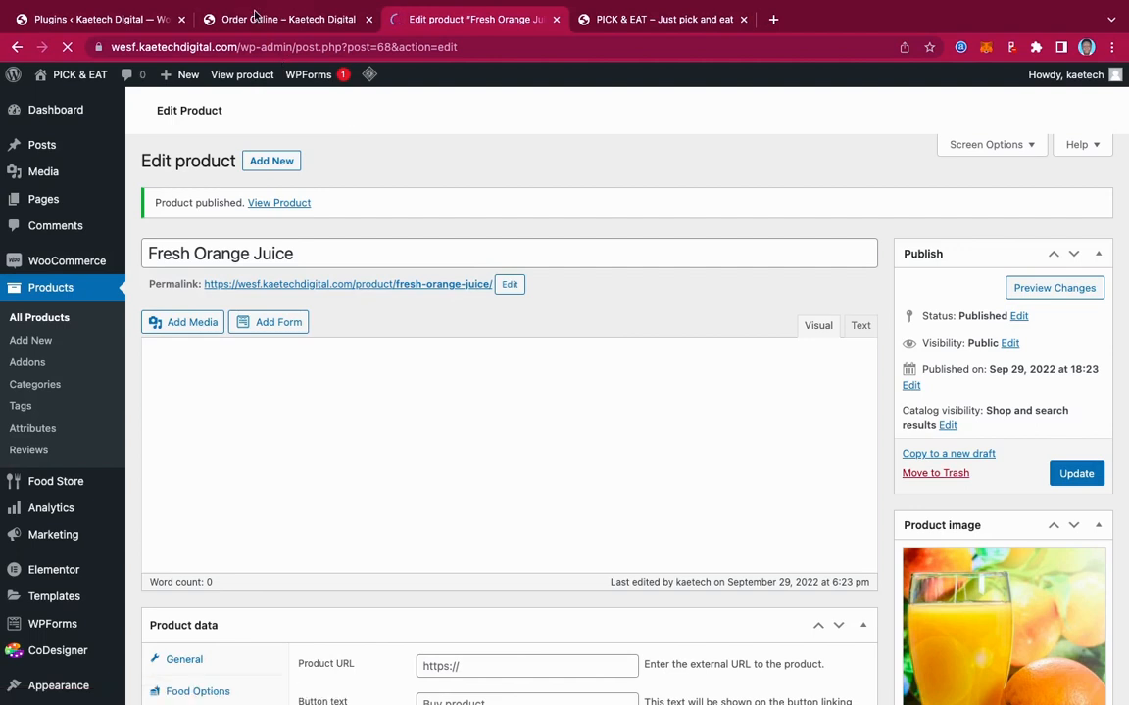
pyautogui.click(284, 19)
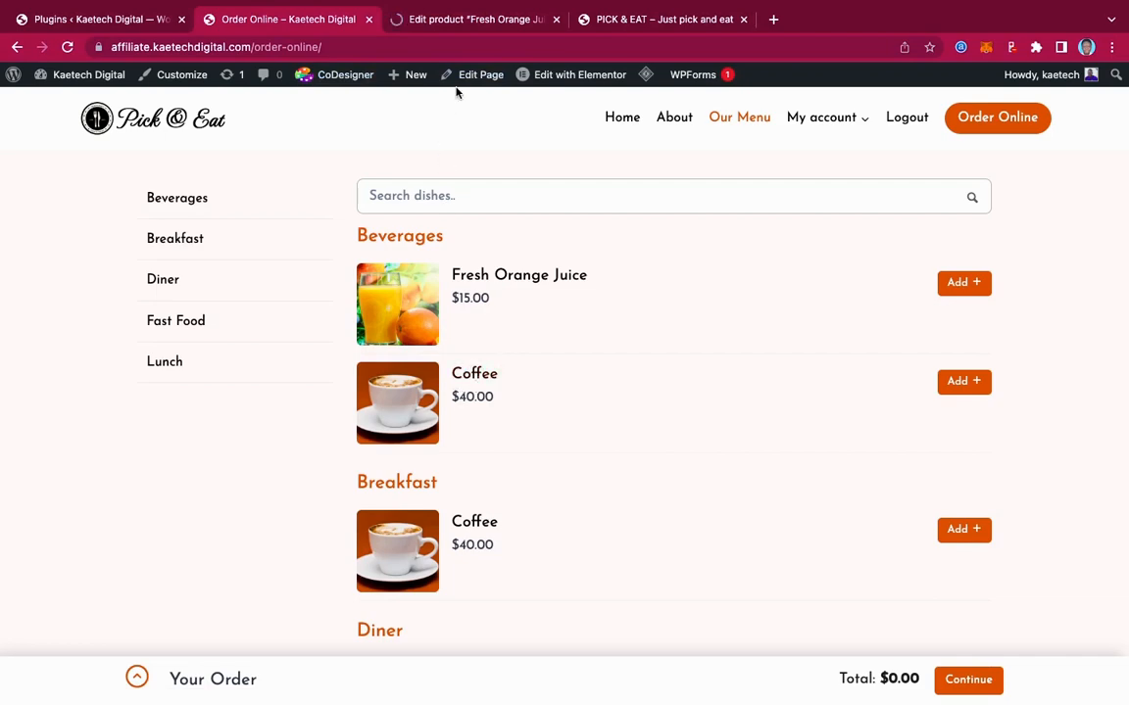
pyautogui.click(468, 27)
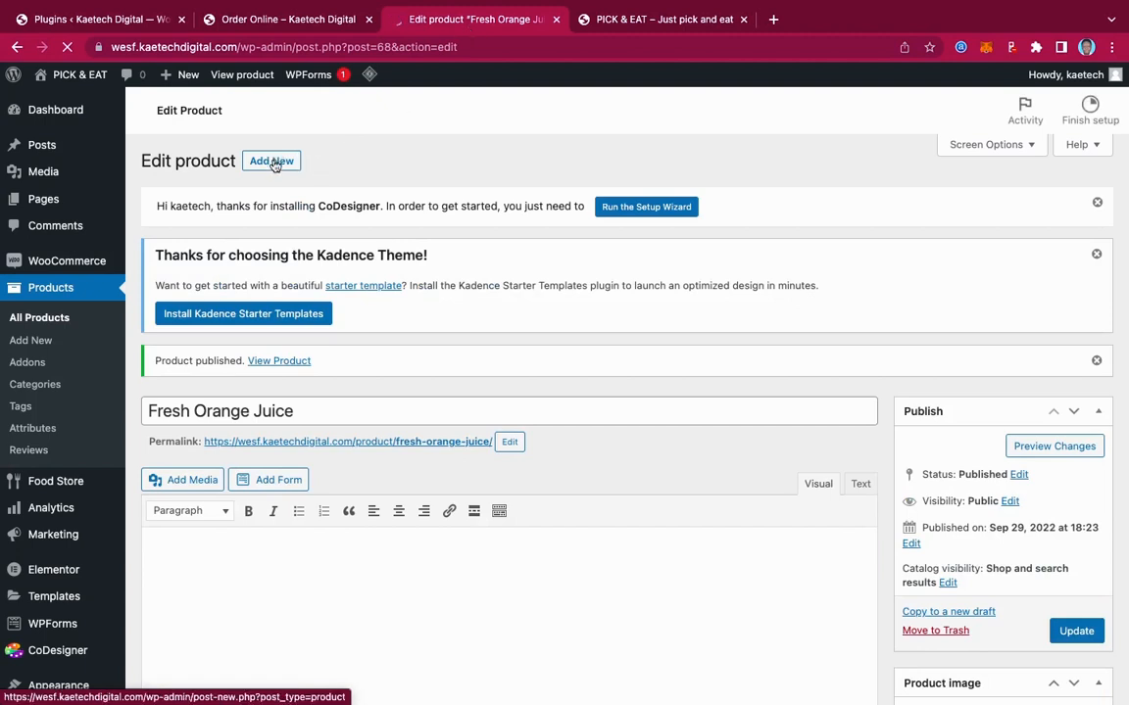
# Start a new product titled 'Coffee'
pyautogui.click(279, 193)
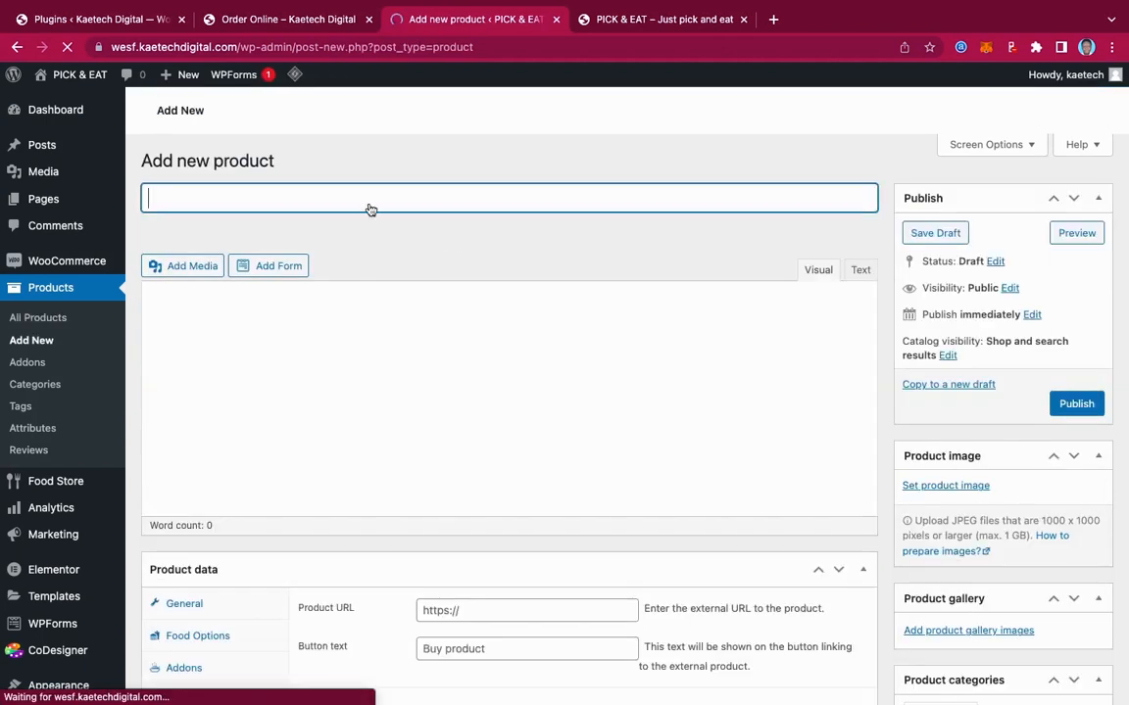
pyautogui.write('Coffee')
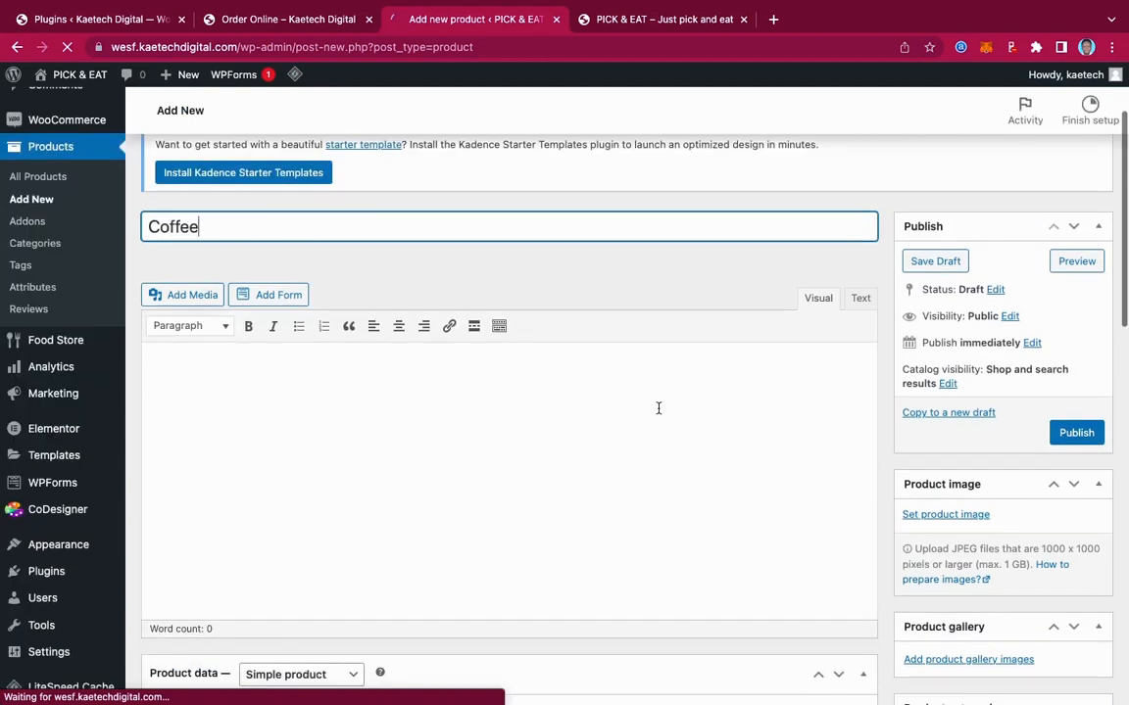
pyautogui.scroll(-1, 659, 408)
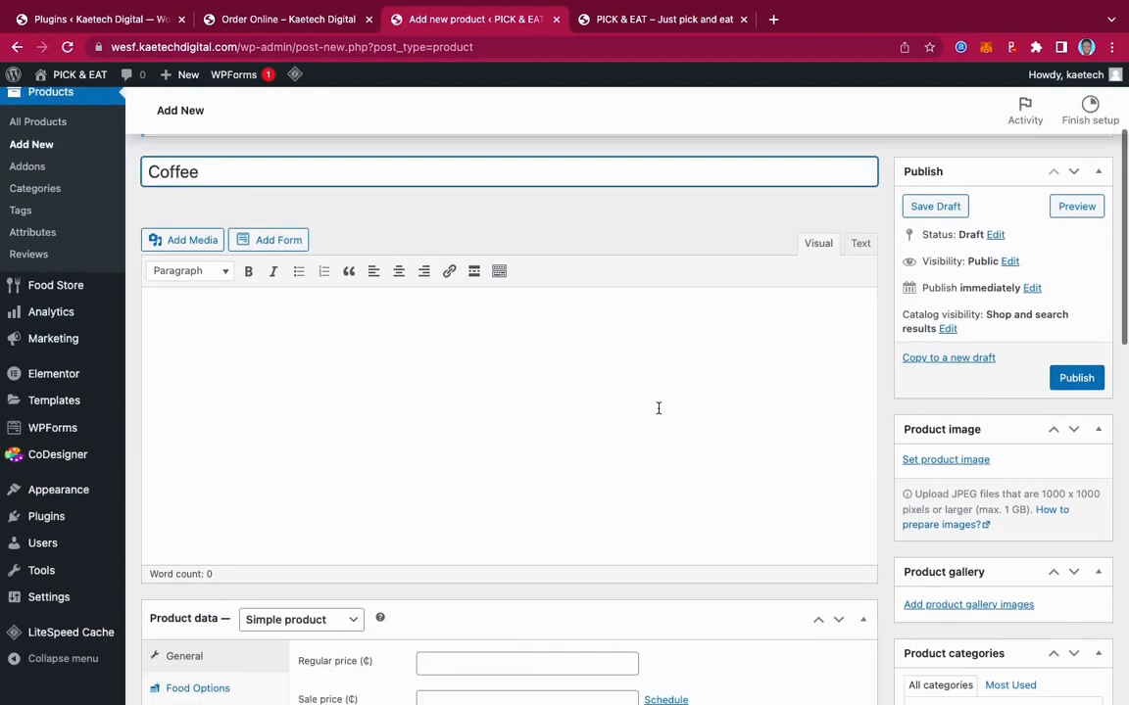
# Set the coffee cup photo Coffee.jpg as the product image
pyautogui.click(946, 461)
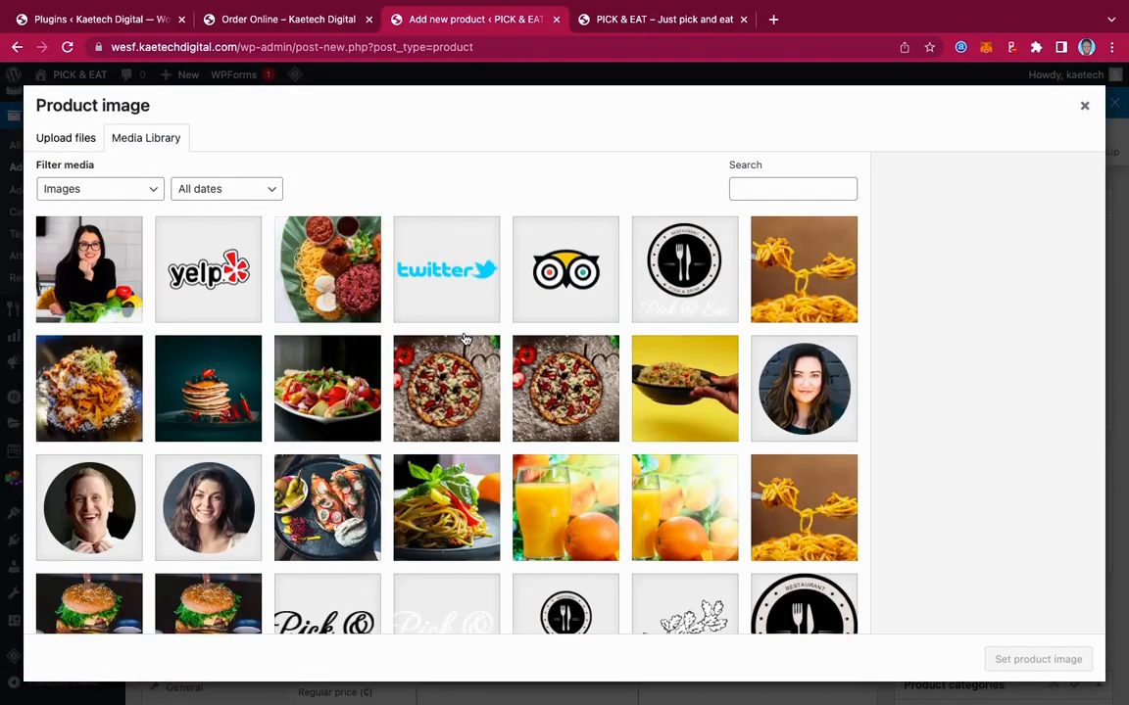
pyautogui.scroll(-1, 478, 426)
pyautogui.scroll(-10, 478, 427)
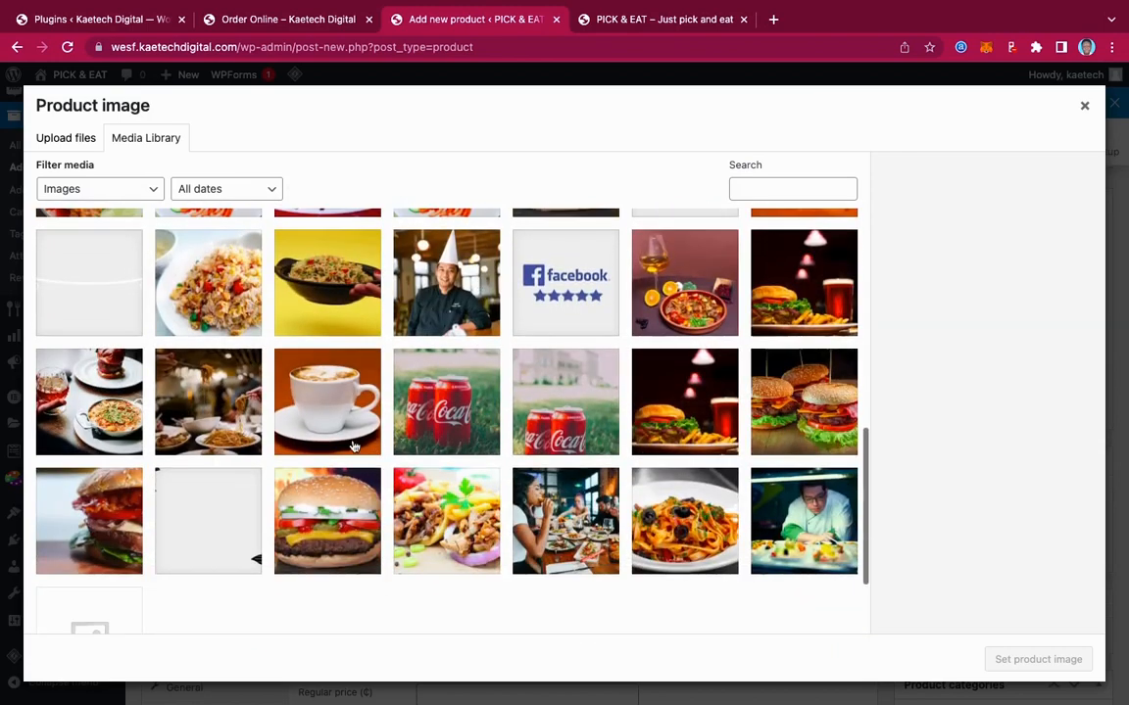
pyautogui.click(331, 426)
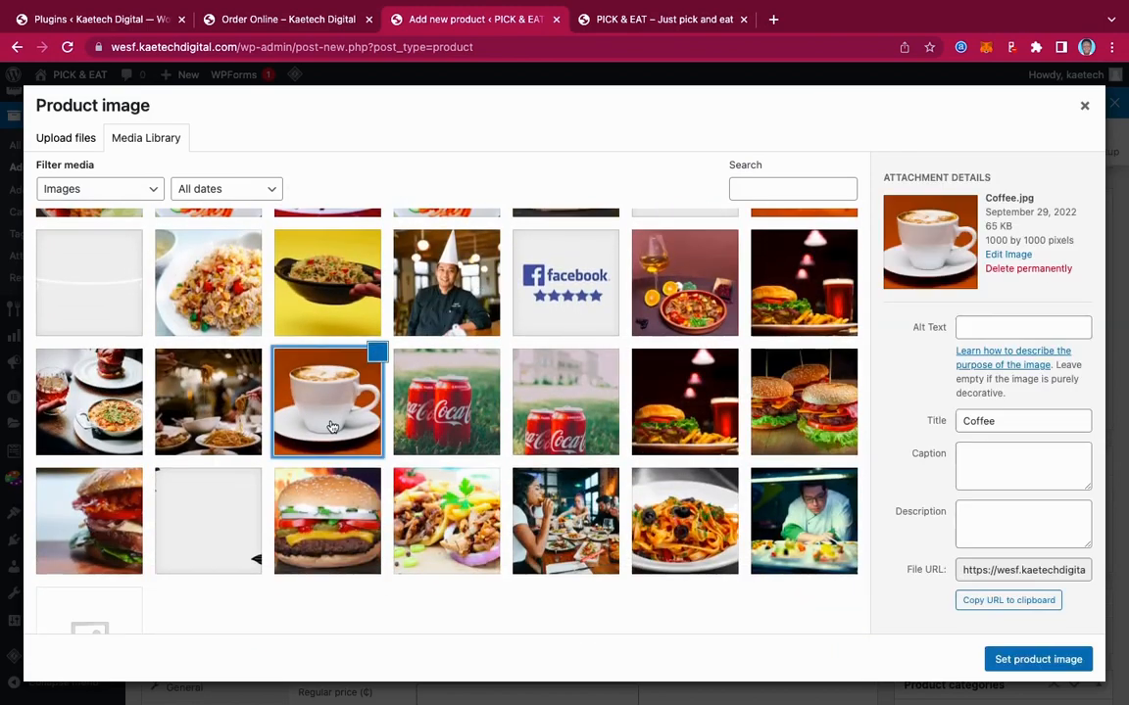
pyautogui.click(1040, 659)
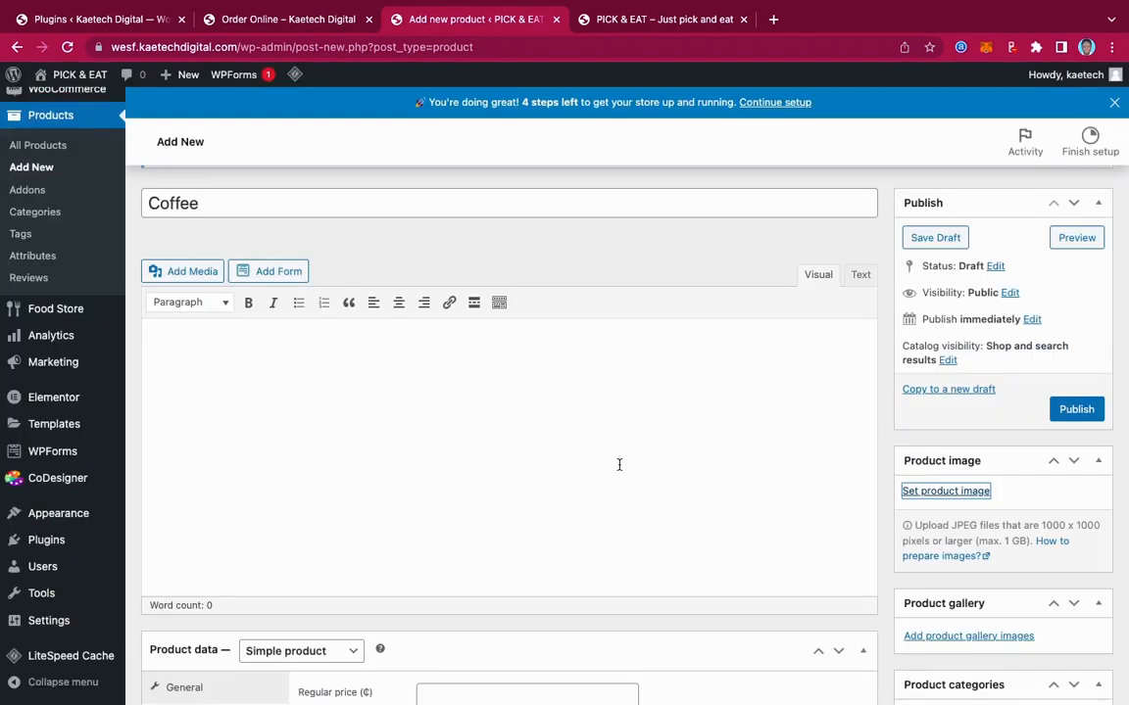
# Give Coffee a regular price of 49 and assign it to Beverages and Breakfast
pyautogui.scroll(-3, 612, 650)
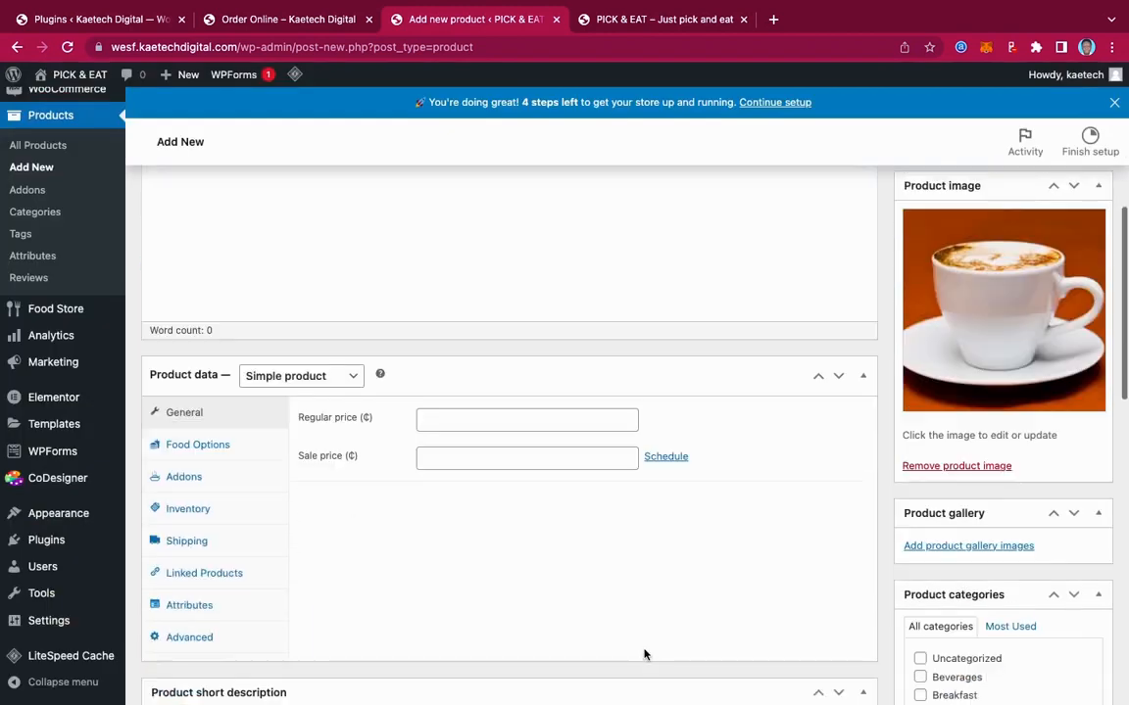
pyautogui.click(456, 396)
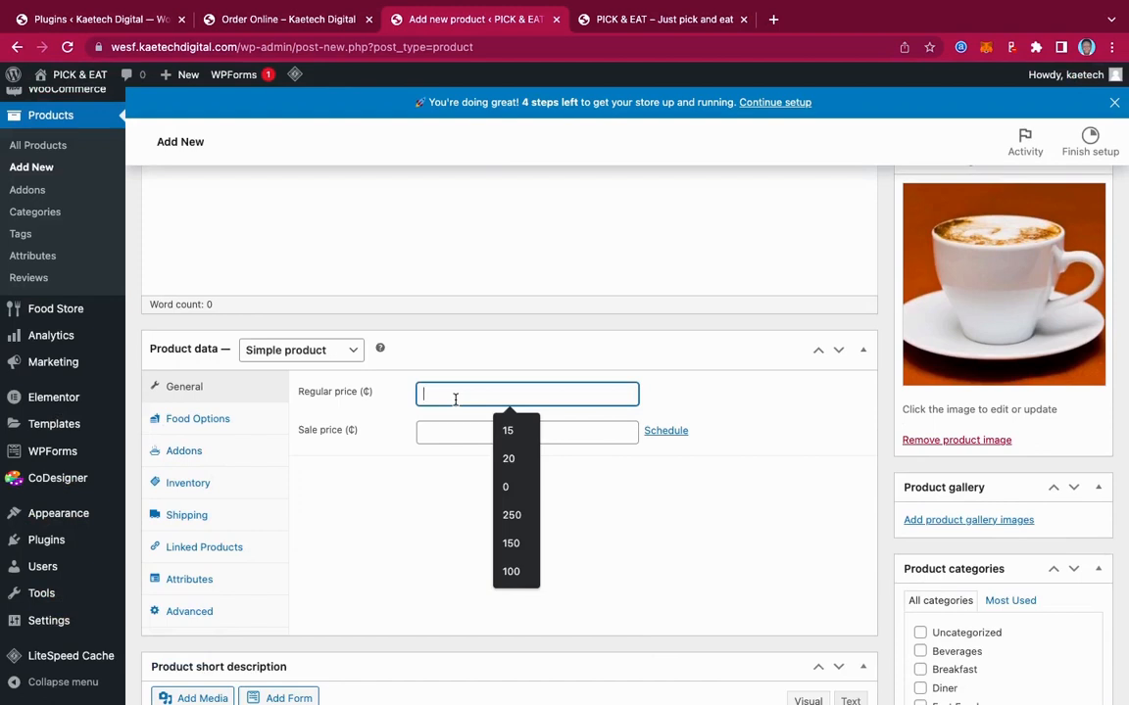
pyautogui.write('49')
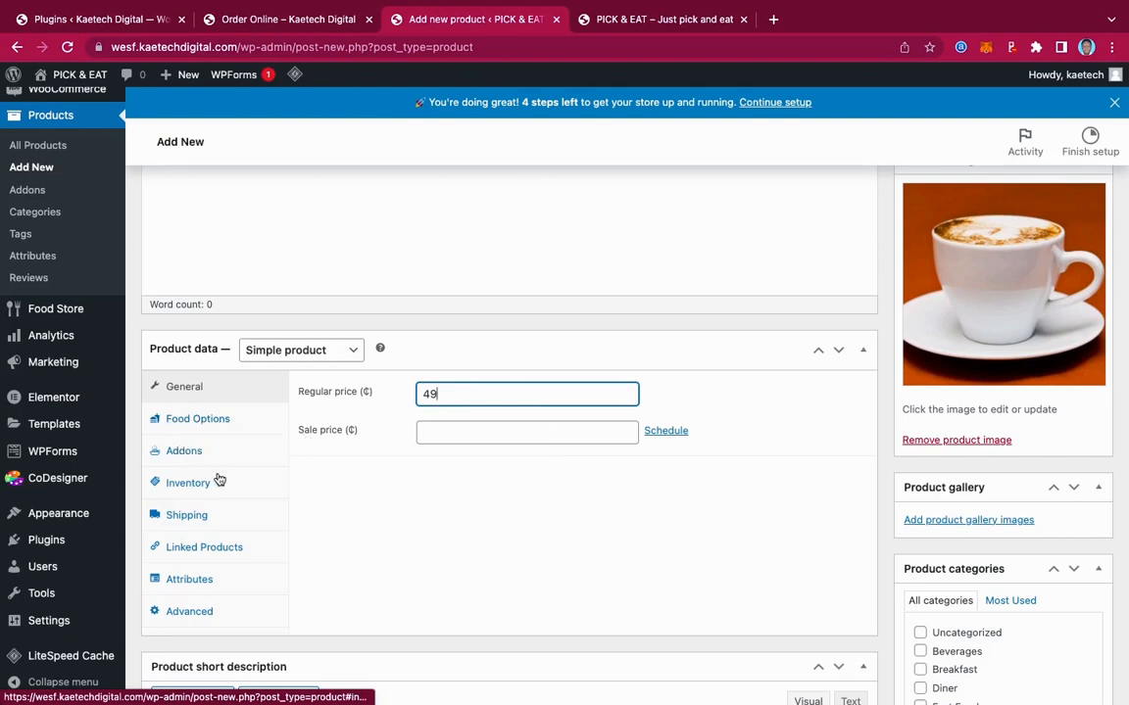
pyautogui.scroll(-3, 998, 594)
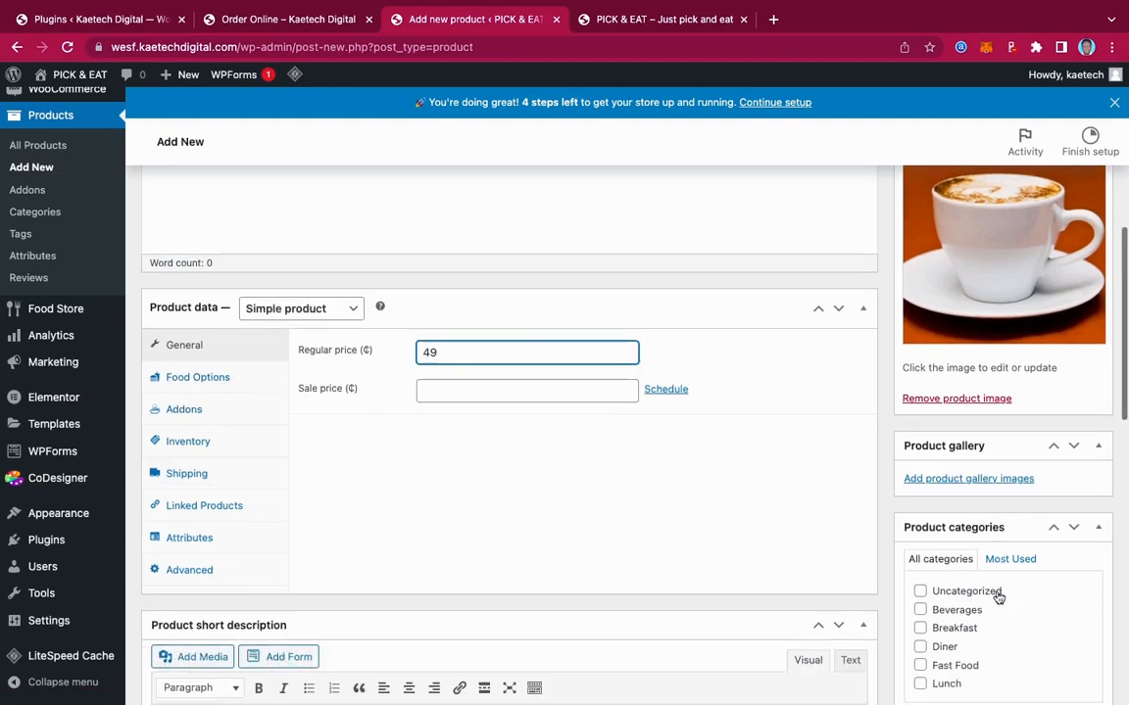
pyautogui.click(920, 503)
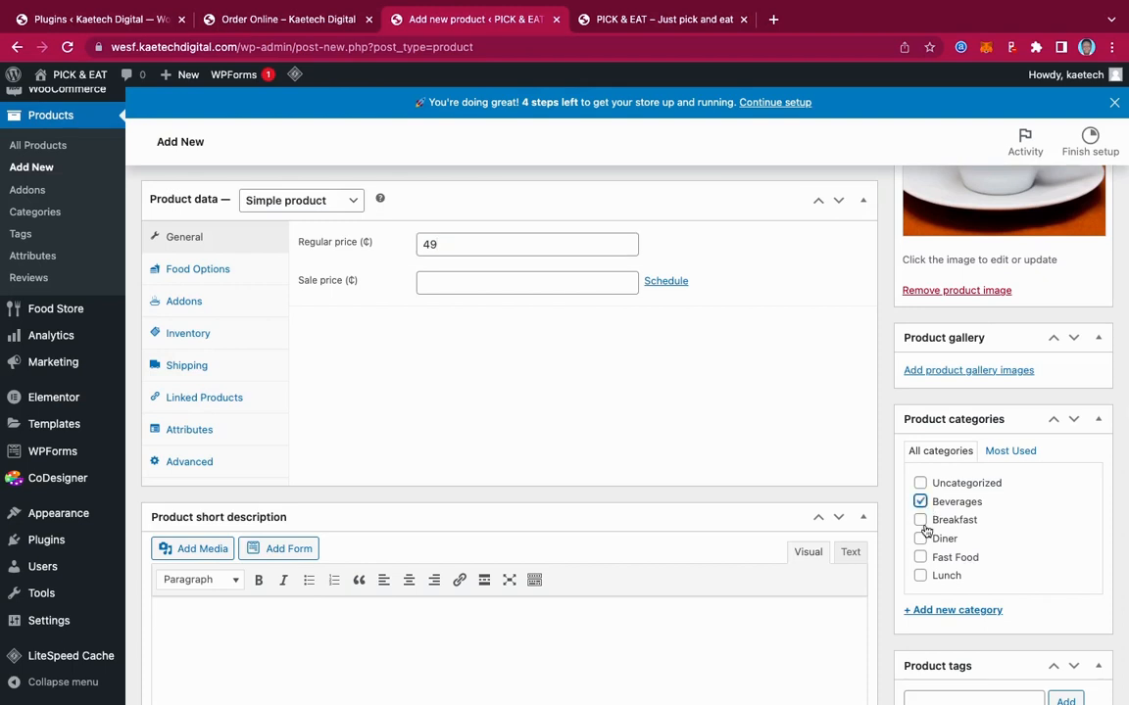
pyautogui.click(920, 520)
# Publish the Coffee product and reload the PICK & EAT front page
pyautogui.scroll(10, 980, 500)
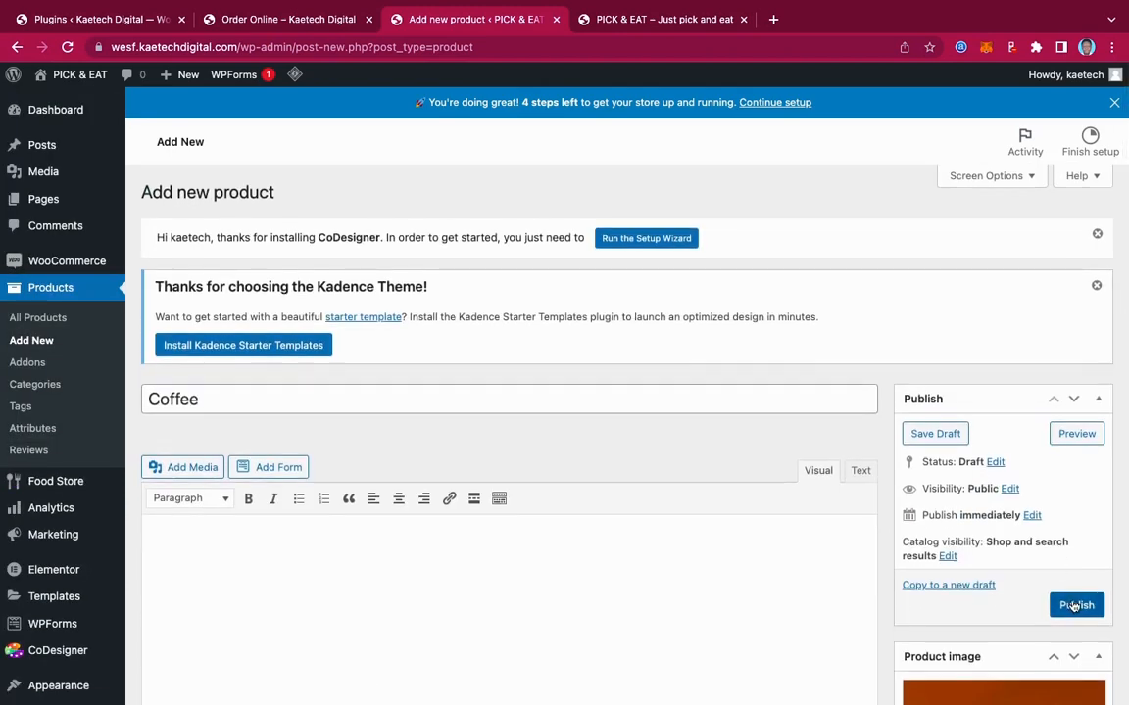
pyautogui.click(1076, 605)
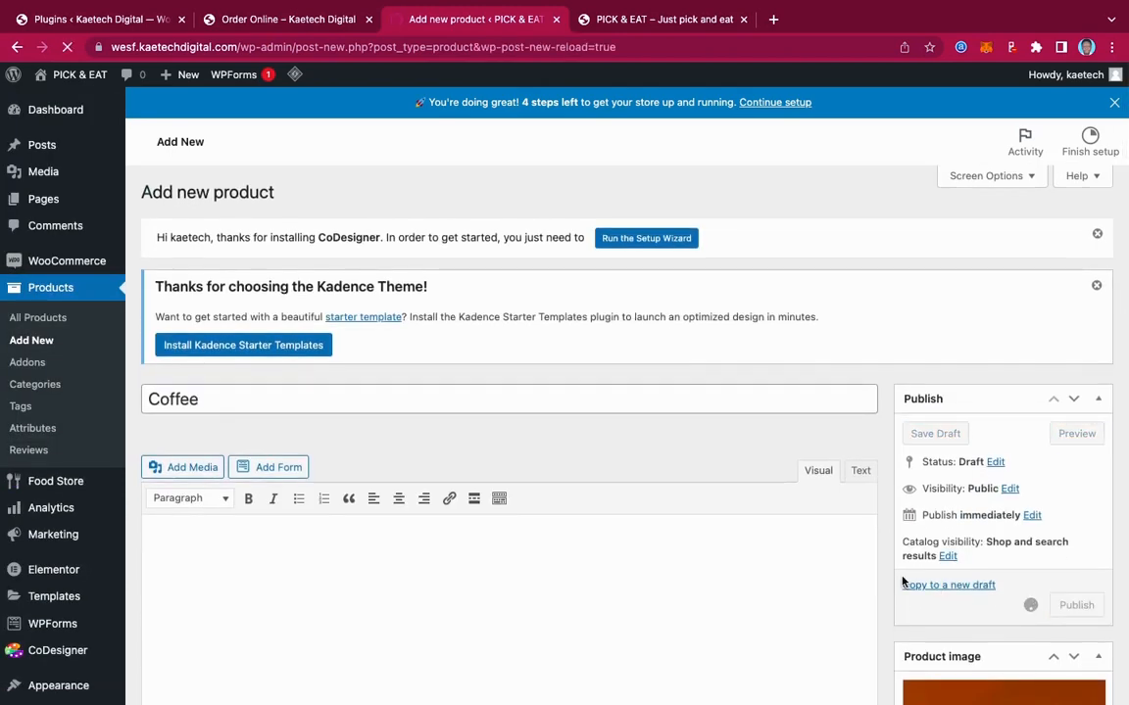
pyautogui.click(673, 28)
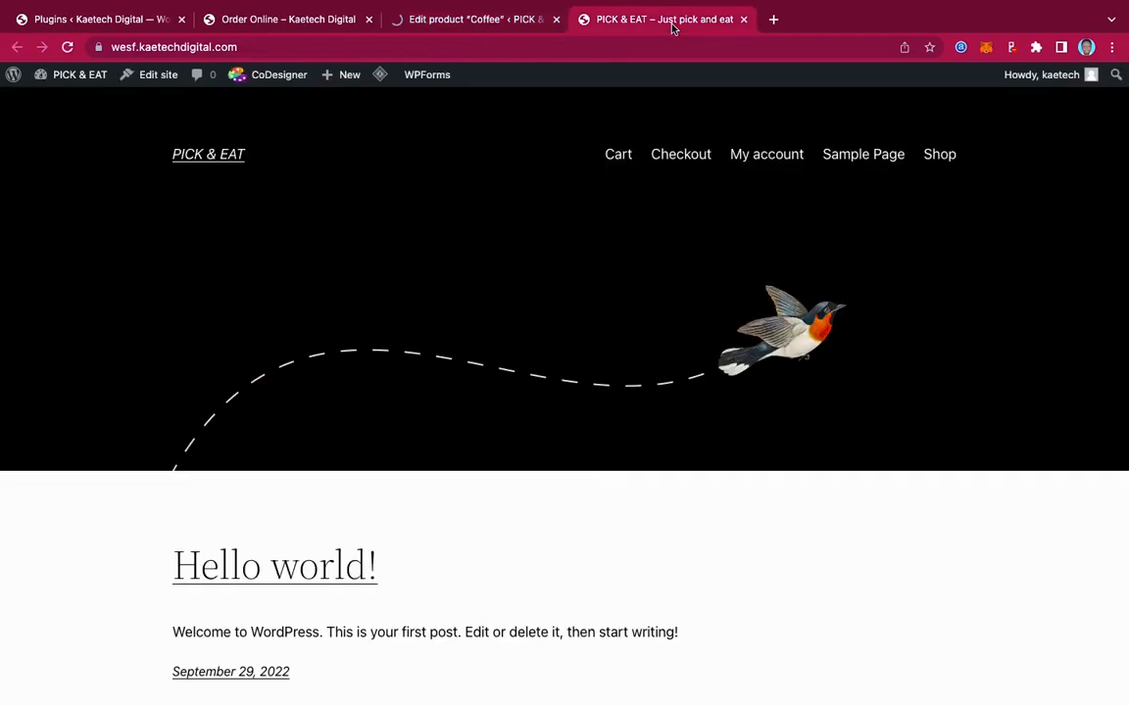
pyautogui.click(68, 47)
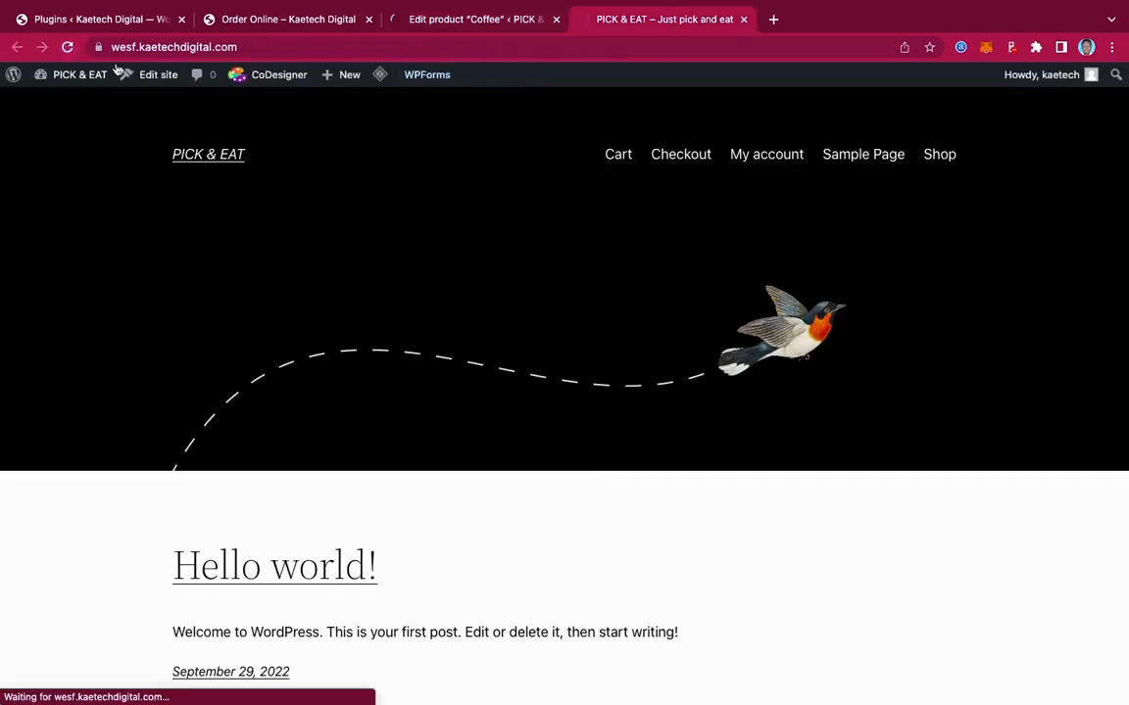
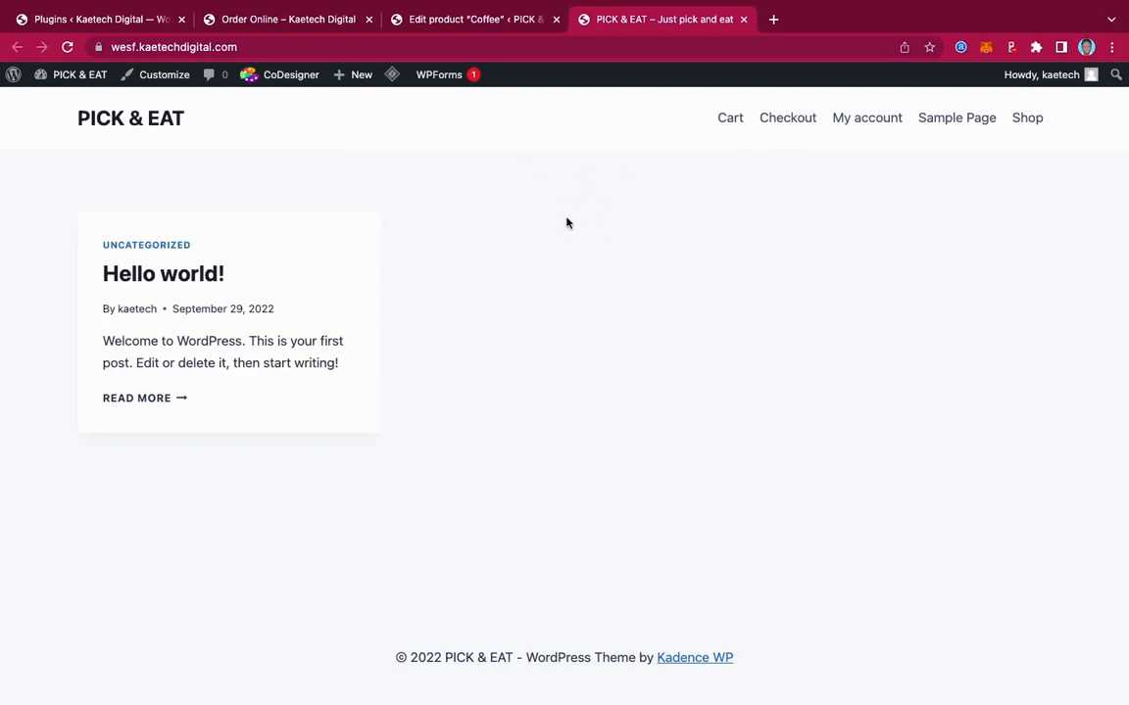
# Leave the Coffee product's edit page and start a new product, then check the live ordering menu
pyautogui.click(446, 20)
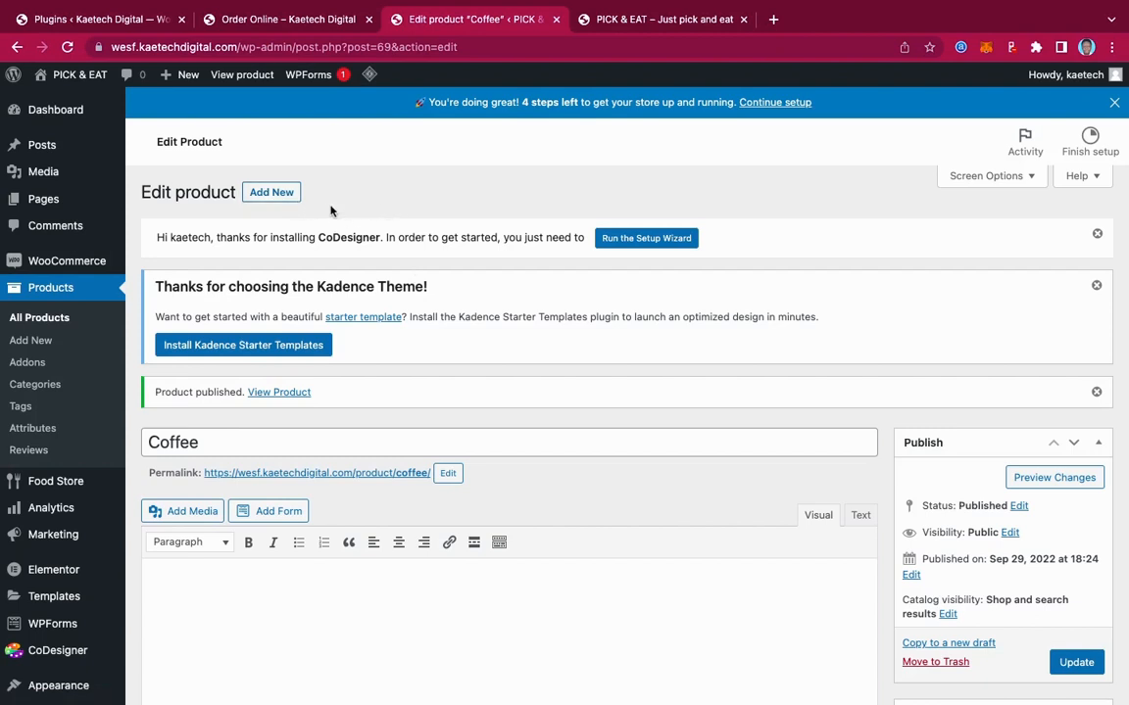
pyautogui.click(272, 194)
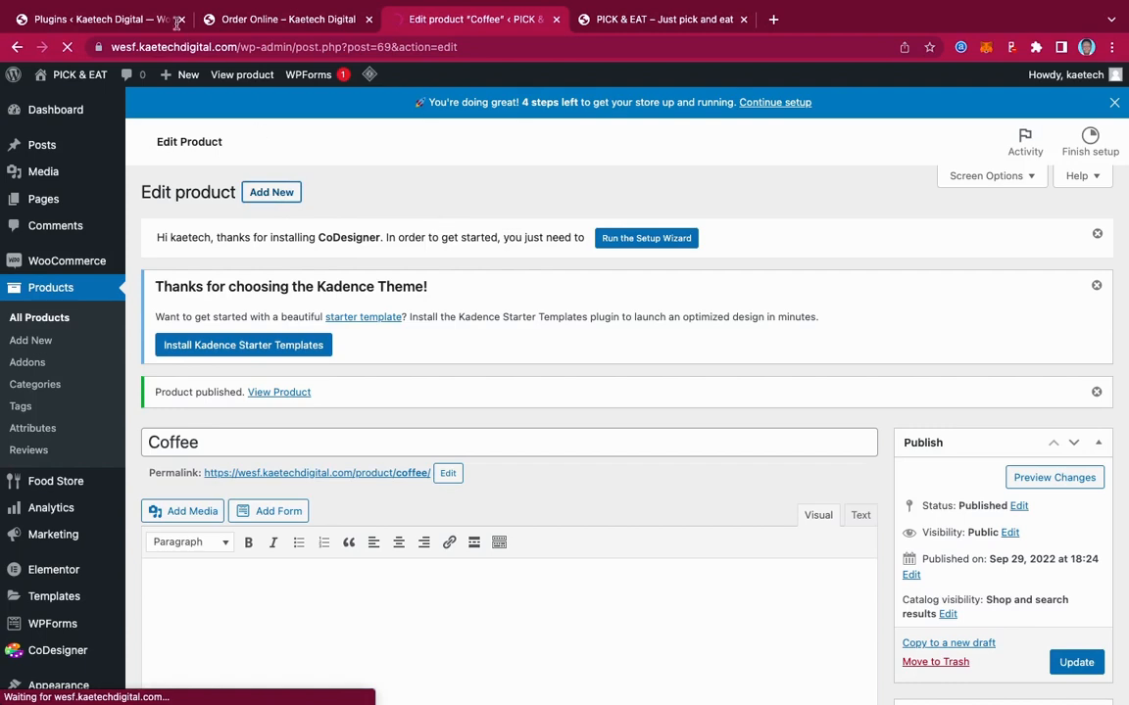
pyautogui.click(210, 24)
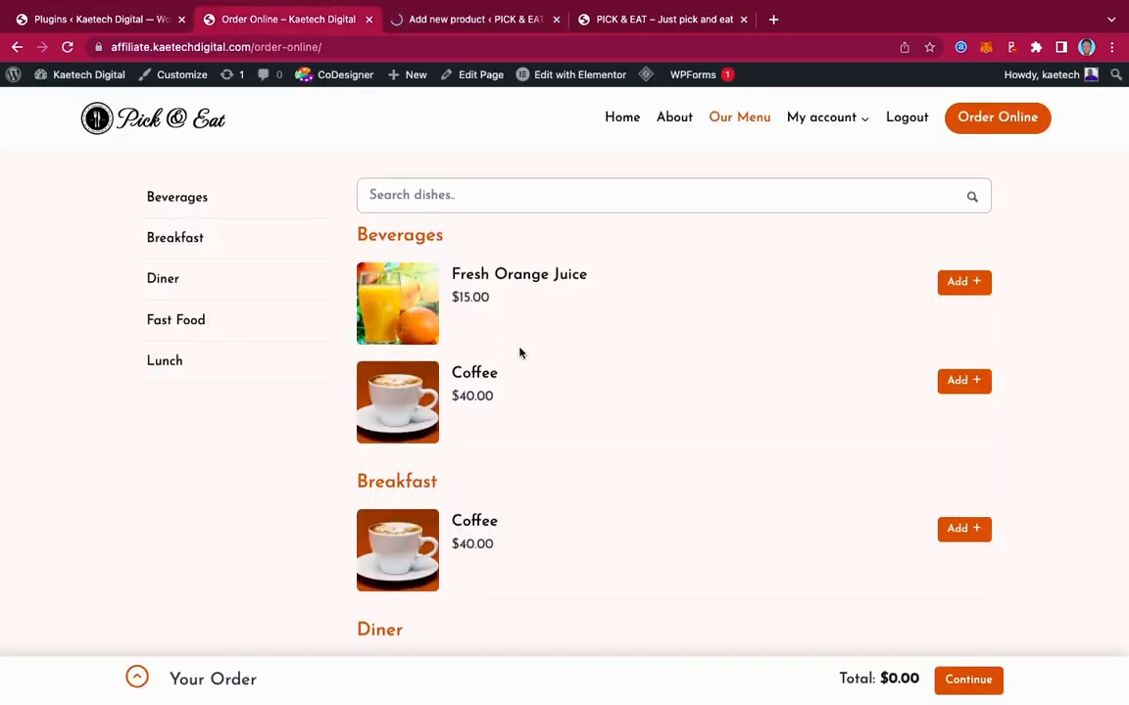
# Open Jollof Rice & Chicken from the Diner section of the live menu to see its addons
pyautogui.scroll(-5, 520, 353)
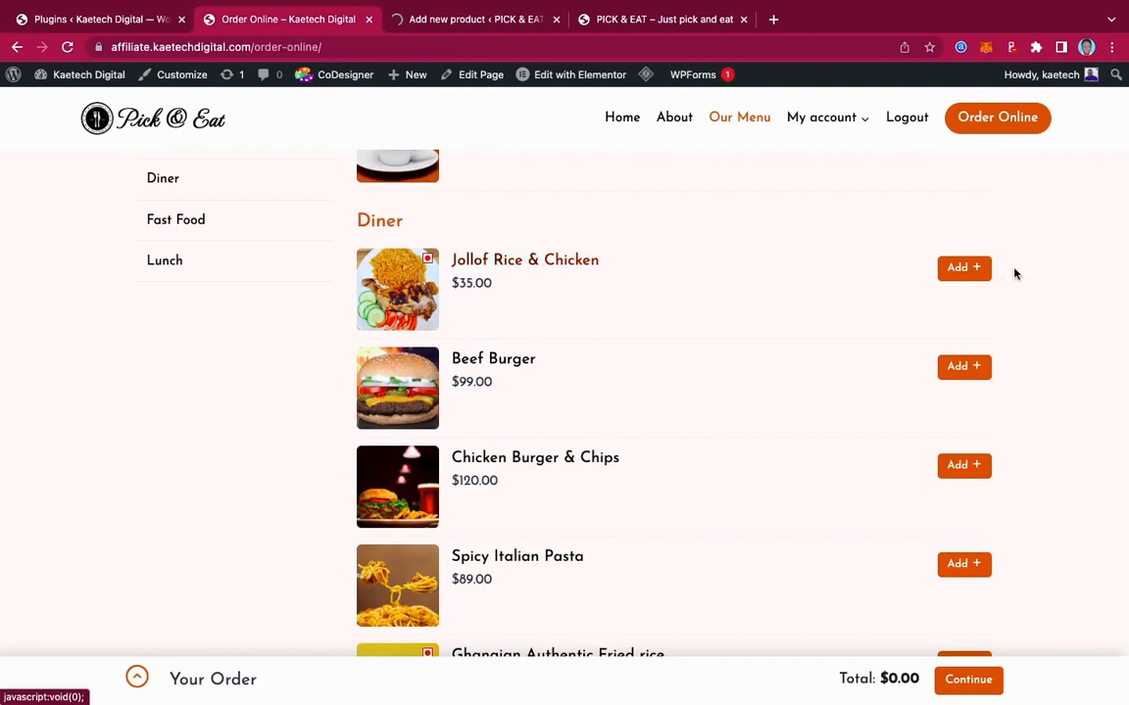
pyautogui.click(971, 274)
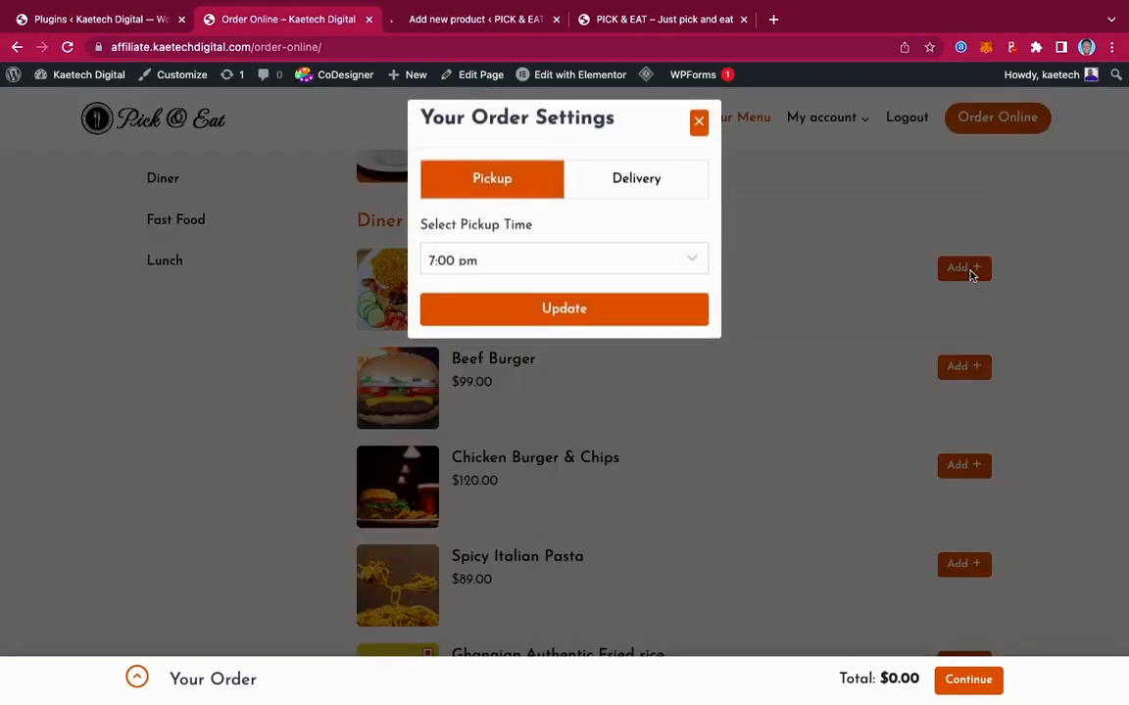
pyautogui.click(536, 324)
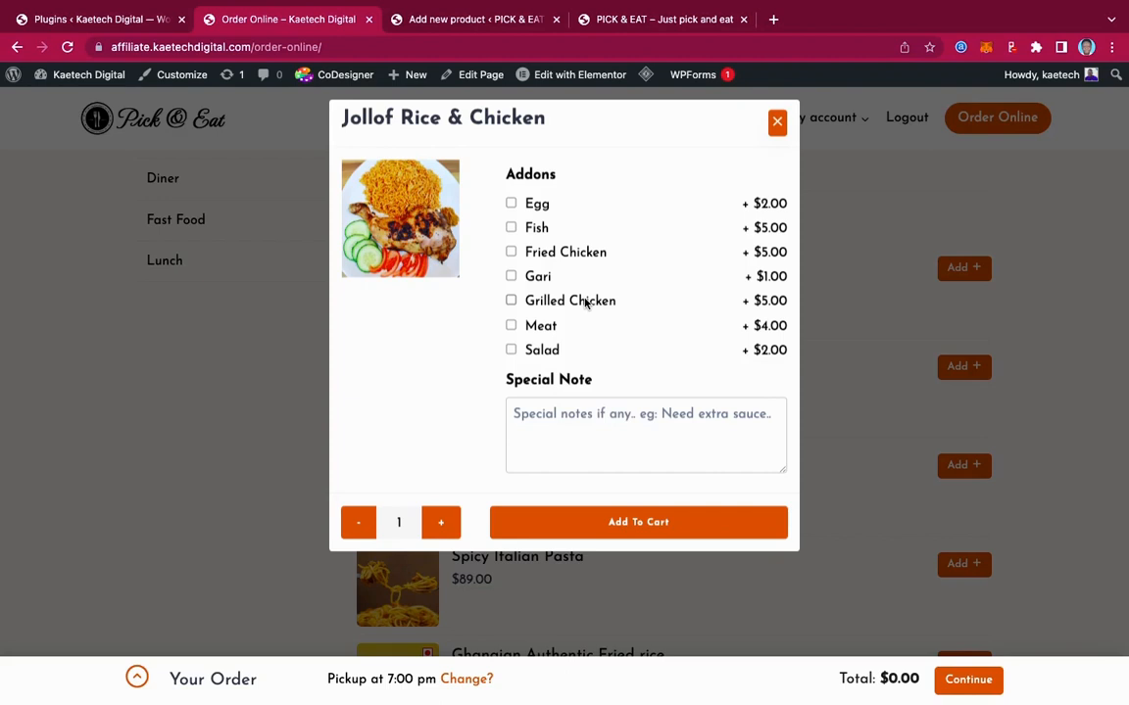
pyautogui.click(455, 21)
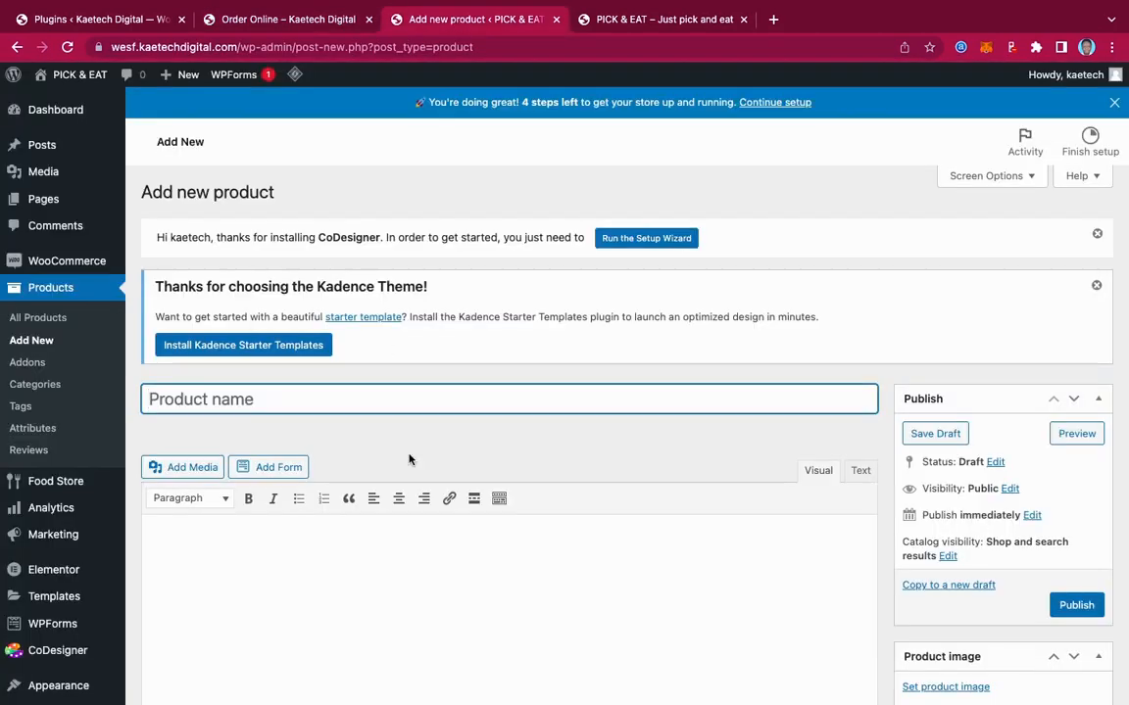
# Name the new product 'Jollof Rice & Chicken'
pyautogui.scroll(-3, 410, 457)
pyautogui.scroll(3, 410, 457)
pyautogui.click(302, 22)
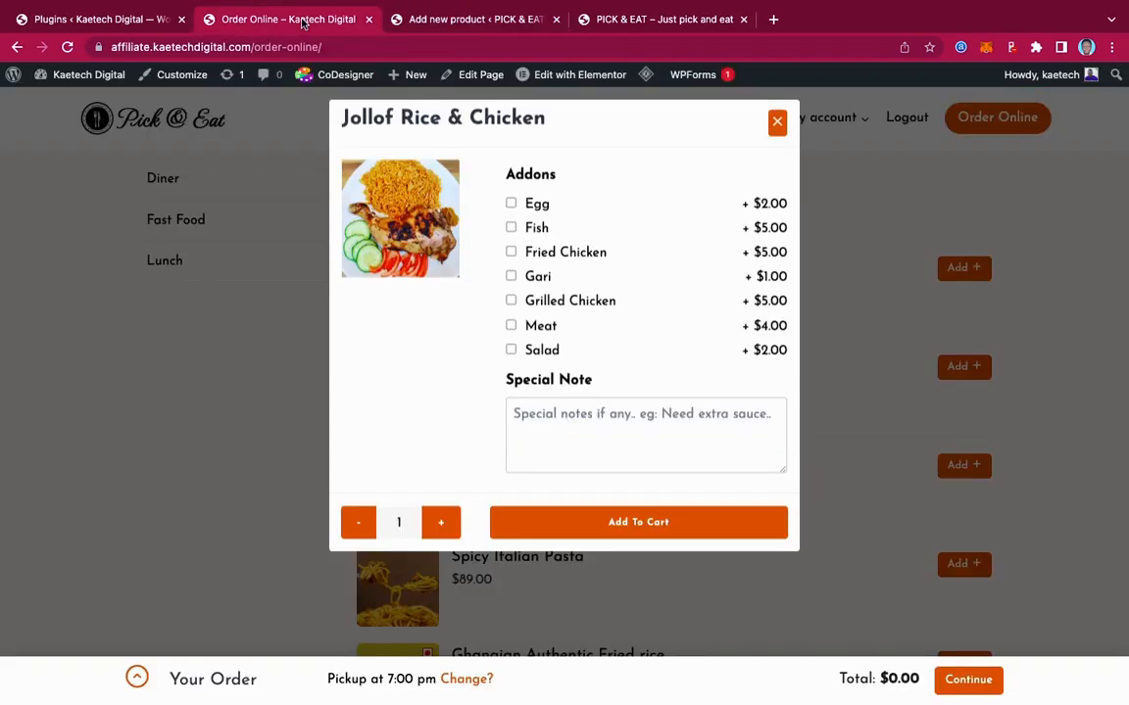
pyautogui.click(484, 21)
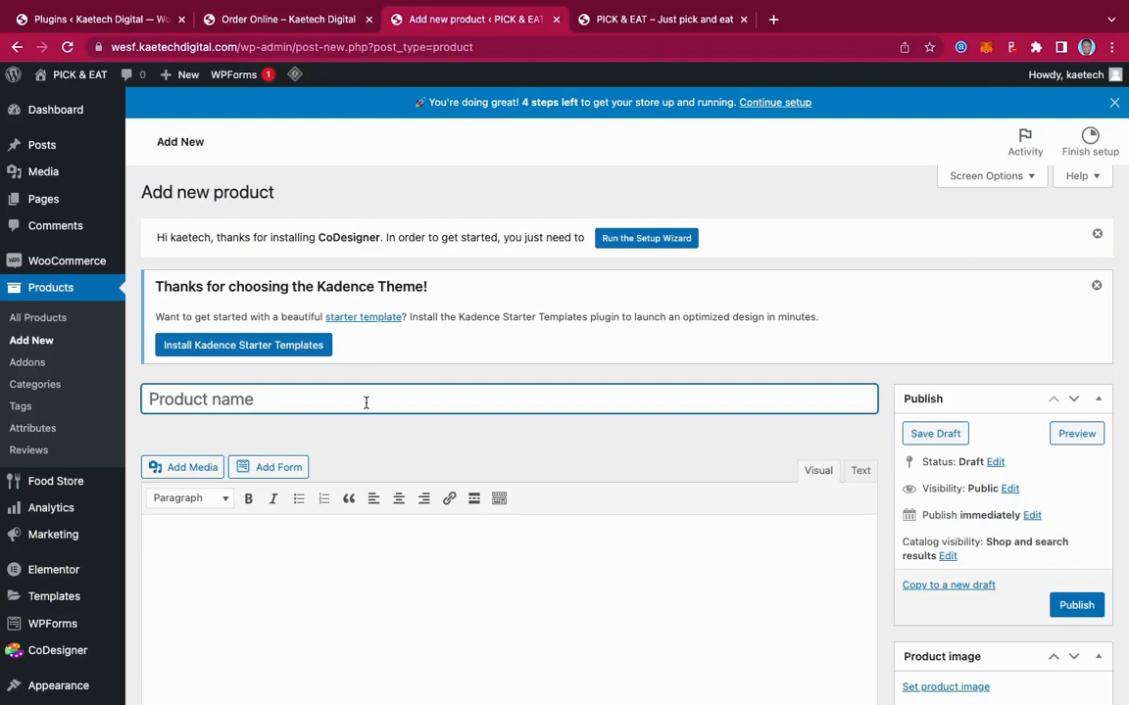
pyautogui.write('Jollof')
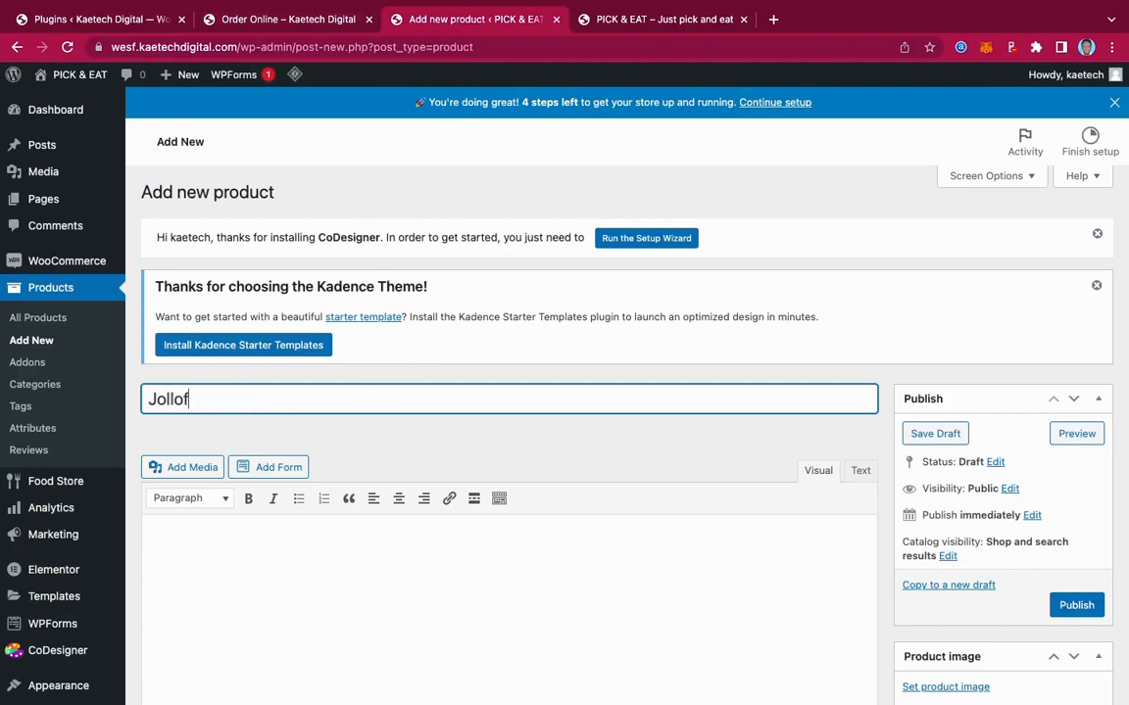
pyautogui.write(' Rice & Ch')
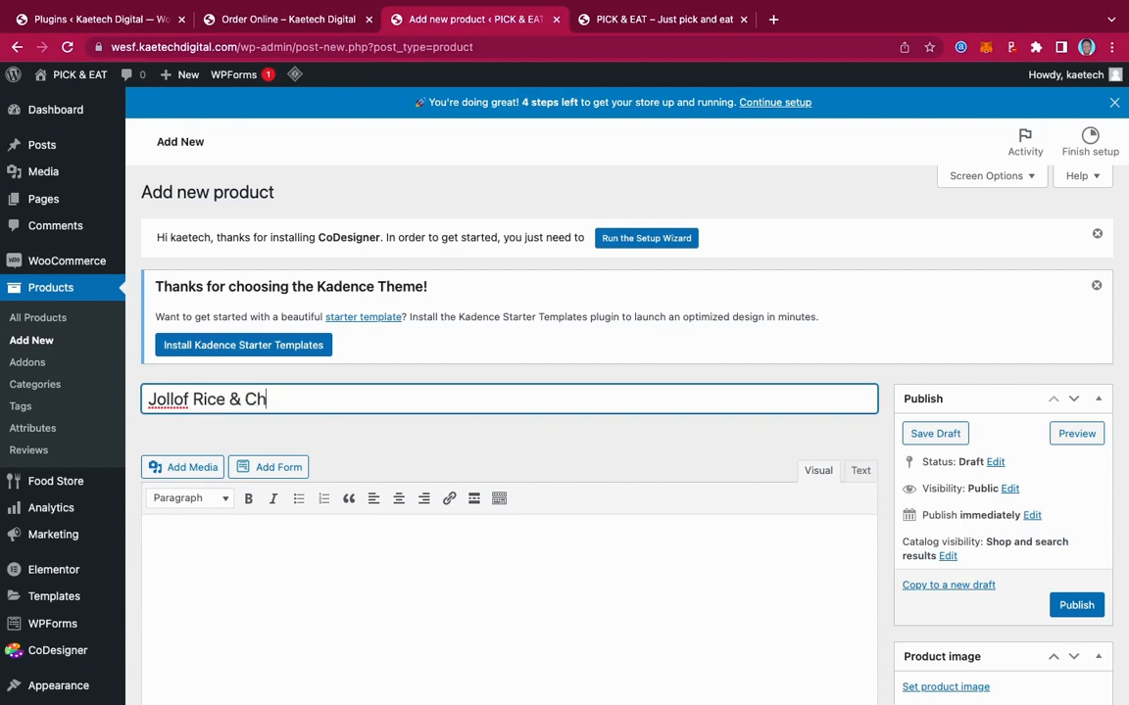
pyautogui.write('icken')
# After checking the dish on the live menu, set the regular price to 35
pyautogui.scroll(-3, 551, 451)
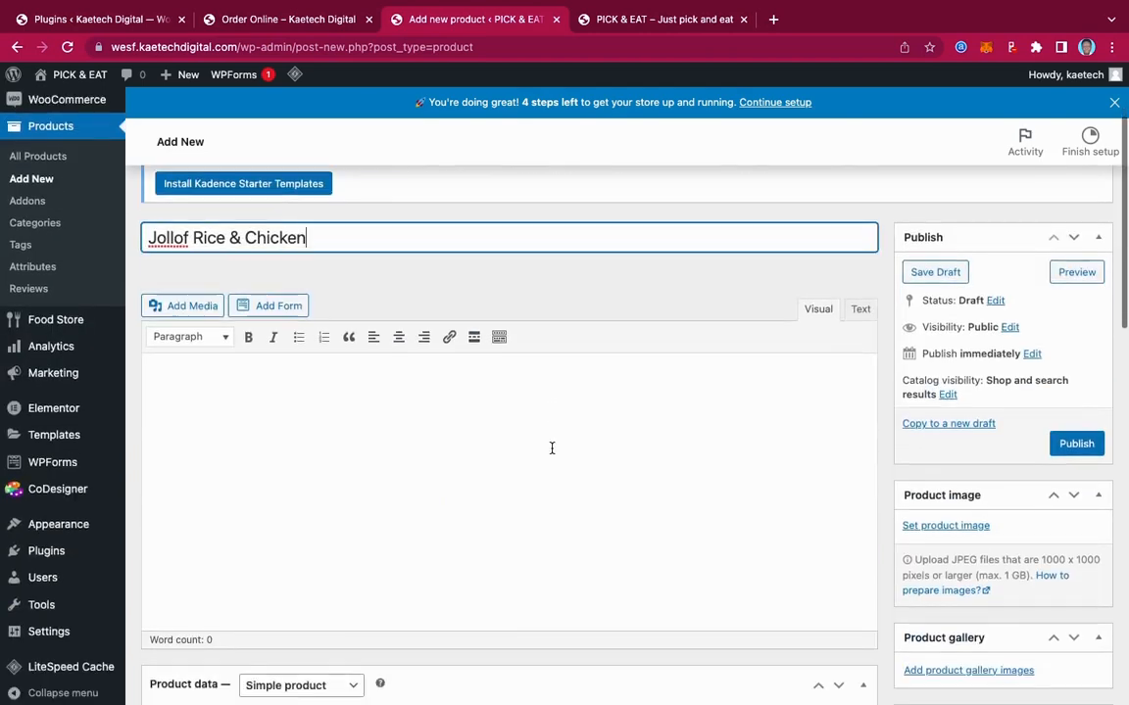
pyautogui.scroll(-7, 552, 447)
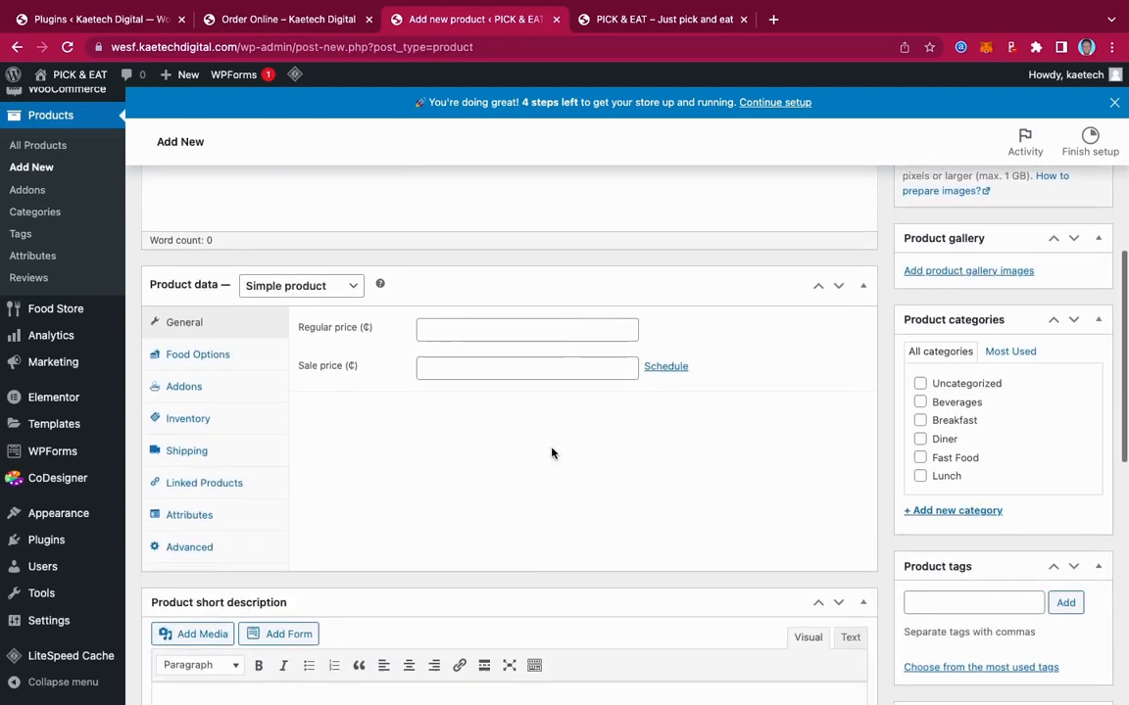
pyautogui.scroll(6, 551, 453)
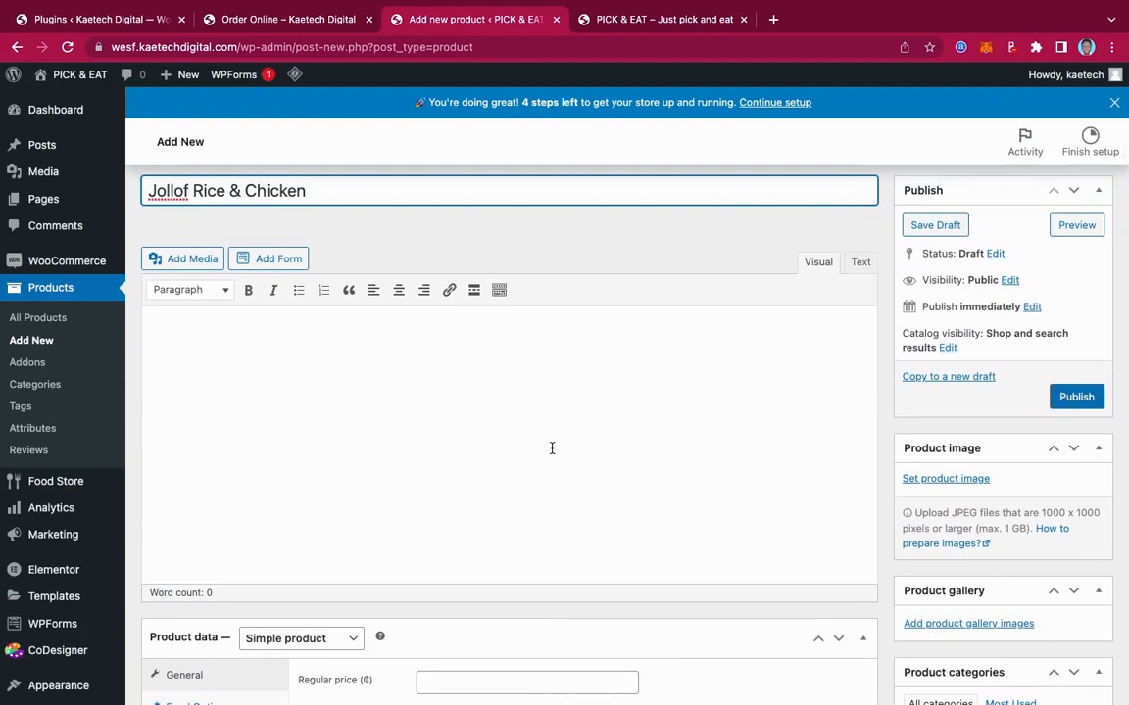
pyautogui.scroll(-6, 552, 448)
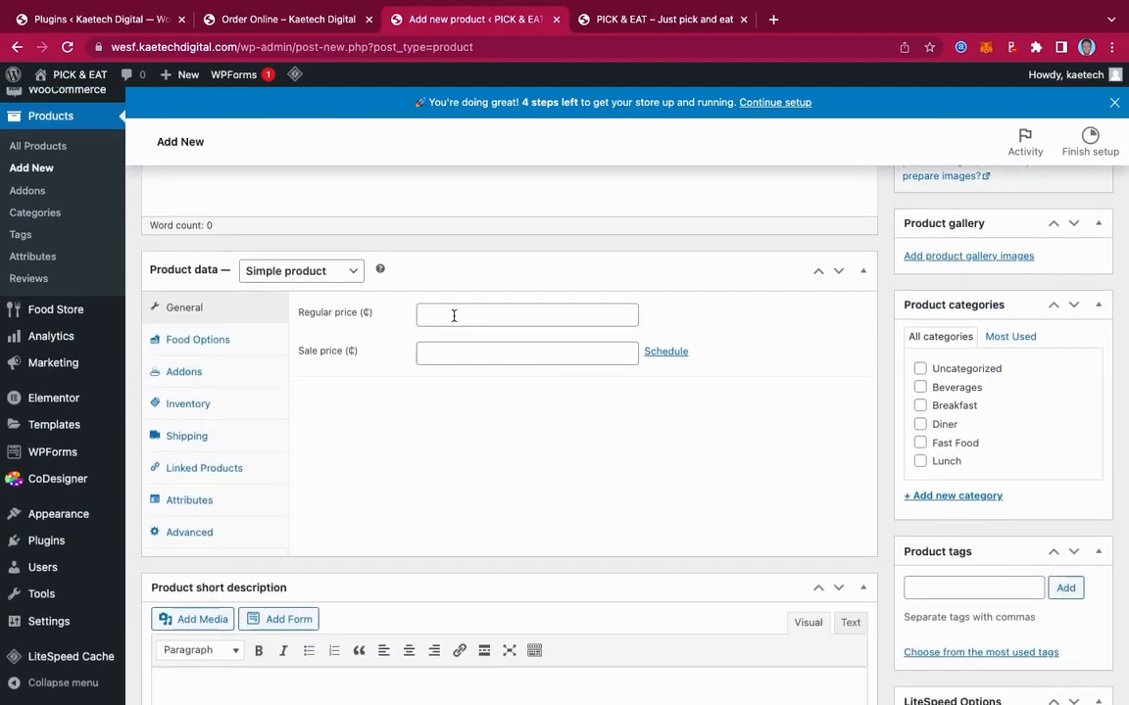
pyautogui.click(307, 19)
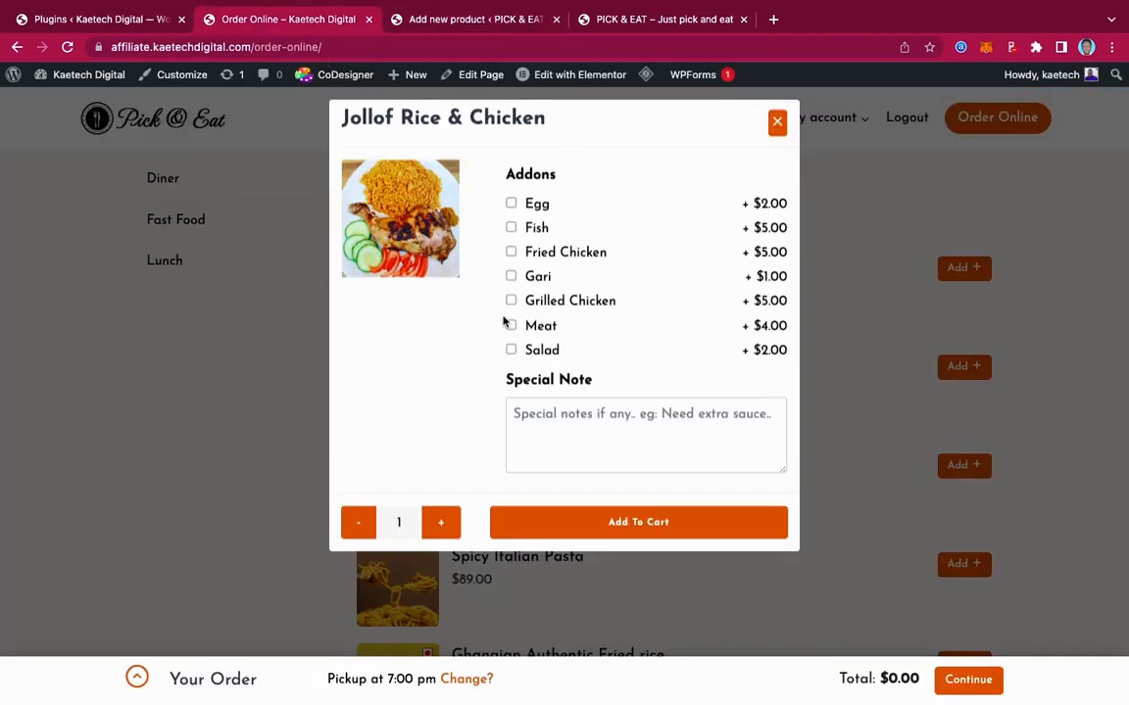
pyautogui.scroll(5, 677, 350)
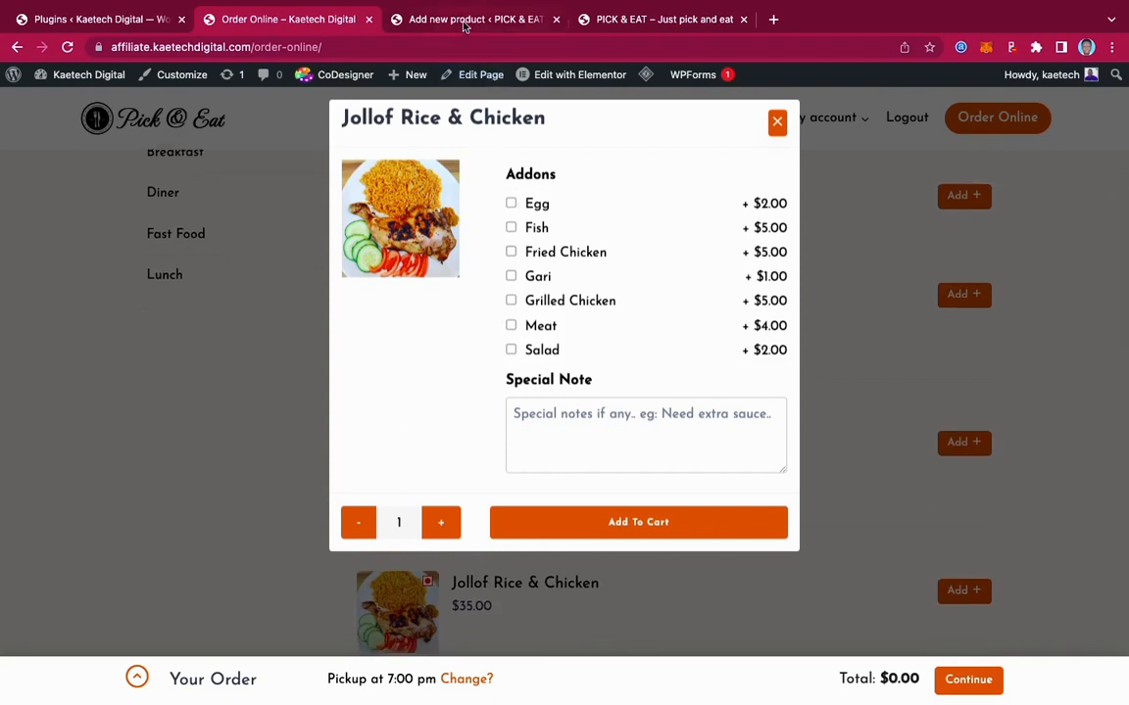
pyautogui.click(420, 22)
pyautogui.click(435, 316)
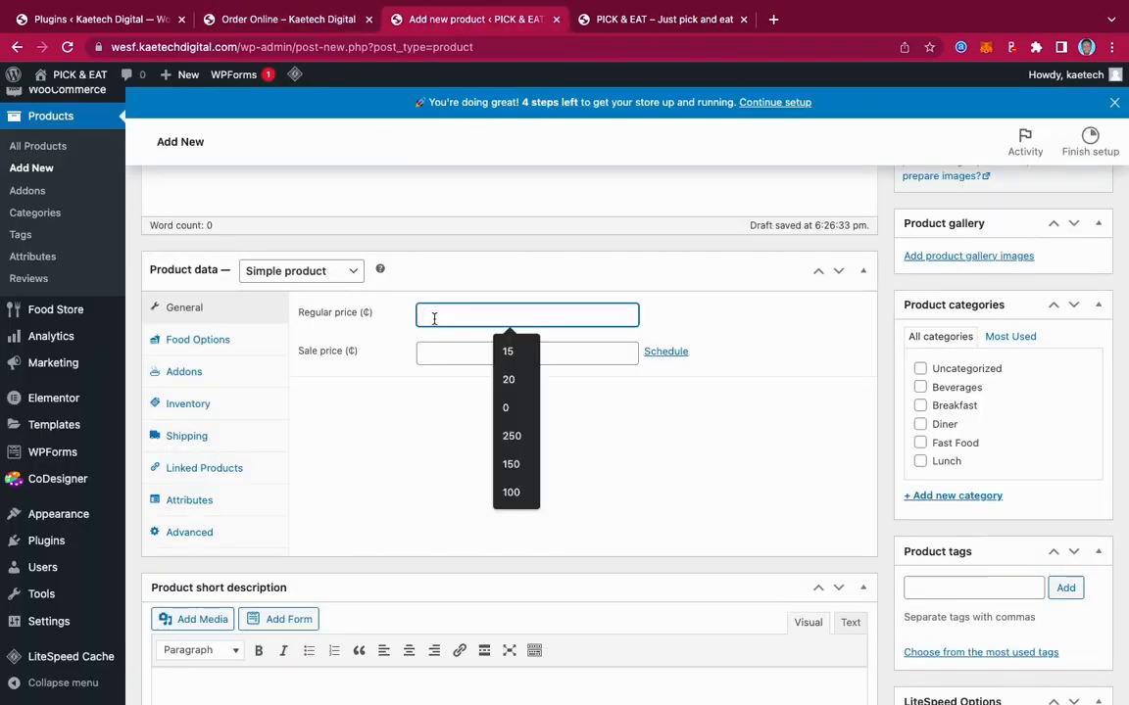
pyautogui.write('35')
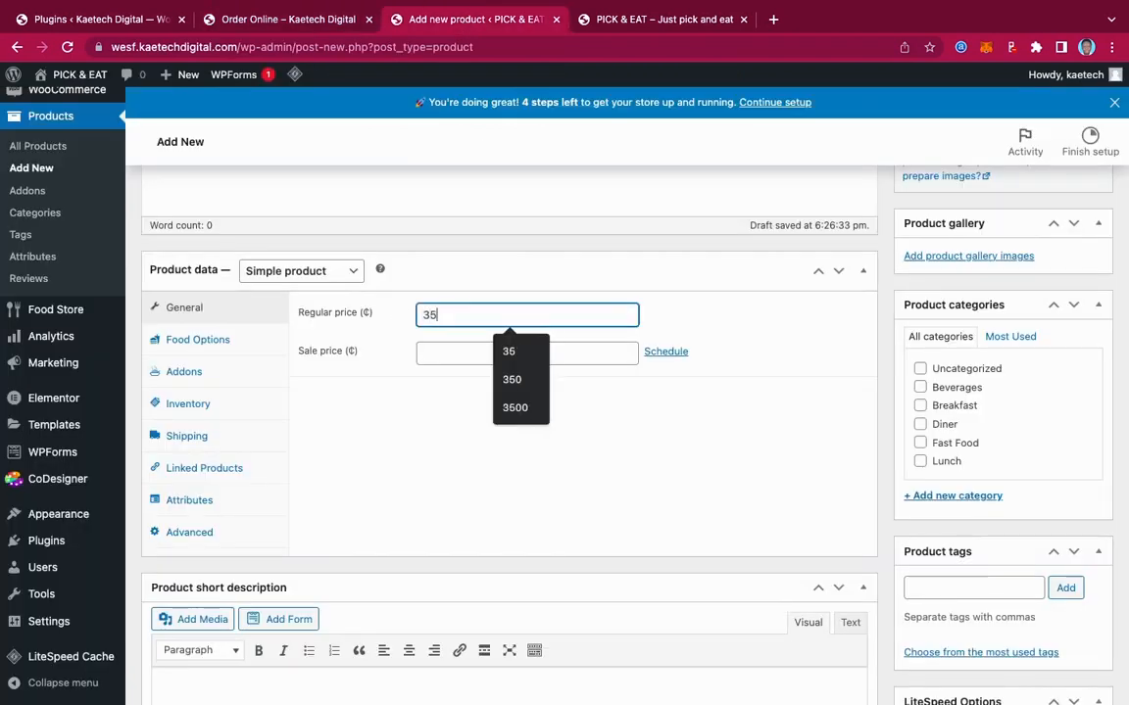
# Set the food type to Non Vegiterian in Food Options and bring up the Addons settings
pyautogui.click(210, 341)
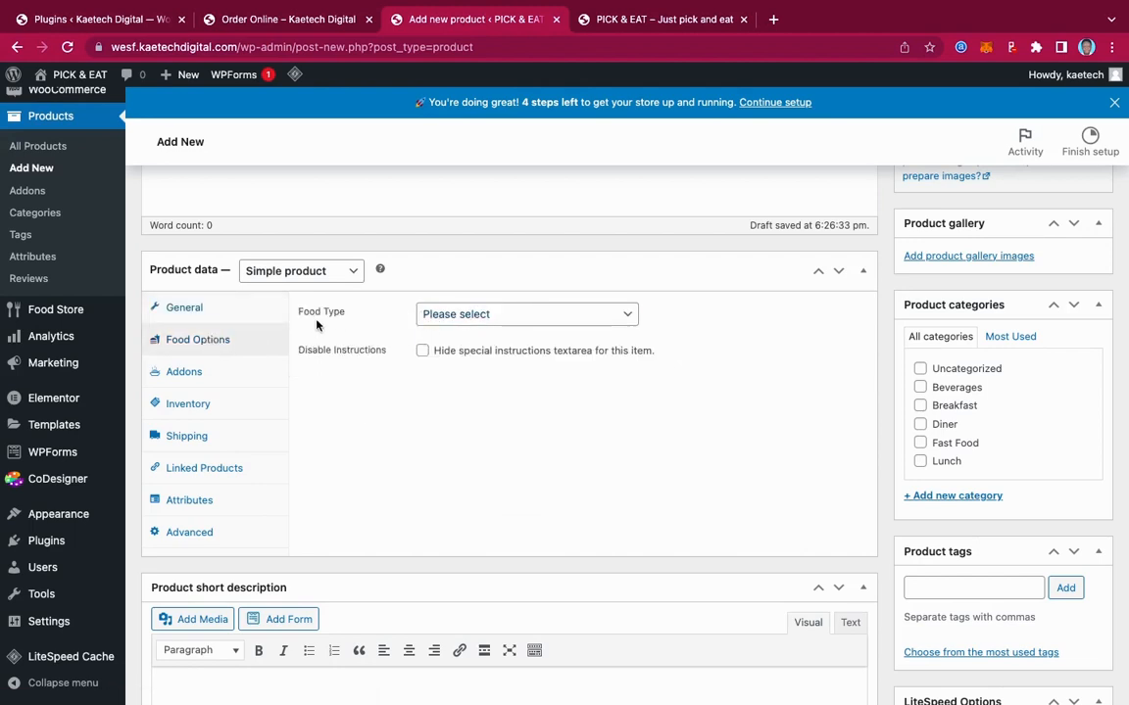
pyautogui.click(460, 315)
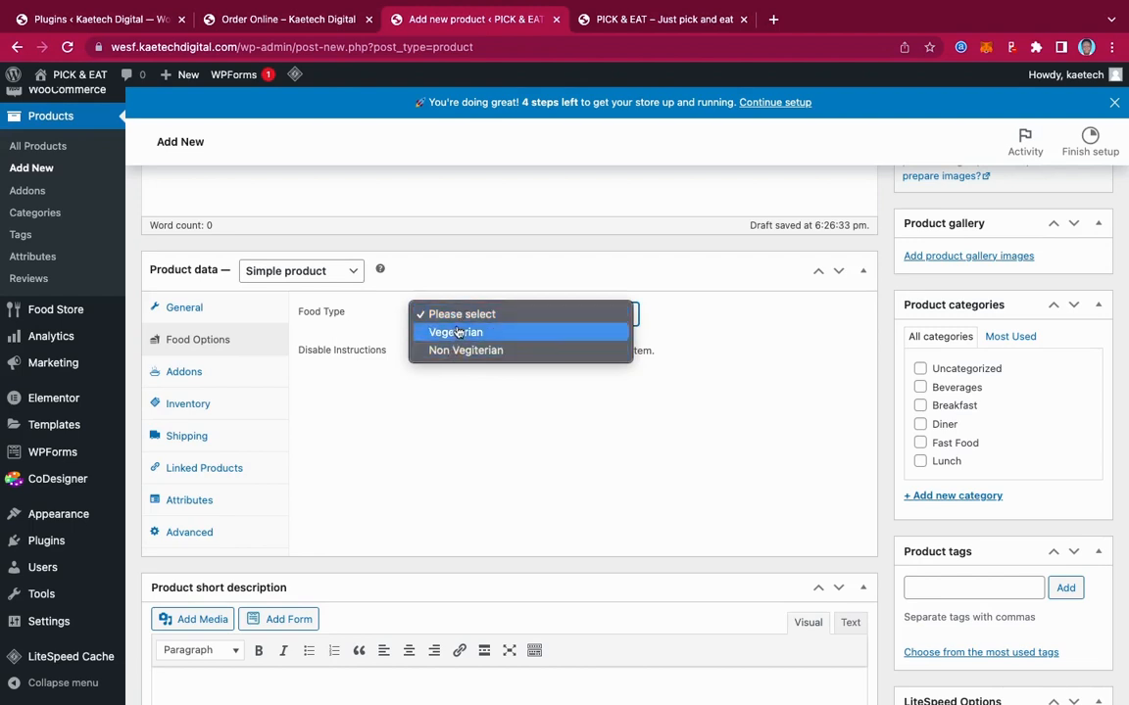
pyautogui.click(456, 315)
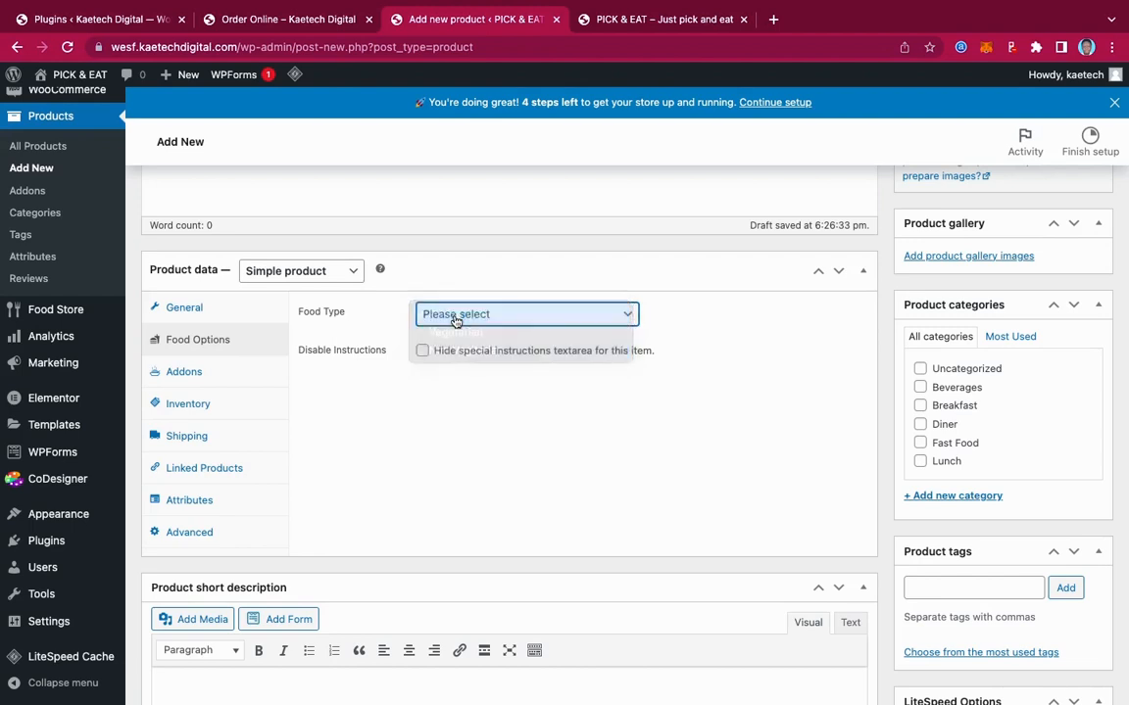
pyautogui.click(455, 316)
pyautogui.click(453, 351)
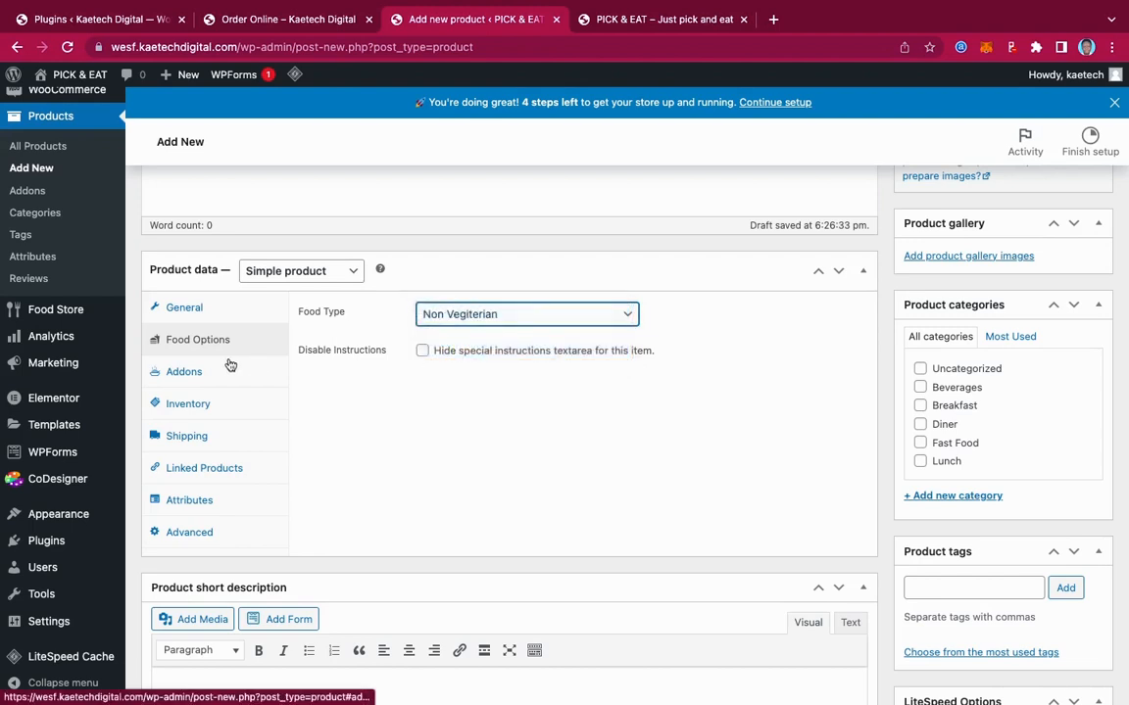
pyautogui.click(197, 373)
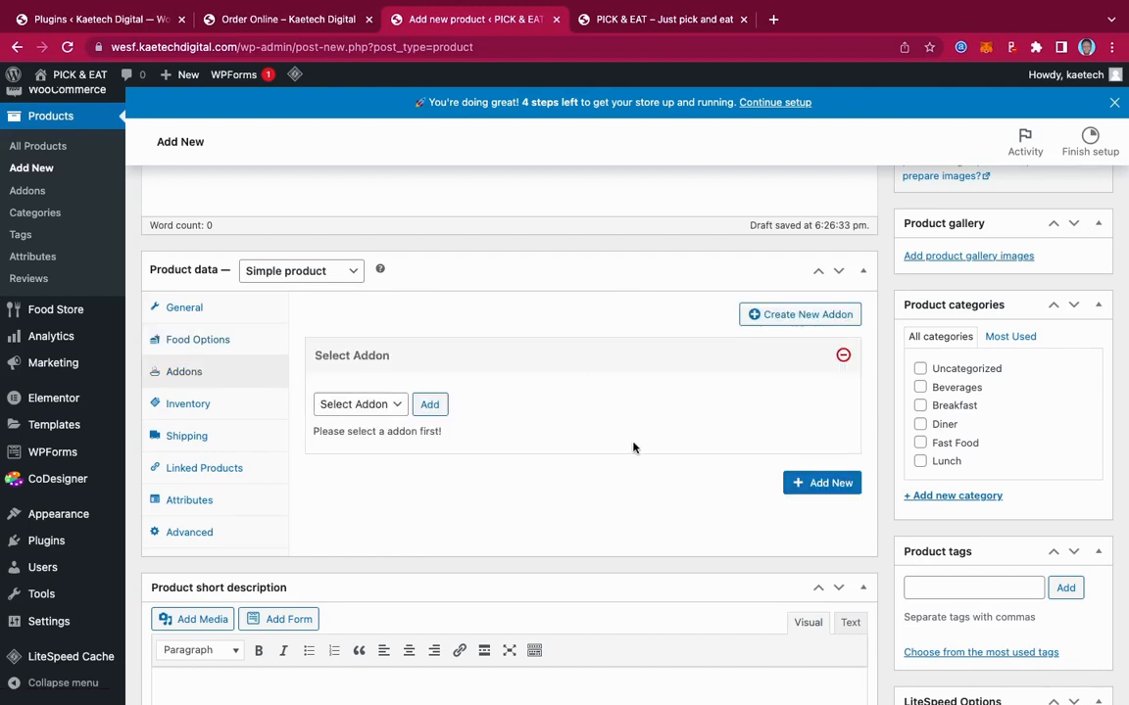
# Create an addon category named 'Addons' with type Multiple, comparing with the live site's addons
pyautogui.click(357, 404)
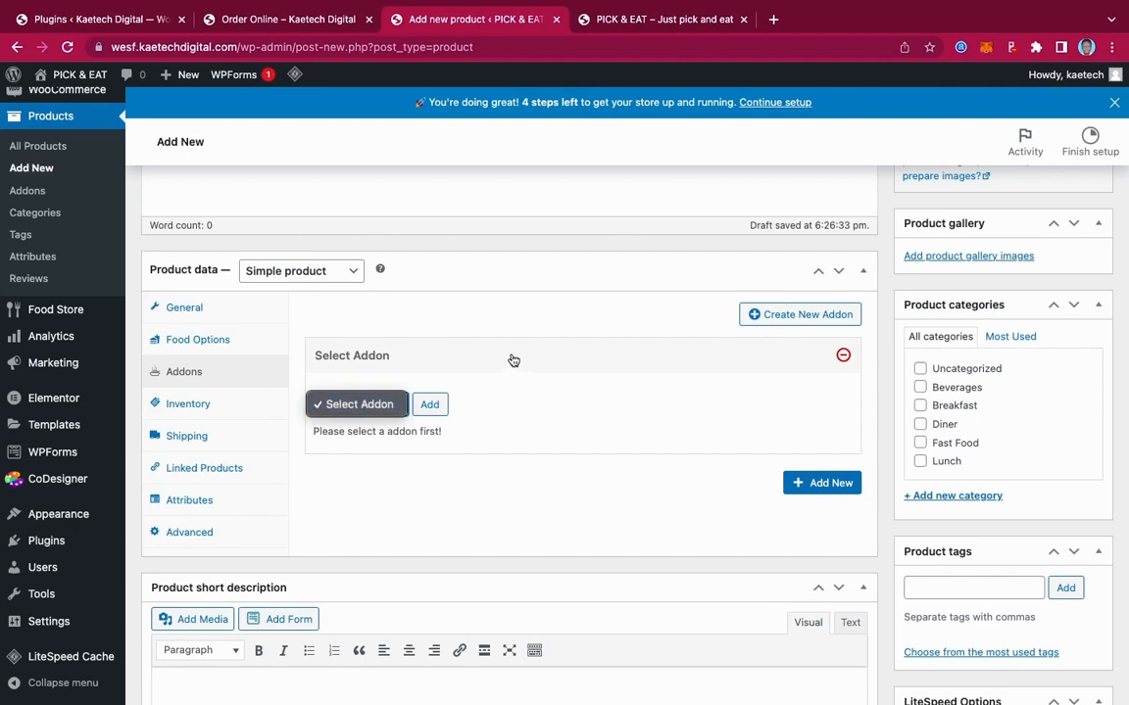
pyautogui.click(790, 321)
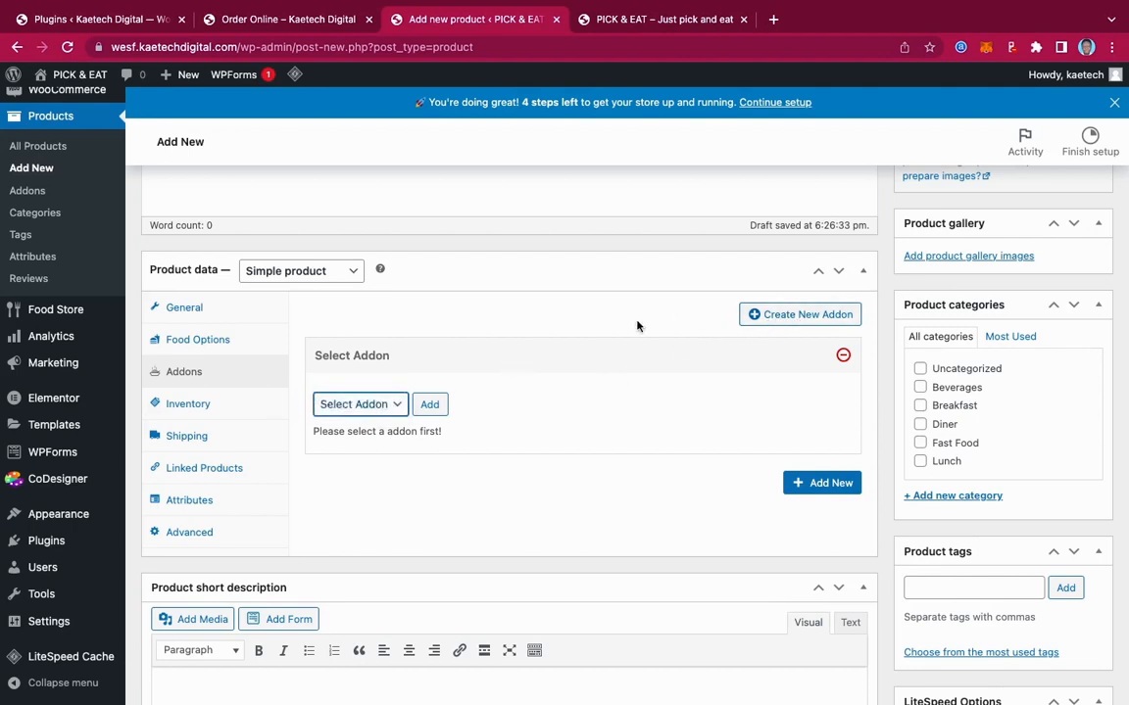
pyautogui.click(798, 315)
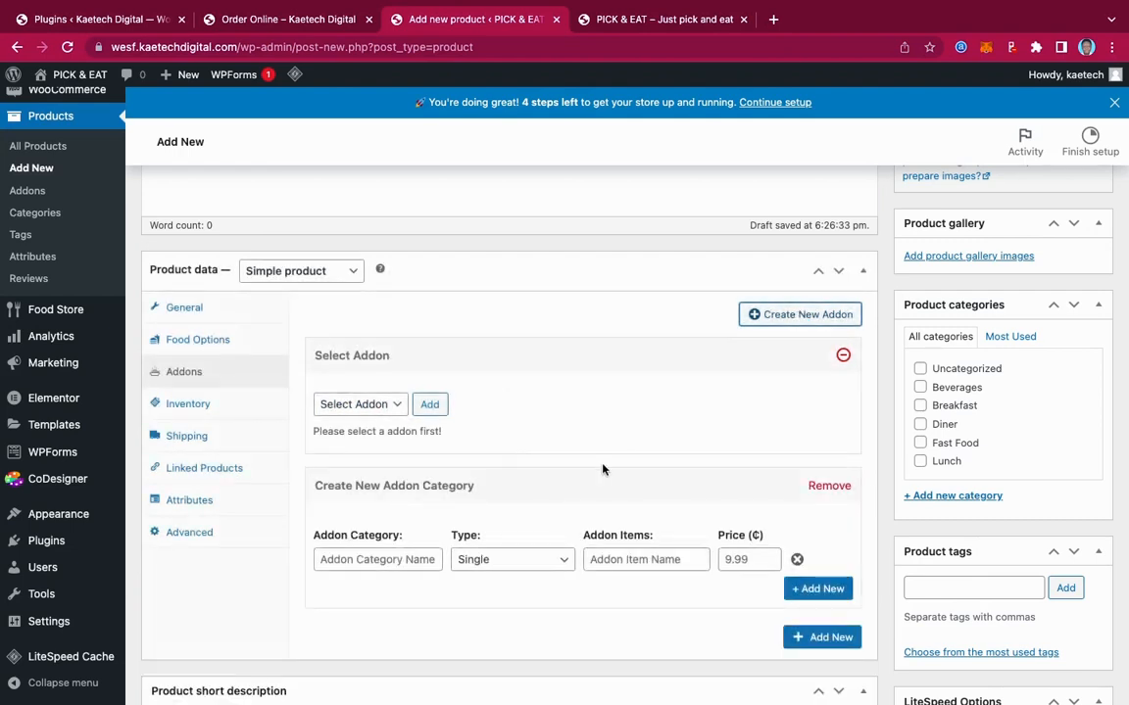
pyautogui.scroll(-3, 602, 469)
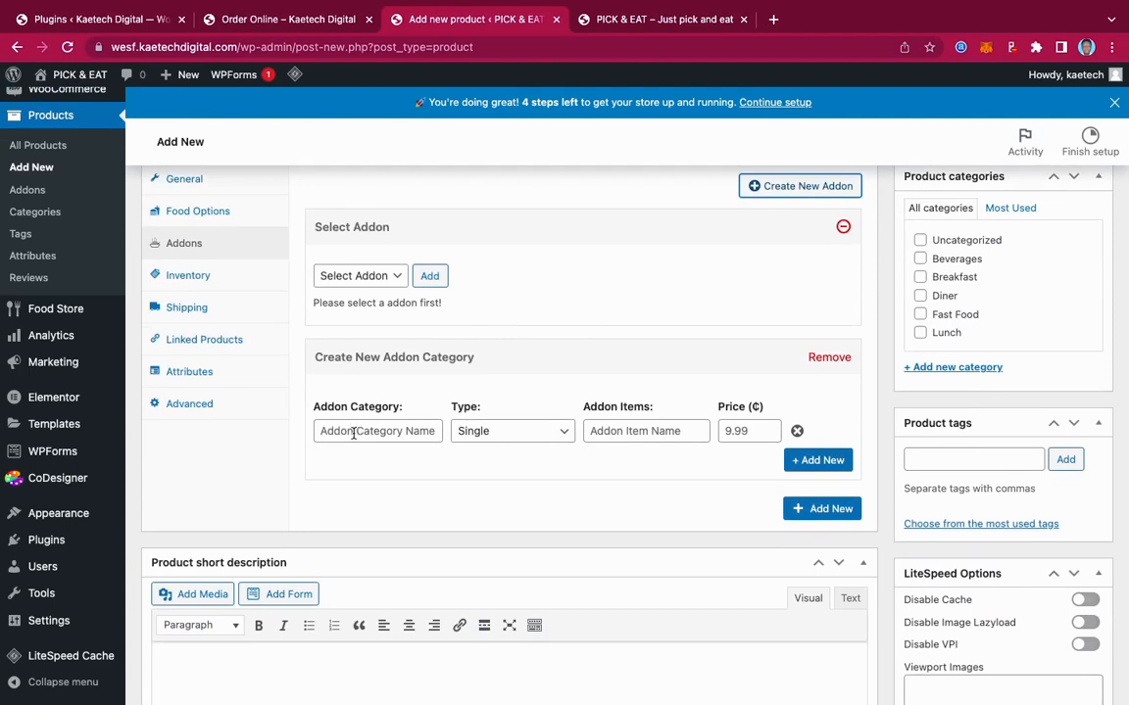
pyautogui.click(346, 432)
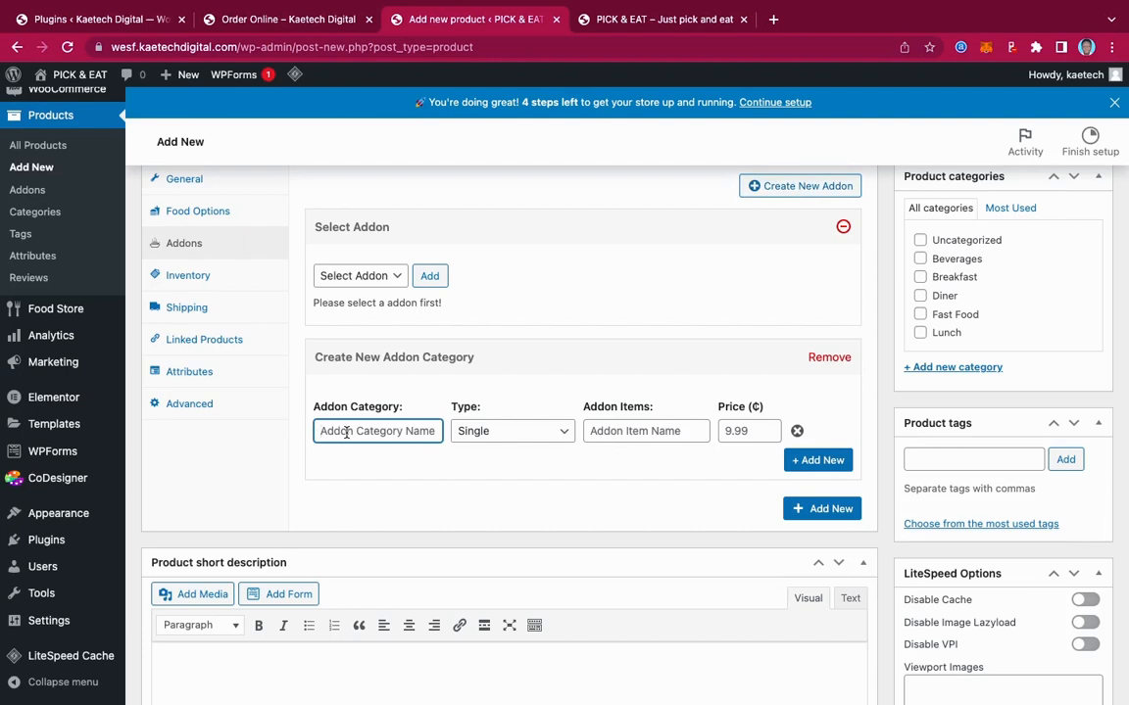
pyautogui.write('Add')
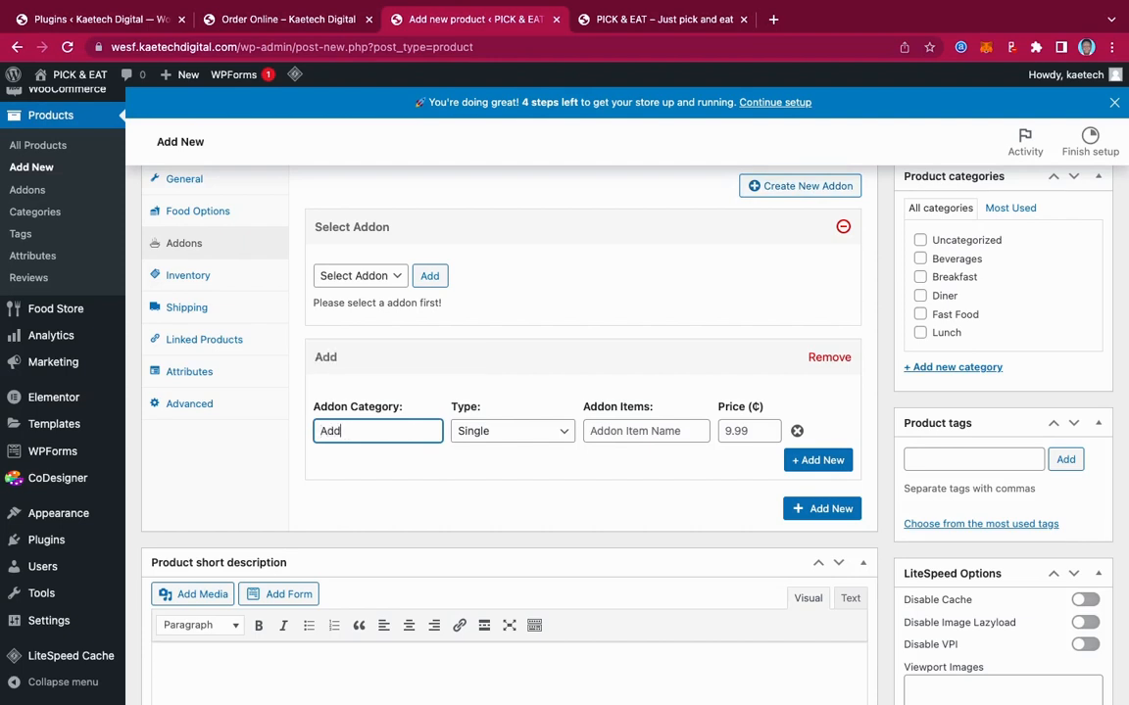
pyautogui.write('ons')
pyautogui.click(551, 438)
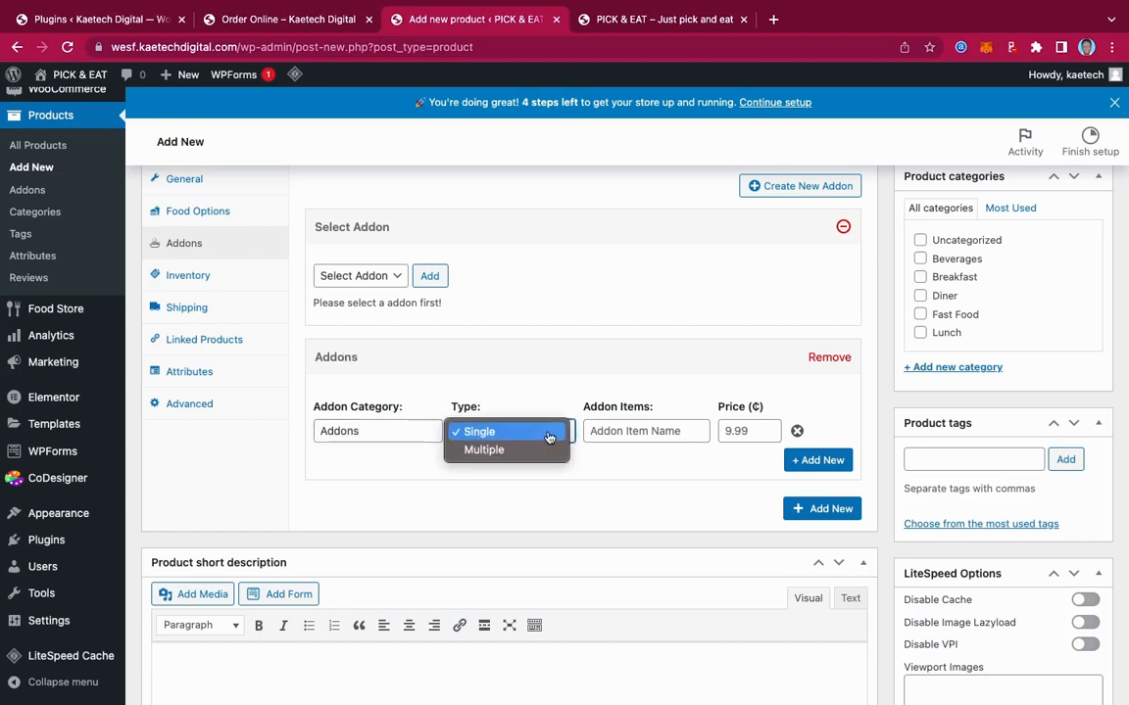
pyautogui.click(530, 451)
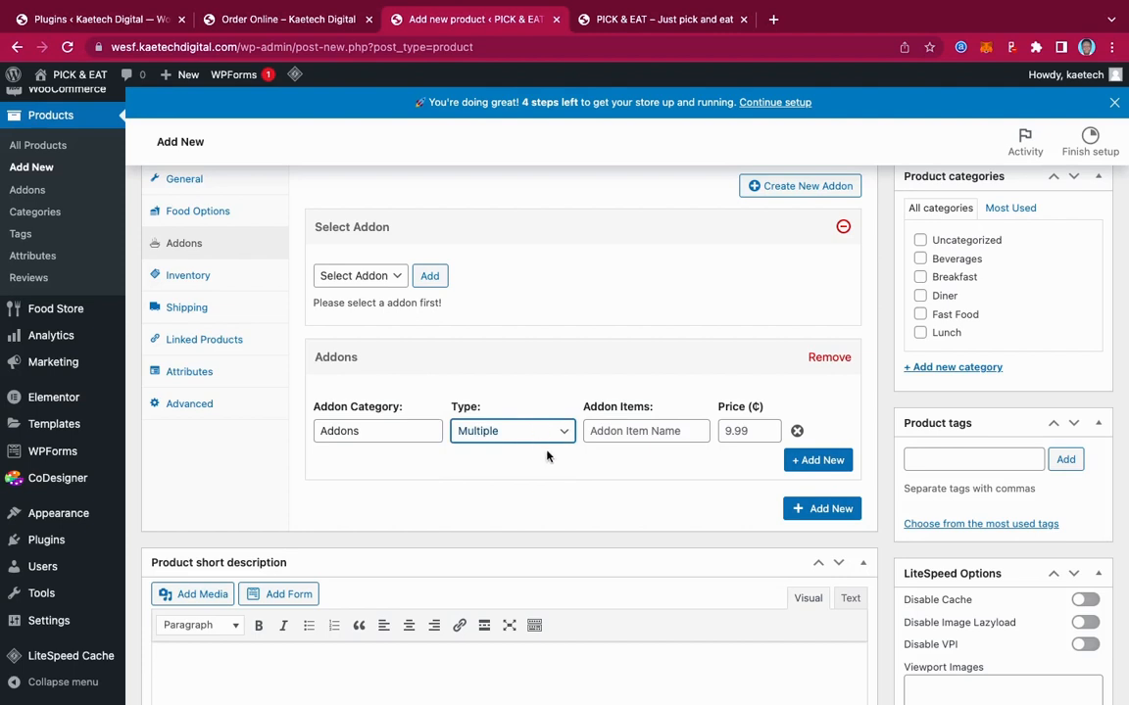
pyautogui.click(629, 433)
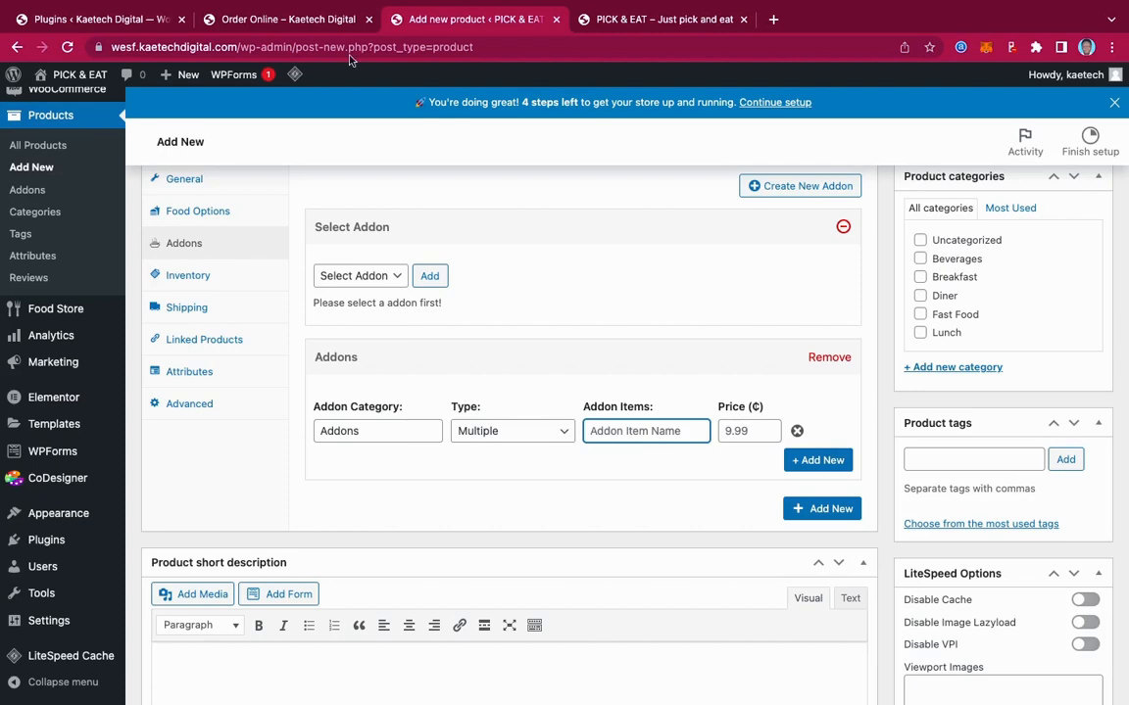
pyautogui.click(260, 19)
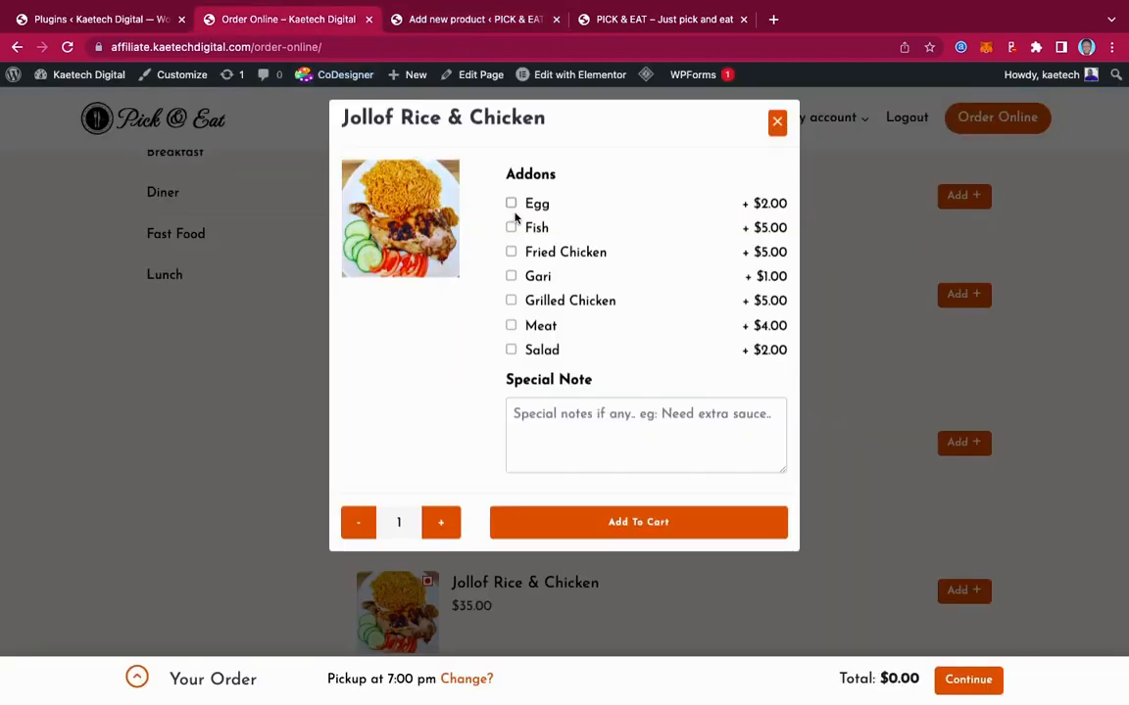
# Add addon items Egg priced 2 and Fried Chicken priced 10
pyautogui.click(431, 21)
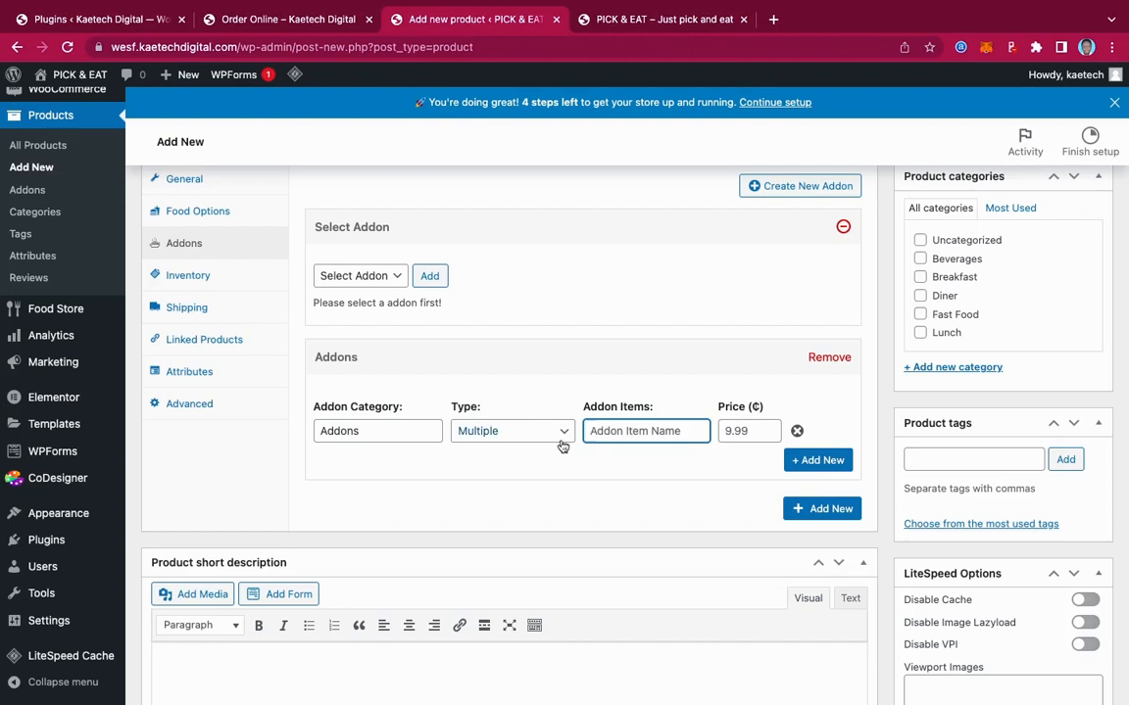
pyautogui.write('Egg')
pyautogui.click(733, 433)
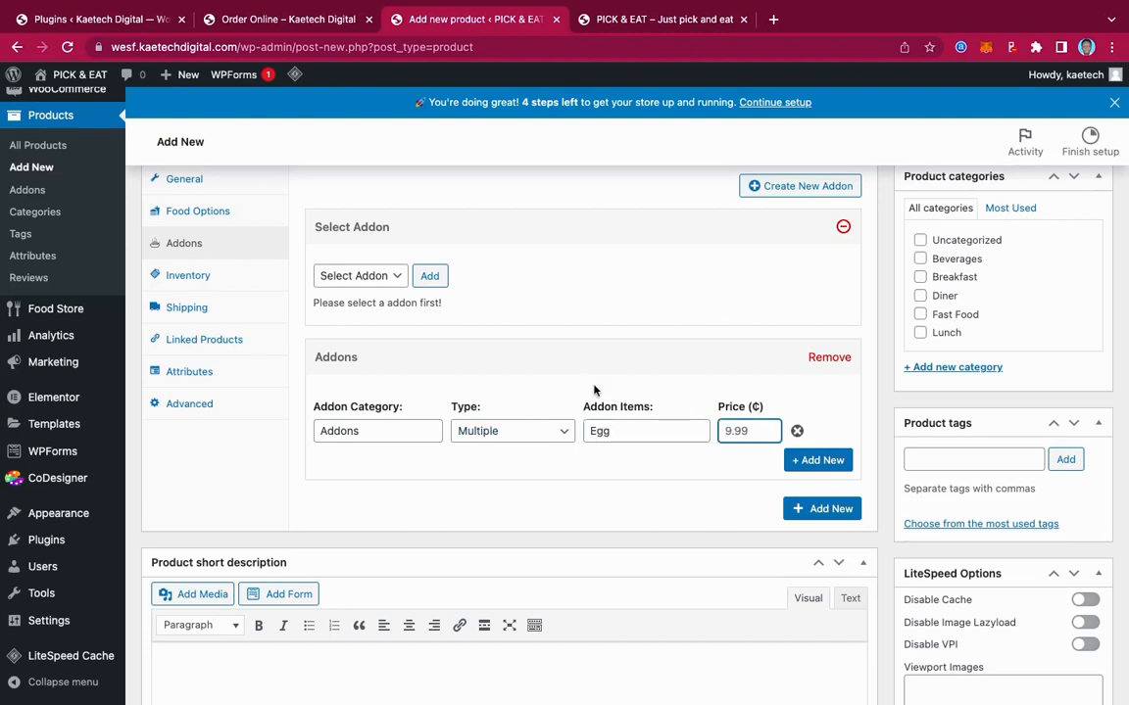
pyautogui.write('2')
pyautogui.click(833, 463)
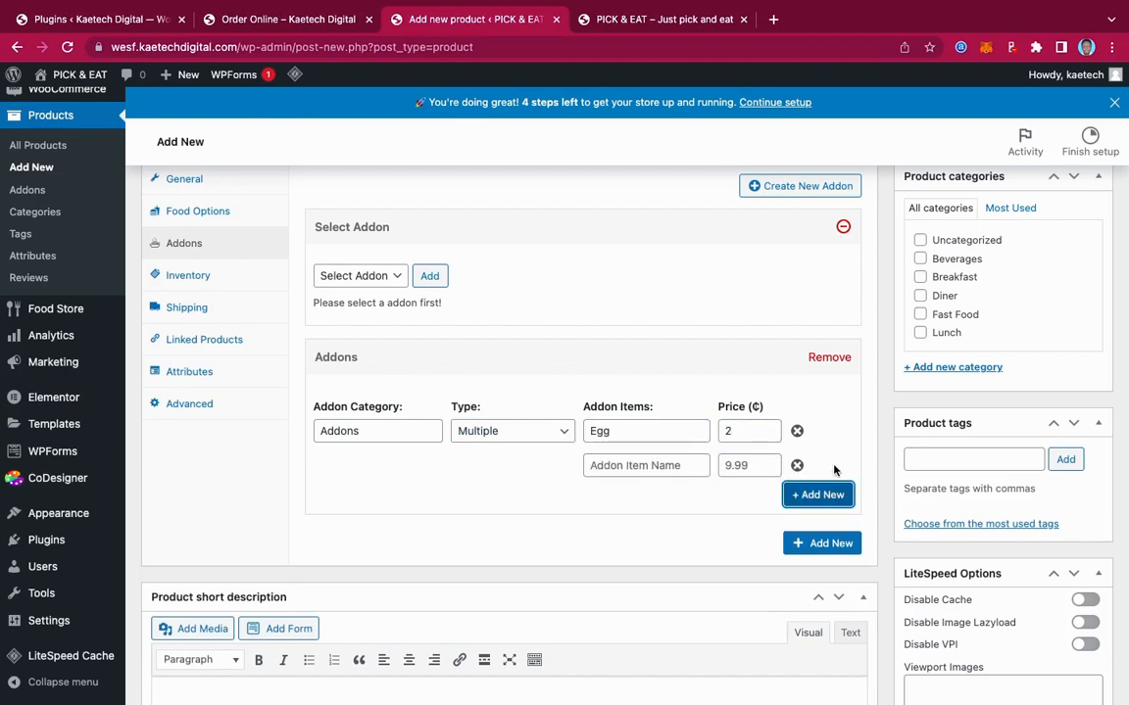
pyautogui.click(645, 472)
pyautogui.write('Fried')
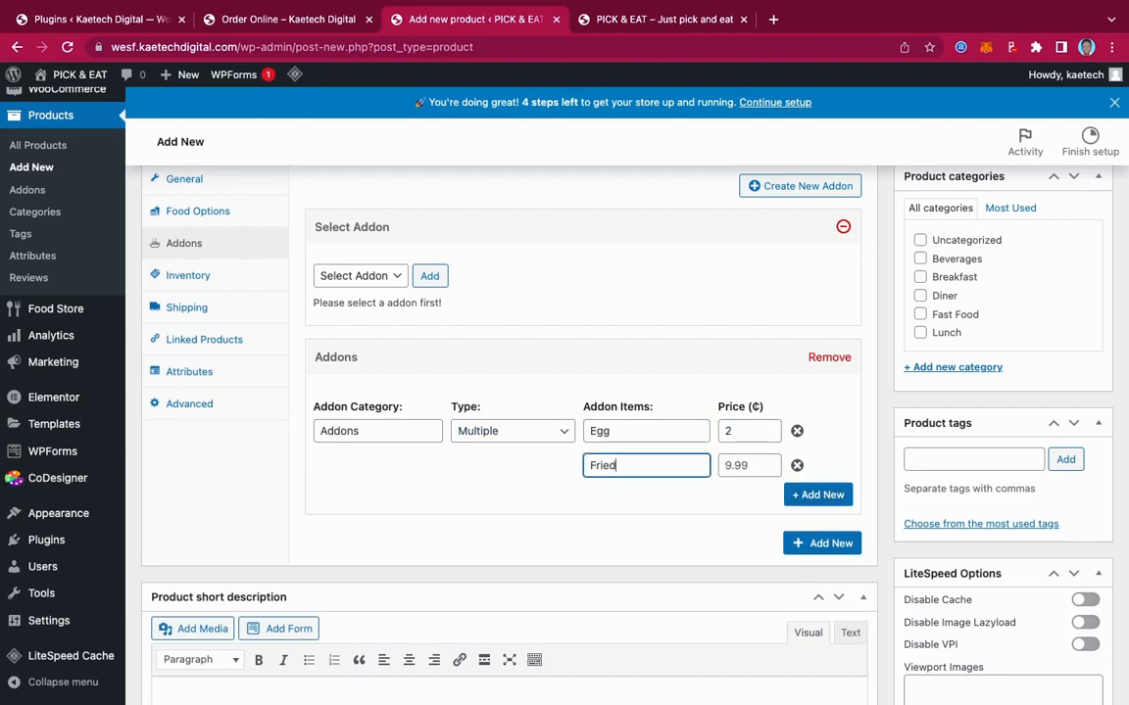
pyautogui.write(' Chicken')
pyautogui.click(738, 467)
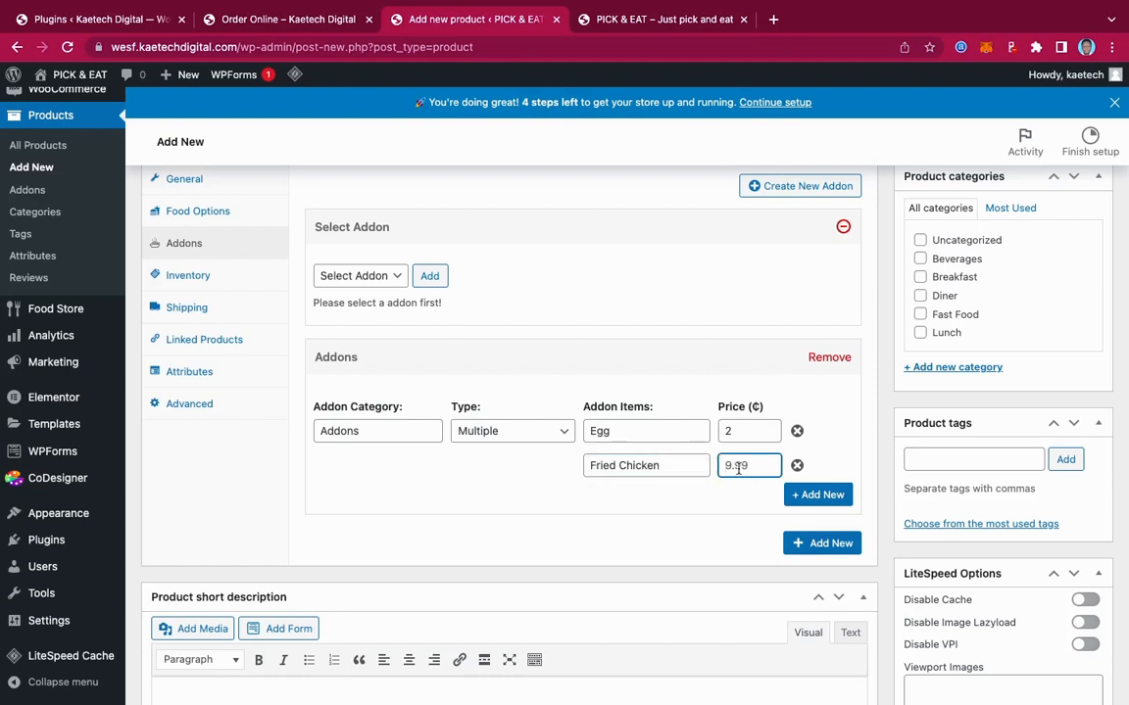
pyautogui.write('15')
pyautogui.press('BackSpace')
pyautogui.write('0')
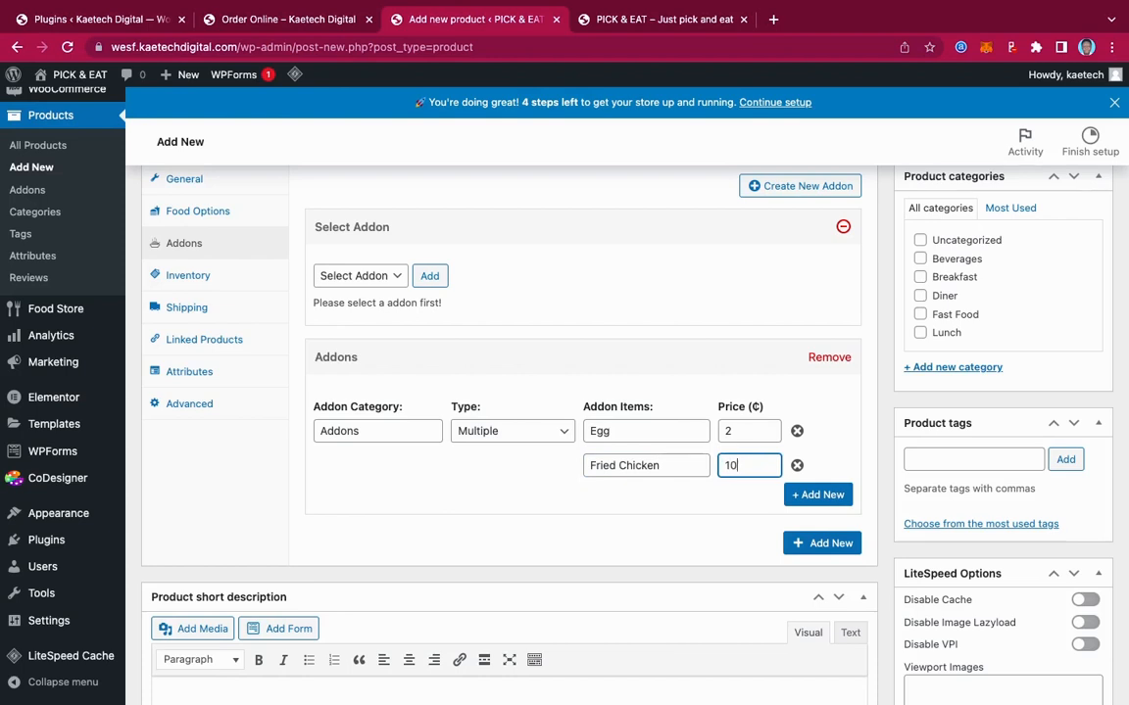
# Add addon items Grilled Chicken priced 12 and Salad priced 2
pyautogui.click(818, 495)
pyautogui.click(638, 500)
pyautogui.write('G')
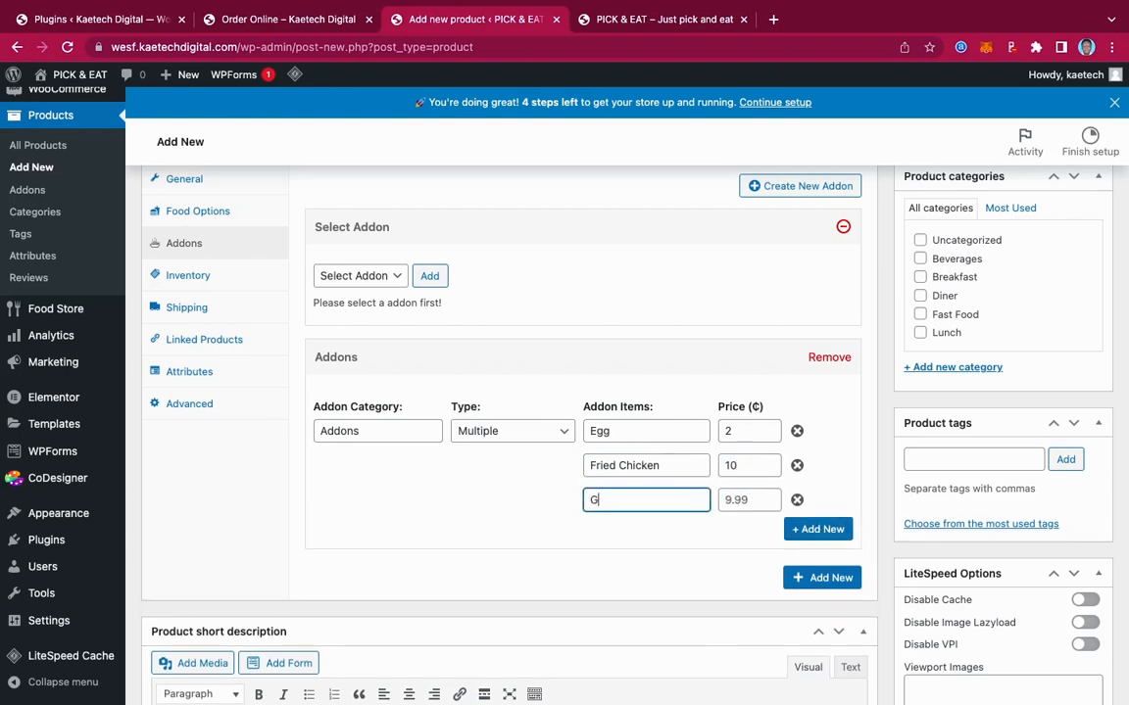
pyautogui.write('rilled Chickedn')
pyautogui.click(736, 498)
pyautogui.write('12')
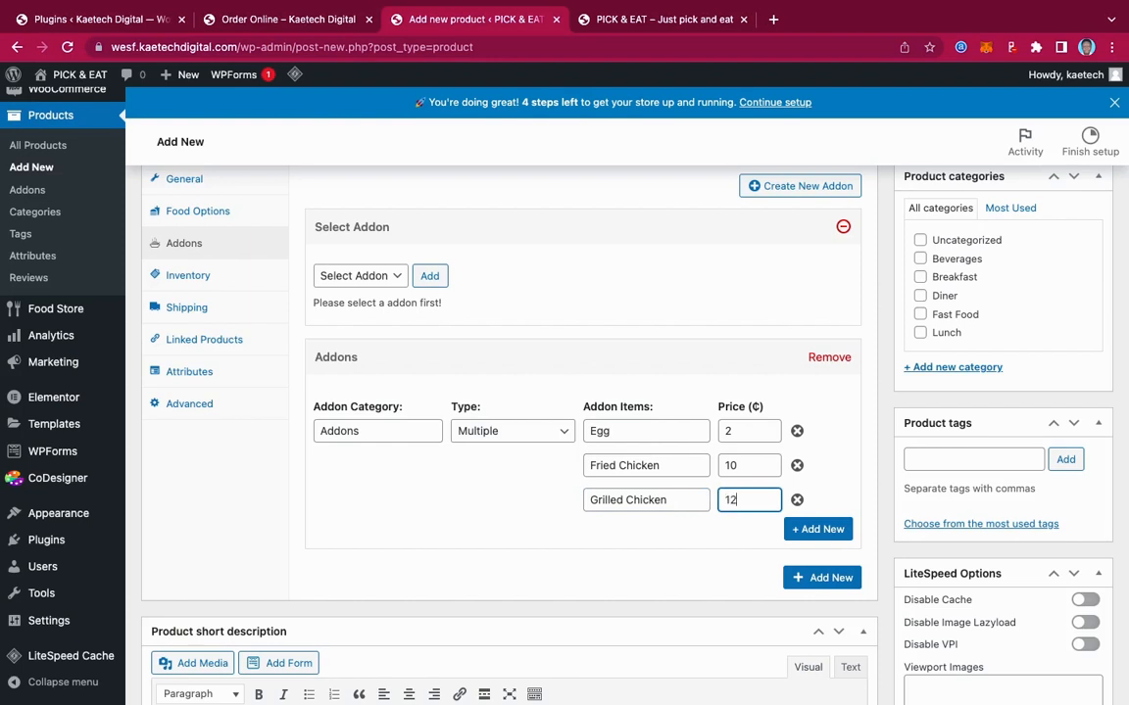
pyautogui.click(818, 529)
pyautogui.click(601, 534)
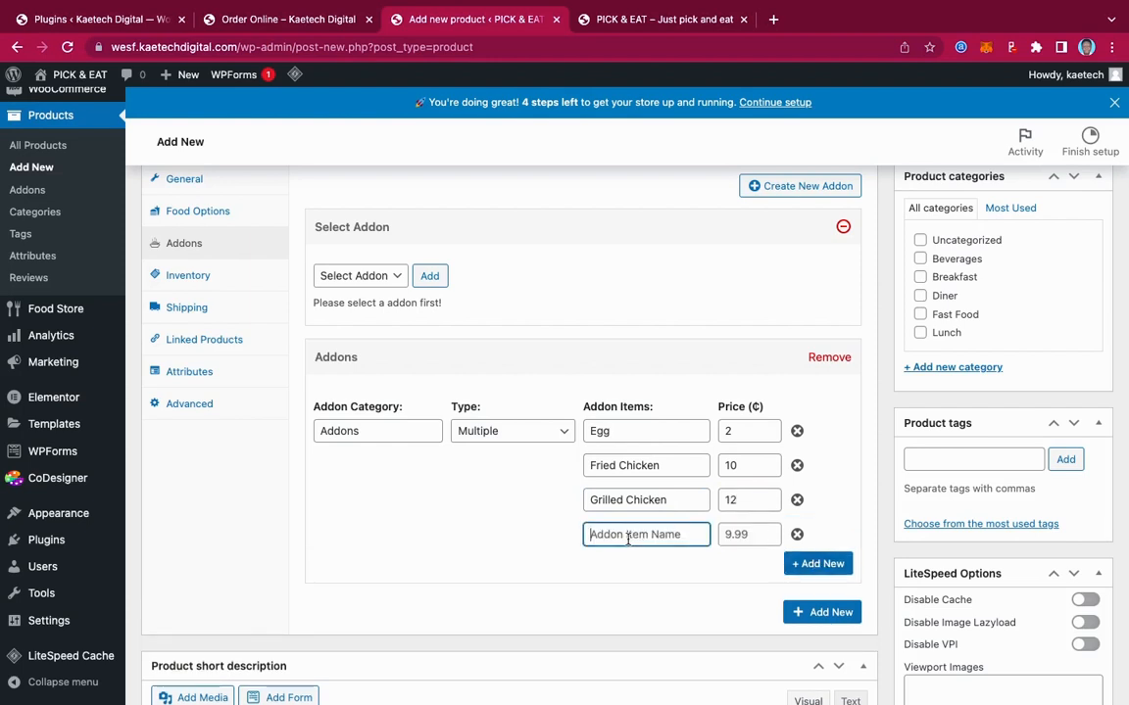
pyautogui.write('Salad')
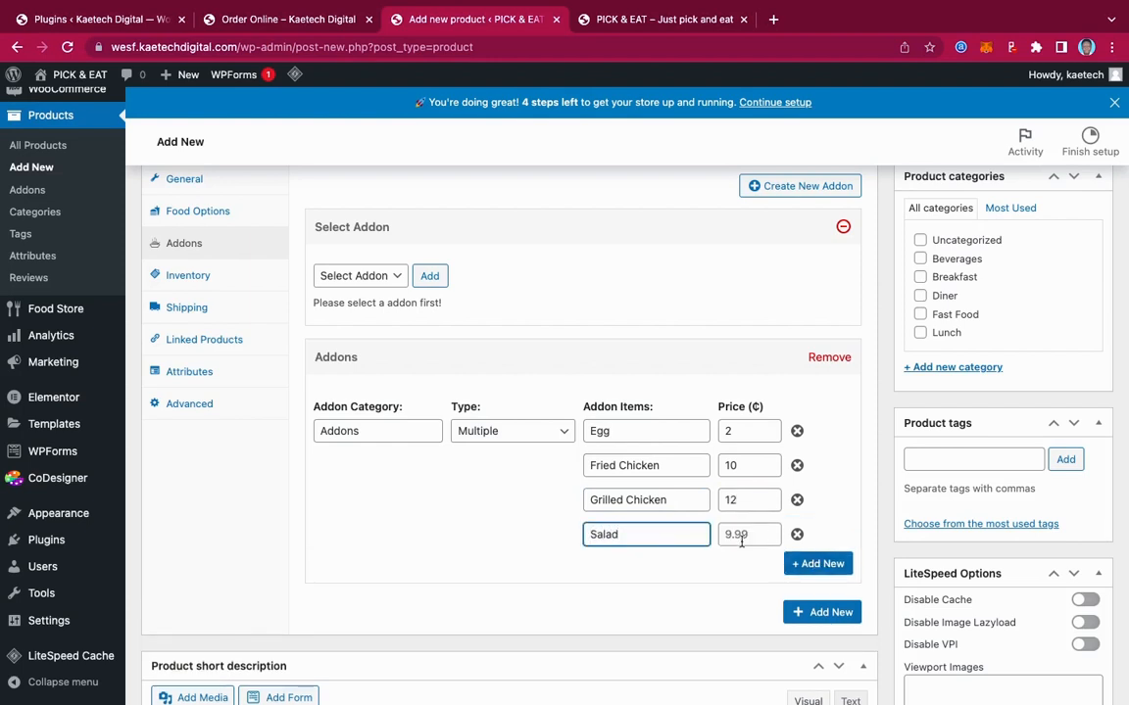
pyautogui.click(743, 534)
pyautogui.write('2')
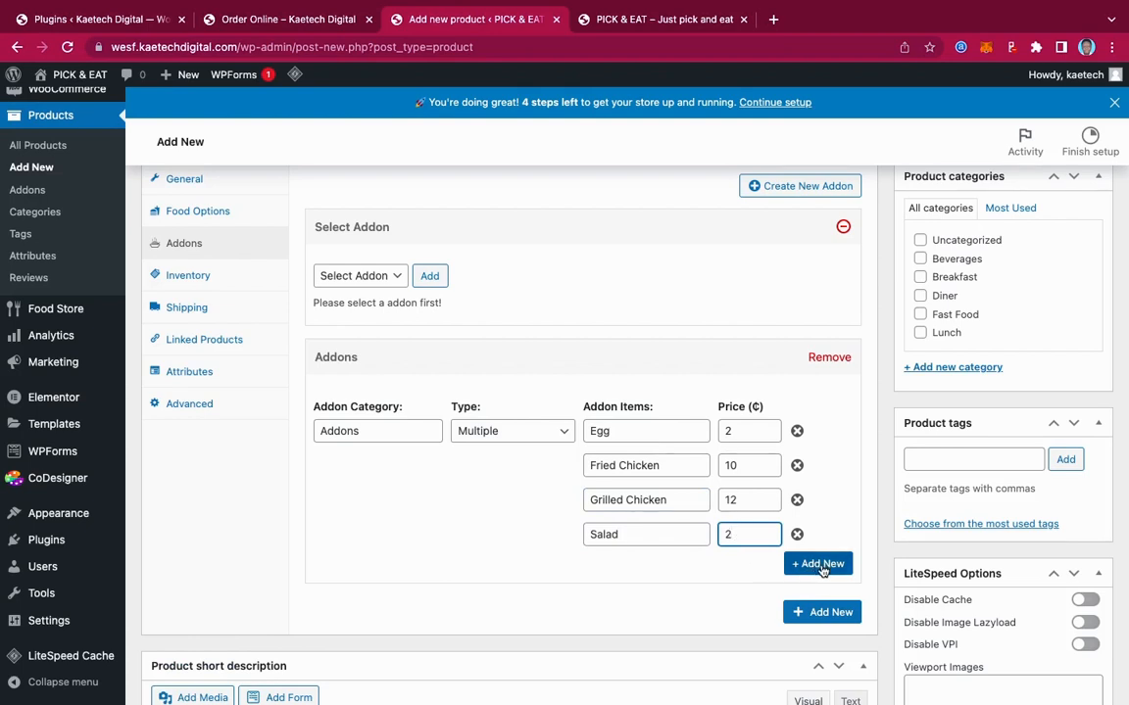
# Add a fifth addon item, Beef, priced 10
pyautogui.click(819, 565)
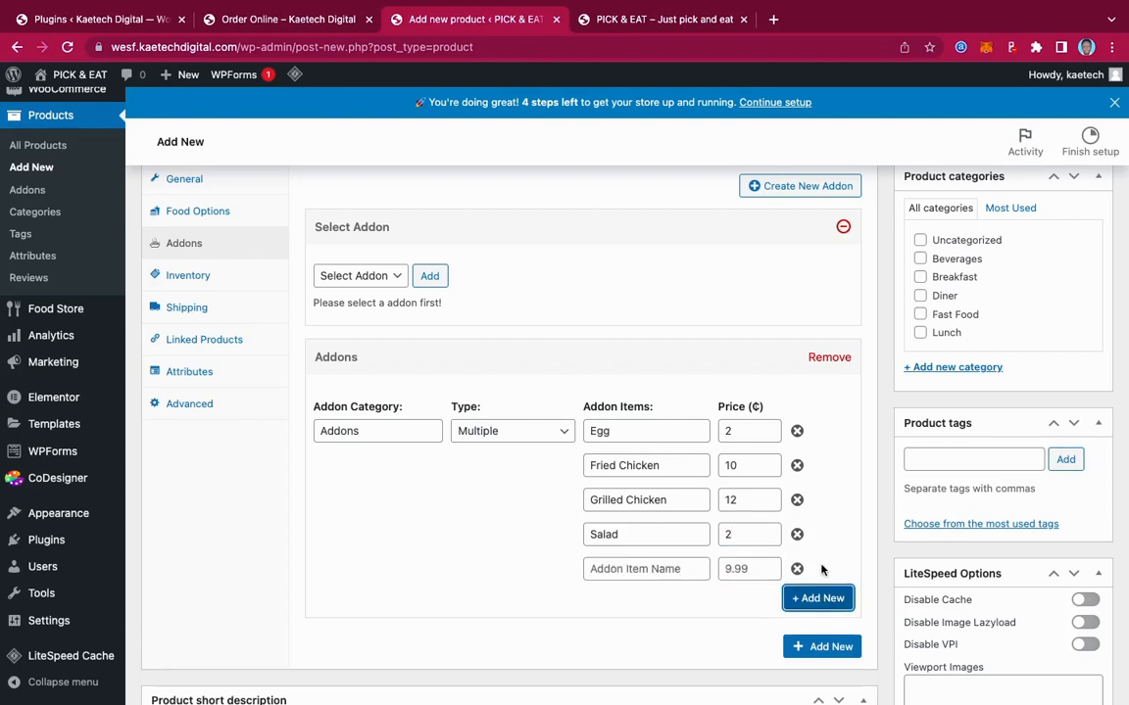
pyautogui.click(678, 569)
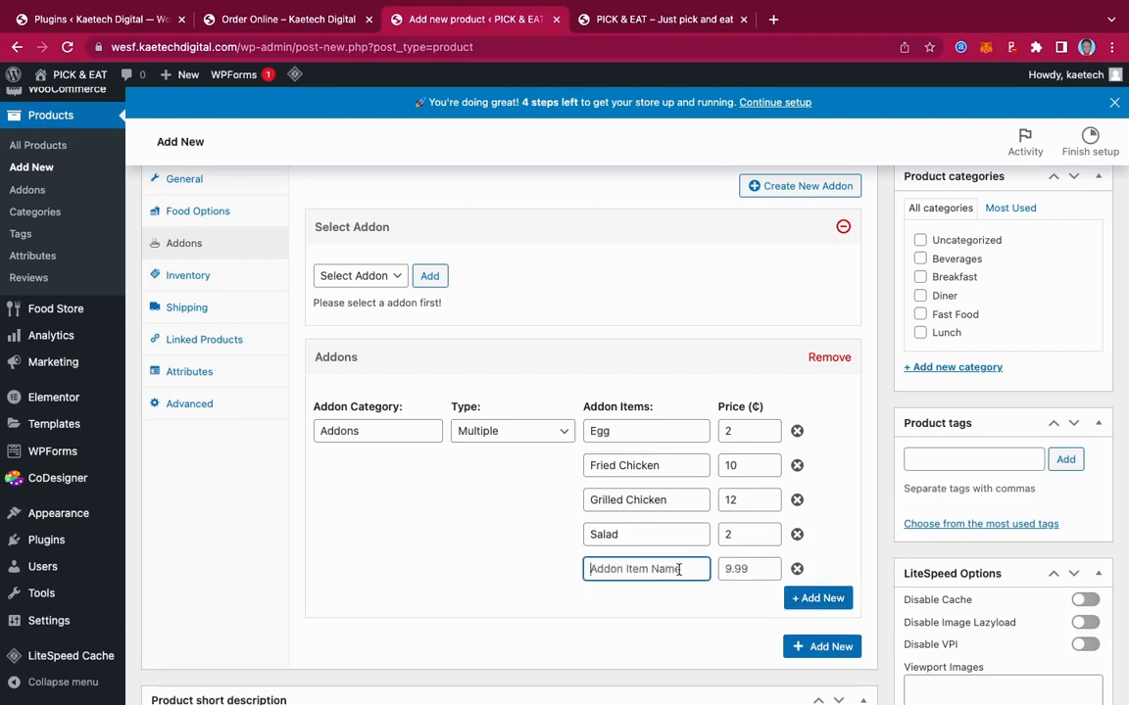
pyautogui.write('Meat')
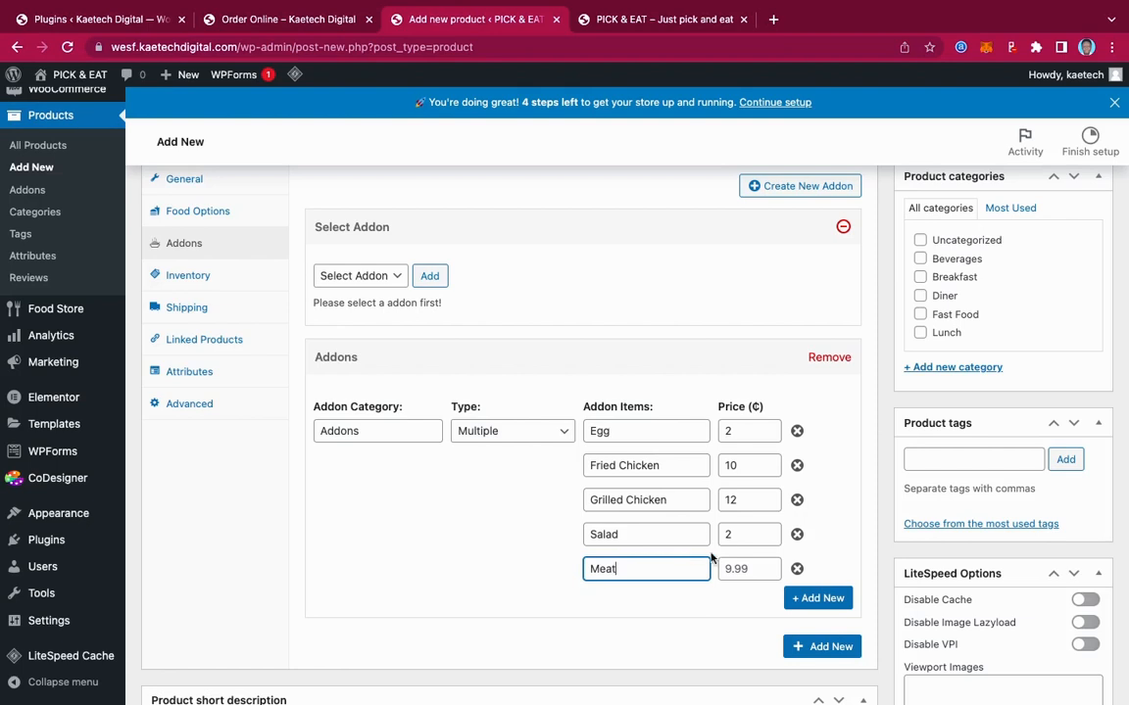
pyautogui.click(759, 571)
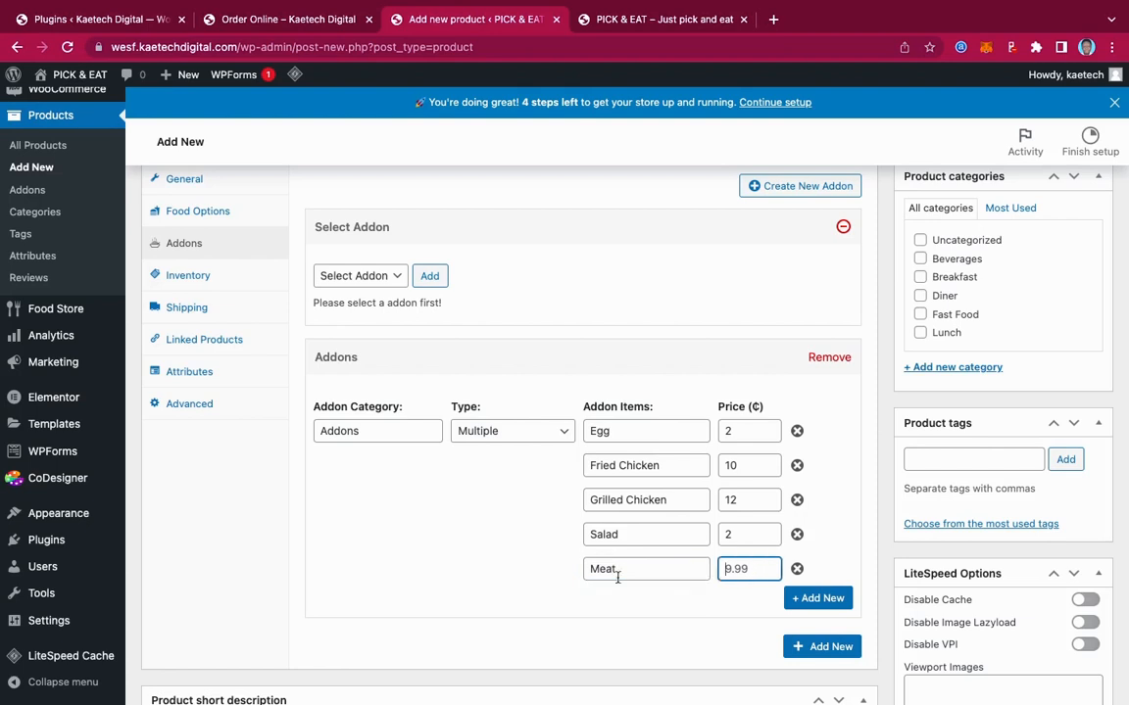
pyautogui.moveTo(620, 573); pyautogui.dragTo(553, 574)
pyautogui.write('Beef')
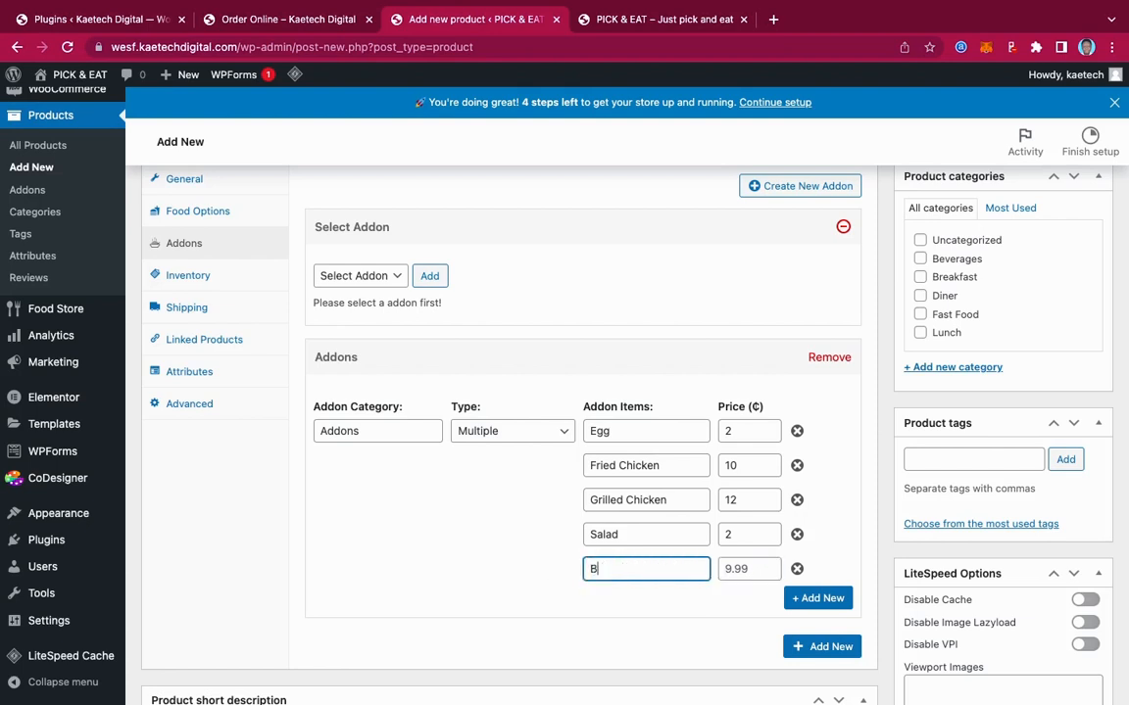
pyautogui.click(727, 569)
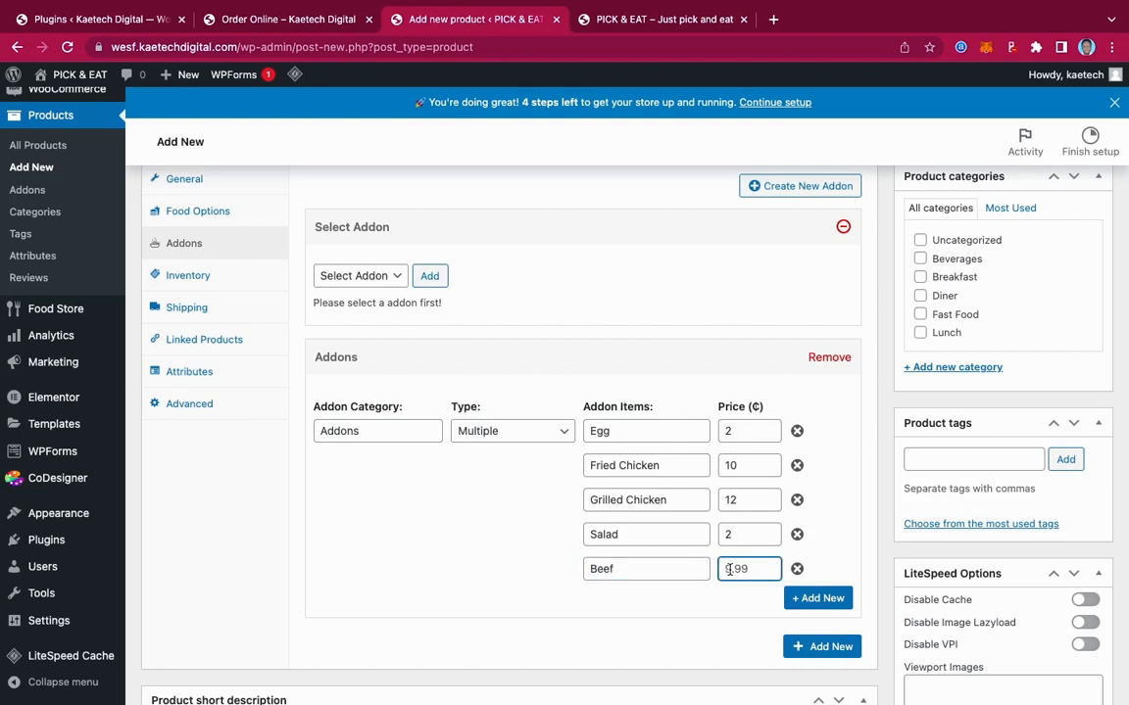
pyautogui.write('10')
# Put the Jollof Rice & Chicken product in the Diner category
pyautogui.click(921, 296)
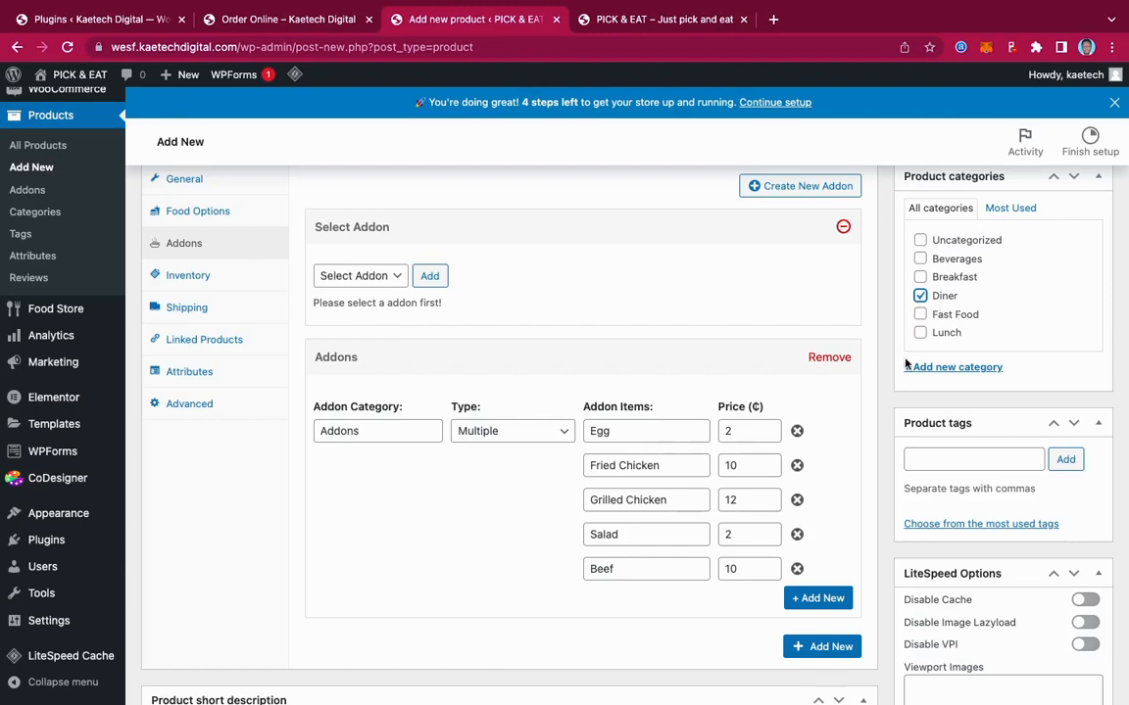
pyautogui.scroll(-5, 895, 475)
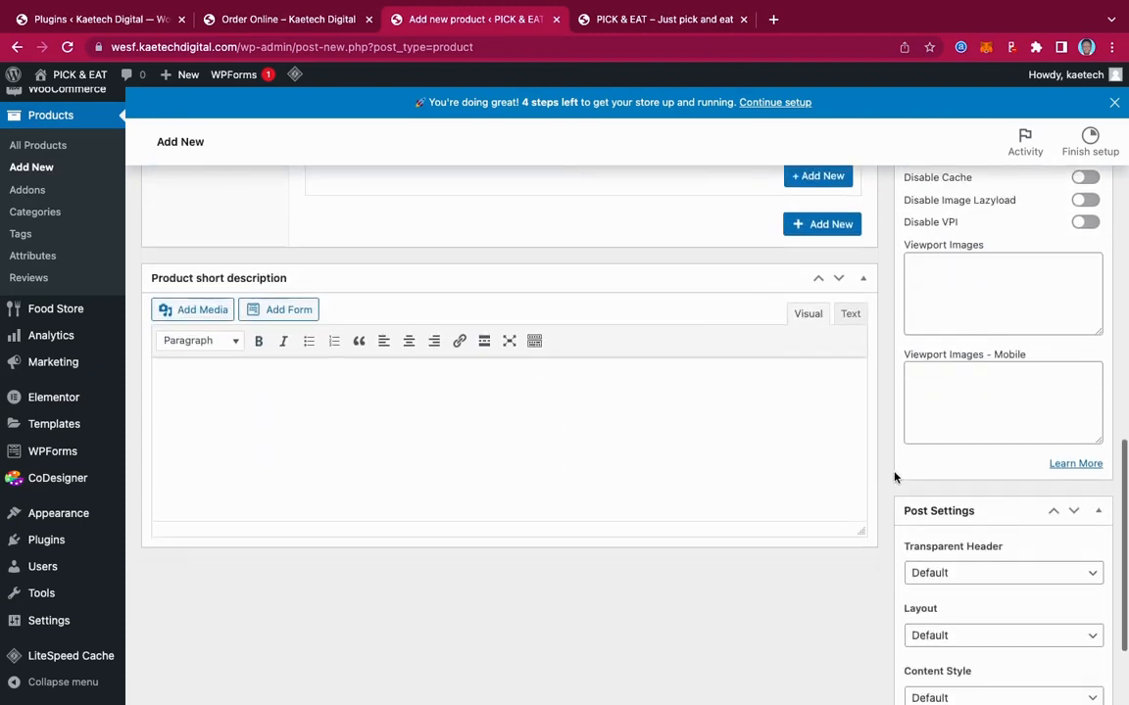
pyautogui.scroll(7, 895, 478)
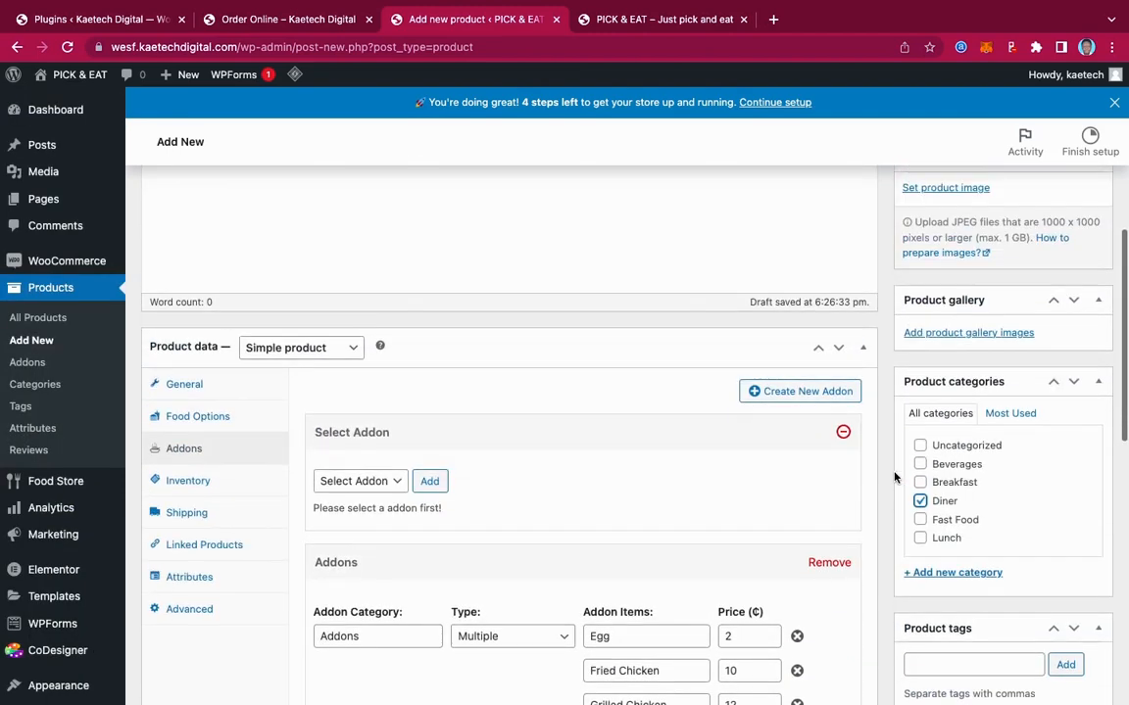
pyautogui.scroll(-3, 894, 477)
pyautogui.scroll(2, 894, 477)
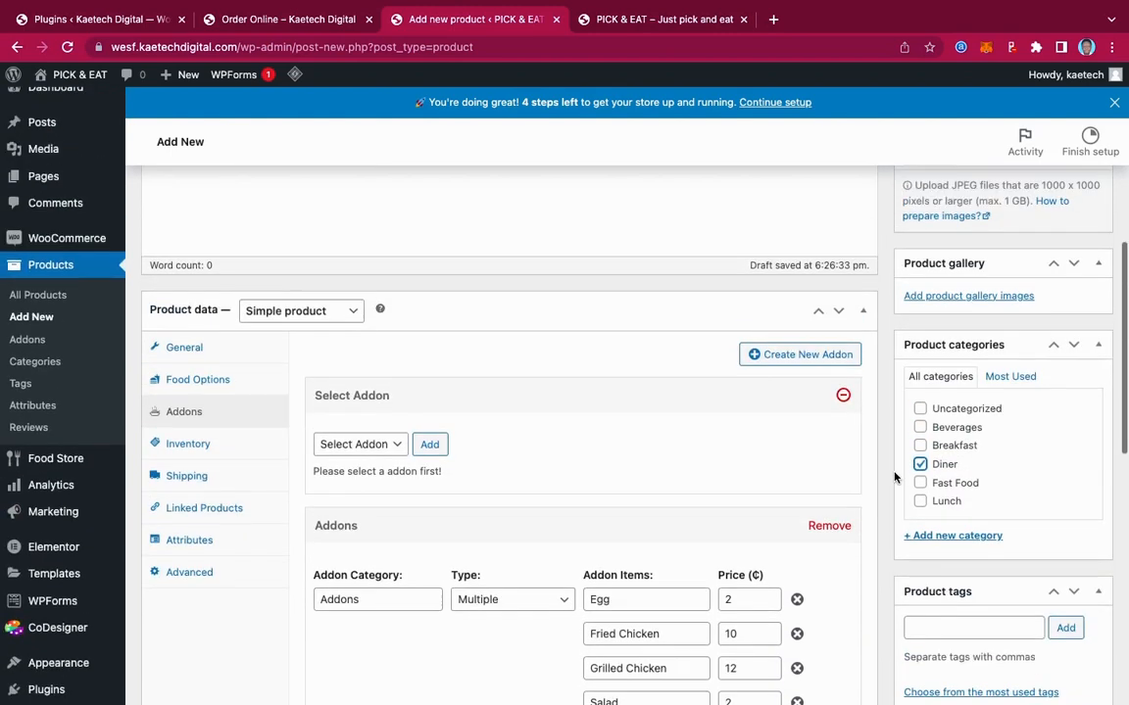
pyautogui.scroll(2, 955, 300)
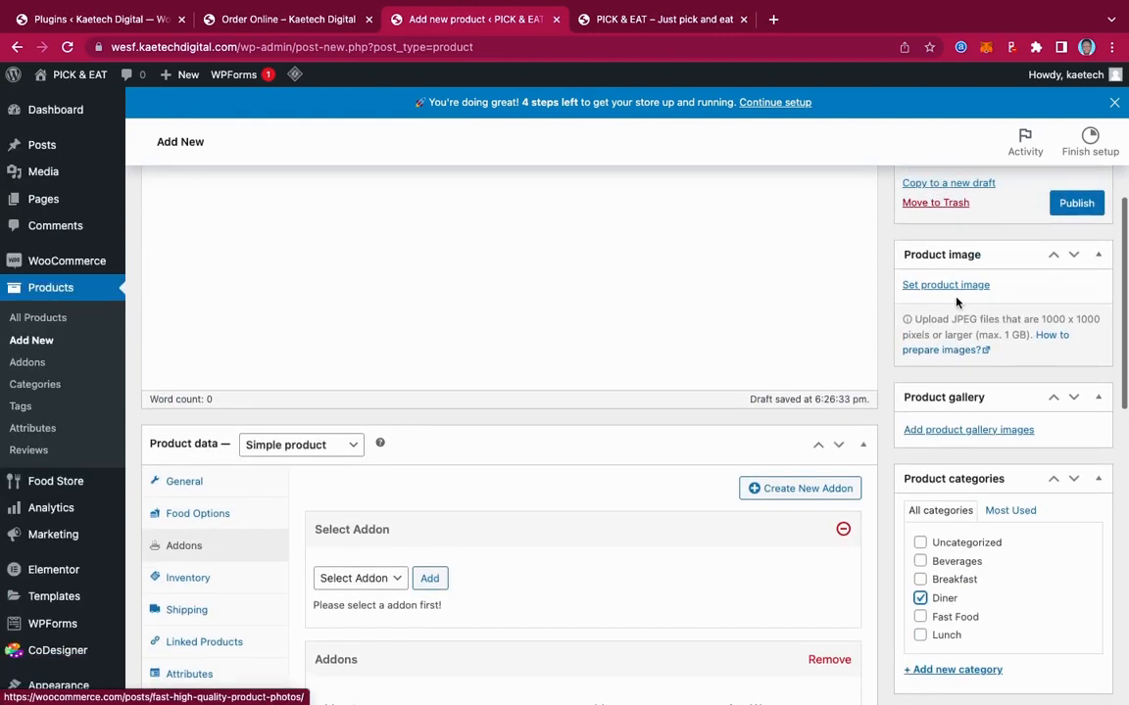
# Set jollof-rice.jpg as the product image
pyautogui.click(948, 286)
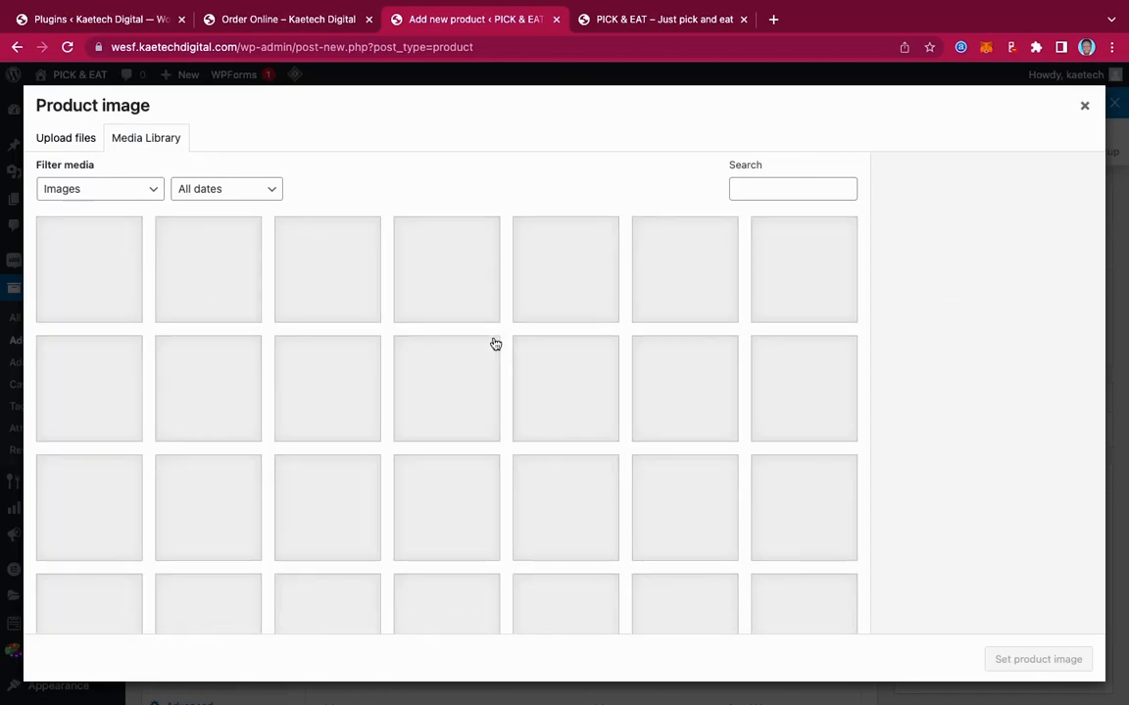
pyautogui.scroll(-5, 579, 472)
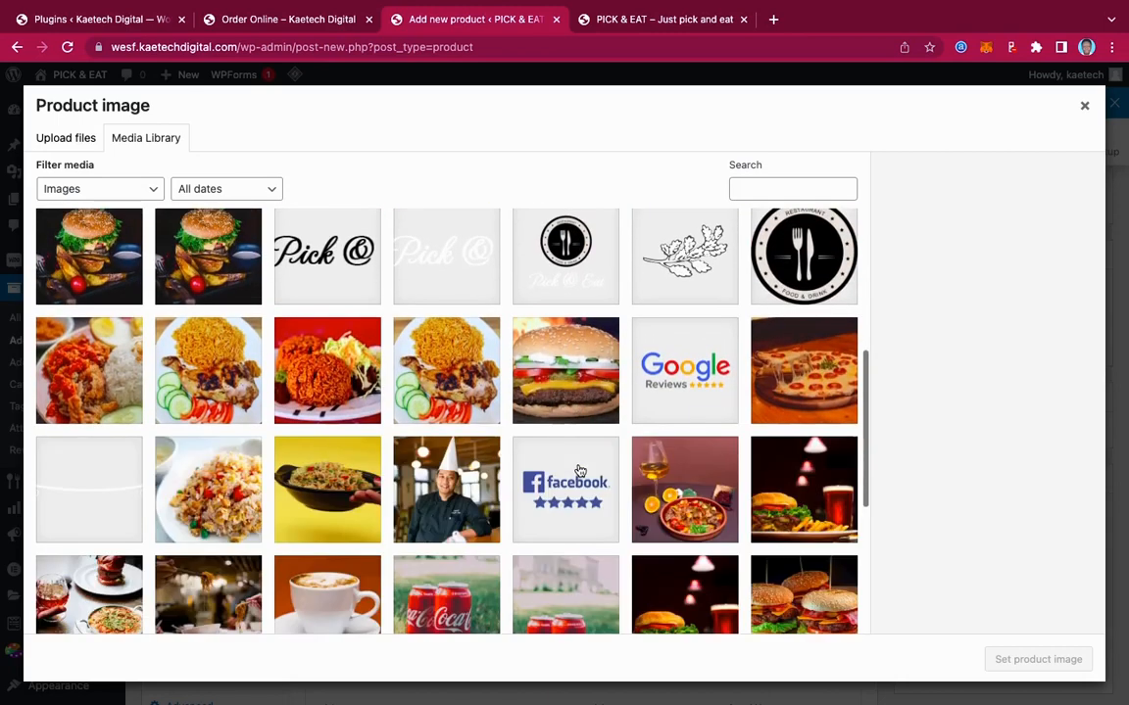
pyautogui.click(445, 365)
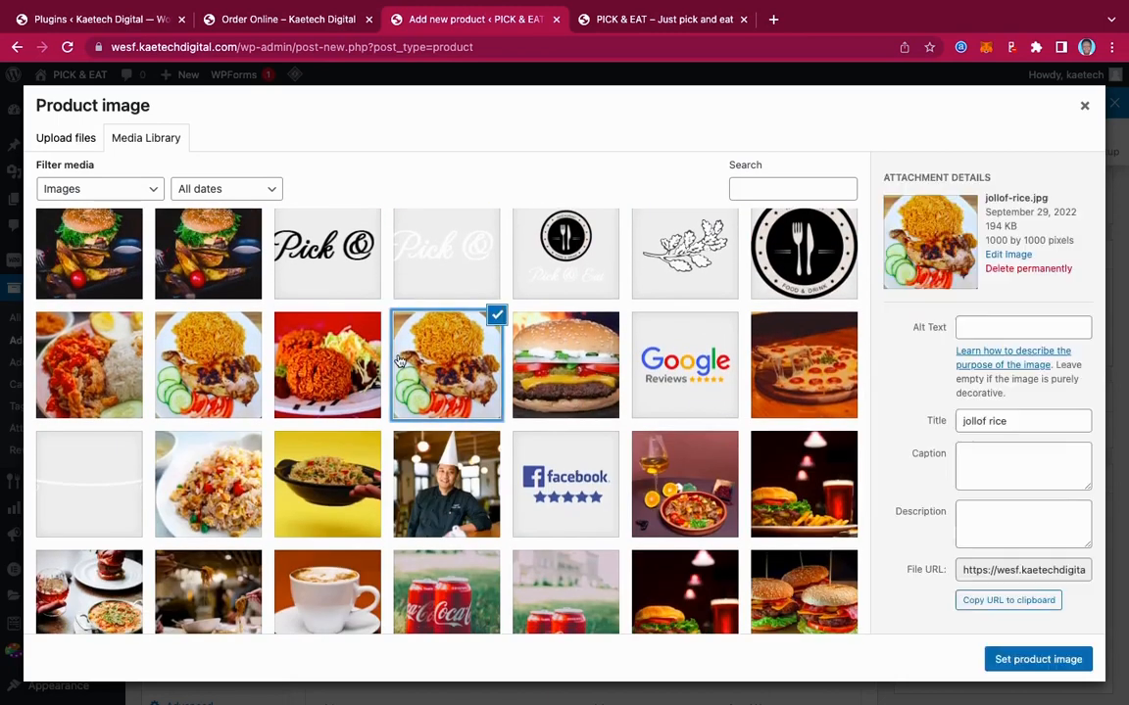
pyautogui.click(1042, 661)
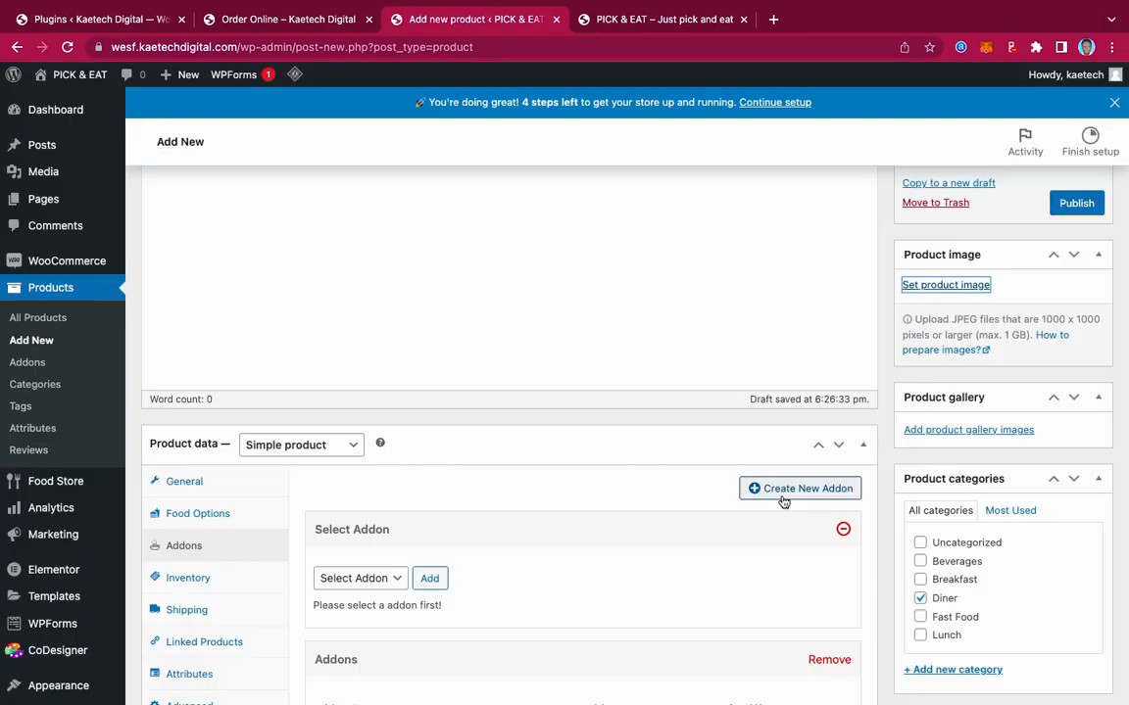
pyautogui.scroll(-15, 855, 505)
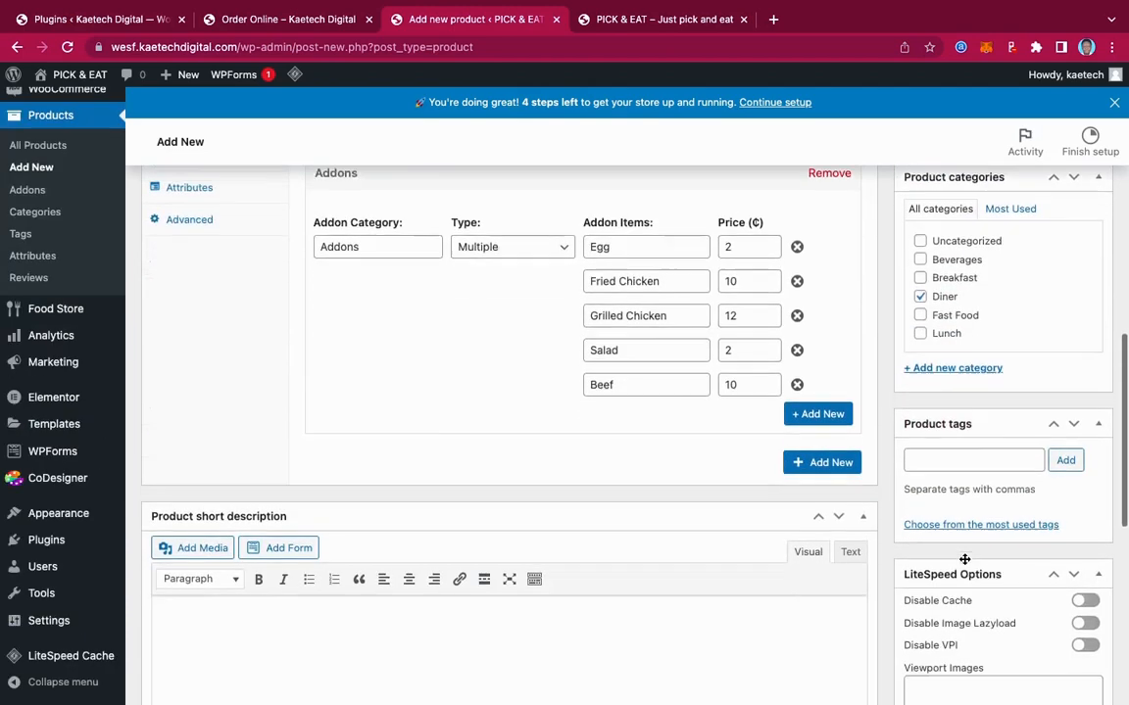
pyautogui.scroll(20, 964, 560)
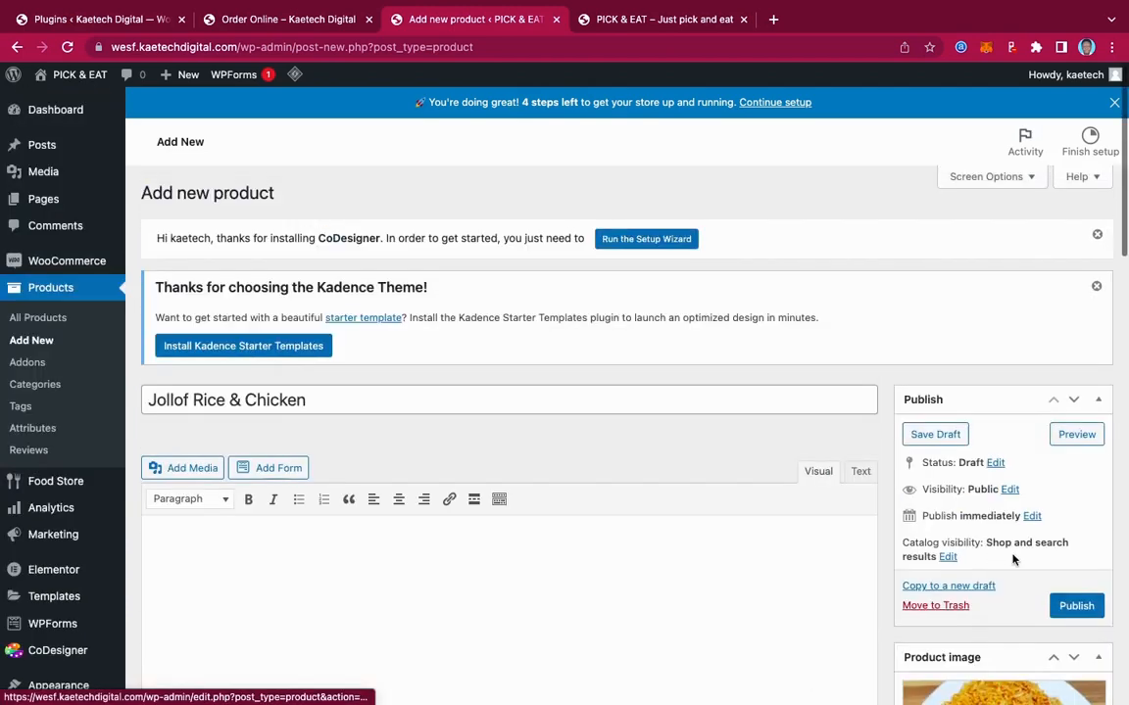
# Publish Jollof Rice & Chicken and confirm it lists at ₵35.00 under Diner among the products
pyautogui.click(1078, 609)
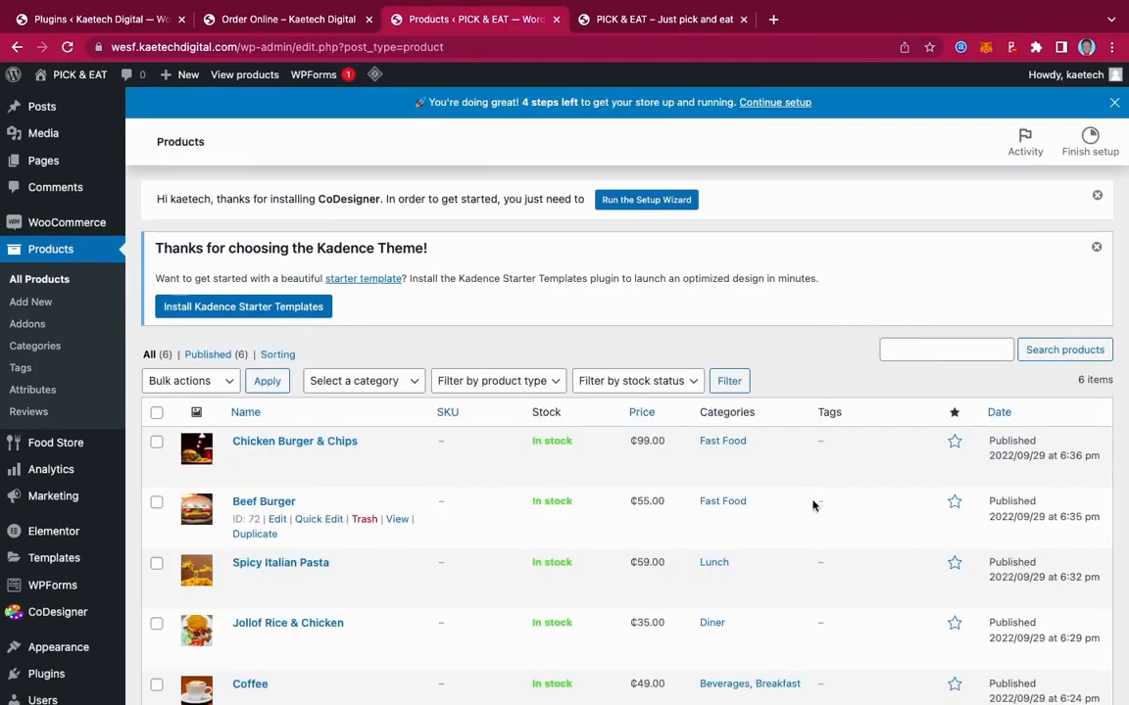
pyautogui.scroll(-3, 812, 503)
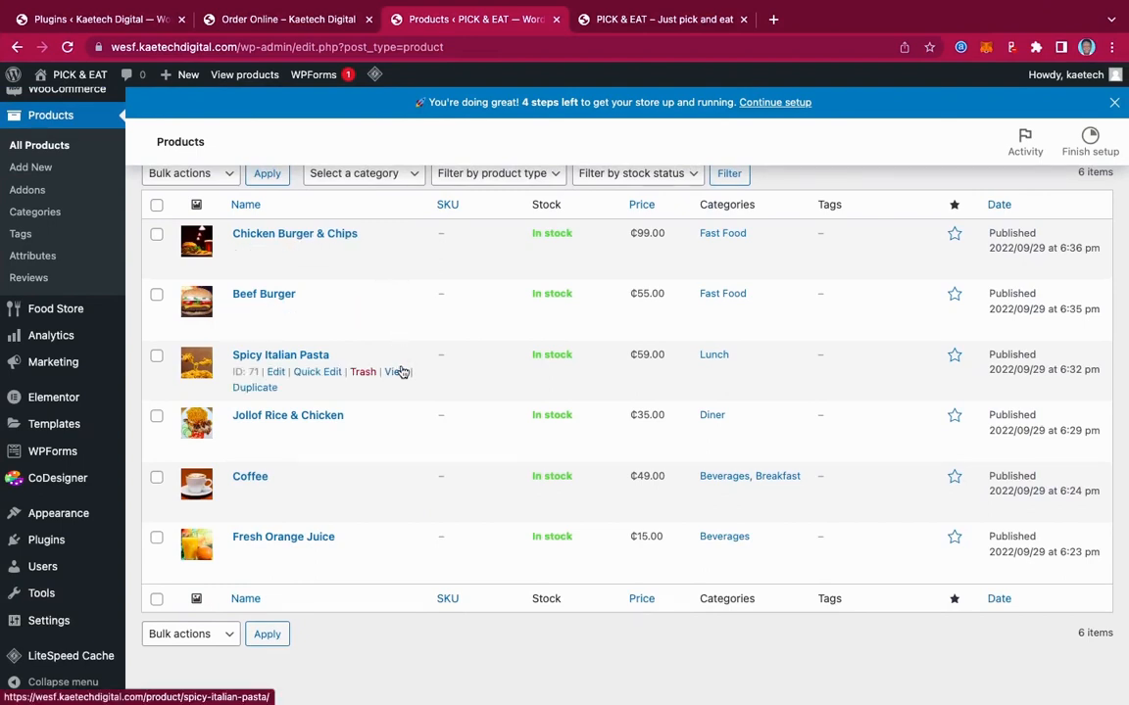
pyautogui.scroll(2, 401, 372)
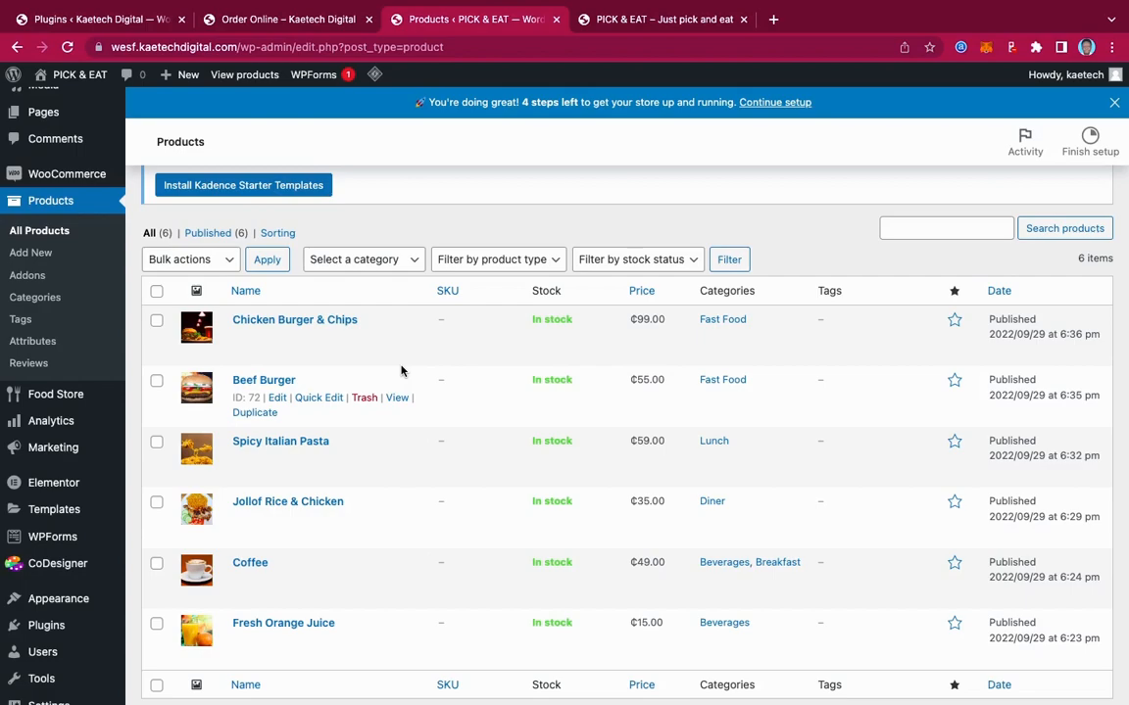
pyautogui.hotkey('ctrl', 'Up')
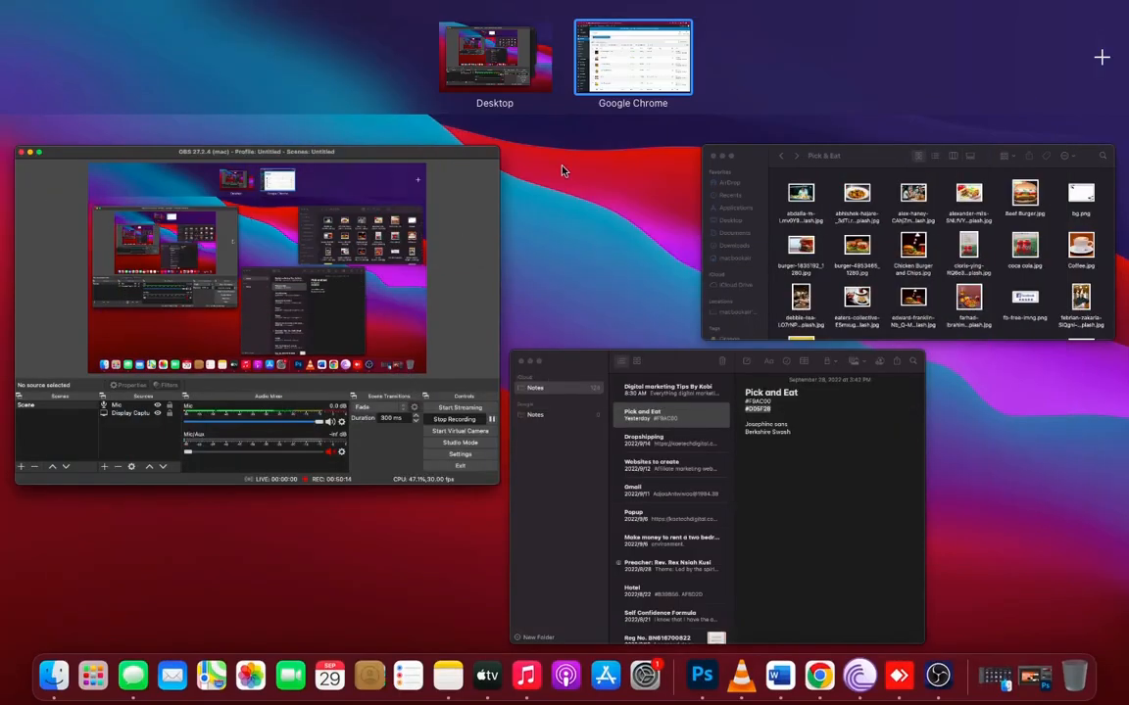
pyautogui.click(676, 62)
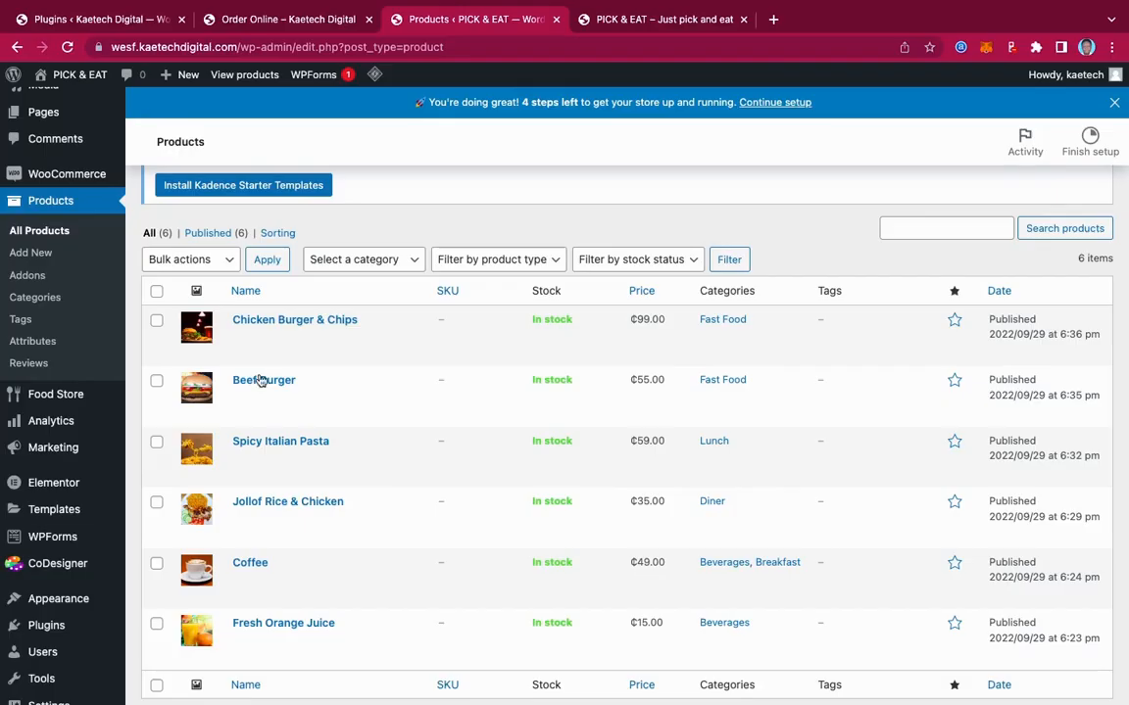
pyautogui.moveTo(59, 600)
pyautogui.scroll(-2, 44, 603)
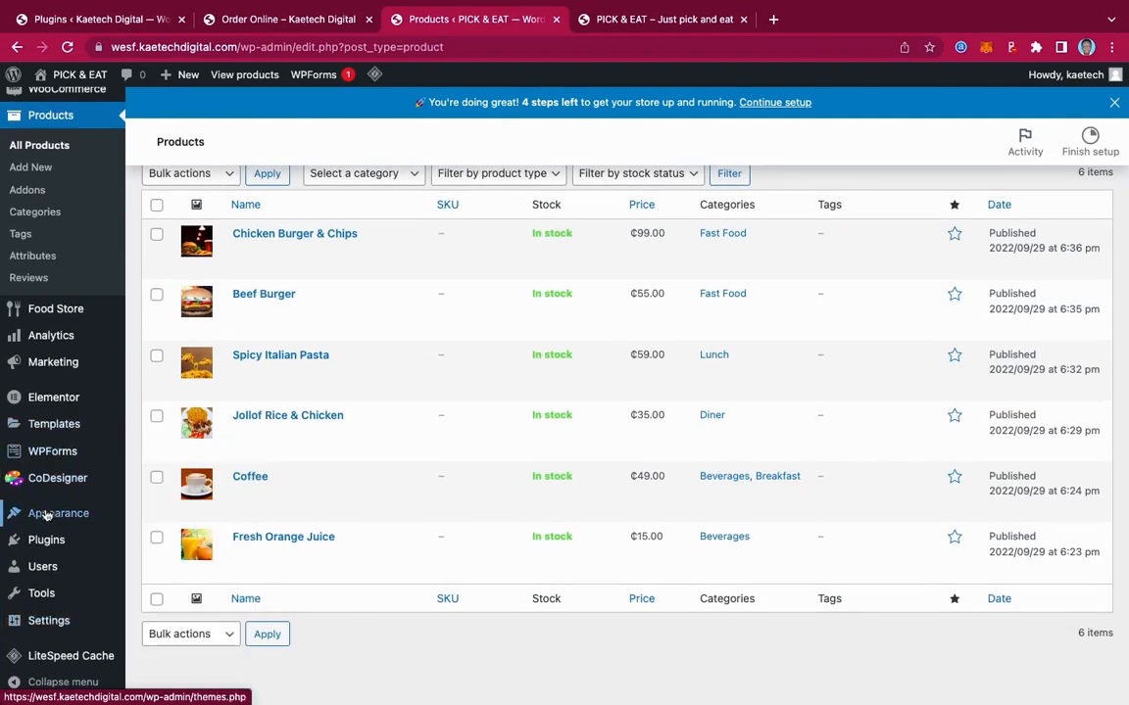
pyautogui.moveTo(71, 527)
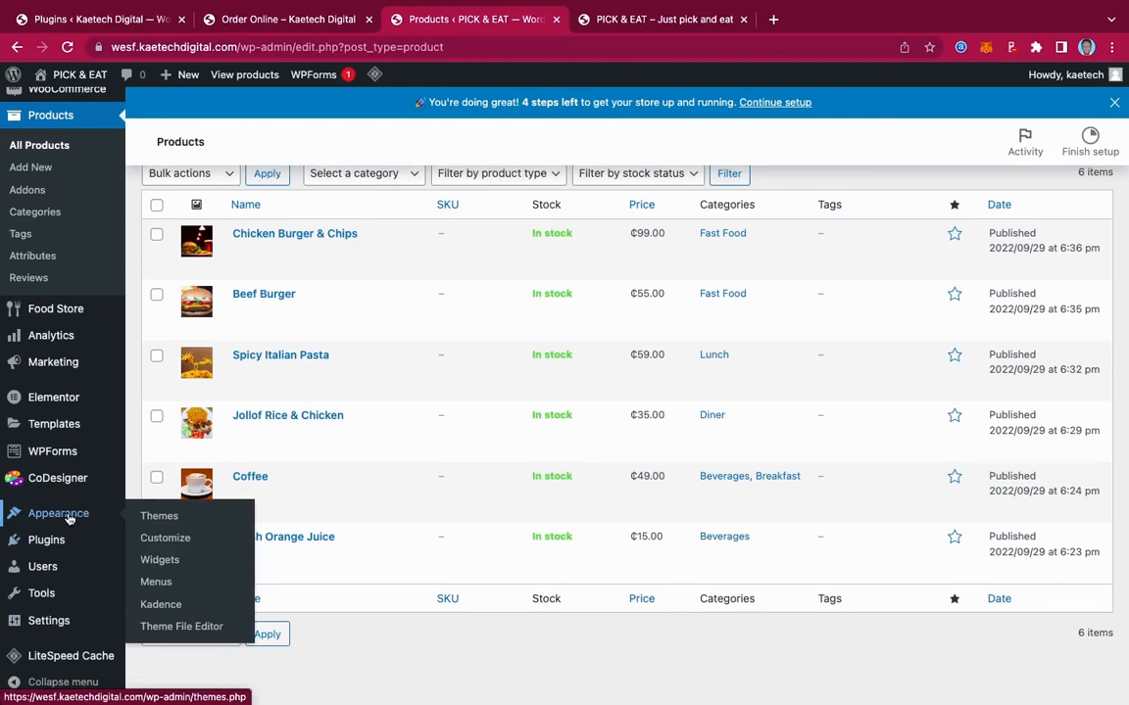
# Go to Appearance > Menus, glancing at the live Order Online page along the way
pyautogui.click(155, 582)
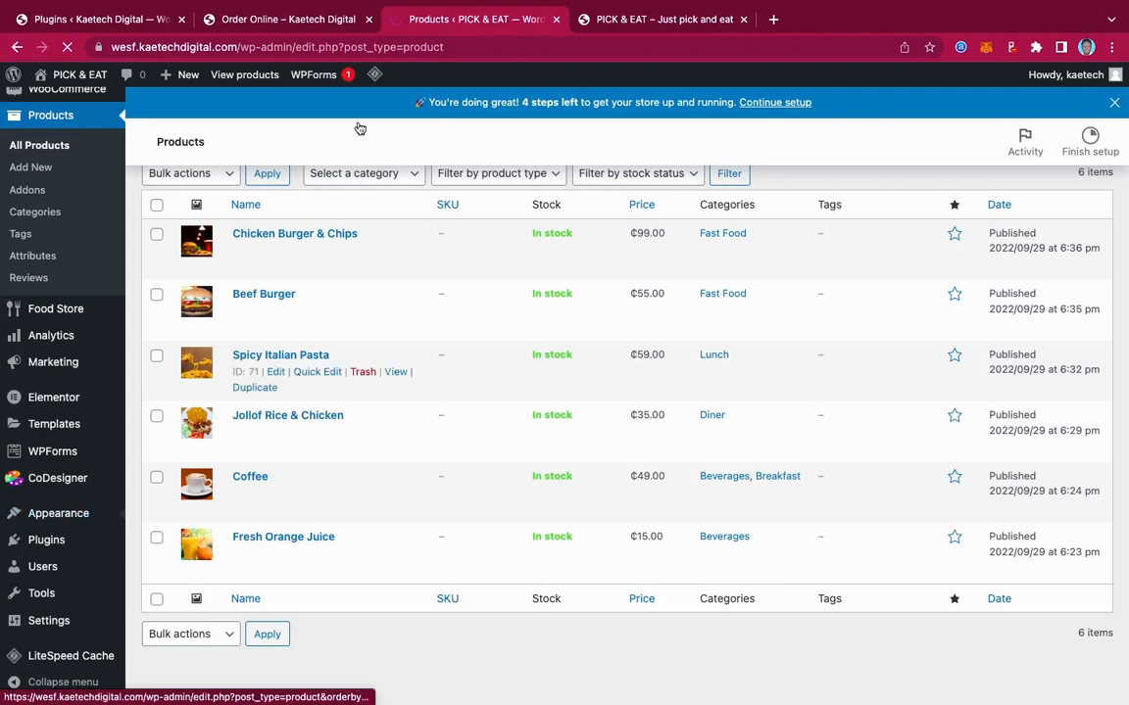
pyautogui.click(312, 28)
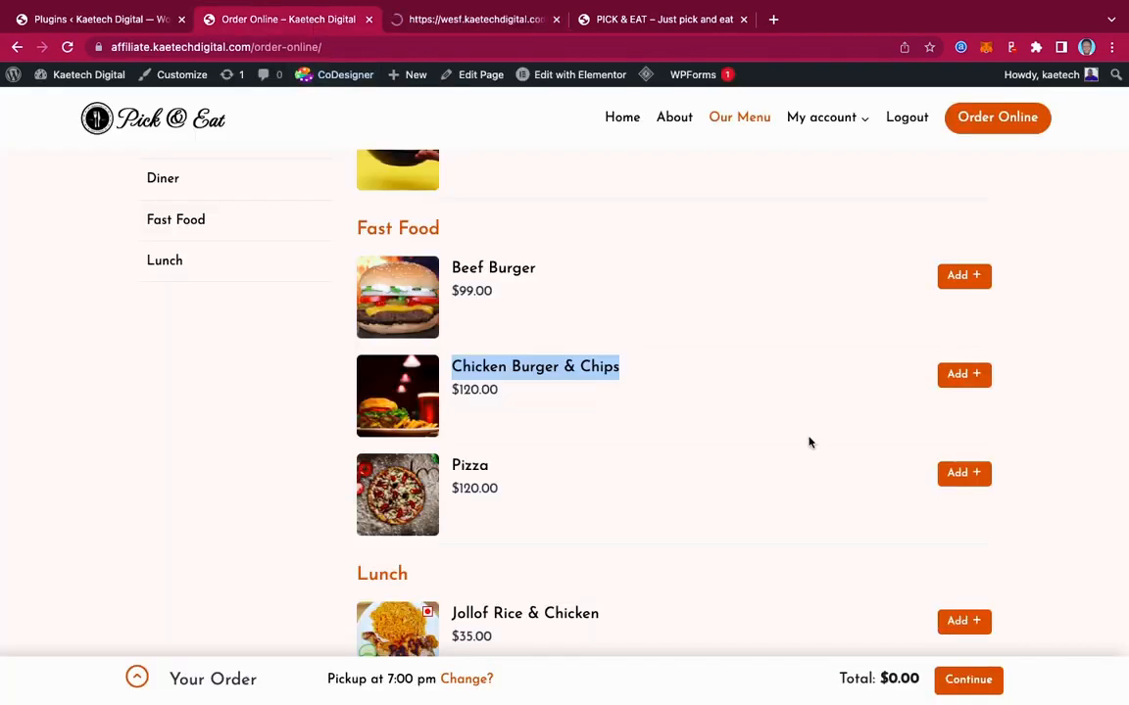
pyautogui.scroll(15, 809, 443)
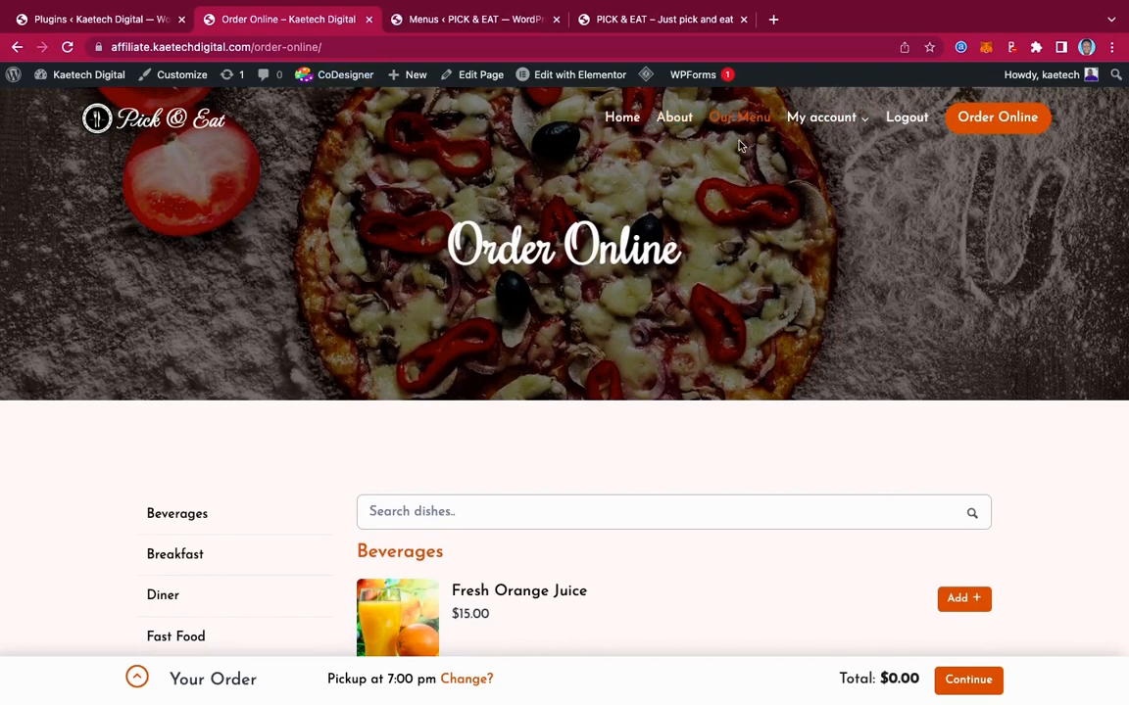
pyautogui.moveTo(821, 138)
pyautogui.click(505, 21)
pyautogui.scroll(-2, 517, 416)
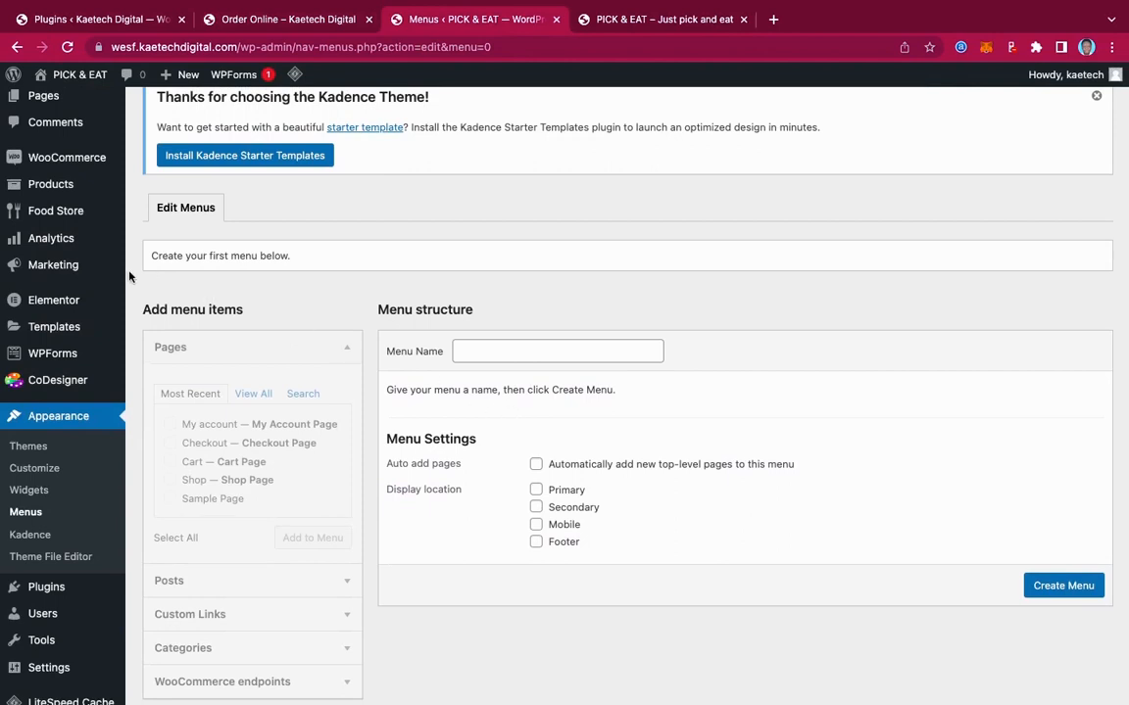
pyautogui.scroll(2, 129, 278)
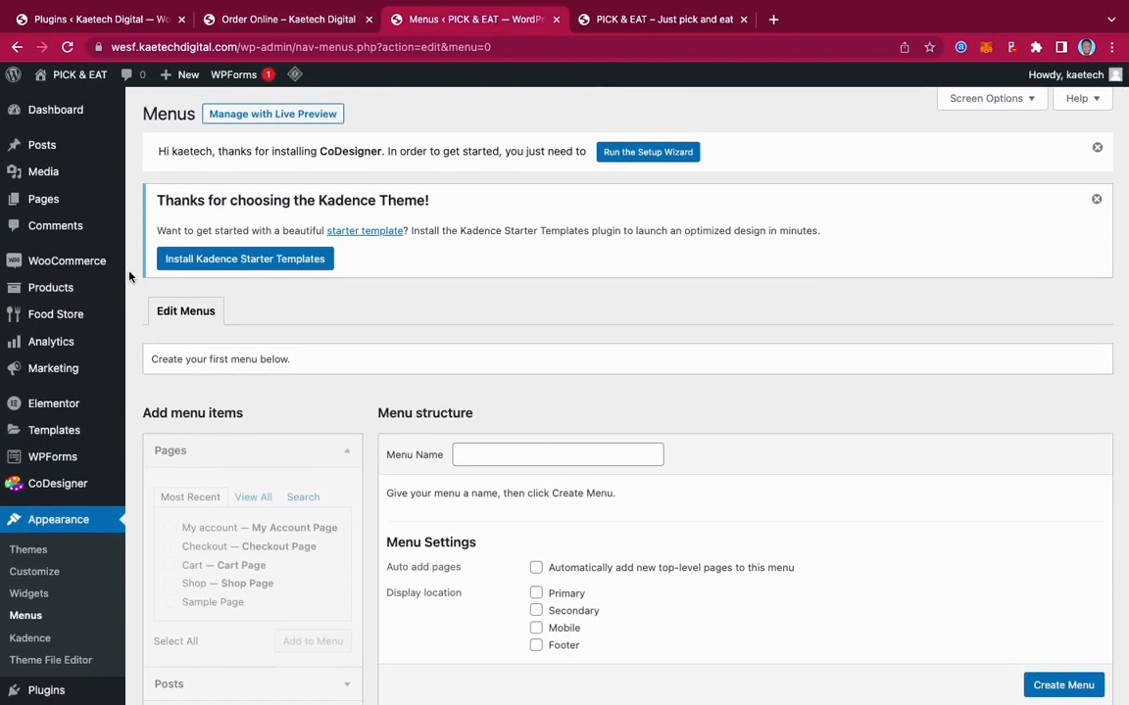
pyautogui.moveTo(44, 200)
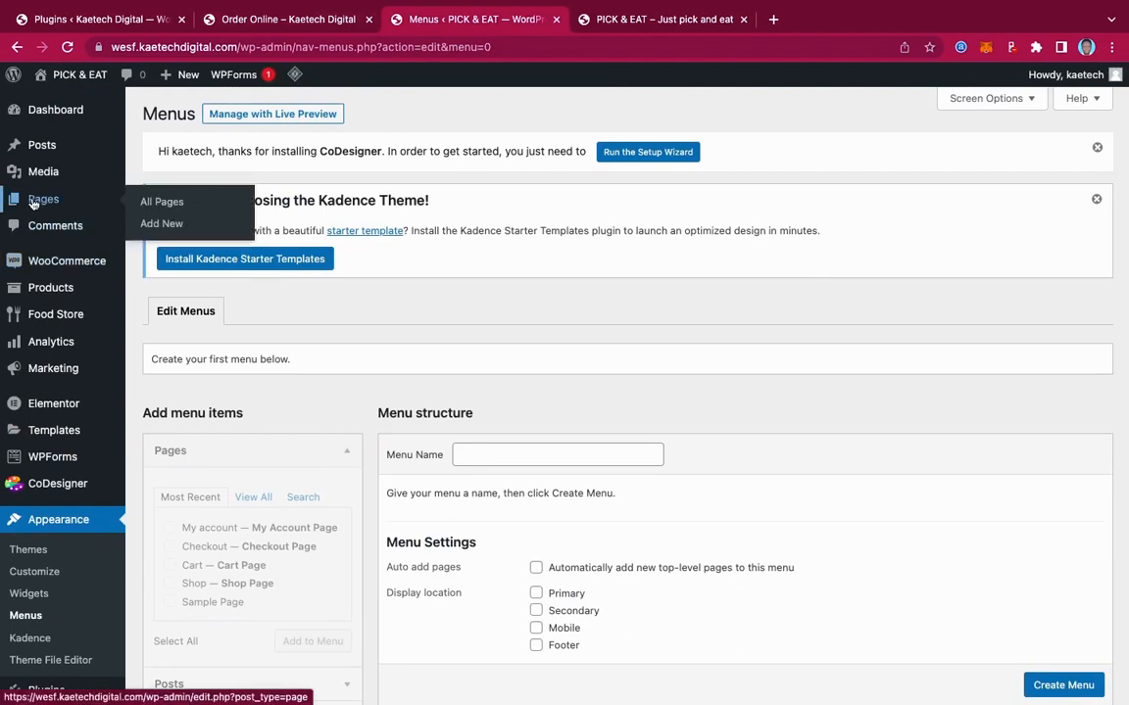
# Review the existing pages and the live home page, then add a new page
pyautogui.click(163, 202)
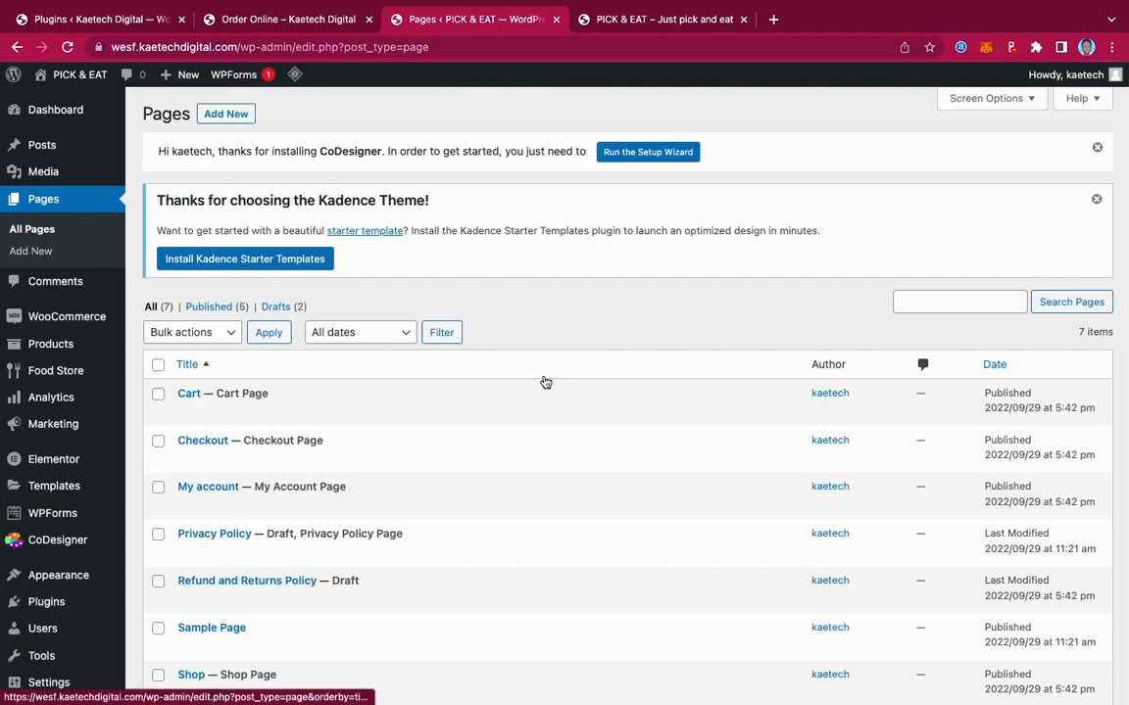
pyautogui.click(281, 20)
pyautogui.click(183, 120)
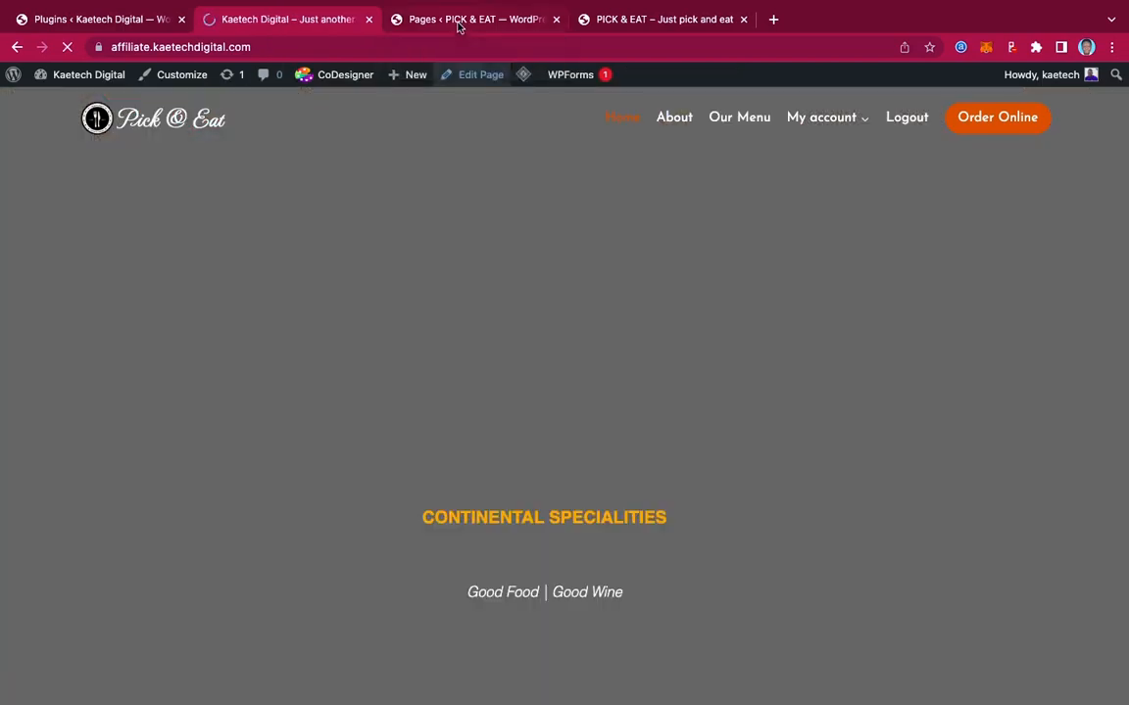
pyautogui.click(459, 20)
pyautogui.scroll(-3, 458, 390)
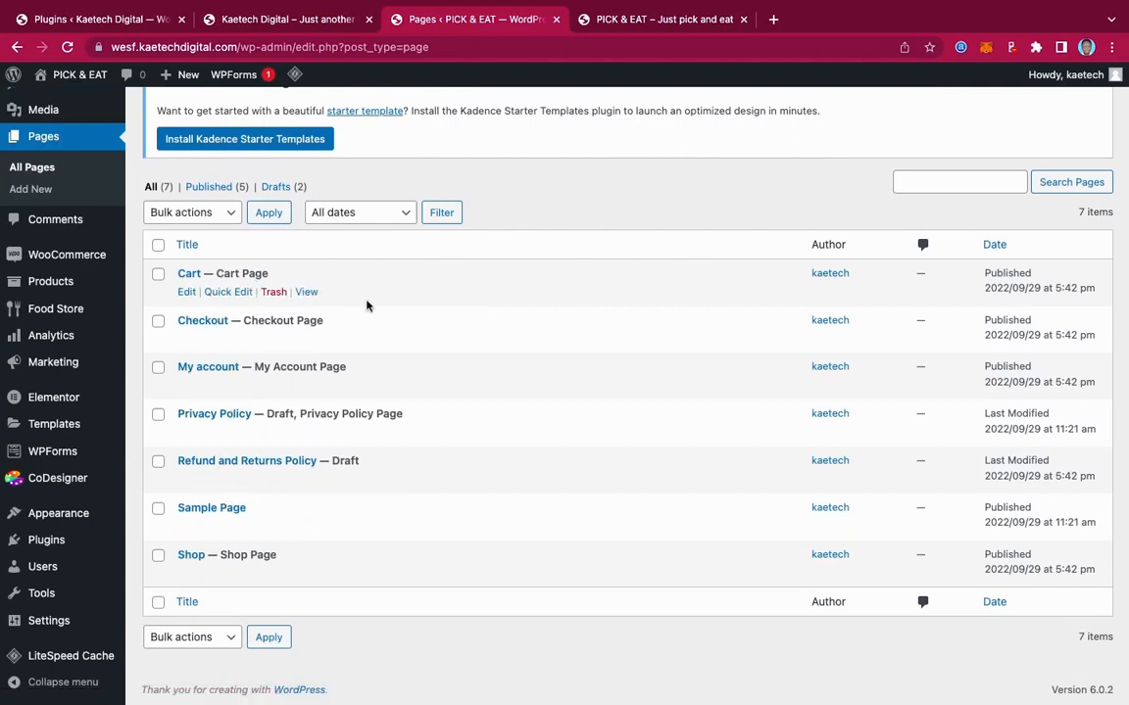
pyautogui.scroll(2, 365, 304)
pyautogui.scroll(1, 366, 305)
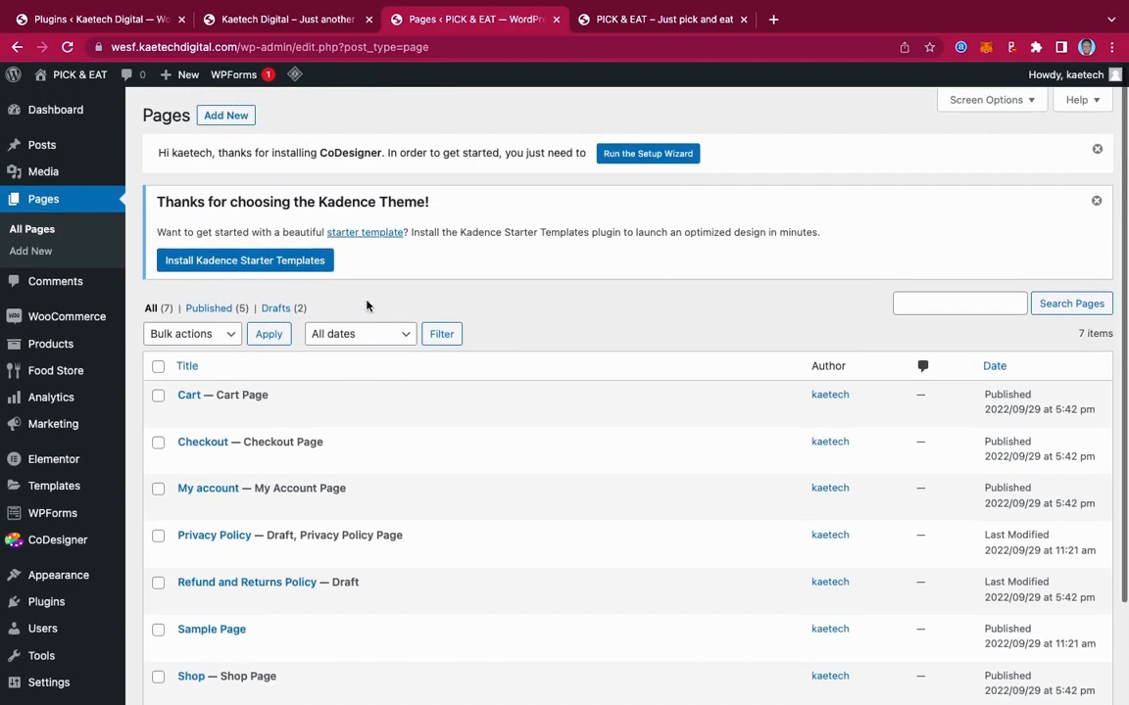
pyautogui.click(225, 116)
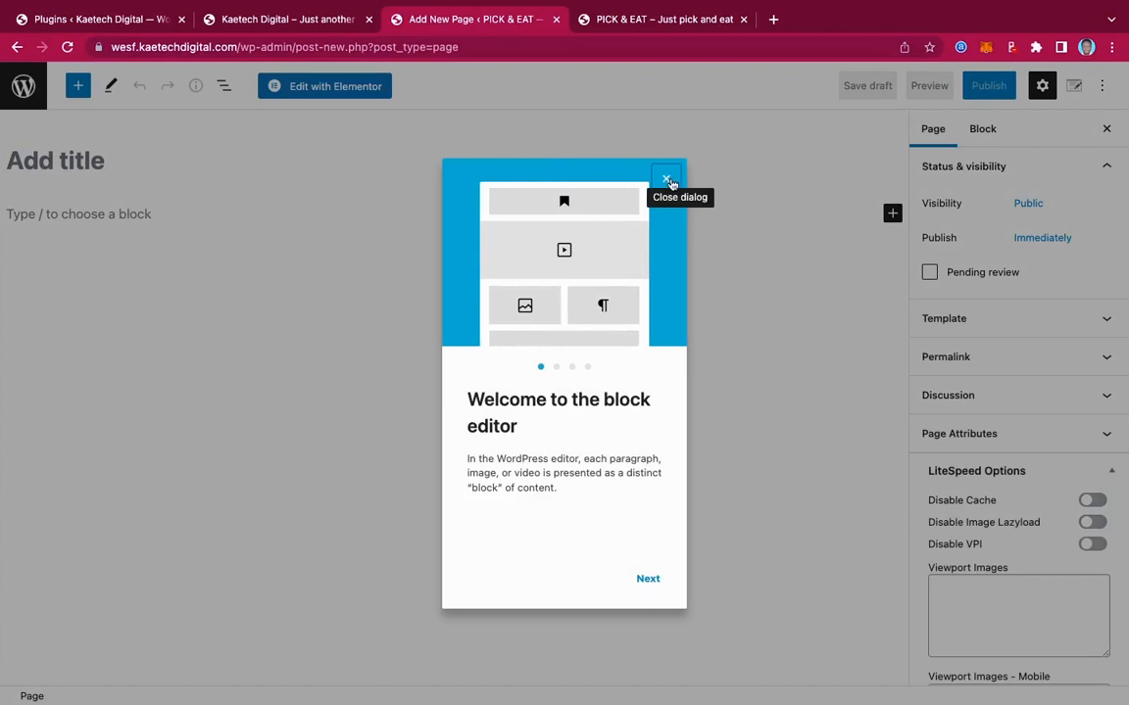
# Dismiss the block editor welcome guide and turn off fullscreen mode
pyautogui.click(667, 181)
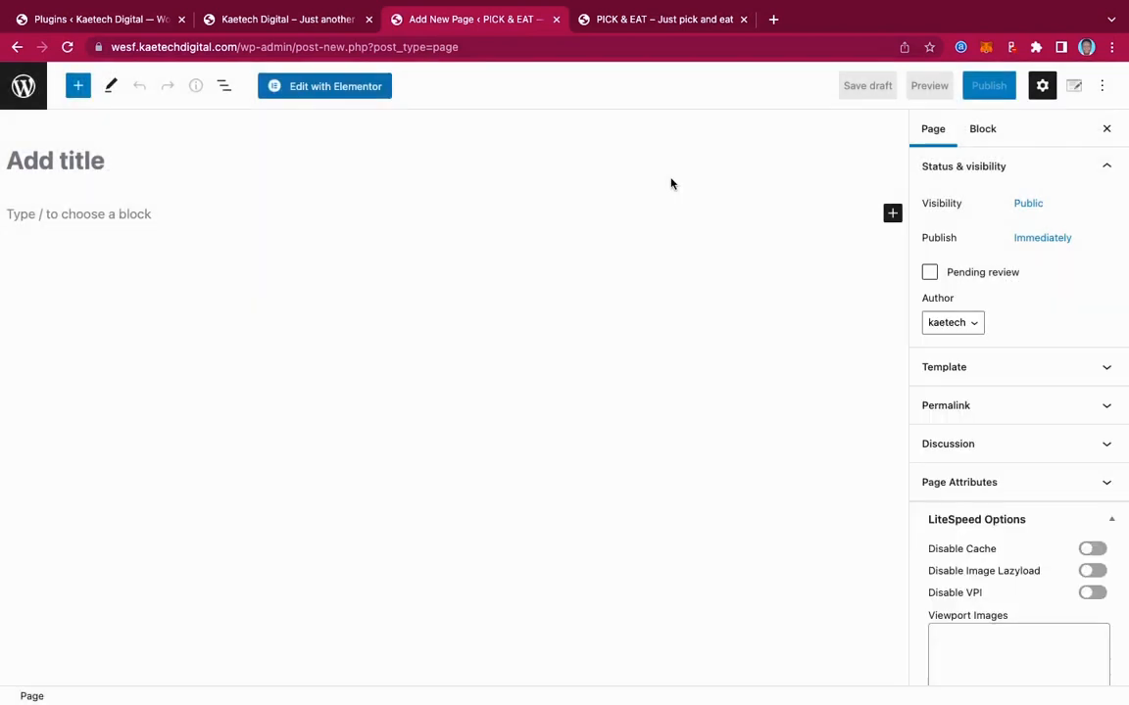
pyautogui.click(1102, 87)
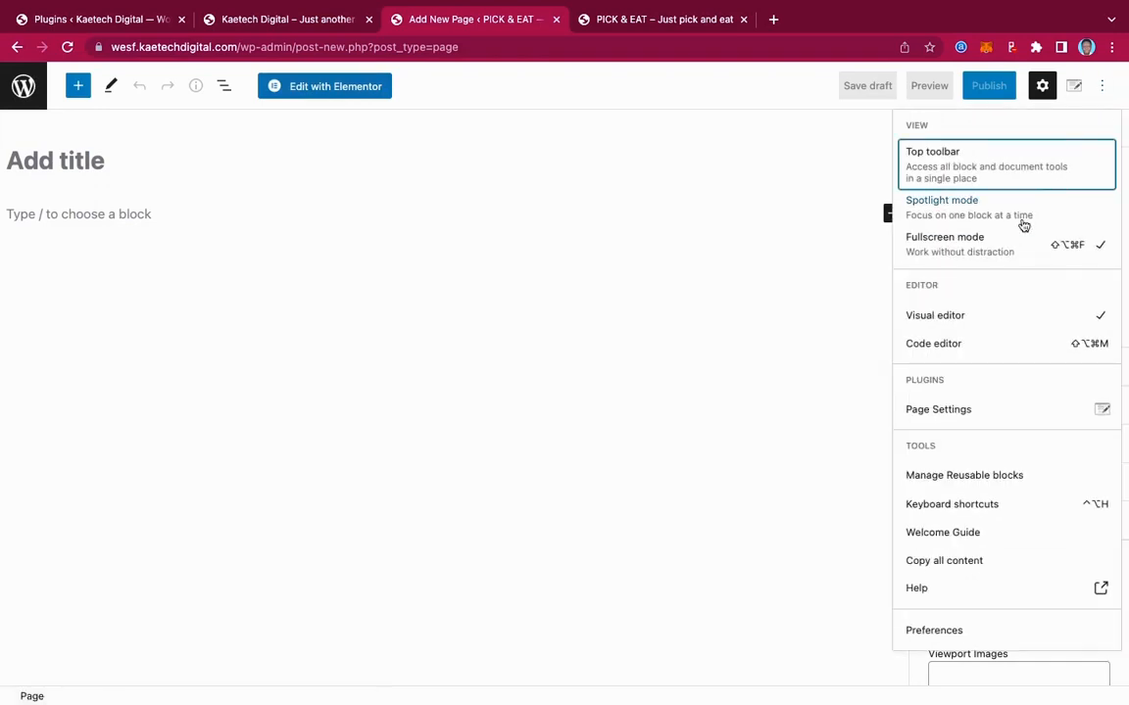
pyautogui.click(997, 254)
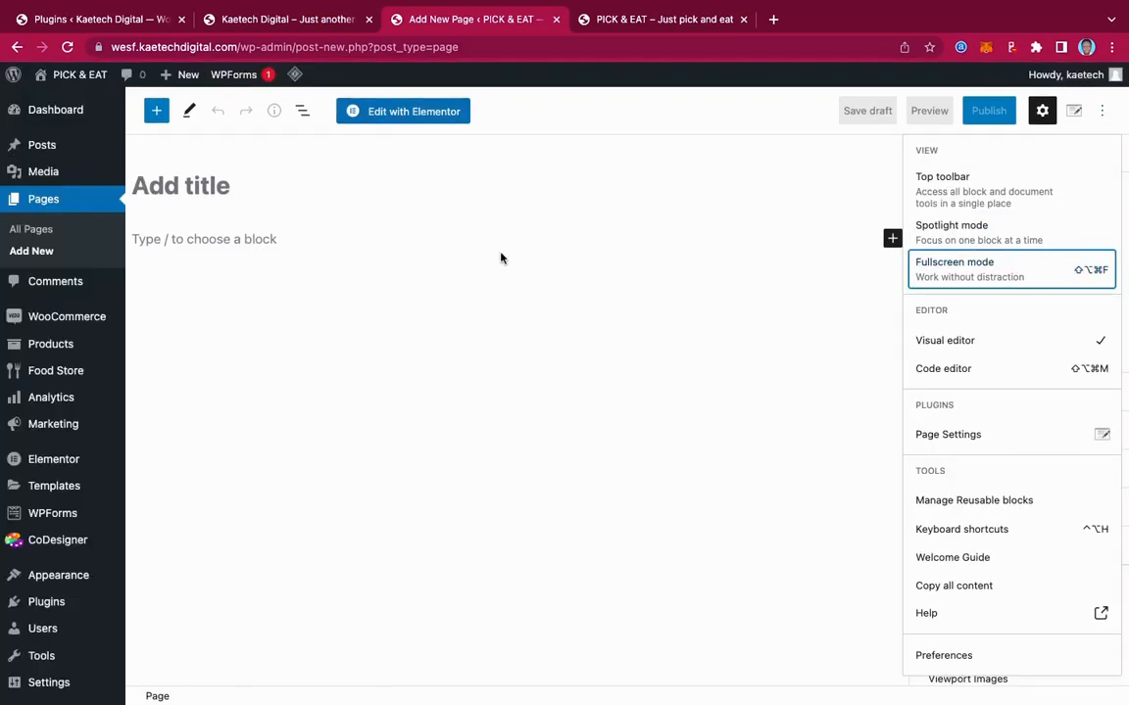
# Title the page 'Home', choose the Elementor Full Width template, and publish it
pyautogui.click(226, 186)
pyautogui.write('Home')
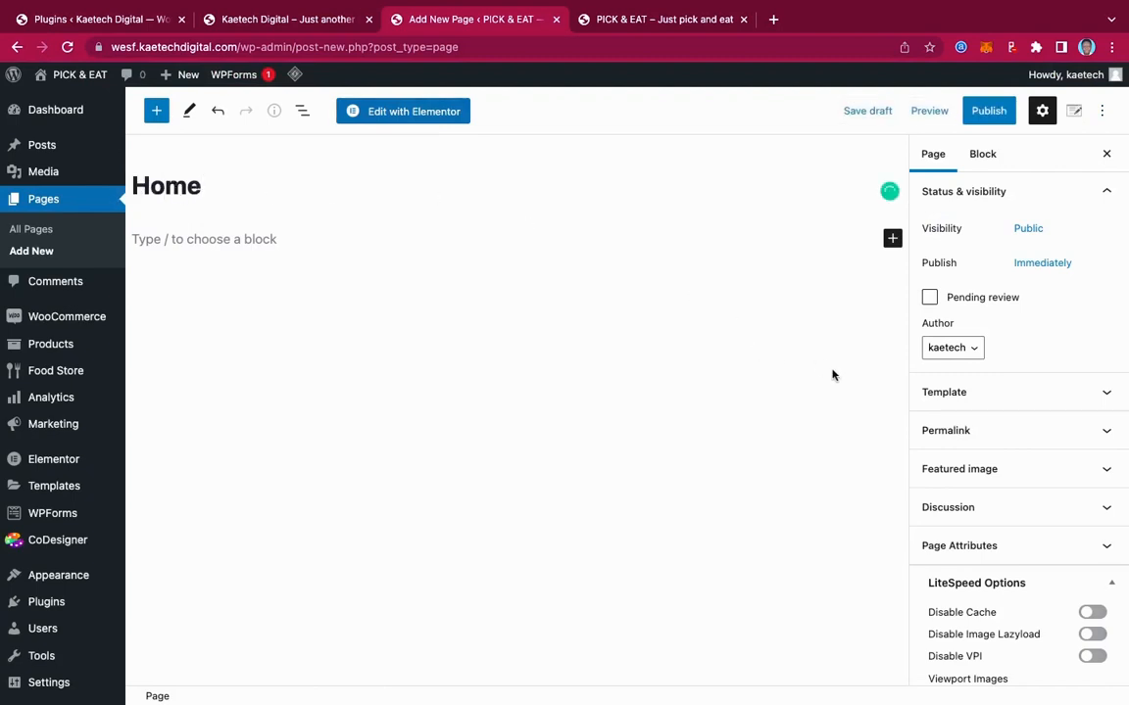
pyautogui.click(1052, 398)
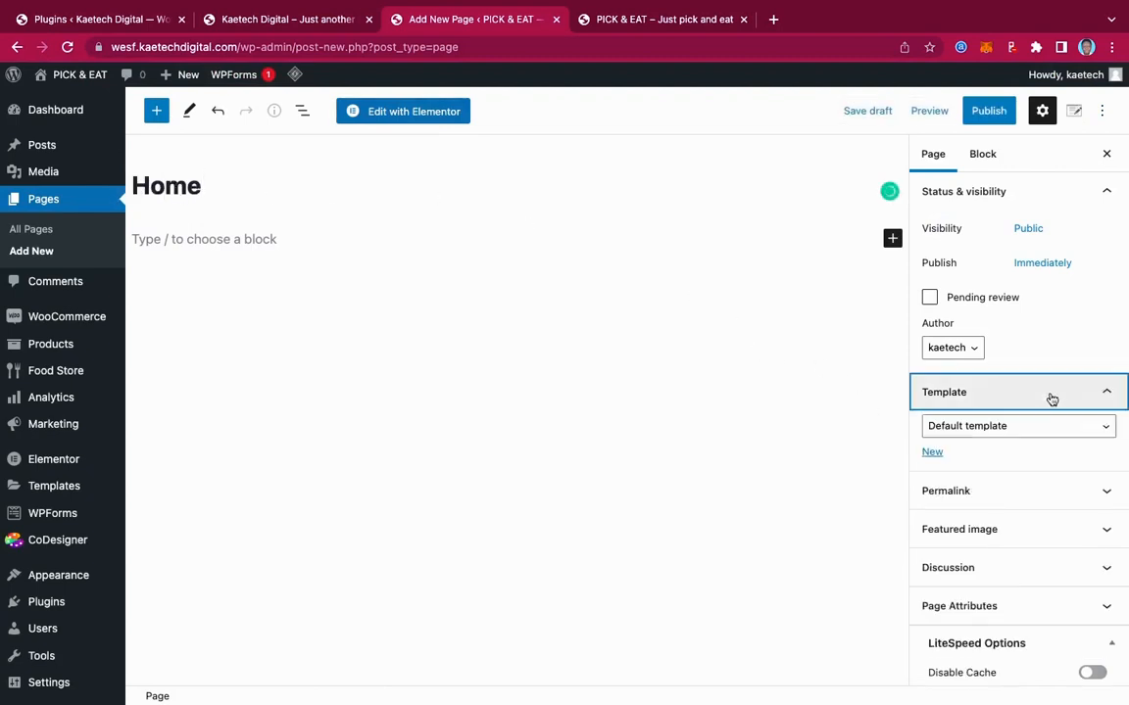
pyautogui.click(985, 428)
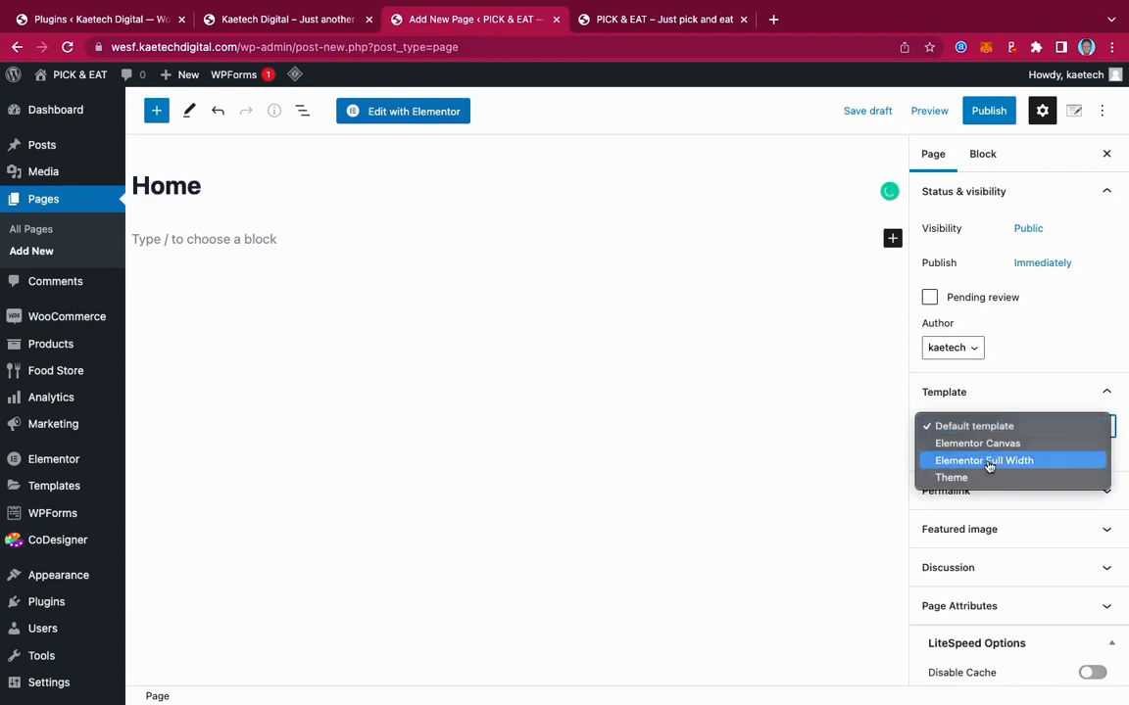
pyautogui.click(988, 461)
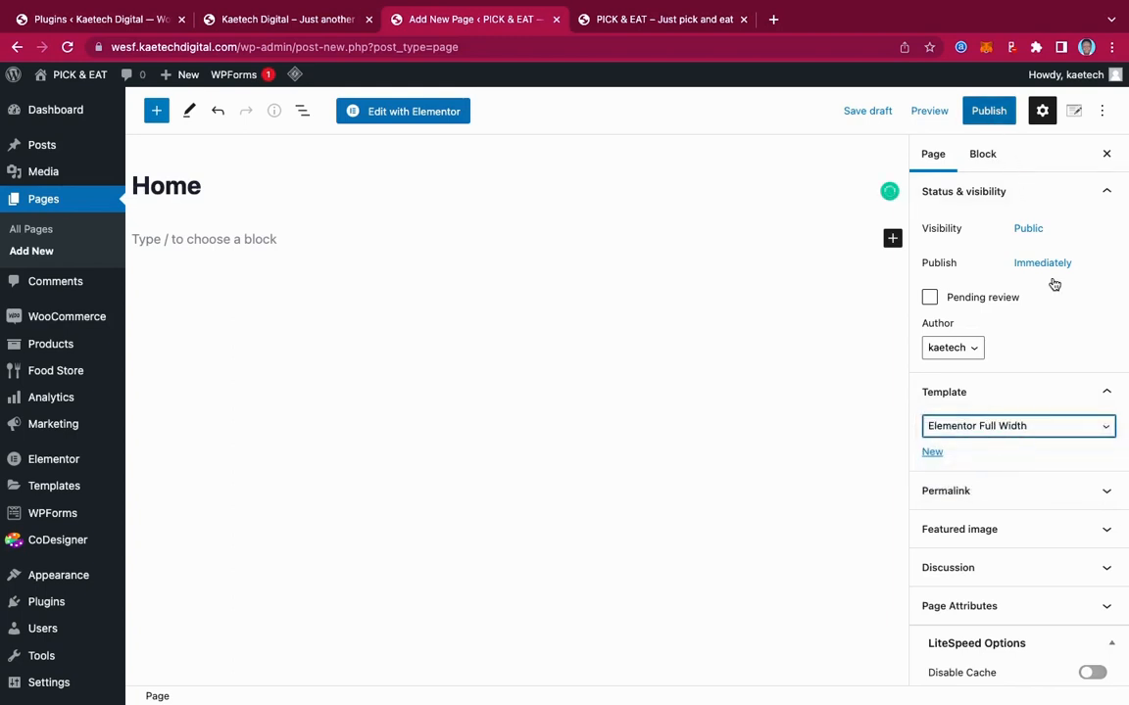
pyautogui.click(989, 114)
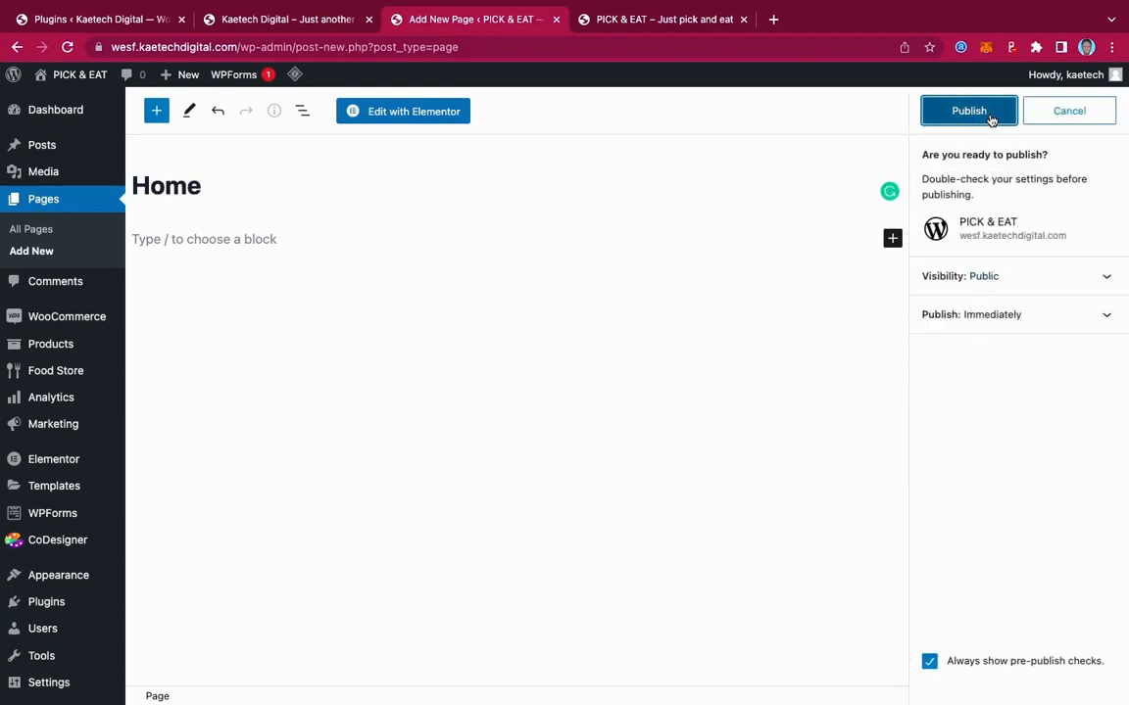
pyautogui.click(991, 115)
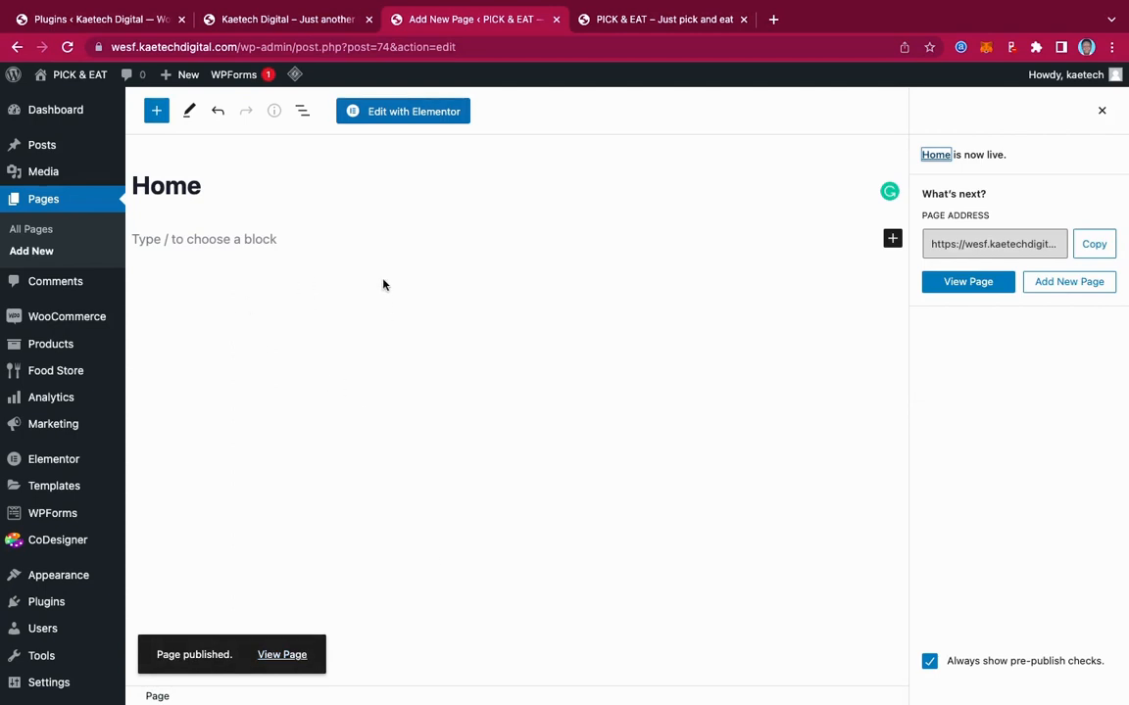
# Start a new page after comparing the PICK & EAT front page with the reference site
pyautogui.click(33, 251)
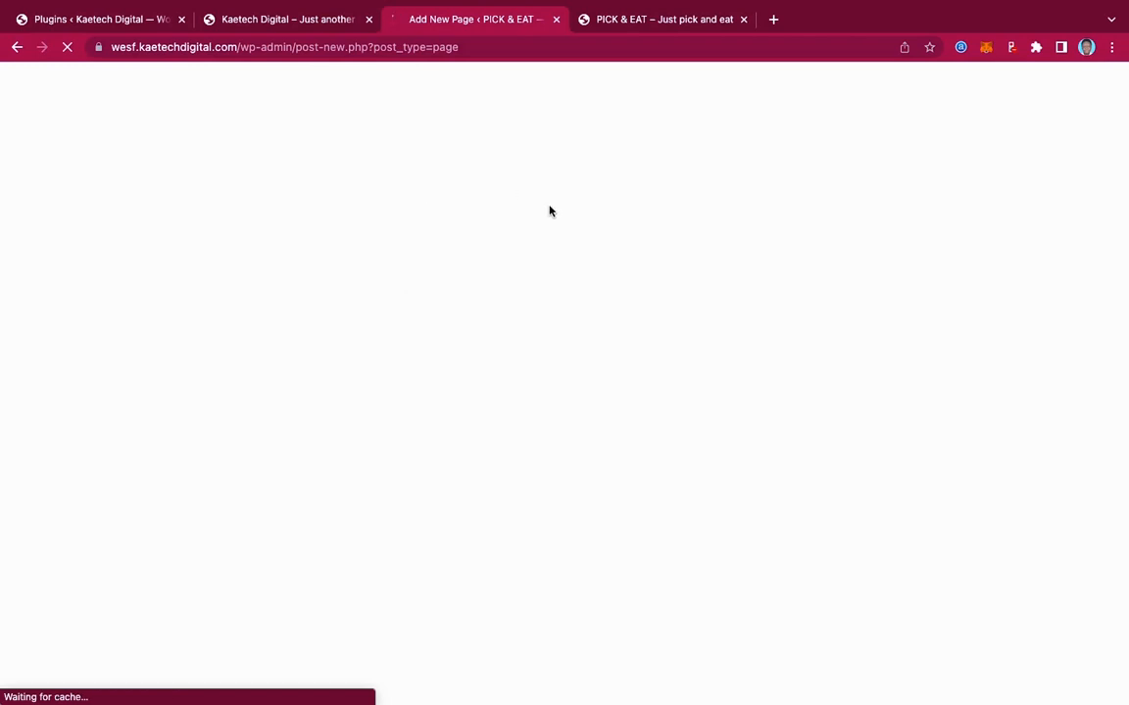
pyautogui.click(693, 15)
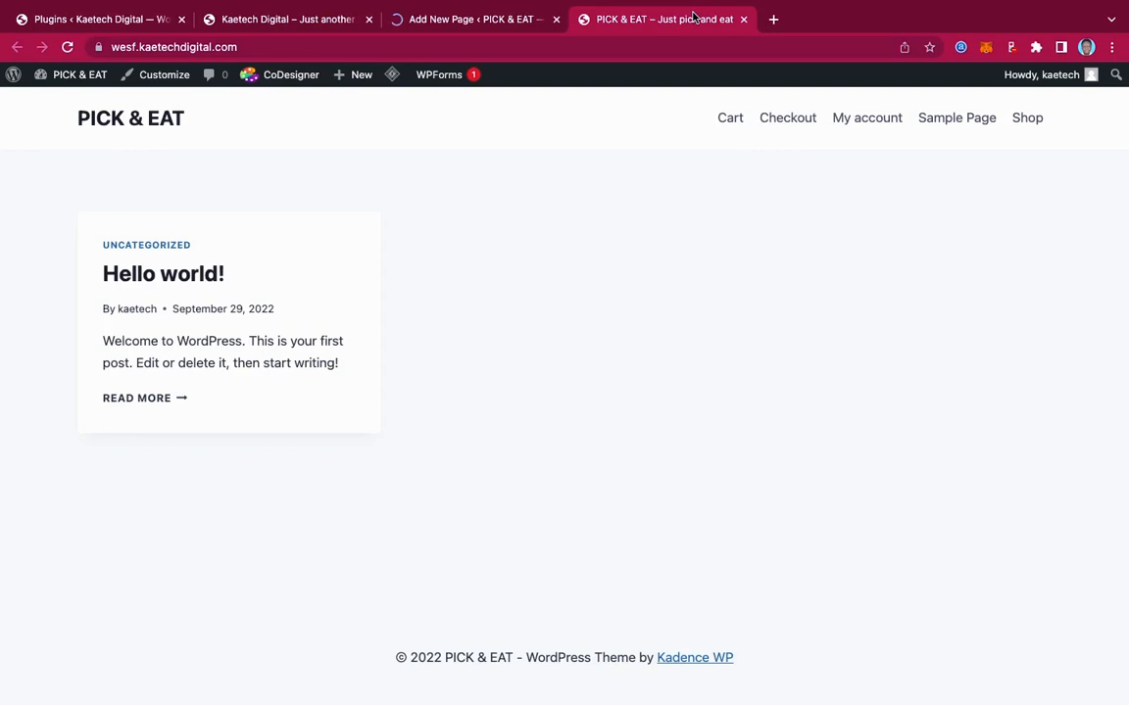
pyautogui.click(270, 18)
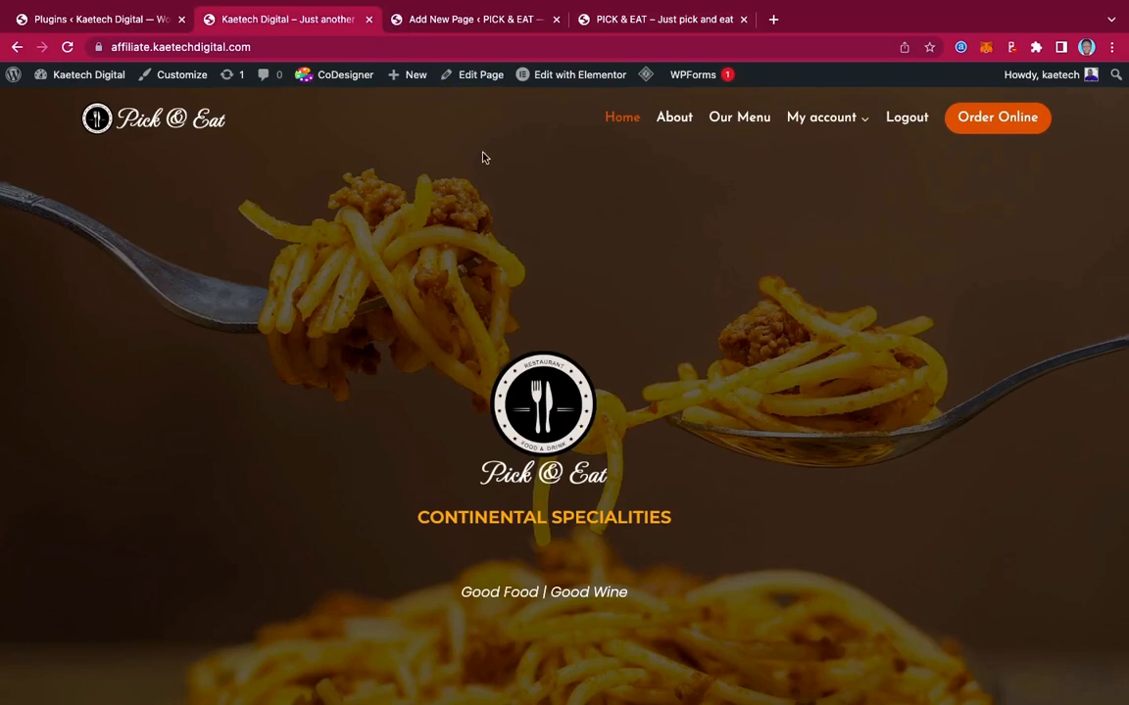
pyautogui.click(481, 23)
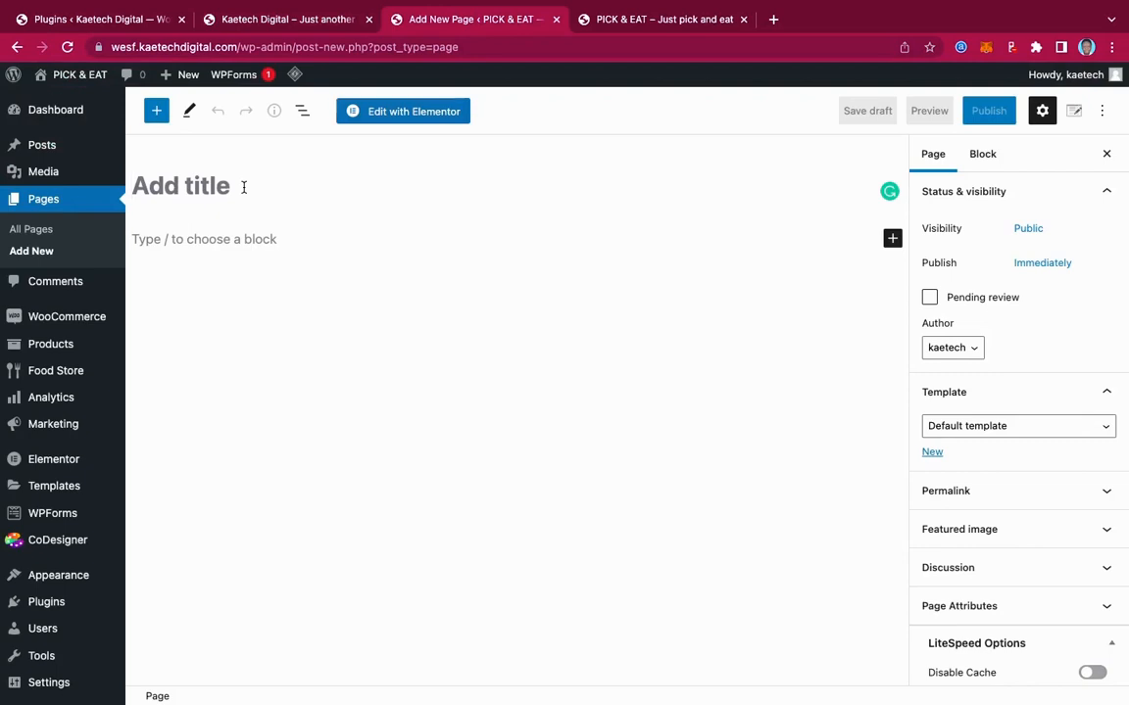
# Publish a page titled 'About' with the Elementor Full Width template, then begin another page
pyautogui.write('An')
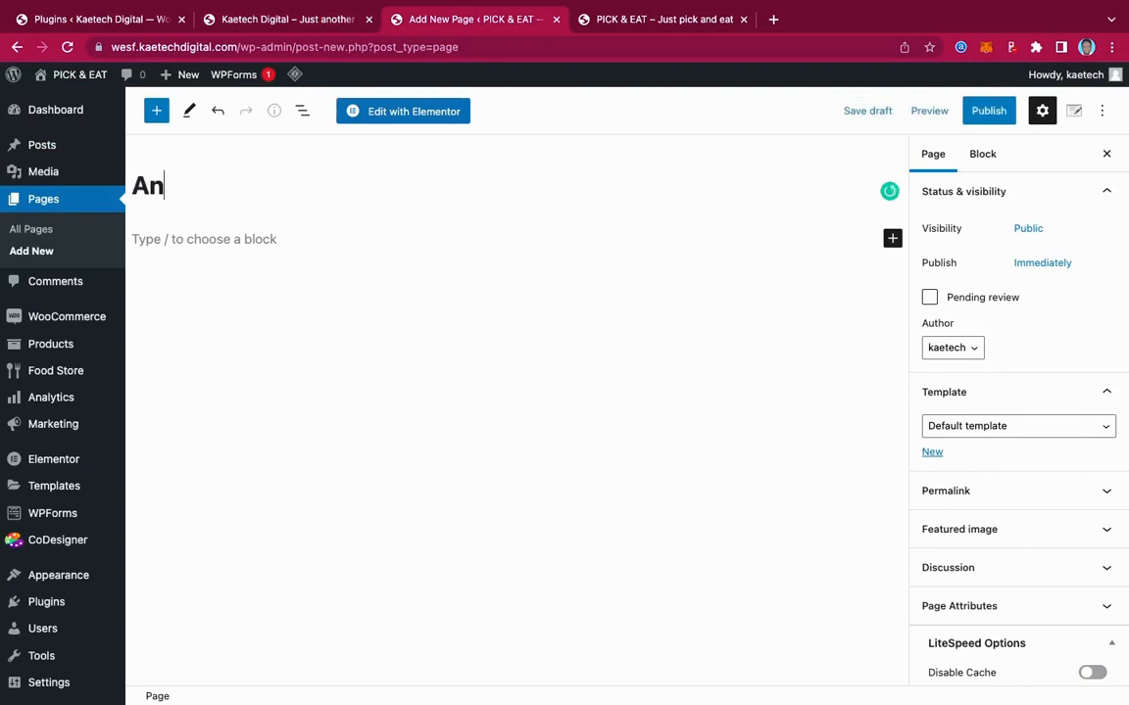
pyautogui.press('BackSpace')
pyautogui.write('bout')
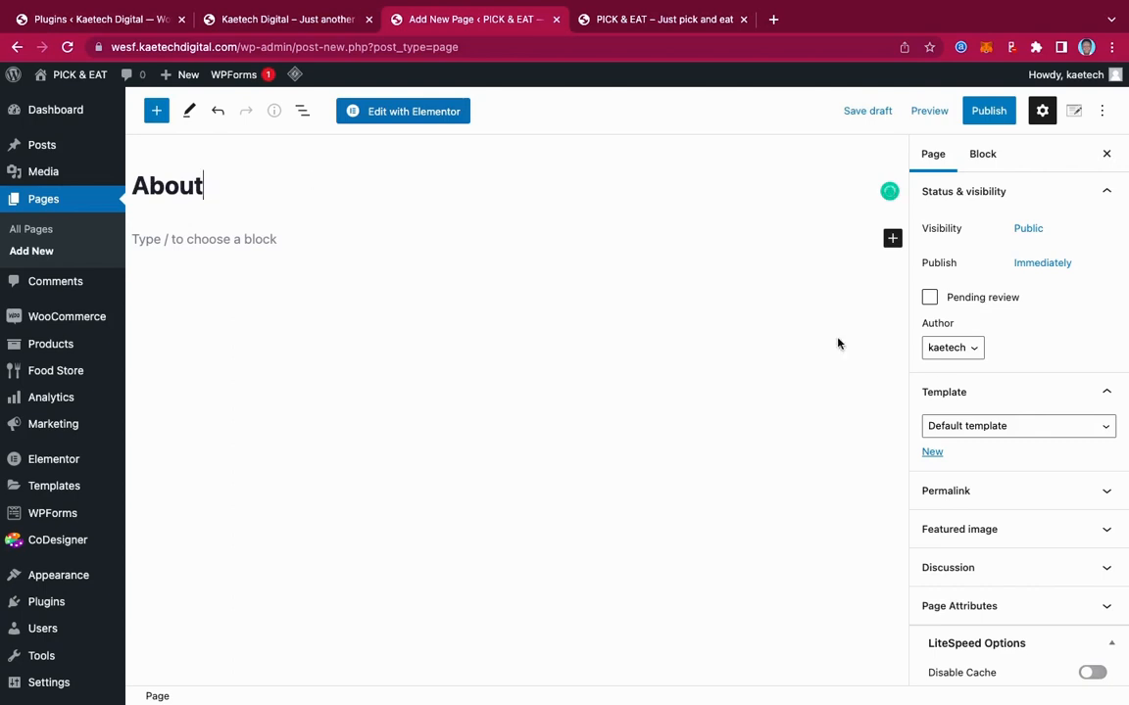
pyautogui.click(965, 428)
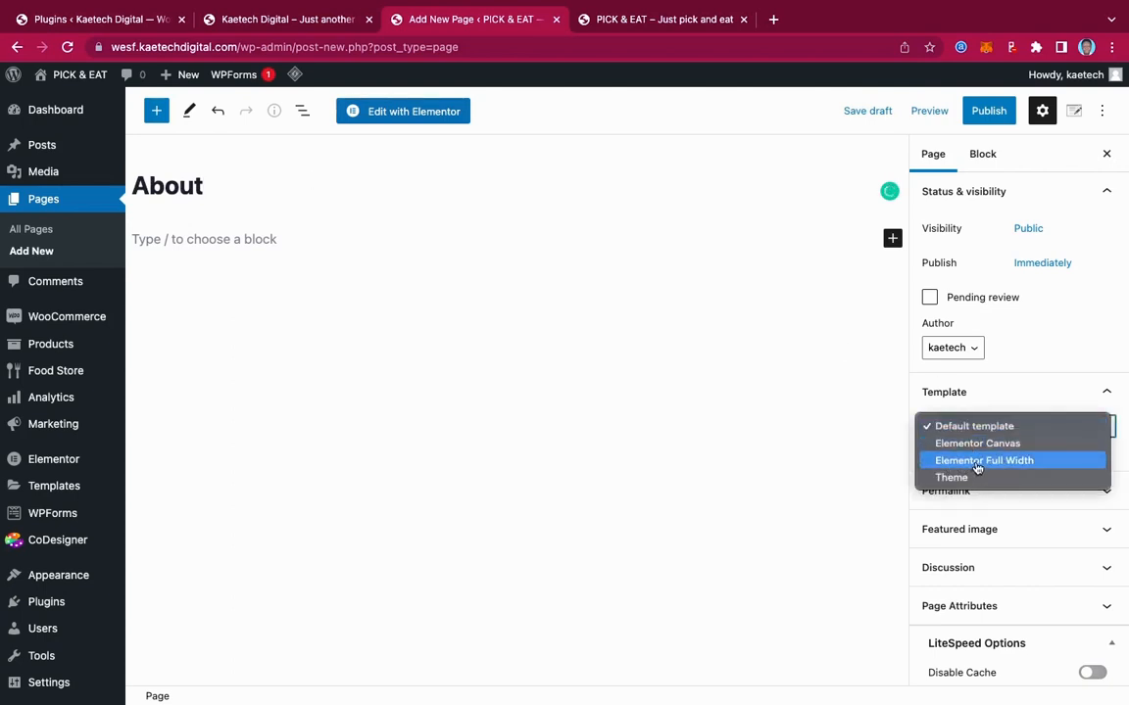
pyautogui.click(964, 464)
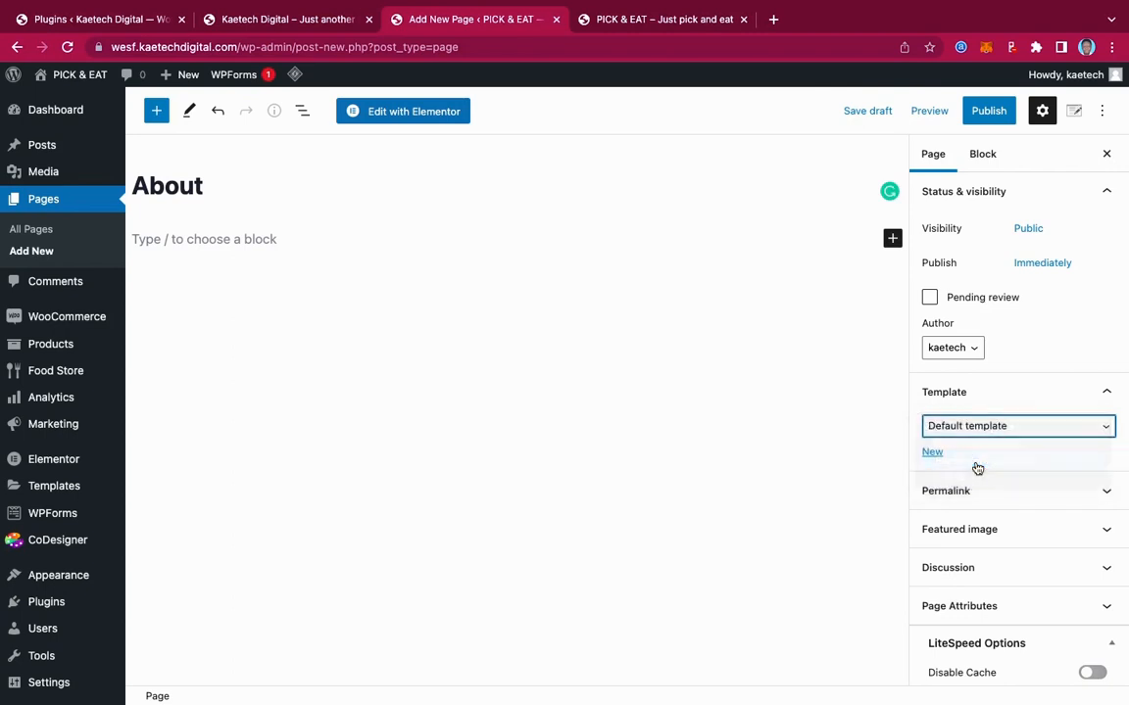
pyautogui.click(996, 118)
pyautogui.click(996, 117)
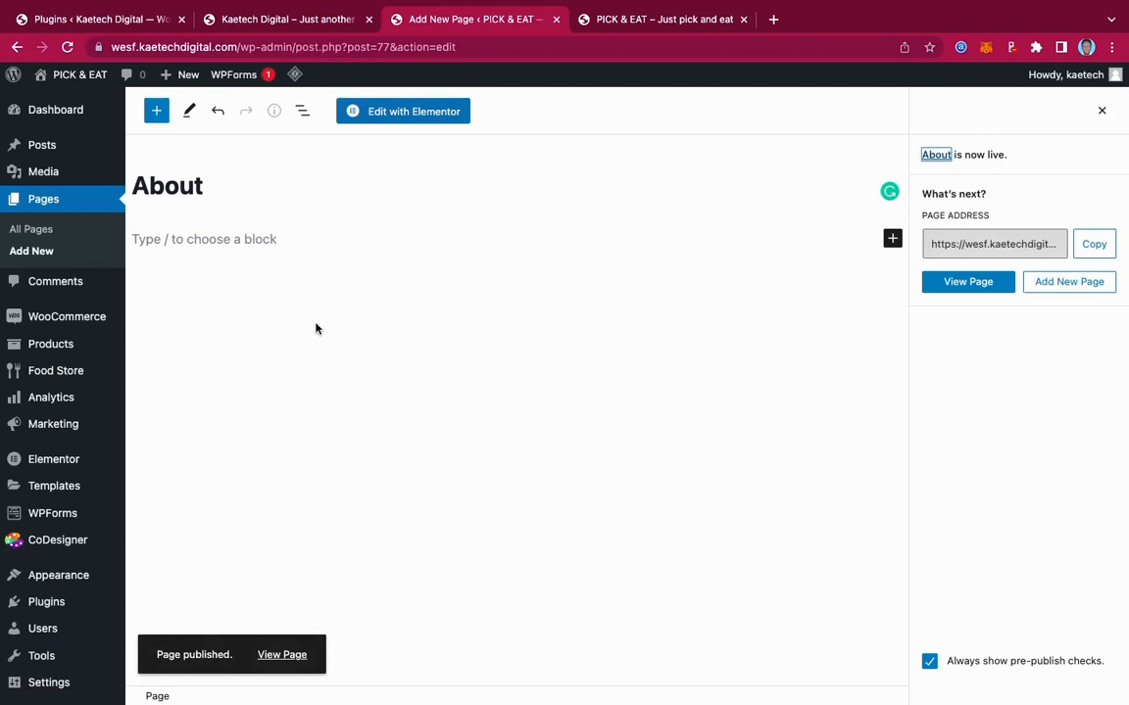
pyautogui.click(33, 253)
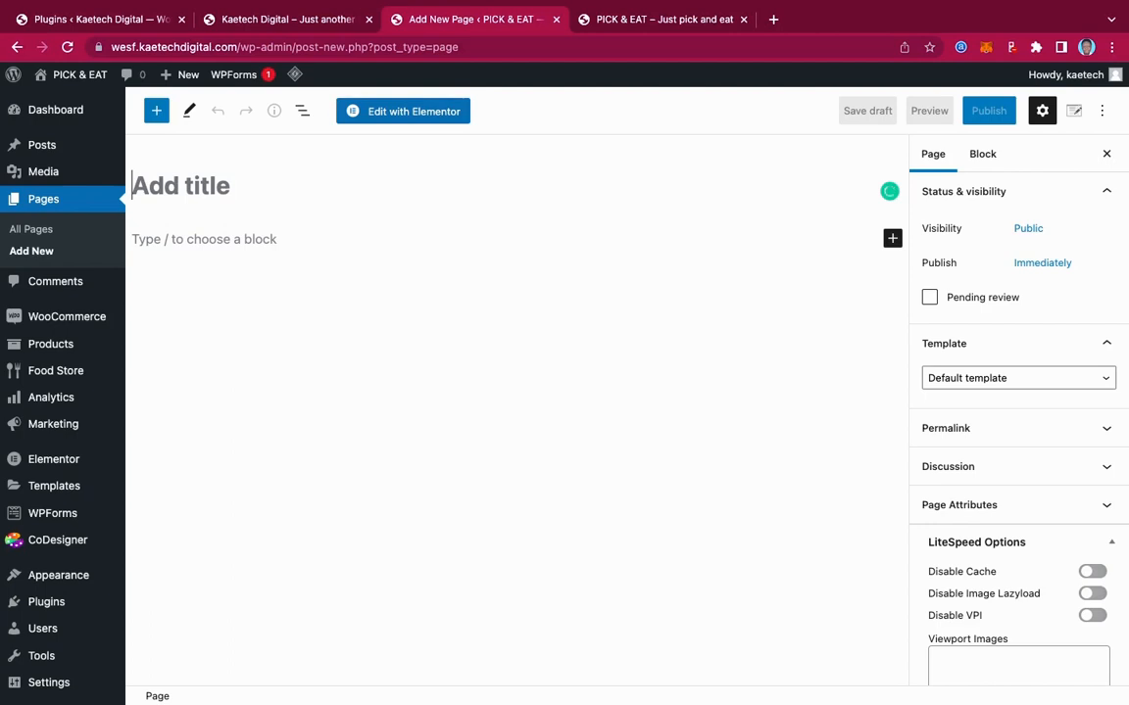
# Title the page 'Contact', give it the Elementor Full Width template, and publish it
pyautogui.write('Contact')
pyautogui.click(1002, 431)
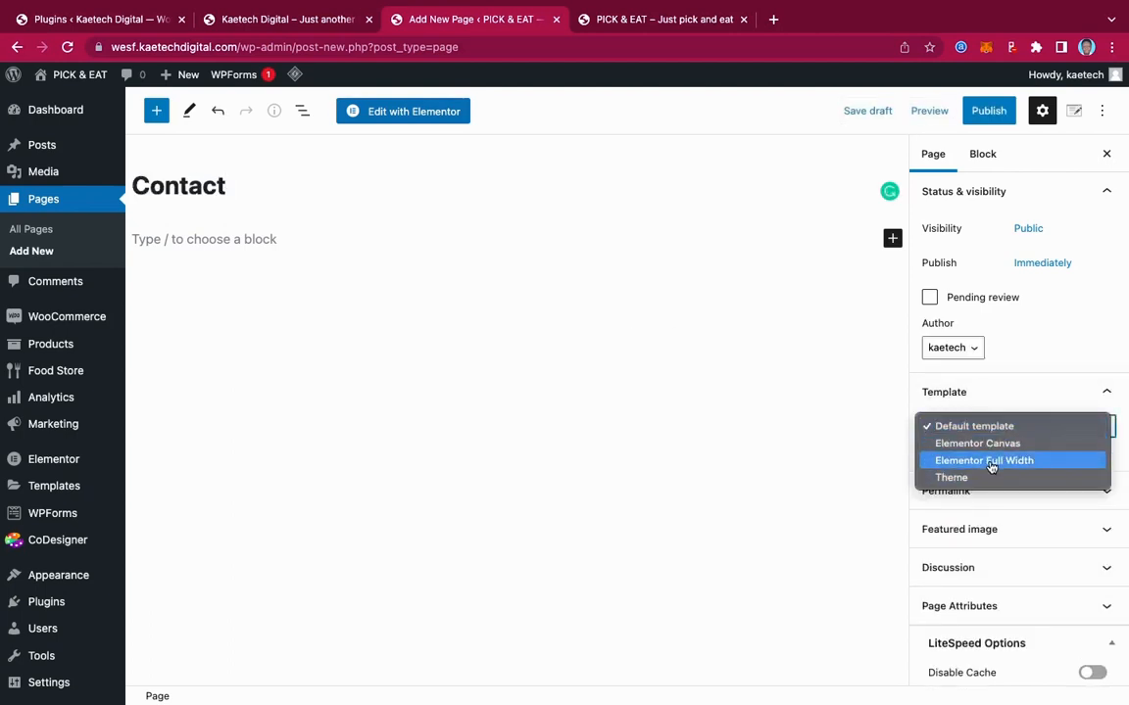
pyautogui.click(990, 463)
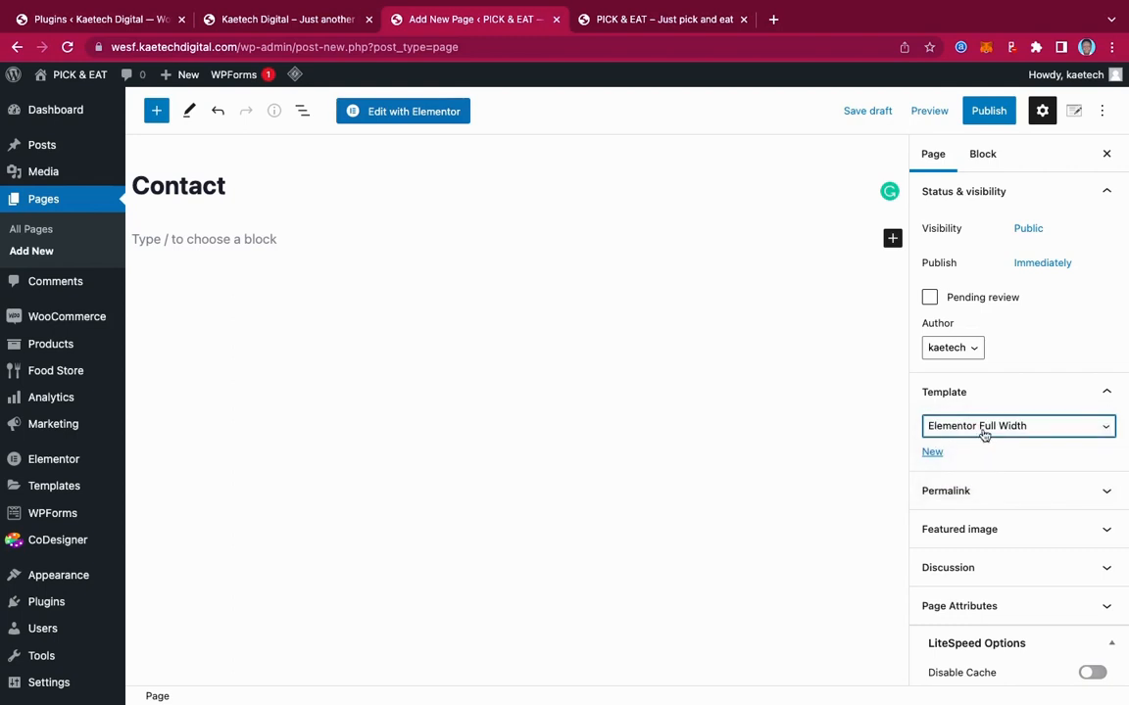
pyautogui.click(992, 113)
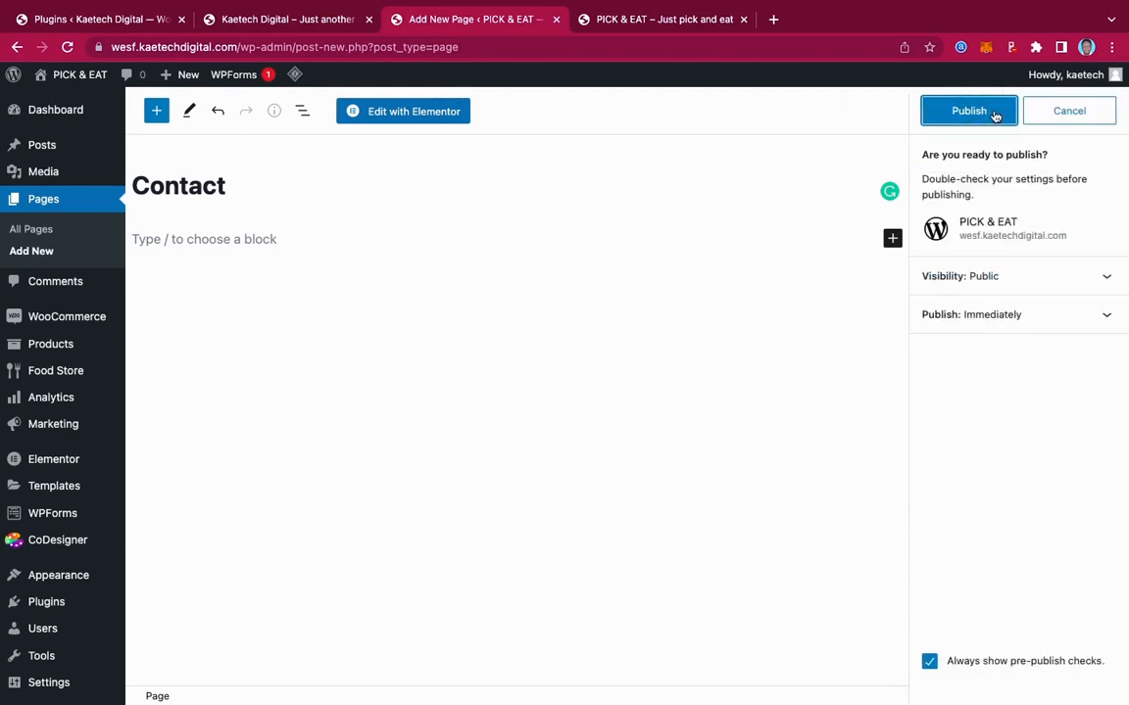
pyautogui.click(994, 114)
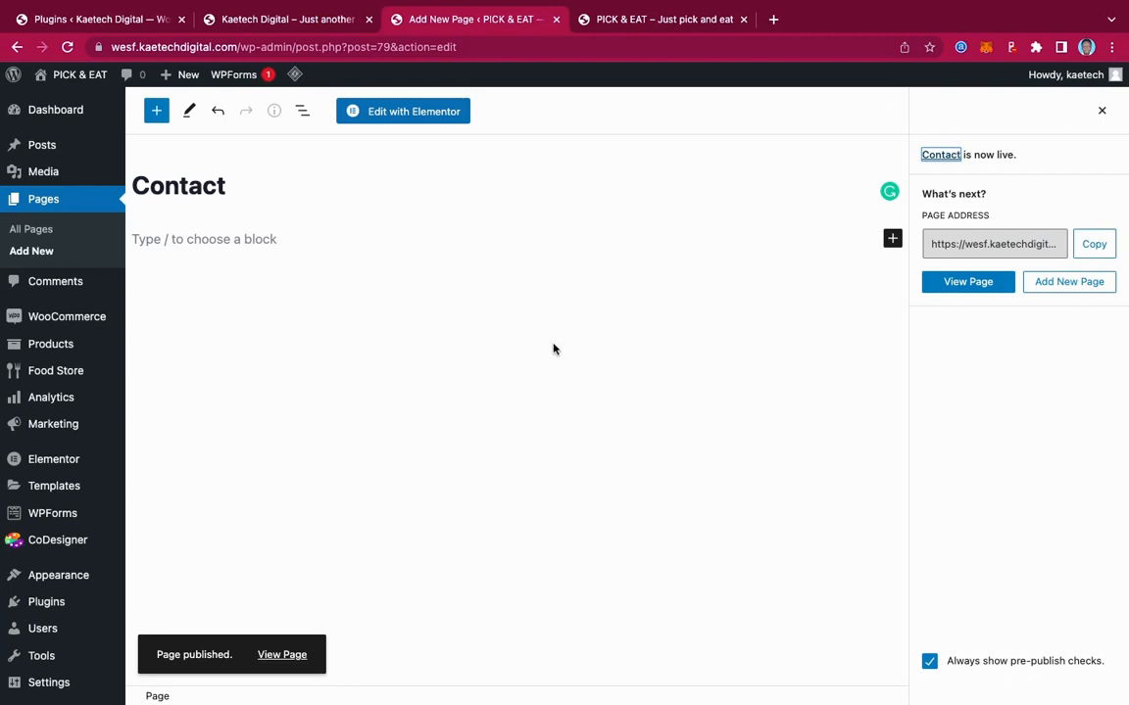
pyautogui.moveTo(72, 409)
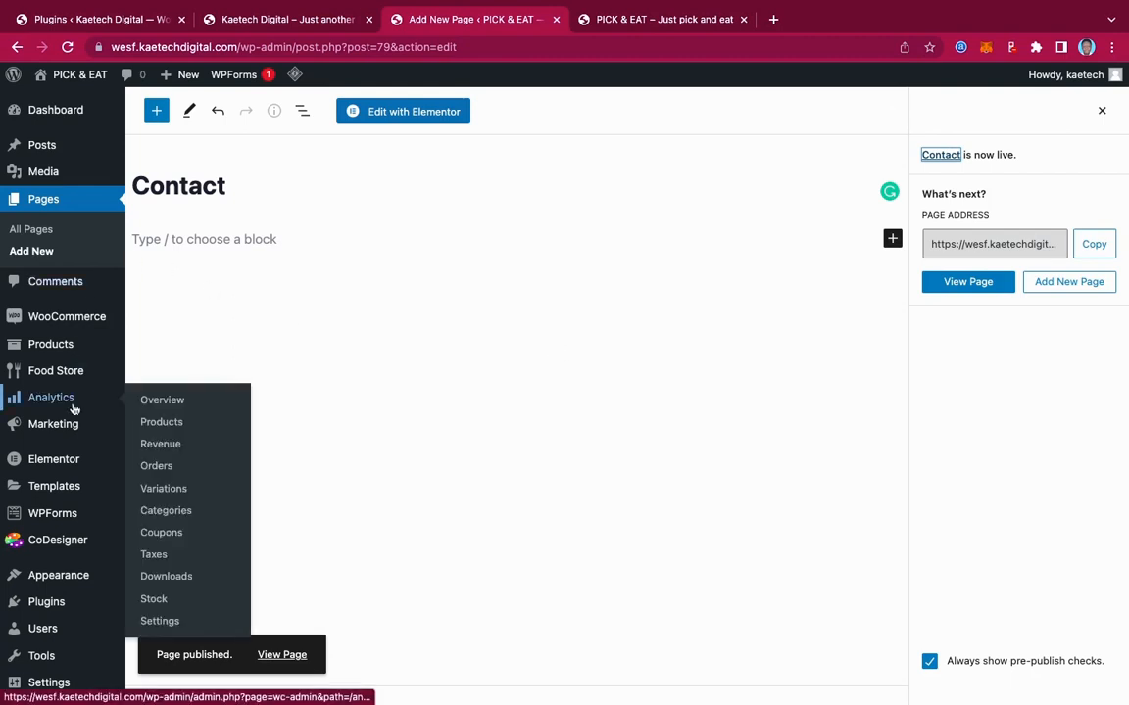
pyautogui.moveTo(60, 376)
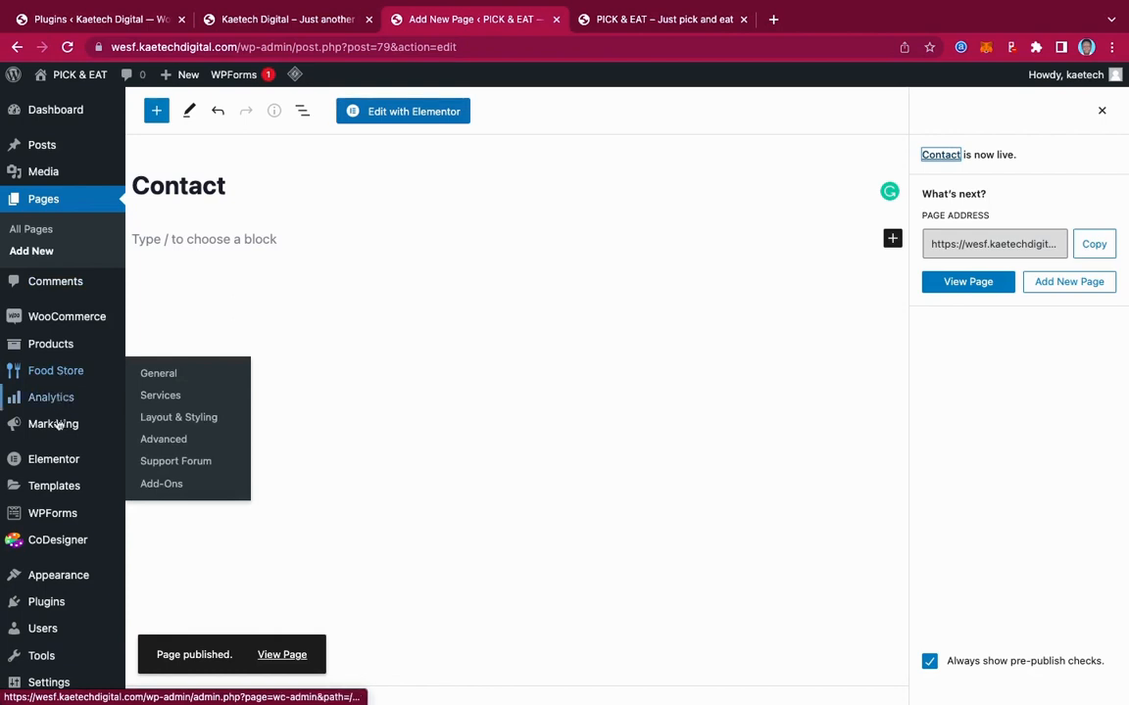
pyautogui.moveTo(46, 582)
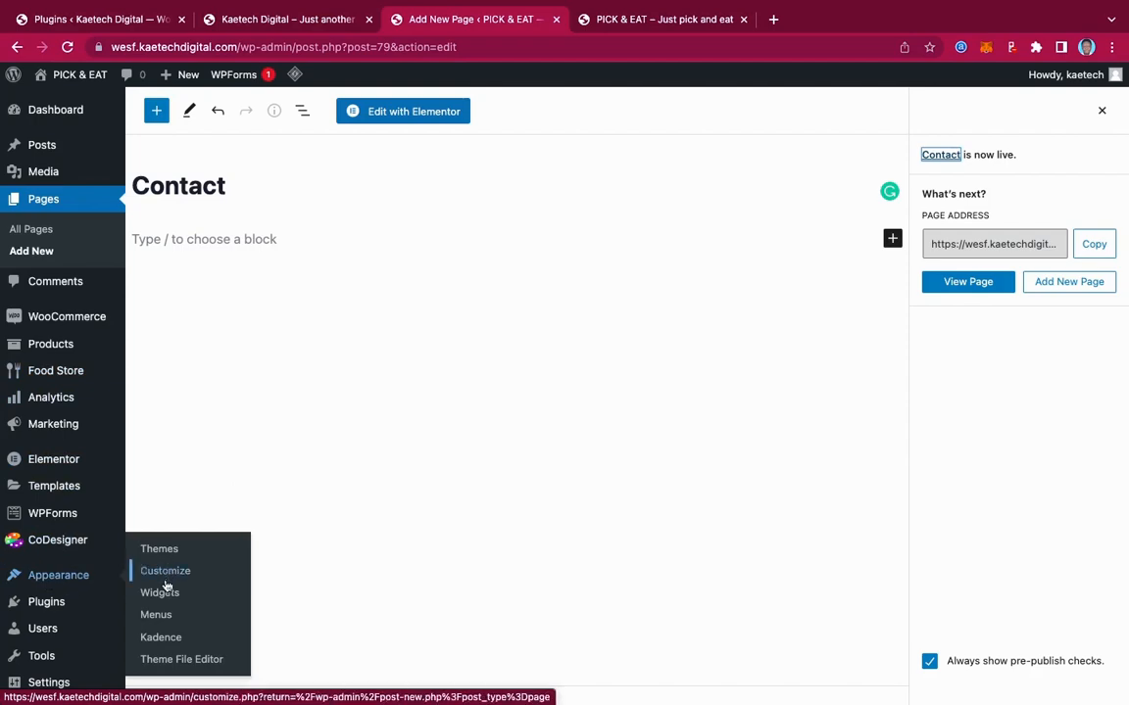
# Create a menu named 'Main Menu' assigned to the Primary and Mobile locations
pyautogui.click(160, 616)
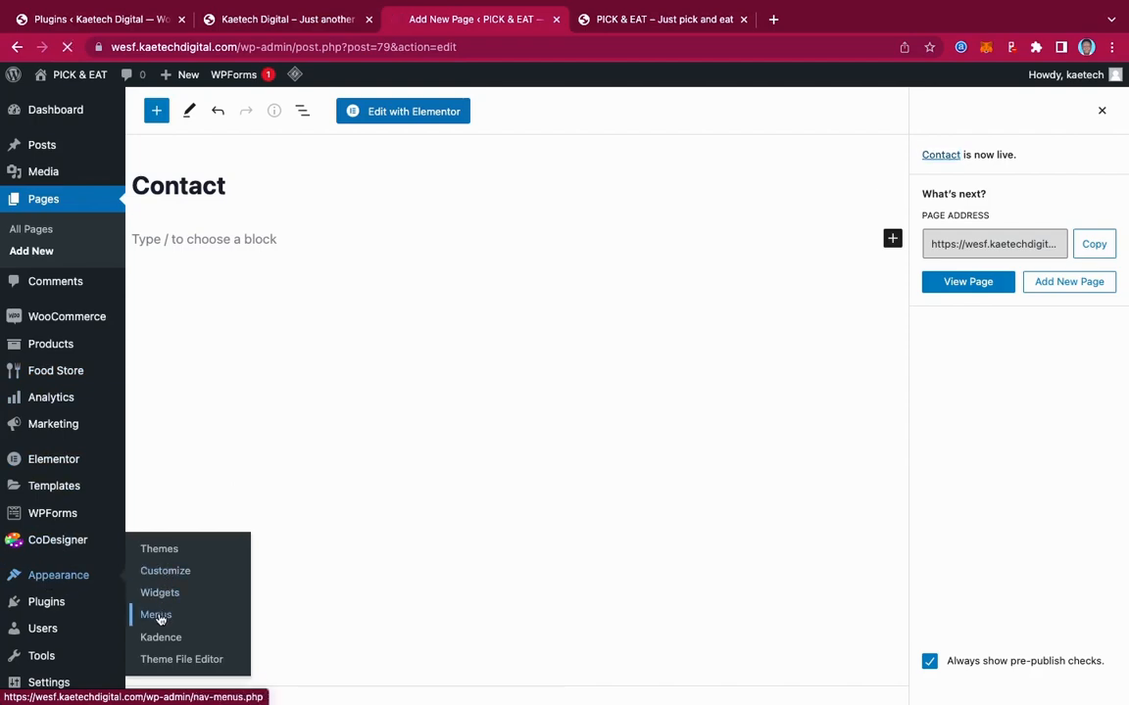
pyautogui.scroll(-3, 718, 494)
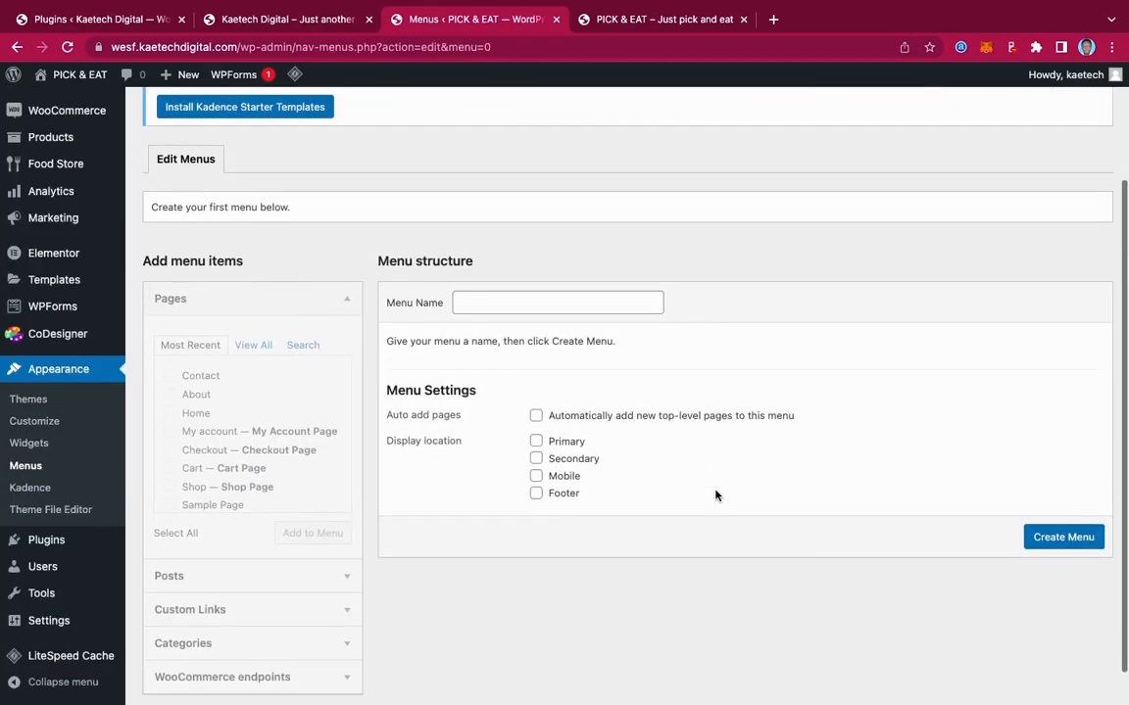
pyautogui.click(556, 305)
pyautogui.click(574, 335)
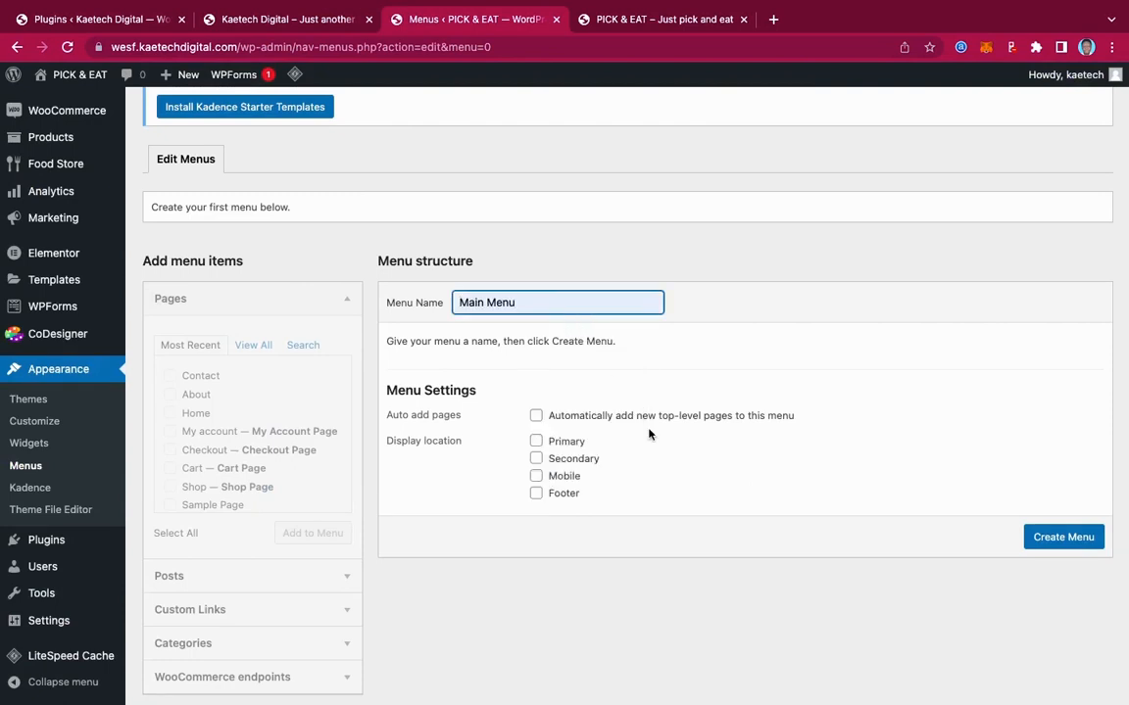
pyautogui.click(536, 441)
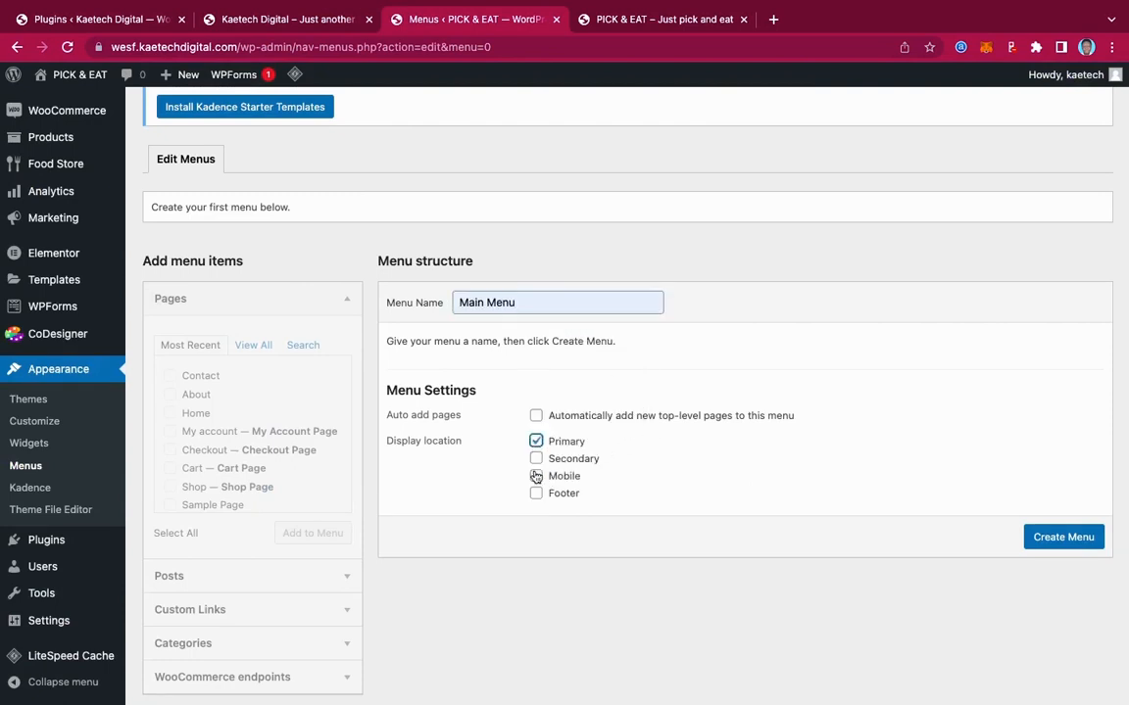
pyautogui.click(536, 476)
pyautogui.click(1027, 537)
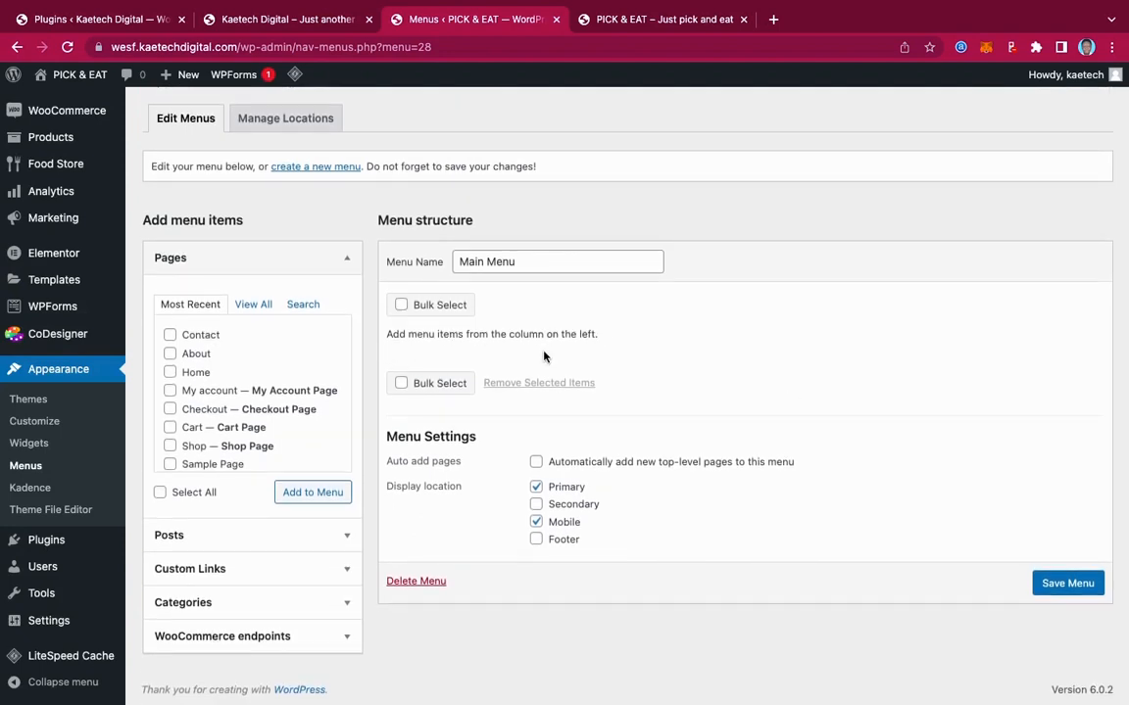
# Add the Home, About, Contact, My account and Checkout pages to Main Menu
pyautogui.click(170, 373)
pyautogui.click(171, 354)
pyautogui.click(171, 335)
pyautogui.click(170, 391)
pyautogui.click(170, 409)
pyautogui.scroll(-1, 170, 431)
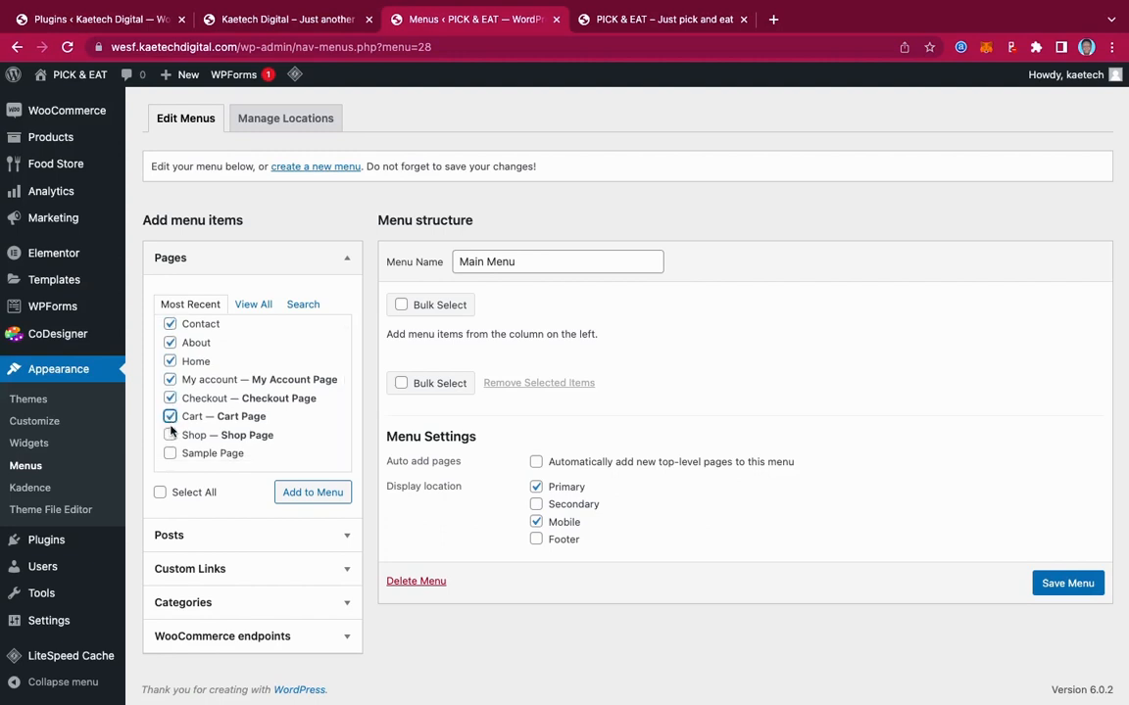
pyautogui.click(303, 494)
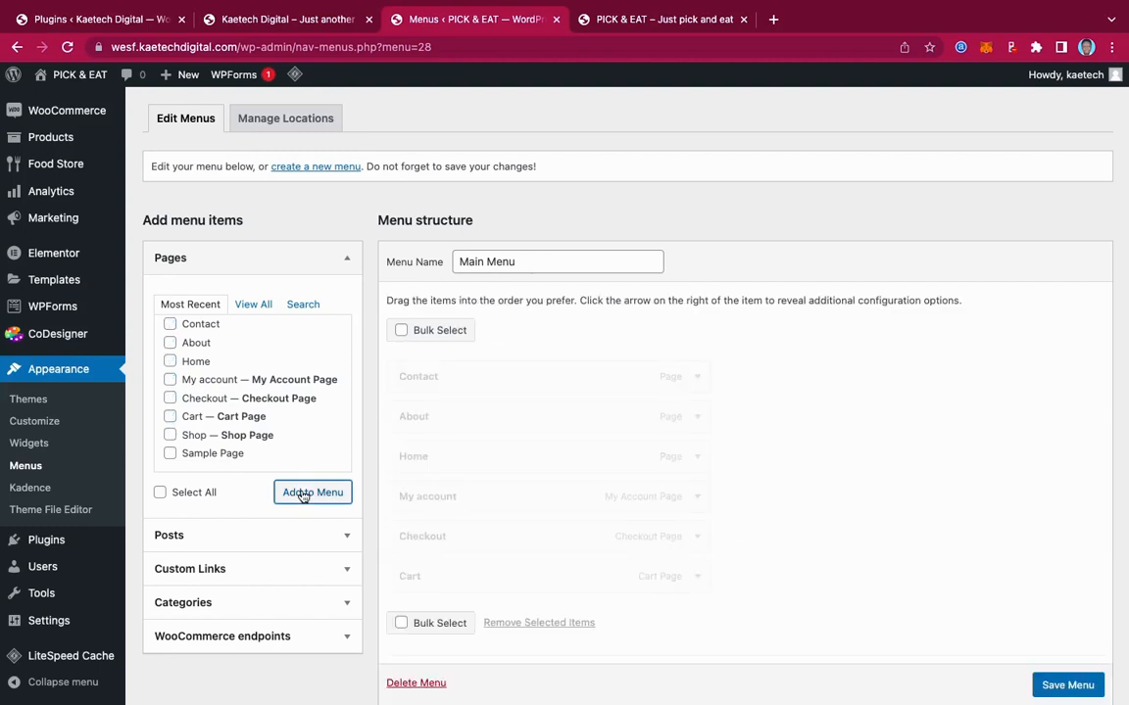
# Add the WooCommerce Orders and Logout endpoints to Main Menu
pyautogui.scroll(-3, 433, 493)
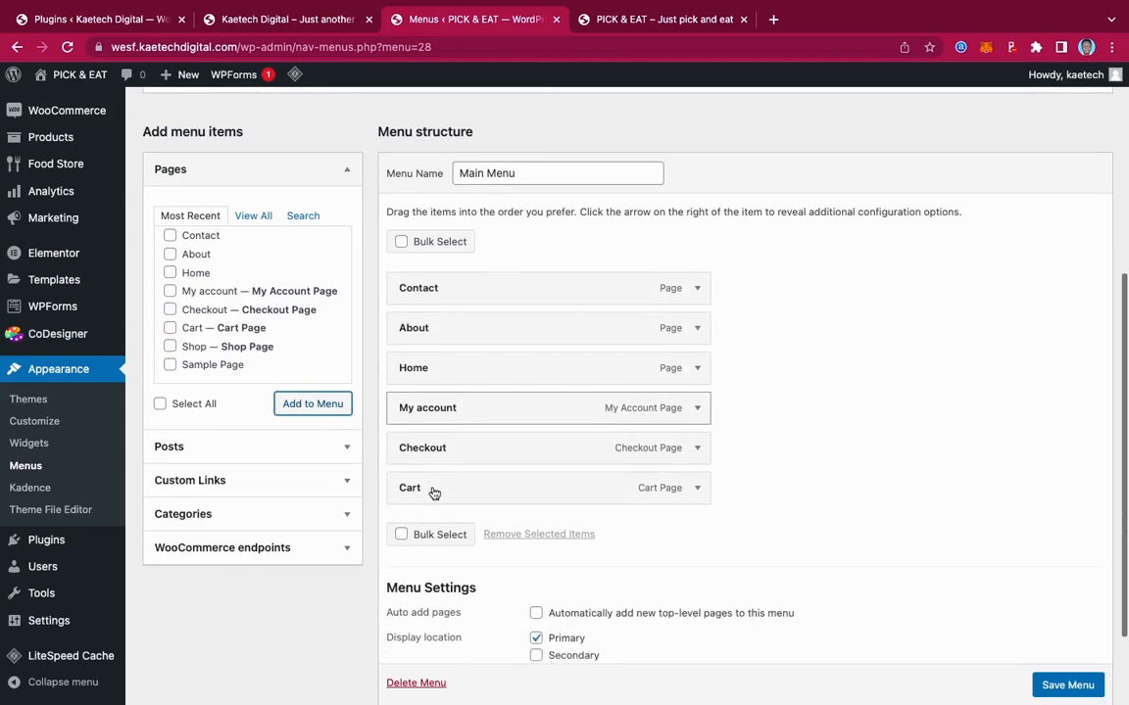
pyautogui.click(345, 534)
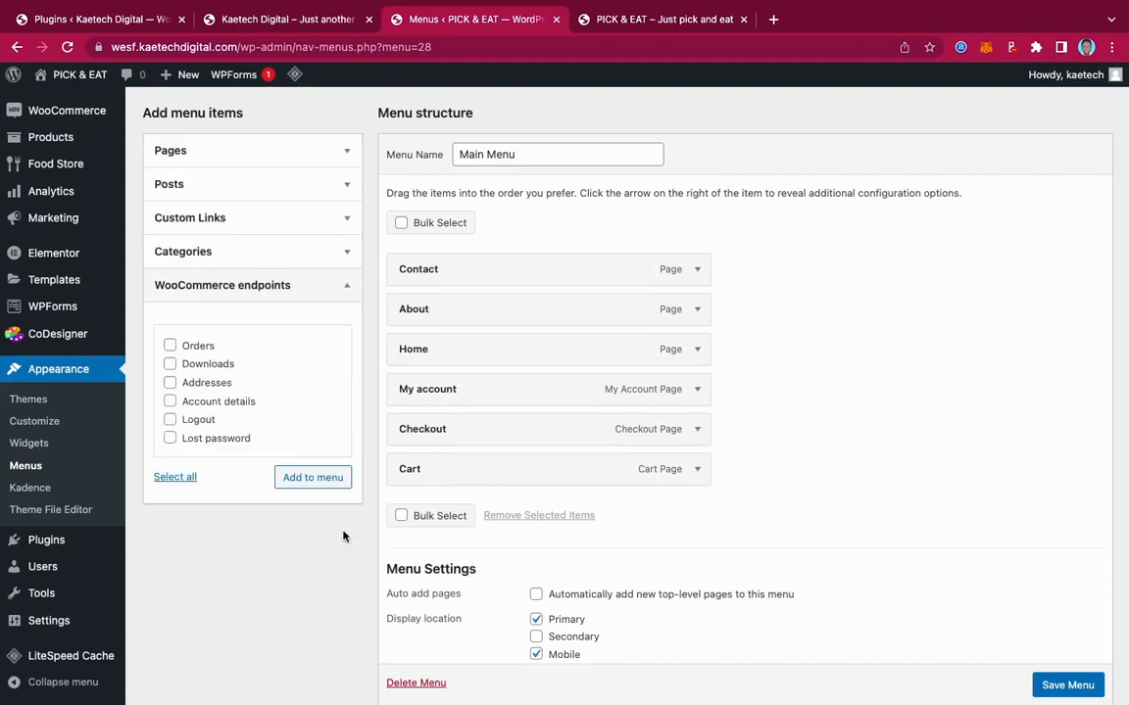
pyautogui.click(169, 347)
pyautogui.click(169, 420)
pyautogui.click(300, 478)
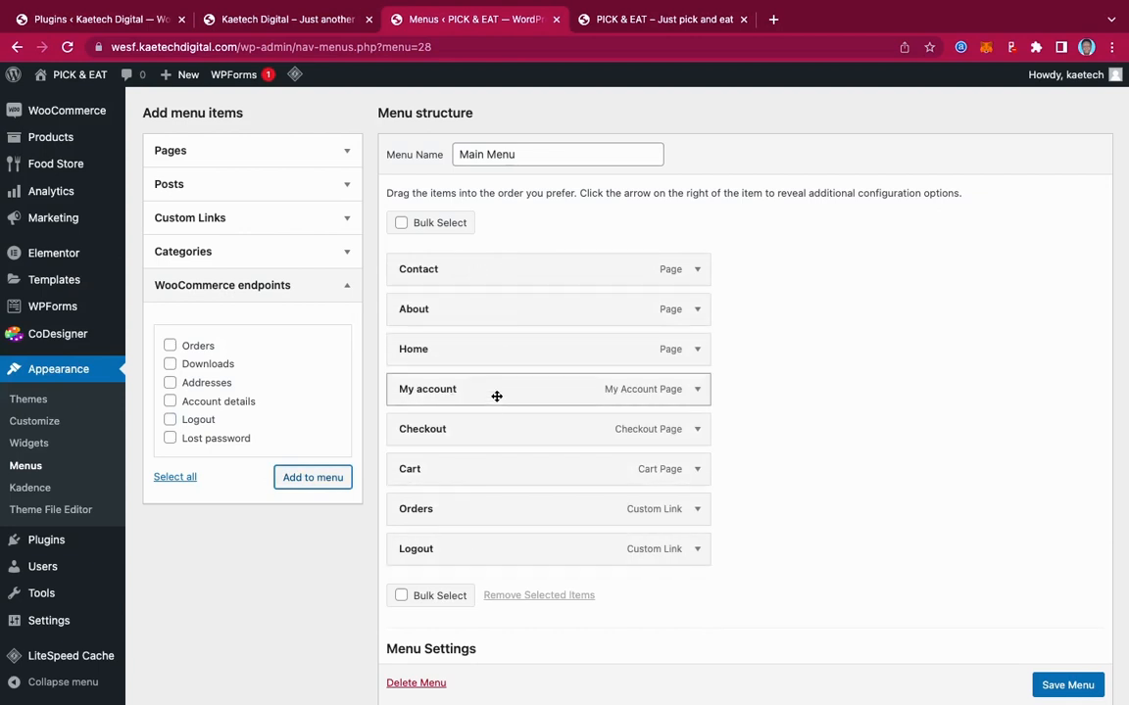
# Order the menu Home, About, Contact, My account, and nest Orders, Cart, Checkout under My account
pyautogui.moveTo(499, 350); pyautogui.dragTo(496, 270)
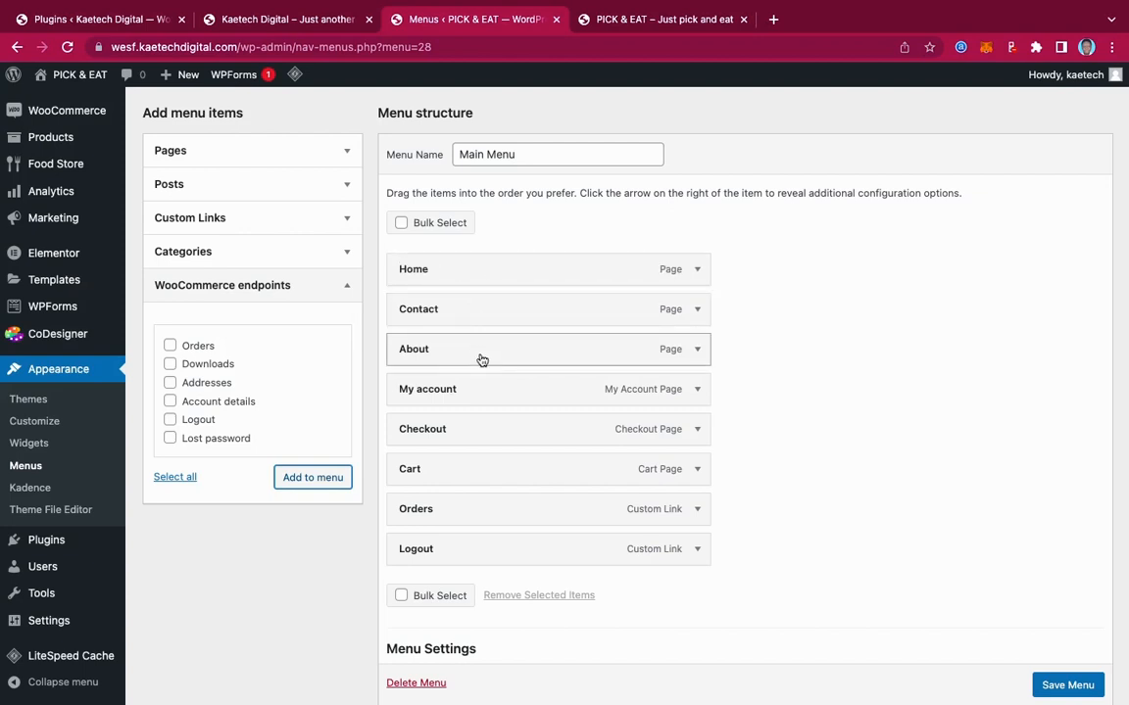
pyautogui.moveTo(482, 361); pyautogui.dragTo(481, 320)
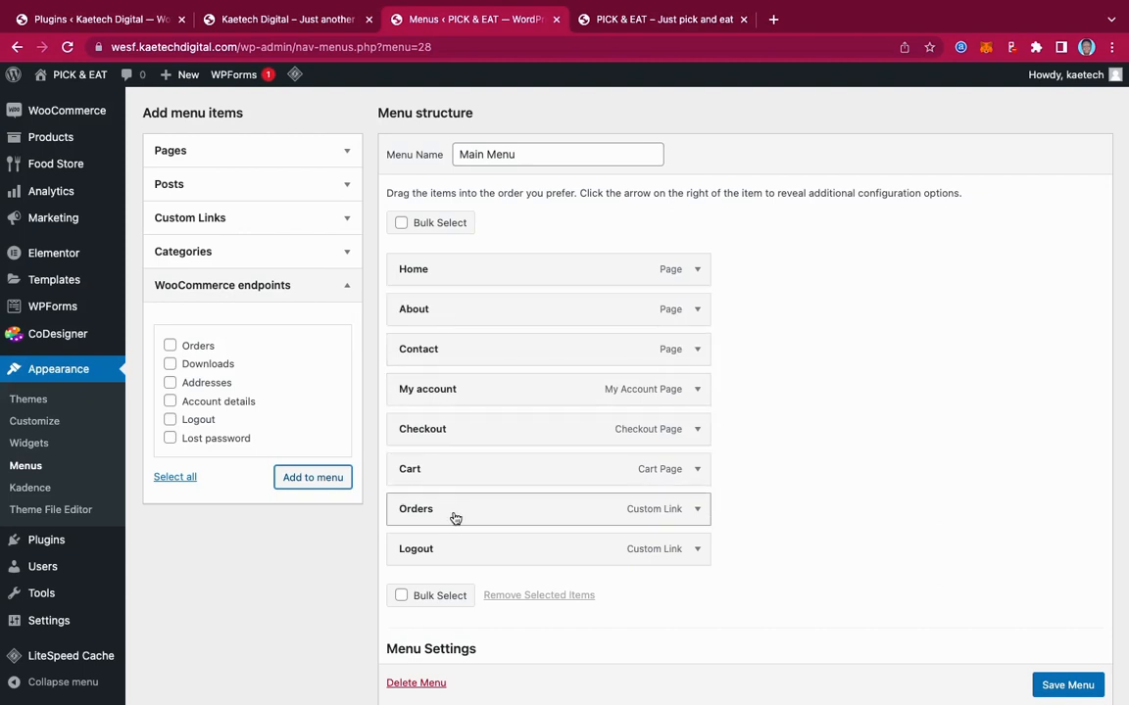
pyautogui.moveTo(456, 519); pyautogui.dragTo(459, 446)
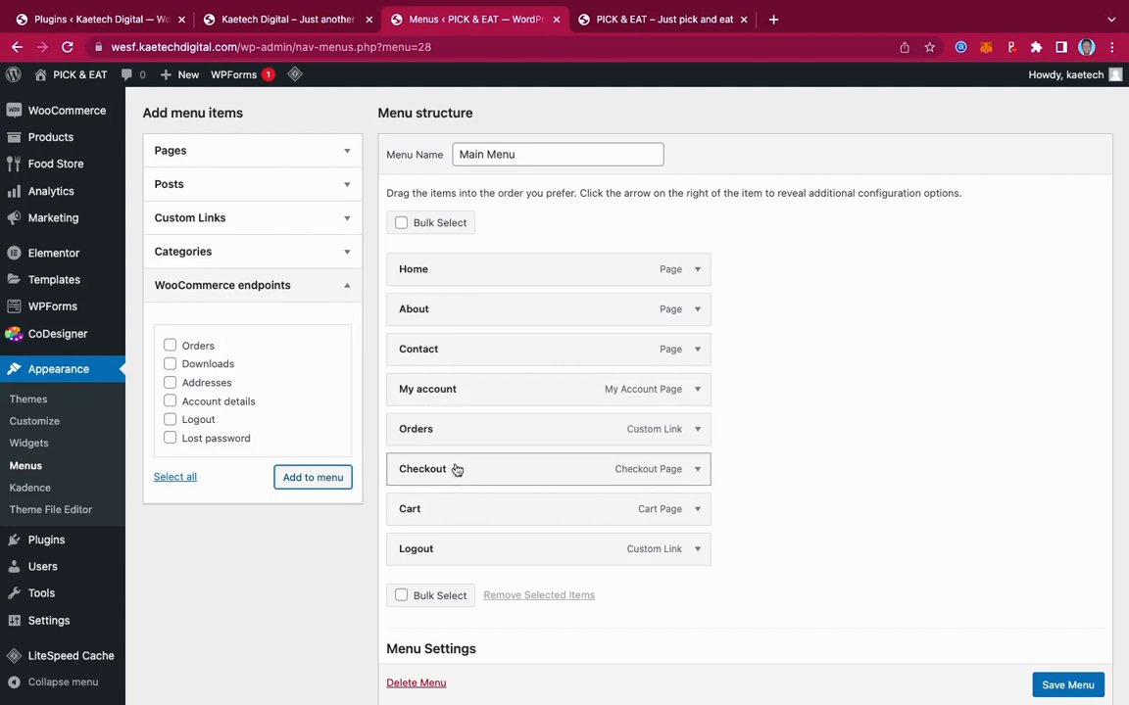
pyautogui.moveTo(454, 513); pyautogui.dragTo(456, 473)
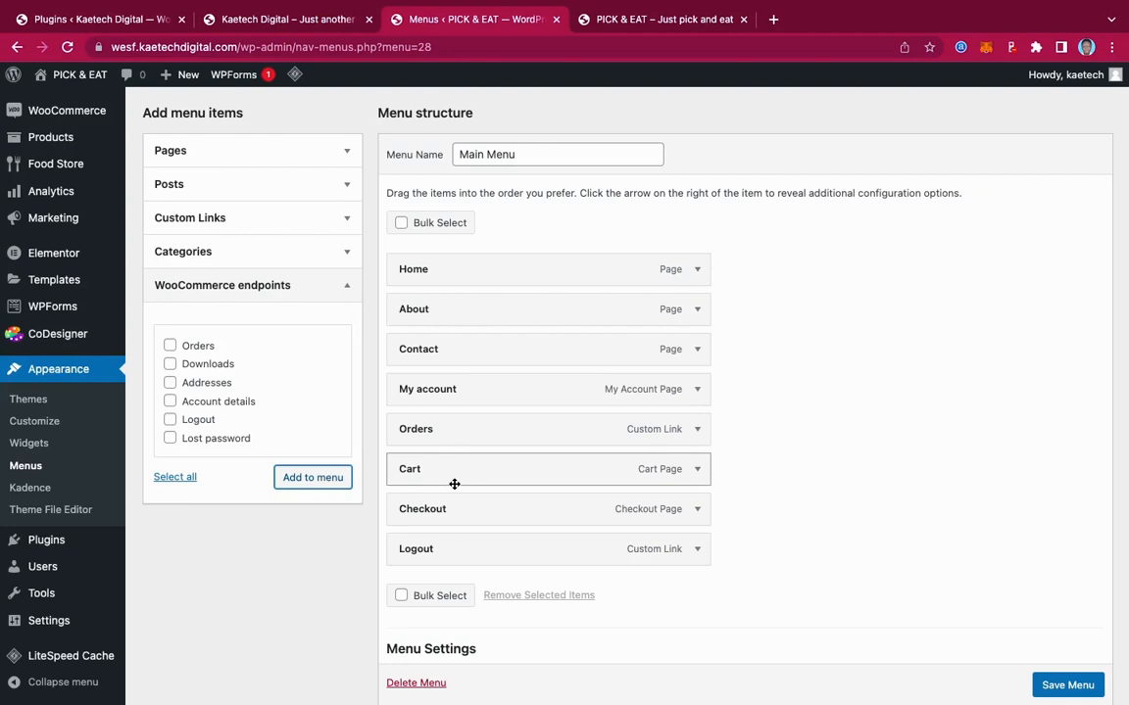
pyautogui.moveTo(454, 431); pyautogui.dragTo(497, 432)
pyautogui.moveTo(450, 468); pyautogui.dragTo(476, 471)
pyautogui.moveTo(456, 511)
pyautogui.mouseDown()
pyautogui.moveTo(479, 512)
pyautogui.moveTo(468, 520)
pyautogui.mouseUp()
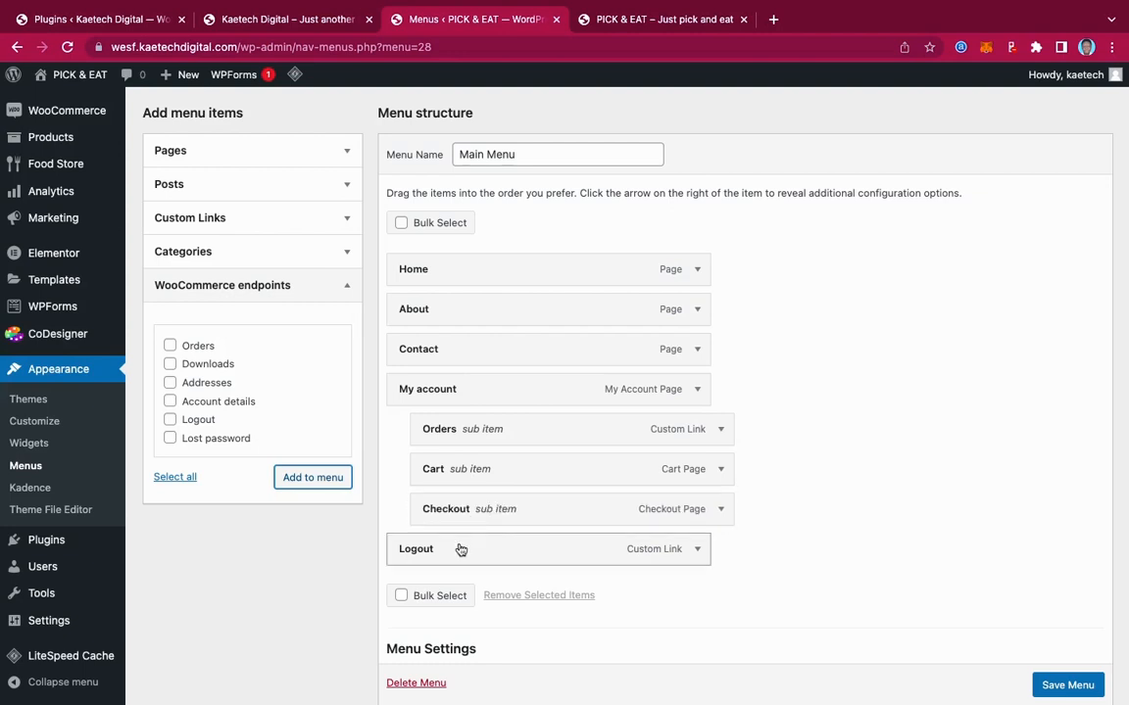
# Save Main Menu and check the live homepage before returning to the menu editor
pyautogui.click(1075, 688)
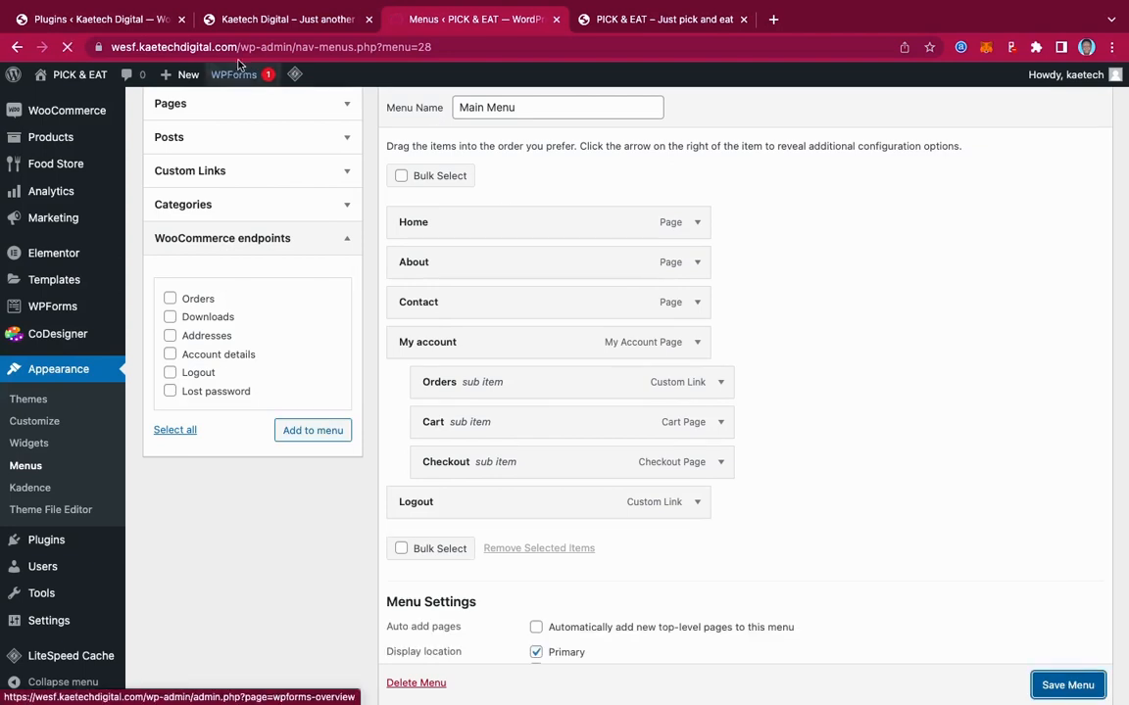
pyautogui.click(235, 19)
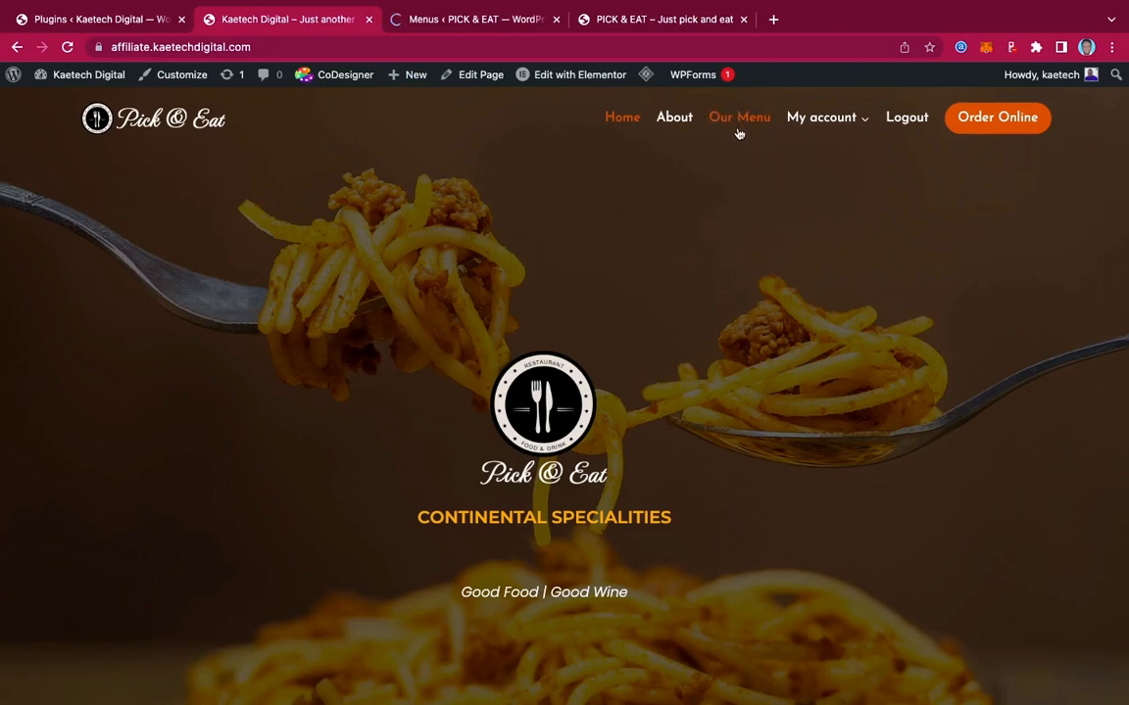
pyautogui.click(469, 19)
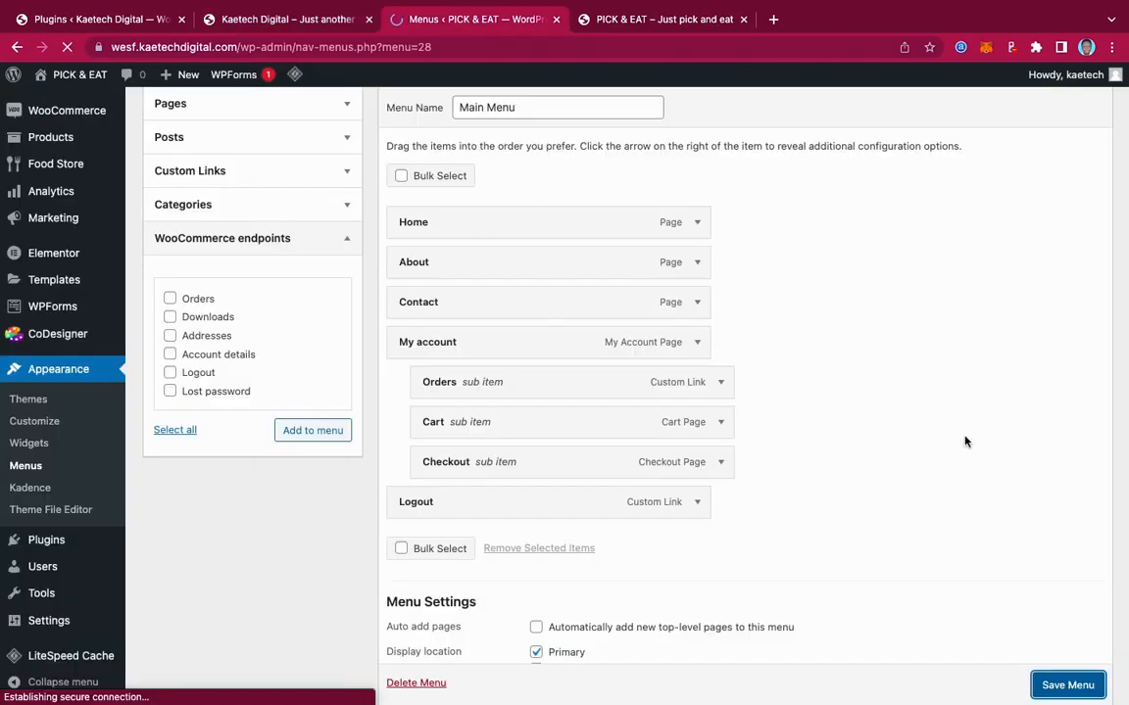
pyautogui.scroll(-5, 738, 452)
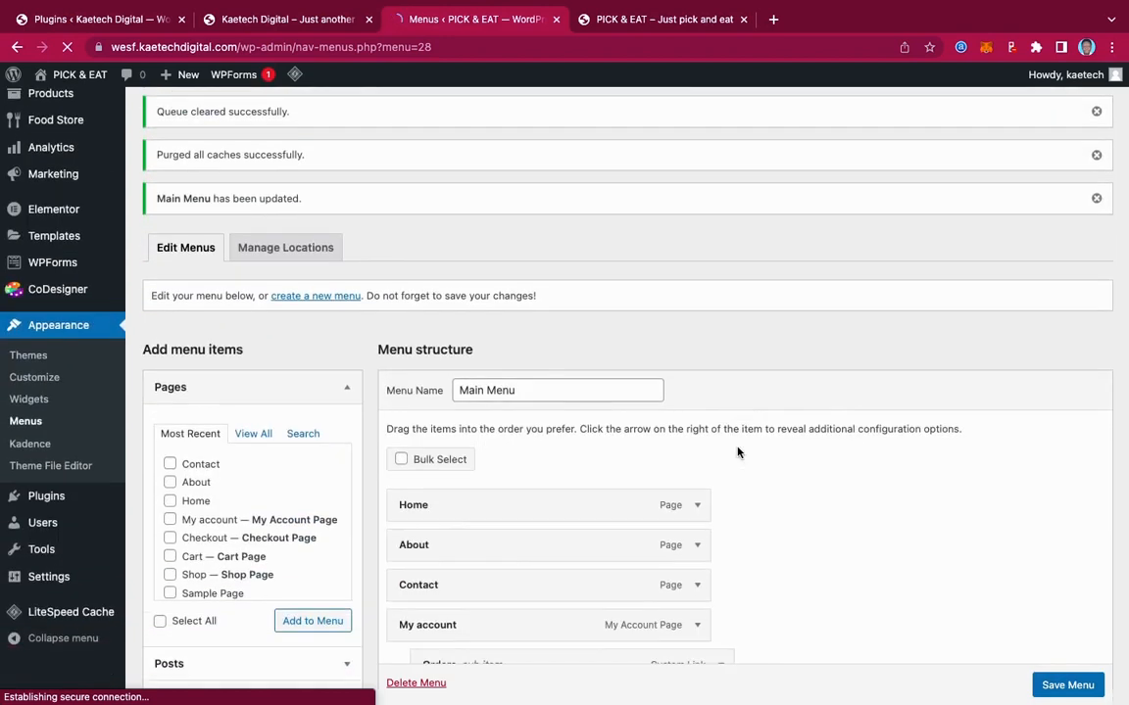
pyautogui.scroll(3, 738, 452)
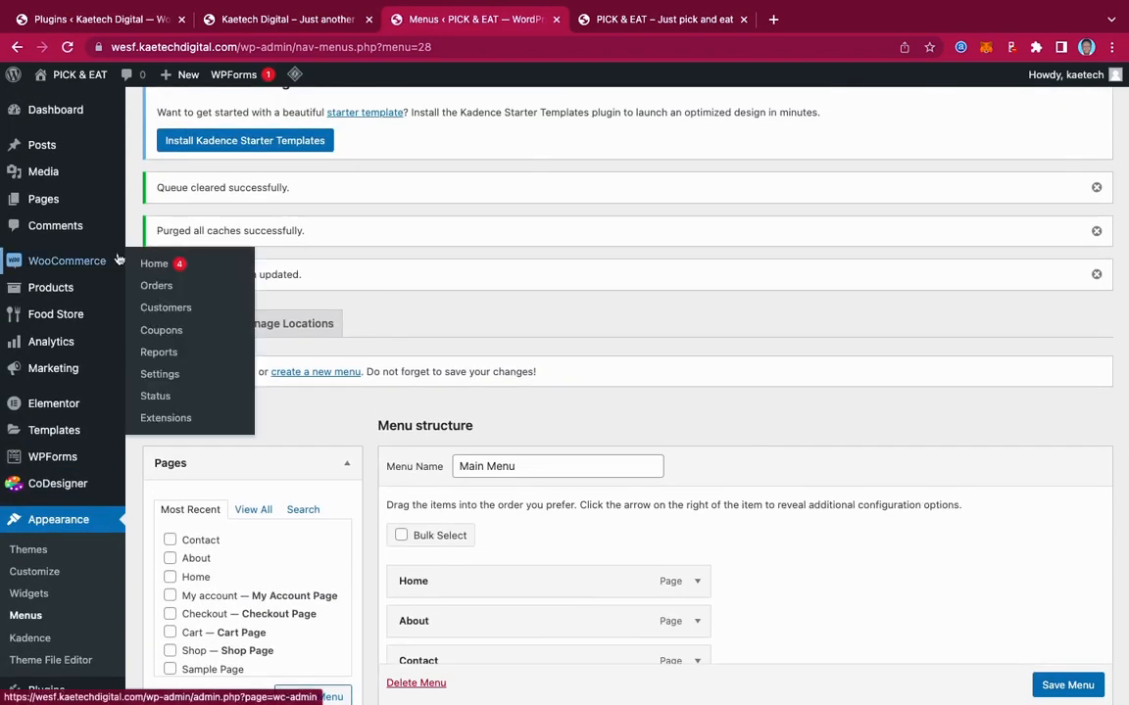
# Copy the [foodstore] shortcode from Food Store > General settings, then start a new page
pyautogui.moveTo(56, 315)
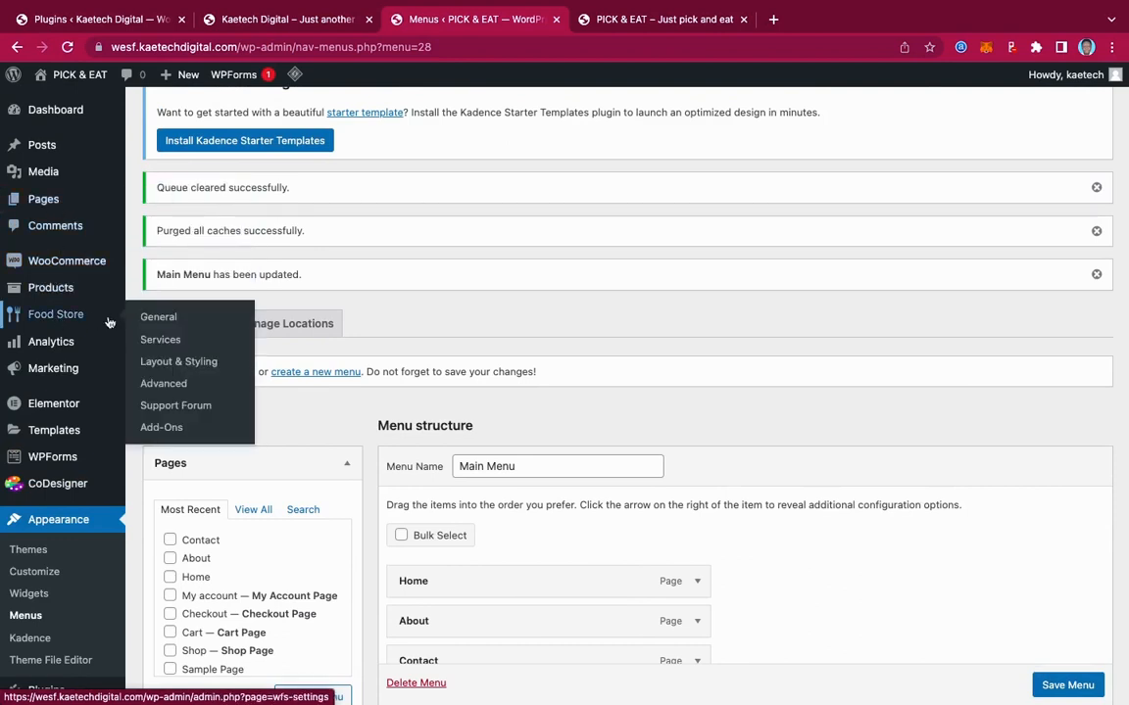
pyautogui.click(157, 318)
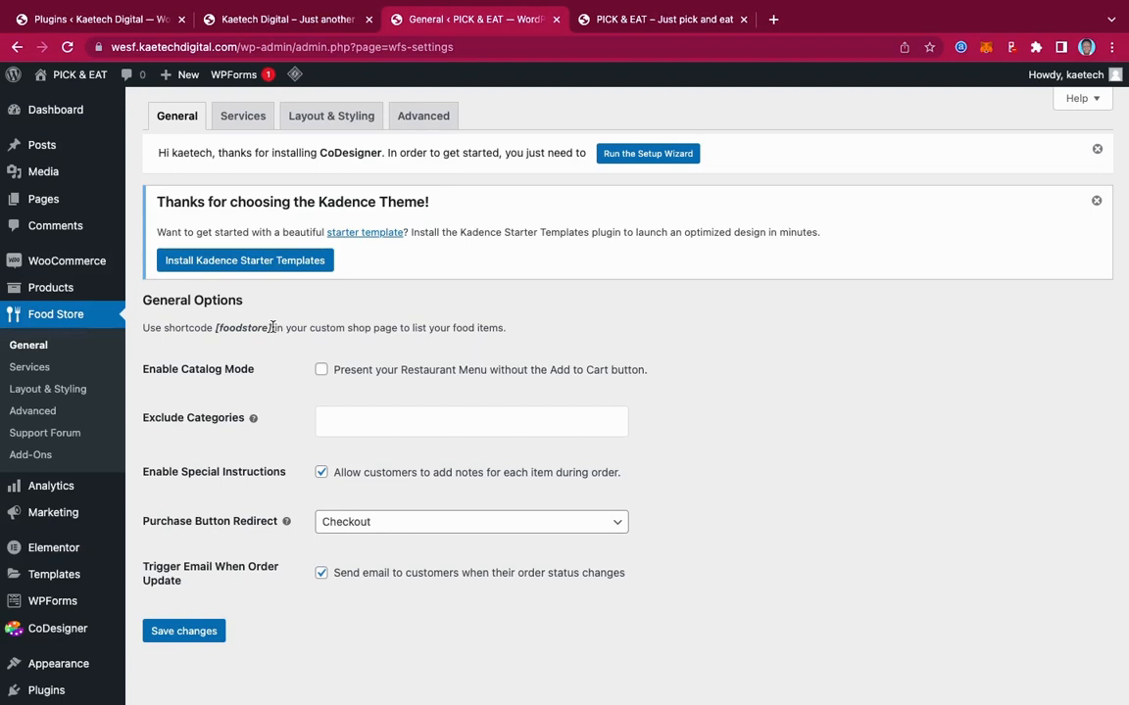
pyautogui.moveTo(273, 328); pyautogui.dragTo(215, 326)
pyautogui.press('super+c')
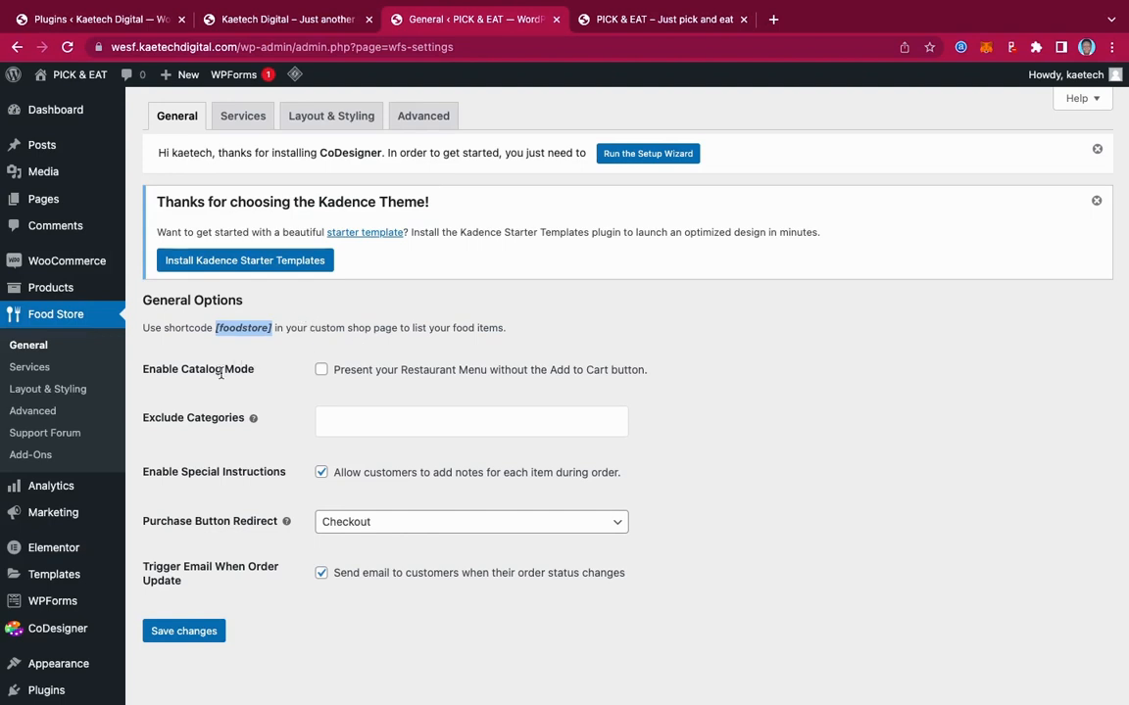
pyautogui.moveTo(135, 199)
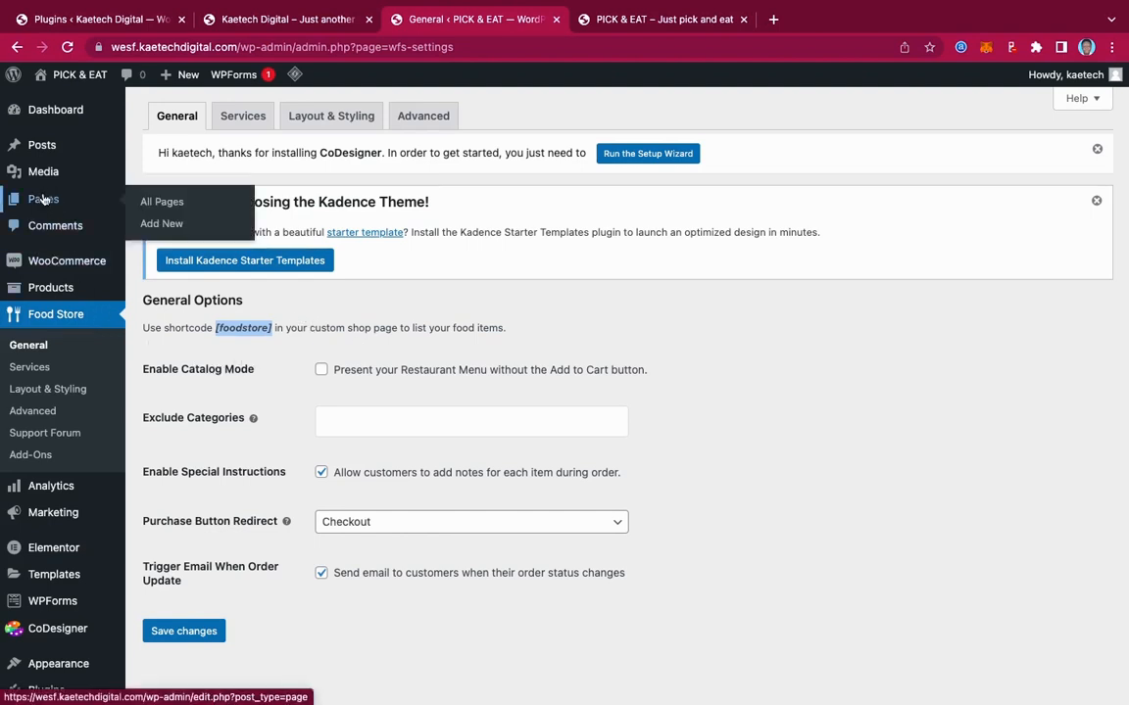
pyautogui.click(162, 224)
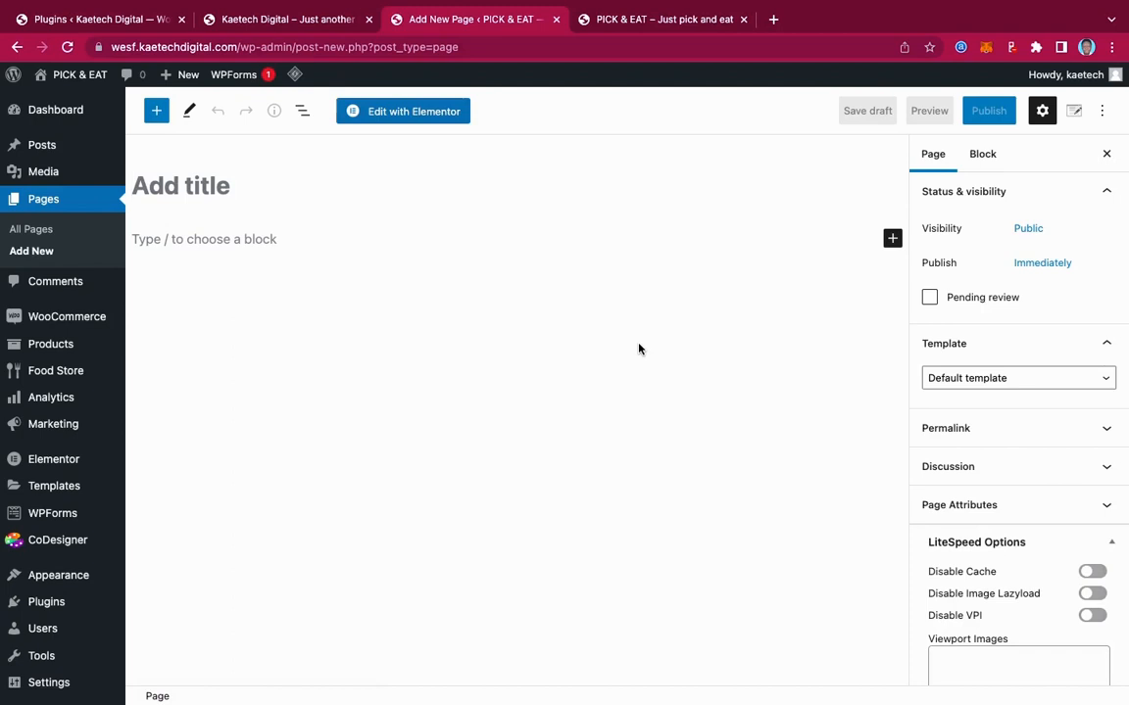
# Title the page 'Our Menu' and set its template to Elementor Full Width
pyautogui.write('Our ')
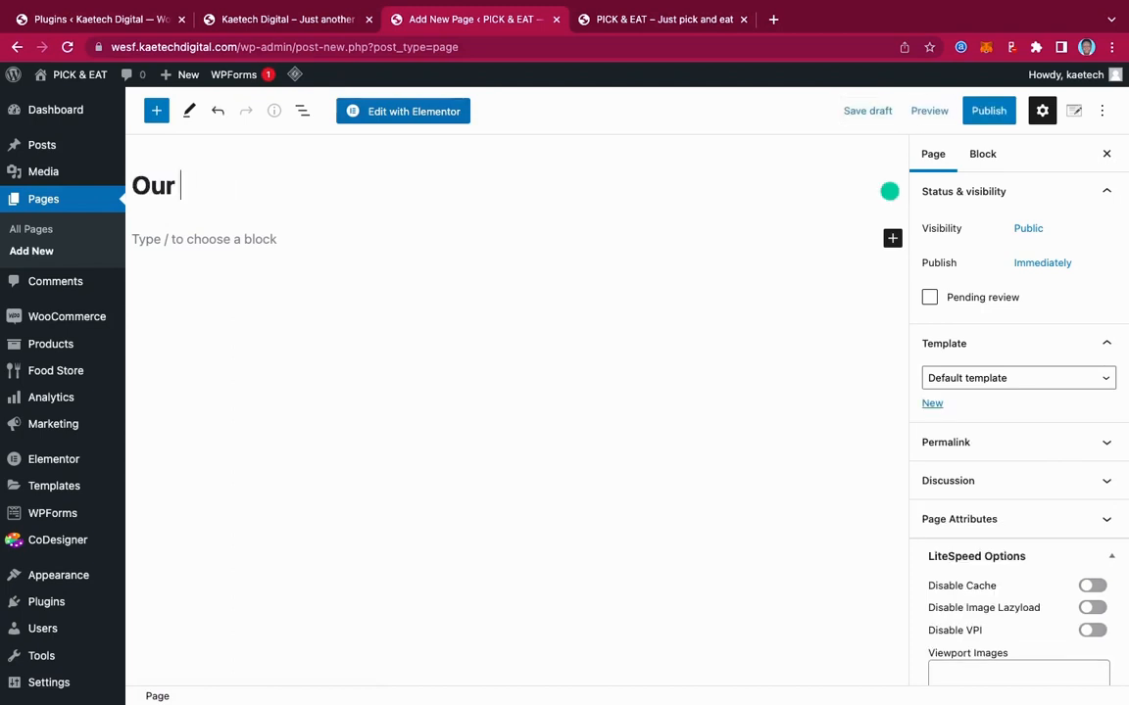
pyautogui.write('Menu')
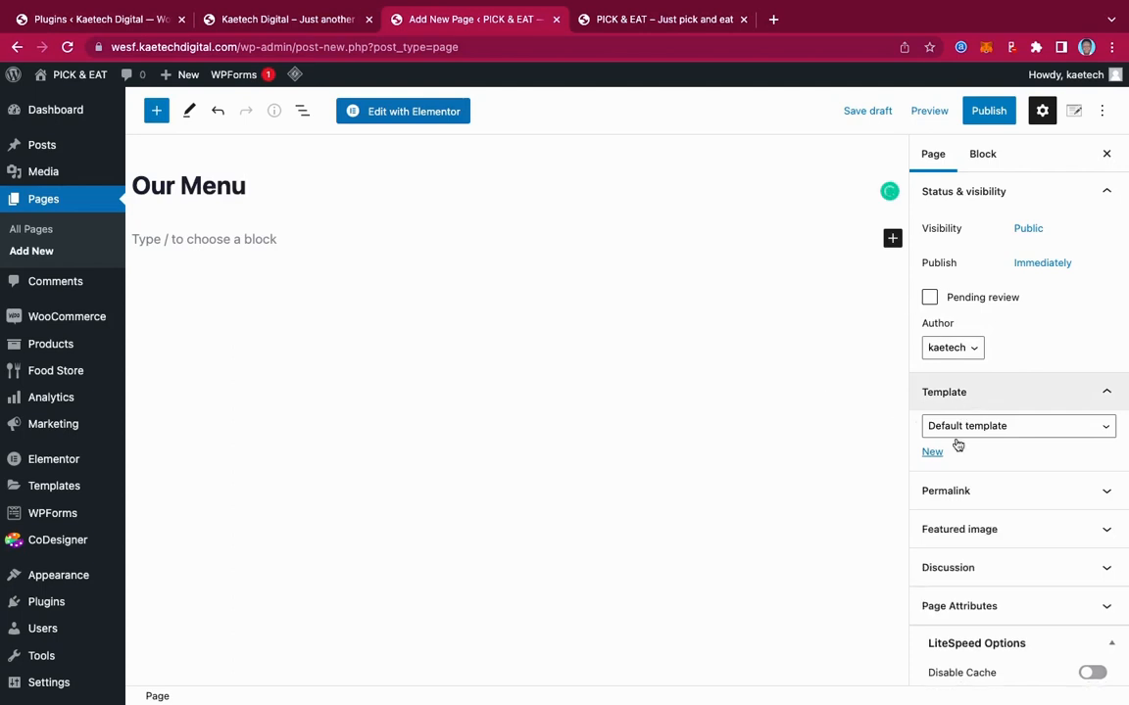
pyautogui.click(961, 428)
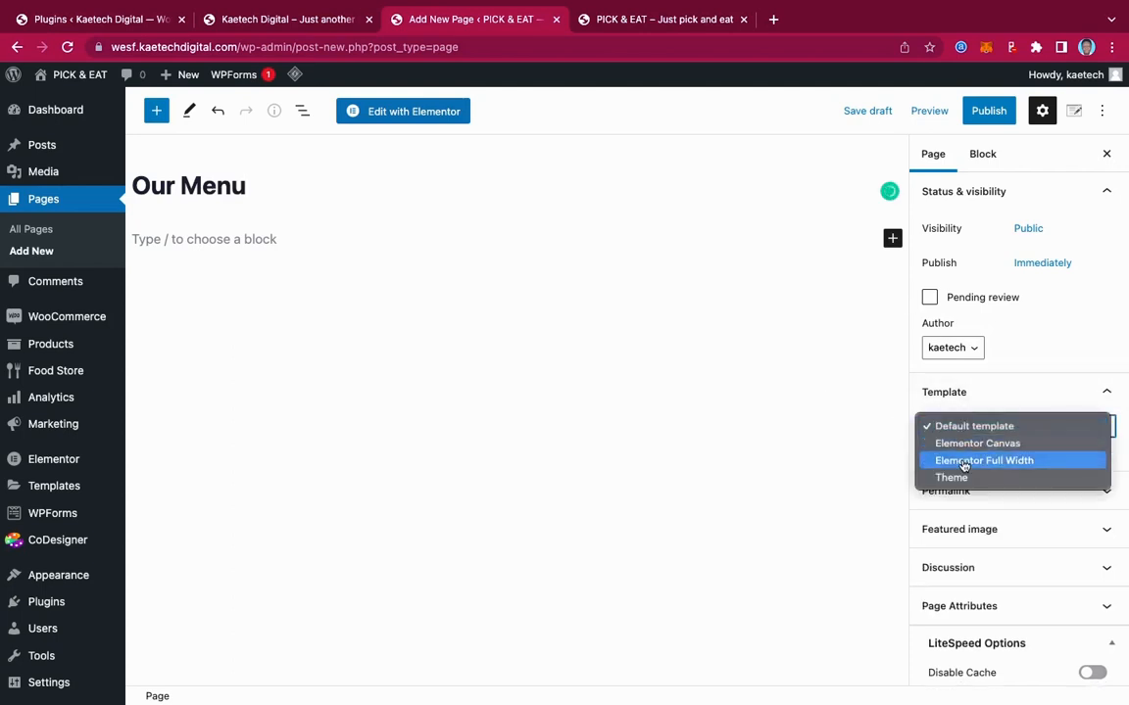
pyautogui.click(965, 461)
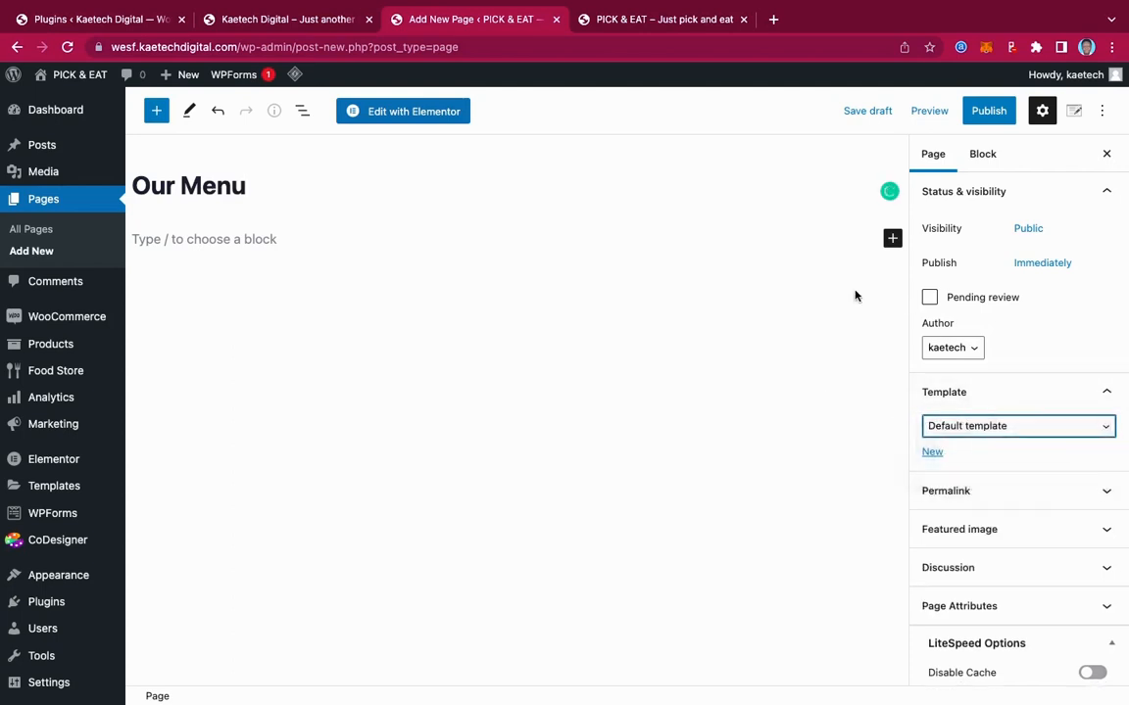
# Add a Shortcode block containing [foodstore] and publish the Our Menu page
pyautogui.click(892, 239)
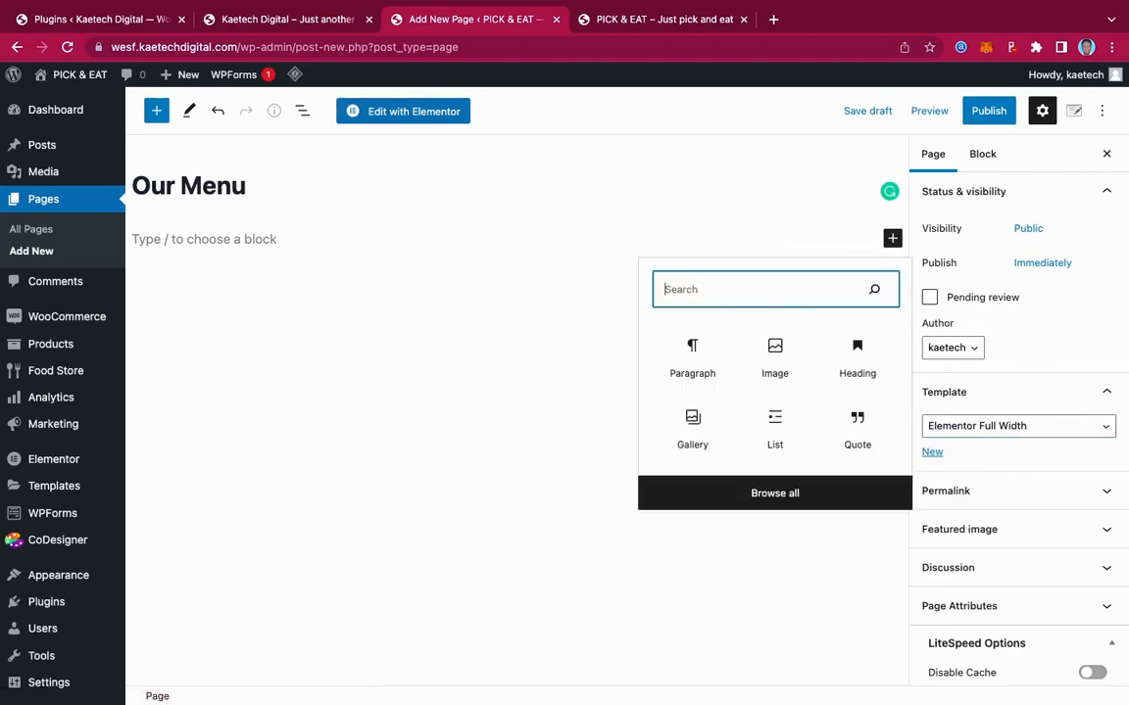
pyautogui.write('short')
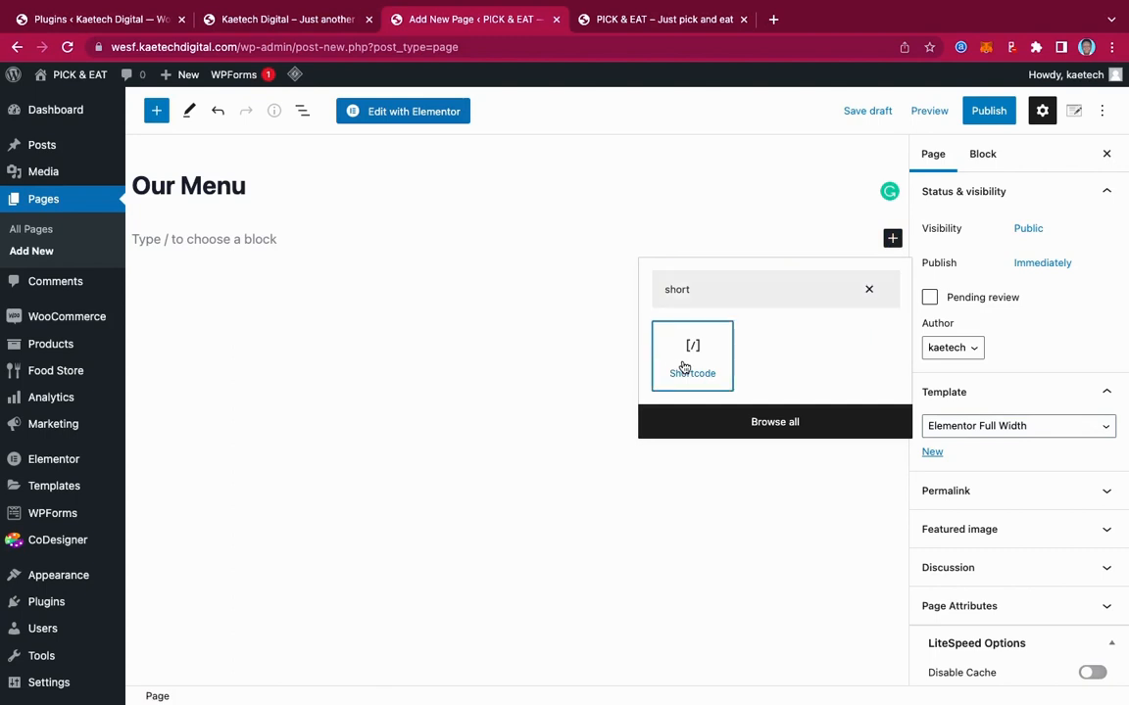
pyautogui.click(684, 367)
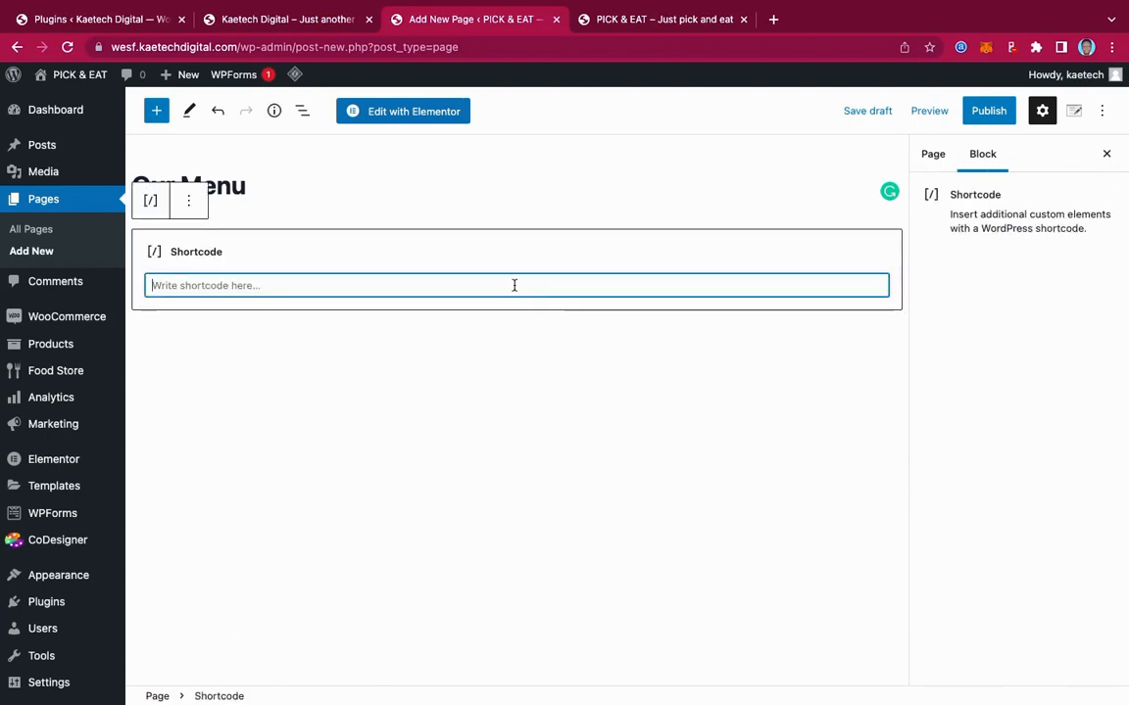
pyautogui.press('super+v')
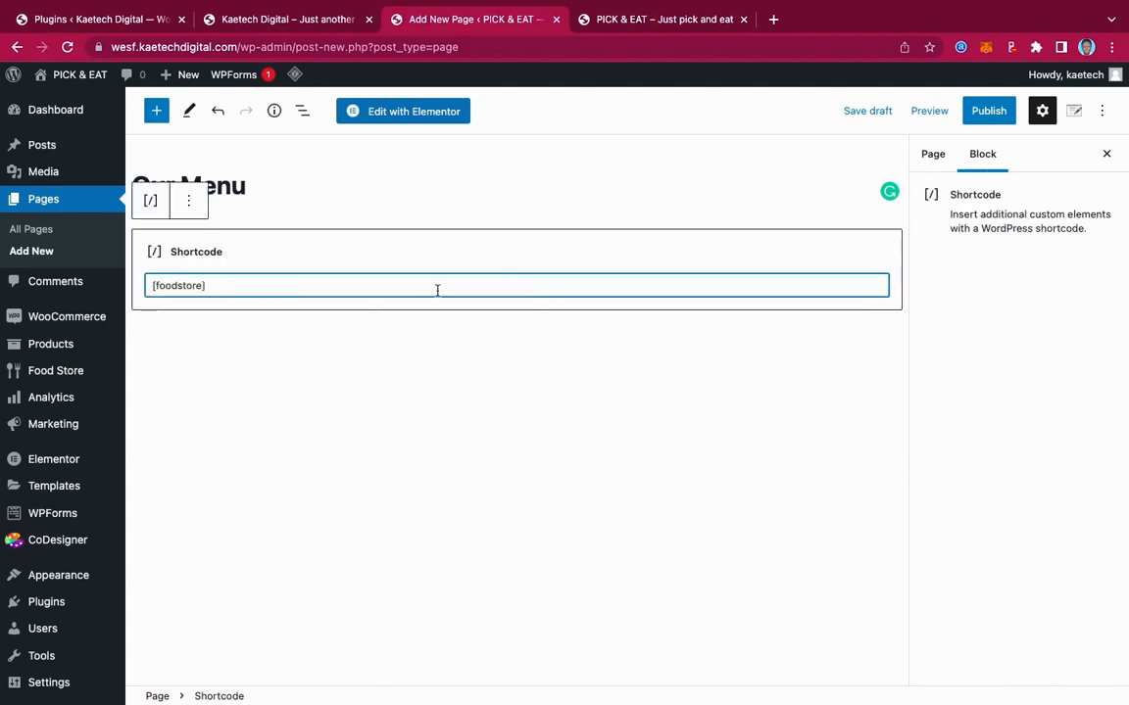
pyautogui.click(997, 114)
pyautogui.click(985, 114)
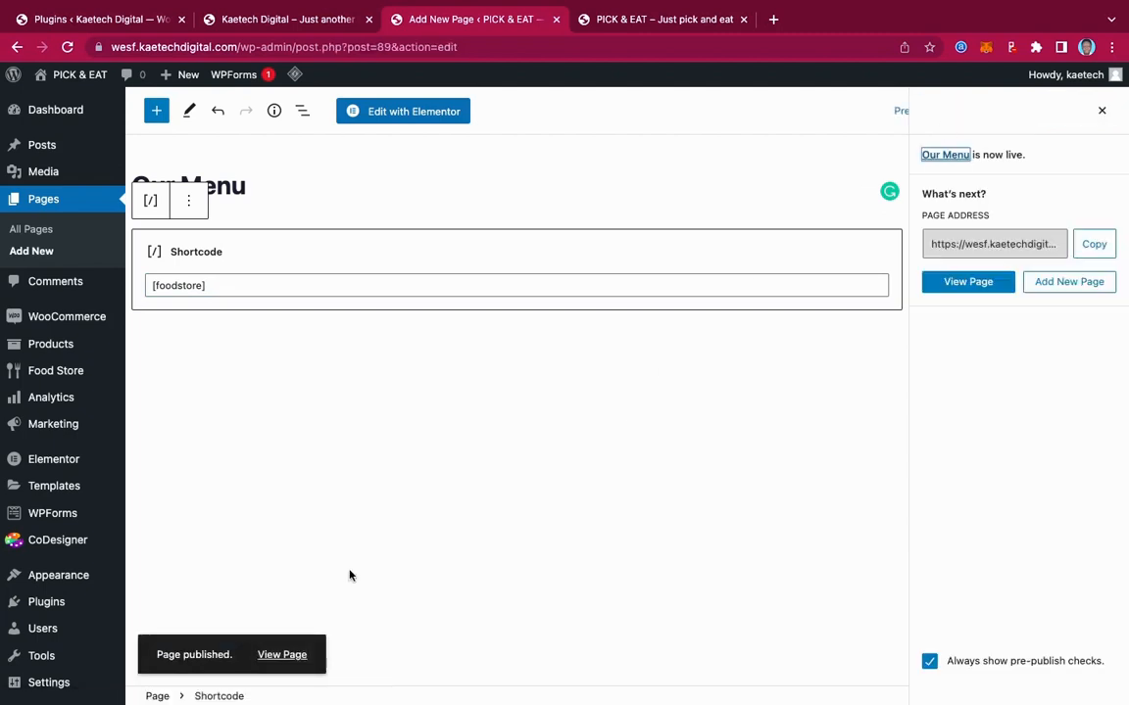
pyautogui.rightClick(280, 657)
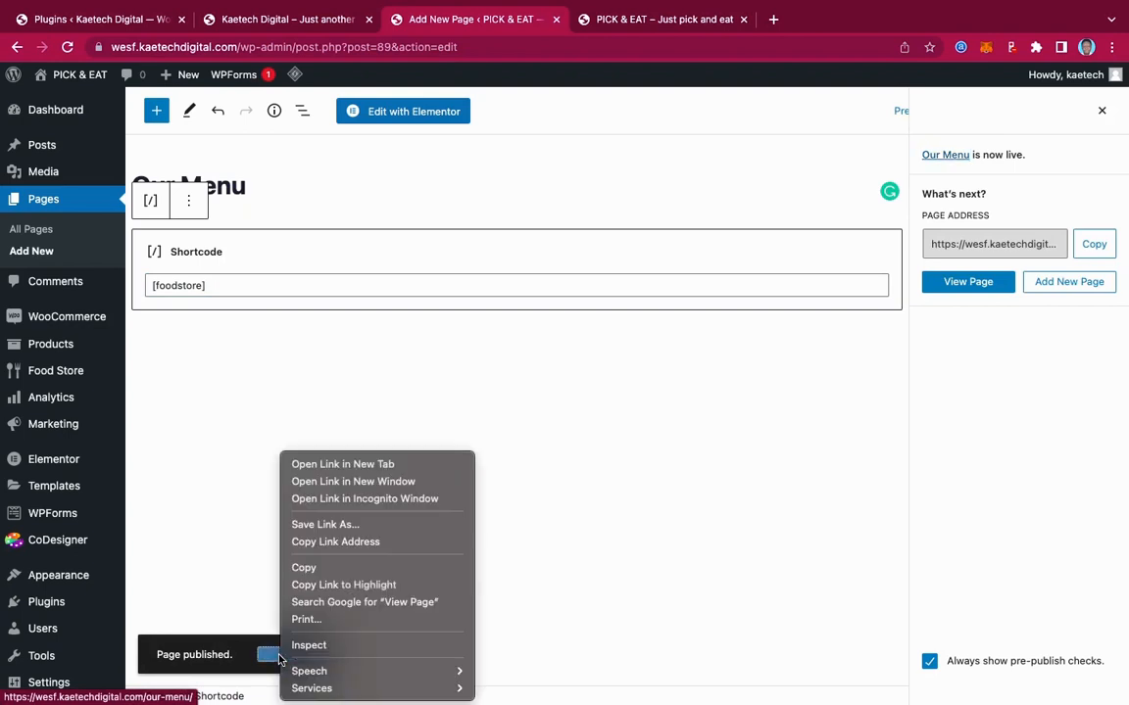
# Open the published Our Menu page in a new tab and browse its dish listings
pyautogui.click(318, 464)
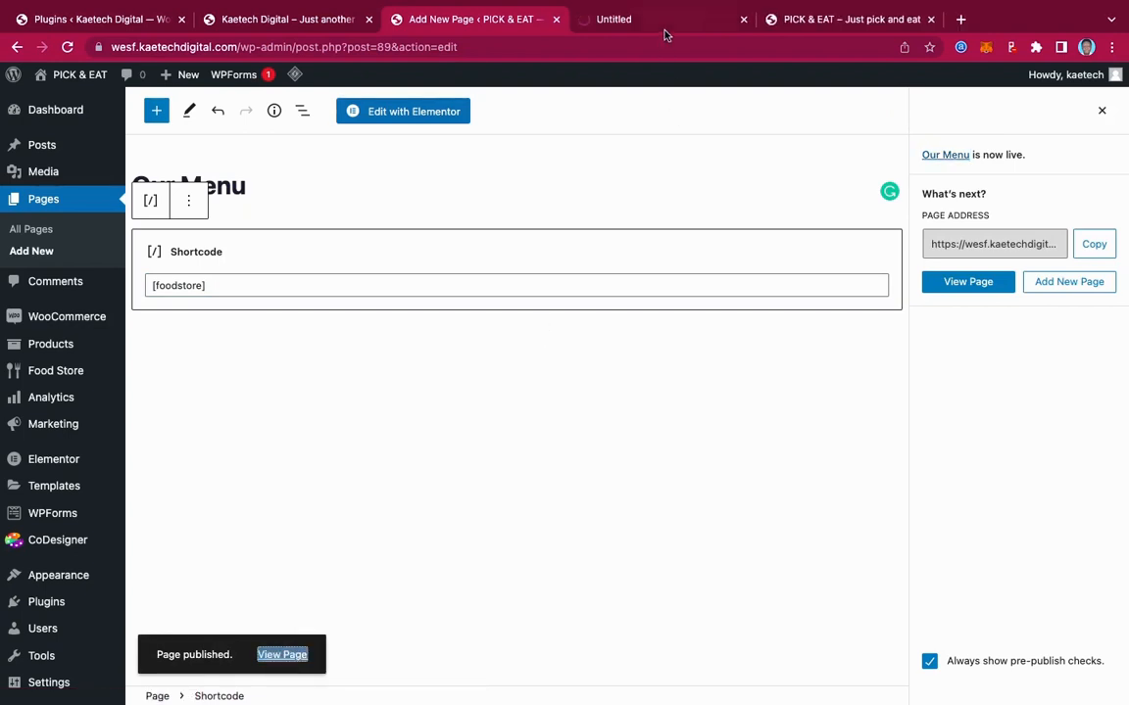
pyautogui.click(662, 20)
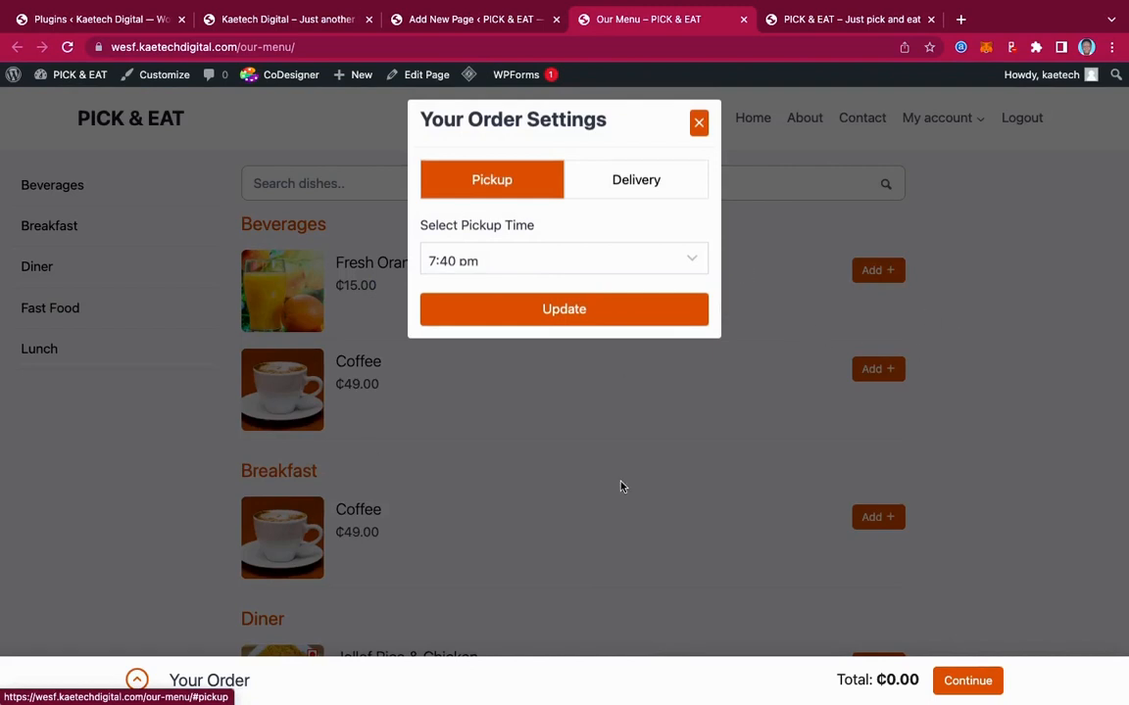
pyautogui.scroll(-5, 620, 486)
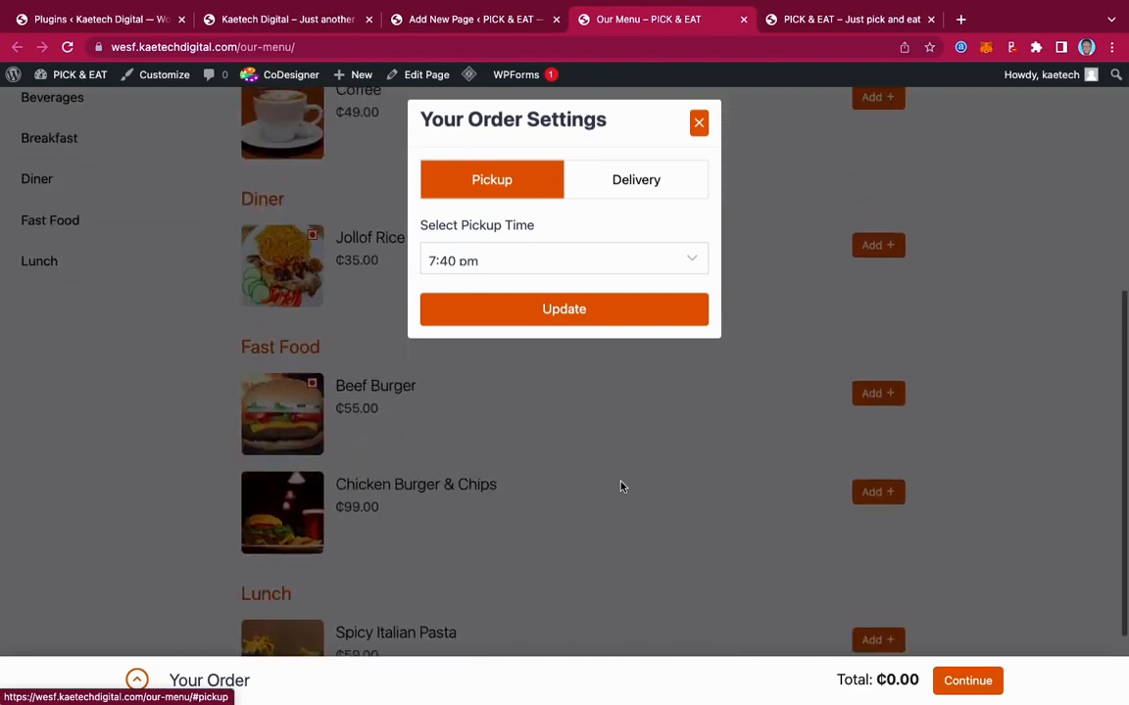
pyautogui.scroll(5, 620, 487)
pyautogui.scroll(-7, 620, 487)
pyautogui.scroll(5, 620, 487)
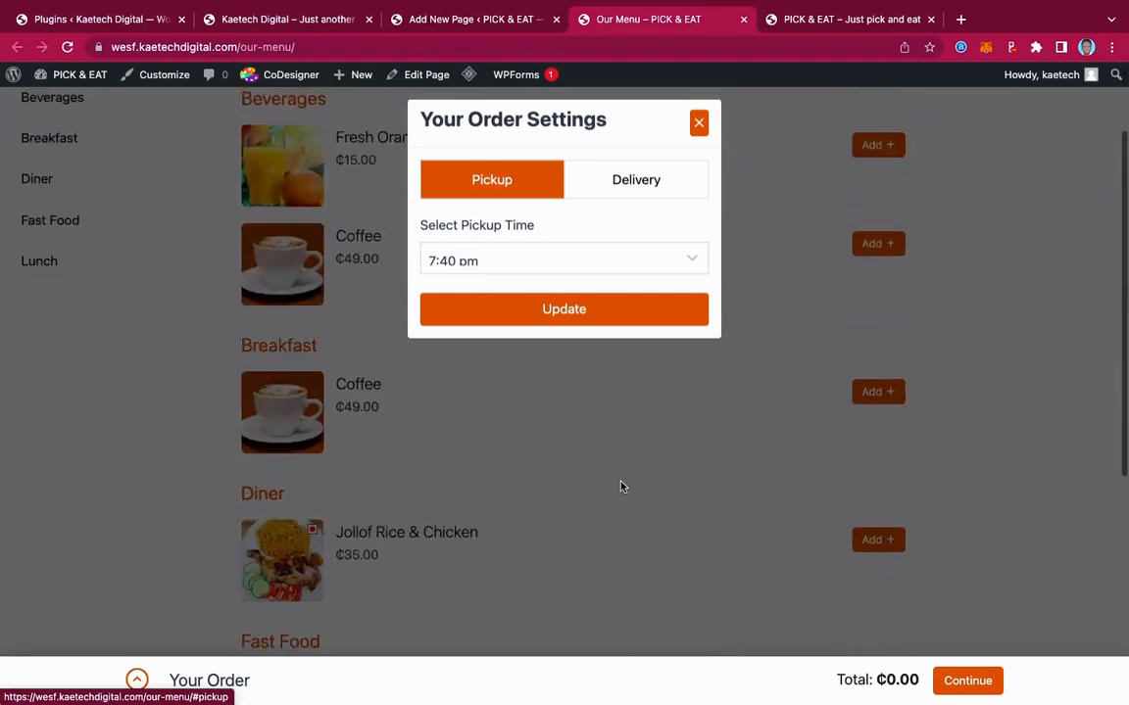
pyautogui.scroll(-7, 621, 487)
pyautogui.scroll(8, 620, 487)
pyautogui.scroll(-5, 620, 487)
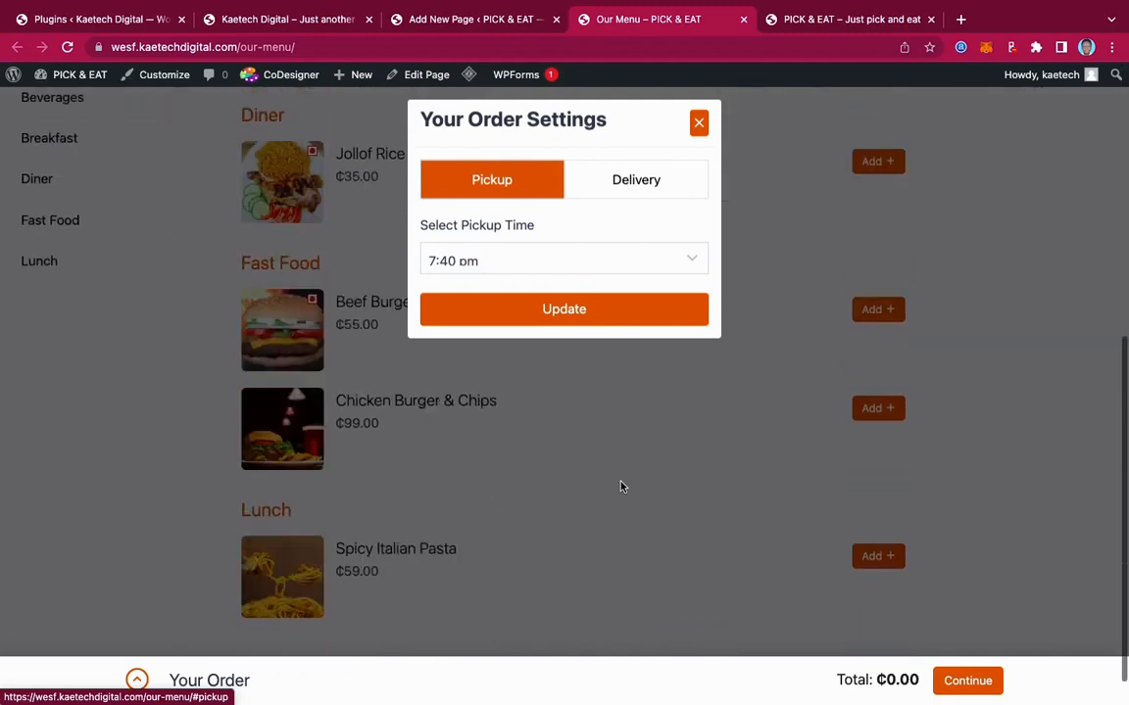
pyautogui.scroll(5, 620, 487)
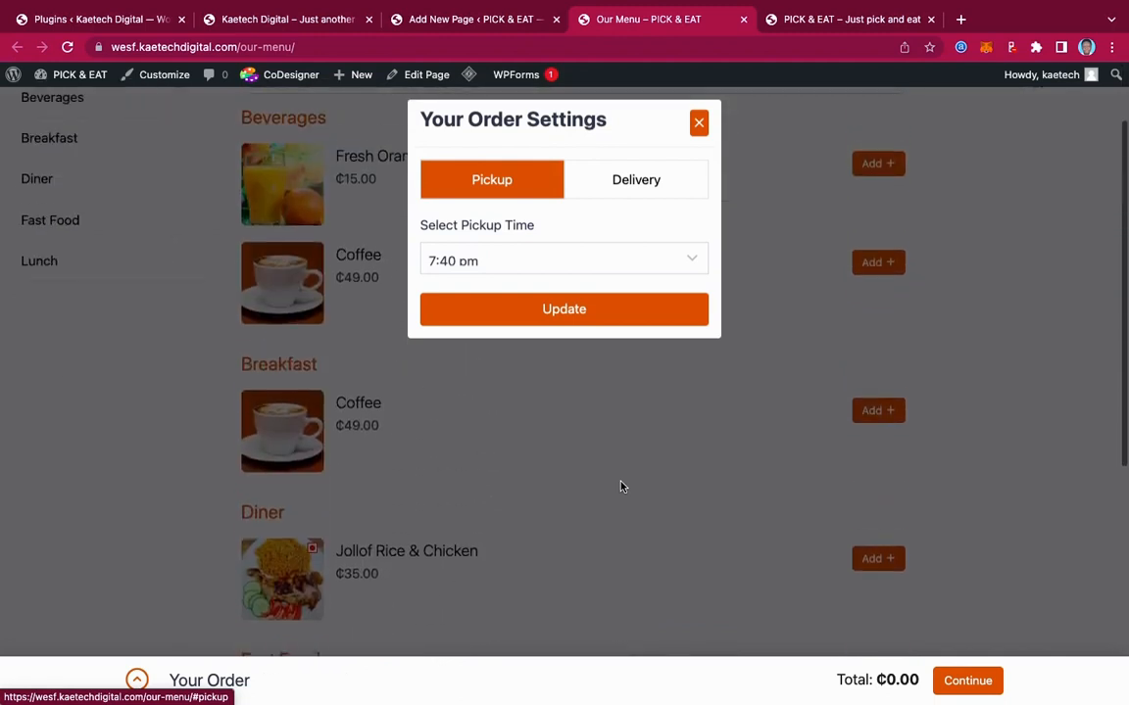
pyautogui.scroll(3, 620, 487)
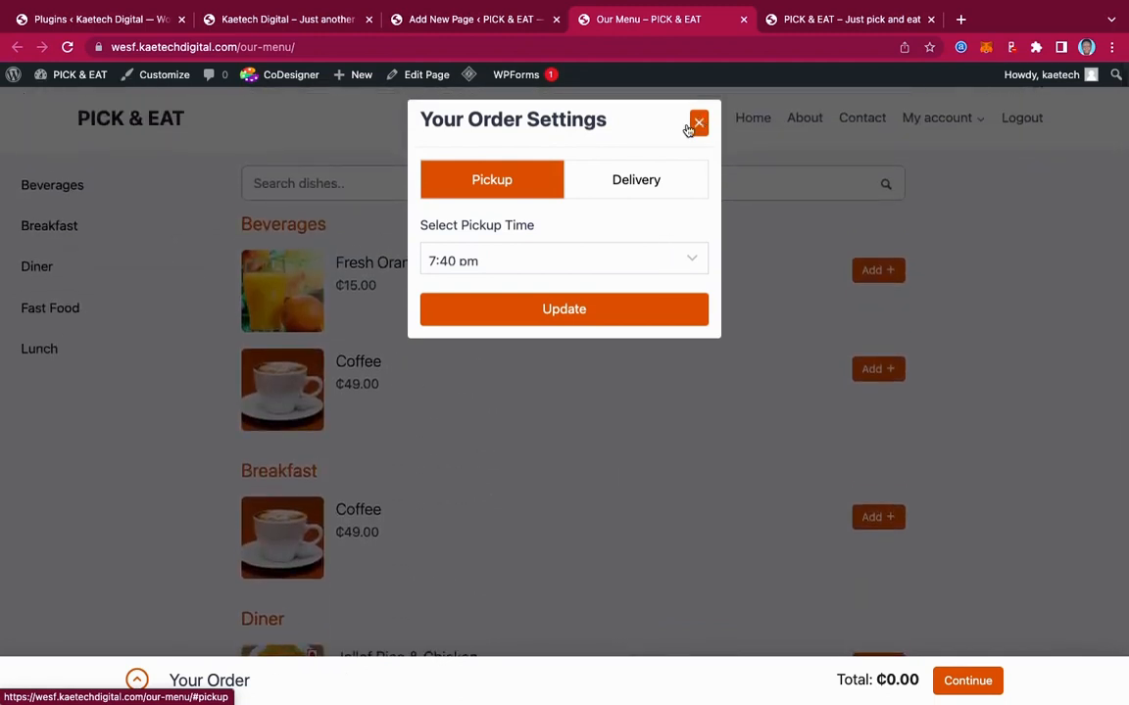
# Update the order to a 7:40 pm pickup and check that the cart is empty
pyautogui.click(574, 311)
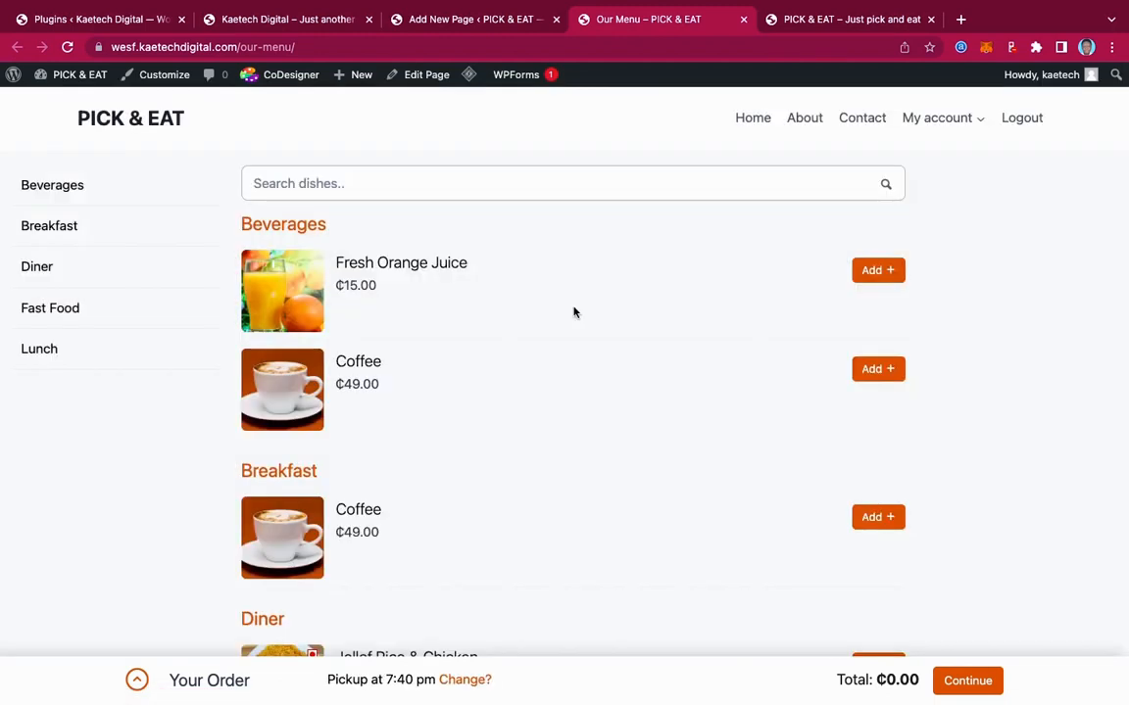
pyautogui.scroll(-10, 574, 312)
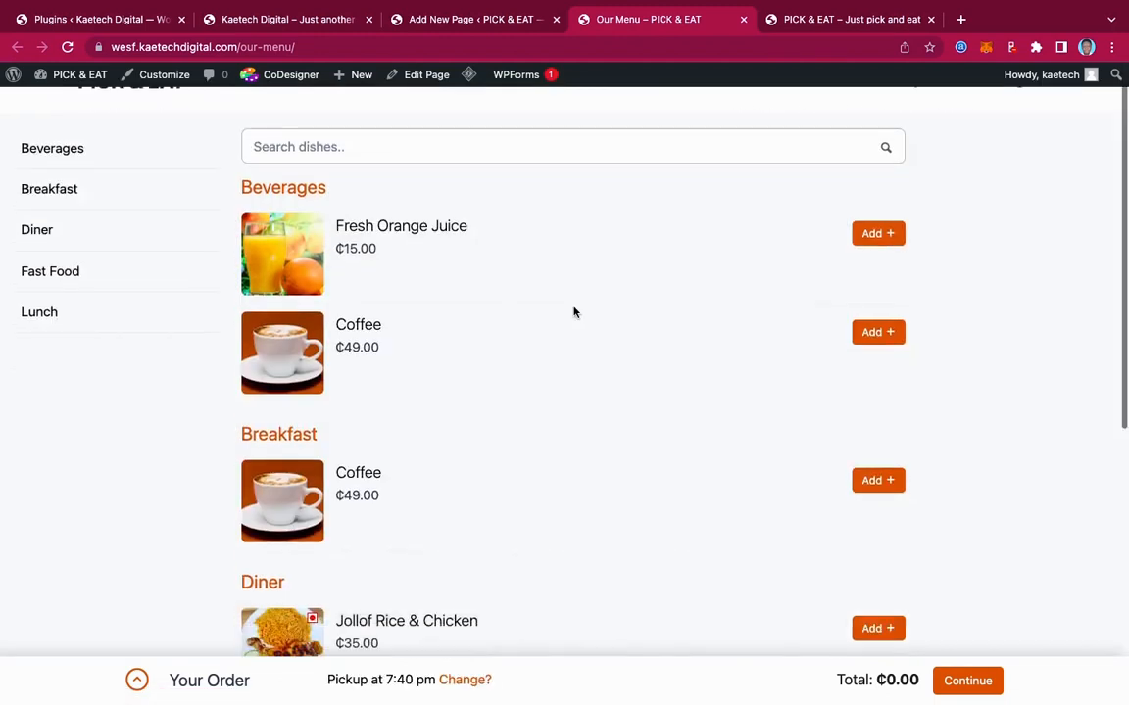
pyautogui.scroll(10, 574, 311)
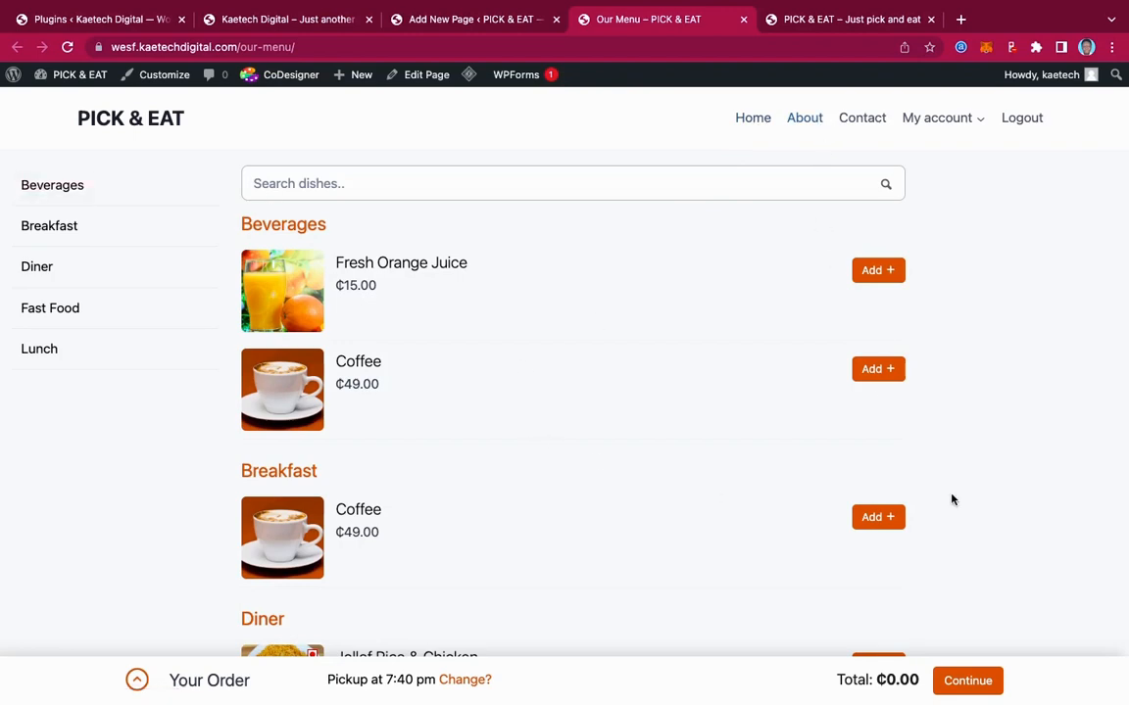
pyautogui.scroll(-5, 951, 500)
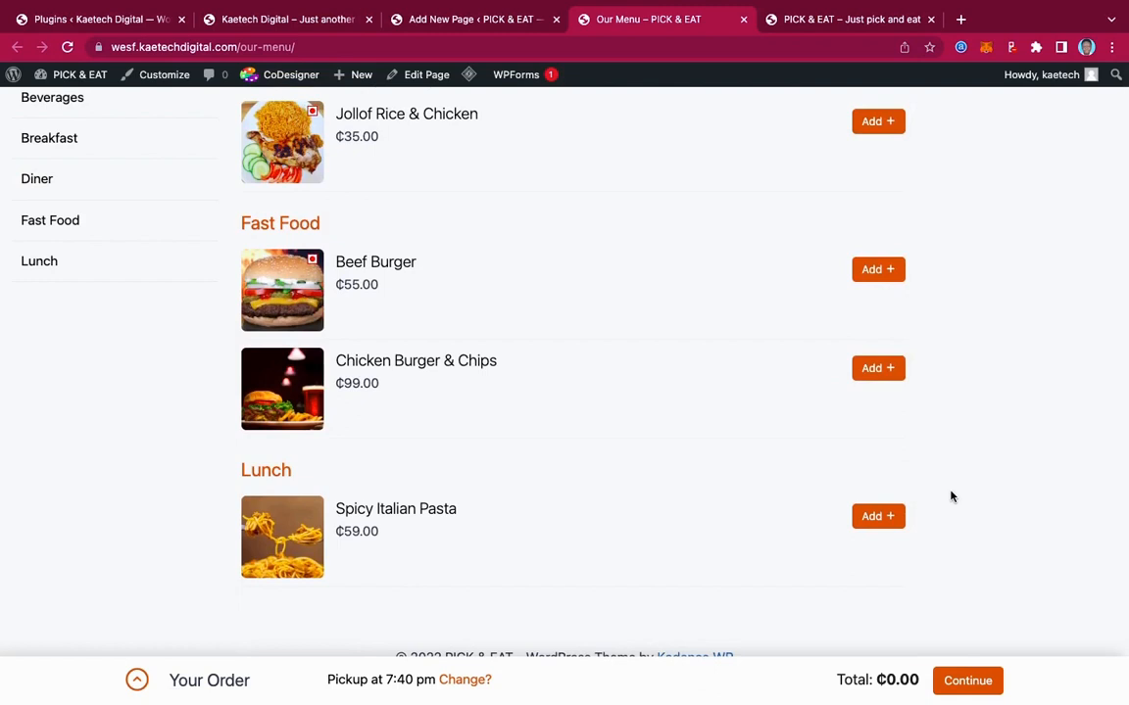
pyautogui.scroll(5, 950, 497)
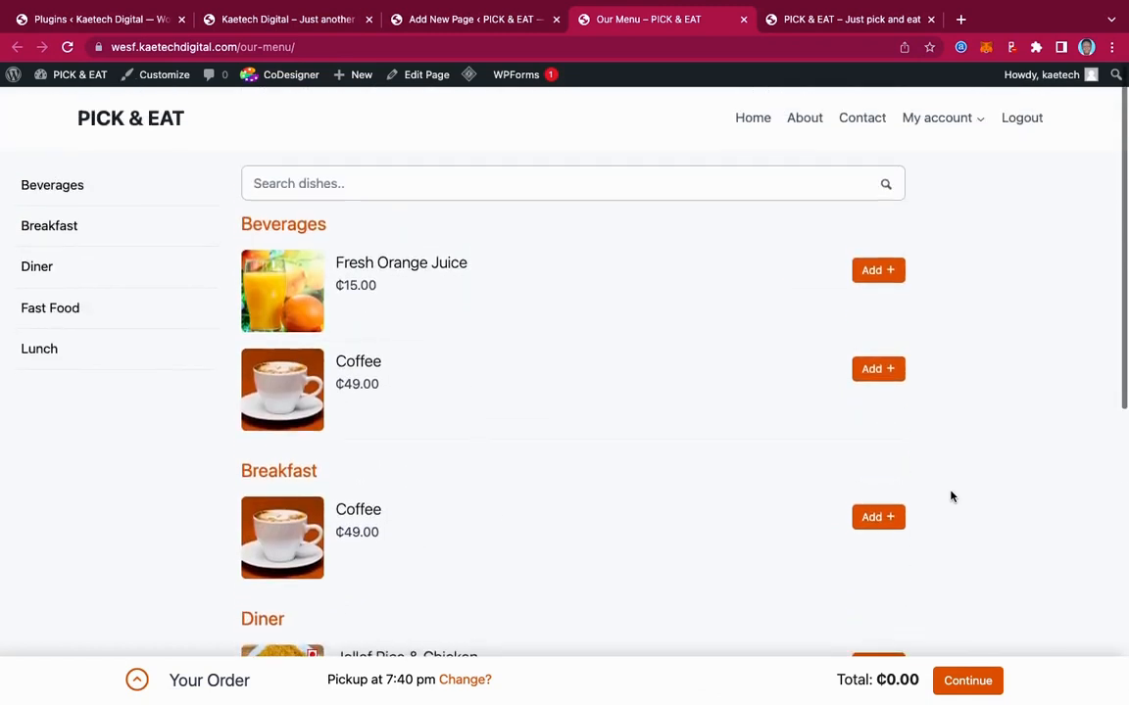
pyautogui.click(136, 680)
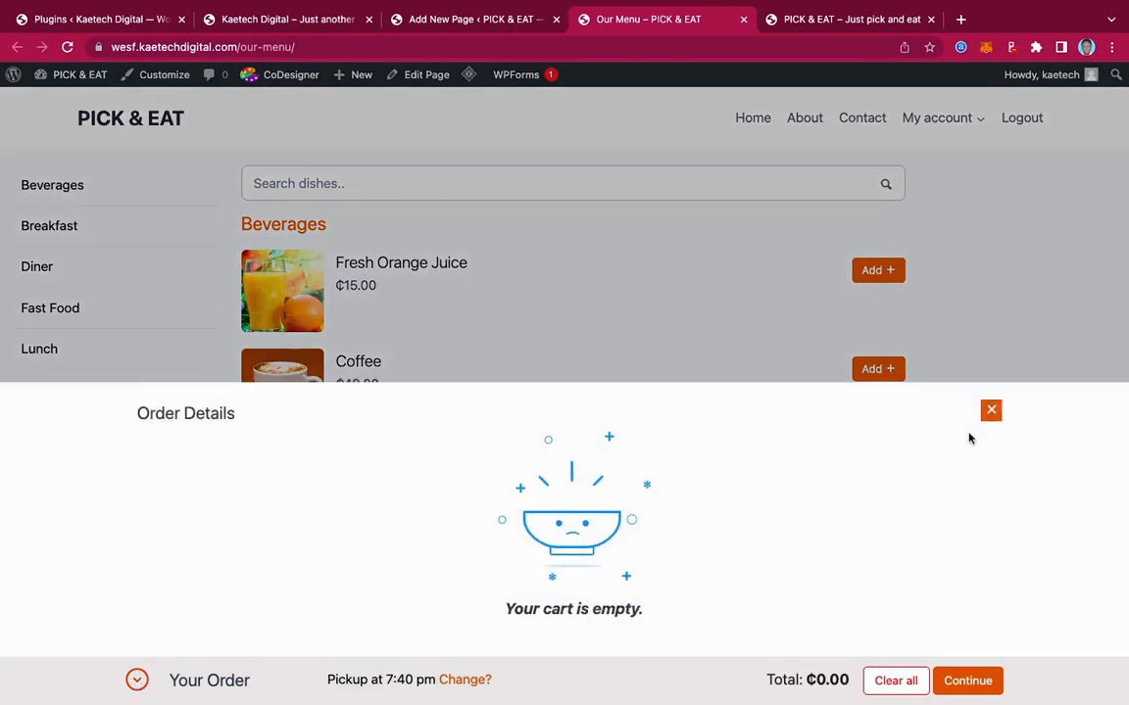
pyautogui.click(990, 413)
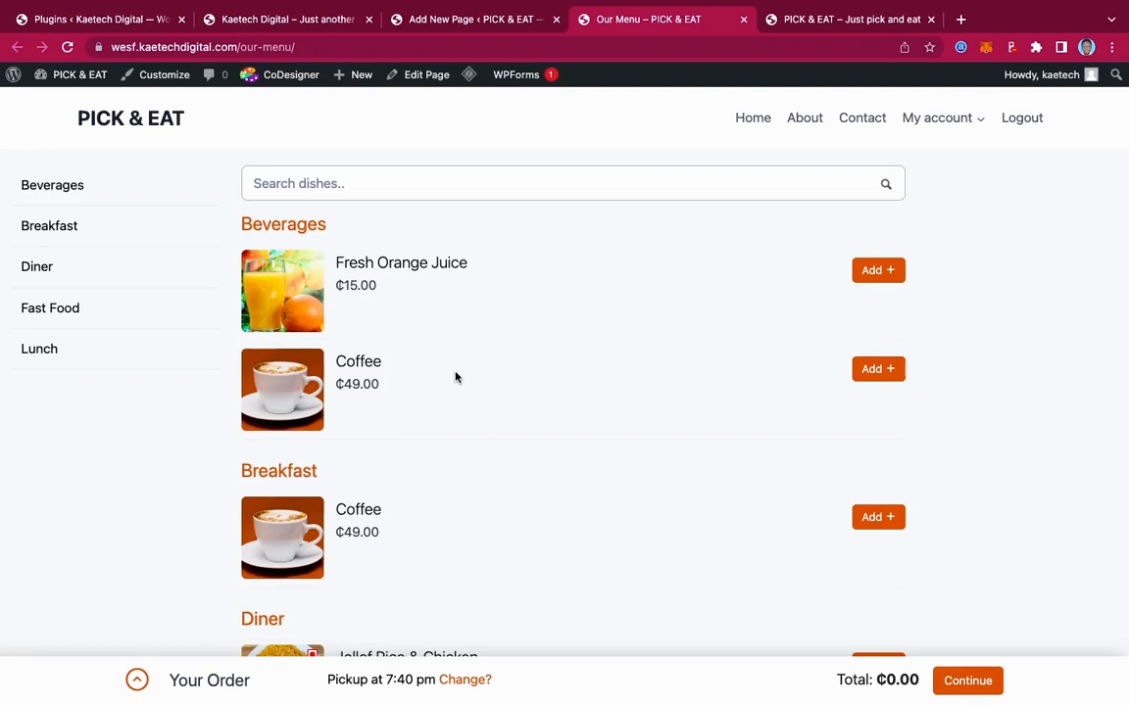
# Go to the Home page from the site menu and open it with Elementor
pyautogui.click(760, 128)
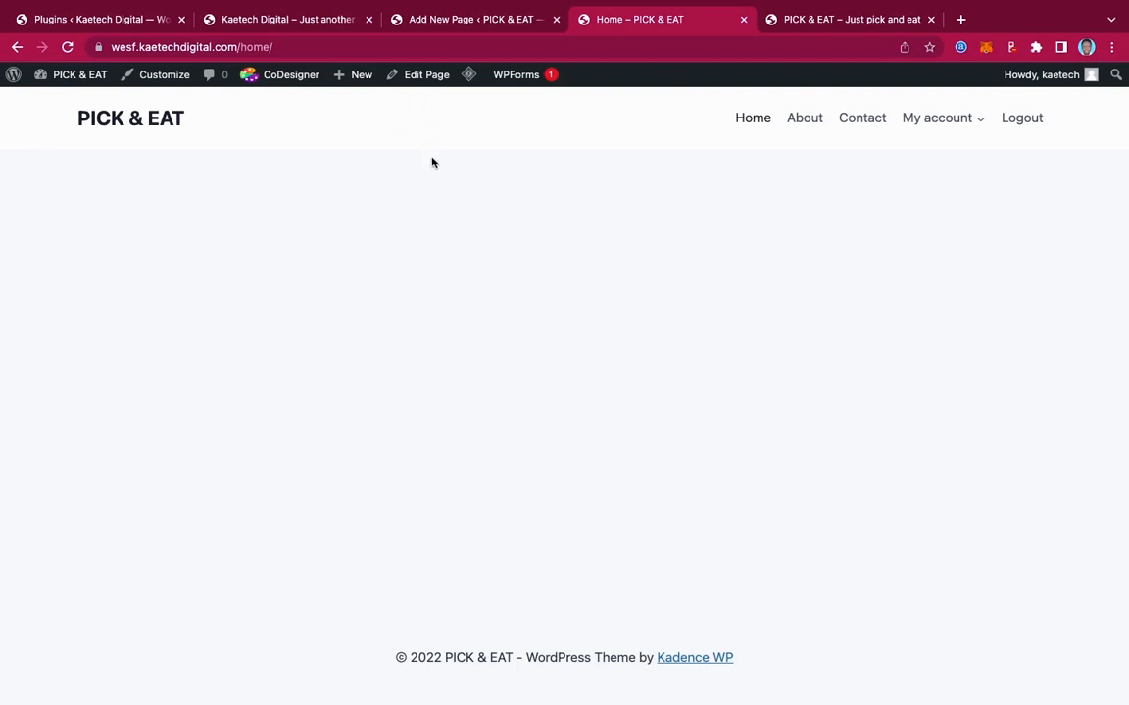
pyautogui.click(431, 83)
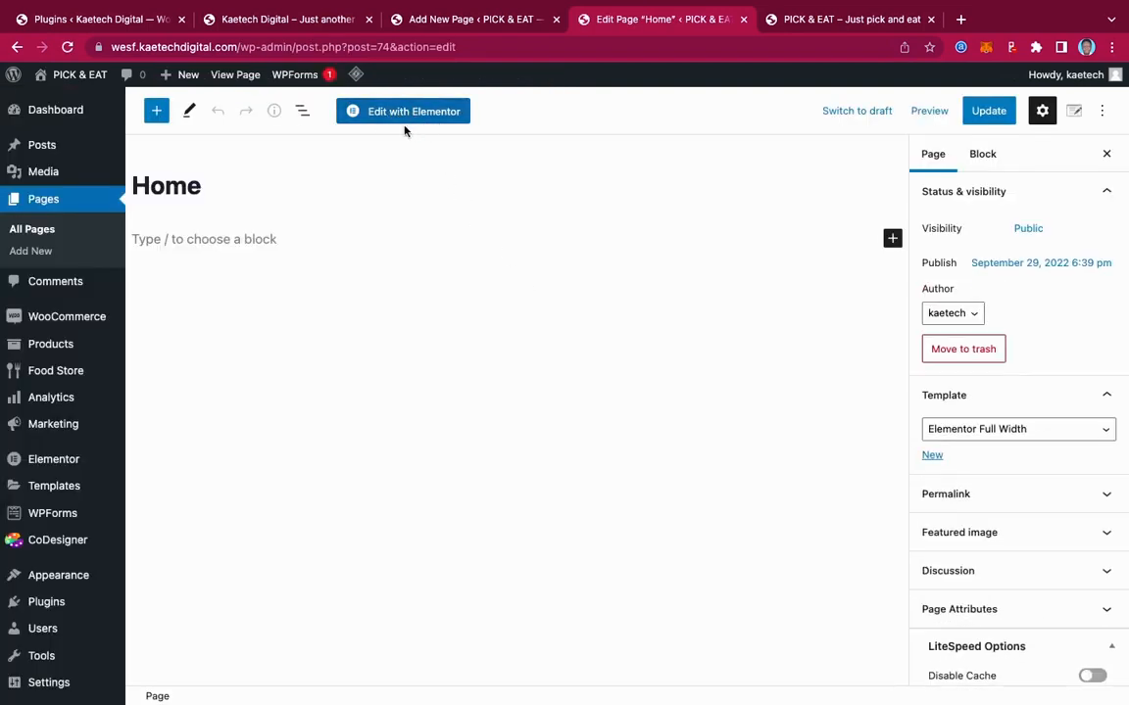
pyautogui.click(414, 112)
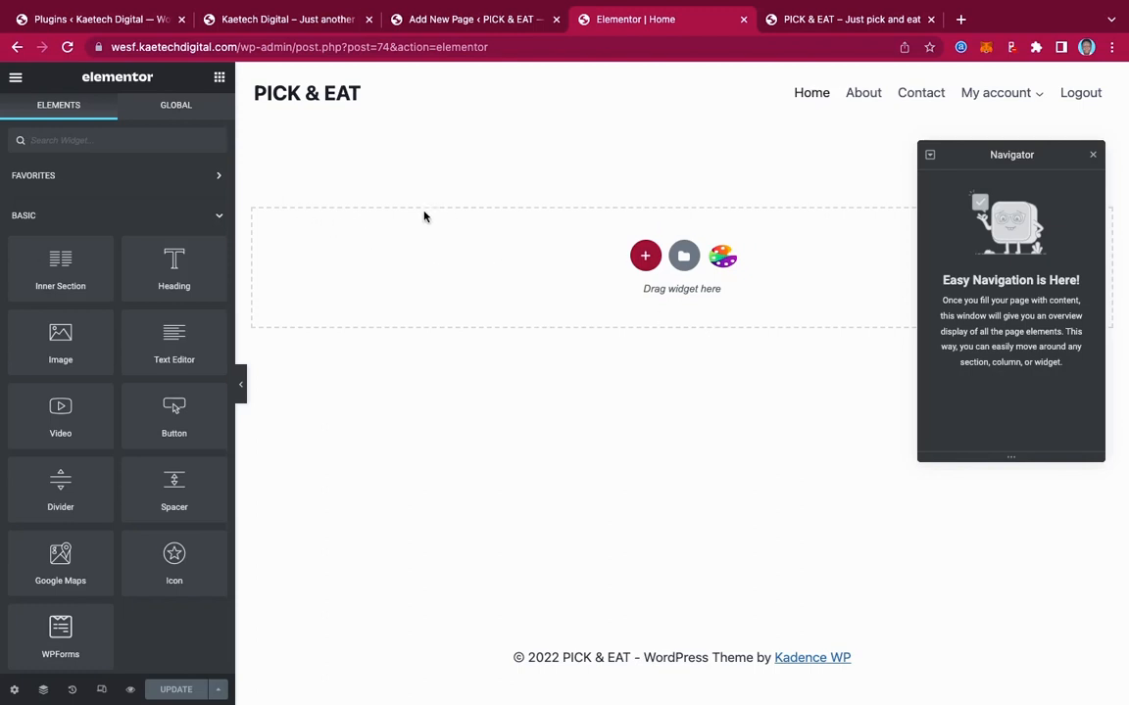
# Add a single-column section with a centred Heading widget reading 'Heading'
pyautogui.click(645, 257)
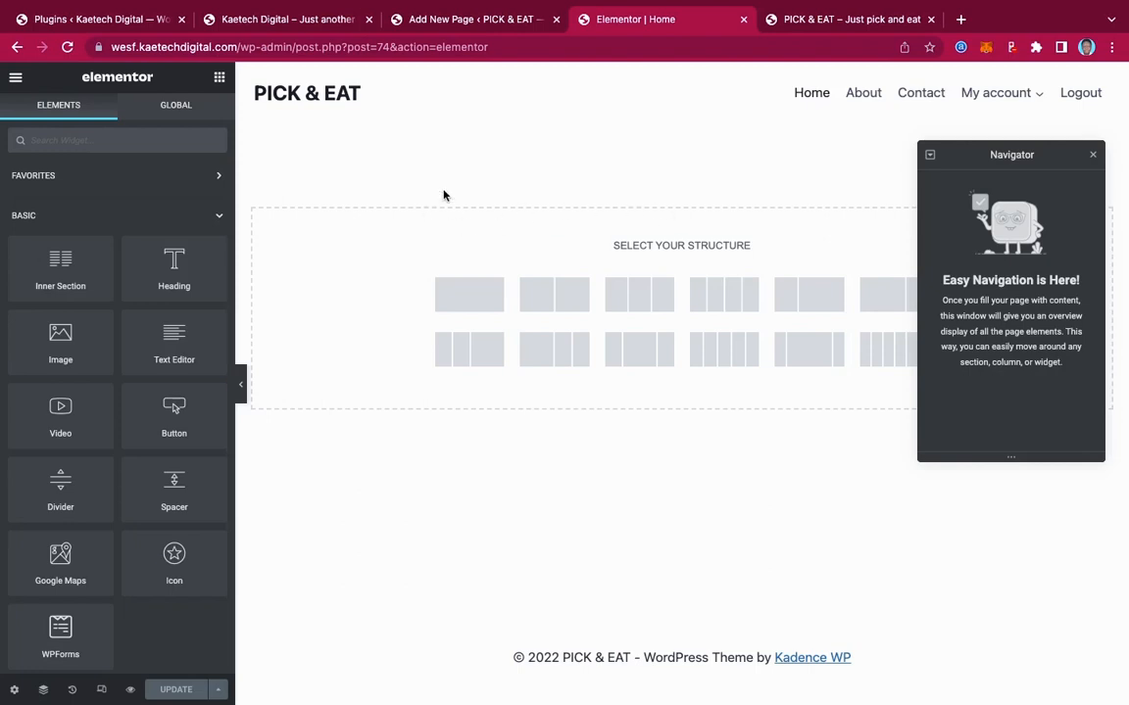
pyautogui.click(469, 295)
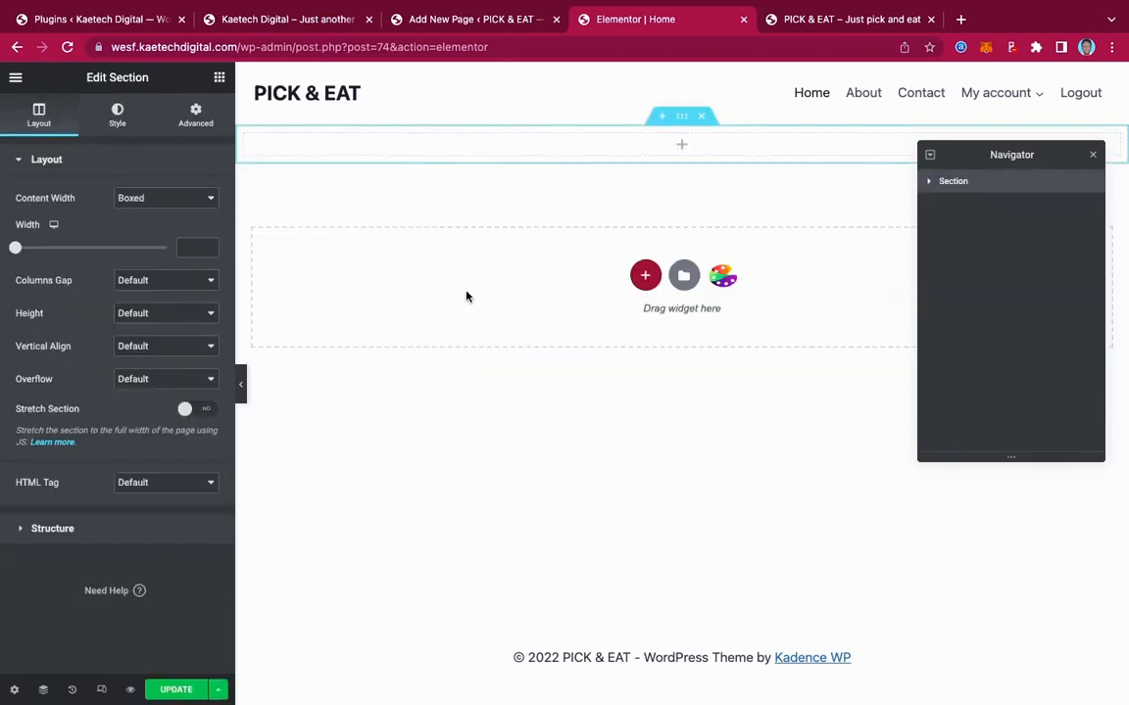
pyautogui.click(681, 145)
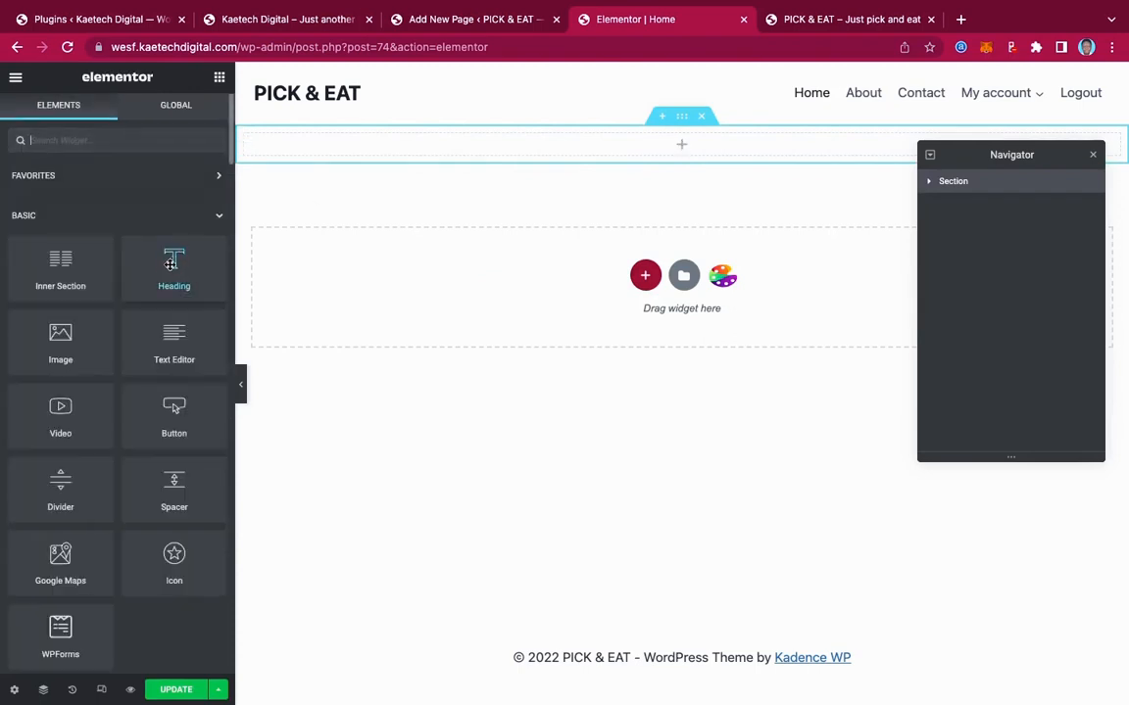
pyautogui.moveTo(164, 270); pyautogui.dragTo(633, 154)
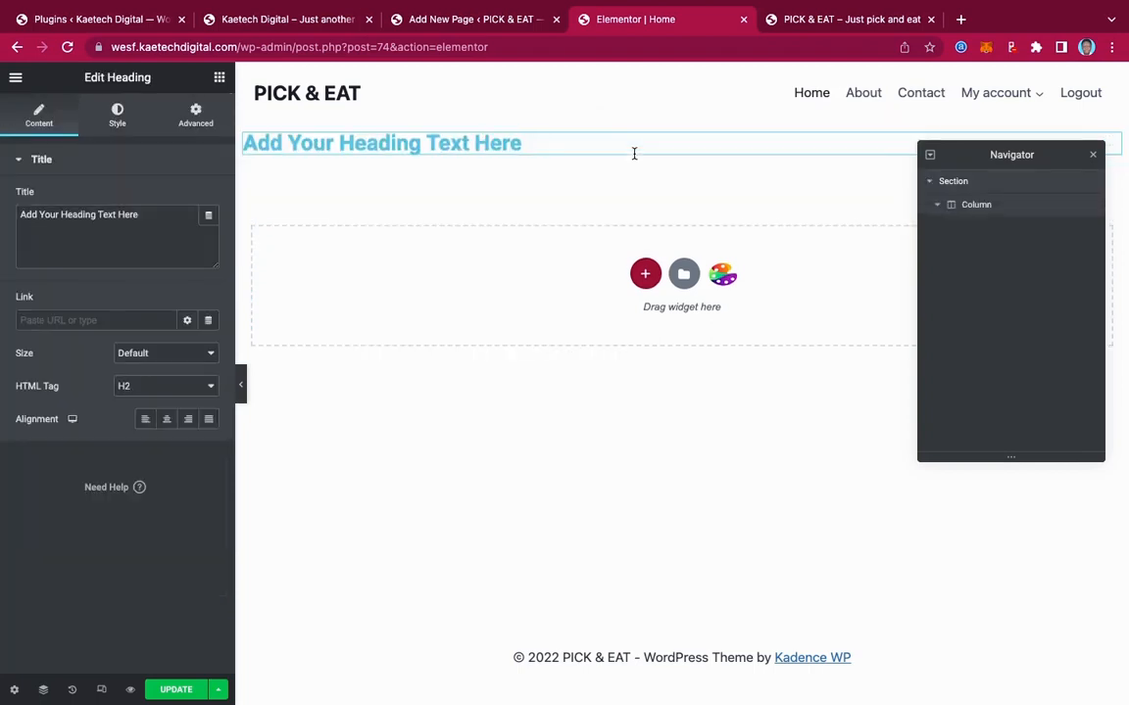
pyautogui.moveTo(162, 216); pyautogui.dragTo(2, 208)
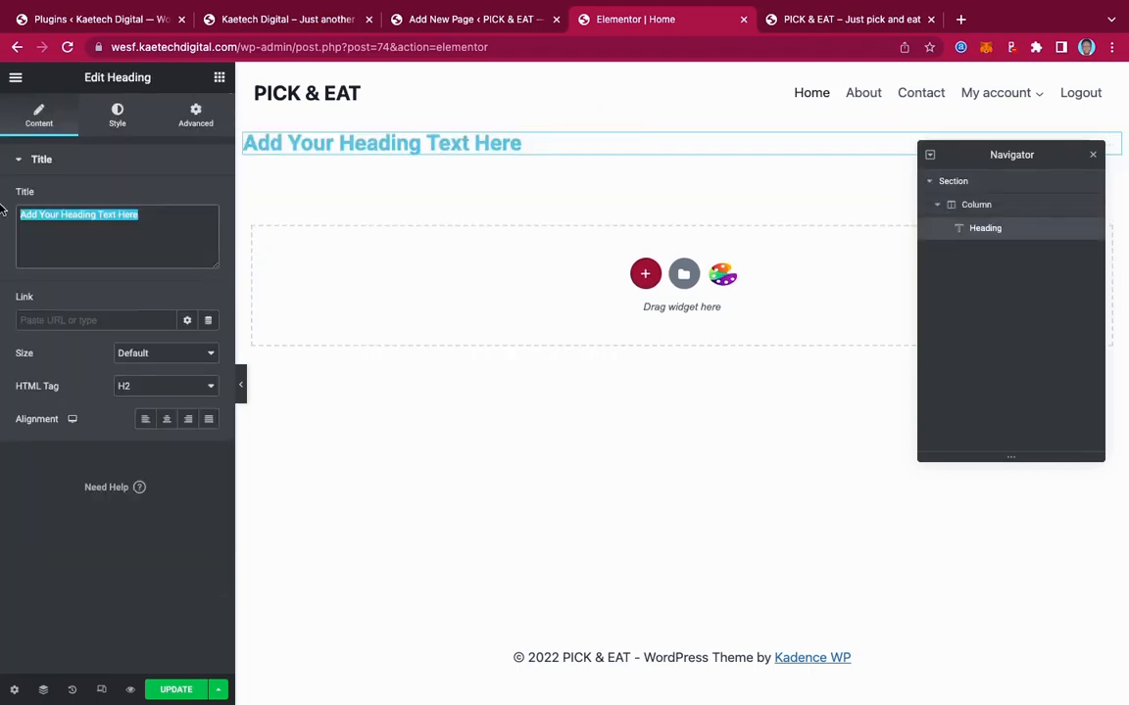
pyautogui.write('Heading')
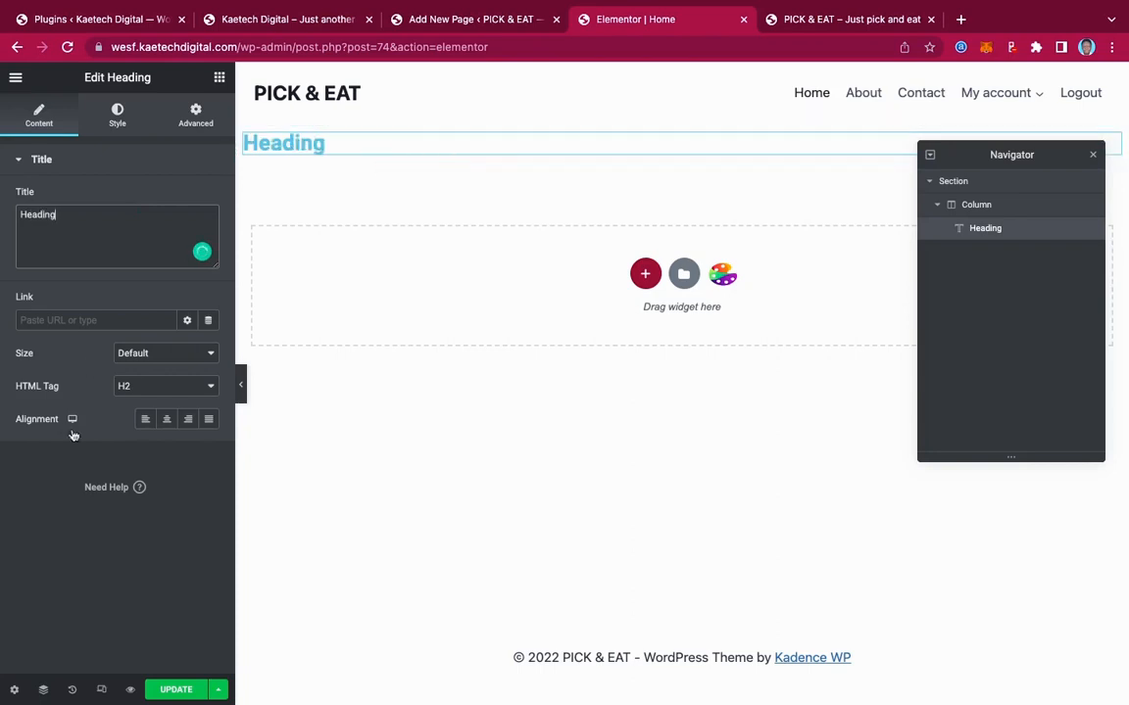
pyautogui.click(166, 419)
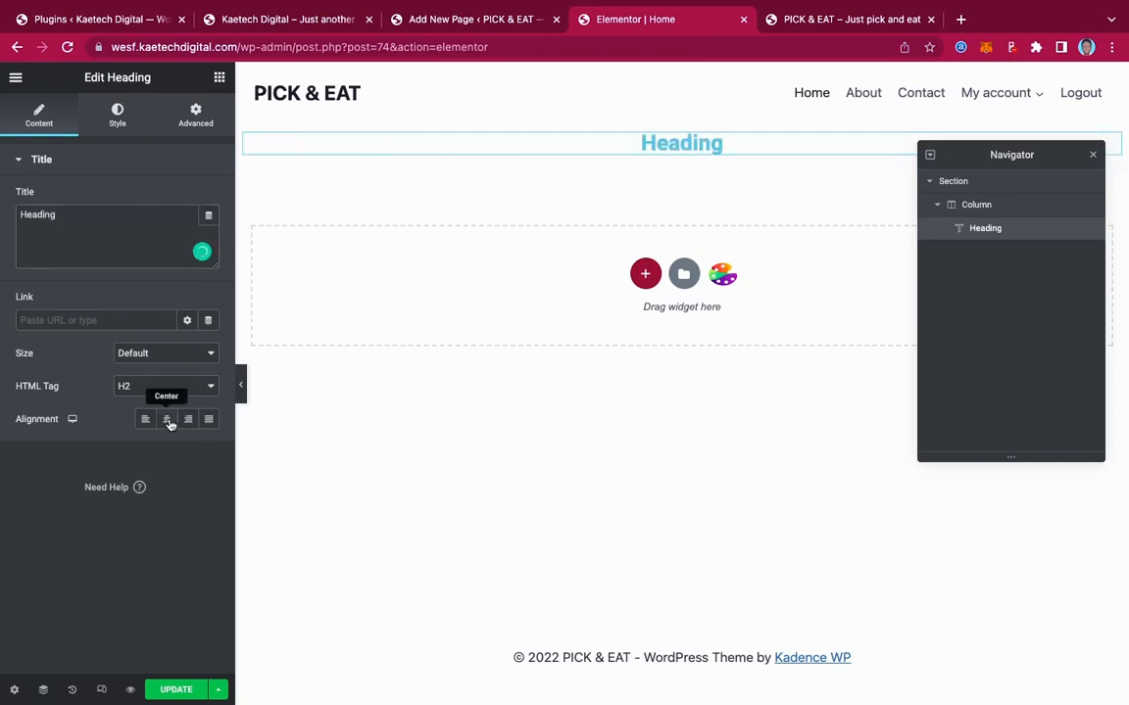
# Set the heading's text colour to black (#000000)
pyautogui.click(117, 119)
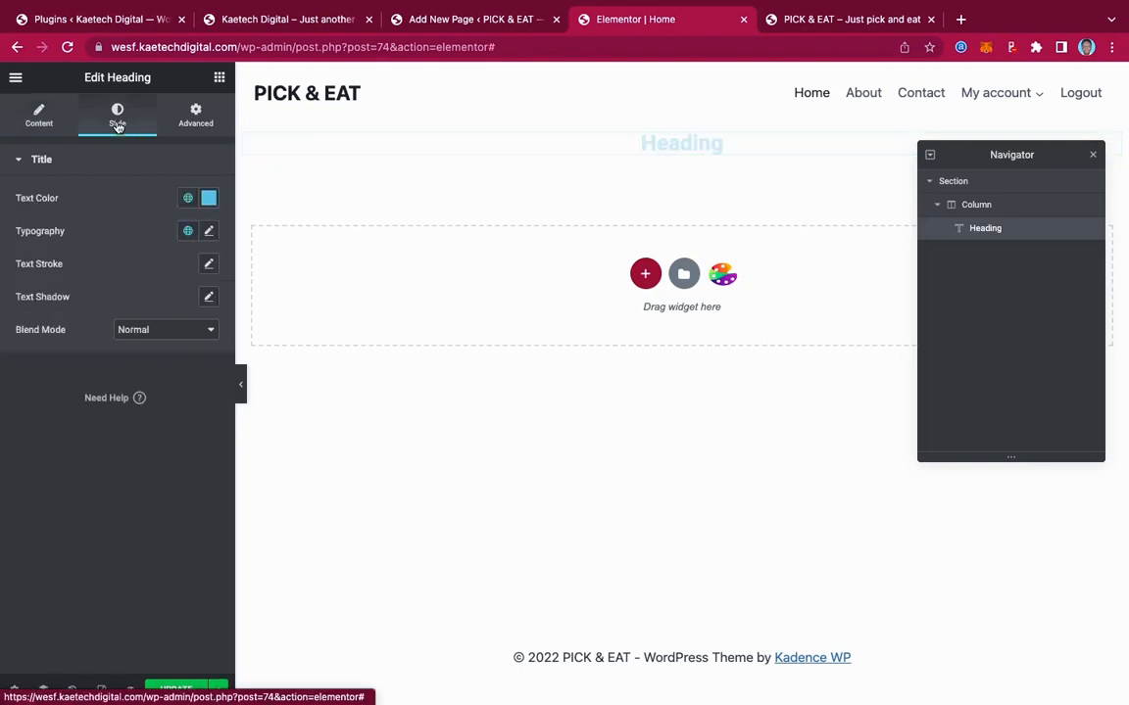
pyautogui.click(207, 198)
pyautogui.moveTo(58, 370); pyautogui.dragTo(5, 403)
pyautogui.click(24, 467)
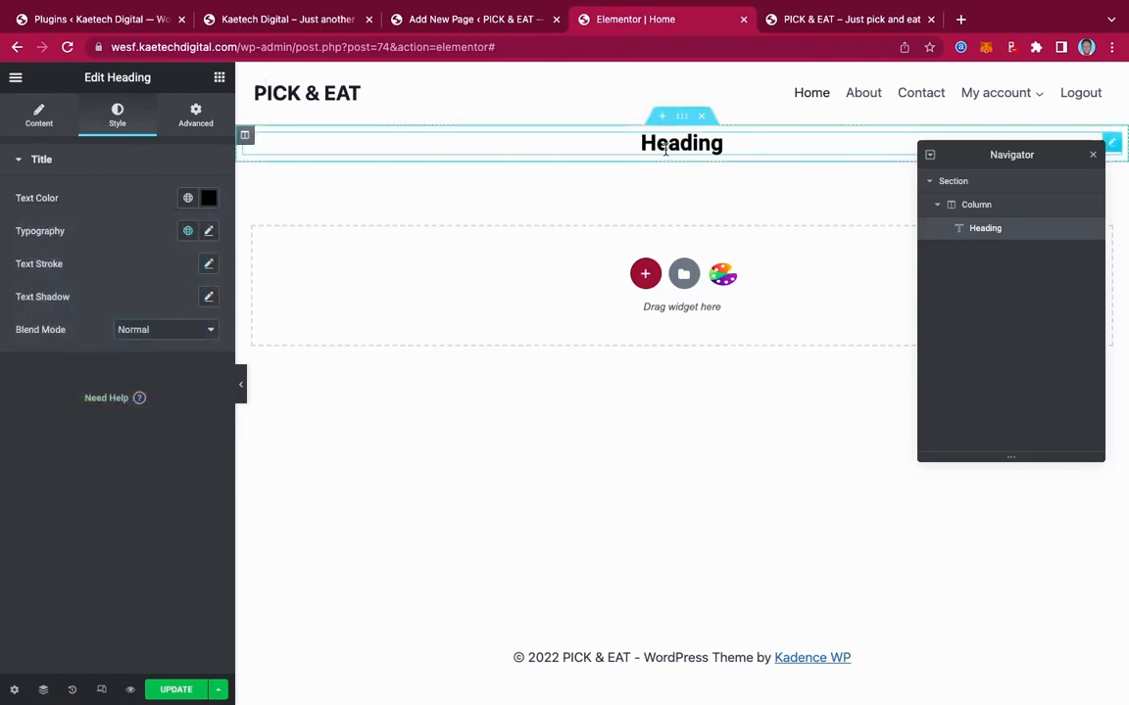
pyautogui.click(219, 78)
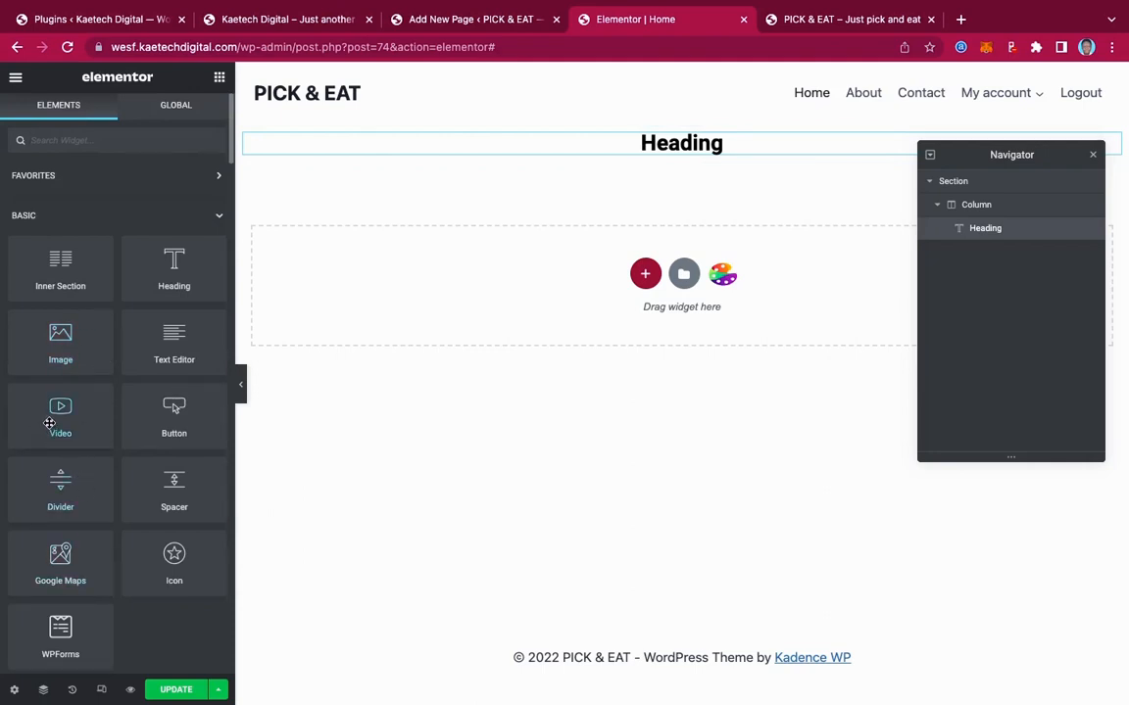
# Add a Video widget under the heading, keeping YouTube as the source
pyautogui.moveTo(49, 423); pyautogui.dragTo(680, 150)
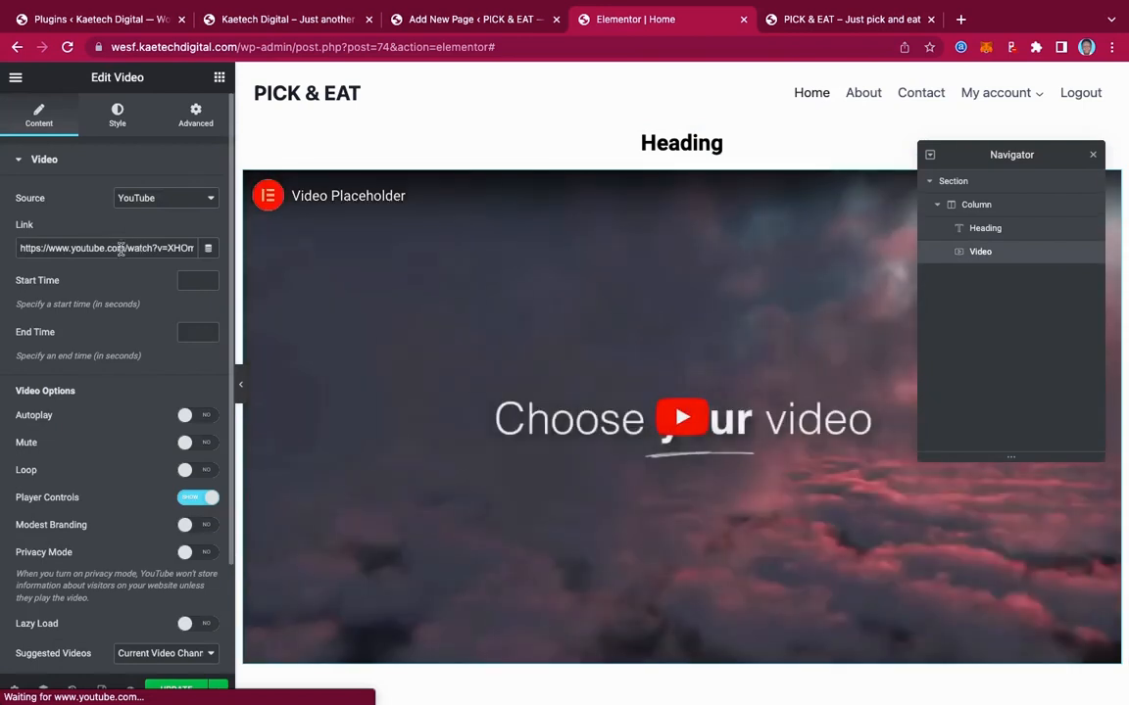
pyautogui.click(171, 199)
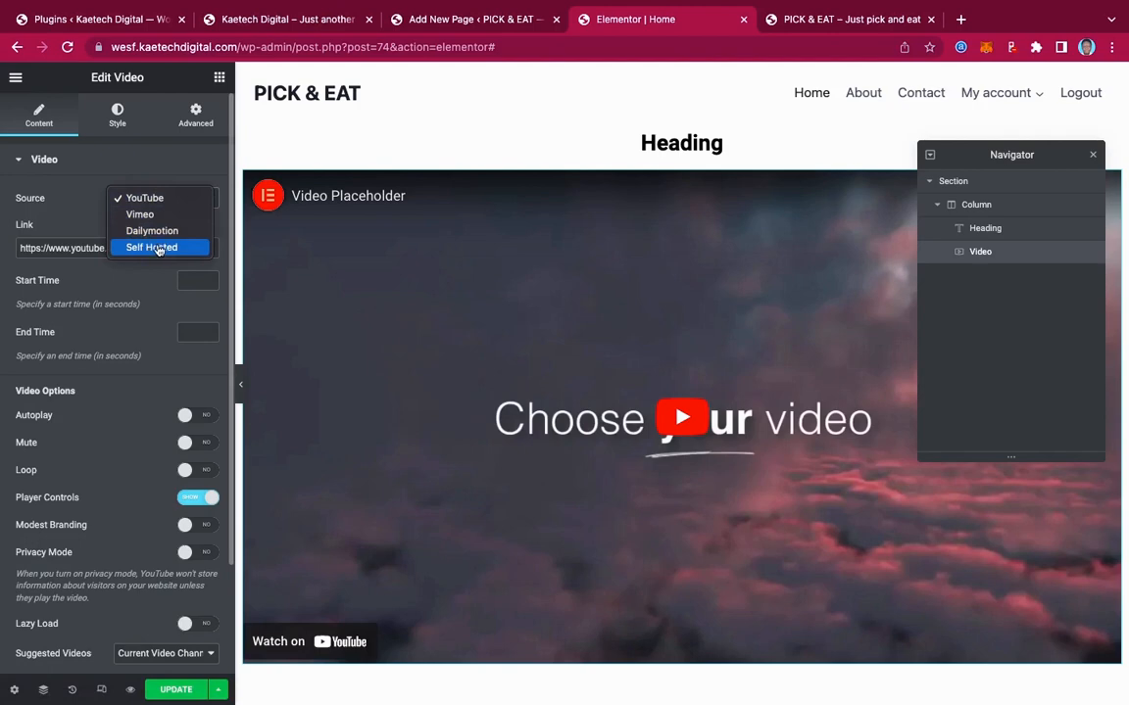
pyautogui.click(81, 213)
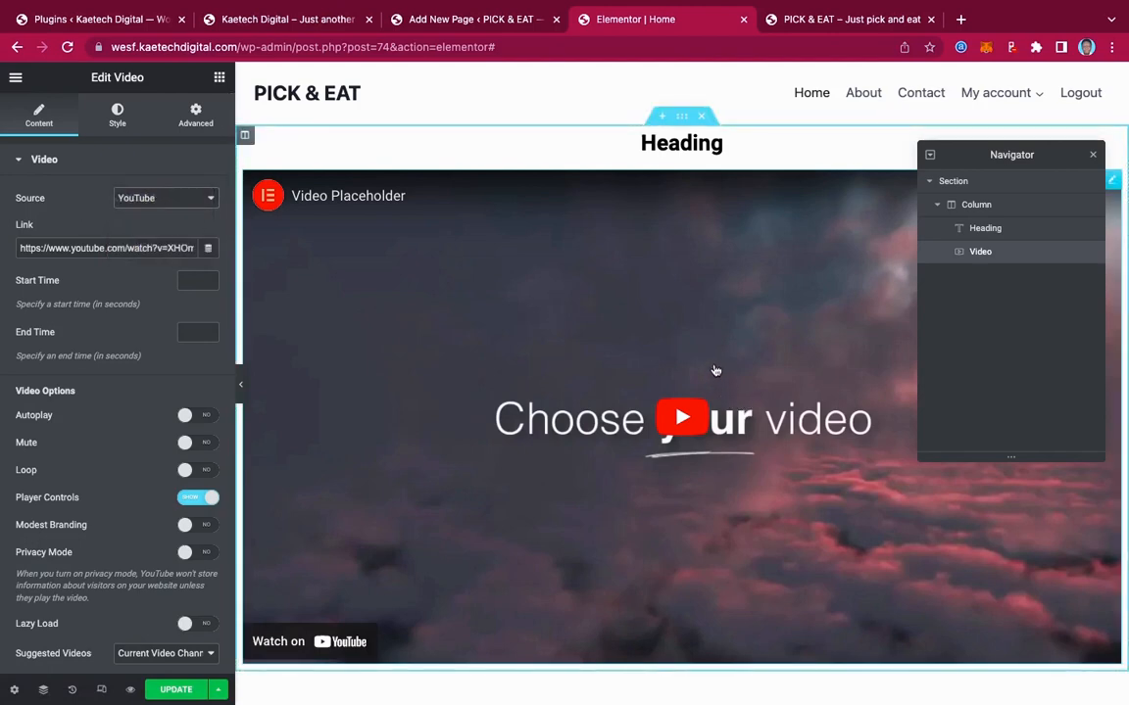
# Delete the section containing the heading and video
pyautogui.scroll(-5, 463, 542)
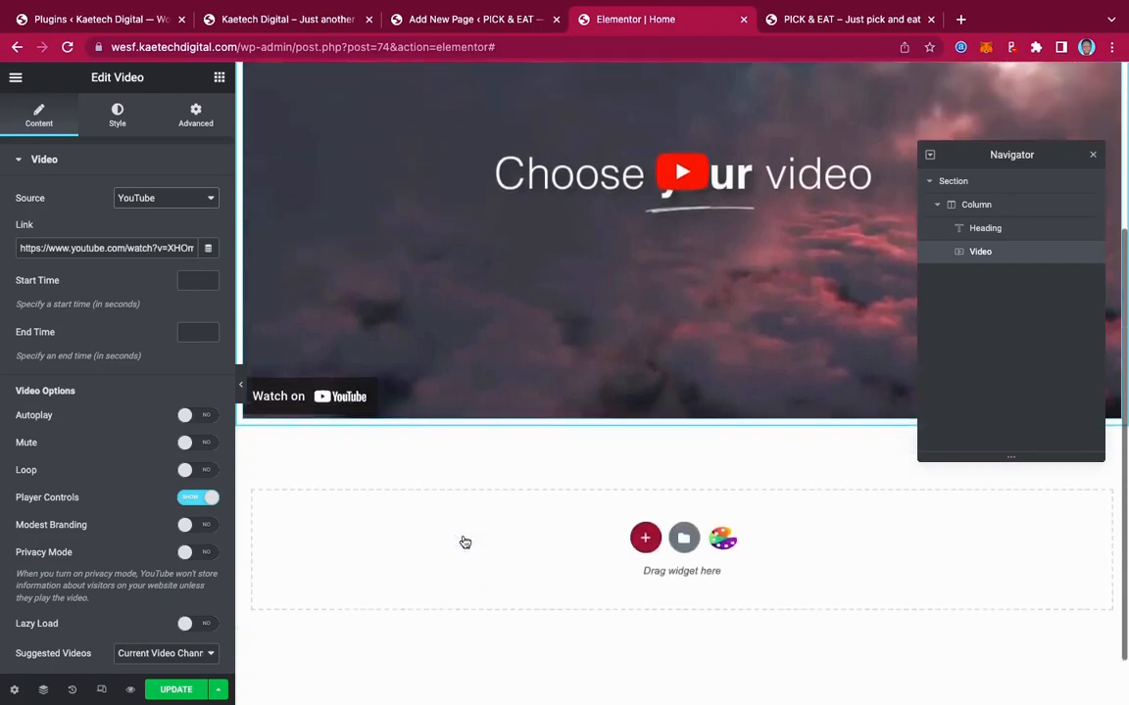
pyautogui.scroll(5, 462, 539)
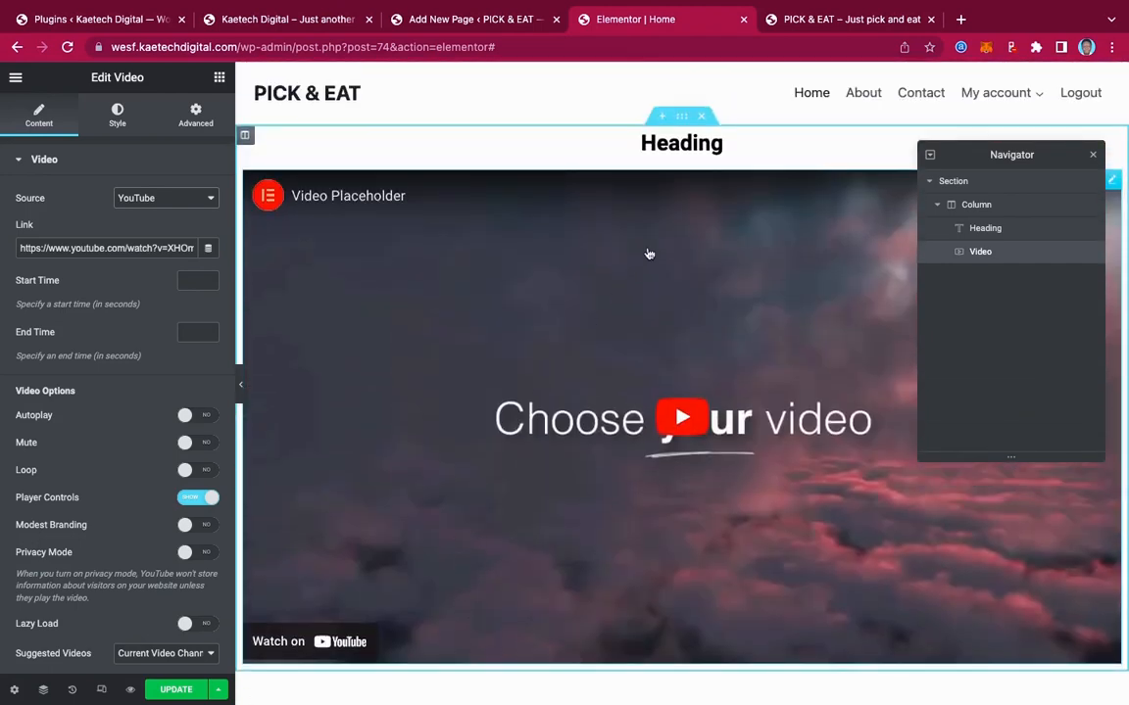
pyautogui.click(705, 117)
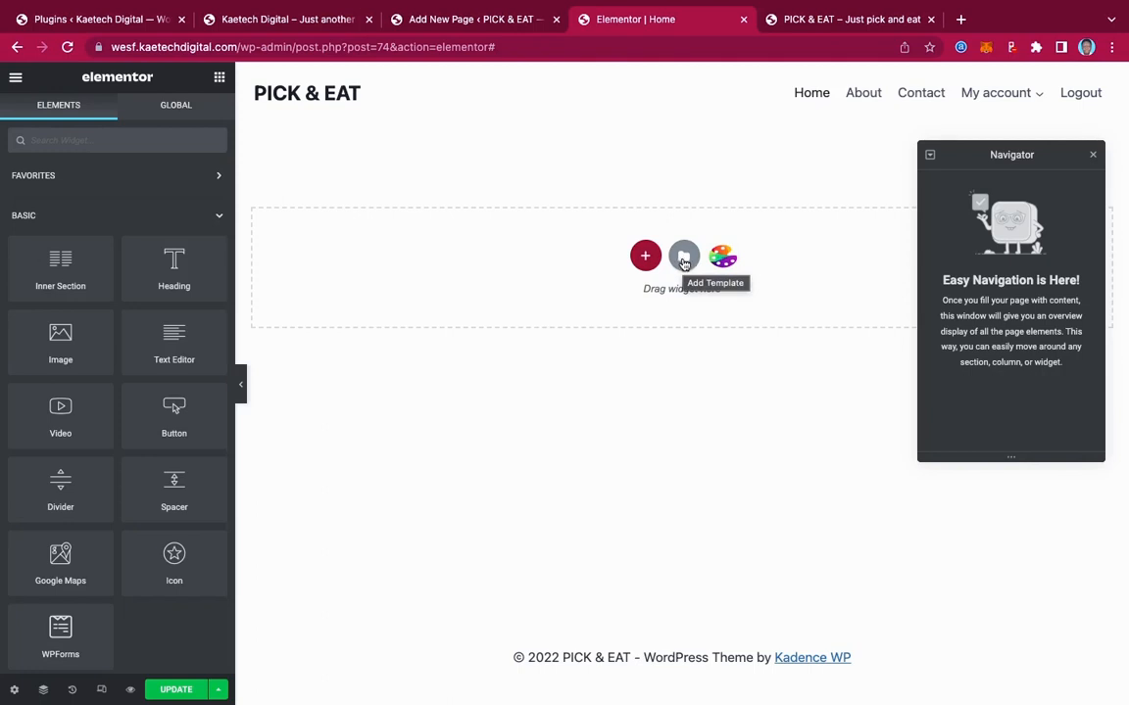
# Preview and insert the Restaurant – About page template, starting the template library connection
pyautogui.click(684, 259)
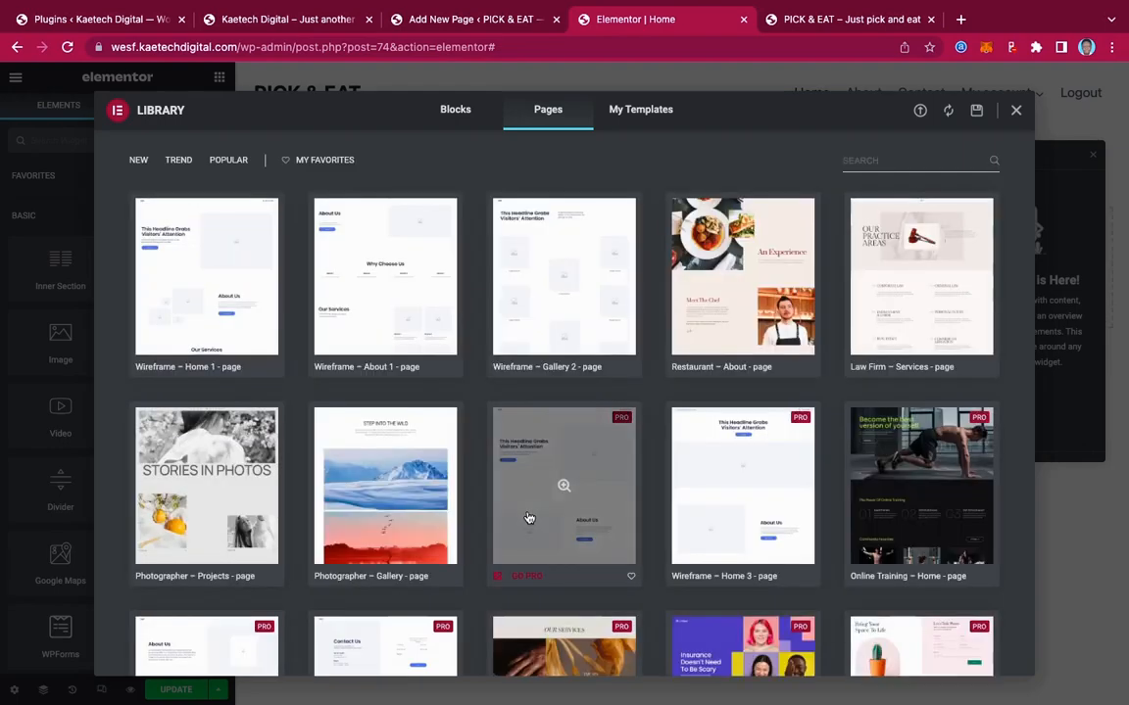
pyautogui.scroll(-3, 686, 506)
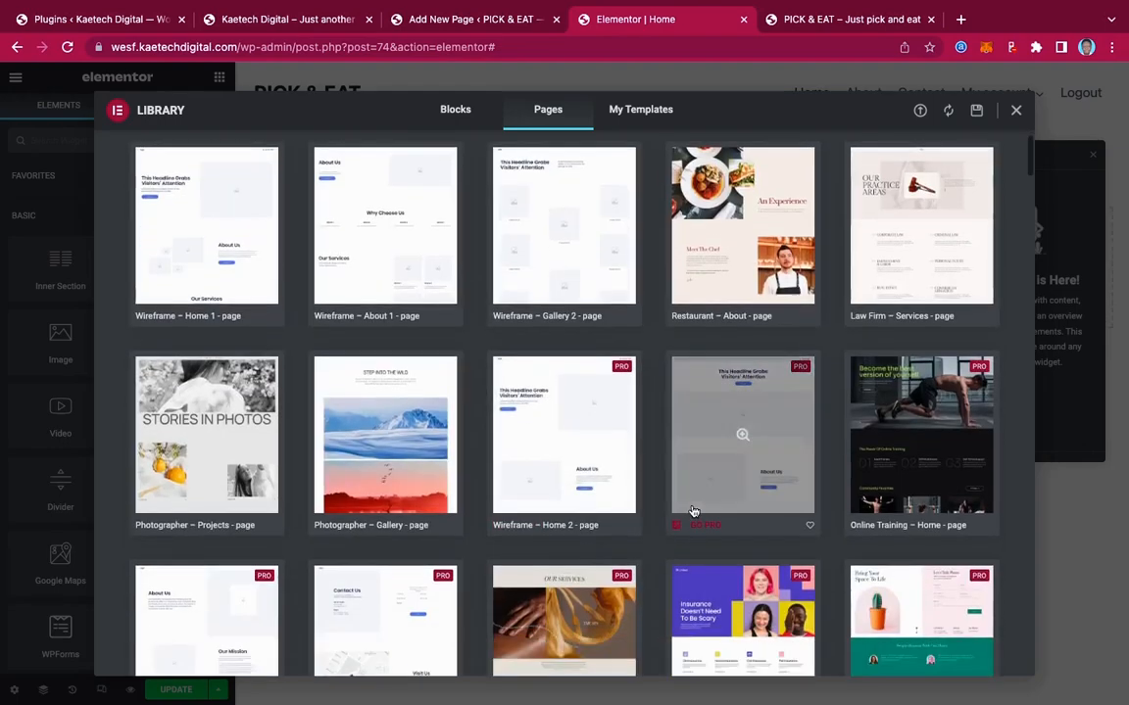
pyautogui.scroll(3, 692, 508)
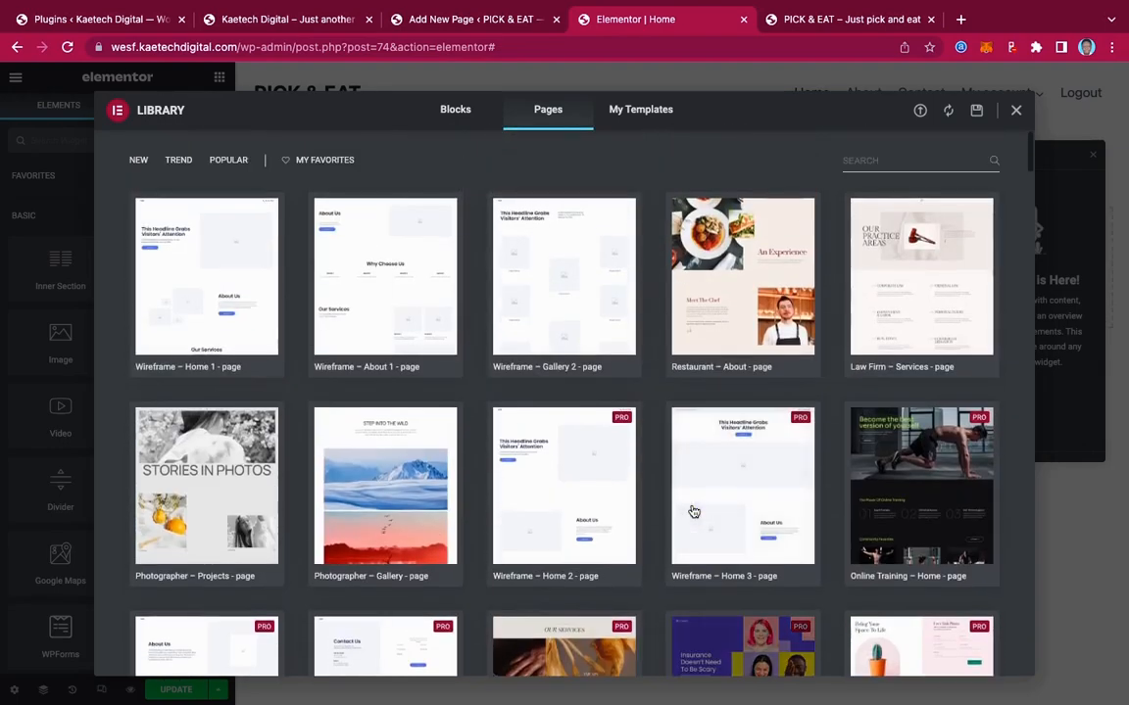
pyautogui.click(748, 254)
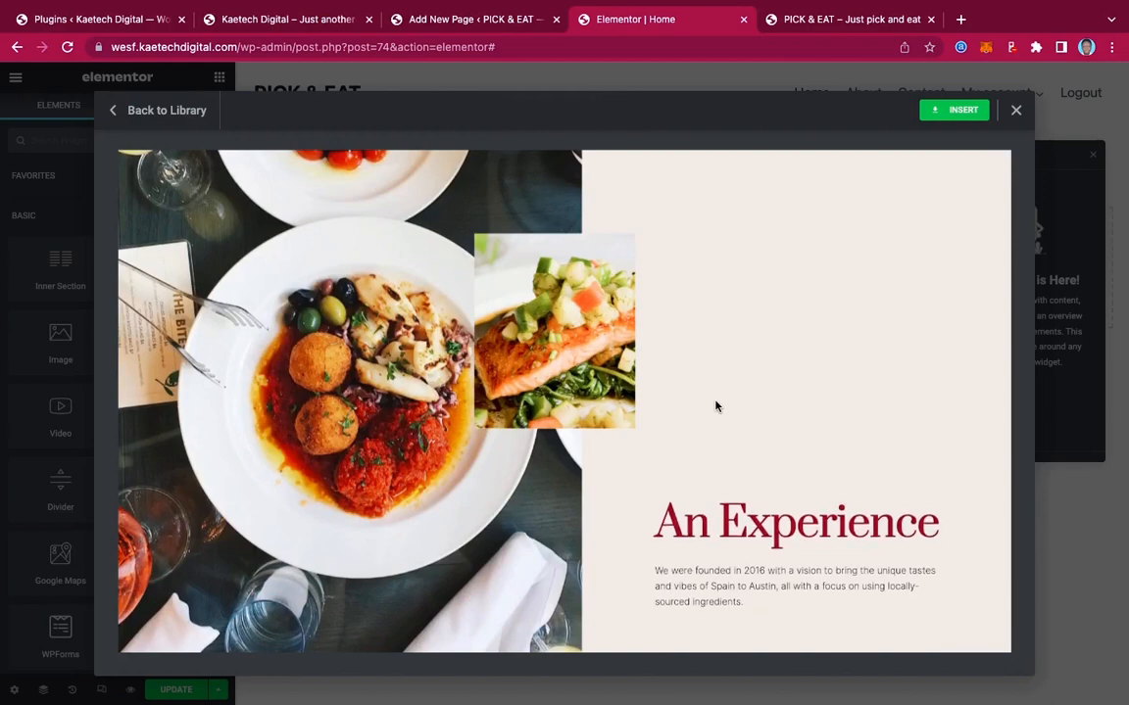
pyautogui.scroll(-10, 715, 406)
pyautogui.scroll(-5, 716, 406)
pyautogui.scroll(20, 715, 405)
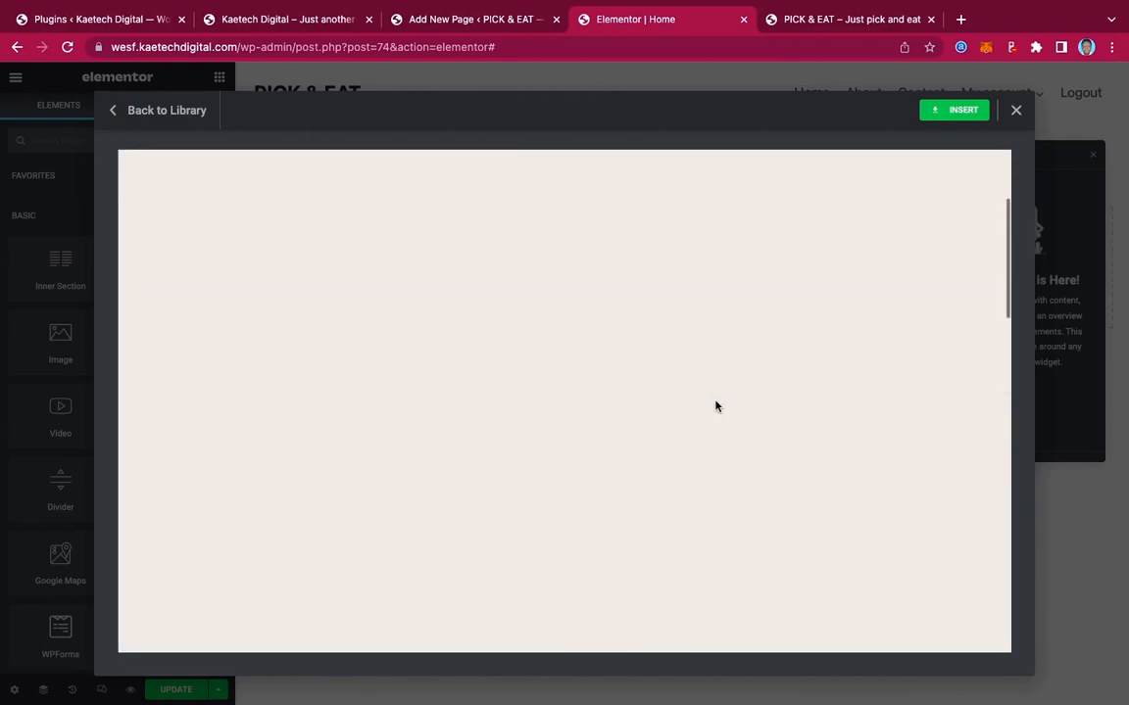
pyautogui.click(961, 112)
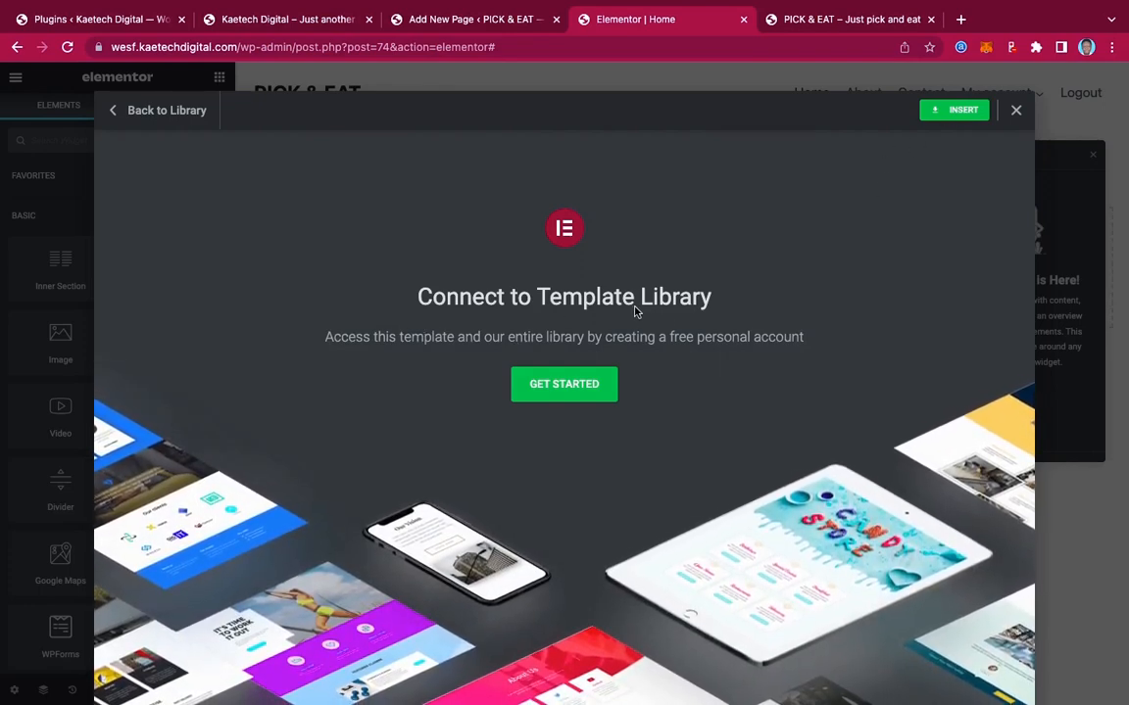
pyautogui.click(576, 388)
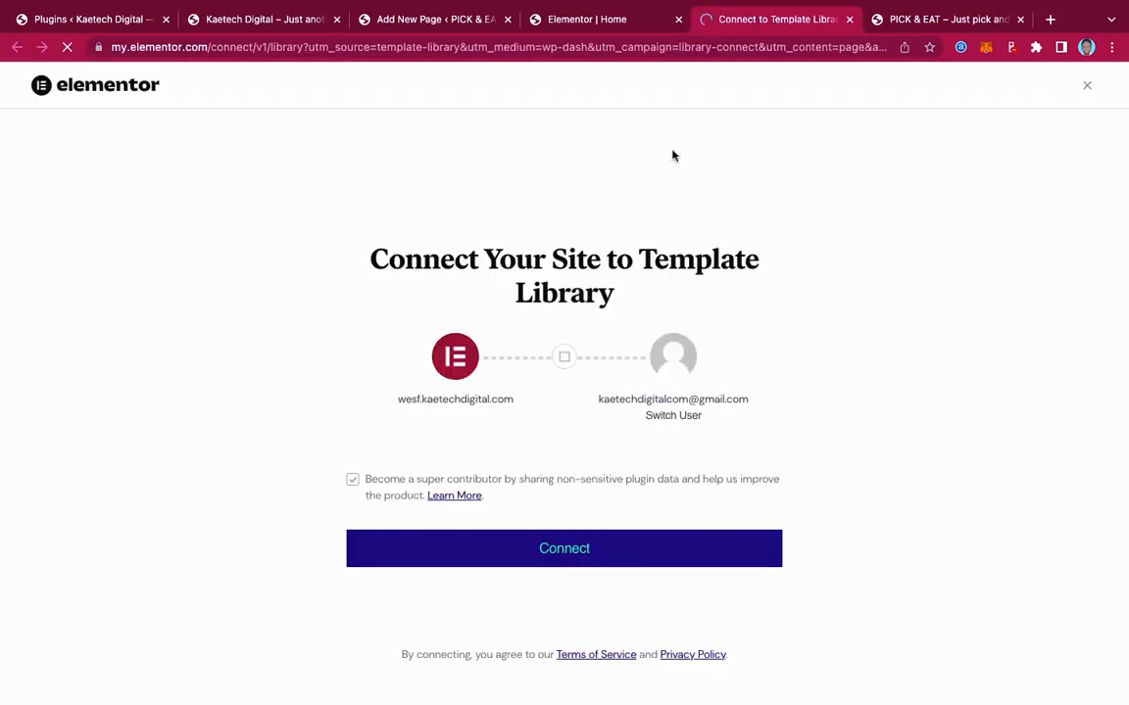
# Authorize the site's connection to the Elementor template library
pyautogui.click(576, 555)
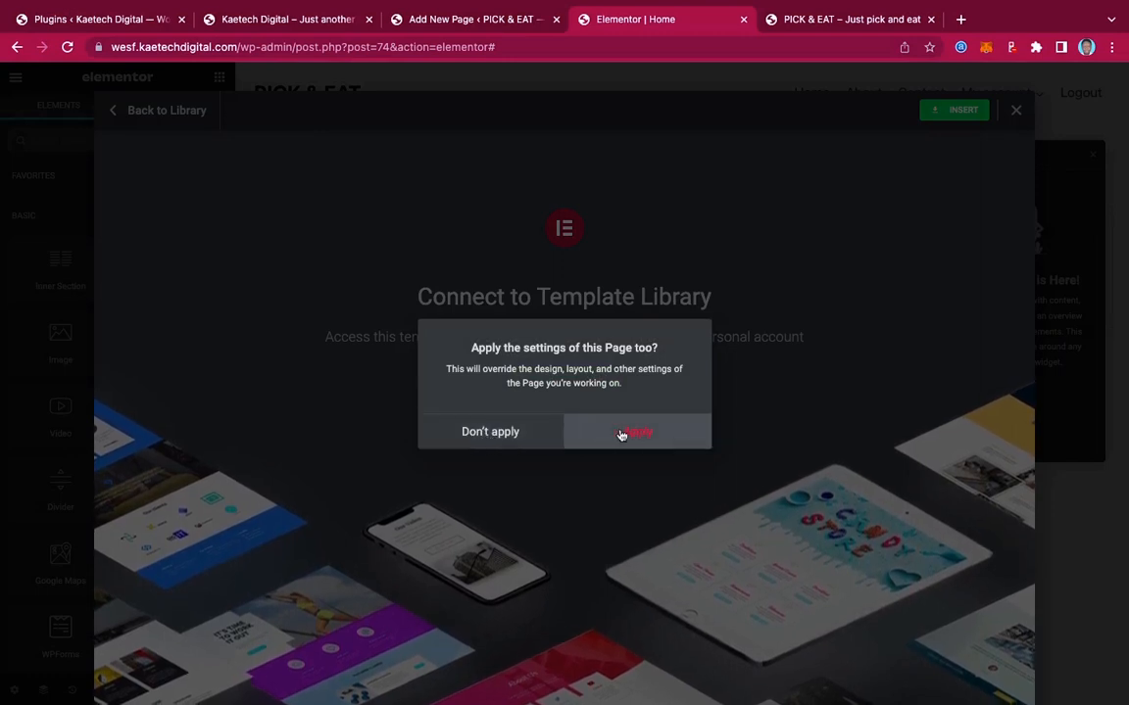
# Insert the template without its page settings and review the Hero, Our Chef, Feel The Taste and Local Collaboration sections
pyautogui.click(490, 432)
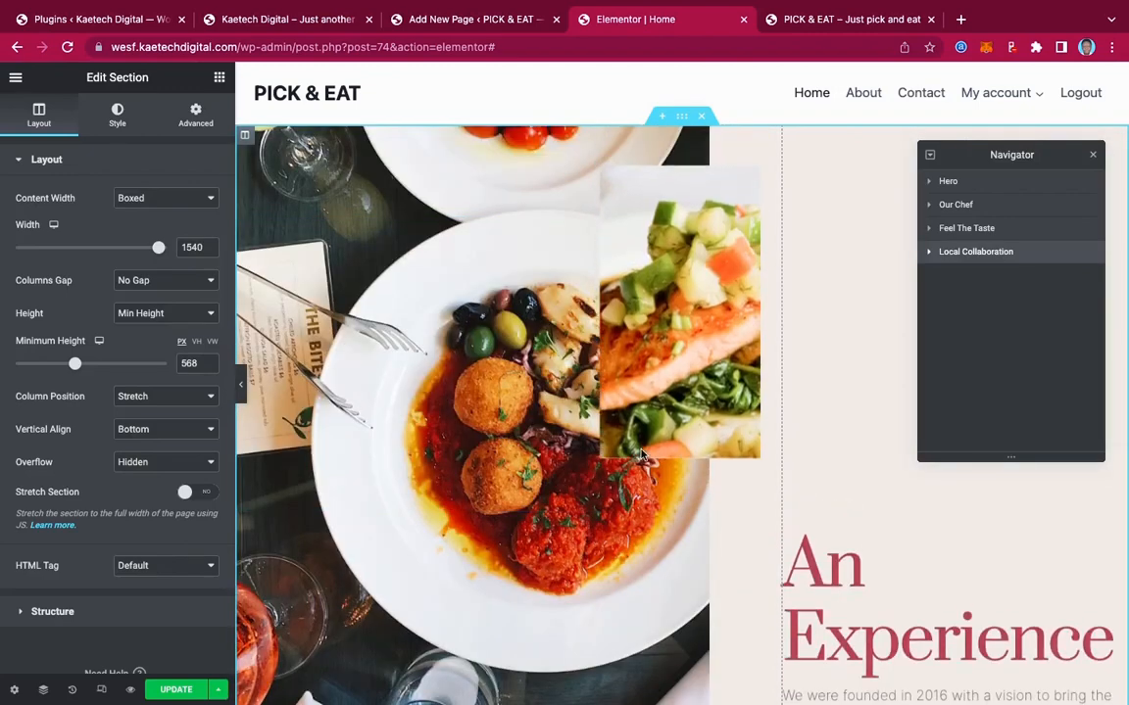
pyautogui.scroll(-10, 884, 489)
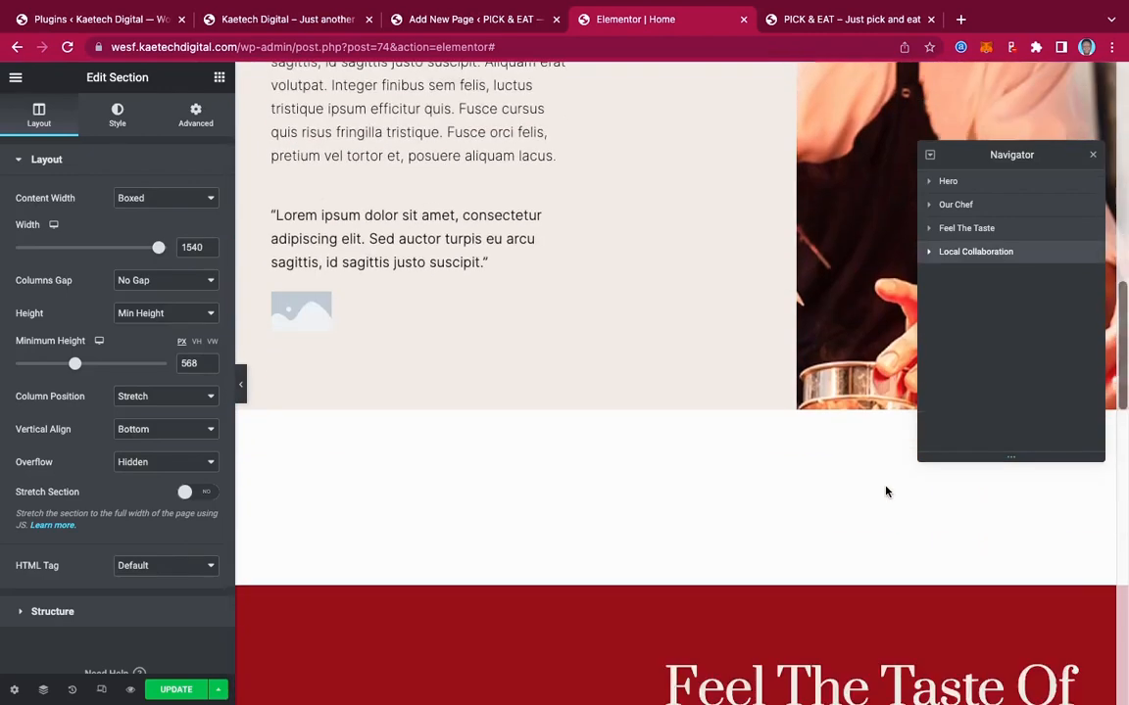
pyautogui.scroll(-5, 885, 491)
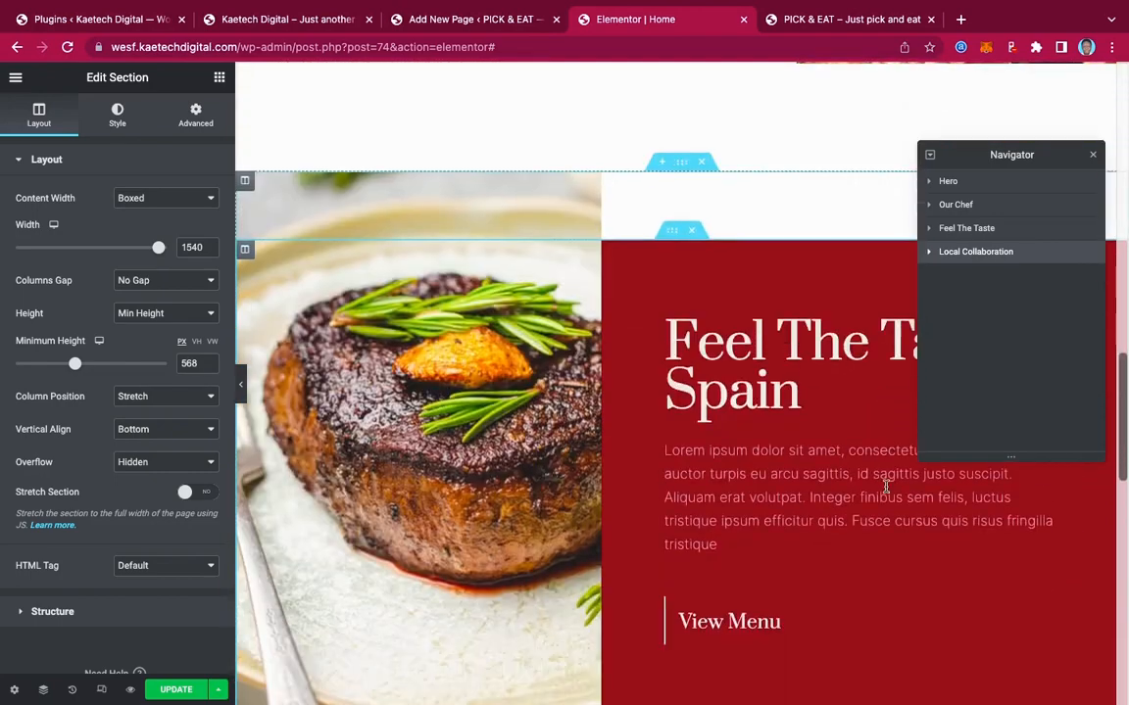
pyautogui.scroll(-10, 885, 489)
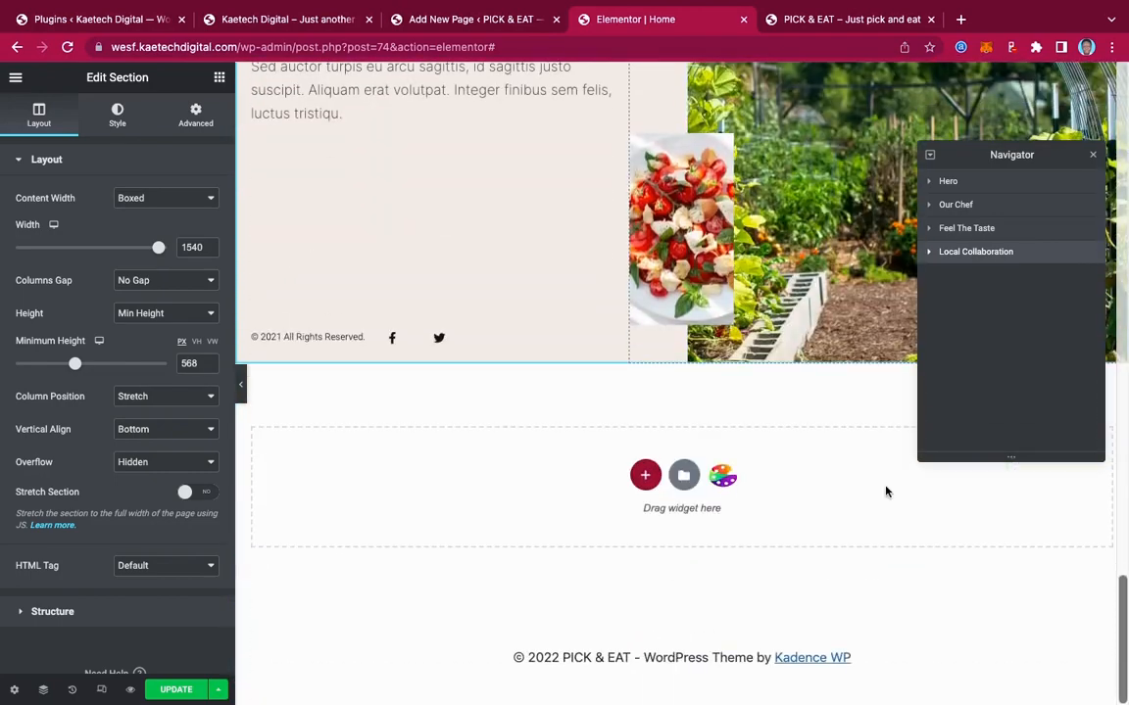
pyautogui.scroll(5, 885, 491)
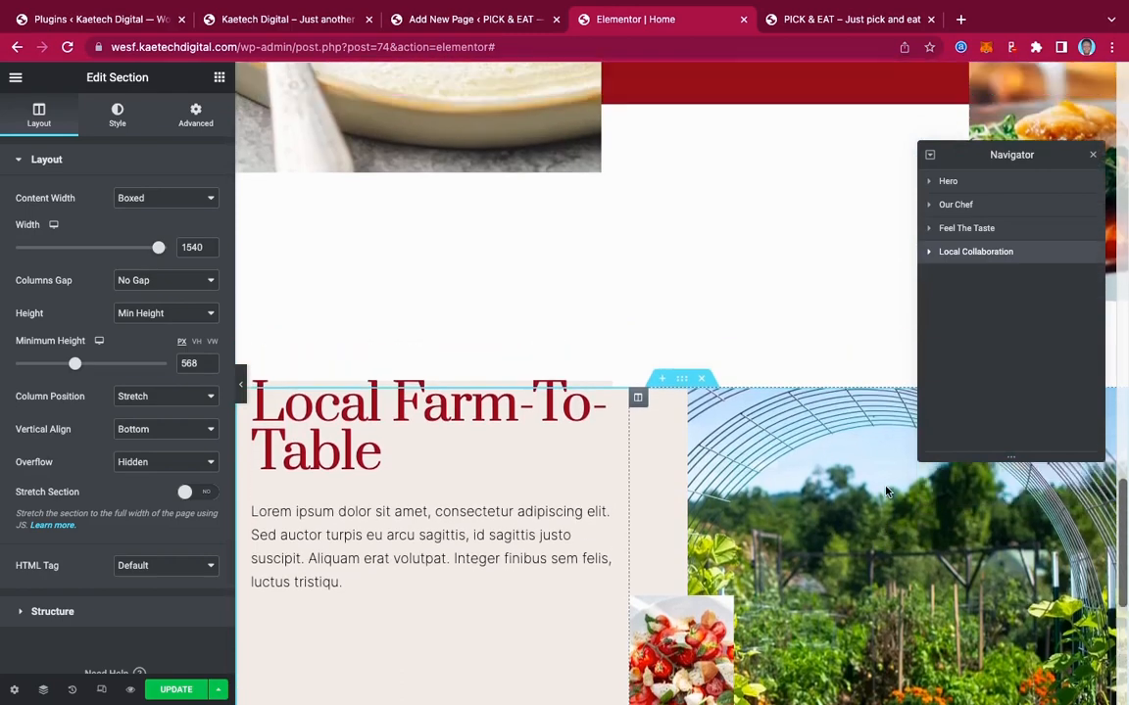
pyautogui.scroll(10, 885, 491)
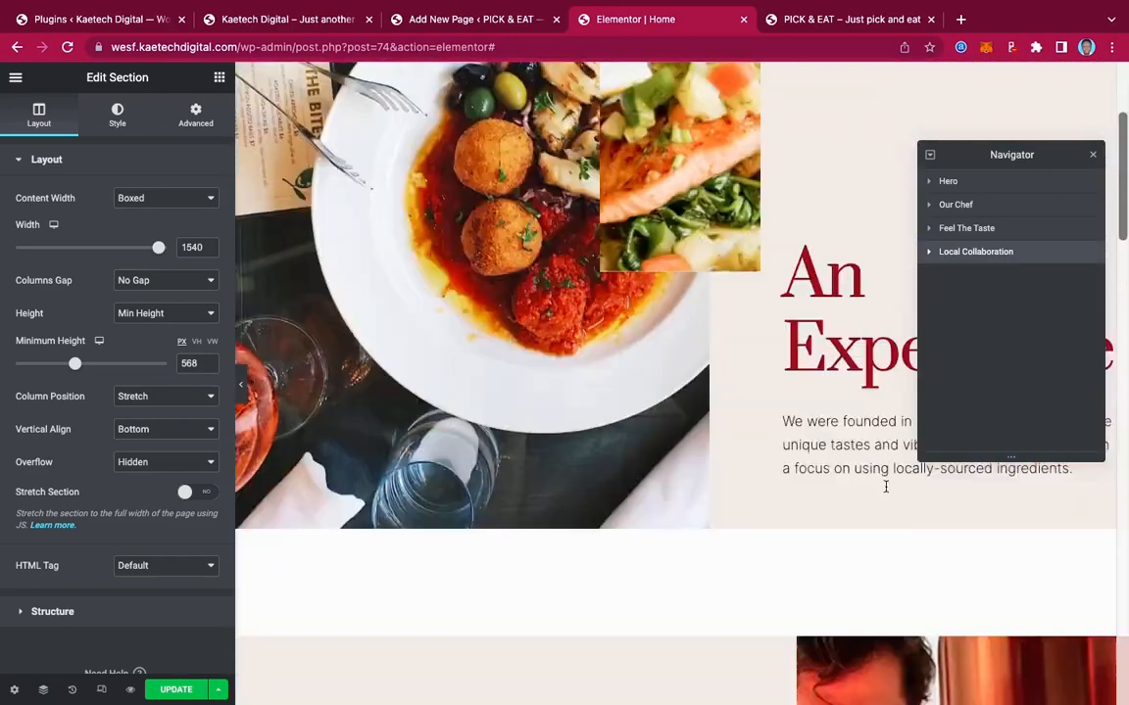
pyautogui.scroll(3, 885, 489)
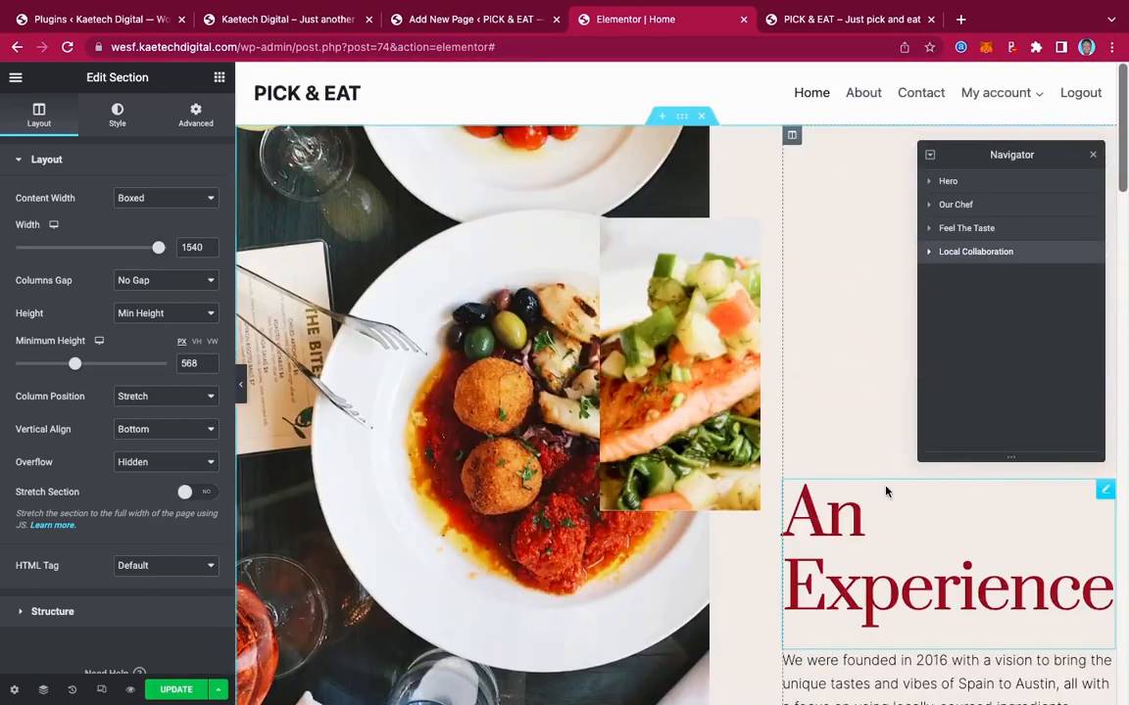
# Retitle the hero heading 'Special Dish' and select the paragraph widget beneath it
pyautogui.click(1105, 492)
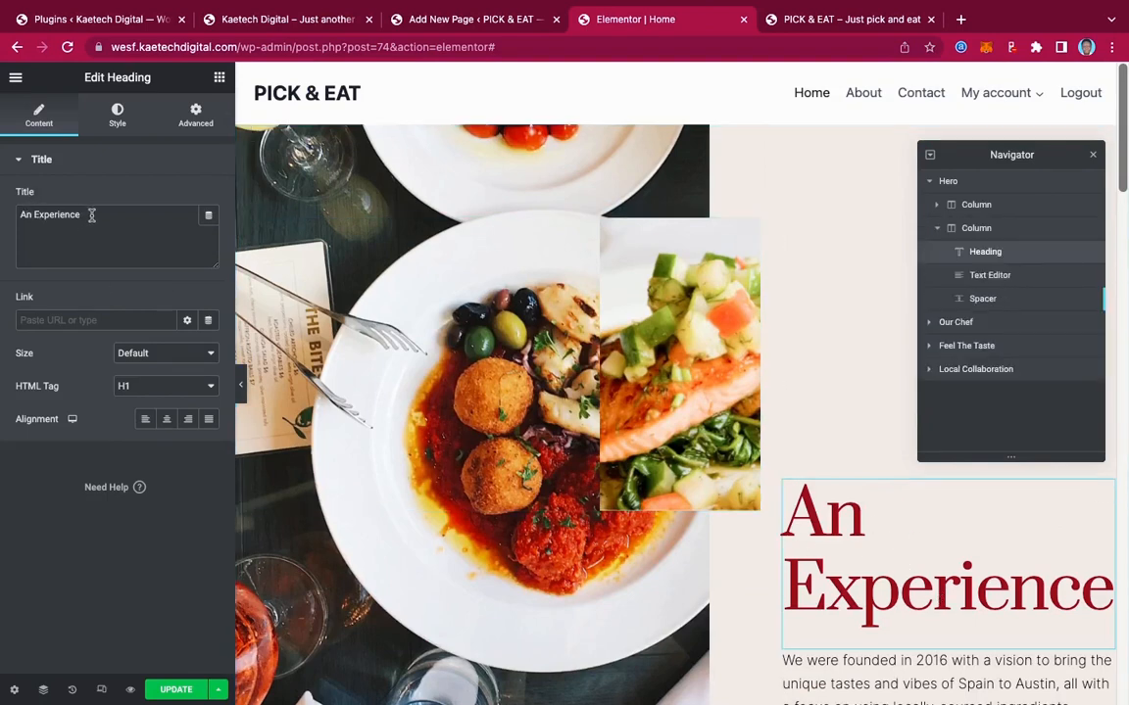
pyautogui.moveTo(91, 215); pyautogui.dragTo(34, 214)
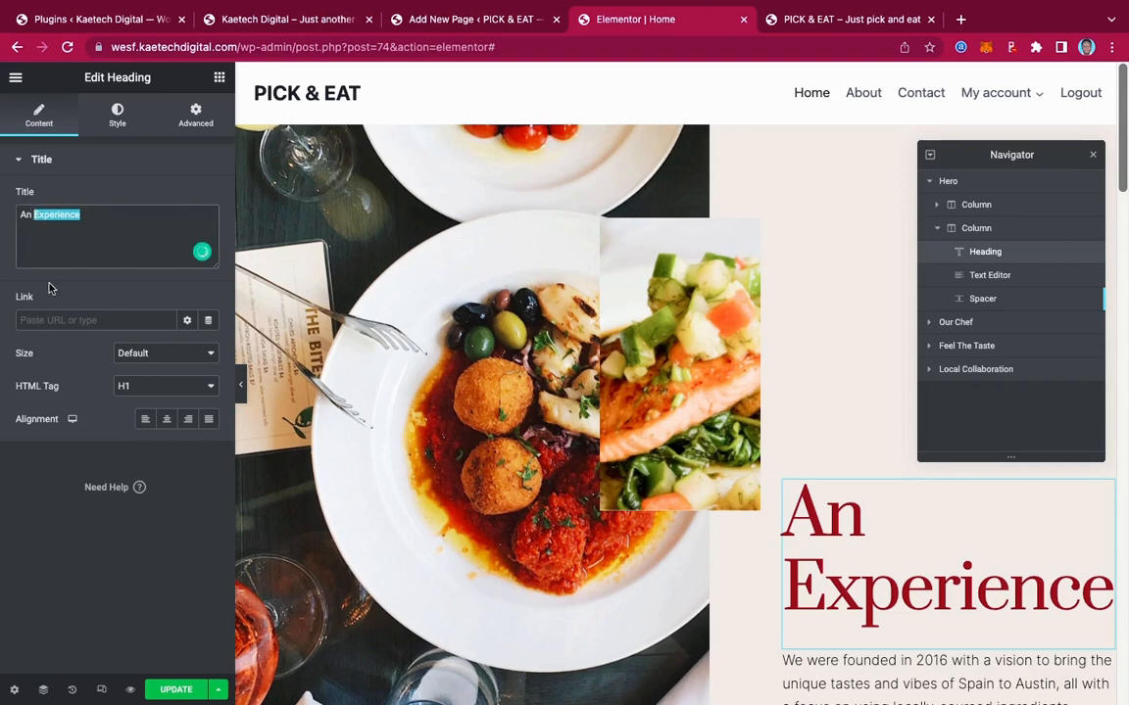
pyautogui.press('BackSpace')
pyautogui.press('BackSpace')
pyautogui.press('BackSpace')
pyautogui.press('BackSpace')
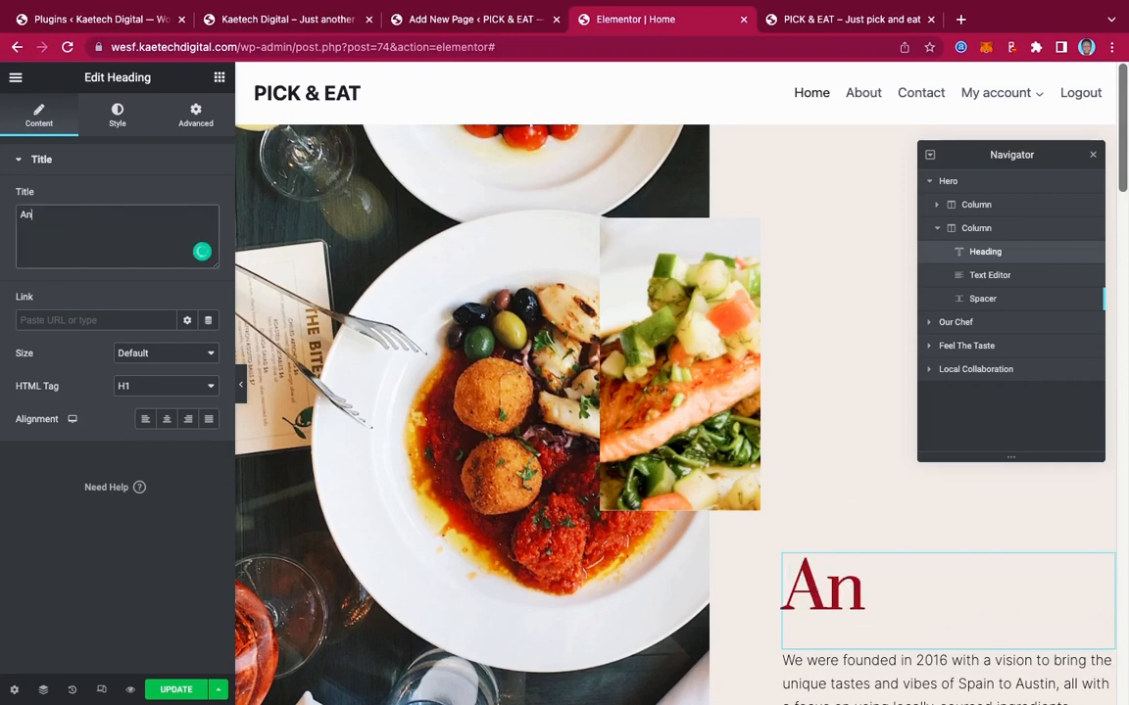
pyautogui.write('Sp')
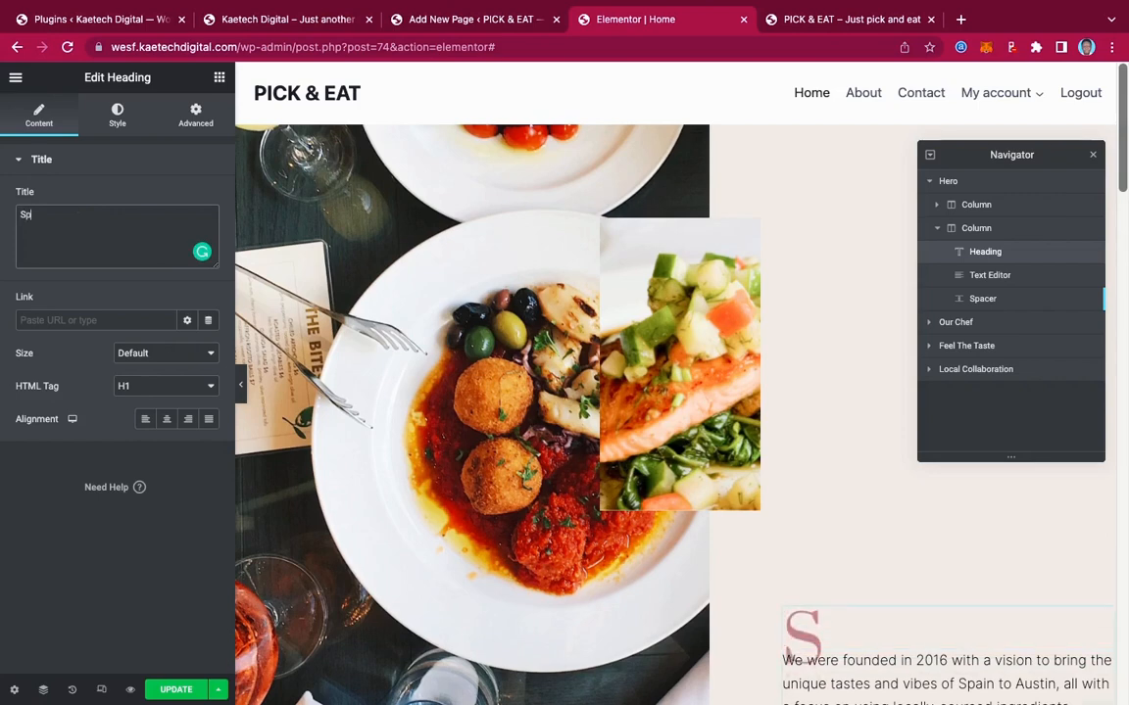
pyautogui.write('ecial ')
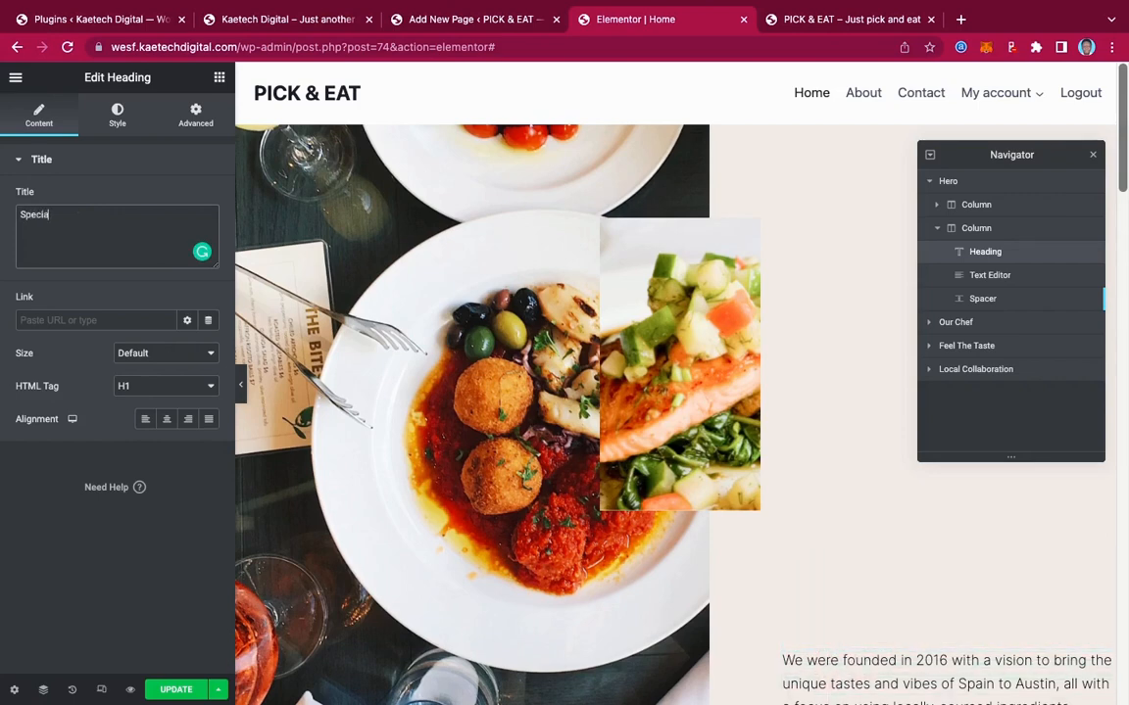
pyautogui.write('Dish')
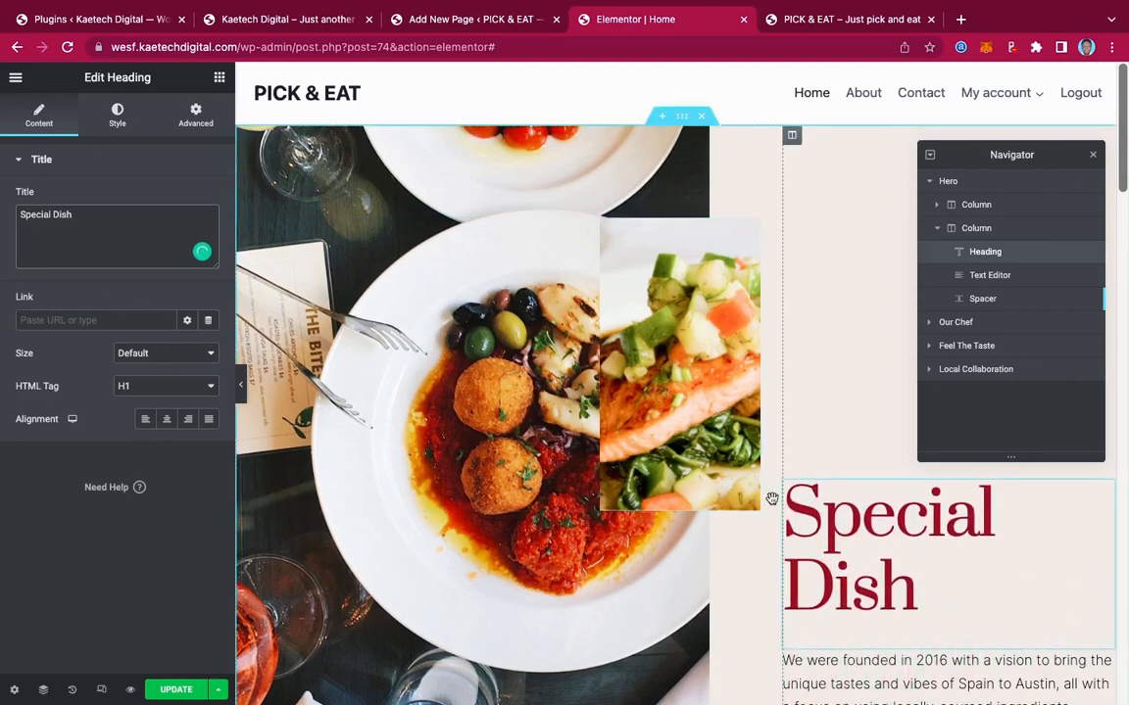
pyautogui.scroll(-3, 908, 570)
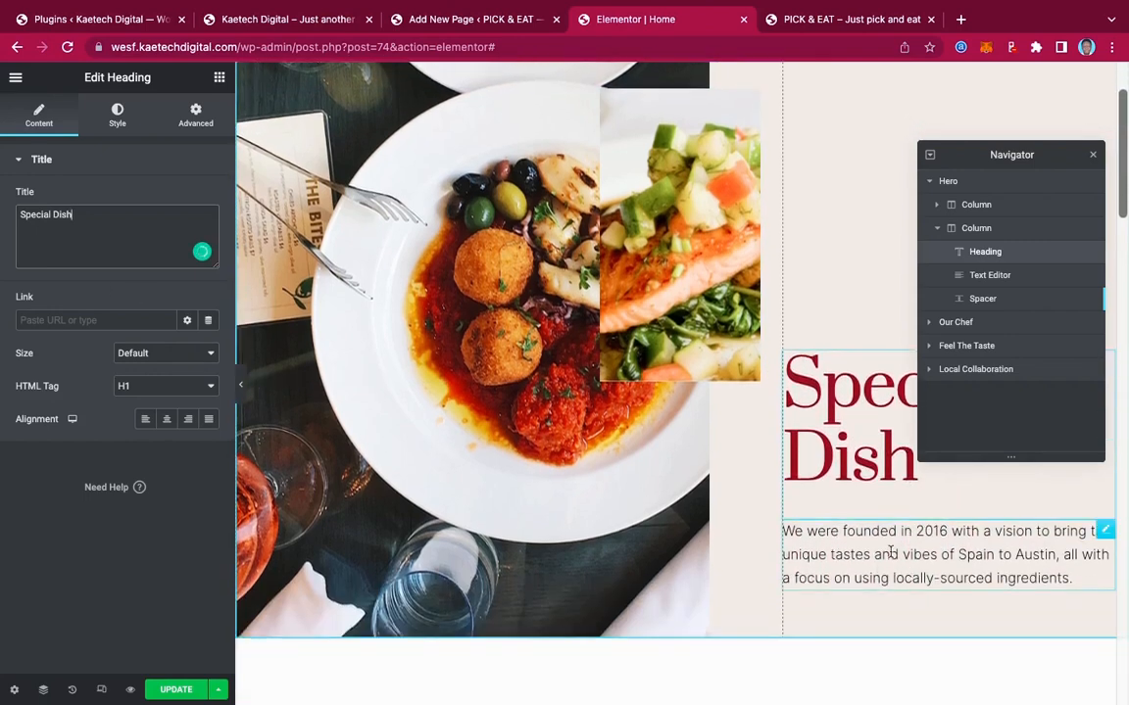
pyautogui.click(1082, 537)
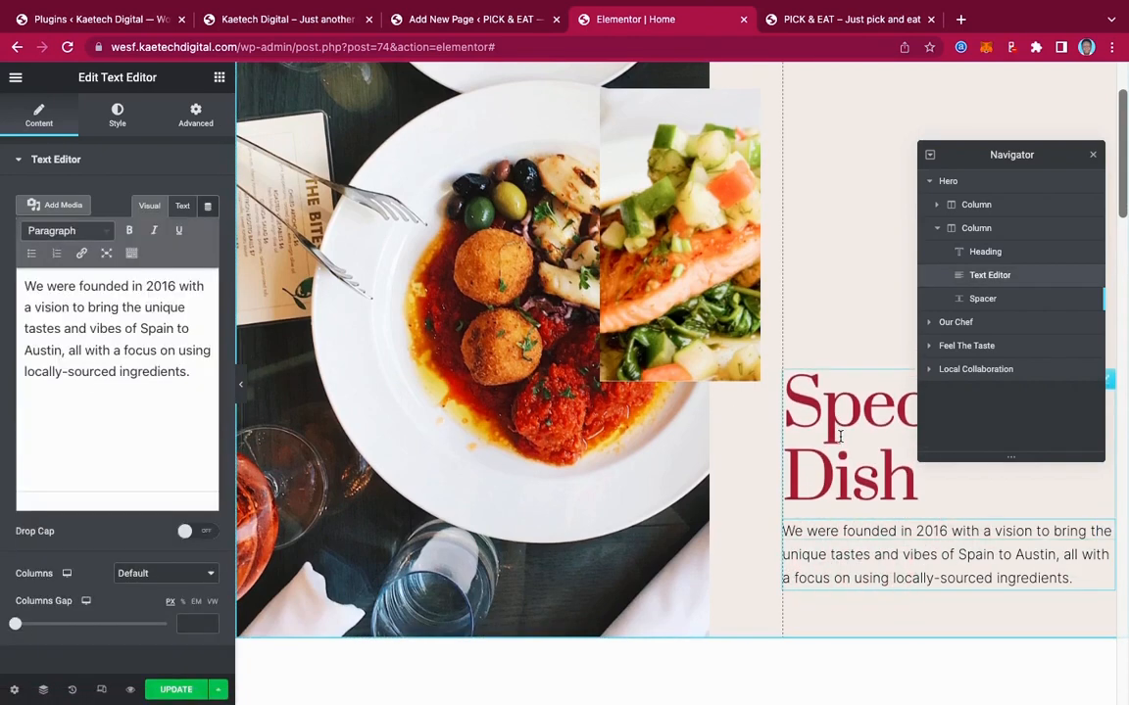
pyautogui.scroll(3, 840, 436)
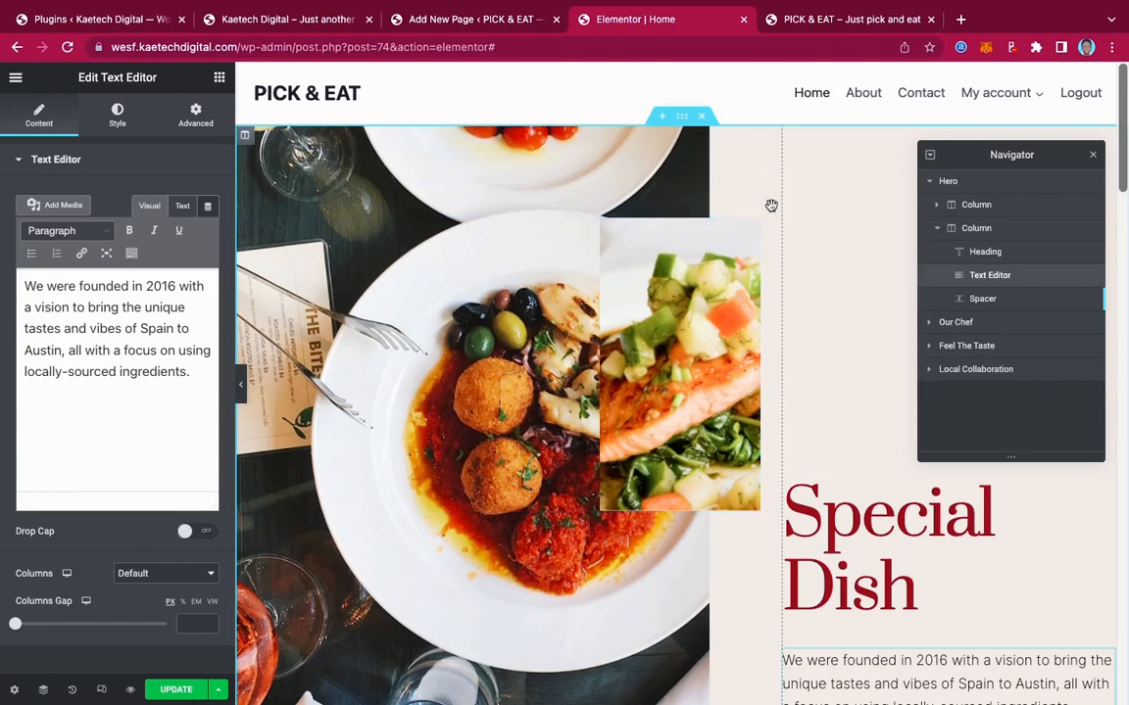
# Remove the Hero, Meet Our Chef, Feel The Taste and Local Farm-To-Table sections, then view the live Pick & Eat homepage
pyautogui.click(703, 119)
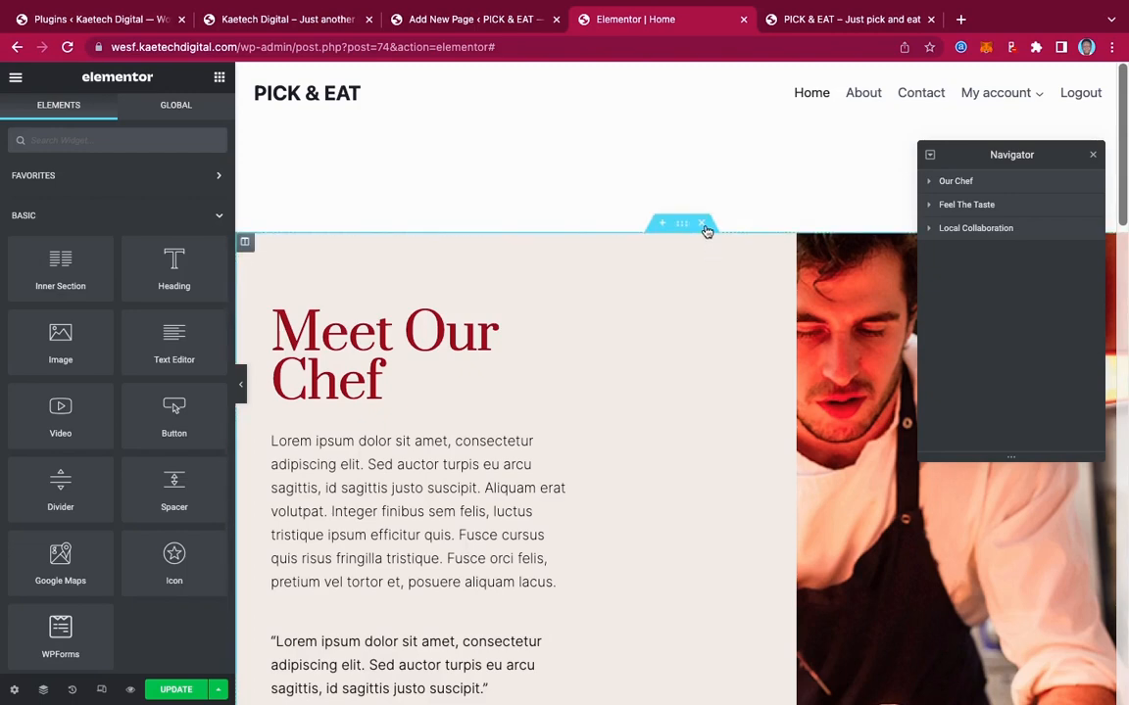
pyautogui.click(701, 225)
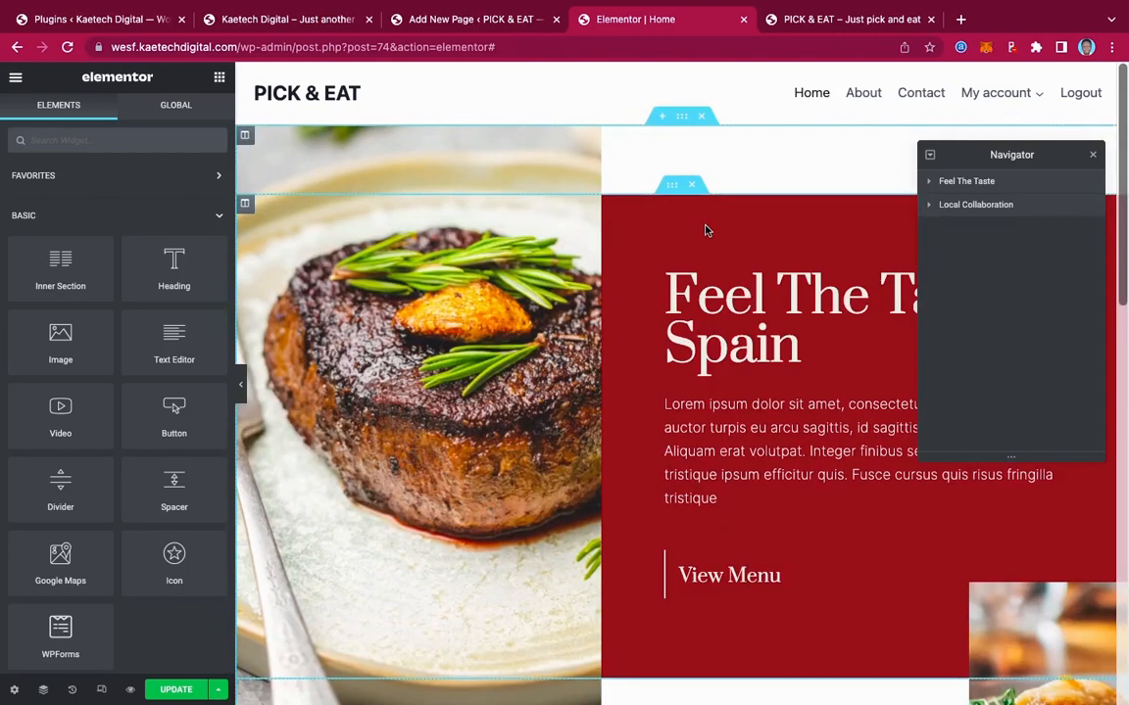
pyautogui.click(702, 117)
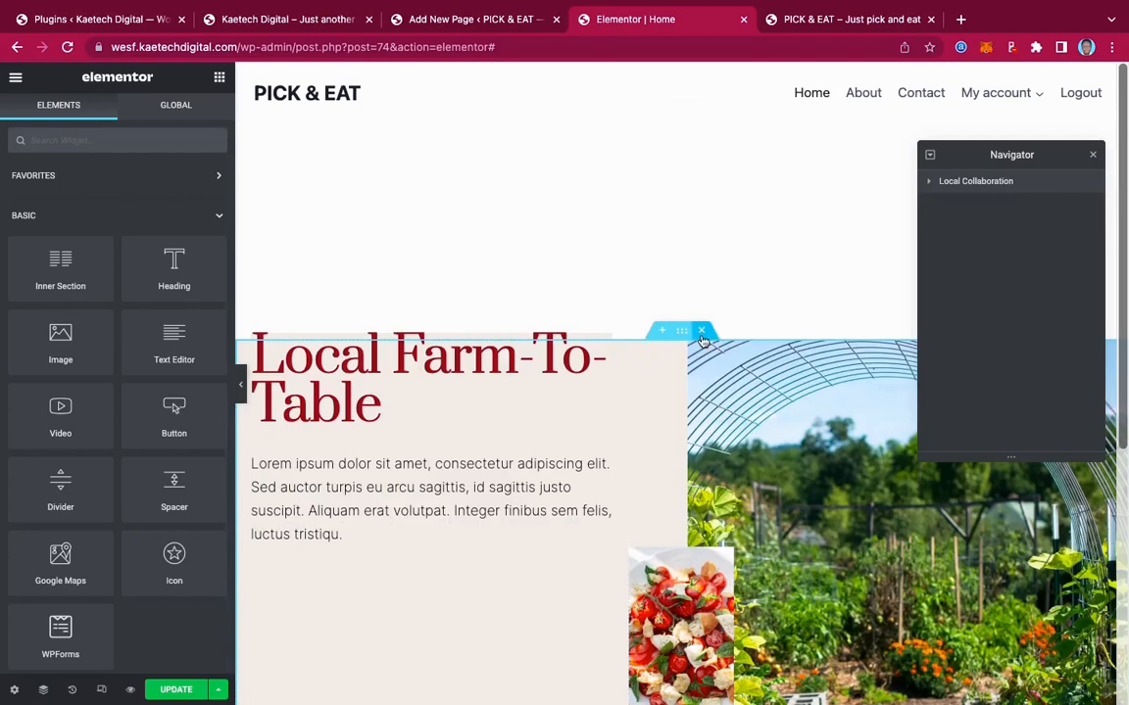
pyautogui.click(703, 336)
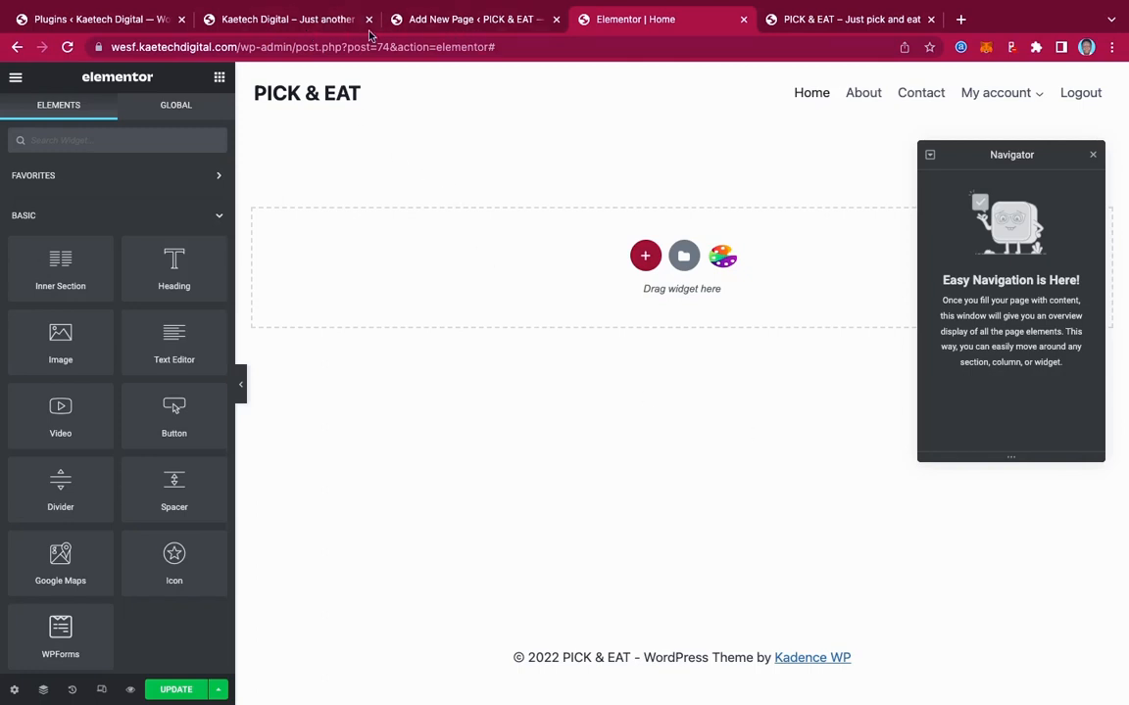
pyautogui.click(326, 27)
# Scroll the live Pick & Eat homepage back to the top and return to the Elementor Home editor
pyautogui.scroll(-15, 932, 338)
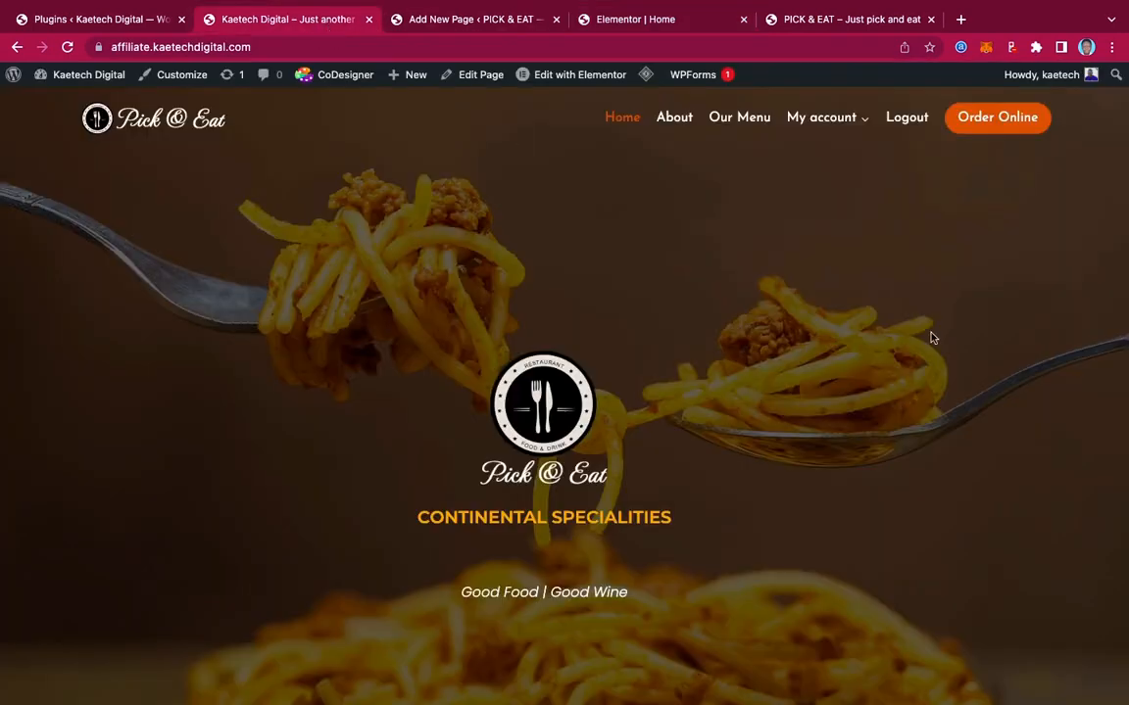
pyautogui.scroll(15, 932, 338)
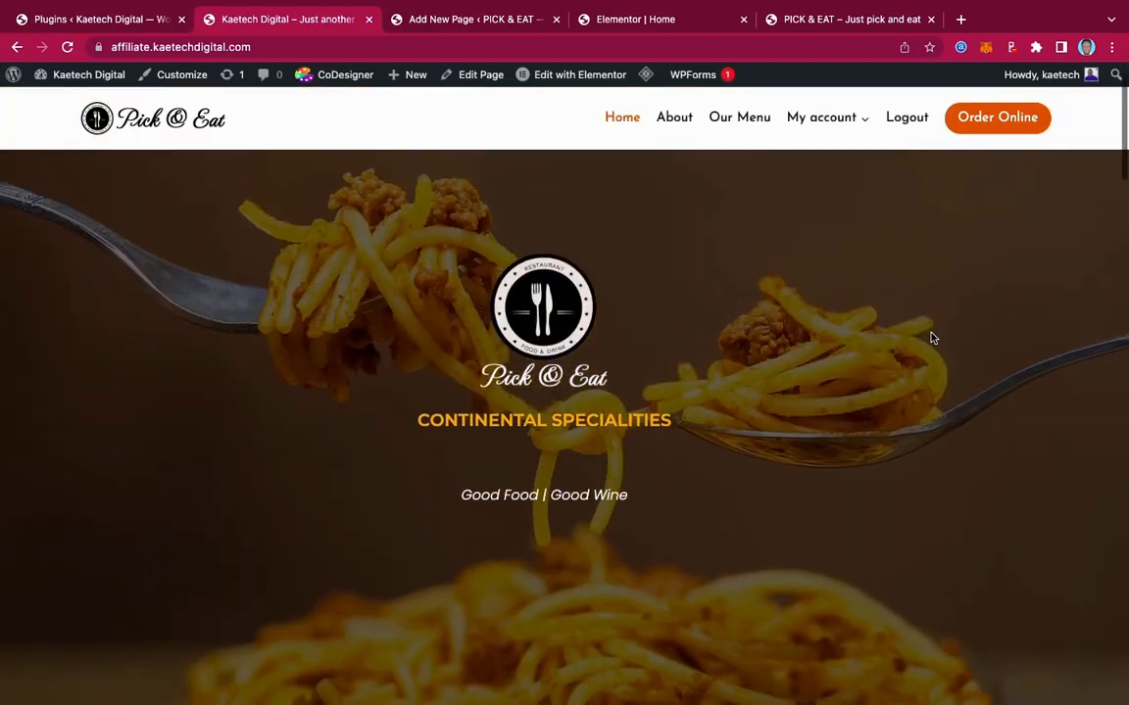
pyautogui.scroll(2, 932, 339)
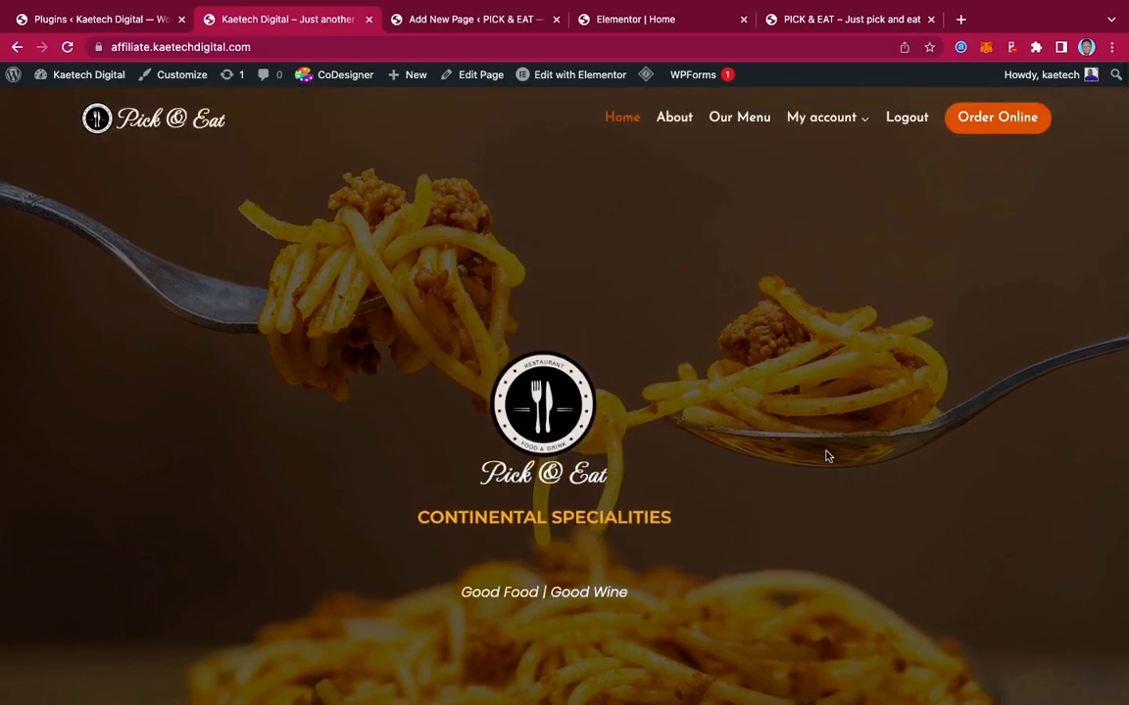
pyautogui.click(618, 22)
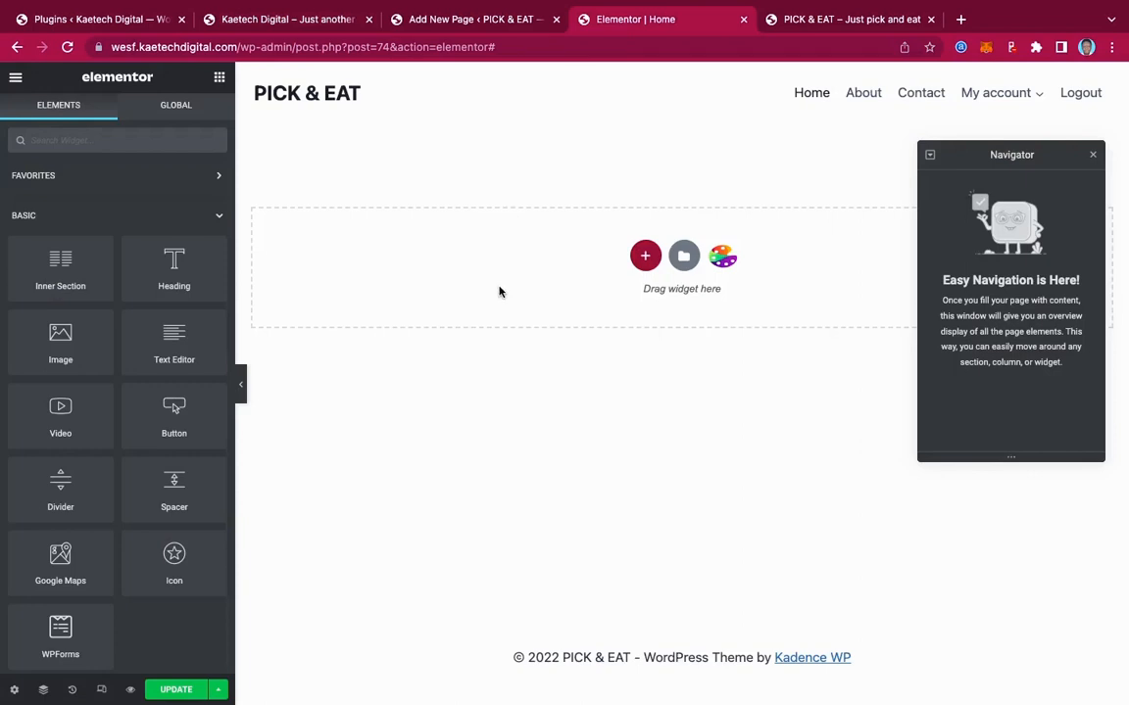
# Add a single-column section with its height set to Min Height 100 VH
pyautogui.click(645, 256)
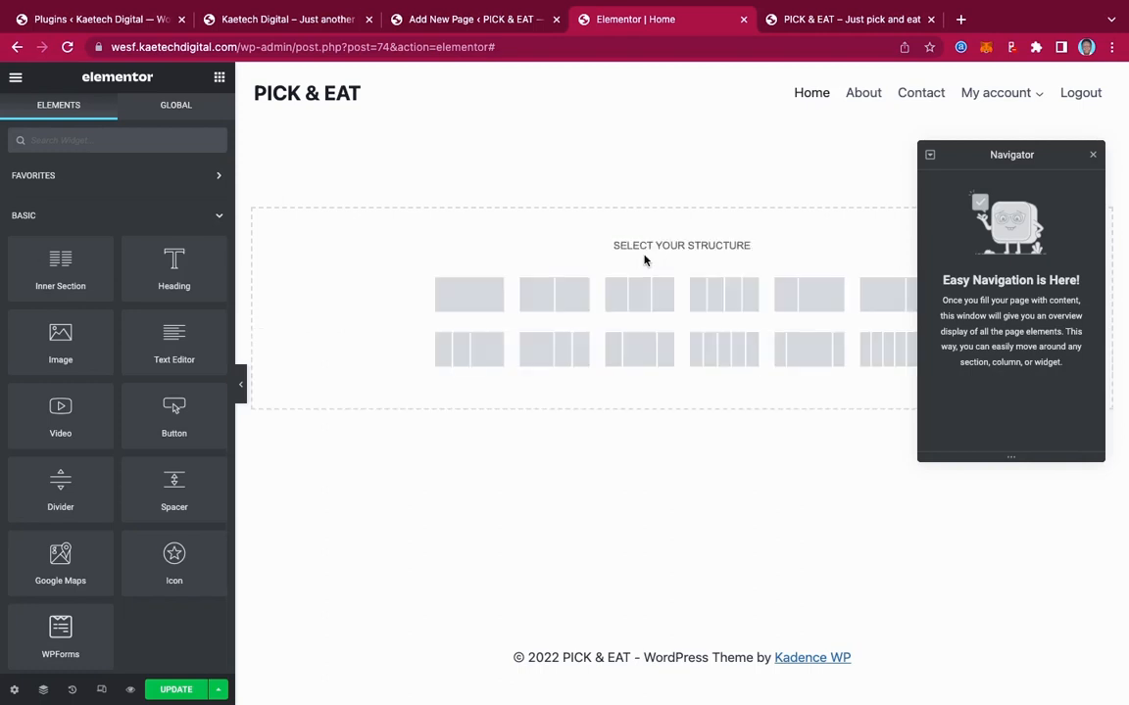
pyautogui.click(469, 298)
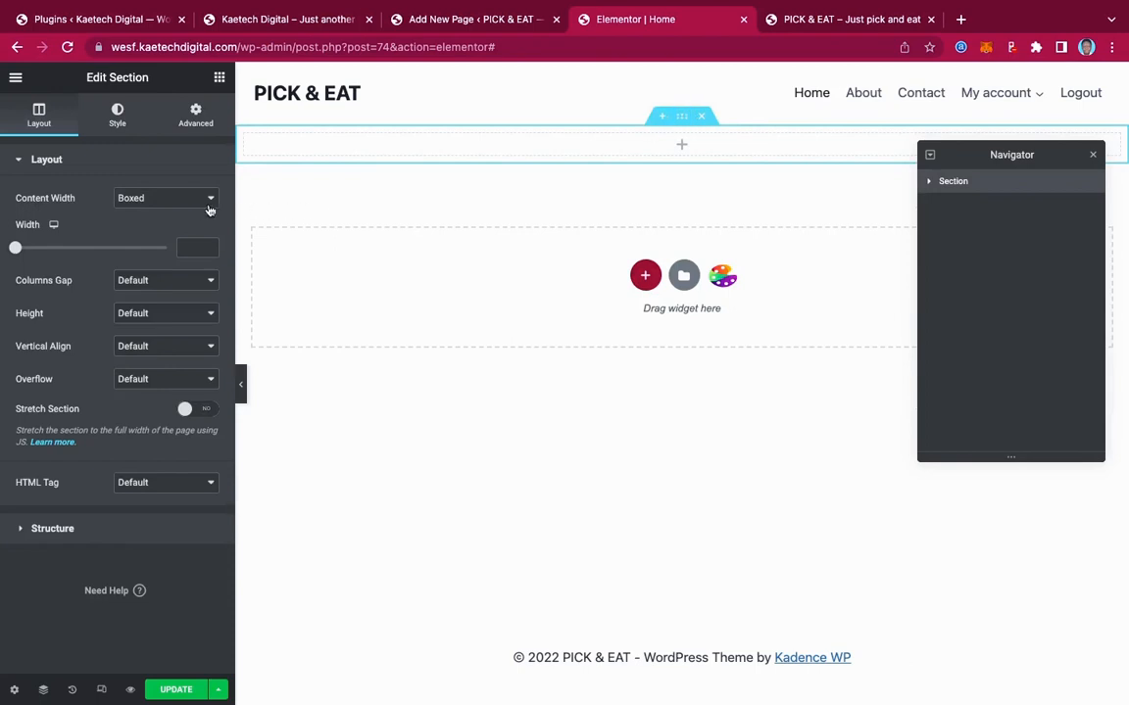
pyautogui.click(182, 312)
pyautogui.click(157, 345)
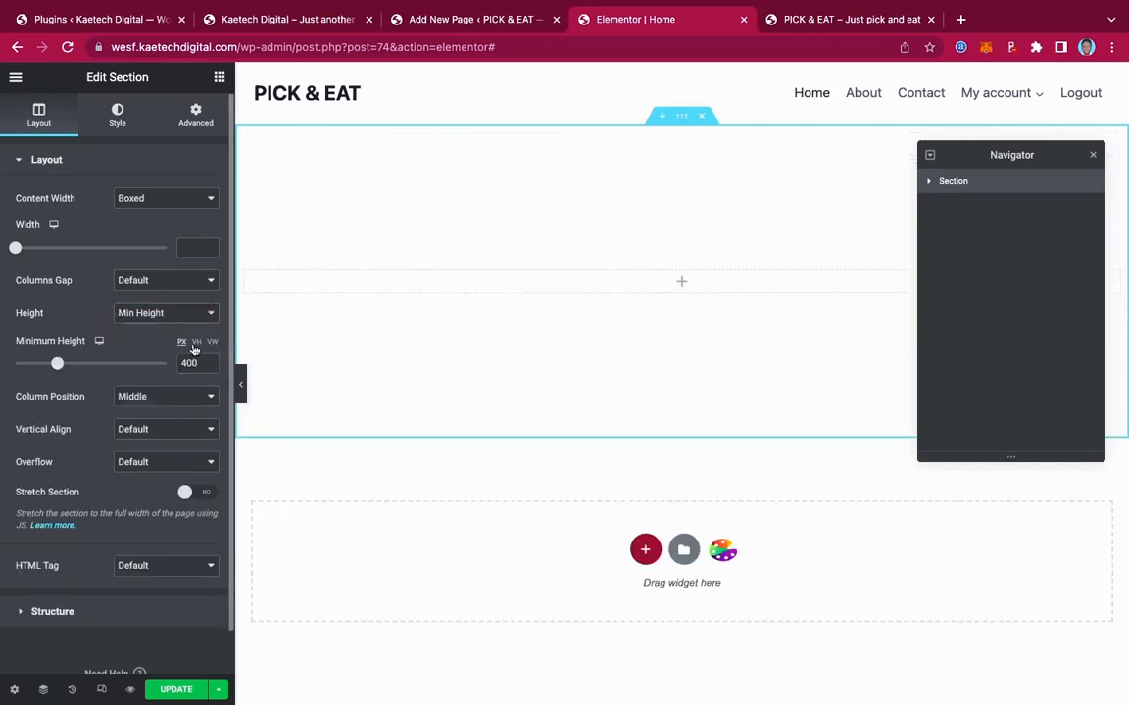
pyautogui.click(197, 342)
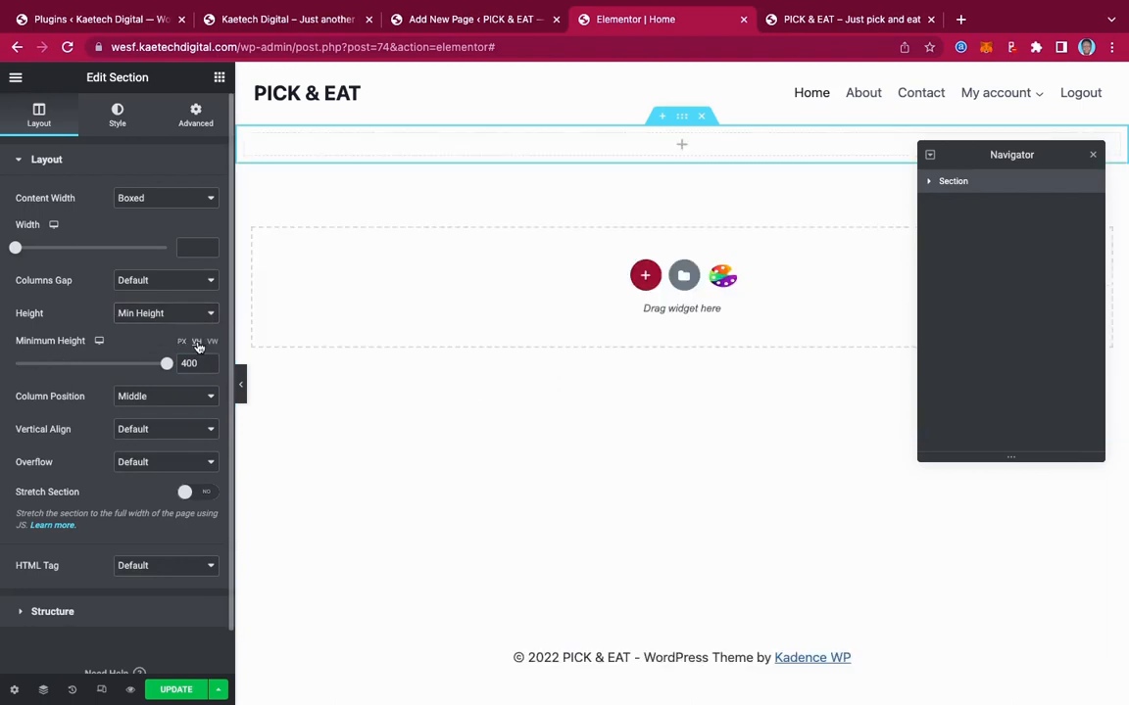
pyautogui.moveTo(166, 363); pyautogui.dragTo(166, 364)
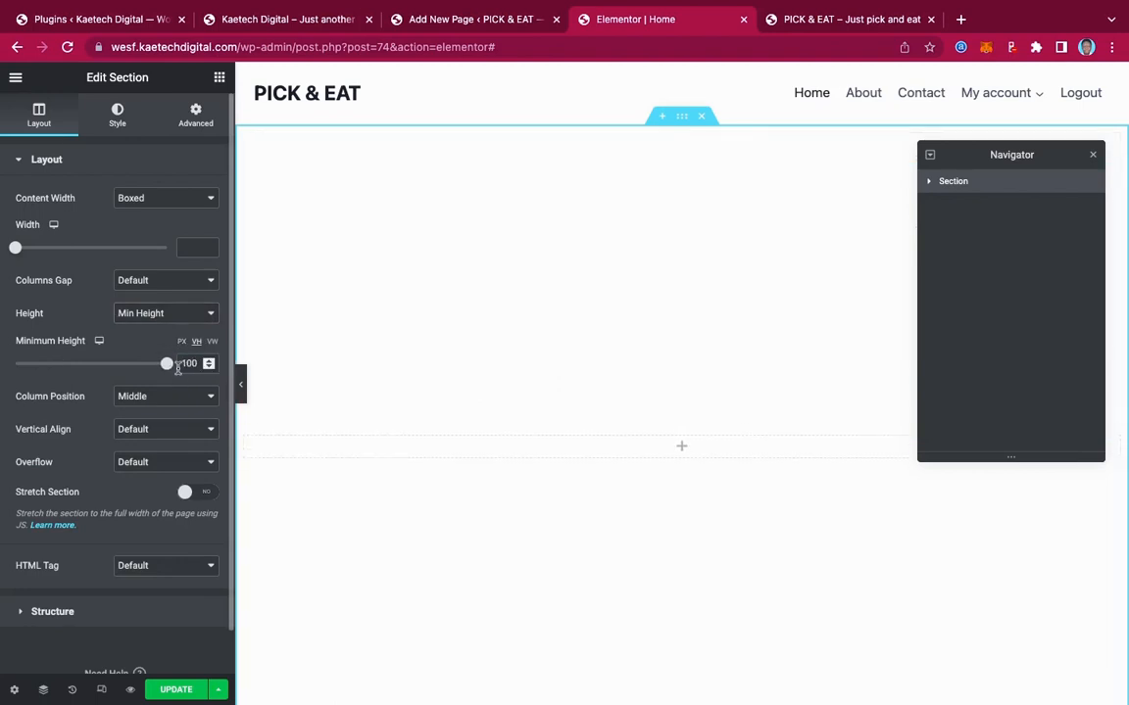
pyautogui.scroll(-2, 599, 378)
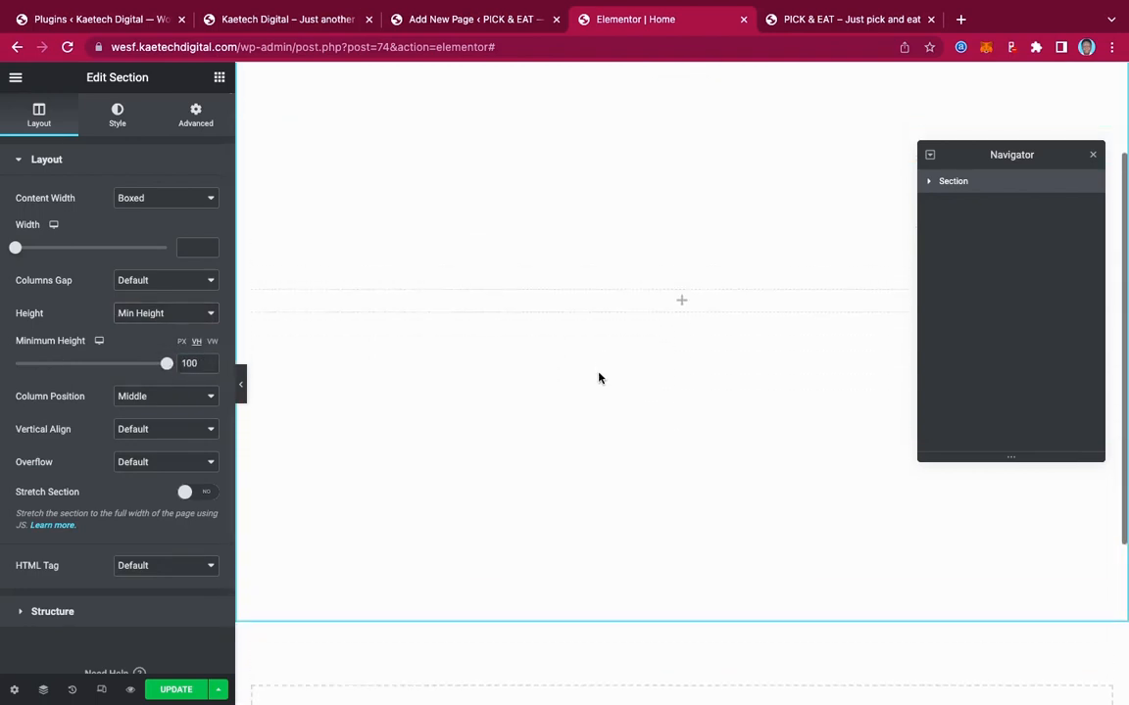
pyautogui.scroll(2, 600, 378)
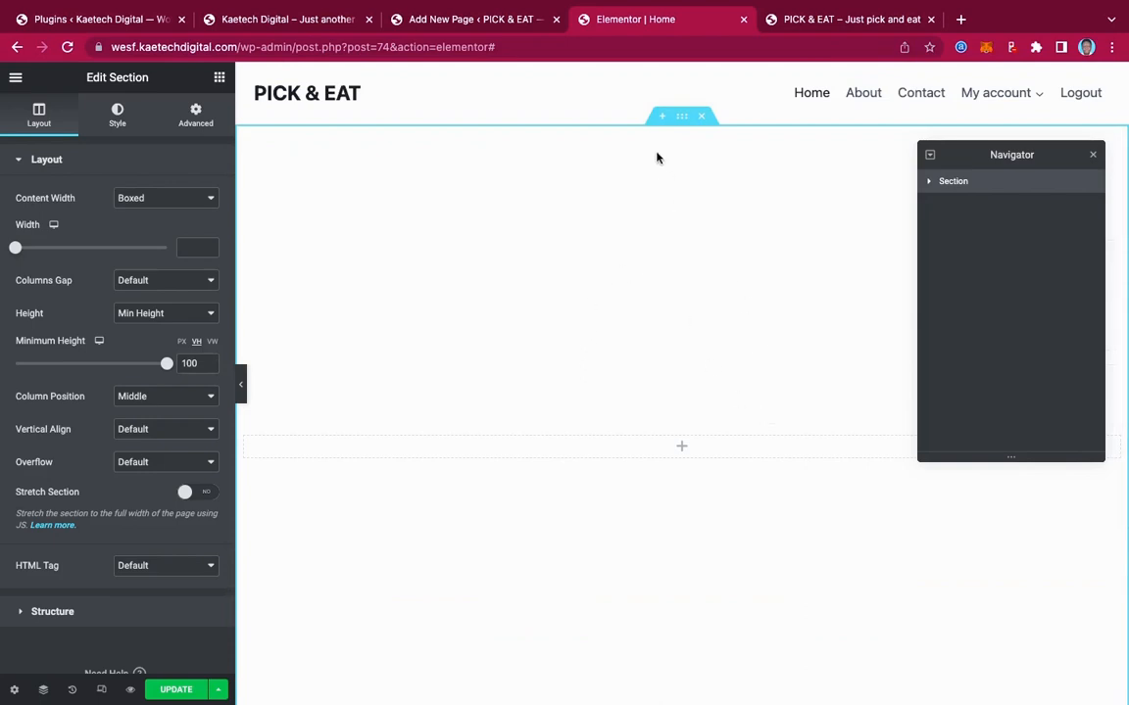
# Set the section's Style background type to Classic and open the image picker
pyautogui.click(119, 117)
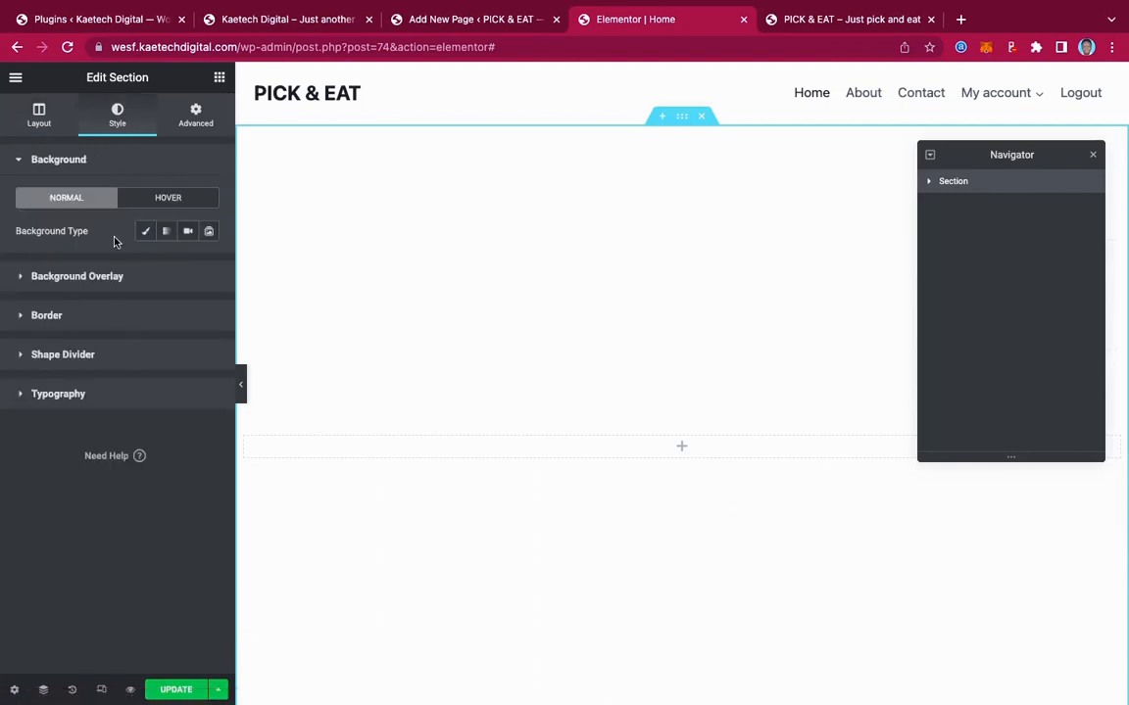
pyautogui.click(144, 233)
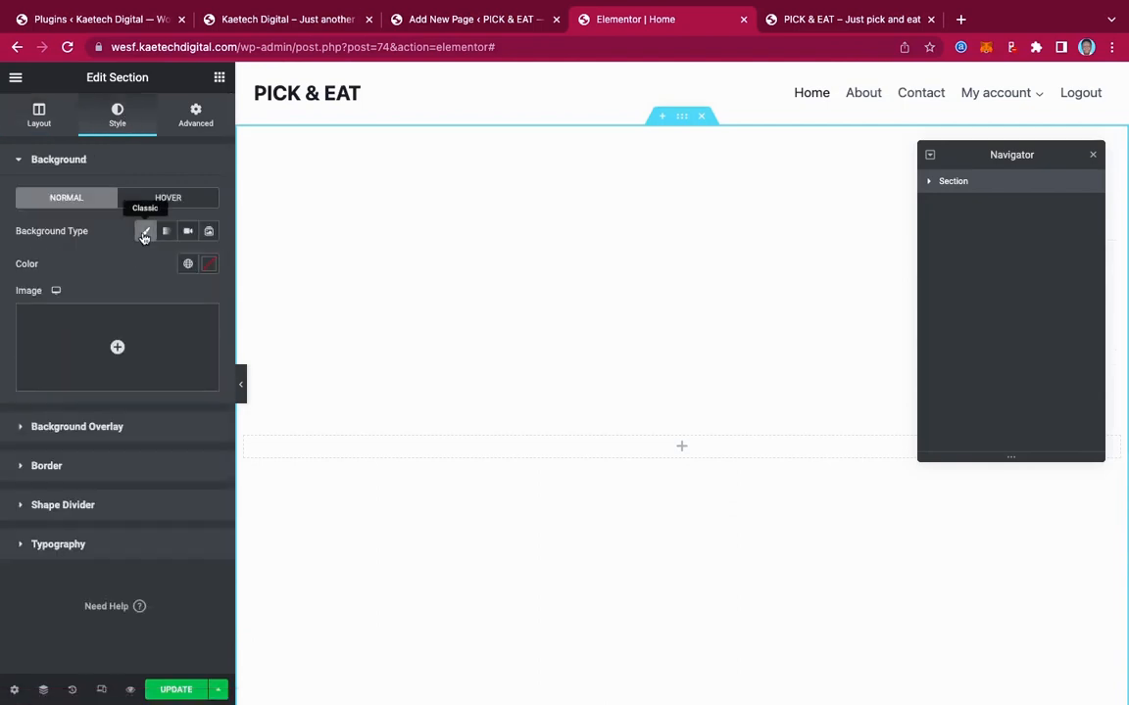
pyautogui.moveTo(117, 350)
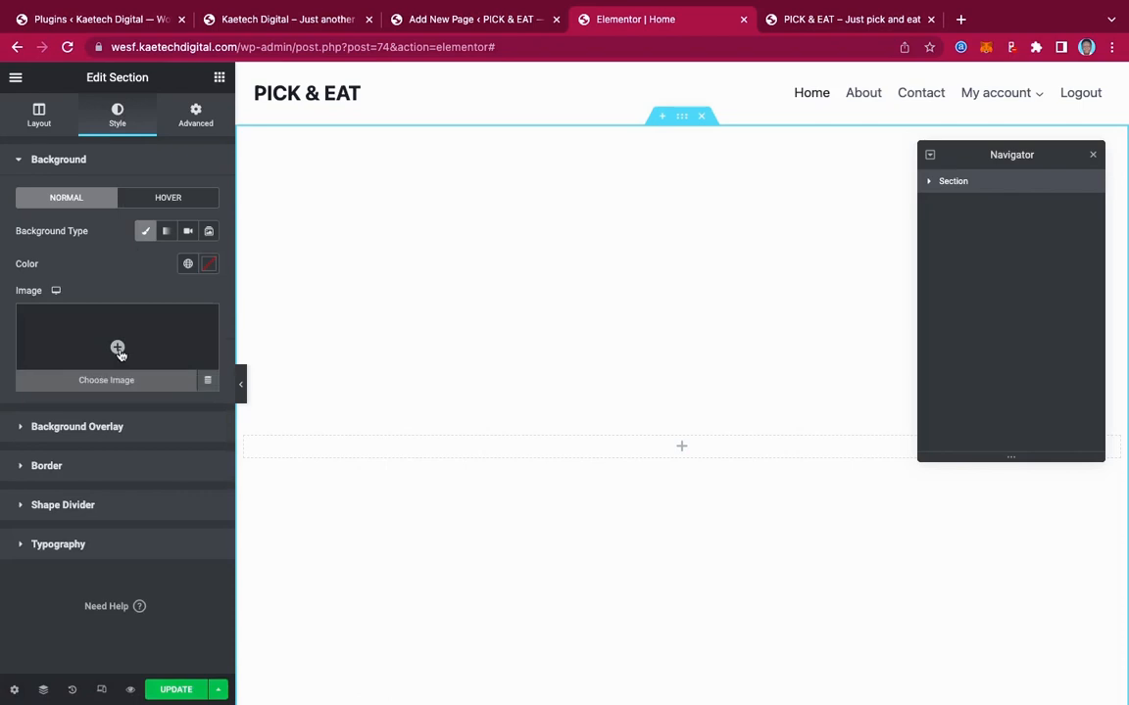
pyautogui.click(117, 350)
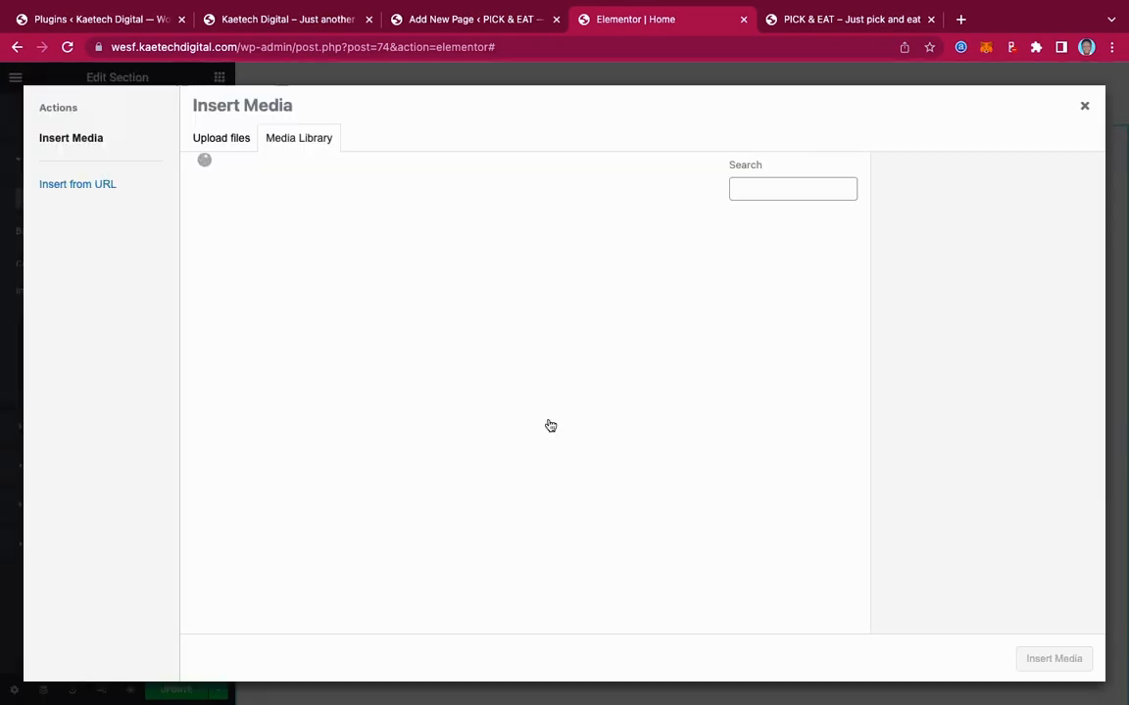
# Choose noodles-4851996_1280.jpg from the Media Library as the background image
pyautogui.click(322, 432)
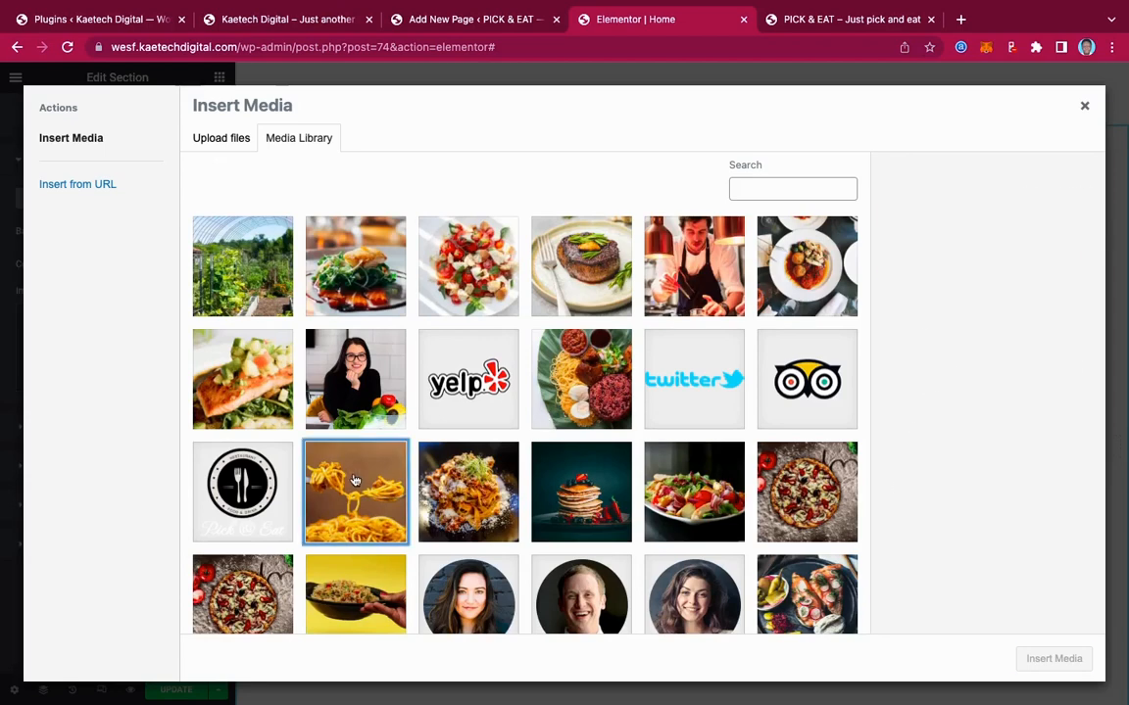
pyautogui.scroll(-3, 612, 433)
pyautogui.scroll(-2, 615, 438)
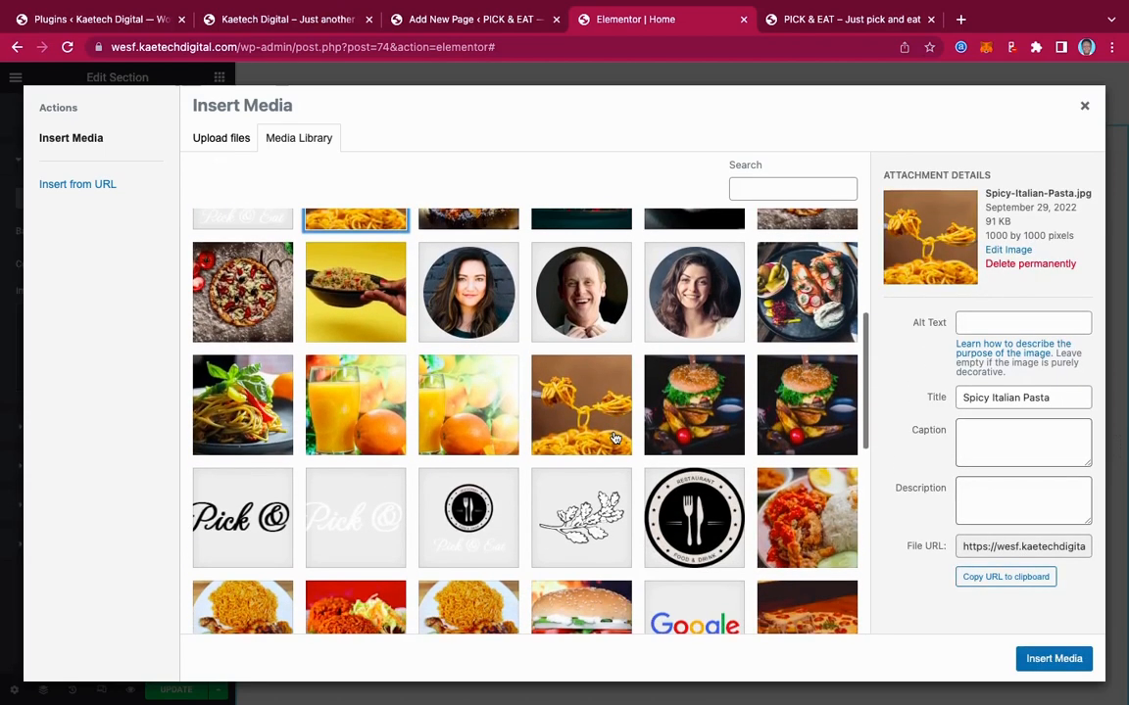
pyautogui.scroll(3, 421, 345)
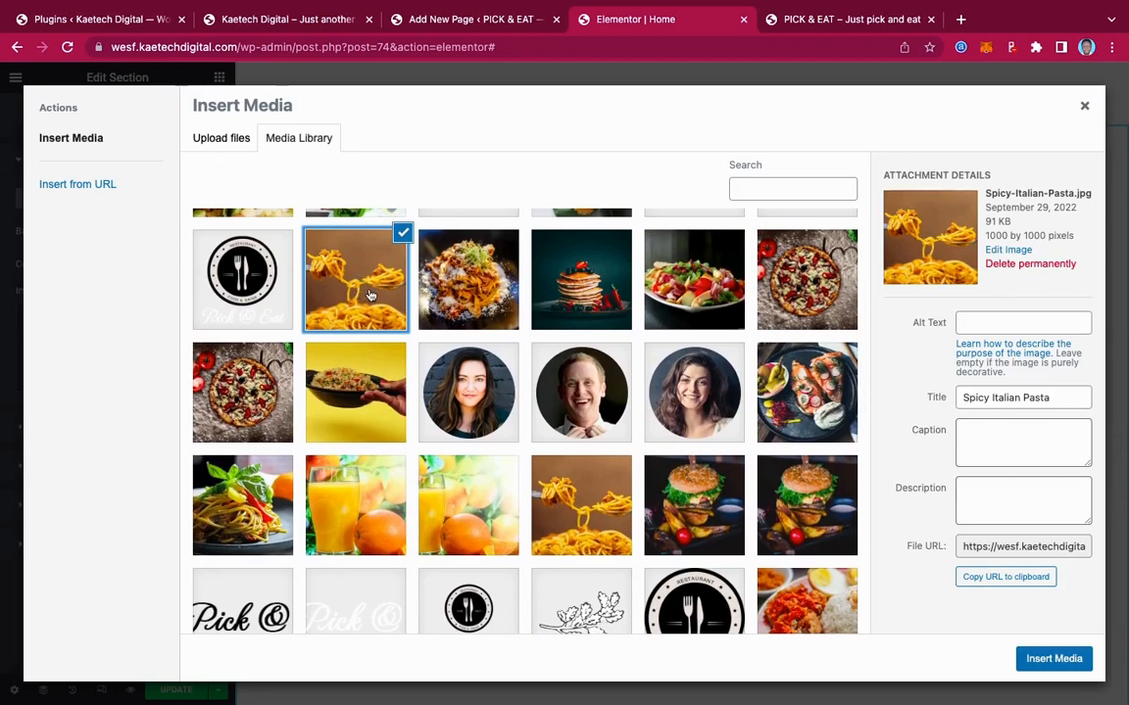
pyautogui.click(591, 519)
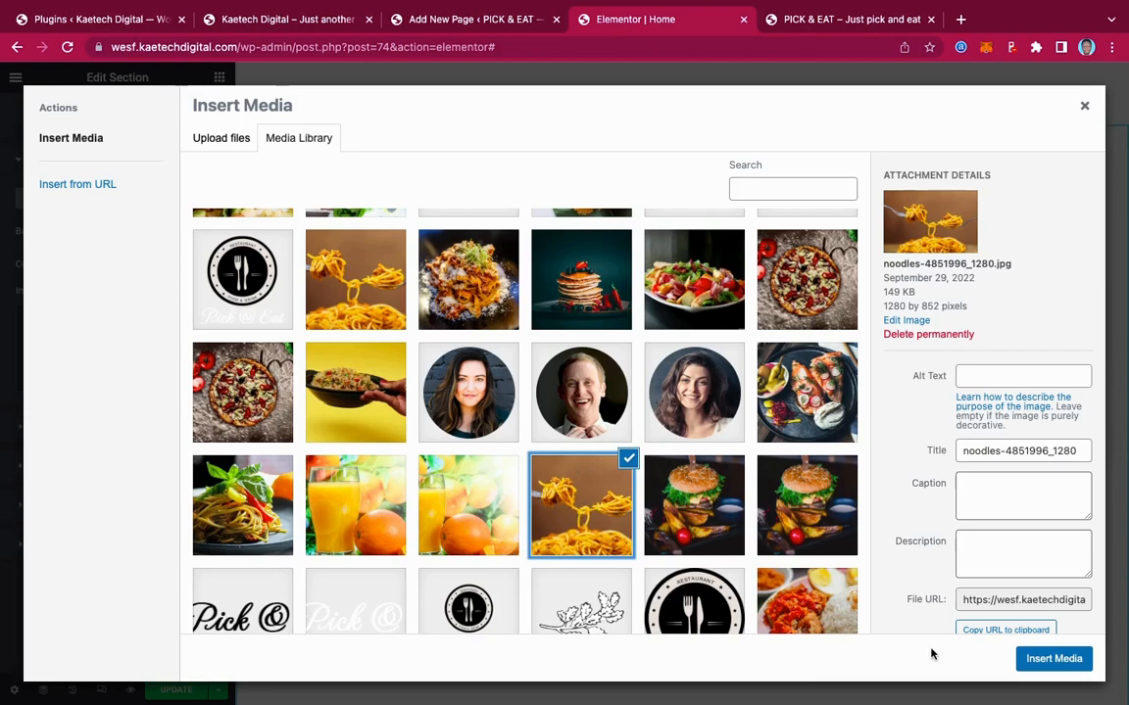
pyautogui.click(1043, 661)
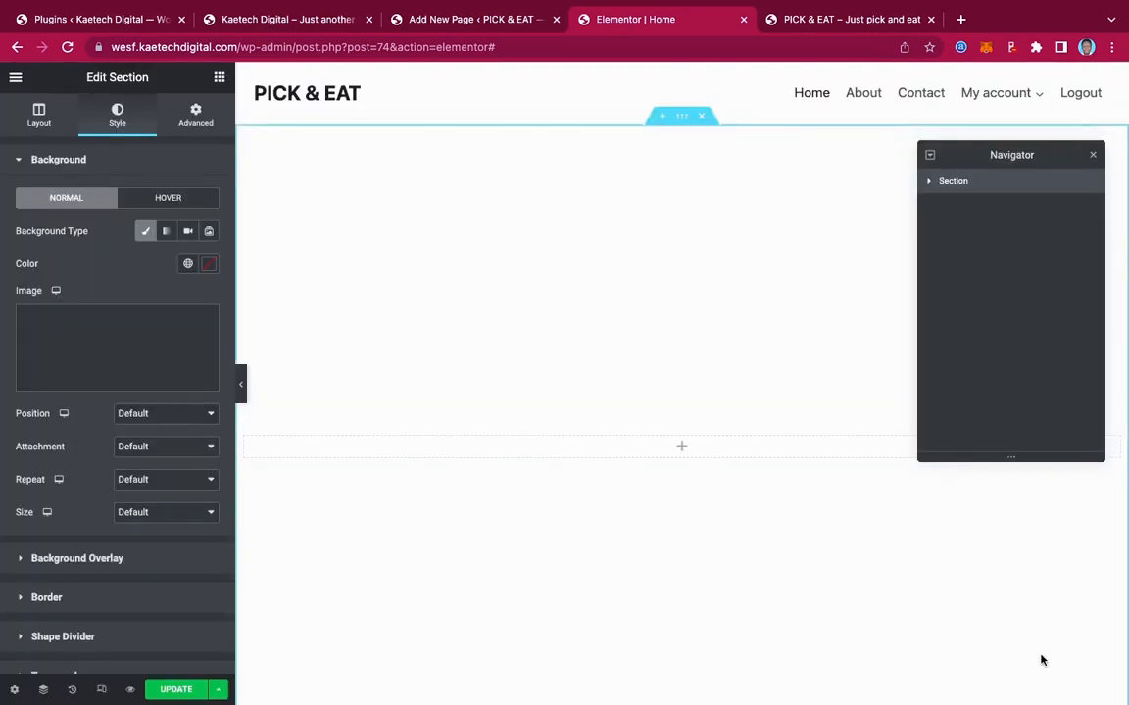
pyautogui.scroll(-3, 781, 547)
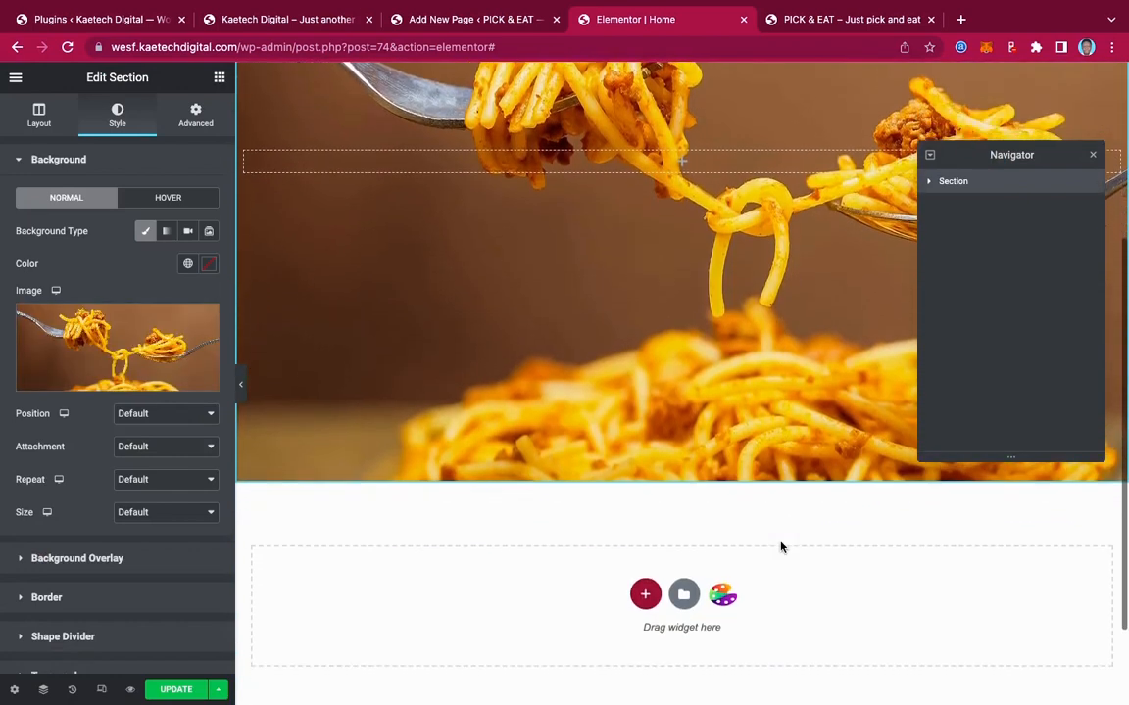
pyautogui.scroll(2, 781, 547)
pyautogui.scroll(2, 781, 547)
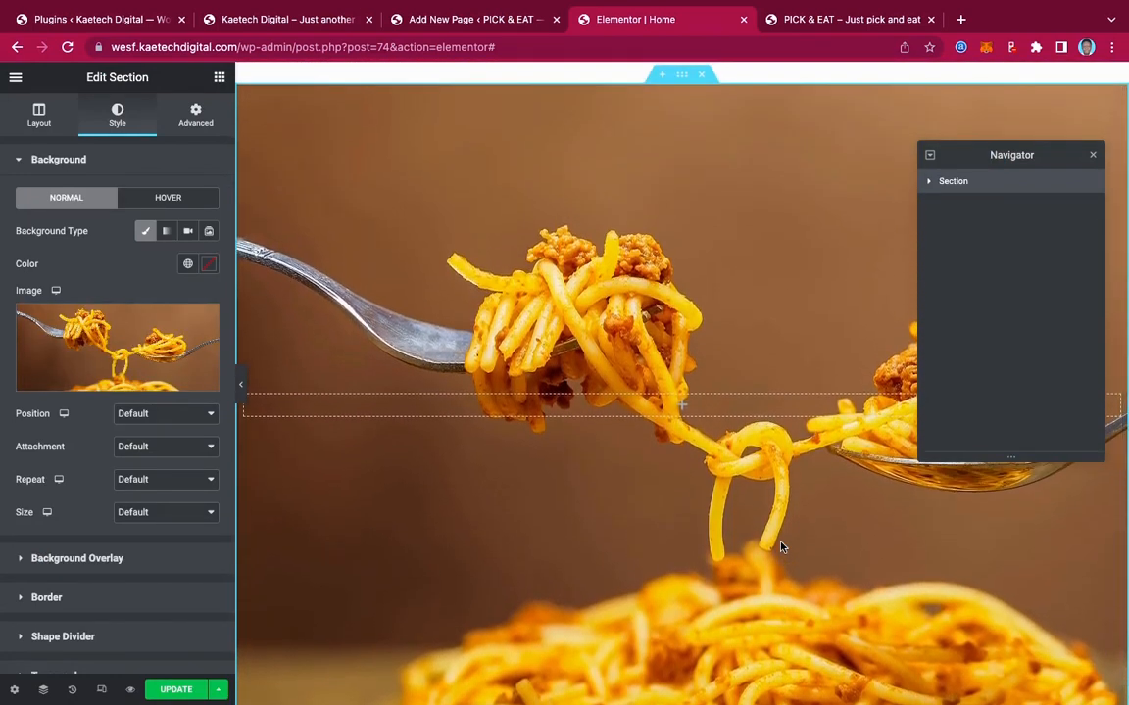
pyautogui.scroll(1, 781, 547)
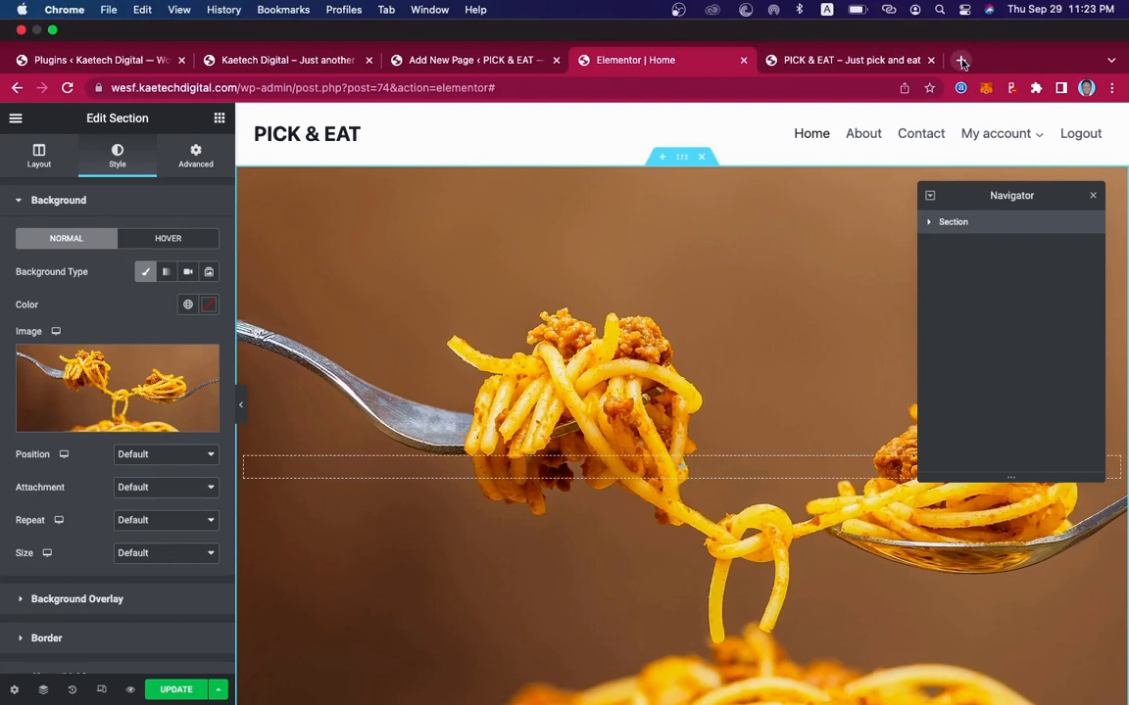
pyautogui.click(961, 61)
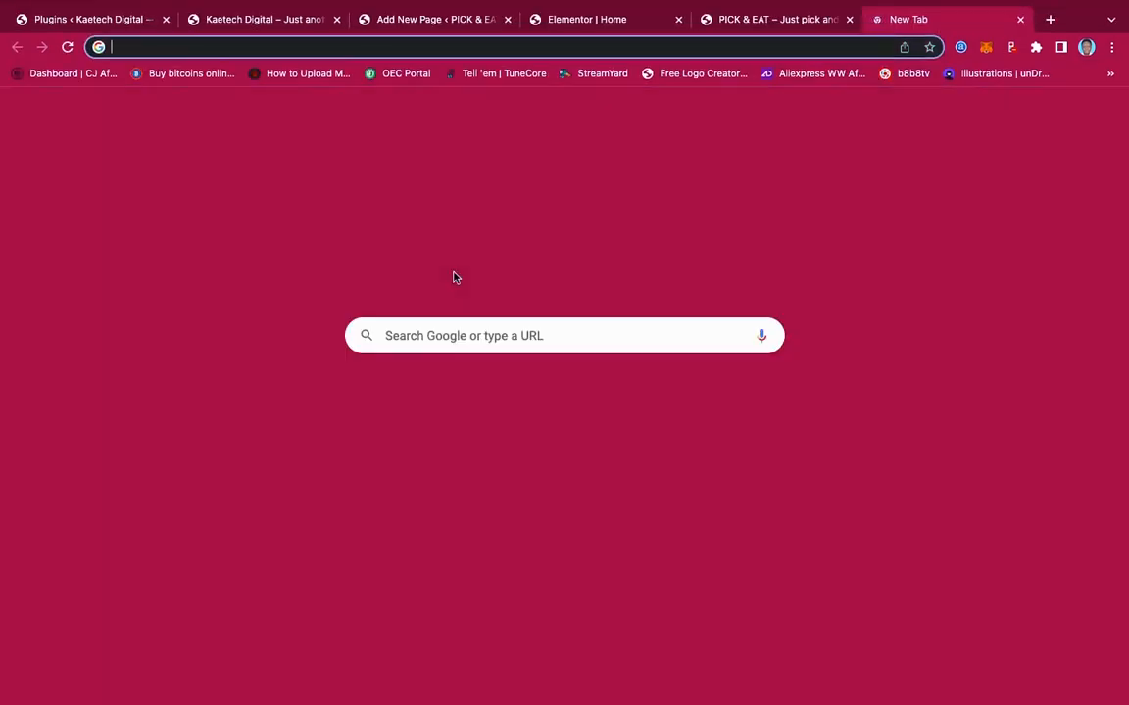
pyautogui.write('pixabay.com')
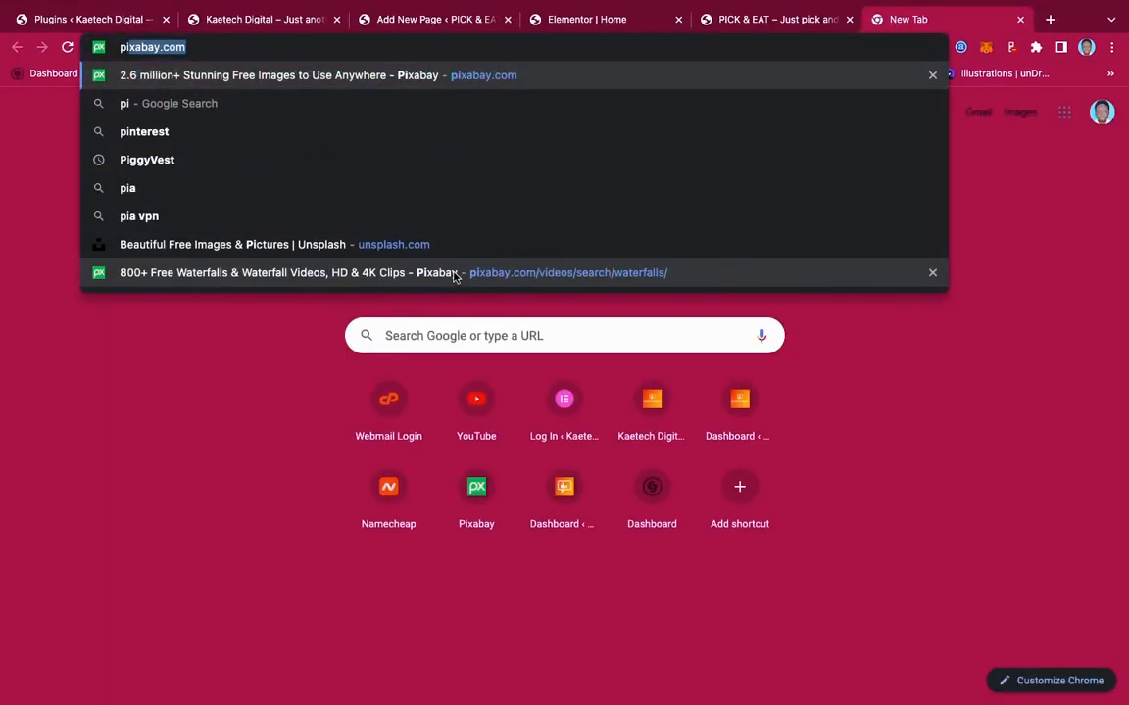
pyautogui.press('Right')
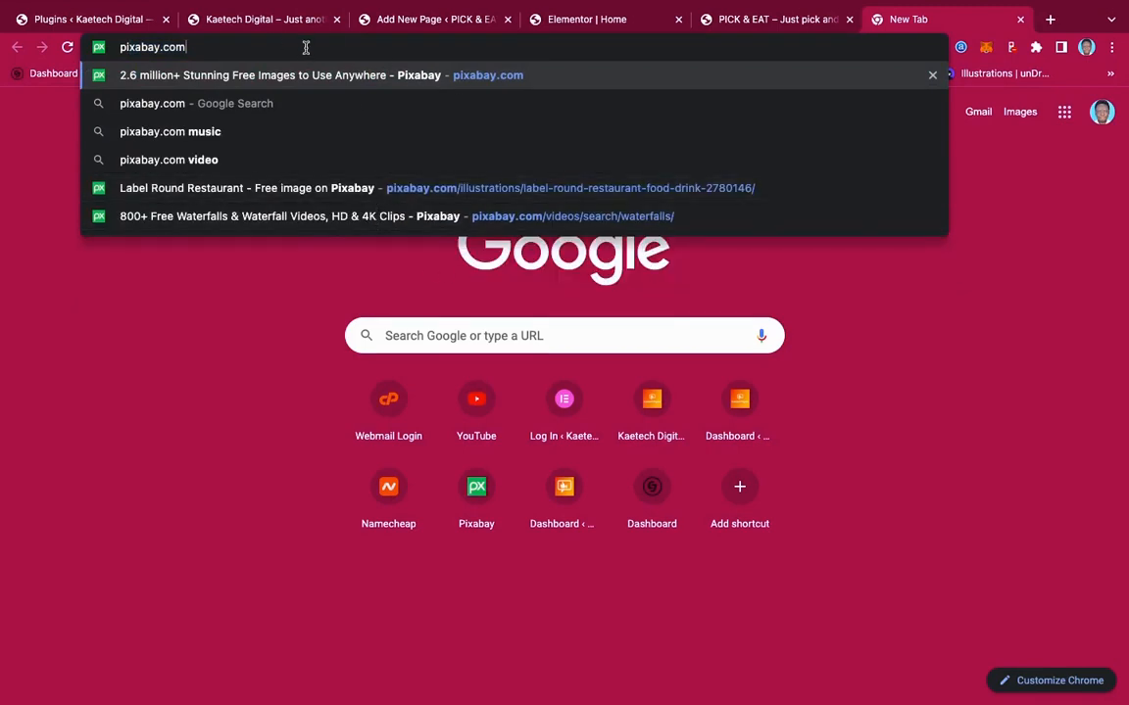
pyautogui.moveTo(191, 45); pyautogui.dragTo(88, 41)
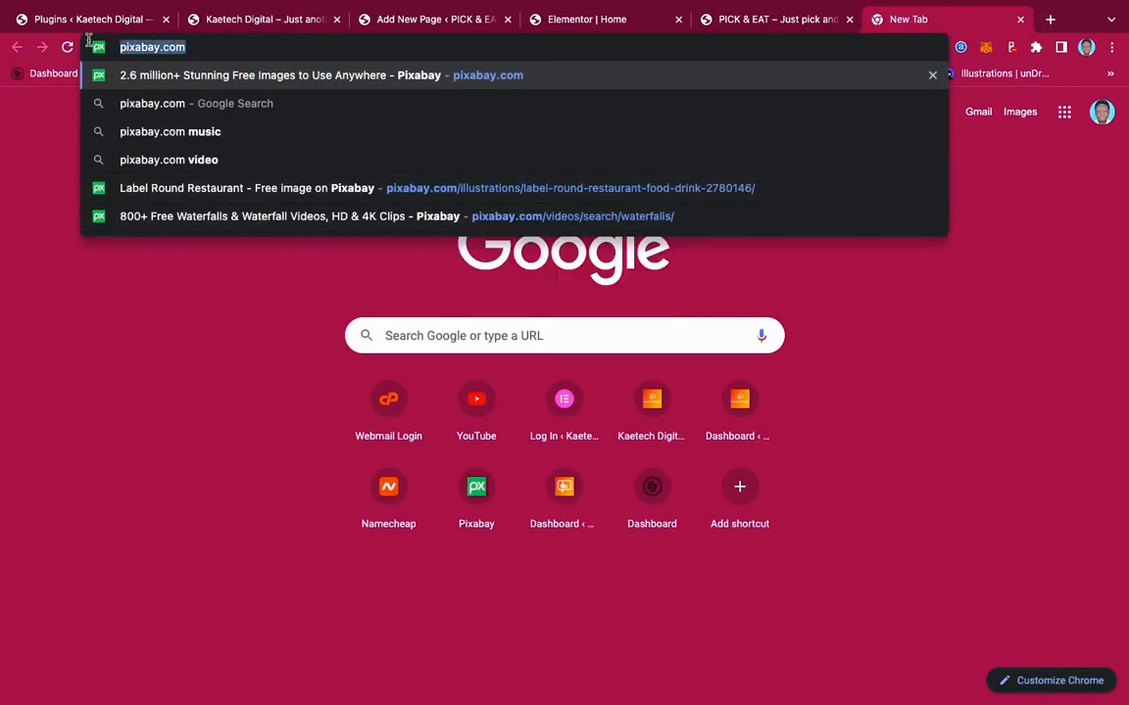
pyautogui.write('unspla')
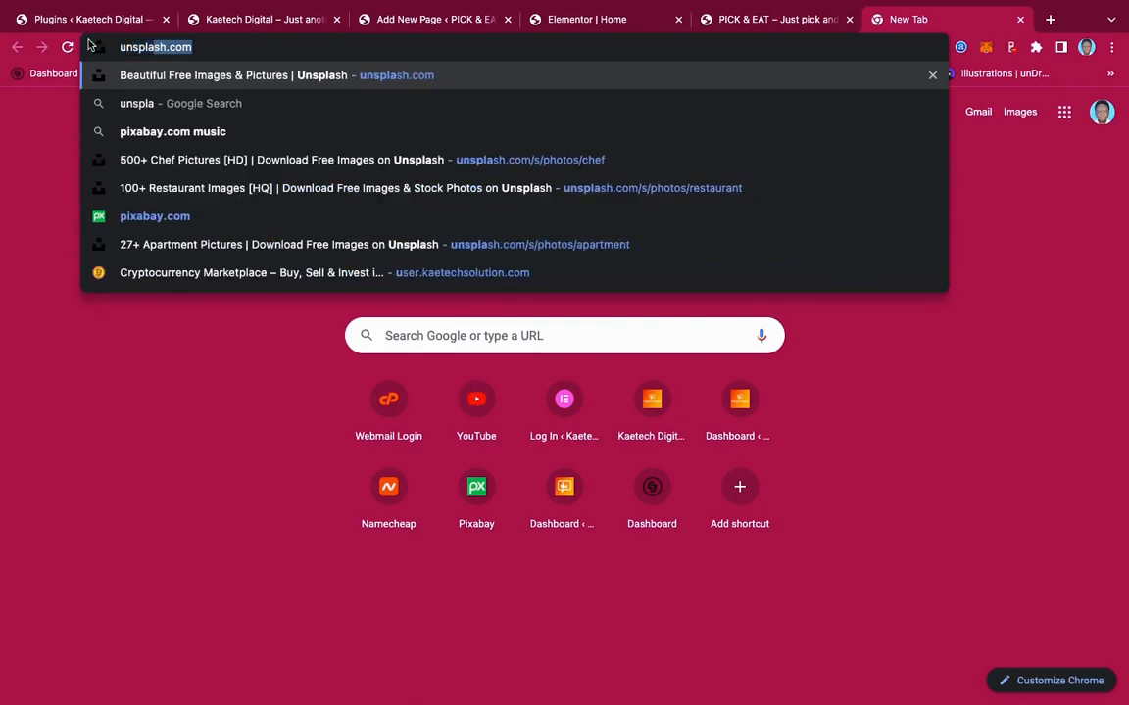
pyautogui.write('sh.com')
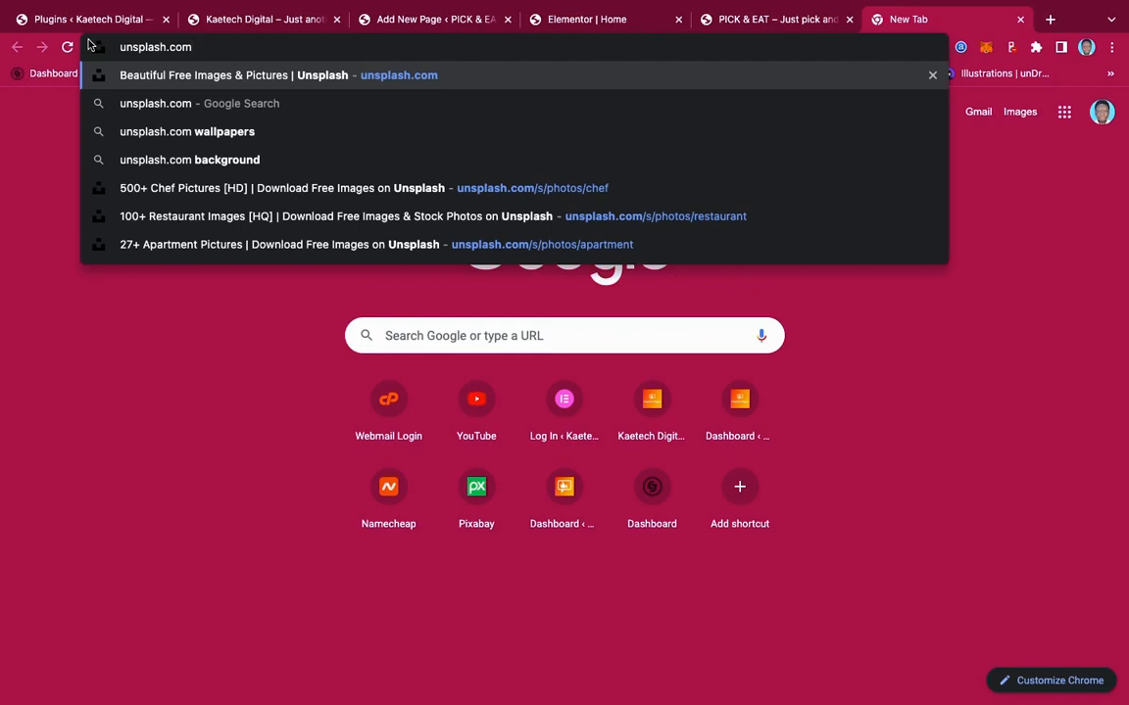
pyautogui.click(928, 82)
pyautogui.click(1019, 20)
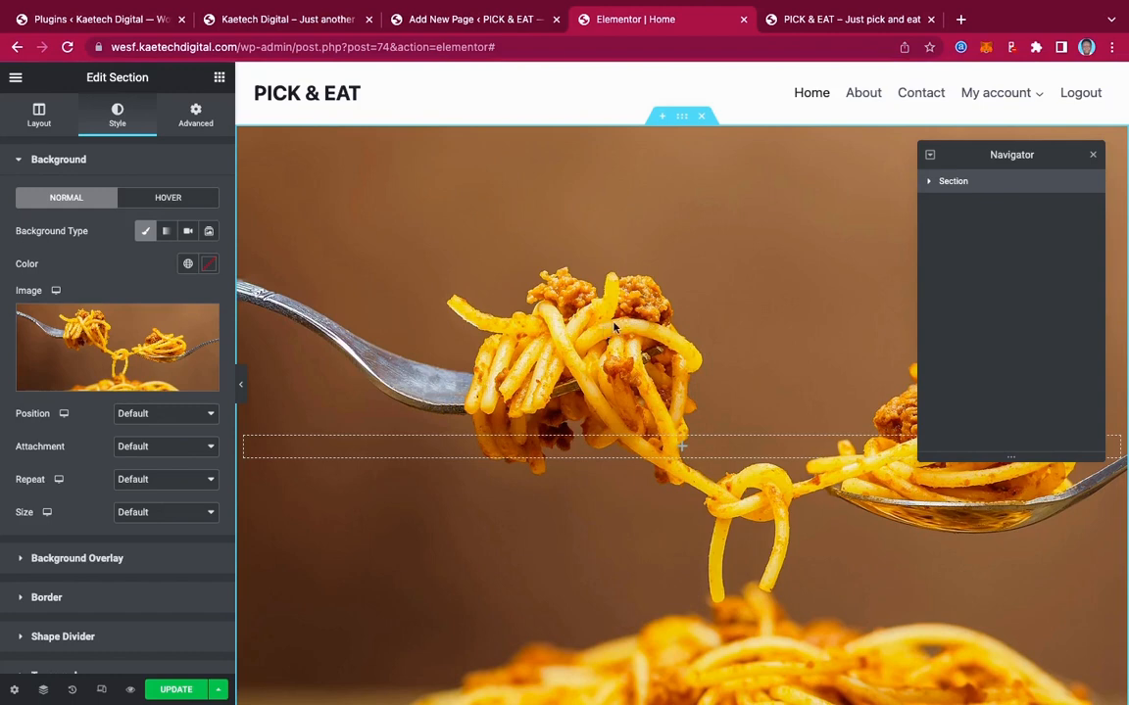
# Give the section a Classic black (#000000) background overlay at 0.6 opacity
pyautogui.scroll(-5, 727, 421)
pyautogui.scroll(5, 727, 423)
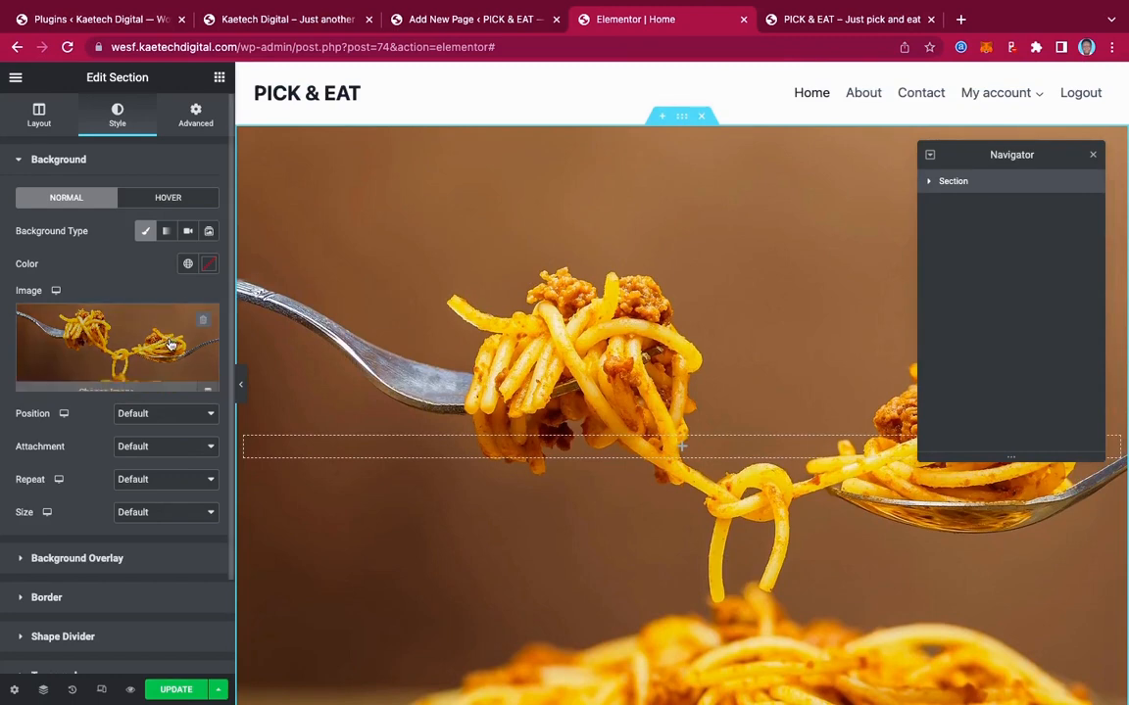
pyautogui.click(99, 561)
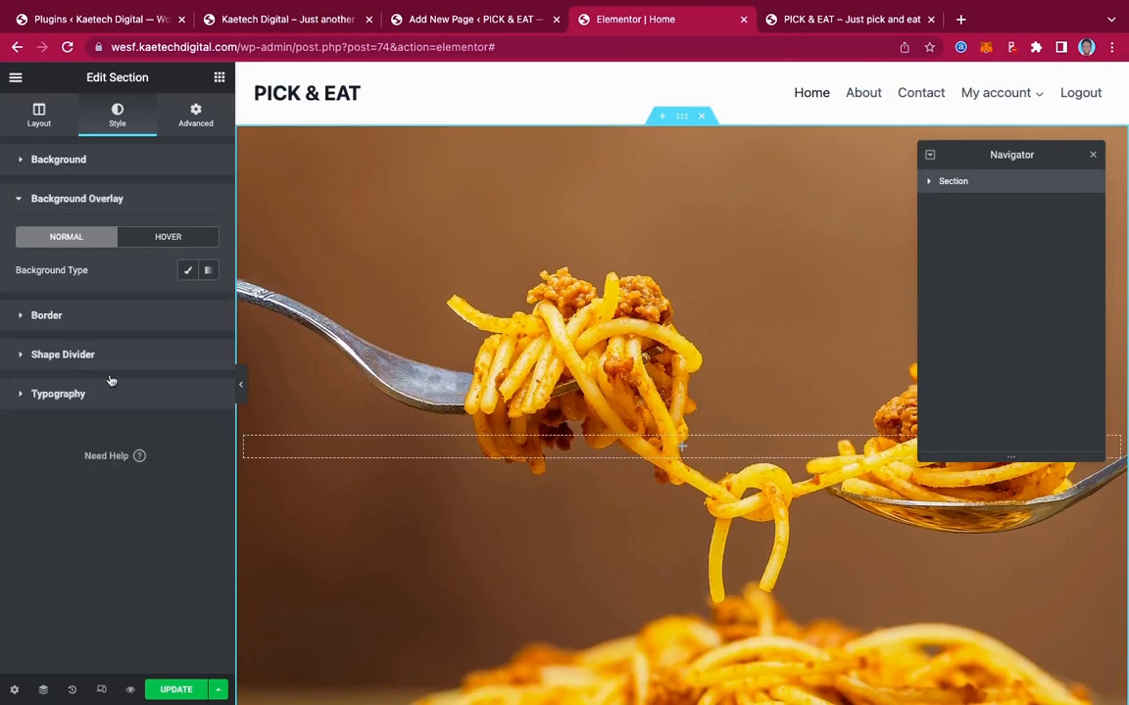
pyautogui.click(187, 269)
pyautogui.click(209, 305)
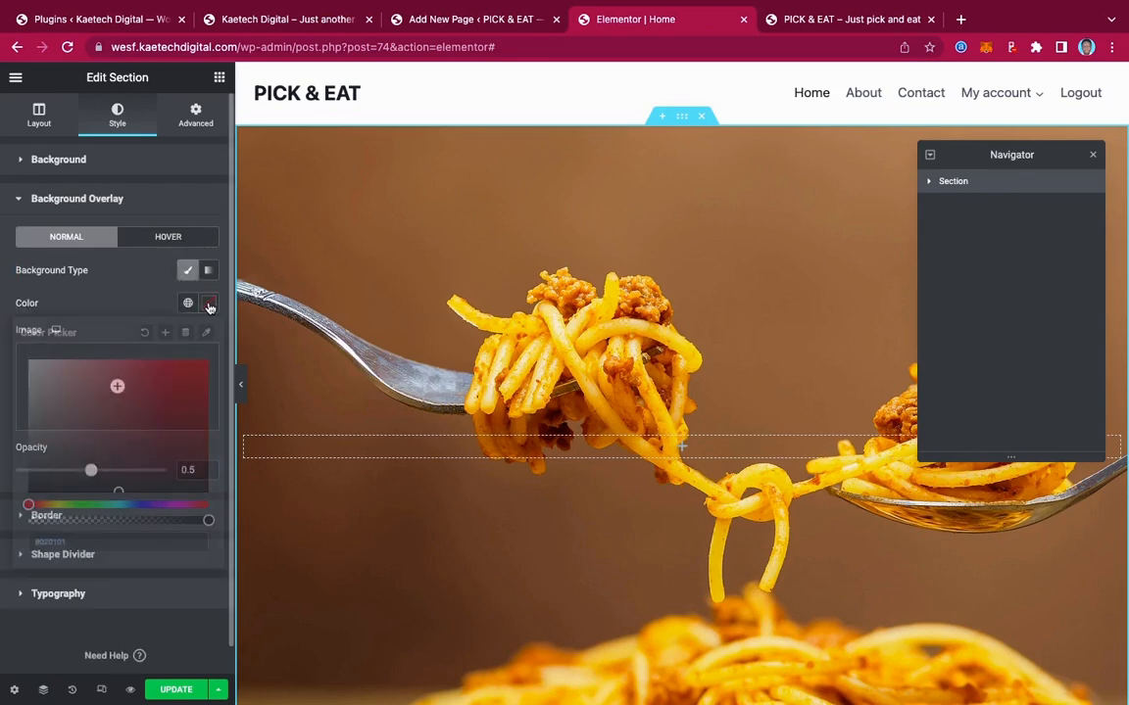
pyautogui.click(120, 489)
pyautogui.moveTo(121, 489); pyautogui.dragTo(20, 515)
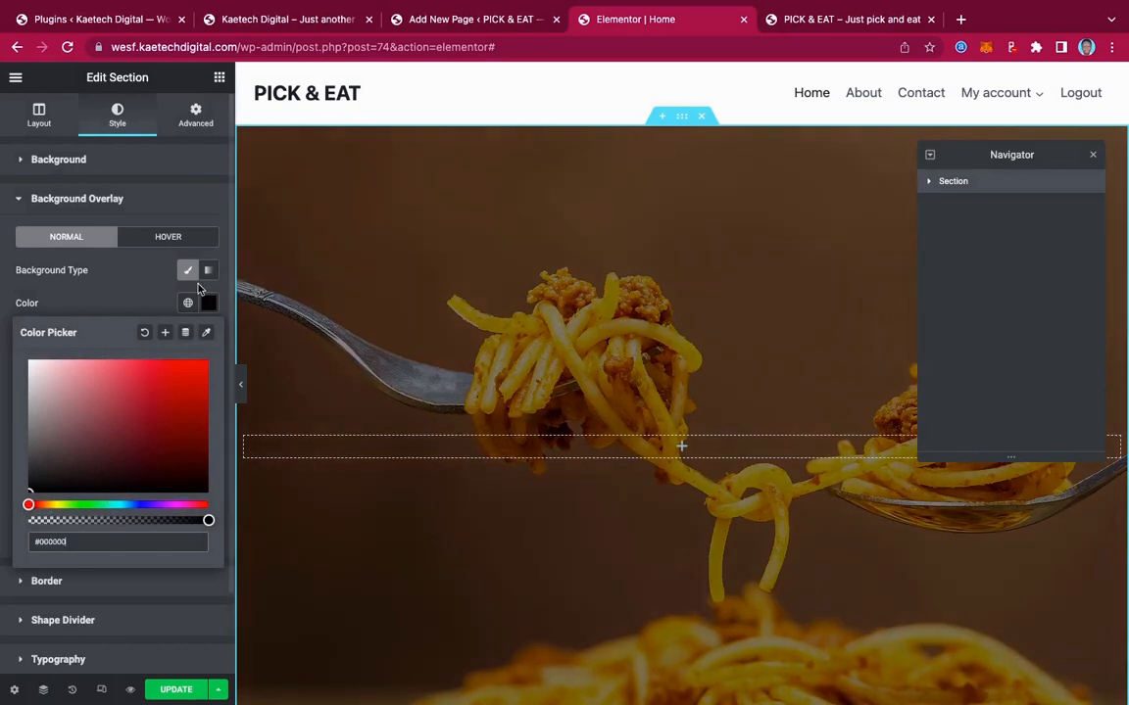
pyautogui.click(118, 304)
pyautogui.scroll(-1, 789, 466)
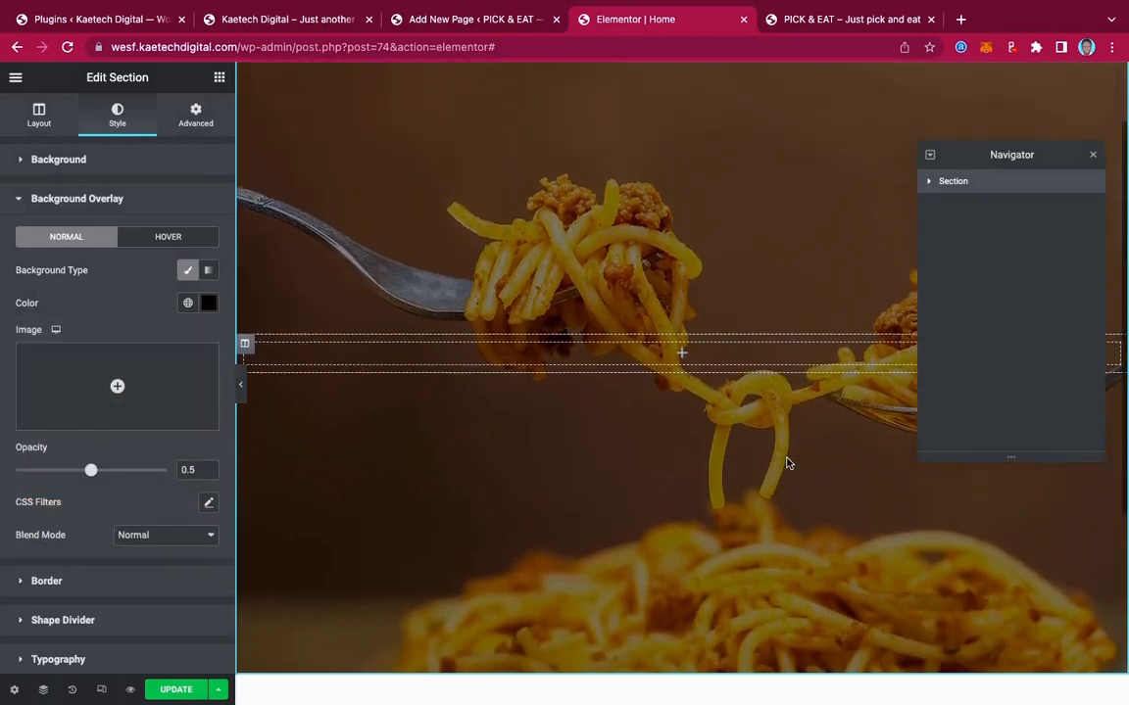
pyautogui.scroll(1, 789, 460)
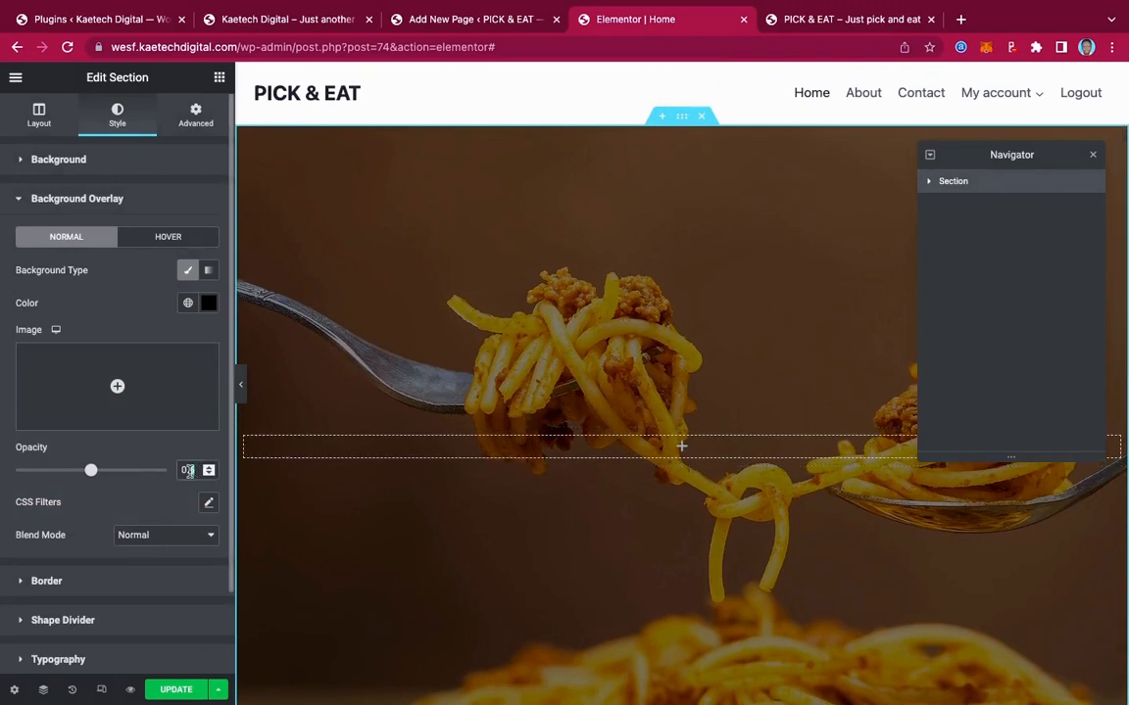
pyautogui.write('6')
# Review the darkened section, then bring up the live Pick & Eat site
pyautogui.scroll(-1, 617, 440)
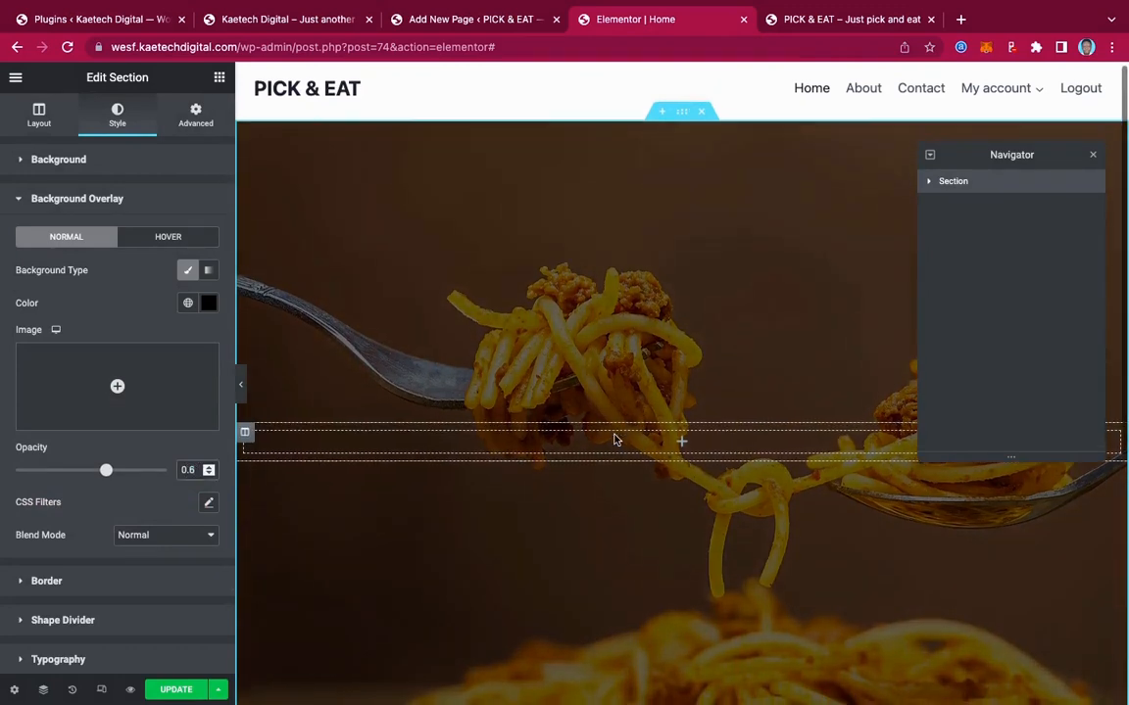
pyautogui.scroll(-4, 615, 440)
pyautogui.scroll(5, 614, 440)
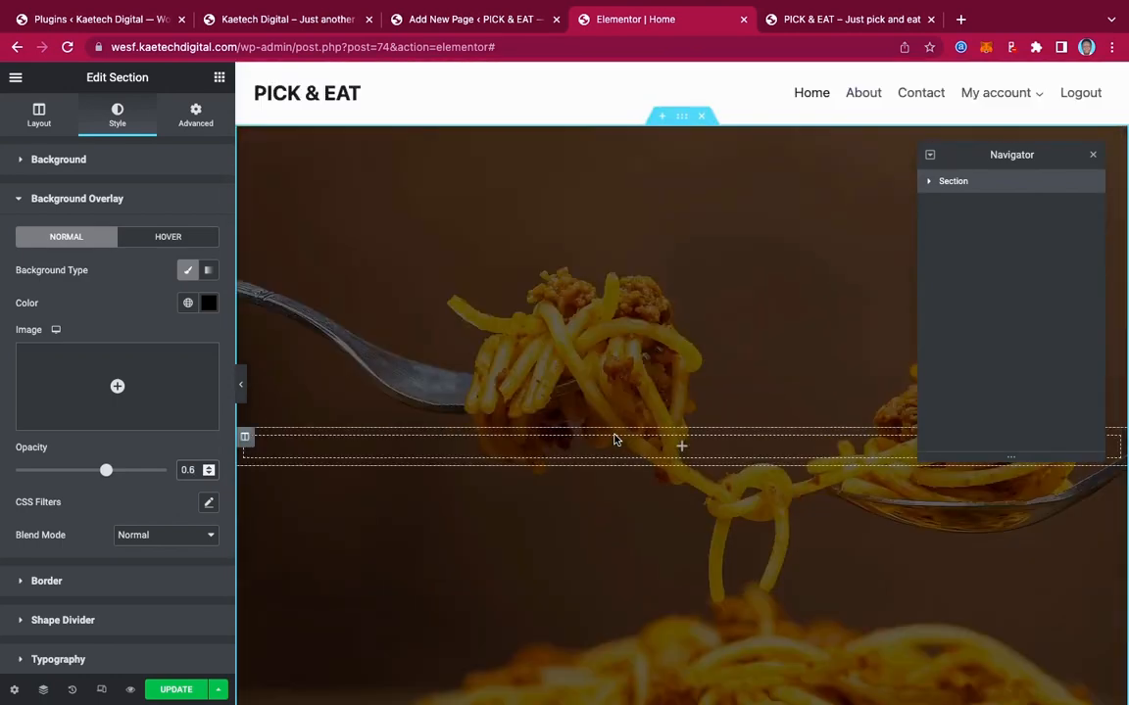
pyautogui.click(287, 19)
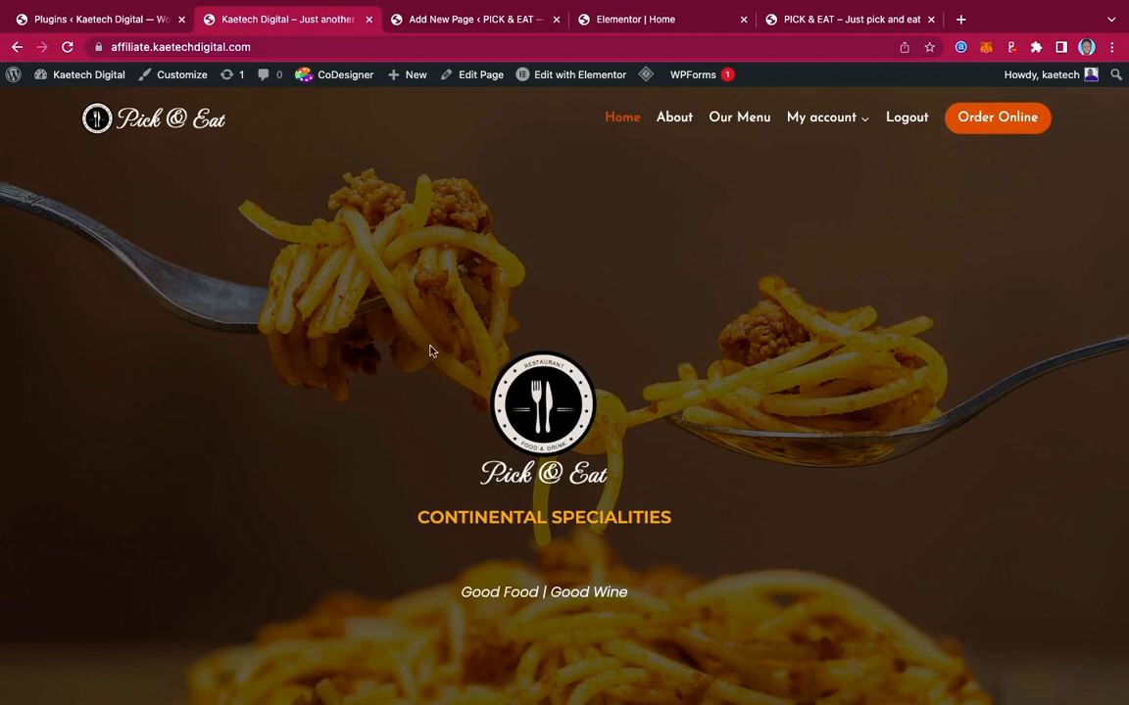
# Check the live site's darkened hero, then return to the Elementor Home editor
pyautogui.moveTo(617, 89)
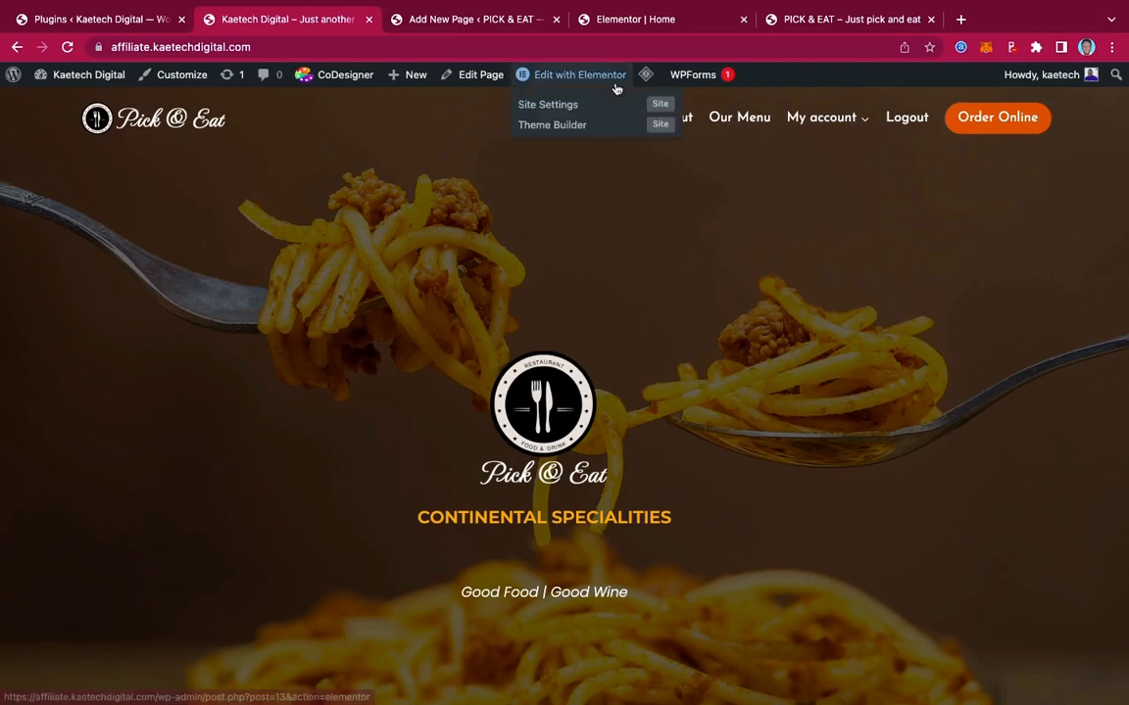
pyautogui.click(630, 20)
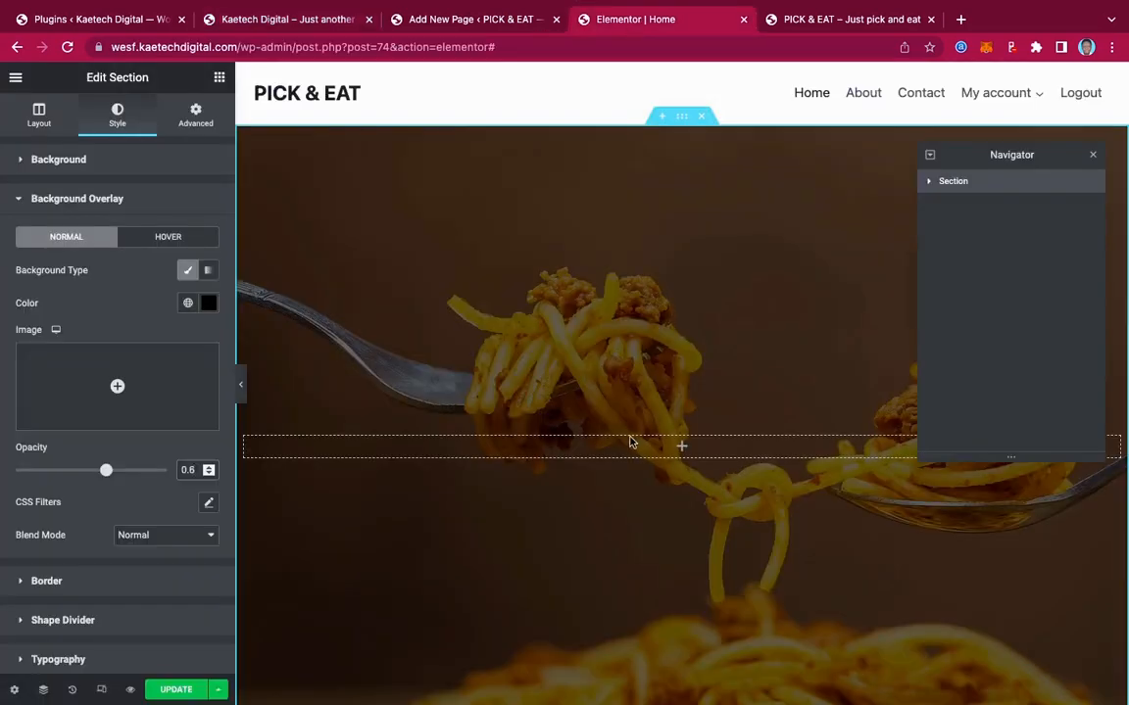
# Add an Image widget to the empty section showing logo-square.png from the Media Library
pyautogui.click(683, 448)
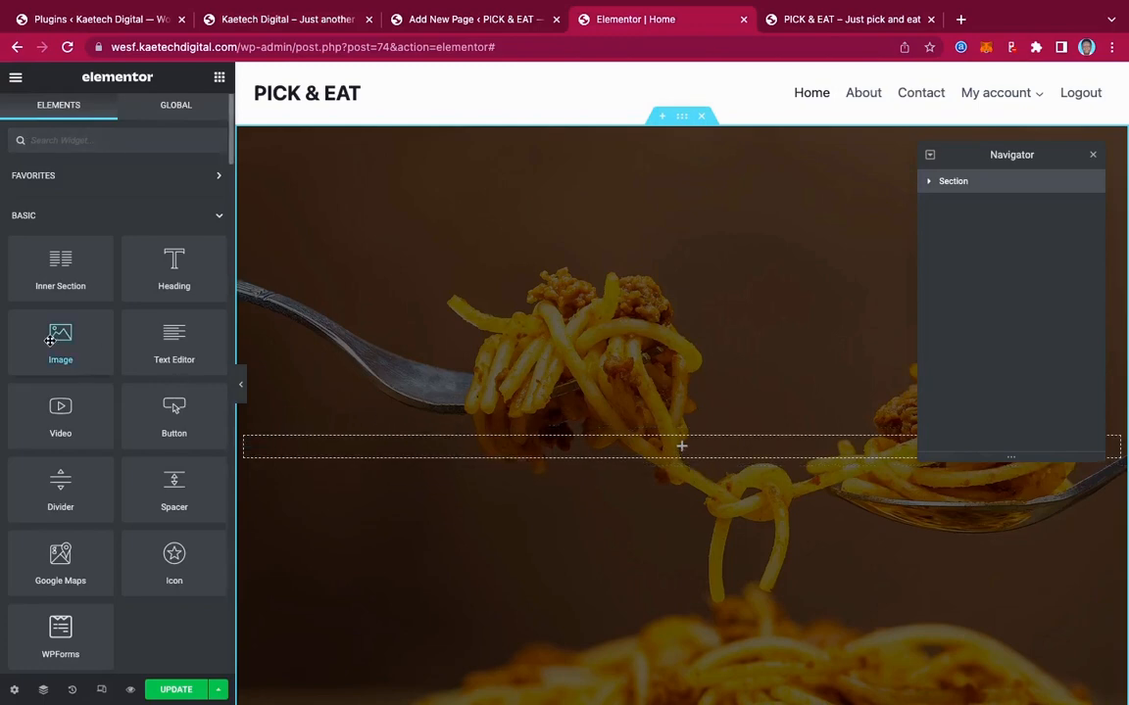
pyautogui.moveTo(50, 340); pyautogui.dragTo(688, 454)
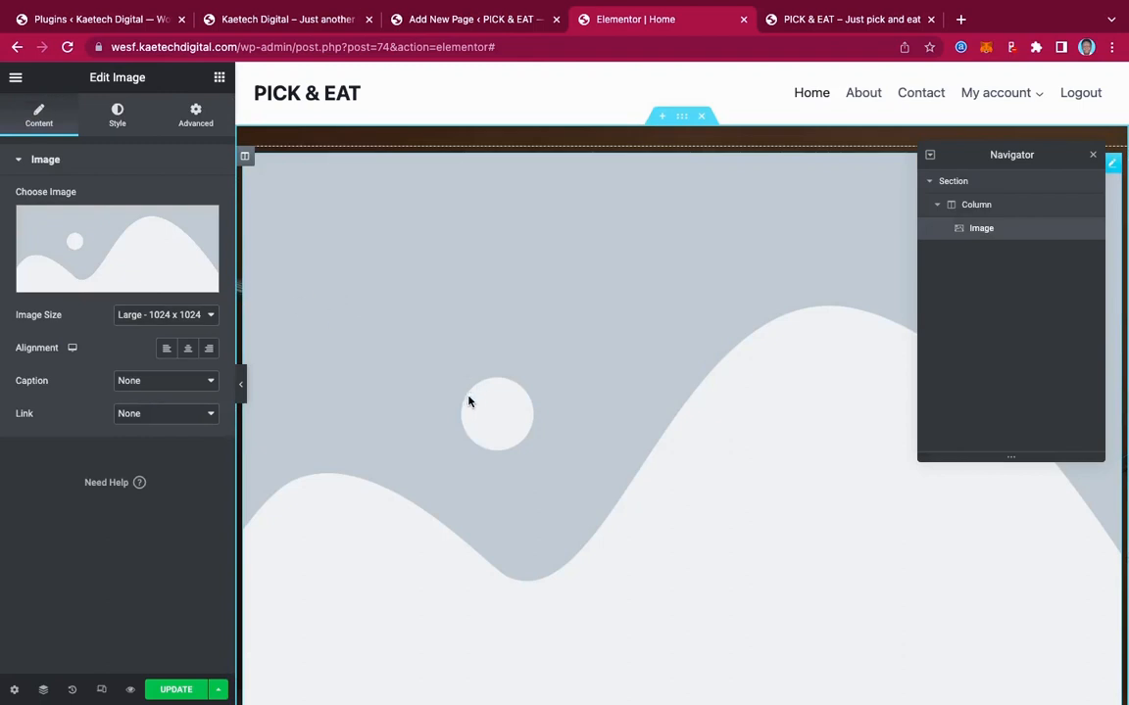
pyautogui.click(113, 238)
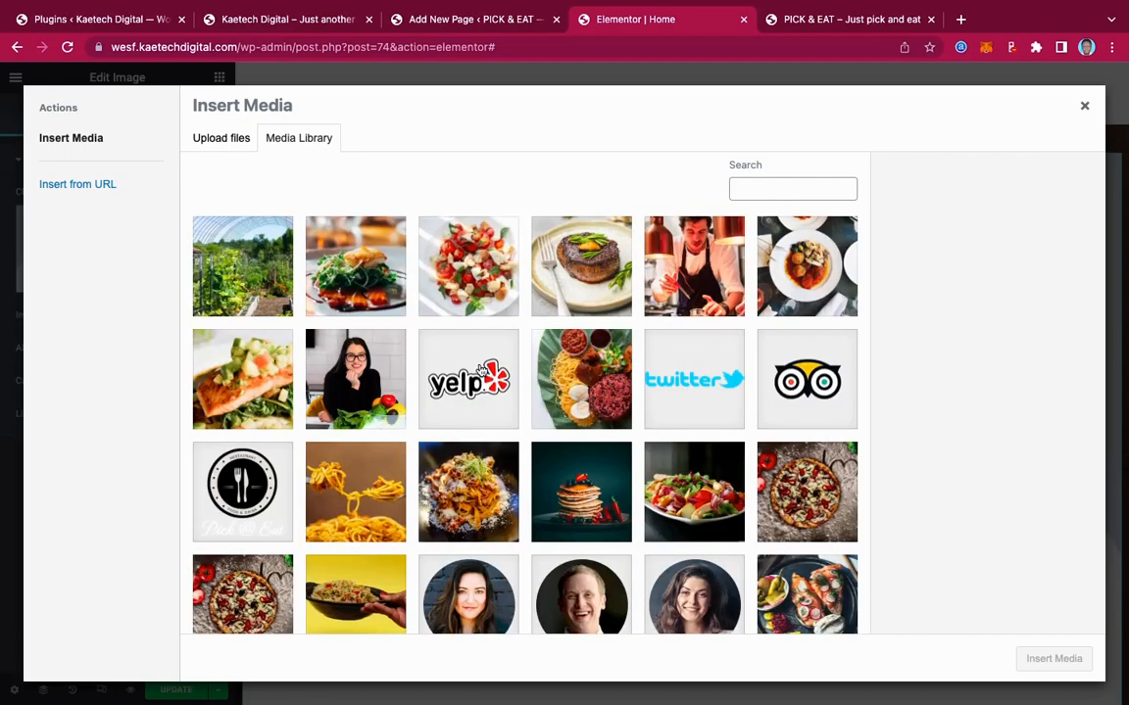
pyautogui.scroll(-5, 645, 426)
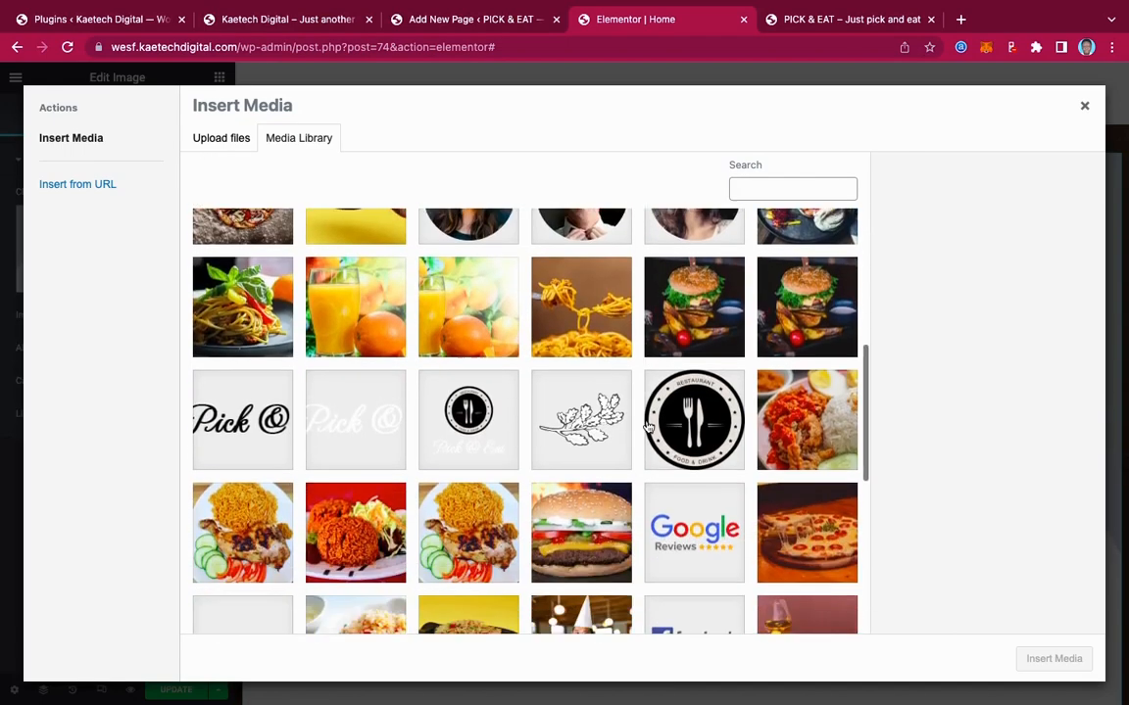
pyautogui.scroll(-1, 646, 426)
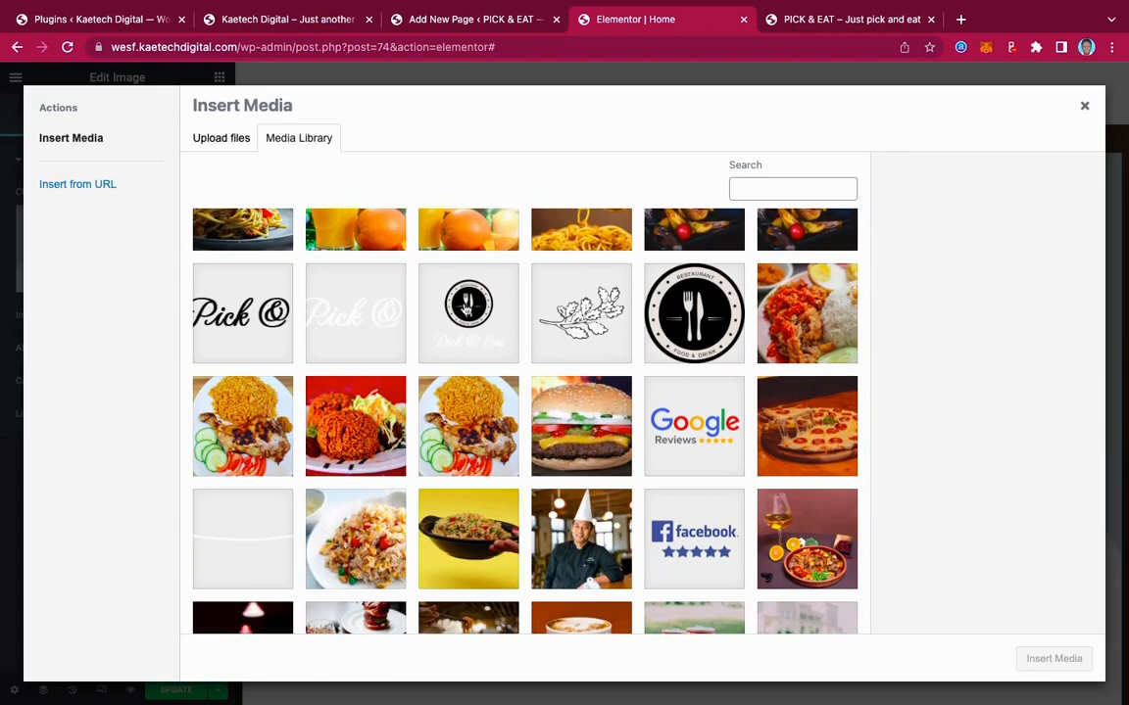
pyautogui.click(422, 280)
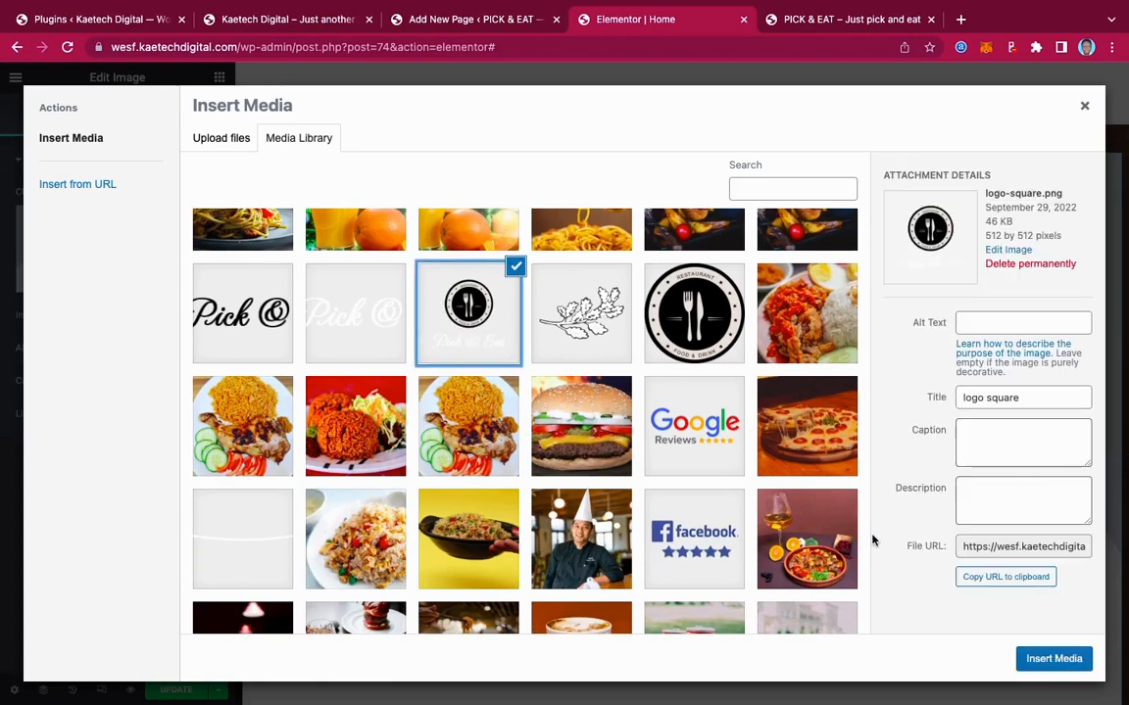
pyautogui.click(1053, 658)
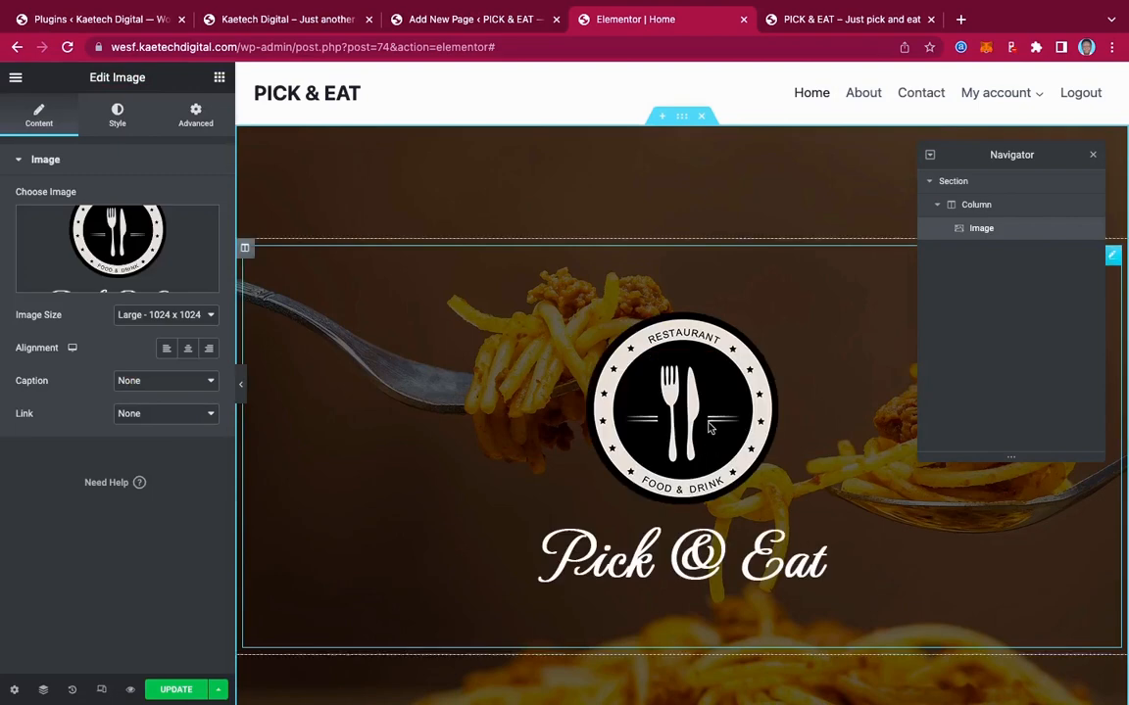
# Set the logo image's Style width to 20 so it becomes a small centred emblem
pyautogui.click(117, 119)
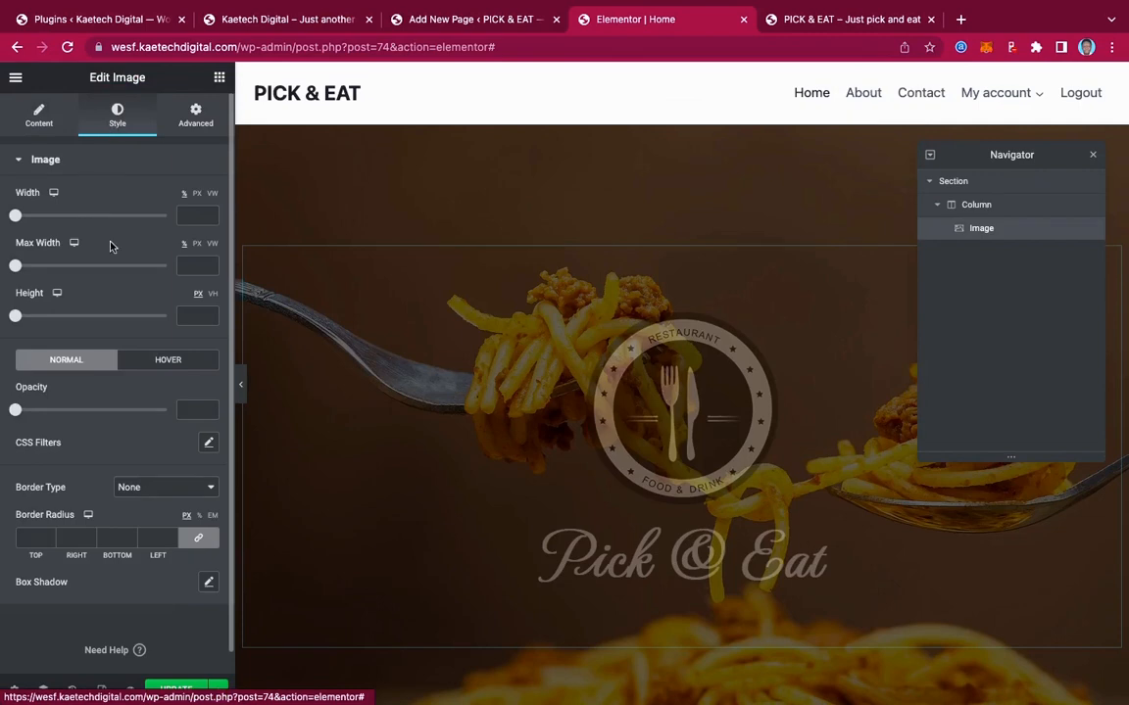
pyautogui.click(188, 217)
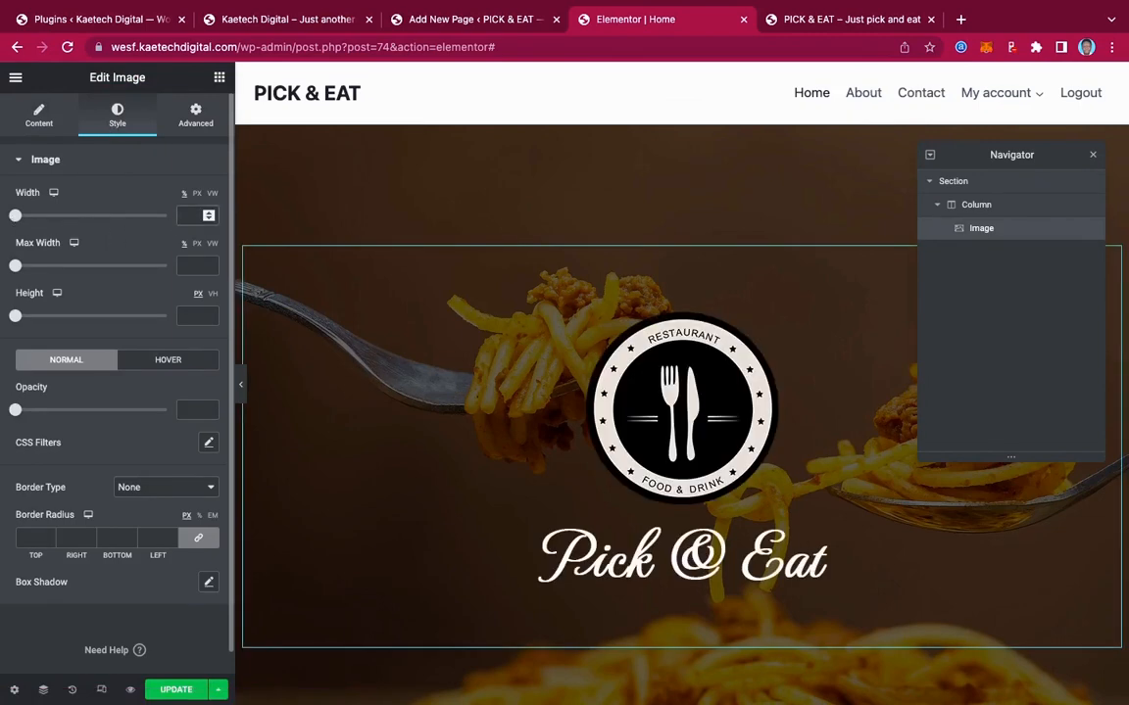
pyautogui.write('50')
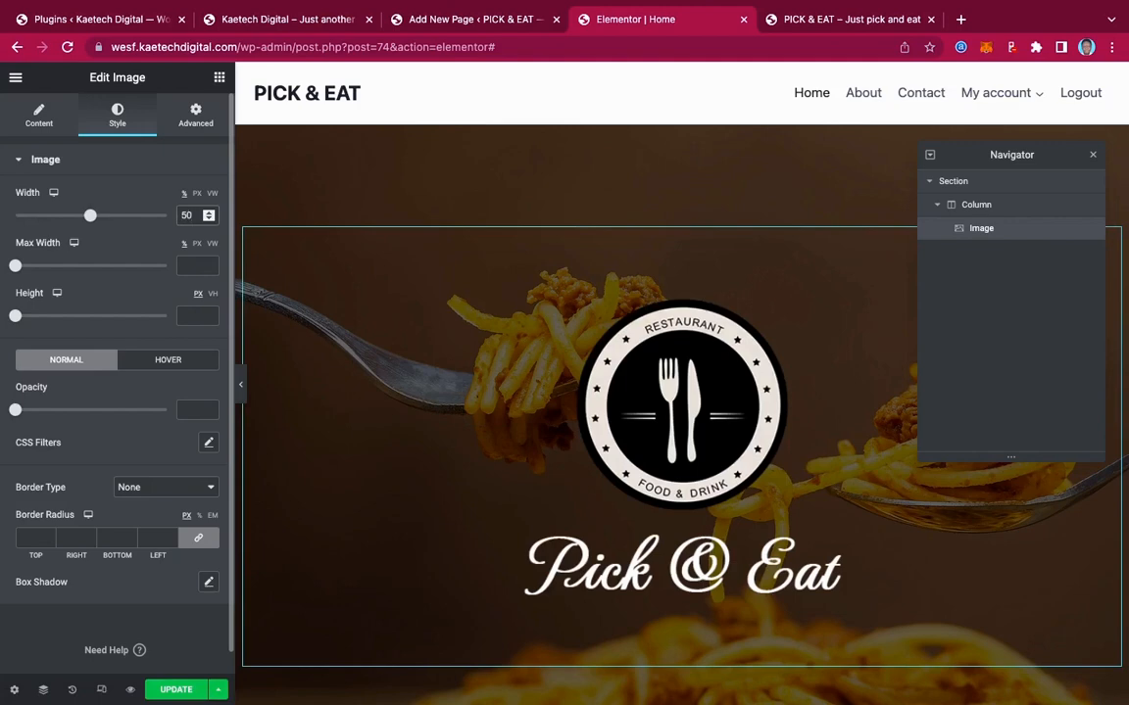
pyautogui.moveTo(193, 218); pyautogui.dragTo(158, 218)
pyautogui.write('20')
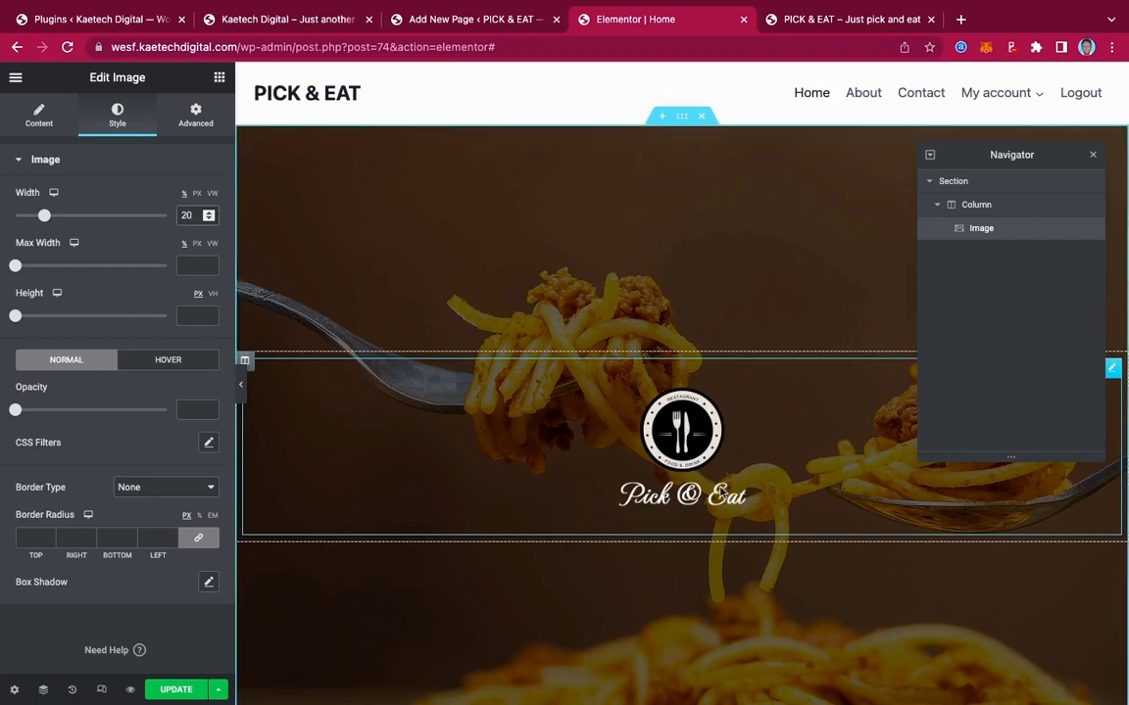
pyautogui.scroll(-3, 705, 485)
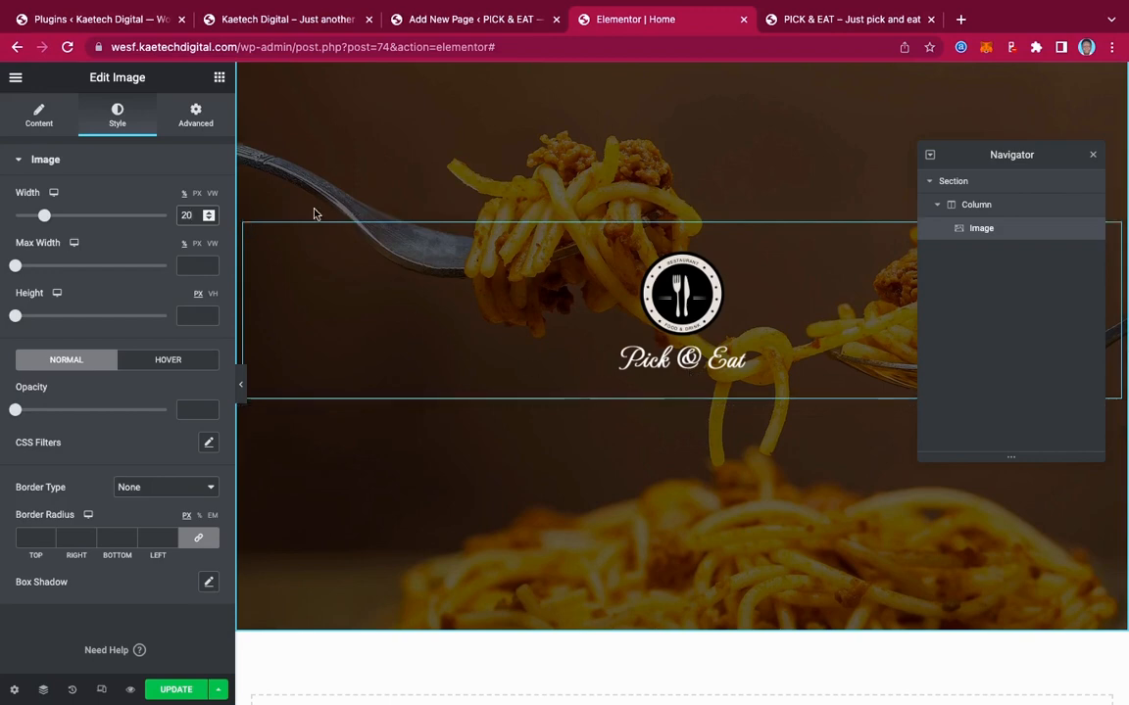
# Add a Heading widget below the logo with text CONTINENTAL SPECIALITIES, copied from the live site
pyautogui.click(219, 79)
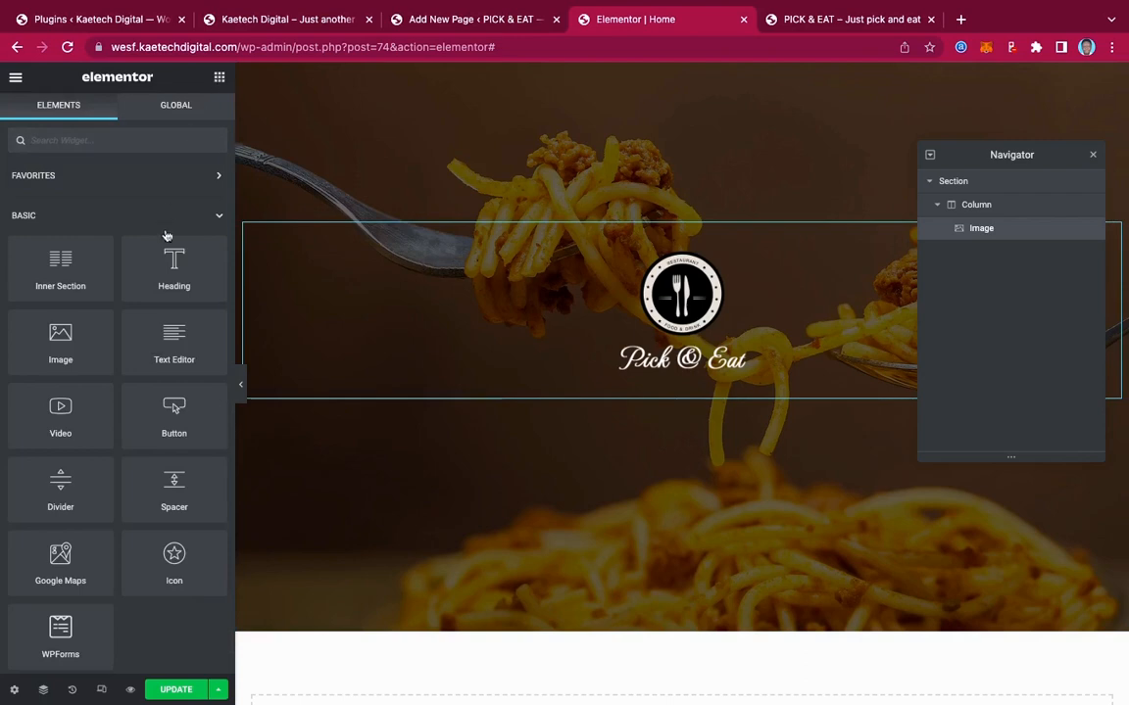
pyautogui.moveTo(171, 263); pyautogui.dragTo(686, 361)
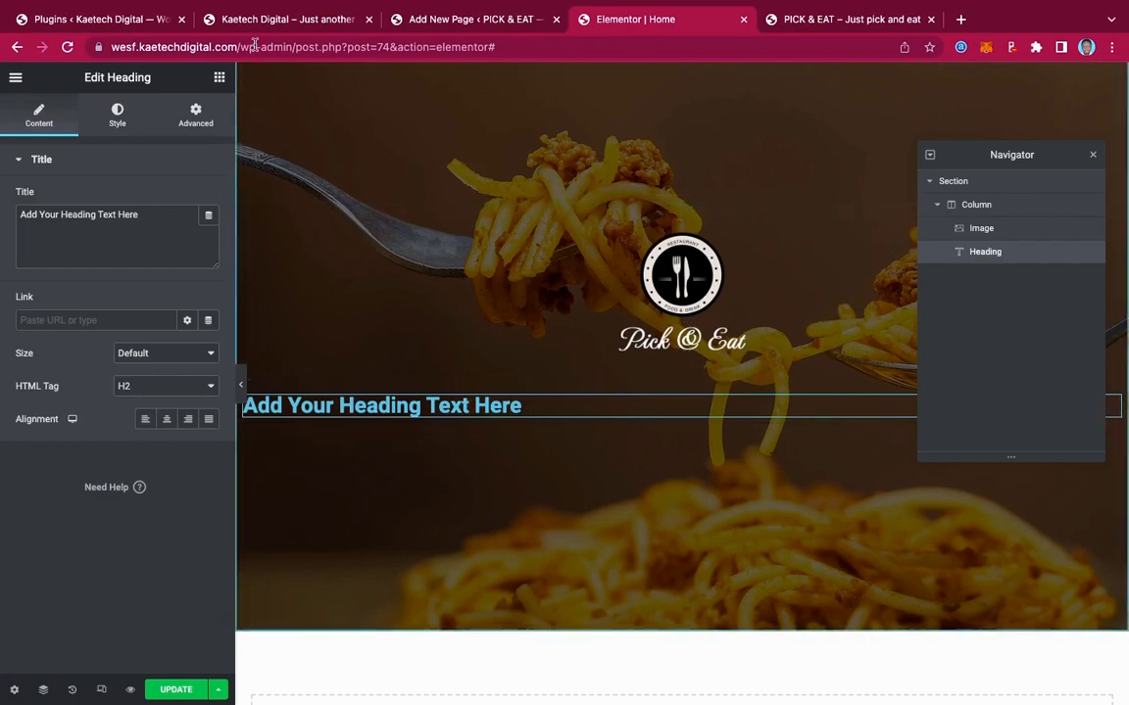
pyautogui.click(277, 19)
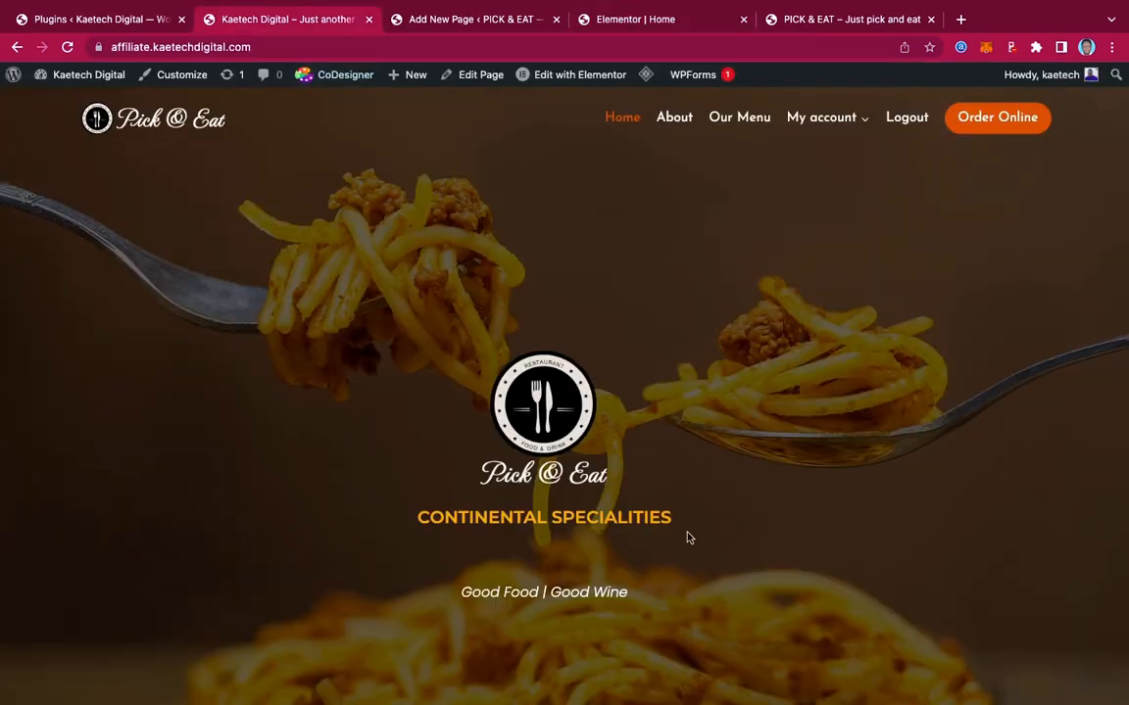
pyautogui.moveTo(680, 529); pyautogui.dragTo(397, 514)
pyautogui.hotkey('ctrl', 'c')
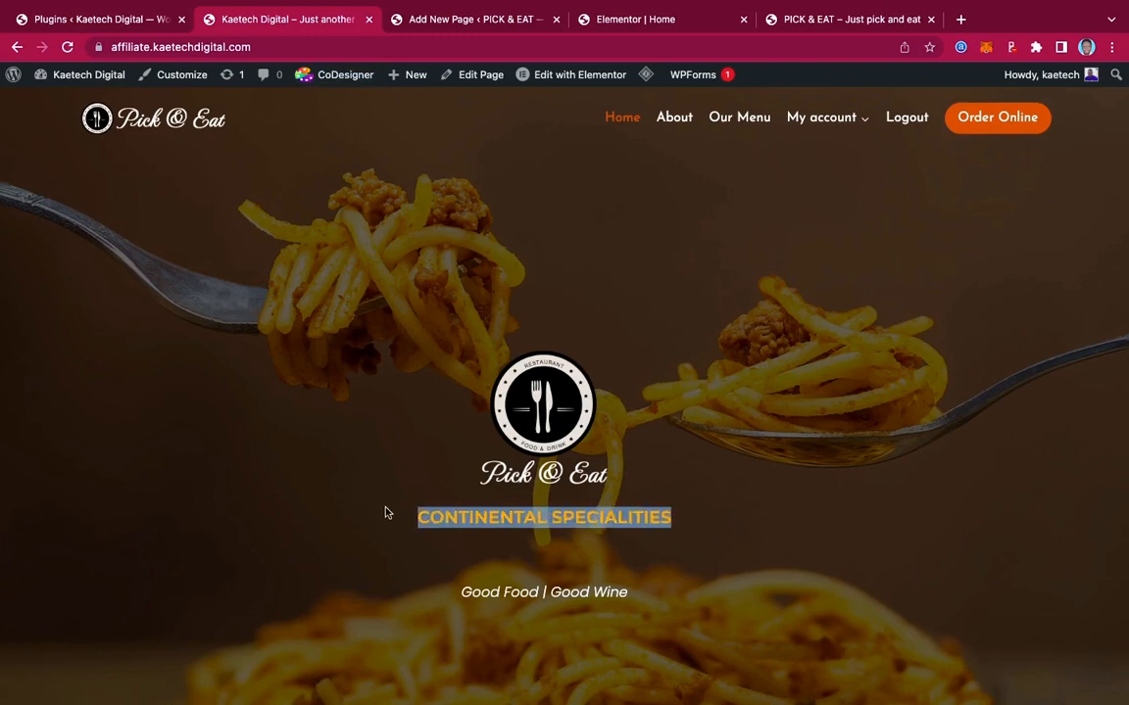
pyautogui.click(636, 20)
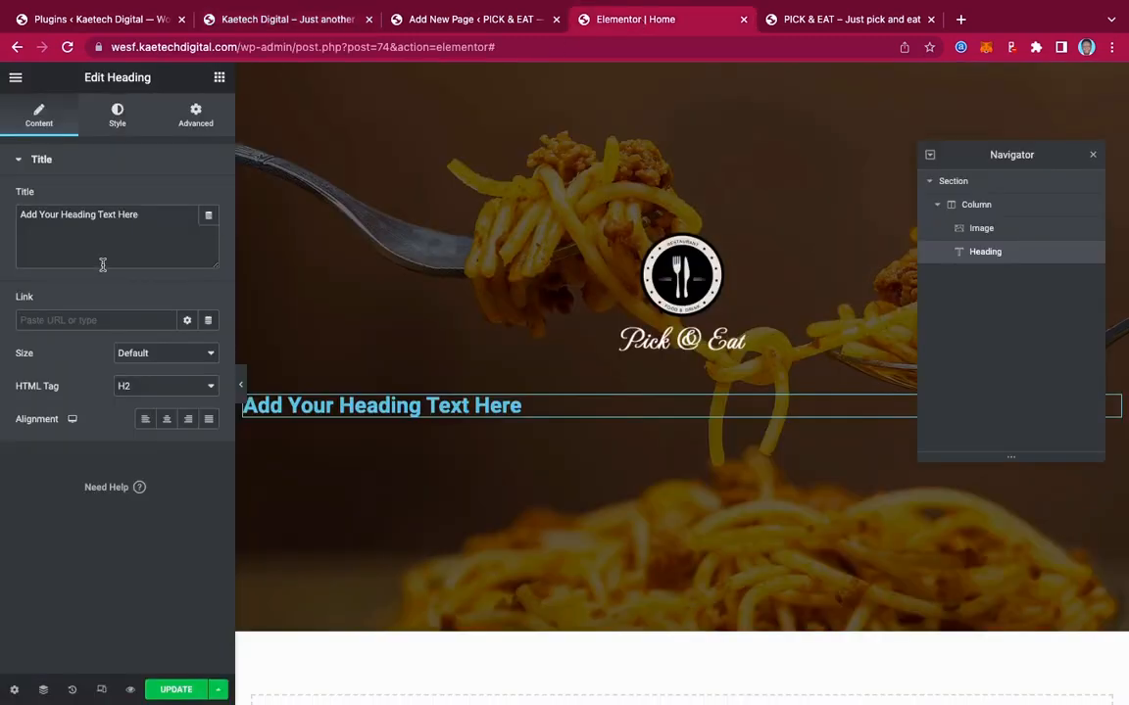
pyautogui.moveTo(147, 215); pyautogui.dragTo(2, 206)
pyautogui.hotkey('ctrl', 'v')
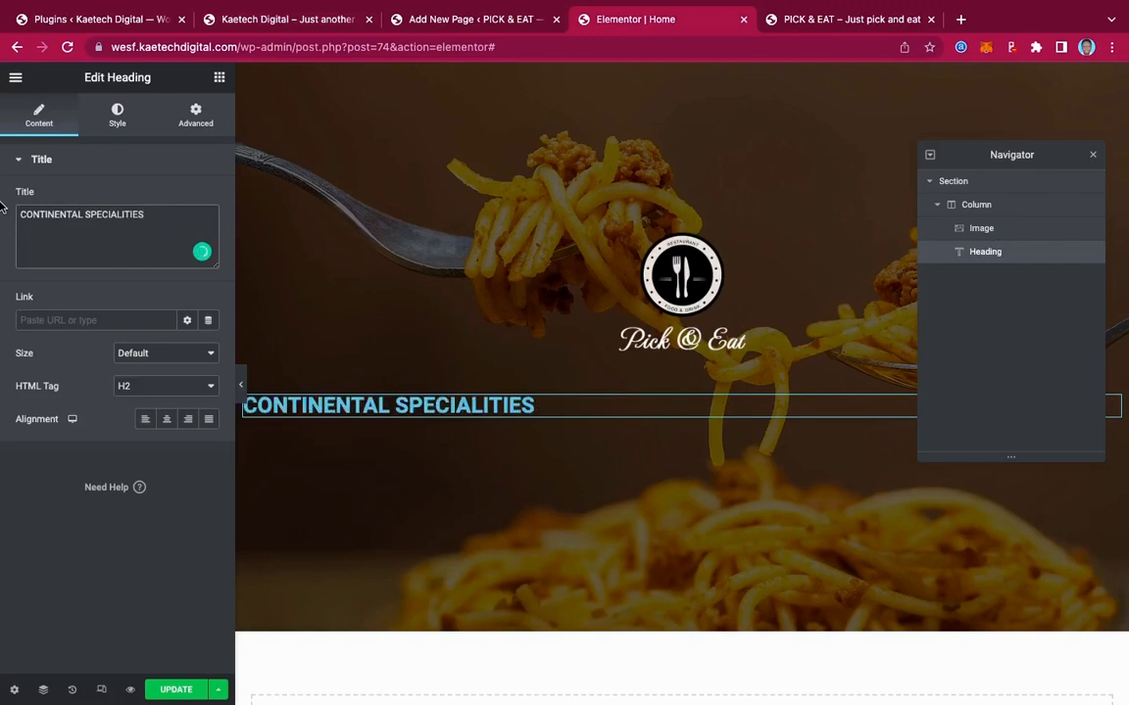
# Centre the heading, compare it with the live site, and open its Style settings
pyautogui.click(163, 419)
pyautogui.click(284, 19)
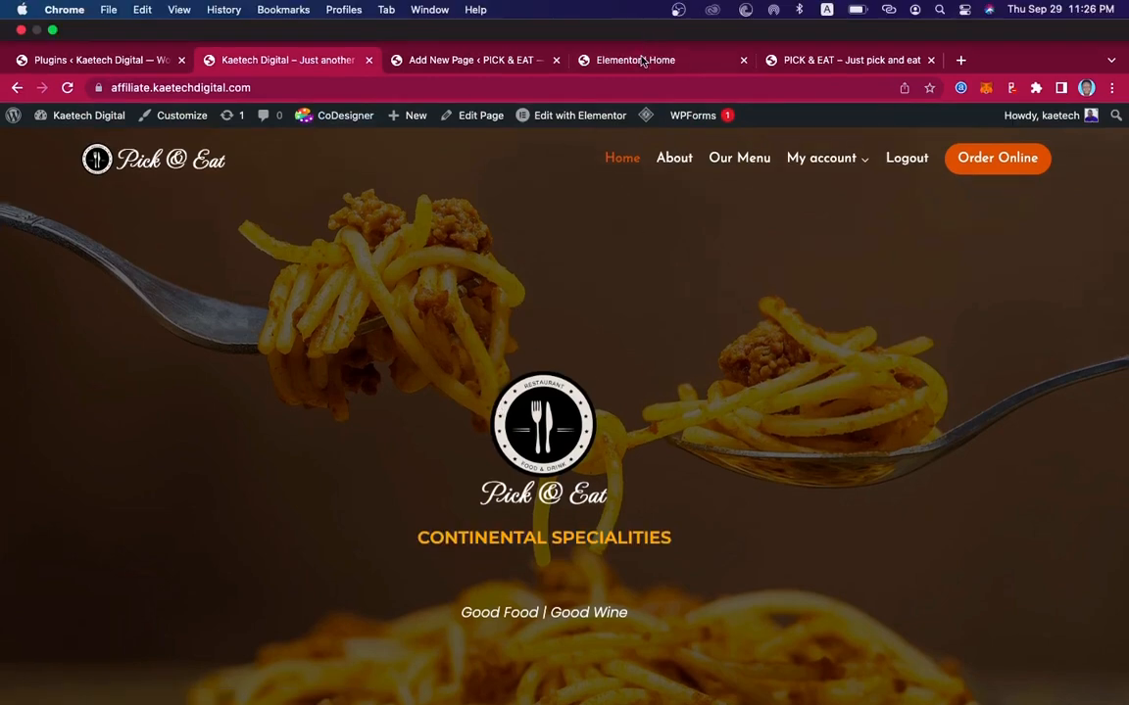
pyautogui.click(639, 57)
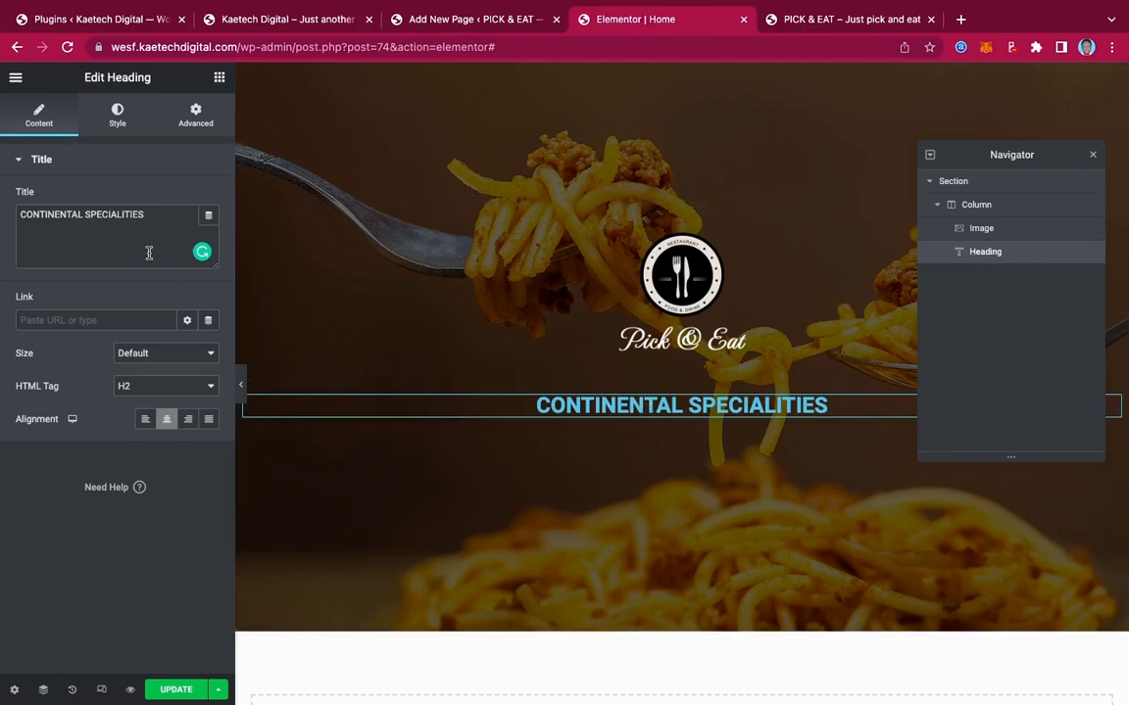
pyautogui.click(118, 122)
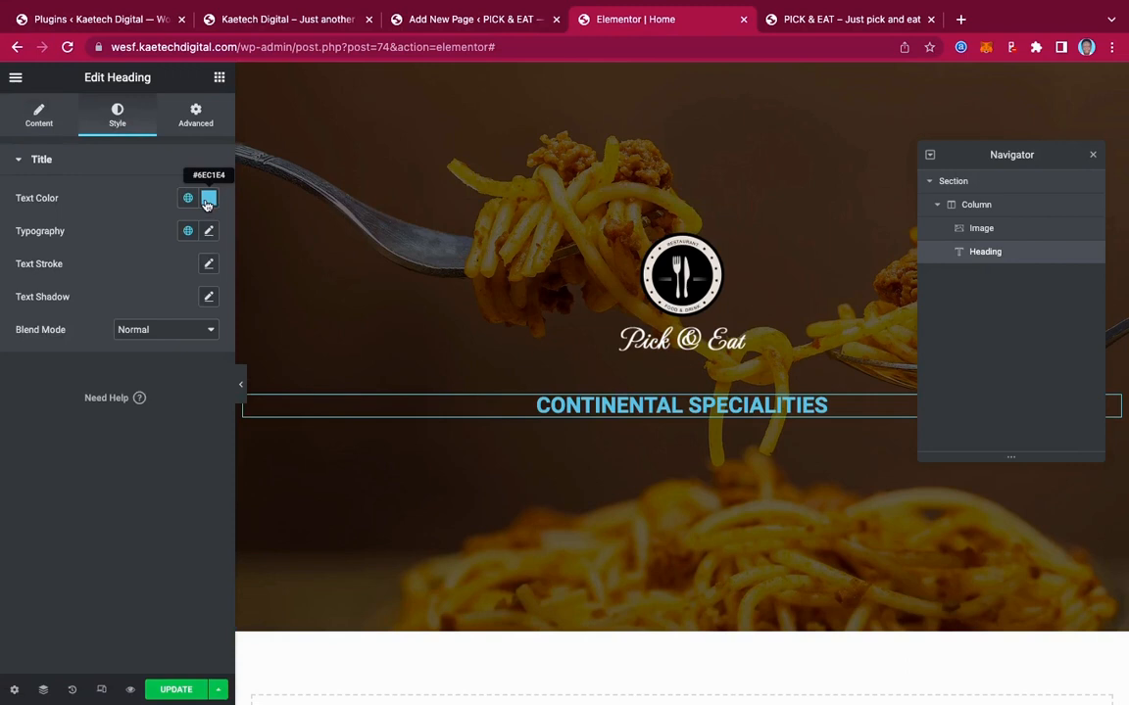
pyautogui.press('super+Tab')
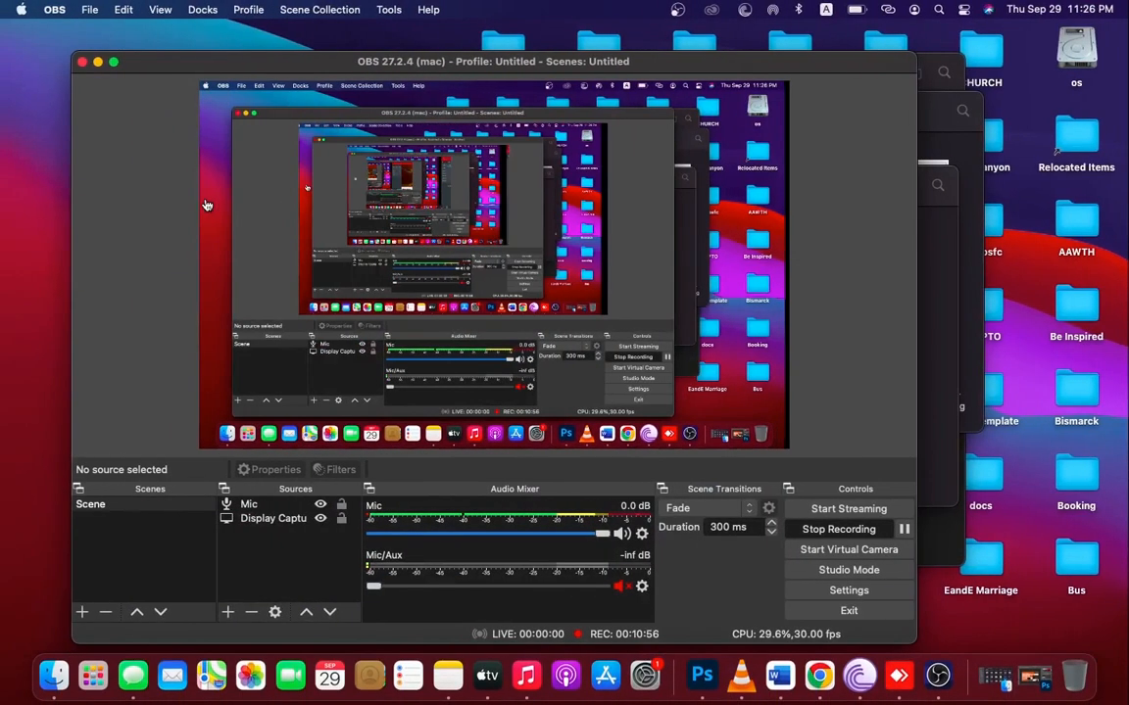
# Copy the colour code #D05F28 from the Pick and Eat note, then return to Elementor
pyautogui.click(98, 63)
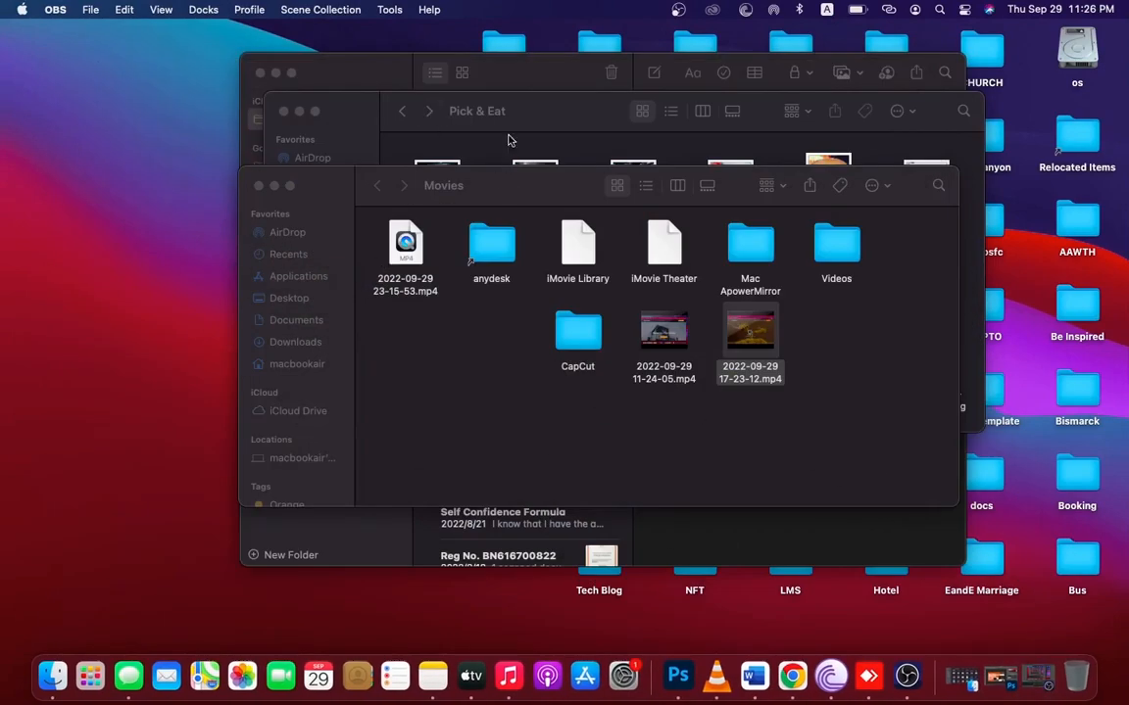
pyautogui.click(698, 525)
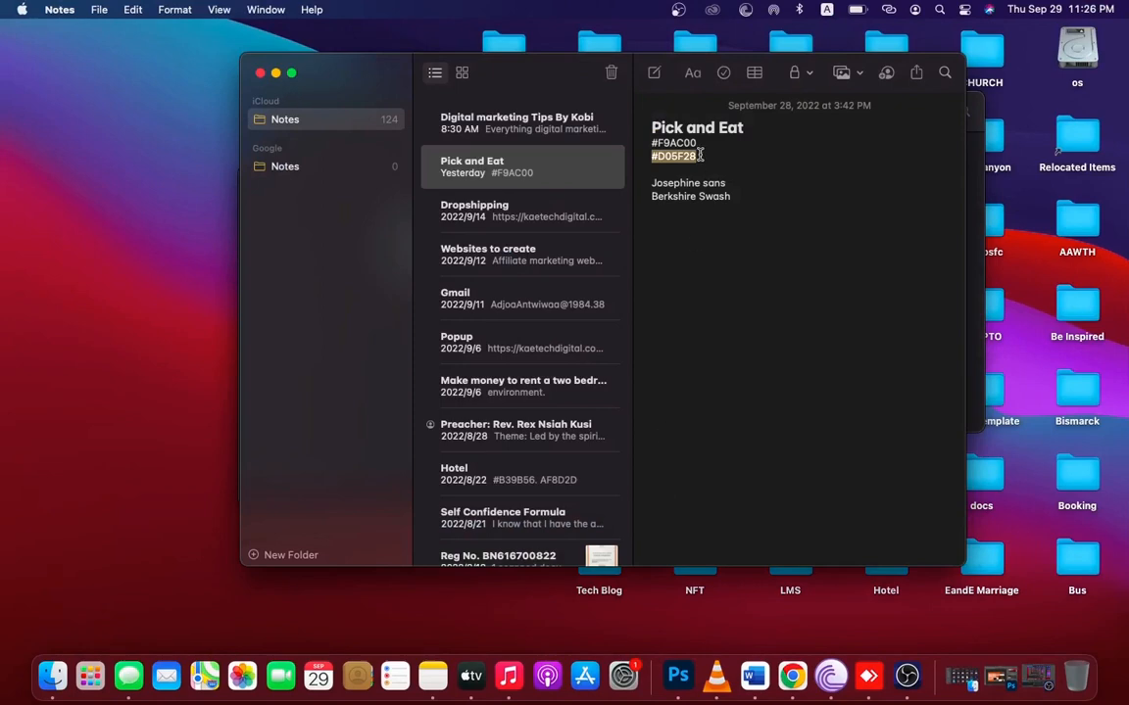
pyautogui.press('super+c')
pyautogui.hotkey('ctrl', 'Right')
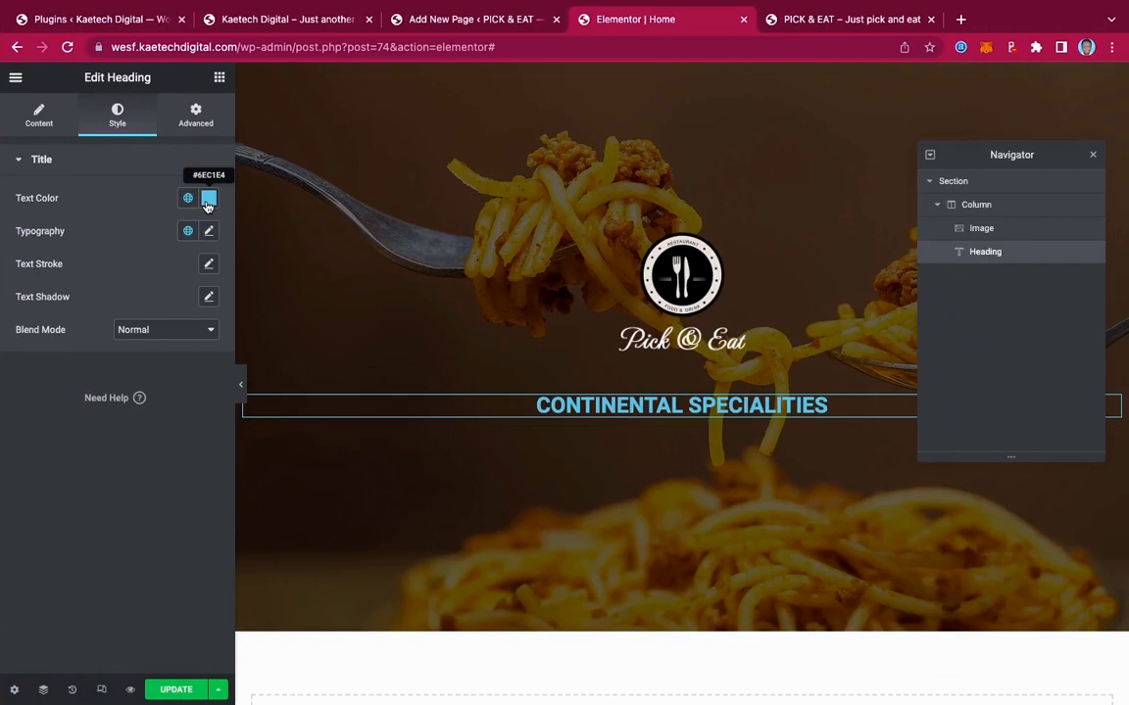
# Tune the heading colour to a brighter orange and save it as global colour 'color orange'
pyautogui.click(208, 200)
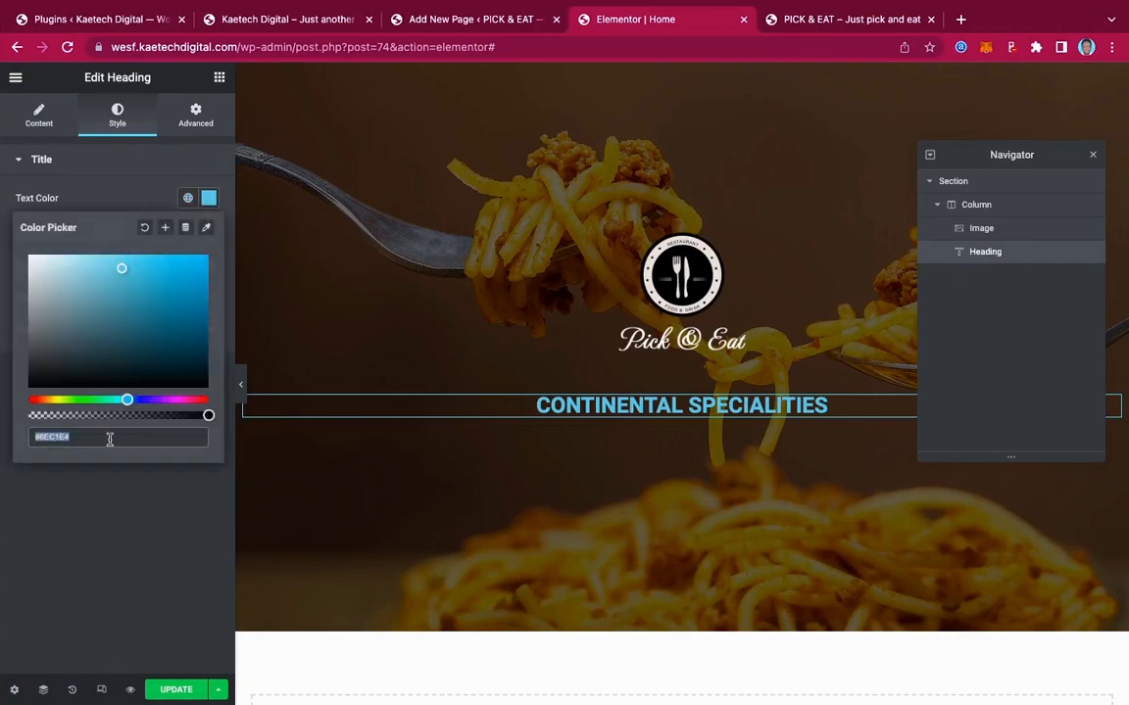
pyautogui.press('super+v')
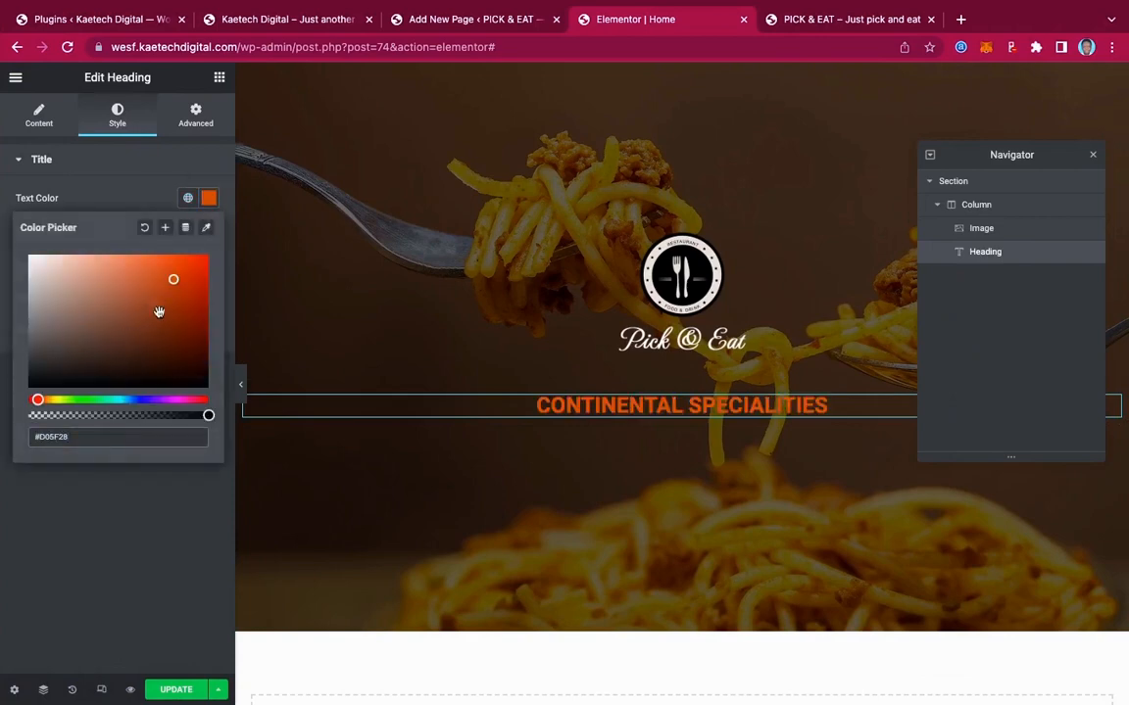
pyautogui.moveTo(36, 400); pyautogui.dragTo(42, 401)
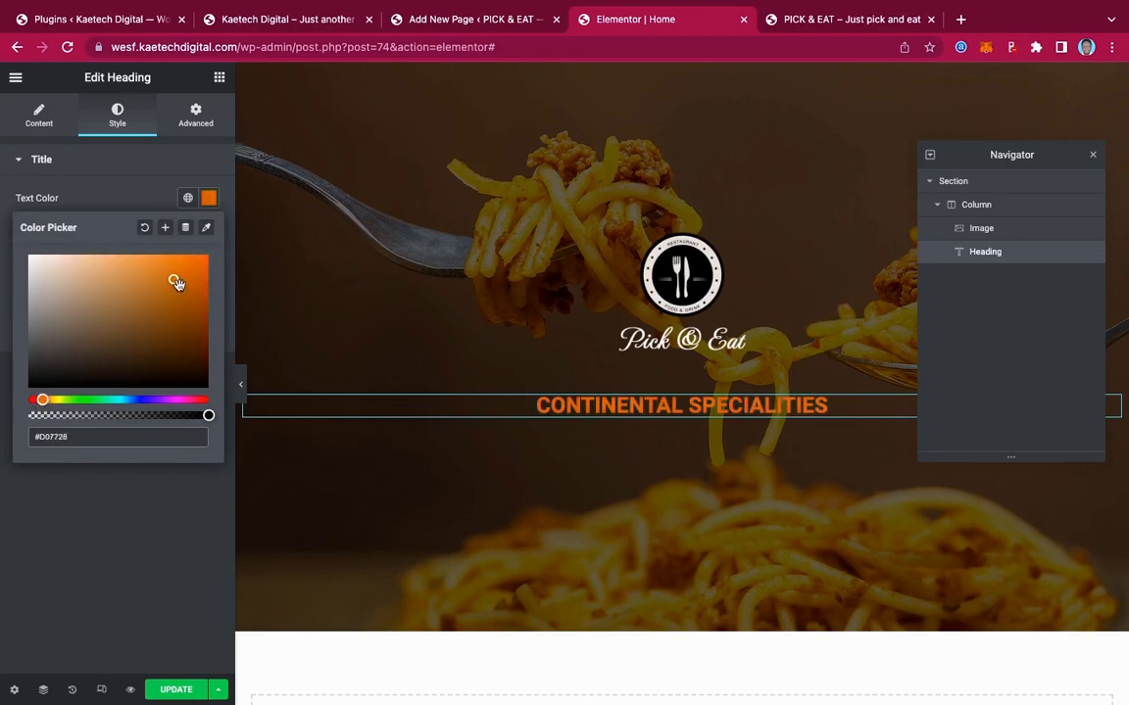
pyautogui.moveTo(176, 282); pyautogui.dragTo(173, 276)
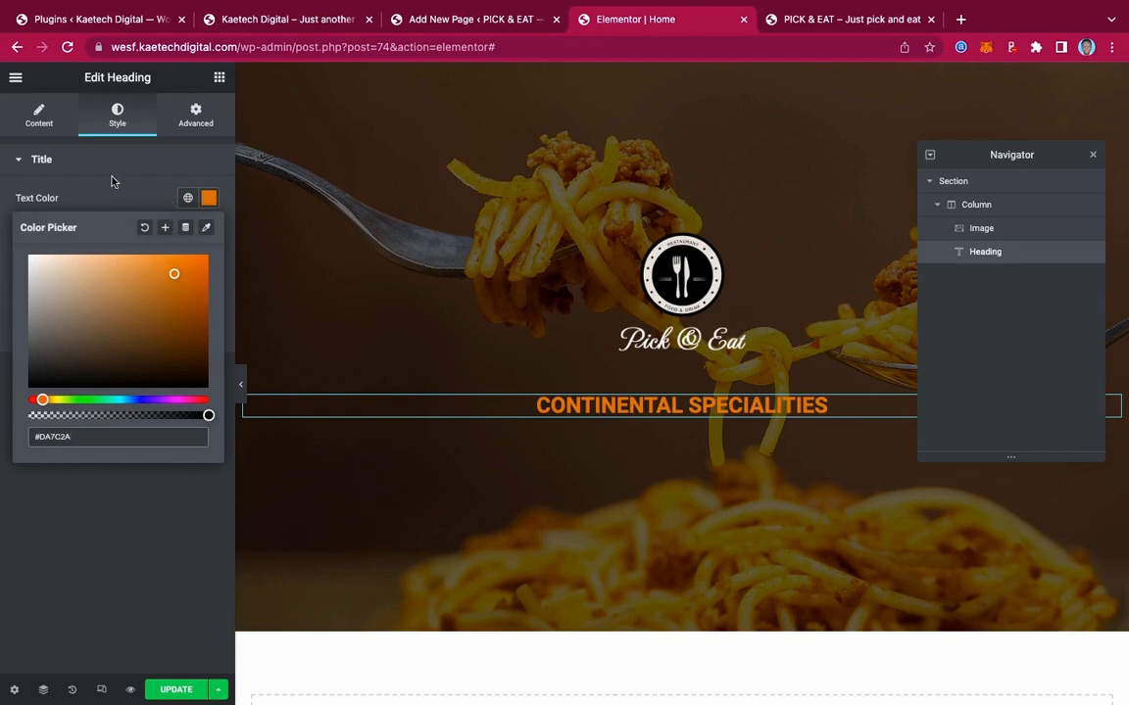
pyautogui.click(166, 228)
pyautogui.moveTo(552, 388); pyautogui.dragTo(464, 391)
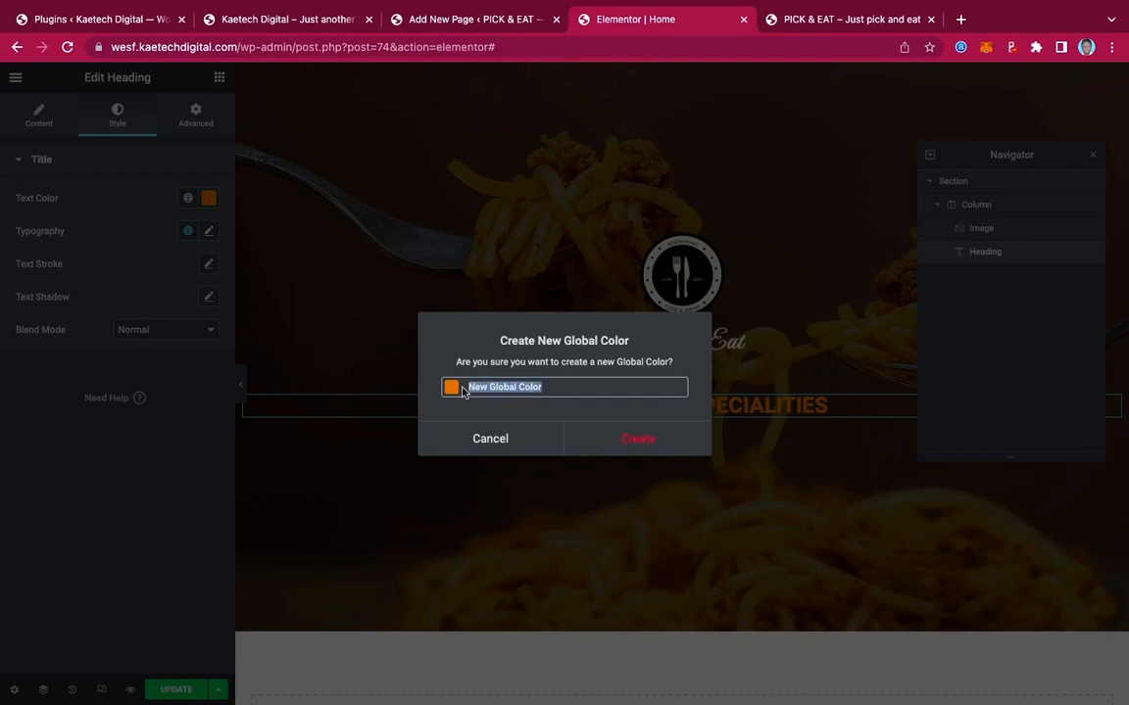
pyautogui.write('color')
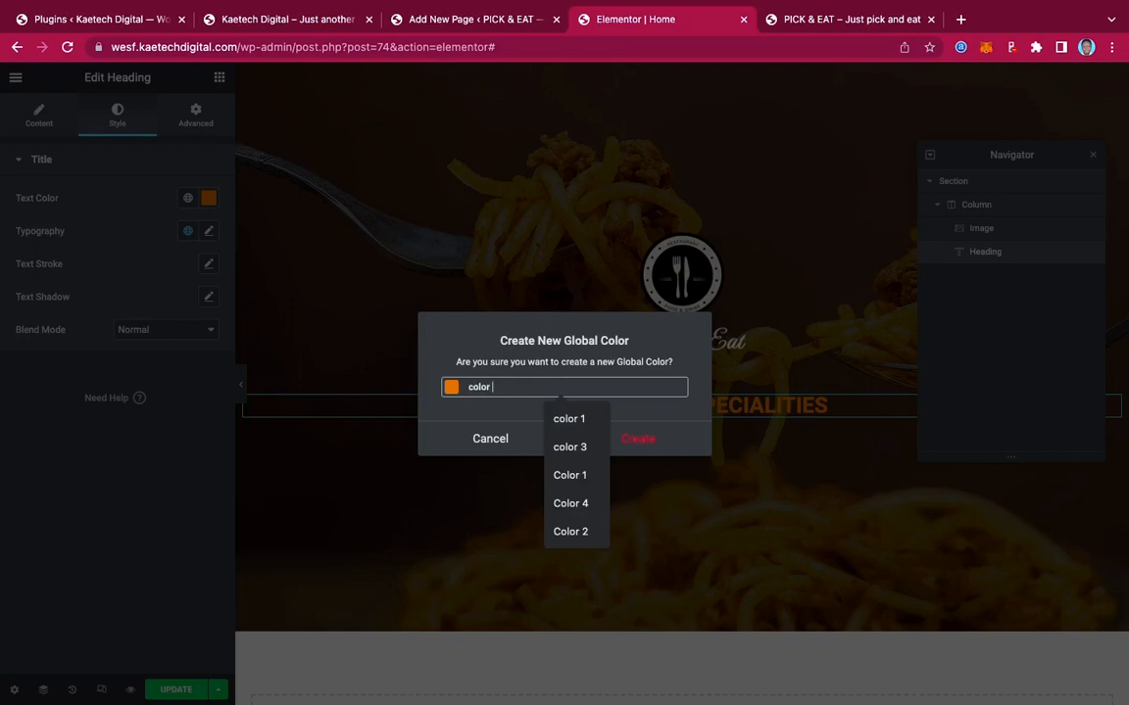
pyautogui.write(' orange')
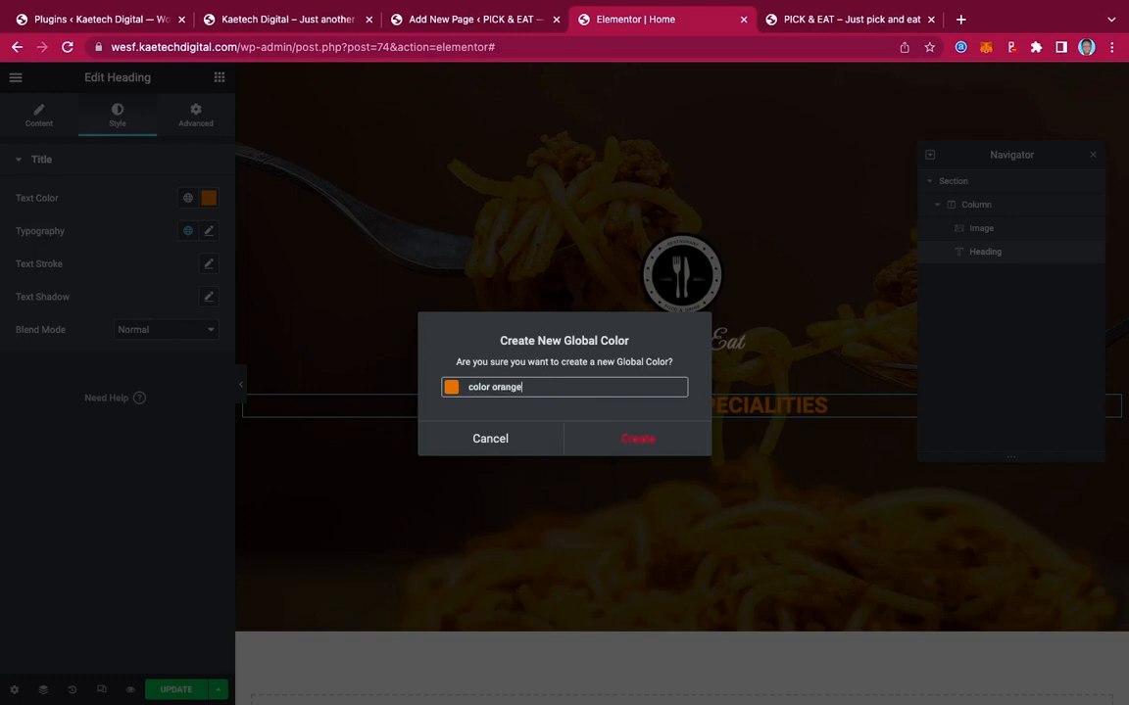
pyautogui.click(656, 438)
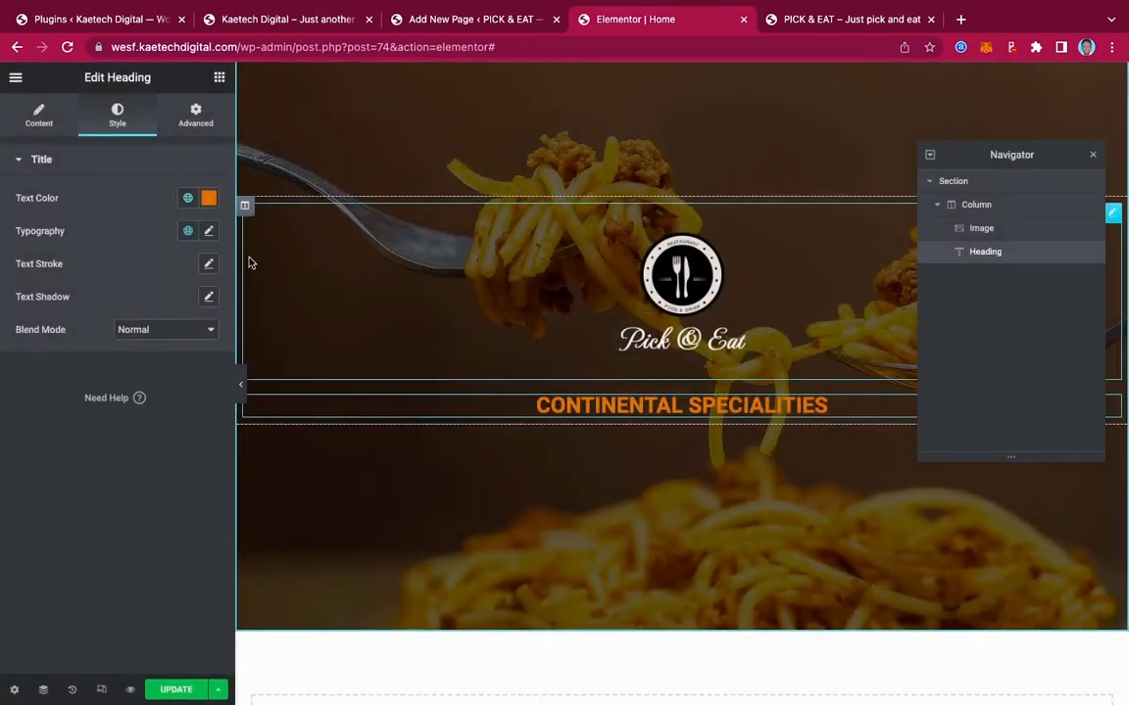
# Paste #D05F28 as the heading colour and save it as global colour 'orange color'
pyautogui.click(208, 198)
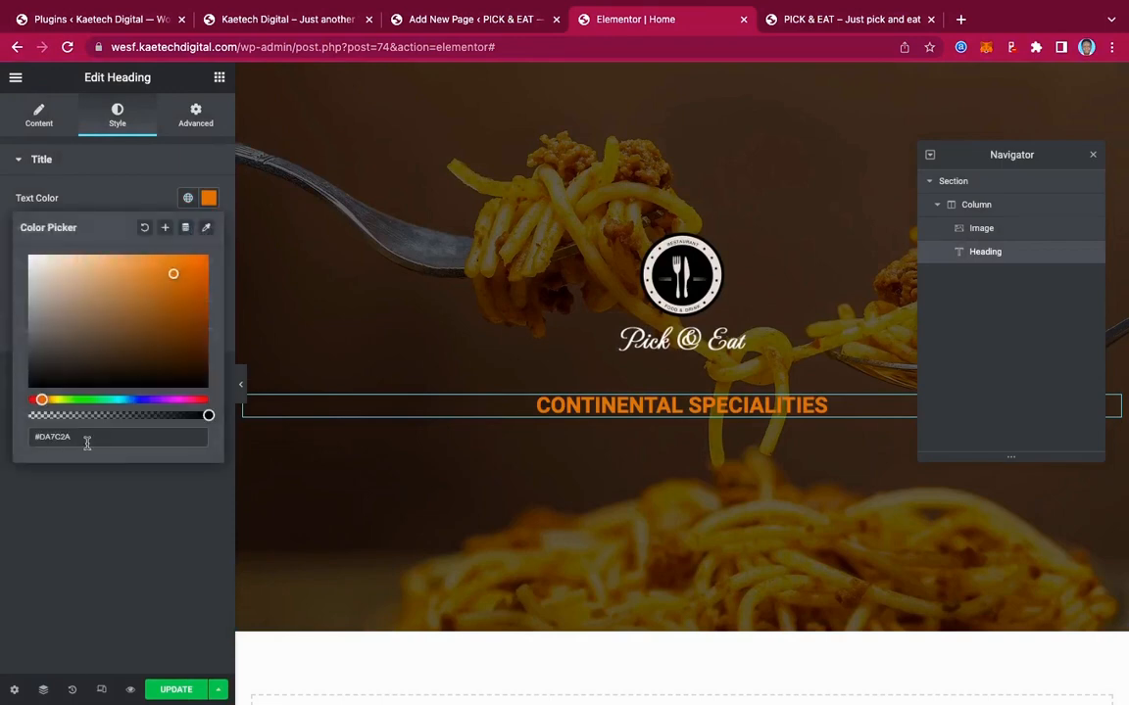
pyautogui.moveTo(79, 436); pyautogui.dragTo(3, 435)
pyautogui.hotkey('ctrl', 'v')
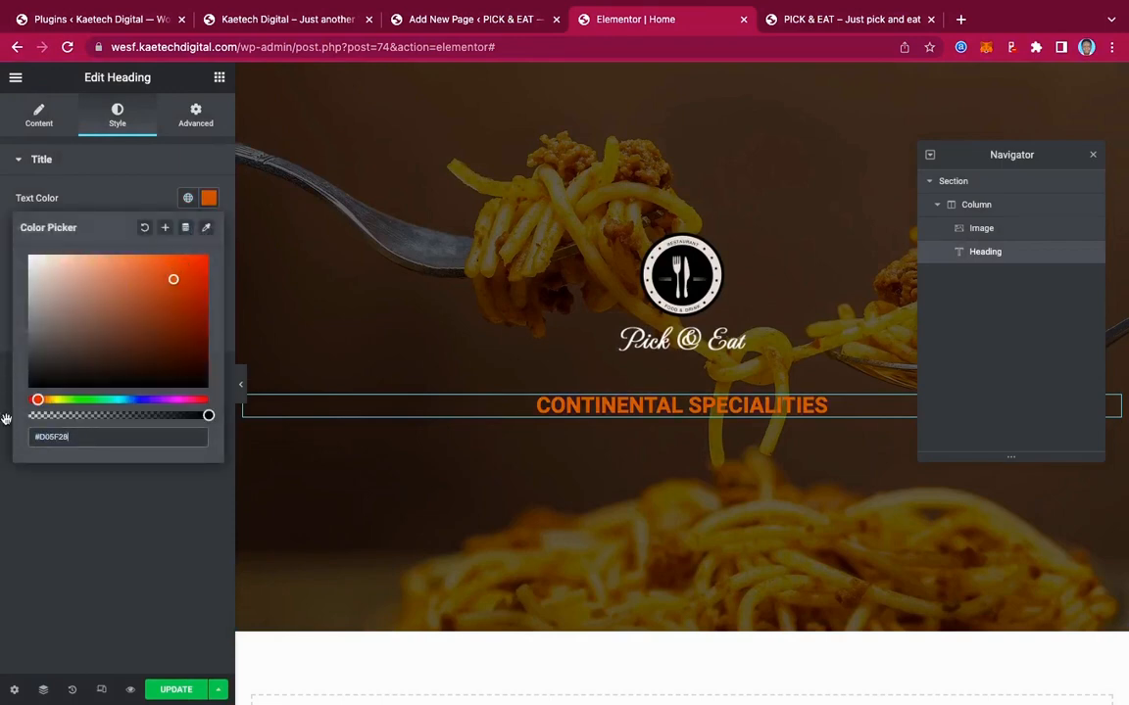
pyautogui.click(165, 229)
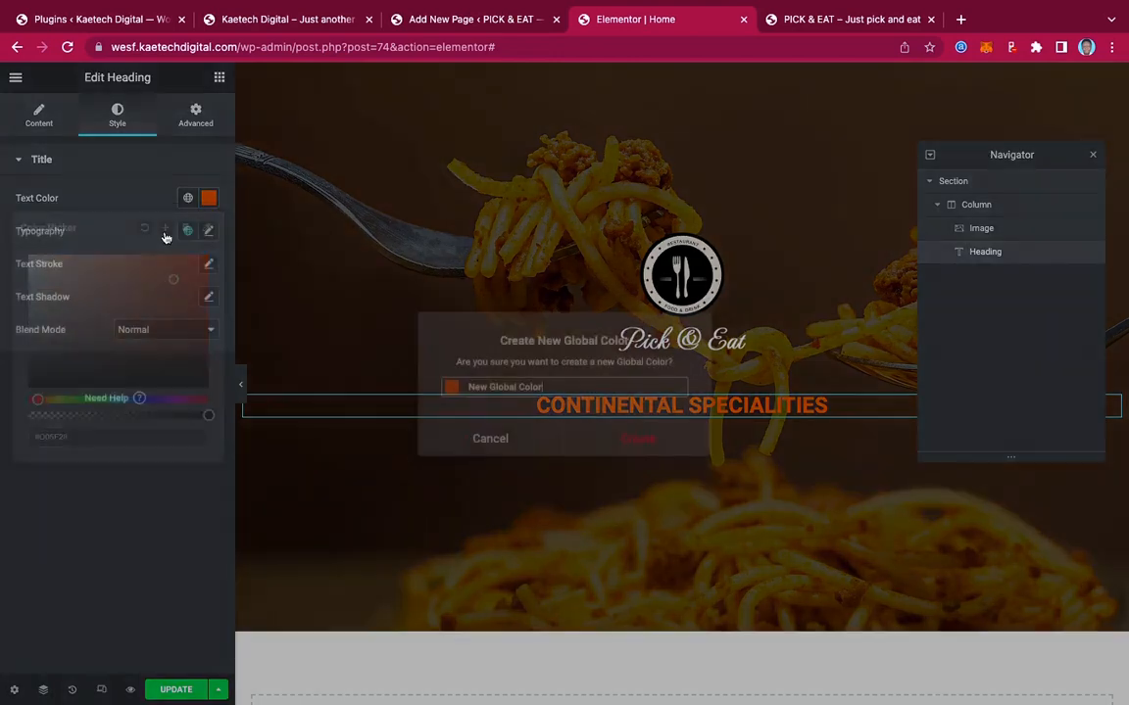
pyautogui.moveTo(546, 386); pyautogui.dragTo(466, 386)
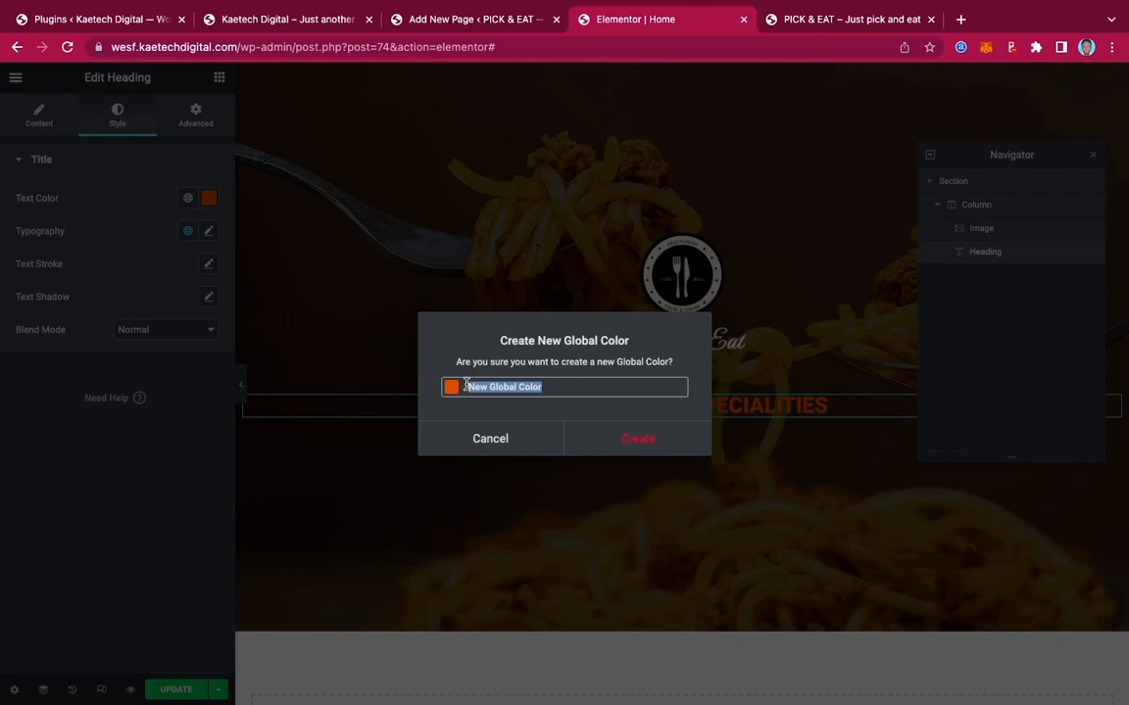
pyautogui.write('o')
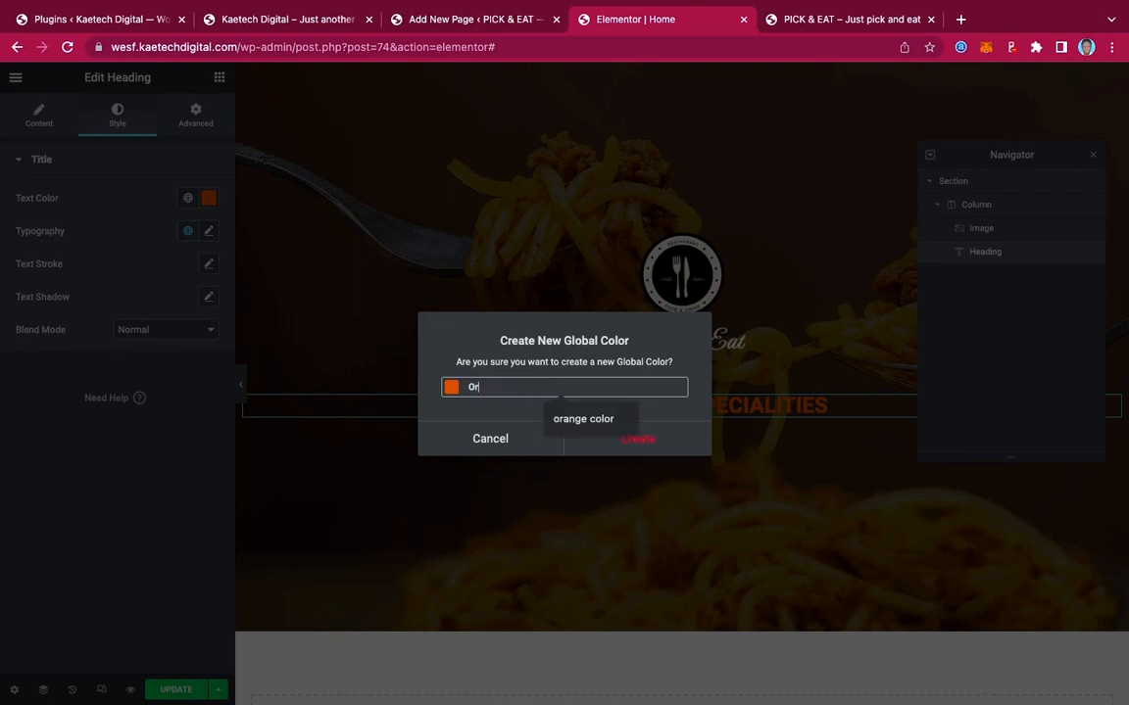
pyautogui.click(583, 418)
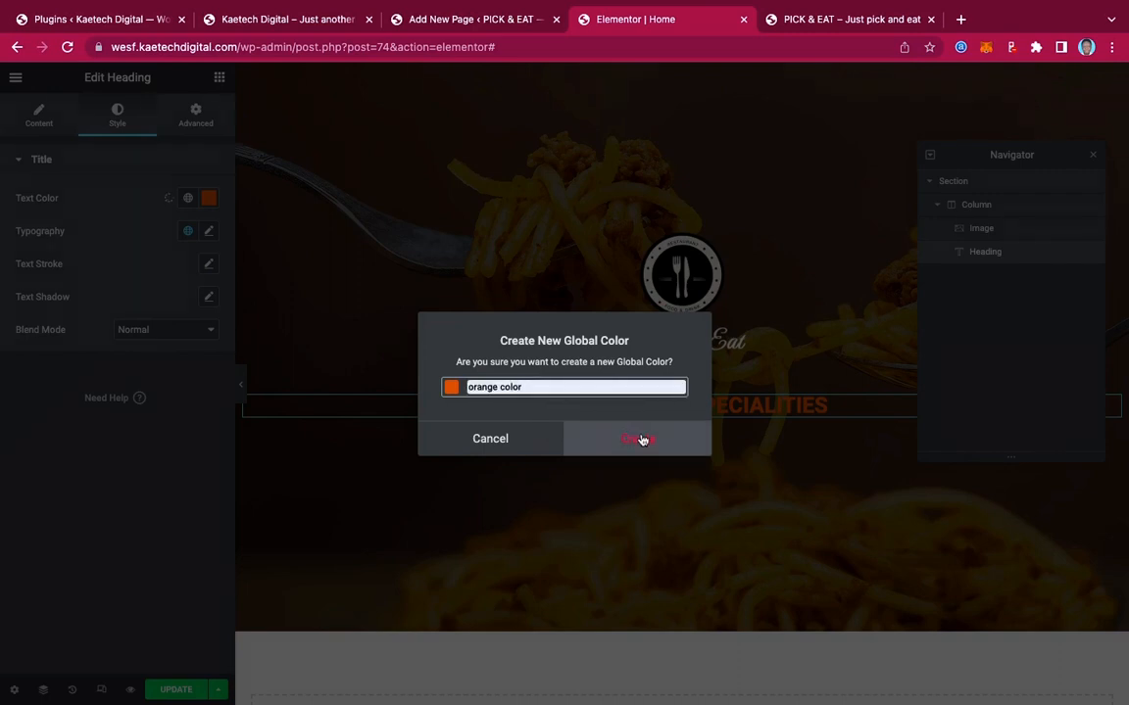
pyautogui.click(639, 438)
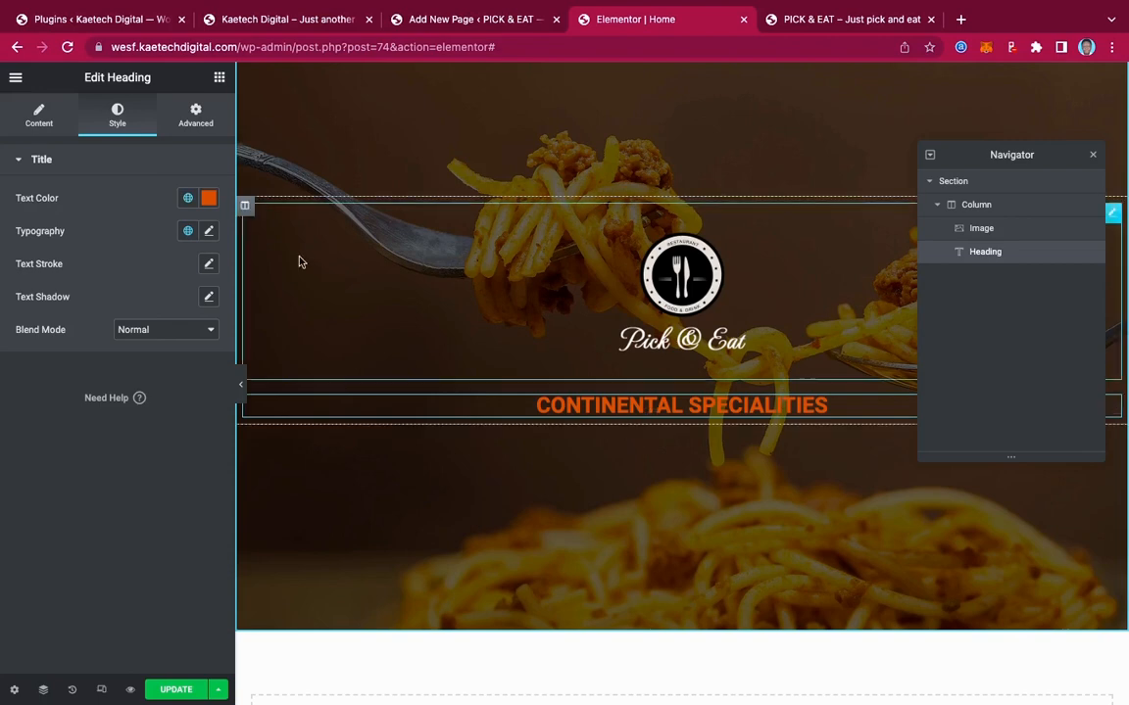
# Apply the global colour 'color orange' (#DA7C2A) to the heading
pyautogui.click(189, 197)
pyautogui.scroll(-5, 142, 353)
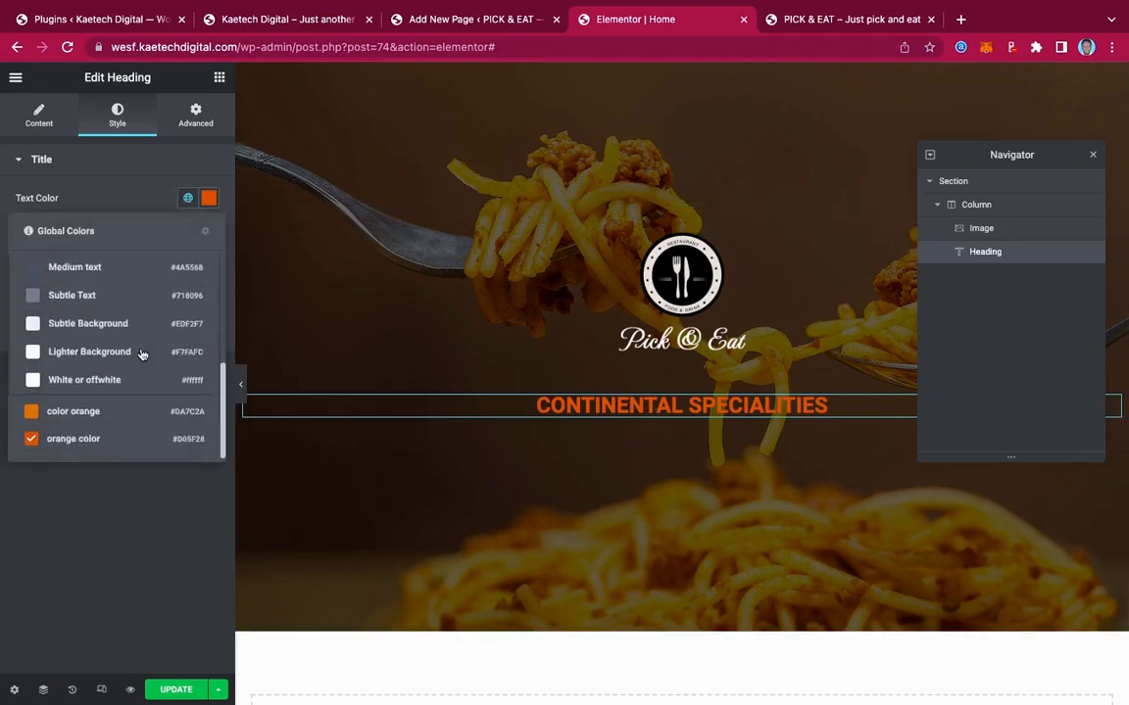
pyautogui.click(88, 414)
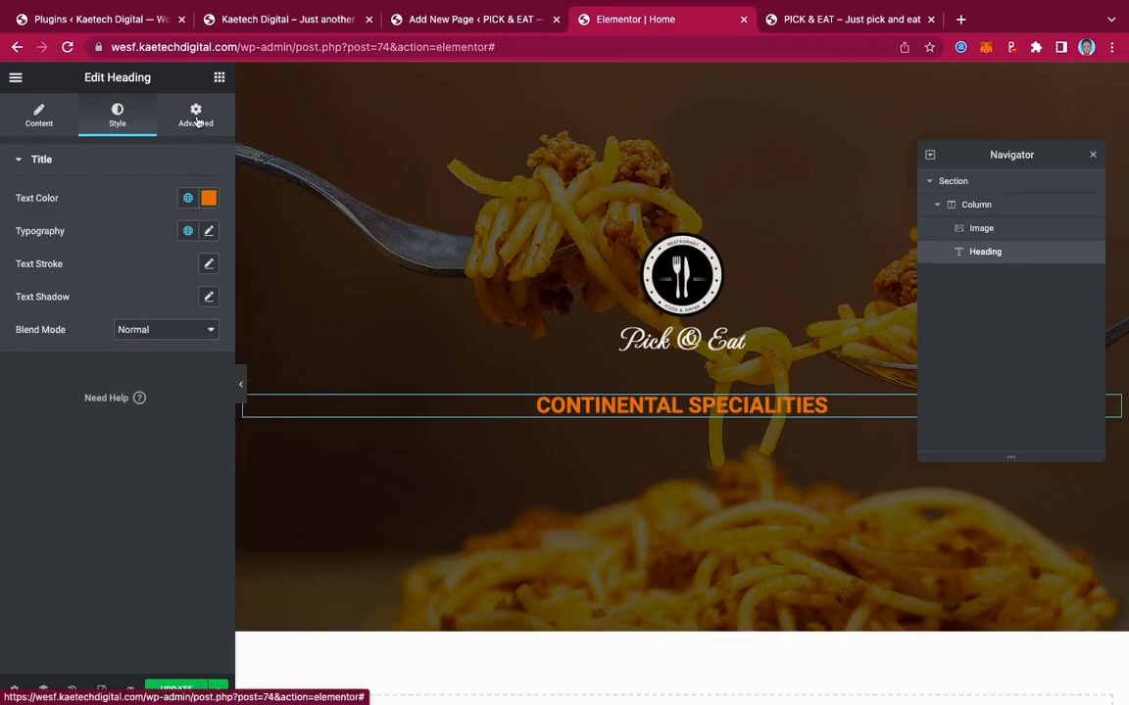
# Unlink the logo image's margins and set its bottom margin to -20
pyautogui.click(809, 278)
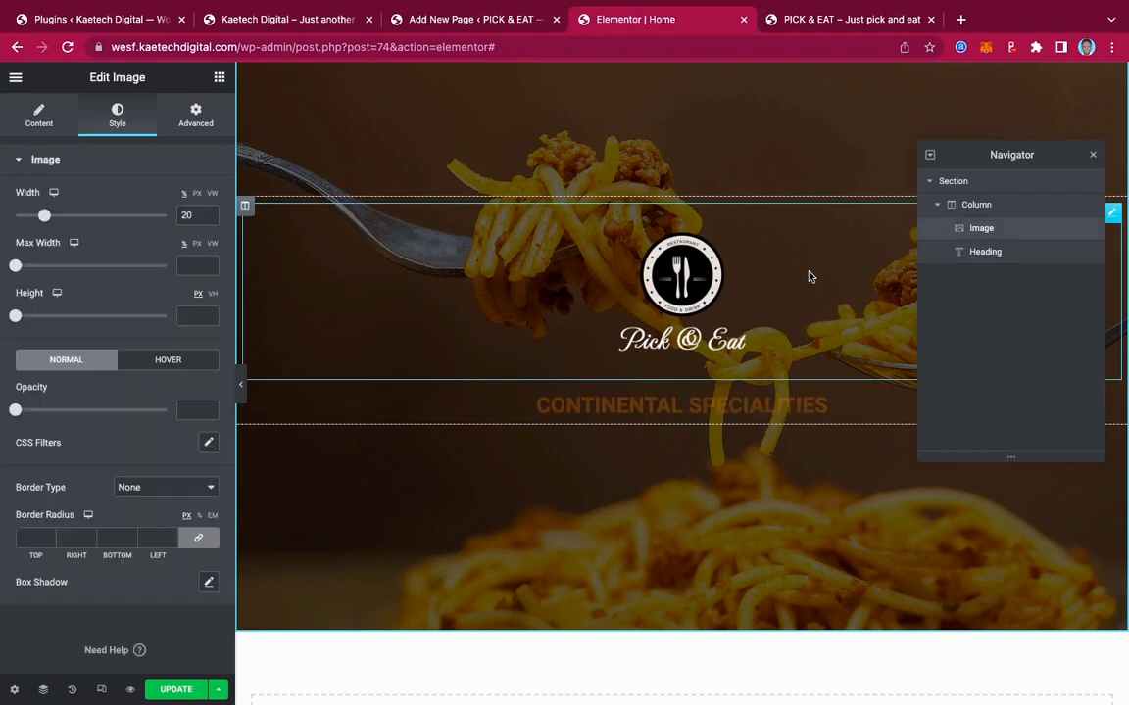
pyautogui.click(195, 112)
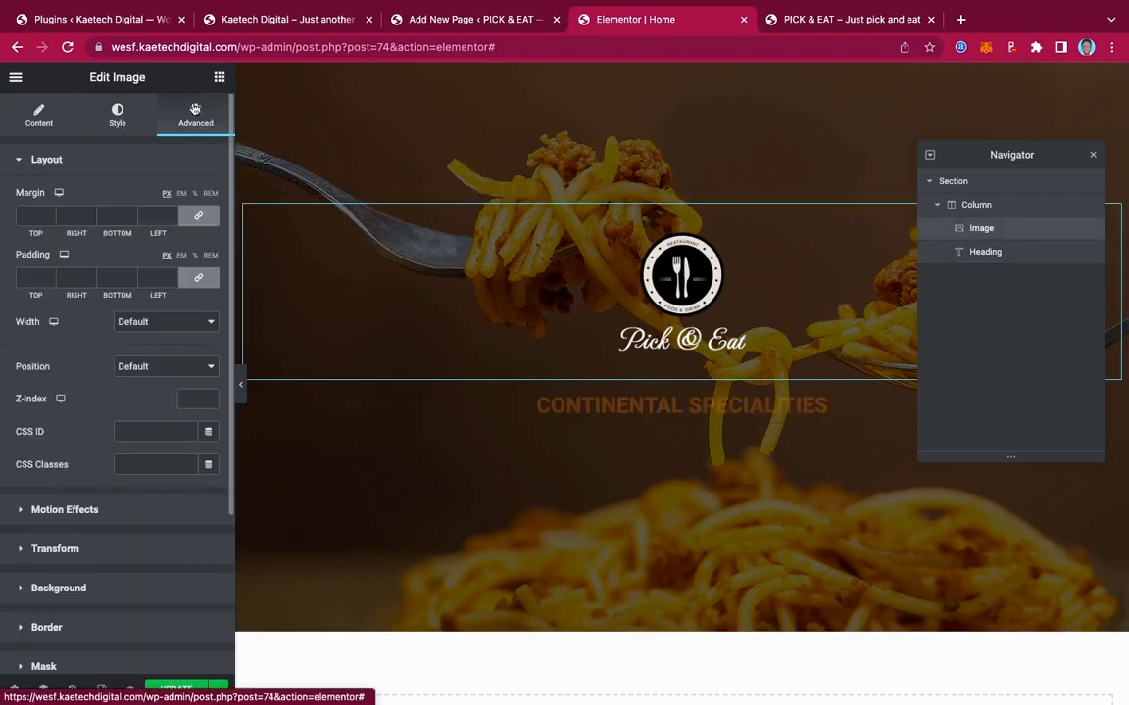
pyautogui.click(198, 217)
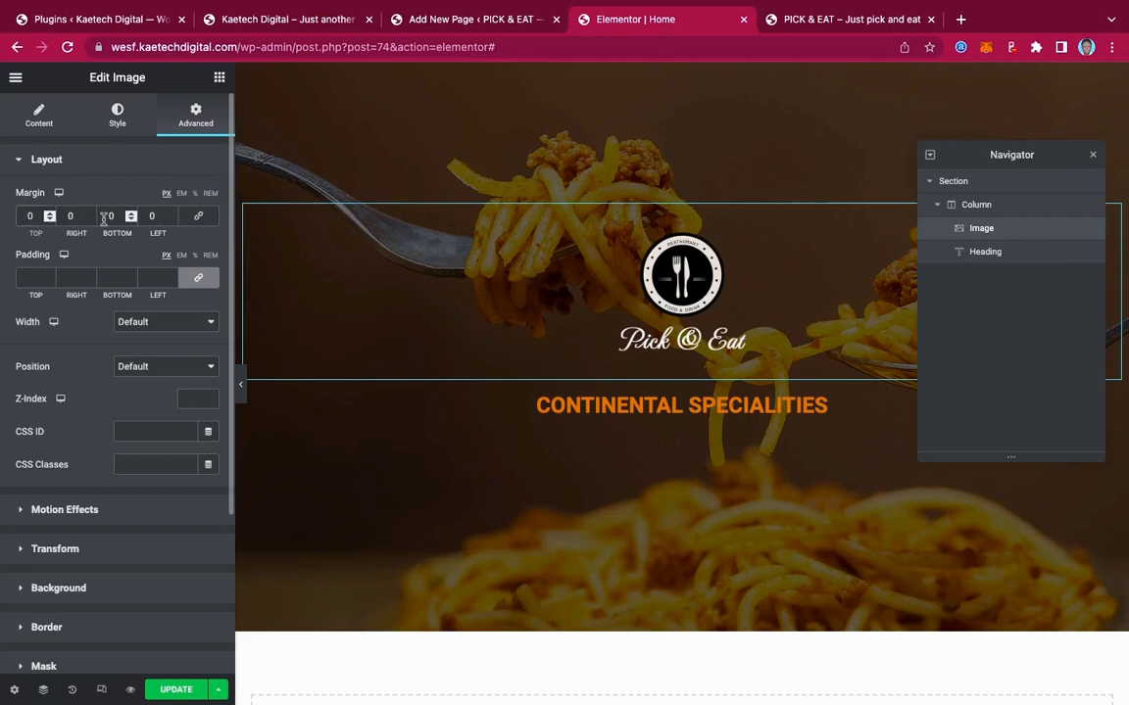
pyautogui.write('-2')
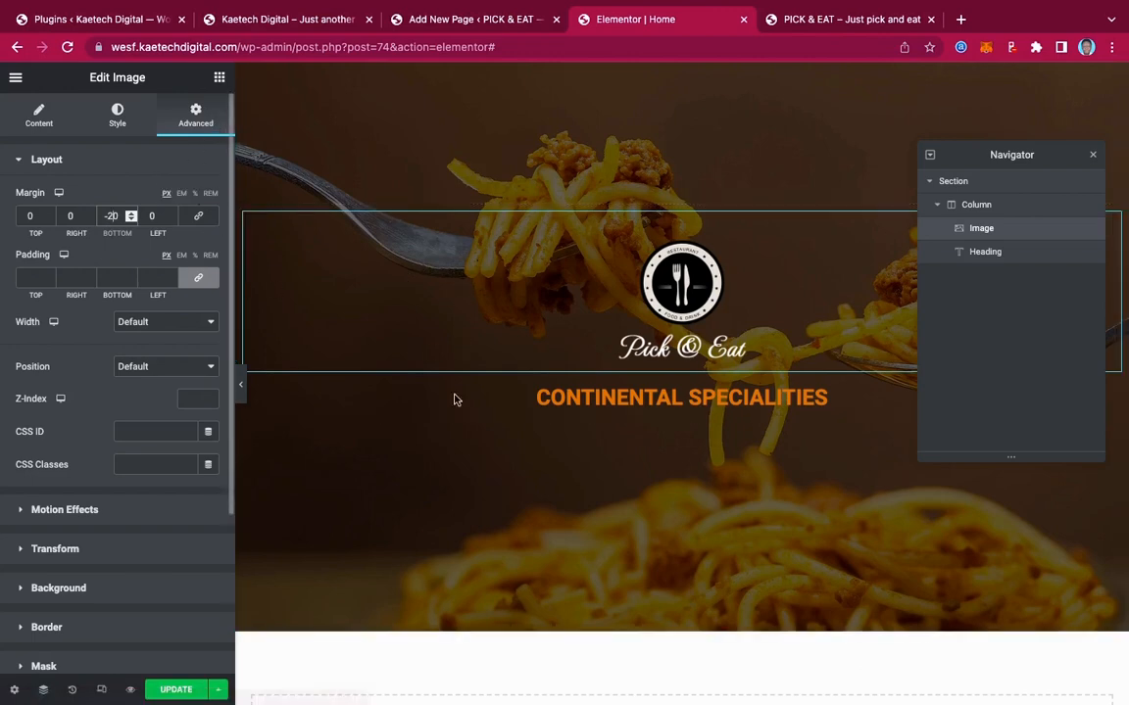
pyautogui.click(540, 401)
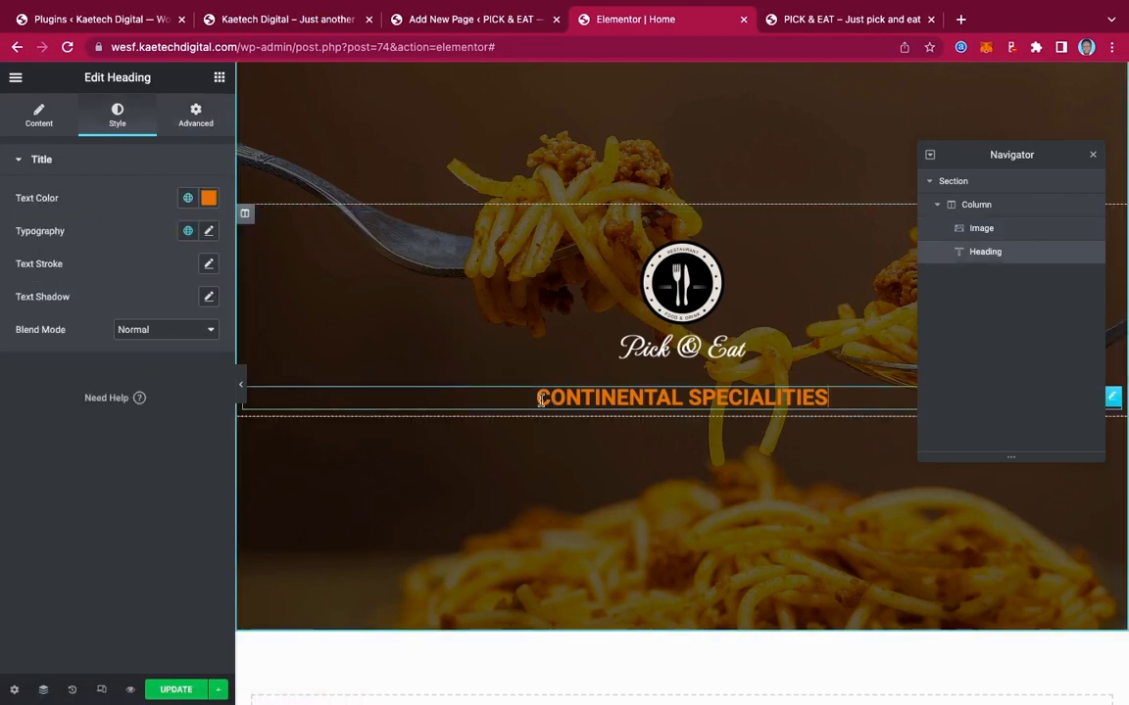
# Set the heading typography to Josefin Sans at font size 25
pyautogui.click(210, 233)
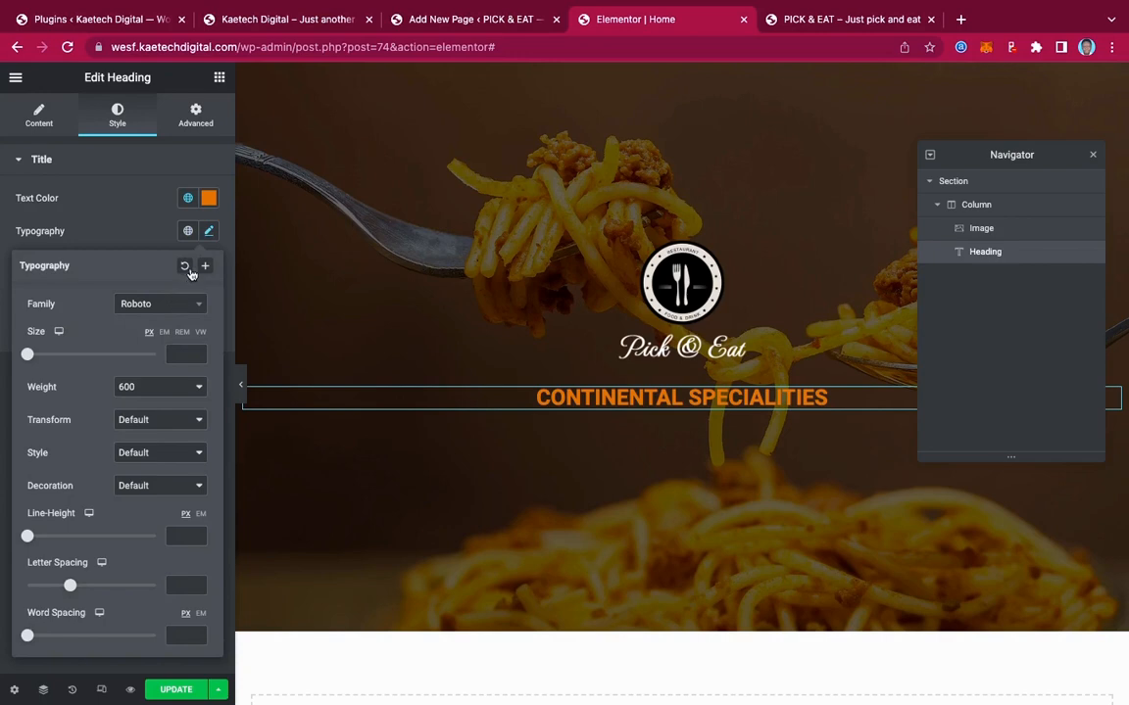
pyautogui.click(142, 303)
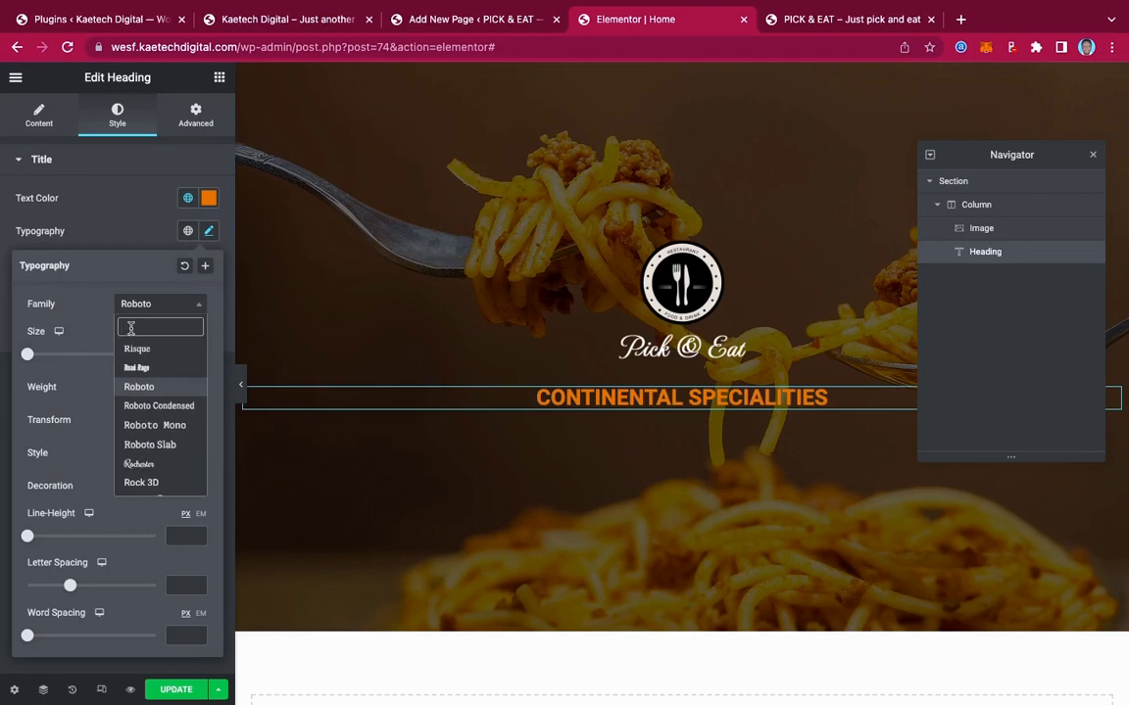
pyautogui.write('jos')
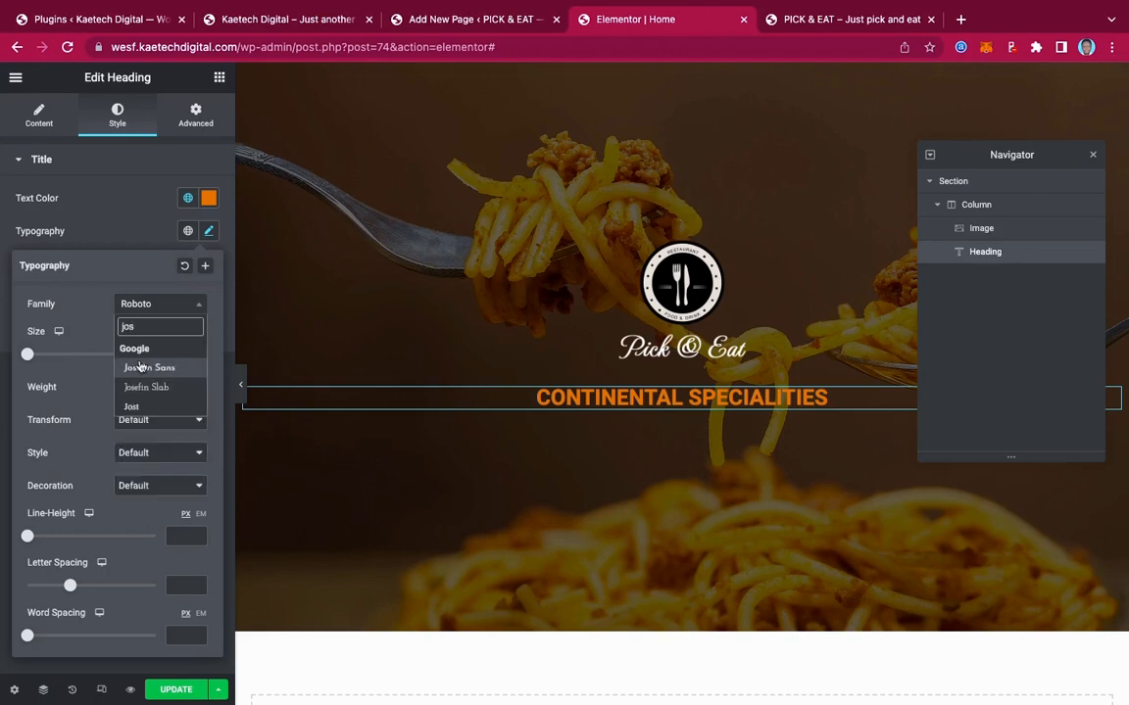
pyautogui.click(140, 368)
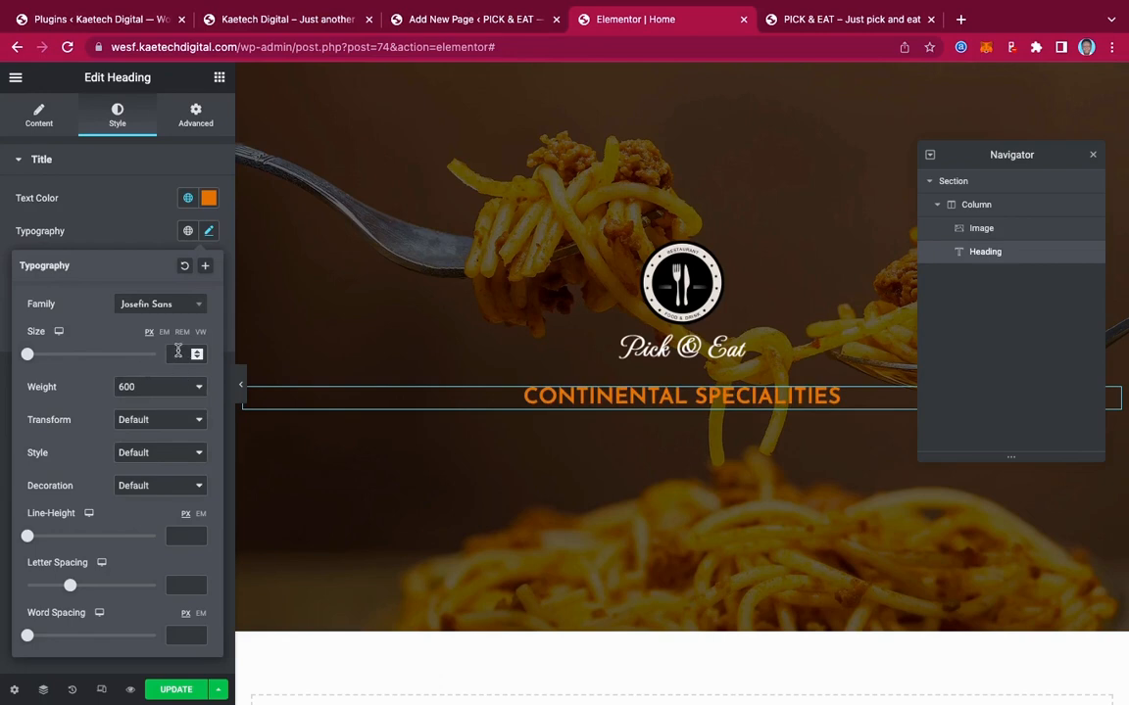
pyautogui.write('40')
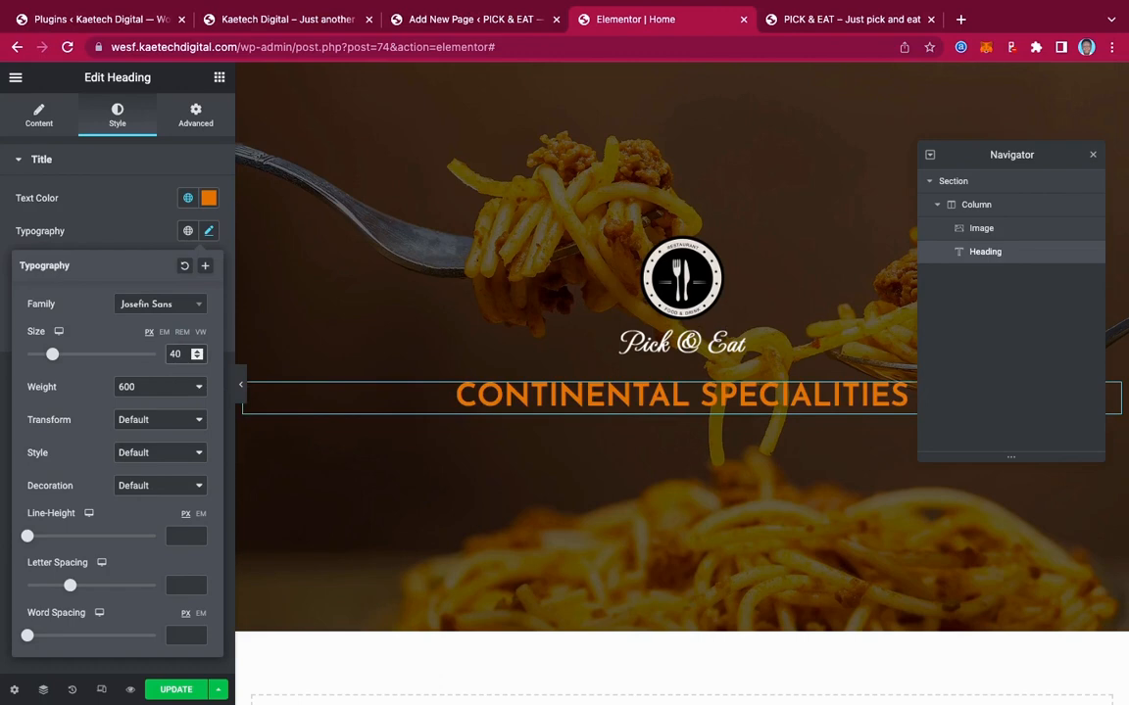
pyautogui.press('BackSpace')
pyautogui.press('BackSpace')
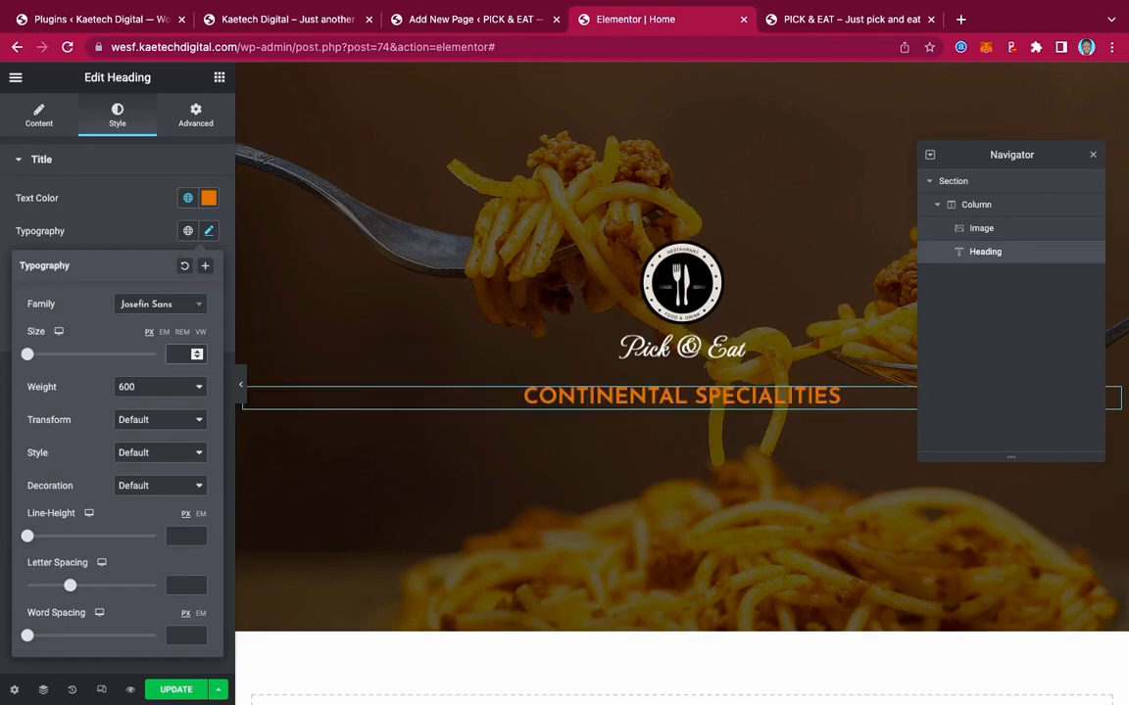
pyautogui.write('25')
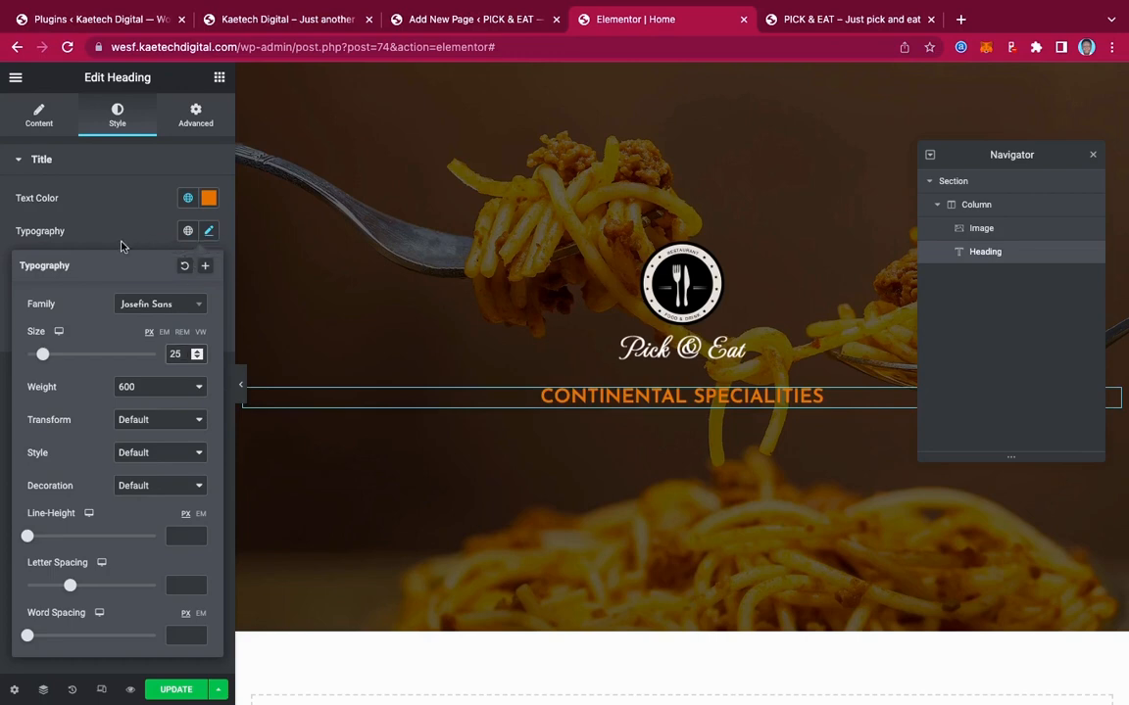
pyautogui.click(109, 217)
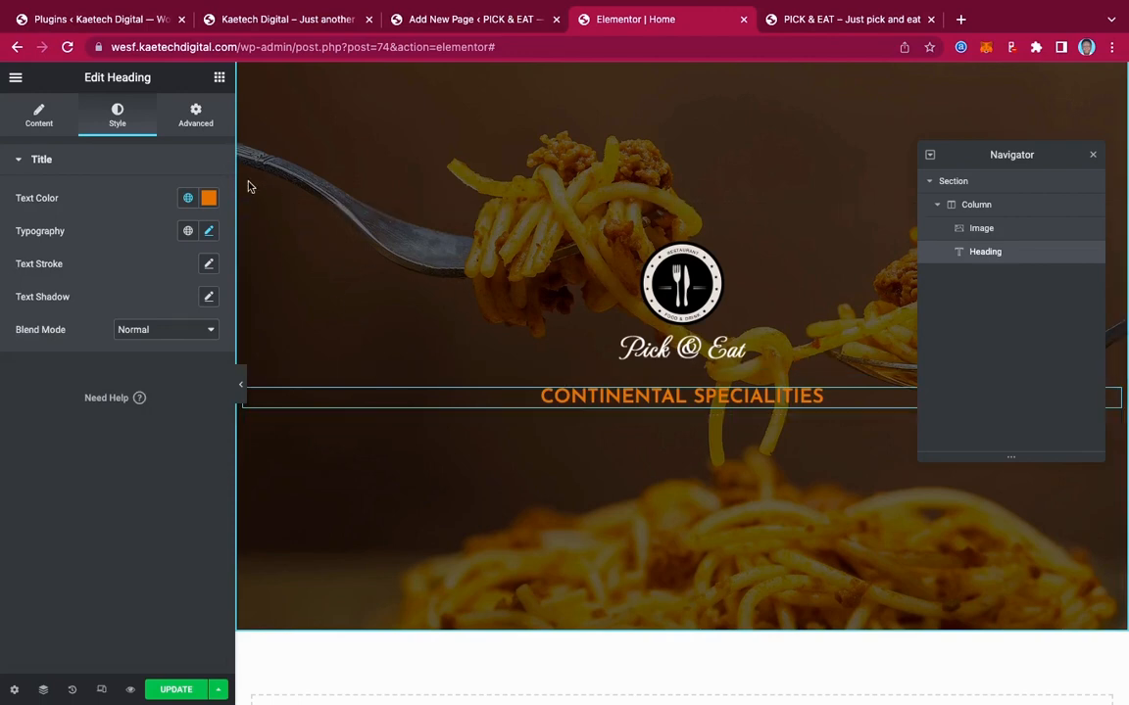
# Copy the 'Good Food | Good Wine' subtitle text from the live site
pyautogui.click(289, 29)
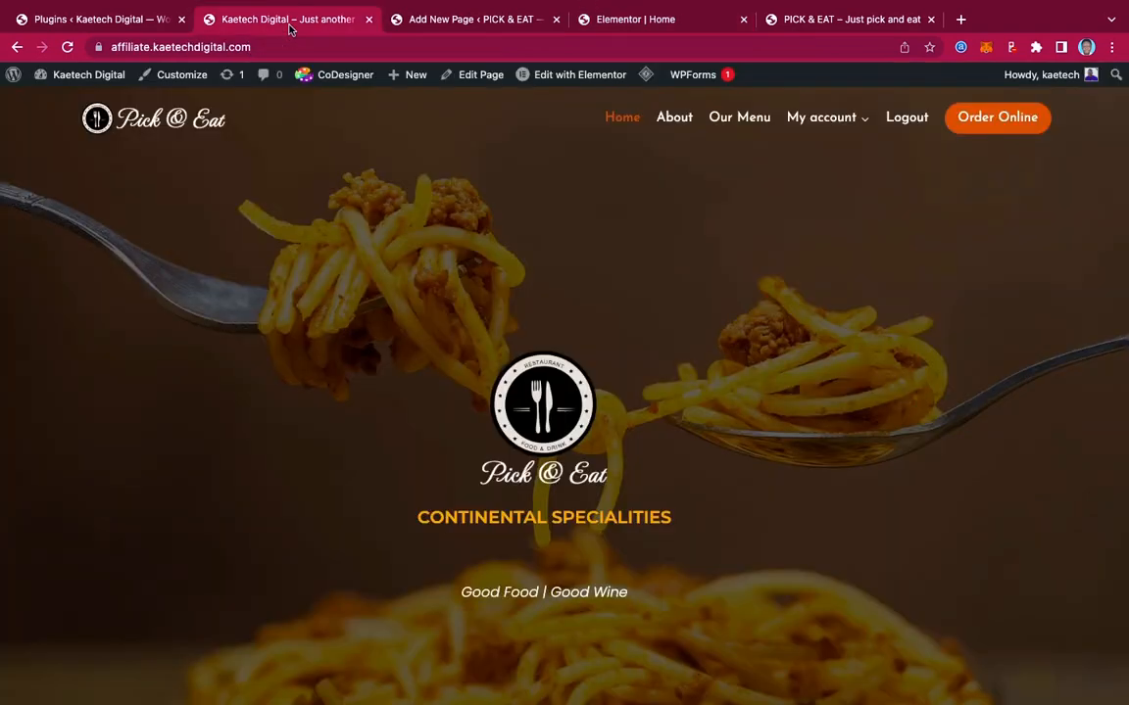
pyautogui.moveTo(637, 592); pyautogui.dragTo(407, 599)
pyautogui.press('super+c')
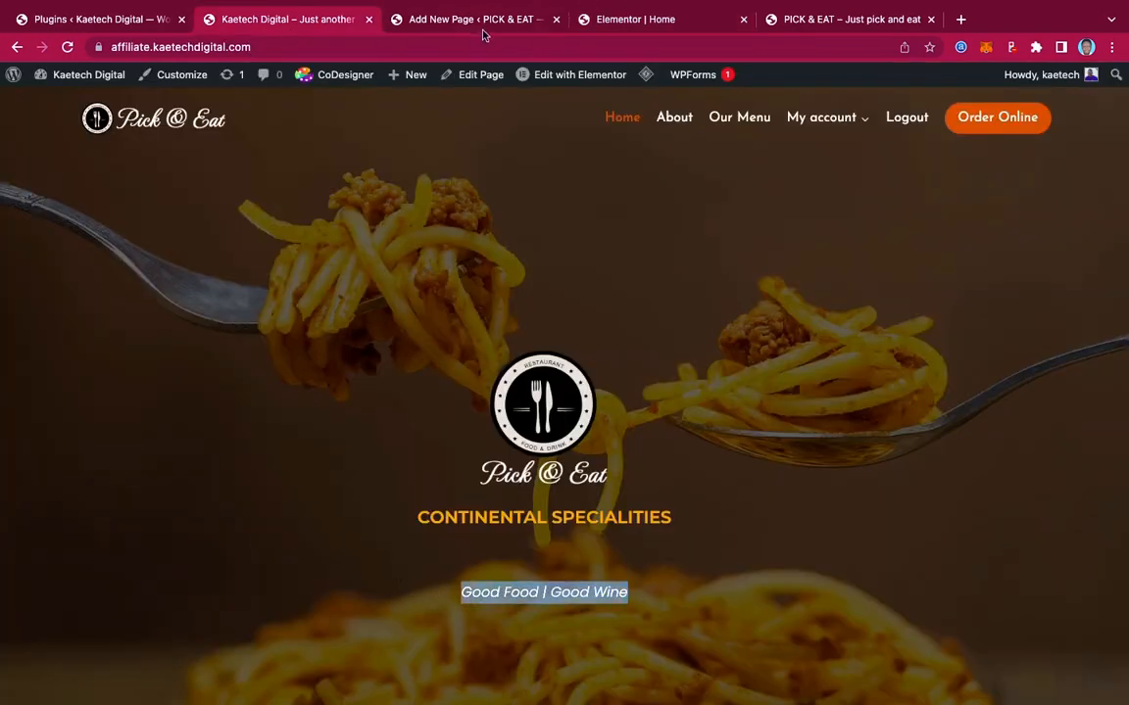
pyautogui.click(631, 19)
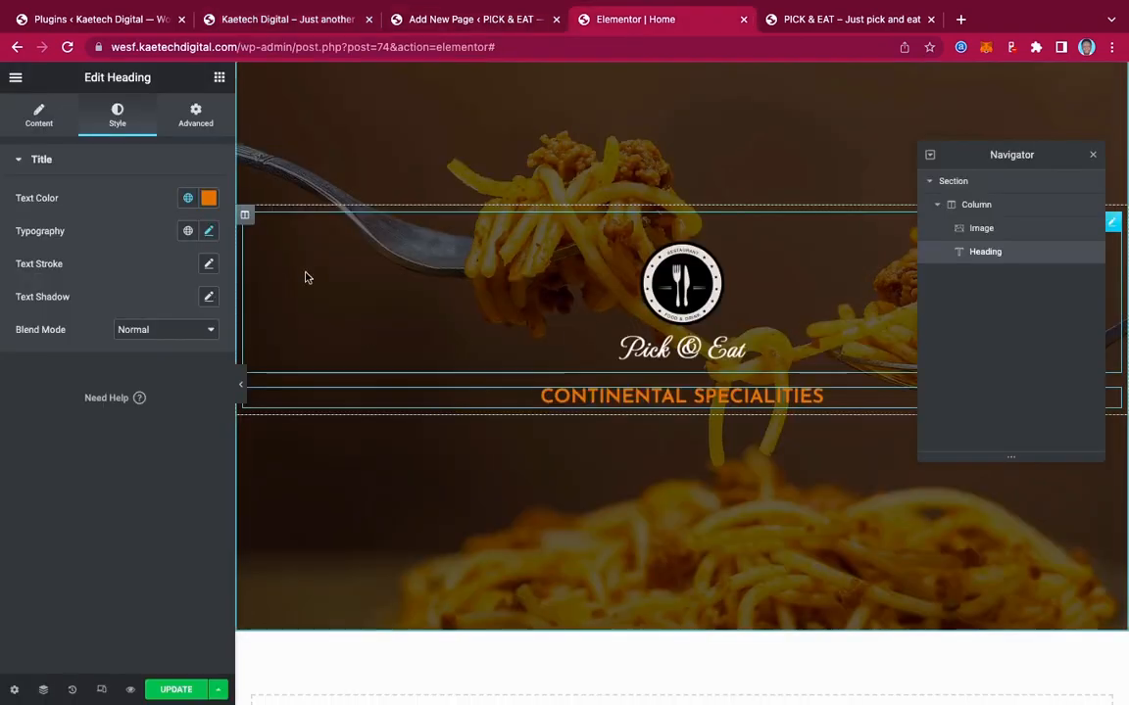
# Add a Text Editor widget below the heading containing 'Good Food | Good Wine'
pyautogui.click(219, 79)
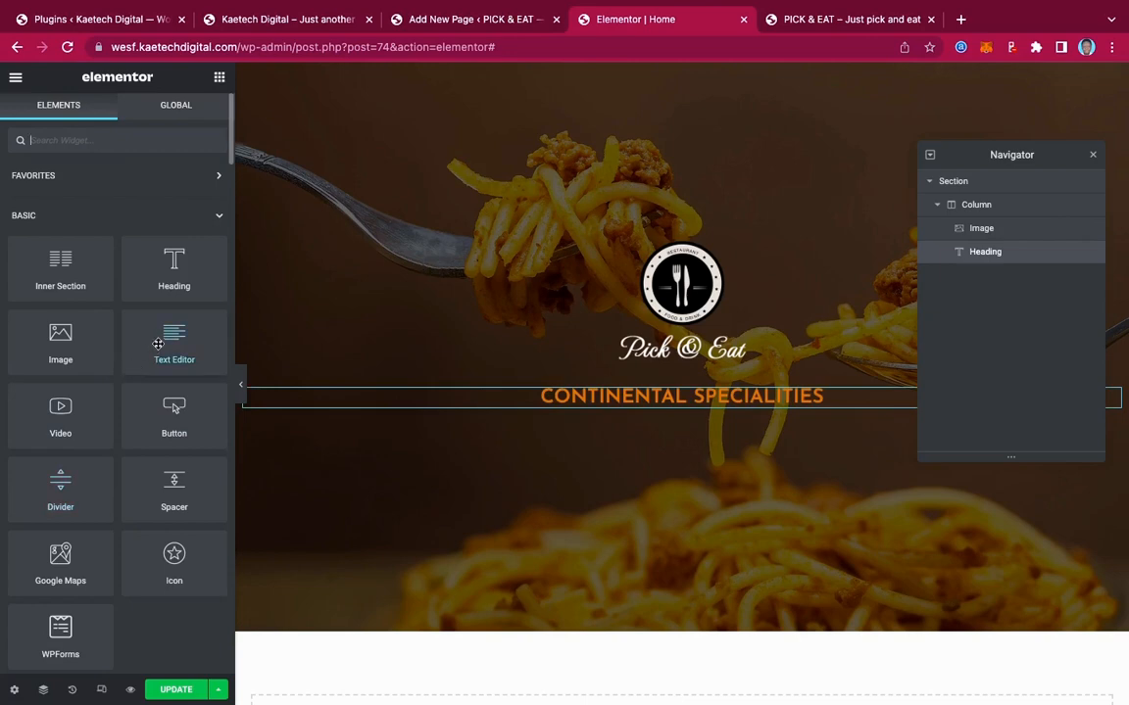
pyautogui.moveTo(147, 315); pyautogui.dragTo(681, 408)
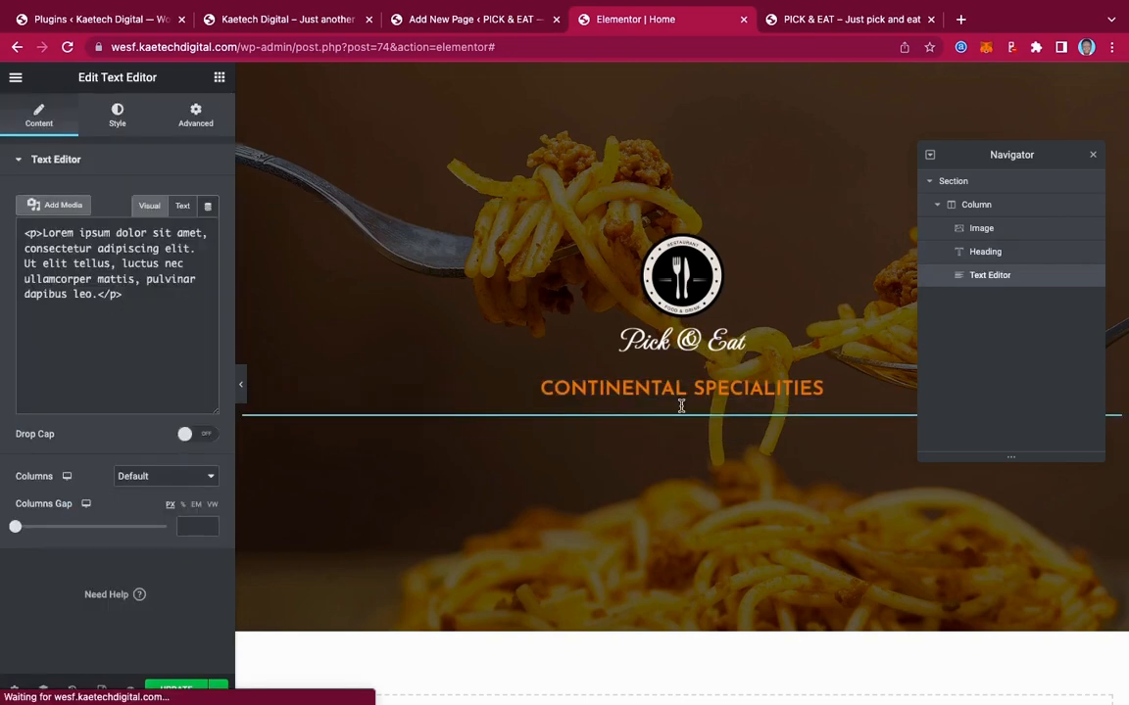
pyautogui.tripleClick(73, 309)
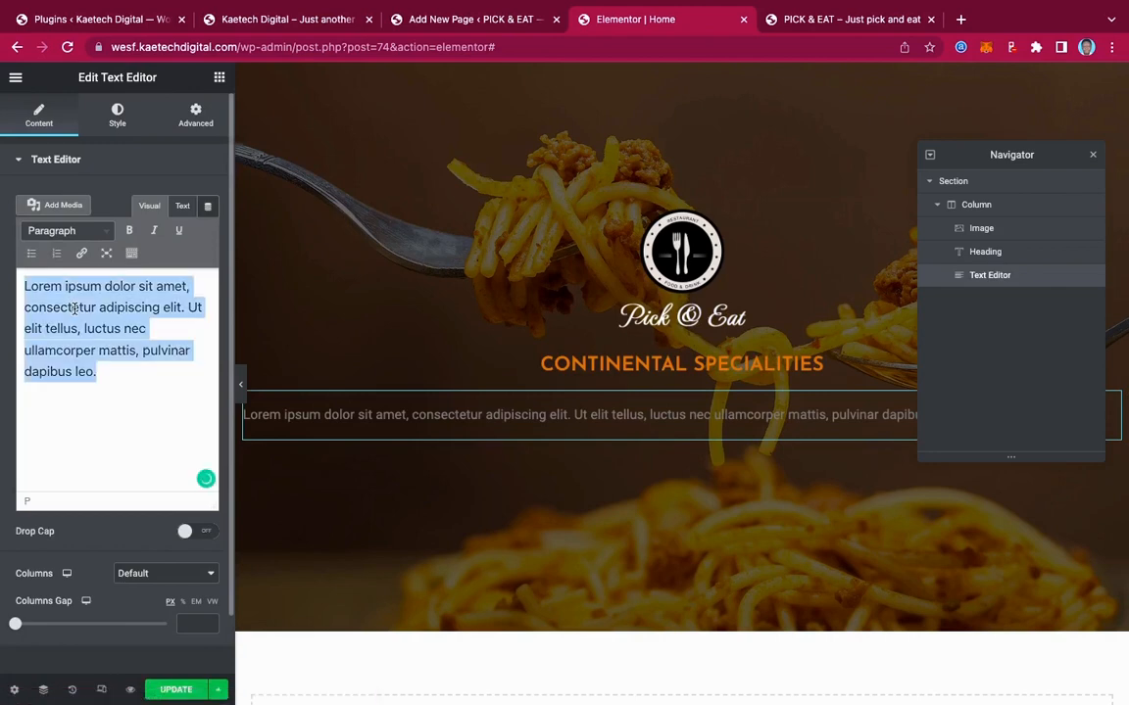
pyautogui.press('super+v')
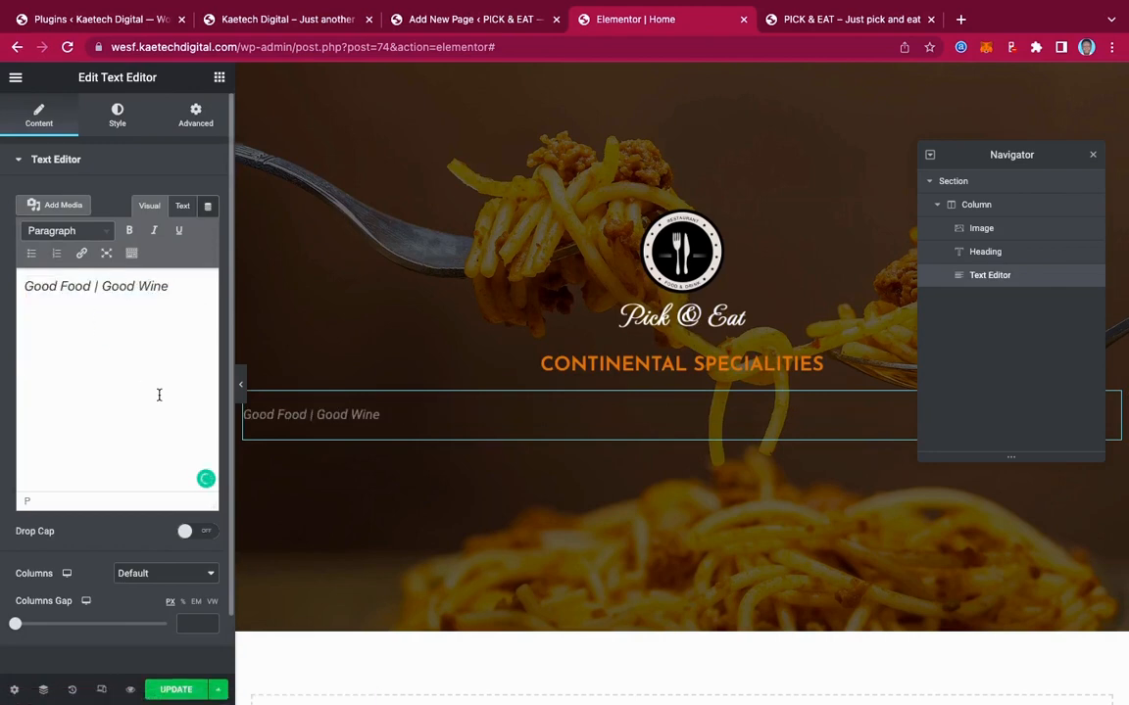
# Centre the subtitle and set its text colour to white #FFFFFF
pyautogui.click(118, 122)
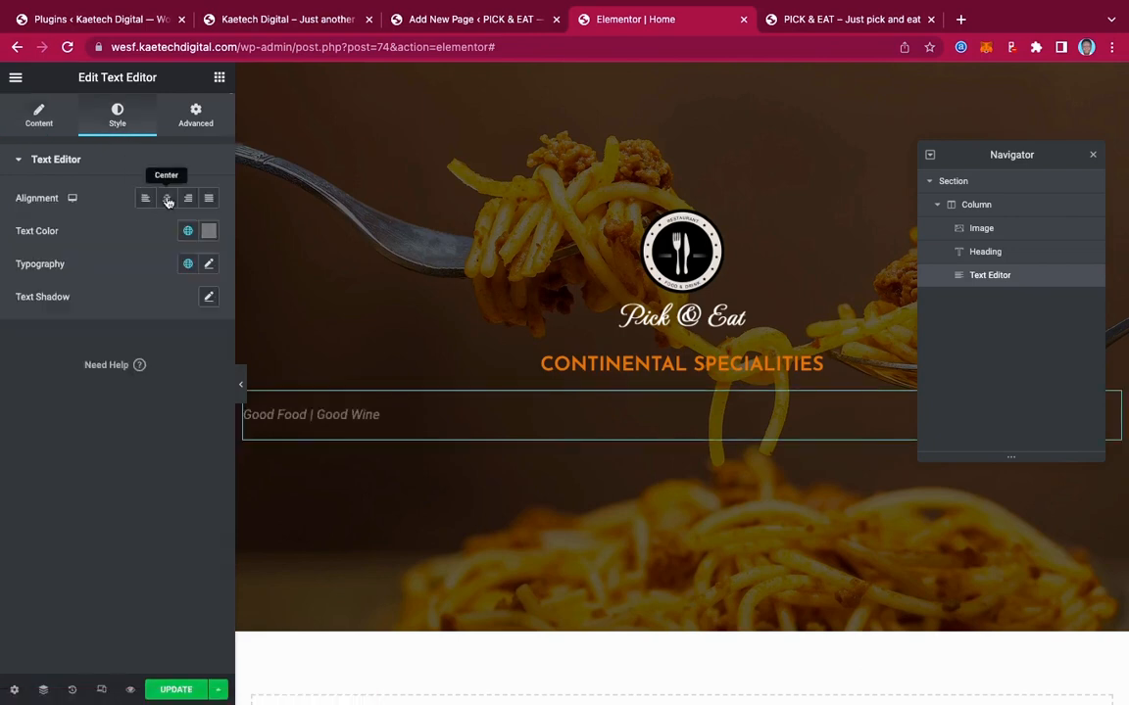
pyautogui.click(167, 199)
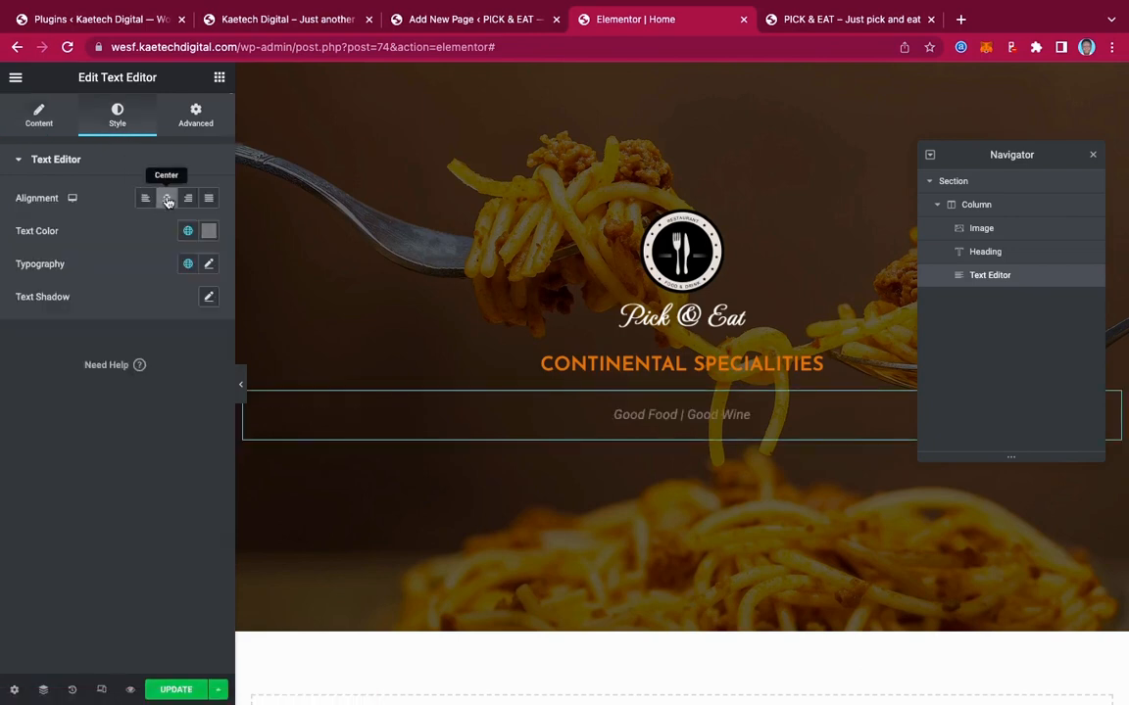
pyautogui.click(209, 231)
pyautogui.click(74, 325)
pyautogui.click(42, 310)
pyautogui.moveTo(42, 310); pyautogui.dragTo(3, 270)
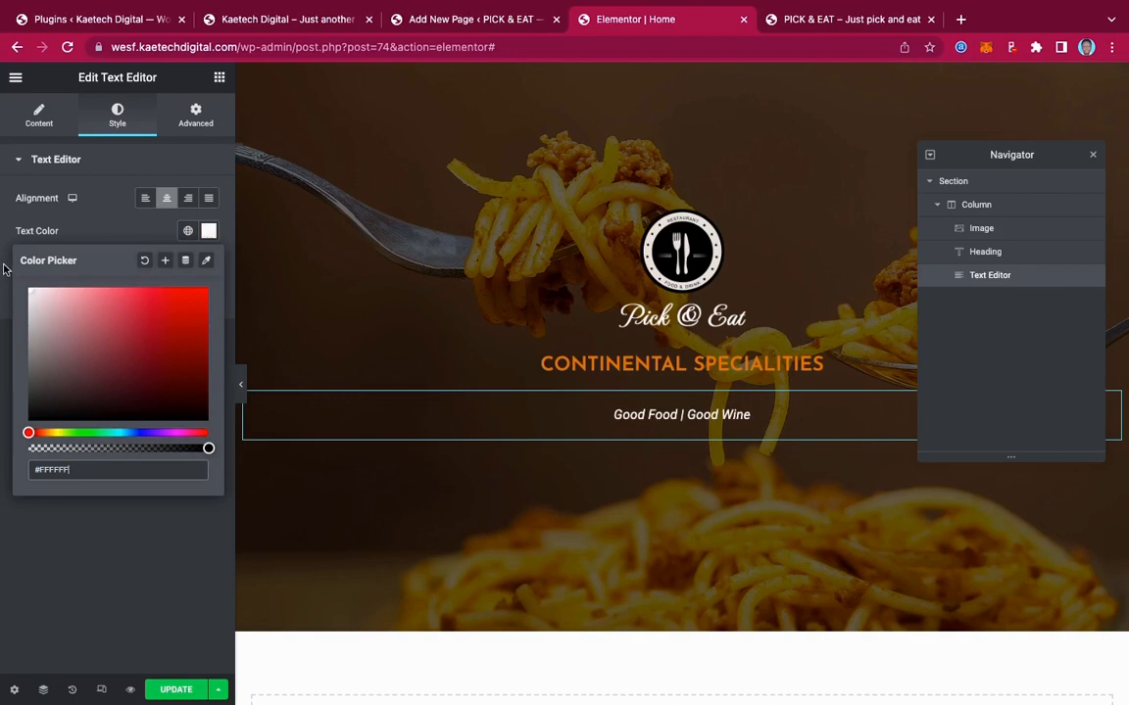
pyautogui.click(122, 204)
pyautogui.scroll(-3, 700, 403)
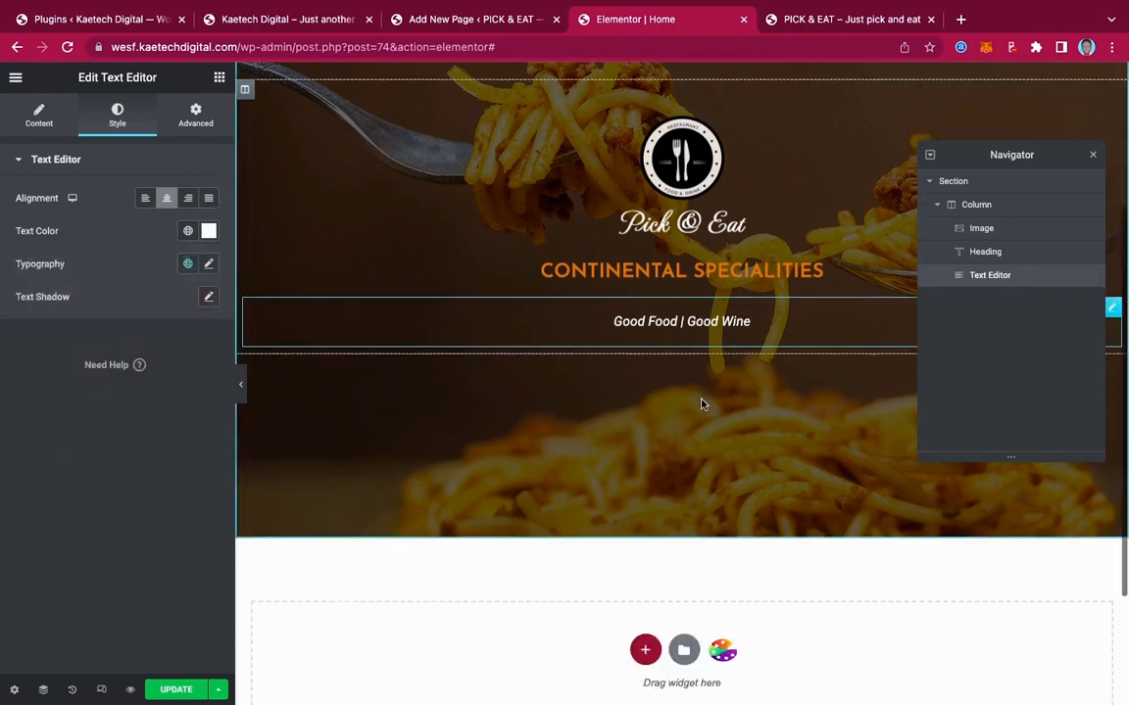
pyautogui.scroll(5, 701, 403)
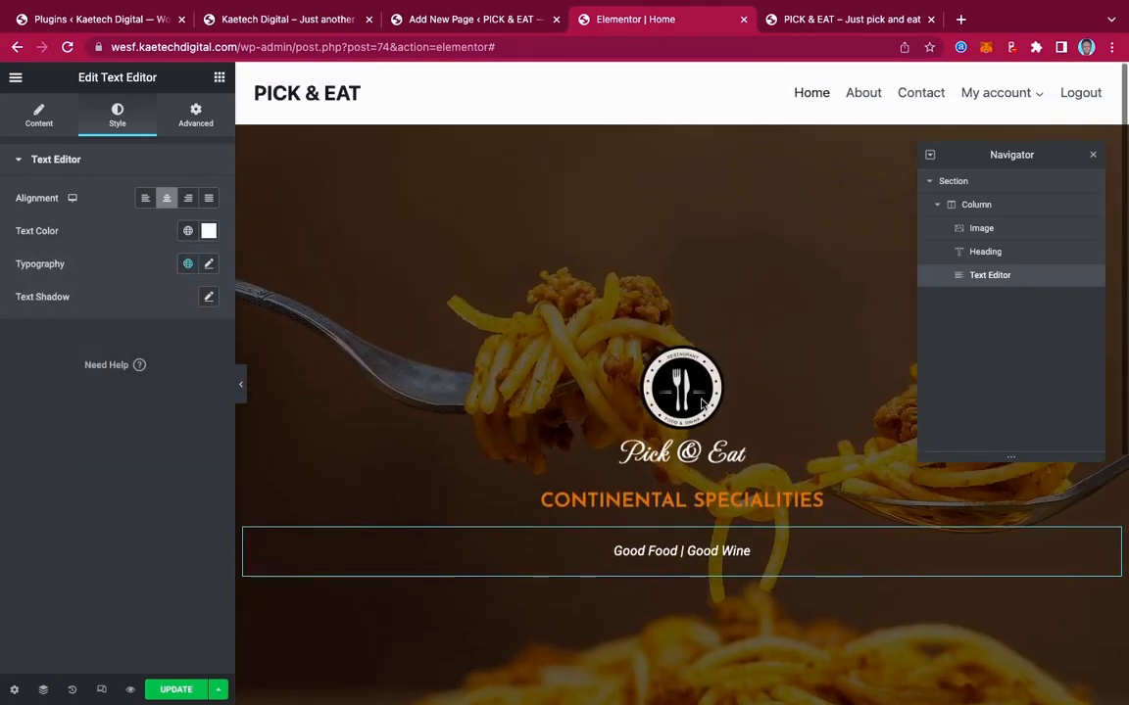
pyautogui.click(294, 19)
pyautogui.scroll(-4, 709, 424)
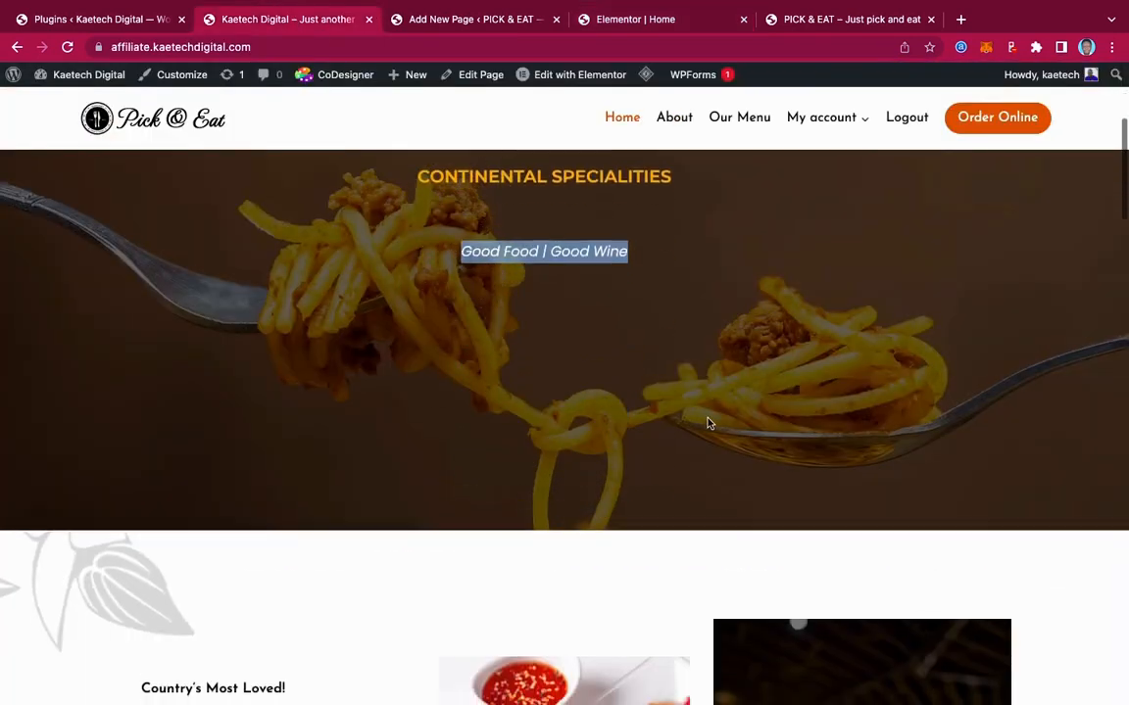
pyautogui.scroll(3, 710, 424)
pyautogui.scroll(2, 709, 423)
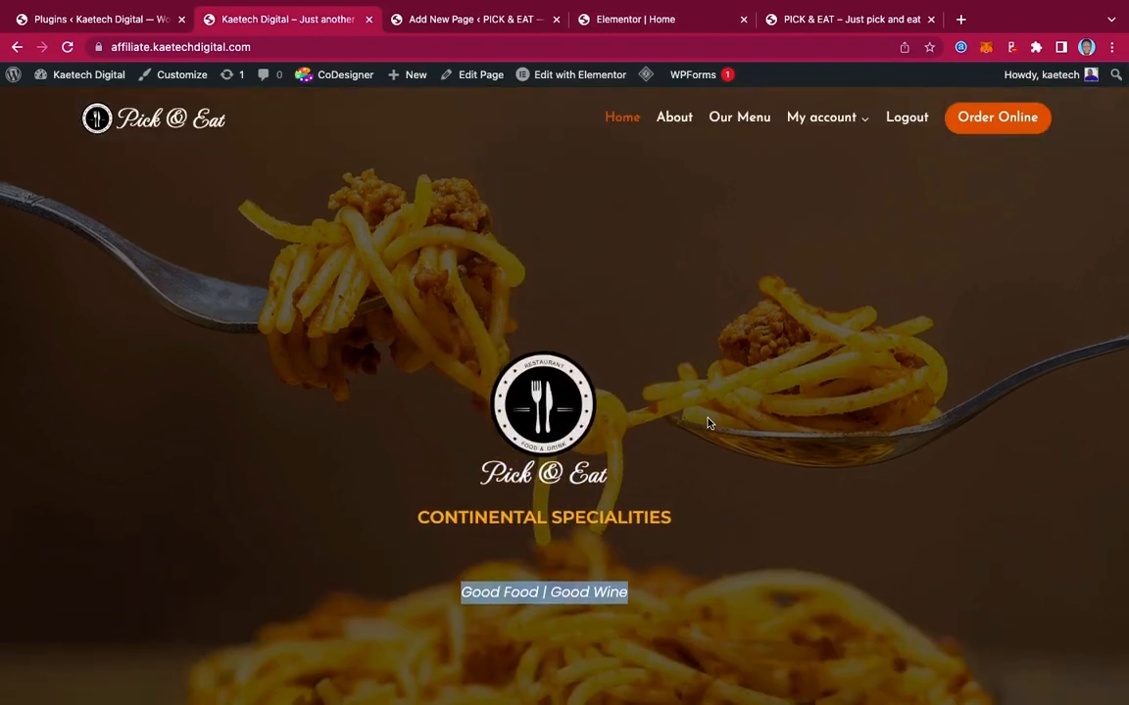
pyautogui.scroll(-2, 707, 424)
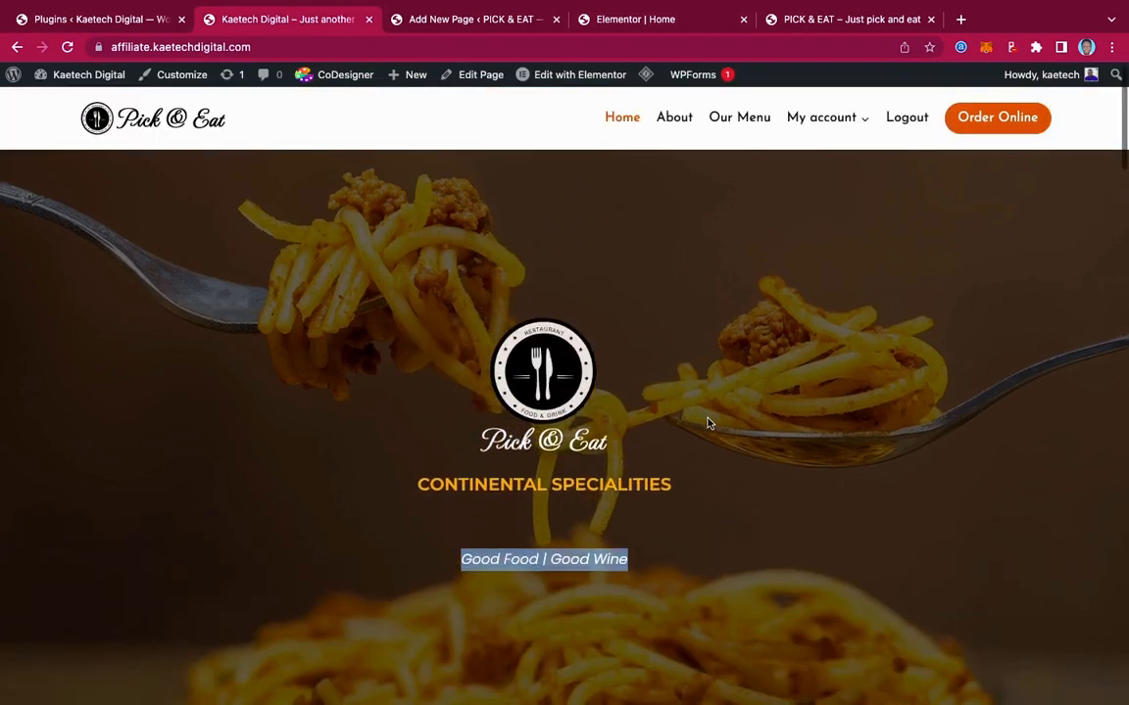
pyautogui.scroll(2, 643, 367)
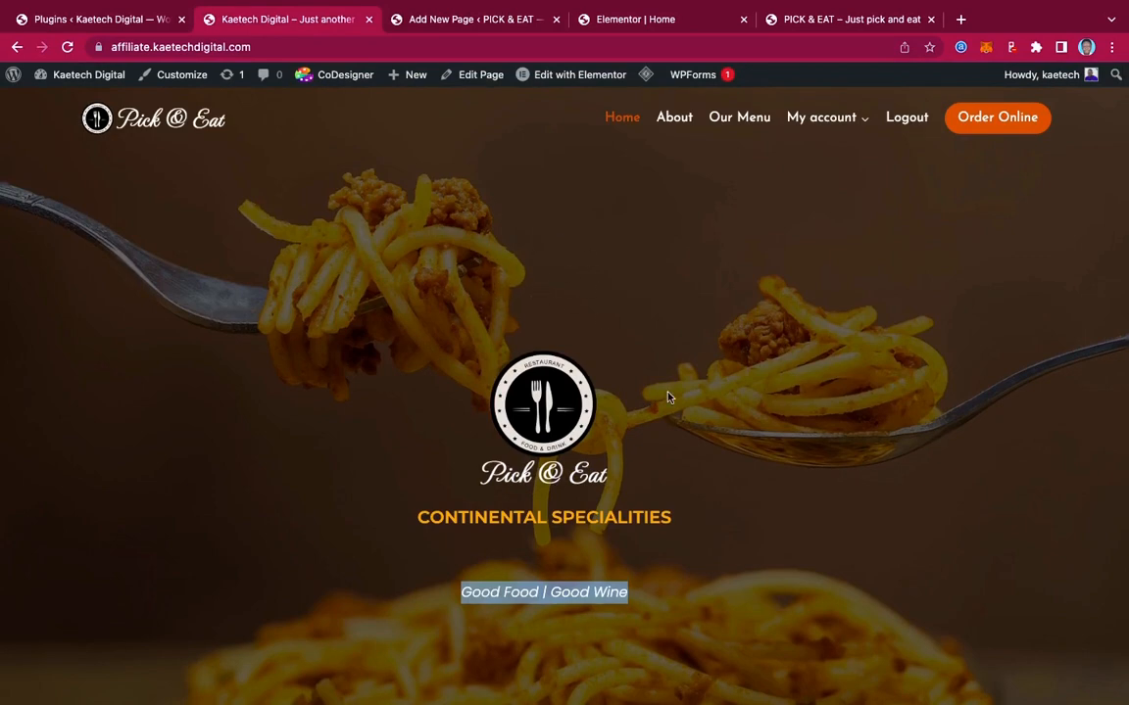
pyautogui.click(658, 19)
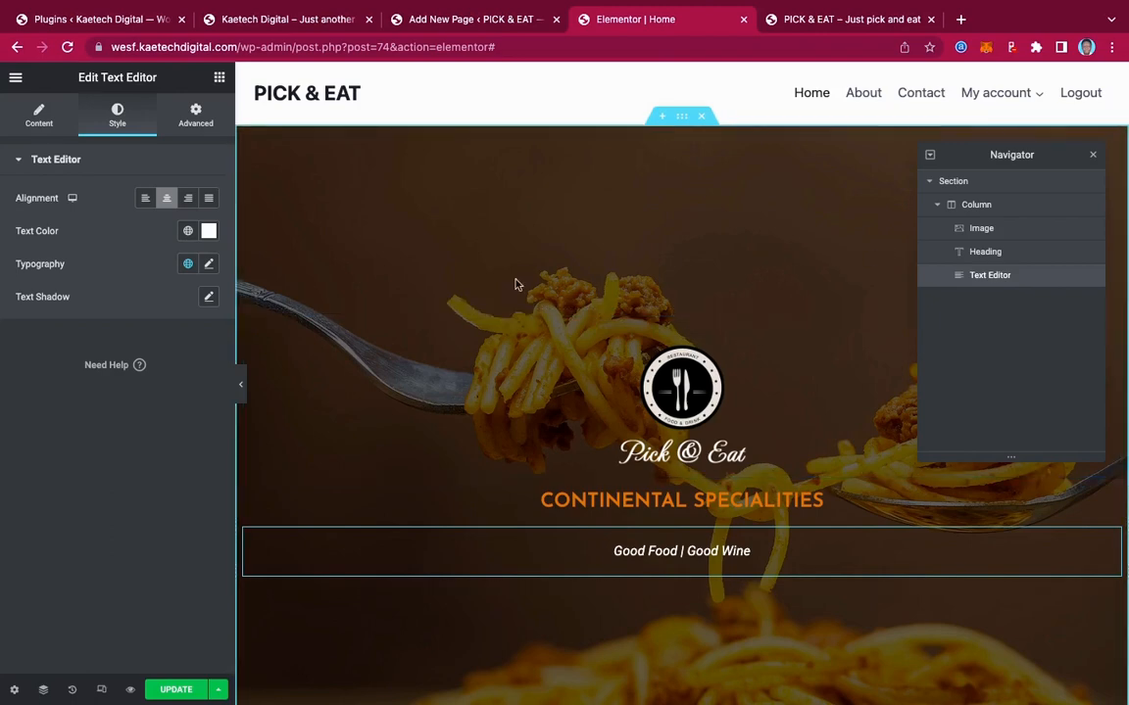
# Set the hero section's noodle background to Center Center, Fixed attachment, No-repeat and Cover size
pyautogui.click(973, 185)
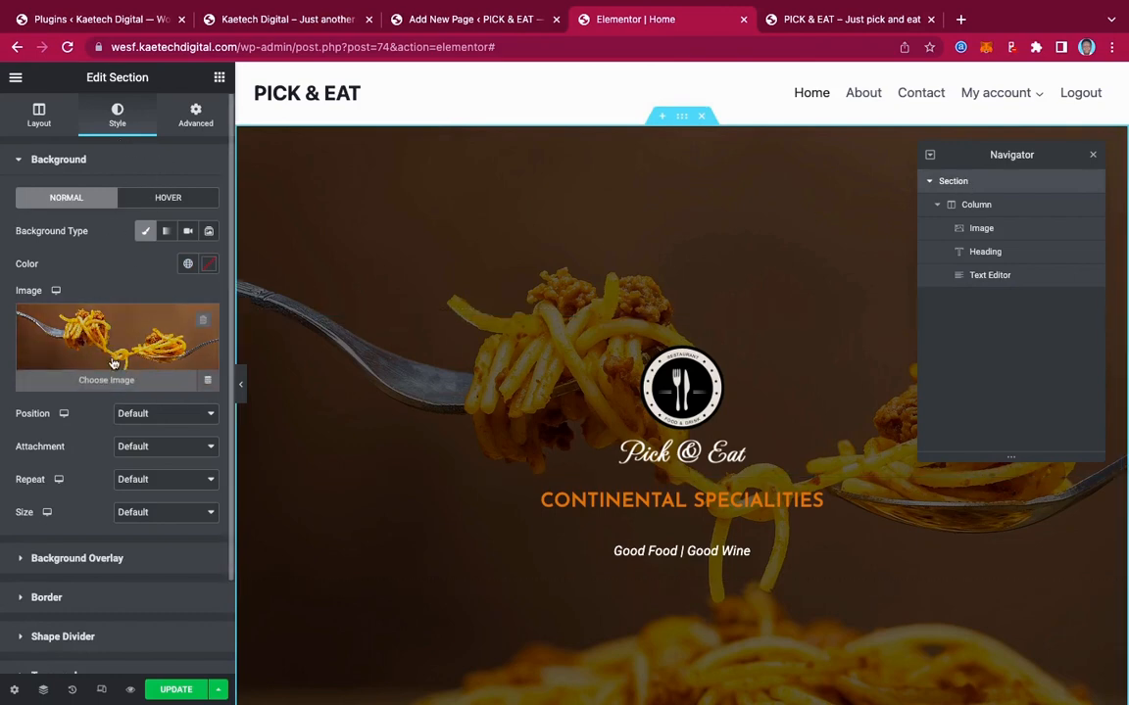
pyautogui.click(170, 422)
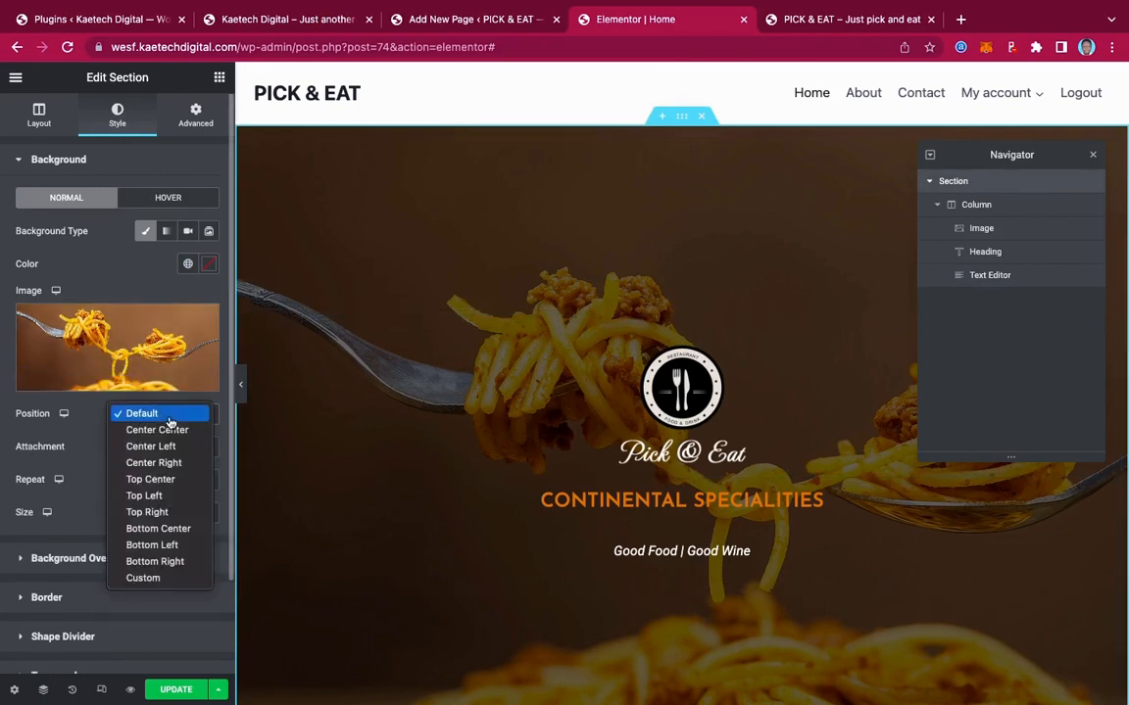
pyautogui.click(157, 428)
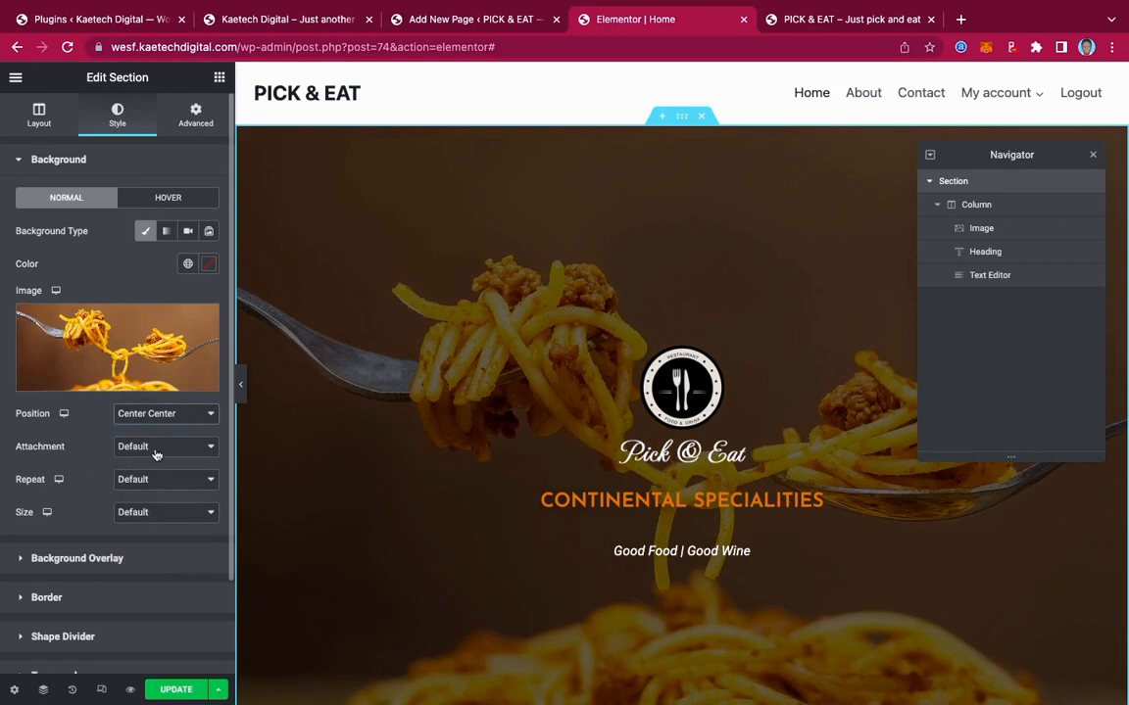
pyautogui.click(169, 449)
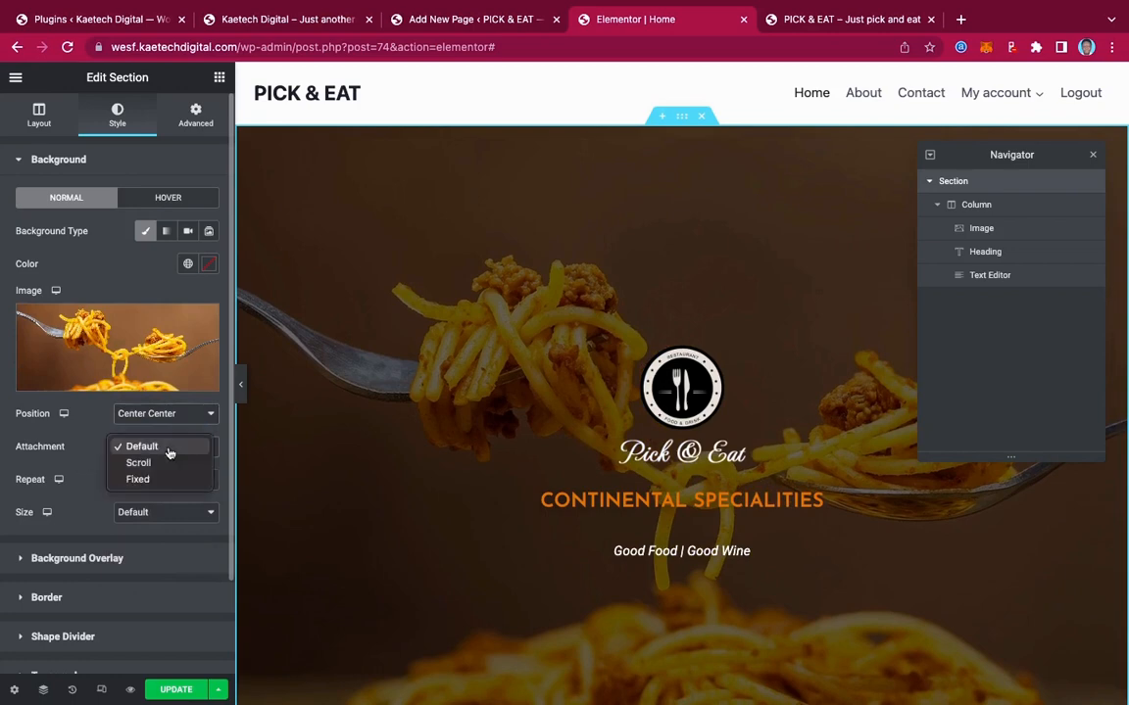
pyautogui.click(155, 481)
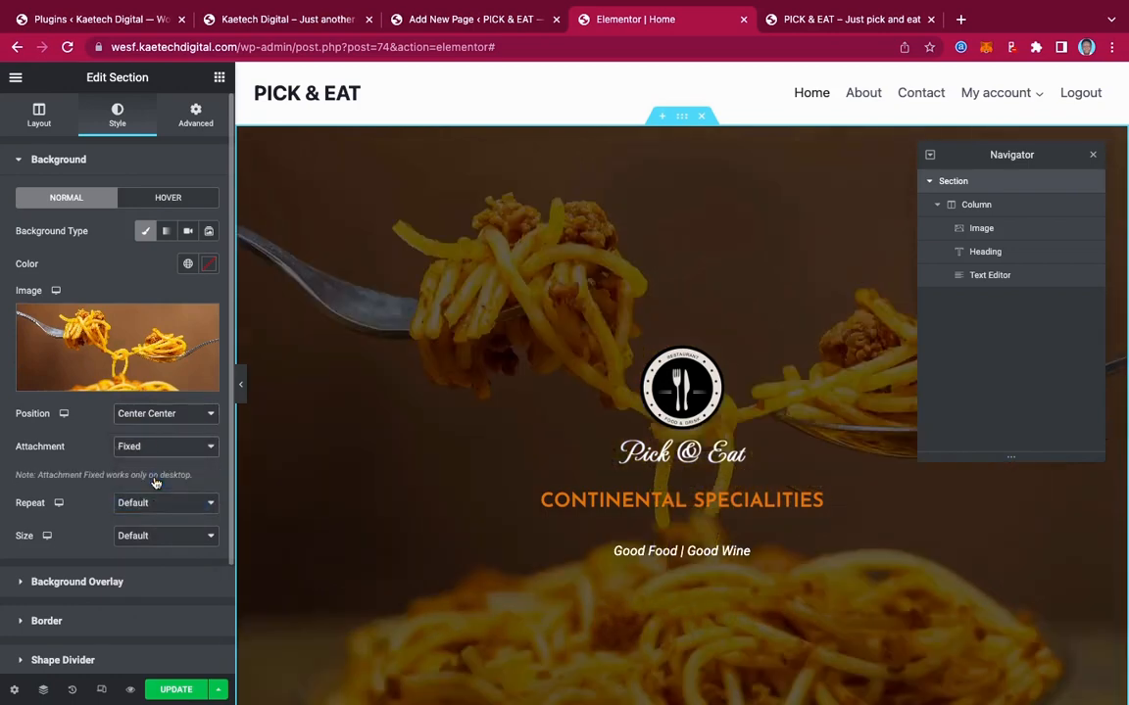
pyautogui.click(145, 502)
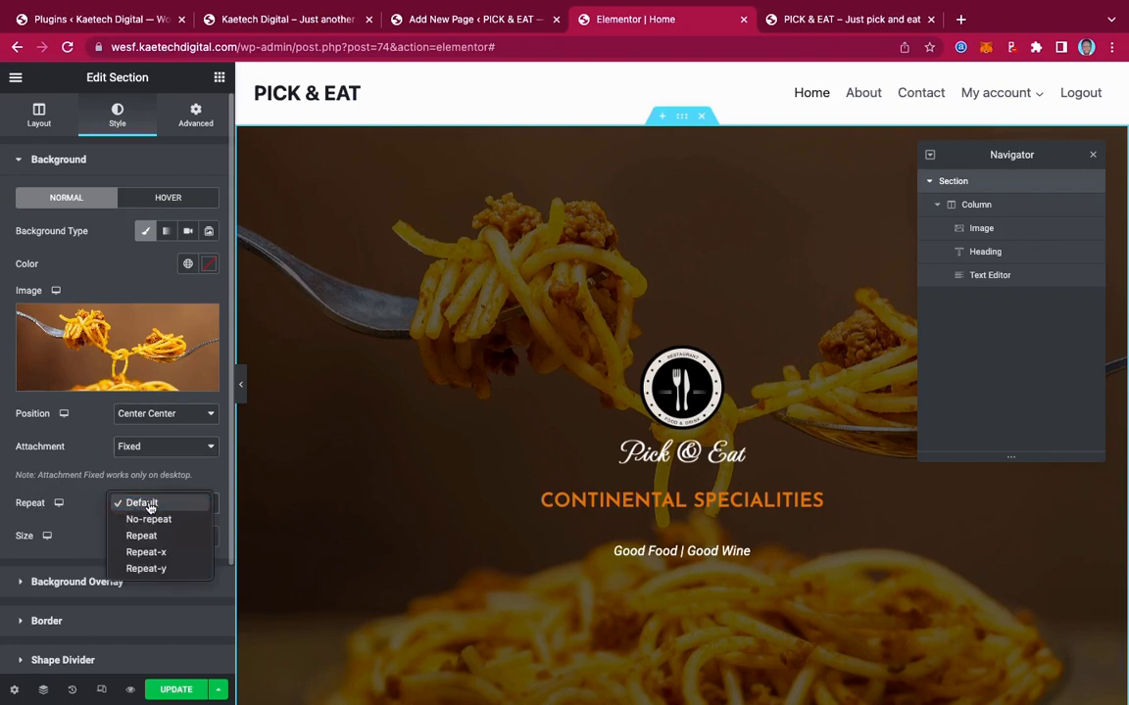
pyautogui.click(148, 525)
pyautogui.click(145, 536)
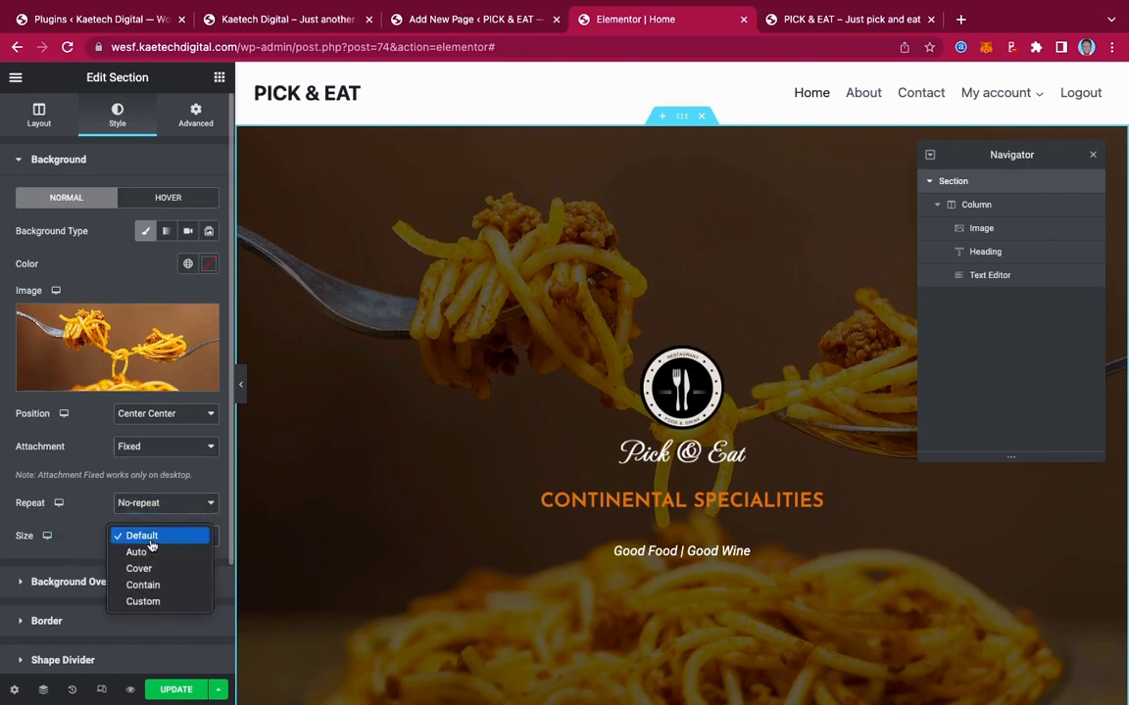
pyautogui.click(145, 573)
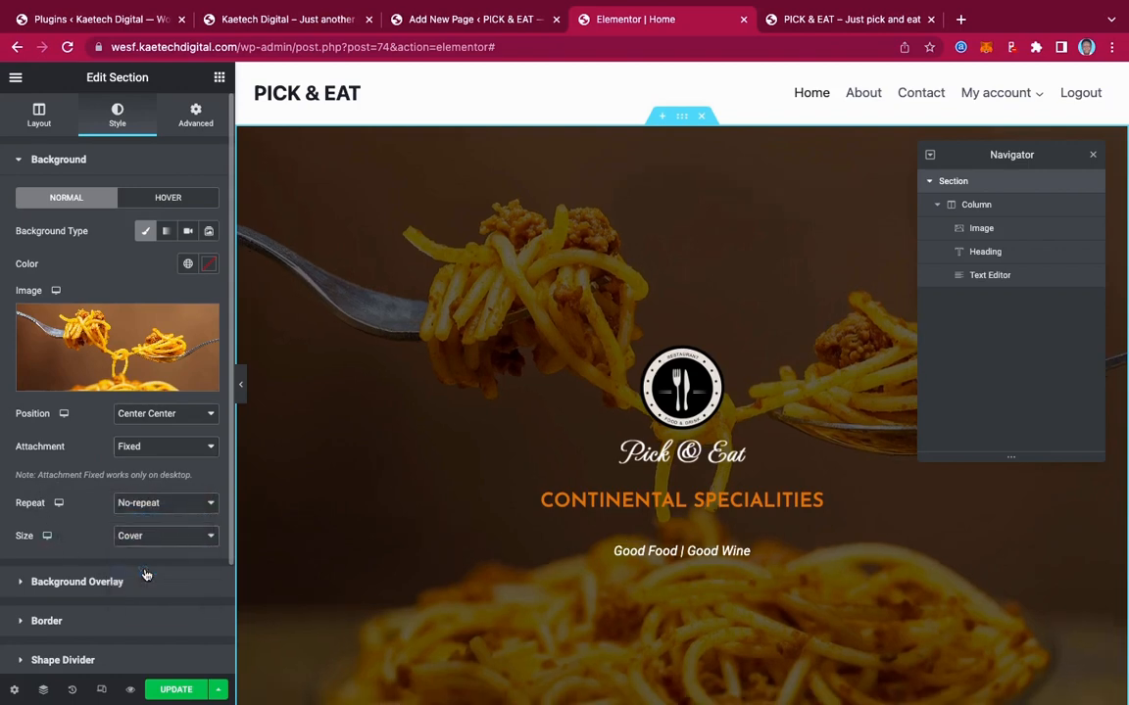
pyautogui.scroll(-1, 662, 465)
pyautogui.scroll(-3, 661, 464)
pyautogui.scroll(3, 661, 464)
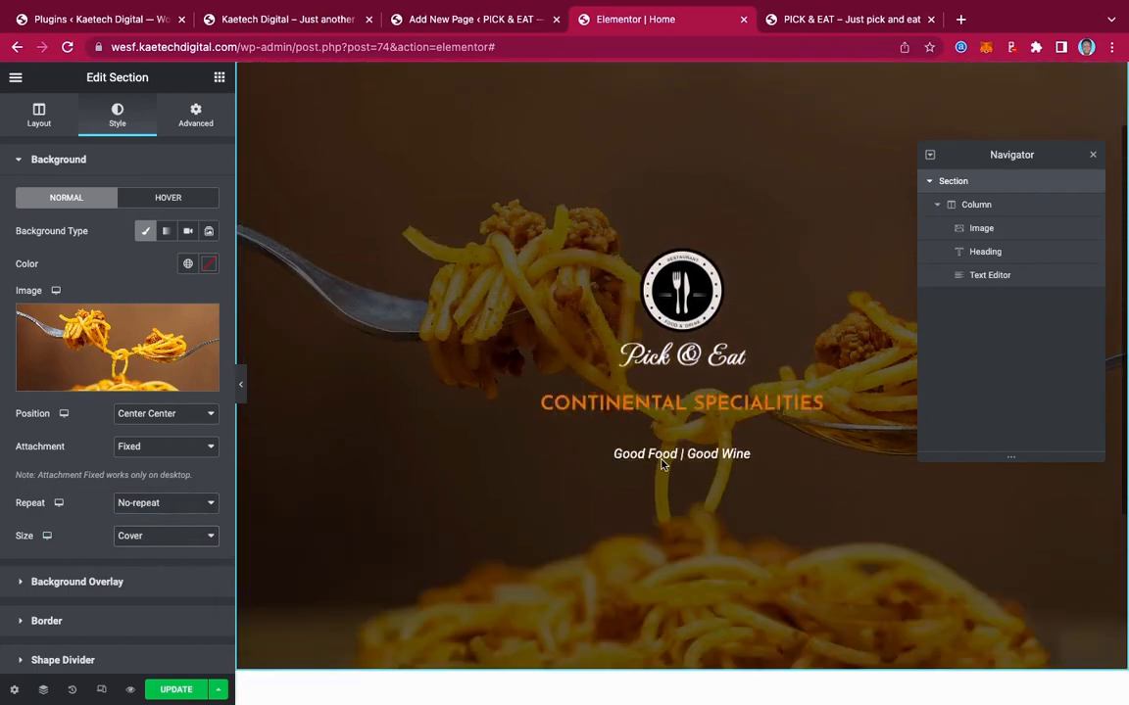
pyautogui.scroll(-3, 662, 464)
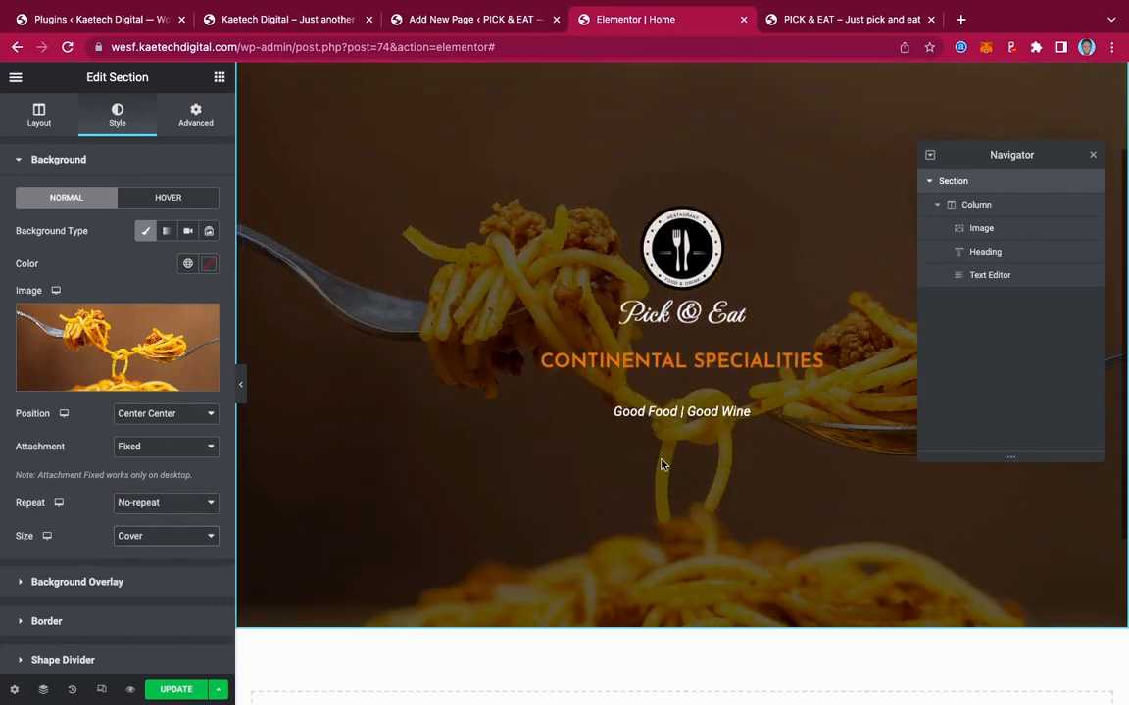
pyautogui.scroll(3, 662, 464)
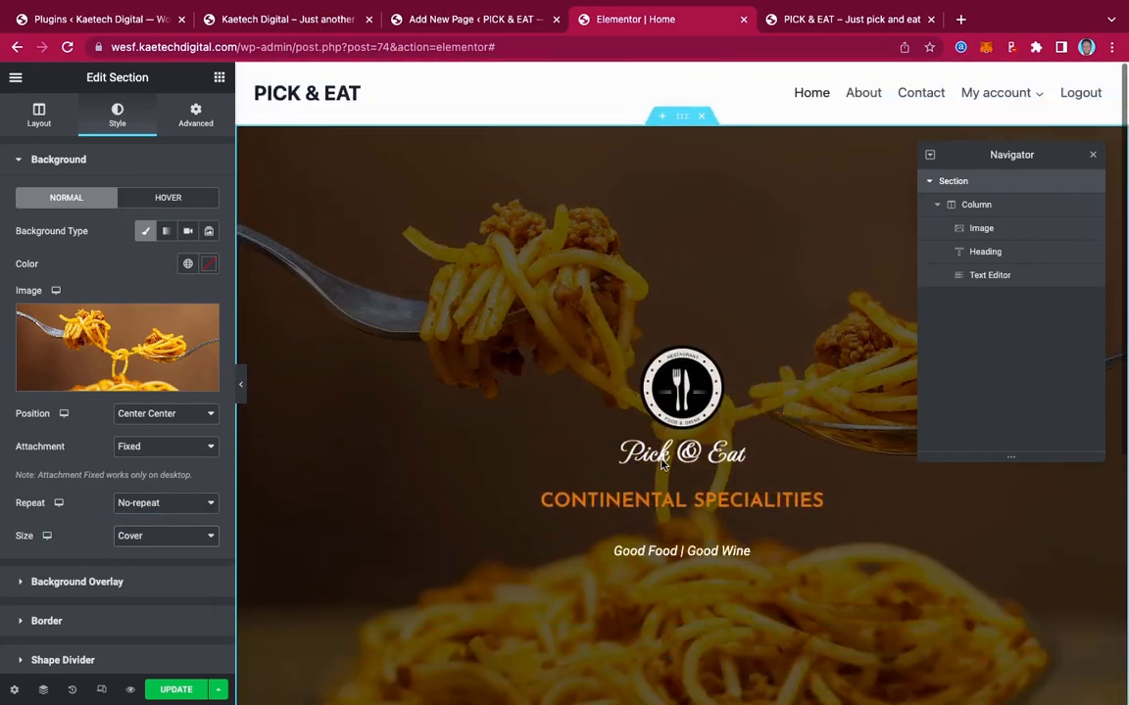
# Change the Good Food | Good Wine tagline's font family to Josefin Sans
pyautogui.click(700, 551)
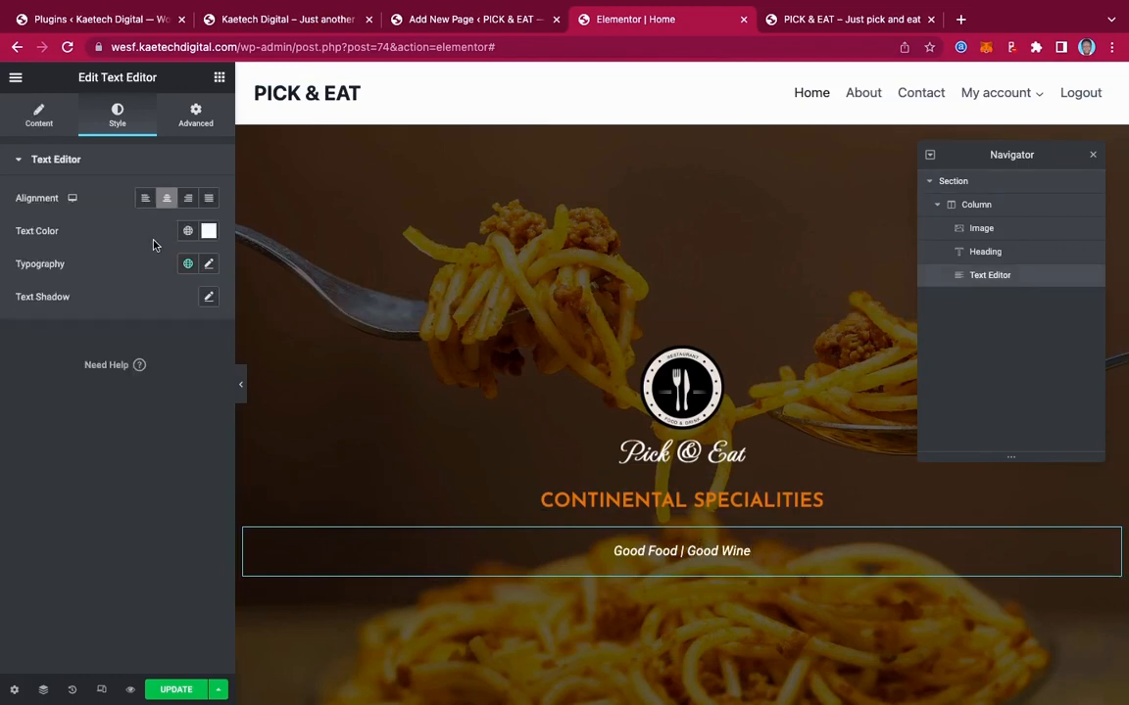
pyautogui.click(209, 263)
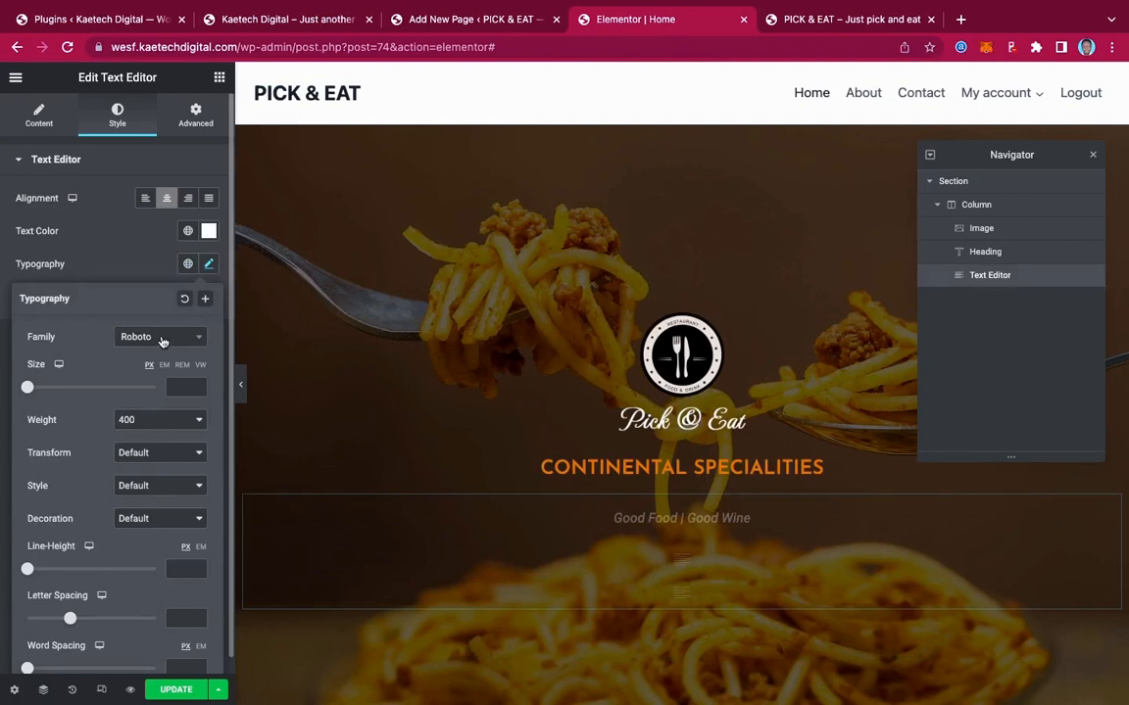
pyautogui.click(163, 339)
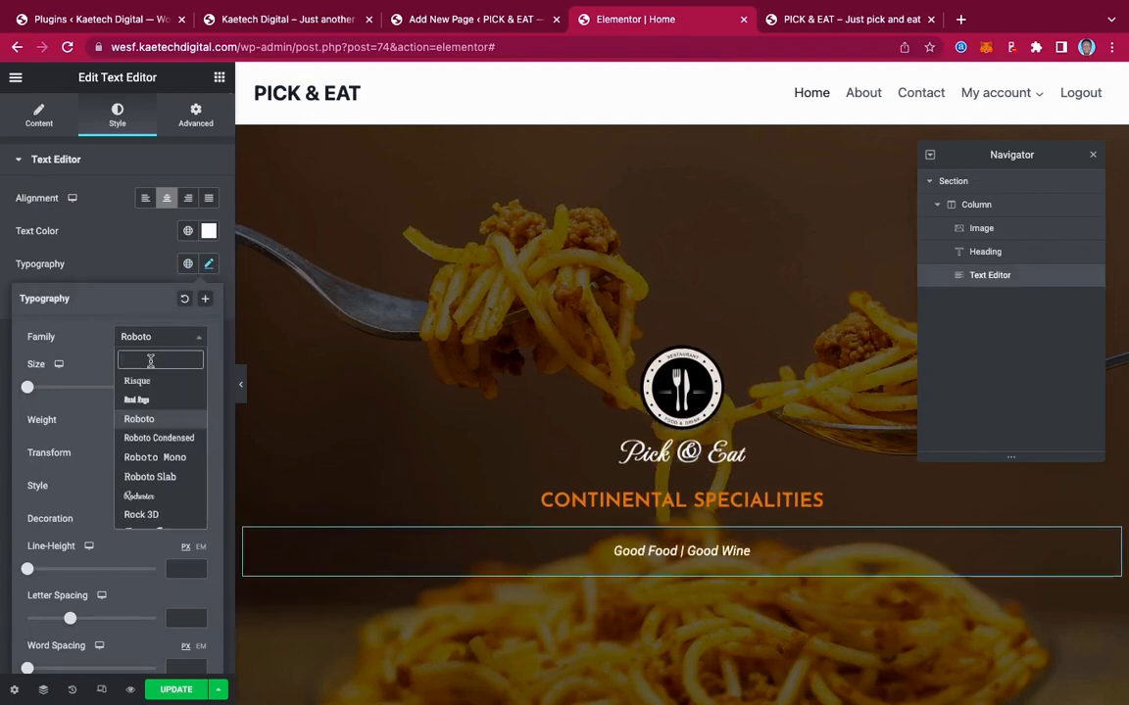
pyautogui.write('jose')
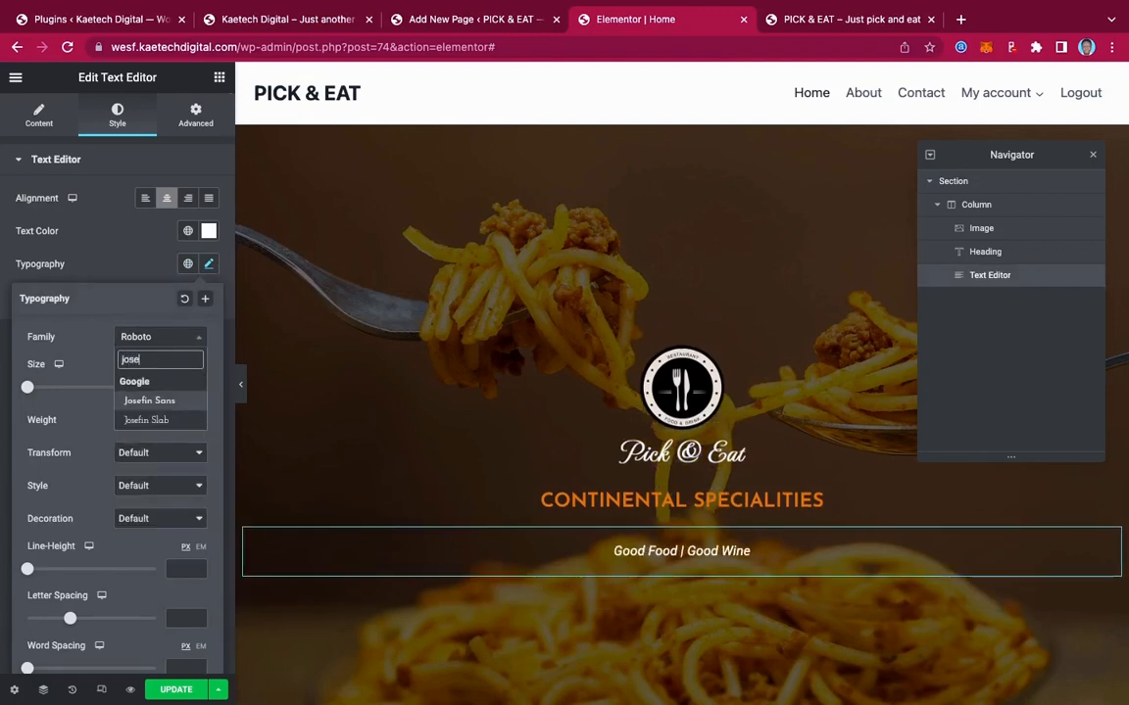
pyautogui.click(149, 401)
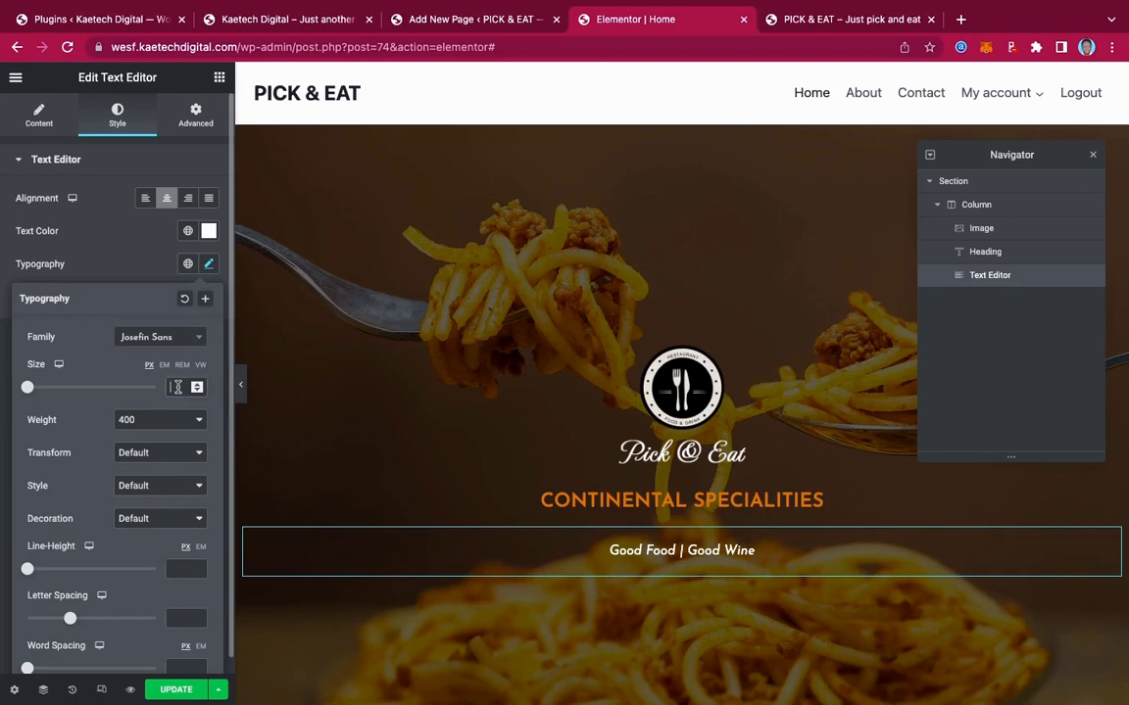
# Set the tagline's font size to 20
pyautogui.click(176, 387)
pyautogui.write('18')
pyautogui.press('BackSpace')
pyautogui.press('BackSpace')
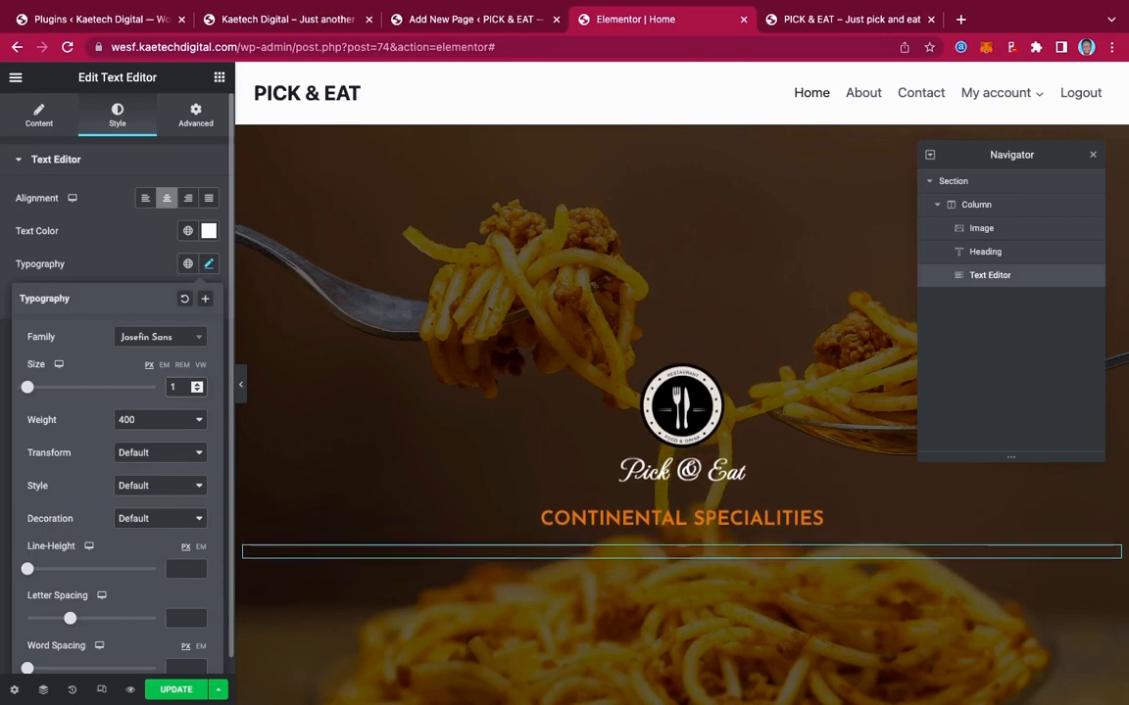
pyautogui.write('20')
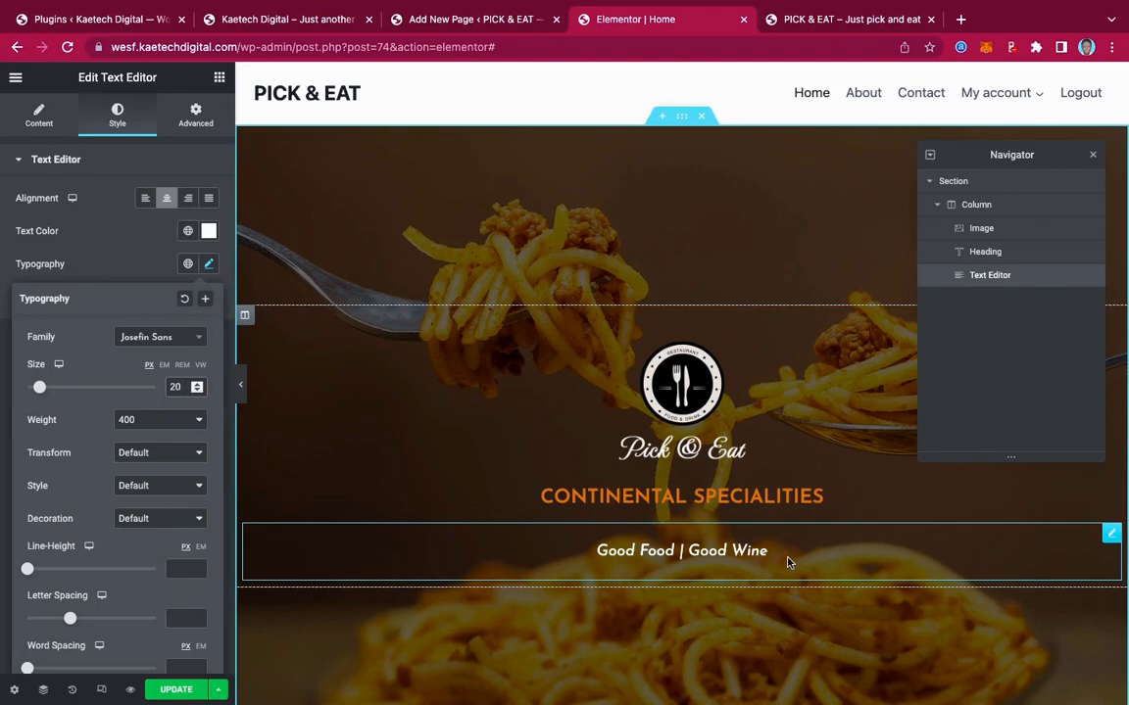
pyautogui.scroll(-3, 788, 562)
pyautogui.scroll(3, 789, 562)
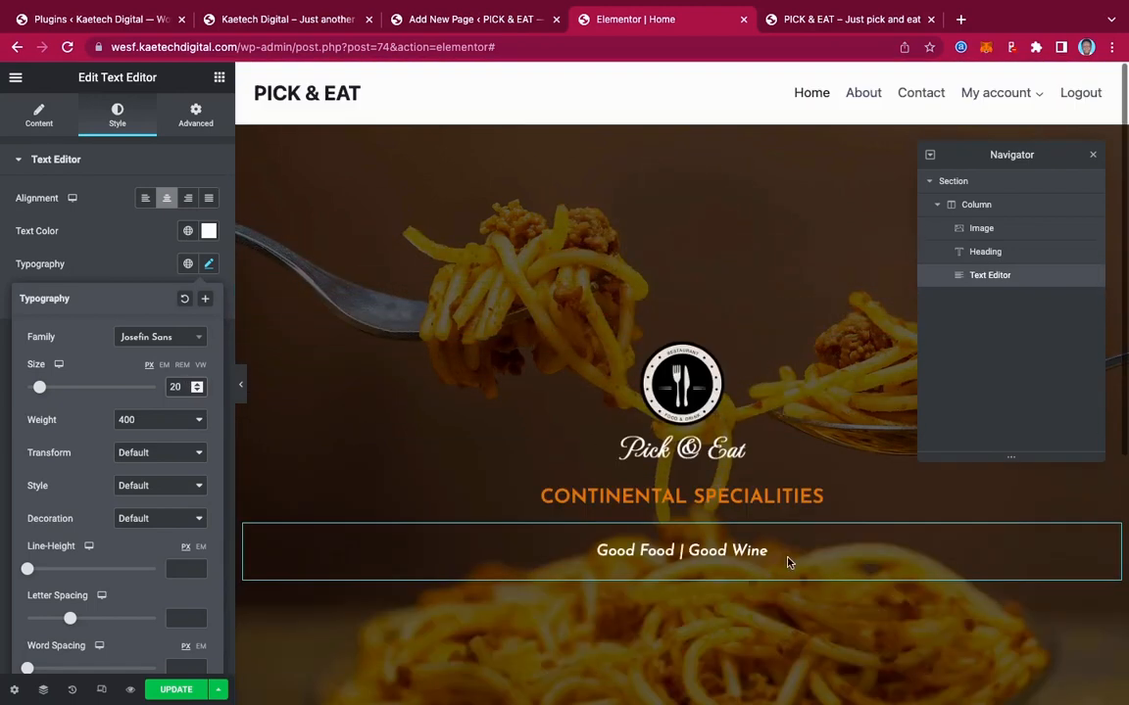
pyautogui.scroll(-3, 789, 562)
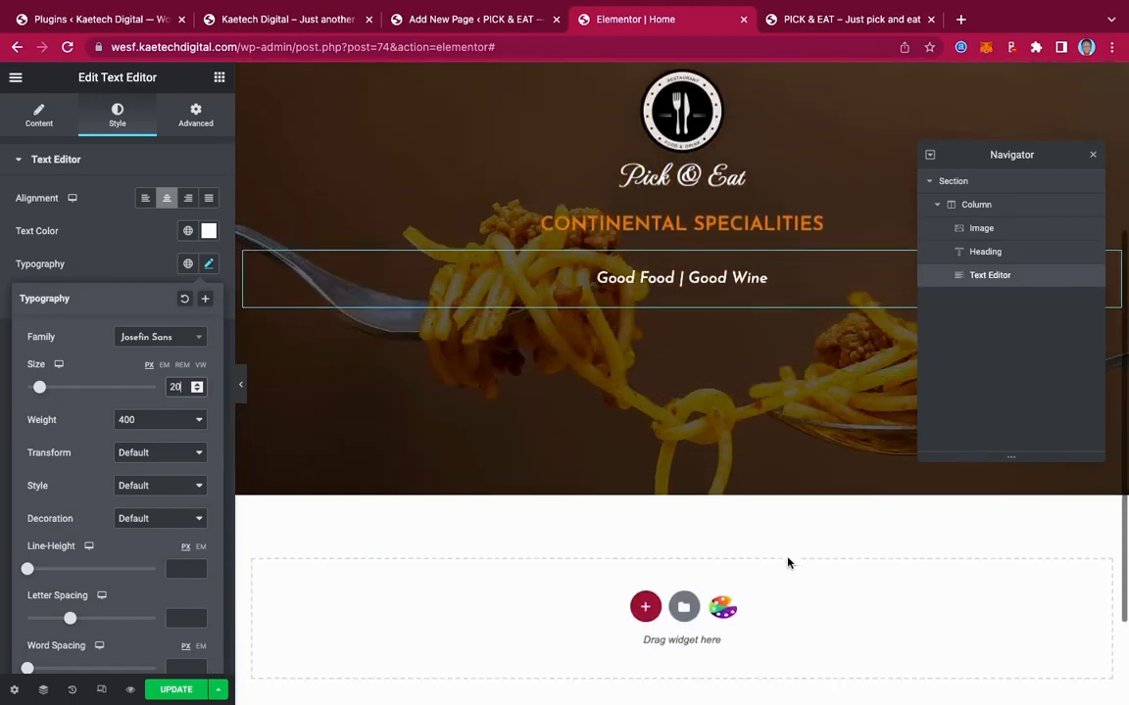
pyautogui.scroll(3, 789, 561)
pyautogui.scroll(-1, 788, 562)
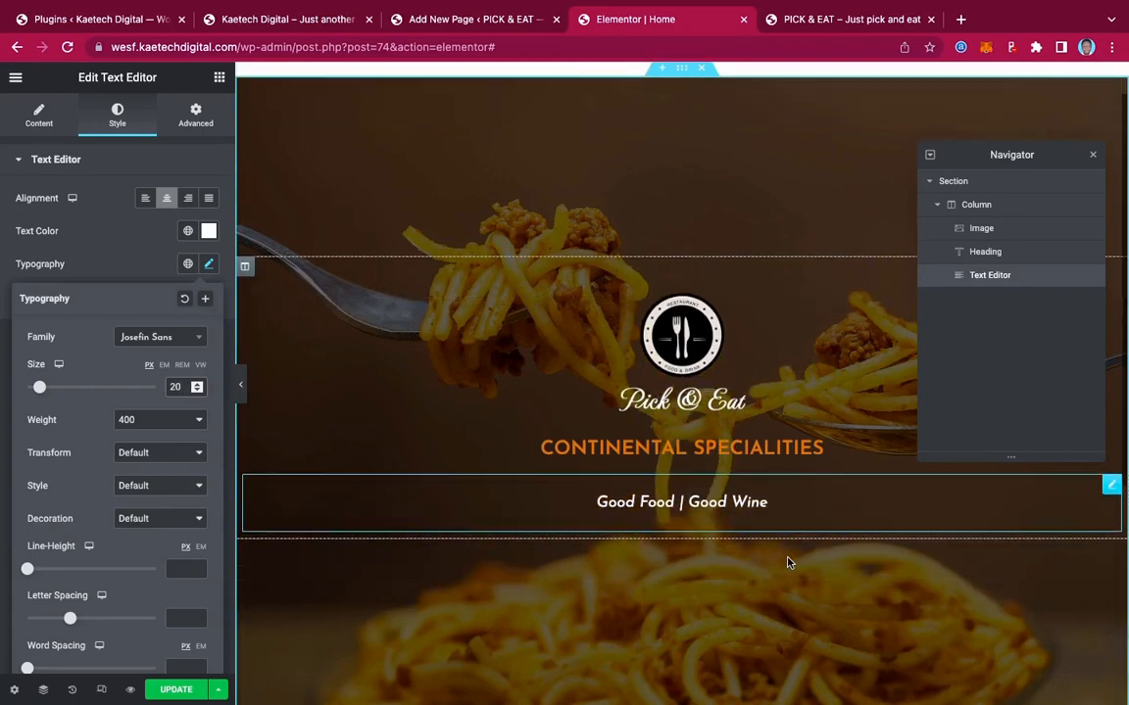
pyautogui.scroll(1, 789, 561)
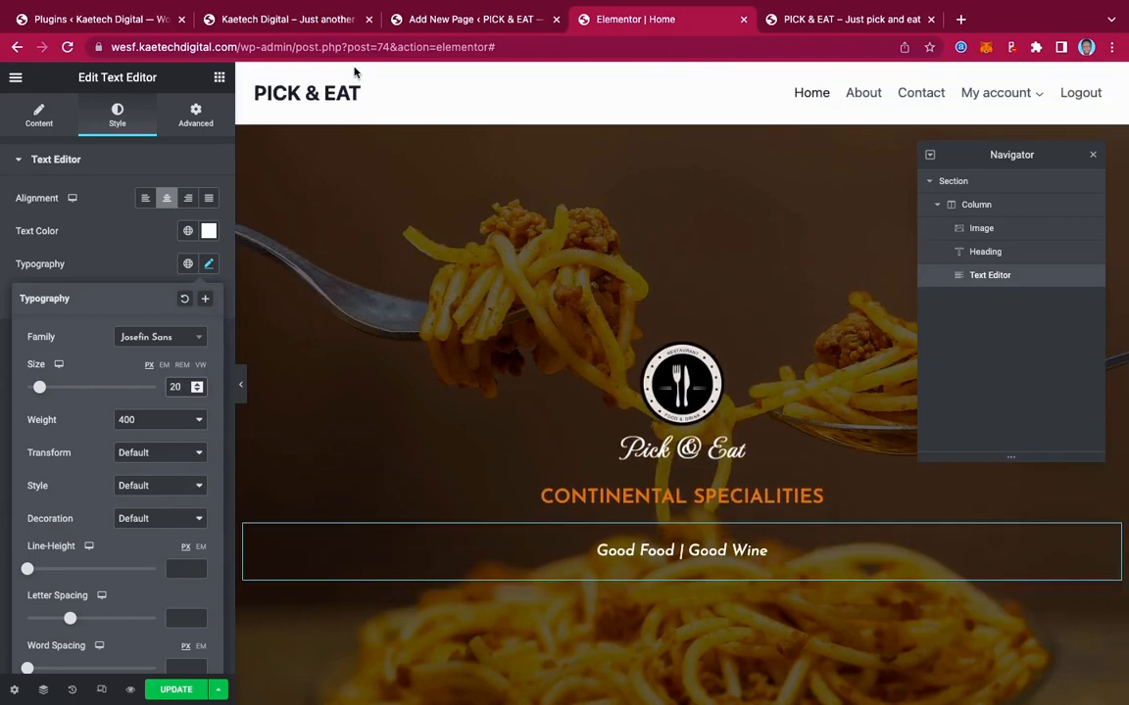
pyautogui.click(266, 21)
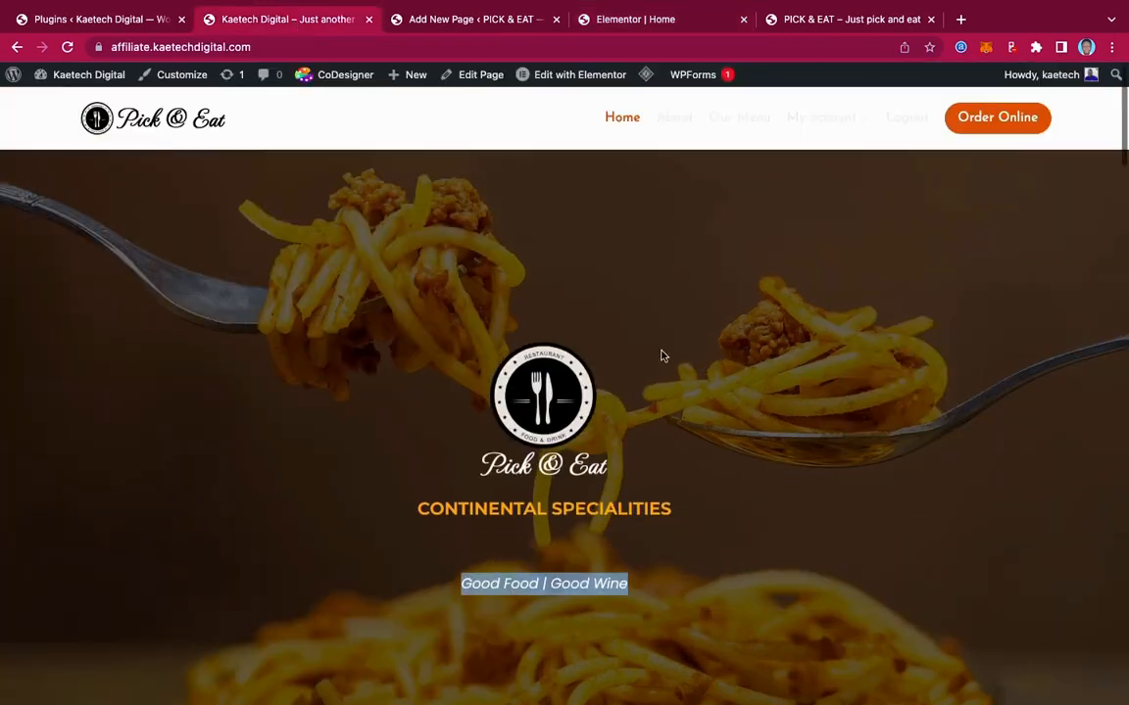
pyautogui.scroll(-4, 662, 356)
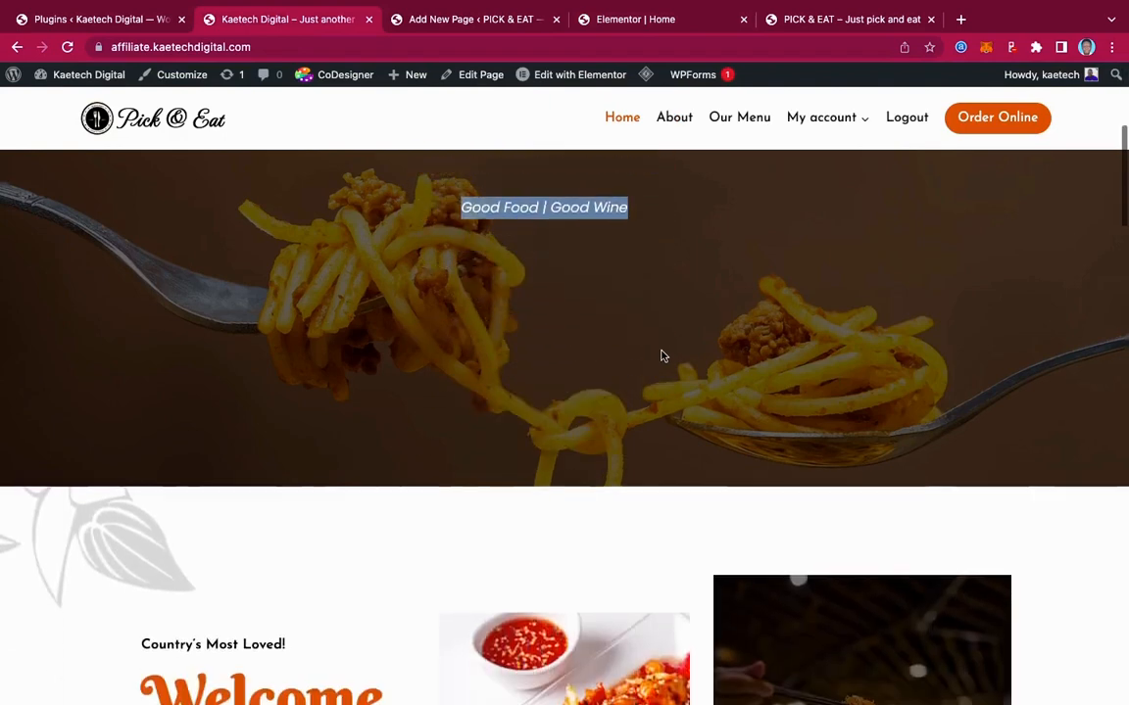
pyautogui.scroll(-1, 661, 355)
pyautogui.moveTo(460, 26)
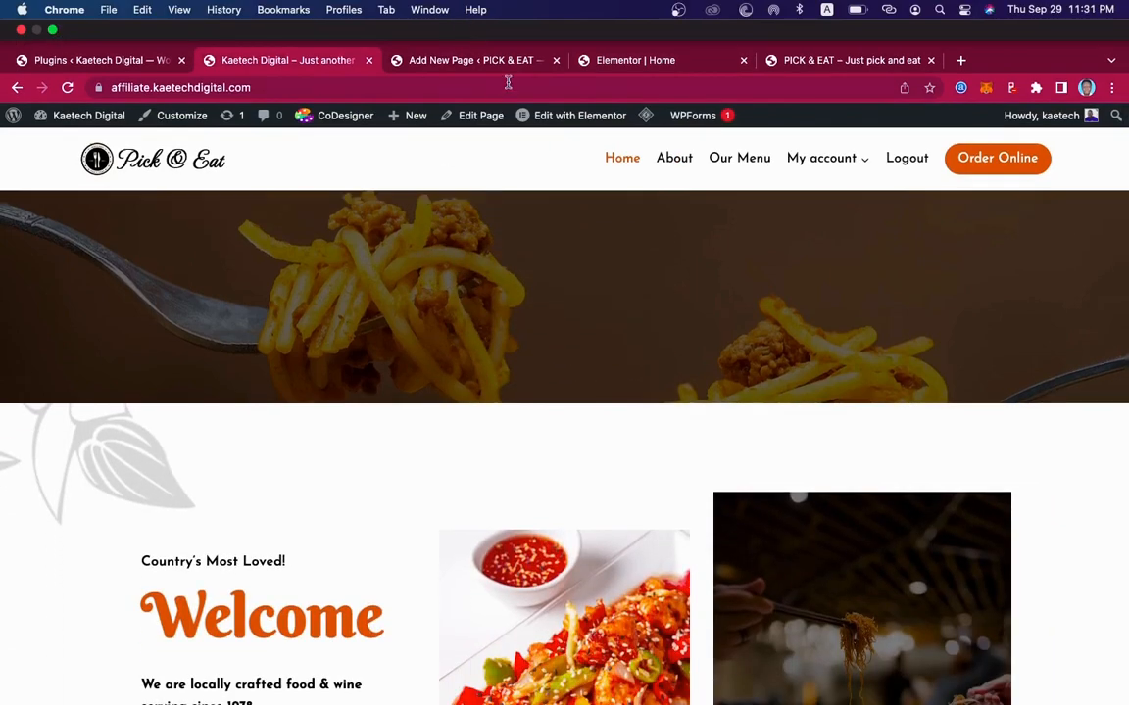
pyautogui.click(627, 61)
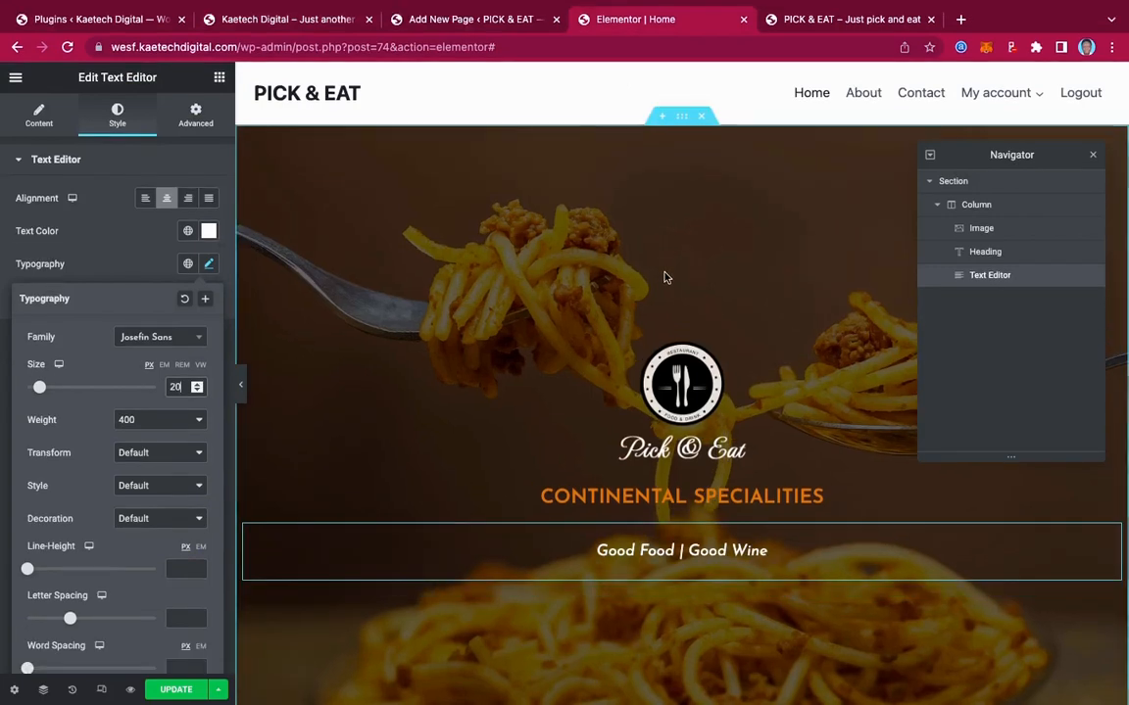
# Unlink the hero section's padding and set top and bottom padding to 90 px
pyautogui.click(968, 182)
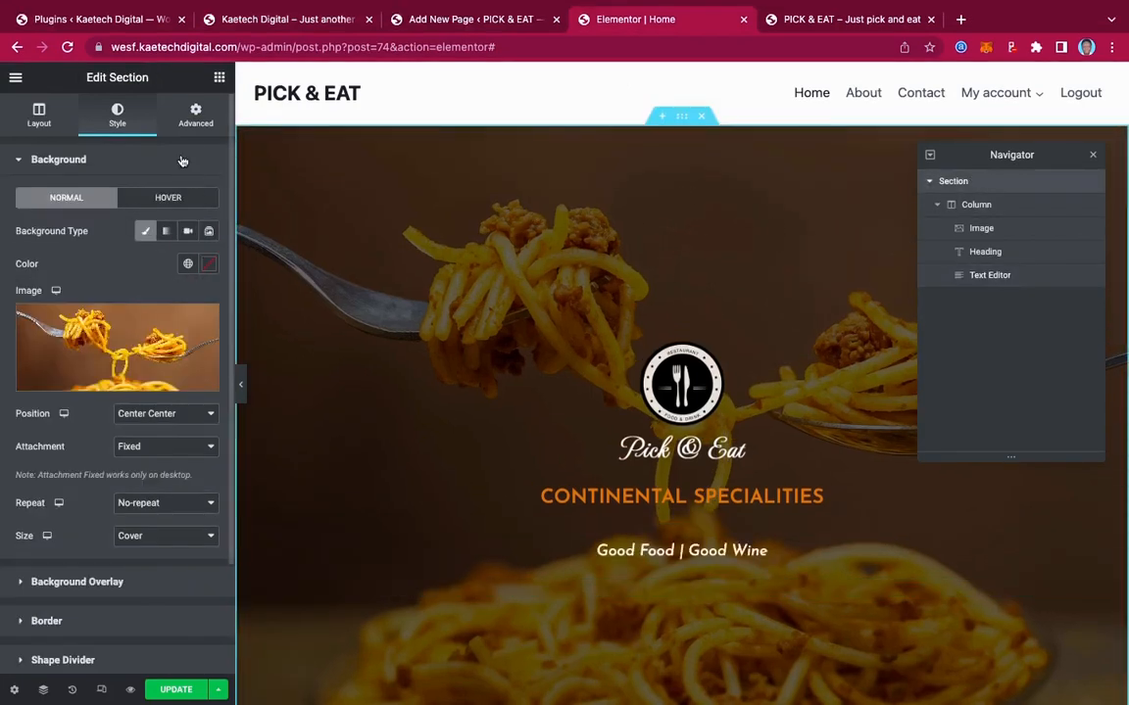
pyautogui.click(198, 130)
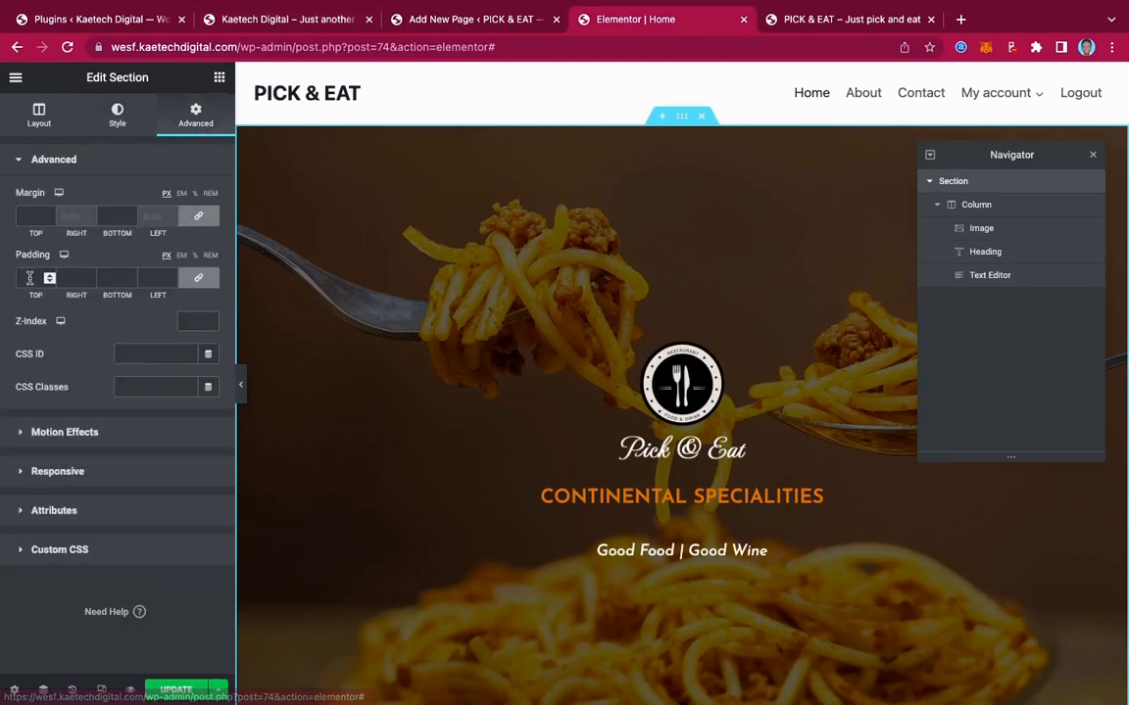
pyautogui.click(196, 280)
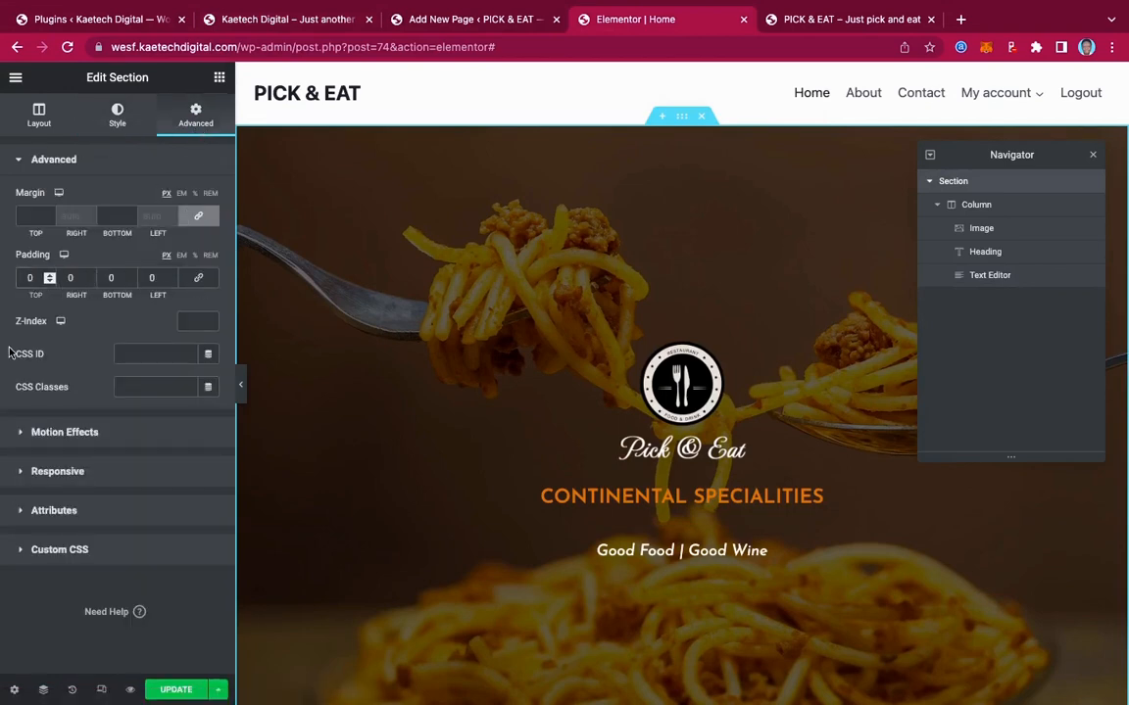
pyautogui.write('9')
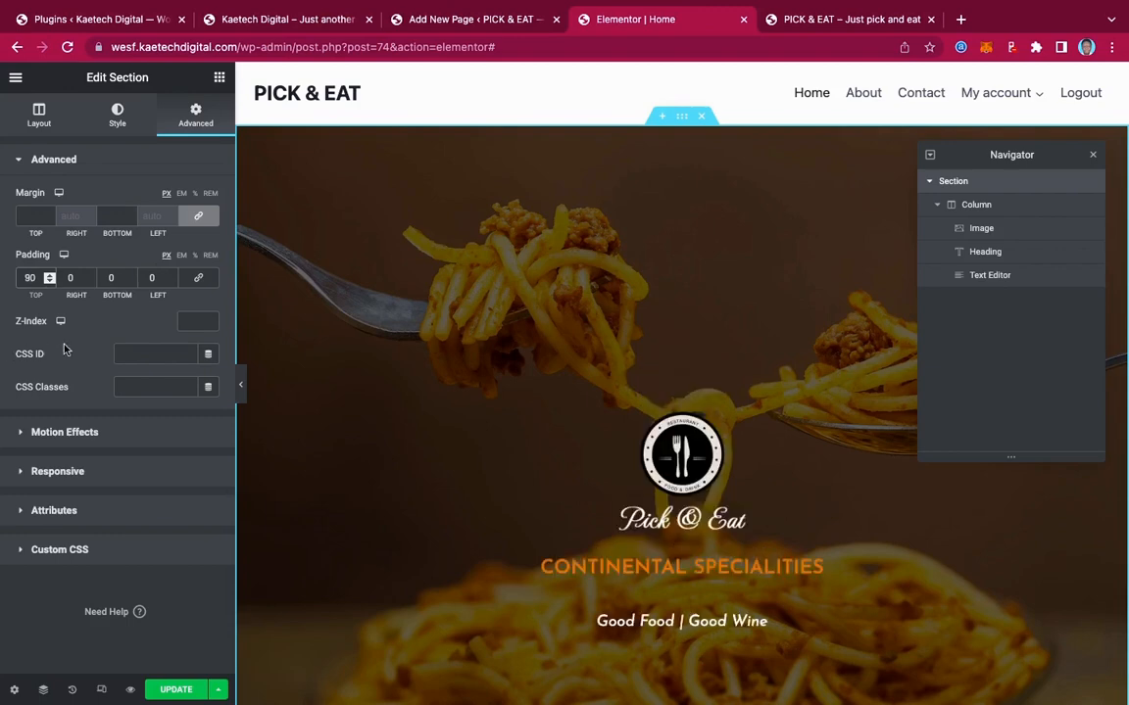
pyautogui.click(106, 278)
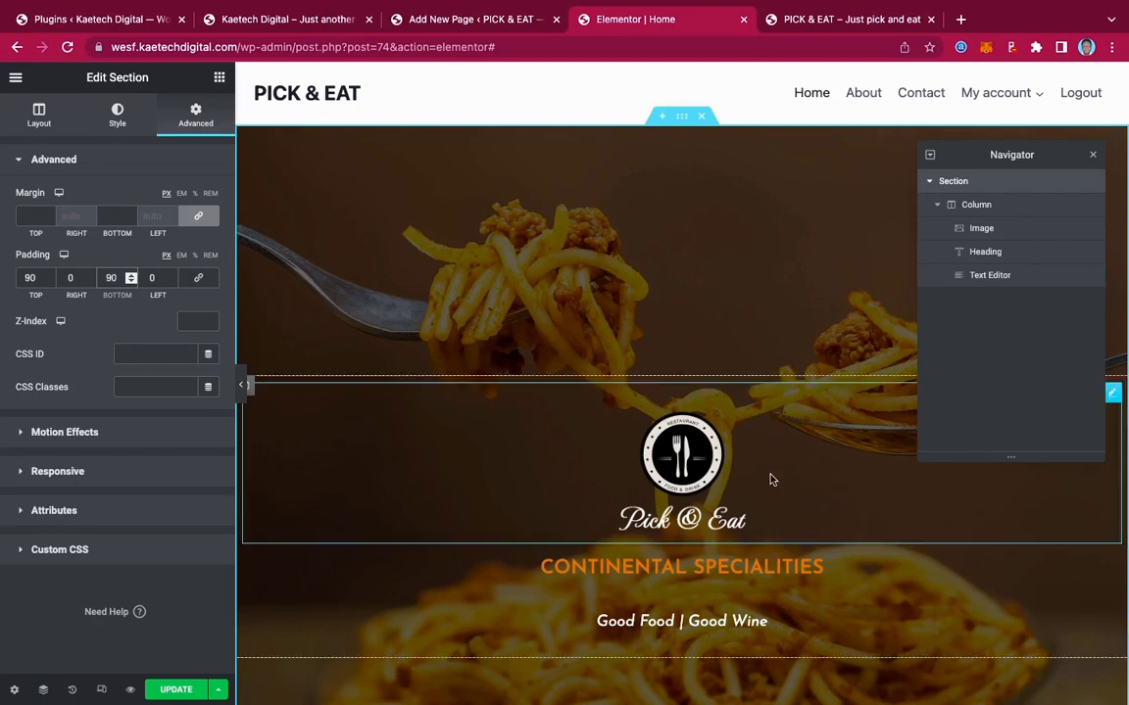
# Check the padded hero and save the page with Update
pyautogui.scroll(-3, 770, 479)
pyautogui.scroll(3, 771, 479)
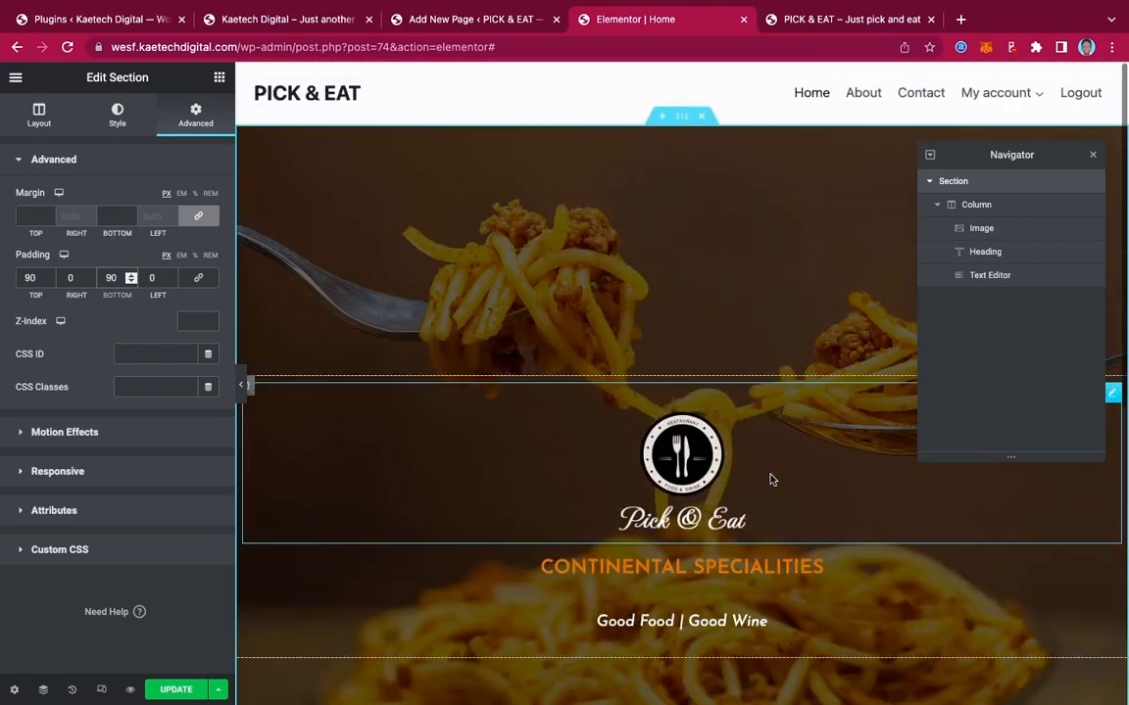
pyautogui.scroll(-5, 771, 479)
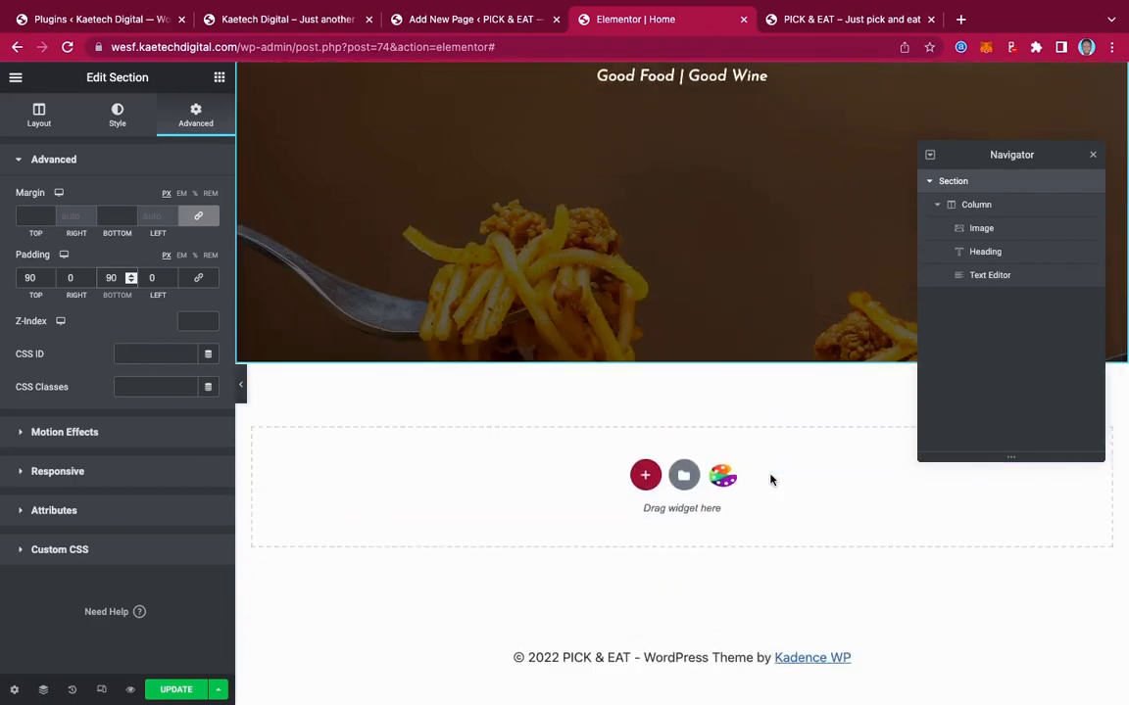
pyautogui.scroll(4, 770, 479)
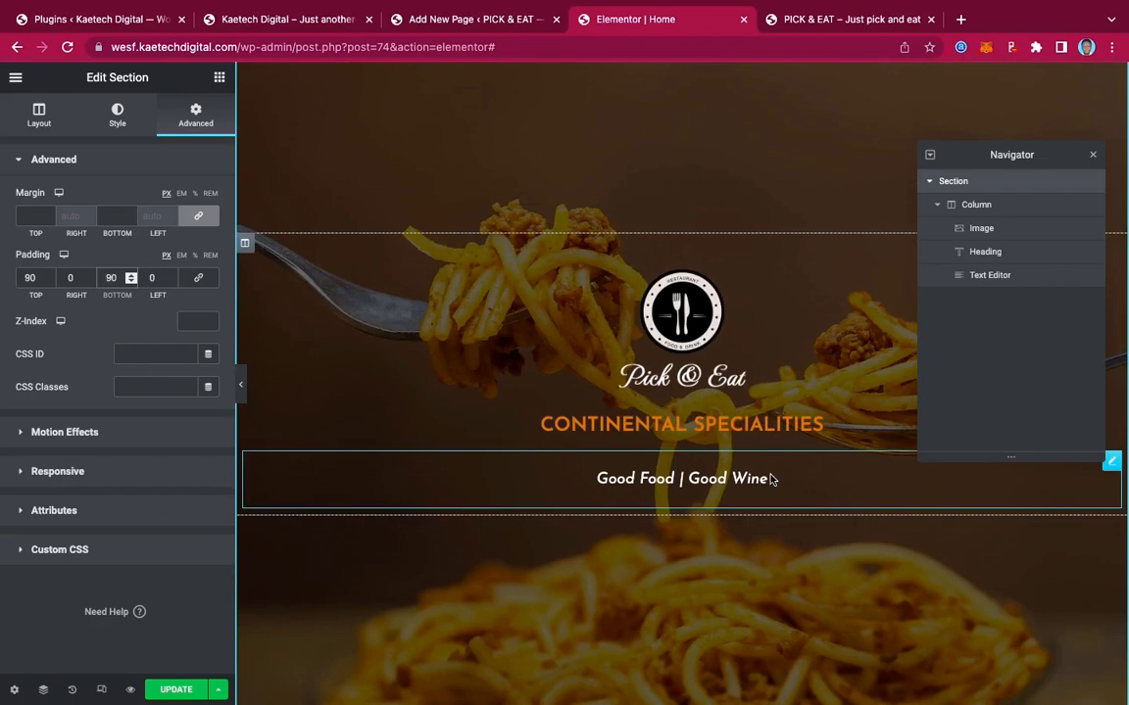
pyautogui.scroll(-4, 770, 479)
pyautogui.scroll(6, 771, 479)
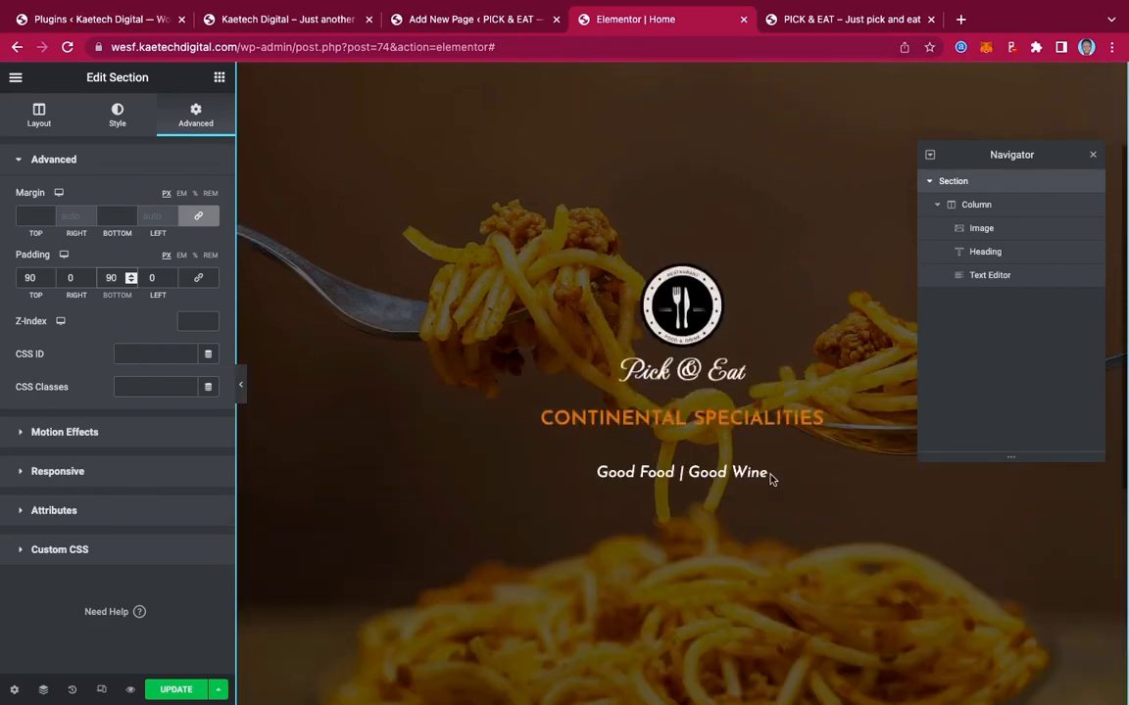
pyautogui.scroll(-5, 770, 479)
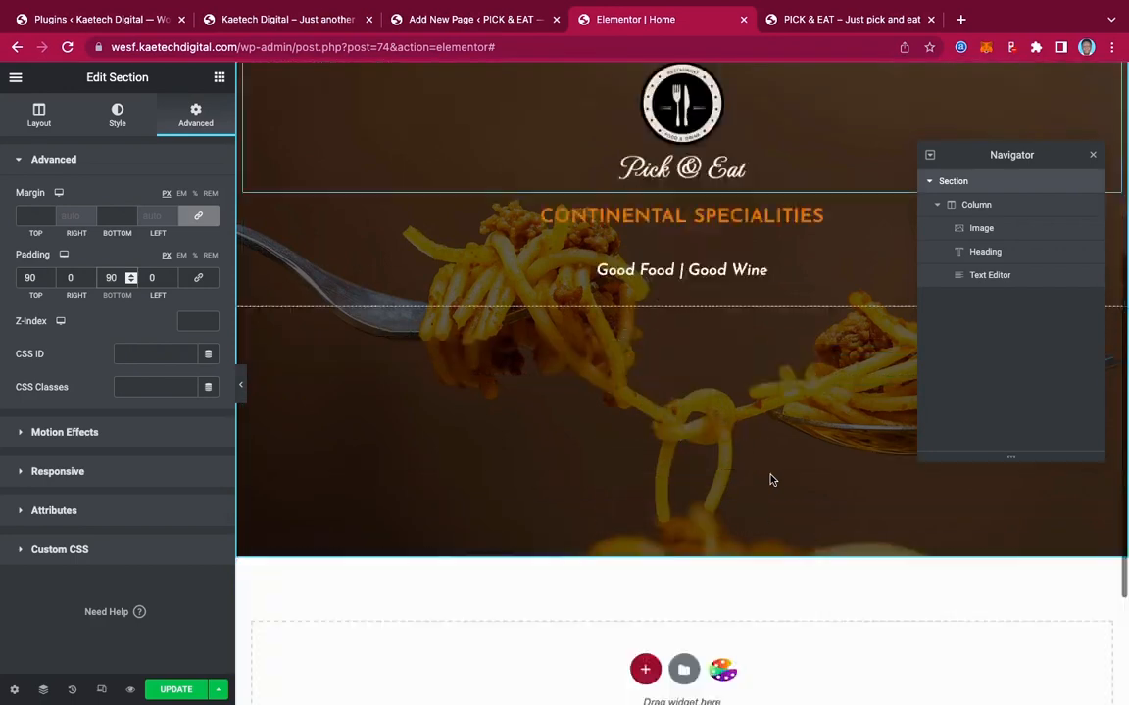
pyautogui.click(172, 689)
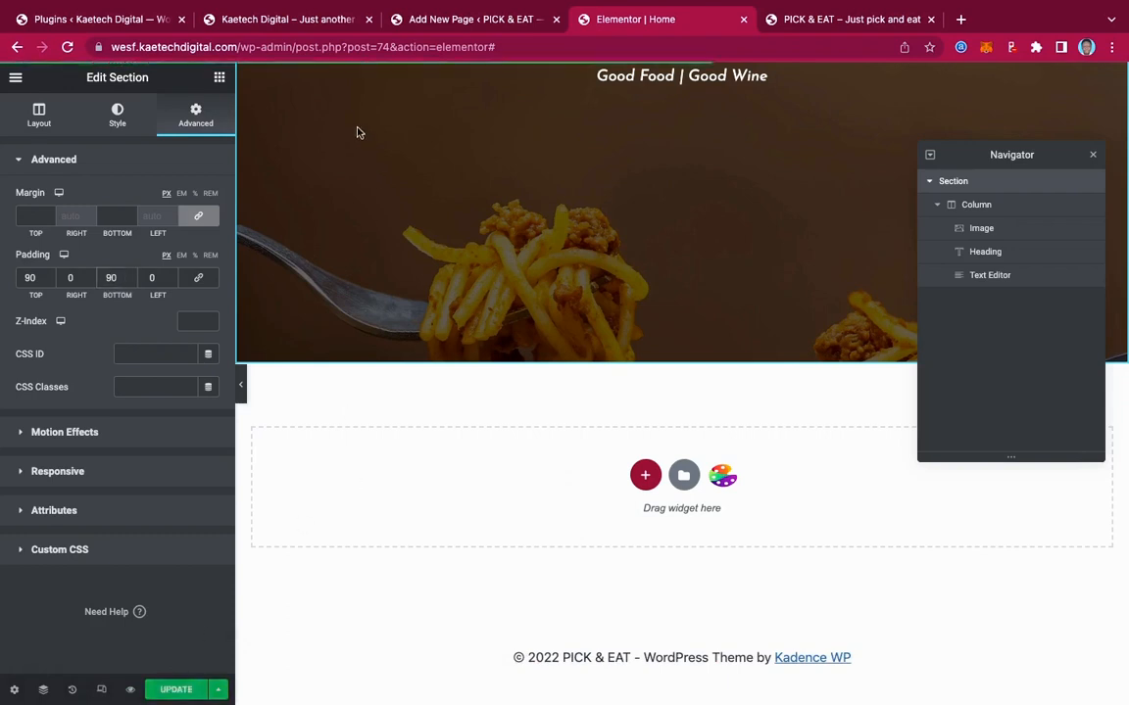
# Browse the live Pick & Eat reference site for comparison, then go back to the Elementor Home tab
pyautogui.click(311, 27)
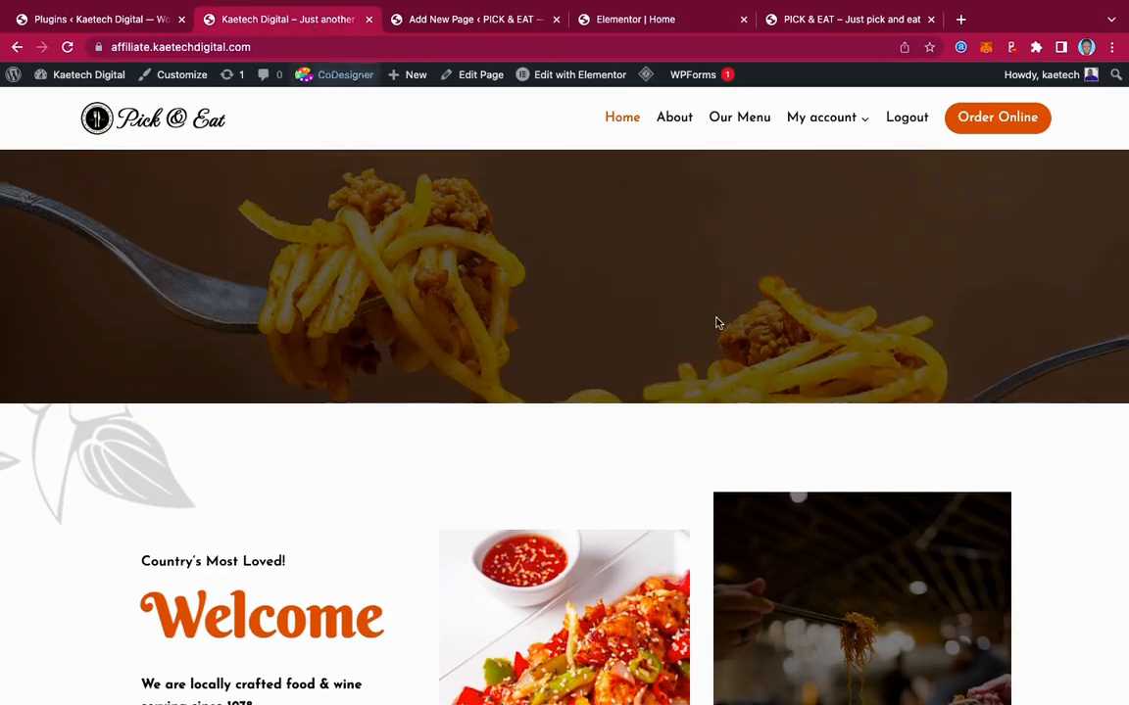
pyautogui.scroll(-4, 716, 323)
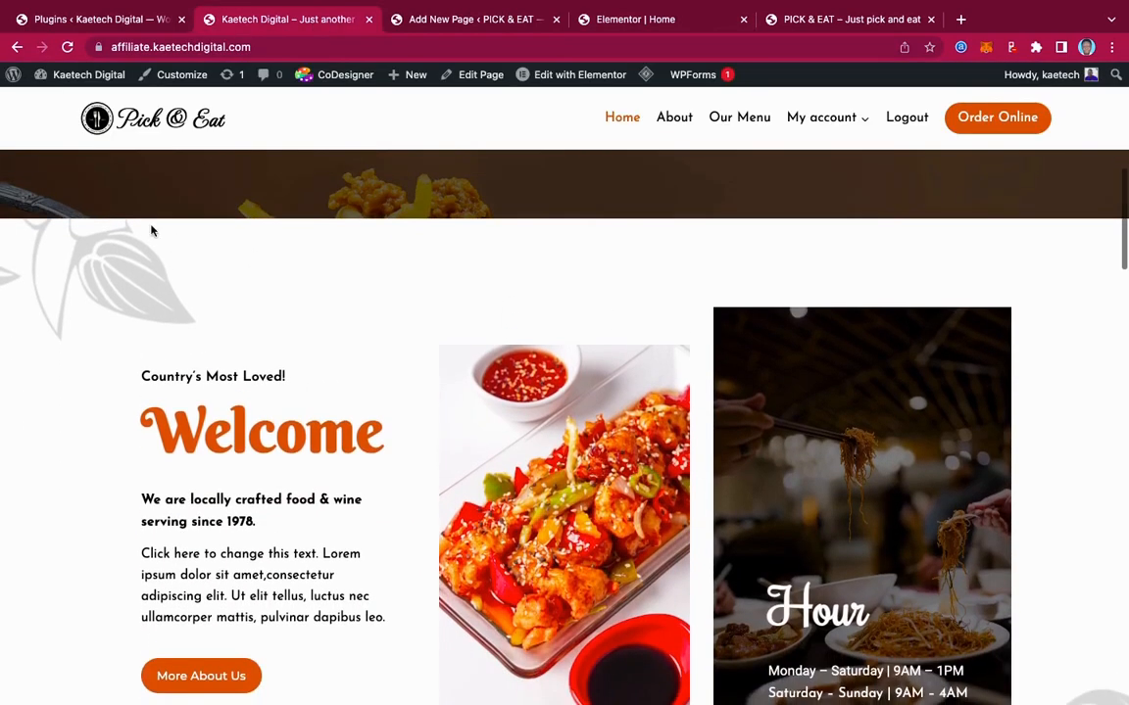
pyautogui.scroll(-3, 1092, 379)
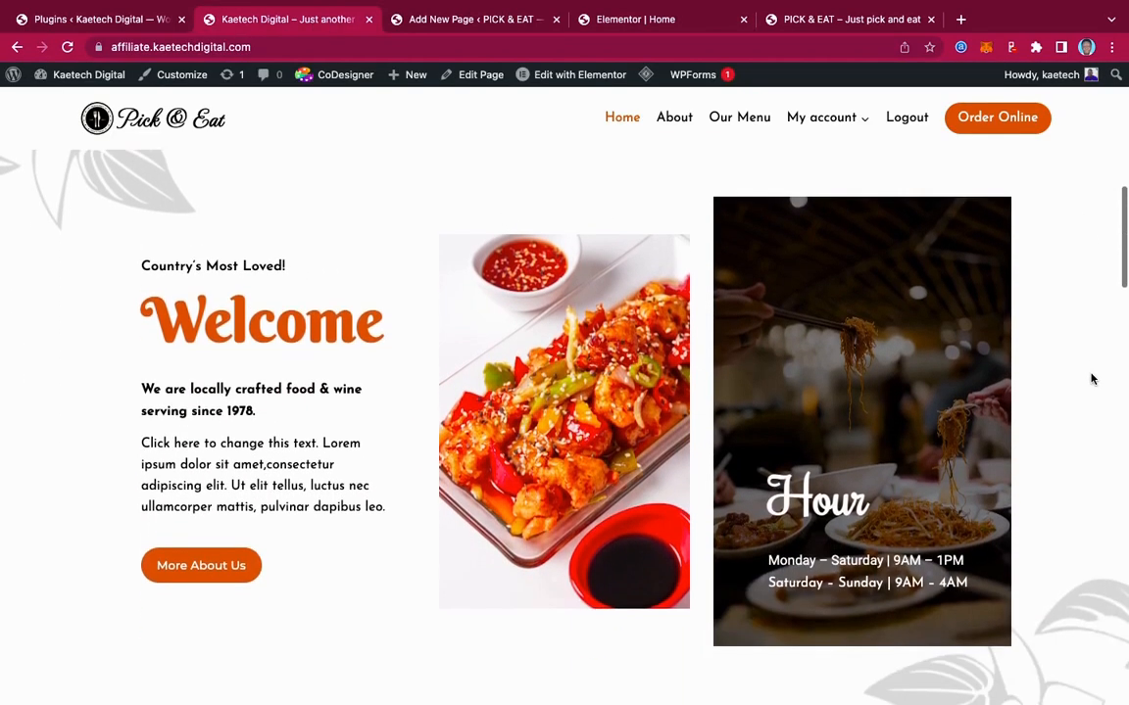
pyautogui.scroll(2, 1093, 379)
pyautogui.scroll(1, 1093, 379)
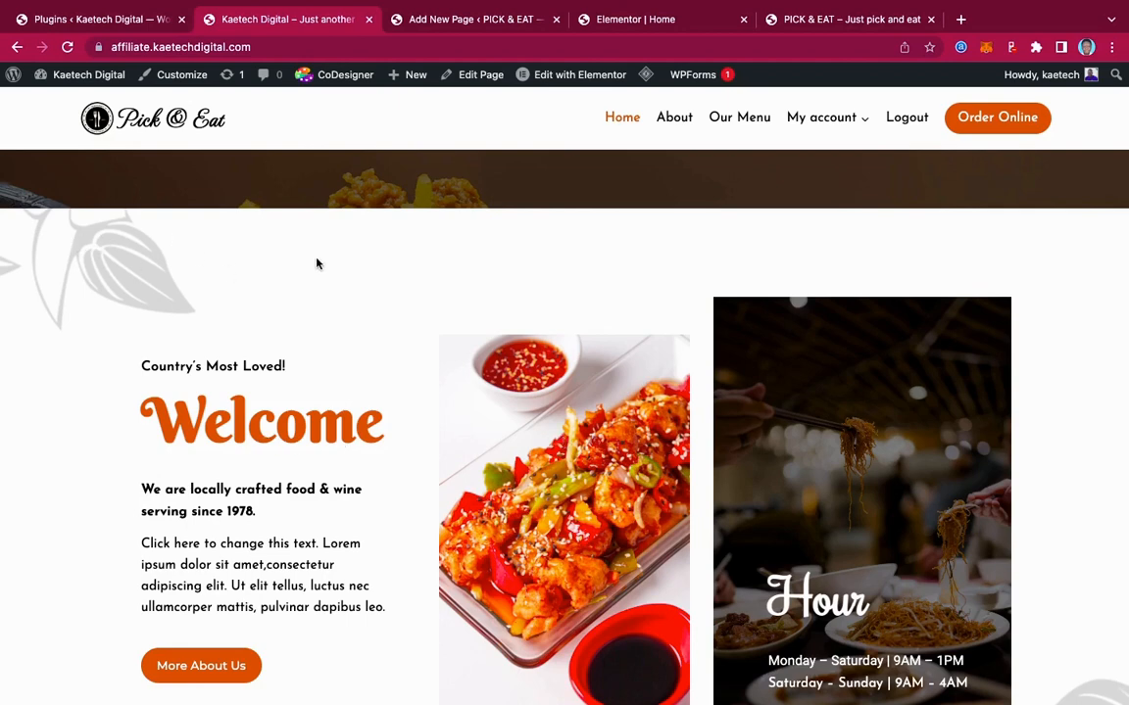
pyautogui.scroll(-3, 1046, 471)
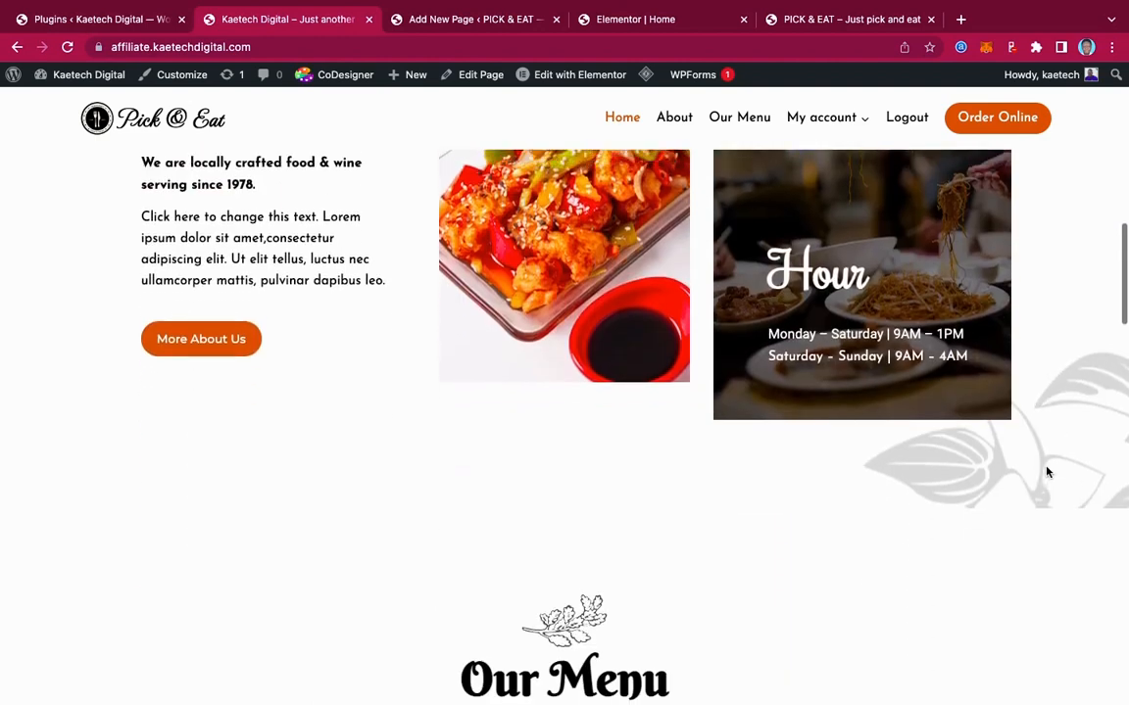
pyautogui.scroll(2, 1045, 471)
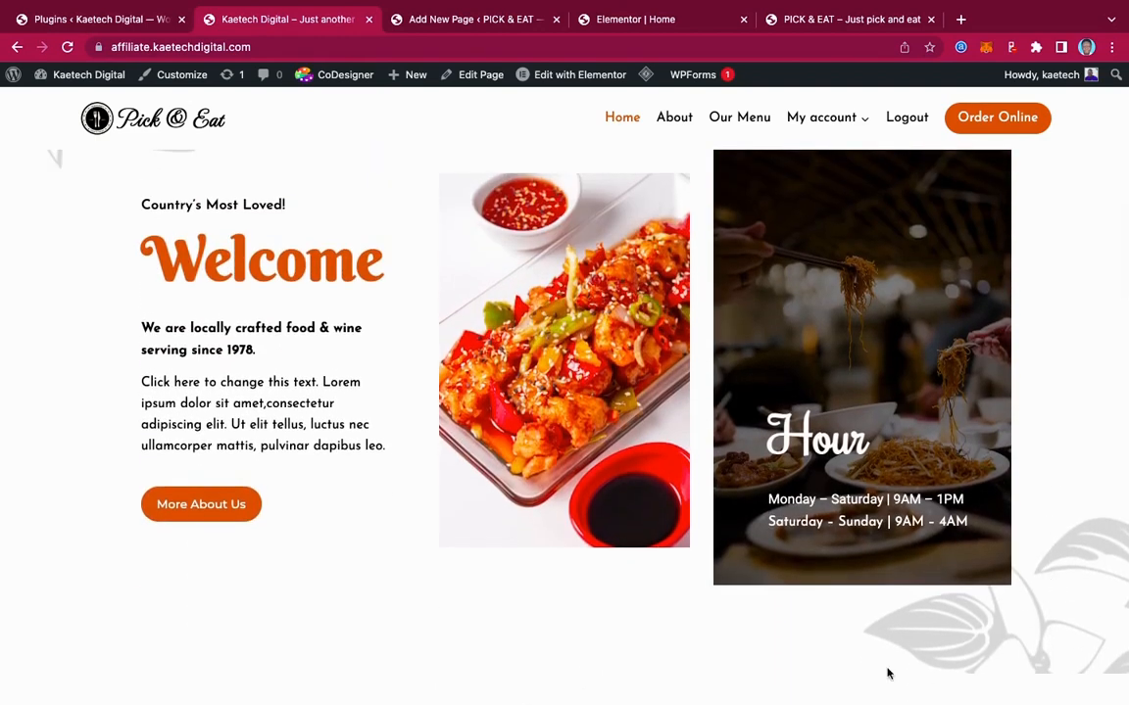
pyautogui.scroll(1, 1050, 411)
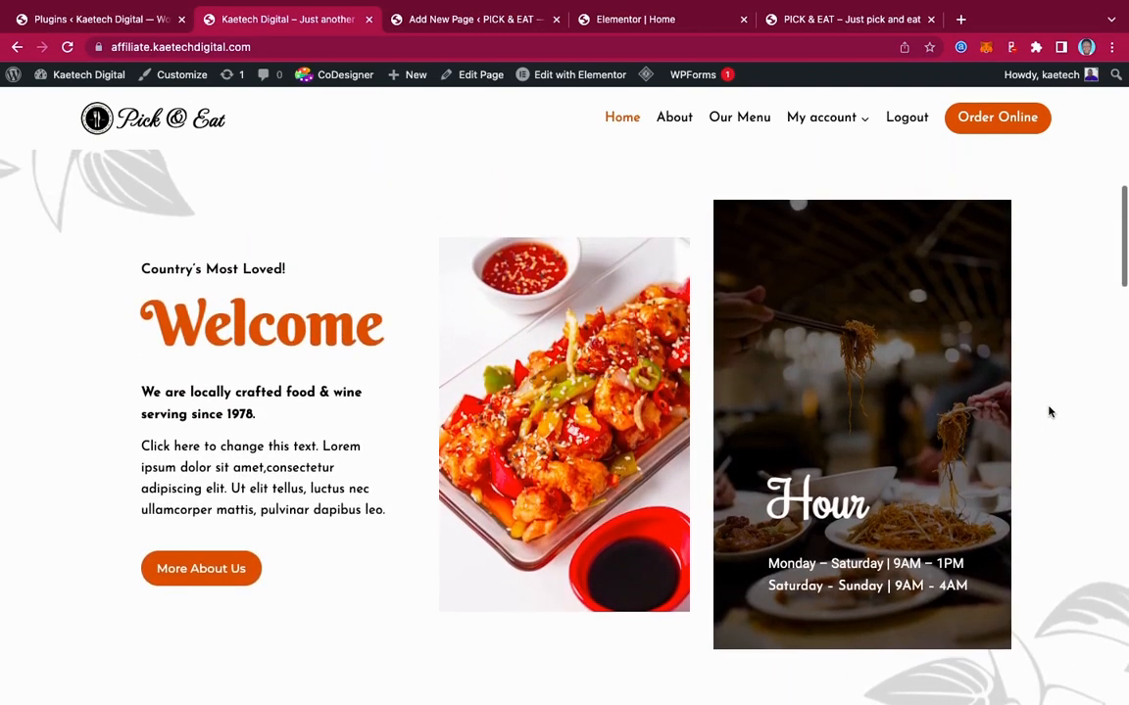
pyautogui.scroll(1, 1049, 411)
pyautogui.scroll(-1, 1047, 412)
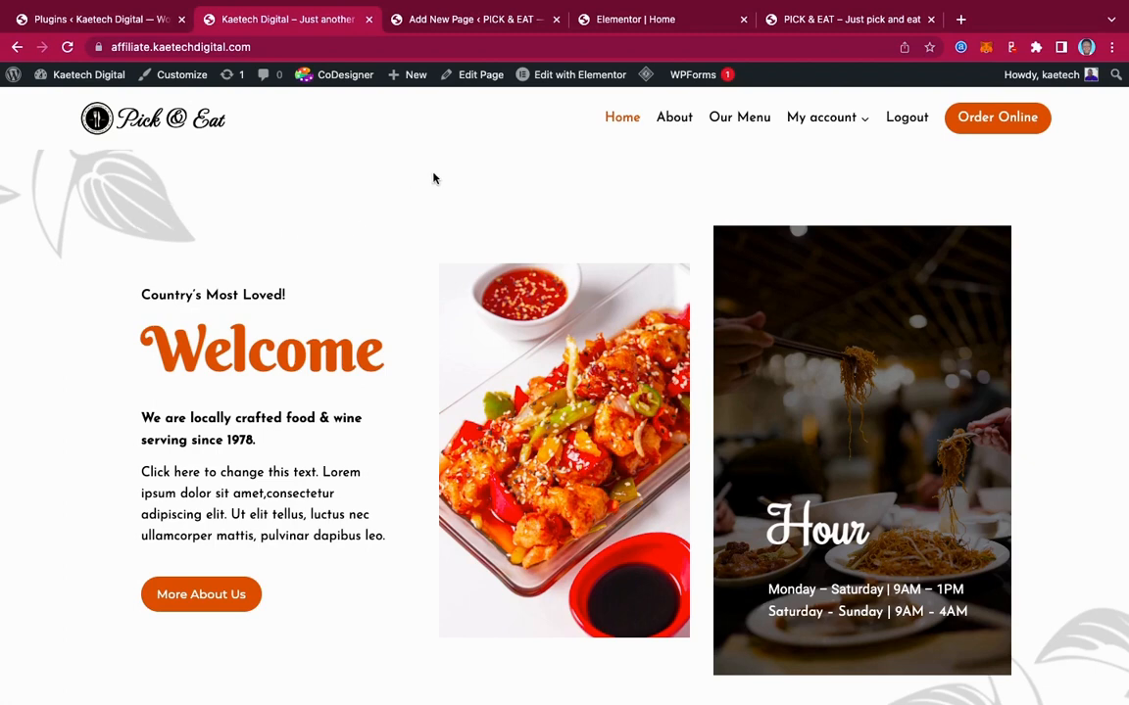
pyautogui.click(632, 22)
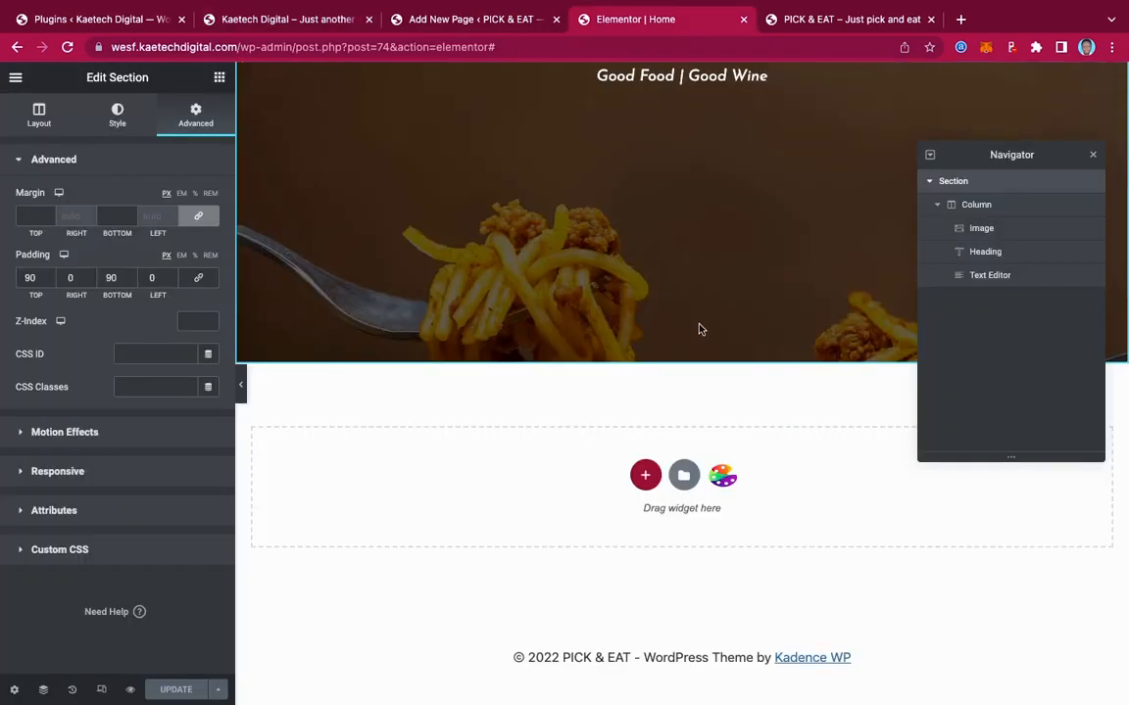
# Add a three-column section below the hero with a Min Height of 400 px
pyautogui.click(646, 476)
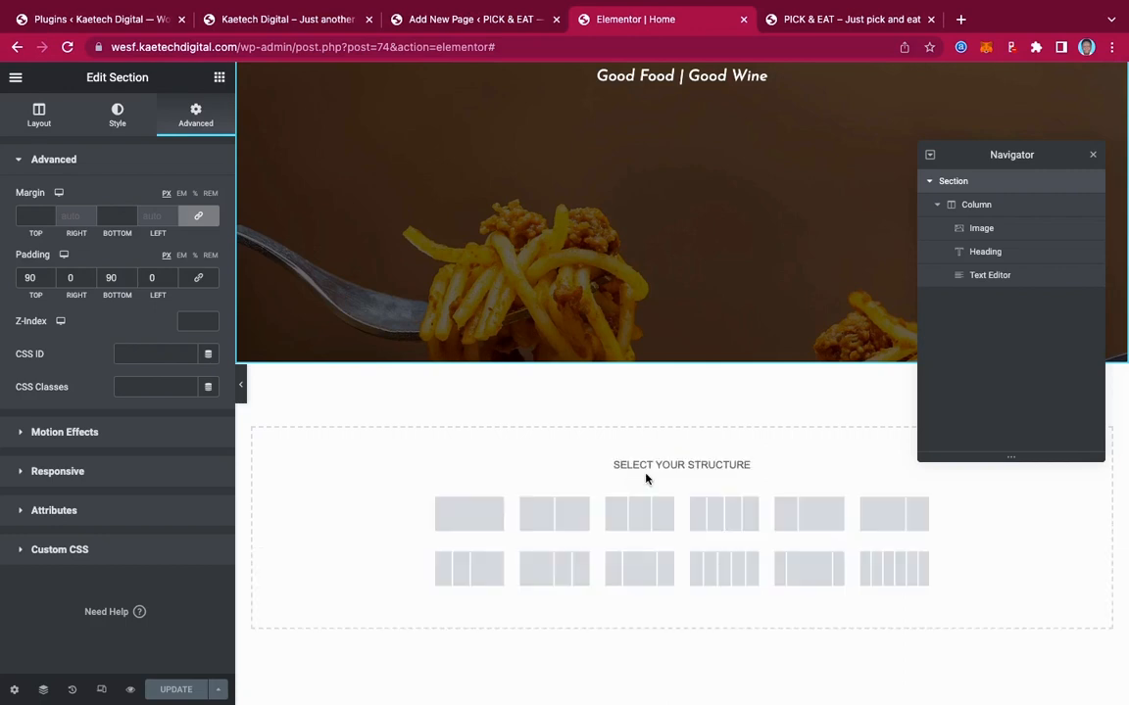
pyautogui.scroll(-2, 648, 479)
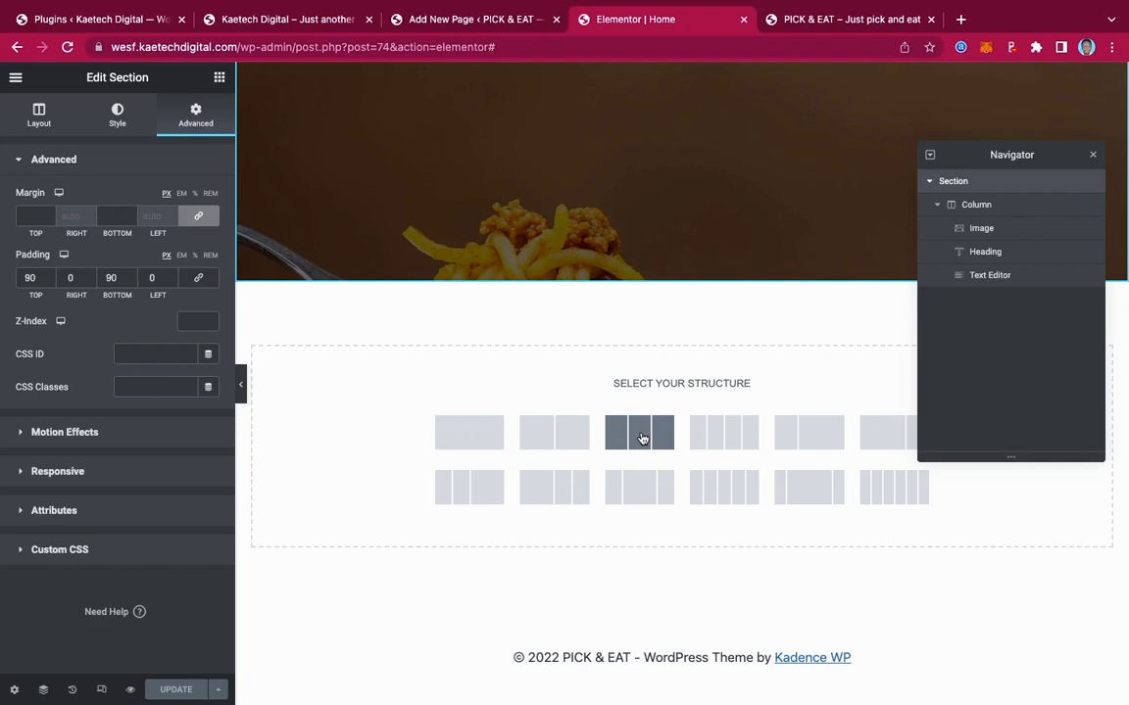
pyautogui.click(641, 438)
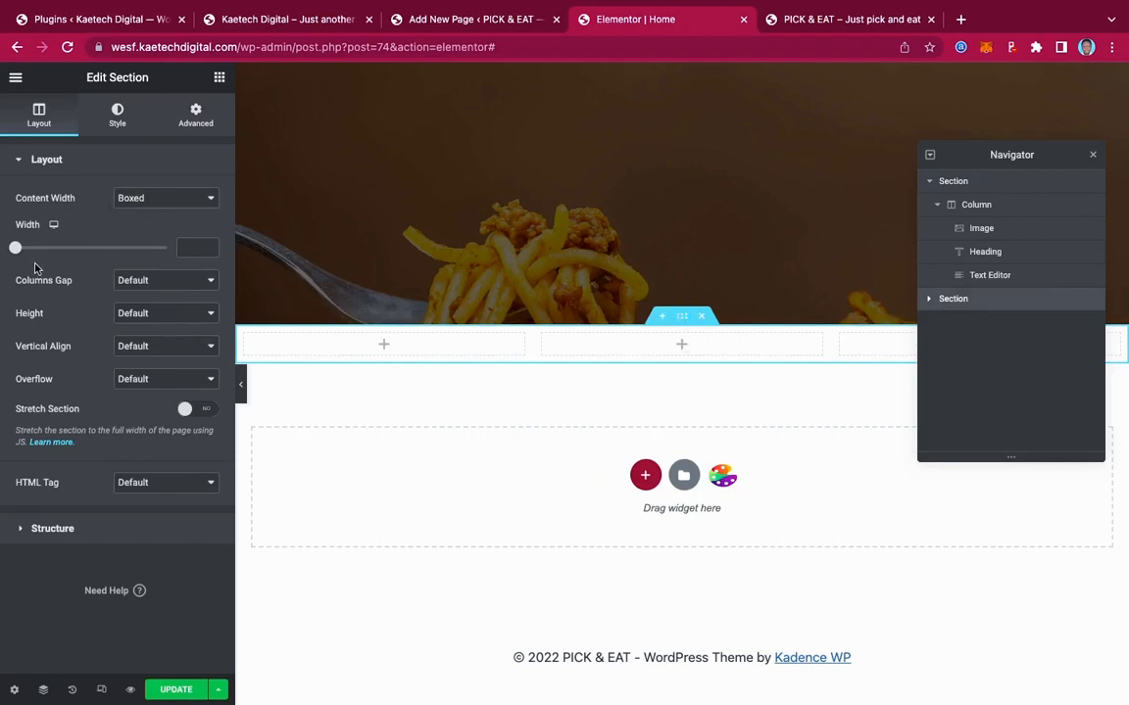
pyautogui.click(135, 314)
pyautogui.click(145, 345)
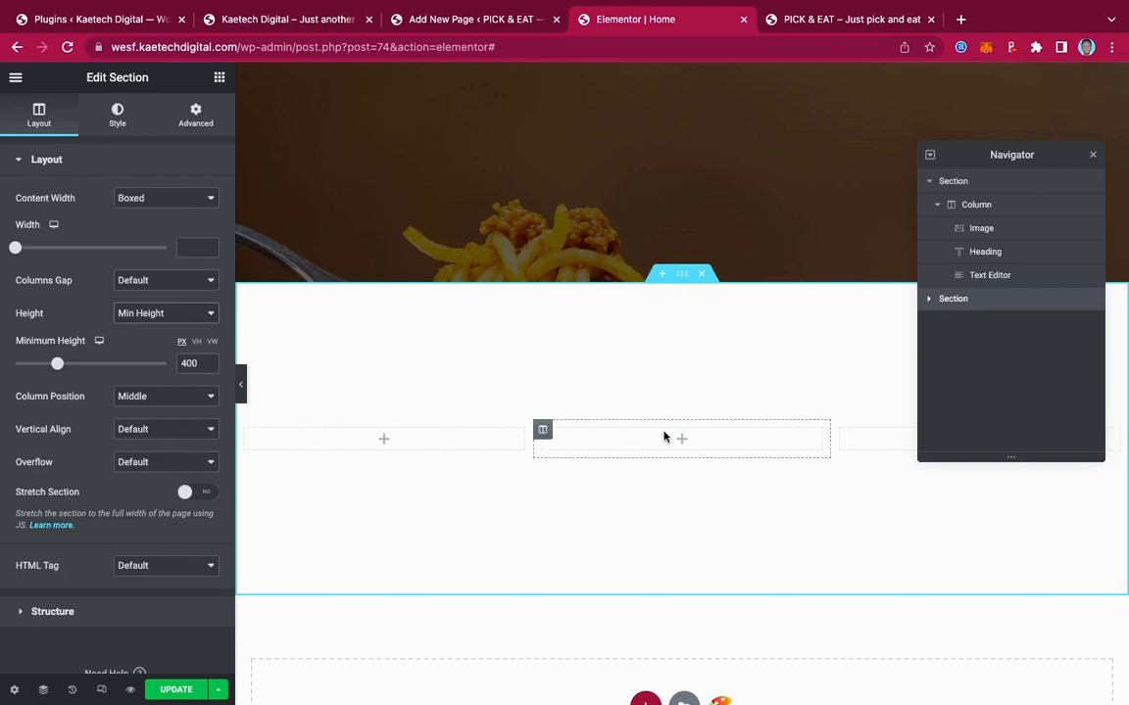
# Set a classic background on the new section using bg.png from the Media Library
pyautogui.click(118, 114)
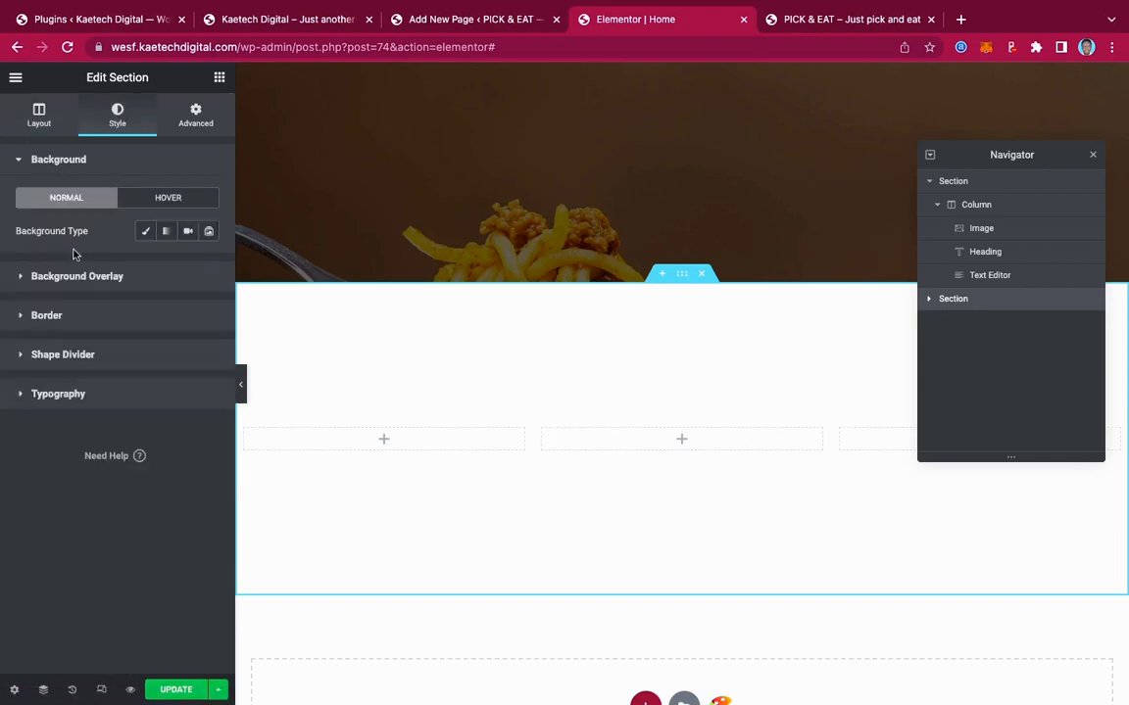
pyautogui.click(146, 231)
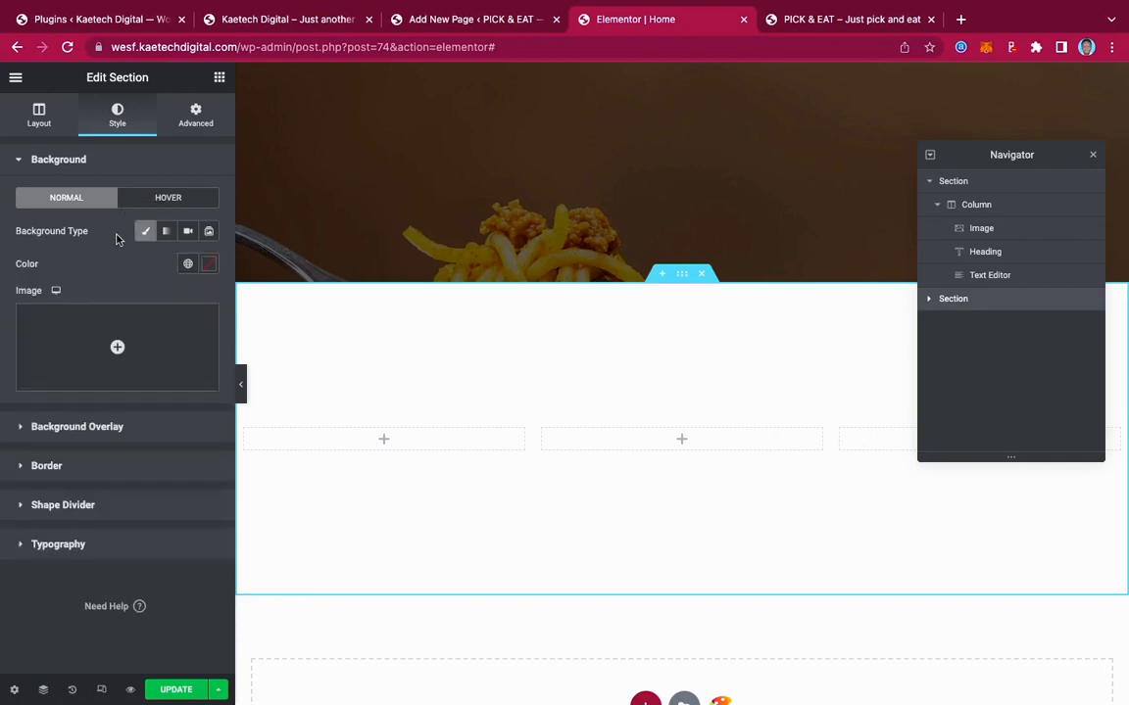
pyautogui.click(101, 346)
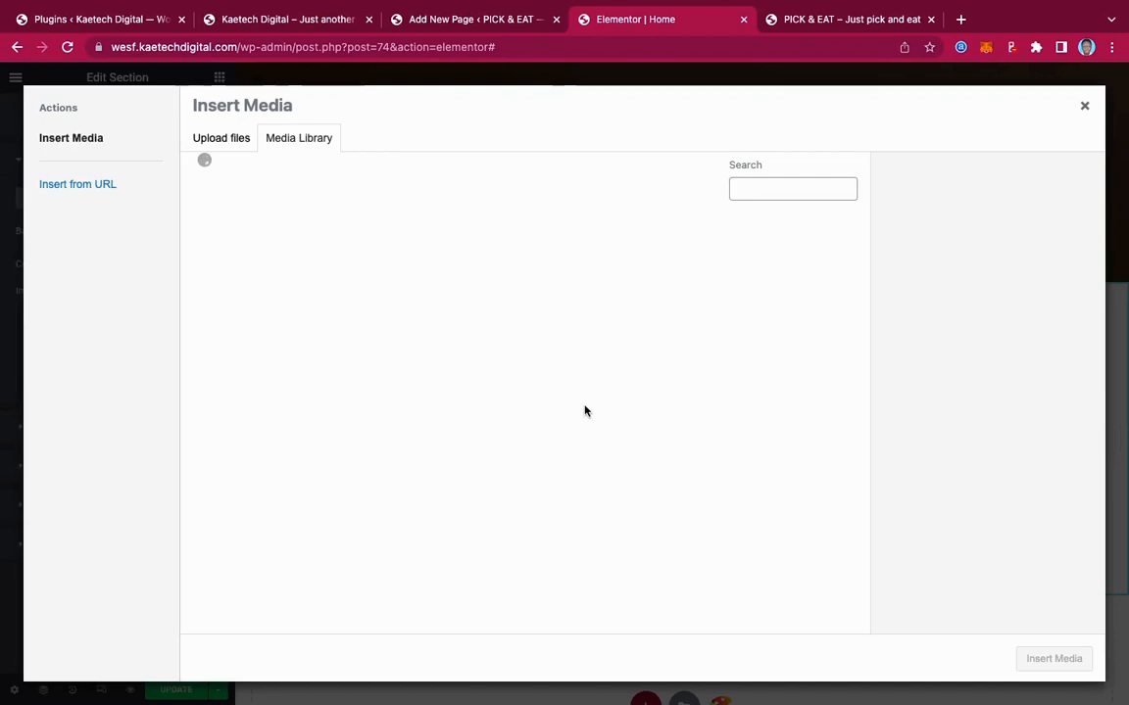
pyautogui.scroll(-5, 585, 411)
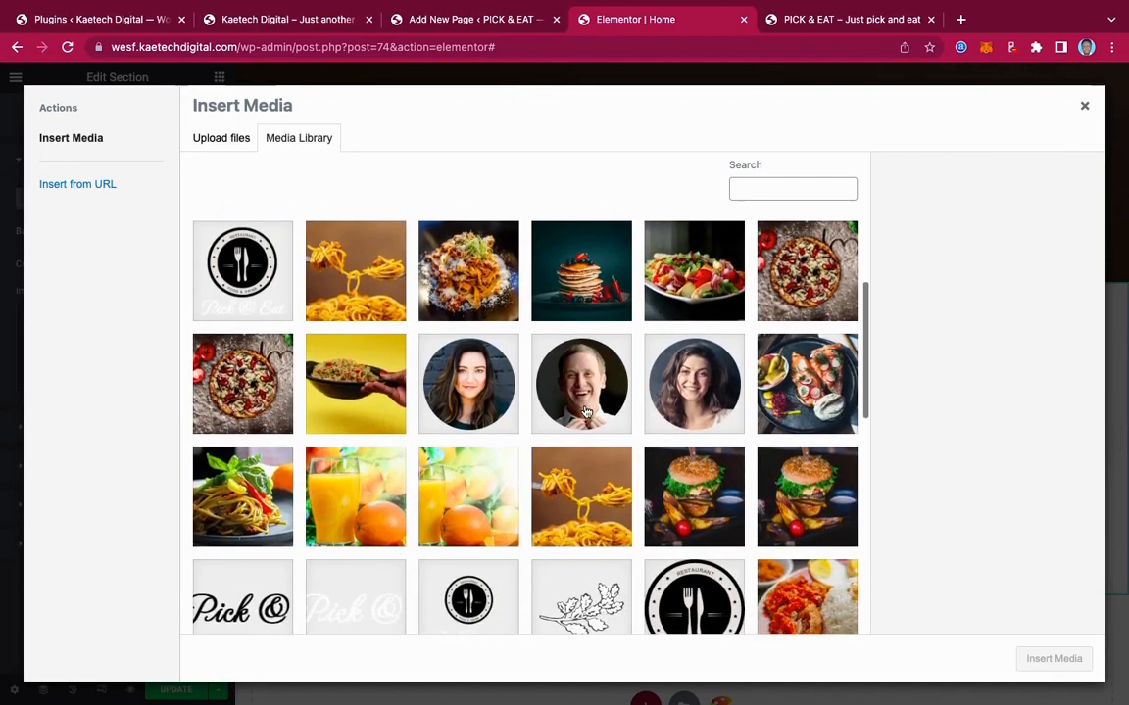
pyautogui.scroll(-5, 585, 411)
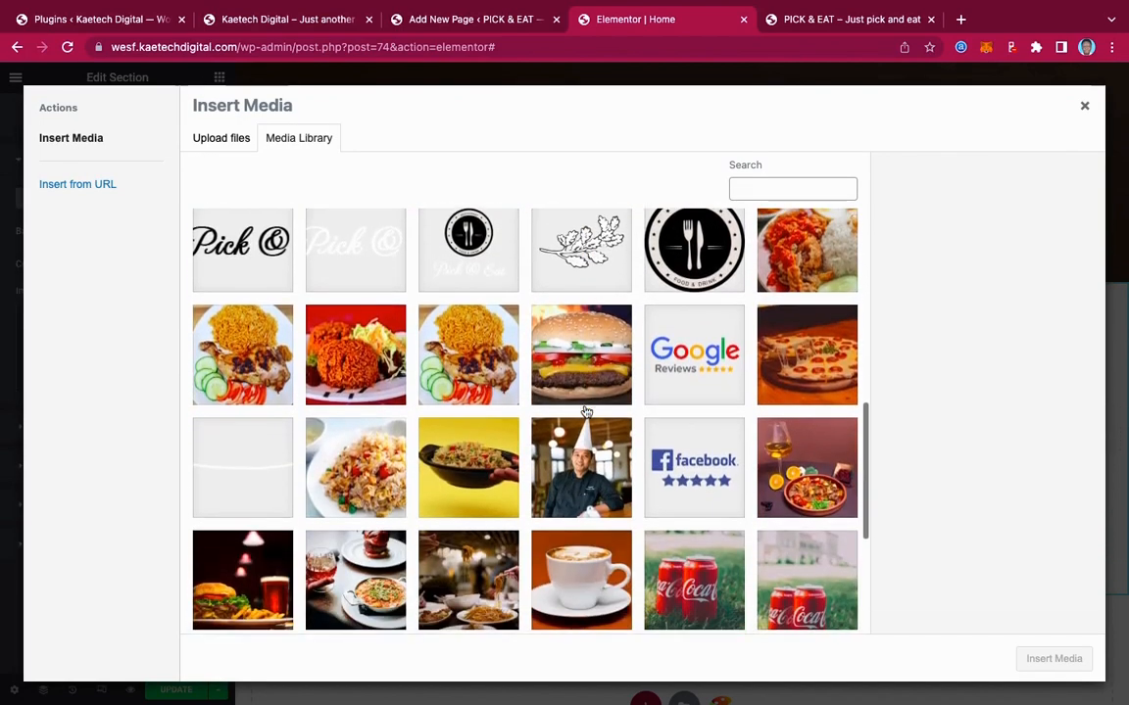
pyautogui.scroll(-1, 585, 412)
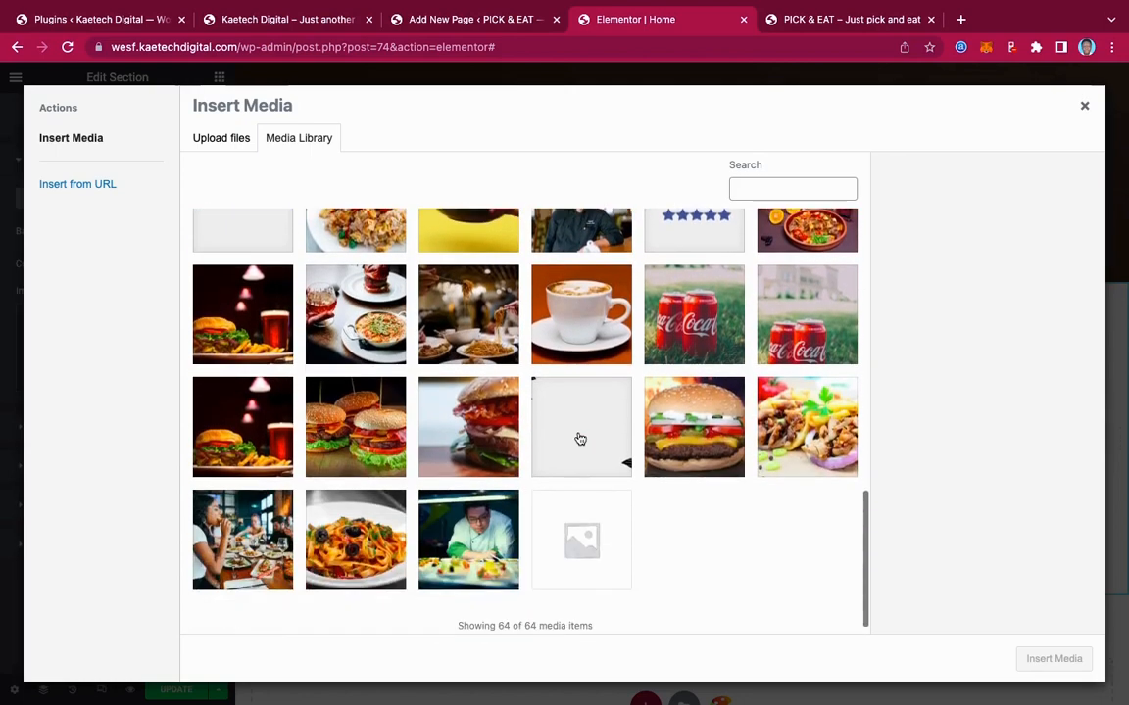
pyautogui.click(576, 423)
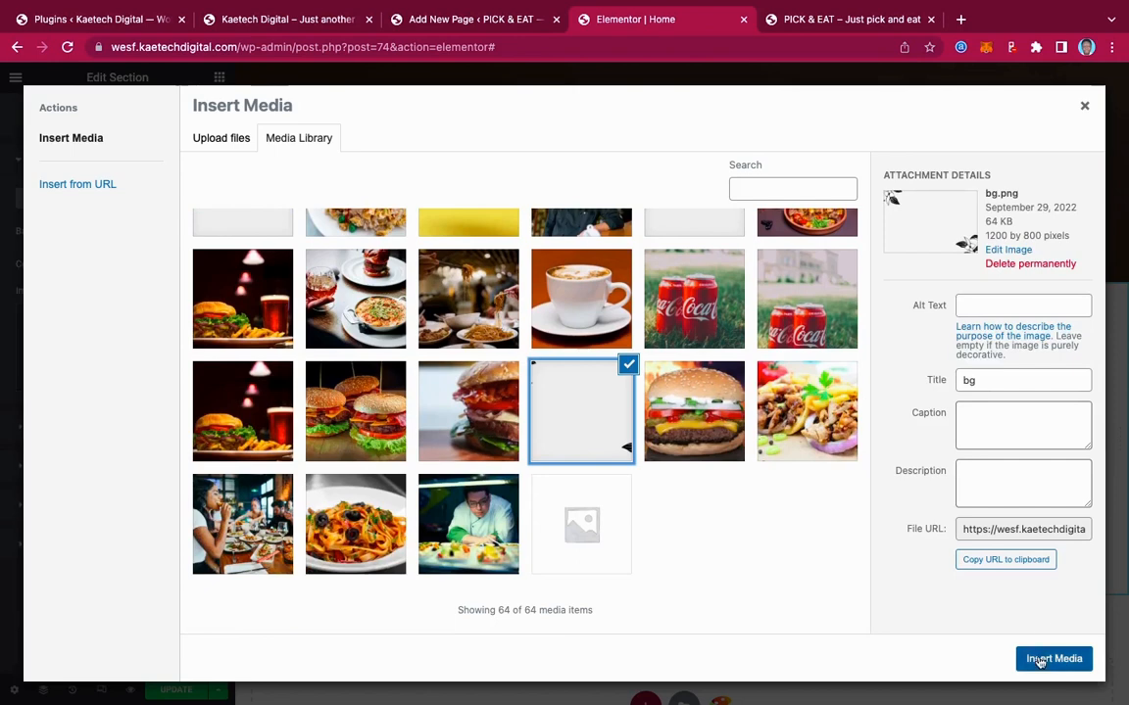
pyautogui.click(1041, 661)
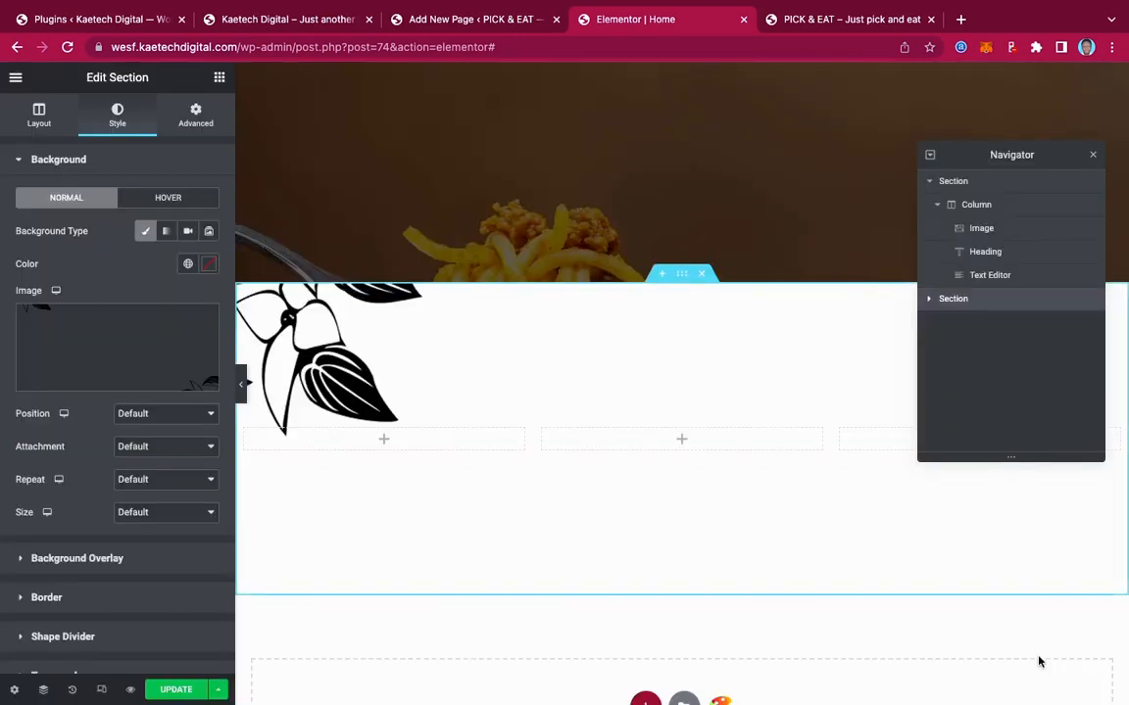
pyautogui.scroll(2, 710, 506)
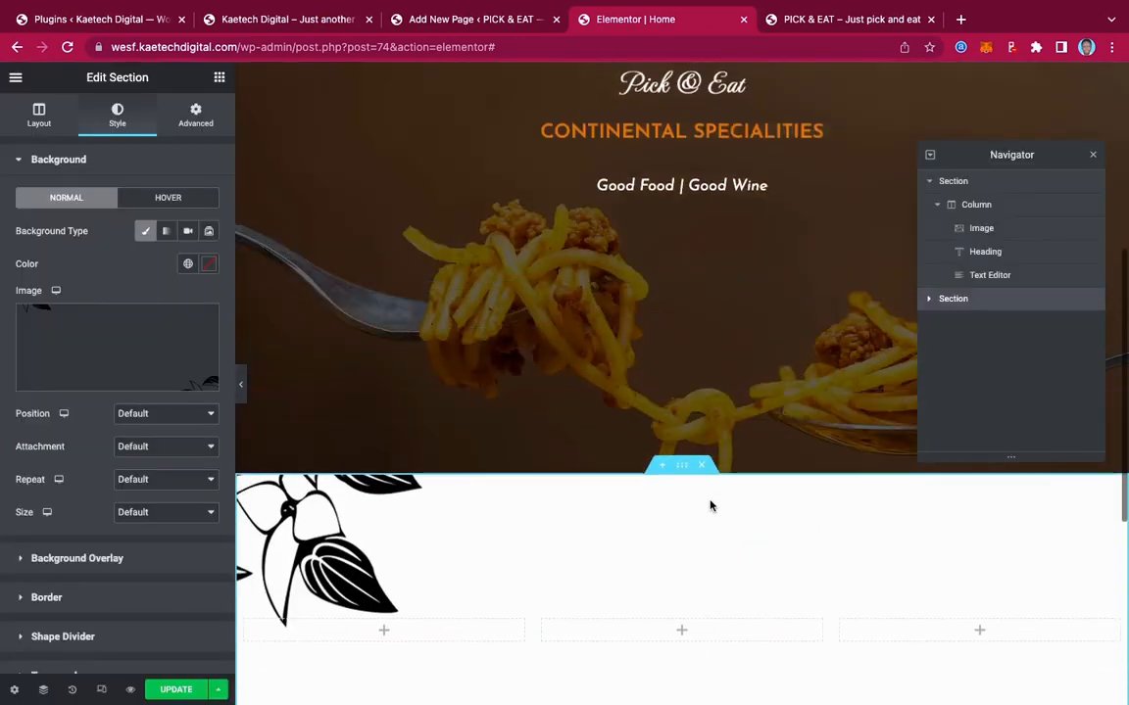
# Compare with the live Pick & Eat homepage, then delete the section's bg.png background image
pyautogui.scroll(-2, 710, 506)
pyautogui.scroll(-1, 710, 507)
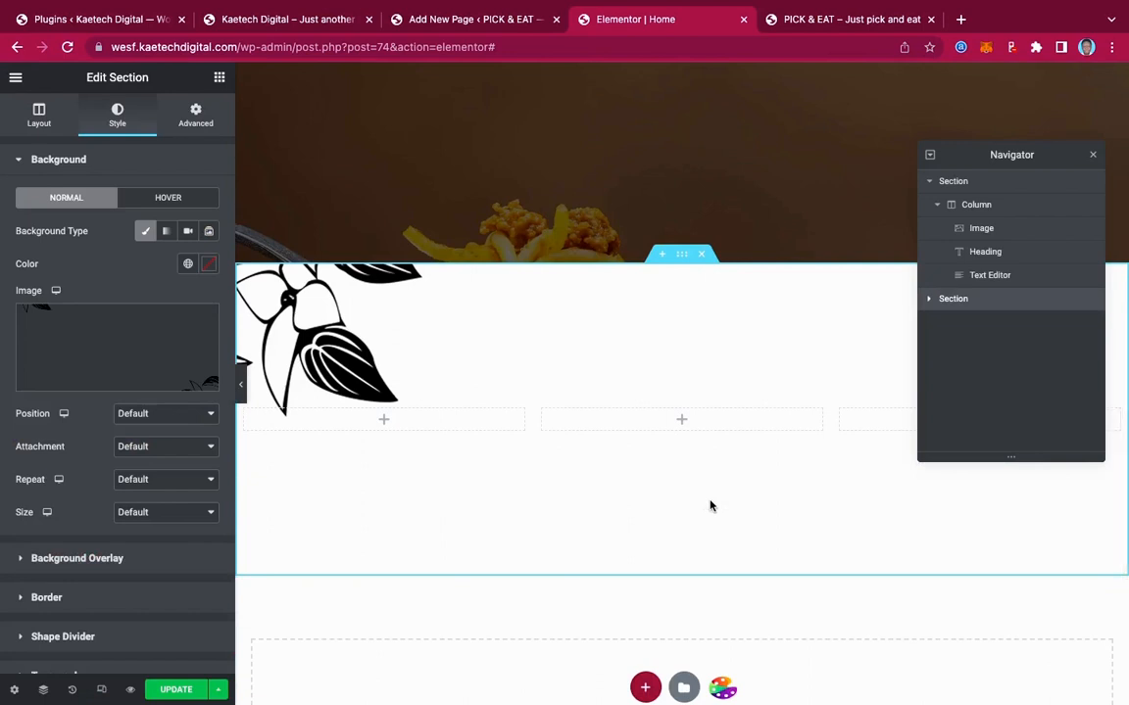
pyautogui.moveTo(161, 360)
pyautogui.click(257, 18)
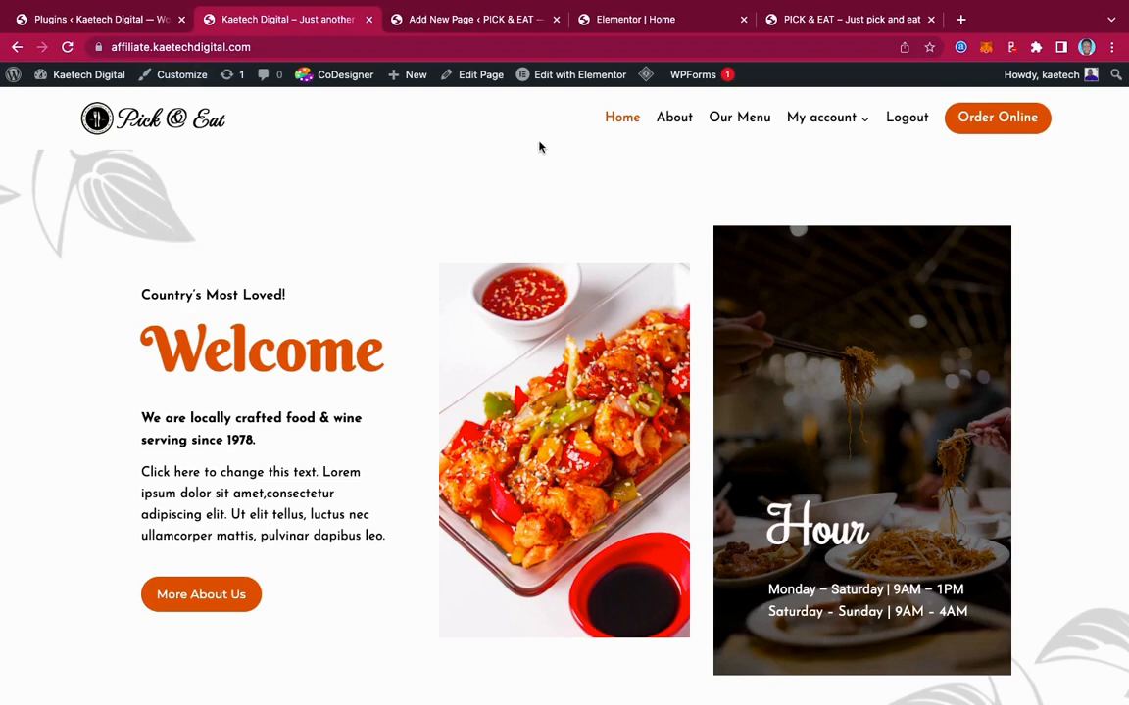
pyautogui.click(614, 22)
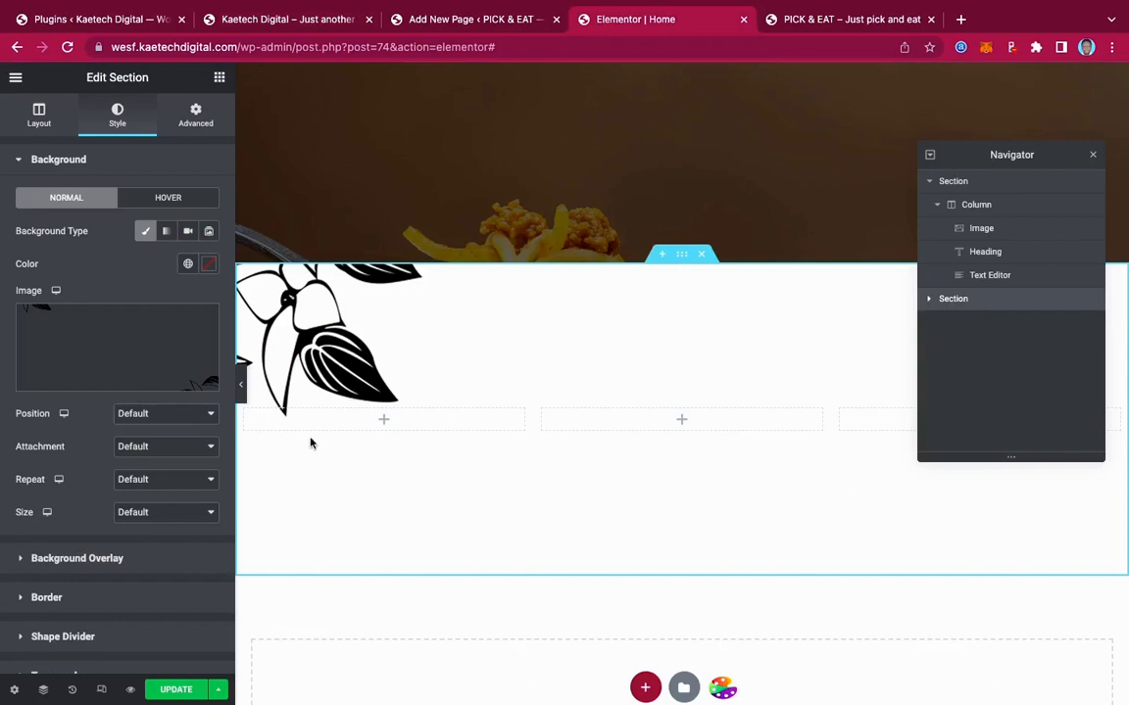
pyautogui.moveTo(203, 321)
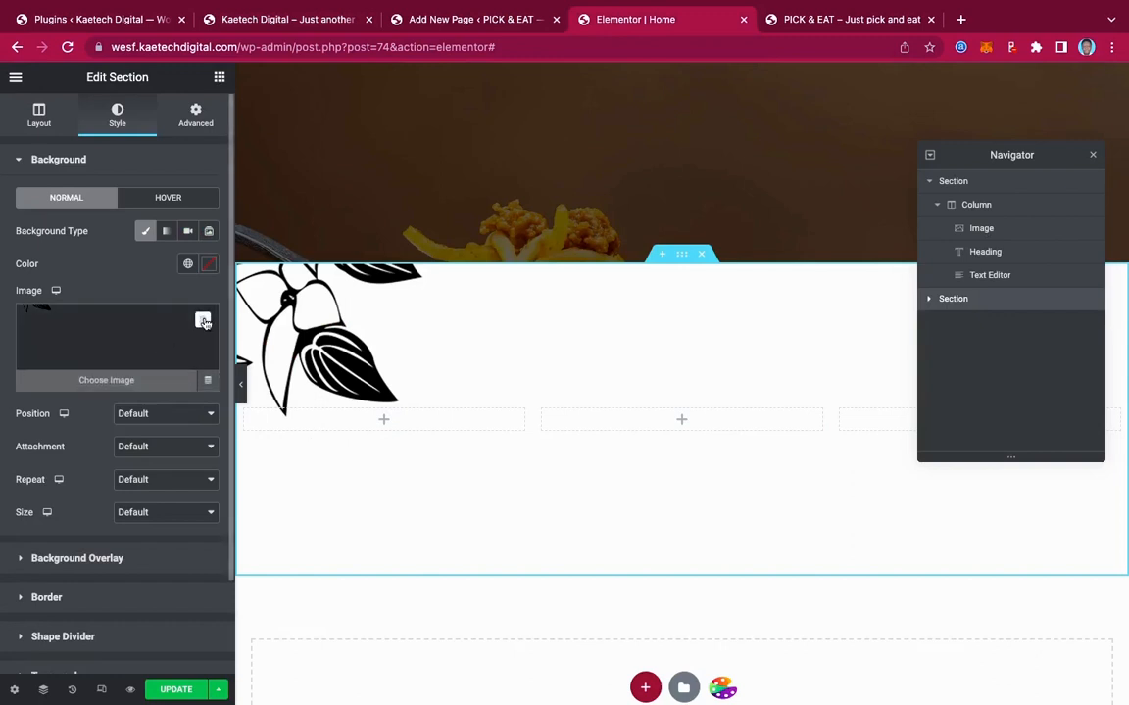
pyautogui.click(203, 321)
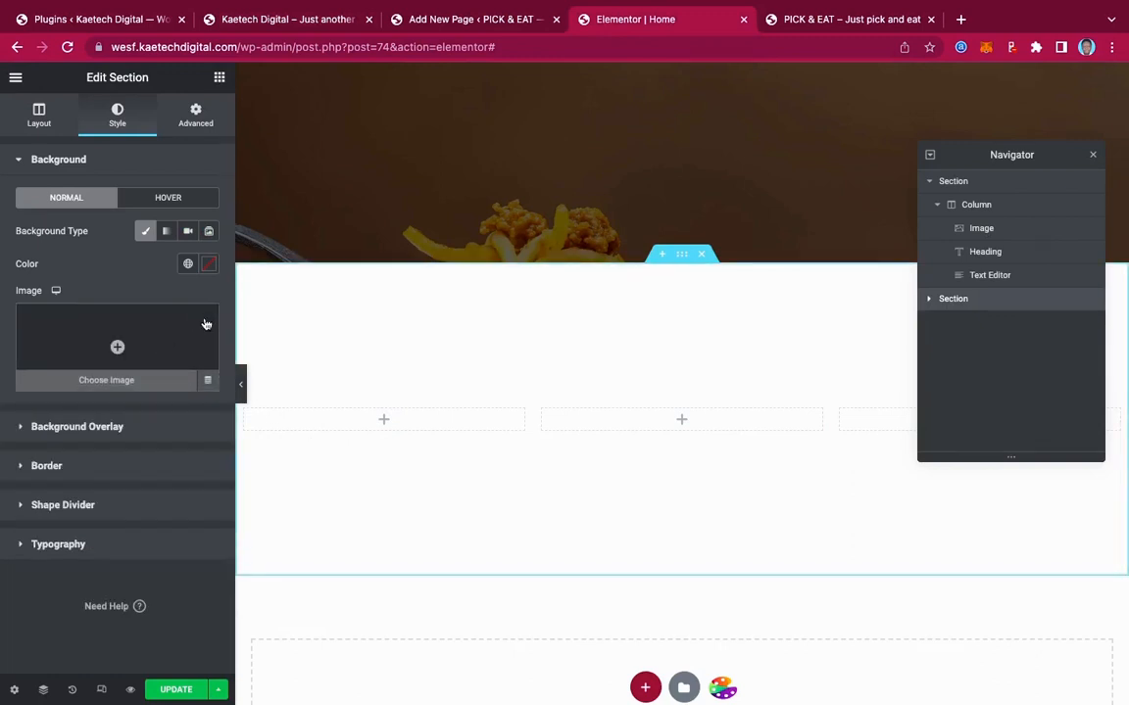
# Add bg.png as a classic background overlay and lower its opacity to about 0.17
pyautogui.click(114, 429)
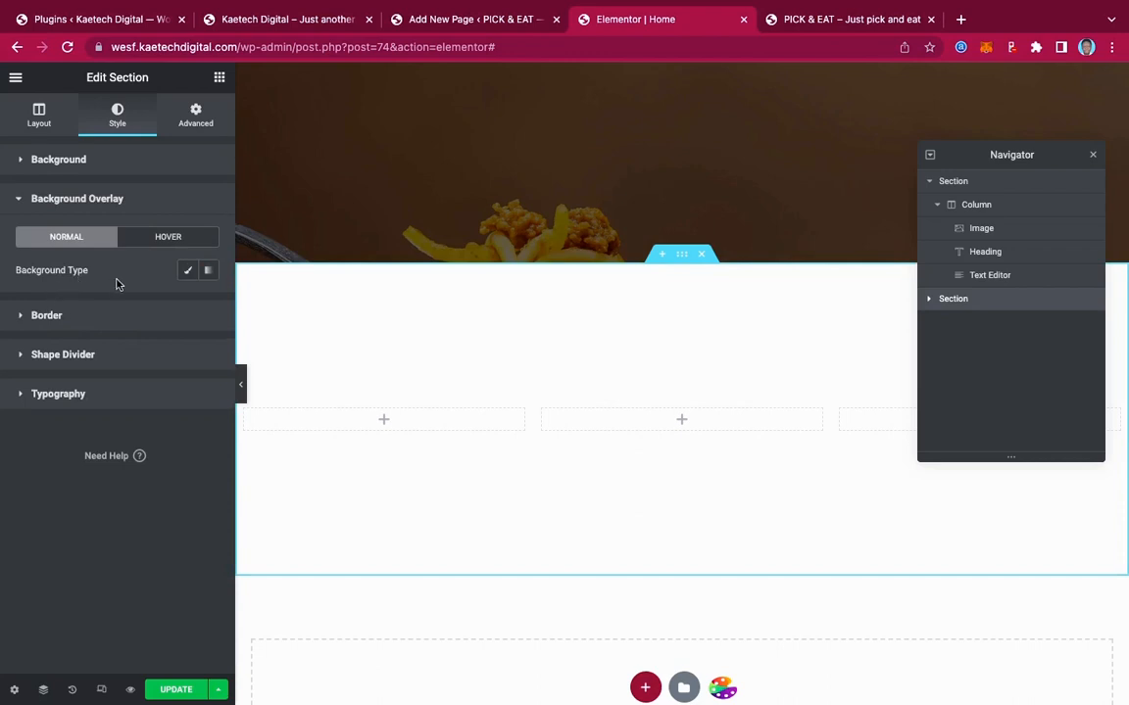
pyautogui.click(190, 274)
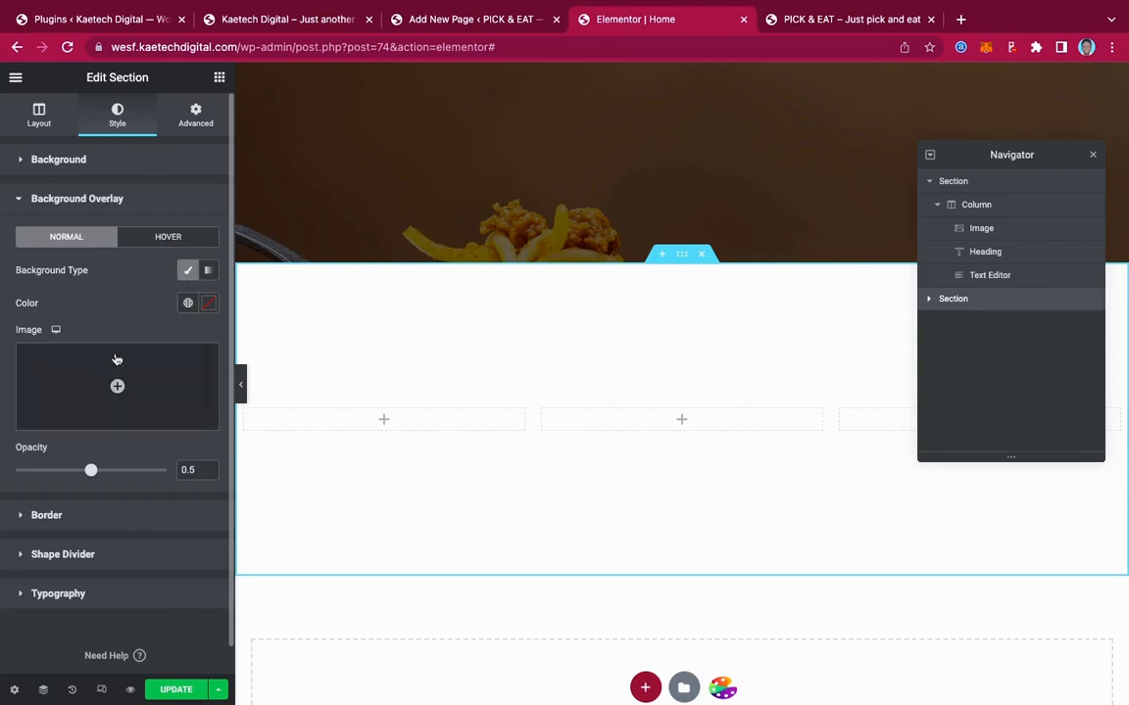
pyautogui.moveTo(117, 386)
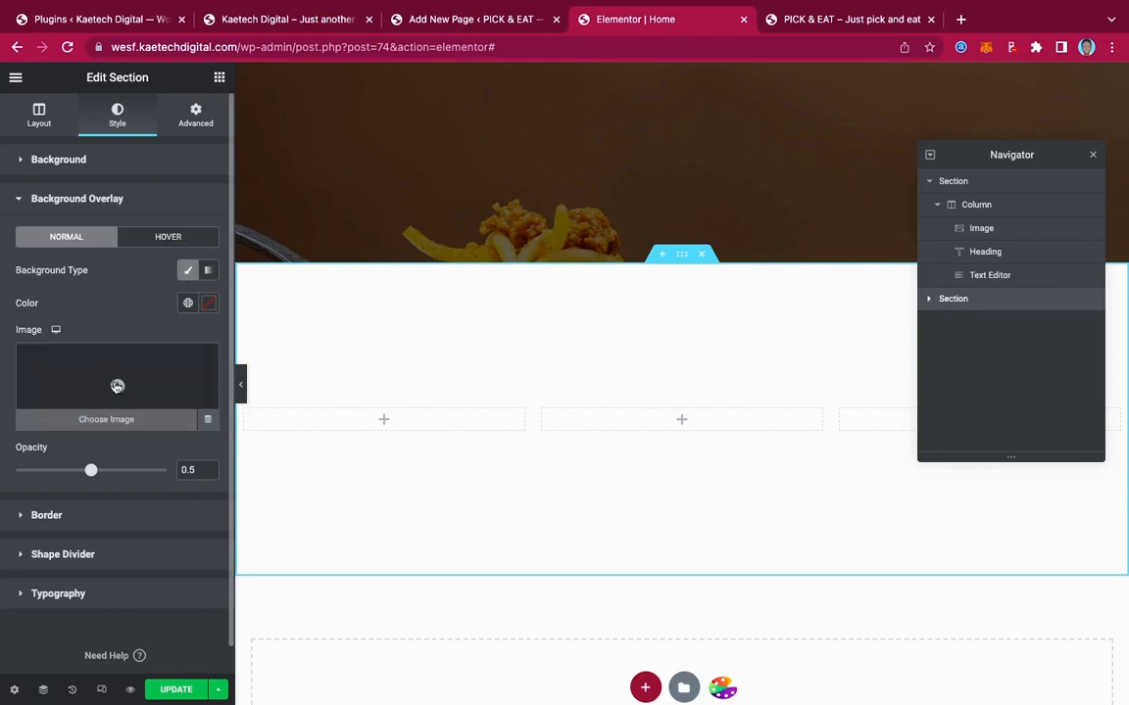
pyautogui.click(117, 386)
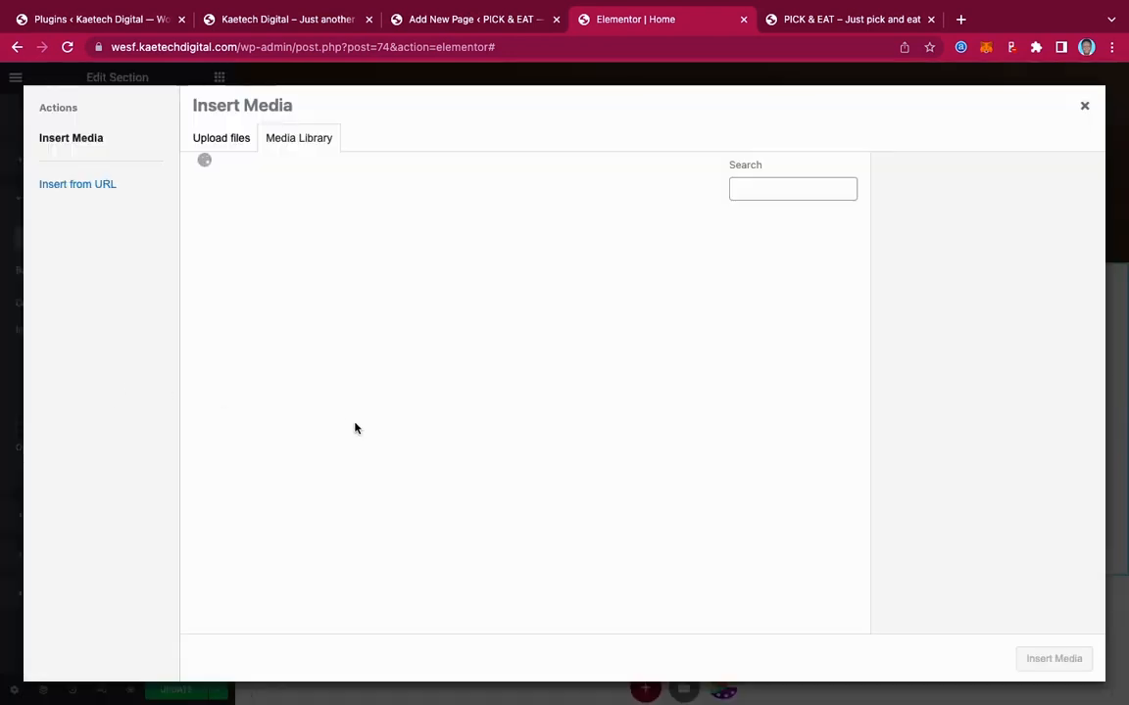
pyautogui.scroll(-10, 410, 466)
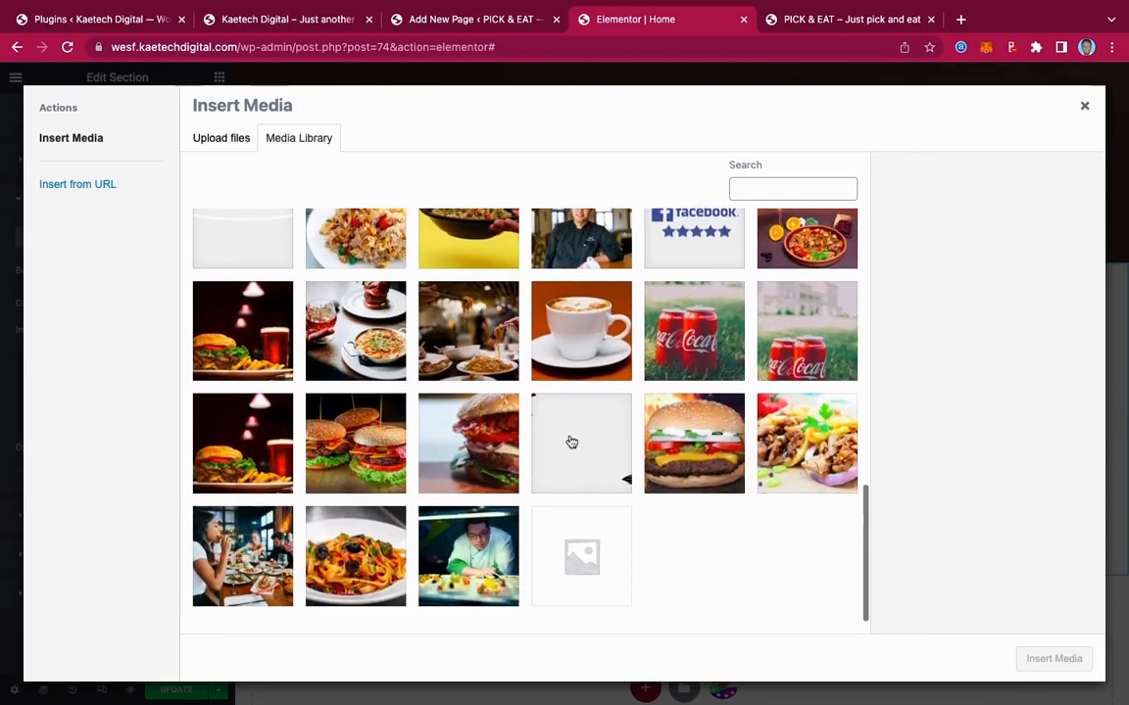
pyautogui.click(580, 444)
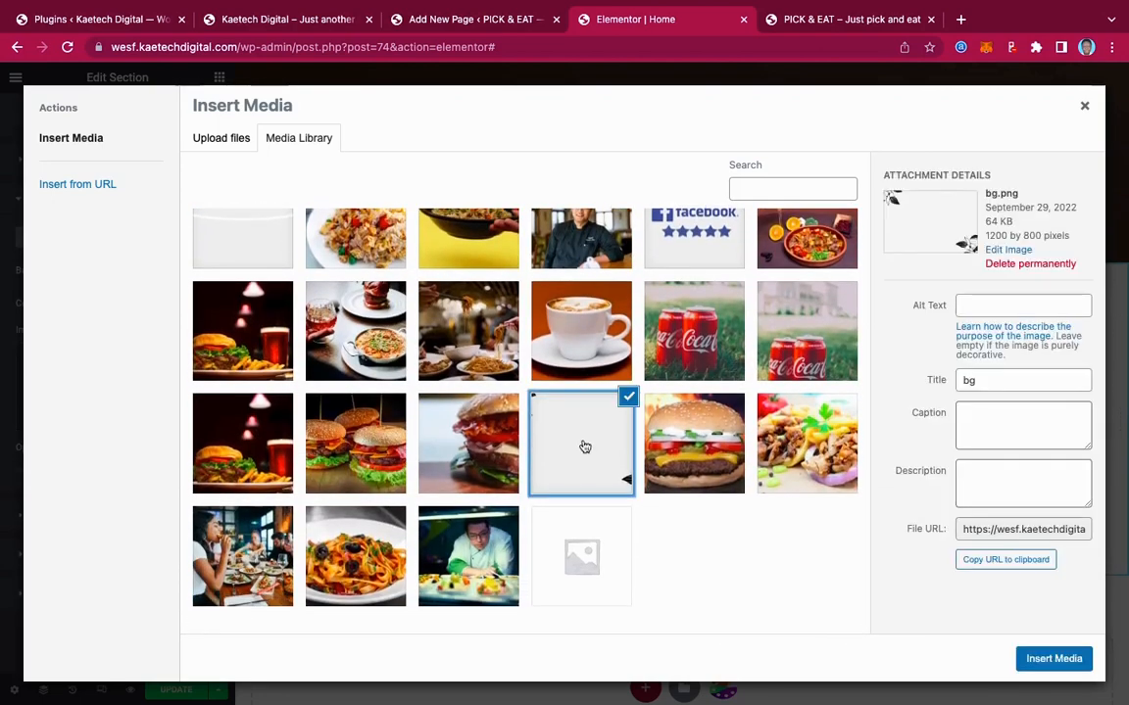
pyautogui.click(1053, 660)
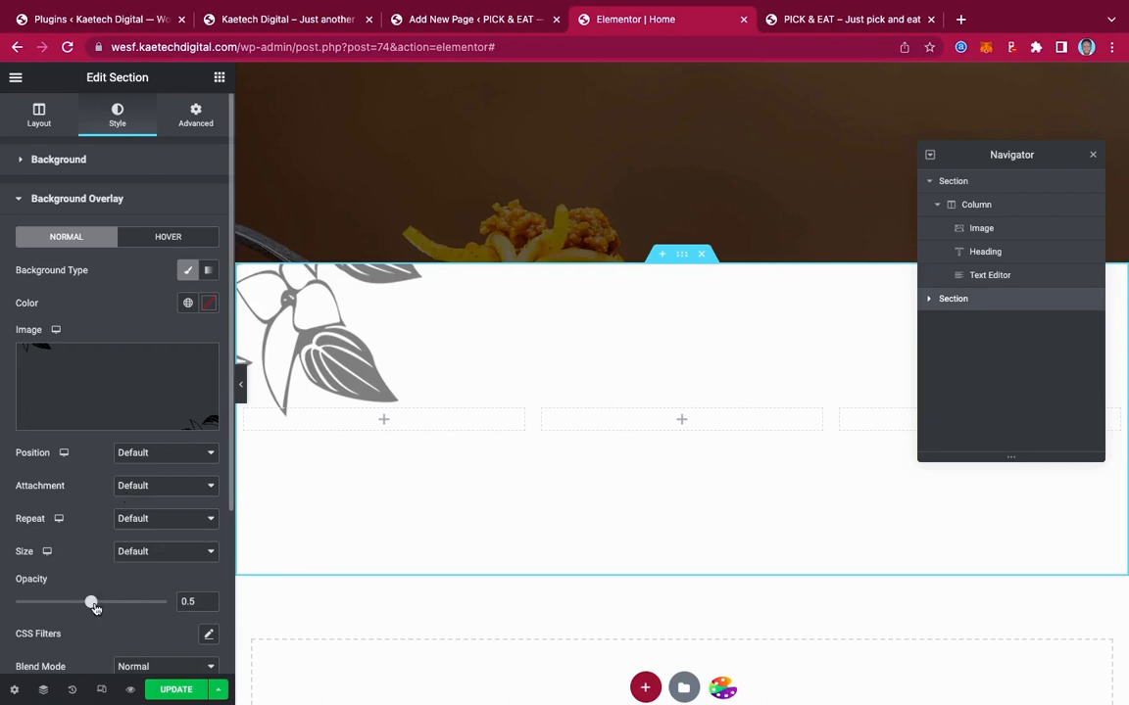
pyautogui.moveTo(92, 602); pyautogui.dragTo(42, 601)
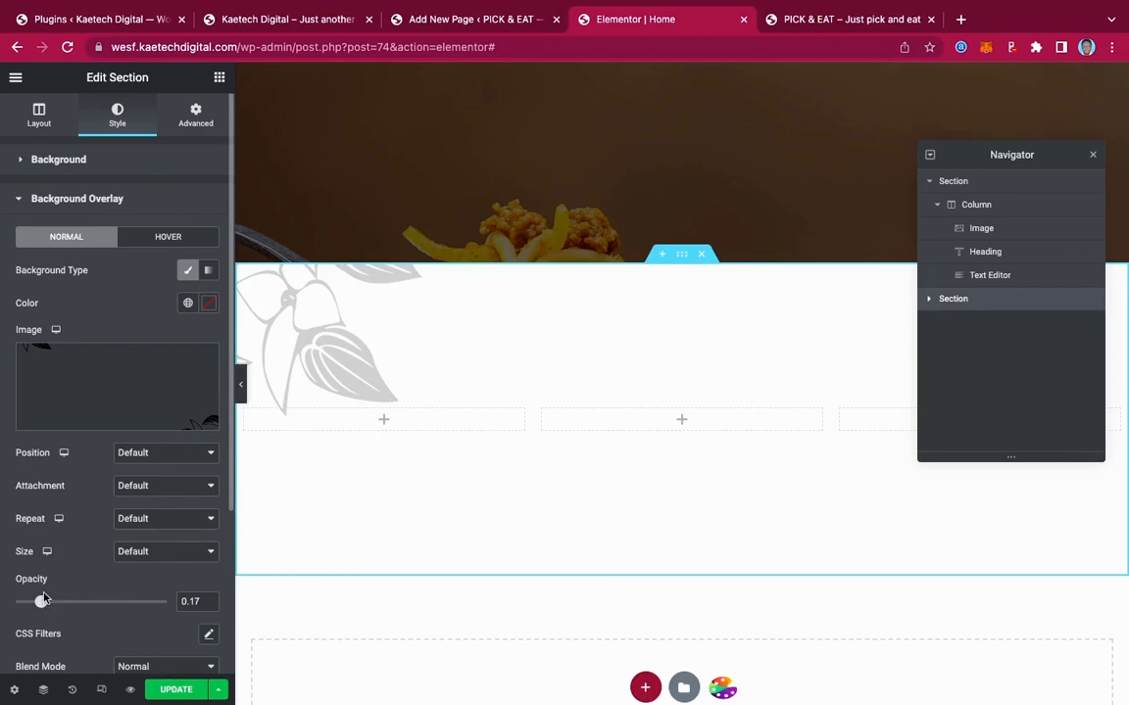
# Set the overlay to Center Center position, default attachment, No-repeat and Cover size
pyautogui.click(155, 454)
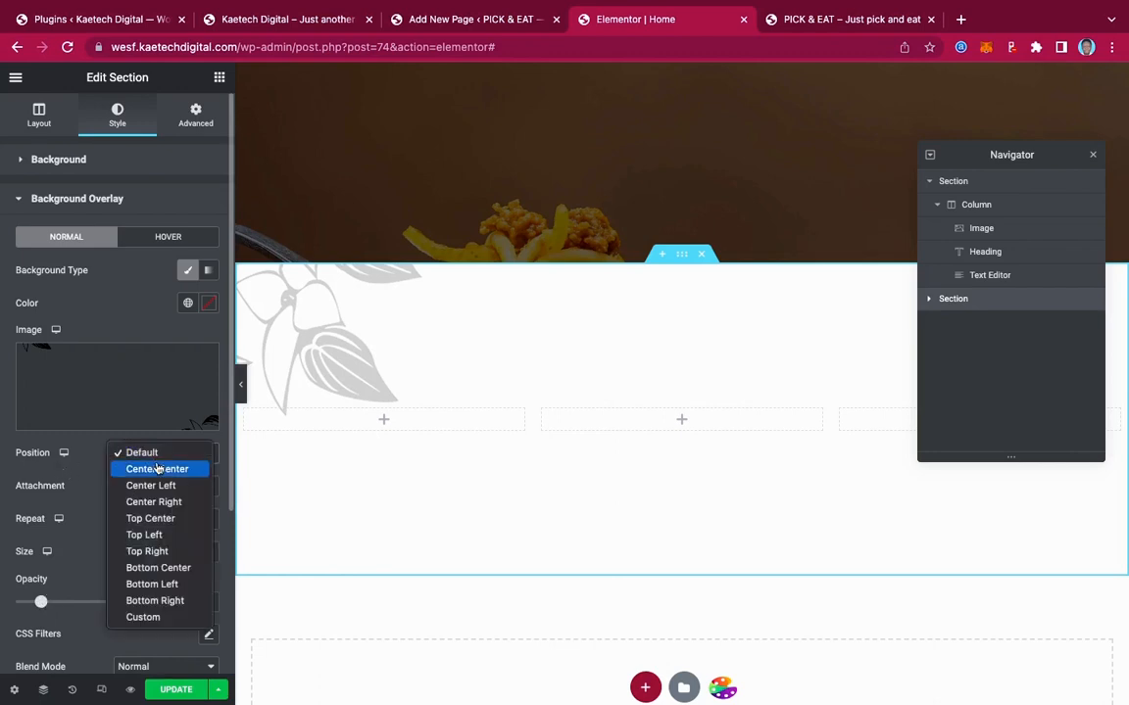
pyautogui.click(158, 469)
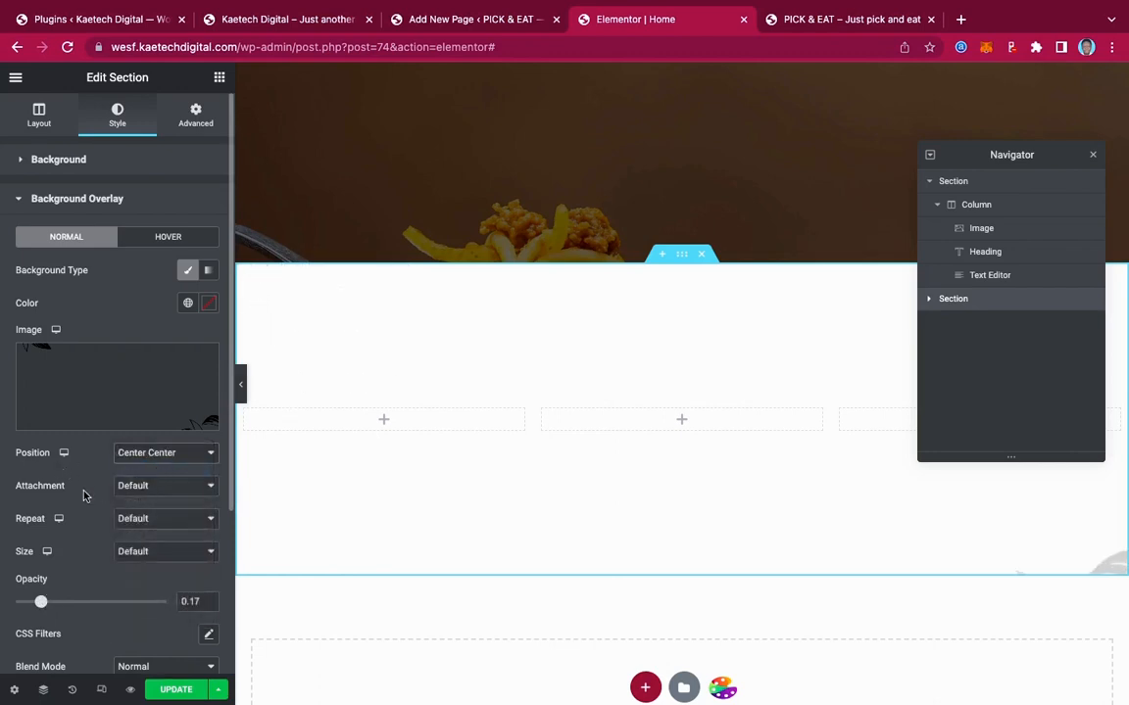
pyautogui.click(145, 487)
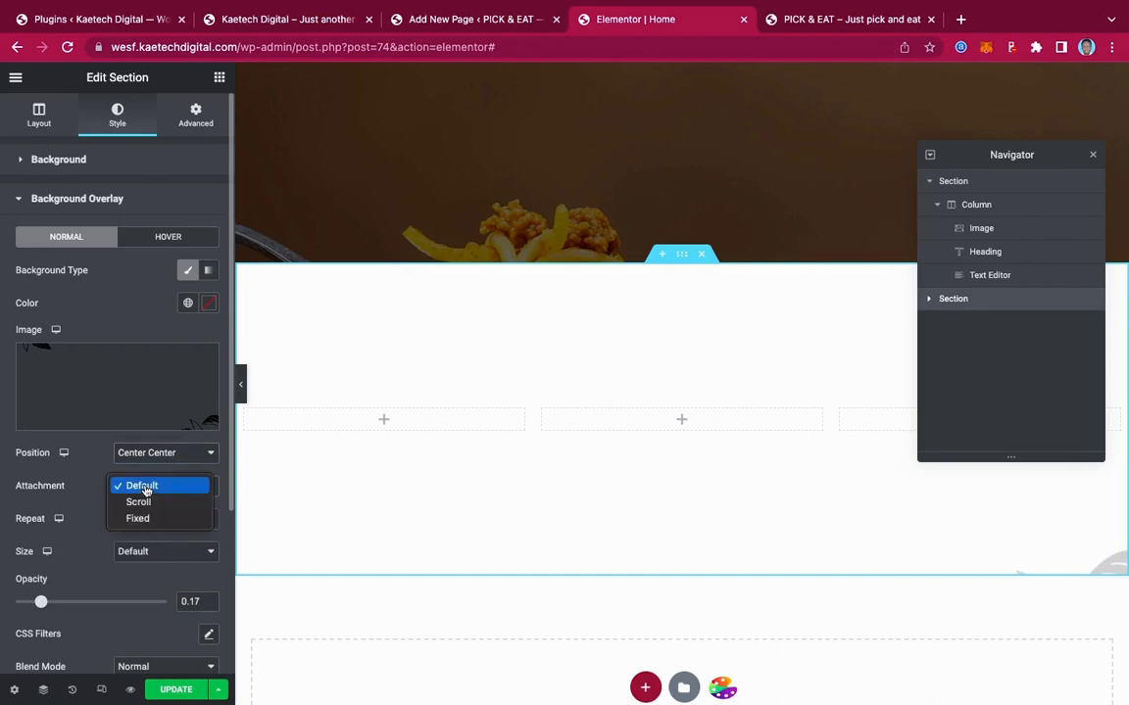
pyautogui.click(143, 487)
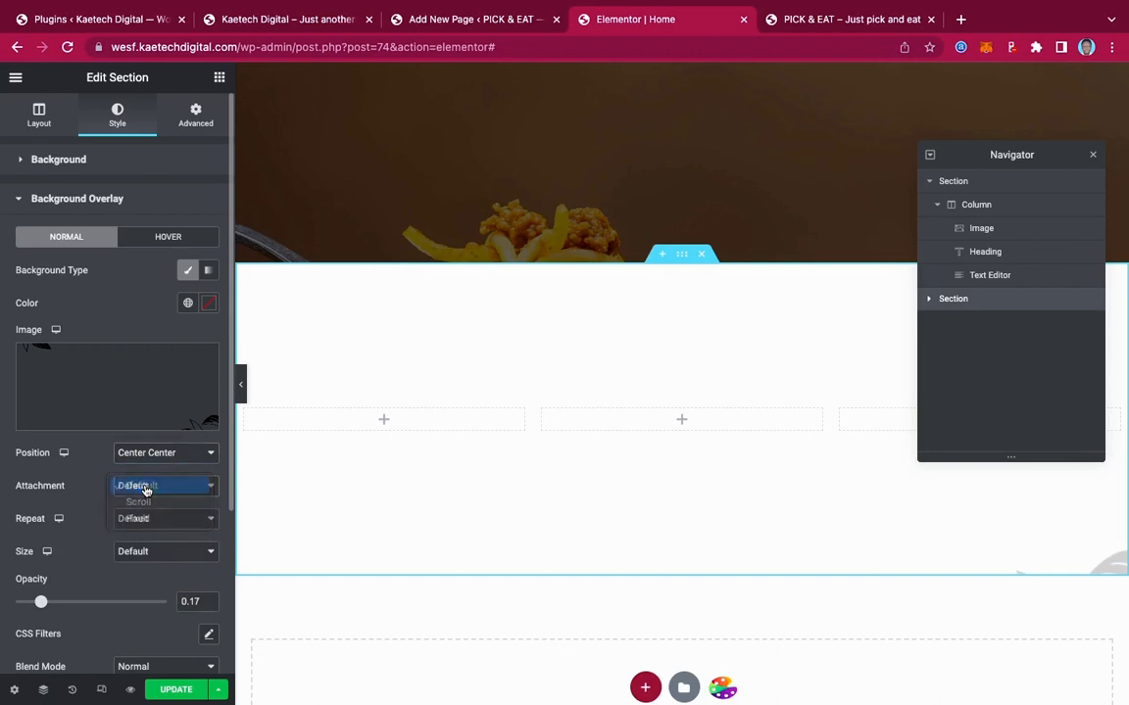
pyautogui.click(143, 519)
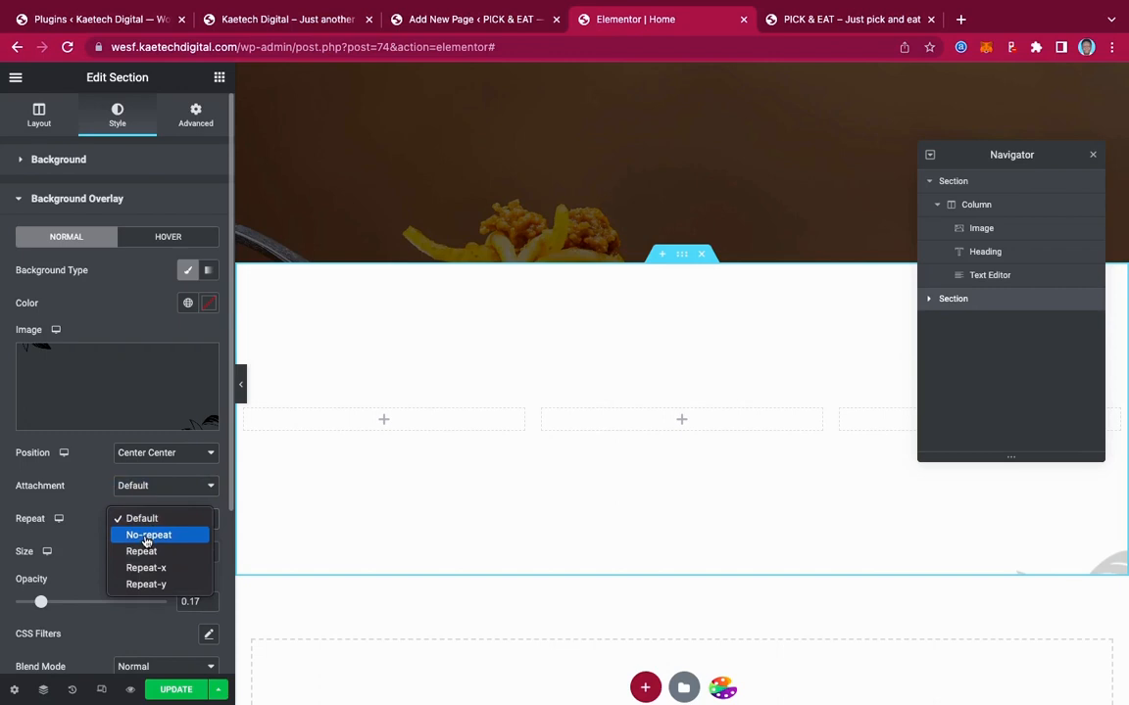
pyautogui.click(147, 536)
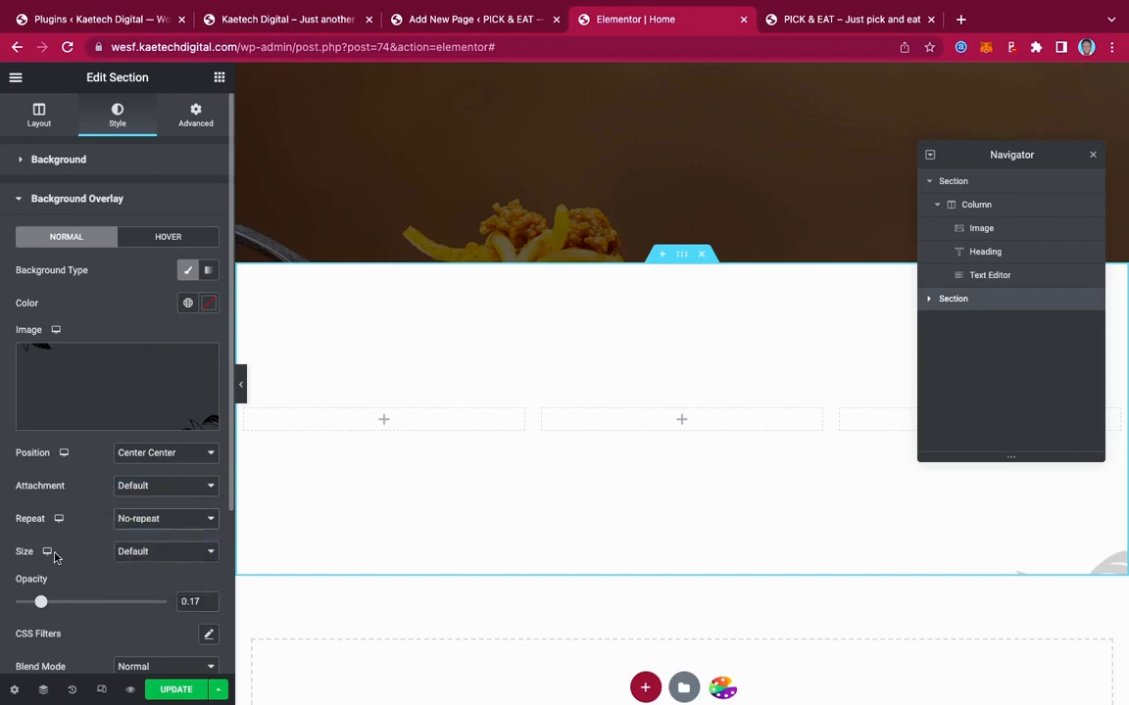
pyautogui.click(152, 552)
pyautogui.click(146, 585)
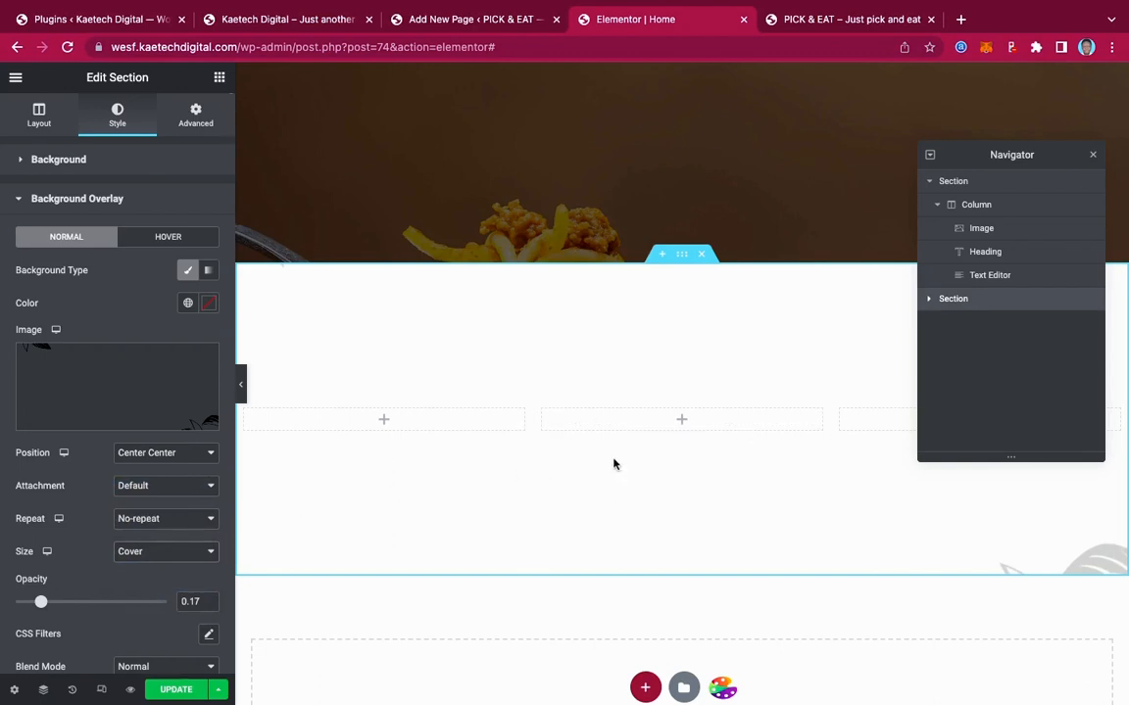
pyautogui.click(39, 119)
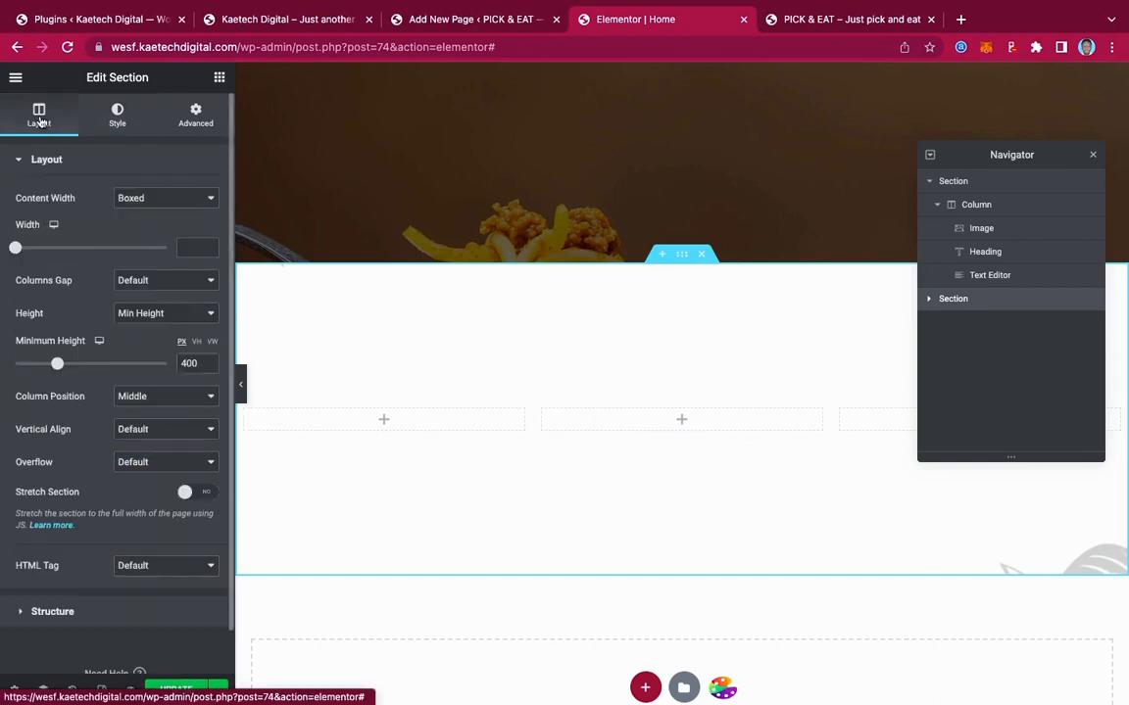
# Change the section's minimum height to 800 px
pyautogui.moveTo(184, 362); pyautogui.dragTo(166, 366)
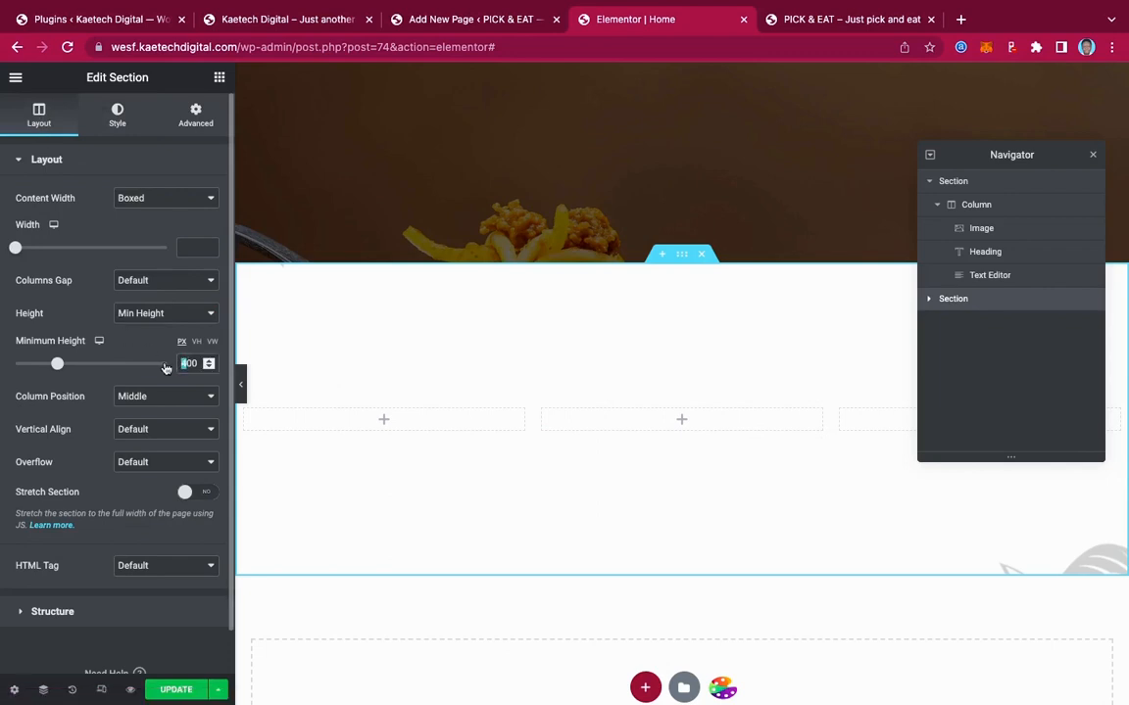
pyautogui.write('8')
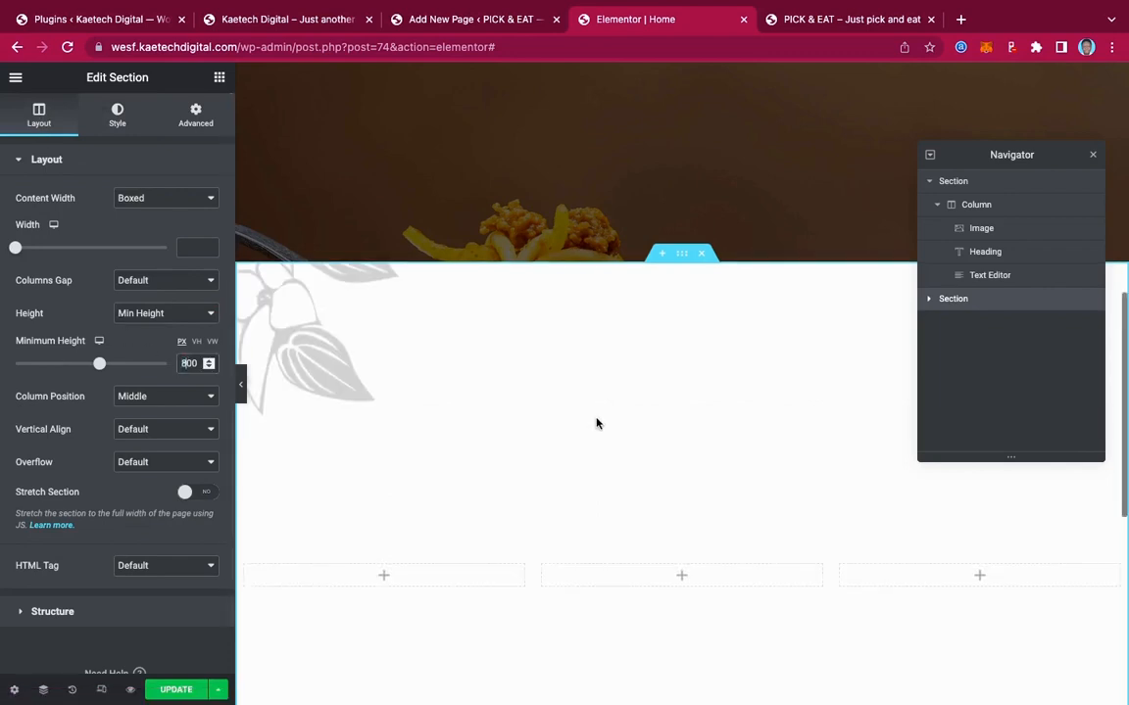
pyautogui.scroll(-2, 596, 424)
pyautogui.scroll(1, 596, 423)
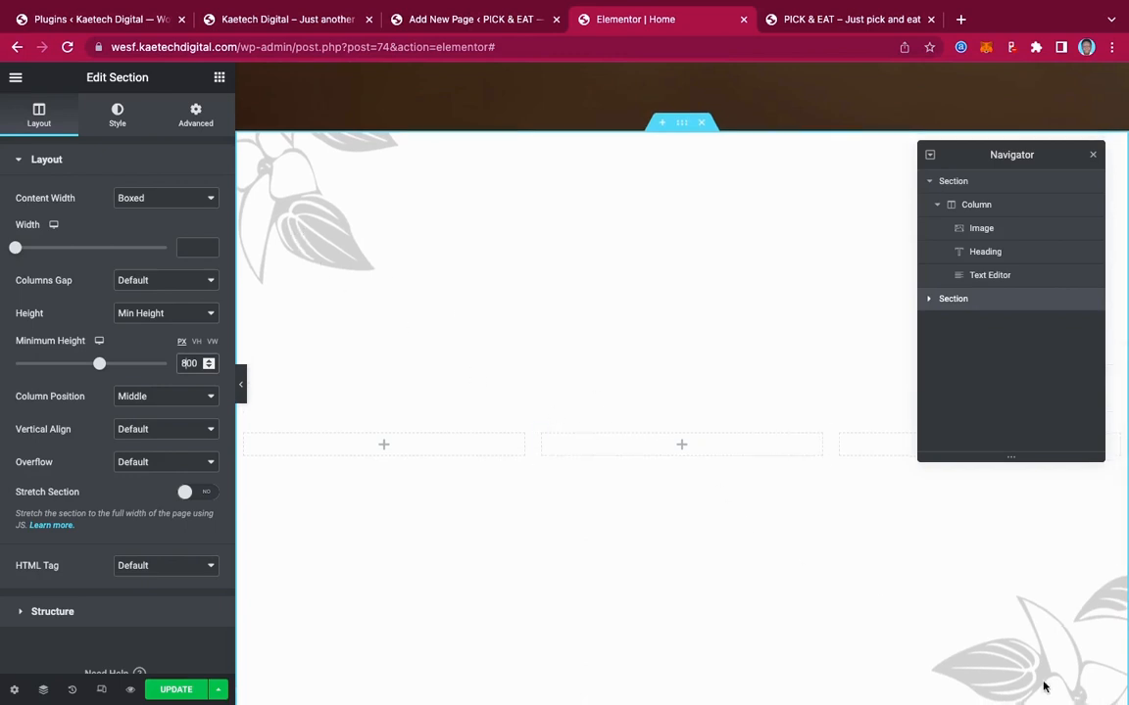
pyautogui.scroll(-1, 662, 522)
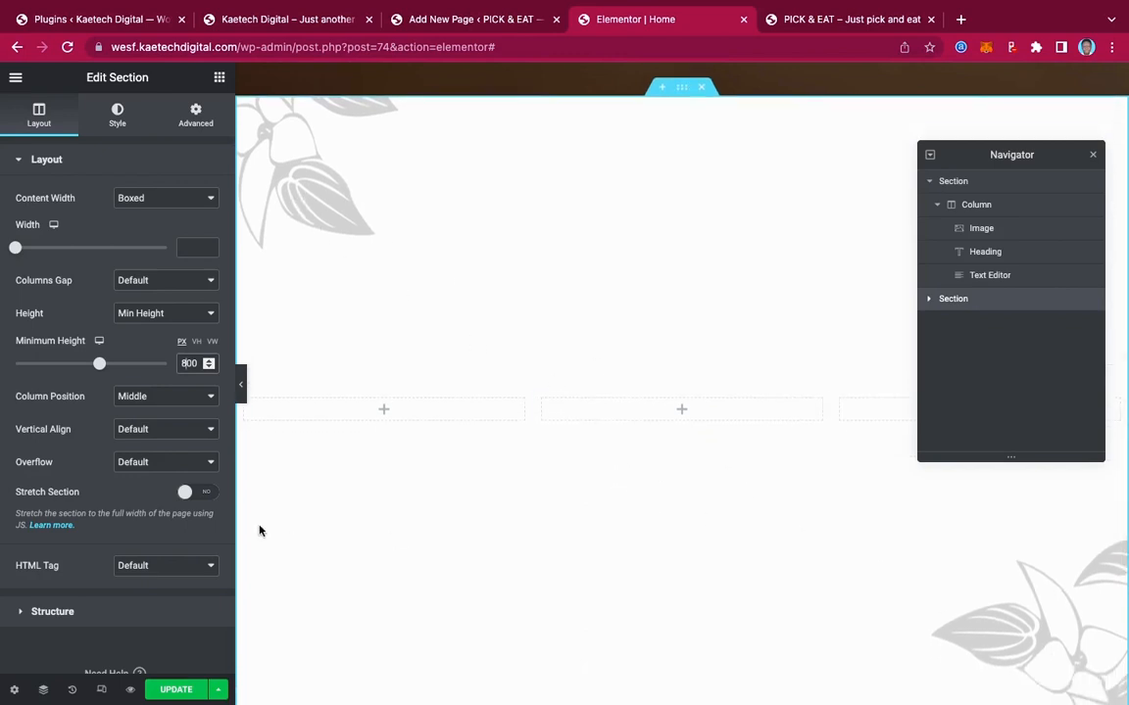
# Set the background overlay opacity to 0.18, then view the live Pick & Eat homepage
pyautogui.click(118, 118)
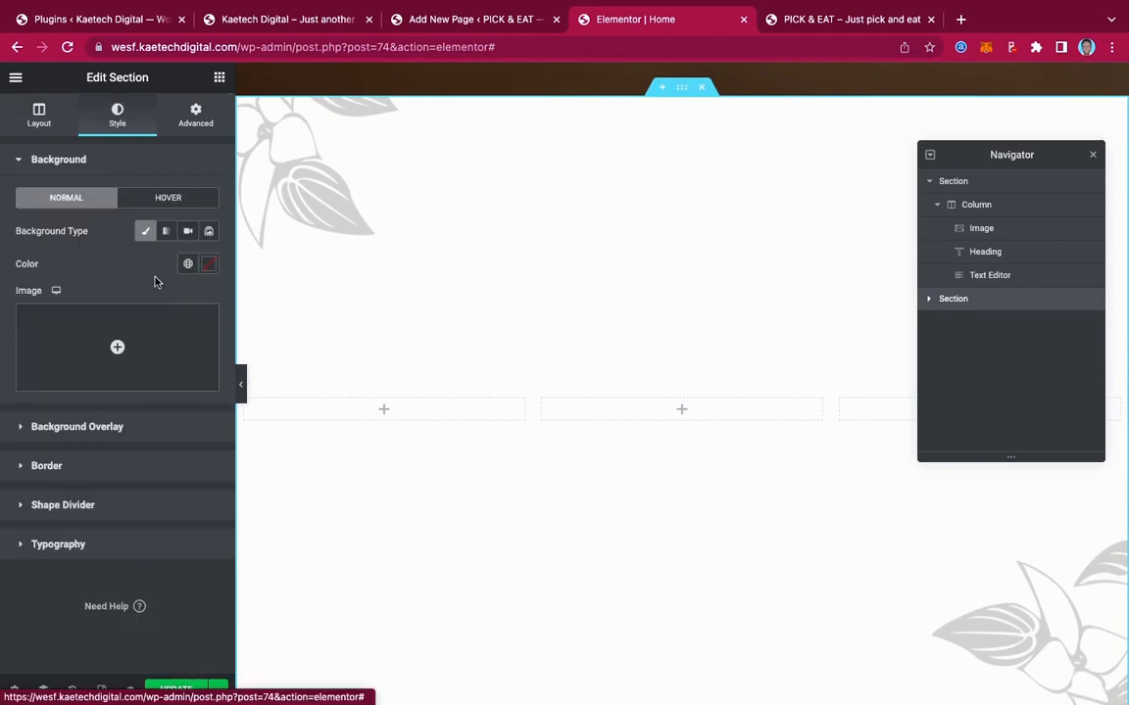
pyautogui.click(125, 428)
pyautogui.scroll(-2, 157, 489)
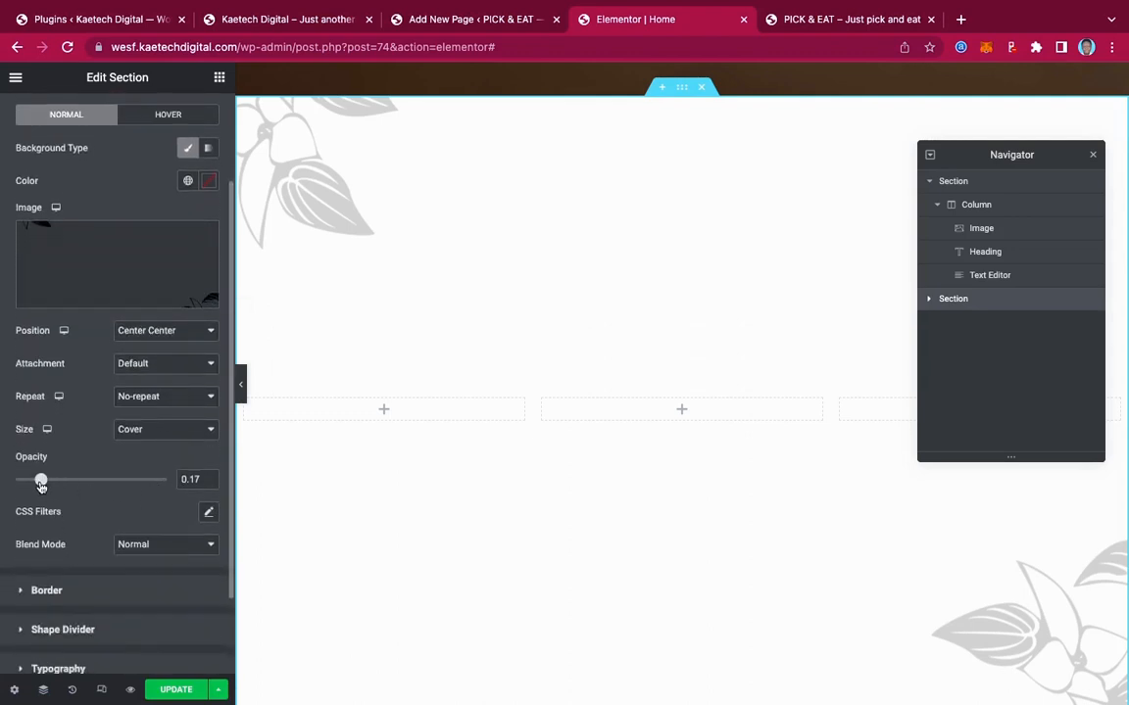
pyautogui.moveTo(42, 486); pyautogui.dragTo(36, 483)
pyautogui.moveTo(35, 481); pyautogui.dragTo(44, 483)
pyautogui.moveTo(198, 480); pyautogui.dragTo(191, 479)
pyautogui.write('20')
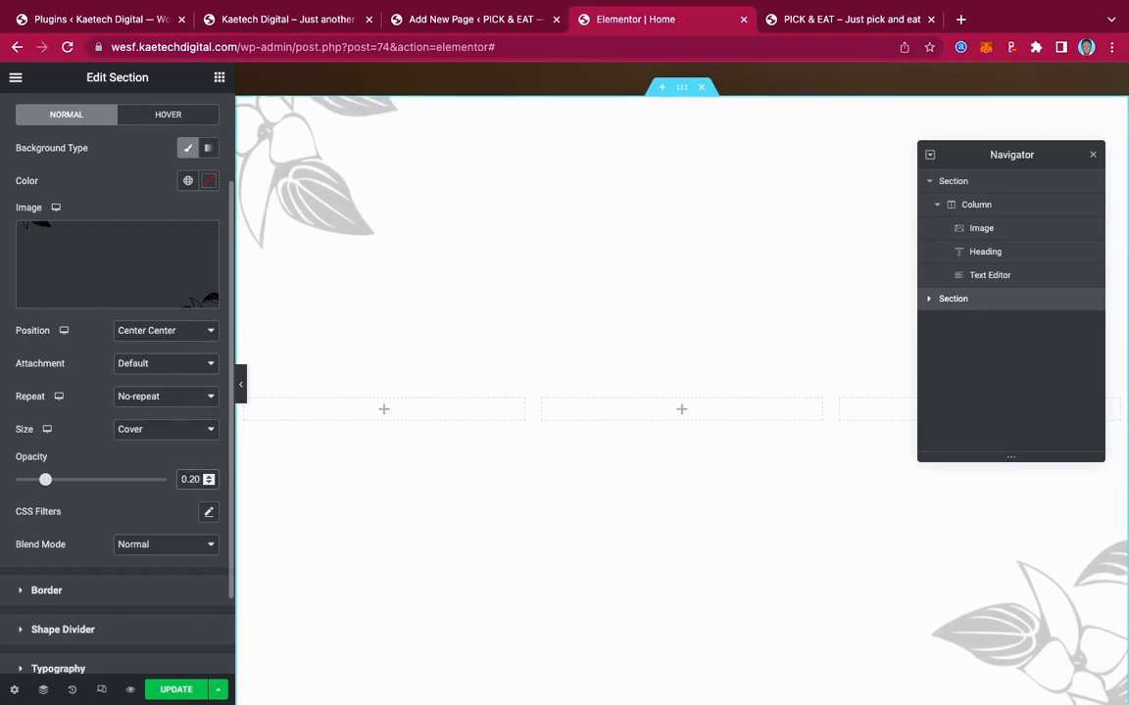
pyautogui.press('BackSpace')
pyautogui.press('BackSpace')
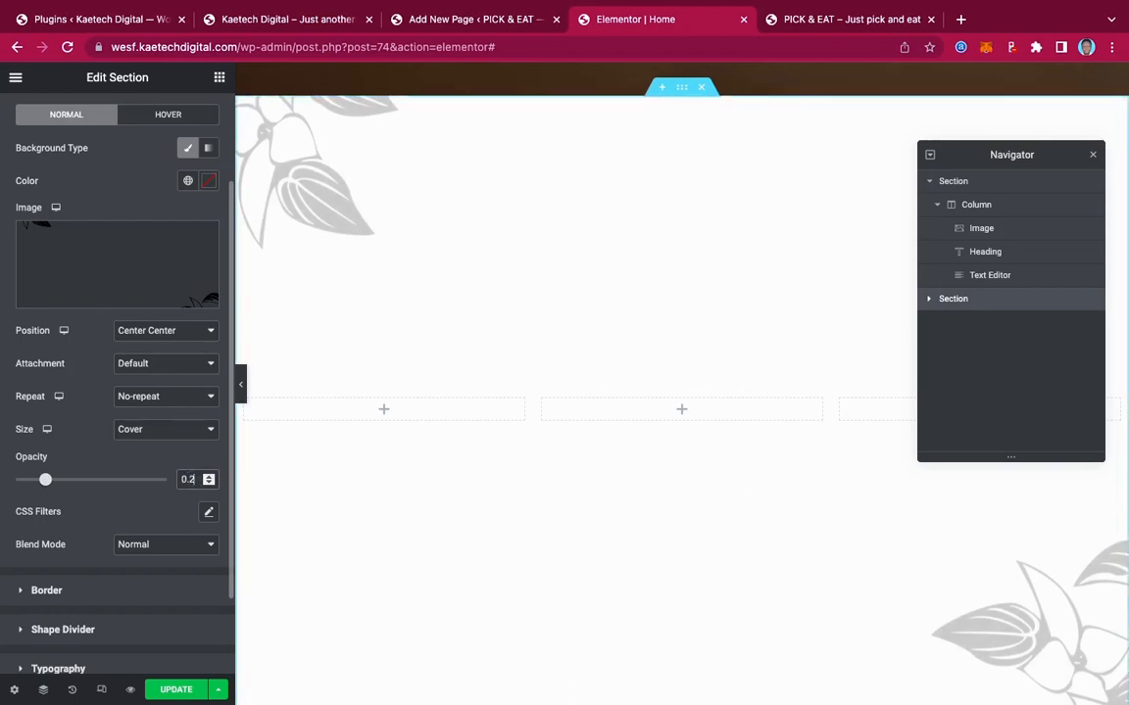
pyautogui.write('18')
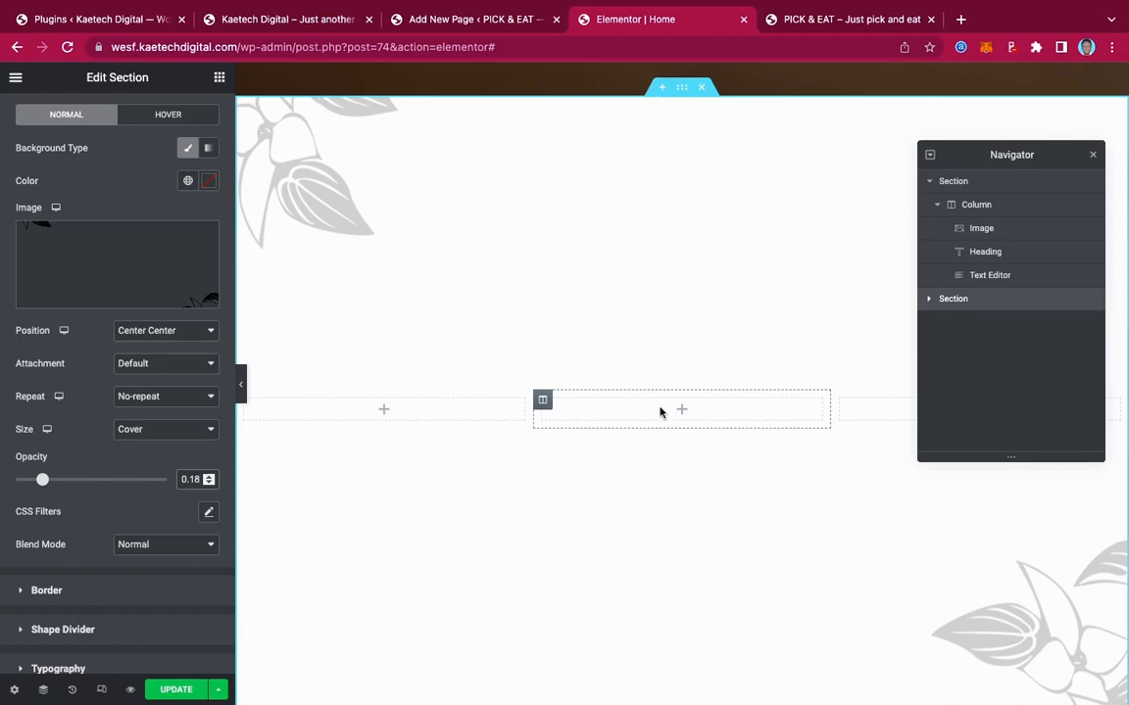
pyautogui.click(235, 18)
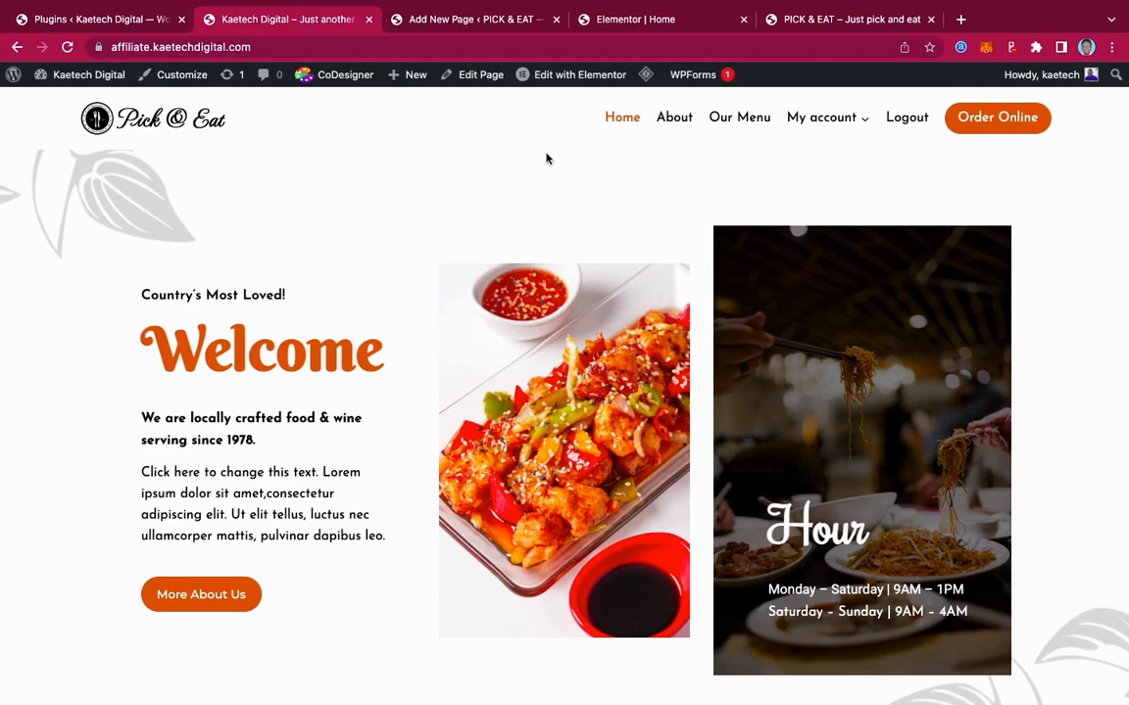
# Back in Elementor, drag an Image widget into the leaf section's middle column
pyautogui.click(658, 20)
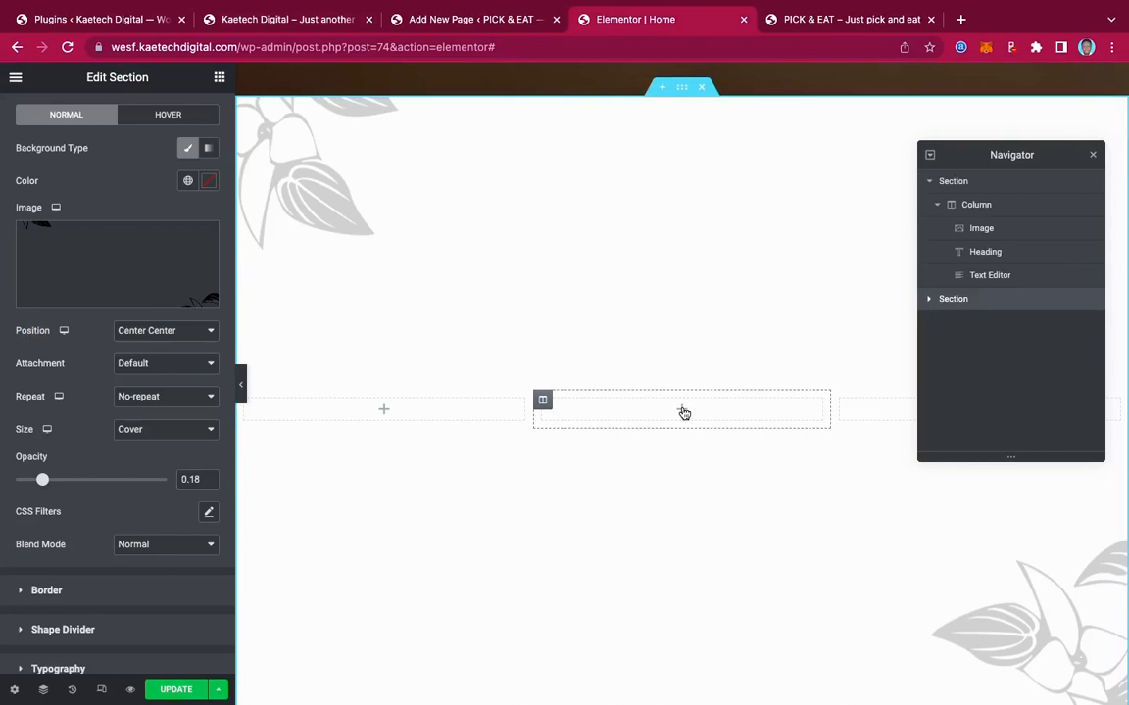
pyautogui.click(684, 414)
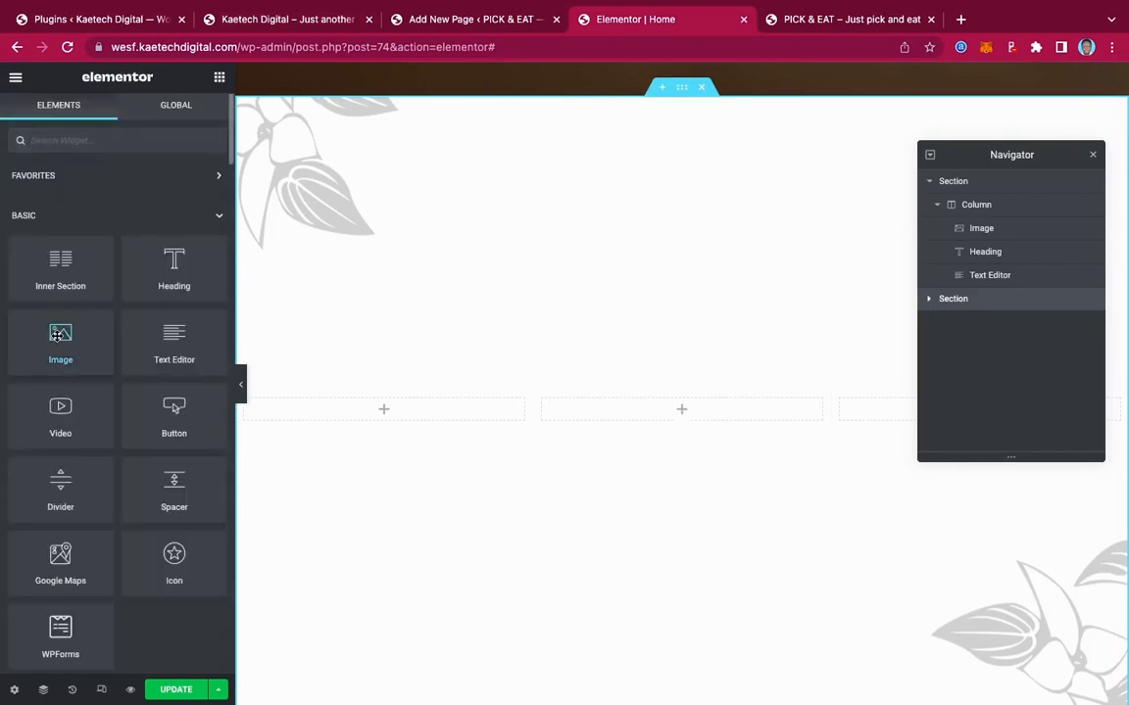
pyautogui.moveTo(56, 335); pyautogui.dragTo(660, 415)
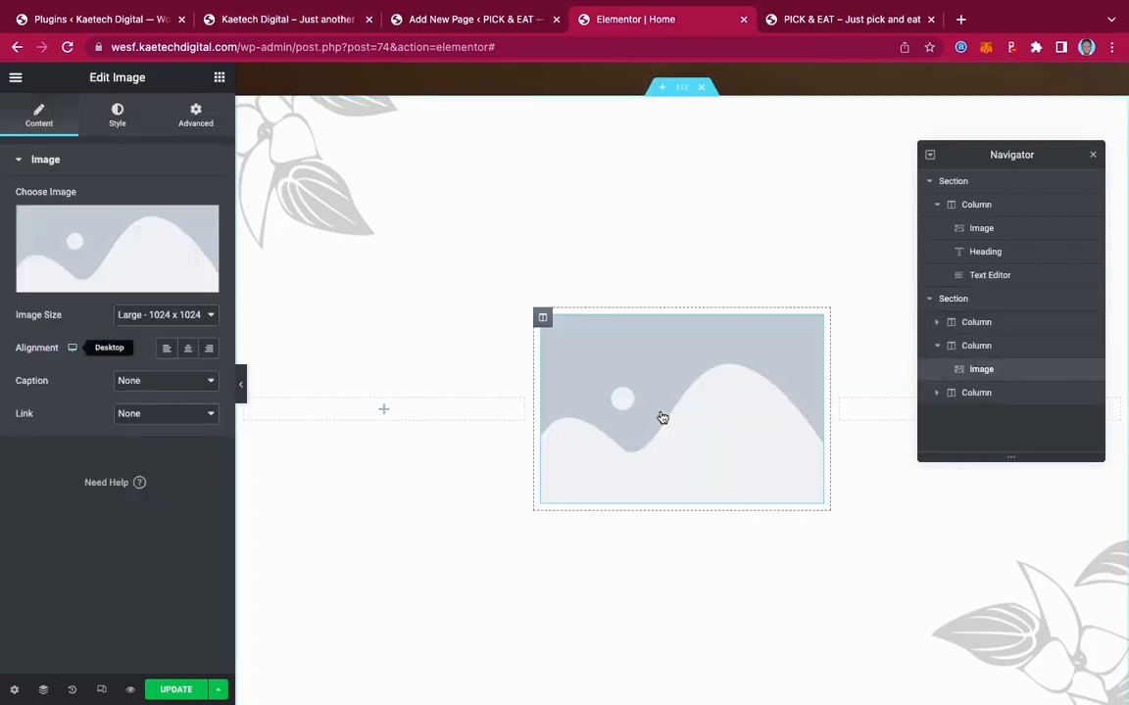
# Open the Insert Media library from the image preview and scroll through its items
pyautogui.click(82, 240)
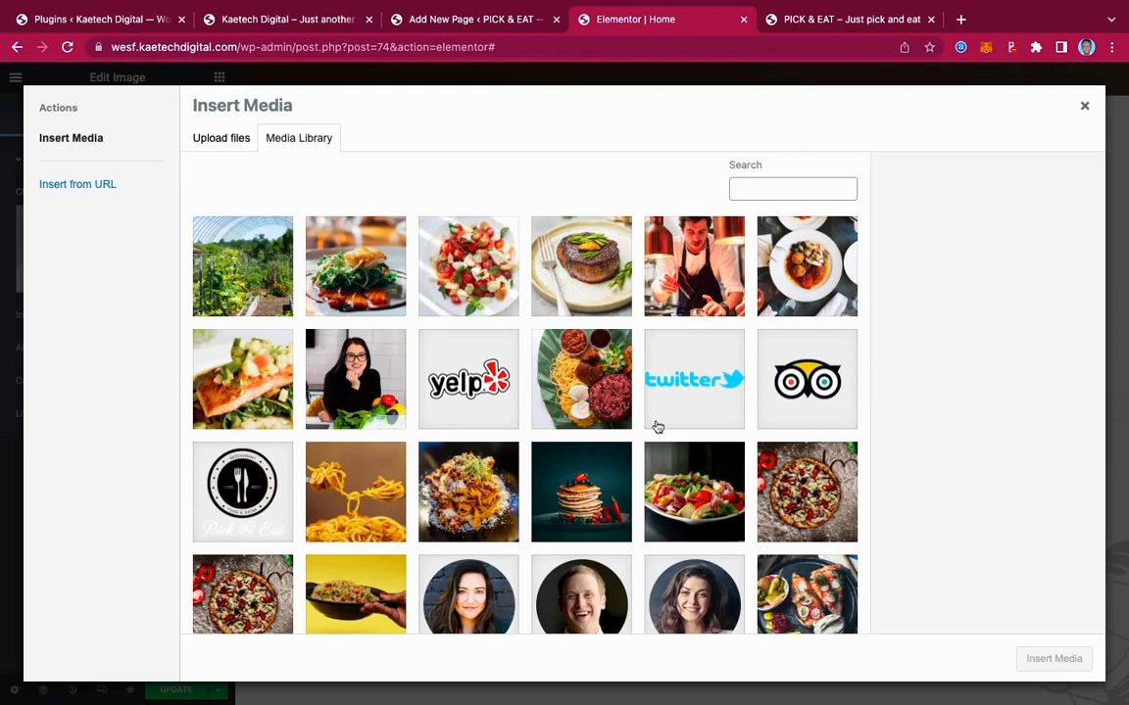
pyautogui.scroll(-5, 658, 428)
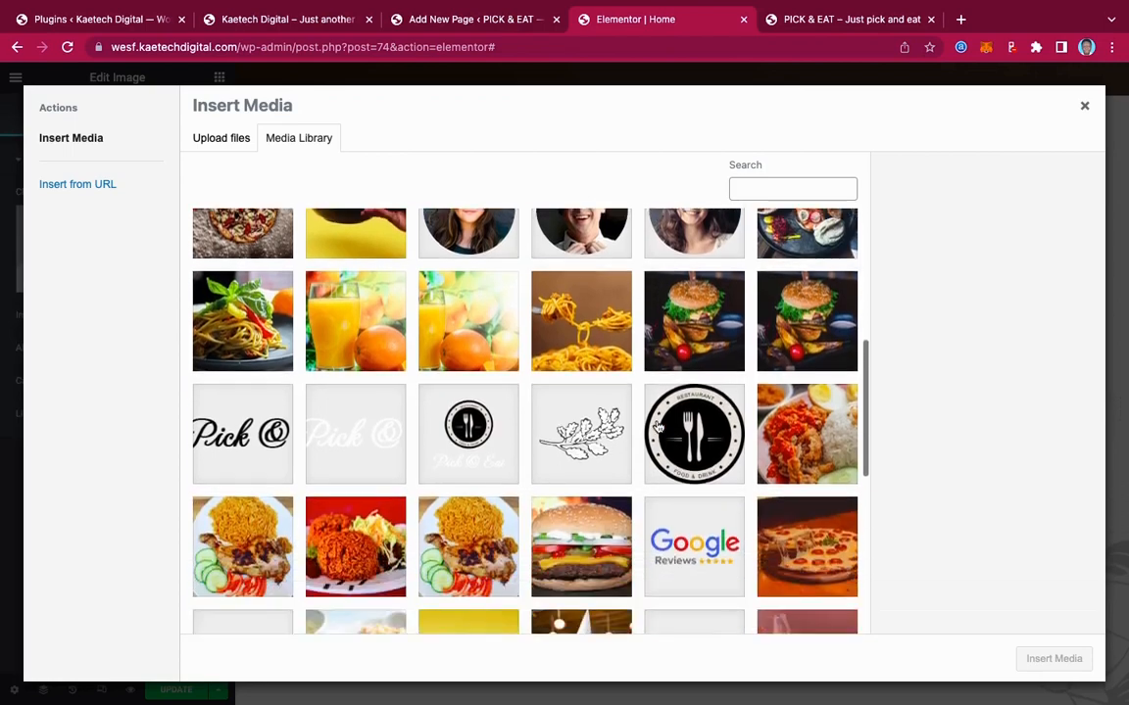
pyautogui.scroll(-4, 659, 427)
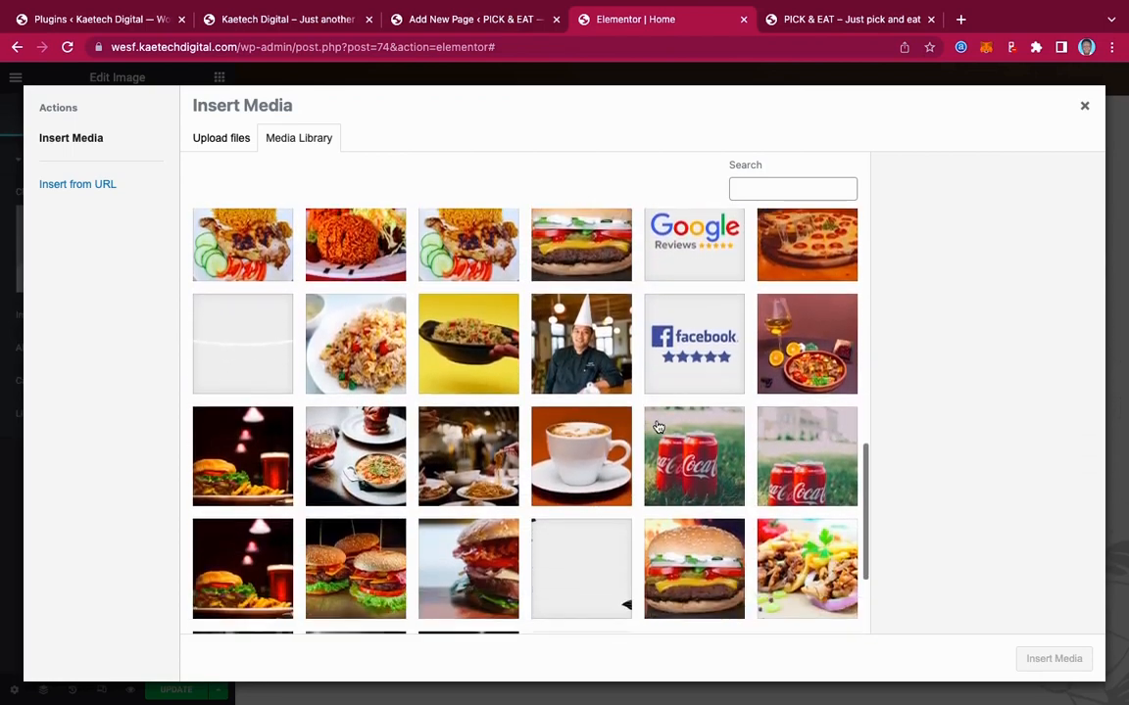
pyautogui.scroll(-1, 658, 428)
pyautogui.scroll(3, 658, 427)
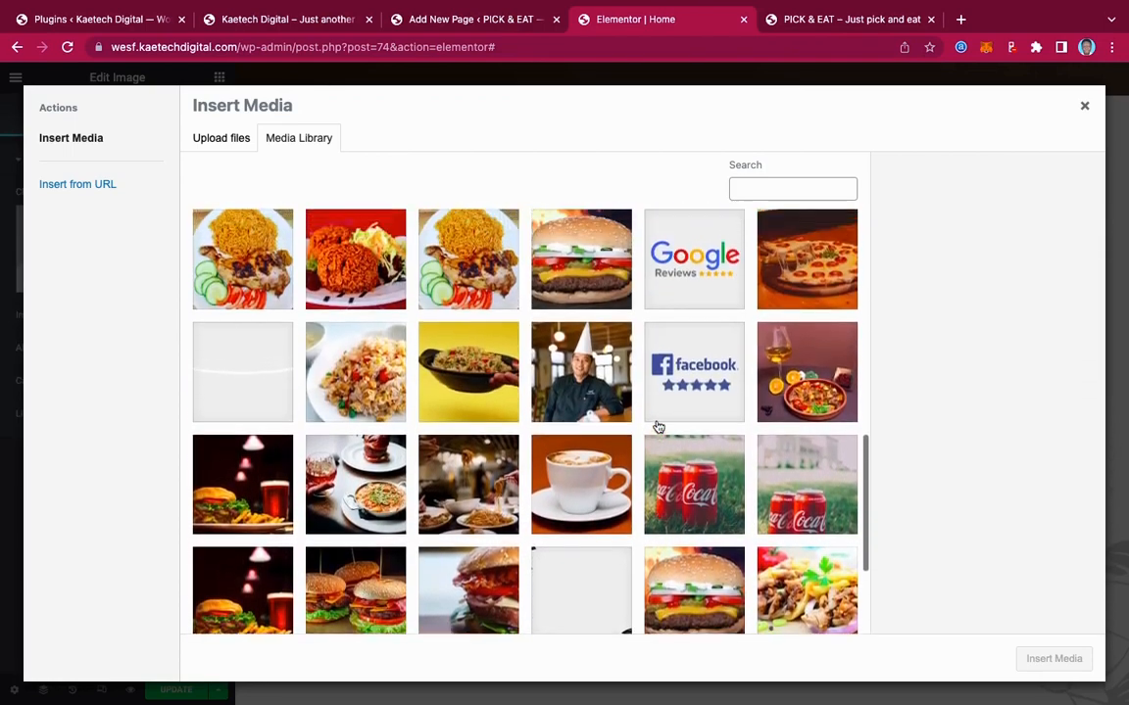
pyautogui.scroll(5, 659, 427)
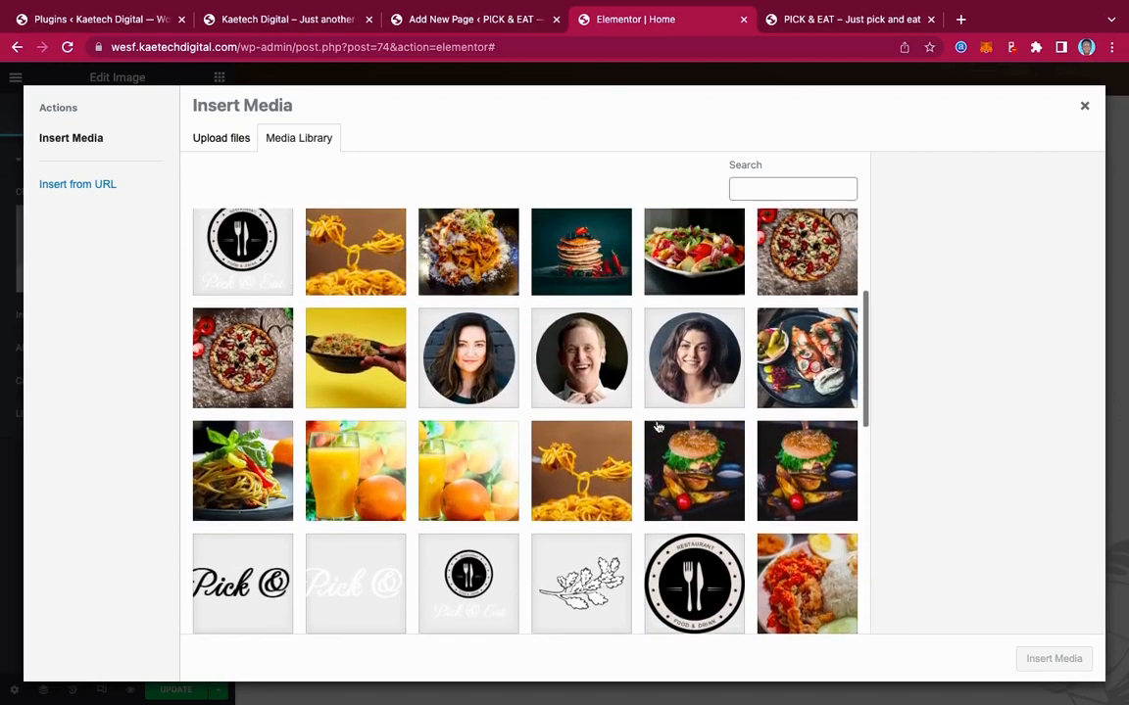
pyautogui.scroll(2, 659, 427)
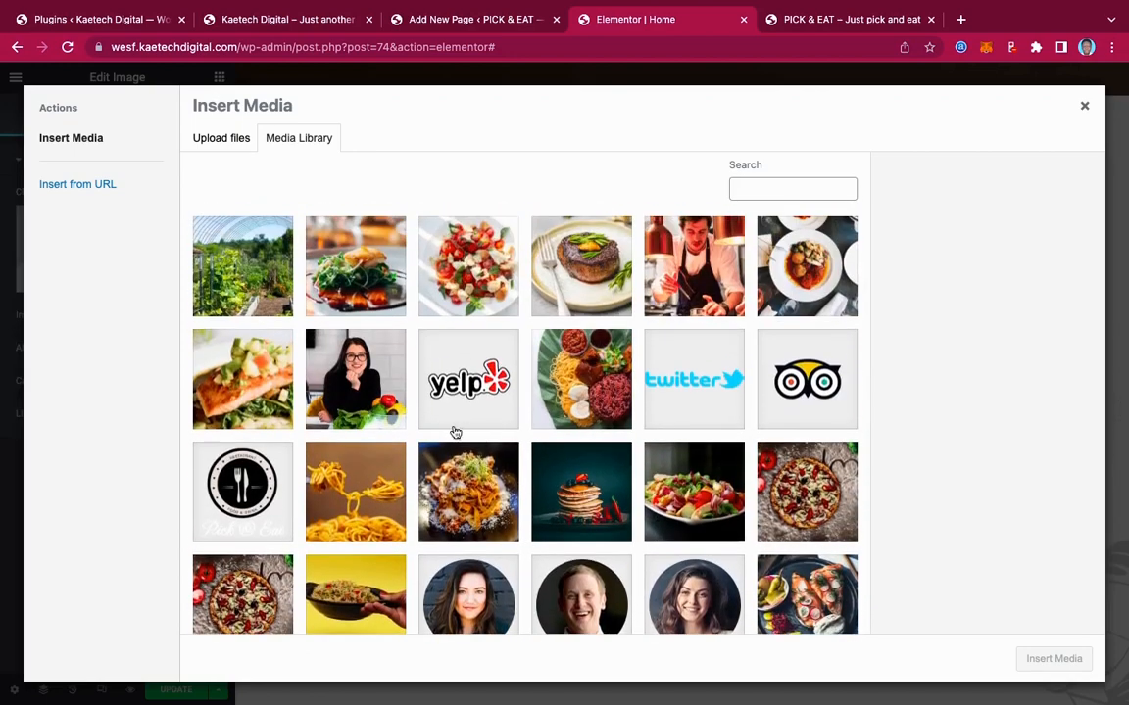
# Check the live homepage for reference, then keep browsing the 64 media items
pyautogui.click(276, 19)
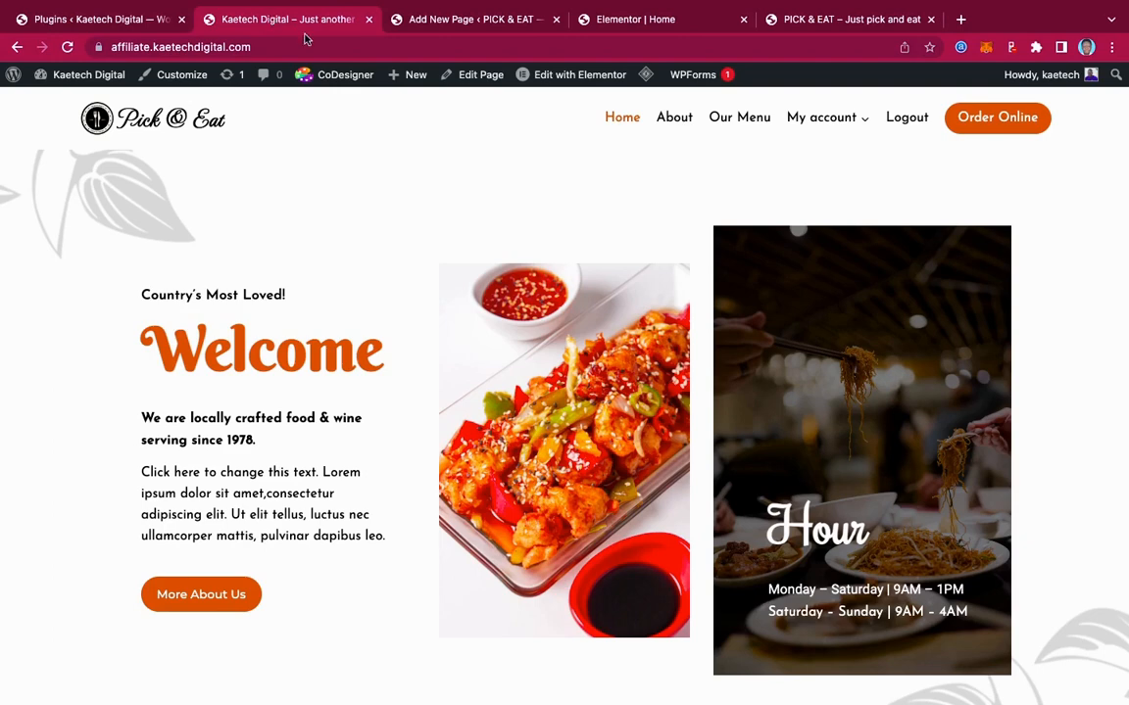
pyautogui.click(647, 17)
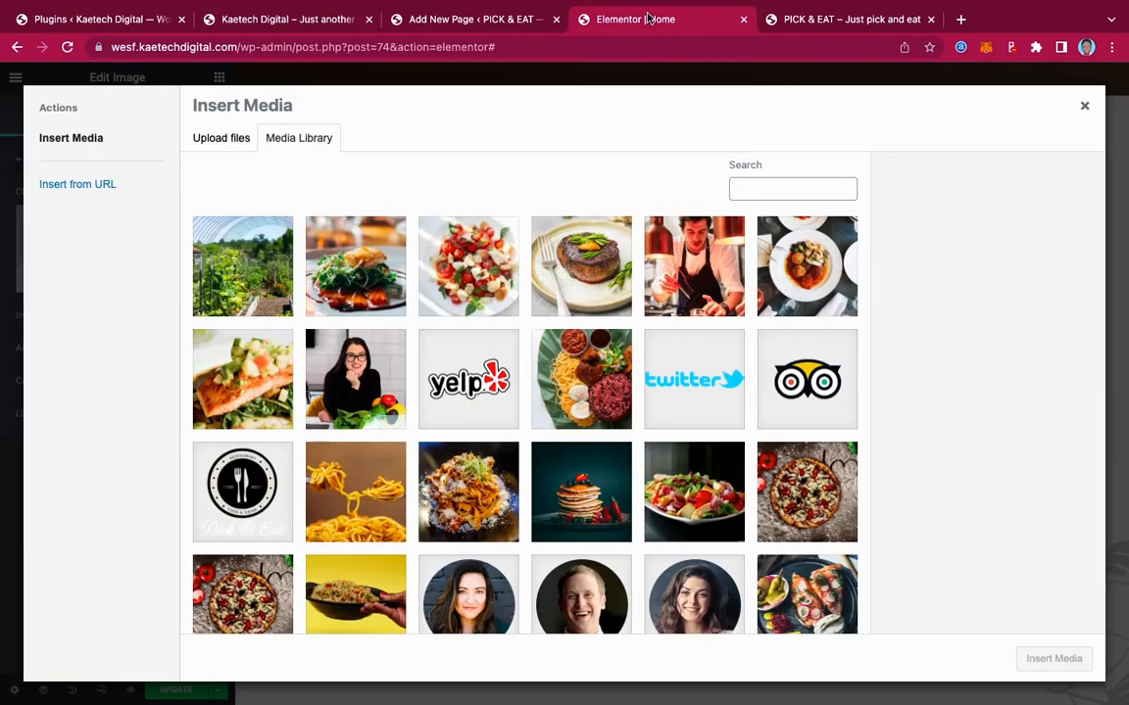
pyautogui.scroll(-5, 619, 354)
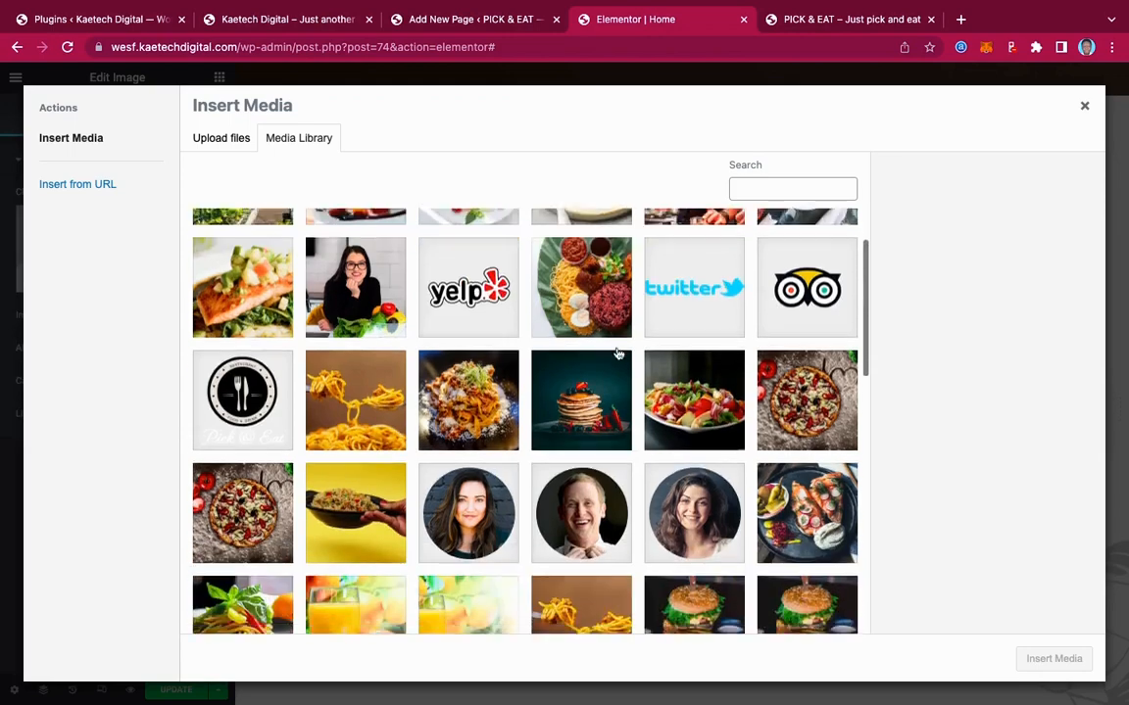
pyautogui.scroll(-4, 618, 353)
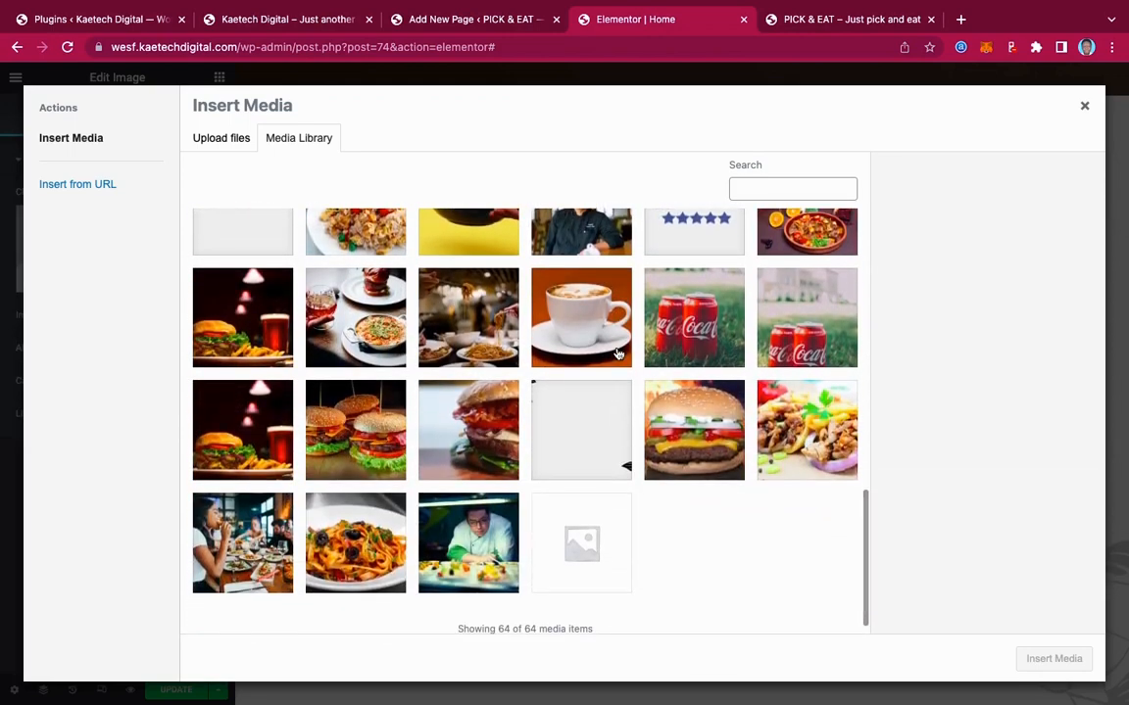
pyautogui.scroll(3, 618, 354)
pyautogui.scroll(6, 619, 354)
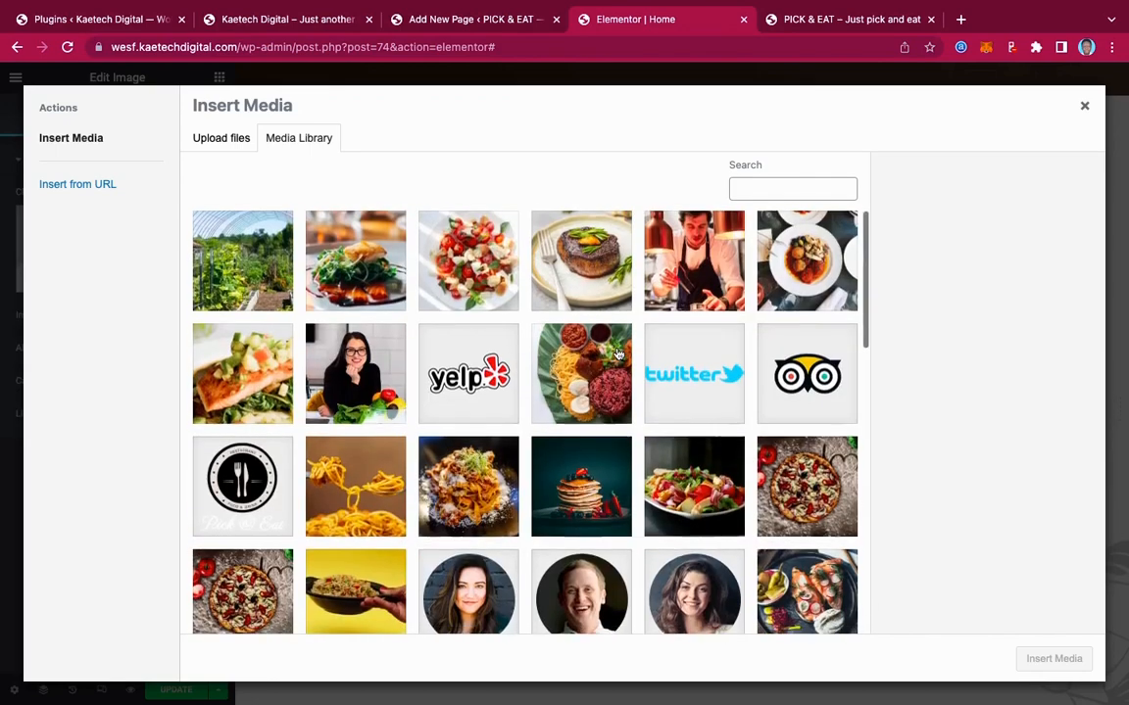
pyautogui.scroll(-4, 619, 354)
pyautogui.scroll(-5, 618, 354)
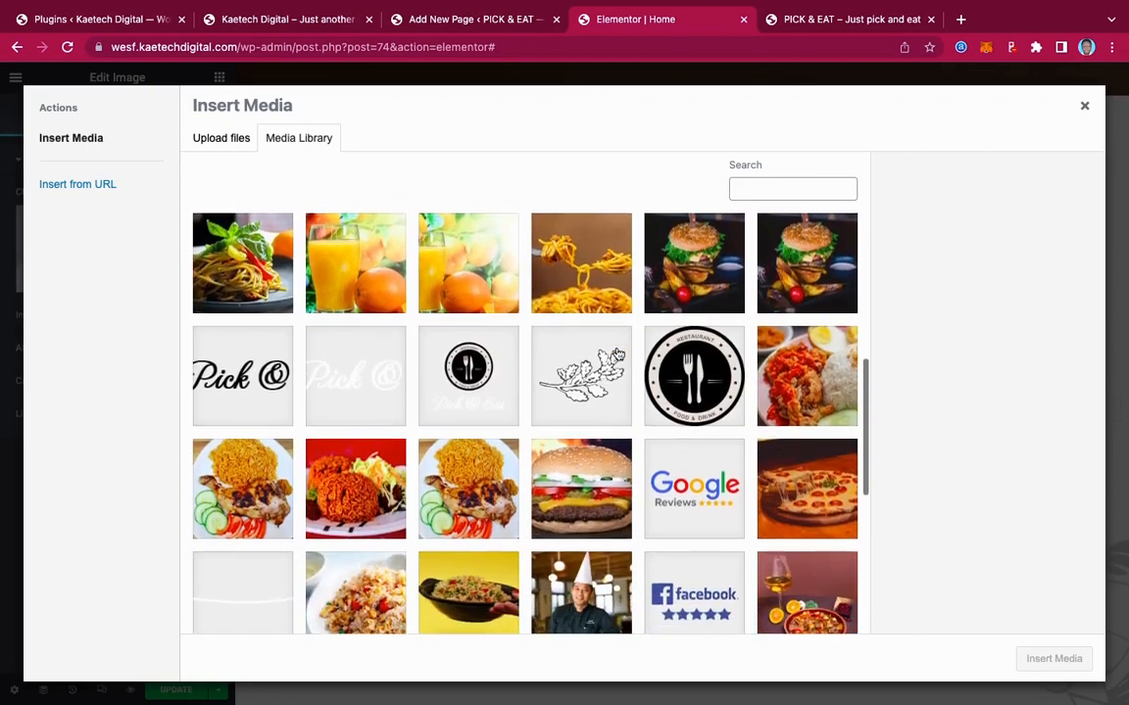
pyautogui.scroll(-2, 618, 354)
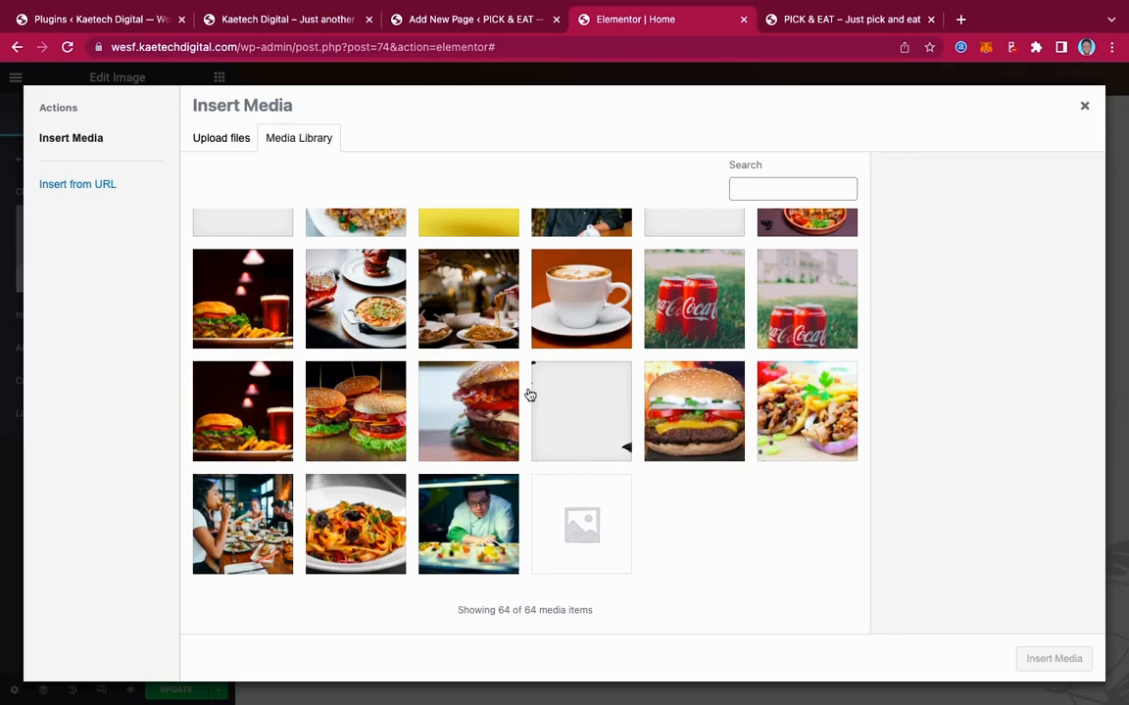
pyautogui.scroll(3, 529, 394)
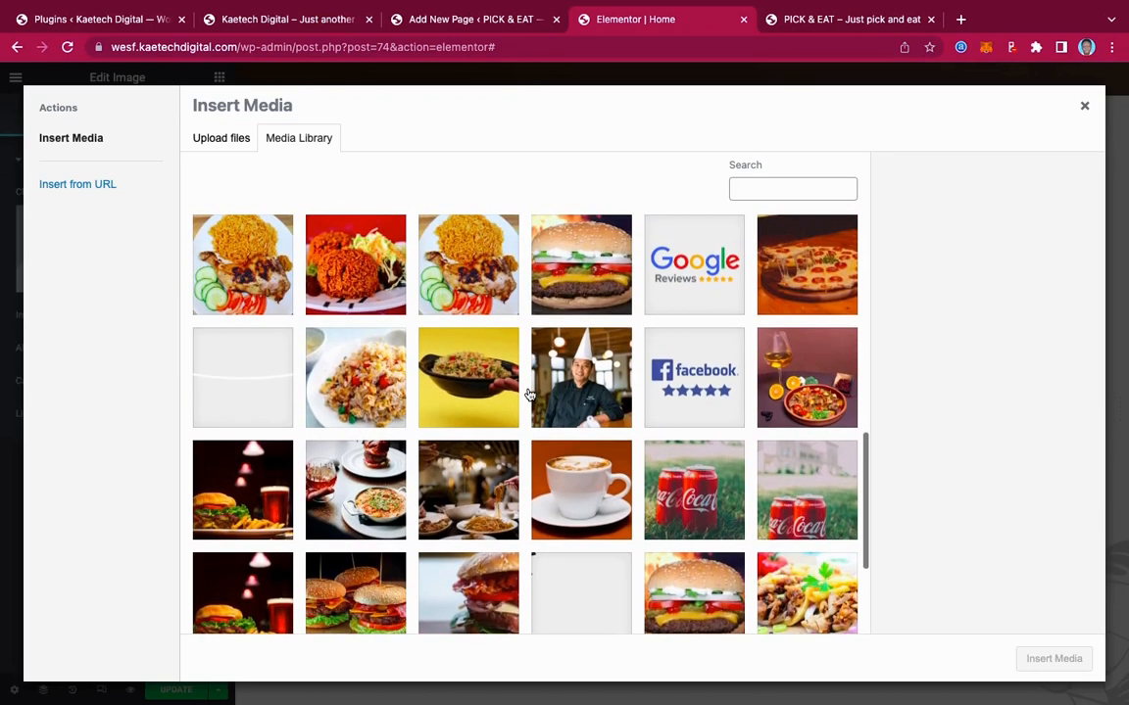
pyautogui.scroll(-5, 529, 394)
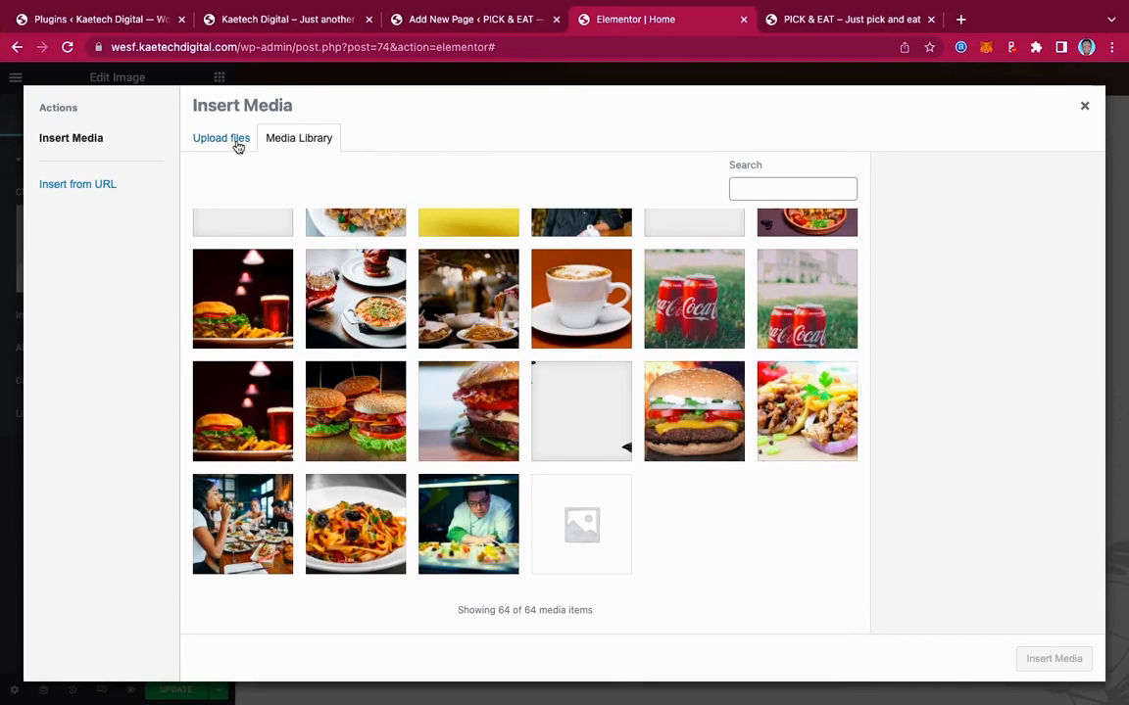
# Upload israel-albornoz…unsplash.jpg from the Pick & Eat folder into the Media Library
pyautogui.click(237, 145)
pyautogui.click(668, 392)
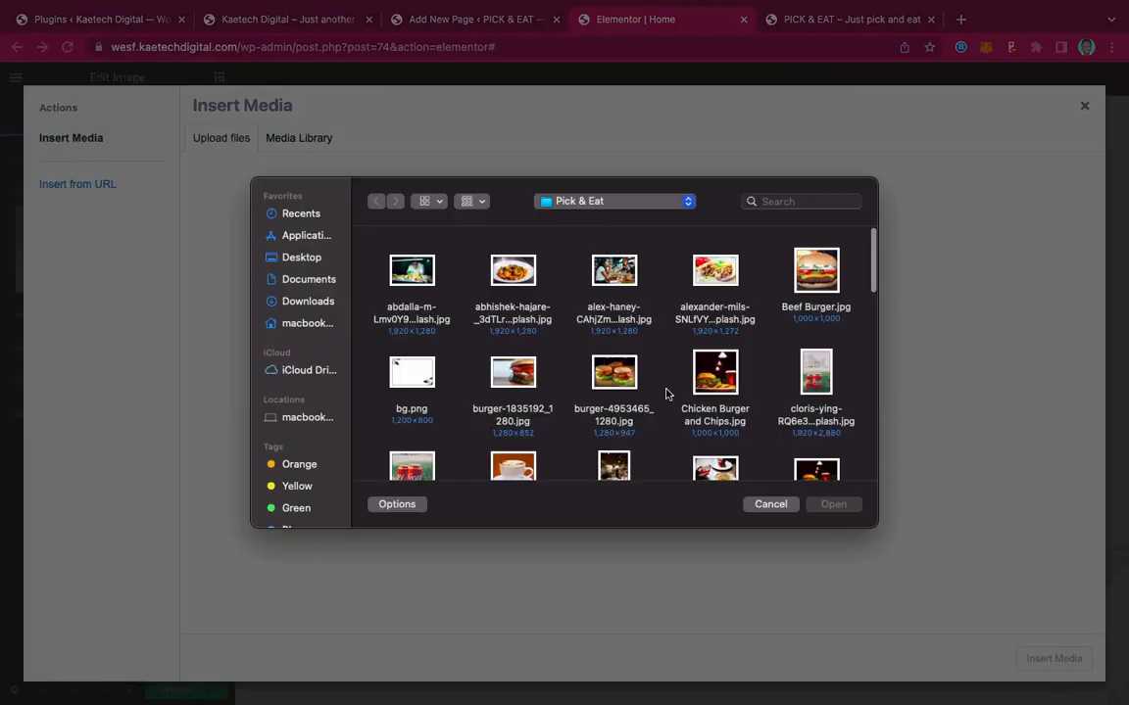
pyautogui.scroll(-3, 666, 394)
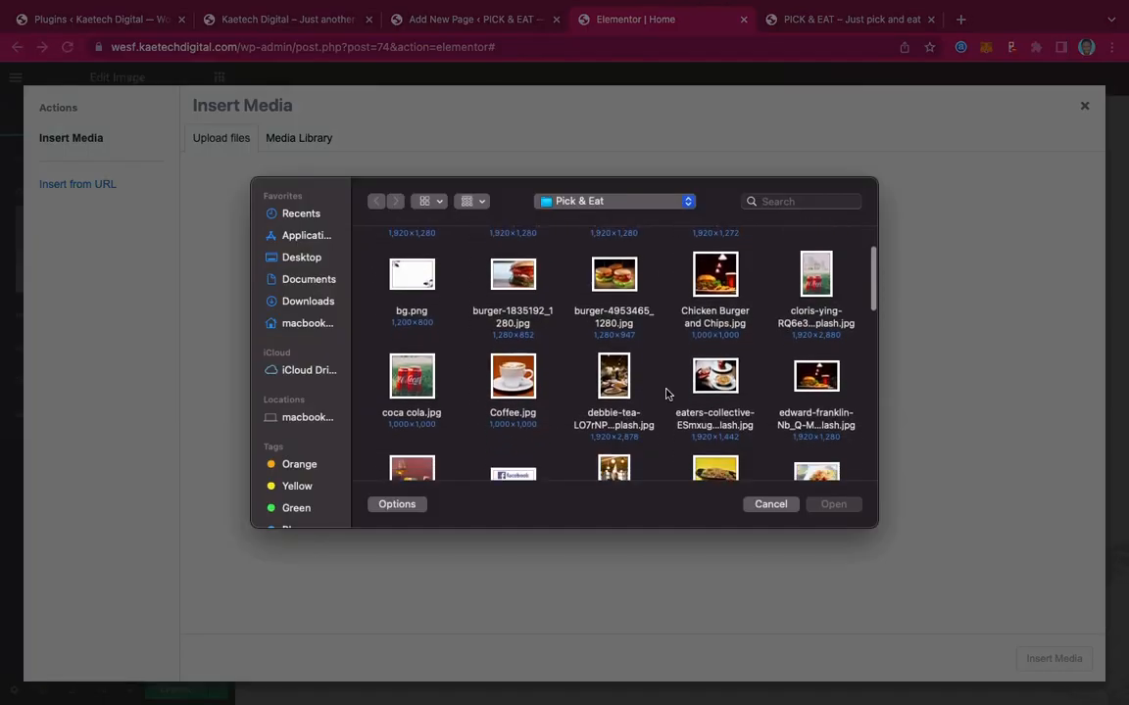
pyautogui.scroll(3, 665, 394)
pyautogui.scroll(-10, 665, 394)
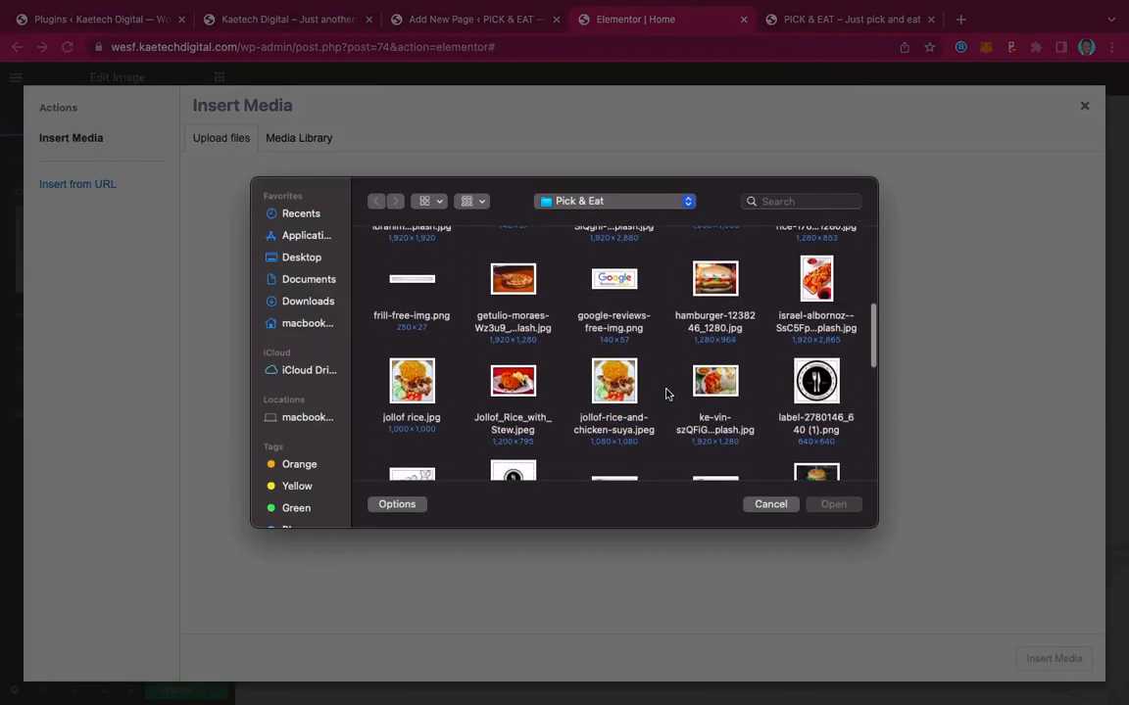
pyautogui.scroll(-10, 665, 394)
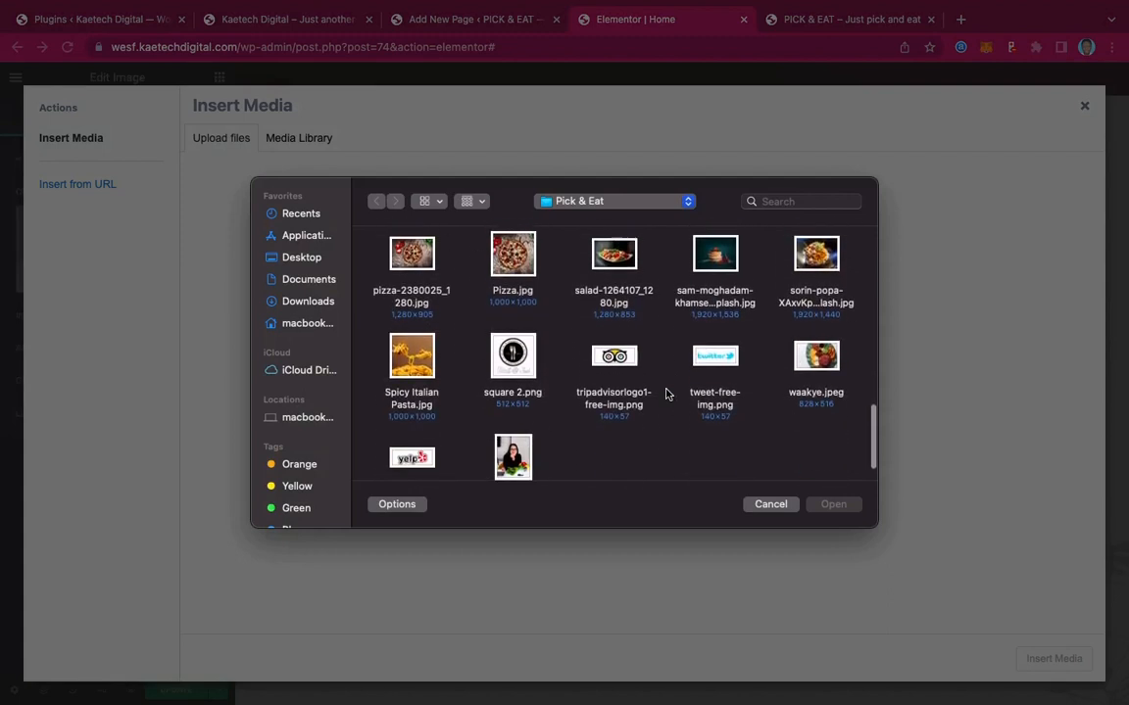
pyautogui.scroll(10, 666, 394)
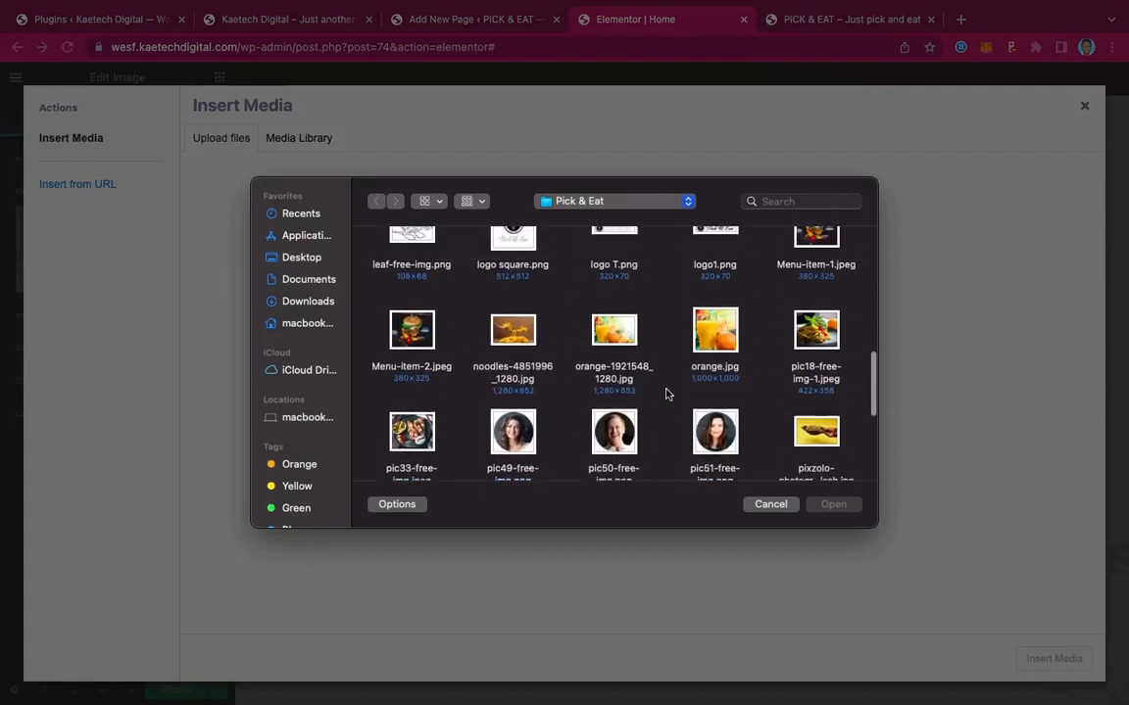
pyautogui.scroll(3, 665, 394)
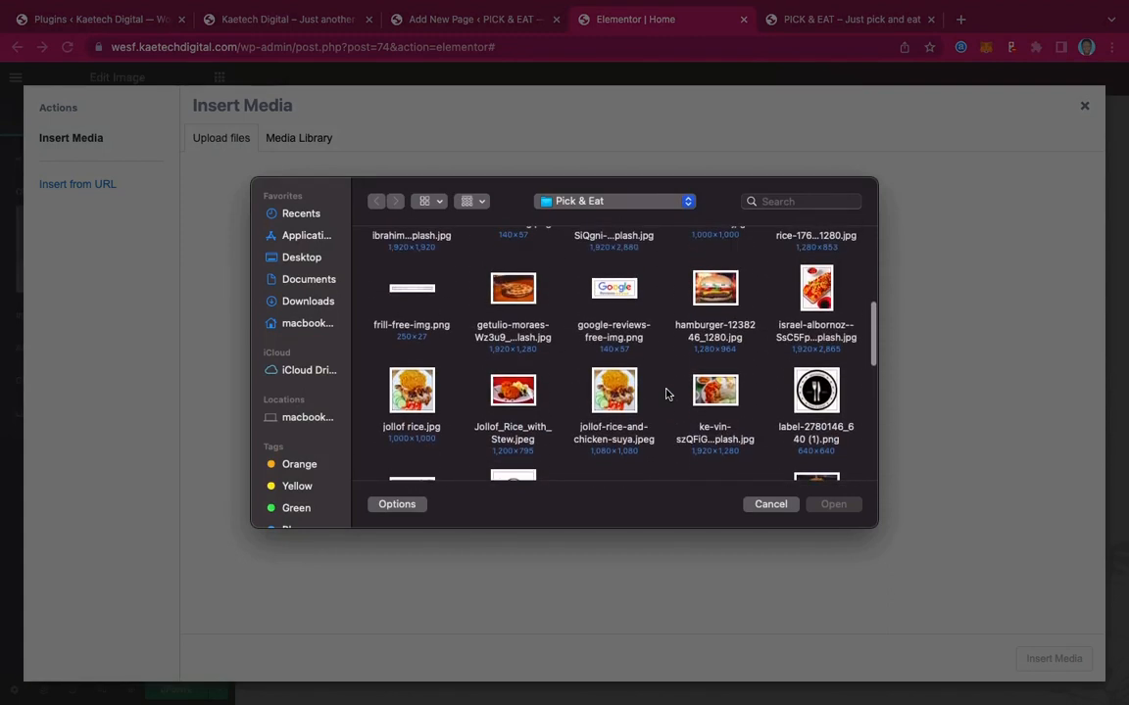
pyautogui.click(812, 292)
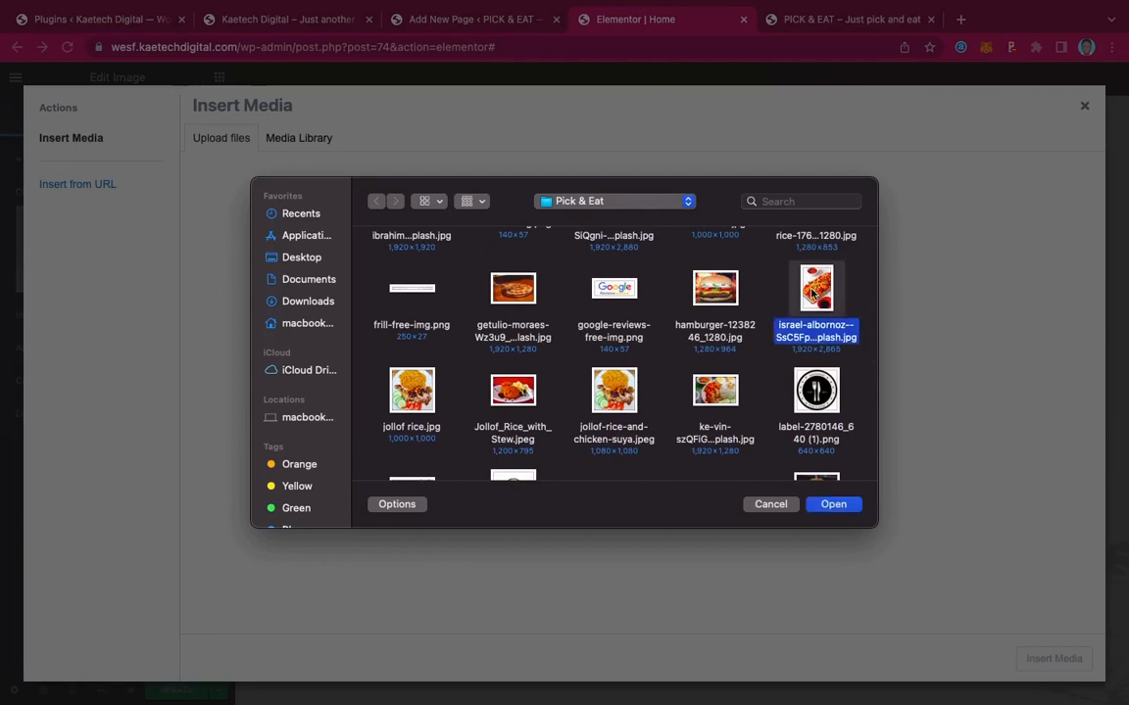
pyautogui.click(836, 505)
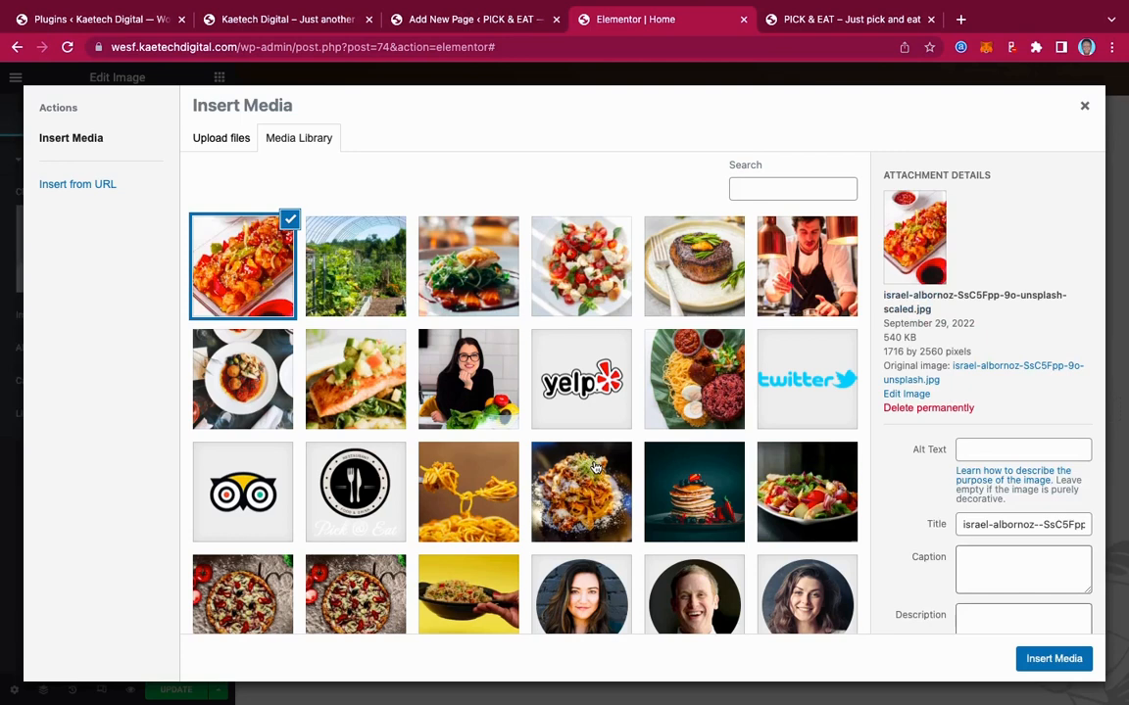
# Insert the chicken photo into the middle column's image and move the Navigator aside
pyautogui.click(1058, 662)
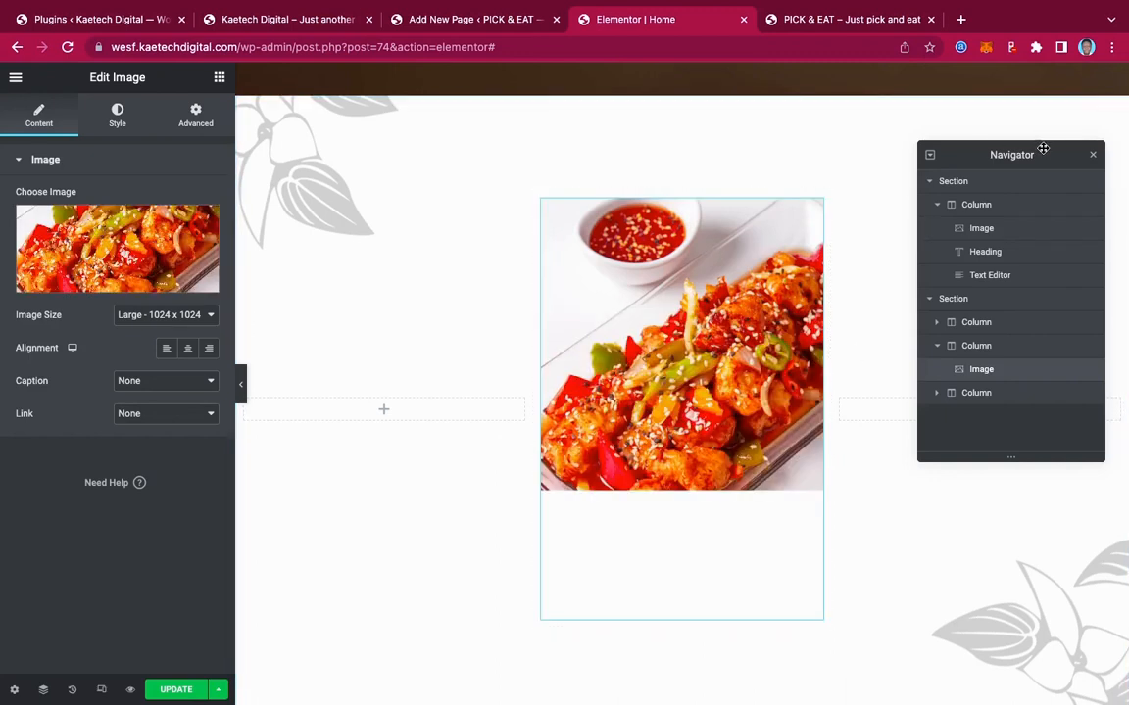
pyautogui.moveTo(1043, 153); pyautogui.dragTo(437, 257)
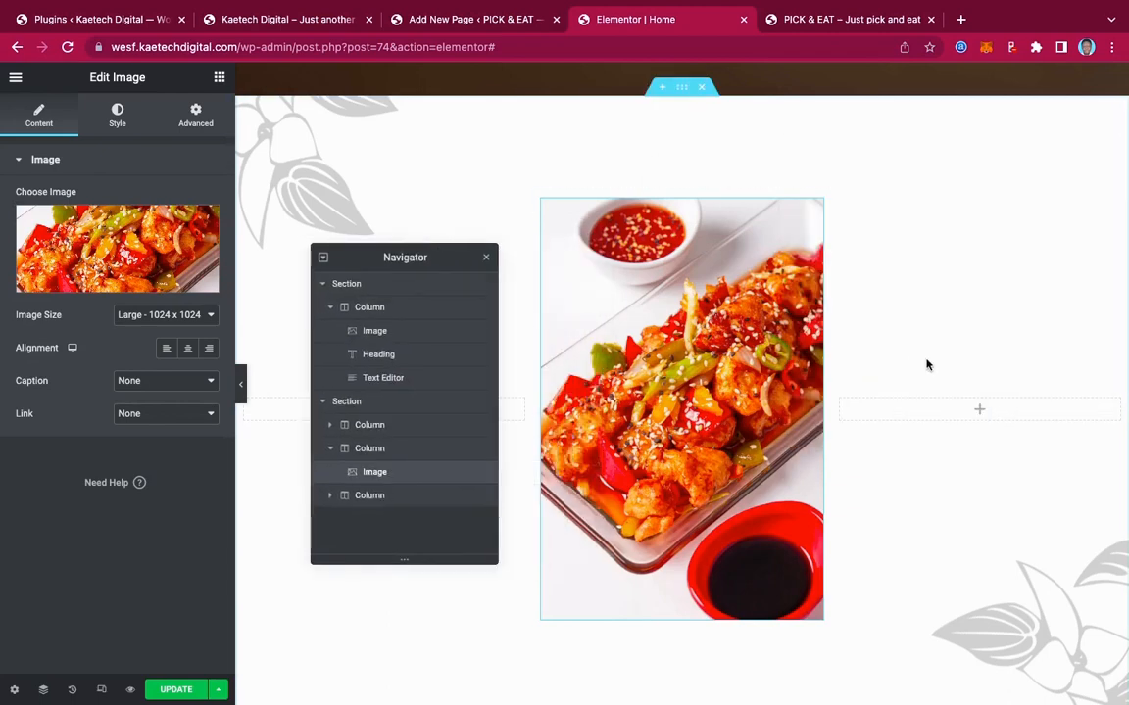
pyautogui.click(979, 411)
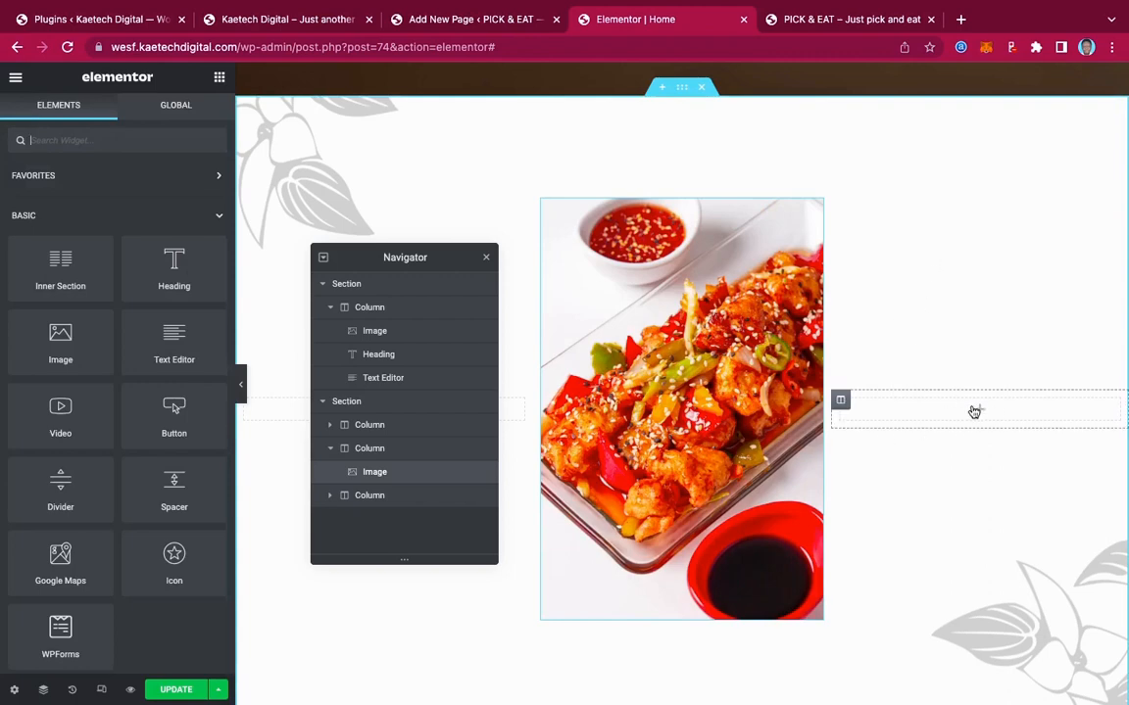
# Set the right column's Classic background image to the noodle restaurant photo
pyautogui.click(841, 402)
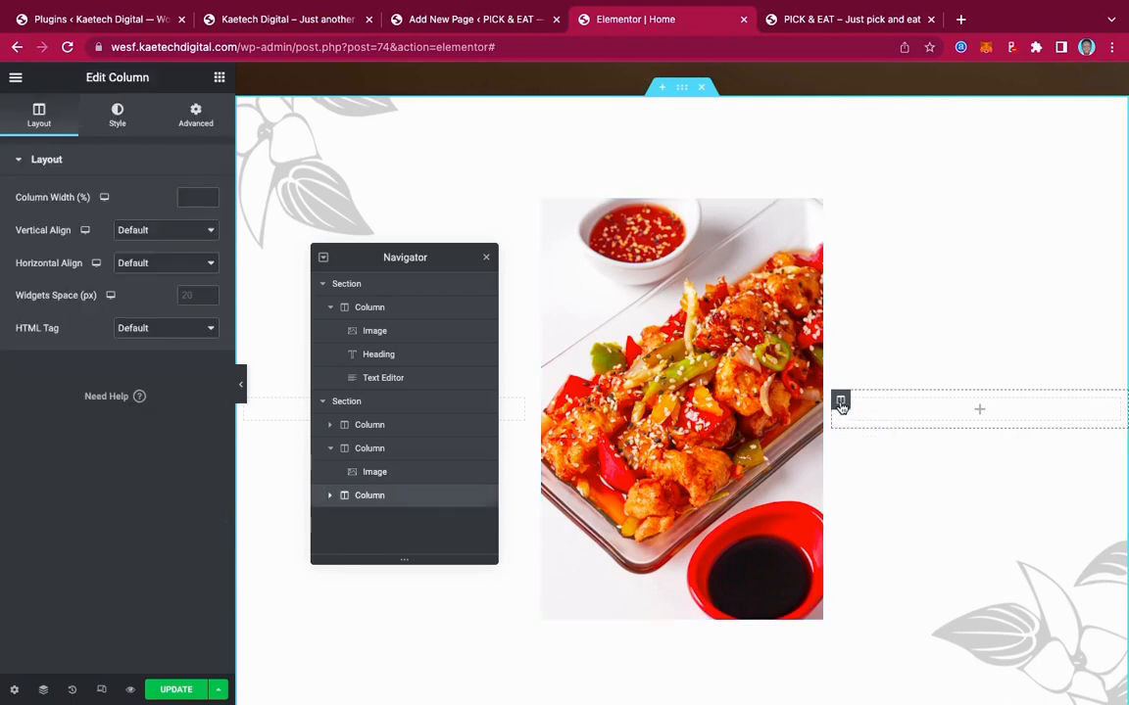
pyautogui.click(119, 119)
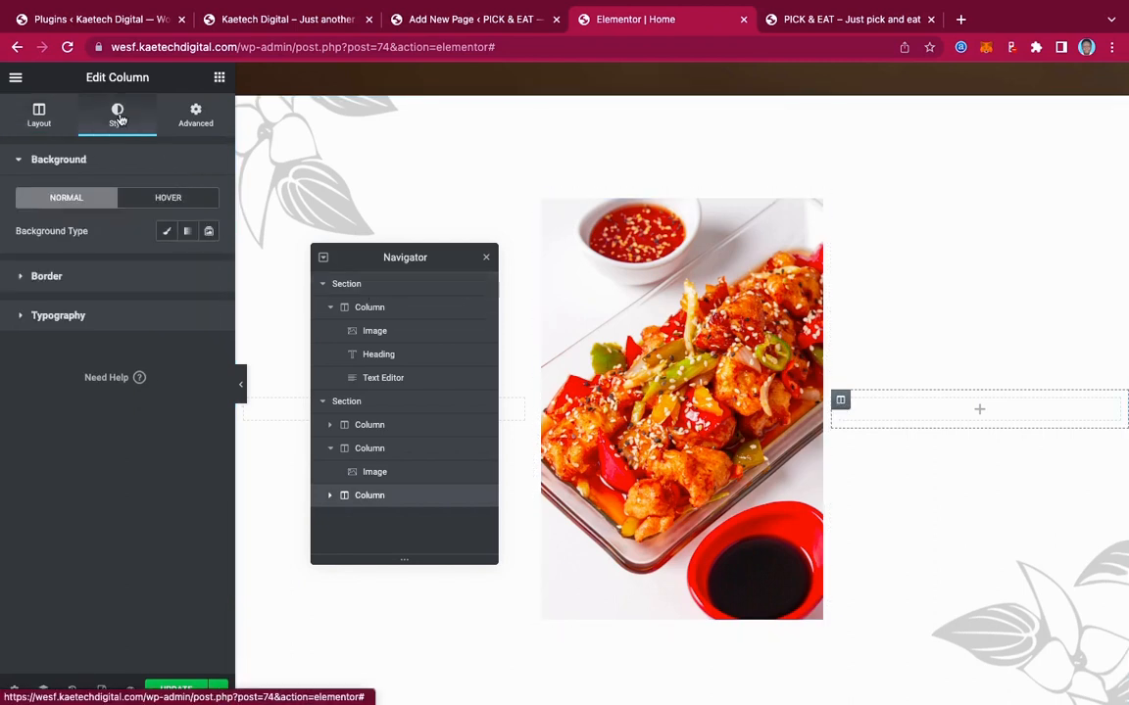
pyautogui.click(167, 231)
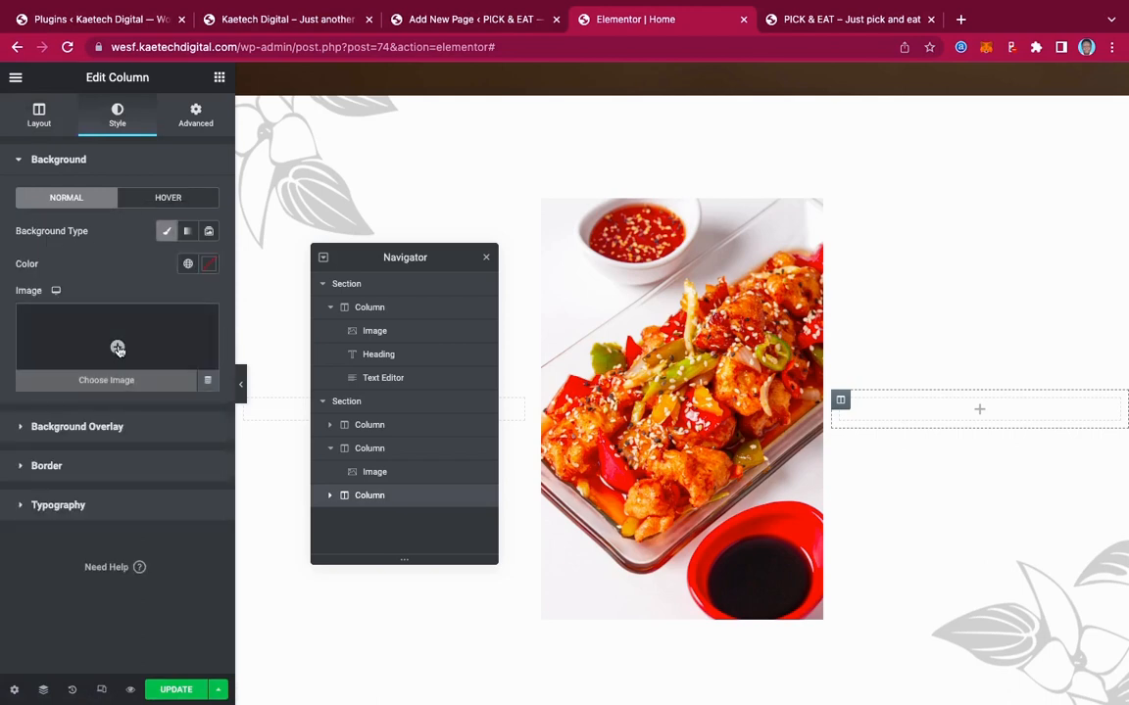
pyautogui.click(118, 349)
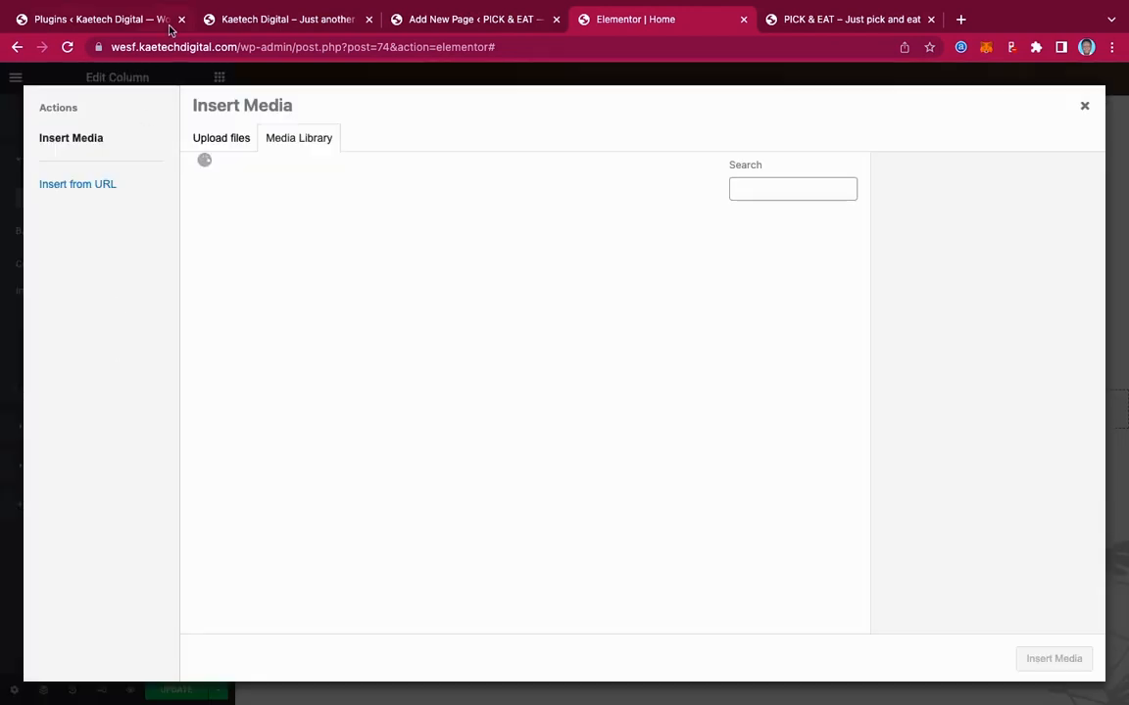
pyautogui.click(247, 19)
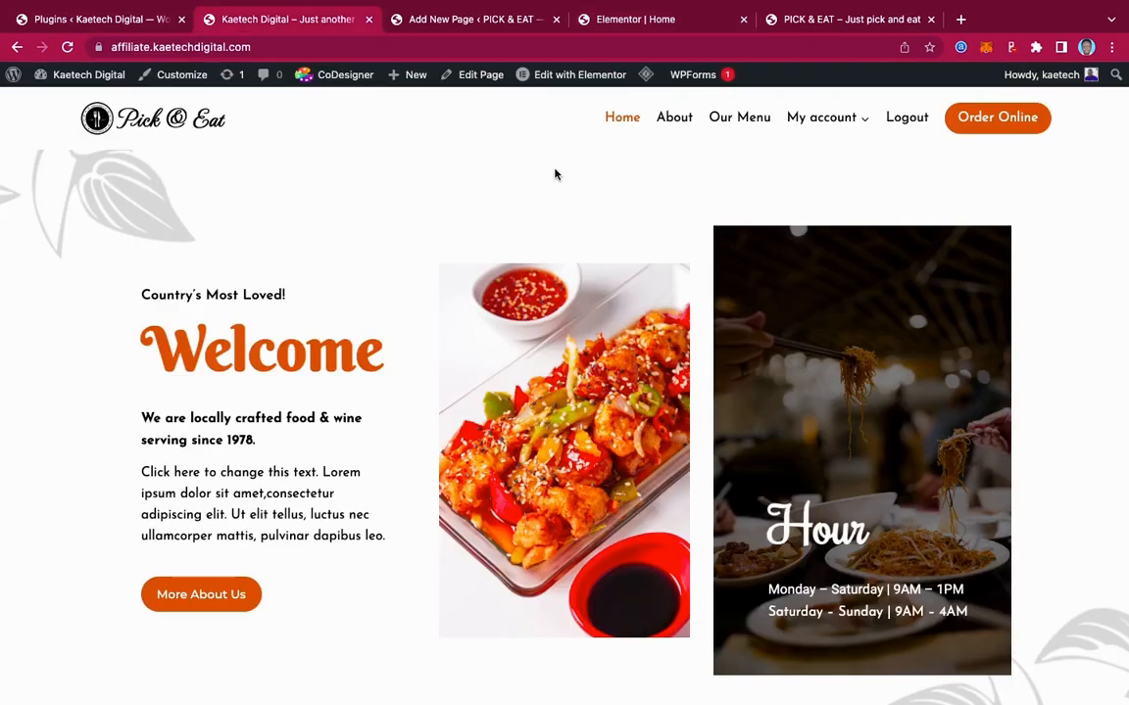
pyautogui.click(641, 15)
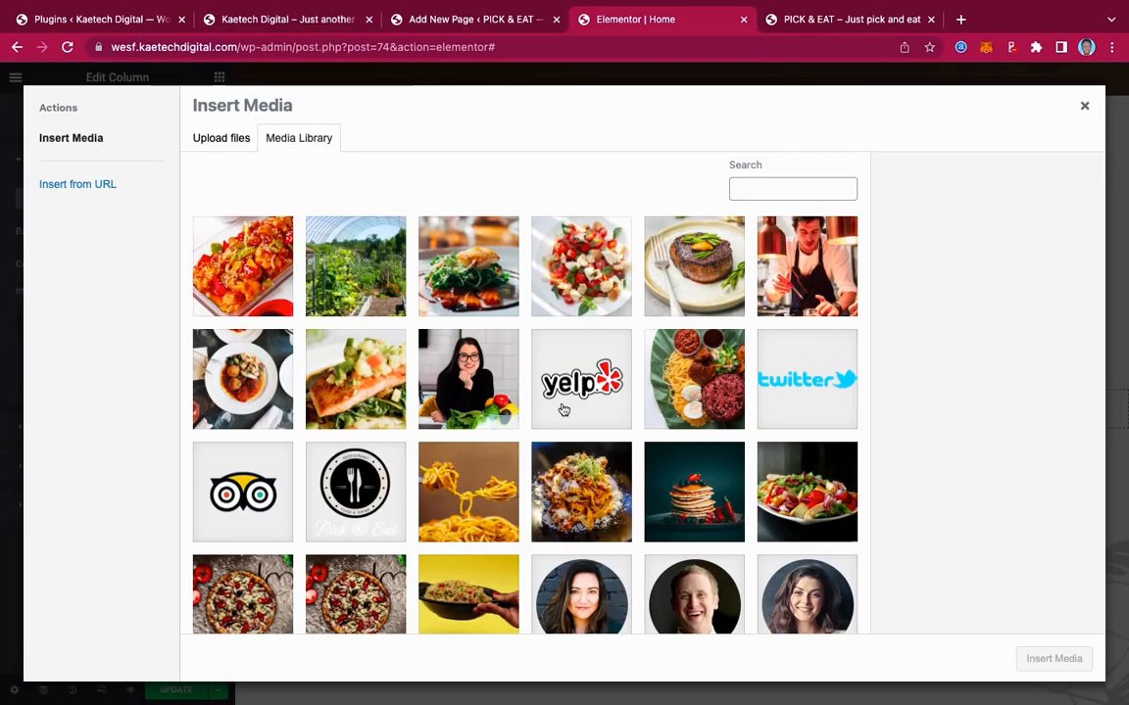
pyautogui.scroll(-3, 640, 423)
pyautogui.scroll(-3, 639, 424)
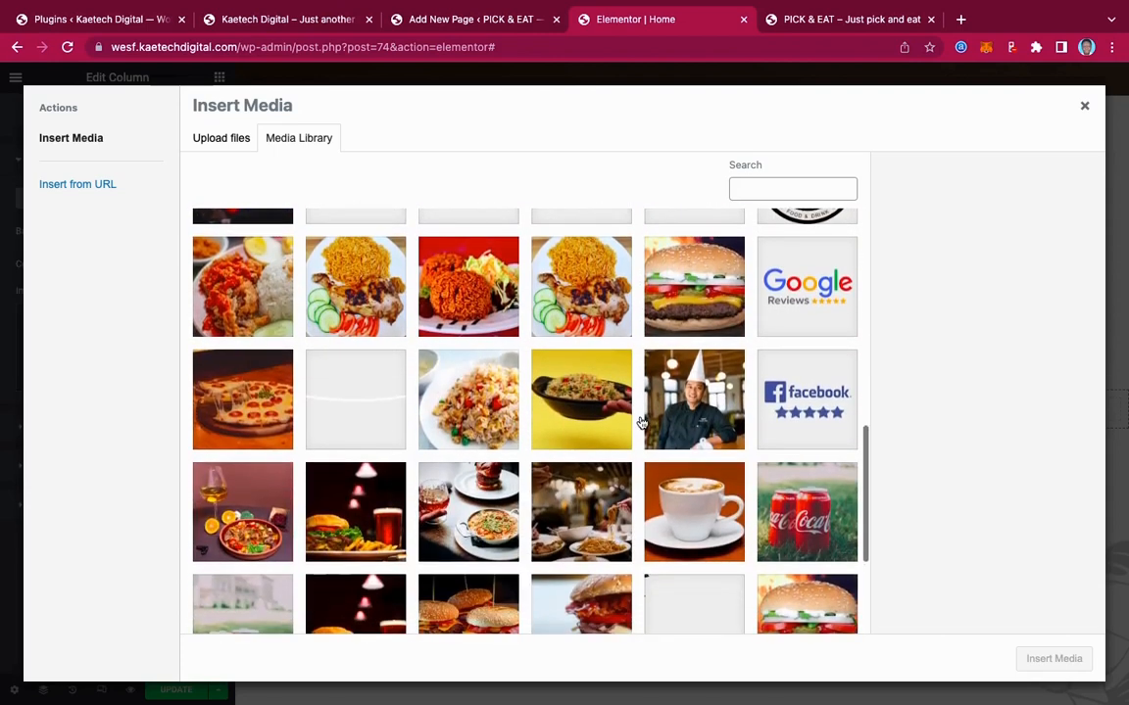
pyautogui.scroll(-1, 627, 441)
pyautogui.click(581, 478)
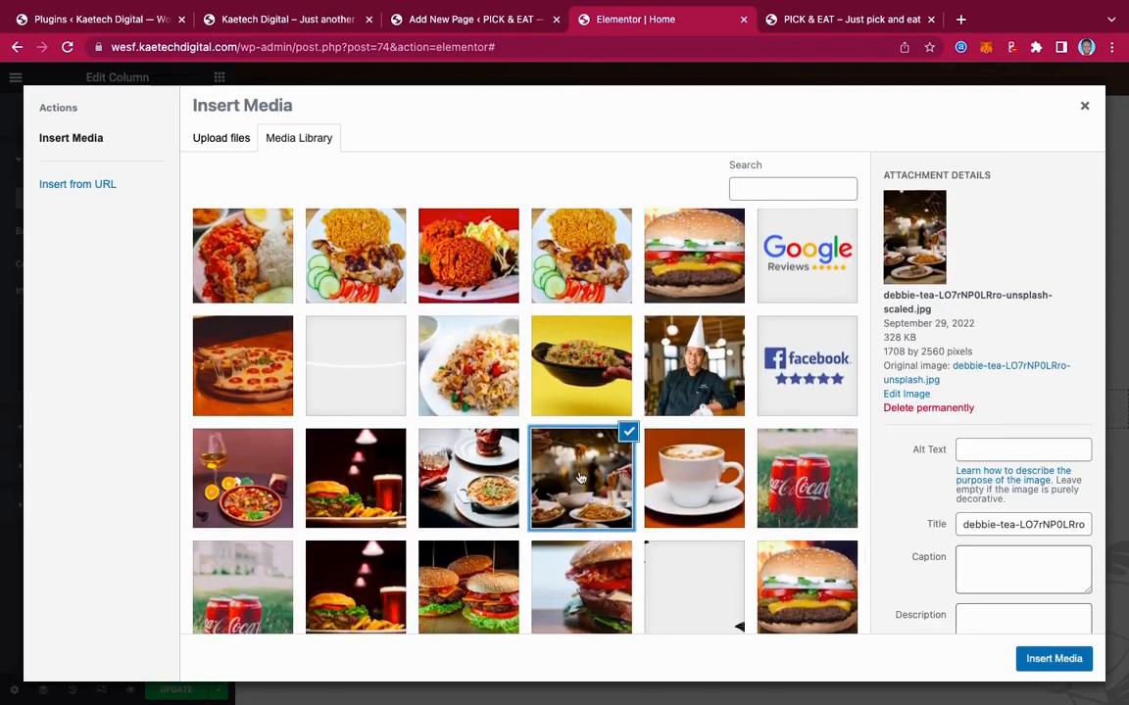
pyautogui.click(1058, 659)
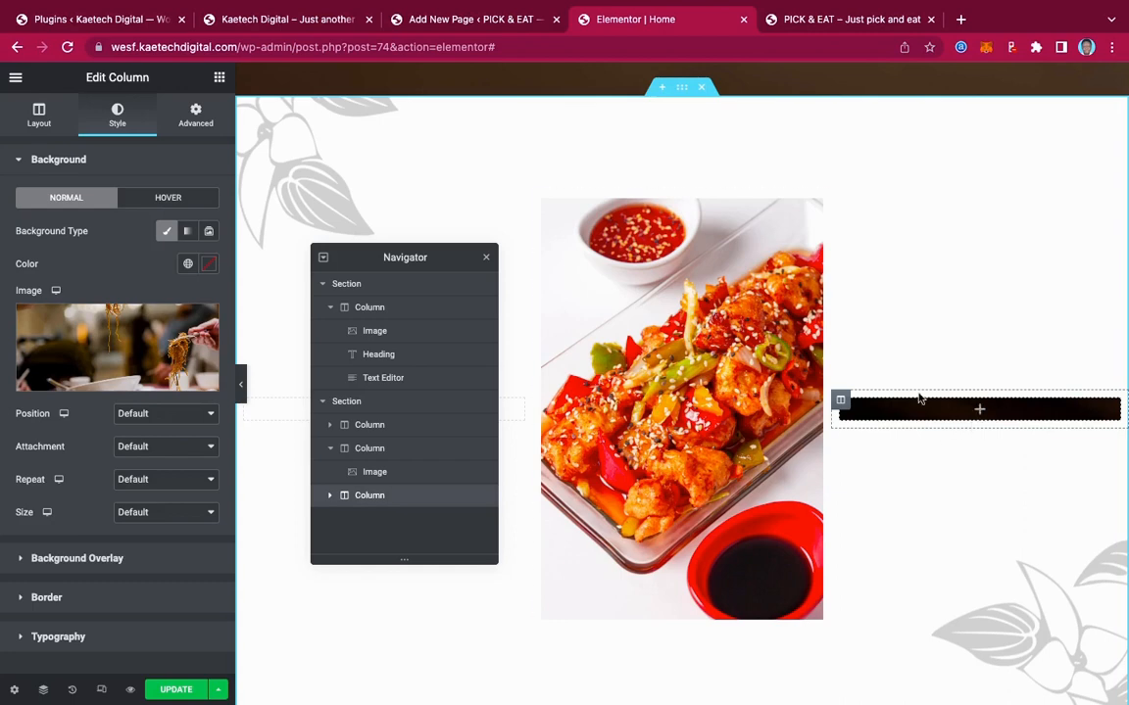
# Inspect the live site's Hour heading, then drop a Heading widget into the right column
pyautogui.click(236, 20)
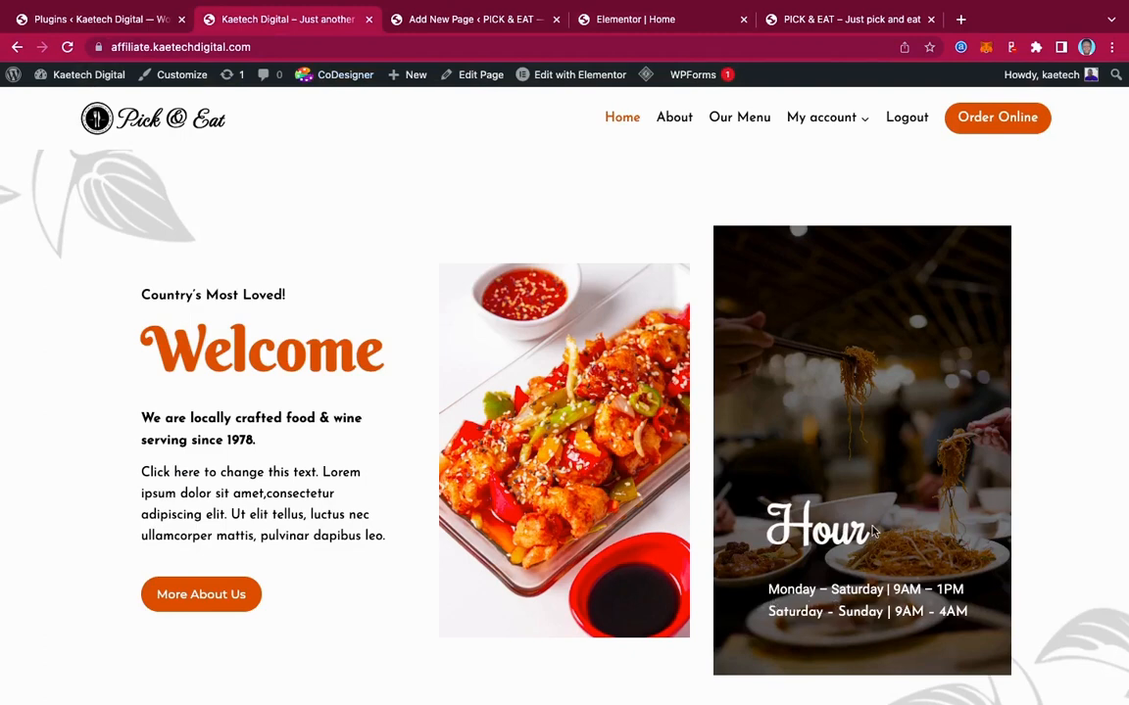
pyautogui.moveTo(873, 530); pyautogui.dragTo(758, 516)
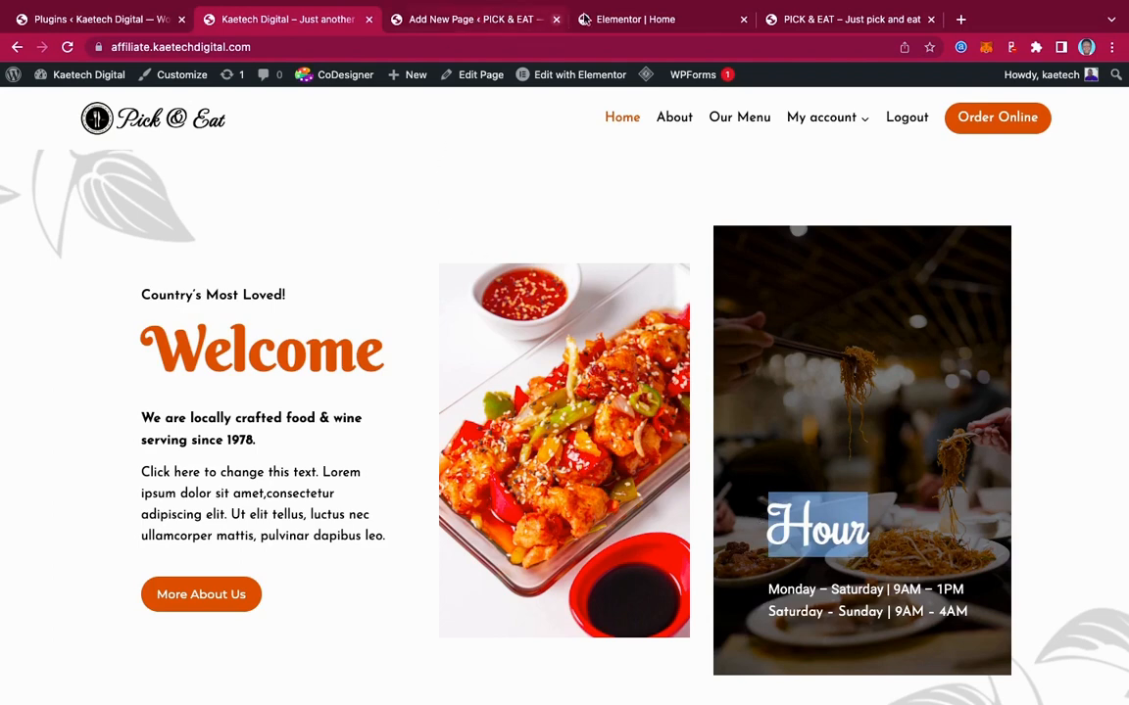
pyautogui.click(623, 20)
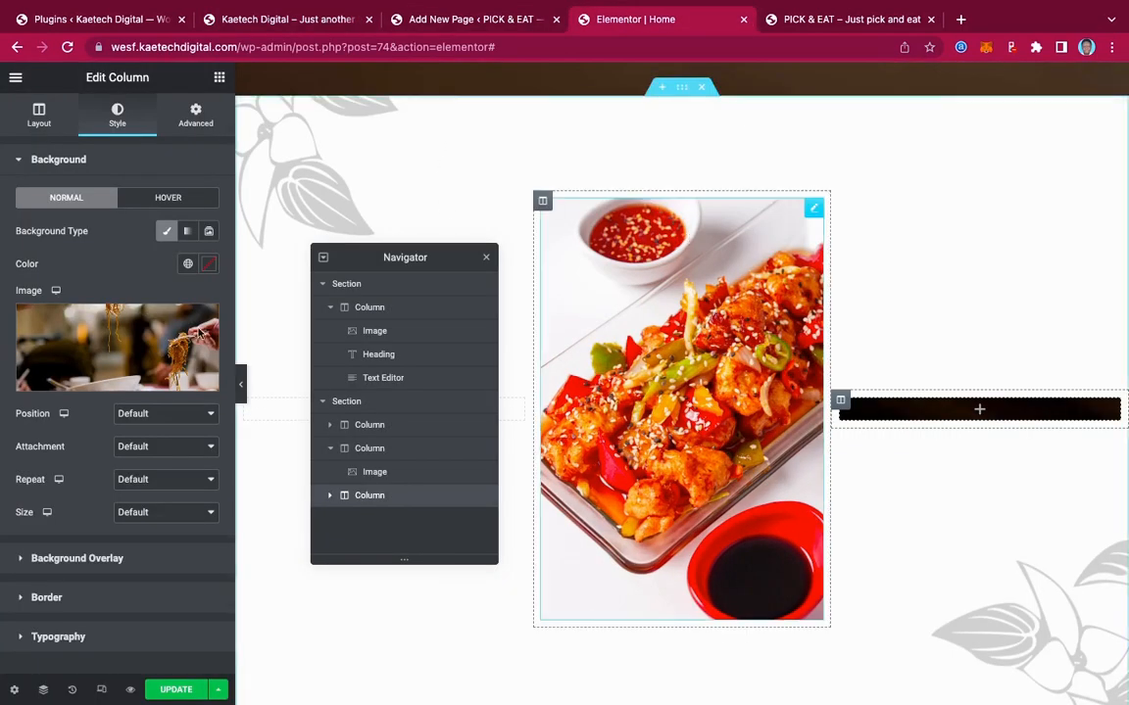
pyautogui.click(219, 79)
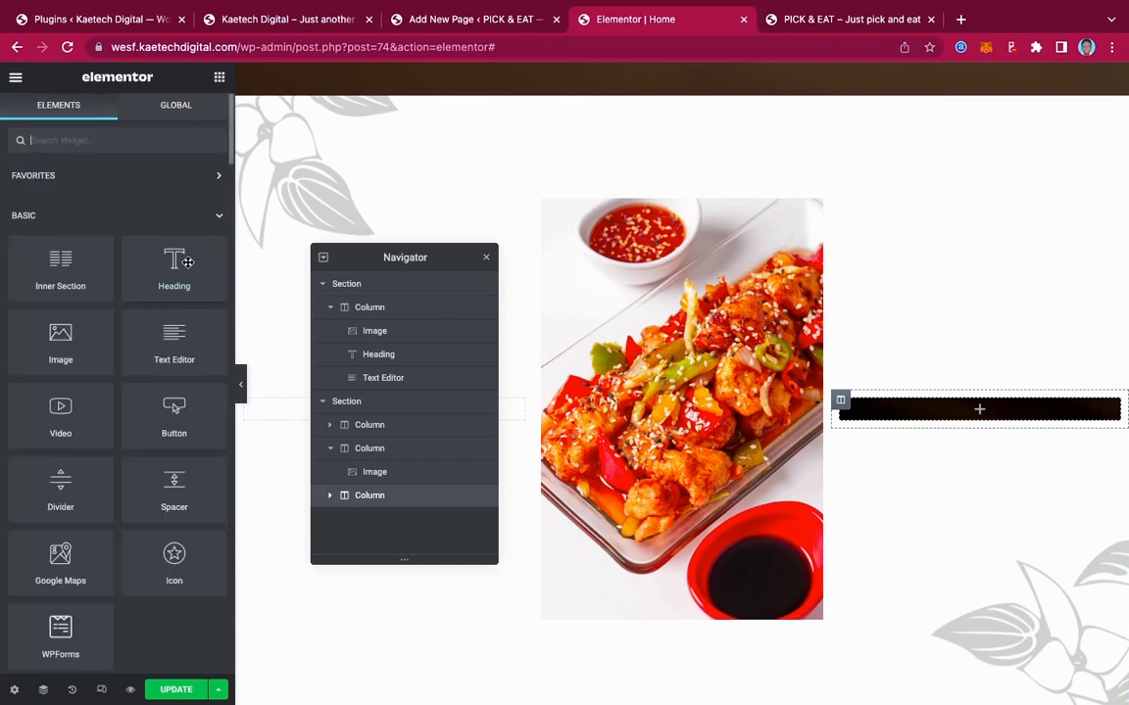
pyautogui.moveTo(173, 259); pyautogui.dragTo(918, 411)
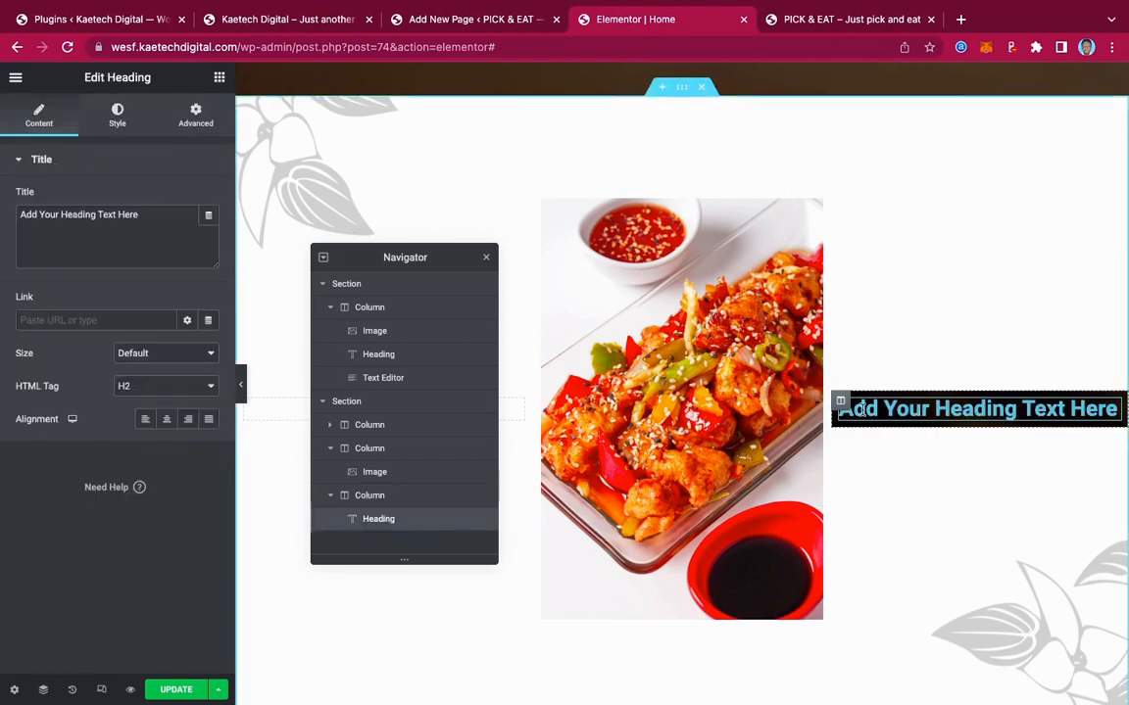
# Change the heading text to 'Hour' and make it white
pyautogui.moveTo(150, 218); pyautogui.dragTo(3, 196)
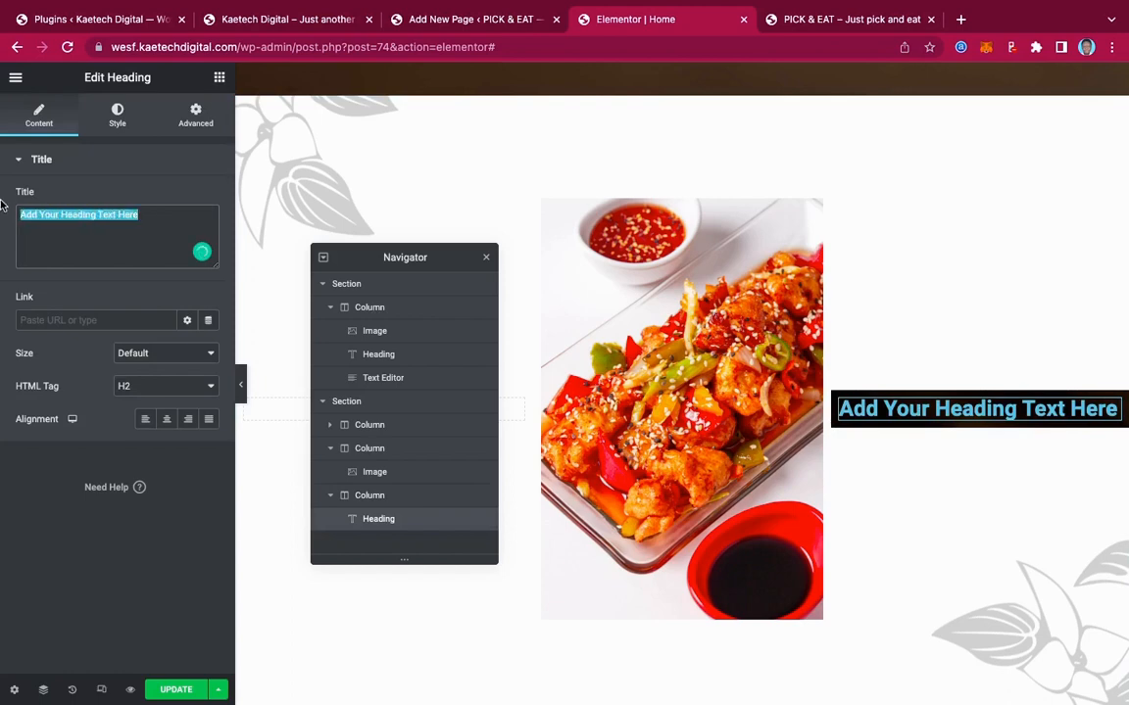
pyautogui.write('Hour')
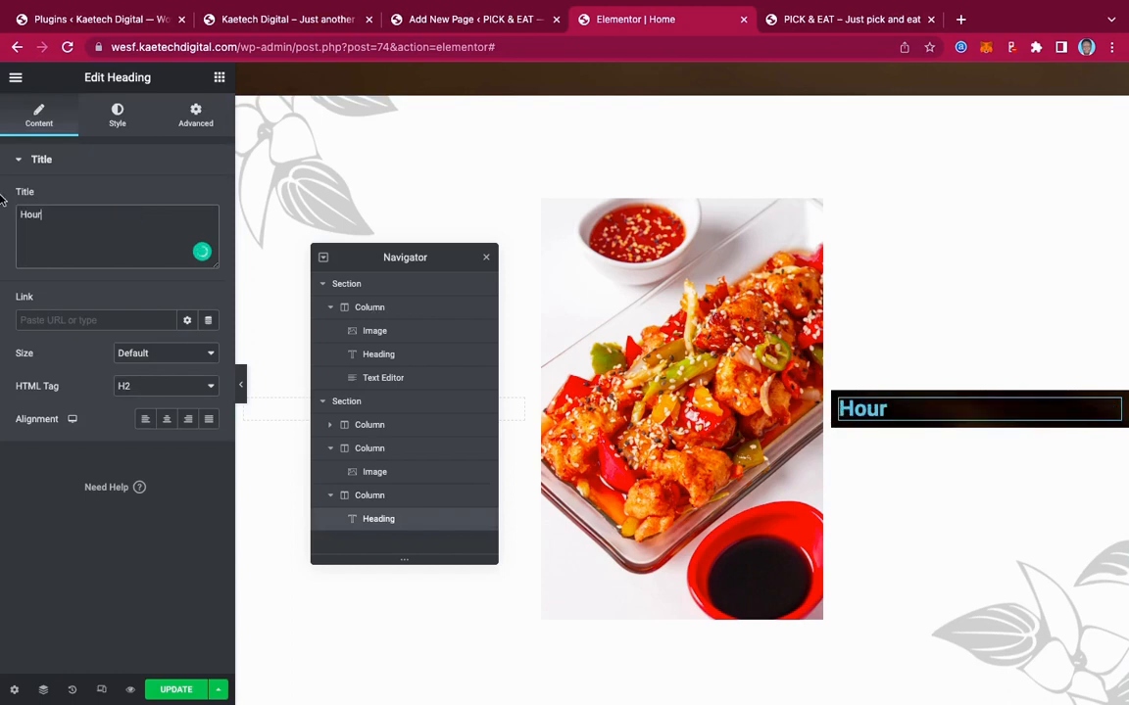
pyautogui.click(117, 114)
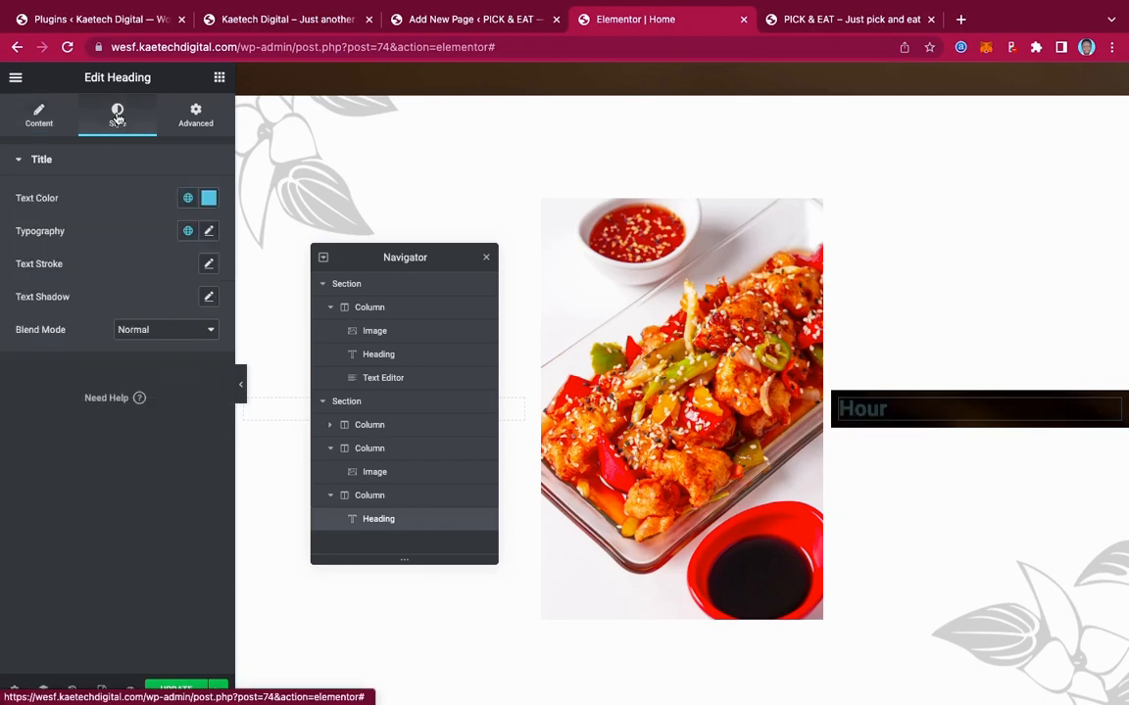
pyautogui.click(209, 199)
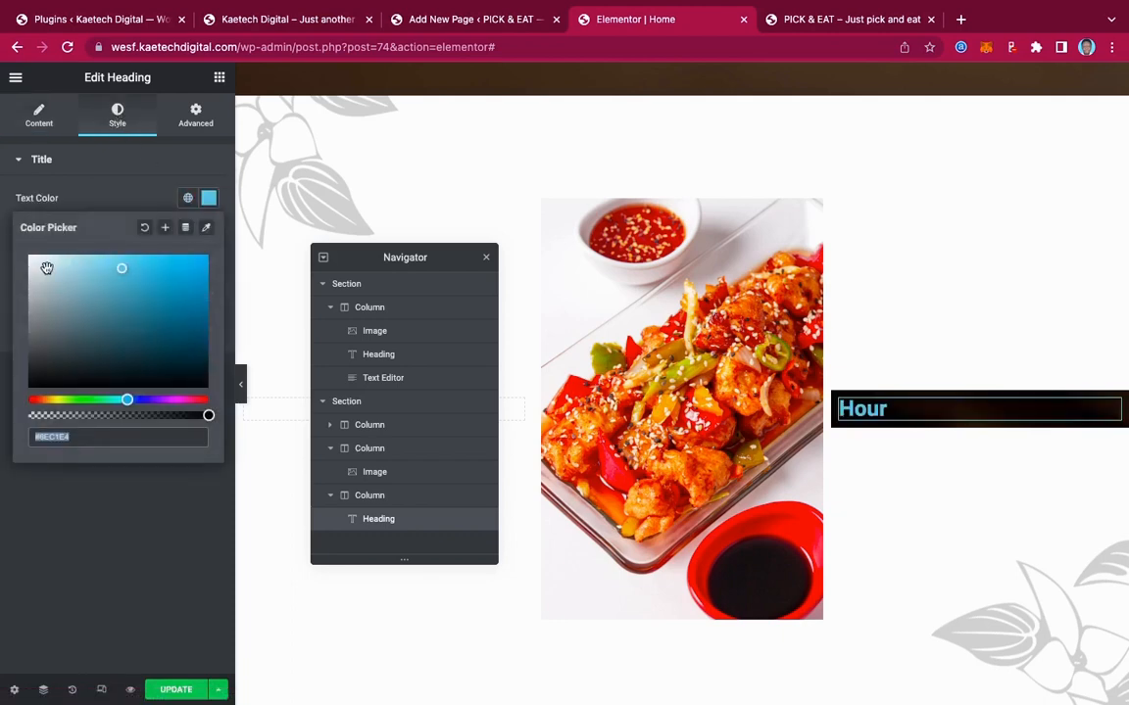
pyautogui.moveTo(45, 267); pyautogui.dragTo(2, 230)
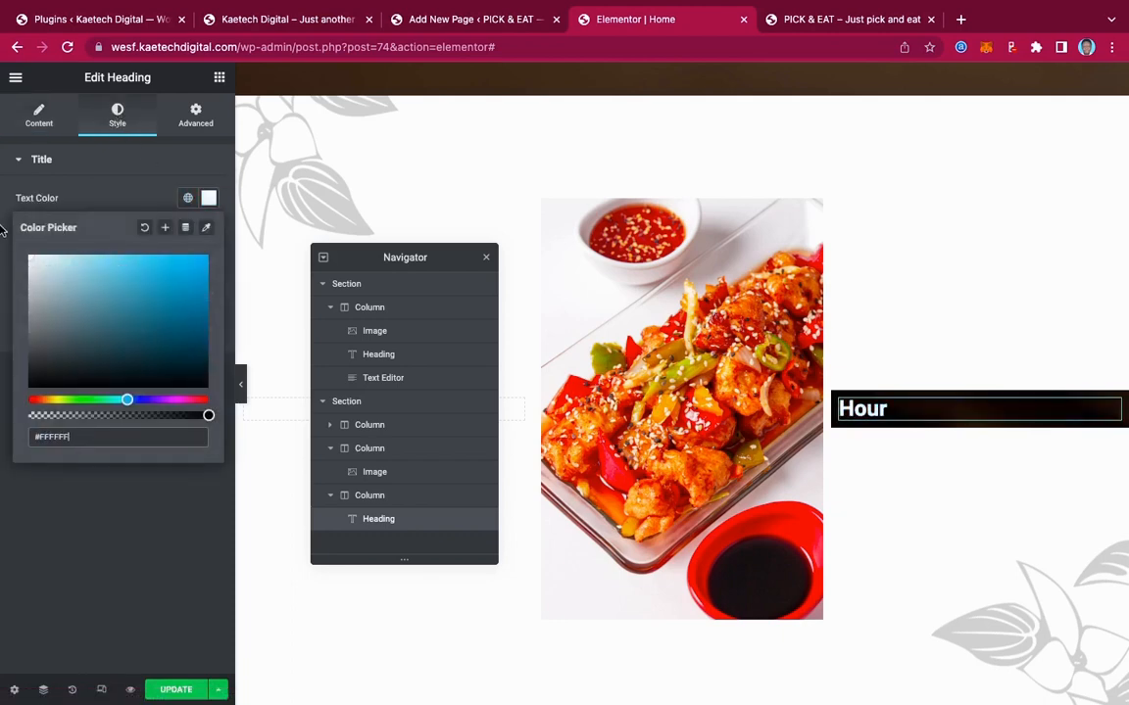
pyautogui.click(129, 165)
# Set the heading typography to Berkshire Swash, size 55, weight 500
pyautogui.click(172, 163)
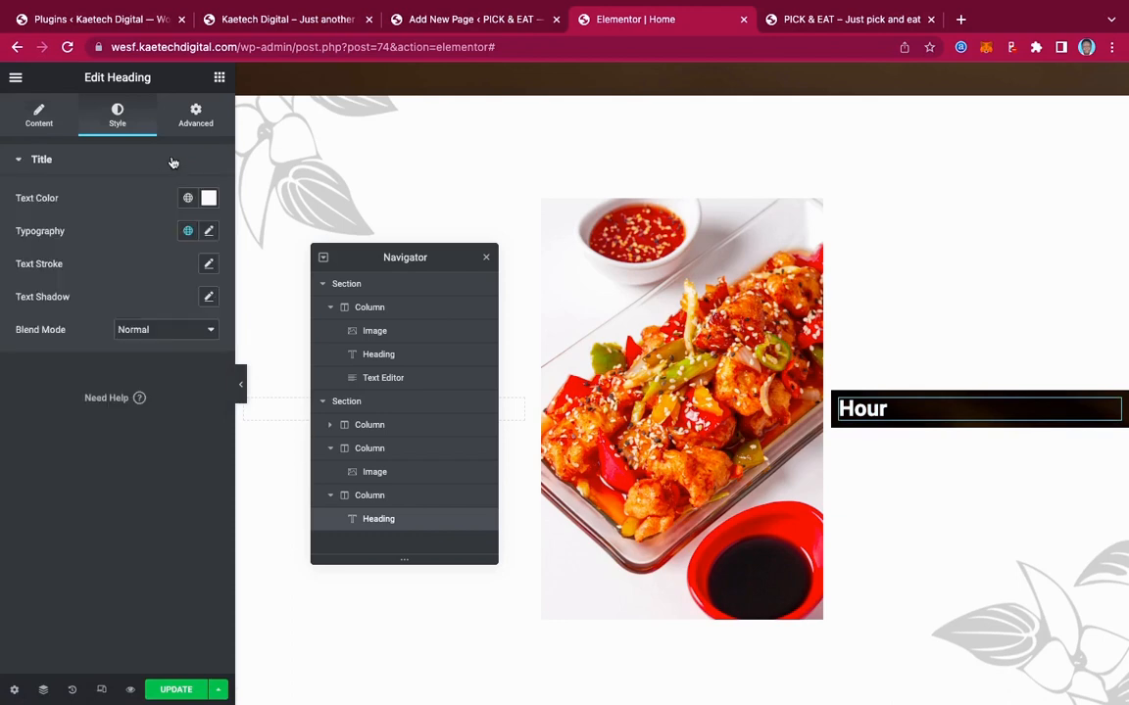
pyautogui.click(208, 232)
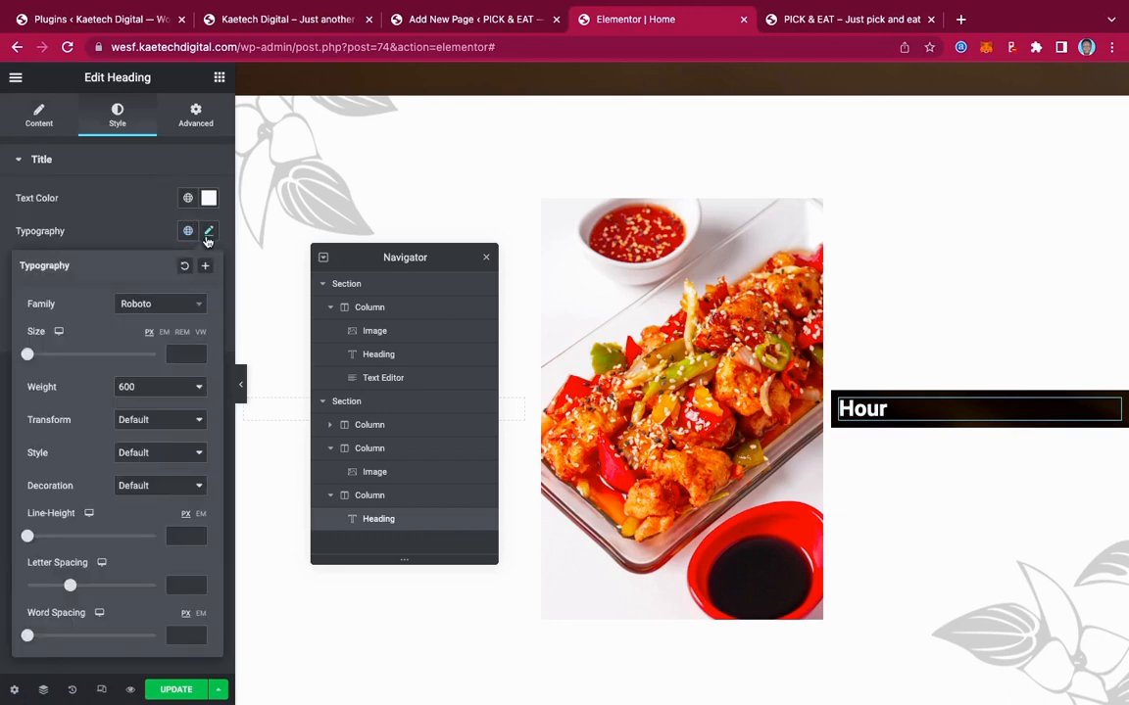
pyautogui.click(157, 305)
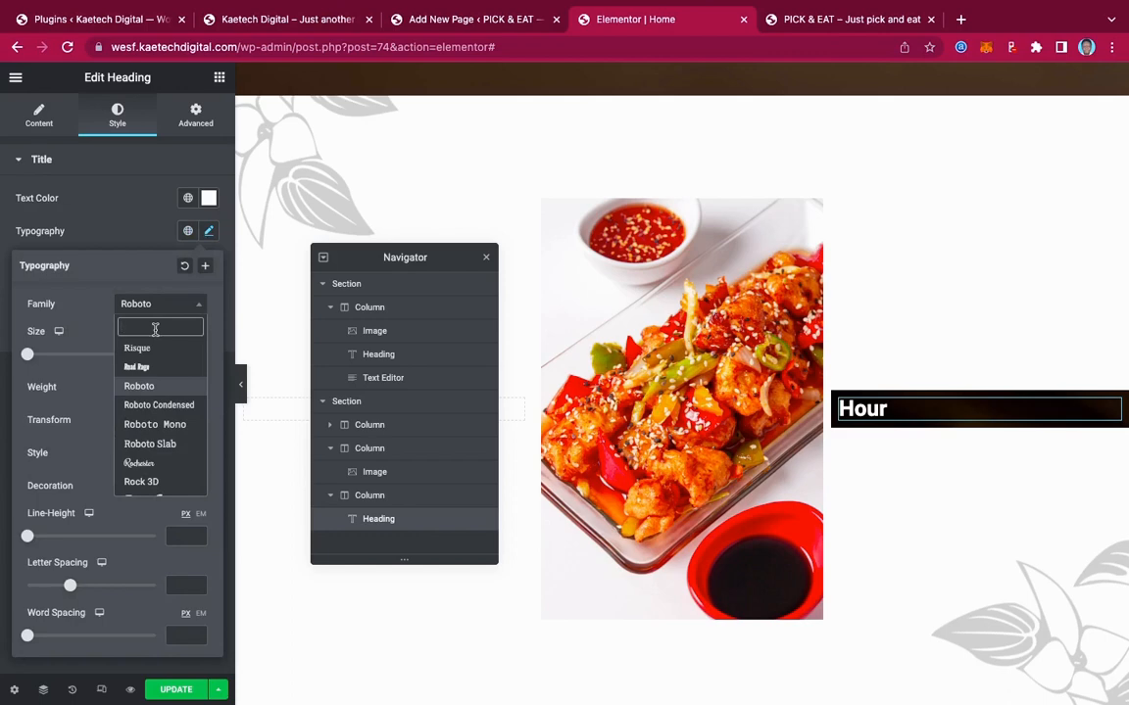
pyautogui.write('ber')
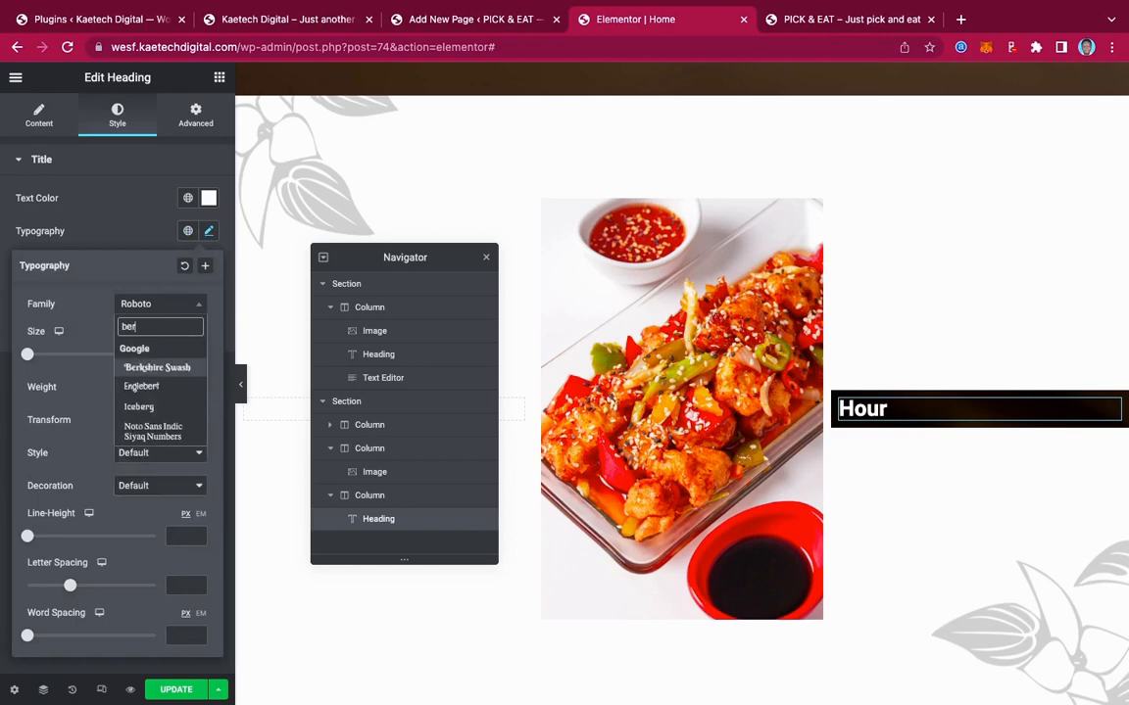
pyautogui.click(171, 368)
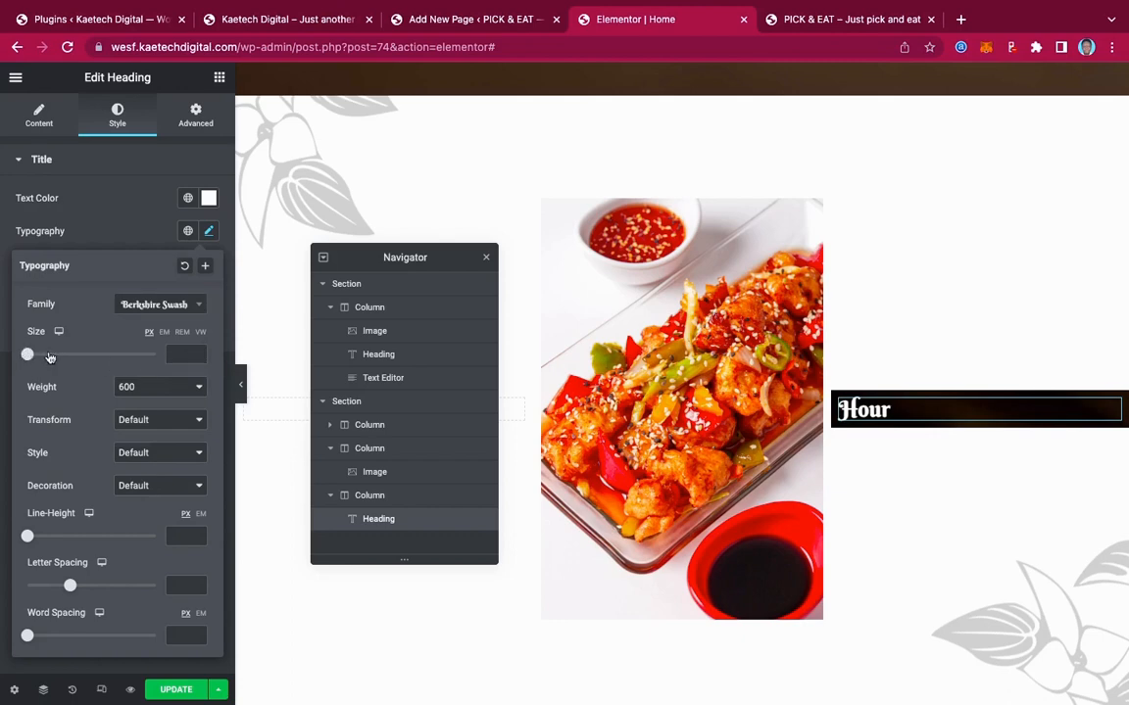
pyautogui.moveTo(50, 358); pyautogui.dragTo(70, 355)
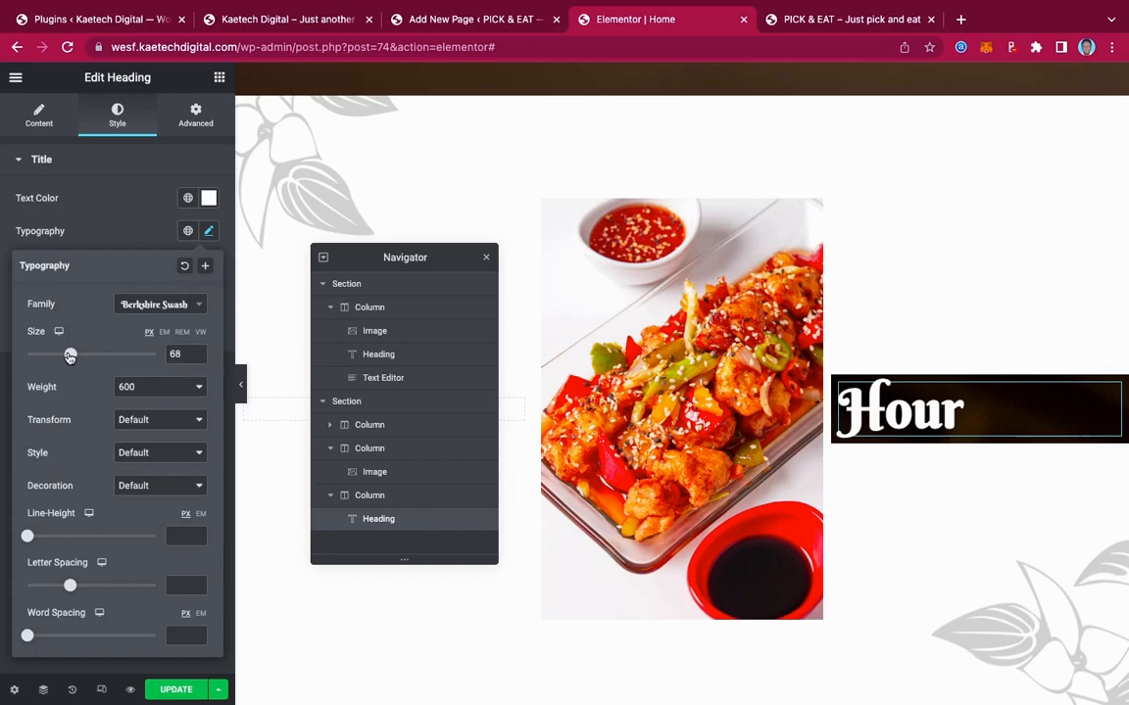
pyautogui.doubleClick(175, 354)
pyautogui.write('55')
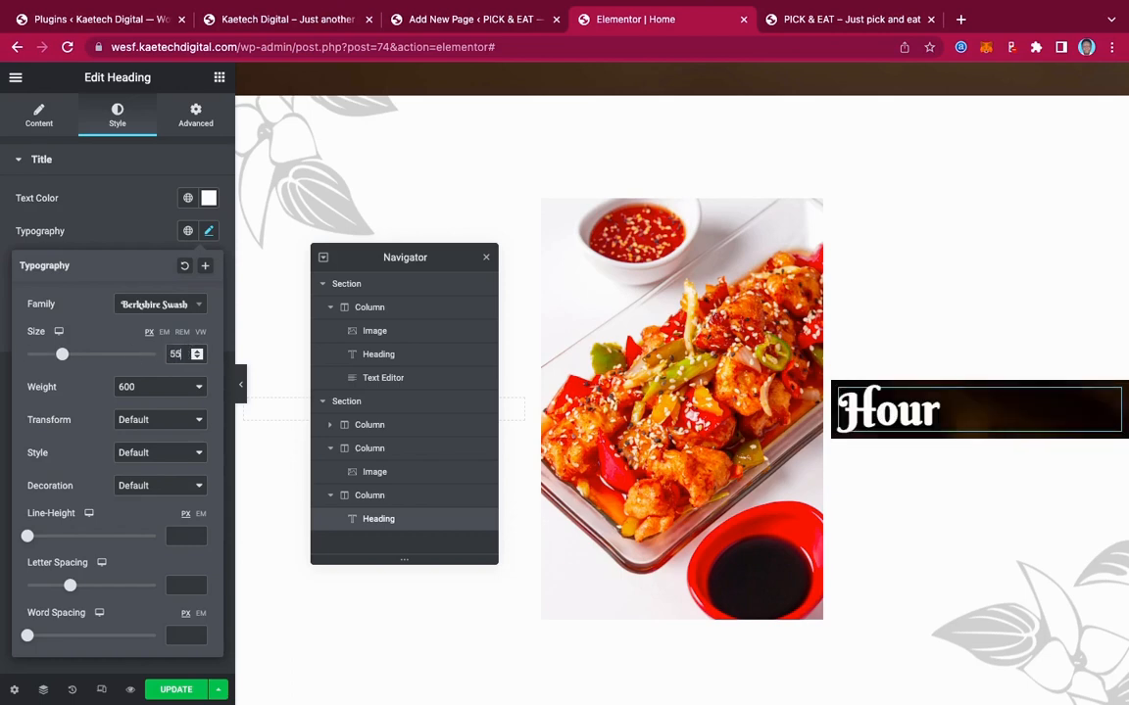
pyautogui.click(155, 391)
pyautogui.click(154, 369)
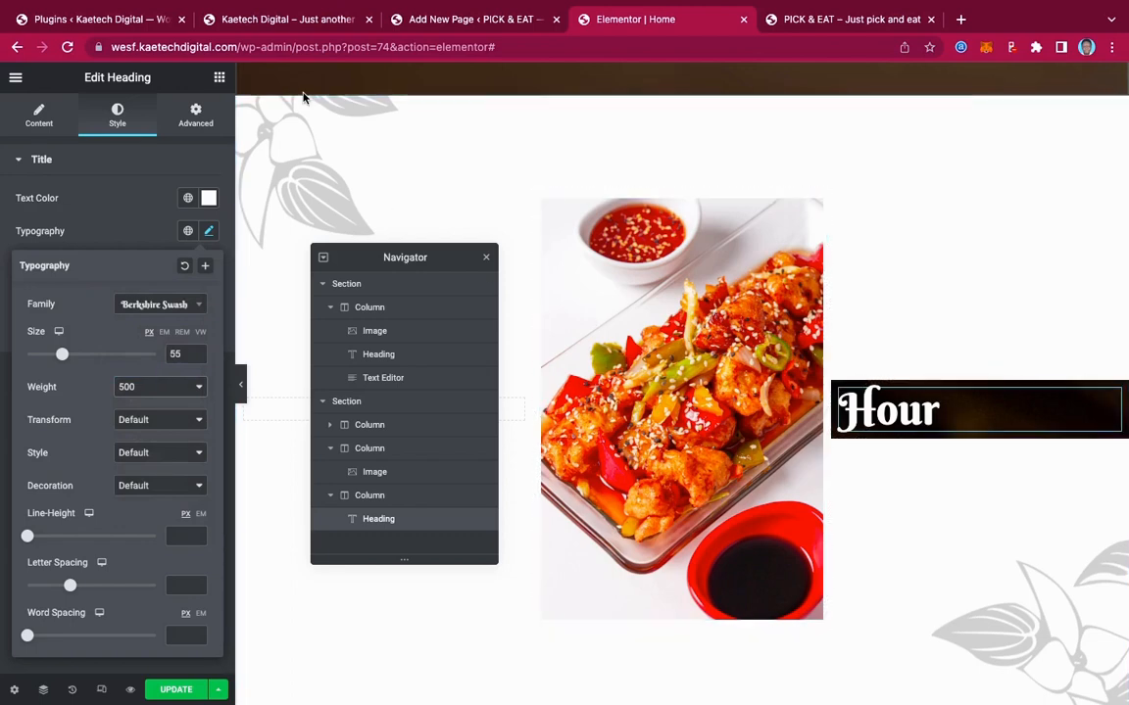
pyautogui.click(270, 20)
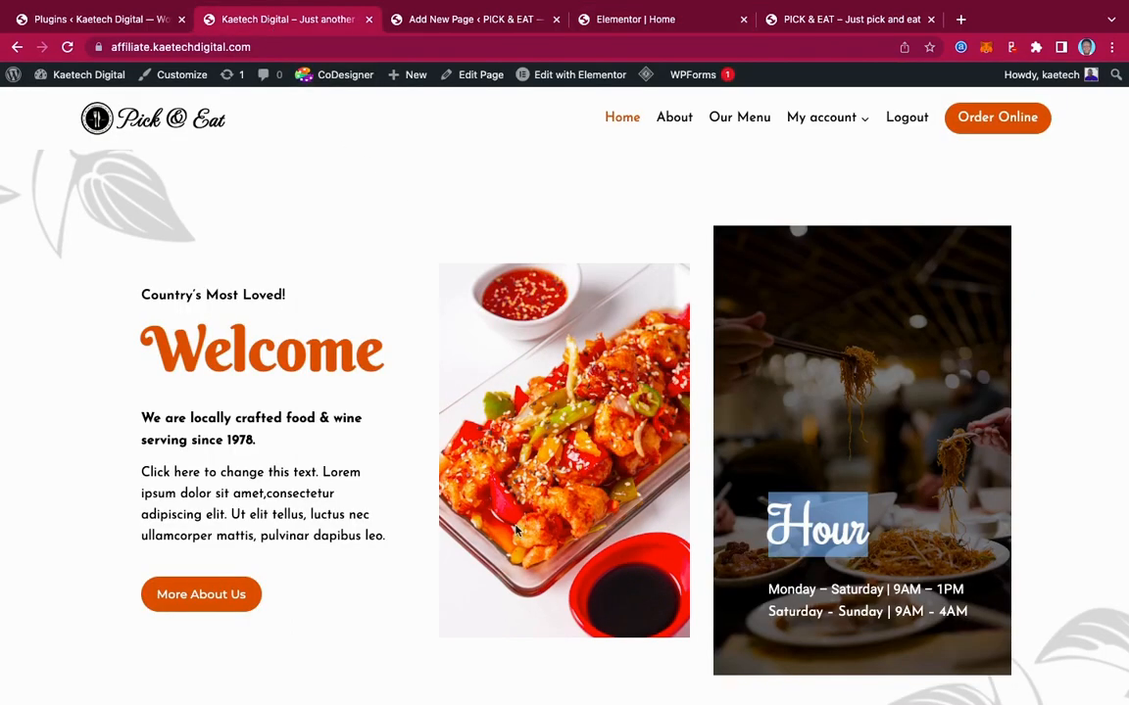
pyautogui.moveTo(972, 612); pyautogui.dragTo(760, 593)
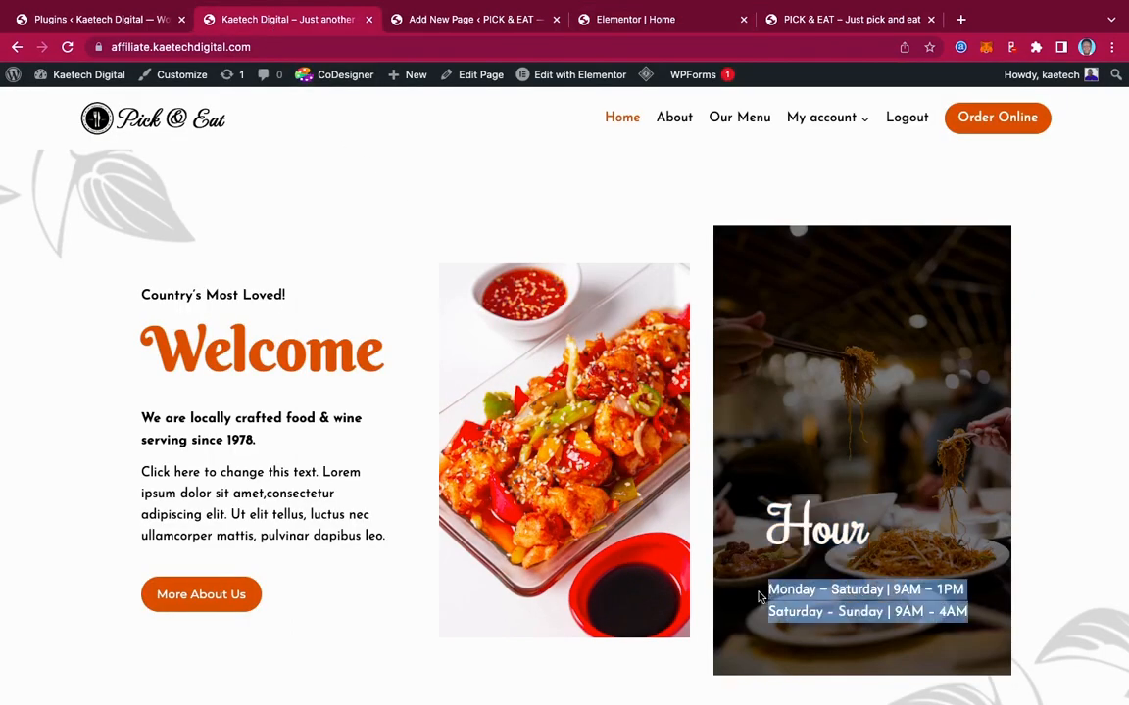
pyautogui.click(617, 19)
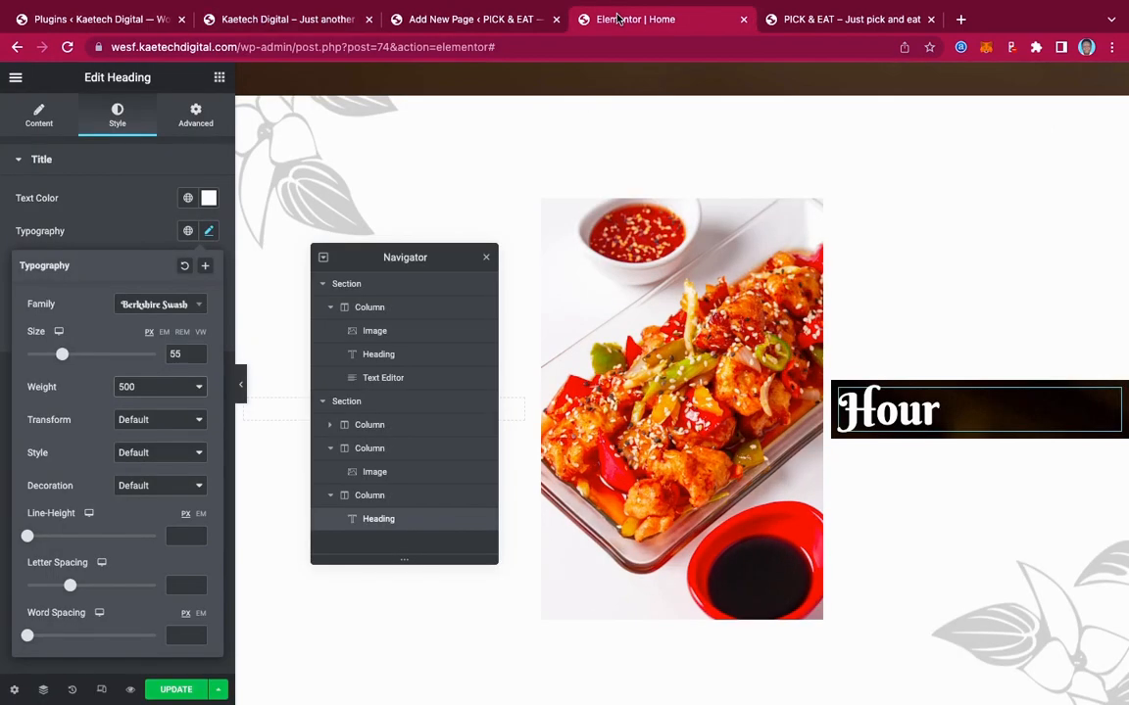
# Add a Text Editor widget below the Hour heading and paste in the opening hours
pyautogui.click(219, 77)
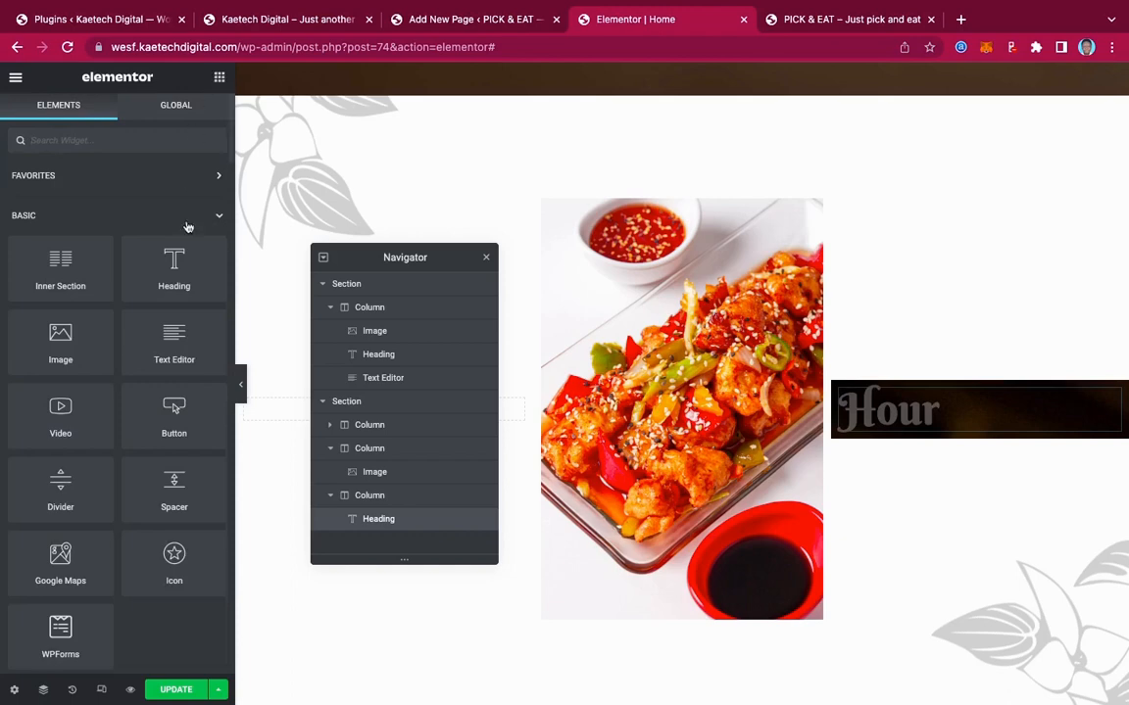
pyautogui.moveTo(173, 339); pyautogui.dragTo(894, 413)
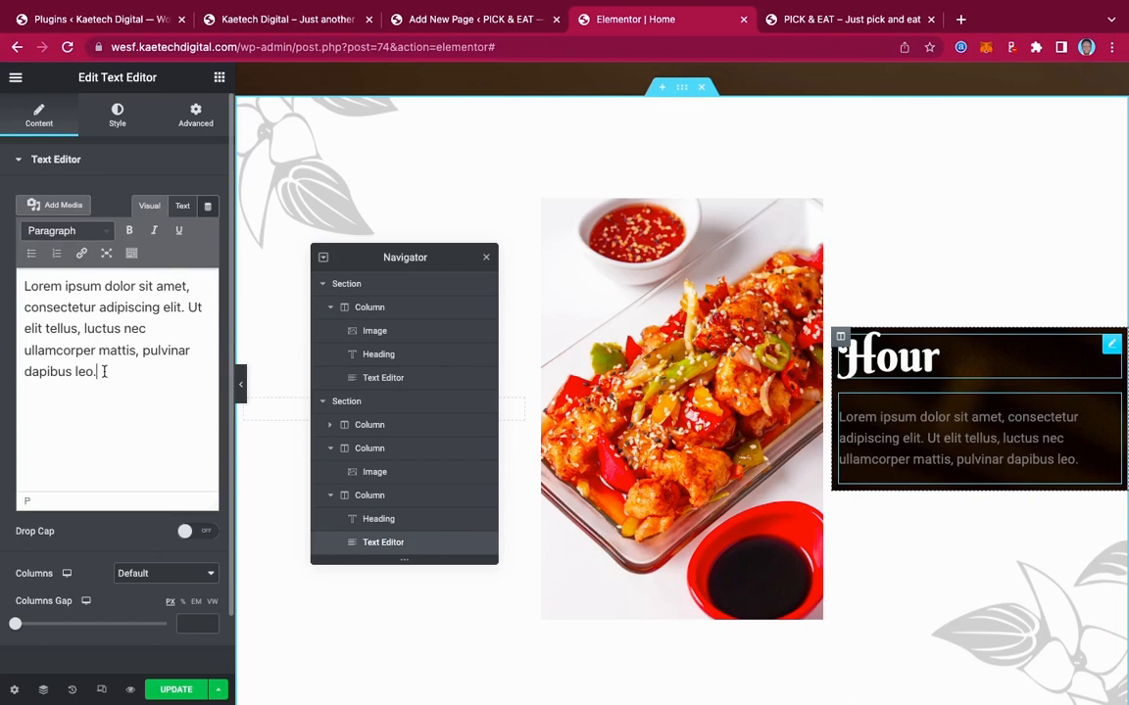
pyautogui.moveTo(104, 372); pyautogui.dragTo(1, 248)
pyautogui.press('super+v')
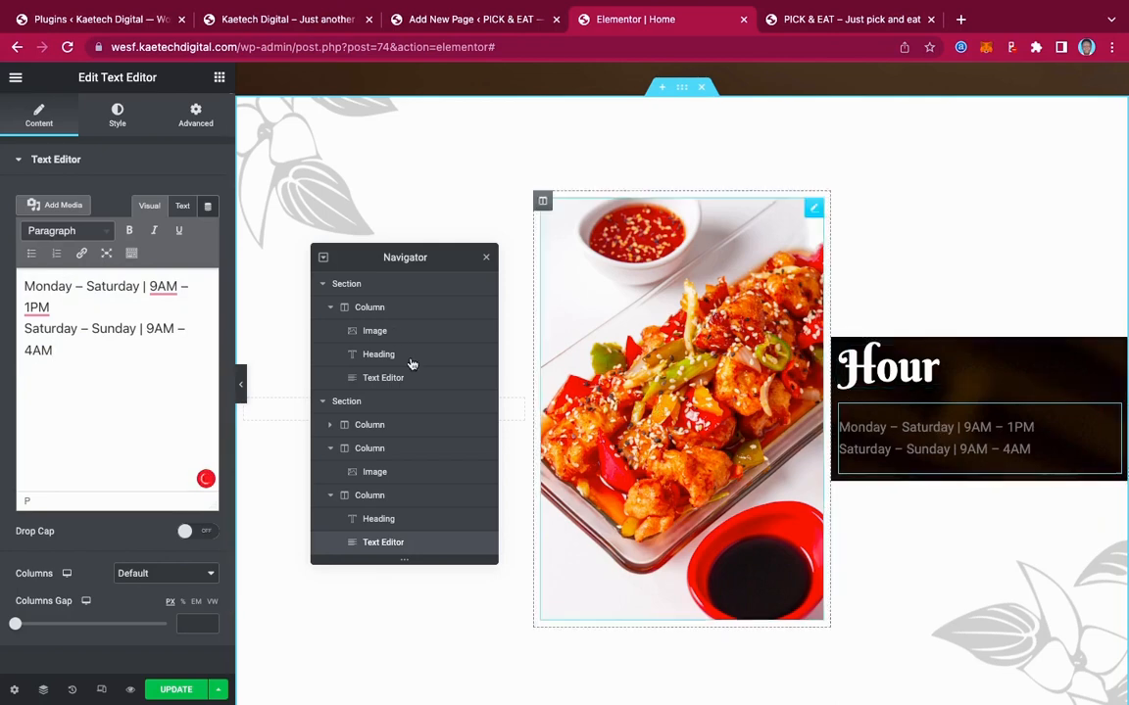
# Style the hours text white in Josefin Sans at size 18
pyautogui.click(117, 114)
pyautogui.click(207, 230)
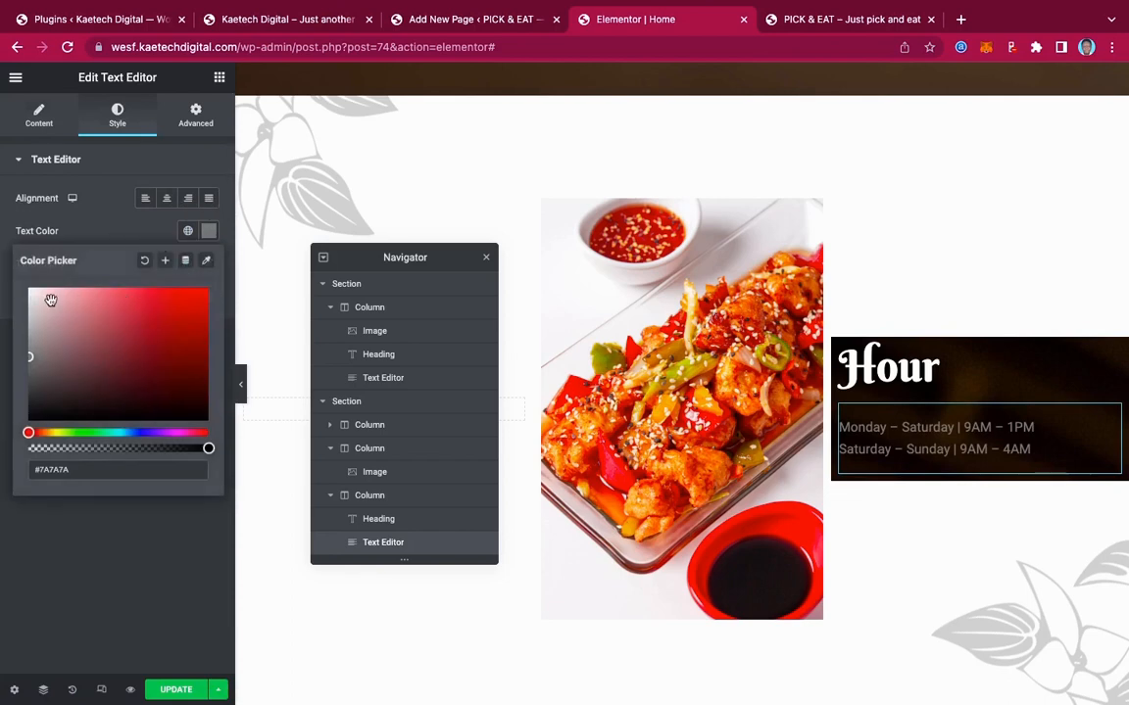
pyautogui.moveTo(51, 299); pyautogui.dragTo(3, 281)
pyautogui.click(106, 217)
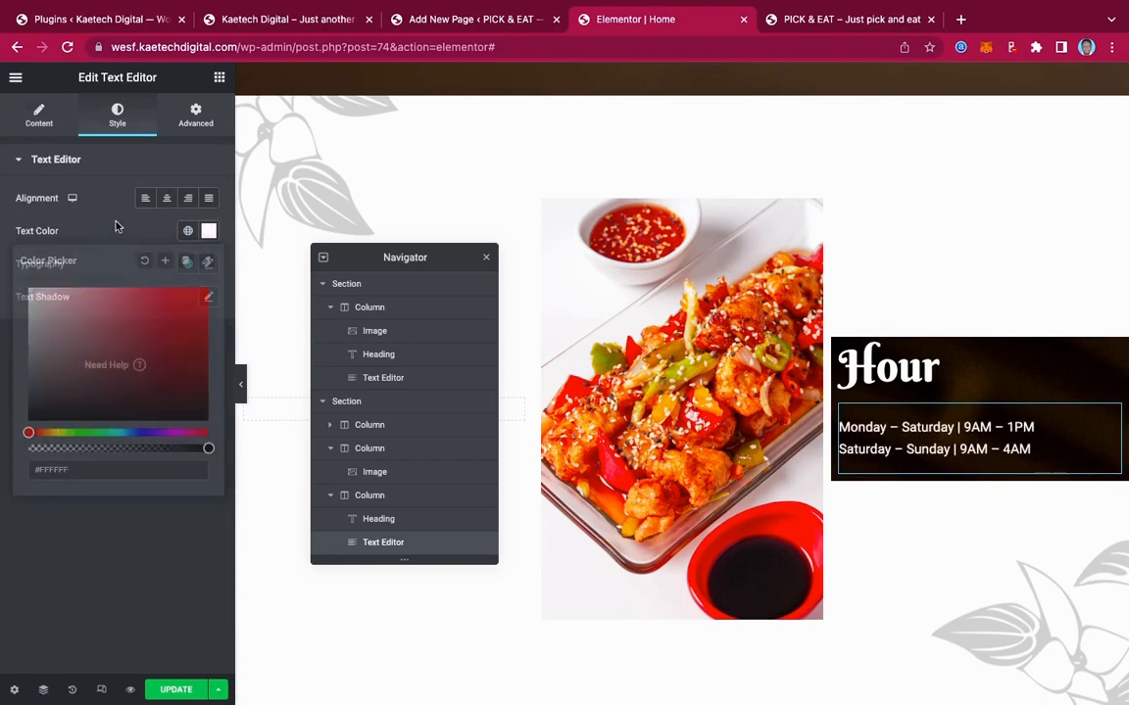
pyautogui.click(208, 265)
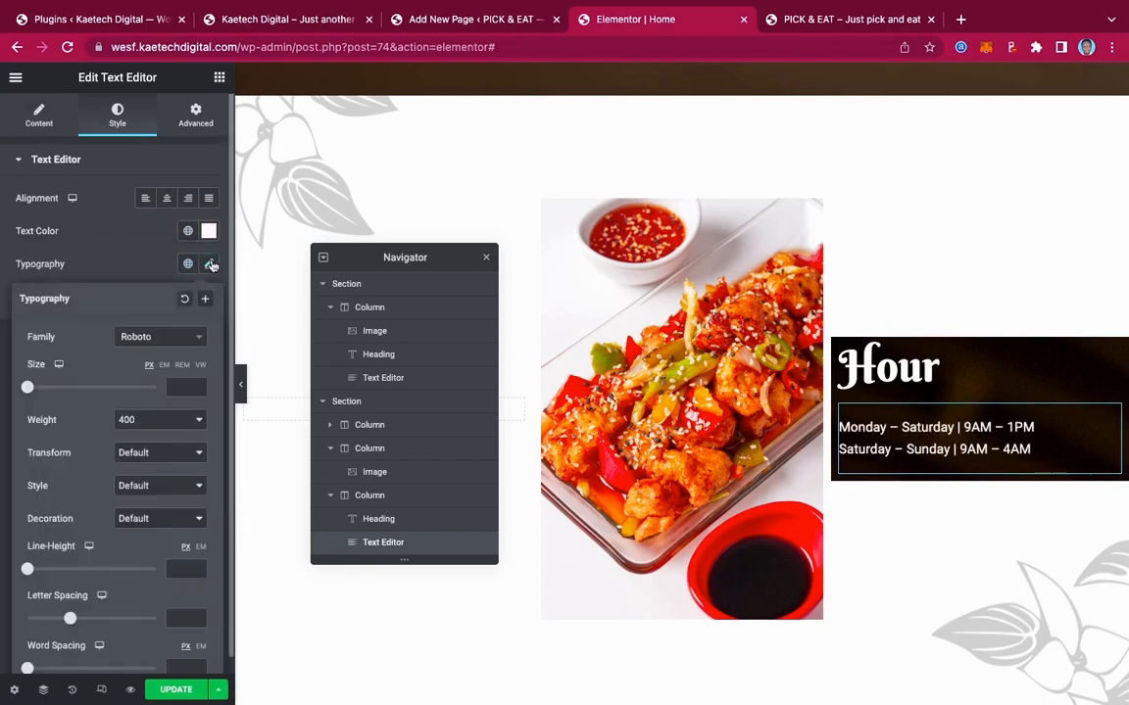
pyautogui.click(154, 342)
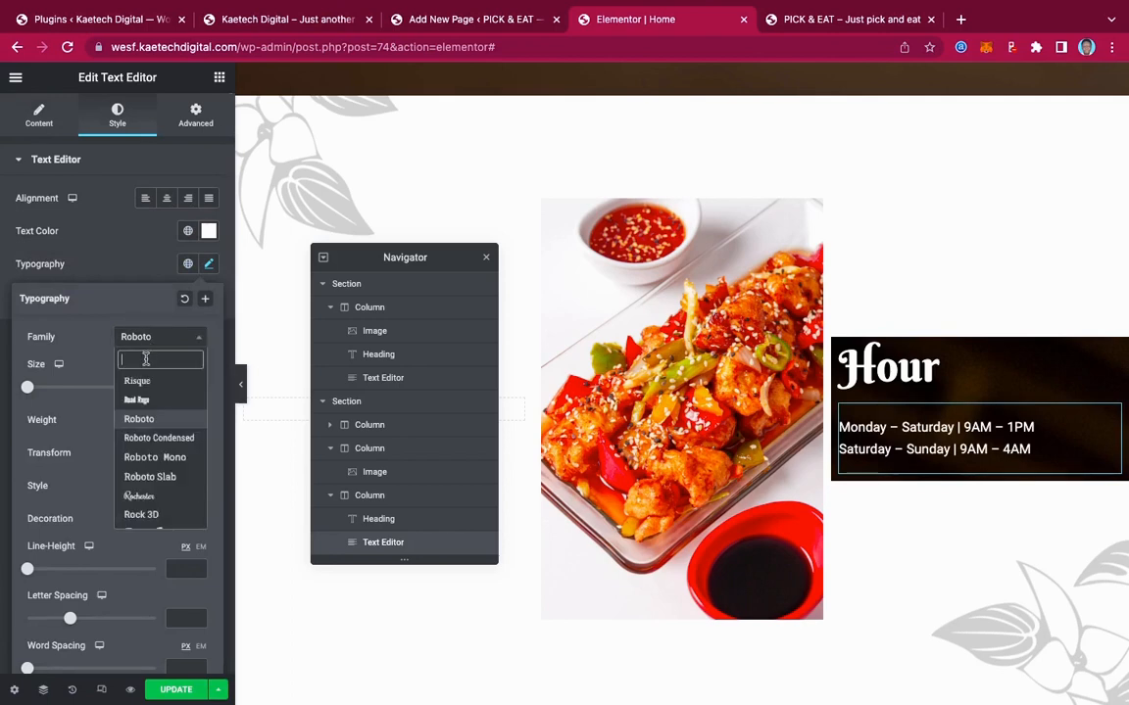
pyautogui.write('jose')
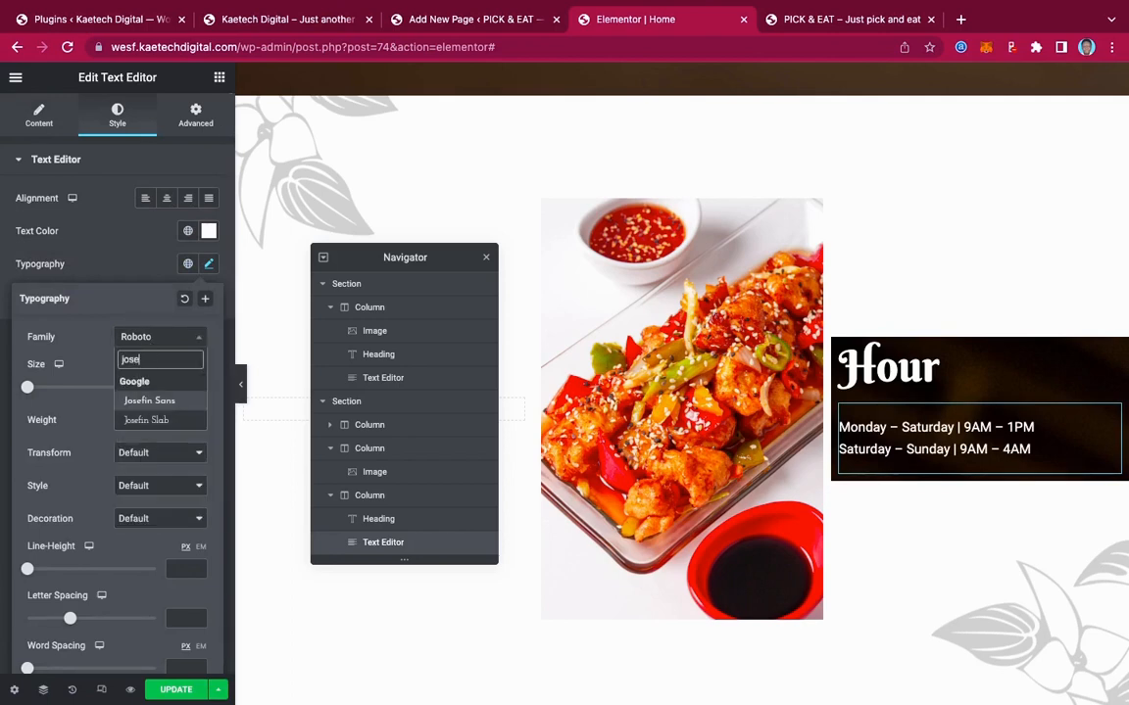
pyautogui.click(152, 398)
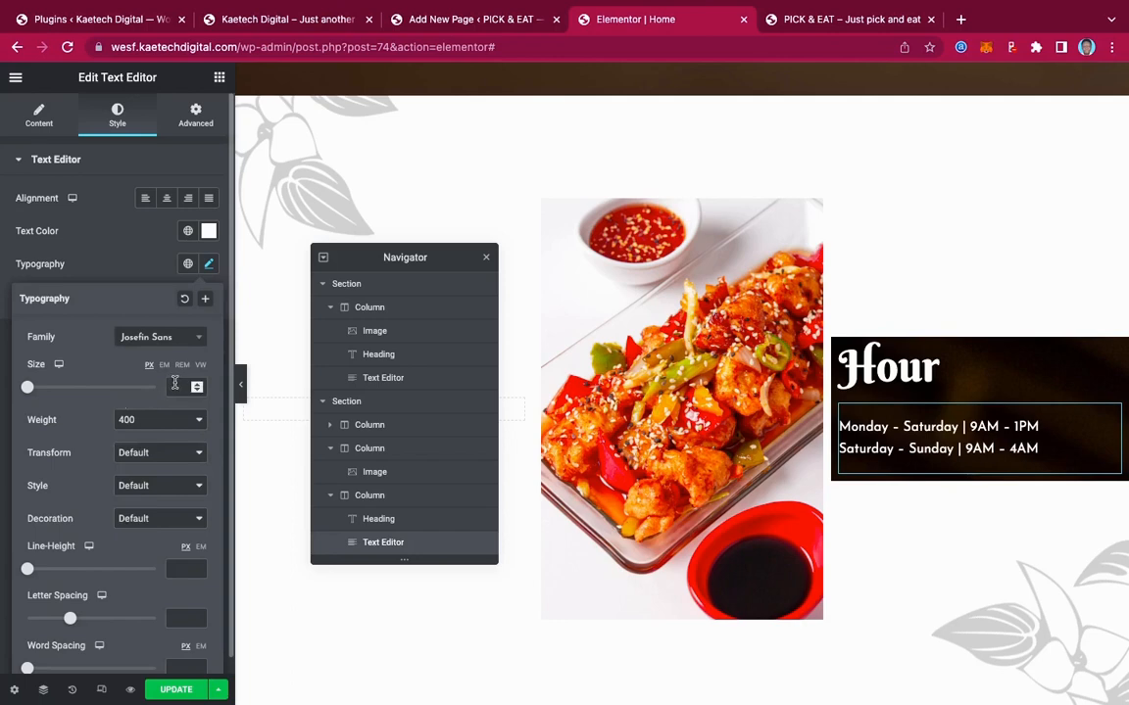
pyautogui.click(175, 386)
pyautogui.write('18')
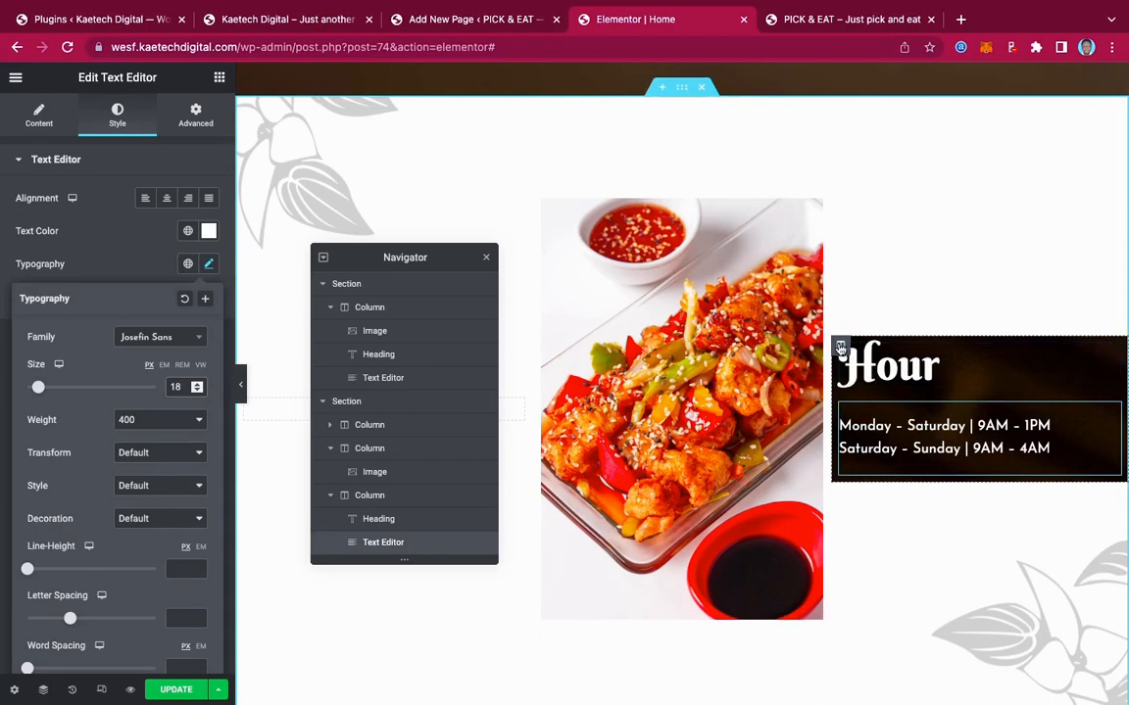
# Set the Hour column's background to Center Center position, No-repeat and Cover size
pyautogui.click(839, 348)
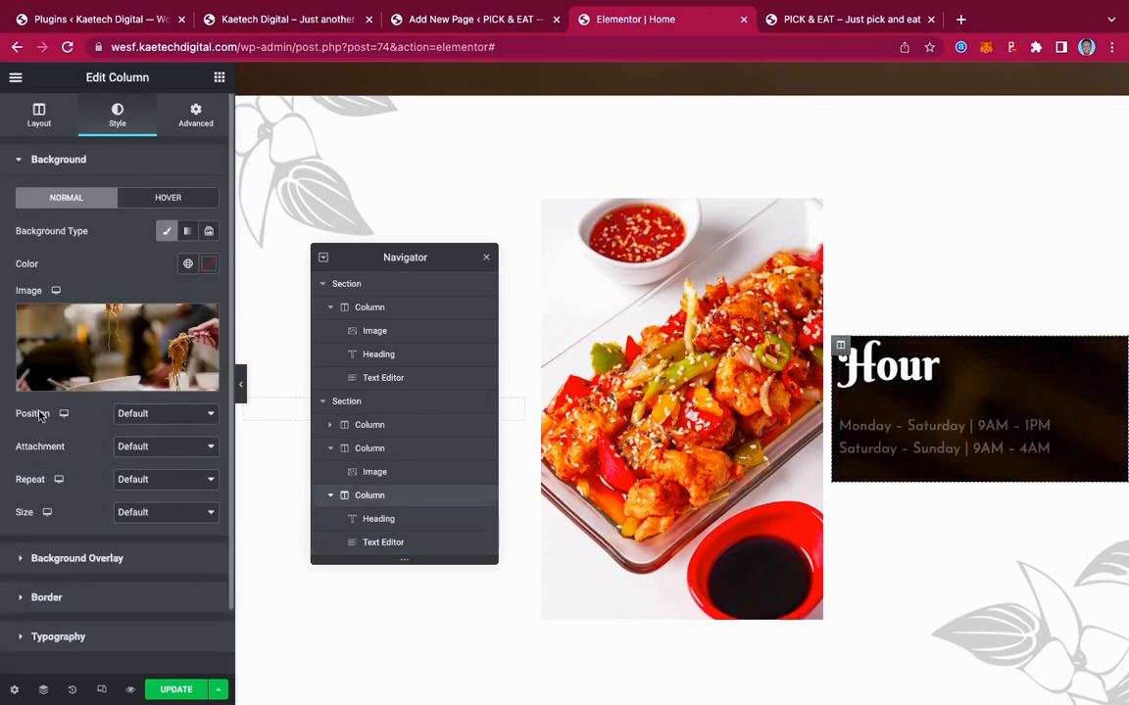
pyautogui.click(143, 413)
pyautogui.click(147, 430)
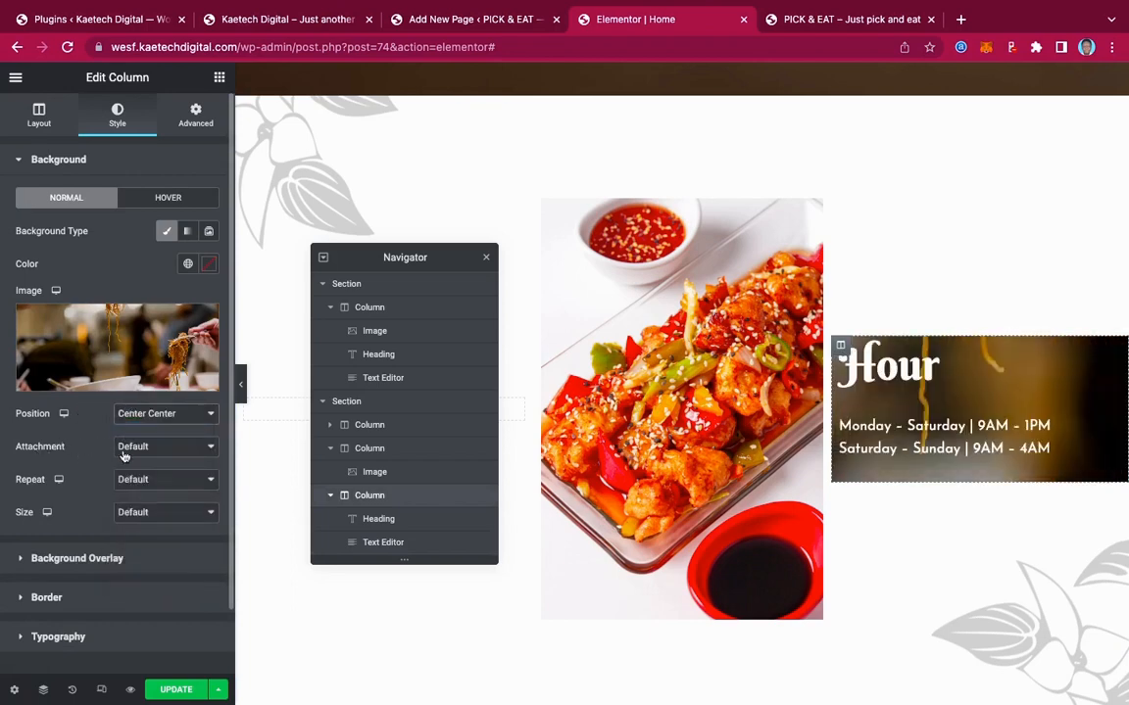
pyautogui.click(137, 480)
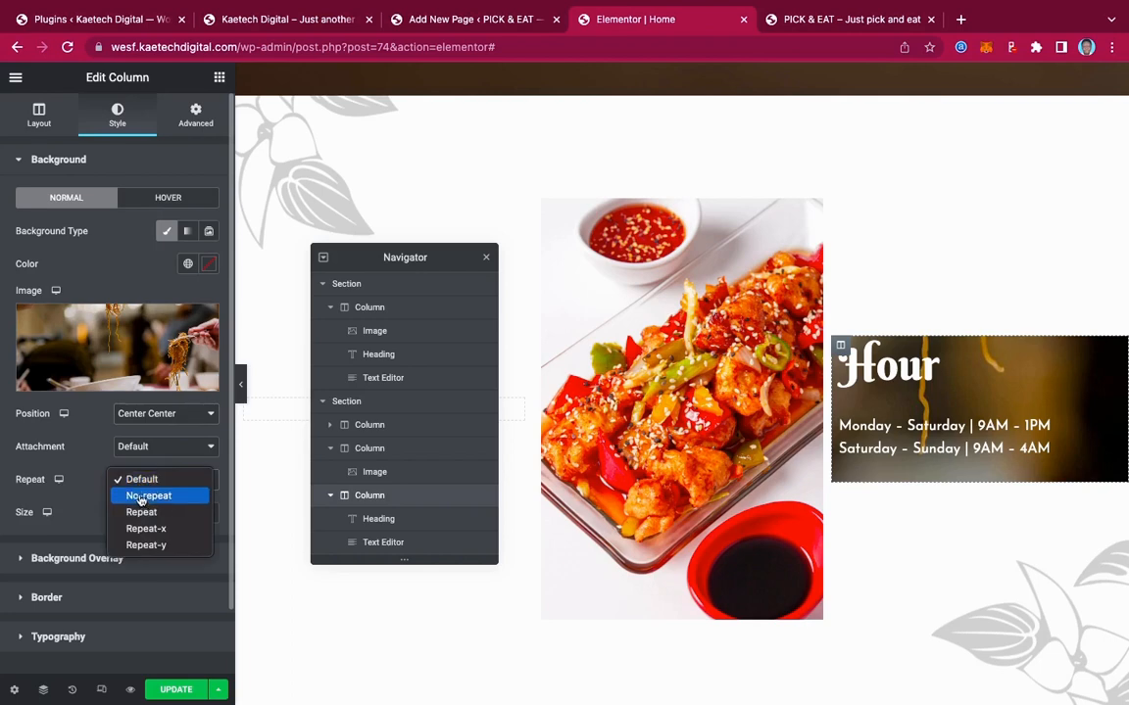
pyautogui.click(140, 495)
pyautogui.click(147, 512)
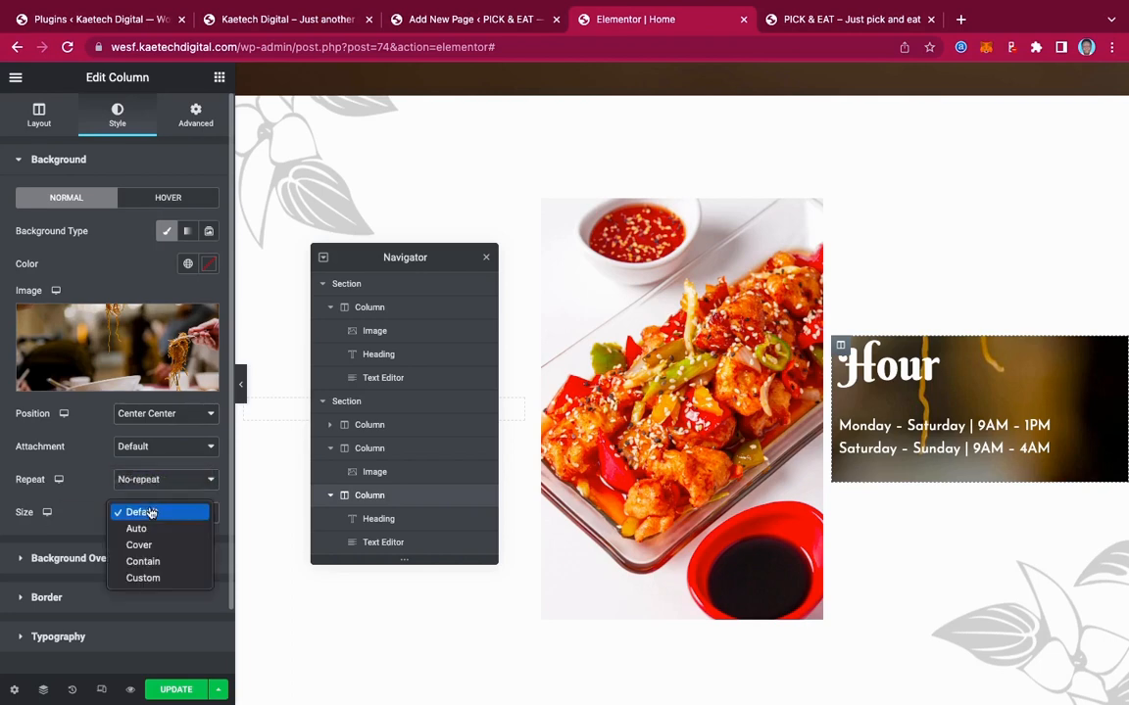
pyautogui.click(144, 545)
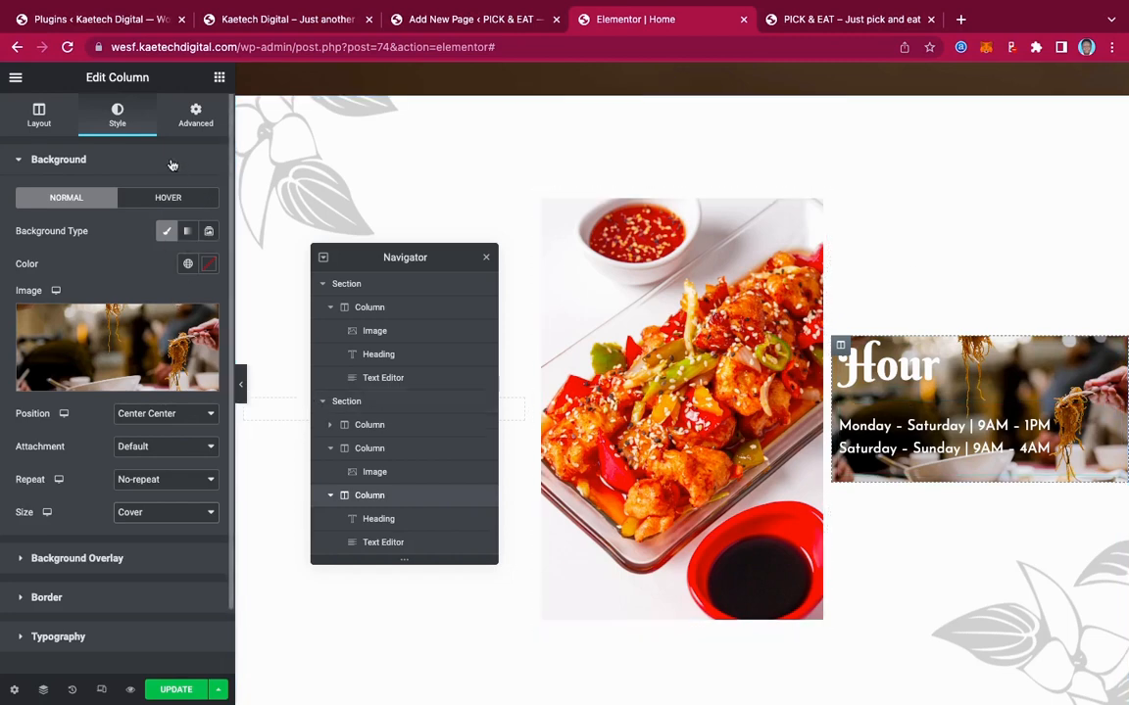
pyautogui.click(219, 78)
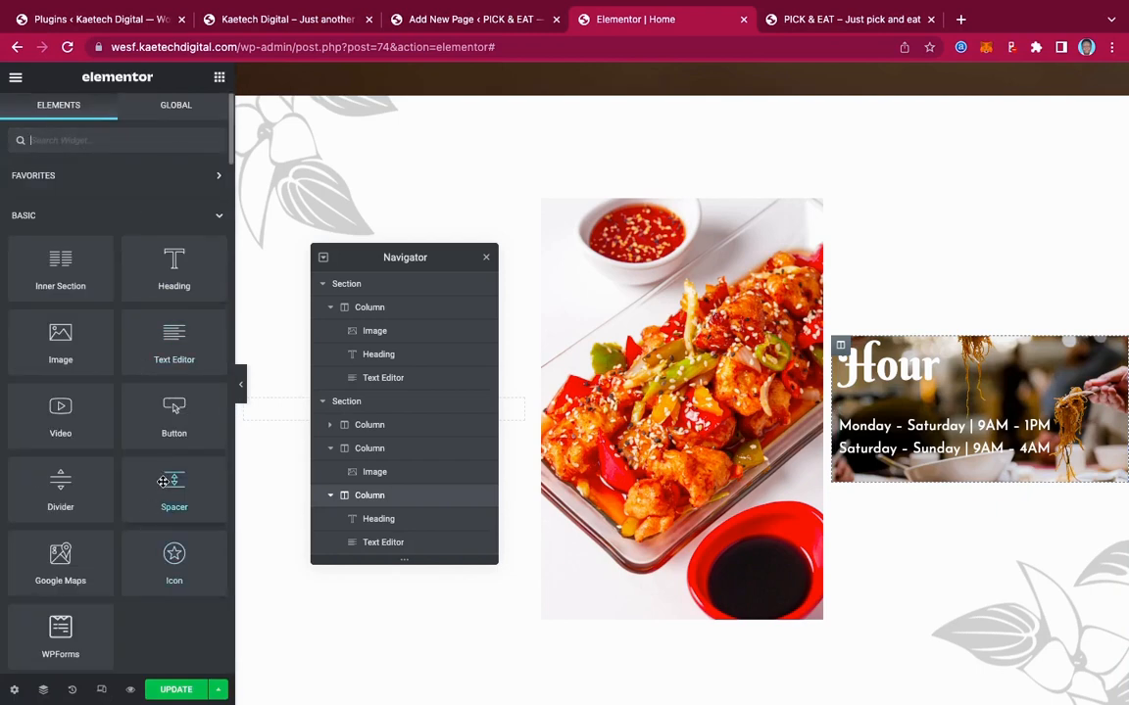
# Add a Spacer above the Hour heading and drag its height up to 361 px
pyautogui.moveTo(164, 482); pyautogui.dragTo(988, 354)
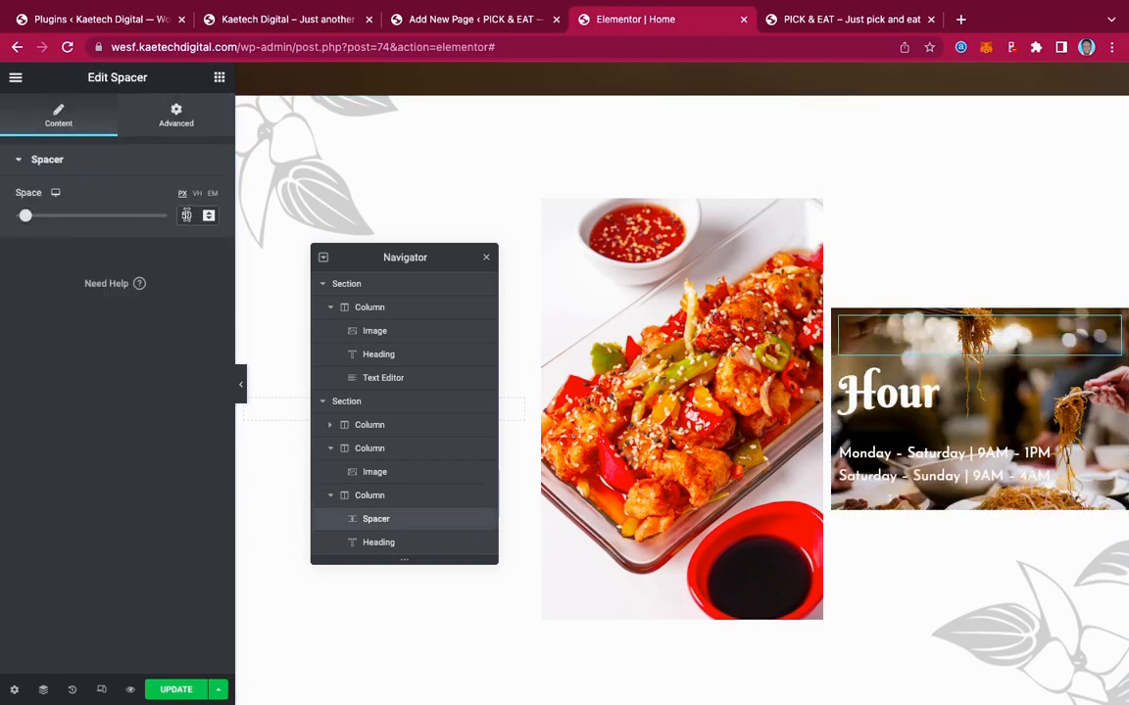
pyautogui.moveTo(26, 217); pyautogui.dragTo(99, 222)
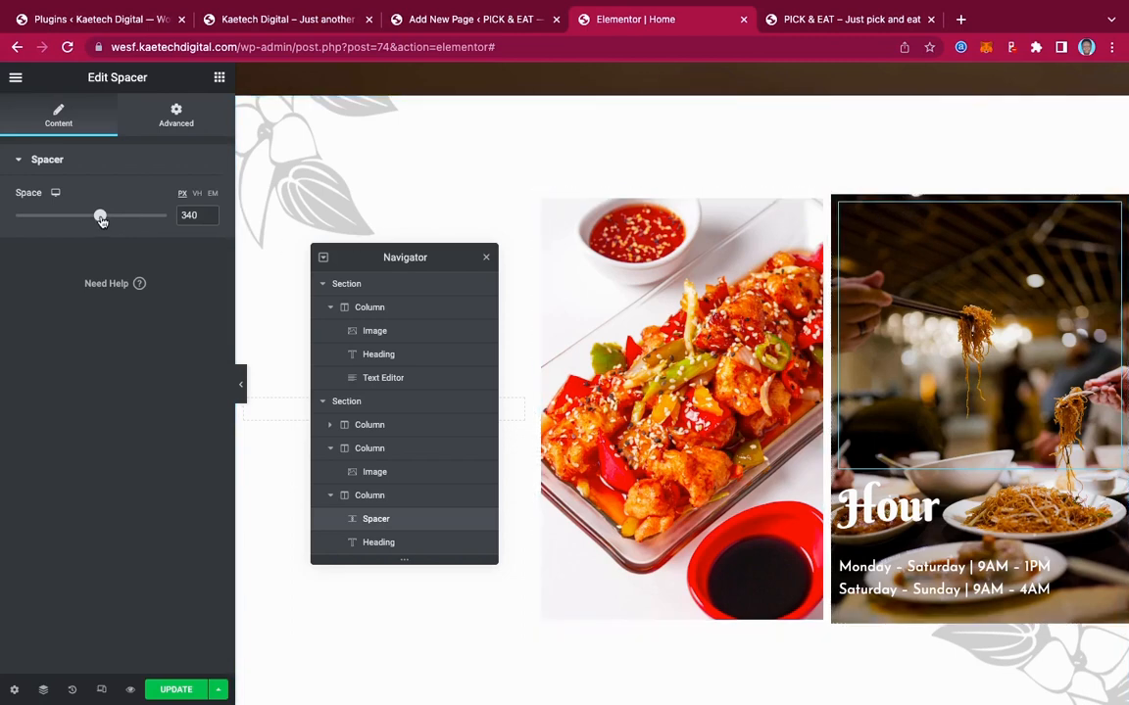
pyautogui.moveTo(101, 219); pyautogui.dragTo(108, 220)
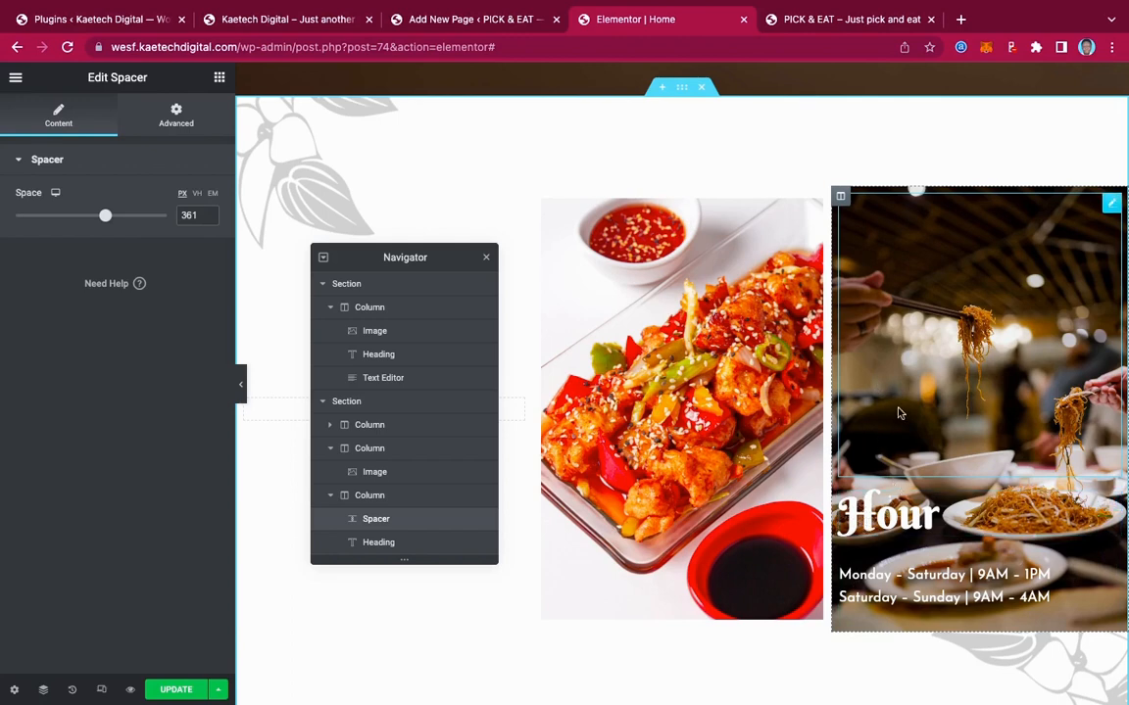
# Unlink the Hour column's padding and set Top 0, Right 0, Bottom 20, Left 50
pyautogui.click(841, 197)
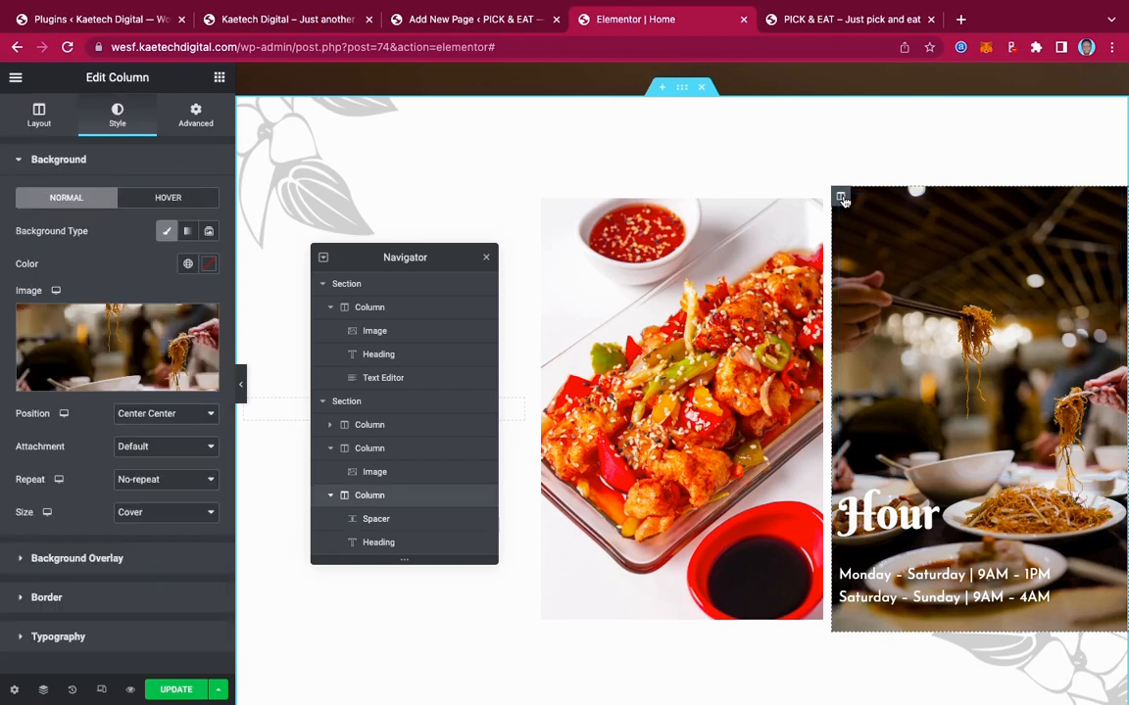
pyautogui.click(195, 115)
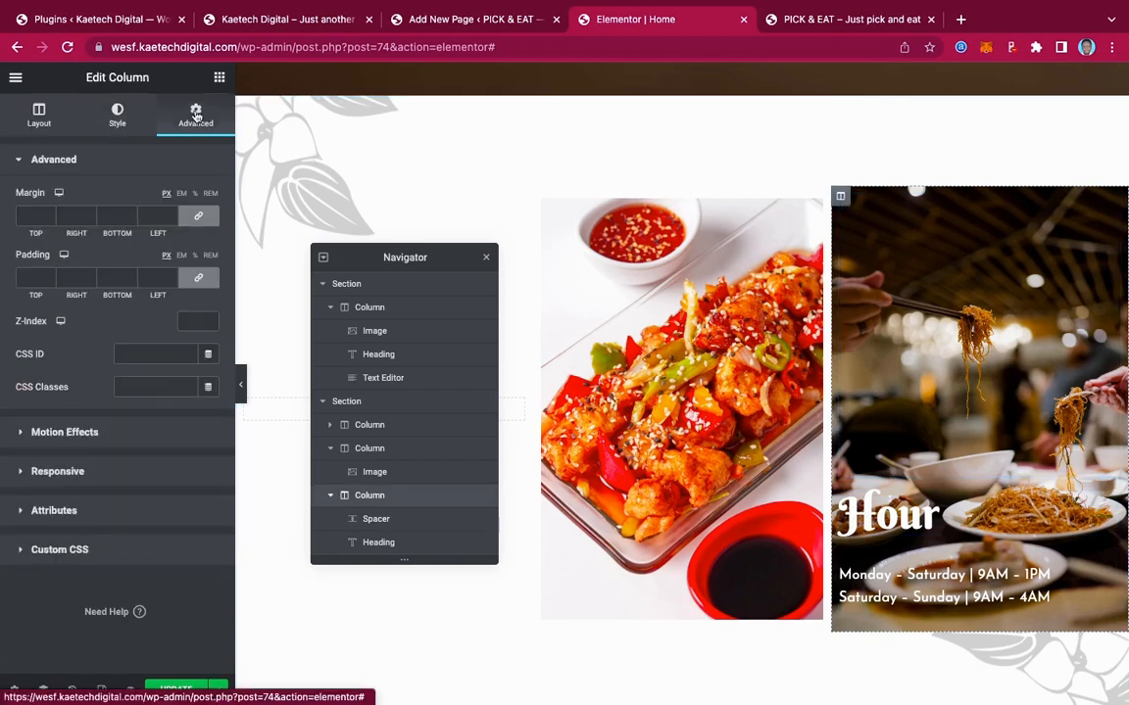
pyautogui.click(200, 279)
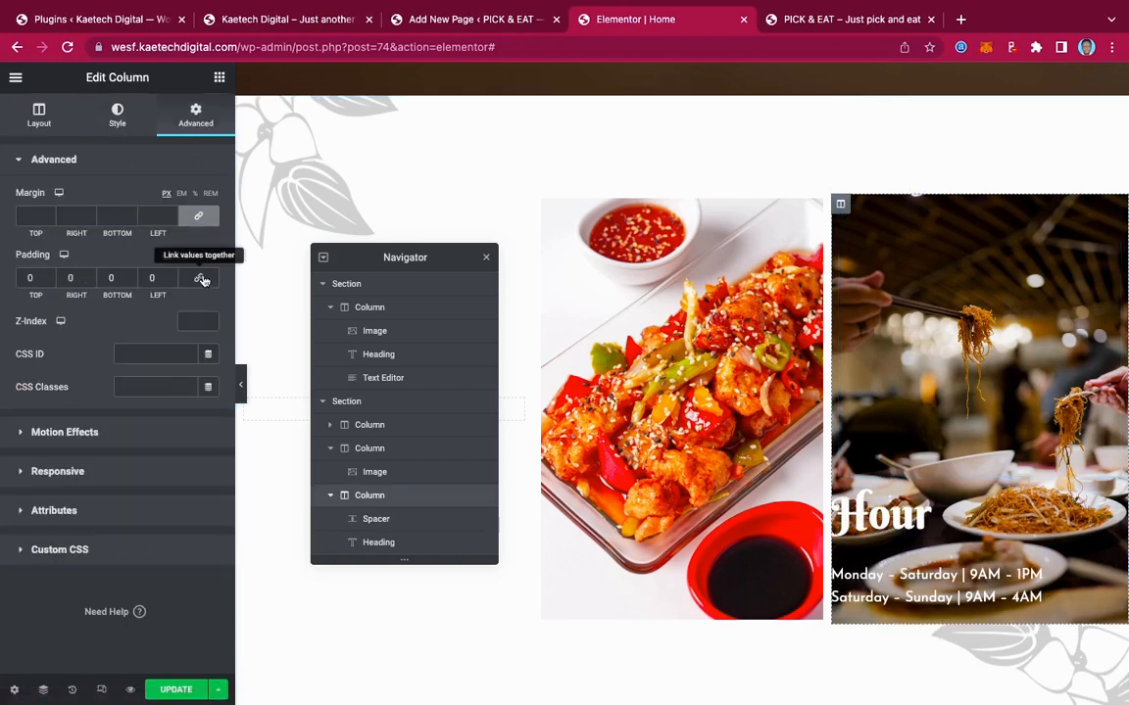
pyautogui.click(141, 277)
pyautogui.write('5')
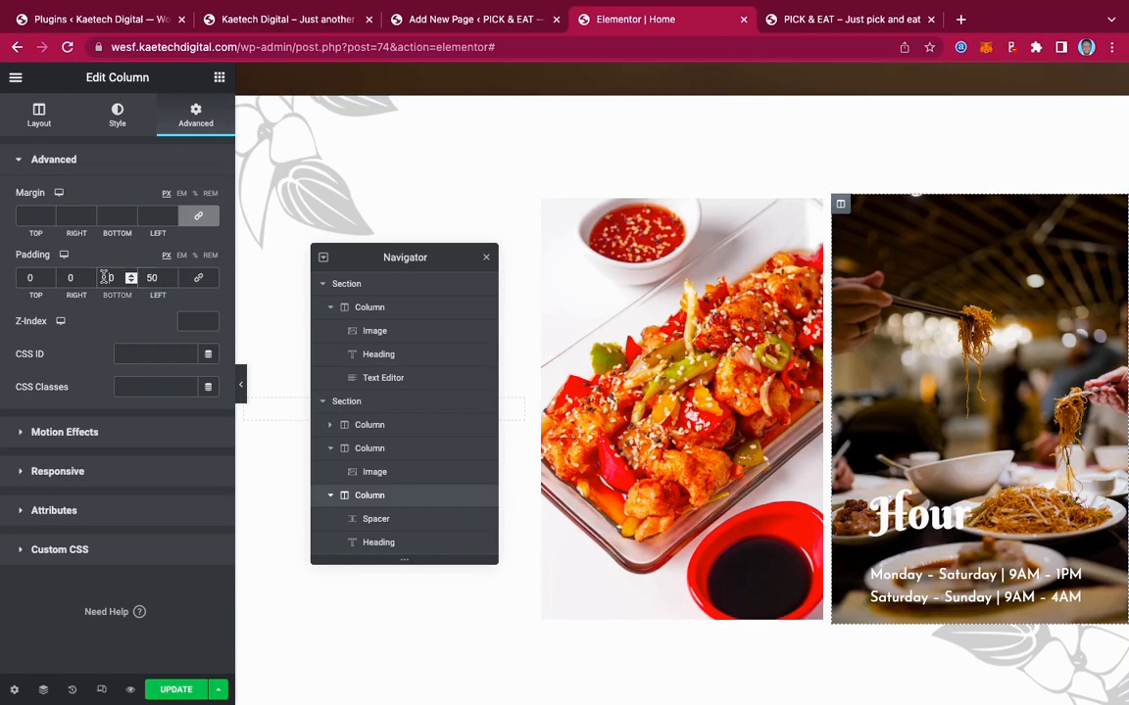
pyautogui.write('2')
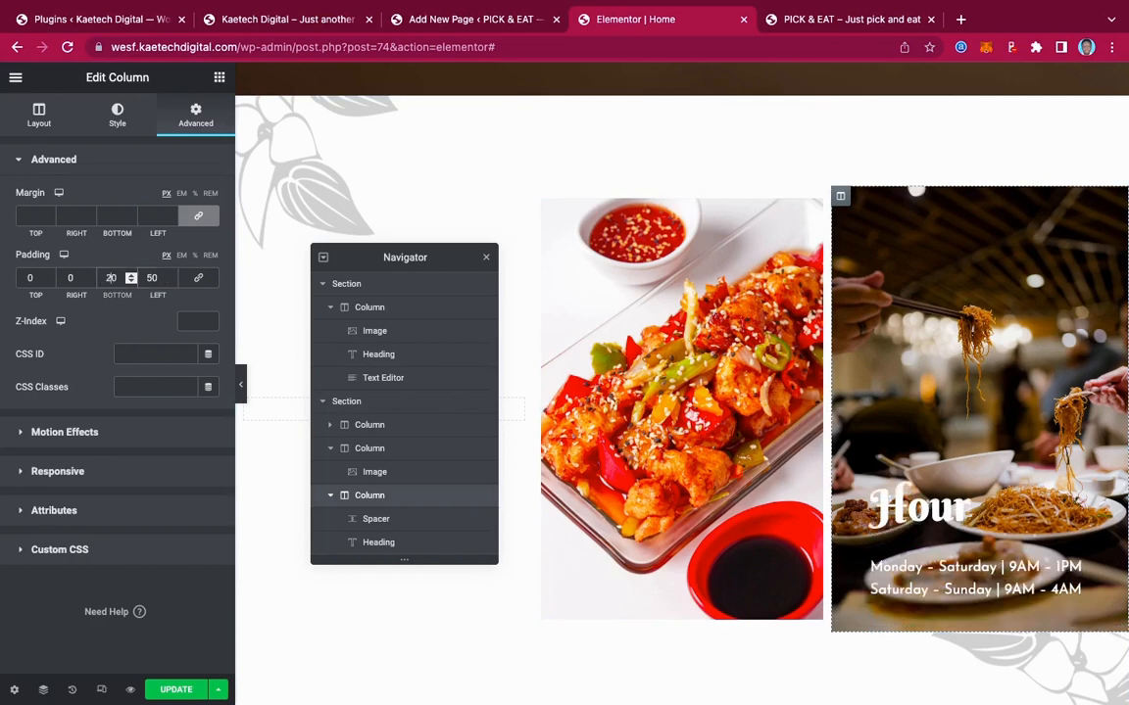
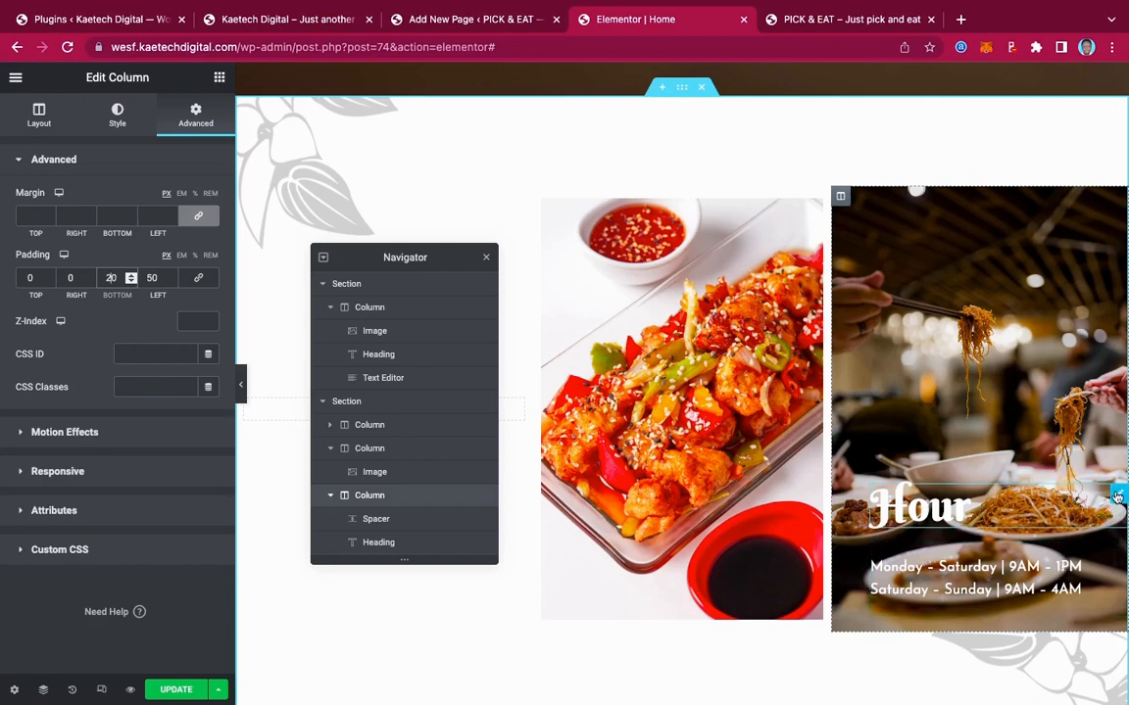
# Reset the Hour column's padding to 0 on all sides, then reselect the Hour heading
pyautogui.click(1116, 497)
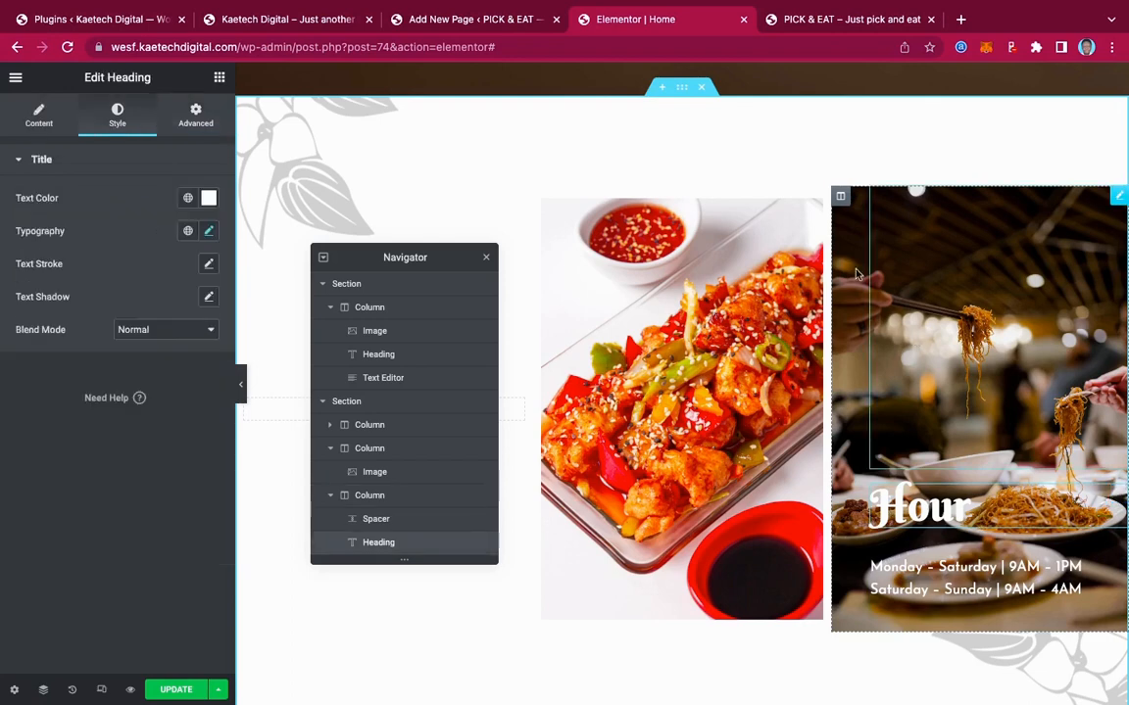
pyautogui.click(840, 197)
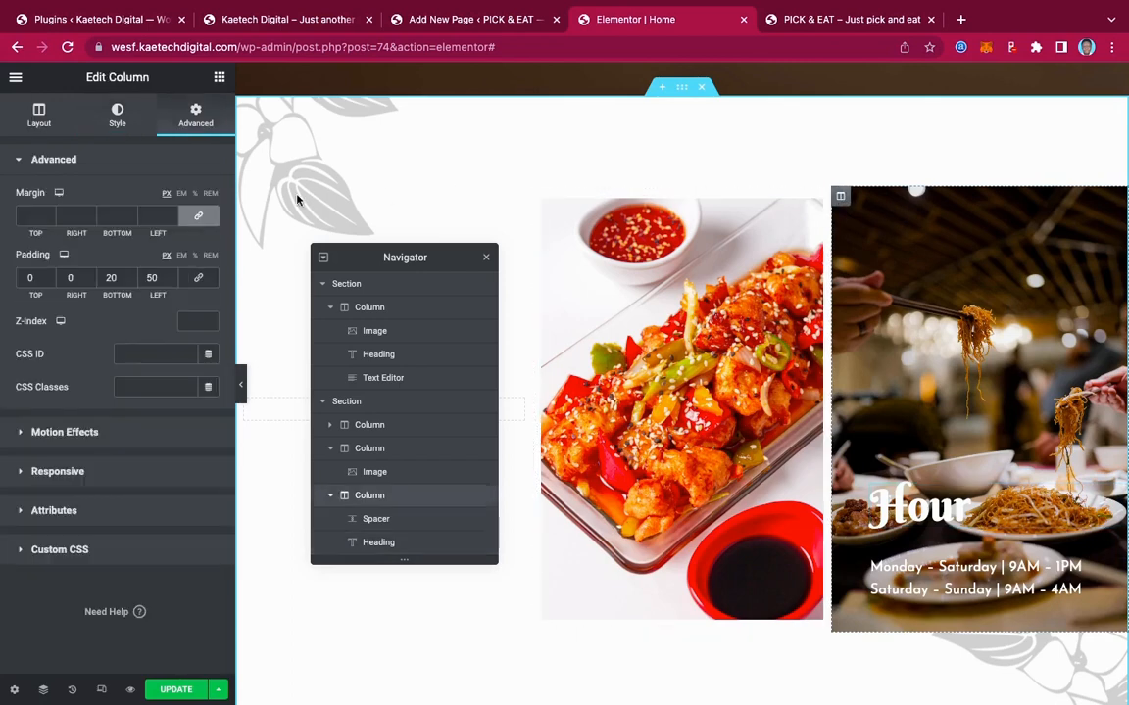
pyautogui.click(197, 279)
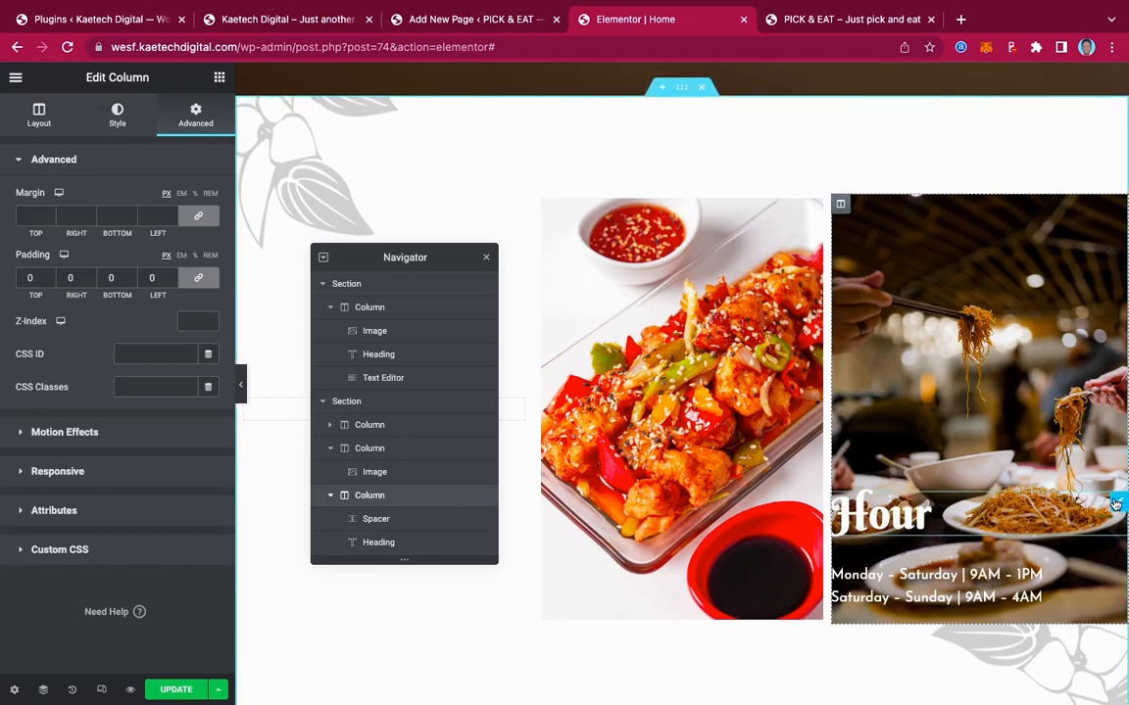
pyautogui.click(1115, 505)
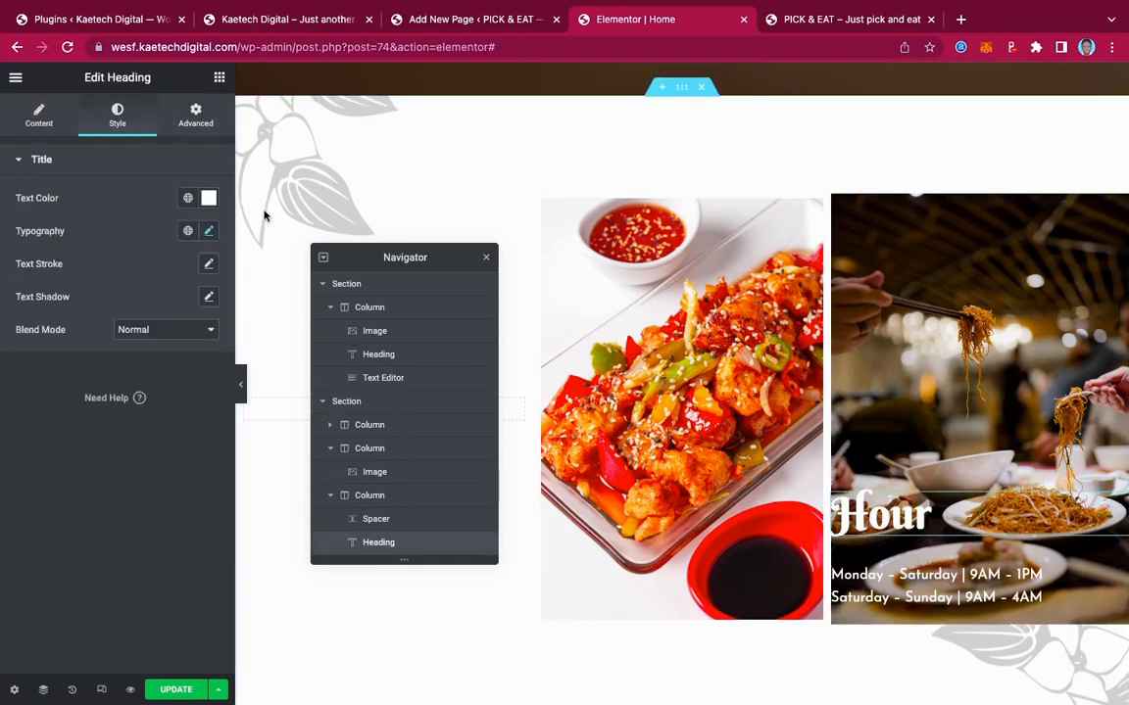
# Try an unlinked left padding of 40 on the Hour heading and the hours text
pyautogui.click(195, 115)
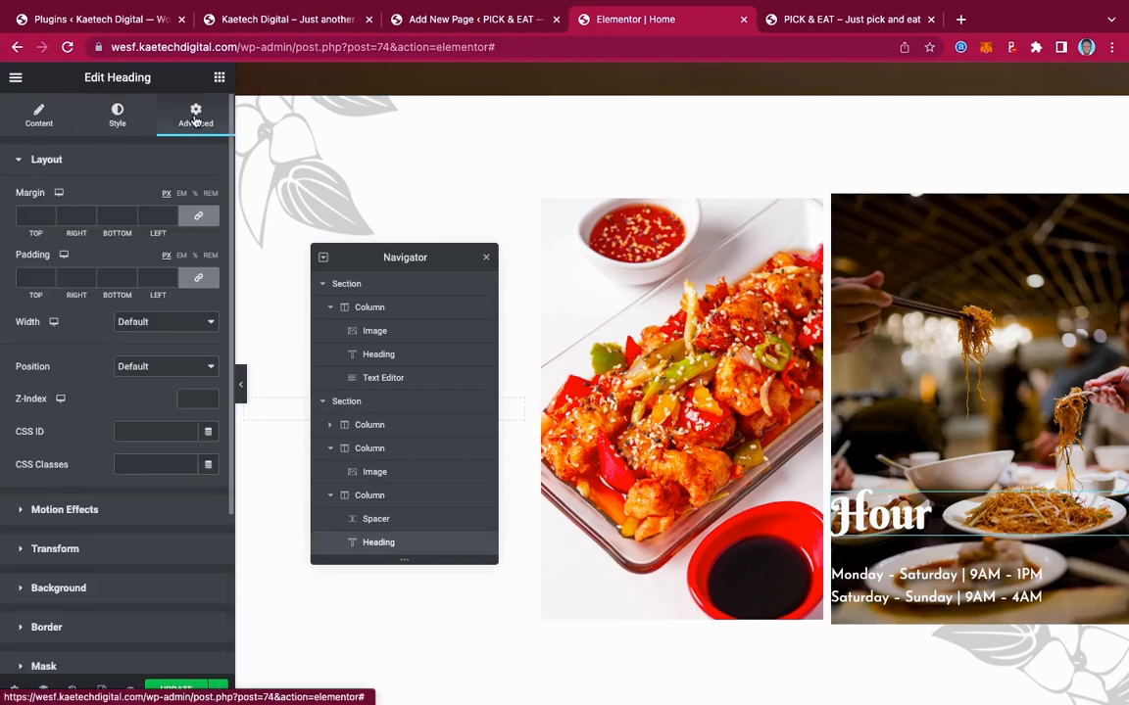
pyautogui.click(194, 280)
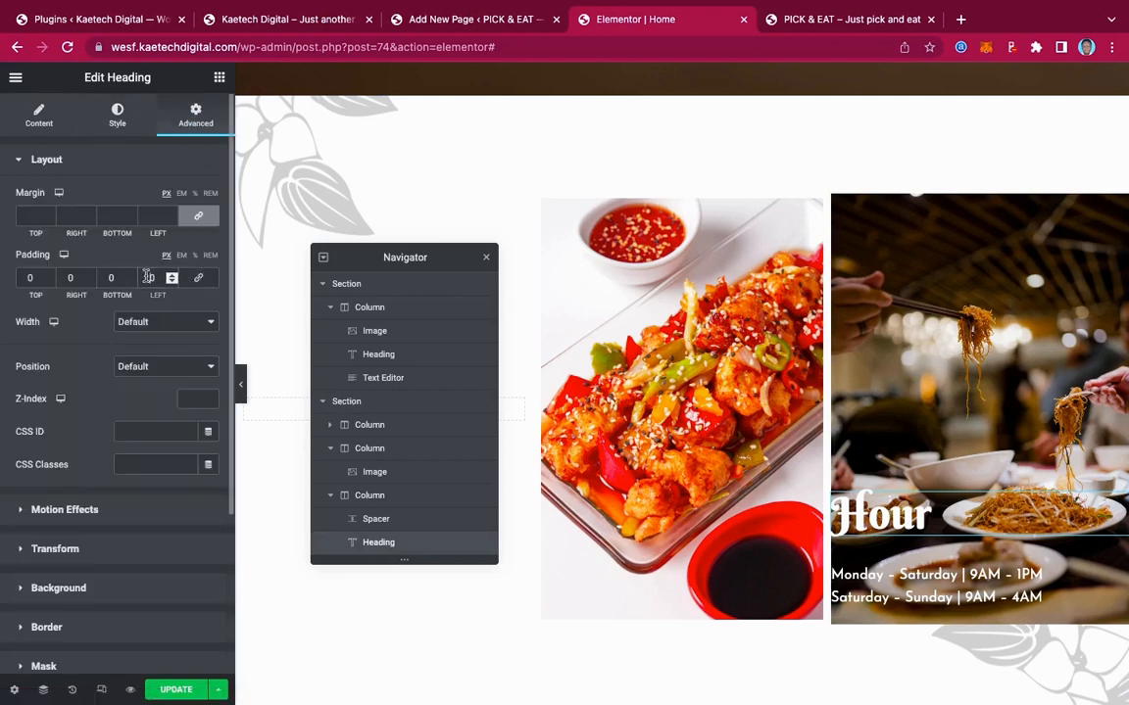
pyautogui.write('4')
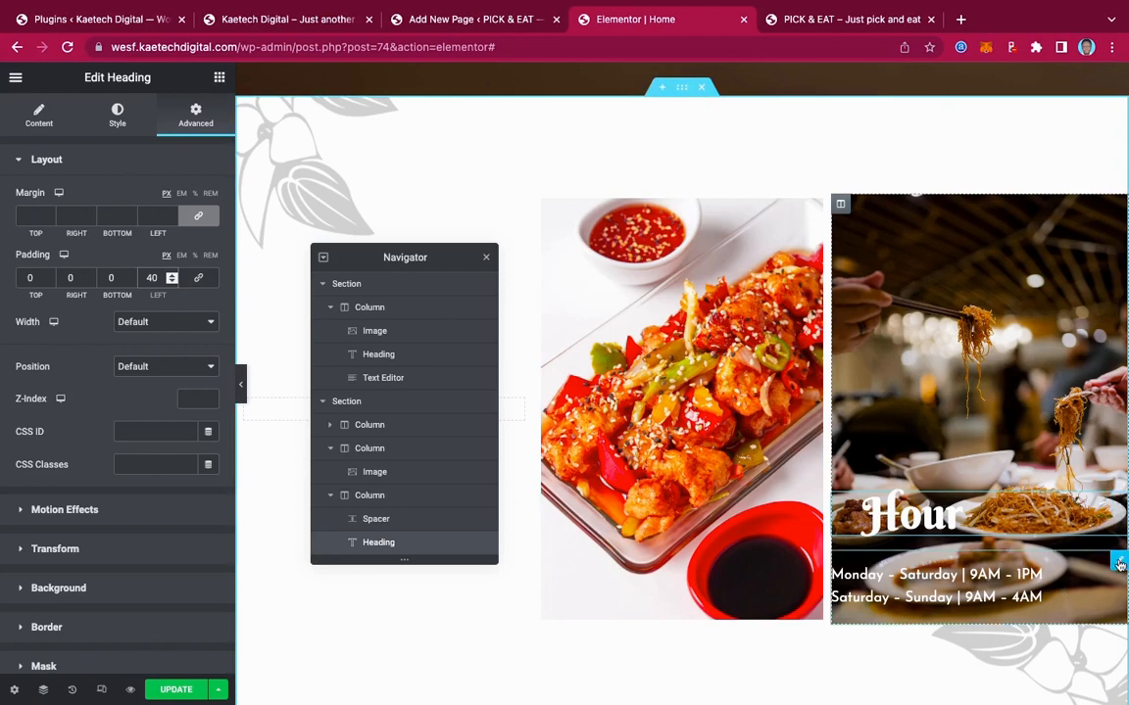
pyautogui.click(1119, 565)
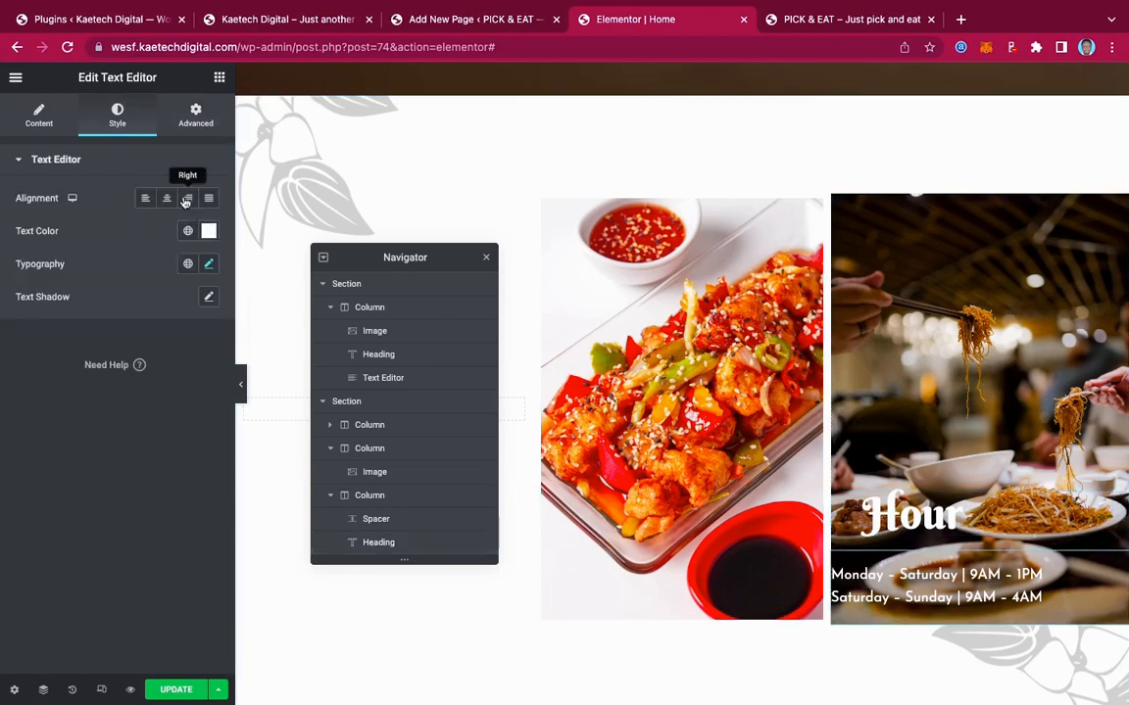
pyautogui.click(196, 120)
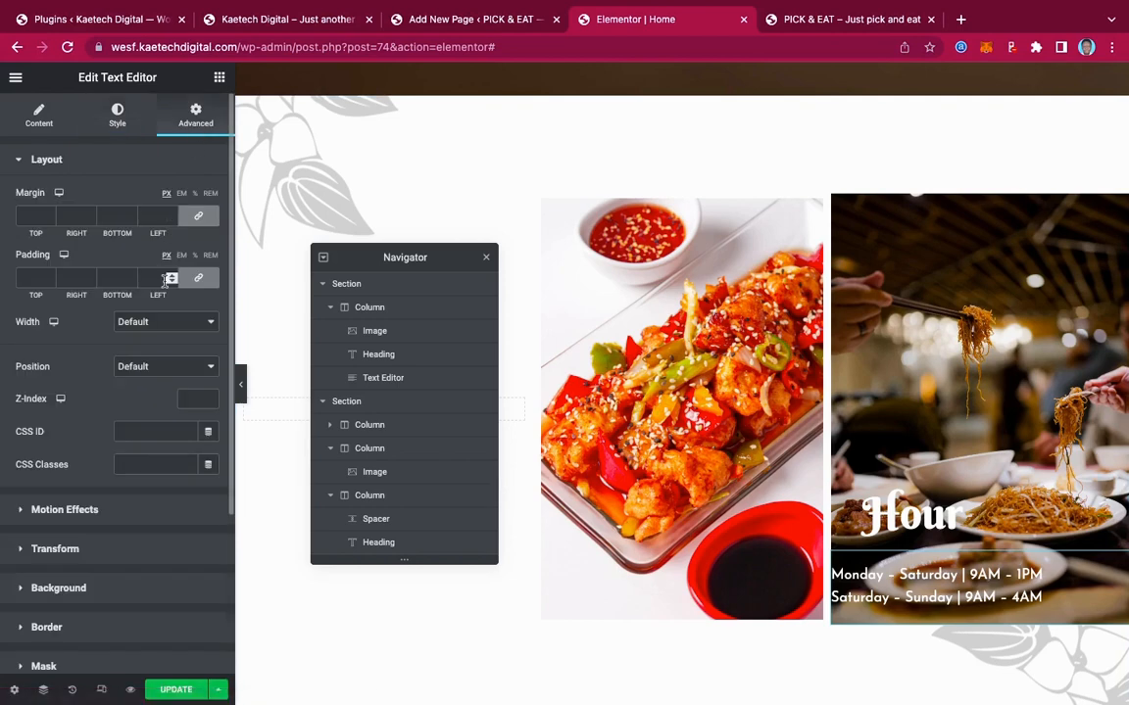
pyautogui.click(198, 277)
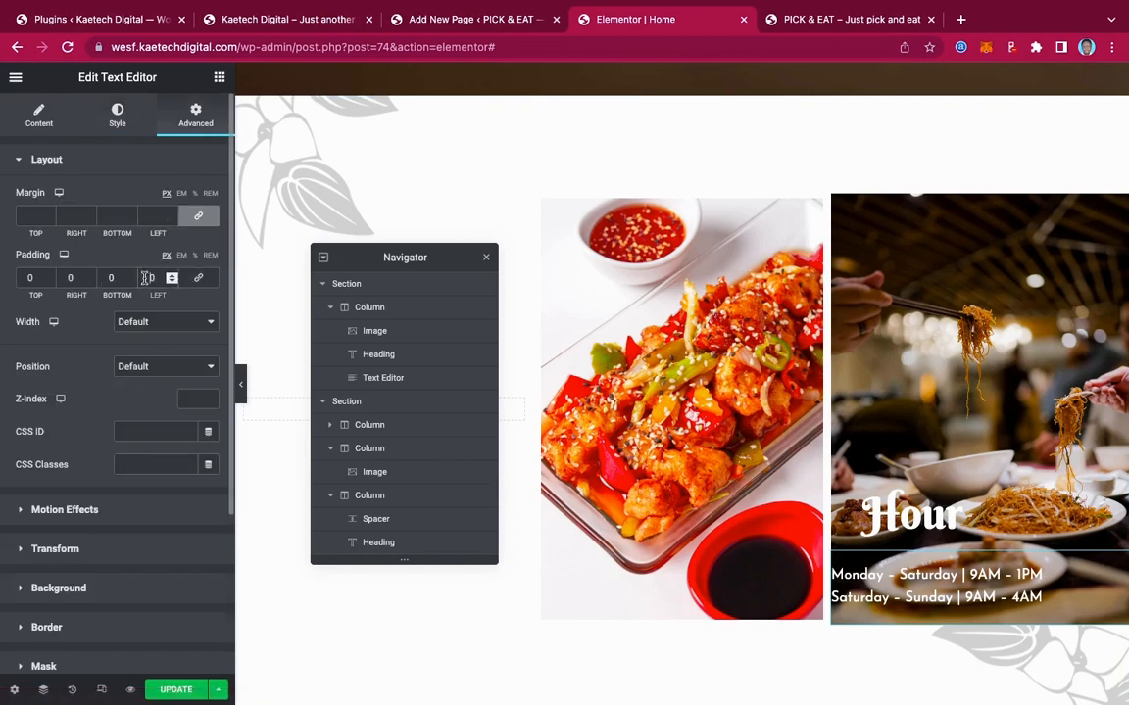
pyautogui.write('4')
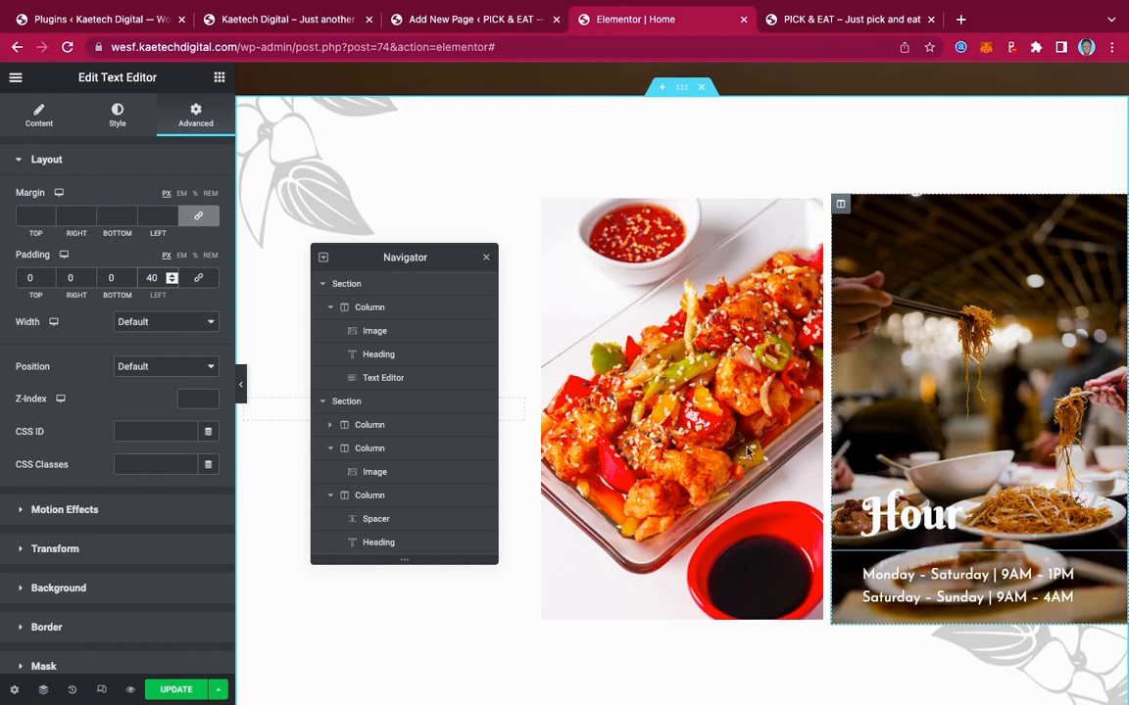
# Reset the hours text and Hour heading padding back to 0, then select the Hour column
pyautogui.click(201, 278)
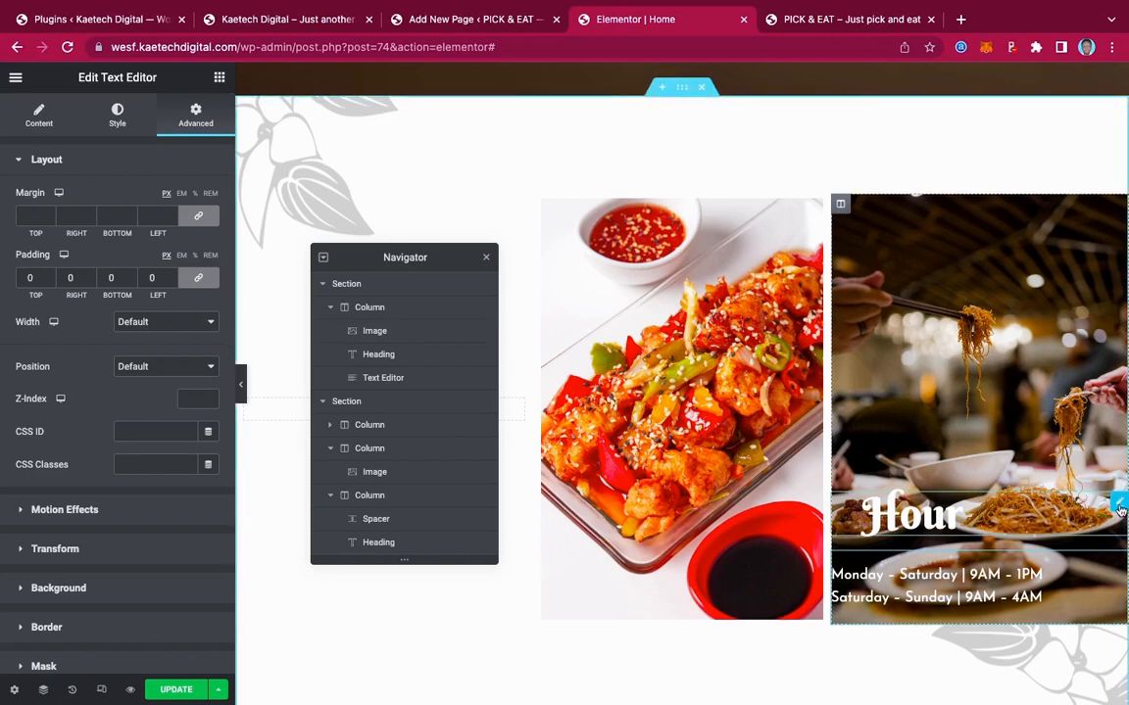
pyautogui.click(379, 542)
pyautogui.click(200, 280)
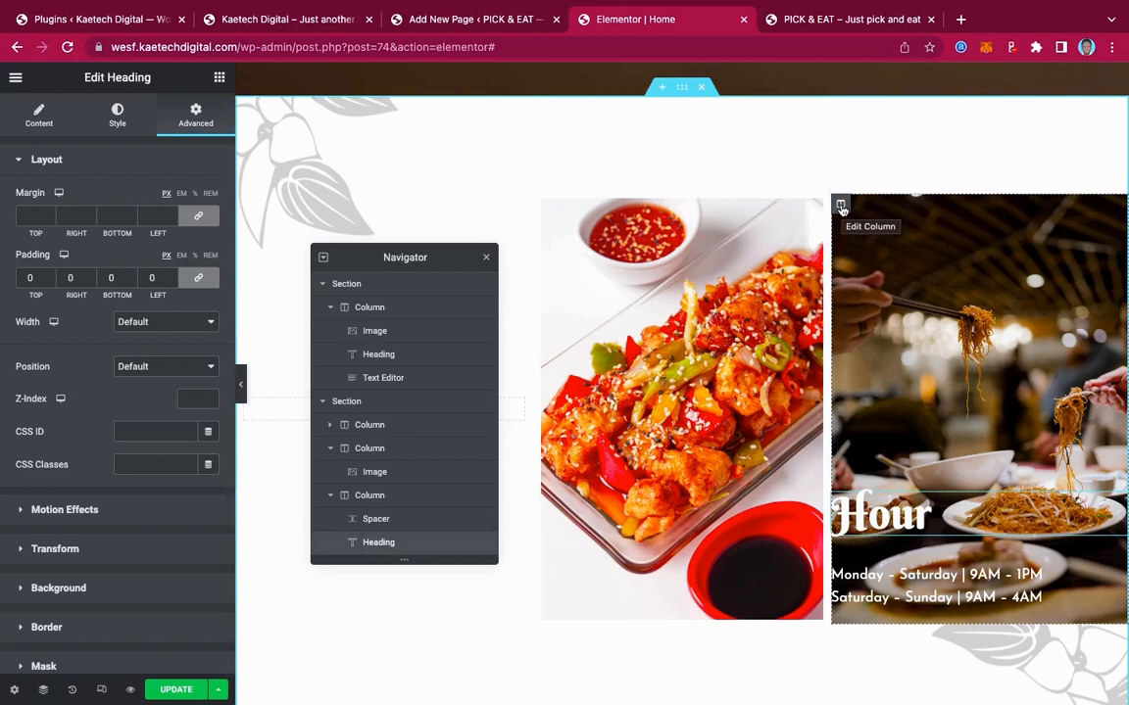
pyautogui.click(839, 204)
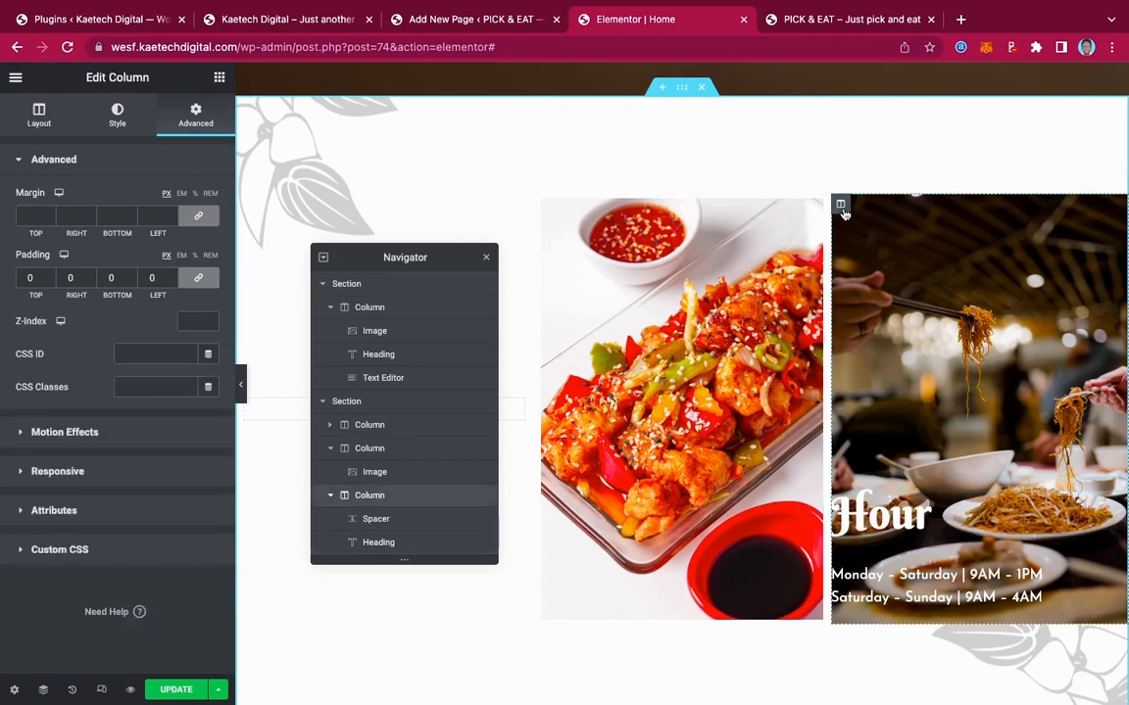
# Unlink the Hour column's padding and set Top, Right, Bottom 20 and Left 40
pyautogui.click(198, 277)
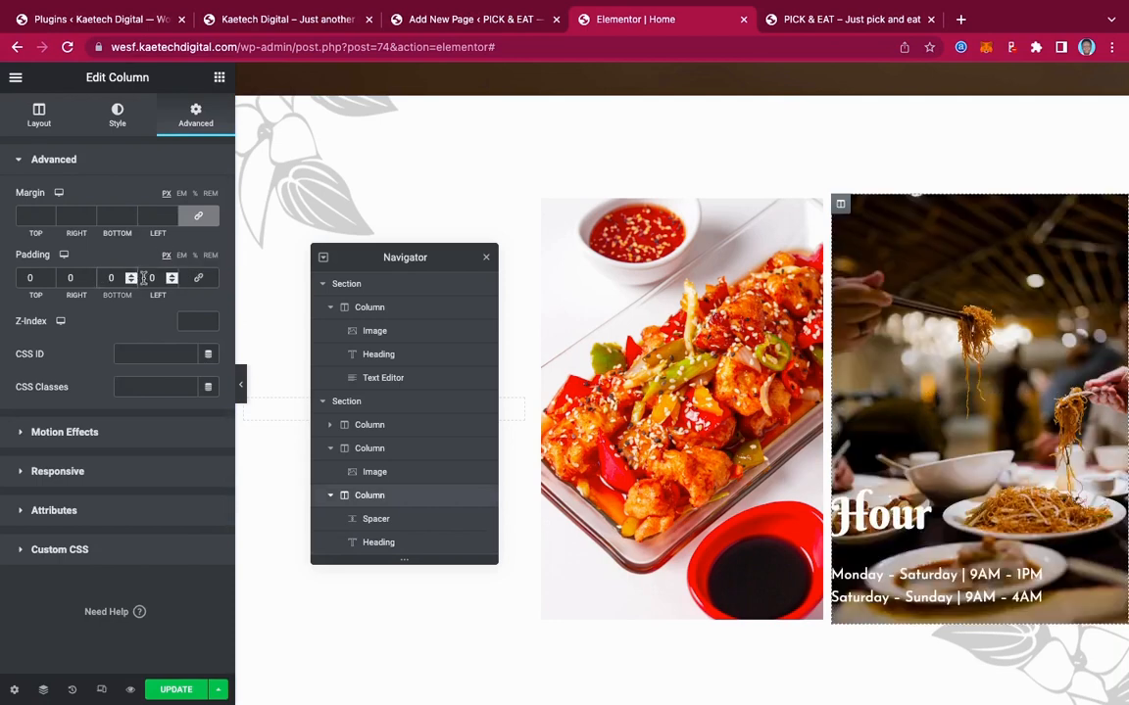
pyautogui.write('2')
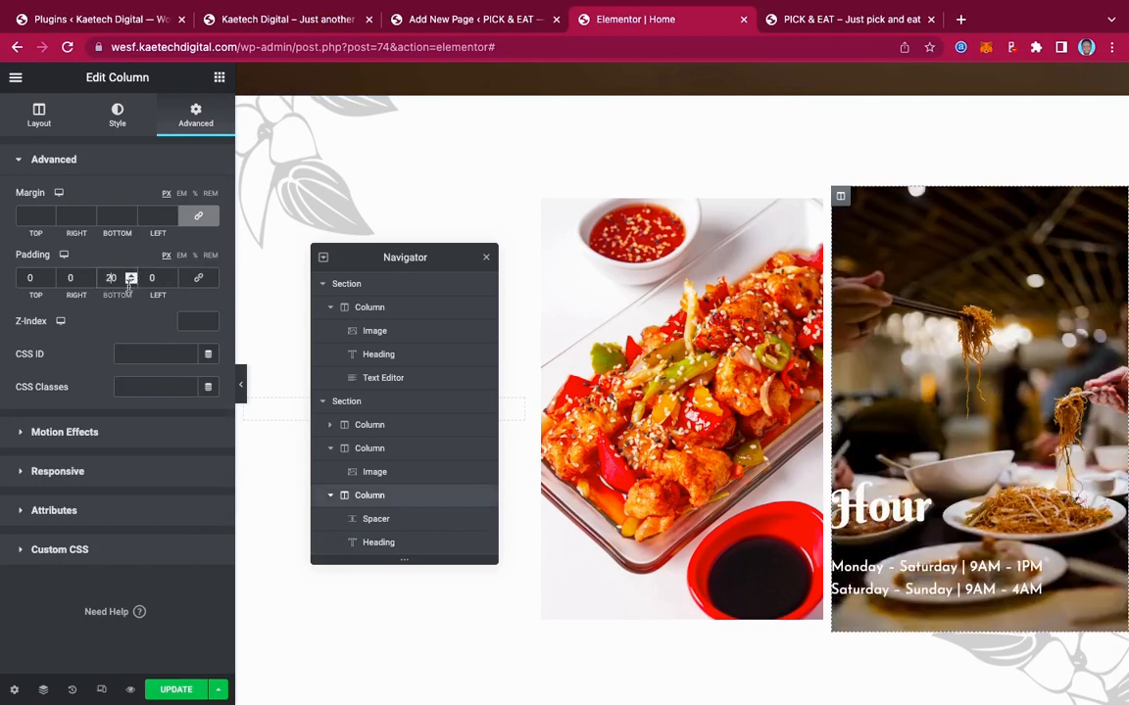
pyautogui.click(148, 278)
pyautogui.write('4')
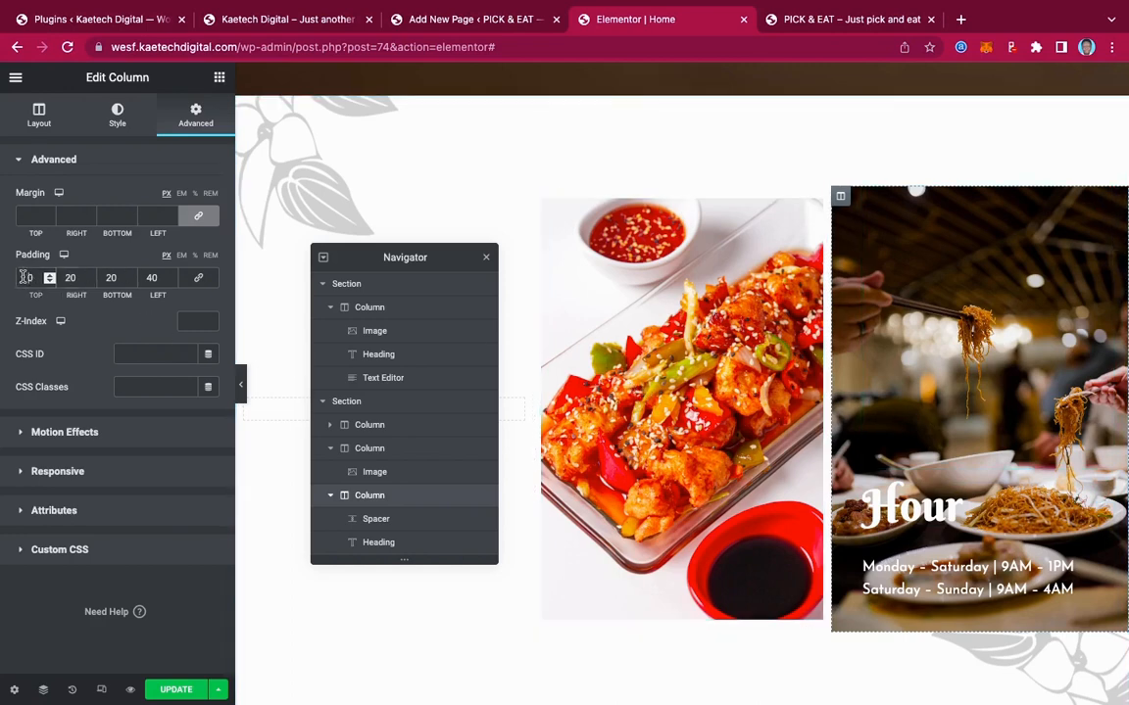
pyautogui.click(23, 277)
pyautogui.write('2')
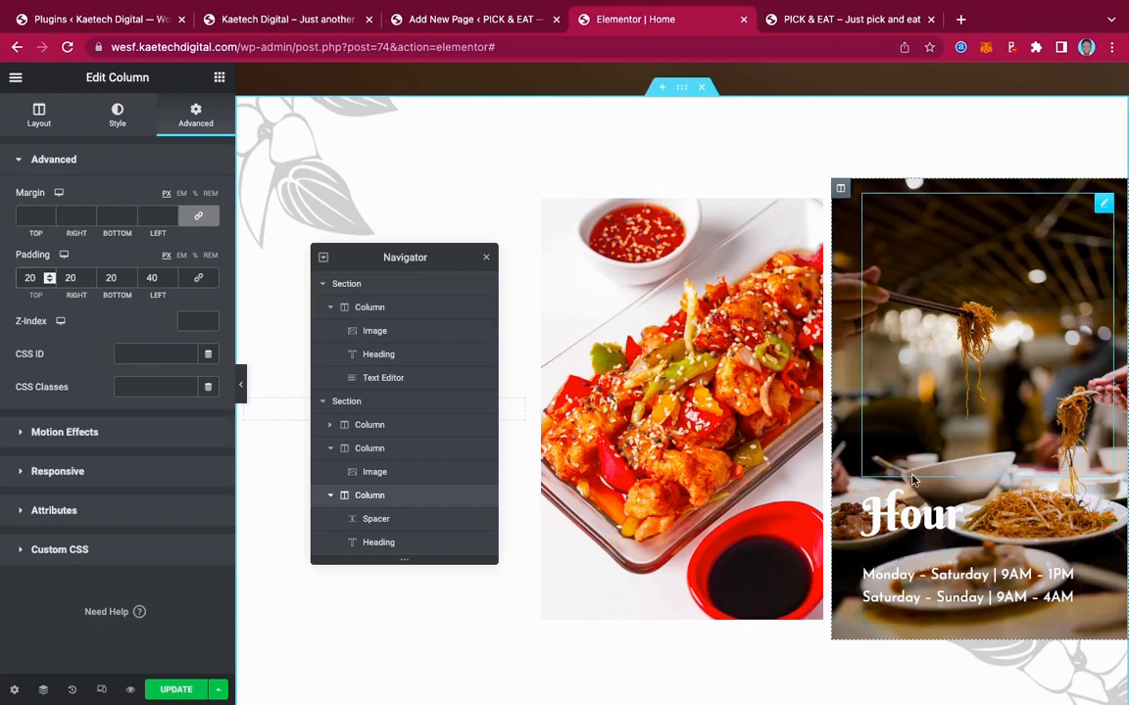
pyautogui.scroll(-2, 935, 614)
pyautogui.scroll(3, 936, 614)
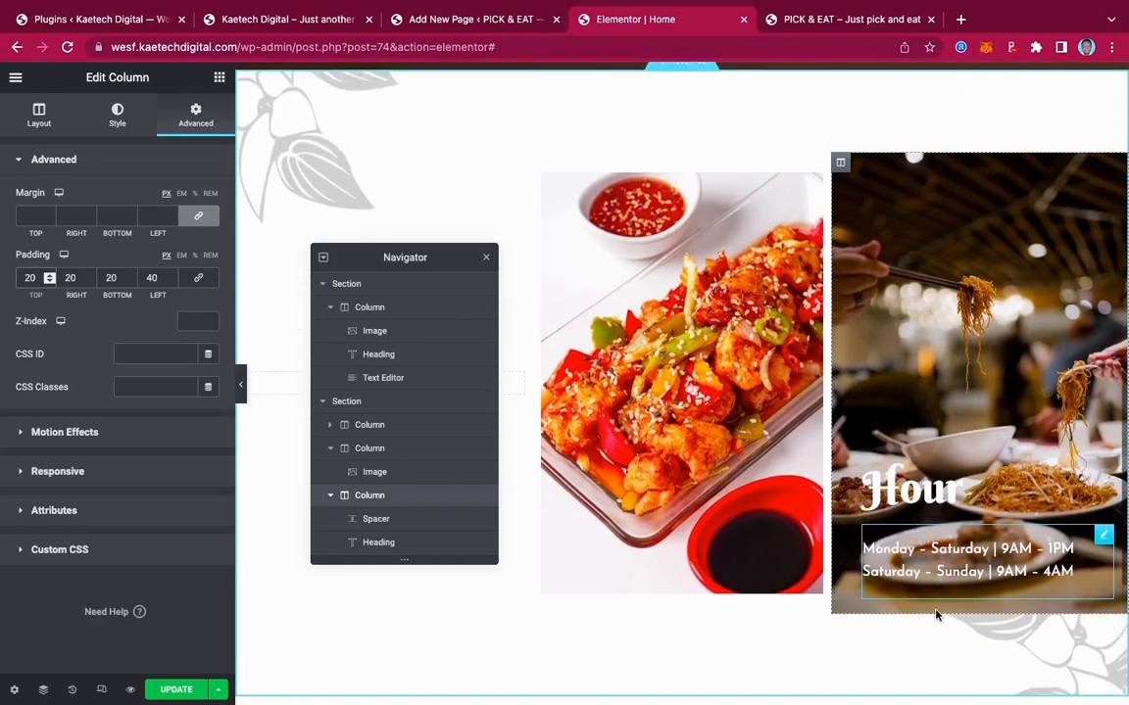
pyautogui.scroll(-2, 936, 615)
pyautogui.scroll(-2, 936, 615)
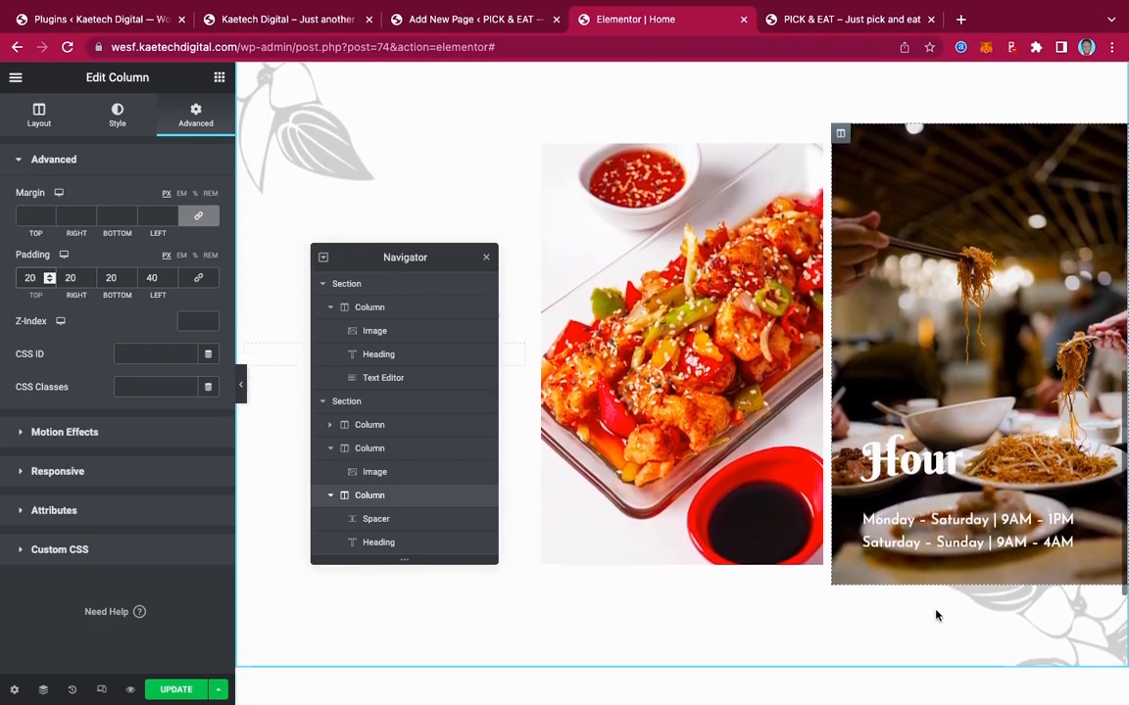
pyautogui.scroll(3, 936, 614)
pyautogui.scroll(-2, 936, 614)
pyautogui.scroll(-1, 936, 614)
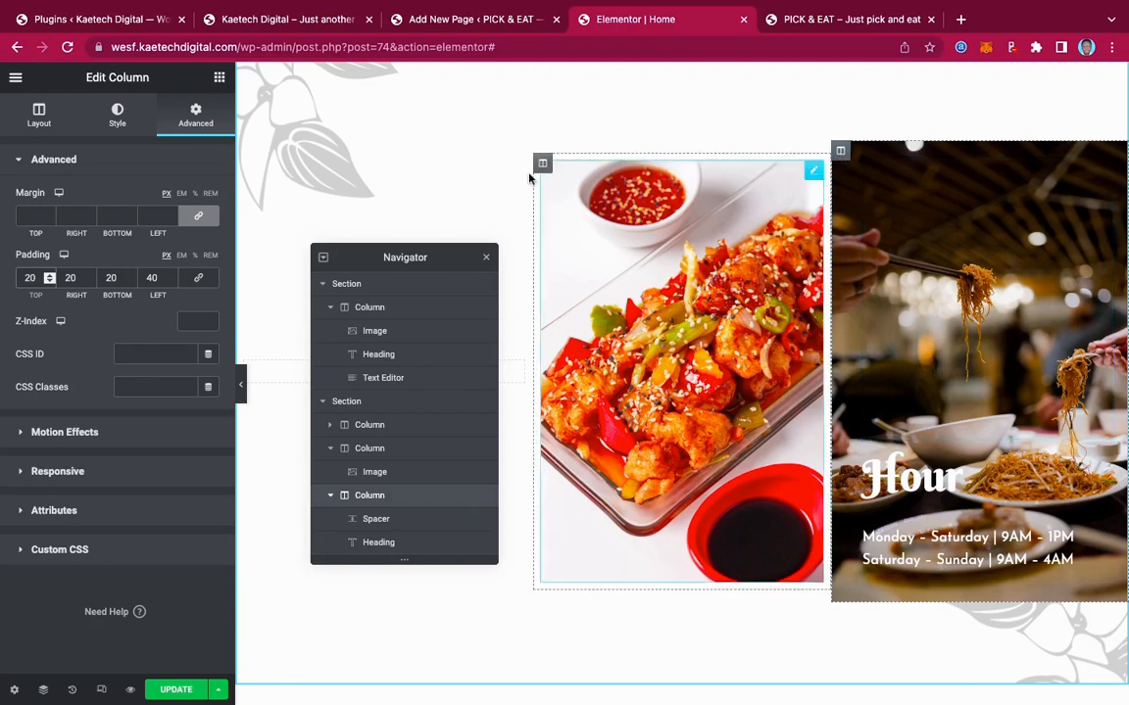
# Add a Classic black (#000000) background overlay at 0.5 opacity to the Hour column
pyautogui.click(117, 114)
pyautogui.scroll(-1, 113, 370)
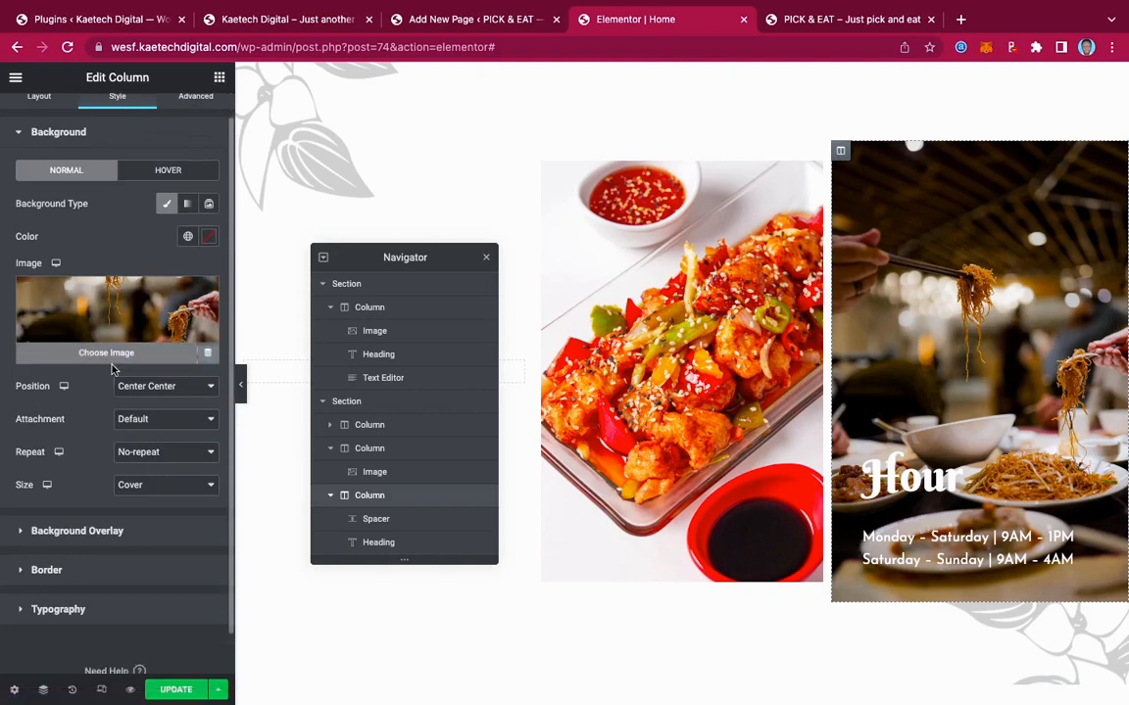
pyautogui.click(65, 495)
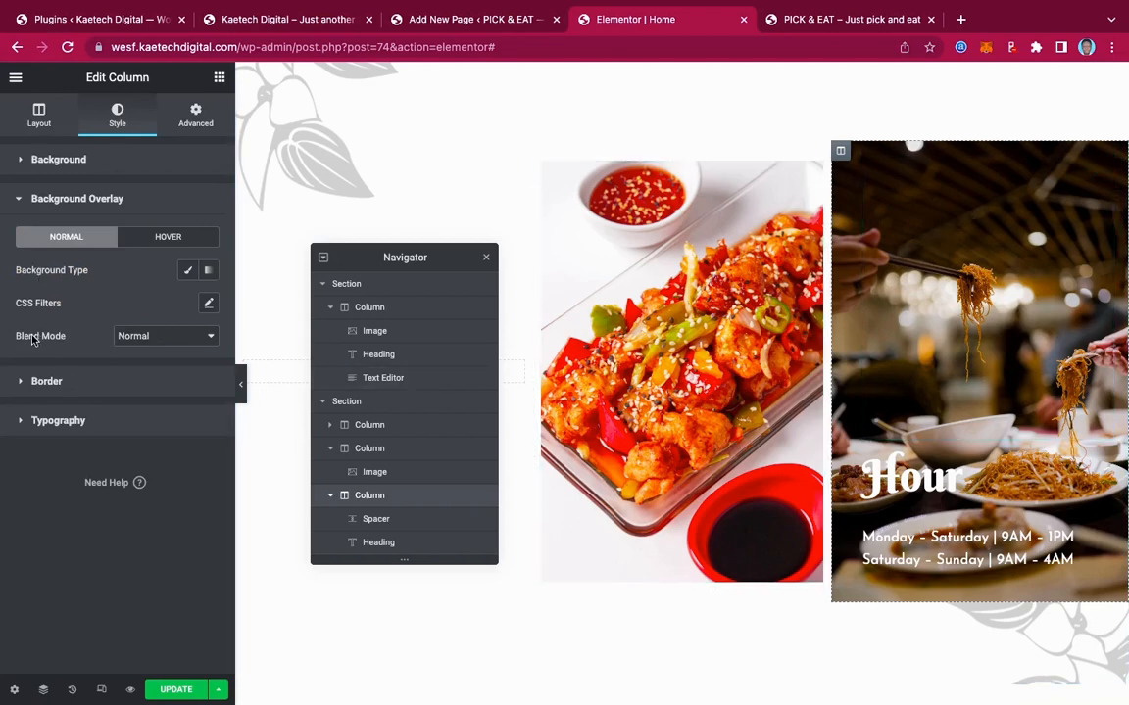
pyautogui.click(188, 272)
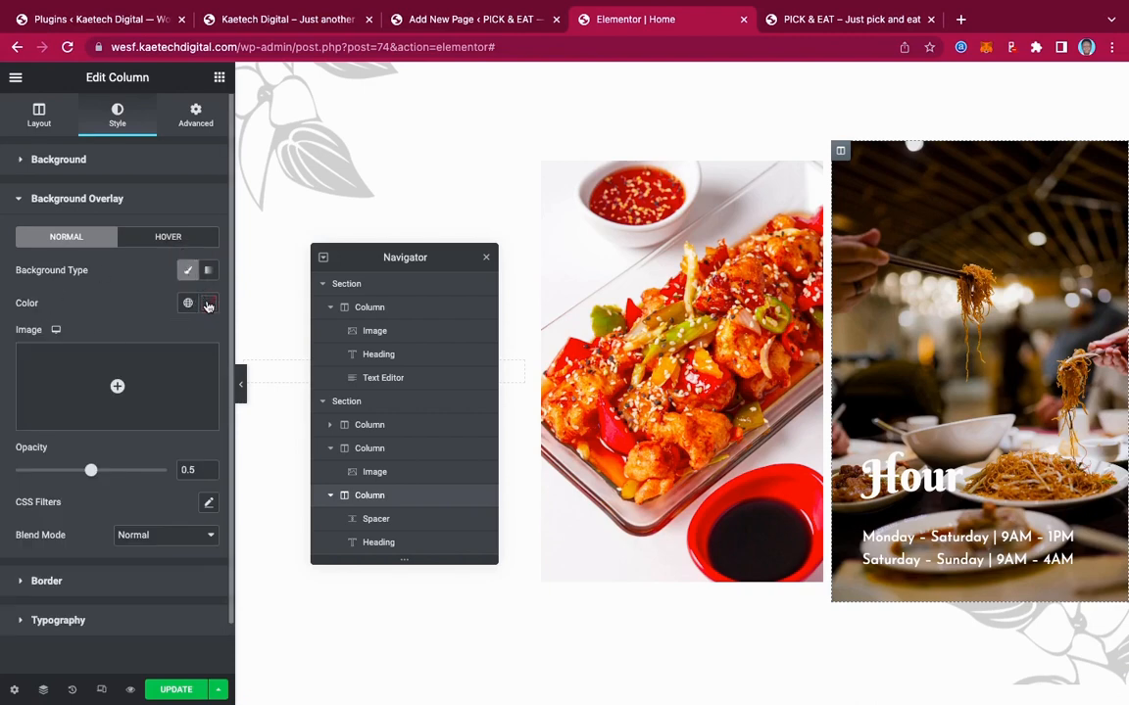
pyautogui.click(208, 306)
pyautogui.moveTo(60, 415); pyautogui.dragTo(9, 529)
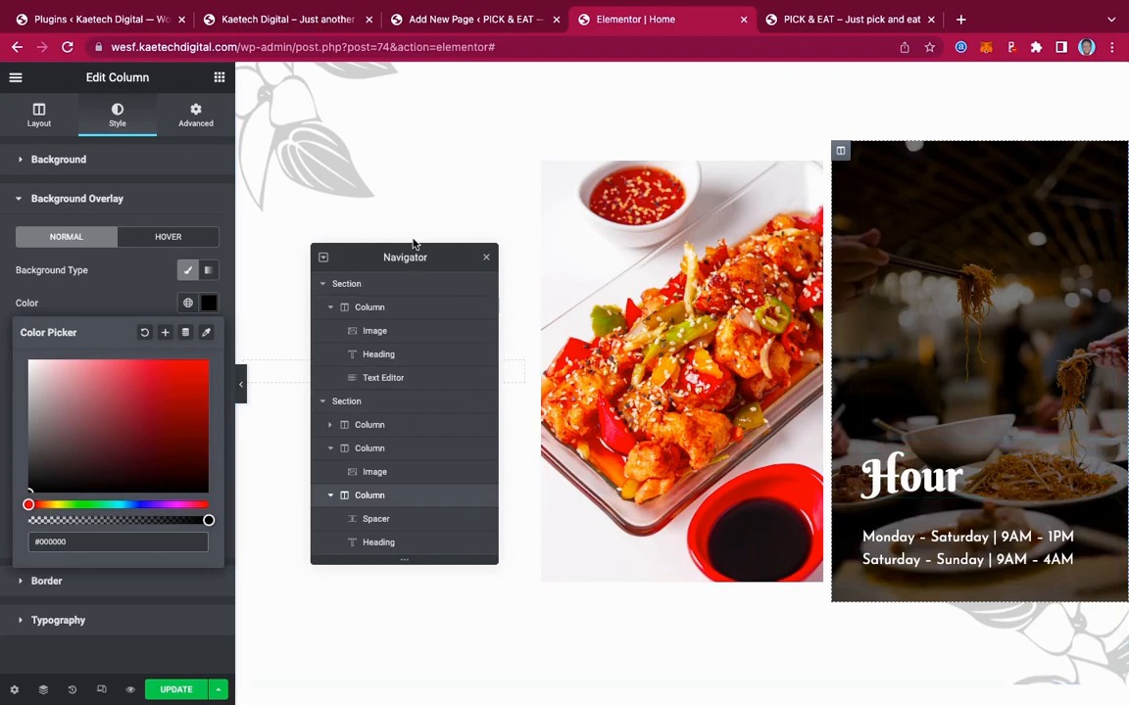
pyautogui.moveTo(412, 262); pyautogui.dragTo(978, 172)
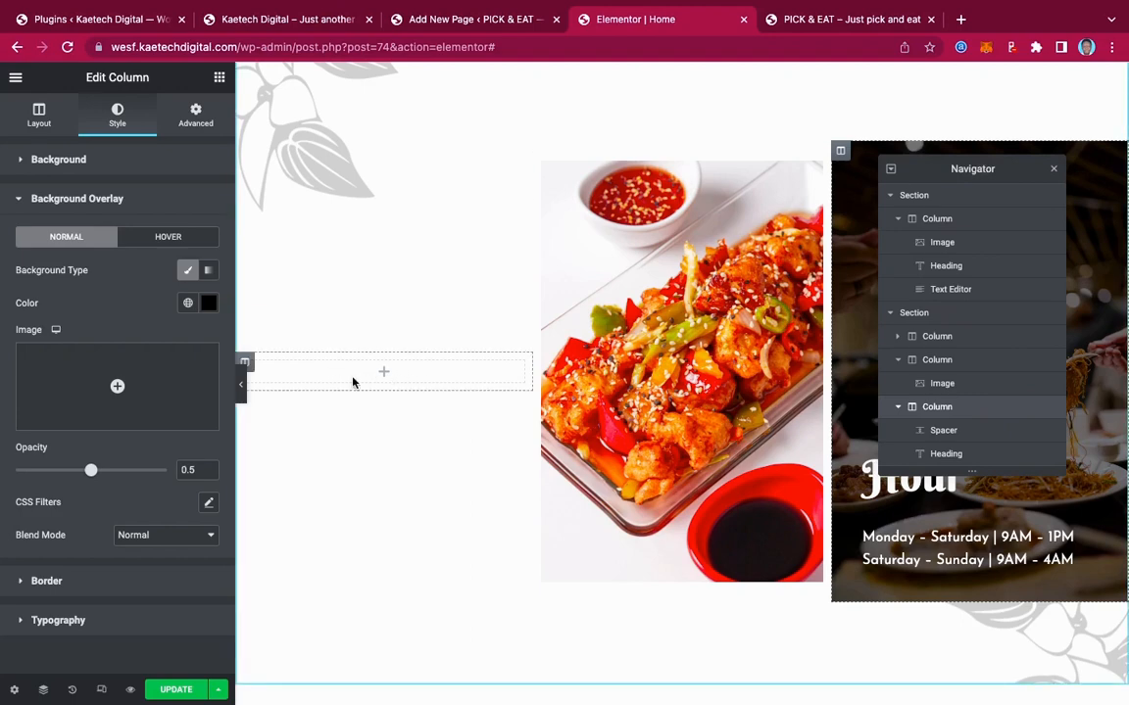
# Copy the 'Country's Most Loved!' tagline from the live Pick & Eat site
pyautogui.click(307, 23)
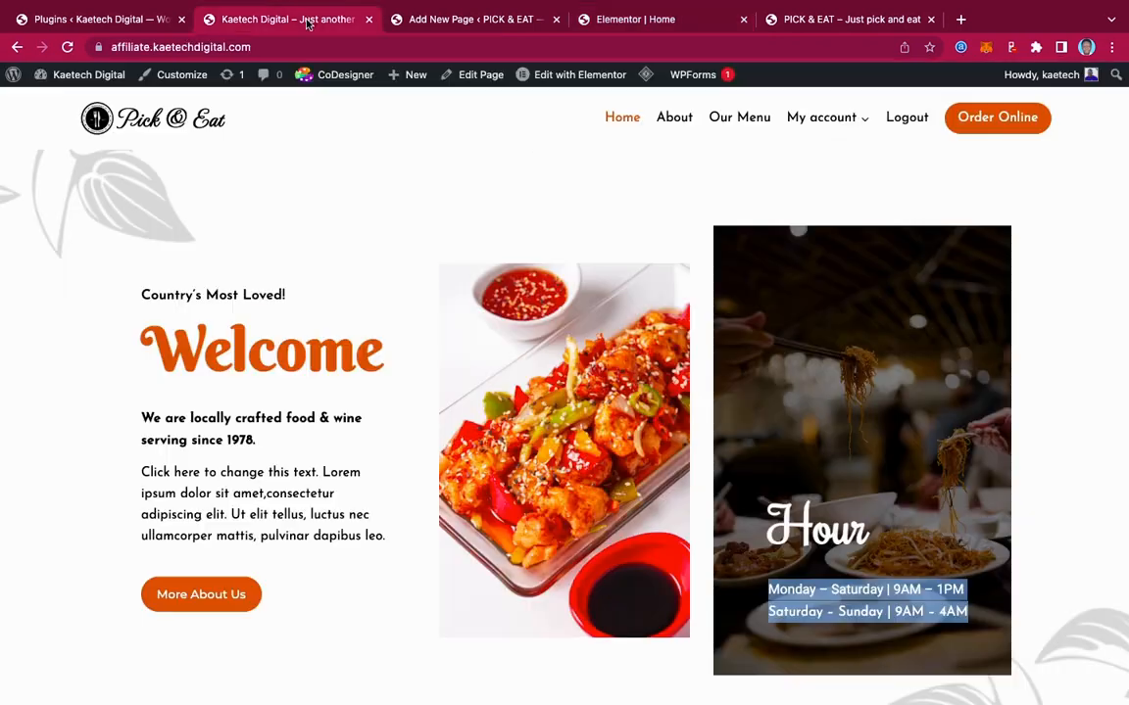
pyautogui.scroll(-3, 212, 284)
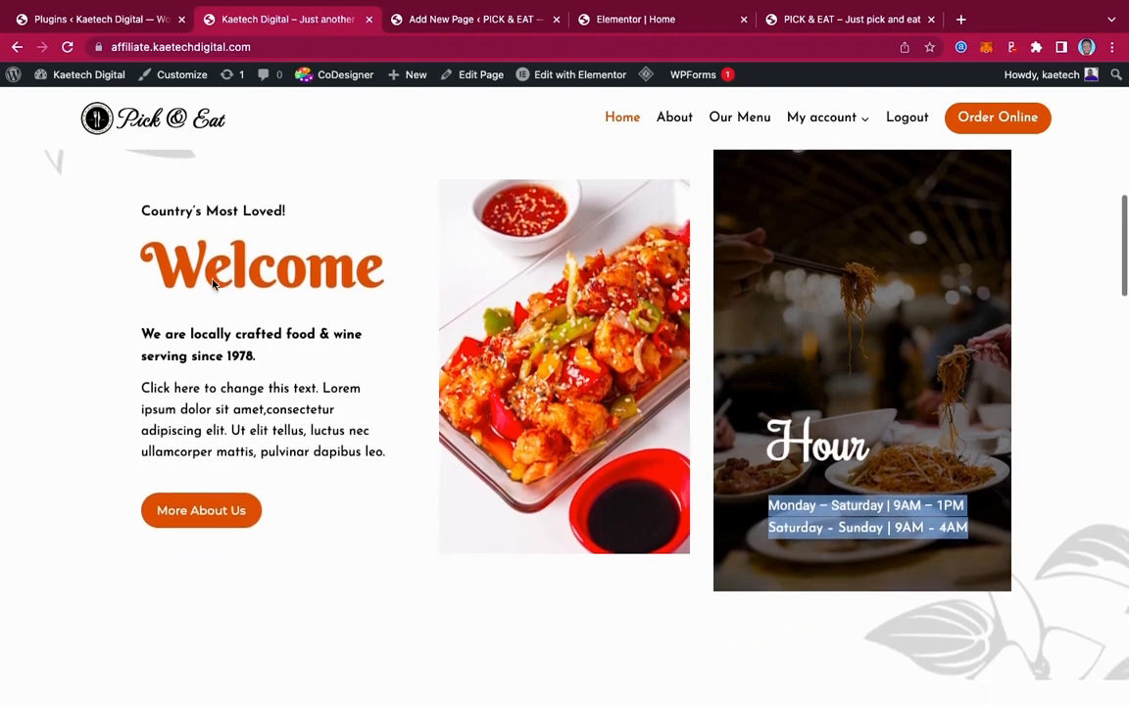
pyautogui.scroll(1, 212, 284)
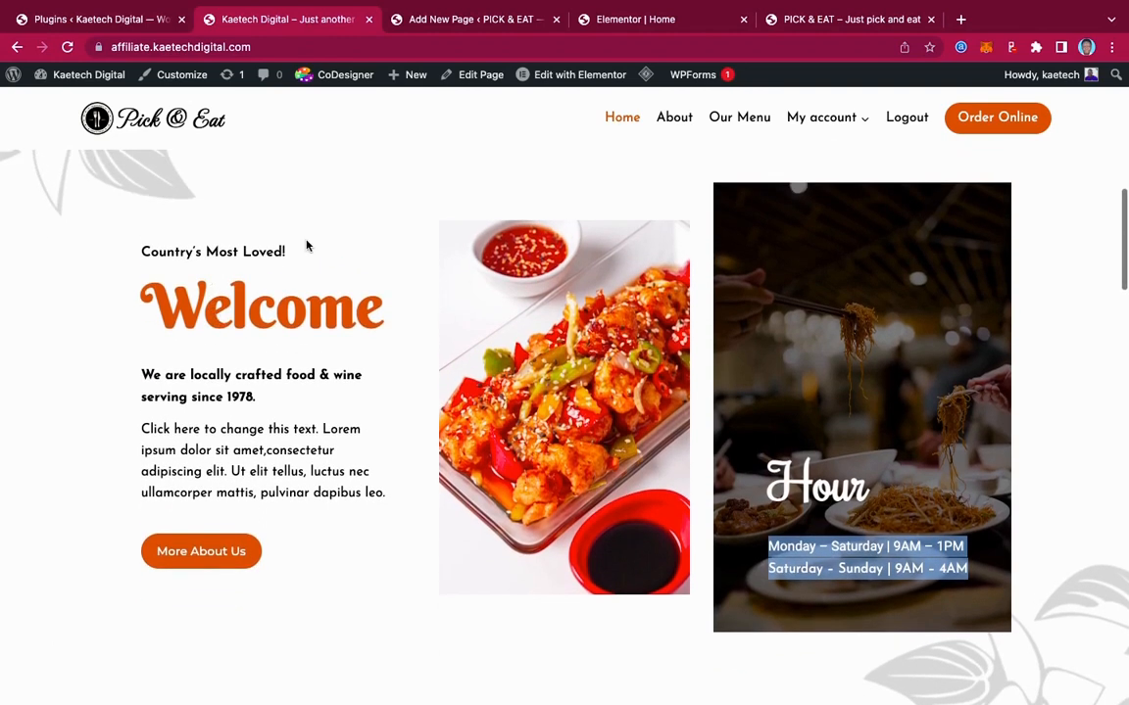
pyautogui.moveTo(292, 252); pyautogui.dragTo(82, 258)
pyautogui.hotkey('ctrl', 'c')
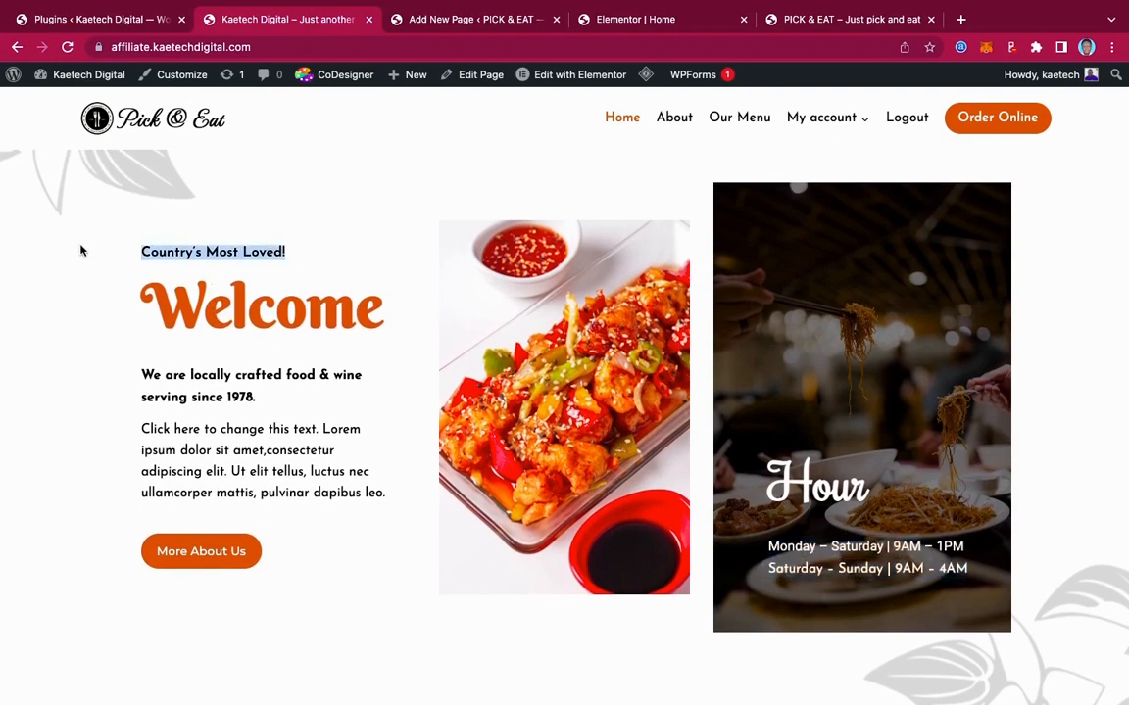
pyautogui.click(621, 19)
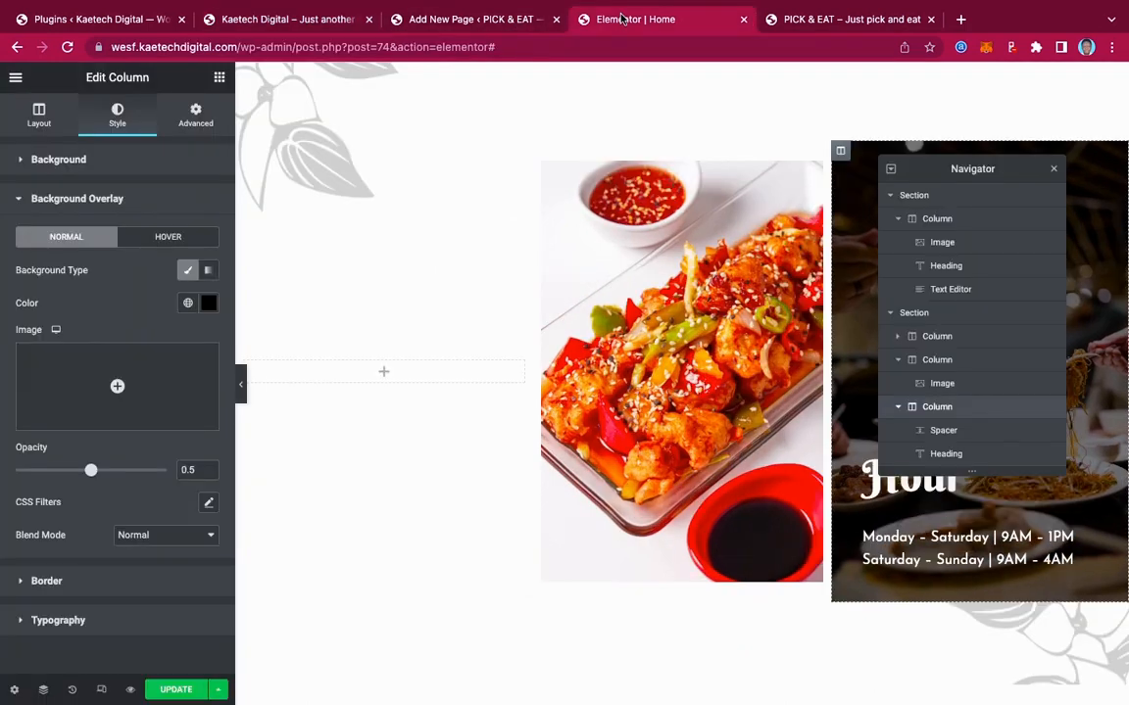
# Add a Heading to the empty left column with the text 'Country's Most Loved!'
pyautogui.click(219, 78)
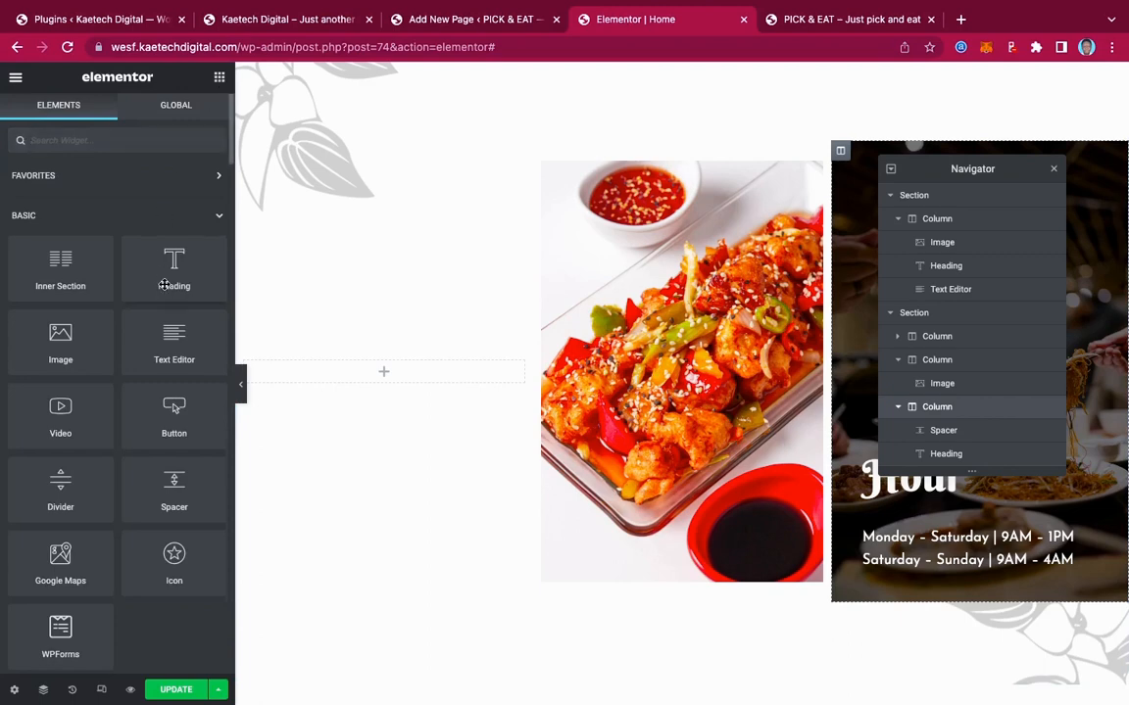
pyautogui.moveTo(166, 263); pyautogui.dragTo(356, 376)
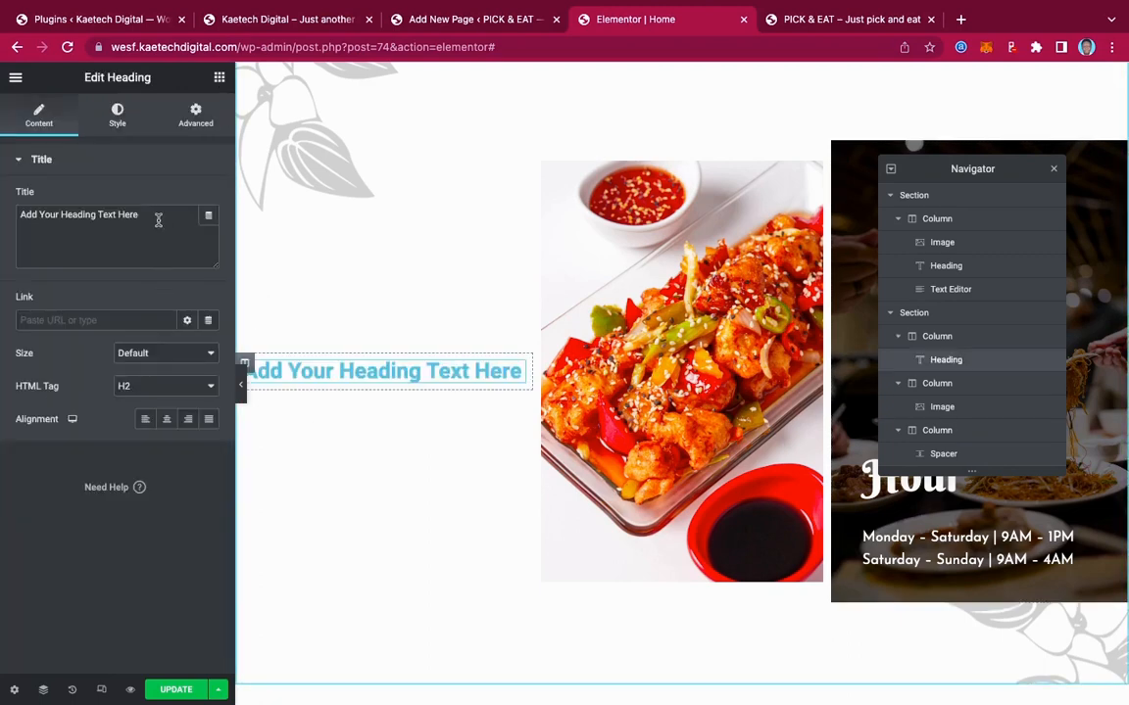
pyautogui.tripleClick(158, 221)
pyautogui.hotkey('ctrl', 'v')
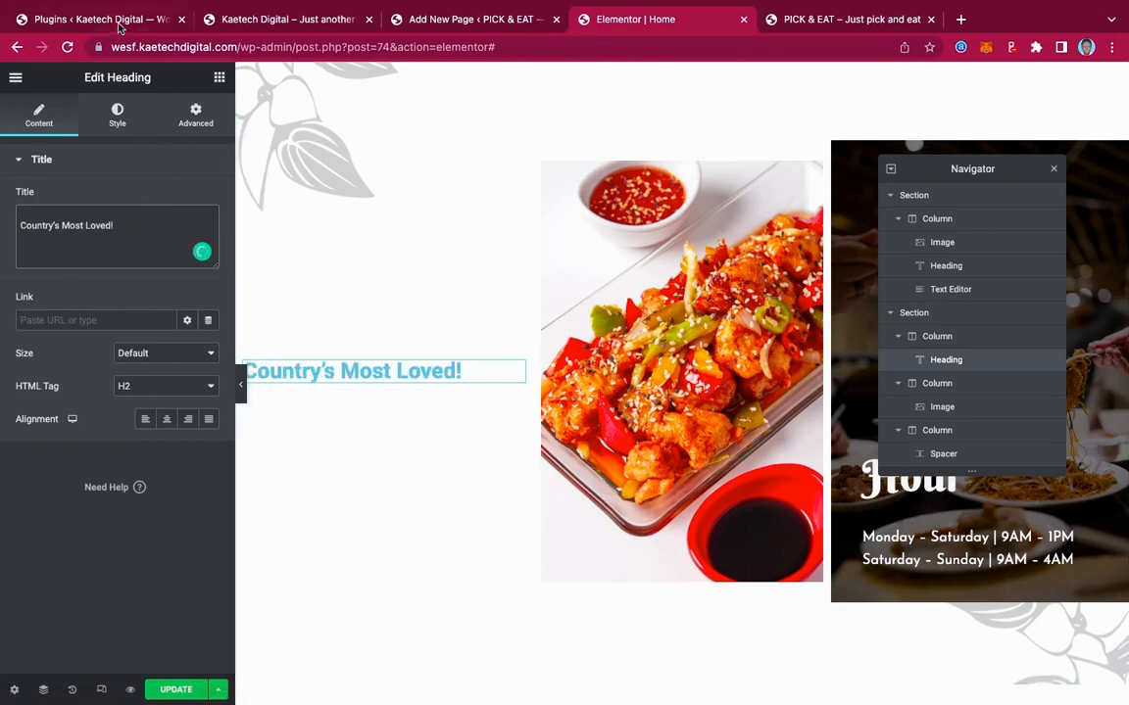
# Duplicate the heading, retitle the copy 'Welcome', and remove stray blank lines from both
pyautogui.click(262, 21)
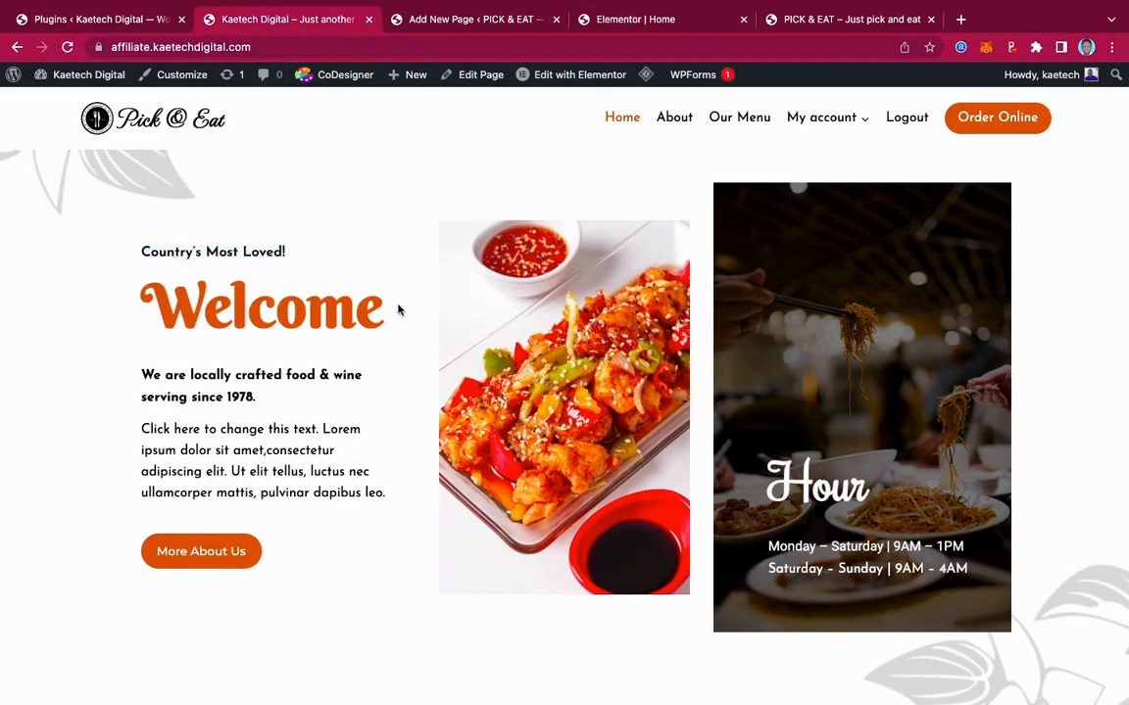
pyautogui.moveTo(398, 309); pyautogui.dragTo(133, 317)
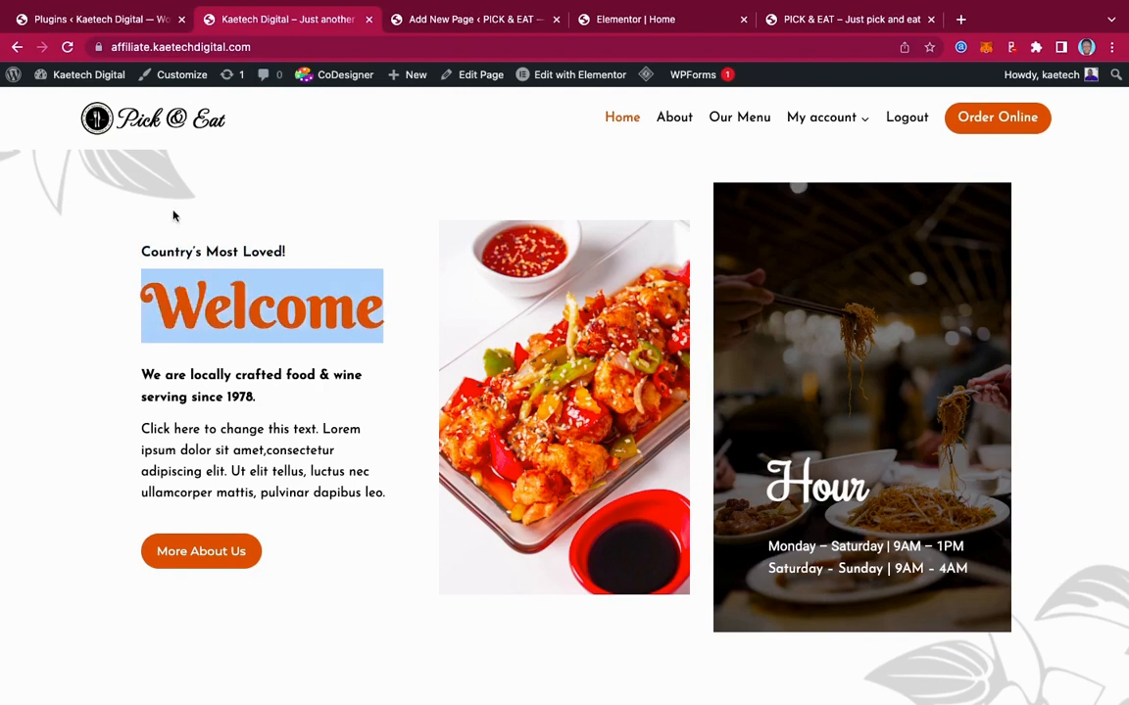
pyautogui.click(607, 19)
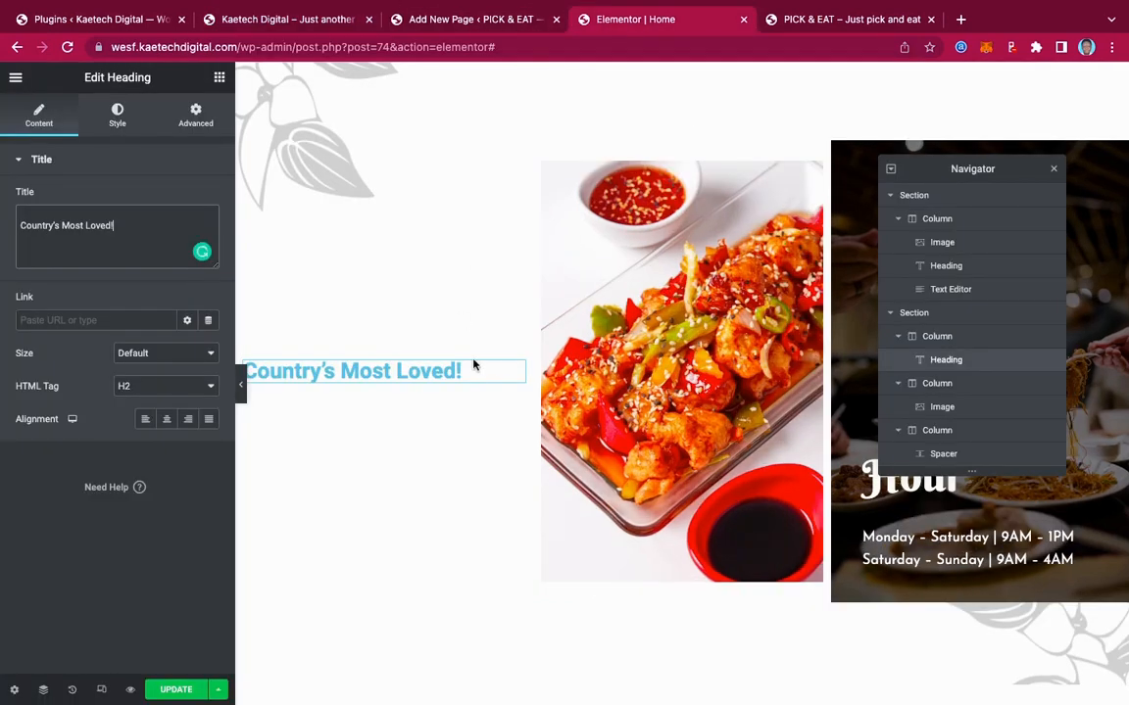
pyautogui.rightClick(516, 373)
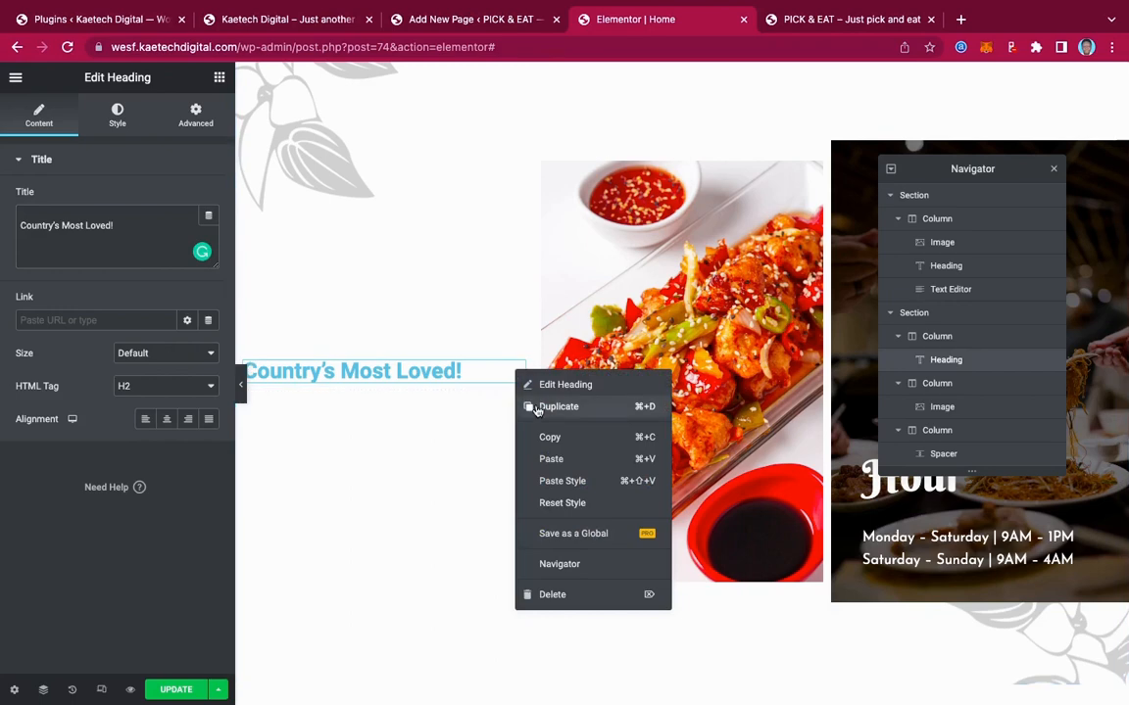
pyautogui.click(525, 405)
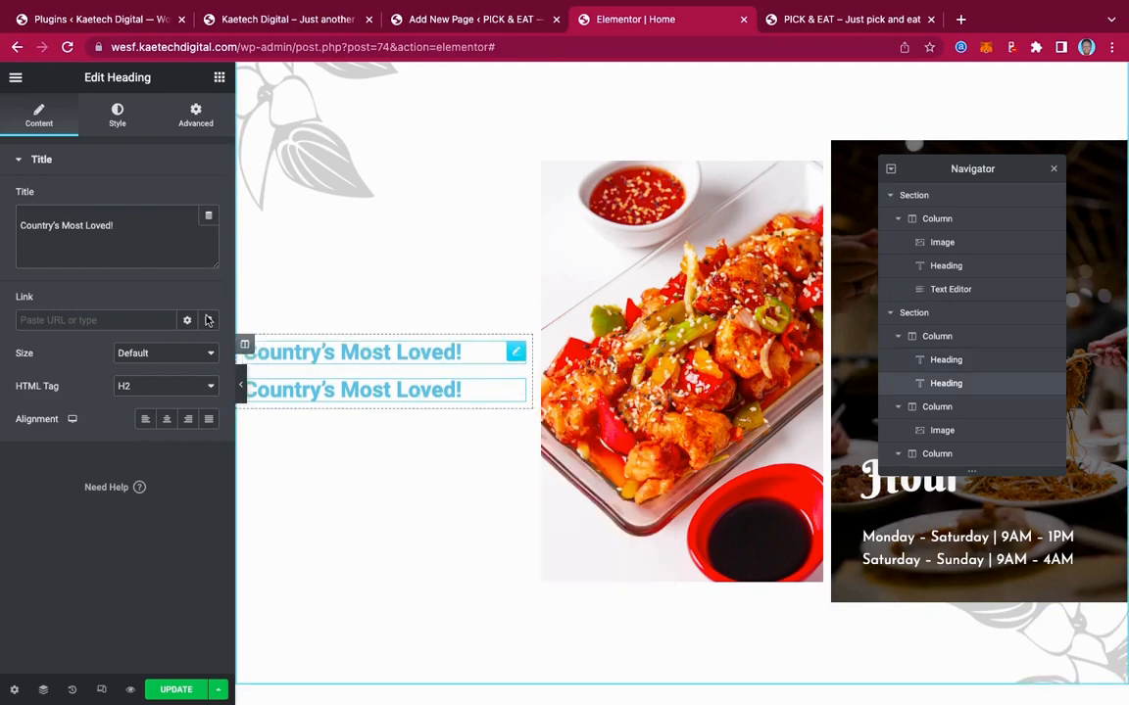
pyautogui.moveTo(132, 225); pyautogui.dragTo(3, 229)
pyautogui.write('Welcome')
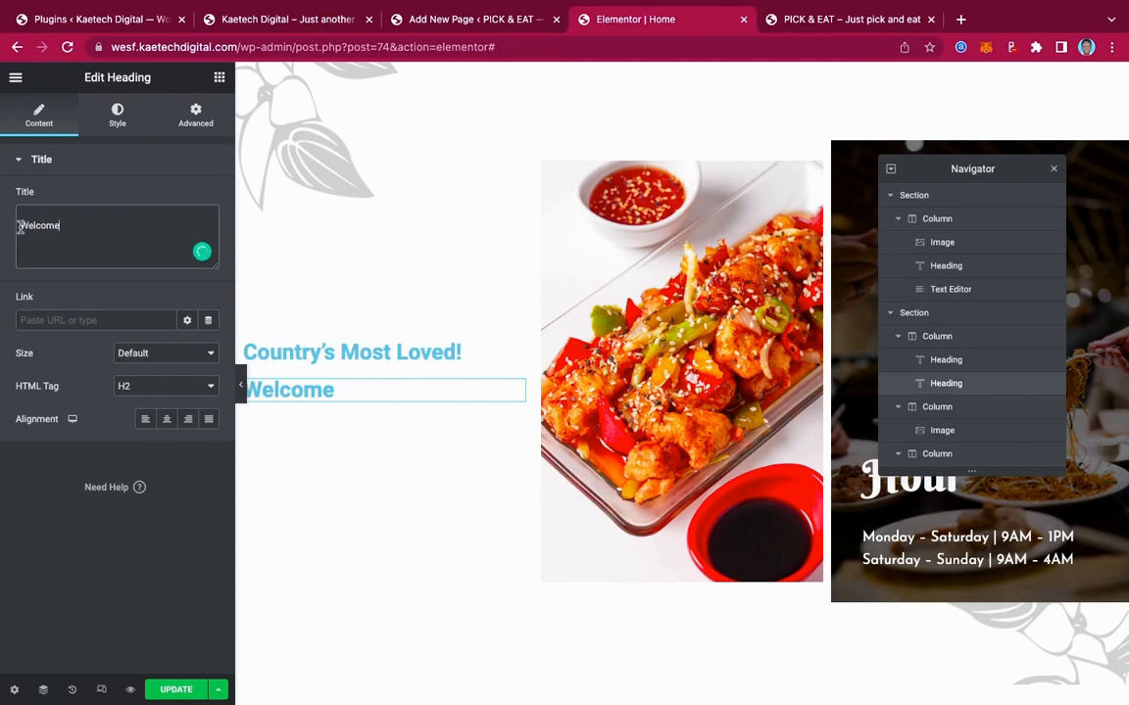
pyautogui.press('BackSpace')
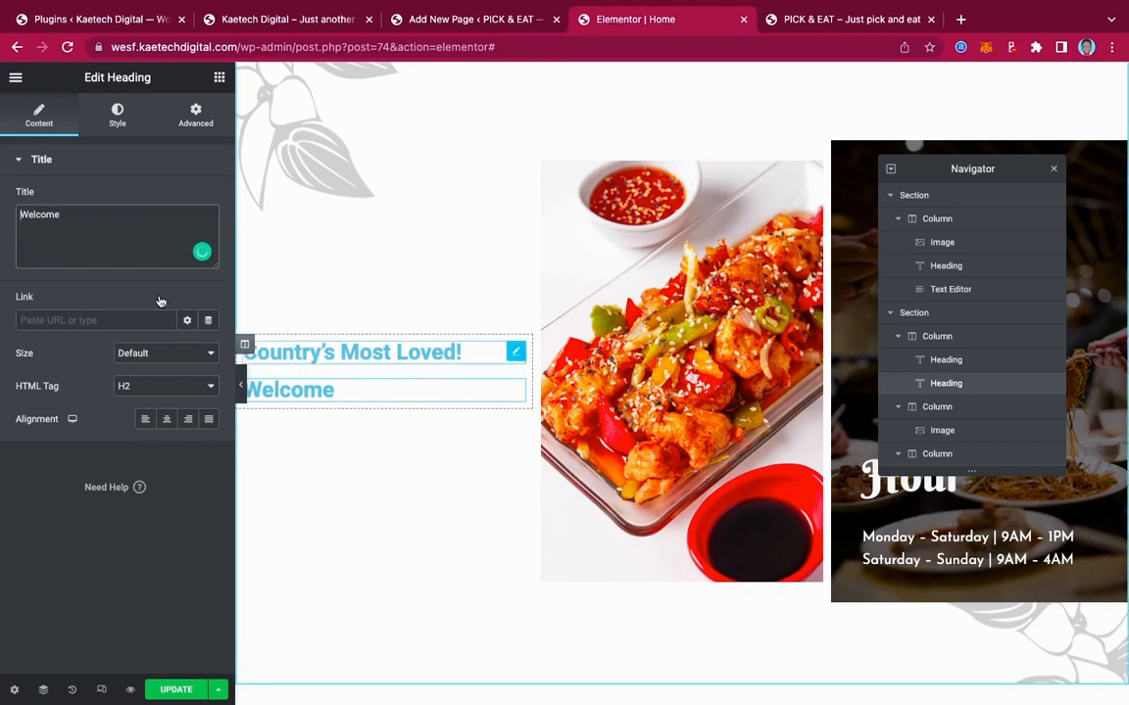
pyautogui.click(517, 351)
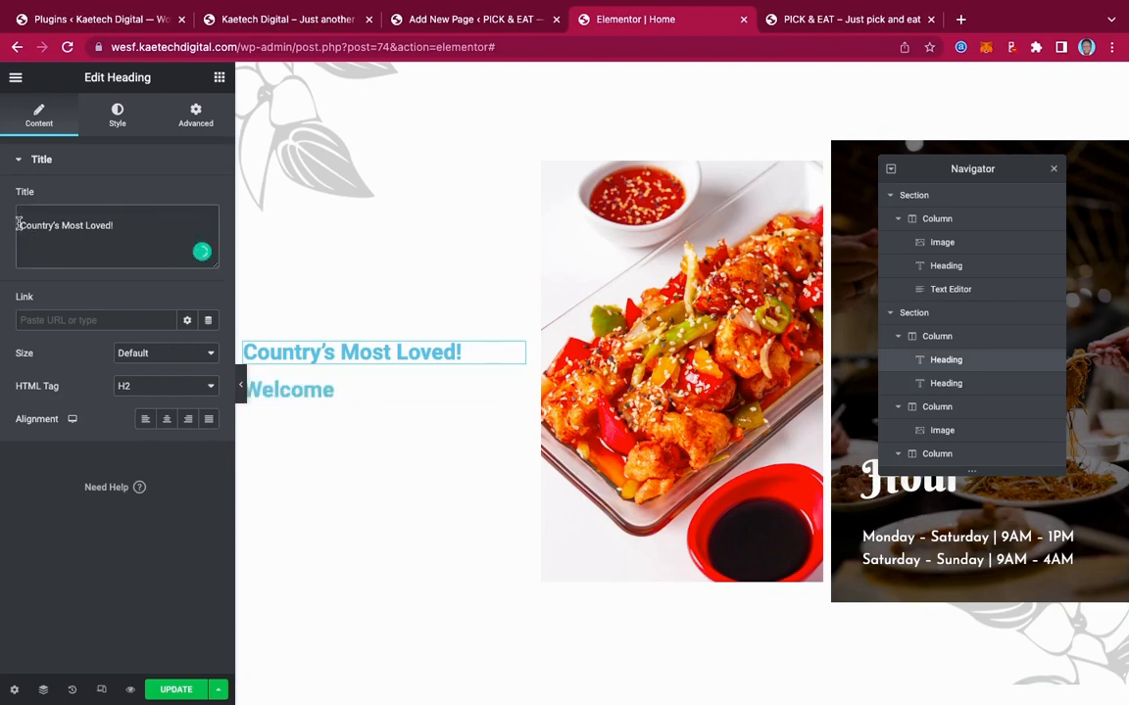
pyautogui.press('BackSpace')
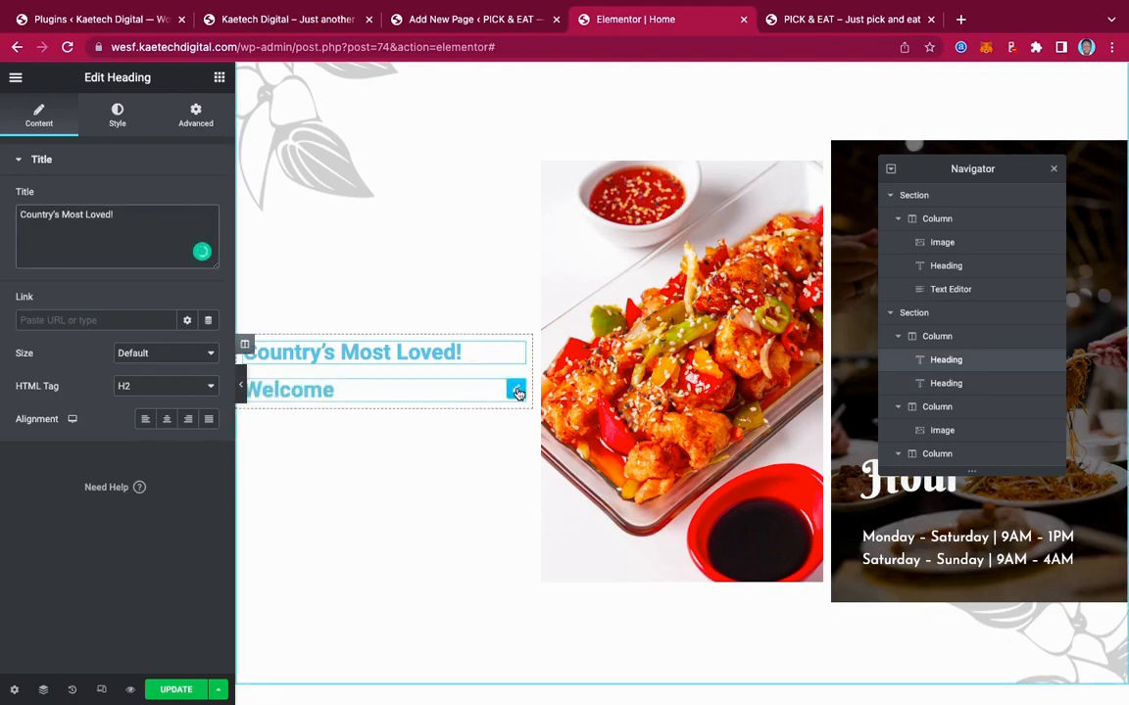
# Add a Text Editor below the headings and copy the 'locally crafted' line from the live site
pyautogui.click(220, 79)
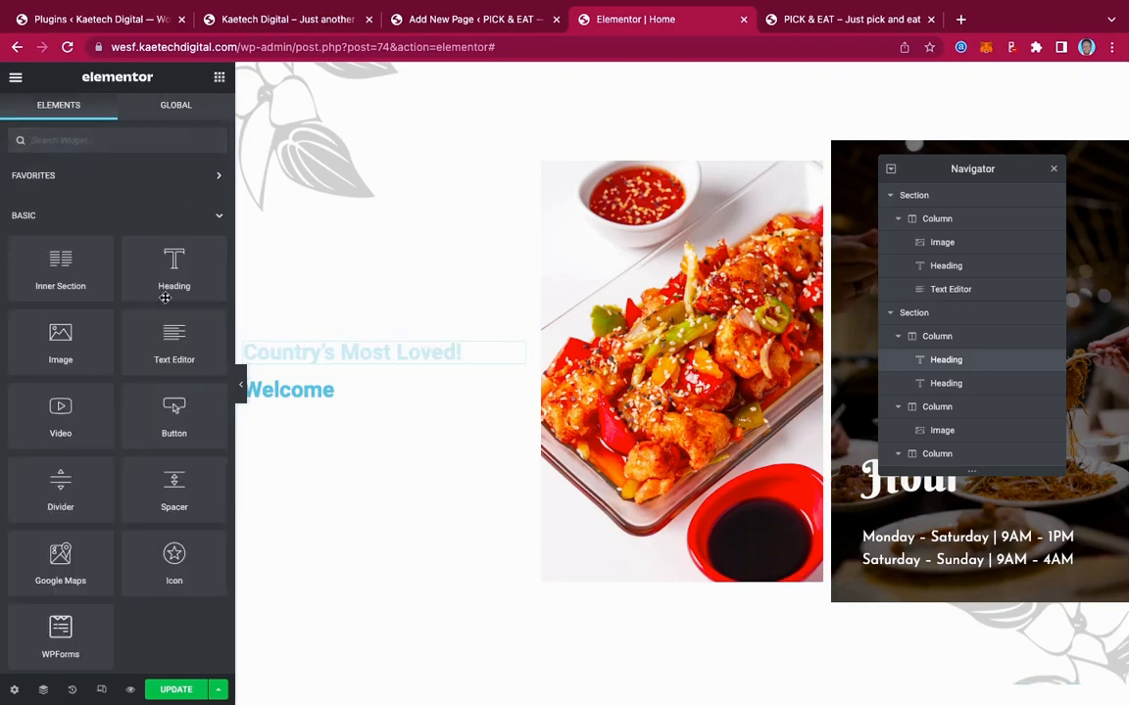
pyautogui.moveTo(165, 334); pyautogui.dragTo(301, 393)
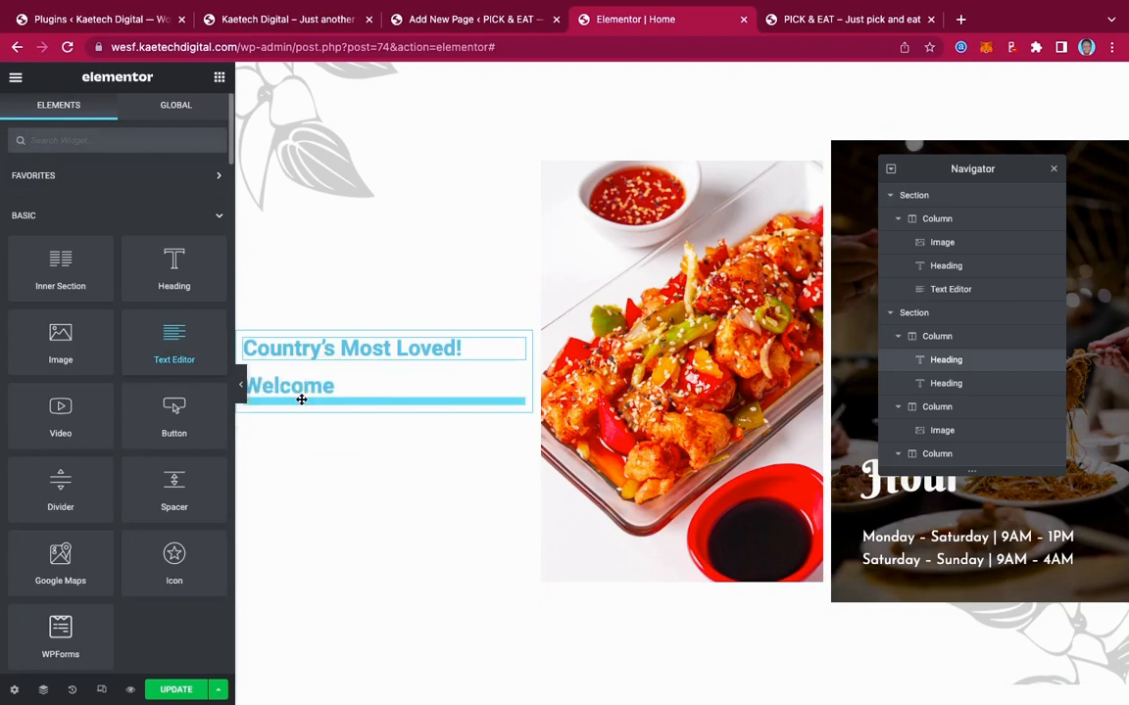
pyautogui.click(291, 19)
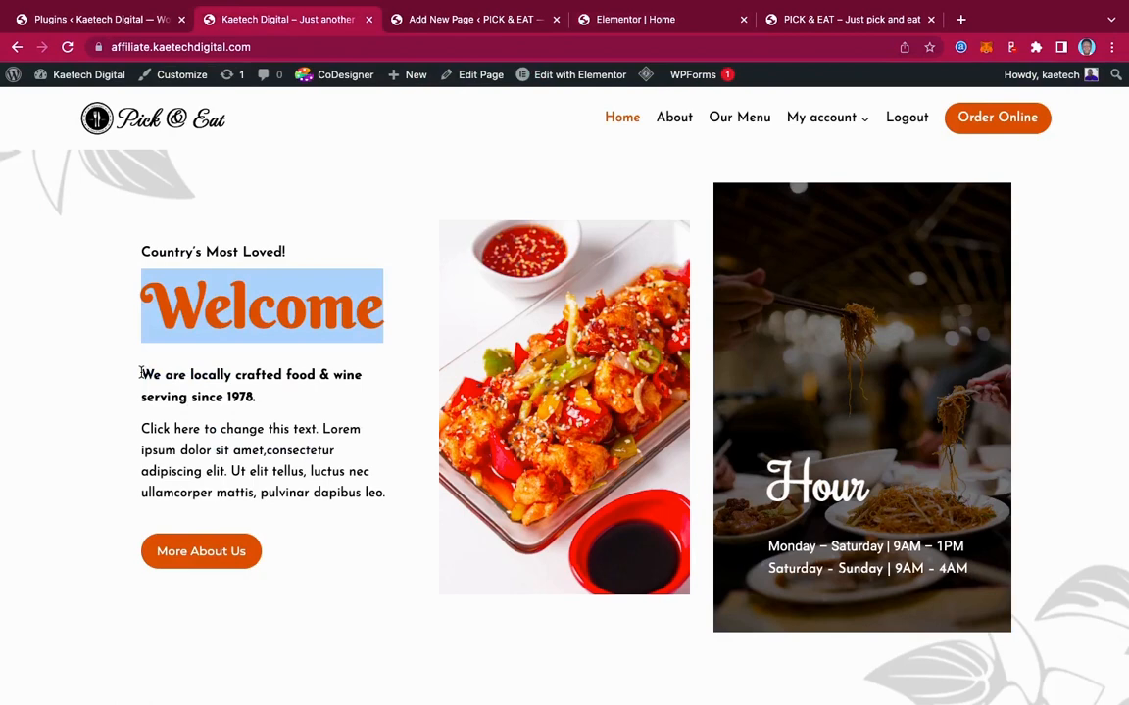
pyautogui.moveTo(140, 374); pyautogui.dragTo(270, 399)
pyautogui.press('super+c')
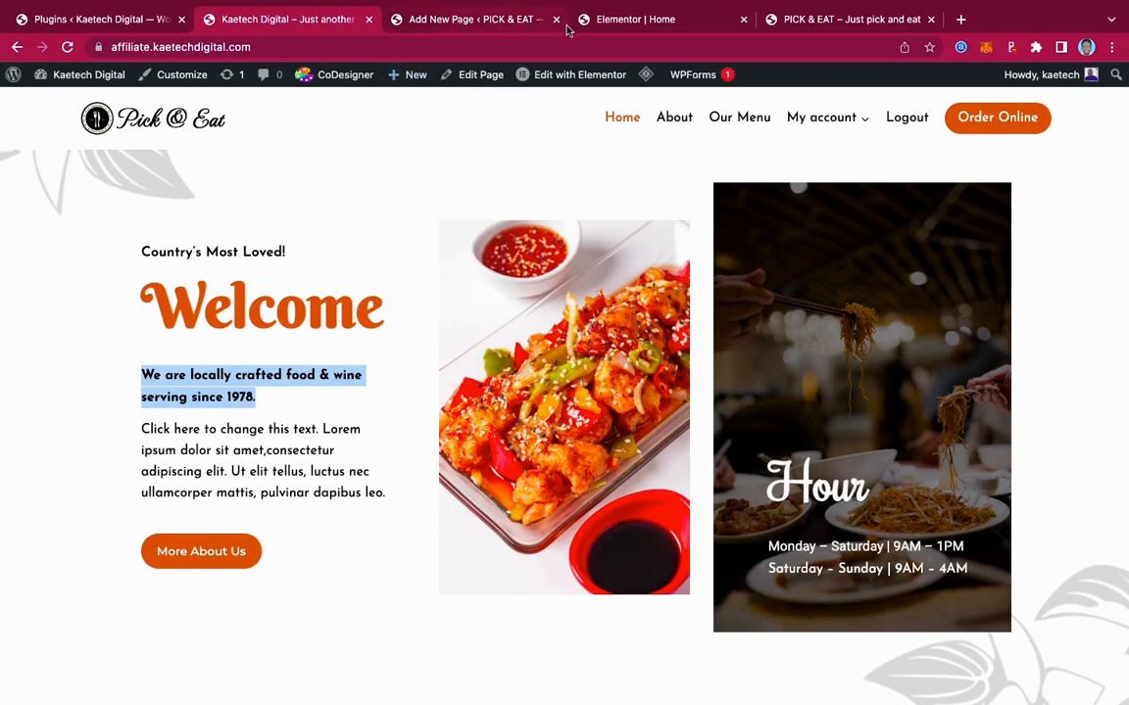
pyautogui.click(617, 21)
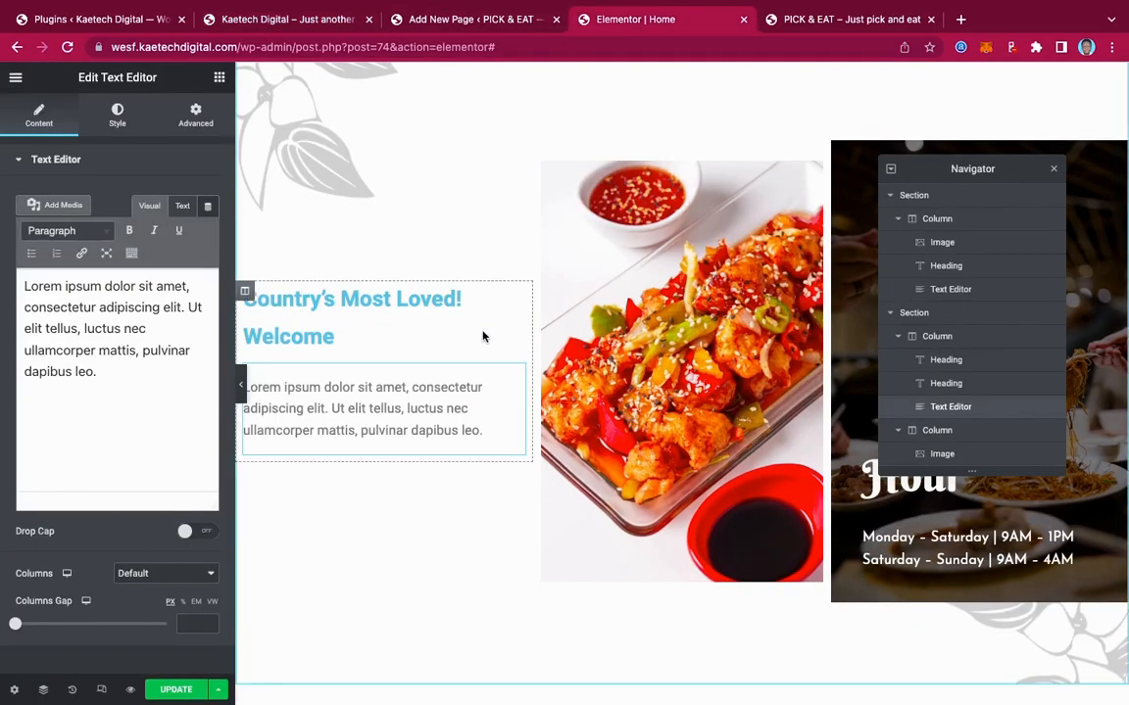
# Duplicate the Welcome heading and paste 'We are locally crafted food & wine serving since 1978.' as its title
pyautogui.click(517, 337)
pyautogui.rightClick(517, 337)
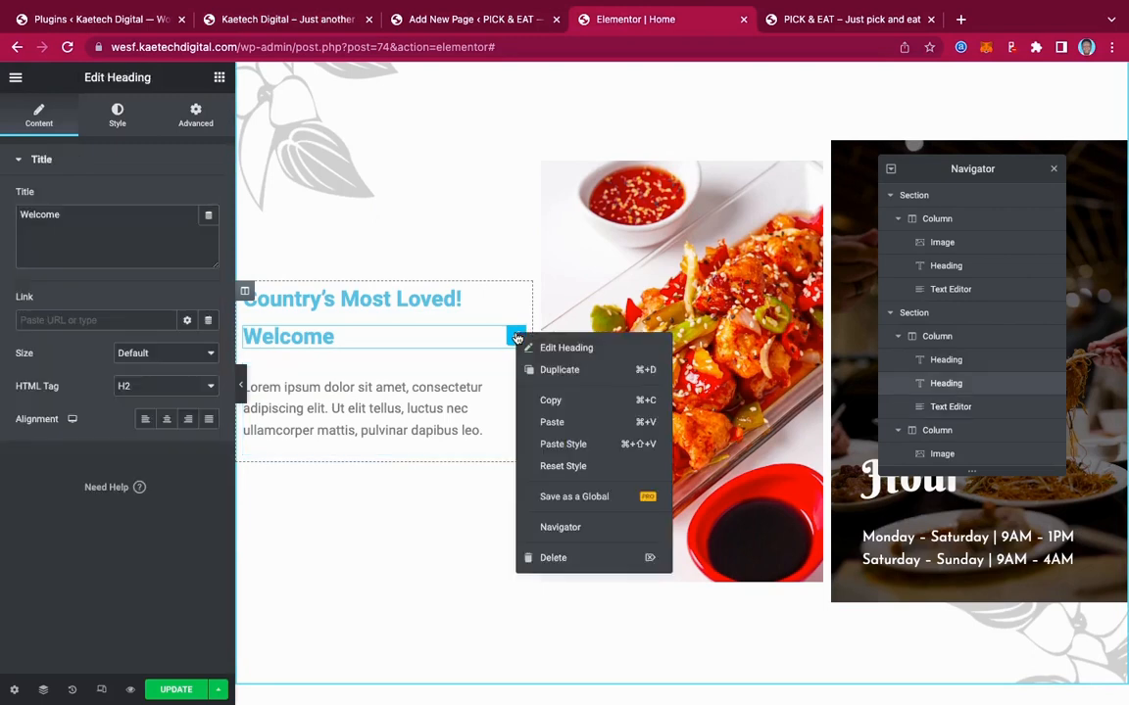
pyautogui.click(546, 372)
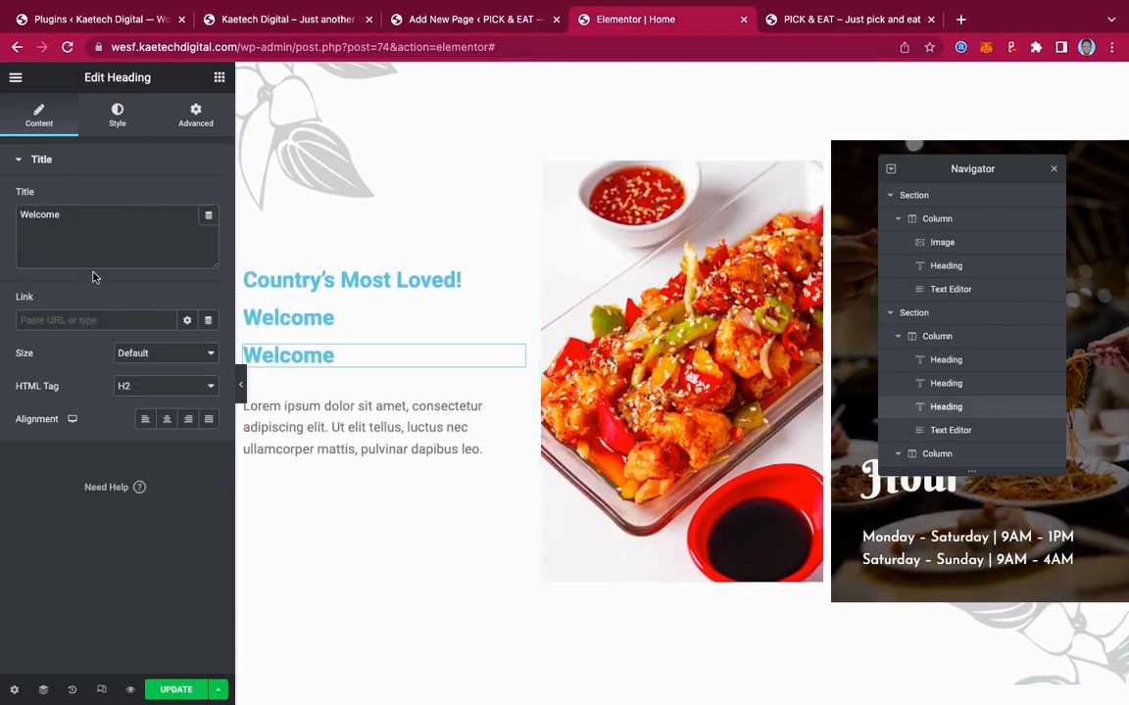
pyautogui.moveTo(85, 220); pyautogui.dragTo(3, 223)
pyautogui.press('super+v')
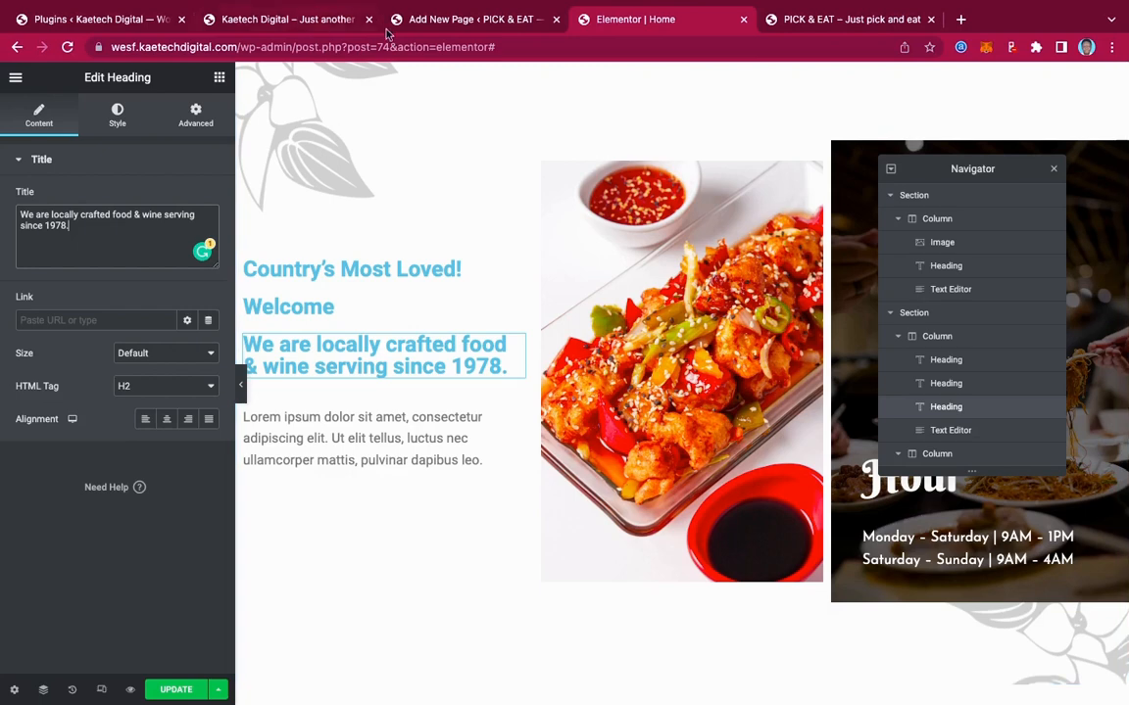
# Copy both intro paragraphs from the live reference site
pyautogui.click(435, 26)
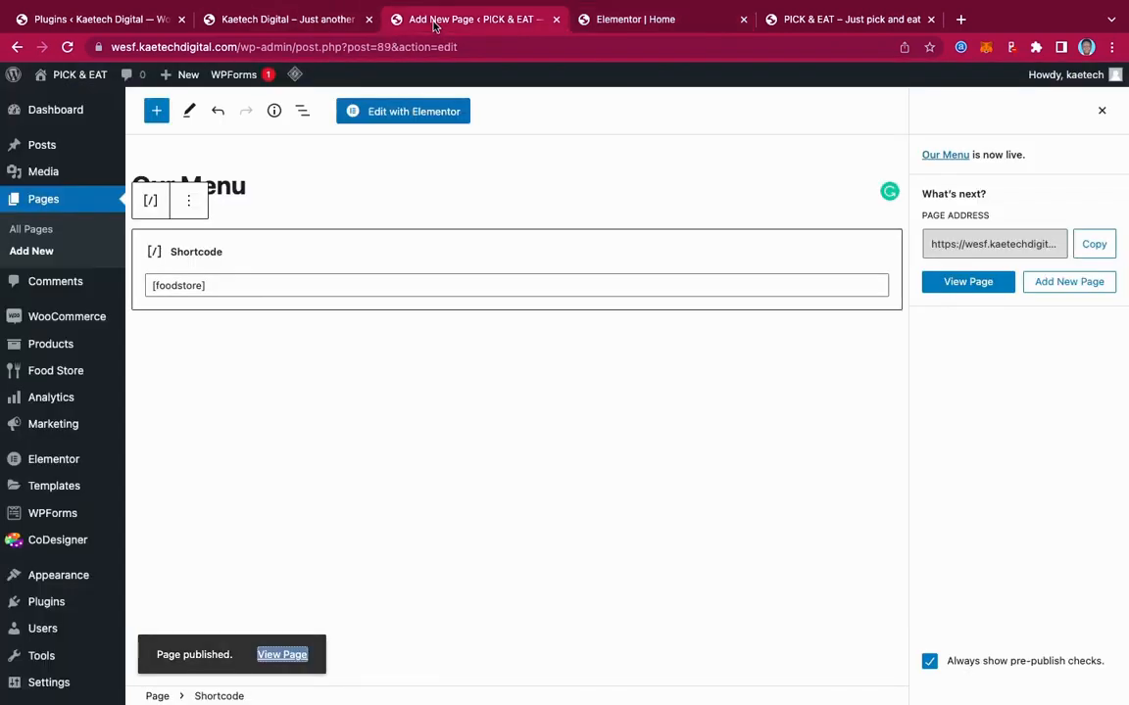
pyautogui.click(252, 24)
pyautogui.click(147, 394)
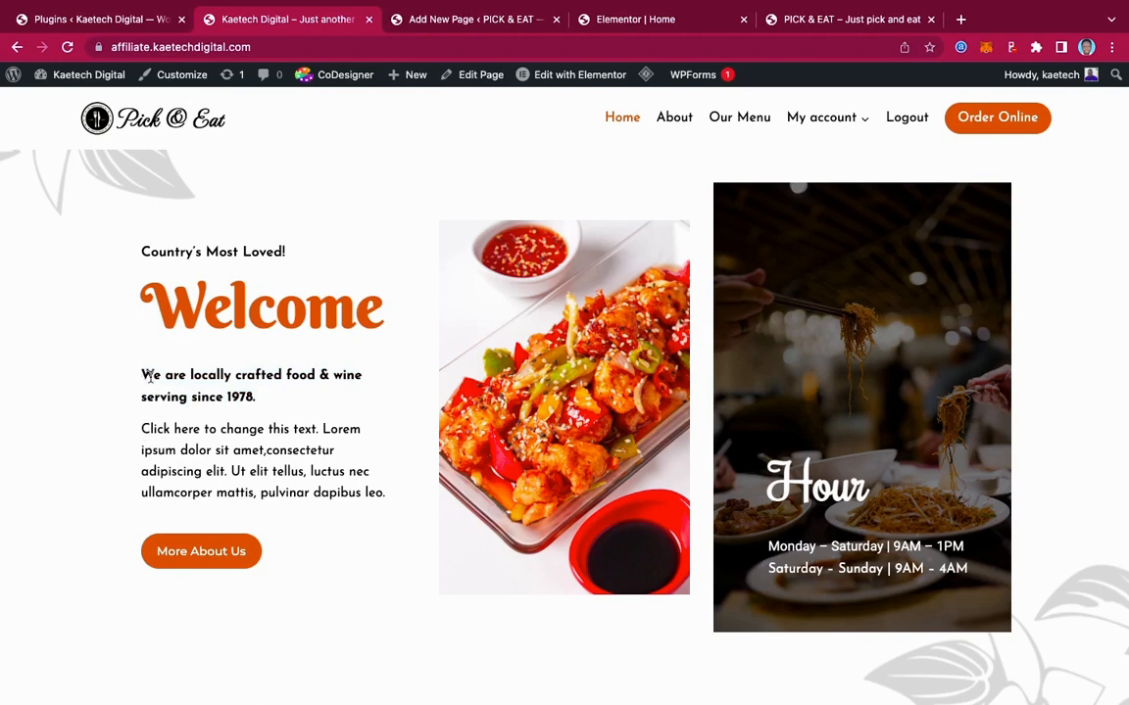
pyautogui.moveTo(143, 375); pyautogui.dragTo(393, 499)
pyautogui.hotkey('ctrl', 'c')
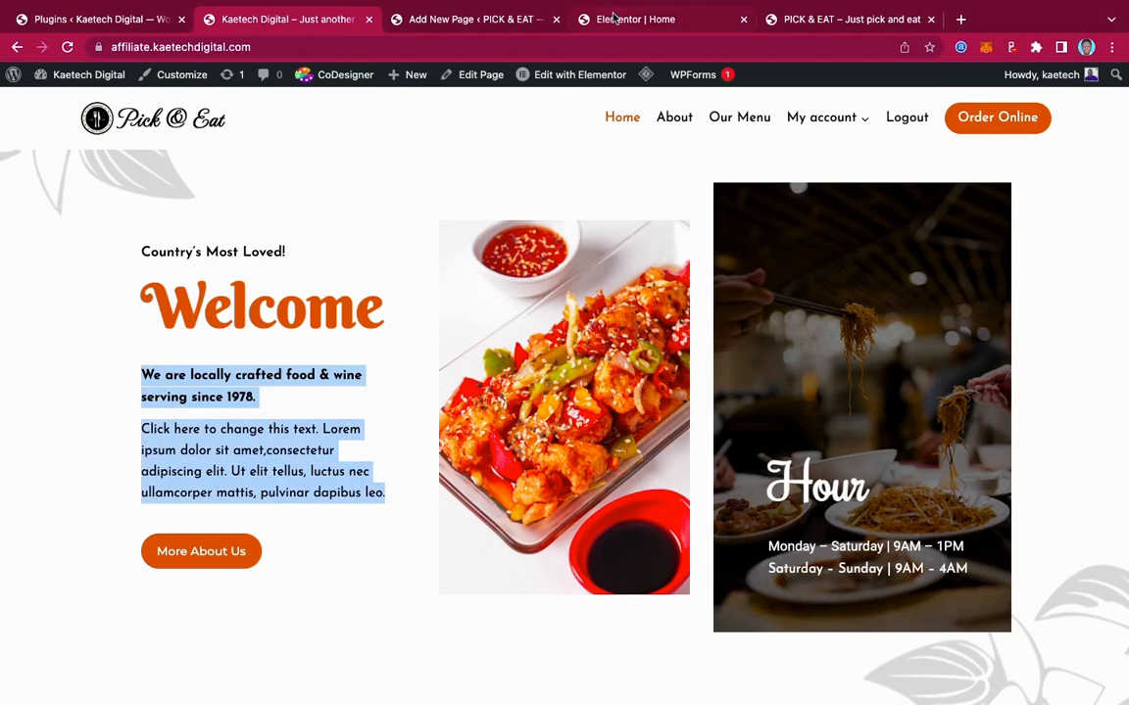
pyautogui.click(578, 19)
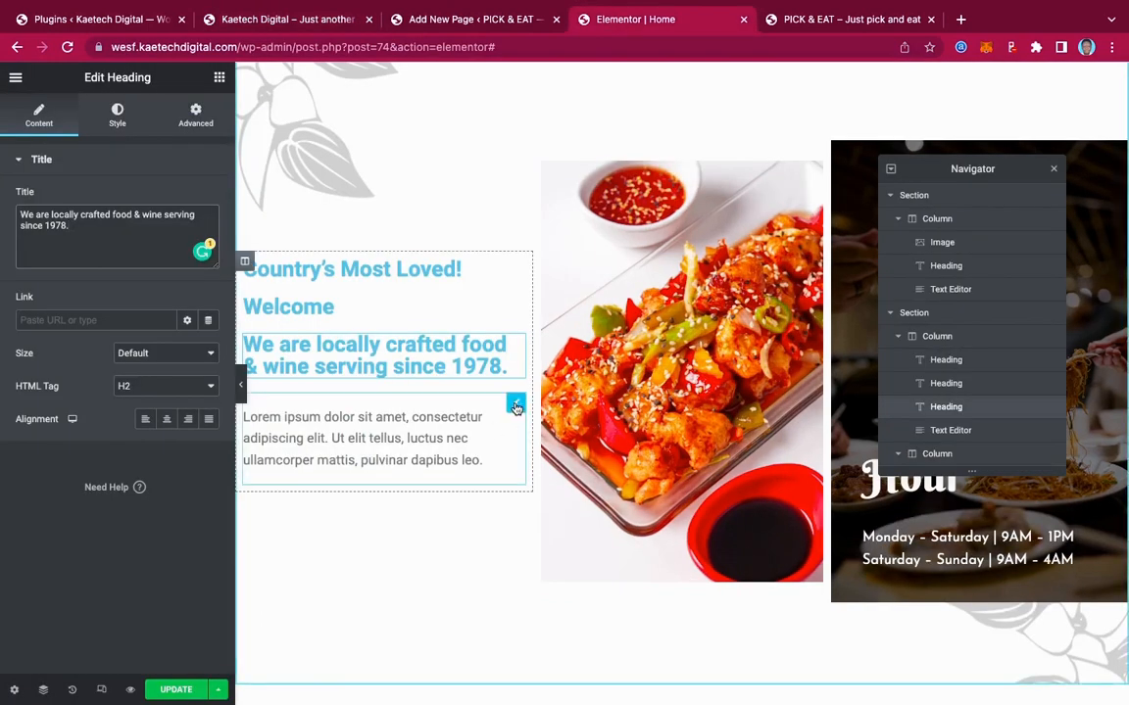
# Replace the text block's placeholder with the copied intro paragraphs
pyautogui.click(515, 404)
pyautogui.moveTo(114, 375); pyautogui.dragTo(8, 251)
pyautogui.hotkey('ctrl', 'v')
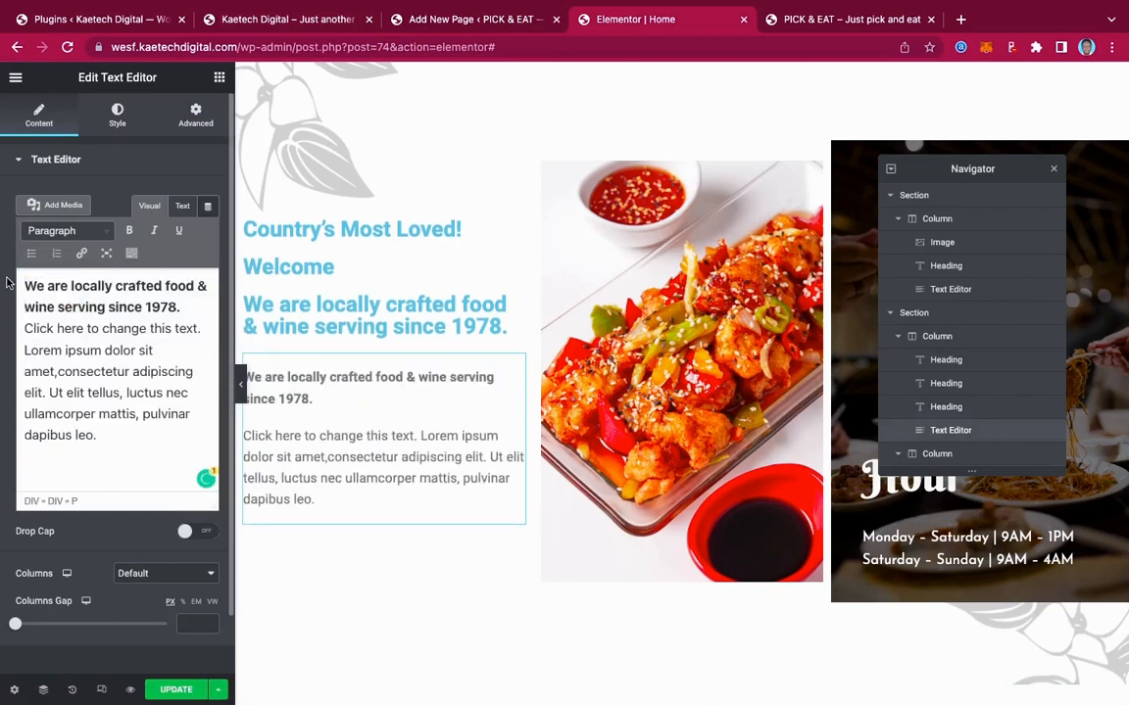
pyautogui.click(186, 307)
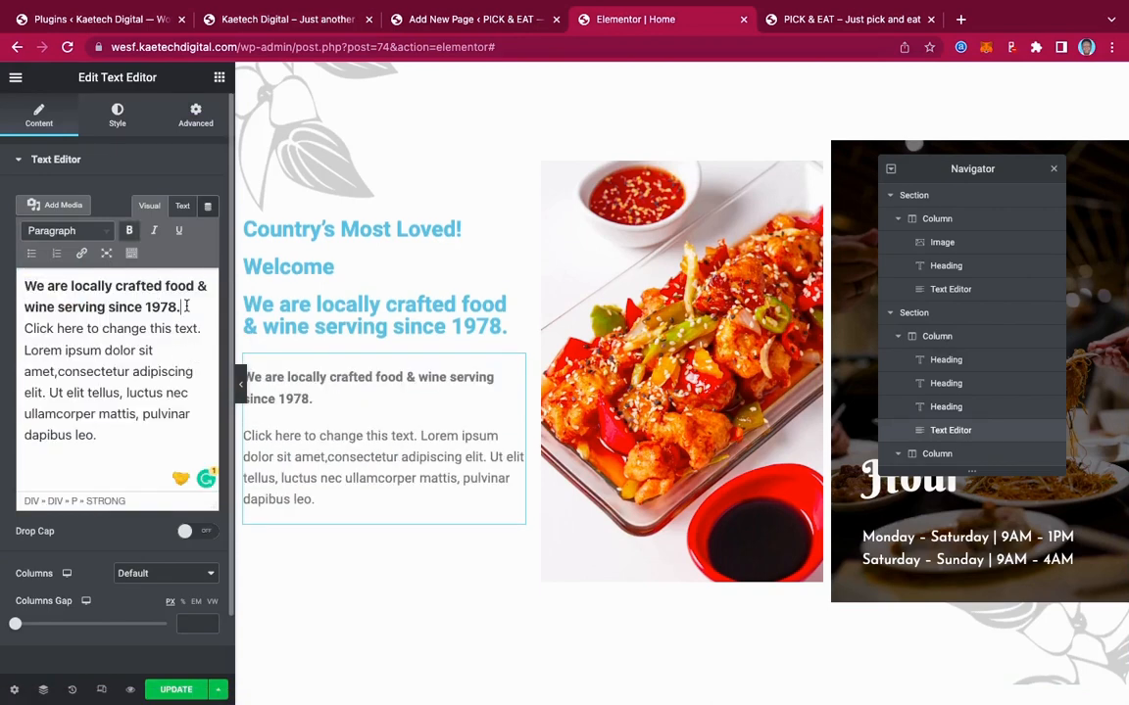
pyautogui.moveTo(186, 307); pyautogui.dragTo(17, 285)
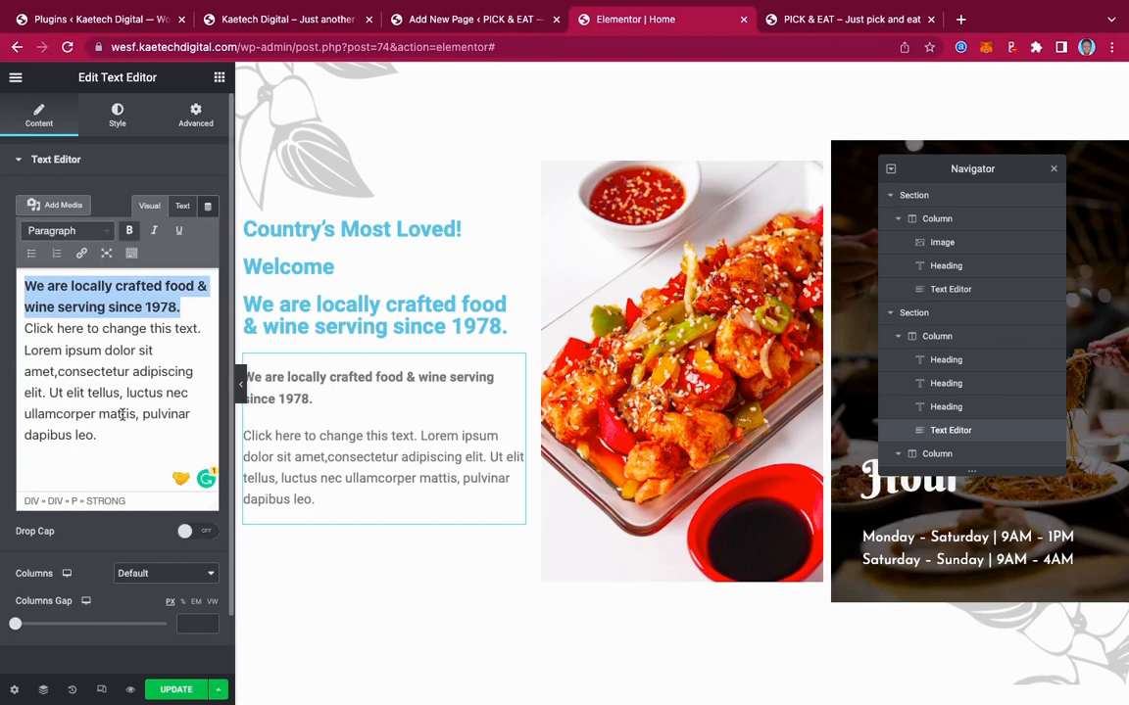
# Delete the duplicate 'We are locally crafted…' heading
pyautogui.rightClick(515, 307)
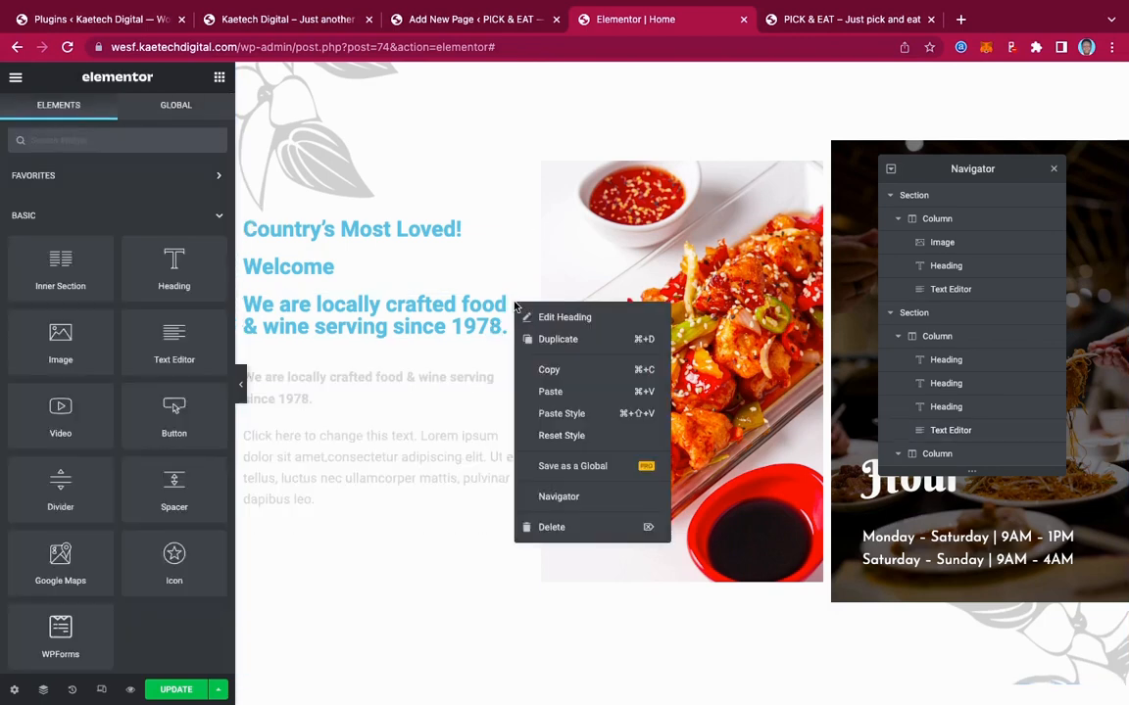
pyautogui.click(571, 535)
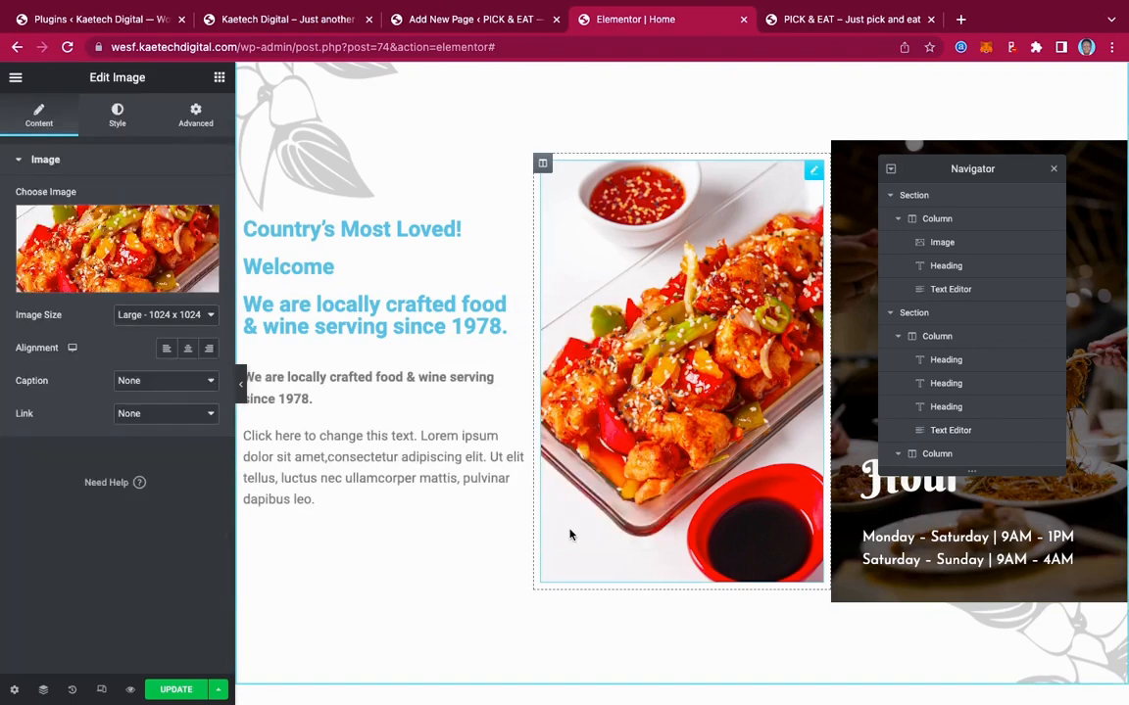
pyautogui.rightClick(518, 306)
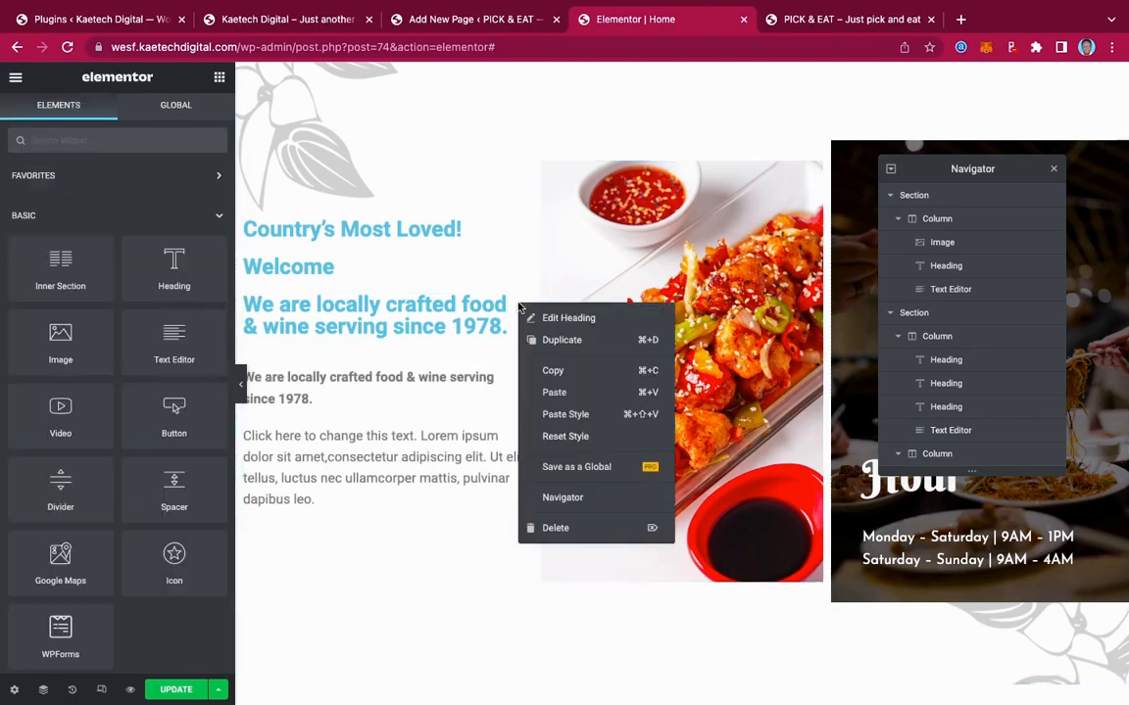
pyautogui.click(547, 528)
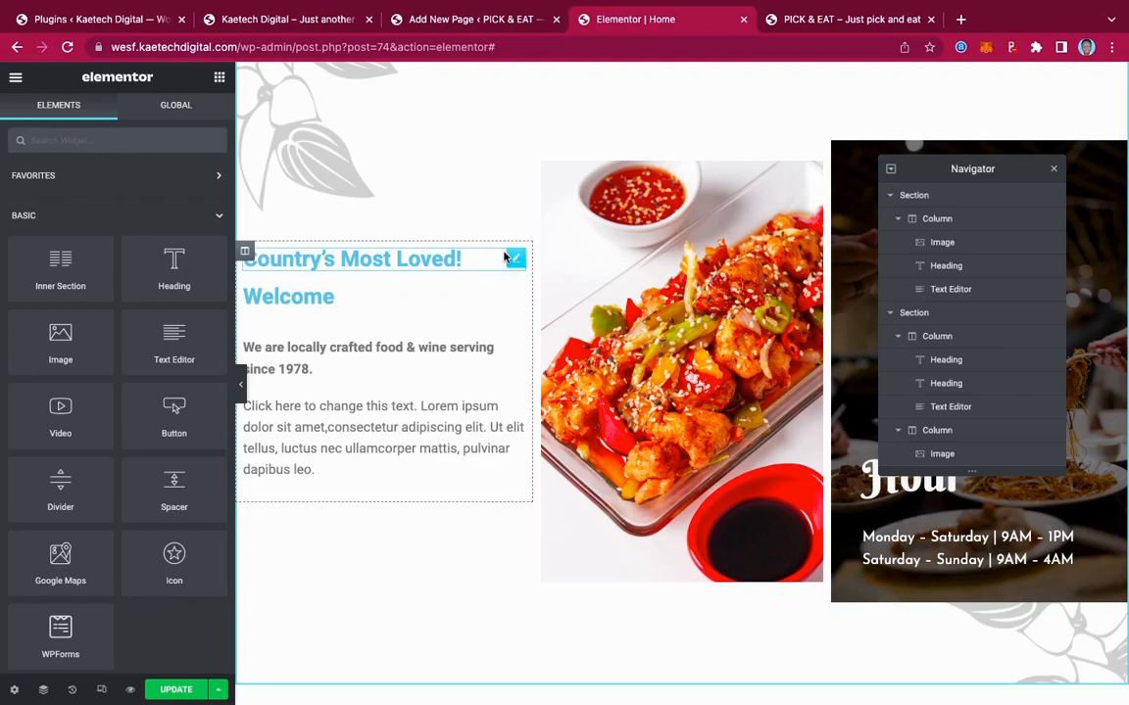
# Set the 'Country's Most Loved!' heading text colour to black (#000000)
pyautogui.click(511, 259)
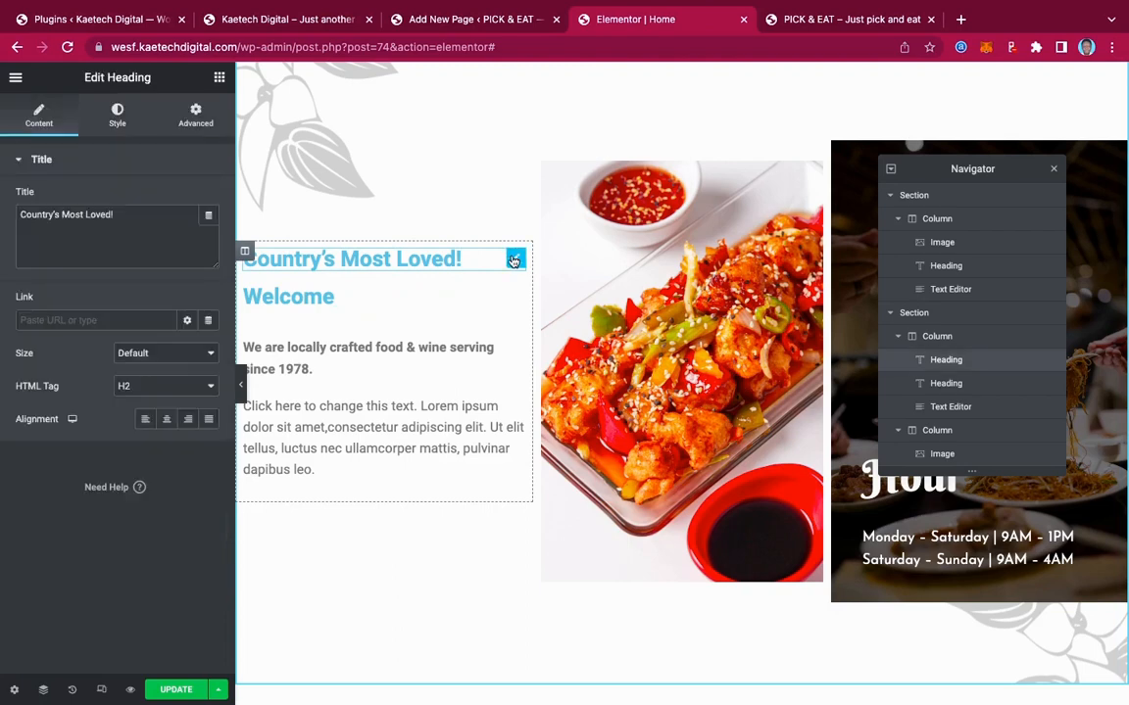
pyautogui.click(117, 113)
pyautogui.click(208, 198)
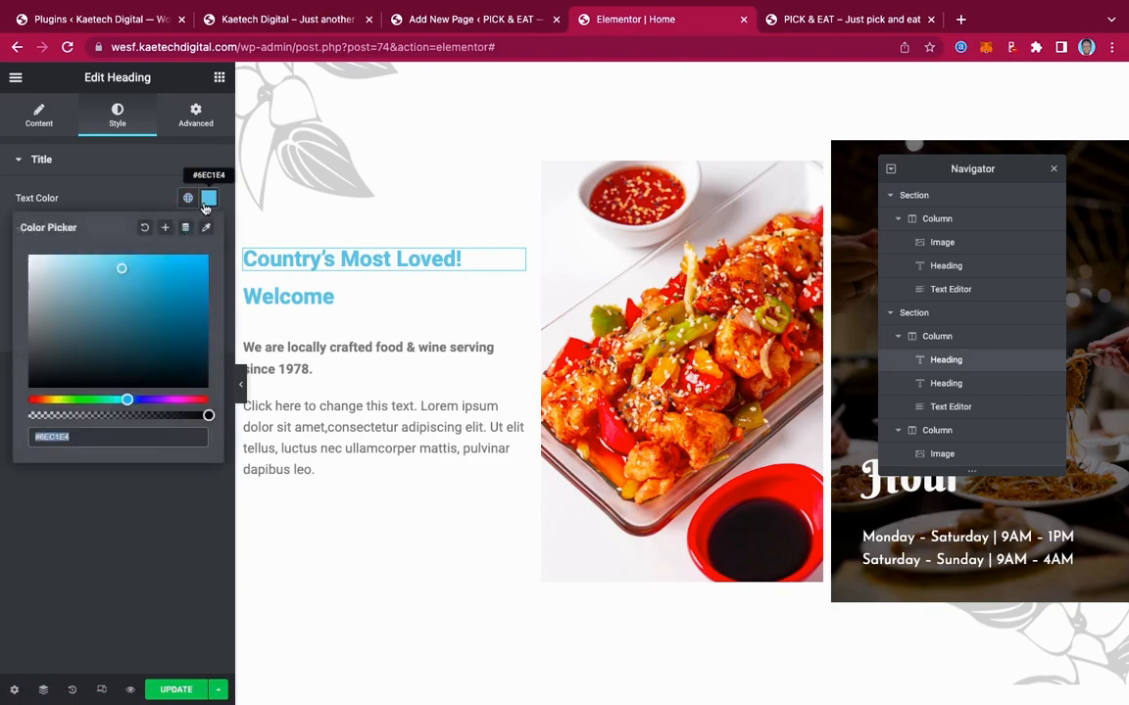
pyautogui.moveTo(45, 331); pyautogui.dragTo(6, 378)
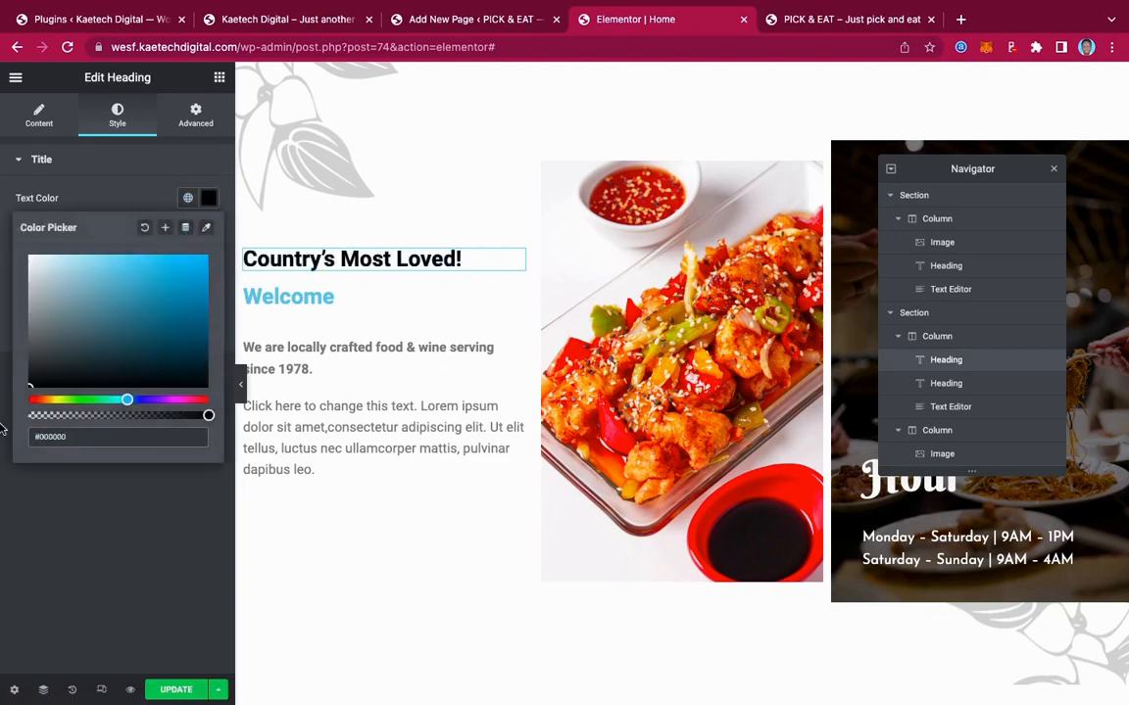
pyautogui.click(5, 485)
# Set its typography to Josefin Sans at size 20 and compare with the live site
pyautogui.click(211, 232)
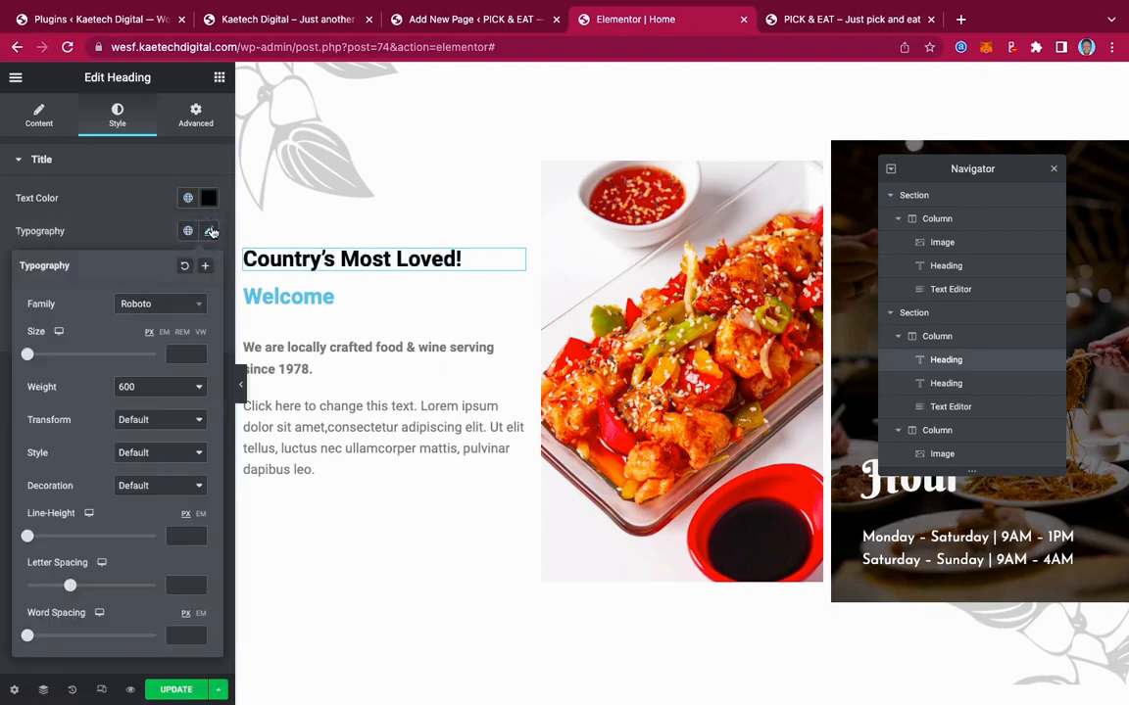
pyautogui.click(171, 309)
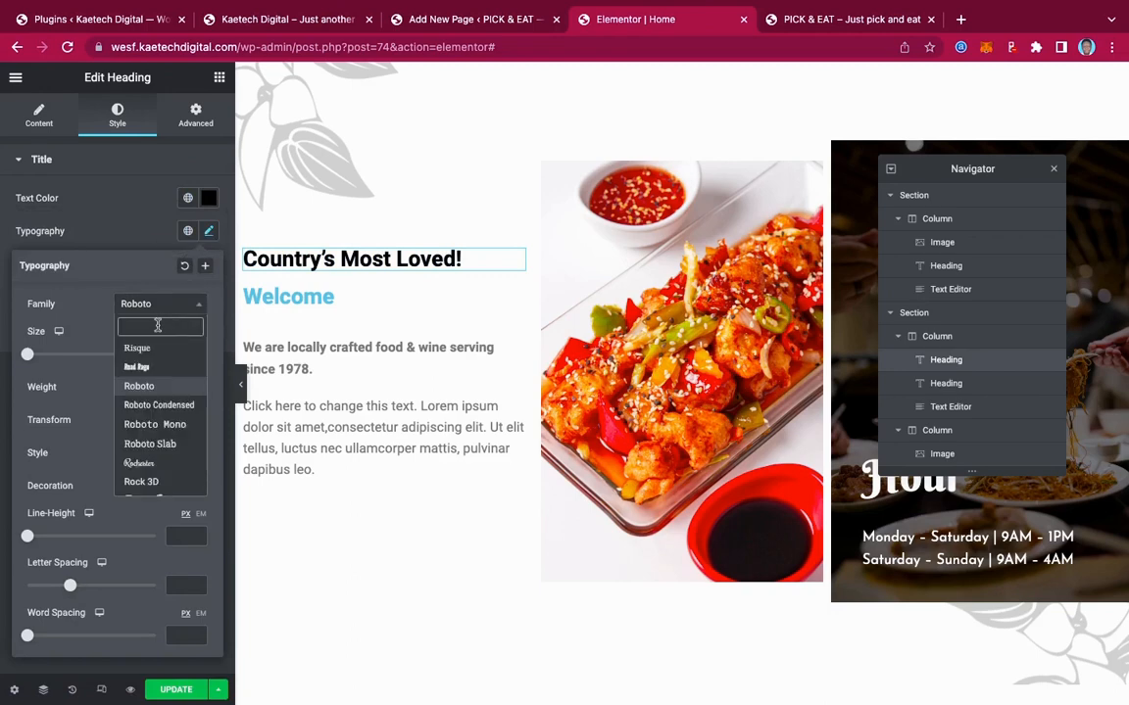
pyautogui.write('jose')
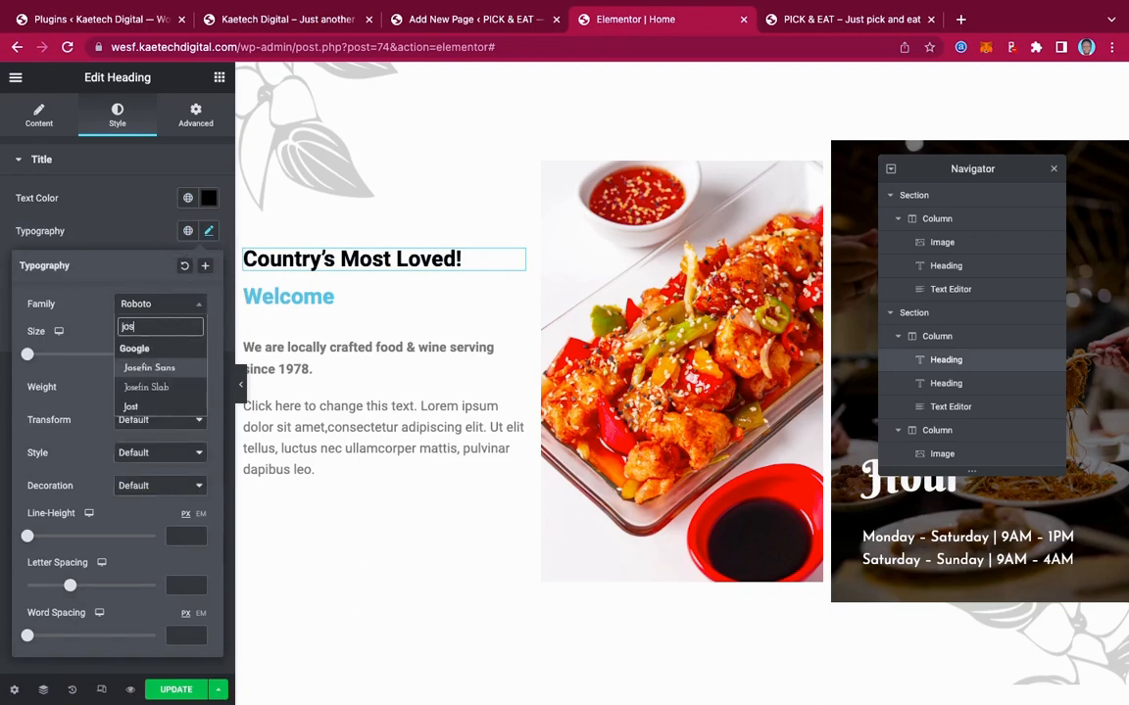
pyautogui.click(147, 368)
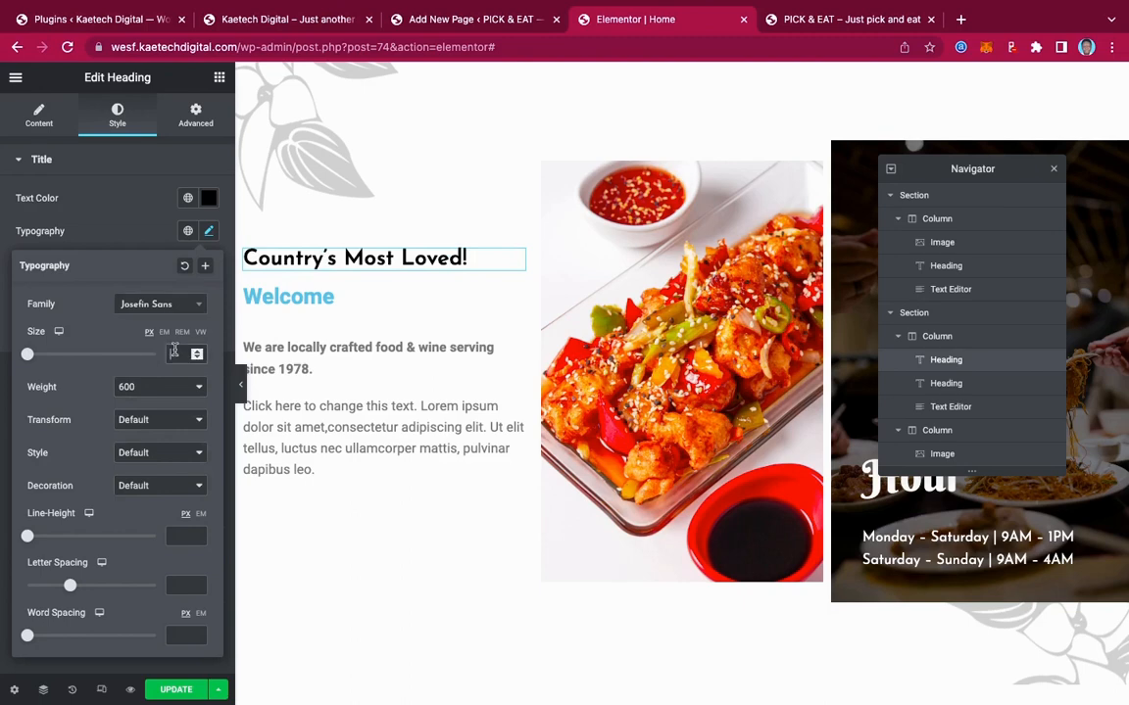
pyautogui.click(173, 353)
pyautogui.write('20')
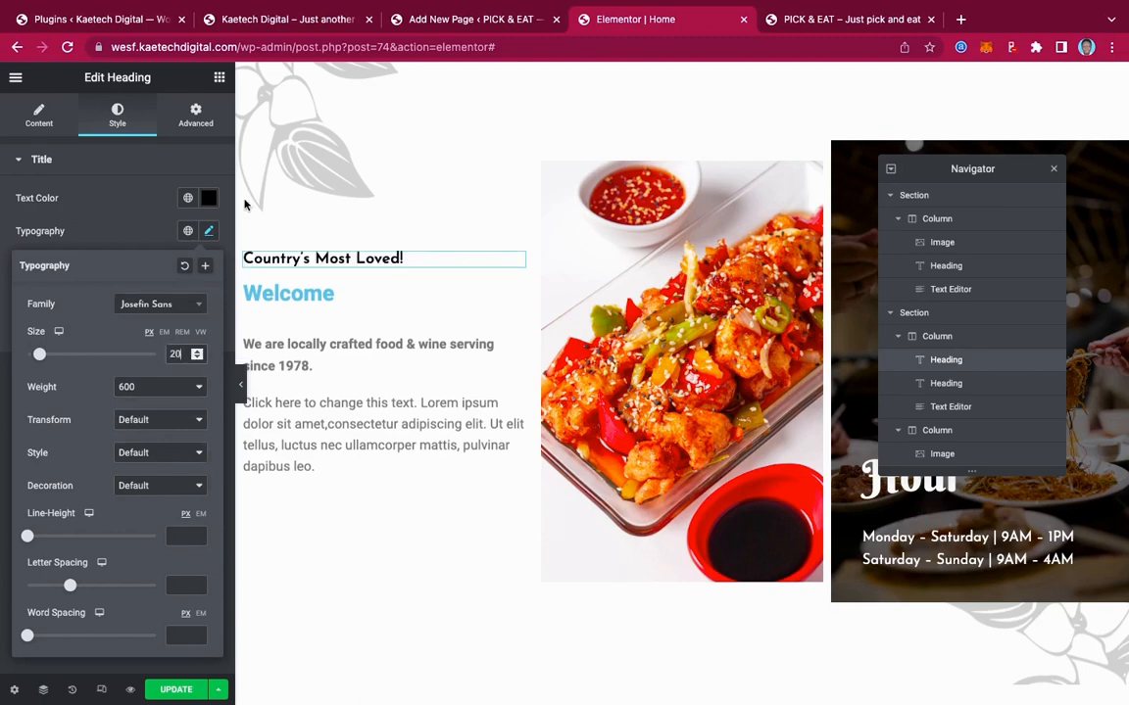
pyautogui.click(294, 18)
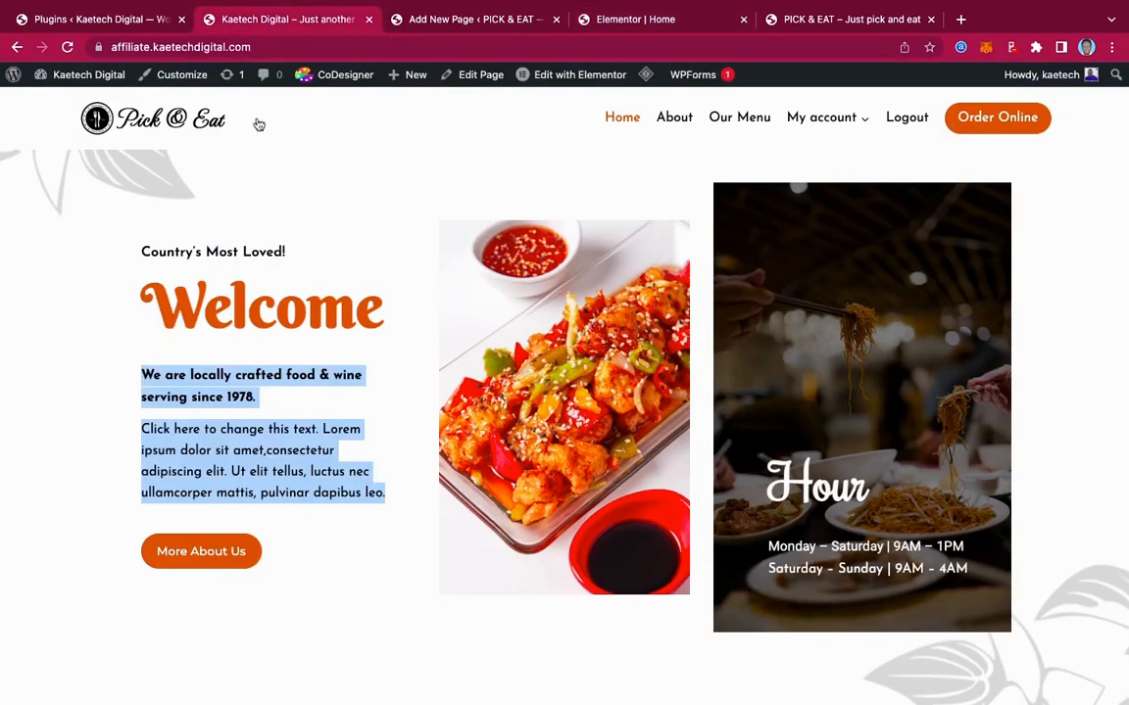
pyautogui.click(593, 18)
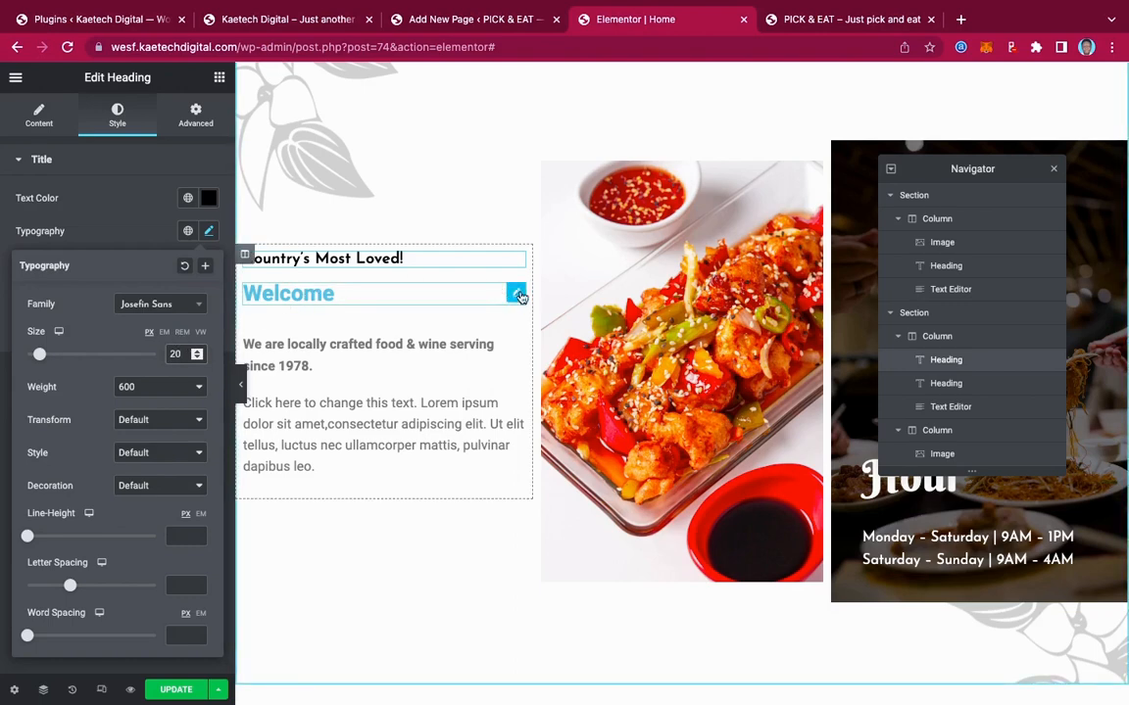
# Give the Welcome heading the site's global orange text colour
pyautogui.click(515, 295)
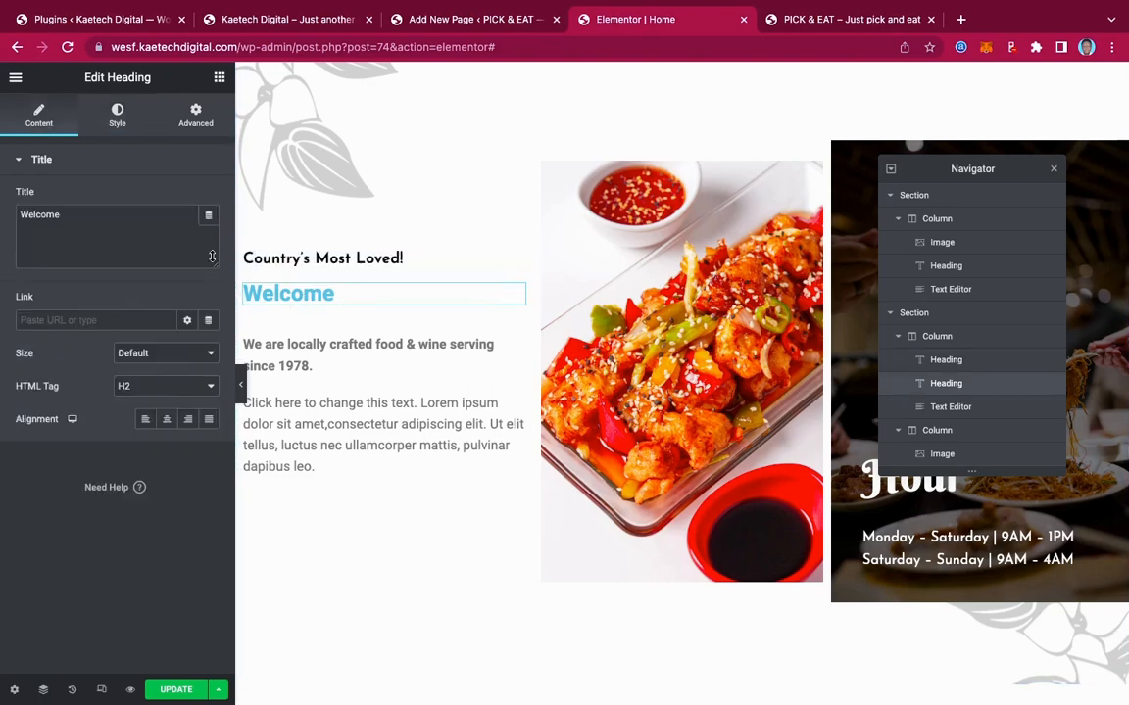
pyautogui.click(118, 118)
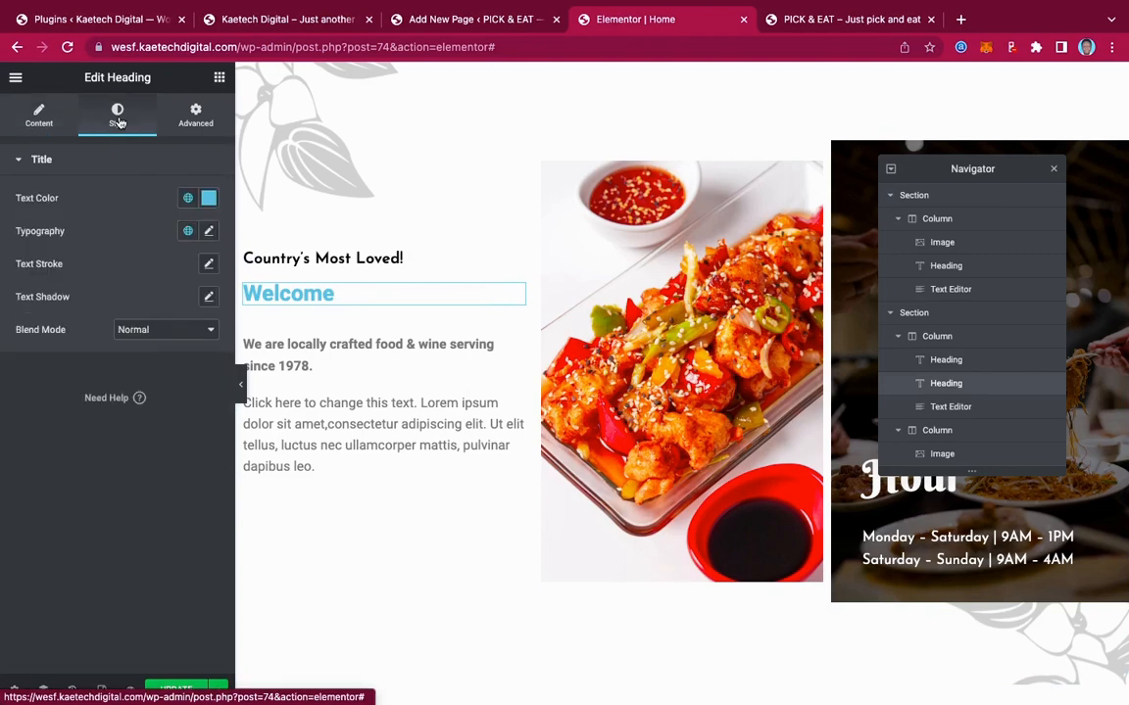
pyautogui.click(206, 199)
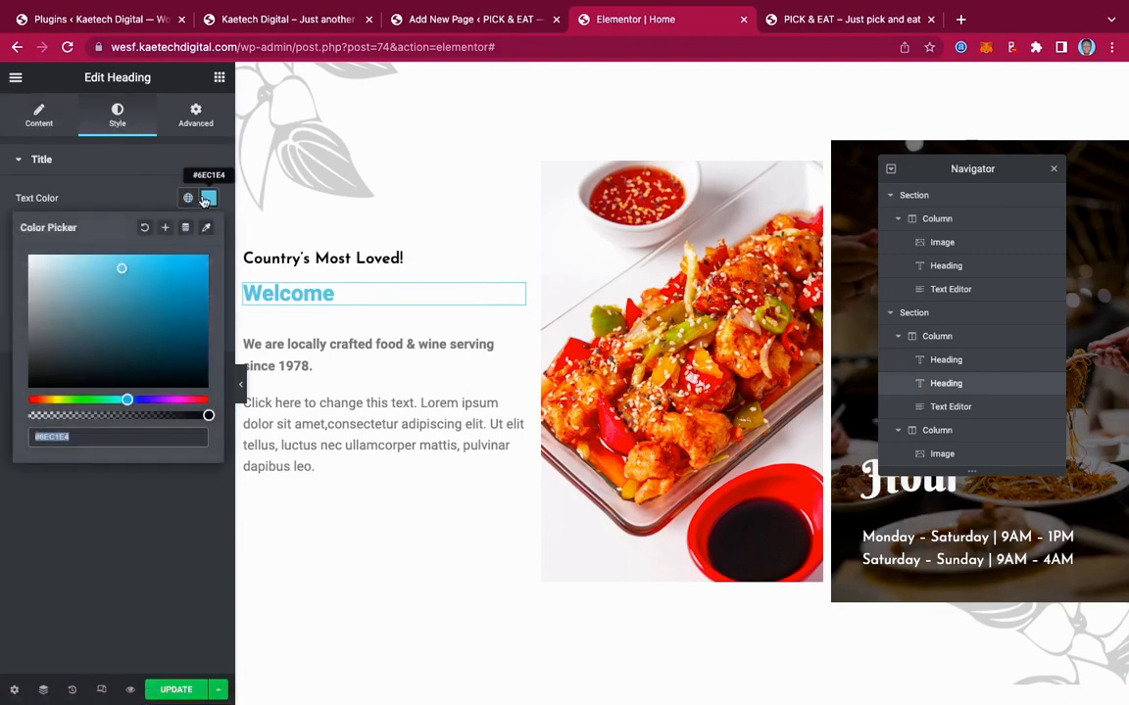
pyautogui.click(205, 199)
pyautogui.click(188, 199)
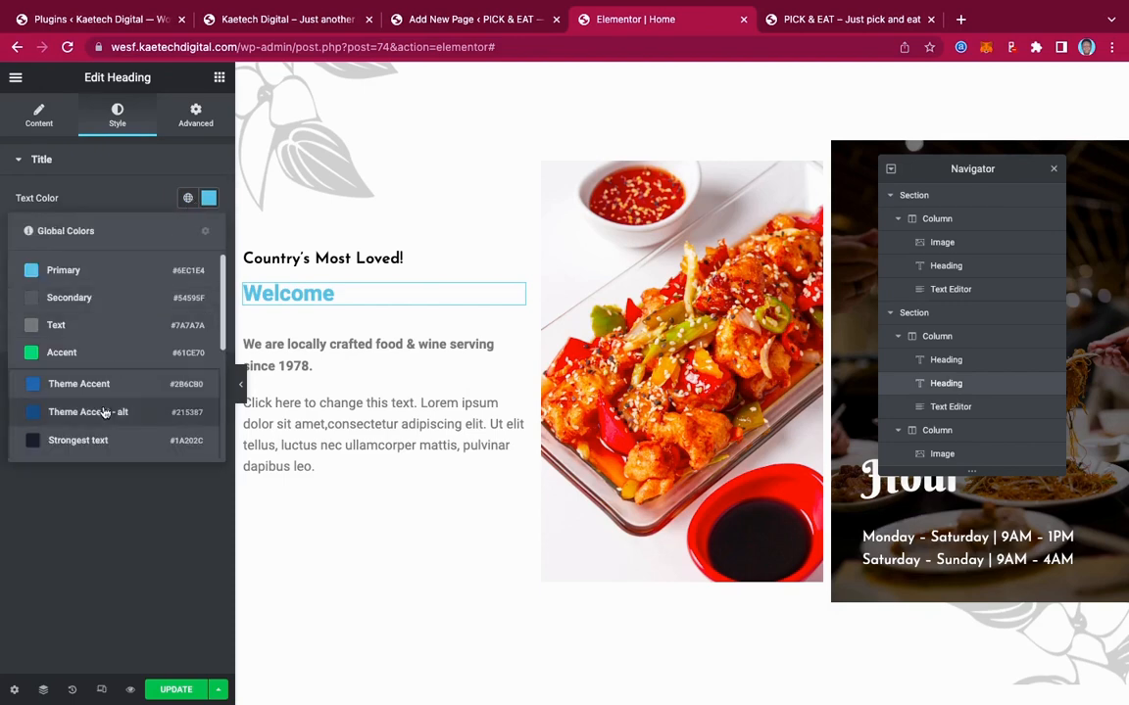
pyautogui.scroll(-3, 98, 377)
pyautogui.click(68, 441)
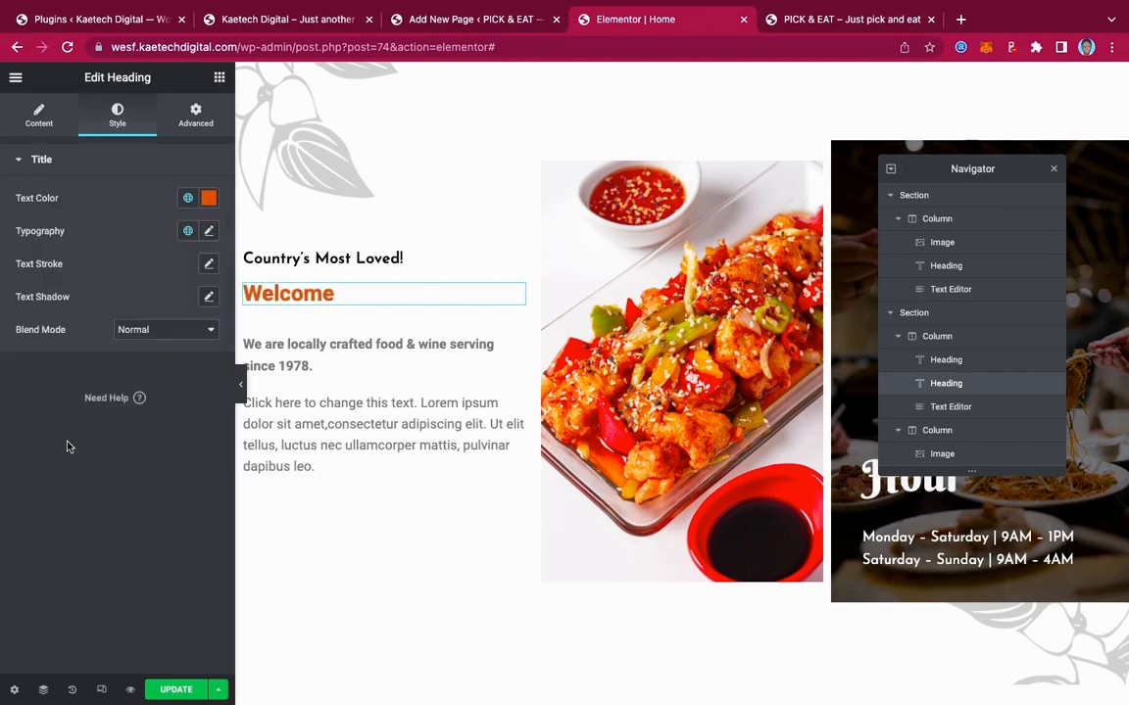
# Set the Welcome heading's typography to Berkshire Swash at size 75
pyautogui.click(209, 232)
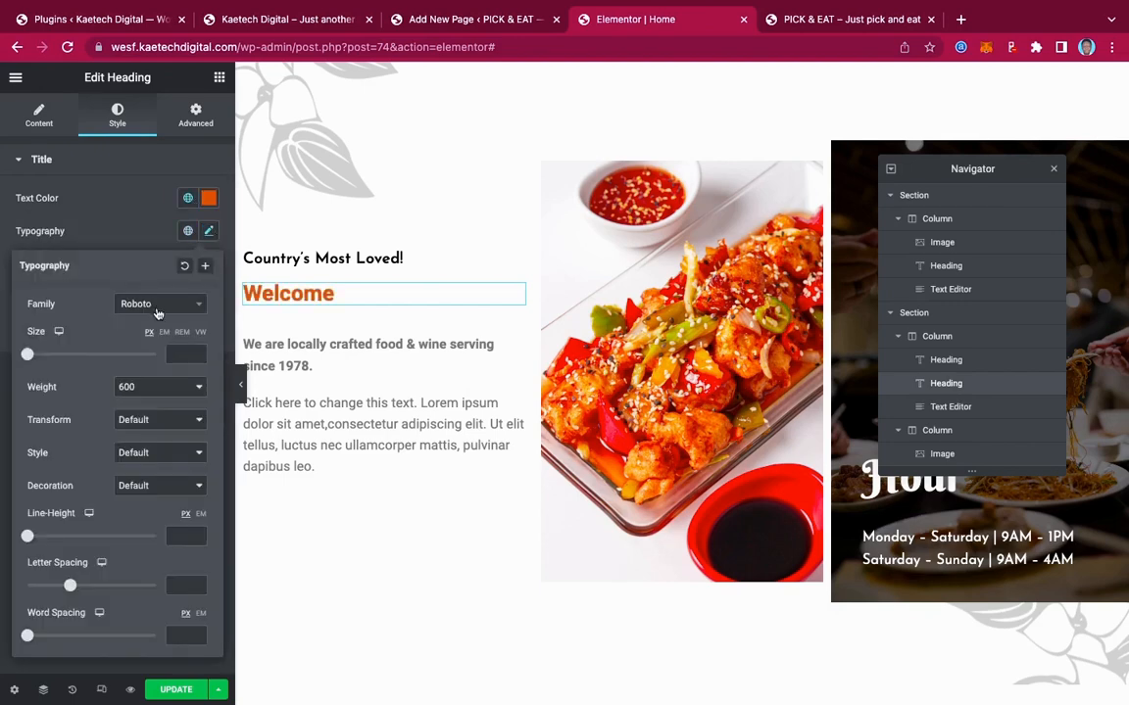
pyautogui.click(157, 307)
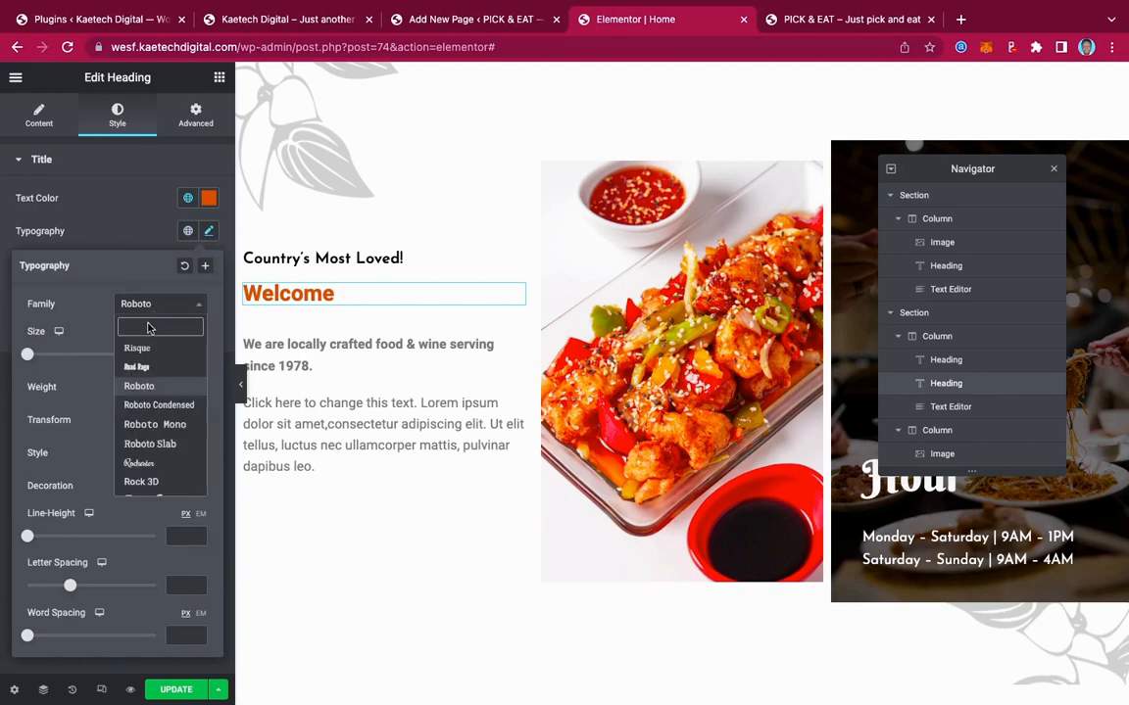
pyautogui.write('berk')
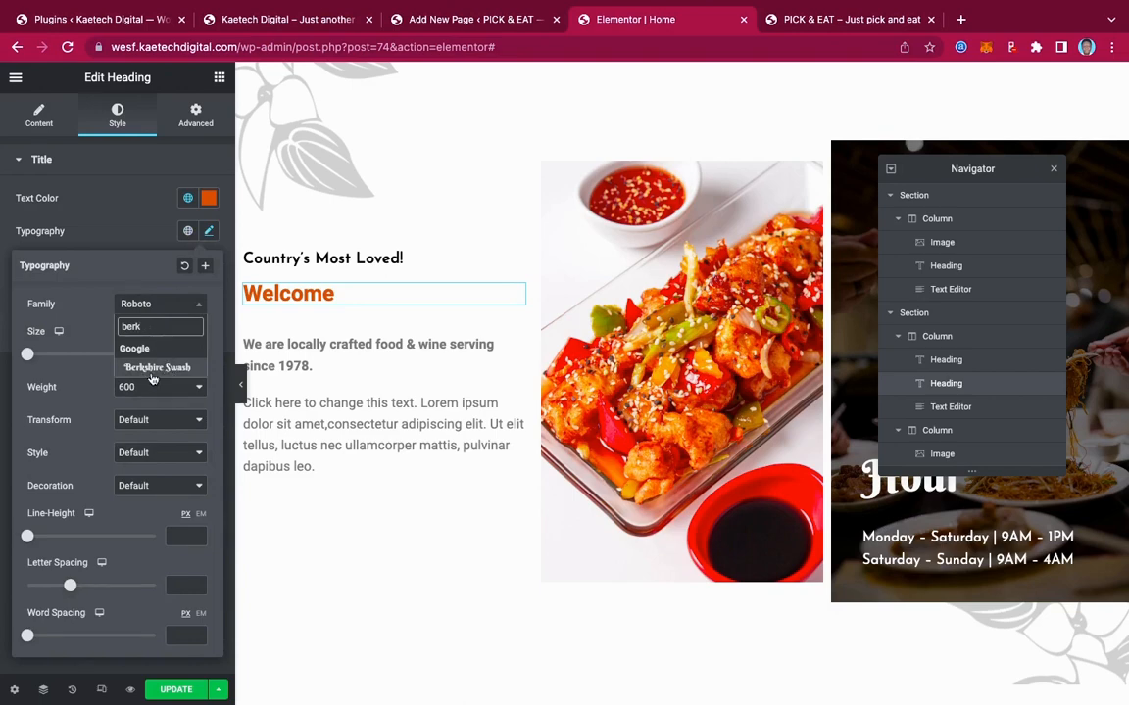
pyautogui.click(169, 370)
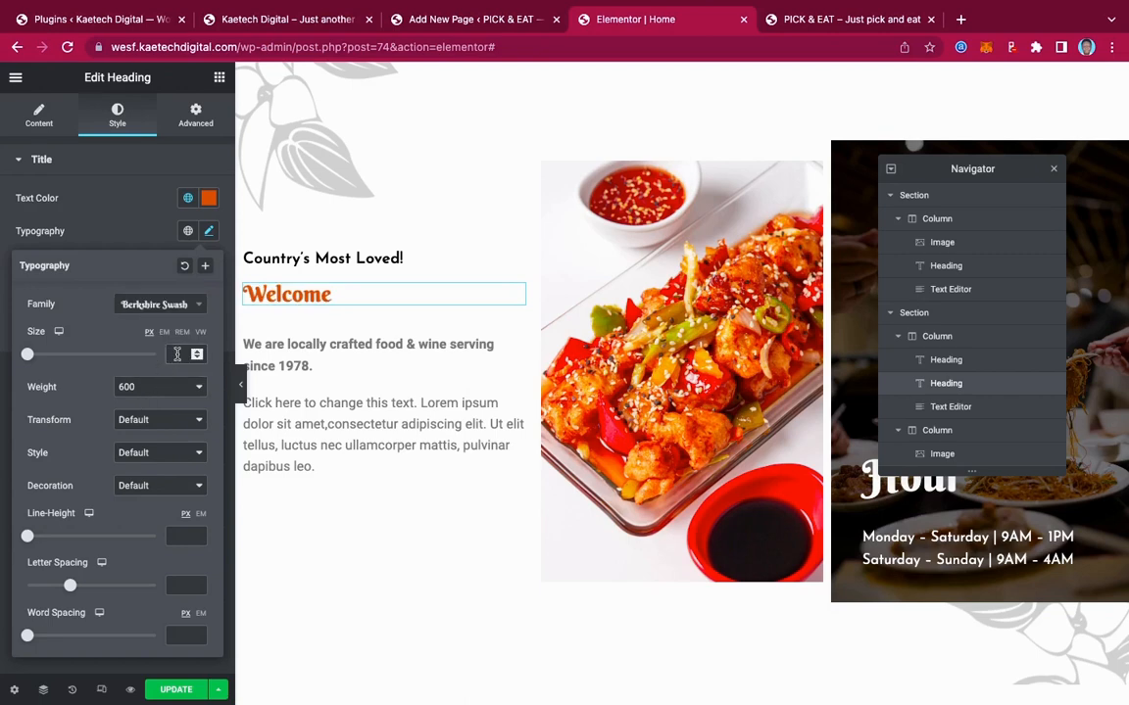
pyautogui.click(171, 353)
pyautogui.write('70')
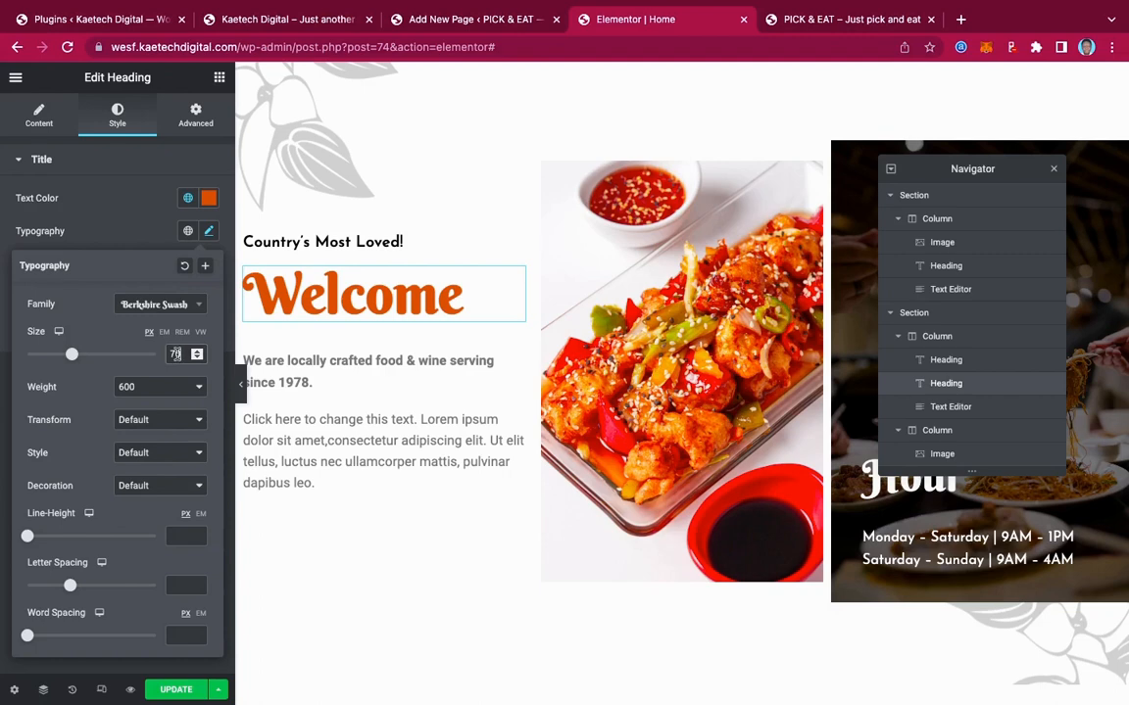
pyautogui.press('BackSpace')
pyautogui.write('5')
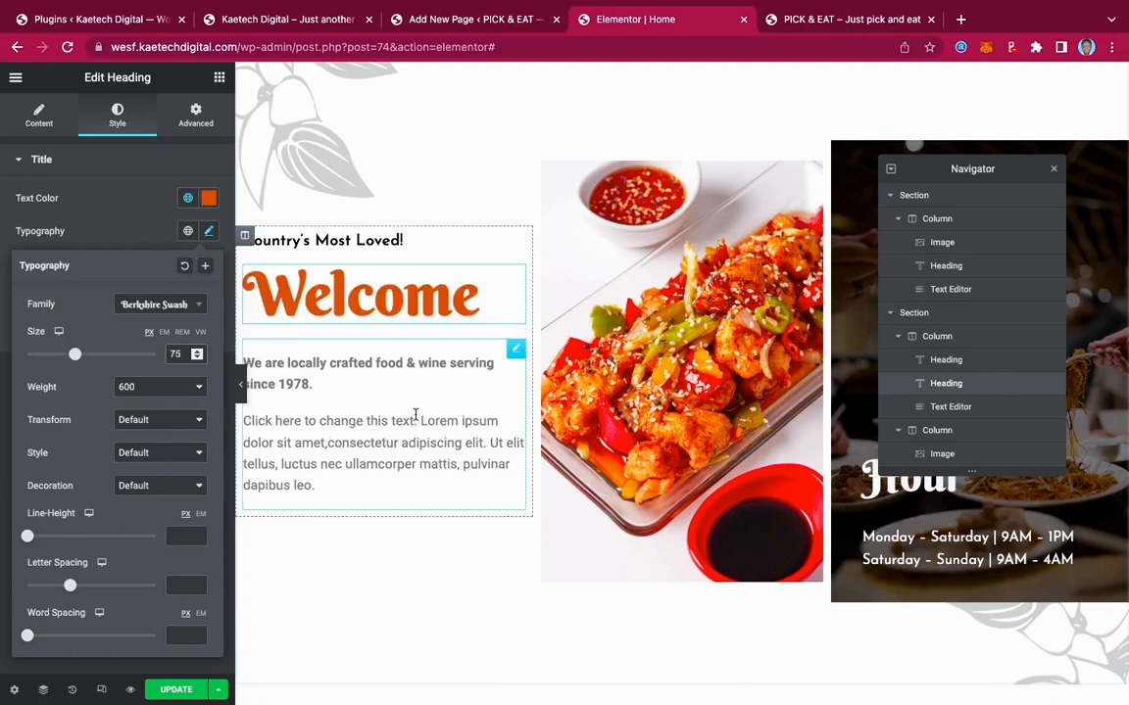
# Make the intro text block's text colour black
pyautogui.click(516, 350)
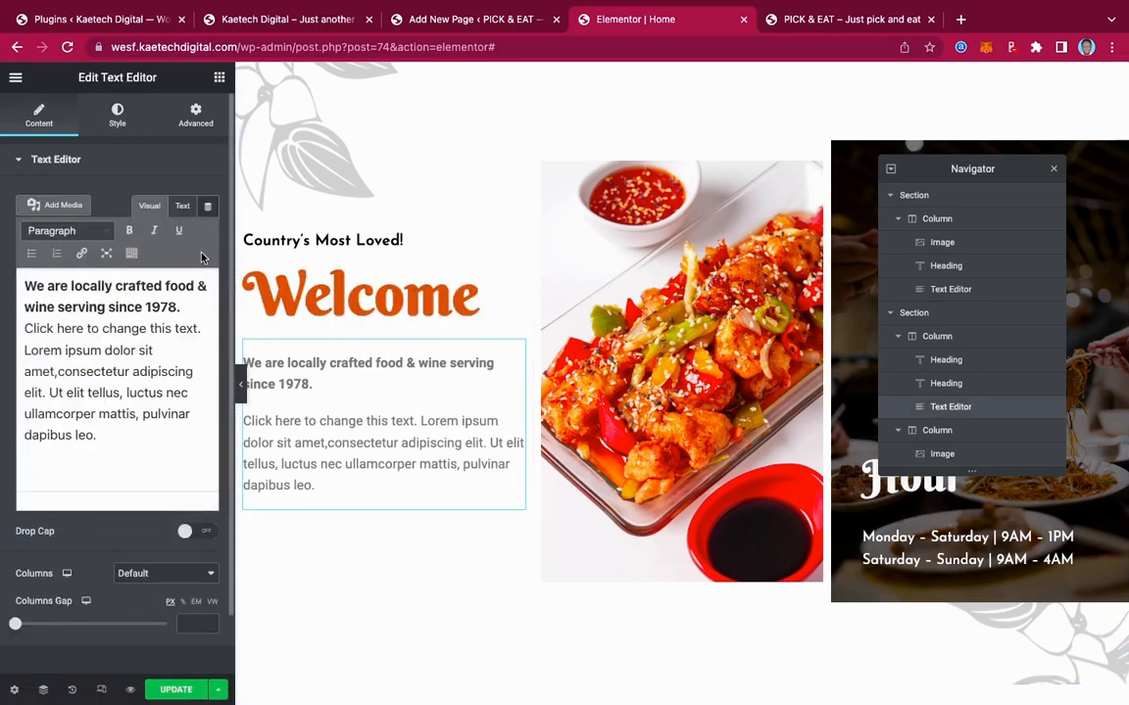
pyautogui.click(116, 115)
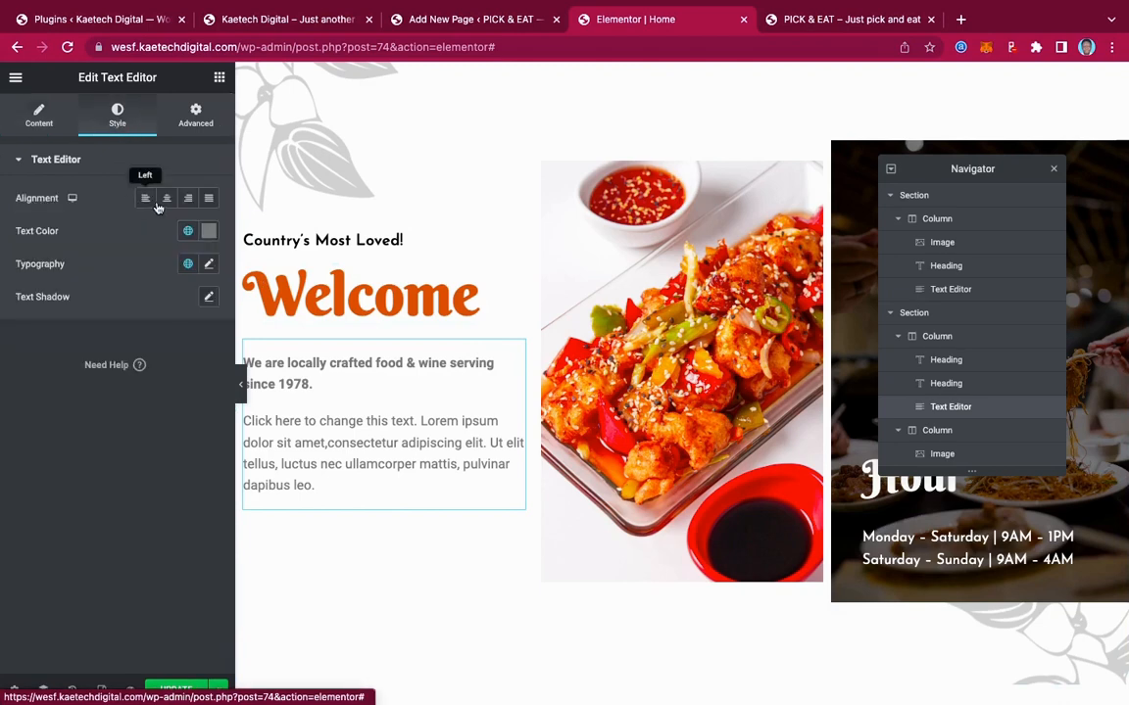
pyautogui.click(209, 230)
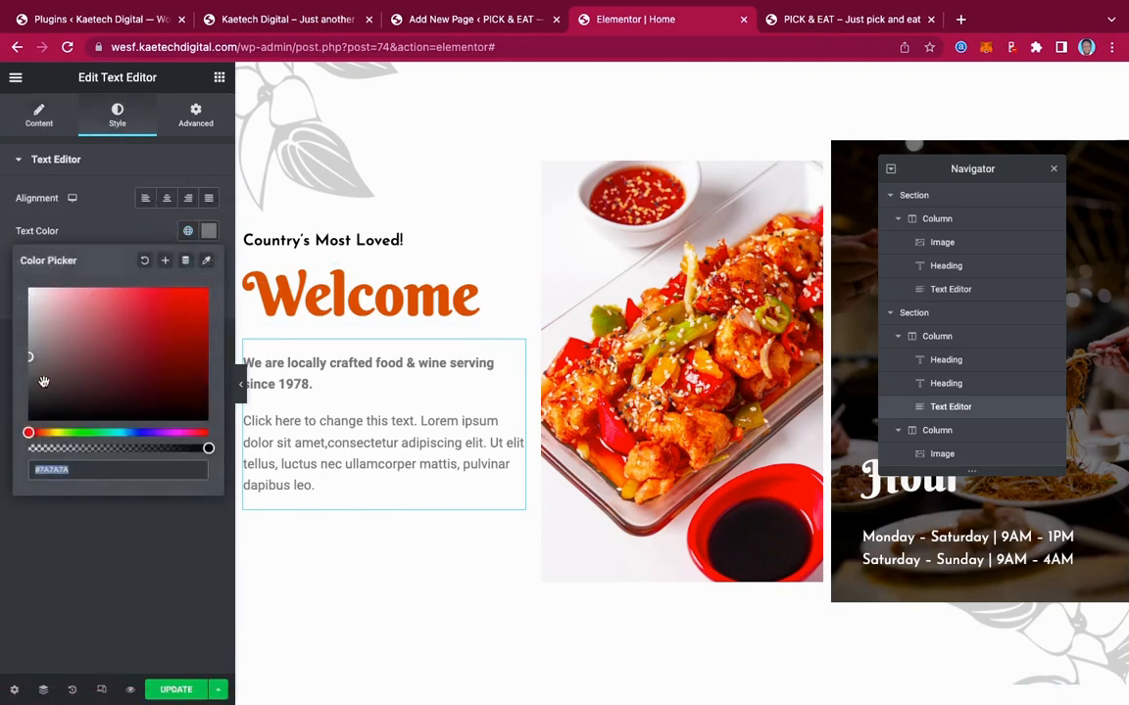
pyautogui.moveTo(43, 381); pyautogui.dragTo(10, 468)
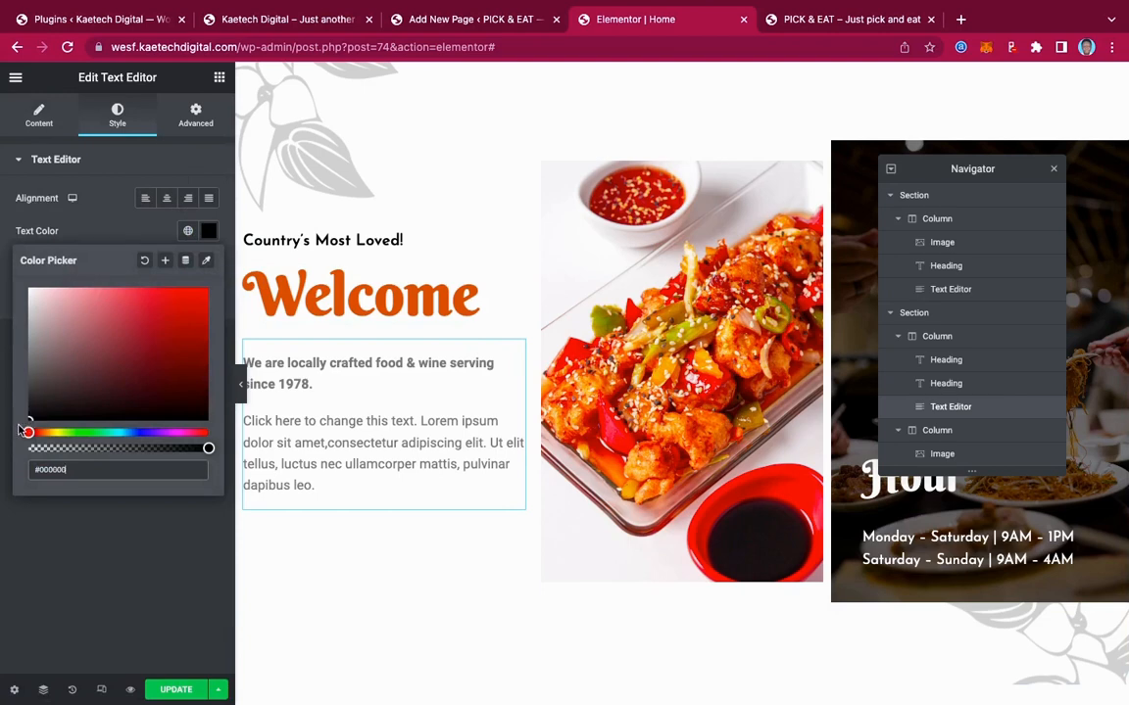
pyautogui.click(119, 192)
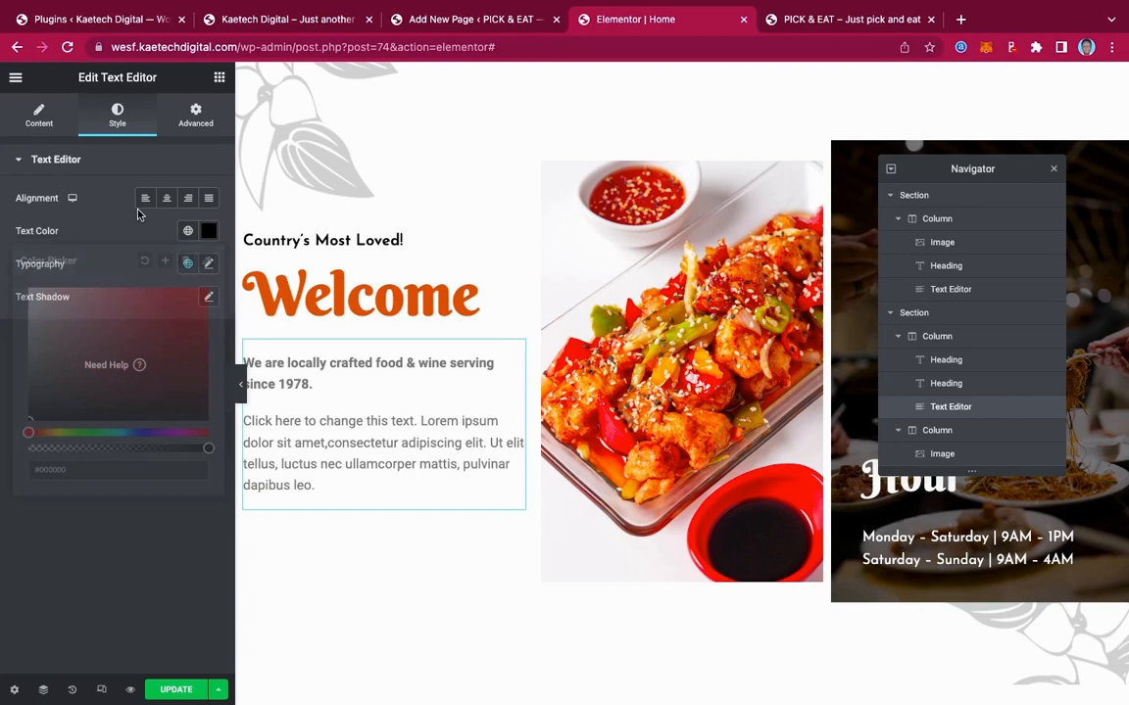
# Set the intro text's typography font family to Josefin Sans
pyautogui.click(208, 265)
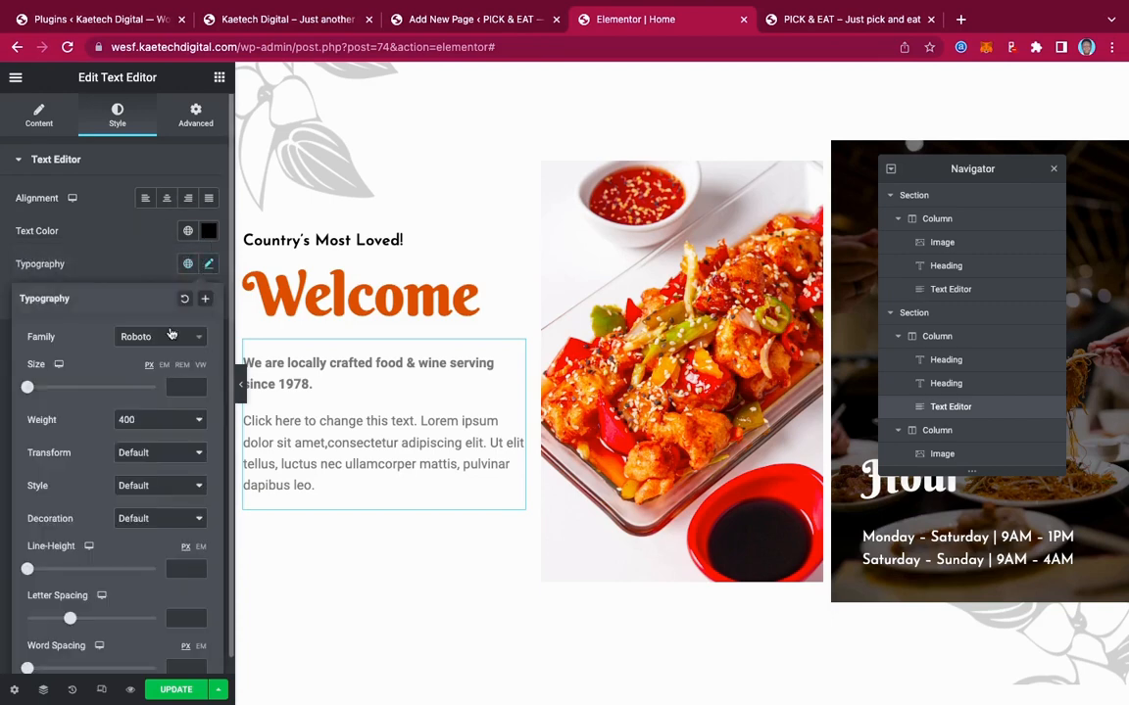
pyautogui.click(172, 335)
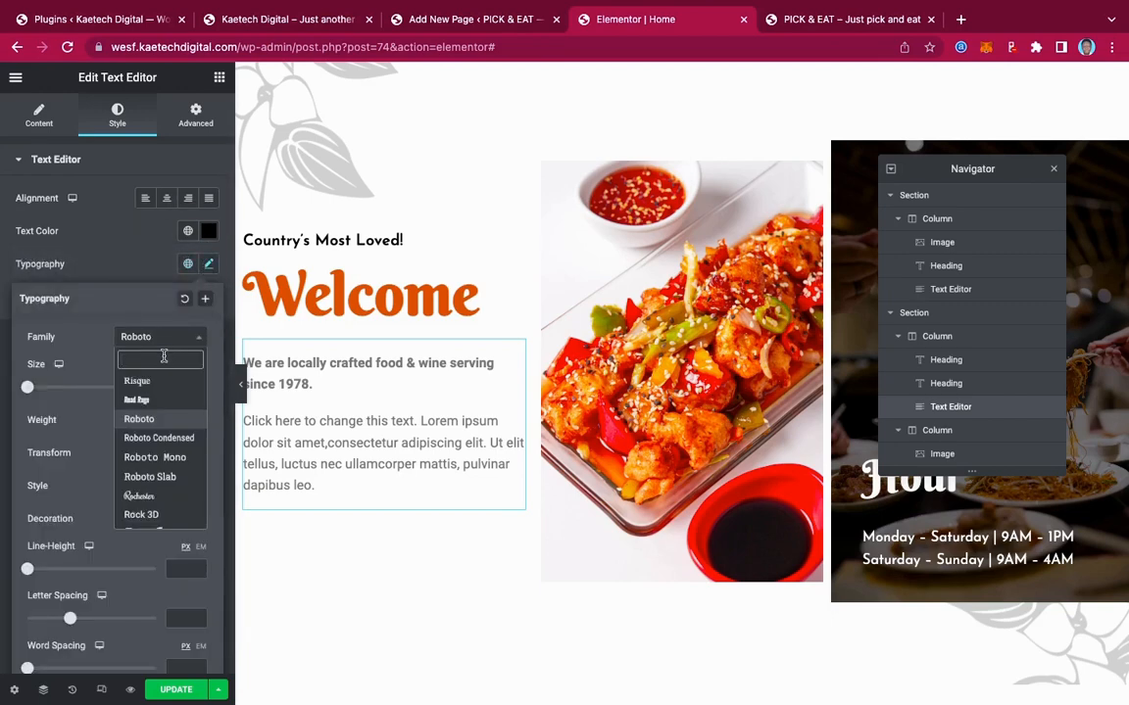
pyautogui.write('jose')
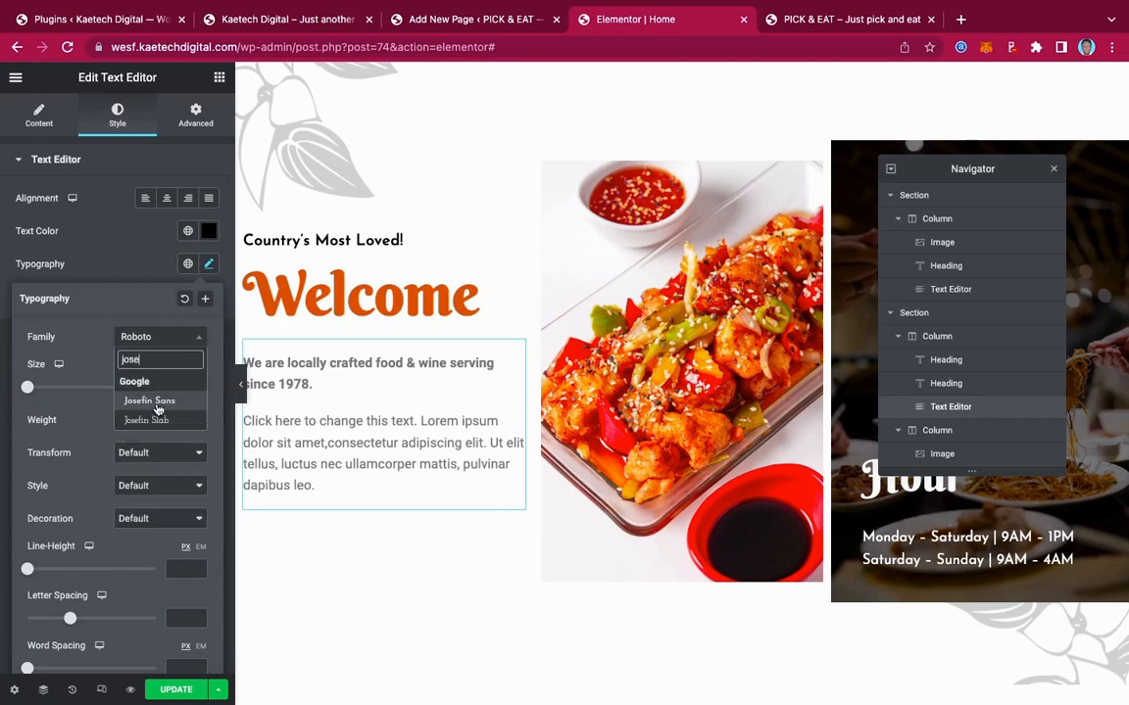
pyautogui.click(152, 400)
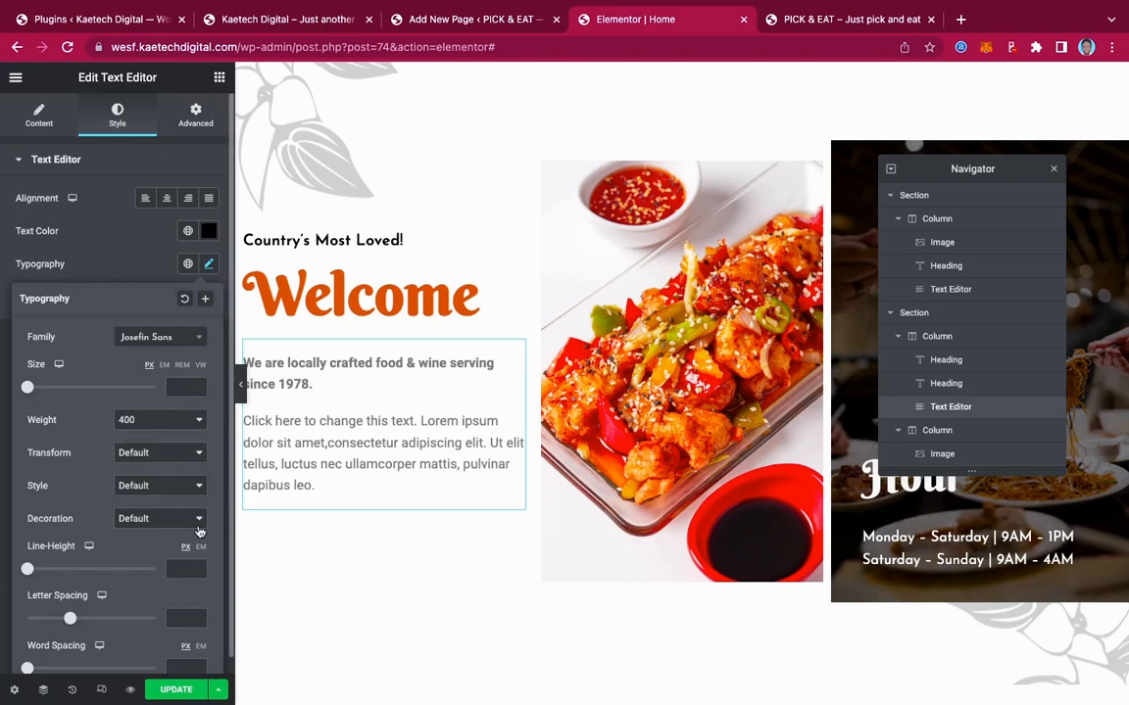
pyautogui.moveTo(608, 5)
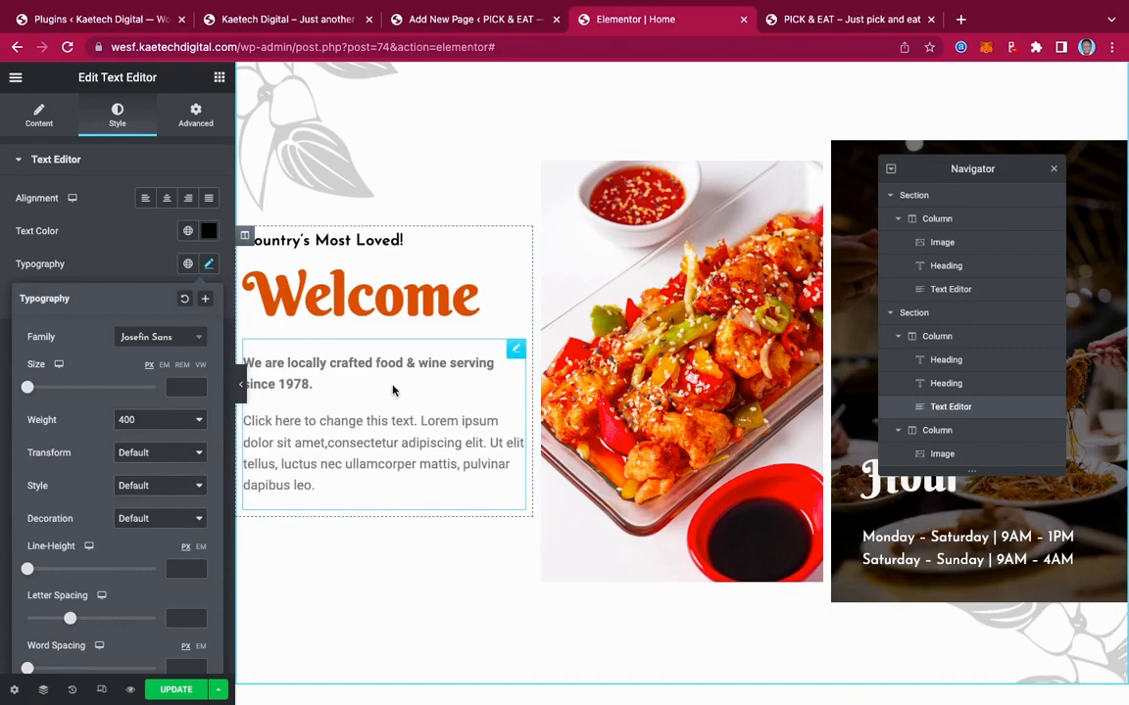
pyautogui.click(517, 351)
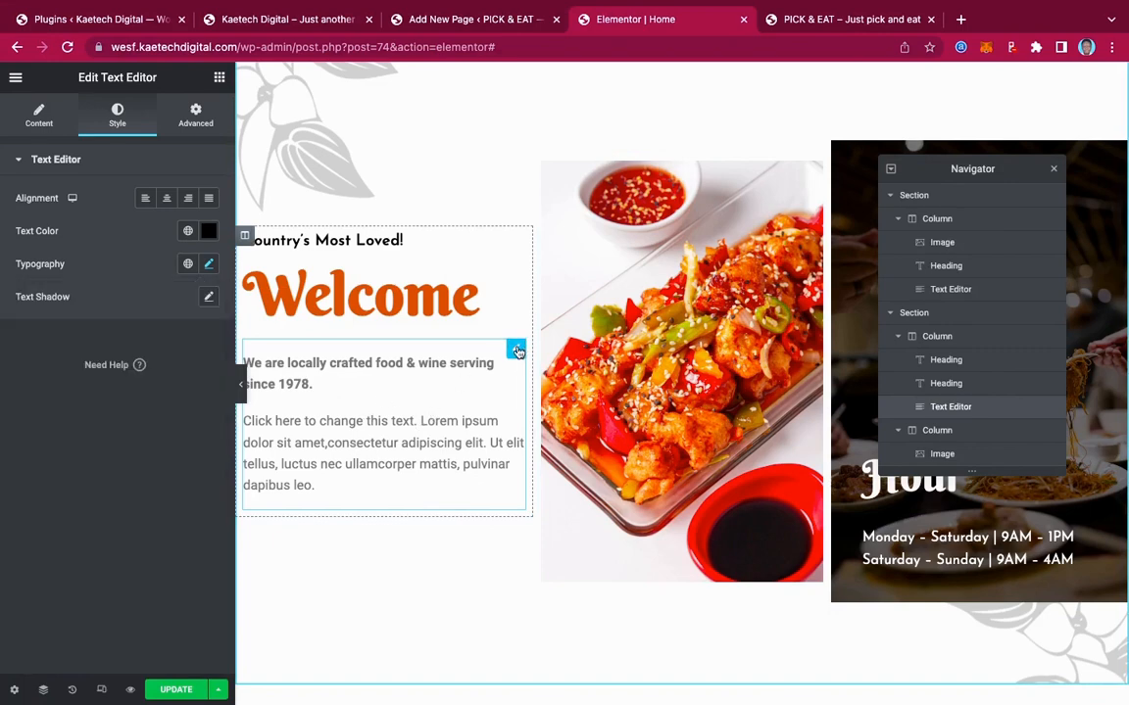
# Drag a new Text Editor widget above the intro paragraph, after removing stray typed characters
pyautogui.click(39, 108)
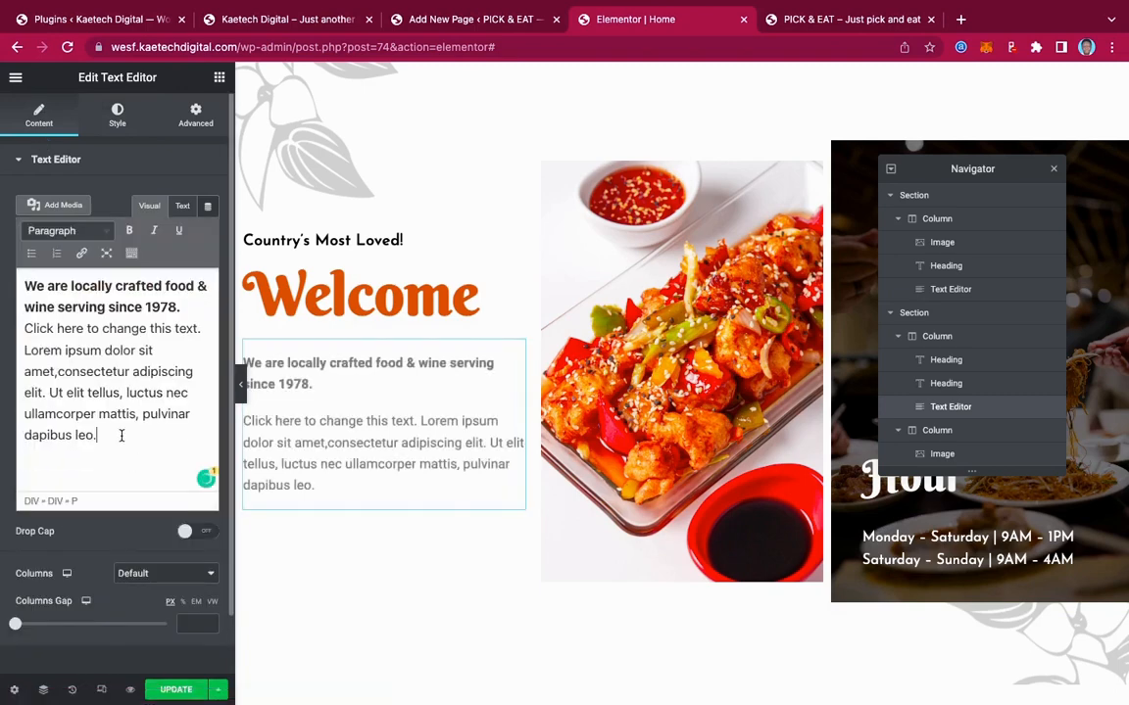
pyautogui.click(122, 436)
pyautogui.write('hshsg')
pyautogui.press('BackSpace')
pyautogui.press('BackSpace')
pyautogui.press('BackSpace')
pyautogui.press('BackSpace')
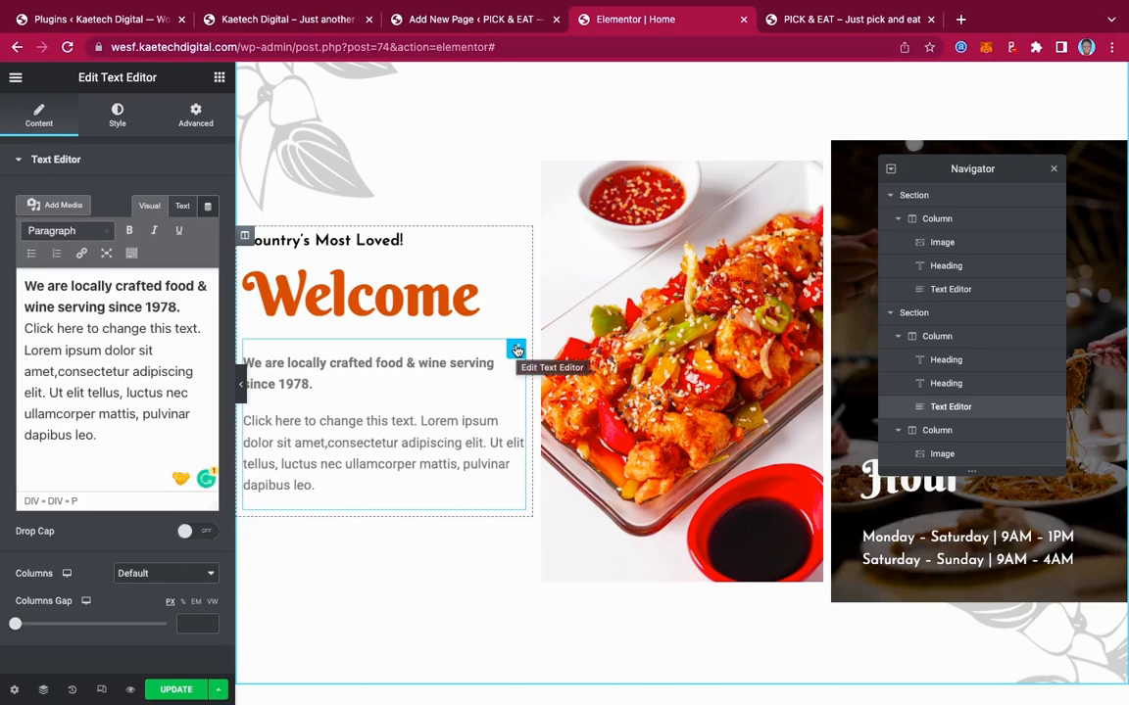
pyautogui.click(220, 79)
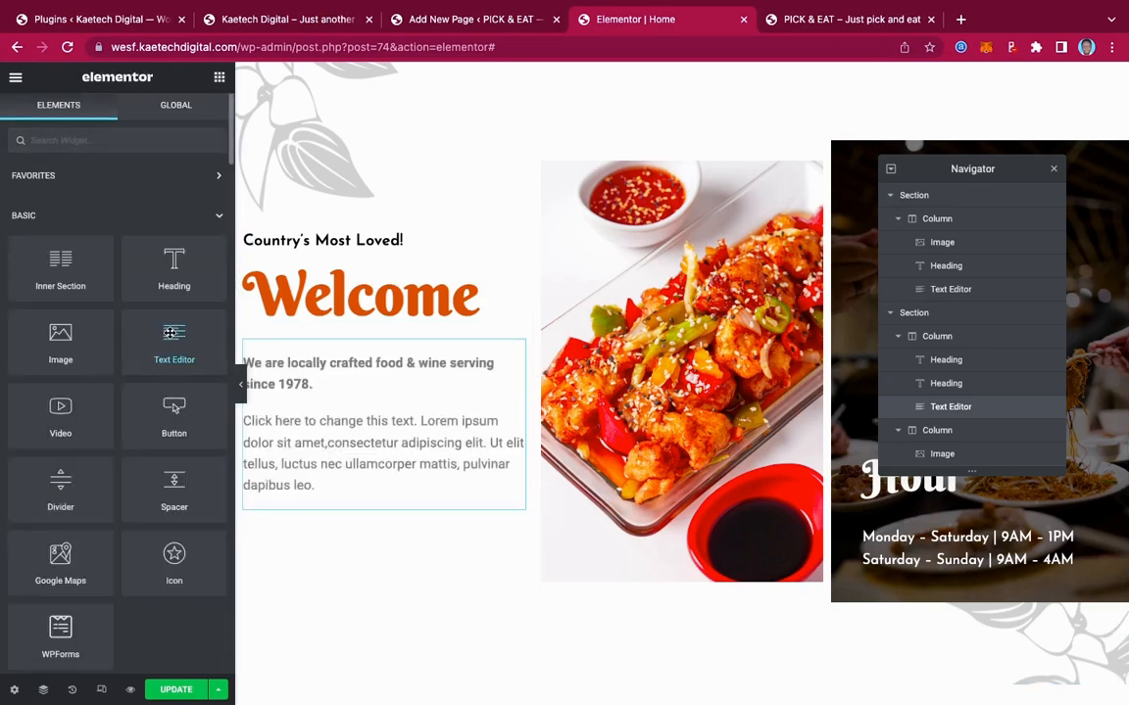
pyautogui.moveTo(169, 333); pyautogui.dragTo(379, 322)
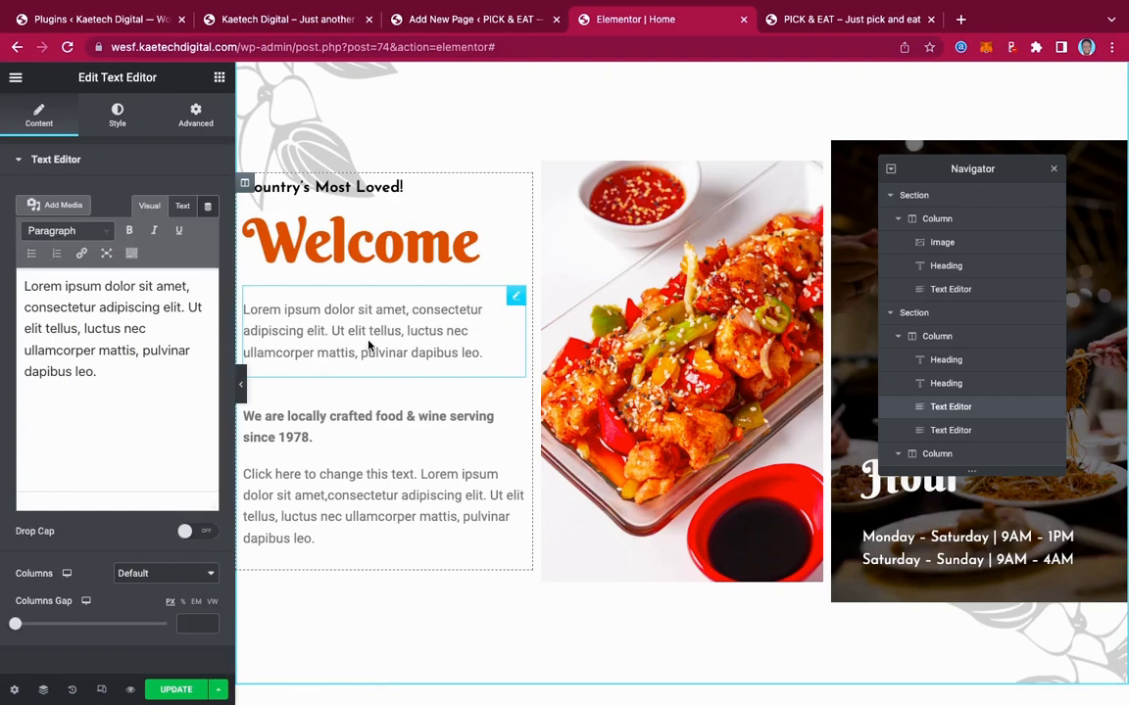
# Set the new text block's colour to #000000
pyautogui.click(116, 123)
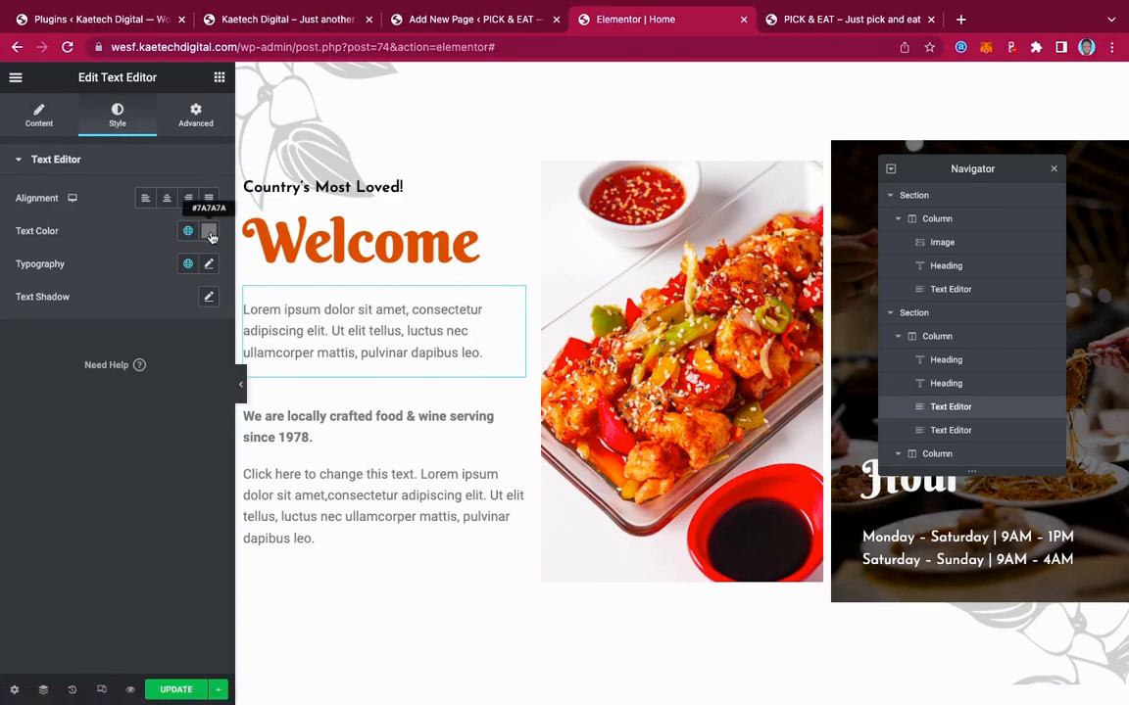
pyautogui.click(208, 230)
pyautogui.write('#000000')
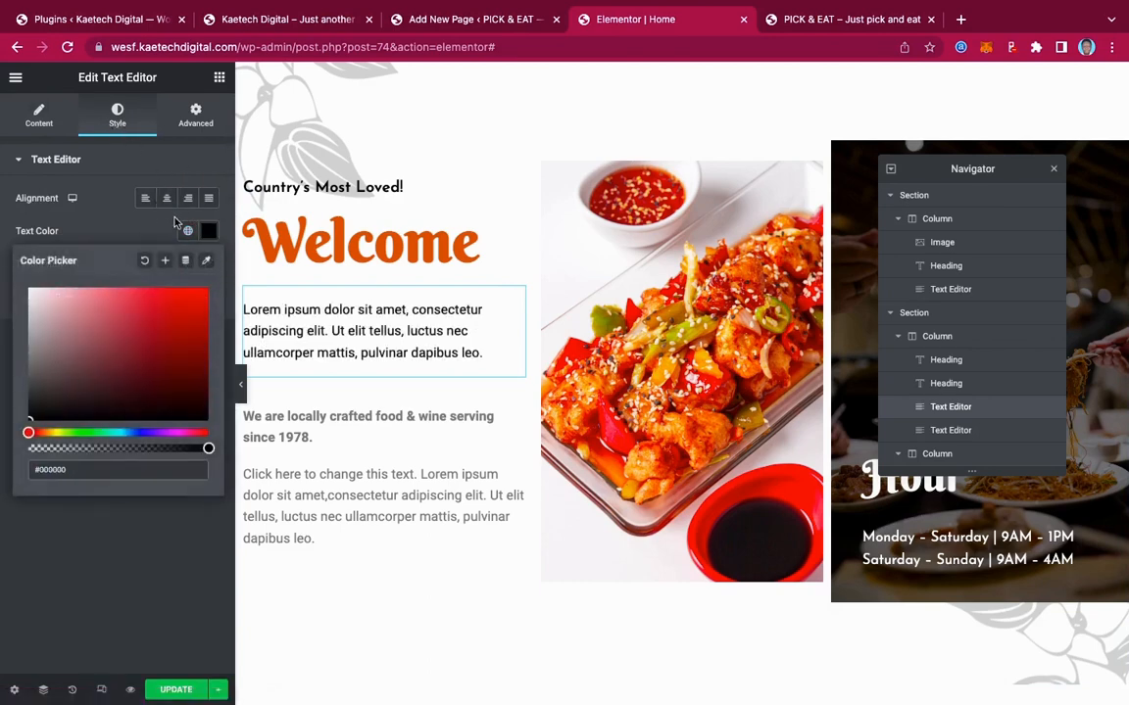
pyautogui.click(134, 237)
# Give the new text Josefin Sans typography at size 18 px
pyautogui.click(209, 263)
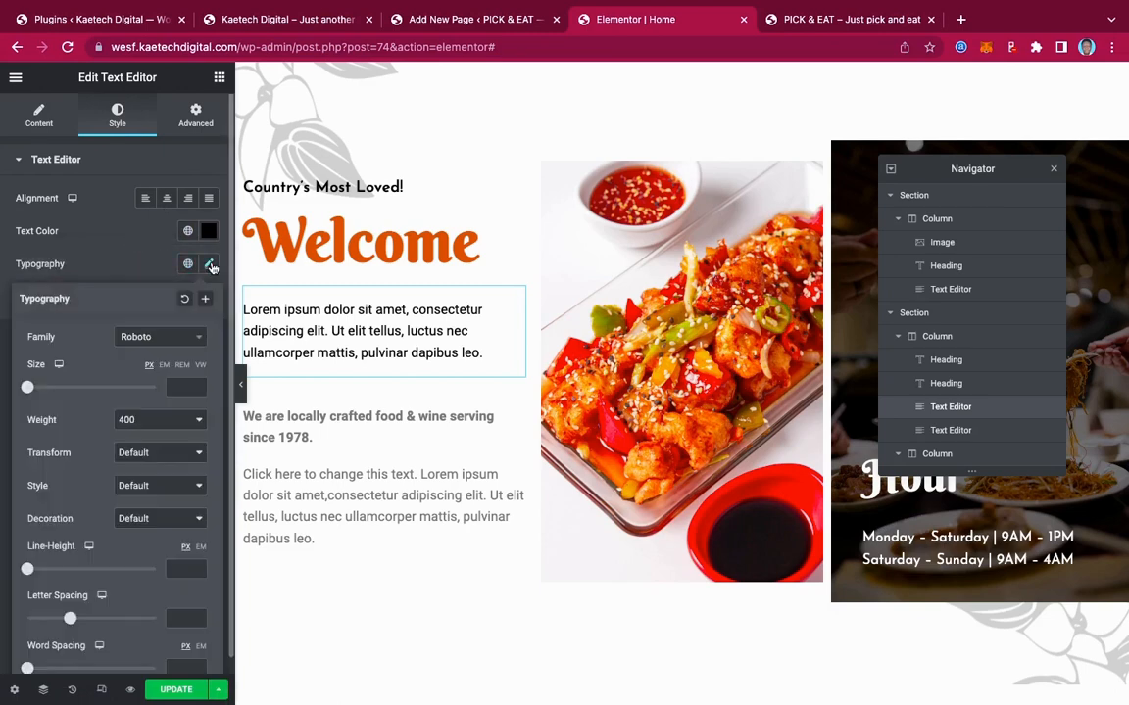
pyautogui.click(160, 338)
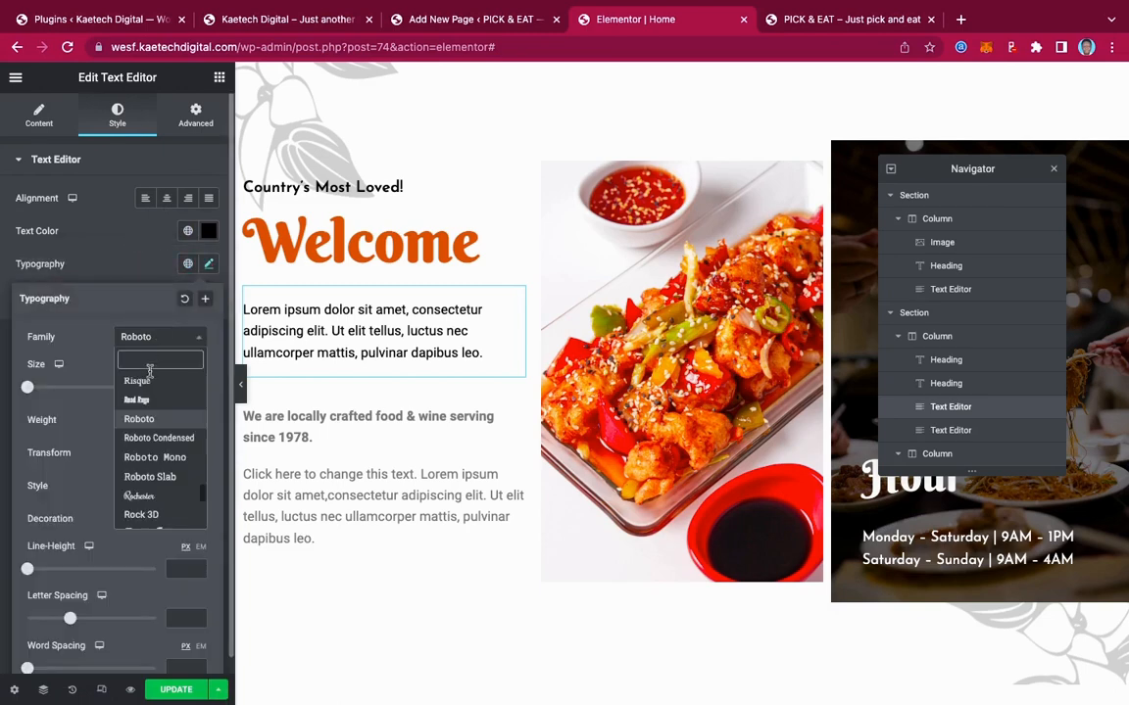
pyautogui.write('jose')
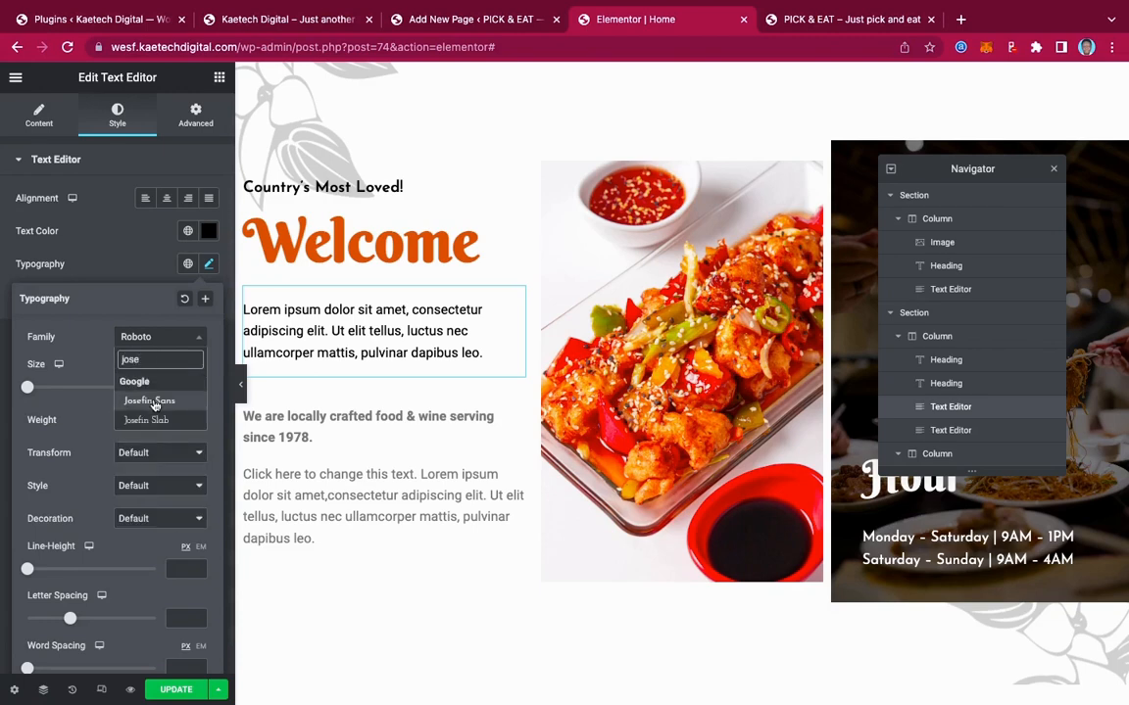
pyautogui.click(153, 400)
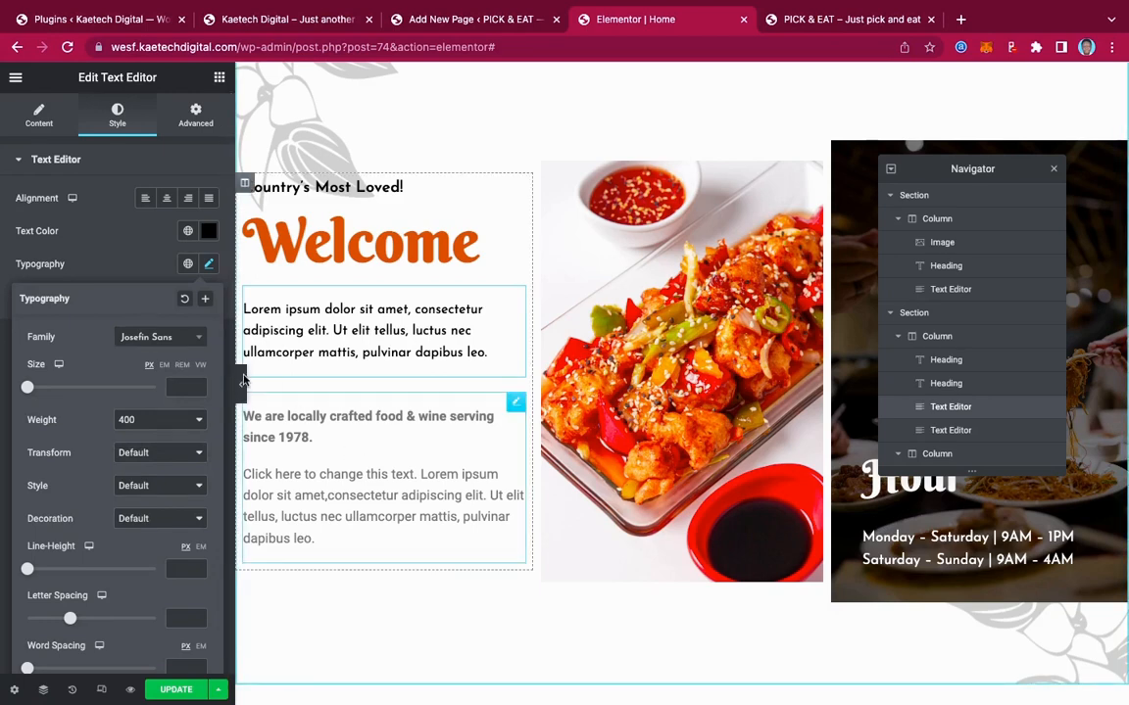
pyautogui.click(141, 271)
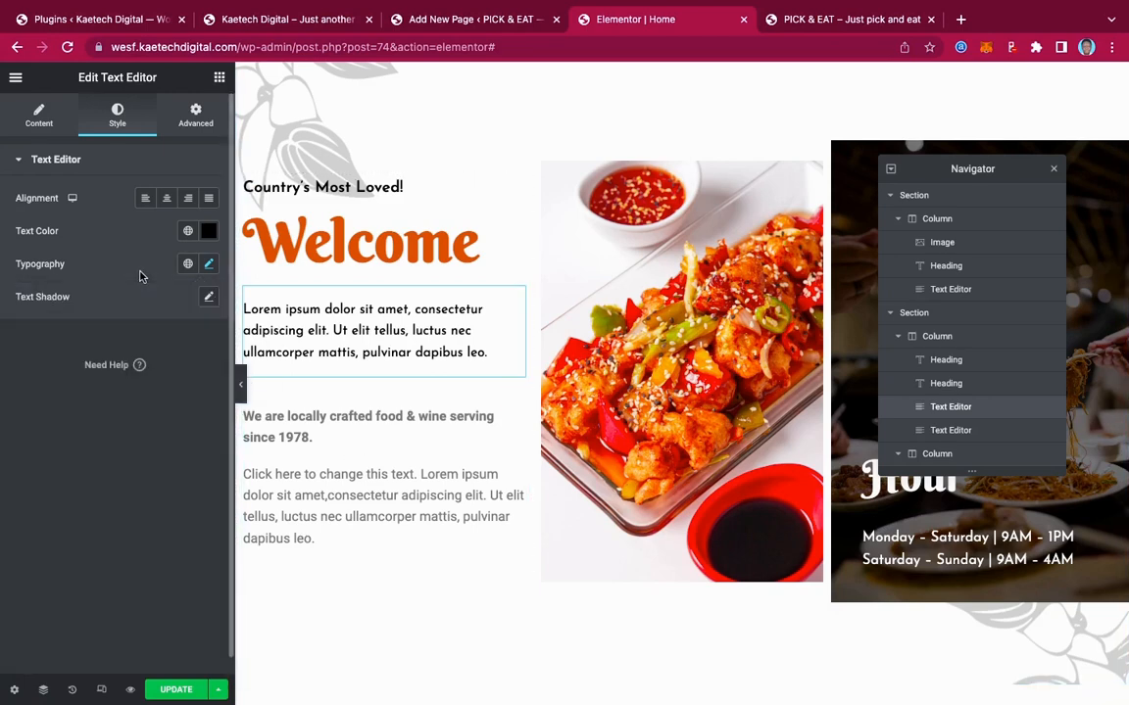
pyautogui.click(209, 265)
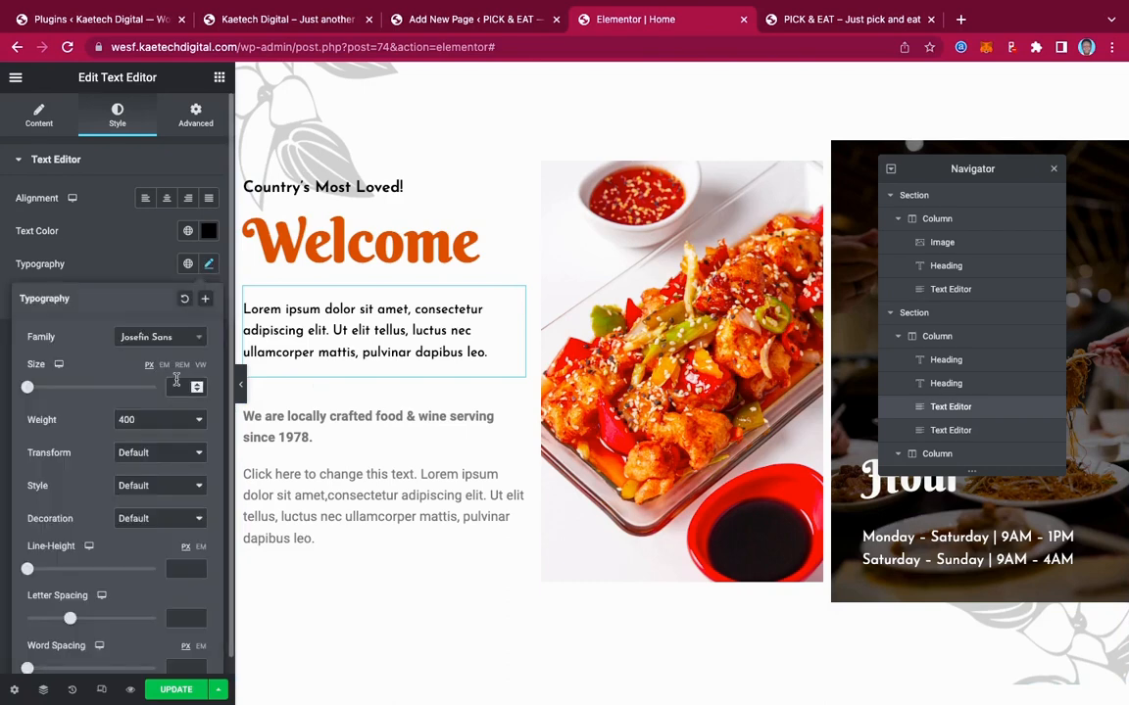
pyautogui.write('18')
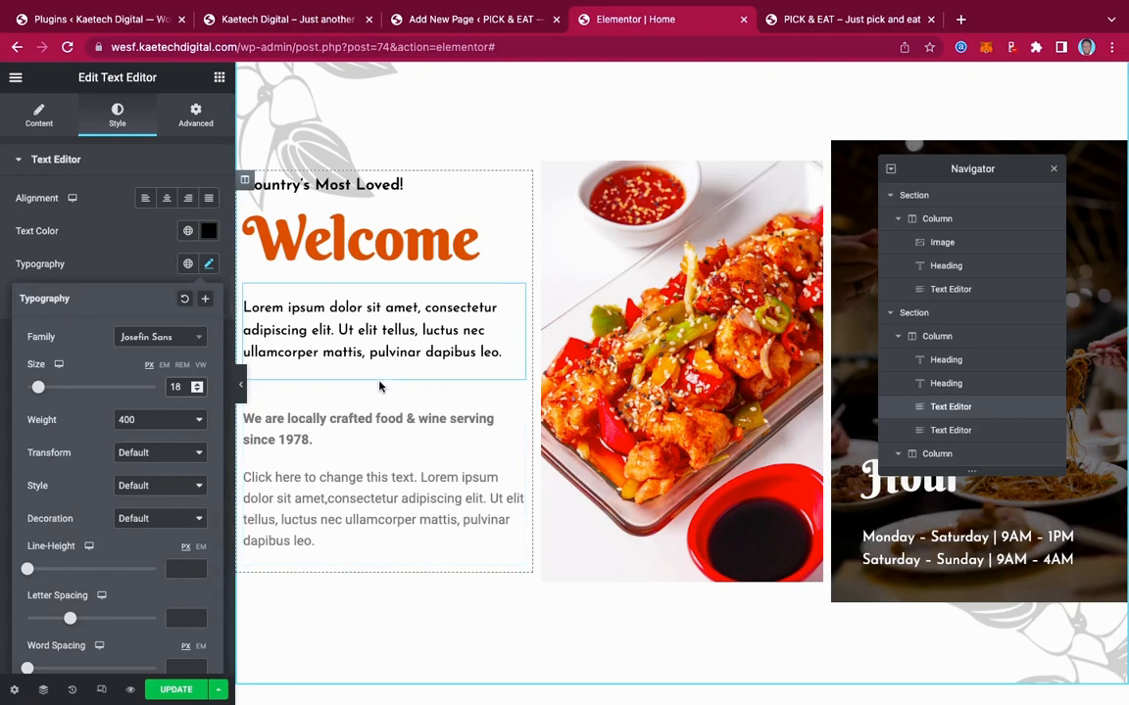
pyautogui.click(517, 295)
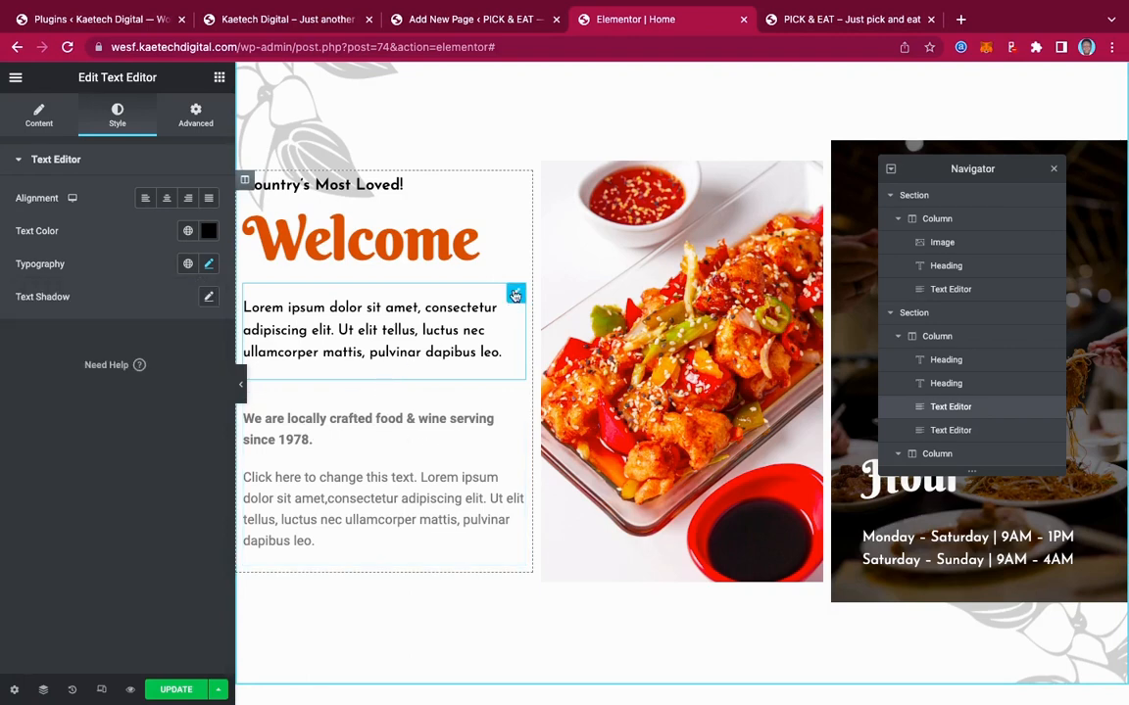
# Add 'We are locally crafted food & wine serving since 1978' as a bold first paragraph
pyautogui.click(39, 116)
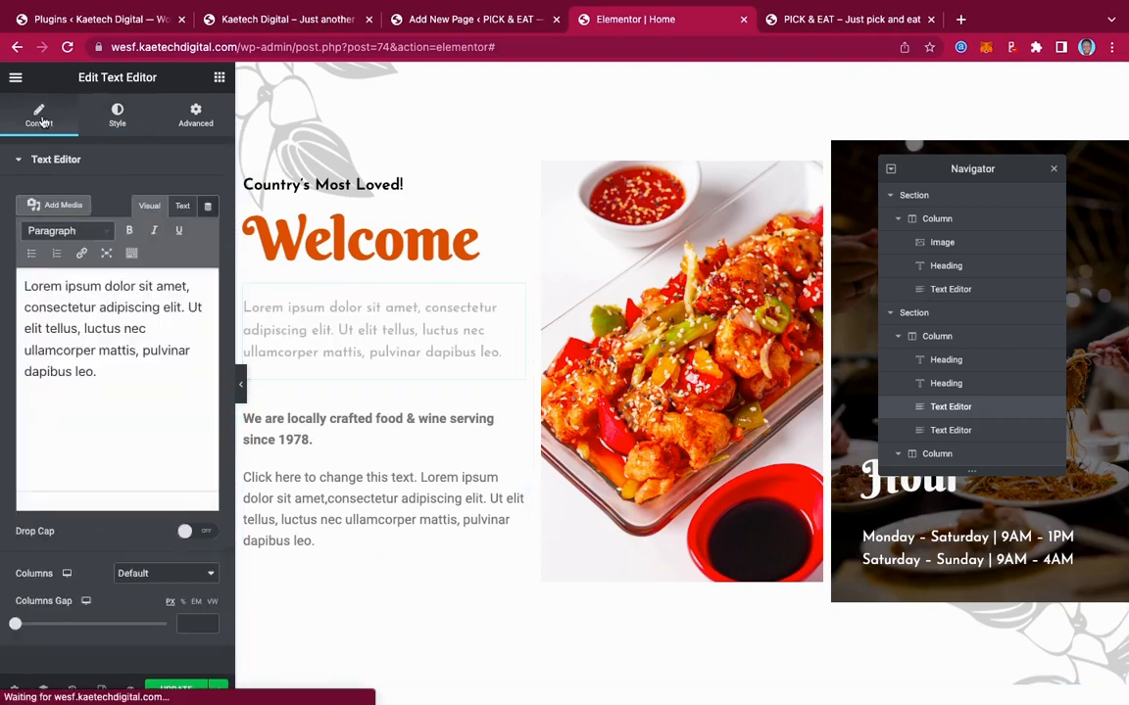
pyautogui.click(22, 285)
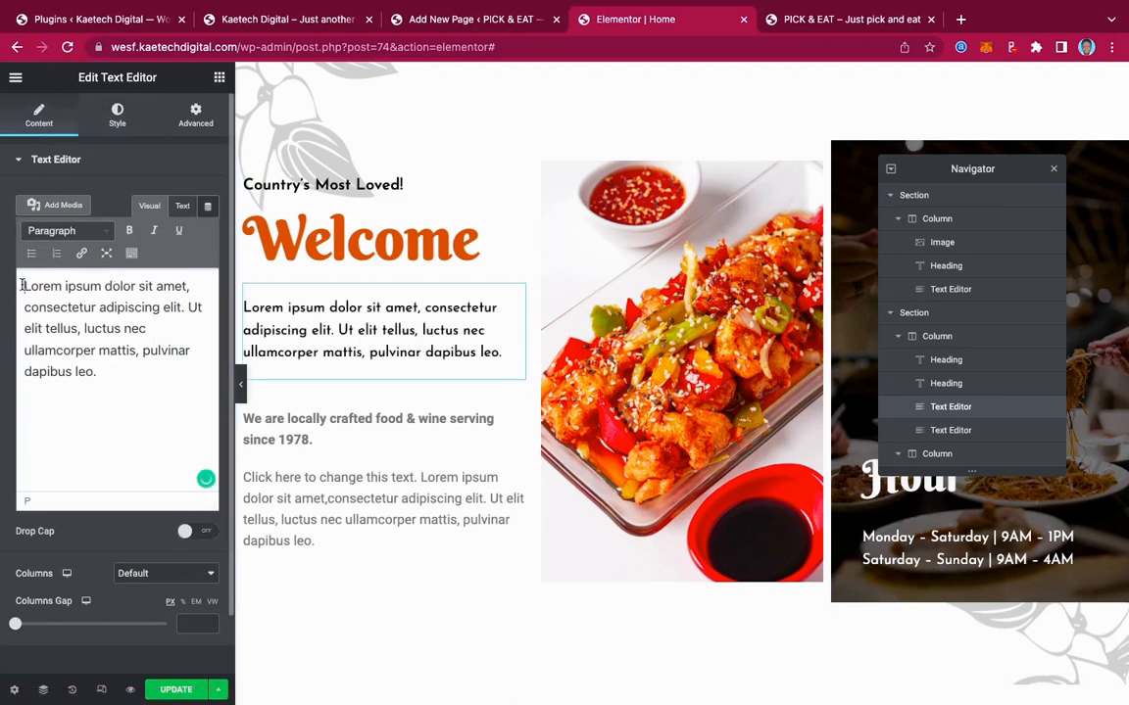
pyautogui.press('Return')
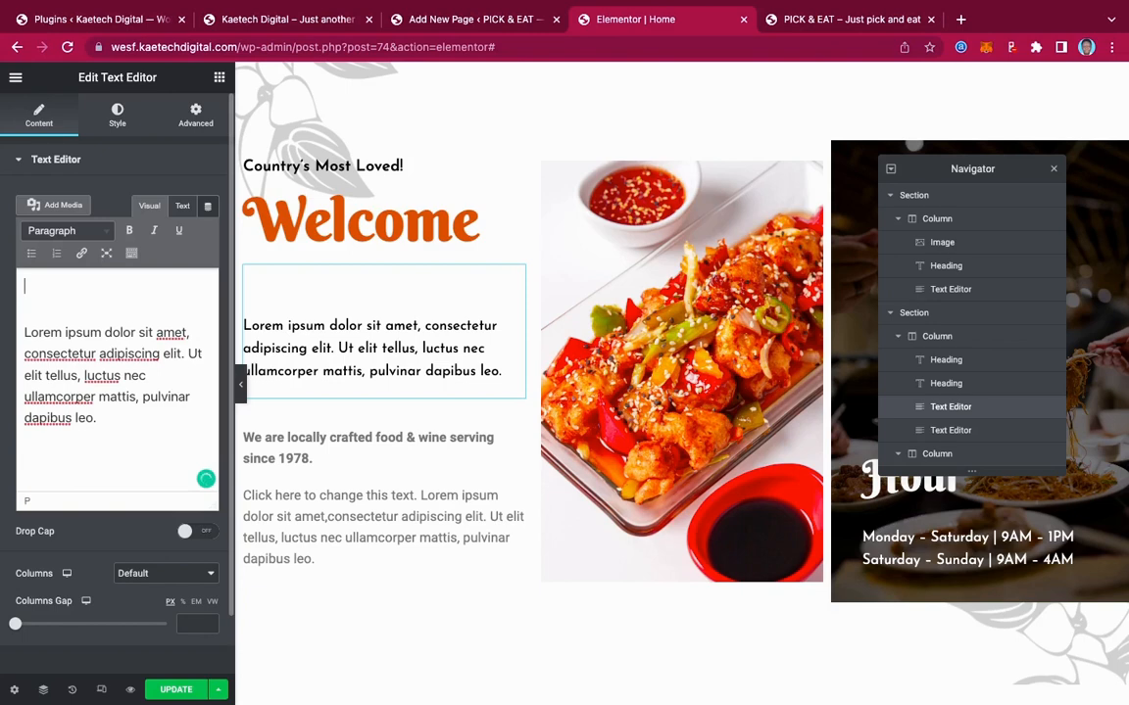
pyautogui.write('We are ')
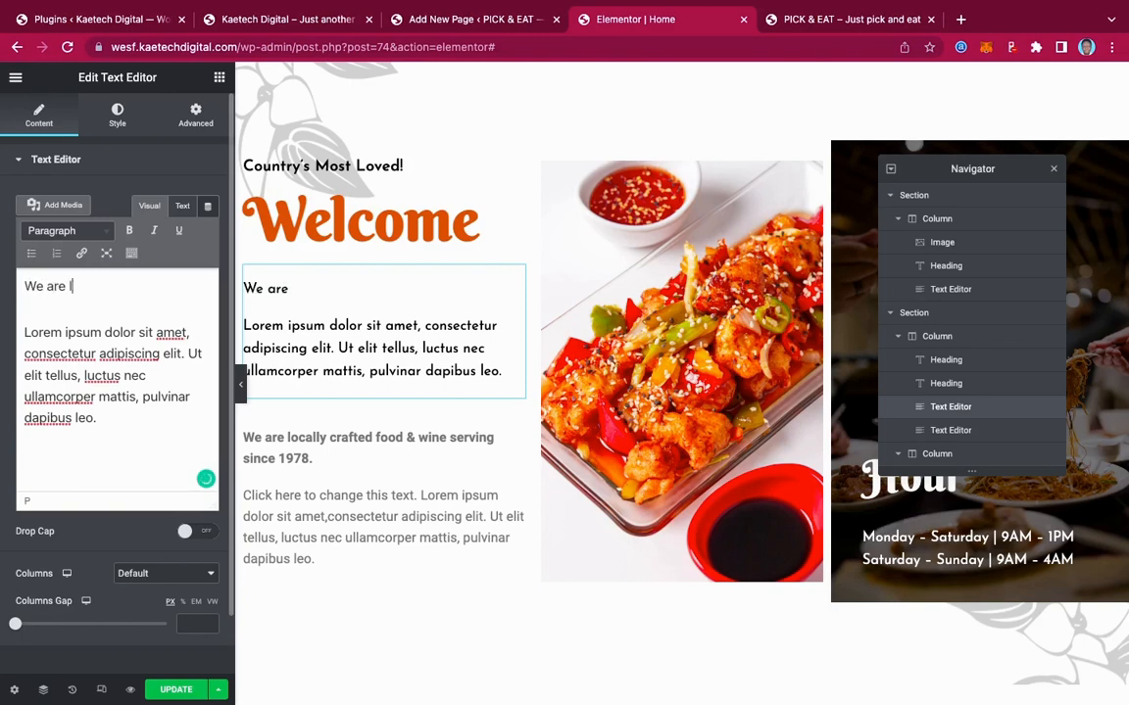
pyautogui.write('lo')
pyautogui.write('cally crafted food & wine serving since 1978')
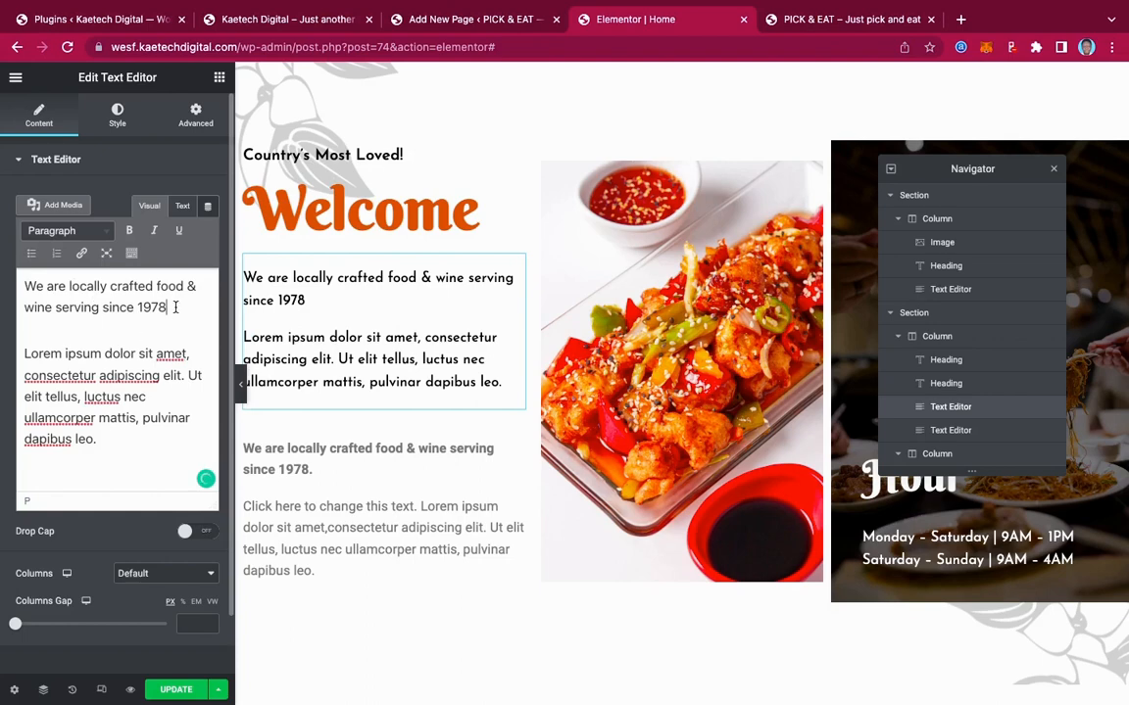
pyautogui.moveTo(175, 307); pyautogui.dragTo(25, 293)
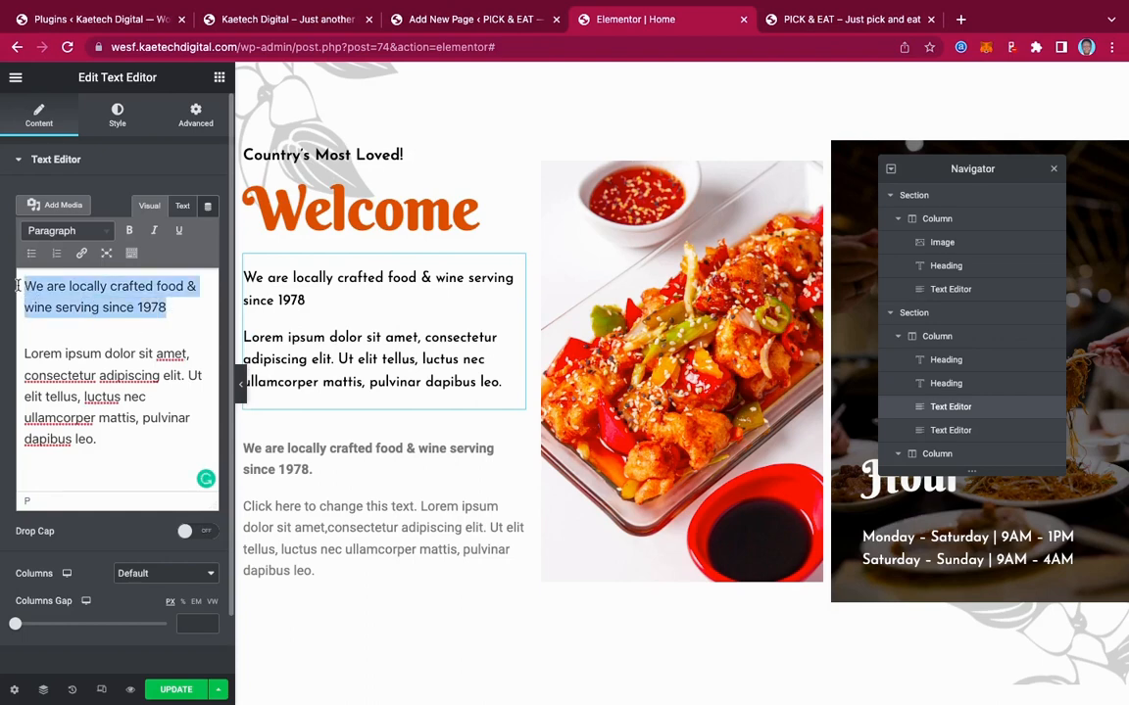
pyautogui.click(130, 233)
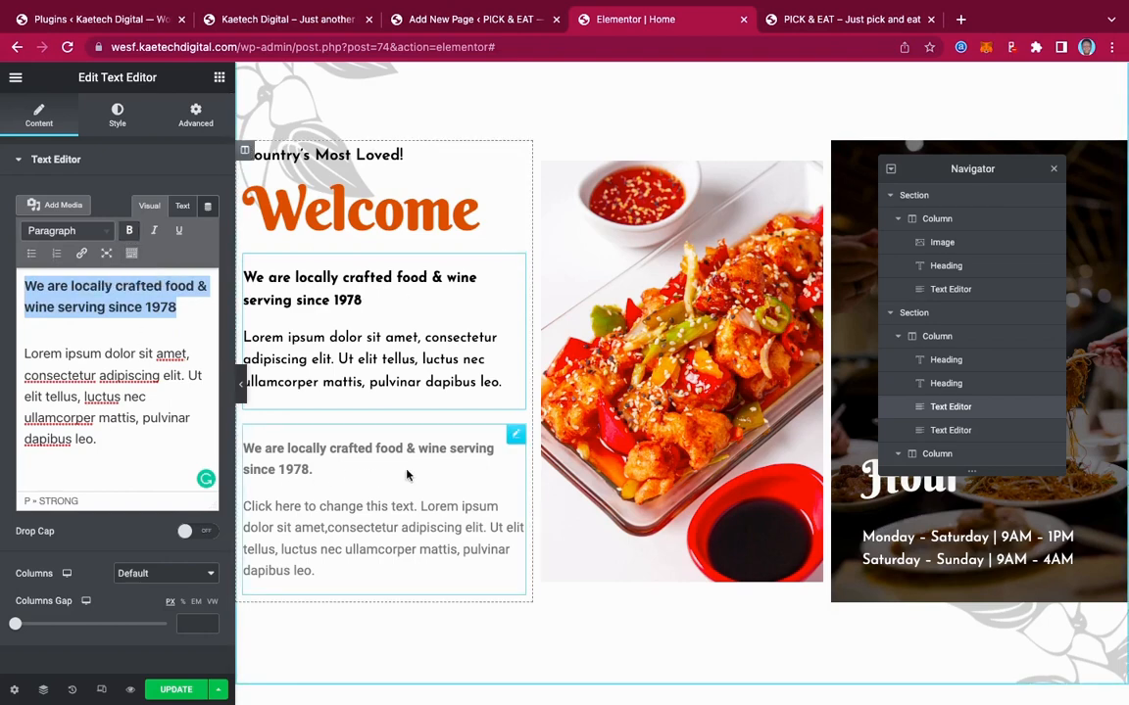
# Delete the second text block, leaving the original intro paragraph
pyautogui.rightClick(515, 440)
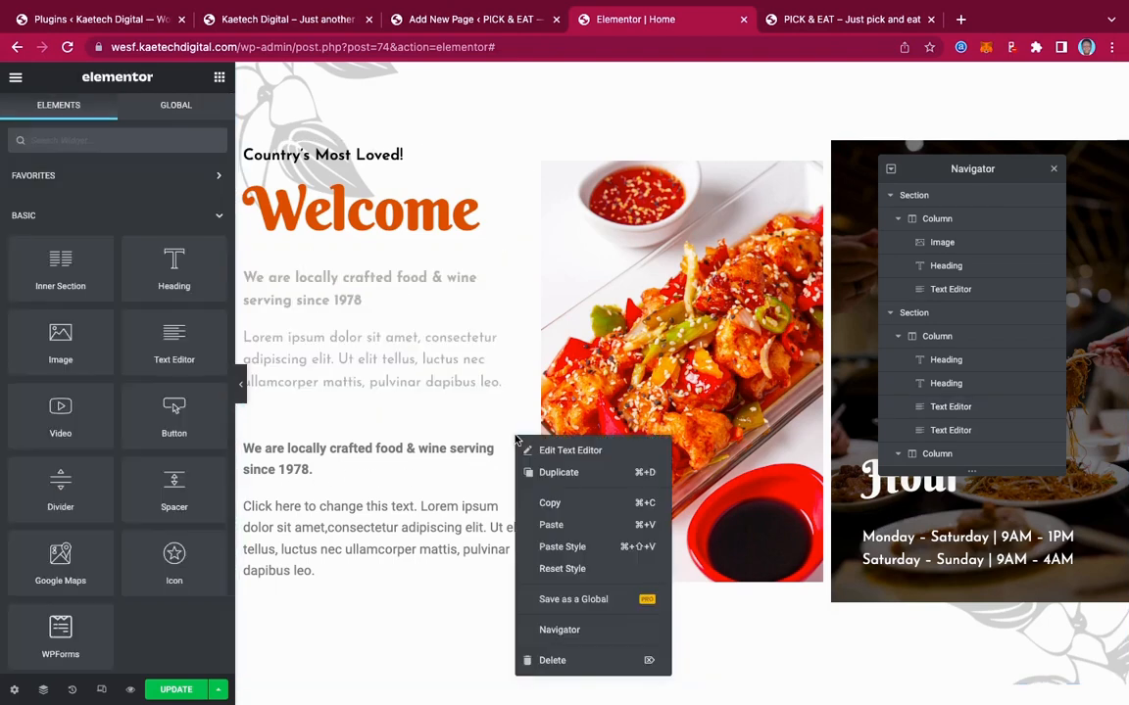
pyautogui.click(550, 670)
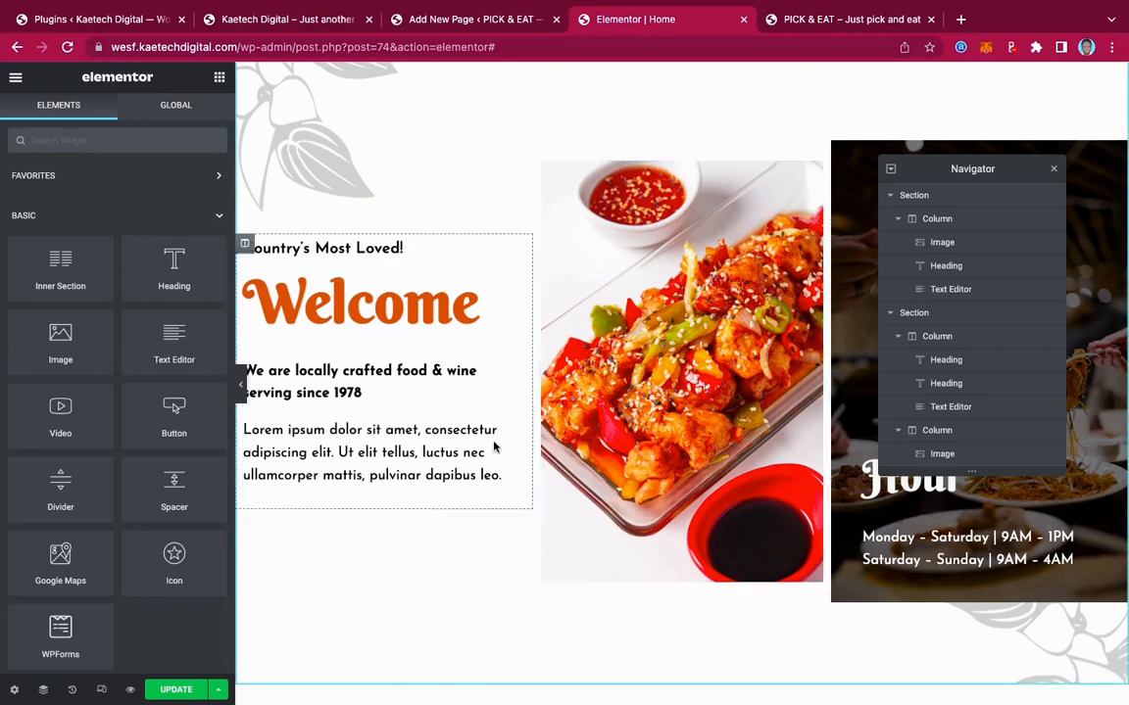
pyautogui.click(516, 360)
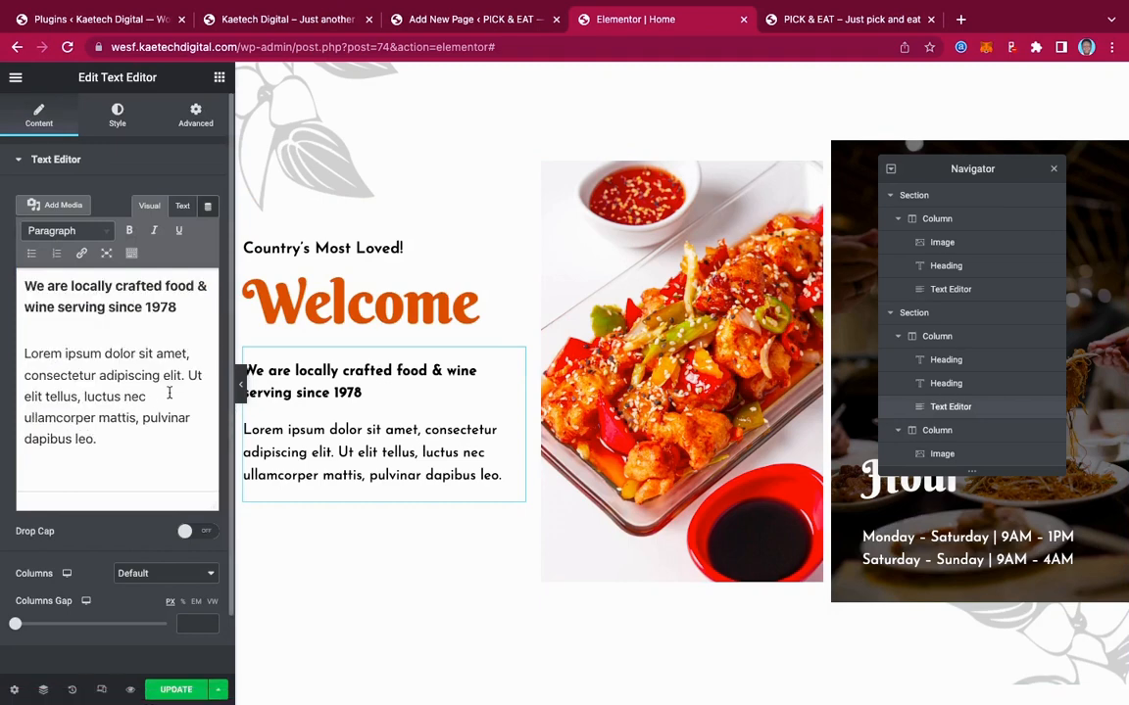
# Append a copy of the 'Ut elit tellus' sentence to the paragraph, then view the live site
pyautogui.moveTo(187, 375); pyautogui.dragTo(186, 436)
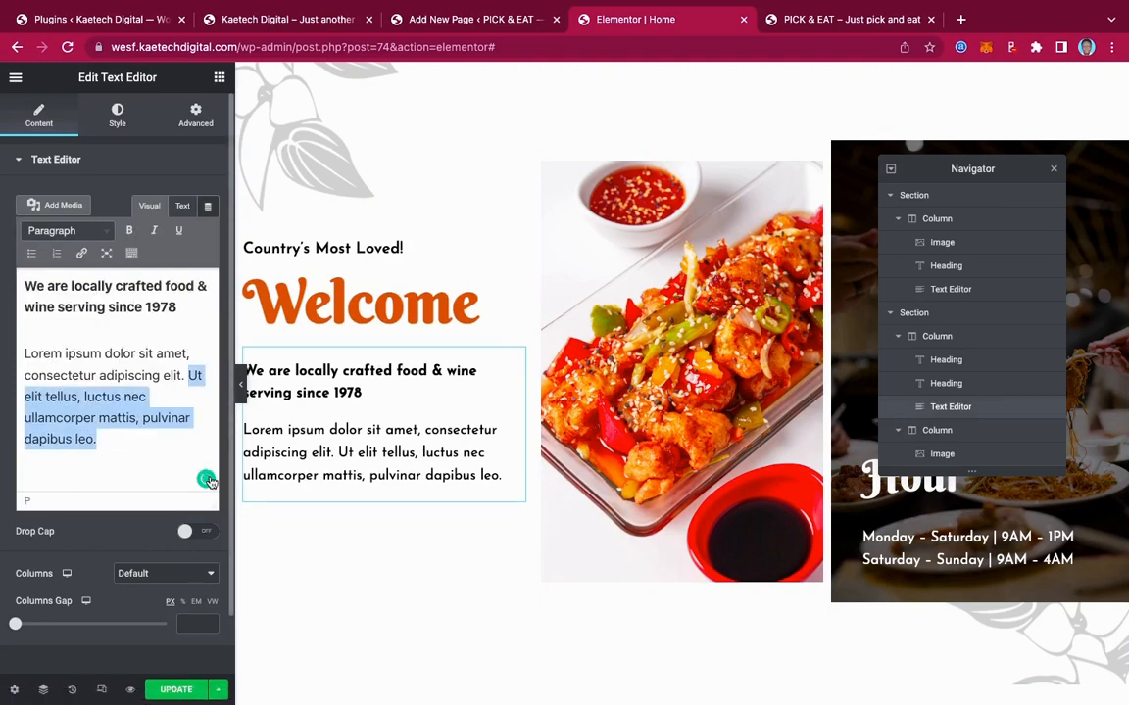
pyautogui.hotkey('ctrl', 'c')
pyautogui.press('Right')
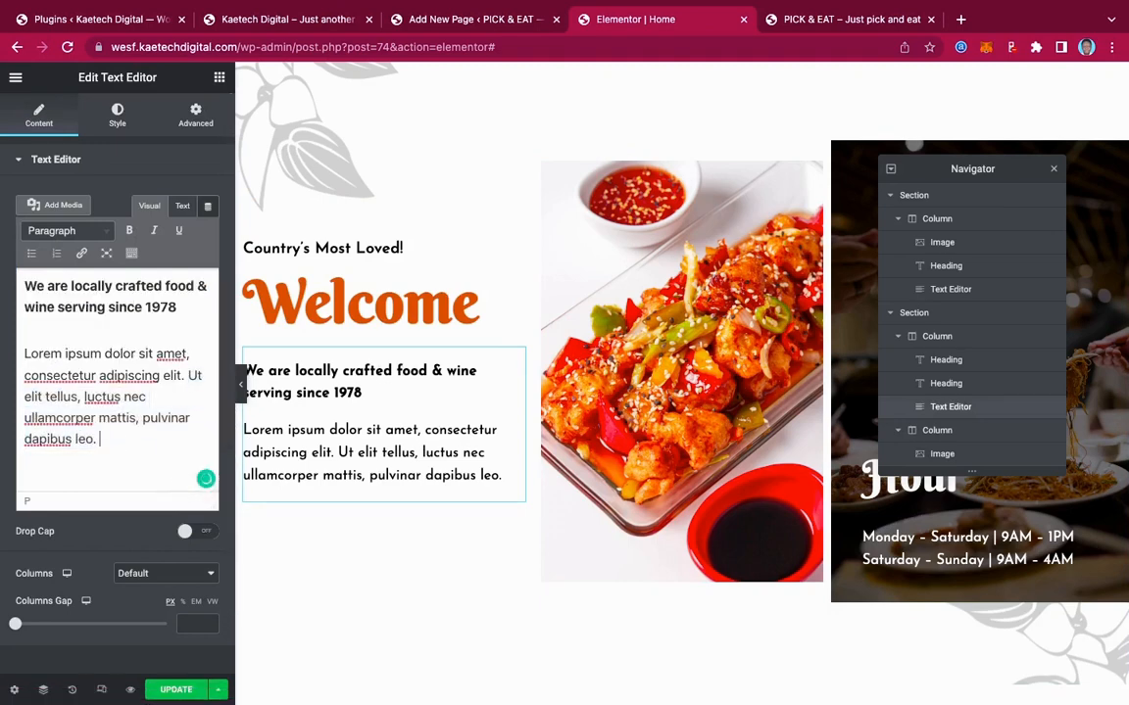
pyautogui.hotkey('ctrl', 'v')
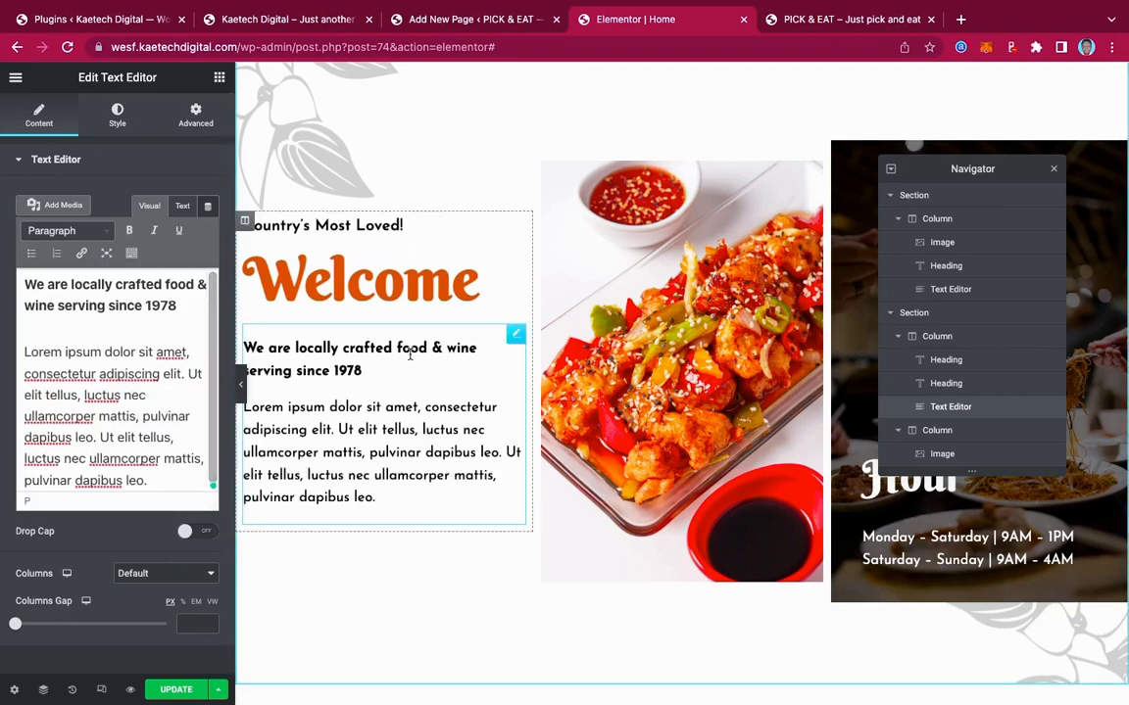
pyautogui.click(243, 25)
pyautogui.click(289, 456)
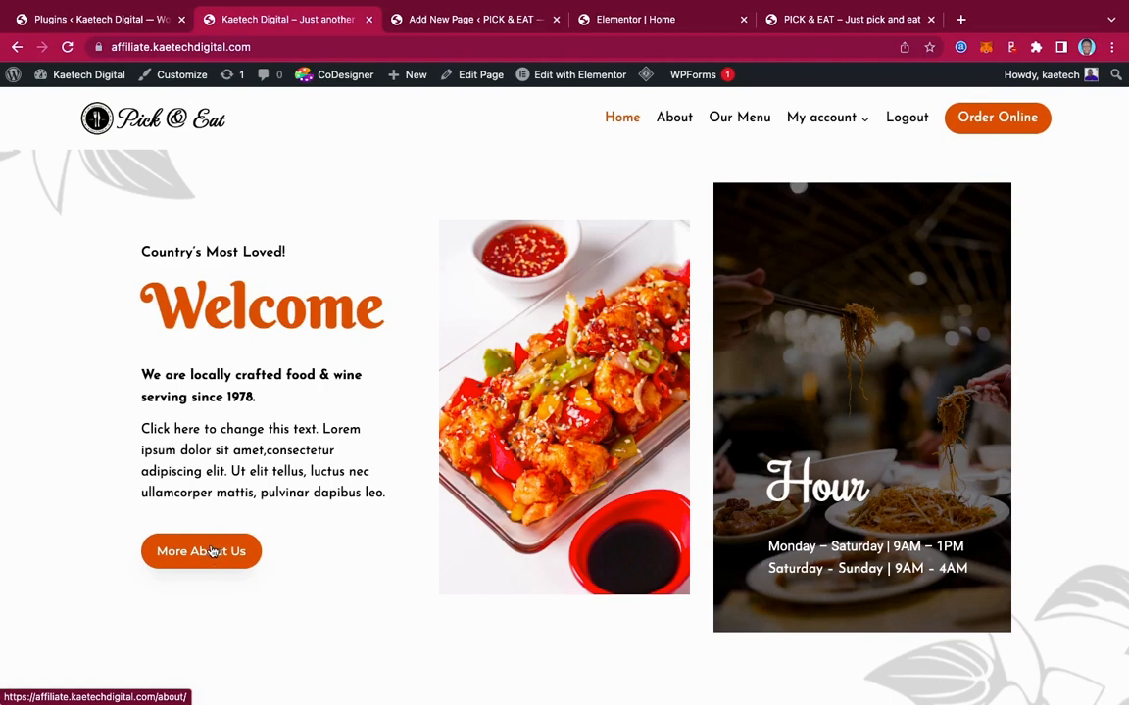
# Drag a Button widget below the welcome paragraph
pyautogui.click(625, 19)
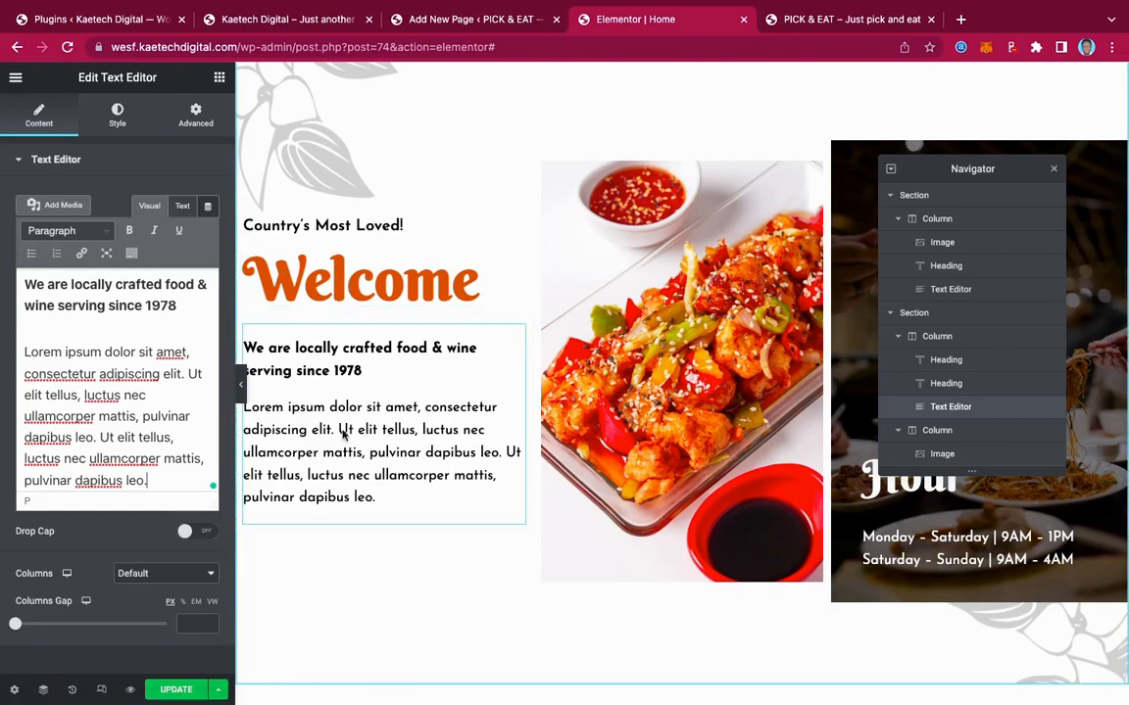
pyautogui.scroll(6, 344, 414)
pyautogui.scroll(-8, 345, 418)
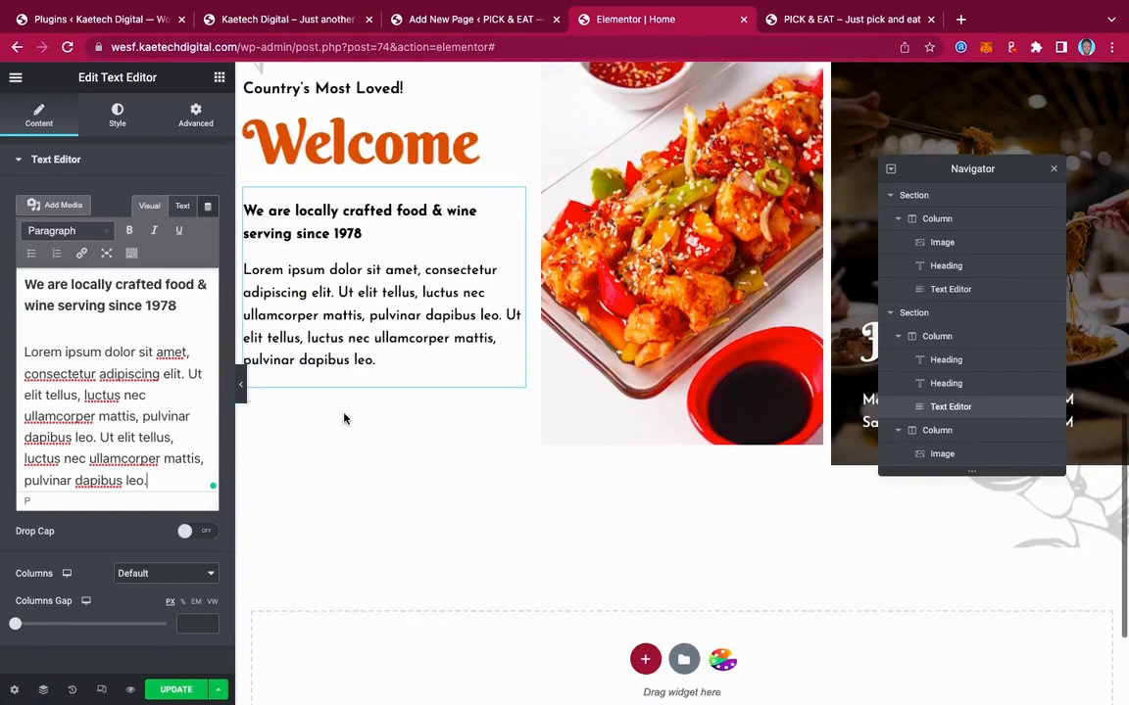
pyautogui.click(220, 81)
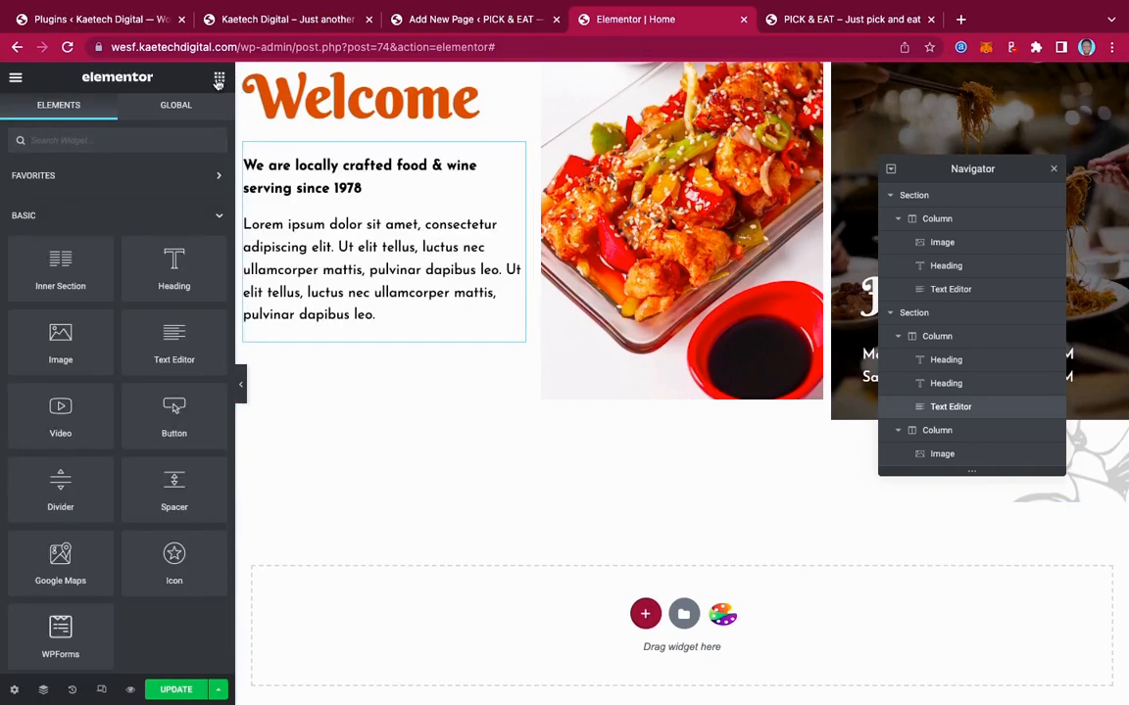
pyautogui.moveTo(166, 410); pyautogui.dragTo(325, 331)
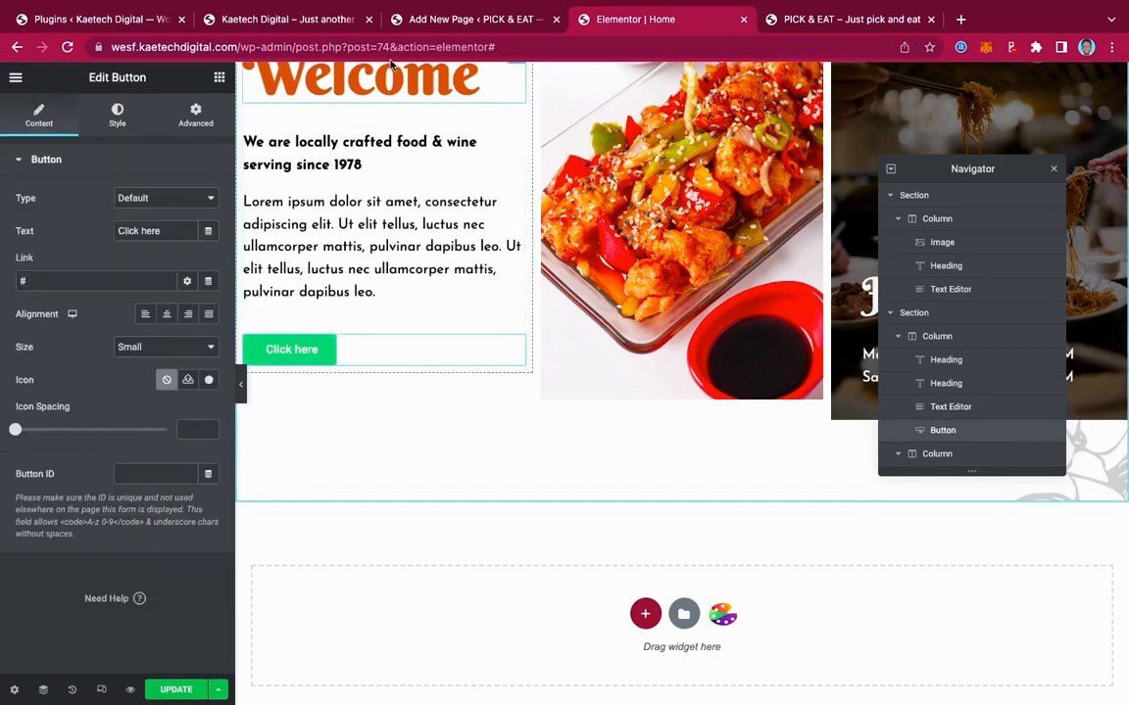
# Label the button 'More About Us' and link it to the About page
pyautogui.click(291, 21)
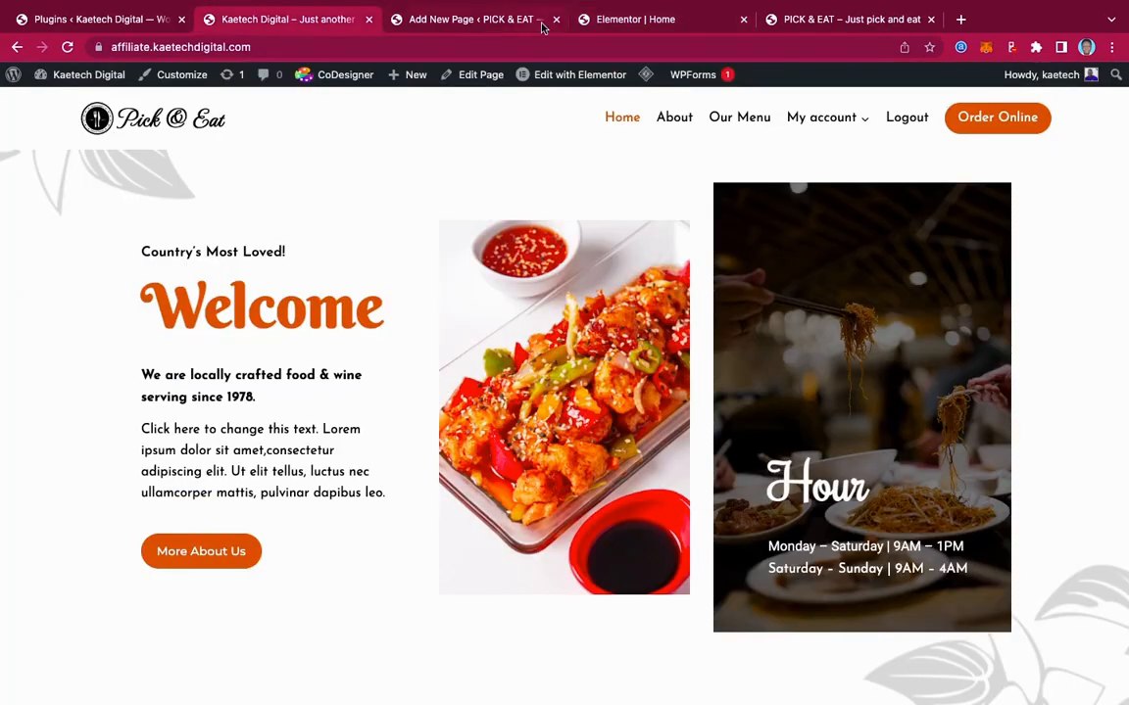
pyautogui.click(583, 22)
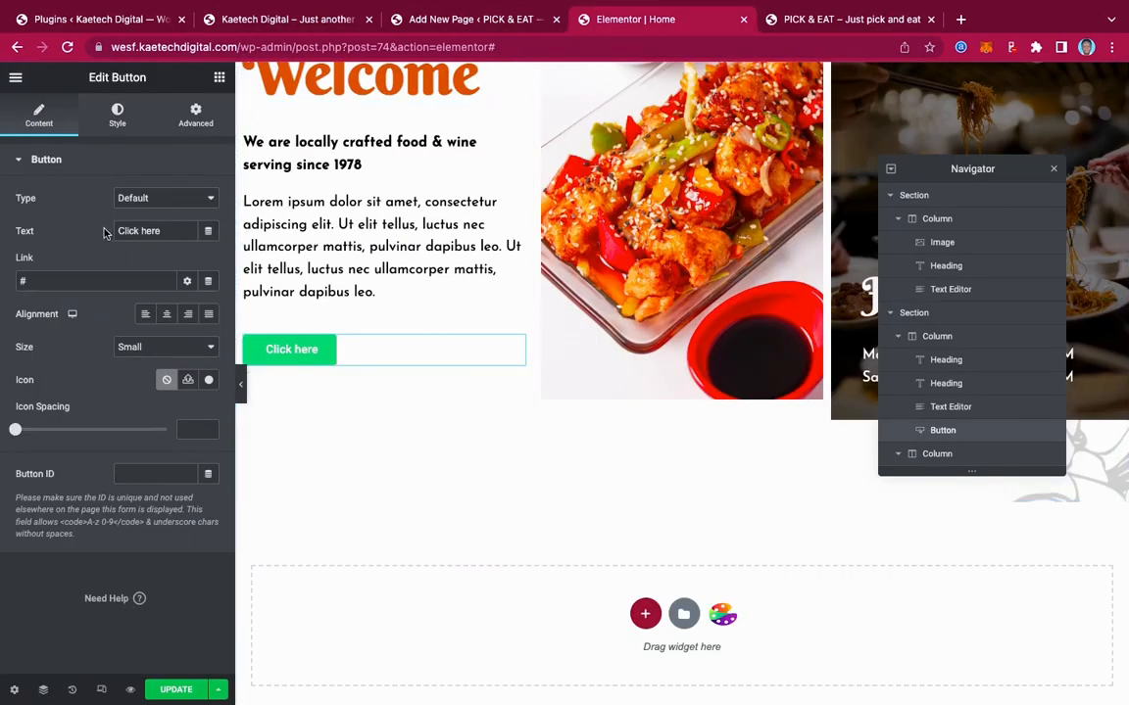
pyautogui.moveTo(149, 230); pyautogui.dragTo(36, 232)
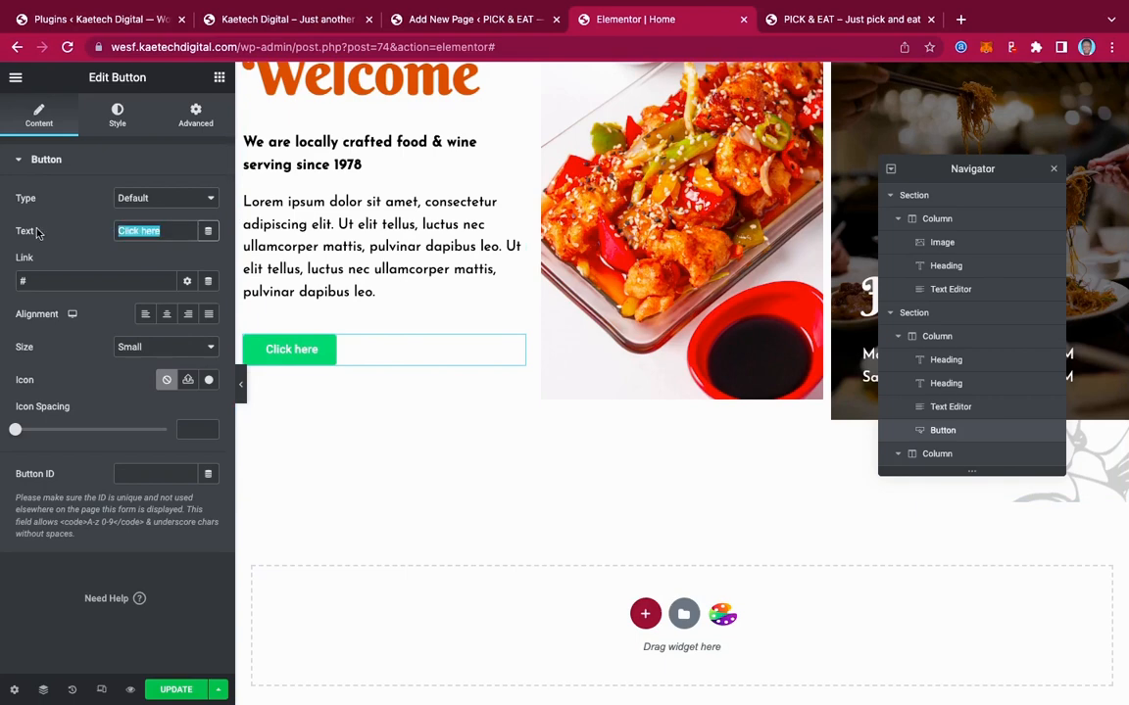
pyautogui.write('More A')
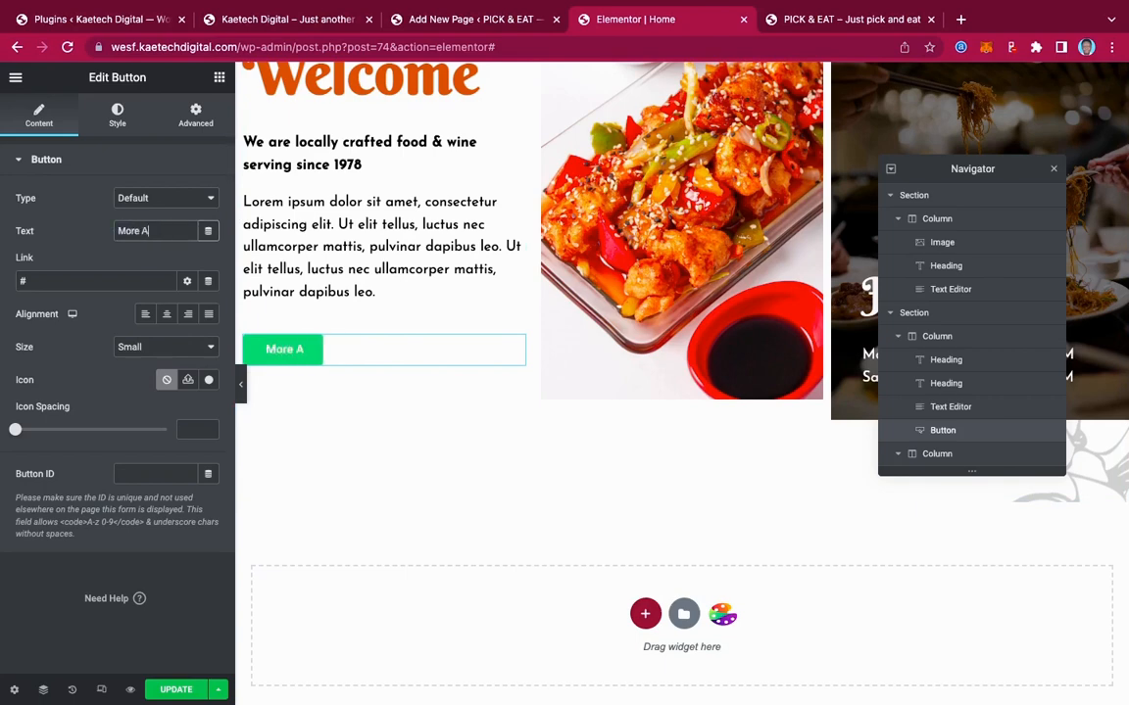
pyautogui.write('bout Us')
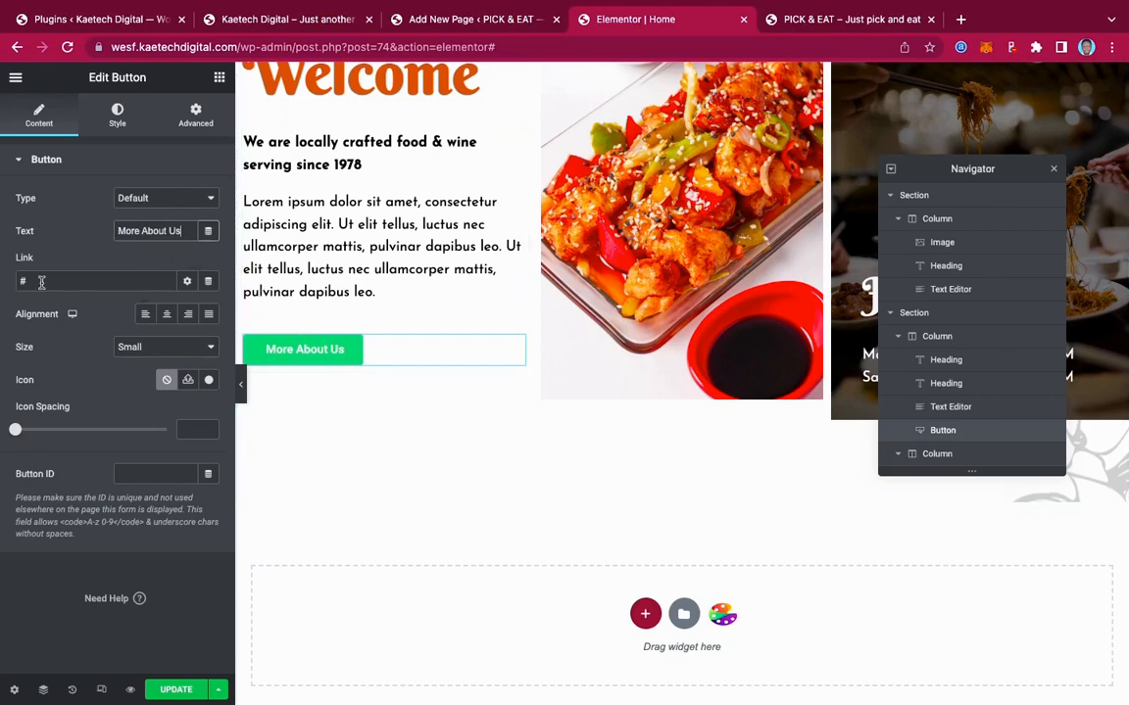
pyautogui.moveTo(40, 282); pyautogui.dragTo(1, 286)
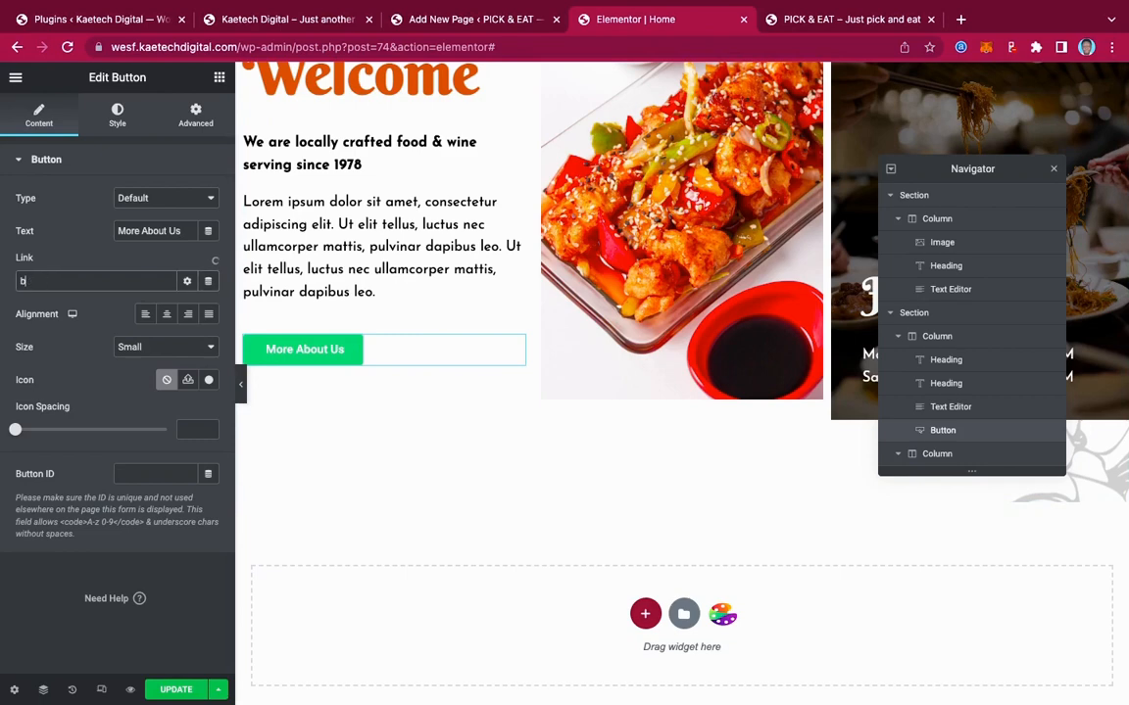
pyautogui.press('BackSpace')
pyautogui.write('About')
pyautogui.click(39, 304)
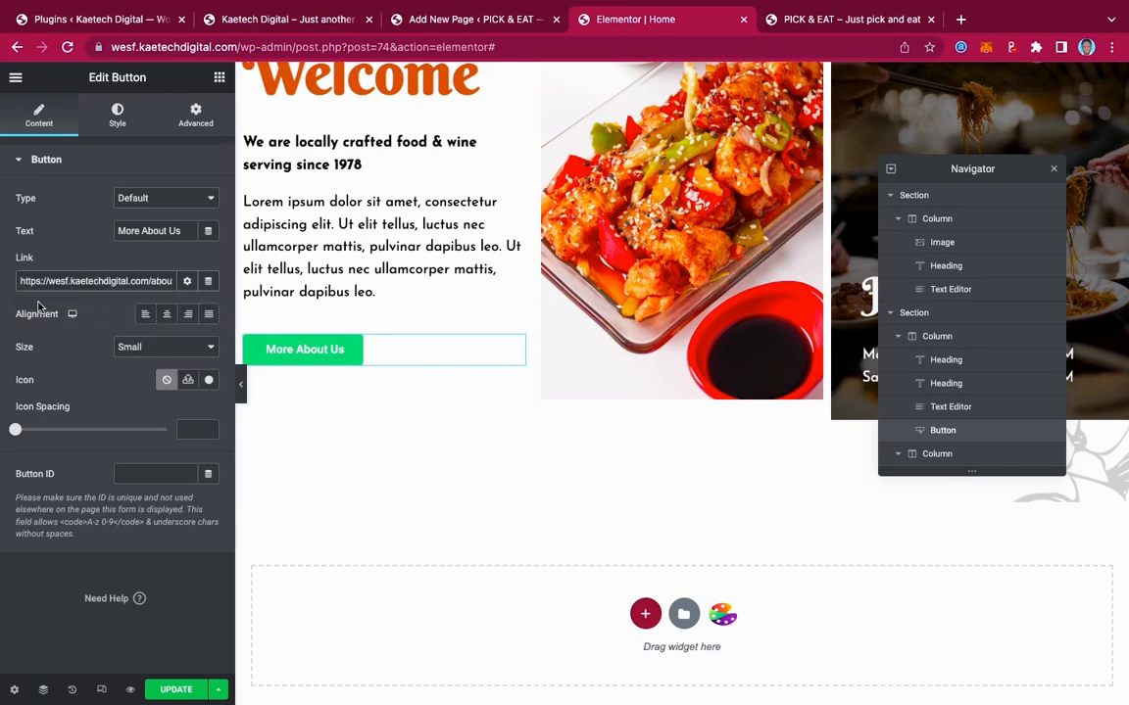
# Set the button background to the orange global colour
pyautogui.click(118, 113)
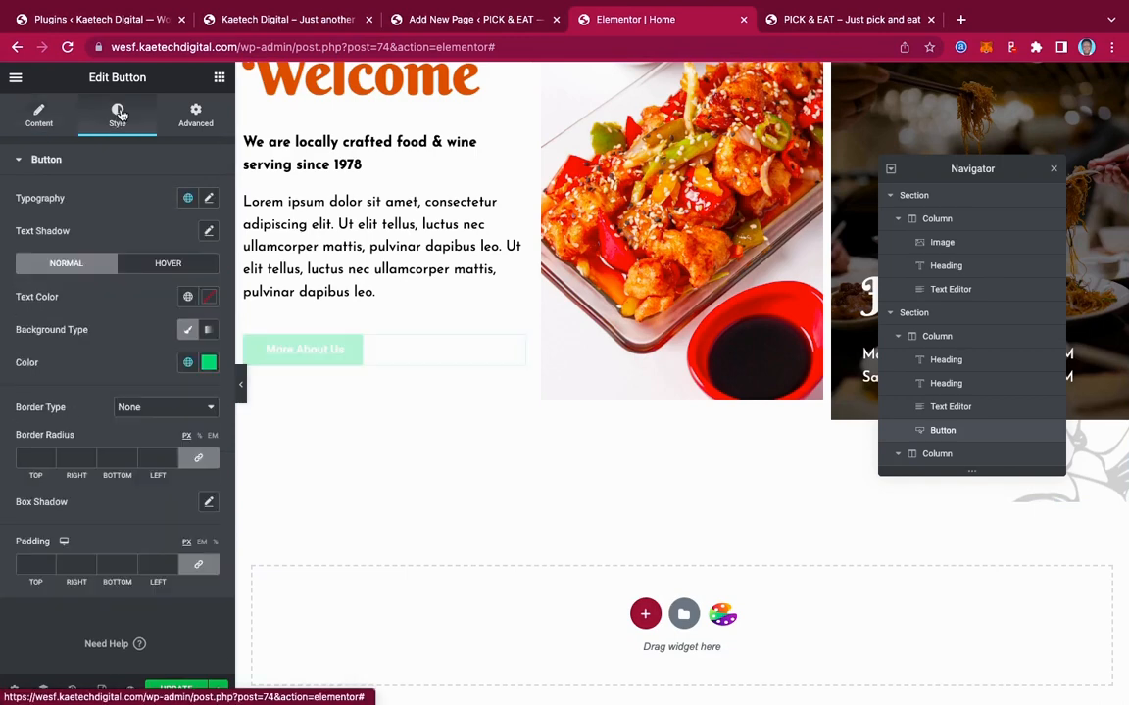
pyautogui.click(187, 363)
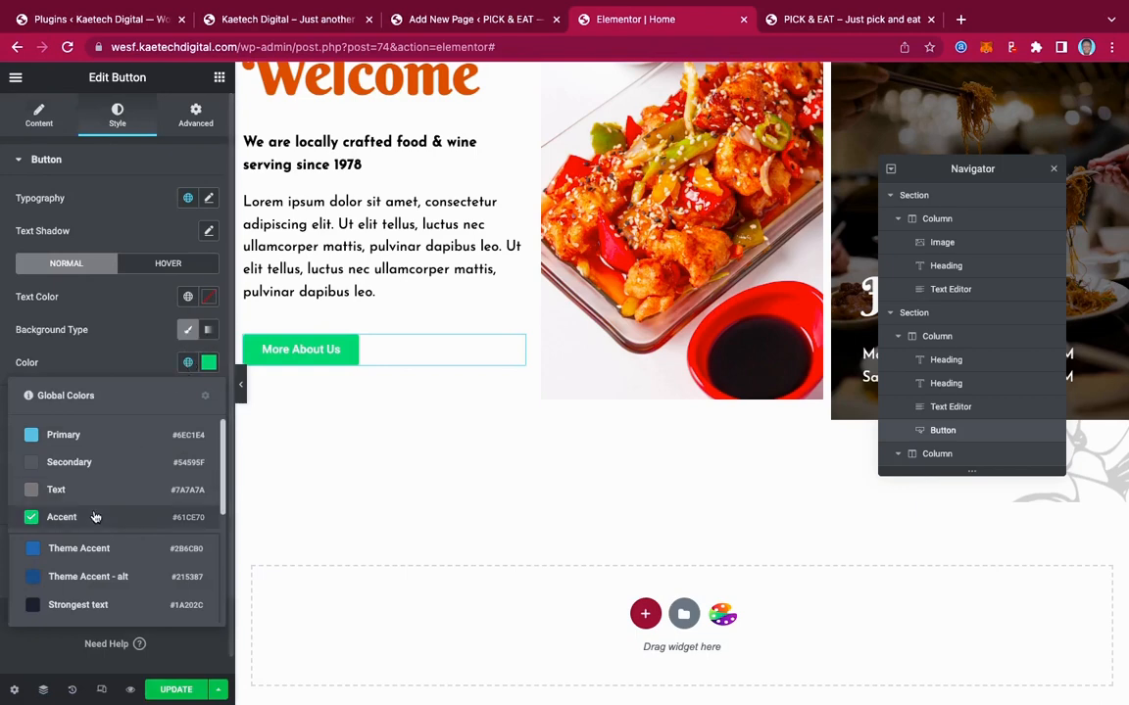
pyautogui.scroll(-3, 98, 519)
pyautogui.click(63, 604)
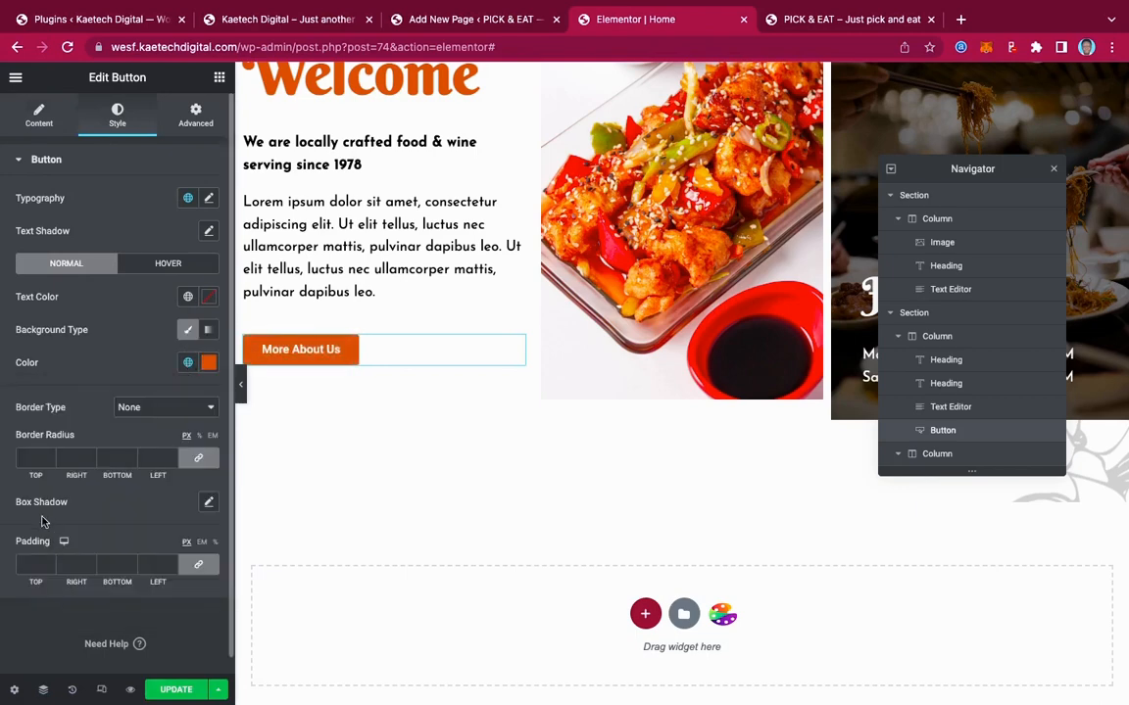
# Set the button's border radius to 50 on all sides for pill-shaped ends
pyautogui.click(31, 458)
pyautogui.write('50')
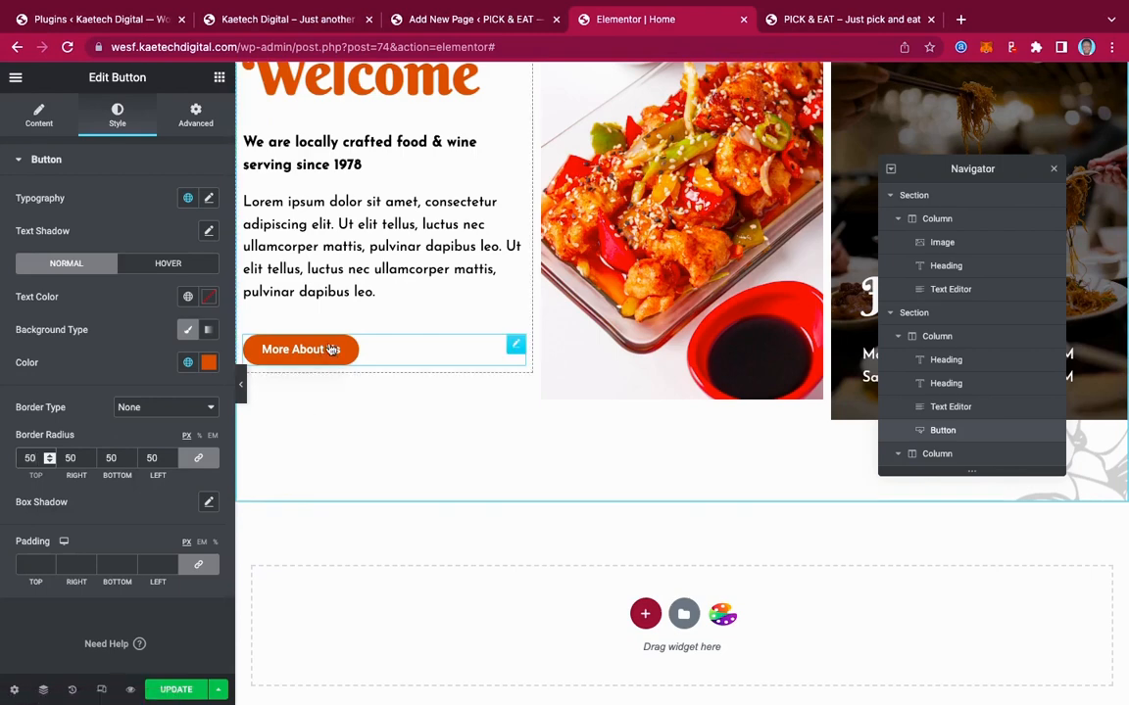
pyautogui.scroll(1, 471, 239)
pyautogui.scroll(1, 471, 239)
pyautogui.scroll(-1, 471, 239)
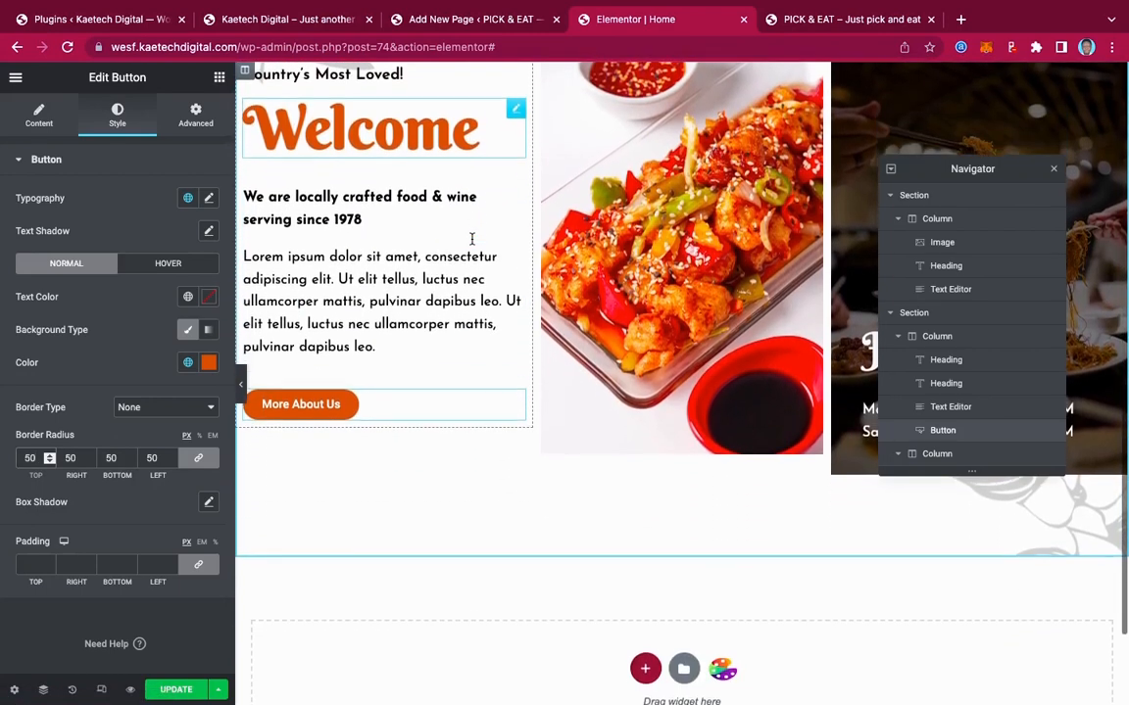
pyautogui.scroll(2, 471, 239)
pyautogui.scroll(2, 472, 239)
pyautogui.scroll(-4, 471, 240)
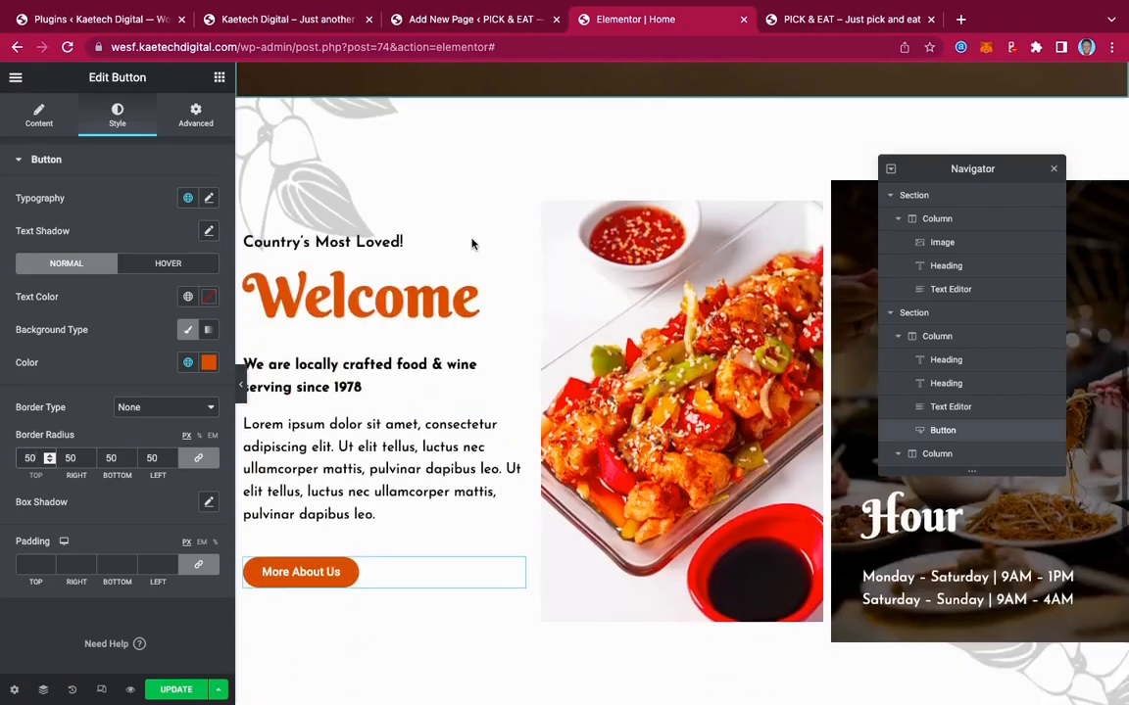
pyautogui.scroll(1, 471, 239)
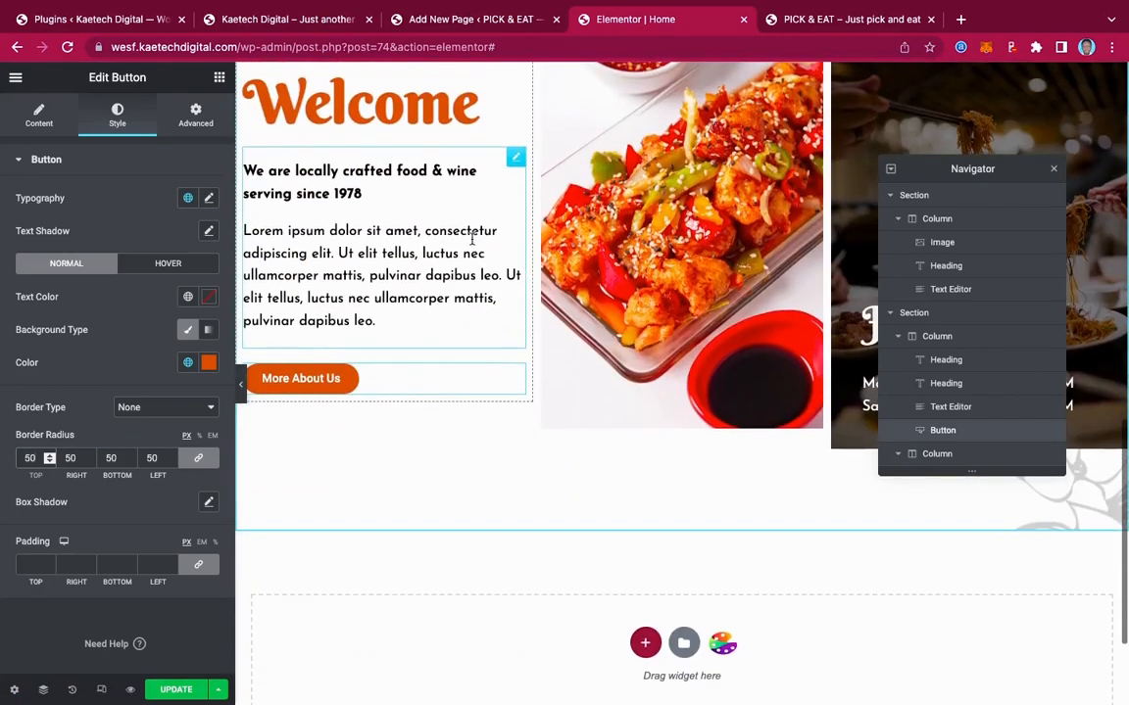
# Preview the welcome section without the editing panel, then return to the button's settings
pyautogui.click(244, 392)
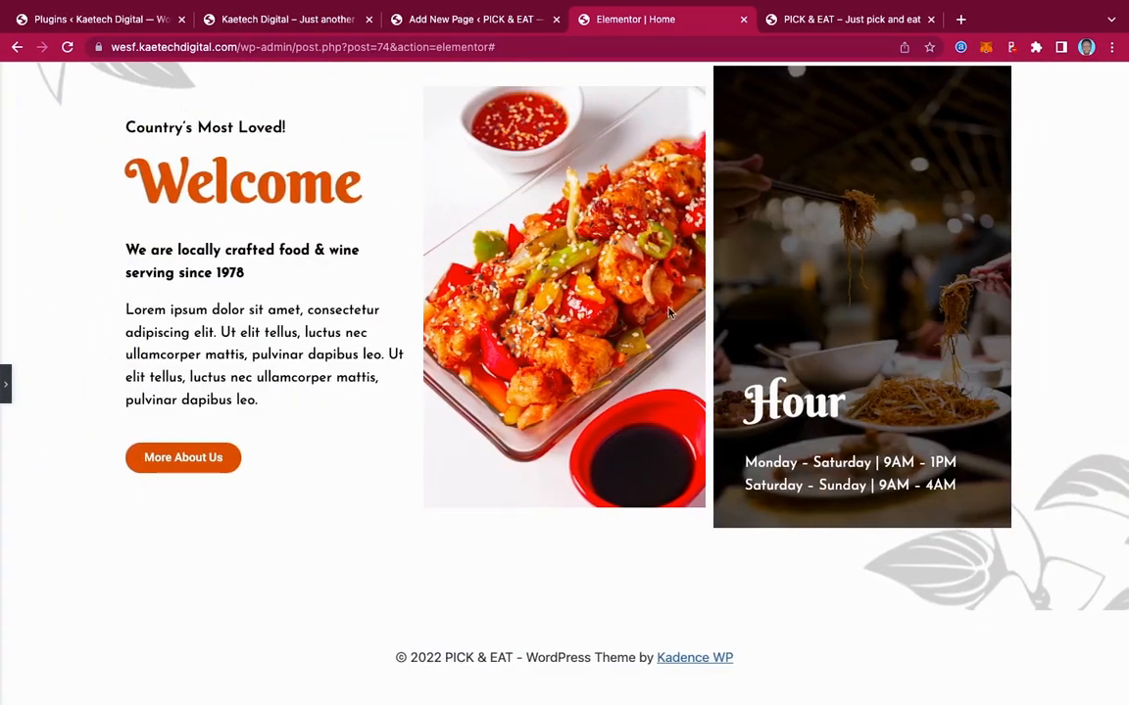
pyautogui.scroll(3, 602, 277)
pyautogui.scroll(-3, 677, 311)
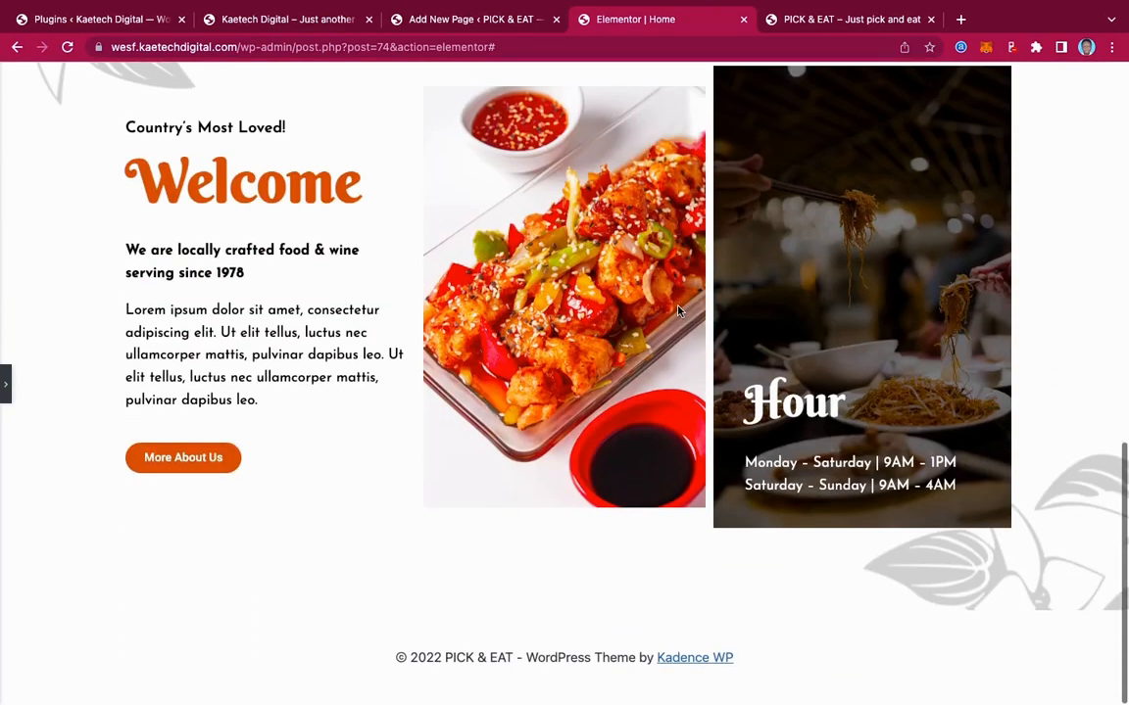
pyautogui.scroll(2, 677, 312)
pyautogui.scroll(-2, 677, 312)
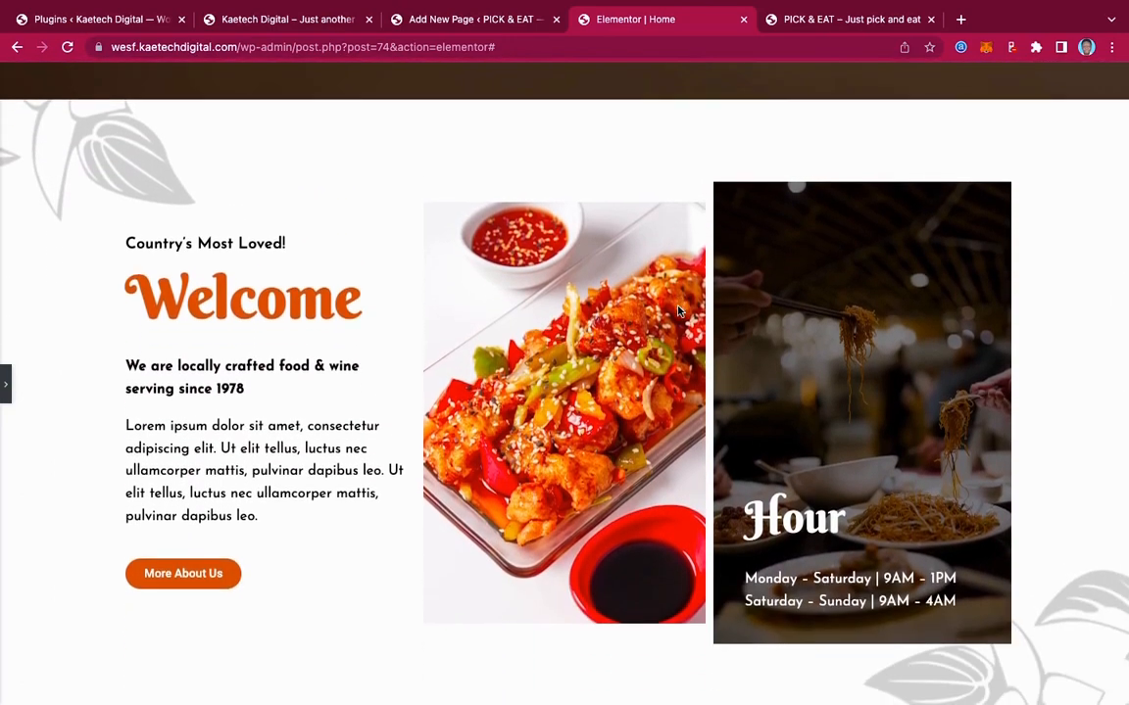
pyautogui.scroll(-1, 677, 312)
pyautogui.scroll(4, 677, 311)
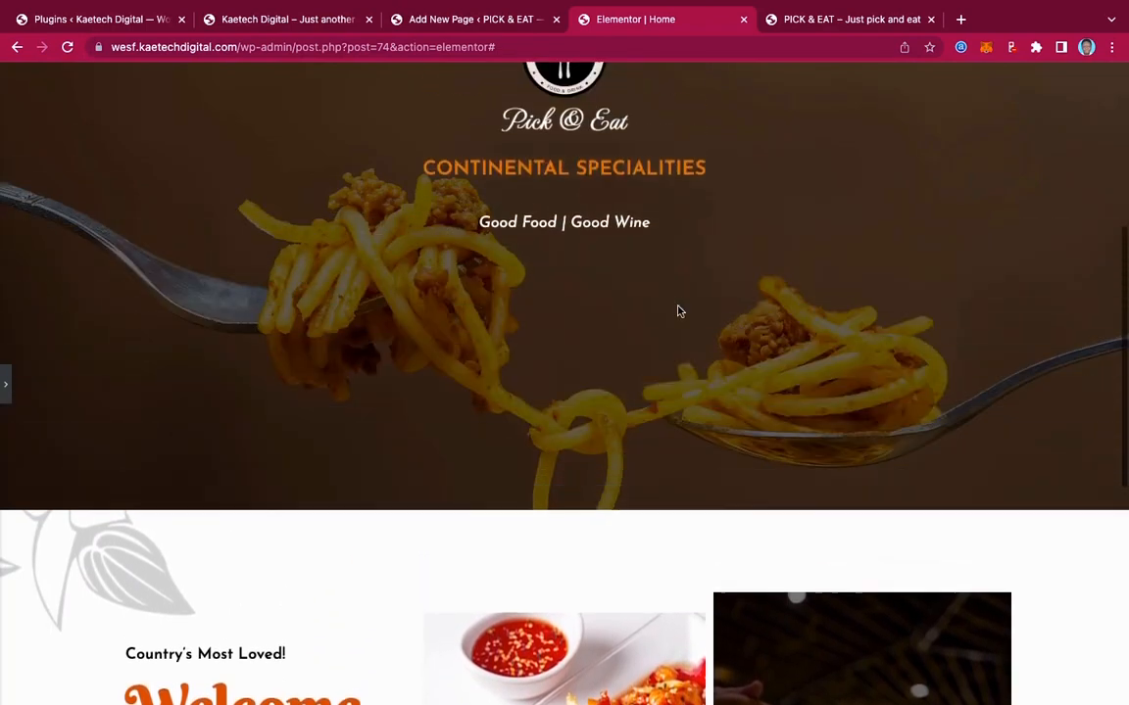
pyautogui.scroll(-5, 677, 311)
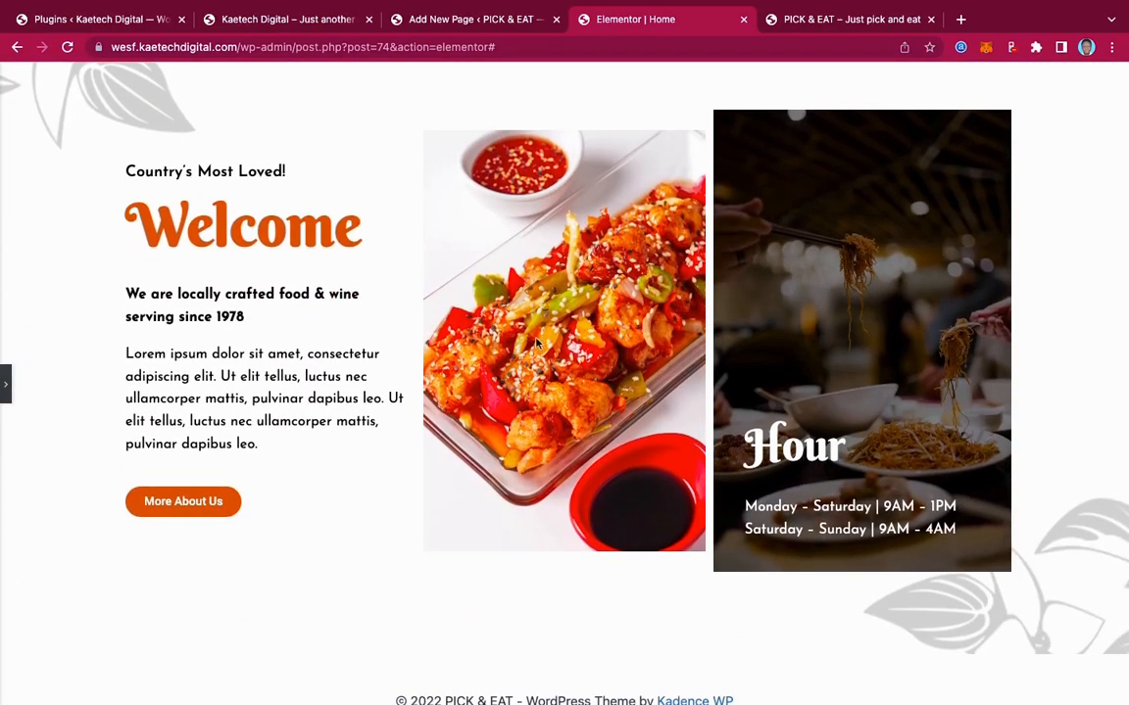
pyautogui.click(6, 384)
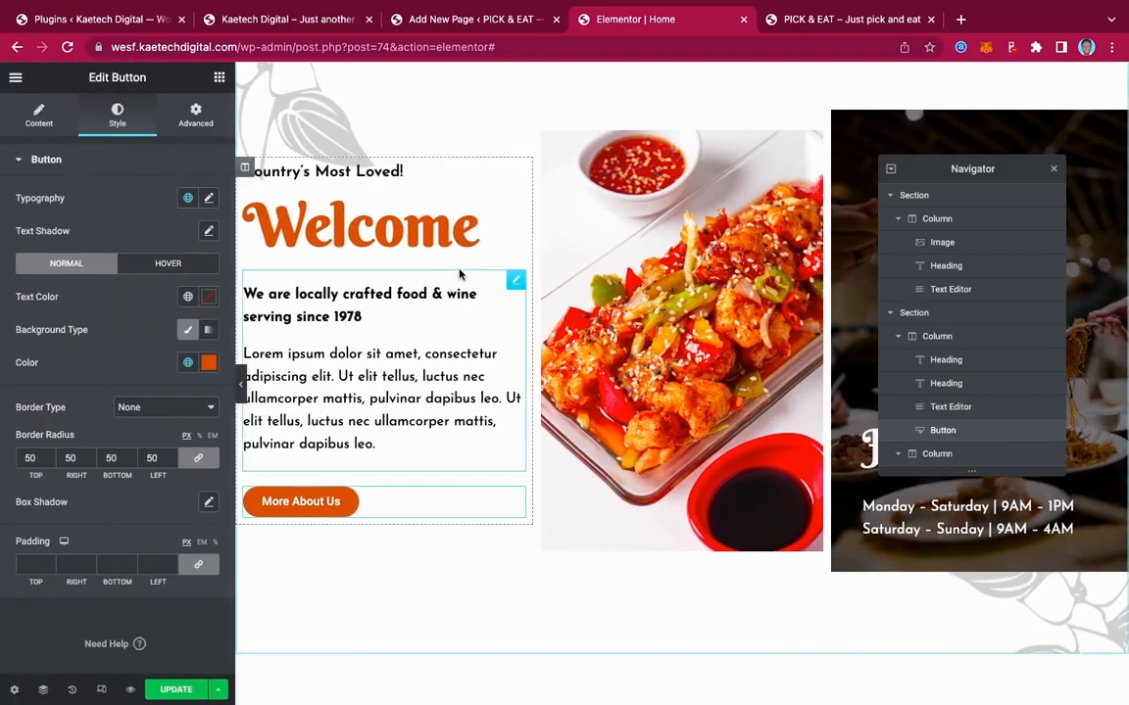
pyautogui.click(280, 19)
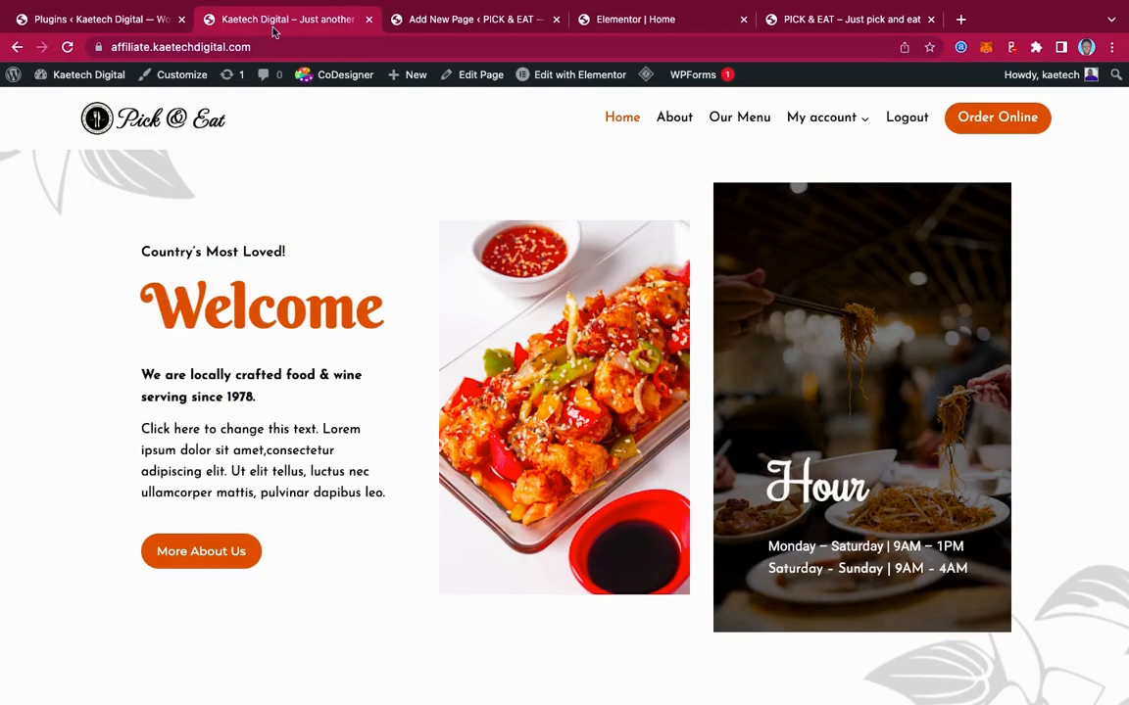
pyautogui.scroll(2, 567, 209)
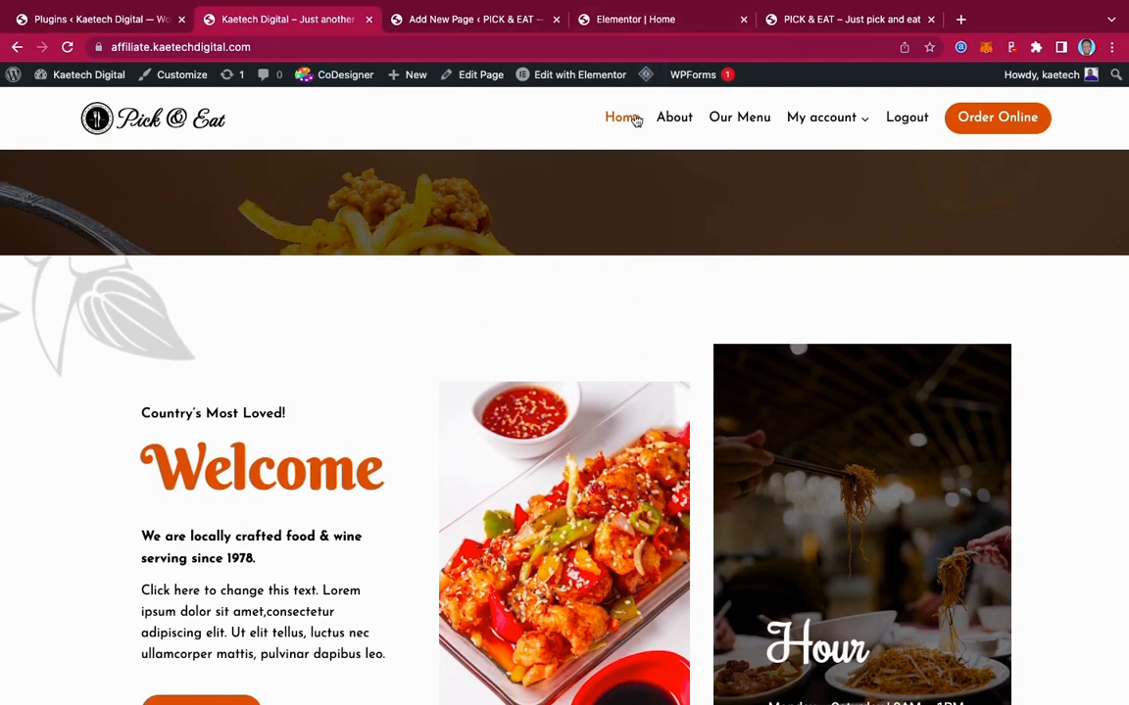
pyautogui.click(660, 17)
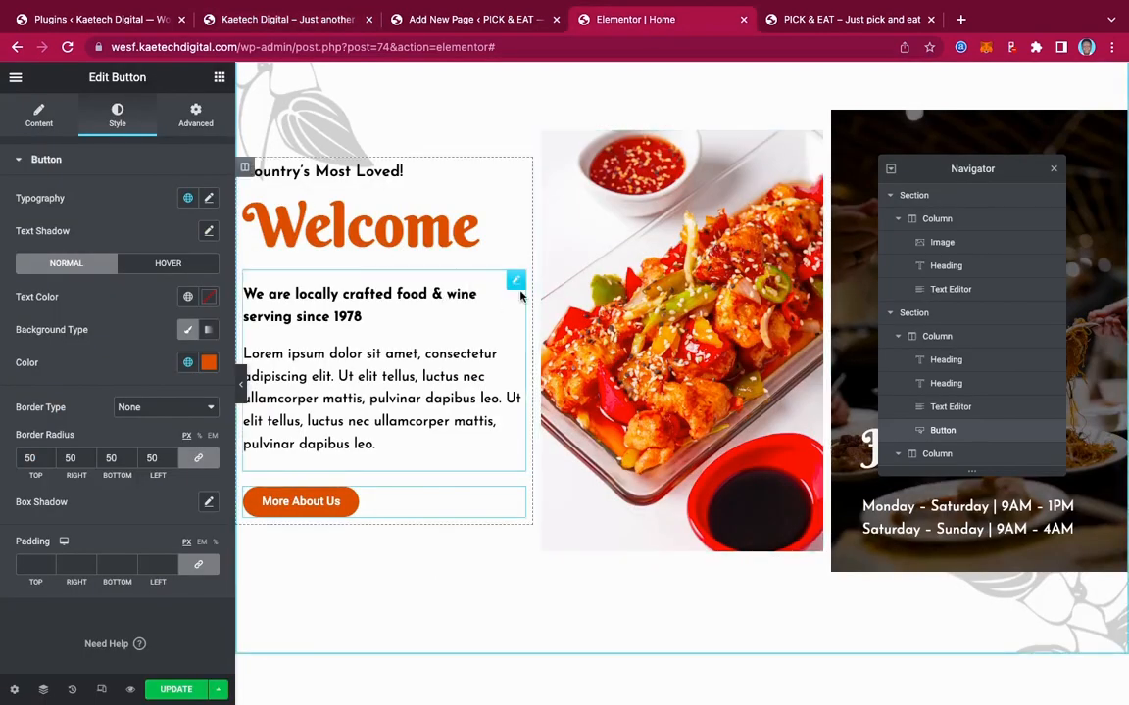
# Set the Welcome section's Columns Gap to Wide, then change it to Wider
pyautogui.scroll(2, 521, 295)
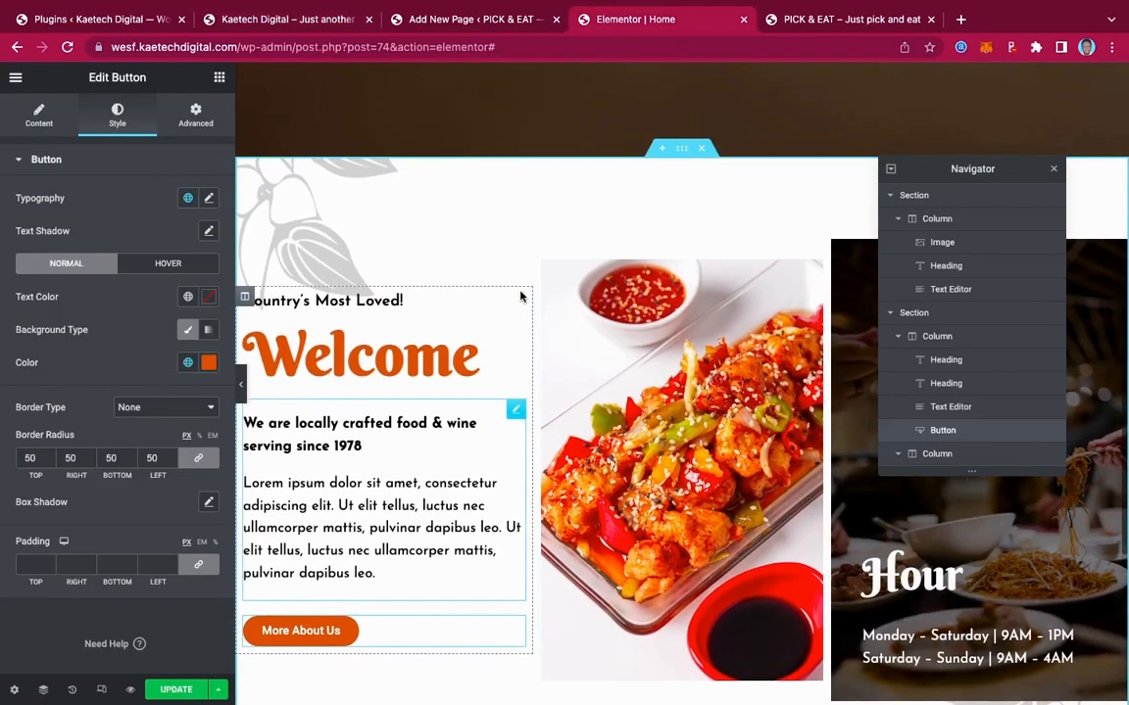
pyautogui.click(684, 152)
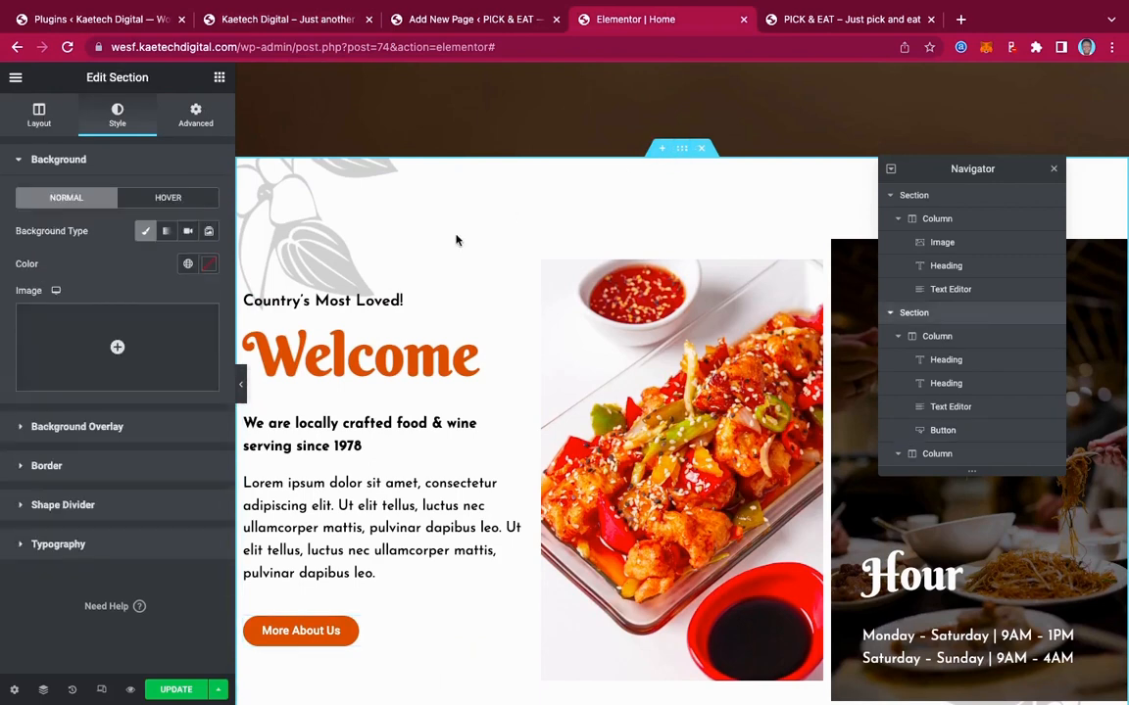
pyautogui.click(40, 112)
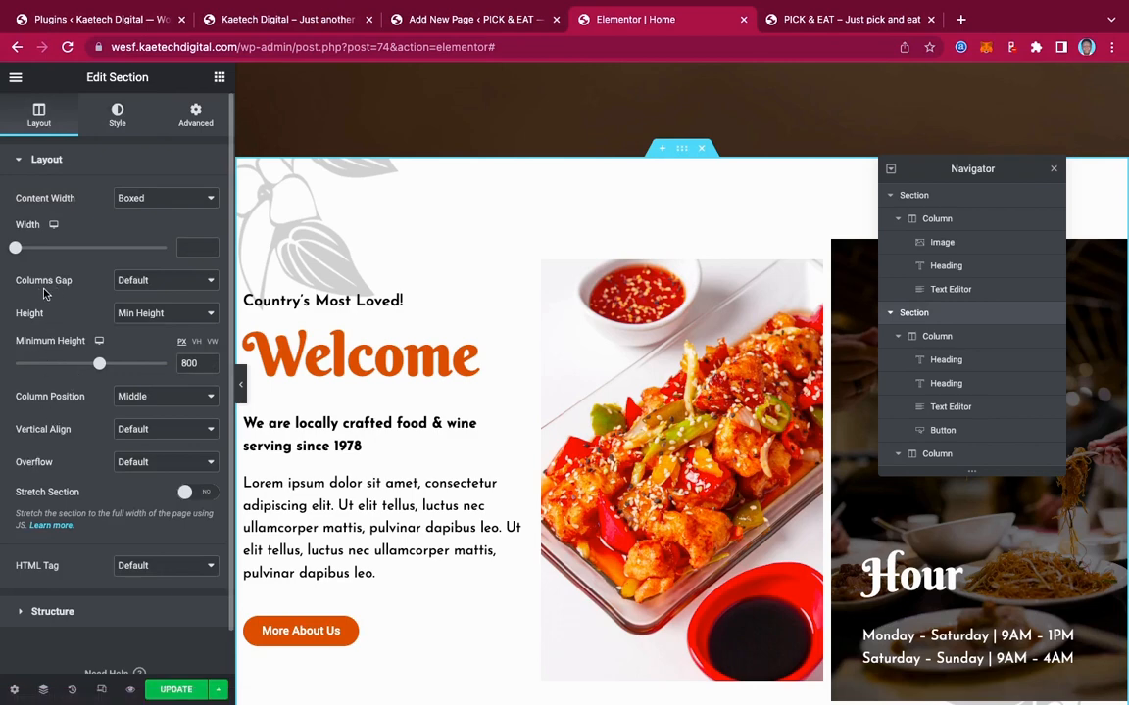
pyautogui.click(145, 284)
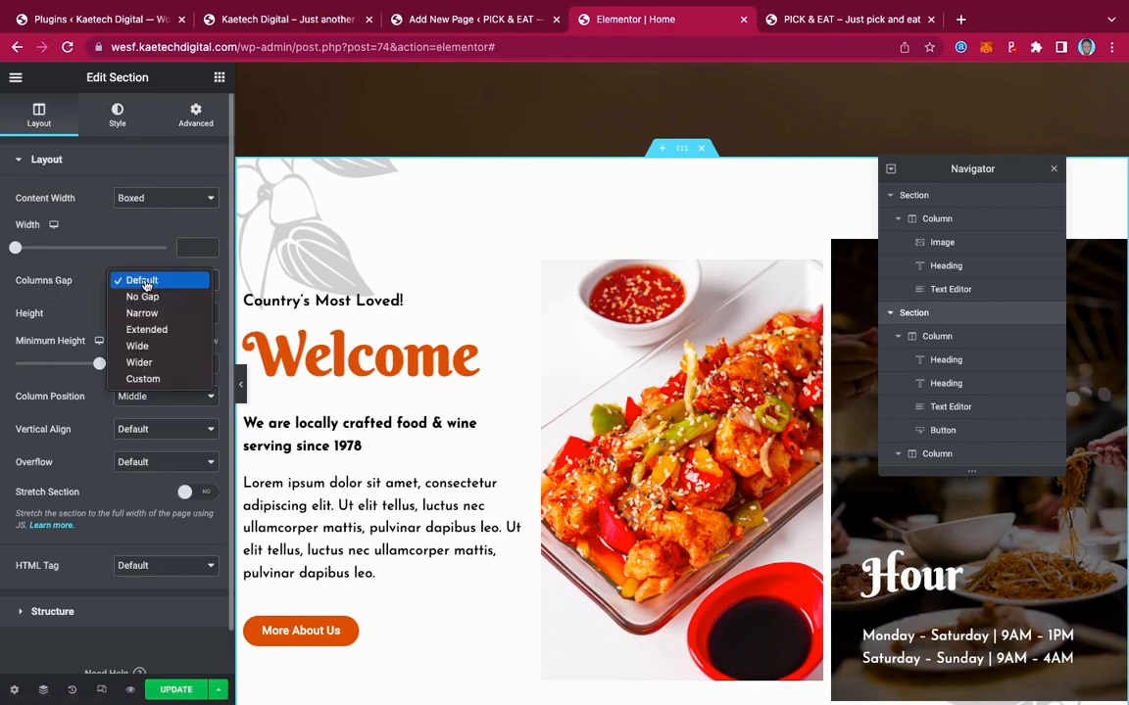
pyautogui.click(139, 346)
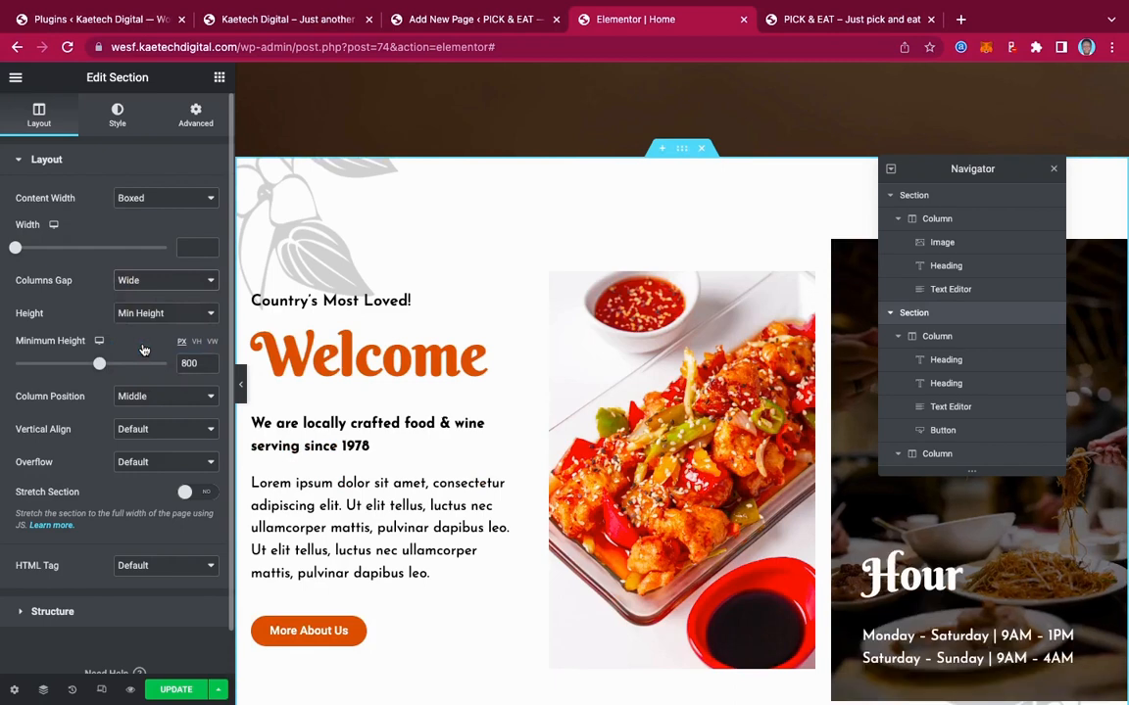
pyautogui.click(145, 280)
pyautogui.click(155, 298)
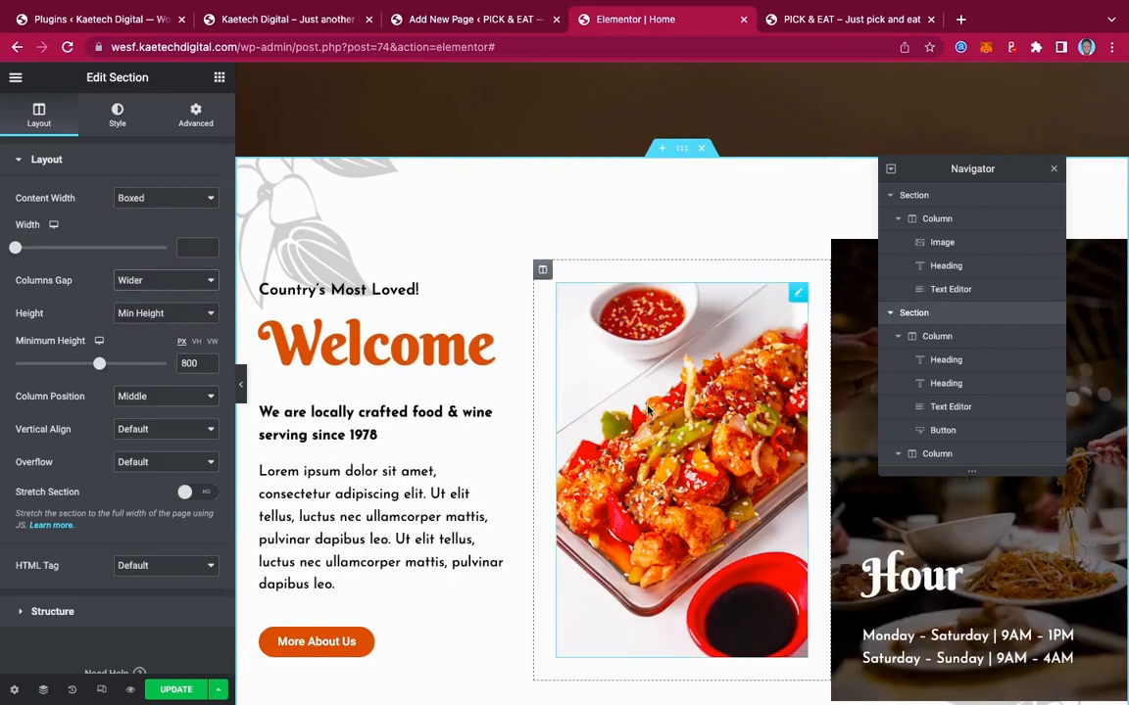
pyautogui.scroll(-1, 810, 414)
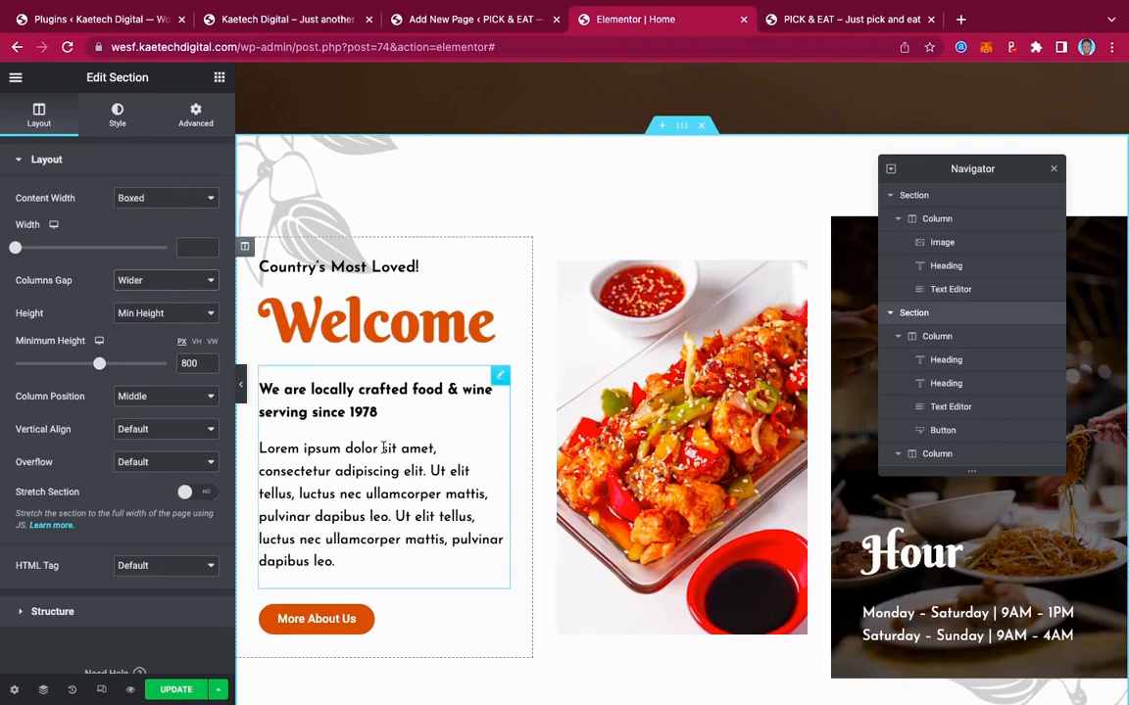
pyautogui.click(240, 384)
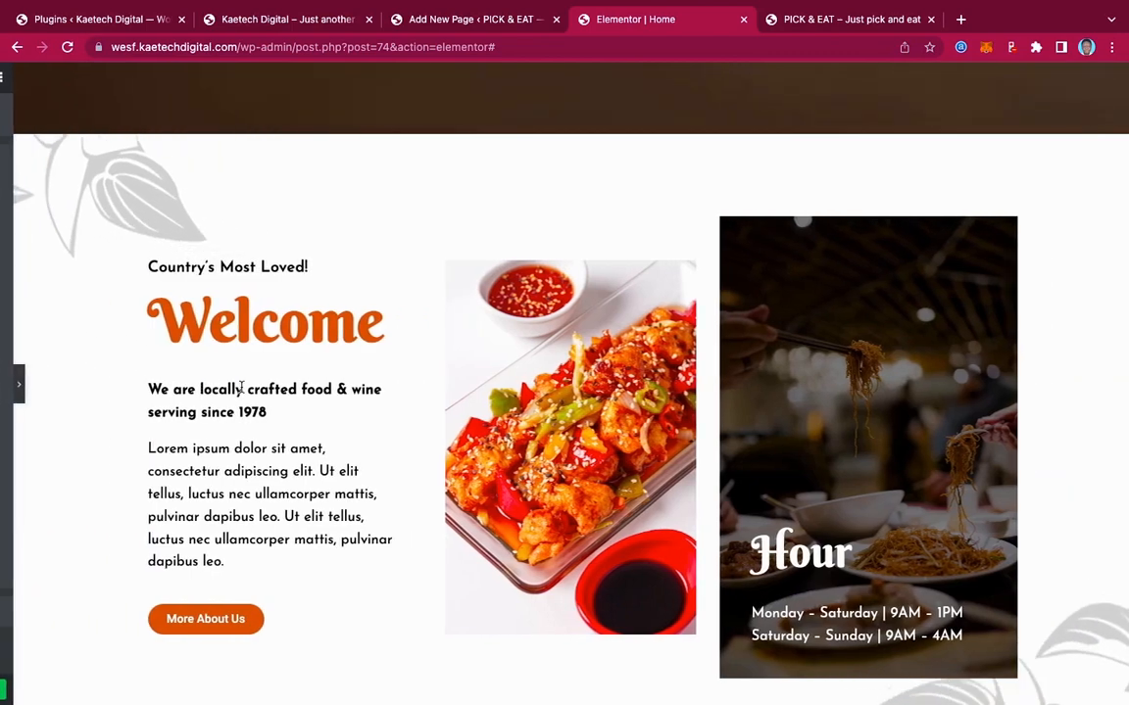
pyautogui.scroll(-2, 826, 379)
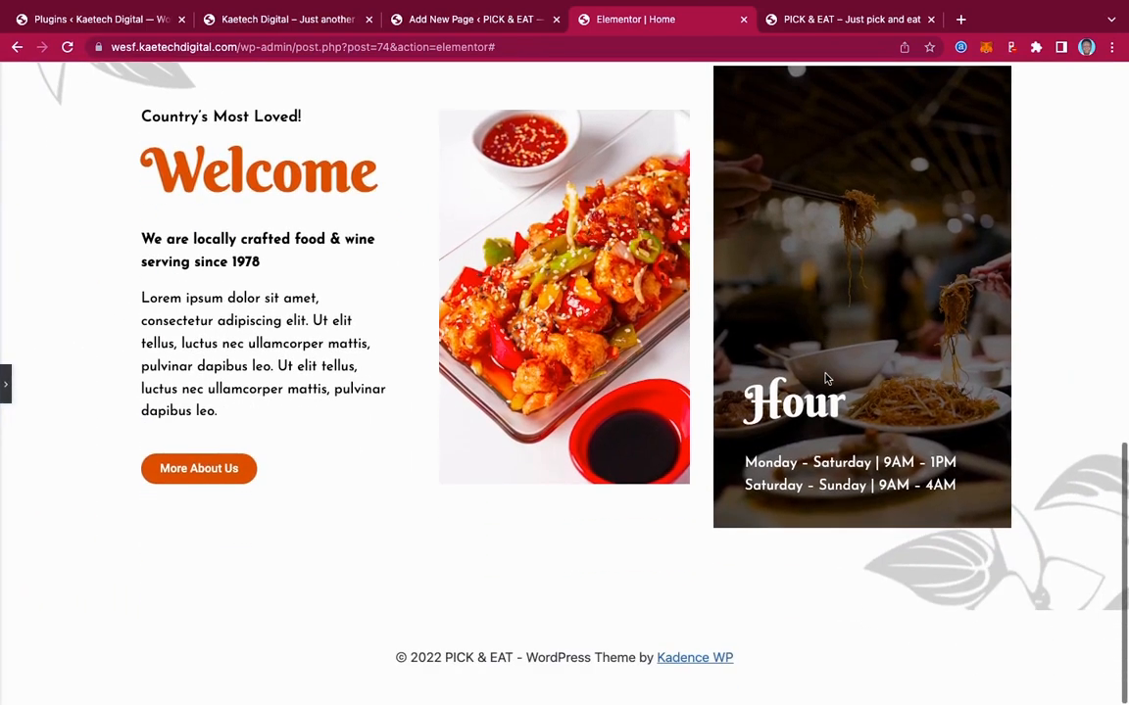
pyautogui.scroll(5, 826, 379)
pyautogui.scroll(2, 826, 377)
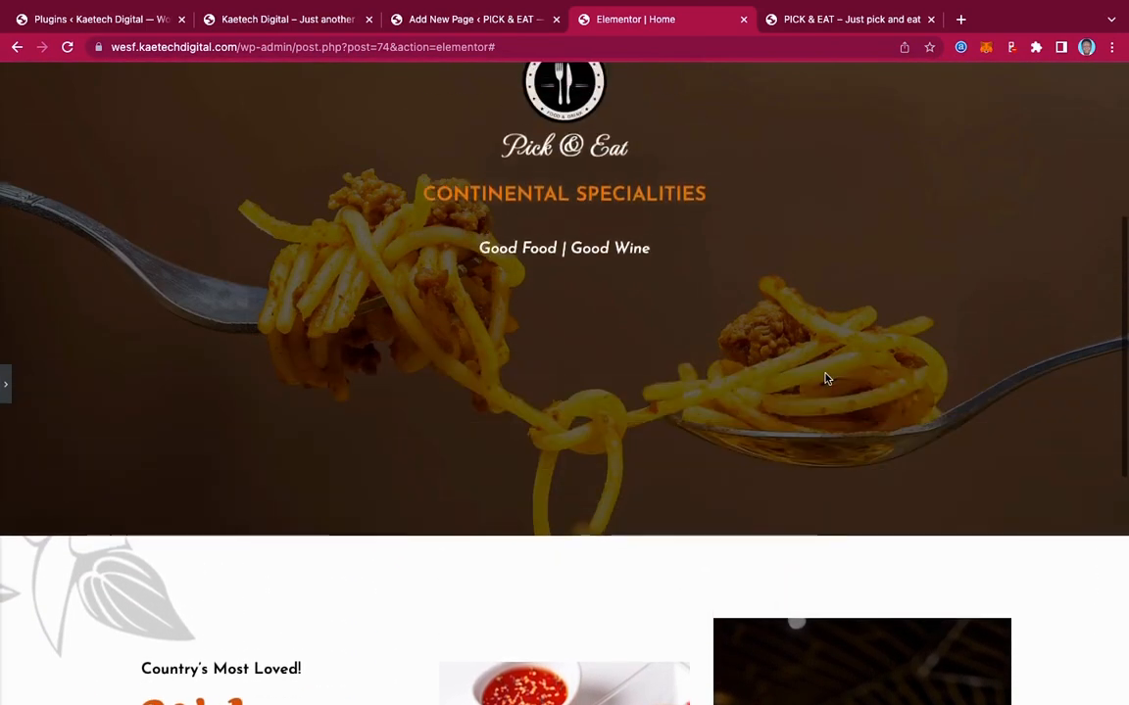
pyautogui.scroll(-6, 825, 375)
pyautogui.scroll(6, 825, 376)
pyautogui.scroll(3, 825, 376)
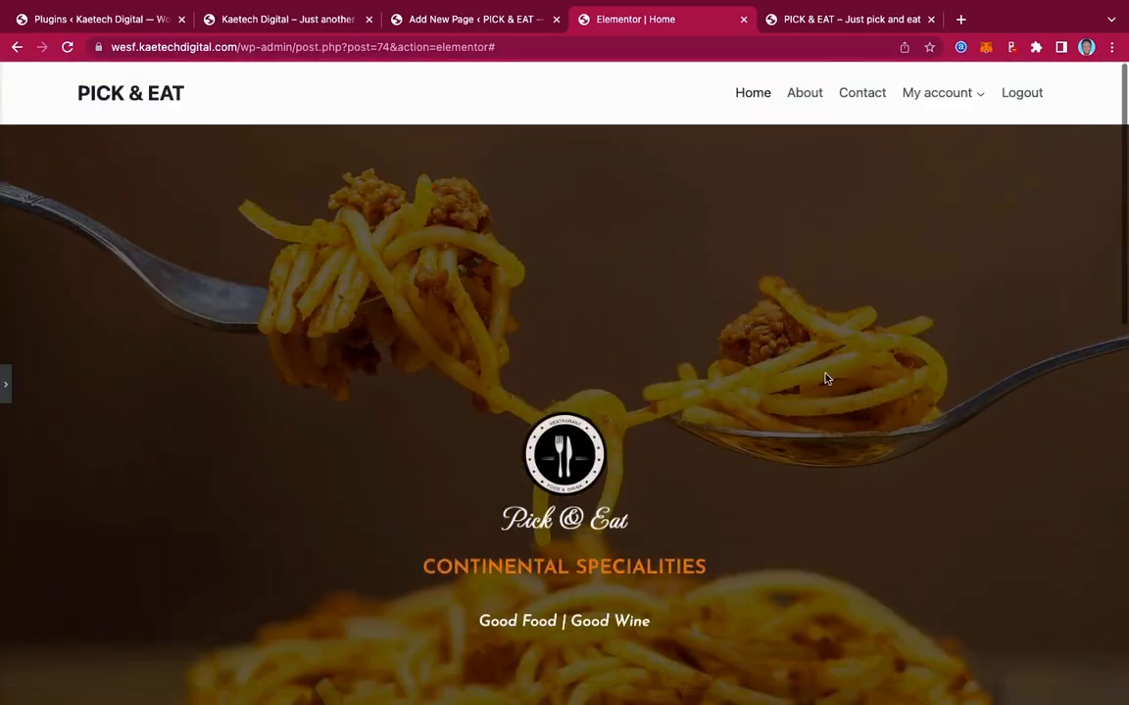
pyautogui.scroll(-8, 825, 378)
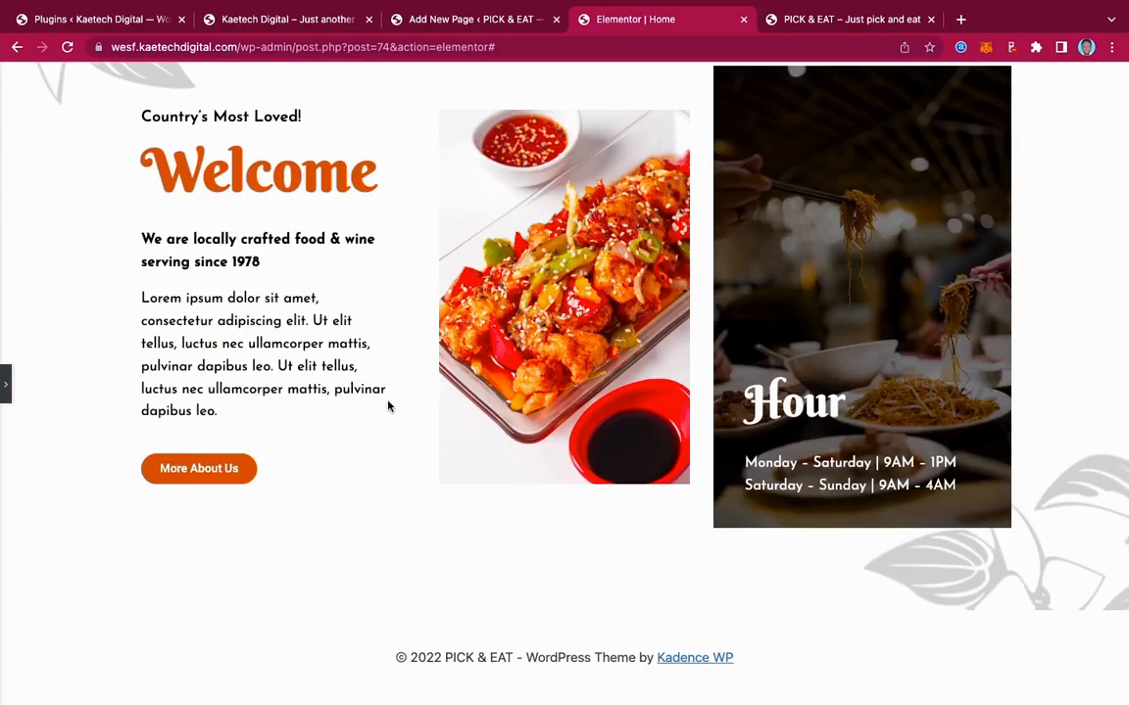
pyautogui.click(6, 385)
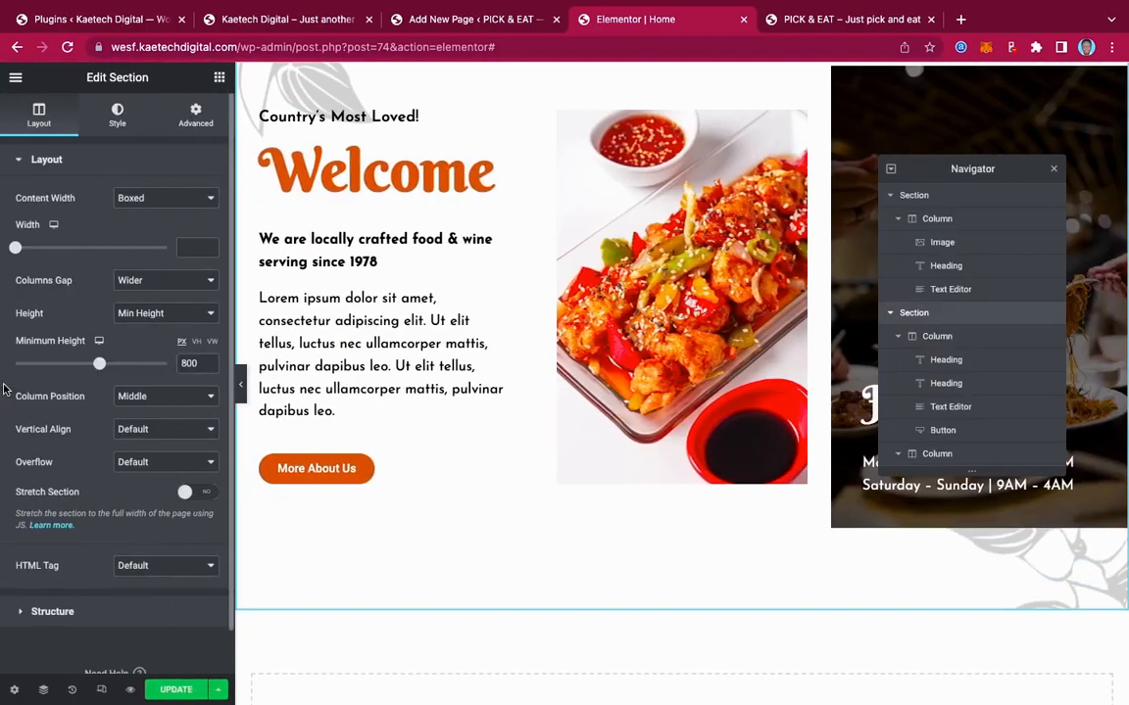
pyautogui.scroll(-3, 560, 431)
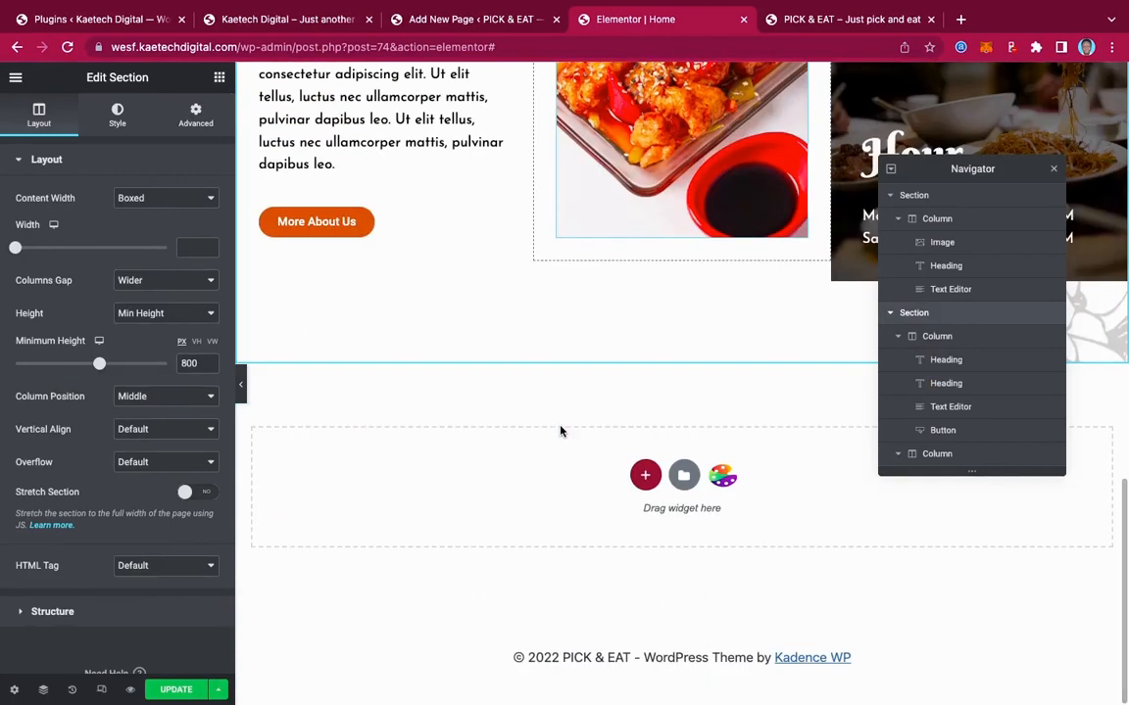
pyautogui.click(255, 28)
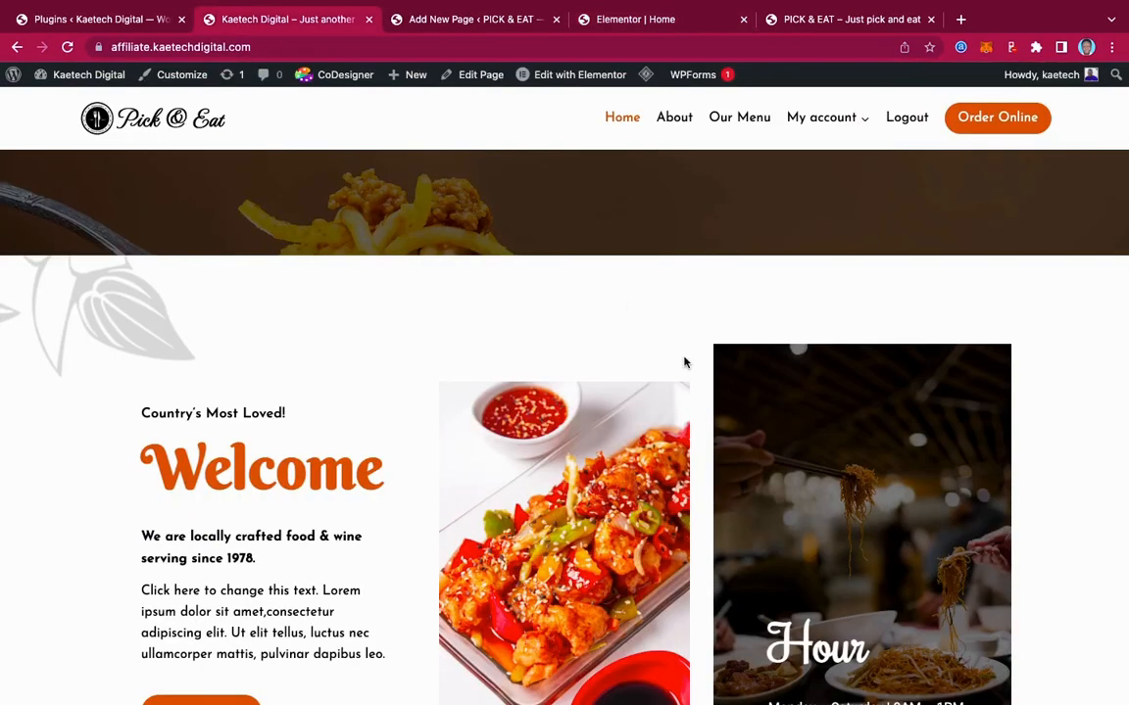
pyautogui.scroll(-10, 683, 360)
pyautogui.scroll(5, 684, 358)
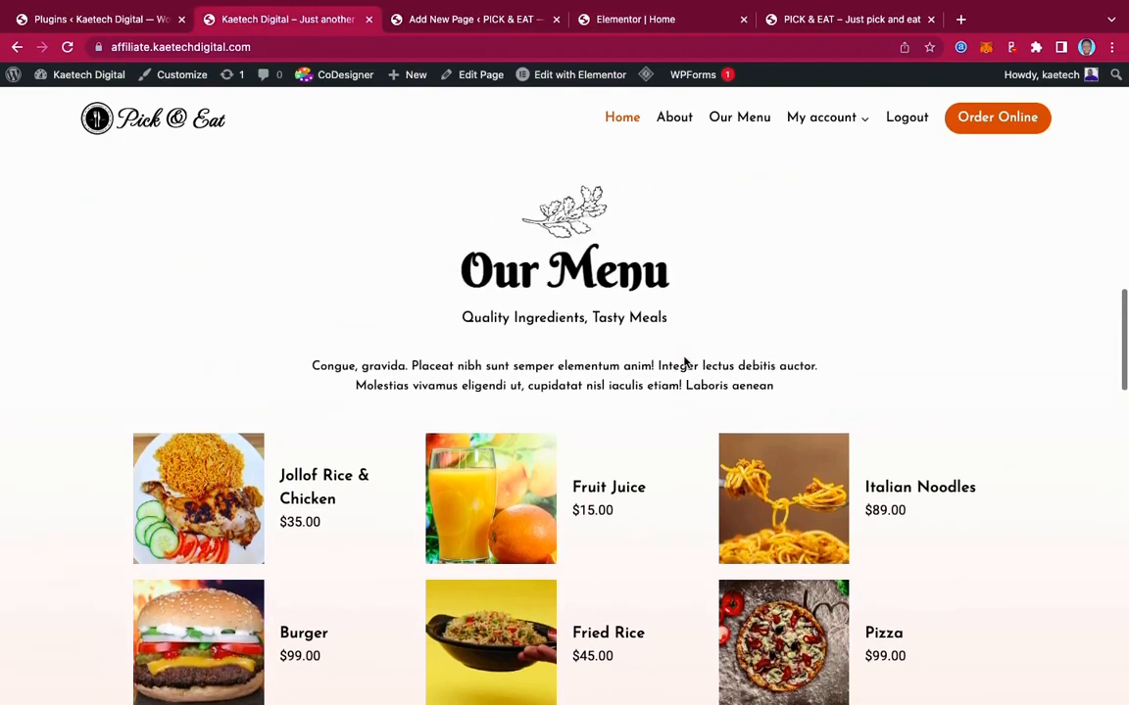
pyautogui.scroll(-3, 684, 362)
pyautogui.scroll(-5, 684, 363)
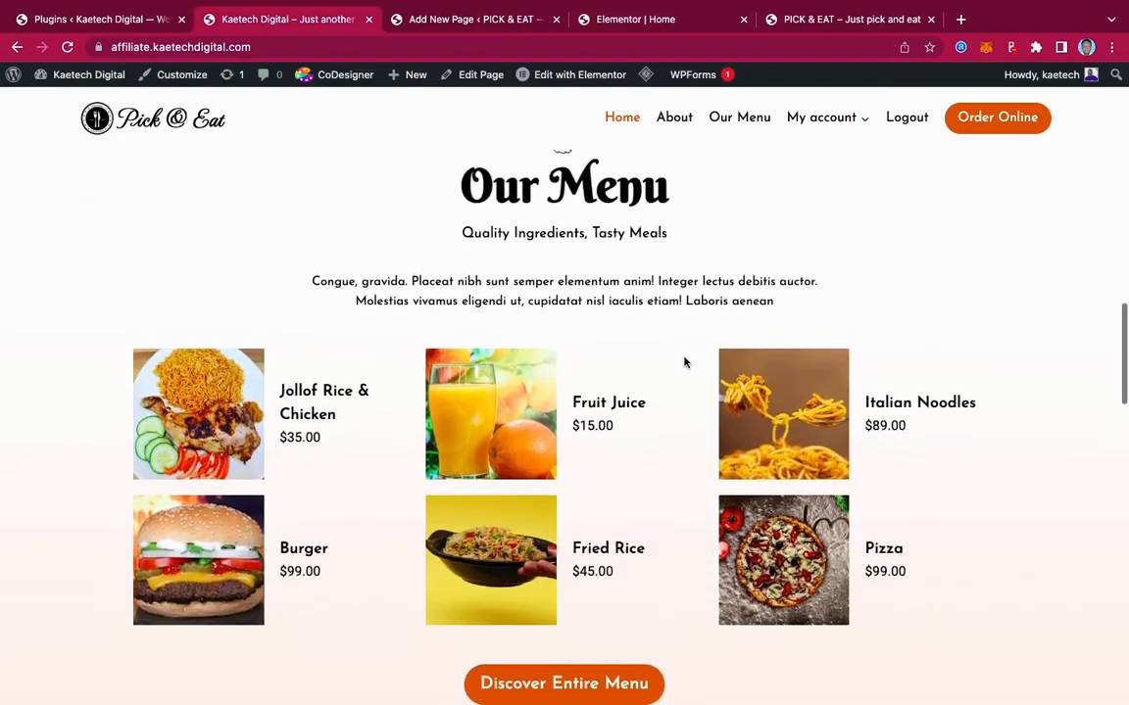
pyautogui.scroll(4, 684, 362)
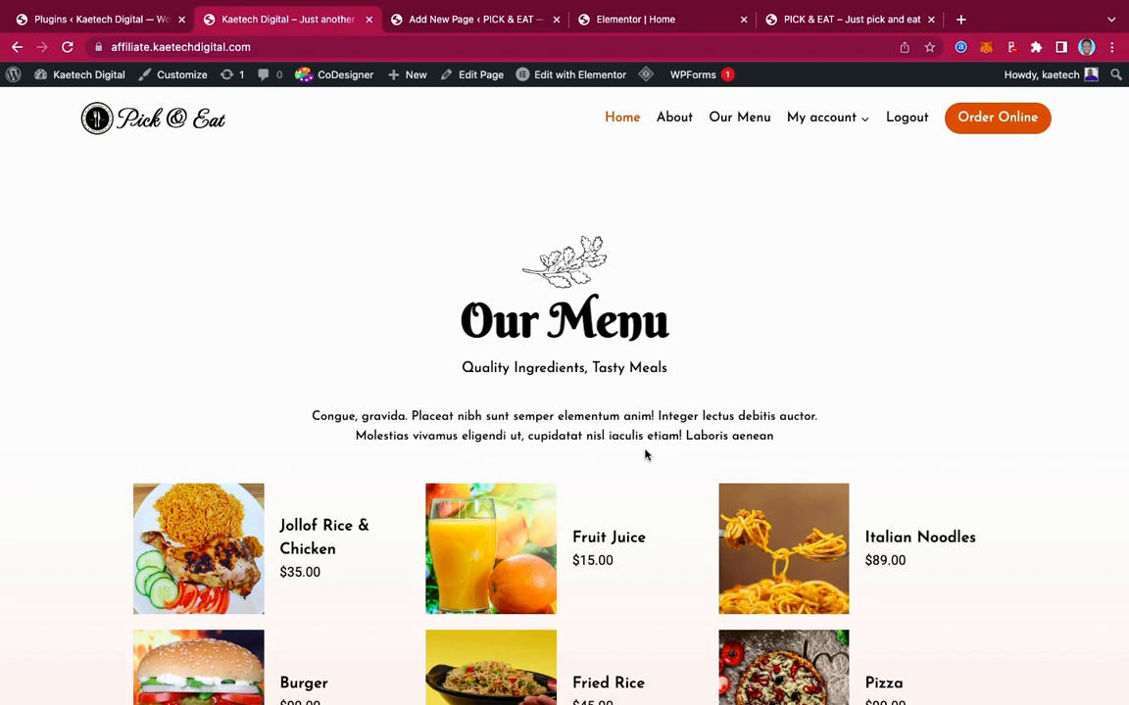
pyautogui.scroll(-5, 645, 453)
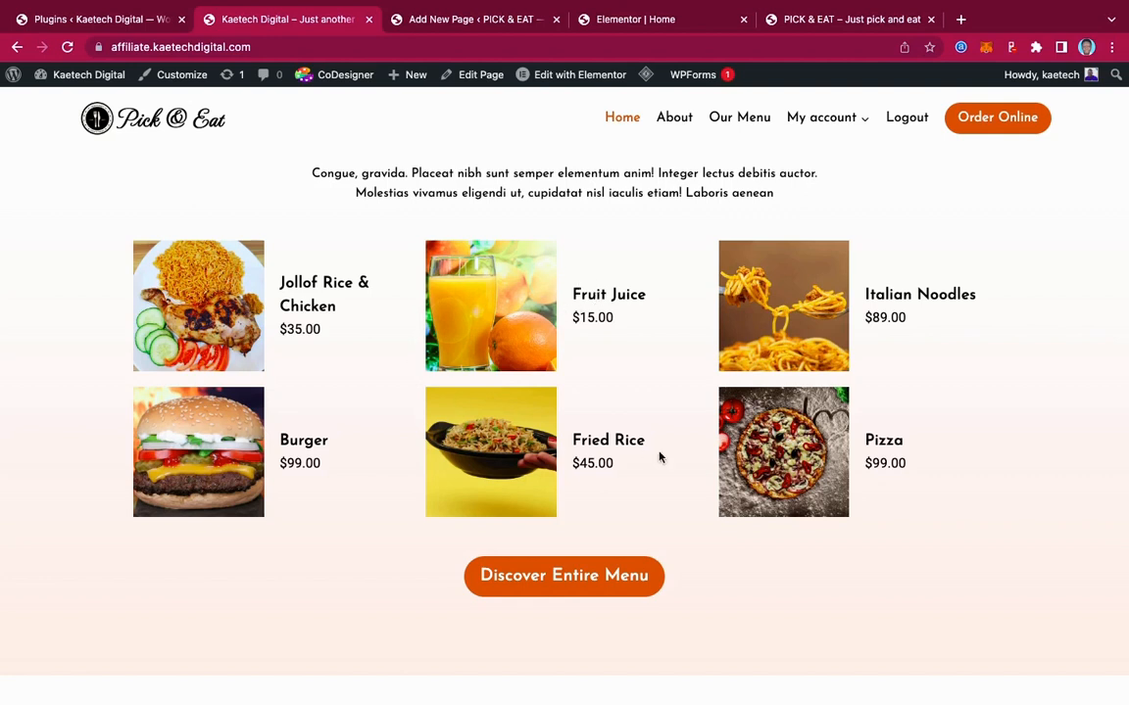
pyautogui.click(650, 23)
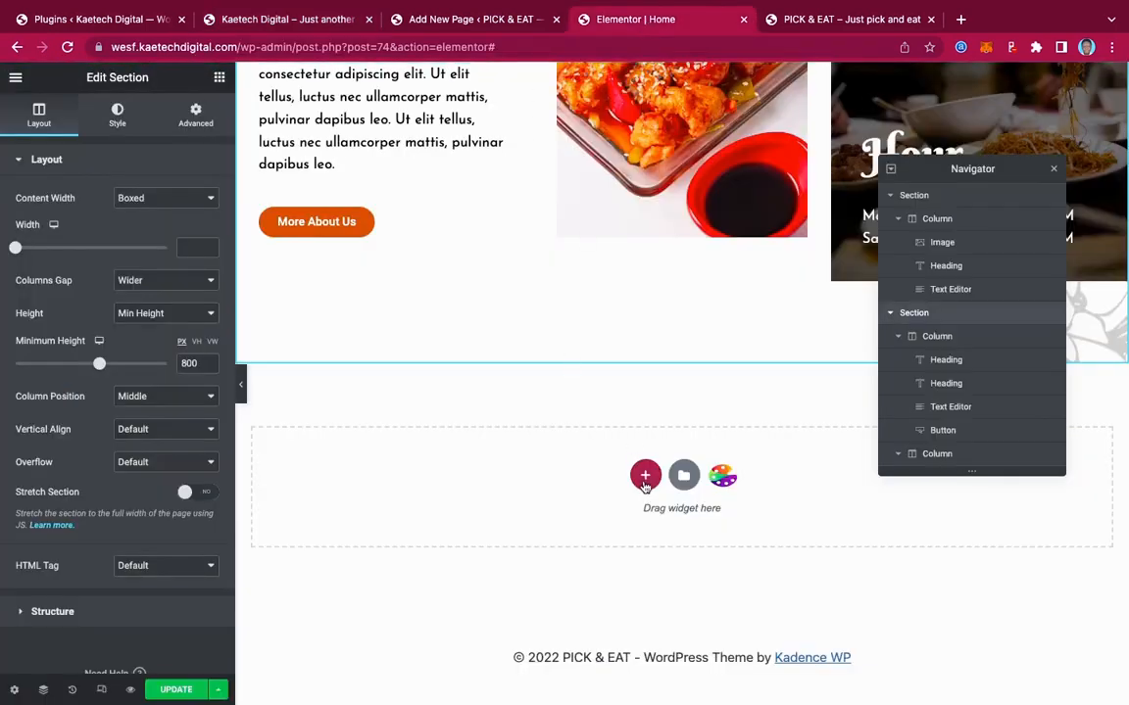
# Check the live site's Our Menu section before adding a section below Welcome
pyautogui.click(645, 477)
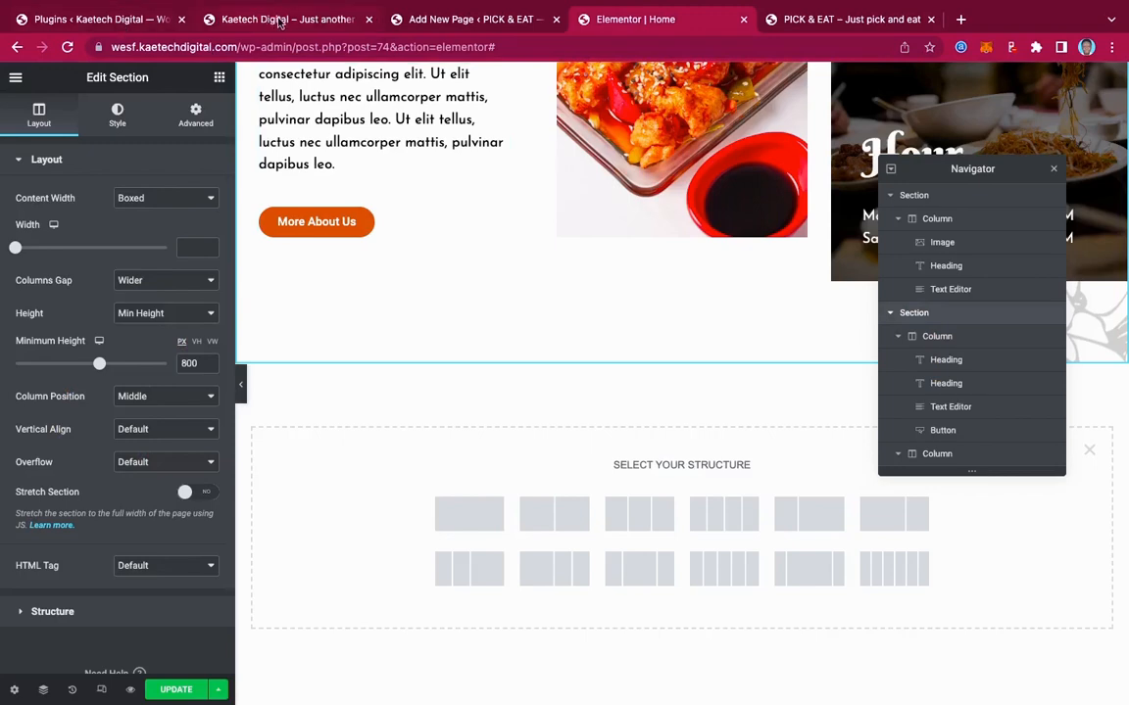
pyautogui.click(294, 20)
pyautogui.scroll(5, 721, 341)
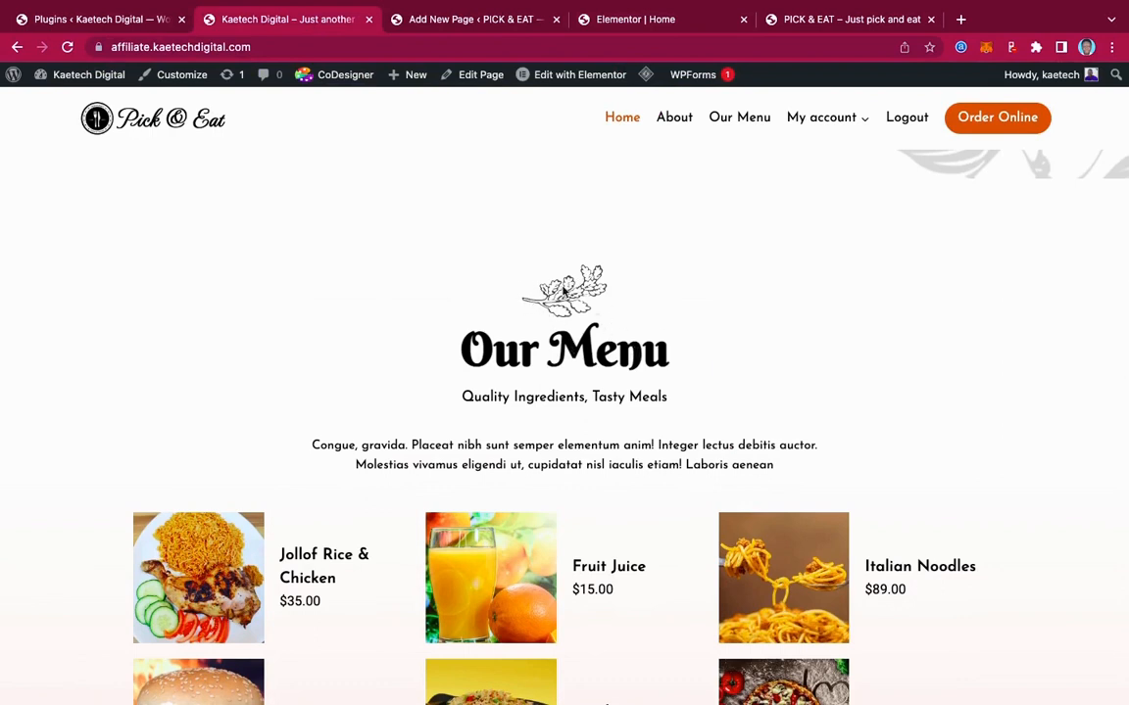
pyautogui.scroll(-4, 693, 440)
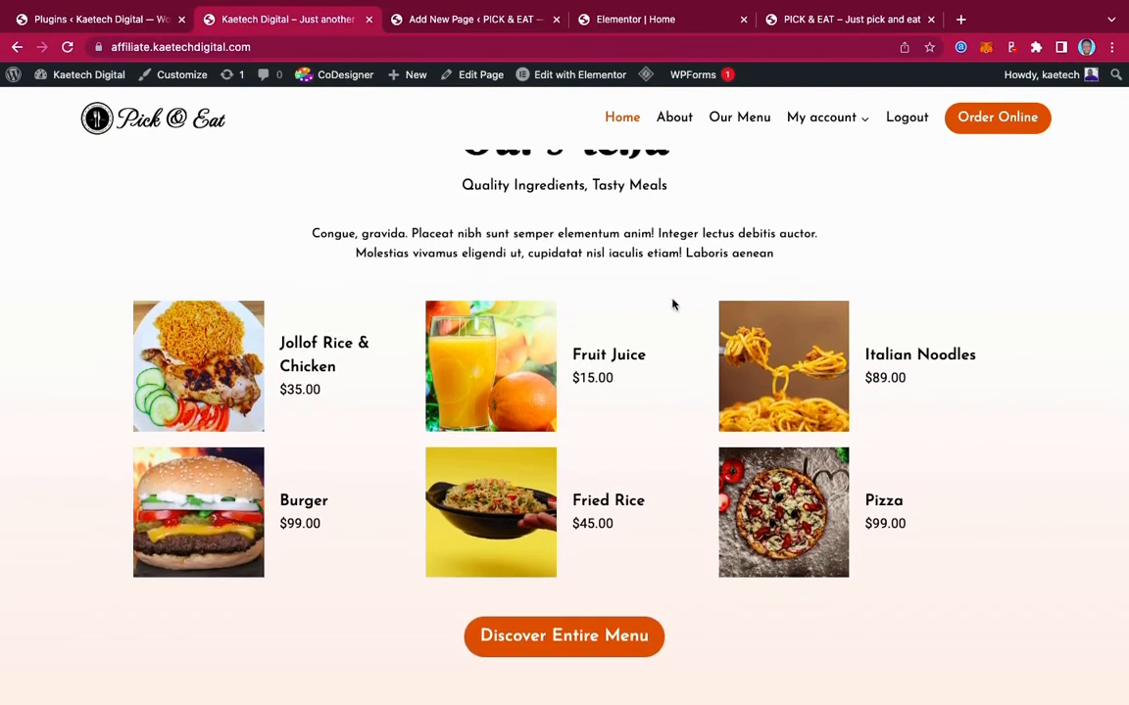
pyautogui.click(465, 18)
pyautogui.click(650, 20)
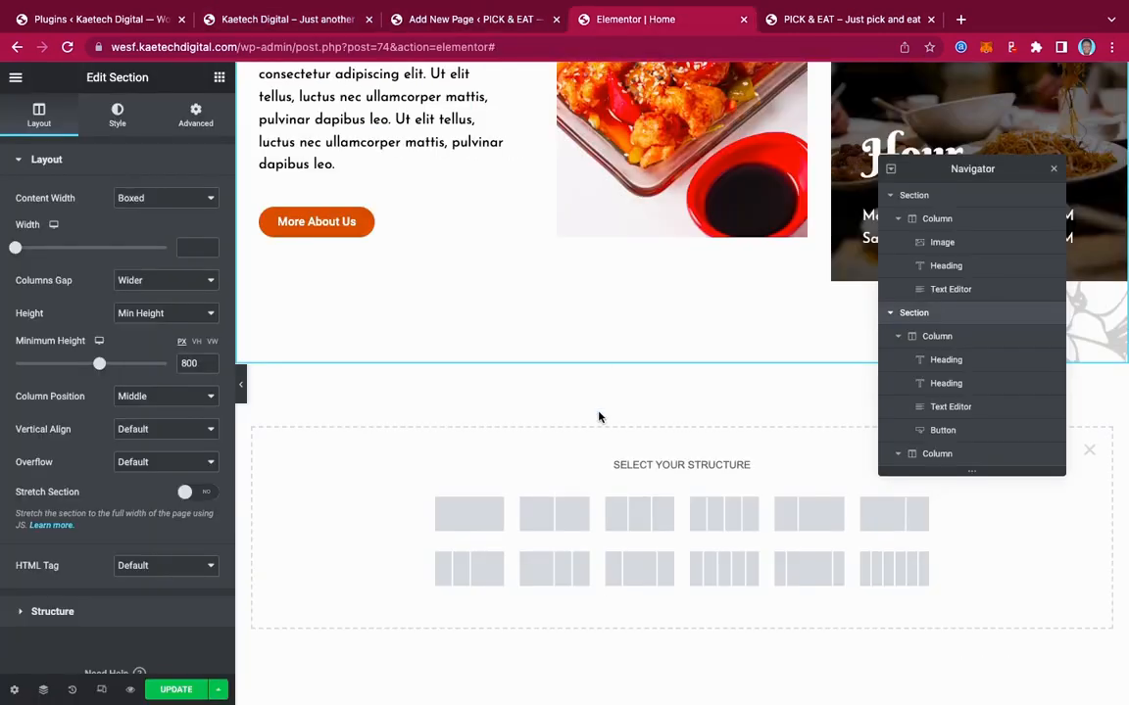
# Create a single-column section and drop a two-column Inner Section into it
pyautogui.click(468, 521)
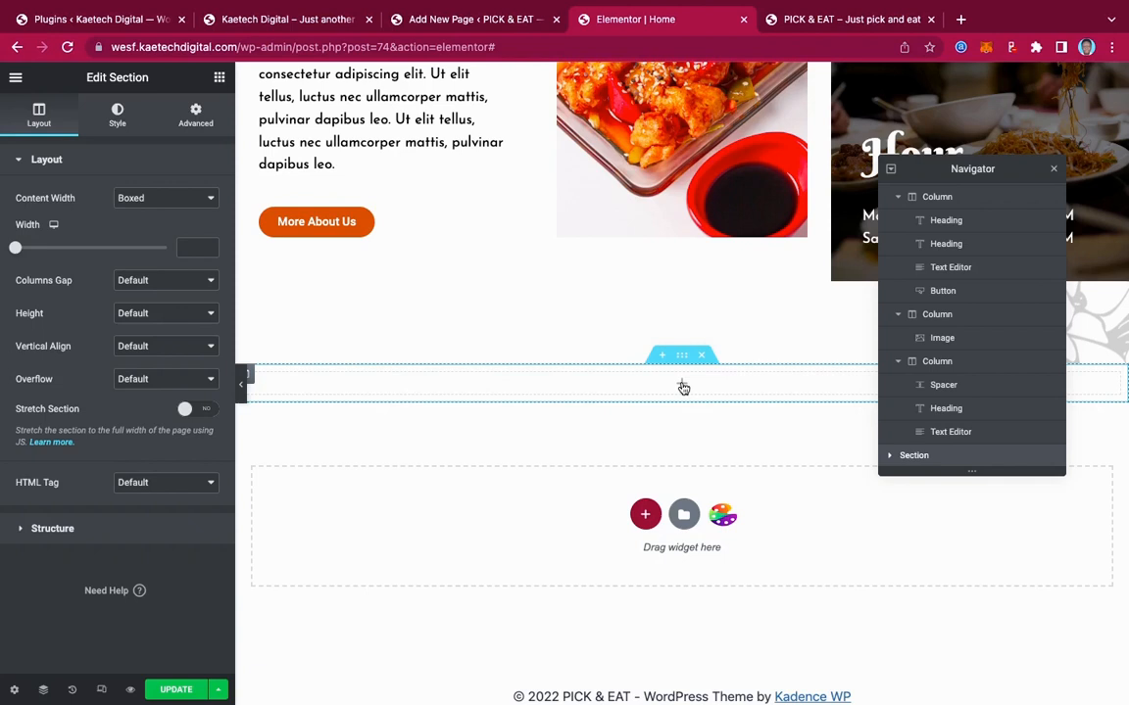
pyautogui.click(683, 387)
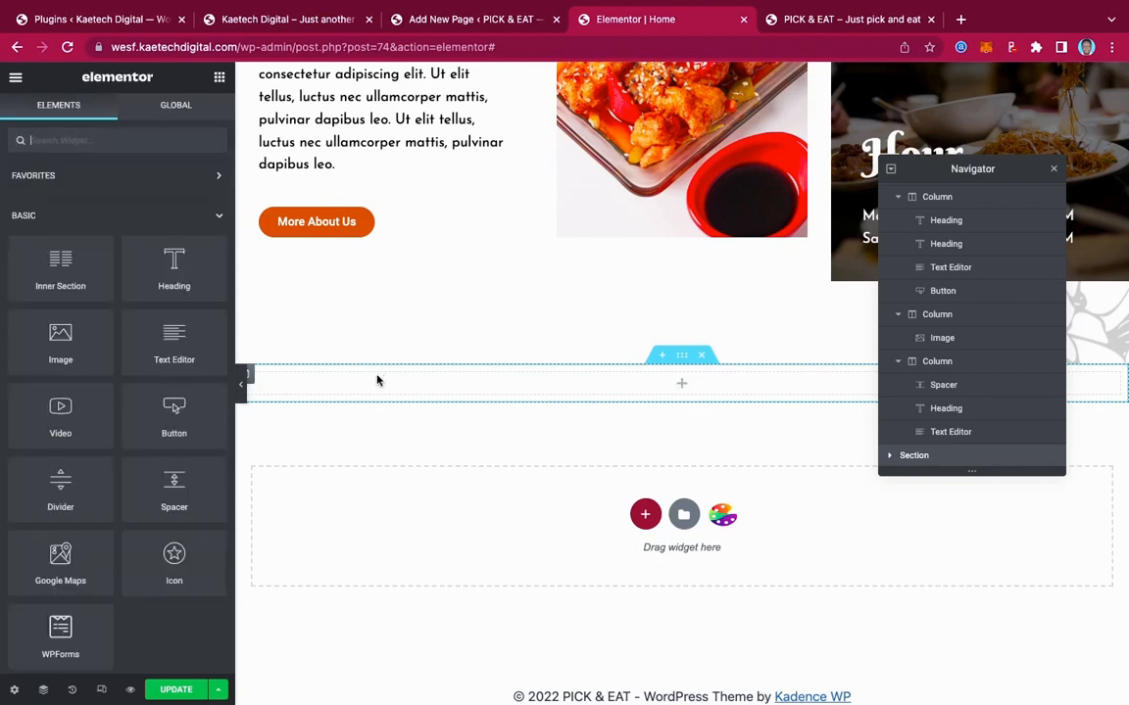
pyautogui.moveTo(61, 263); pyautogui.dragTo(604, 390)
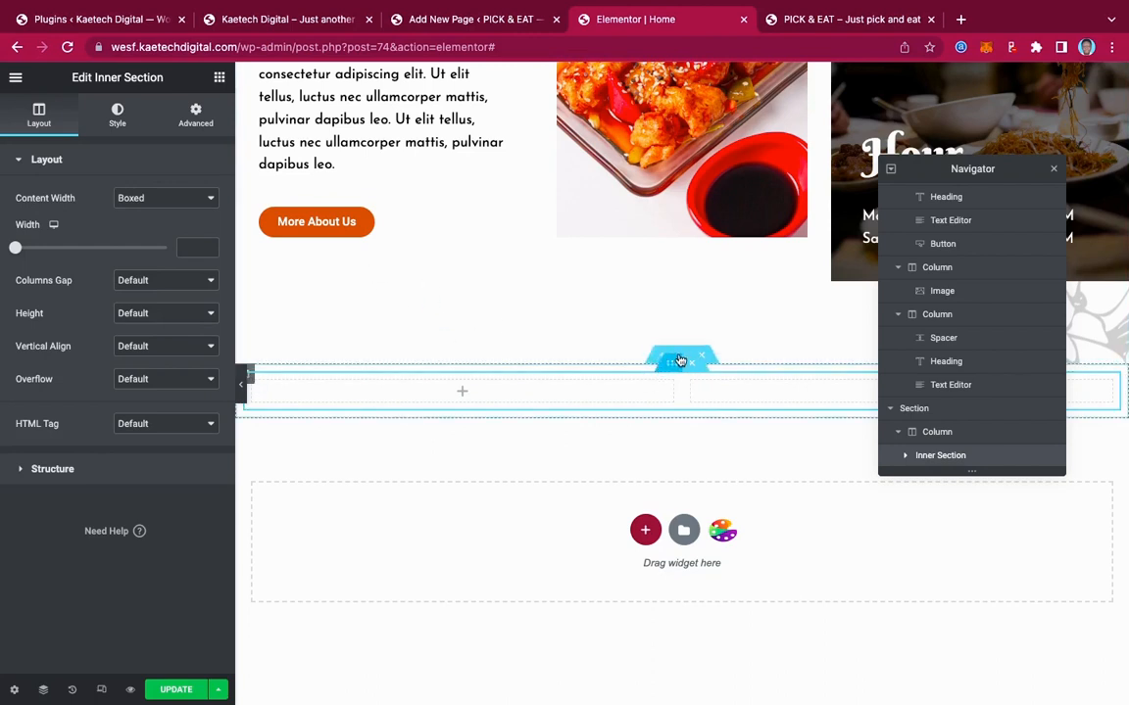
# Try a 400 minimum height on the outer section, then set its height back to Default
pyautogui.click(941, 411)
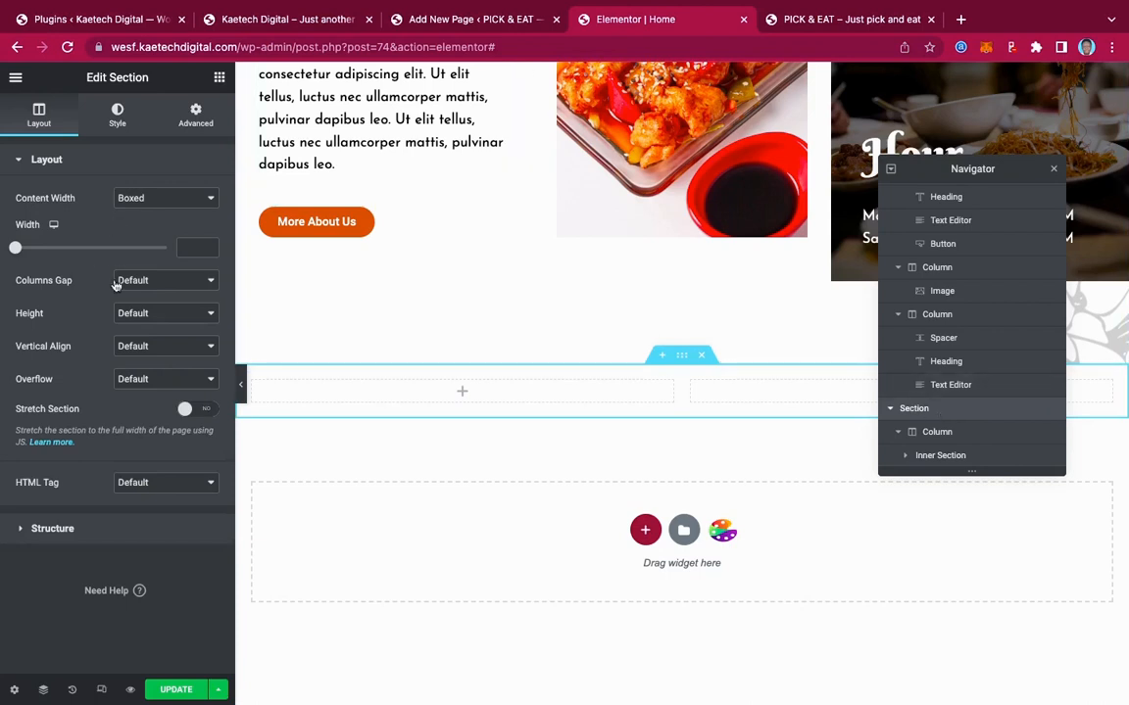
pyautogui.click(153, 312)
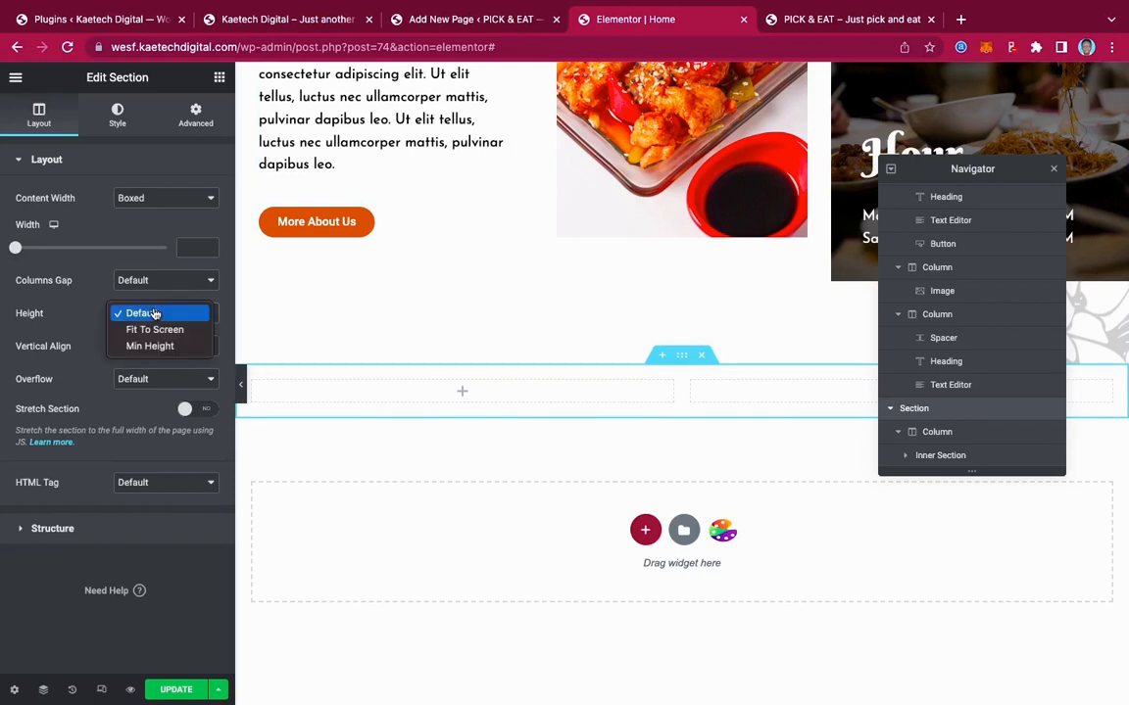
pyautogui.click(152, 346)
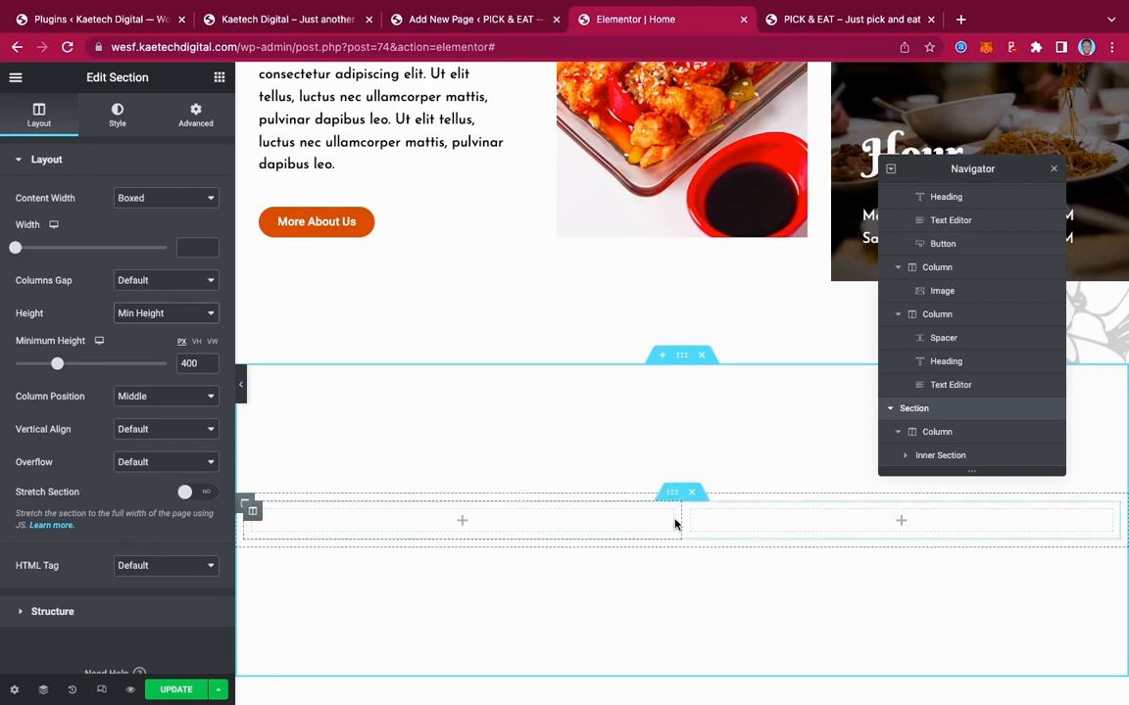
pyautogui.click(167, 315)
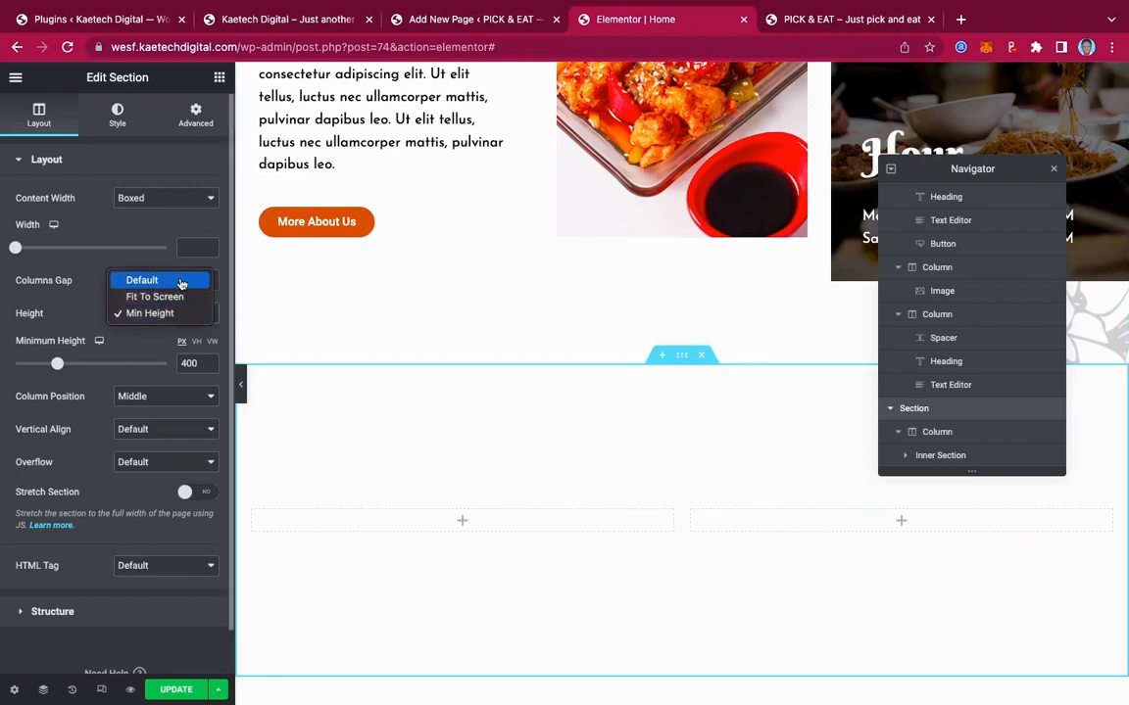
pyautogui.click(181, 282)
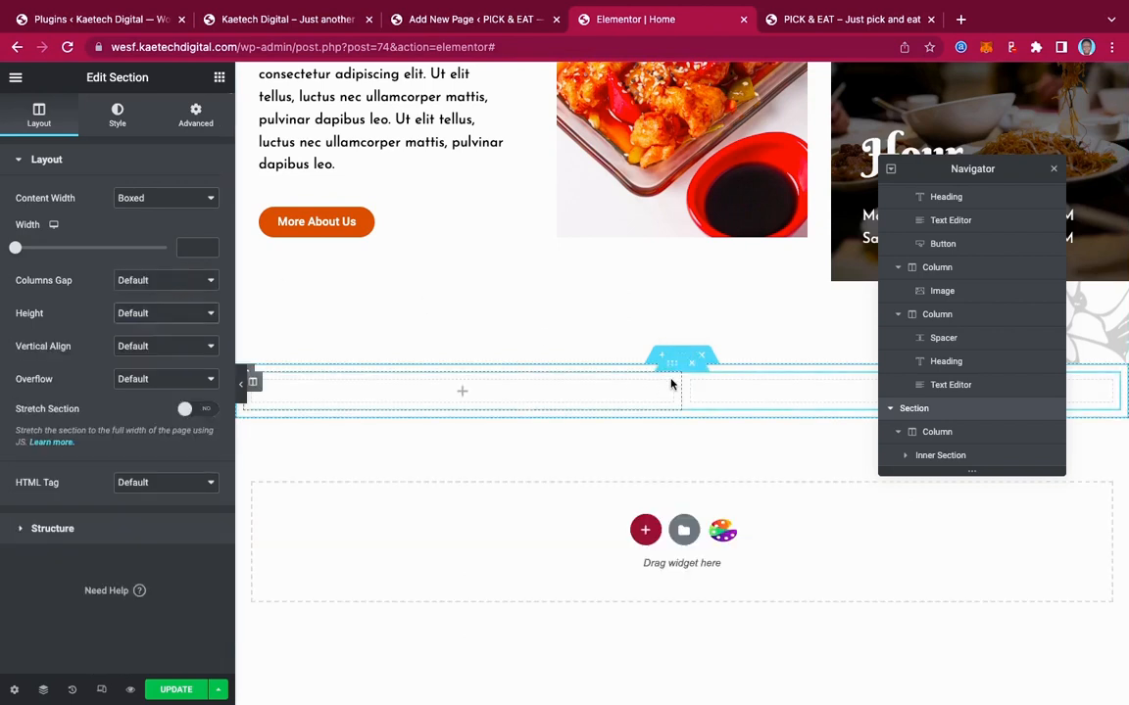
pyautogui.click(220, 79)
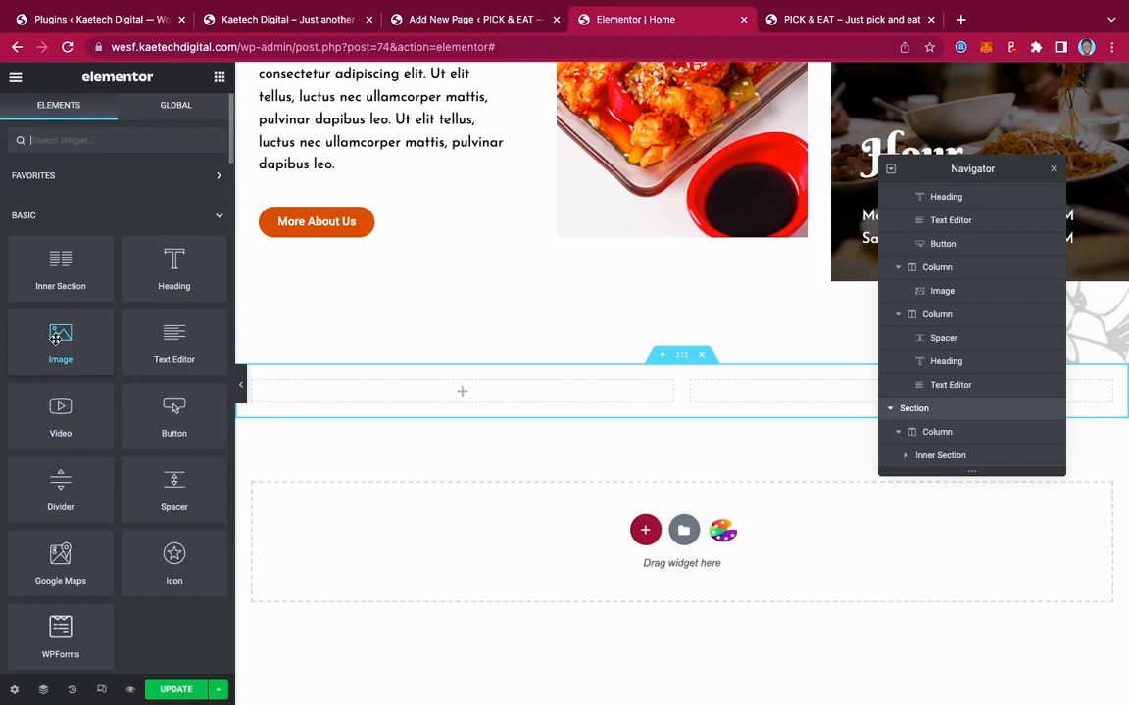
# Add an Image widget to the section and insert leaf-free-img from the Media Library
pyautogui.moveTo(56, 338); pyautogui.dragTo(613, 385)
pyautogui.scroll(-3, 637, 451)
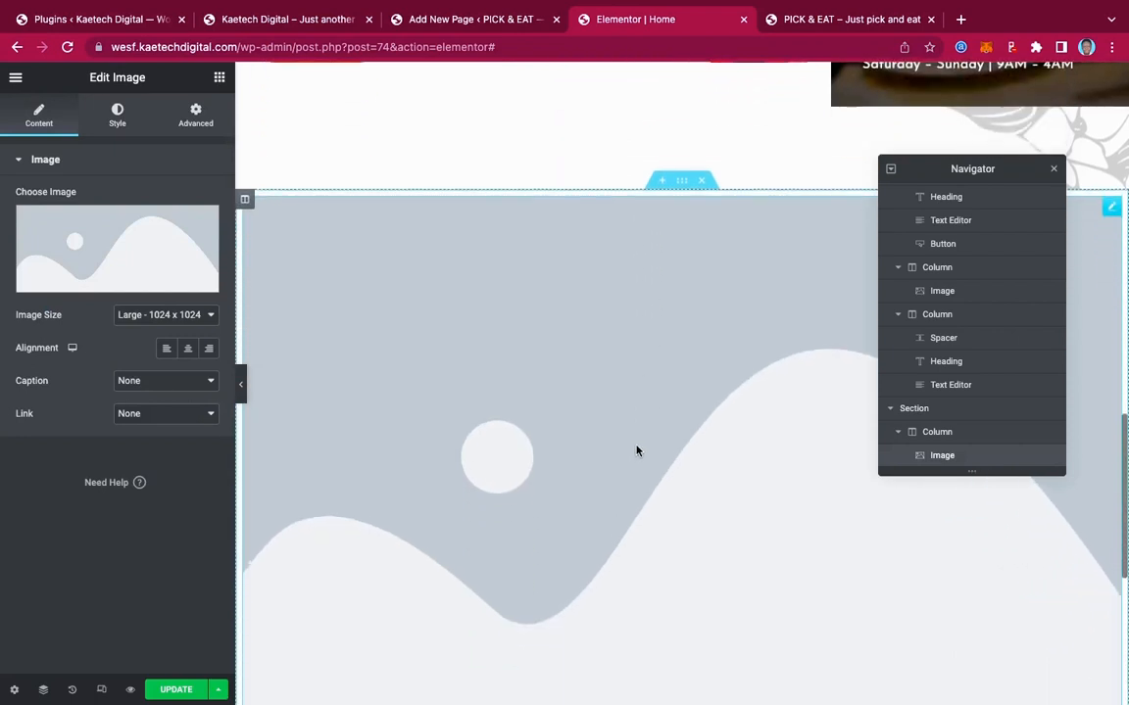
pyautogui.scroll(-1, 637, 451)
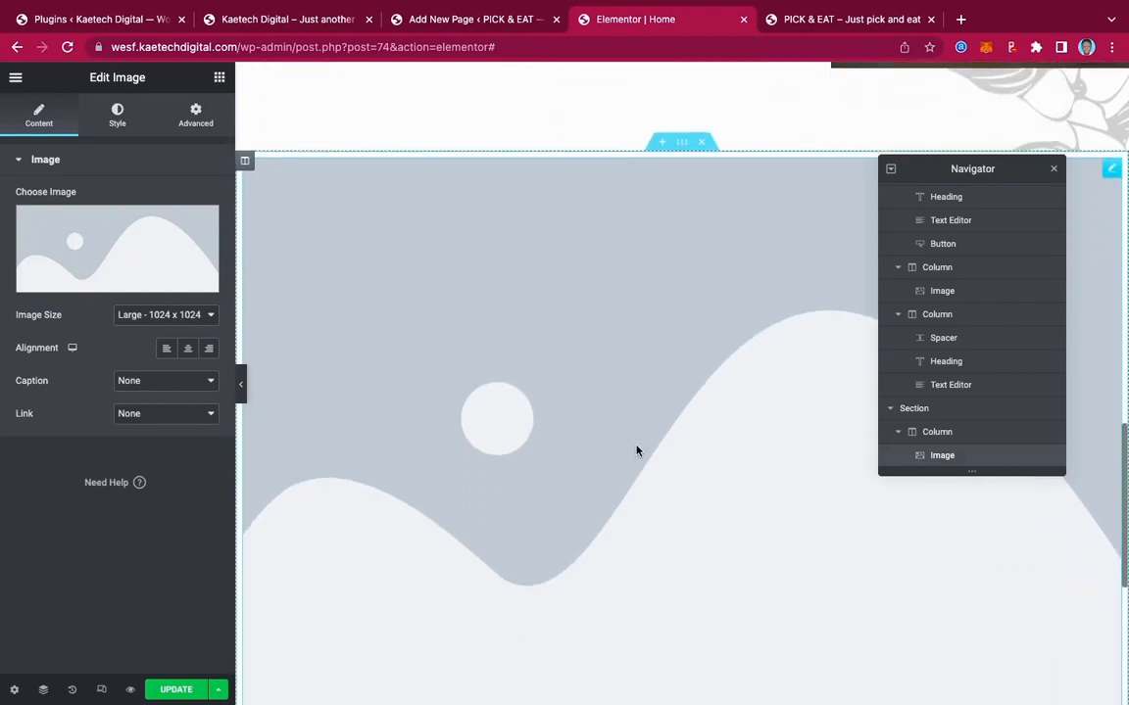
pyautogui.click(132, 235)
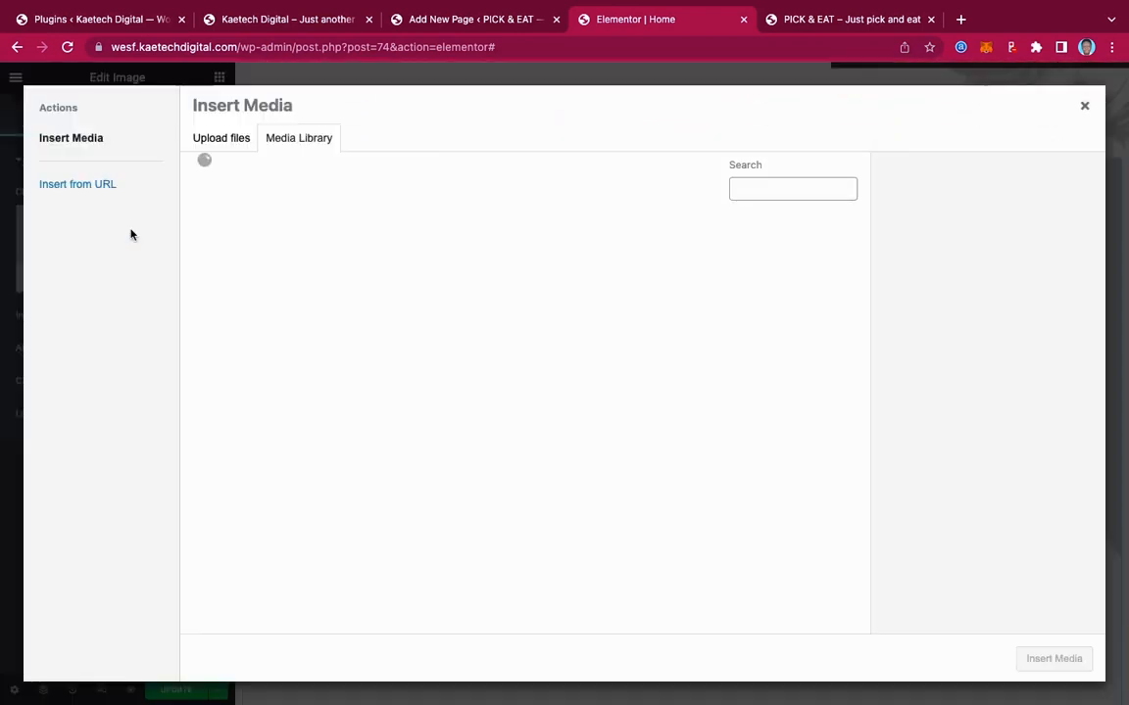
pyautogui.scroll(-1, 610, 373)
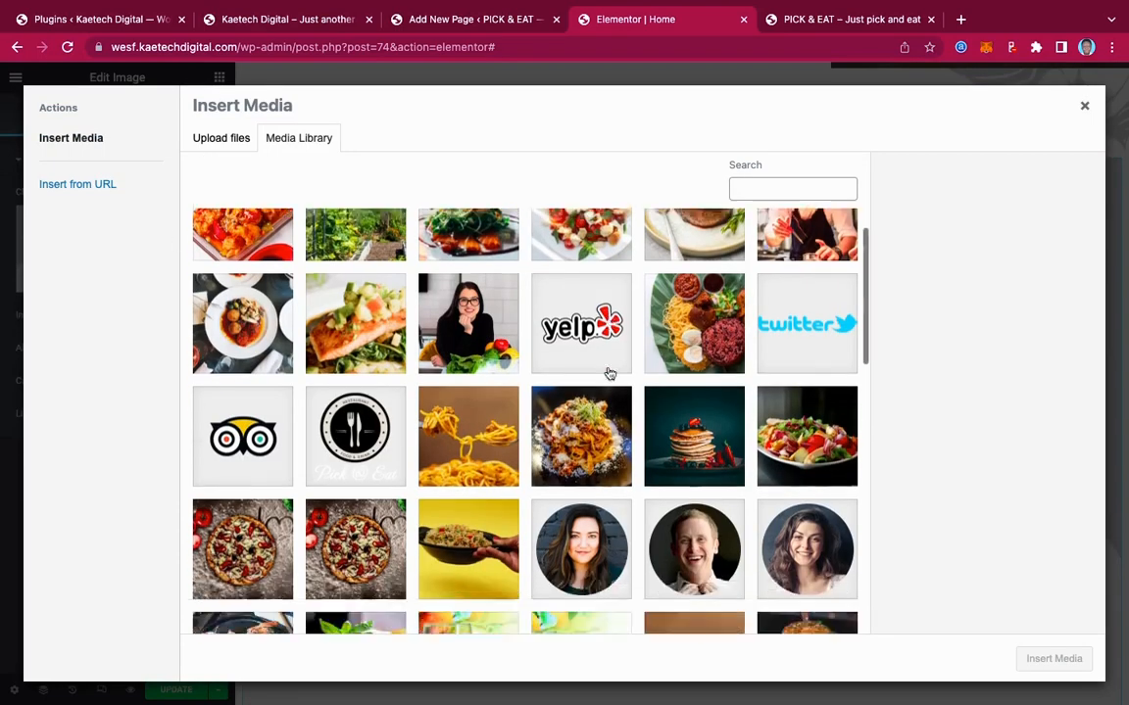
pyautogui.scroll(-5, 609, 373)
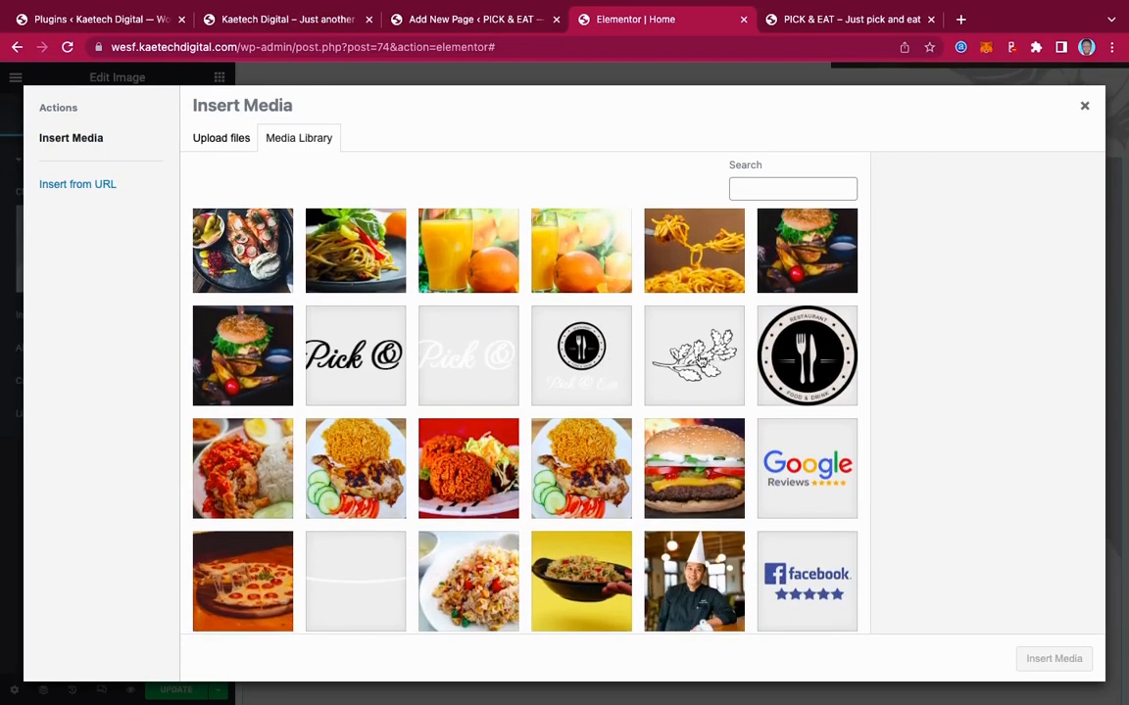
pyautogui.click(701, 358)
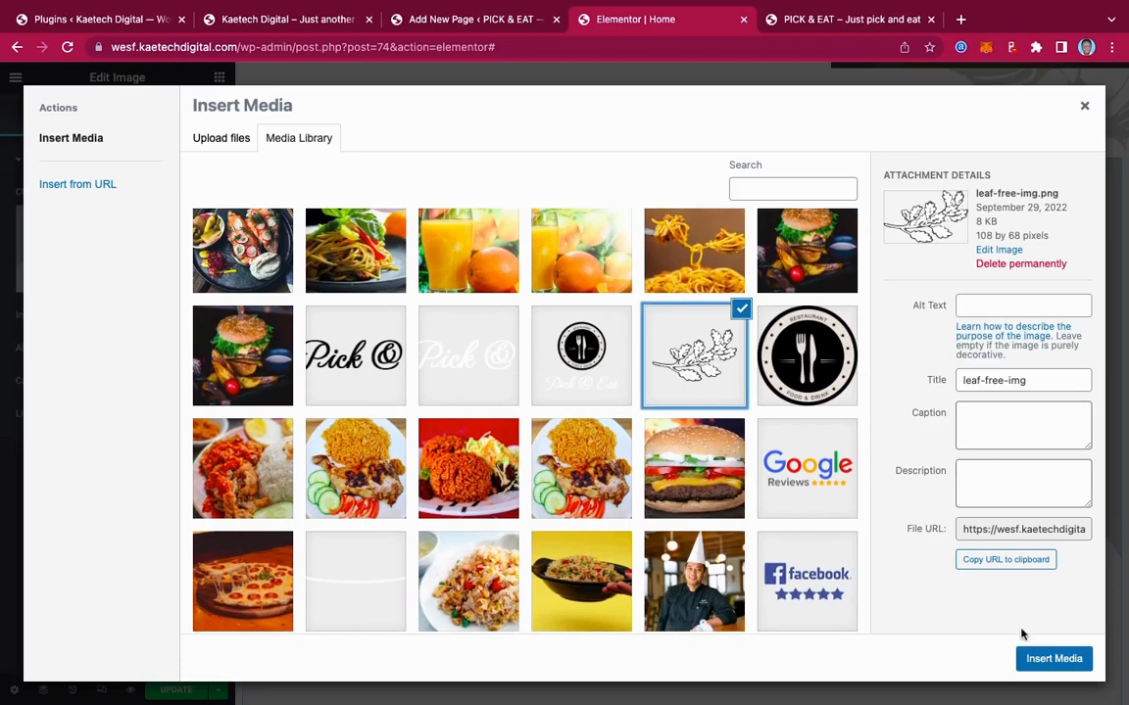
pyautogui.click(1042, 661)
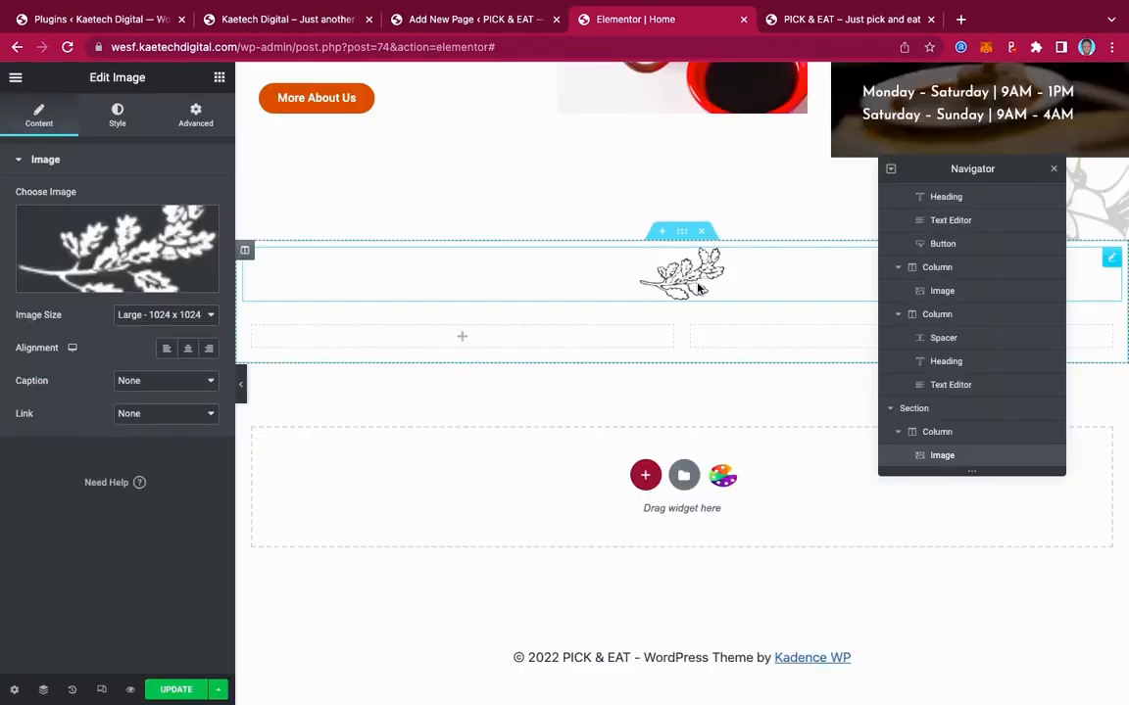
pyautogui.click(219, 79)
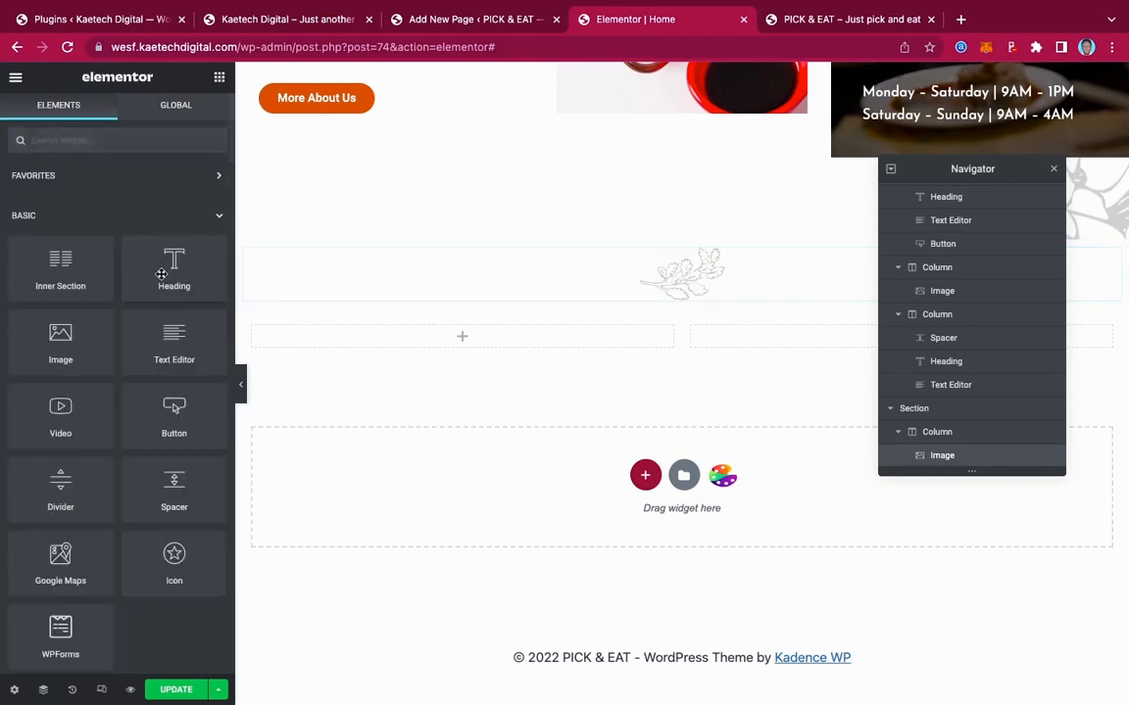
# Add a centred heading below the leaf image reading 'Our Menu', copied from the live site
pyautogui.moveTo(164, 269); pyautogui.dragTo(681, 293)
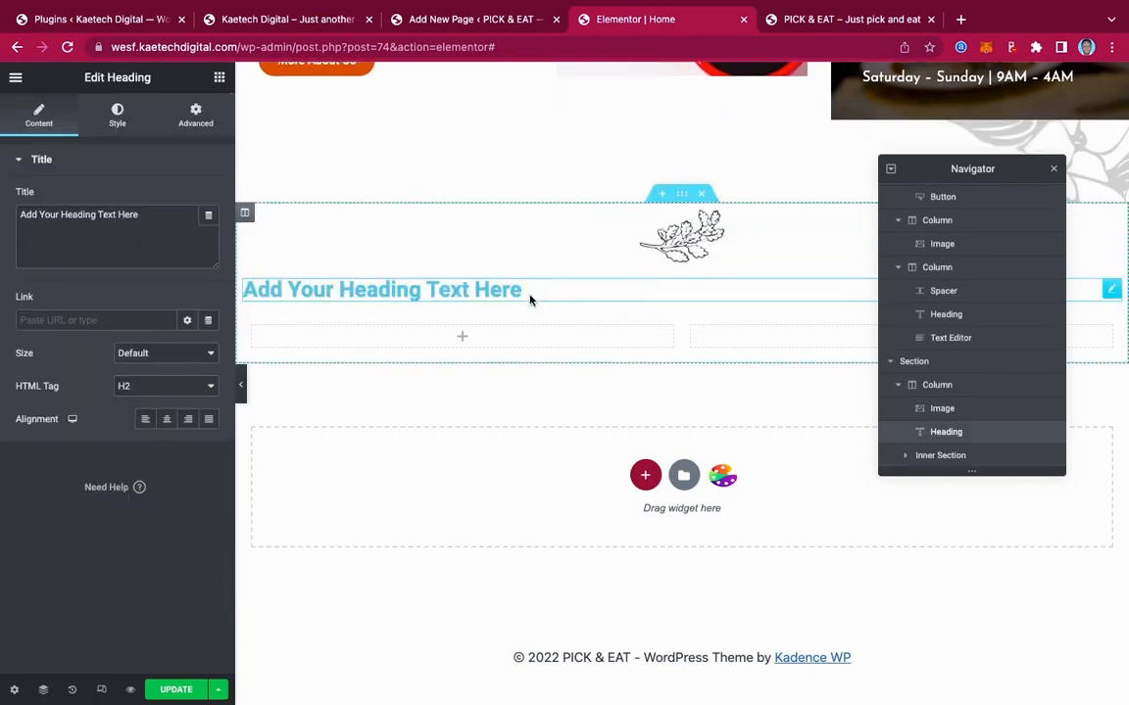
pyautogui.click(167, 419)
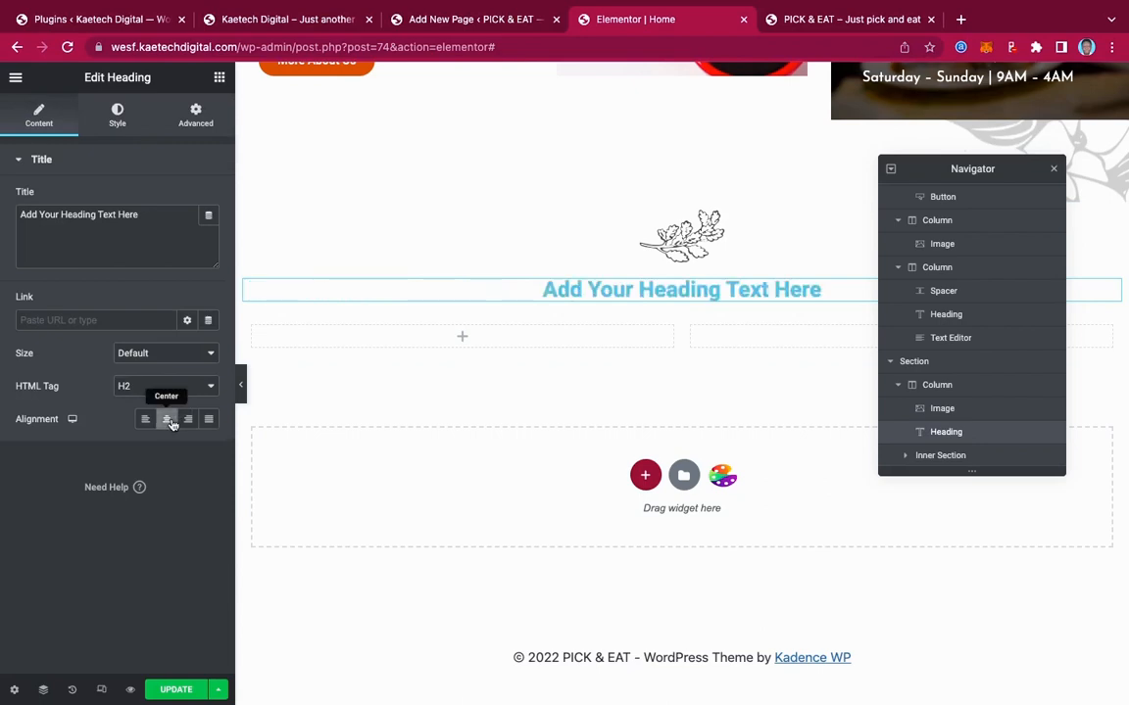
pyautogui.click(247, 19)
pyautogui.scroll(2, 580, 201)
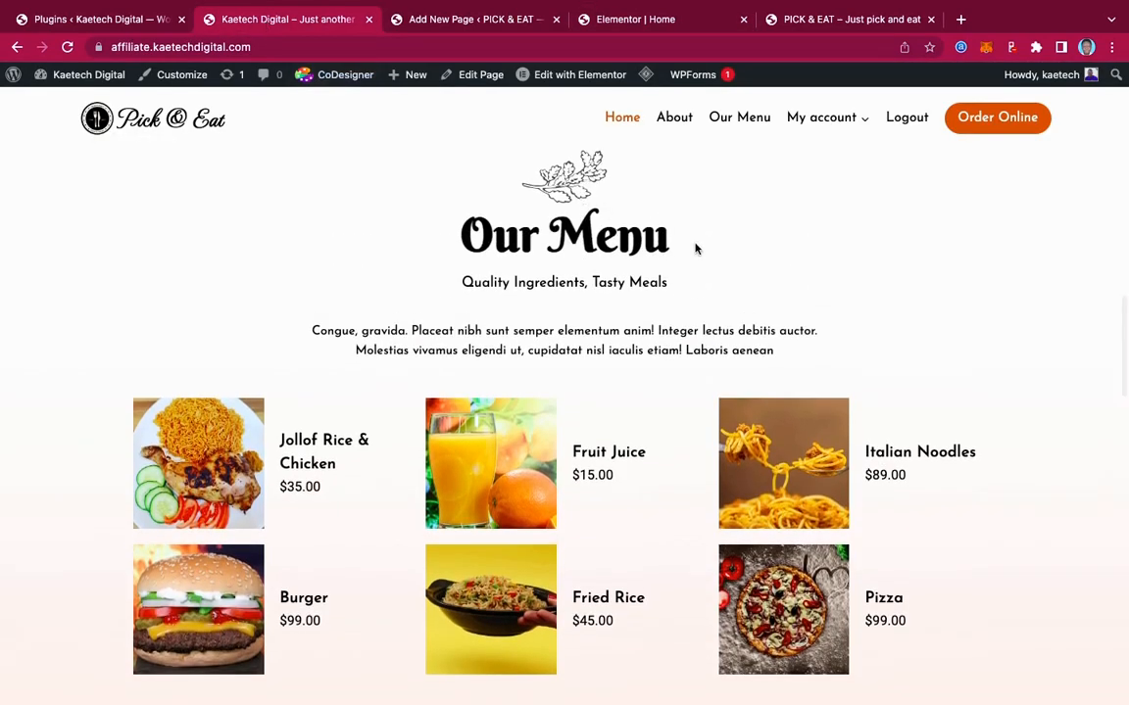
pyautogui.moveTo(683, 239); pyautogui.dragTo(291, 225)
pyautogui.hotkey('ctrl', 'c')
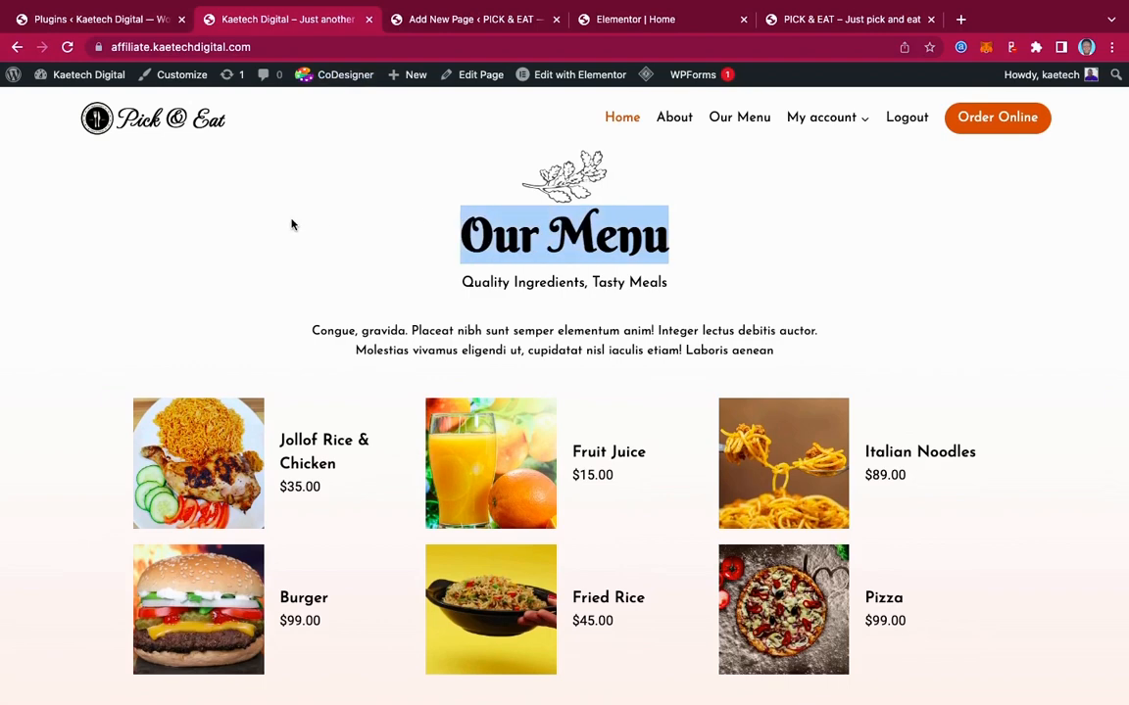
pyautogui.click(577, 21)
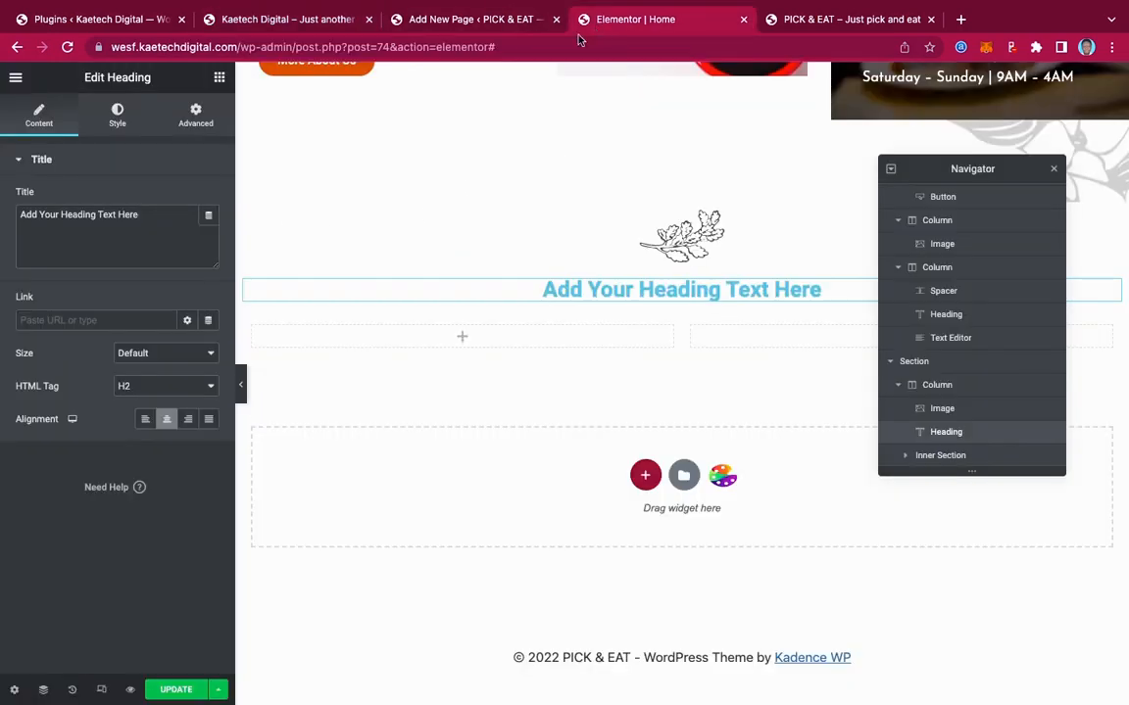
pyautogui.moveTo(152, 216); pyautogui.dragTo(3, 220)
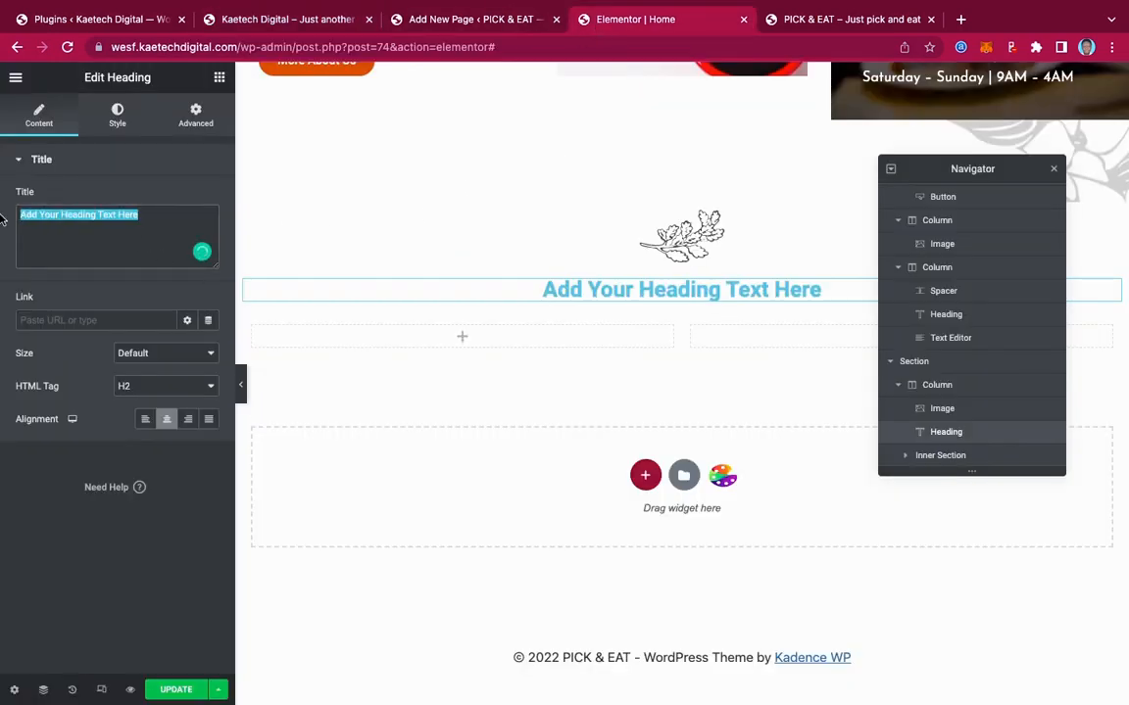
pyautogui.hotkey('ctrl', 'v')
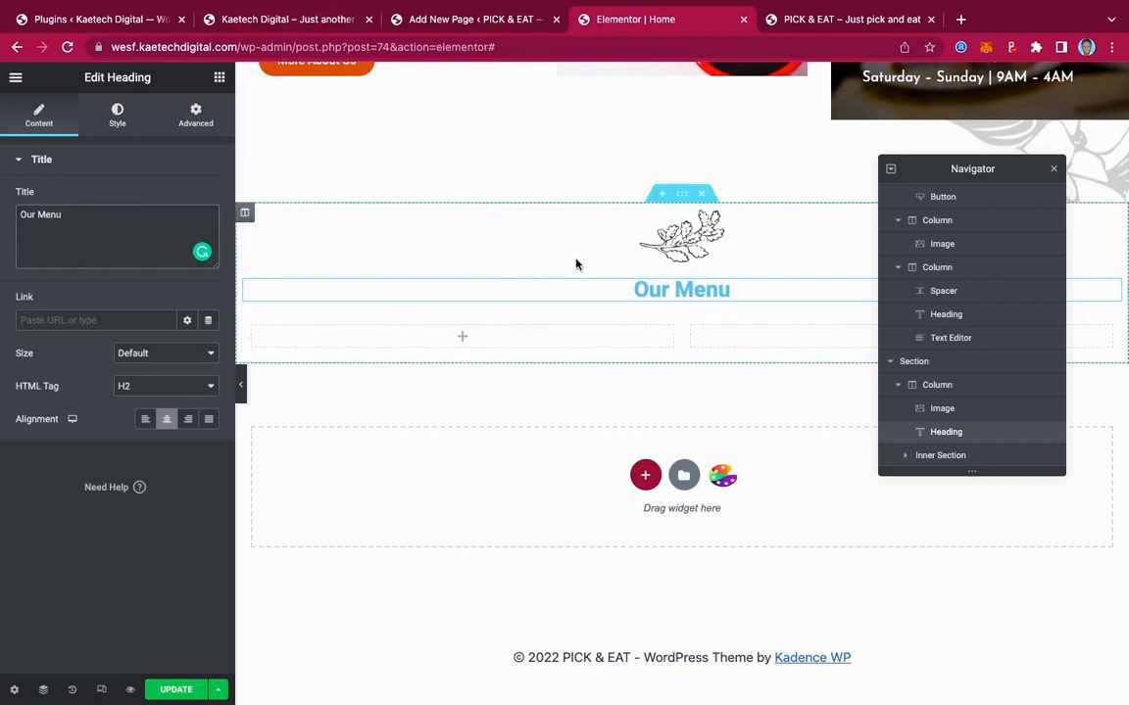
# Add a second centred heading reading 'Quality Ingredients, Tasty Meals', copied from the live site
pyautogui.click(255, 19)
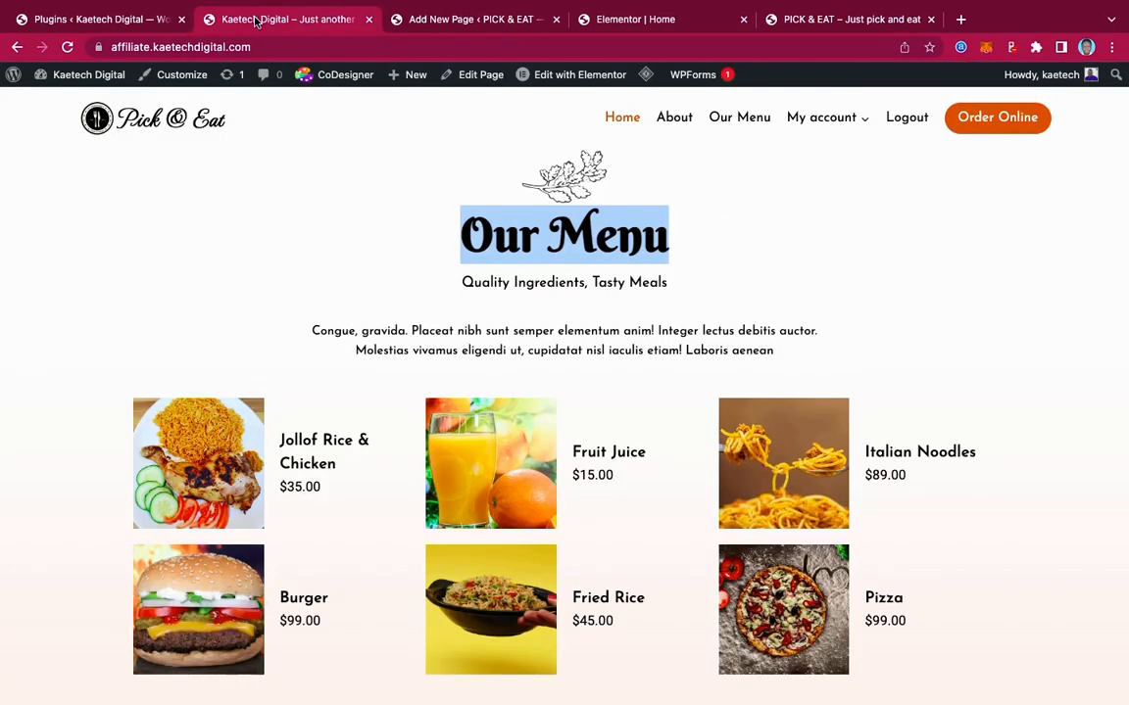
pyautogui.moveTo(685, 285); pyautogui.dragTo(424, 284)
pyautogui.press('super+c')
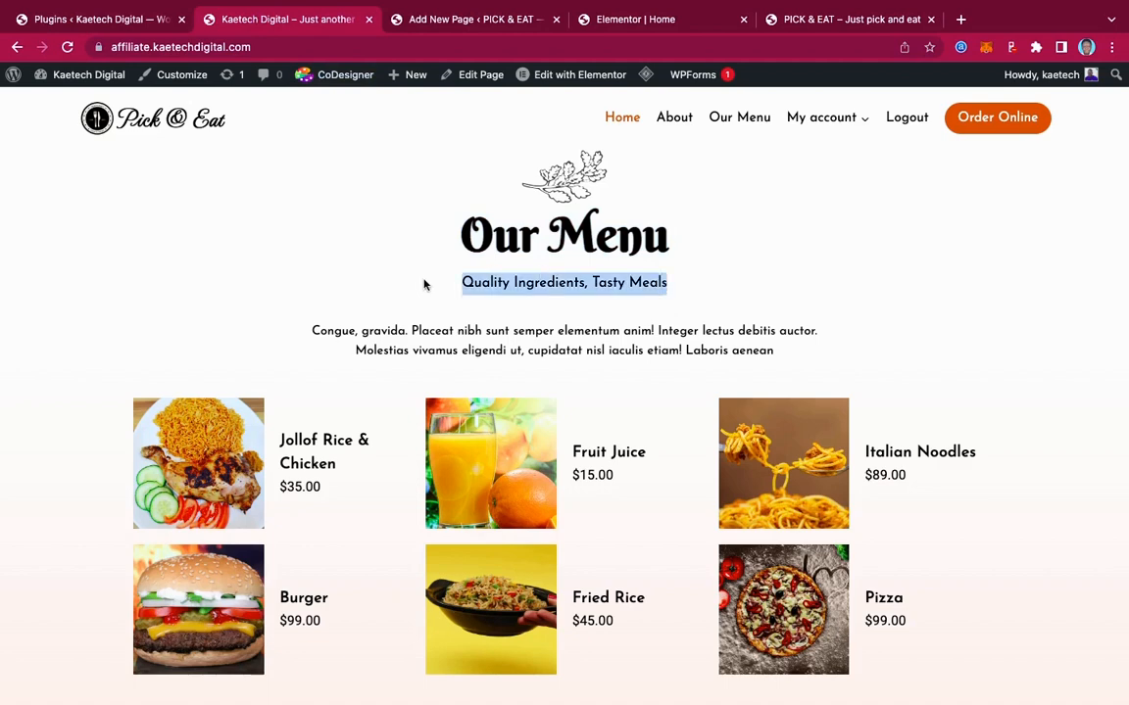
pyautogui.click(607, 28)
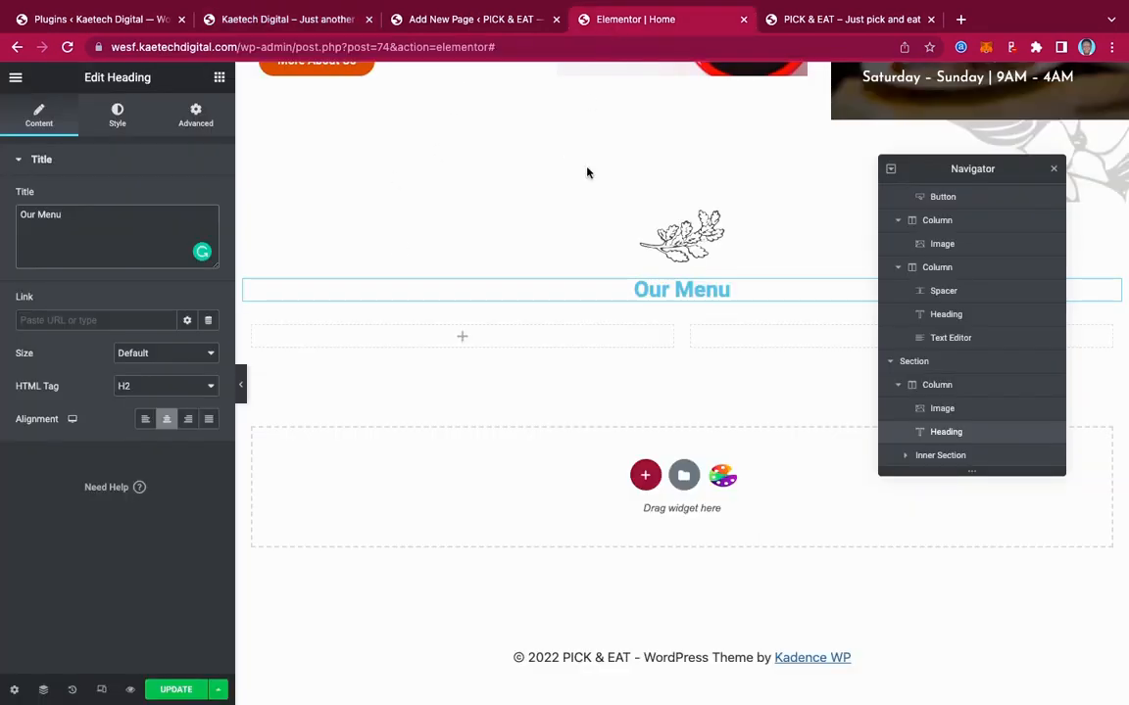
pyautogui.click(219, 81)
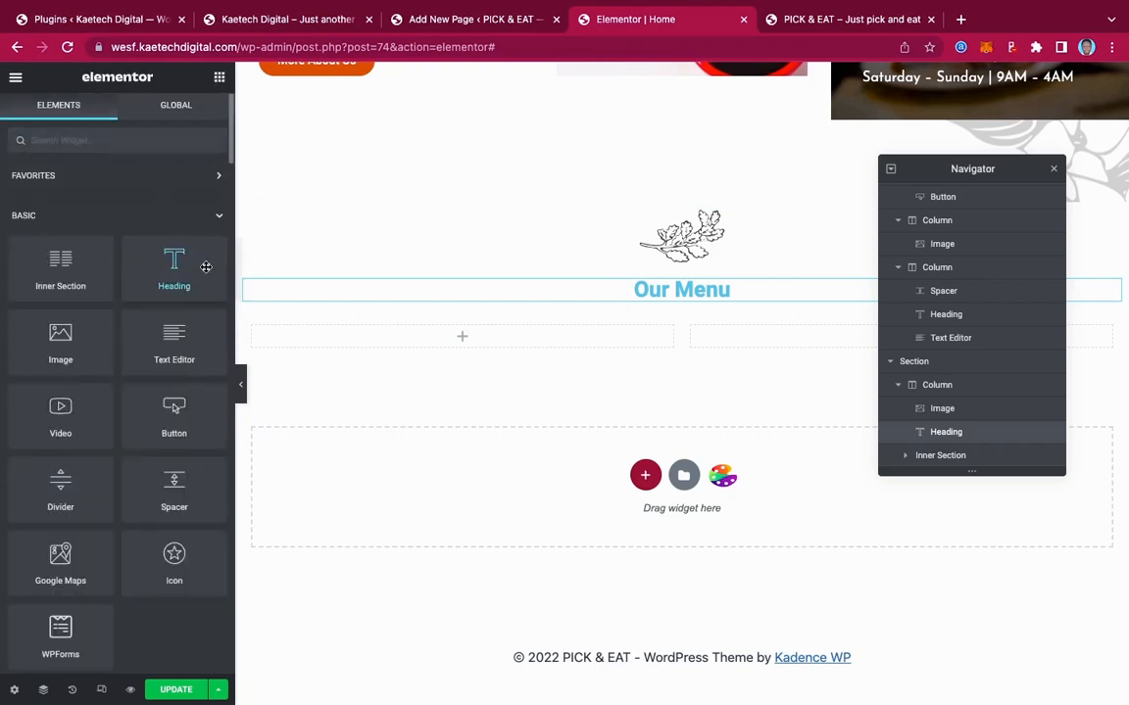
pyautogui.moveTo(182, 240); pyautogui.dragTo(703, 302)
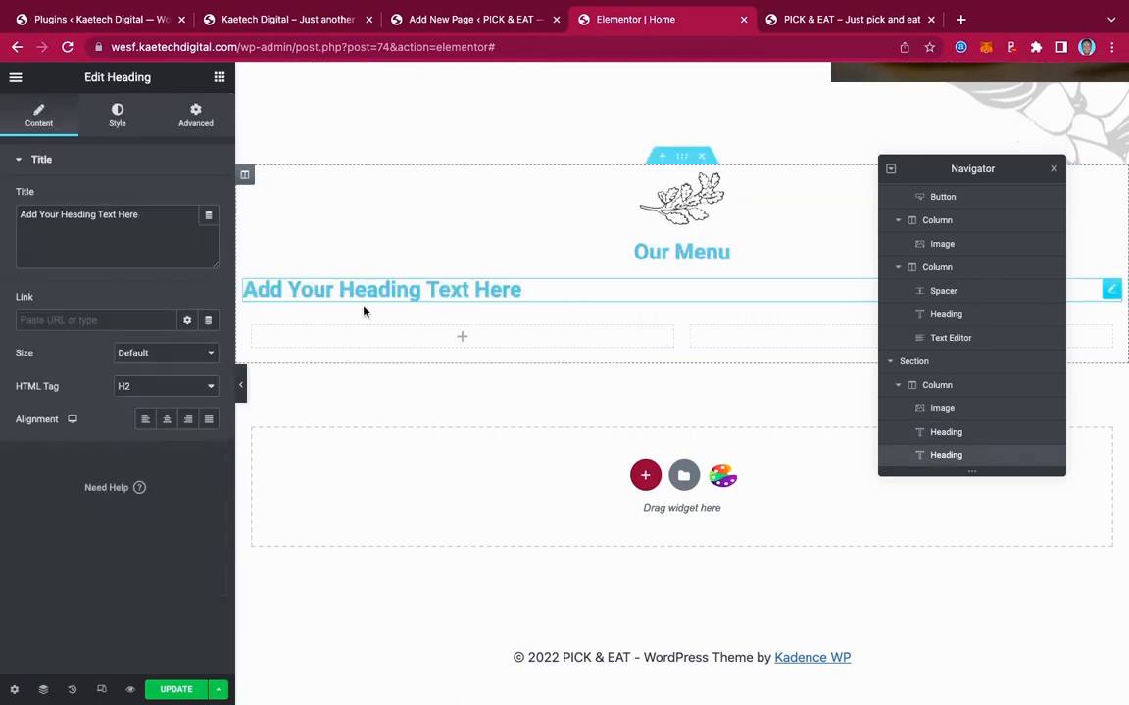
pyautogui.click(156, 215)
pyautogui.press('super+a')
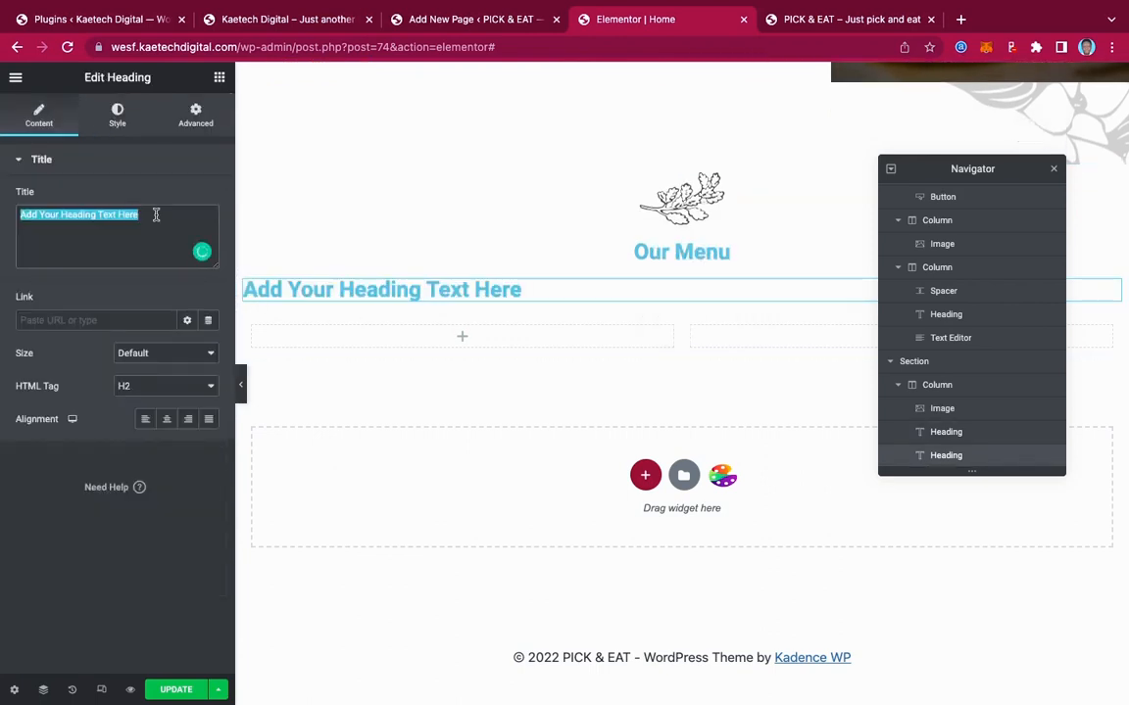
pyautogui.press('super+v')
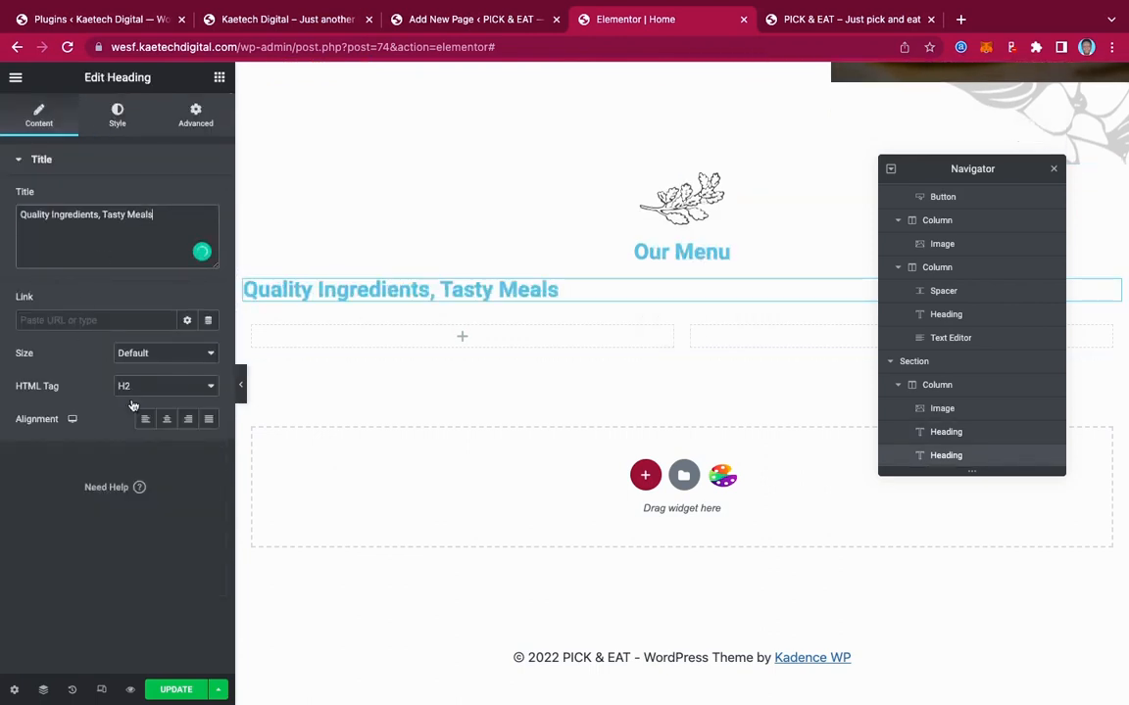
pyautogui.click(165, 420)
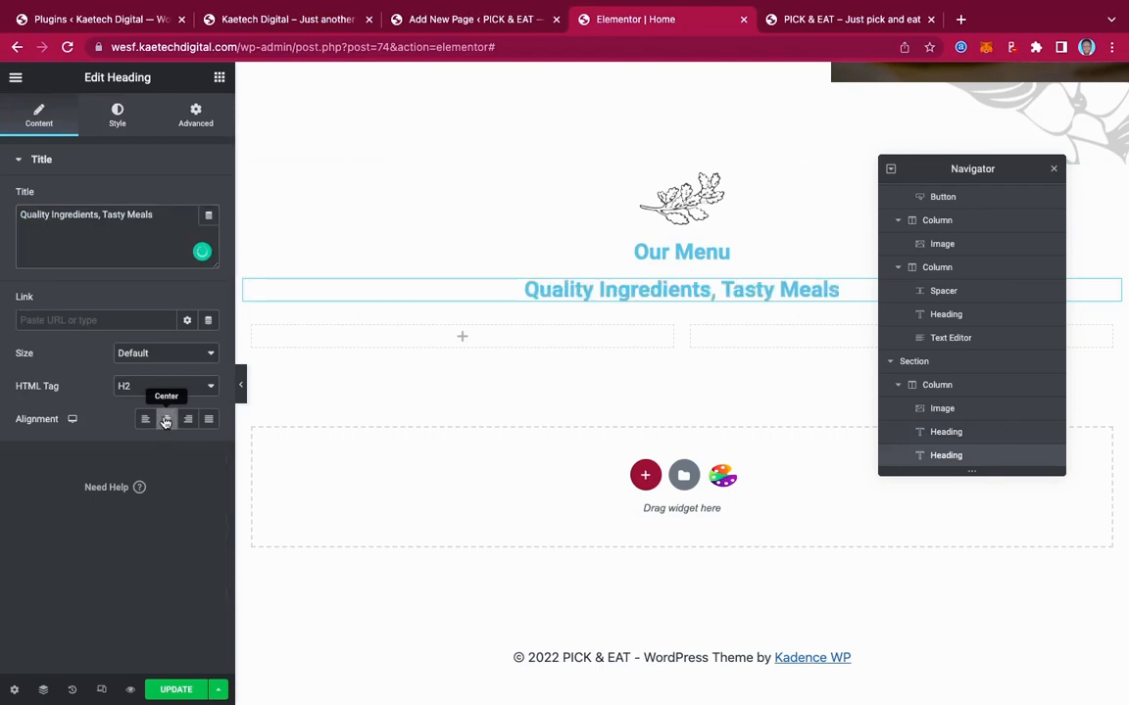
# Copy the paragraph text under the subtitle from the live reference site
pyautogui.click(294, 19)
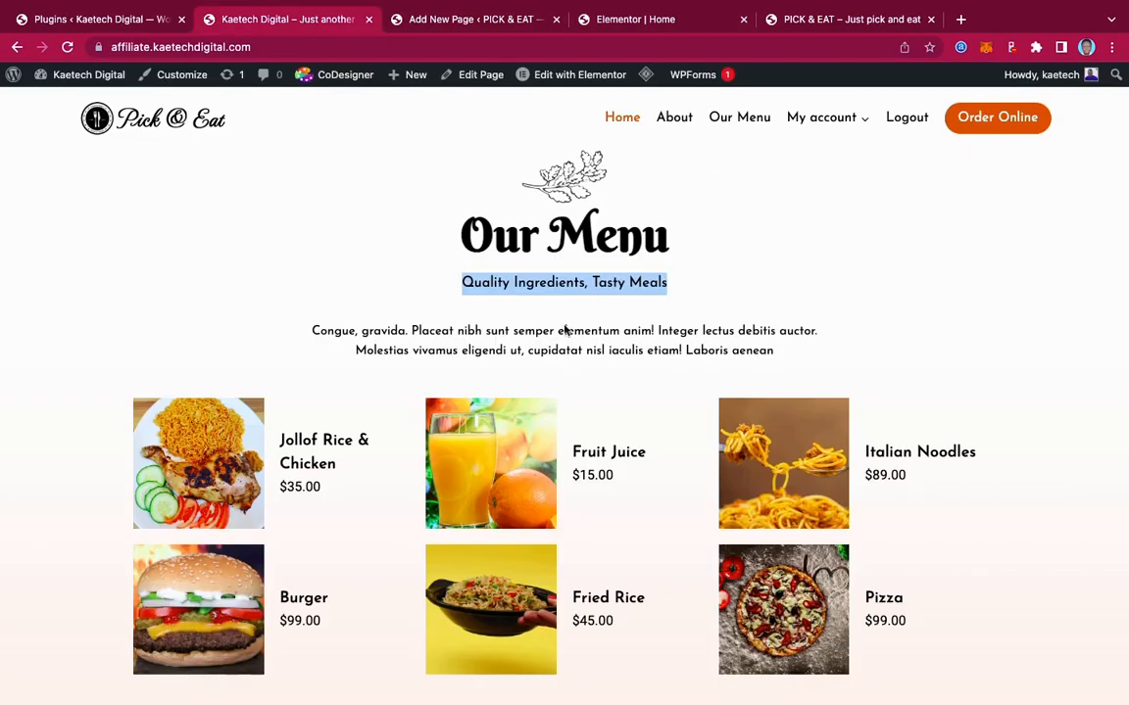
pyautogui.click(310, 335)
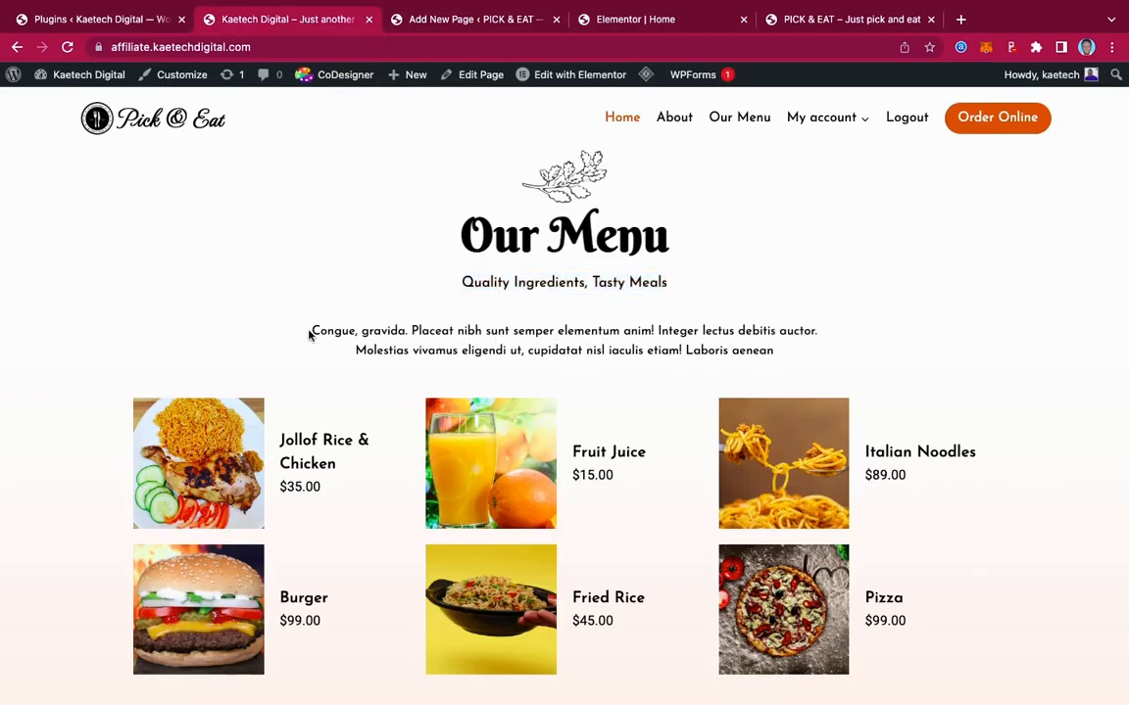
pyautogui.moveTo(309, 335); pyautogui.dragTo(812, 350)
pyautogui.hotkey('ctrl', 'c')
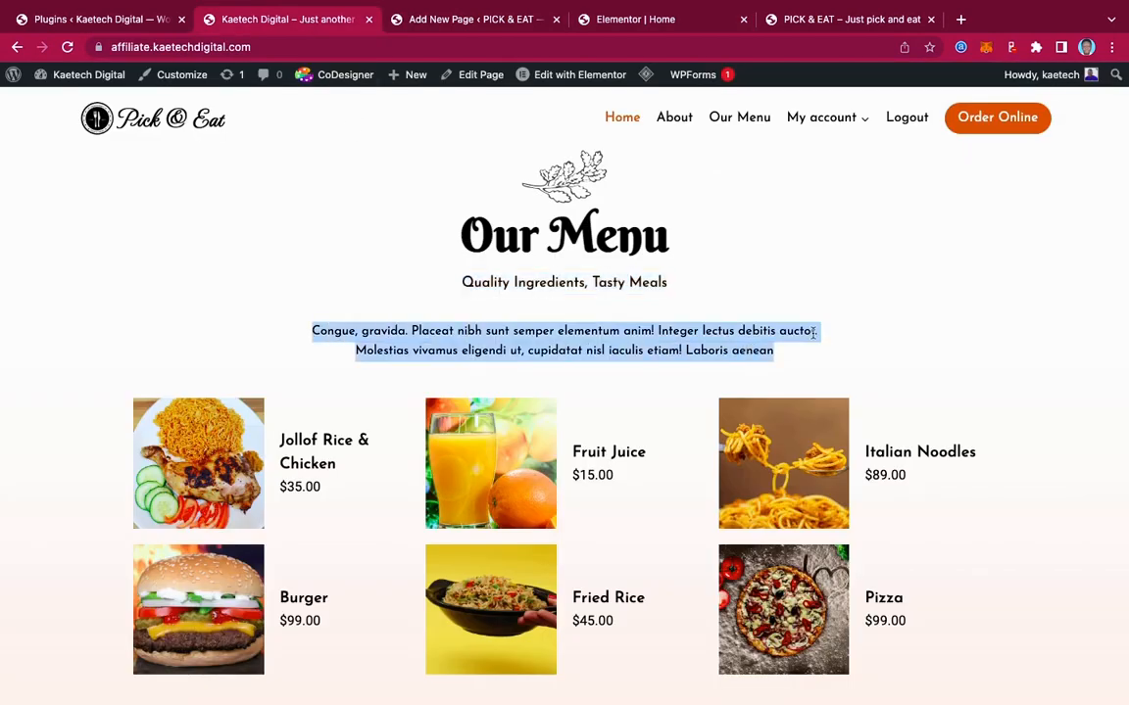
pyautogui.scroll(2, 549, 252)
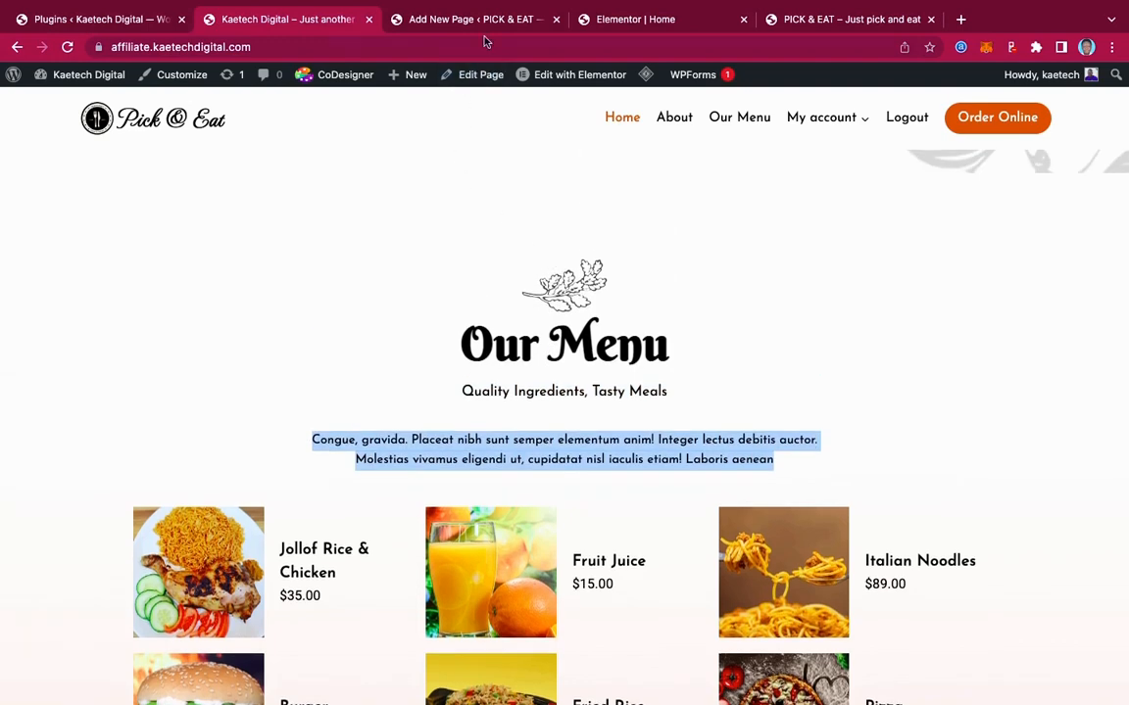
pyautogui.click(653, 20)
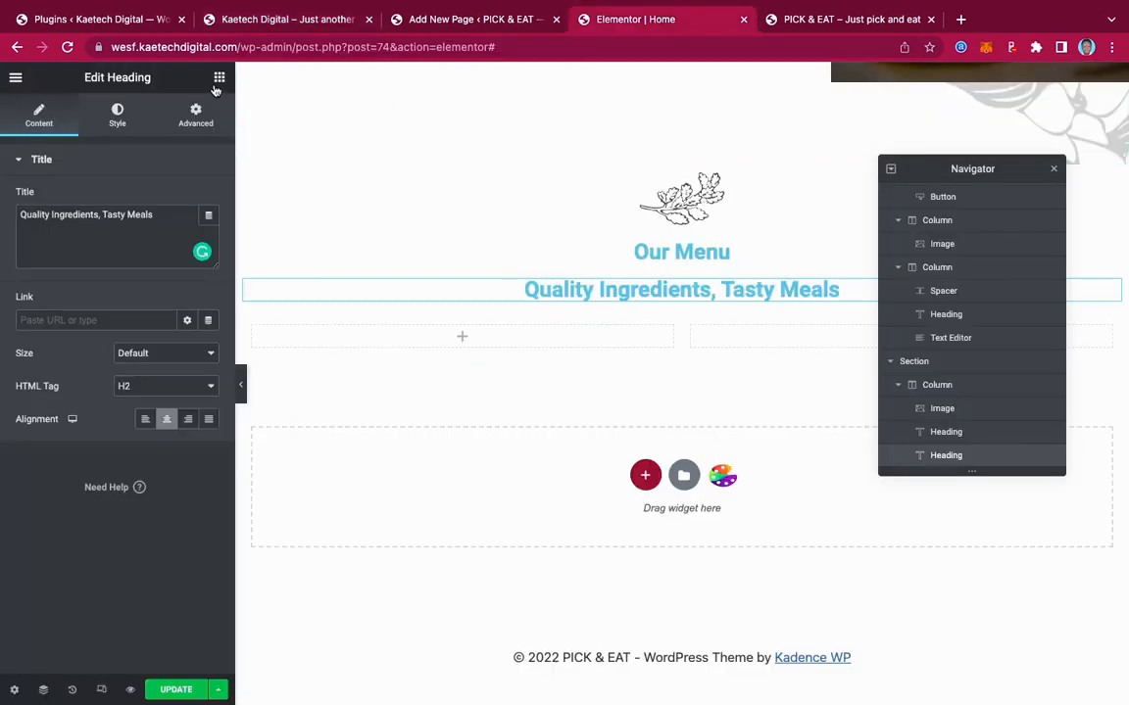
# Add a Text Editor under the subheading with the pasted Congue, gravida paragraph, centred
pyautogui.click(219, 78)
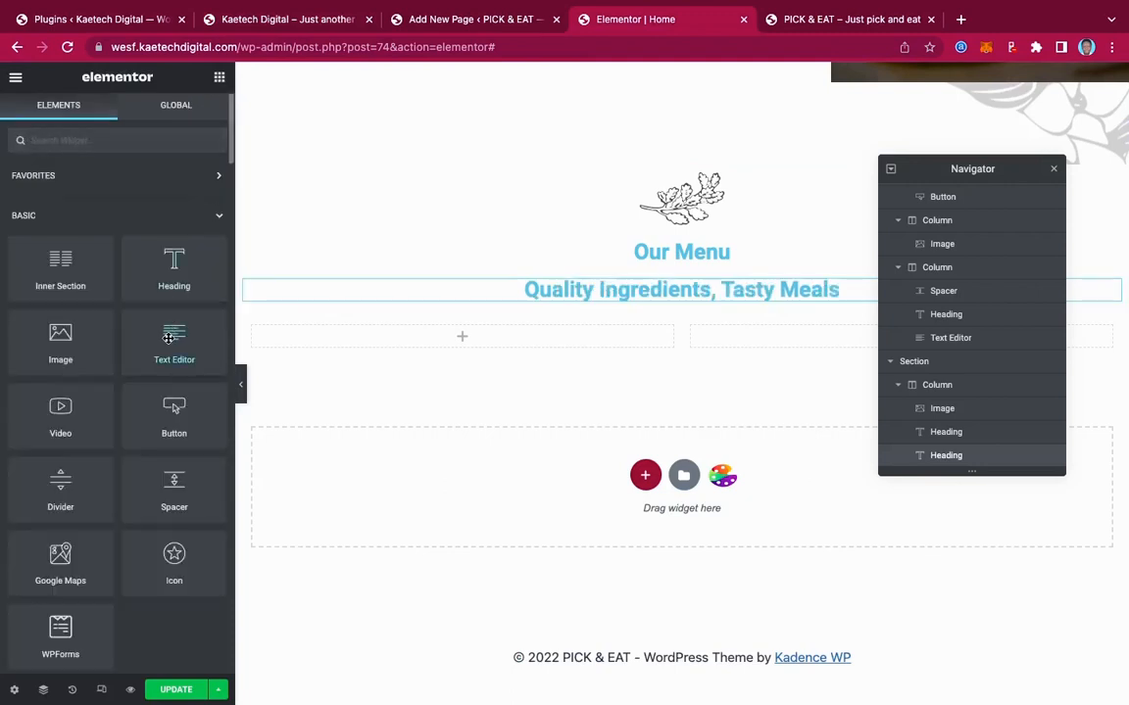
pyautogui.moveTo(168, 338); pyautogui.dragTo(615, 298)
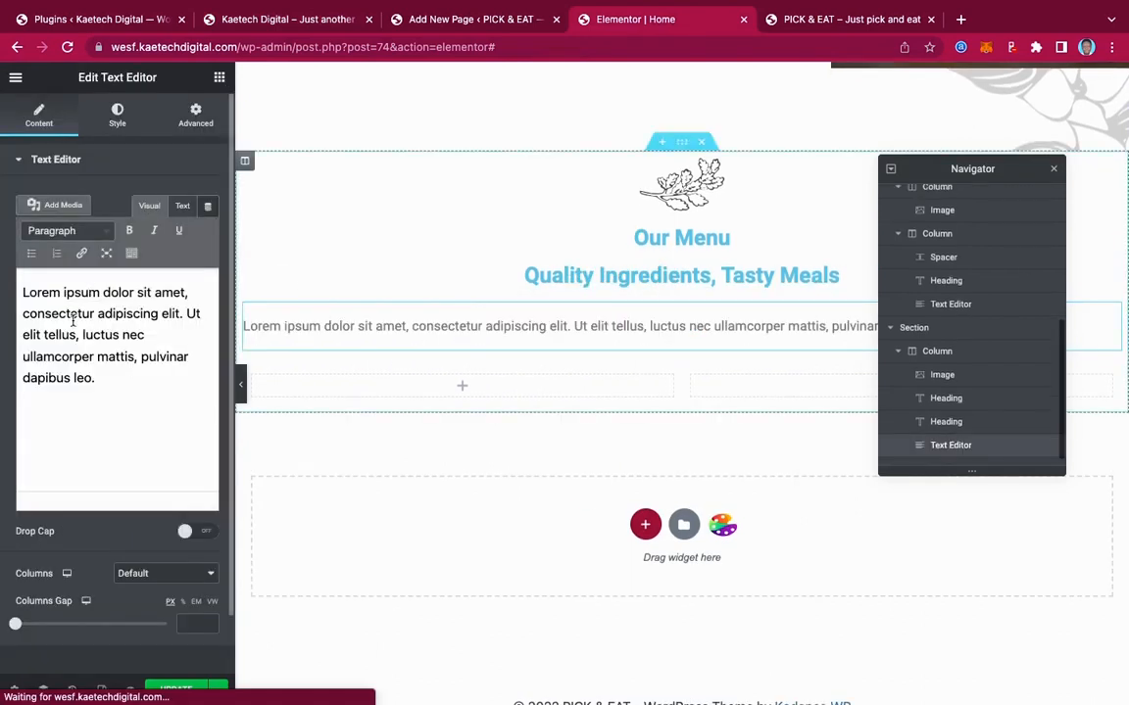
pyautogui.hotkey('ctrl', 'a')
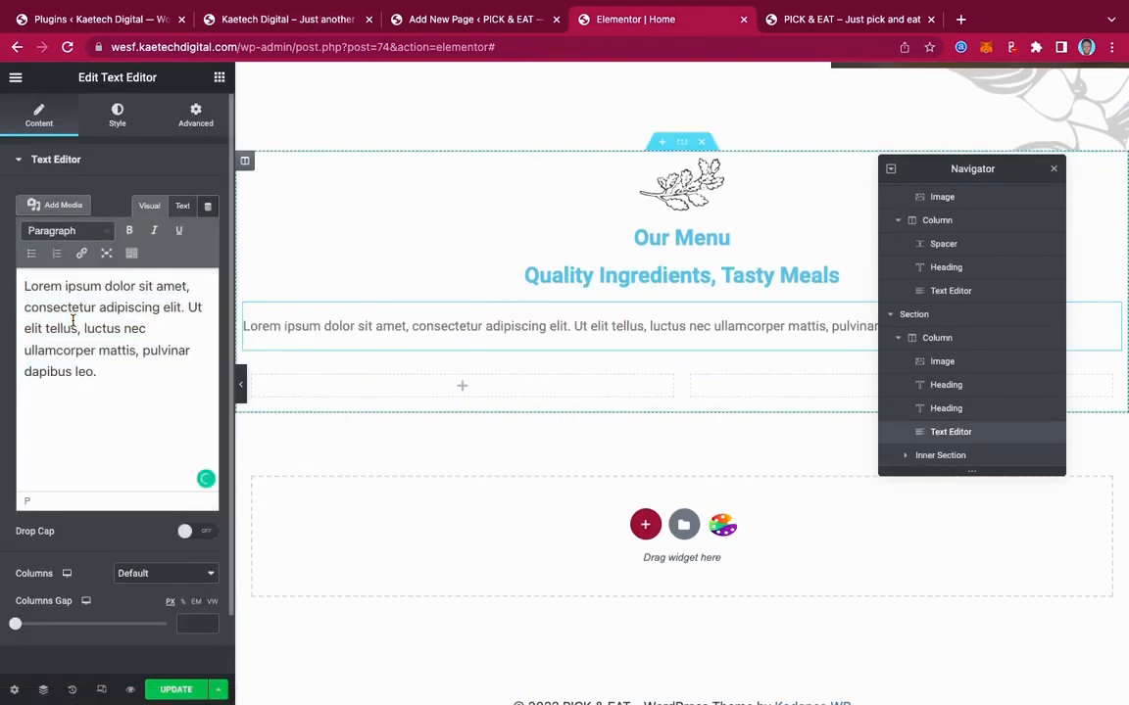
pyautogui.hotkey('ctrl', 'v')
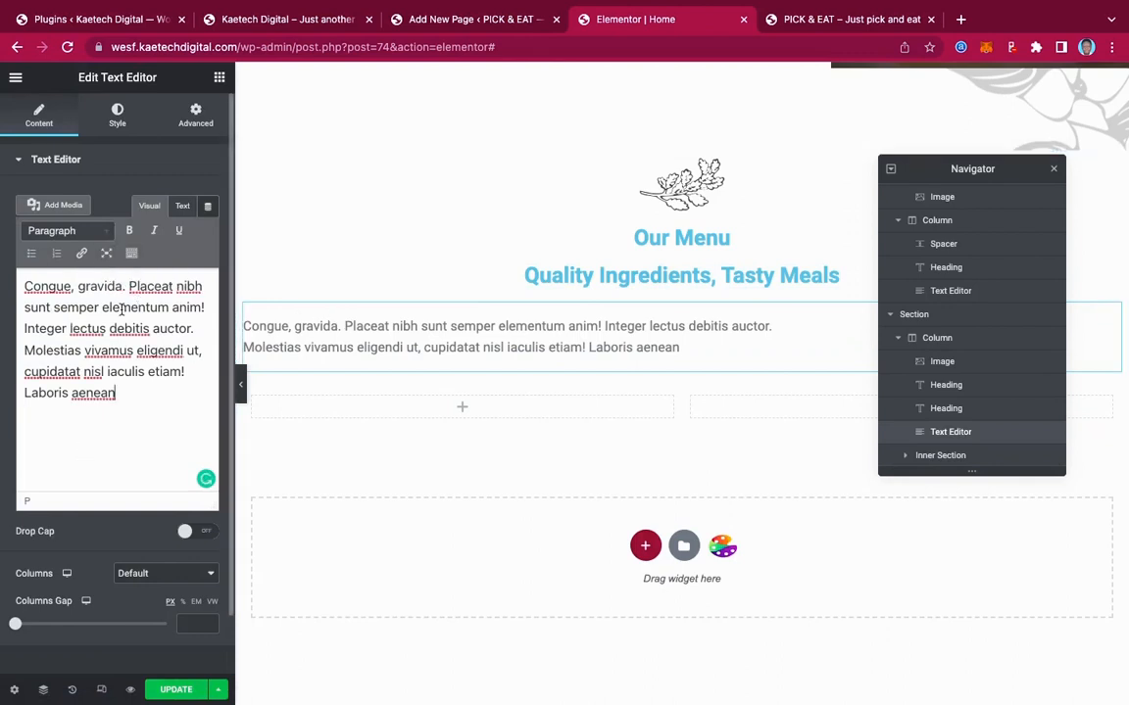
pyautogui.click(117, 115)
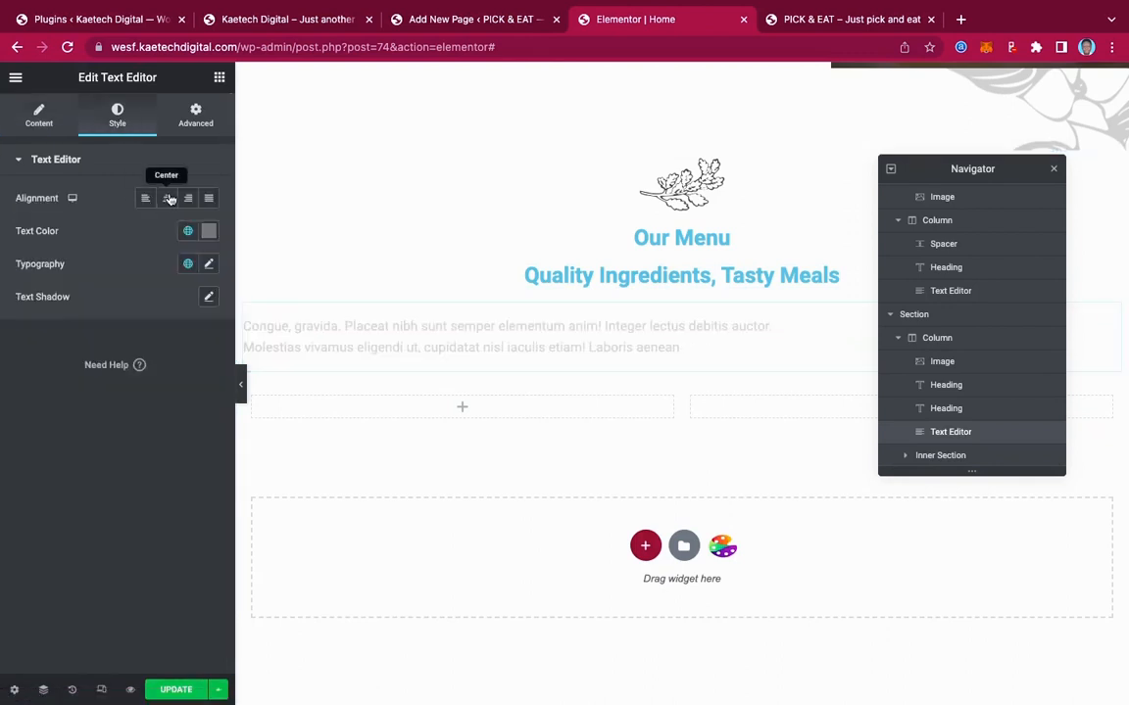
pyautogui.click(166, 198)
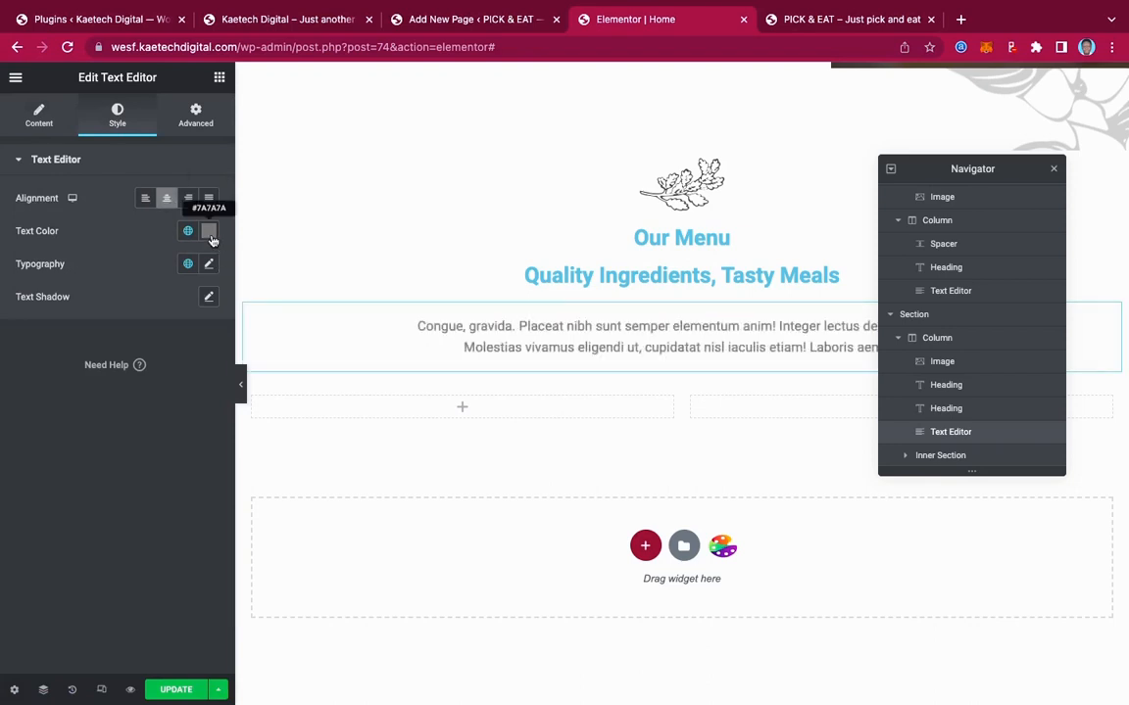
# Make the paragraph text black (#000000) and set its font to Josefin Sans
pyautogui.click(209, 231)
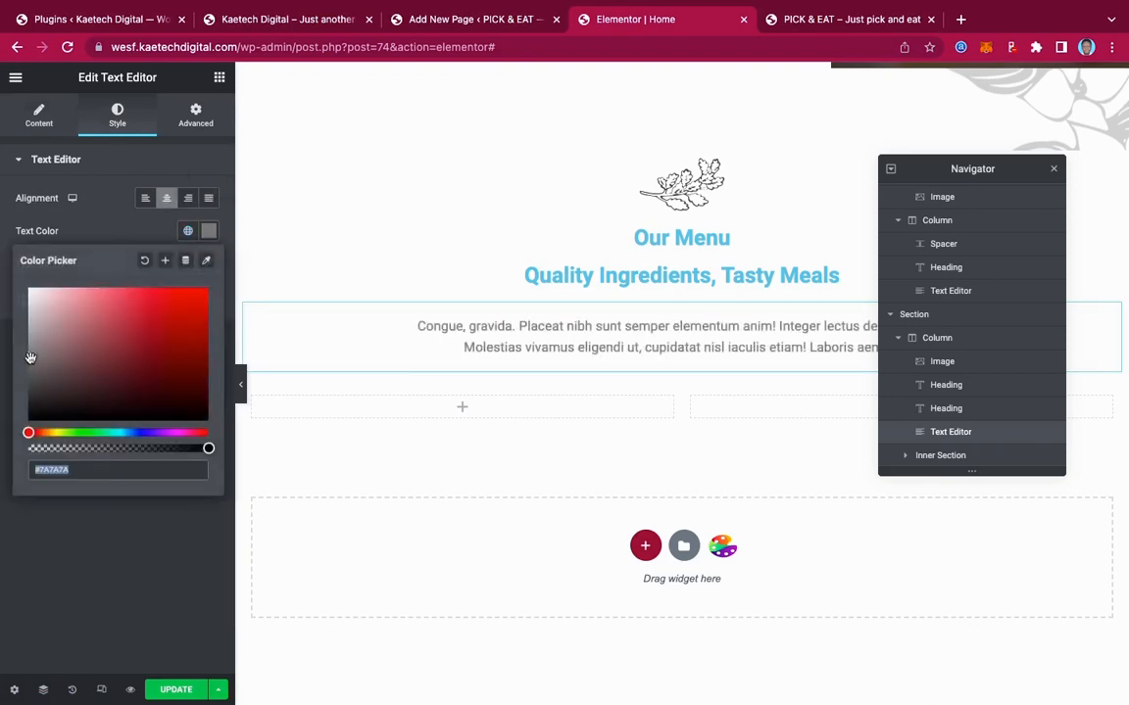
pyautogui.moveTo(31, 358); pyautogui.dragTo(27, 431)
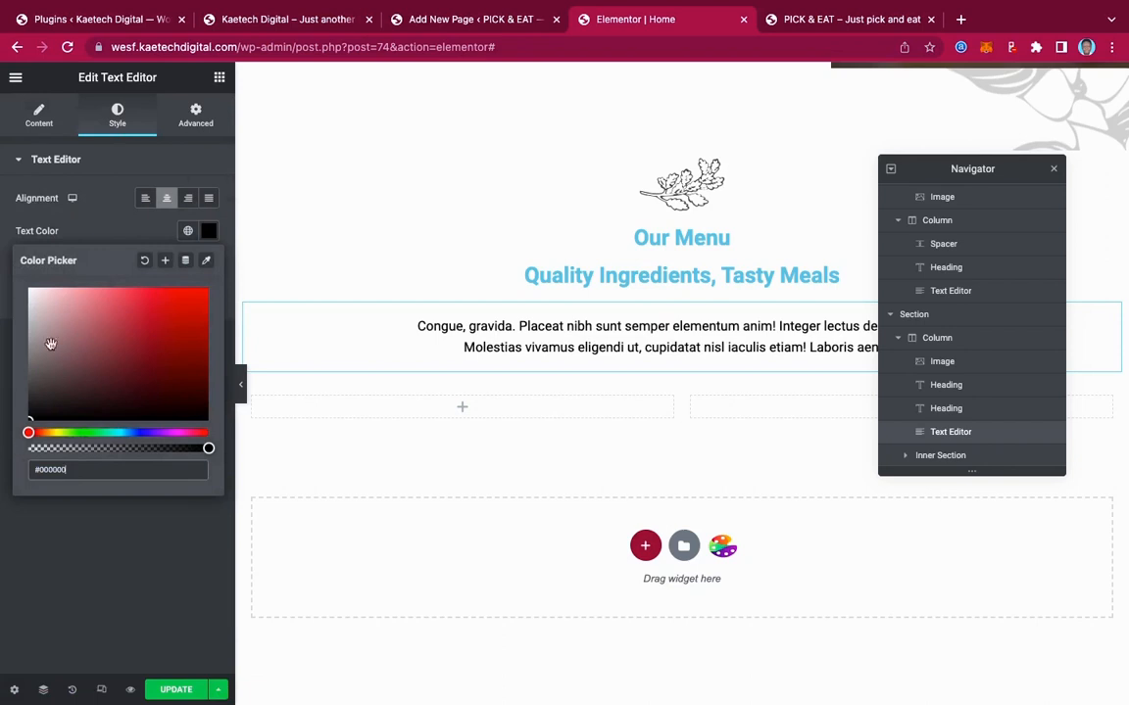
pyautogui.click(115, 238)
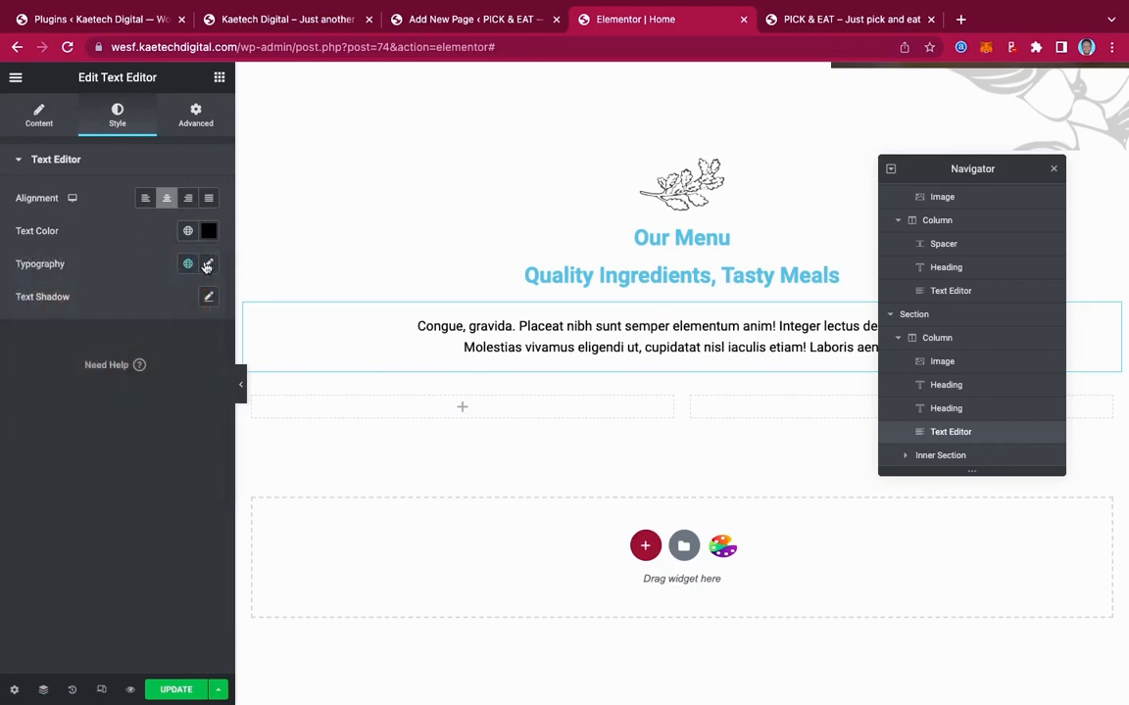
pyautogui.click(207, 264)
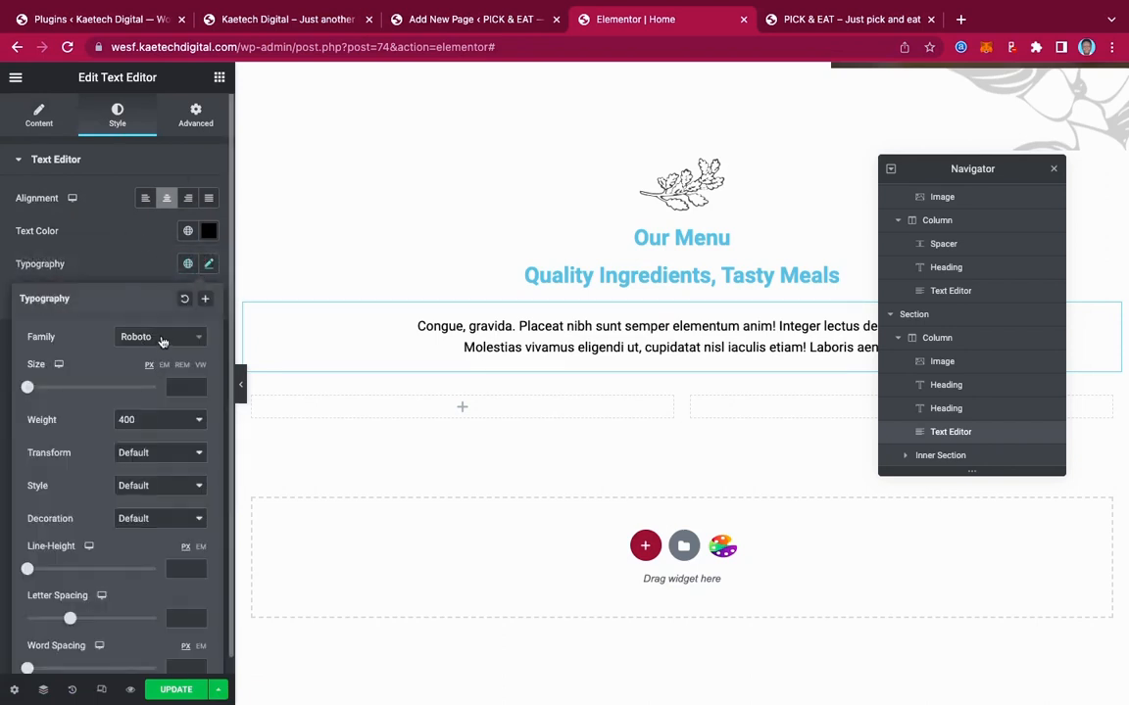
pyautogui.click(163, 339)
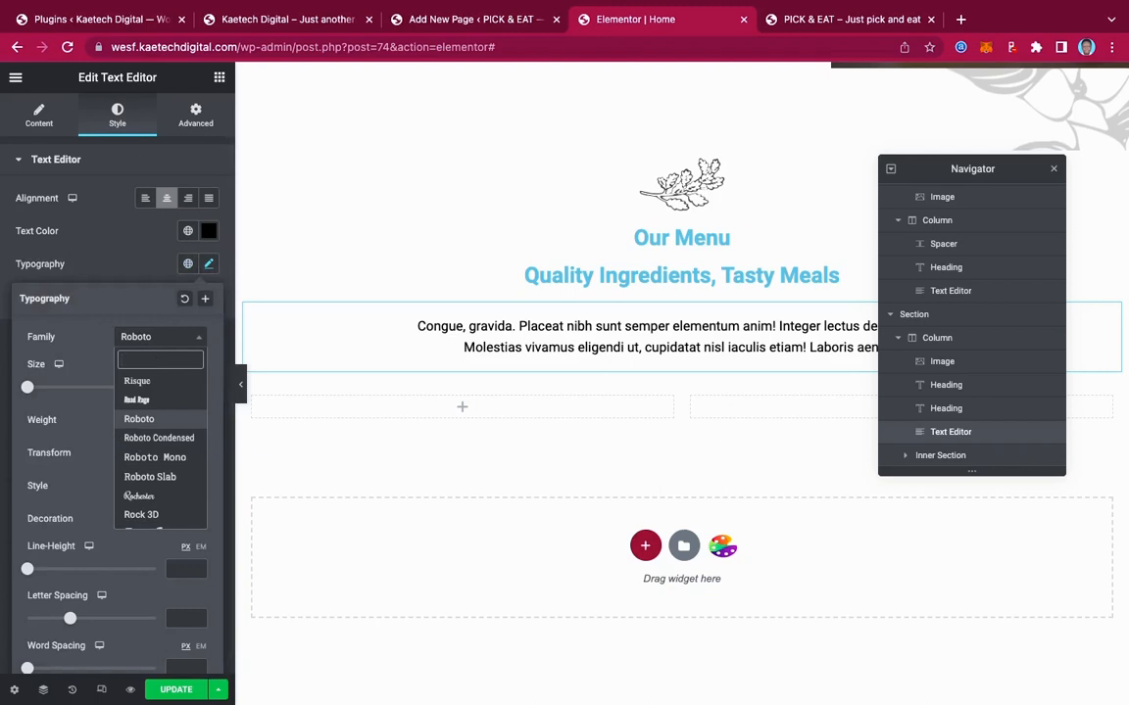
pyautogui.write('jose')
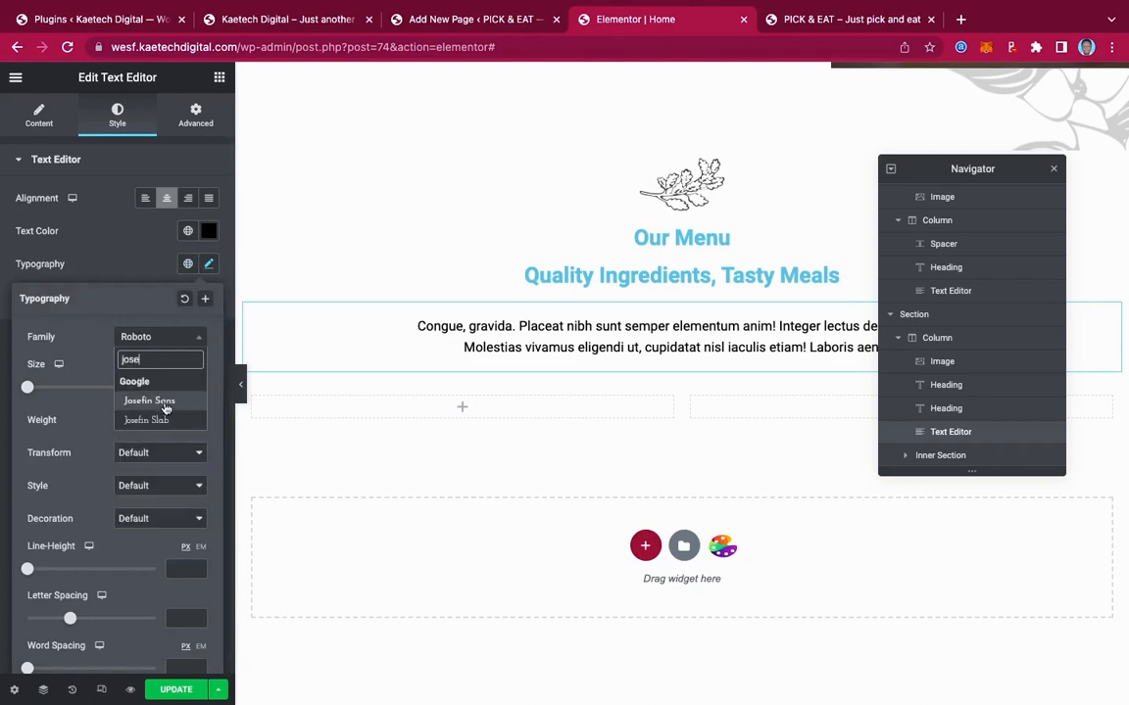
pyautogui.click(164, 403)
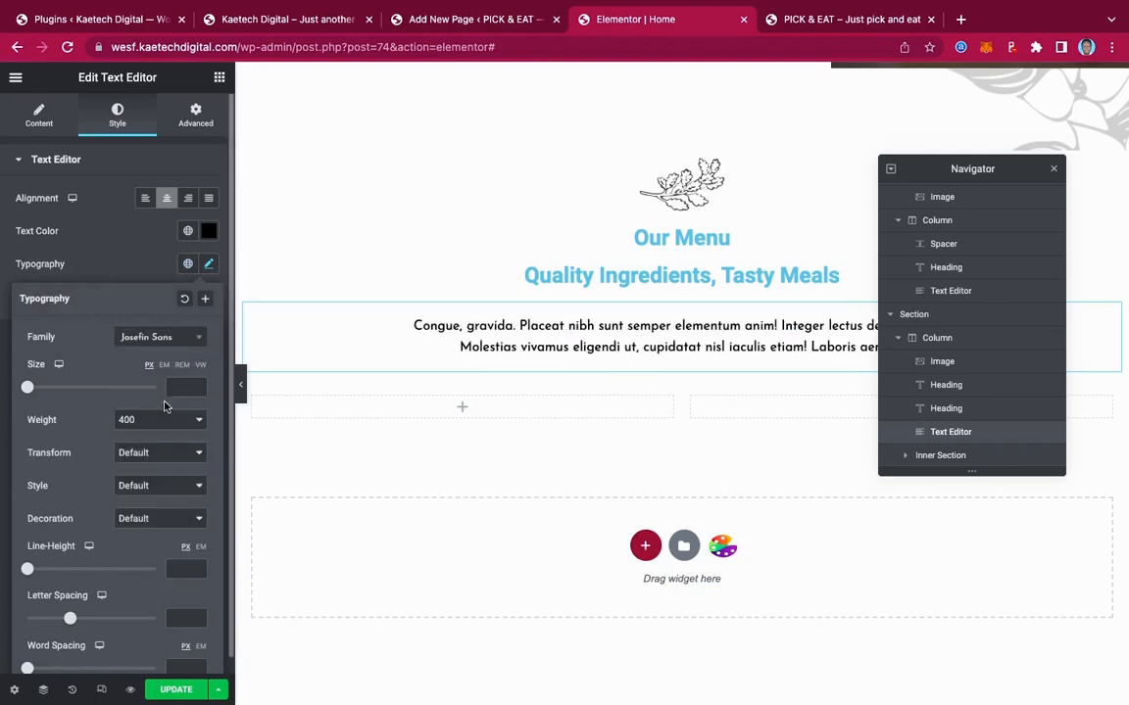
pyautogui.click(691, 276)
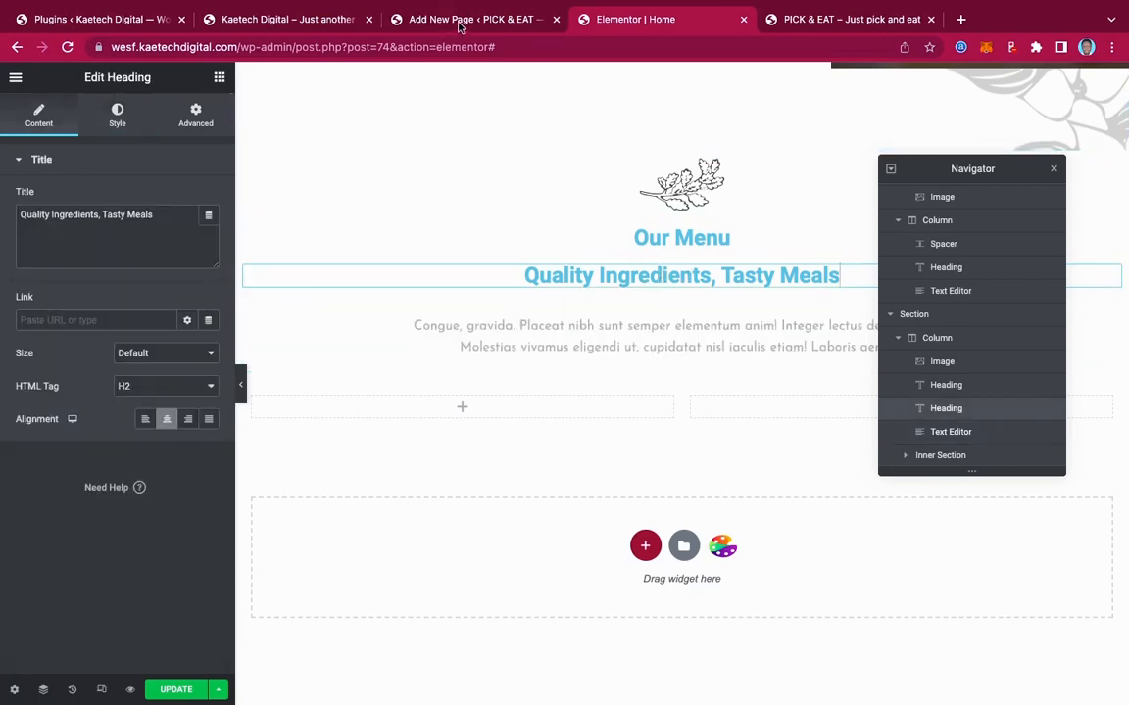
# Make the 'Quality Ingredients, Tasty Meals' heading text black
pyautogui.click(287, 18)
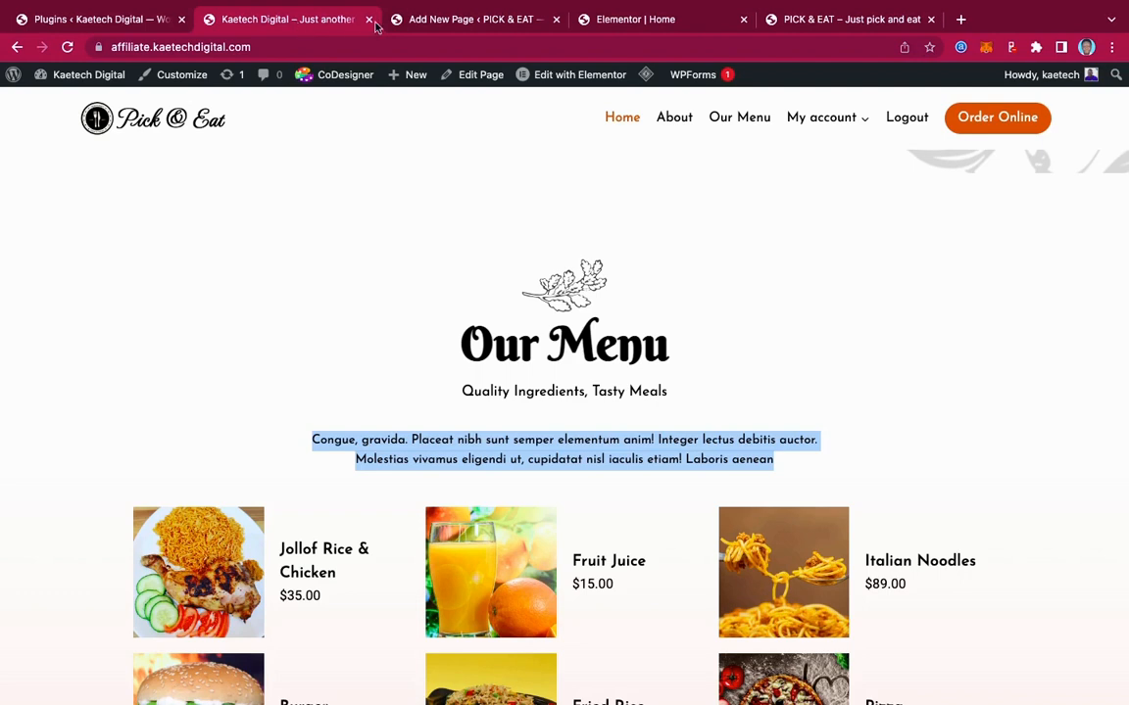
pyautogui.click(622, 22)
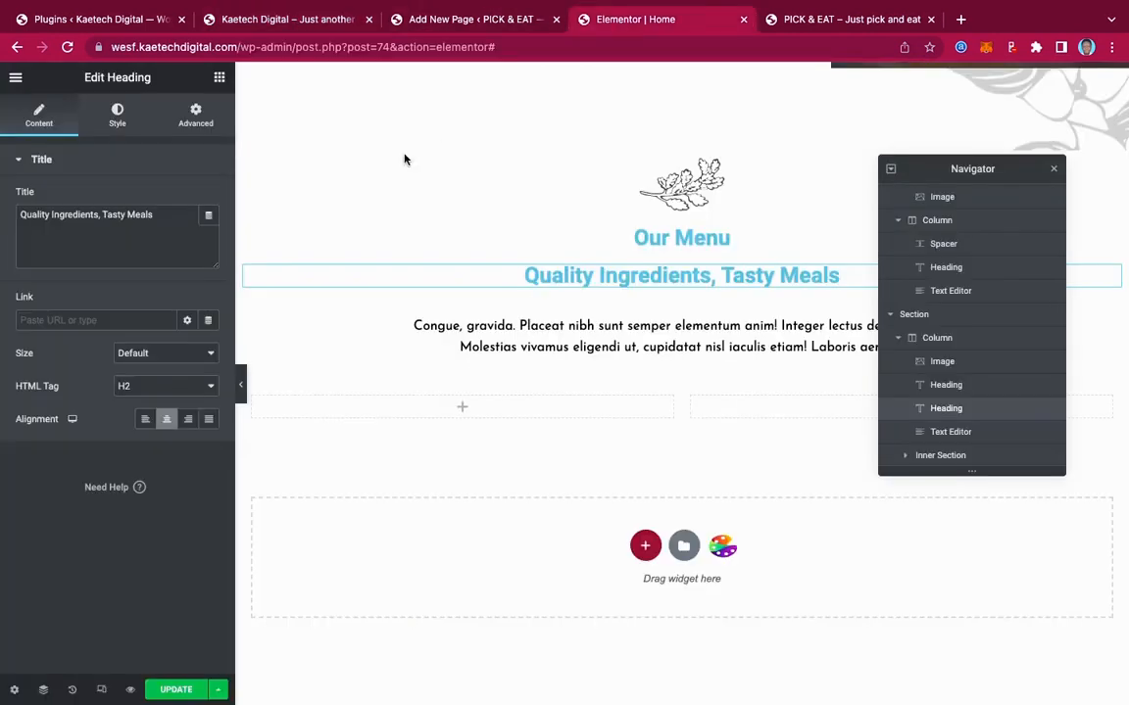
pyautogui.click(117, 115)
pyautogui.click(212, 199)
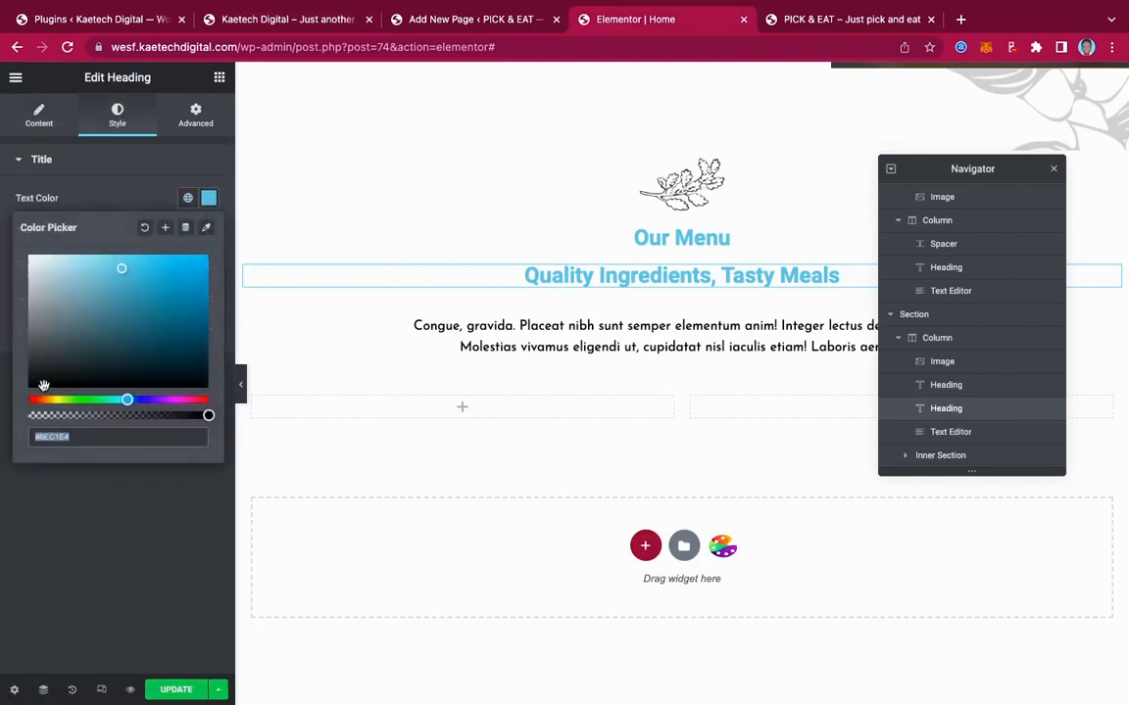
pyautogui.moveTo(43, 384); pyautogui.dragTo(3, 404)
pyautogui.click(12, 524)
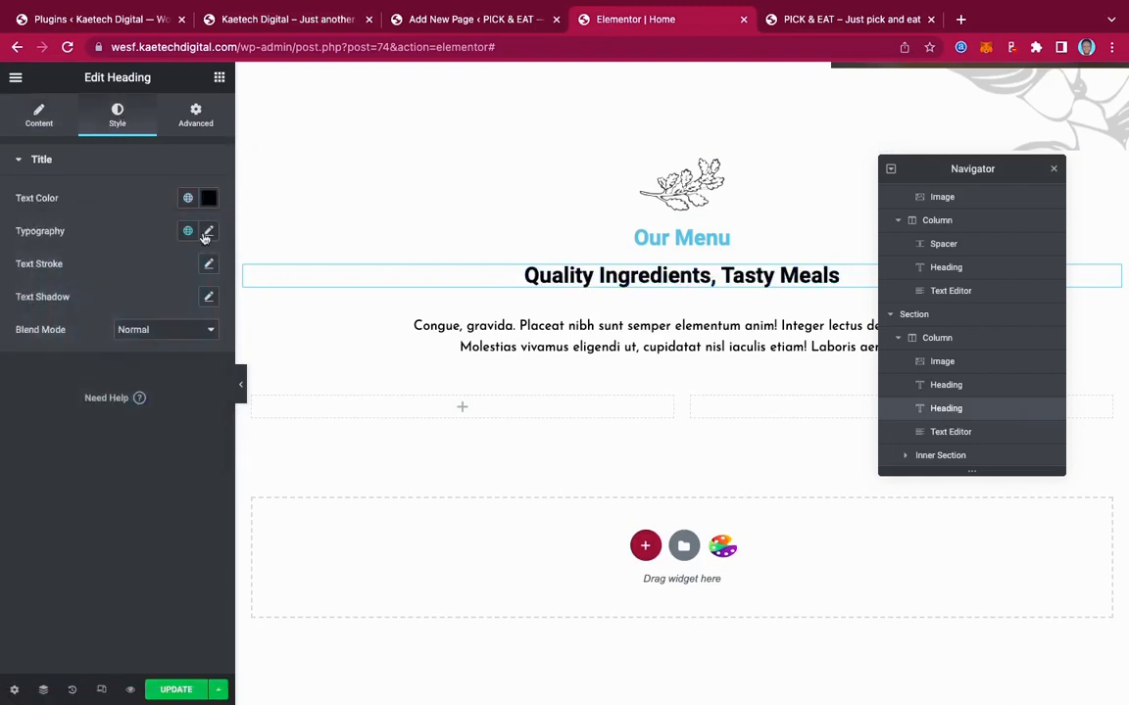
# Set the subheading typography to Josefin Sans at size 18
pyautogui.click(209, 231)
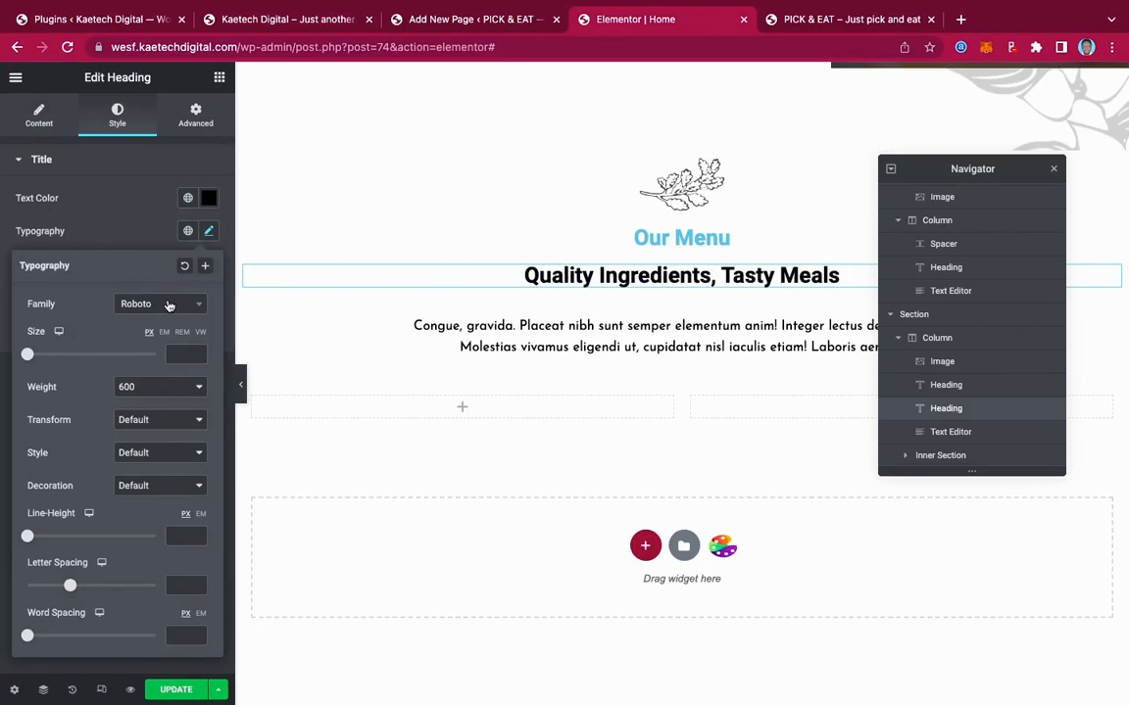
pyautogui.click(168, 306)
pyautogui.write('jose')
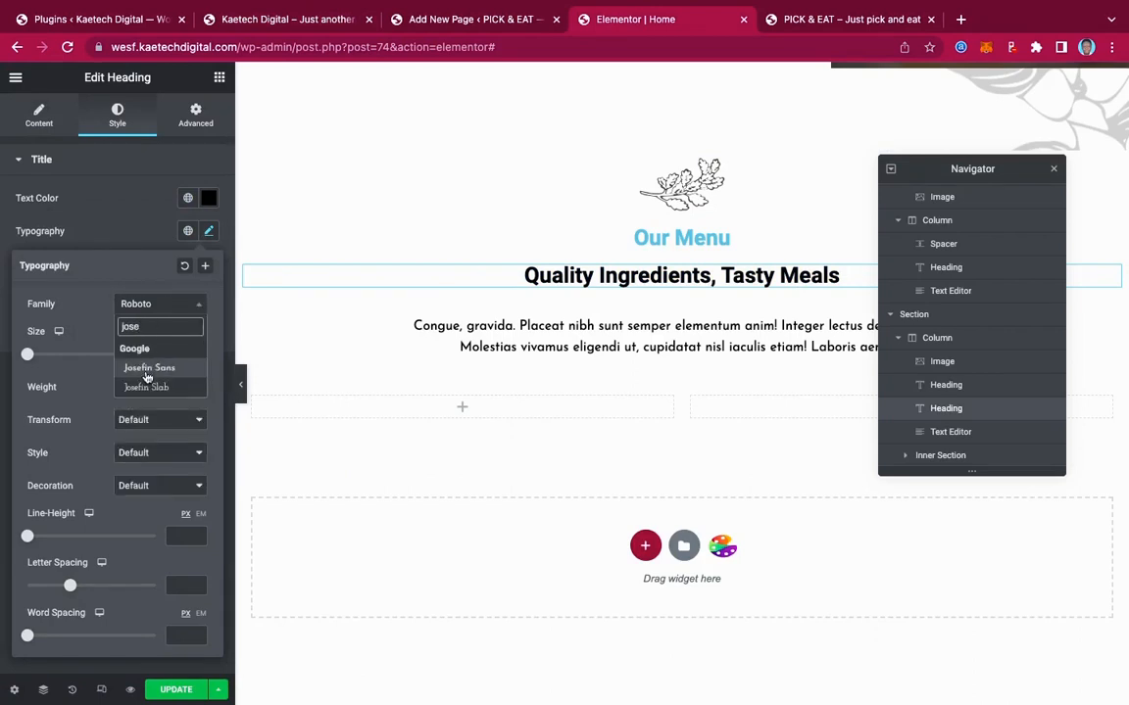
pyautogui.click(144, 368)
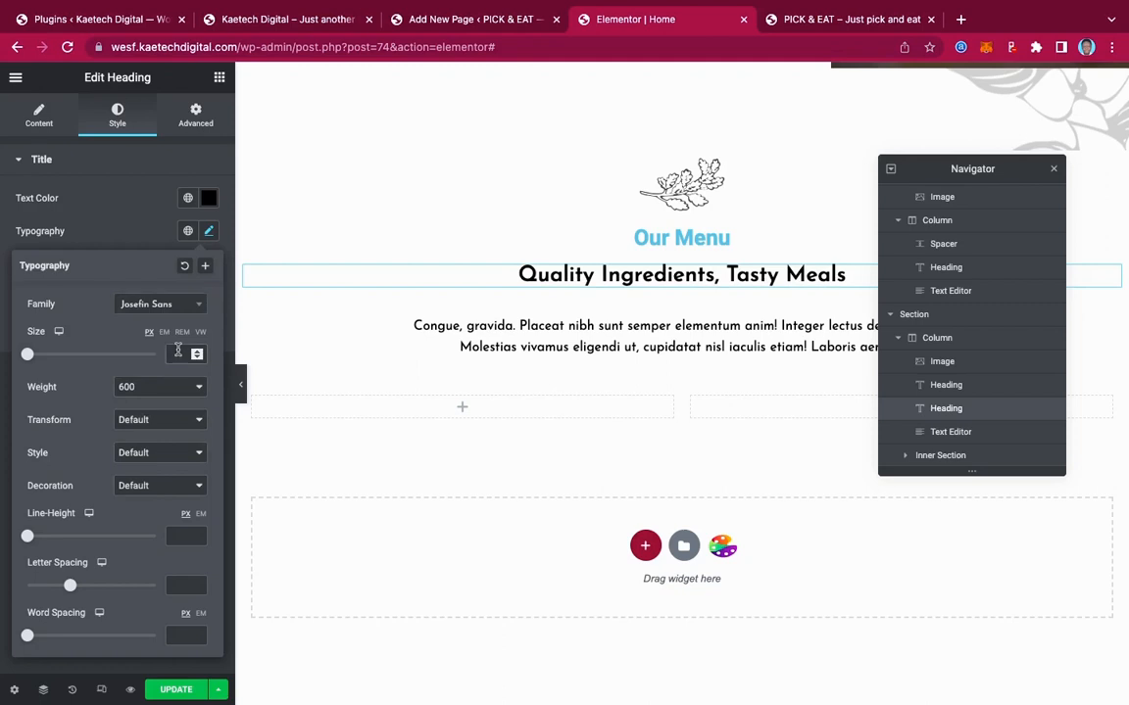
pyautogui.click(177, 353)
pyautogui.write('18')
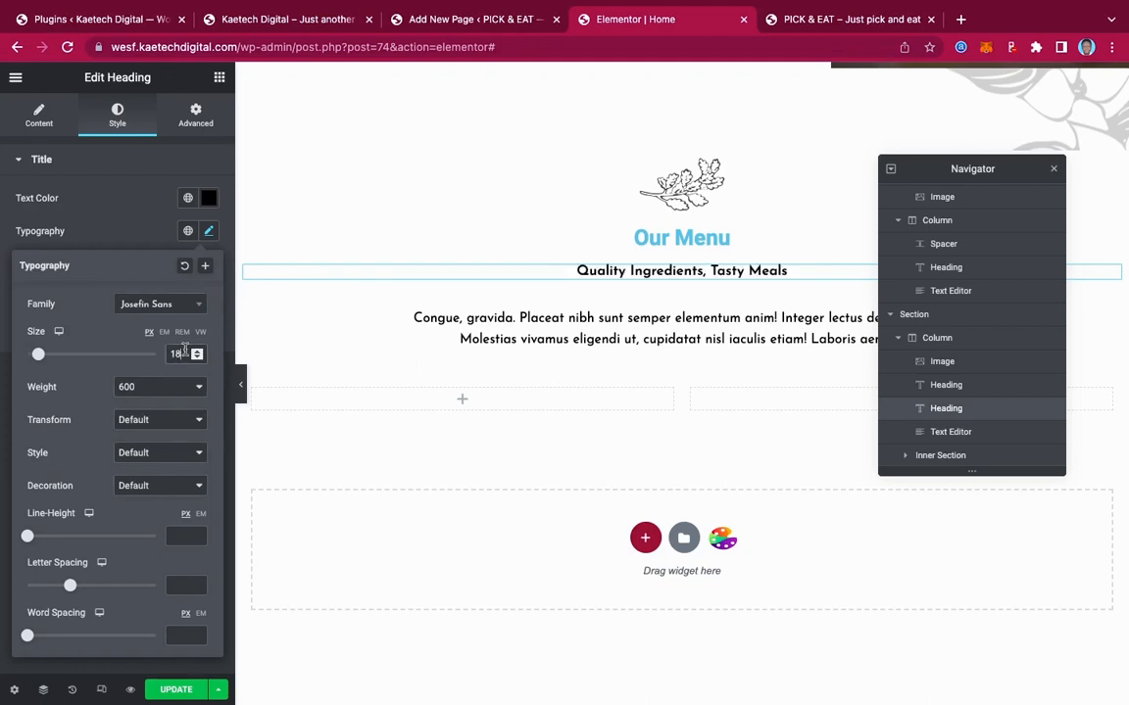
# Set the paragraph's typography size to 18
pyautogui.click(326, 317)
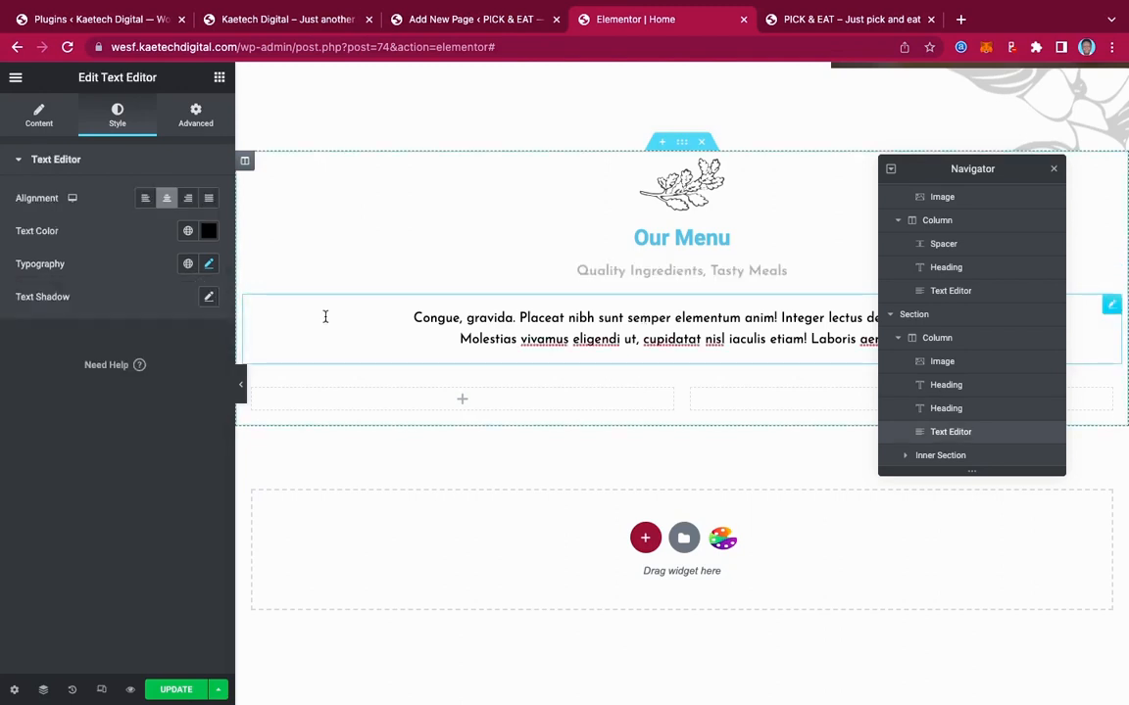
pyautogui.click(208, 264)
pyautogui.click(185, 384)
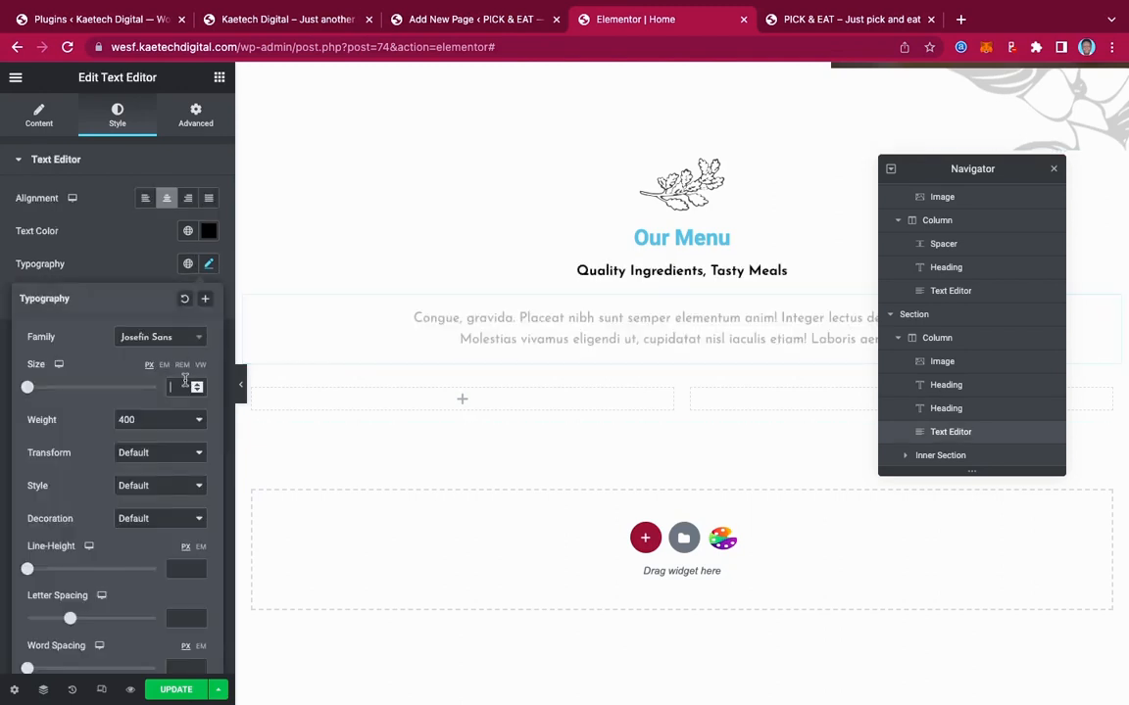
pyautogui.write('18')
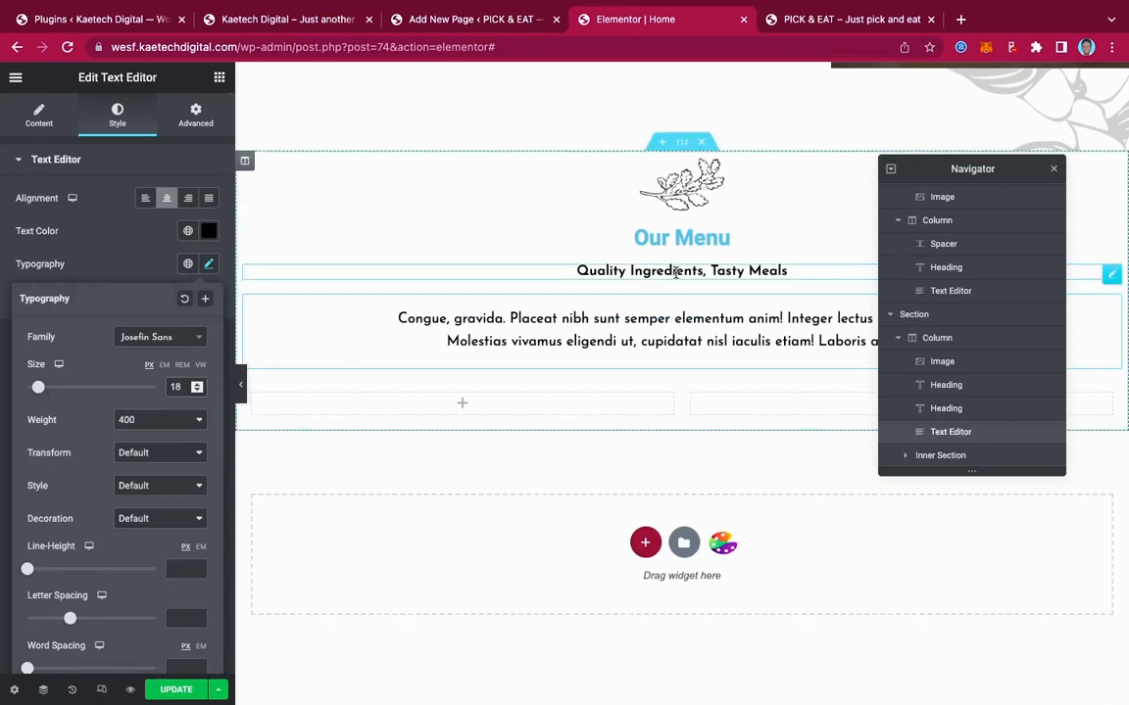
# Make the 'Our Menu' heading text black (#000000)
pyautogui.click(752, 239)
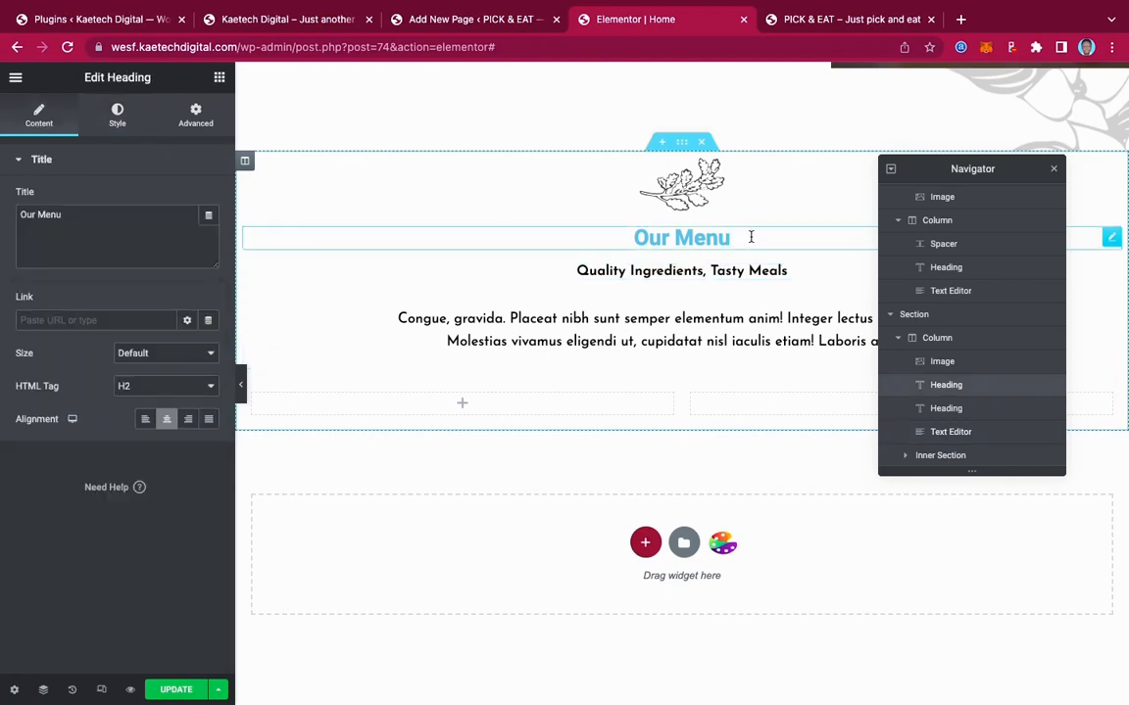
pyautogui.click(119, 122)
pyautogui.click(208, 199)
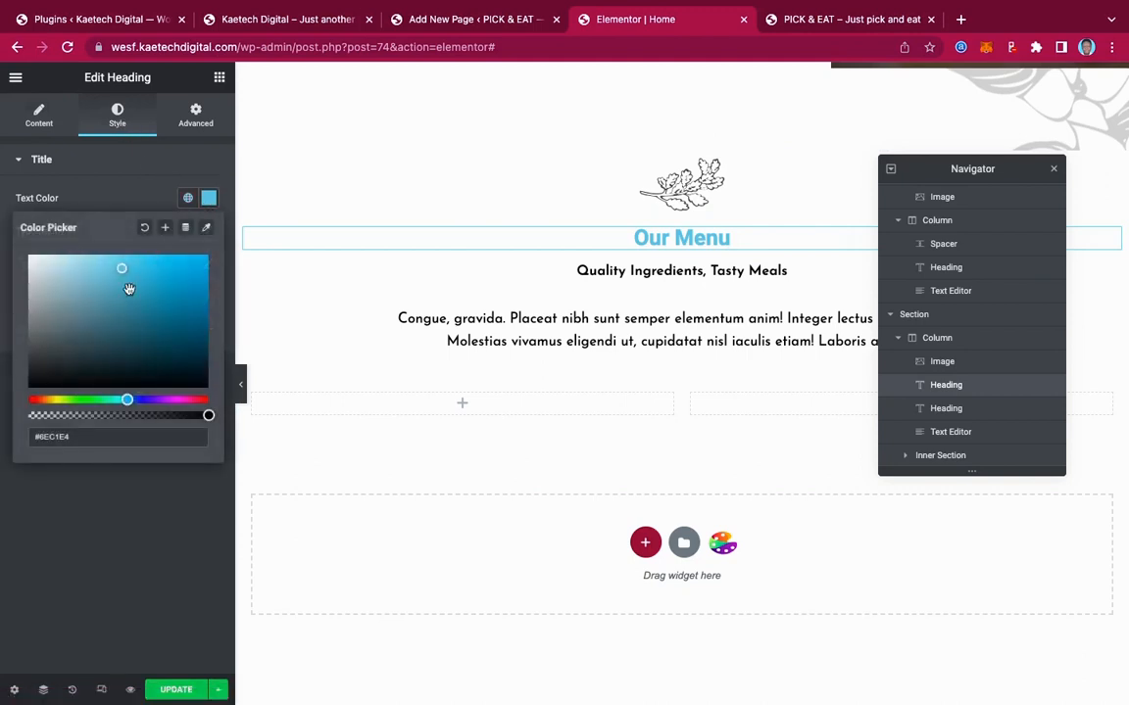
pyautogui.moveTo(120, 261); pyautogui.dragTo(29, 387)
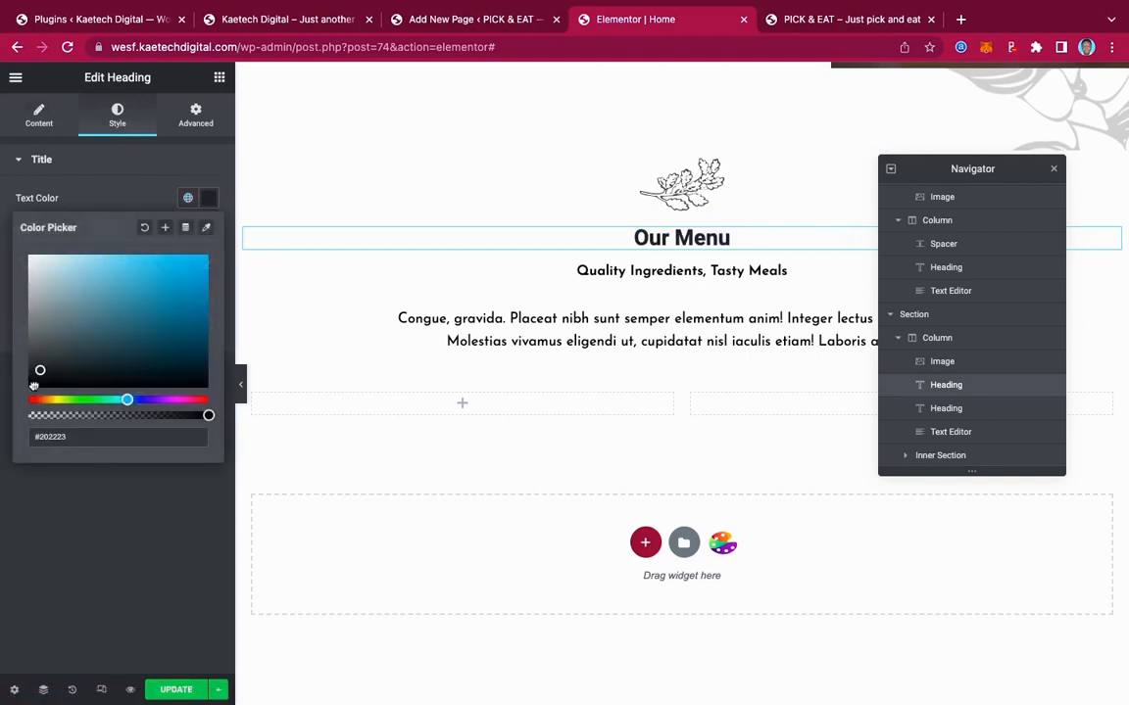
pyautogui.click(12, 526)
# Set the 'Our Menu' heading font to Berkshire Swash at size 55
pyautogui.click(208, 231)
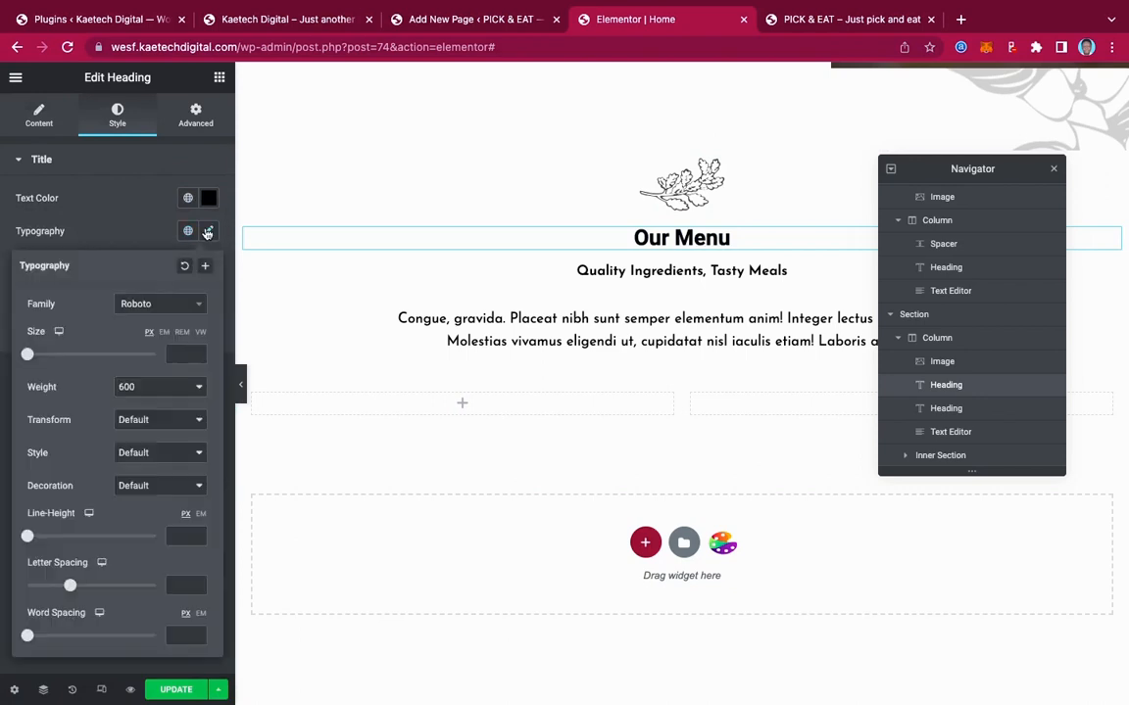
pyautogui.click(165, 304)
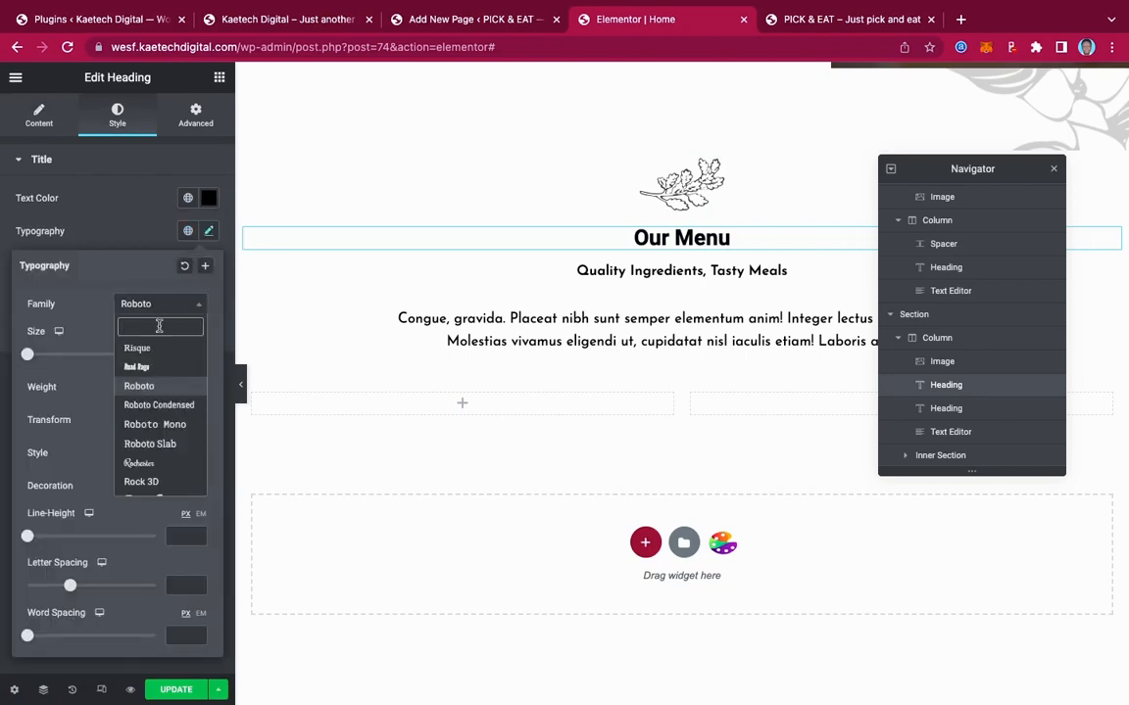
pyautogui.write('ber')
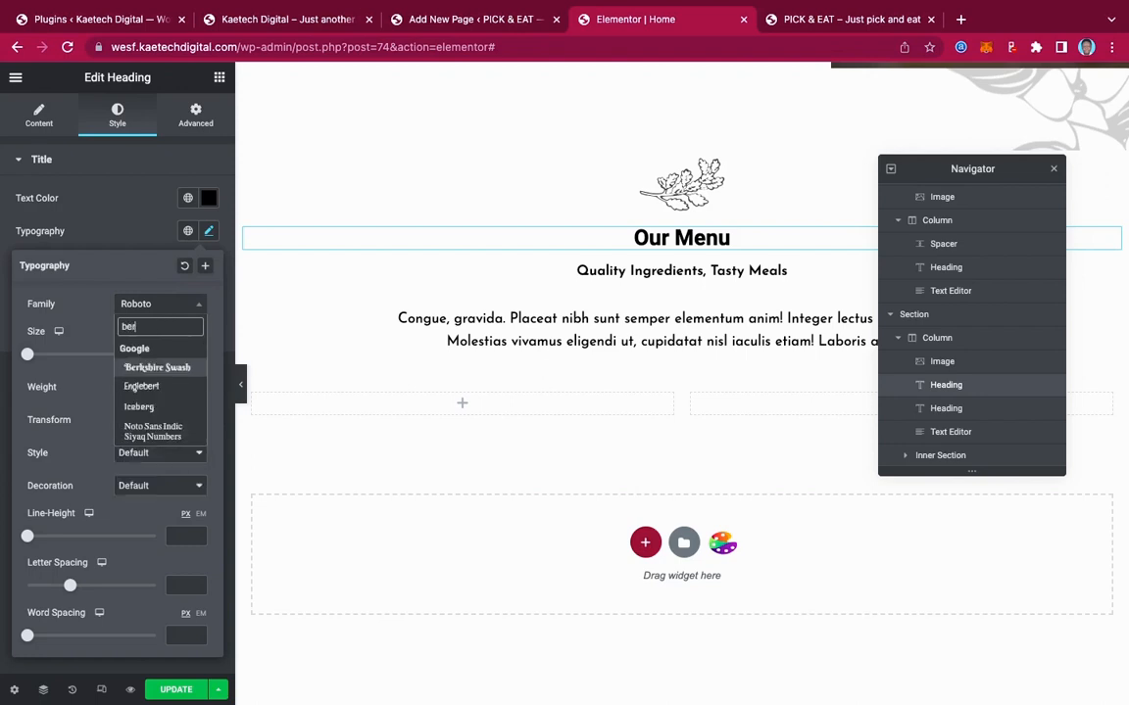
pyautogui.click(161, 368)
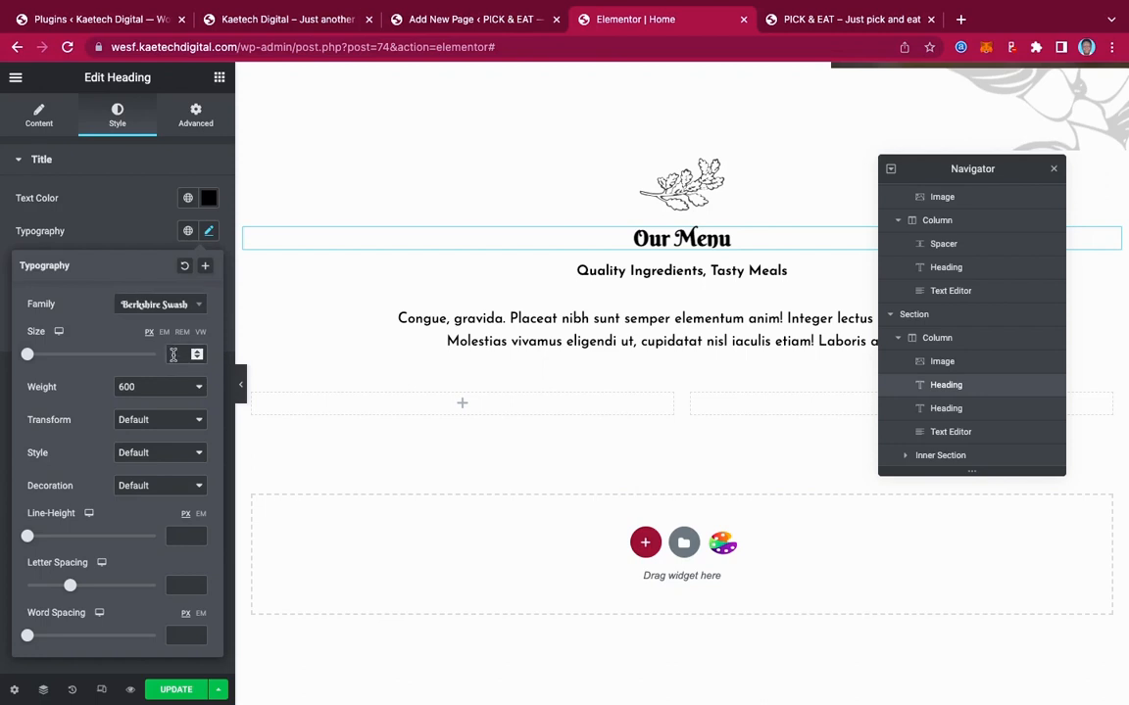
pyautogui.click(176, 354)
pyautogui.write('70')
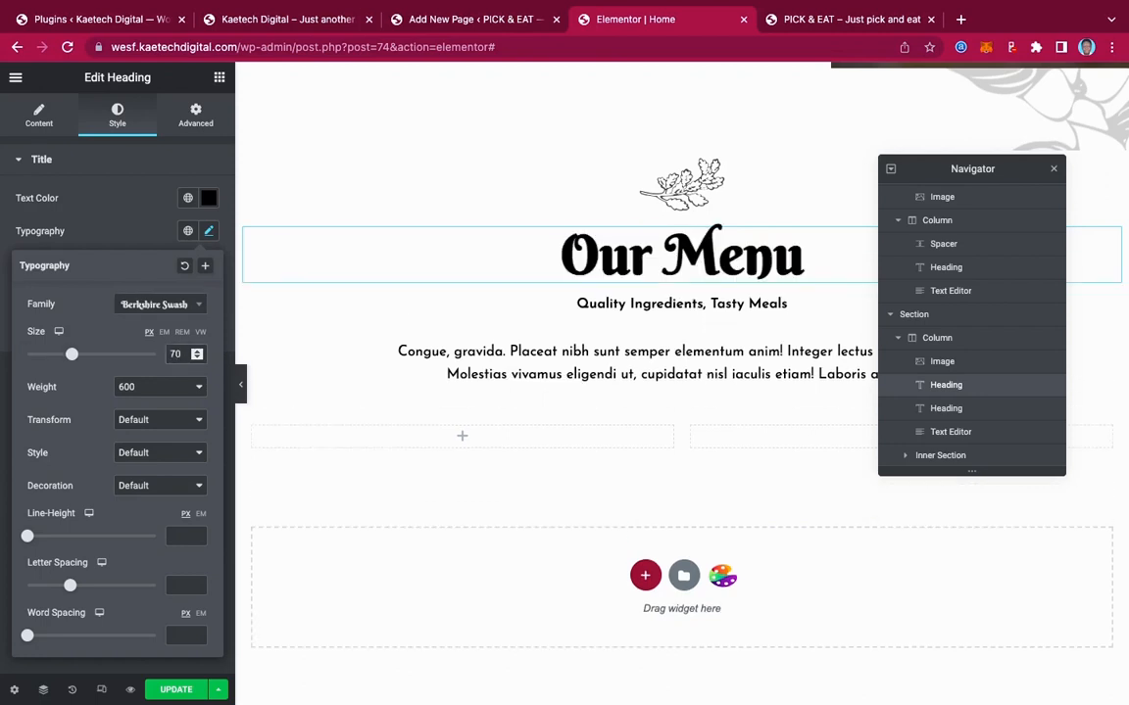
pyautogui.press('BackSpace')
pyautogui.press('BackSpace')
pyautogui.write('50')
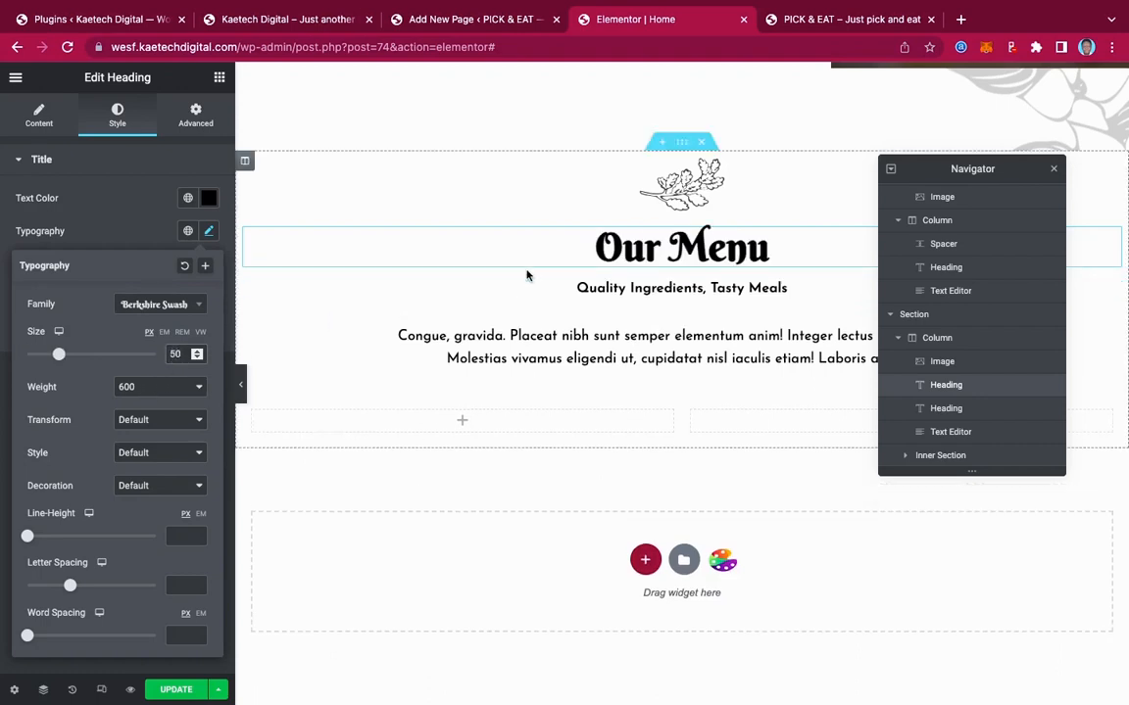
pyautogui.press('BackSpace')
pyautogui.write('5')
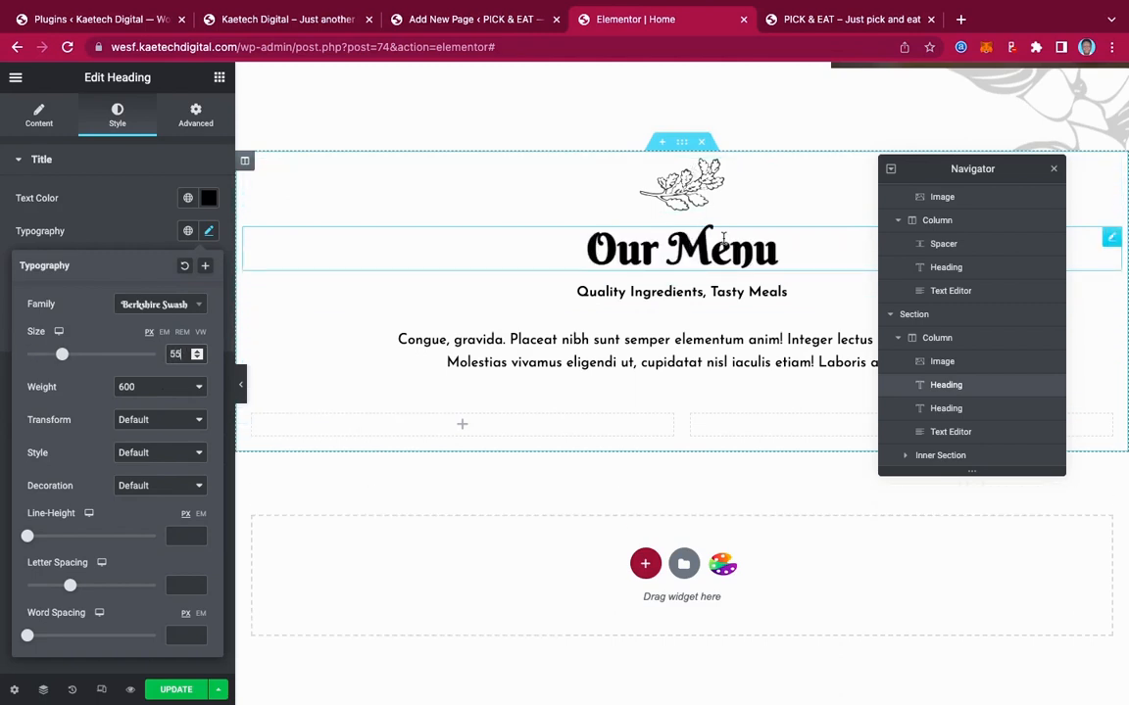
pyautogui.scroll(-2, 647, 384)
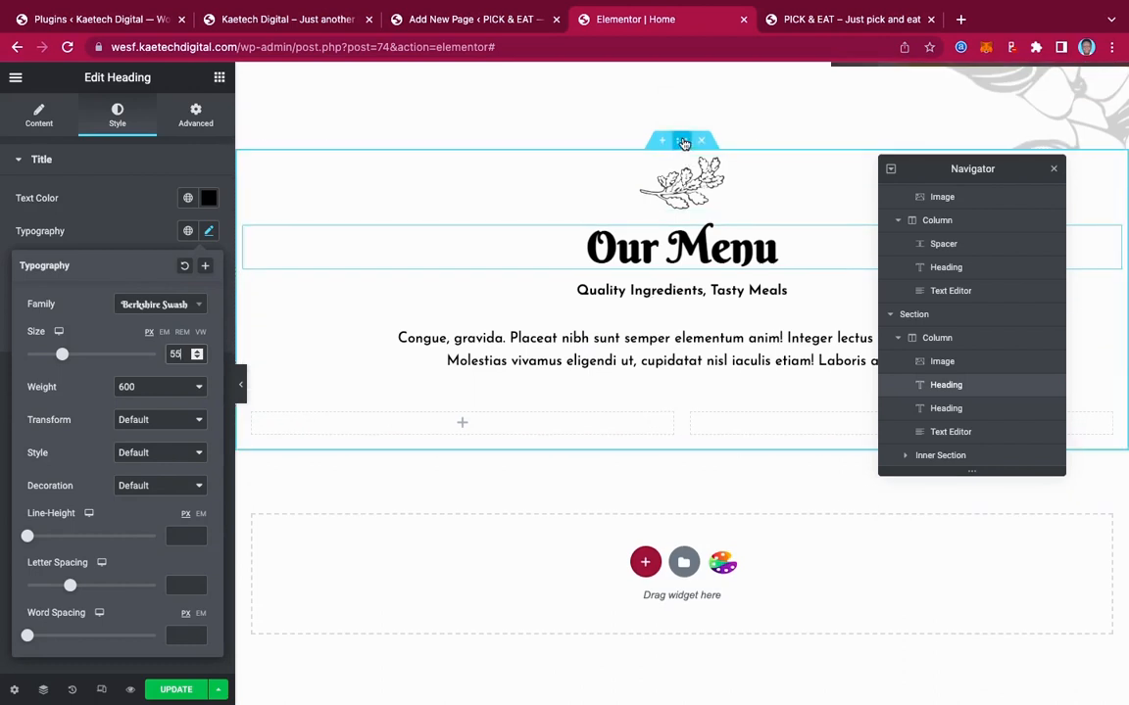
pyautogui.click(683, 143)
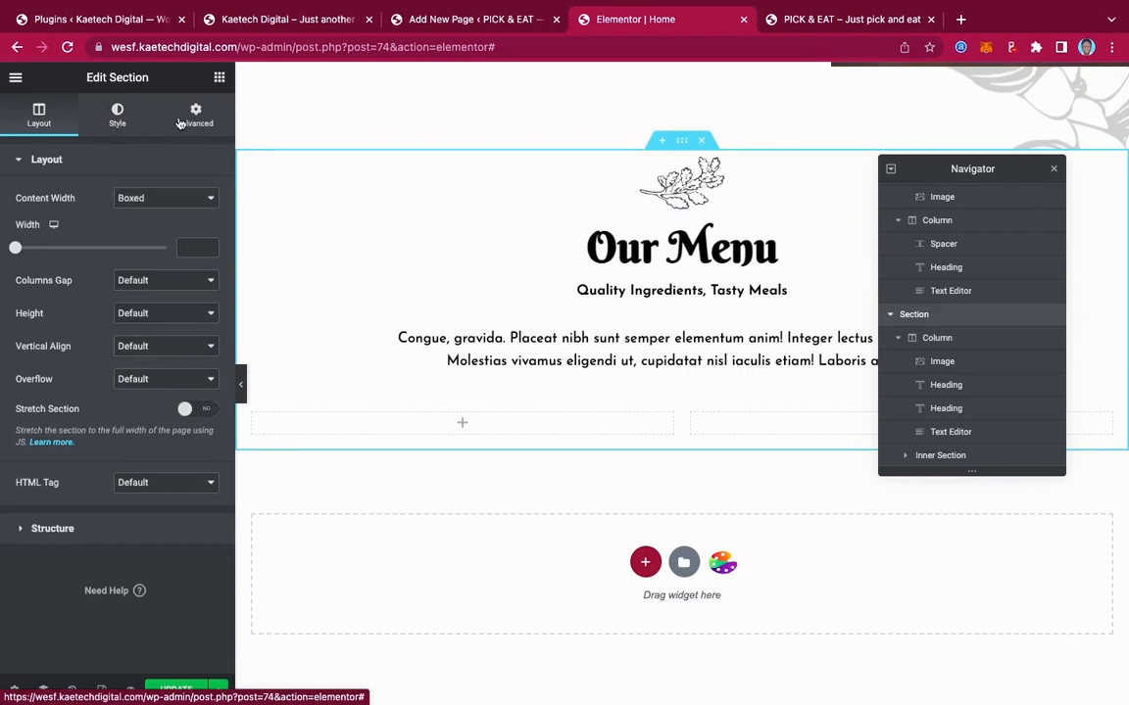
# Give the section a 400 minimum height and a gradient background starting at white (#FFFFFF)
pyautogui.click(146, 309)
pyautogui.click(147, 345)
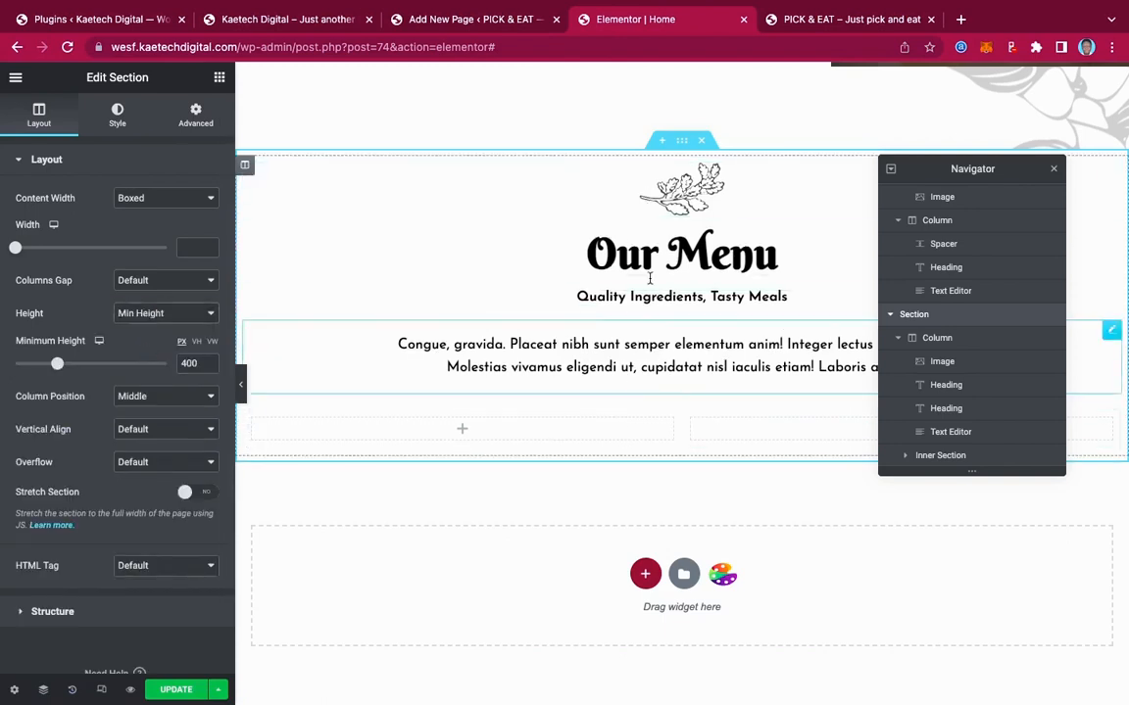
pyautogui.click(118, 117)
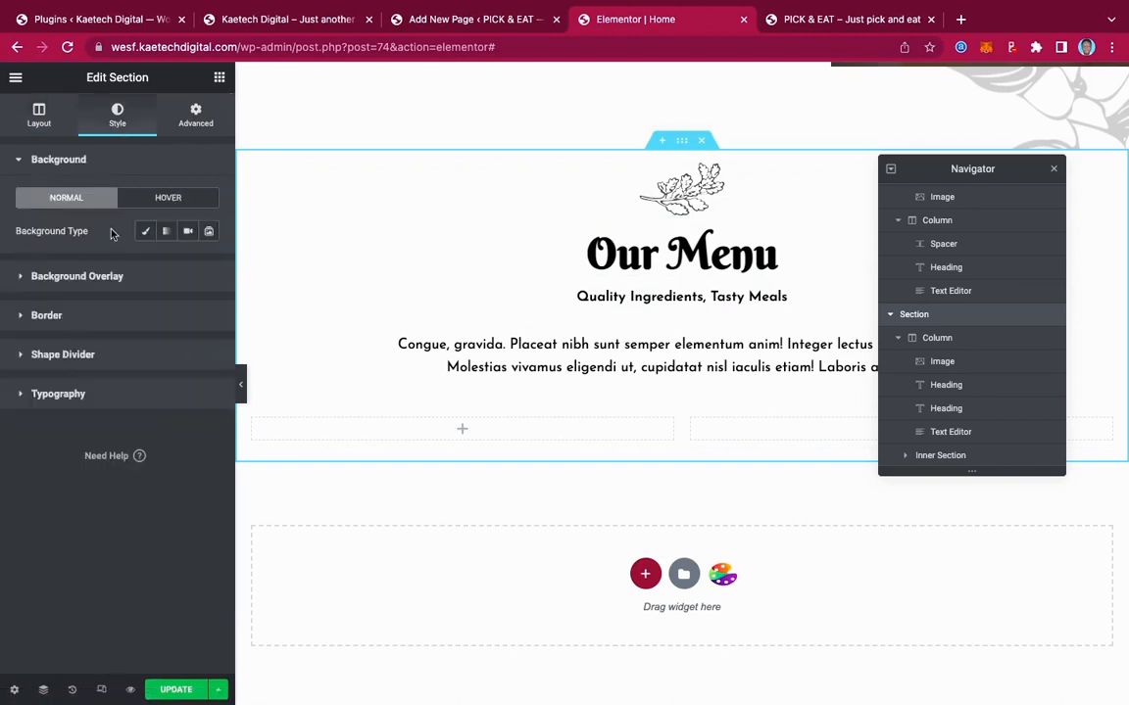
pyautogui.click(165, 233)
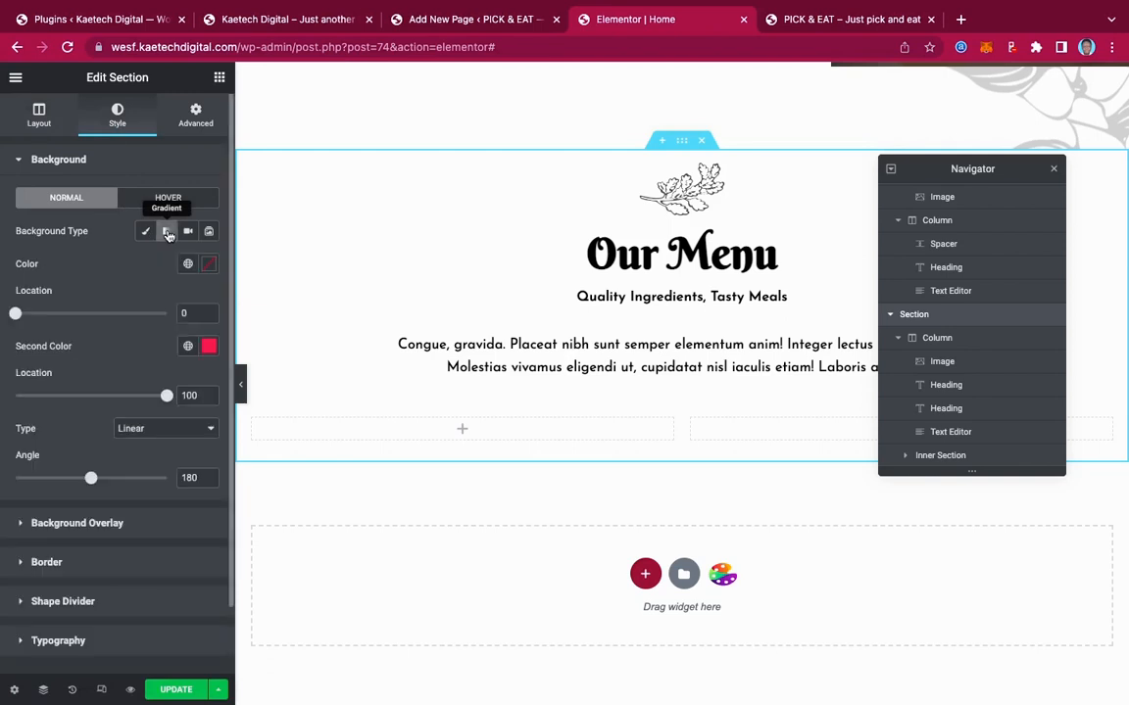
pyautogui.click(210, 268)
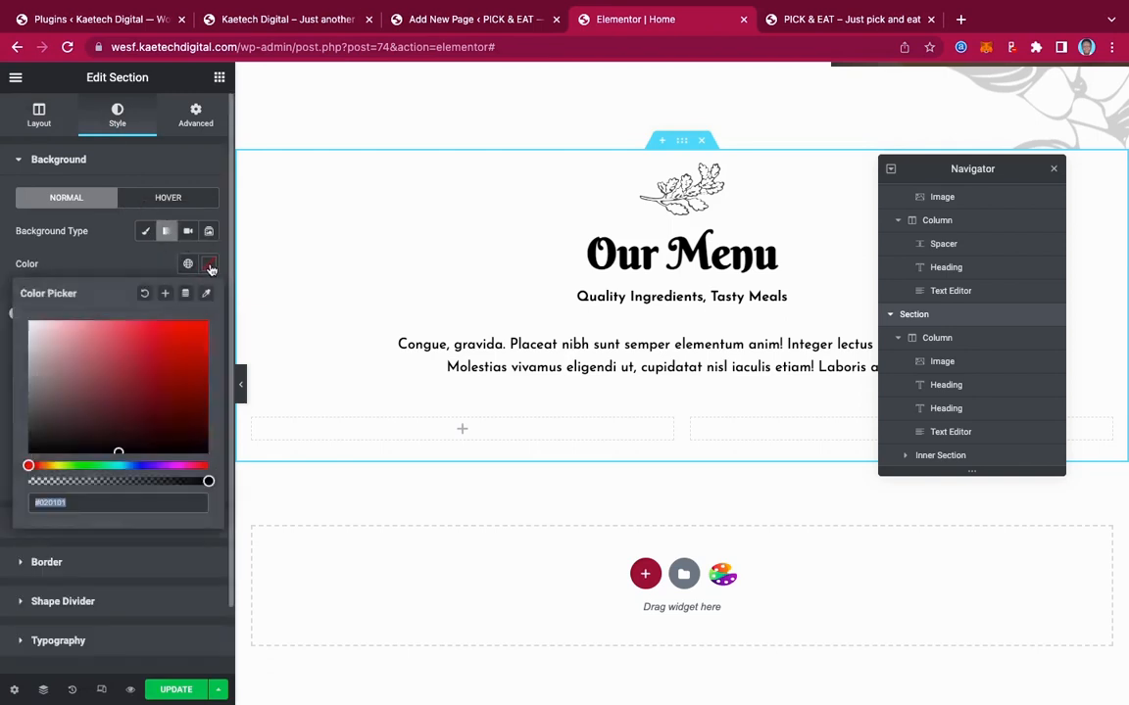
pyautogui.moveTo(43, 328); pyautogui.dragTo(4, 296)
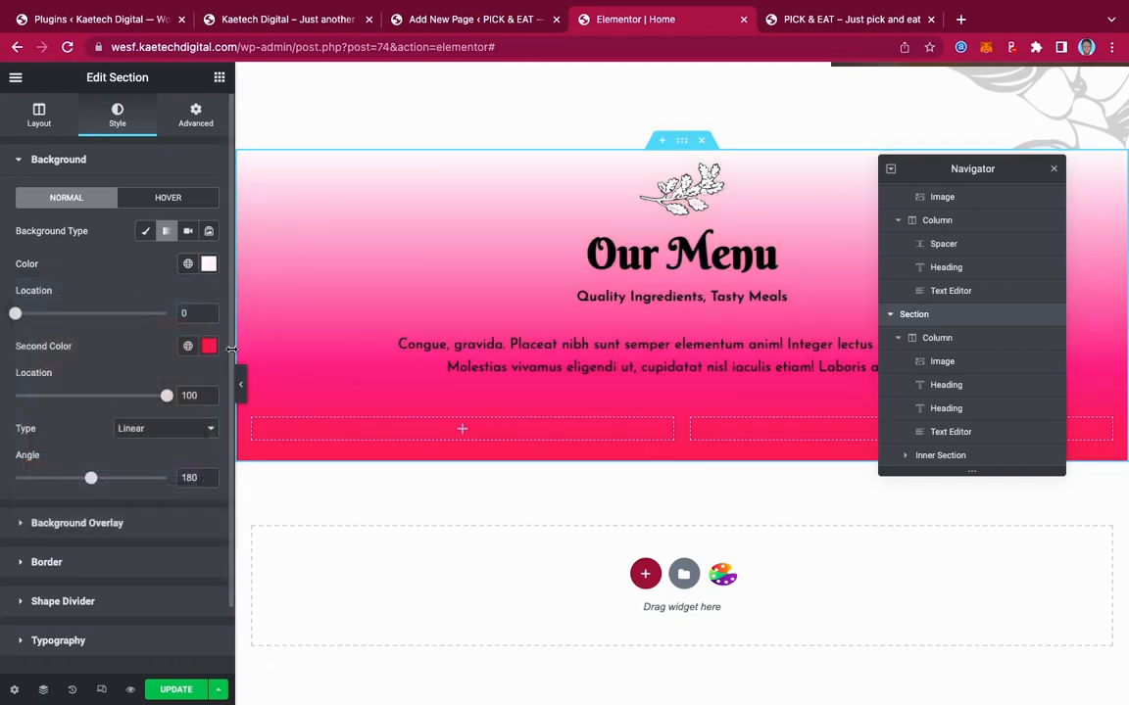
# Set the gradient's second colour to a pale peach (#FFF3ED)
pyautogui.click(208, 351)
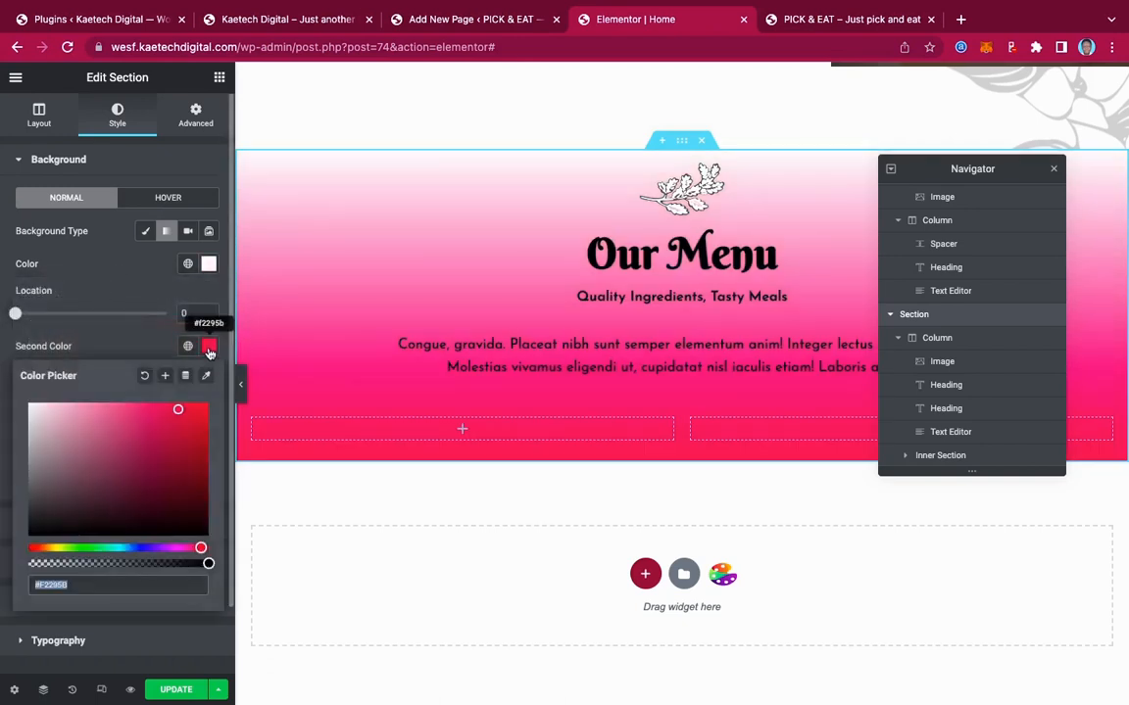
pyautogui.click(187, 346)
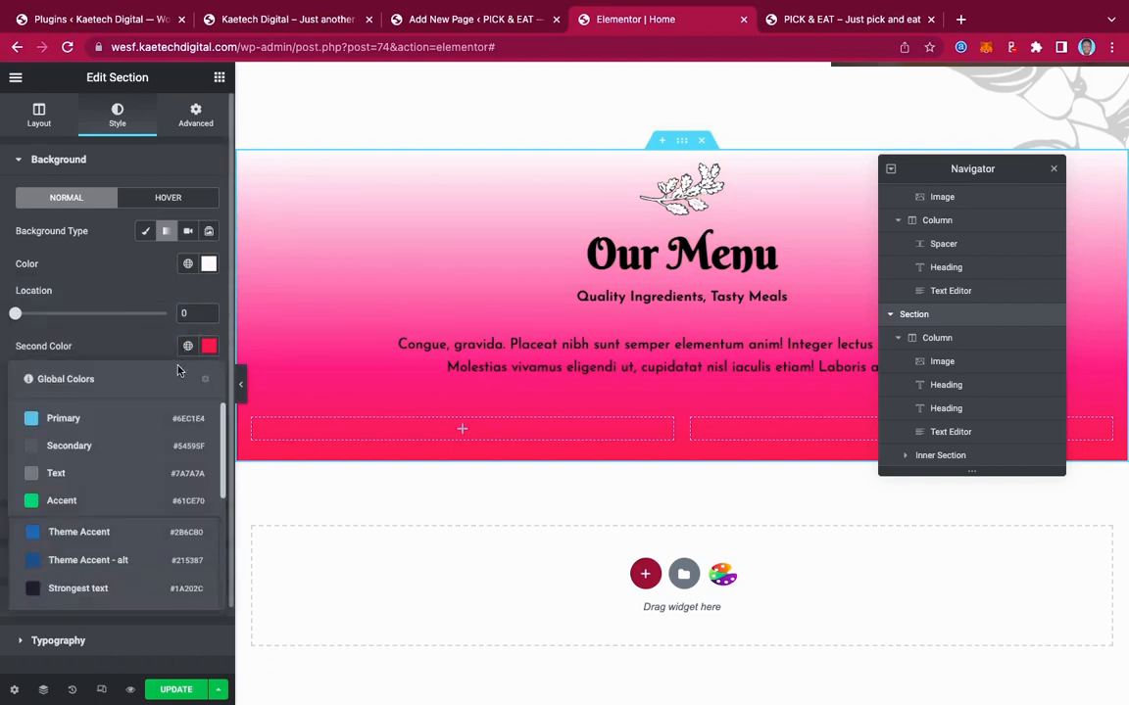
pyautogui.scroll(-5, 117, 470)
pyautogui.click(55, 586)
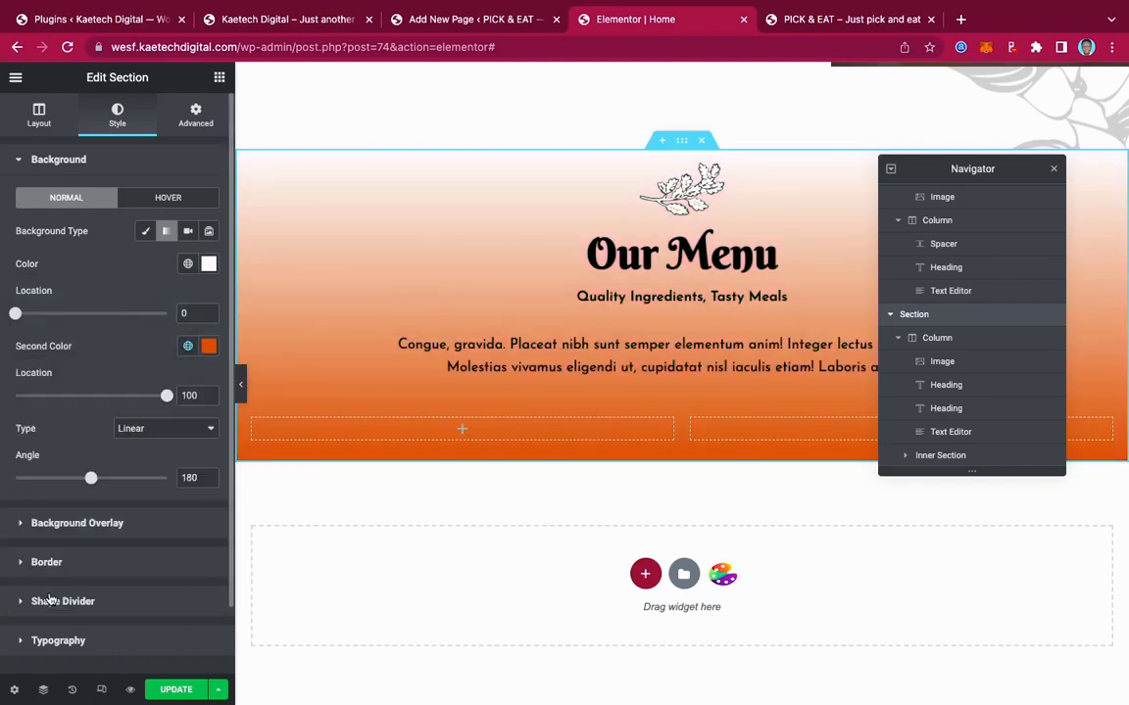
pyautogui.click(207, 348)
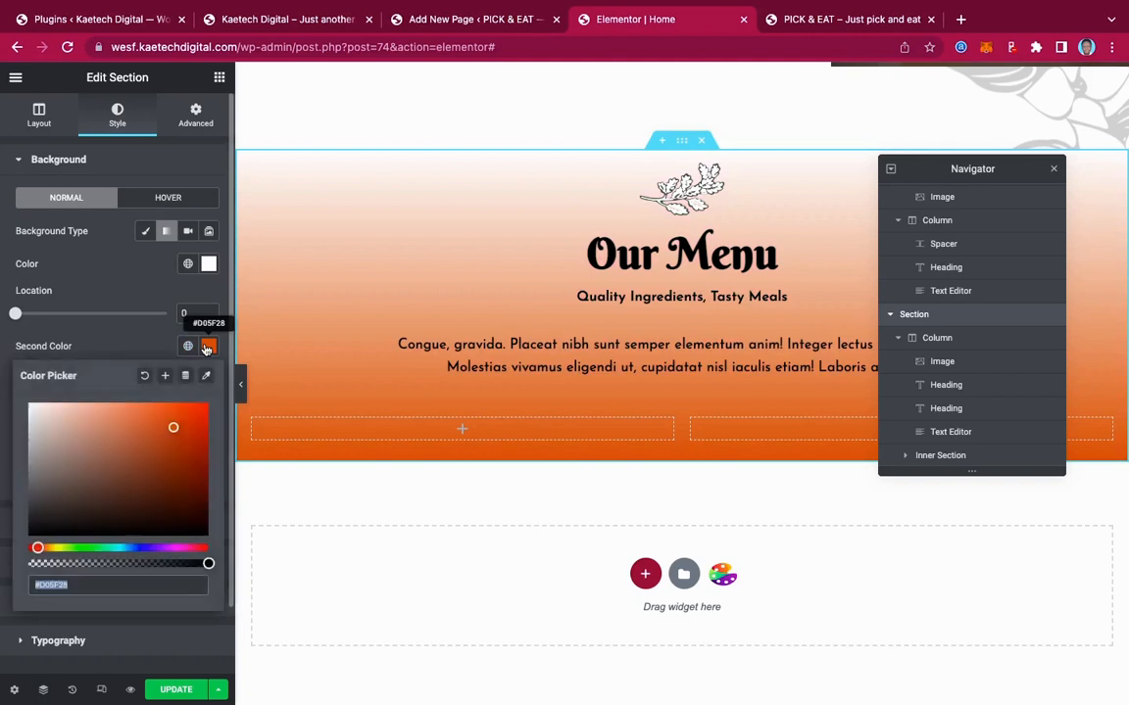
pyautogui.click(43, 405)
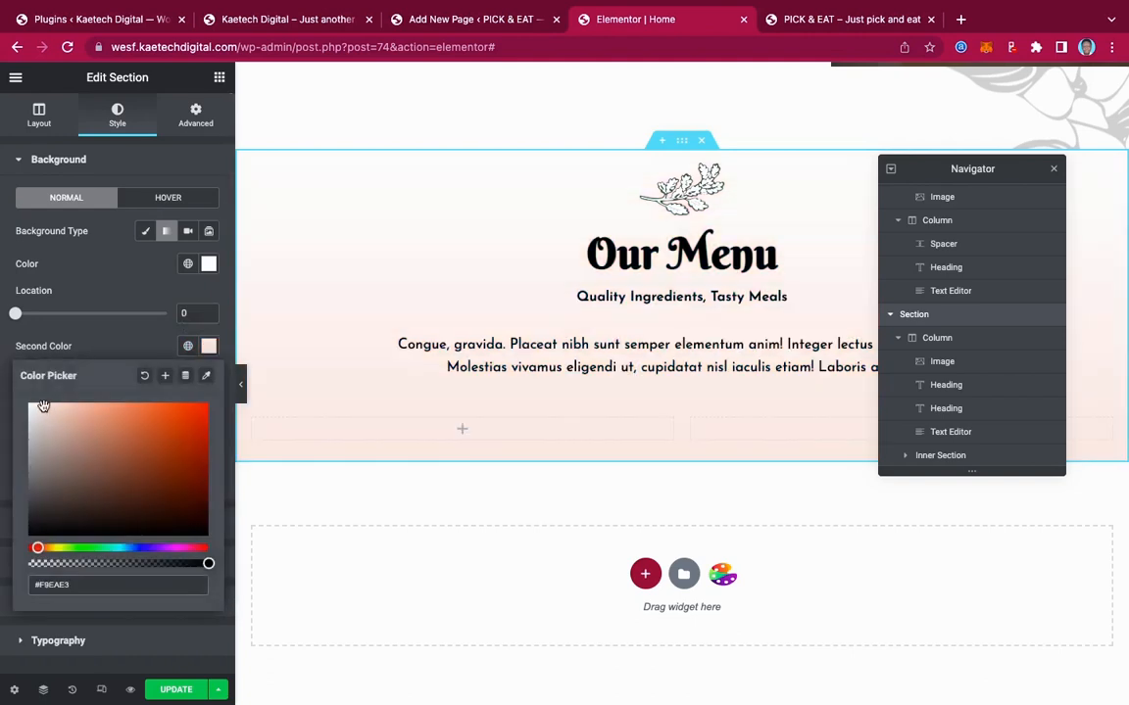
pyautogui.moveTo(43, 406); pyautogui.dragTo(37, 399)
pyautogui.click(101, 340)
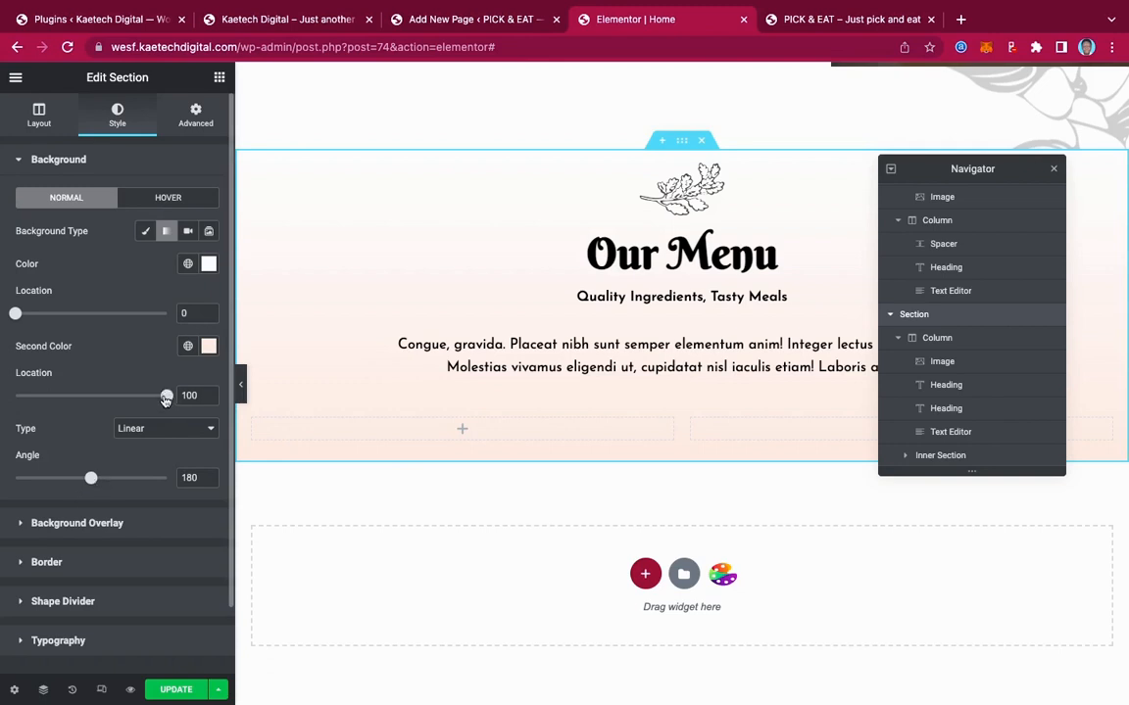
# Move the gradient's first colour location to 50 and make the second colour a paler #FFF7F3
pyautogui.moveTo(165, 399)
pyautogui.mouseDown()
pyautogui.moveTo(75, 397)
pyautogui.moveTo(186, 397)
pyautogui.mouseUp()
pyautogui.moveTo(16, 314); pyautogui.dragTo(95, 316)
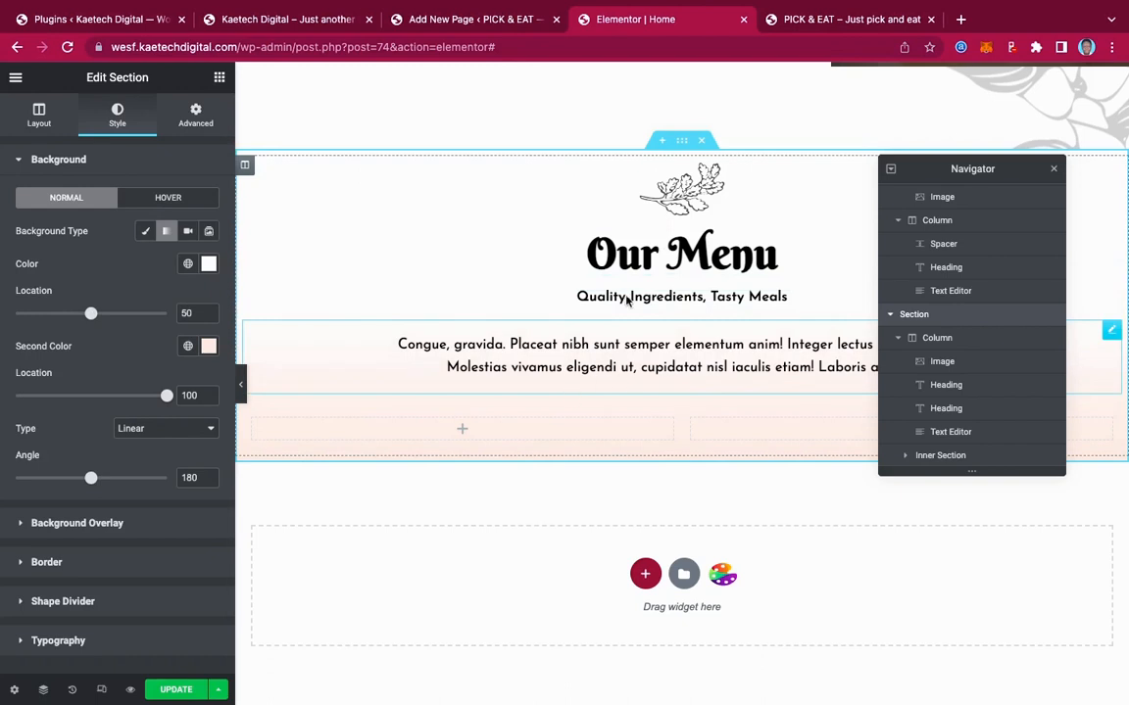
pyautogui.scroll(-1, 686, 284)
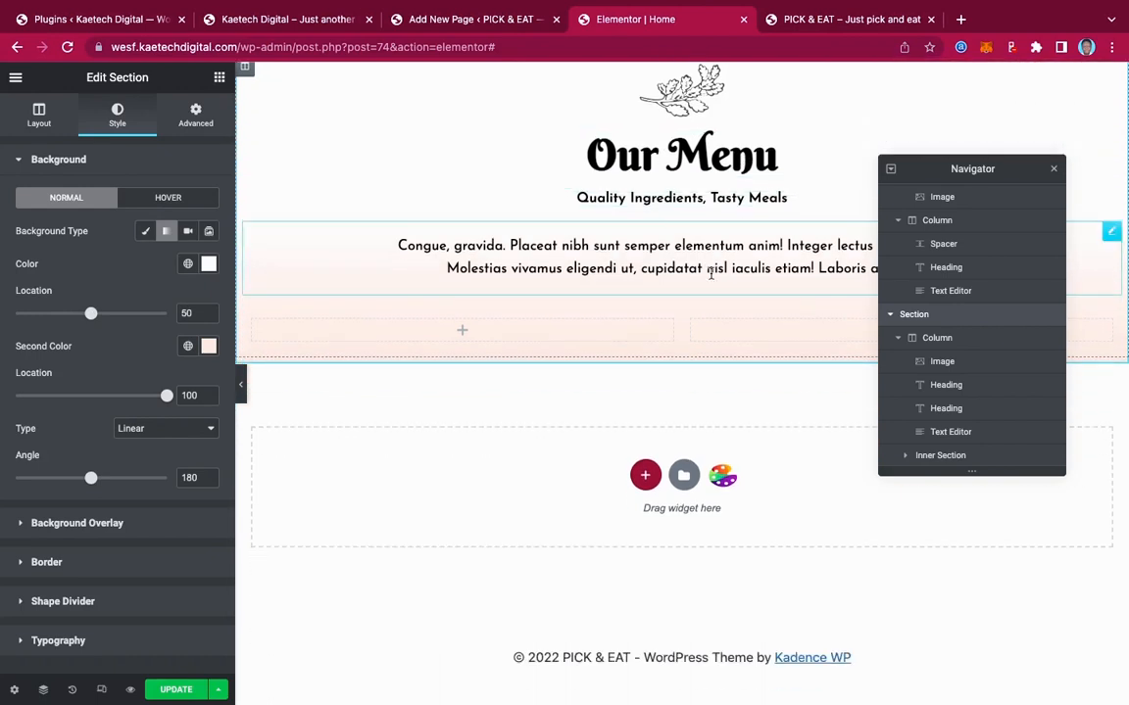
pyautogui.click(209, 346)
pyautogui.click(39, 405)
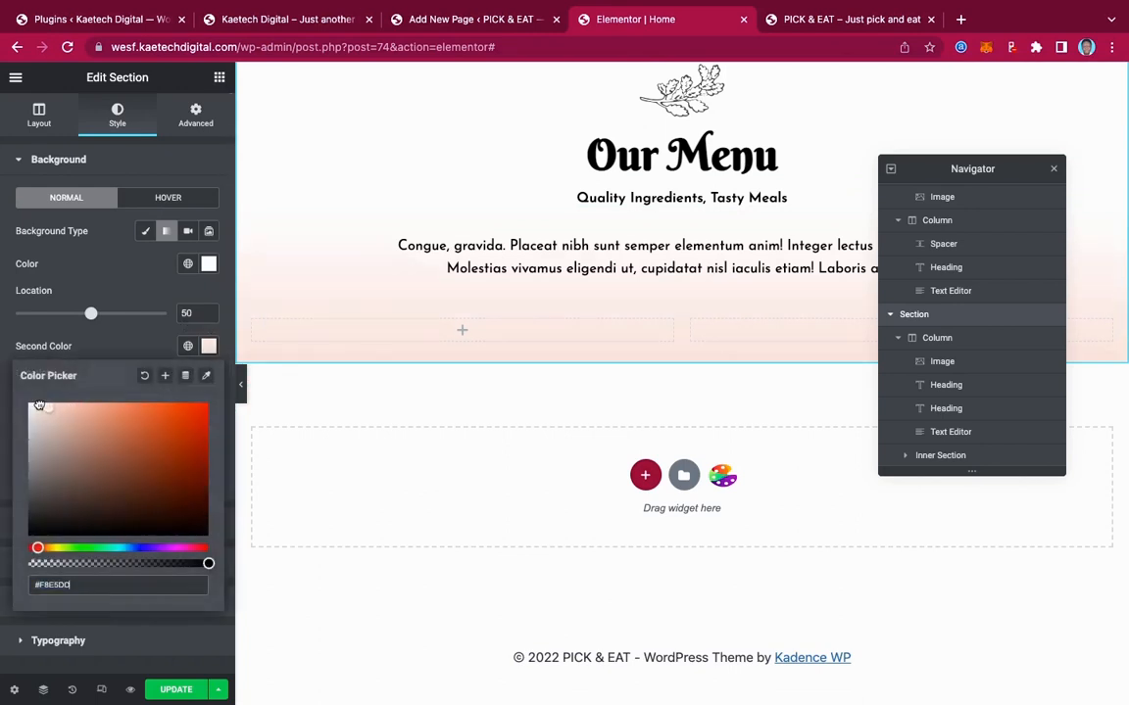
pyautogui.moveTo(39, 404); pyautogui.dragTo(37, 404)
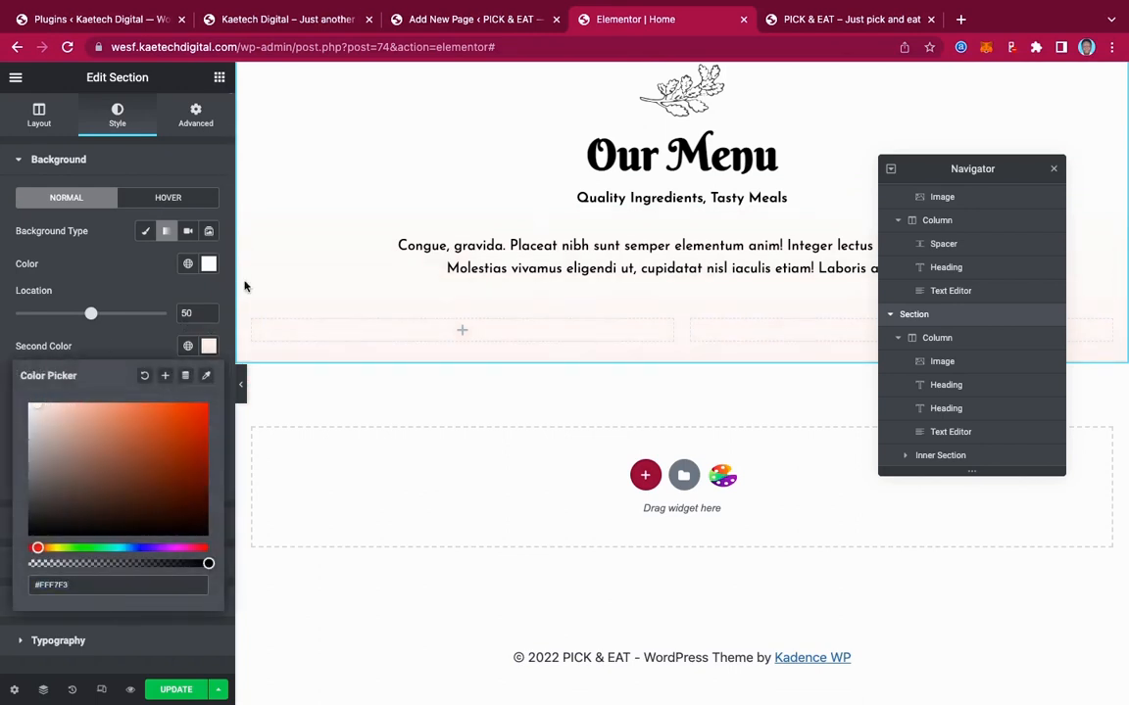
# Compare the Our Menu section against the live homepage
pyautogui.scroll(1, 650, 266)
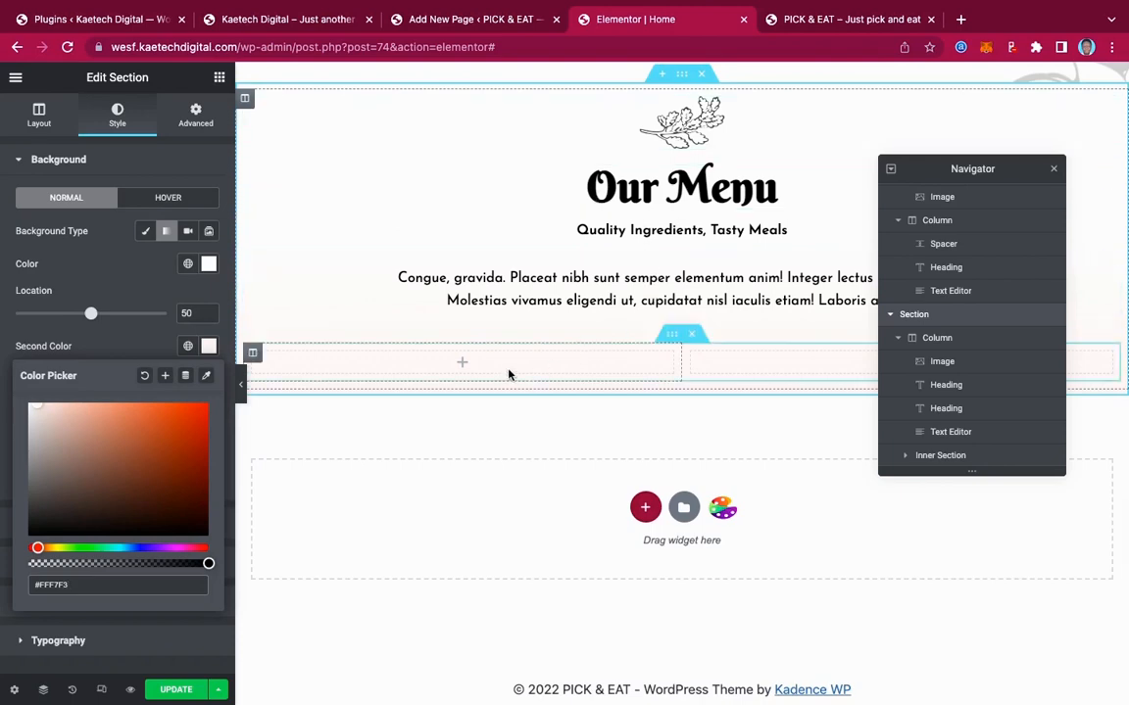
pyautogui.click(284, 19)
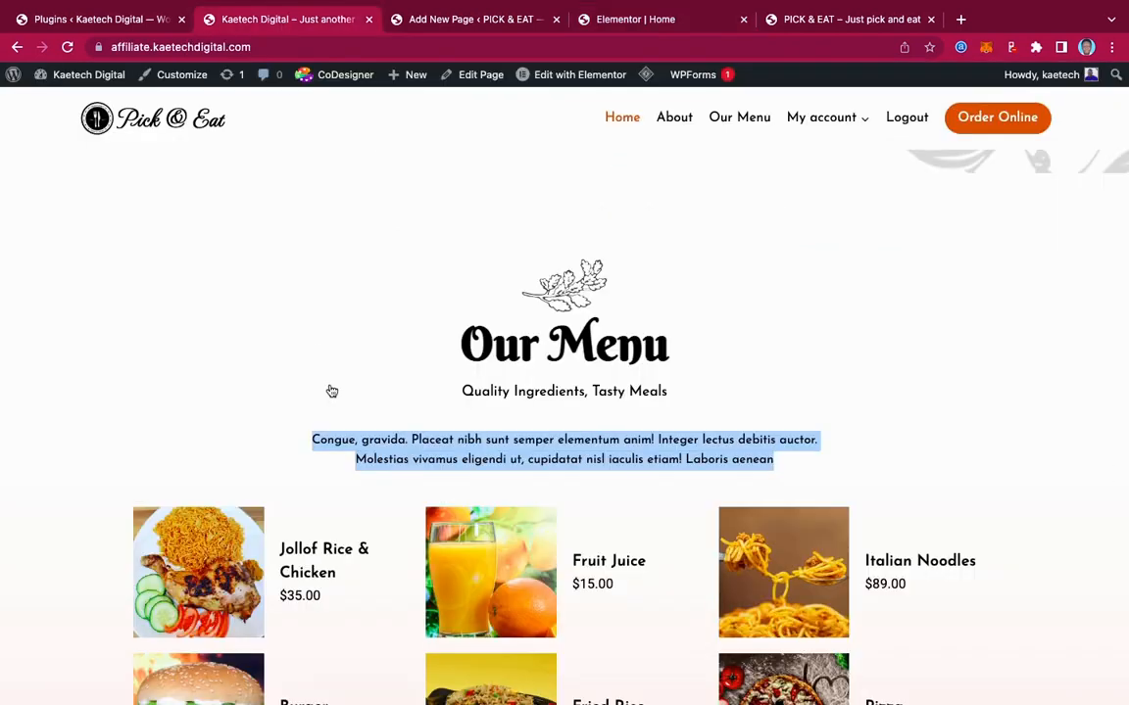
pyautogui.scroll(-3, 328, 390)
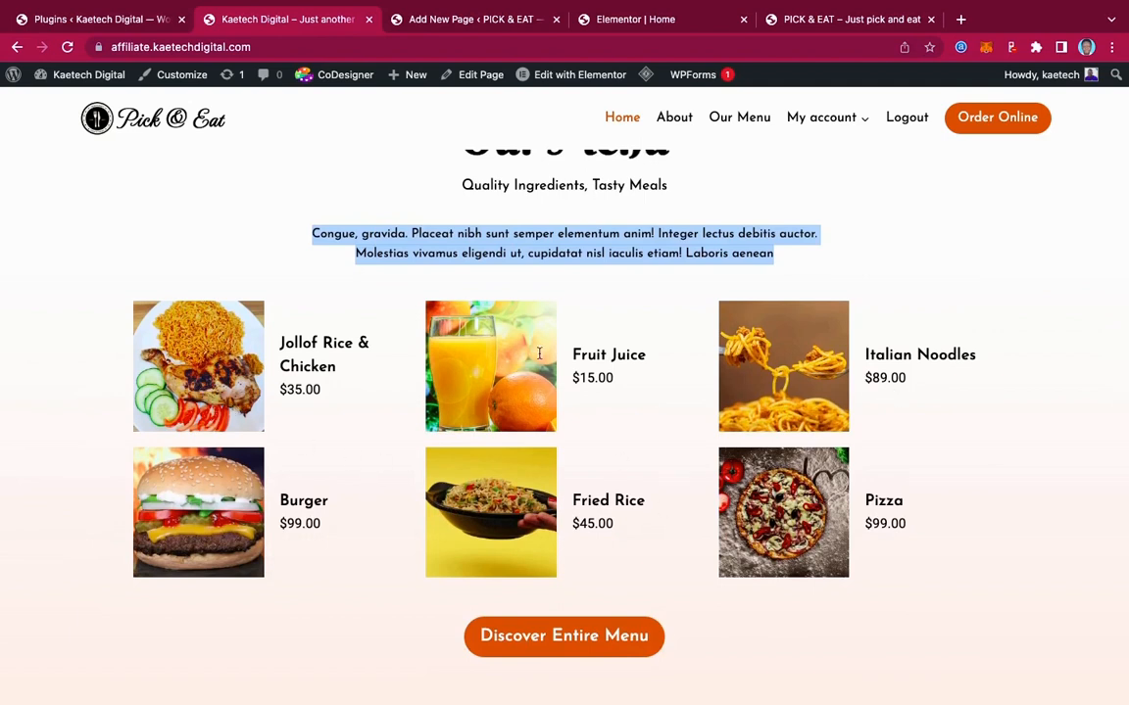
pyautogui.click(617, 22)
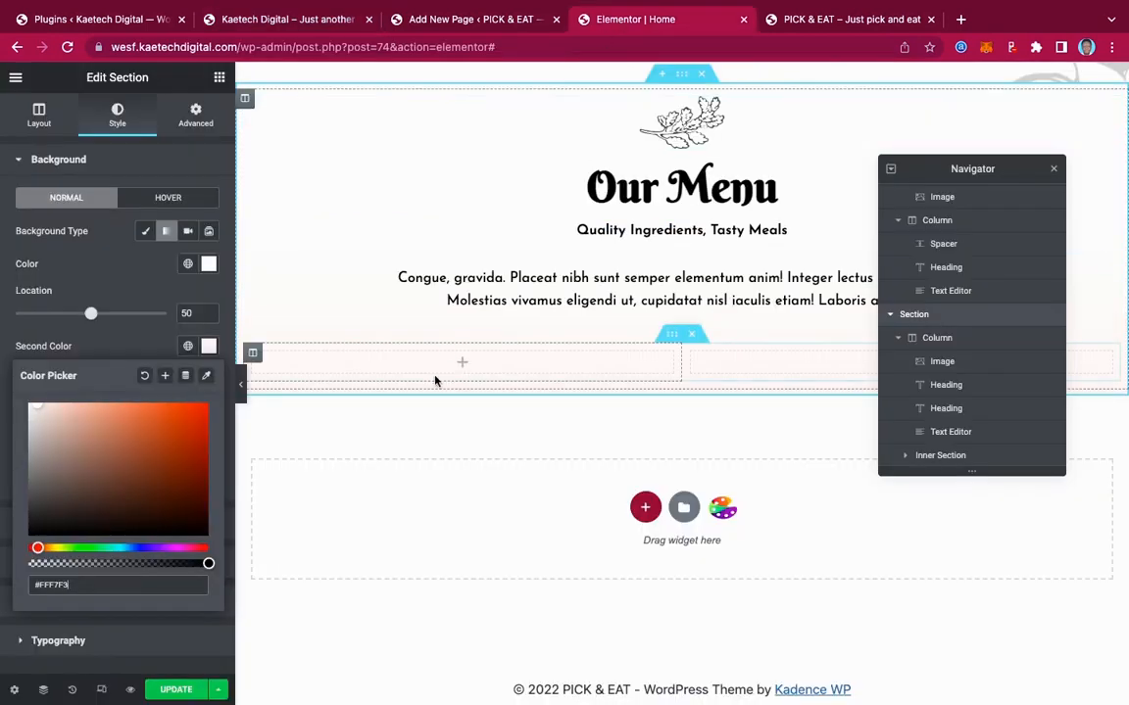
# Duplicate the empty column to make three columns and drop an Image Box into the first
pyautogui.rightClick(254, 358)
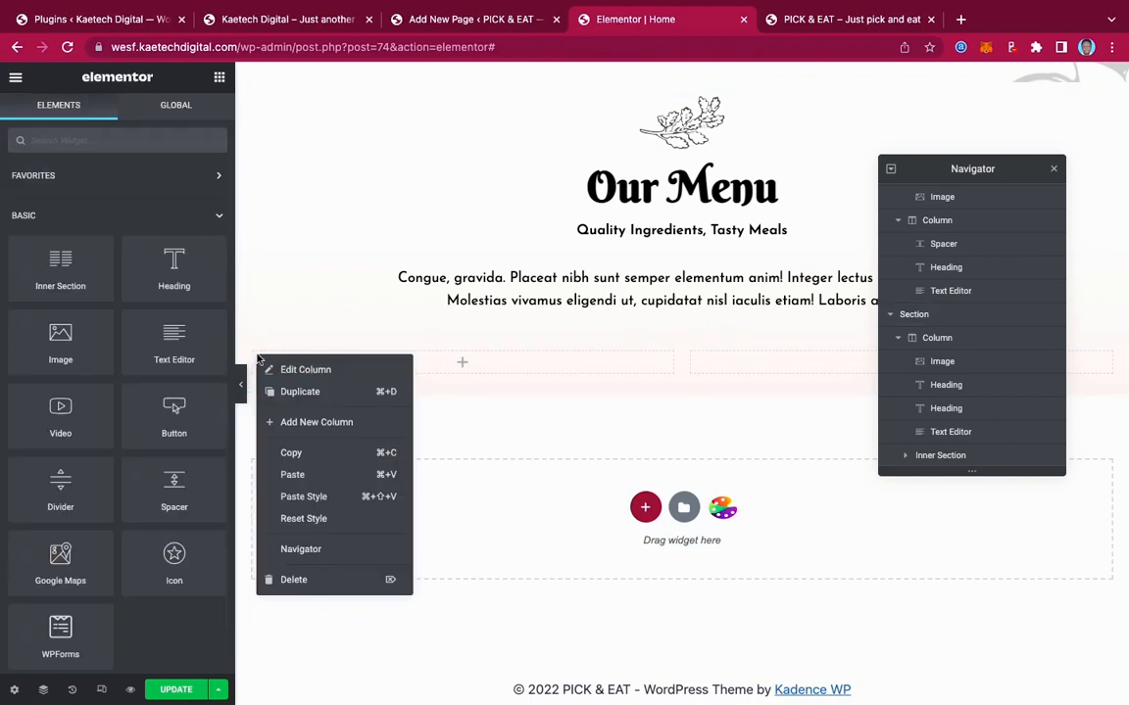
pyautogui.click(299, 392)
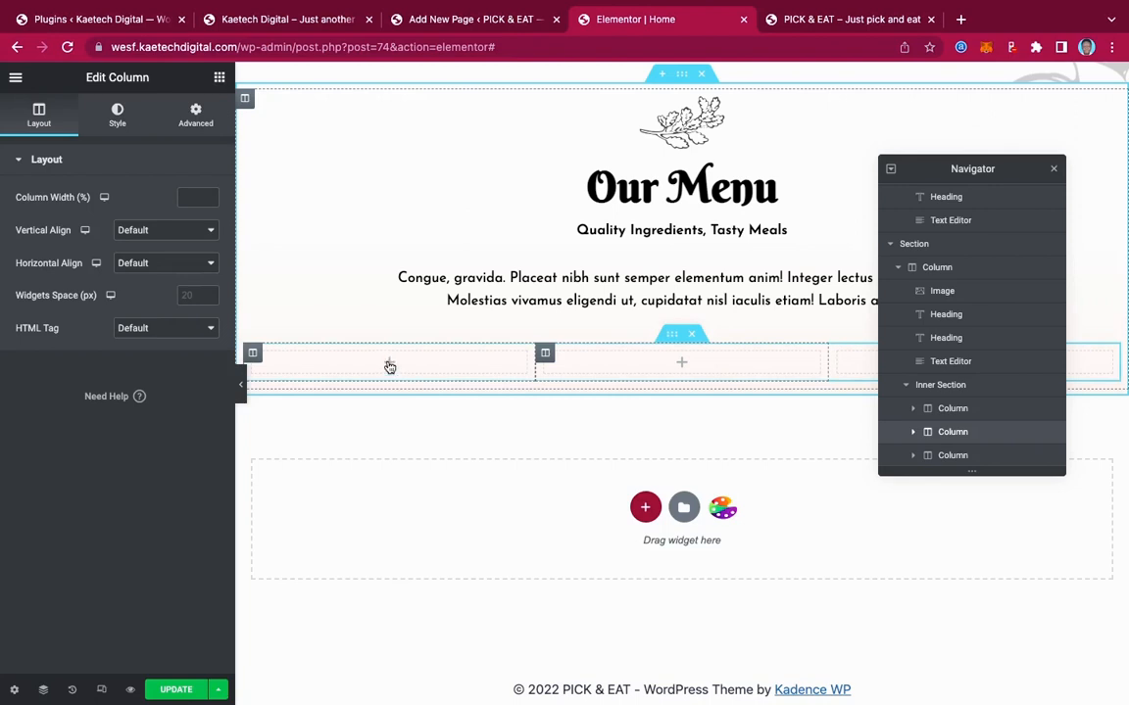
pyautogui.click(389, 365)
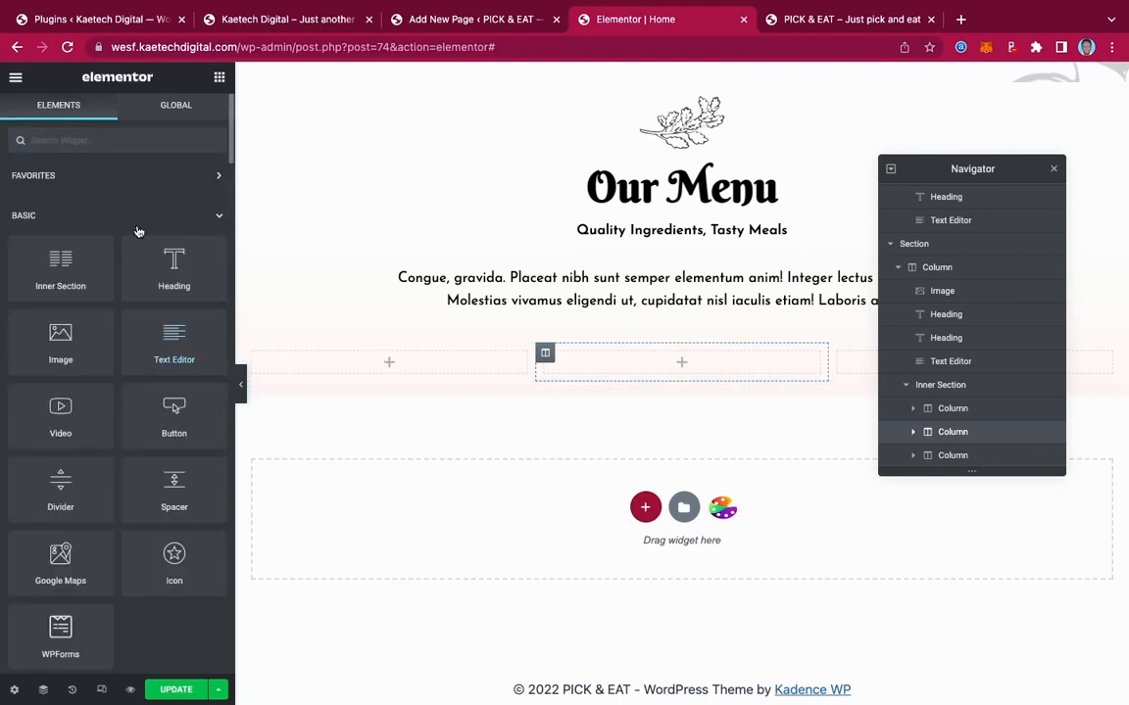
pyautogui.write('box')
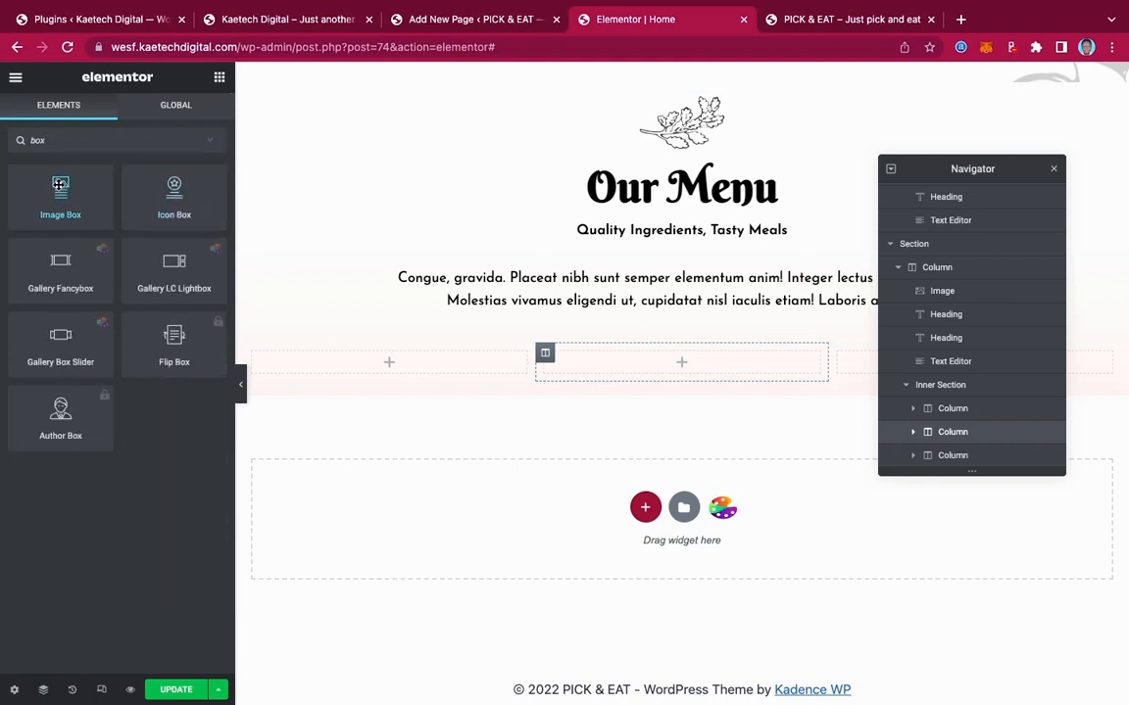
pyautogui.moveTo(60, 185); pyautogui.dragTo(385, 356)
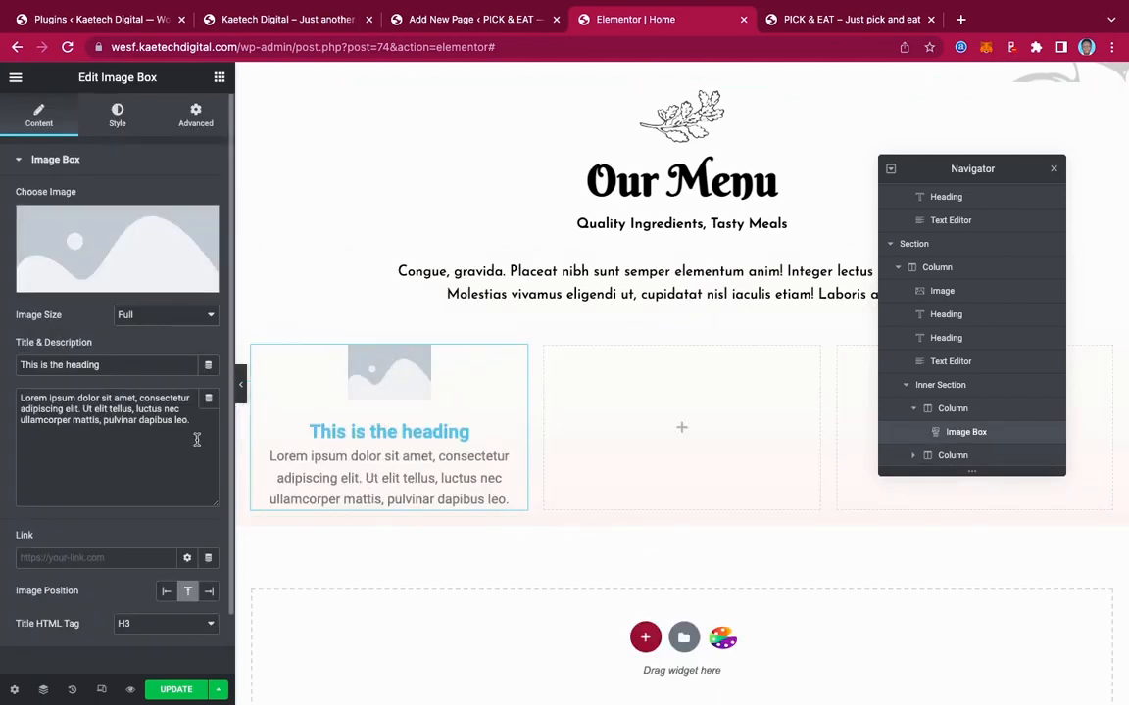
# Insert the jollof rice and chicken photo into the Image Box
pyautogui.click(114, 240)
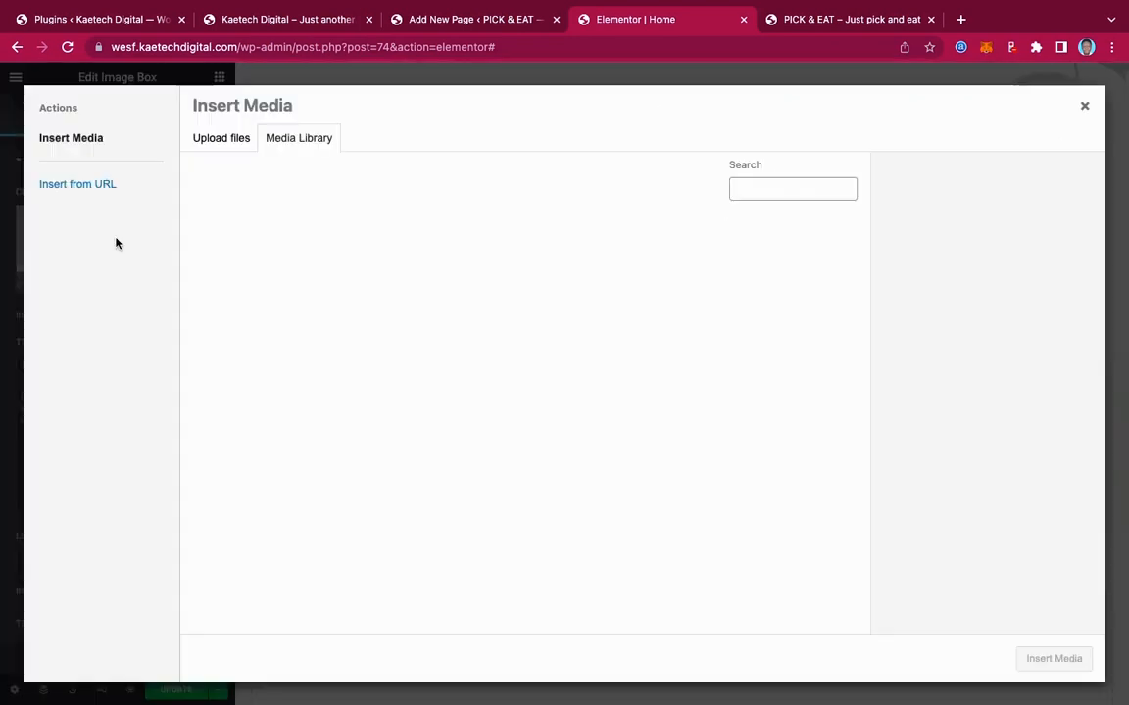
pyautogui.click(292, 22)
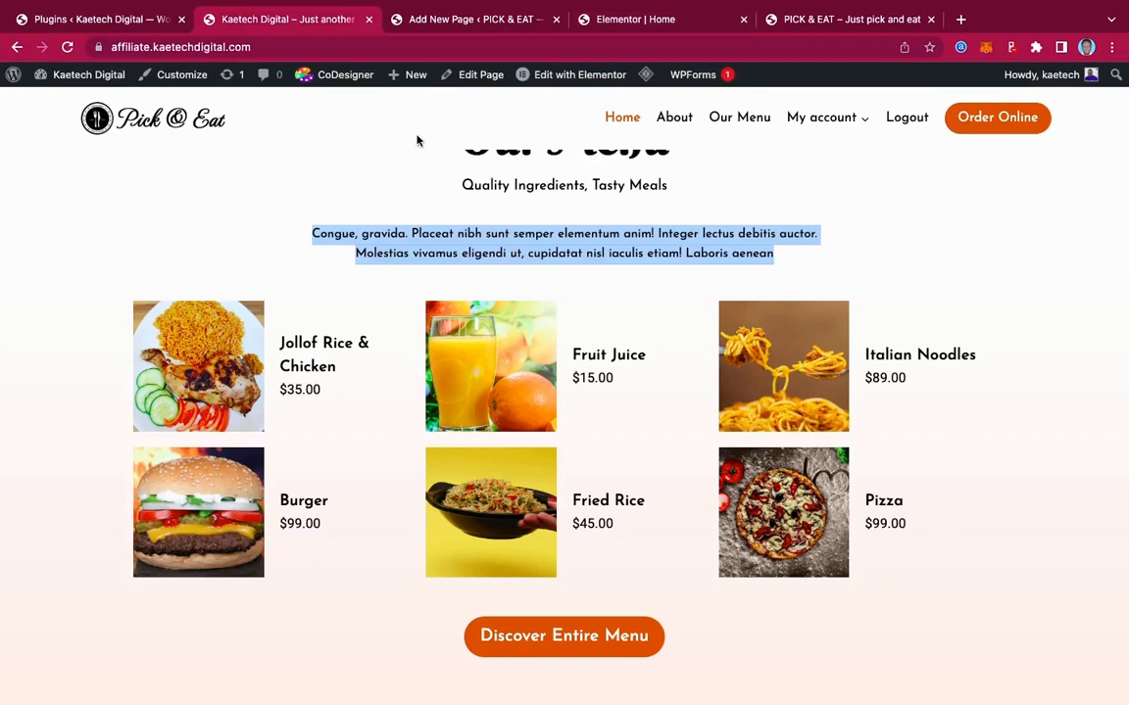
pyautogui.click(647, 21)
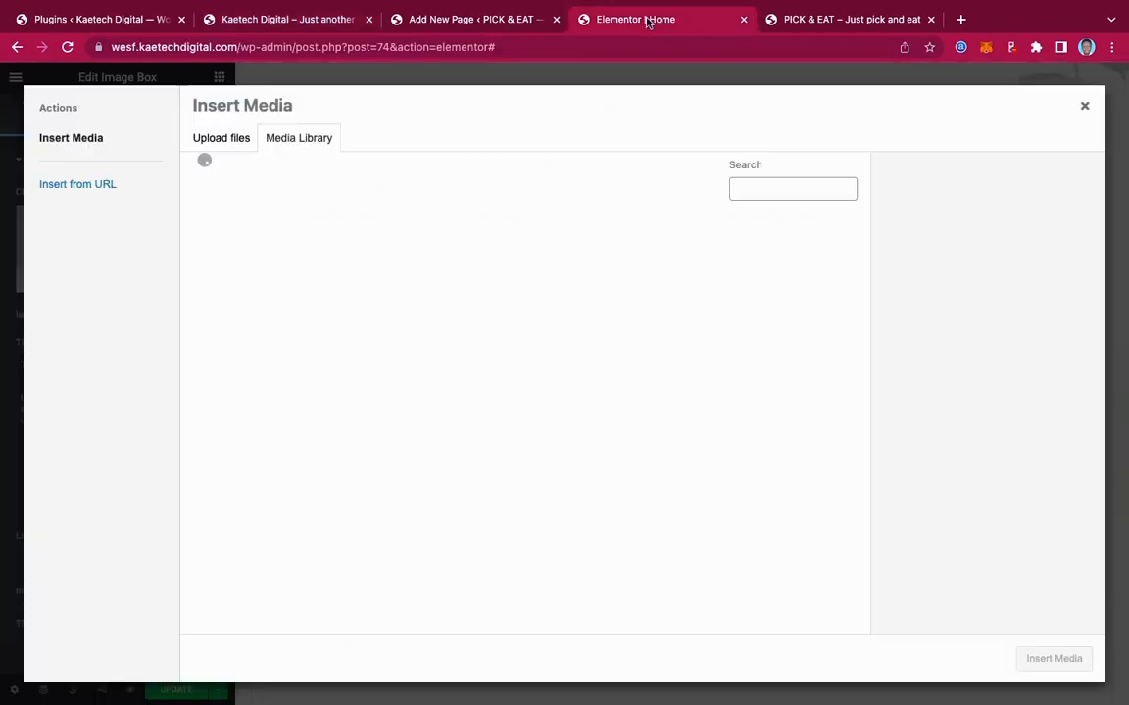
pyautogui.scroll(-8, 583, 347)
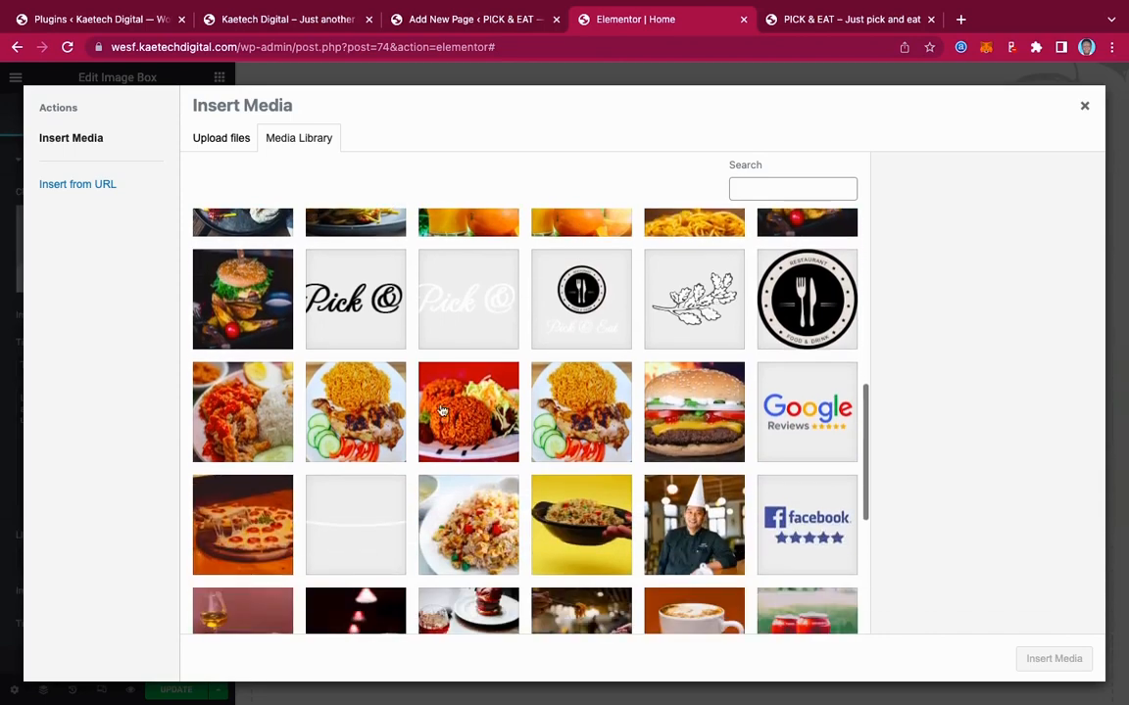
pyautogui.click(345, 372)
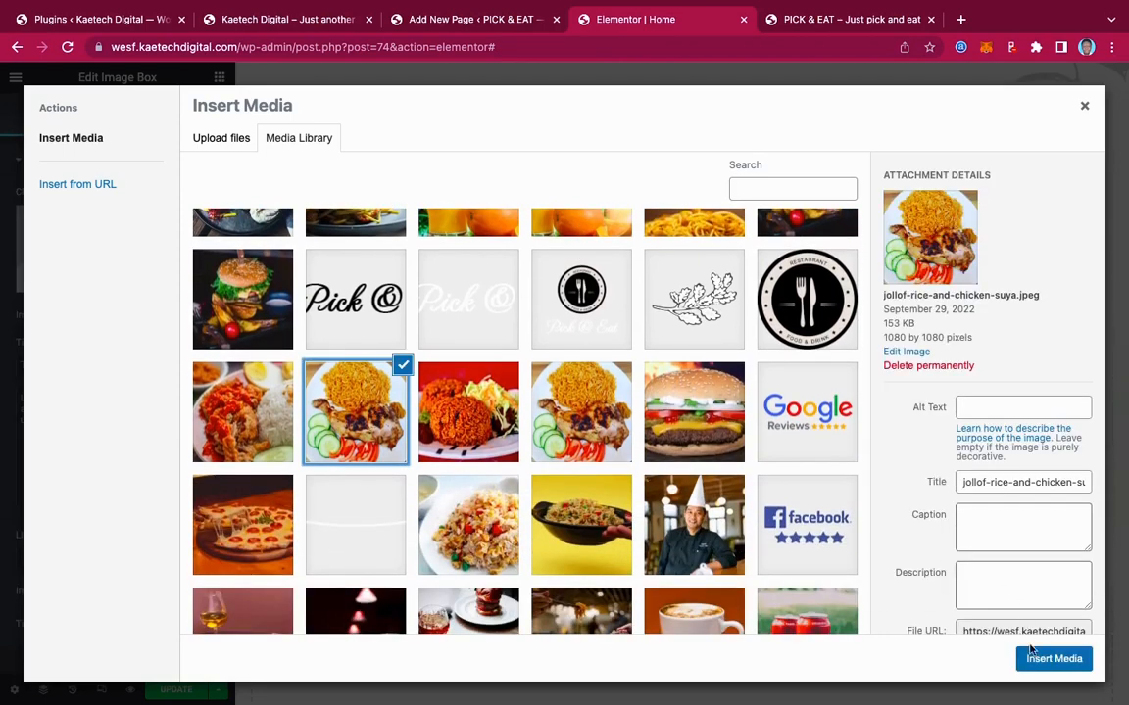
pyautogui.click(1039, 656)
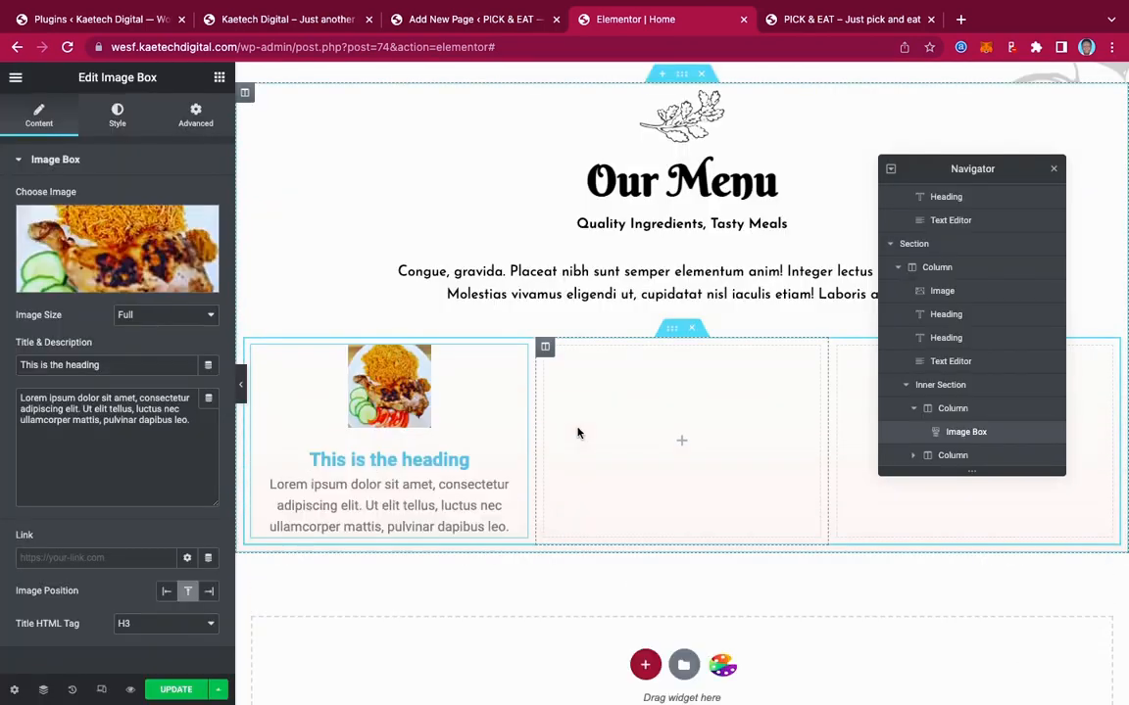
# Stretch the Image Box's image width to 100% of the column
pyautogui.click(118, 116)
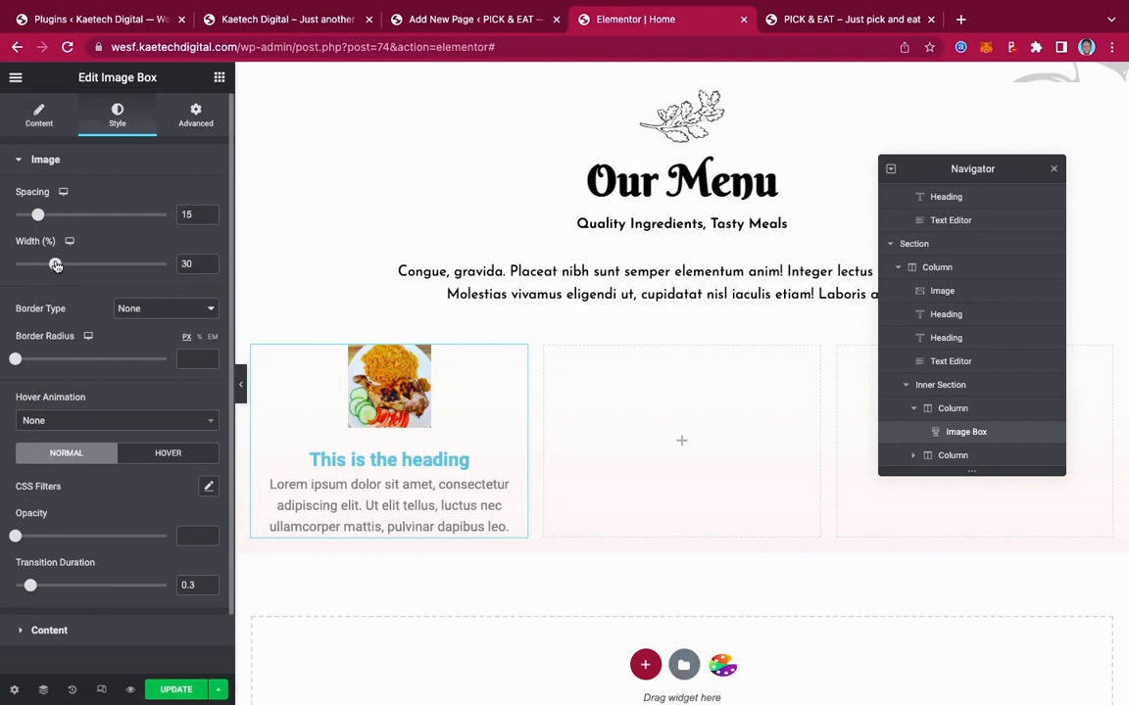
pyautogui.moveTo(56, 265); pyautogui.dragTo(235, 270)
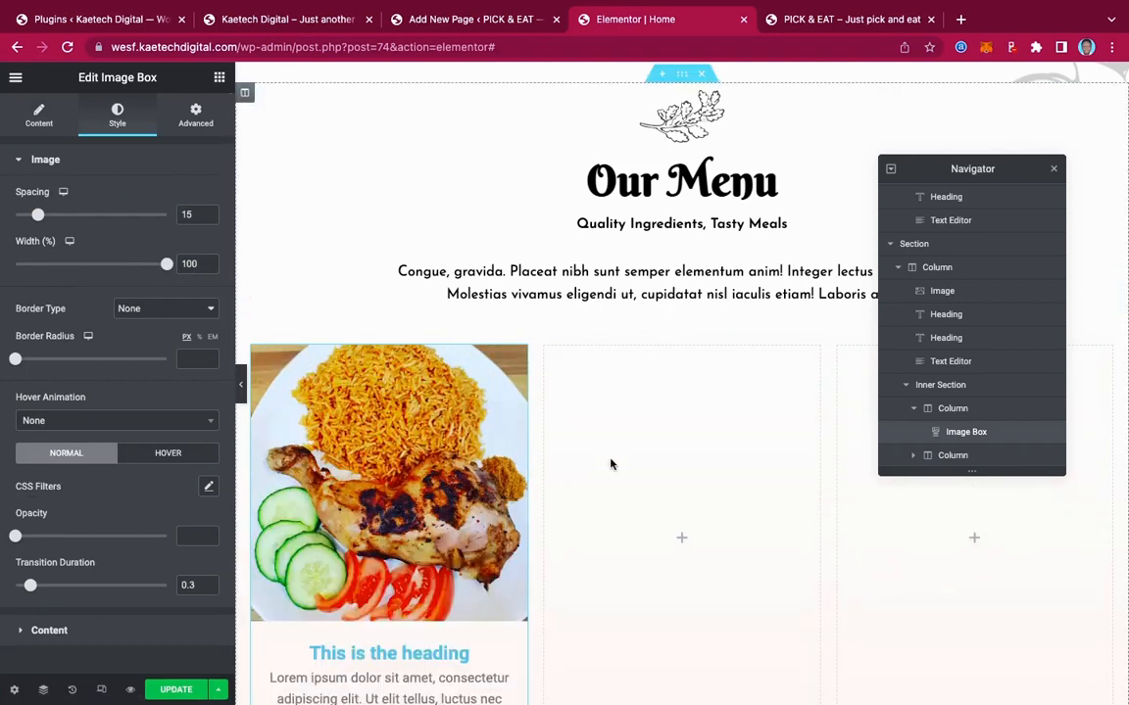
pyautogui.scroll(-4, 627, 473)
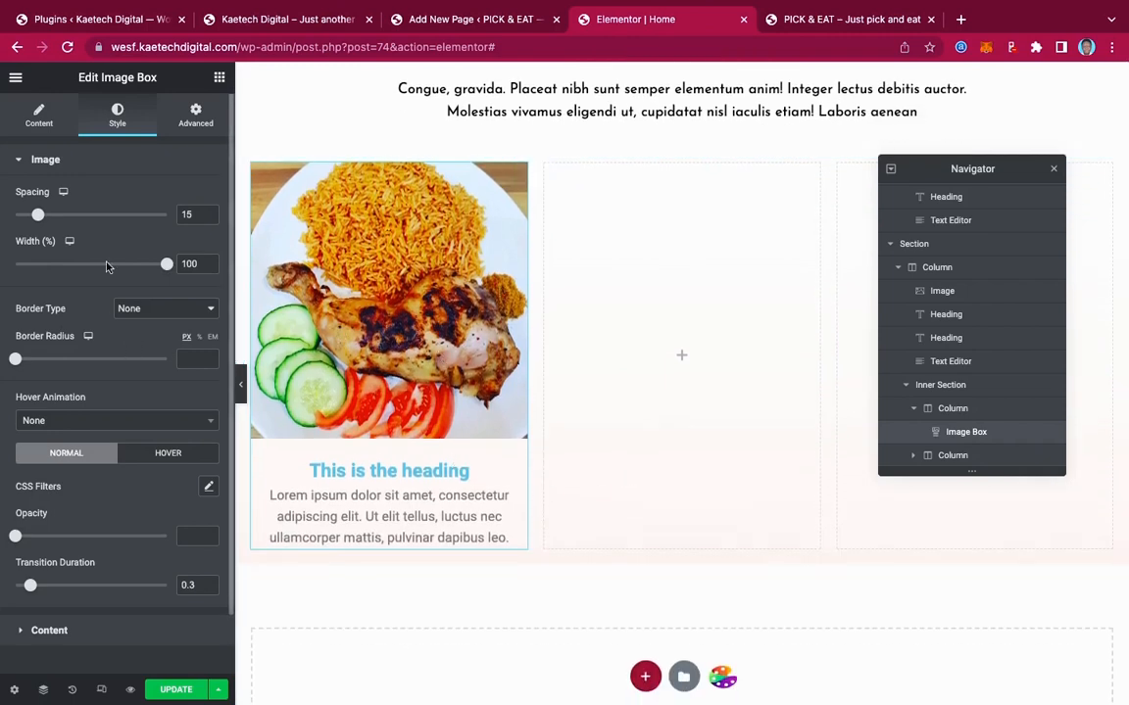
pyautogui.click(39, 115)
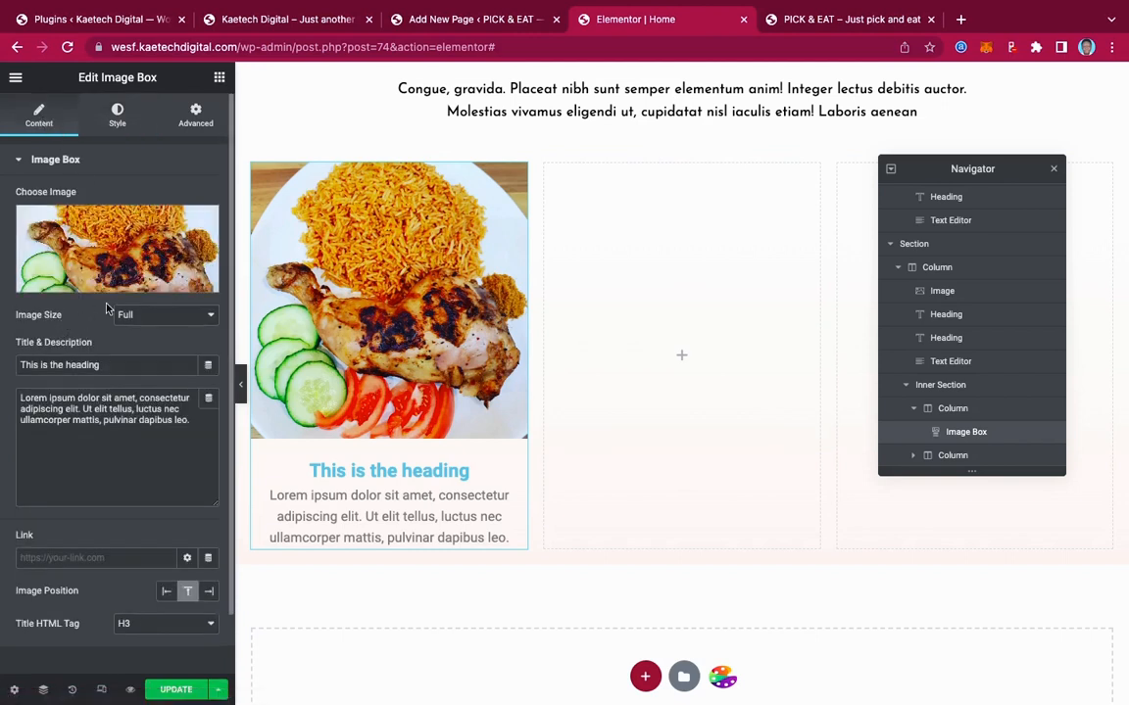
# Position the image to the left of the text and delete the placeholder description
pyautogui.scroll(-2, 108, 310)
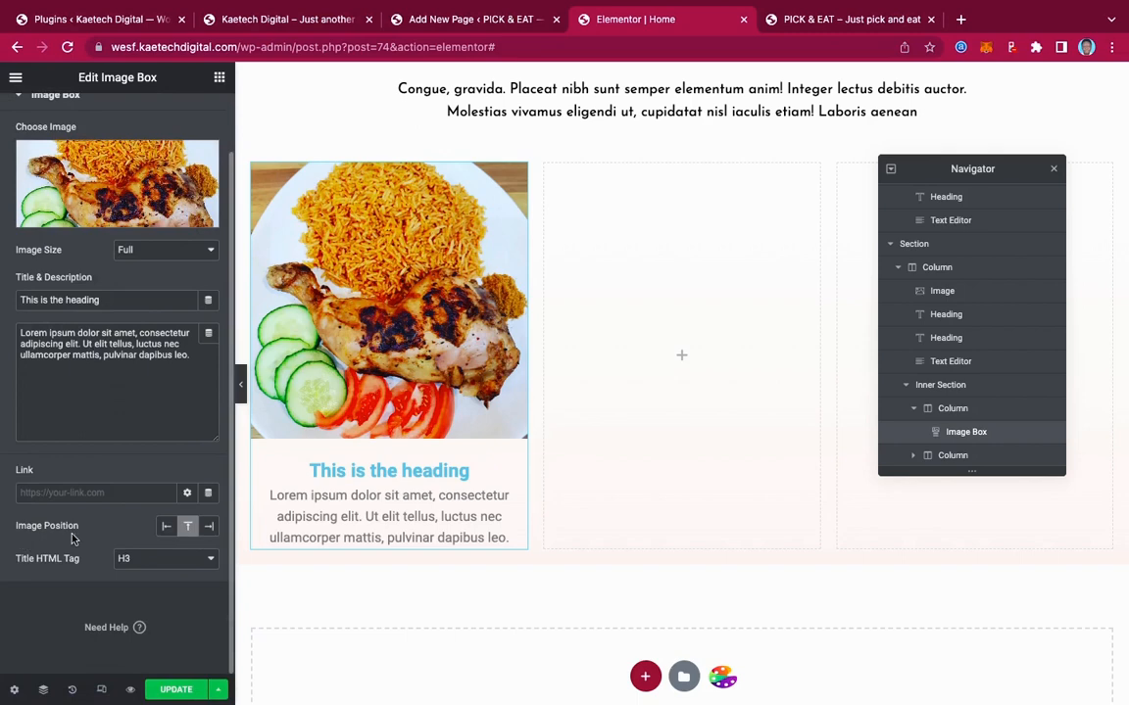
pyautogui.click(167, 527)
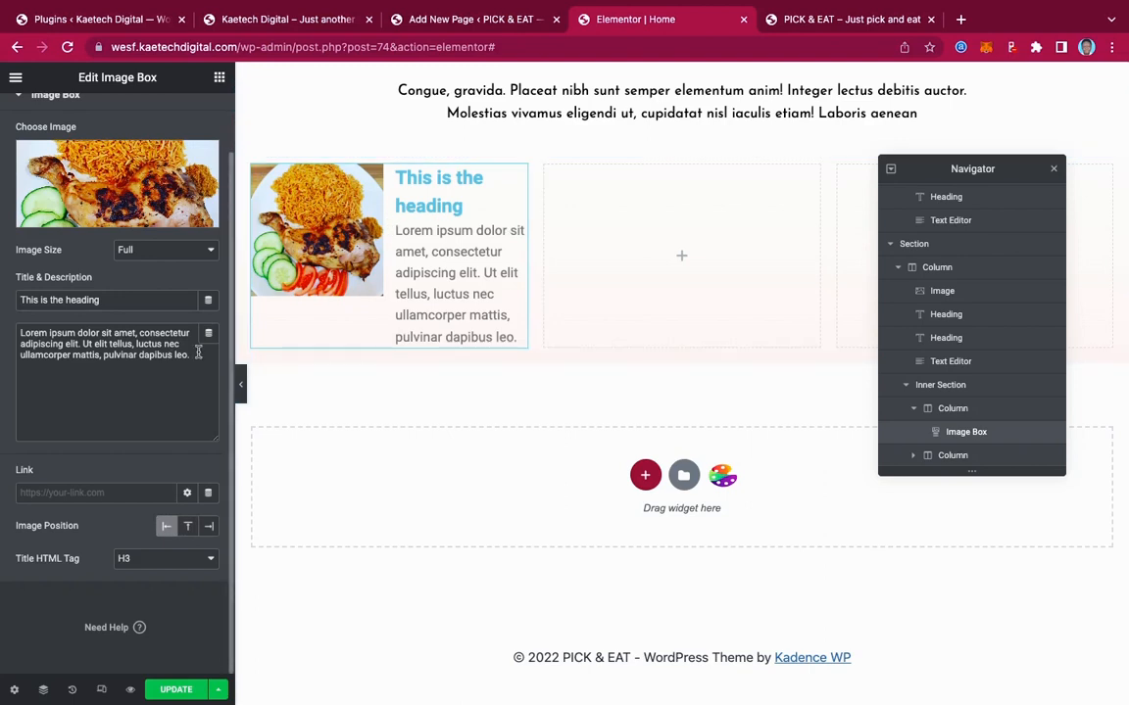
pyautogui.moveTo(190, 354); pyautogui.dragTo(22, 318)
pyautogui.press('BackSpace')
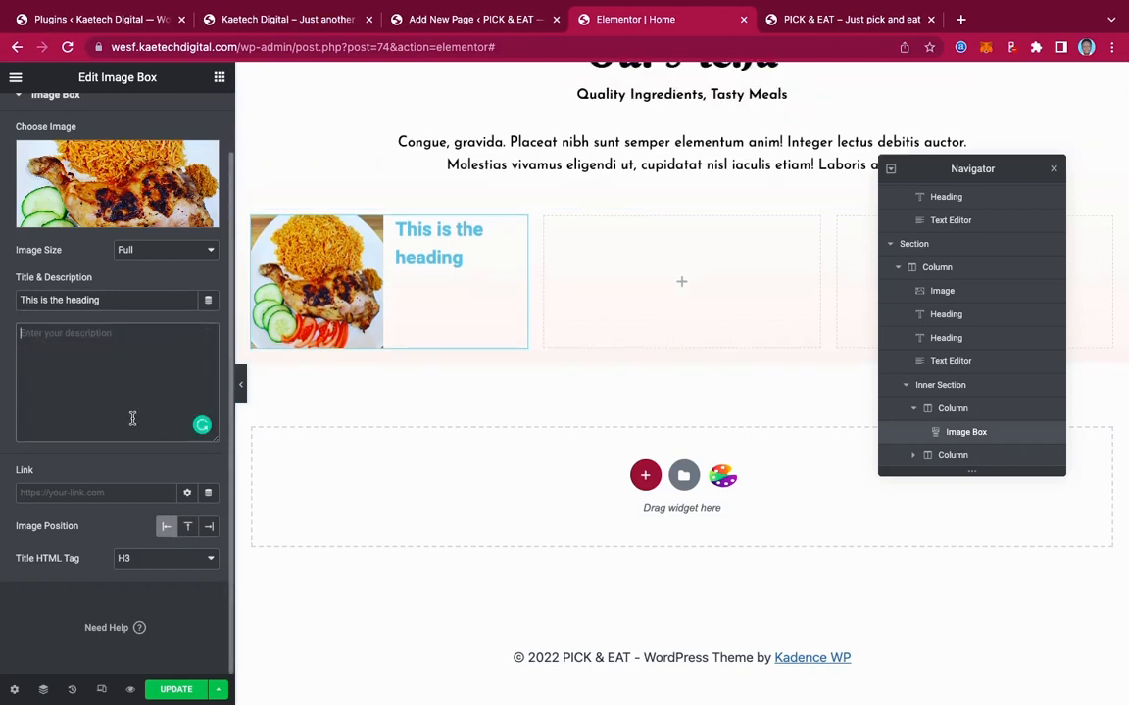
# Replace the placeholder title with 'Jollof Rice & Chicken' copied from the live site
pyautogui.moveTo(108, 299); pyautogui.dragTo(2, 294)
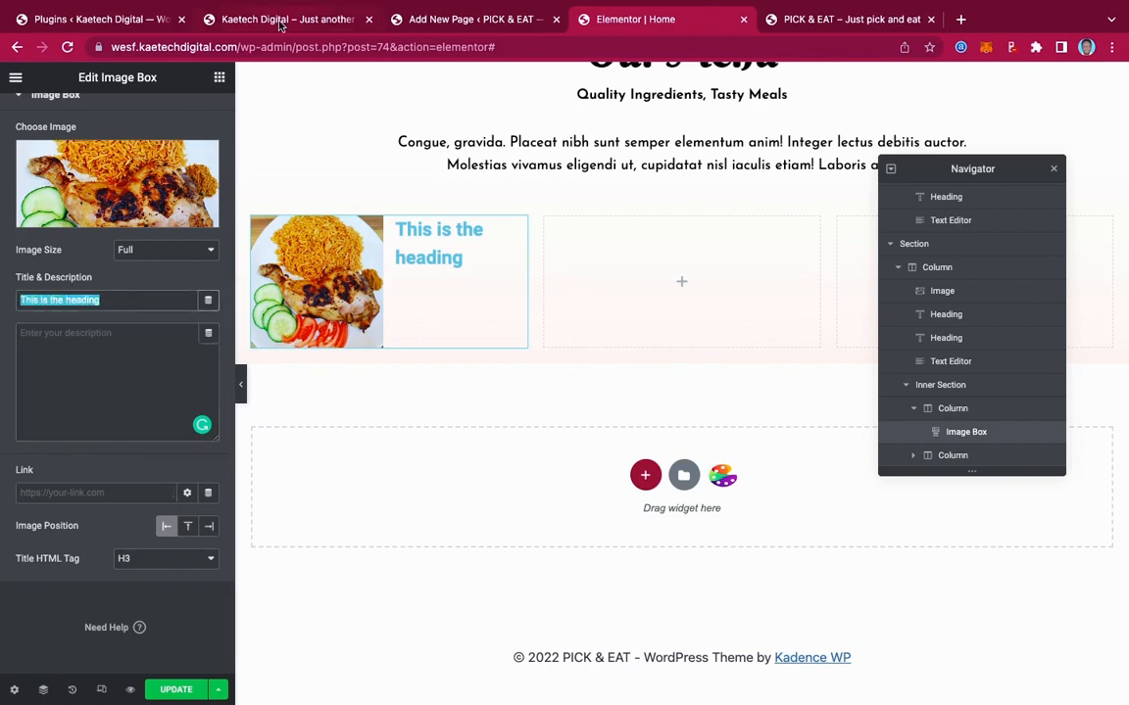
pyautogui.click(243, 25)
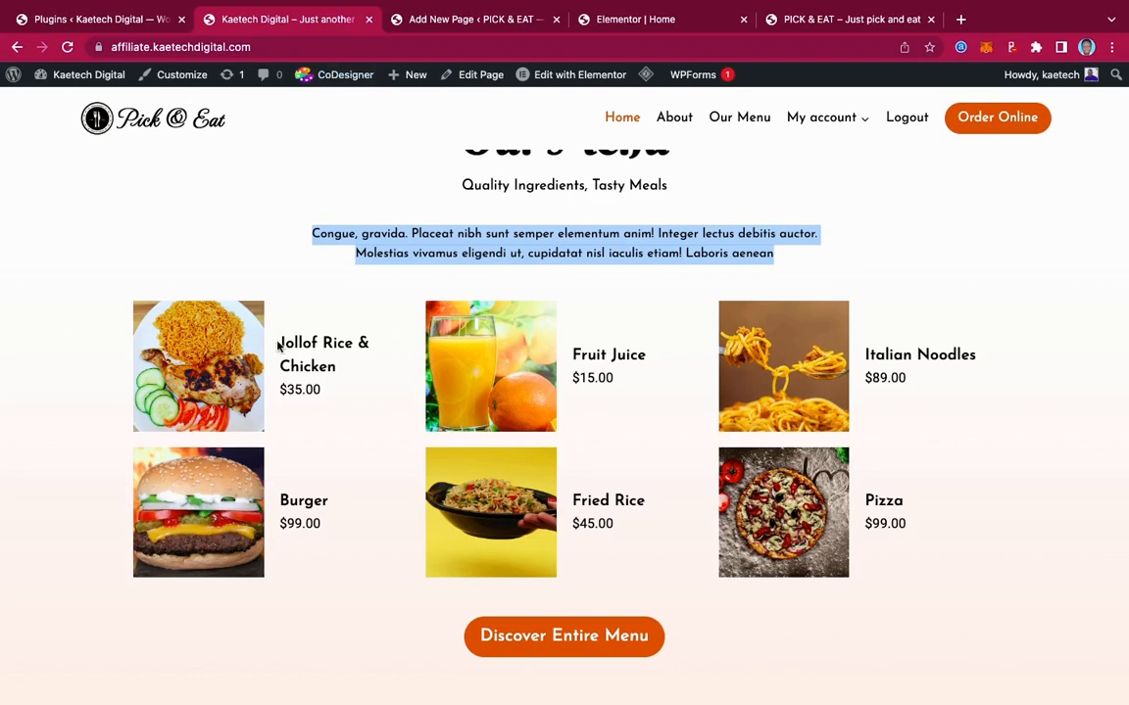
pyautogui.moveTo(278, 345); pyautogui.dragTo(360, 369)
pyautogui.press('super+c')
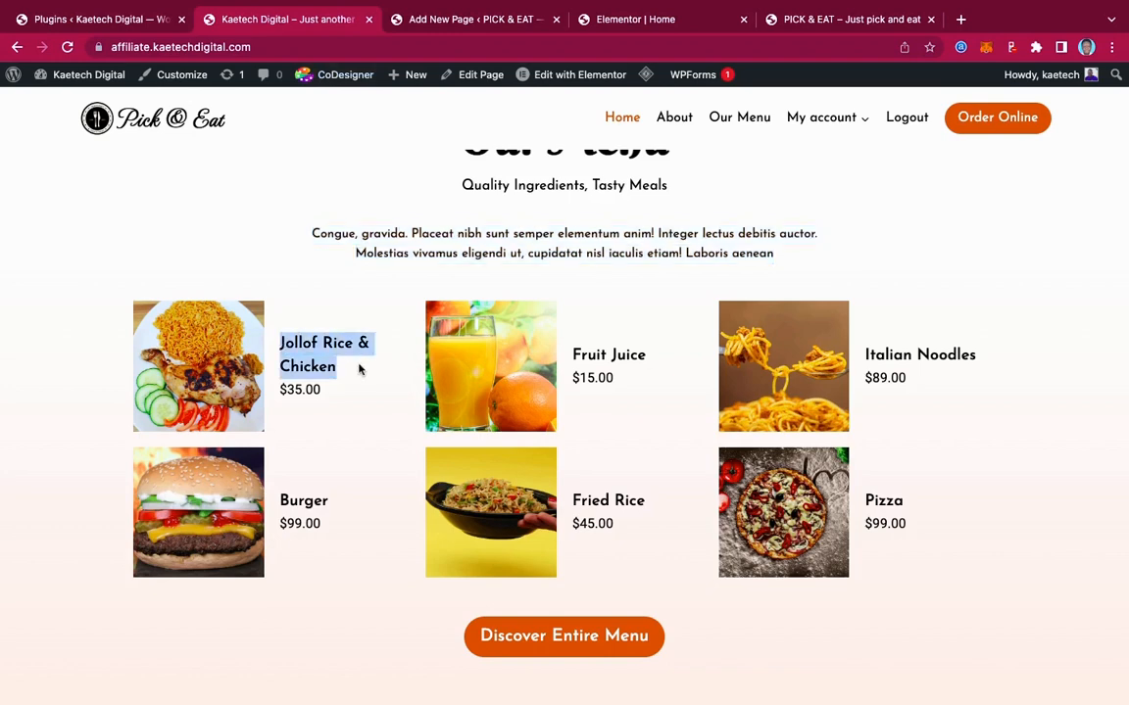
pyautogui.click(617, 20)
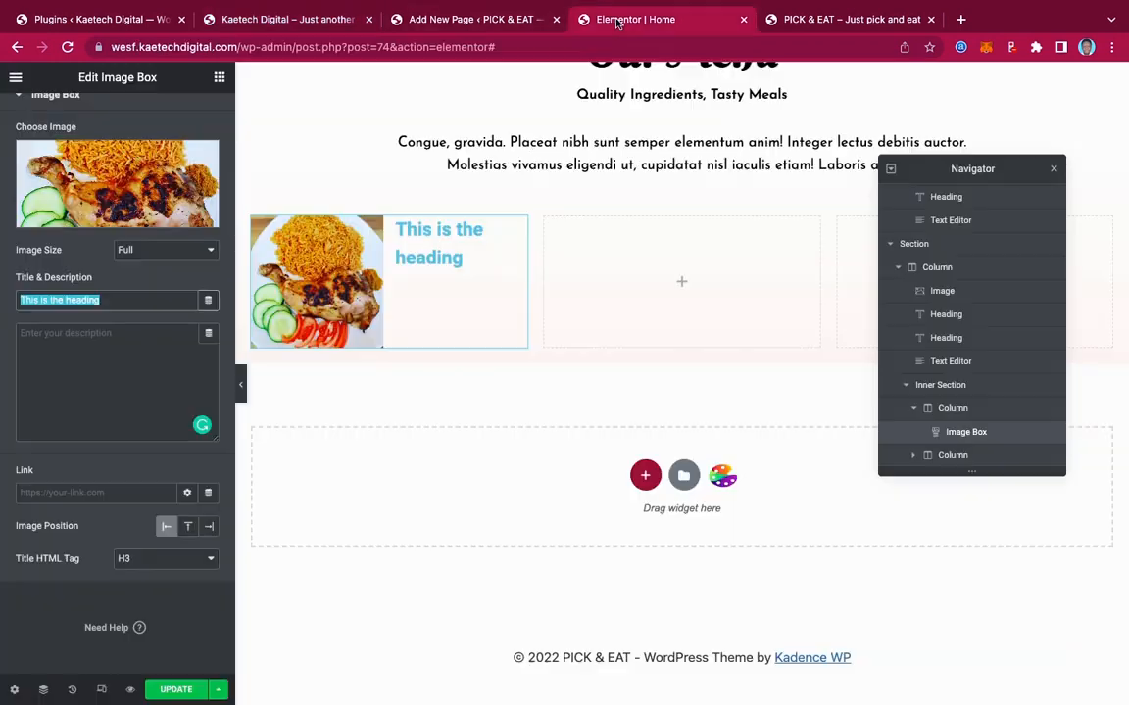
pyautogui.press('super+v')
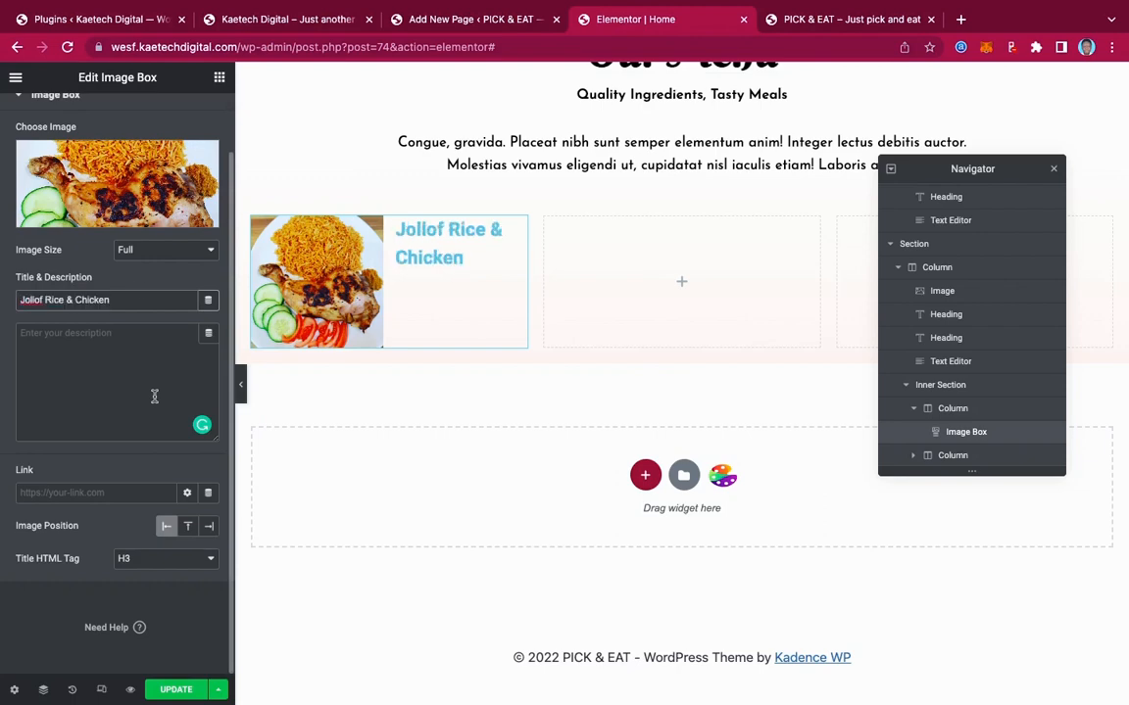
# Paste the live site's $35.00 price into the Image Box description
pyautogui.click(250, 19)
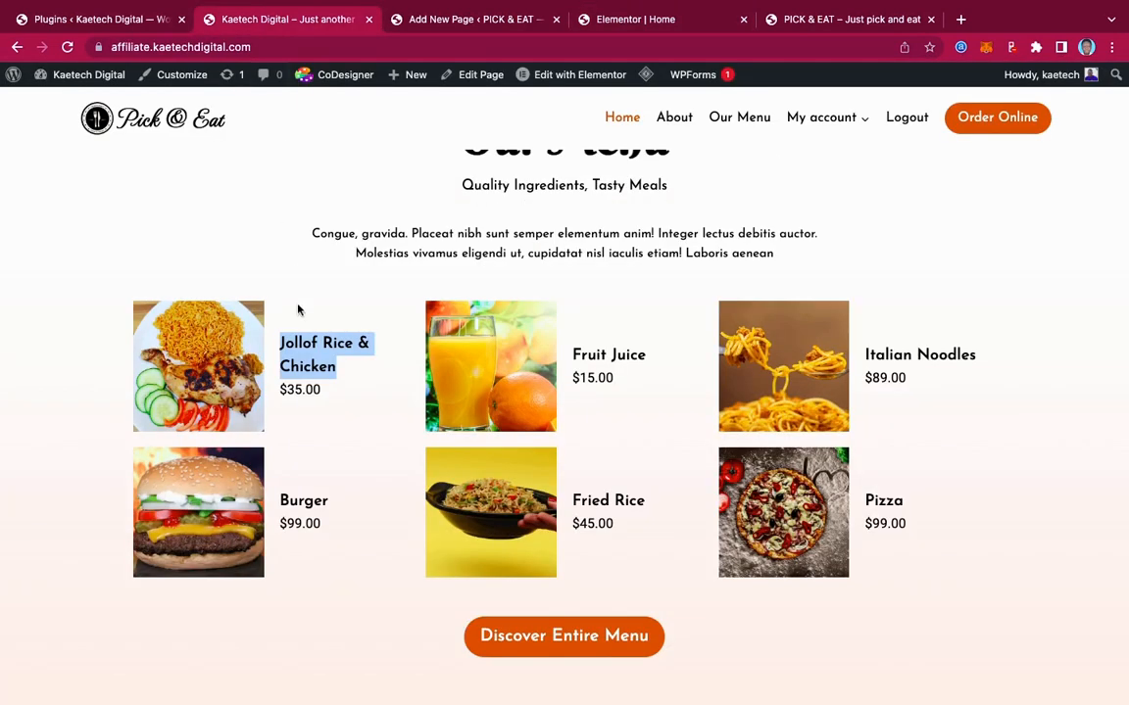
pyautogui.click(331, 390)
pyautogui.moveTo(332, 390); pyautogui.dragTo(283, 387)
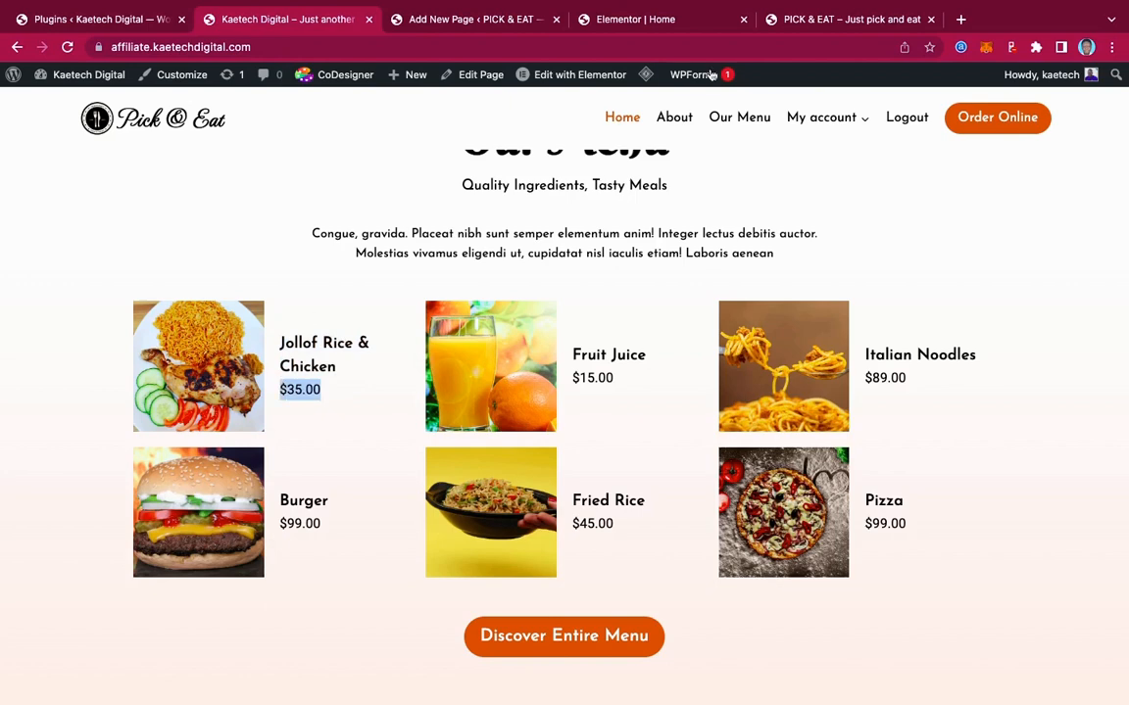
pyautogui.click(642, 20)
pyautogui.click(99, 334)
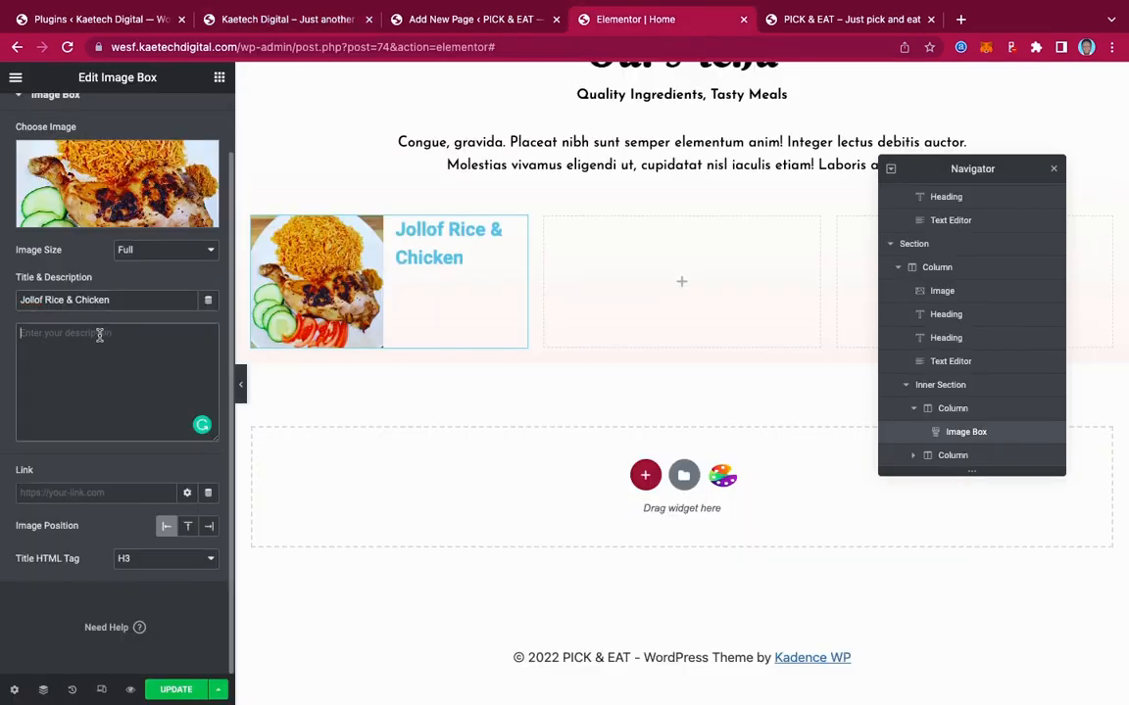
pyautogui.write('$35.00')
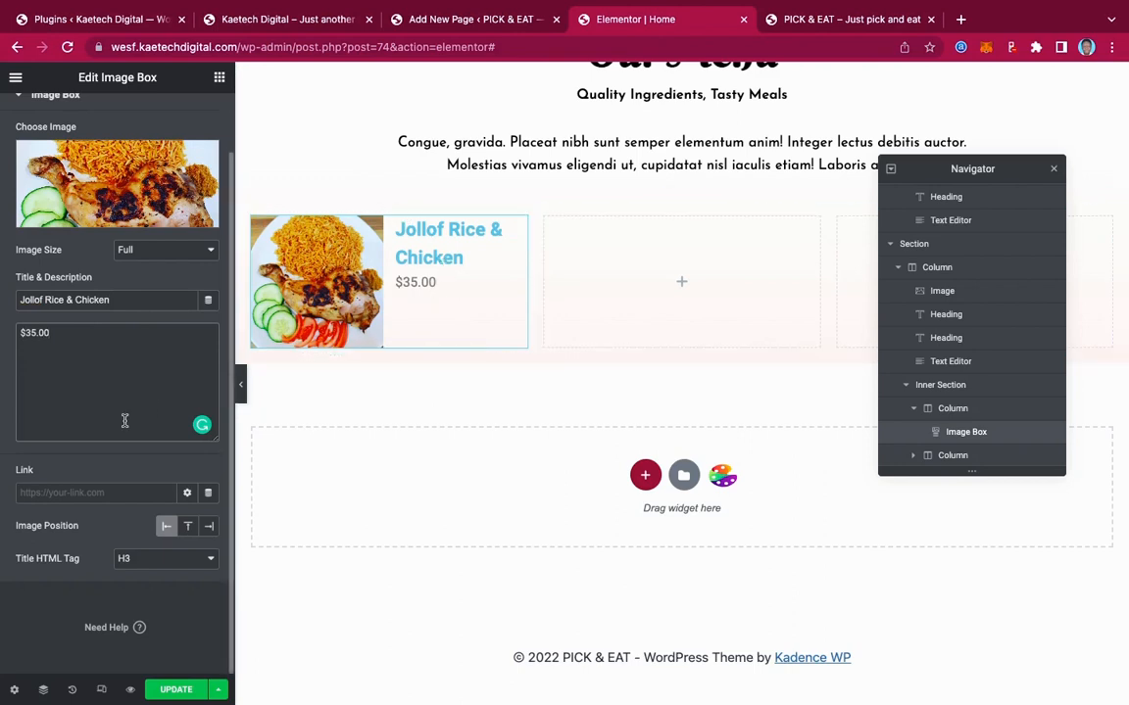
pyautogui.scroll(2, 122, 392)
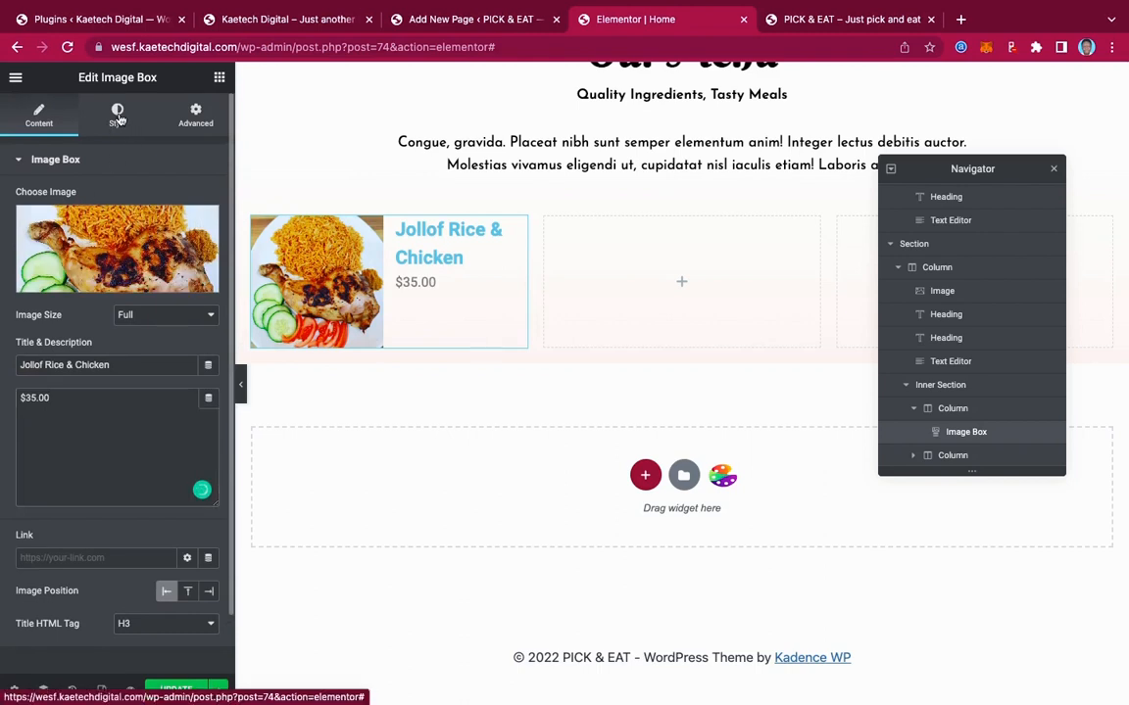
# Set the Image Box content's vertical alignment to Middle
pyautogui.click(117, 116)
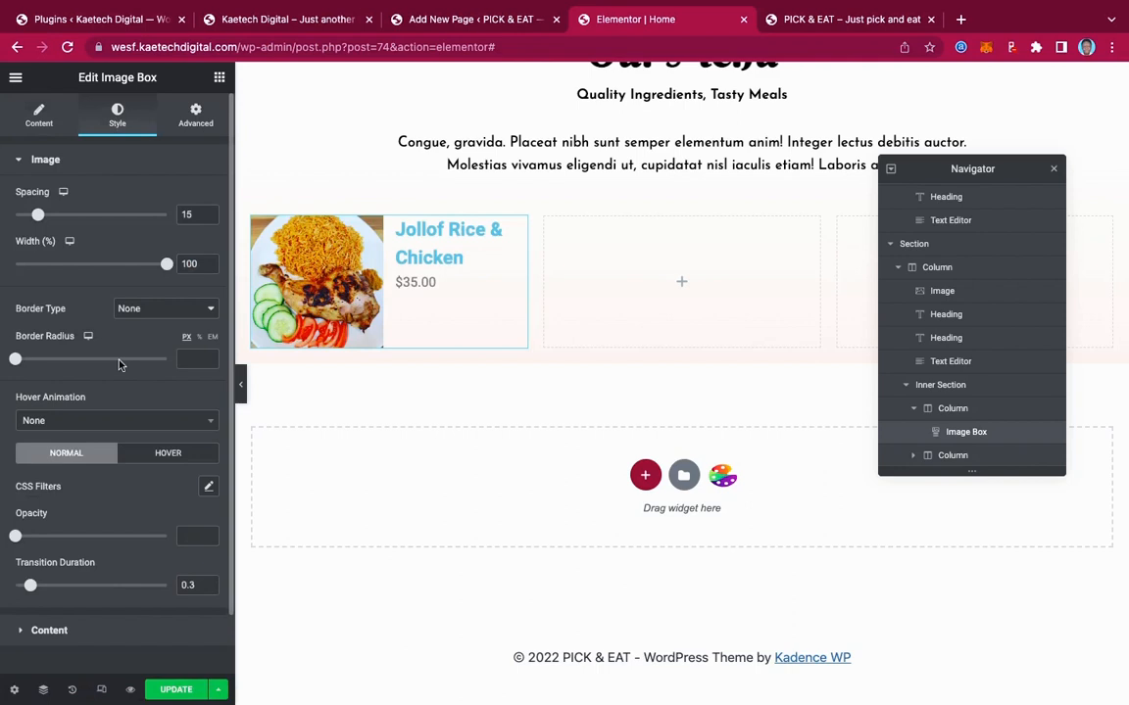
pyautogui.scroll(-1, 119, 363)
pyautogui.scroll(-2, 119, 365)
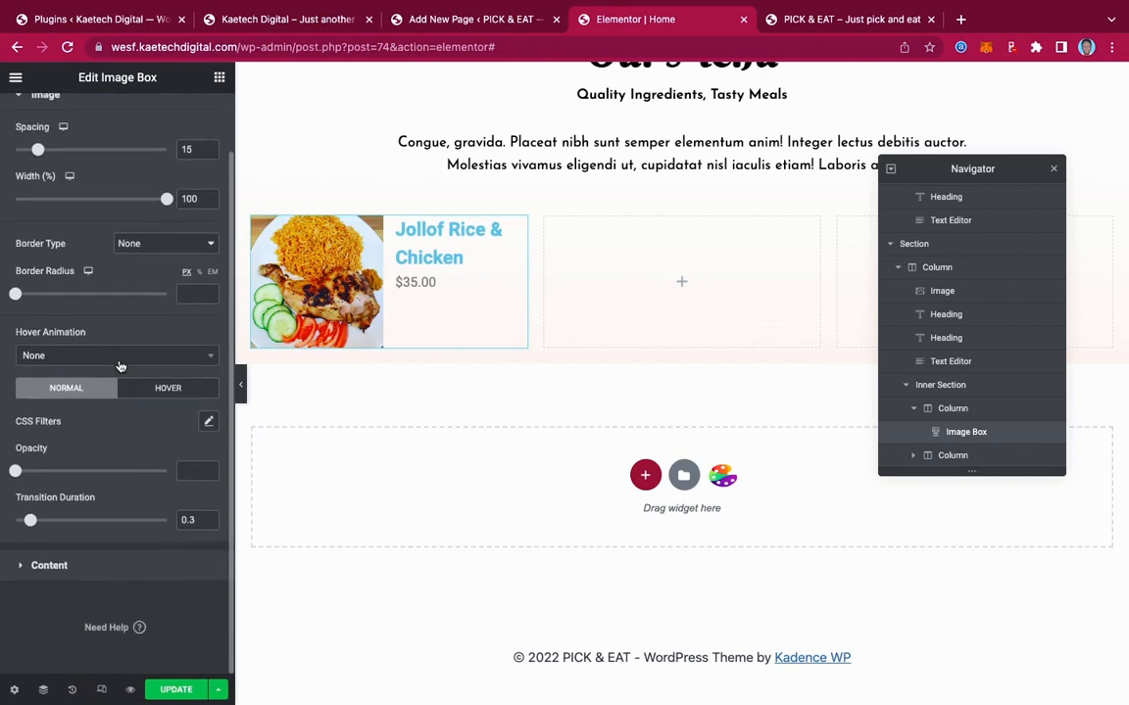
pyautogui.scroll(3, 119, 365)
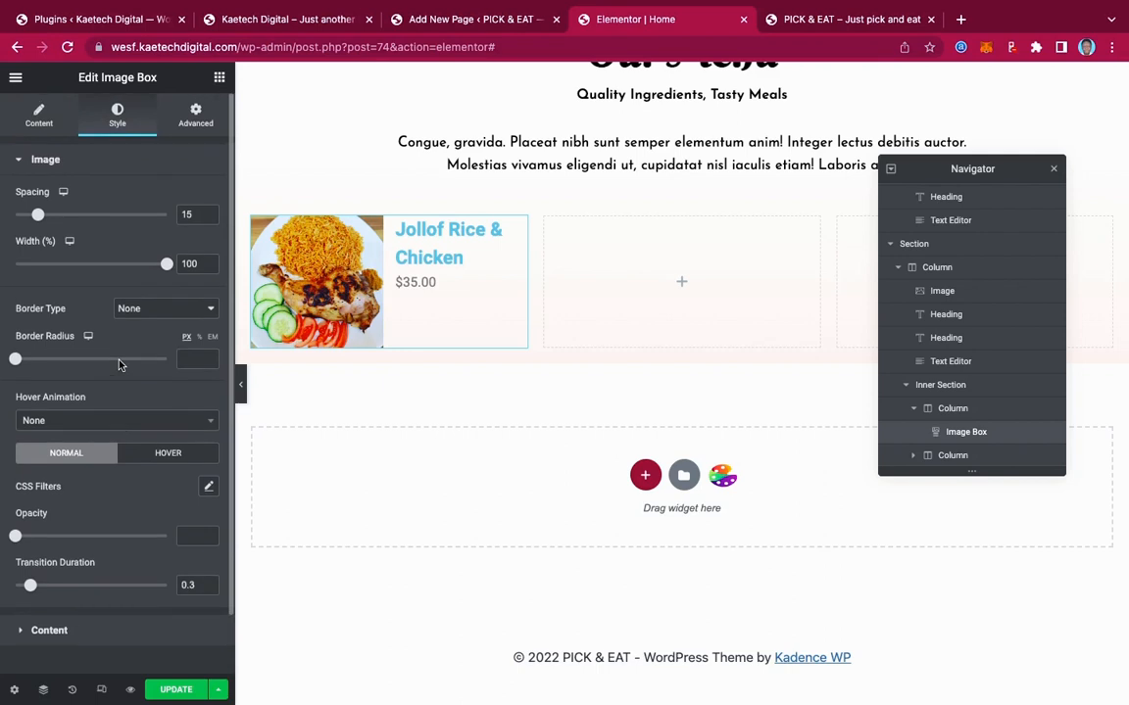
pyautogui.scroll(-2, 120, 365)
pyautogui.scroll(1, 119, 365)
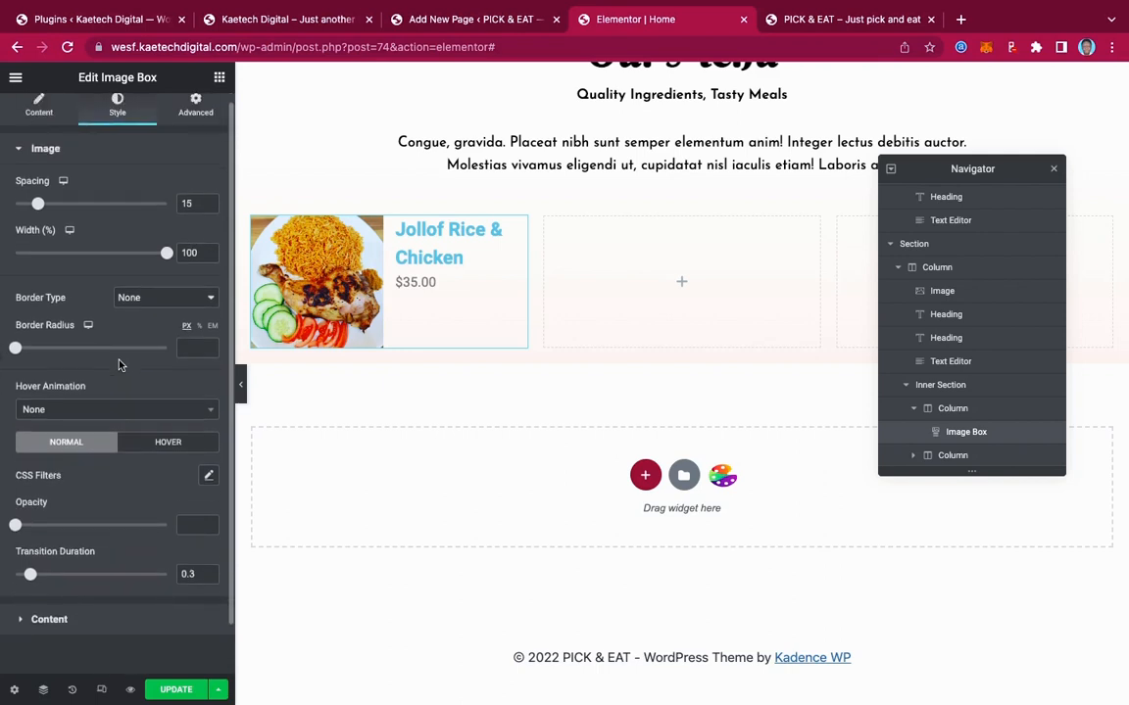
pyautogui.scroll(-2, 120, 364)
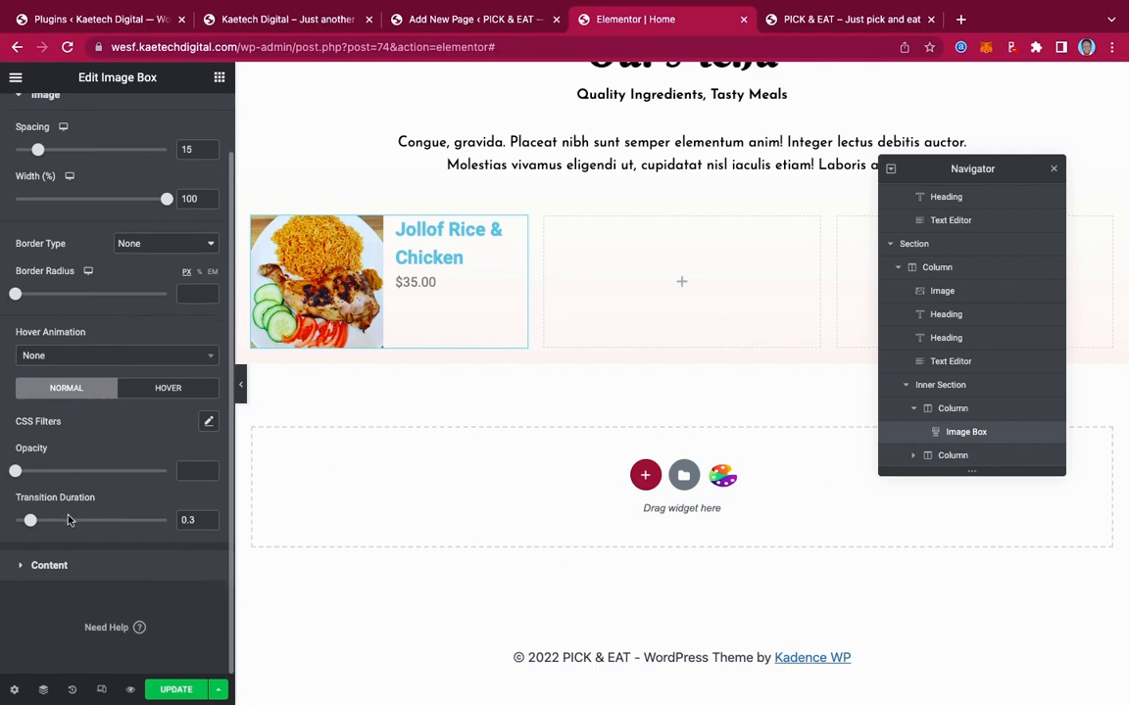
pyautogui.click(61, 569)
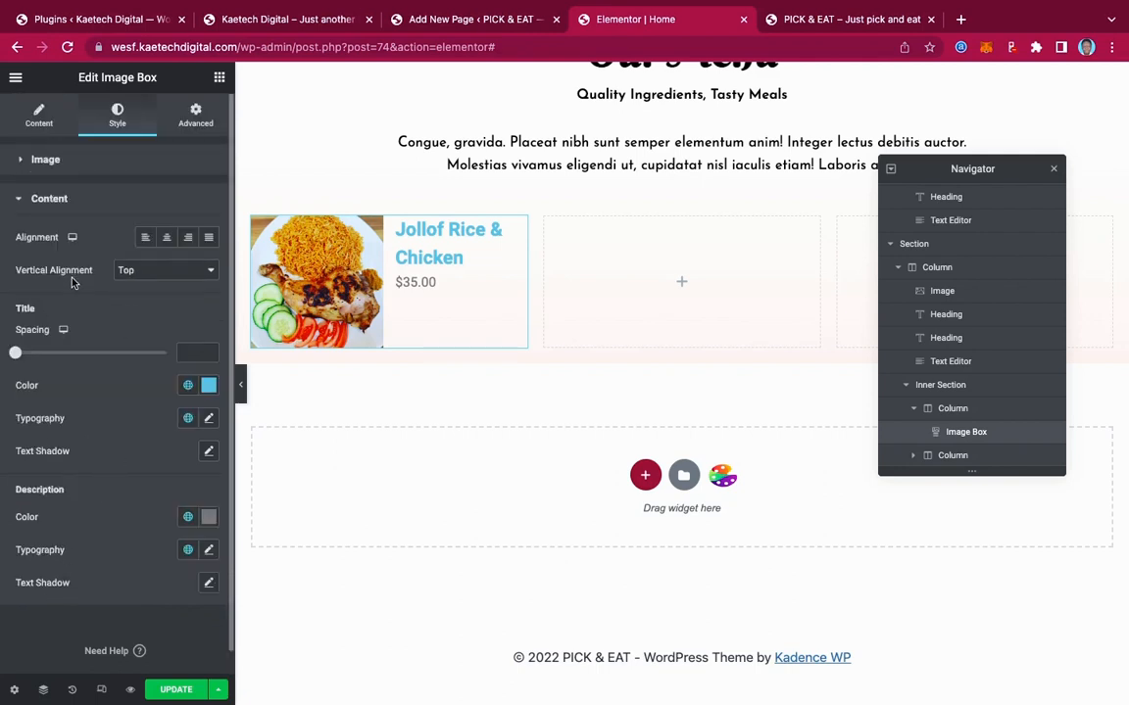
pyautogui.click(149, 272)
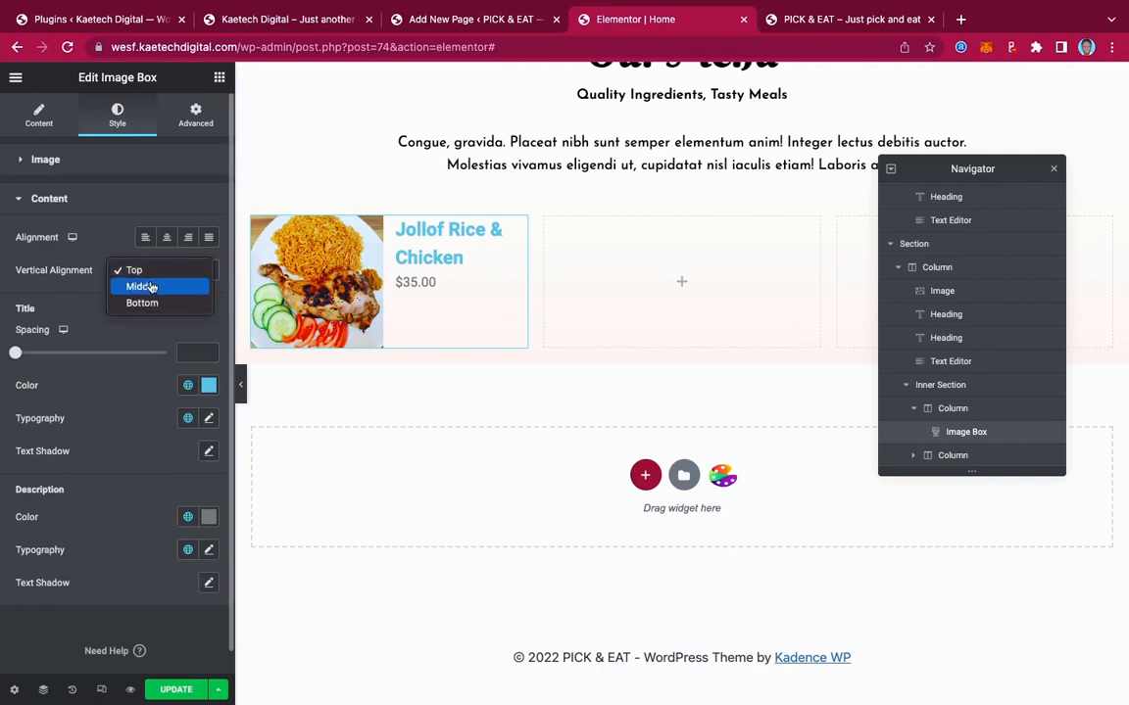
pyautogui.click(152, 287)
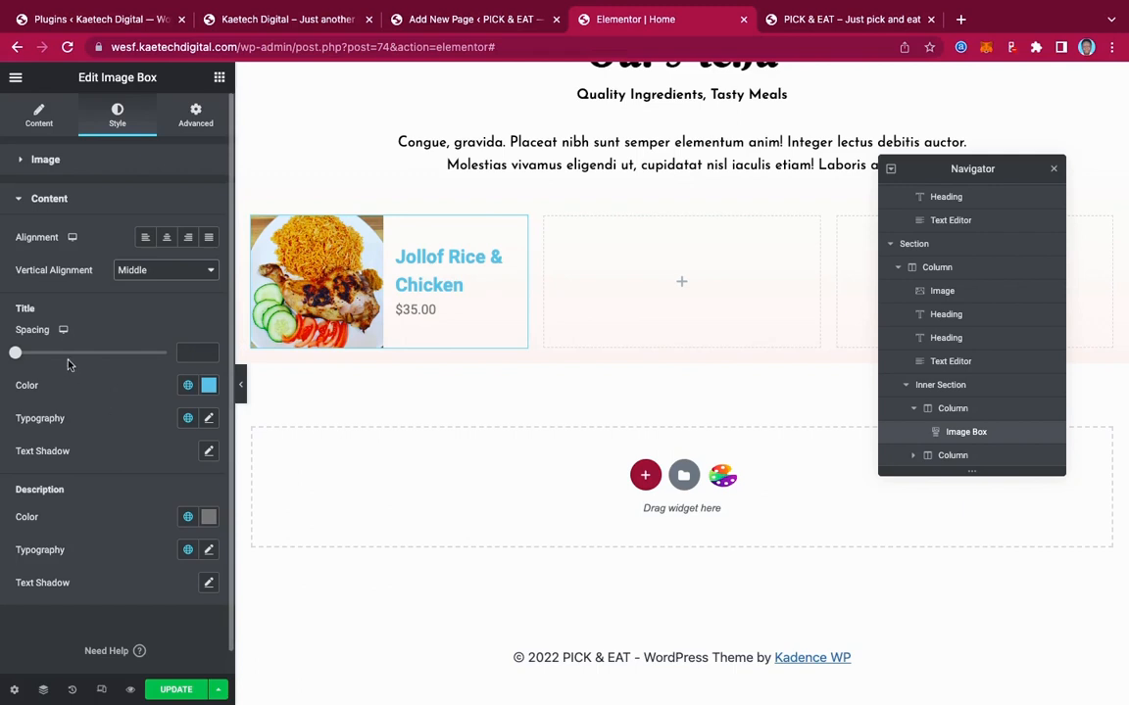
# Make the dish title black (#000000) in Josefin Sans at size 18
pyautogui.click(209, 385)
pyautogui.moveTo(42, 567); pyautogui.dragTo(12, 585)
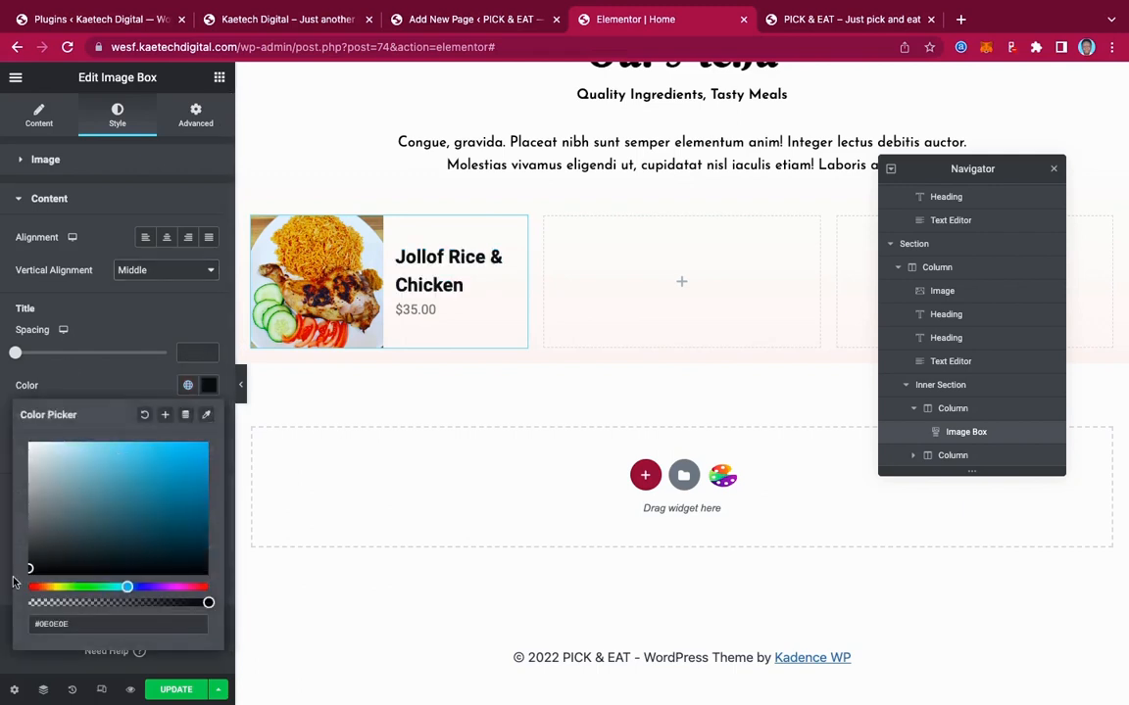
pyautogui.click(127, 366)
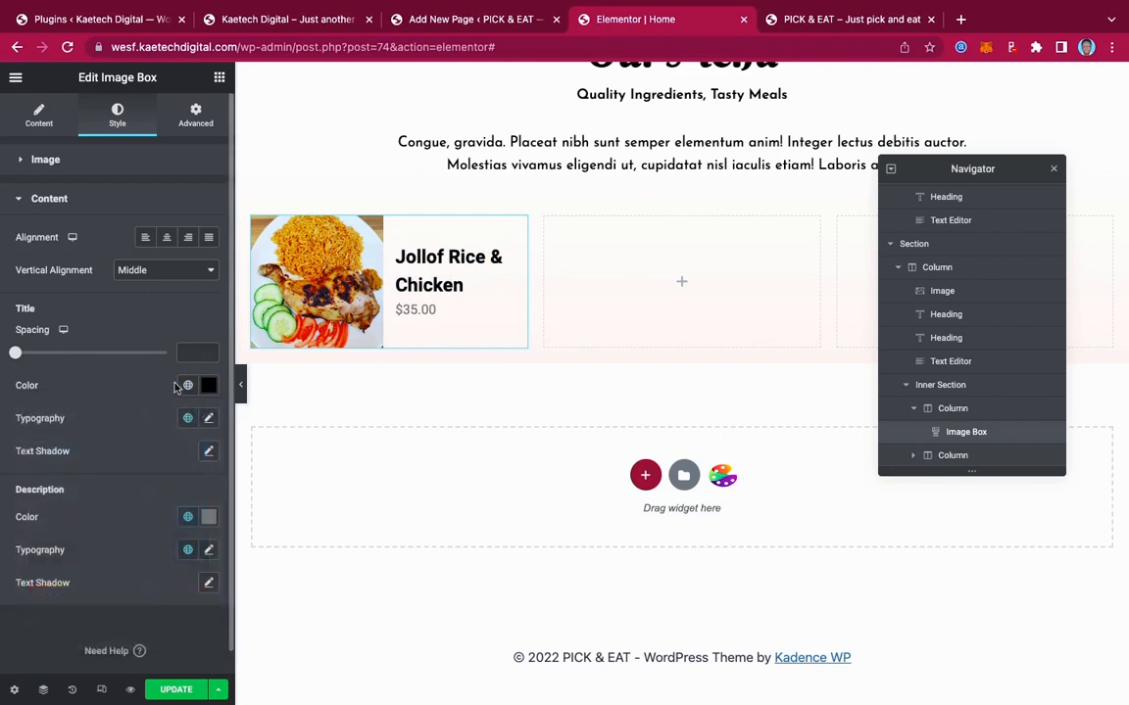
pyautogui.click(208, 418)
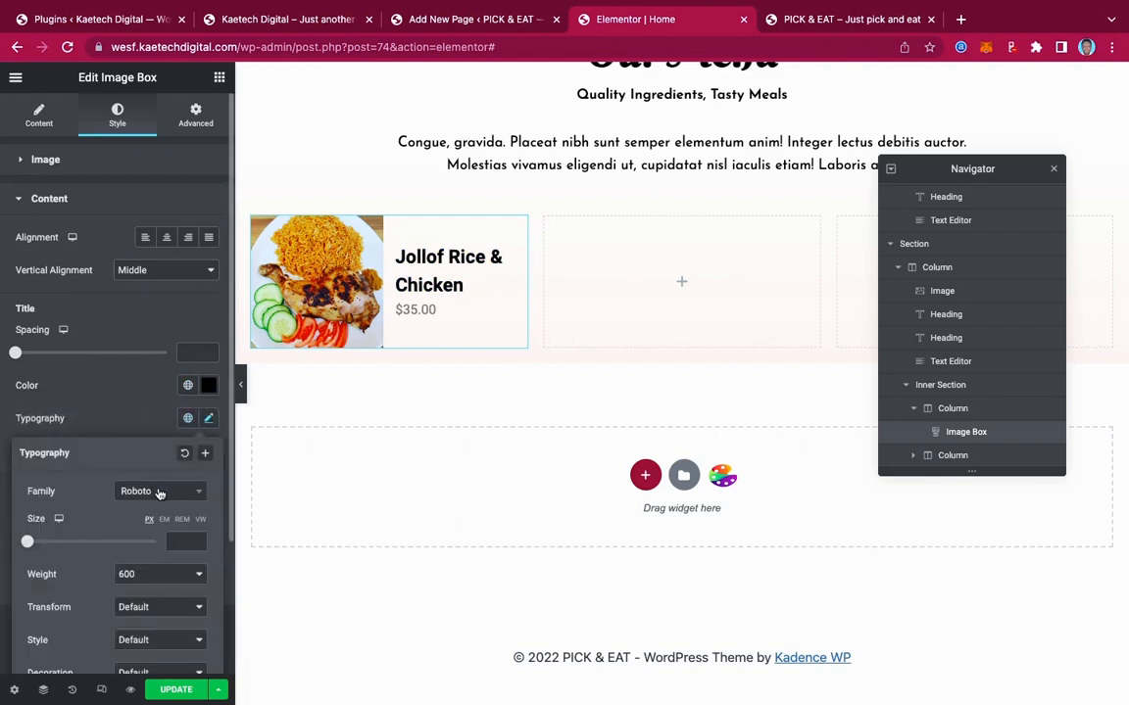
pyautogui.click(159, 492)
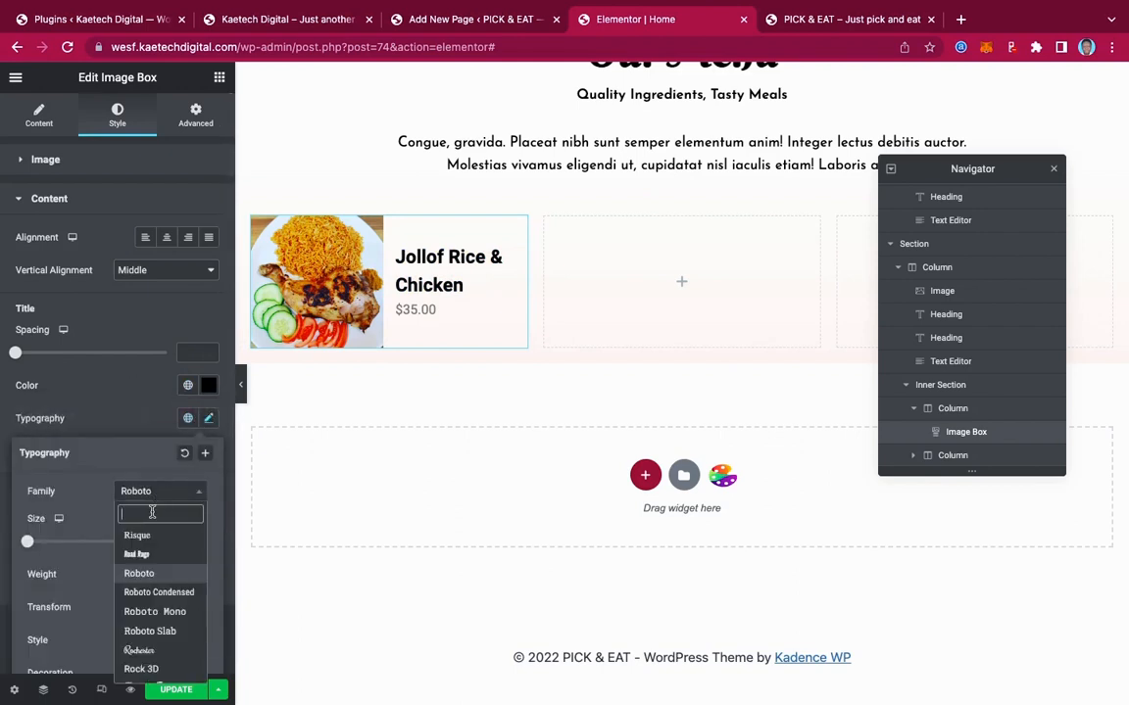
pyautogui.write('jose')
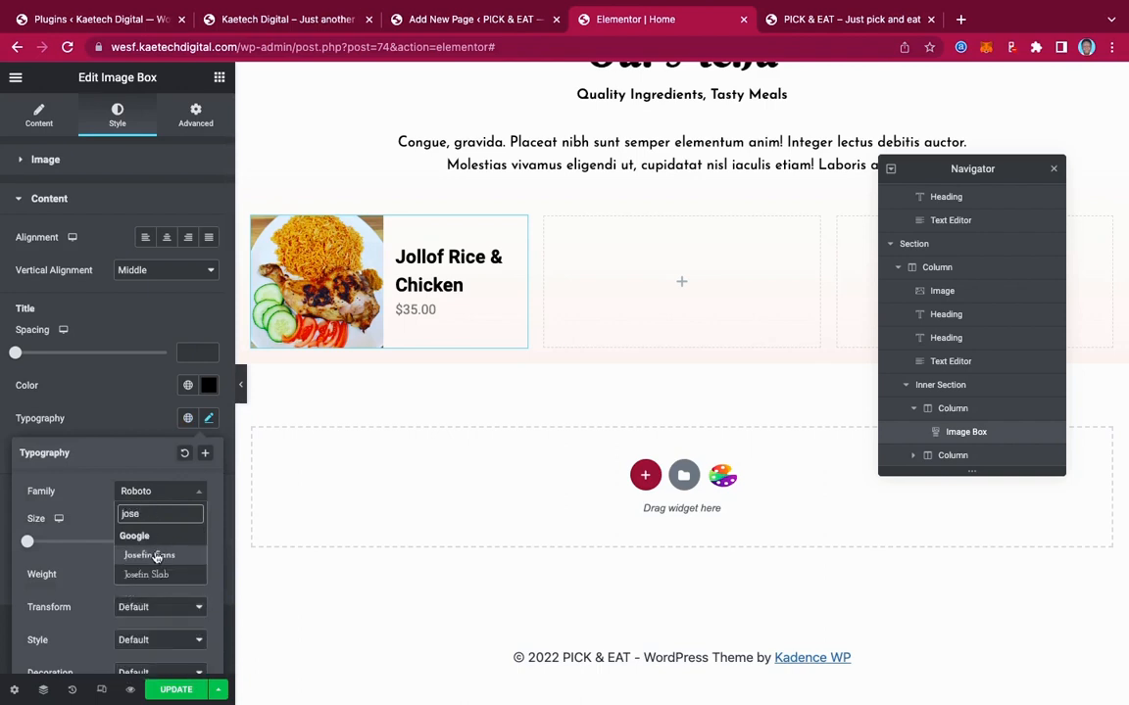
pyautogui.click(156, 556)
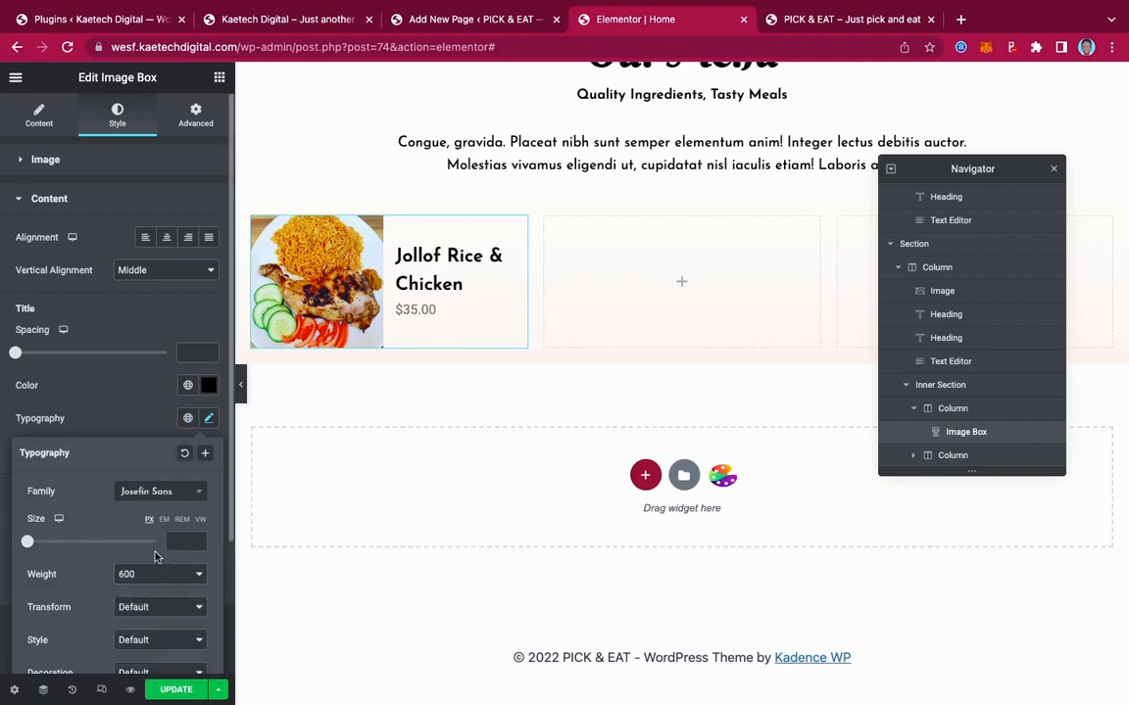
pyautogui.click(181, 540)
pyautogui.write('18')
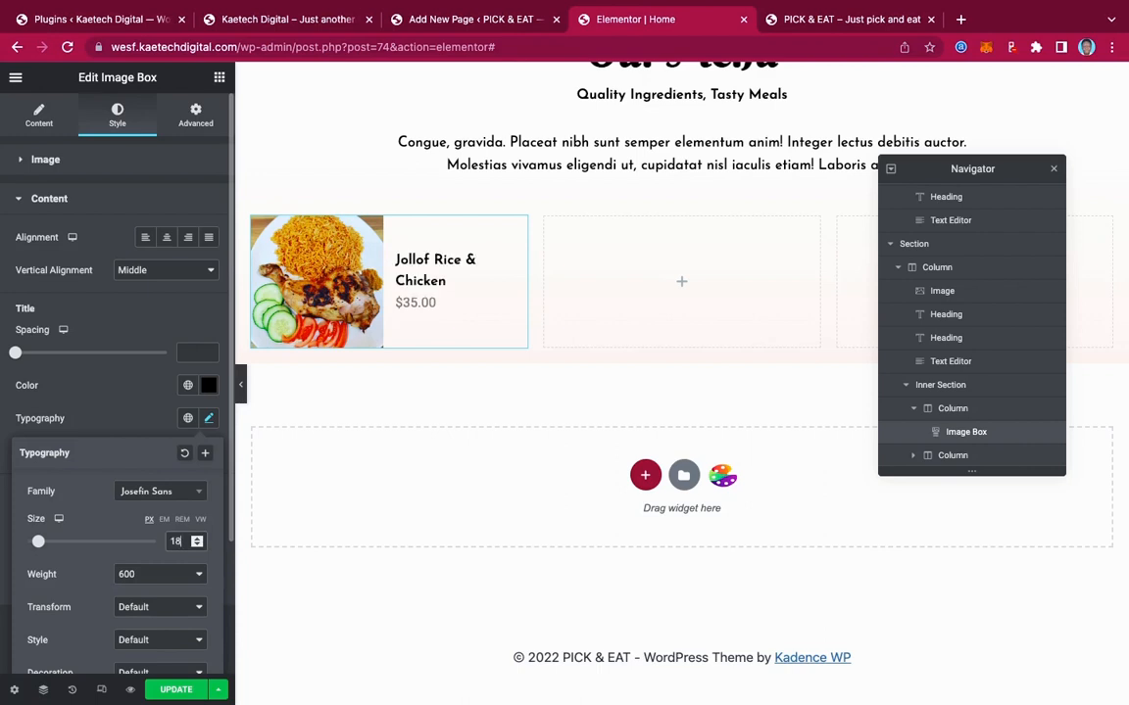
pyautogui.click(132, 422)
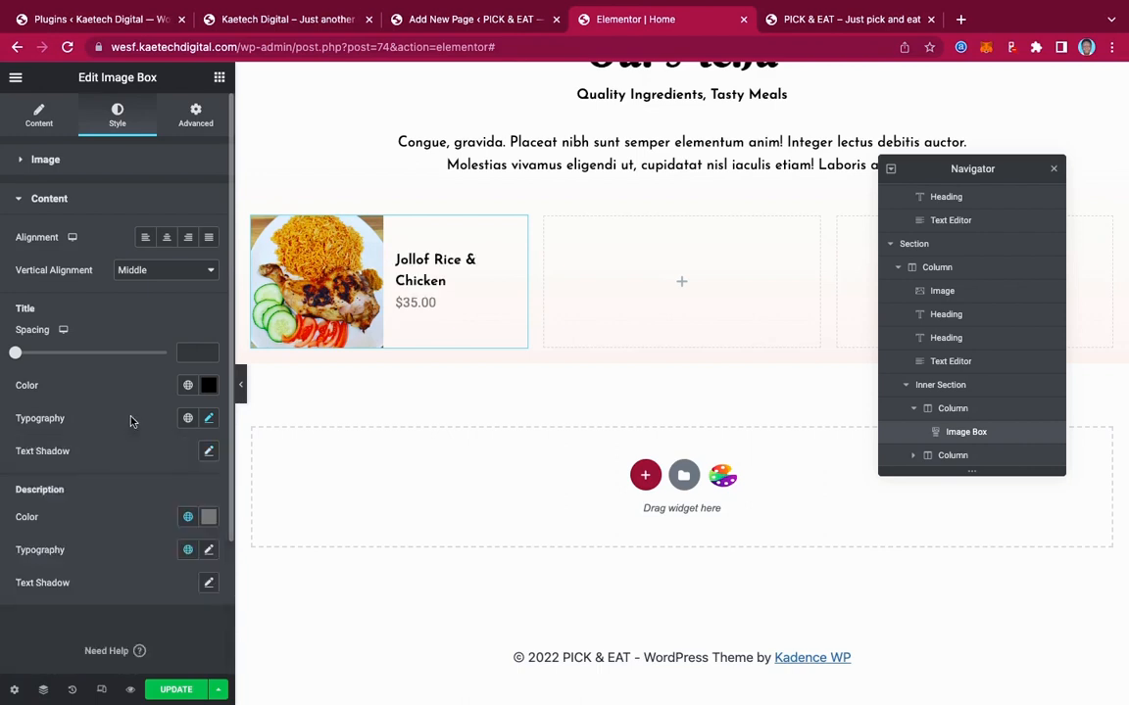
# Colour the $35.00 price black (#000000) and compare with the live site
pyautogui.scroll(-1, 59, 421)
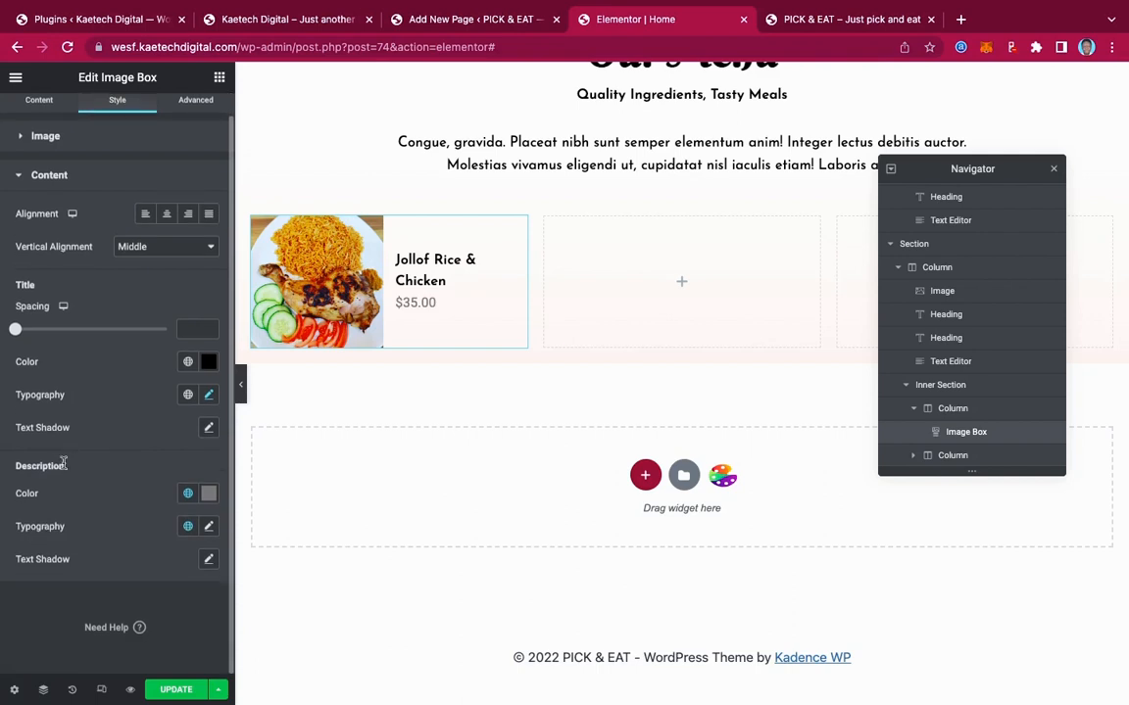
pyautogui.click(209, 492)
pyautogui.moveTo(41, 392); pyautogui.dragTo(1, 441)
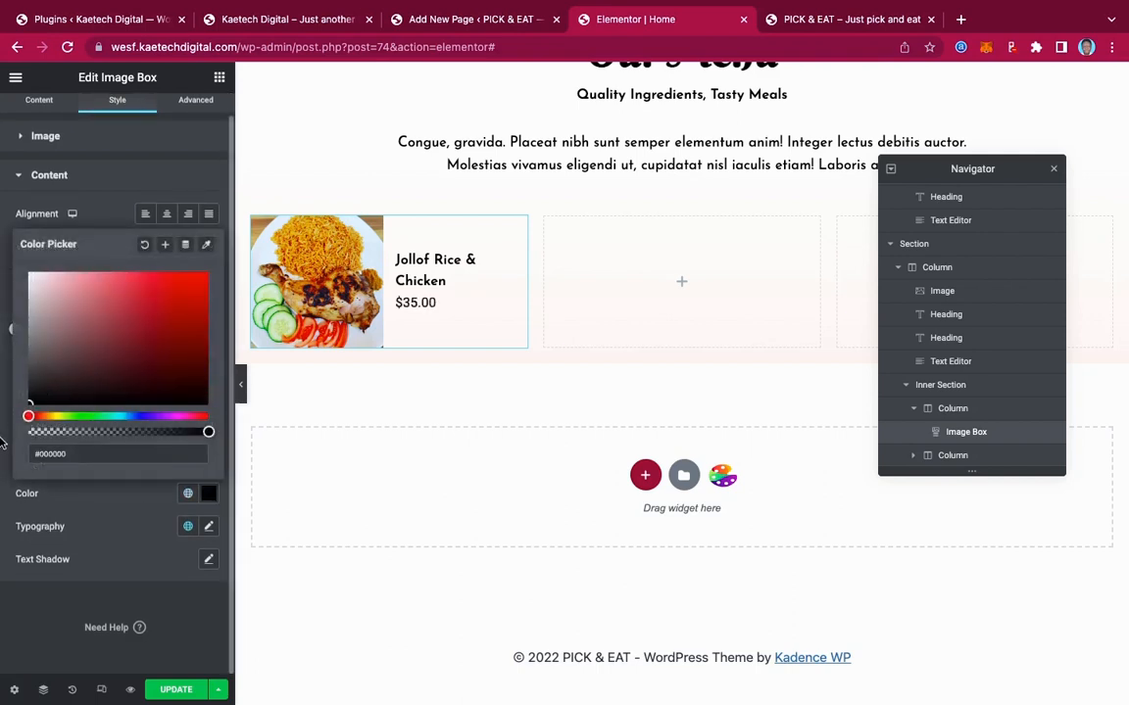
pyautogui.click(138, 571)
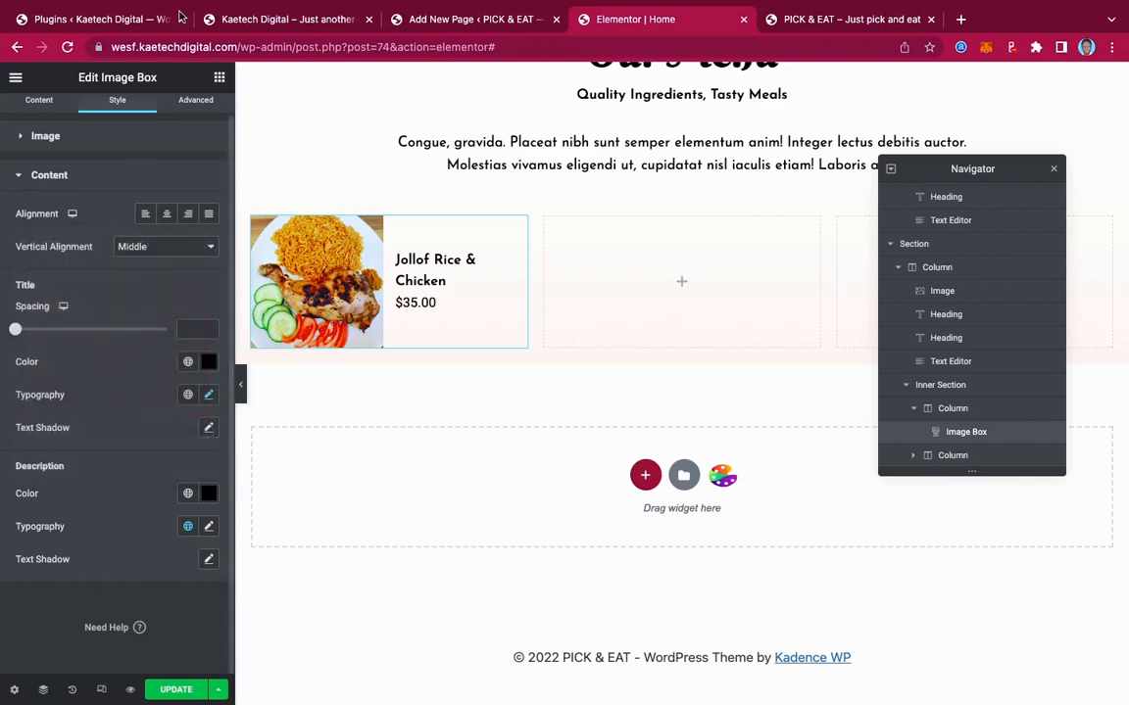
pyautogui.click(273, 20)
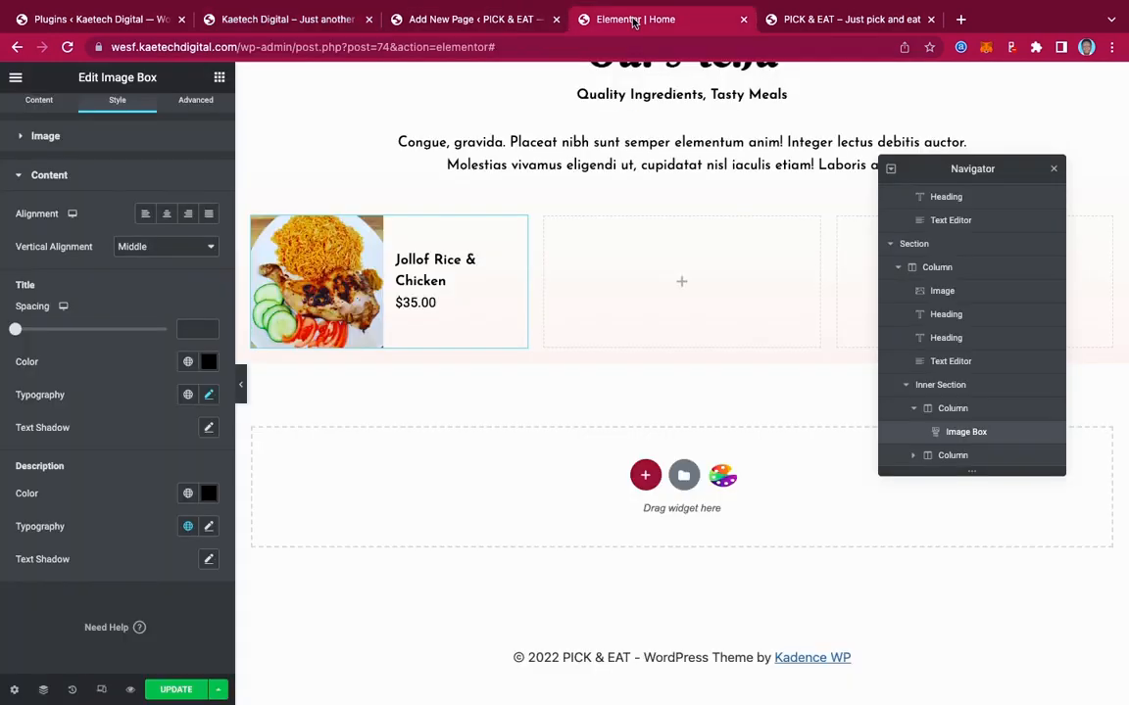
# Copy the styled Jollof Rice image box and paste it into the second column
pyautogui.click(587, 19)
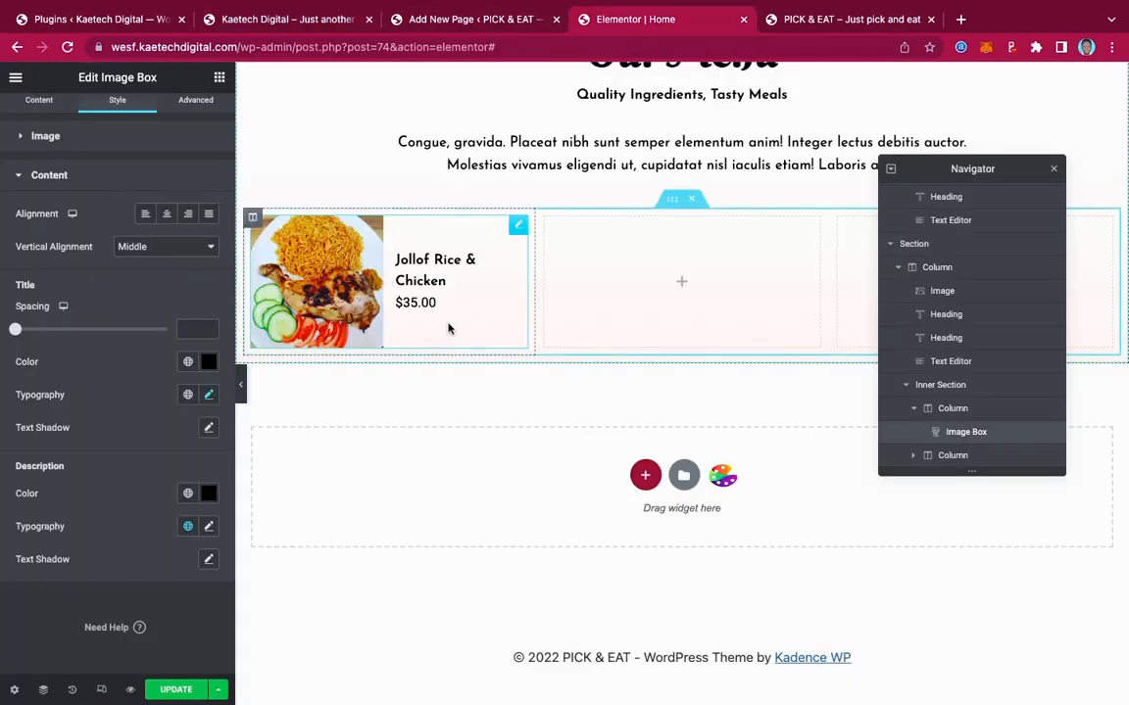
pyautogui.rightClick(520, 225)
pyautogui.click(551, 288)
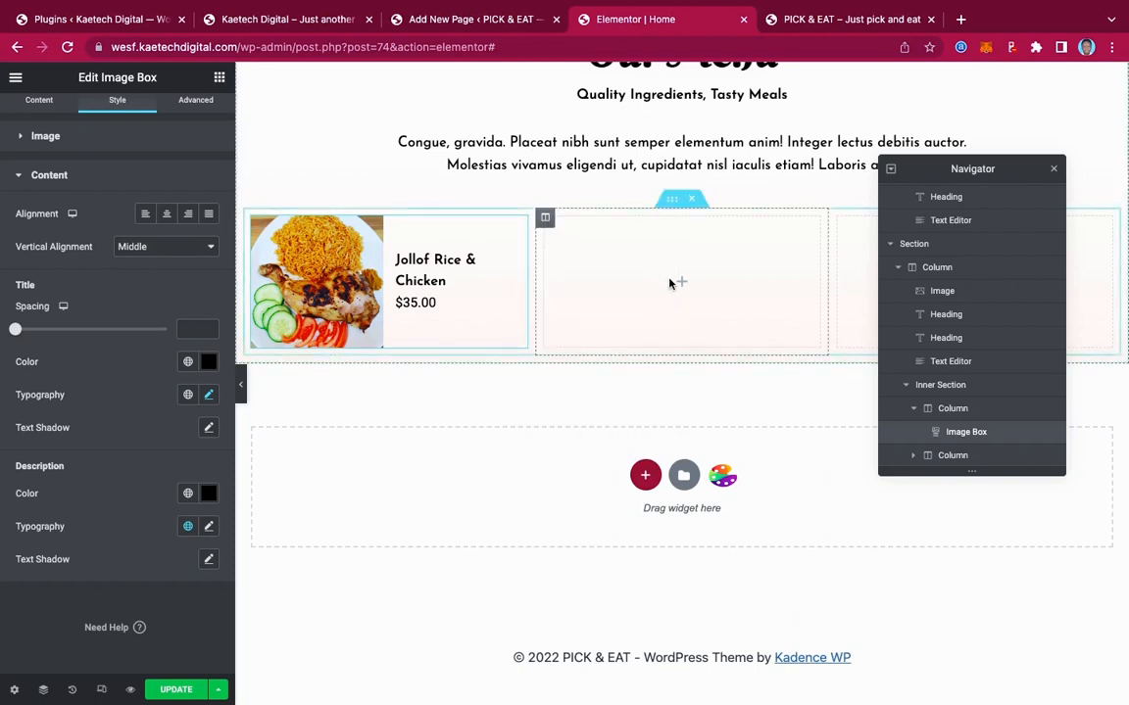
pyautogui.rightClick(682, 281)
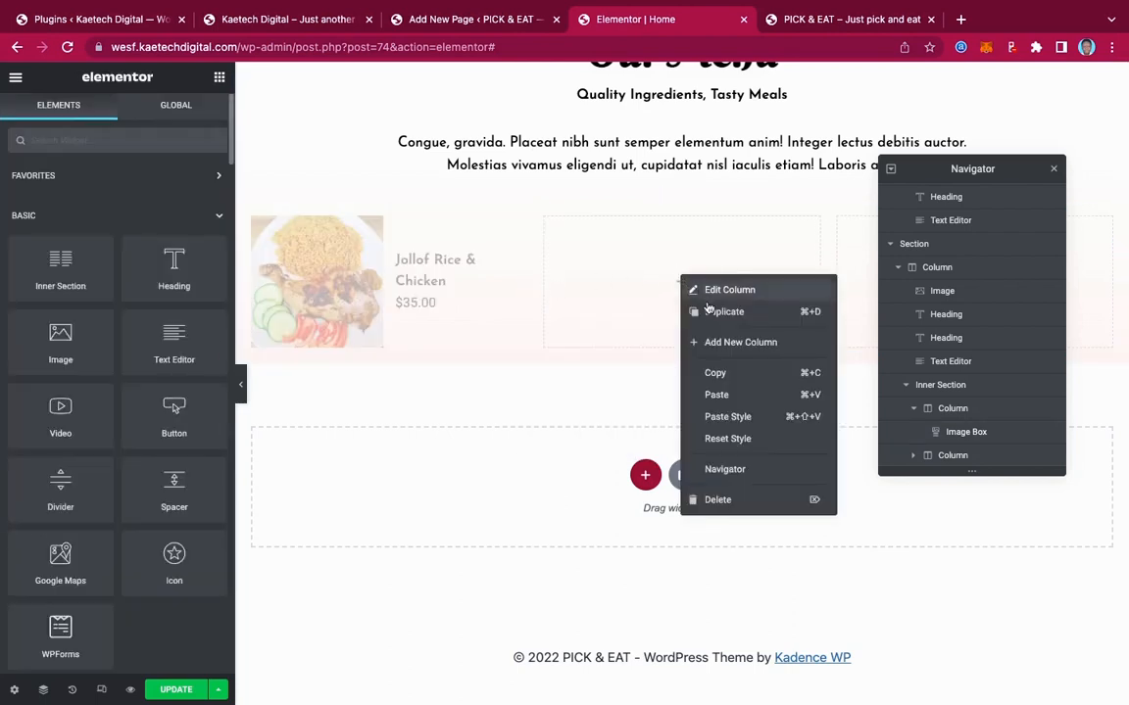
pyautogui.click(724, 395)
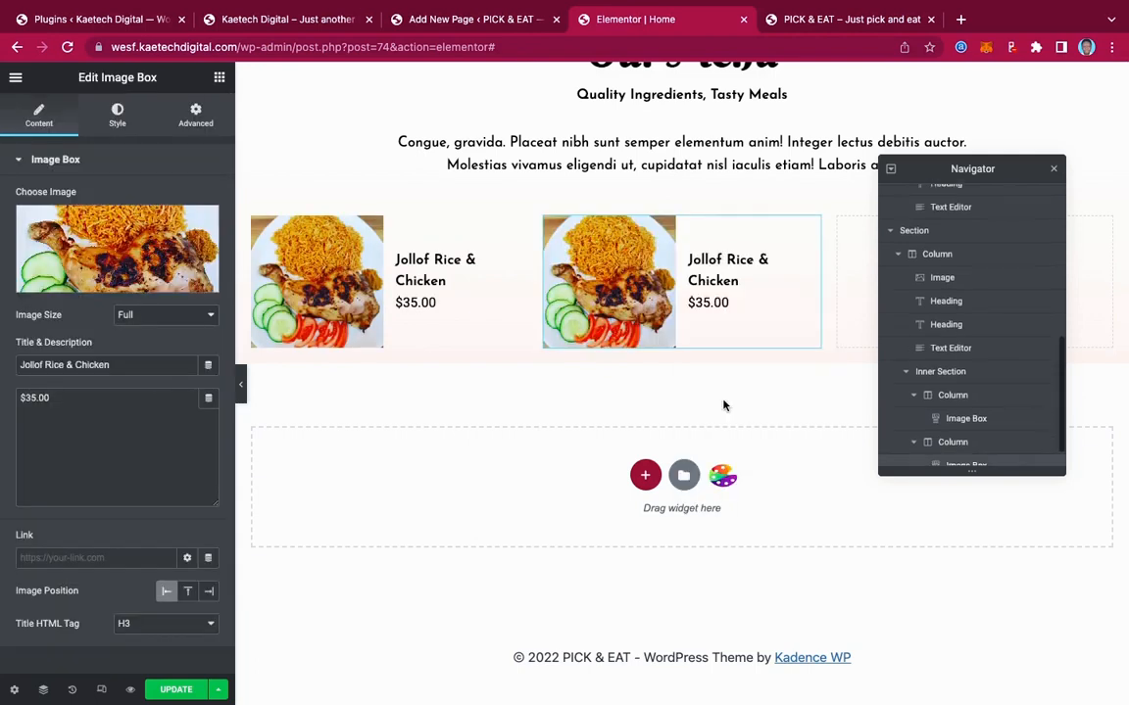
# Paste the same image box into the third column as well
pyautogui.moveTo(1039, 168); pyautogui.dragTo(621, 211)
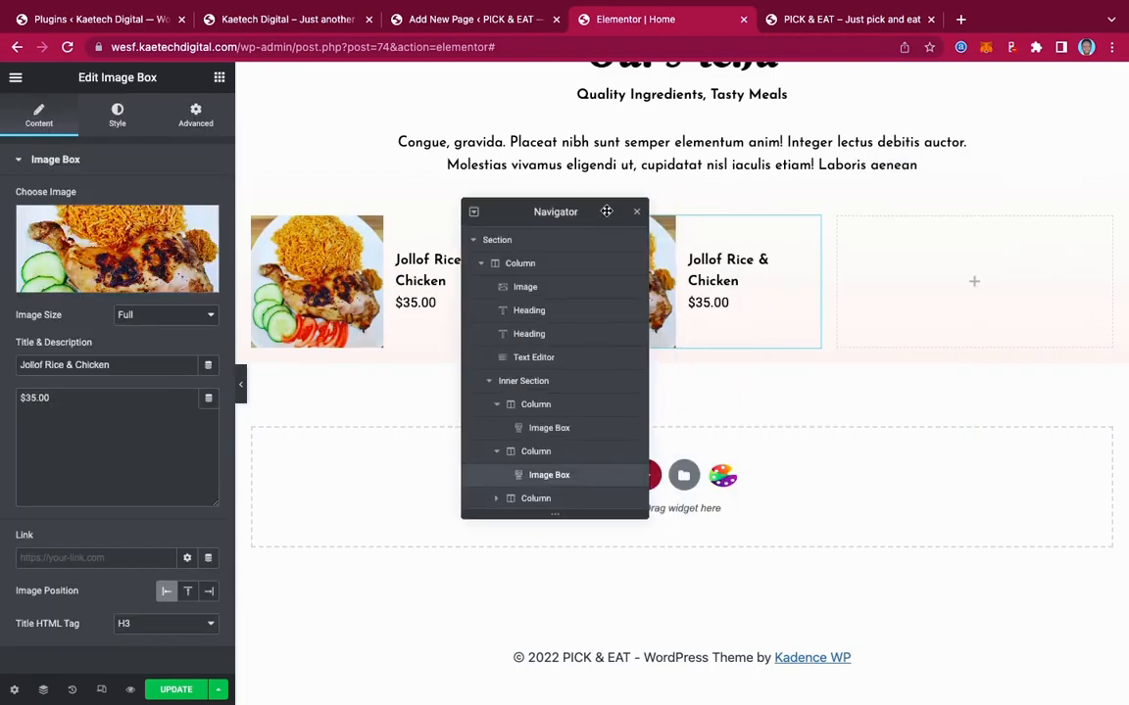
pyautogui.rightClick(973, 285)
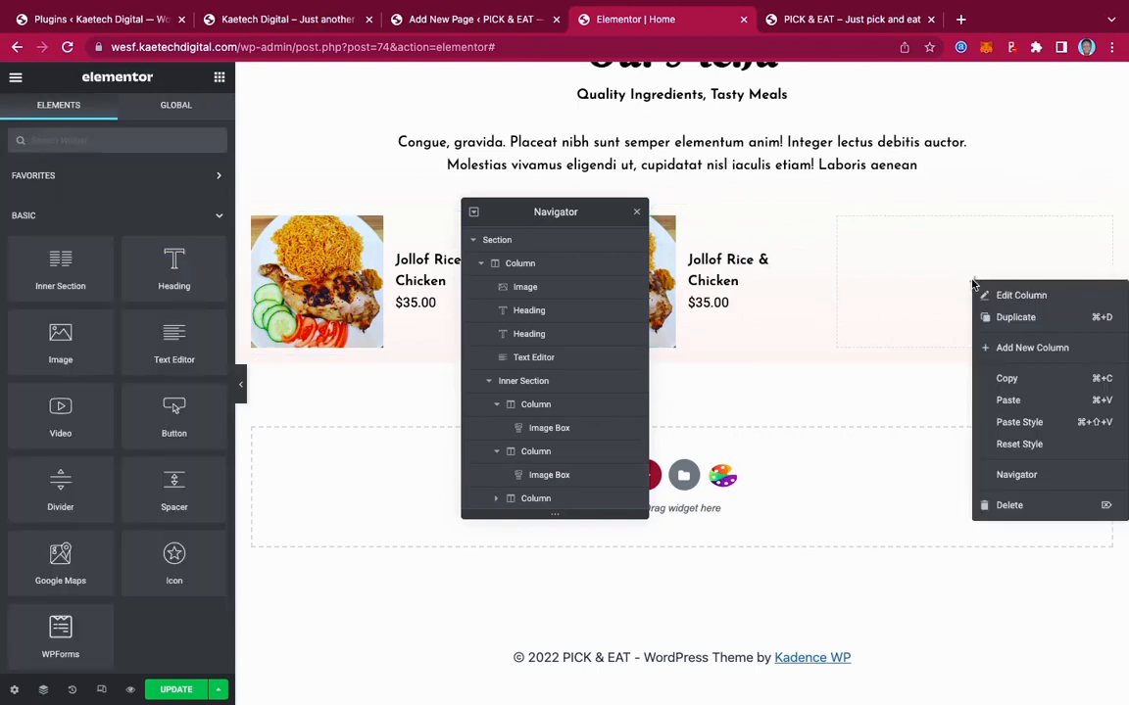
pyautogui.click(1009, 400)
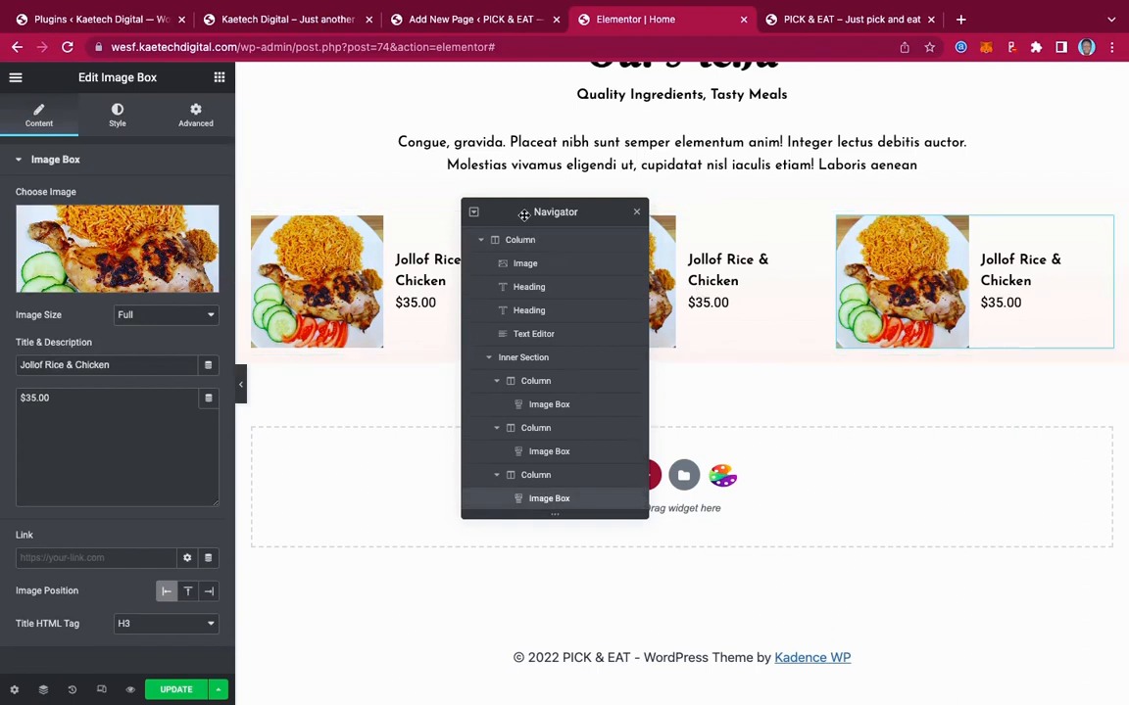
pyautogui.moveTo(525, 214); pyautogui.dragTo(897, 175)
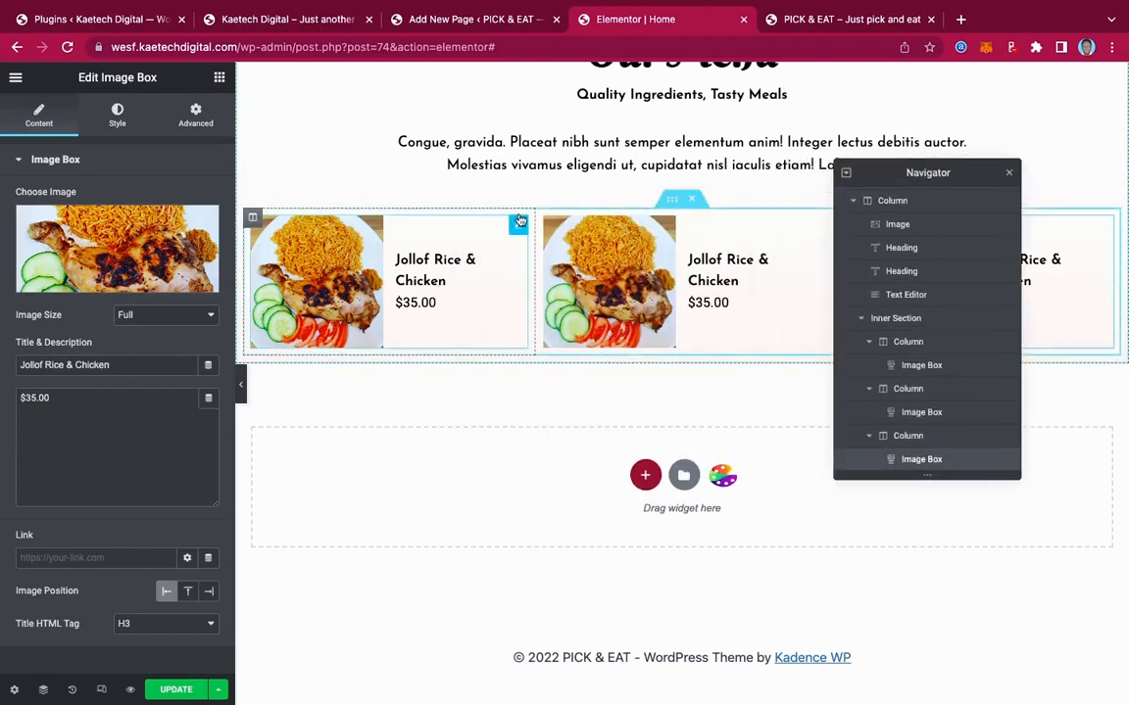
pyautogui.rightClick(519, 228)
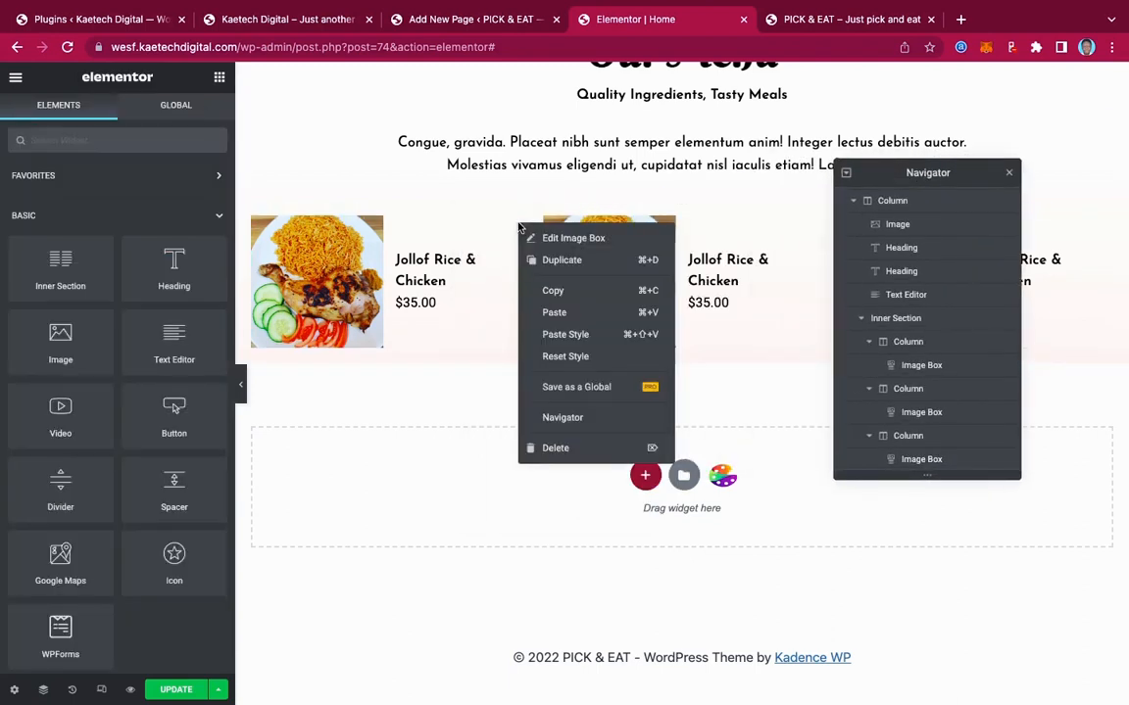
# Duplicate the image box in all three columns, forming a grid of six Jollof Rice items
pyautogui.click(558, 261)
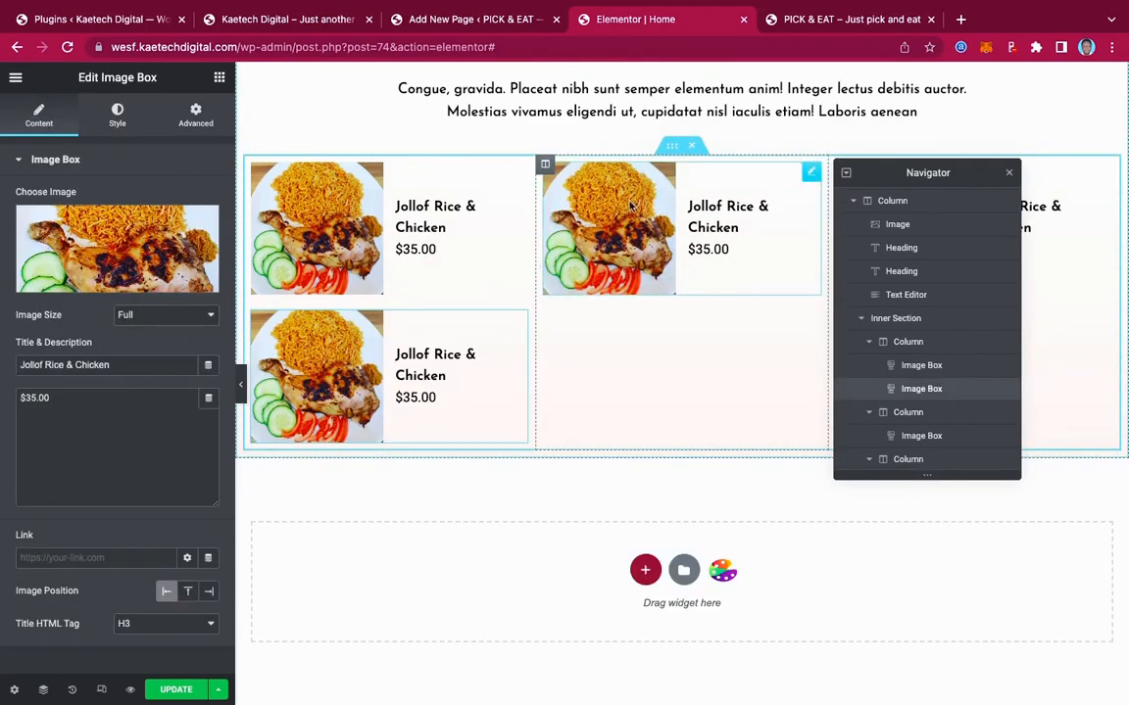
pyautogui.rightClick(812, 175)
pyautogui.click(841, 208)
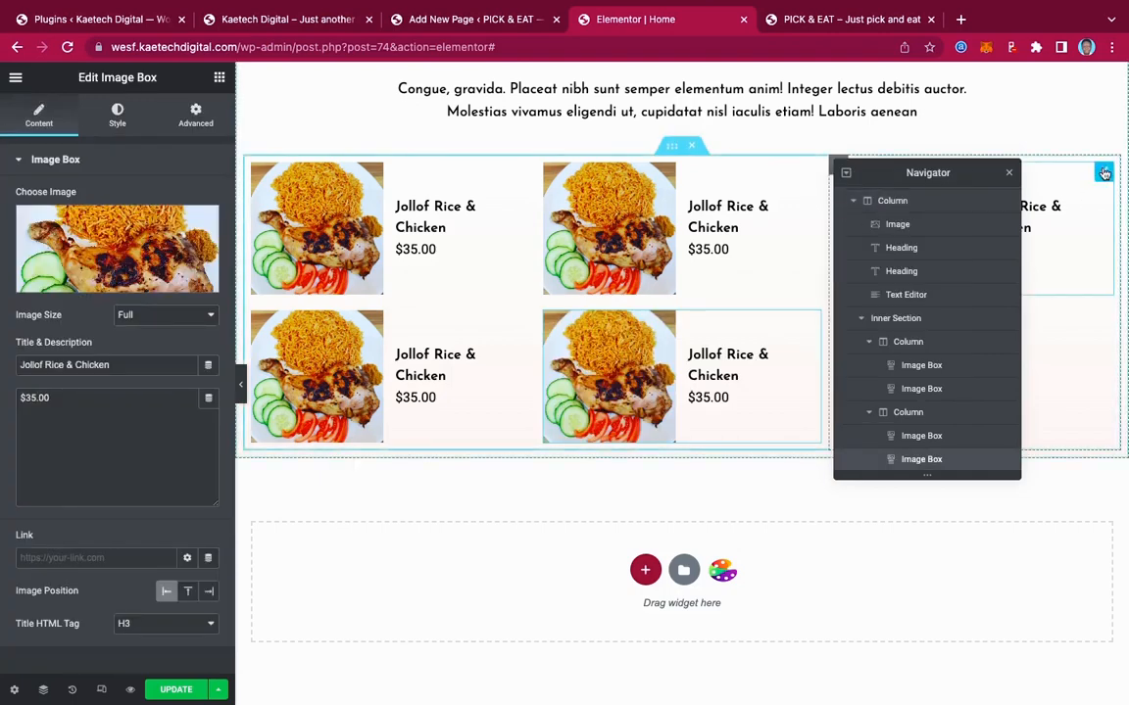
pyautogui.rightClick(1104, 173)
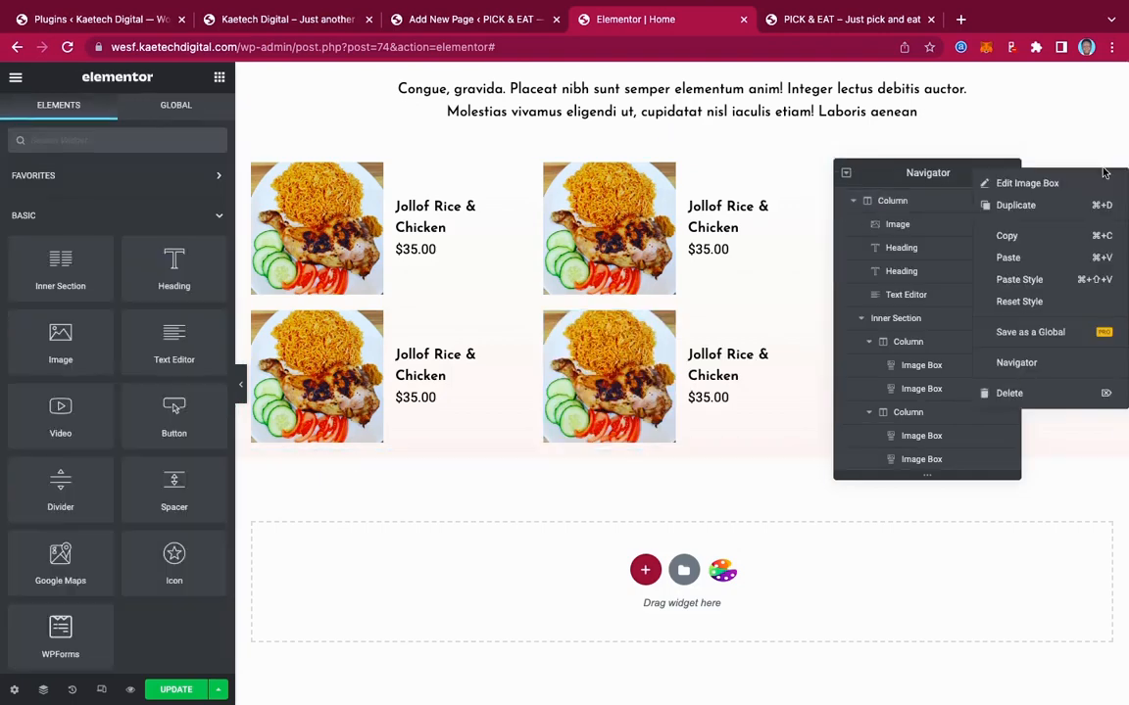
pyautogui.click(1044, 208)
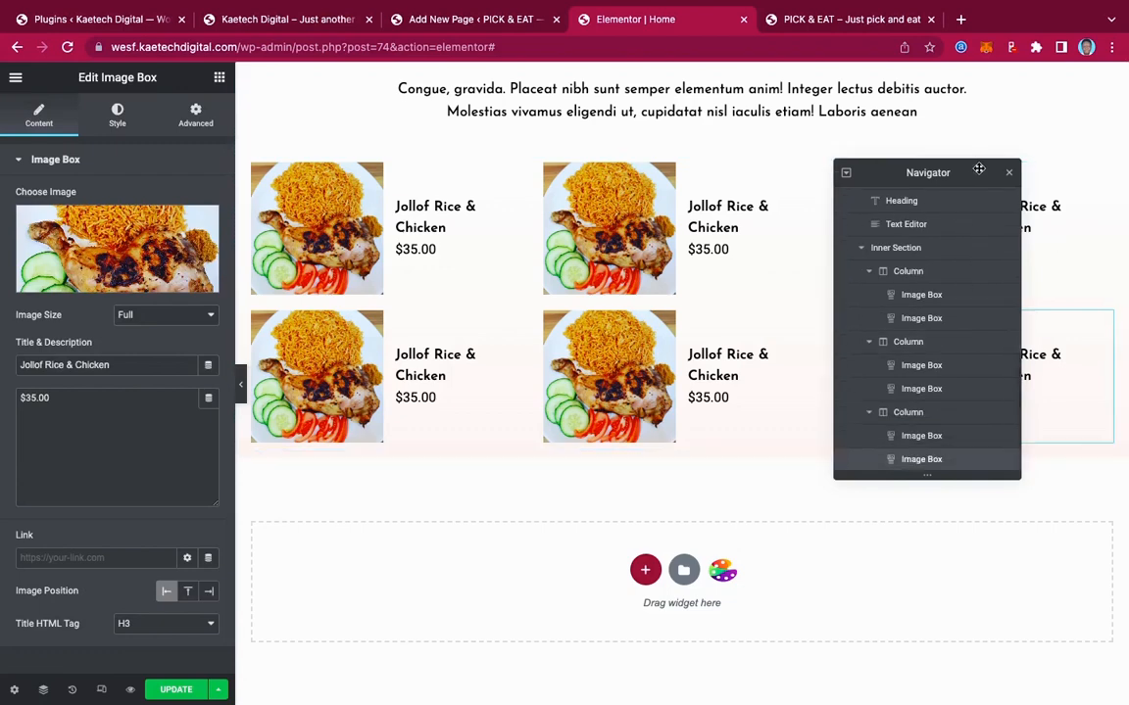
pyautogui.moveTo(978, 170); pyautogui.dragTo(169, 466)
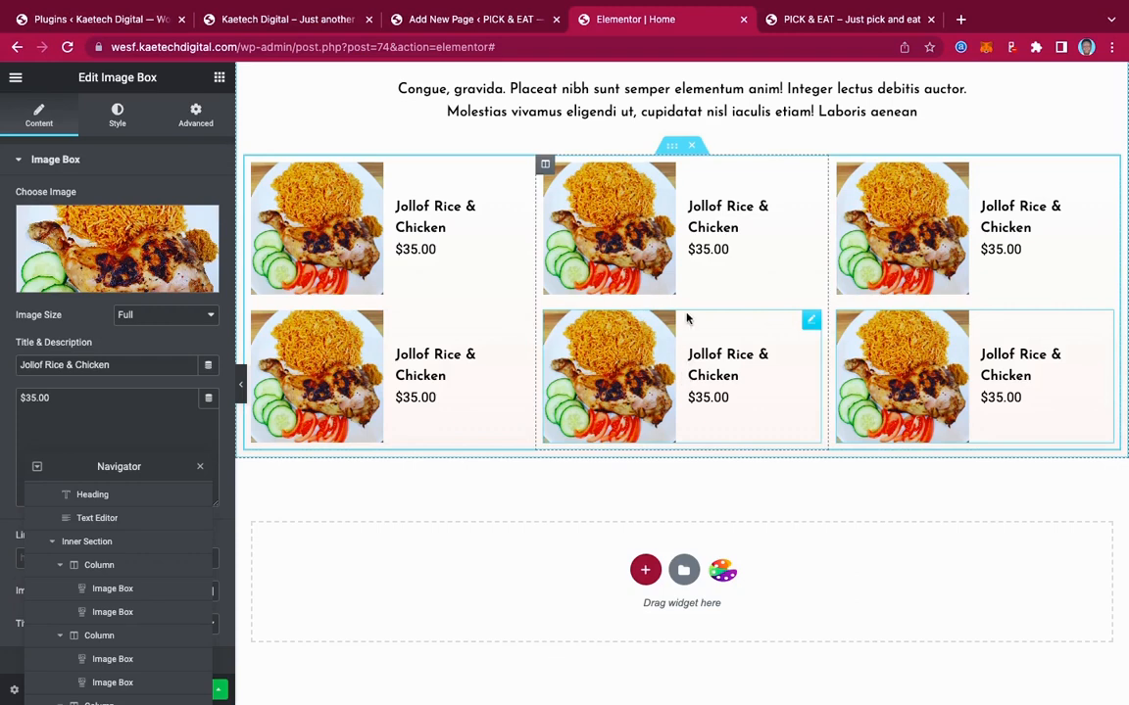
pyautogui.scroll(5, 685, 317)
pyautogui.scroll(-2, 686, 314)
pyautogui.scroll(-2, 686, 315)
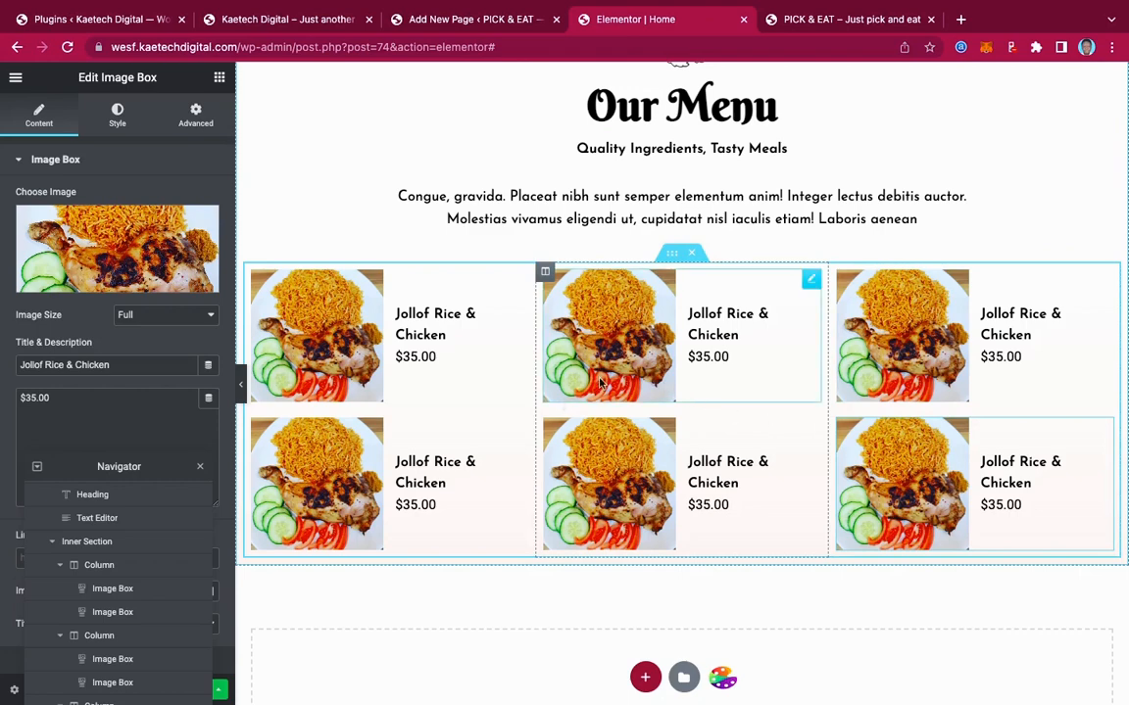
# Change the first dish's price from $35.00 to GHS 35.00
pyautogui.click(313, 22)
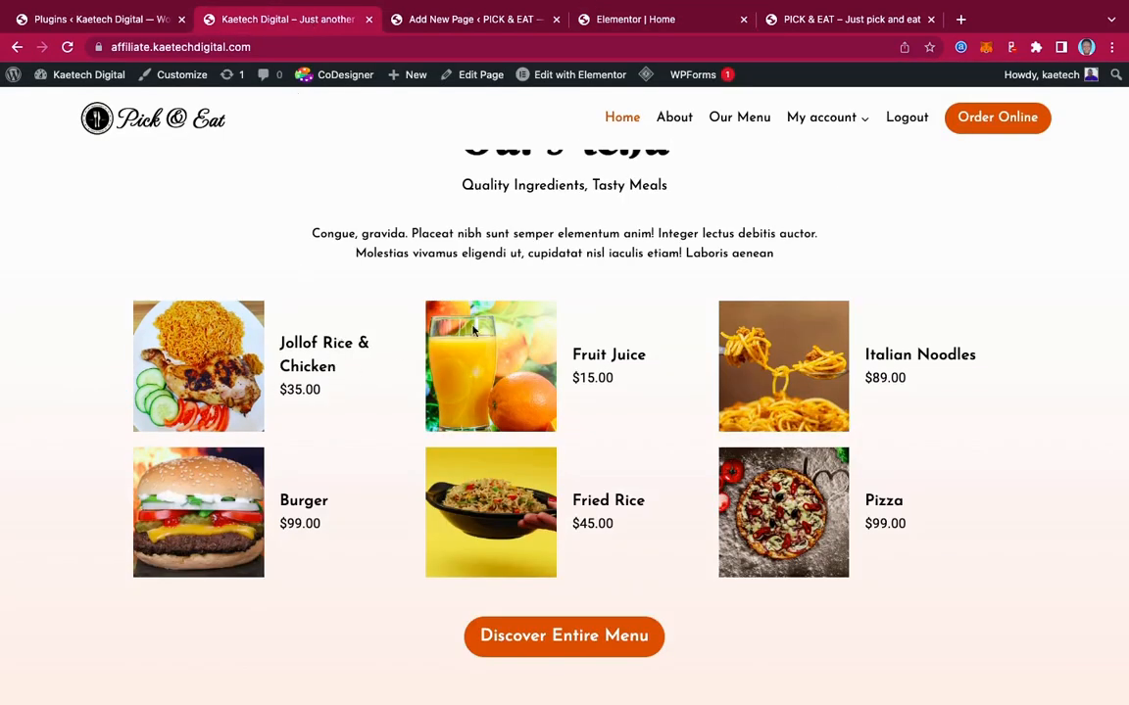
pyautogui.moveTo(660, 355); pyautogui.dragTo(561, 350)
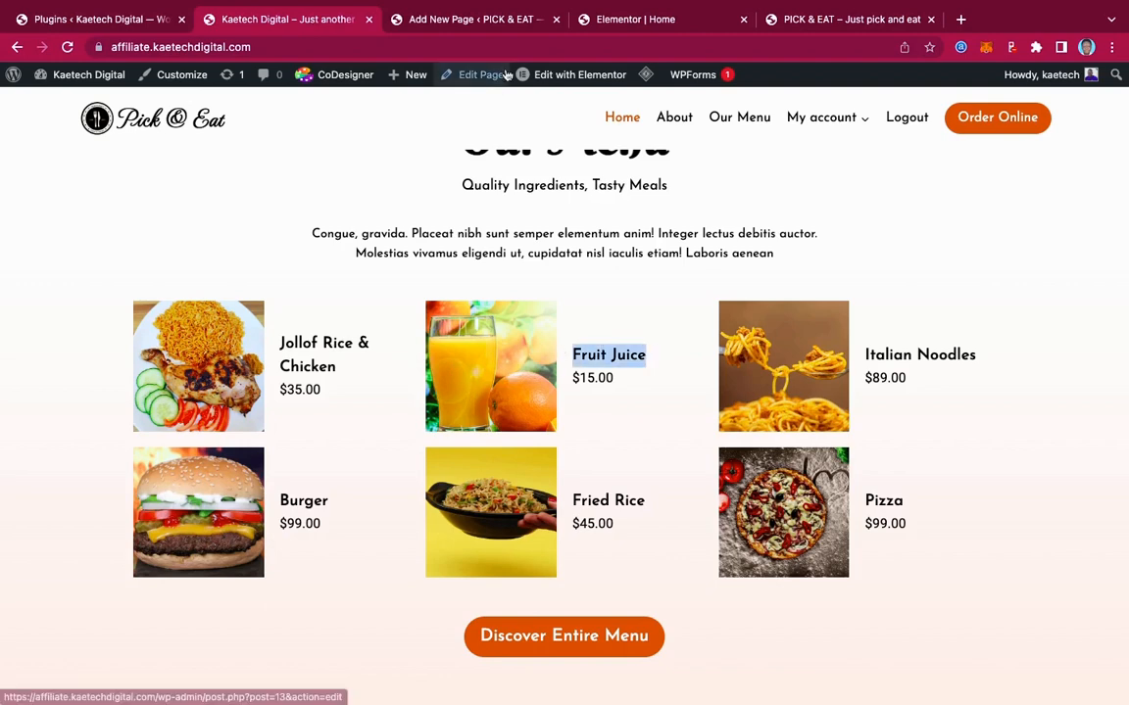
pyautogui.click(649, 19)
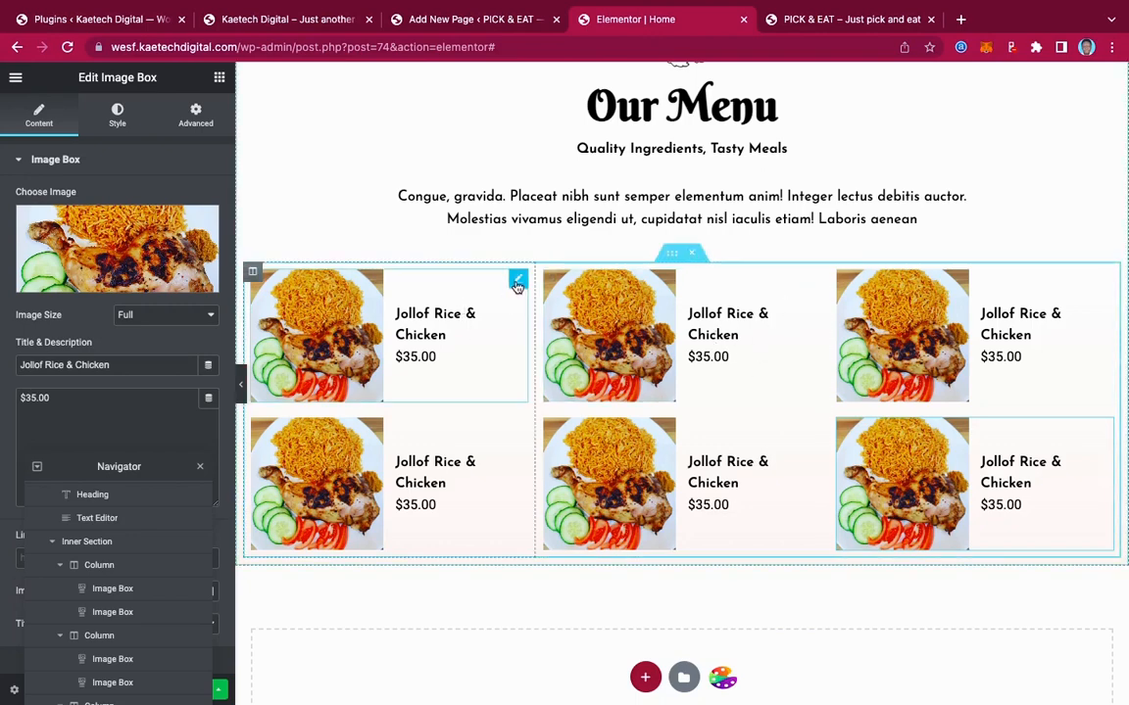
pyautogui.click(516, 281)
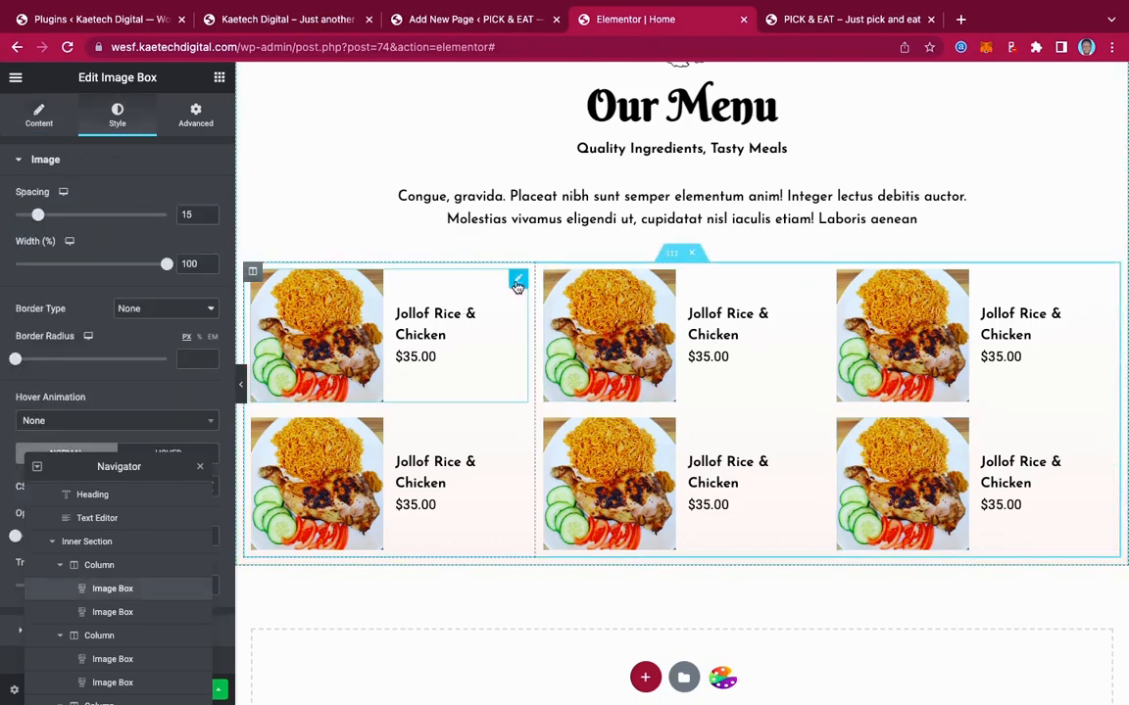
pyautogui.click(40, 110)
pyautogui.moveTo(26, 398); pyautogui.dragTo(3, 400)
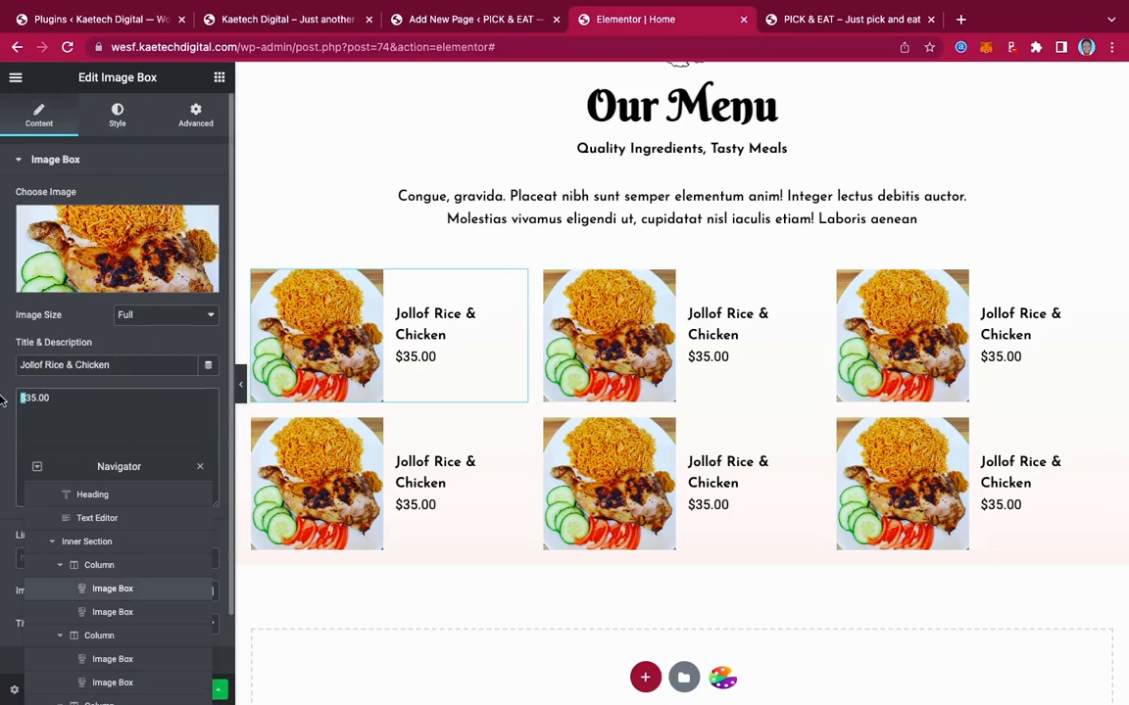
pyautogui.write('GHS')
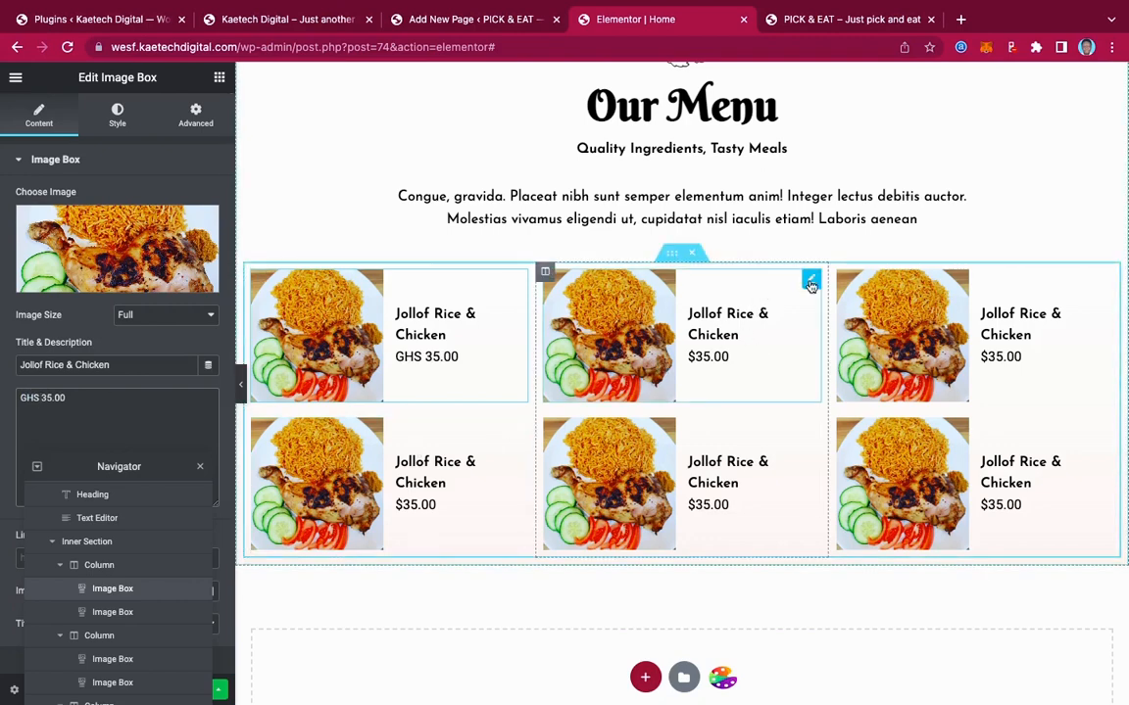
# Retitle the second box 'Fruit Juice' and price it GHS 15.00
pyautogui.click(812, 282)
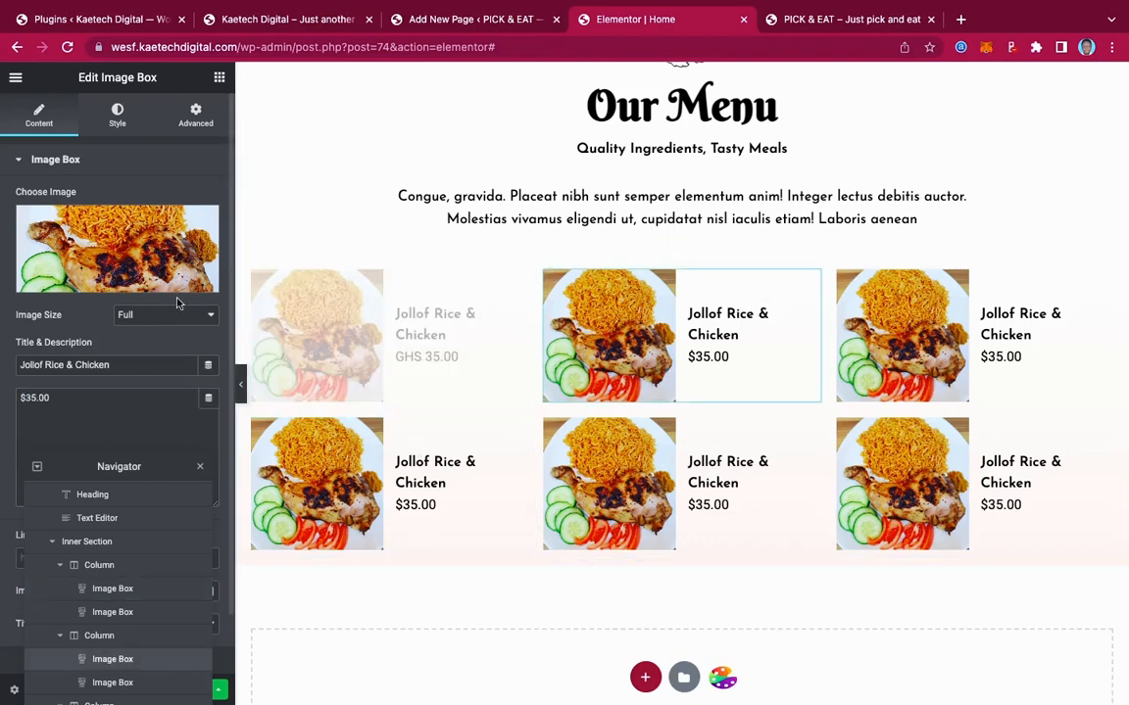
pyautogui.moveTo(118, 360); pyautogui.dragTo(2, 362)
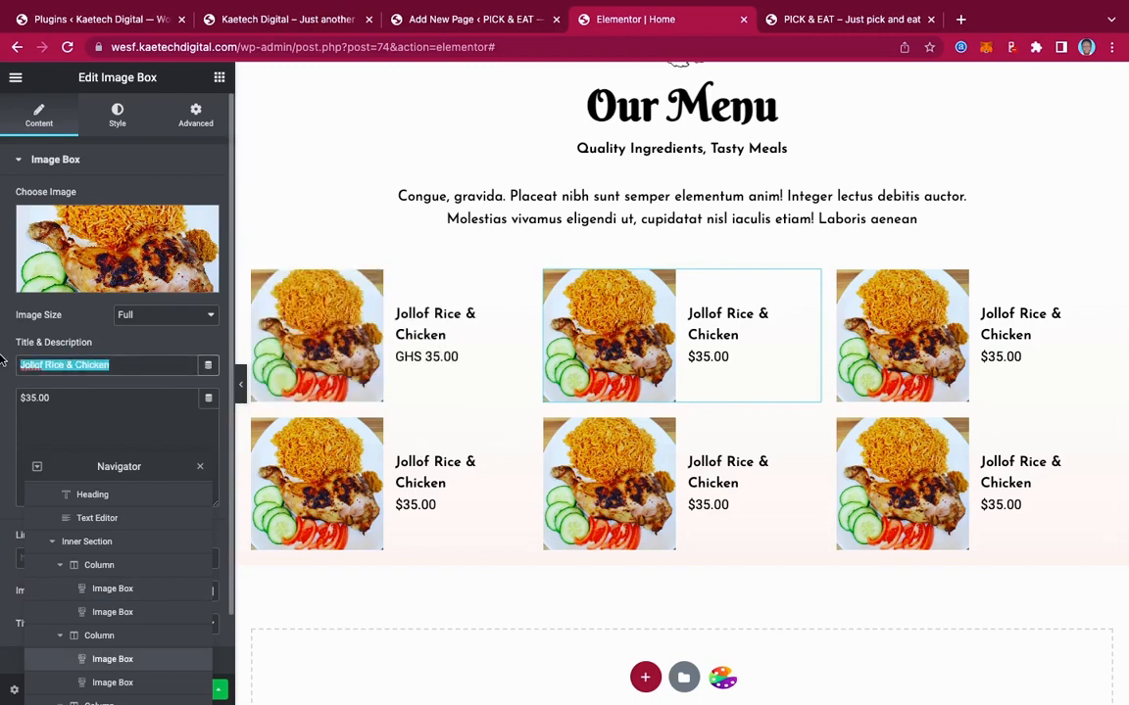
pyautogui.write('Fruit Juice')
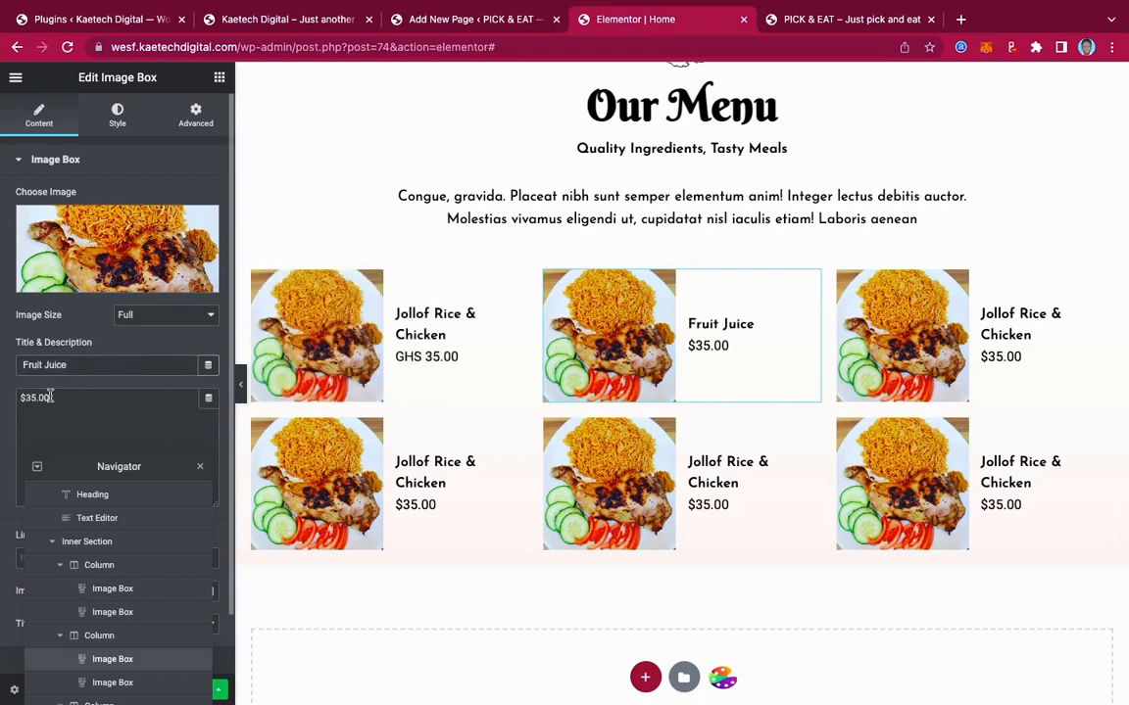
pyautogui.moveTo(51, 396); pyautogui.dragTo(2, 399)
pyautogui.write('GH')
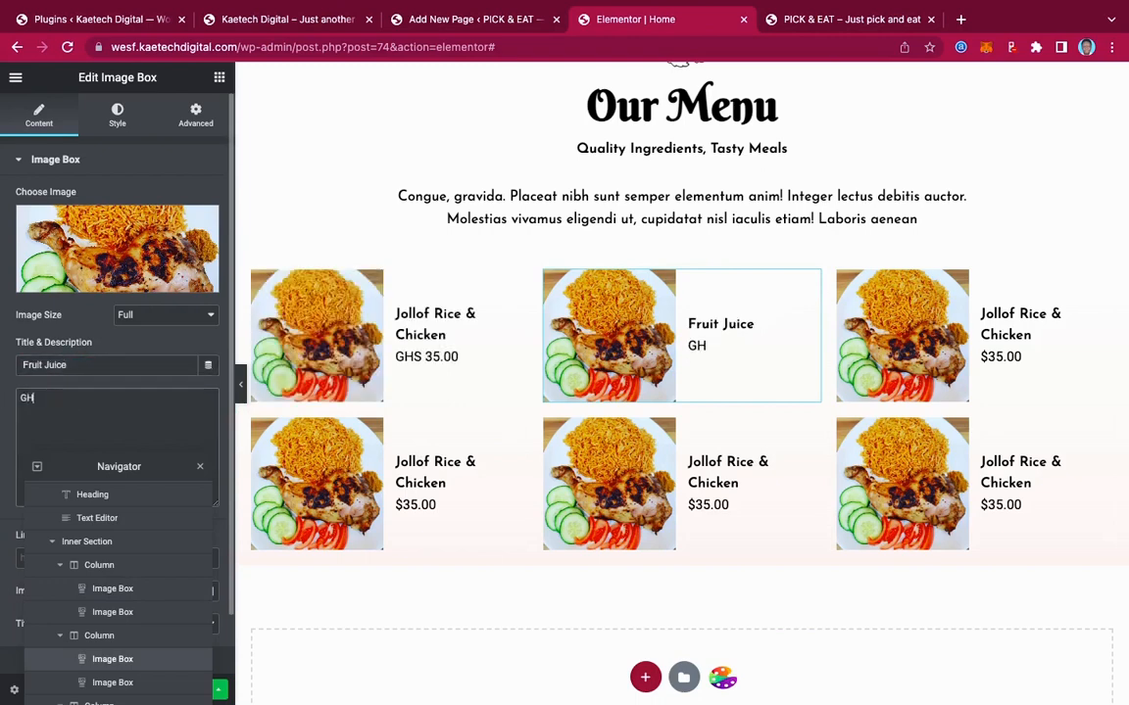
pyautogui.write('S 15.00')
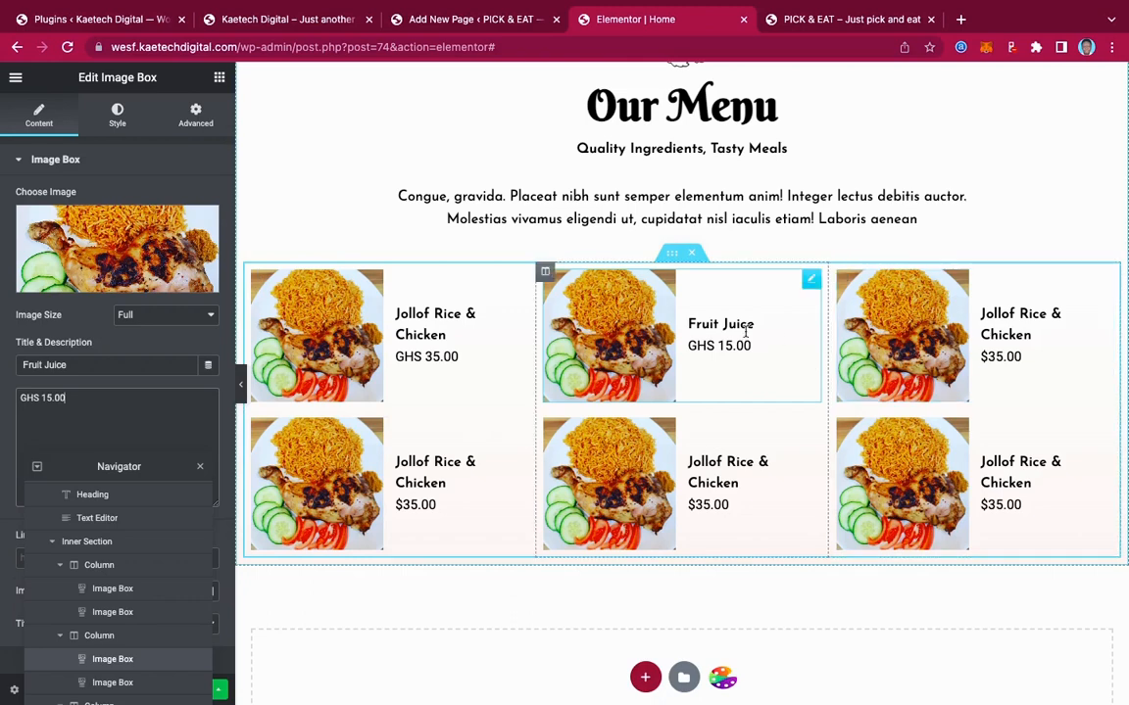
# Give the Fruit Juice box the orange juice photo, then check the live site for the third dish
pyautogui.click(128, 244)
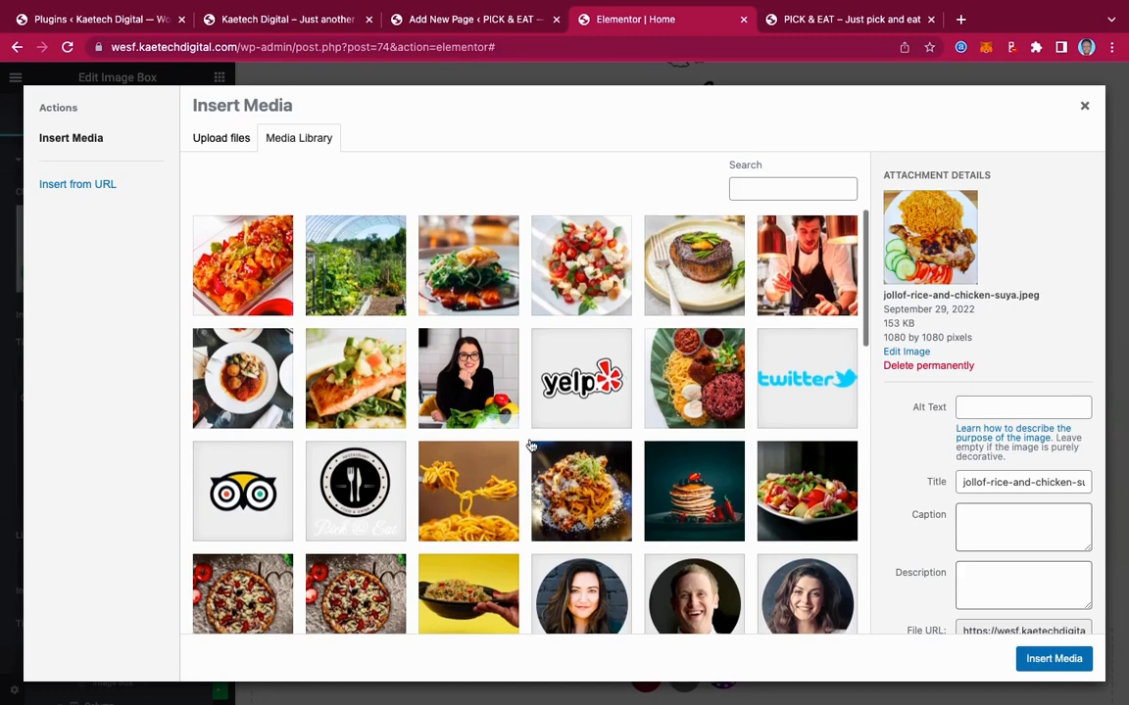
pyautogui.scroll(-5, 529, 421)
pyautogui.scroll(-2, 530, 446)
pyautogui.click(468, 294)
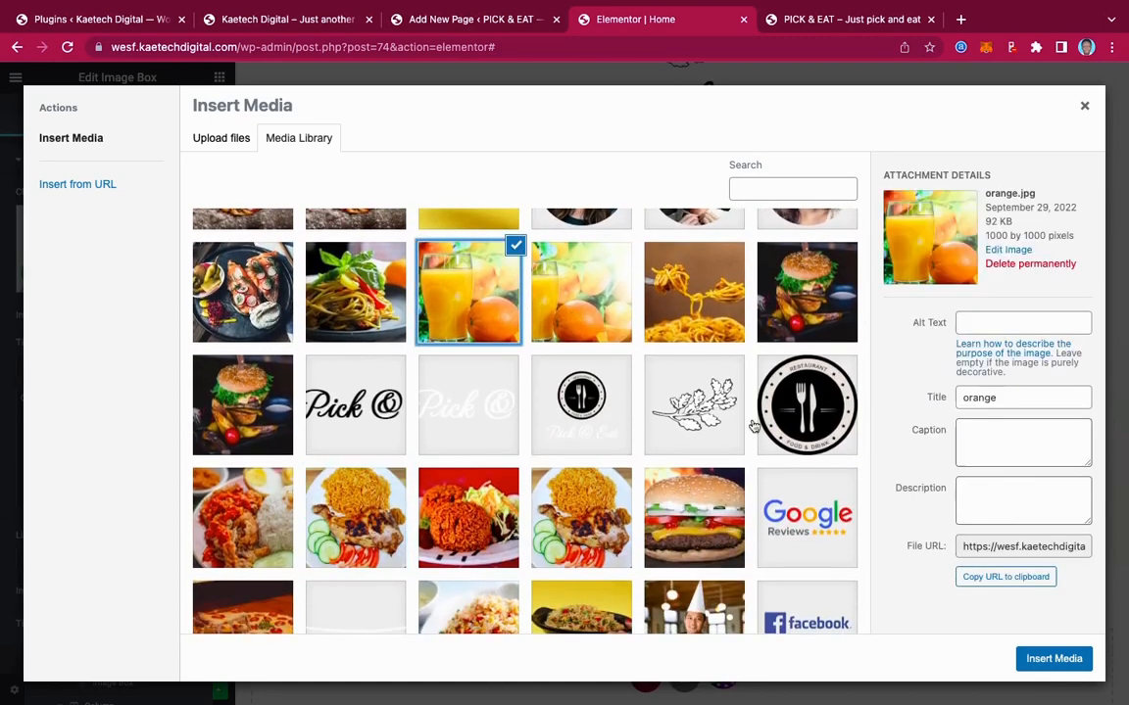
pyautogui.click(1030, 667)
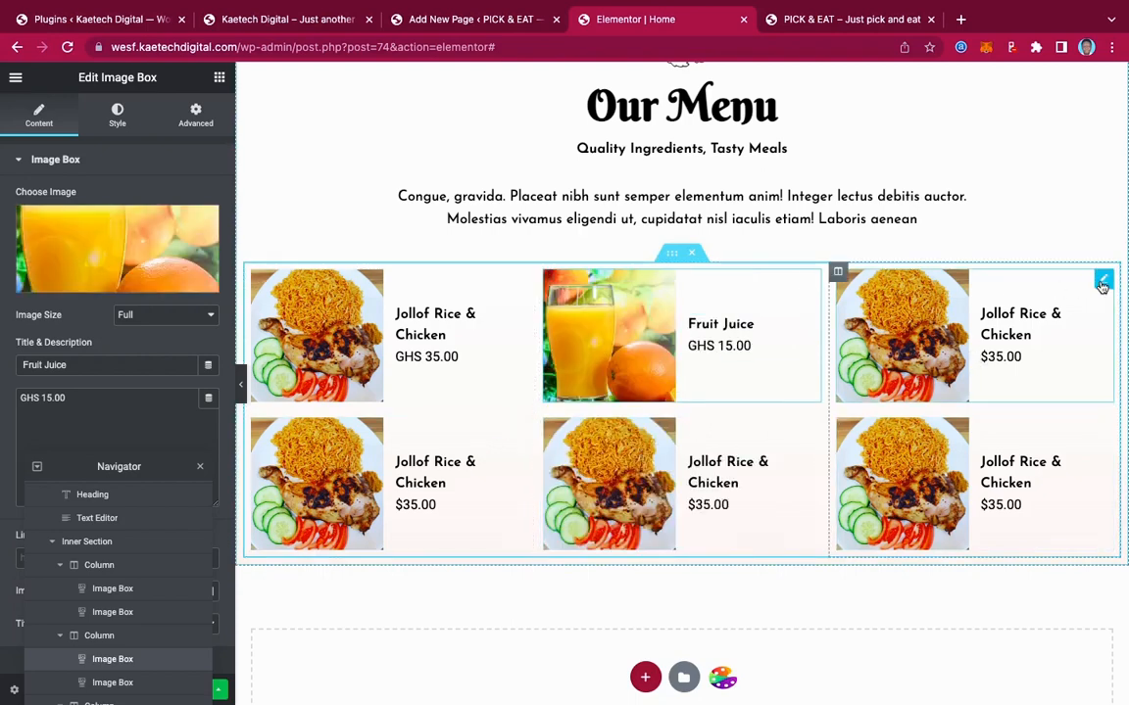
pyautogui.click(1101, 285)
pyautogui.click(312, 27)
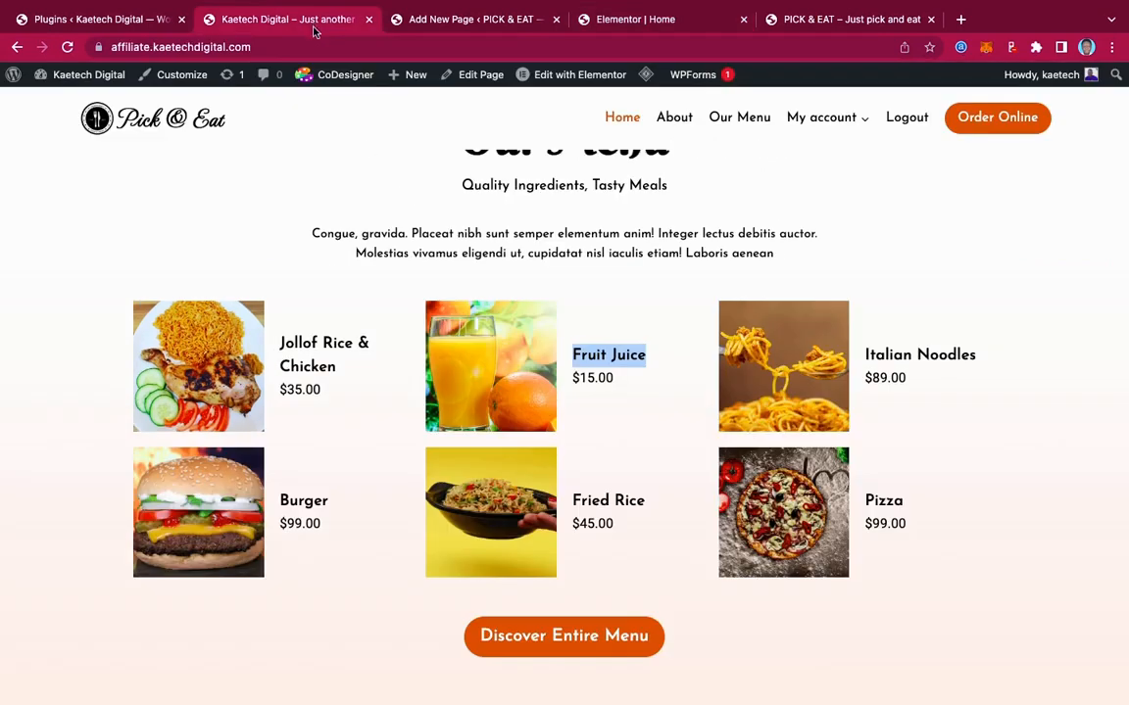
# Paste 'Italian Noodles' from the live site as the third box's title
pyautogui.moveTo(983, 359); pyautogui.dragTo(857, 358)
pyautogui.hotkey('ctrl', 'c')
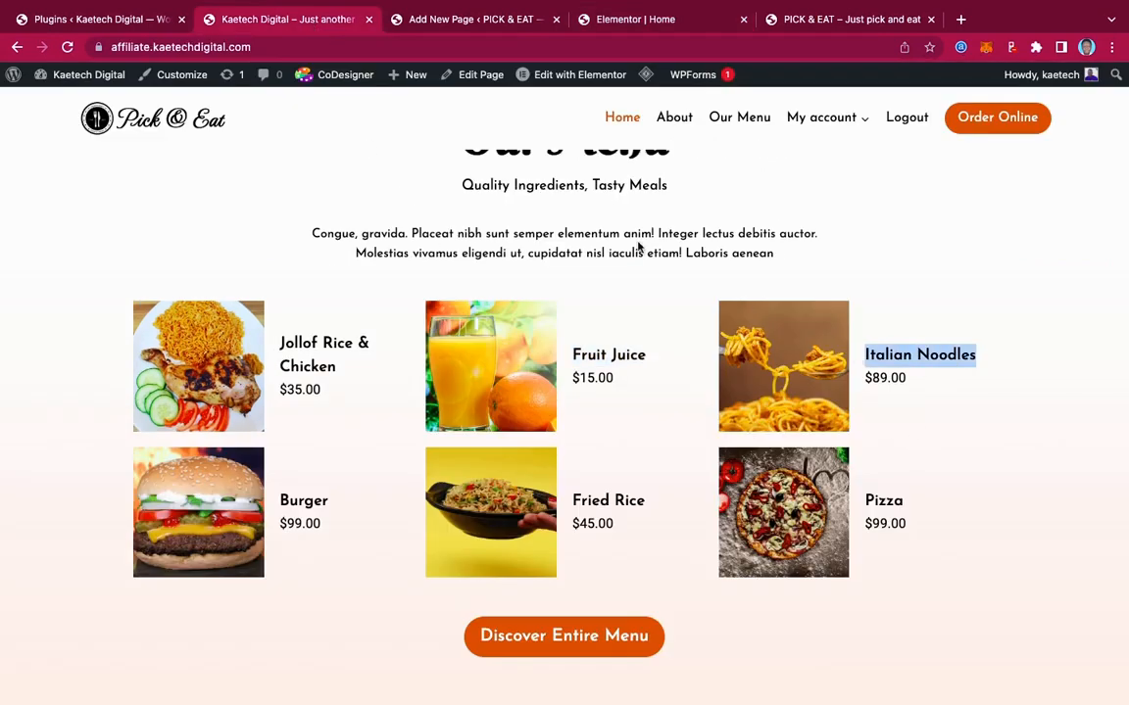
pyautogui.click(642, 20)
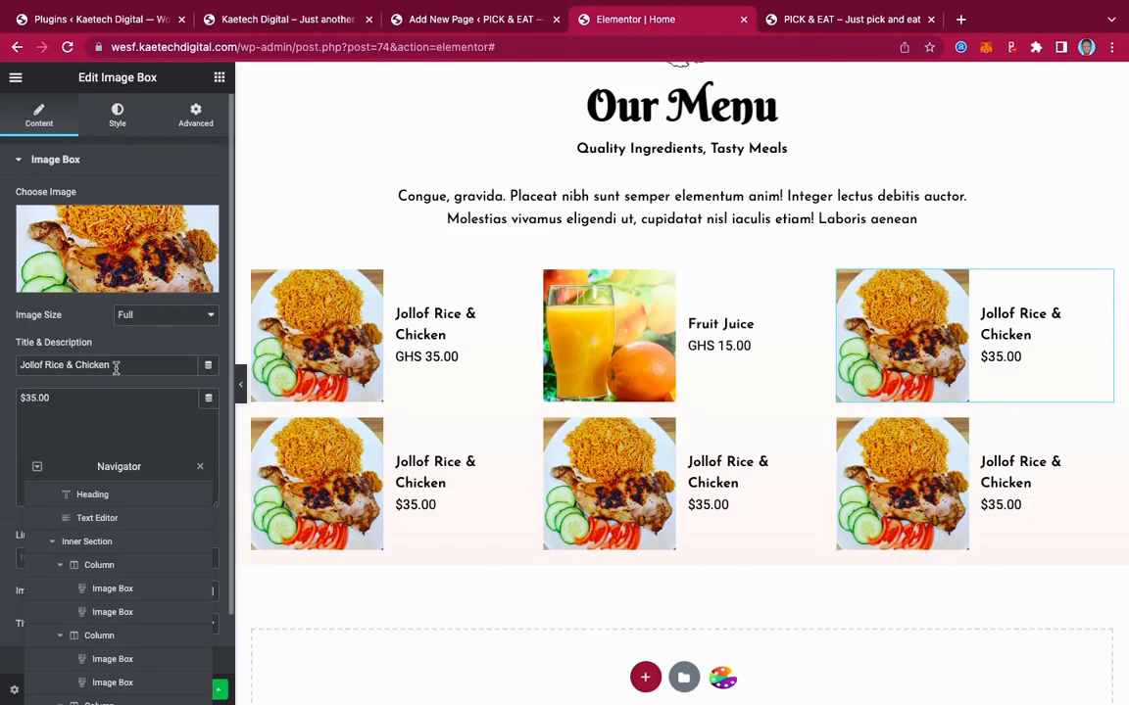
pyautogui.moveTo(113, 366); pyautogui.dragTo(5, 368)
pyautogui.hotkey('ctrl', 'v')
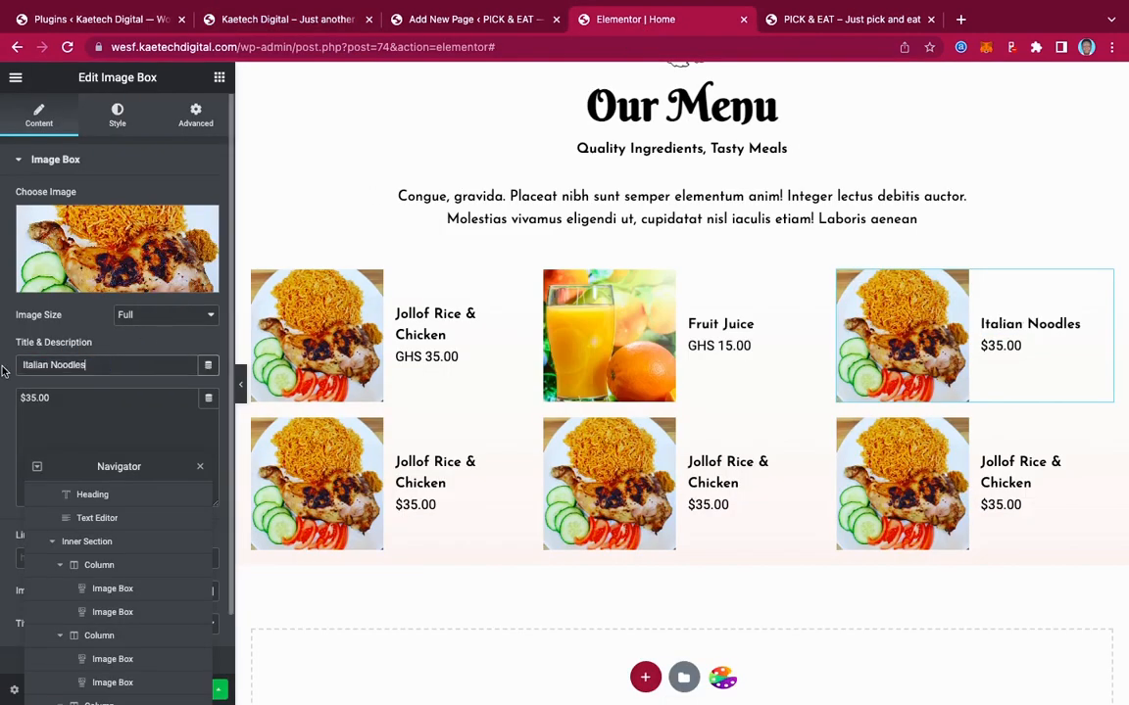
pyautogui.click(95, 208)
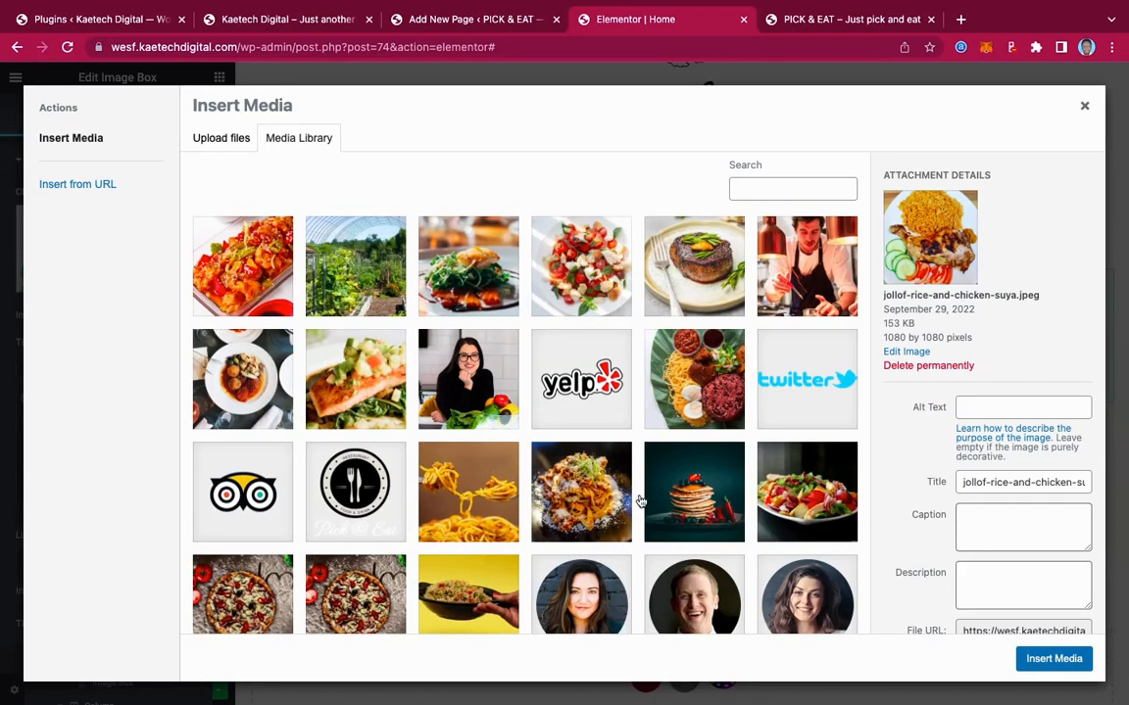
# Insert the spaghetti photo into the Italian Noodles box
pyautogui.scroll(-5, 638, 502)
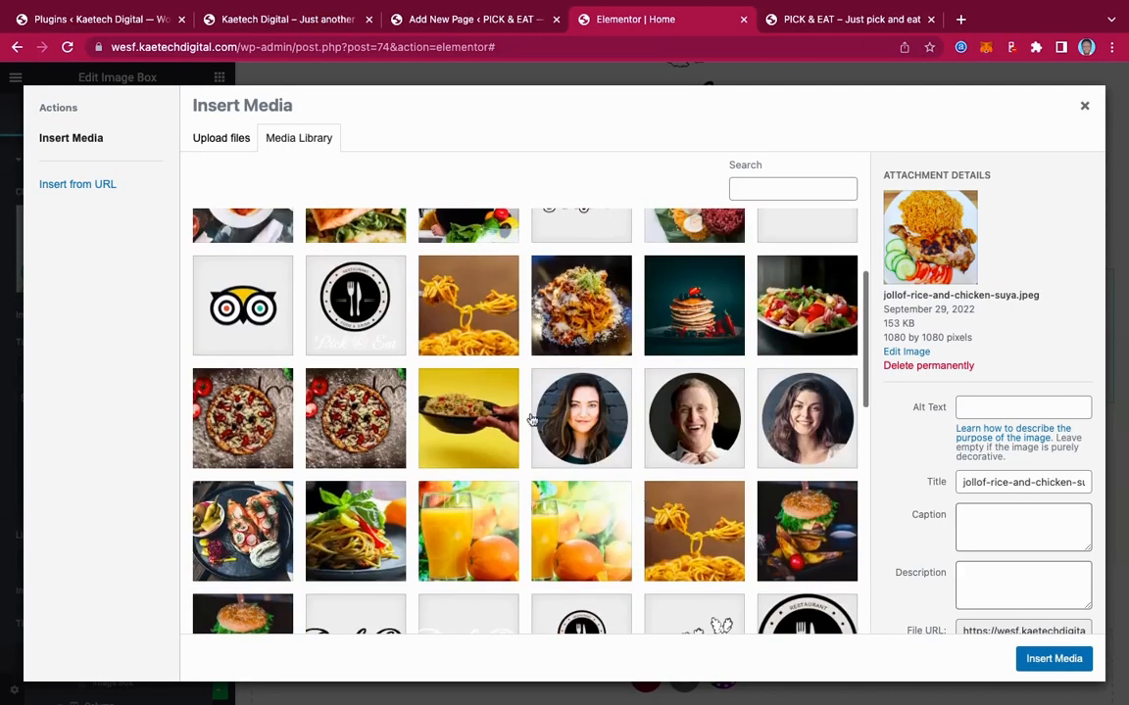
pyautogui.click(476, 324)
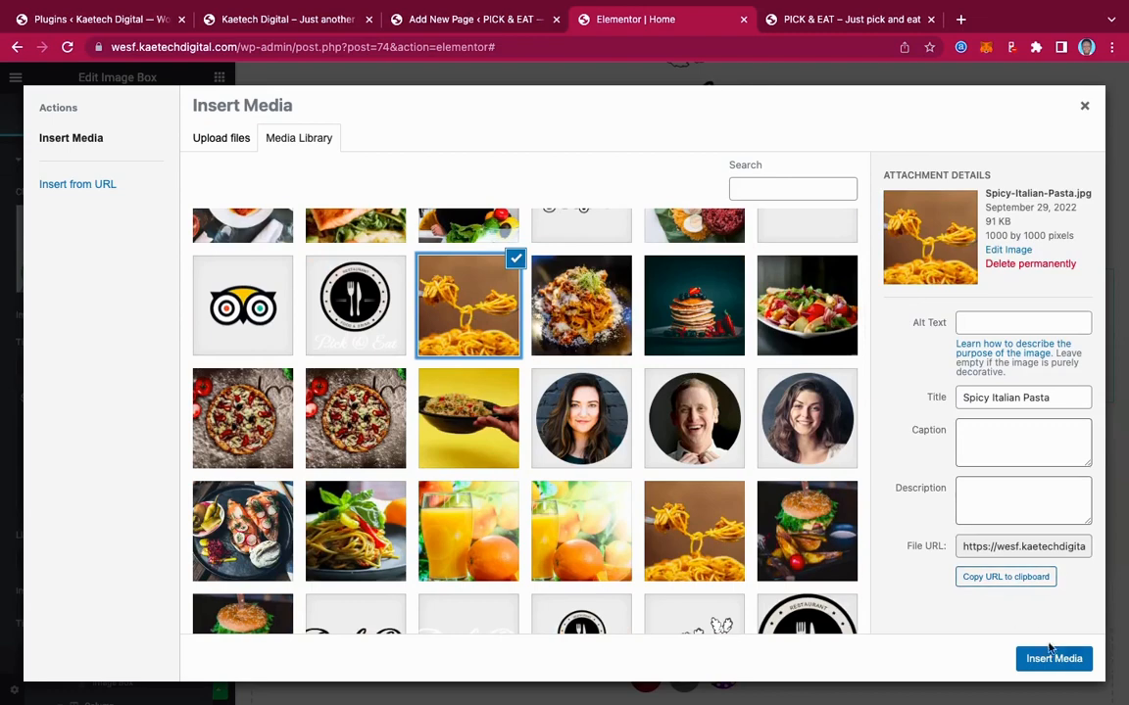
pyautogui.click(1052, 658)
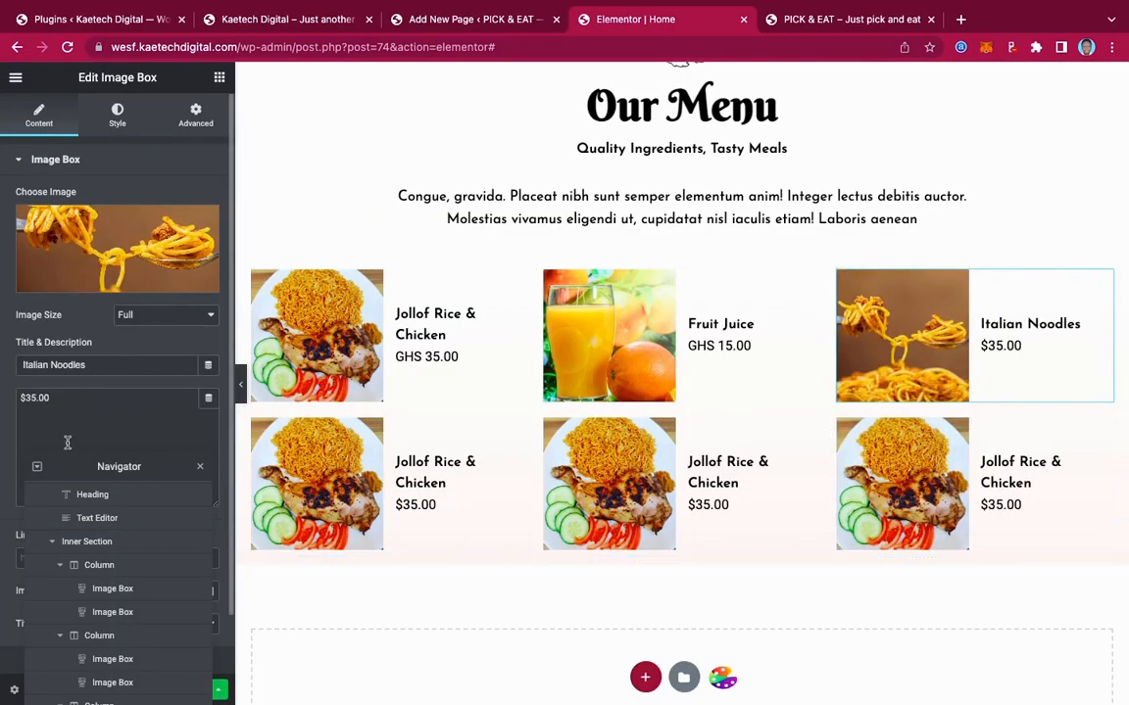
# Change the Italian Noodles price to GHS 89.00, matching the live site
pyautogui.click(289, 21)
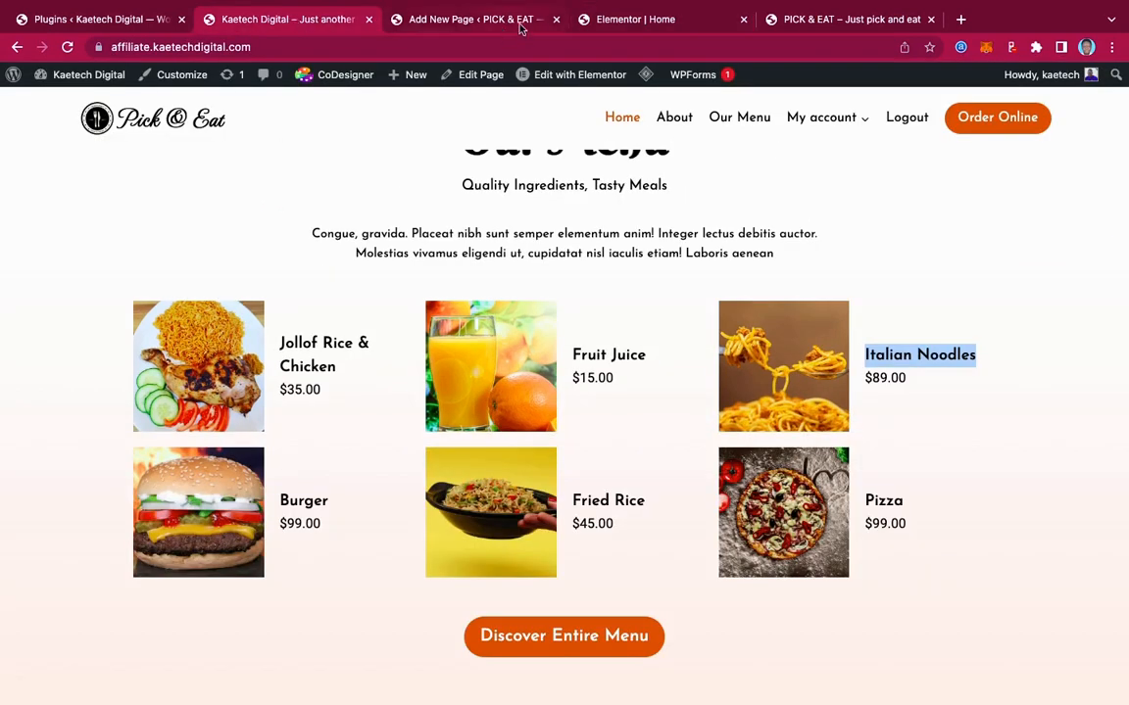
pyautogui.click(598, 19)
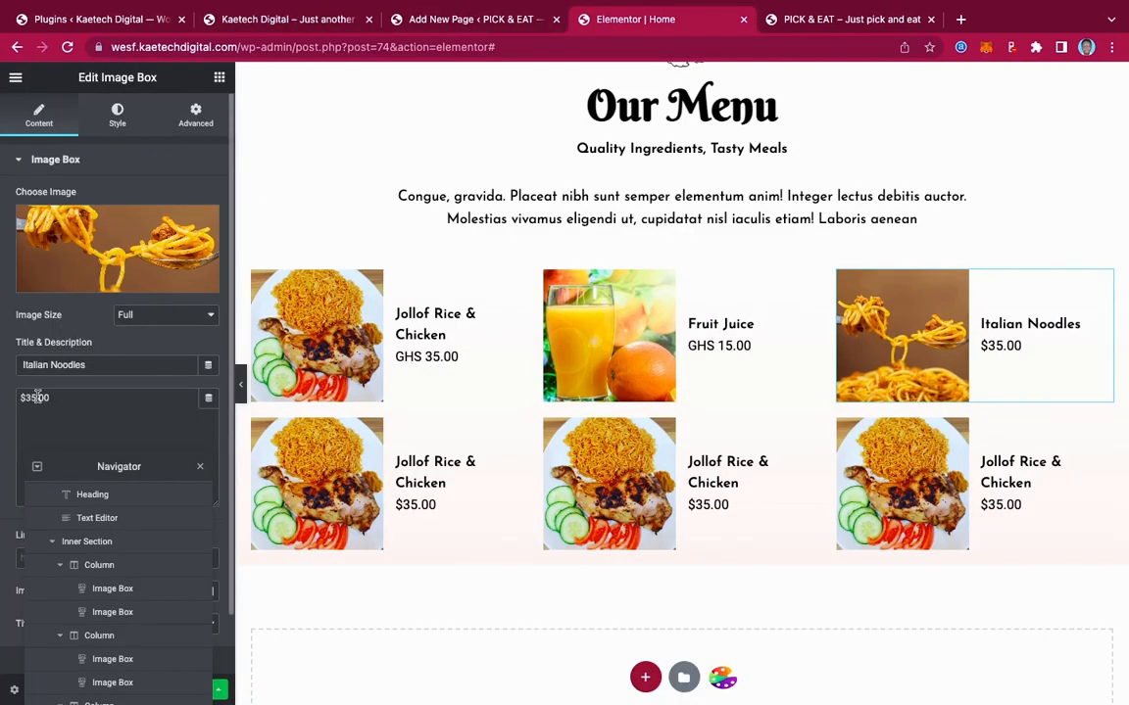
pyautogui.moveTo(36, 397); pyautogui.dragTo(3, 398)
pyautogui.write('GHS 8')
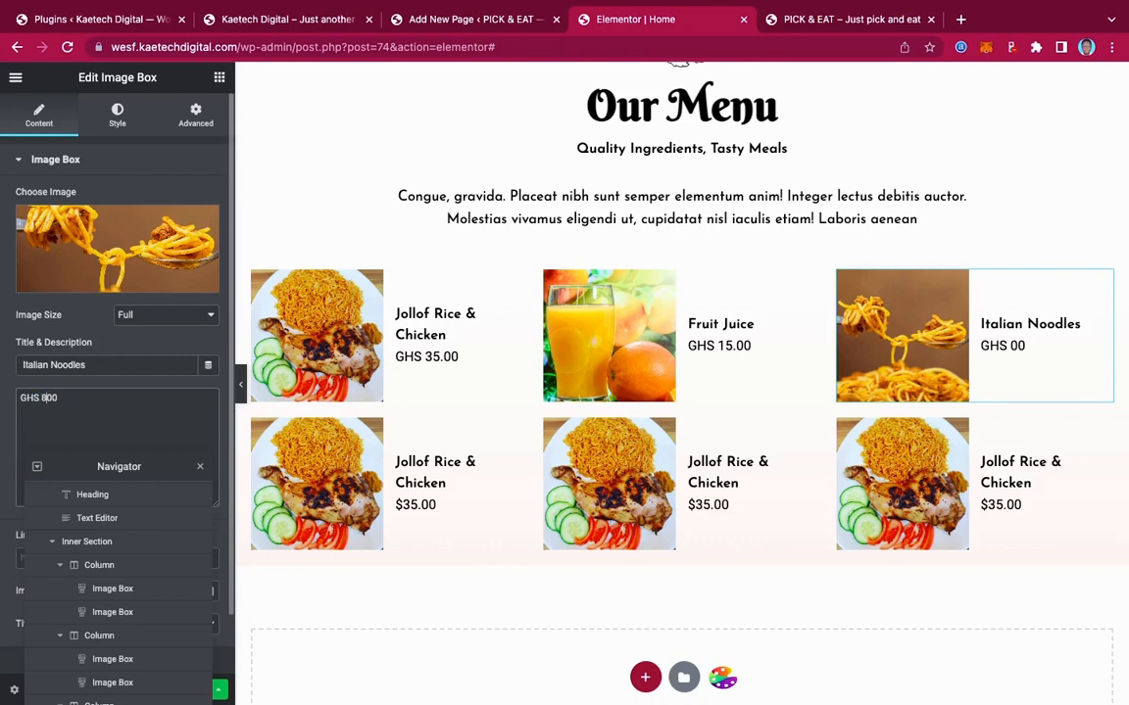
pyautogui.write('9.')
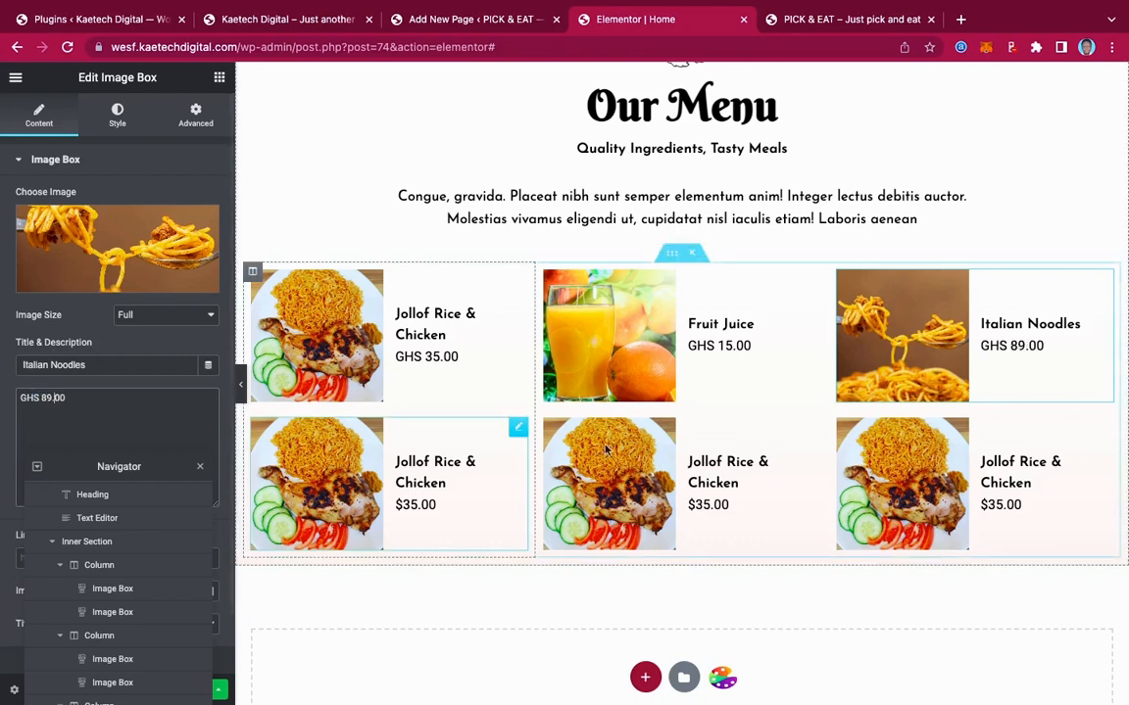
pyautogui.scroll(-1, 875, 474)
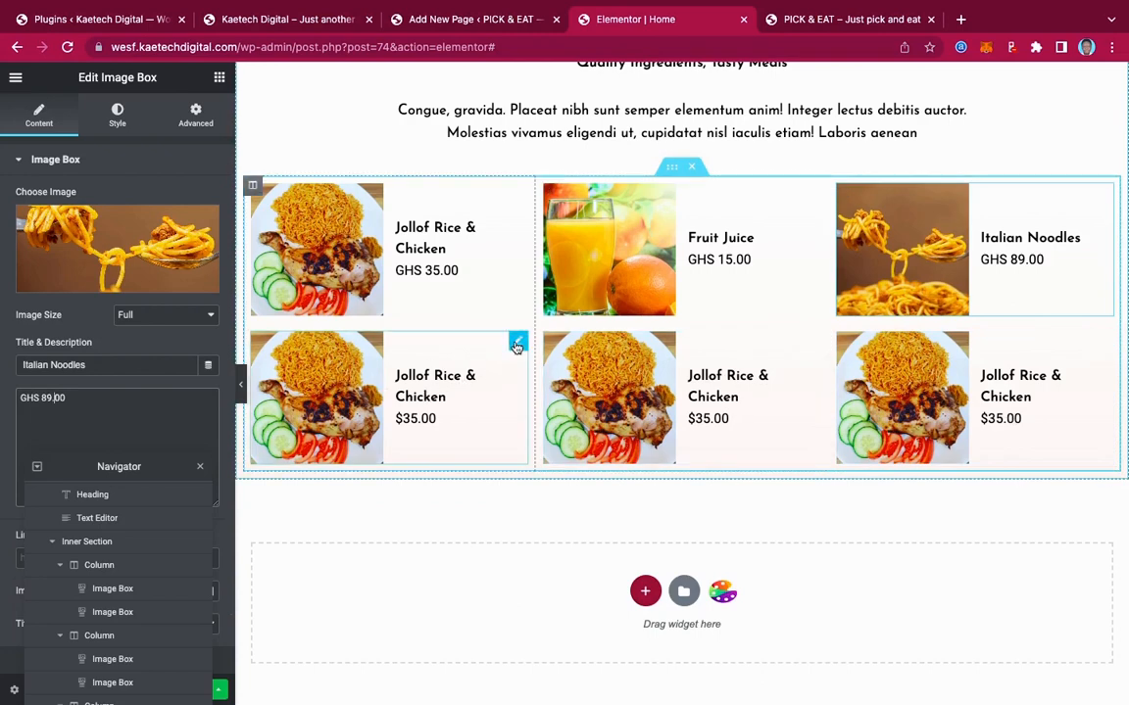
# Paste Burger from the live menu as the bottom-left card's title and start its GHS price
pyautogui.click(516, 344)
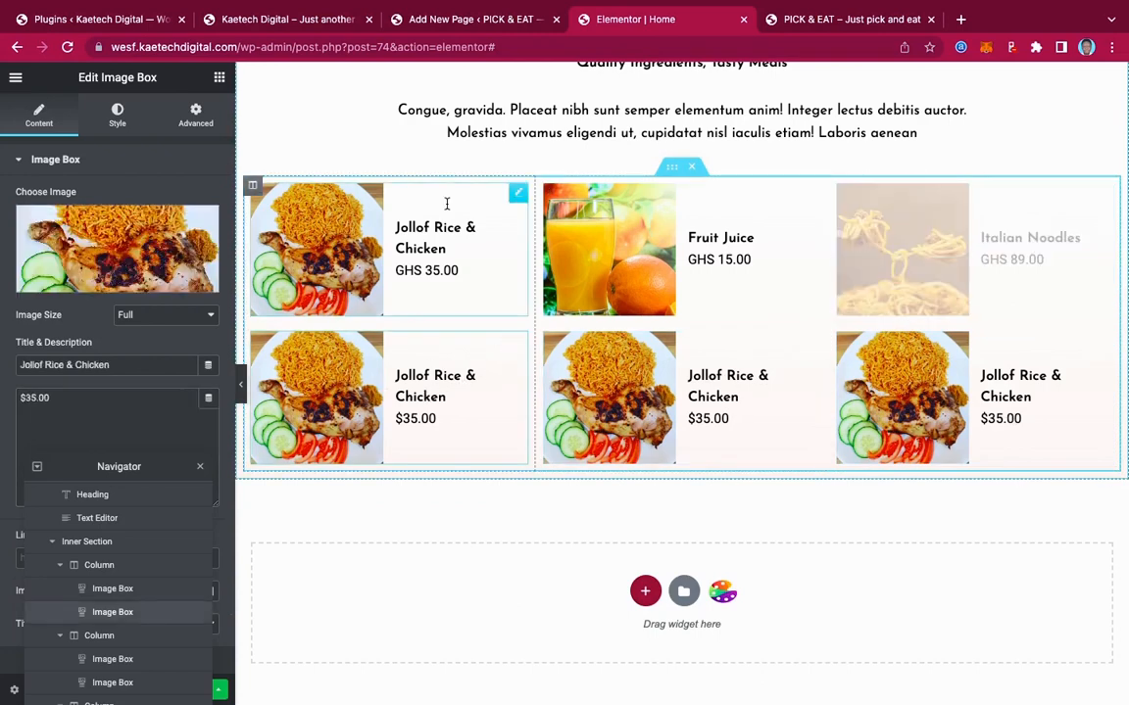
pyautogui.click(314, 18)
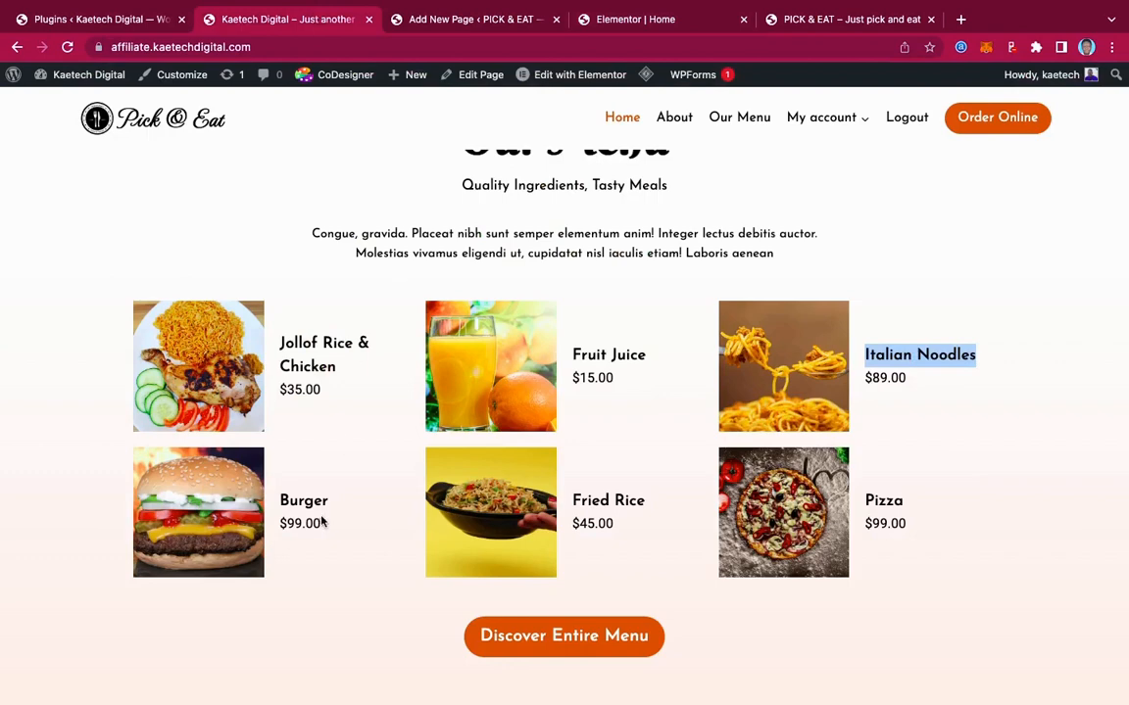
pyautogui.moveTo(328, 507); pyautogui.dragTo(281, 496)
pyautogui.hotkey('ctrl', 'c')
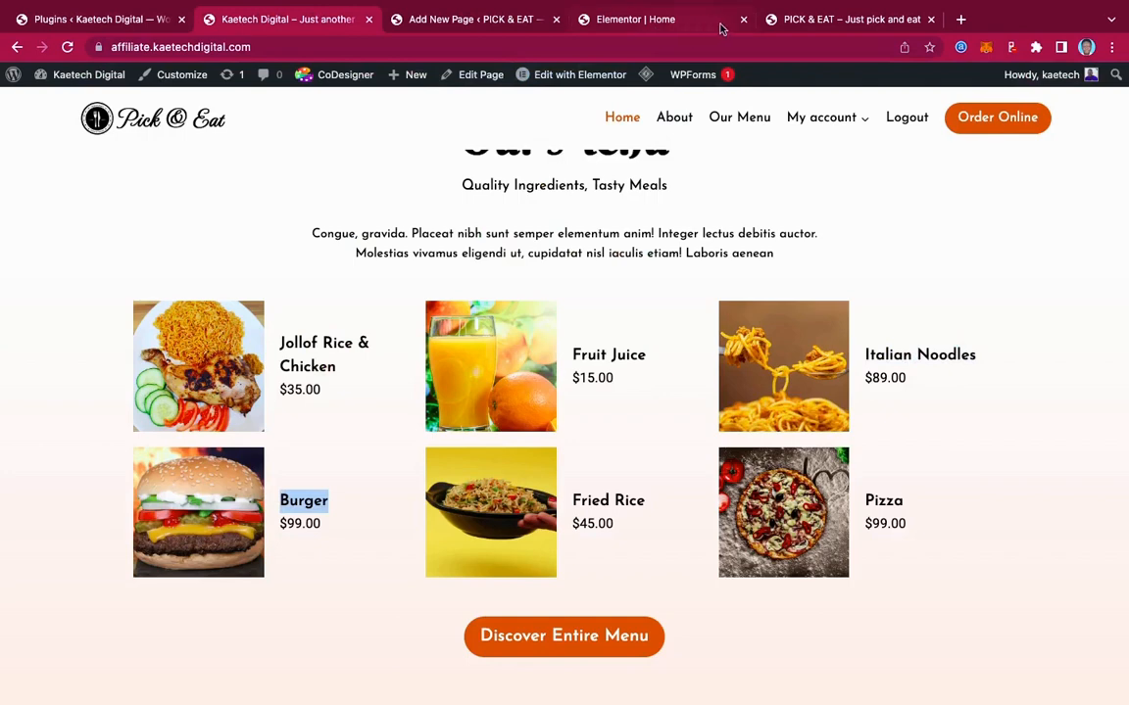
pyautogui.click(639, 22)
pyautogui.moveTo(112, 365); pyautogui.dragTo(3, 400)
pyautogui.hotkey('ctrl', 'v')
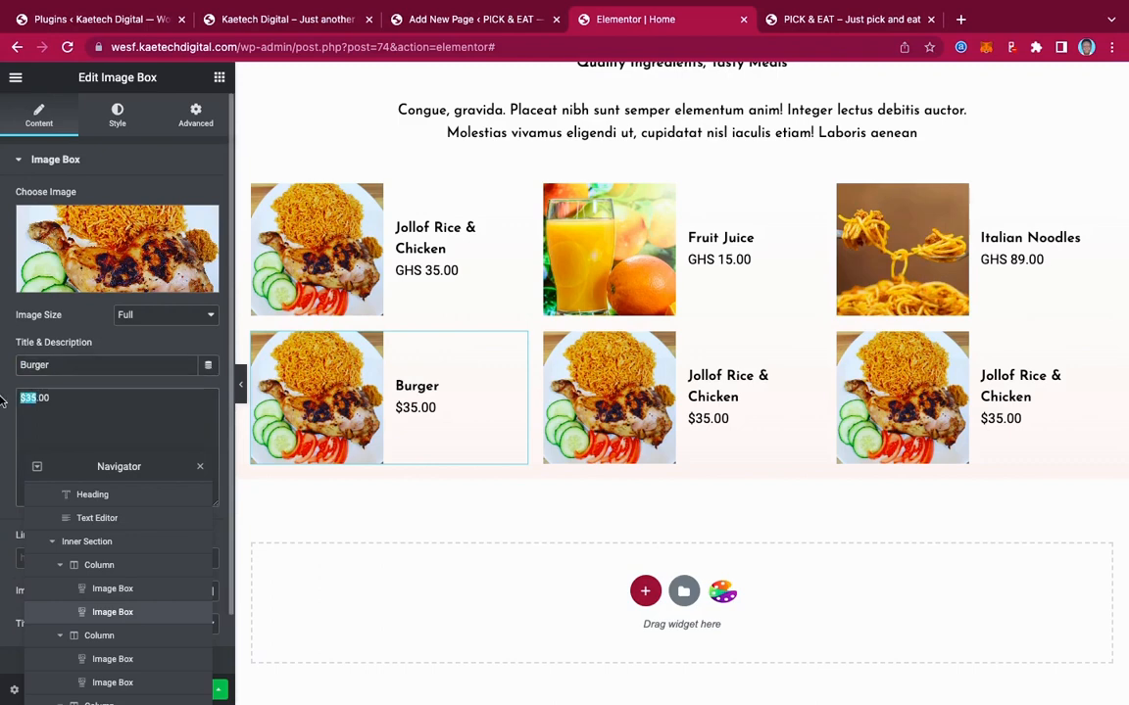
pyautogui.write('GHS 99')
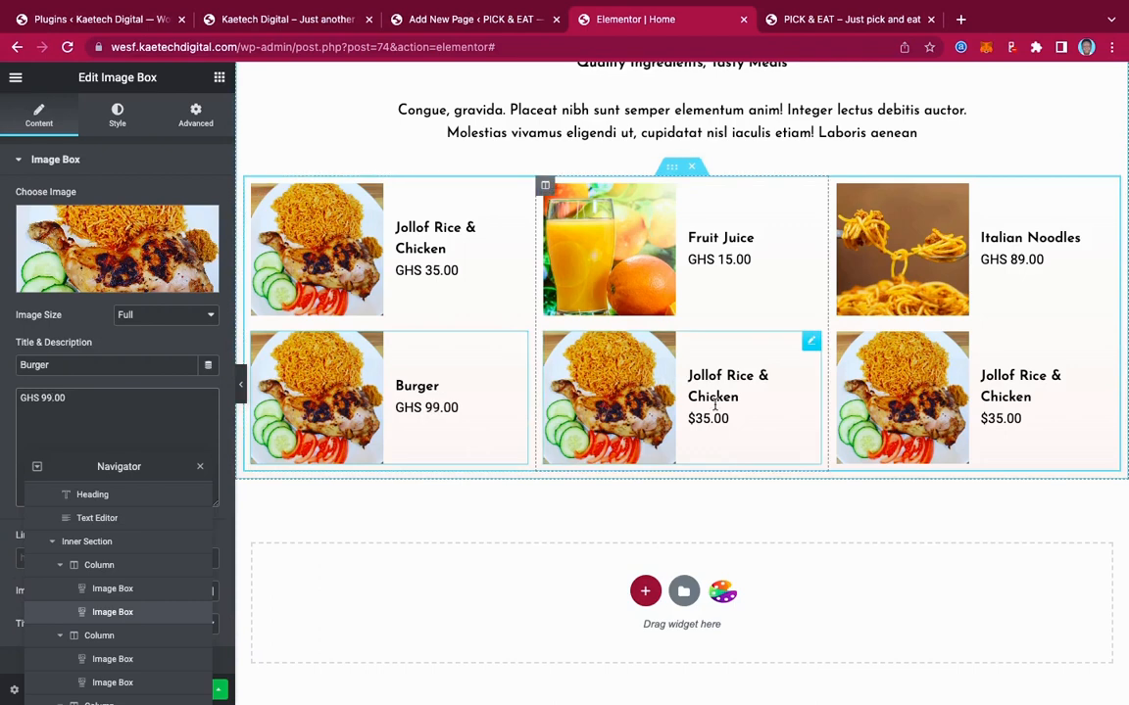
# Give the Burger card a hamburger photo from the Media Library
pyautogui.click(808, 343)
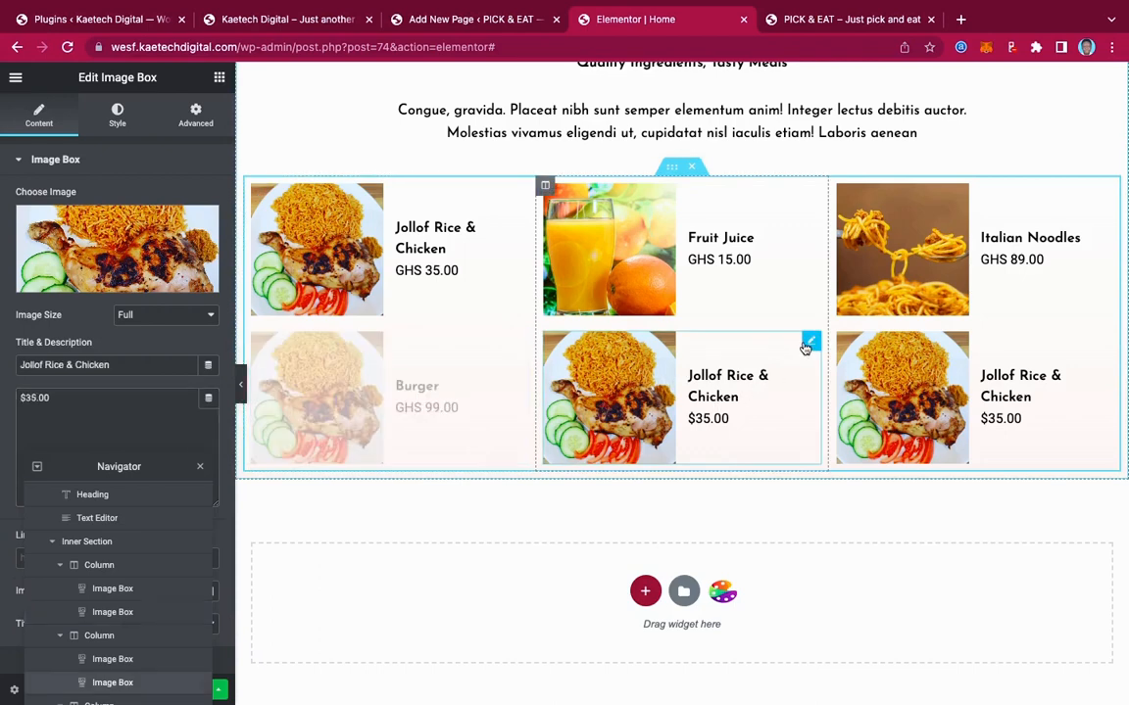
pyautogui.click(353, 336)
pyautogui.click(143, 241)
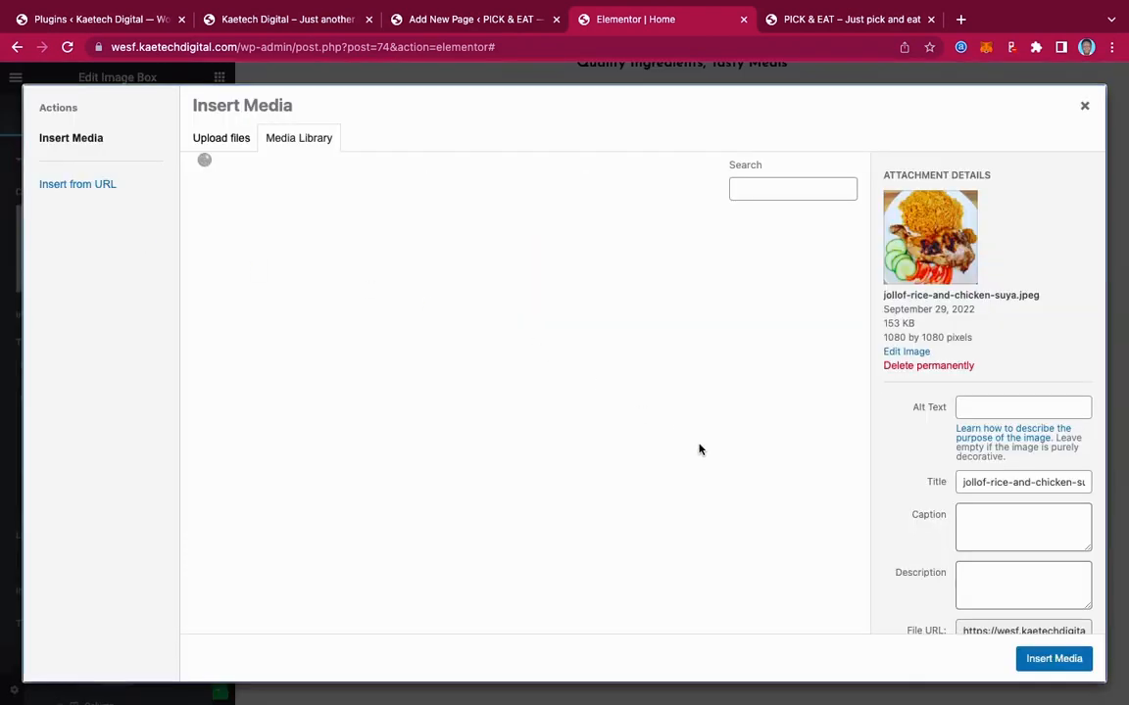
pyautogui.scroll(-5, 592, 486)
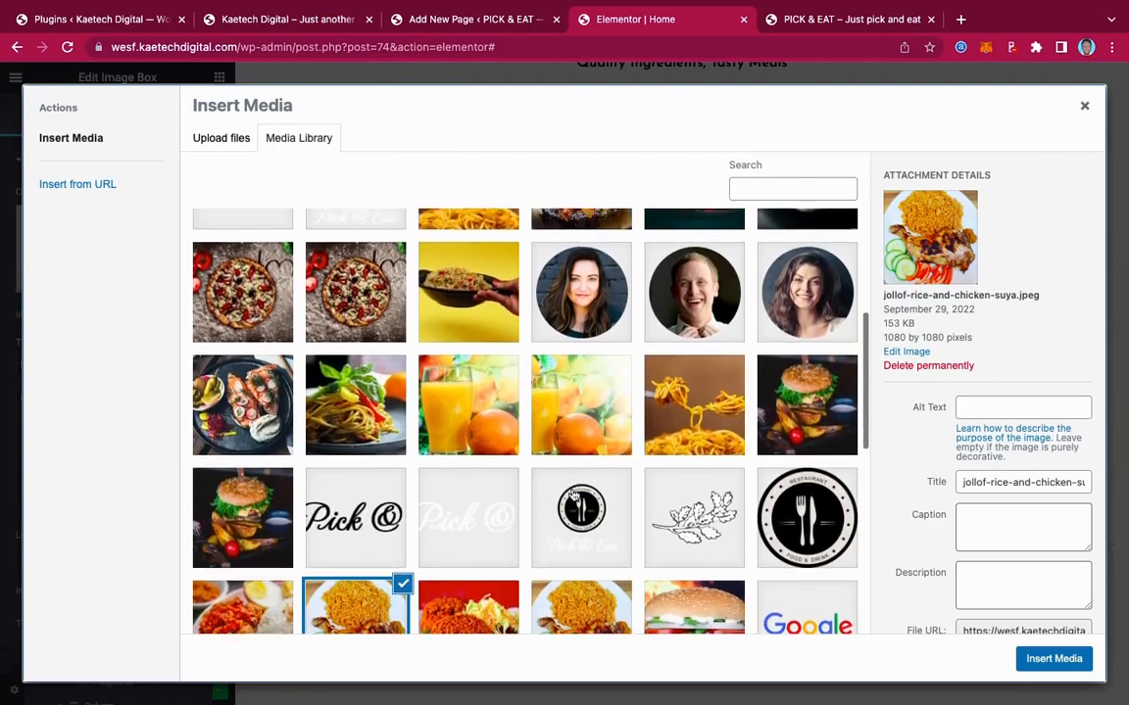
pyautogui.scroll(-3, 574, 494)
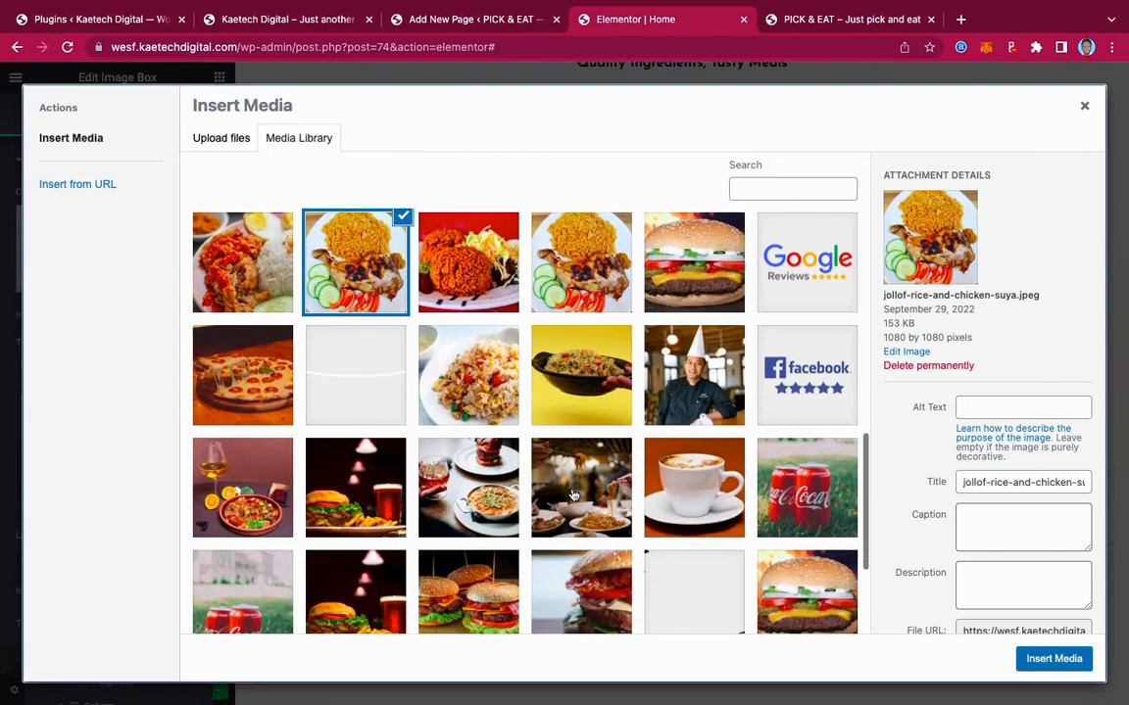
pyautogui.click(676, 263)
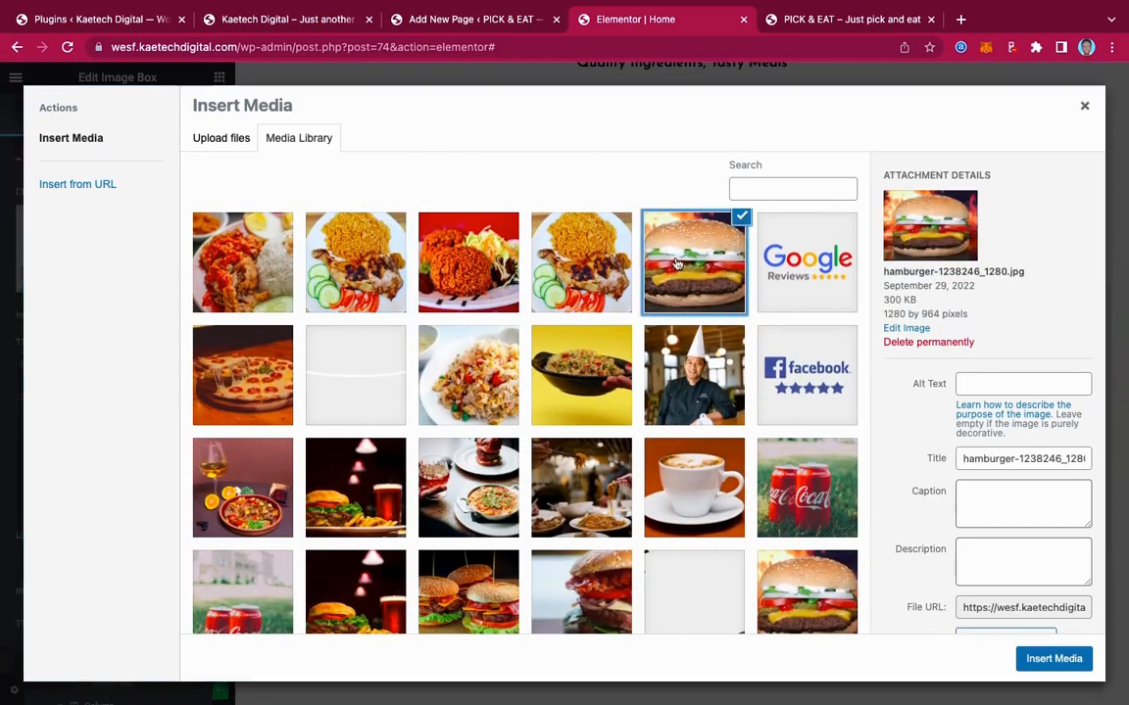
pyautogui.click(1053, 660)
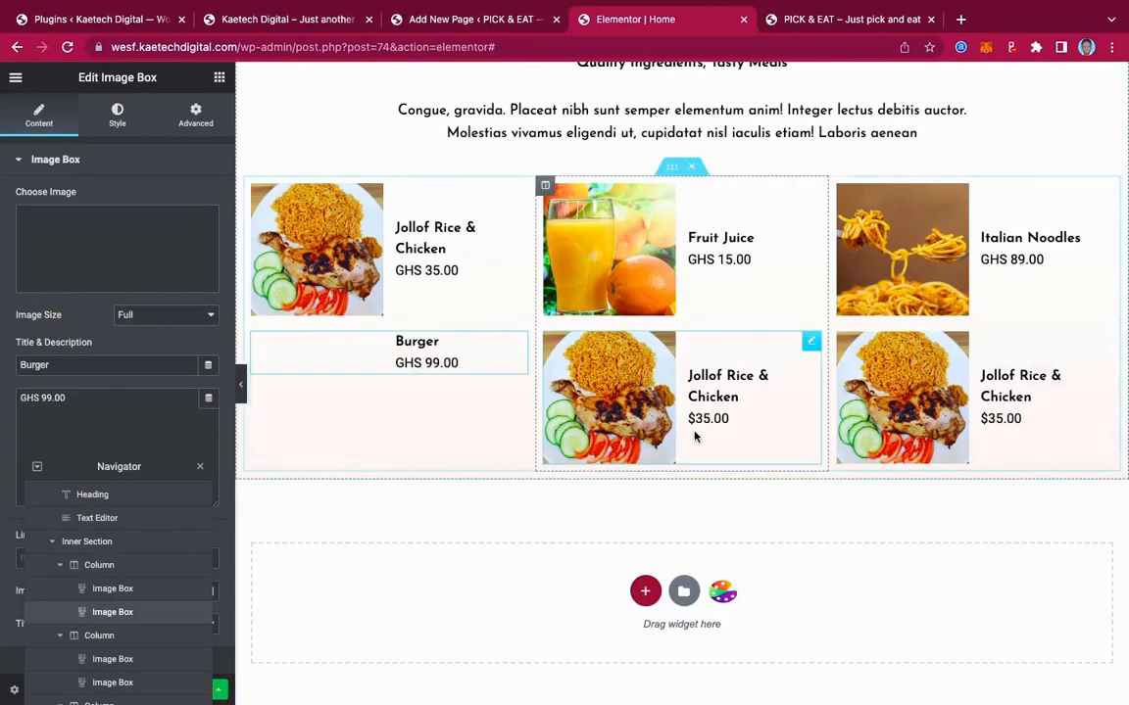
# Replace the Burger card's photo with Beef-Burger.jpg from the Media Library
pyautogui.click(809, 344)
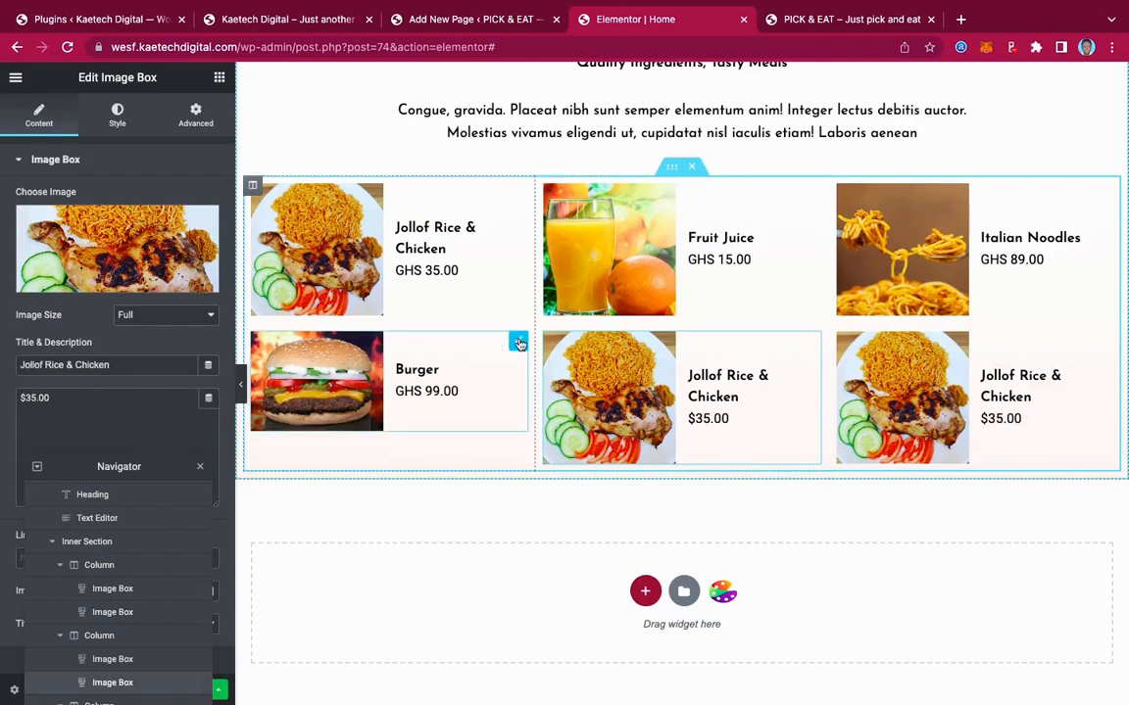
pyautogui.click(518, 342)
pyautogui.click(133, 261)
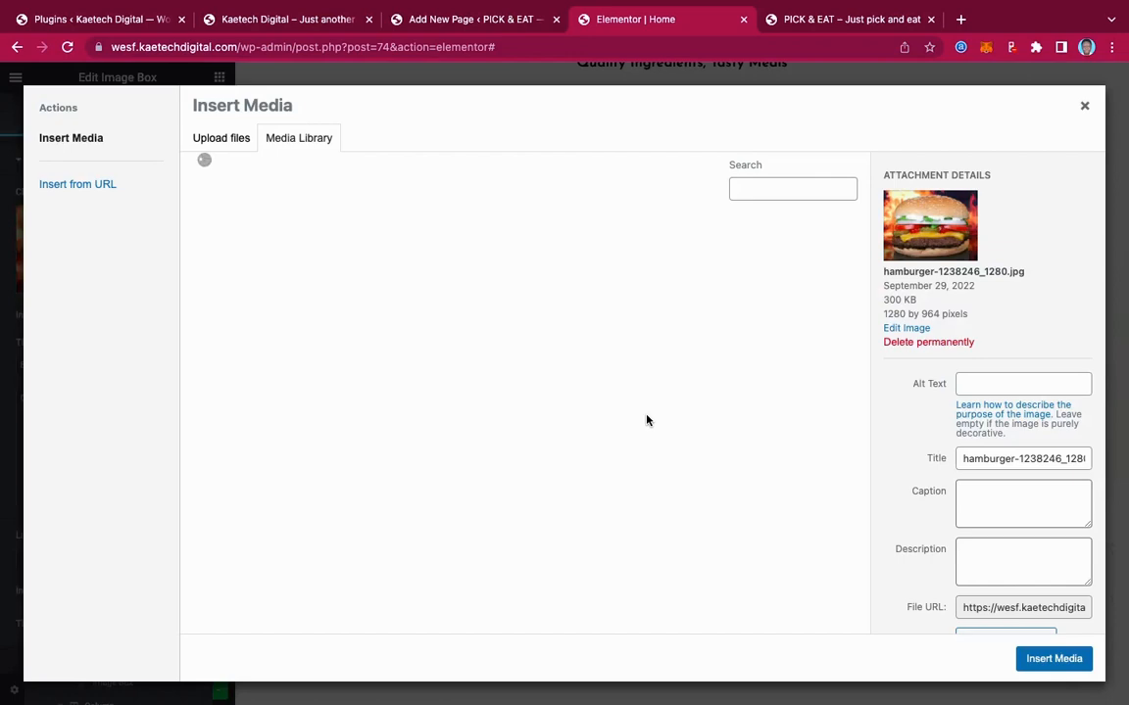
pyautogui.scroll(-2, 588, 490)
pyautogui.scroll(-10, 591, 493)
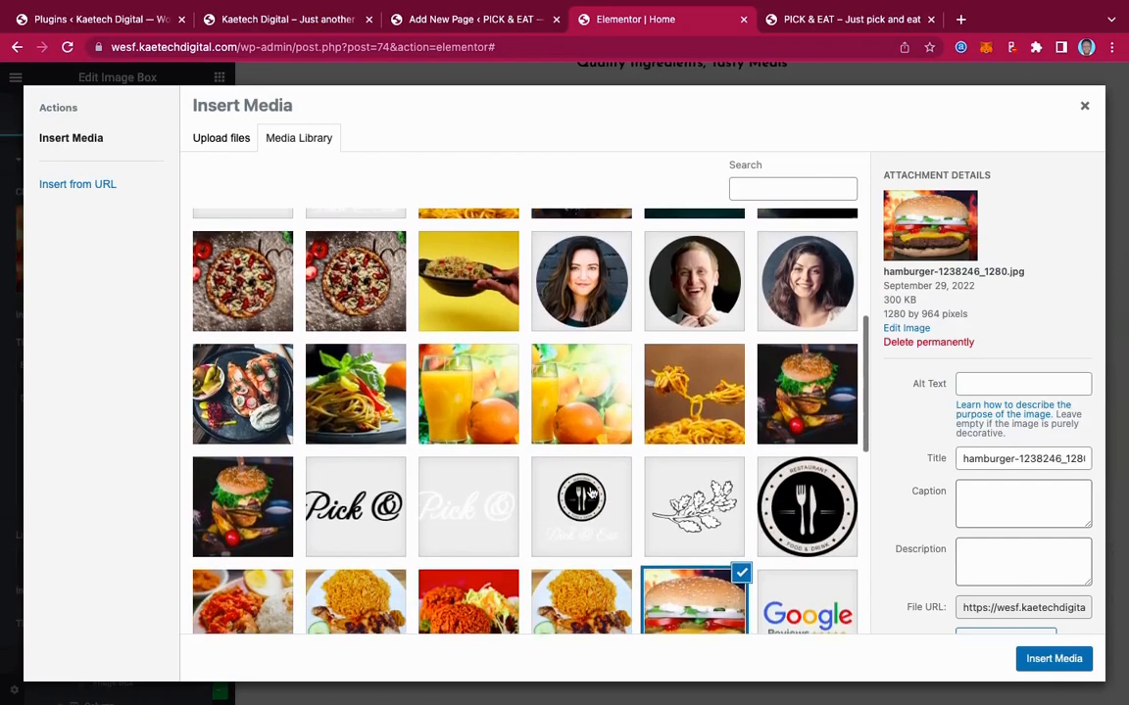
pyautogui.scroll(-5, 590, 493)
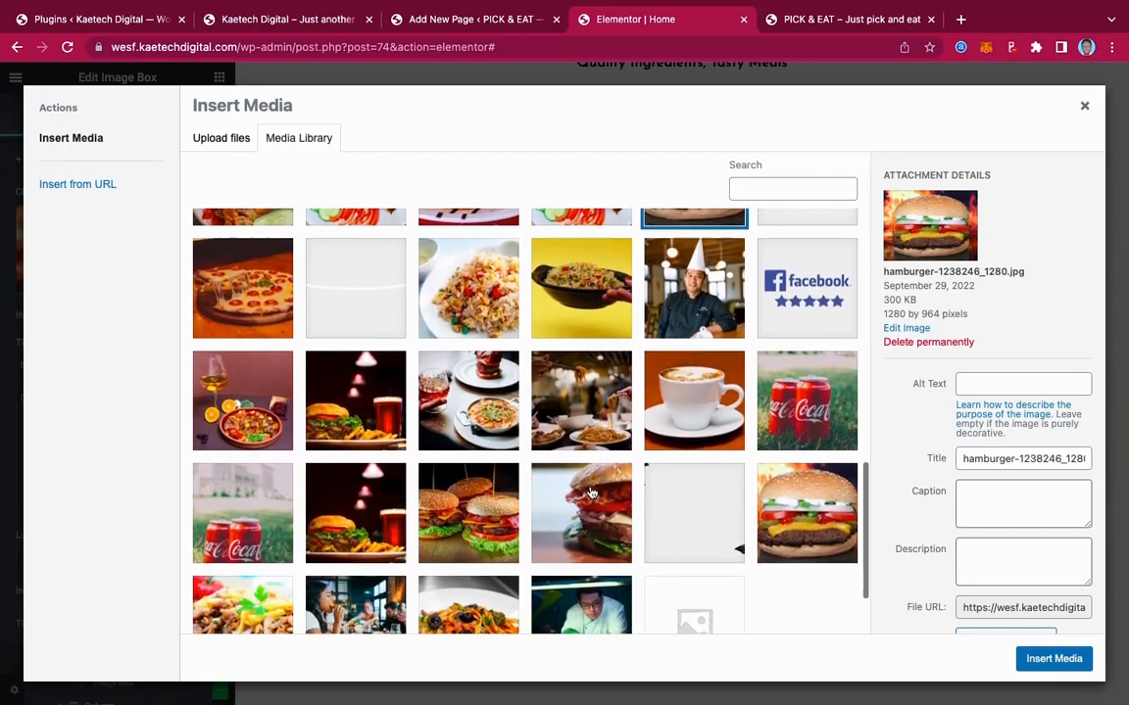
pyautogui.click(835, 421)
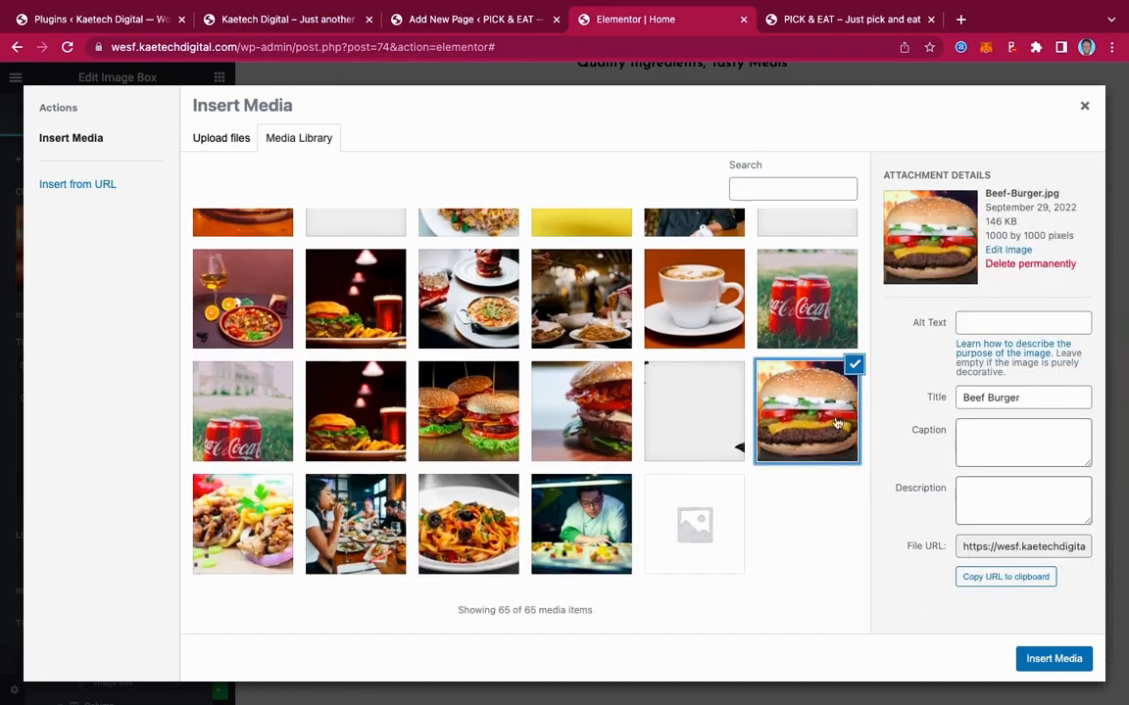
pyautogui.click(1073, 655)
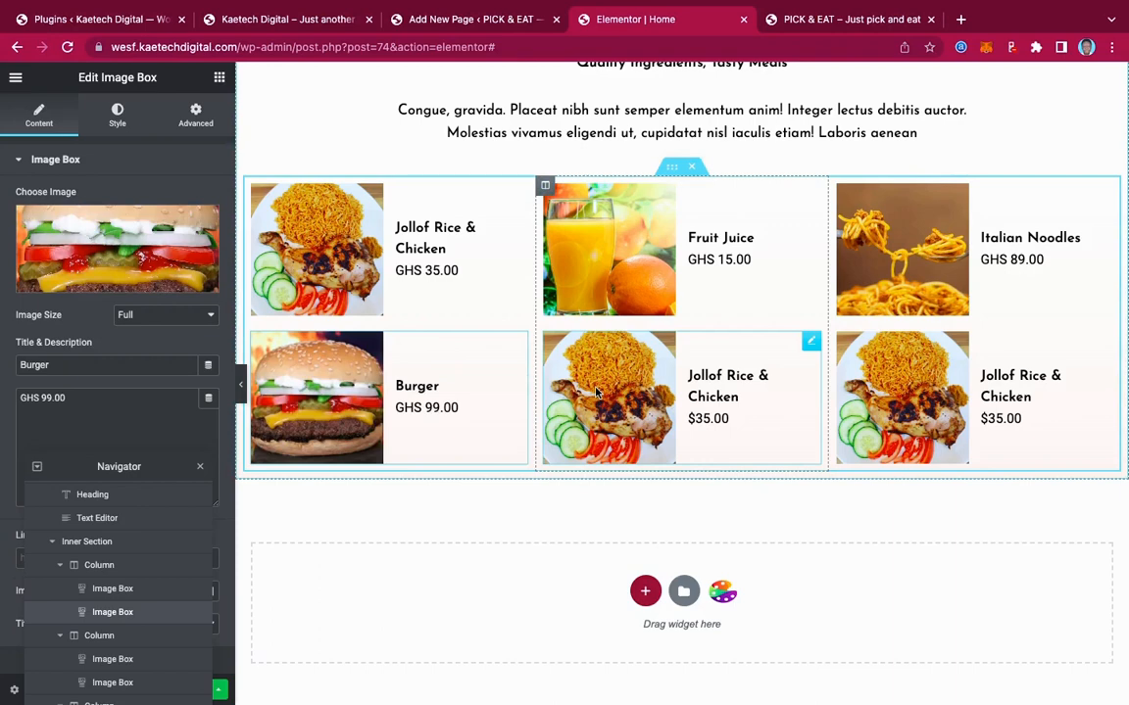
# Paste Fried Rice from the live menu as the bottom-middle card's title and price it GHS 45.00
pyautogui.click(809, 345)
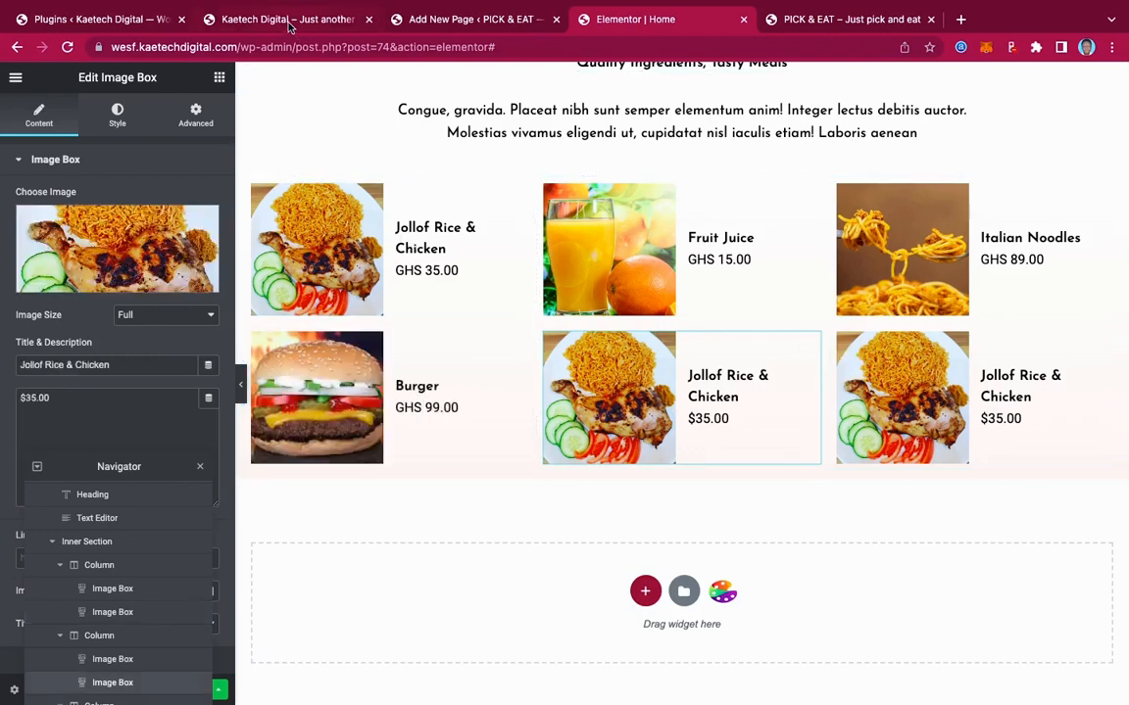
pyautogui.click(290, 22)
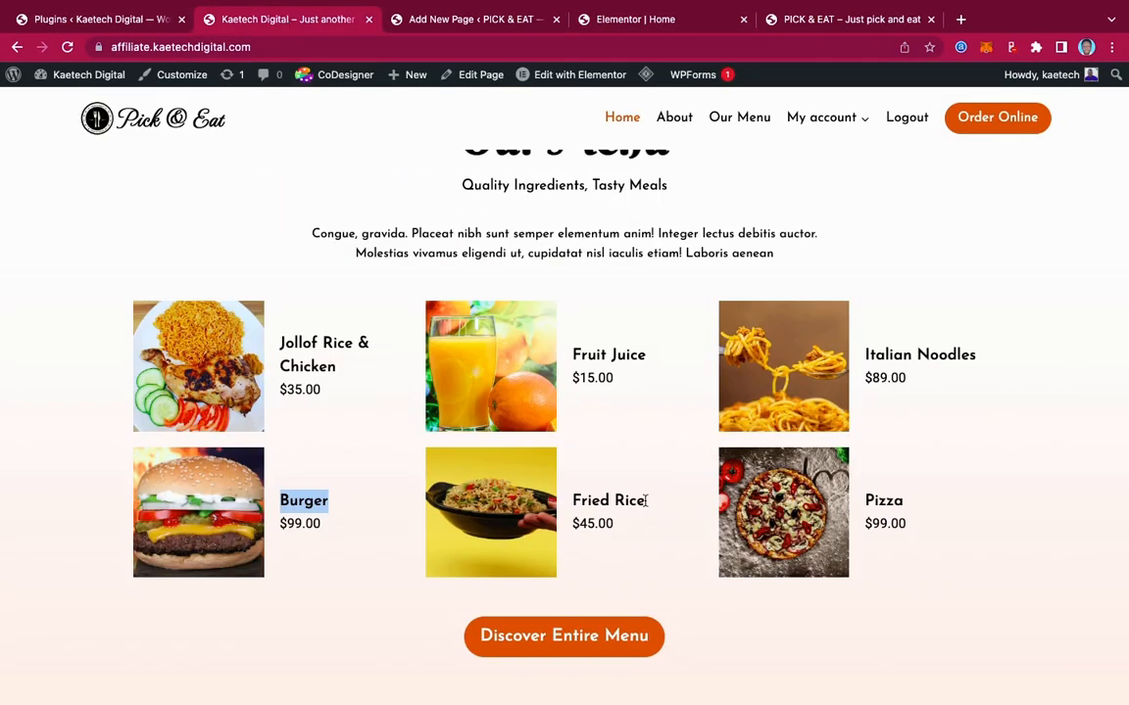
pyautogui.moveTo(645, 501); pyautogui.dragTo(570, 497)
pyautogui.hotkey('ctrl', 'c')
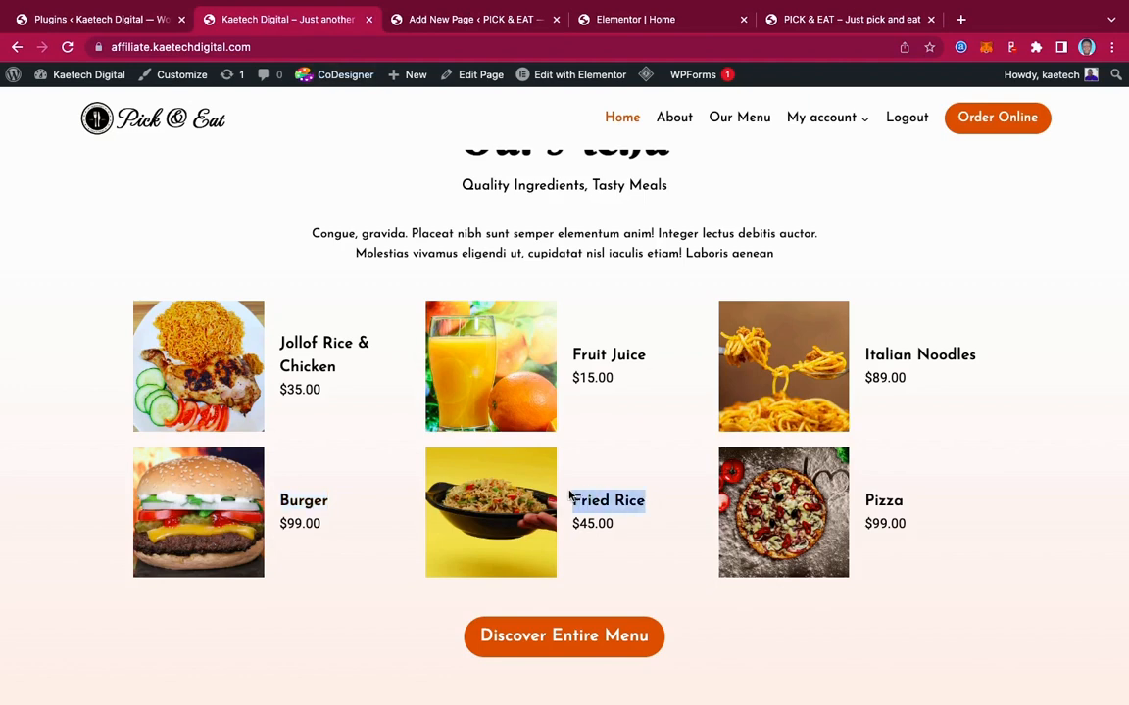
pyautogui.click(667, 19)
pyautogui.moveTo(108, 364); pyautogui.dragTo(3, 402)
pyautogui.hotkey('ctrl', 'v')
pyautogui.write('GHS')
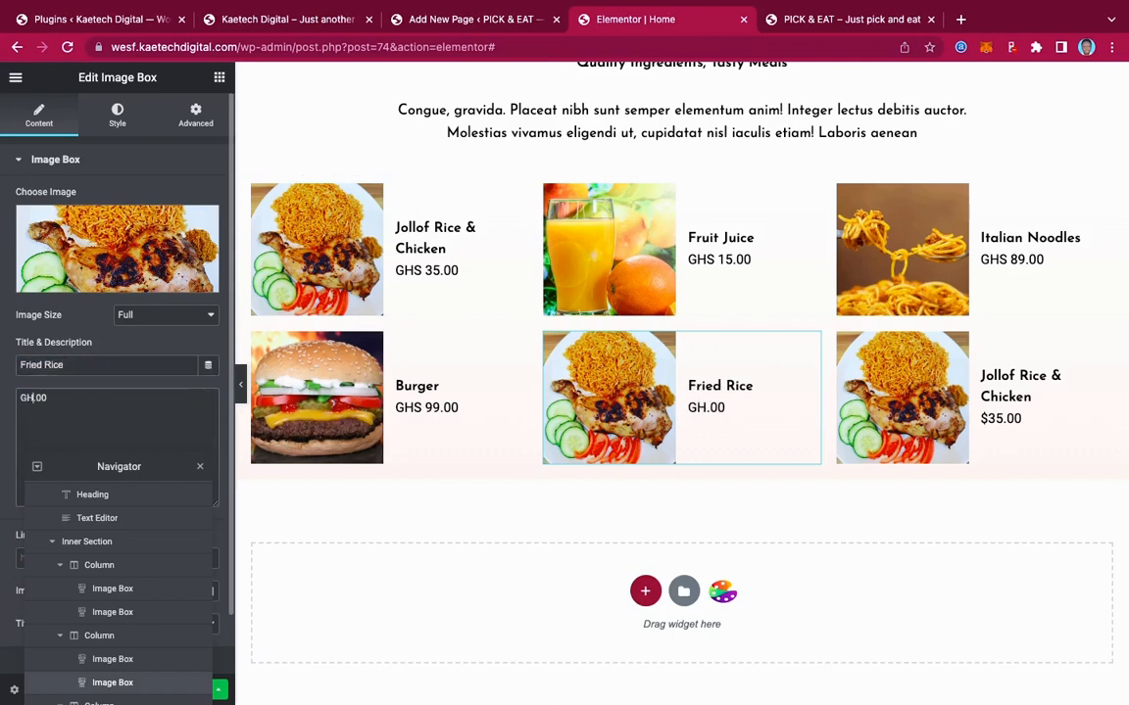
pyautogui.write(' 45')
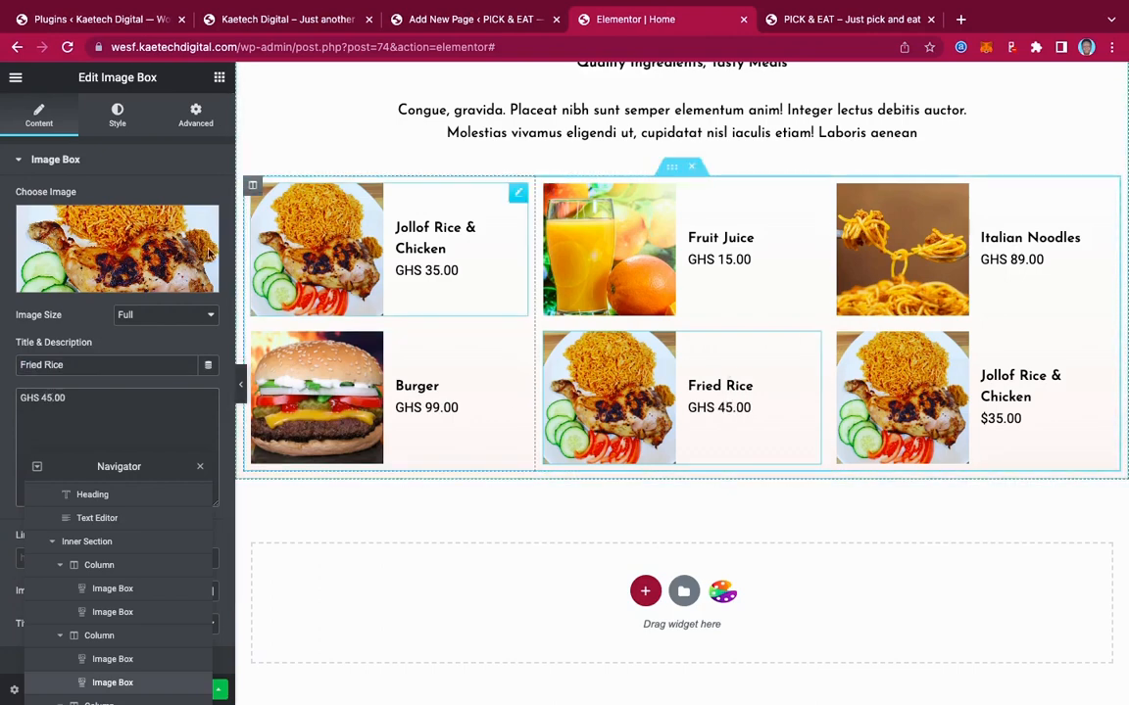
# Set the card's photo to Fried-Rice.jpg from the Media Library
pyautogui.click(96, 217)
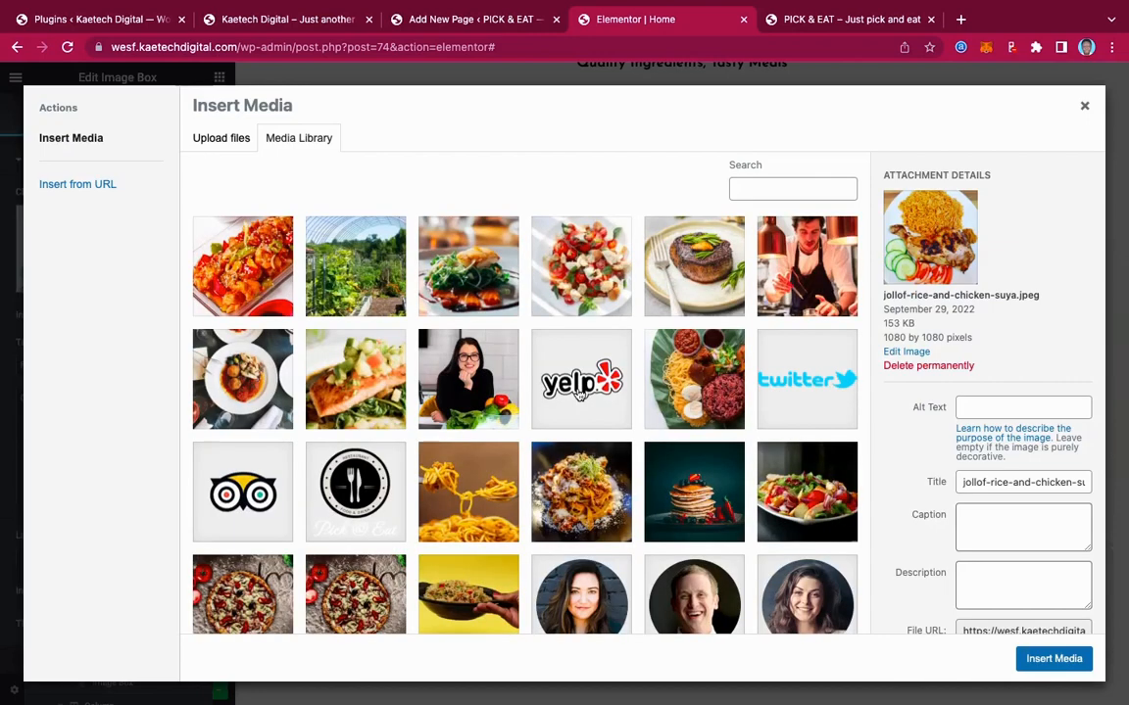
pyautogui.scroll(-10, 579, 390)
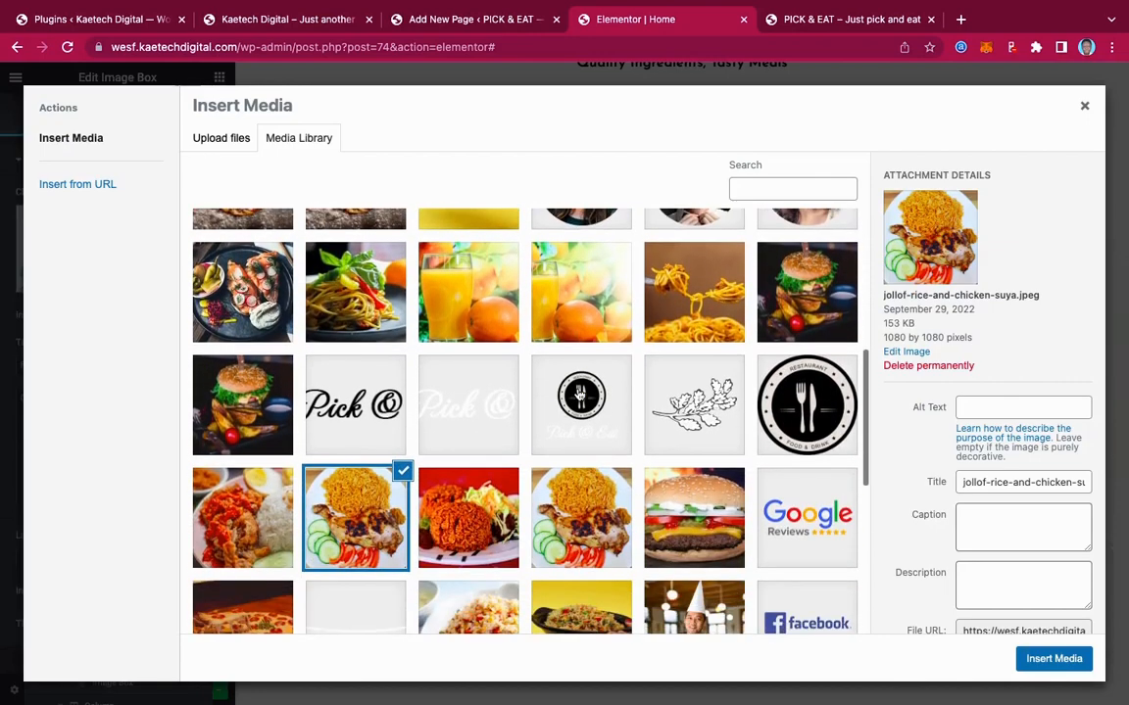
pyautogui.scroll(-6, 579, 394)
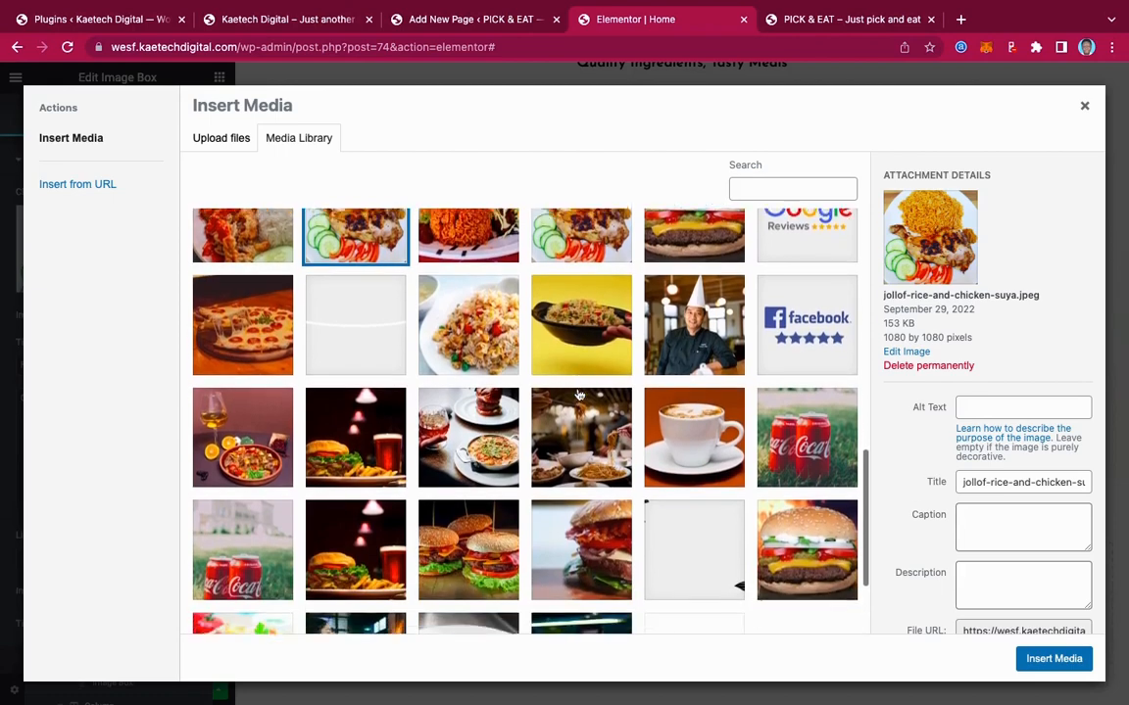
pyautogui.scroll(-3, 579, 394)
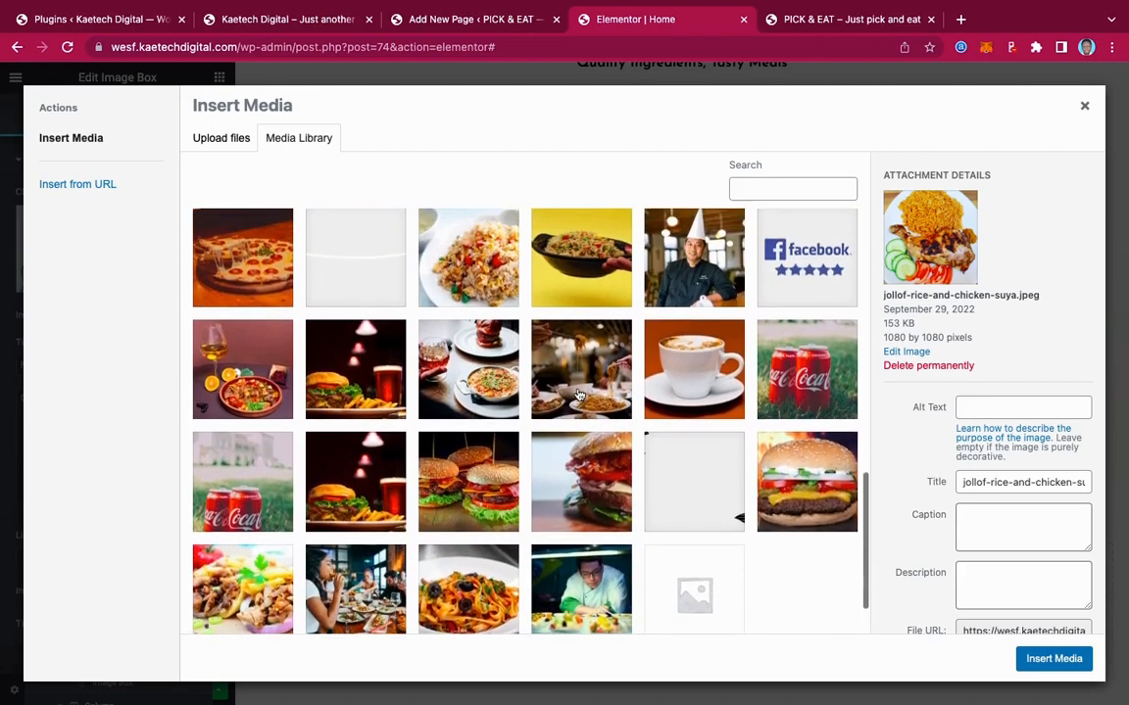
pyautogui.scroll(3, 579, 394)
pyautogui.click(581, 353)
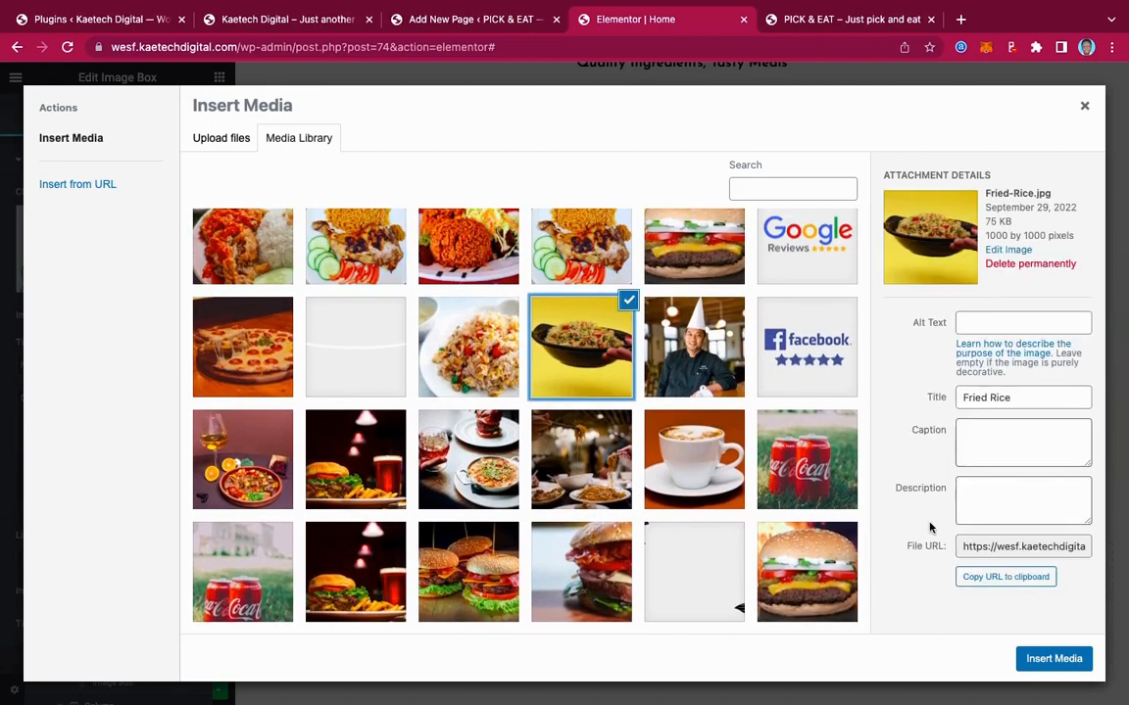
pyautogui.click(1053, 659)
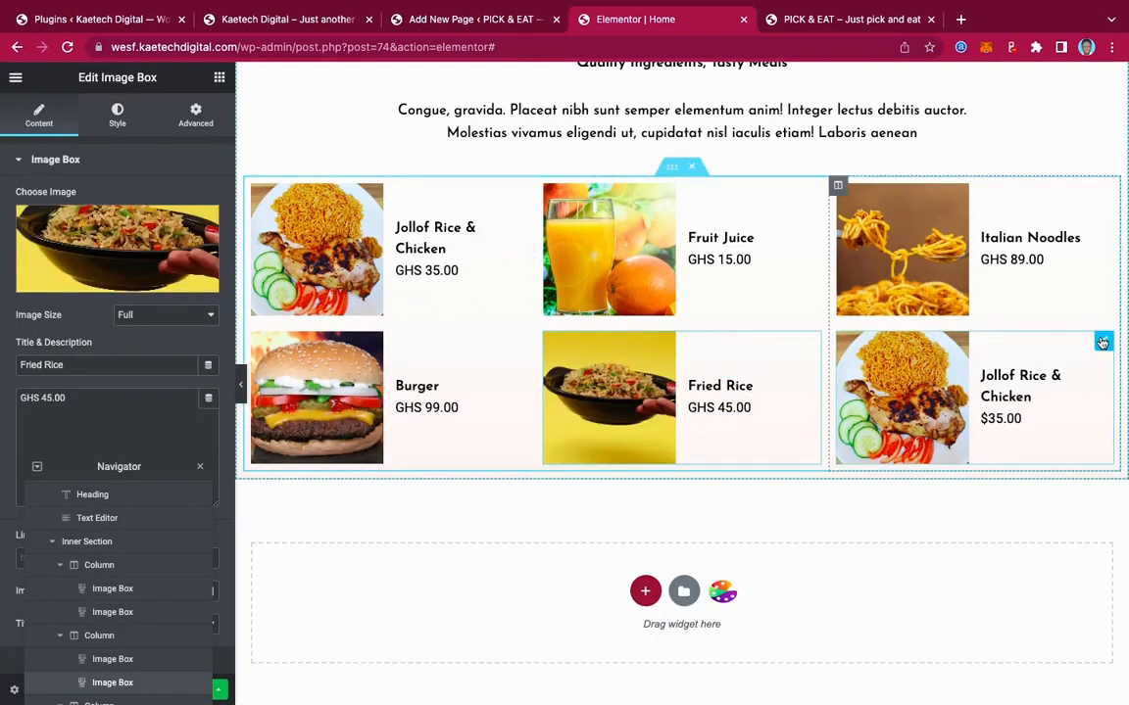
# Paste Pizza from the live menu as the sixth card's title and price it GHS 99.00
pyautogui.click(1102, 342)
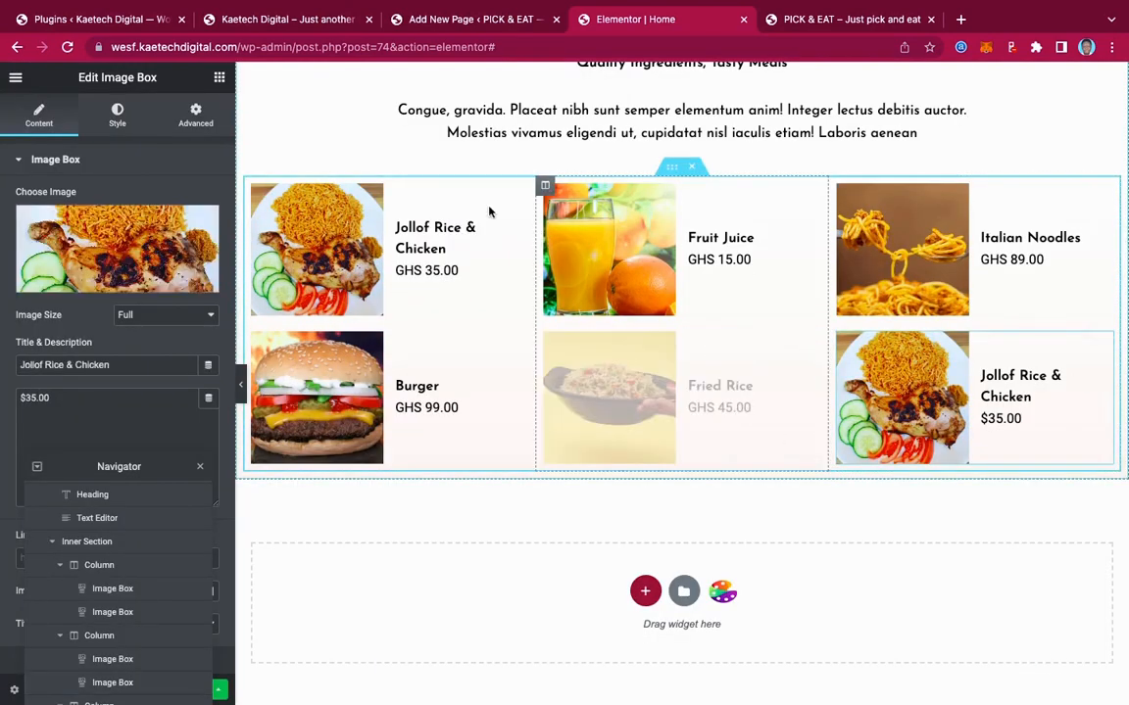
pyautogui.click(317, 21)
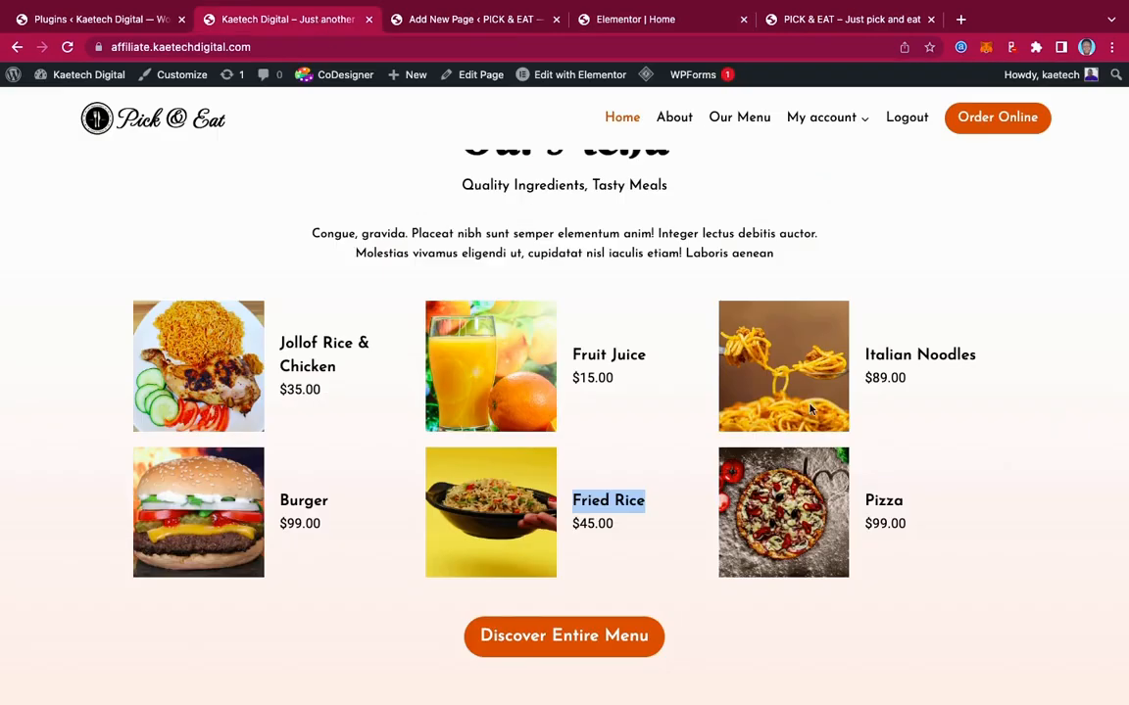
pyautogui.moveTo(905, 501); pyautogui.dragTo(862, 503)
pyautogui.hotkey('ctrl', 'c')
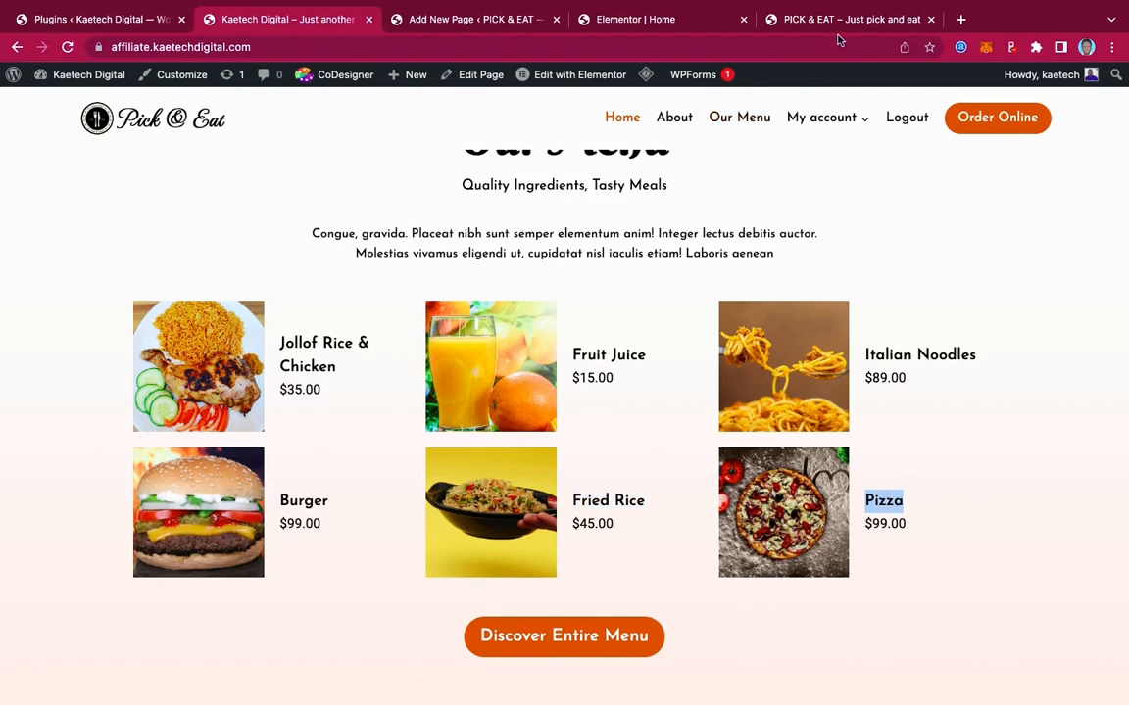
pyautogui.click(654, 29)
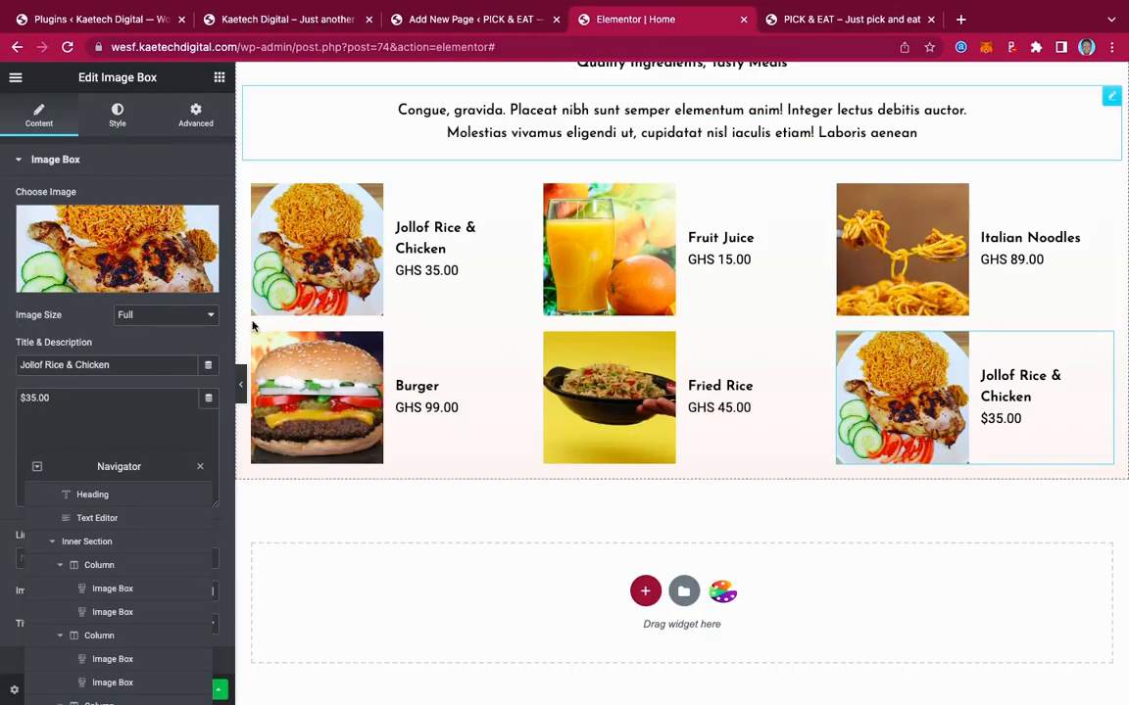
pyautogui.moveTo(114, 369); pyautogui.dragTo(3, 357)
pyautogui.hotkey('ctrl', 'v')
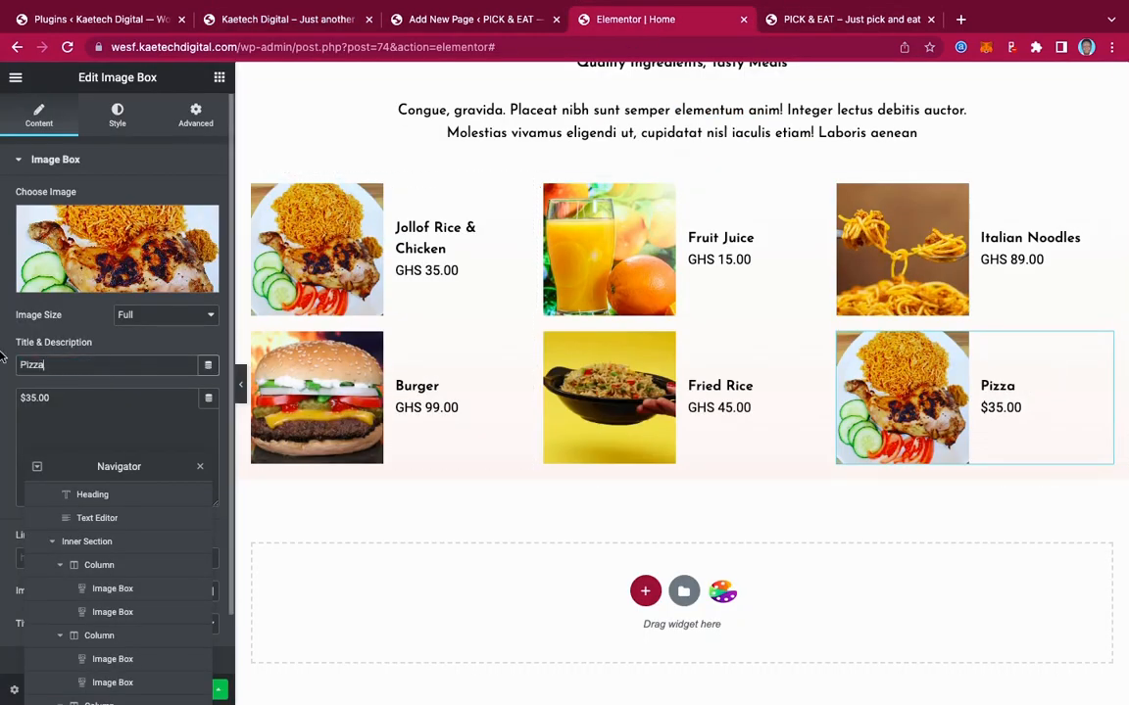
pyautogui.moveTo(36, 397); pyautogui.dragTo(3, 397)
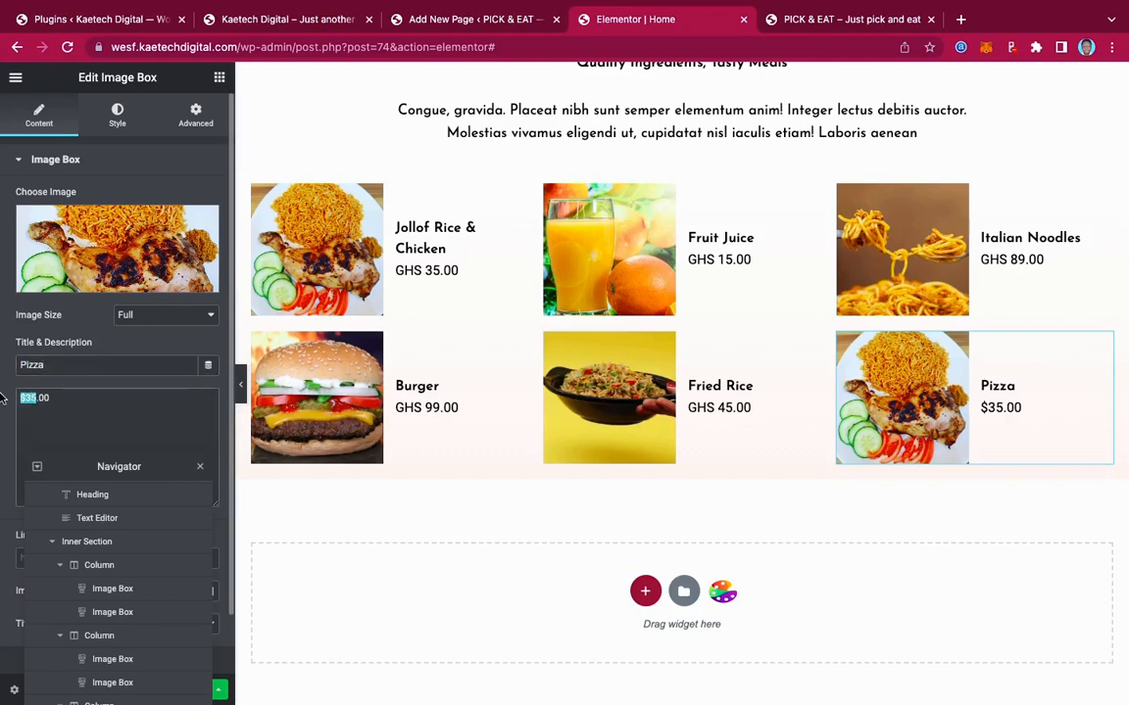
pyautogui.write('GHS')
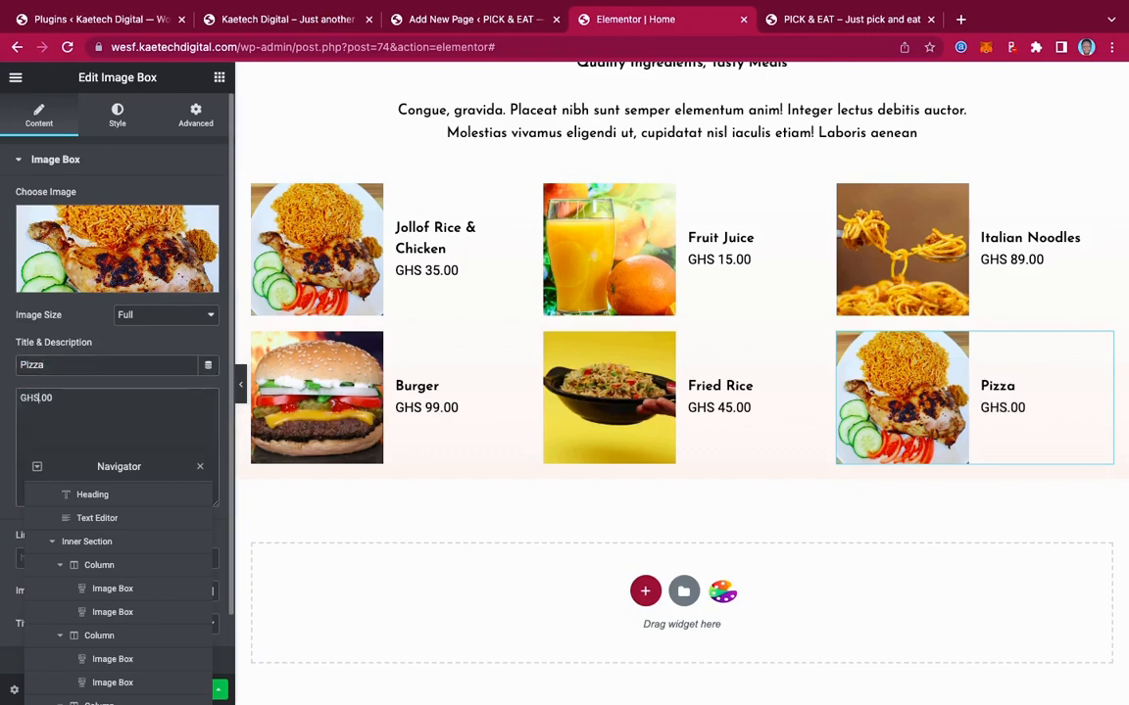
pyautogui.write(' 99')
# Insert the first pizza photo from the Media Library into the card
pyautogui.click(93, 253)
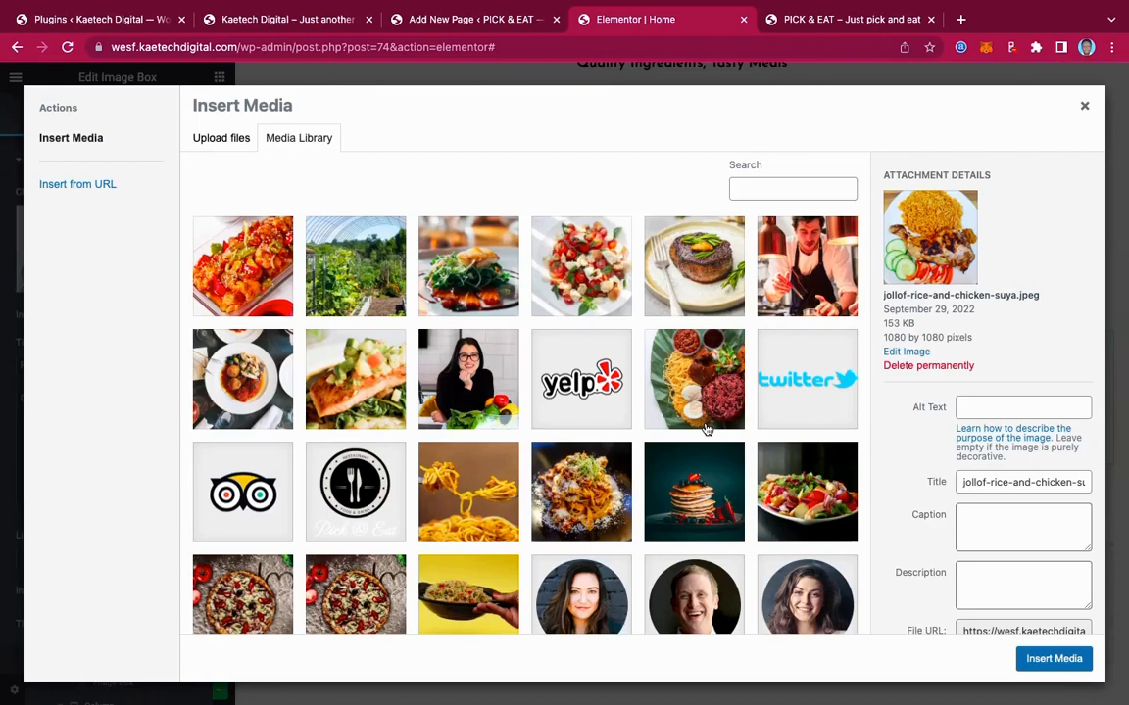
pyautogui.scroll(-5, 705, 428)
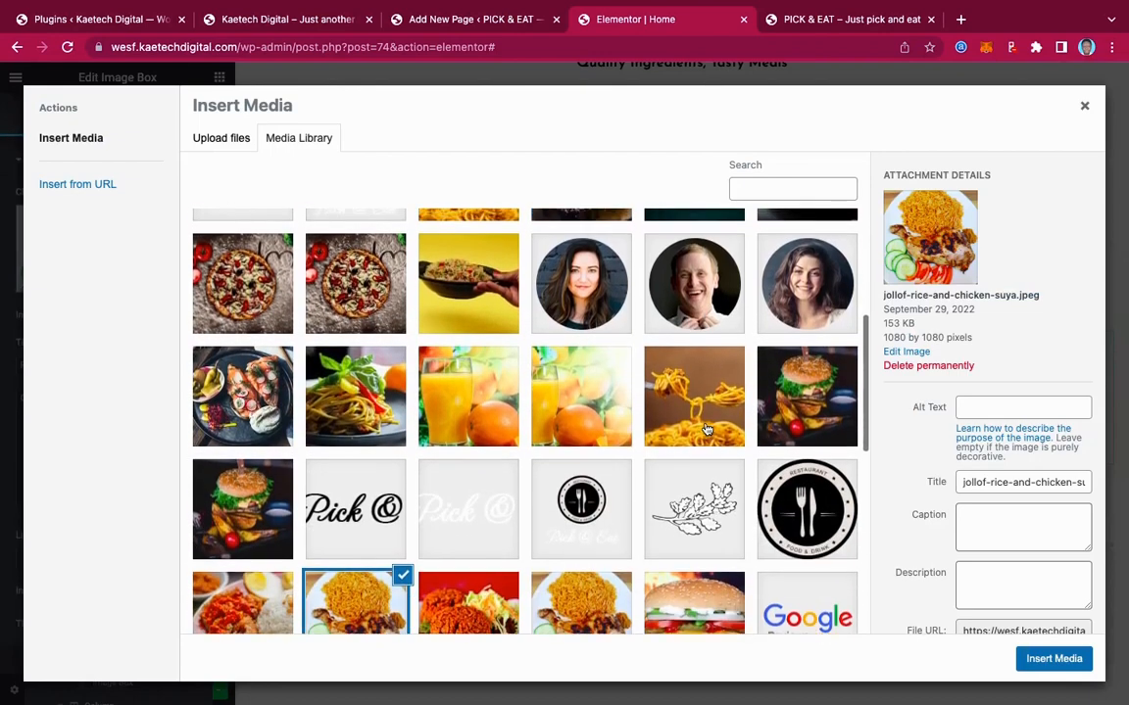
pyautogui.click(306, 305)
pyautogui.click(219, 315)
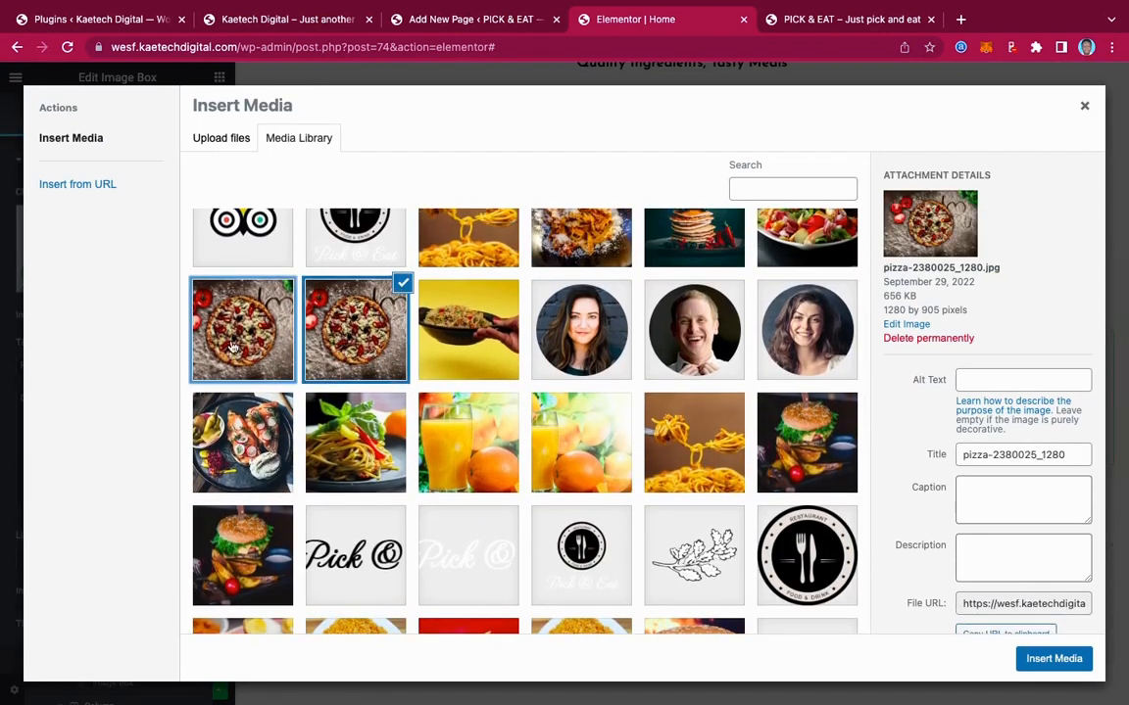
pyautogui.click(1049, 659)
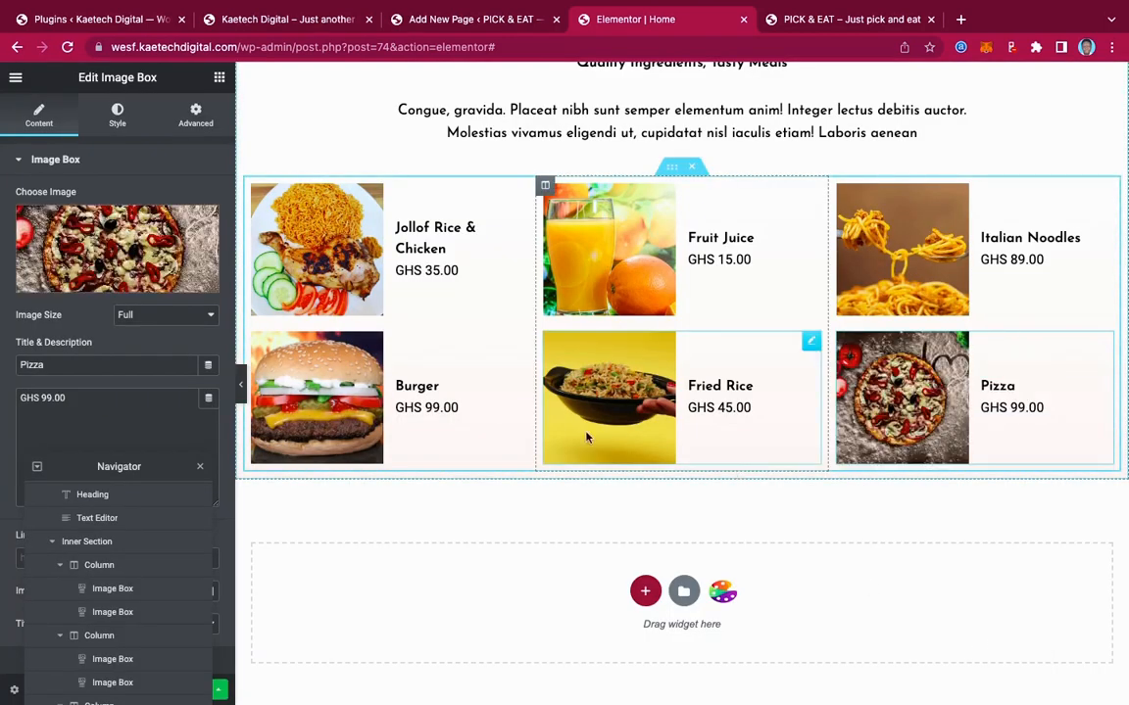
pyautogui.scroll(3, 838, 325)
pyautogui.scroll(2, 838, 325)
pyautogui.scroll(-4, 838, 326)
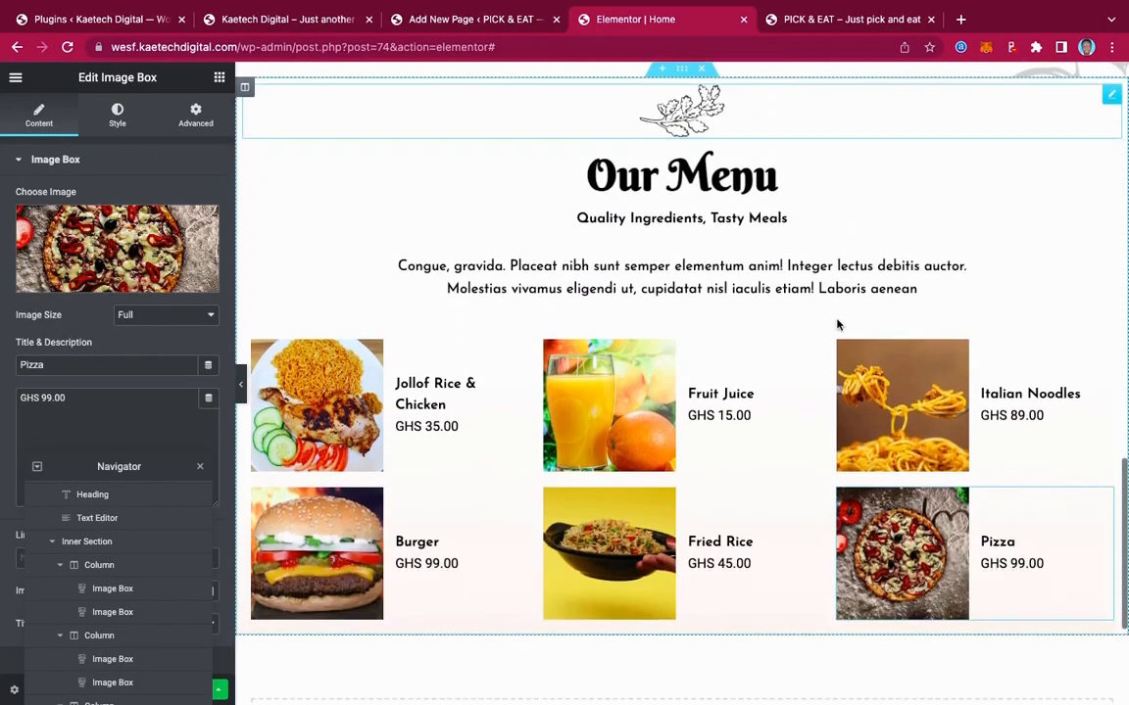
pyautogui.scroll(2, 838, 326)
pyautogui.scroll(5, 838, 325)
pyautogui.scroll(-1, 837, 322)
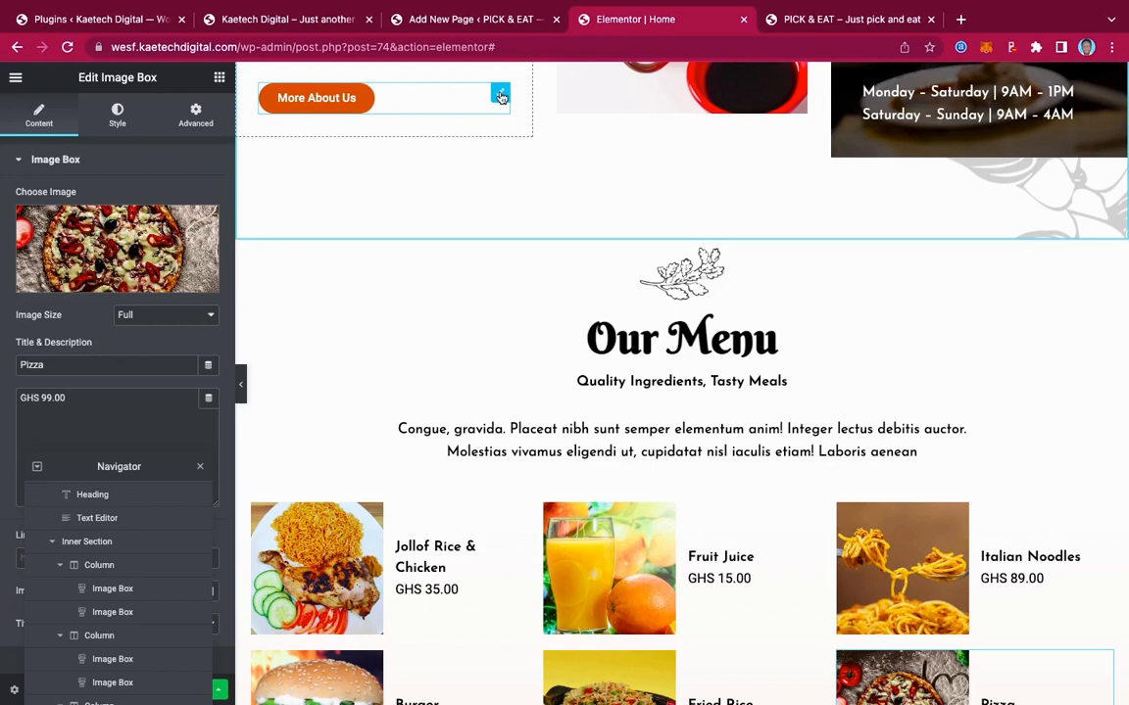
# Copy the More About Us button, paste it into the dish grid, and drag it above the grid
pyautogui.rightClick(499, 96)
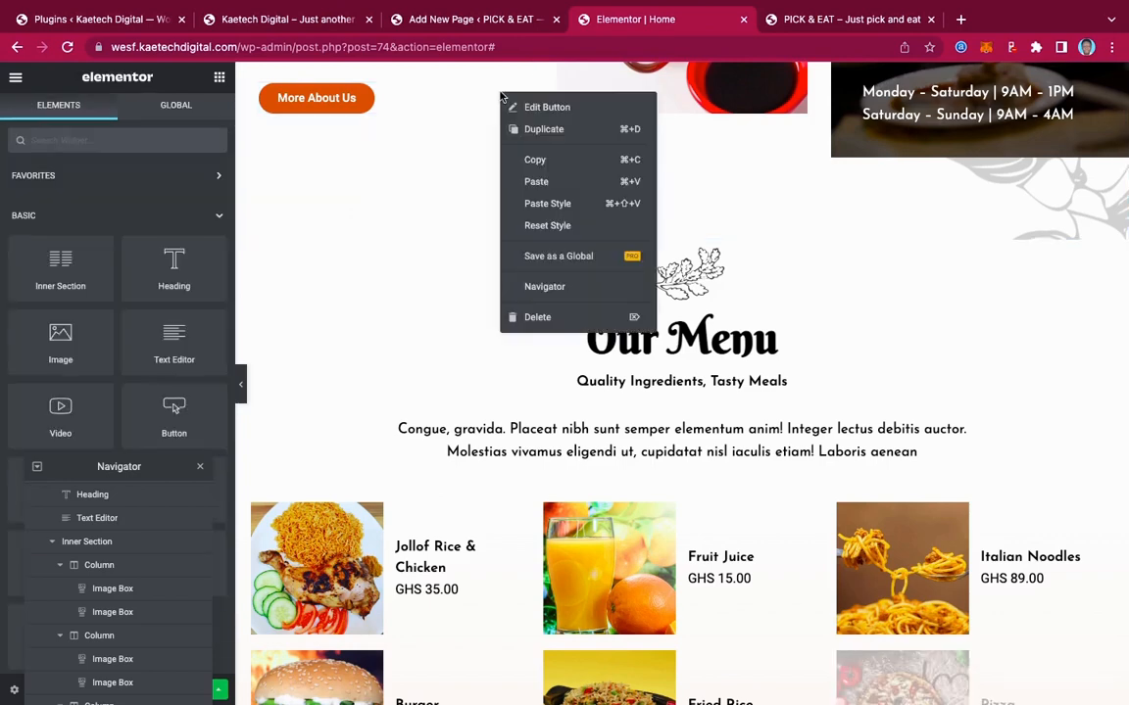
pyautogui.click(529, 165)
pyautogui.scroll(-5, 608, 343)
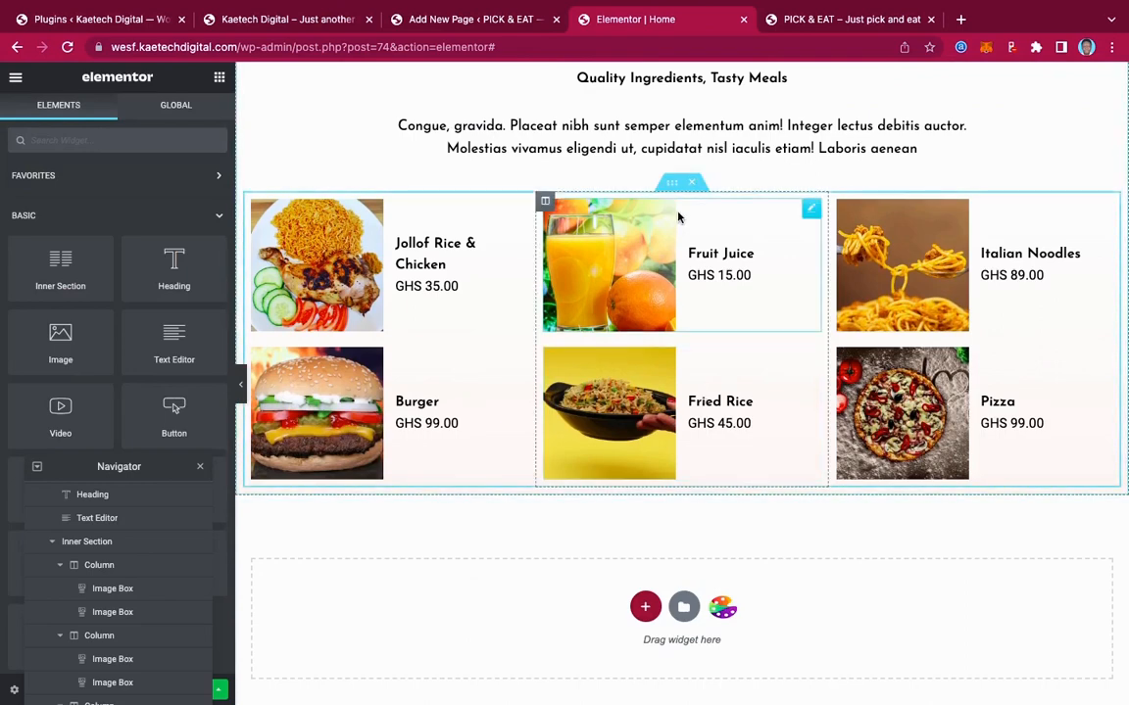
pyautogui.rightClick(672, 186)
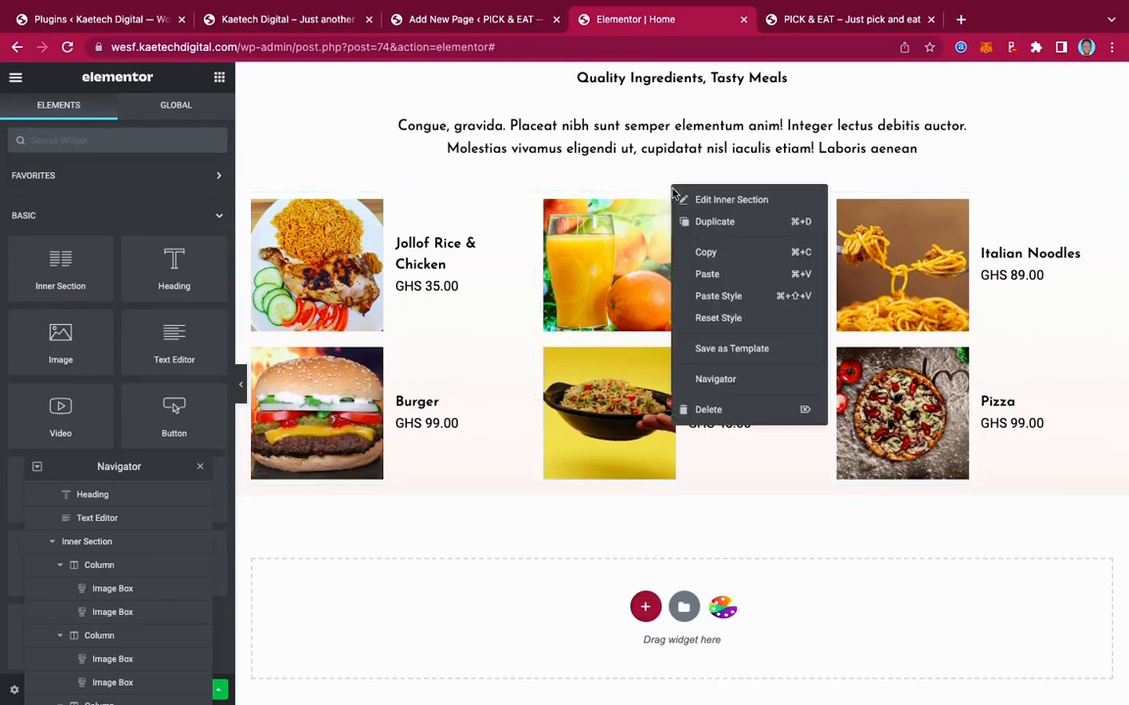
pyautogui.click(707, 274)
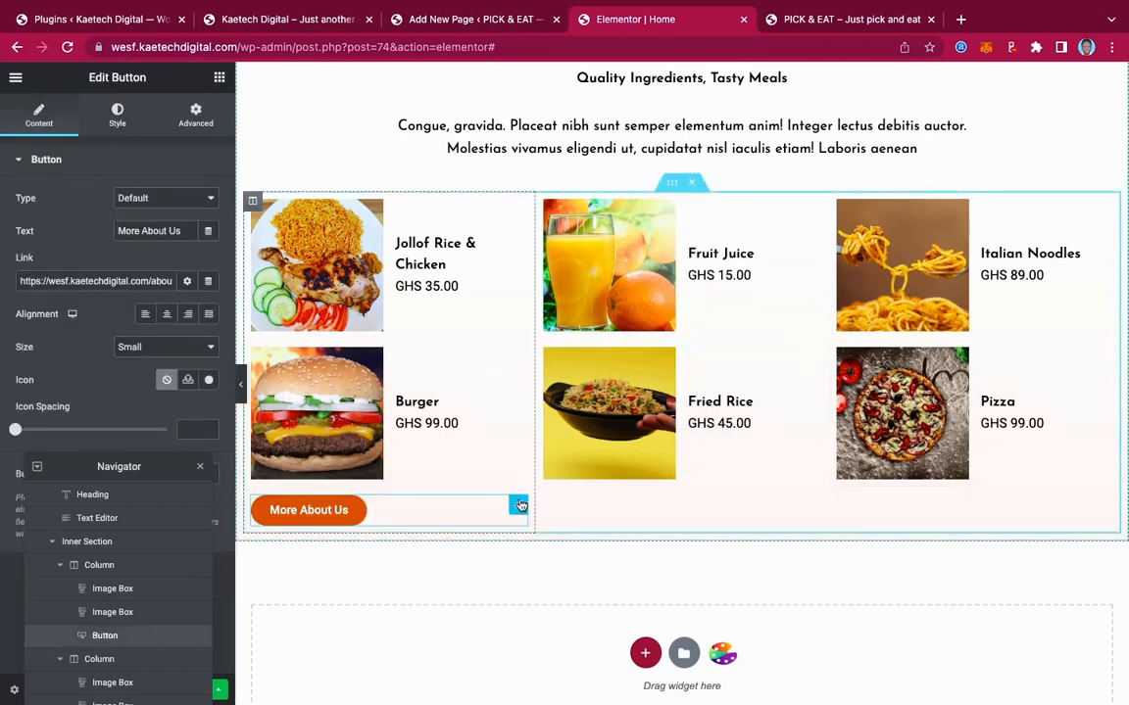
pyautogui.moveTo(519, 505); pyautogui.dragTo(643, 166)
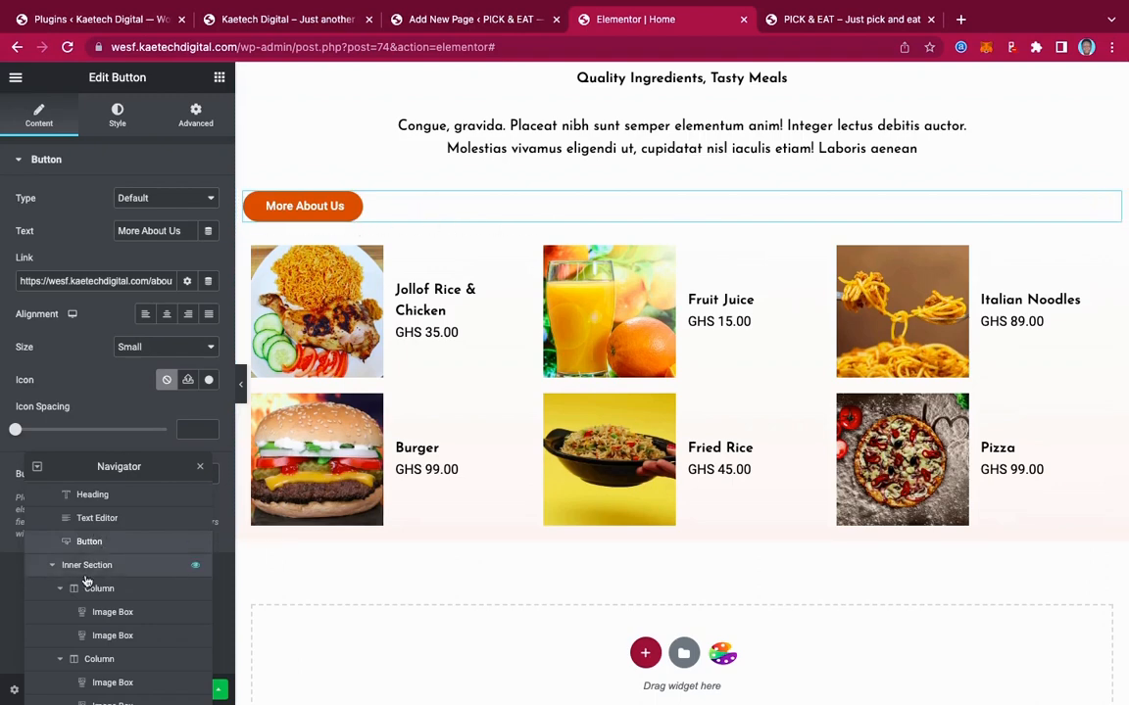
# Float the Navigator, move the button below the dish grid, centre it, and view the live homepage
pyautogui.scroll(-1, 98, 559)
pyautogui.scroll(5, 55, 552)
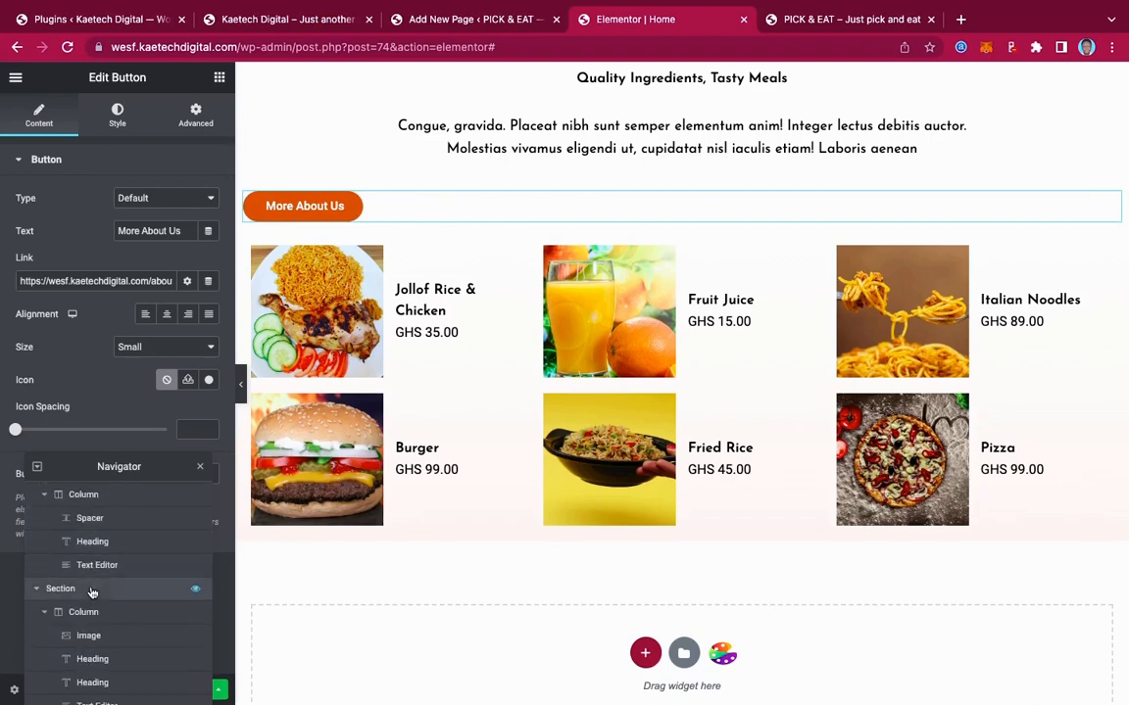
pyautogui.moveTo(119, 467); pyautogui.dragTo(923, 133)
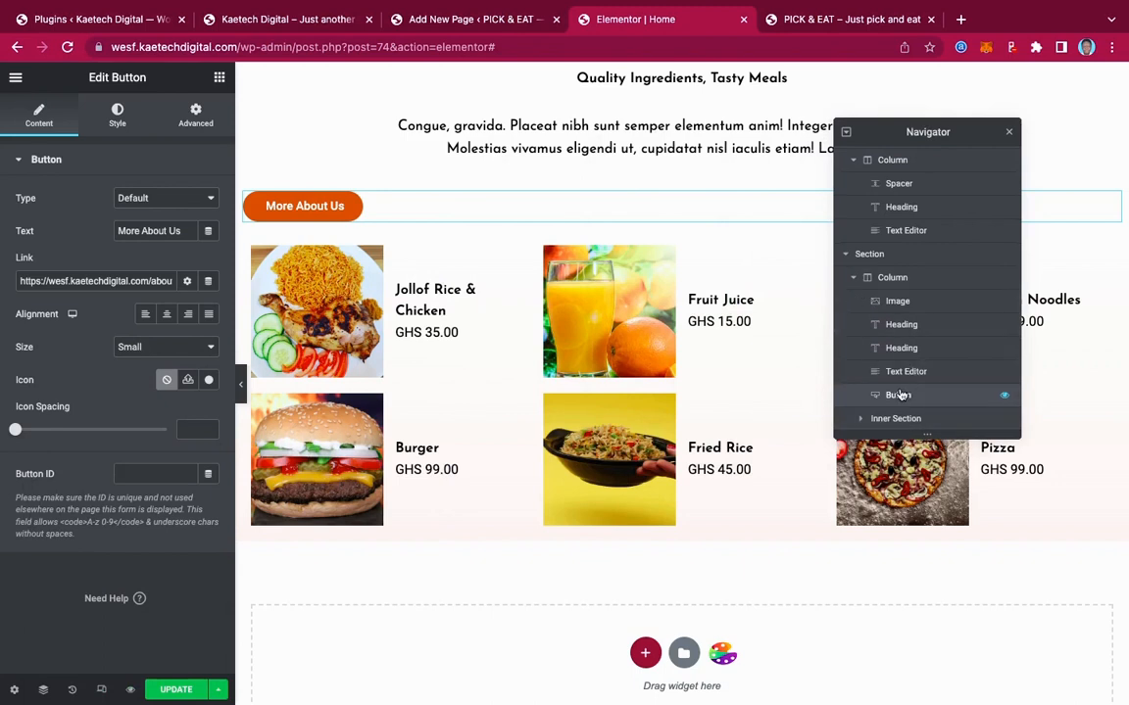
pyautogui.moveTo(900, 394); pyautogui.dragTo(917, 415)
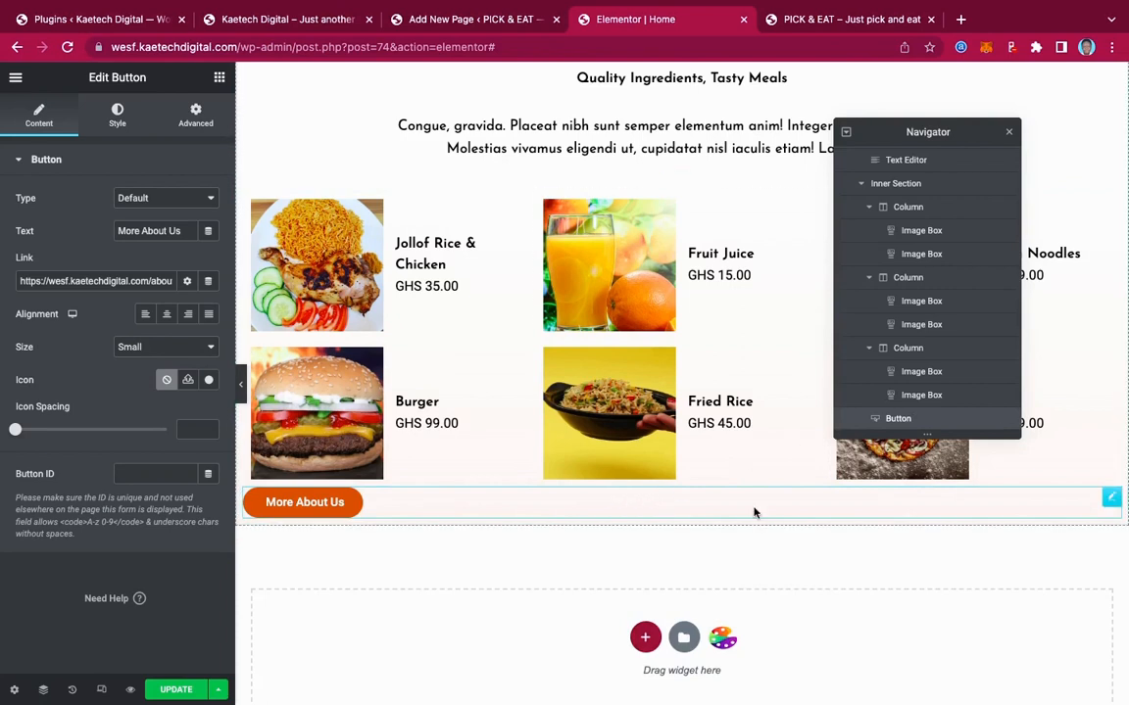
pyautogui.click(167, 316)
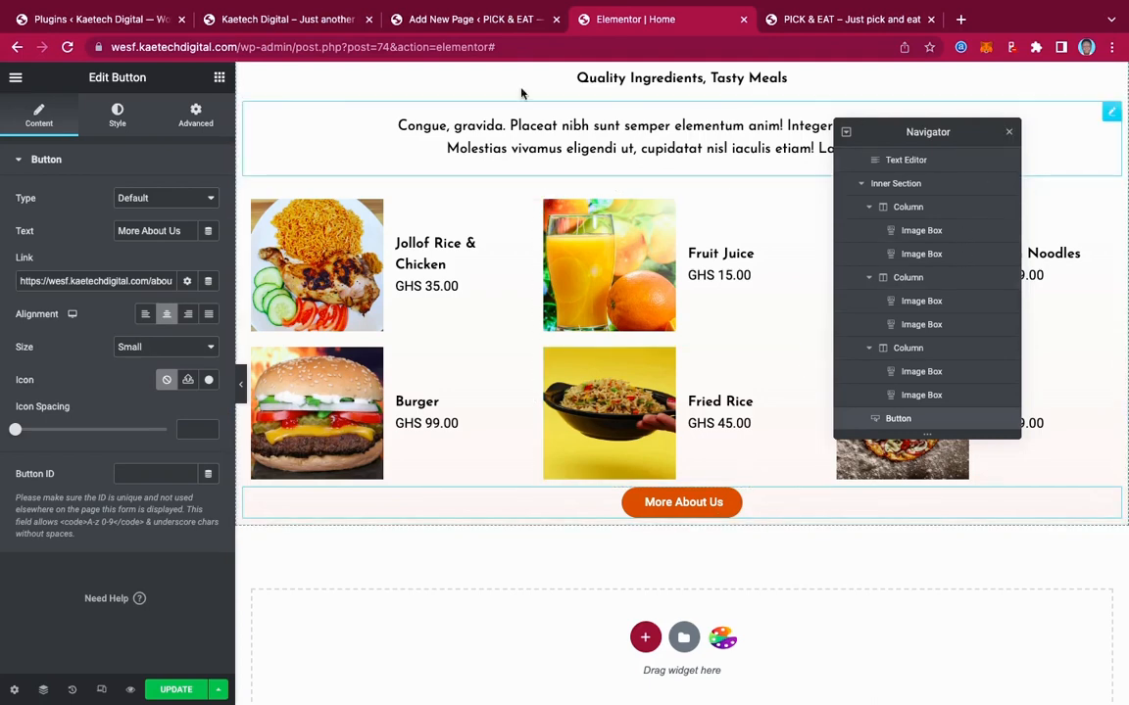
pyautogui.click(309, 24)
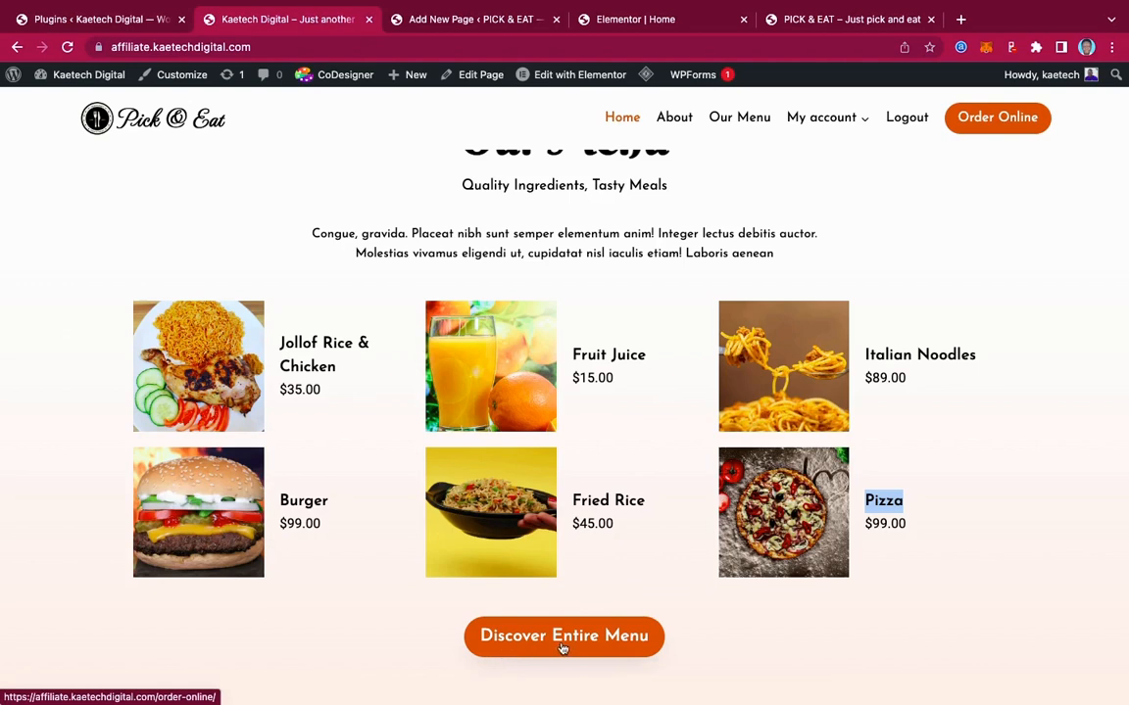
# Relabel the button 'Discover Entire Menu' and set its size to Medium
pyautogui.click(662, 21)
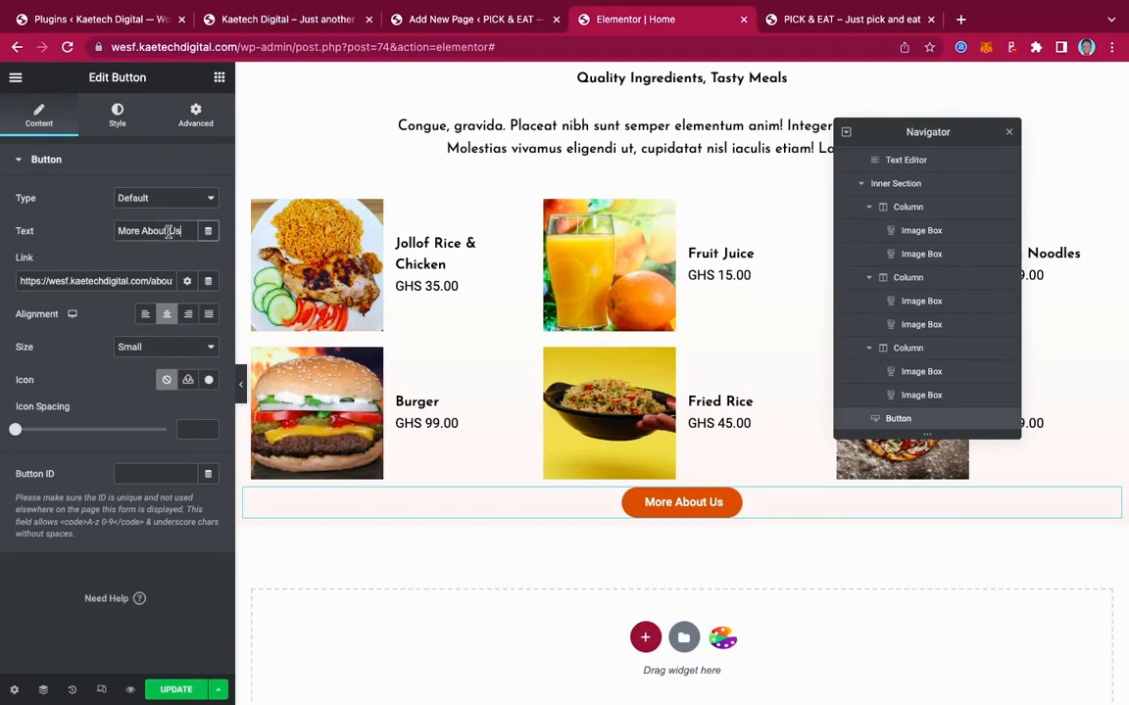
pyautogui.moveTo(176, 234); pyautogui.dragTo(63, 235)
pyautogui.write('Discover E')
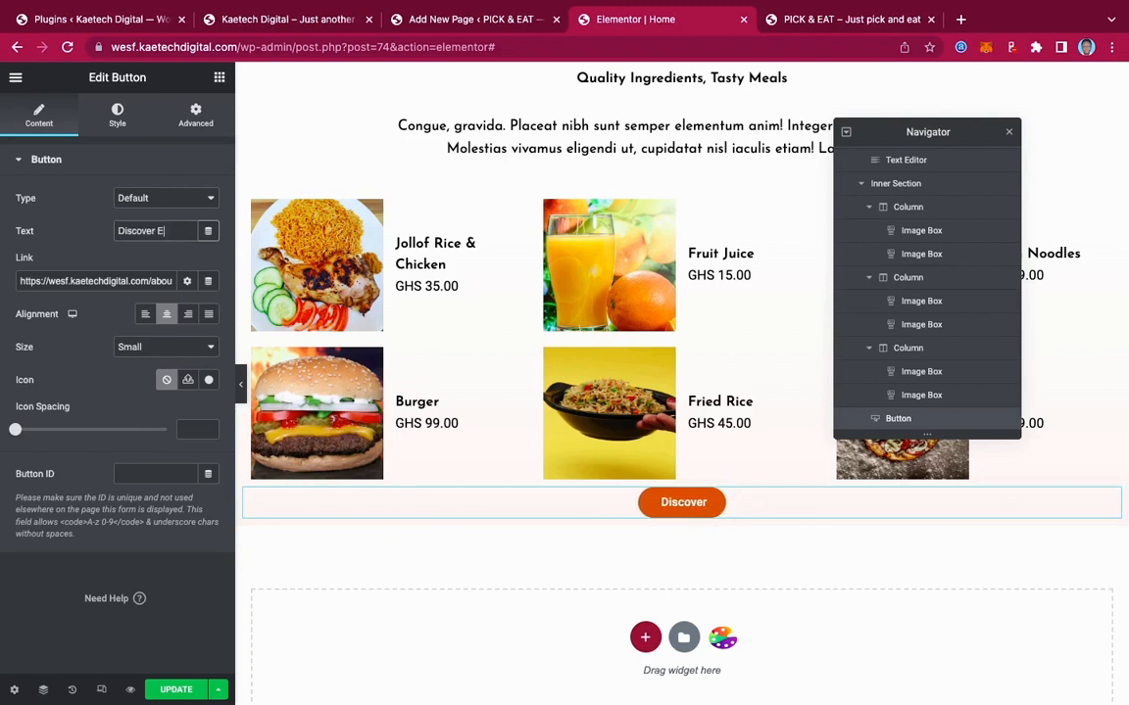
pyautogui.write('ntire M')
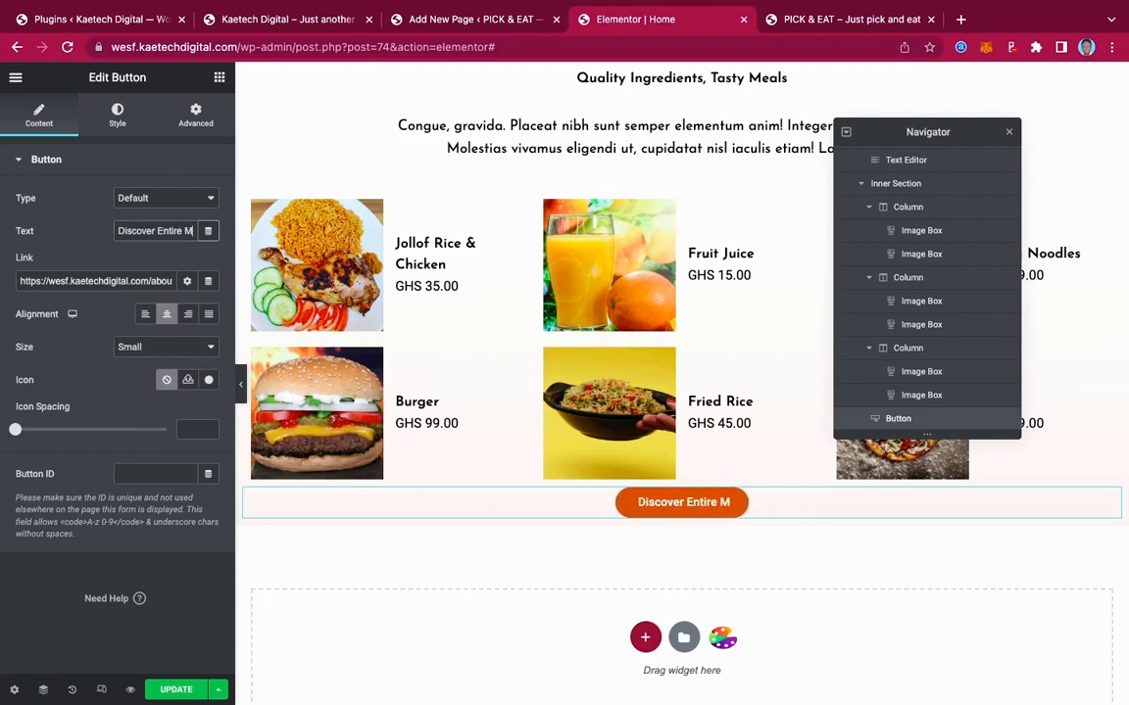
pyautogui.write('enu')
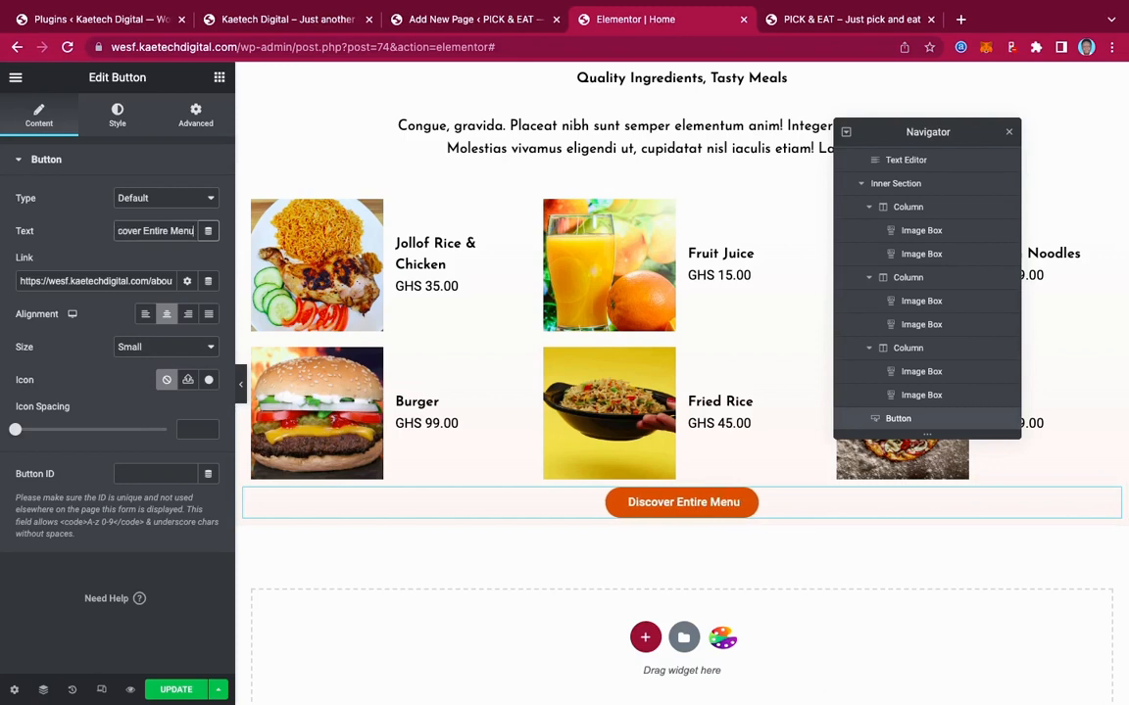
pyautogui.click(160, 347)
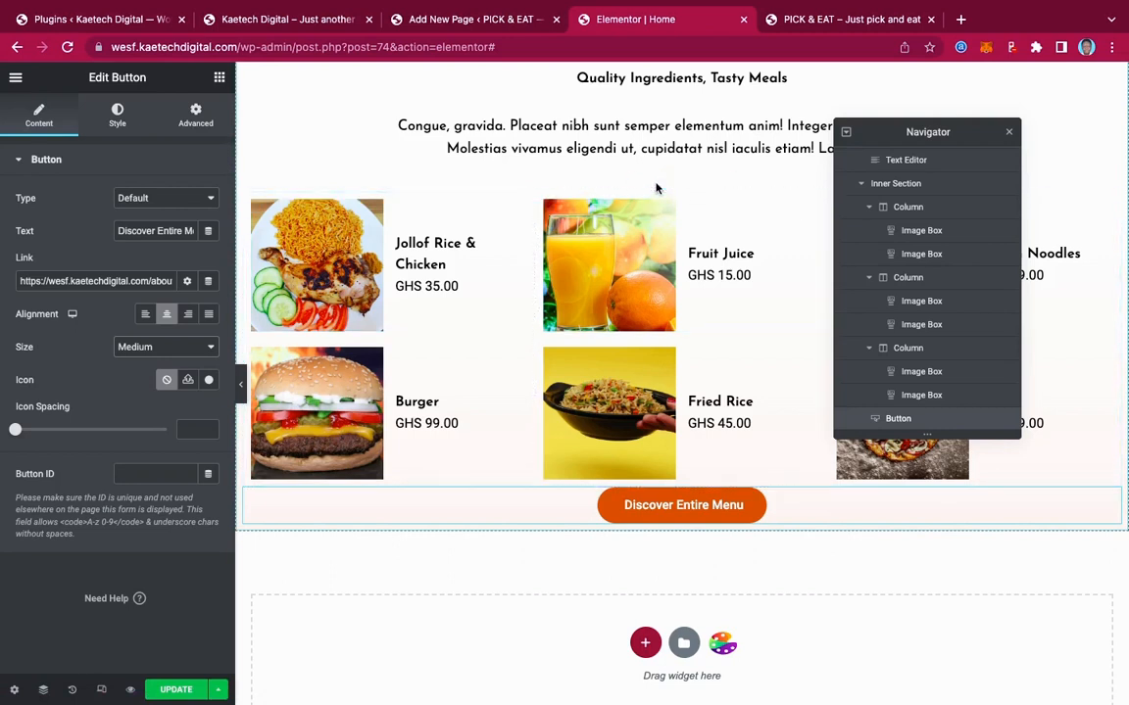
# Unlink the button's margins and set top and bottom to 20 px
pyautogui.click(192, 124)
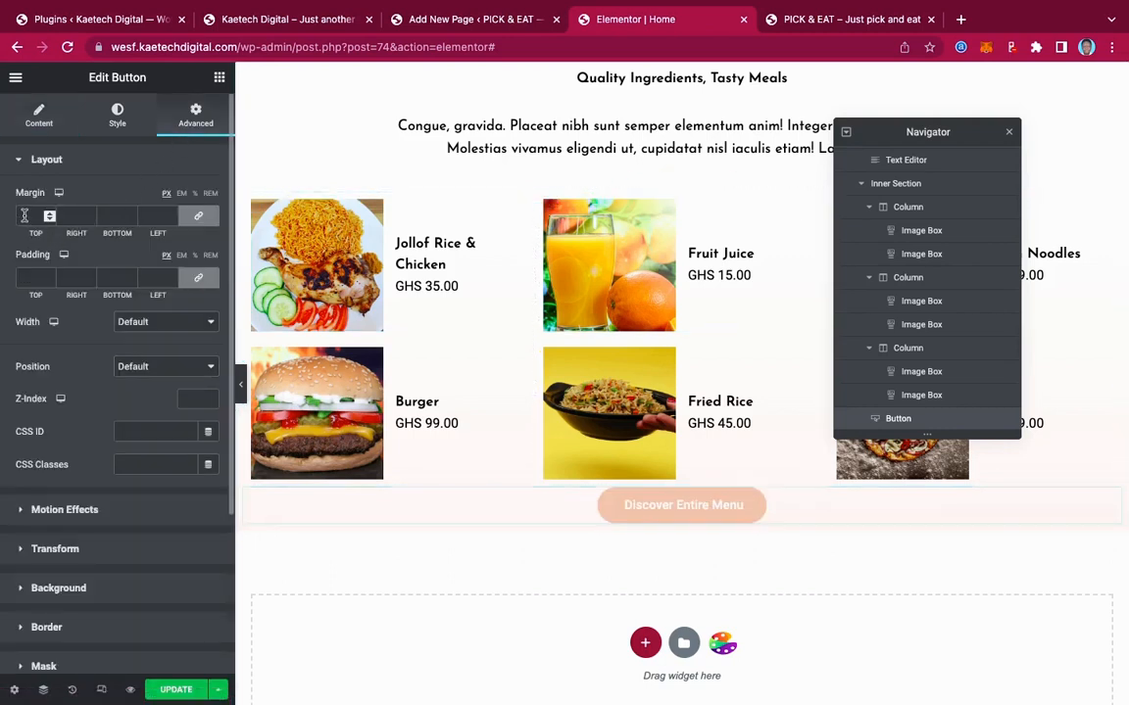
pyautogui.click(198, 215)
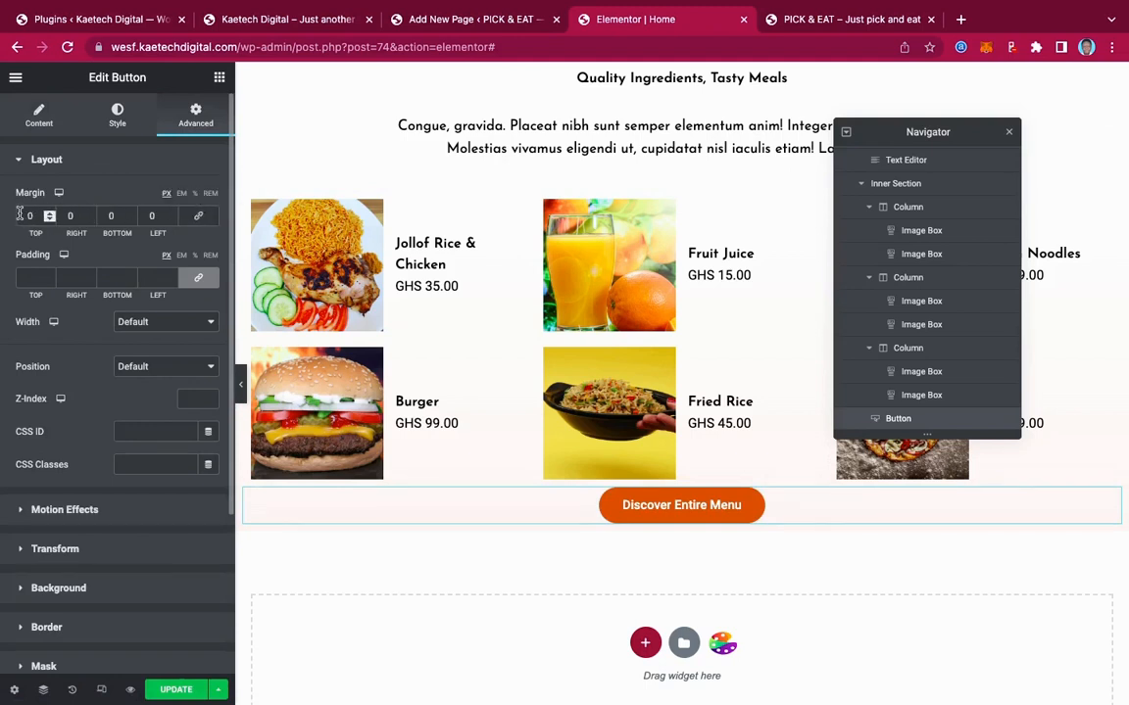
pyautogui.write('2')
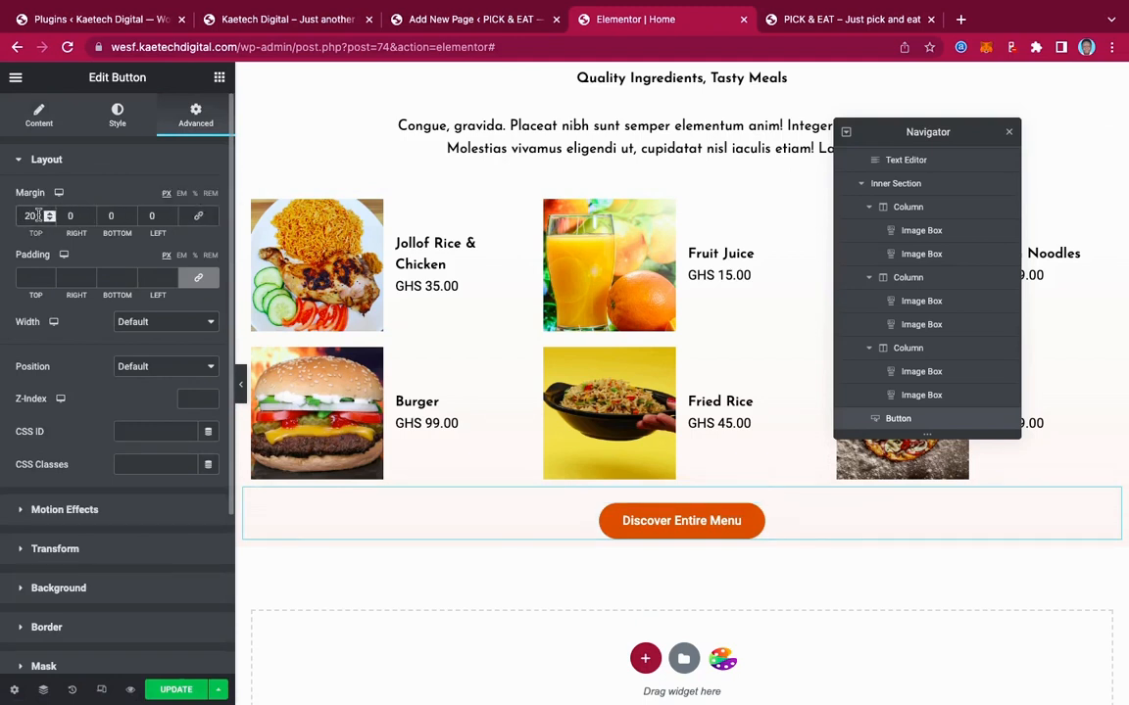
pyautogui.click(111, 216)
pyautogui.write('2')
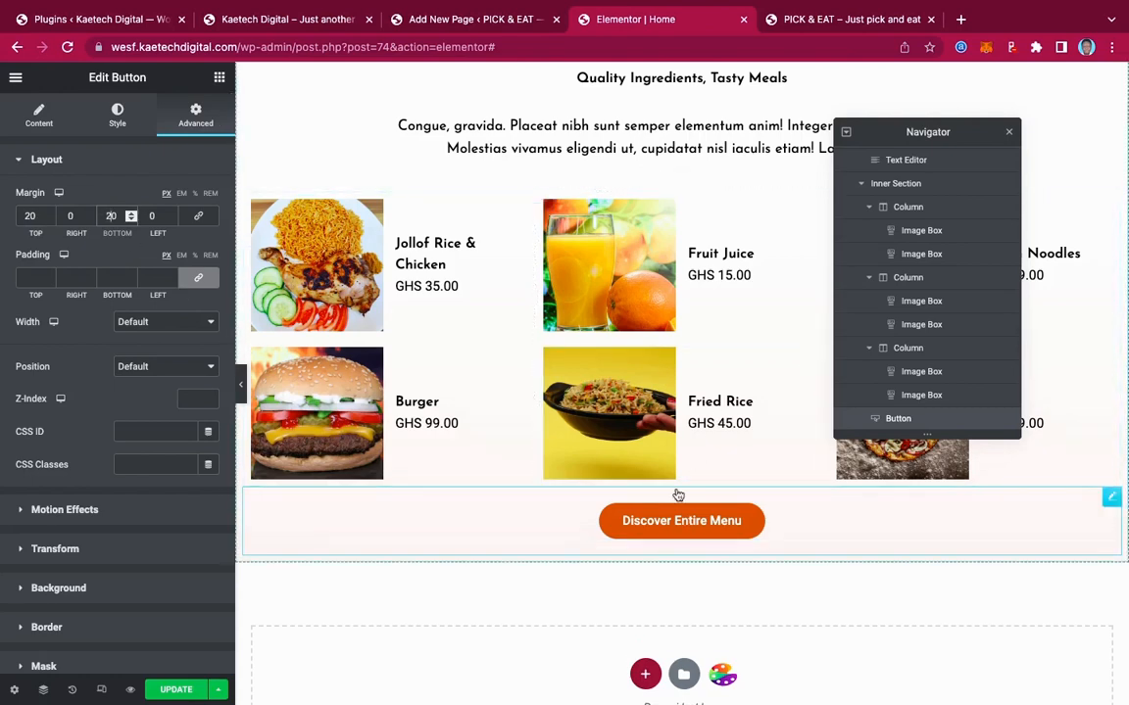
pyautogui.scroll(3, 703, 355)
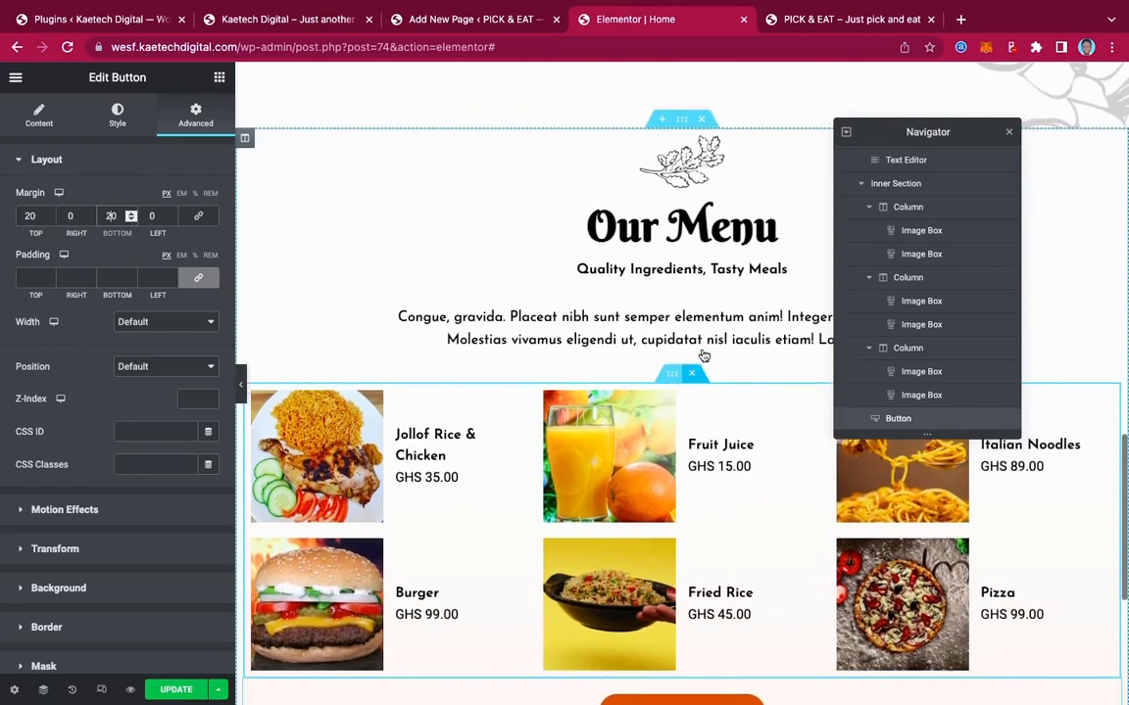
# Give the Our Menu section 50 px top and bottom padding
pyautogui.click(684, 135)
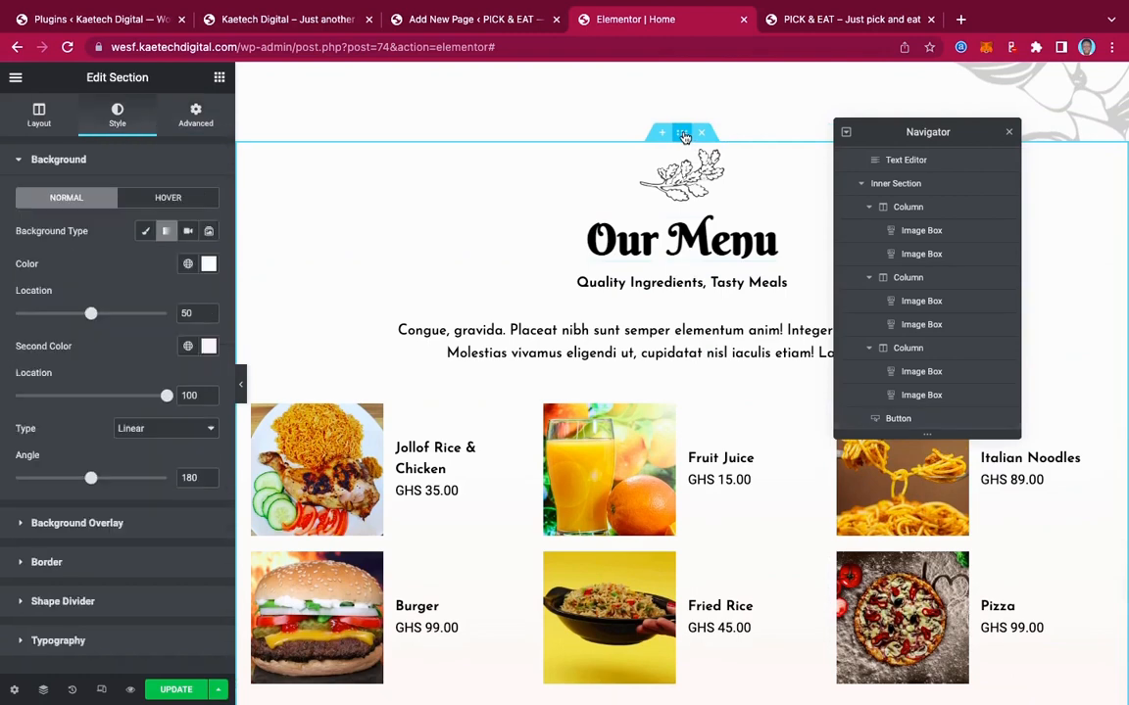
pyautogui.click(197, 117)
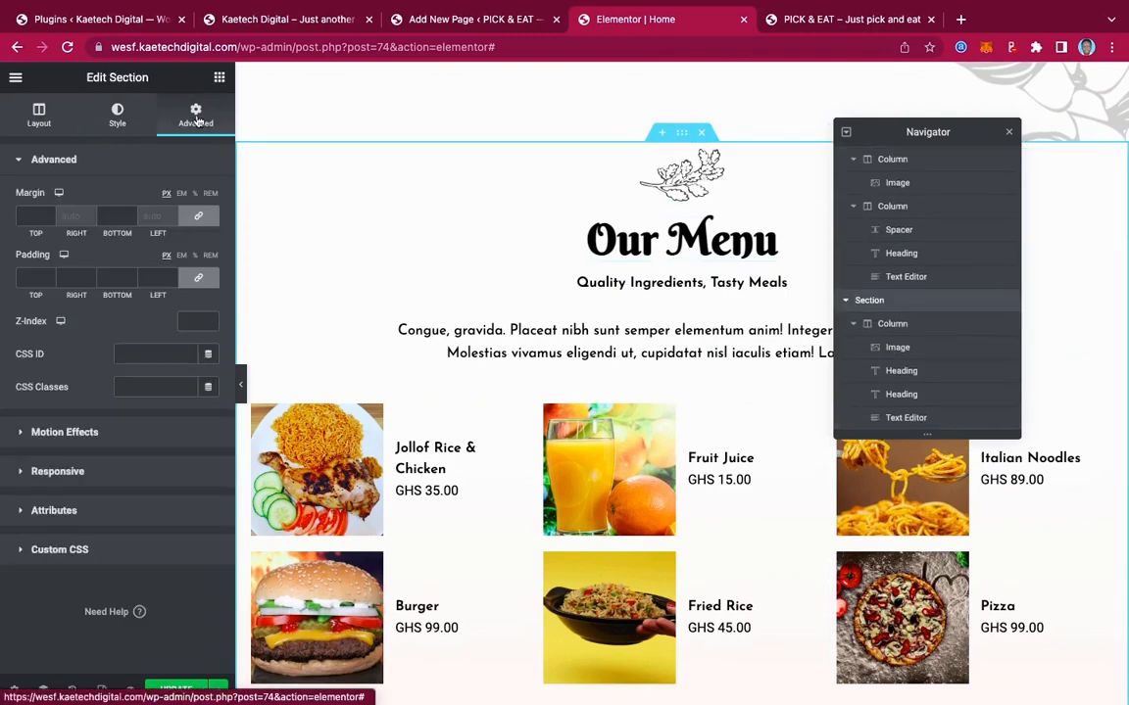
pyautogui.click(18, 219)
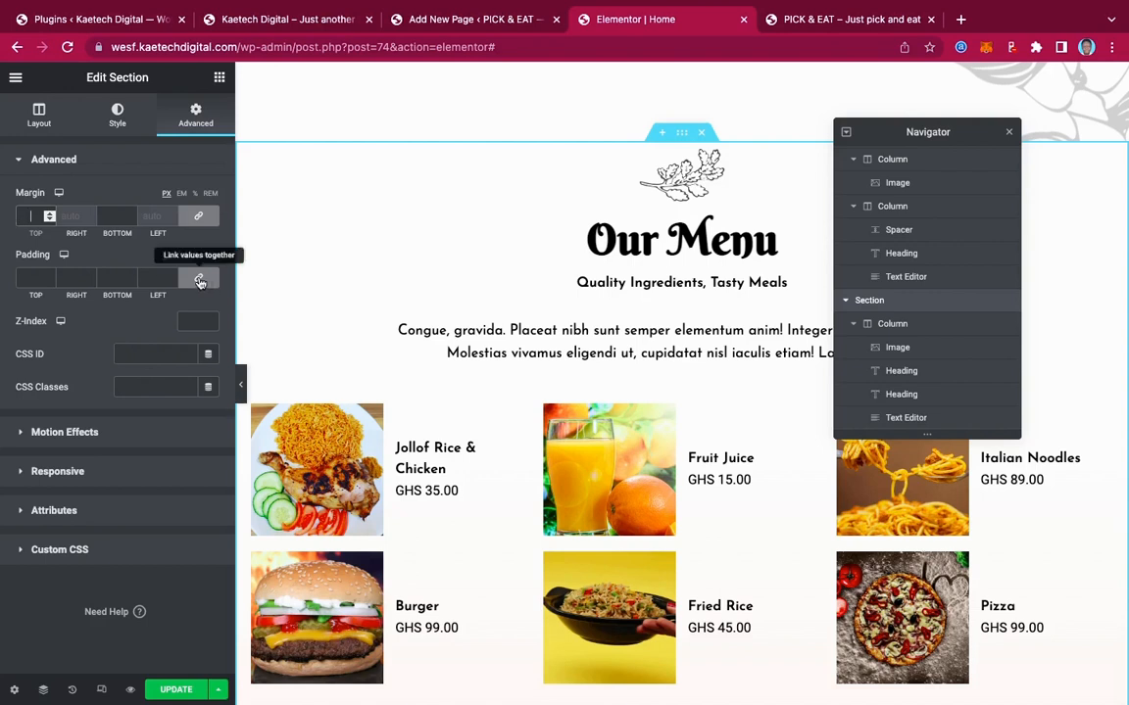
pyautogui.click(29, 280)
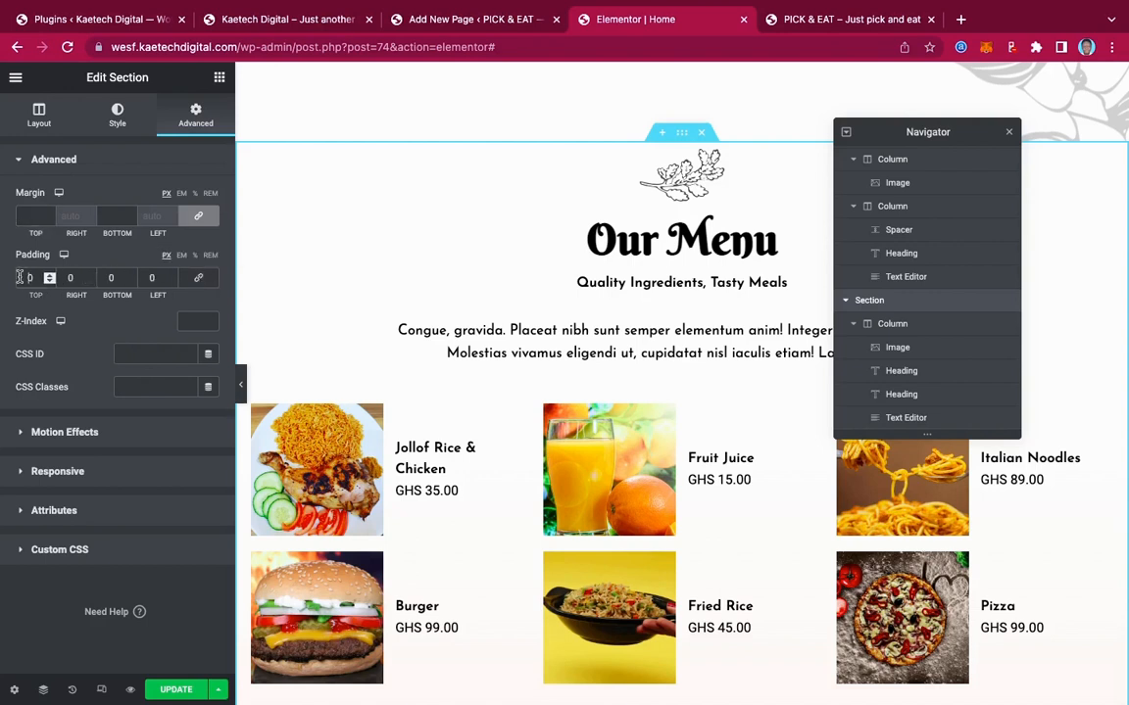
pyautogui.write('50')
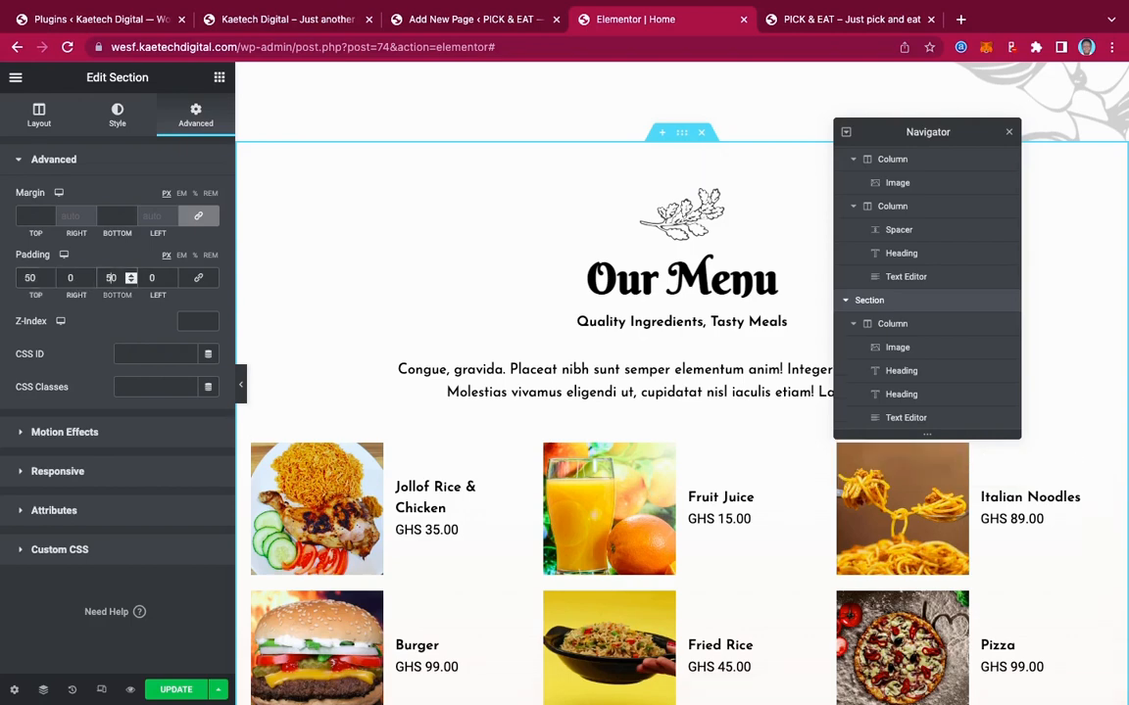
# Collapse the editor panel to preview the menu section, then reopen it
pyautogui.click(240, 384)
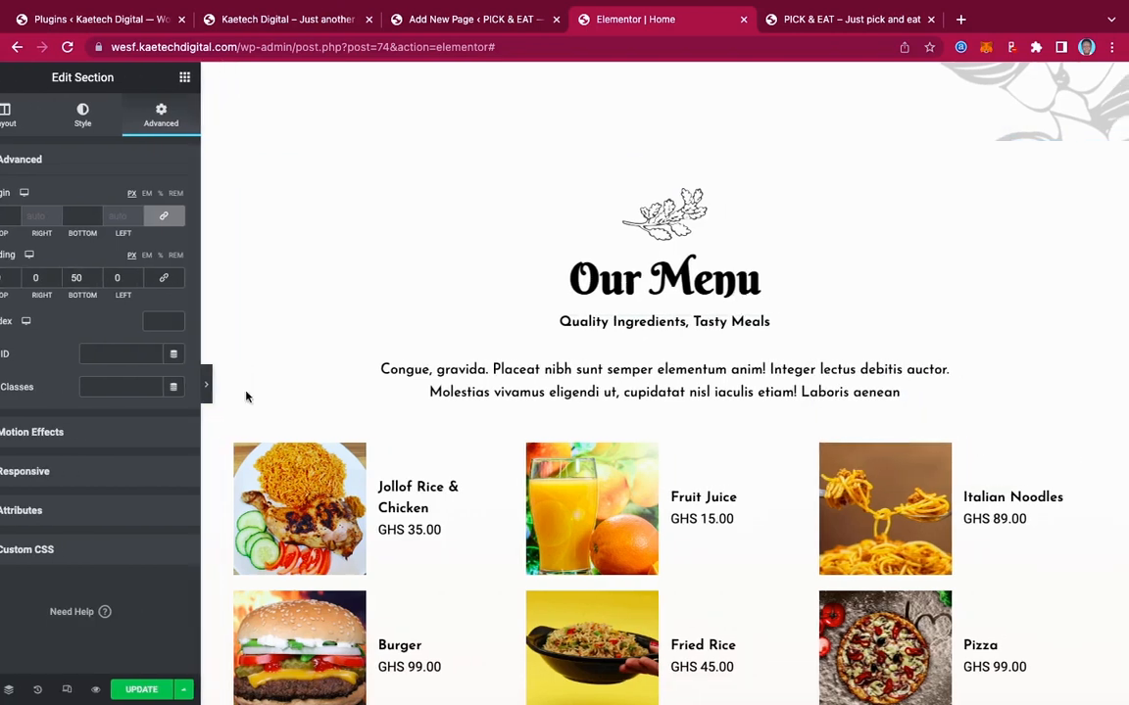
pyautogui.scroll(-5, 648, 385)
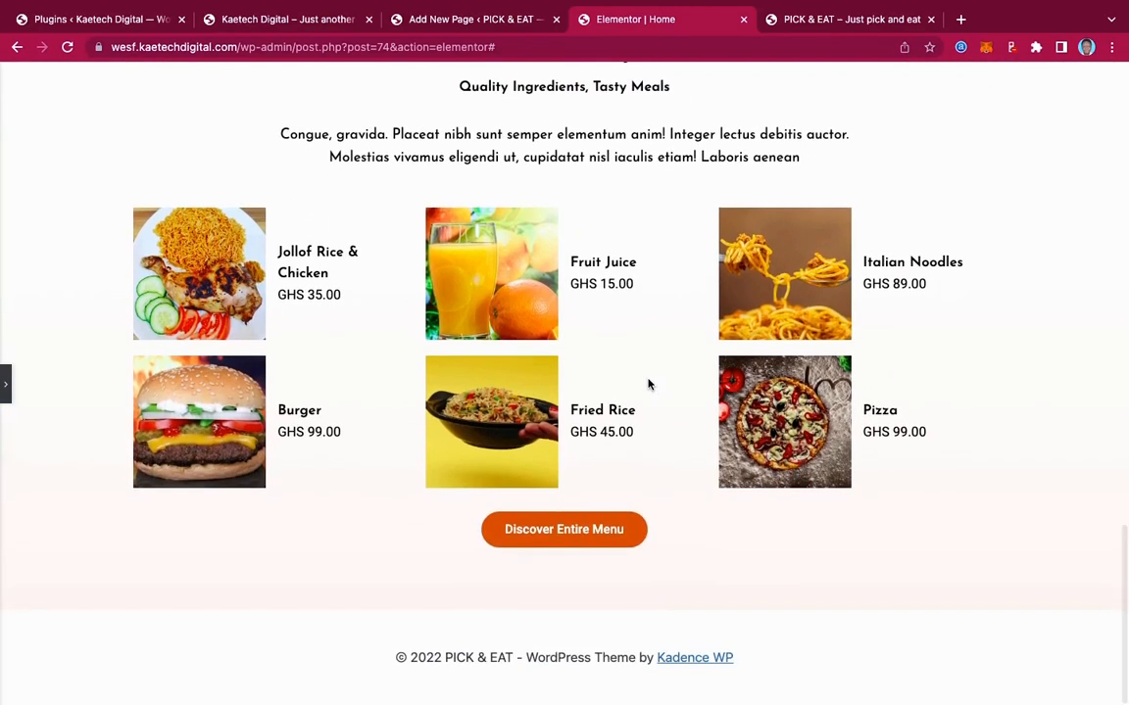
pyautogui.scroll(4, 648, 385)
pyautogui.scroll(6, 648, 385)
pyautogui.scroll(-8, 647, 385)
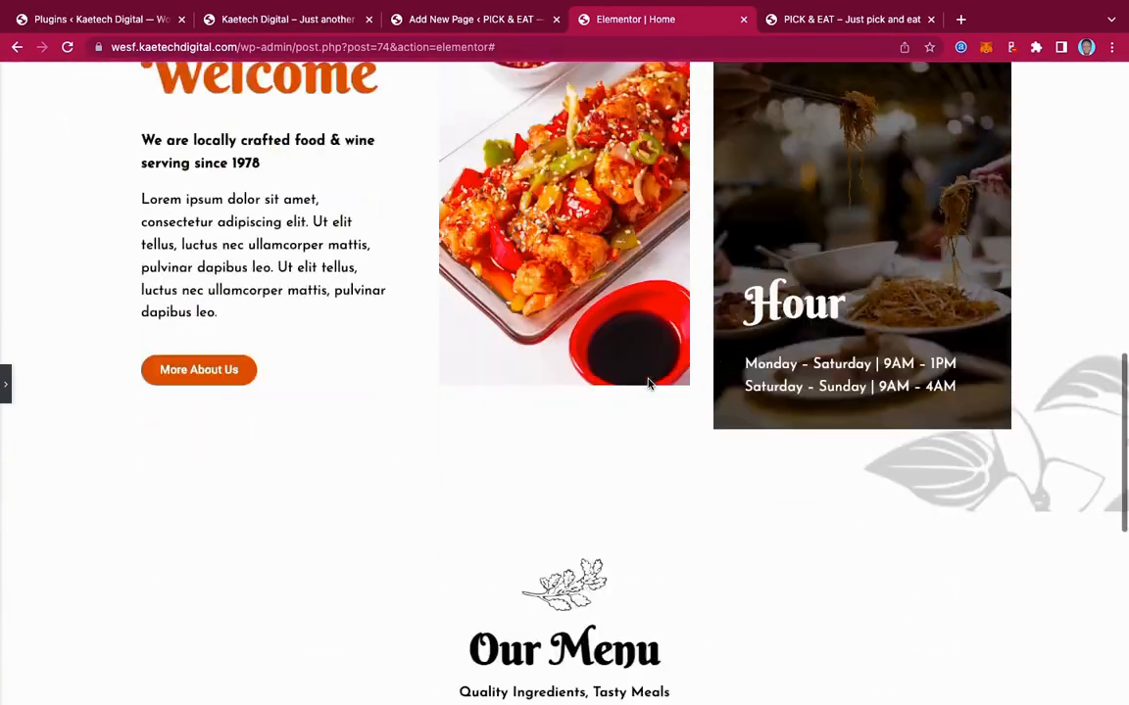
pyautogui.scroll(3, 648, 385)
pyautogui.scroll(-3, 650, 383)
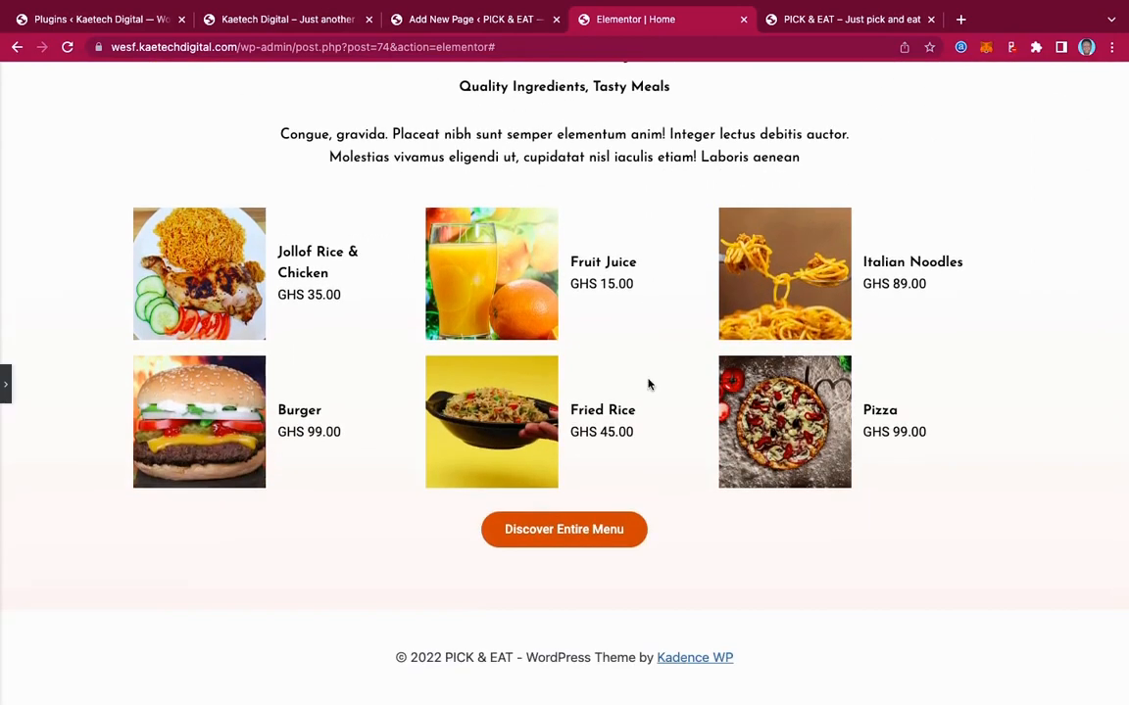
pyautogui.scroll(6, 648, 385)
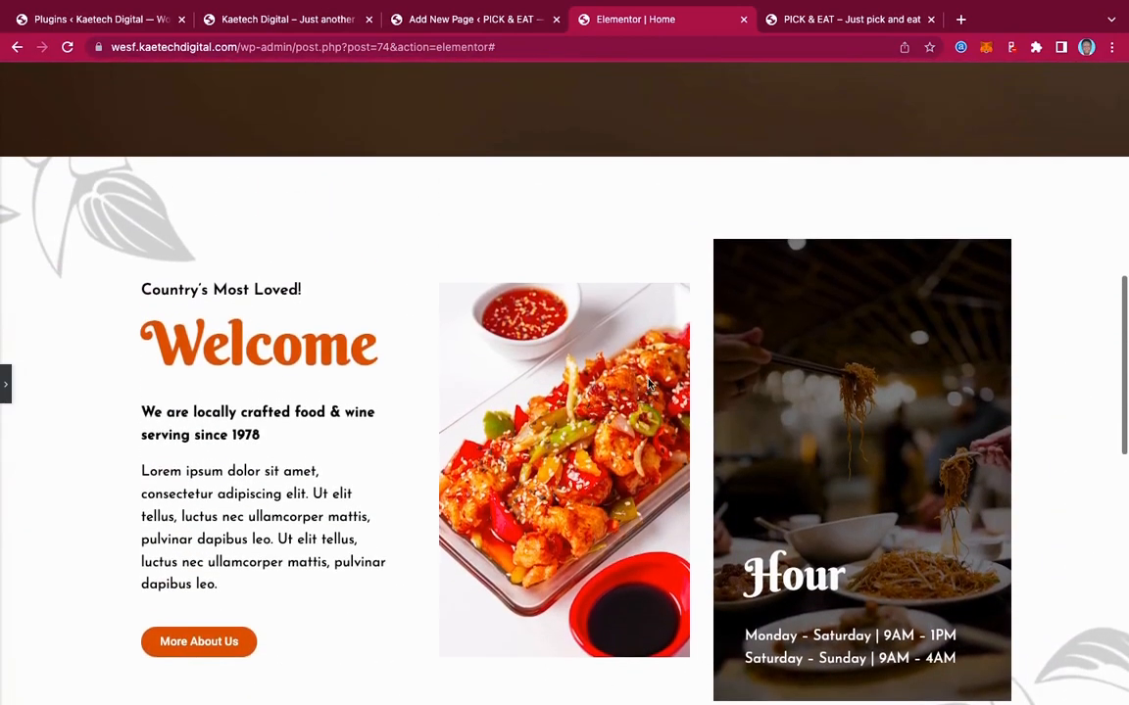
pyautogui.scroll(5, 648, 385)
pyautogui.scroll(-6, 647, 385)
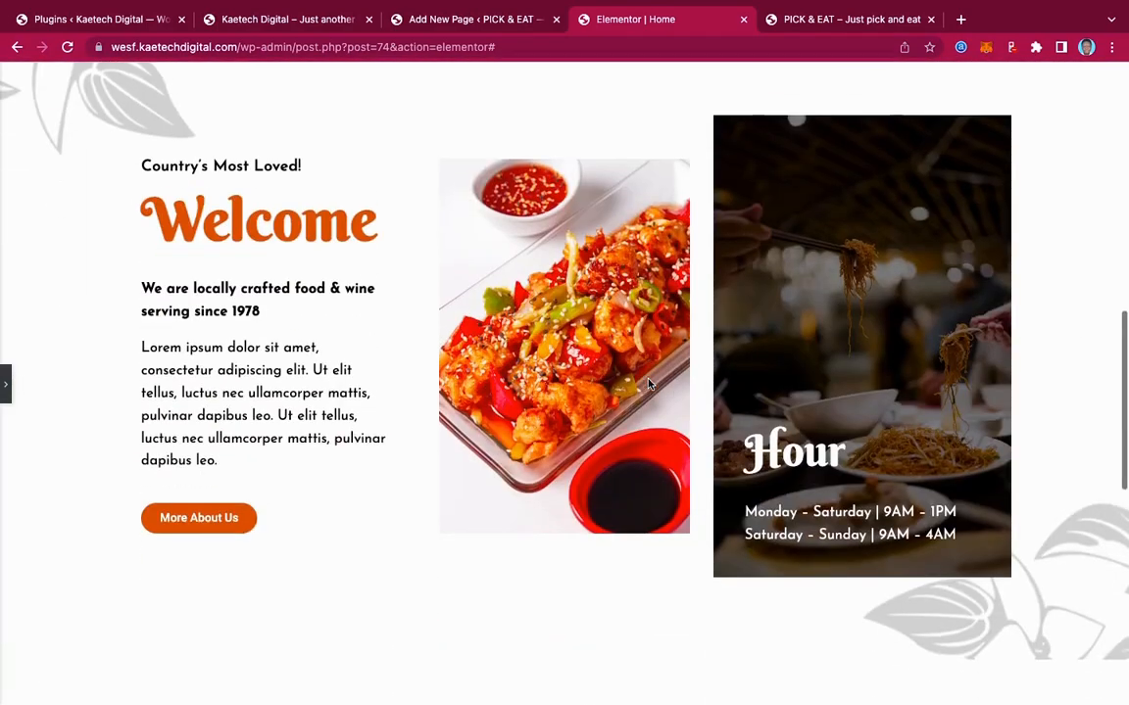
pyautogui.scroll(-5, 647, 385)
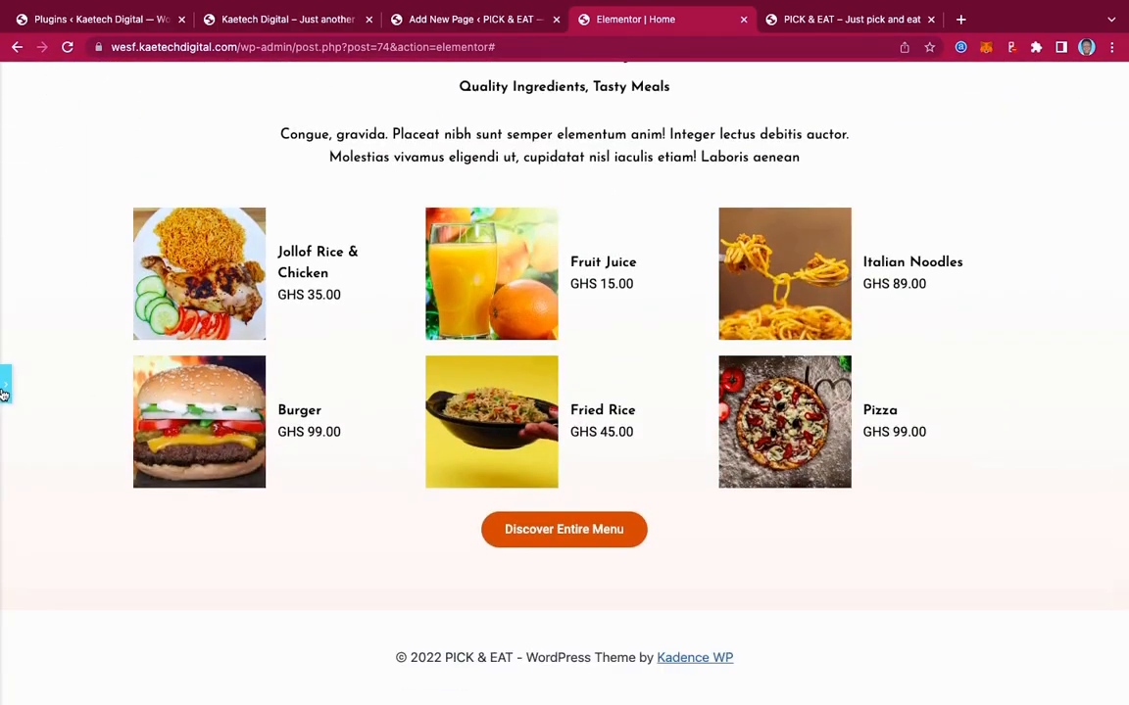
pyautogui.click(3, 392)
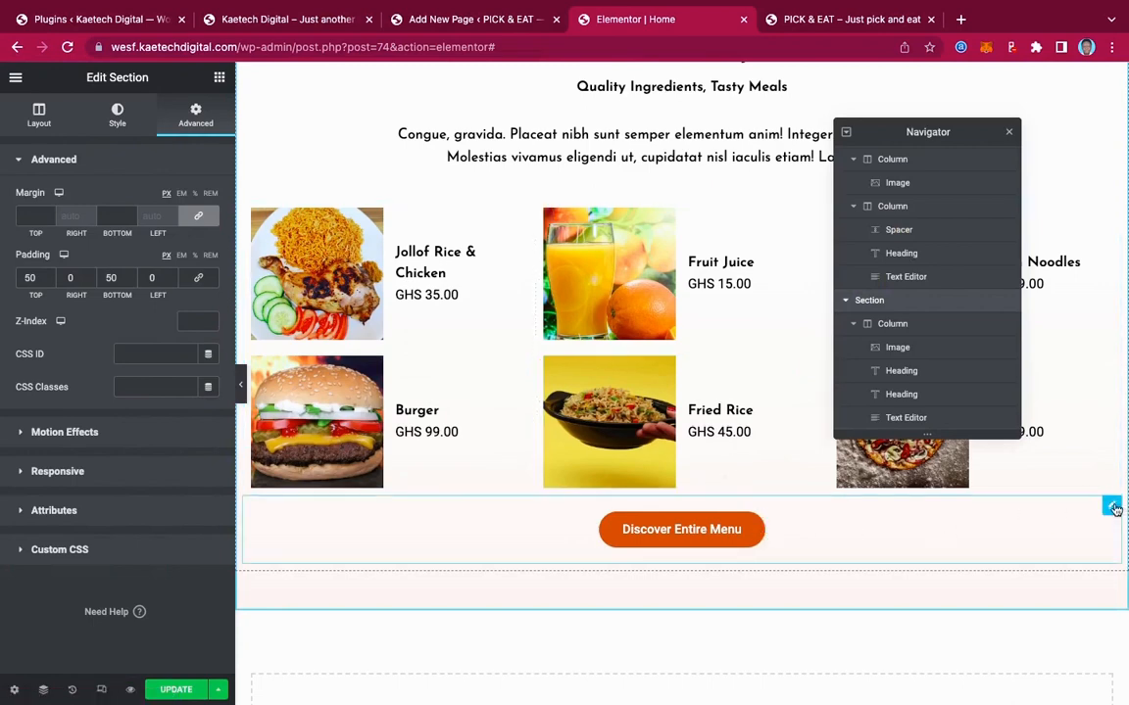
# Replace the Discover Entire Menu button's link with the Our Menu page
pyautogui.click(854, 513)
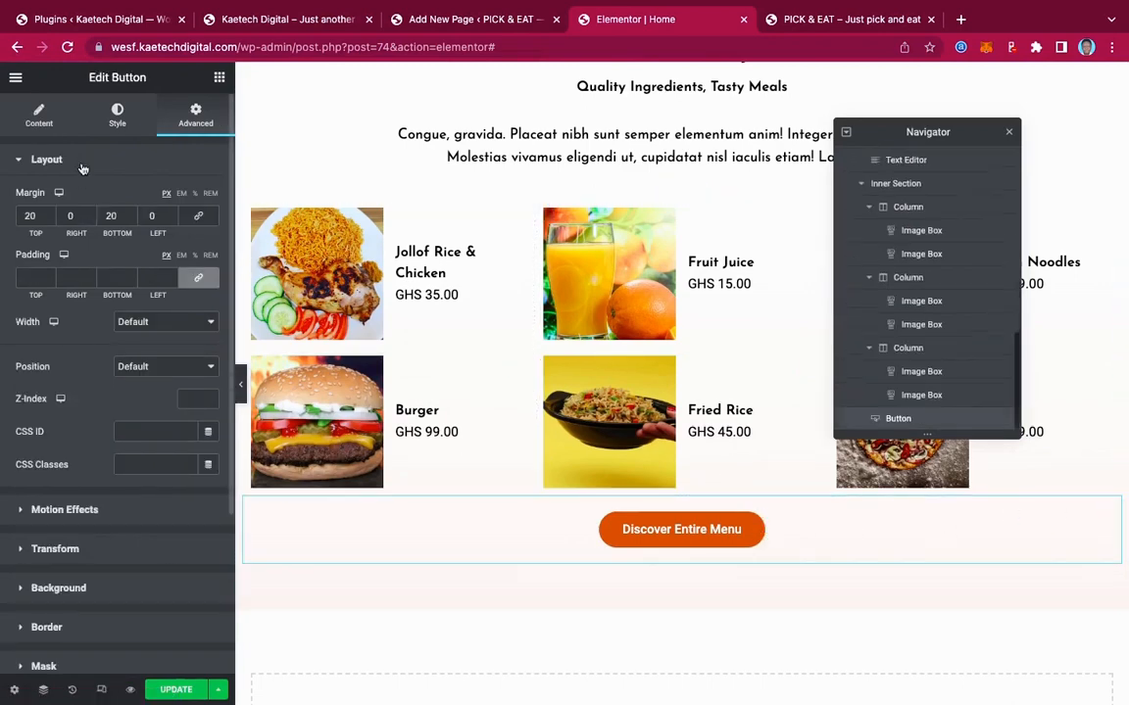
pyautogui.click(38, 109)
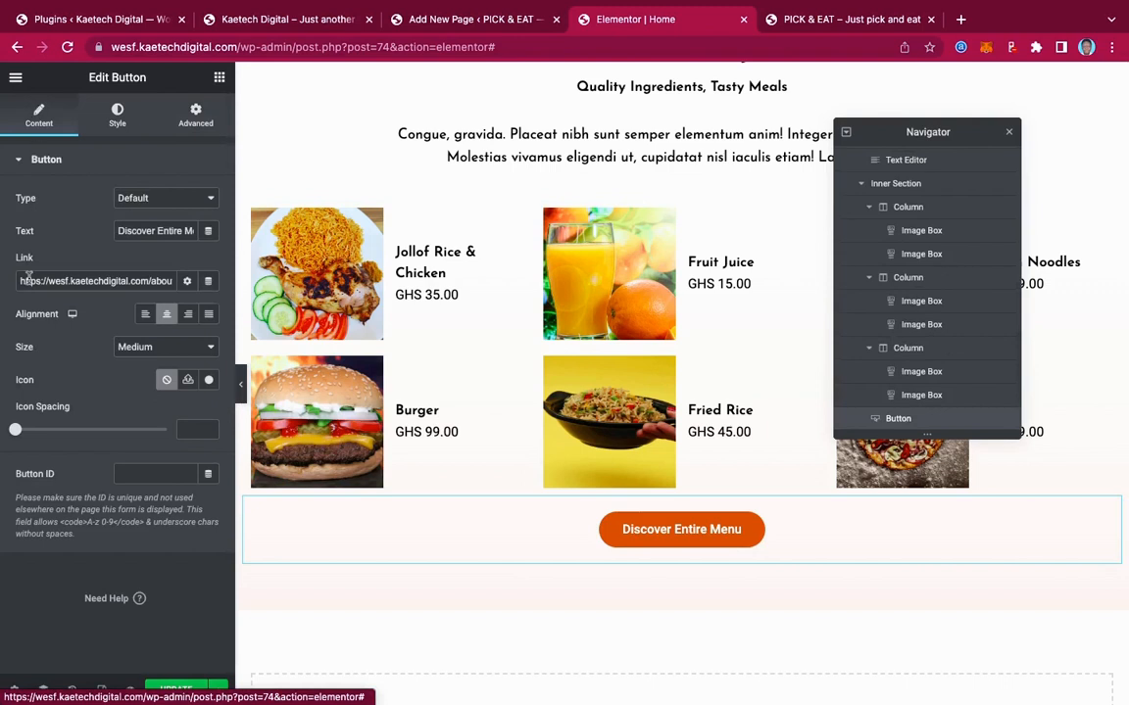
pyautogui.tripleClick(64, 281)
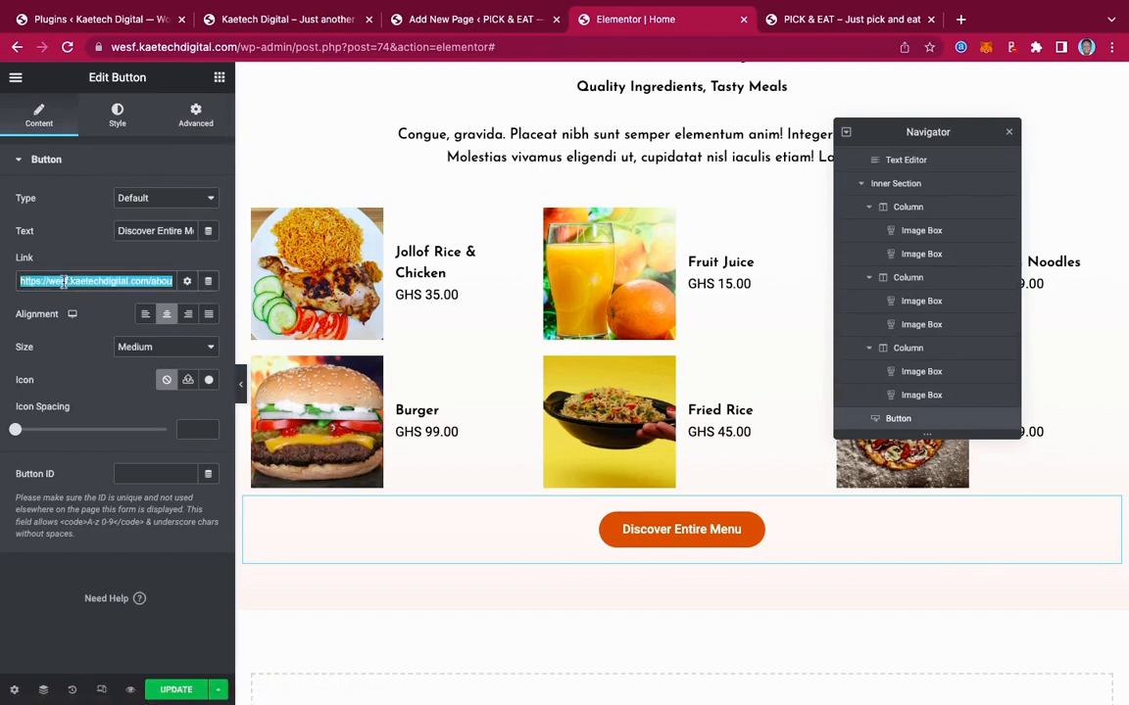
pyautogui.press('BackSpace')
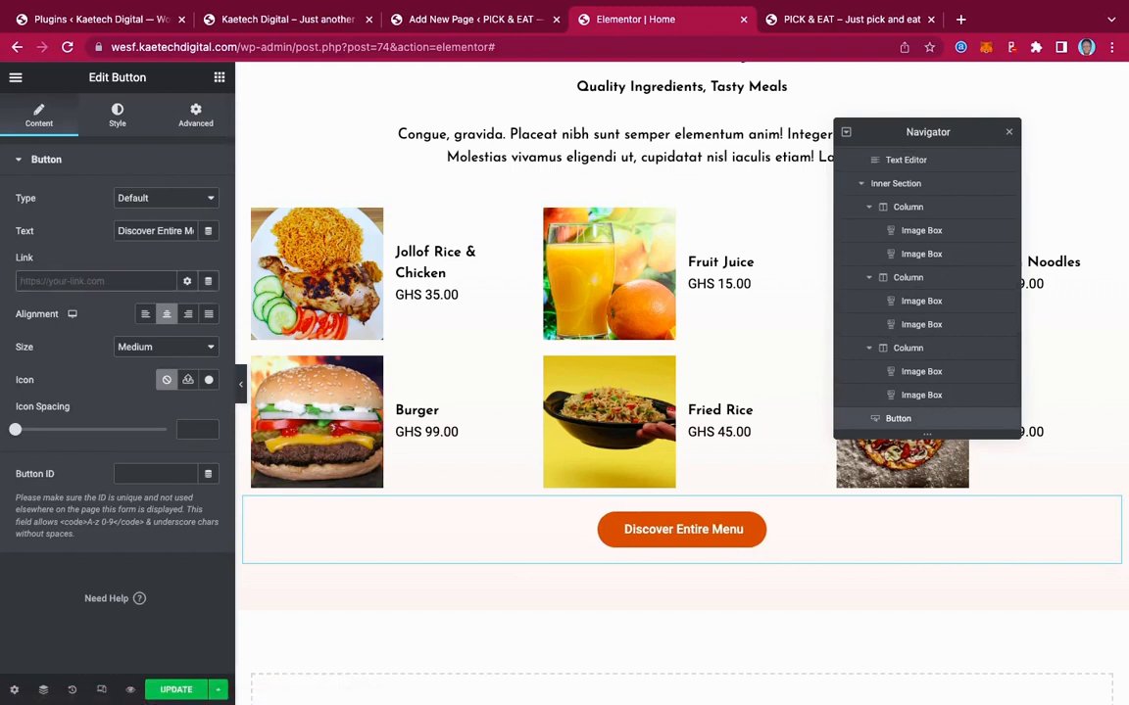
pyautogui.write('our')
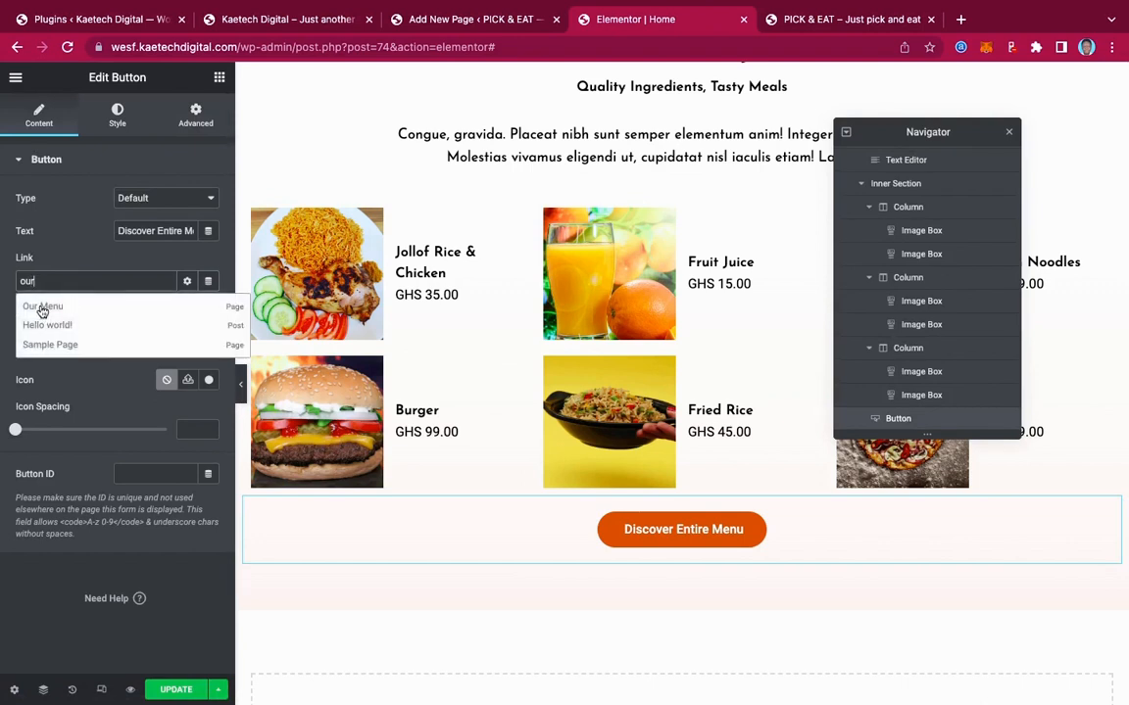
pyautogui.click(42, 306)
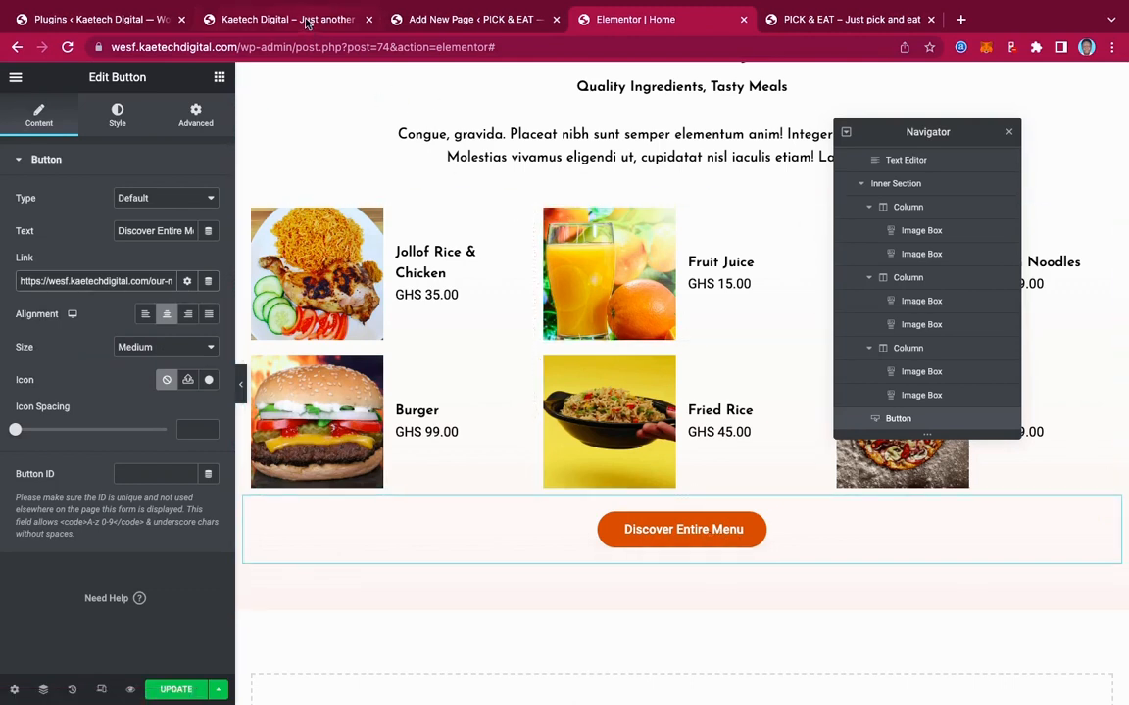
# Save the homepage changes with Update
pyautogui.click(175, 690)
pyautogui.scroll(5, 563, 227)
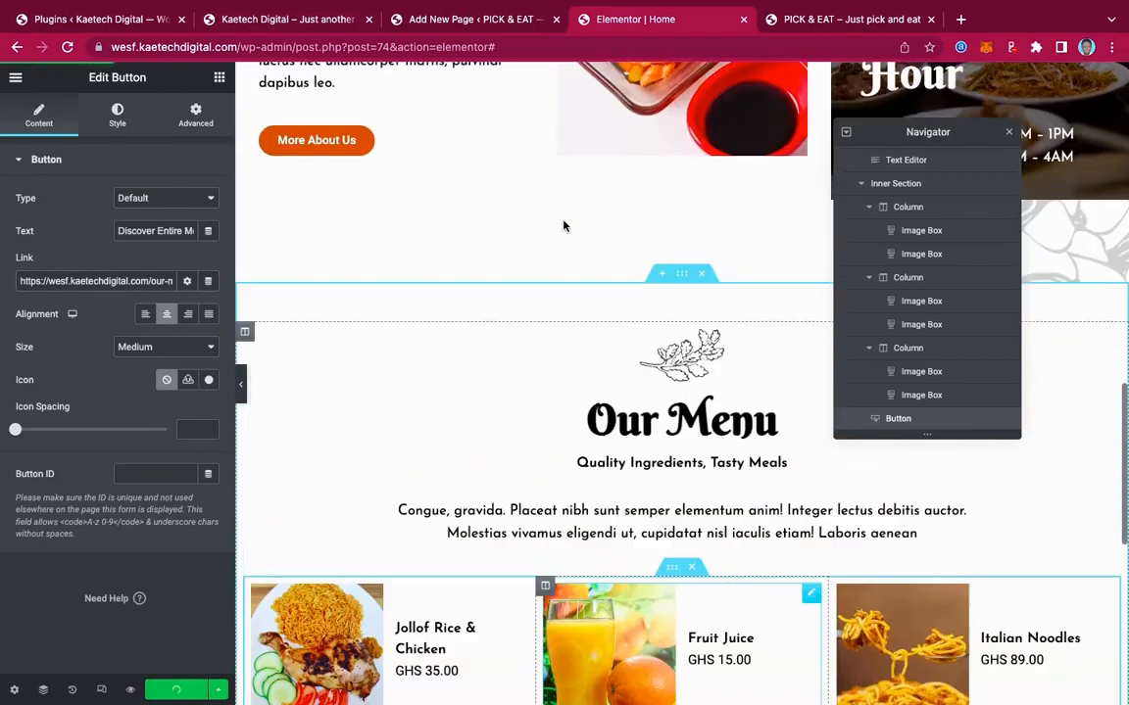
pyautogui.scroll(6, 564, 226)
pyautogui.scroll(-15, 564, 227)
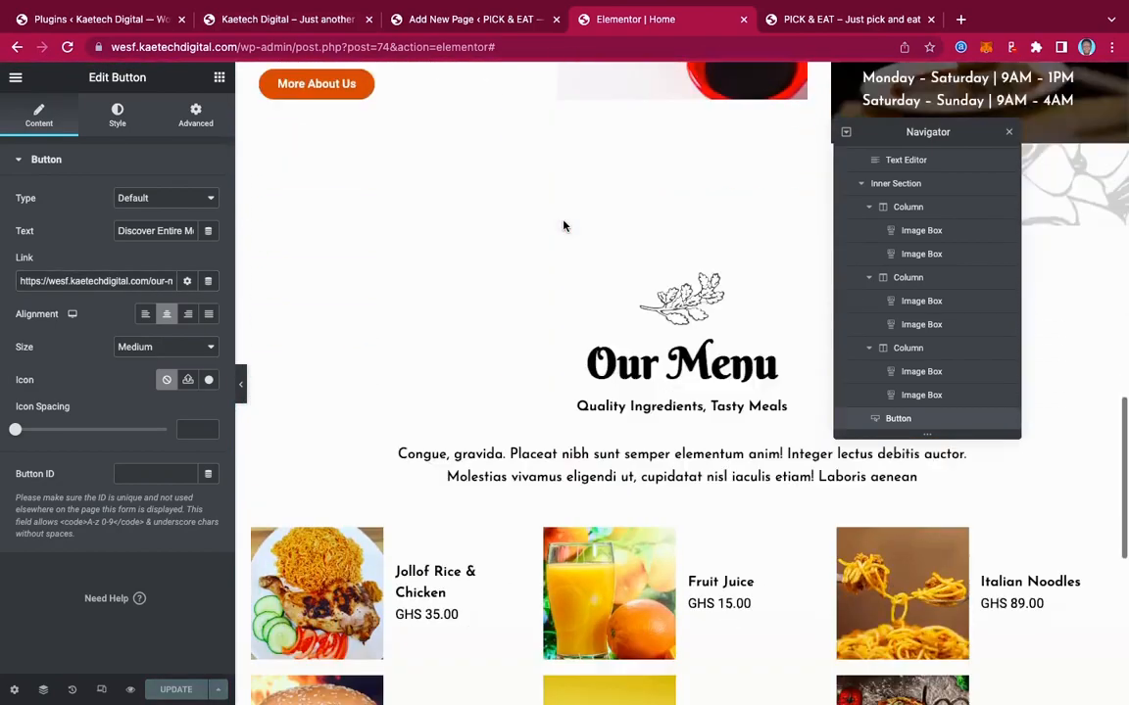
pyautogui.click(302, 21)
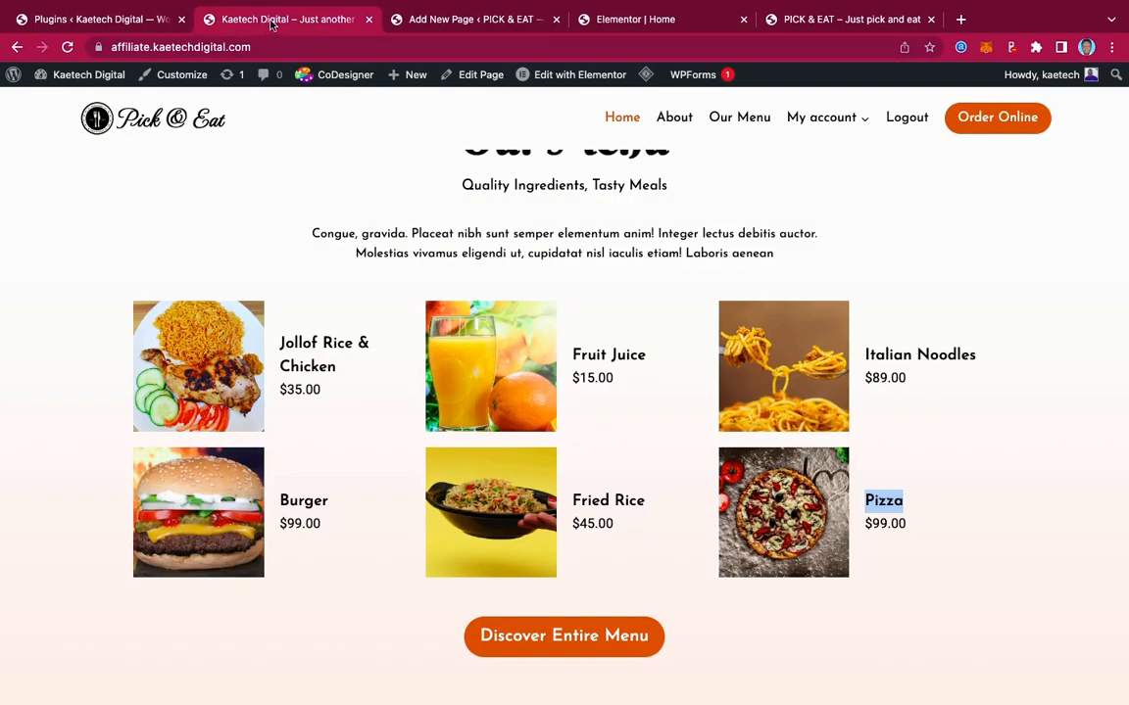
pyautogui.scroll(-4, 721, 379)
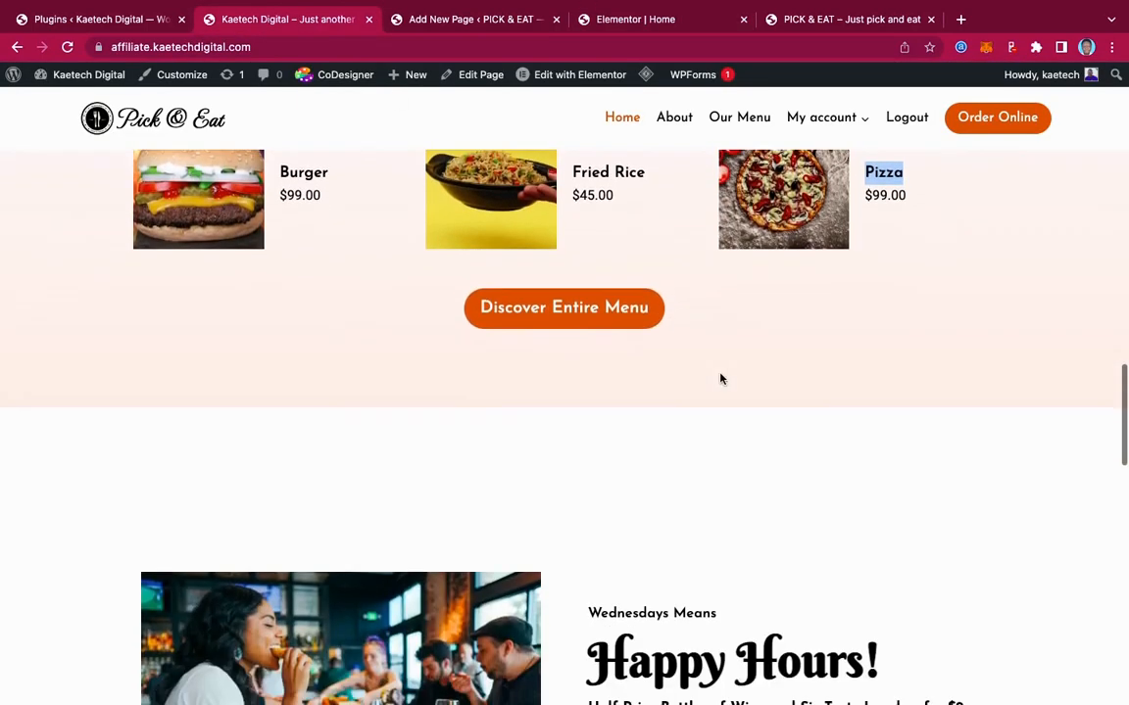
pyautogui.scroll(-5, 722, 378)
pyautogui.scroll(1, 722, 378)
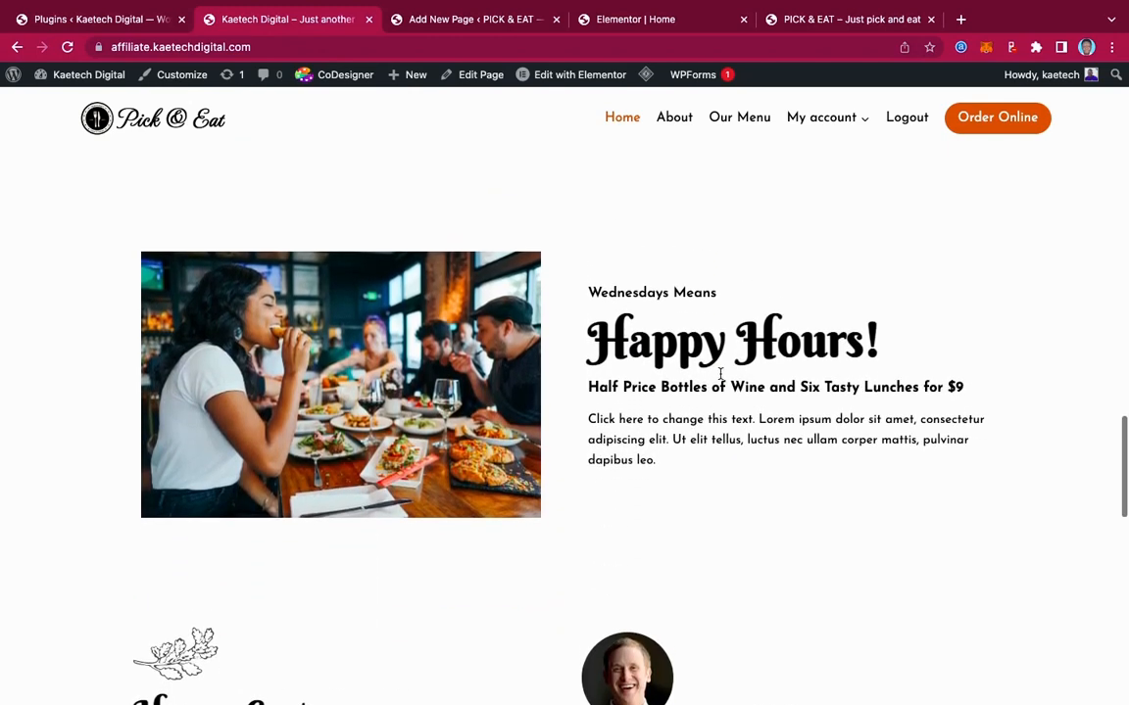
pyautogui.scroll(3, 668, 313)
pyautogui.scroll(-4, 667, 313)
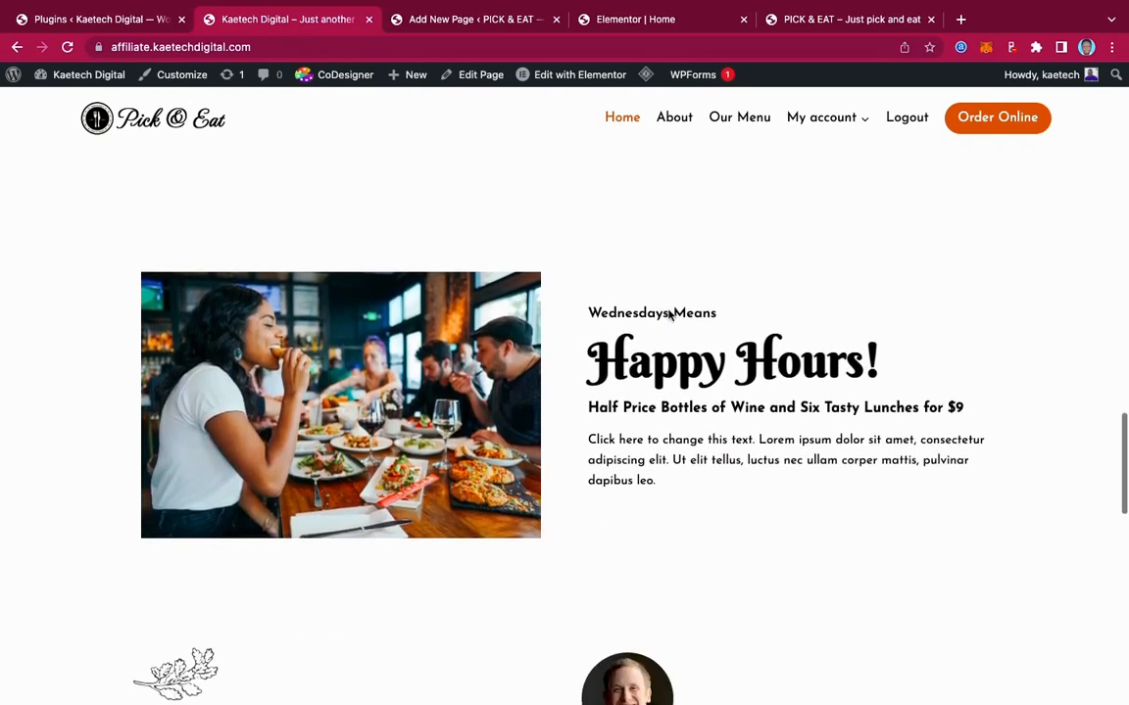
pyautogui.scroll(1, 670, 313)
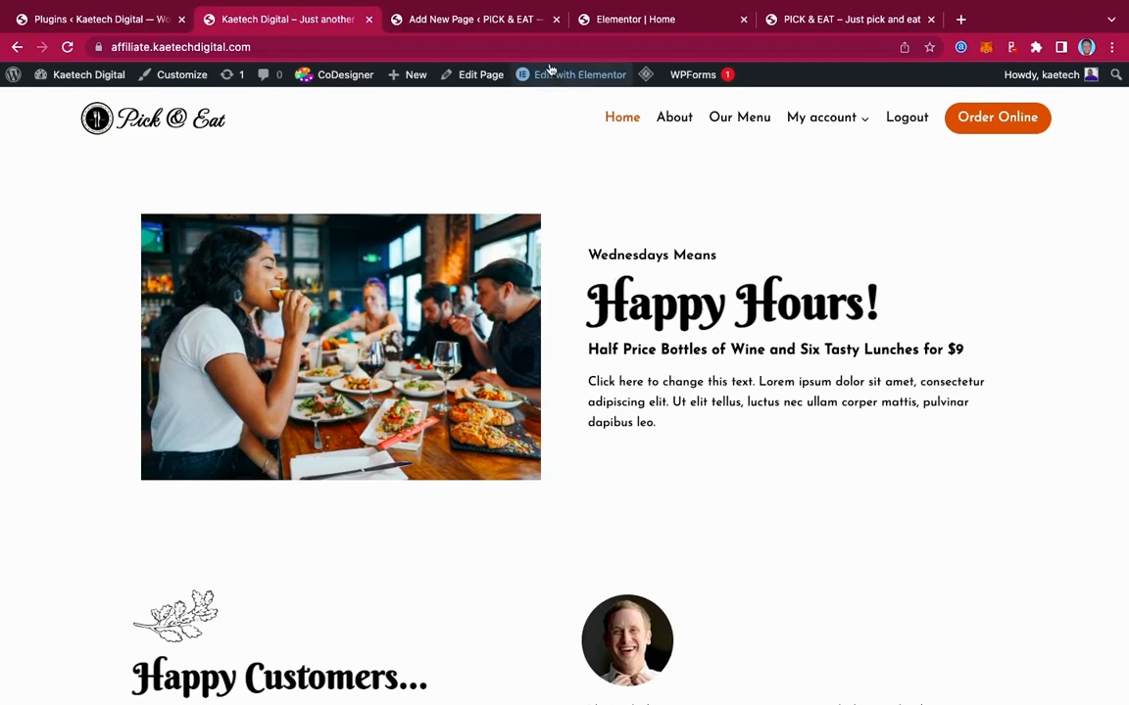
pyautogui.click(632, 19)
# Set the Discover Entire Menu button's typography to Josefin Sans at 20 px
pyautogui.scroll(3, 664, 304)
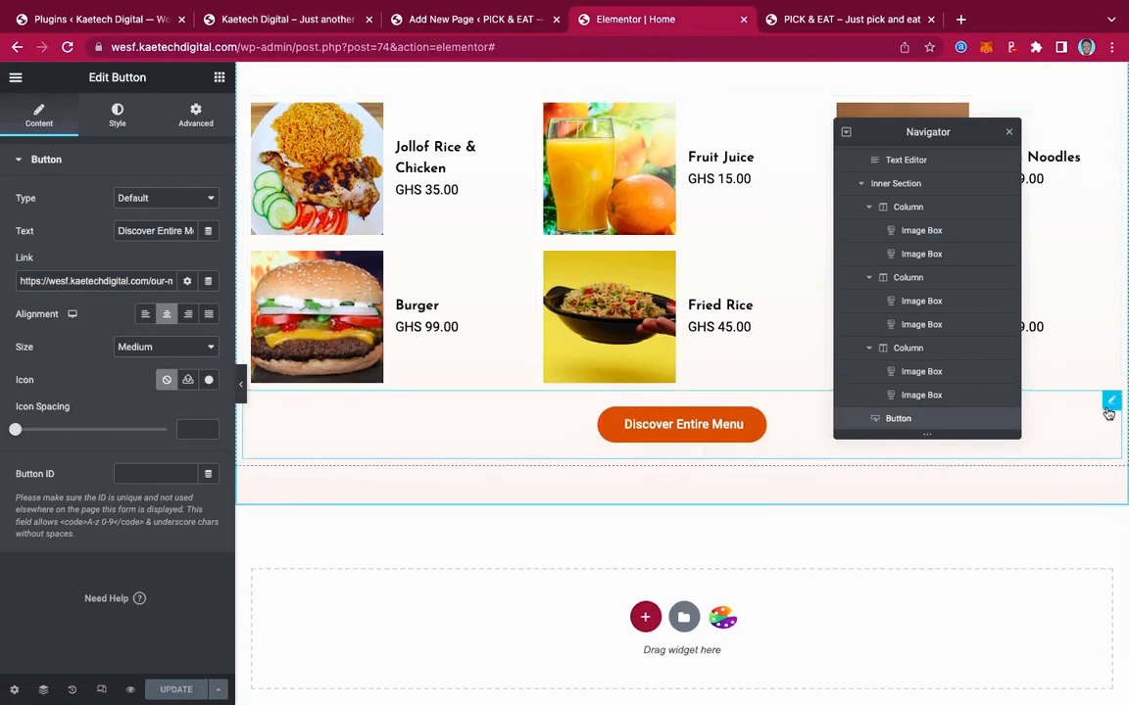
pyautogui.click(114, 114)
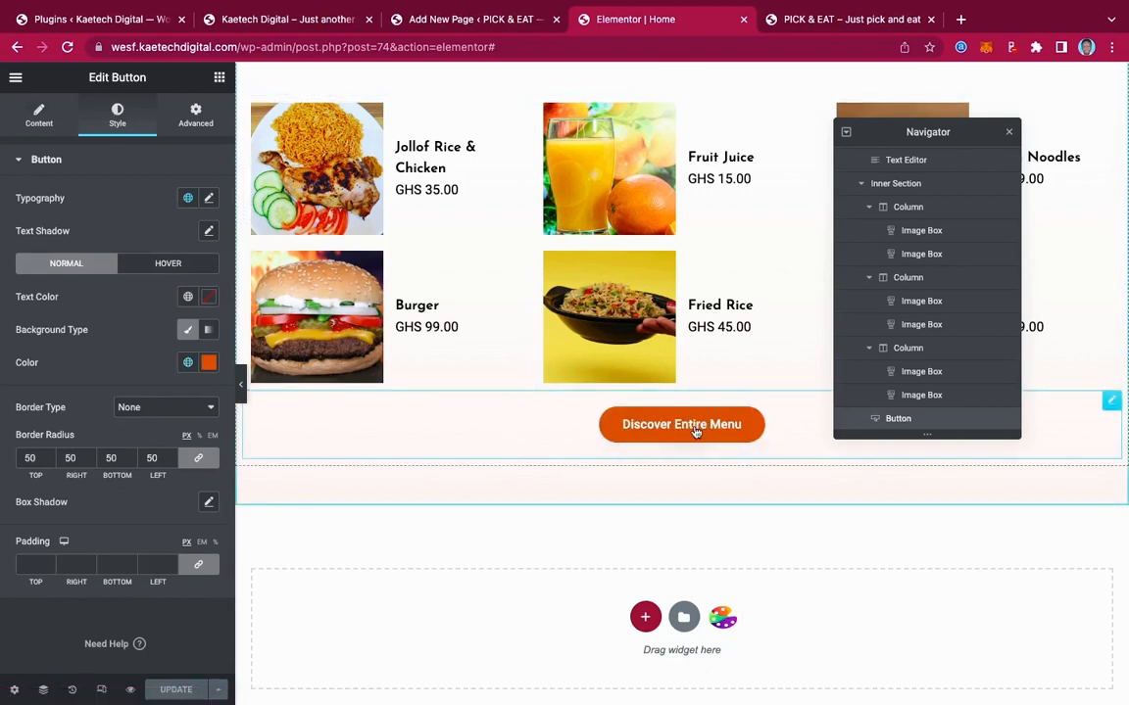
pyautogui.click(208, 198)
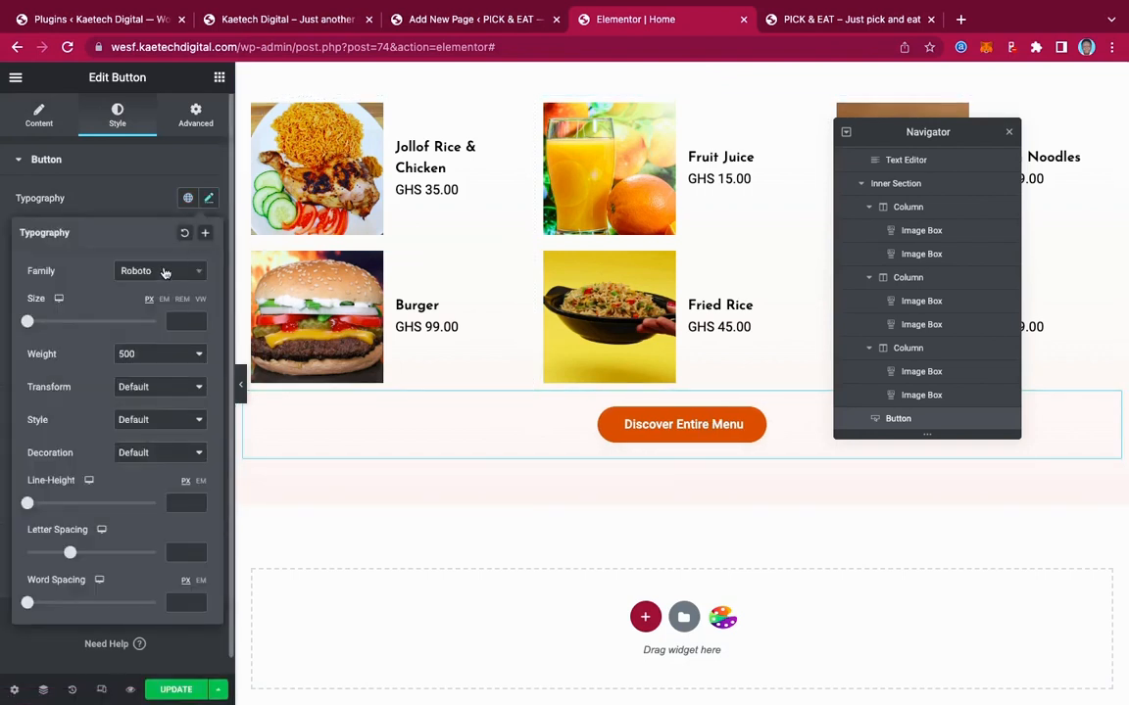
pyautogui.click(164, 273)
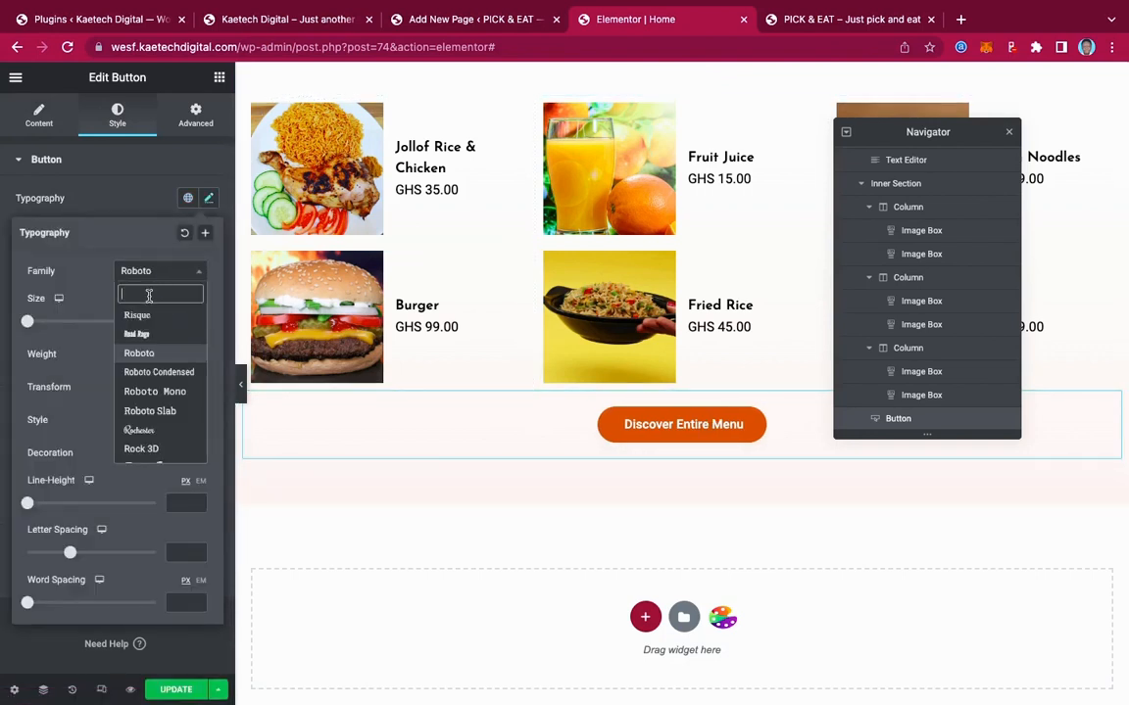
pyautogui.write('jose')
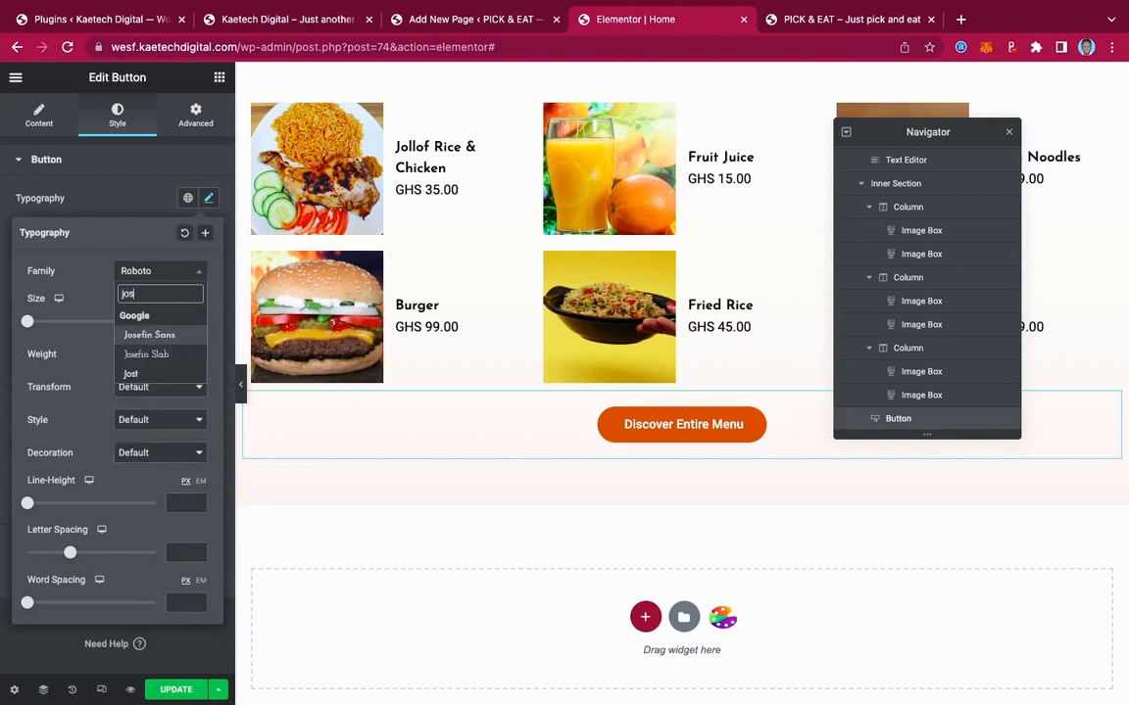
pyautogui.click(152, 336)
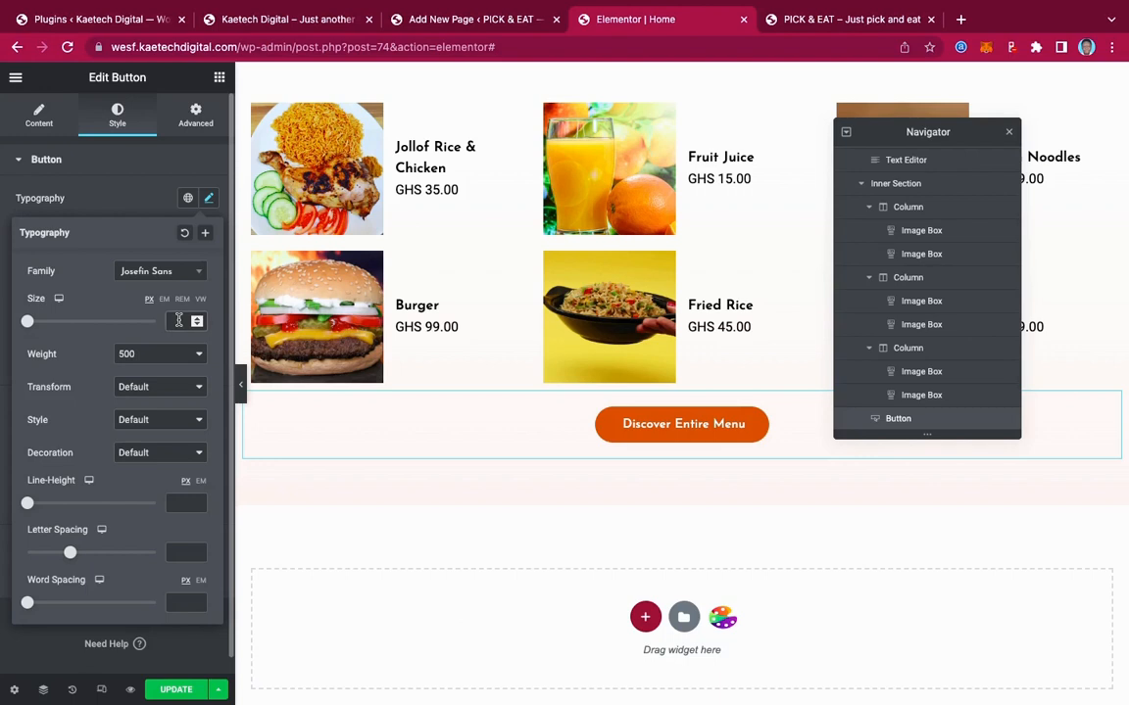
pyautogui.click(177, 320)
pyautogui.write('18')
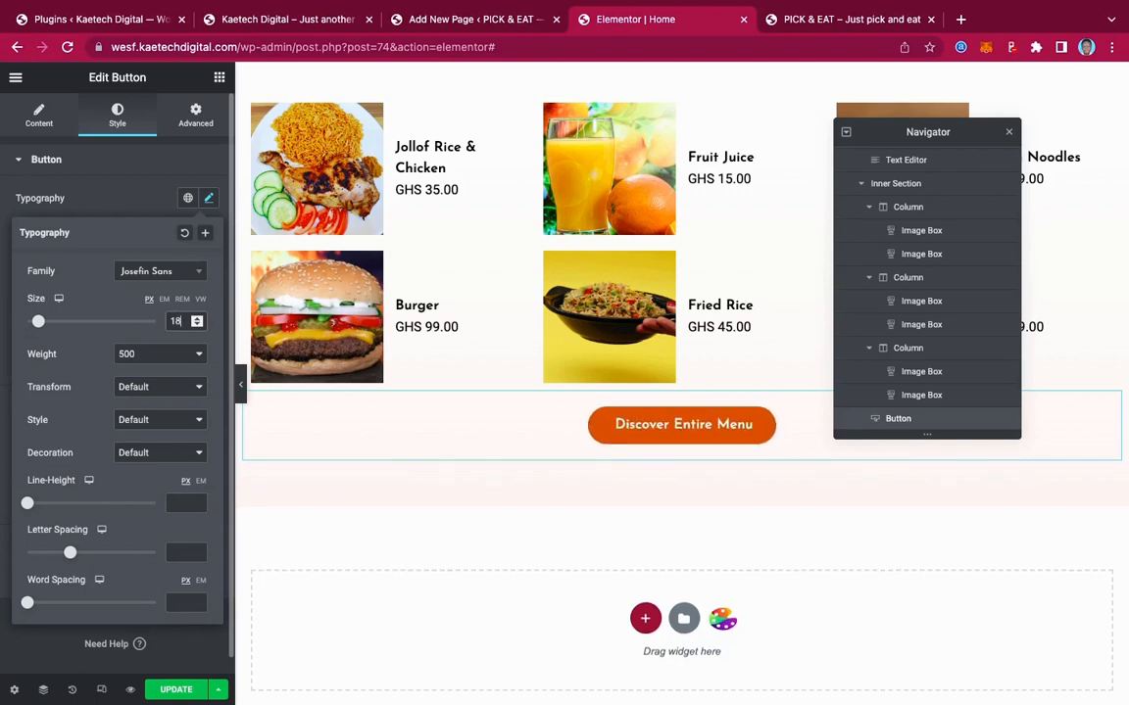
pyautogui.press('BackSpace')
pyautogui.press('BackSpace')
pyautogui.write('20')
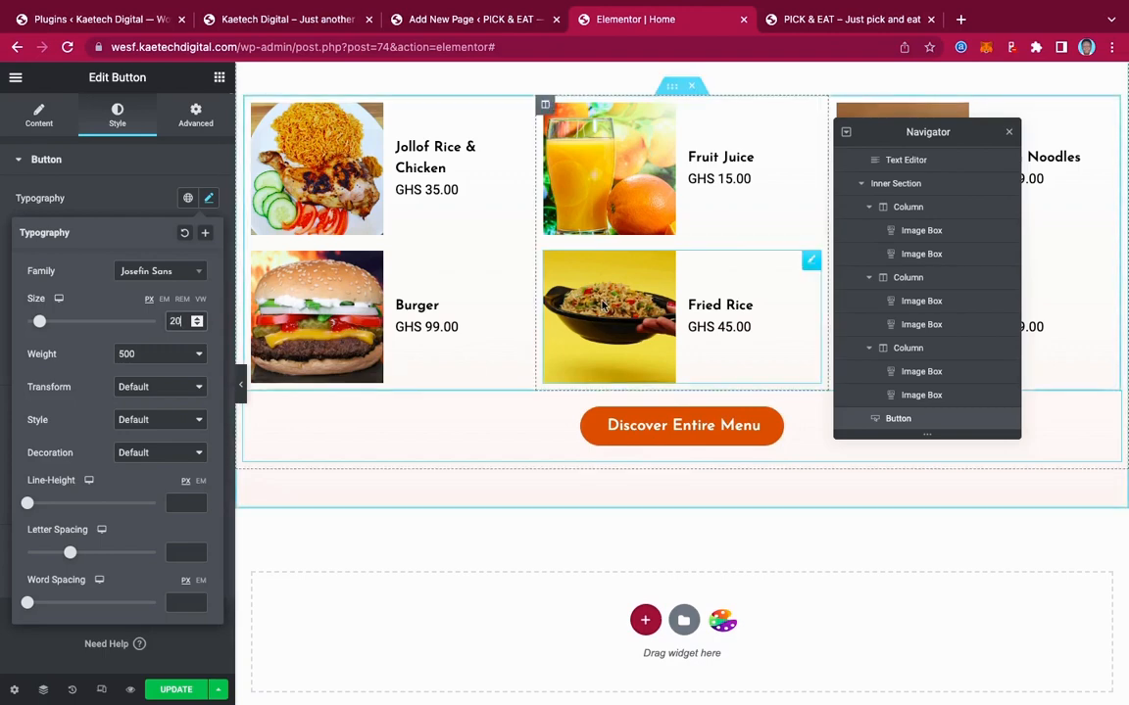
pyautogui.scroll(6, 602, 307)
pyautogui.scroll(1, 602, 307)
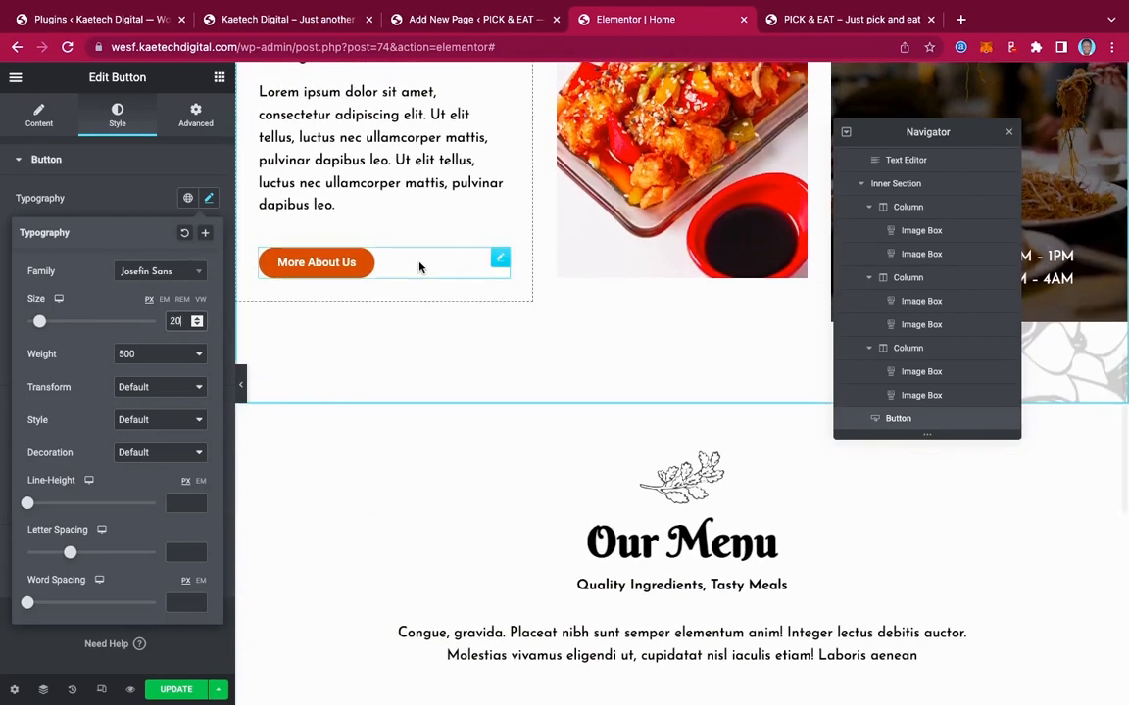
# Set the More About Us button's text to Josefin Sans at 18 px
pyautogui.click(498, 257)
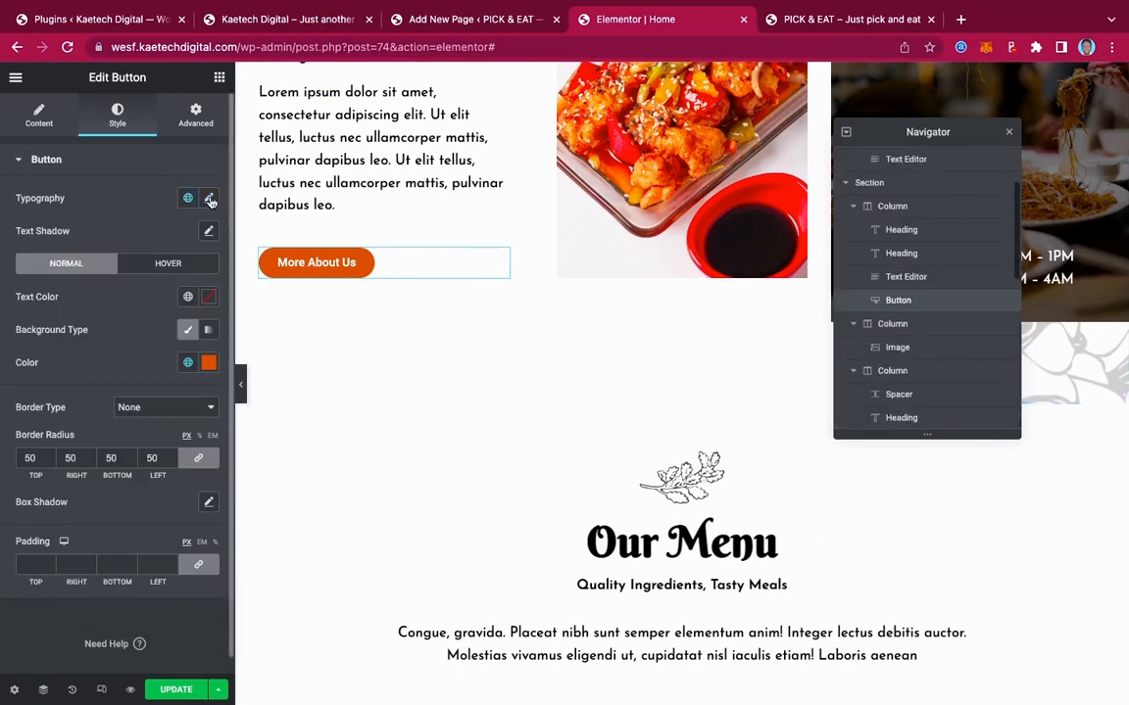
pyautogui.click(210, 200)
pyautogui.click(170, 273)
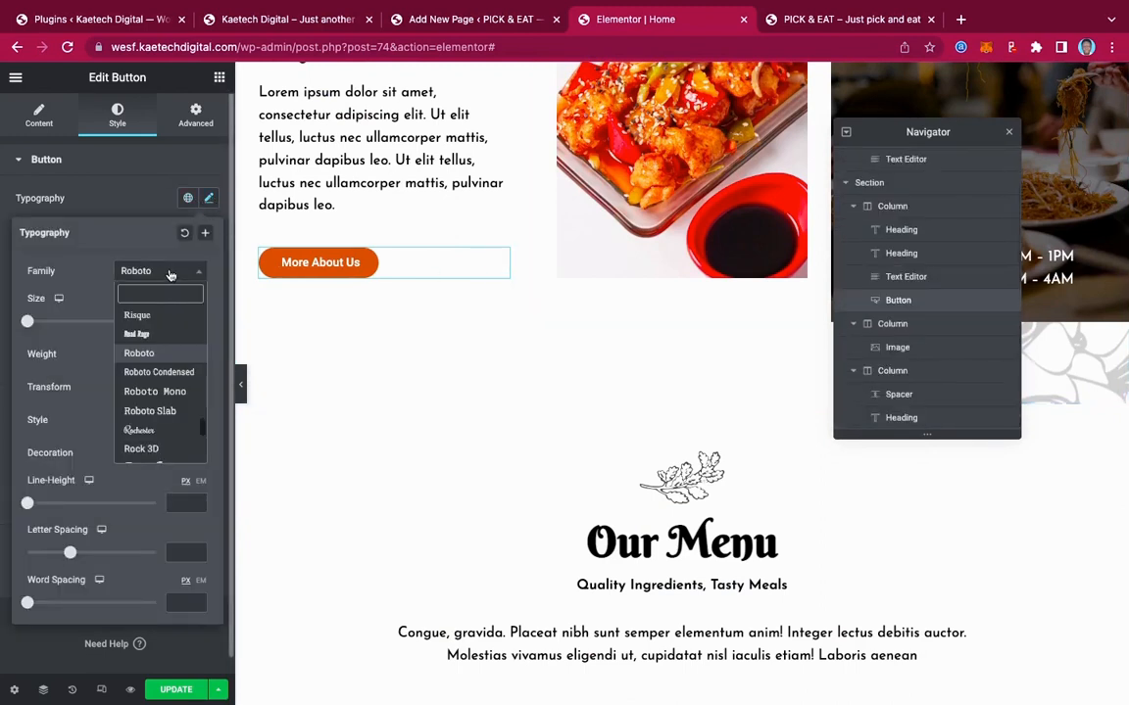
pyautogui.write('jose')
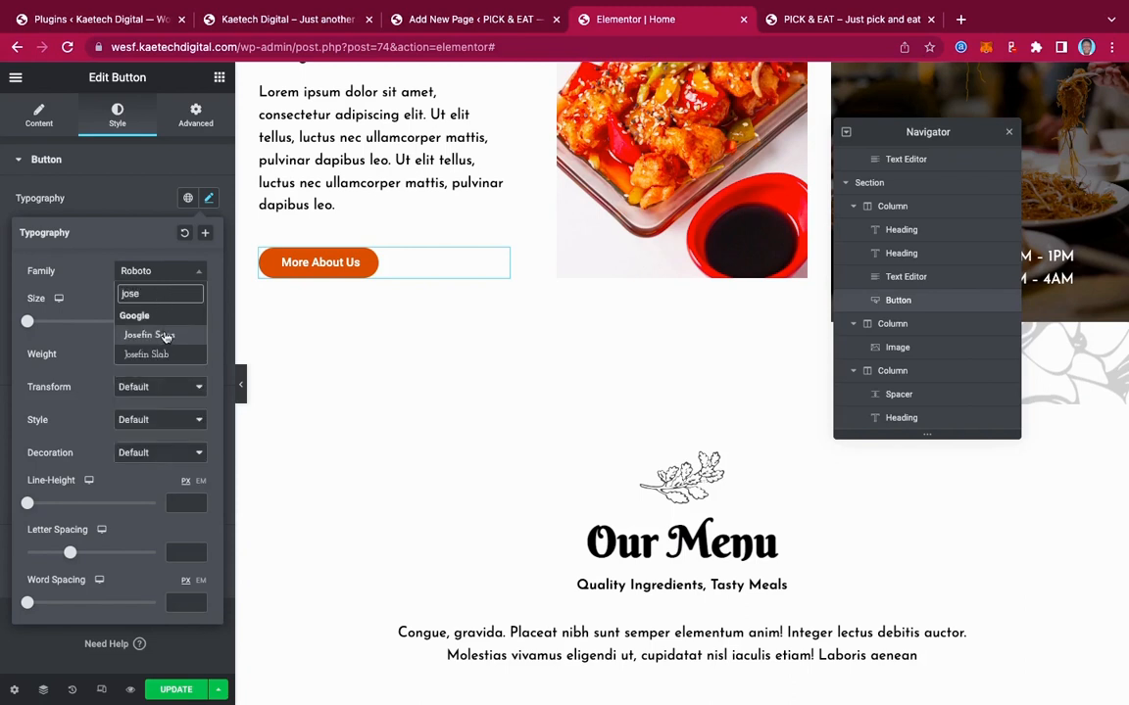
pyautogui.click(163, 334)
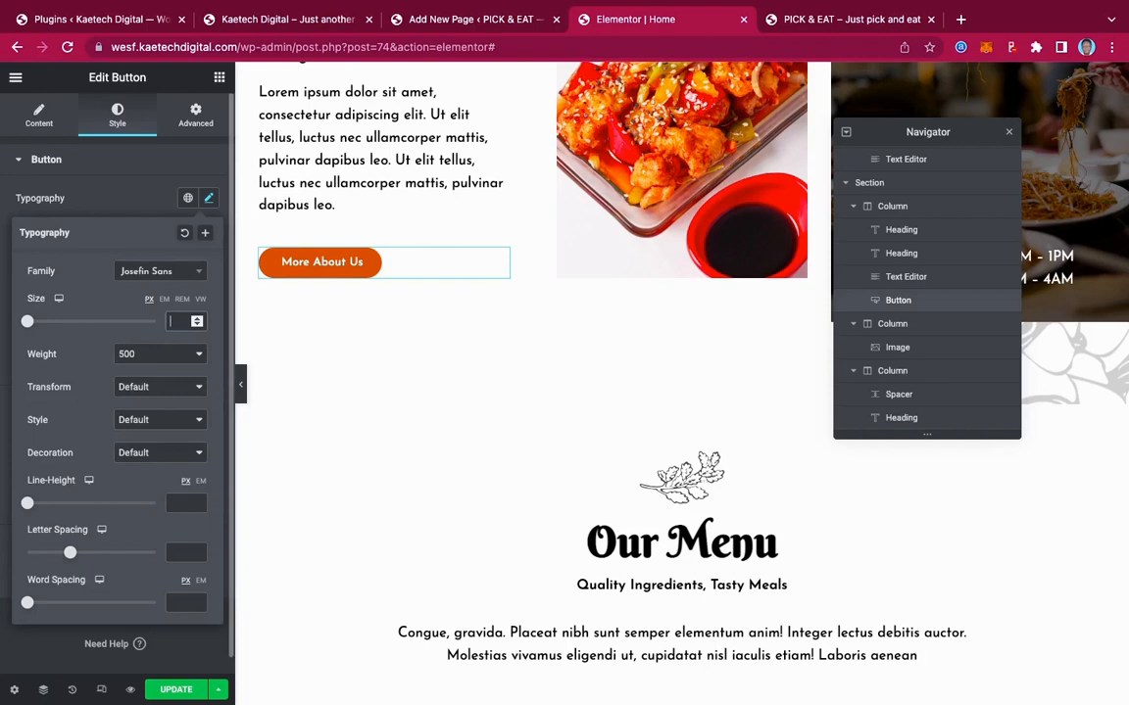
pyautogui.write('18')
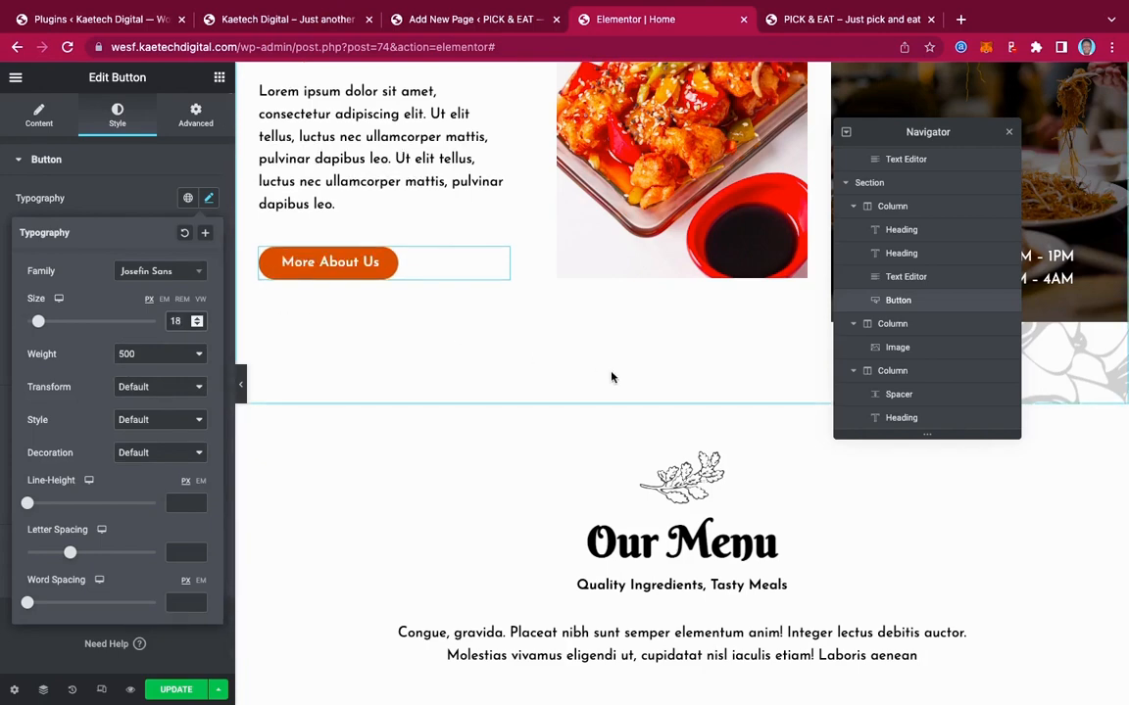
pyautogui.scroll(-3, 630, 383)
pyautogui.scroll(-2, 630, 383)
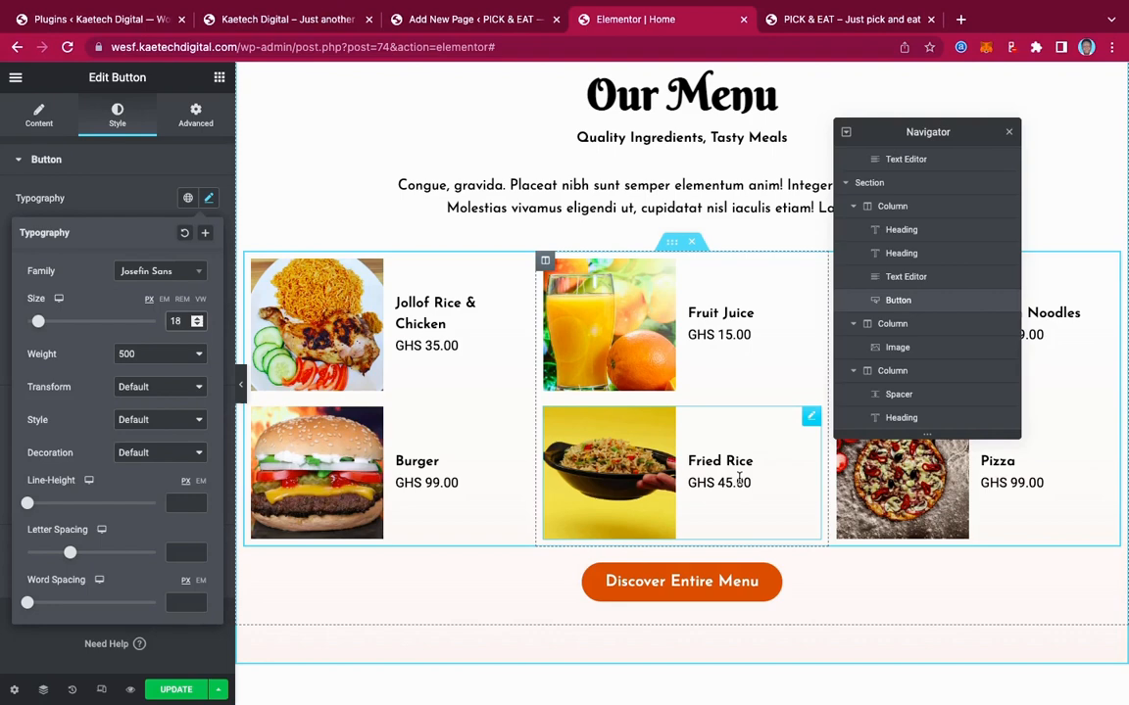
pyautogui.scroll(3, 739, 479)
pyautogui.scroll(-5, 738, 479)
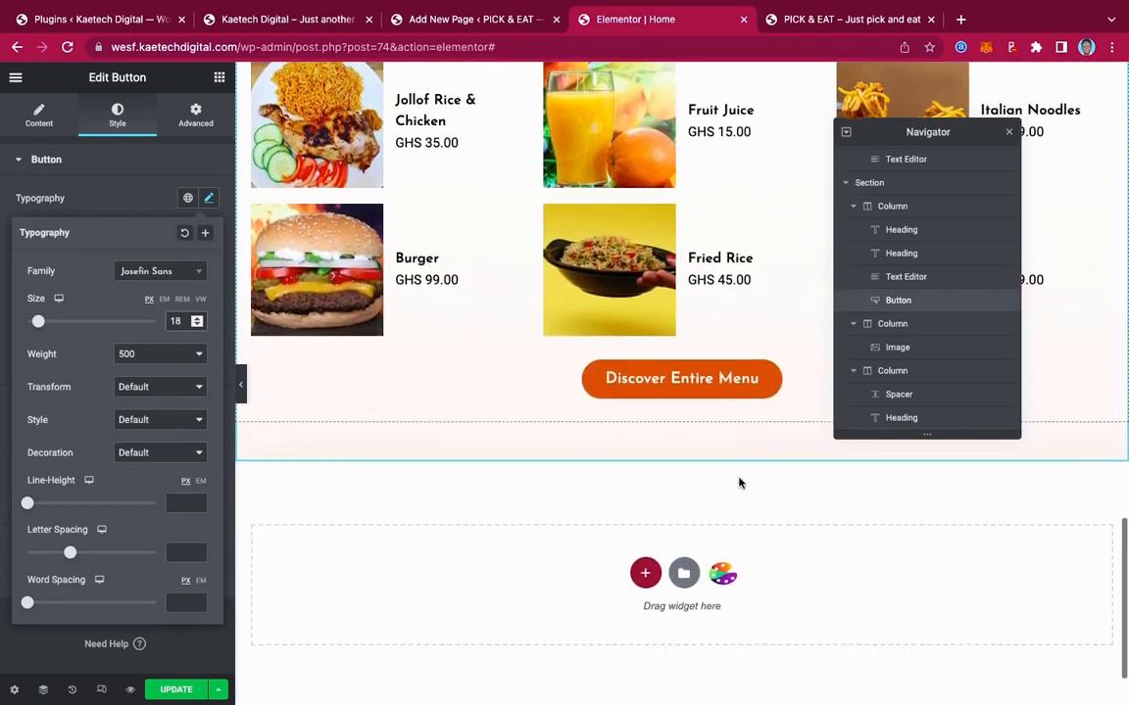
pyautogui.scroll(-1, 738, 482)
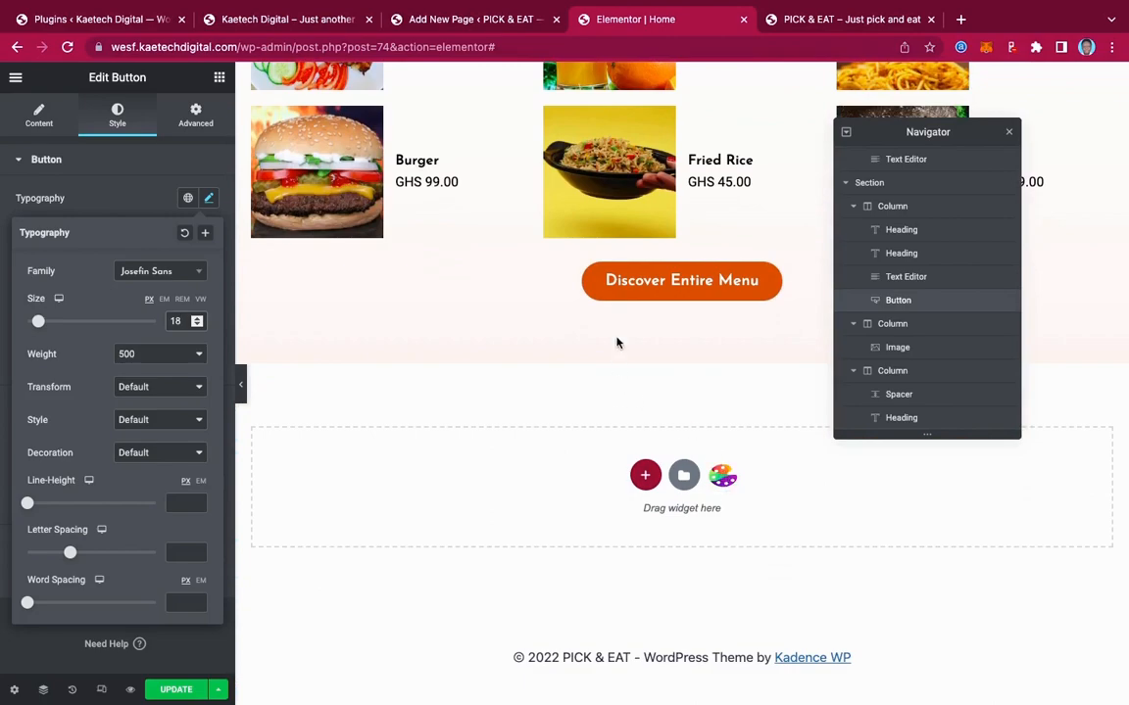
pyautogui.scroll(15, 655, 303)
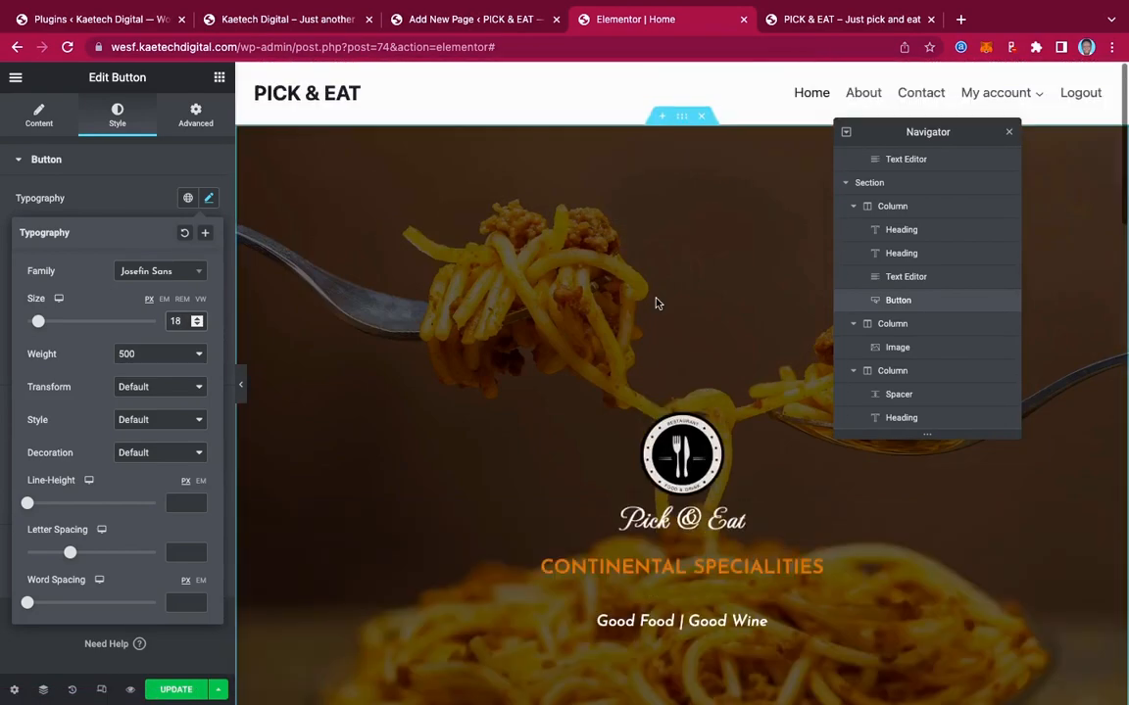
pyautogui.scroll(-15, 655, 303)
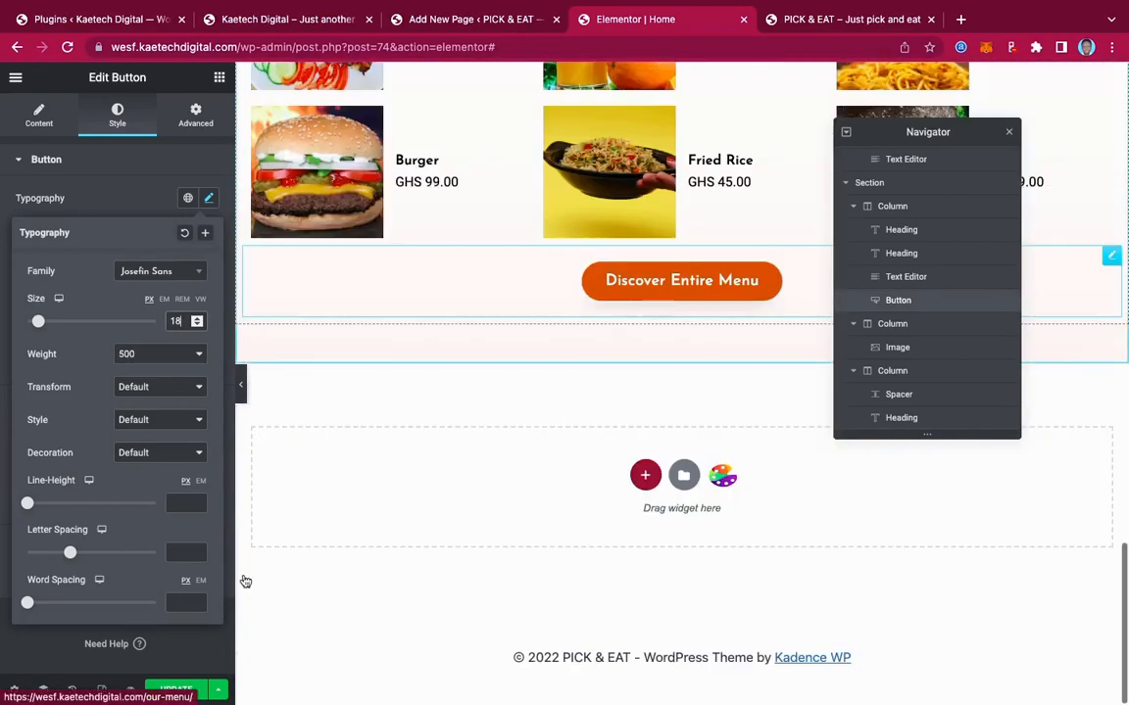
# Save the page and add a new two-column section below the Our Menu section
pyautogui.click(525, 264)
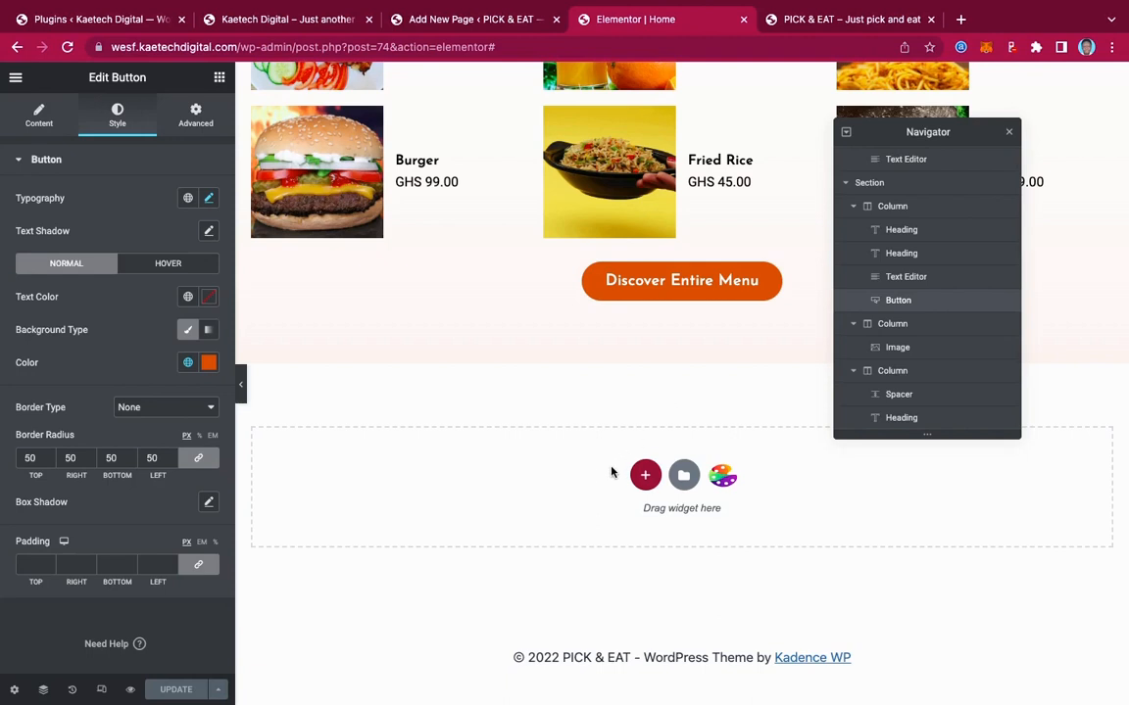
pyautogui.click(645, 475)
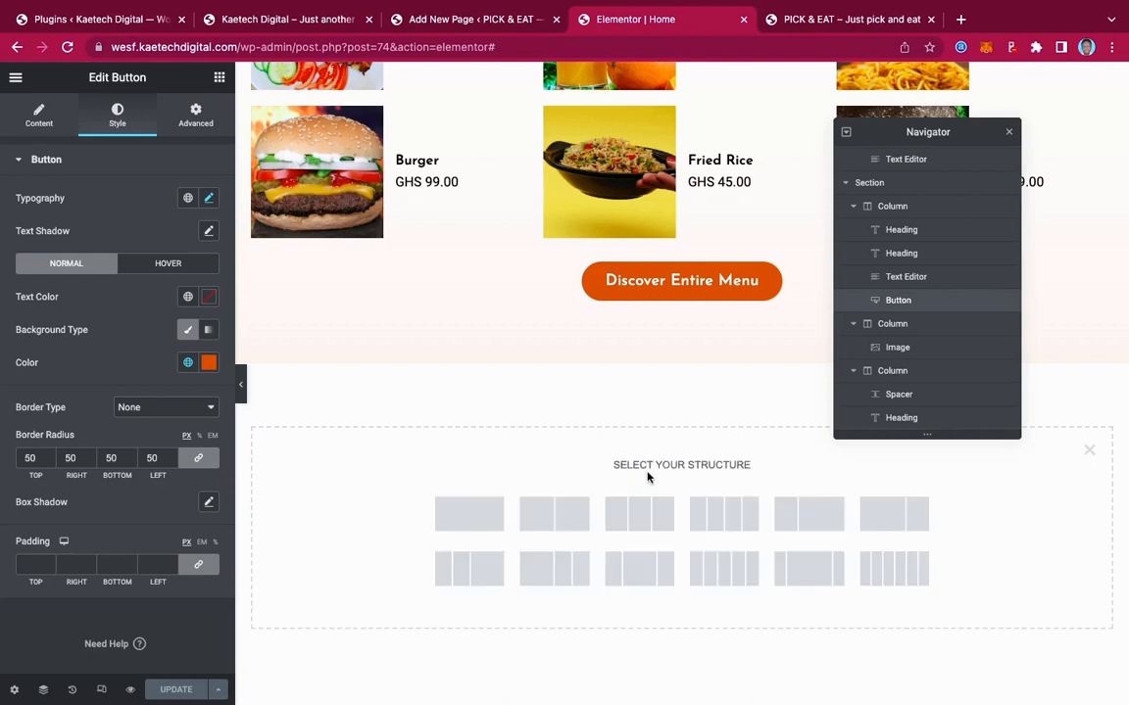
pyautogui.click(554, 520)
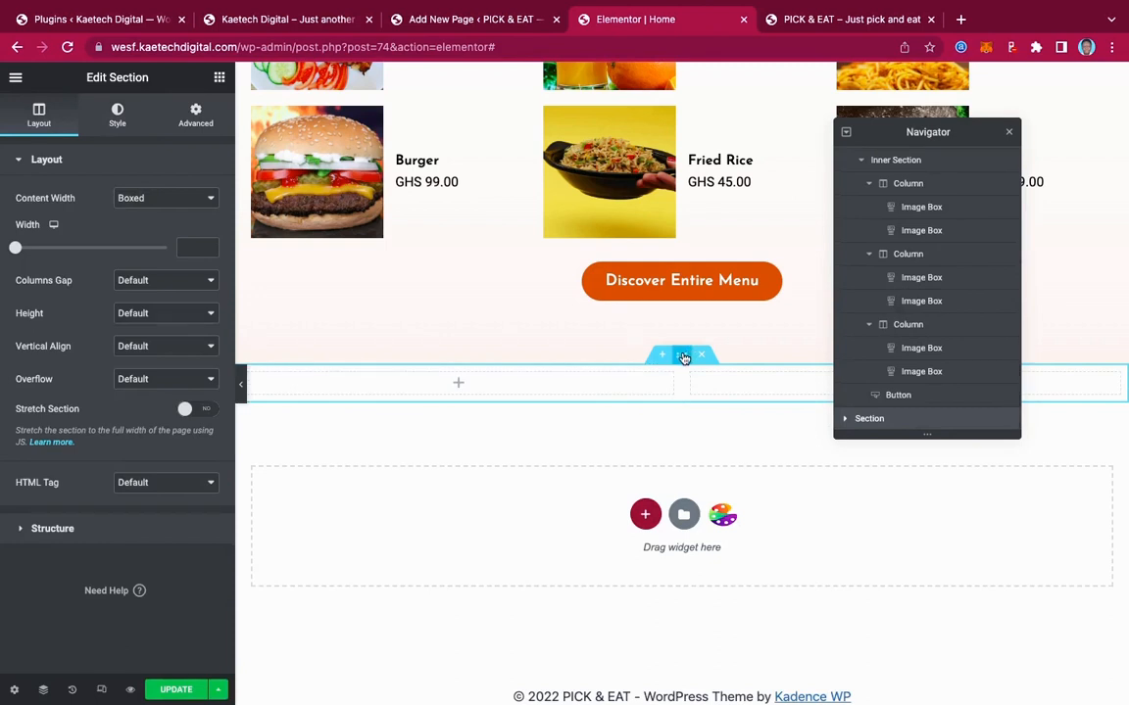
# Give the section 90 px top and bottom margins and set its height to Min Height
pyautogui.click(196, 113)
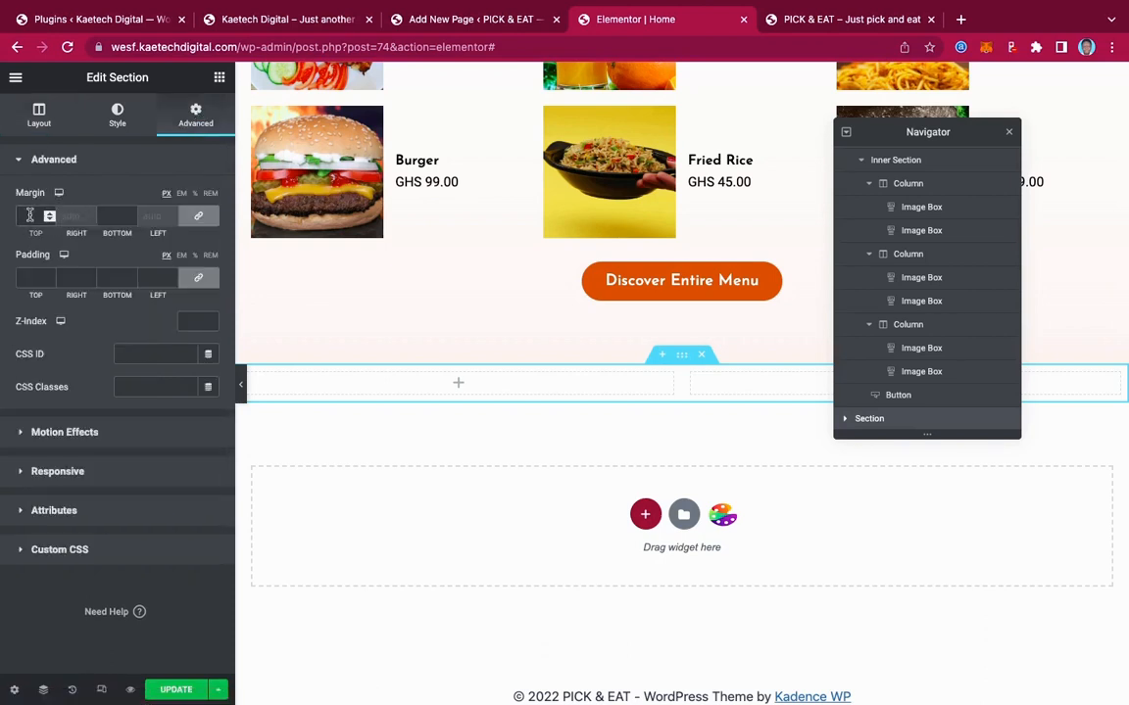
pyautogui.click(30, 216)
pyautogui.write('90')
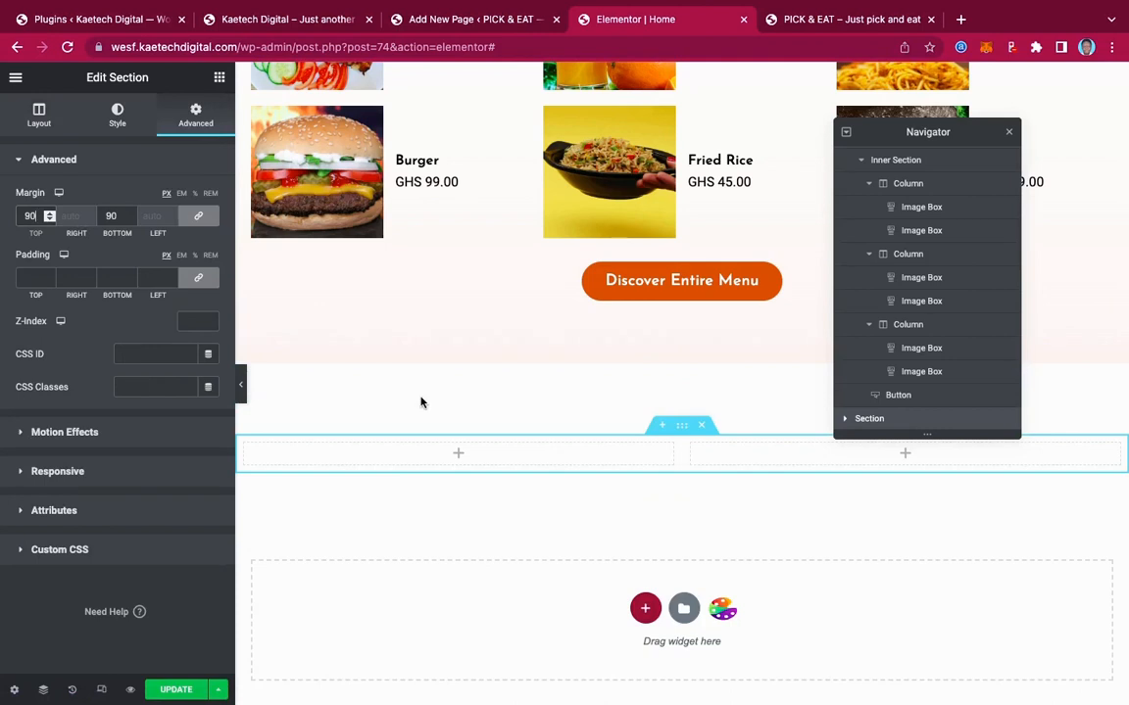
pyautogui.scroll(-3, 422, 402)
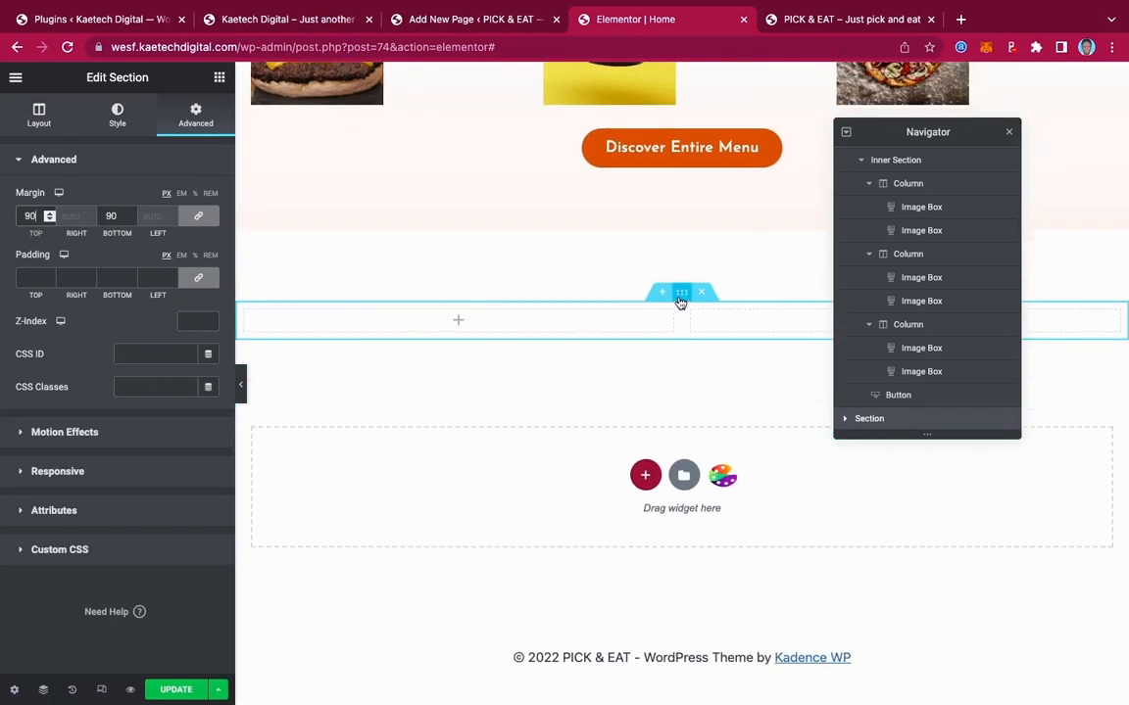
pyautogui.click(39, 114)
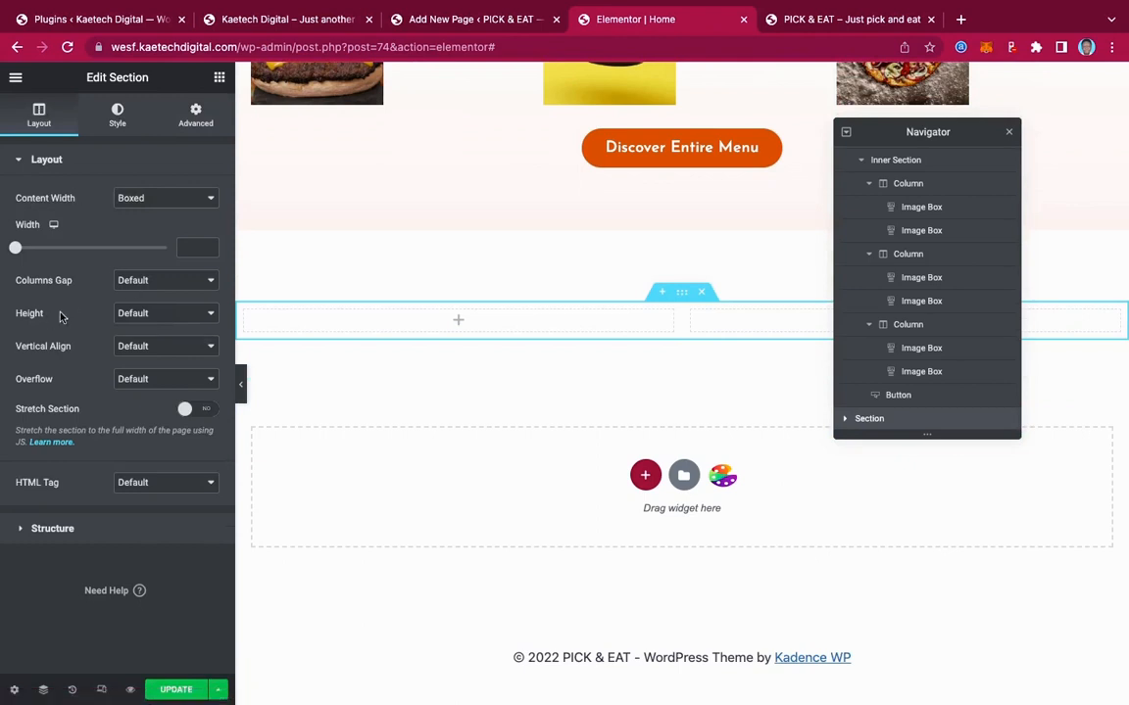
pyautogui.click(167, 313)
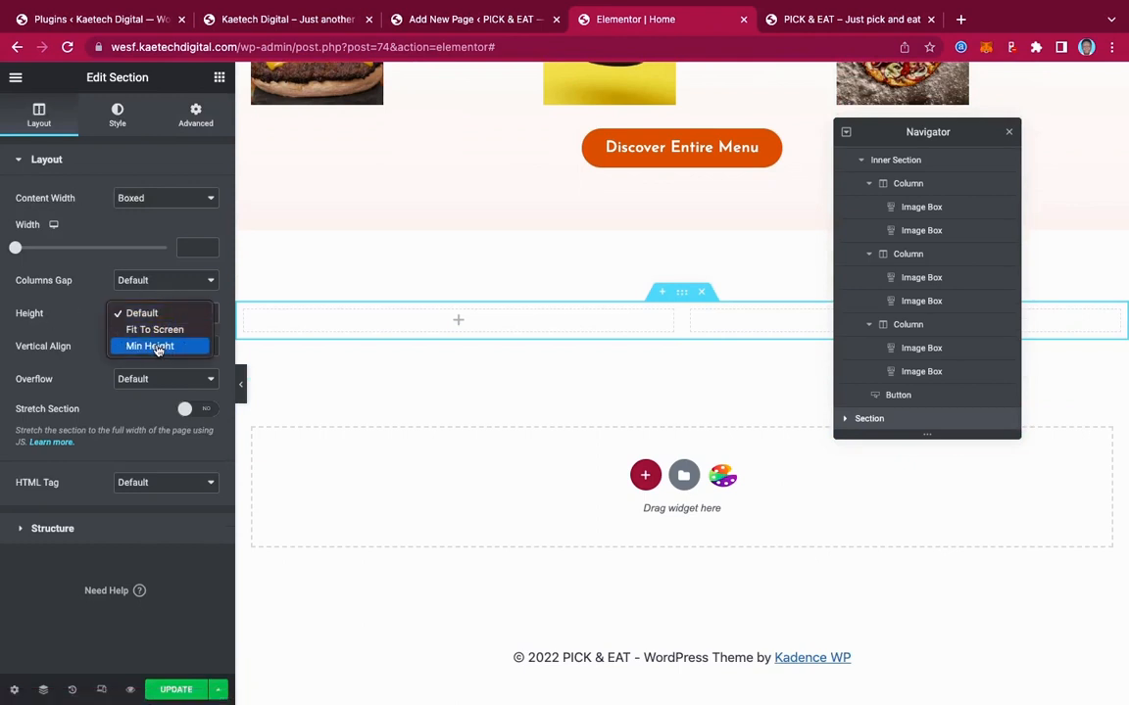
pyautogui.click(158, 347)
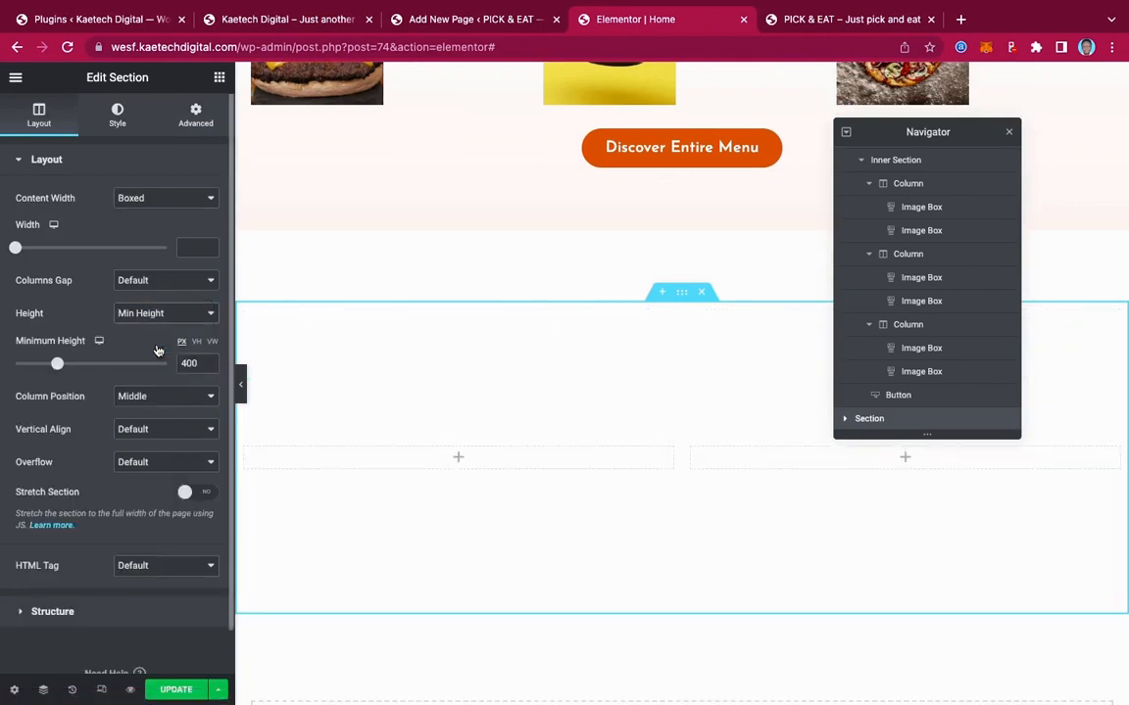
# Add an Image widget to the left column showing the photo of diners at a table
pyautogui.click(461, 459)
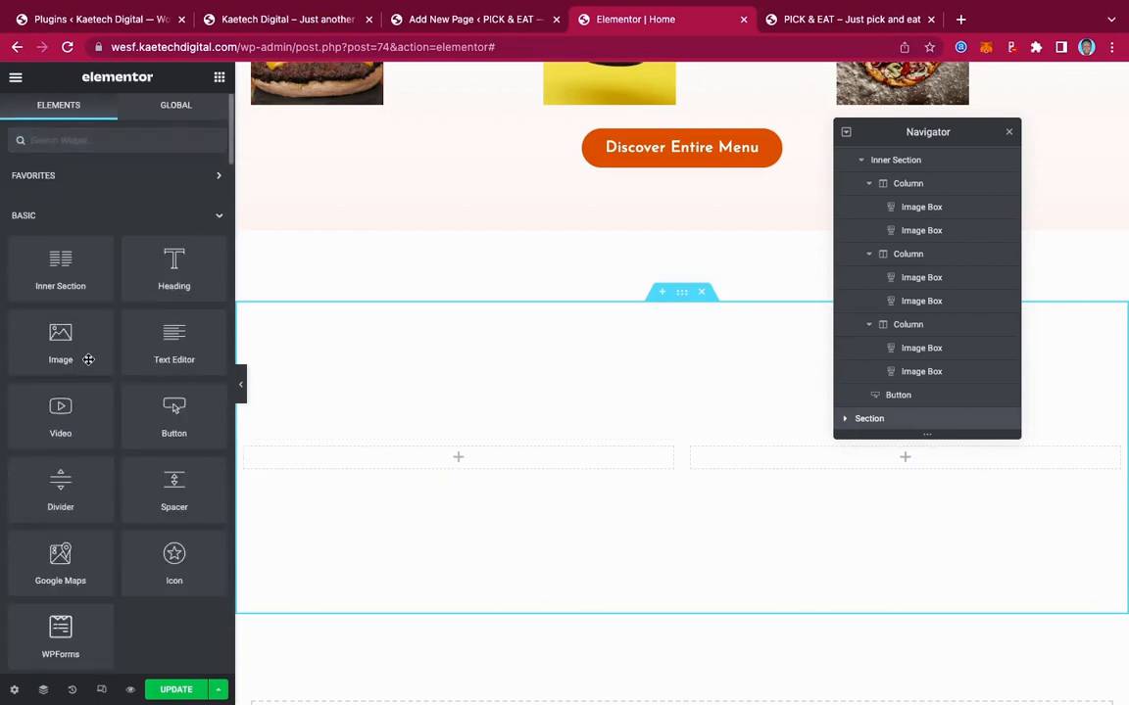
pyautogui.moveTo(58, 337); pyautogui.dragTo(482, 455)
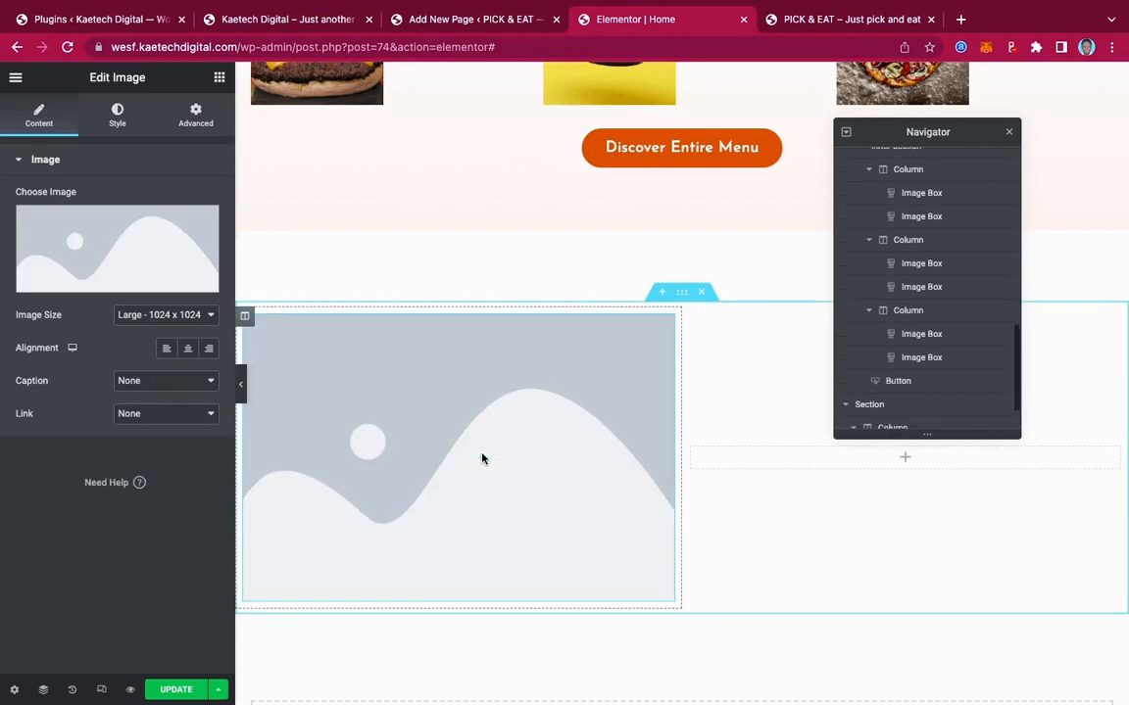
pyautogui.click(138, 245)
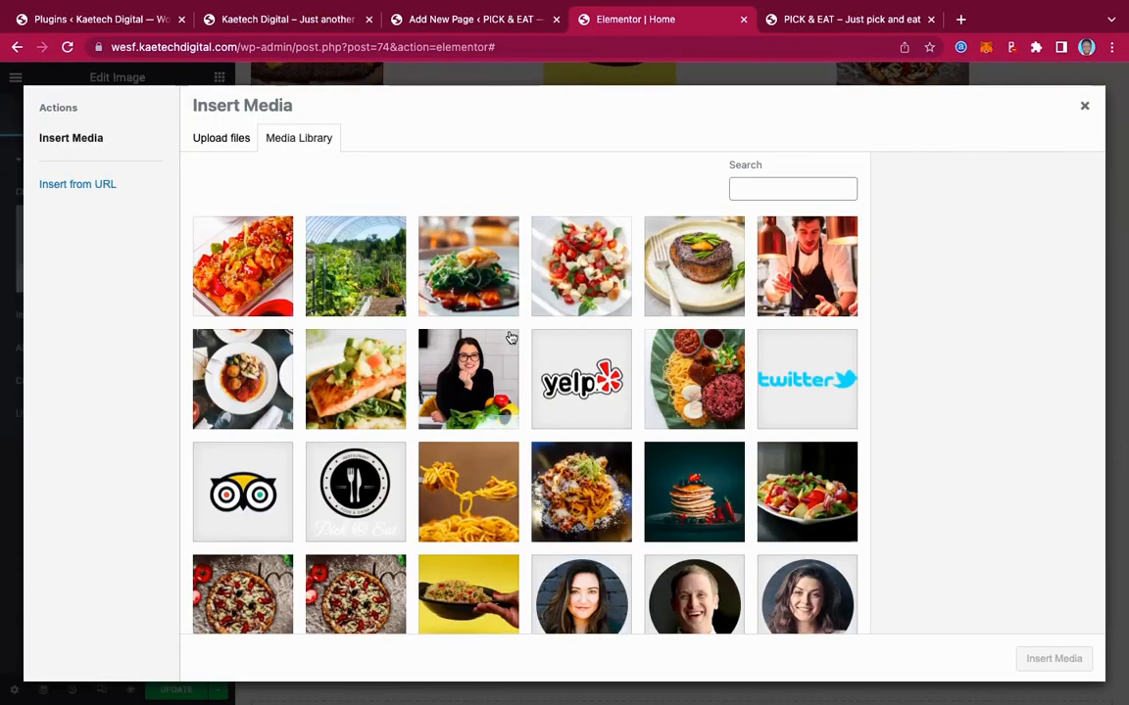
pyautogui.scroll(-6, 619, 414)
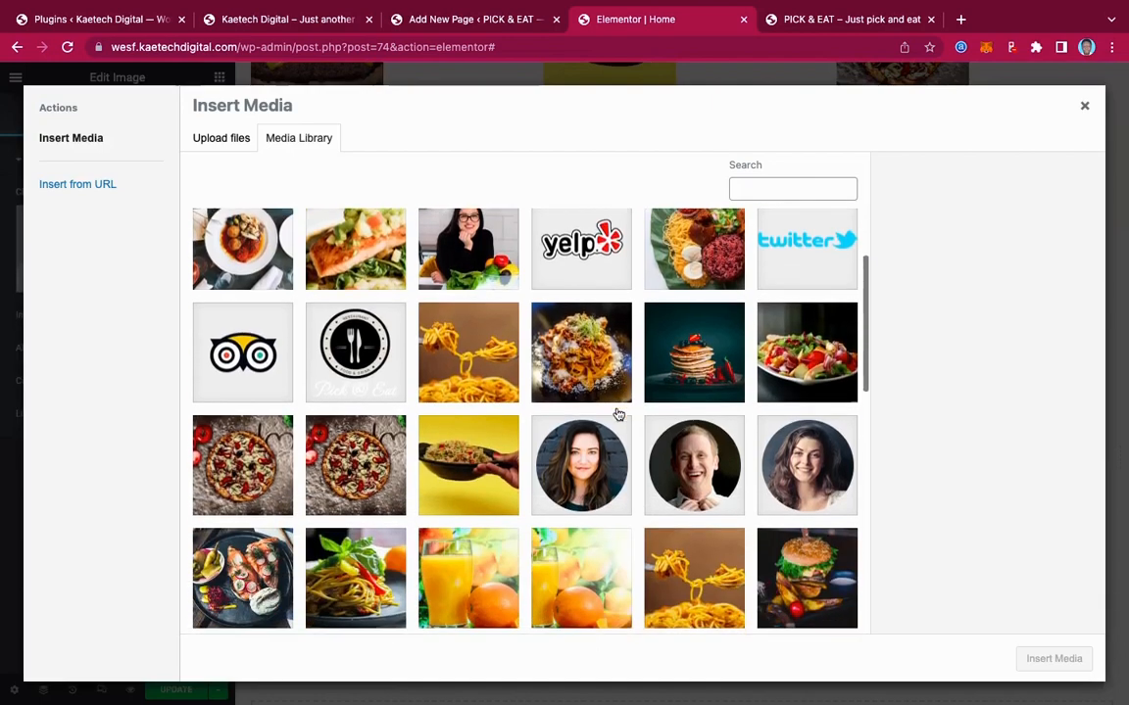
pyautogui.scroll(-5, 619, 415)
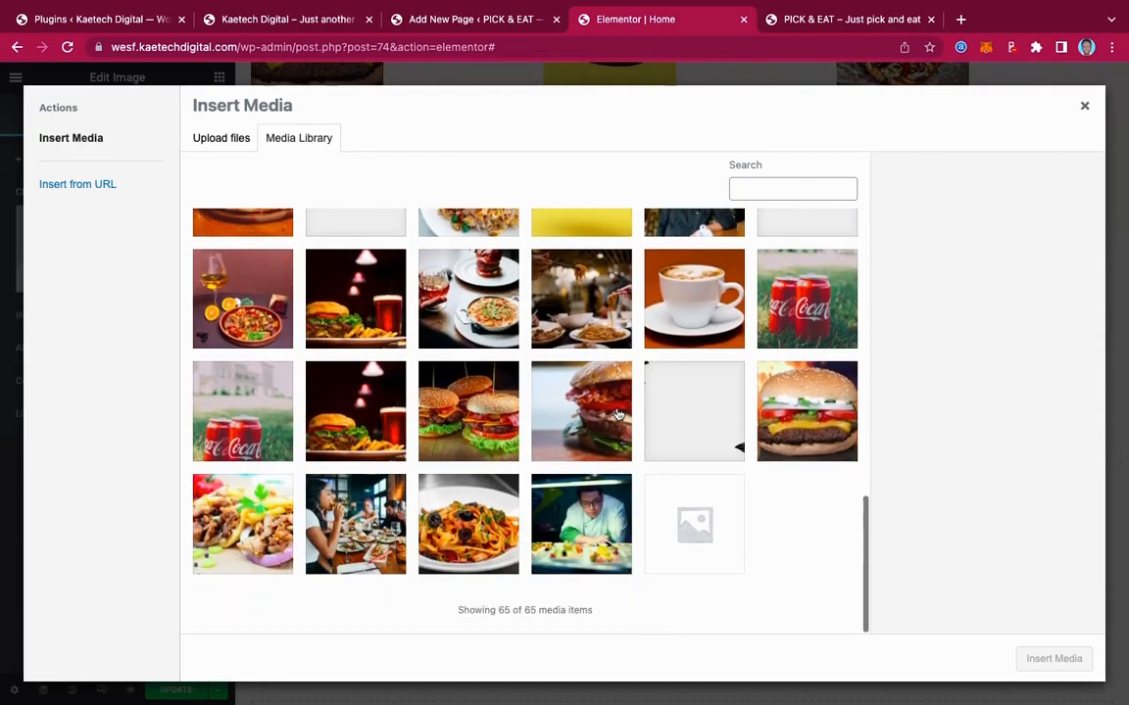
pyautogui.click(369, 504)
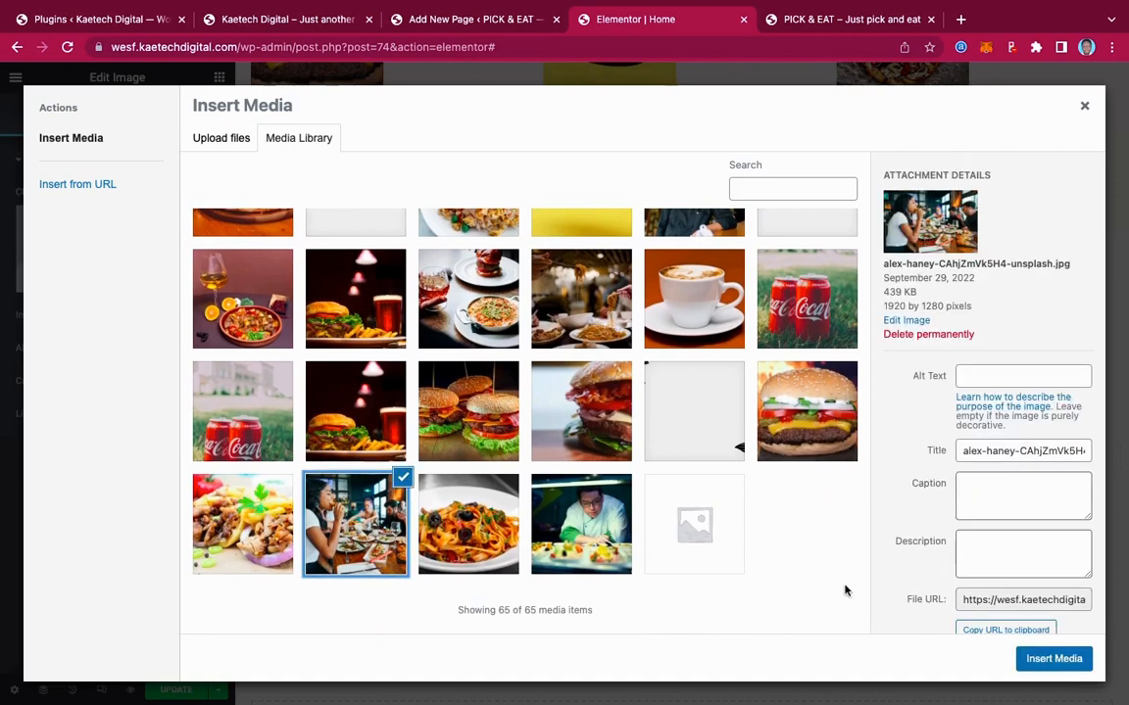
pyautogui.click(1048, 660)
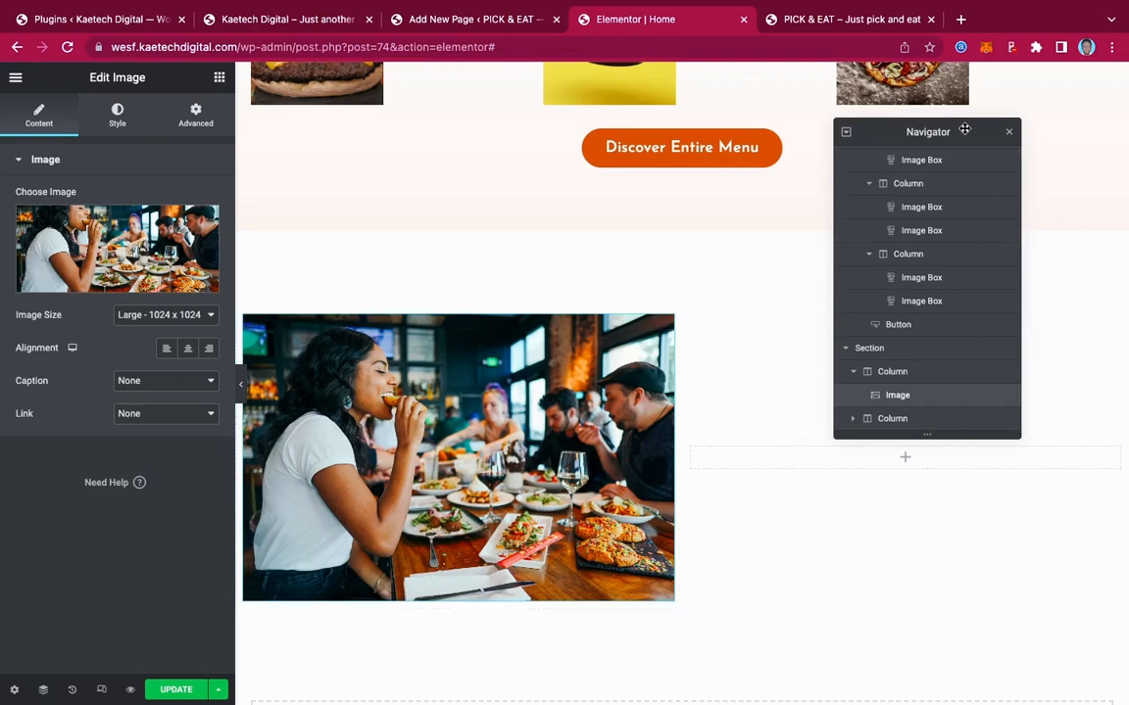
# Move the Navigator panel aside and view the Pick & Eat site's Happy Hours! section
pyautogui.moveTo(965, 130); pyautogui.dragTo(433, 138)
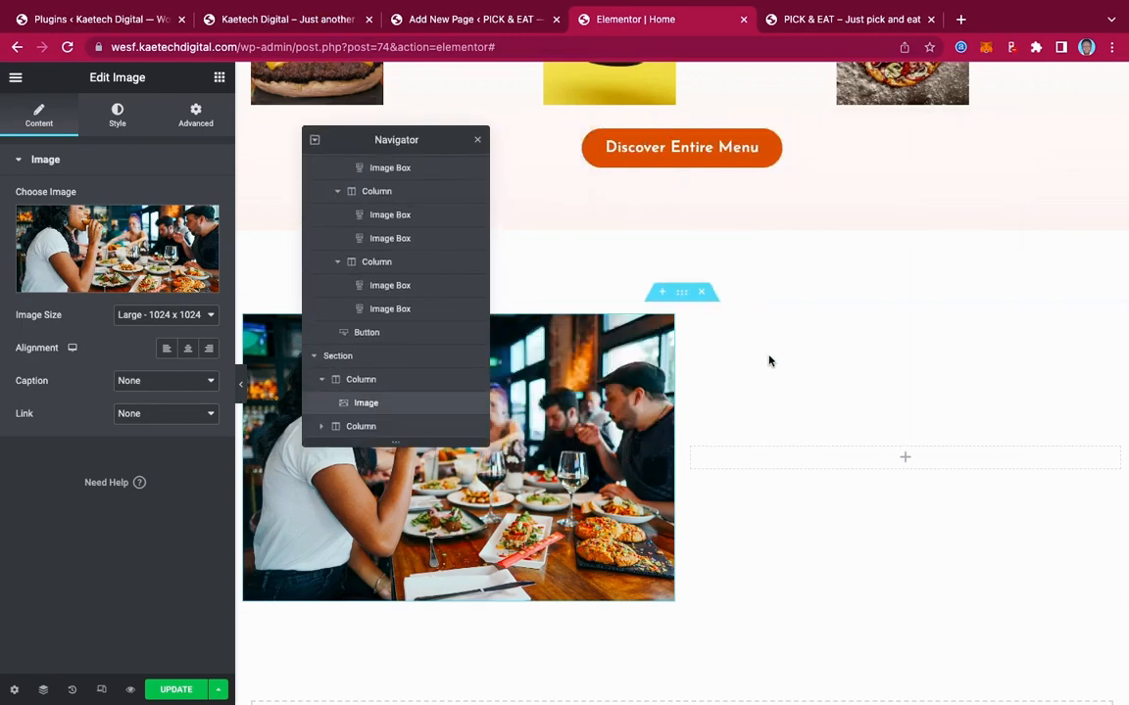
pyautogui.click(906, 463)
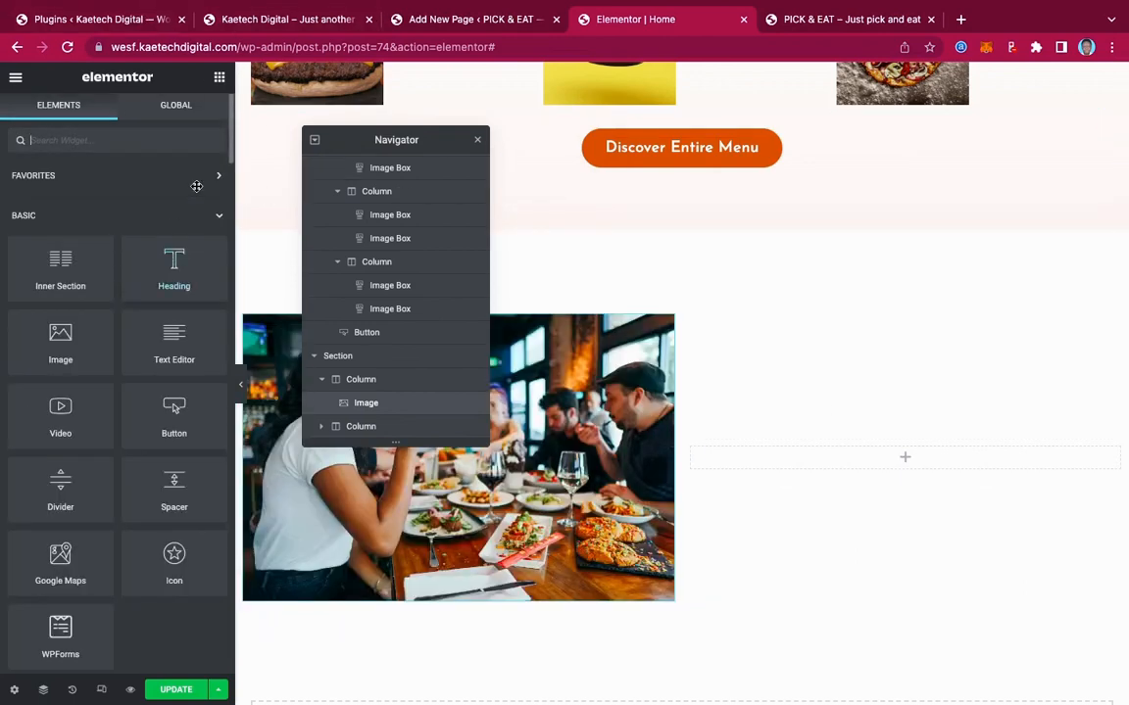
pyautogui.click(300, 18)
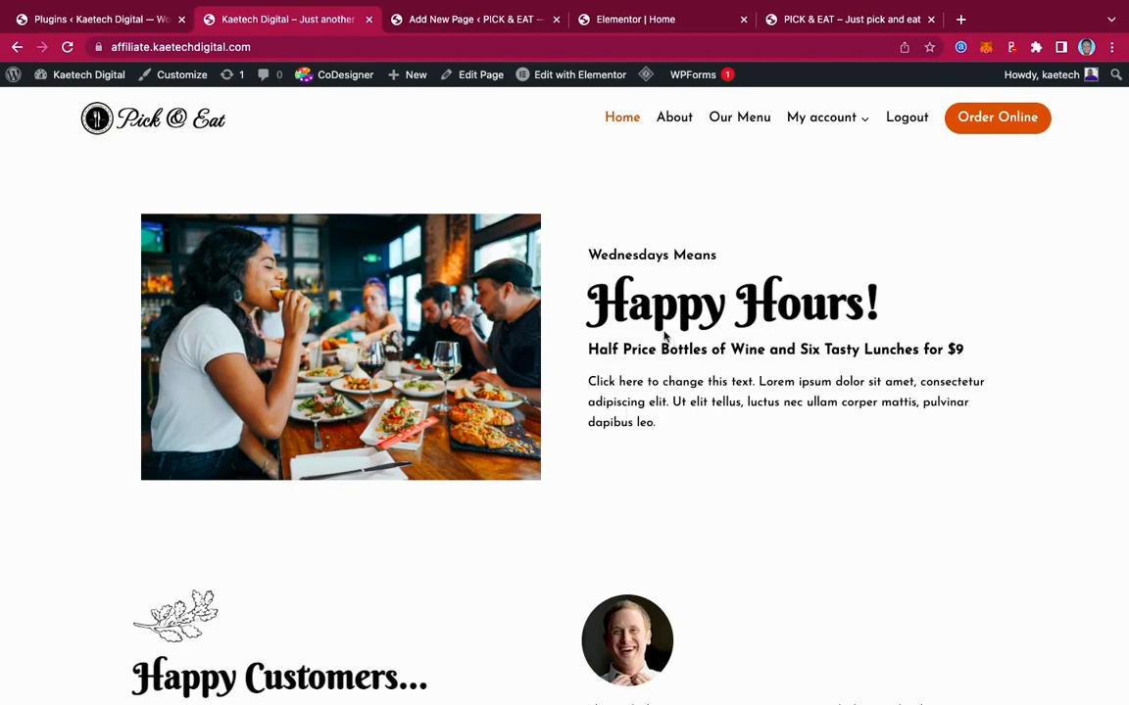
# Copy the 'Wednesdays Means' line from the live homepage and return to the Elementor editor
pyautogui.moveTo(588, 254); pyautogui.dragTo(791, 255)
pyautogui.press('super+c')
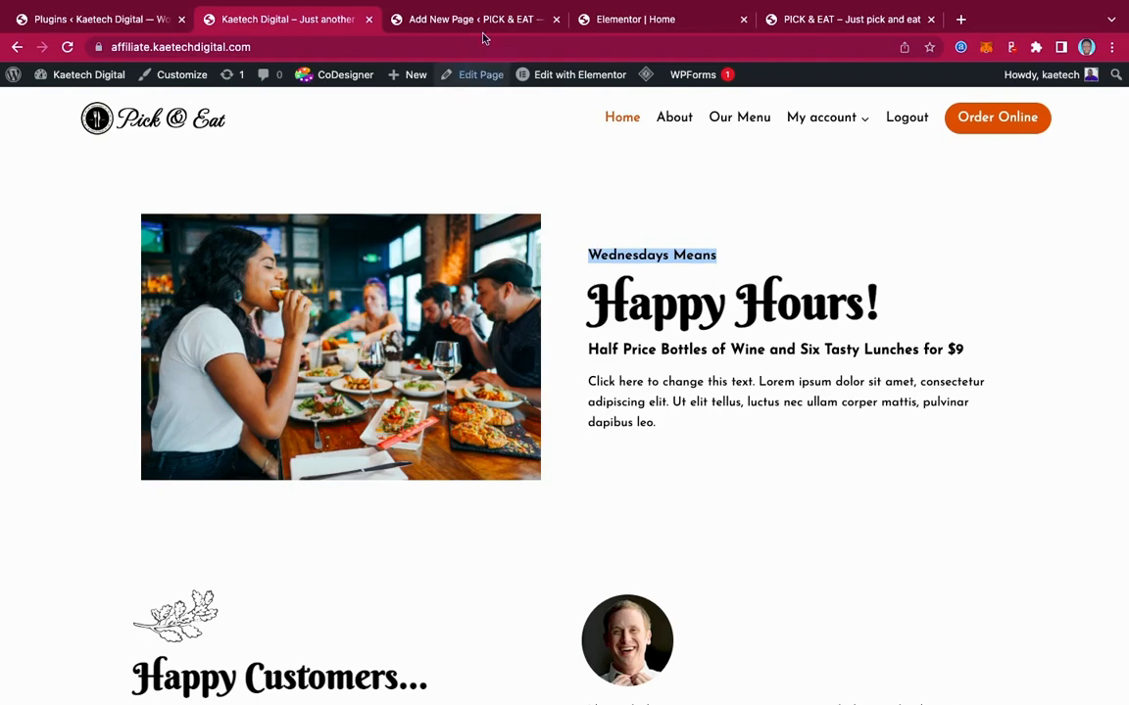
pyautogui.click(656, 20)
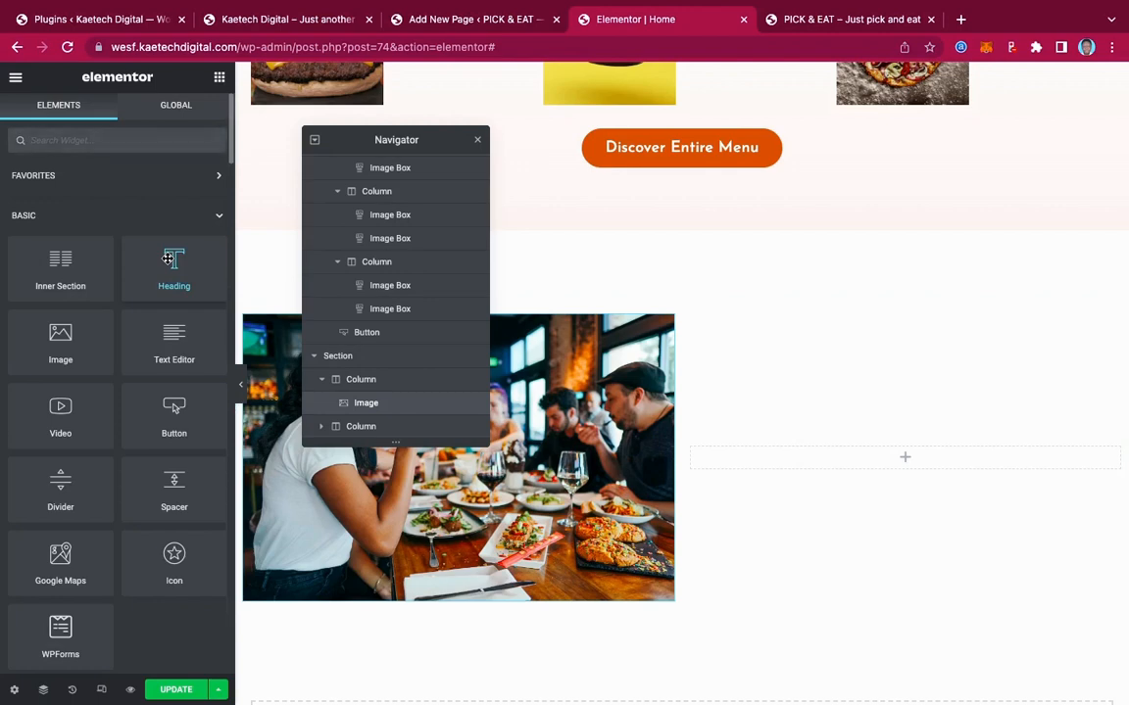
# Add a 'Wednesdays Means' heading beside the photo and duplicate it twice
pyautogui.moveTo(169, 257); pyautogui.dragTo(878, 456)
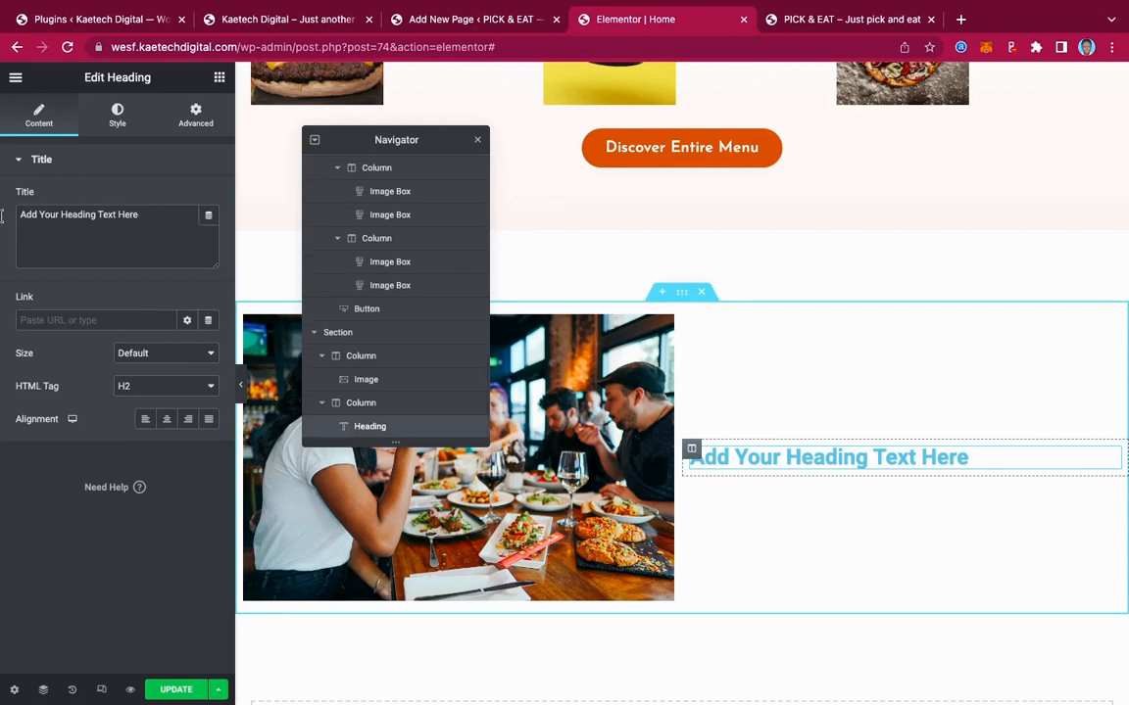
pyautogui.moveTo(3, 215); pyautogui.dragTo(3, 218)
pyautogui.press('super+v')
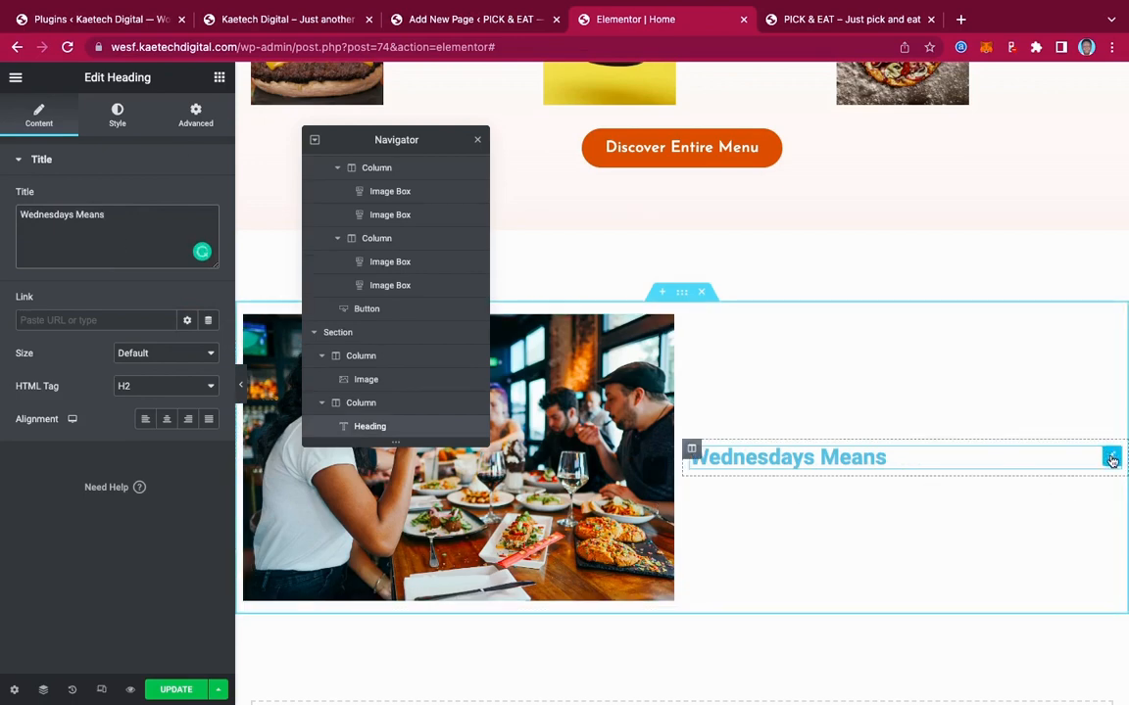
pyautogui.rightClick(1113, 461)
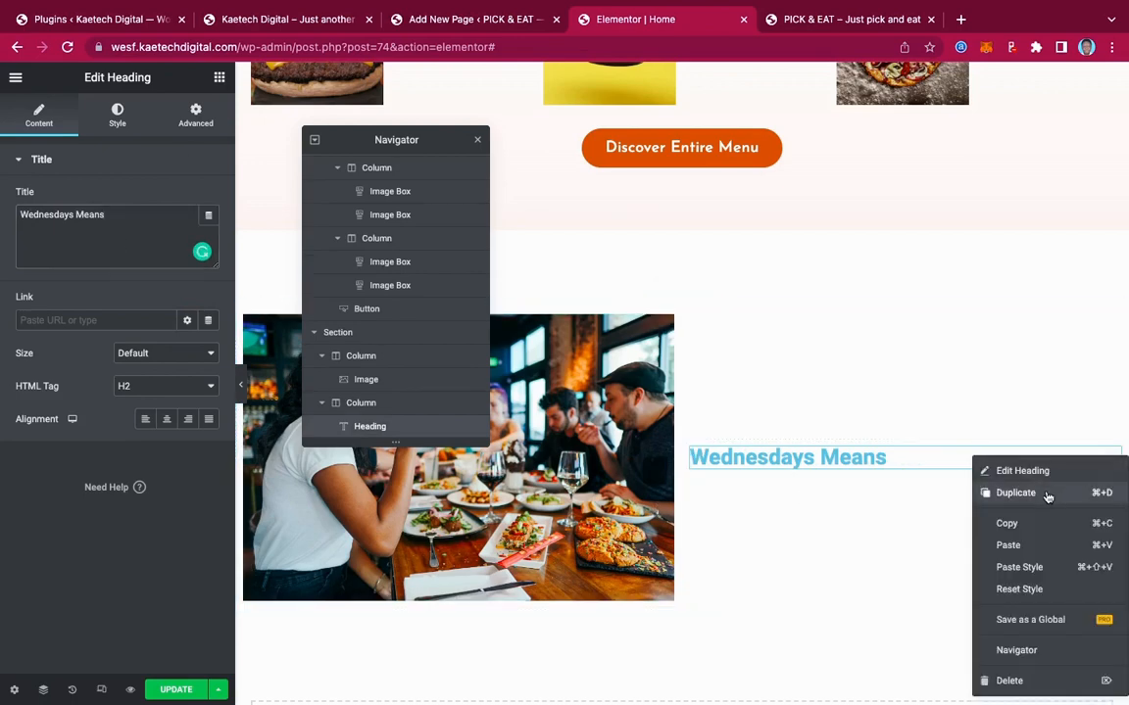
pyautogui.click(1047, 497)
pyautogui.rightClick(1109, 479)
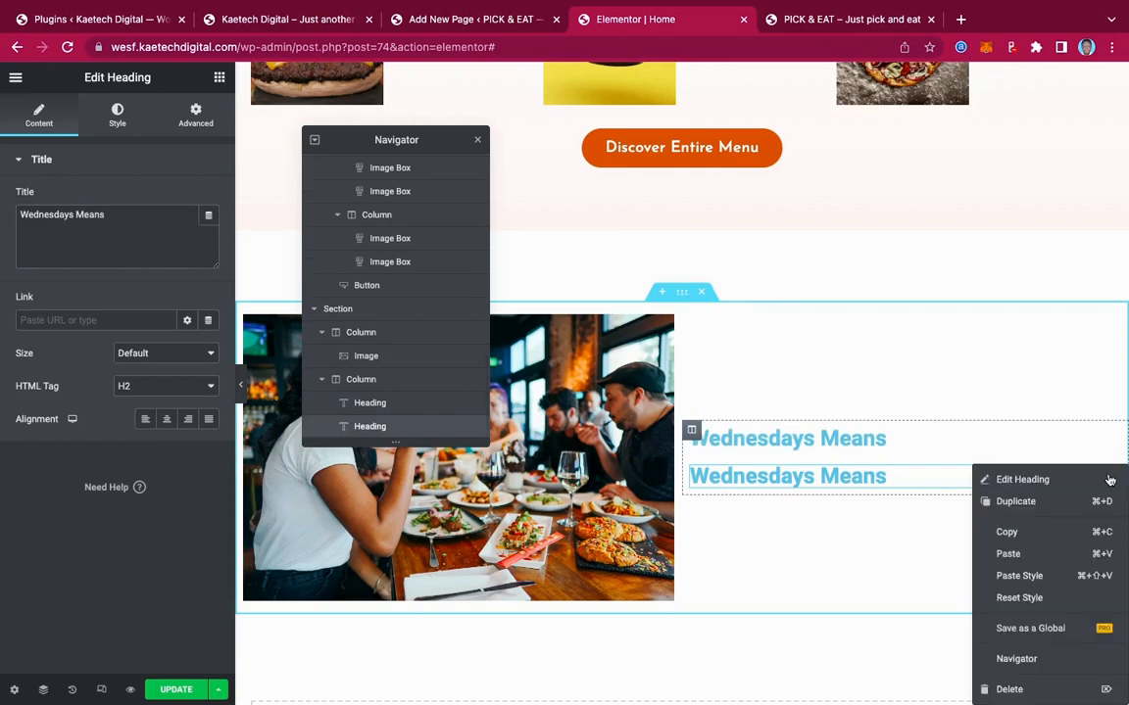
pyautogui.click(1048, 513)
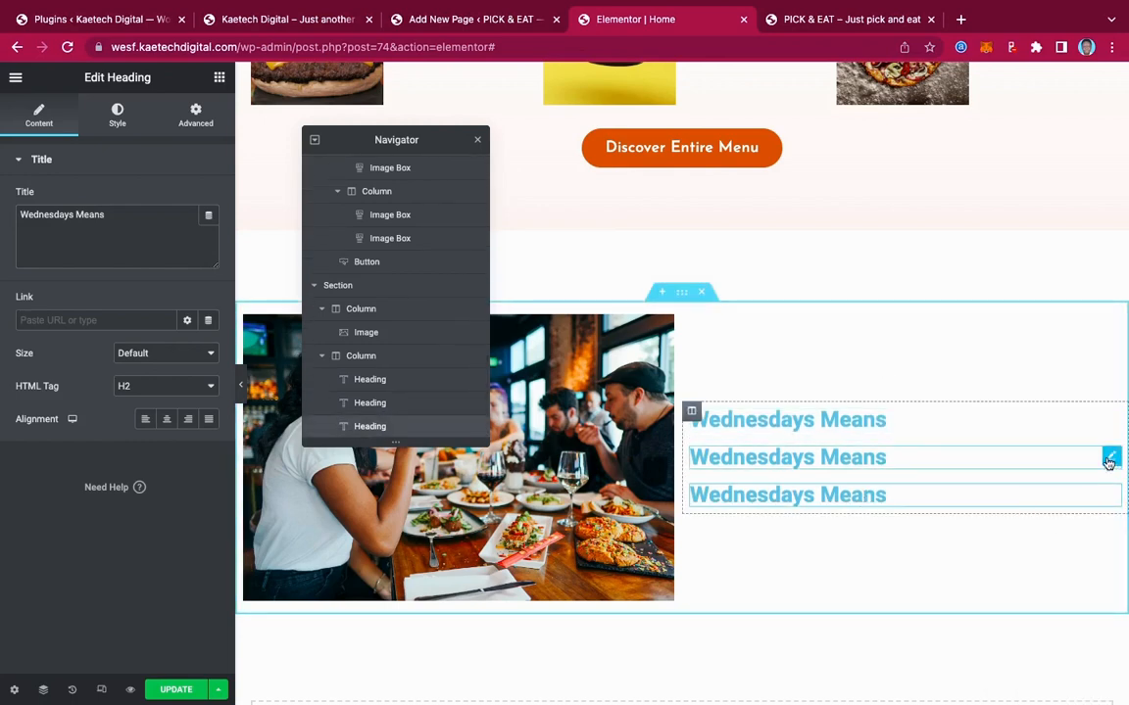
# Replace the second heading's text with 'Happy Hours!' copied from the live site
pyautogui.click(1110, 460)
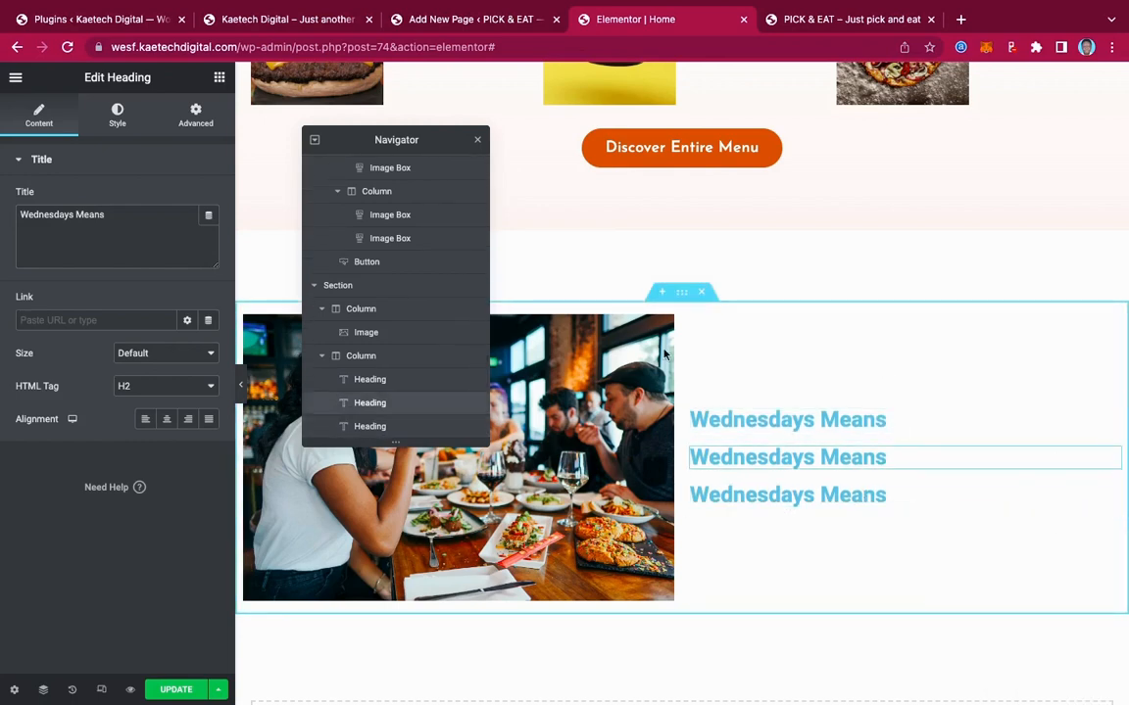
pyautogui.click(285, 20)
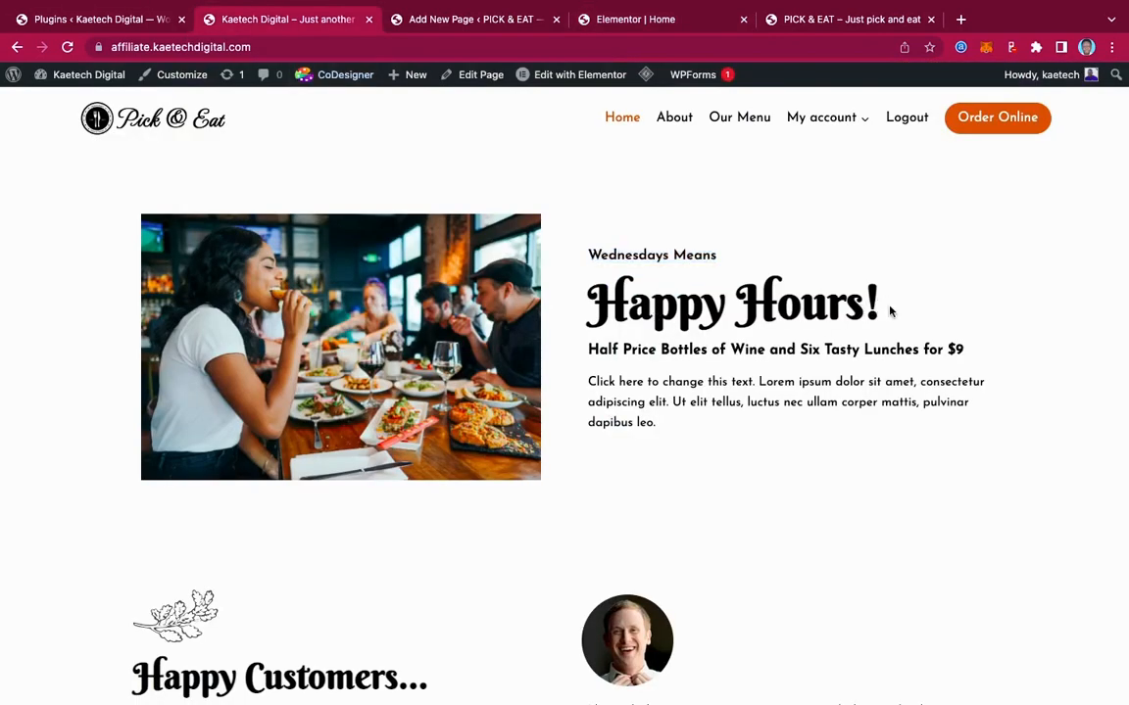
pyautogui.moveTo(889, 312); pyautogui.dragTo(595, 304)
pyautogui.hotkey('ctrl', 'c')
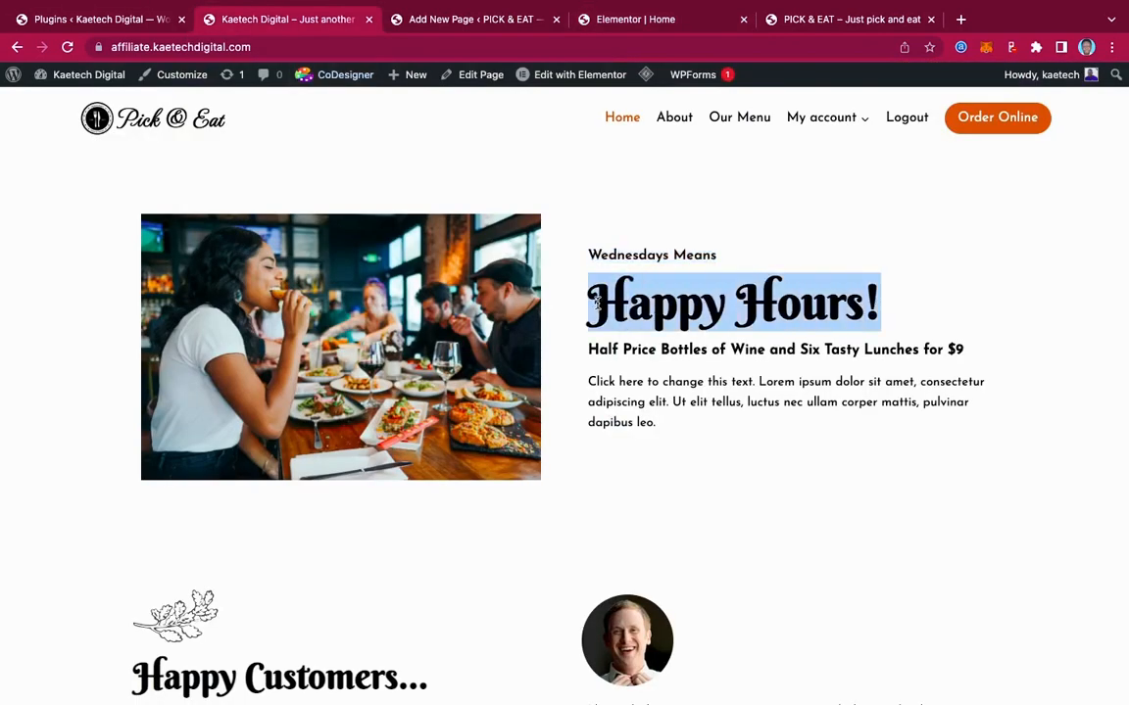
pyautogui.click(632, 21)
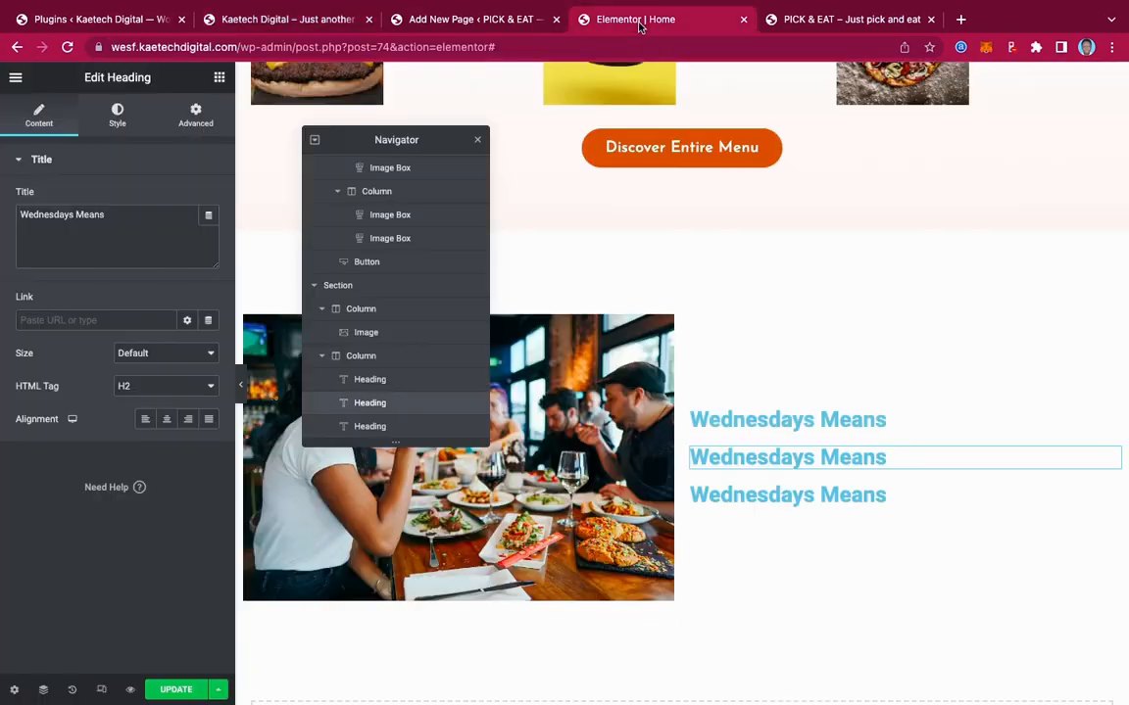
pyautogui.click(130, 245)
pyautogui.hotkey('ctrl', 'a')
pyautogui.hotkey('ctrl', 'v')
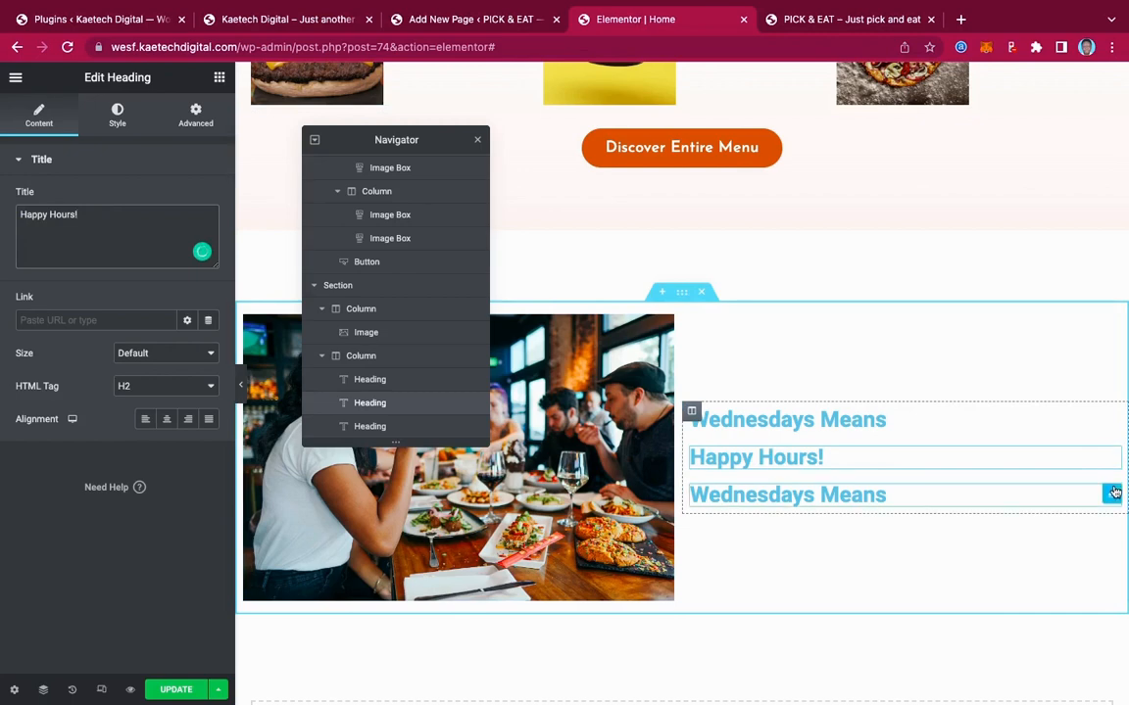
# Replace the third heading's text with the copied Half Price Bottles of Wine line
pyautogui.click(1114, 493)
pyautogui.click(282, 22)
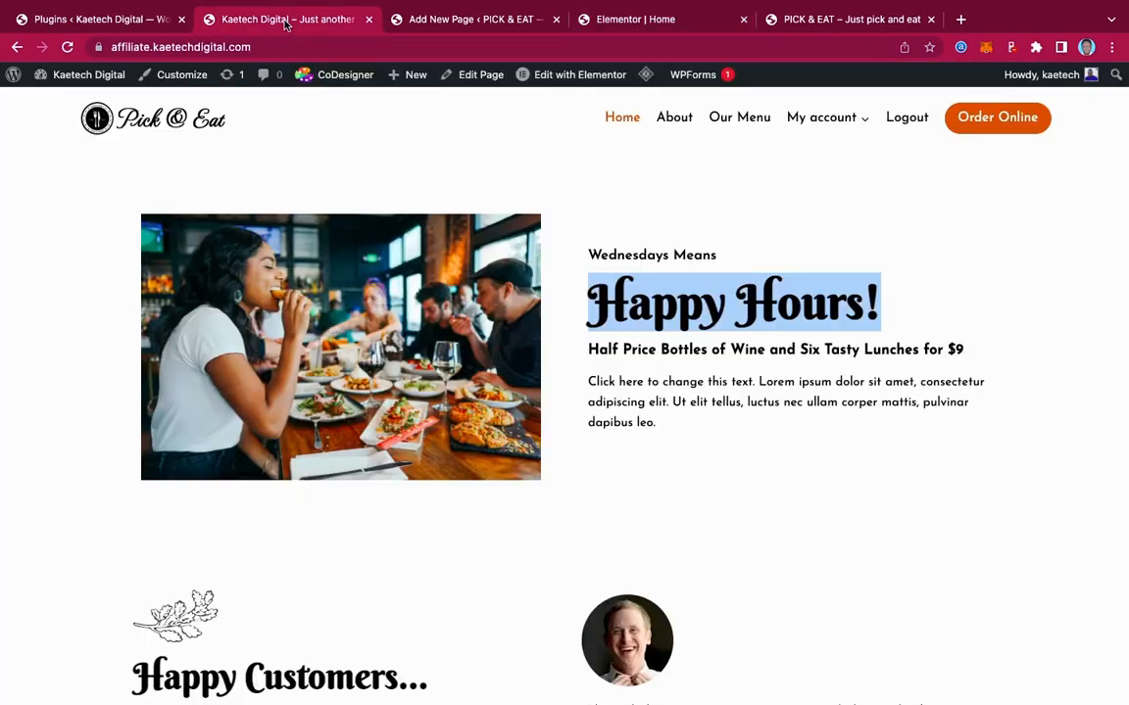
pyautogui.click(981, 350)
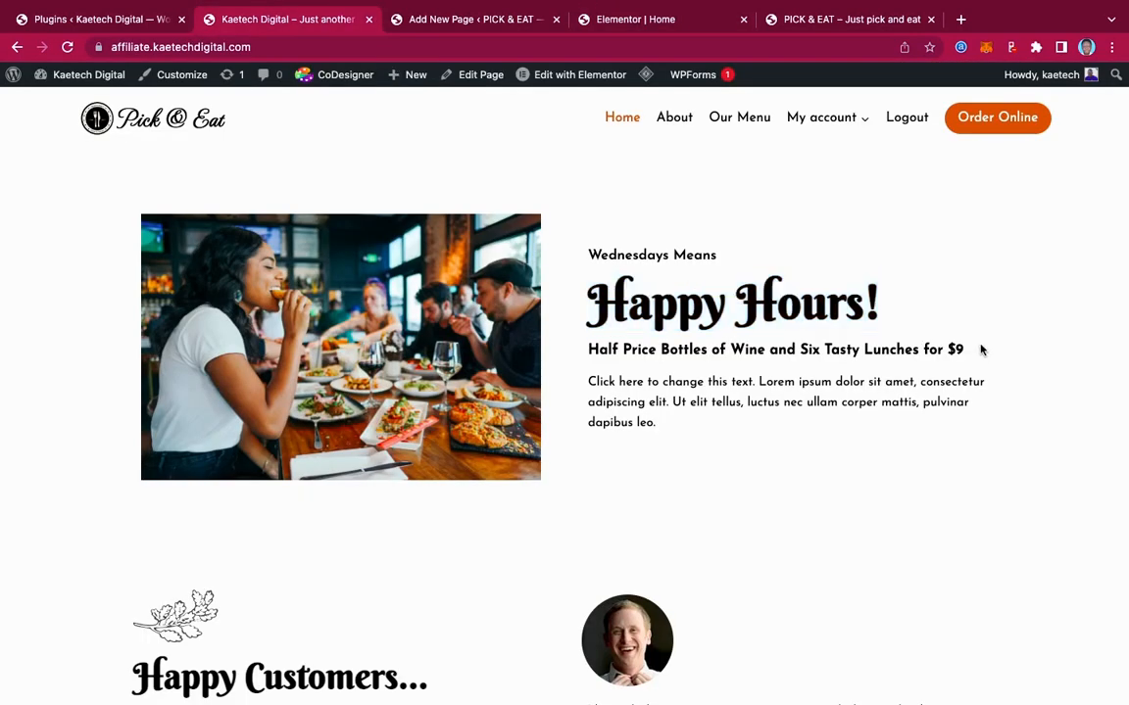
pyautogui.moveTo(981, 350); pyautogui.dragTo(586, 355)
pyautogui.hotkey('ctrl', 'c')
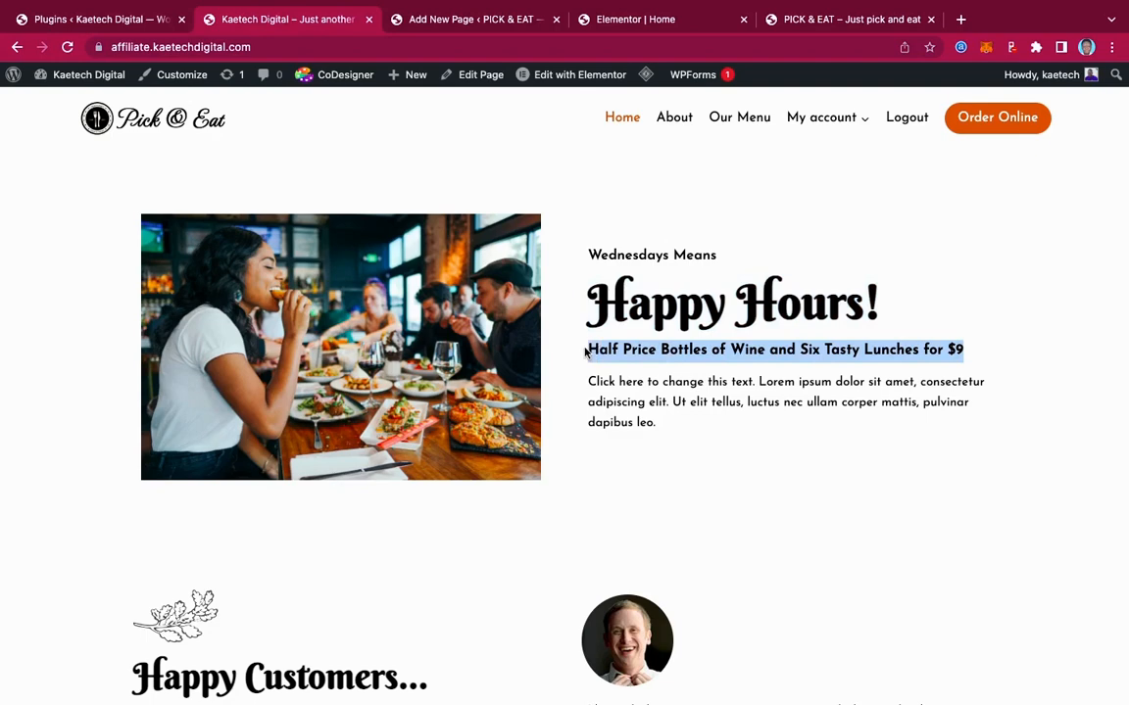
pyautogui.click(643, 19)
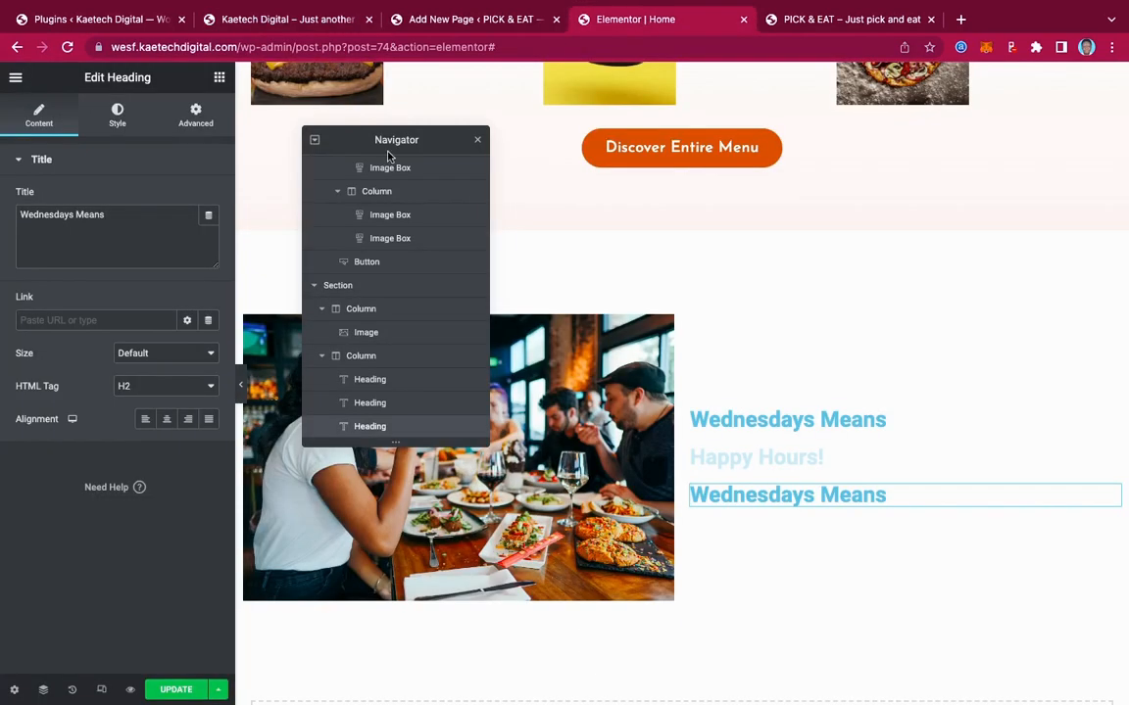
pyautogui.hotkey('ctrl', 'a')
pyautogui.hotkey('ctrl', 'v')
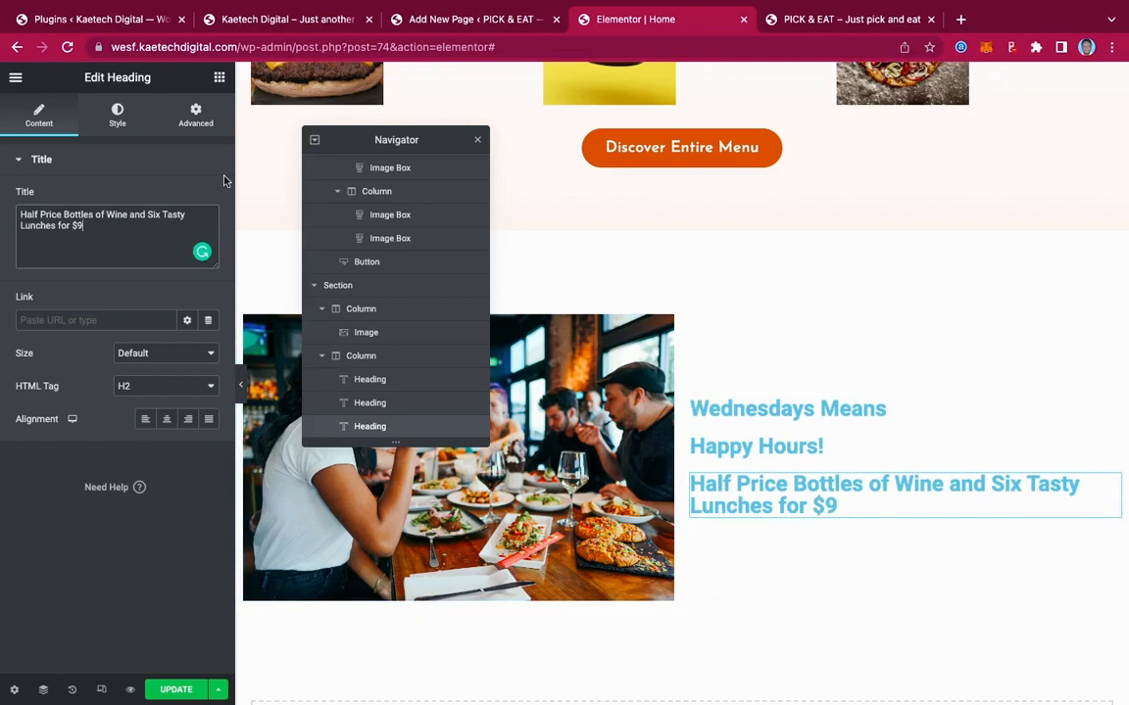
pyautogui.click(221, 77)
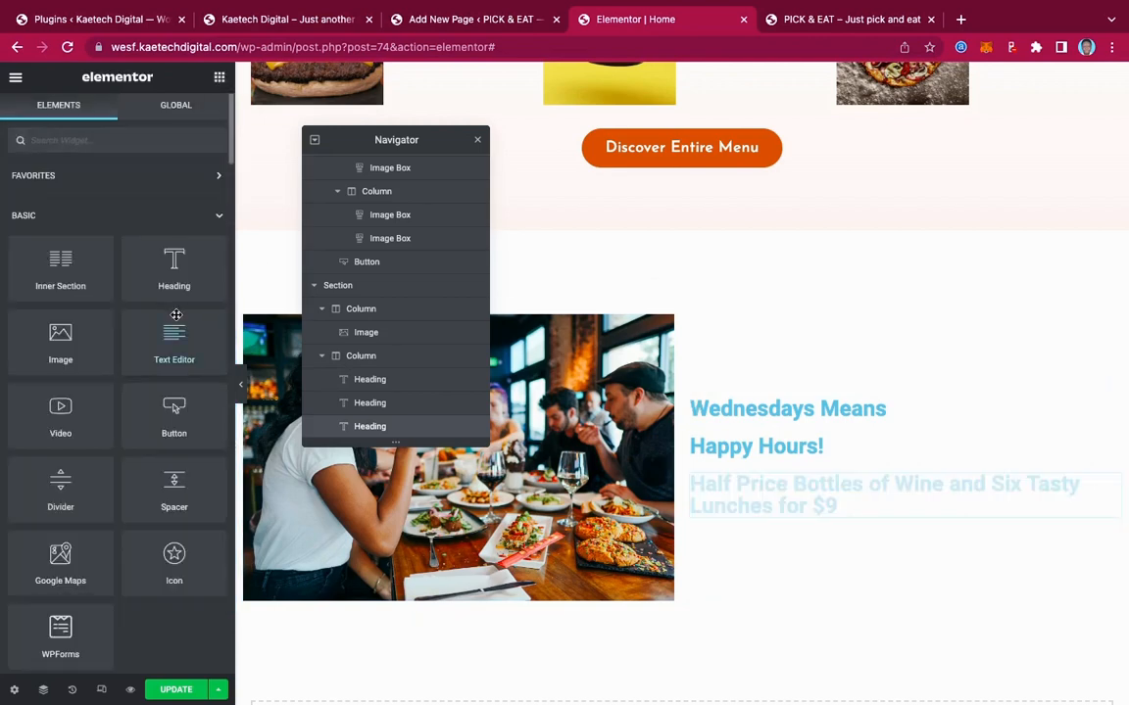
# Add a Text Editor below the headings holding the live site's 'Click here to change this text' paragraph
pyautogui.moveTo(165, 334); pyautogui.dragTo(788, 509)
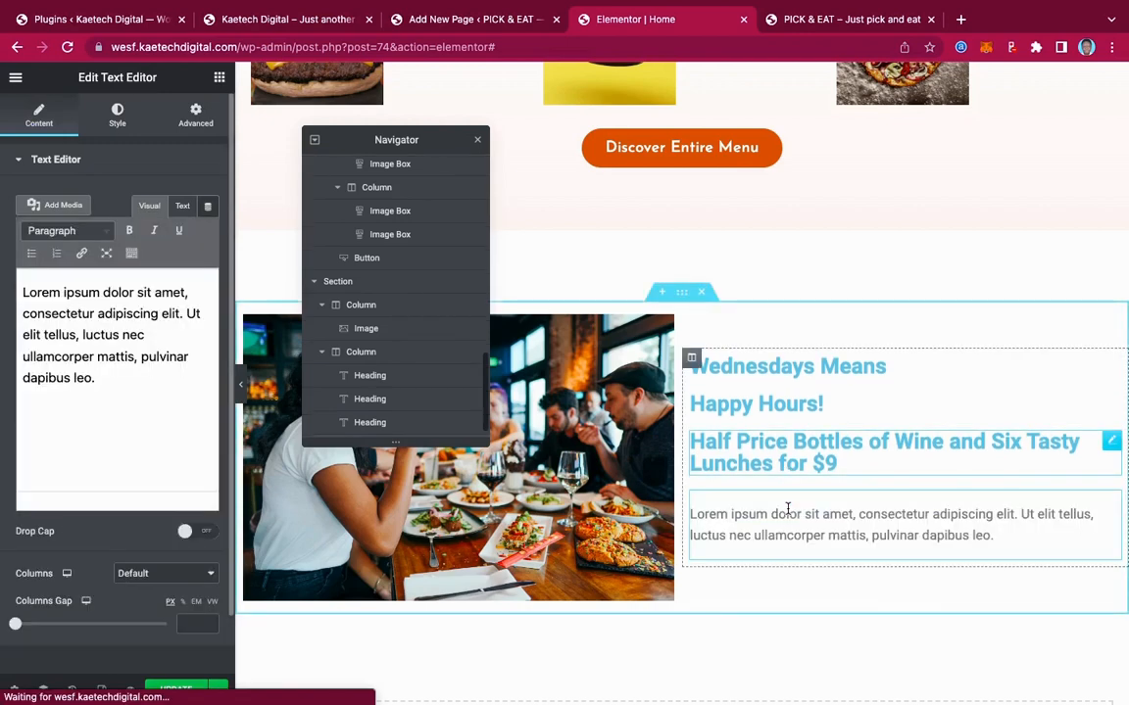
pyautogui.click(285, 18)
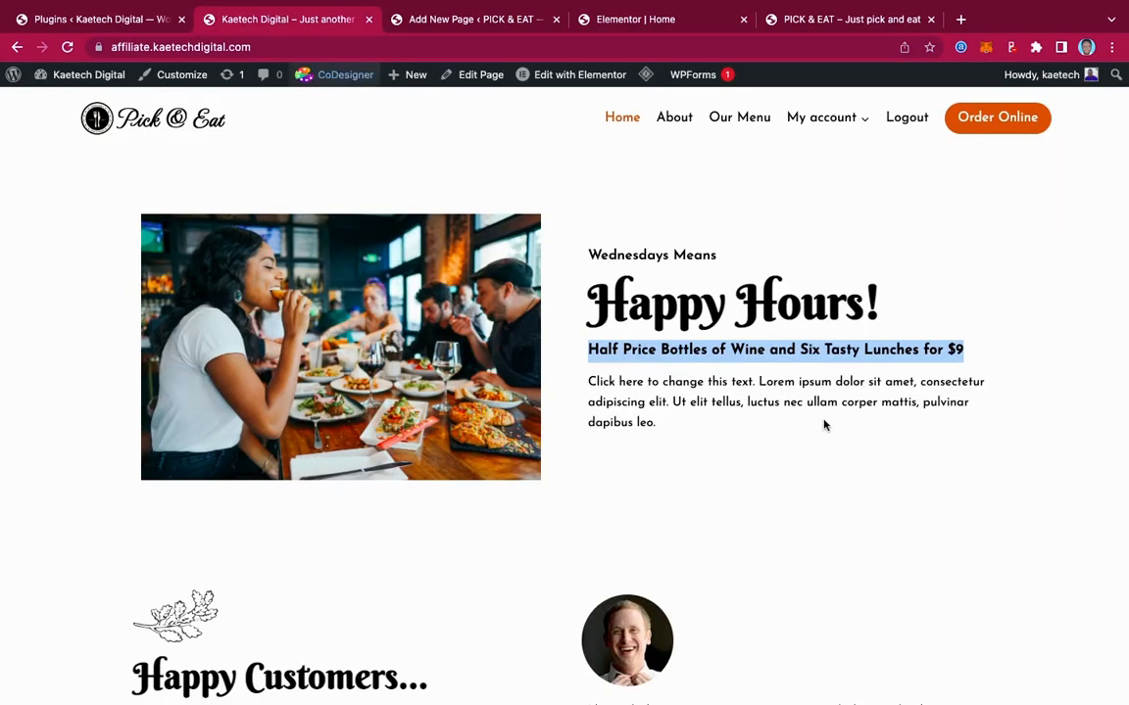
pyautogui.moveTo(669, 428); pyautogui.dragTo(570, 369)
pyautogui.press('super+c')
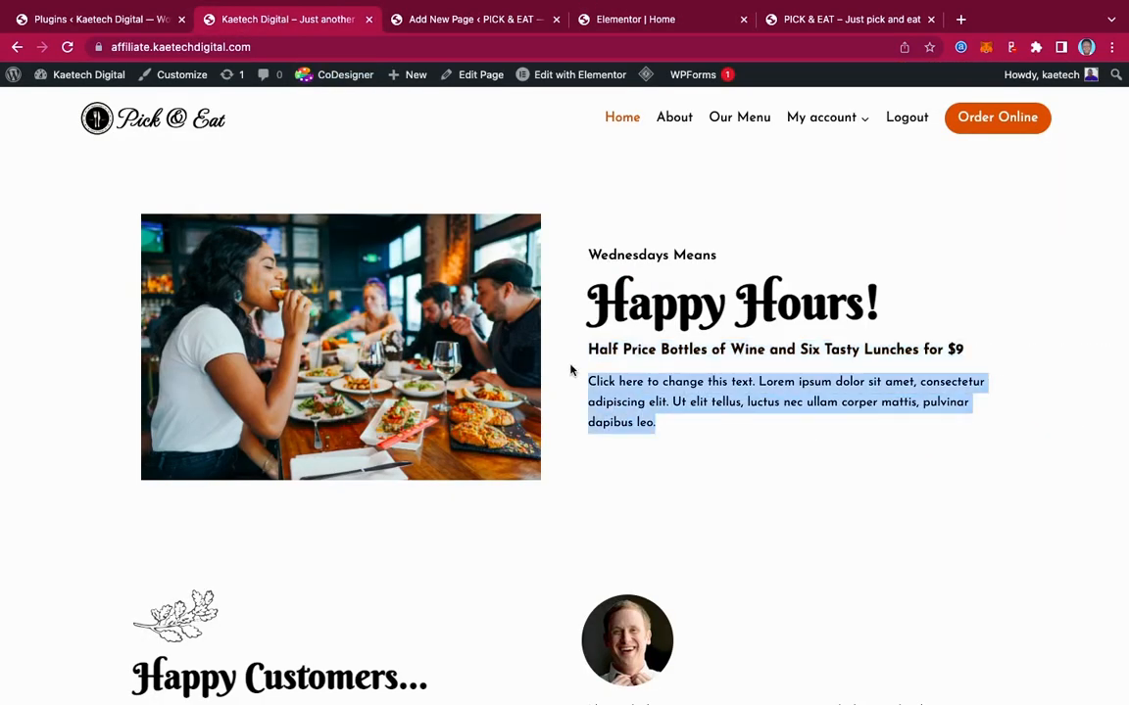
pyautogui.click(635, 19)
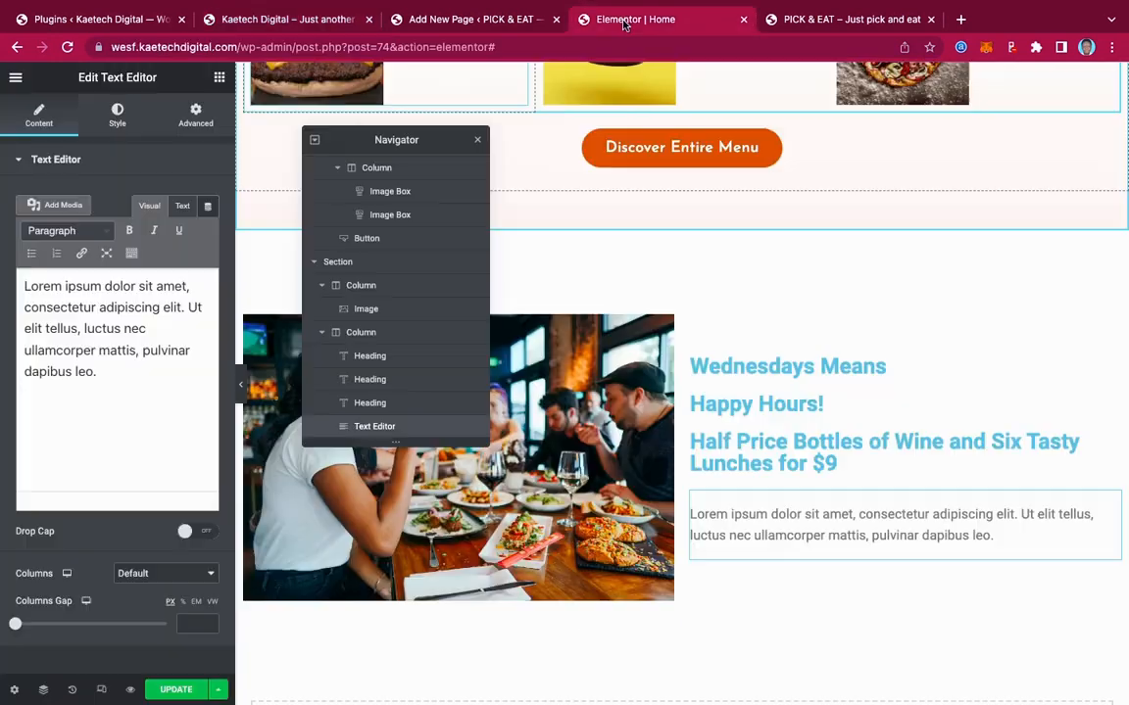
pyautogui.click(104, 321)
pyautogui.press('super+a')
pyautogui.press('super+v')
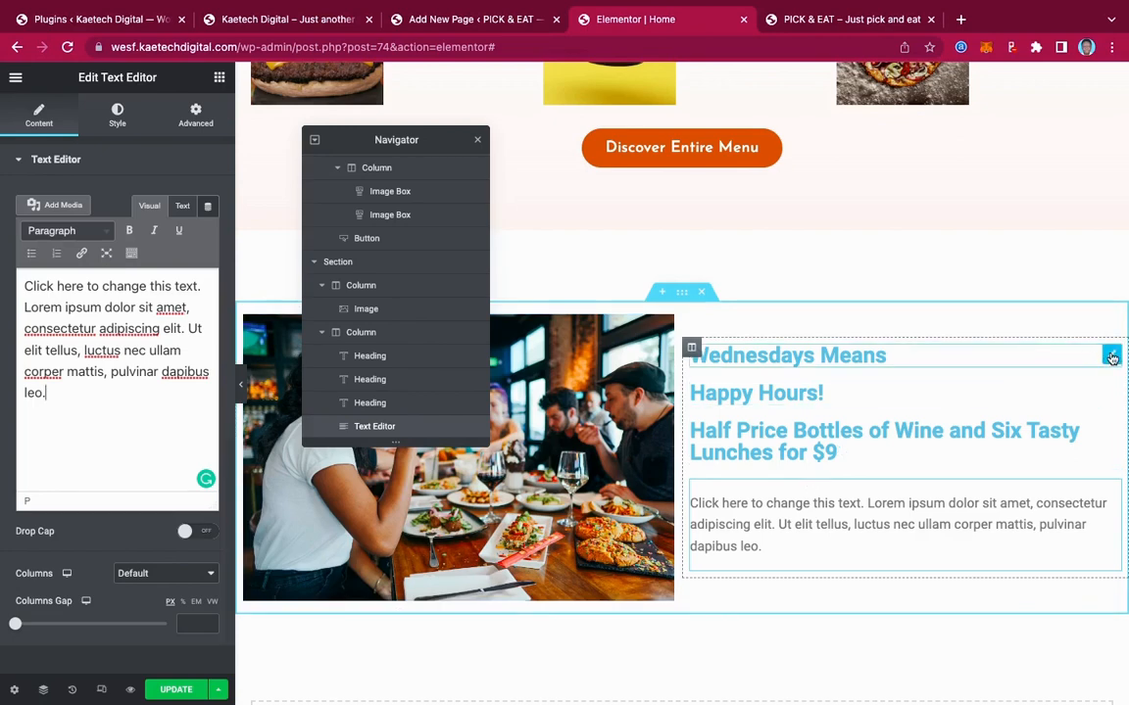
pyautogui.click(1111, 356)
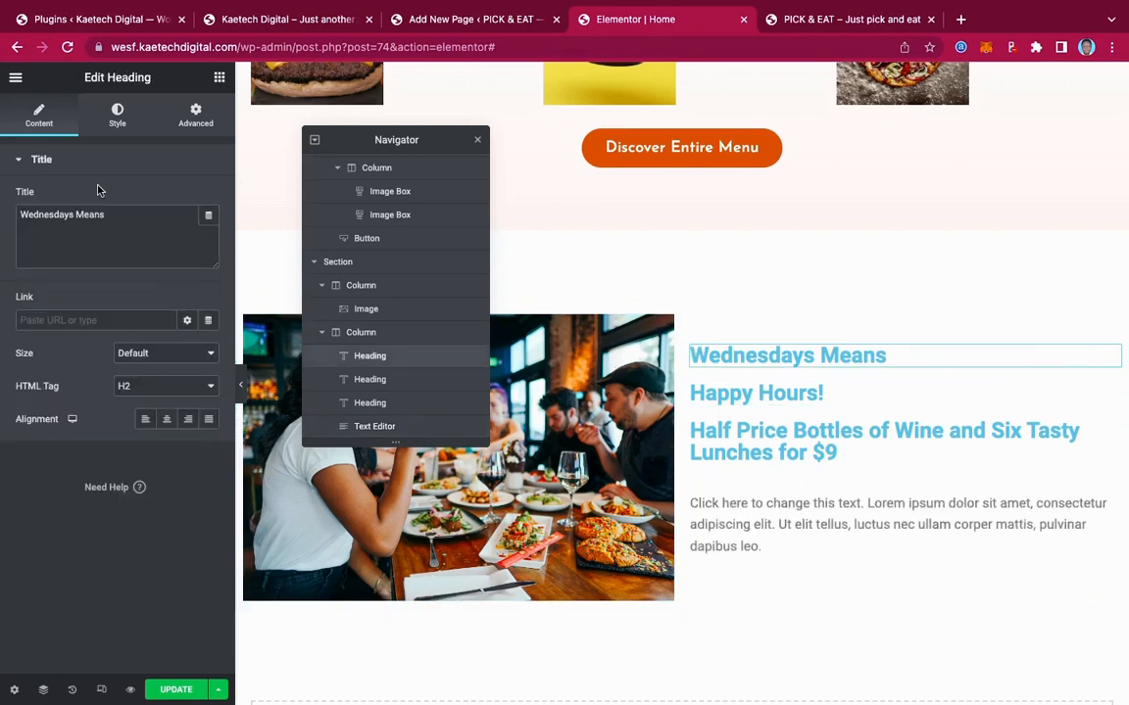
# Make the Wednesdays Means heading black Josefin Sans at size 20
pyautogui.click(118, 115)
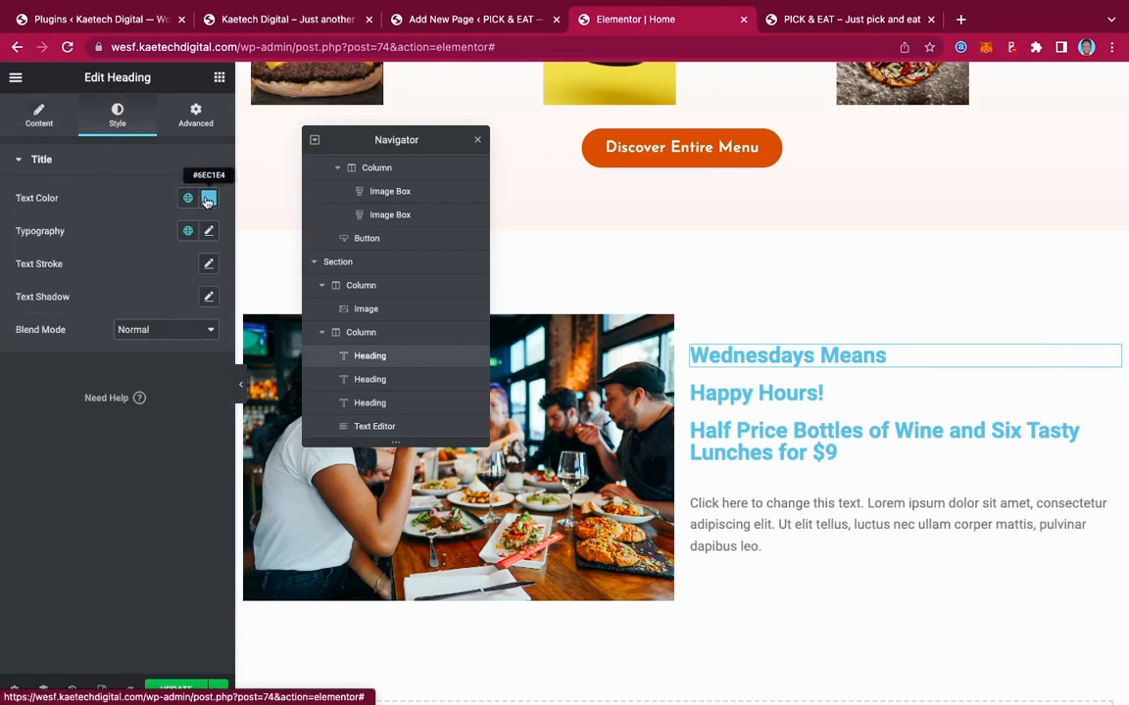
pyautogui.click(208, 198)
pyautogui.moveTo(49, 356); pyautogui.dragTo(0, 415)
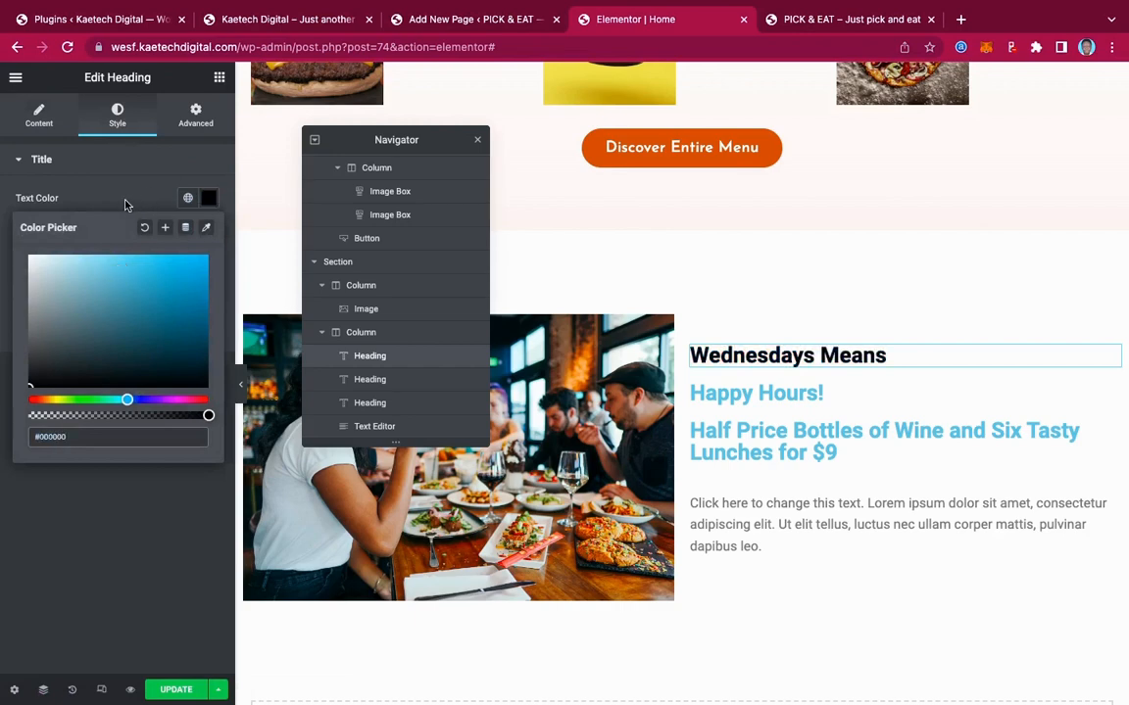
pyautogui.click(114, 182)
pyautogui.click(209, 231)
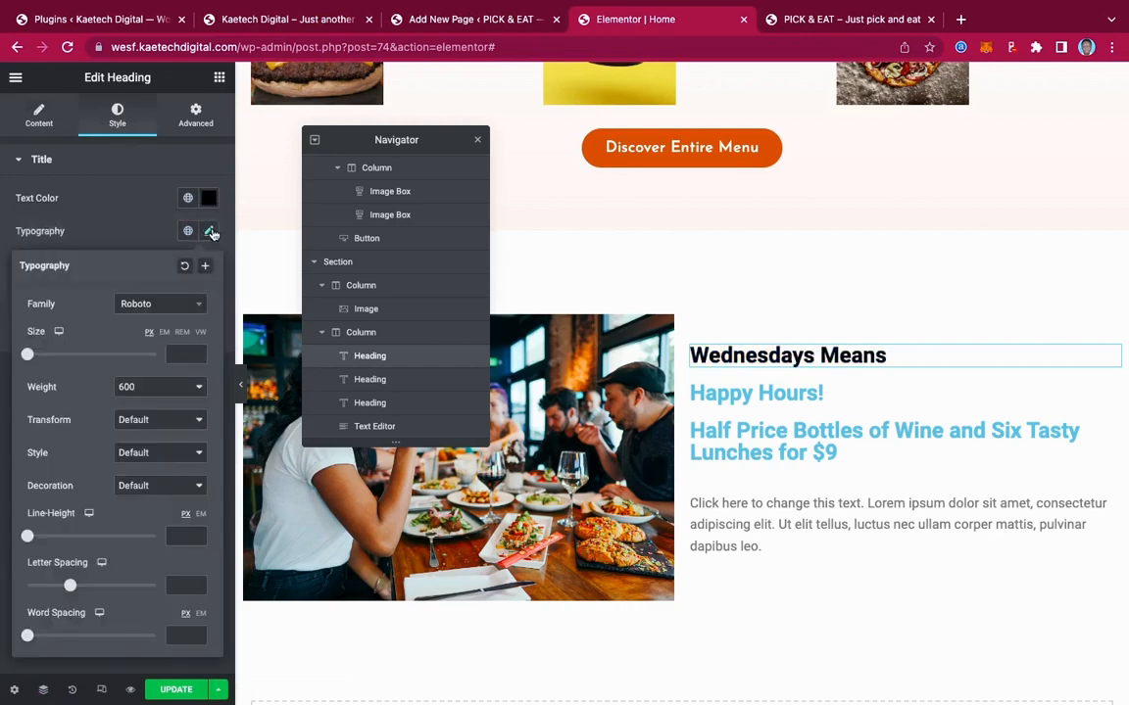
pyautogui.click(147, 307)
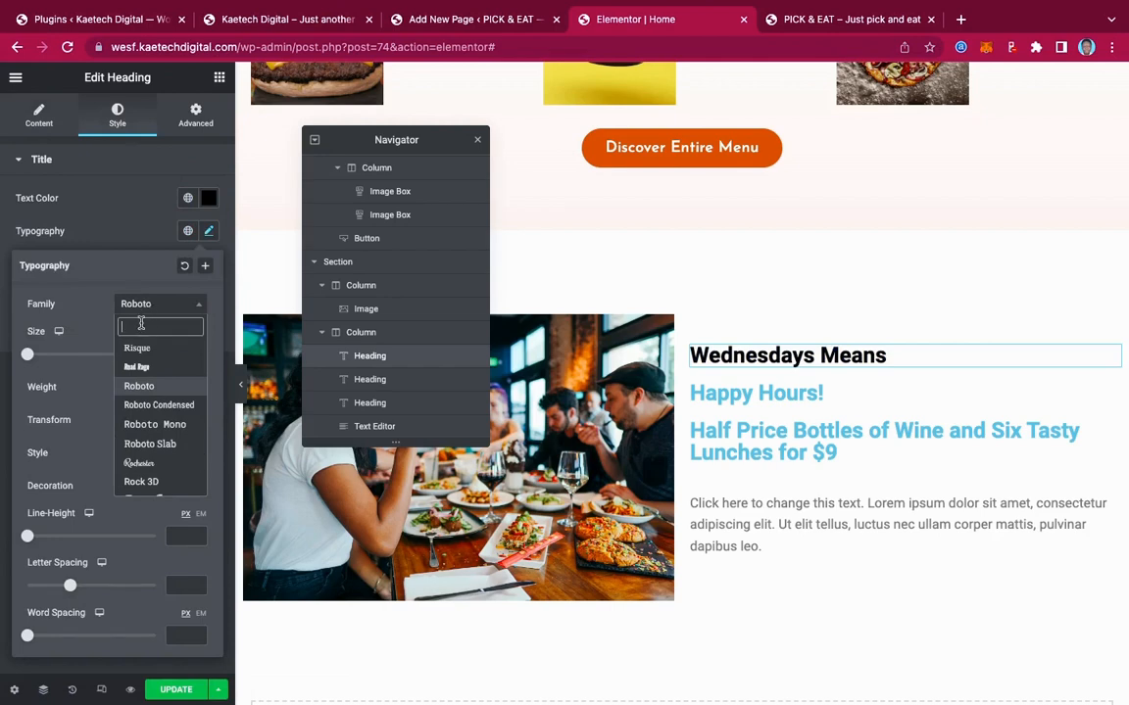
pyautogui.write('jose')
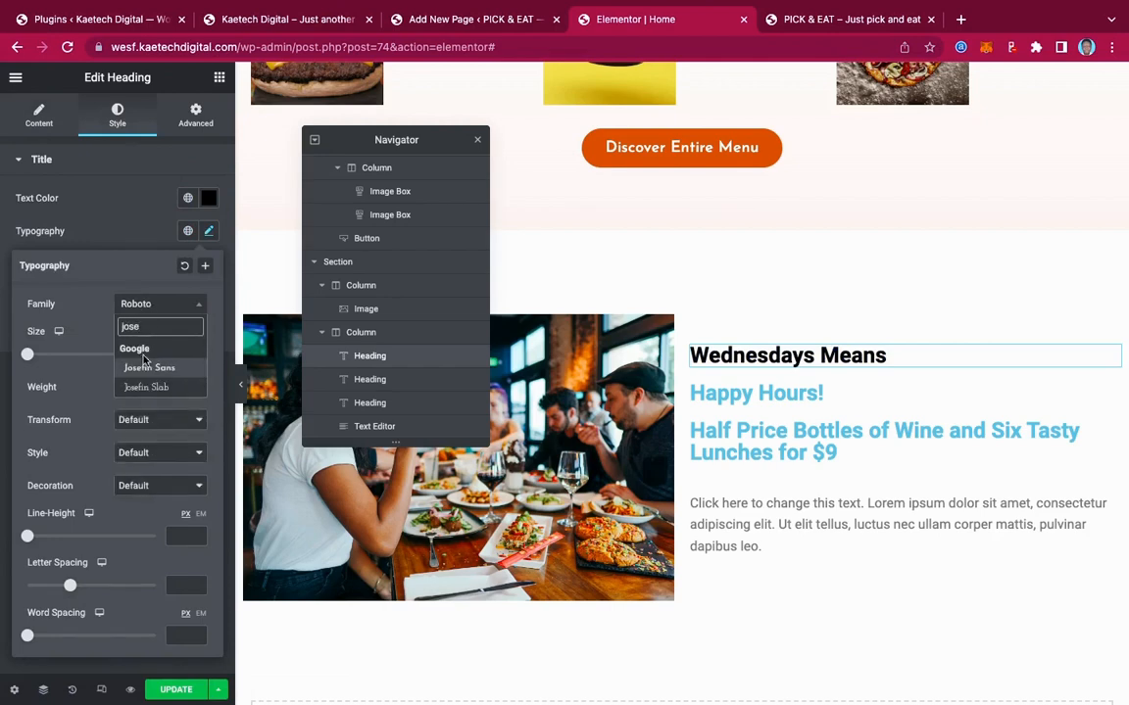
pyautogui.click(144, 364)
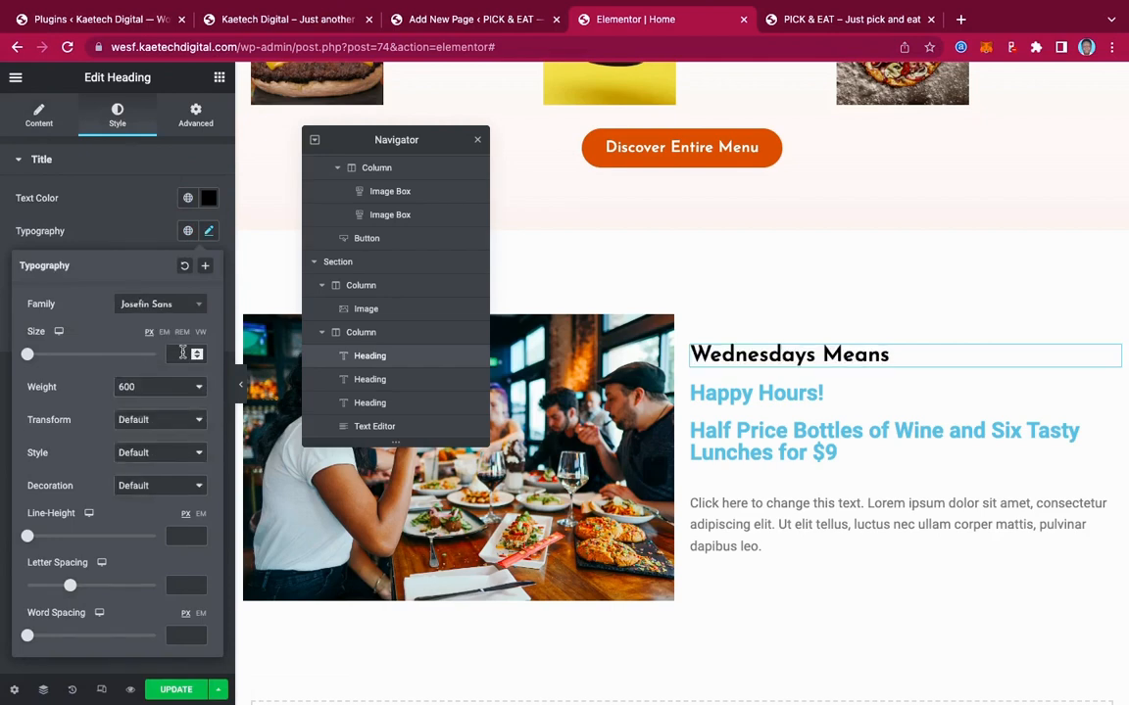
pyautogui.click(183, 353)
pyautogui.write('18')
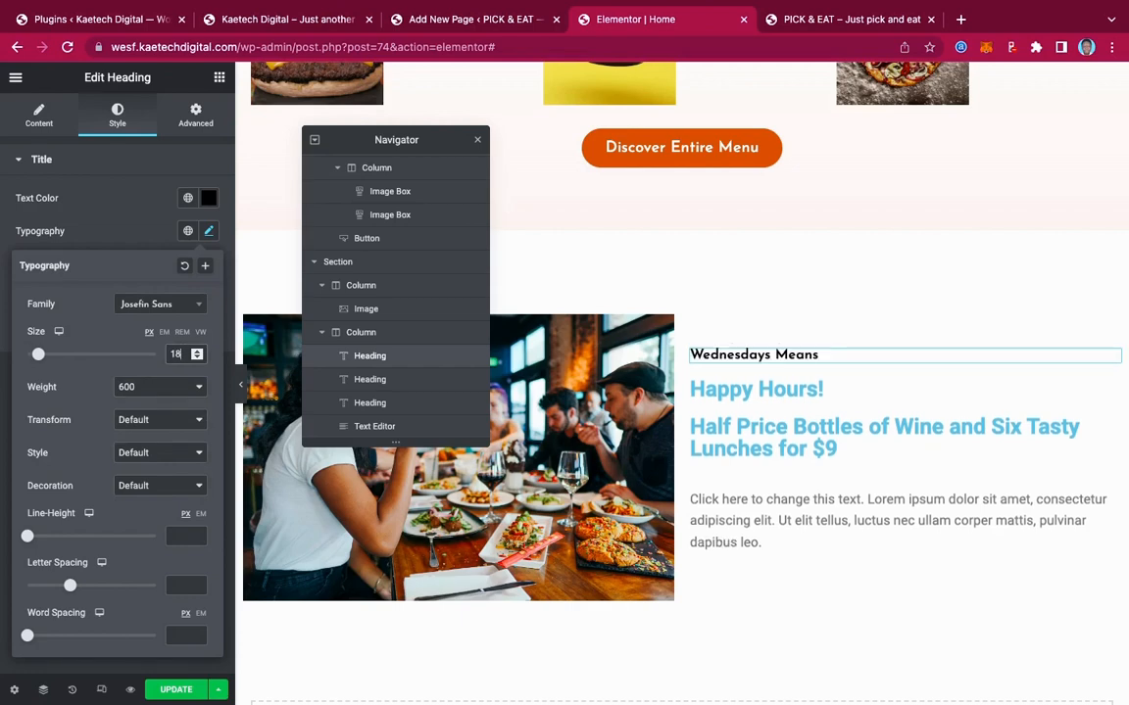
pyautogui.press('Up')
pyautogui.press('Up')
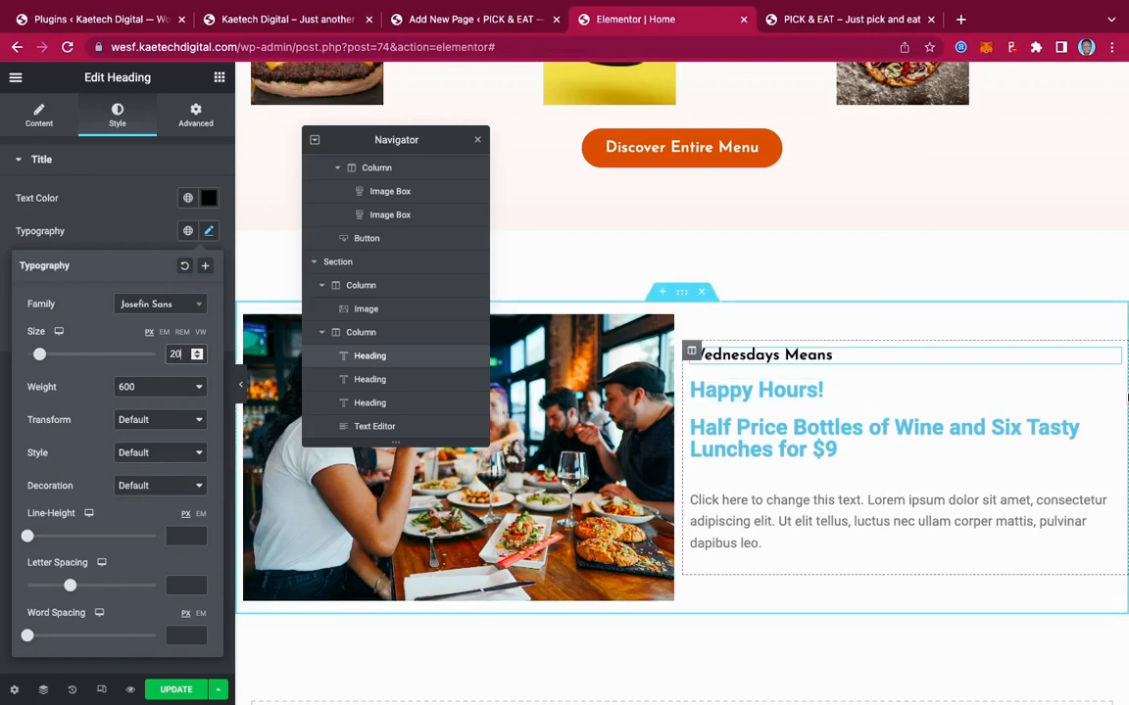
# Make the Happy Hours! heading black Berkshire Swash at size 55
pyautogui.click(1104, 389)
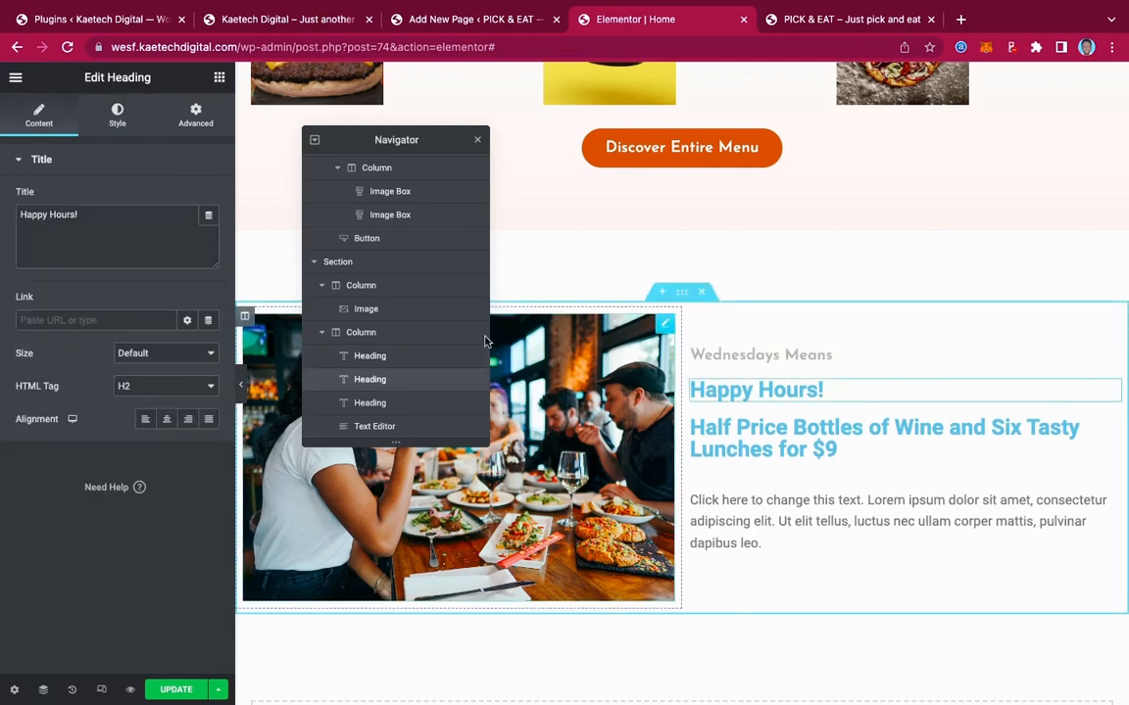
pyautogui.click(123, 120)
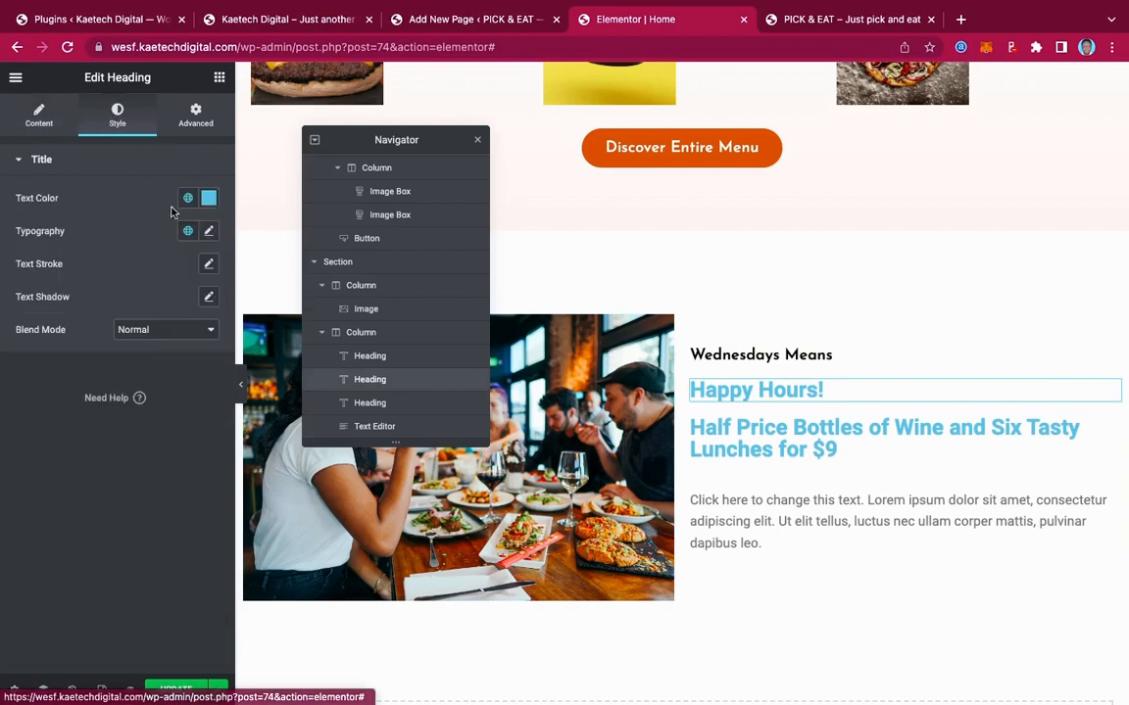
pyautogui.click(209, 198)
pyautogui.moveTo(83, 376); pyautogui.dragTo(30, 386)
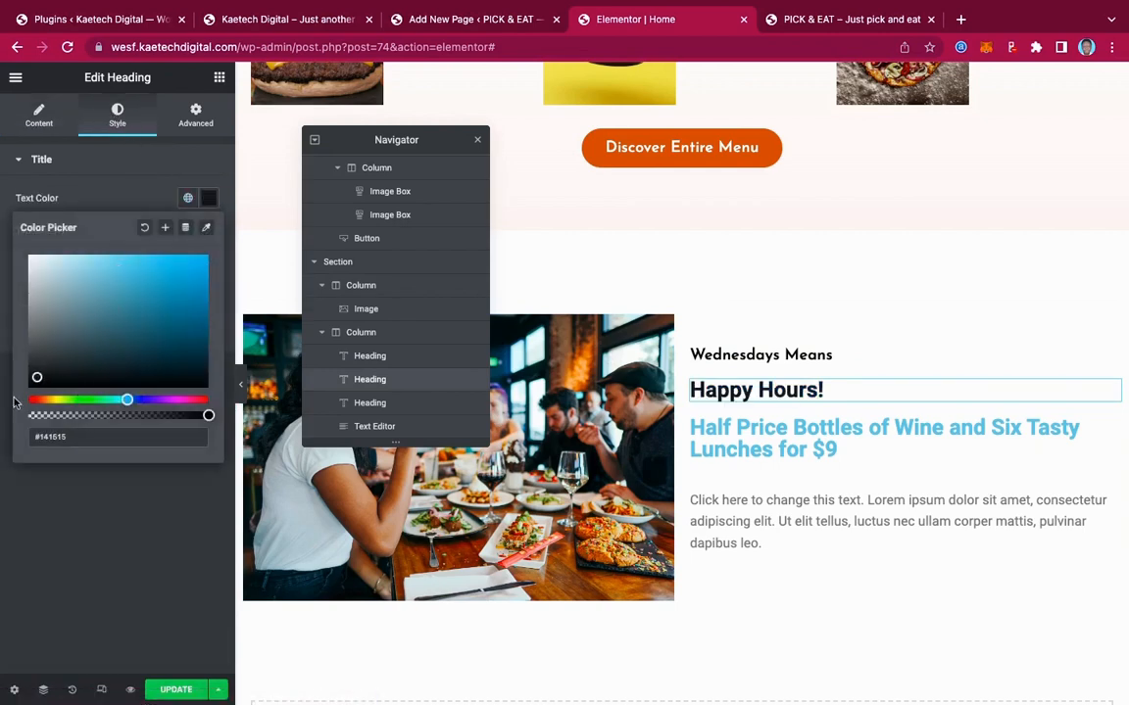
pyautogui.click(130, 196)
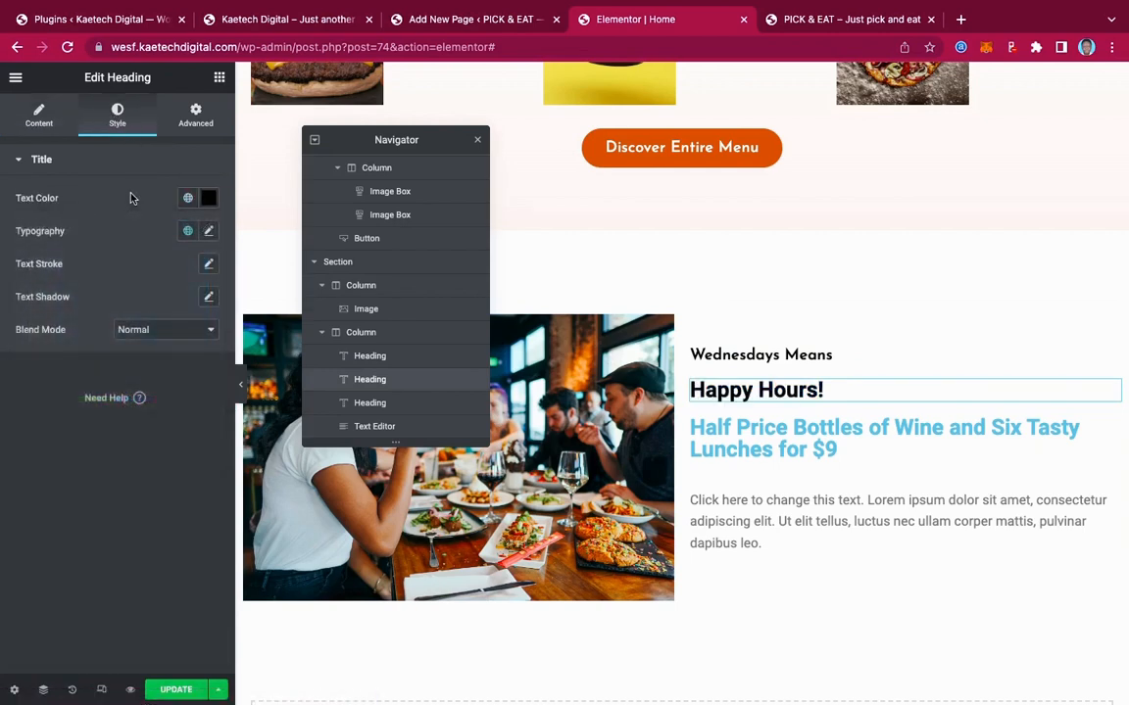
pyautogui.click(209, 232)
pyautogui.click(133, 303)
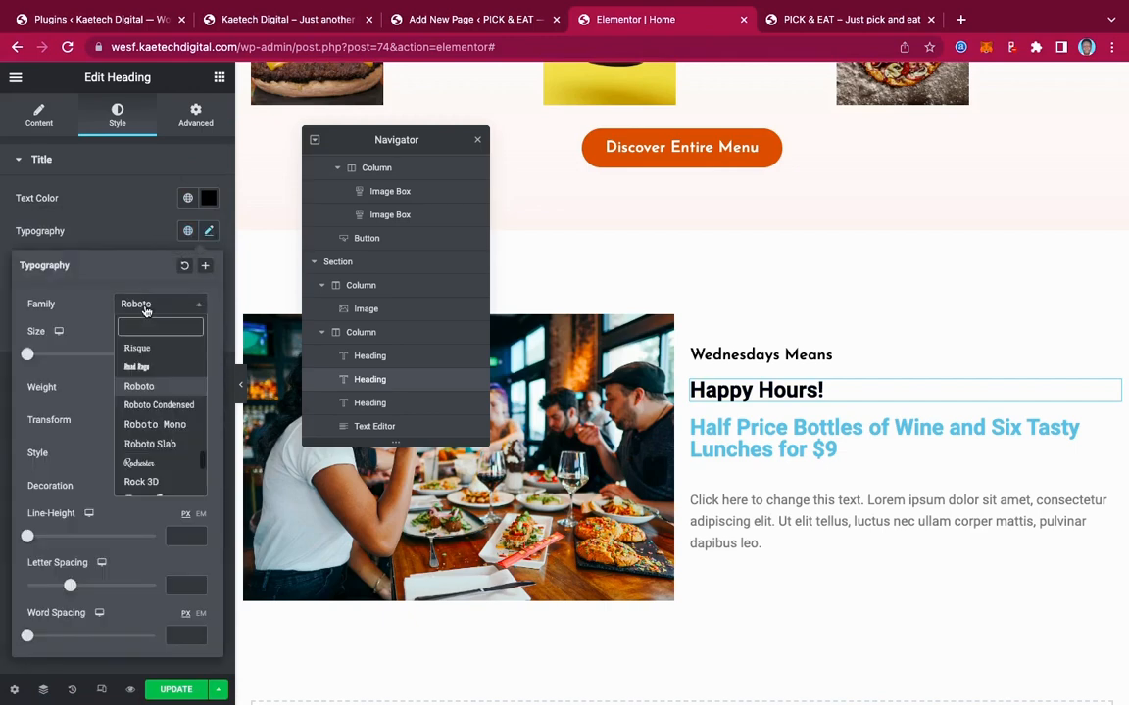
pyautogui.write('bers')
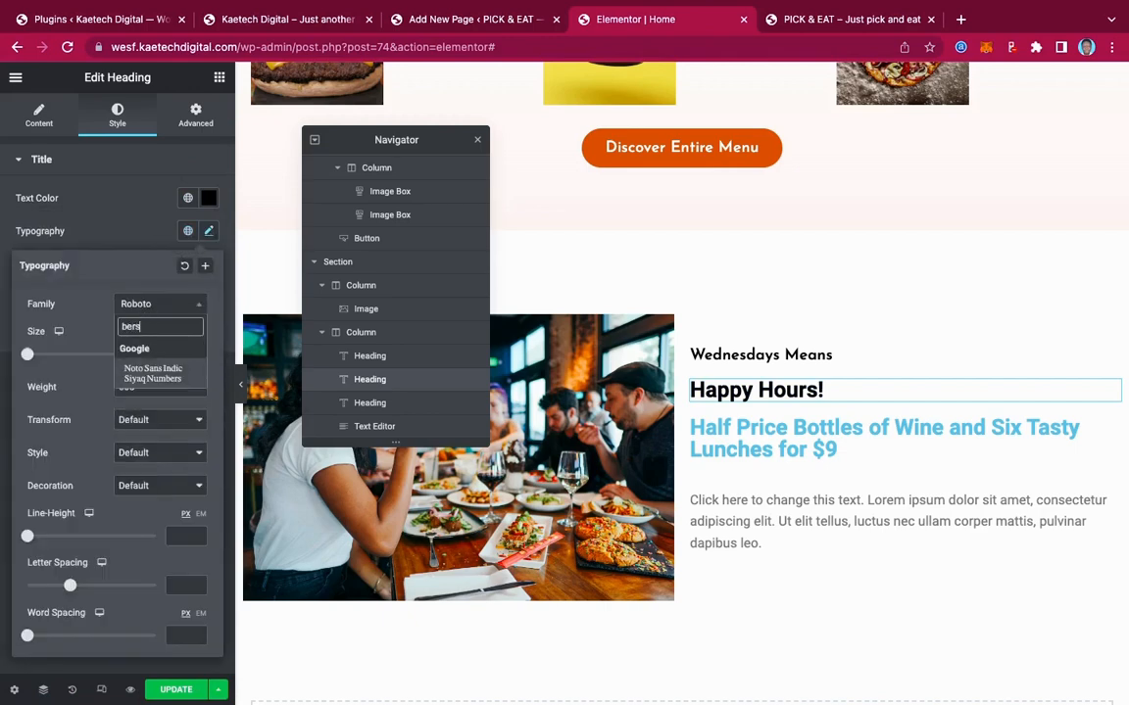
pyautogui.press('BackSpace')
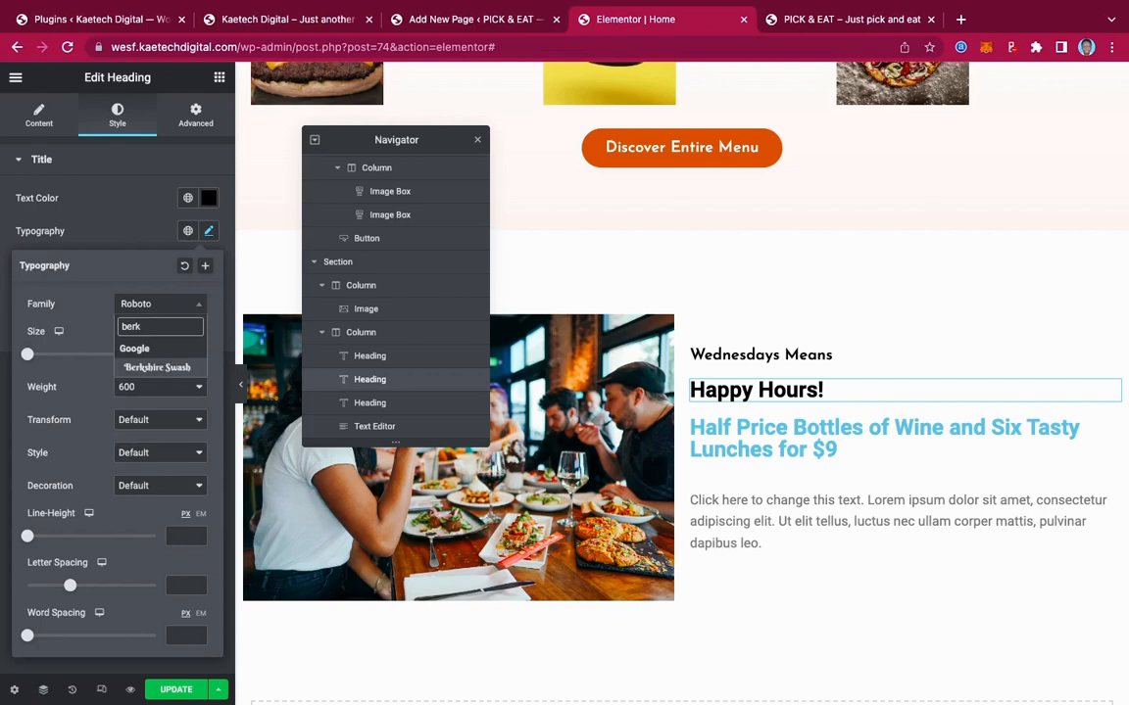
pyautogui.click(163, 367)
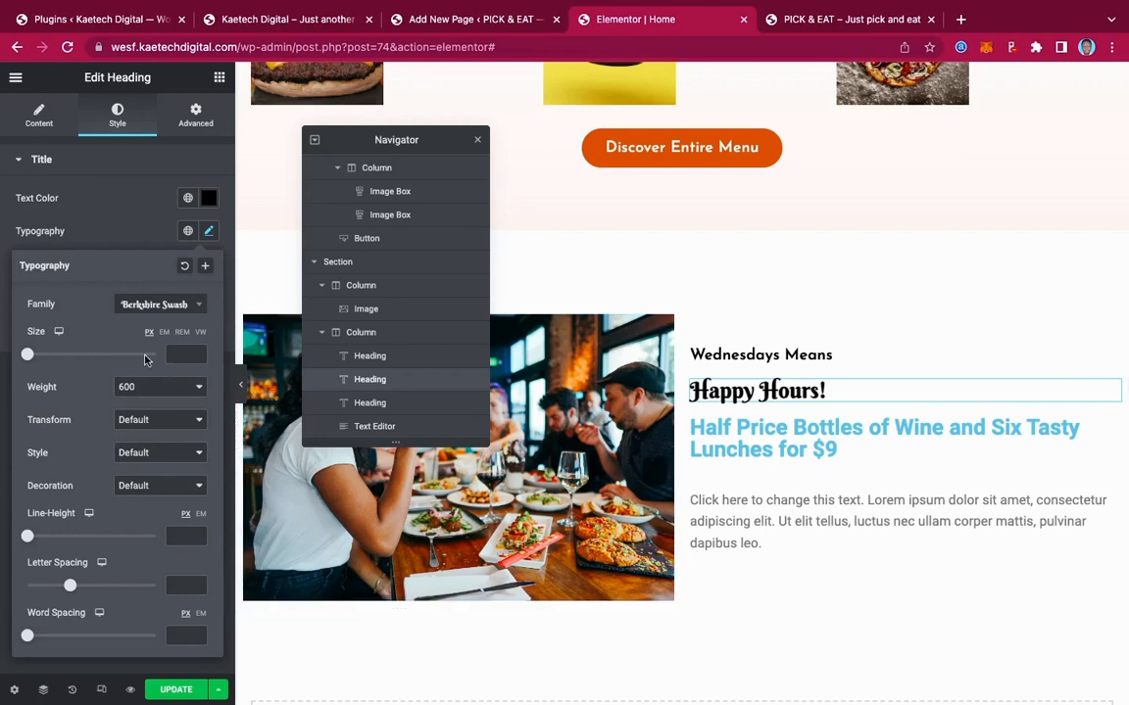
pyautogui.click(180, 354)
pyautogui.write('55')
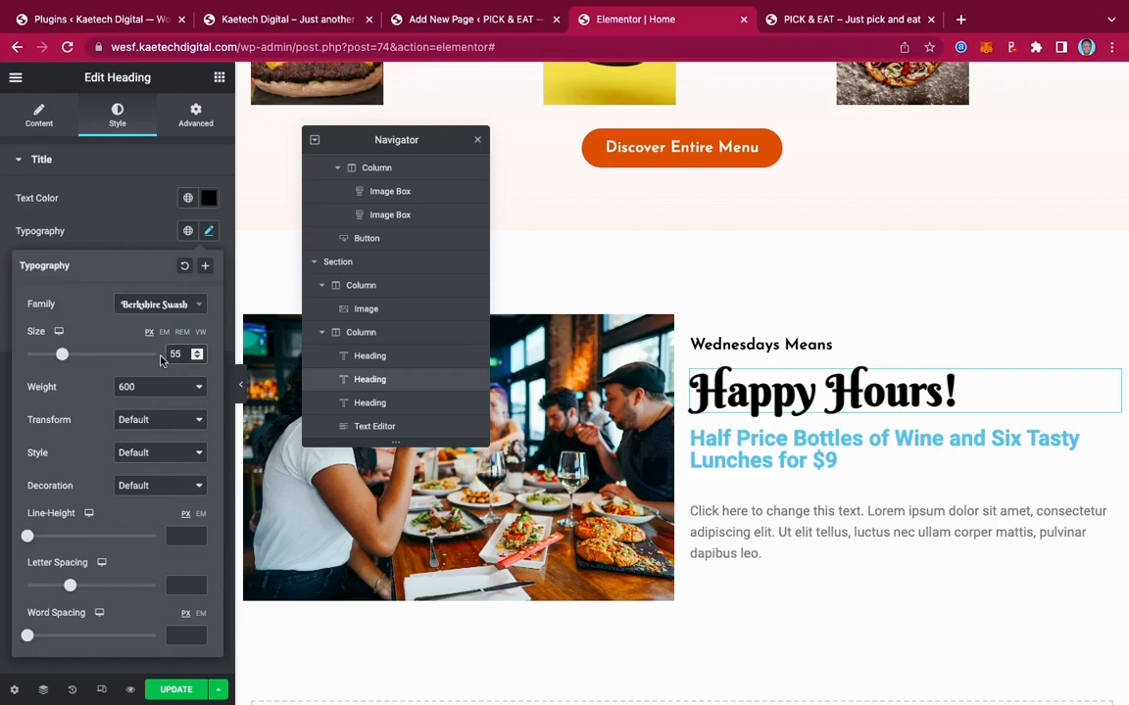
# Make the Half Price heading black Josefin Sans at size 20
pyautogui.click(1111, 440)
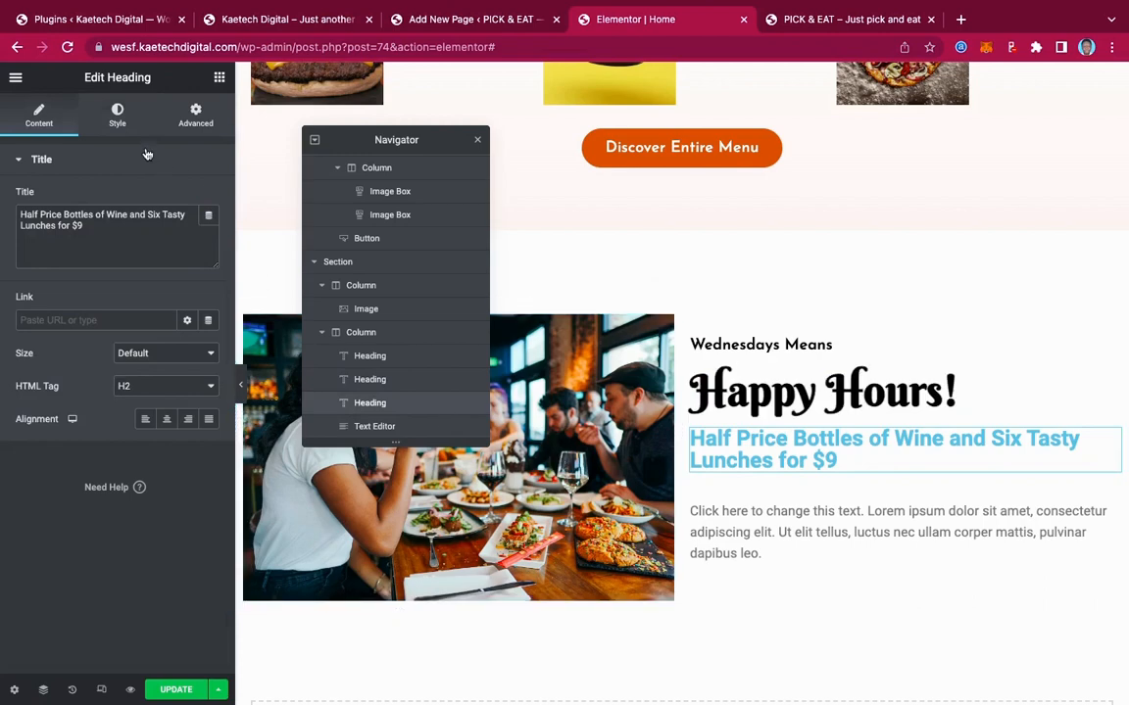
pyautogui.click(118, 115)
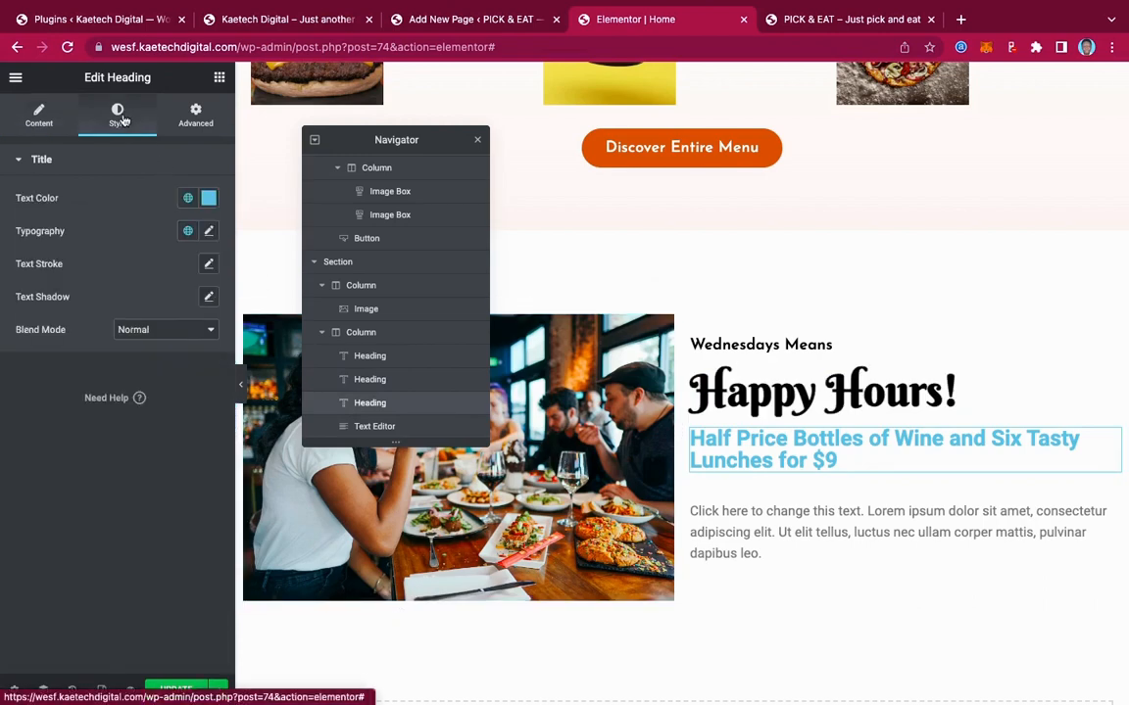
pyautogui.click(209, 198)
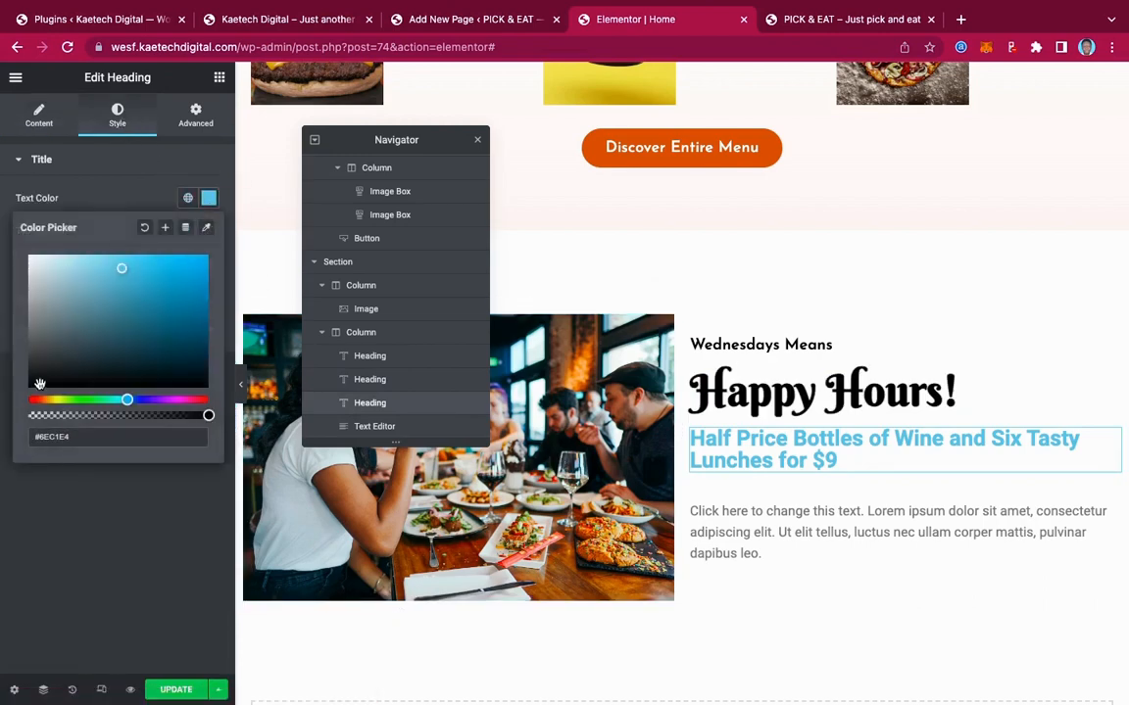
pyautogui.moveTo(37, 380); pyautogui.dragTo(7, 407)
pyautogui.click(42, 505)
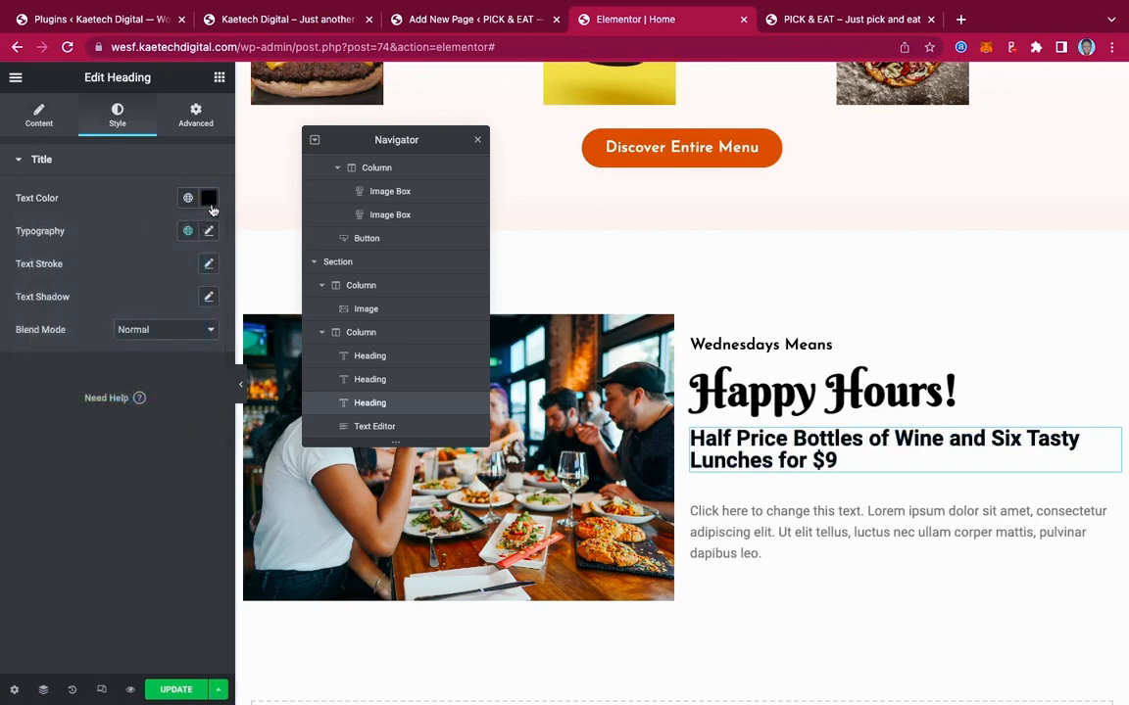
pyautogui.click(209, 230)
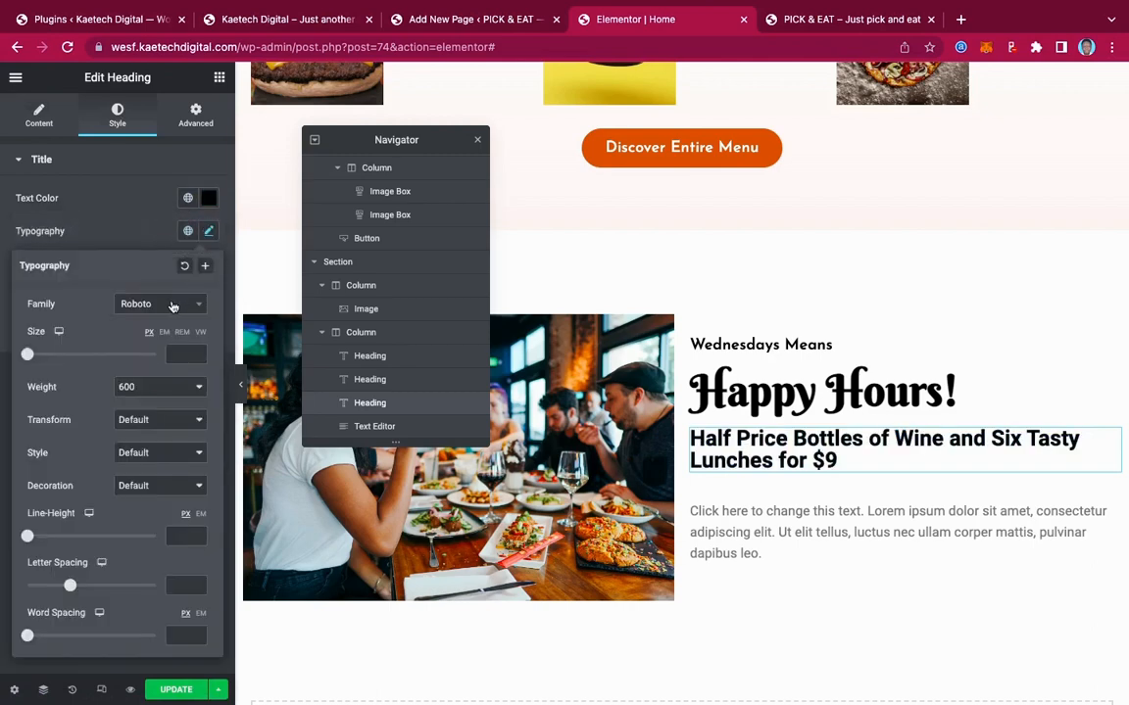
pyautogui.click(139, 304)
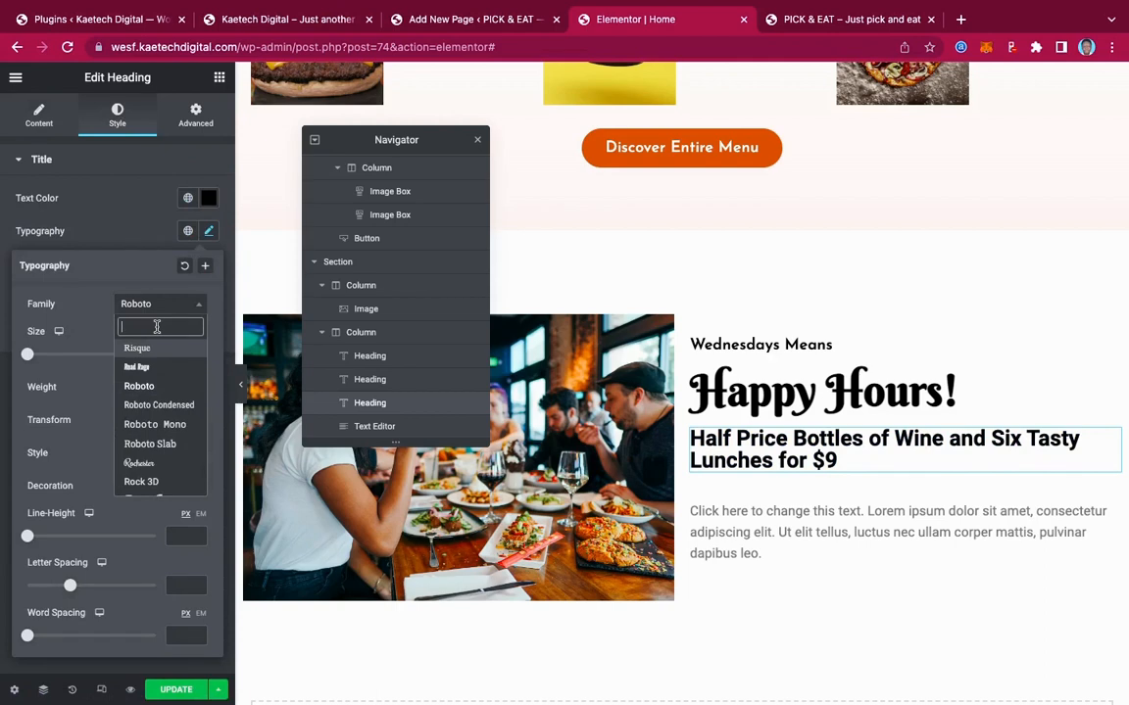
pyautogui.write('jose')
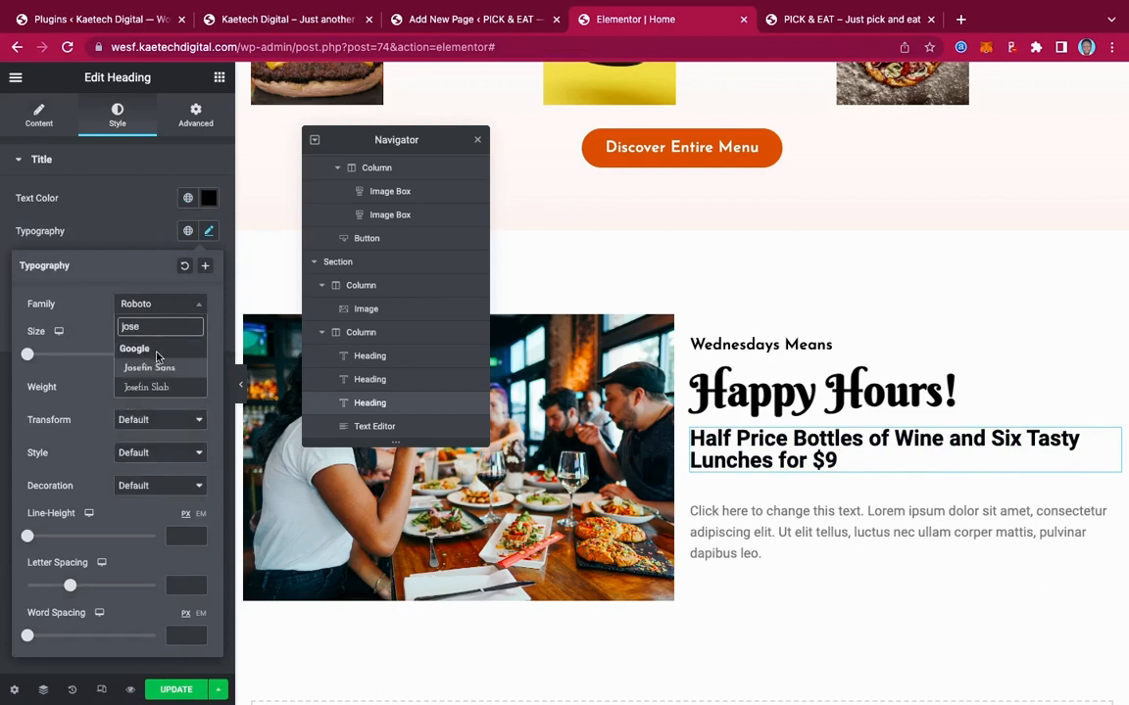
pyautogui.click(155, 369)
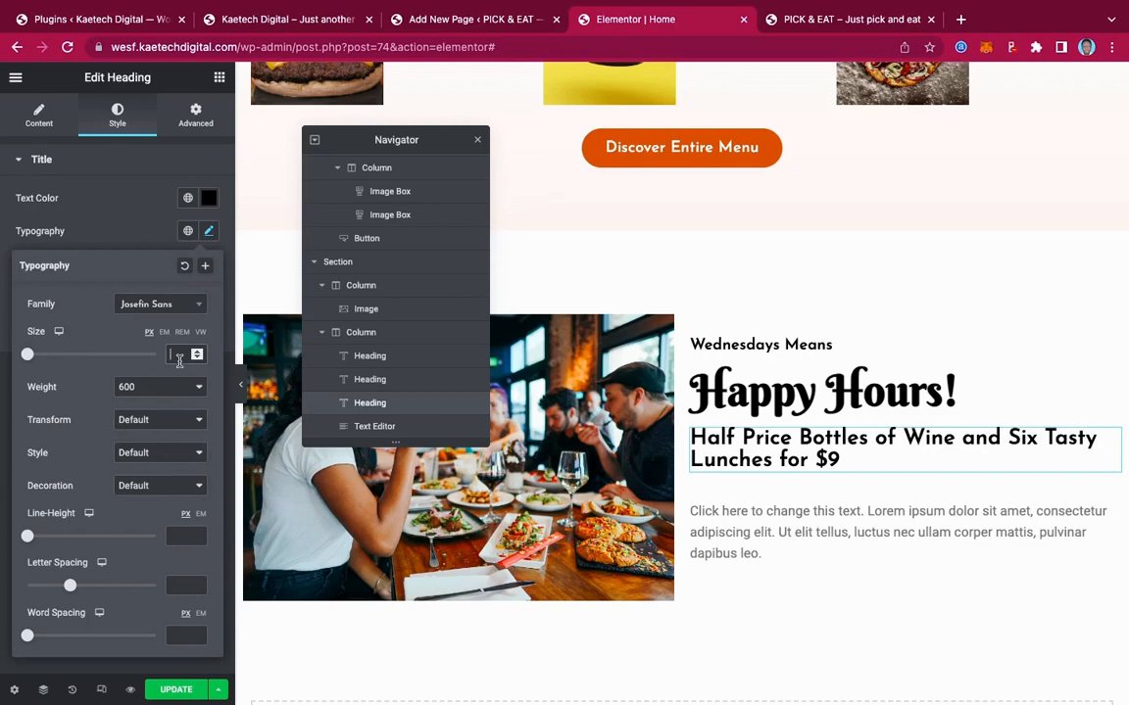
pyautogui.write('22')
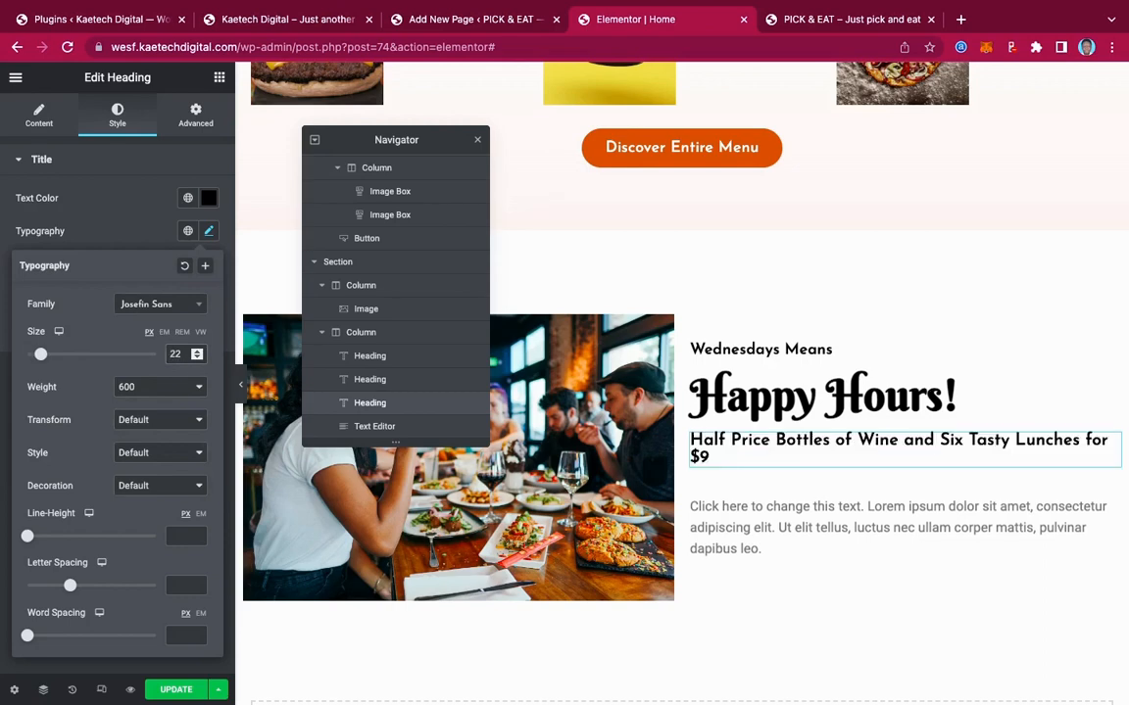
pyautogui.press('BackSpace')
pyautogui.write('0')
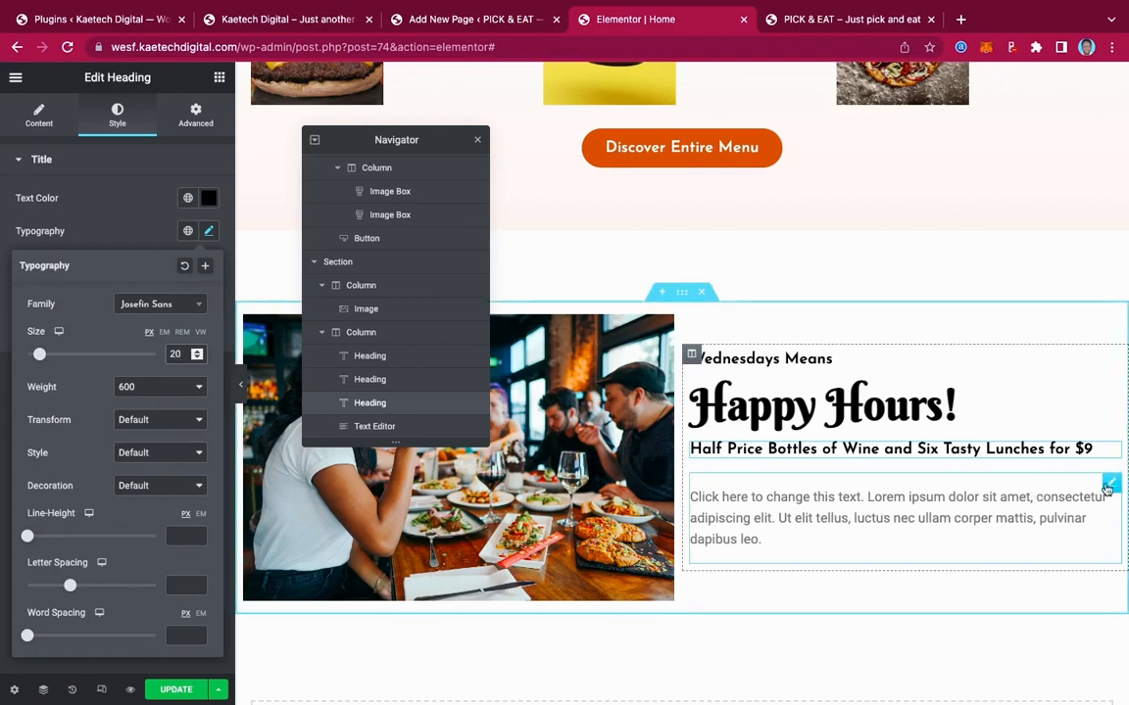
pyautogui.click(1112, 485)
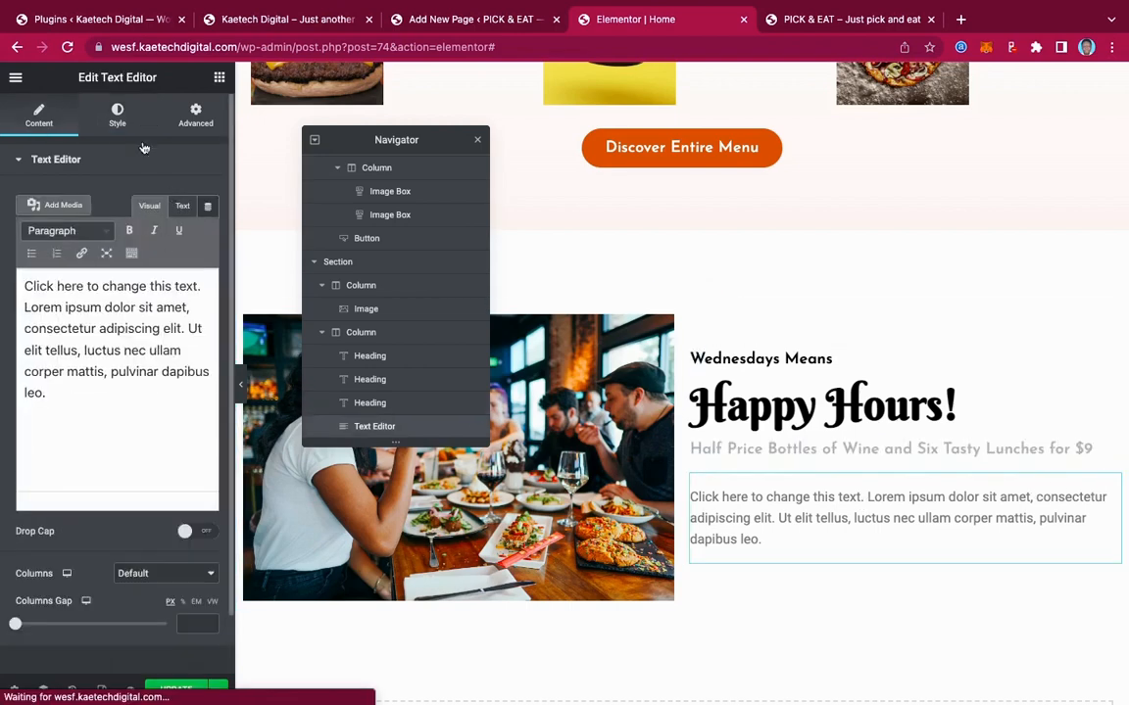
# Style the paragraph text black in Josefin Sans at 18 px
pyautogui.click(118, 119)
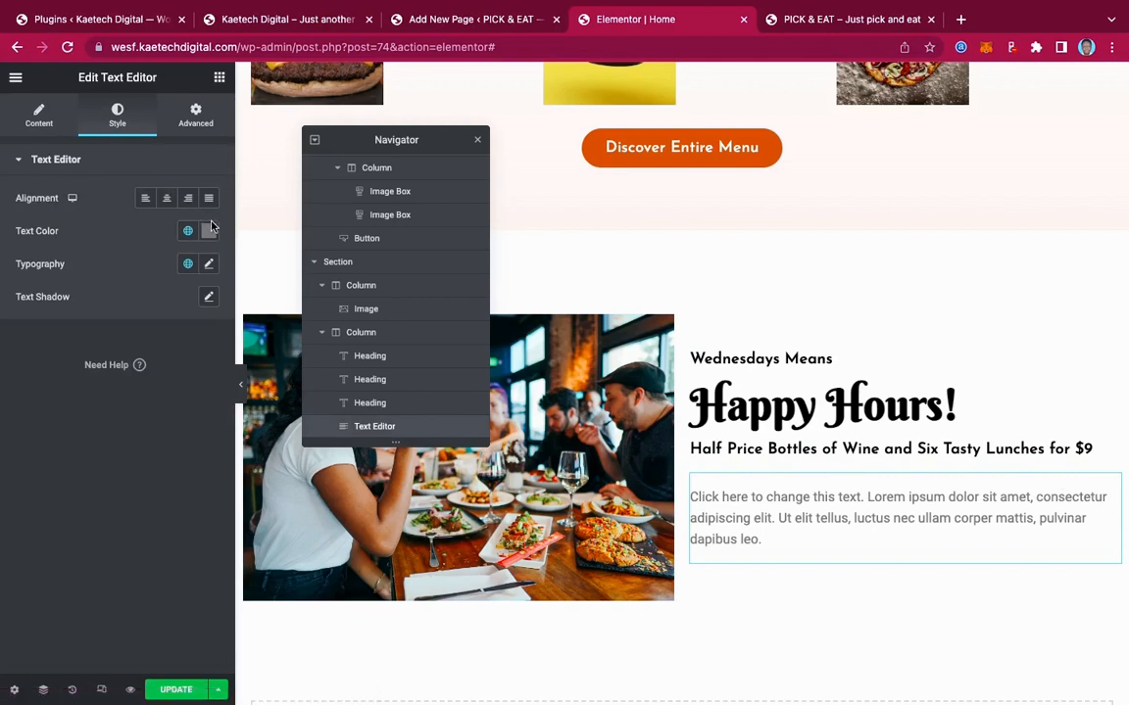
pyautogui.click(209, 230)
pyautogui.moveTo(86, 338); pyautogui.dragTo(14, 451)
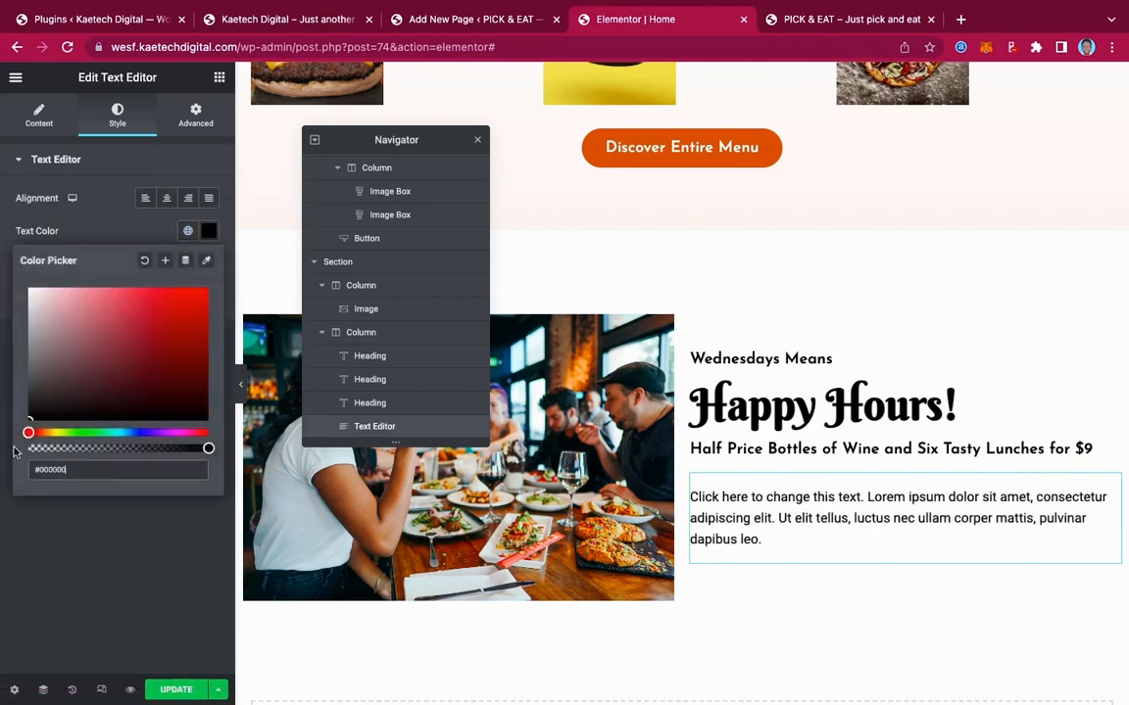
pyautogui.click(106, 223)
pyautogui.click(209, 265)
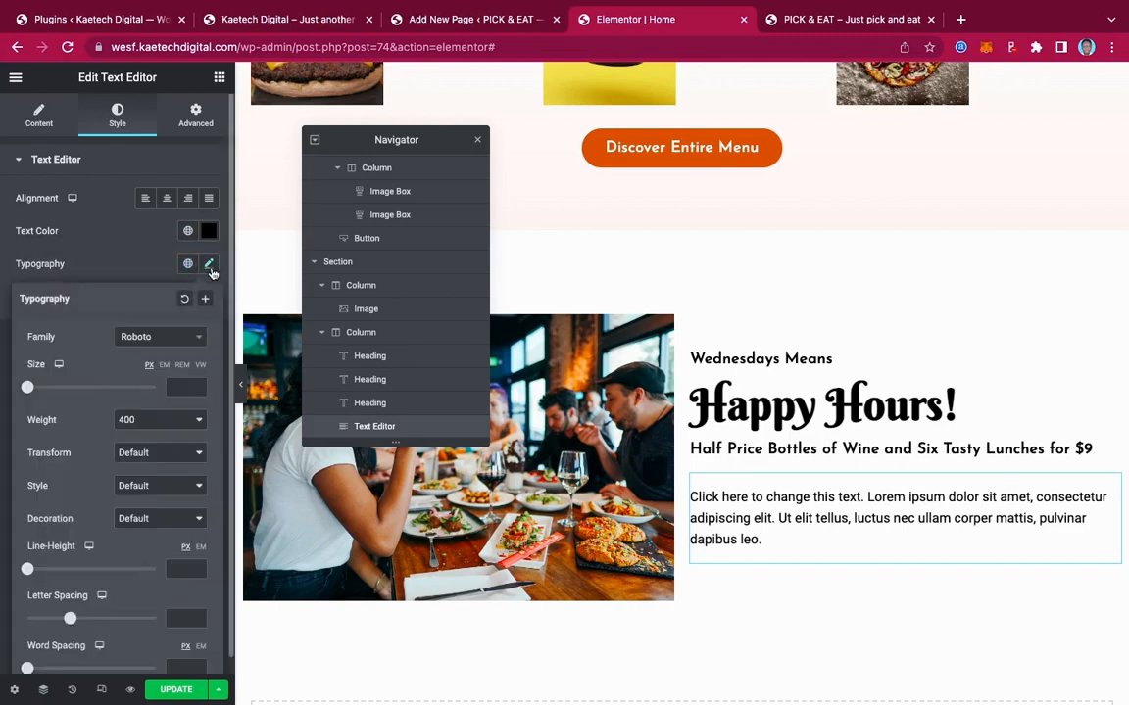
pyautogui.click(162, 336)
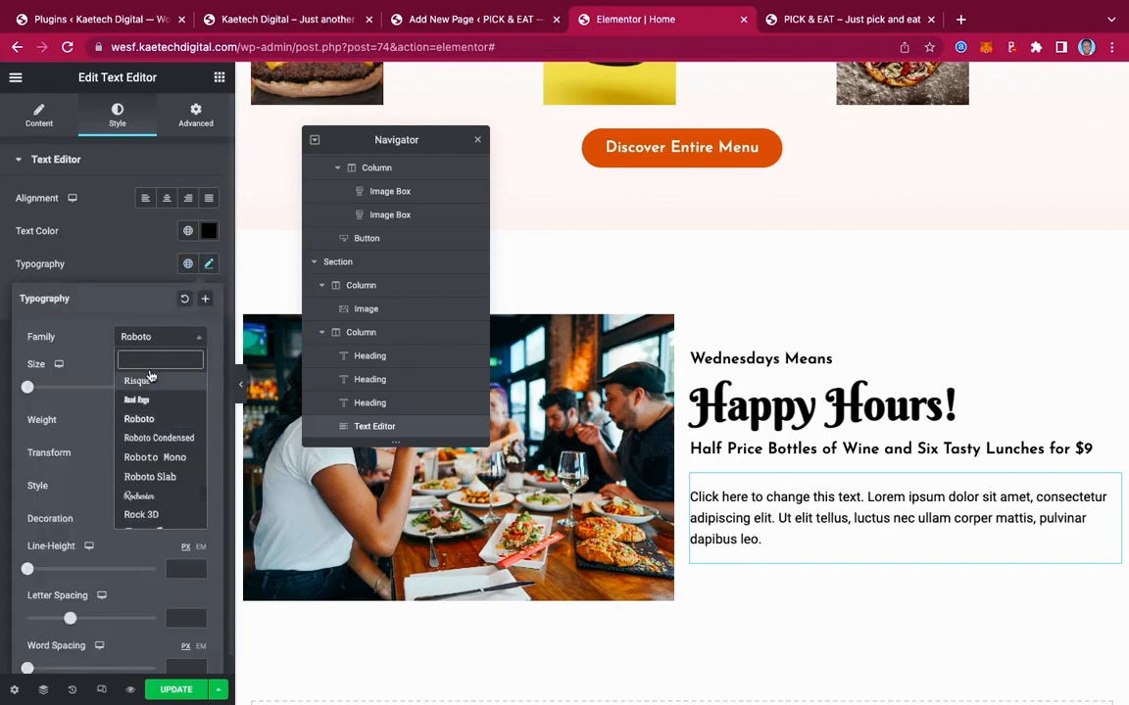
pyautogui.write('jose')
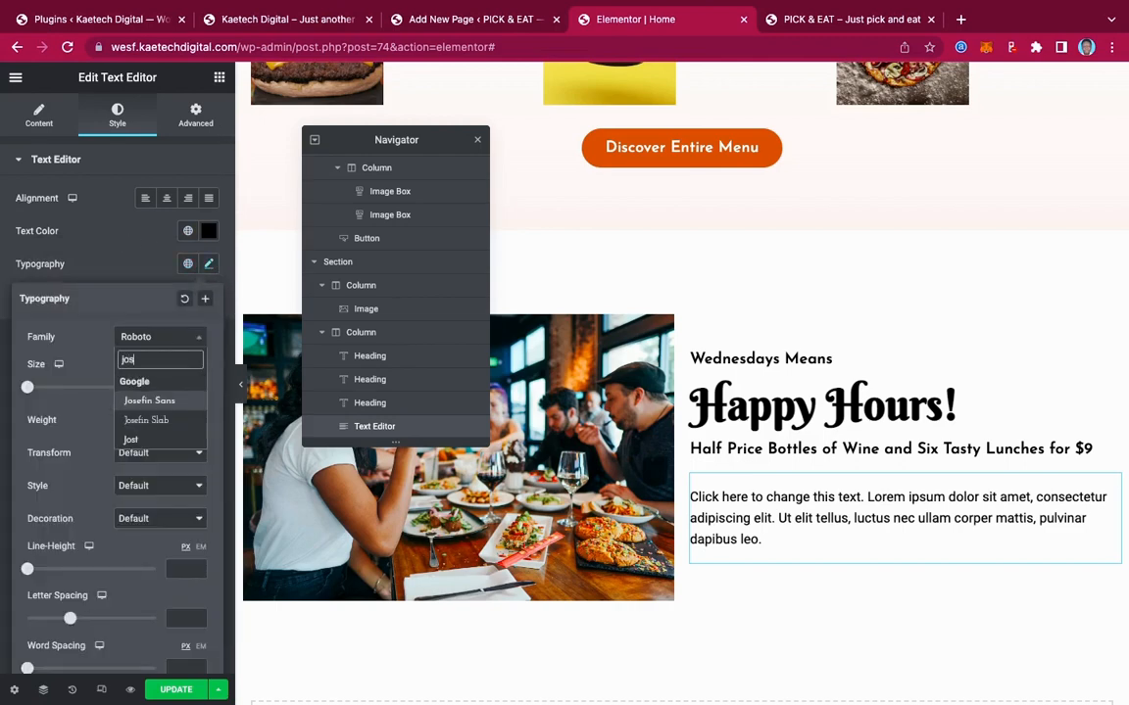
pyautogui.click(146, 401)
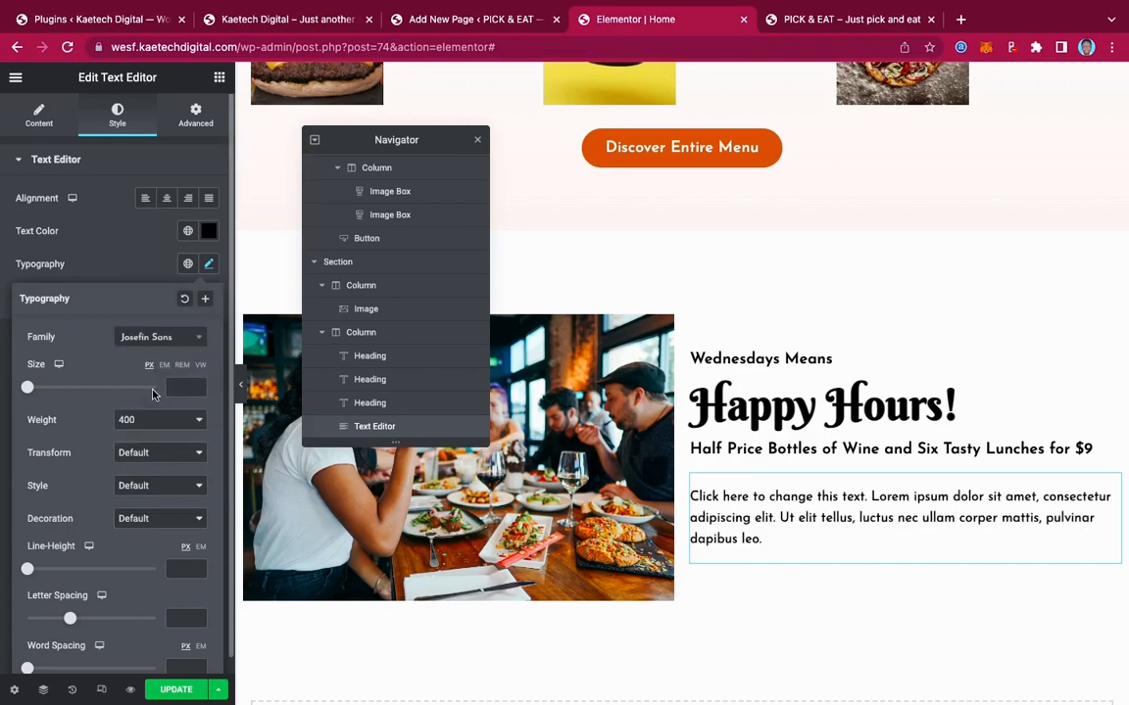
pyautogui.click(177, 387)
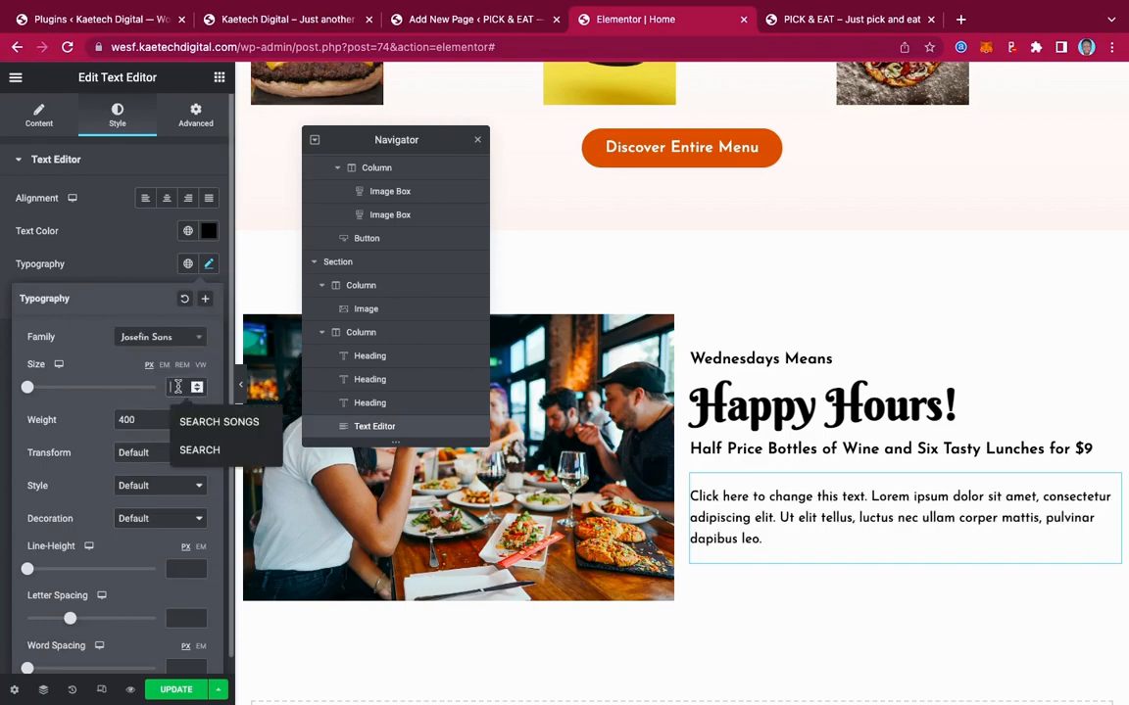
pyautogui.write('18')
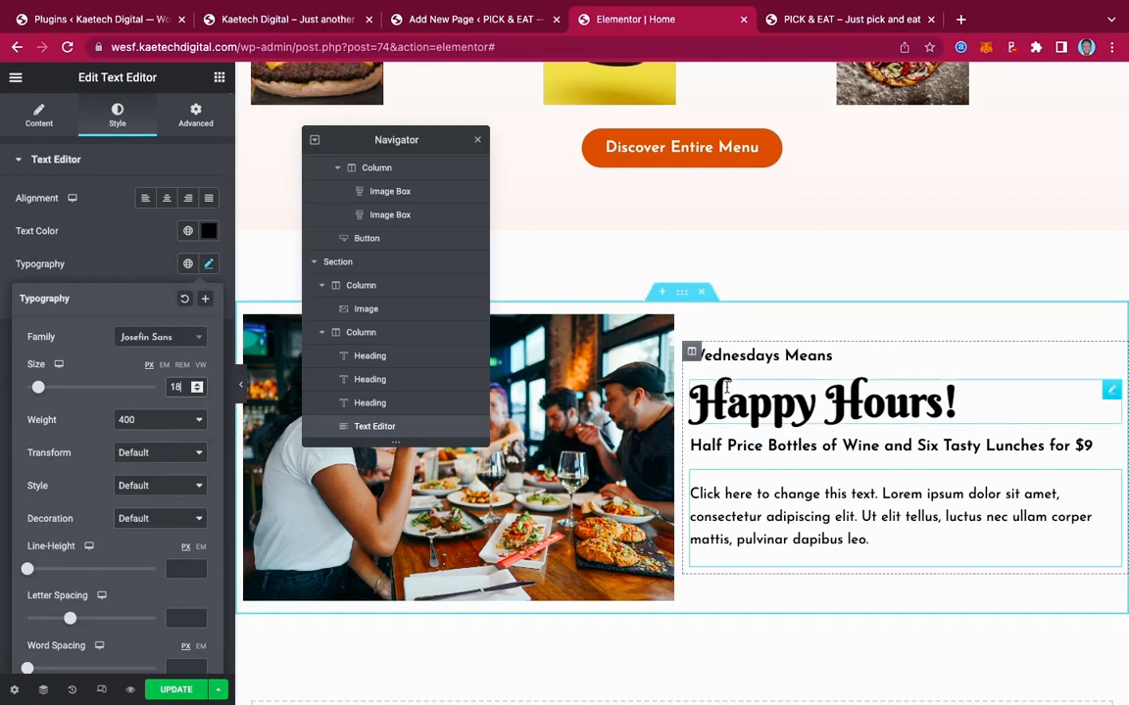
pyautogui.click(679, 294)
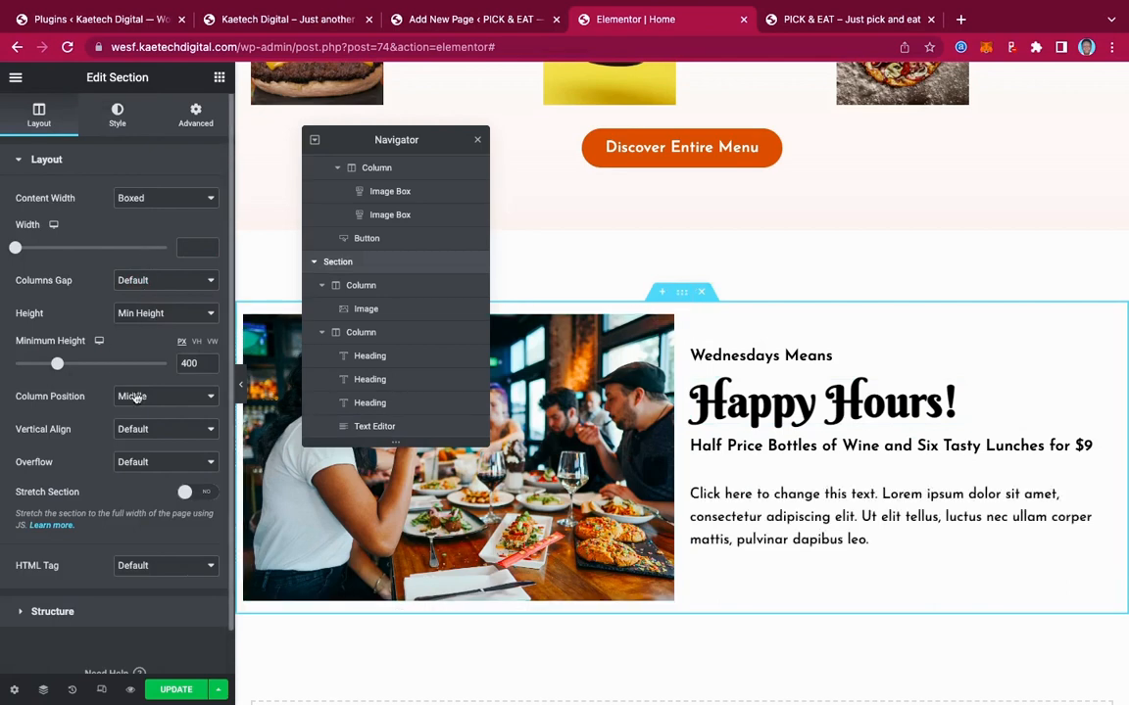
# Vertically centre the section's content and set its column gap to Wider
pyautogui.click(141, 430)
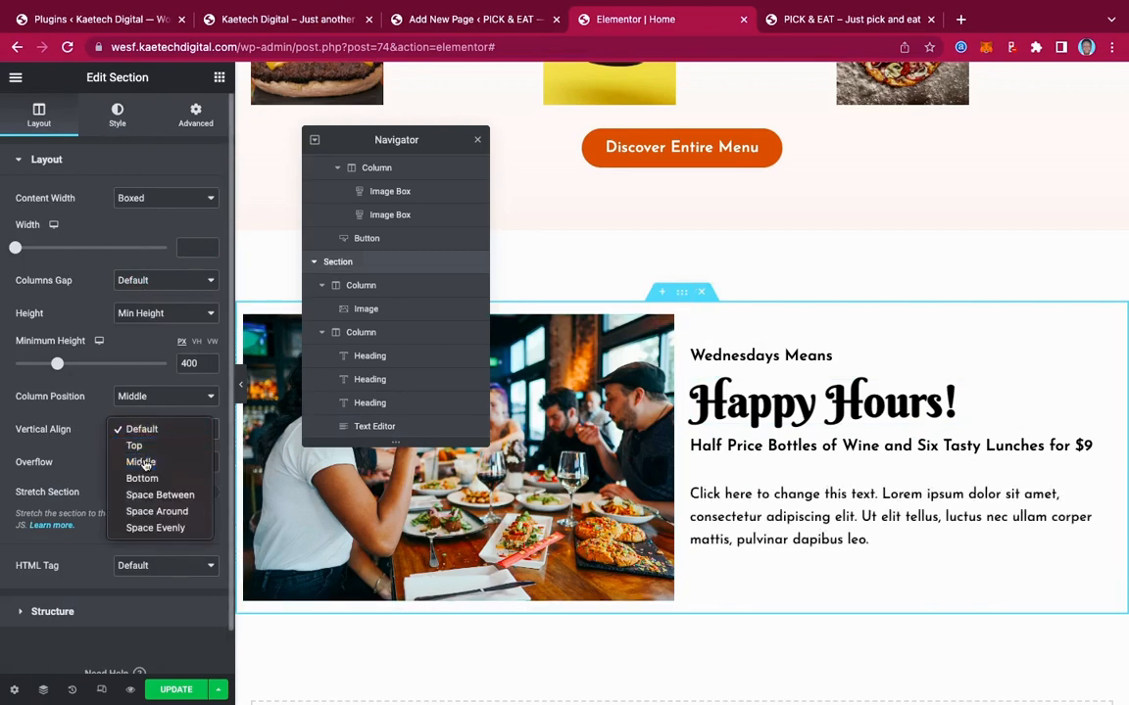
pyautogui.click(143, 462)
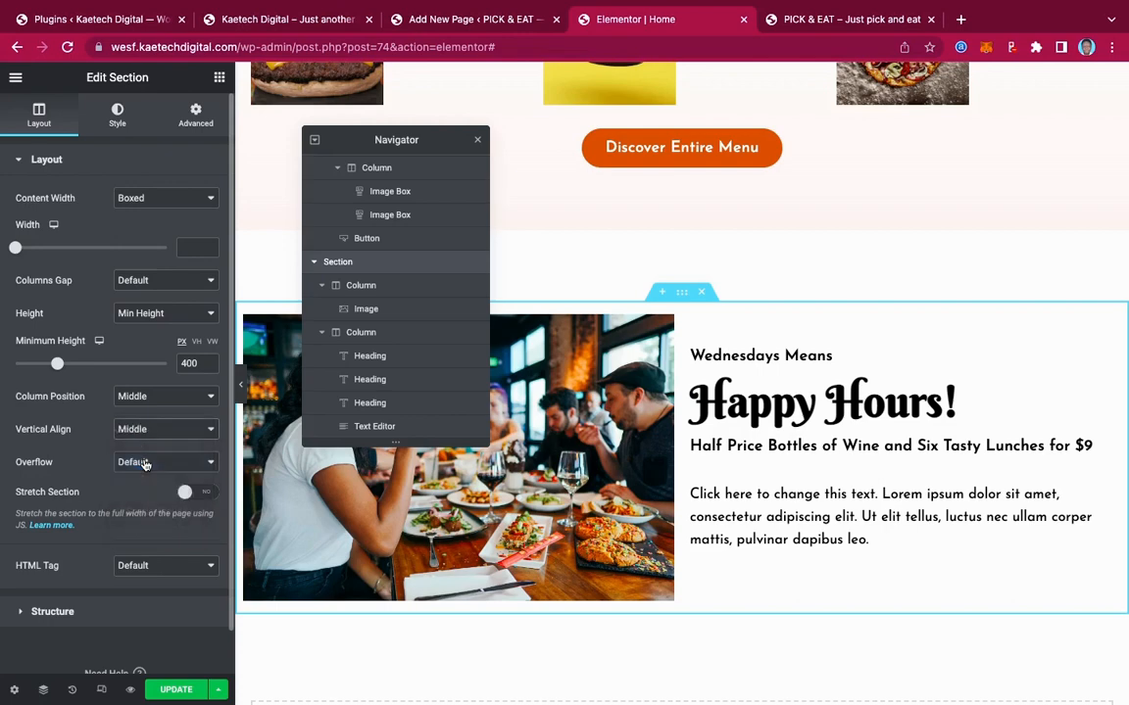
pyautogui.click(149, 282)
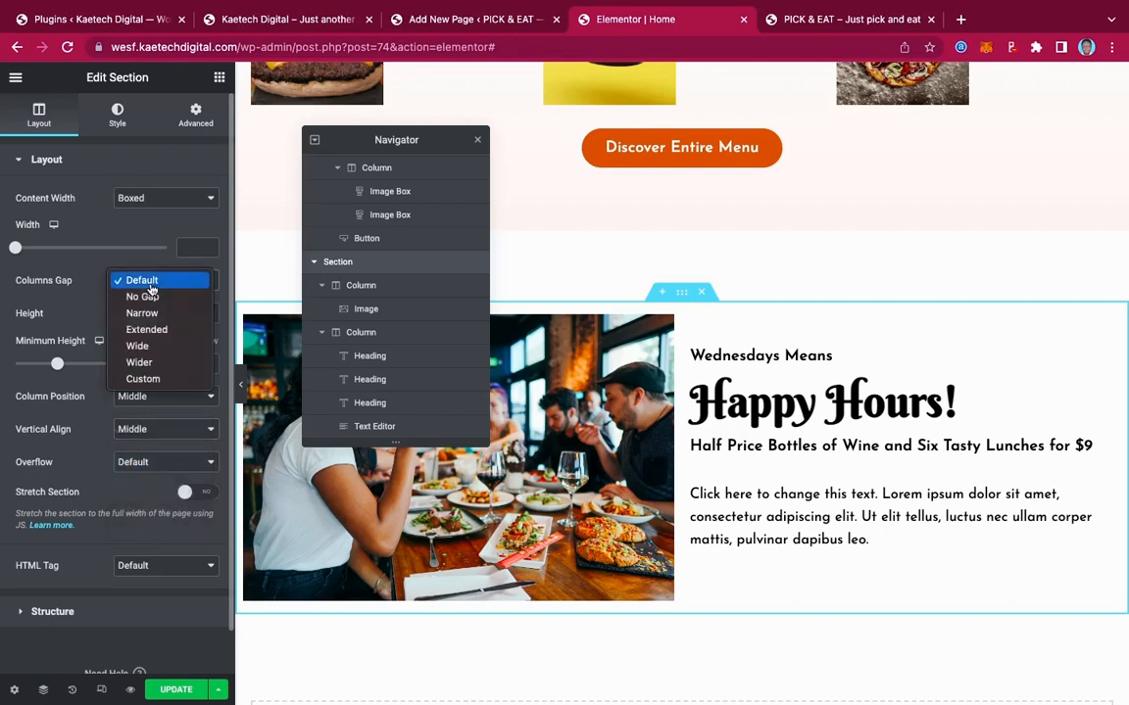
pyautogui.click(144, 364)
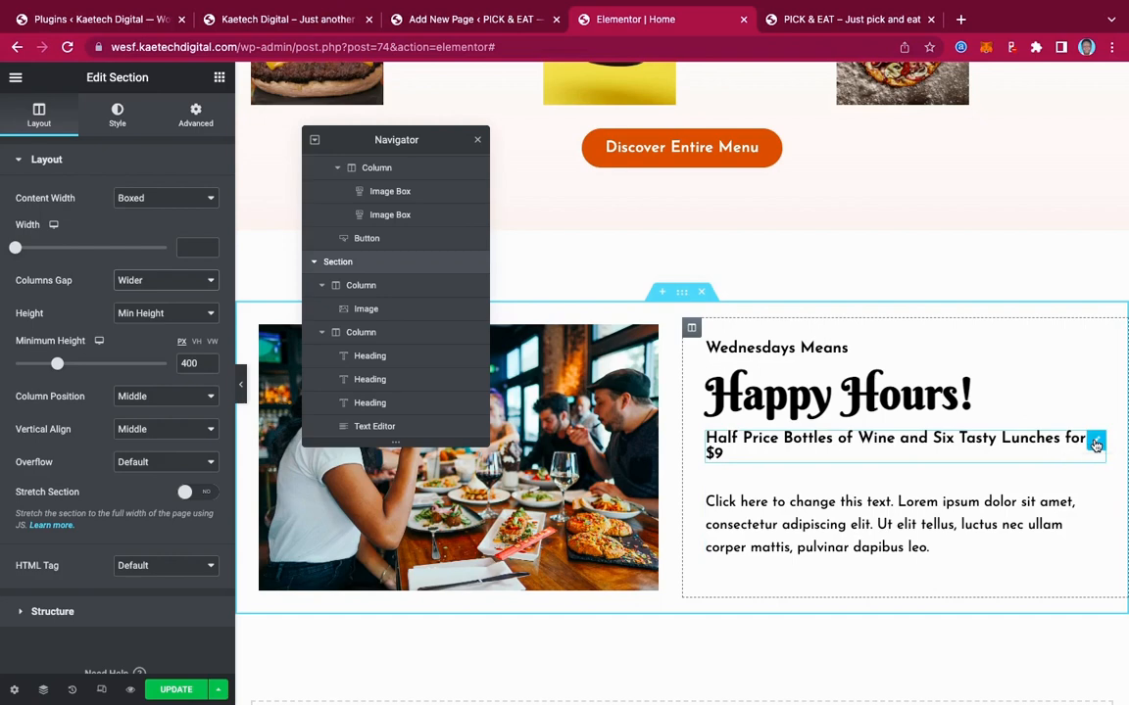
# Shrink the Half Price heading to 19 px so it fits on one line
pyautogui.click(1095, 444)
pyautogui.click(209, 231)
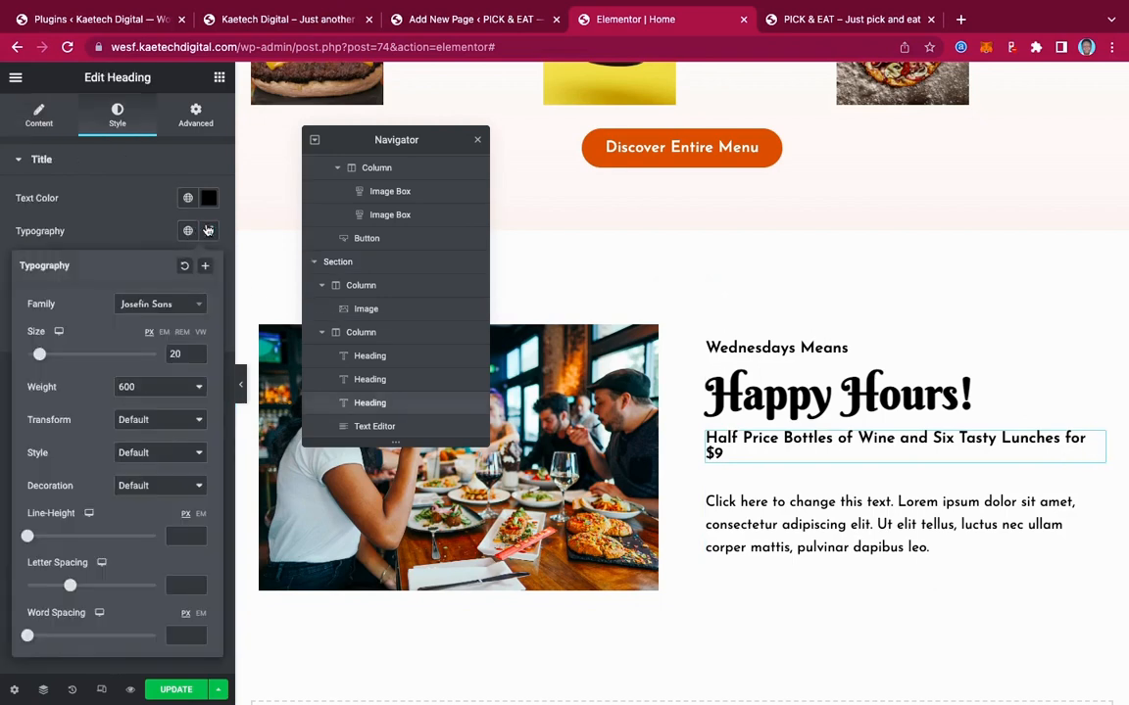
pyautogui.moveTo(183, 353); pyautogui.dragTo(157, 359)
pyautogui.write('19')
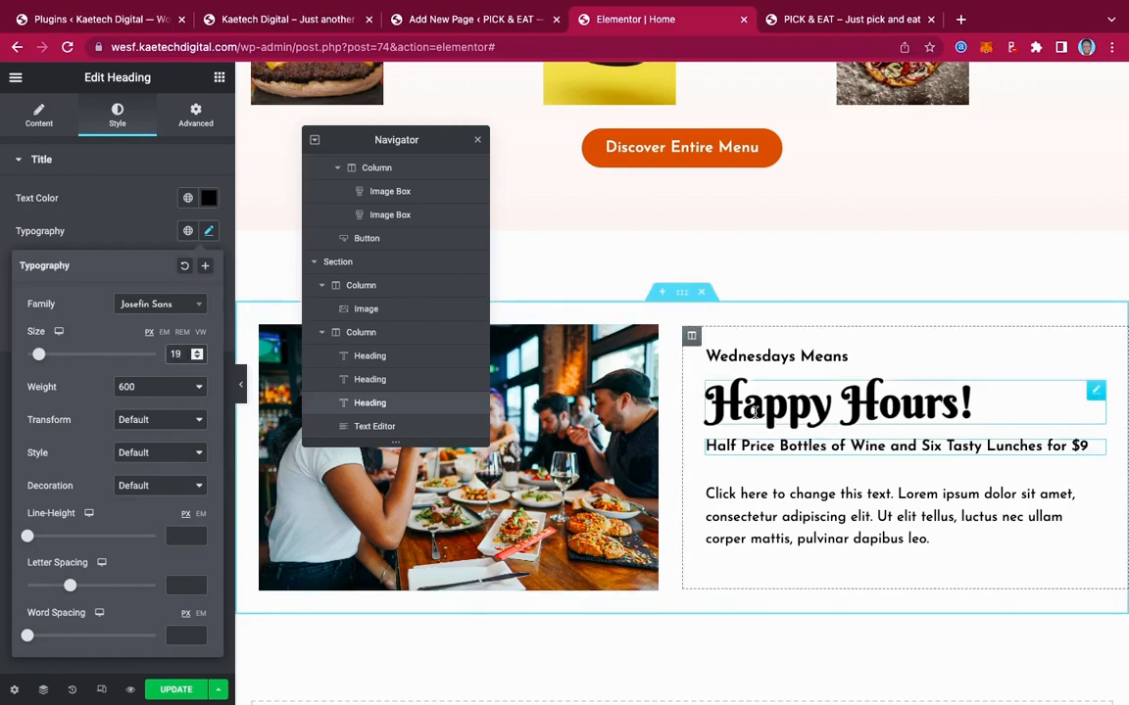
pyautogui.scroll(2, 754, 413)
pyautogui.scroll(-5, 755, 412)
pyautogui.scroll(3, 754, 412)
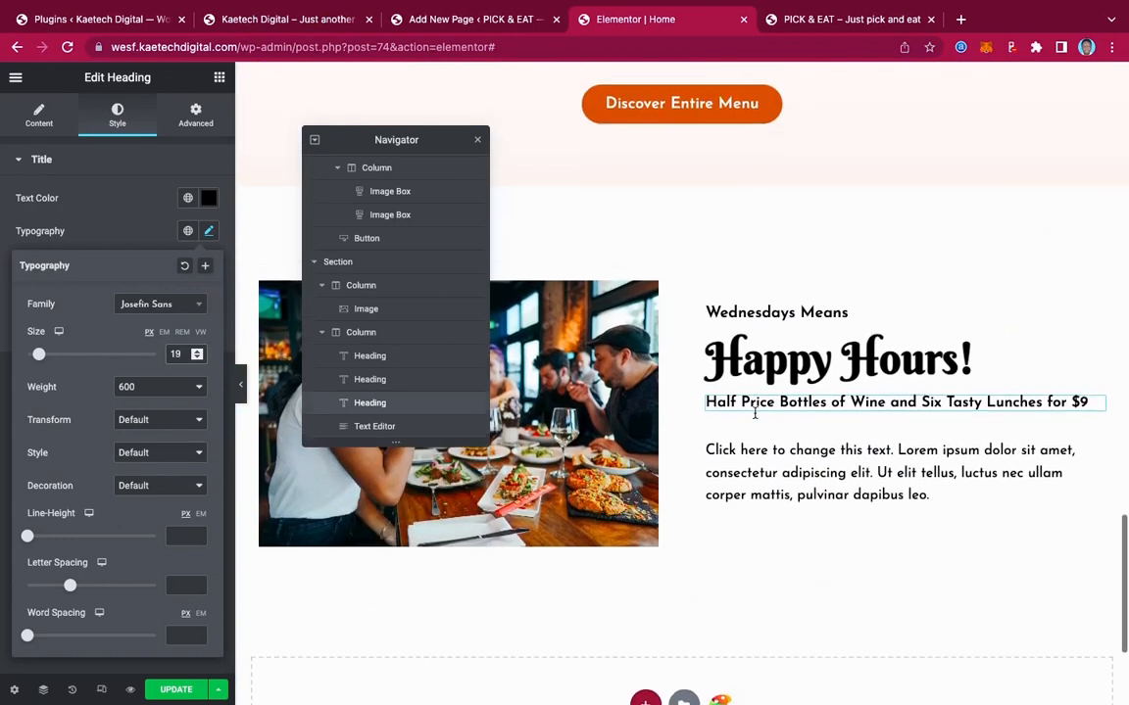
pyautogui.click(294, 20)
pyautogui.scroll(-2, 719, 314)
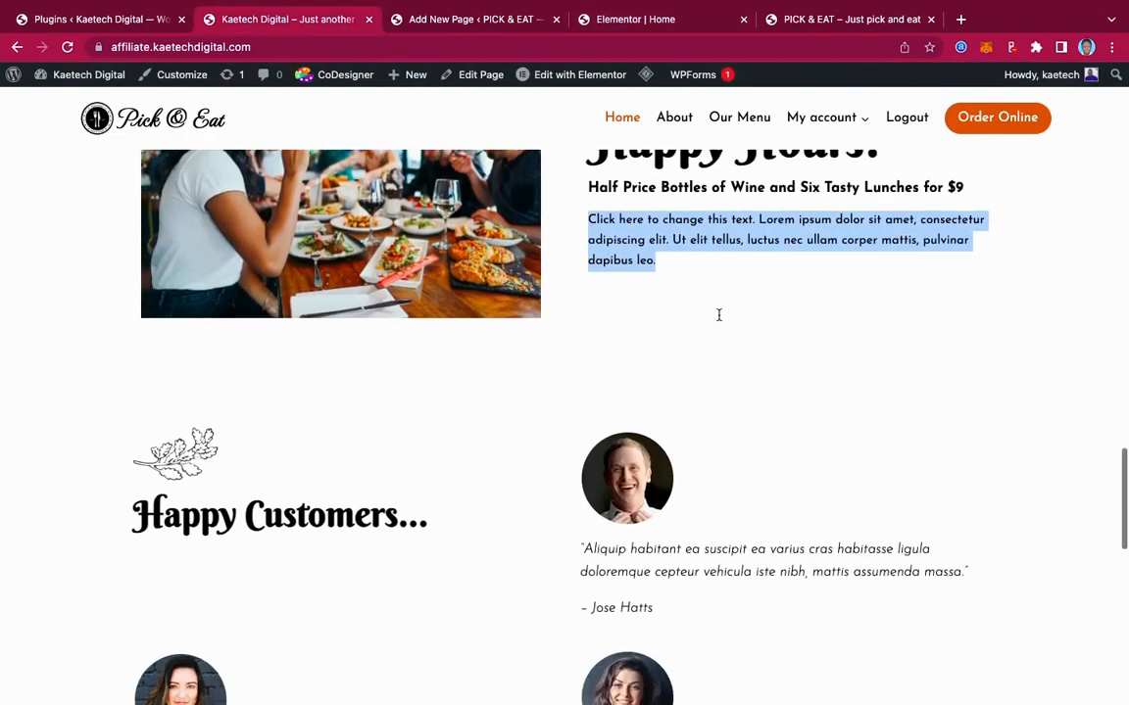
pyautogui.scroll(-3, 718, 315)
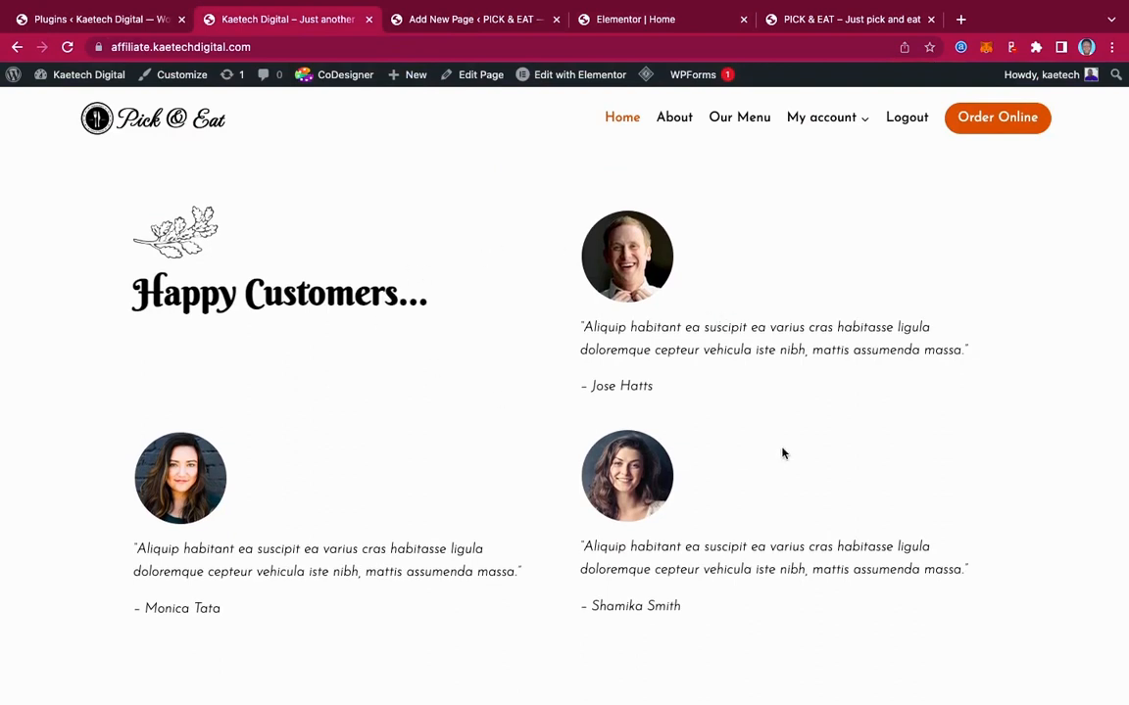
pyautogui.scroll(-6, 782, 452)
pyautogui.scroll(5, 783, 452)
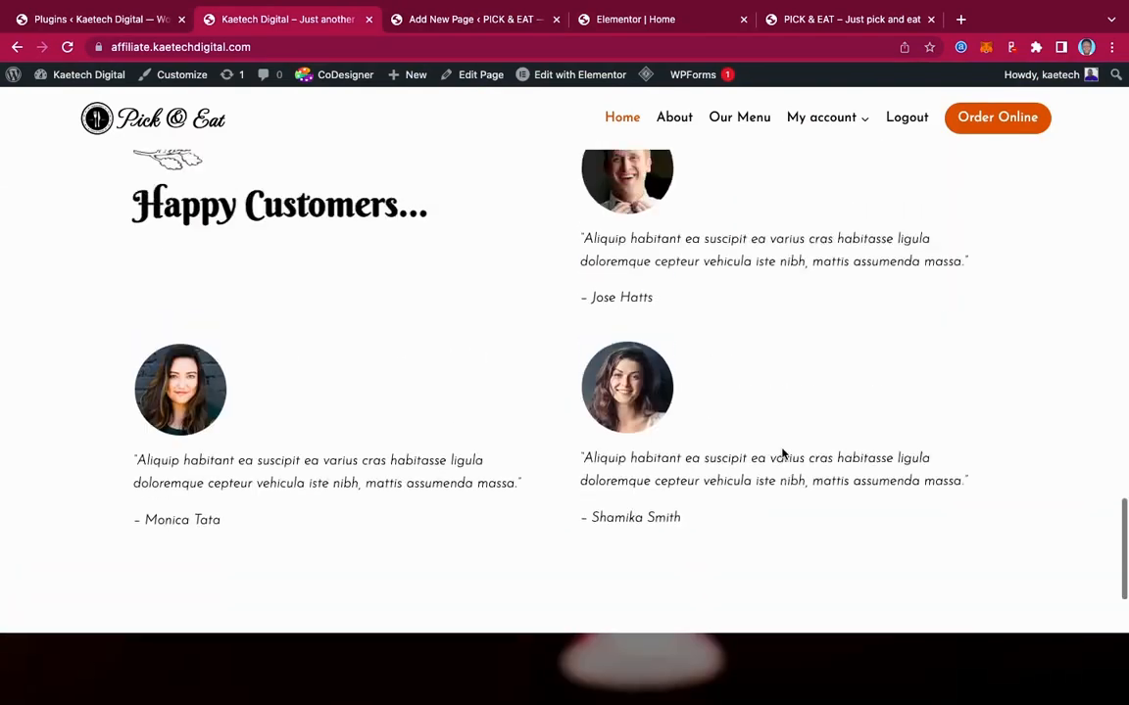
pyautogui.scroll(1, 783, 453)
pyautogui.scroll(-8, 782, 453)
pyautogui.scroll(1, 782, 454)
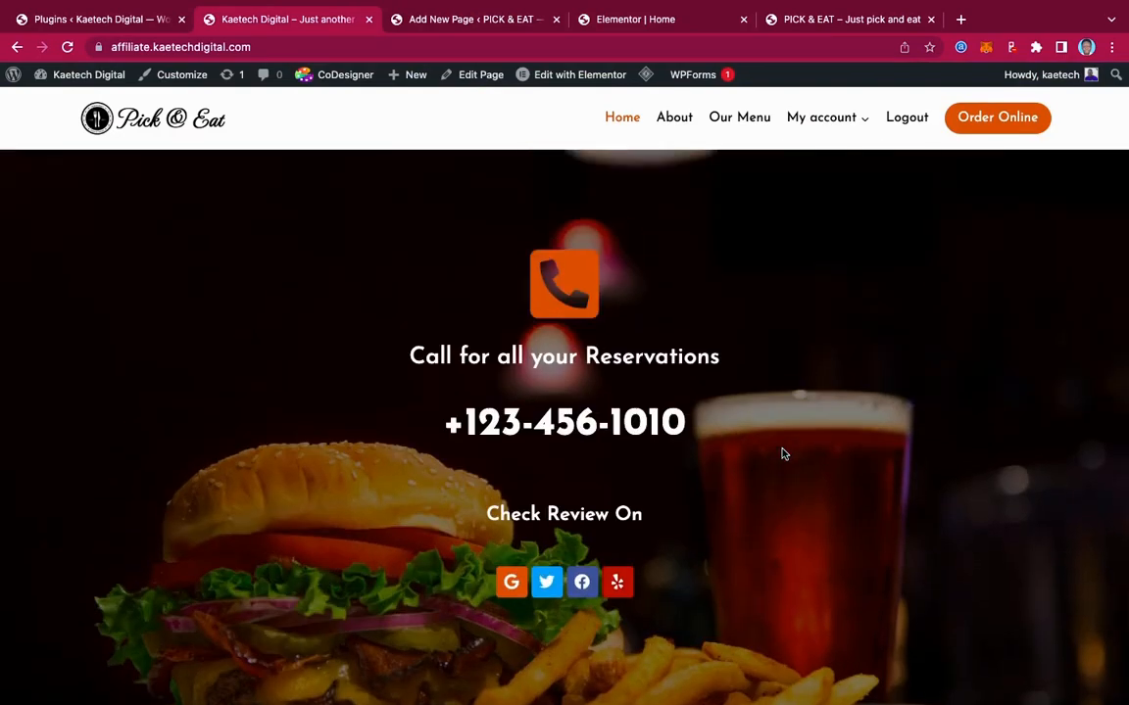
pyautogui.scroll(9, 783, 454)
pyautogui.scroll(-3, 783, 454)
pyautogui.scroll(1, 783, 454)
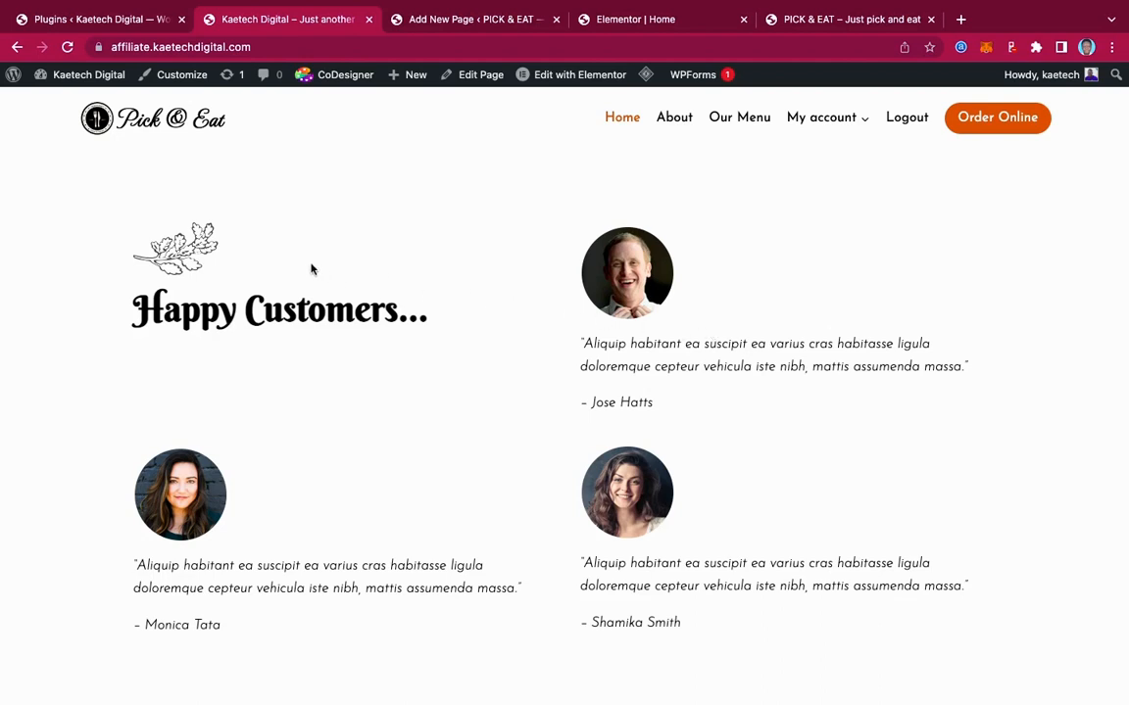
# Insert an empty two-column section below Happy Hours, briefly moving the Navigator aside
pyautogui.moveTo(634, 82)
pyautogui.click(639, 21)
pyautogui.scroll(-2, 591, 345)
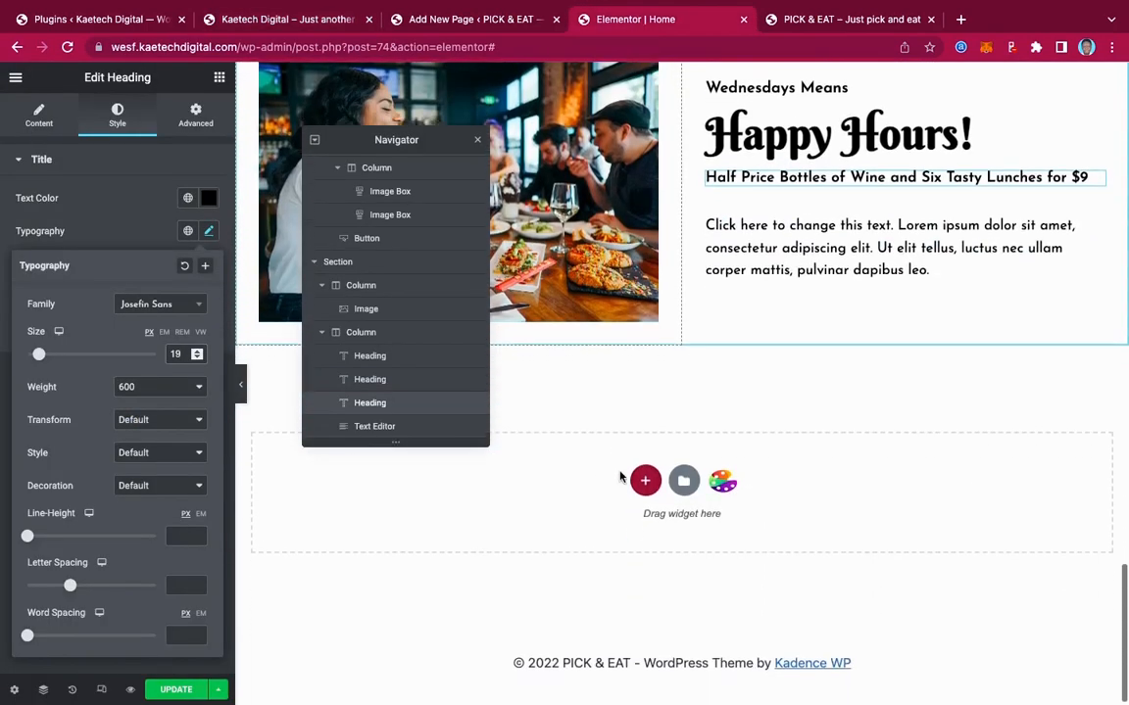
pyautogui.click(643, 479)
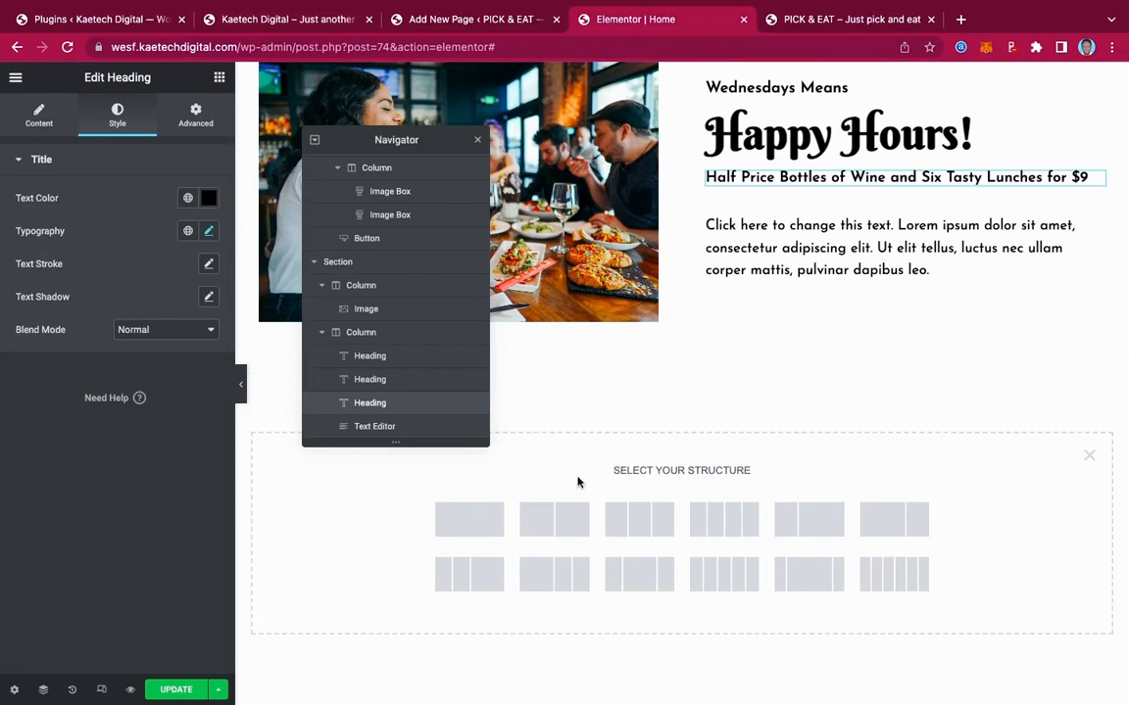
pyautogui.click(551, 527)
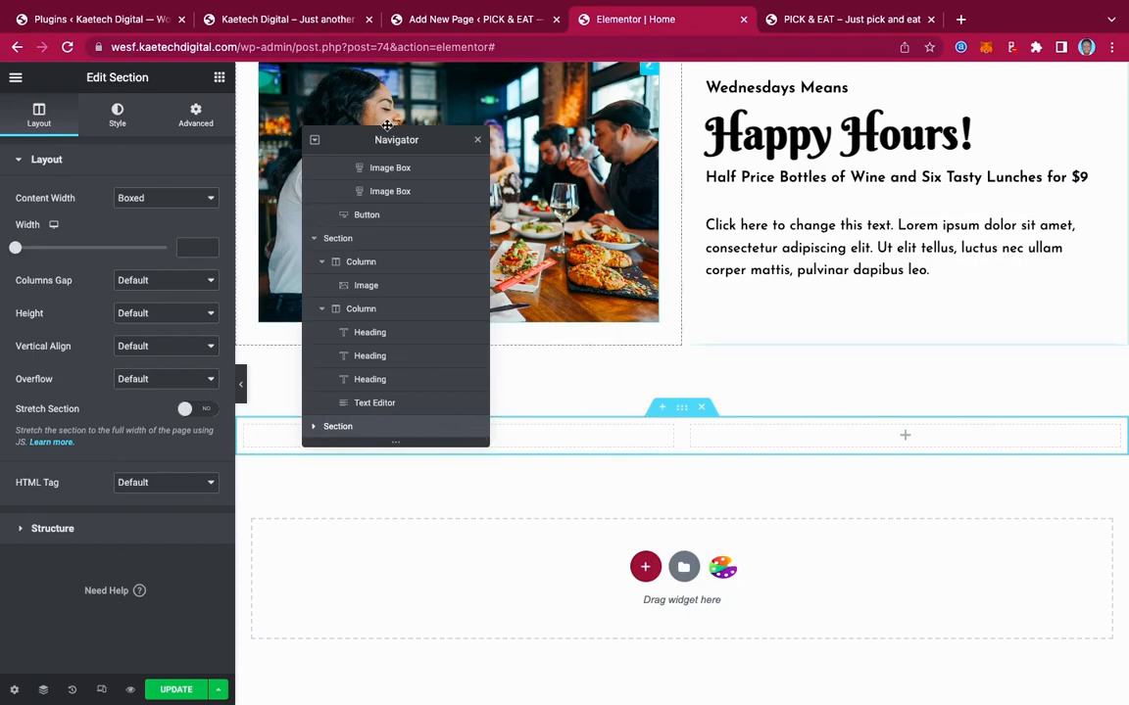
pyautogui.moveTo(387, 125); pyautogui.dragTo(1019, 80)
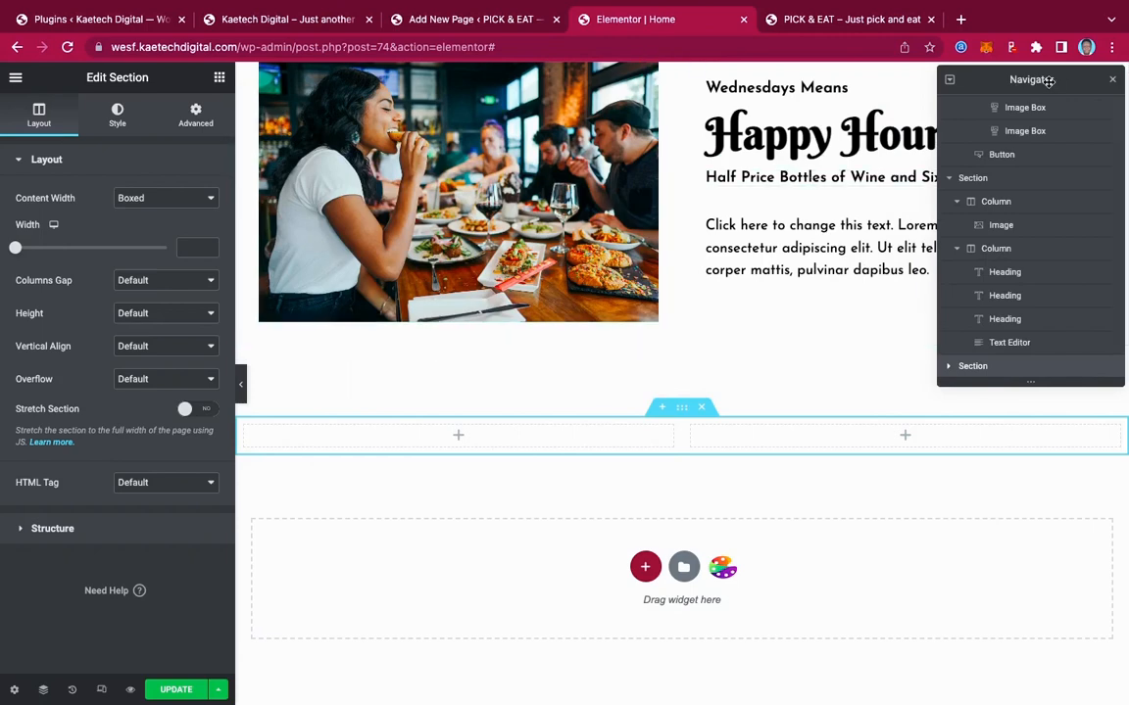
pyautogui.moveTo(1048, 81); pyautogui.dragTo(369, 75)
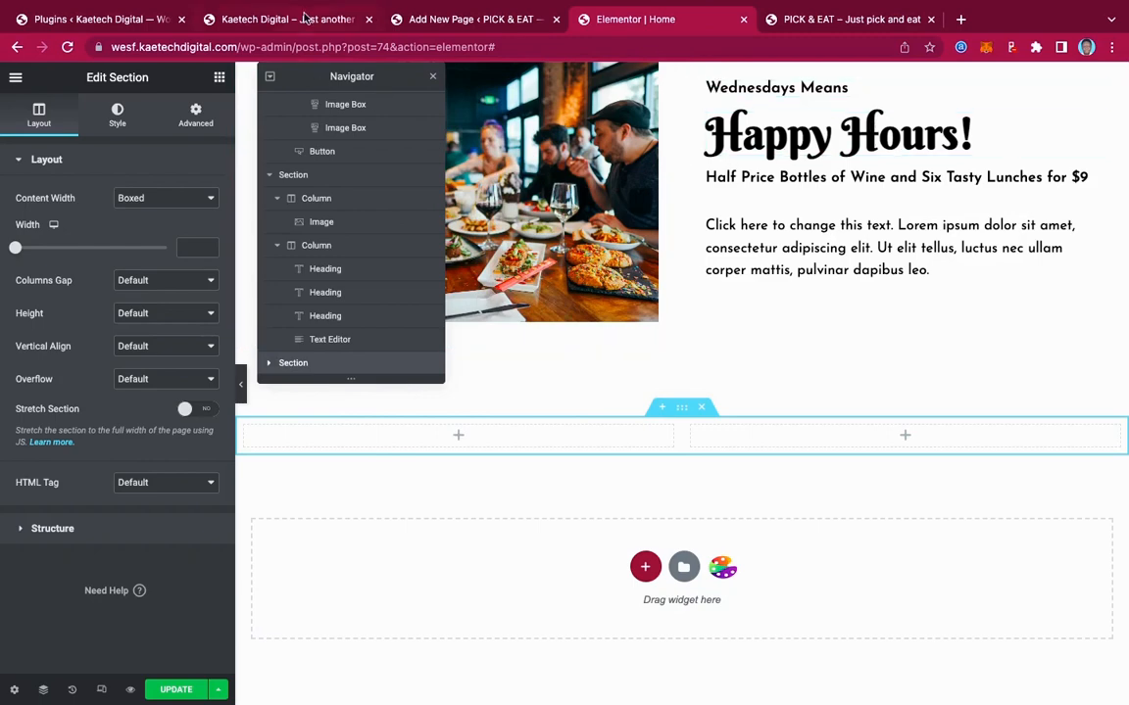
pyautogui.click(304, 19)
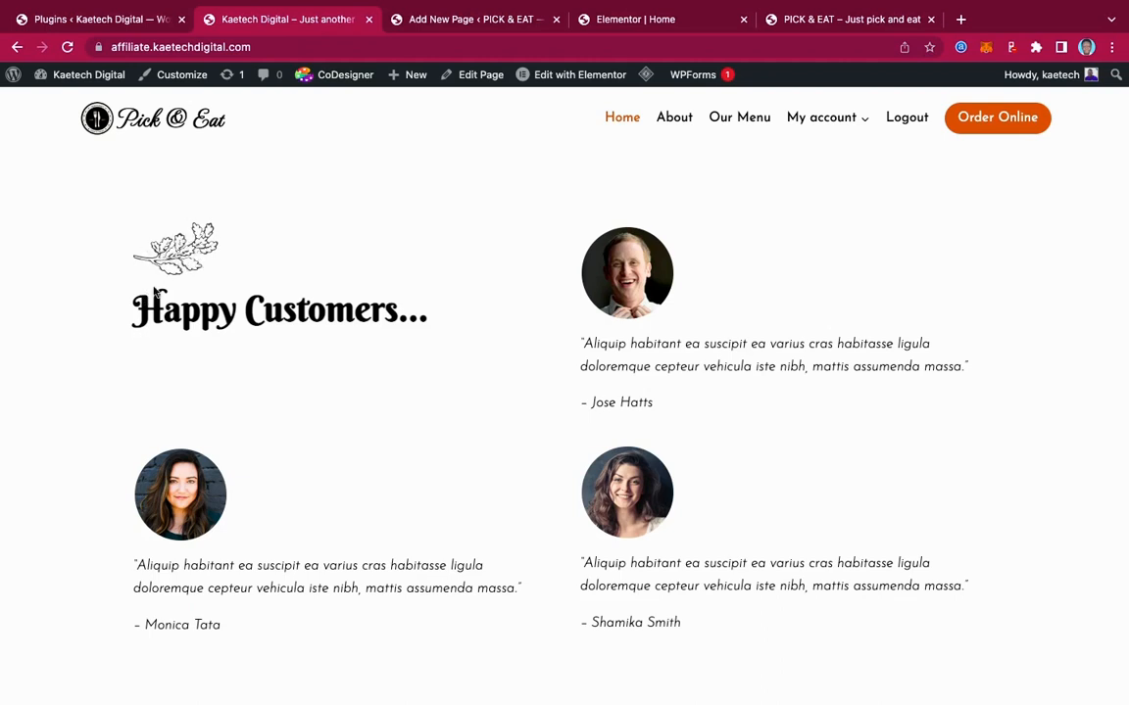
pyautogui.click(649, 20)
pyautogui.scroll(10, 801, 224)
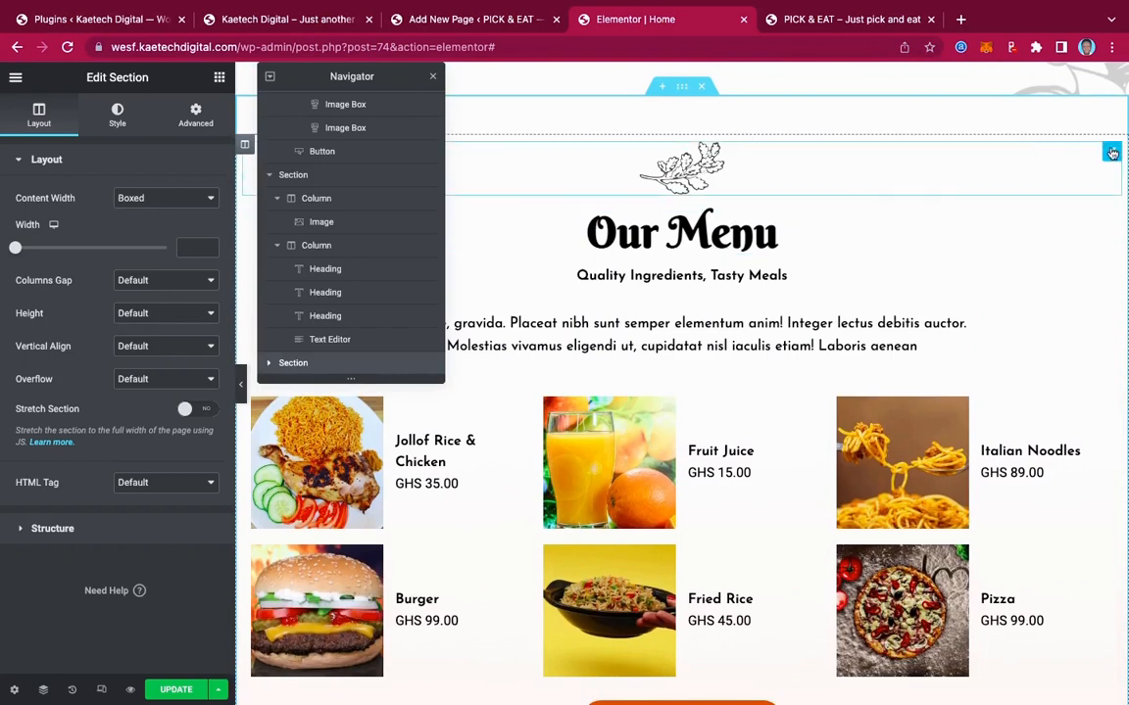
# Copy Our Menu's leaf image into the new left column, aligned left
pyautogui.rightClick(1112, 152)
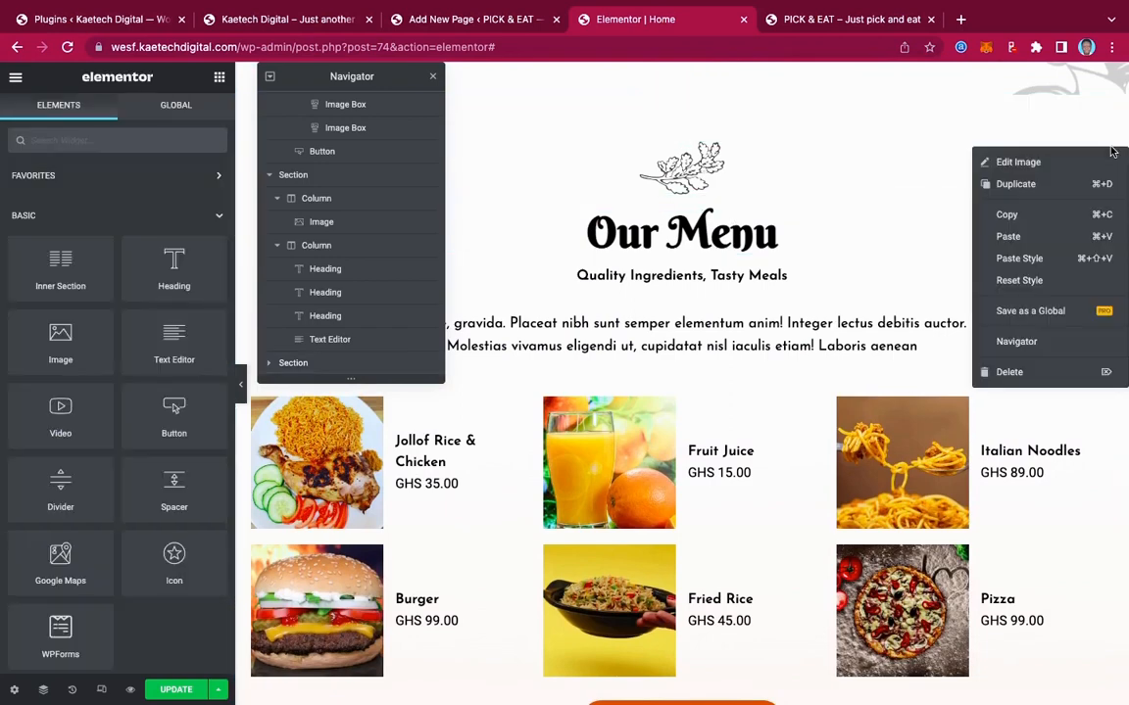
pyautogui.click(1031, 217)
pyautogui.scroll(-10, 1033, 218)
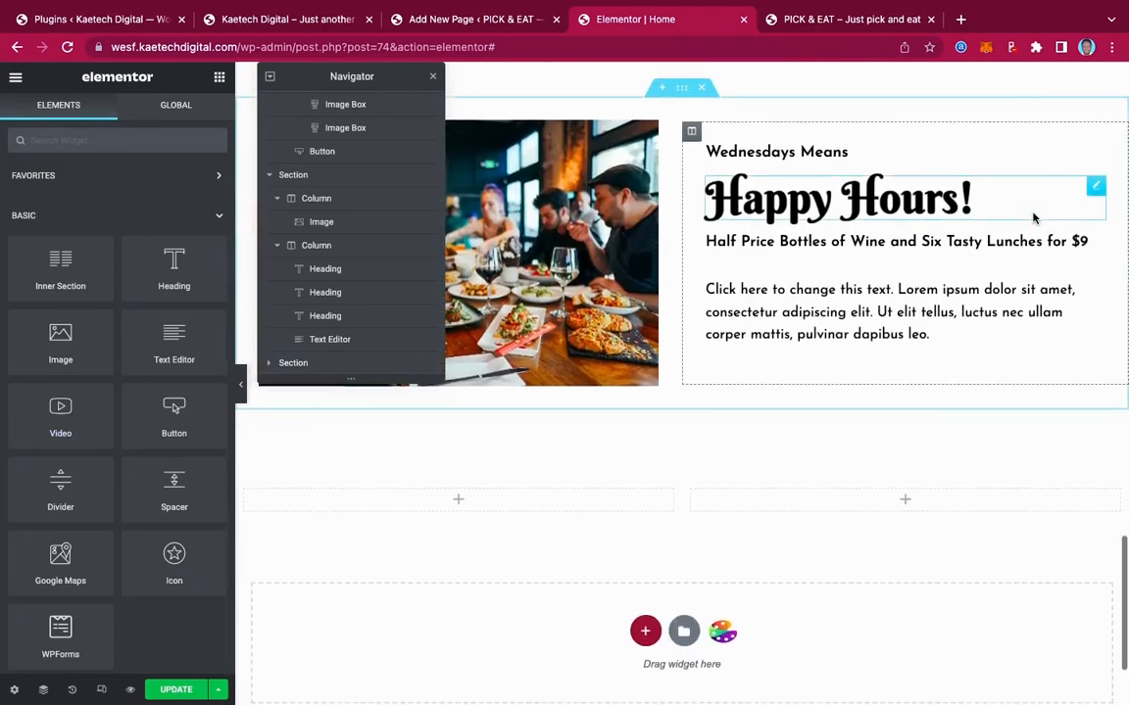
pyautogui.rightClick(457, 455)
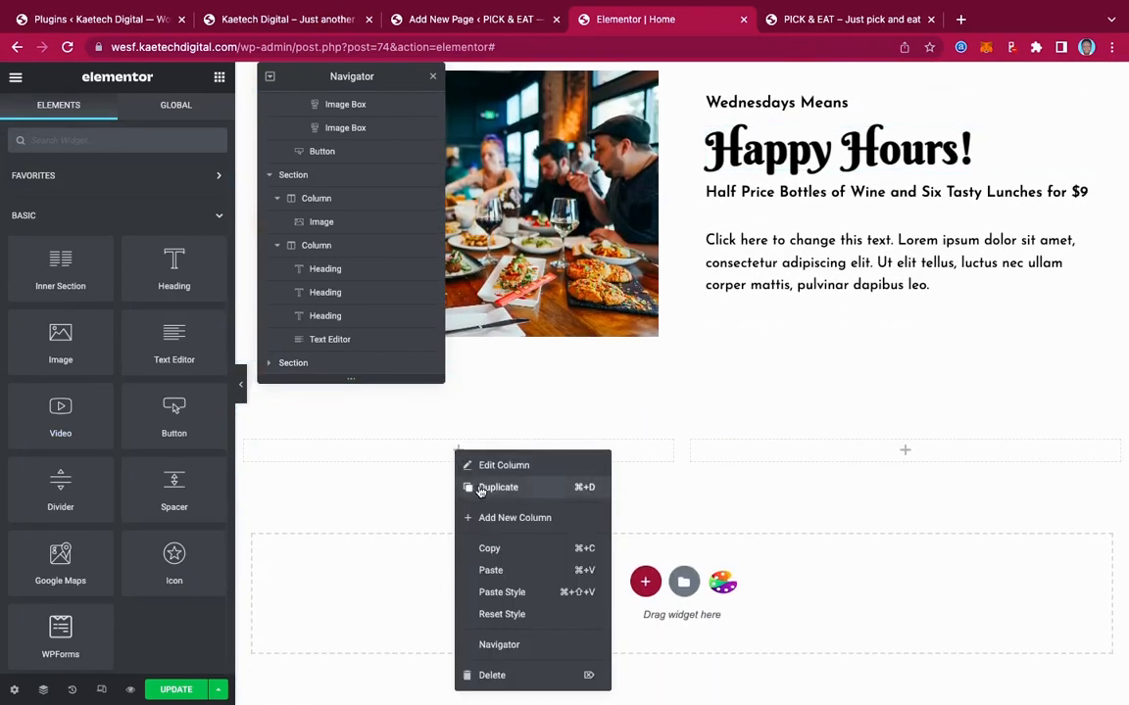
pyautogui.click(489, 572)
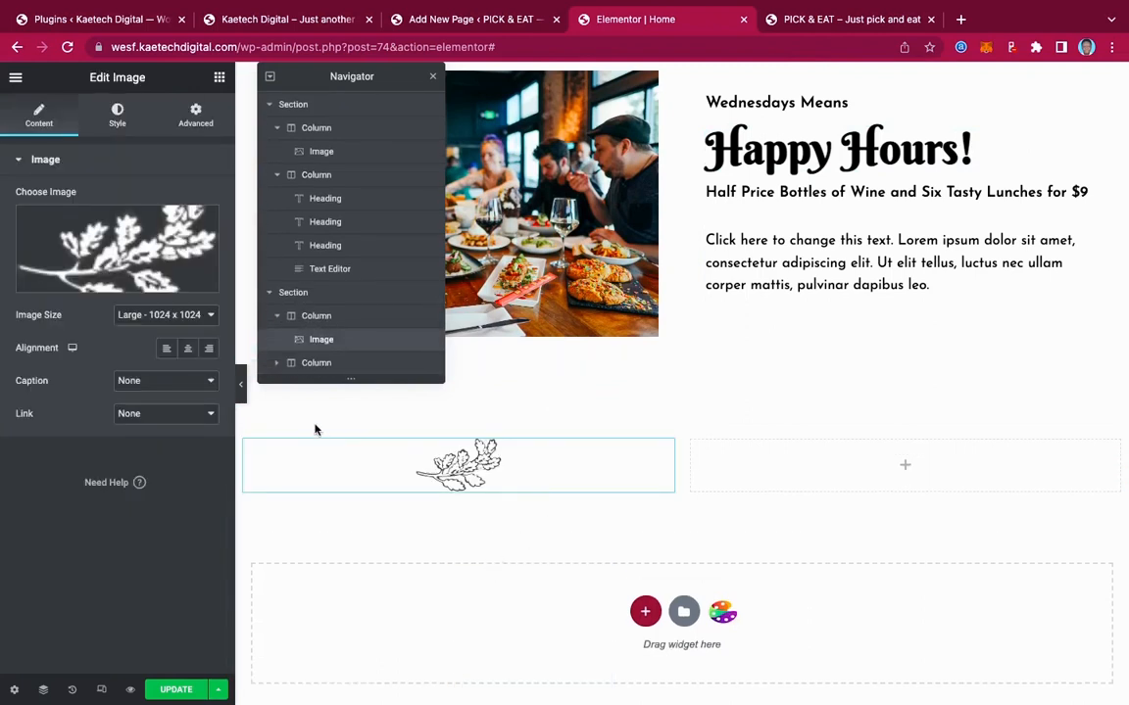
pyautogui.click(166, 348)
pyautogui.scroll(1, 813, 283)
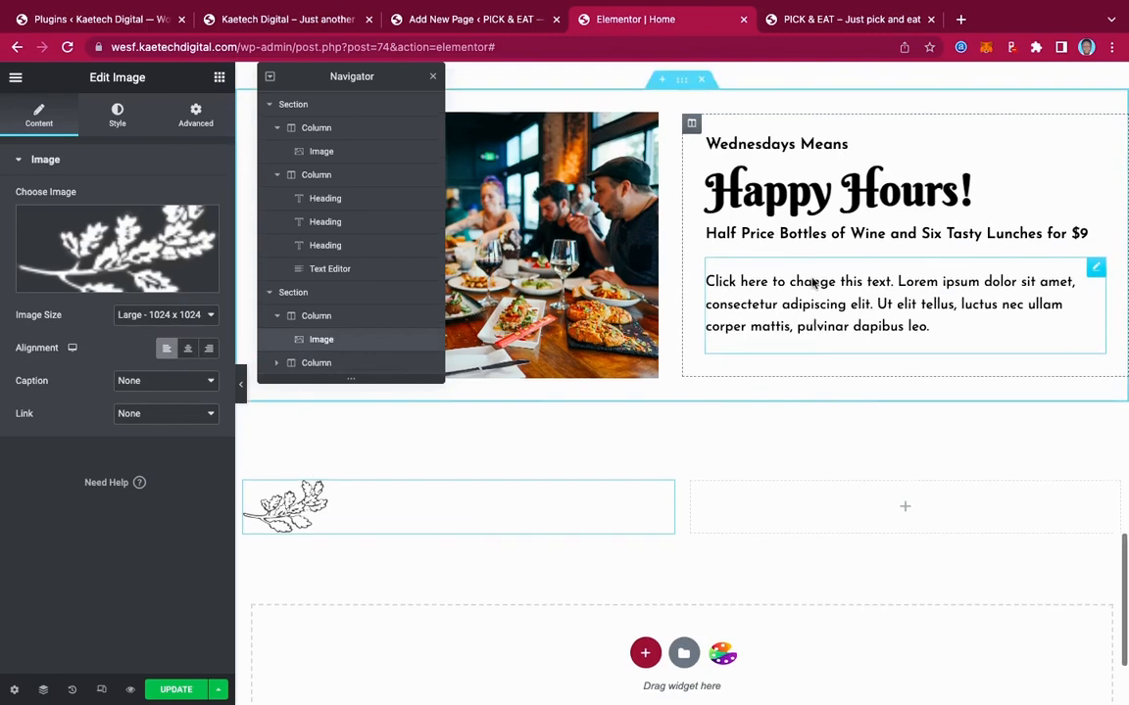
pyautogui.scroll(10, 813, 283)
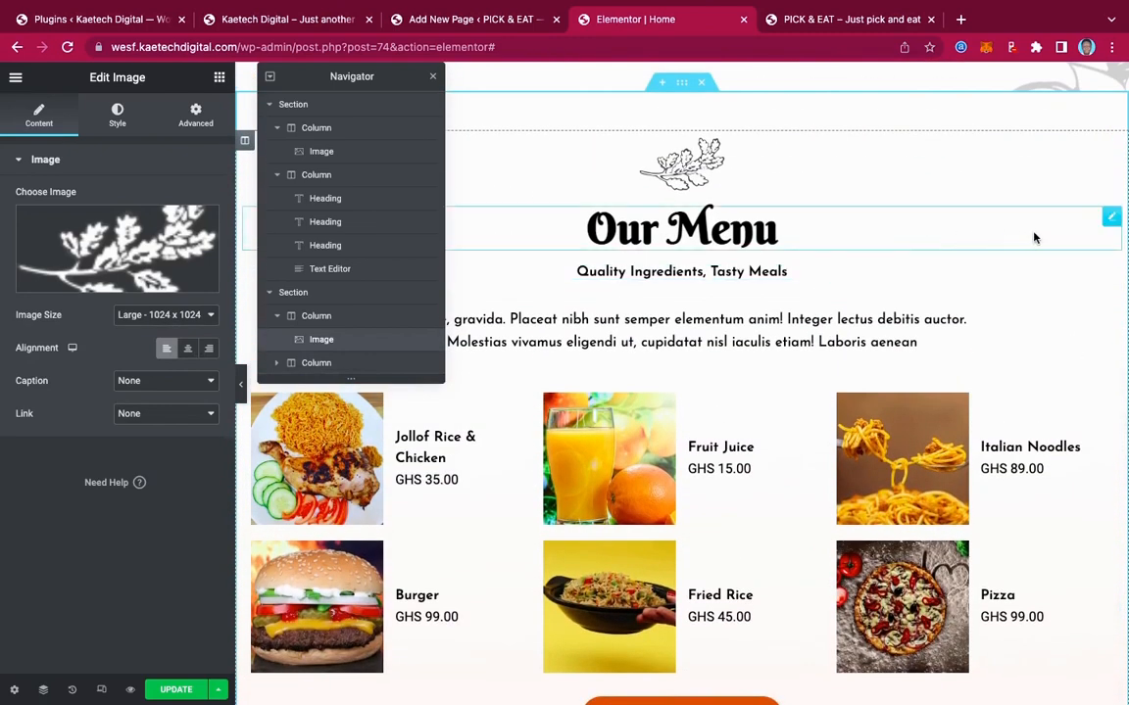
# Paste the Our Menu heading below the leaf, left-aligned, and retitle it 'Happy Customers'
pyautogui.rightClick(1112, 219)
pyautogui.click(1019, 283)
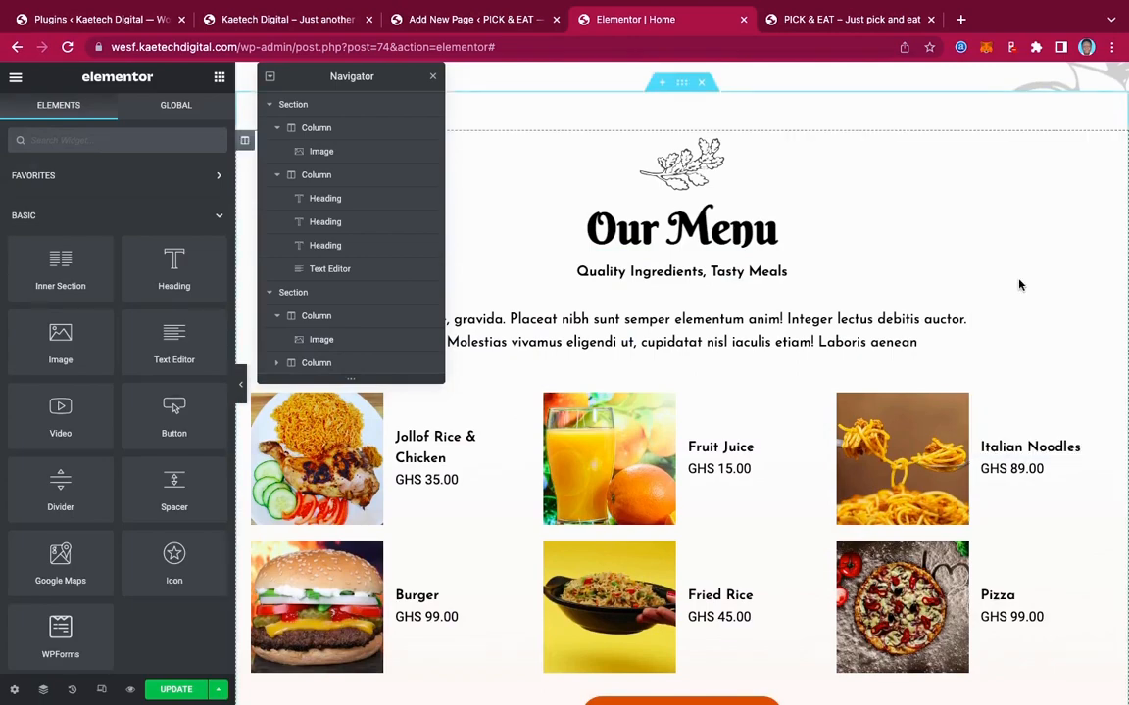
pyautogui.scroll(-8, 1019, 284)
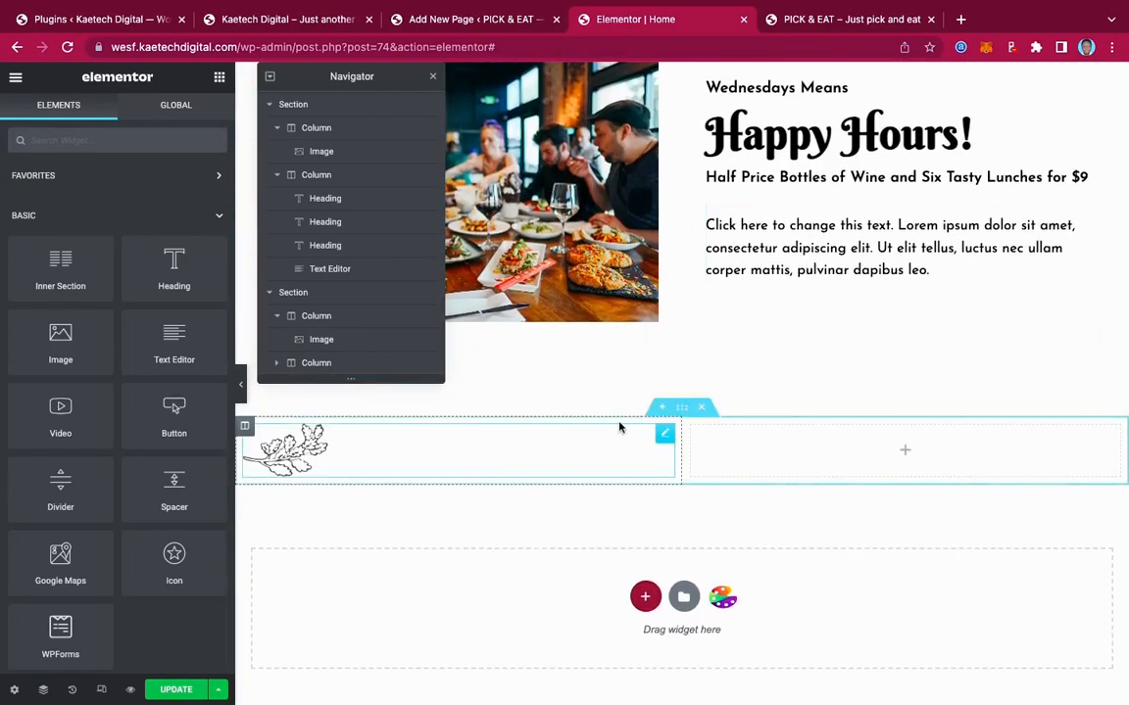
pyautogui.rightClick(664, 436)
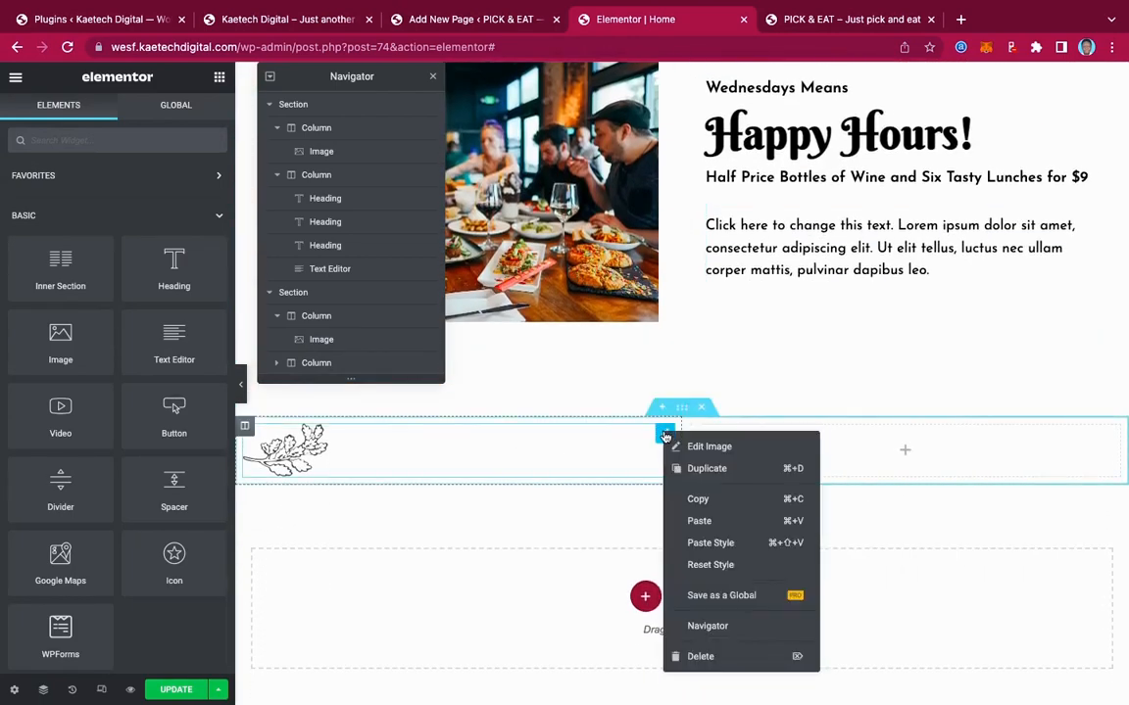
pyautogui.click(700, 523)
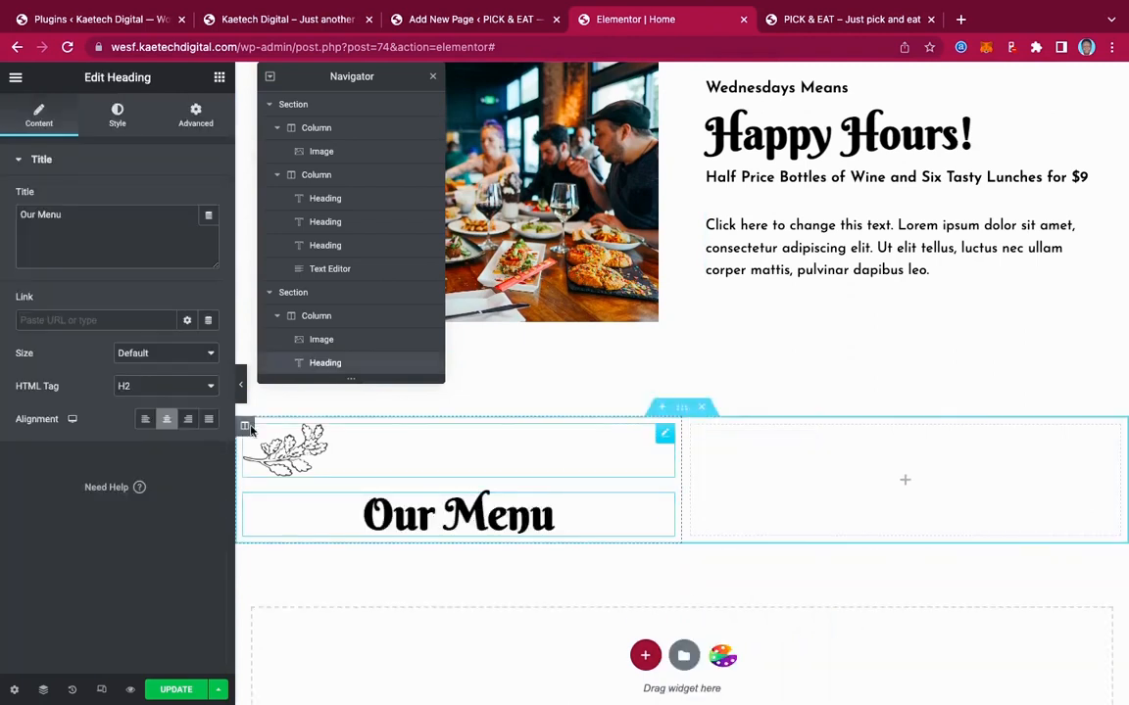
pyautogui.click(146, 419)
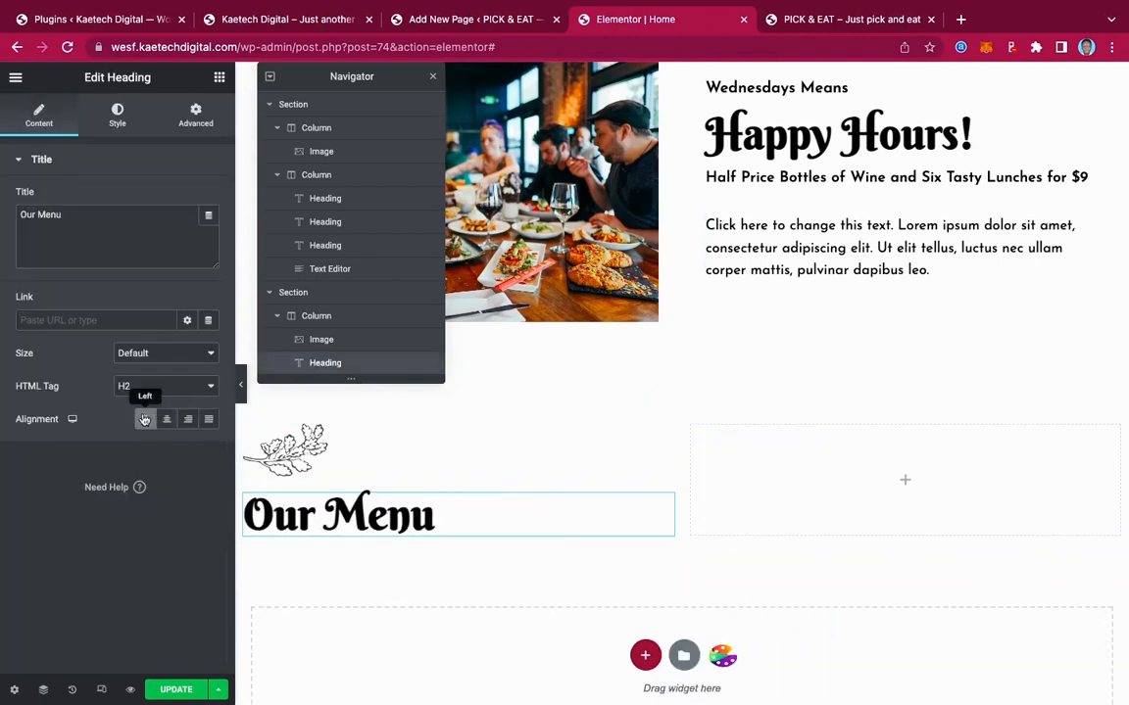
pyautogui.moveTo(63, 214); pyautogui.dragTo(2, 217)
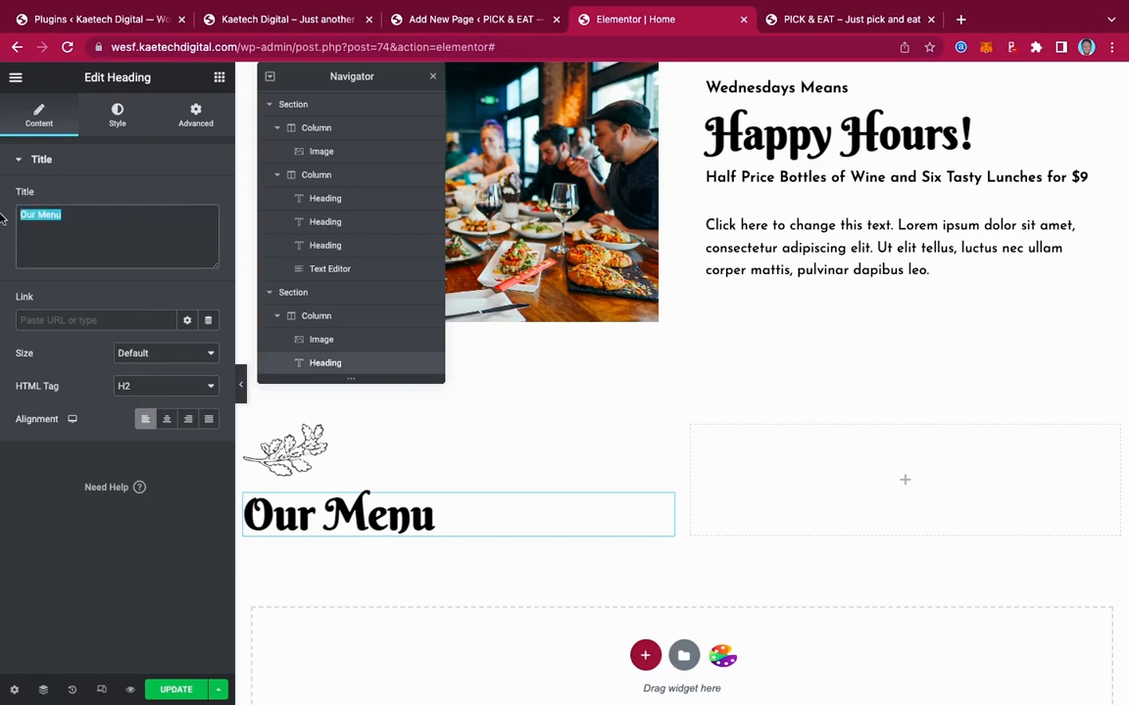
pyautogui.write('Happy')
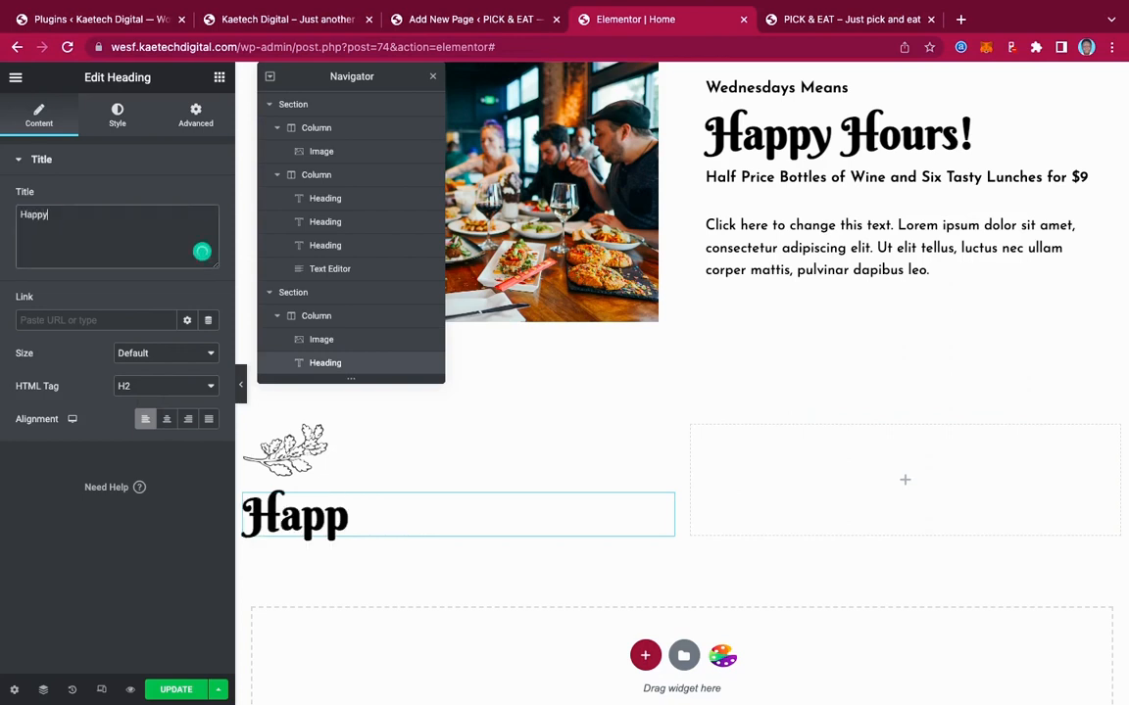
pyautogui.write(' Custu')
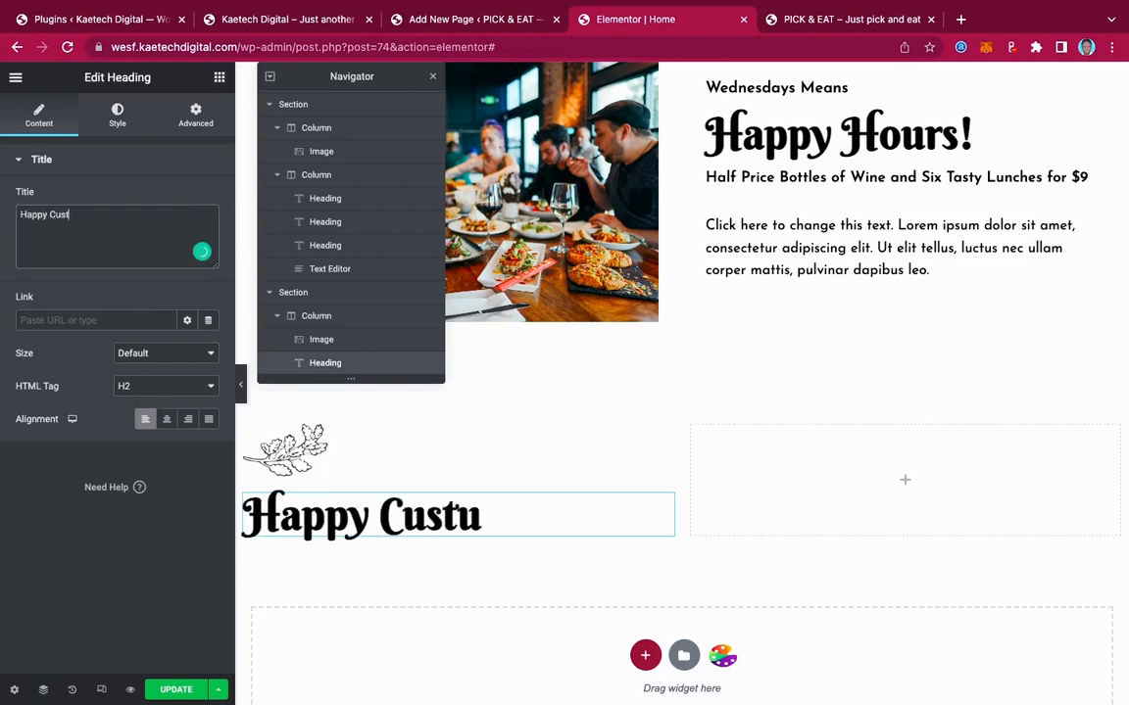
pyautogui.press('BackSpace')
pyautogui.write('omers...')
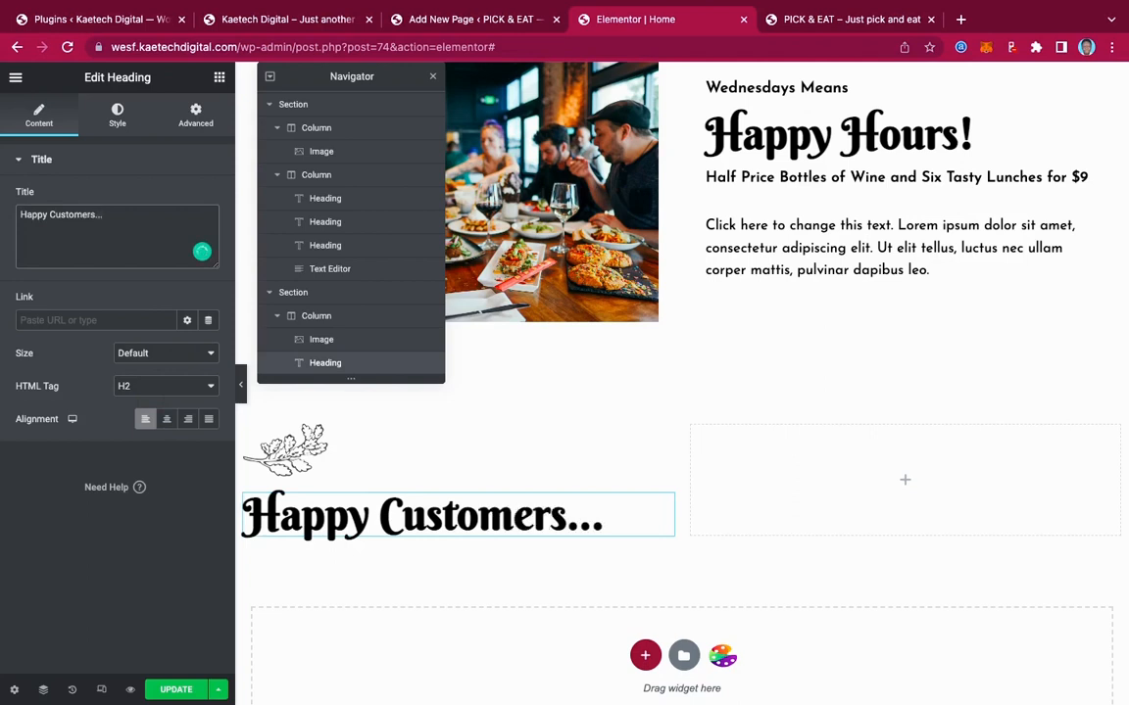
pyautogui.click(118, 112)
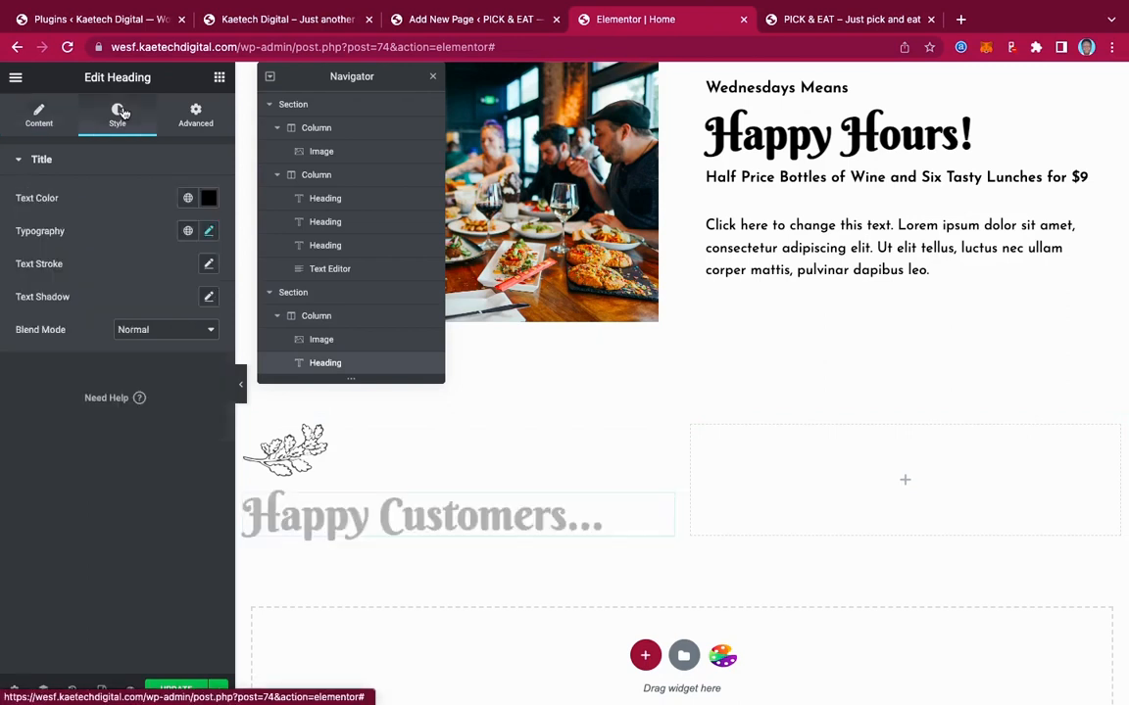
# Set the Happy Customers heading's font size to 45
pyautogui.click(207, 233)
pyautogui.doubleClick(172, 355)
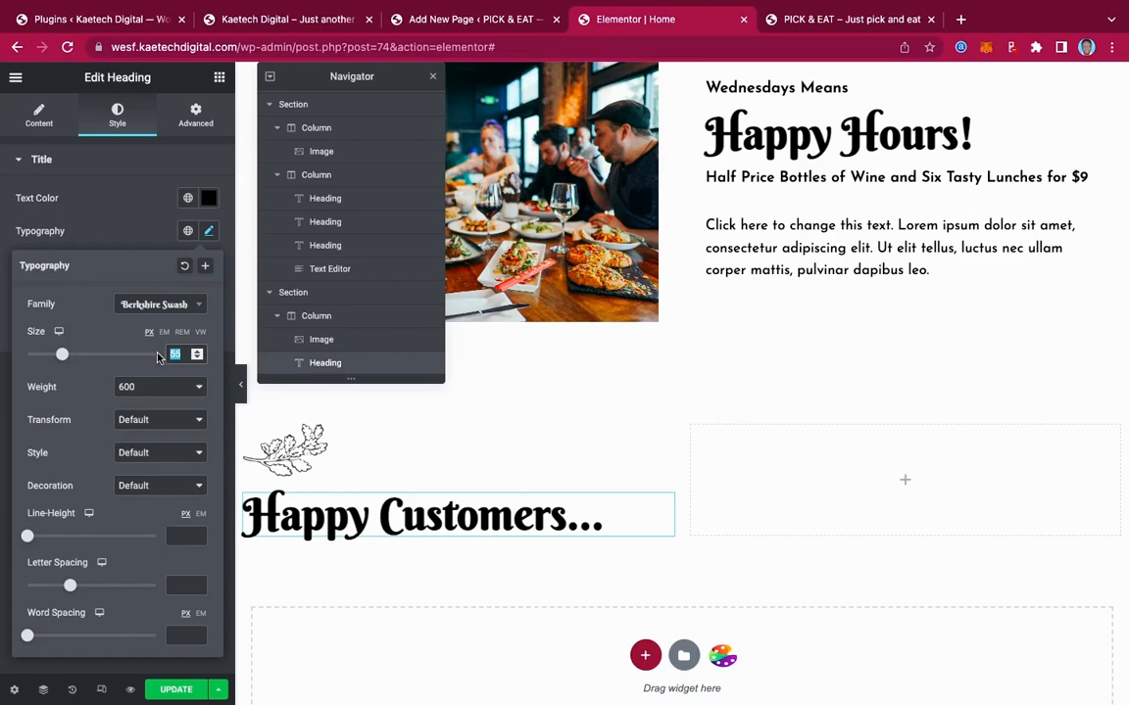
pyautogui.write('45')
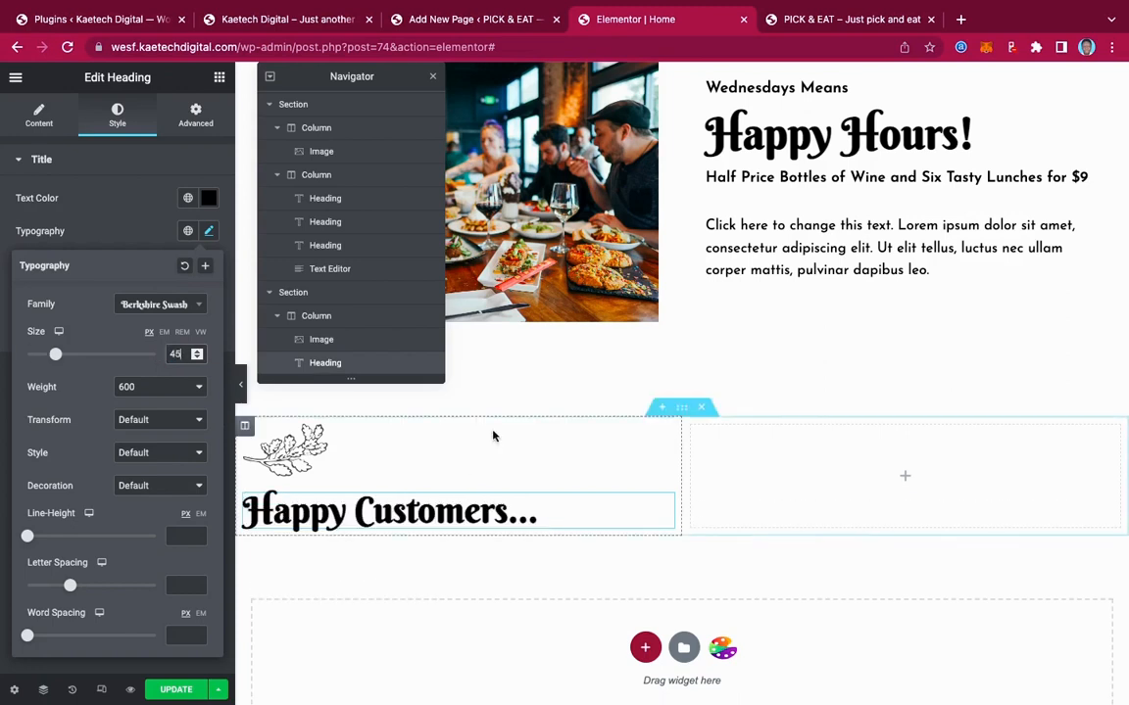
pyautogui.click(664, 436)
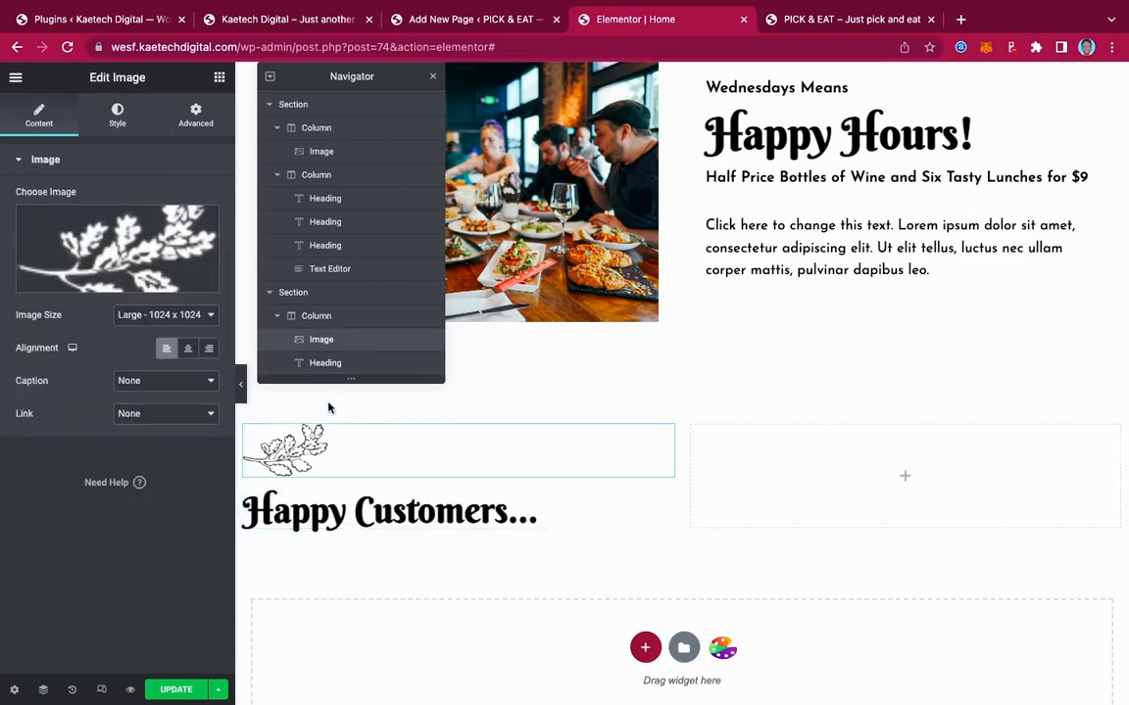
# Set the leaf sprig image width to 17 and compare it against the live site
pyautogui.click(117, 118)
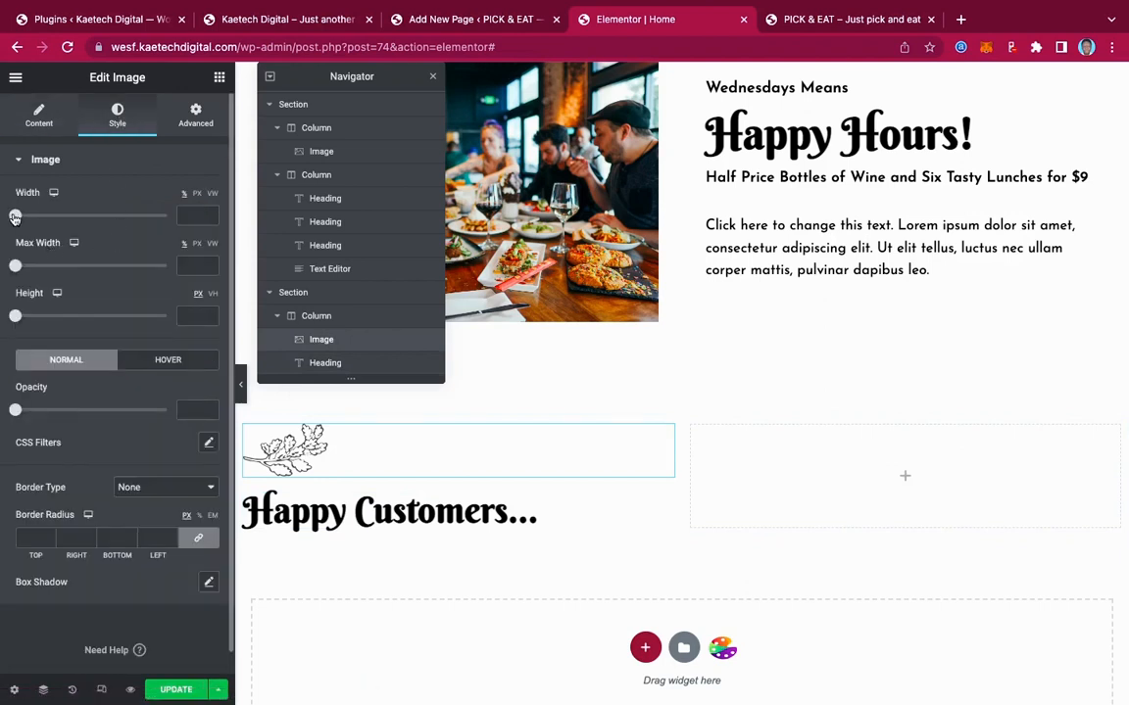
pyautogui.moveTo(15, 217); pyautogui.dragTo(38, 219)
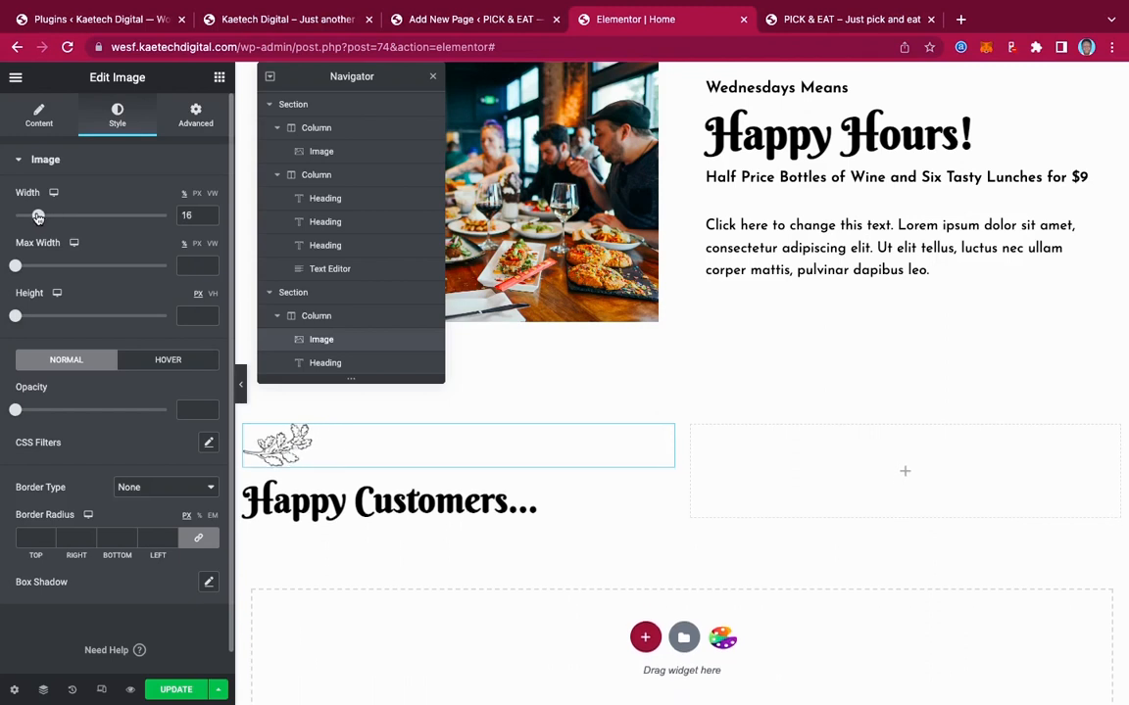
pyautogui.moveTo(38, 219); pyautogui.dragTo(39, 219)
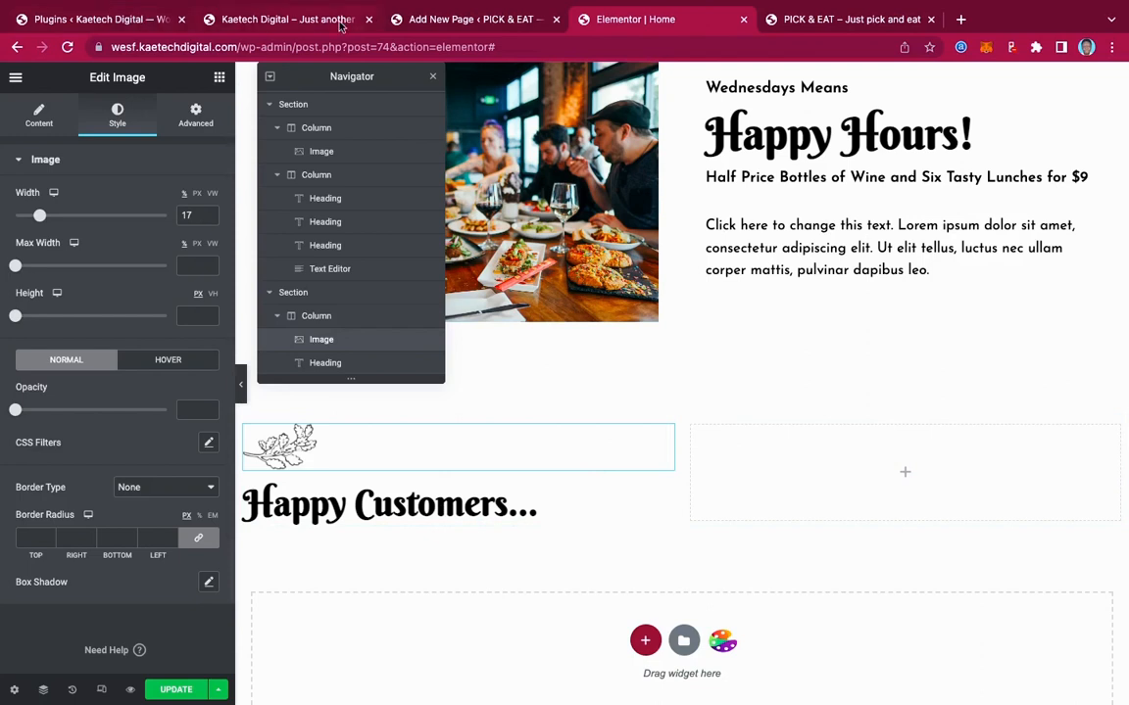
pyautogui.click(294, 20)
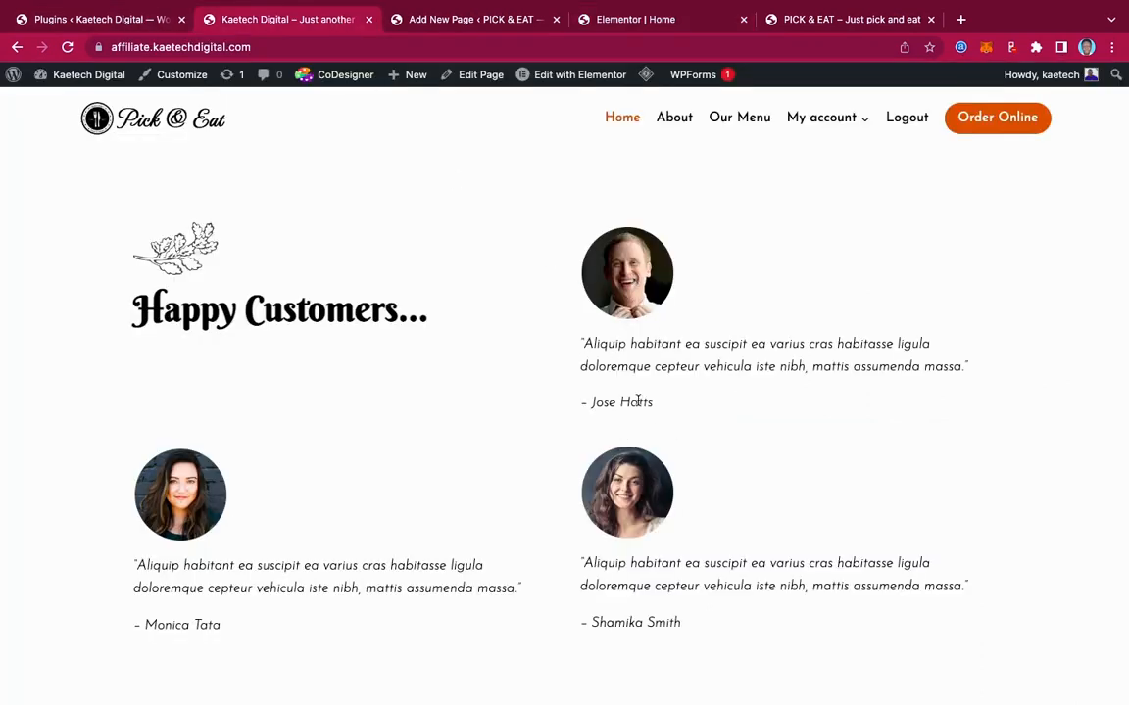
pyautogui.click(630, 22)
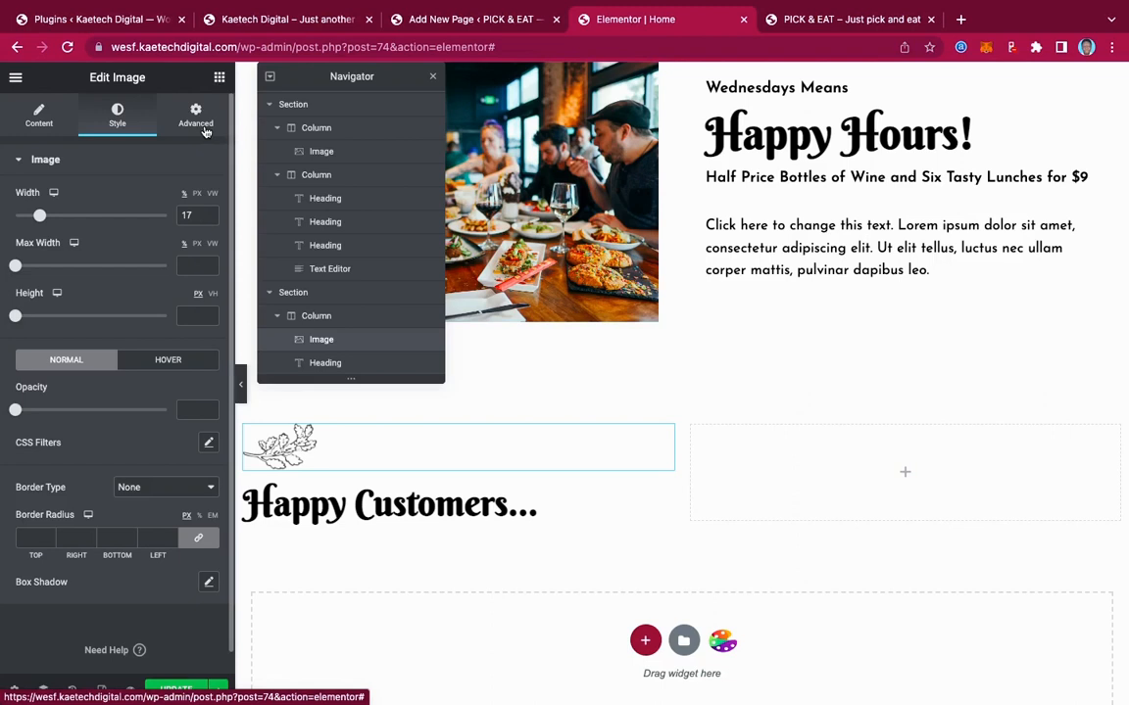
# Add an Image widget to the right column with pic50-free-img.png, aligned left
pyautogui.click(218, 76)
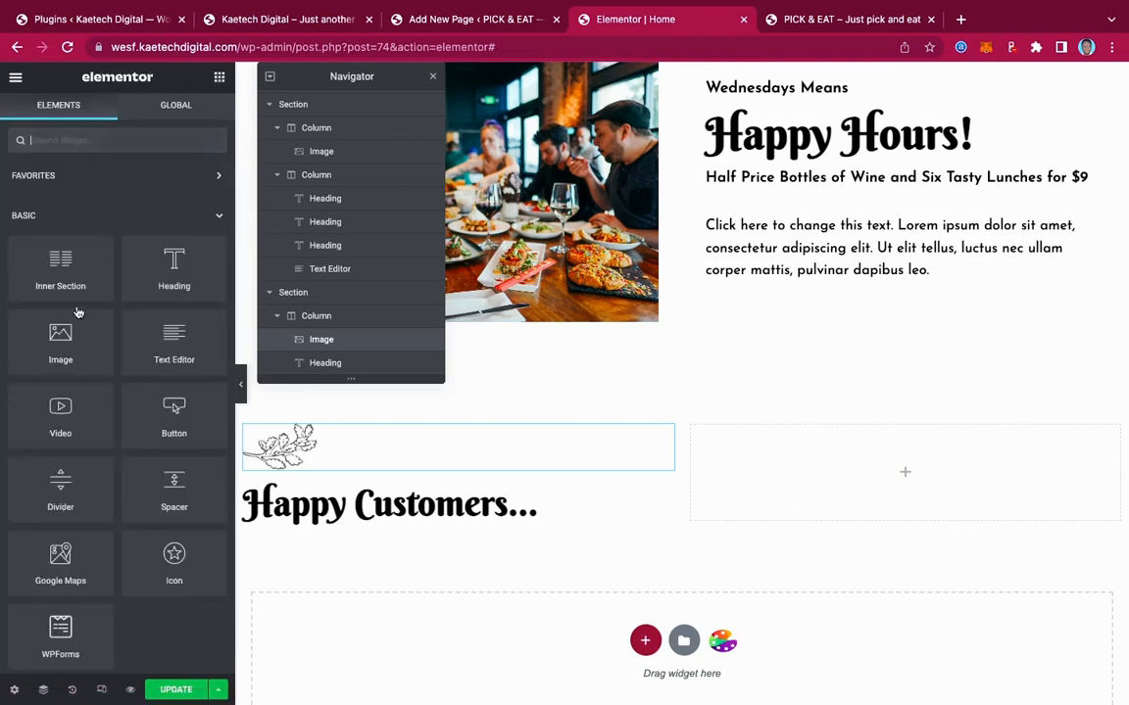
pyautogui.moveTo(59, 338); pyautogui.dragTo(907, 474)
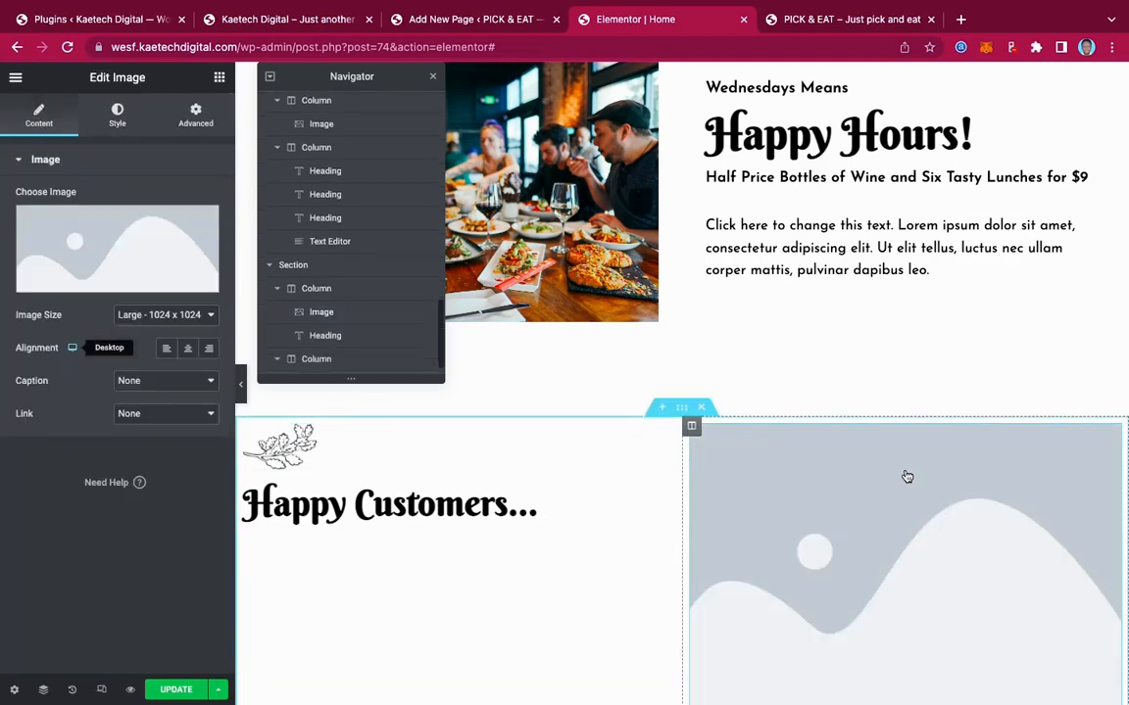
pyautogui.click(144, 255)
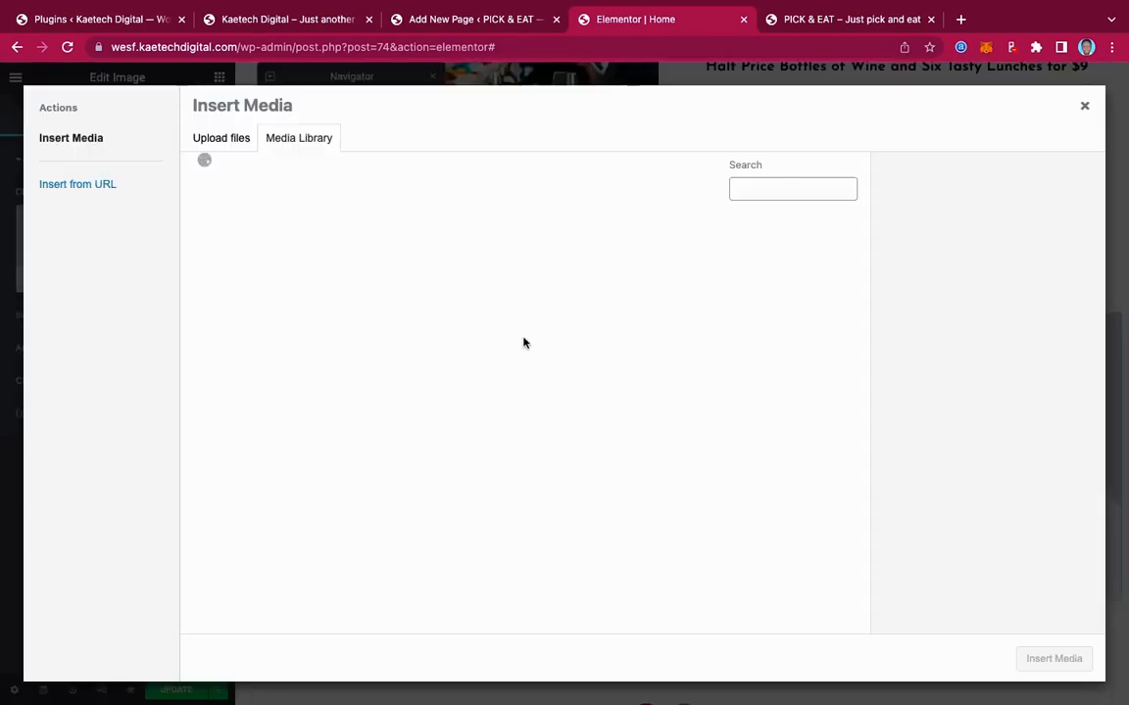
pyautogui.scroll(-5, 526, 344)
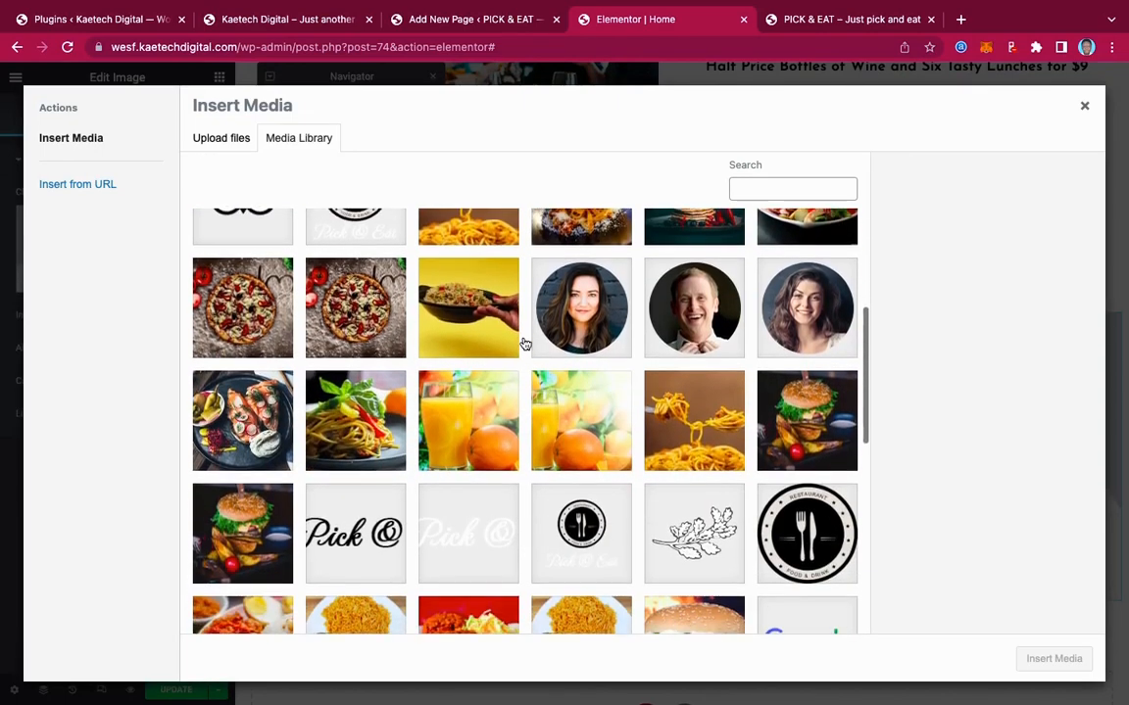
pyautogui.click(686, 284)
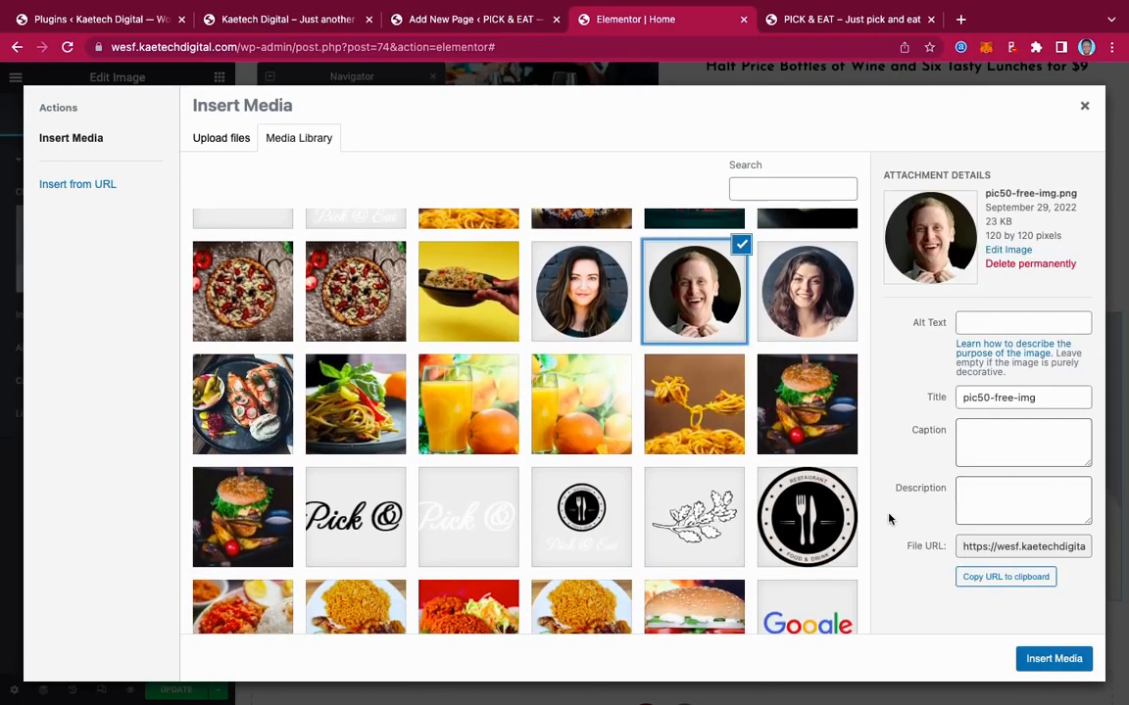
pyautogui.click(1054, 658)
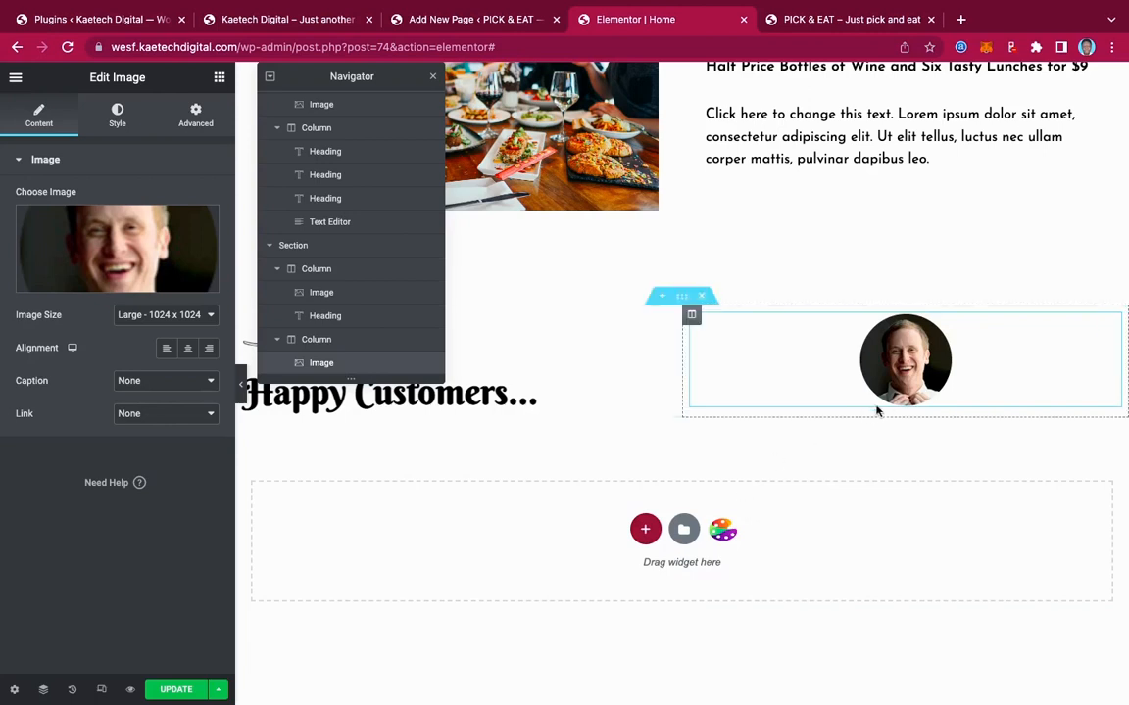
pyautogui.click(167, 350)
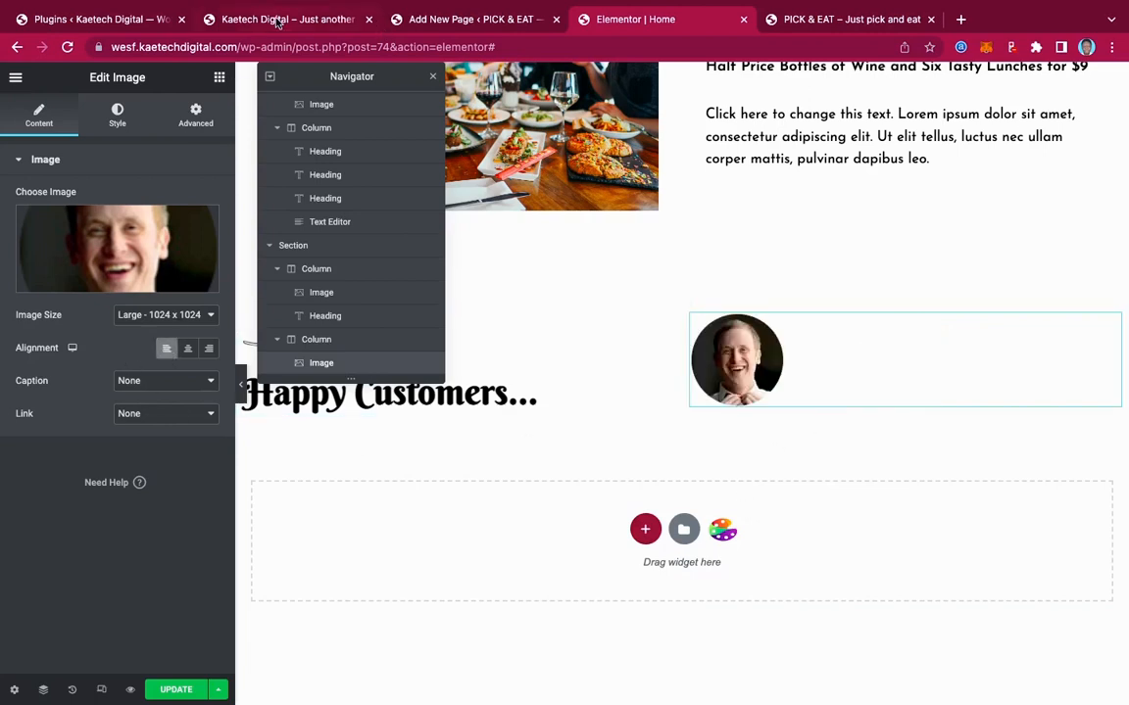
# Copy the first testimonial's quote and attribution from the live site
pyautogui.click(277, 21)
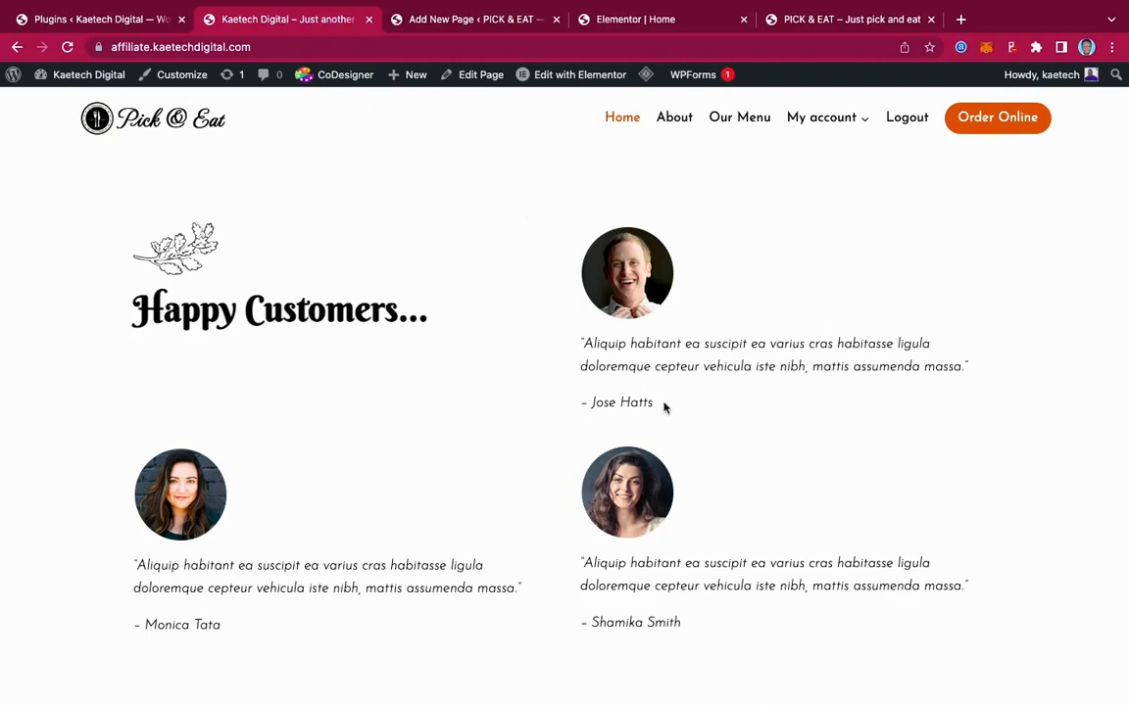
pyautogui.moveTo(663, 408); pyautogui.dragTo(575, 333)
pyautogui.hotkey('ctrl', 'c')
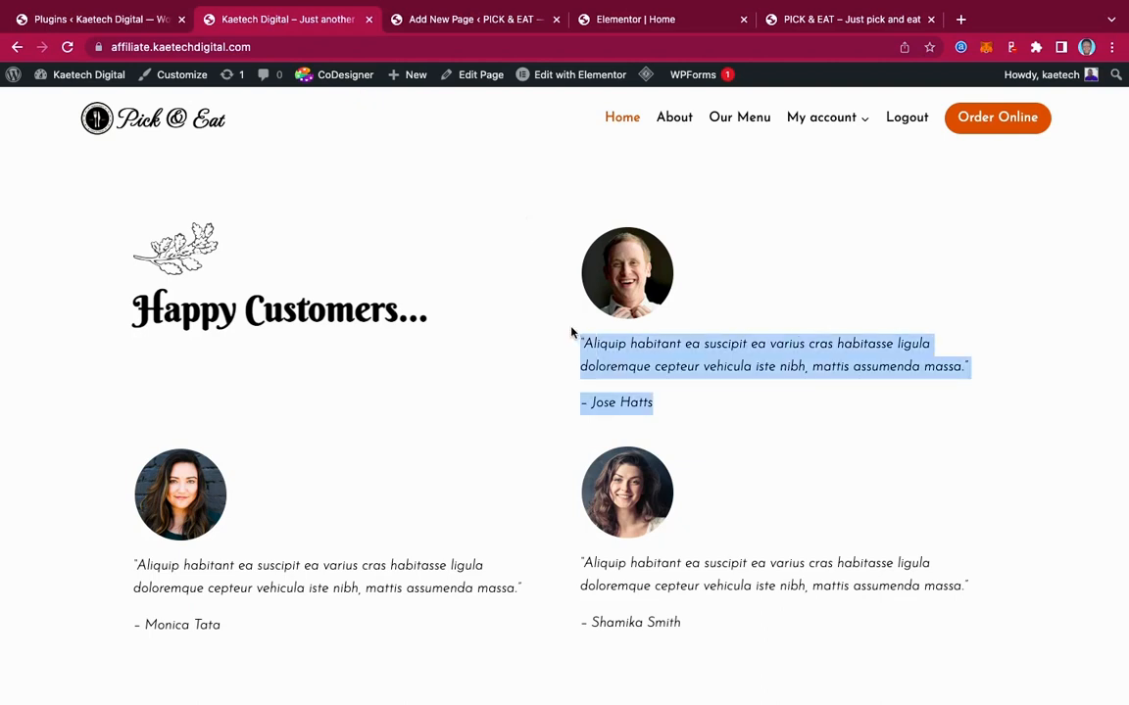
pyautogui.click(657, 22)
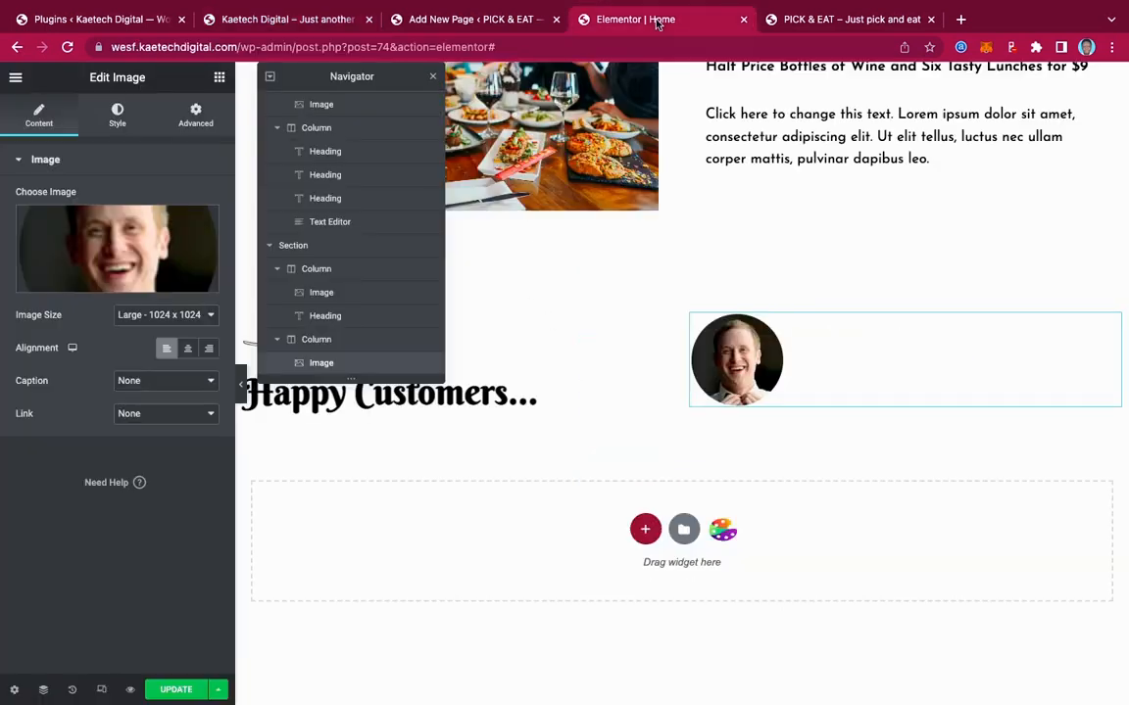
# Add a Text Editor below the portrait and paste the copied testimonial over the Lorem ipsum placeholder
pyautogui.click(219, 78)
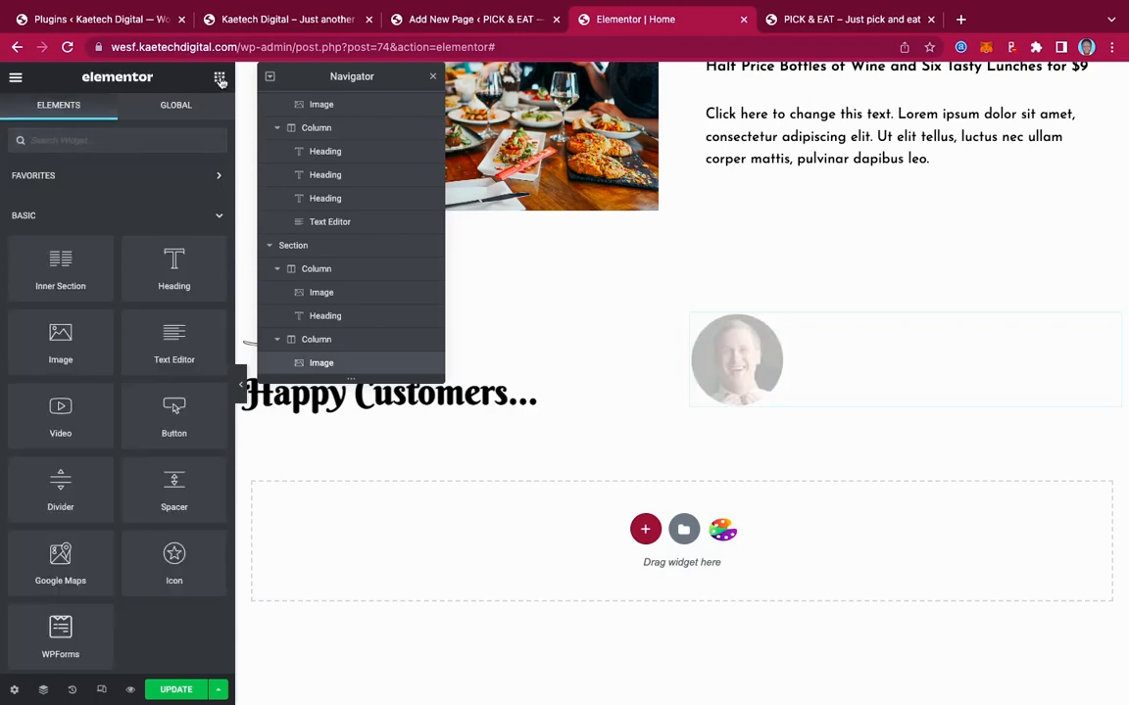
pyautogui.moveTo(174, 345); pyautogui.dragTo(785, 398)
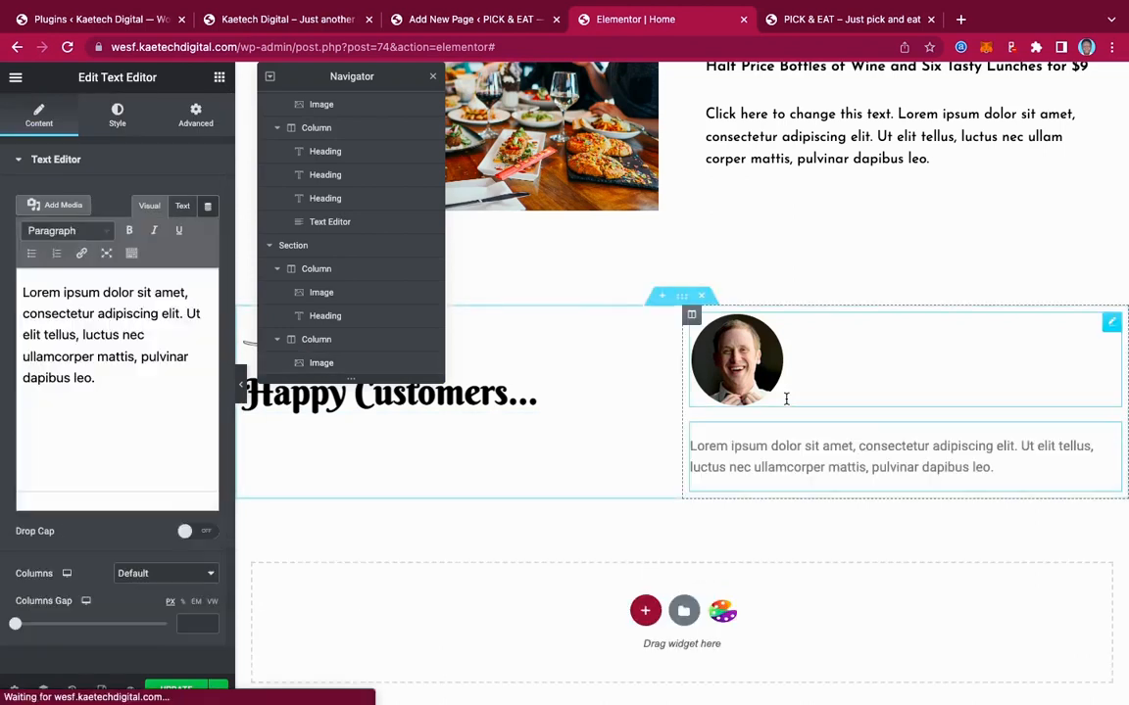
pyautogui.click(118, 373)
pyautogui.moveTo(119, 373); pyautogui.dragTo(3, 266)
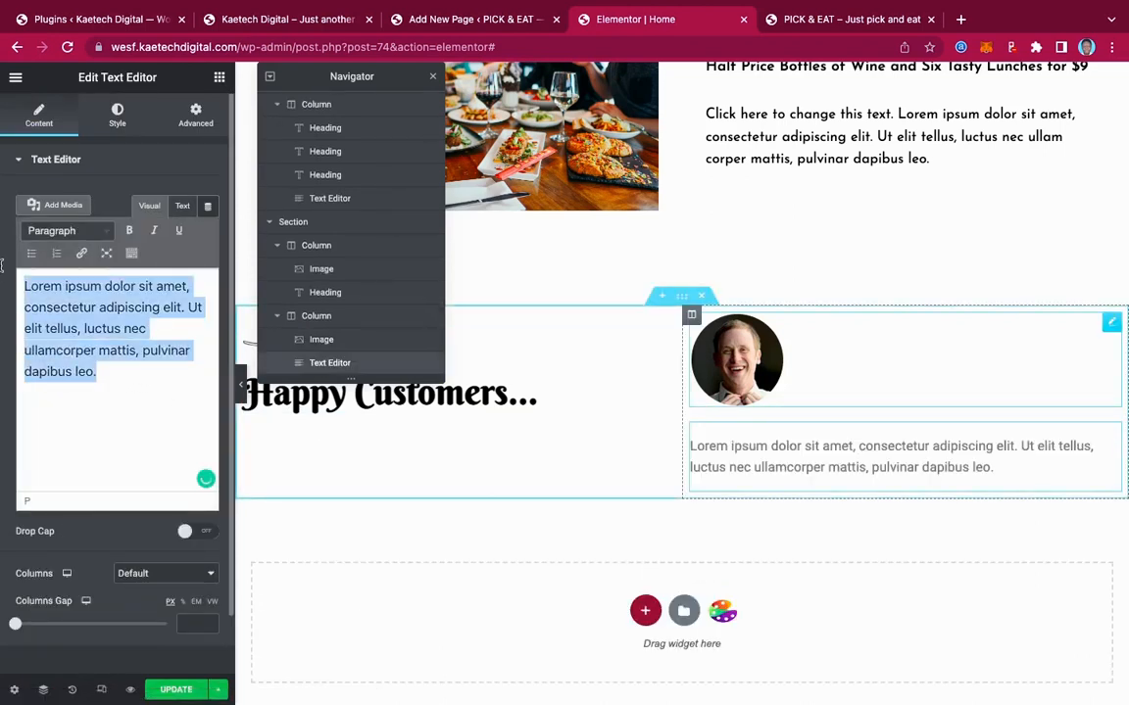
pyautogui.hotkey('ctrl', 'v')
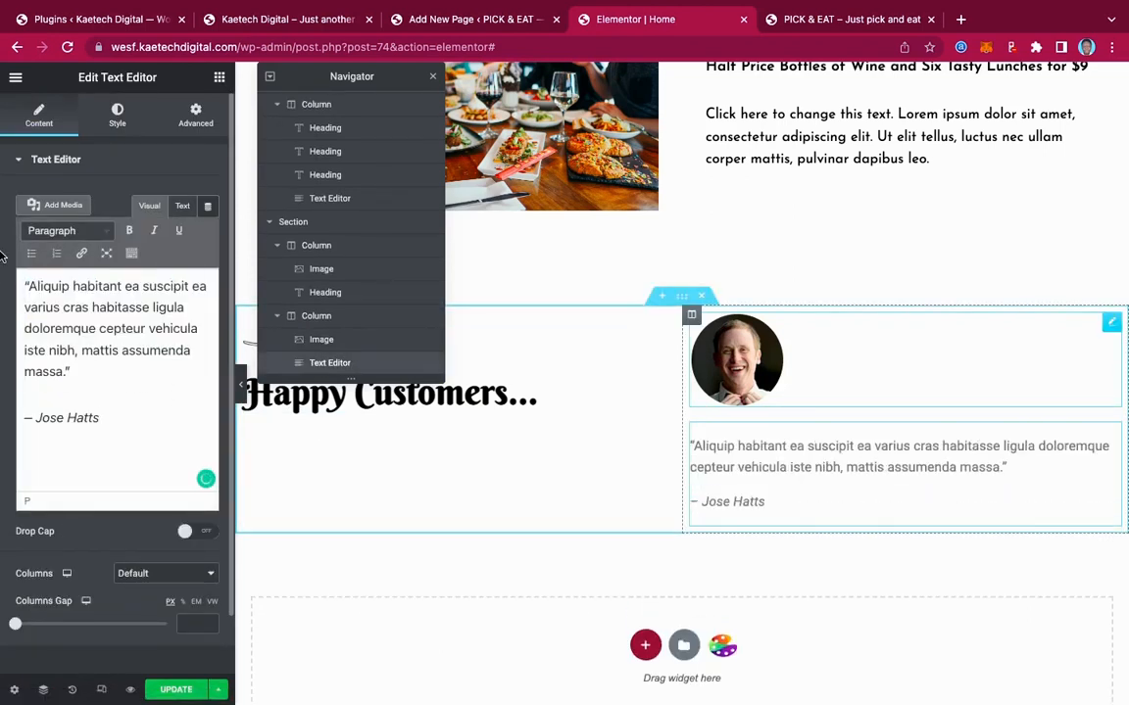
# Make the testimonial text colour black
pyautogui.click(119, 116)
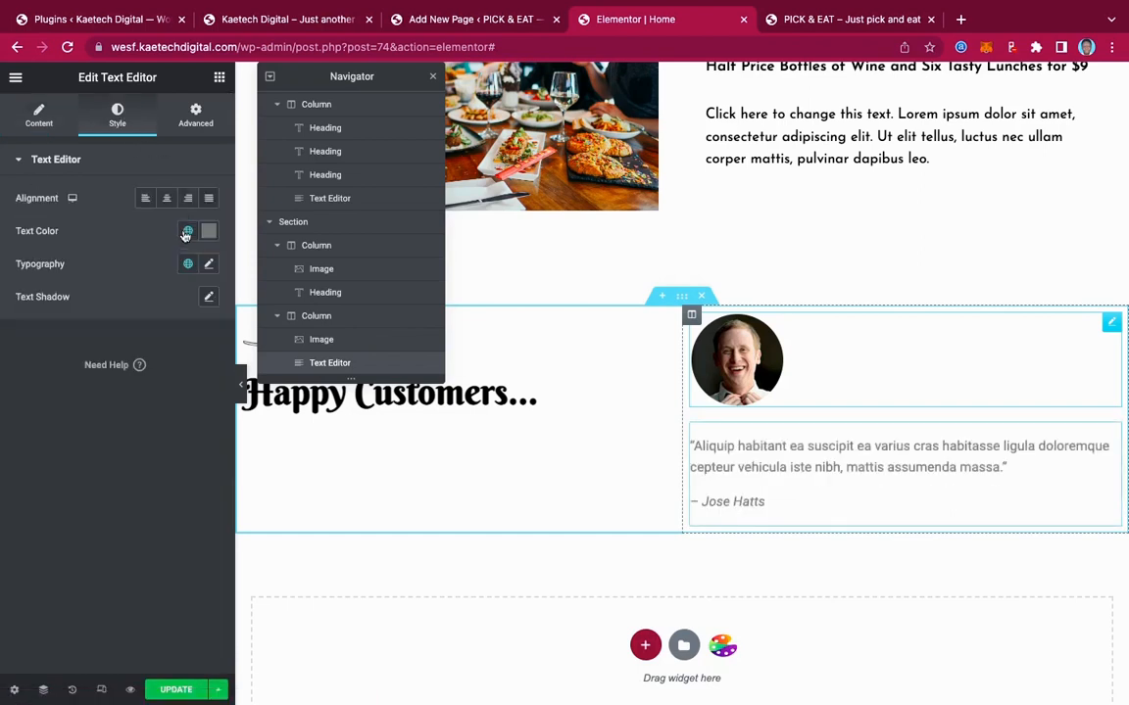
pyautogui.click(204, 240)
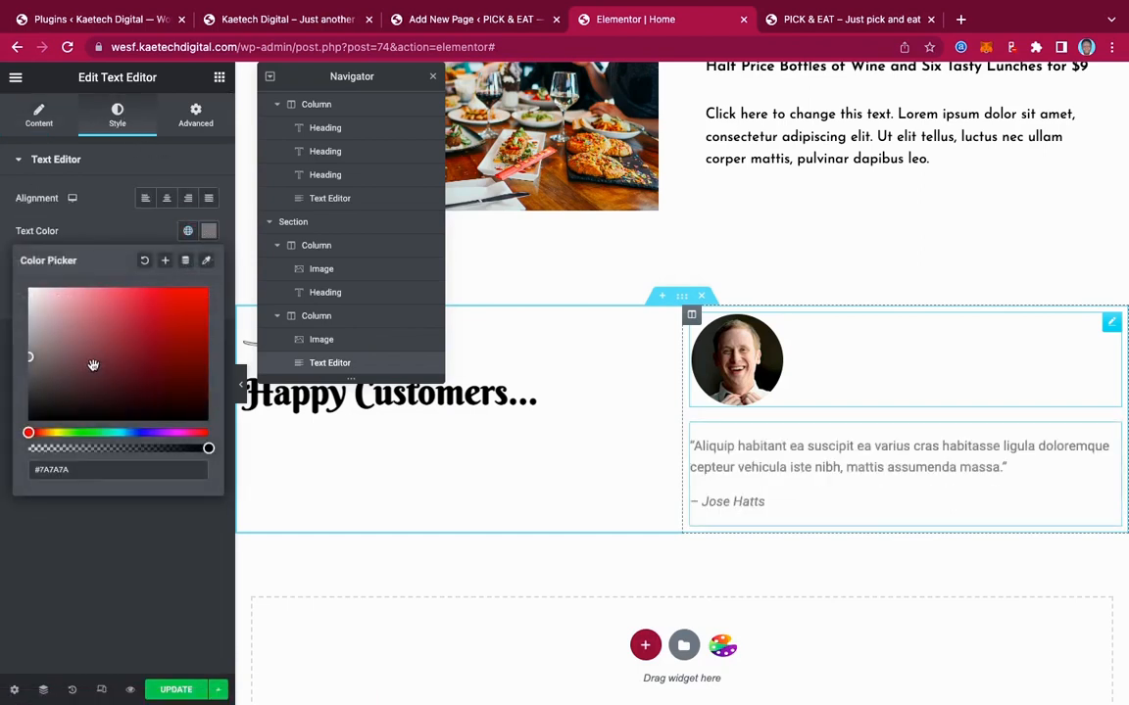
pyautogui.moveTo(93, 365); pyautogui.dragTo(7, 448)
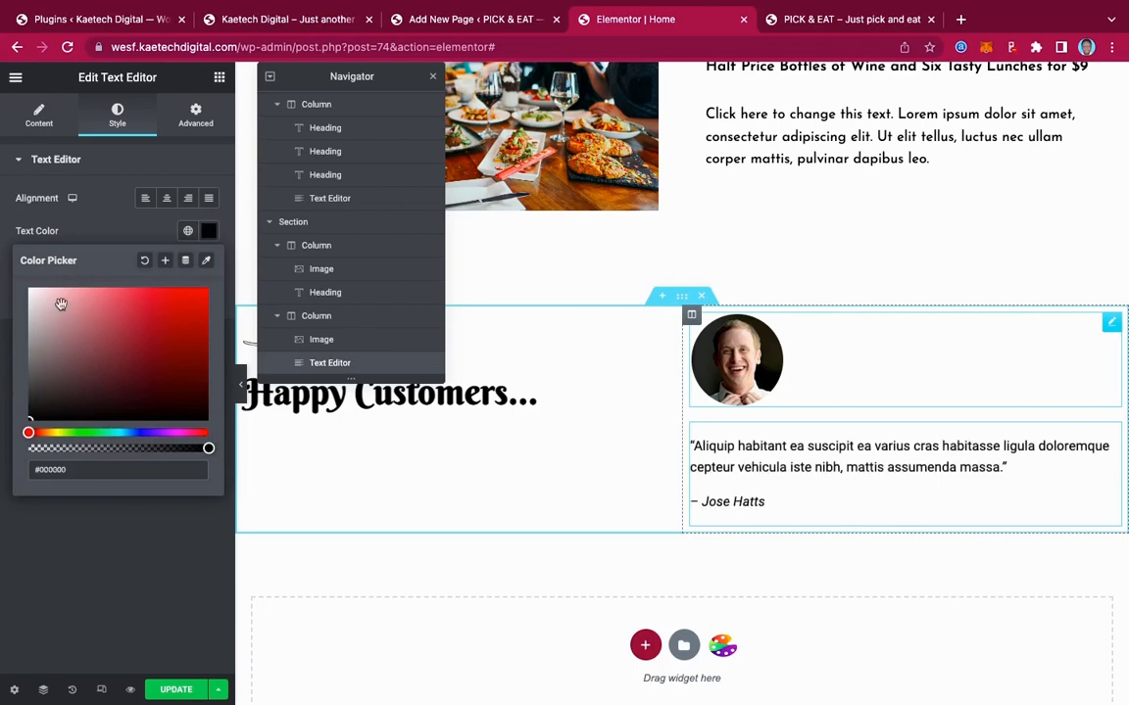
pyautogui.click(128, 236)
# Set the testimonial typography to Josefin Sans at 18 px and preview the result
pyautogui.click(211, 264)
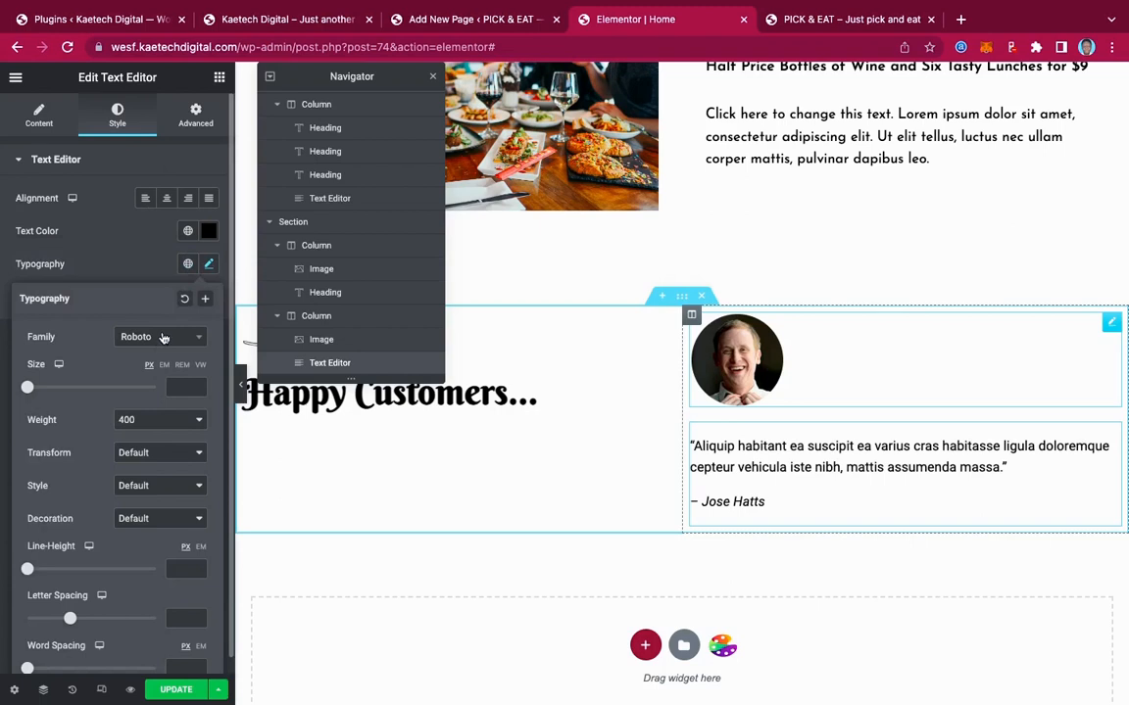
pyautogui.click(164, 338)
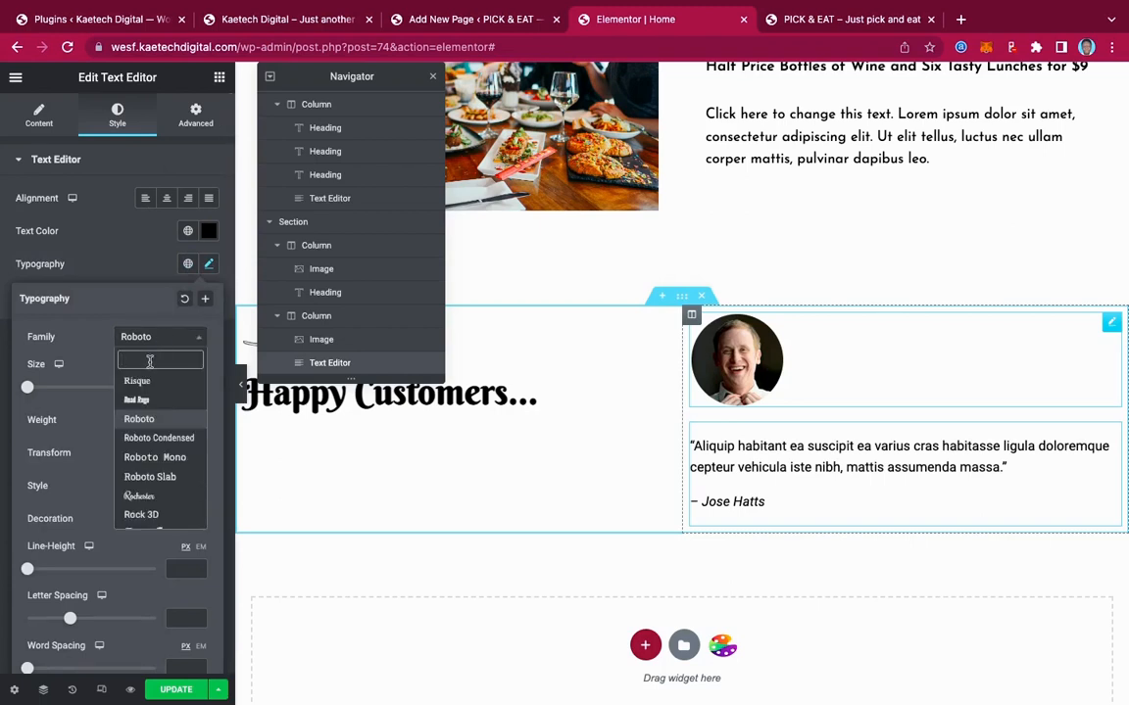
pyautogui.write('jose')
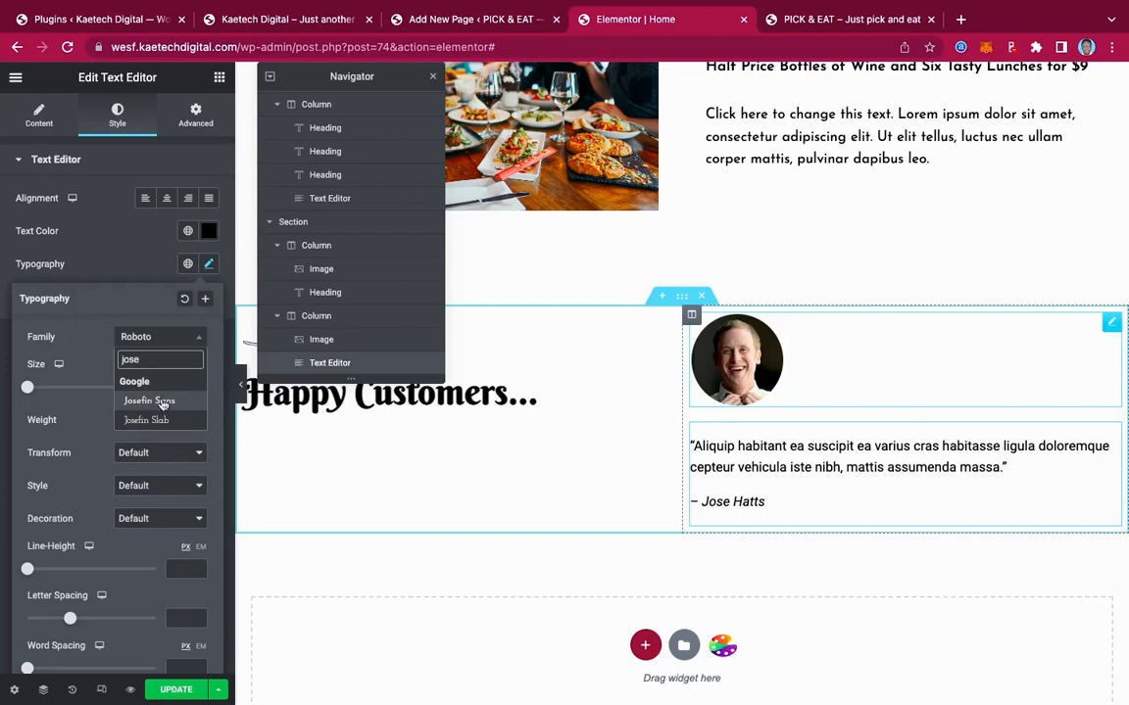
pyautogui.click(162, 400)
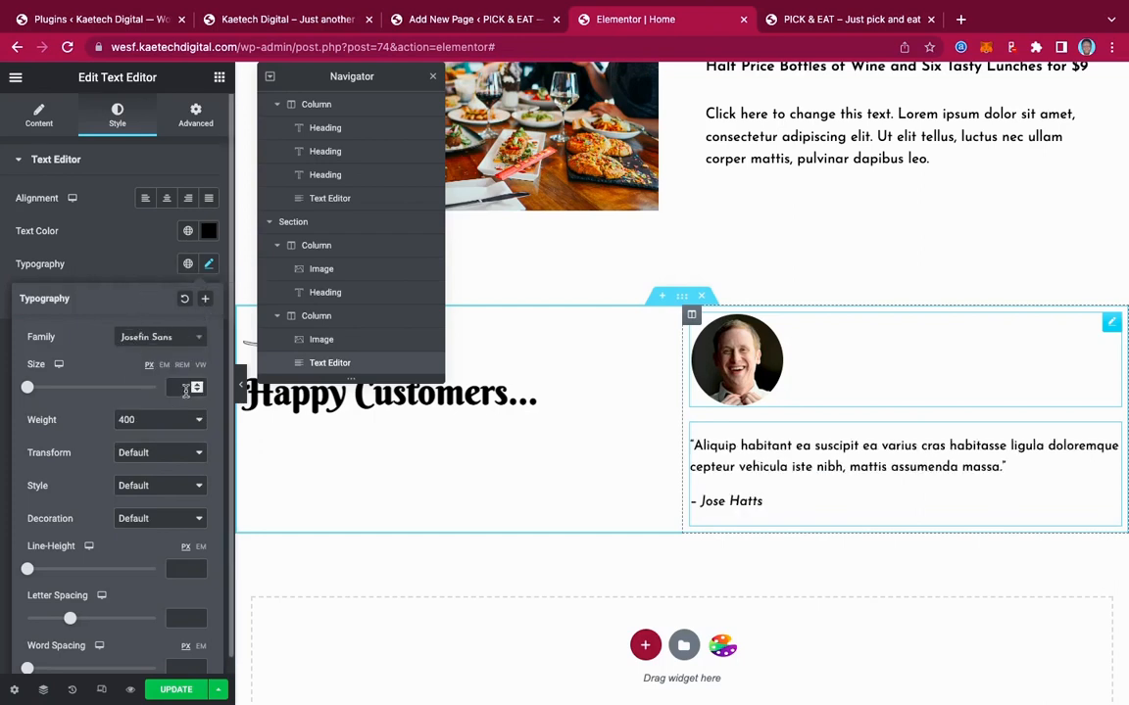
pyautogui.click(171, 387)
pyautogui.write('18')
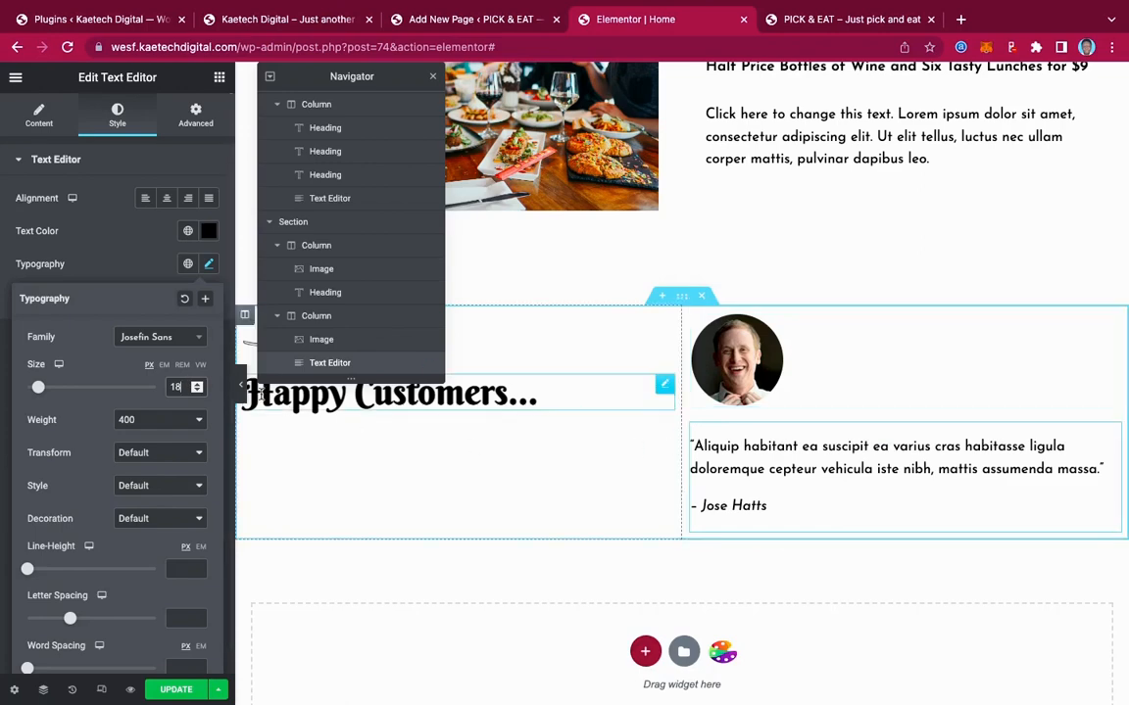
pyautogui.click(237, 387)
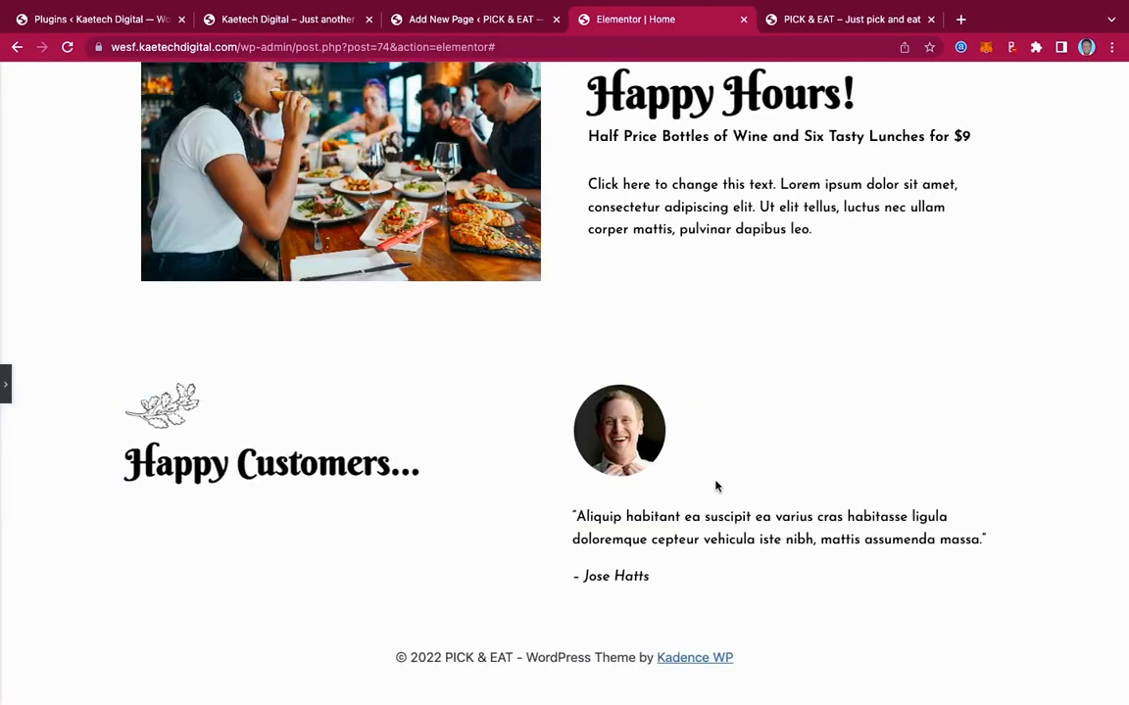
pyautogui.click(5, 383)
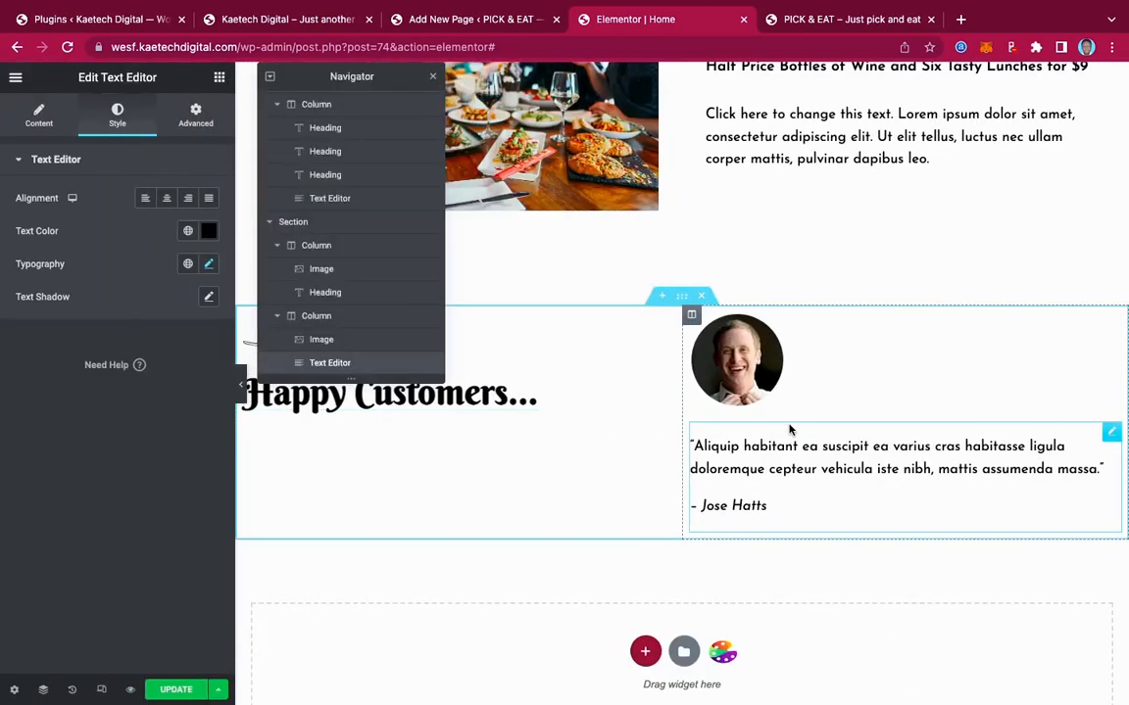
pyautogui.scroll(-2, 788, 428)
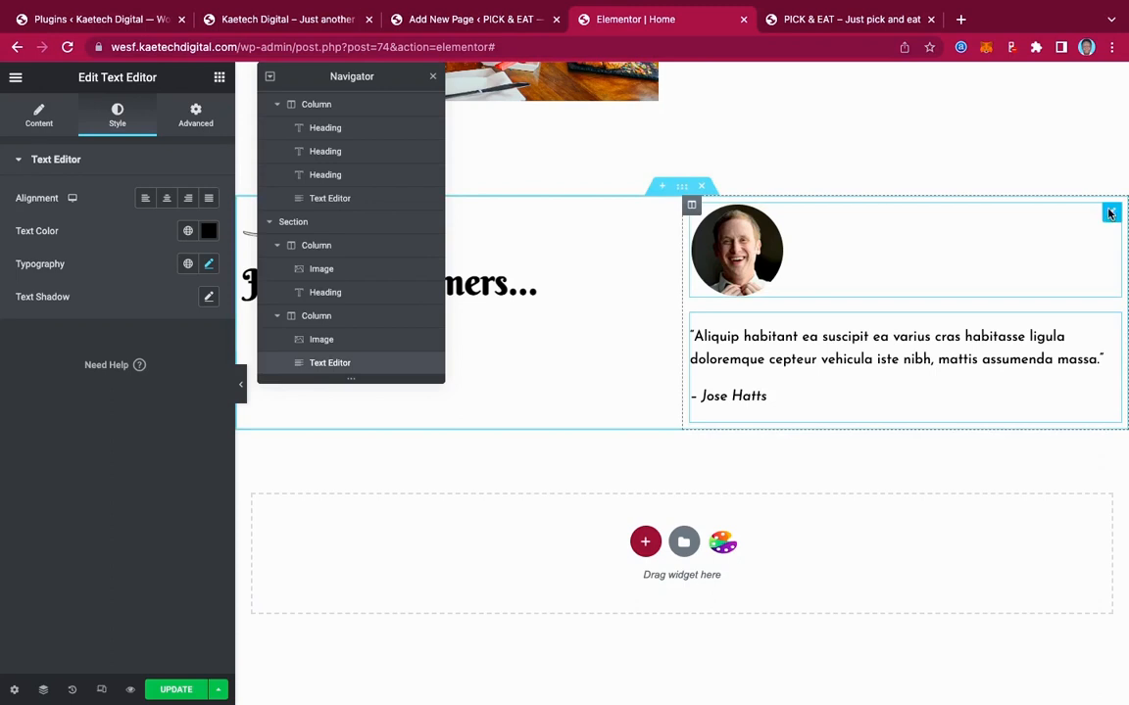
# Copy the customer photo and paste it under the Happy Customers heading and below the right-column quote
pyautogui.rightClick(1110, 213)
pyautogui.click(1010, 278)
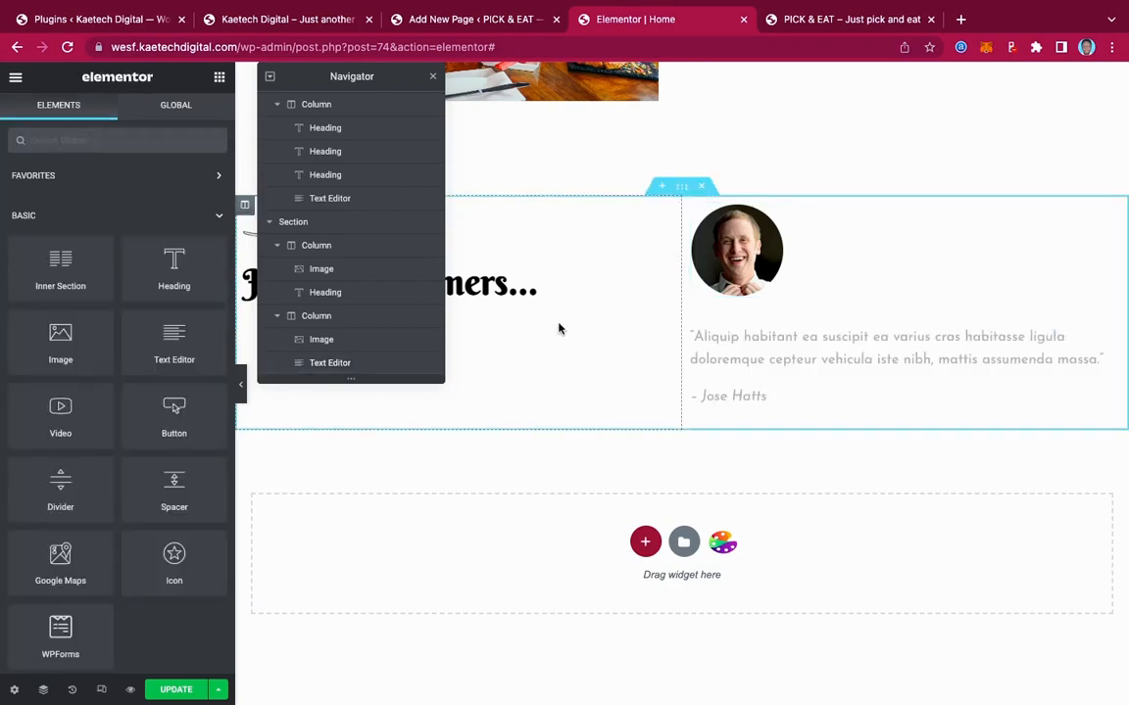
pyautogui.rightClick(682, 274)
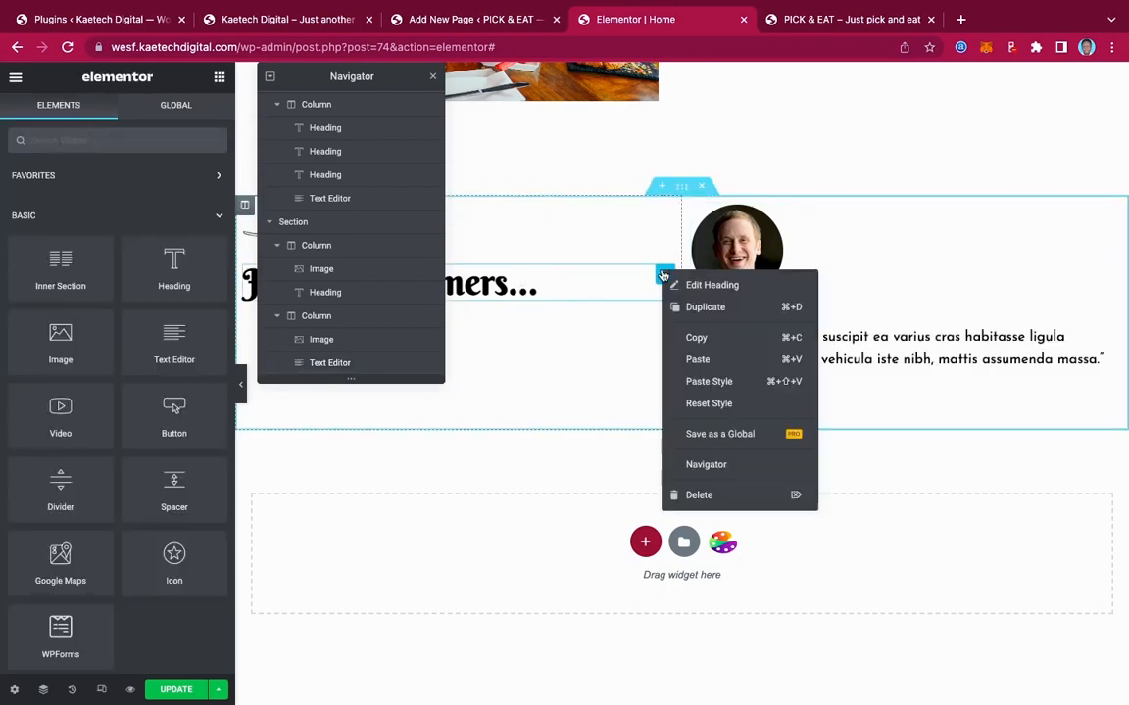
pyautogui.rightClick(662, 272)
pyautogui.click(694, 361)
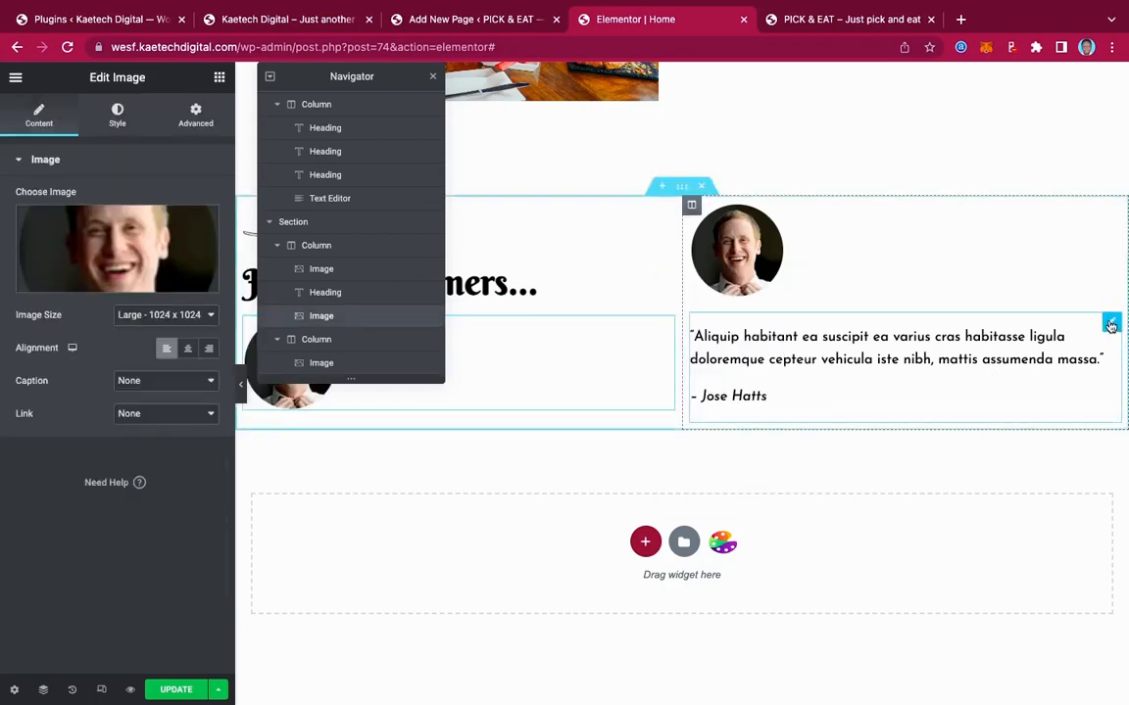
pyautogui.rightClick(1110, 325)
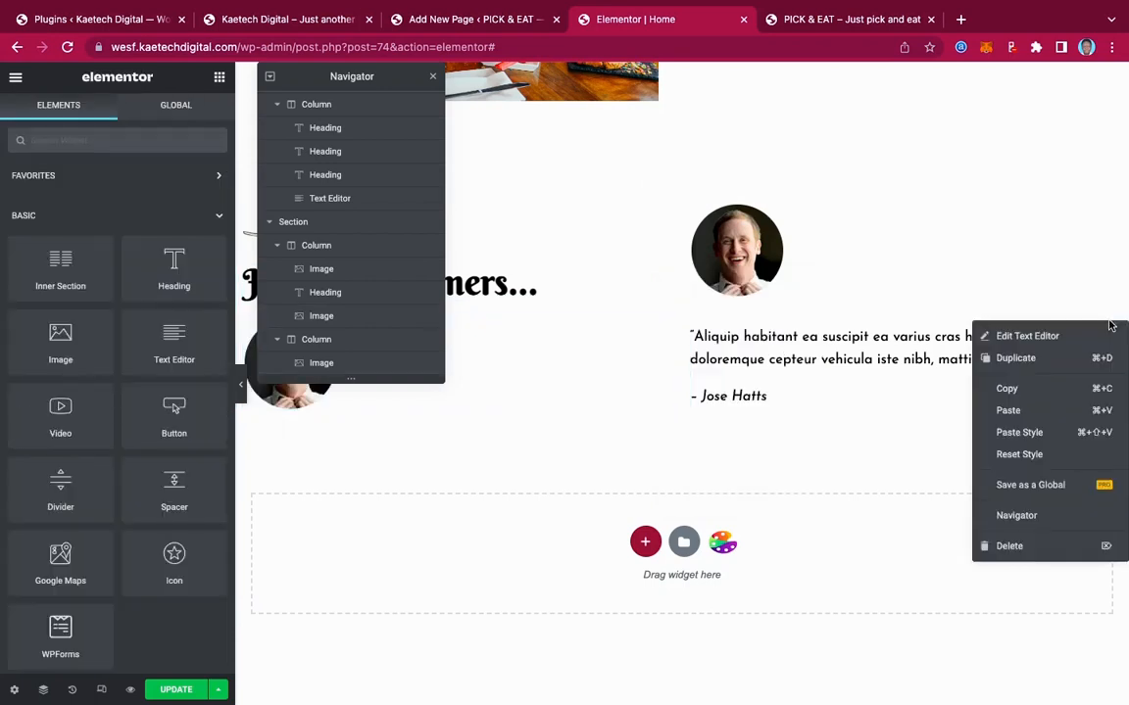
pyautogui.click(1015, 411)
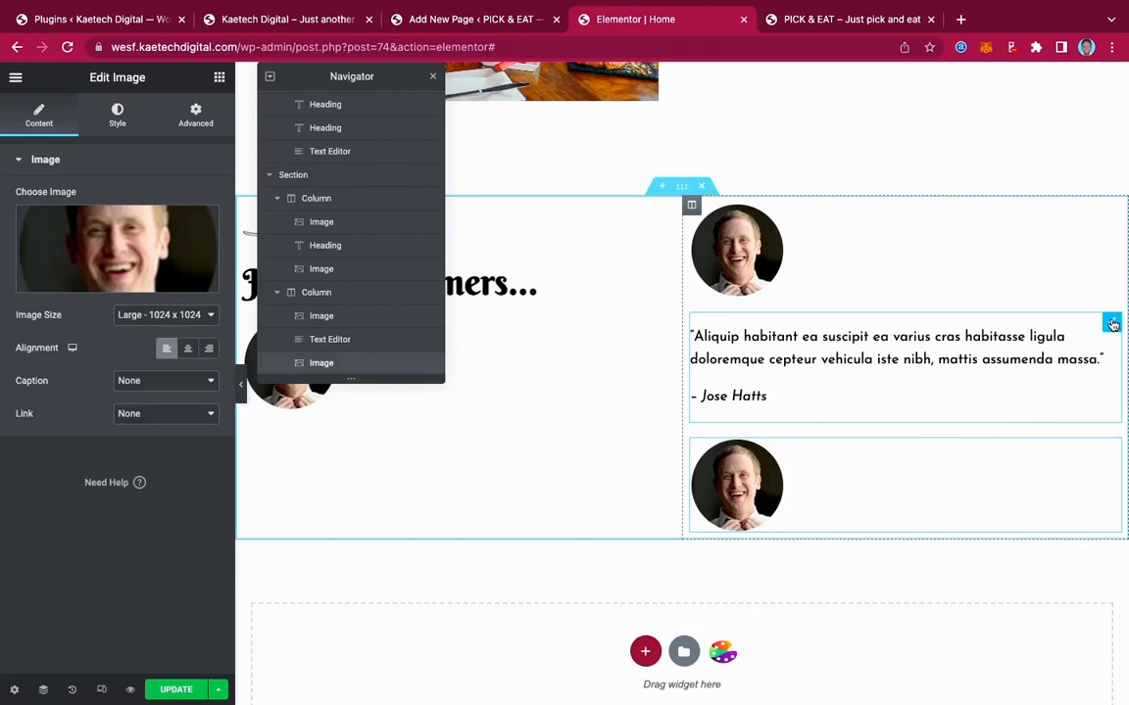
# Copy the quote text block and paste it under the second photo and the left column's photo
pyautogui.rightClick(1112, 325)
pyautogui.click(1029, 388)
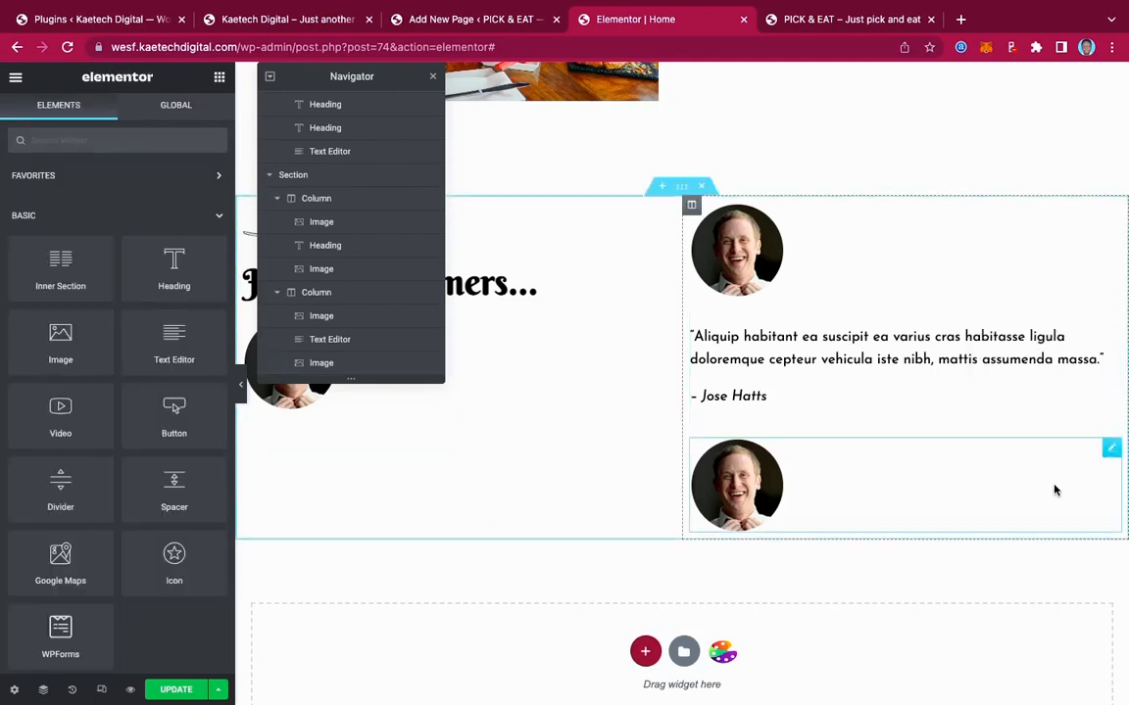
pyautogui.rightClick(1111, 449)
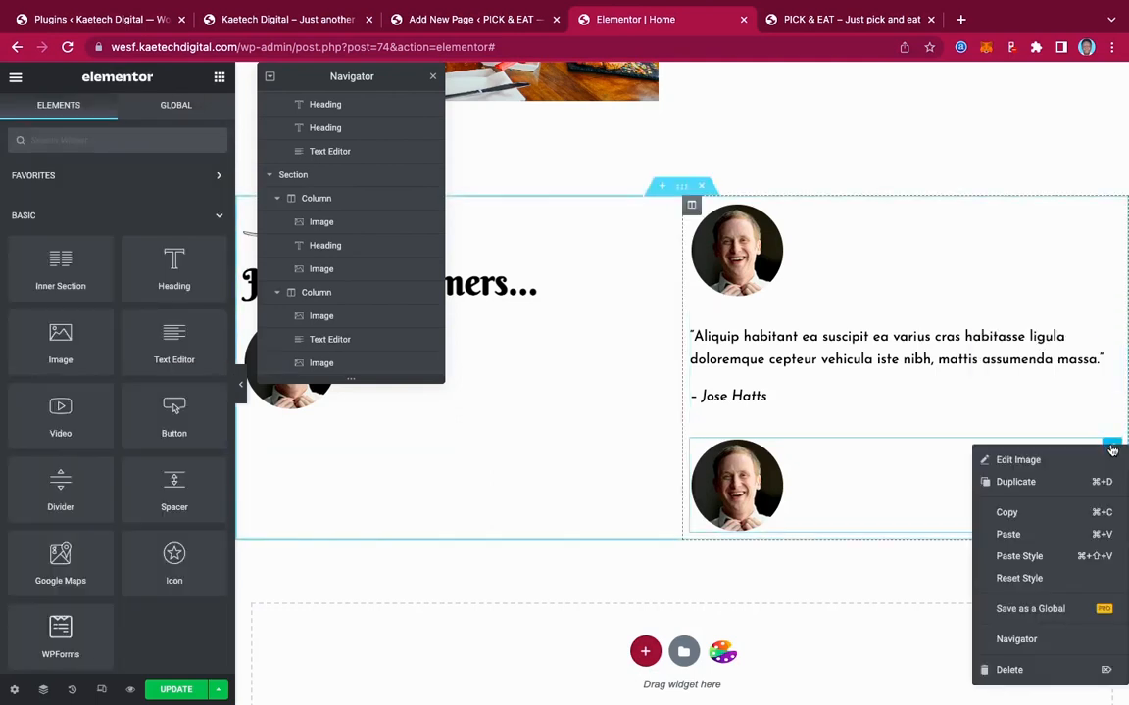
pyautogui.click(1021, 534)
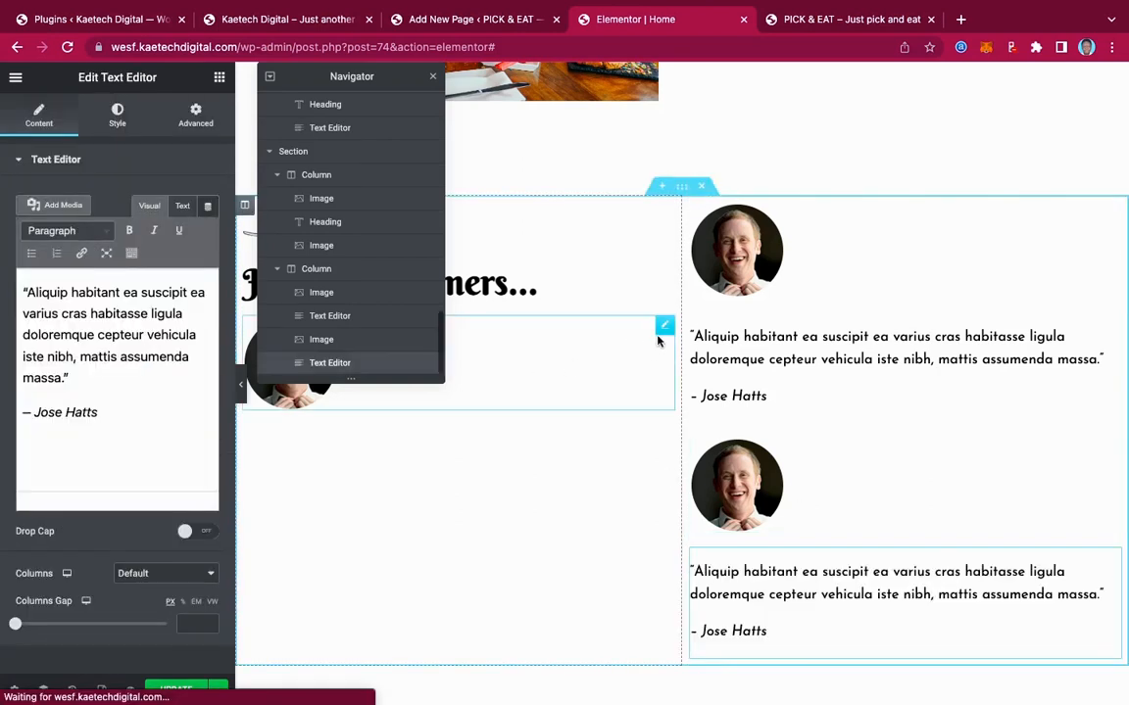
pyautogui.rightClick(665, 331)
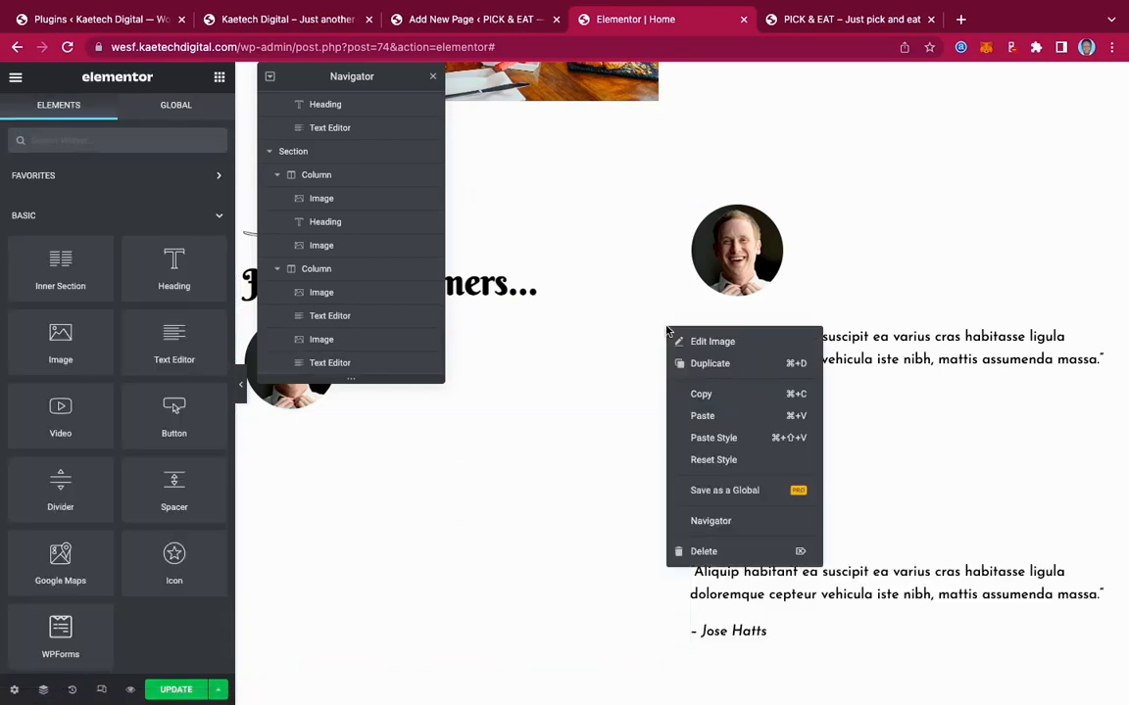
pyautogui.click(703, 416)
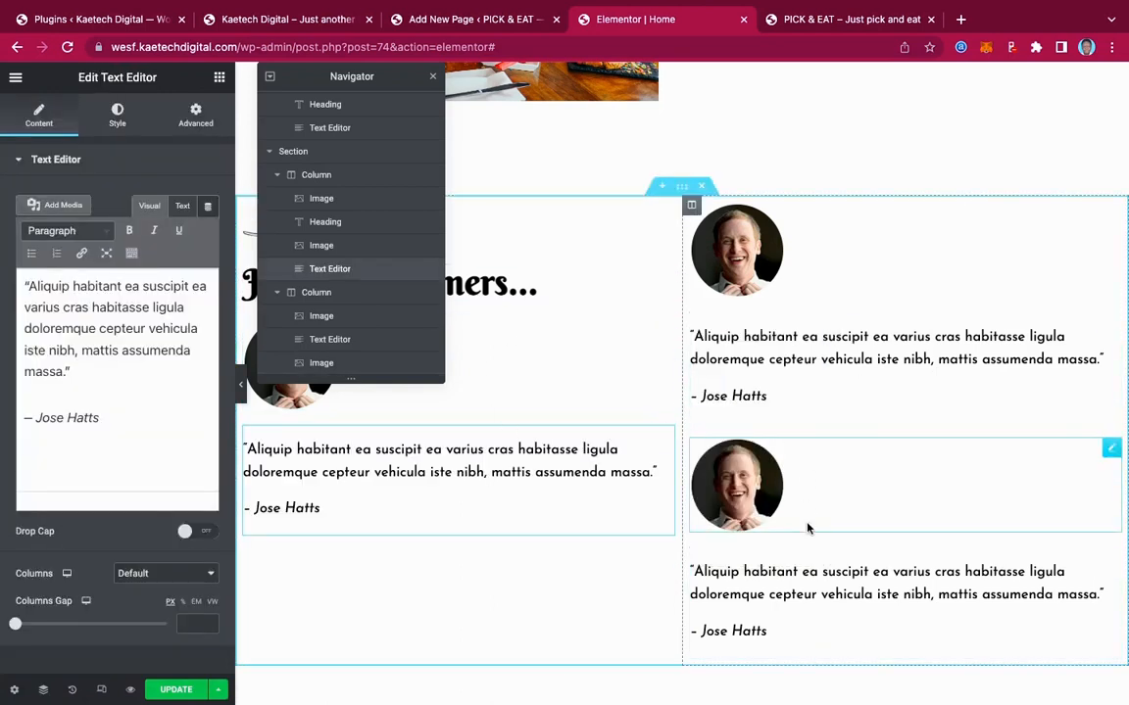
pyautogui.scroll(-2, 804, 577)
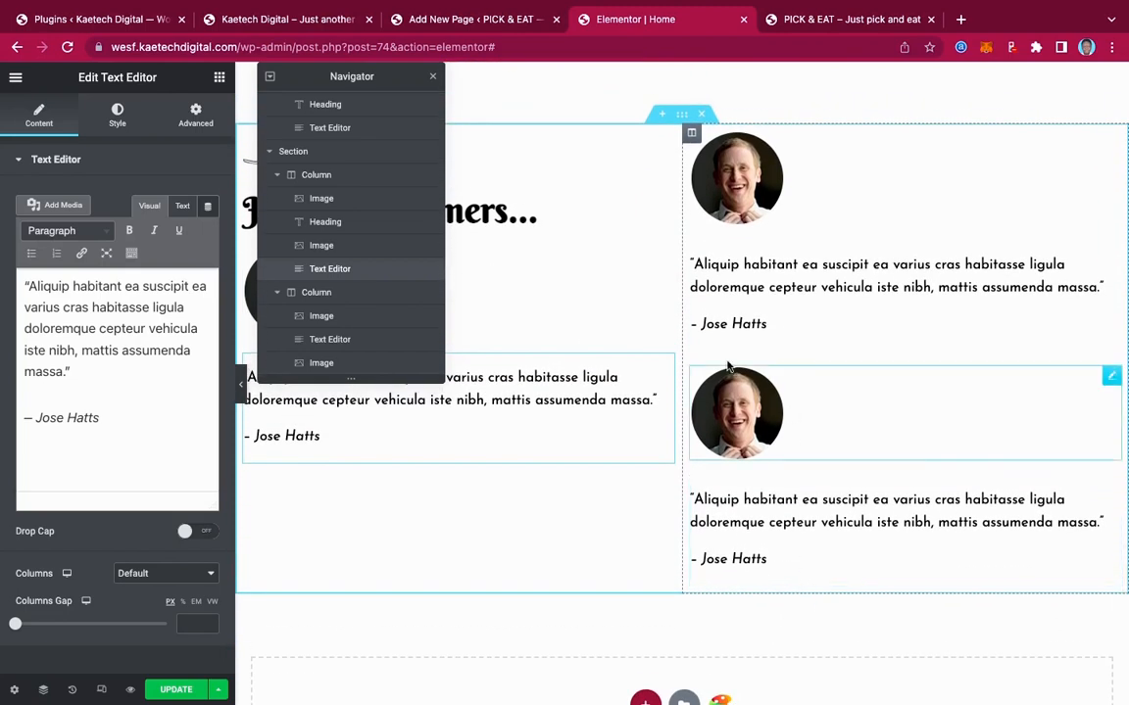
# Replace the lower right testimonial photo with the woman's portrait, pic49, from the Media Library
pyautogui.click(1113, 377)
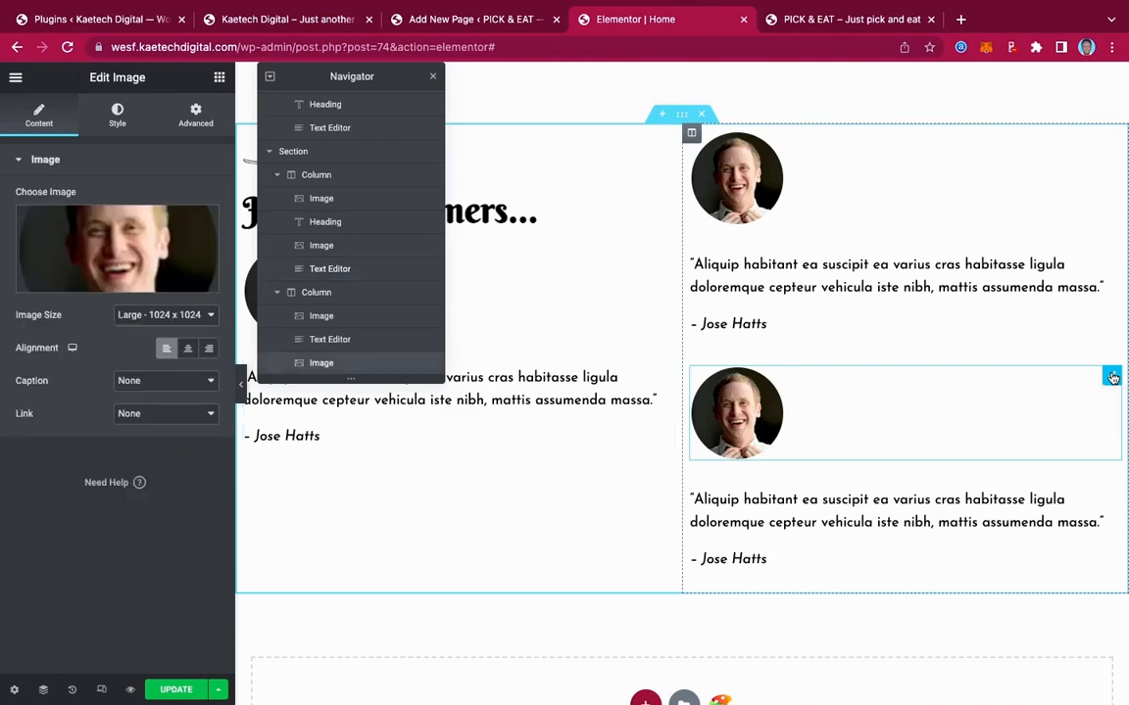
pyautogui.click(139, 262)
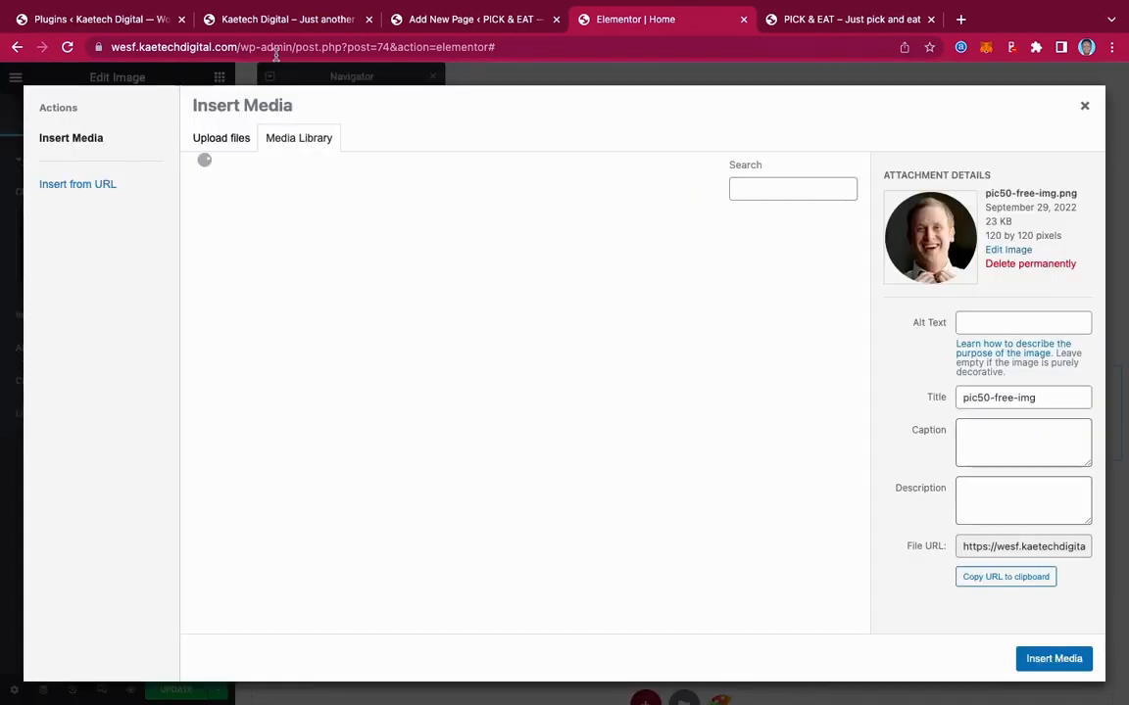
pyautogui.click(297, 29)
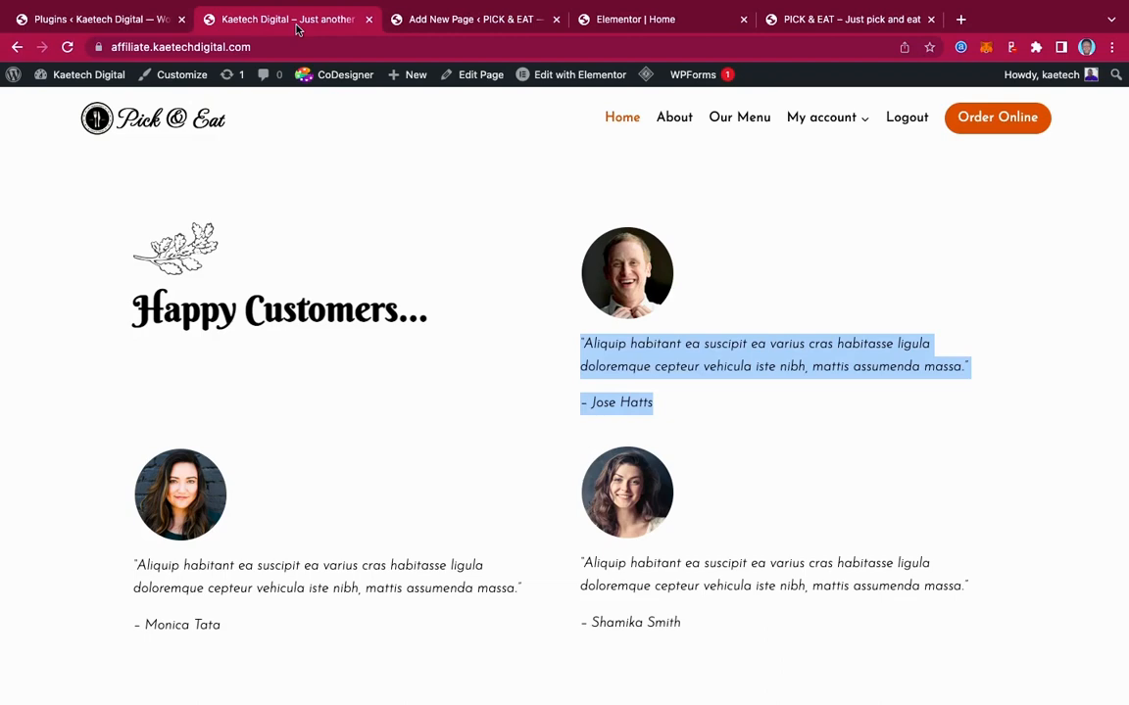
pyautogui.click(585, 19)
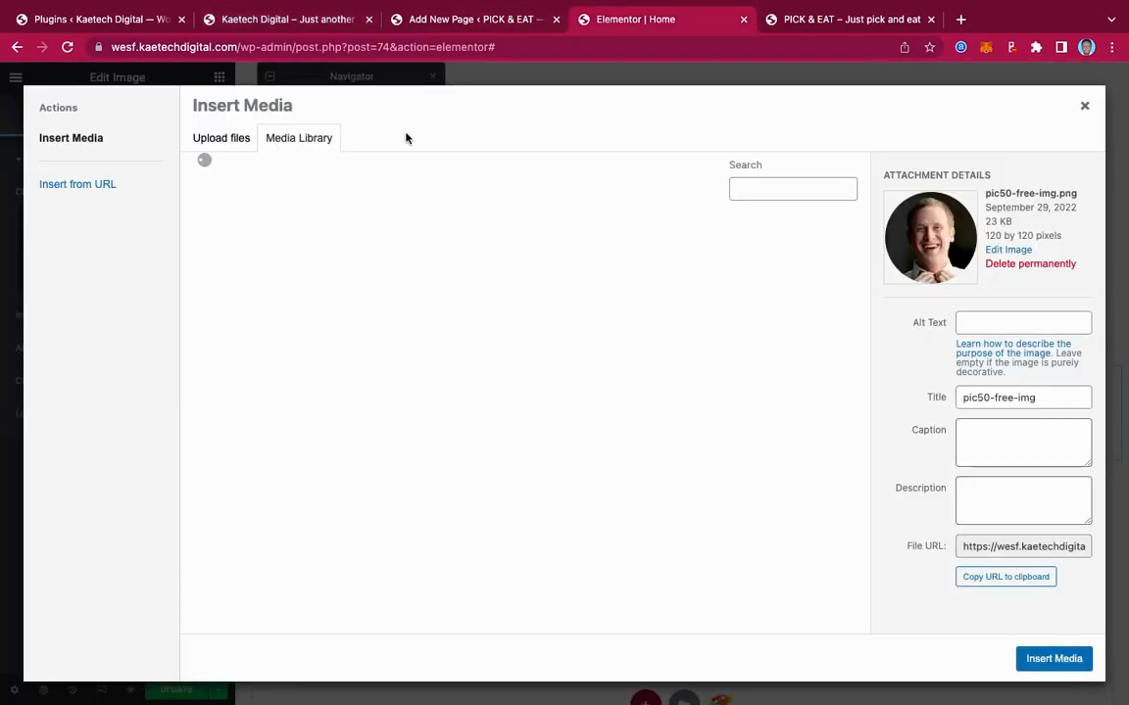
pyautogui.scroll(-2, 422, 348)
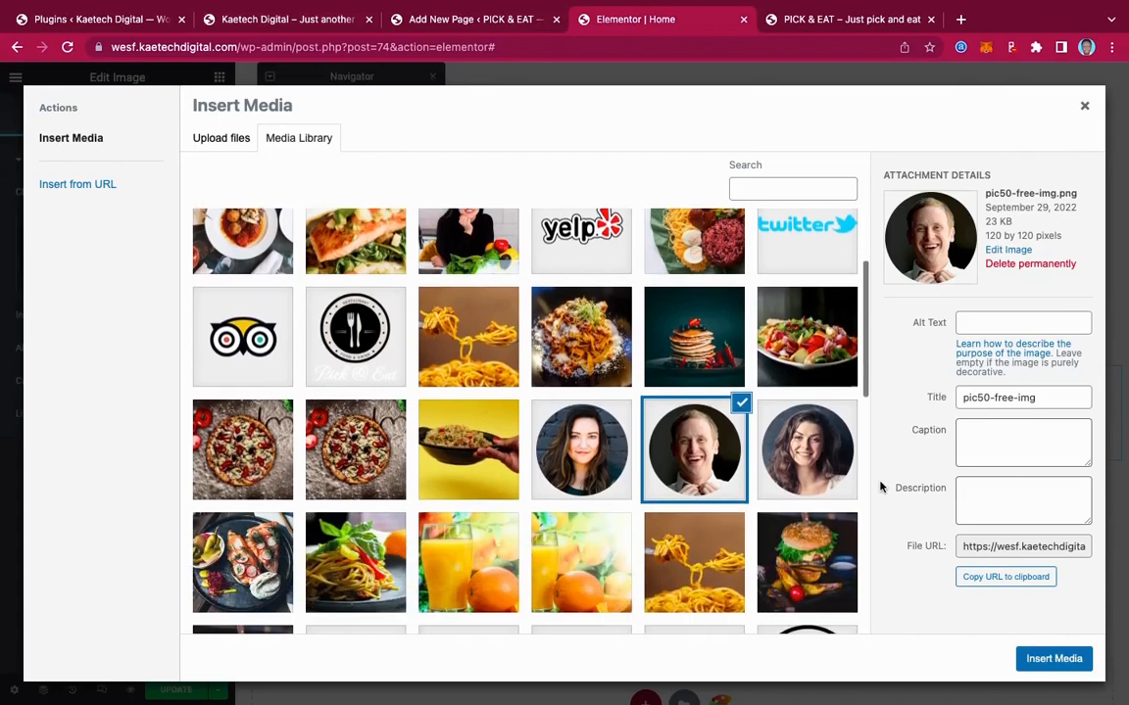
pyautogui.click(806, 450)
pyautogui.click(1051, 659)
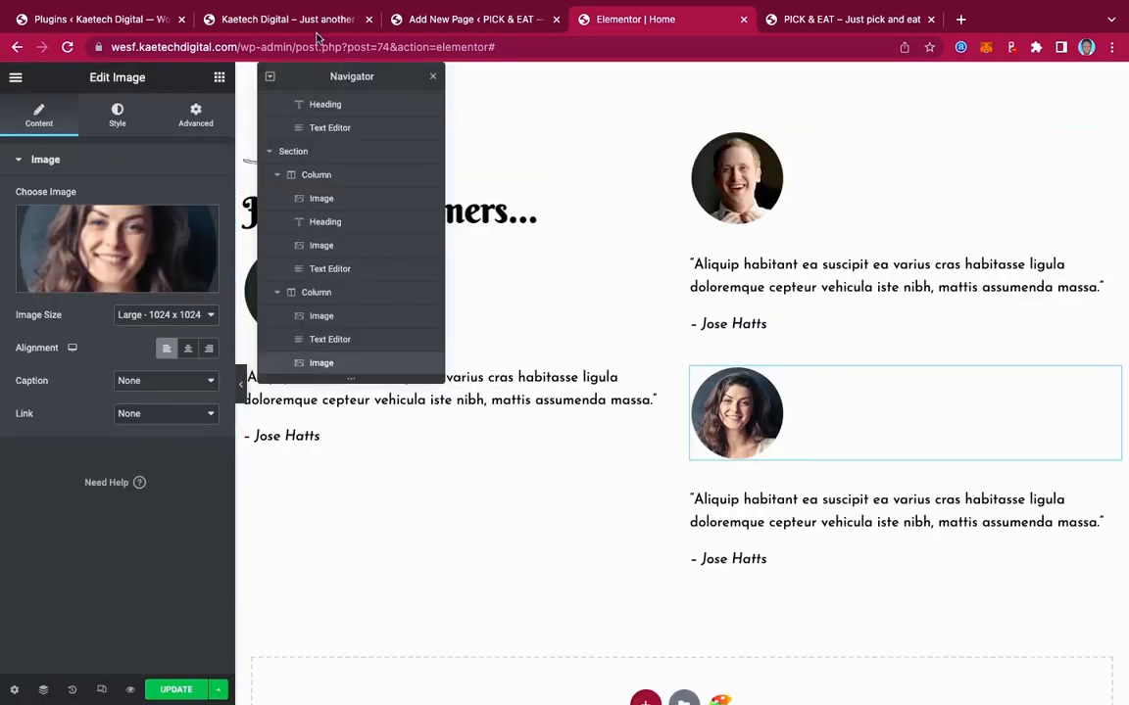
# Copy the lower right testimonial's quote and name from the live site and paste them into its text block
pyautogui.click(248, 19)
pyautogui.click(723, 612)
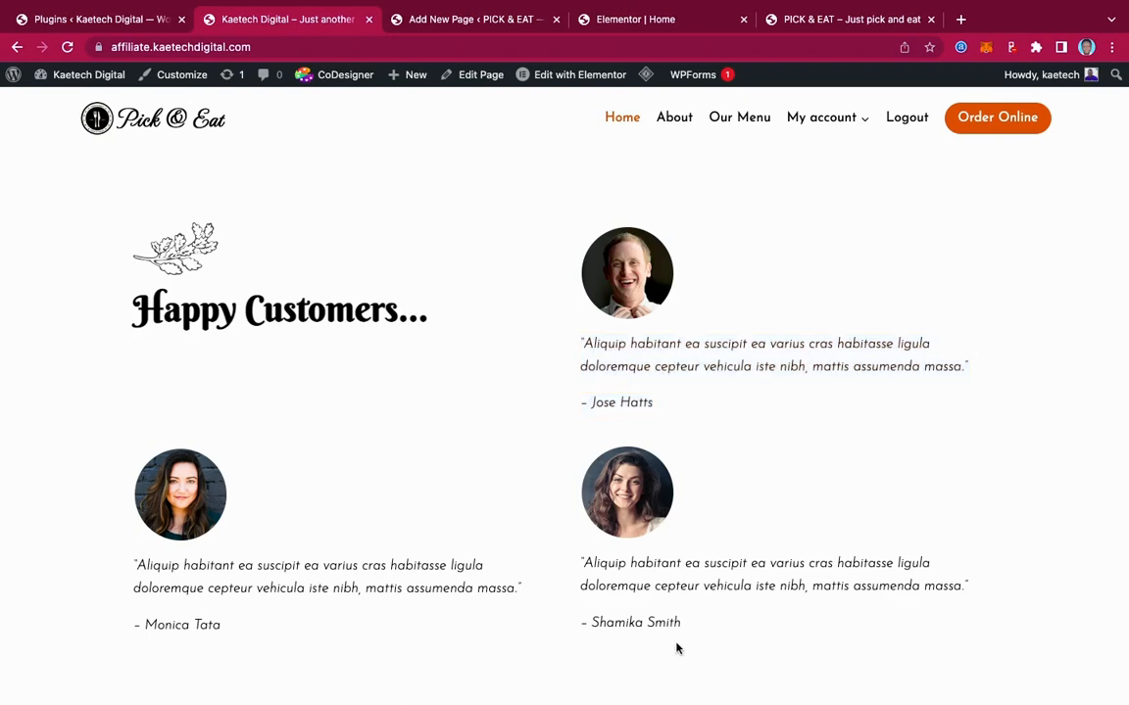
pyautogui.moveTo(688, 625); pyautogui.dragTo(577, 563)
pyautogui.press('super+c')
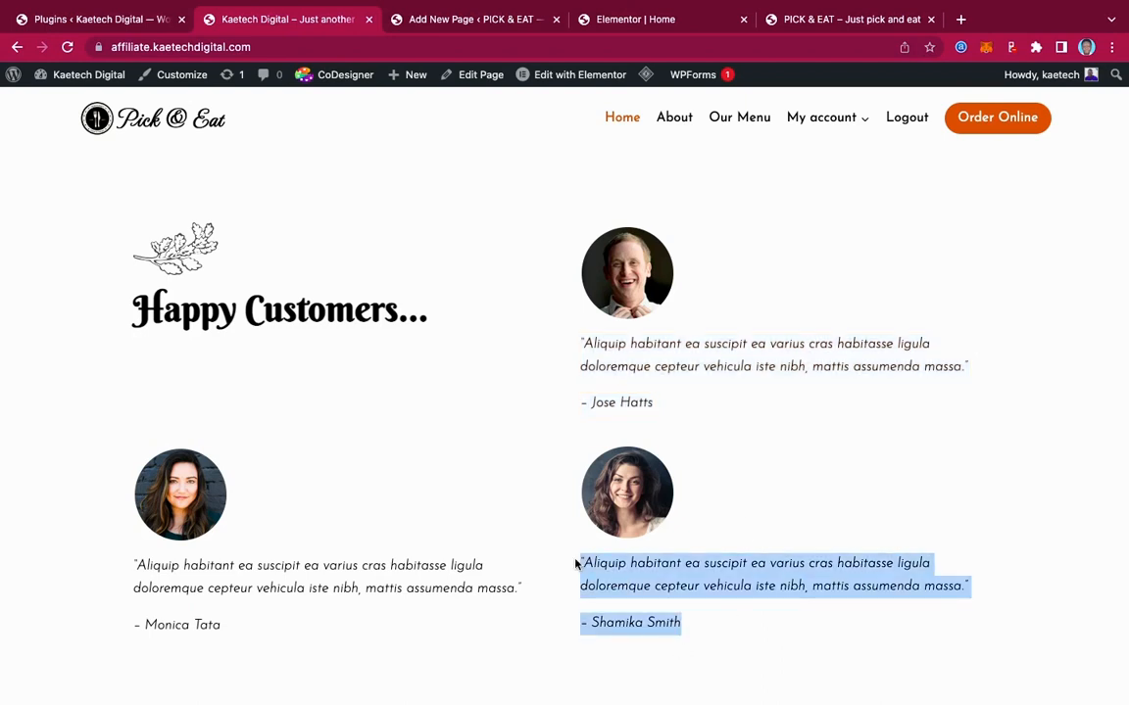
pyautogui.click(681, 18)
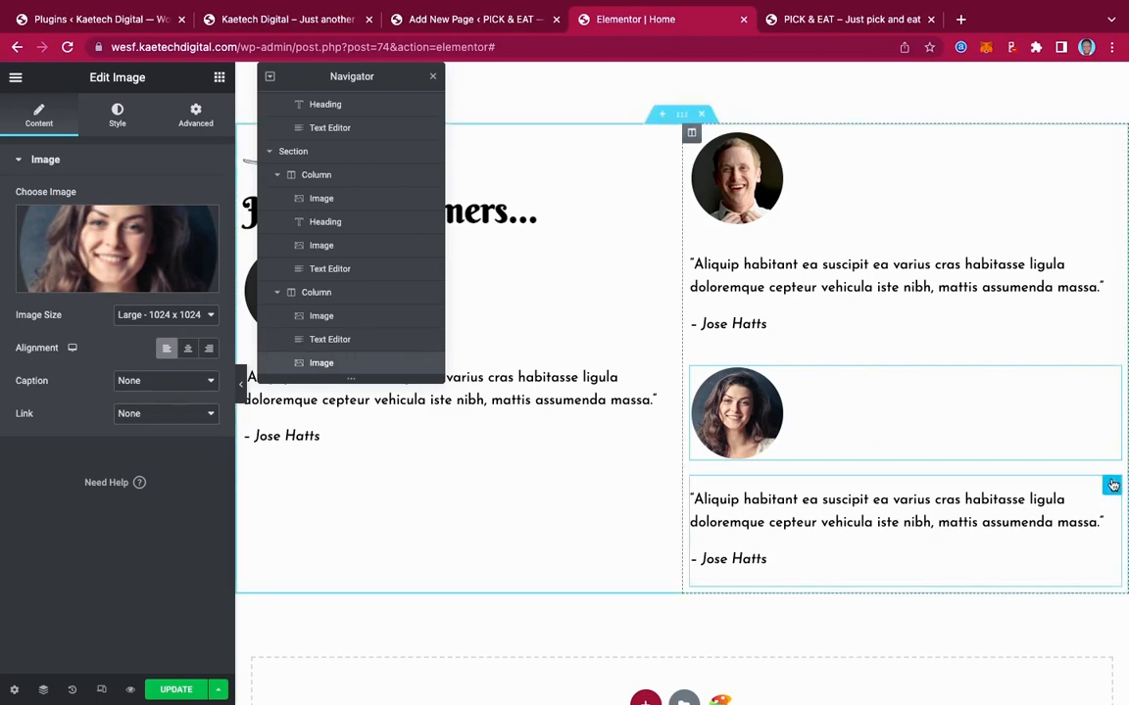
pyautogui.moveTo(111, 423); pyautogui.dragTo(9, 265)
pyautogui.press('super+v')
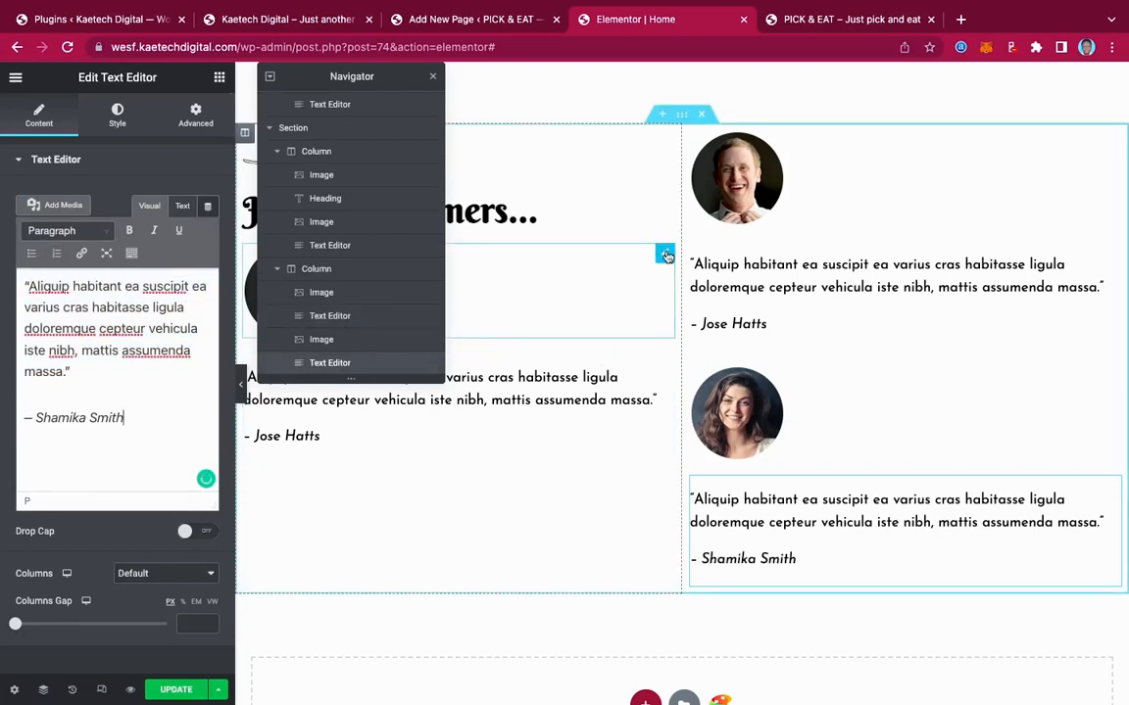
pyautogui.click(665, 254)
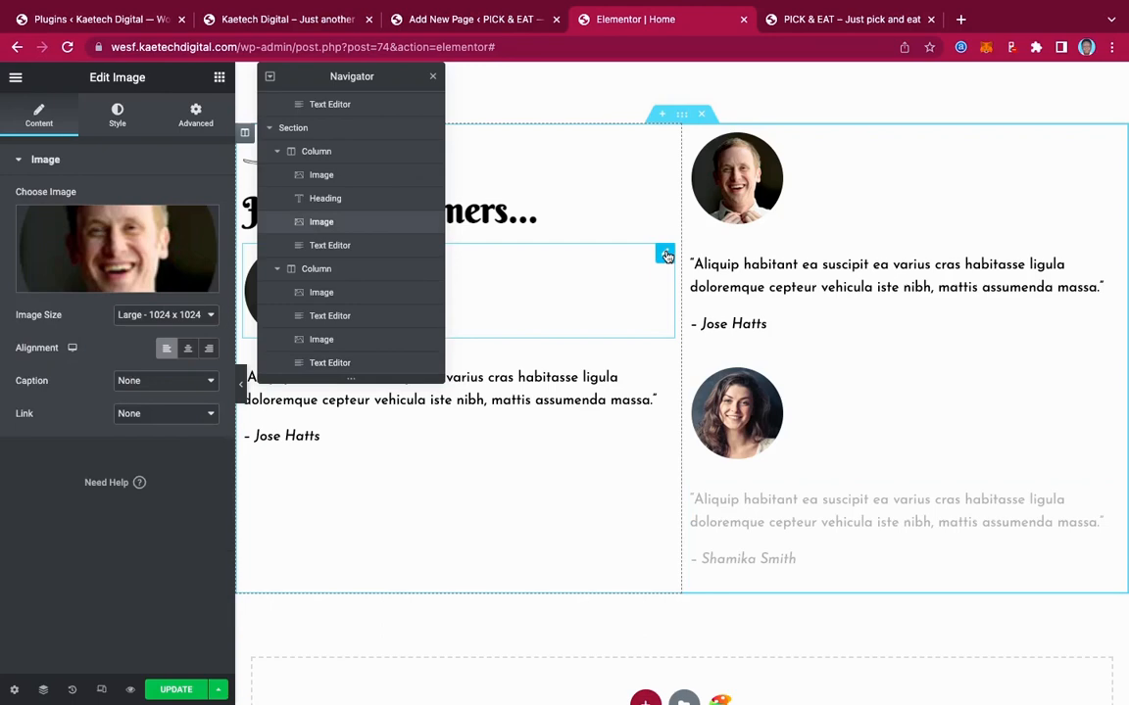
# Replace the left testimonial photo with the dark-haired woman's portrait and move the Navigator aside
pyautogui.click(117, 250)
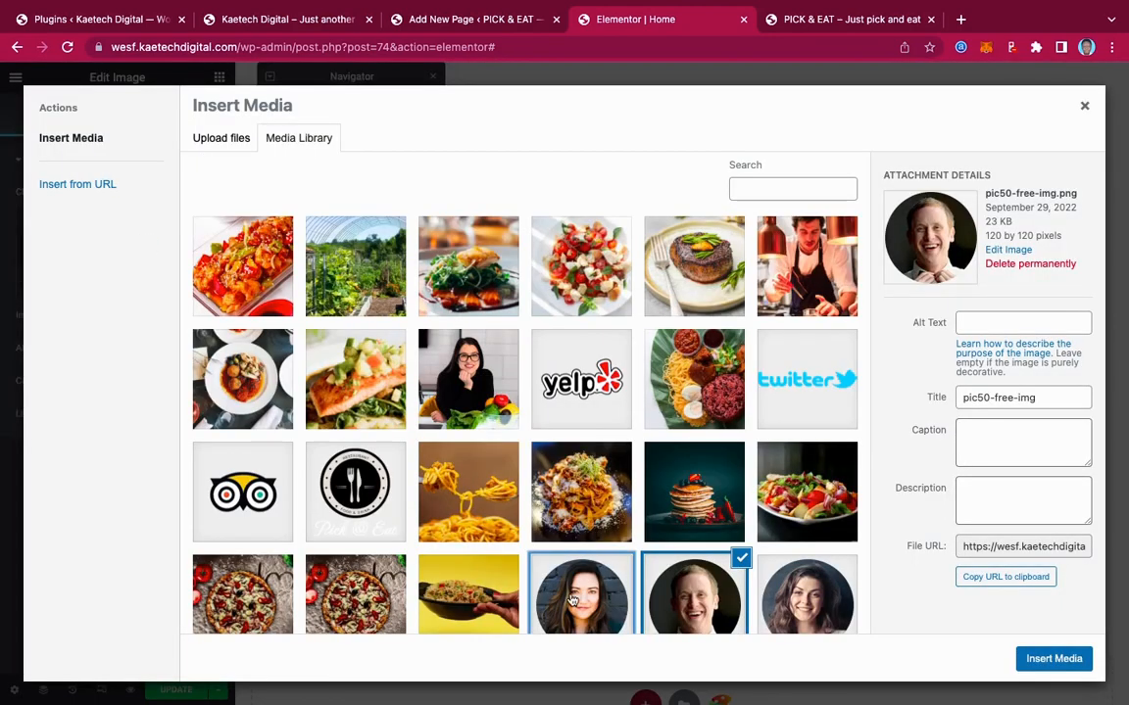
pyautogui.click(573, 600)
pyautogui.click(1055, 658)
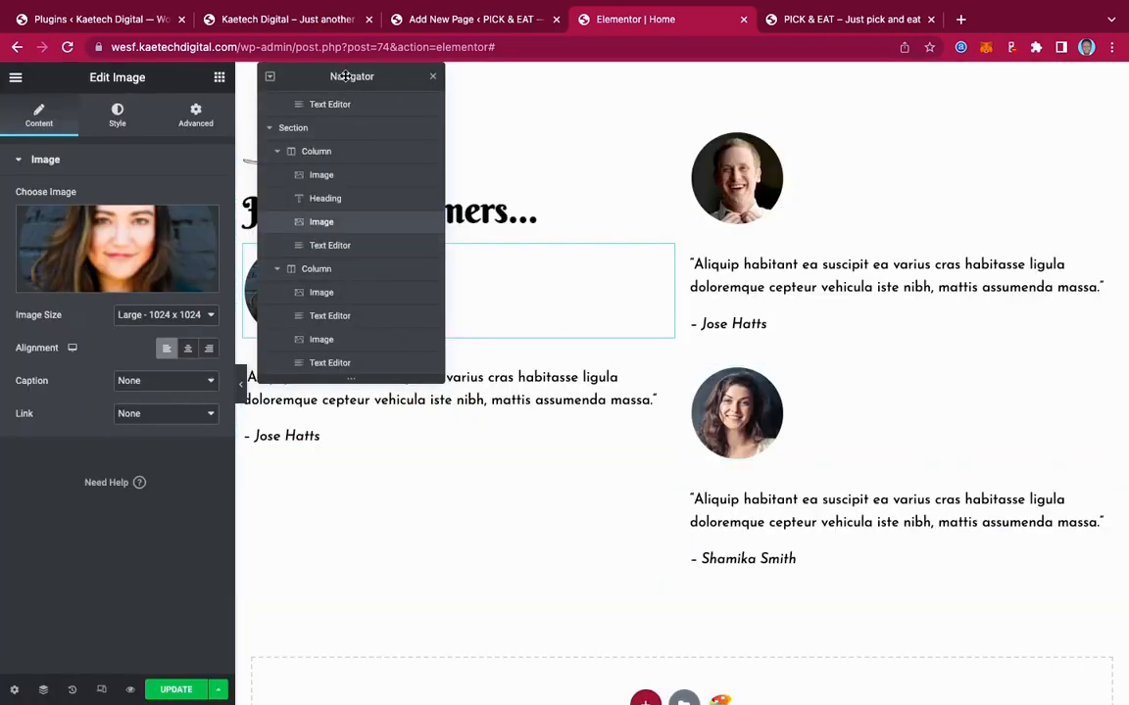
pyautogui.moveTo(345, 75); pyautogui.dragTo(1008, 96)
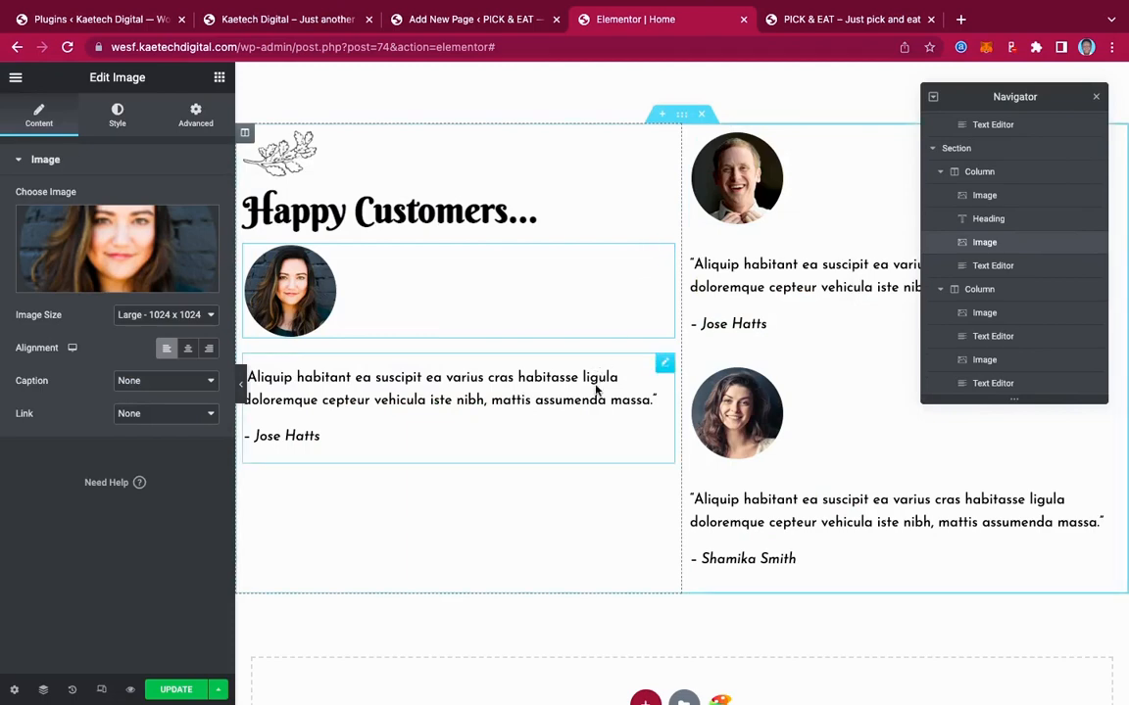
# Paste the live site's lower left testimonial quote and name into the left column's text block
pyautogui.click(665, 366)
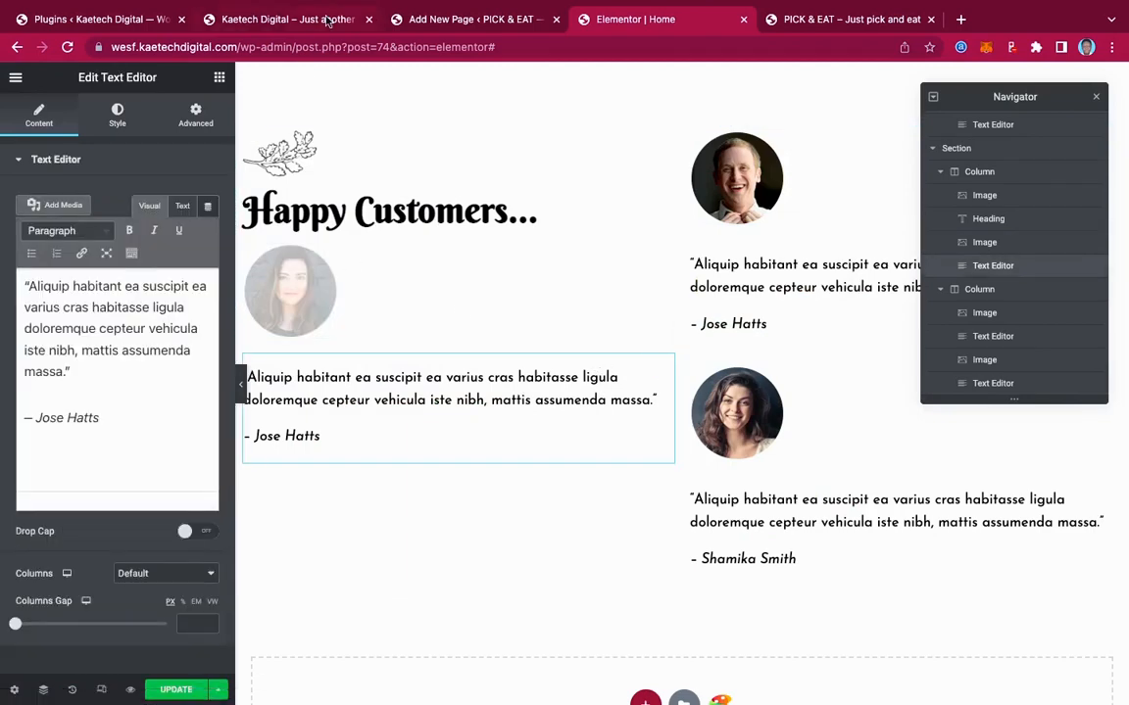
pyautogui.click(327, 20)
pyautogui.moveTo(233, 629); pyautogui.dragTo(120, 568)
pyautogui.hotkey('ctrl', 'c')
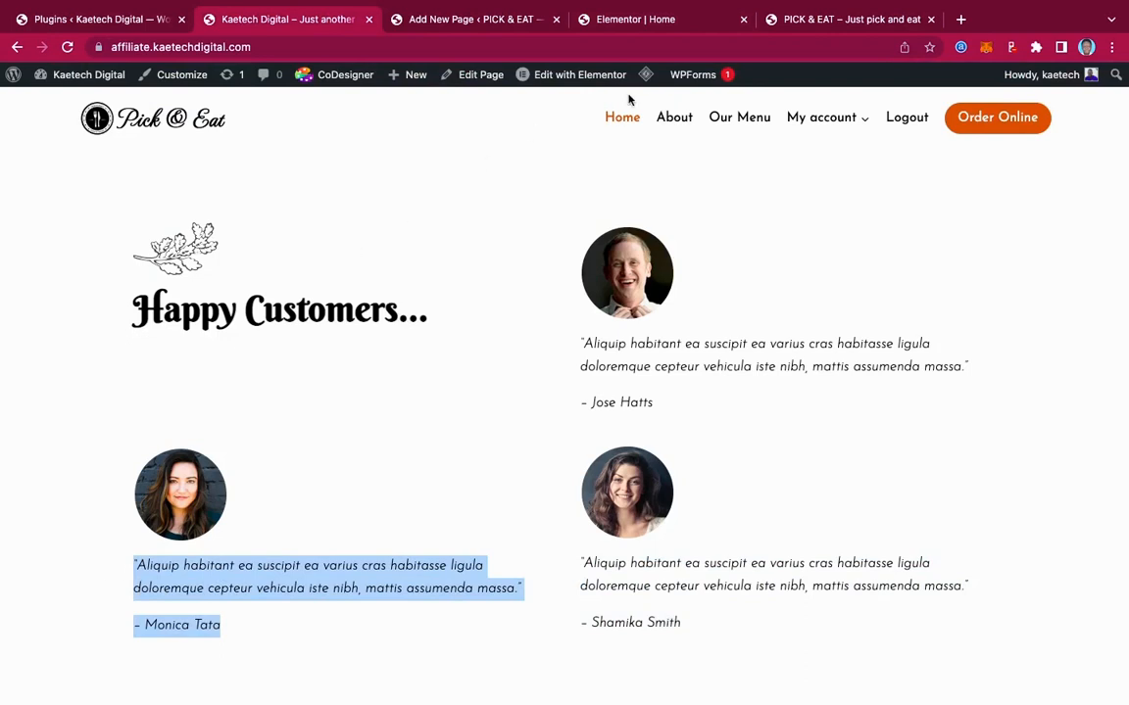
pyautogui.click(671, 27)
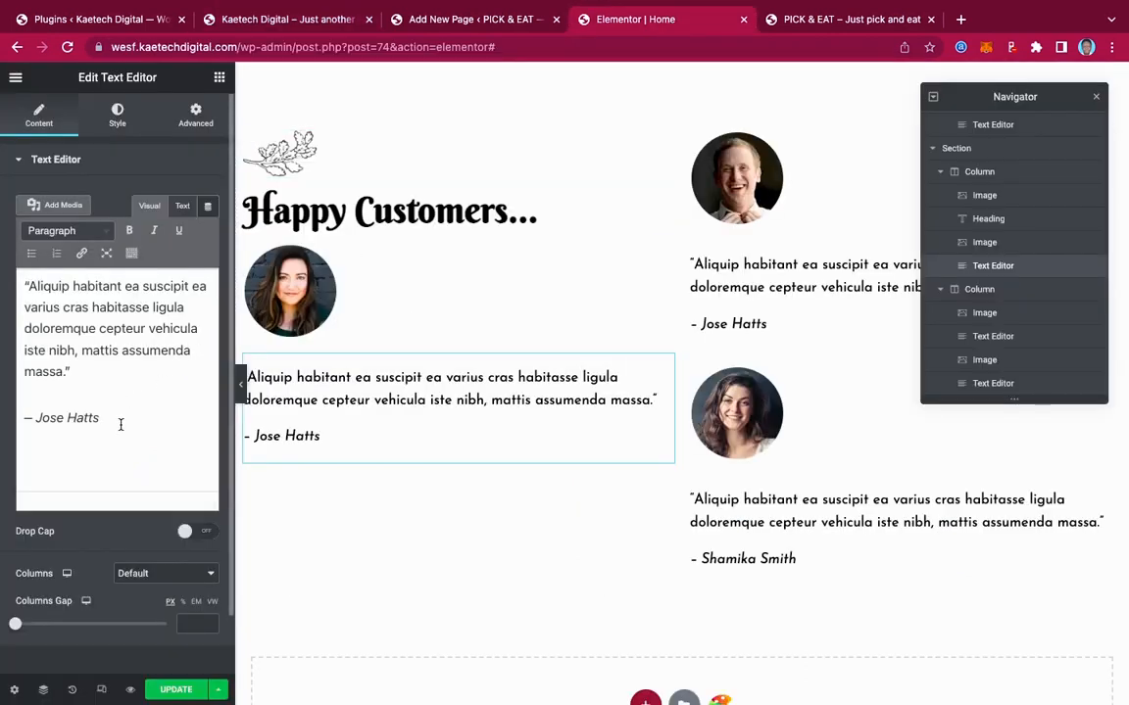
pyautogui.moveTo(119, 423); pyautogui.dragTo(4, 271)
pyautogui.hotkey('ctrl', 'v')
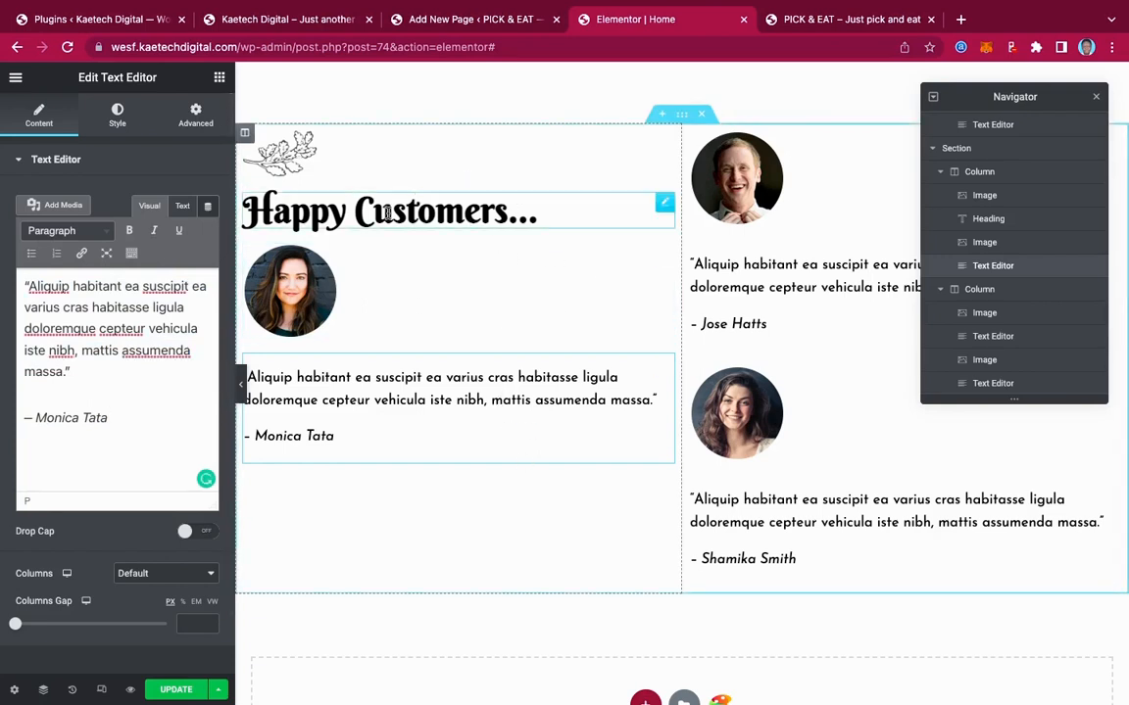
pyautogui.click(220, 79)
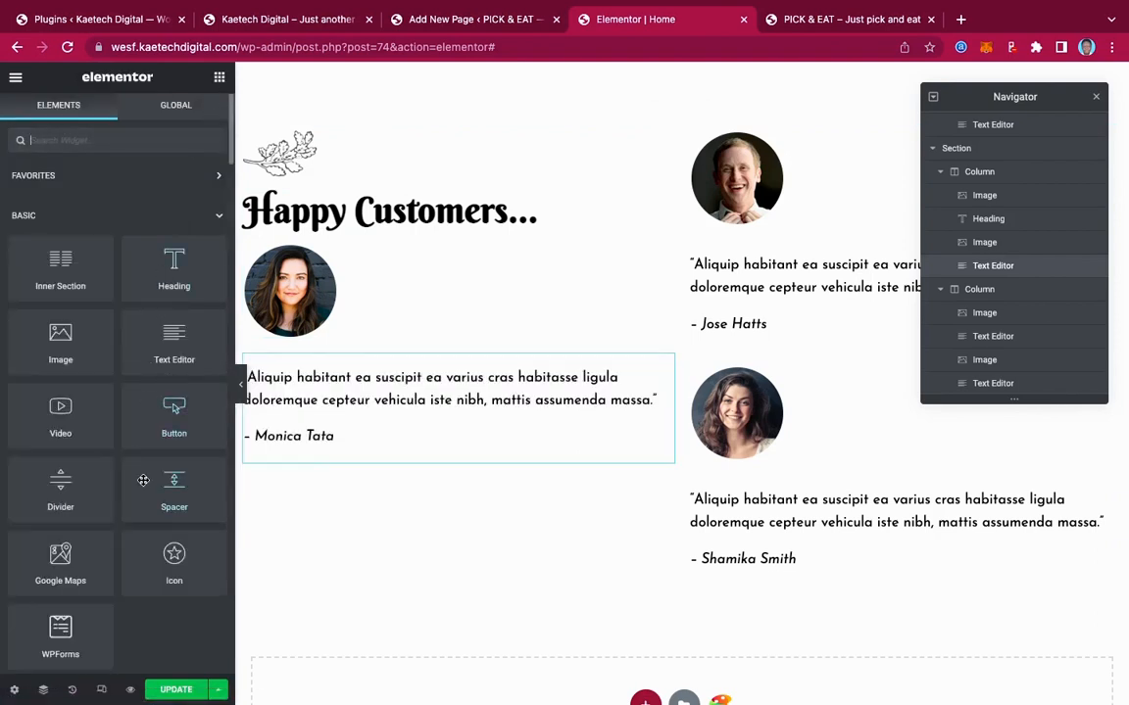
# Add a spacer under the Happy Customers heading, raise it to 138 px, and preview the page
pyautogui.moveTo(170, 484); pyautogui.dragTo(335, 251)
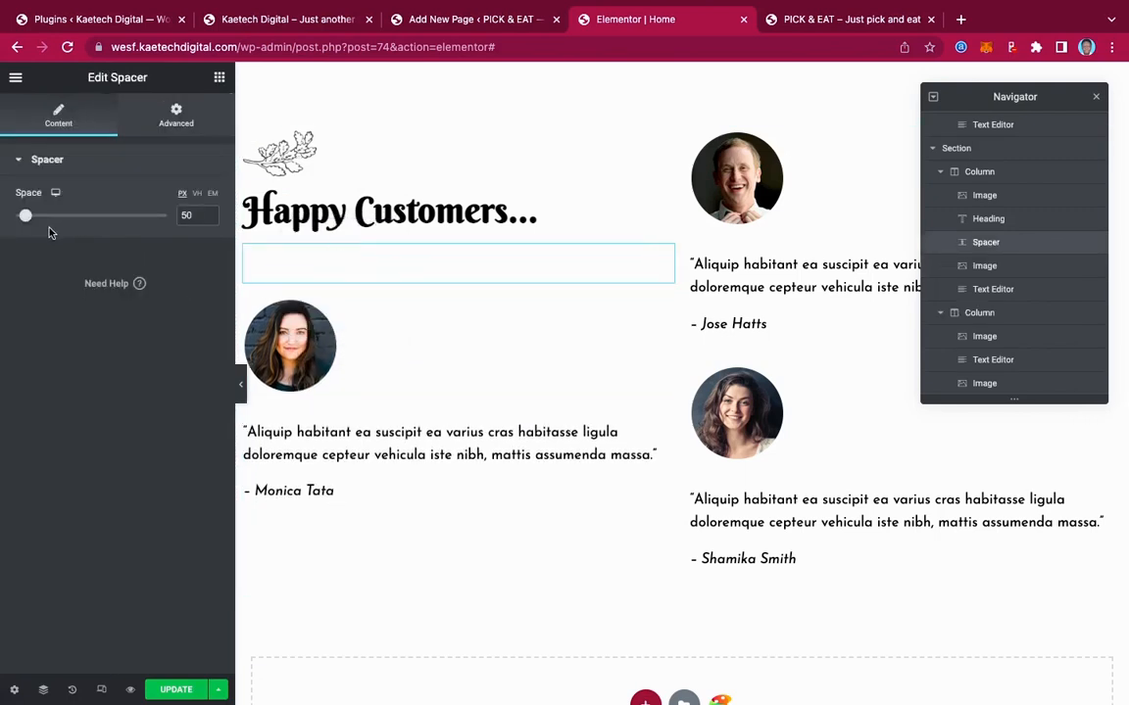
pyautogui.moveTo(26, 216); pyautogui.dragTo(48, 217)
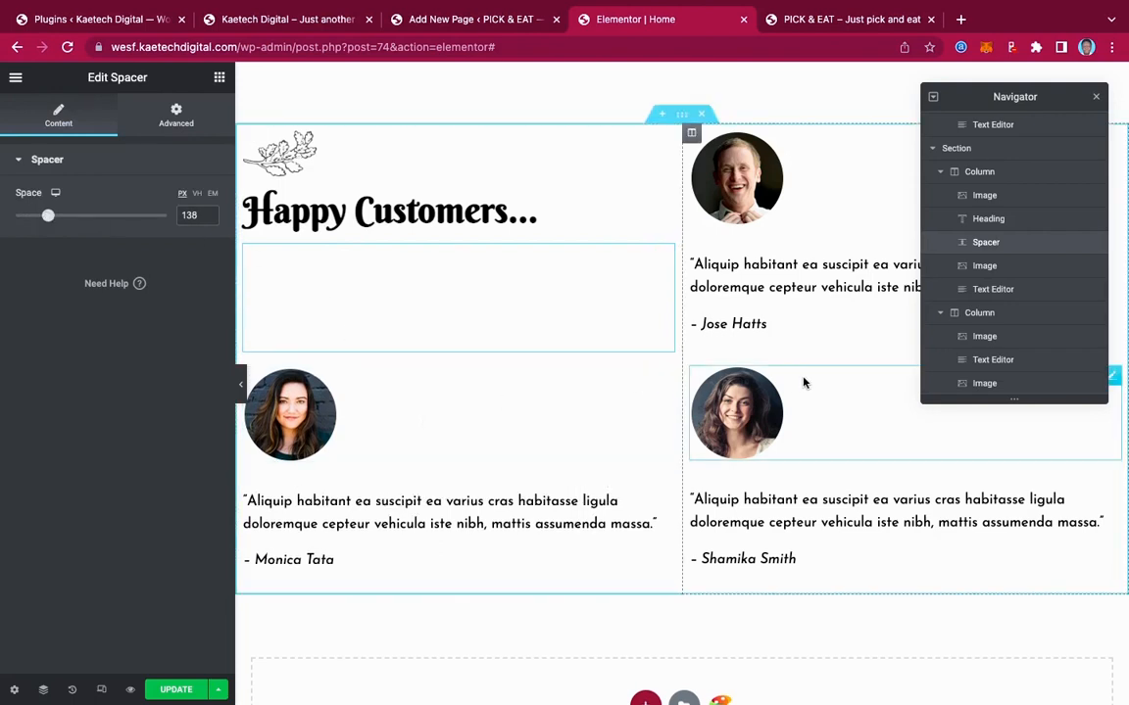
pyautogui.click(240, 384)
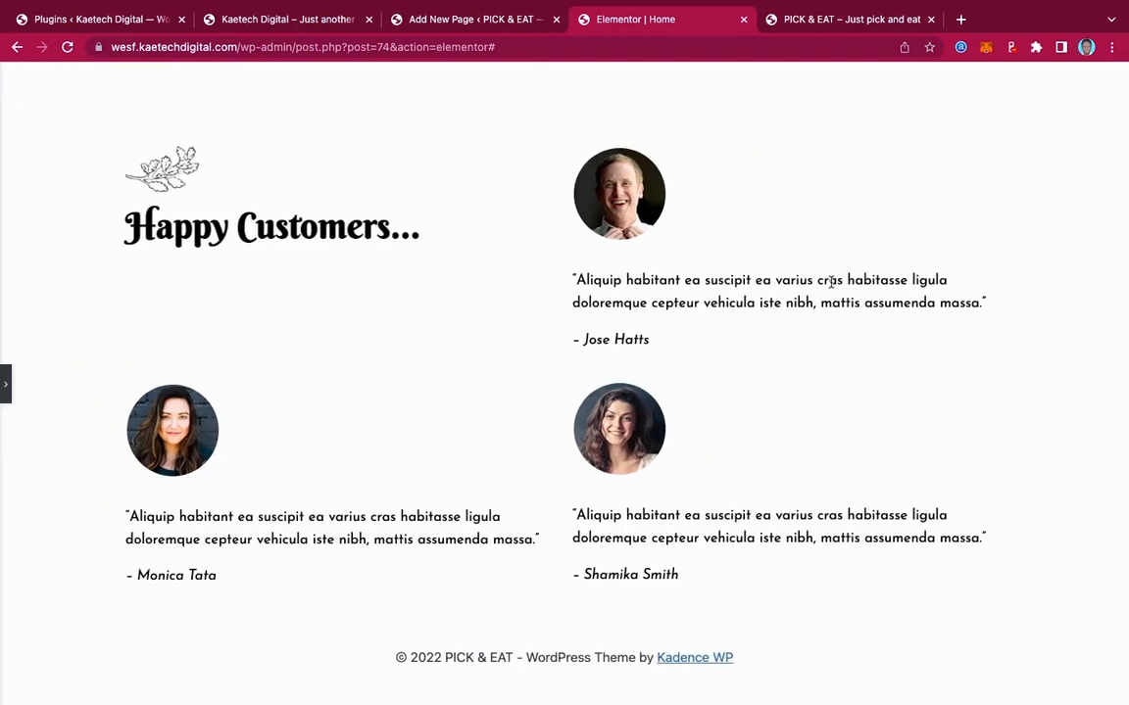
# Restore the editing panel and save the page with UPDATE
pyautogui.scroll(4, 831, 282)
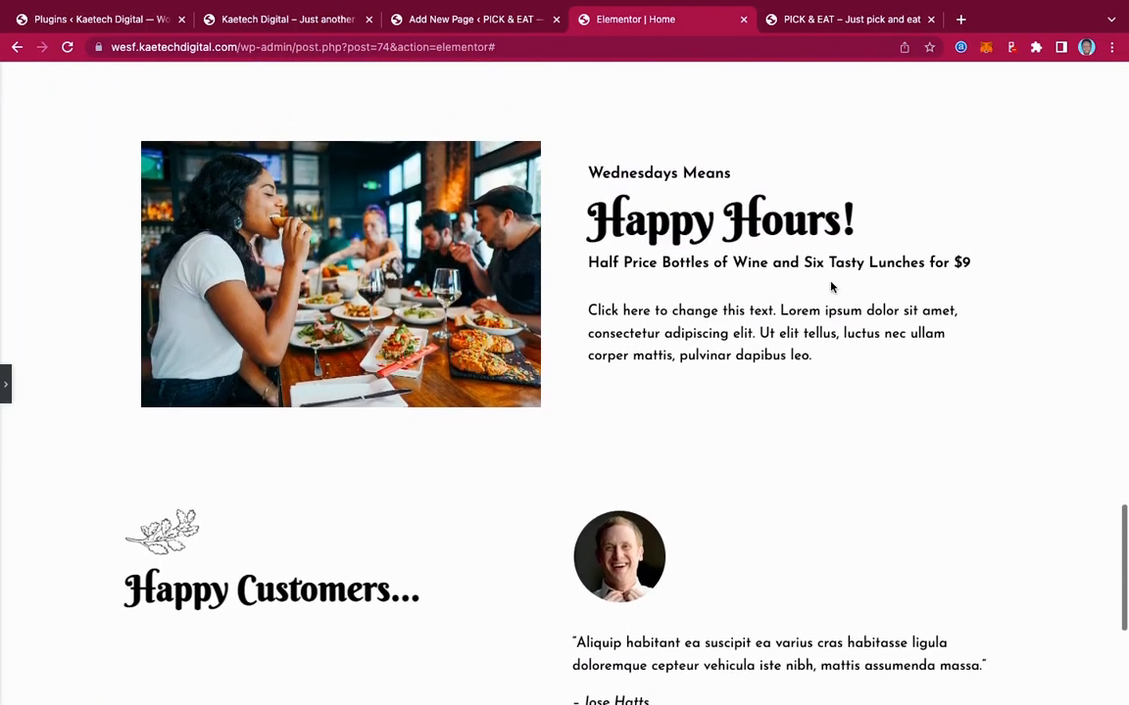
pyautogui.scroll(-4, 831, 284)
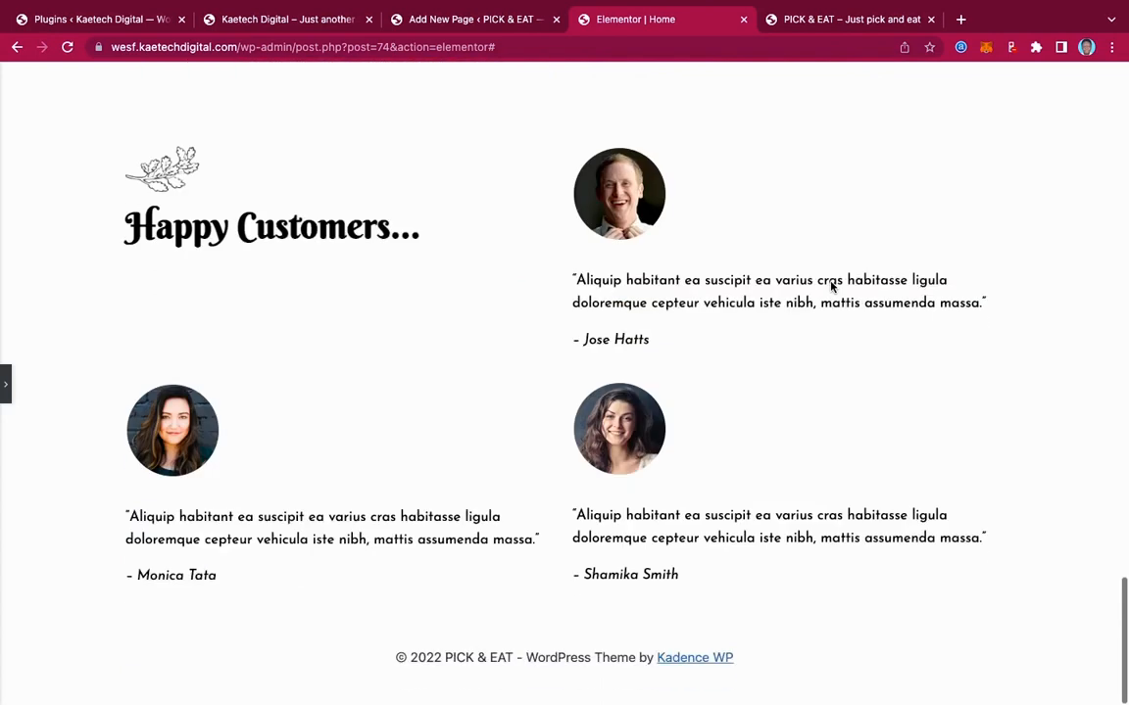
pyautogui.click(6, 397)
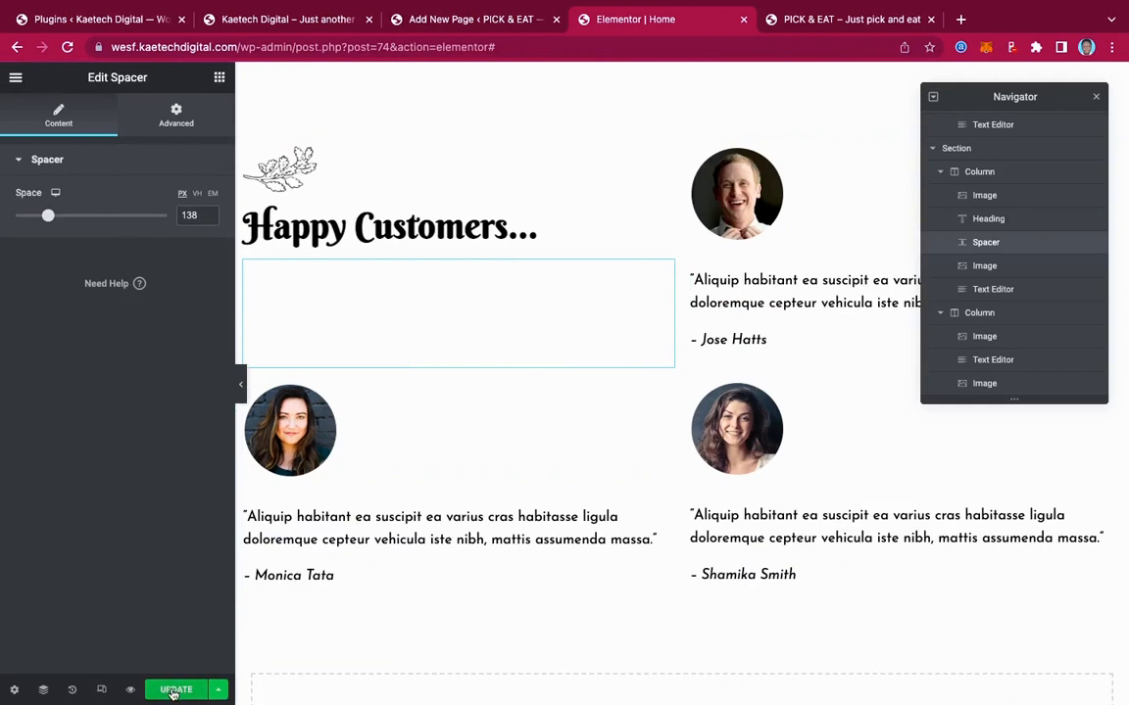
pyautogui.click(169, 689)
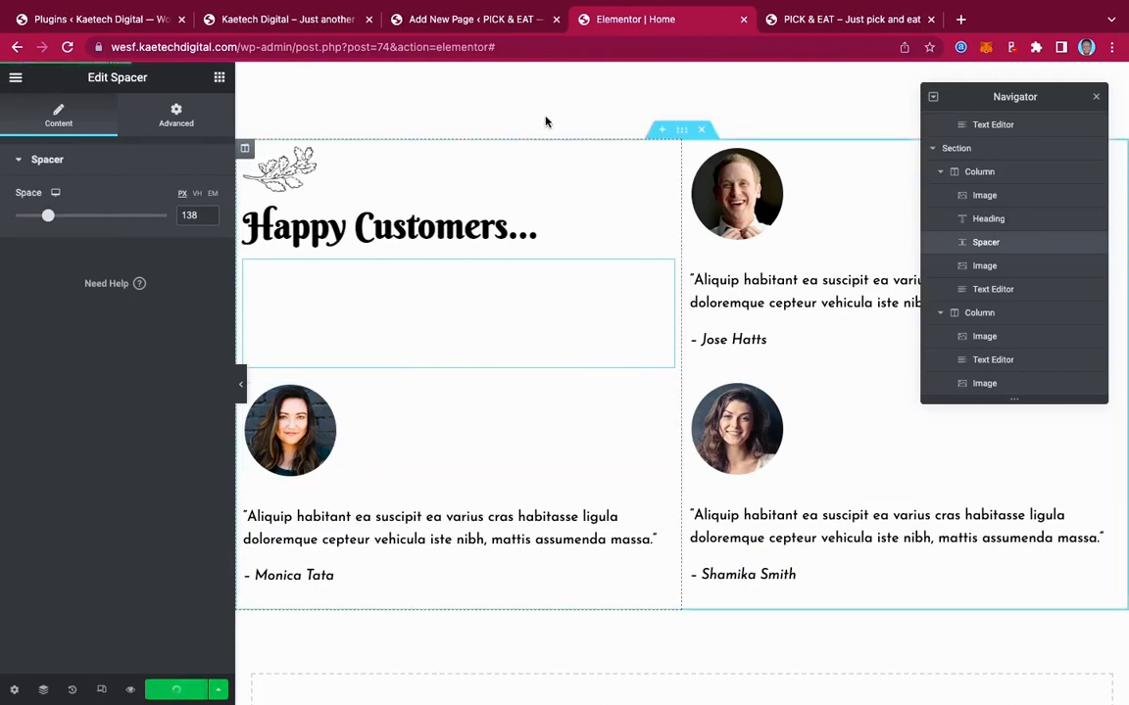
# Review the live site's reservations section, then return to the Elementor editor
pyautogui.click(290, 19)
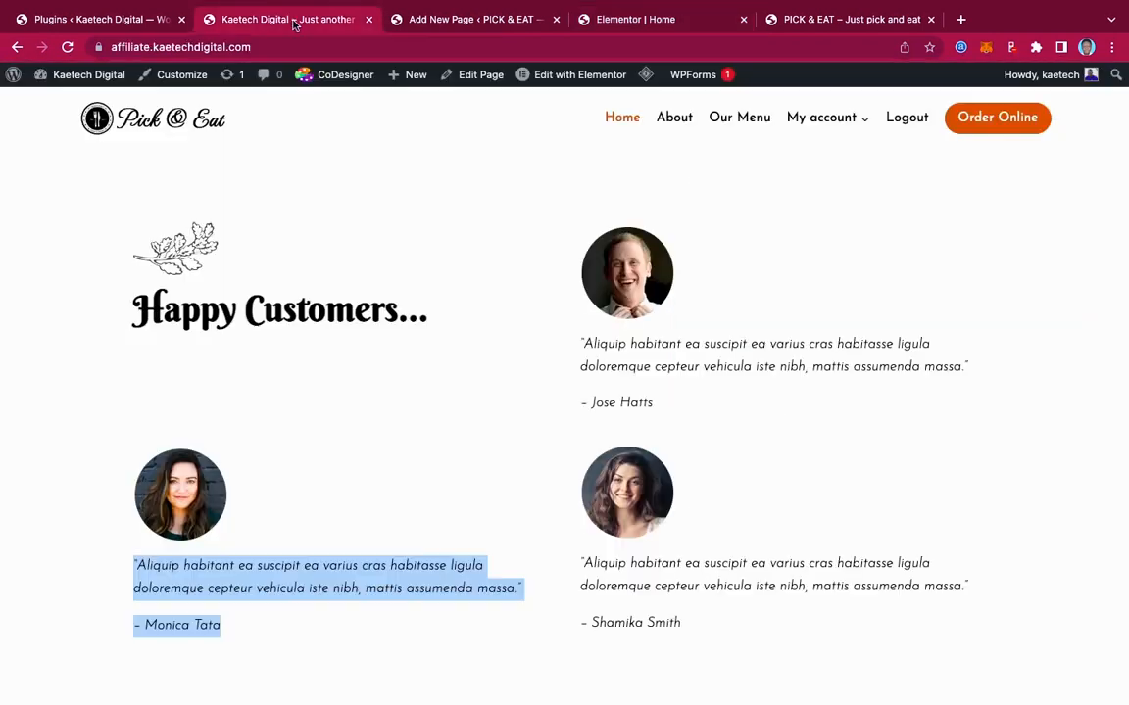
pyautogui.scroll(-5, 731, 325)
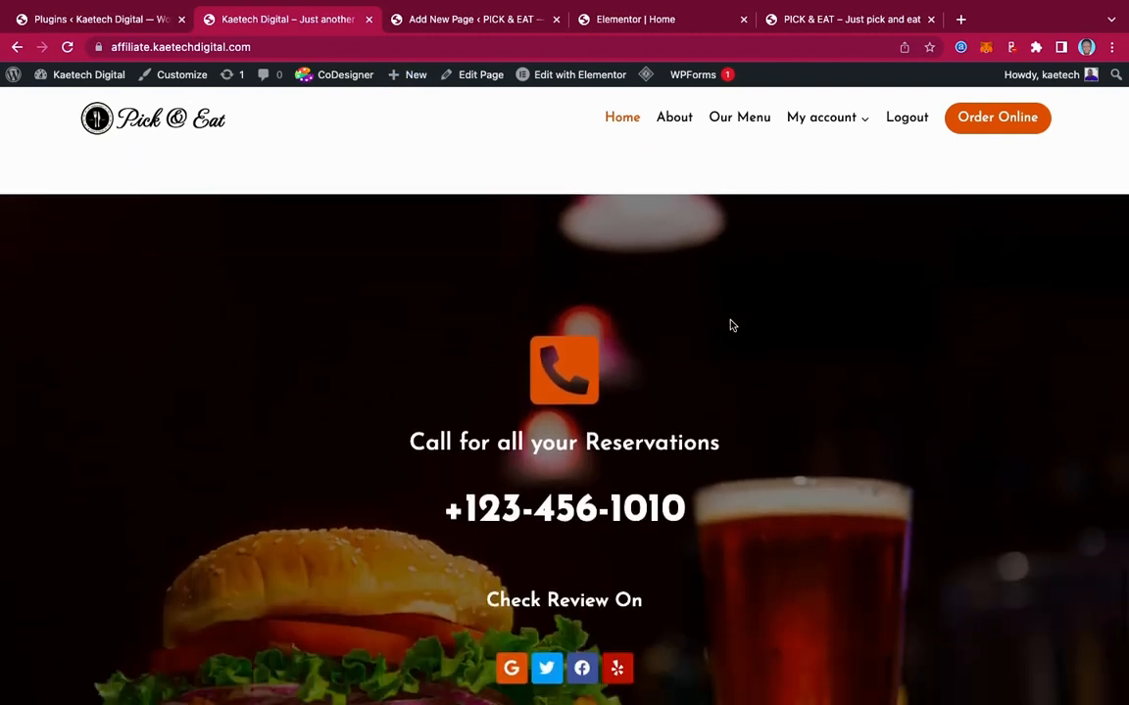
pyautogui.scroll(1, 453, 277)
pyautogui.scroll(-4, 843, 428)
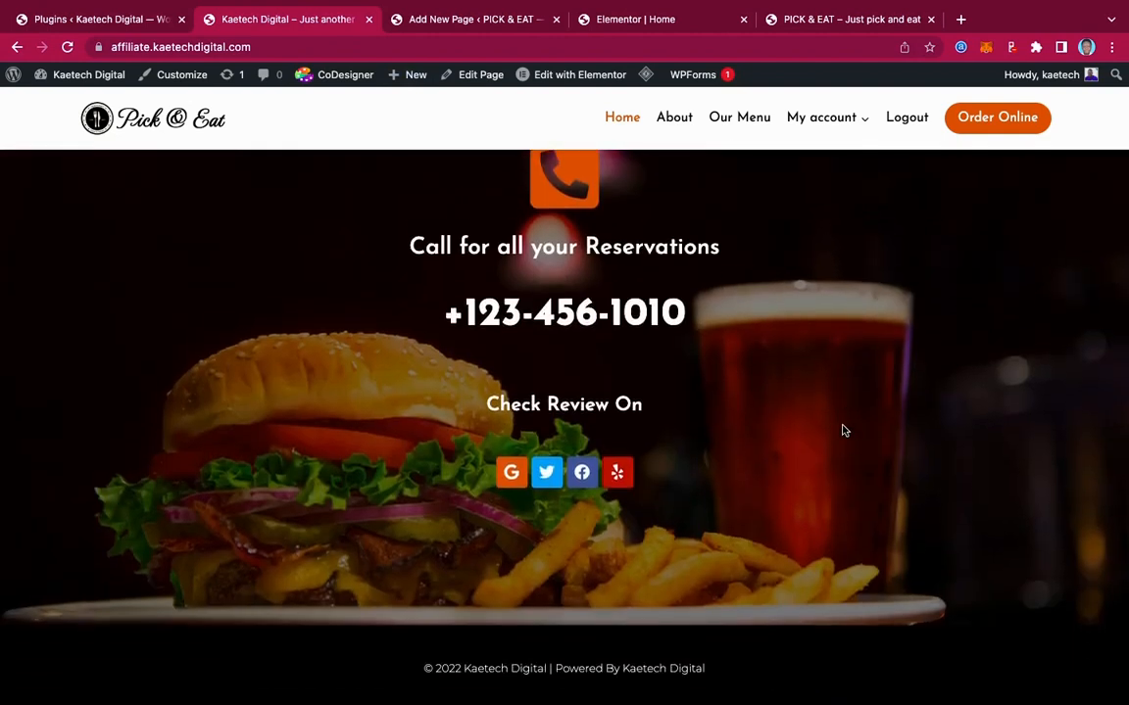
pyautogui.scroll(2, 844, 429)
pyautogui.scroll(-2, 843, 429)
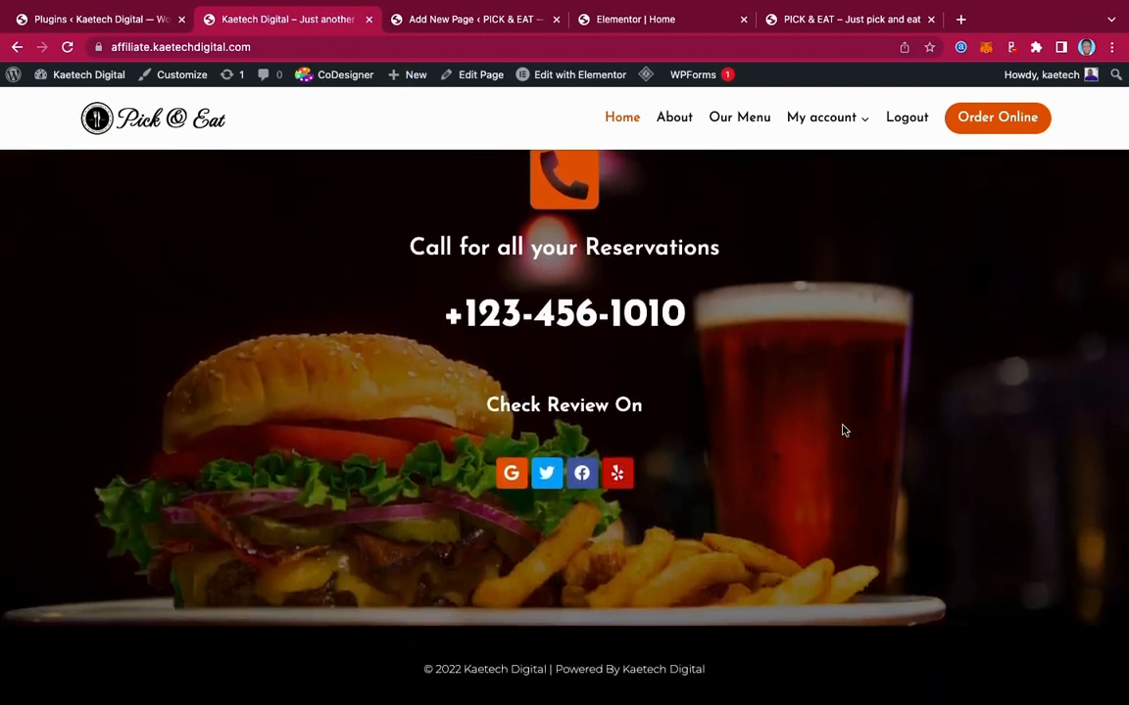
pyautogui.scroll(1, 843, 430)
pyautogui.scroll(2, 844, 428)
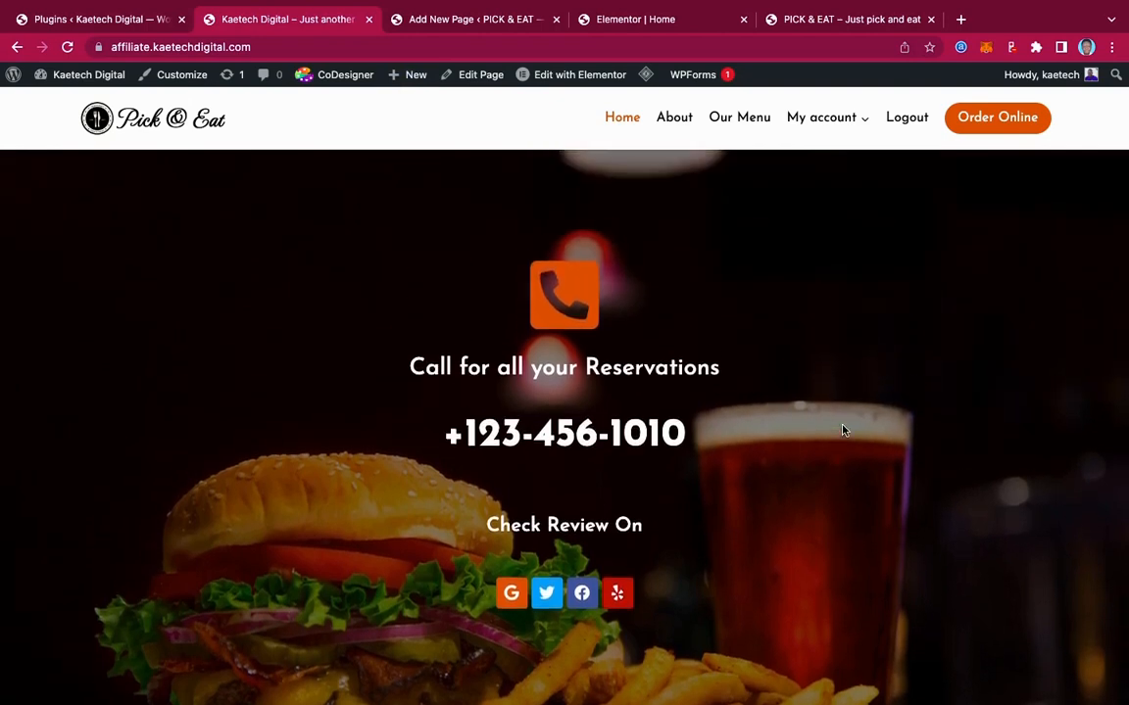
pyautogui.scroll(-1, 843, 429)
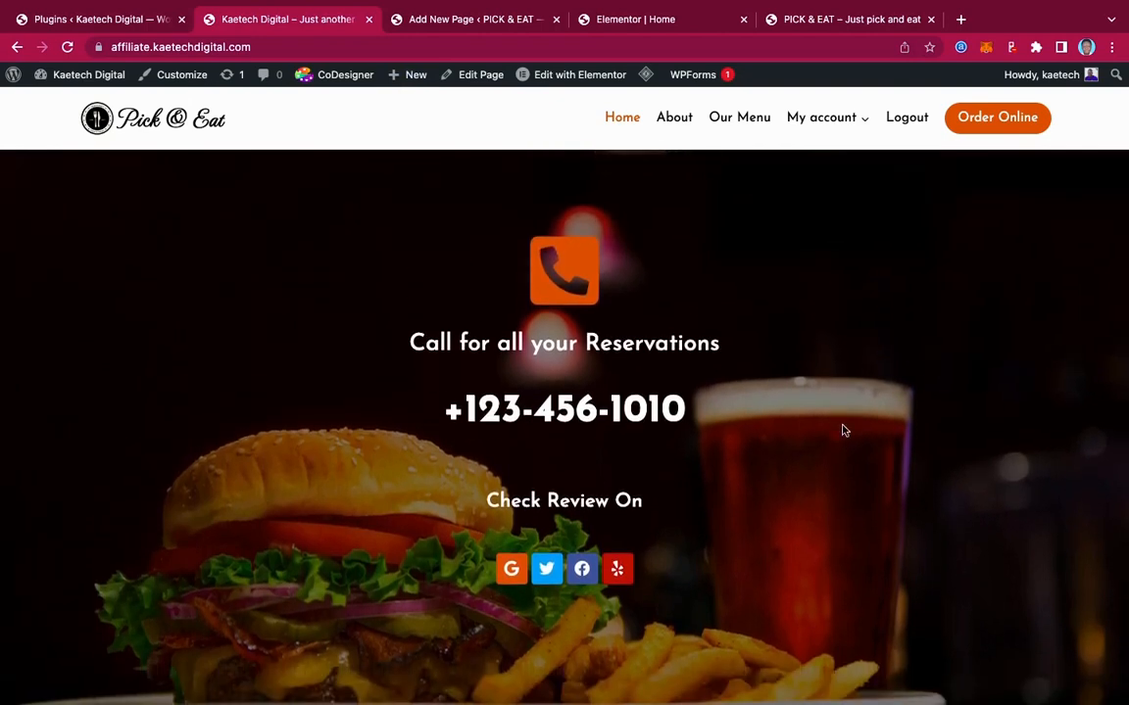
pyautogui.click(662, 21)
pyautogui.scroll(-5, 677, 361)
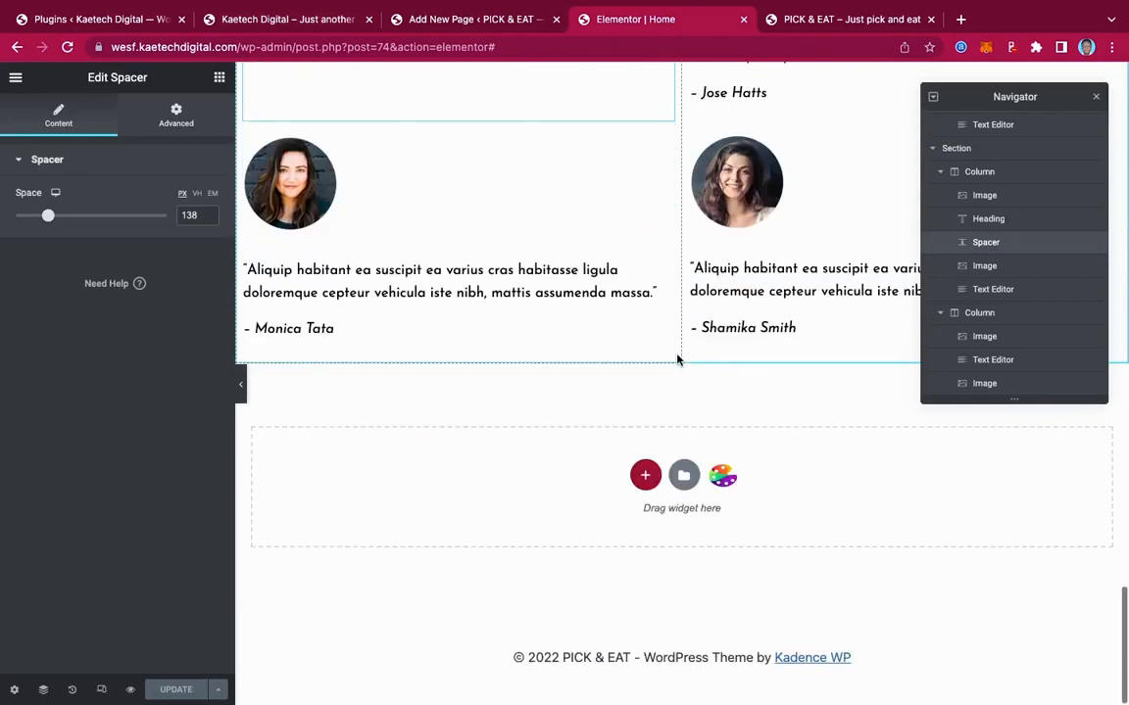
pyautogui.scroll(8, 677, 360)
pyautogui.scroll(-1, 677, 360)
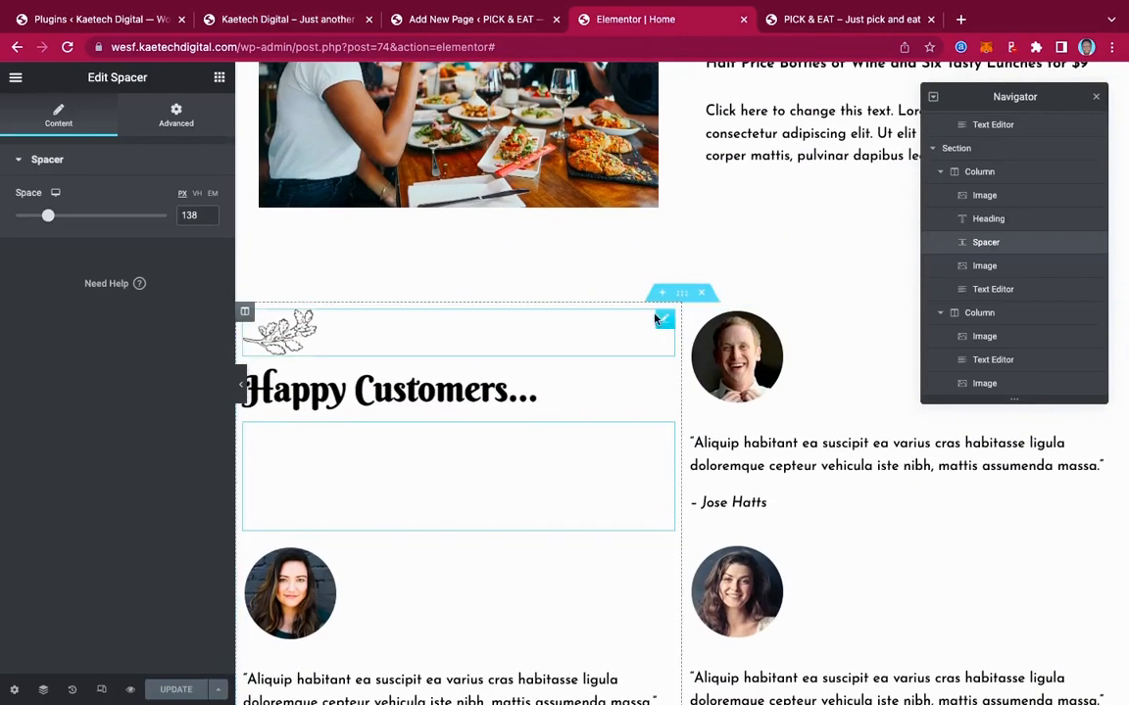
# Set the Happy Customers section's height to Min Height, 400 px
pyautogui.click(681, 294)
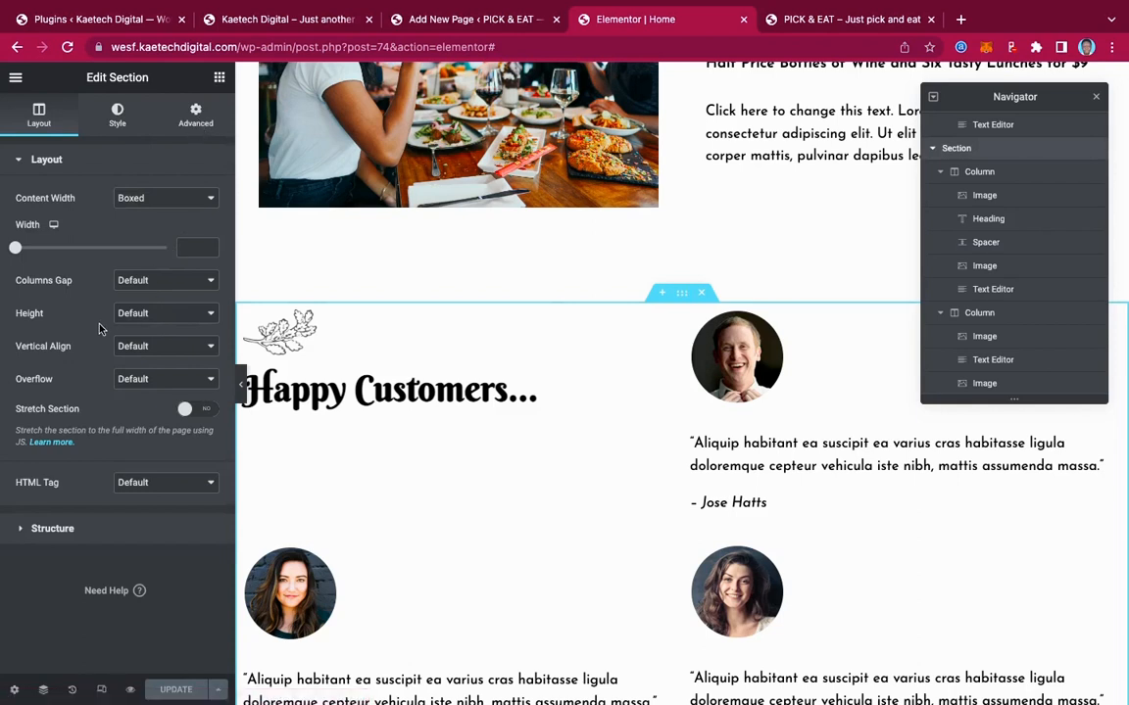
pyautogui.click(140, 319)
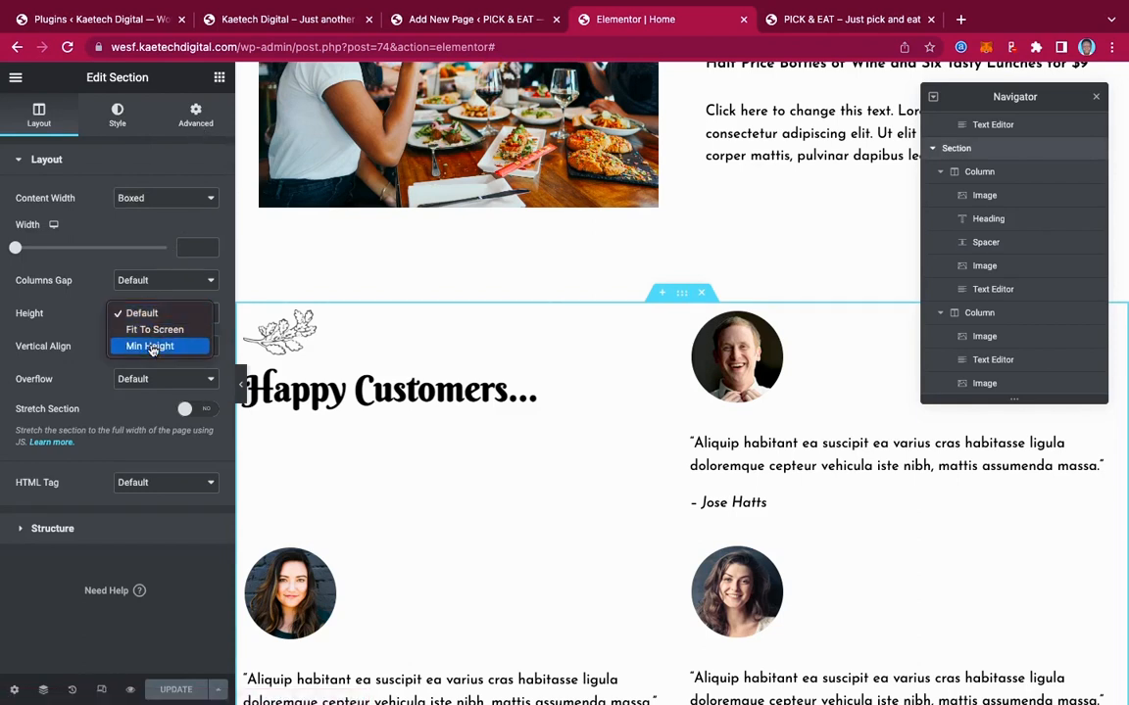
pyautogui.click(152, 348)
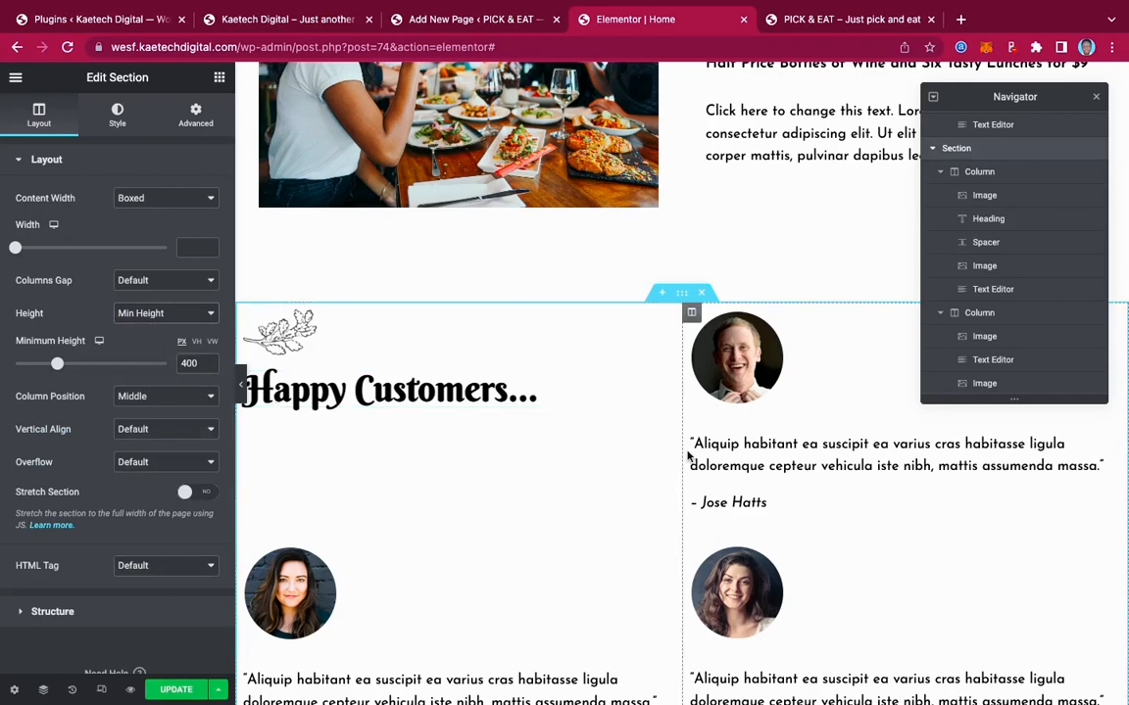
pyautogui.scroll(-3, 688, 456)
pyautogui.scroll(1, 688, 456)
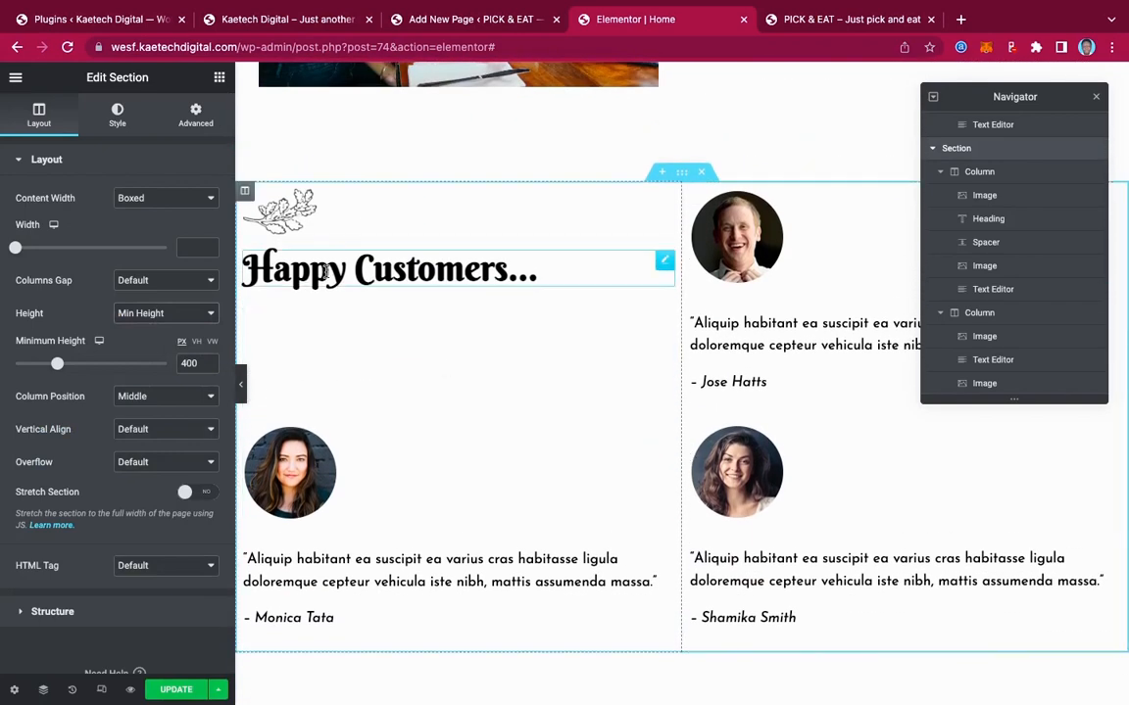
# Check the section's Advanced spacing settings and preview the testimonials section at full width
pyautogui.click(195, 115)
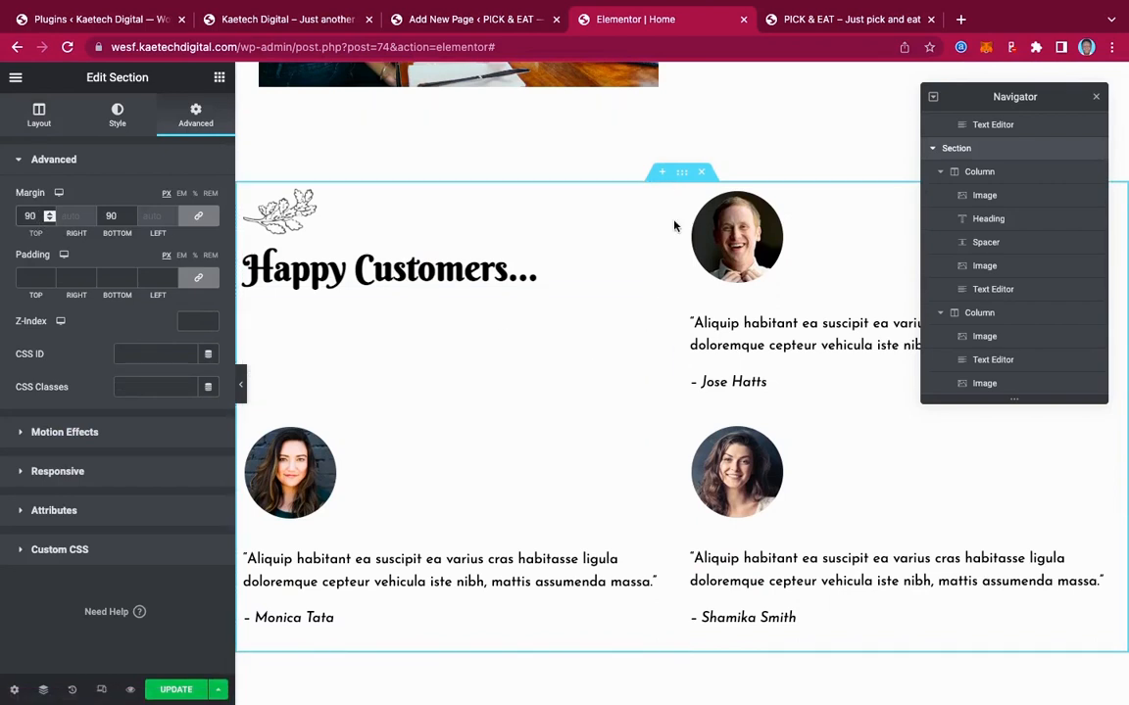
pyautogui.scroll(-3, 676, 324)
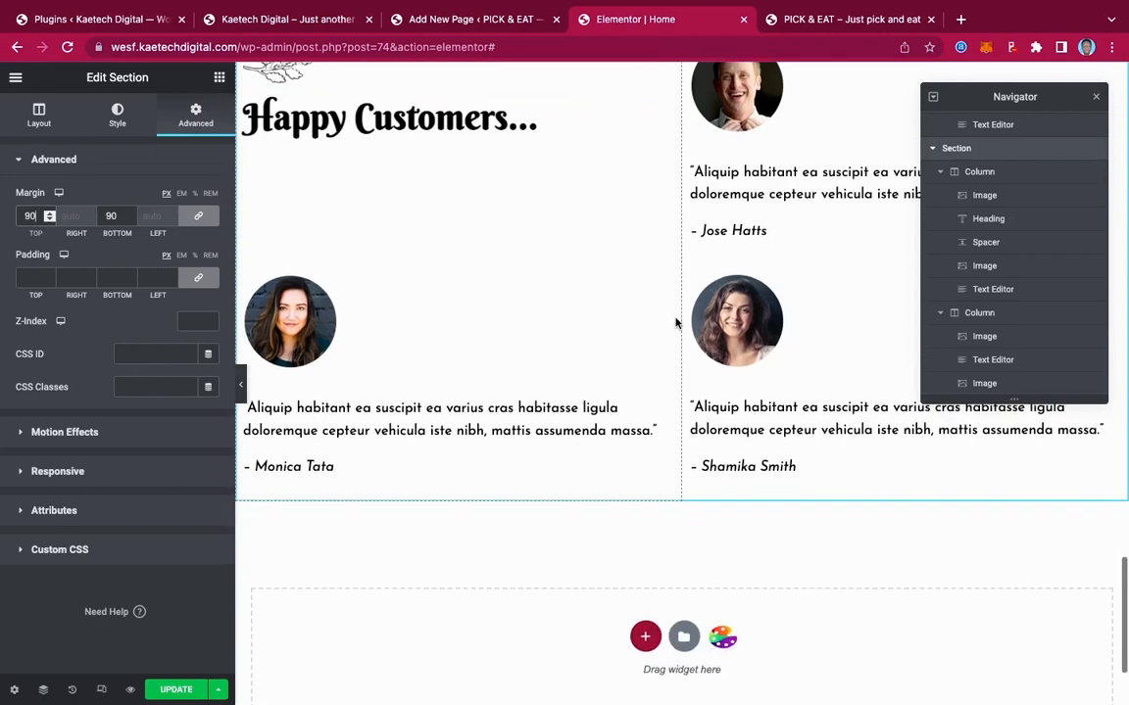
pyautogui.click(243, 388)
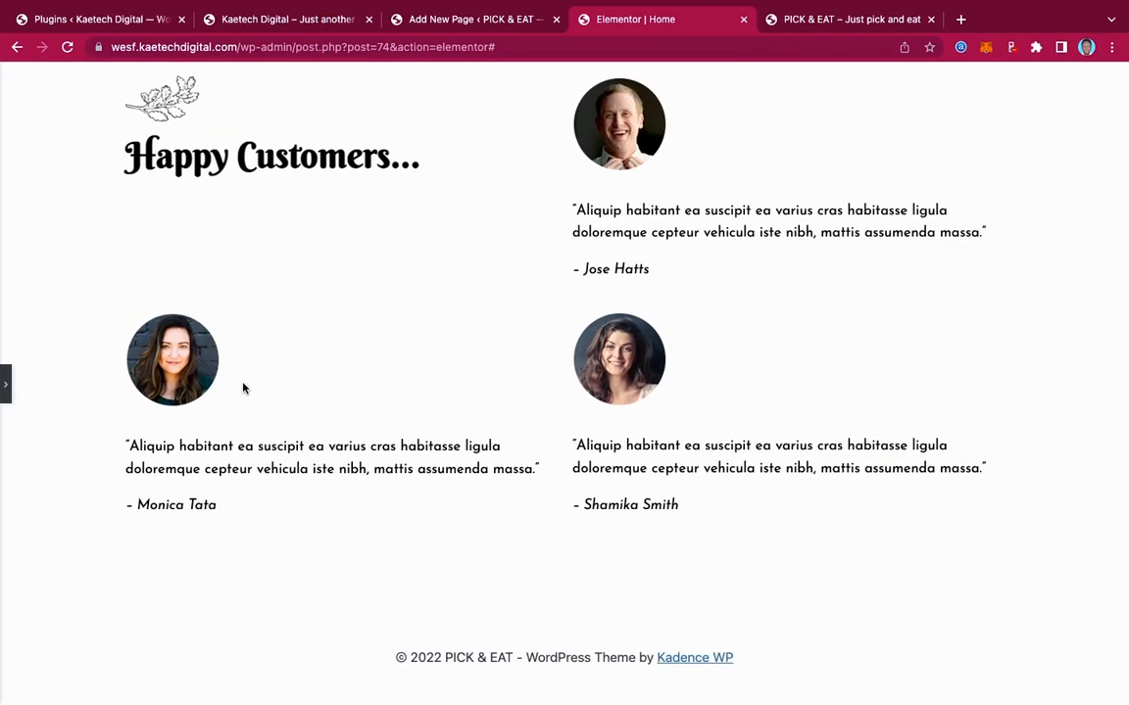
pyautogui.scroll(3, 505, 320)
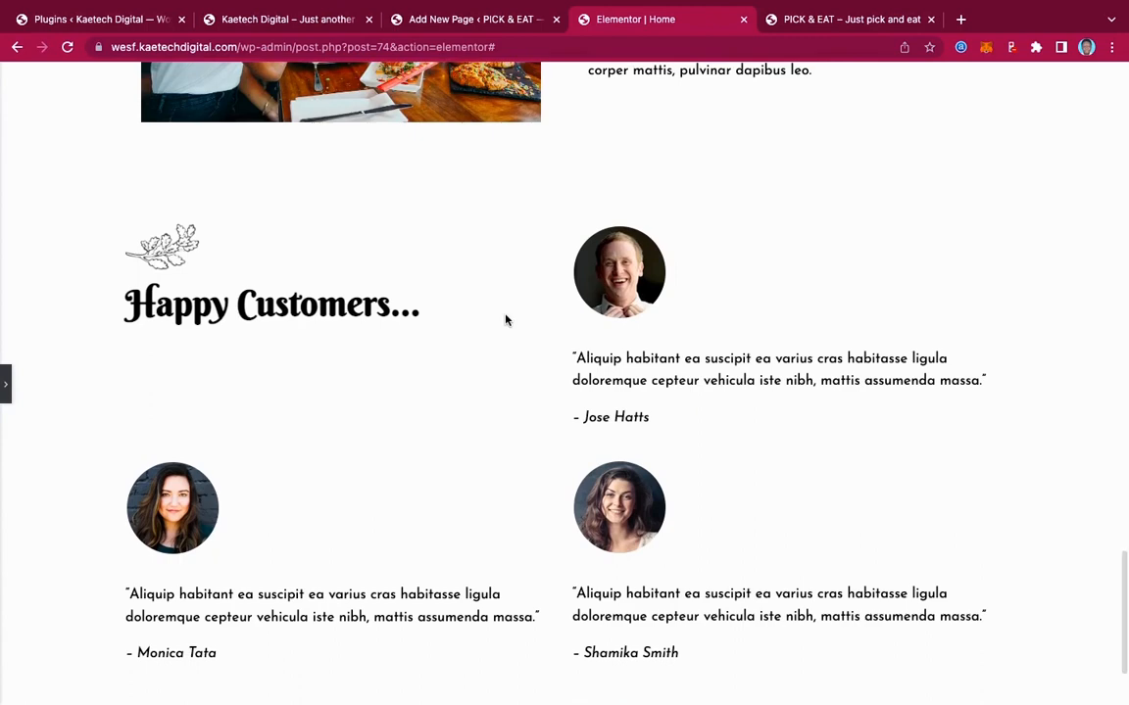
pyautogui.scroll(-3, 506, 320)
pyautogui.scroll(4, 506, 320)
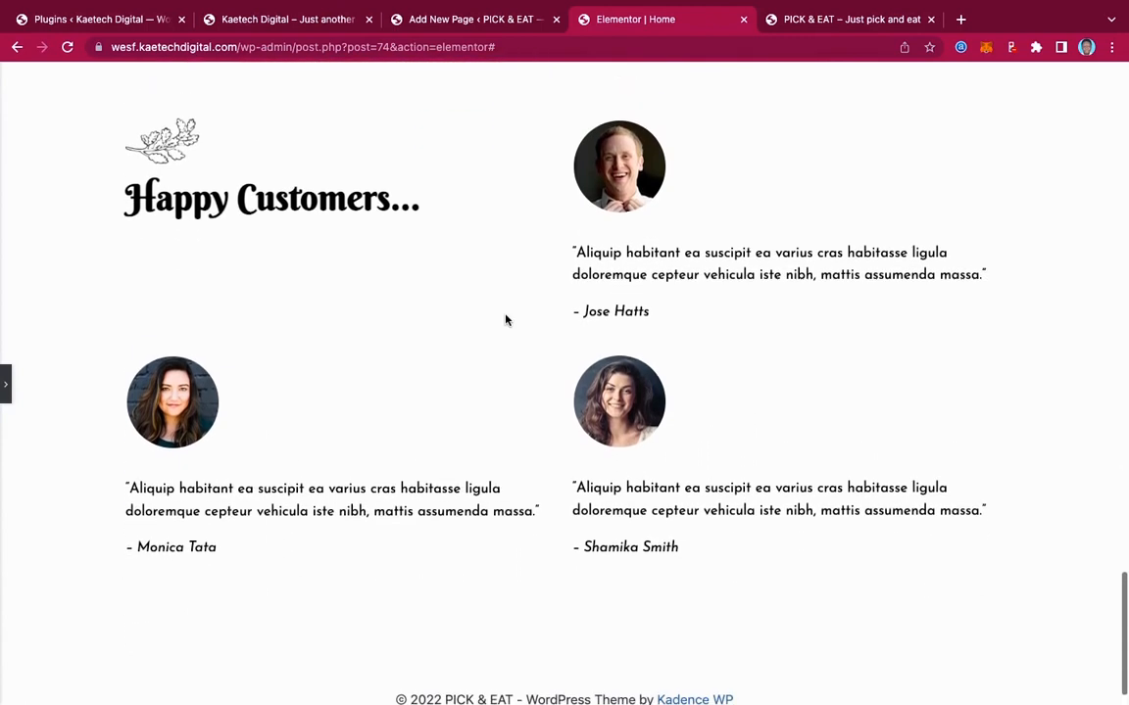
pyautogui.scroll(6, 505, 319)
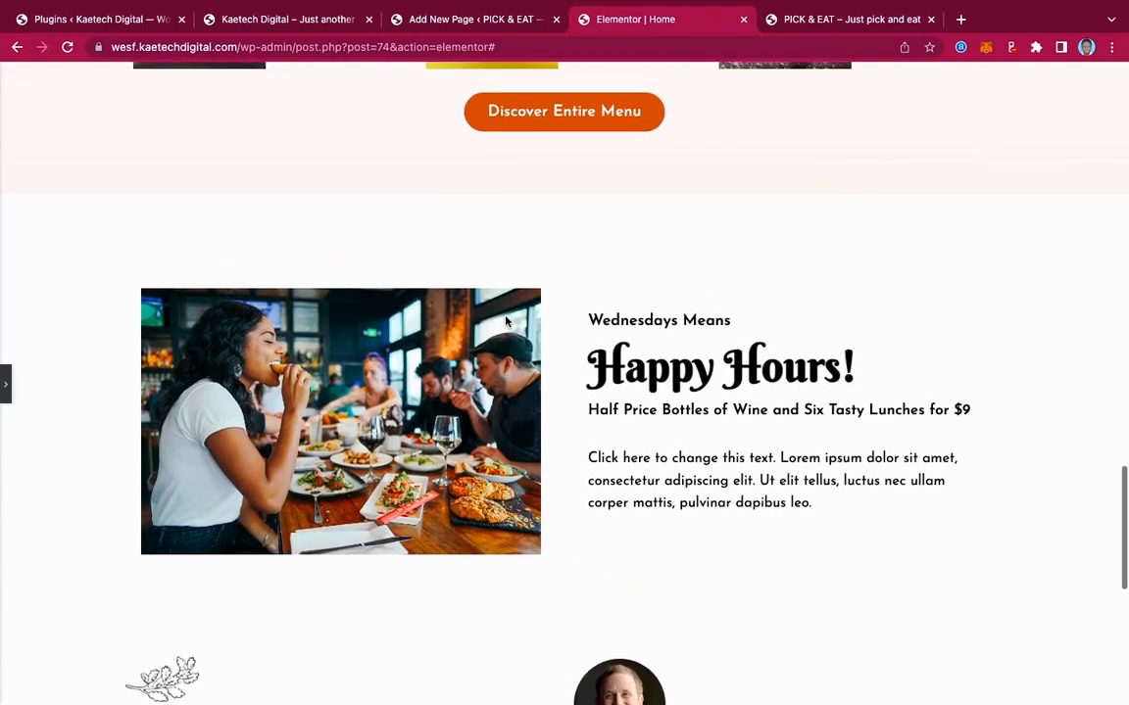
pyautogui.scroll(-10, 505, 321)
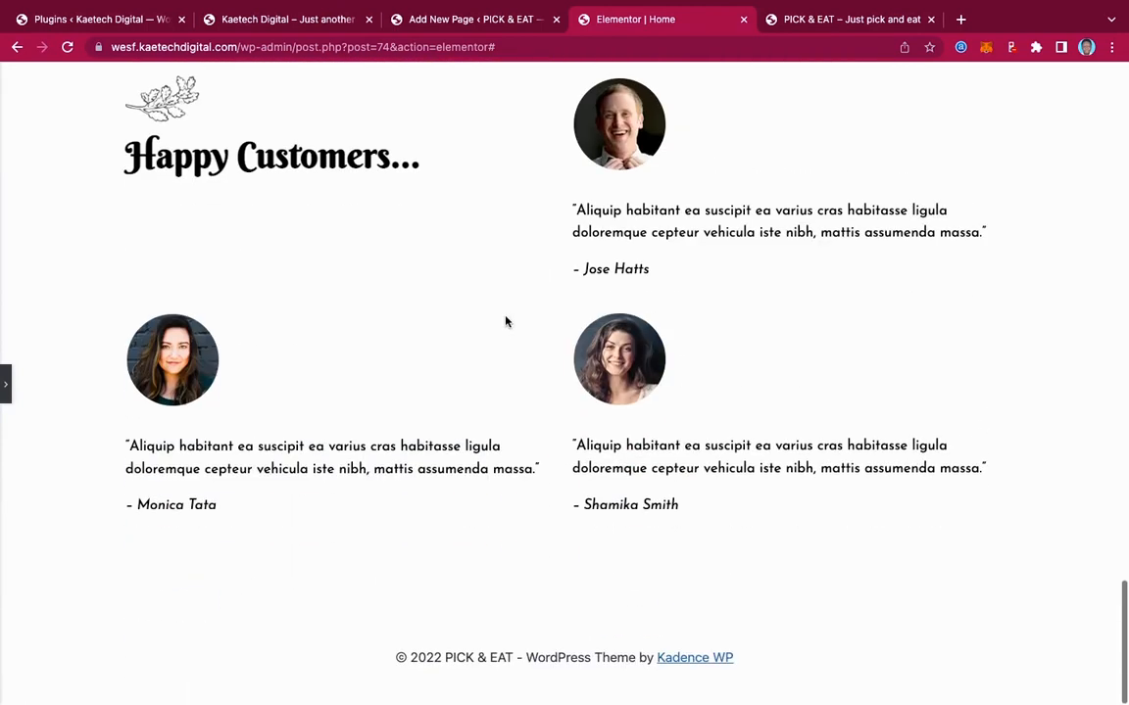
pyautogui.click(4, 385)
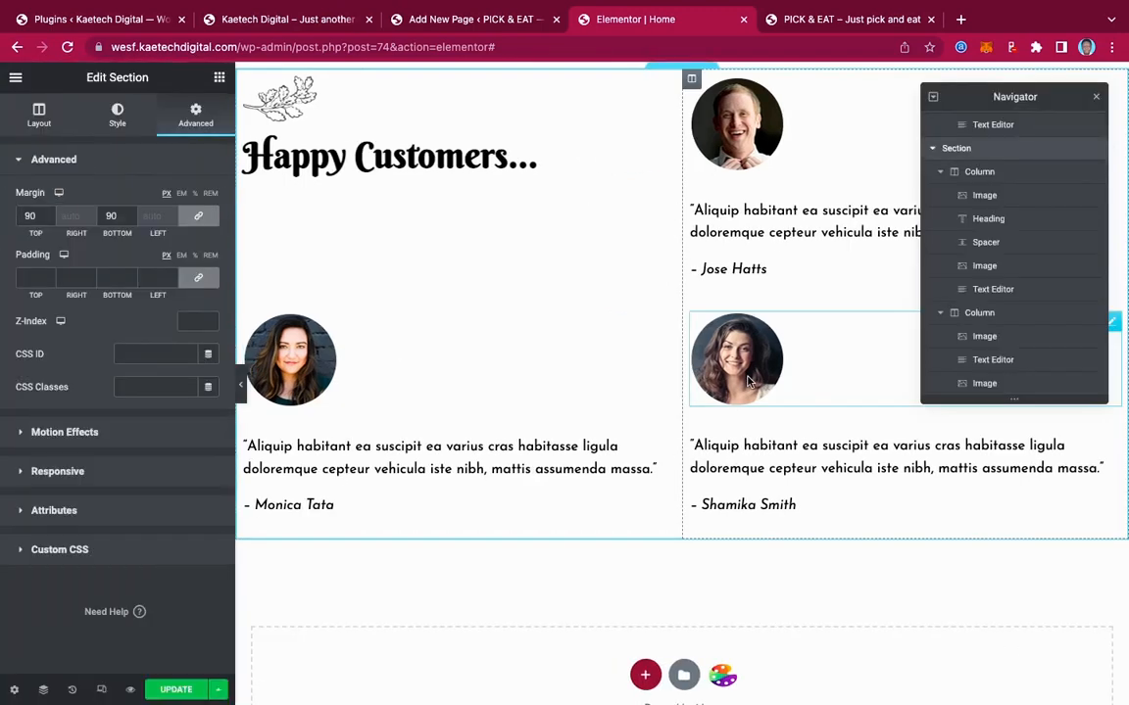
# Insert a single-column section under the testimonials after checking the live site's reservations layout
pyautogui.scroll(-2, 748, 382)
pyautogui.scroll(-1, 748, 382)
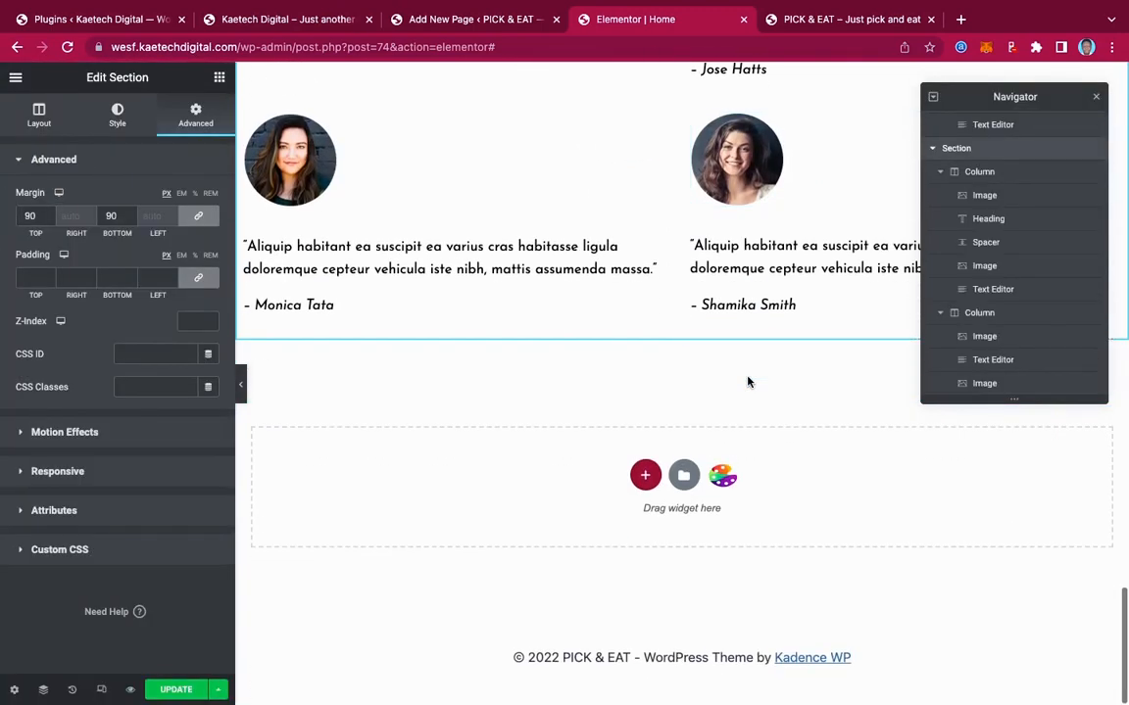
pyautogui.click(645, 472)
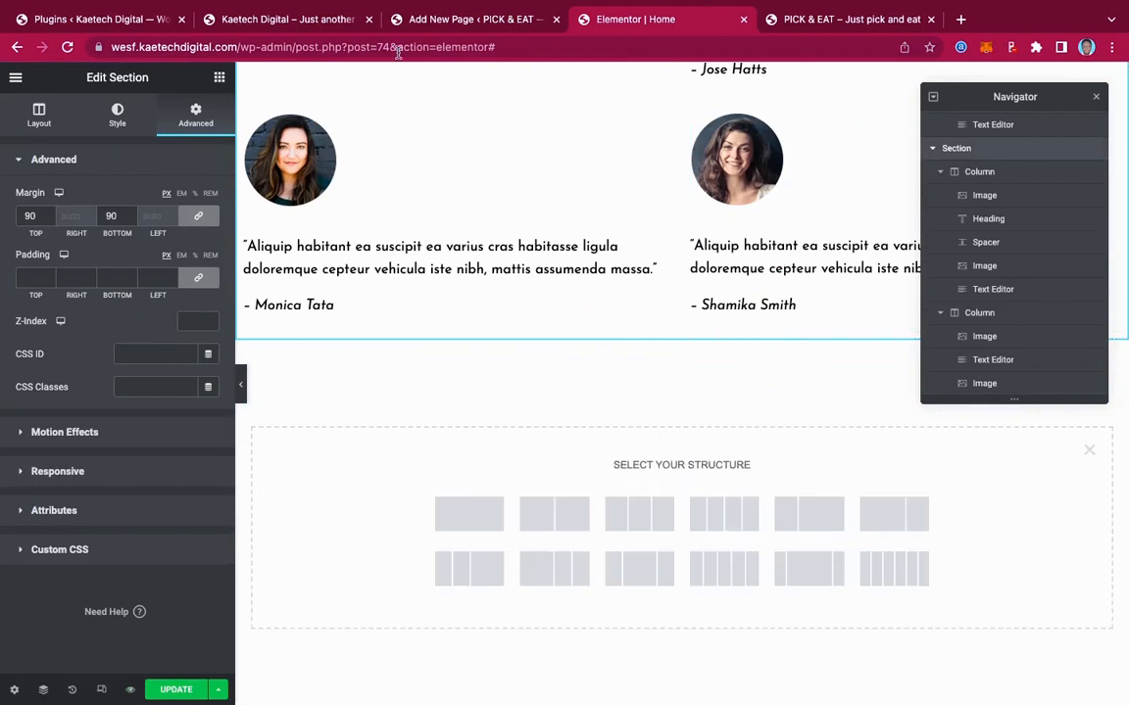
pyautogui.click(277, 21)
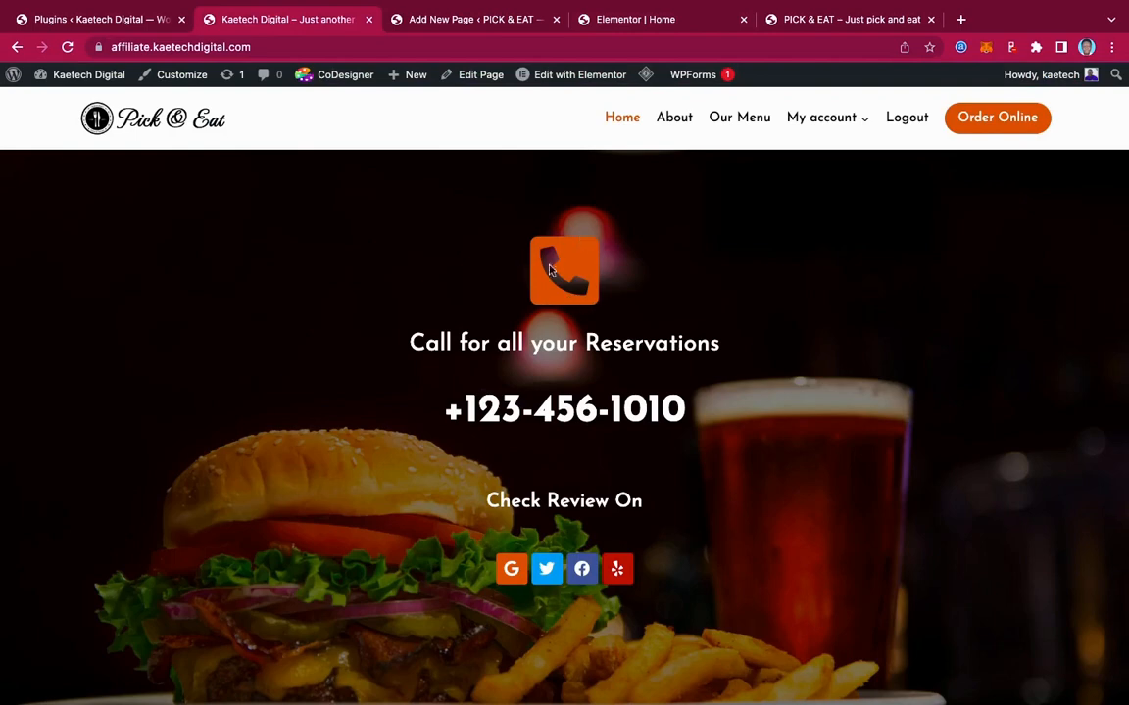
pyautogui.click(598, 18)
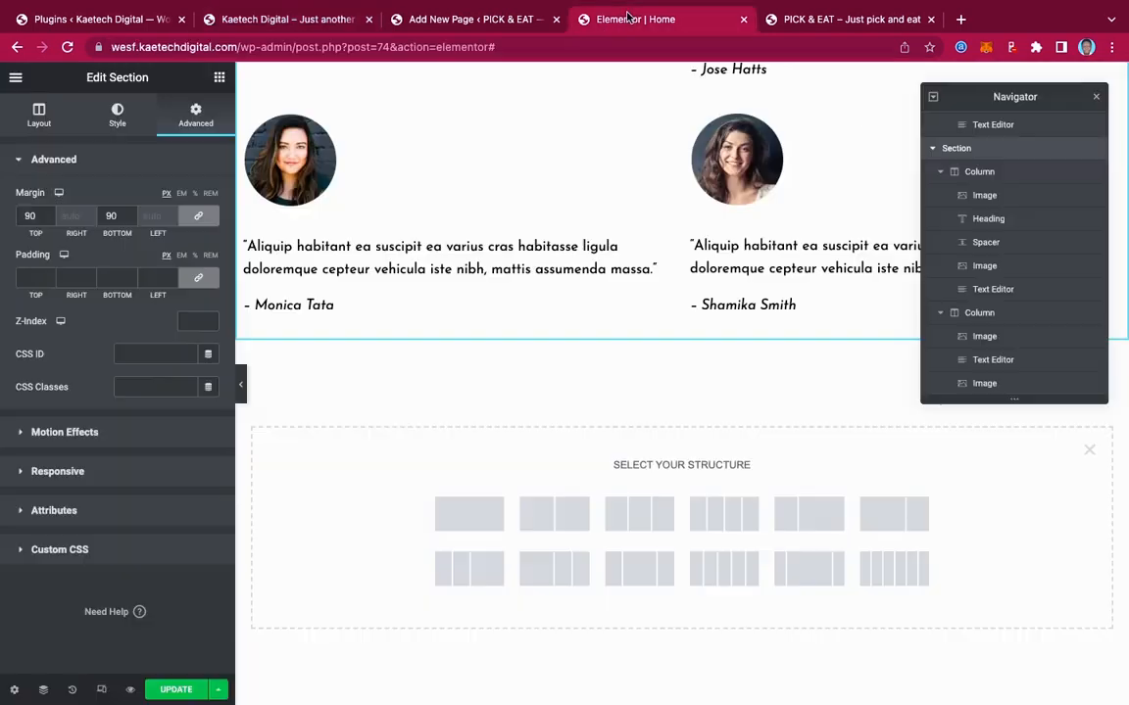
pyautogui.click(478, 523)
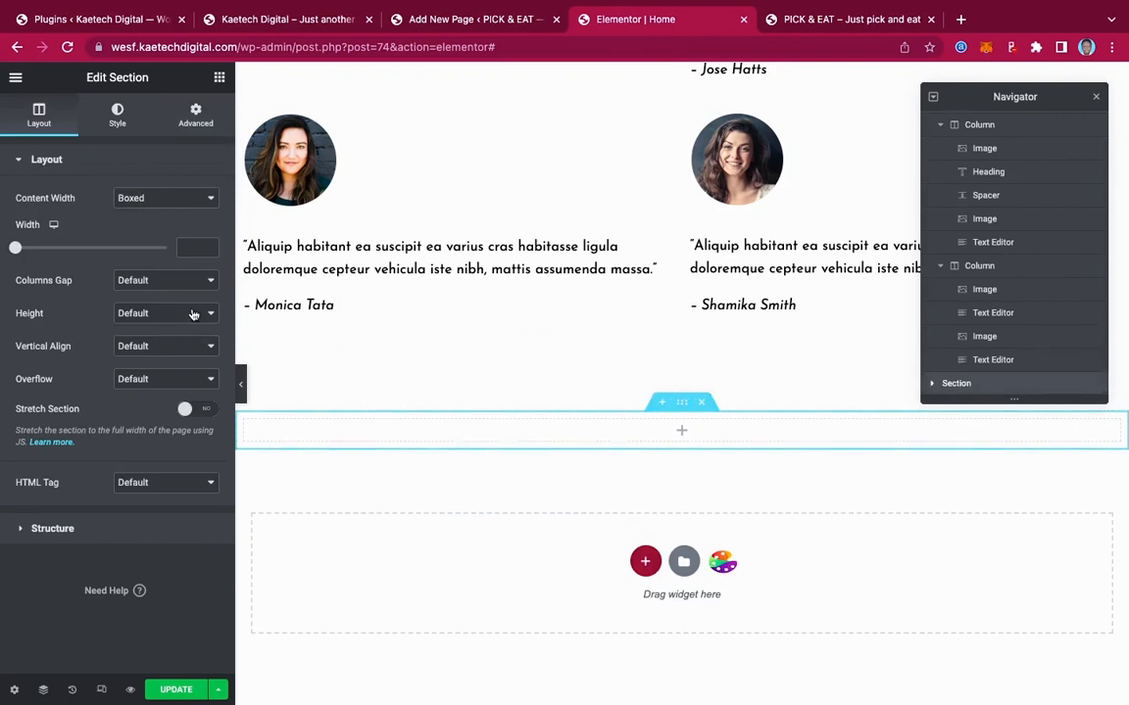
# Make the section full width with a minimum height of 100 VH
pyautogui.click(155, 200)
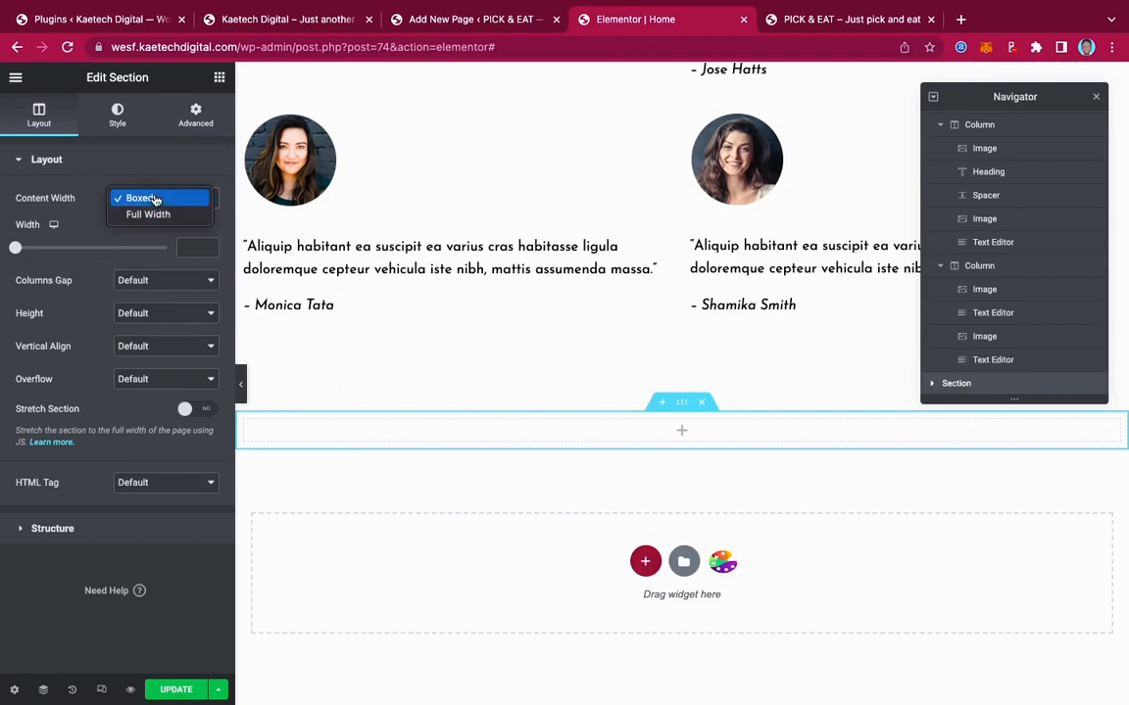
pyautogui.click(147, 215)
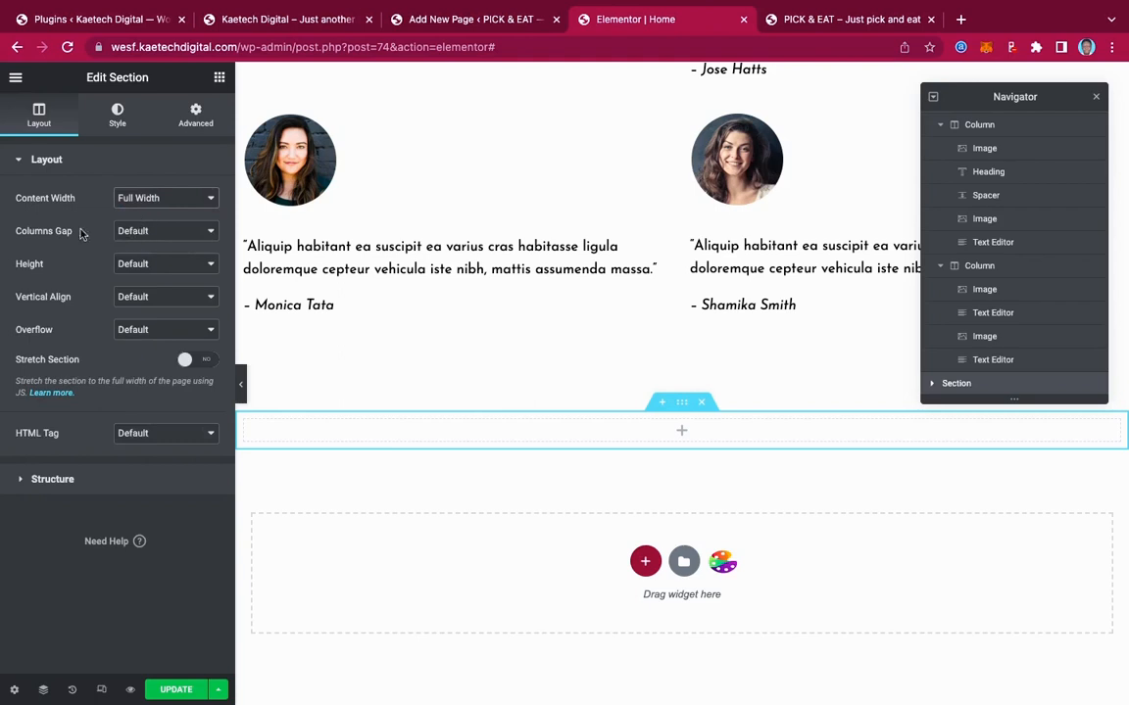
pyautogui.click(145, 258)
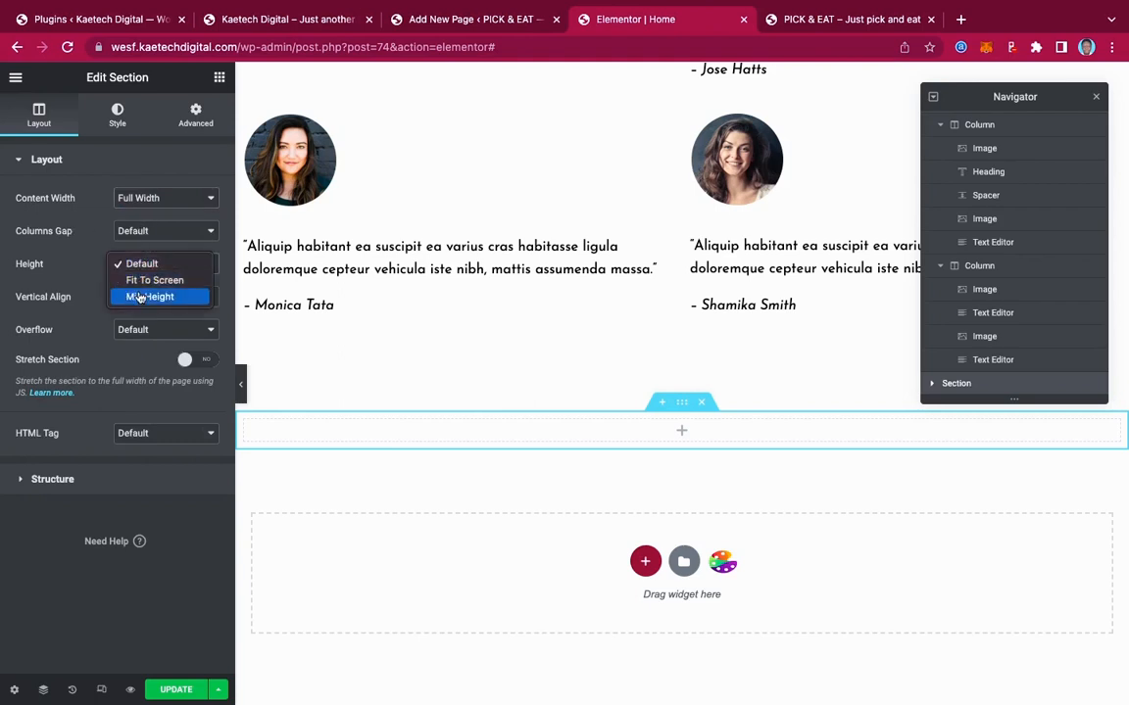
pyautogui.click(140, 295)
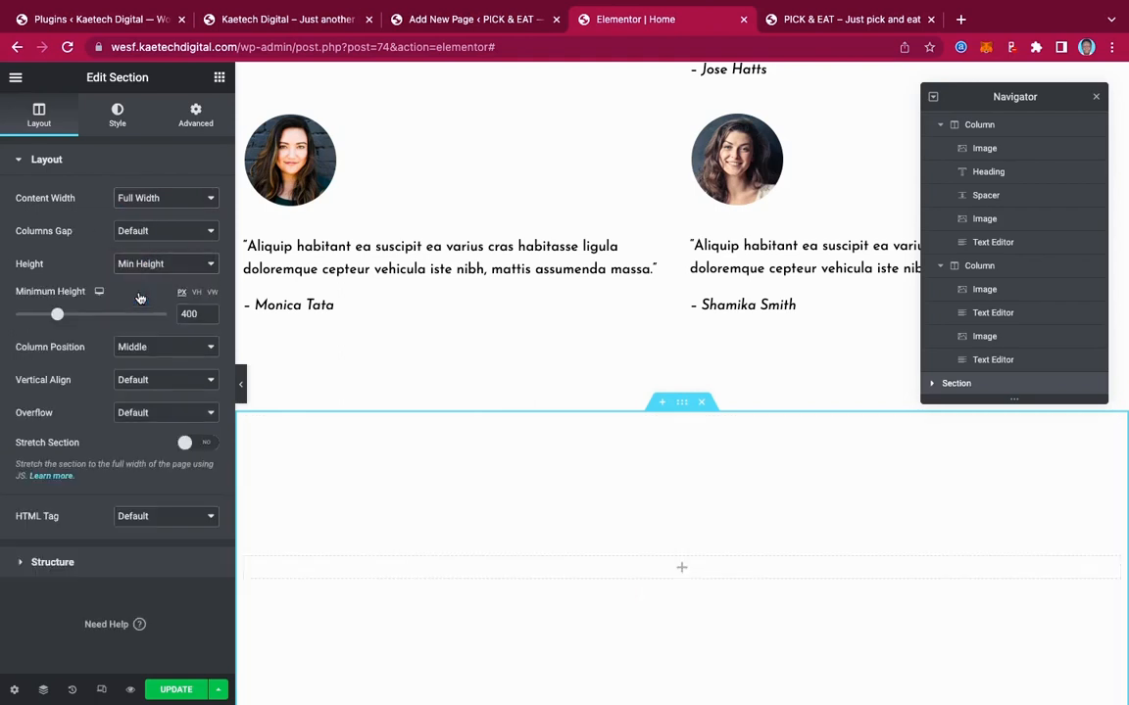
pyautogui.click(197, 293)
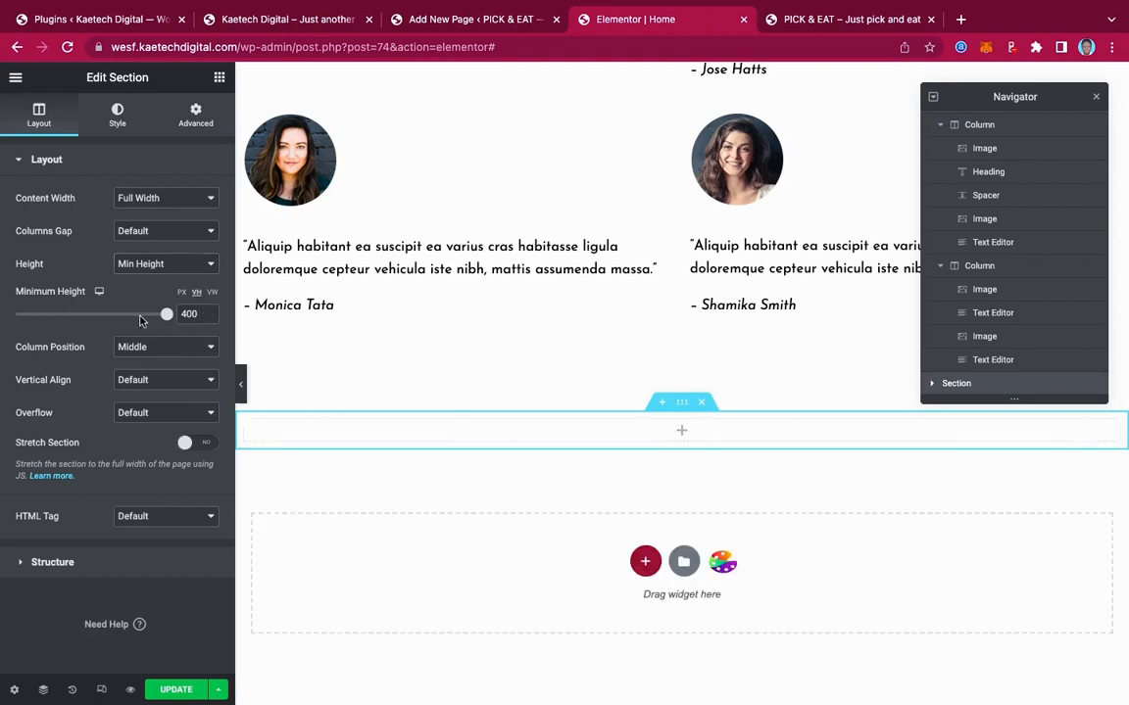
pyautogui.click(163, 317)
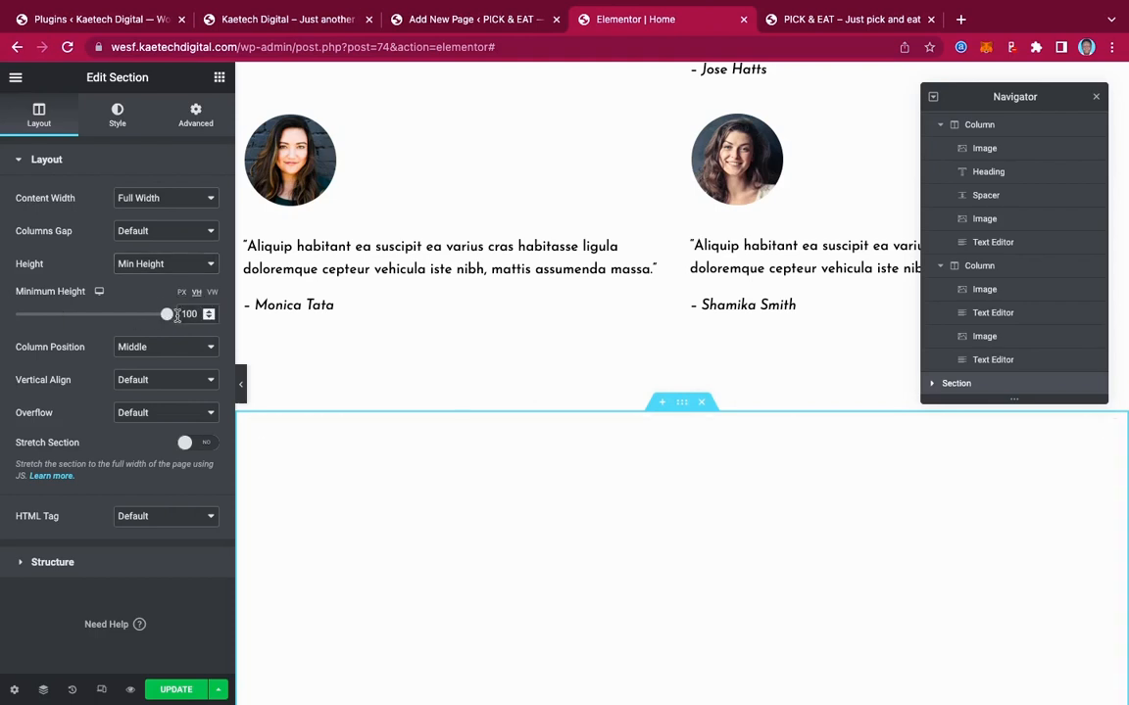
pyautogui.scroll(-4, 514, 392)
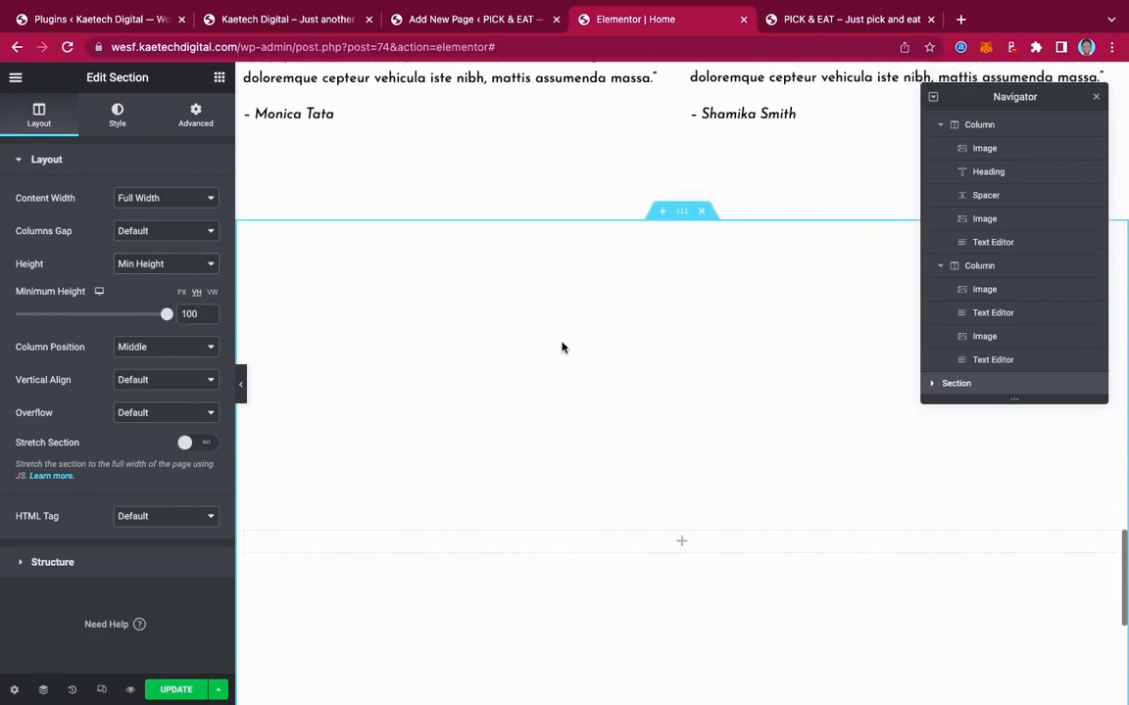
# Give the section a Classic background and start choosing its image
pyautogui.click(118, 116)
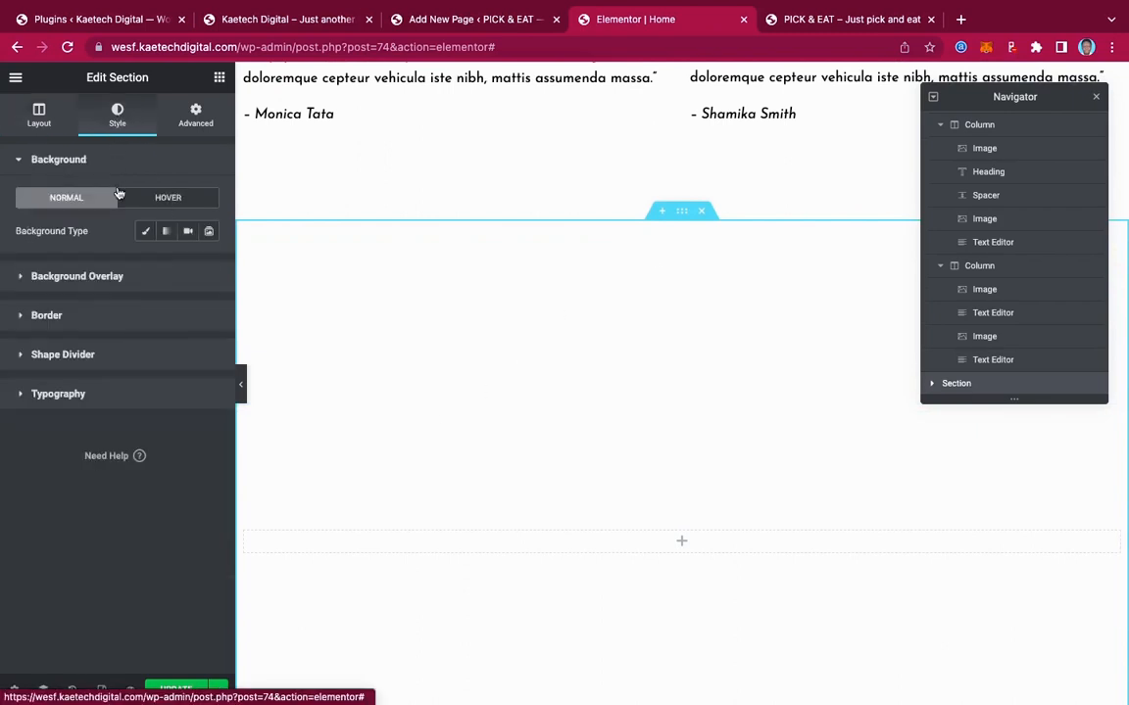
pyautogui.click(145, 232)
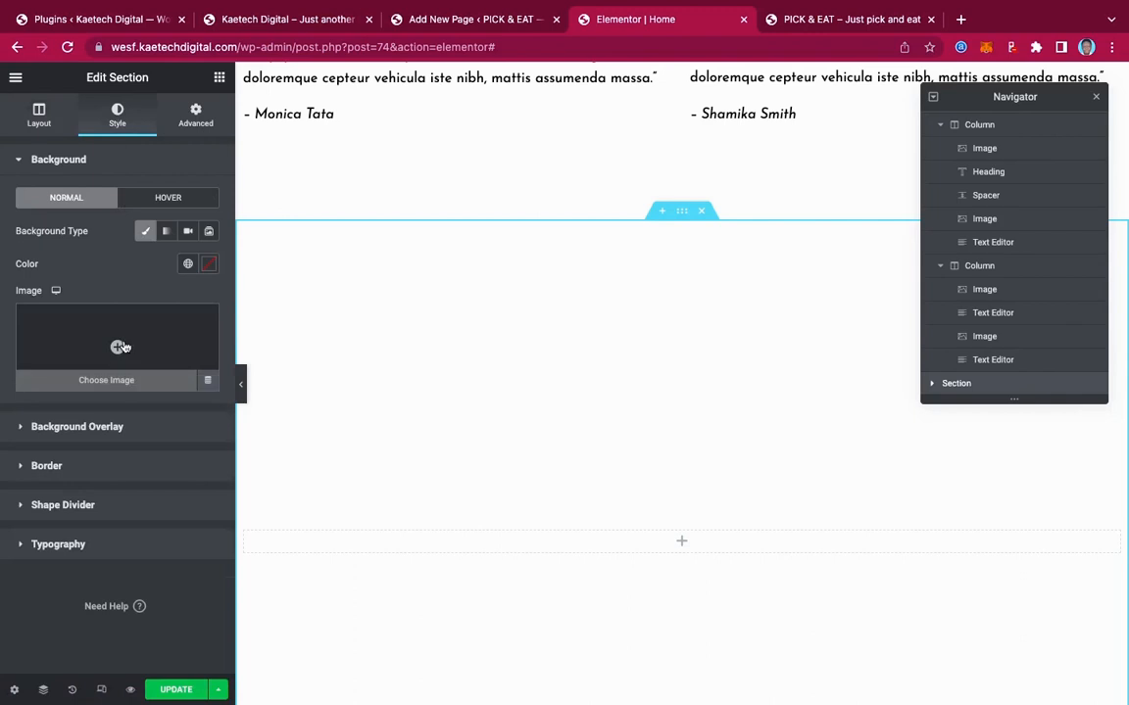
pyautogui.click(123, 346)
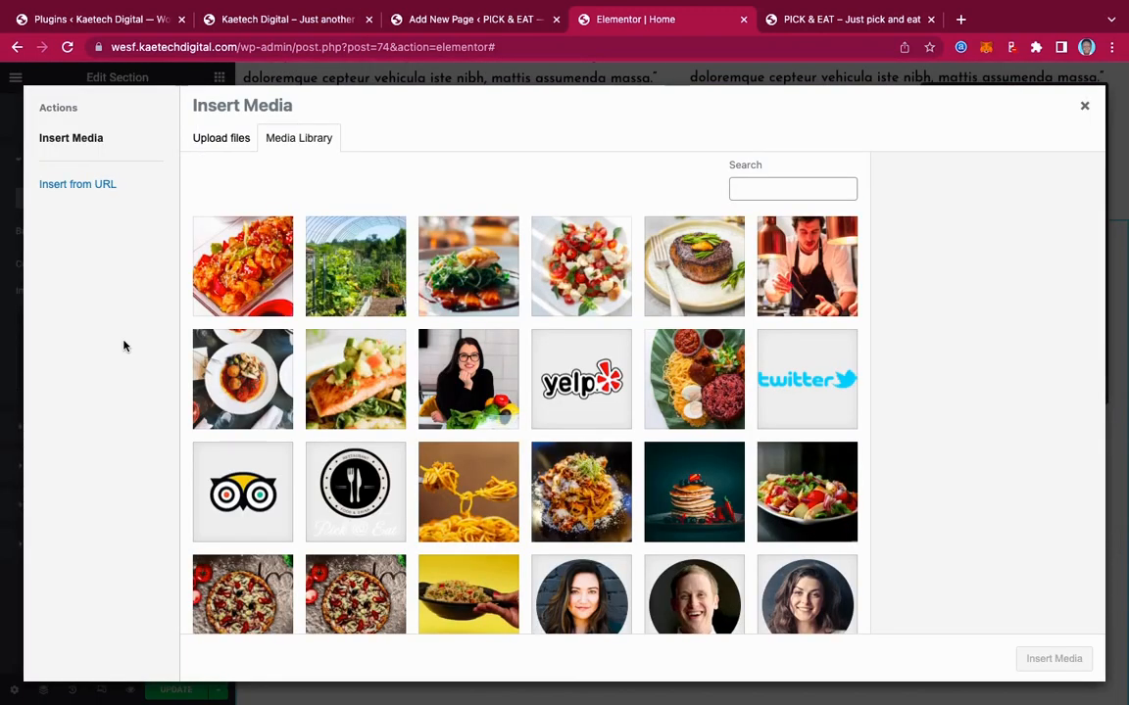
# After comparing the two burger photos, insert the upper burger-and-beer photo as the background
pyautogui.scroll(-5, 659, 416)
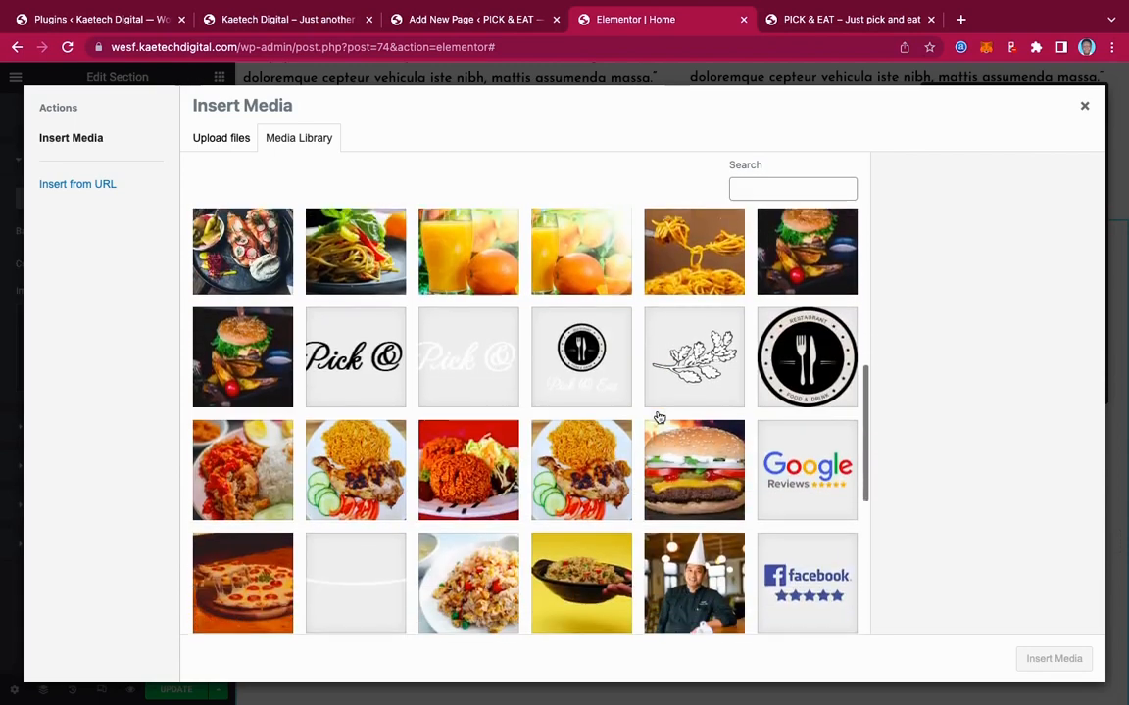
pyautogui.scroll(-6, 660, 418)
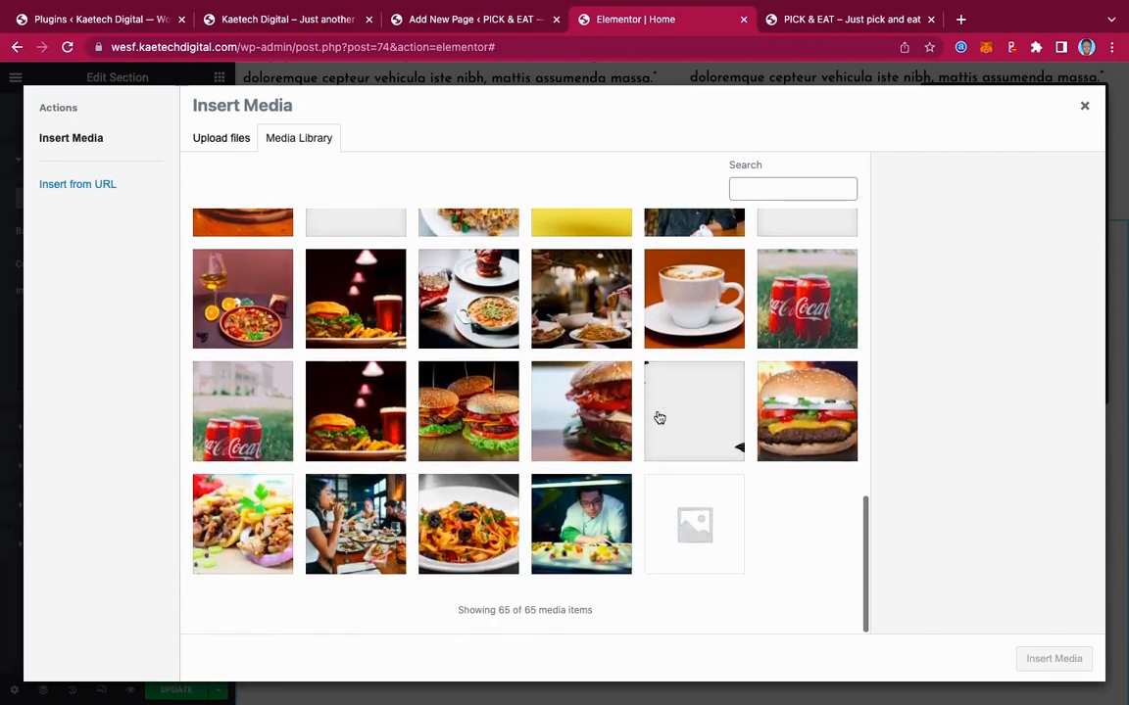
pyautogui.click(318, 345)
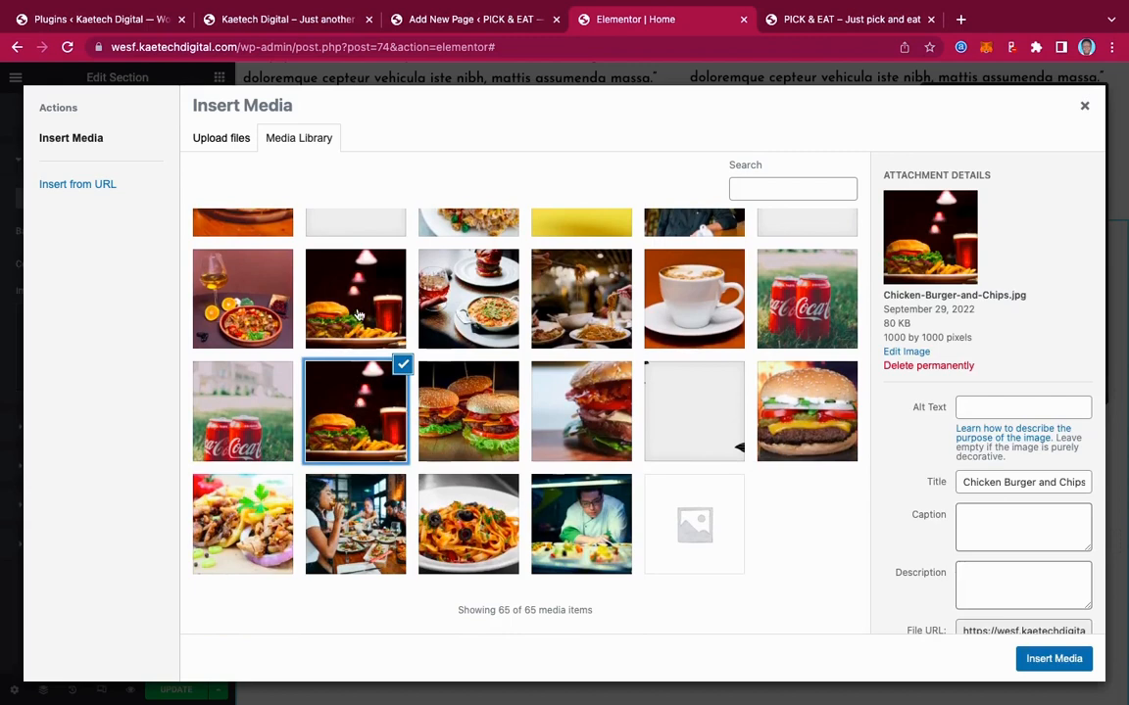
pyautogui.click(324, 284)
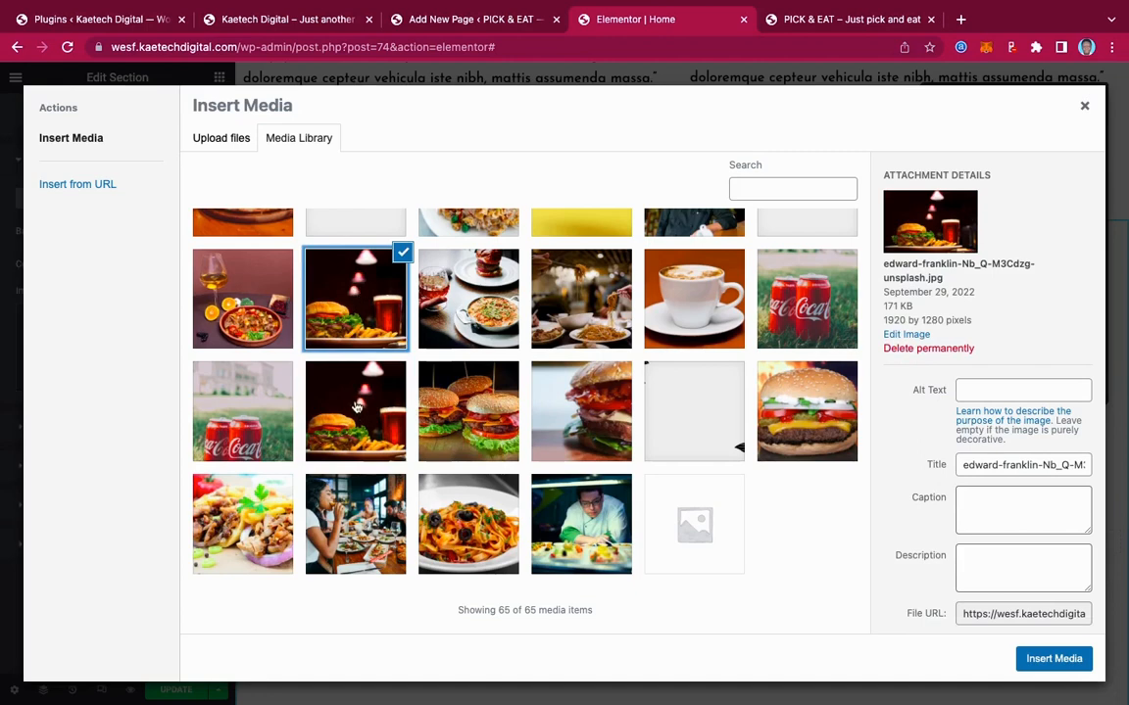
pyautogui.click(323, 368)
pyautogui.click(363, 303)
pyautogui.click(322, 382)
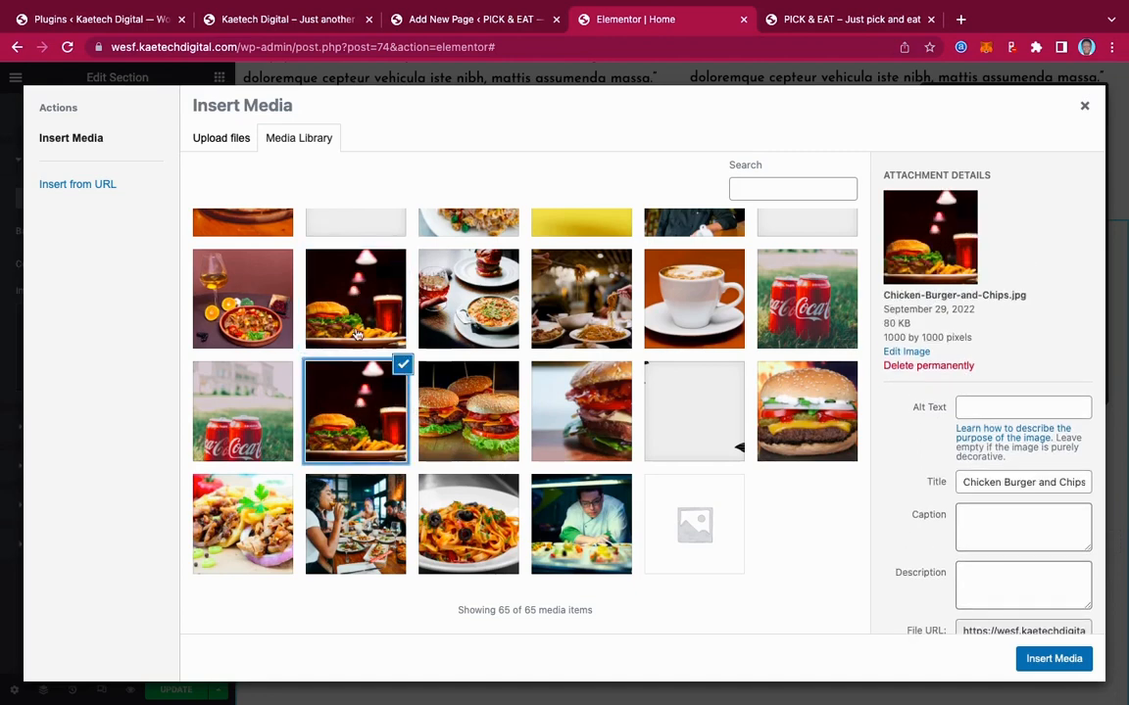
pyautogui.click(324, 296)
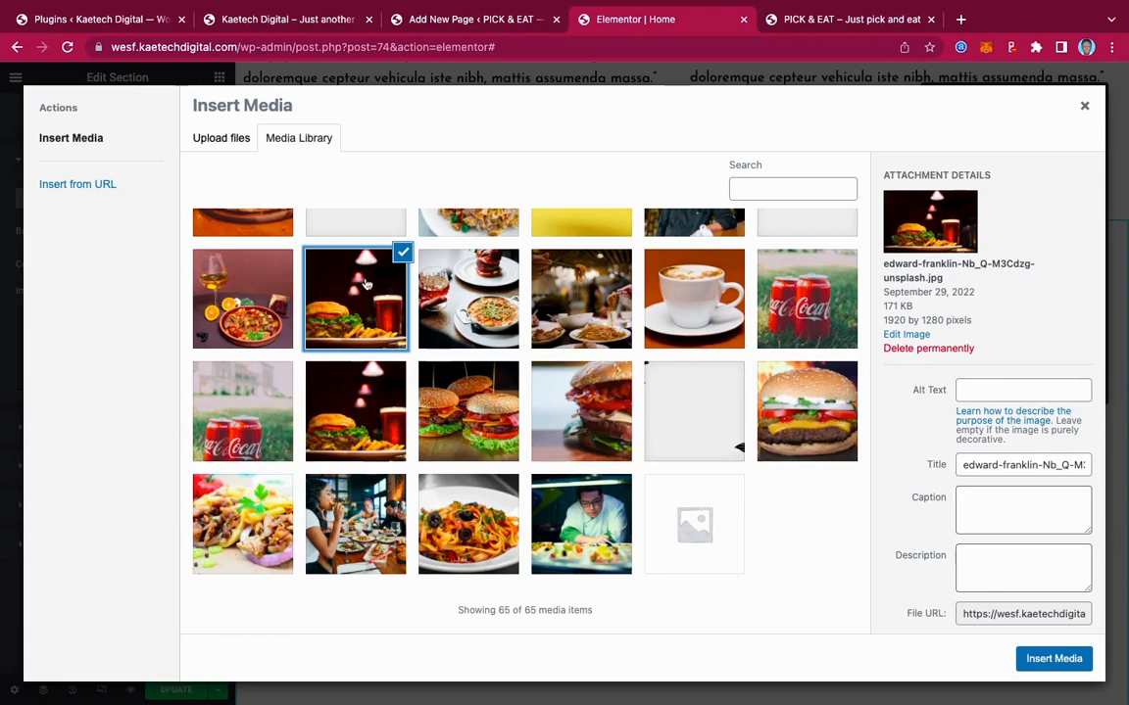
pyautogui.click(1054, 662)
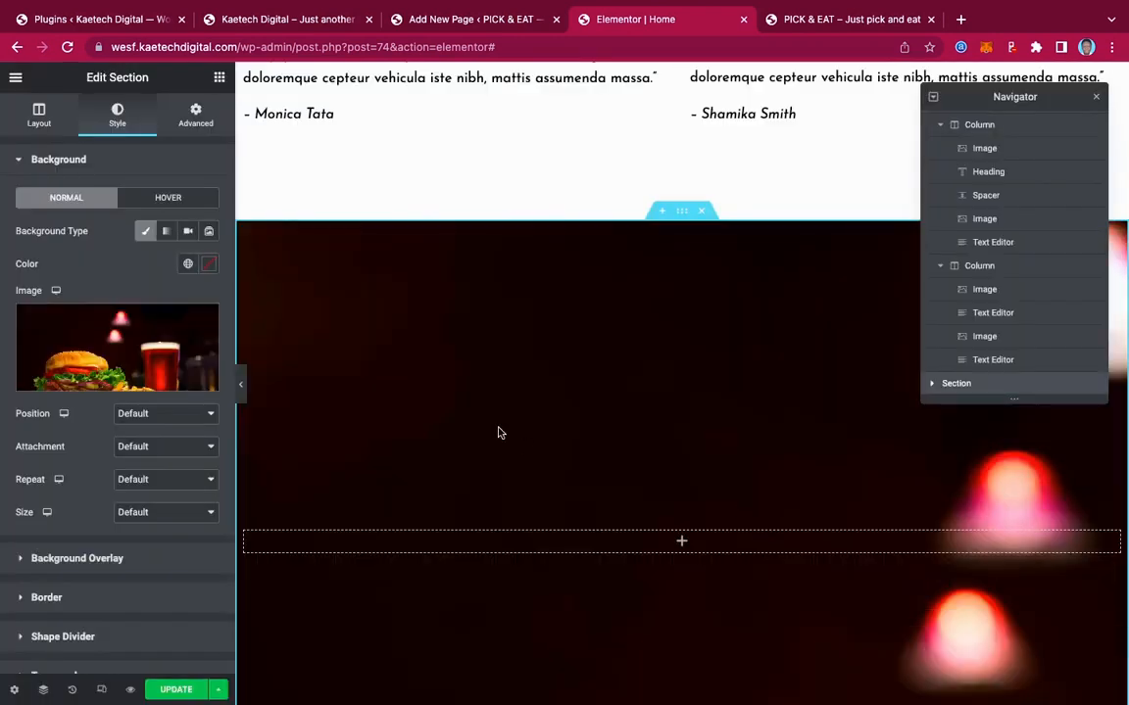
# Set the background position to Center Center, checking the live homepage for reference
pyautogui.scroll(-2, 499, 436)
pyautogui.scroll(2, 499, 436)
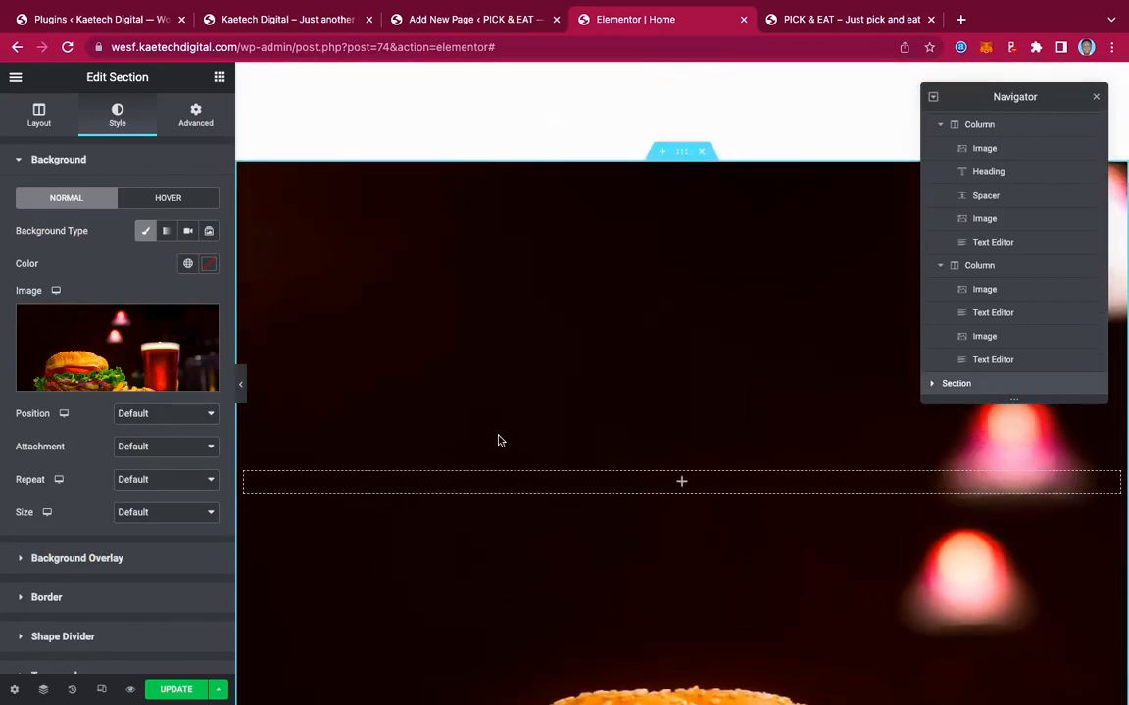
pyautogui.click(157, 419)
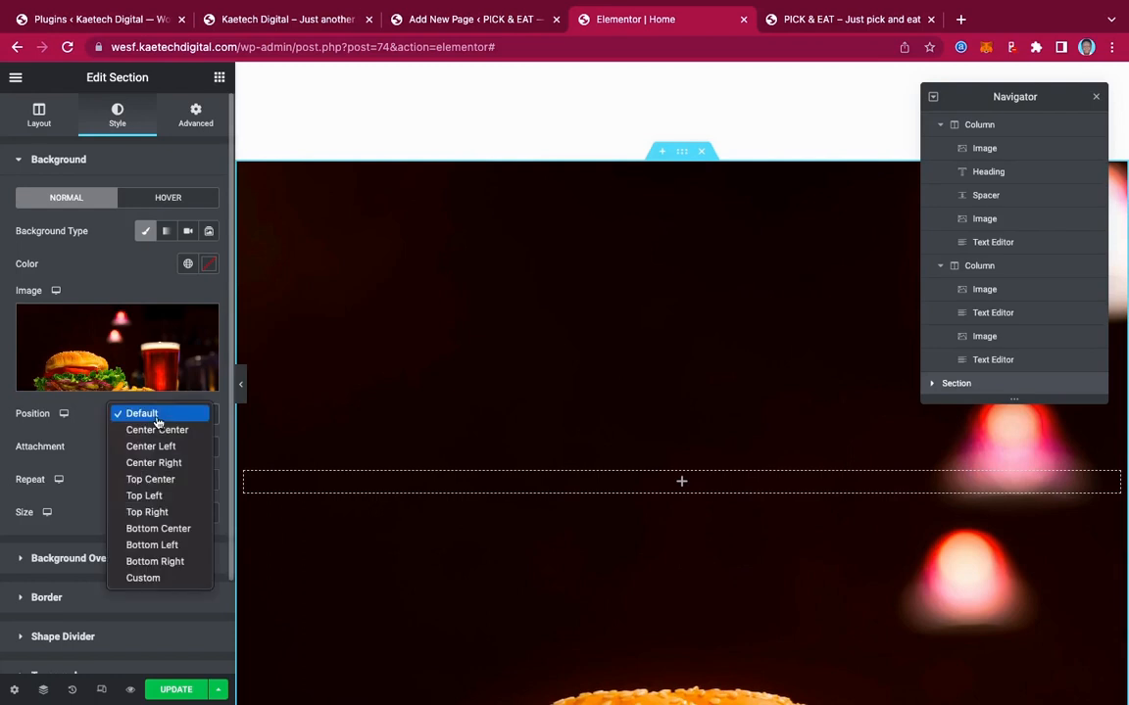
pyautogui.click(157, 430)
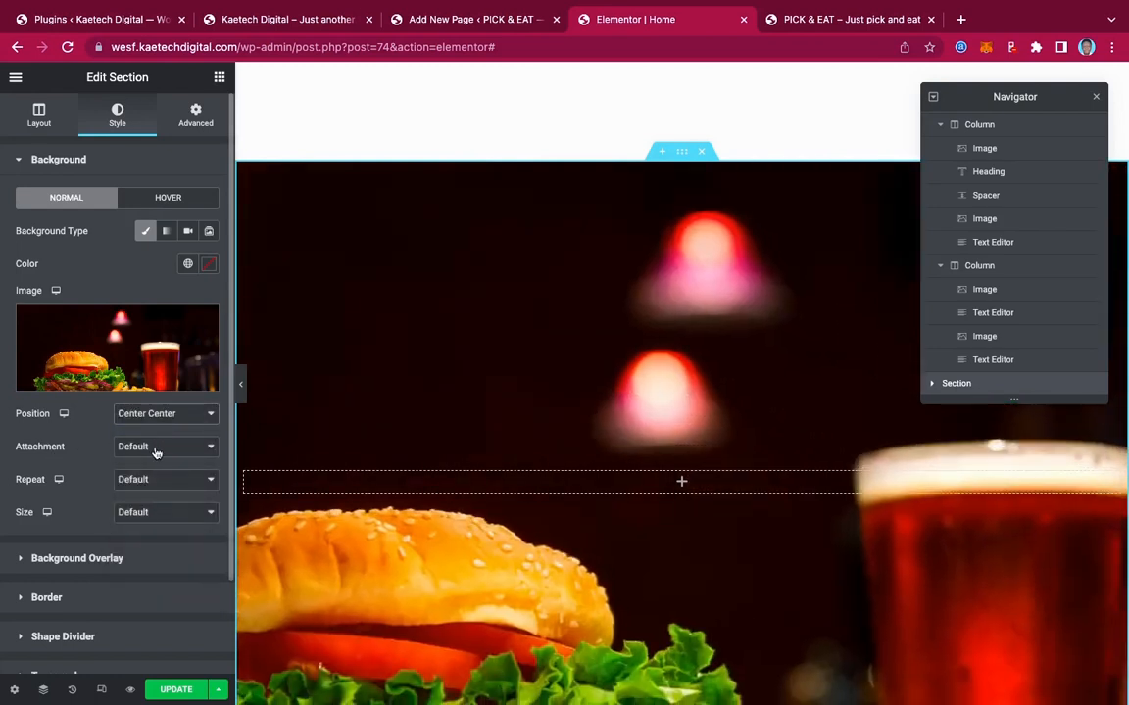
pyautogui.click(294, 22)
pyautogui.scroll(1, 465, 361)
pyautogui.scroll(-1, 466, 362)
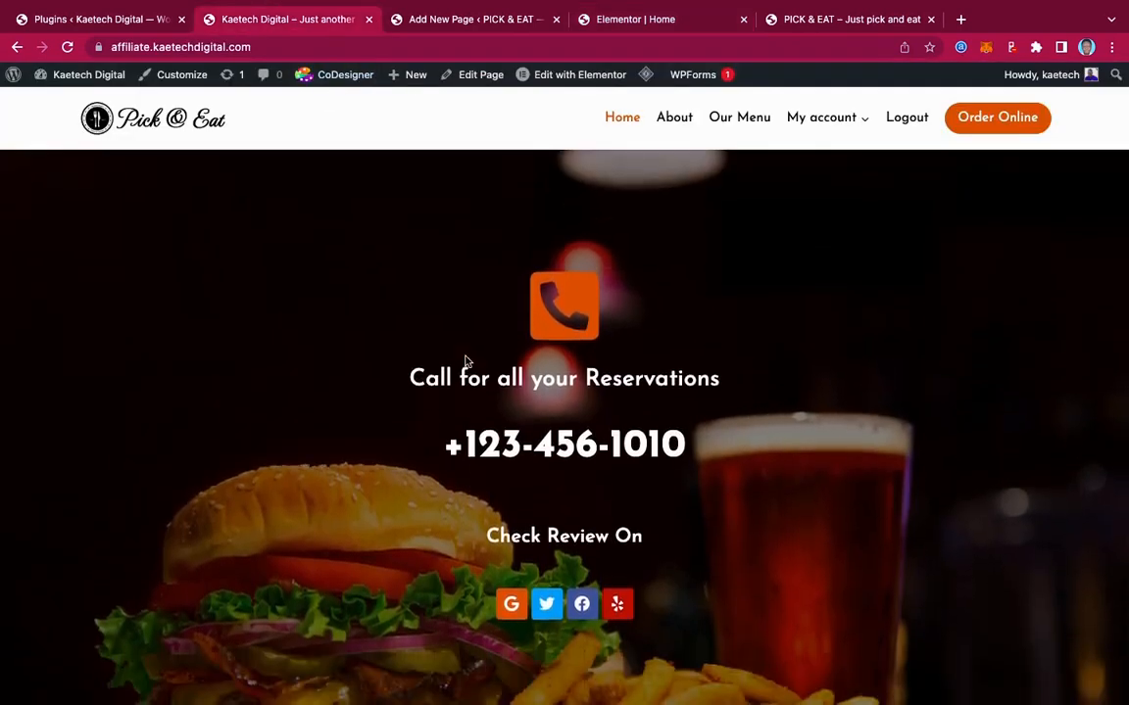
pyautogui.scroll(1, 464, 362)
pyautogui.click(648, 22)
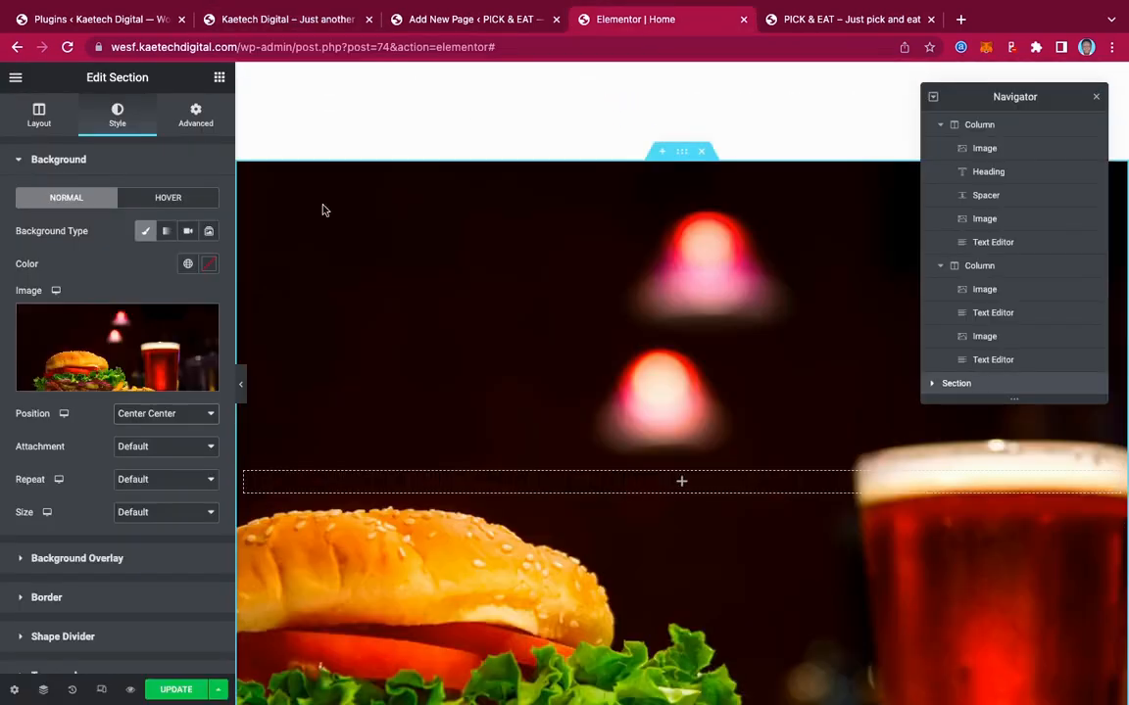
# Set the background repeat to No-repeat and the size to Cover
pyautogui.click(144, 480)
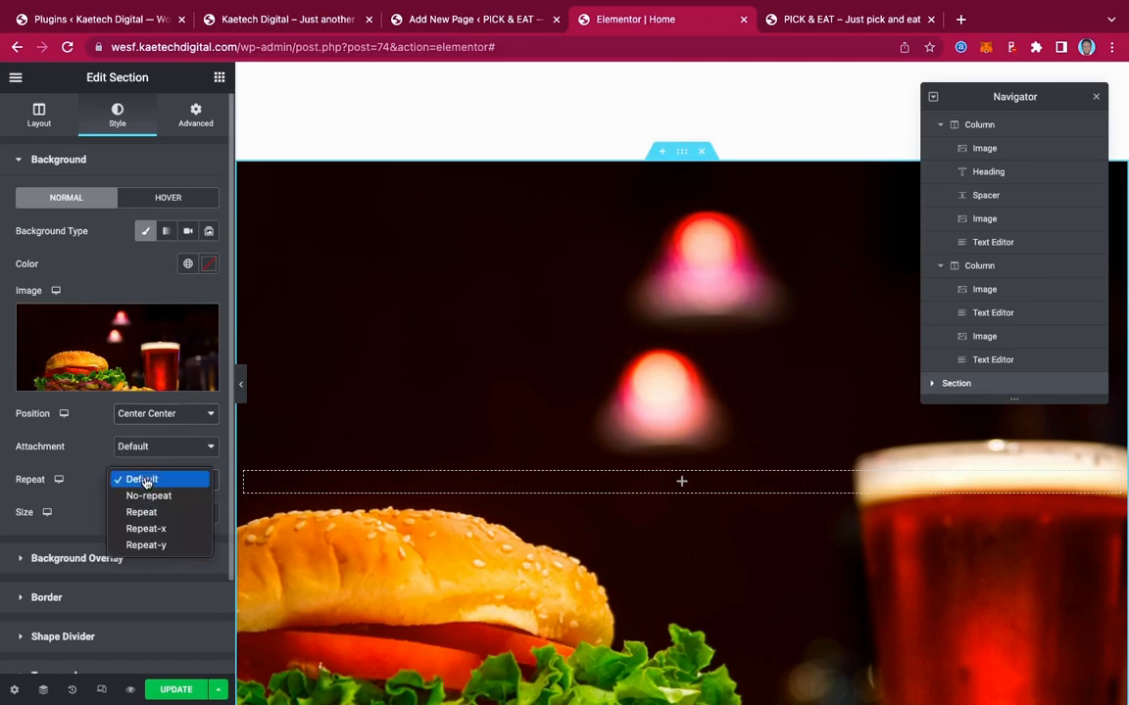
pyautogui.click(147, 496)
pyautogui.click(154, 518)
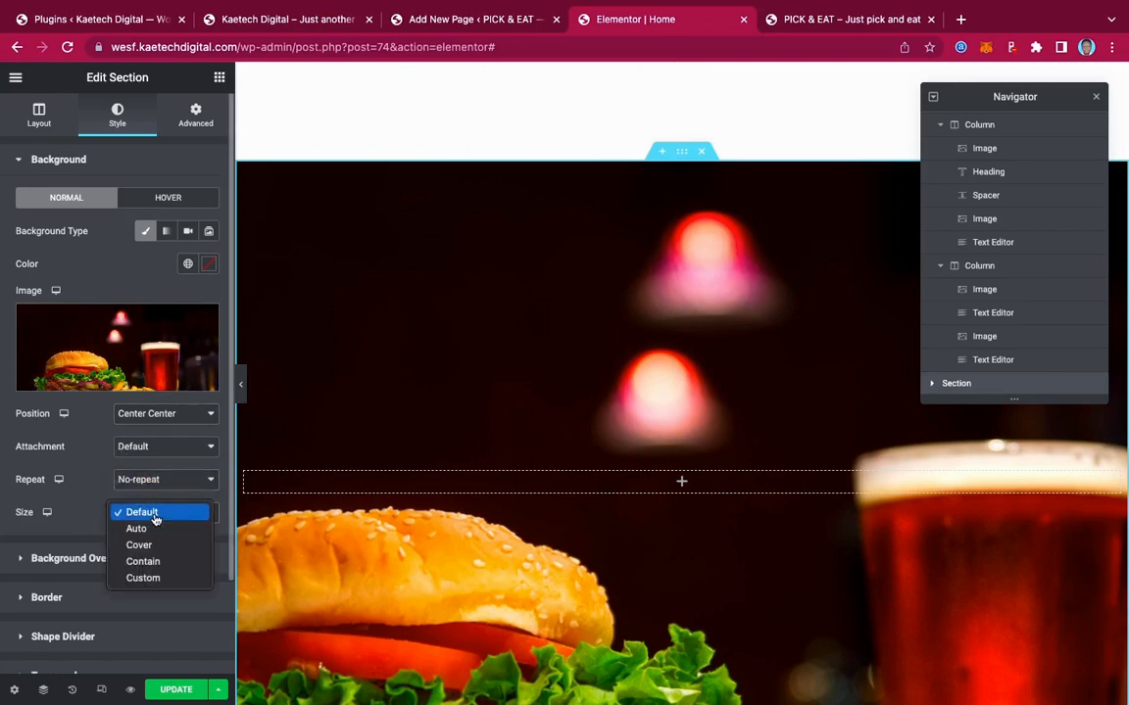
pyautogui.click(142, 542)
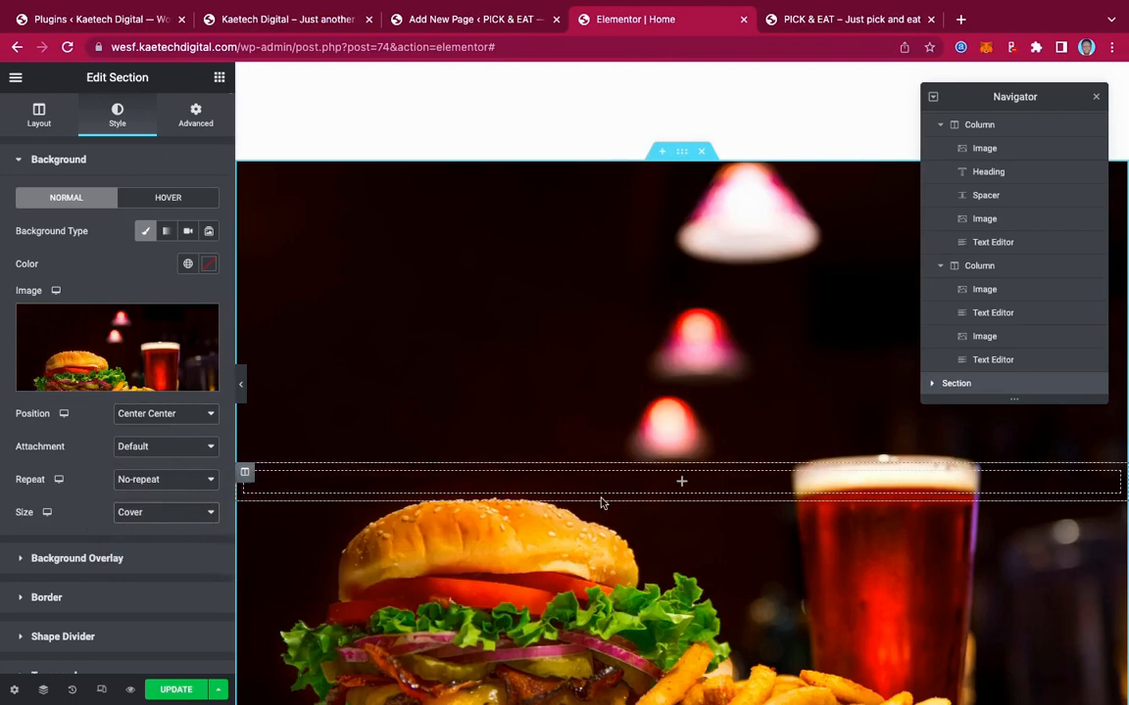
pyautogui.scroll(-3, 599, 501)
pyautogui.scroll(2, 600, 501)
pyautogui.scroll(2, 602, 502)
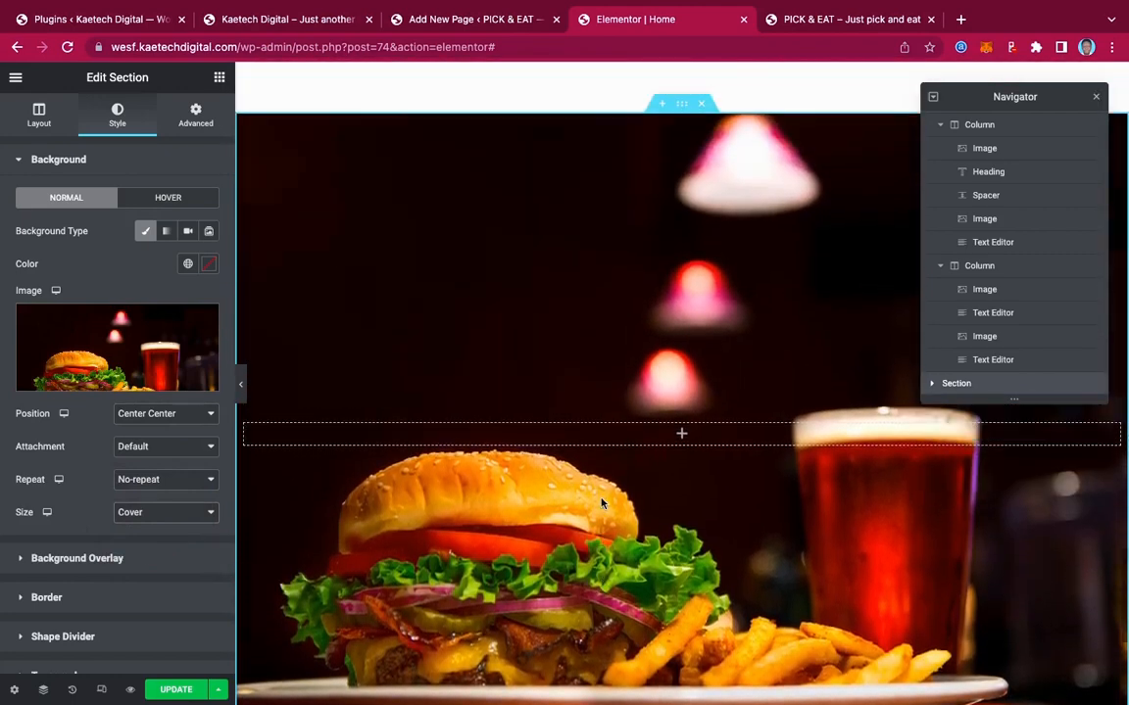
pyautogui.scroll(-1, 602, 502)
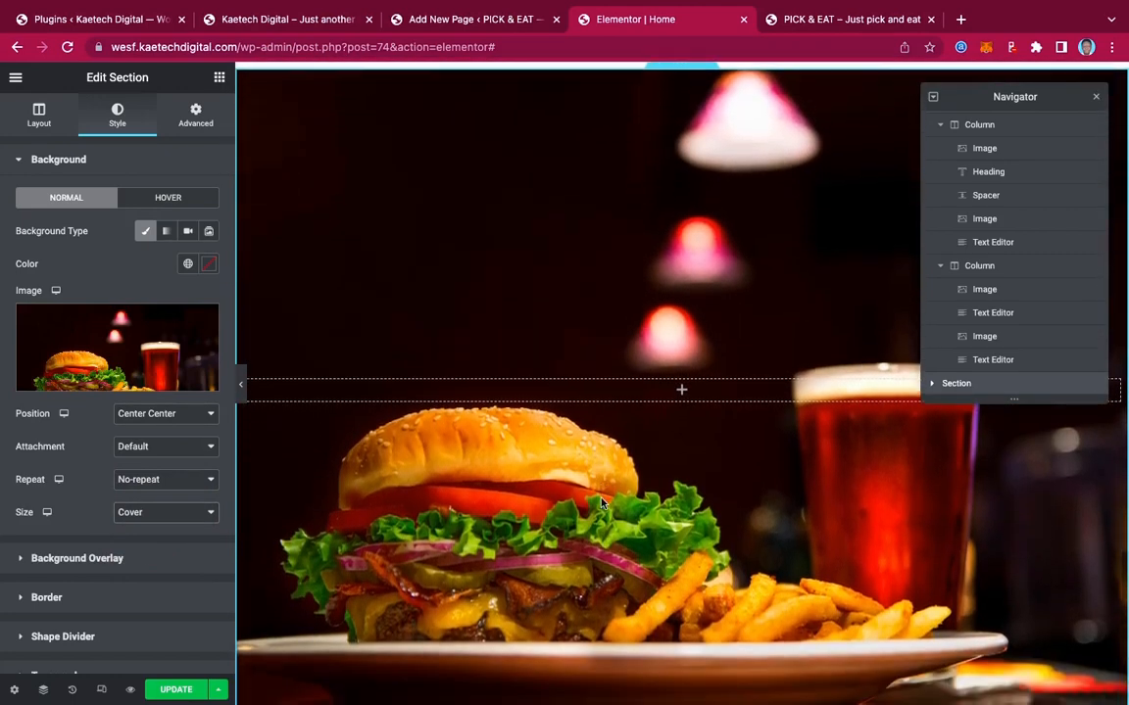
# Add a Classic black background overlay at 0.5 opacity over the burger photo
pyautogui.click(137, 559)
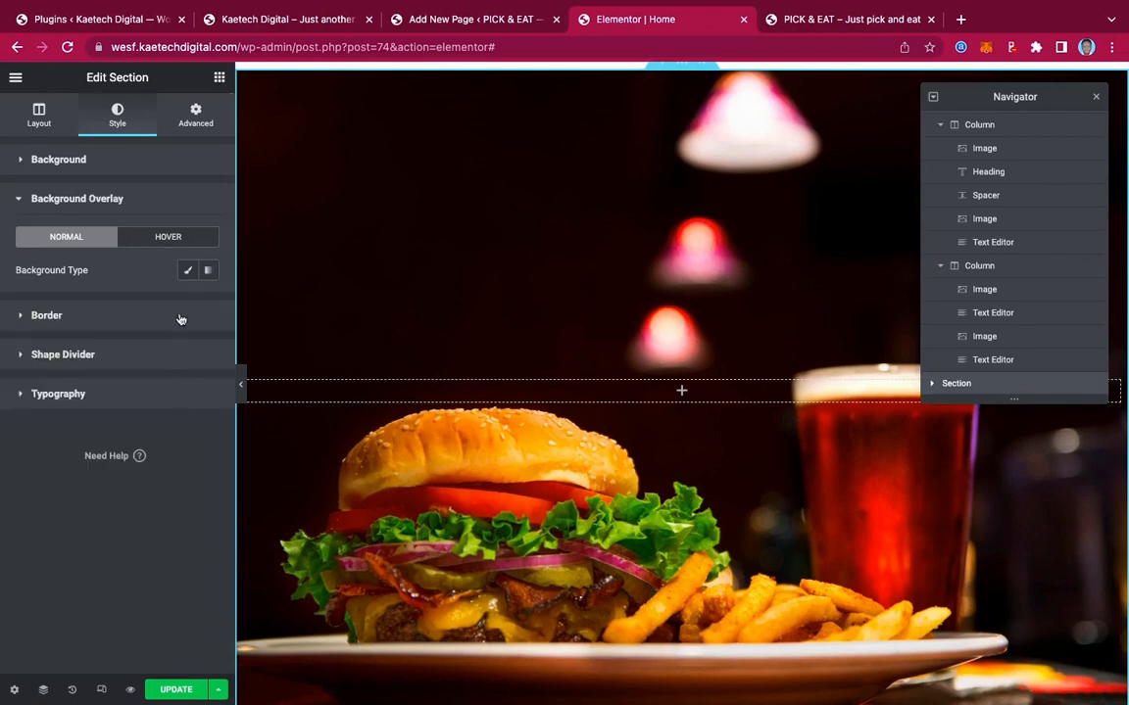
pyautogui.click(188, 271)
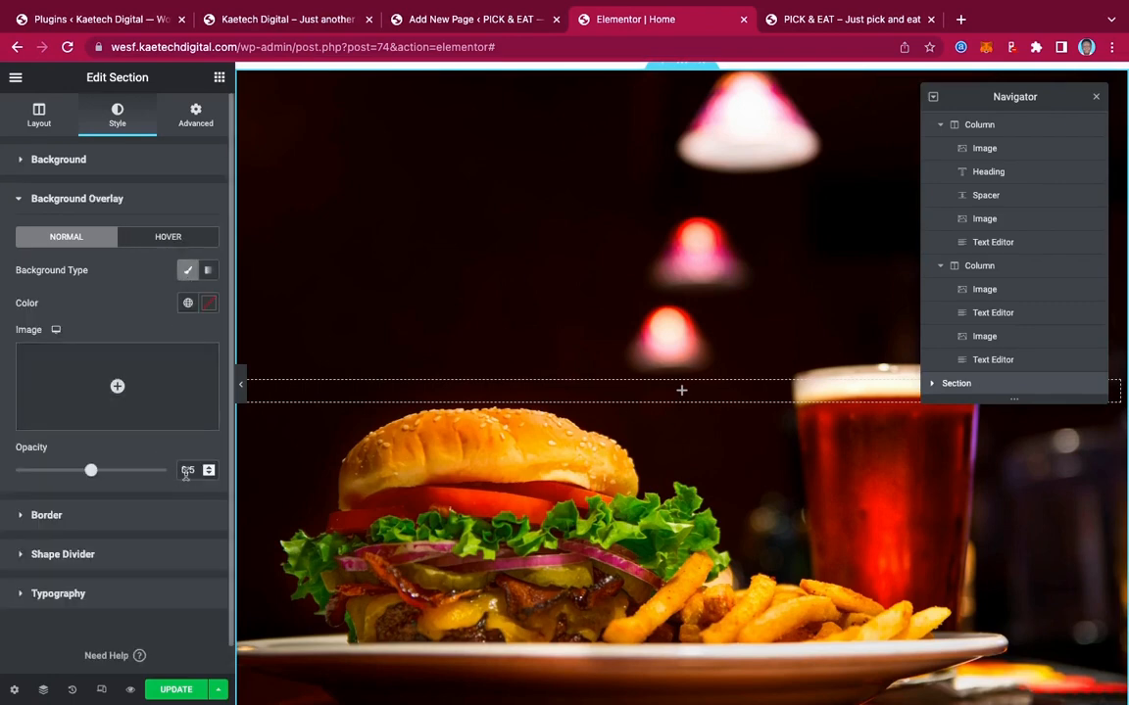
pyautogui.click(207, 306)
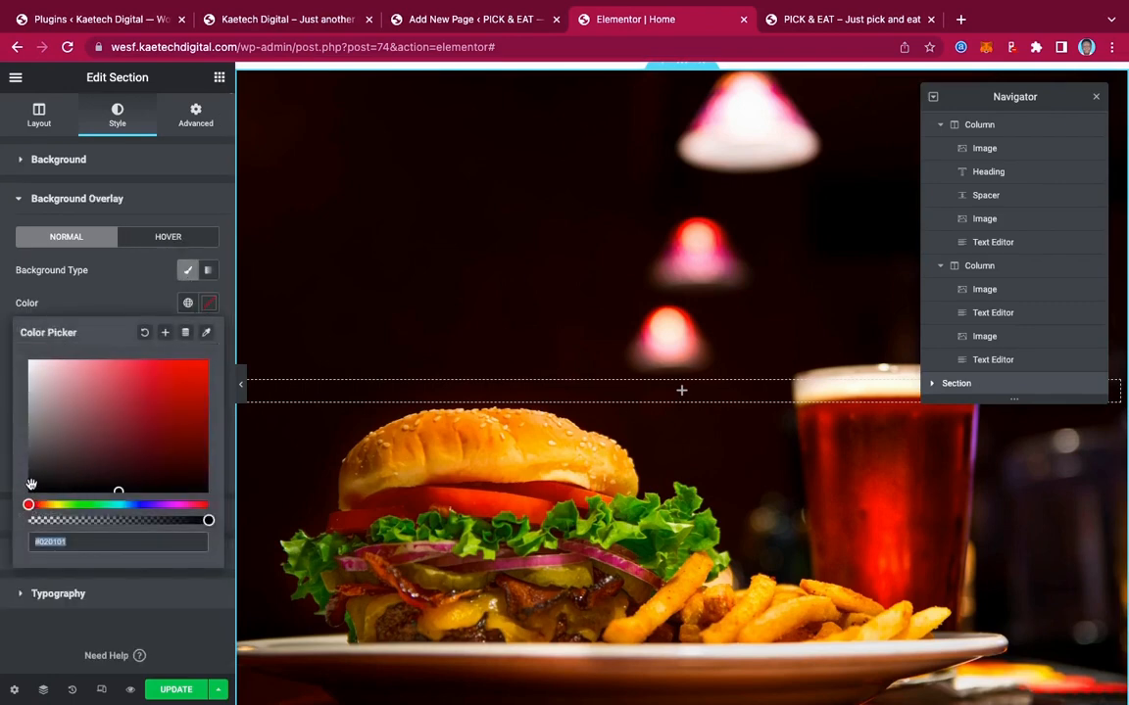
pyautogui.moveTo(30, 482); pyautogui.dragTo(11, 523)
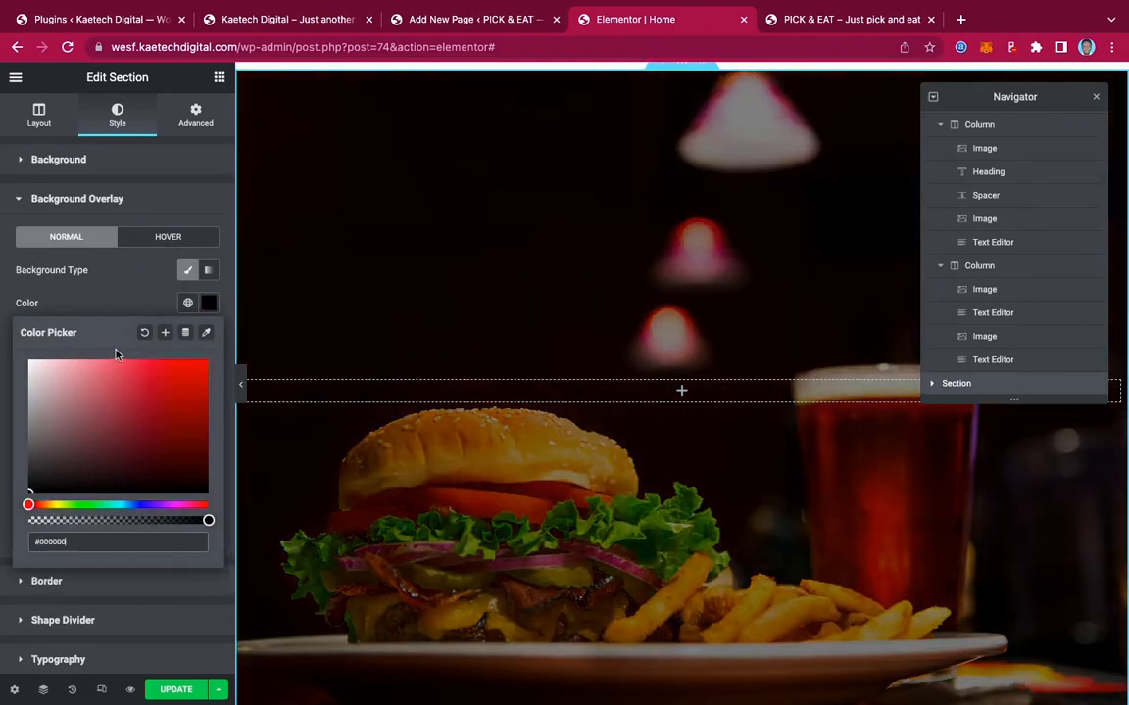
pyautogui.click(126, 265)
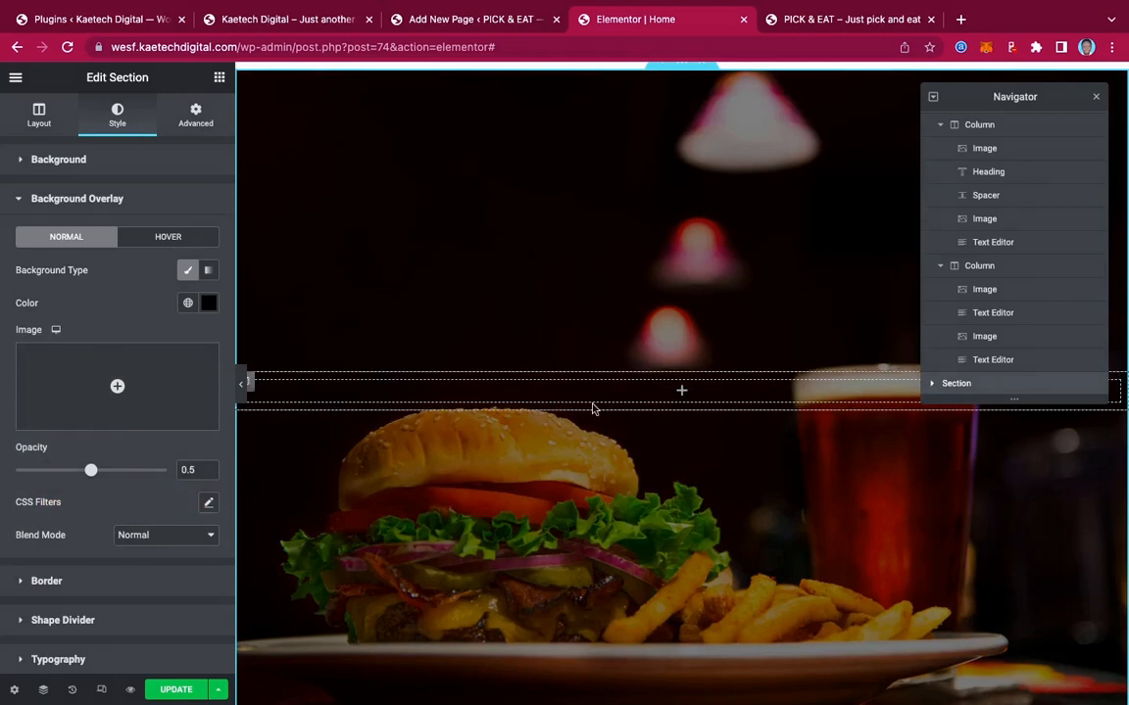
pyautogui.click(681, 393)
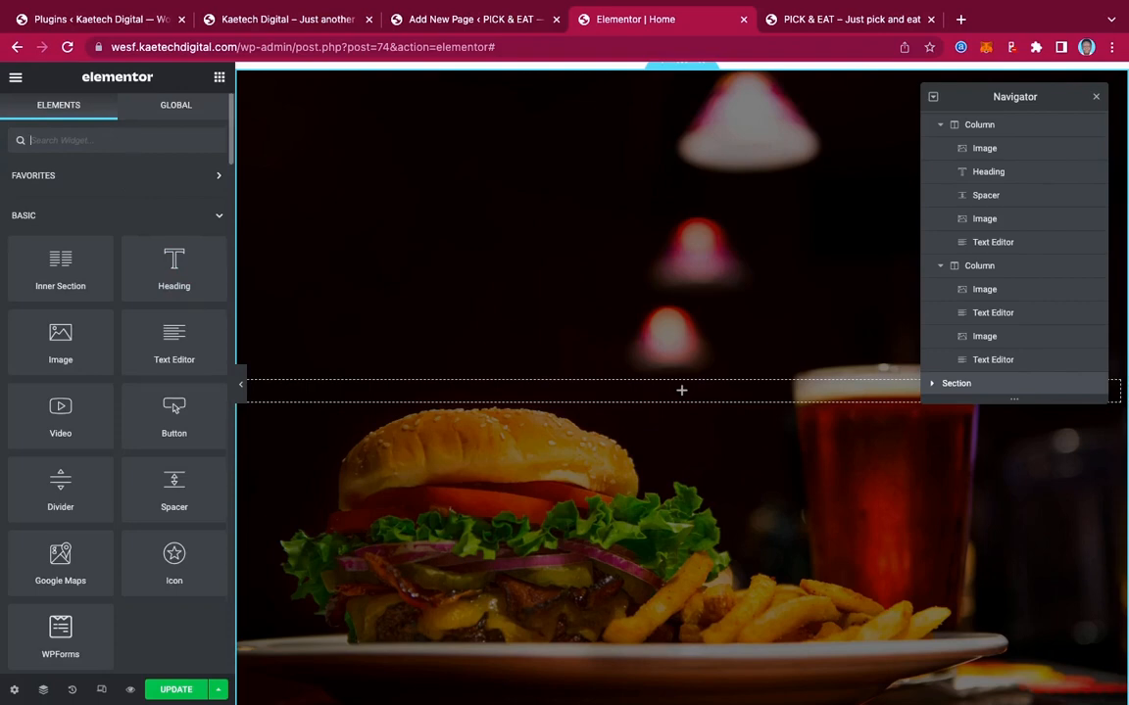
# Drop an Icon widget into the section and swap its star for a Phone icon
pyautogui.write('icon')
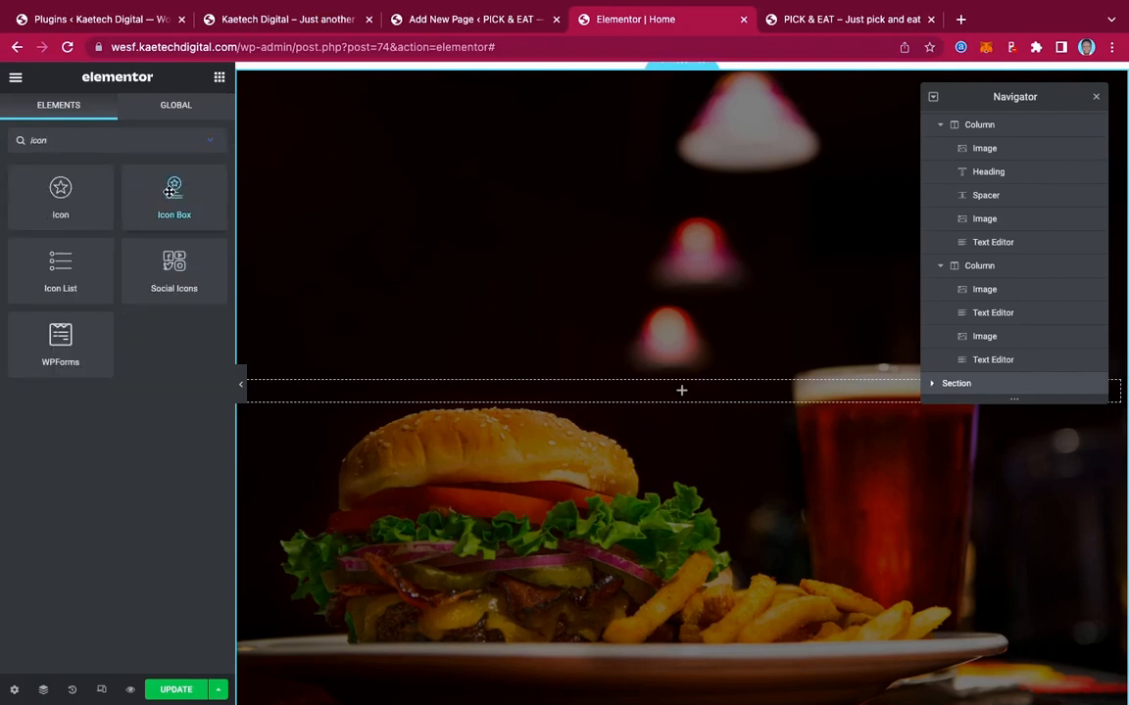
pyautogui.moveTo(59, 186); pyautogui.dragTo(683, 397)
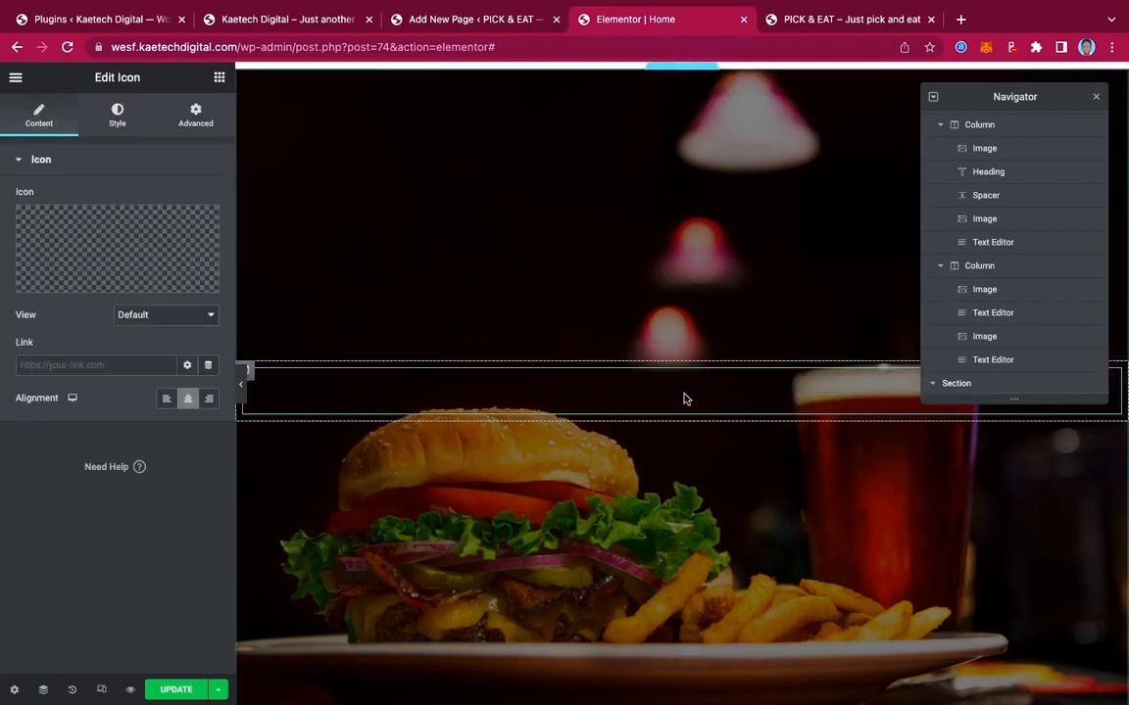
pyautogui.click(123, 239)
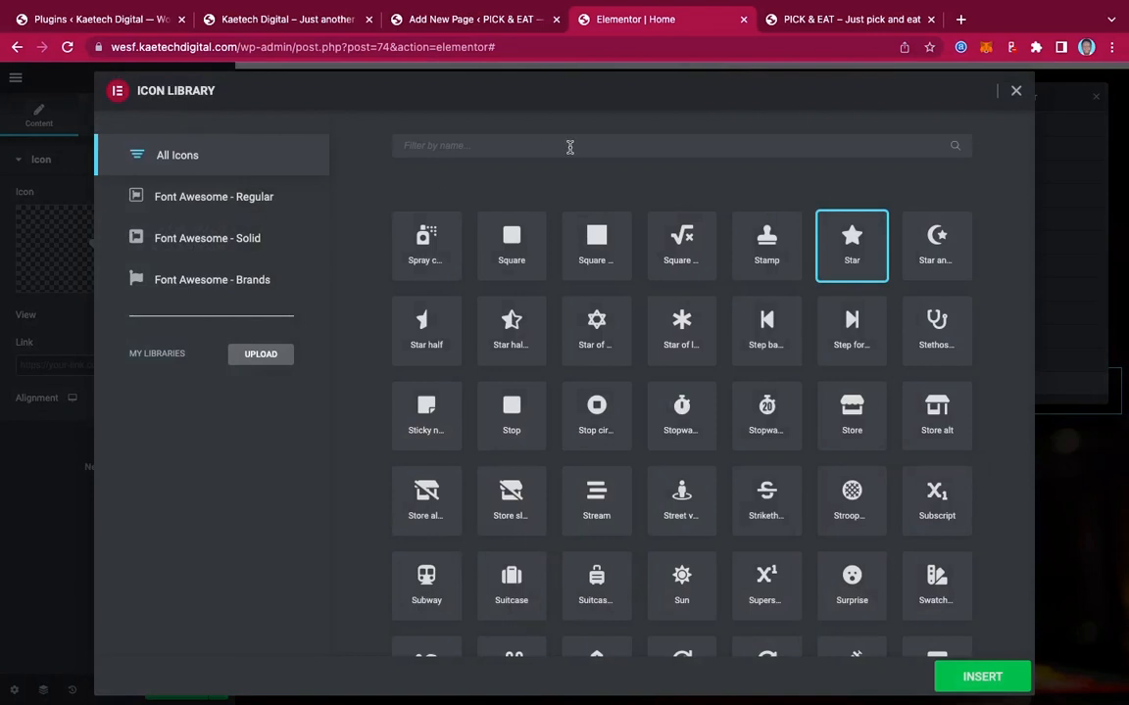
pyautogui.click(570, 147)
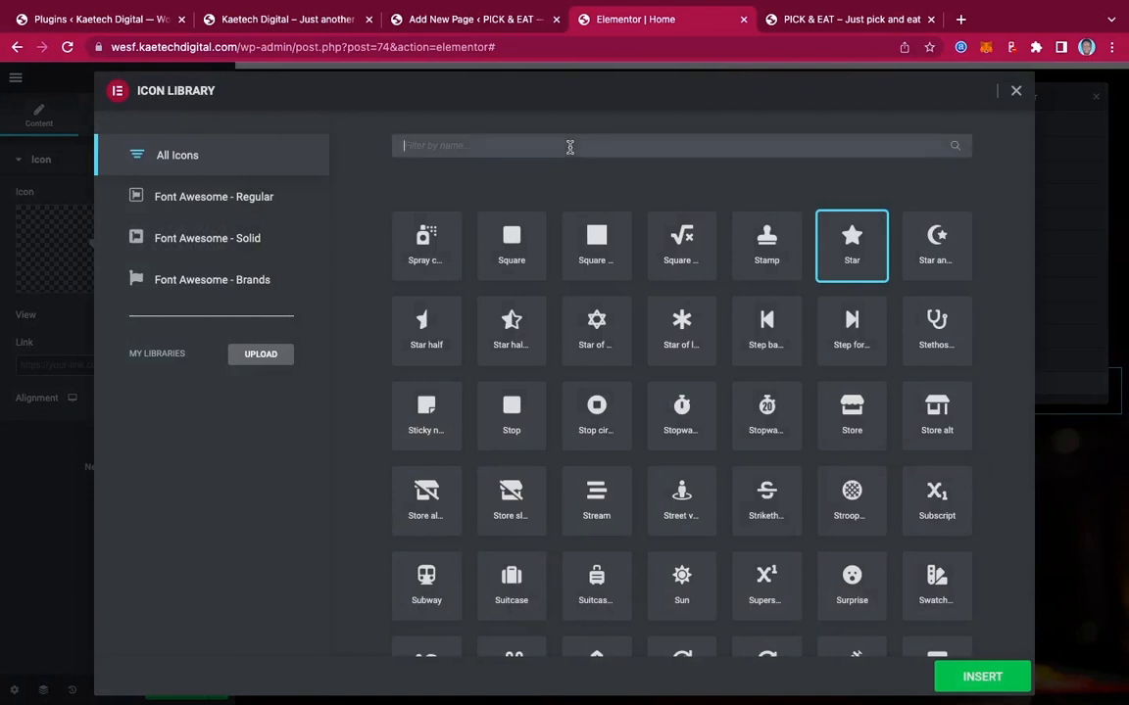
pyautogui.write('phone')
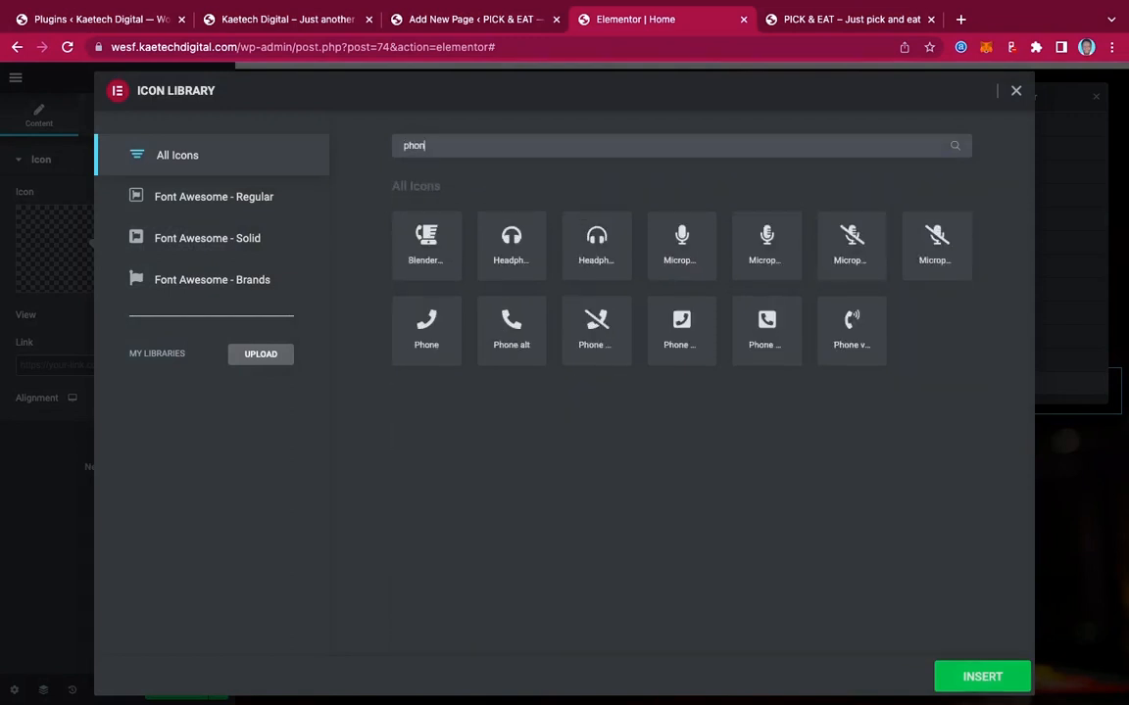
pyautogui.click(767, 327)
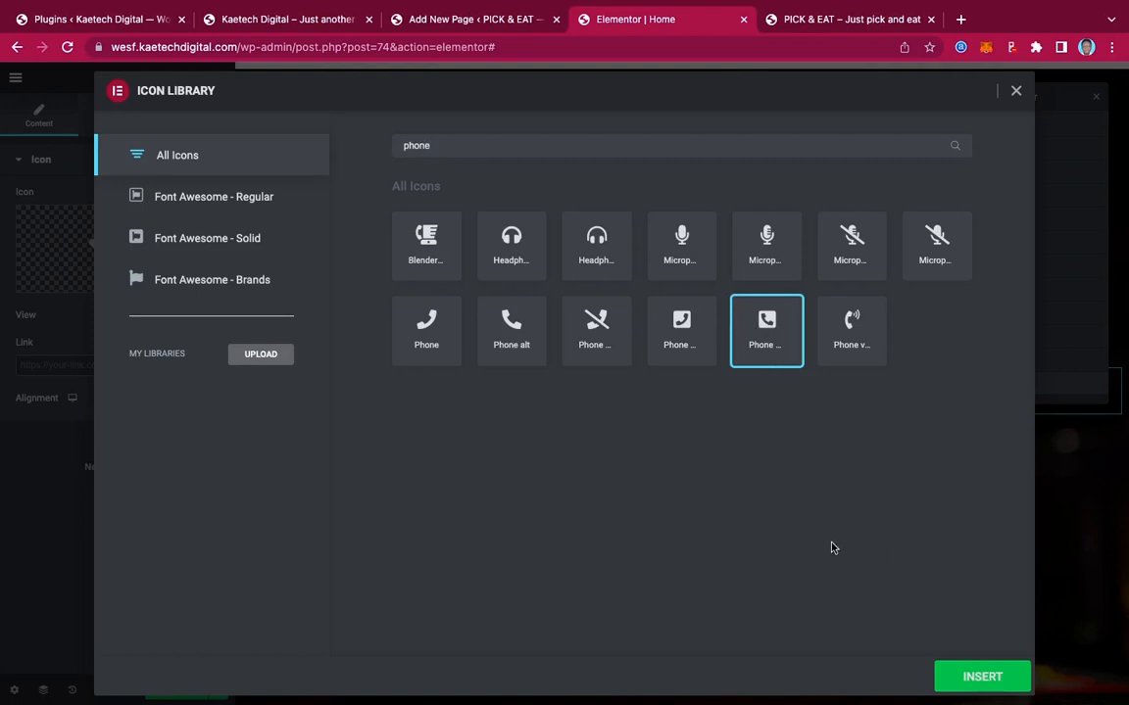
pyautogui.click(967, 678)
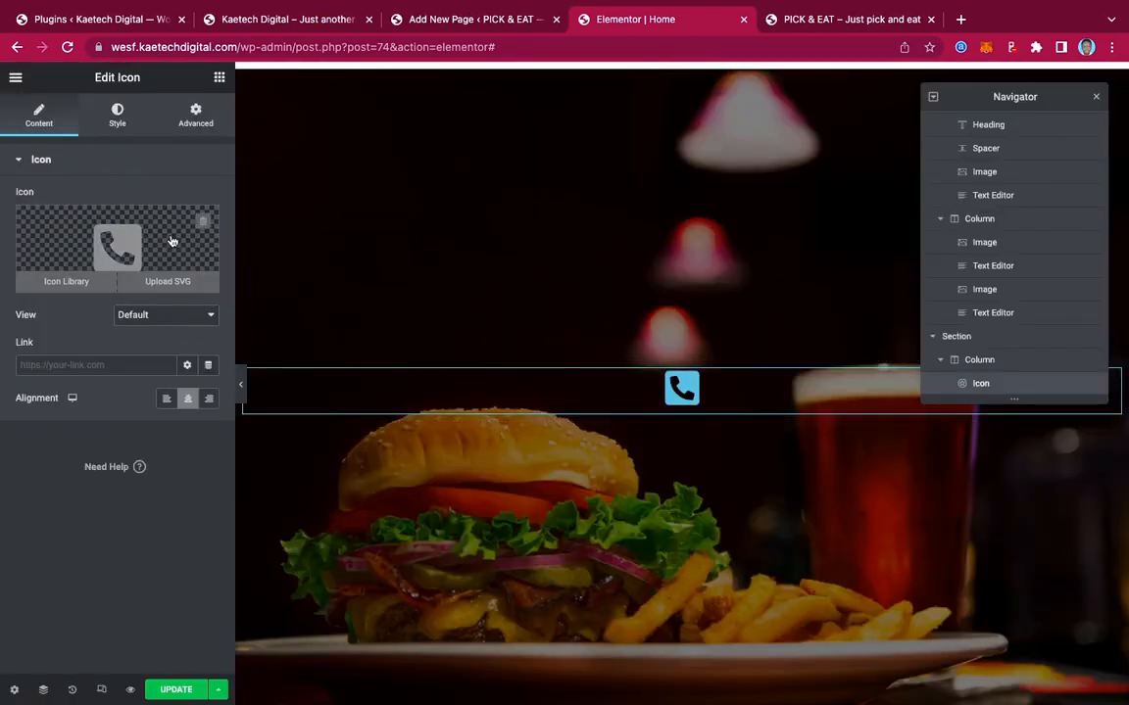
# Set the phone icon size to 99 and colour it with the 'color orange' global colour
pyautogui.click(120, 118)
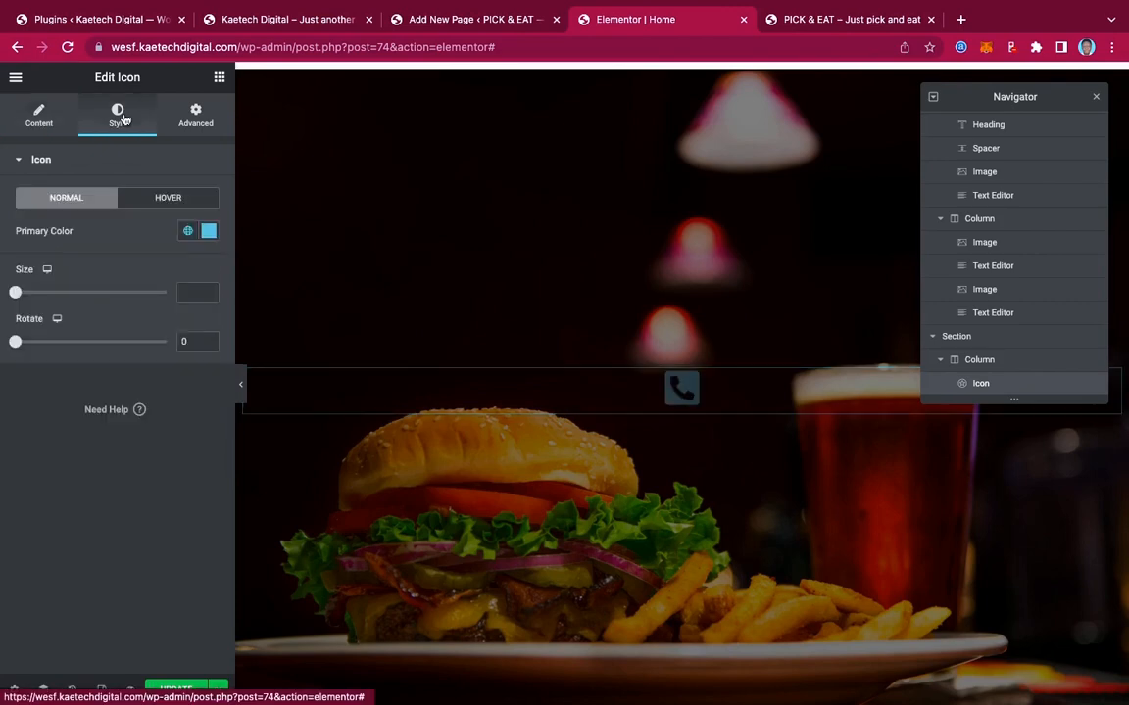
pyautogui.moveTo(15, 293); pyautogui.dragTo(64, 298)
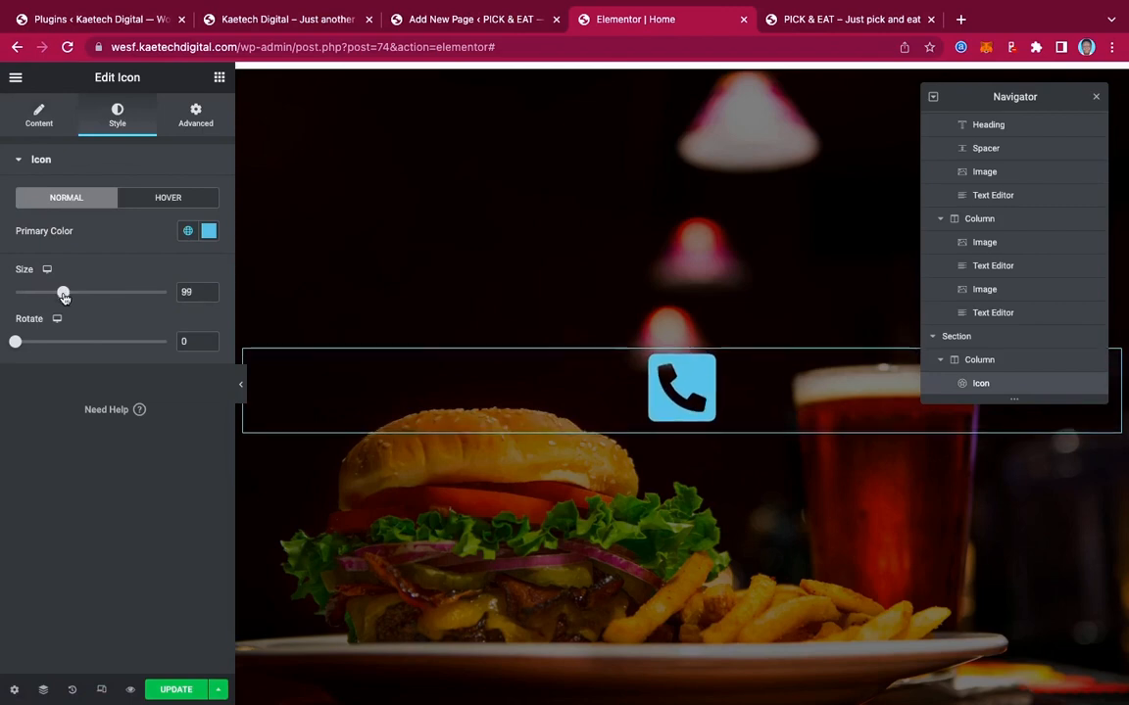
pyautogui.click(188, 230)
pyautogui.scroll(-3, 89, 402)
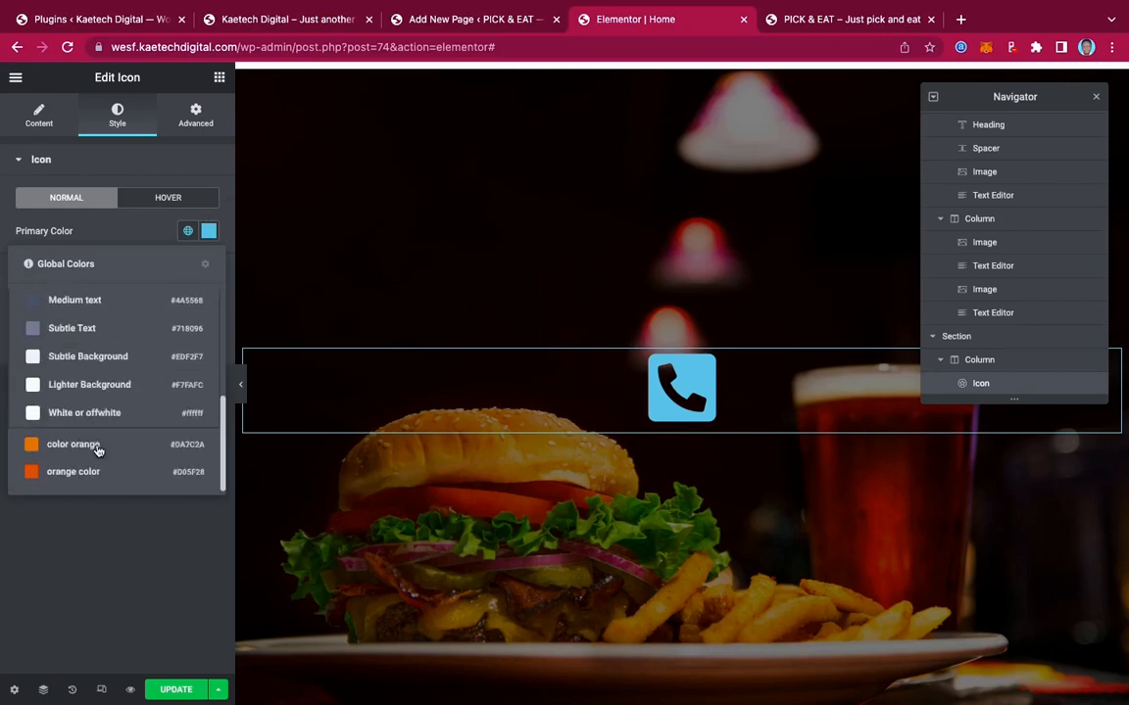
pyautogui.click(87, 457)
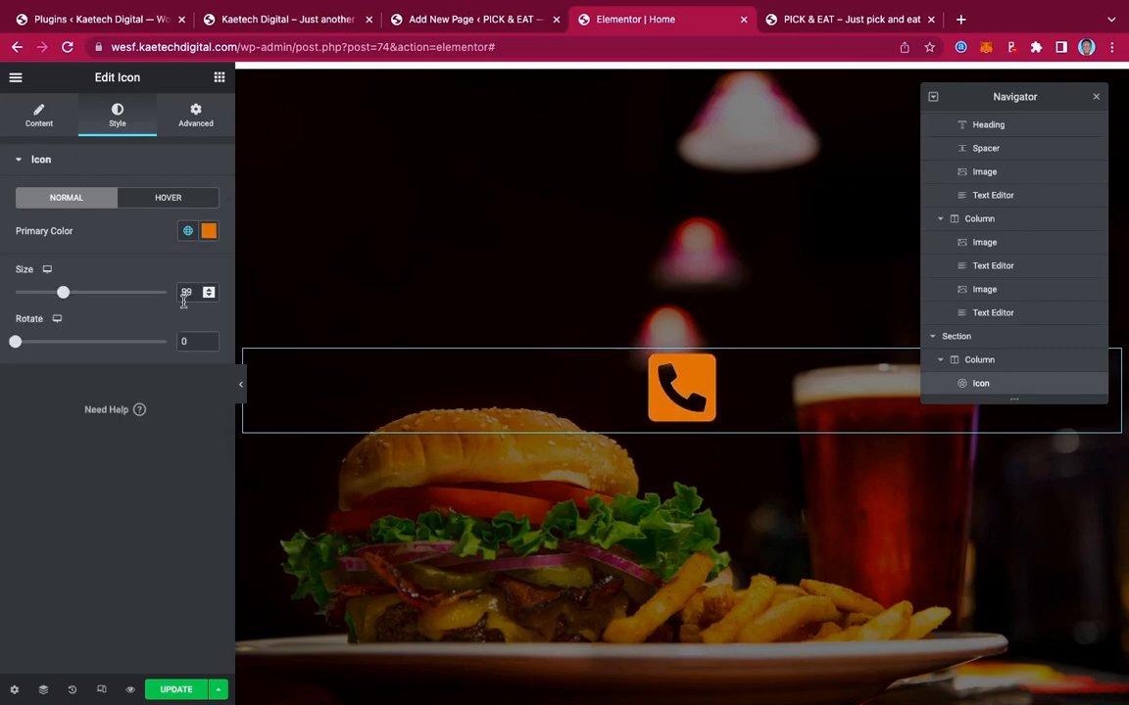
# Try 'deeper orange color', keep 'color orange', then copy the reservations heading from the live site
pyautogui.click(188, 232)
pyautogui.scroll(-4, 83, 441)
pyautogui.click(66, 469)
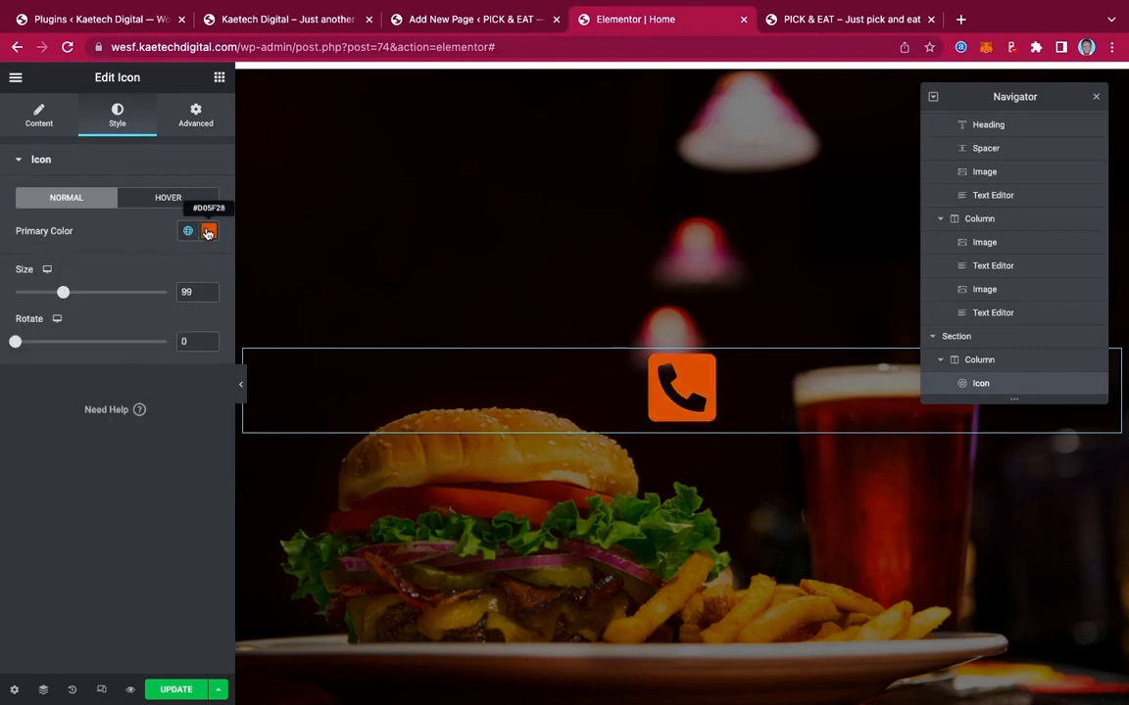
pyautogui.click(188, 232)
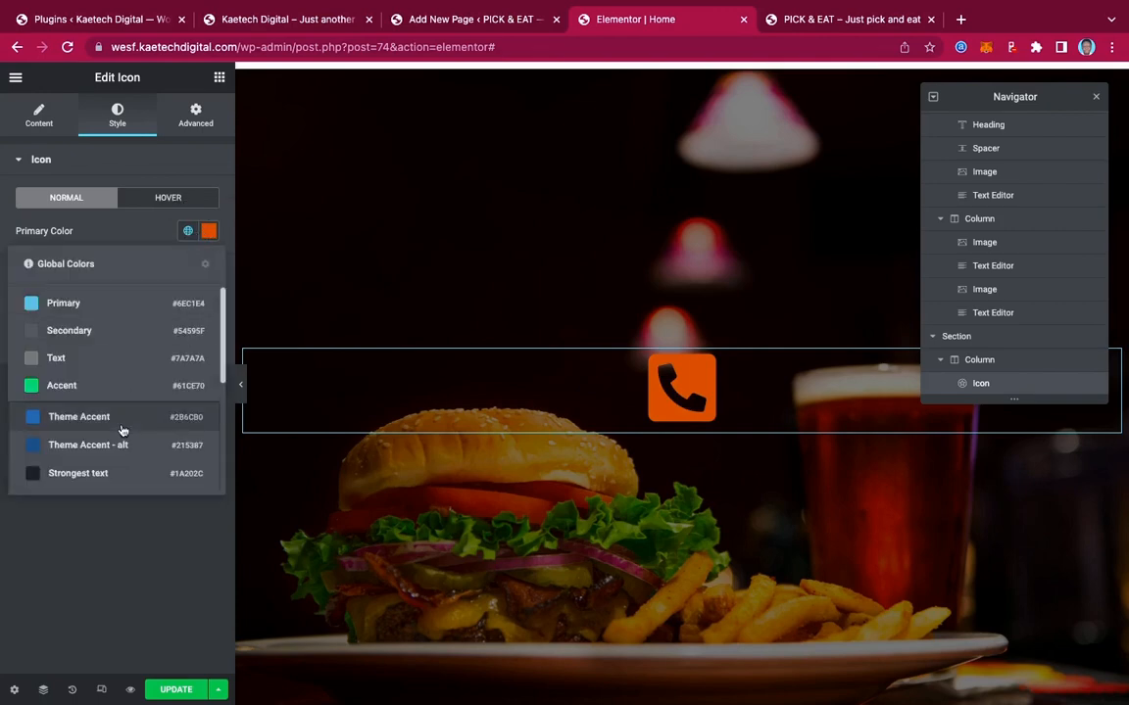
pyautogui.scroll(-4, 98, 461)
pyautogui.click(96, 452)
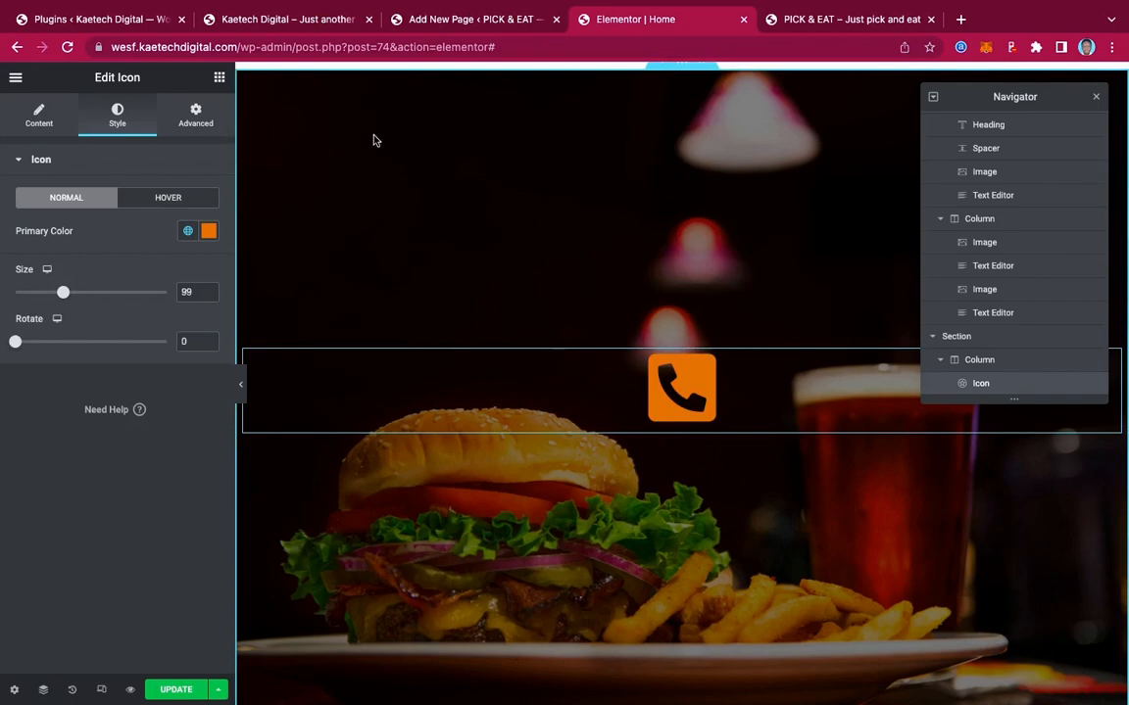
pyautogui.click(299, 20)
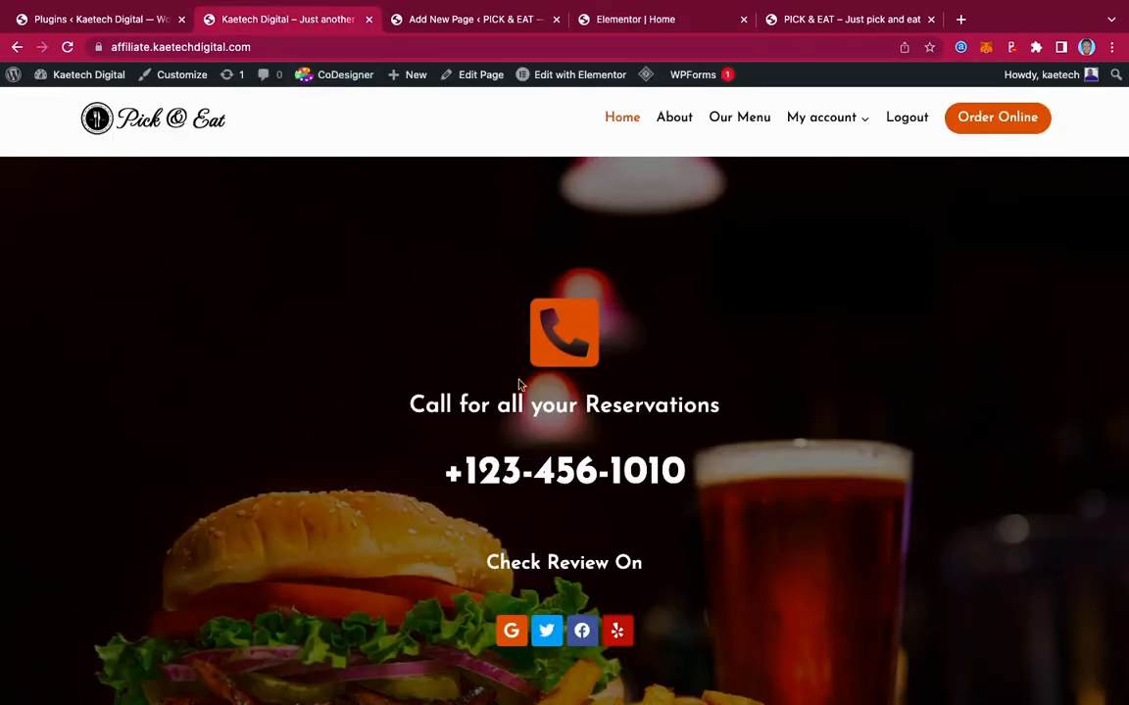
pyautogui.moveTo(404, 405); pyautogui.dragTo(903, 419)
pyautogui.press('super+c')
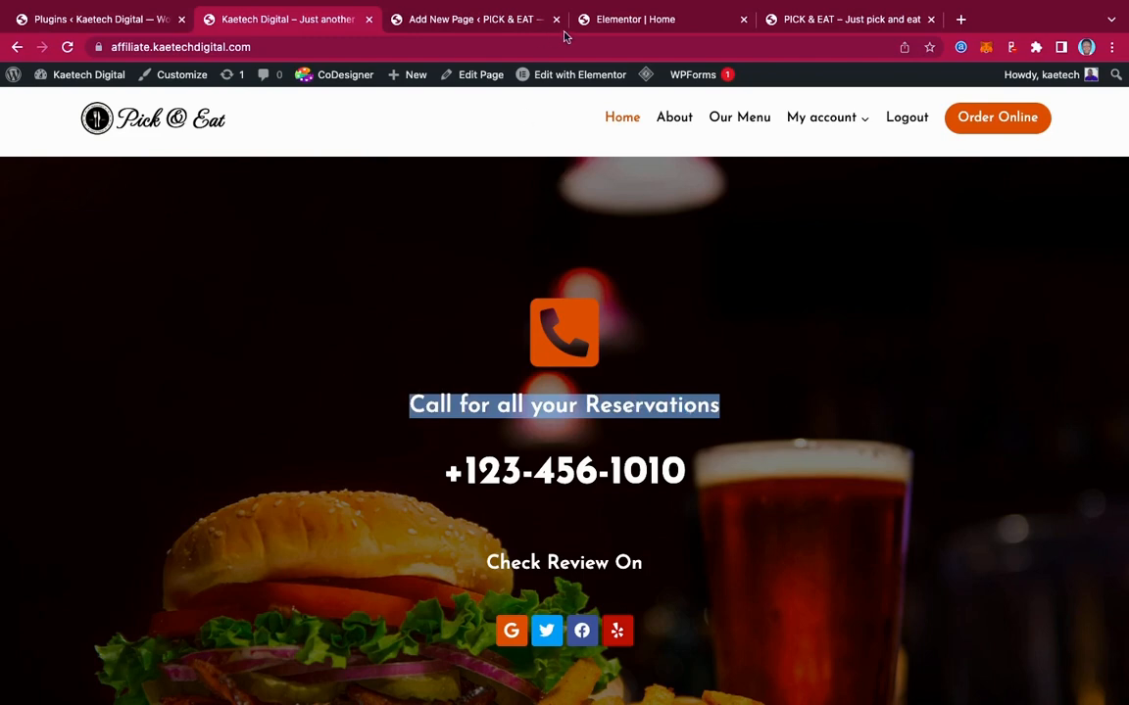
# Add a centred heading reading 'Call for all your Reservations' below the phone icon
pyautogui.click(601, 20)
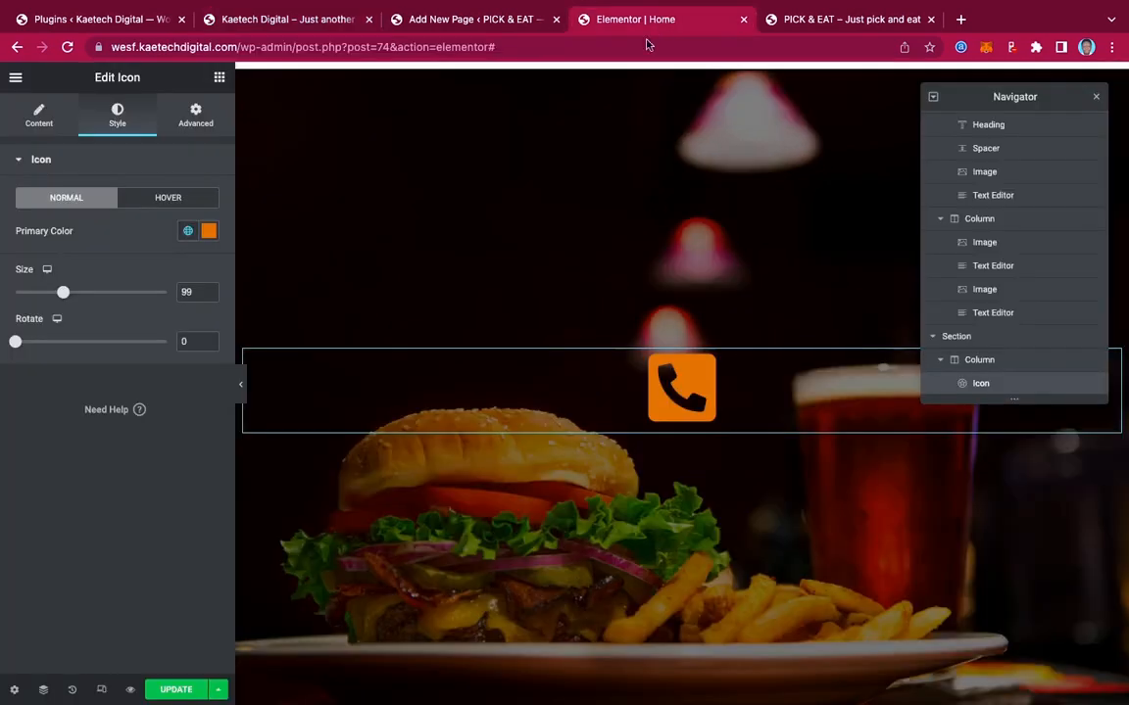
pyautogui.click(220, 79)
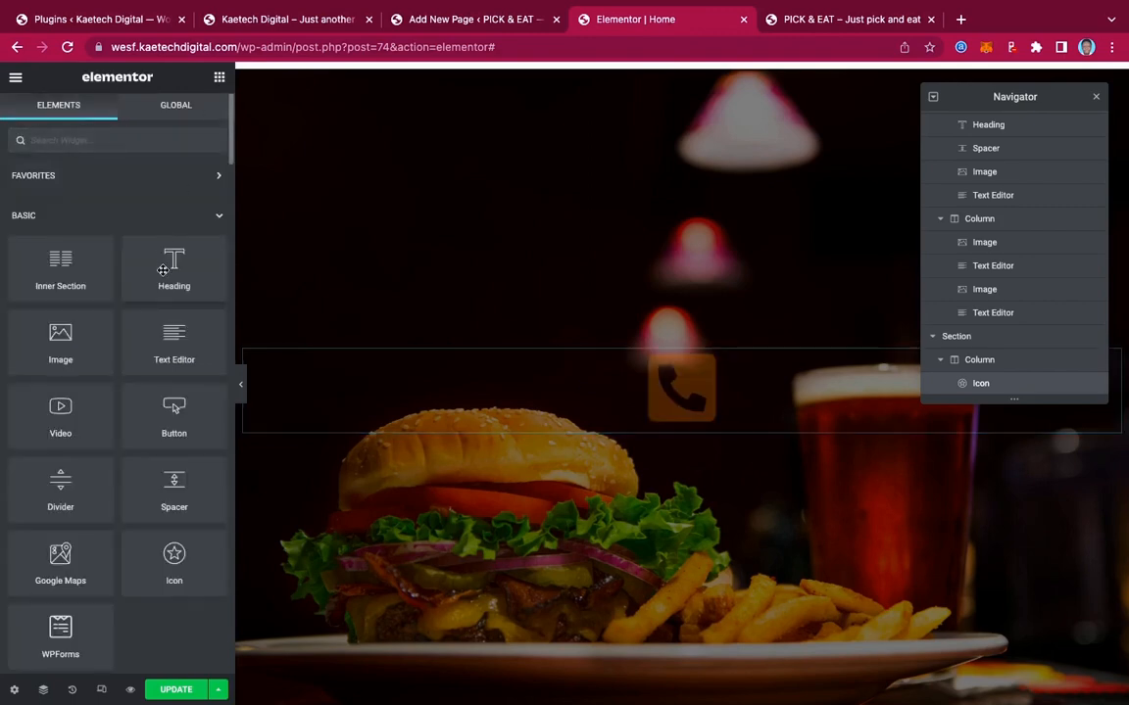
pyautogui.moveTo(173, 264); pyautogui.dragTo(663, 428)
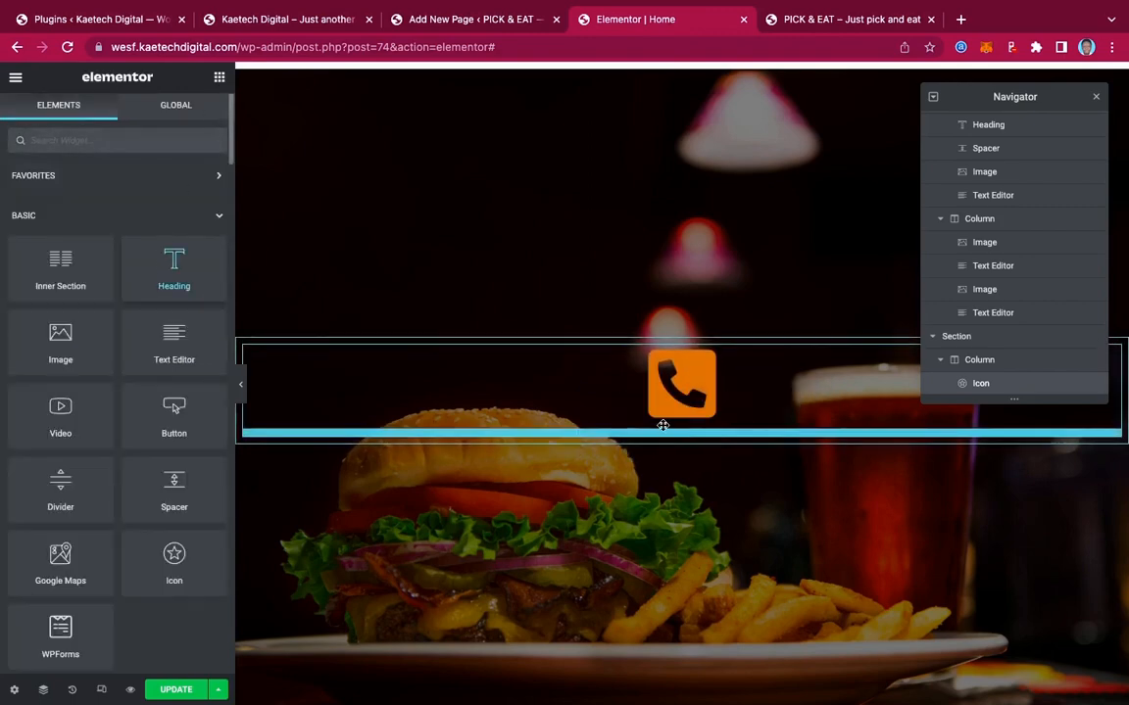
pyautogui.moveTo(142, 214); pyautogui.dragTo(3, 214)
pyautogui.press('super+v')
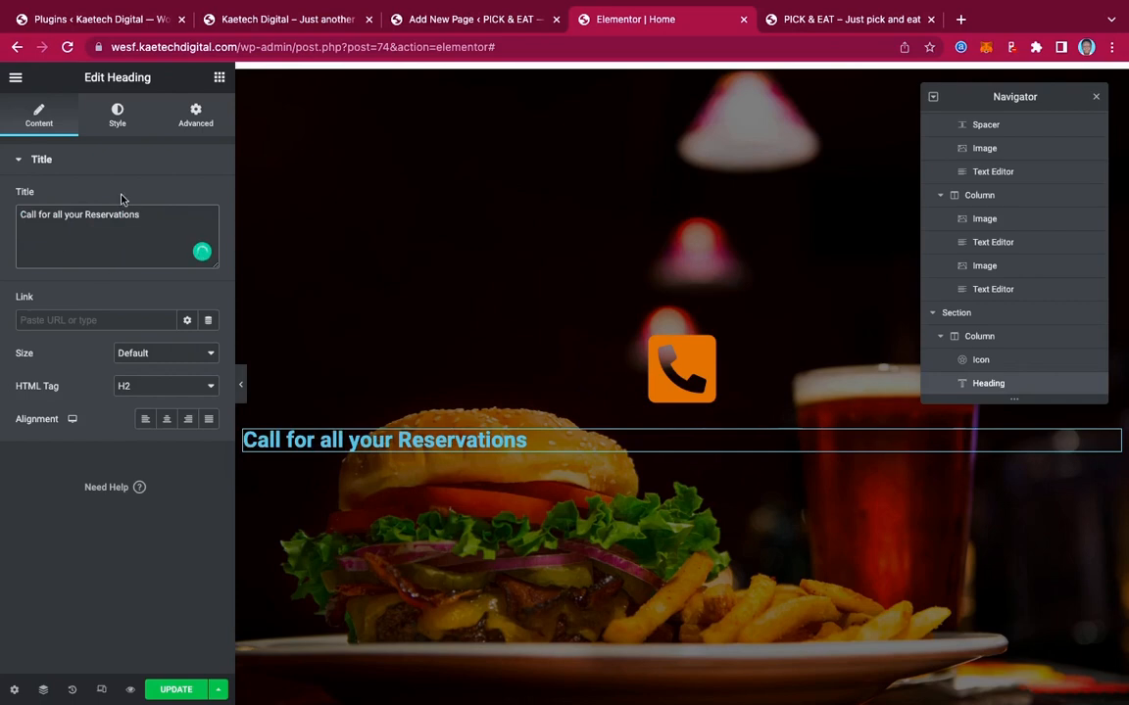
pyautogui.click(167, 420)
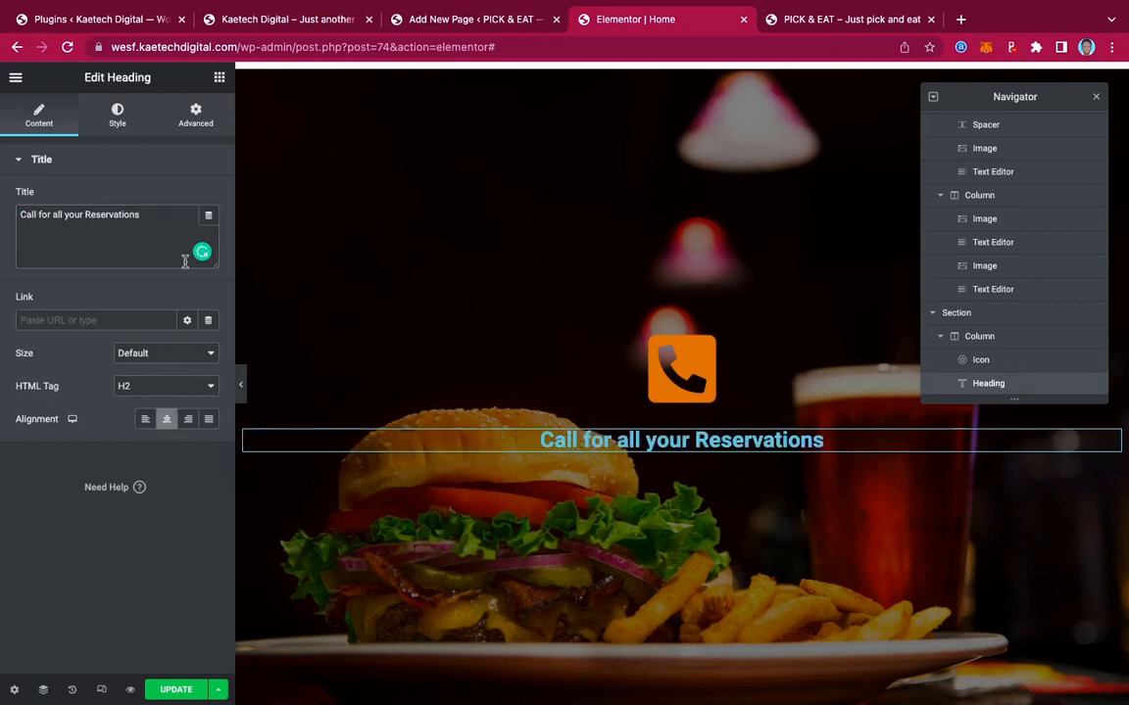
# Style the heading white in Josefin Sans at size 30
pyautogui.click(125, 122)
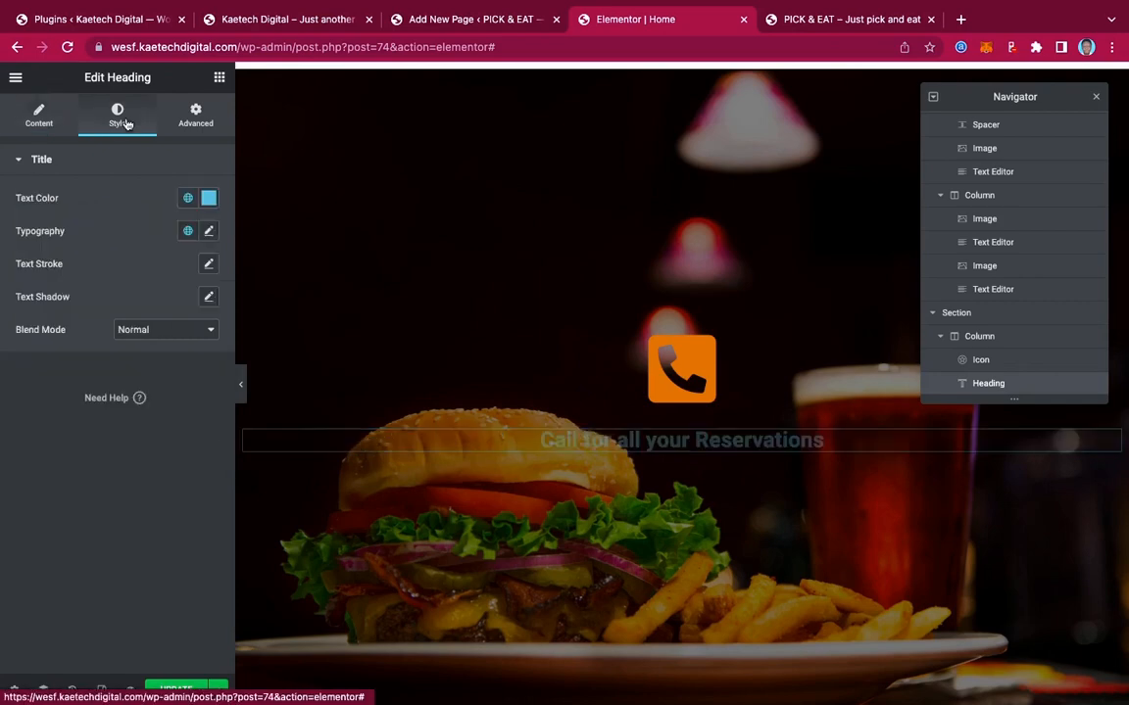
pyautogui.click(208, 198)
pyautogui.moveTo(136, 271)
pyautogui.mouseDown()
pyautogui.moveTo(60, 264)
pyautogui.moveTo(3, 238)
pyautogui.mouseUp()
pyautogui.click(122, 198)
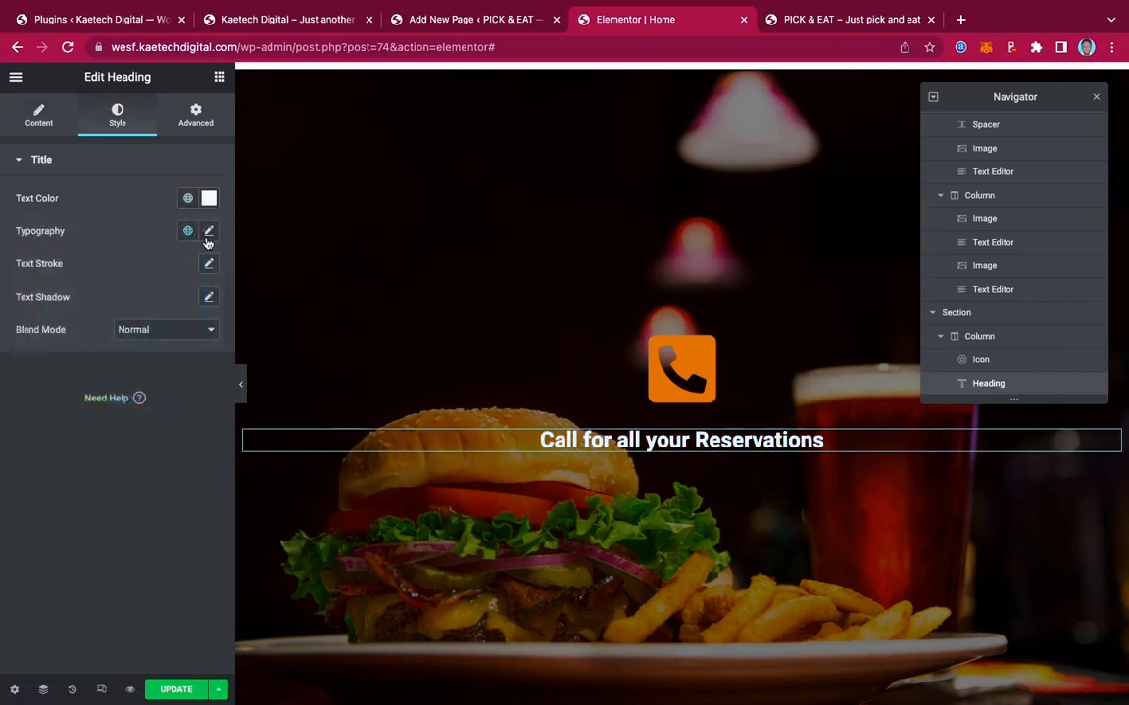
pyautogui.click(208, 232)
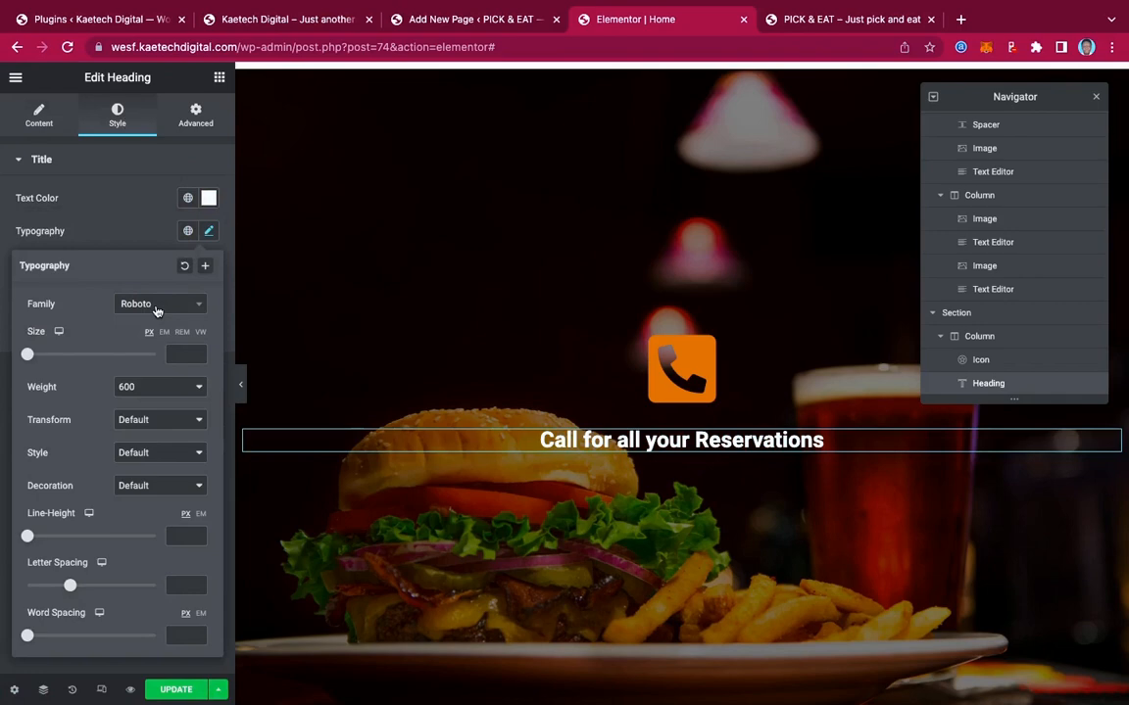
pyautogui.click(156, 306)
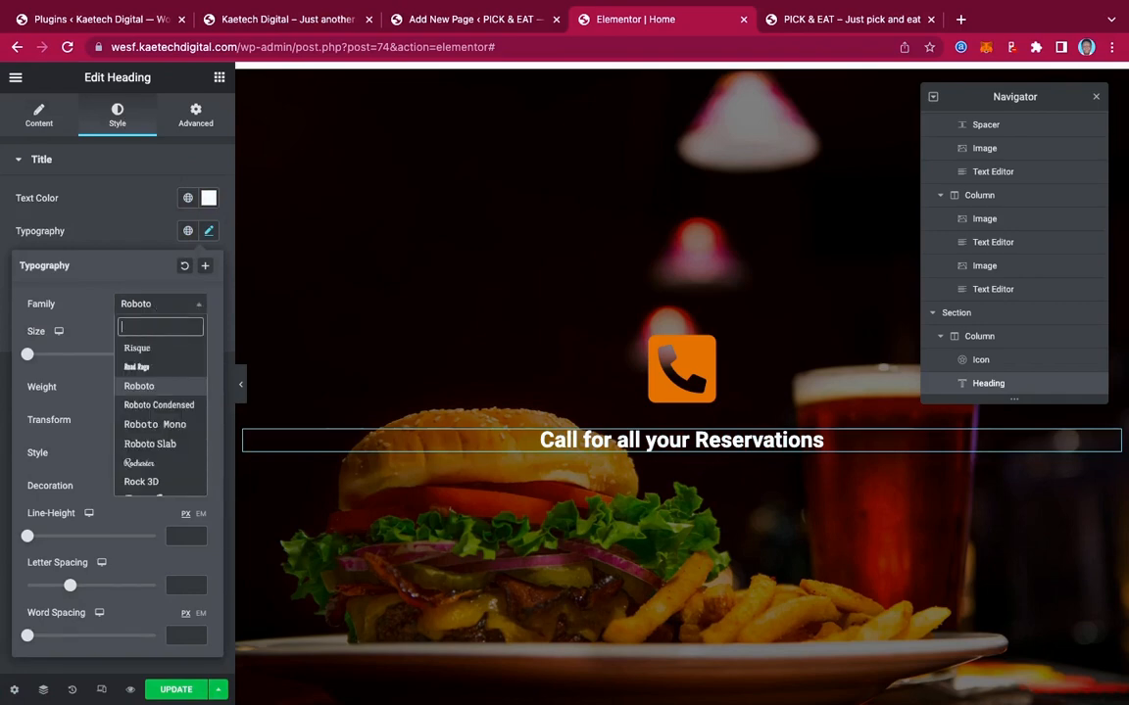
pyautogui.write('jose')
pyautogui.click(149, 368)
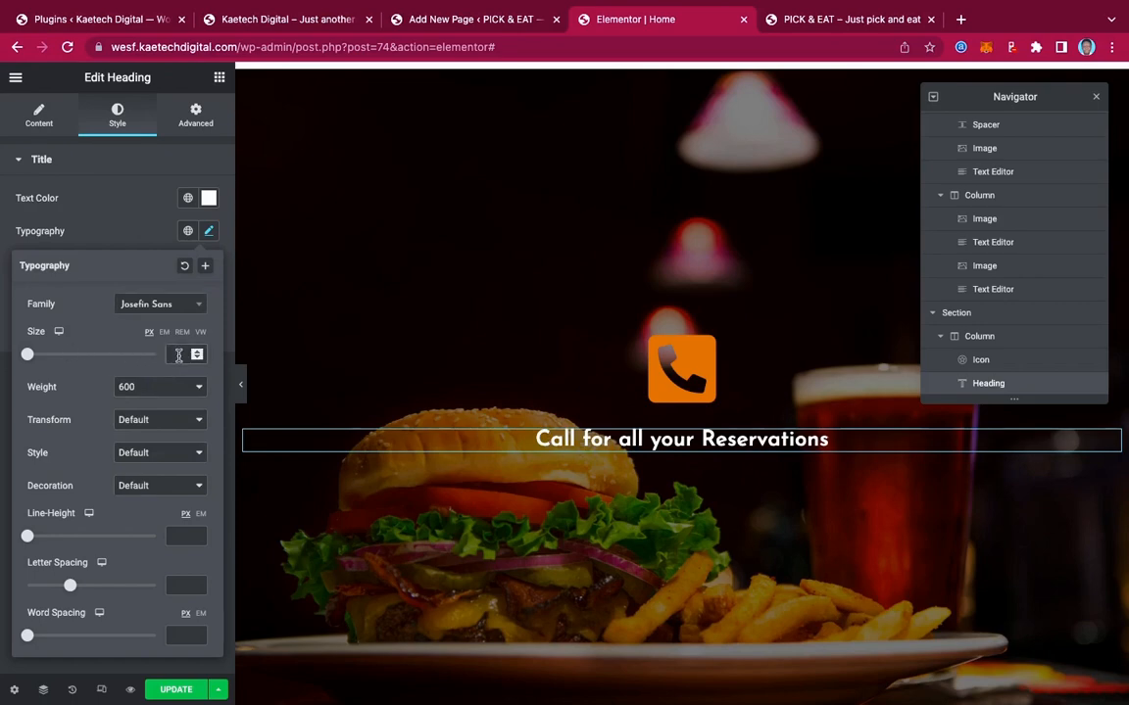
pyautogui.write('22')
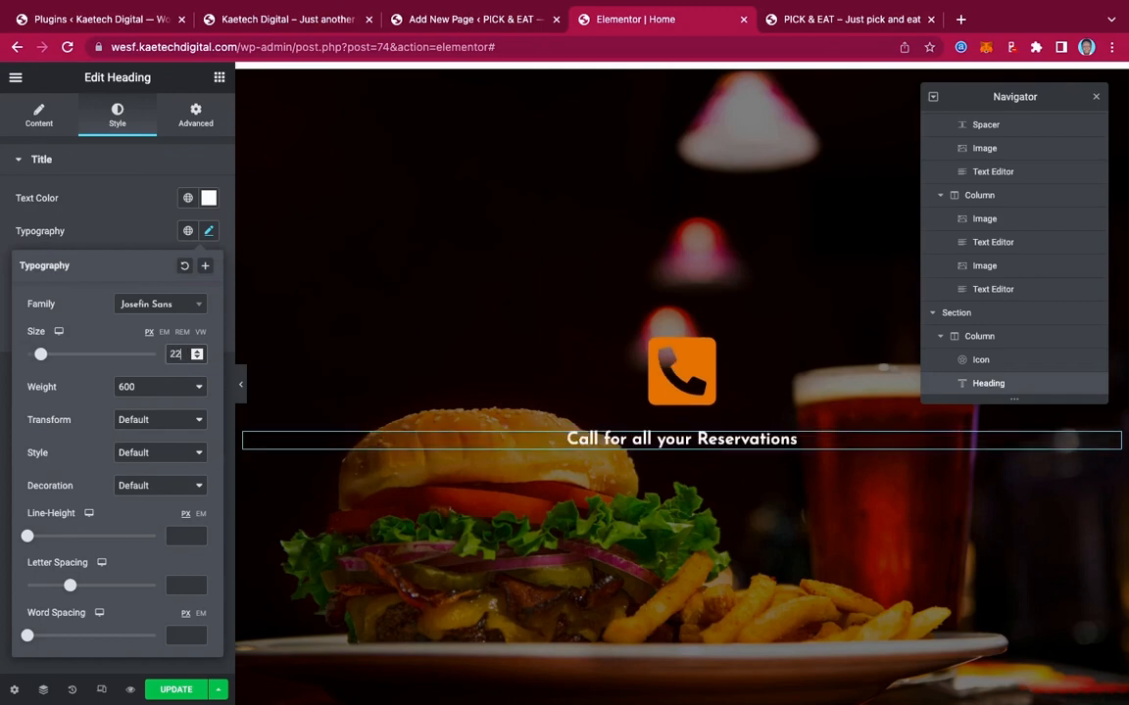
pyautogui.press('BackSpace')
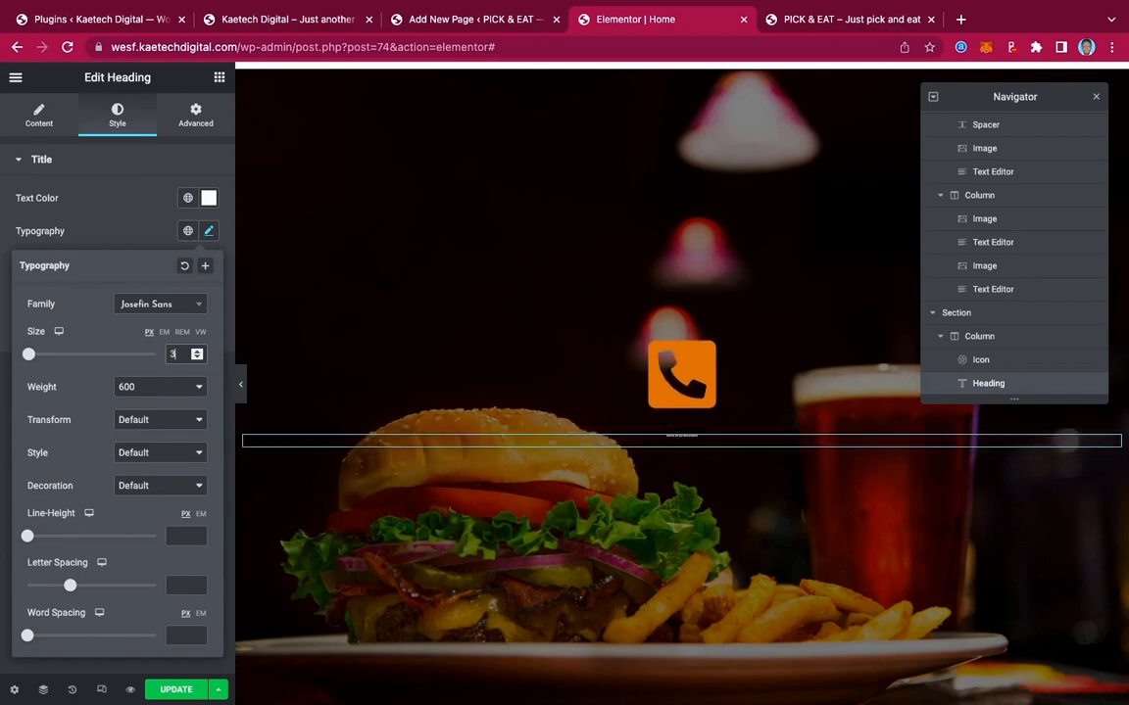
pyautogui.press('BackSpace')
pyautogui.write('30')
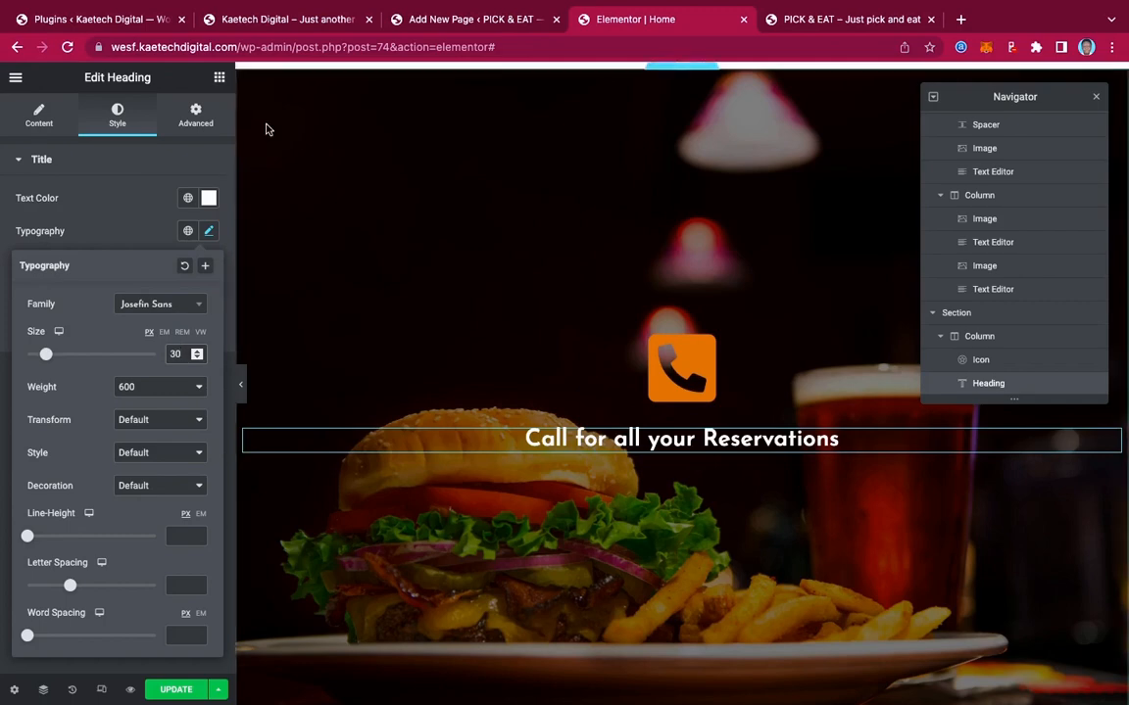
# Copy the phone number from the live homepage to use in the next widget
pyautogui.click(287, 19)
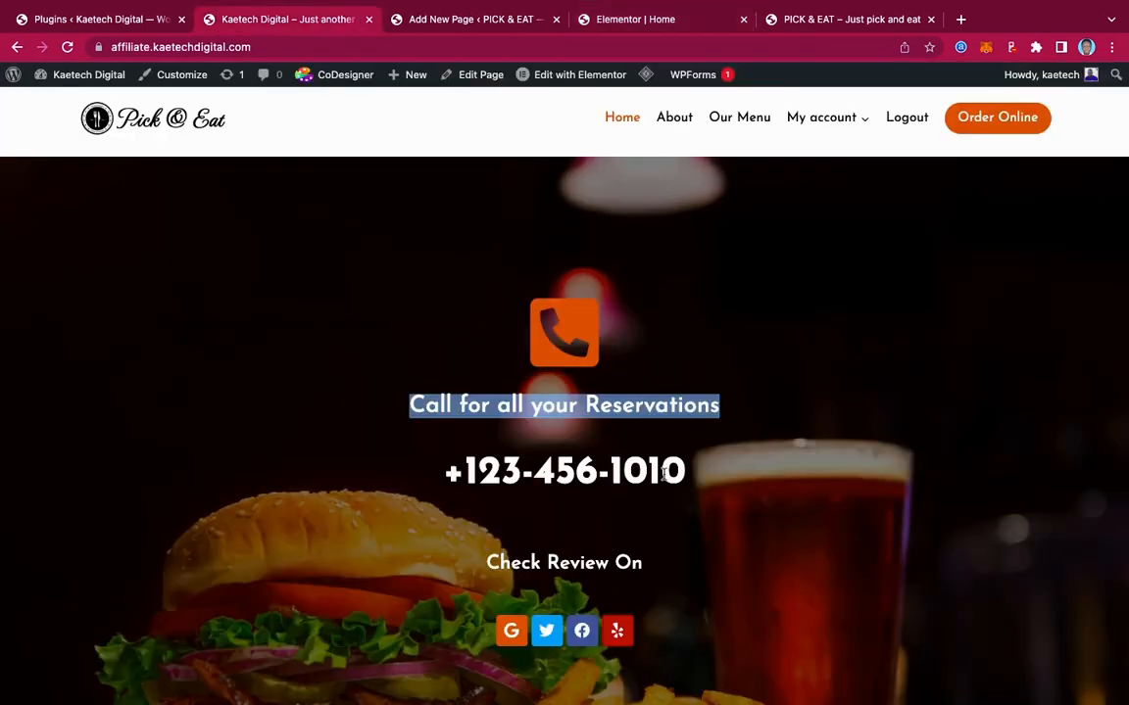
pyautogui.moveTo(696, 480); pyautogui.dragTo(423, 476)
pyautogui.hotkey('ctrl', 'c')
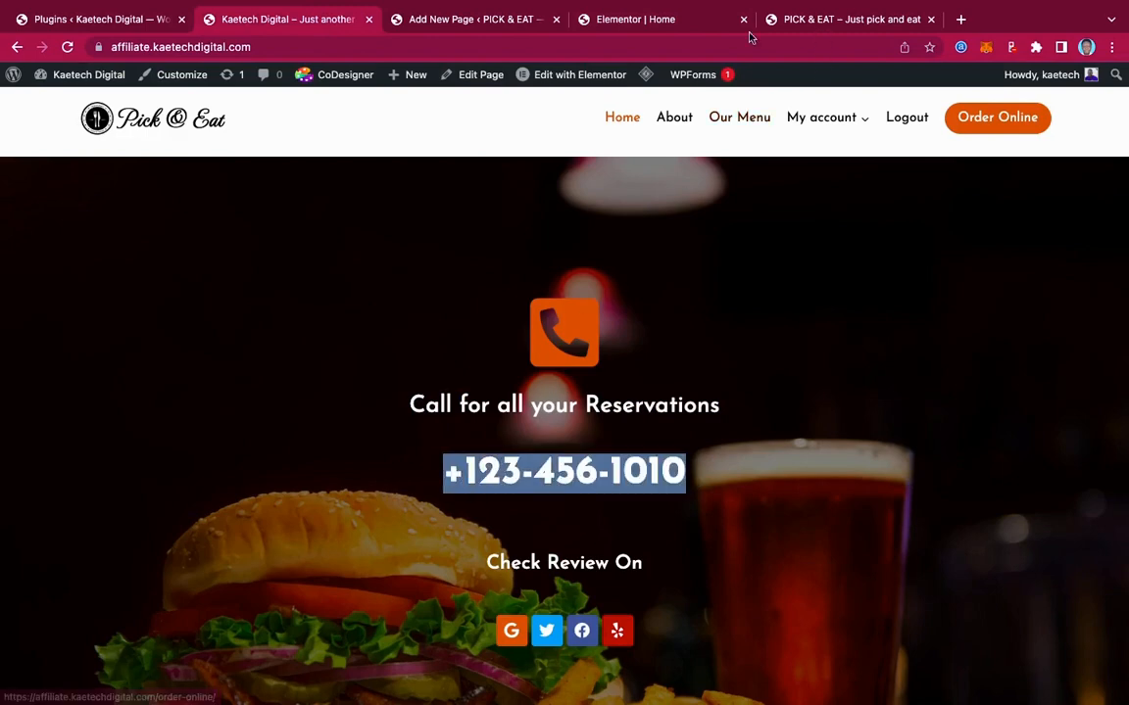
pyautogui.click(642, 20)
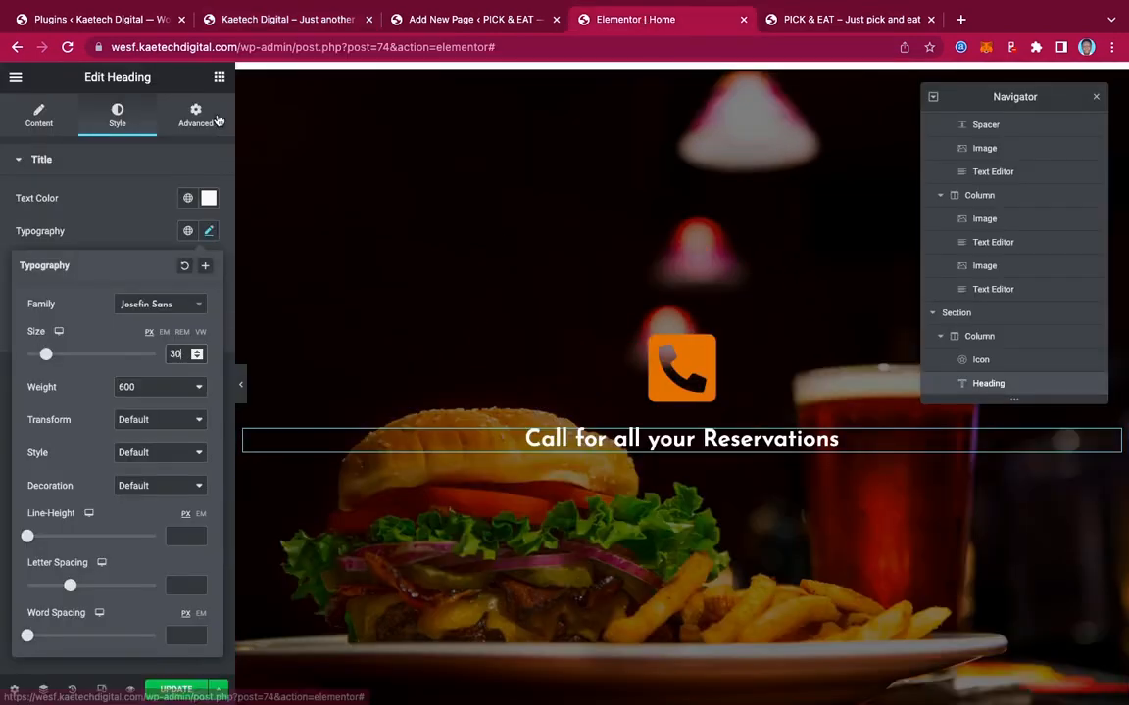
pyautogui.click(220, 78)
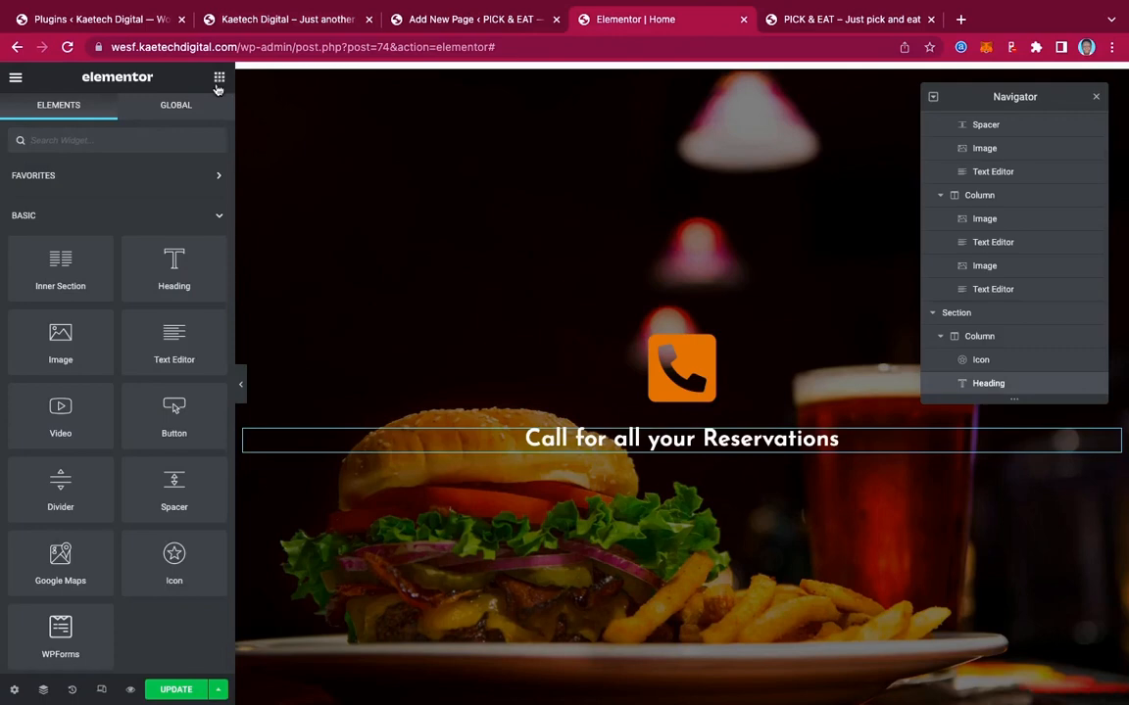
pyautogui.moveTo(147, 306); pyautogui.dragTo(660, 452)
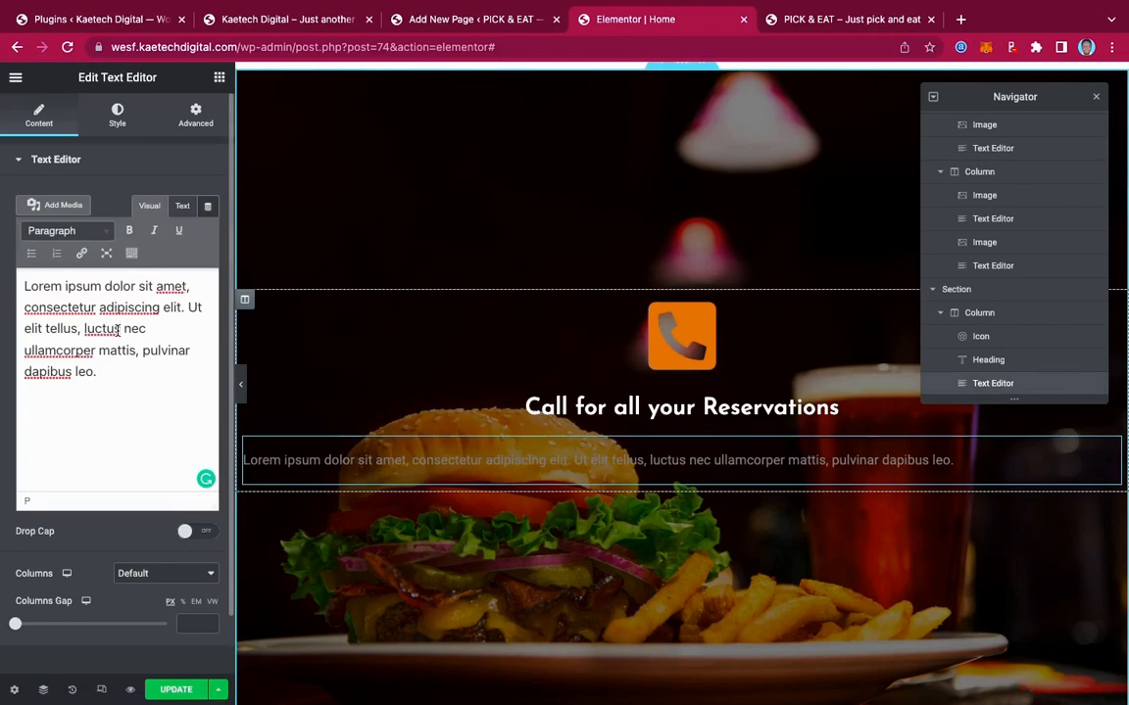
pyautogui.hotkey('ctrl', 'a')
pyautogui.hotkey('ctrl', 'v')
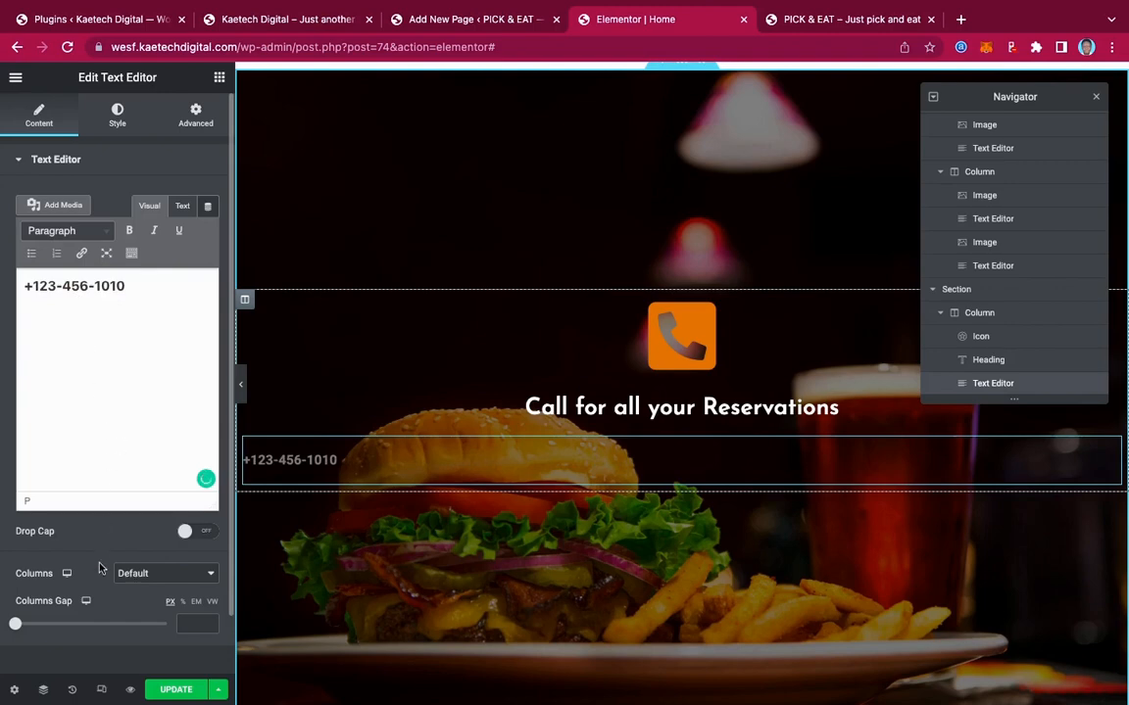
pyautogui.scroll(-1, 102, 563)
pyautogui.scroll(1, 102, 537)
pyautogui.click(116, 120)
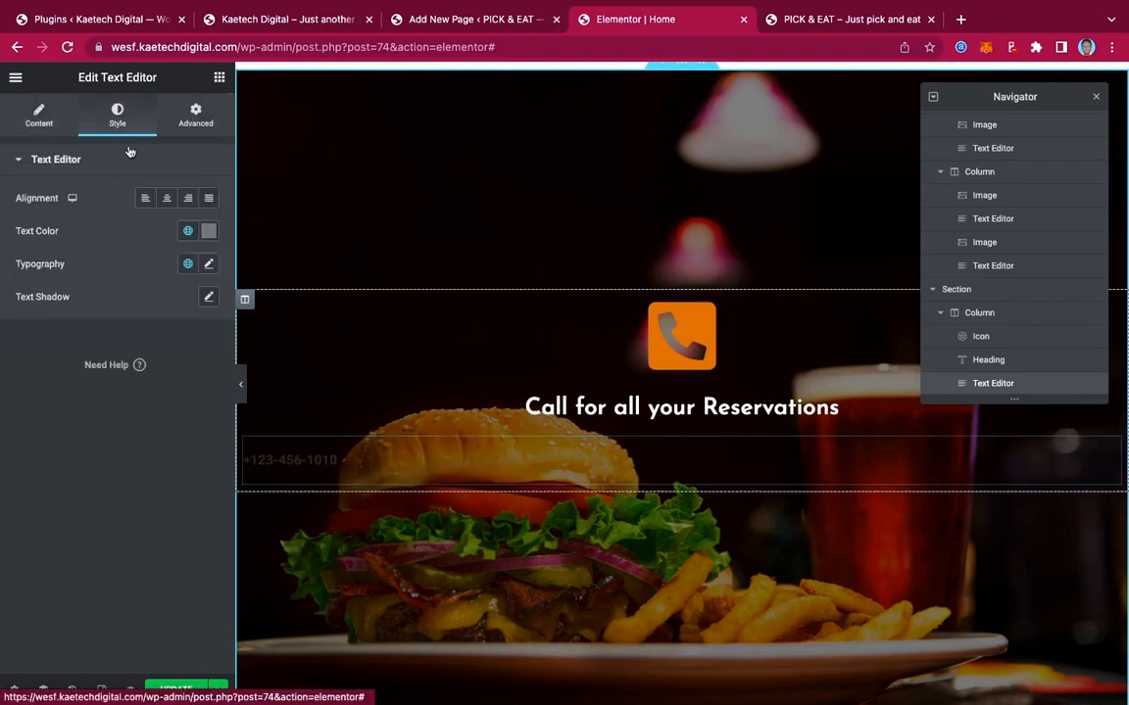
pyautogui.click(168, 200)
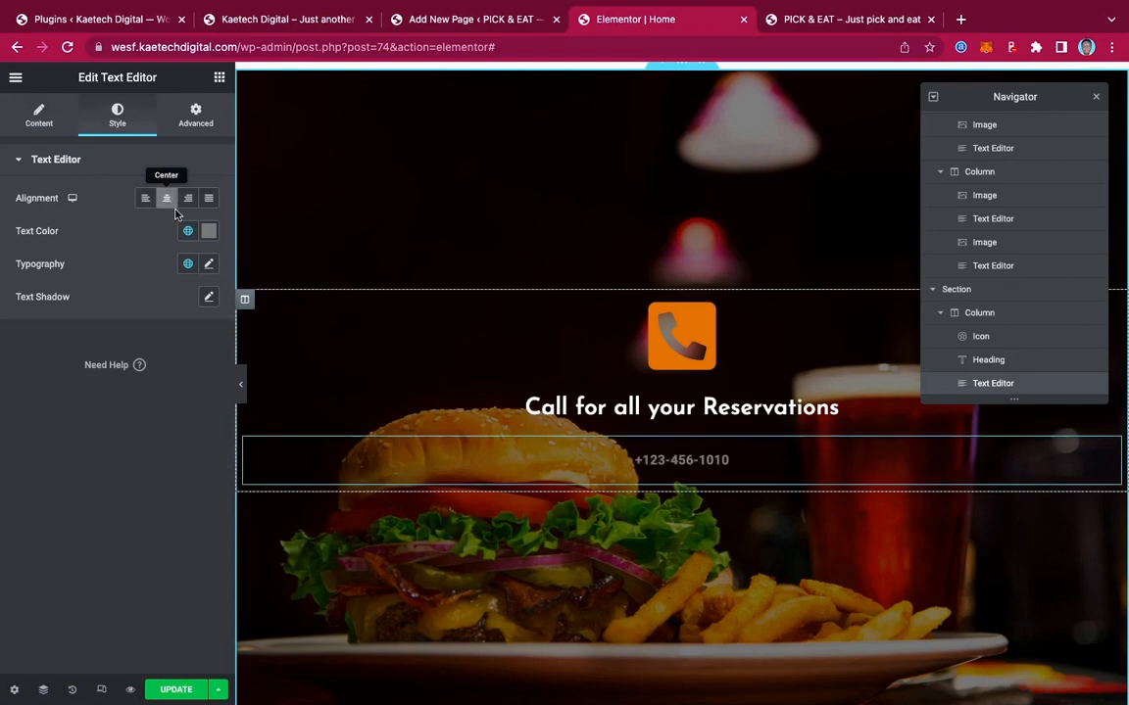
pyautogui.click(209, 230)
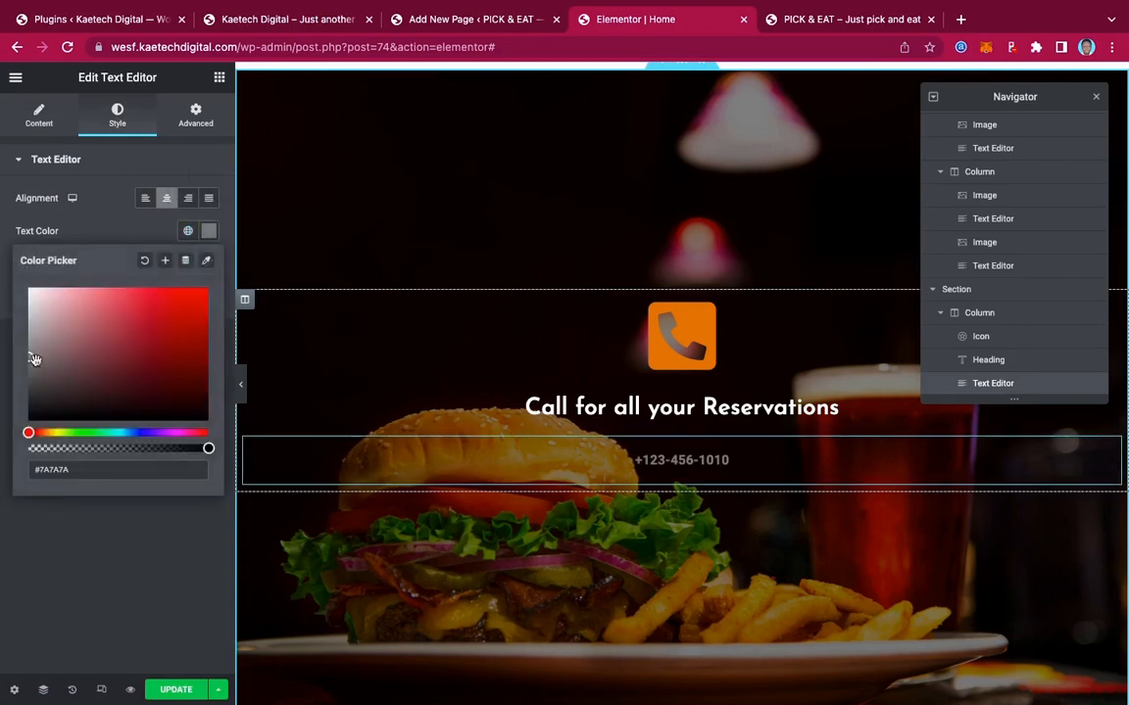
pyautogui.moveTo(31, 291); pyautogui.dragTo(18, 260)
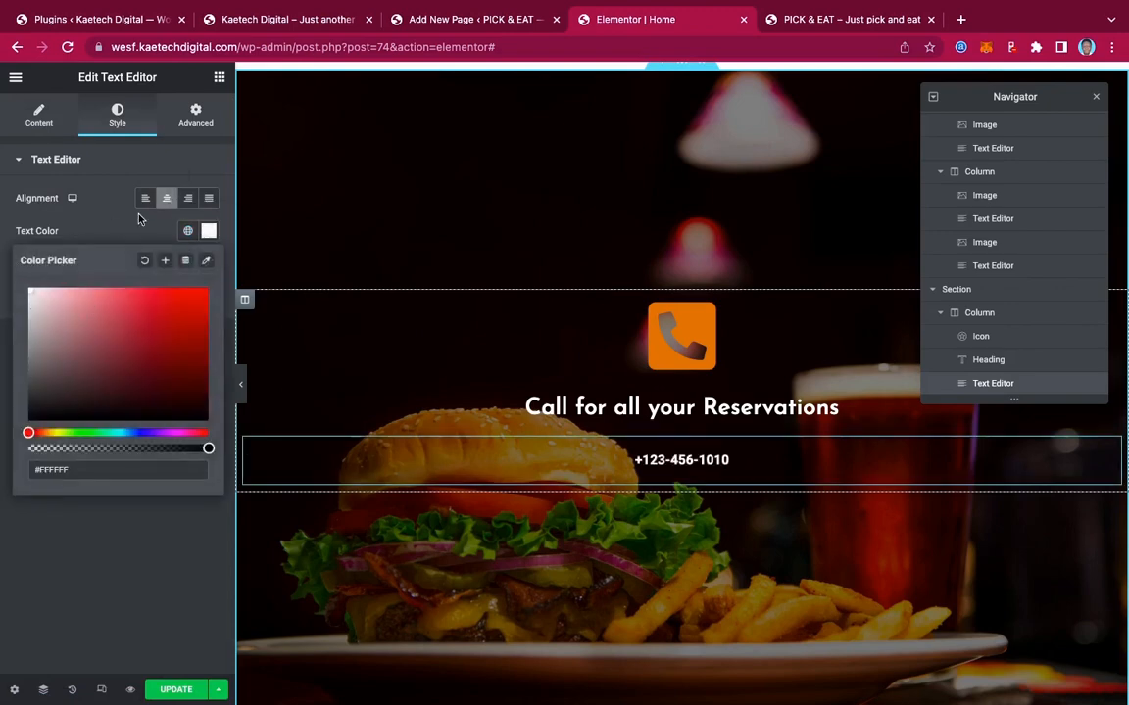
pyautogui.click(138, 219)
# Set the phone number's typography to Josefin Sans, 55 px, with line height 12
pyautogui.click(208, 263)
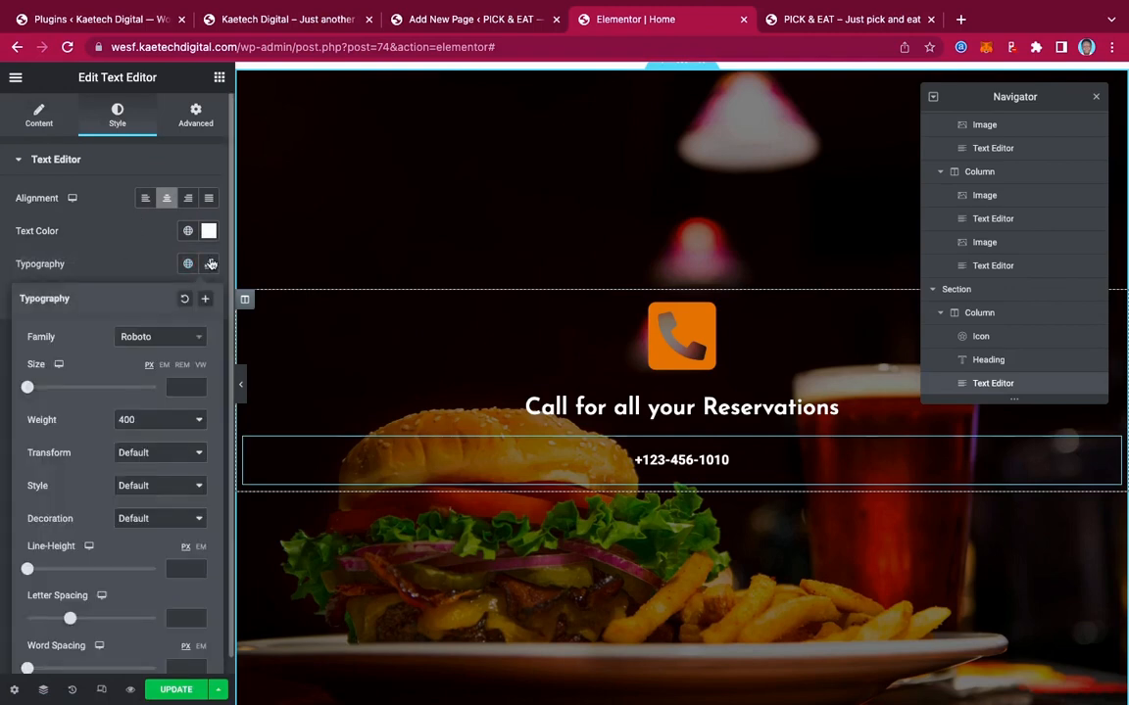
pyautogui.click(153, 340)
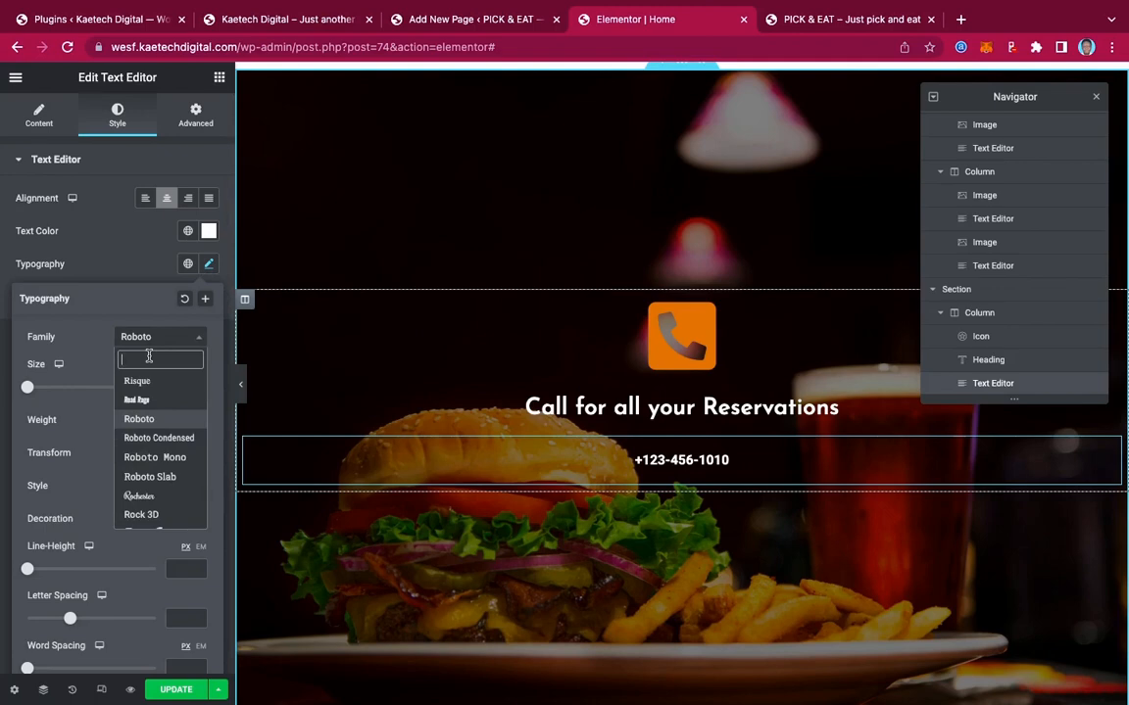
pyautogui.write('ber')
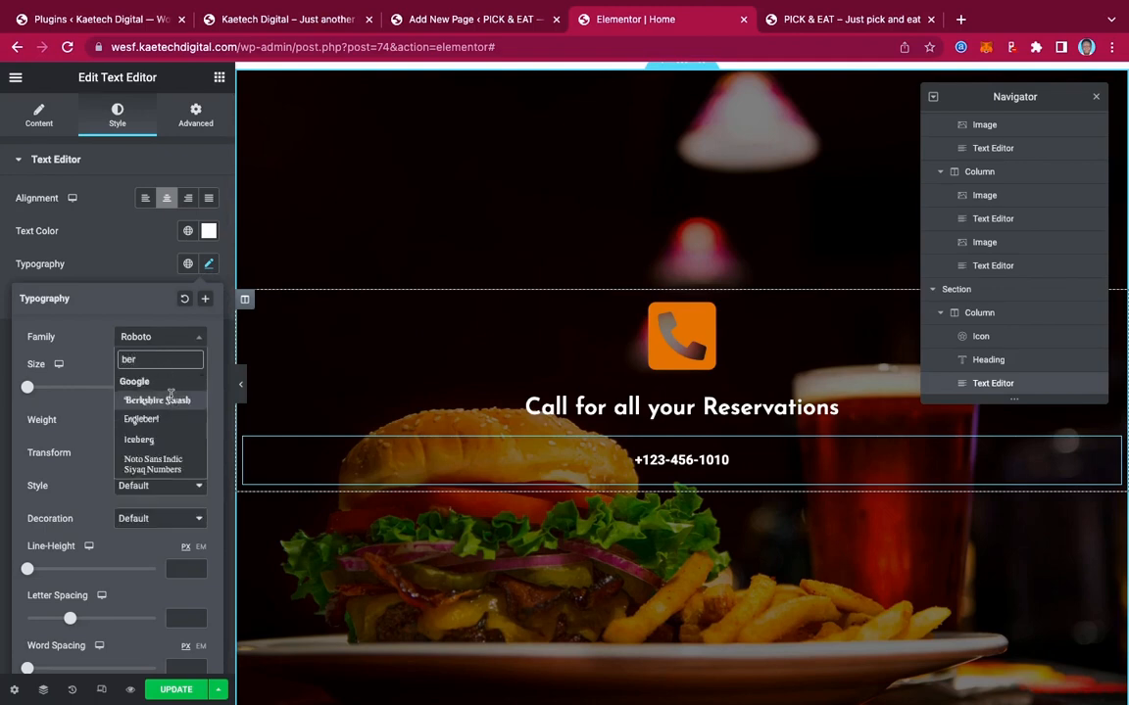
pyautogui.click(170, 397)
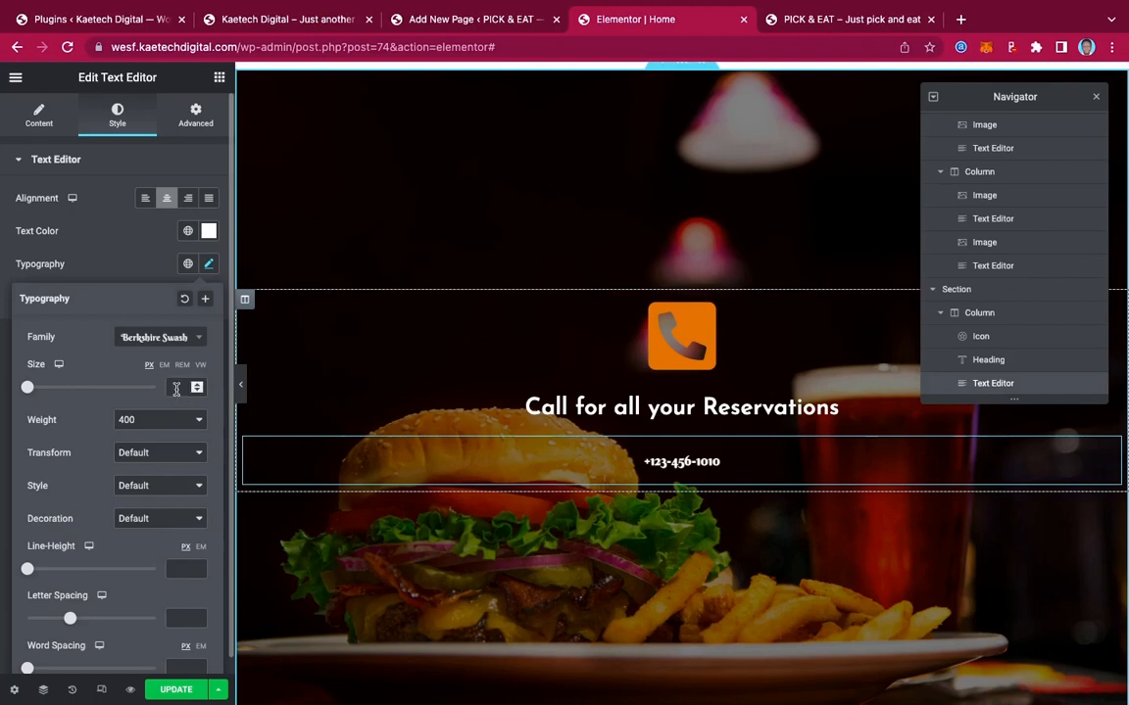
pyautogui.click(176, 388)
pyautogui.write('55')
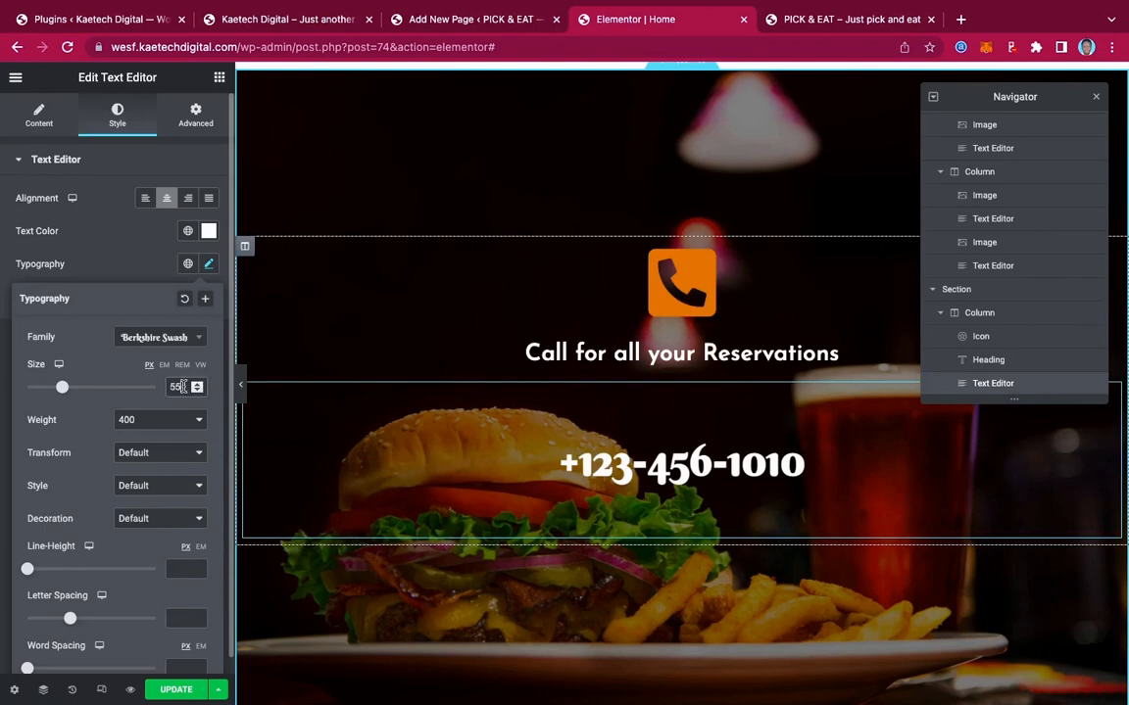
pyautogui.click(166, 337)
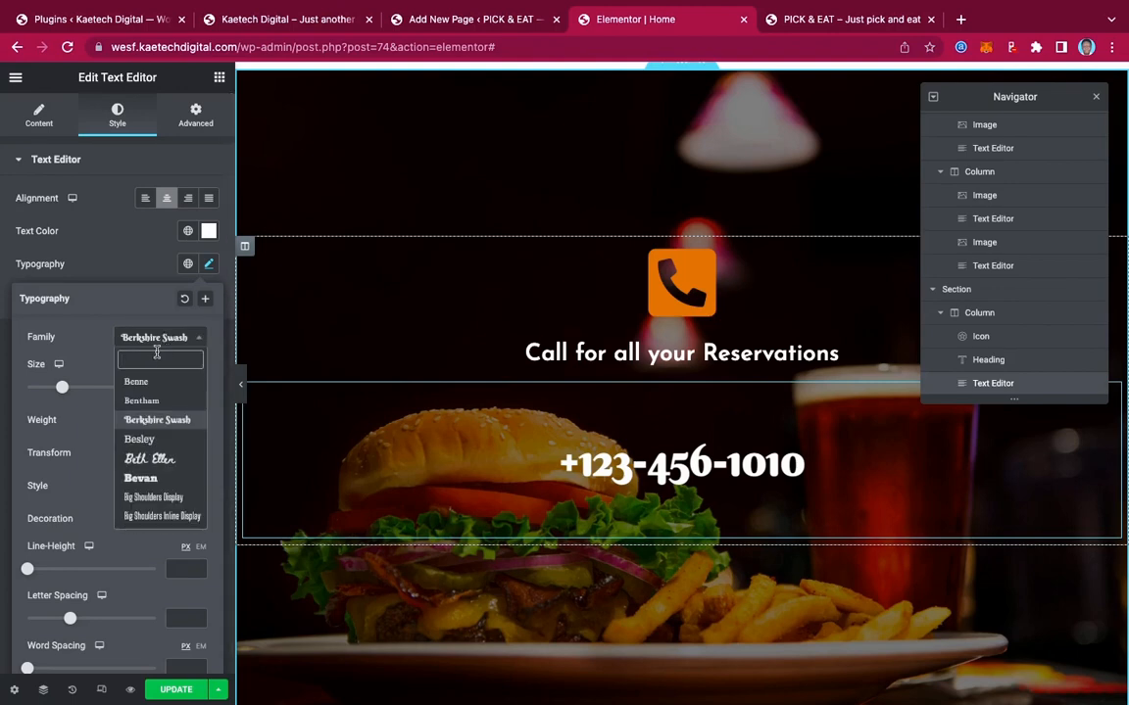
pyautogui.write('jos')
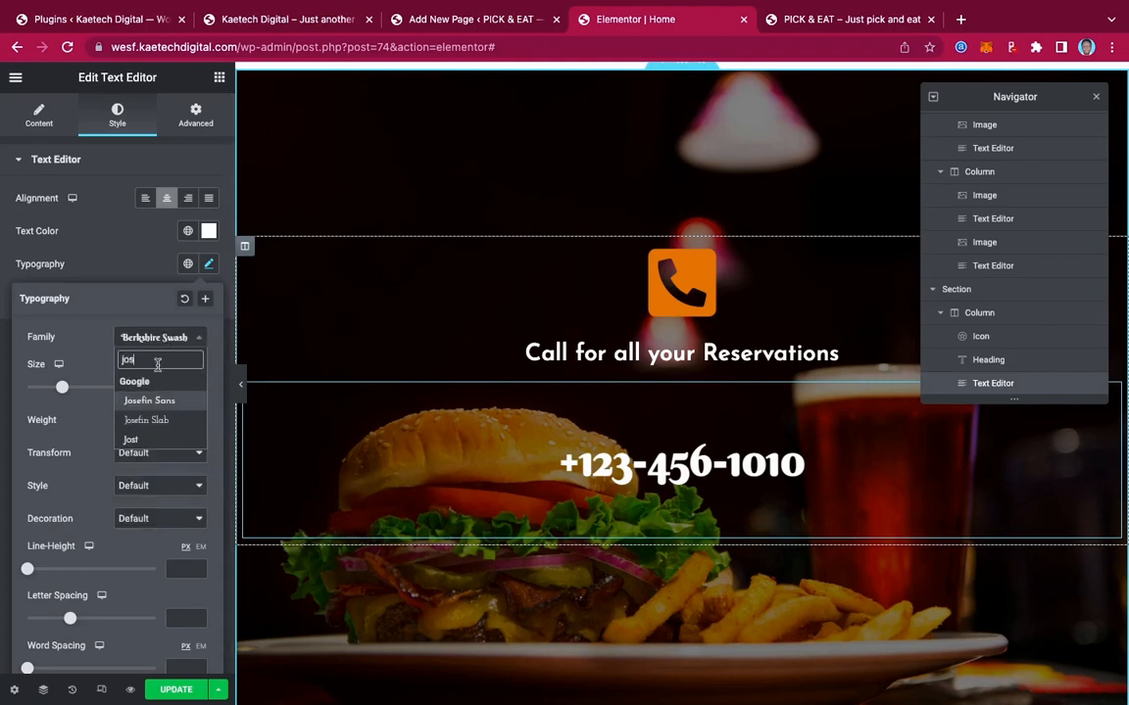
pyautogui.click(156, 402)
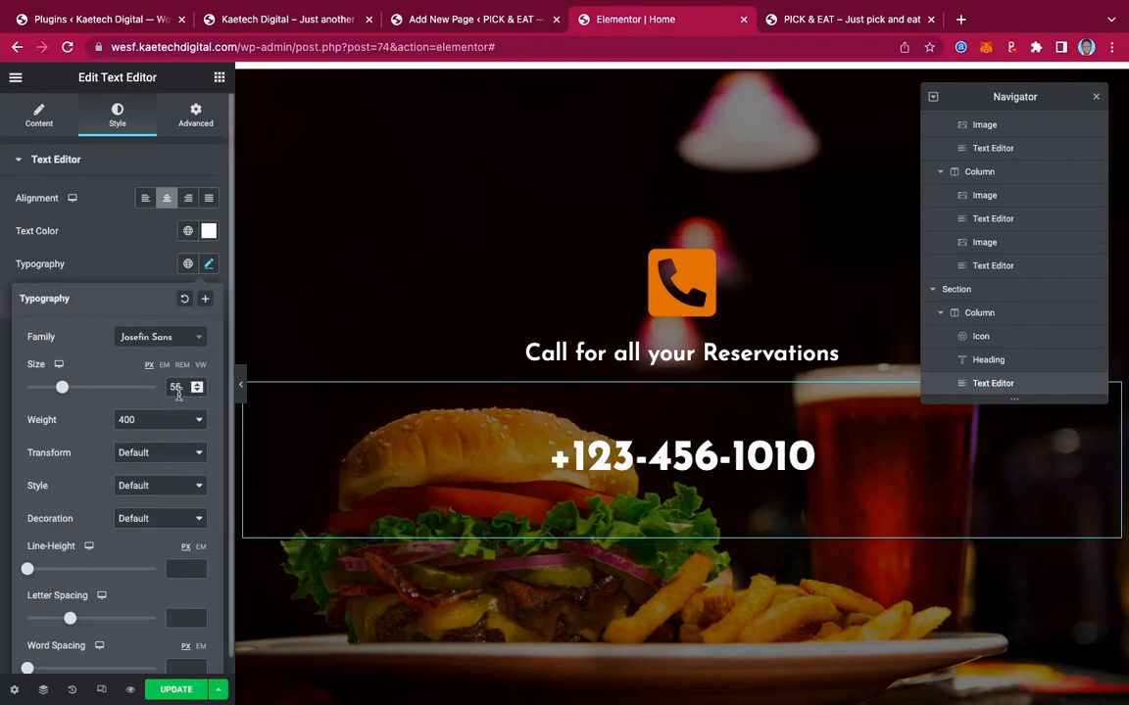
pyautogui.scroll(-1, 144, 451)
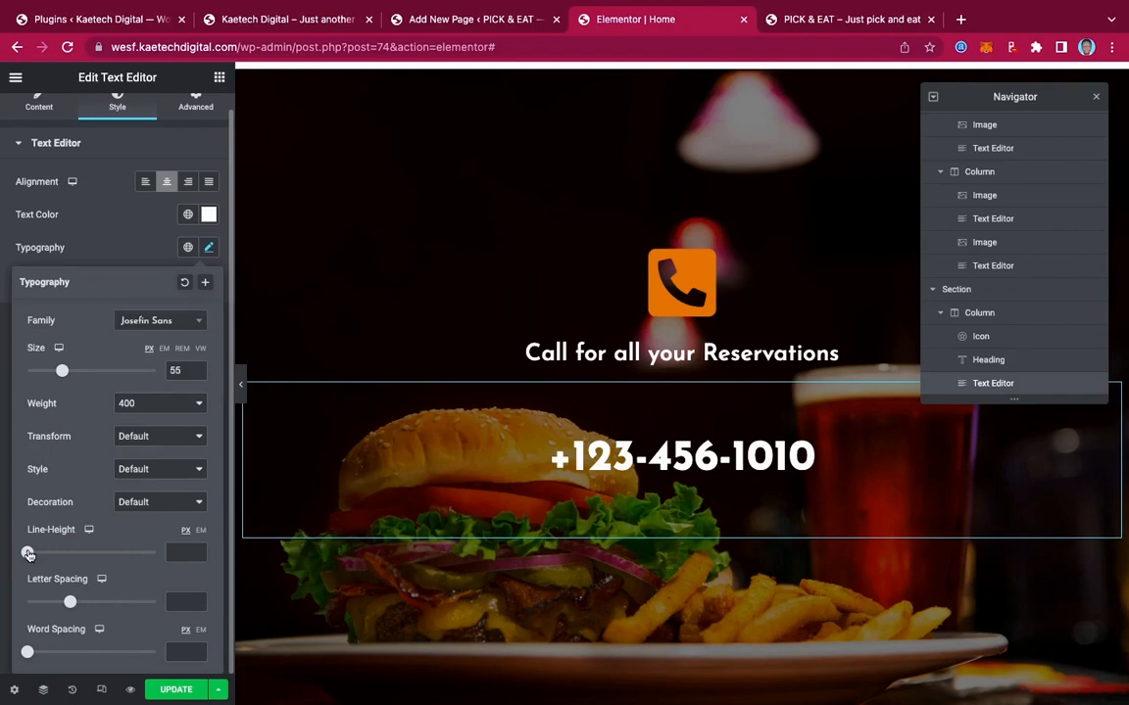
pyautogui.moveTo(28, 555); pyautogui.dragTo(41, 553)
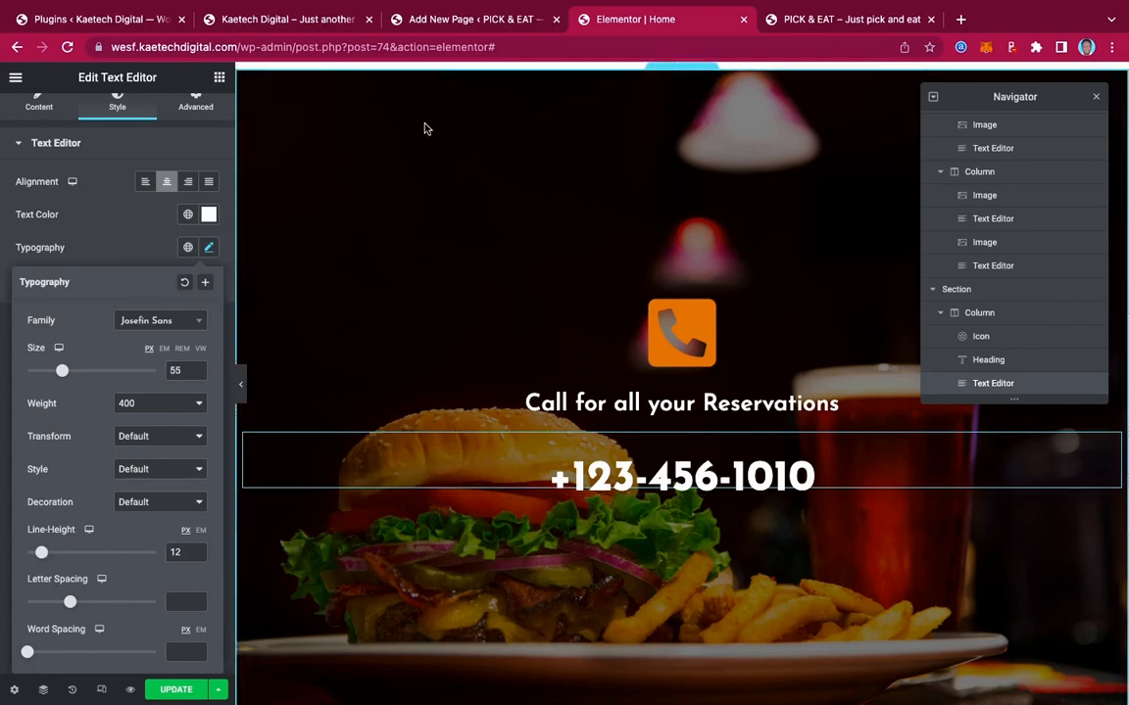
# Copy the reservations heading below the phone number and retitle it 'Check Review On'
pyautogui.click(294, 23)
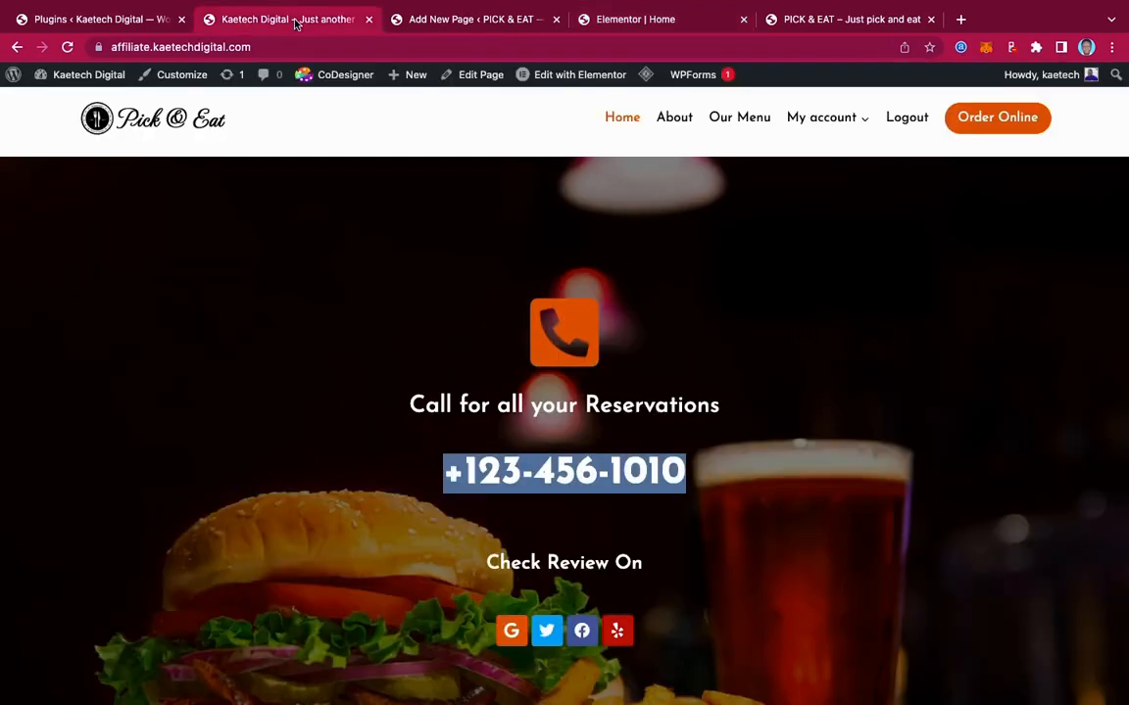
pyautogui.scroll(-3, 627, 382)
pyautogui.moveTo(663, 405); pyautogui.dragTo(418, 391)
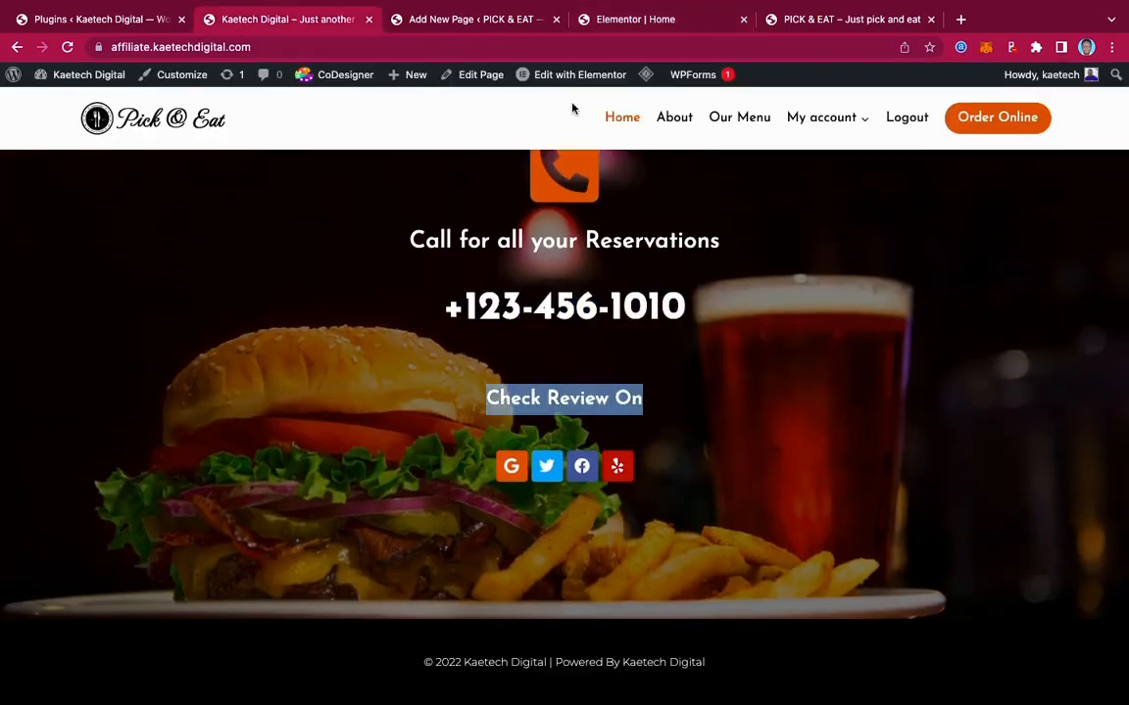
pyautogui.click(633, 22)
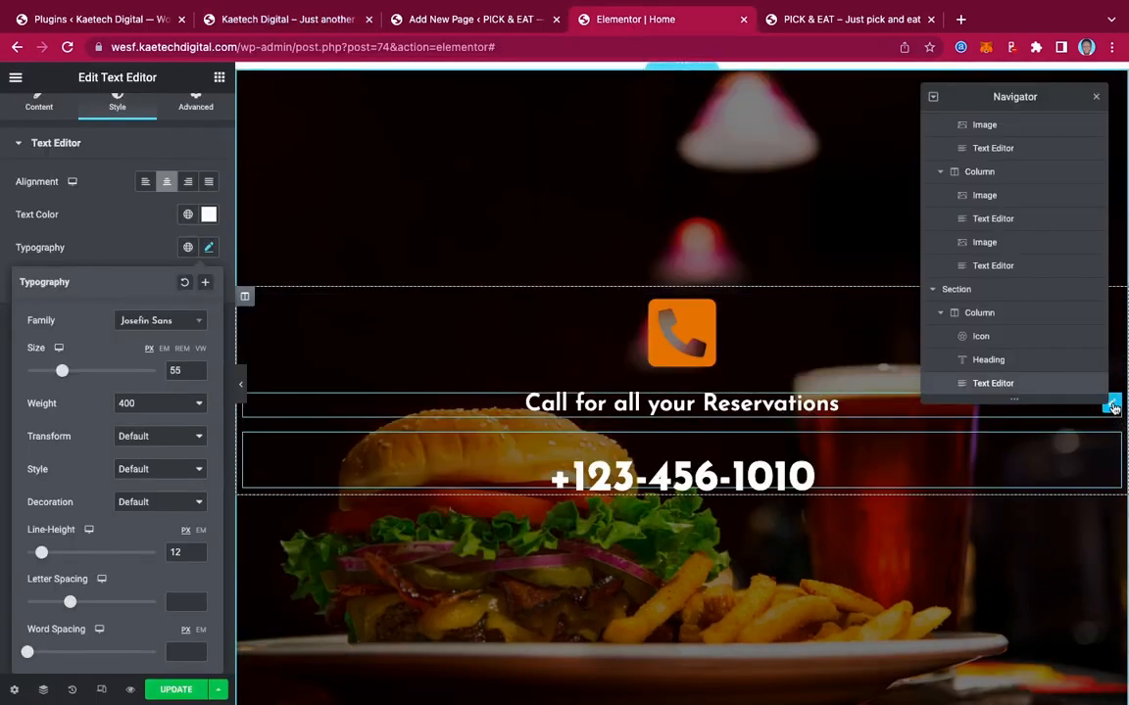
pyautogui.rightClick(1113, 407)
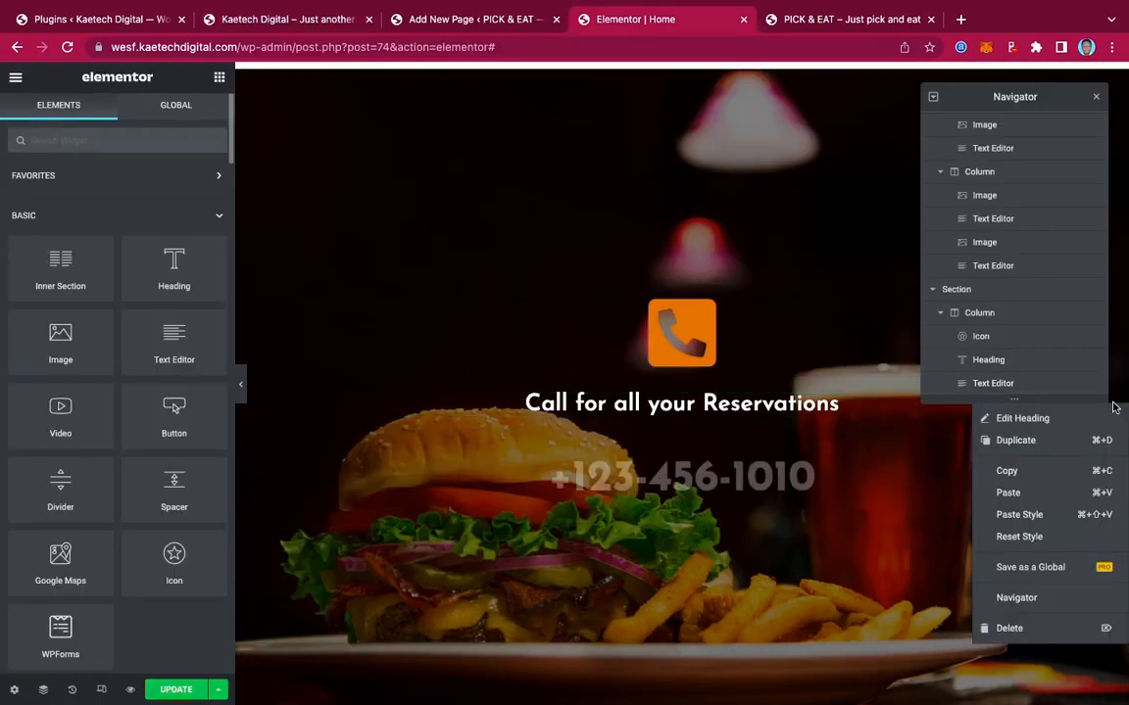
pyautogui.click(1019, 477)
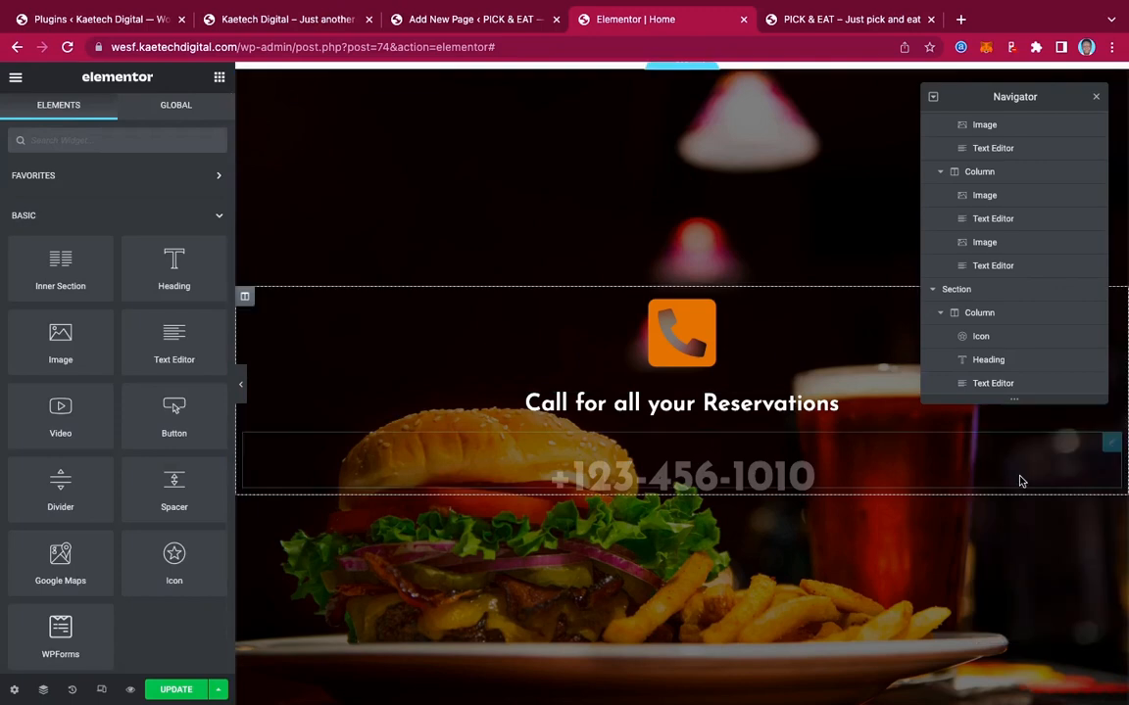
pyautogui.rightClick(1111, 446)
pyautogui.click(1030, 533)
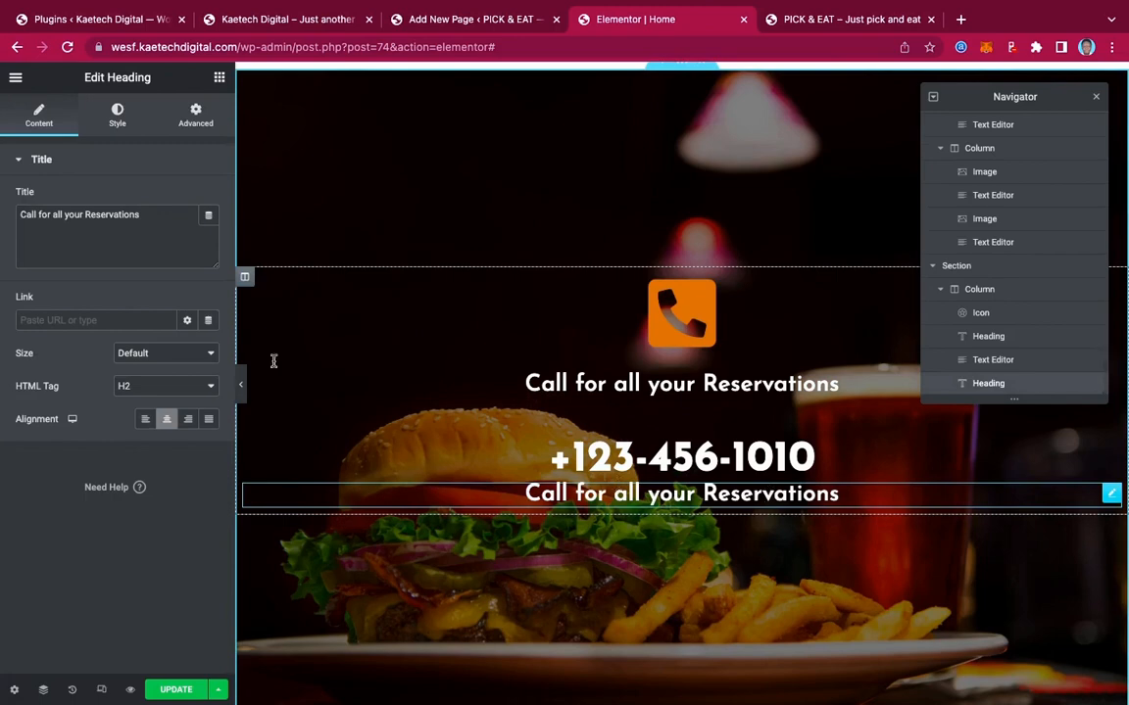
pyautogui.moveTo(147, 215); pyautogui.dragTo(2, 196)
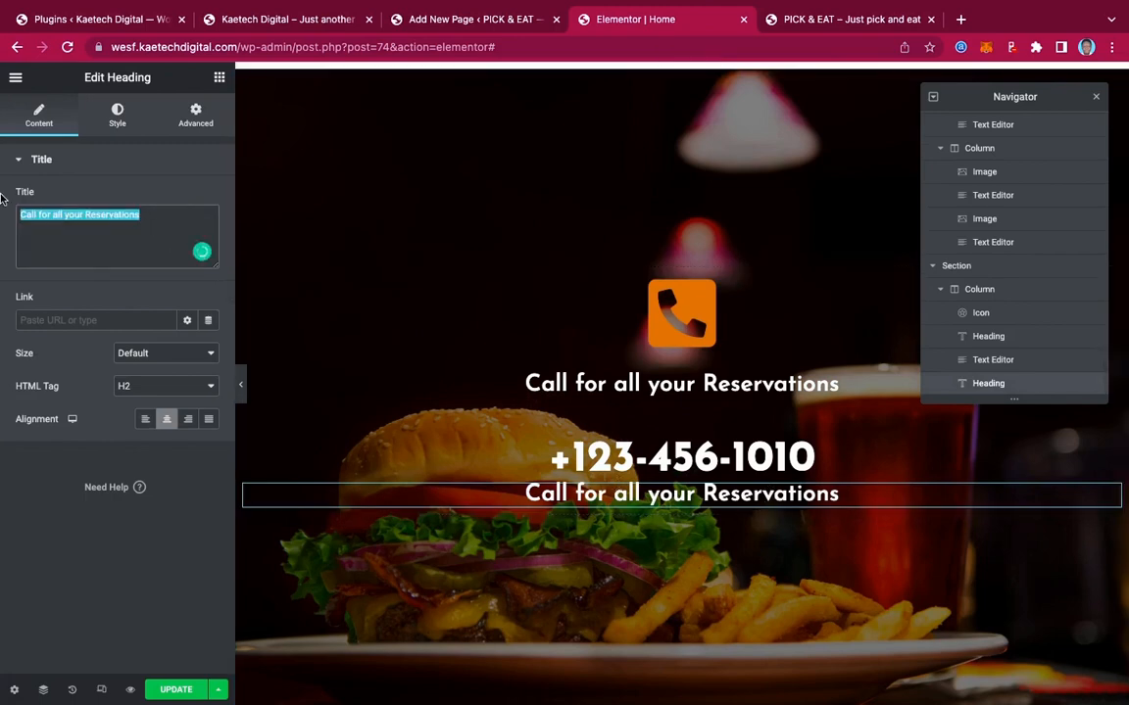
pyautogui.hotkey('ctrl', 'v')
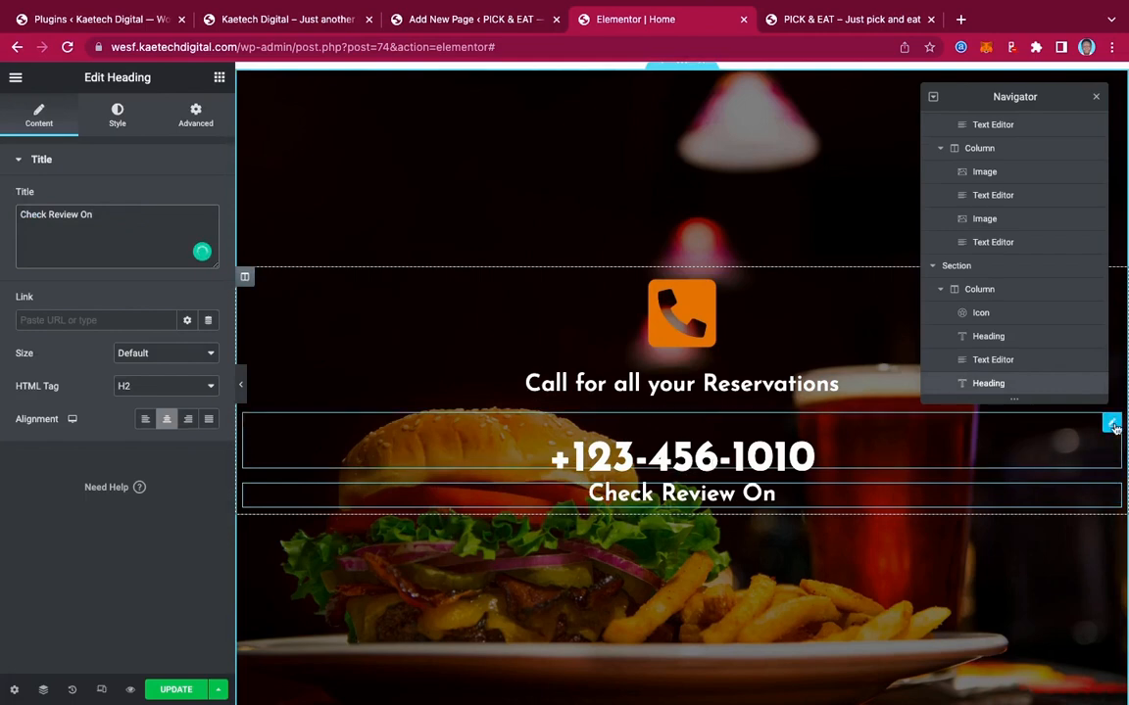
# Increase the phone number's line height from 12 to 14
pyautogui.click(1113, 425)
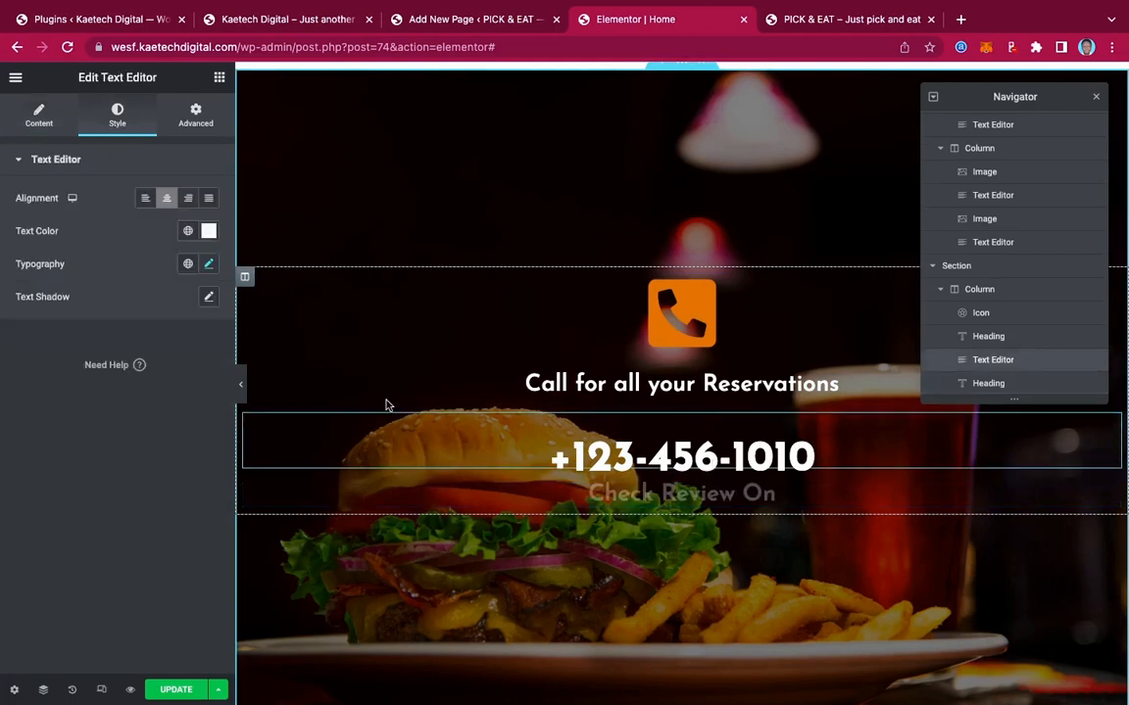
pyautogui.click(210, 264)
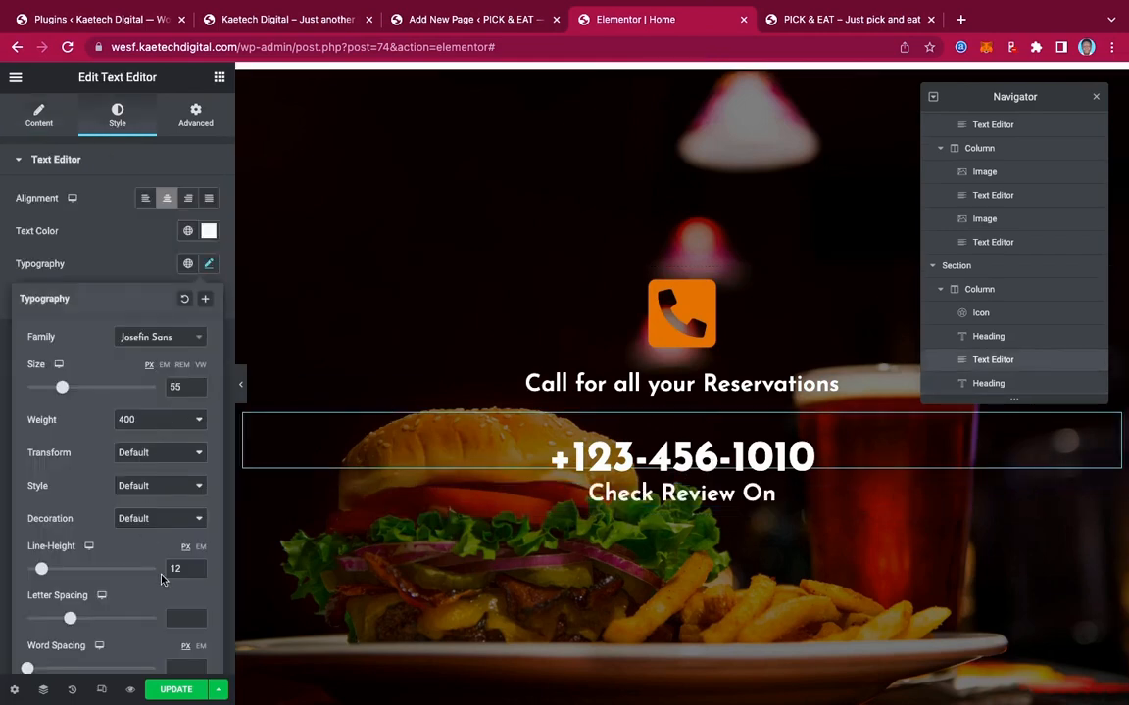
pyautogui.click(198, 566)
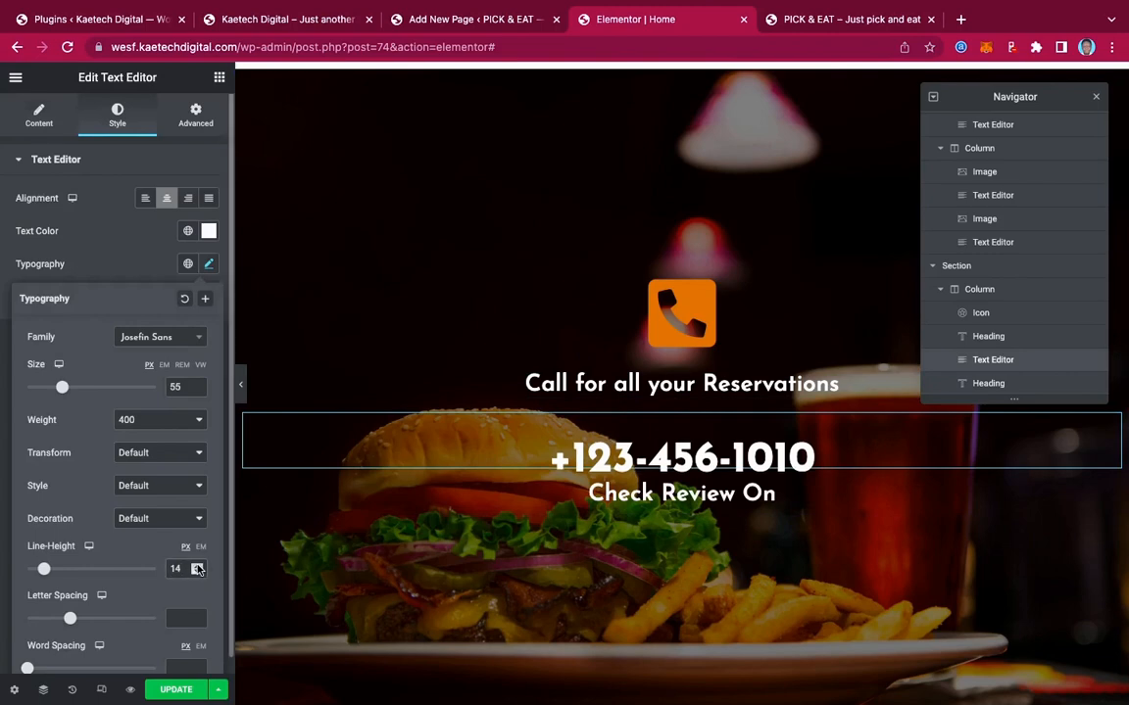
pyautogui.click(198, 566)
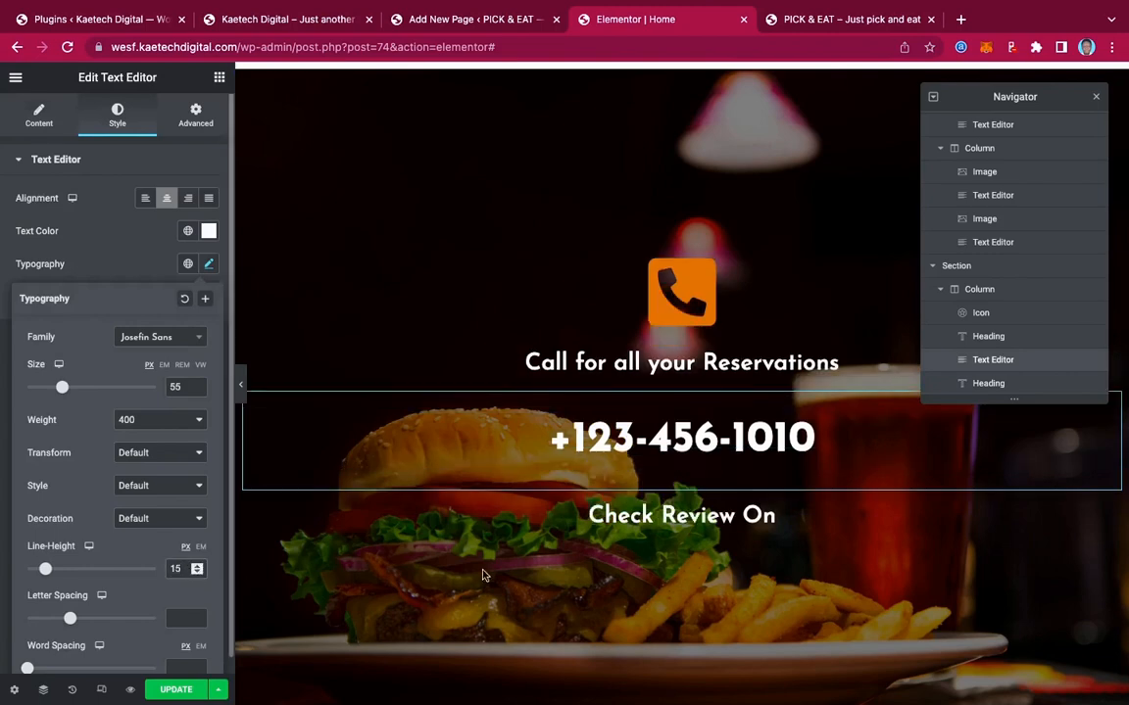
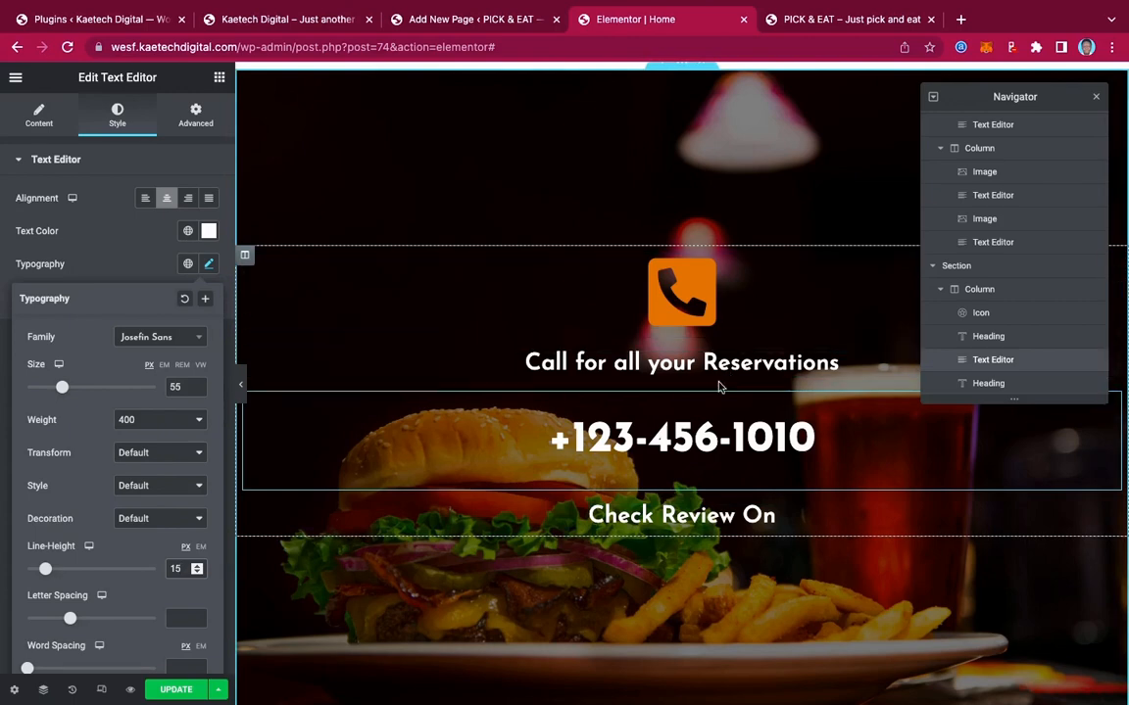
# Compare against the live homepage, then bring up the Elements widget list in the editor
pyautogui.click(306, 20)
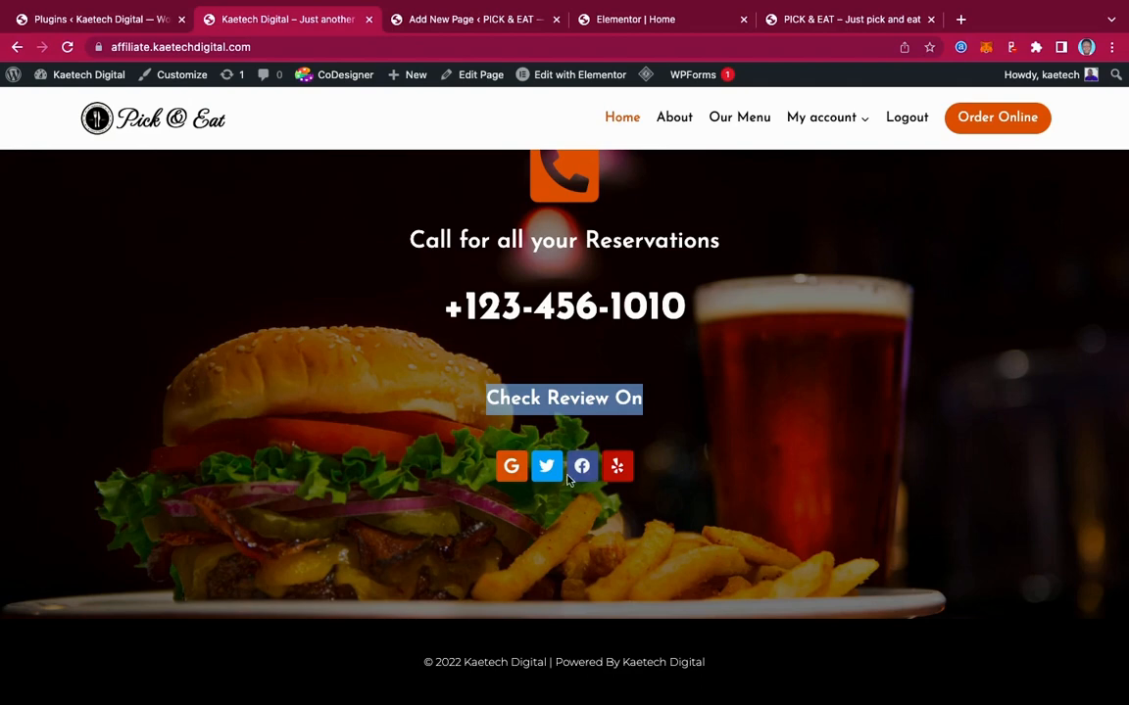
pyautogui.click(638, 19)
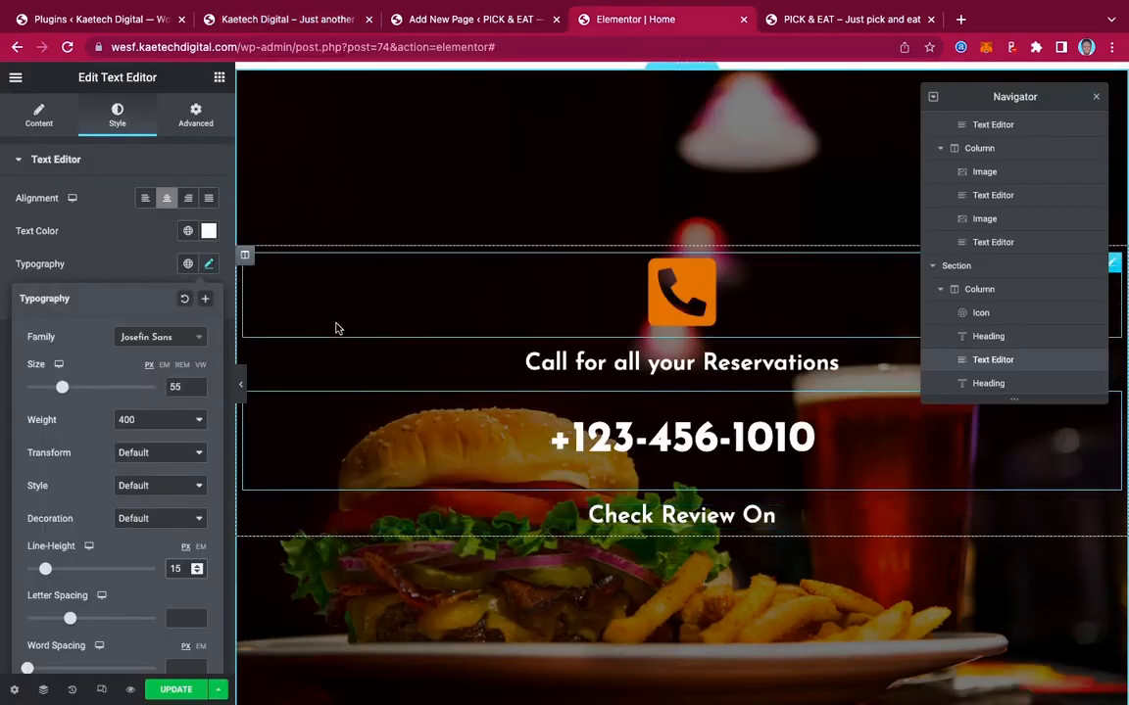
pyautogui.click(220, 78)
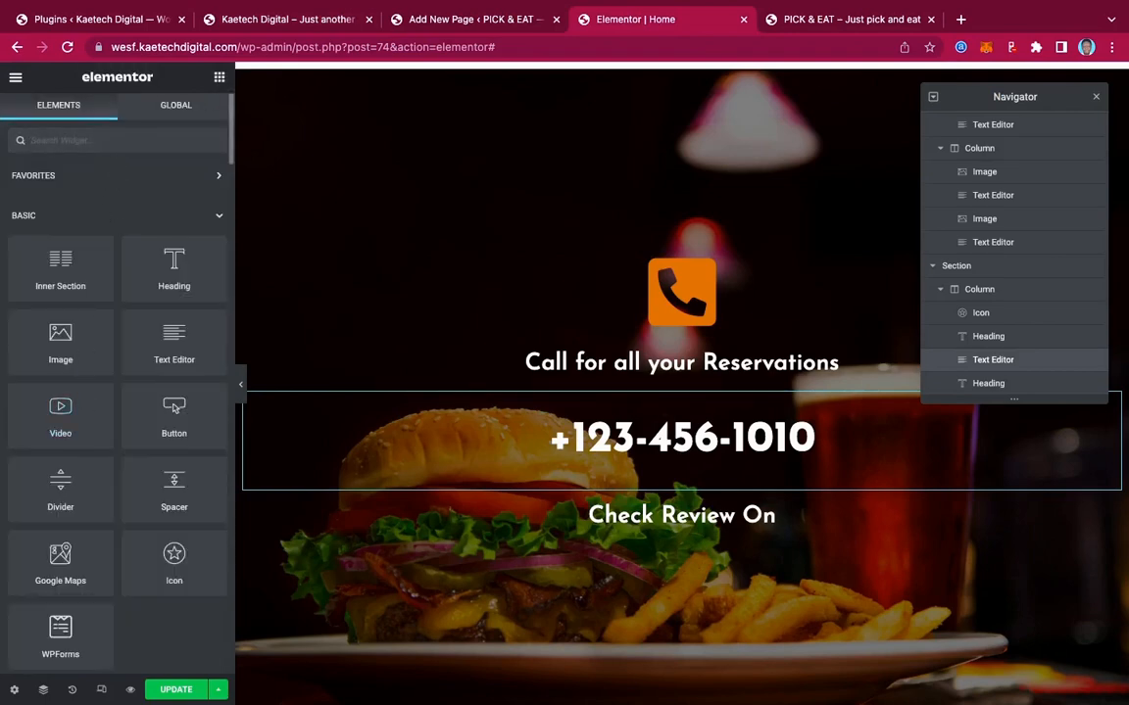
# Place a Social Icons widget under 'Check Review On' and add a new icon entry
pyautogui.write('socia')
pyautogui.moveTo(83, 196); pyautogui.dragTo(672, 534)
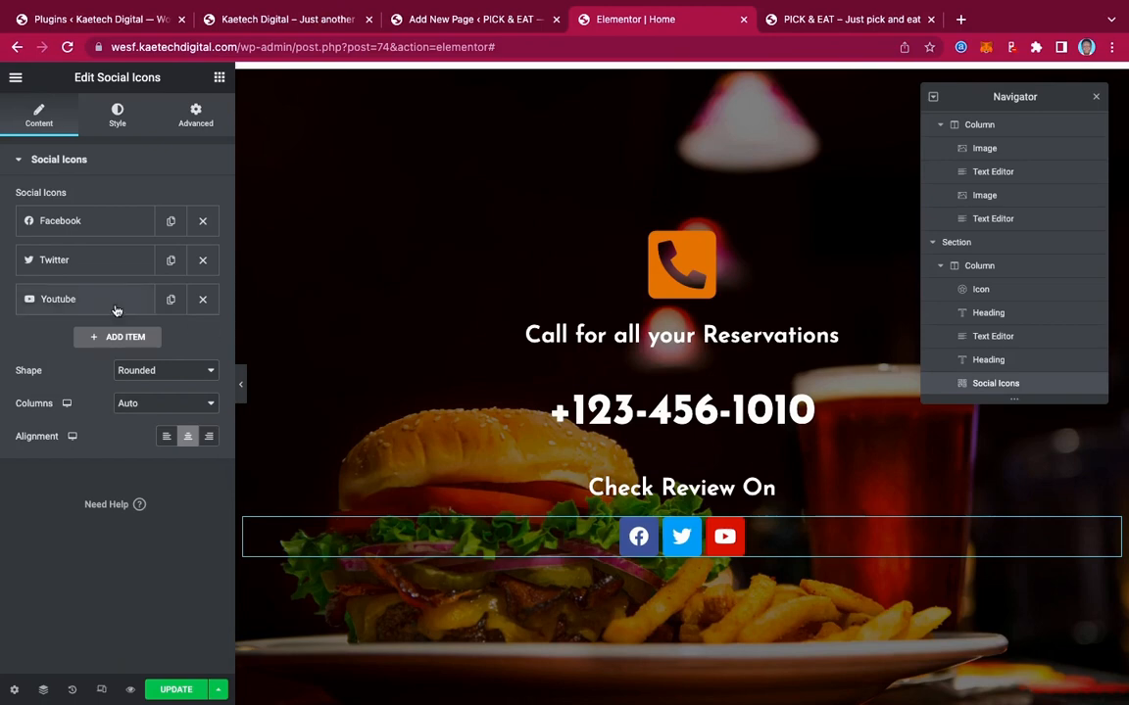
pyautogui.click(115, 336)
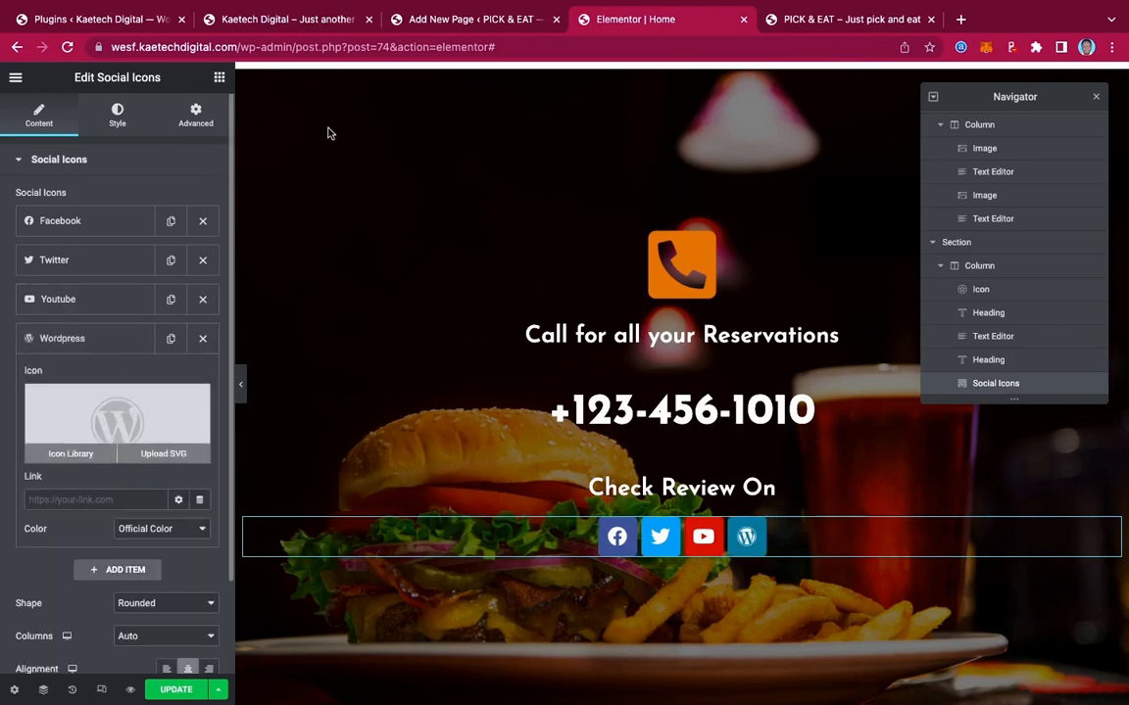
# Set the new social entry's icon to Yelp from the icon library
pyautogui.click(287, 20)
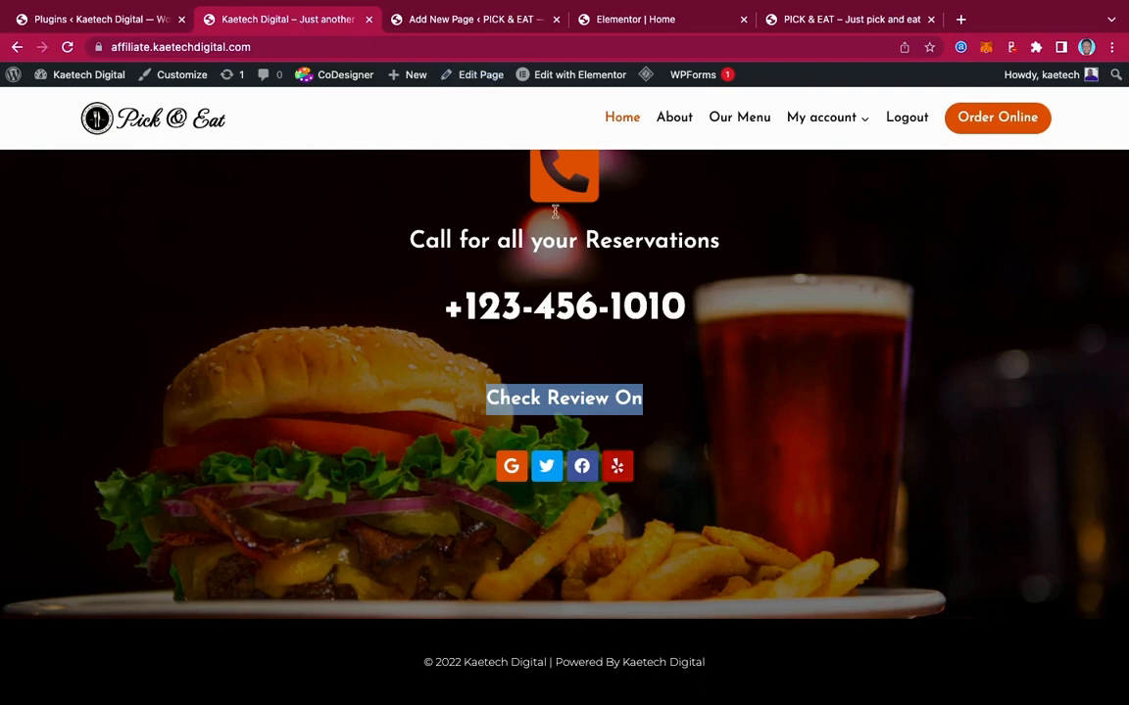
pyautogui.click(618, 22)
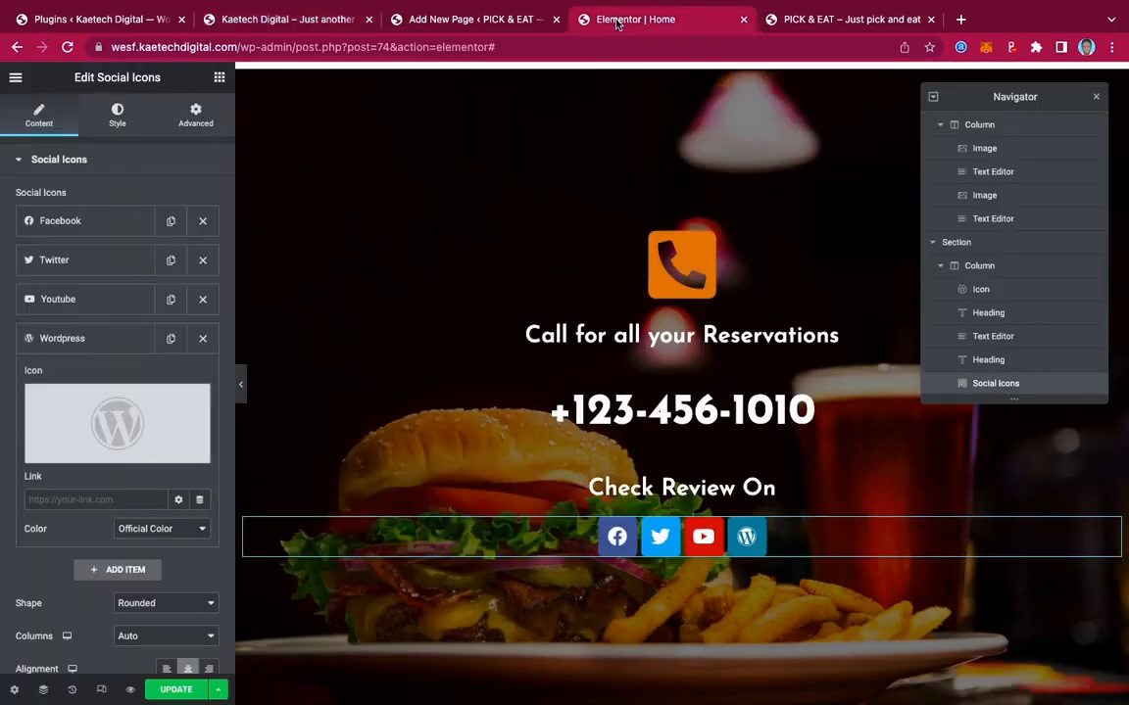
pyautogui.click(82, 403)
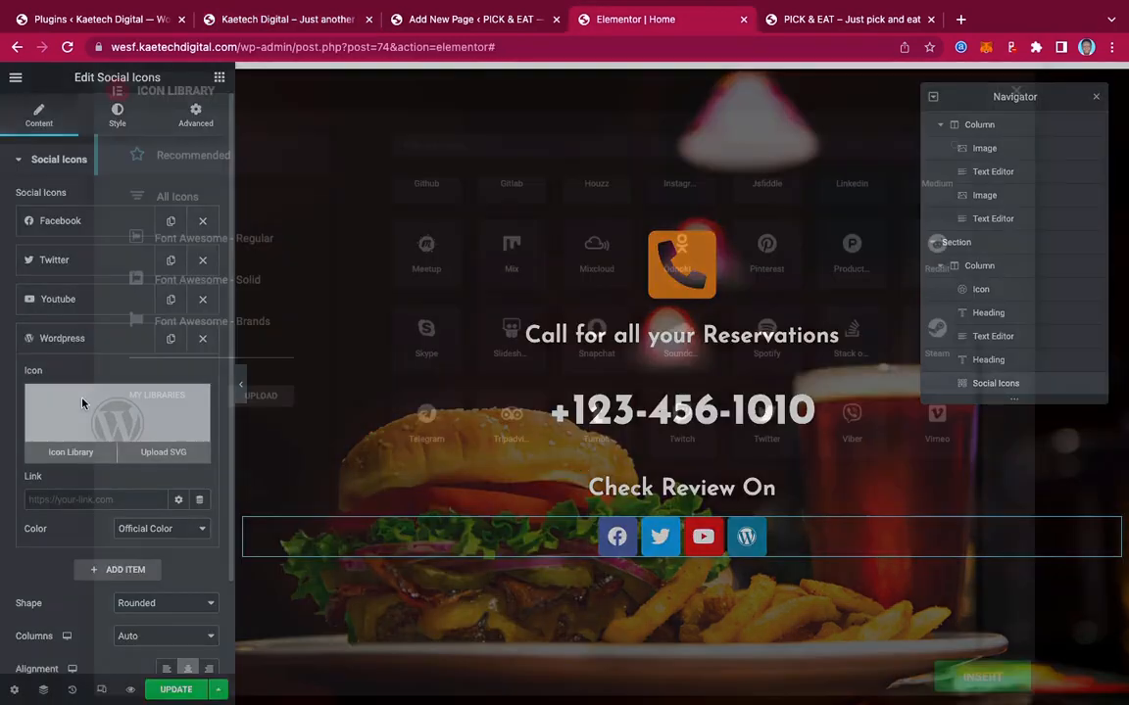
pyautogui.click(494, 144)
pyautogui.write('y')
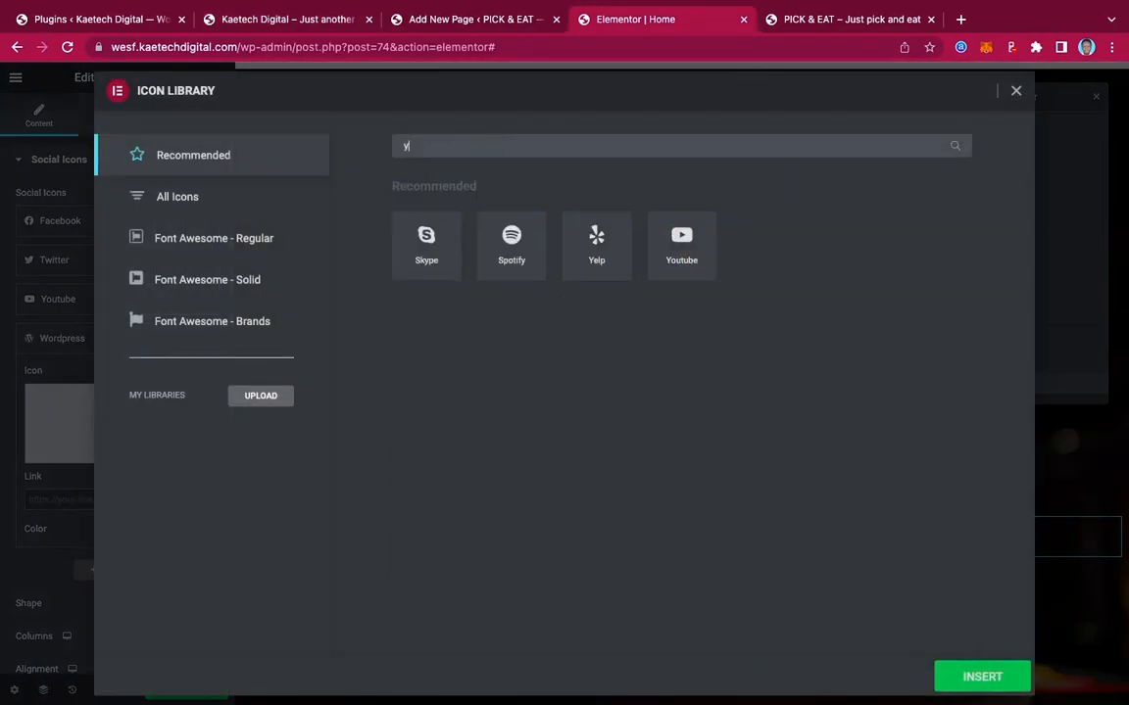
pyautogui.write('el')
pyautogui.click(454, 235)
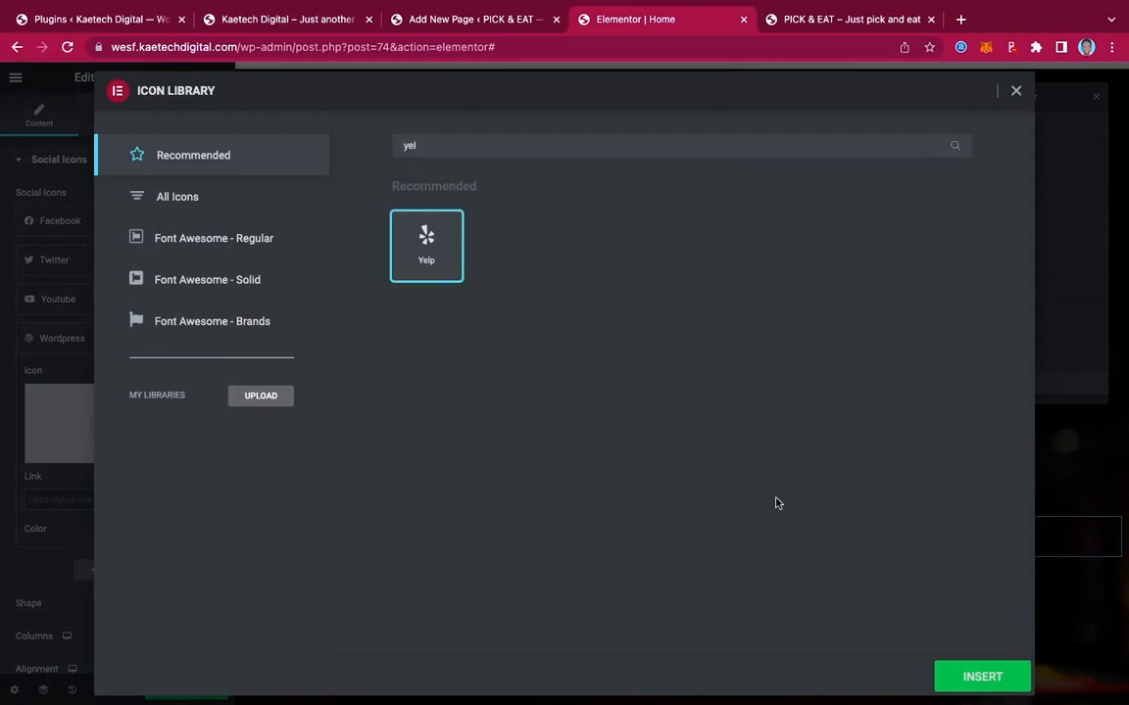
pyautogui.click(980, 676)
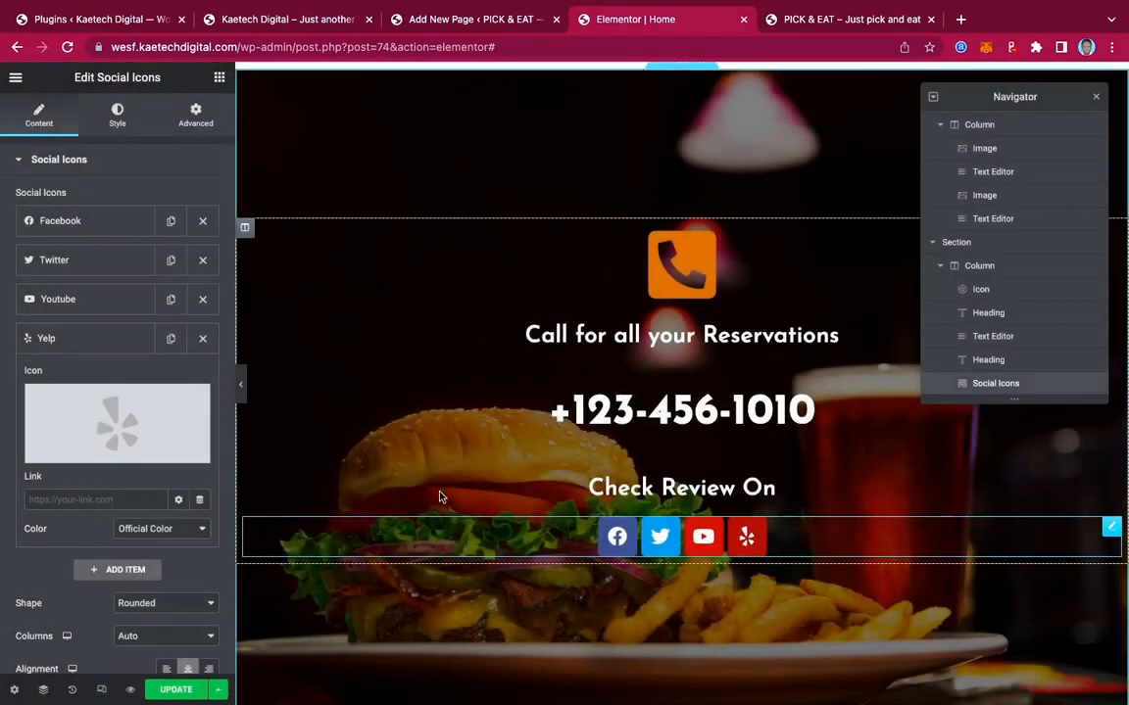
pyautogui.click(101, 338)
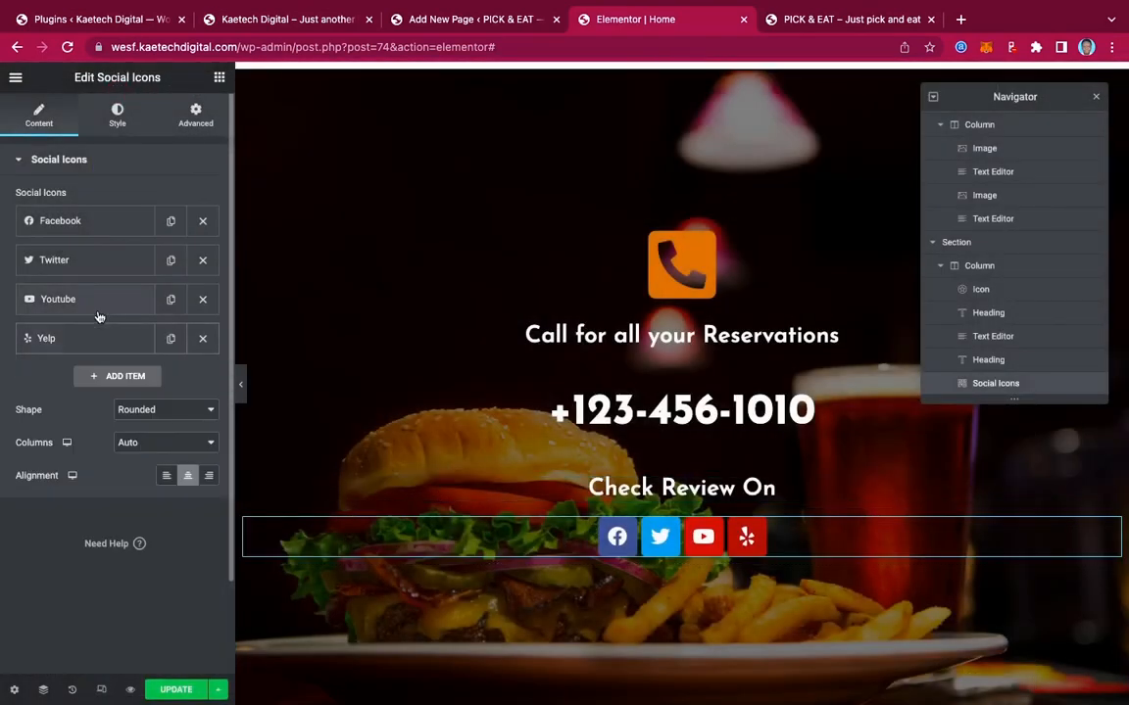
# Open the Youtube entry's icon library and try searching for 'go'
pyautogui.click(86, 338)
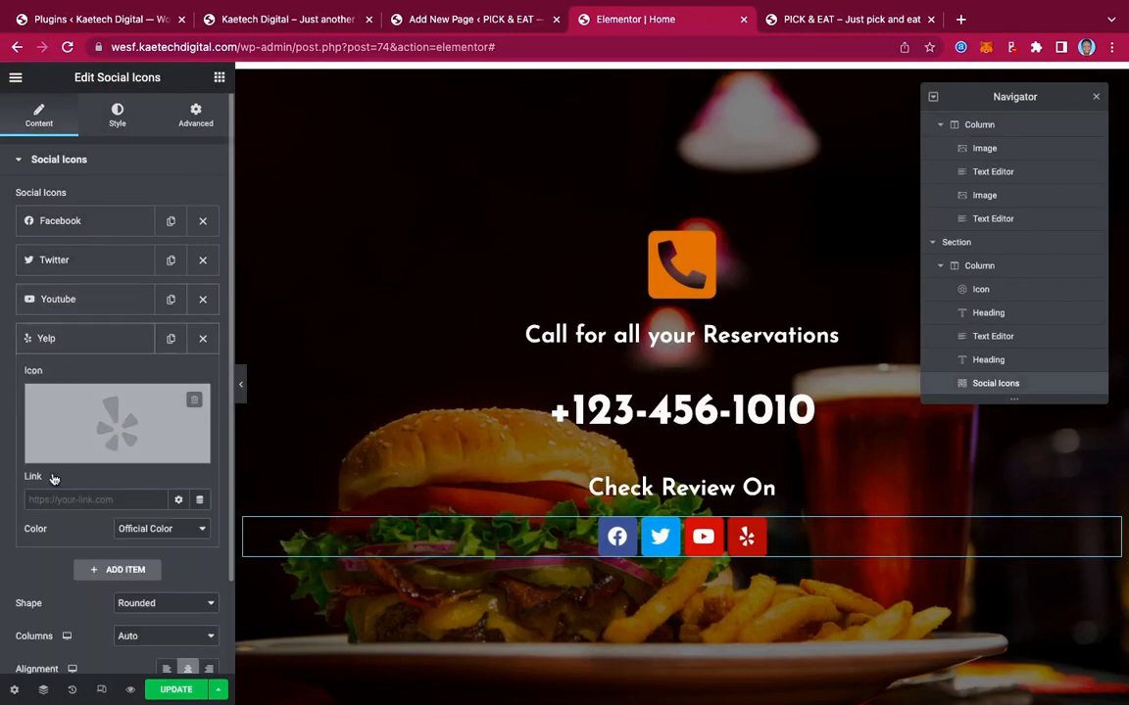
pyautogui.click(87, 338)
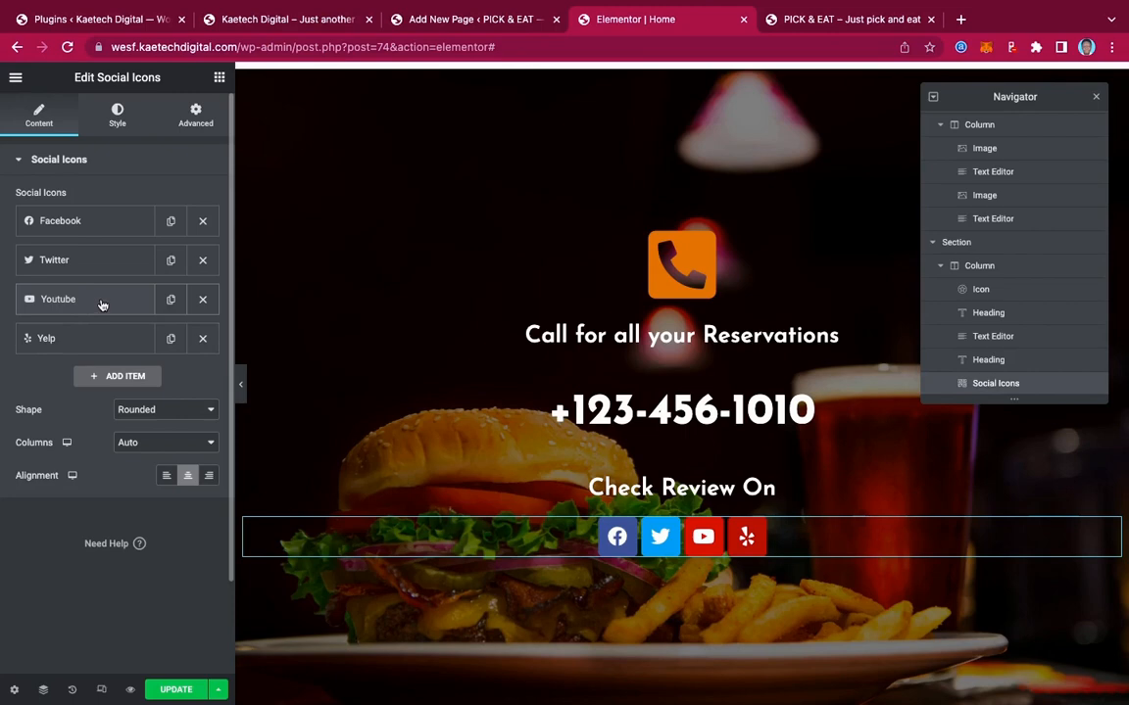
pyautogui.click(77, 302)
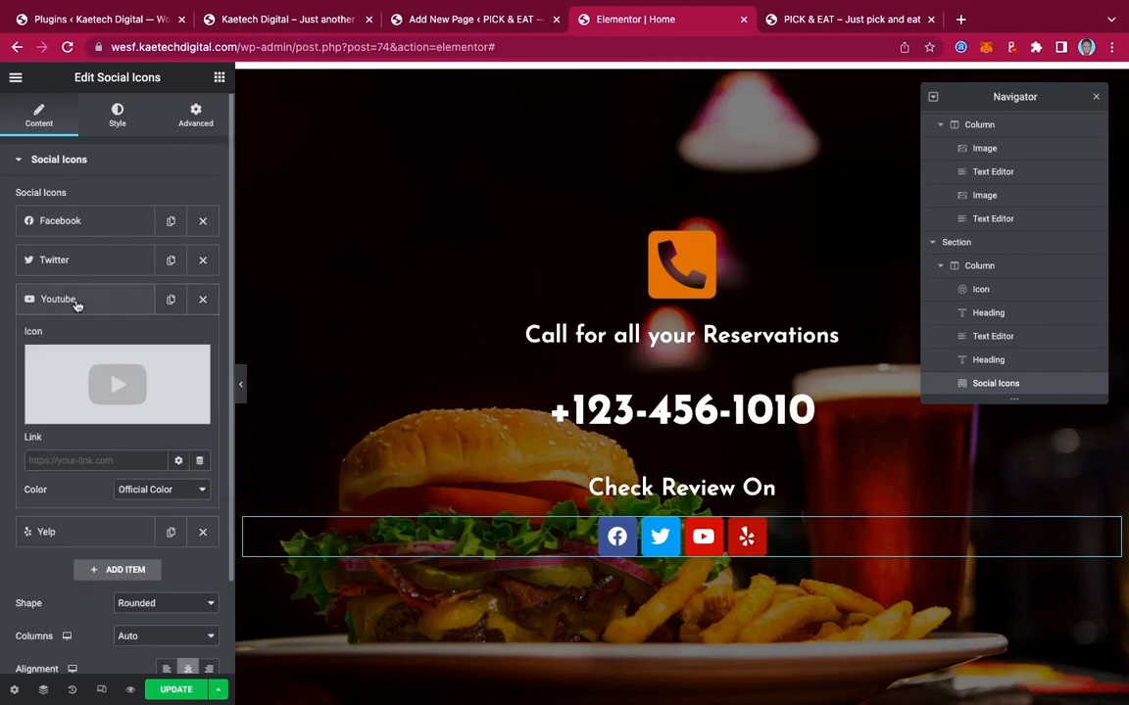
pyautogui.click(84, 346)
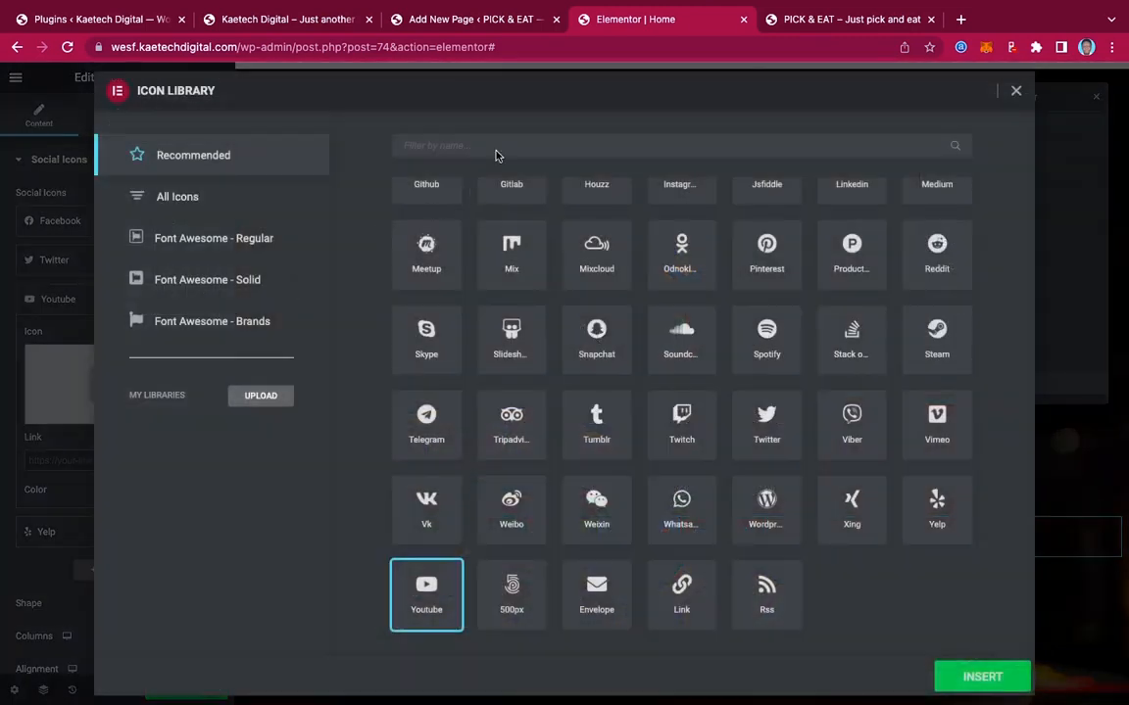
pyautogui.write('go')
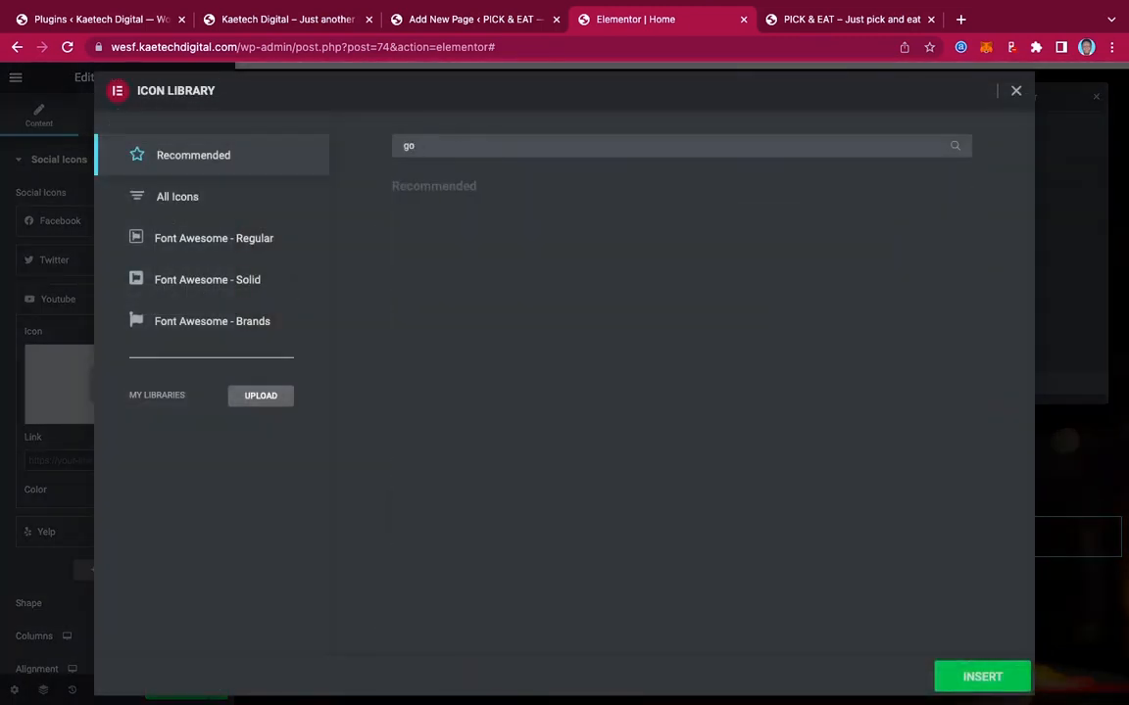
pyautogui.press('BackSpace')
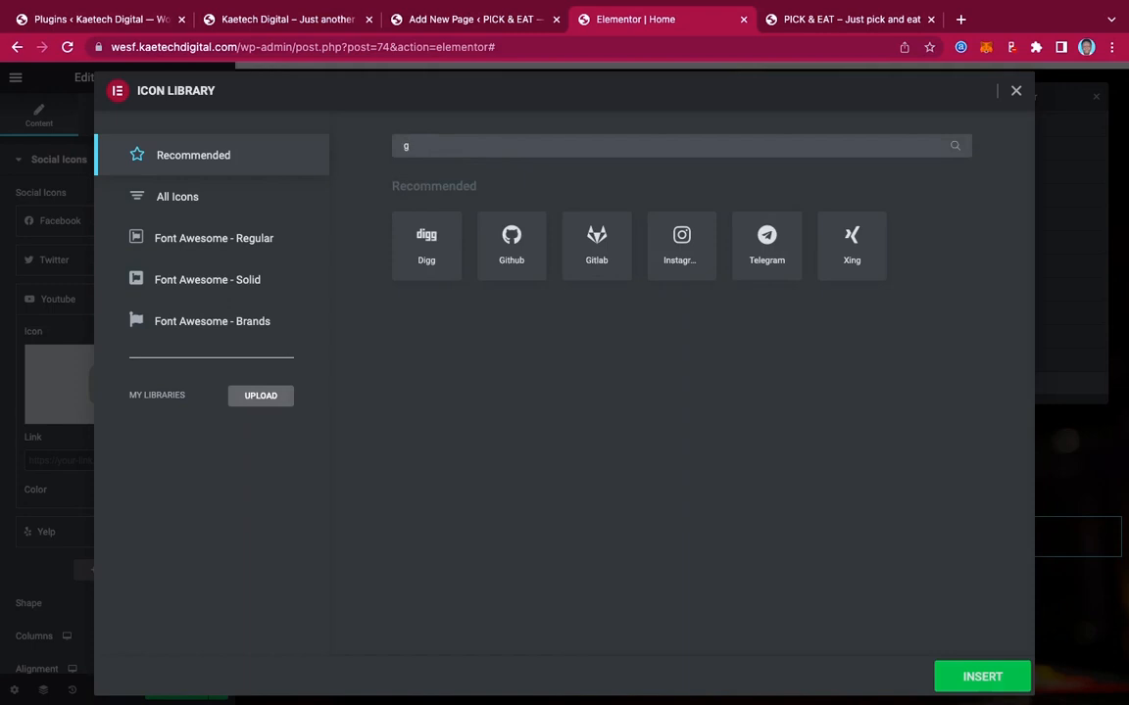
pyautogui.press('BackSpace')
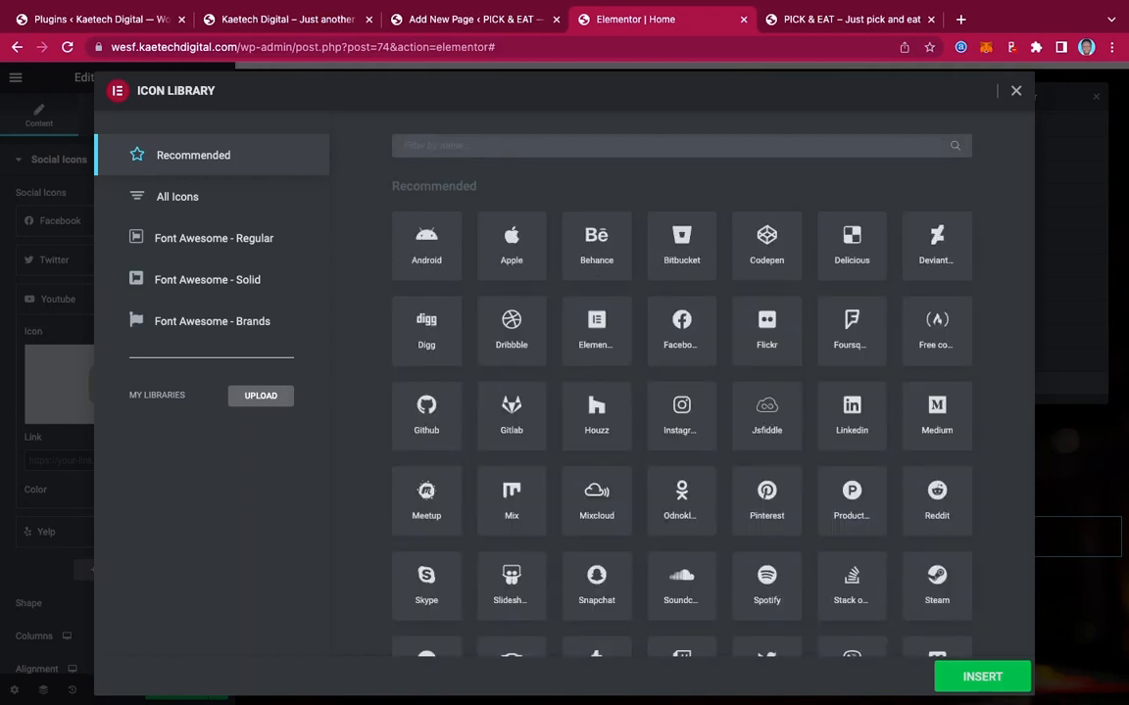
pyautogui.write('go')
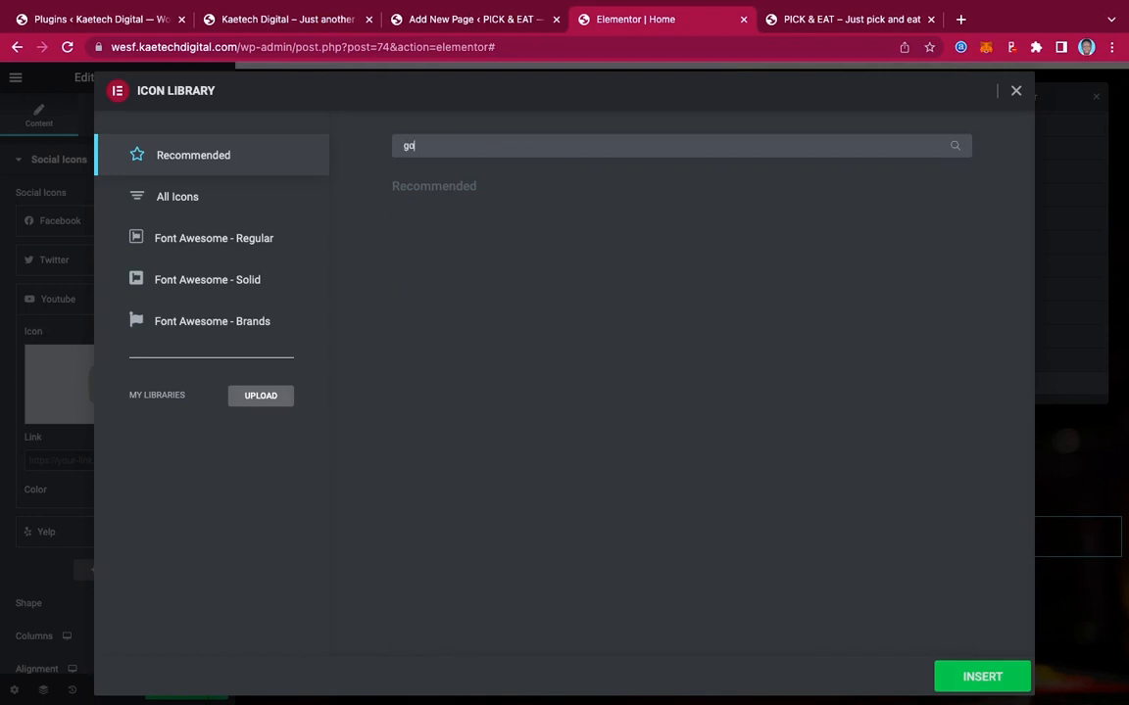
pyautogui.press('BackSpace')
pyautogui.press('BackSpace')
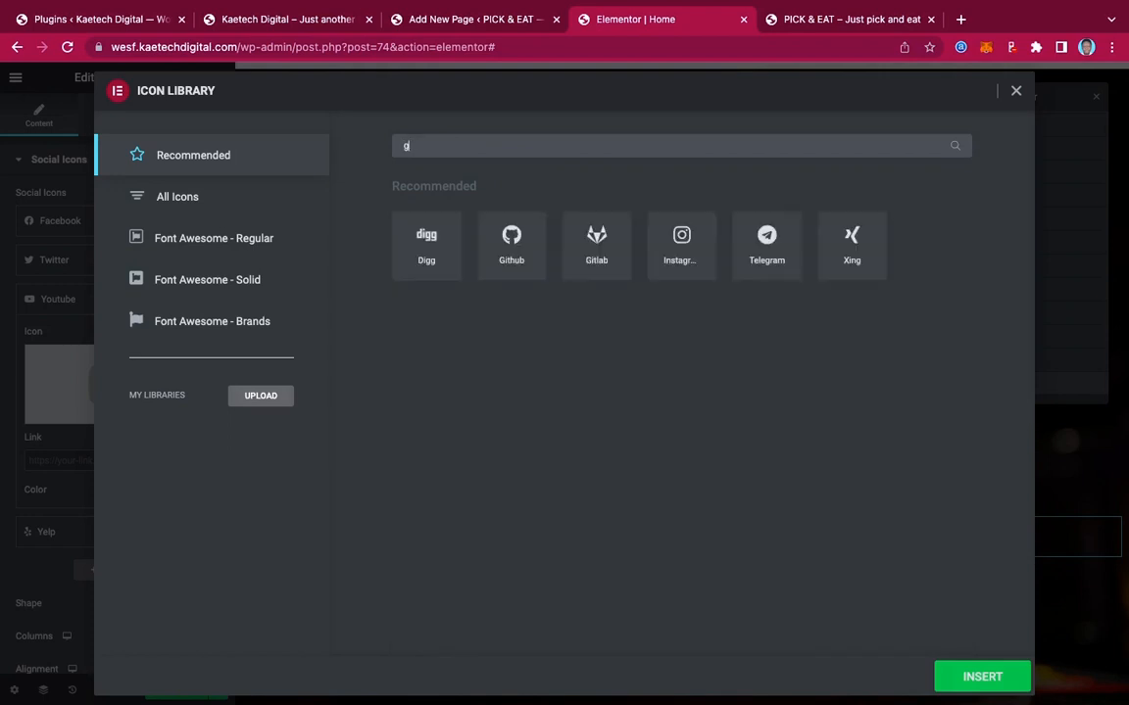
# Search All Icons for 'go' and insert Google in place of Youtube
pyautogui.click(304, 17)
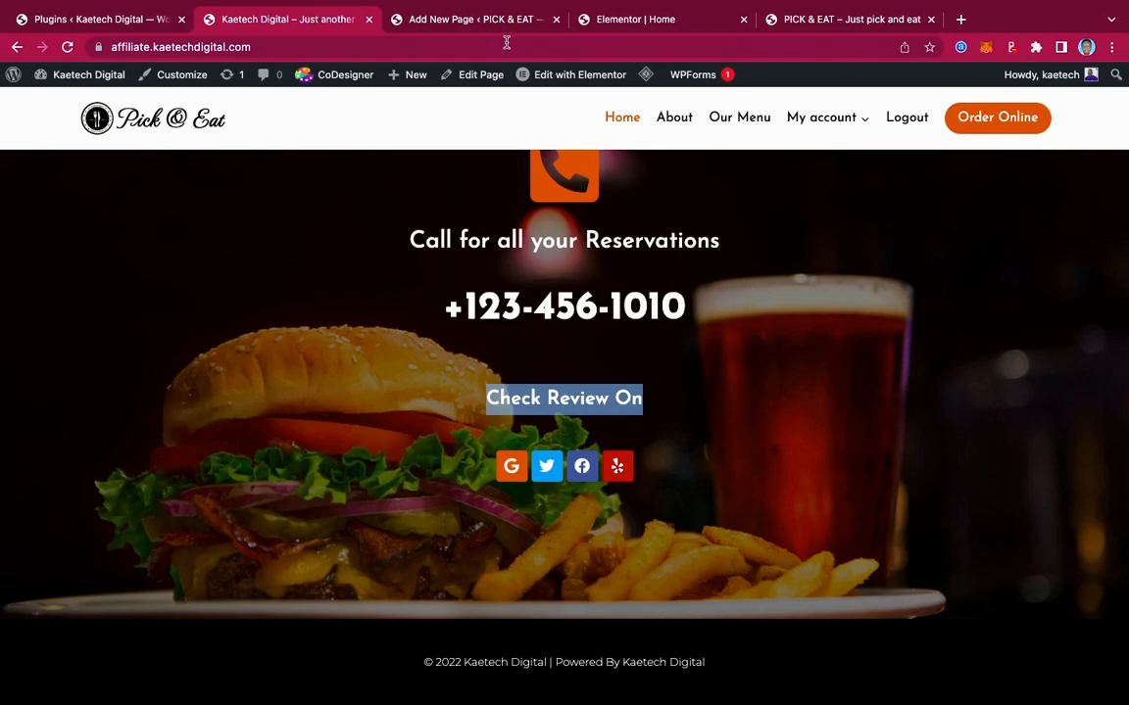
pyautogui.click(623, 22)
pyautogui.click(451, 152)
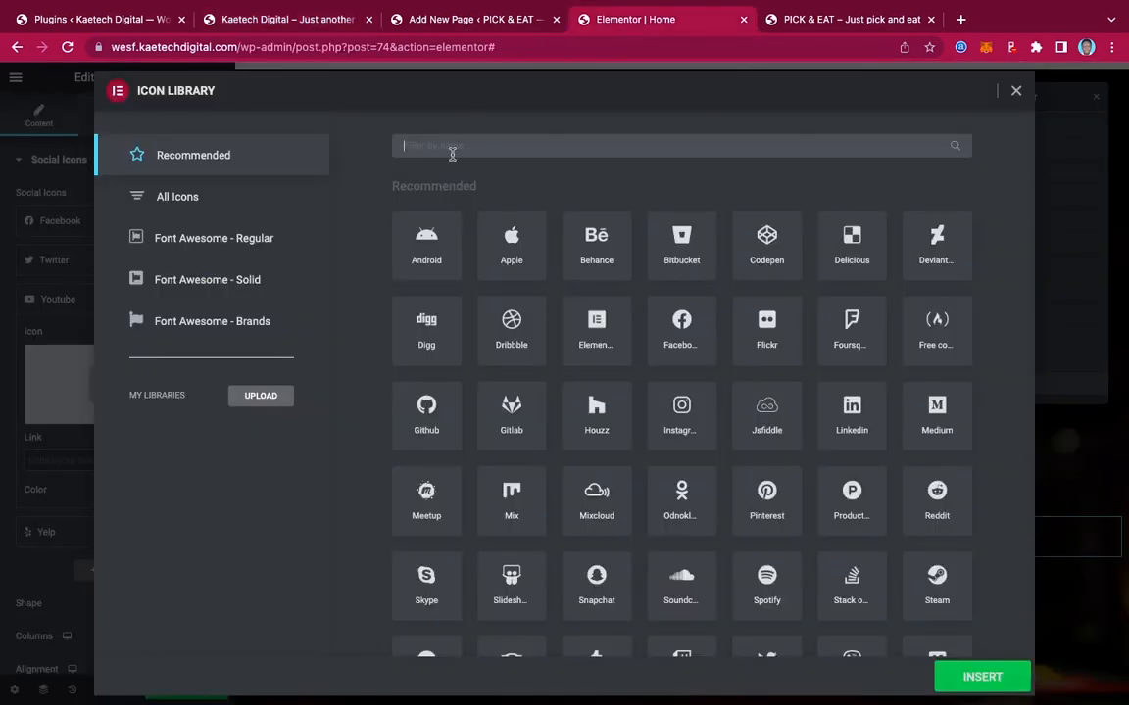
pyautogui.write('gm')
pyautogui.press('BackSpace')
pyautogui.press('BackSpace')
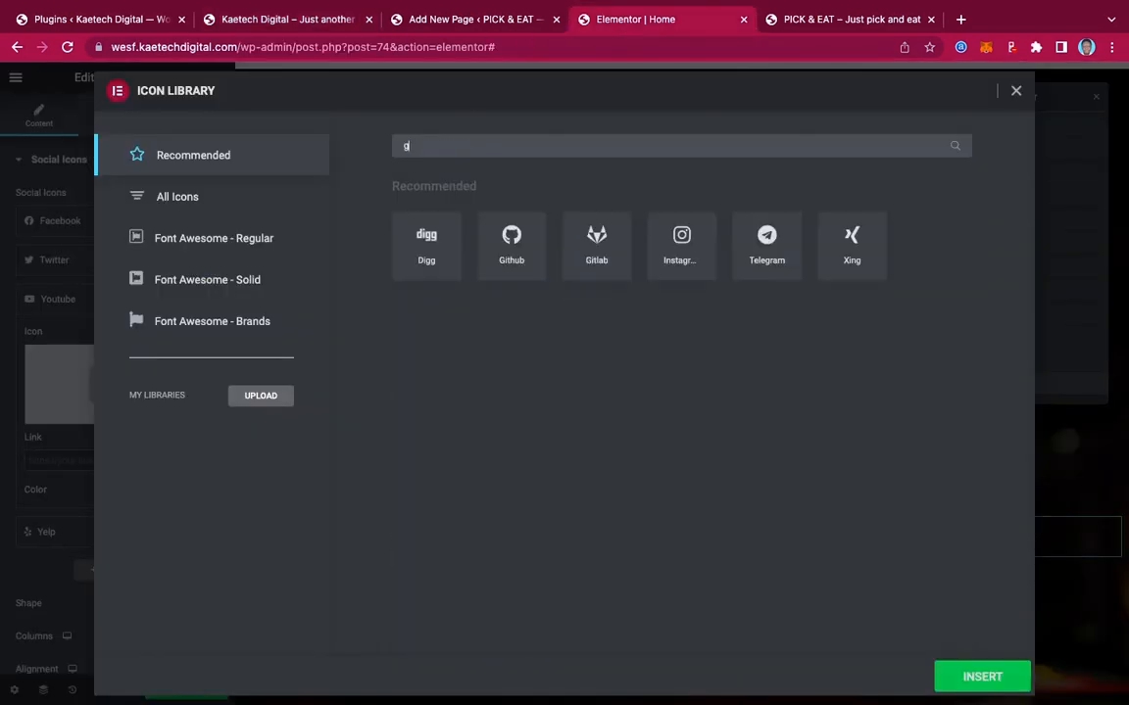
pyautogui.click(232, 196)
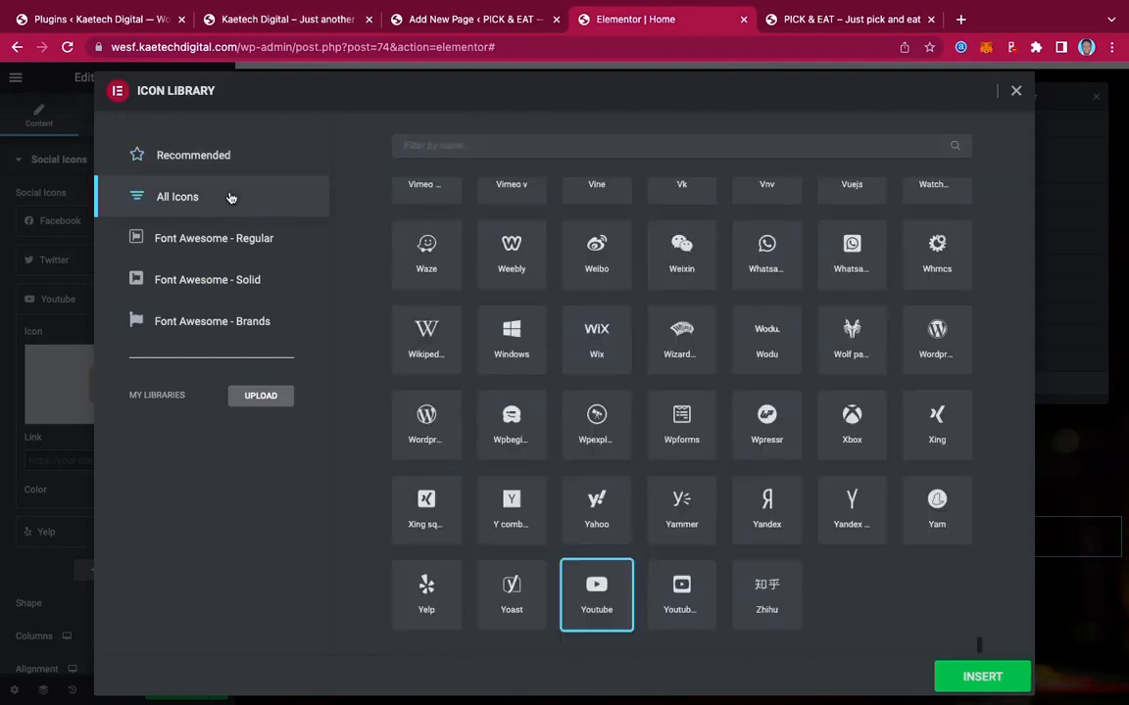
pyautogui.click(484, 144)
pyautogui.write('g')
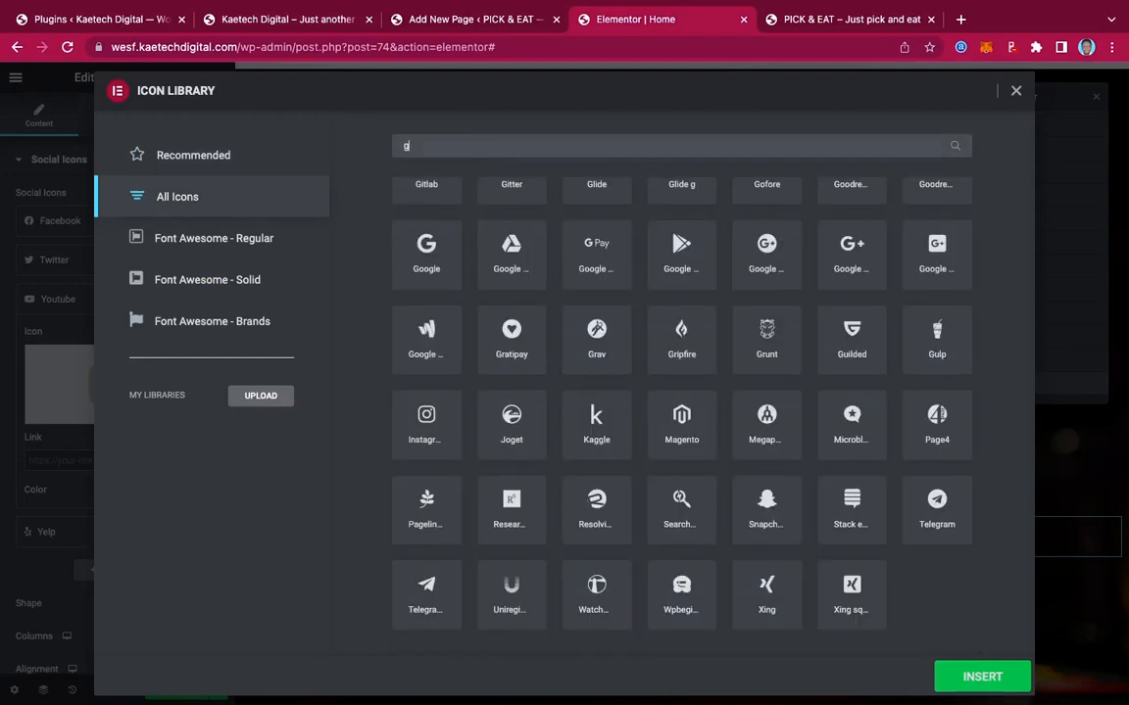
pyautogui.write('o')
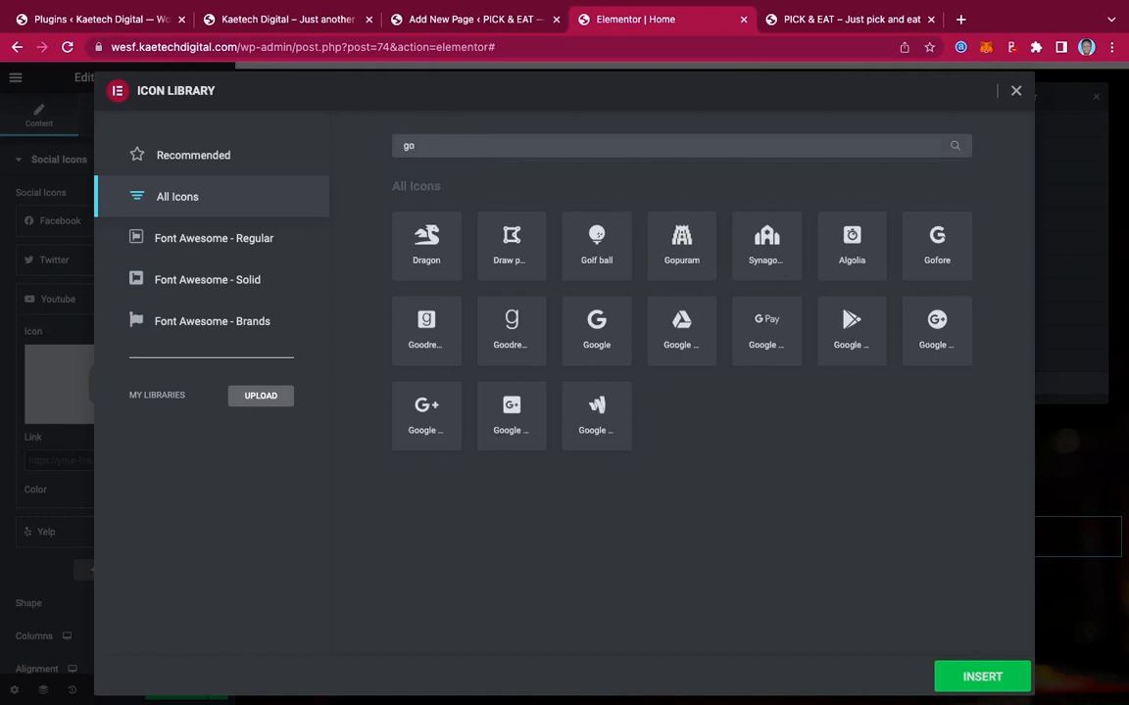
pyautogui.click(597, 332)
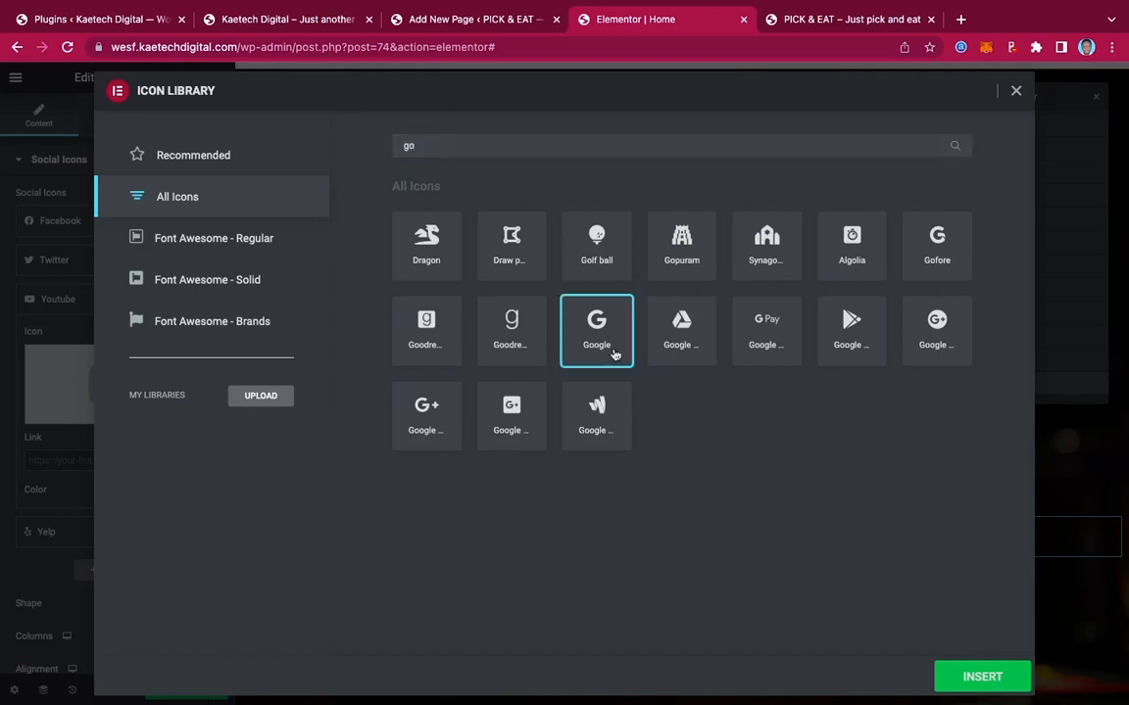
pyautogui.click(960, 682)
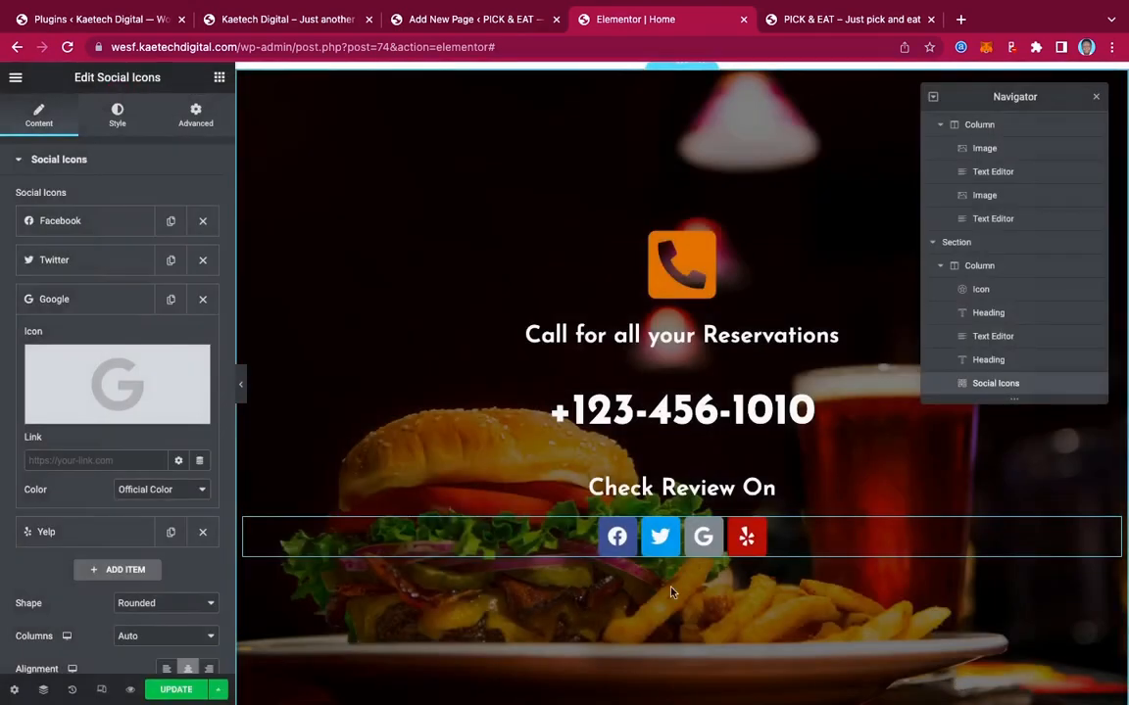
# Reorder the social icons to Google, Twitter, Facebook, Yelp
pyautogui.click(73, 299)
pyautogui.moveTo(74, 300); pyautogui.dragTo(90, 216)
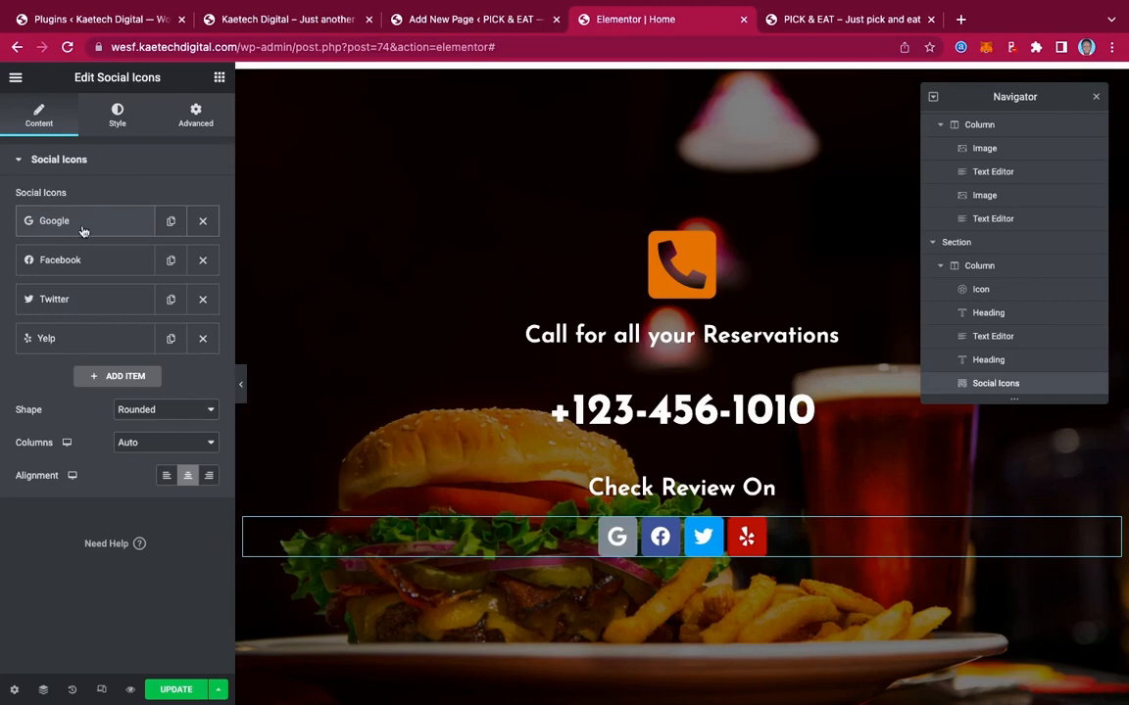
pyautogui.moveTo(71, 259); pyautogui.dragTo(57, 298)
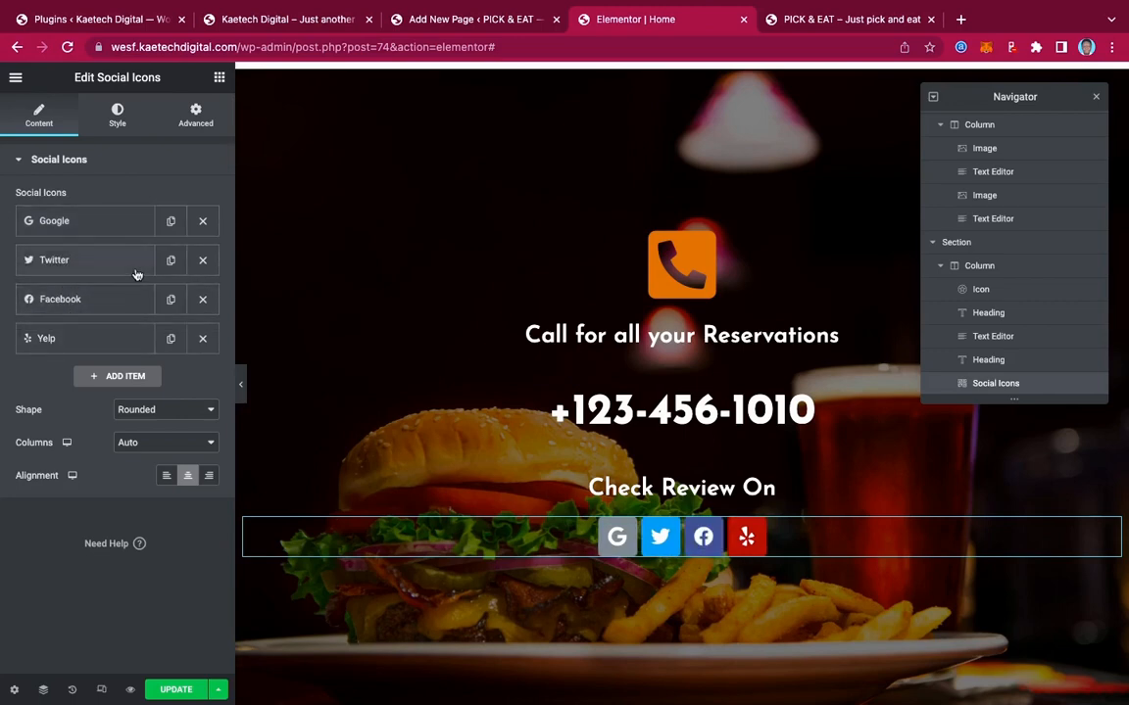
# Give the Google icon a custom colour using the orange global colour
pyautogui.click(129, 227)
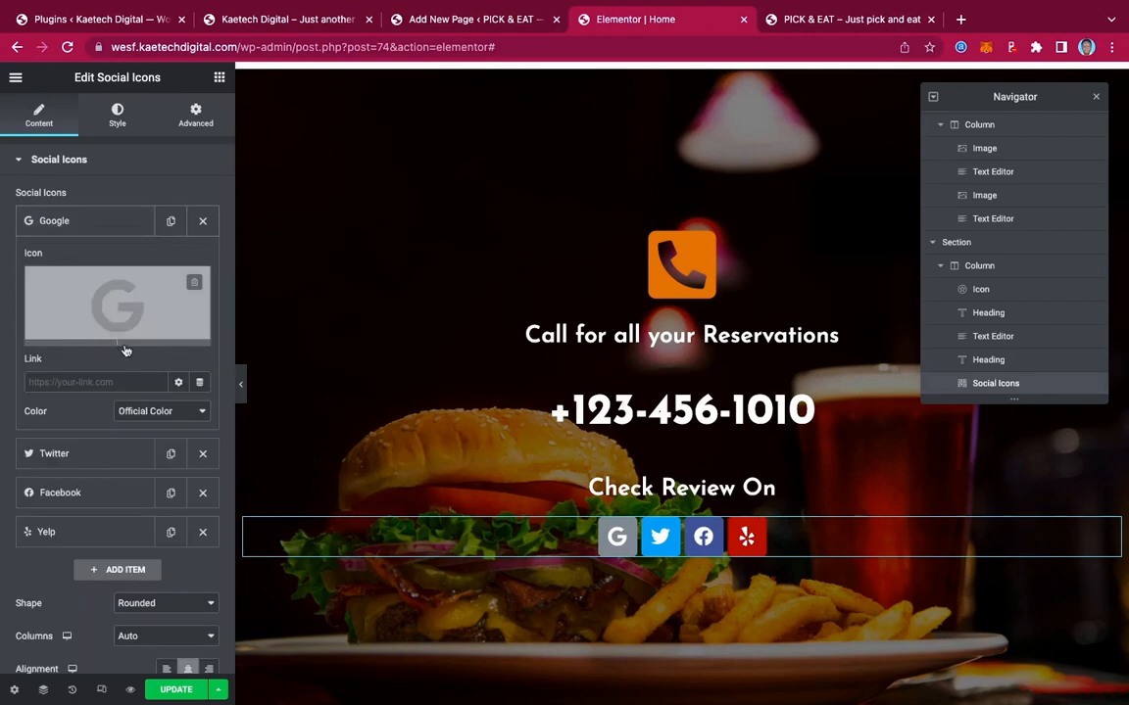
pyautogui.click(134, 412)
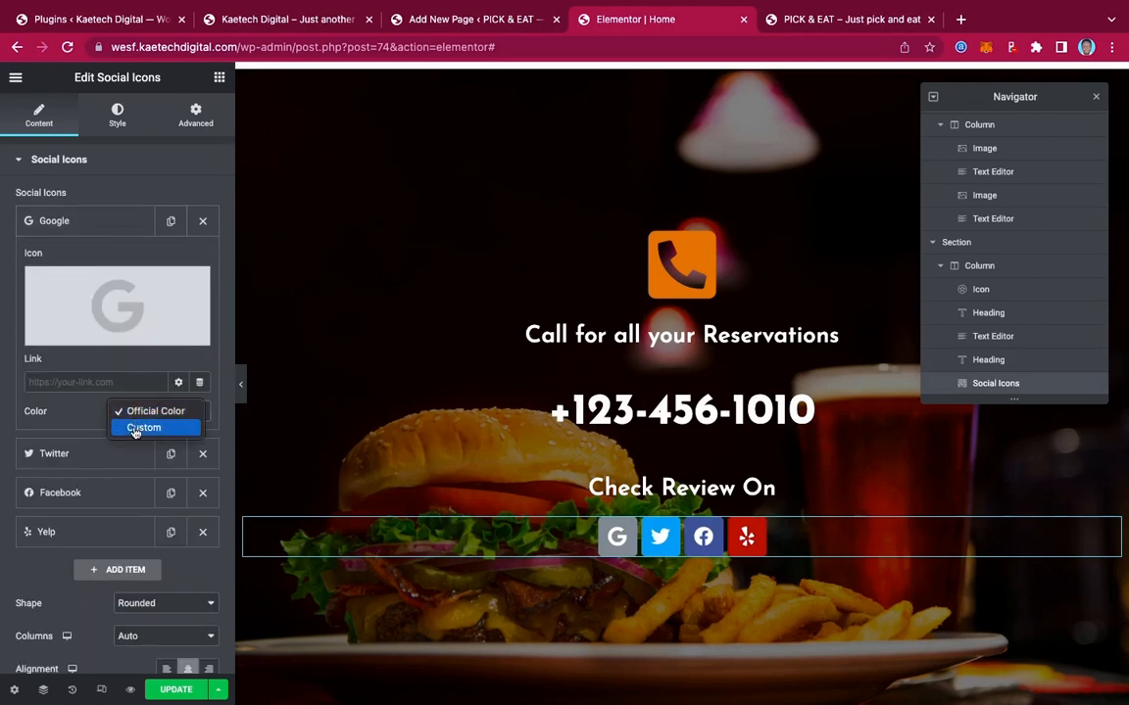
pyautogui.click(143, 428)
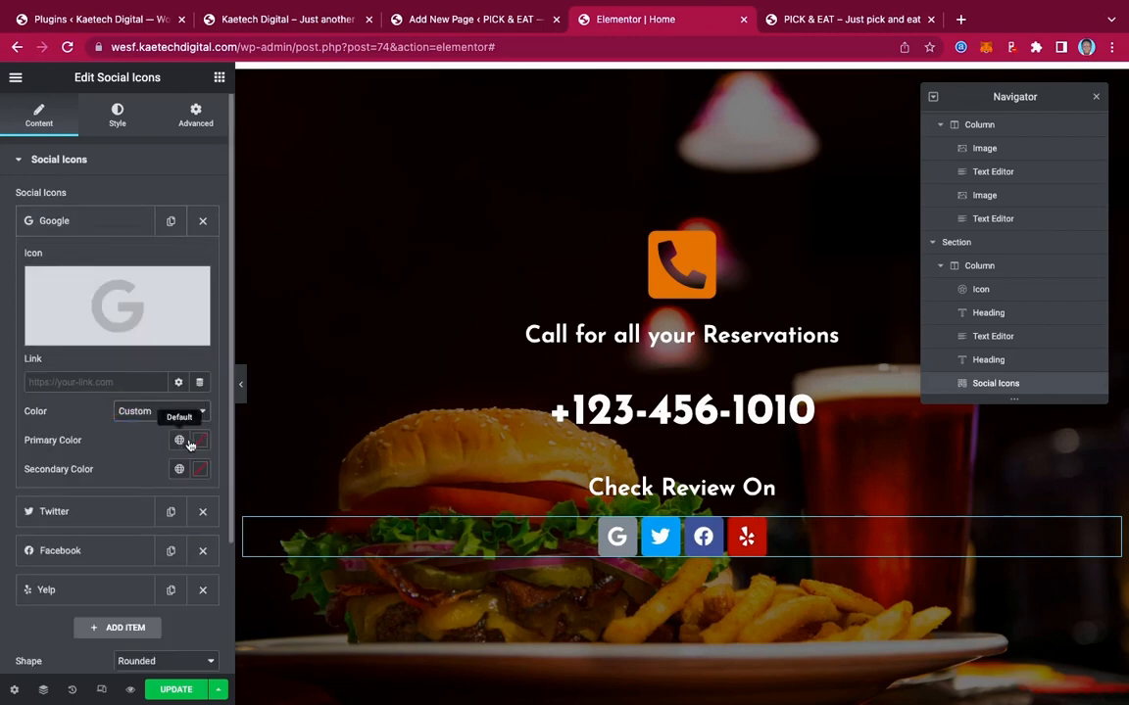
pyautogui.click(181, 442)
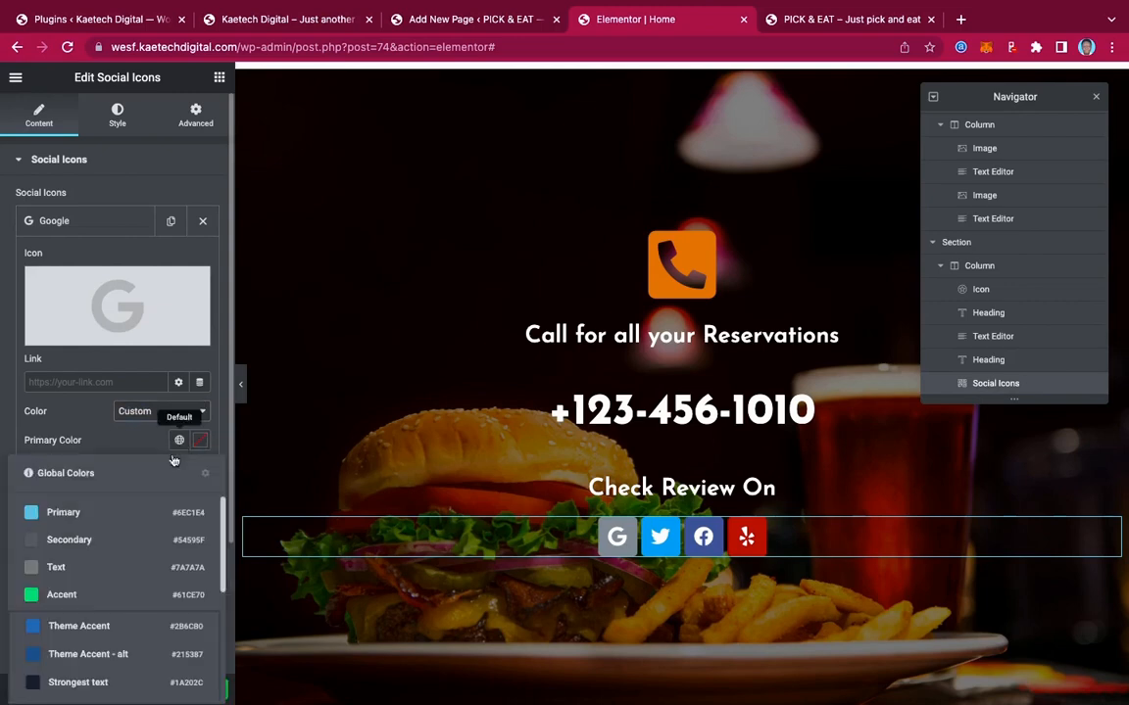
pyautogui.scroll(-5, 83, 666)
pyautogui.click(82, 683)
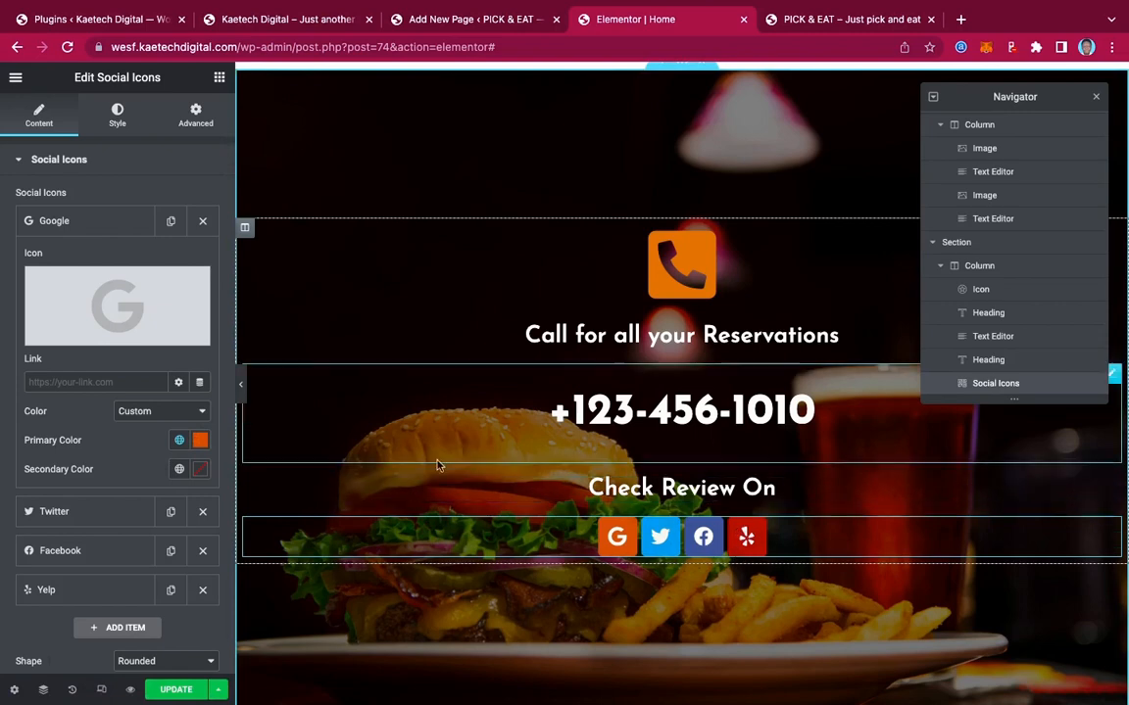
# Preview the page without the panel, then save it with Update
pyautogui.click(244, 386)
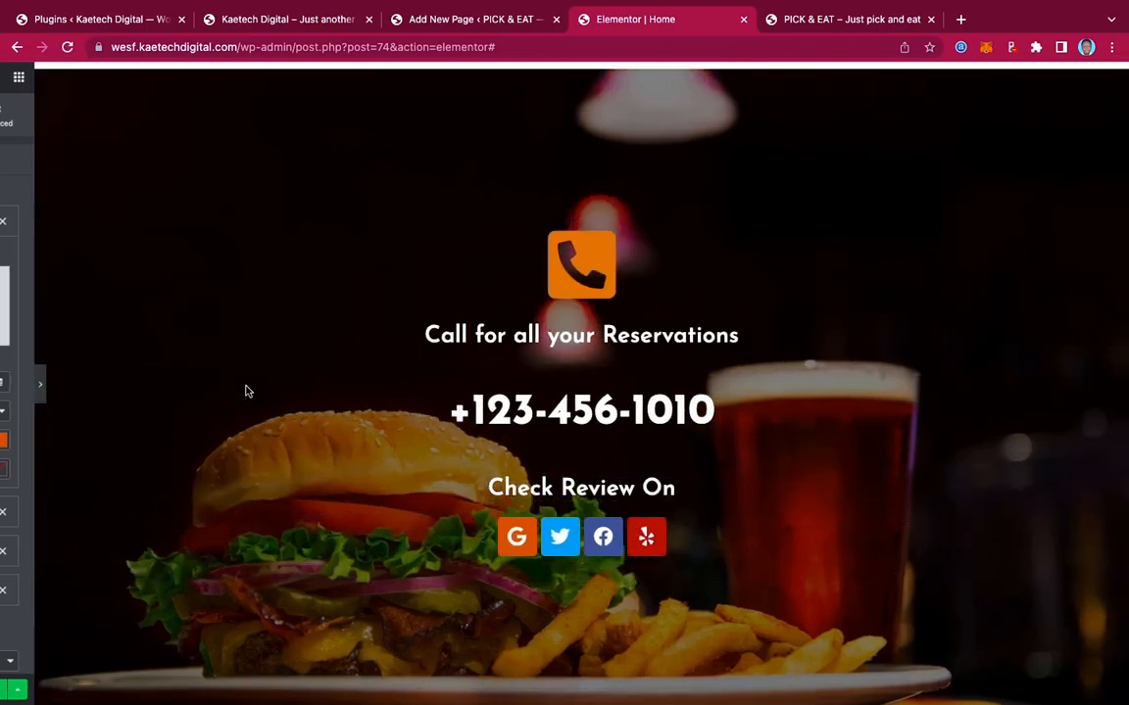
pyautogui.scroll(5, 731, 373)
pyautogui.scroll(-4, 731, 375)
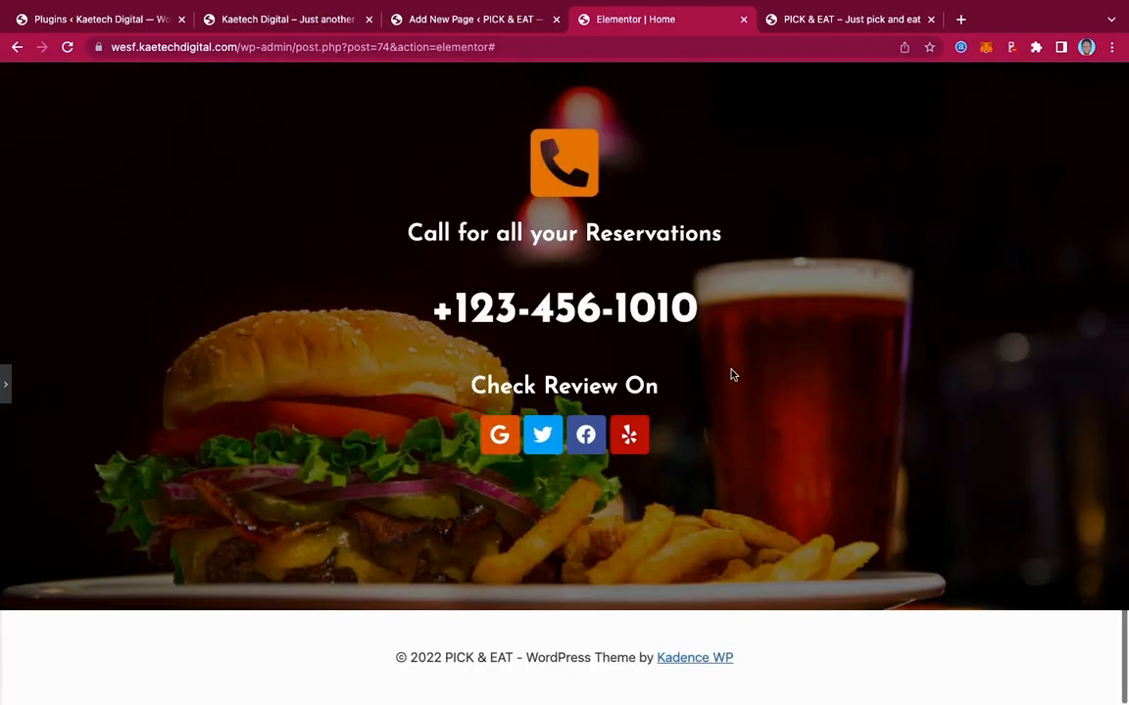
pyautogui.click(9, 391)
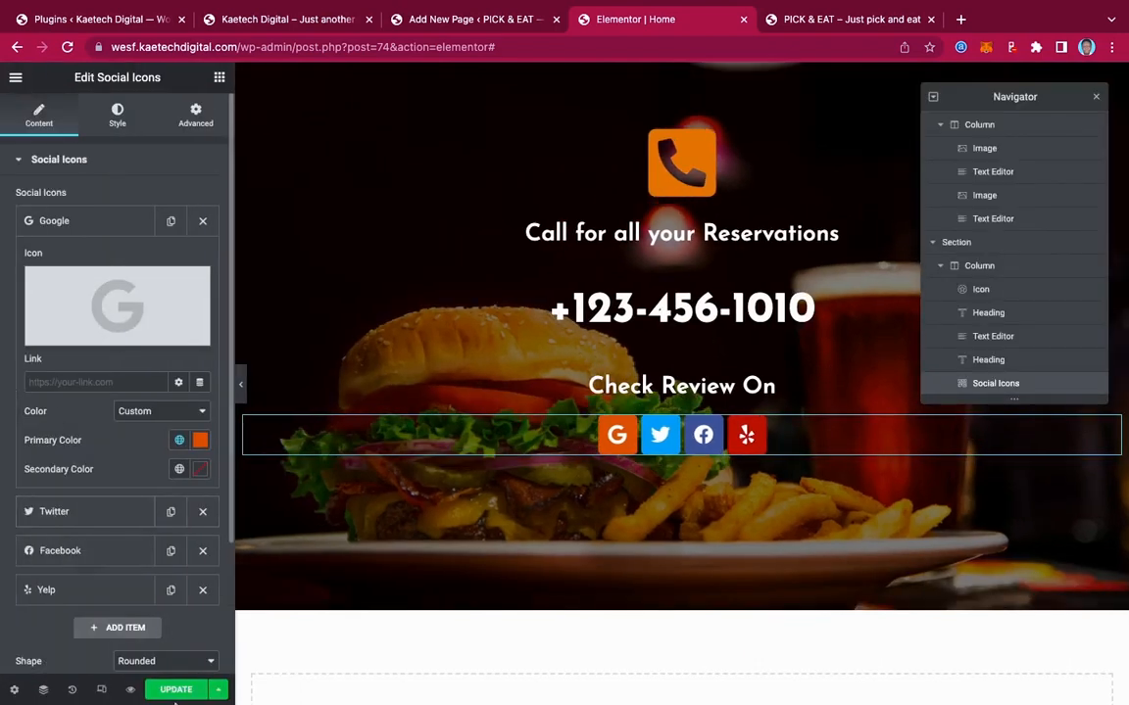
pyautogui.moveTo(177, 694)
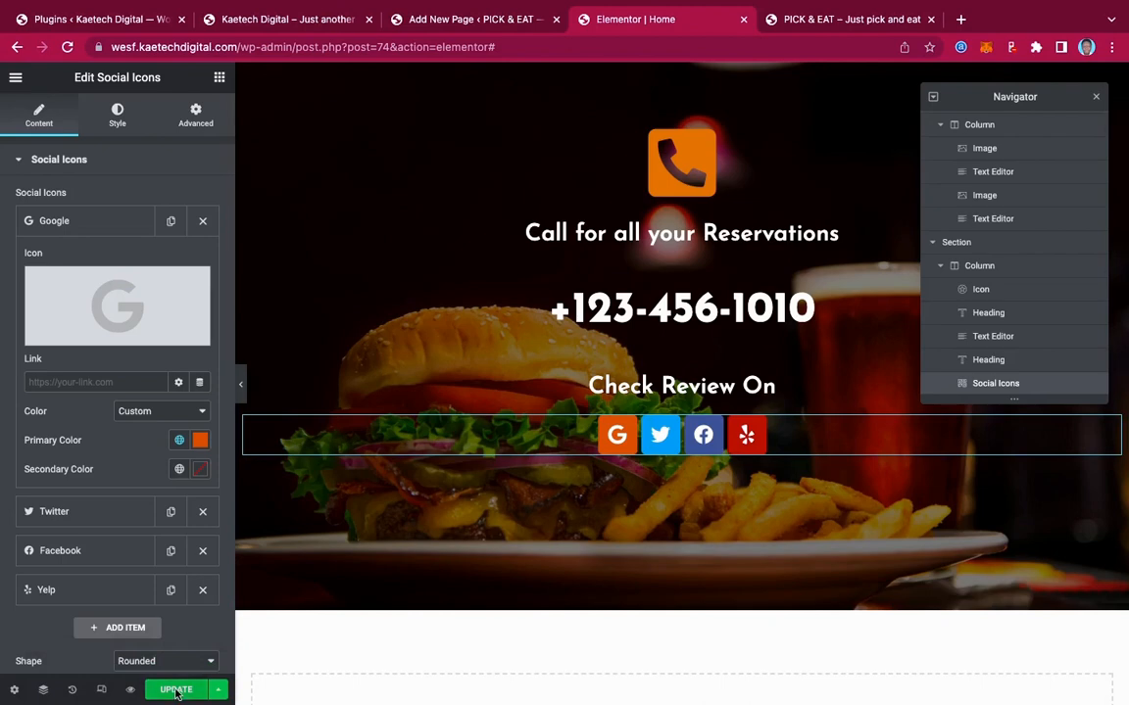
pyautogui.click(176, 692)
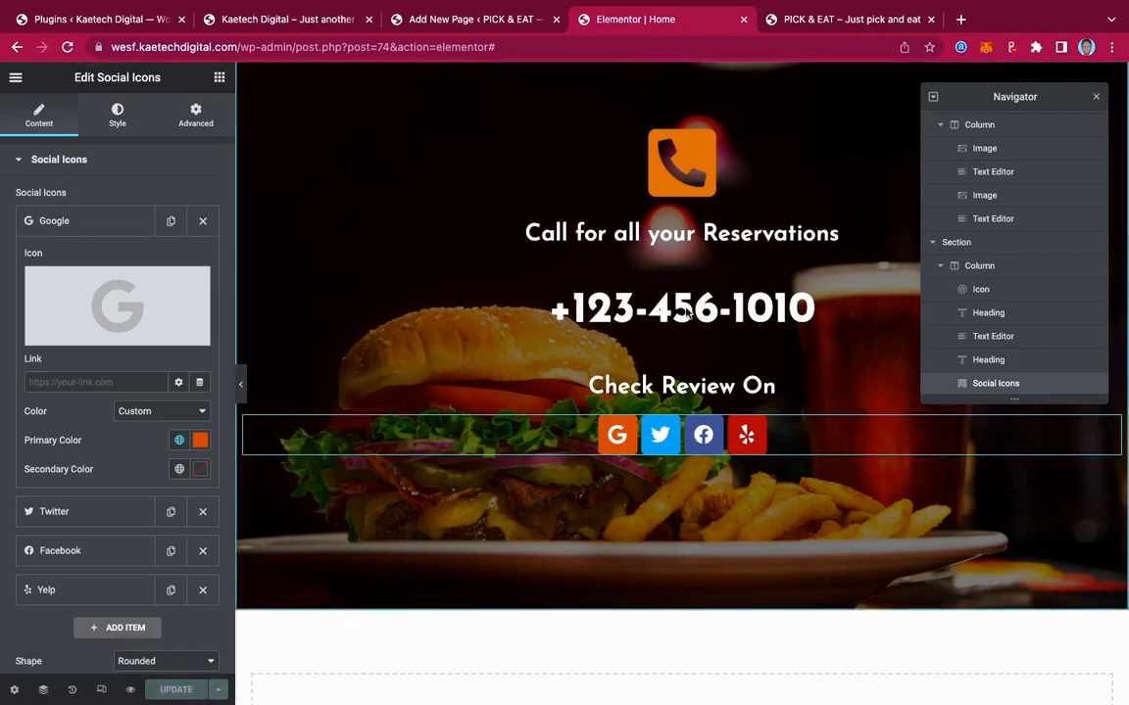
pyautogui.scroll(10, 705, 292)
pyautogui.scroll(15, 705, 292)
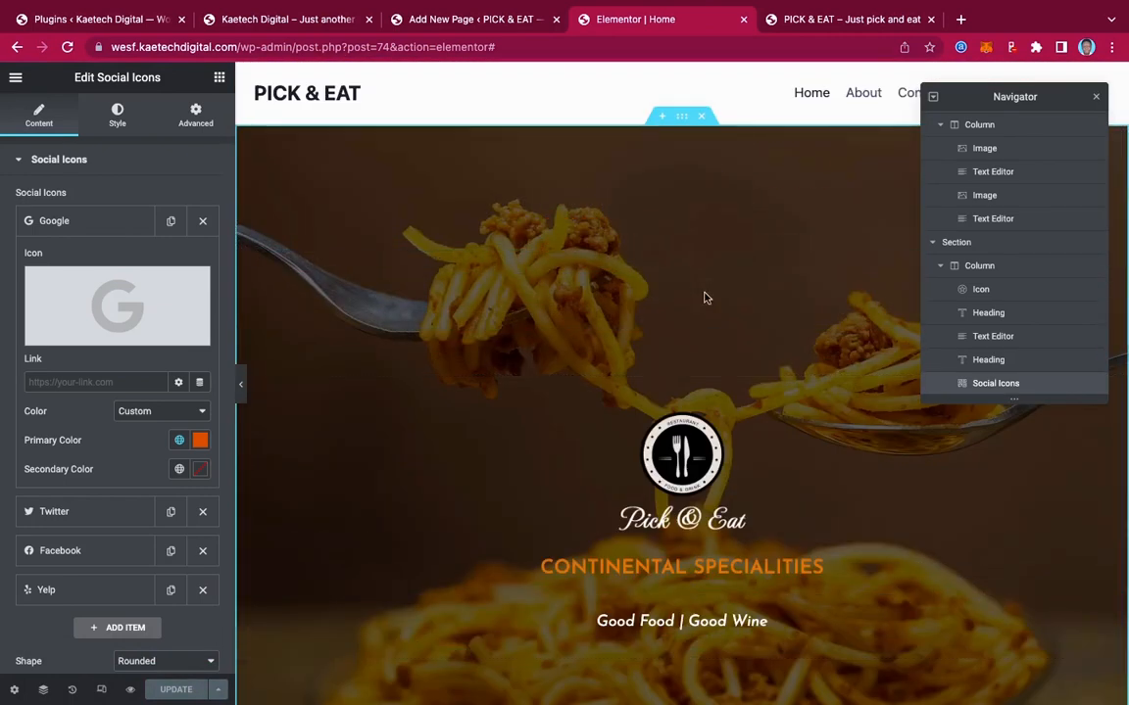
# Close the Navigator, return to the top of the page and enter Responsive Mode
pyautogui.click(1098, 98)
pyautogui.scroll(-8, 736, 330)
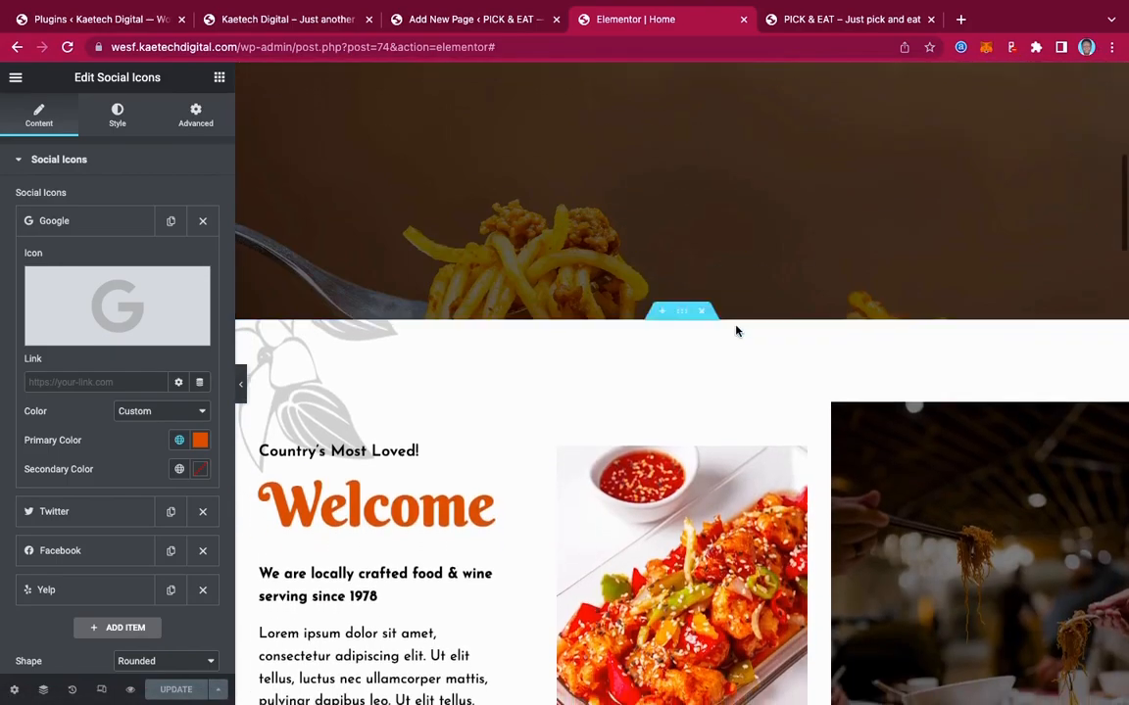
pyautogui.scroll(-20, 735, 330)
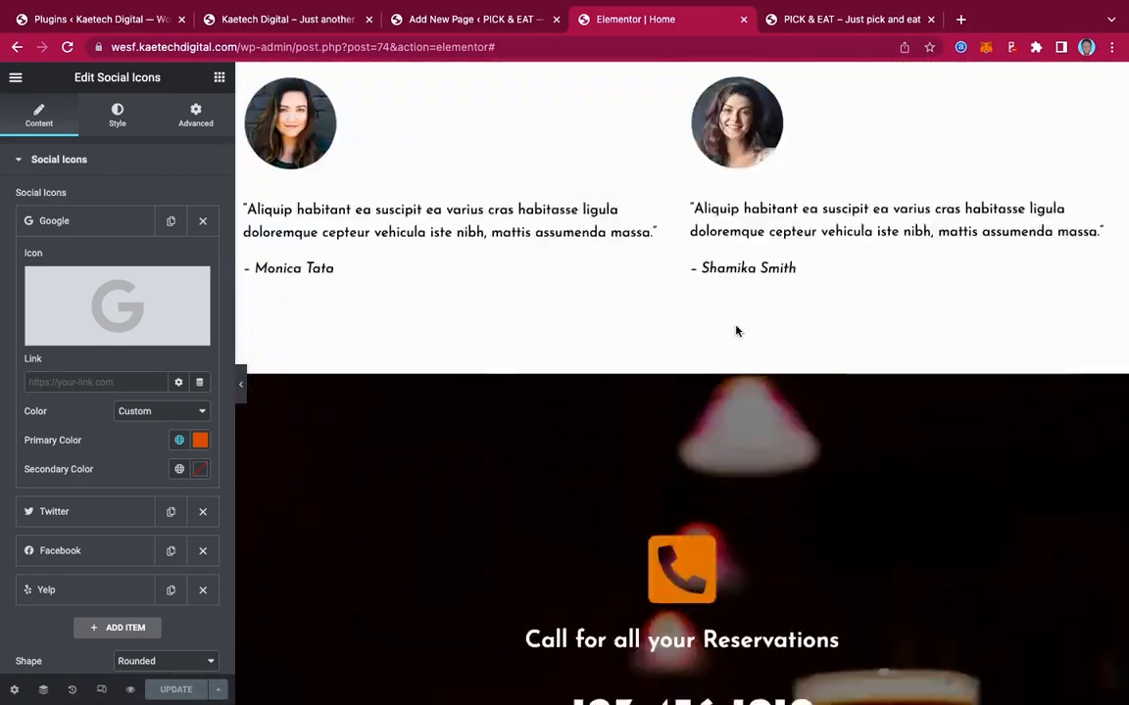
pyautogui.scroll(-5, 736, 331)
pyautogui.scroll(2, 736, 331)
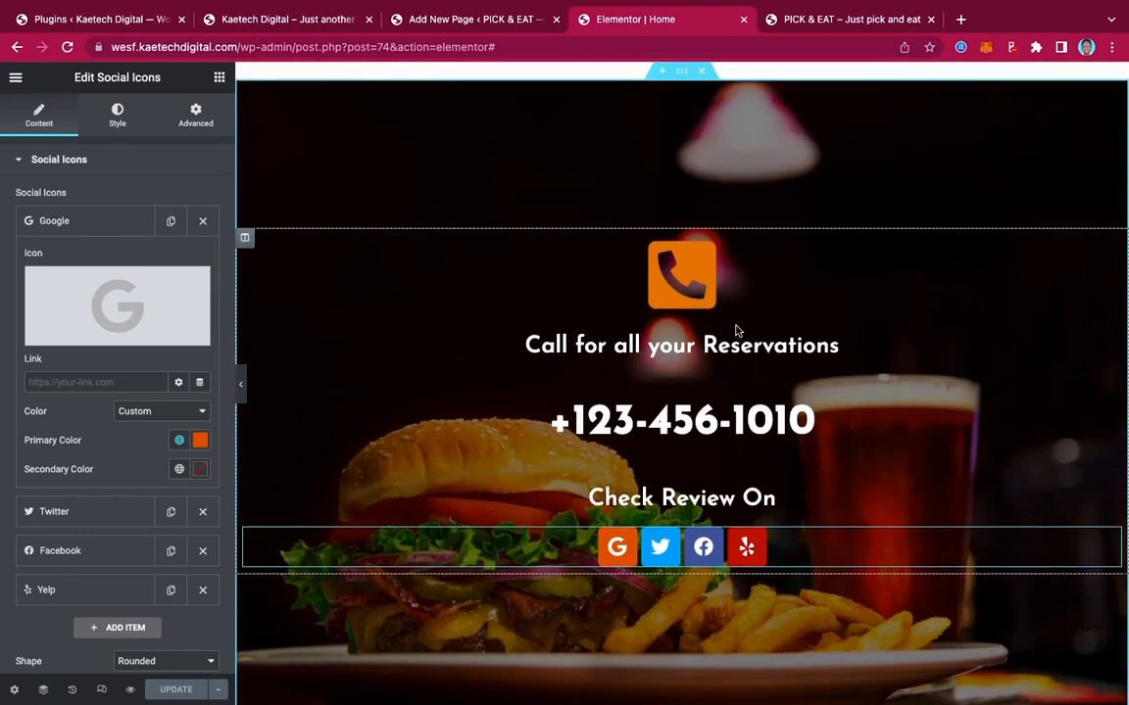
pyautogui.scroll(2, 686, 223)
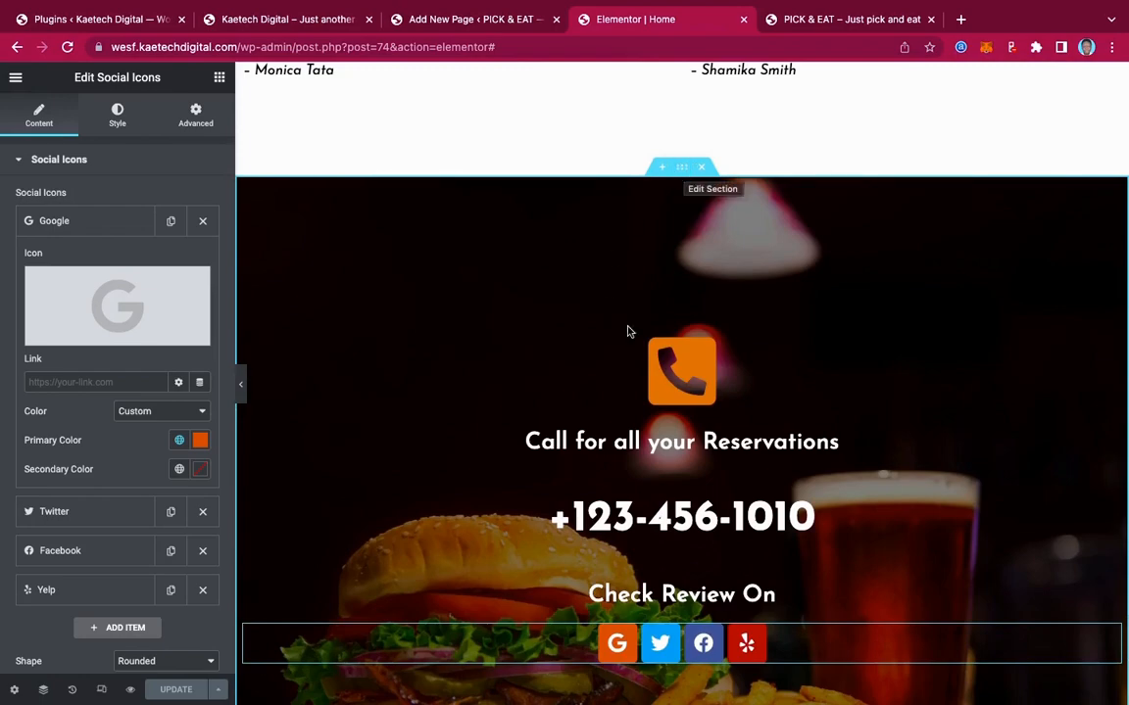
pyautogui.scroll(15, 691, 313)
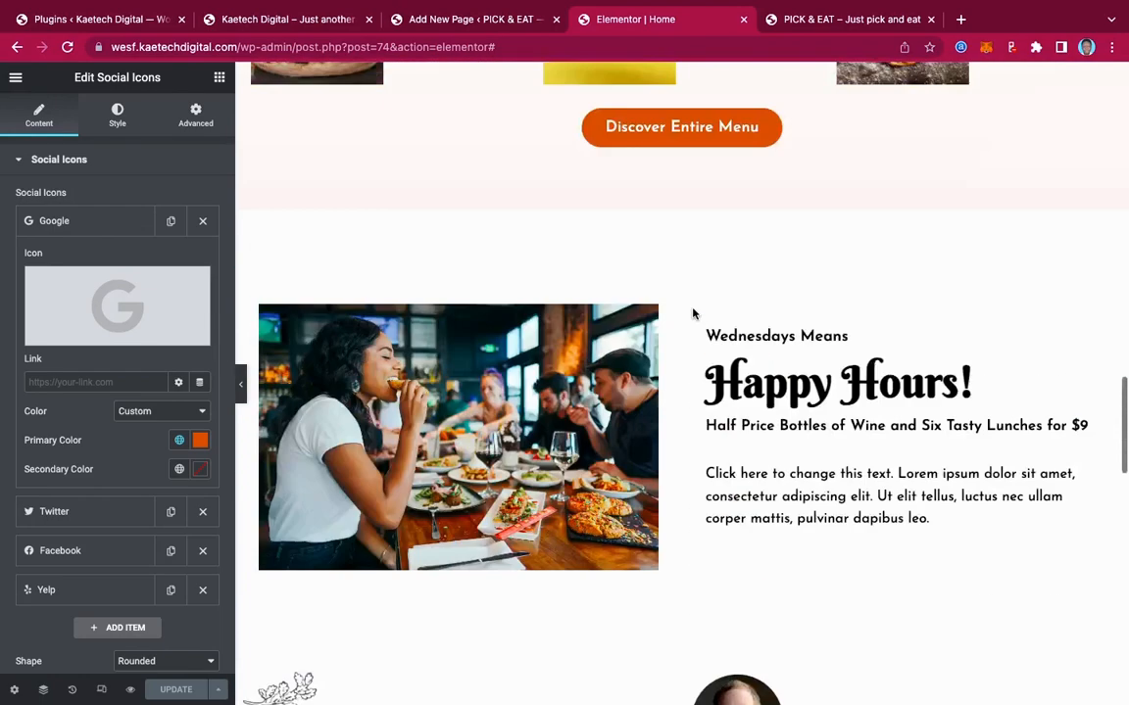
pyautogui.scroll(5, 692, 313)
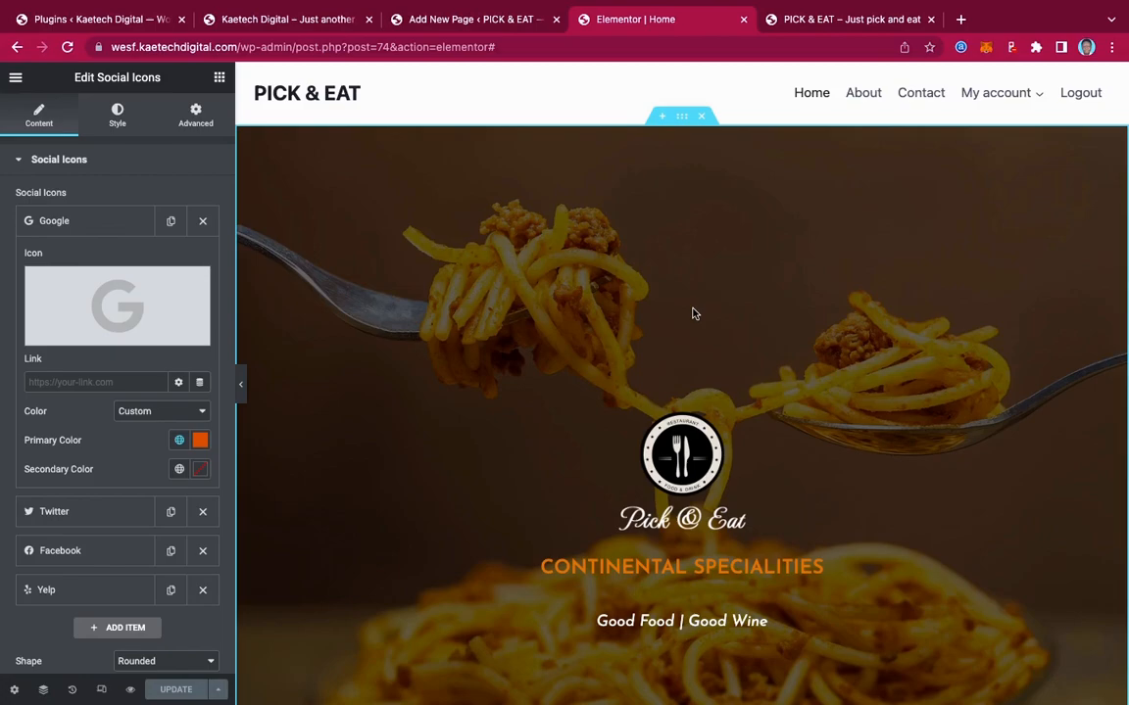
pyautogui.scroll(-12, 691, 314)
pyautogui.scroll(6, 692, 313)
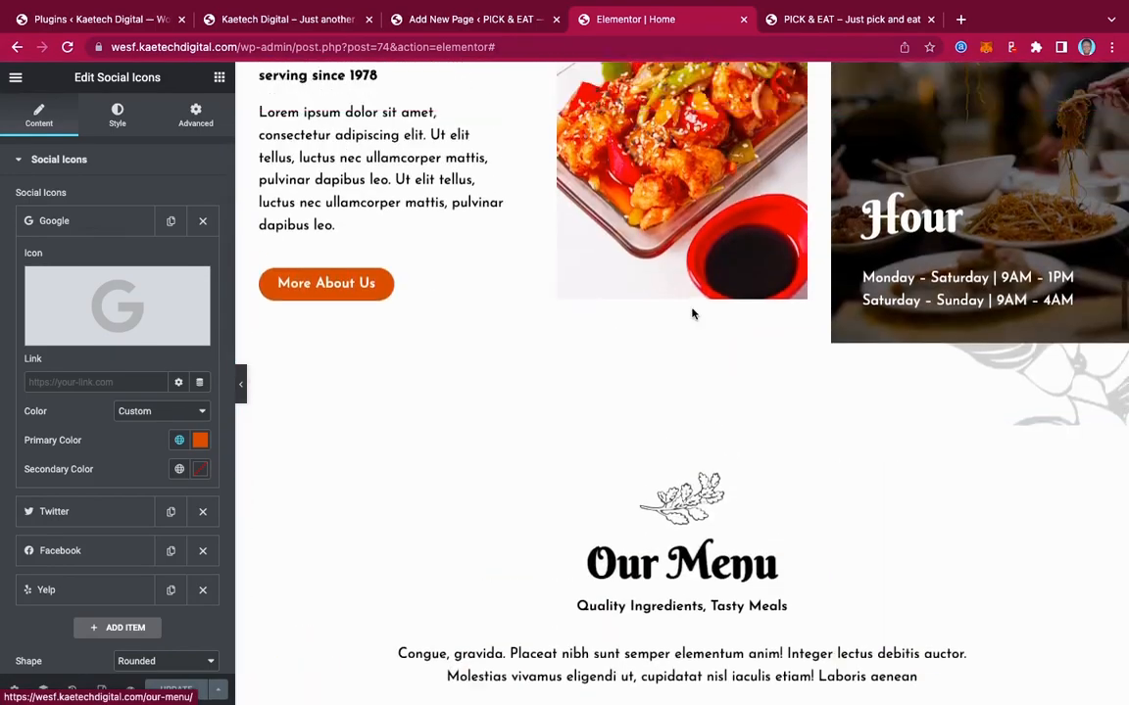
pyautogui.scroll(5, 692, 314)
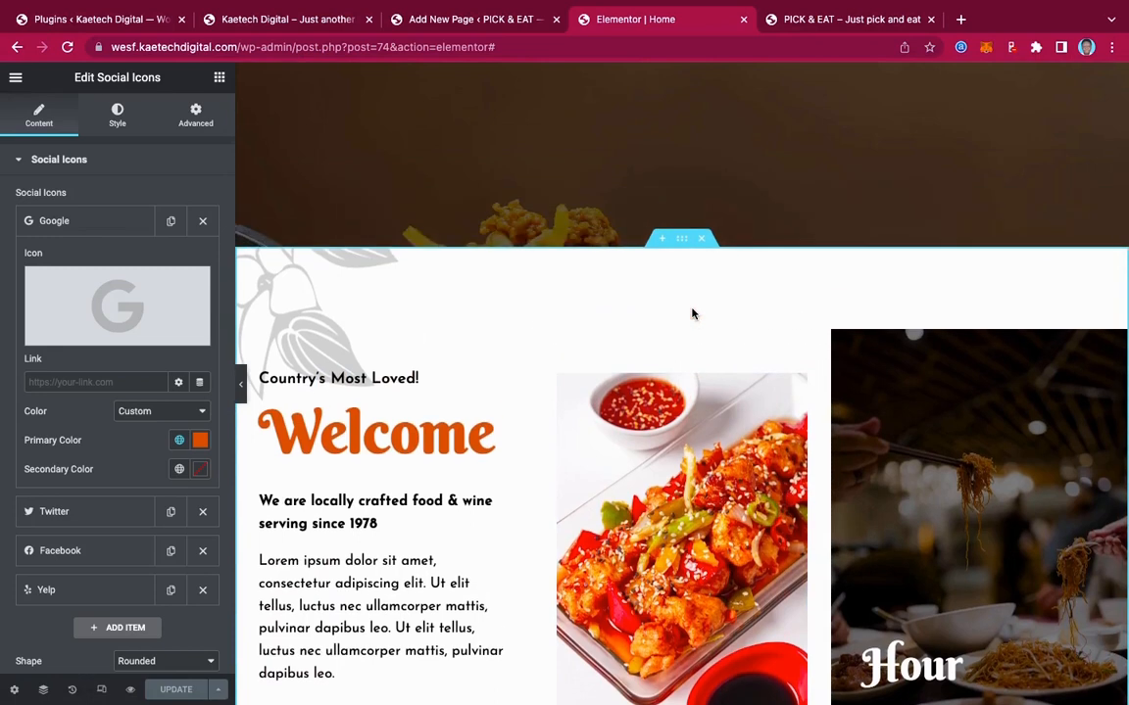
pyautogui.scroll(5, 692, 314)
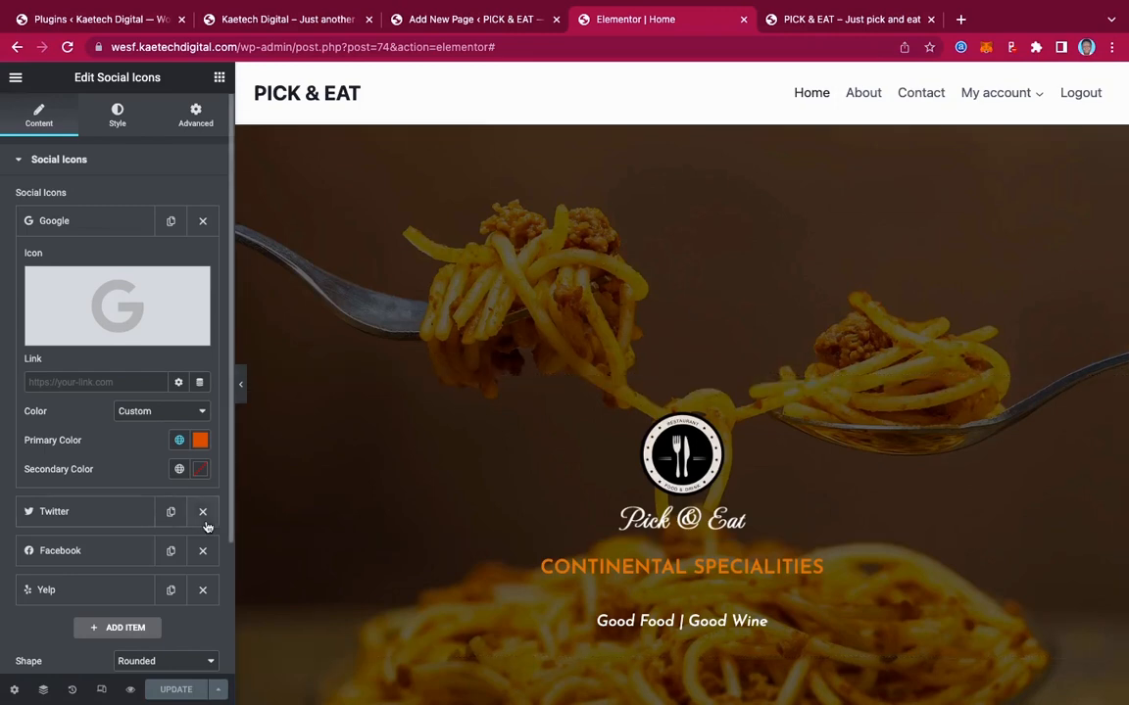
pyautogui.click(101, 691)
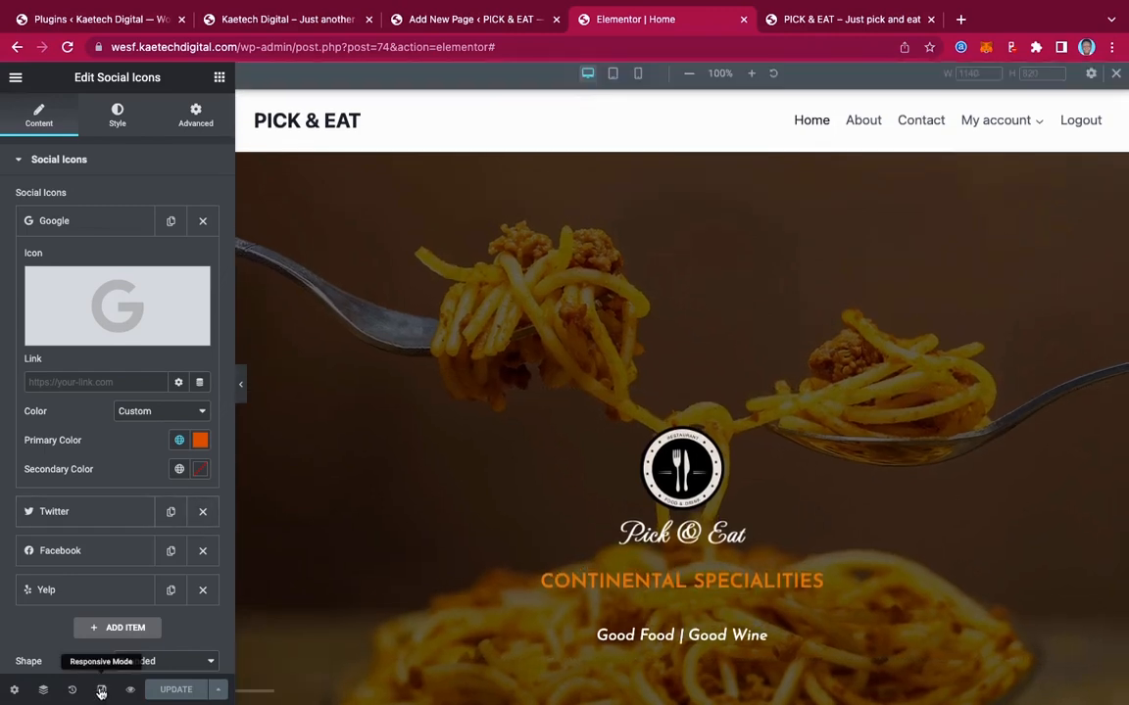
# Preview the home page at tablet width
pyautogui.click(613, 78)
pyautogui.scroll(-15, 751, 218)
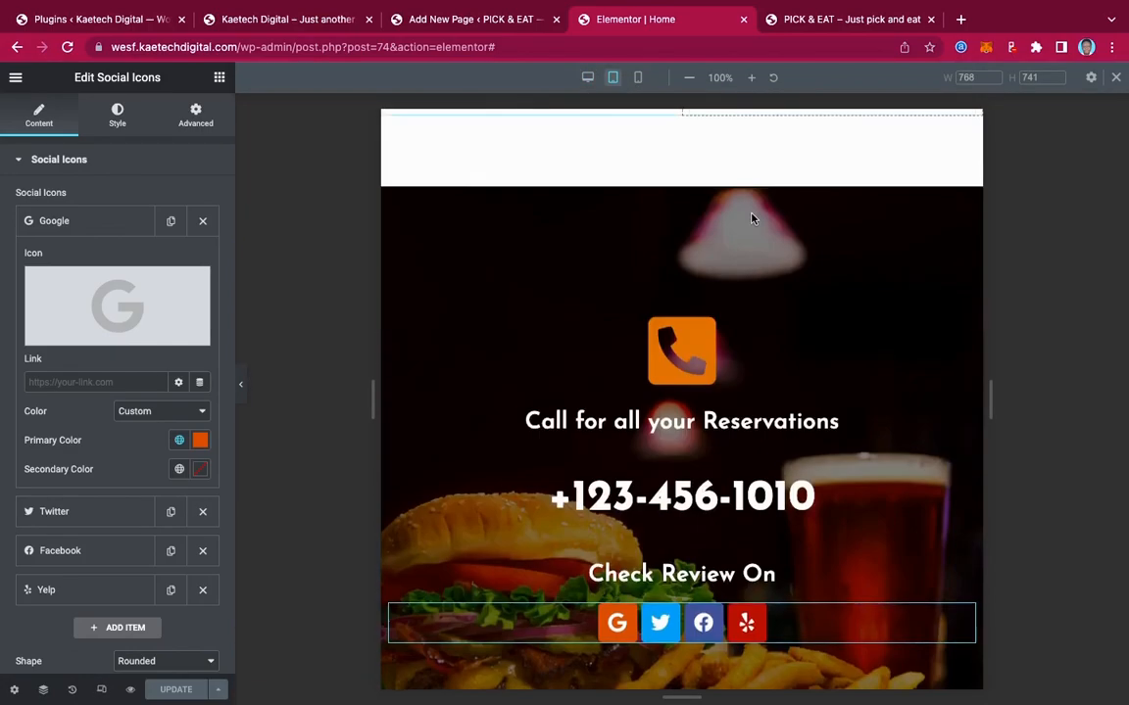
pyautogui.scroll(15, 752, 218)
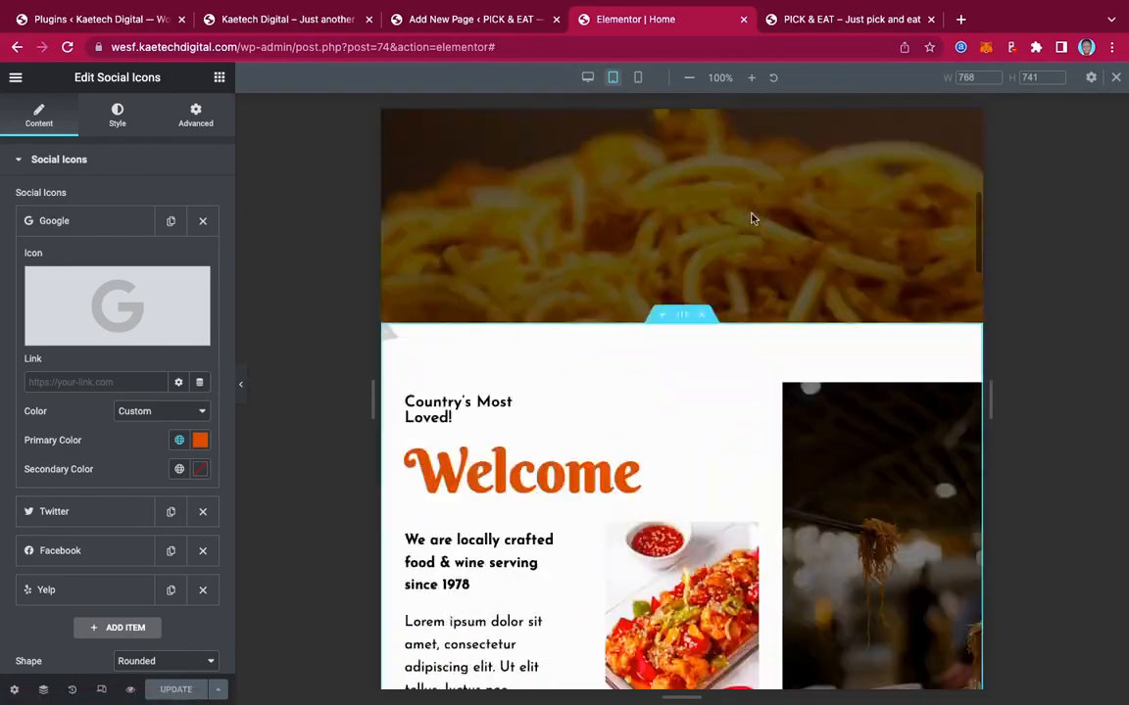
pyautogui.scroll(-2, 752, 218)
pyautogui.scroll(2, 752, 218)
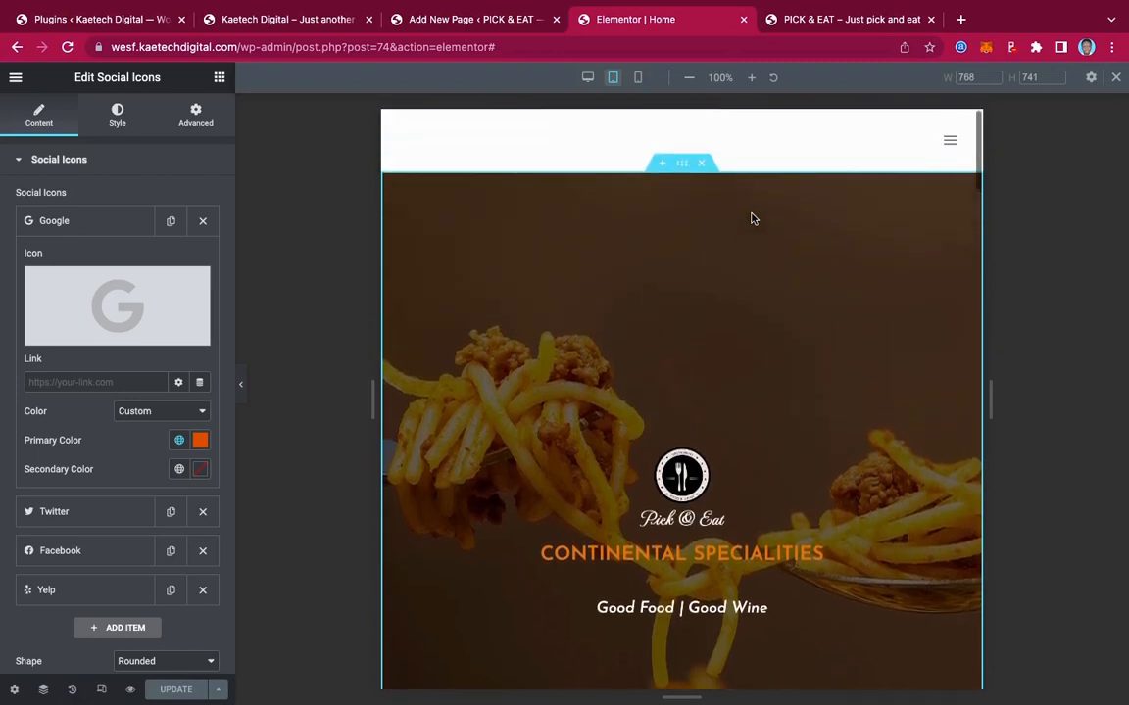
pyautogui.scroll(-3, 751, 218)
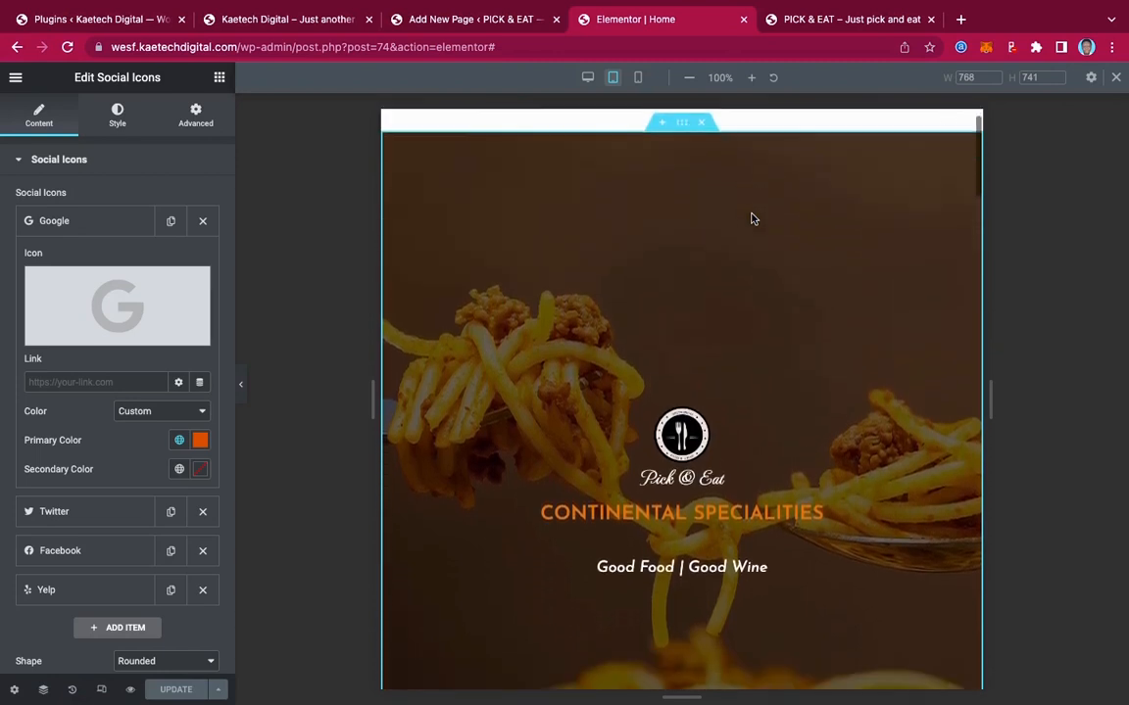
pyautogui.scroll(3, 752, 218)
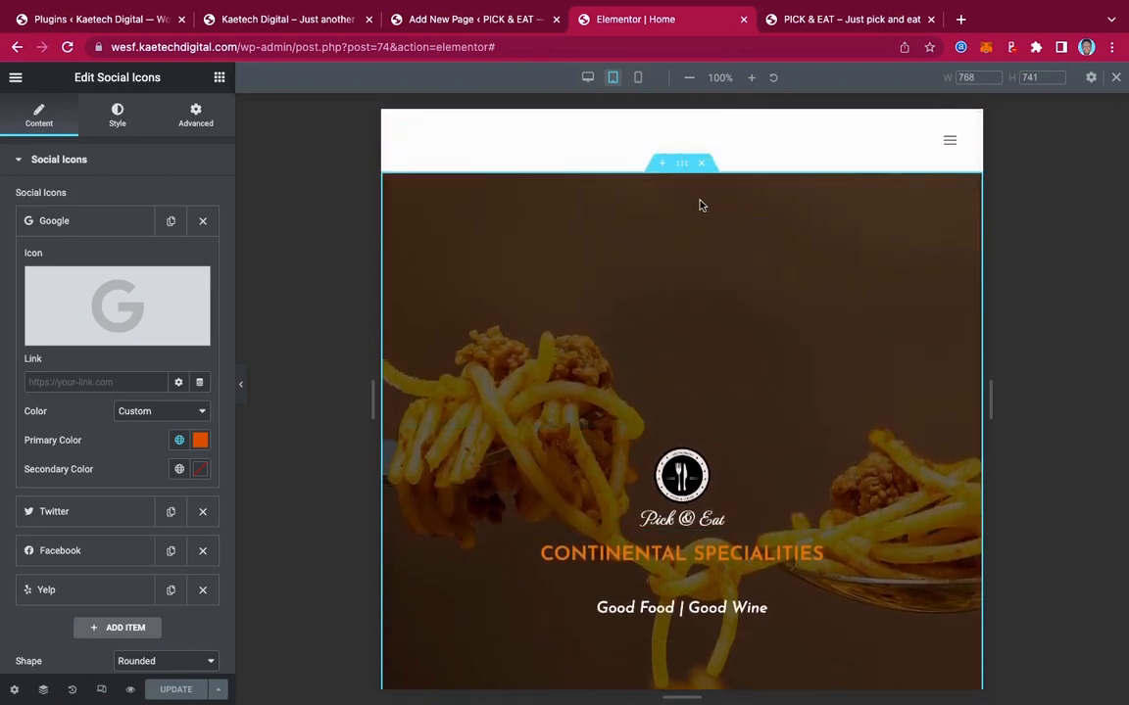
# Reduce the hero section's tablet minimum height to 60 vh
pyautogui.click(685, 165)
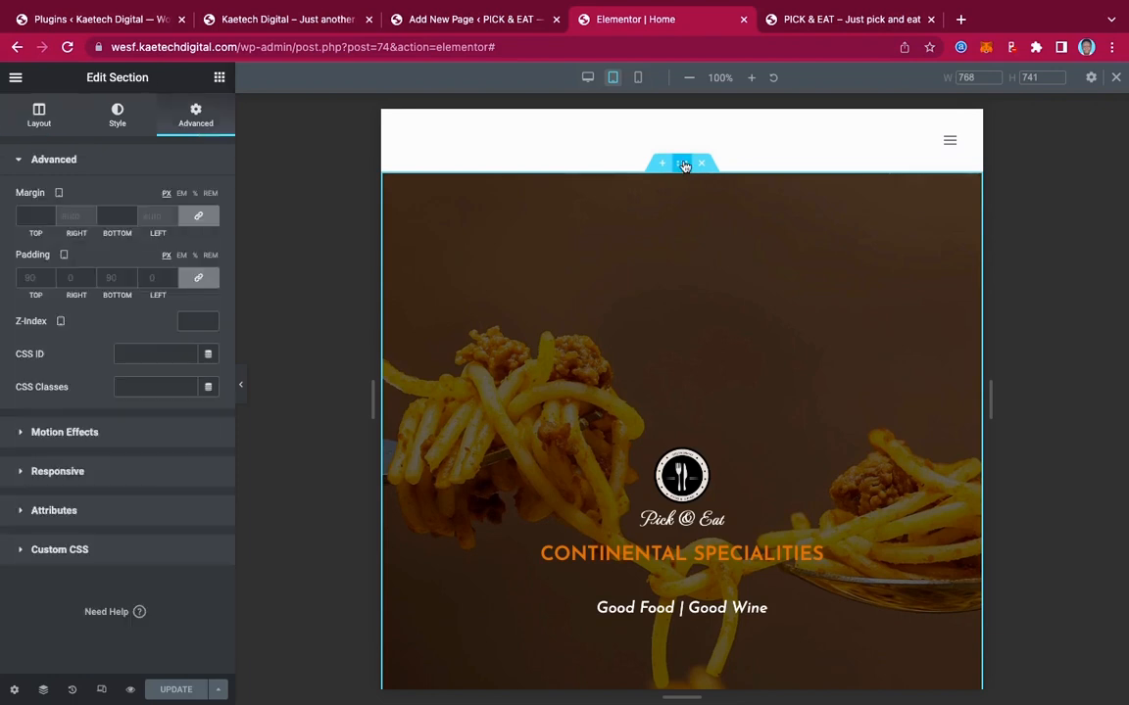
pyautogui.click(39, 118)
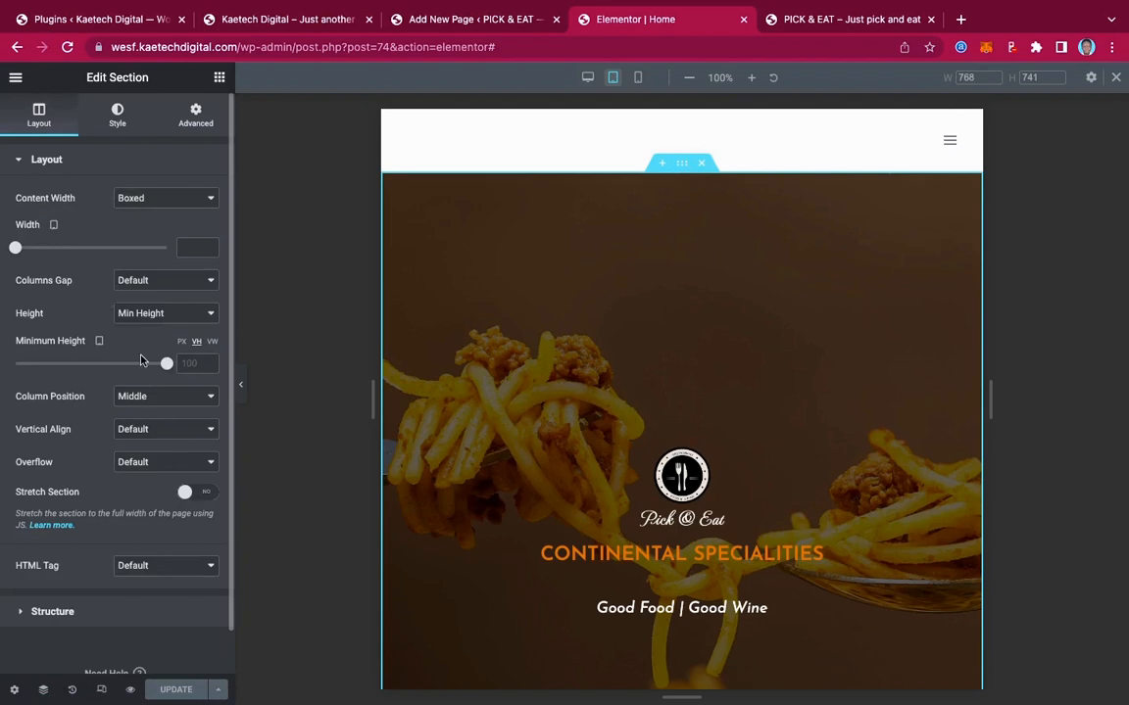
pyautogui.moveTo(166, 366); pyautogui.dragTo(106, 366)
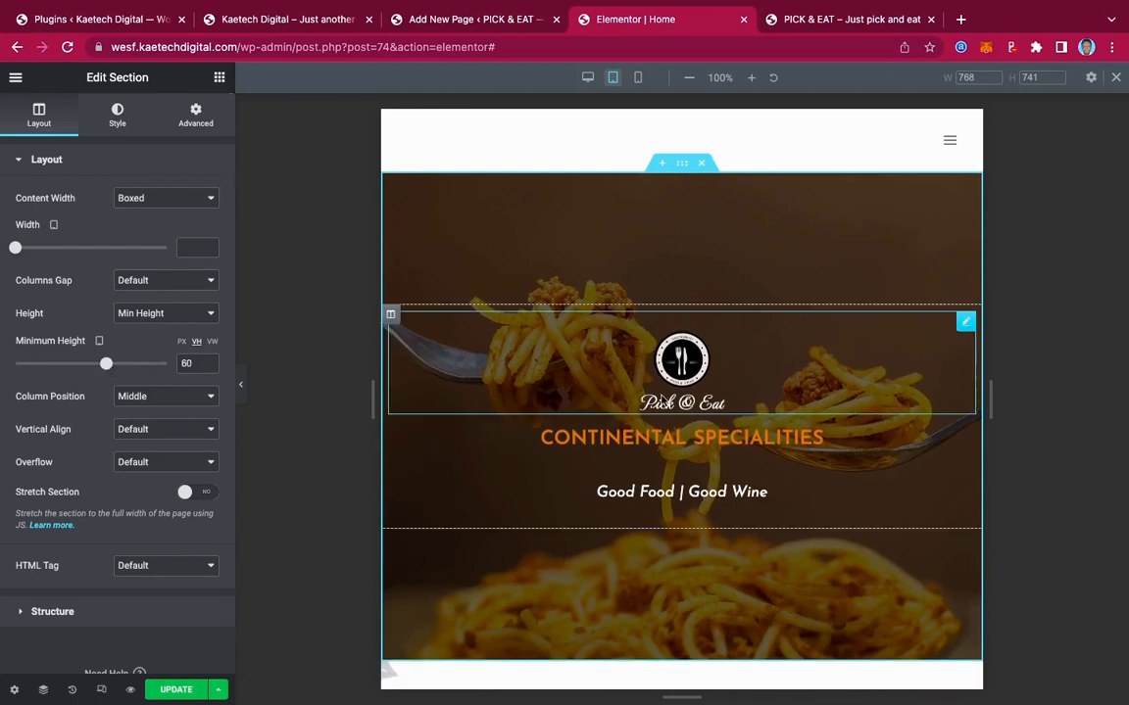
pyautogui.scroll(-2, 804, 444)
pyautogui.scroll(-5, 803, 444)
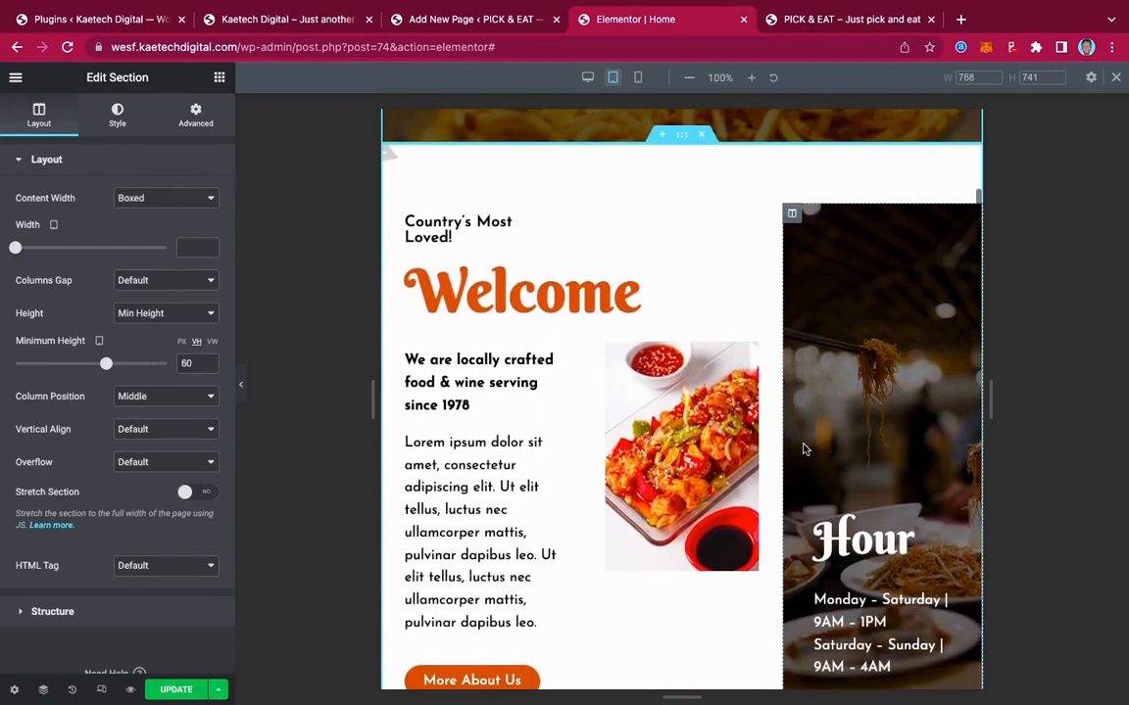
pyautogui.scroll(1, 804, 449)
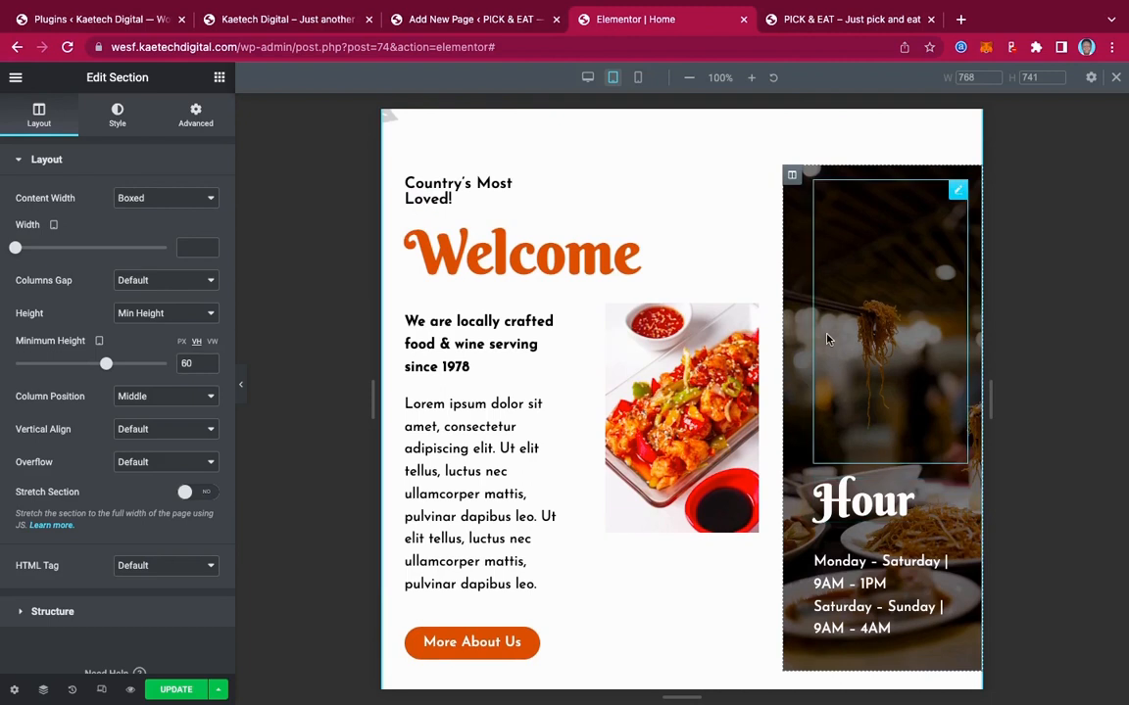
# Shrink the Hour column's spacer and set the Hour heading to 42 px
pyautogui.click(958, 193)
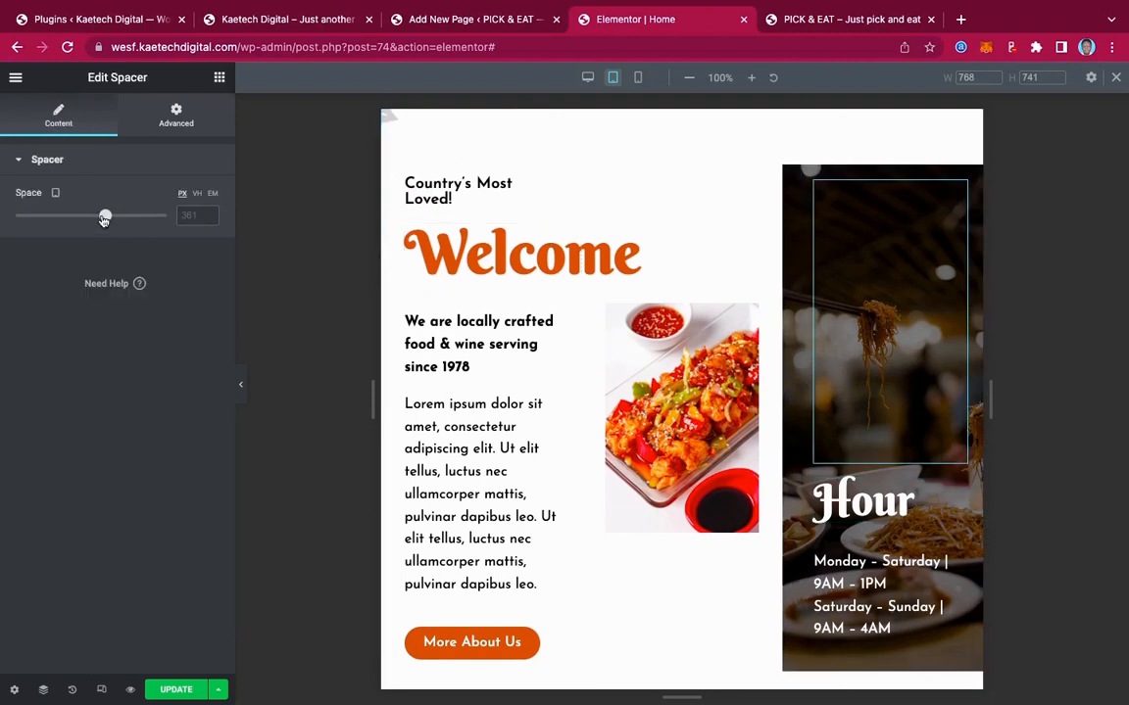
pyautogui.moveTo(105, 219); pyautogui.dragTo(51, 217)
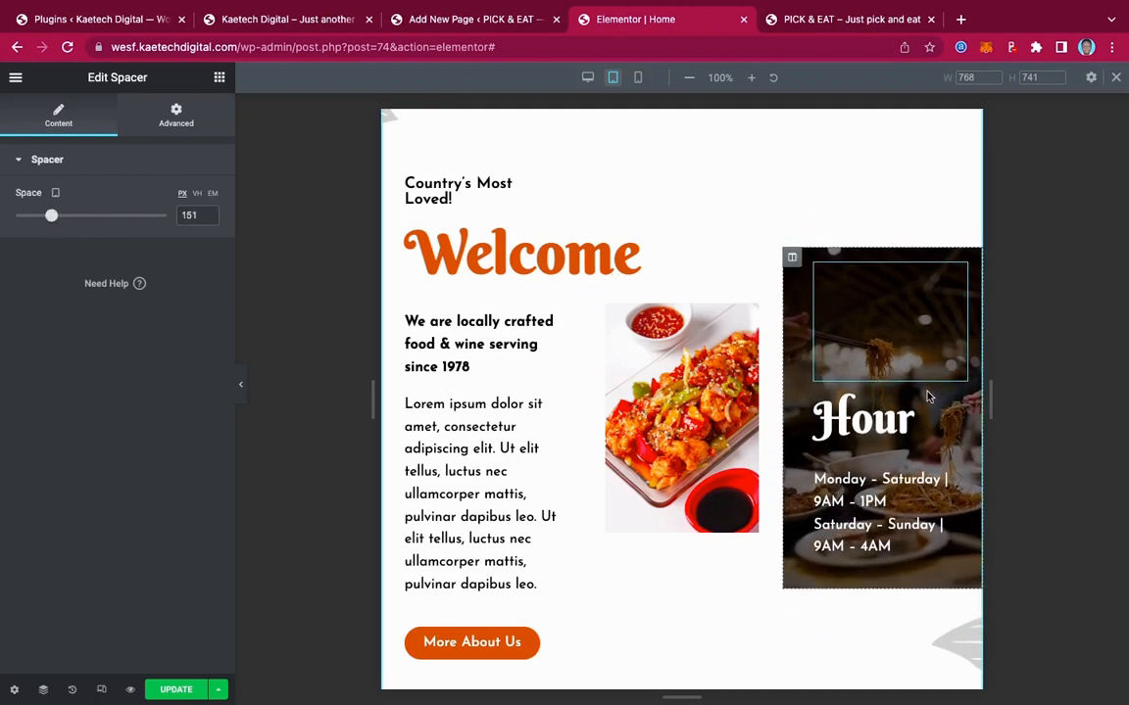
pyautogui.click(958, 410)
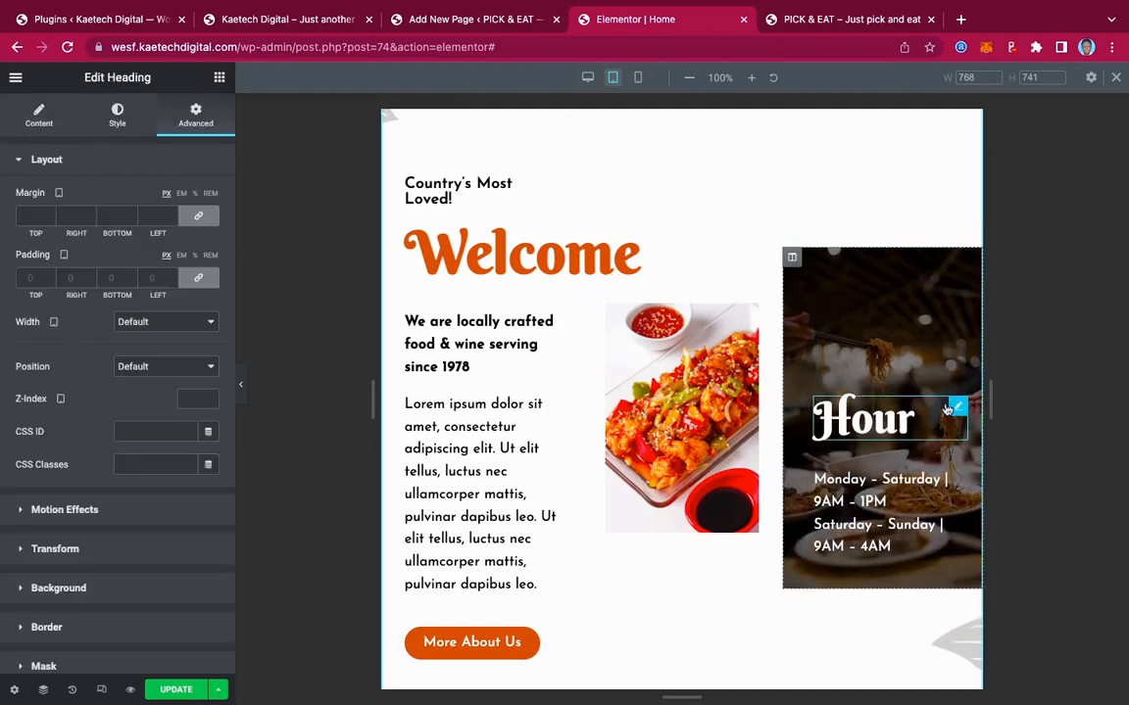
pyautogui.click(41, 116)
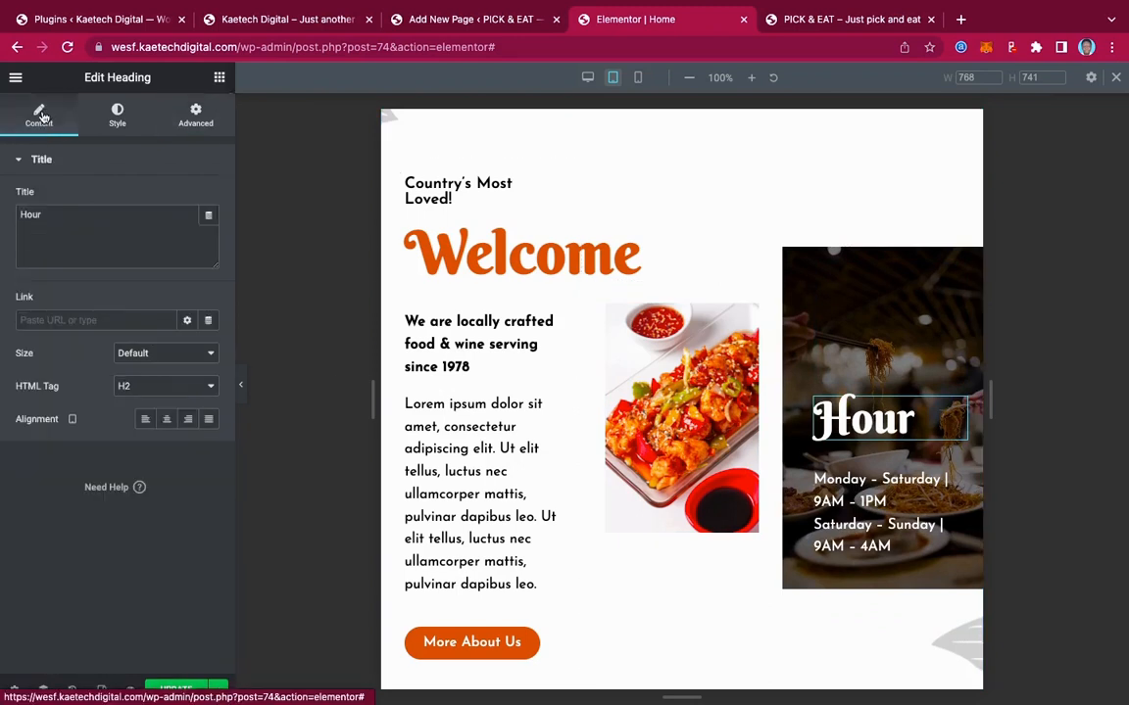
pyautogui.click(118, 114)
pyautogui.click(208, 230)
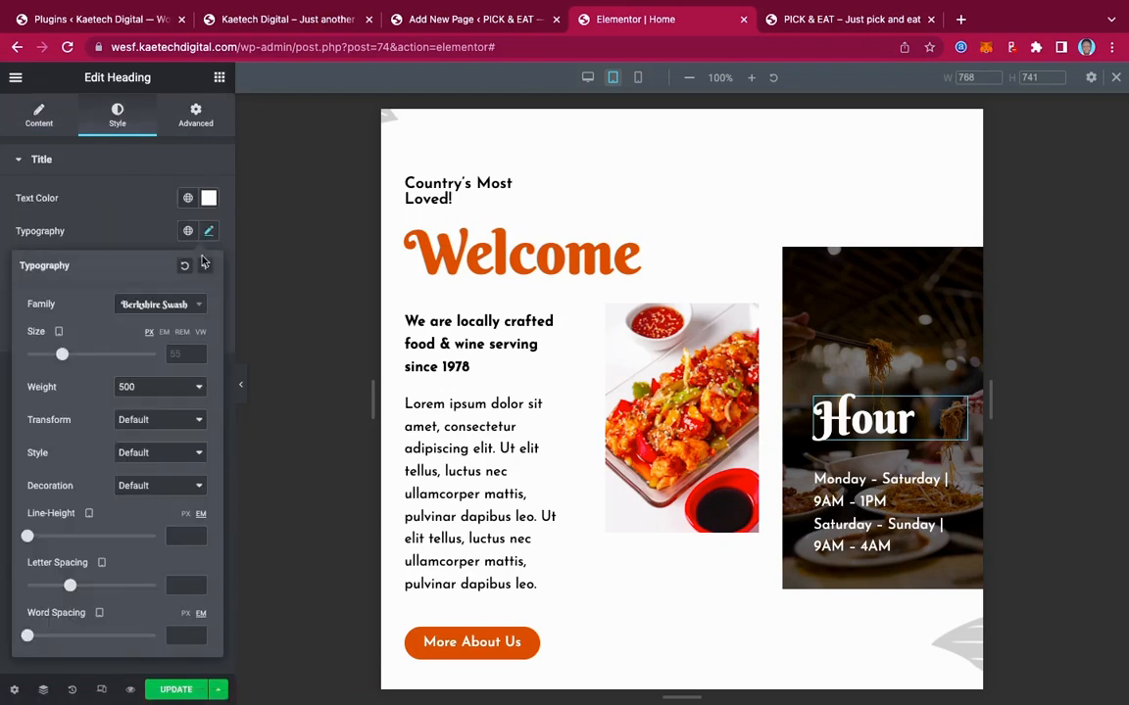
pyautogui.moveTo(61, 358); pyautogui.dragTo(54, 359)
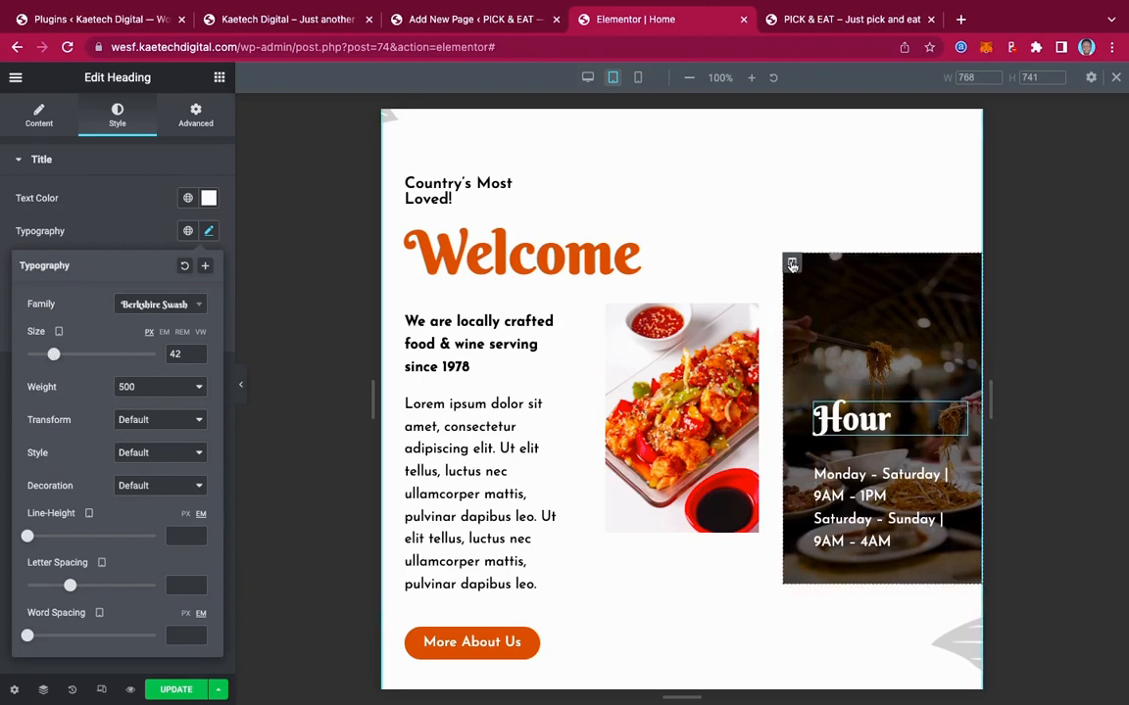
# Unlink the Hour column's padding and set only the left side to 20 px
pyautogui.click(792, 266)
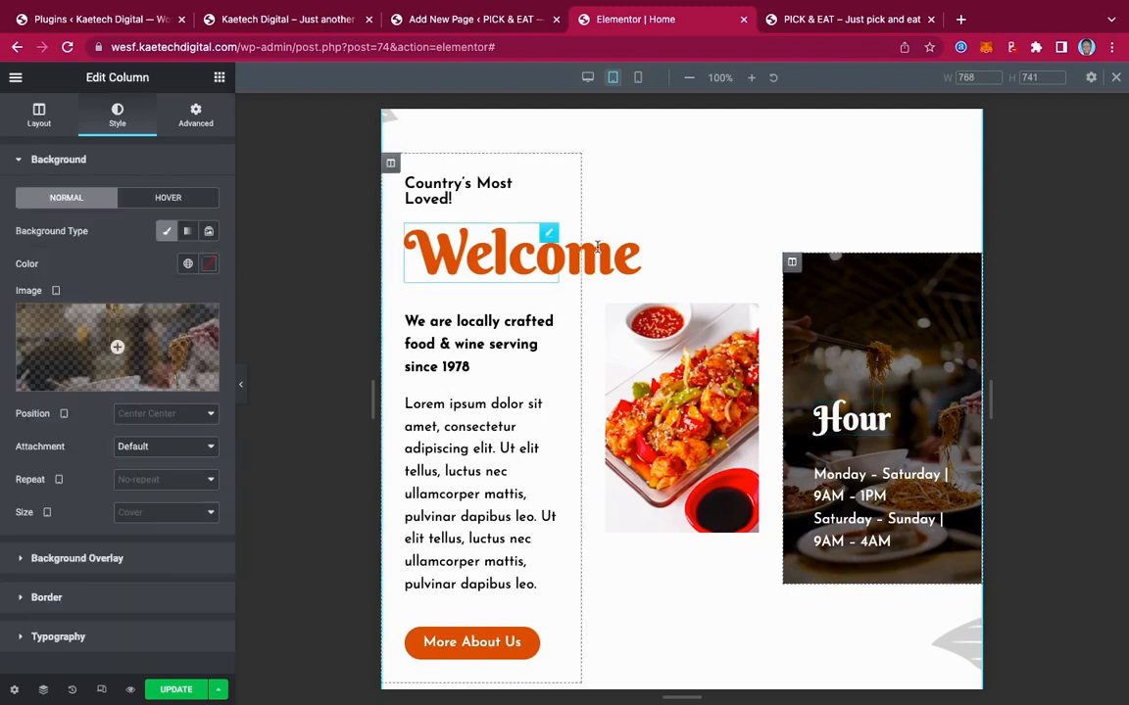
pyautogui.click(193, 120)
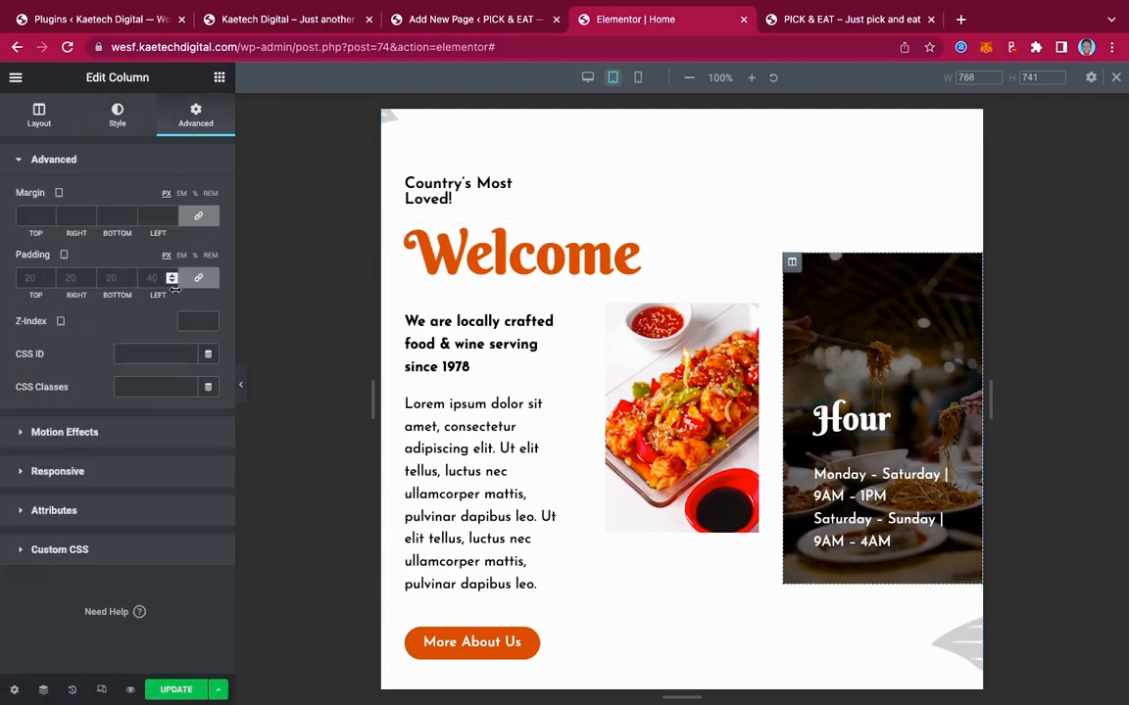
pyautogui.click(197, 283)
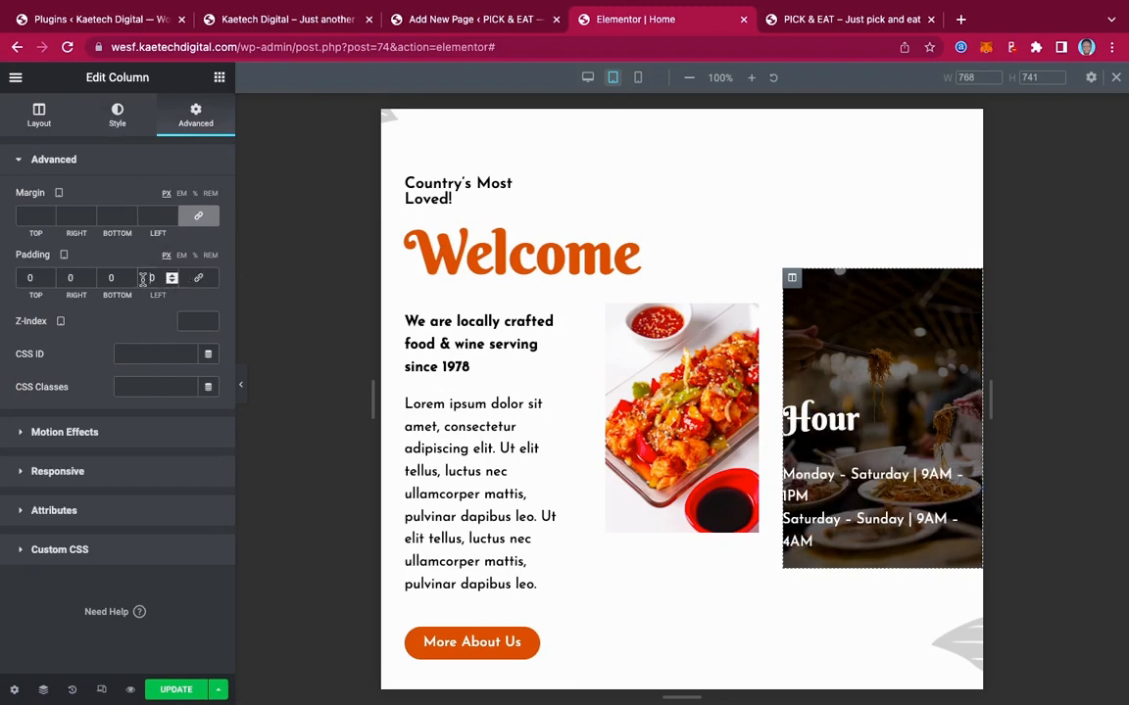
pyautogui.write('1')
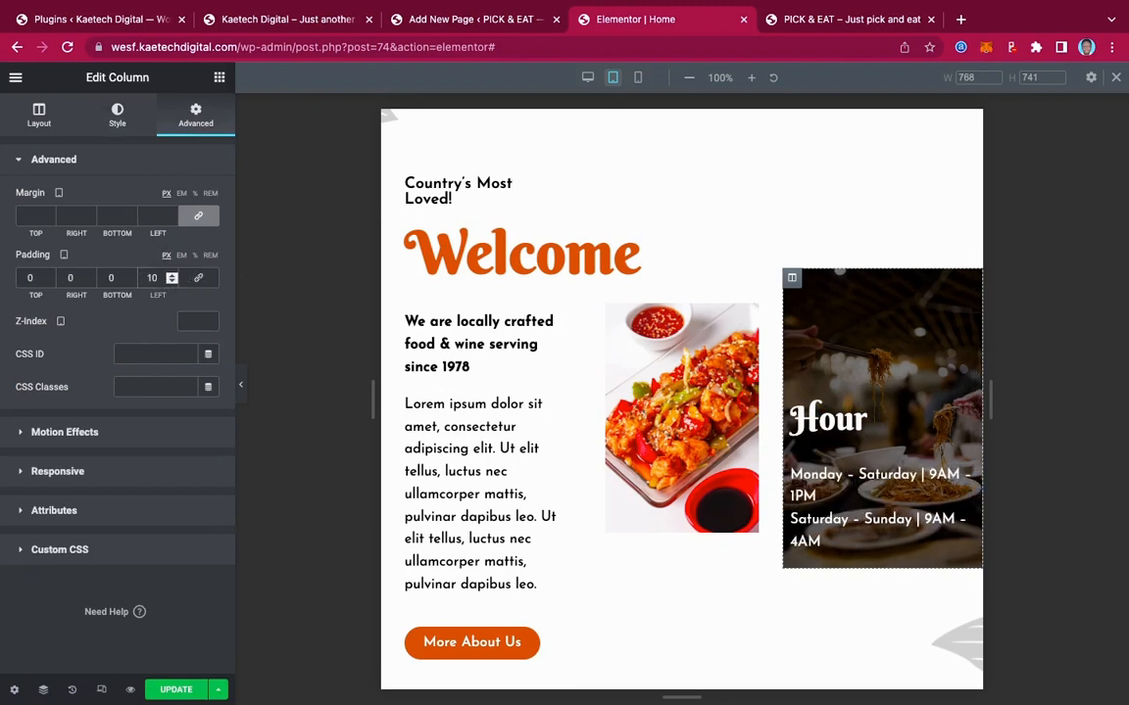
pyautogui.press('BackSpace')
pyautogui.write('2')
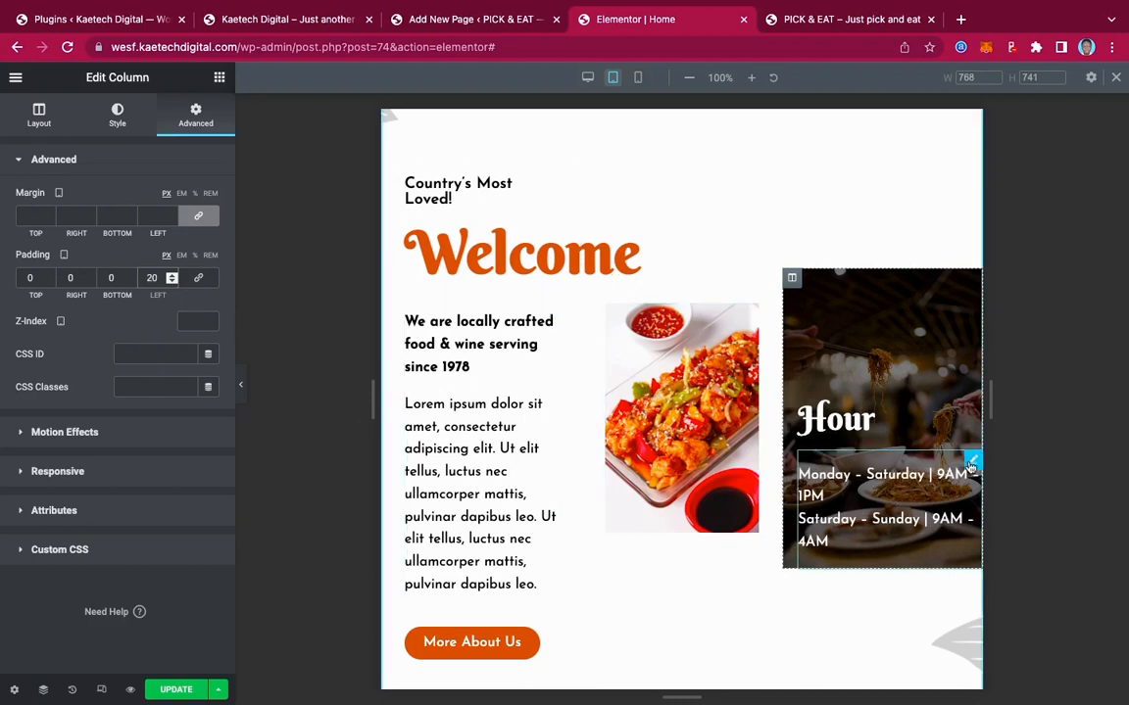
pyautogui.click(970, 465)
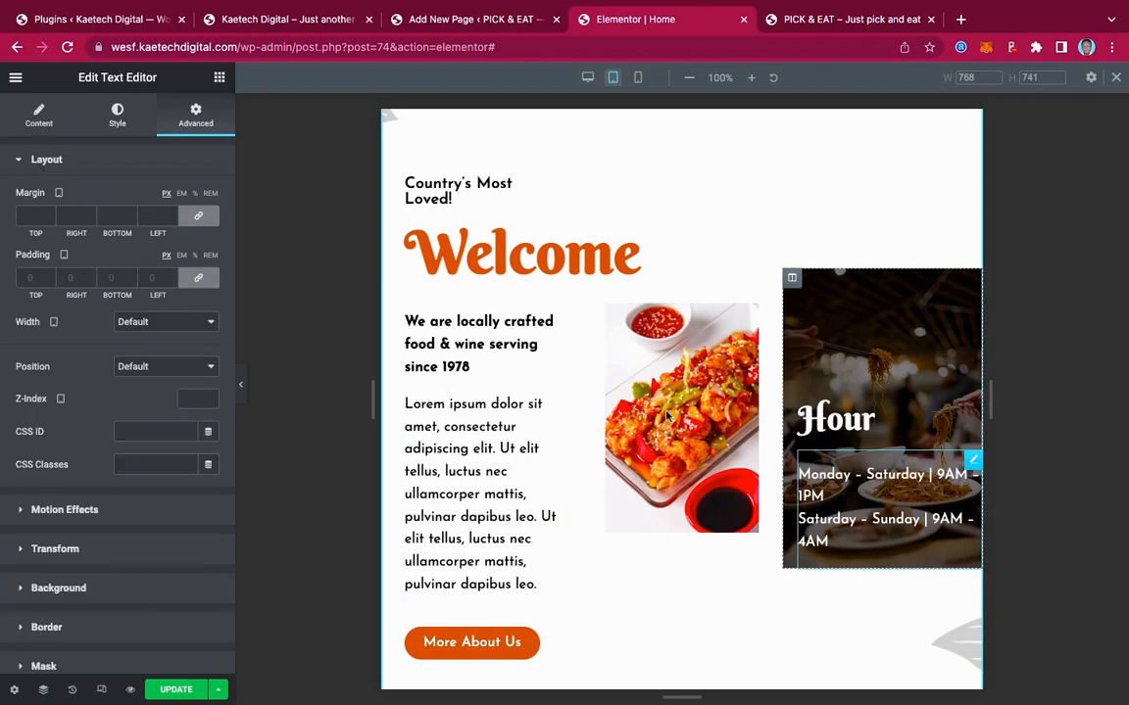
# Set the opening-hours text's font size to 14 px
pyautogui.click(119, 124)
pyautogui.click(209, 263)
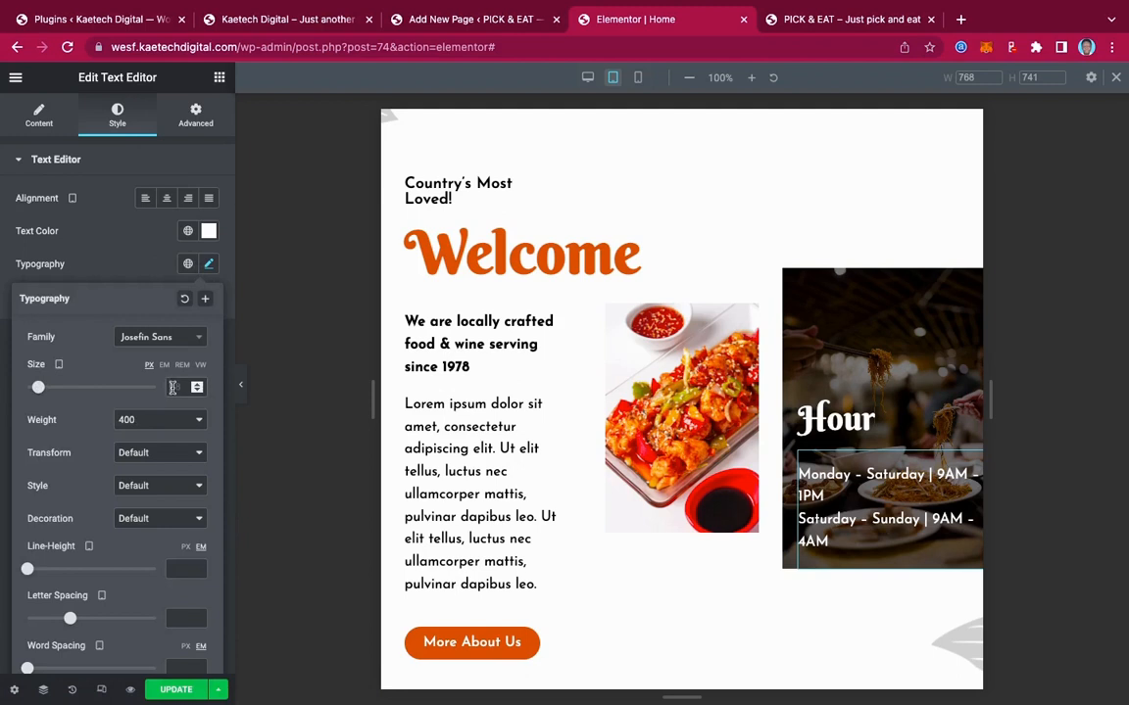
pyautogui.click(172, 387)
pyautogui.write('16')
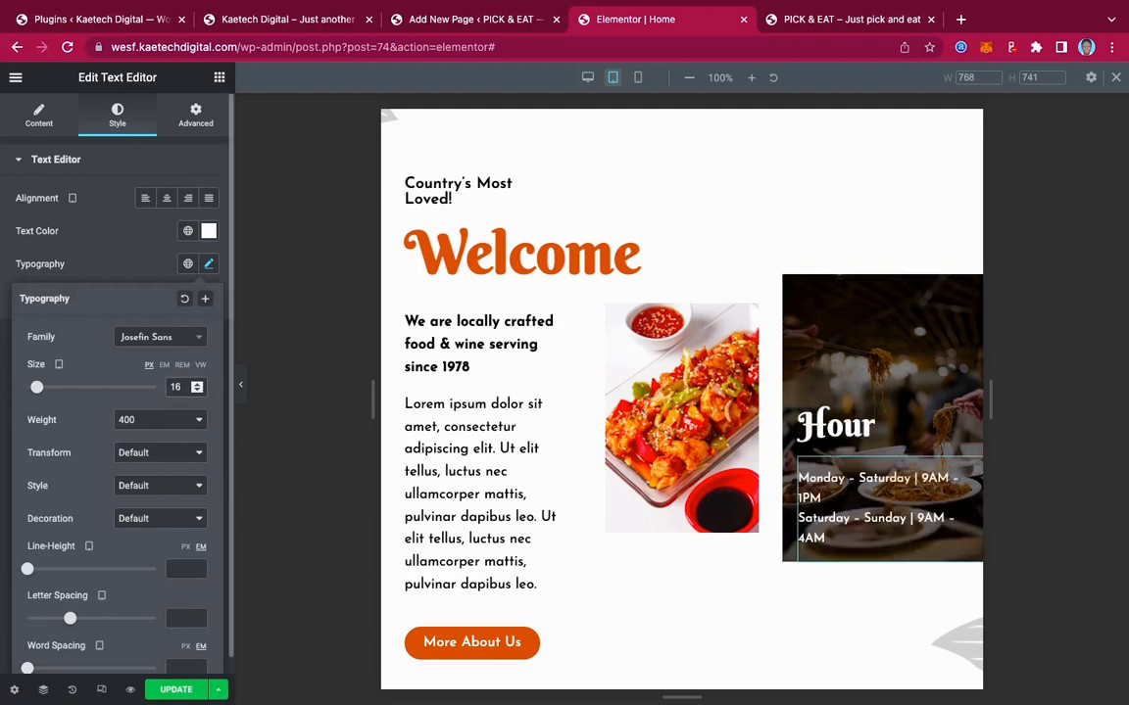
pyautogui.press('BackSpace')
pyautogui.write('4')
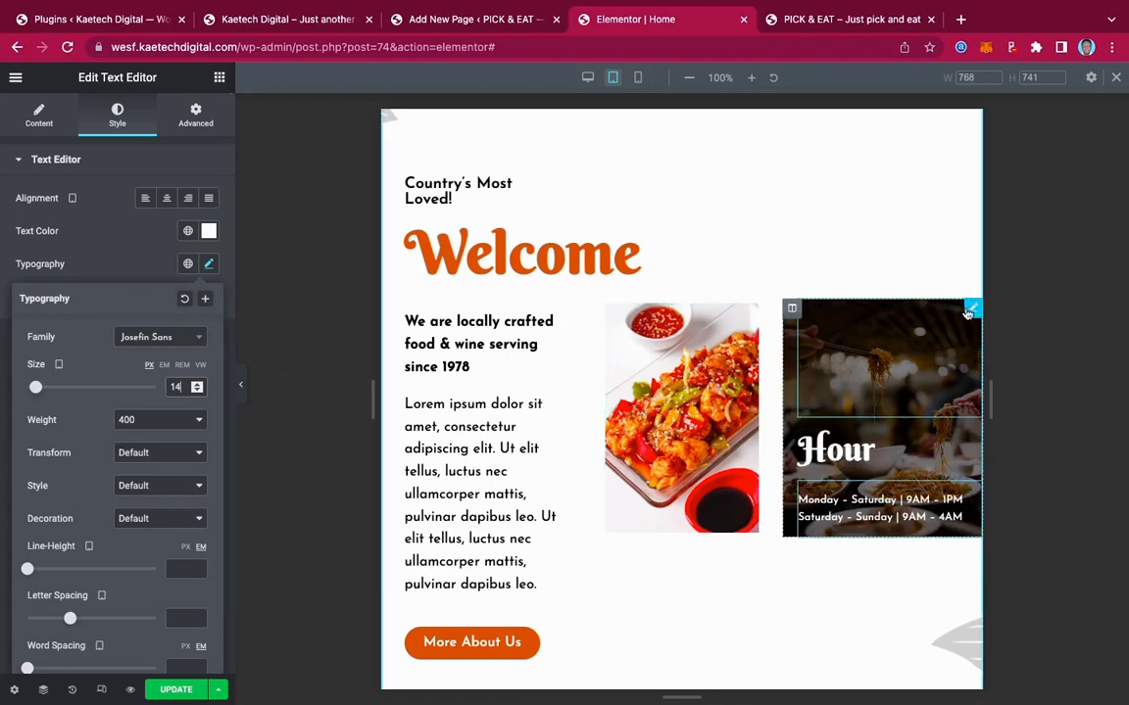
# Unlink the Hour column's margin and give it a 20 px right margin
pyautogui.click(792, 310)
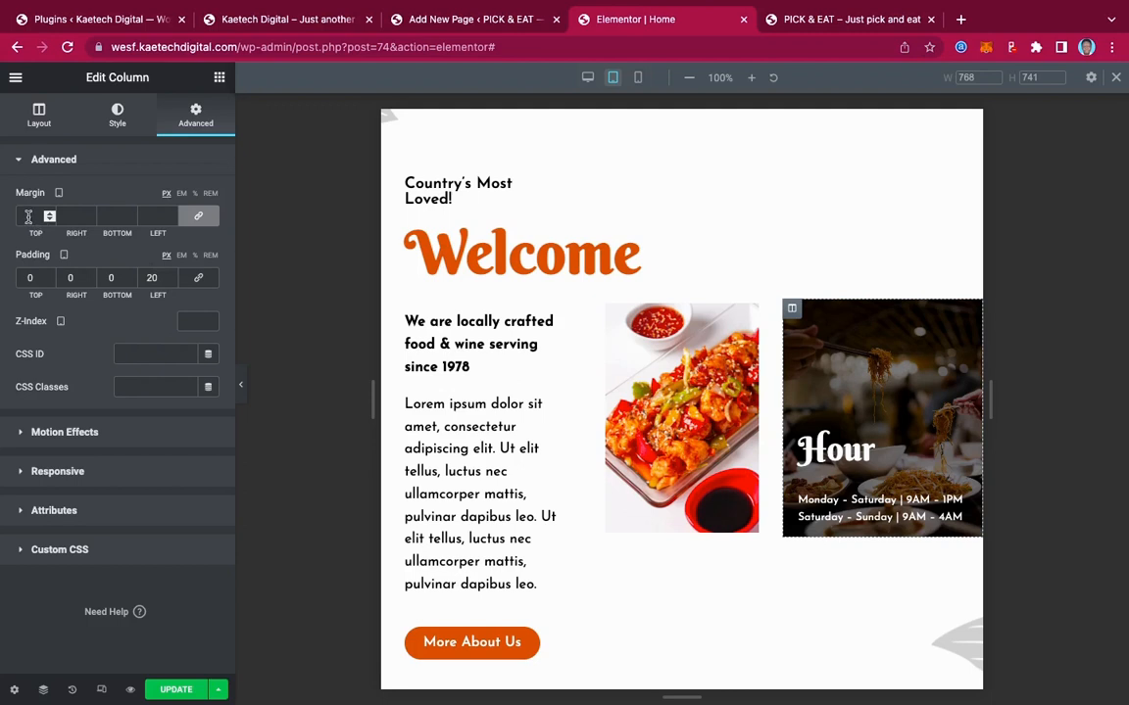
pyautogui.click(198, 216)
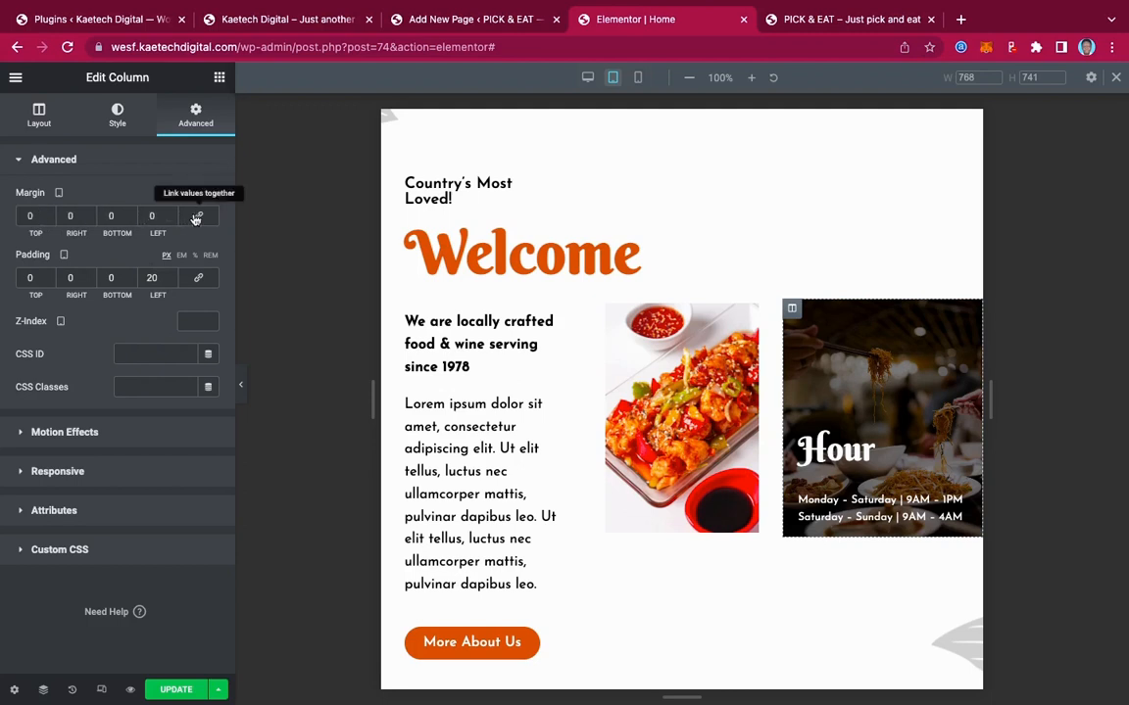
pyautogui.doubleClick(147, 216)
pyautogui.write('20')
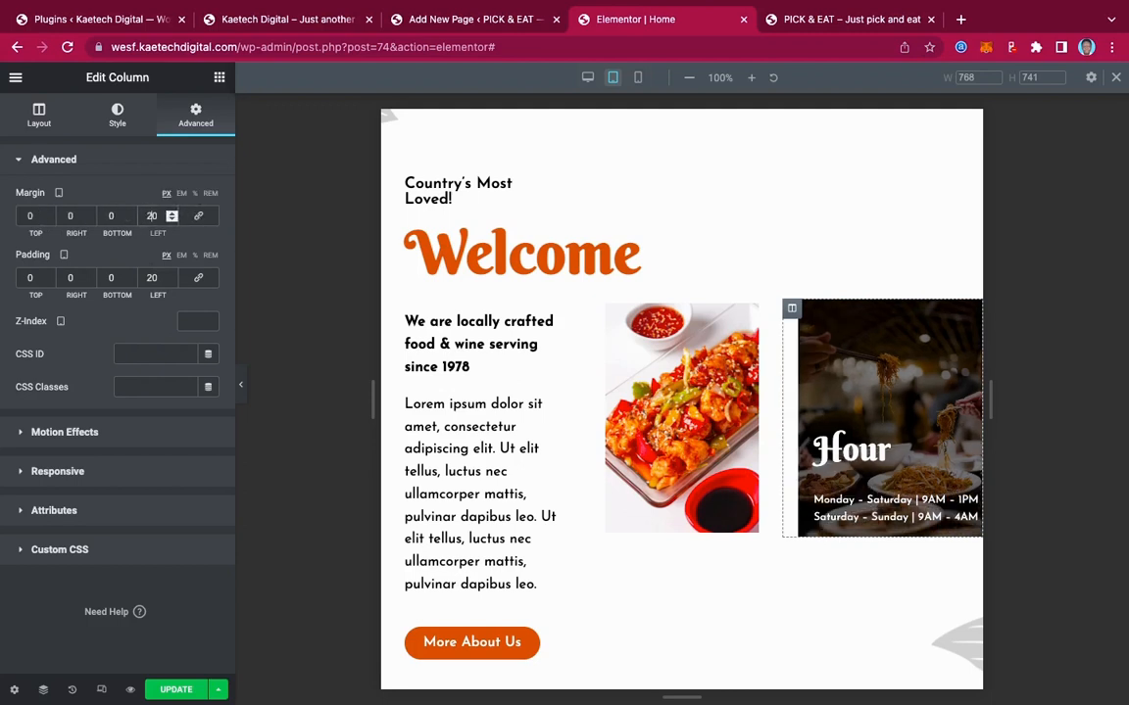
pyautogui.press('BackSpace')
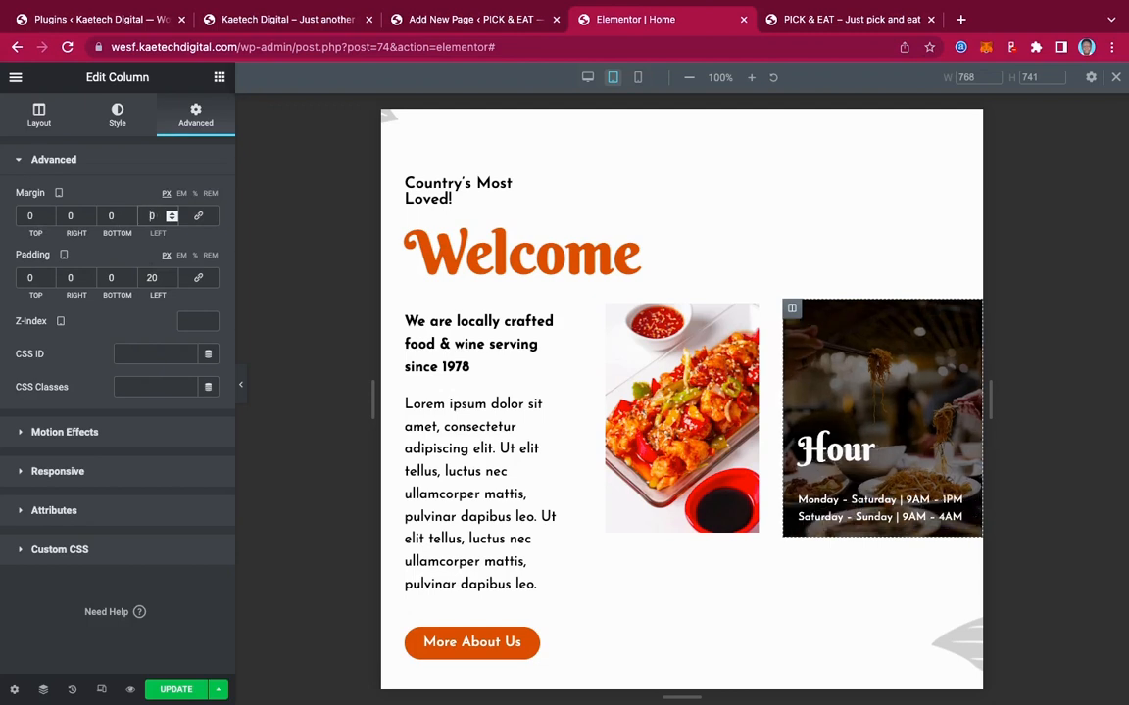
pyautogui.doubleClick(61, 214)
pyautogui.write('20')
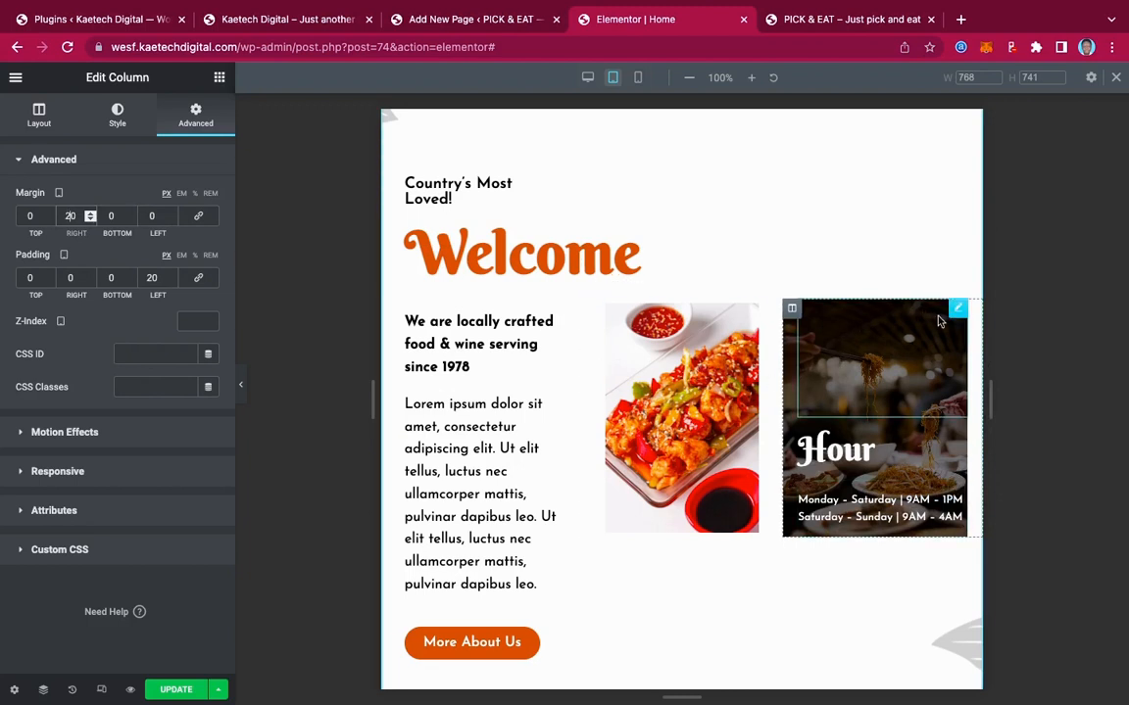
# Add 20 px of right padding to the Hour column
pyautogui.click(958, 312)
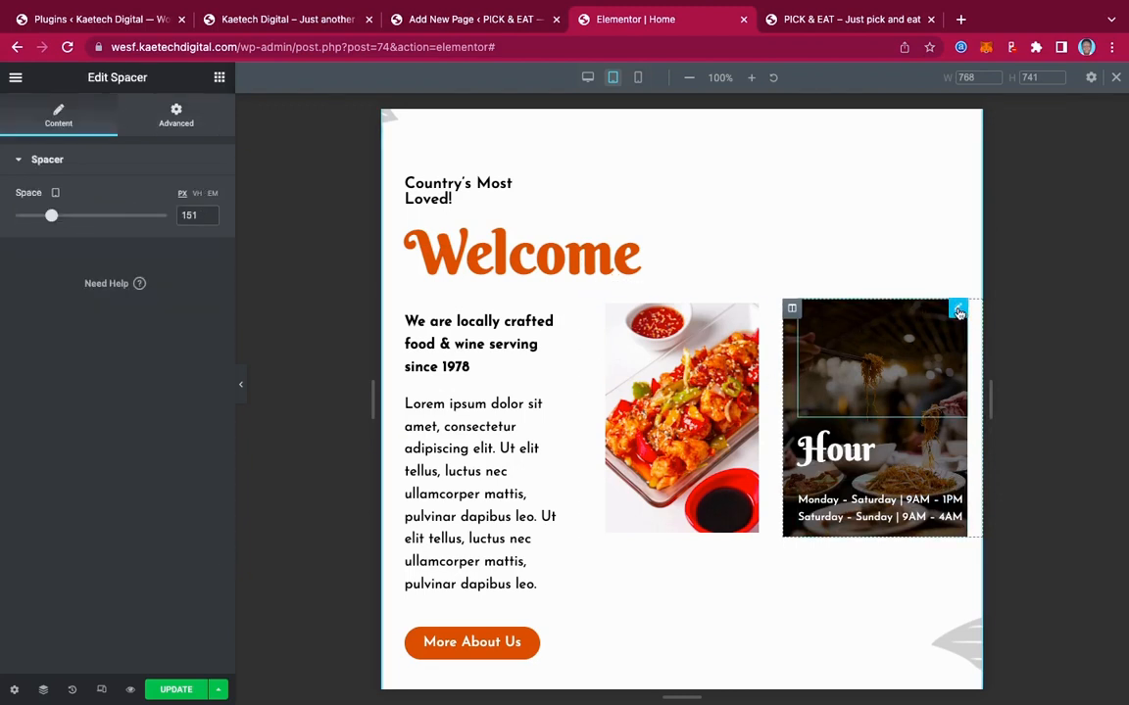
pyautogui.click(792, 311)
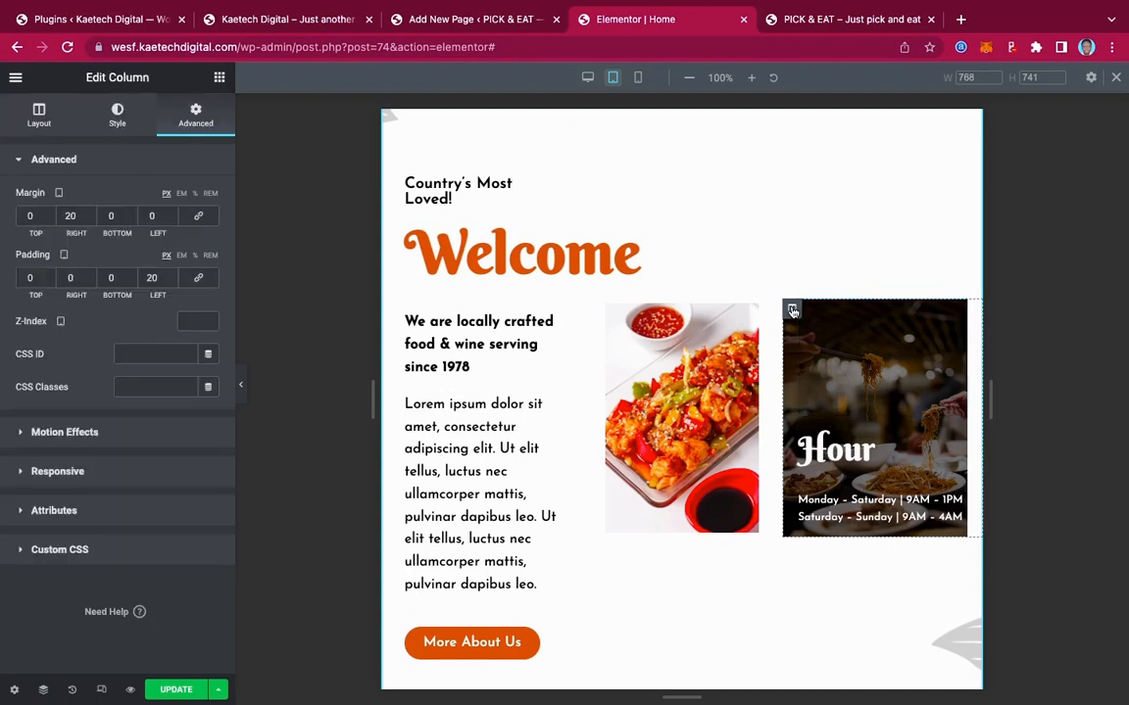
pyautogui.doubleClick(62, 281)
pyautogui.write('20')
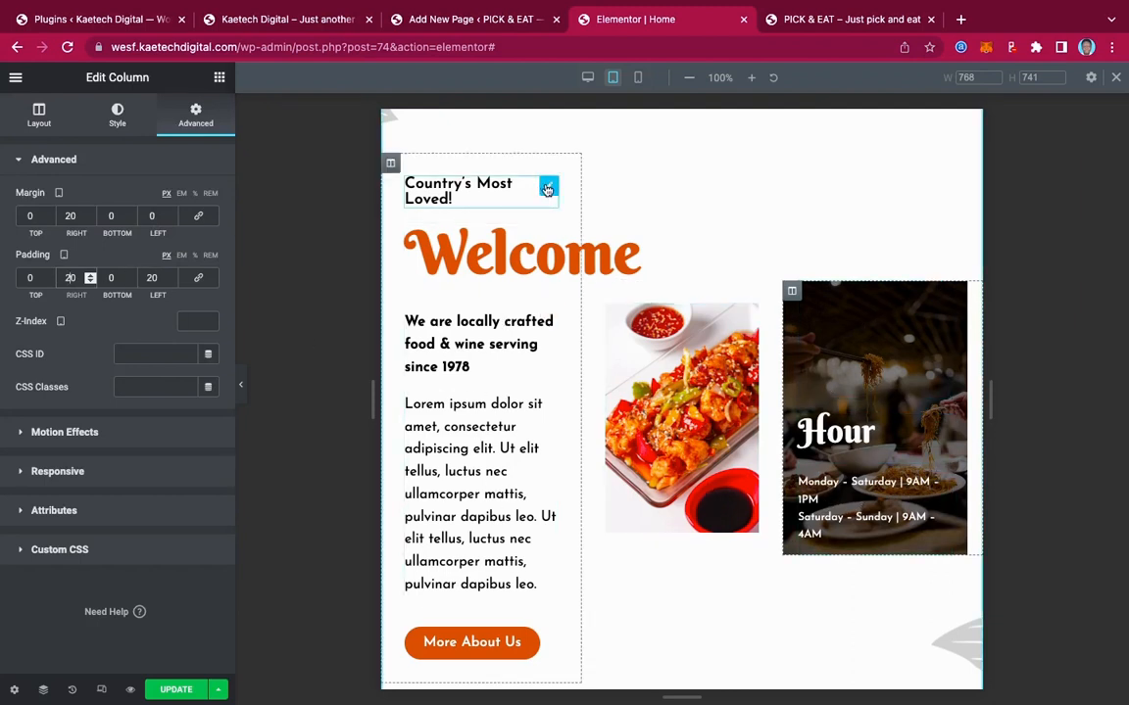
pyautogui.click(546, 237)
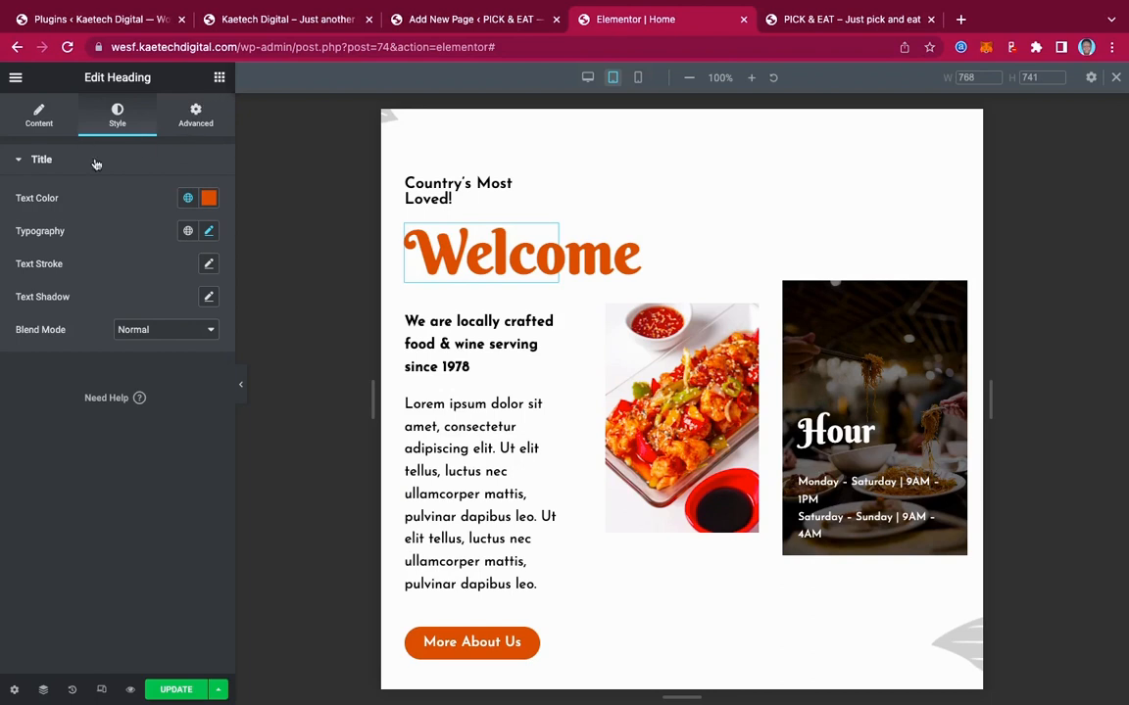
# Shrink the Welcome heading to about 42 px
pyautogui.click(206, 233)
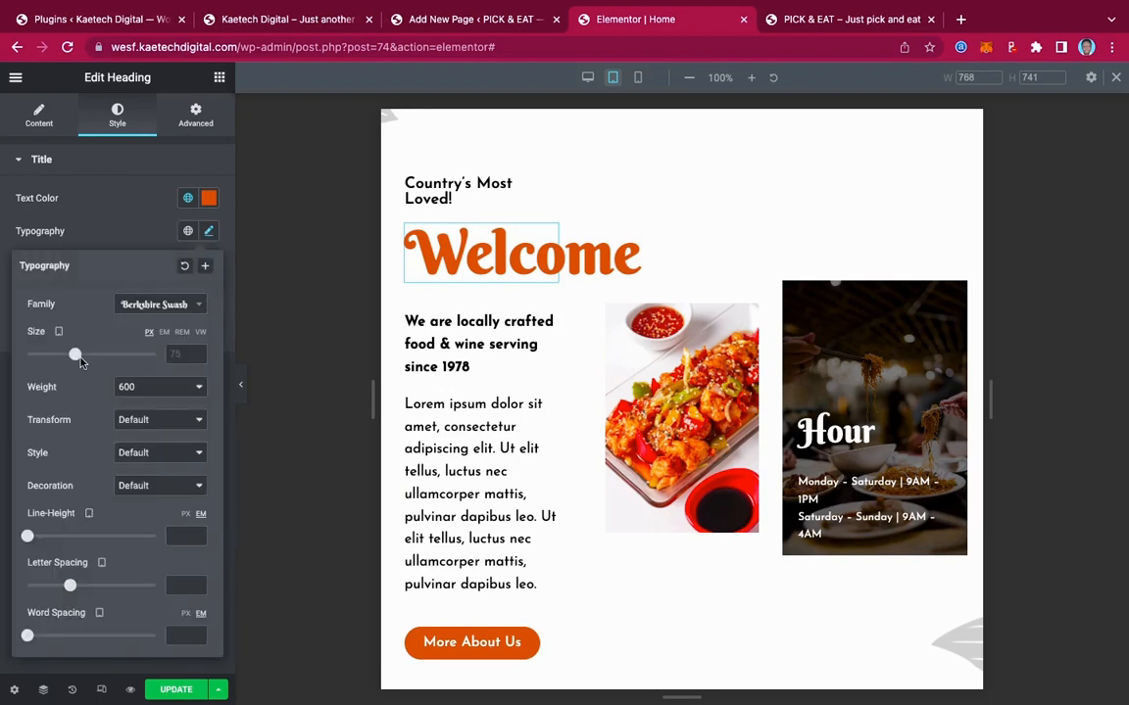
pyautogui.moveTo(78, 359); pyautogui.dragTo(59, 355)
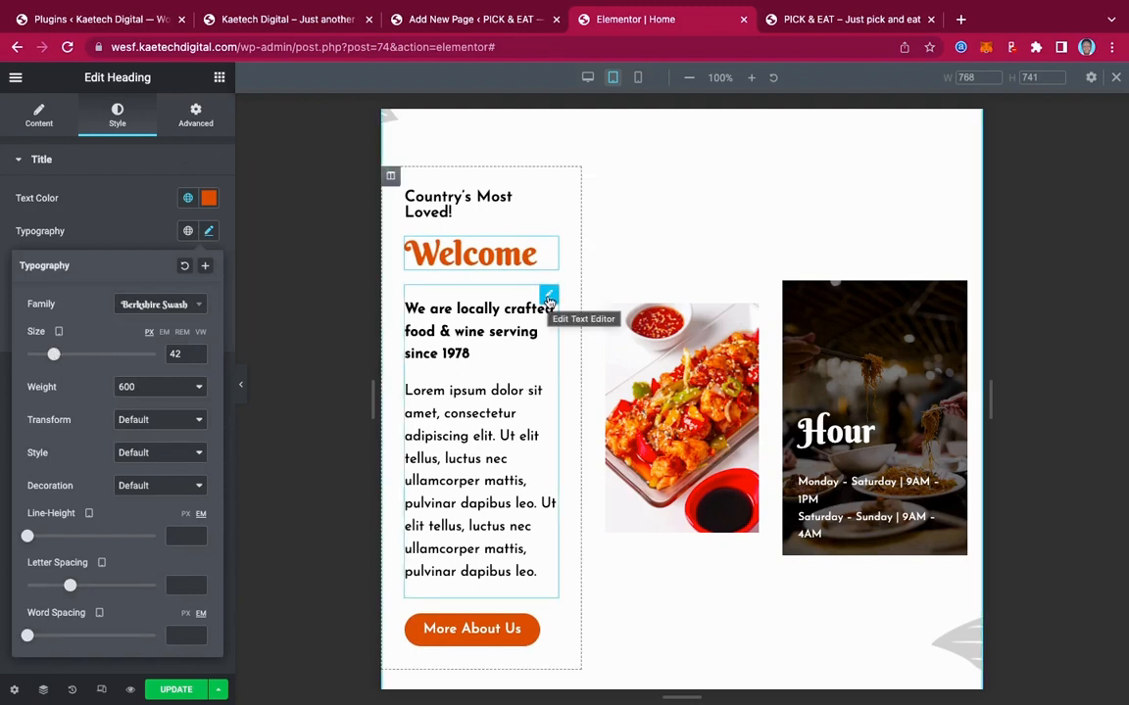
pyautogui.click(390, 180)
# Set the Welcome column's tablet padding to 0 with 20 px on the left
pyautogui.click(196, 115)
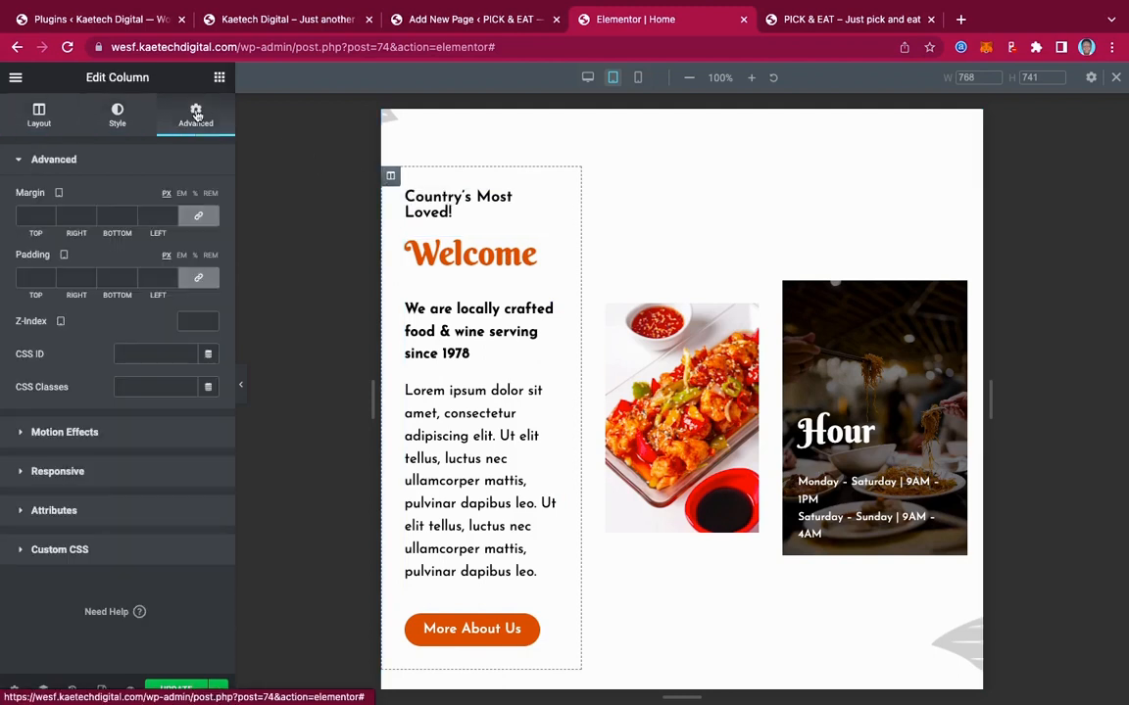
pyautogui.click(196, 279)
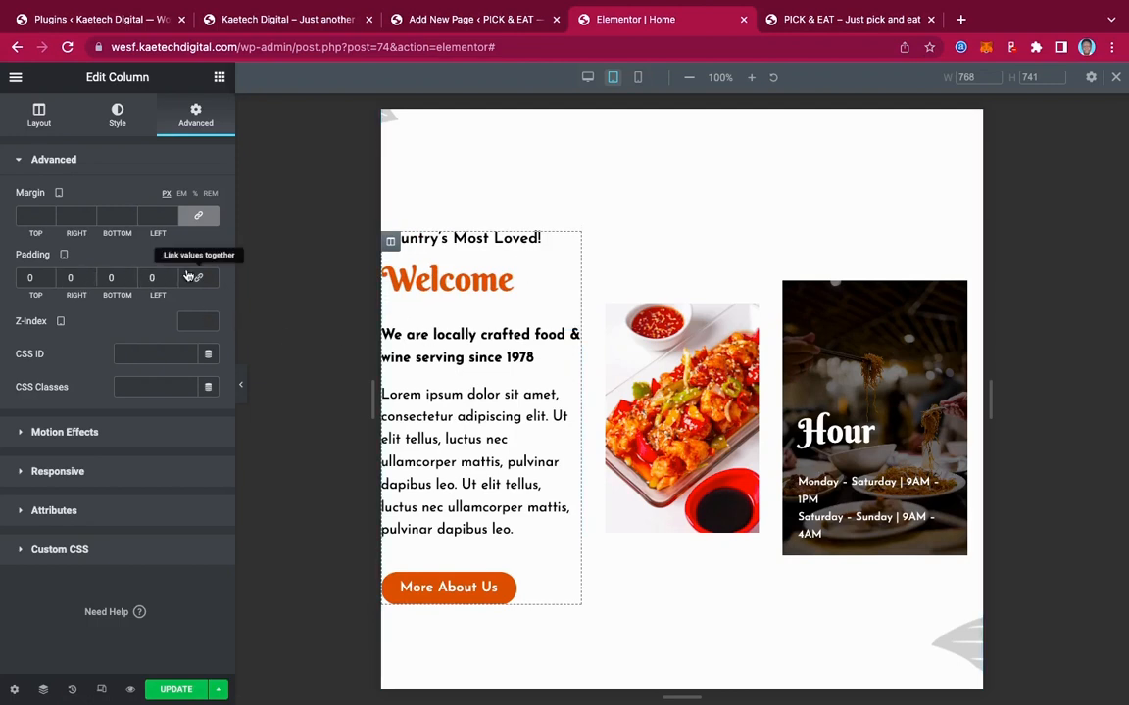
pyautogui.click(25, 279)
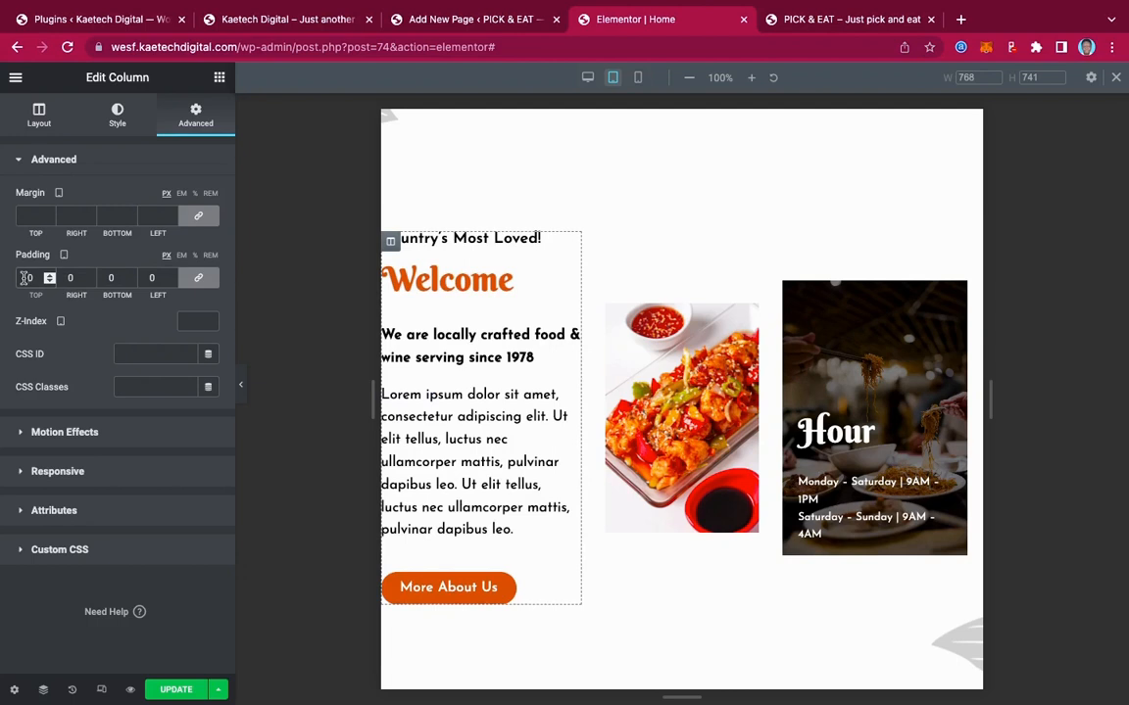
pyautogui.write('1')
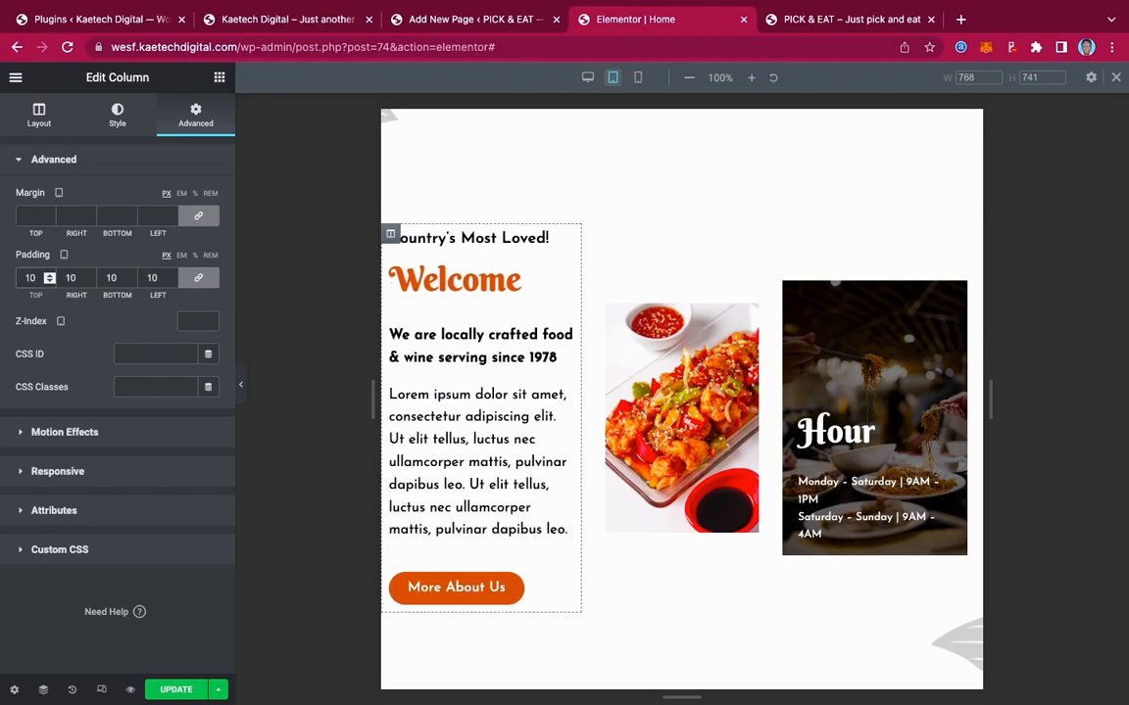
pyautogui.press('BackSpace')
pyautogui.write('2')
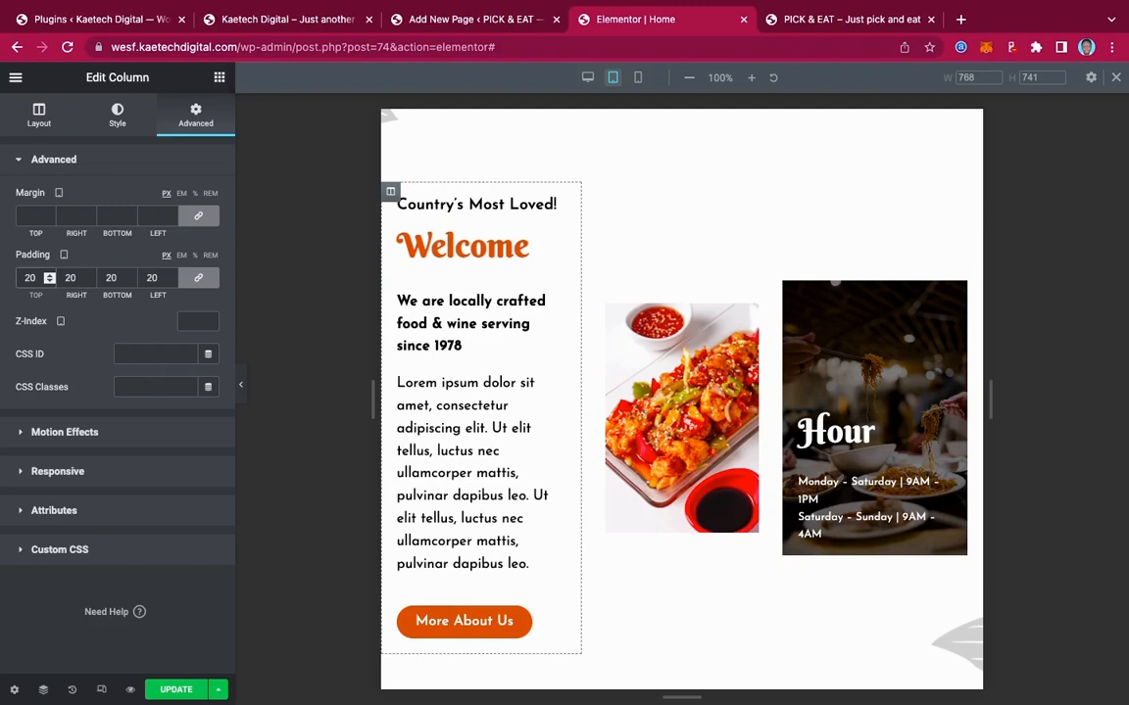
pyautogui.press('BackSpace')
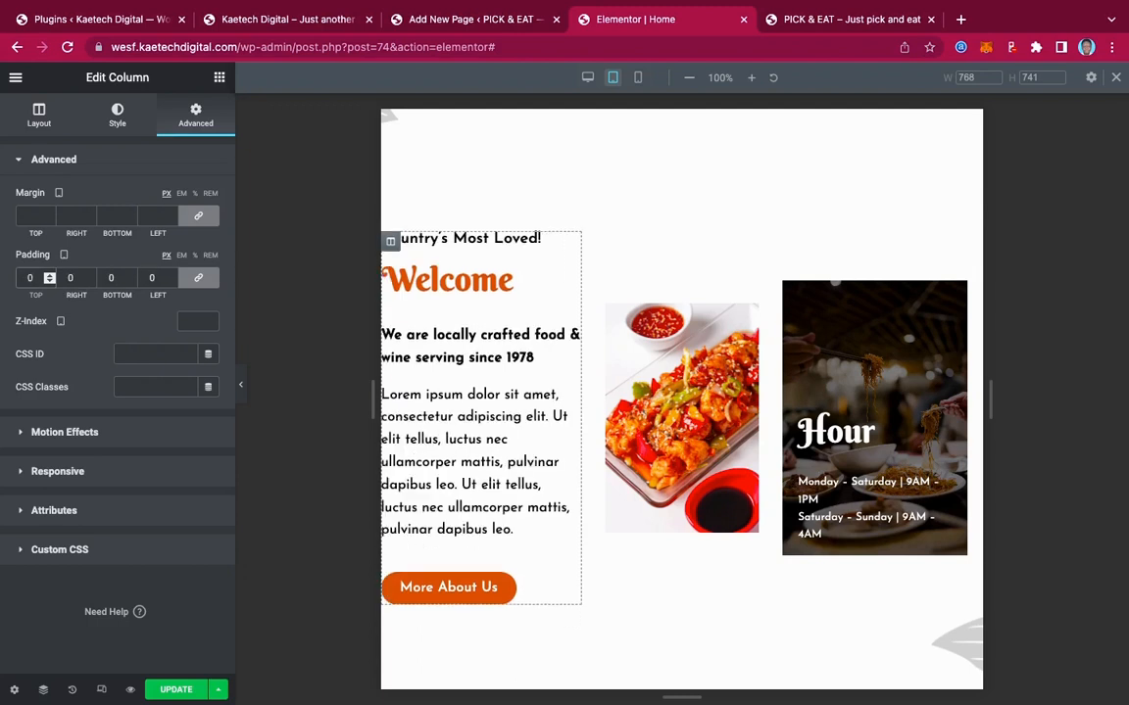
pyautogui.click(198, 278)
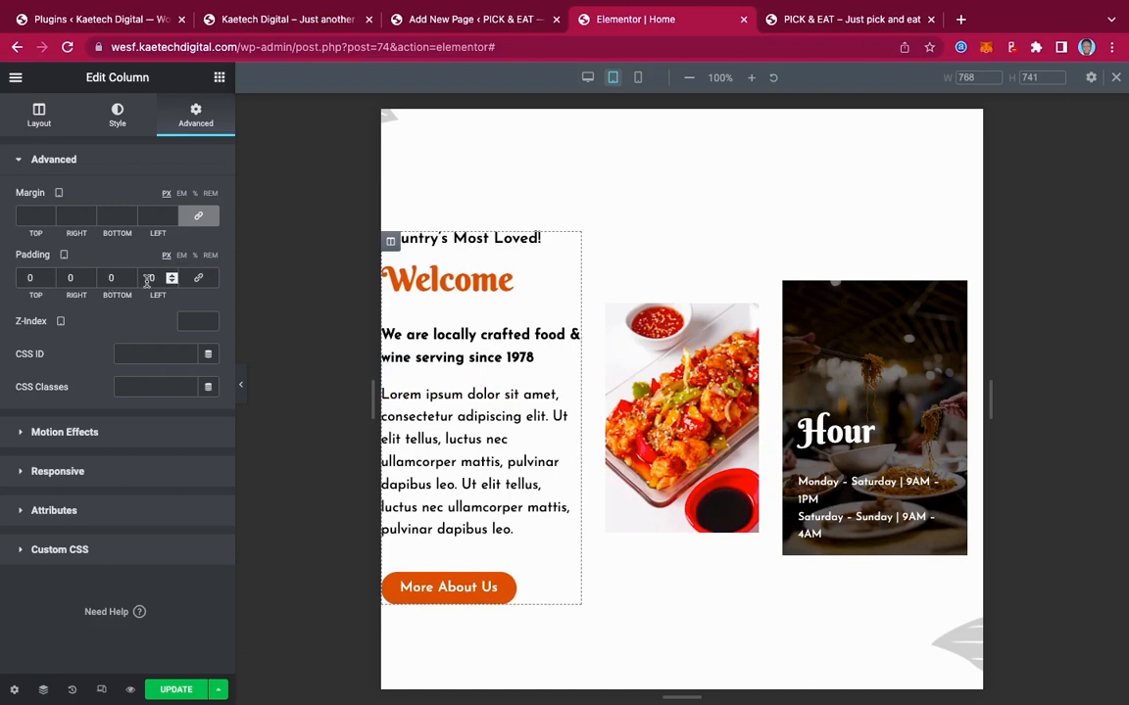
pyautogui.write('2')
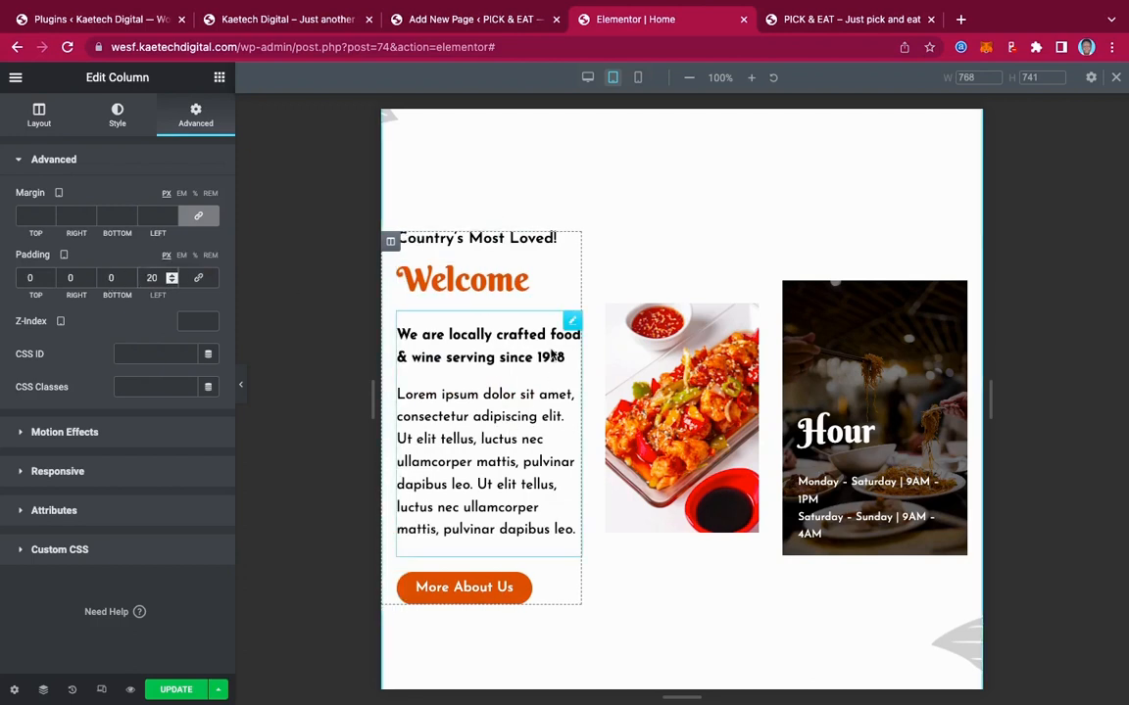
# Give the Welcome paragraph a 15 px font size for tablet and review the result
pyautogui.click(575, 321)
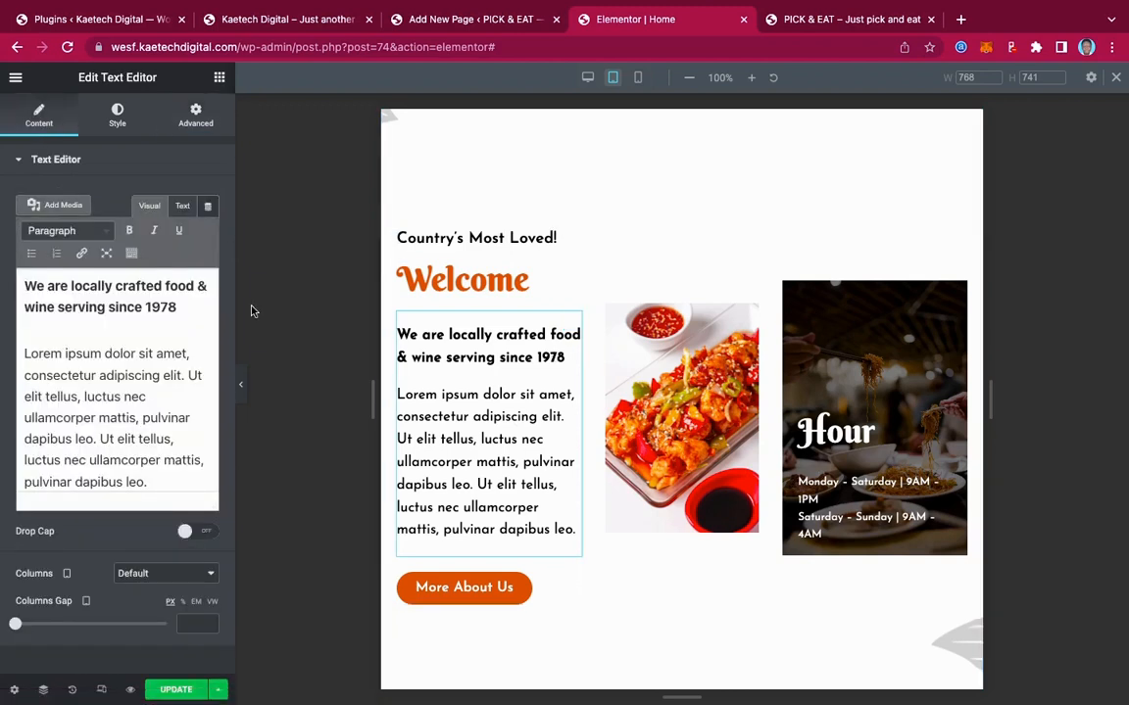
pyautogui.click(119, 115)
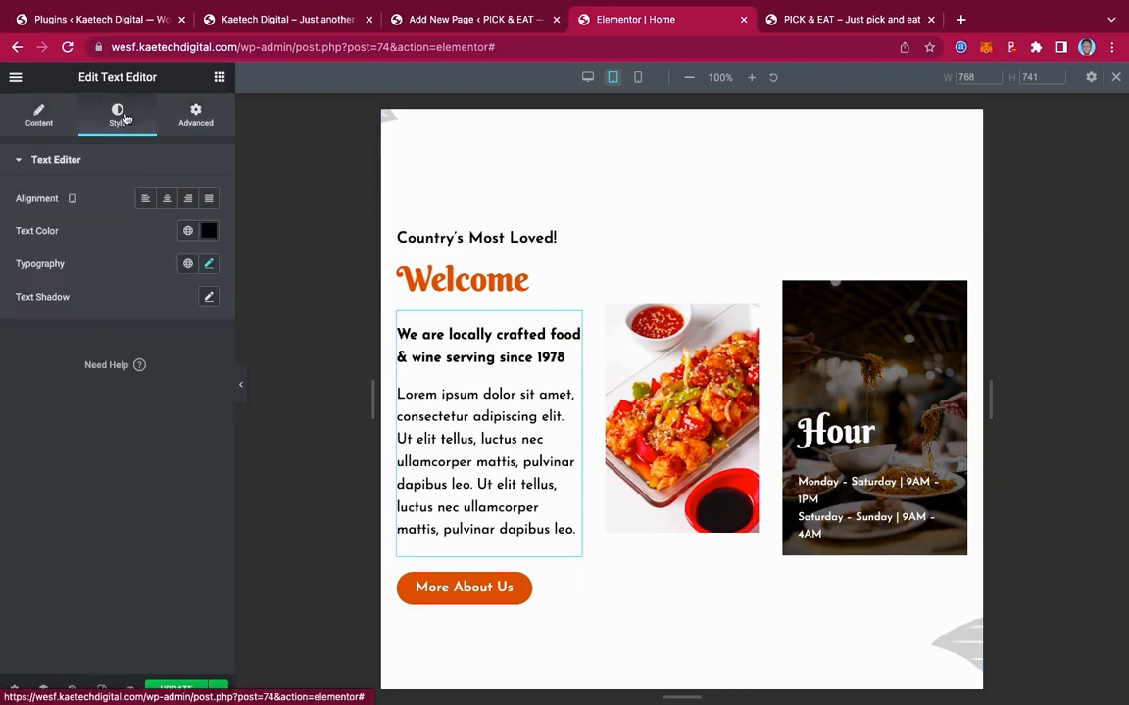
pyautogui.click(207, 264)
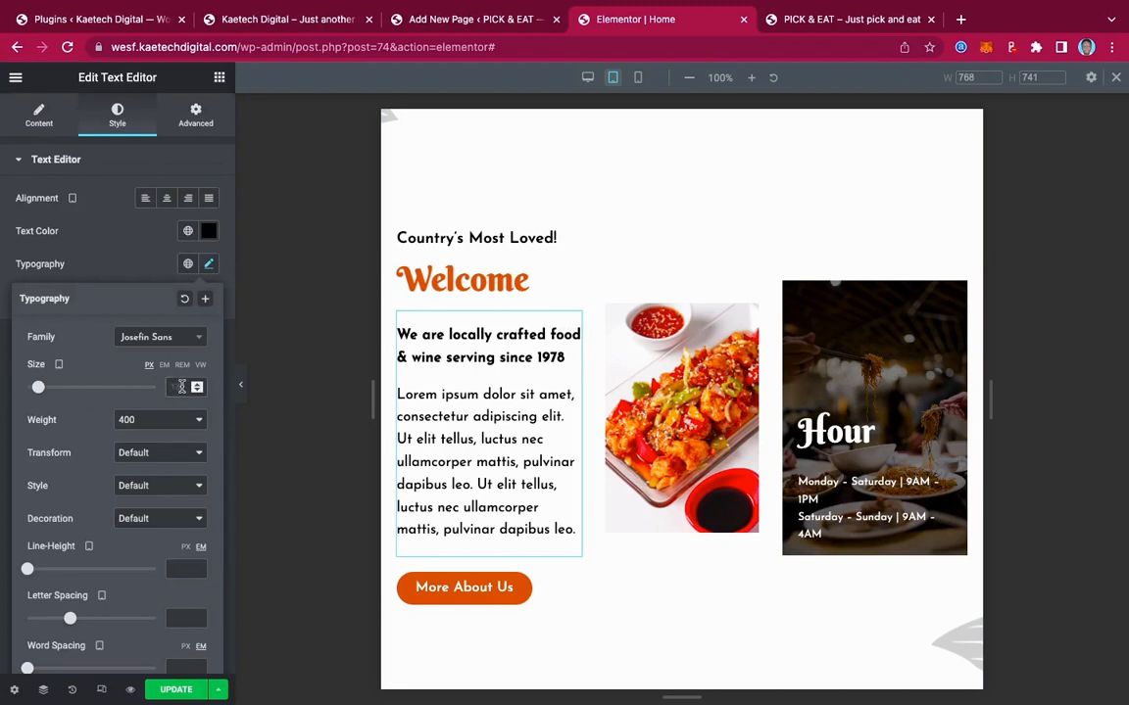
pyautogui.click(181, 387)
pyautogui.write('15')
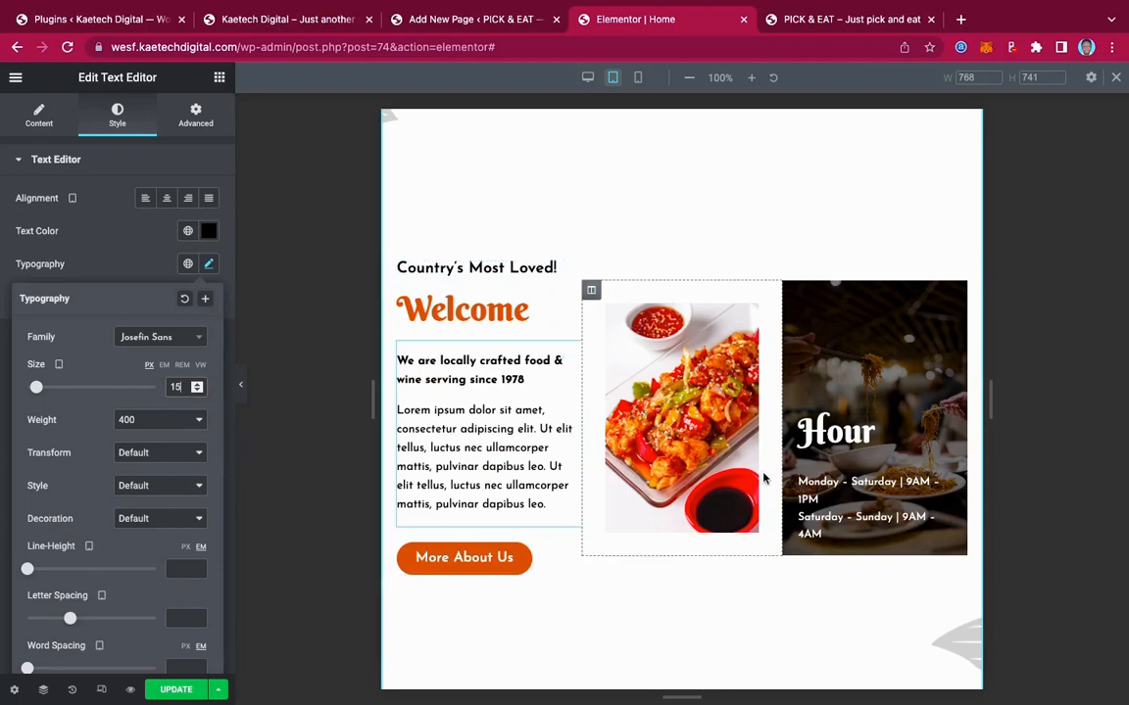
pyautogui.scroll(-2, 764, 478)
pyautogui.scroll(5, 765, 478)
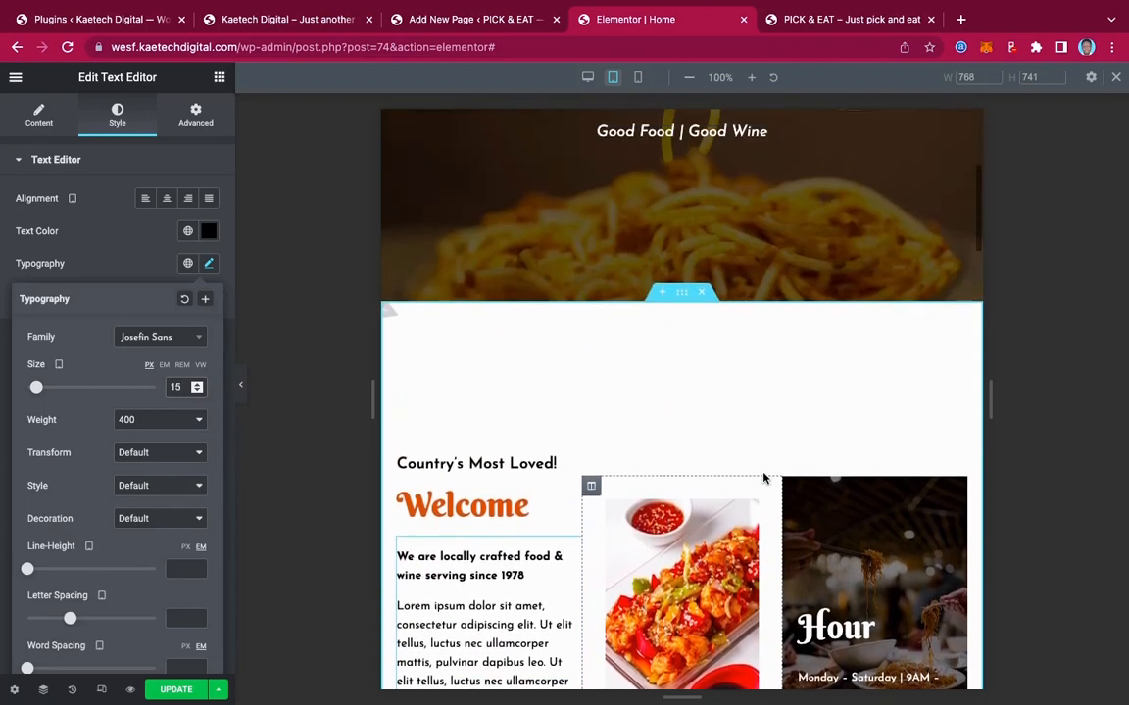
pyautogui.scroll(3, 764, 478)
pyautogui.scroll(-8, 764, 478)
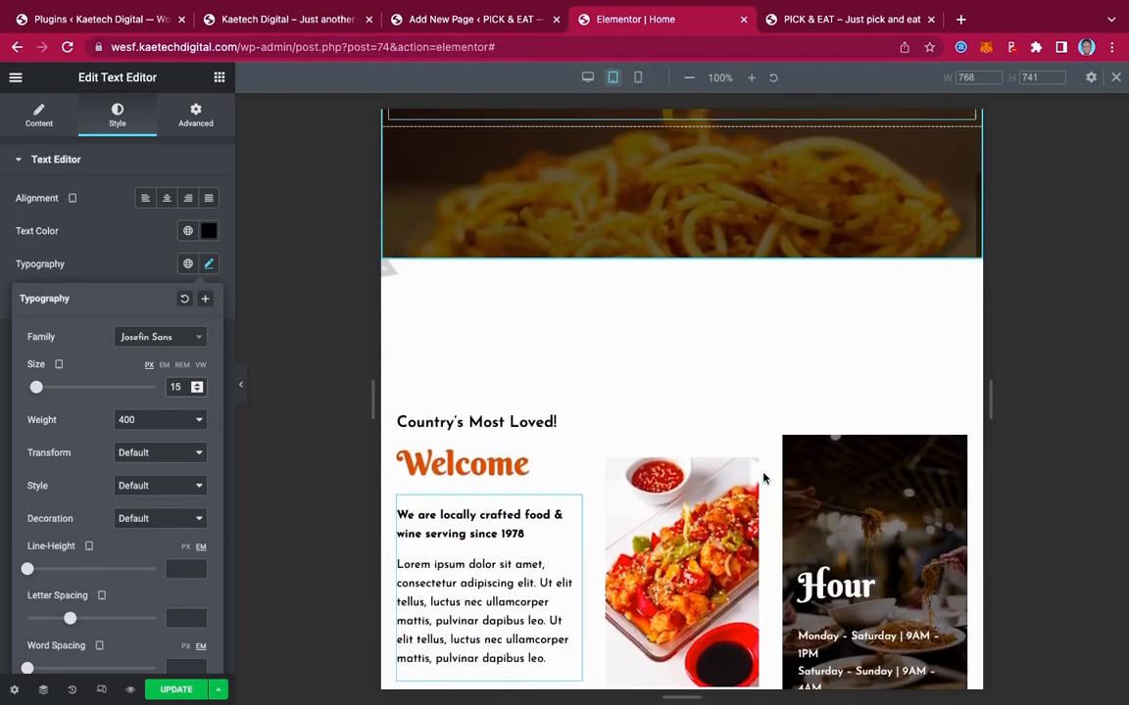
pyautogui.scroll(-5, 764, 478)
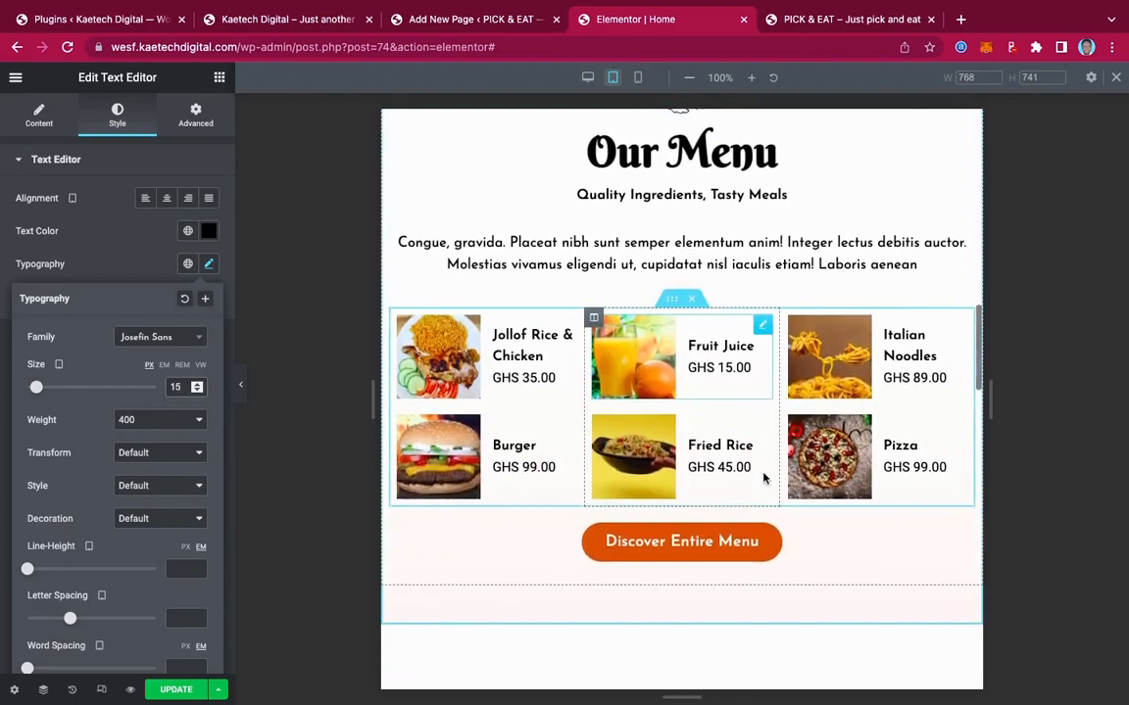
pyautogui.scroll(2, 765, 478)
pyautogui.scroll(-6, 764, 479)
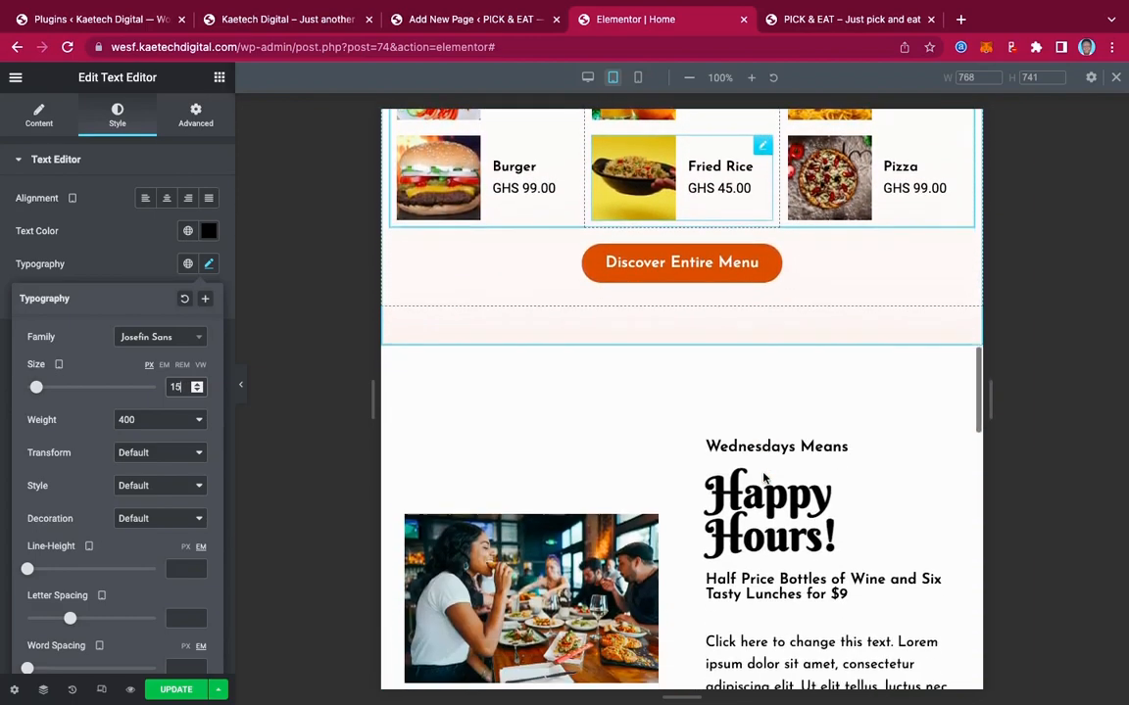
pyautogui.scroll(-2, 762, 472)
pyautogui.scroll(1, 762, 471)
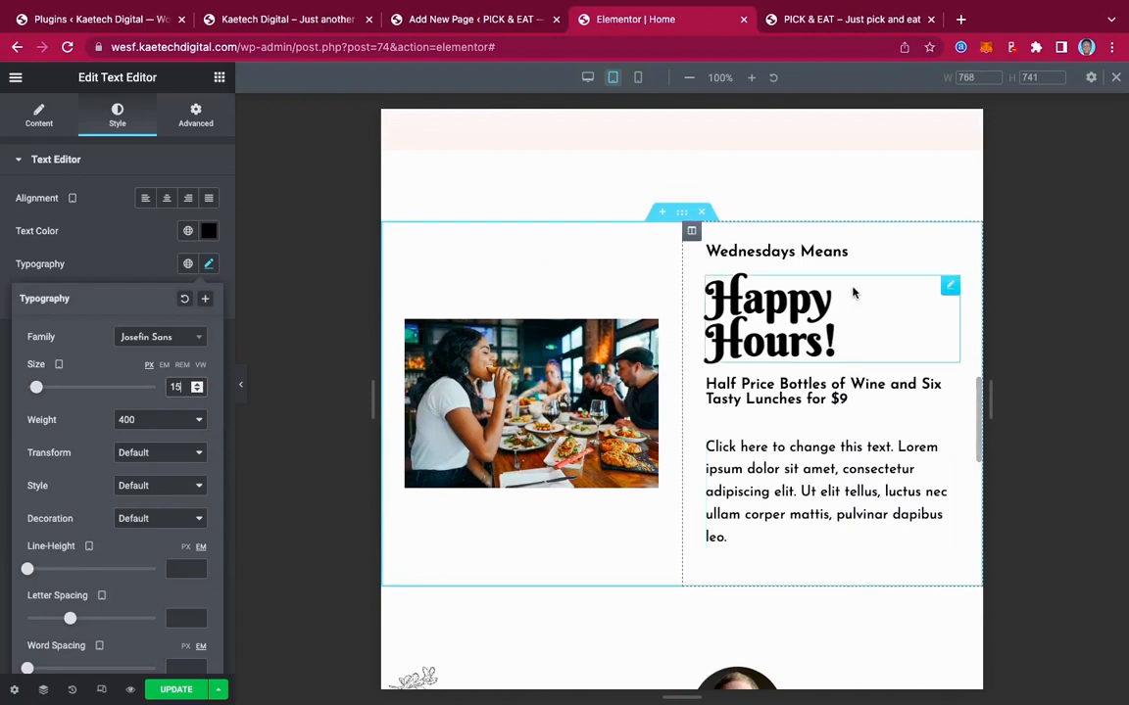
pyautogui.click(949, 284)
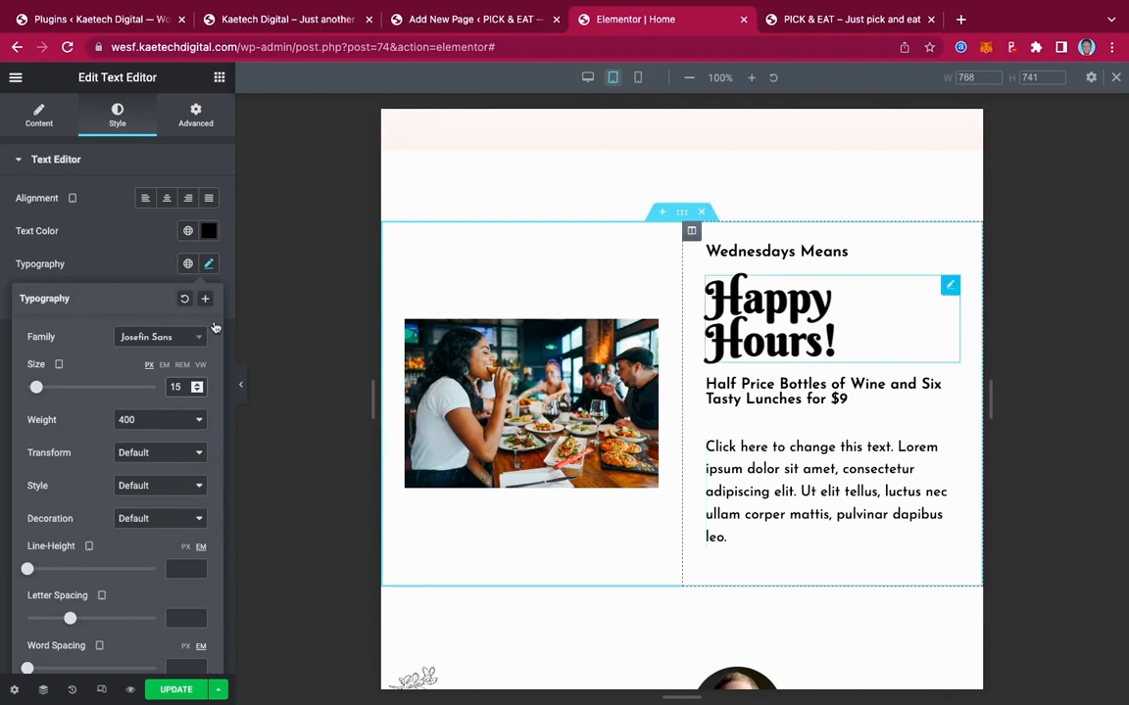
# Set the Happy Hours heading to 40, and the 'Half Price Bottles' subheading and paragraph to 15 on tablet
pyautogui.click(209, 232)
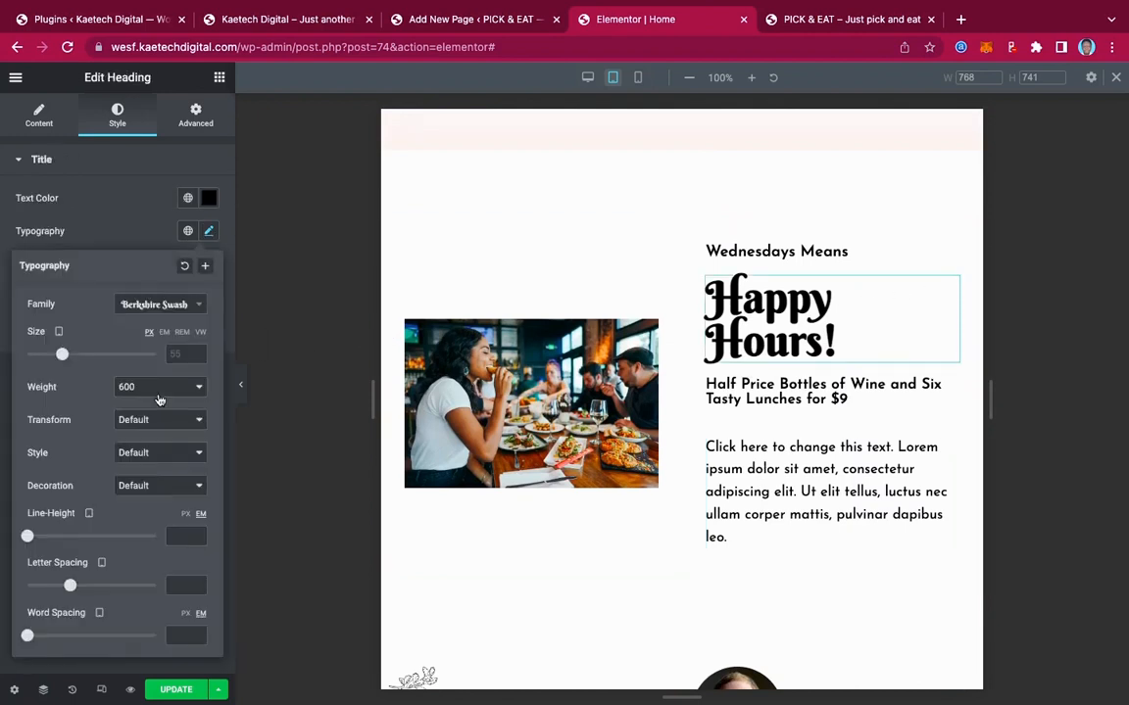
pyautogui.moveTo(61, 354); pyautogui.dragTo(53, 357)
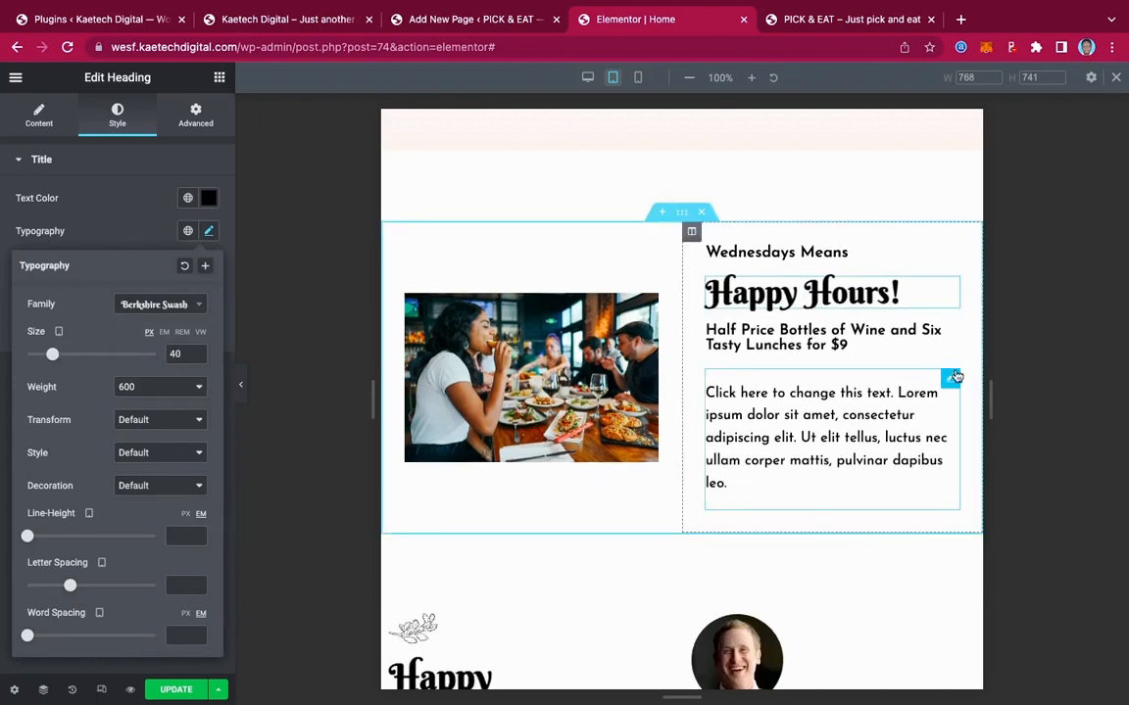
pyautogui.click(950, 377)
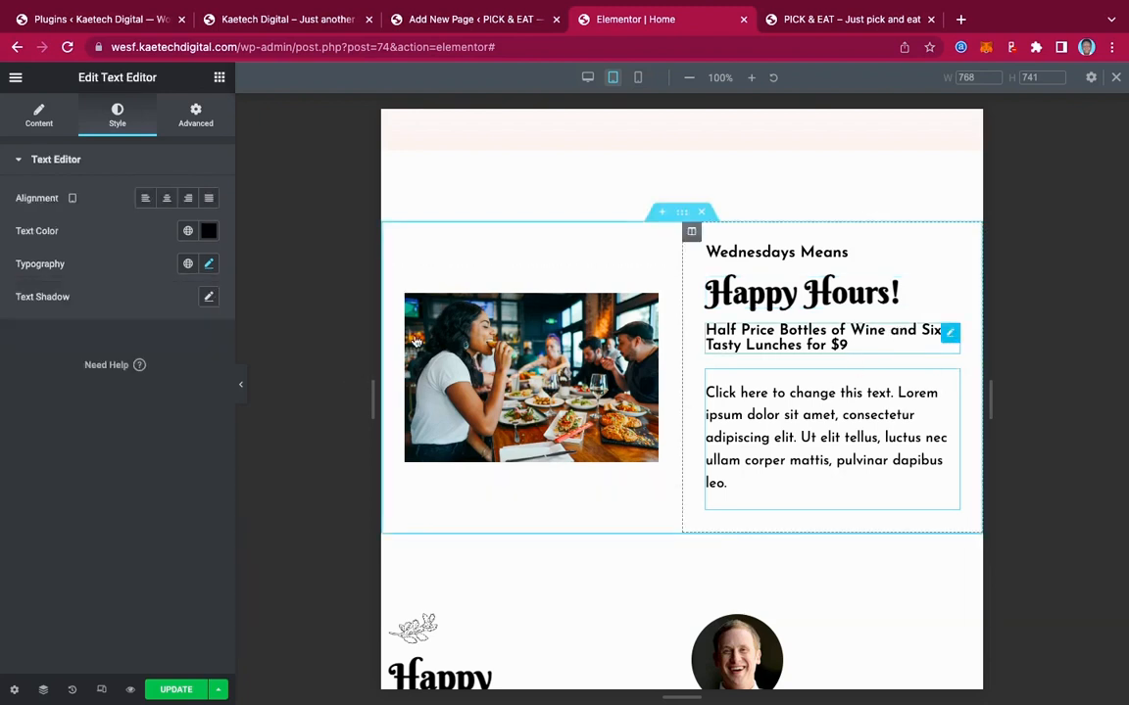
pyautogui.click(950, 334)
pyautogui.click(209, 233)
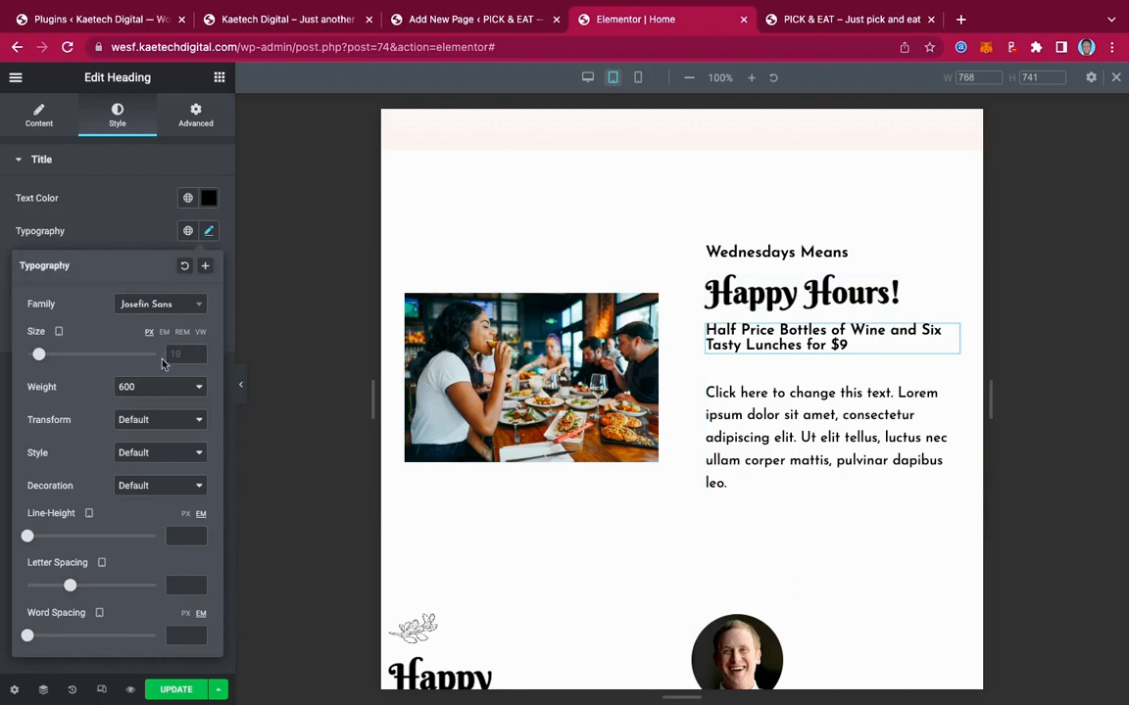
pyautogui.moveTo(39, 358); pyautogui.dragTo(37, 358)
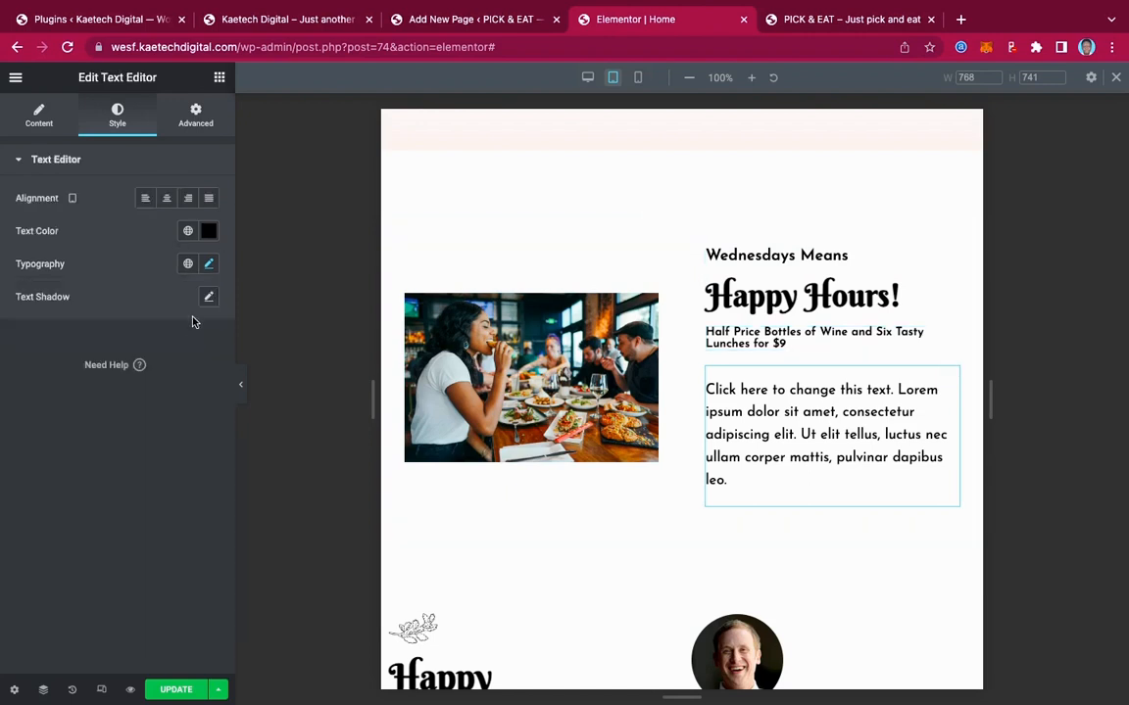
pyautogui.click(208, 265)
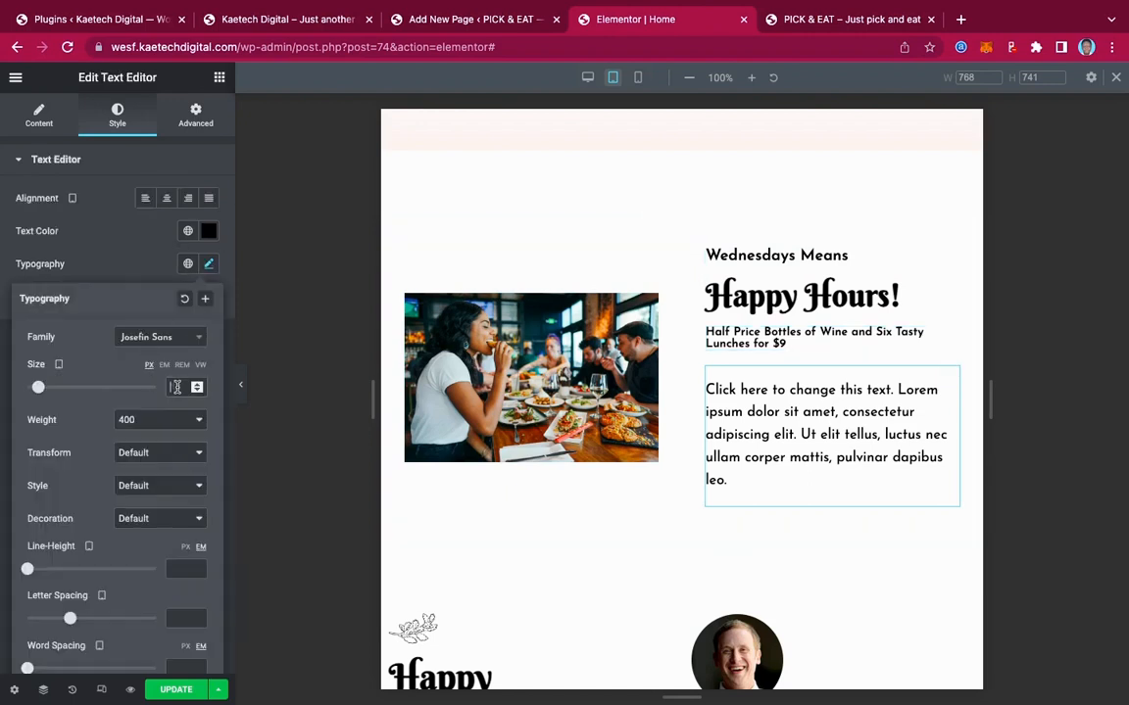
pyautogui.click(177, 387)
pyautogui.write('15')
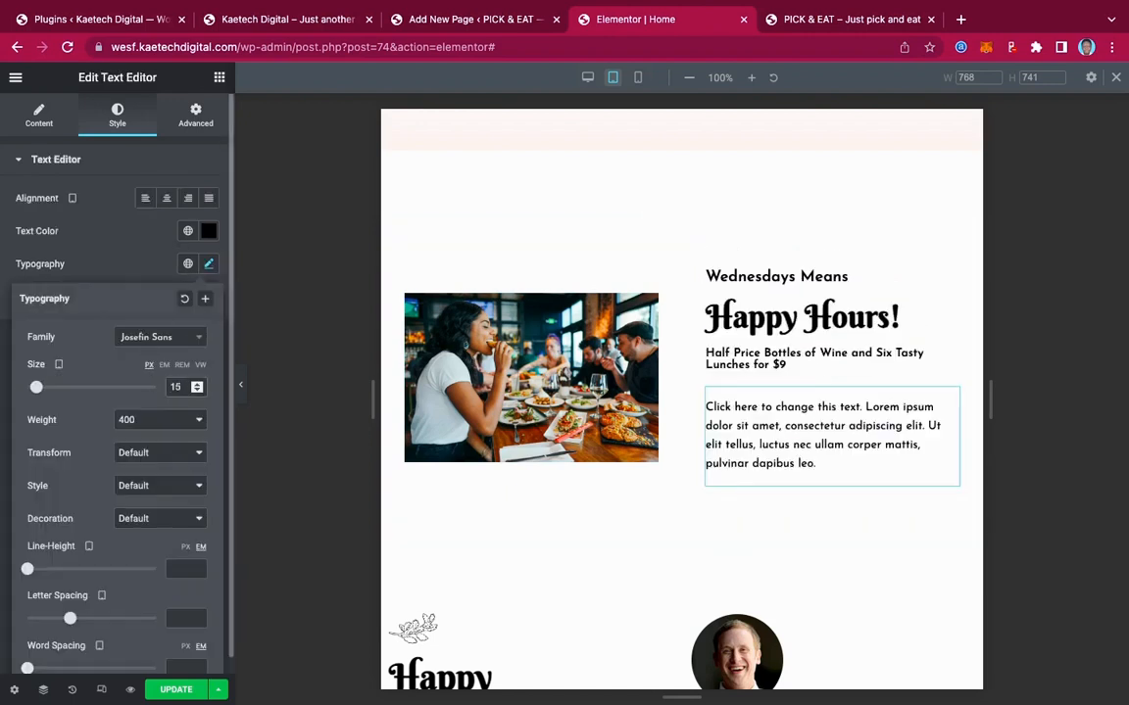
# Lower the tablet Minimum Height of the reservations section with the phone number to 87 vh
pyautogui.scroll(-5, 731, 380)
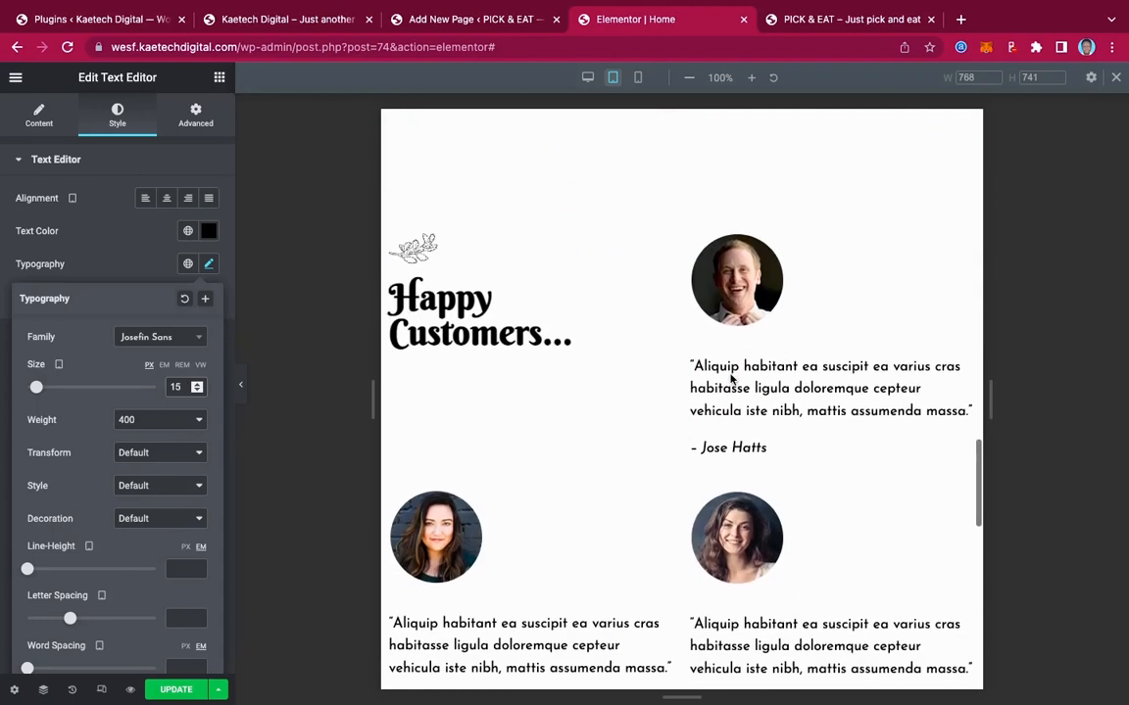
pyautogui.scroll(-1, 731, 380)
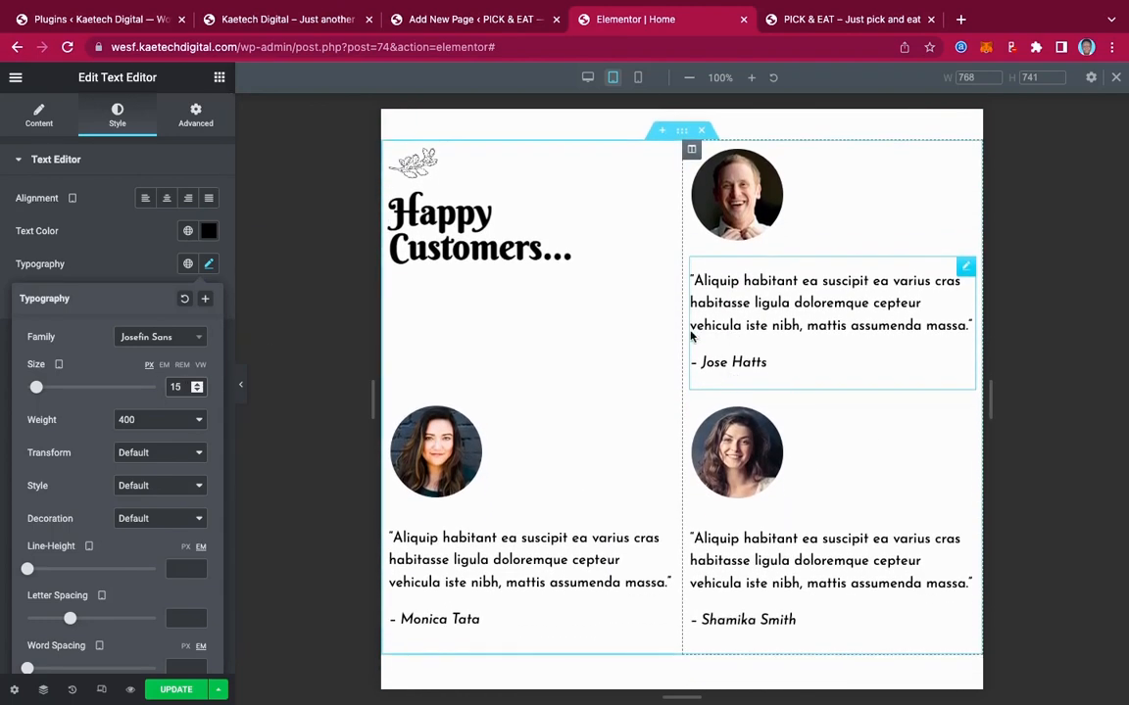
pyautogui.scroll(-7, 696, 534)
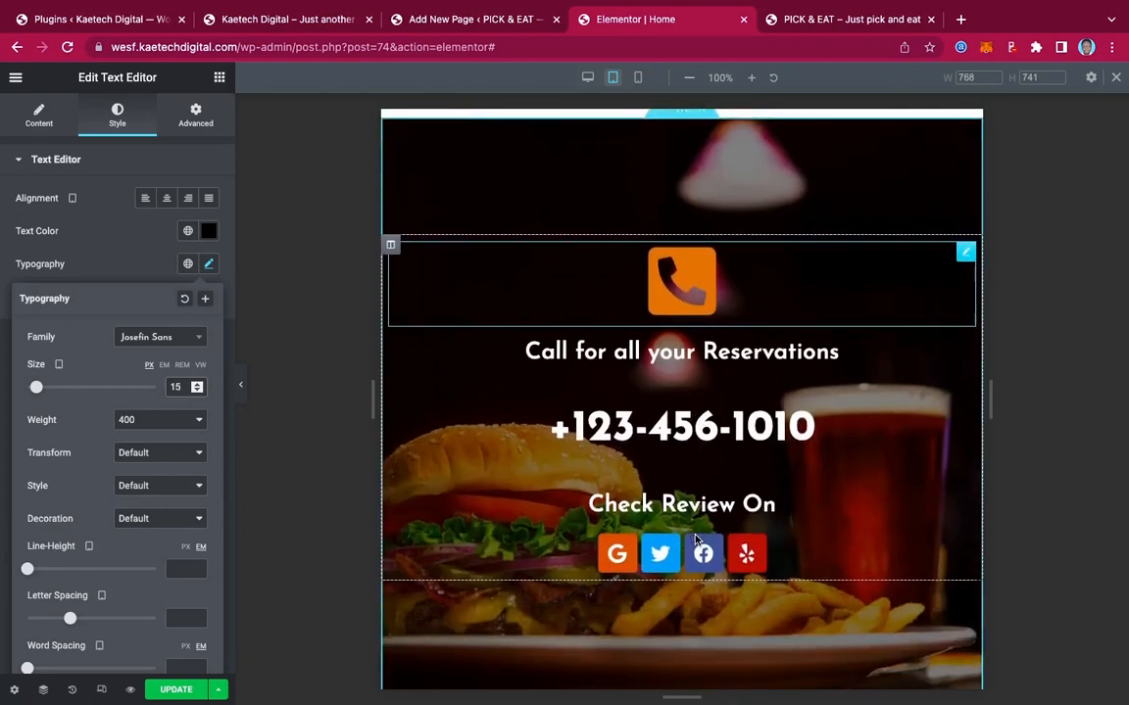
pyautogui.scroll(-2, 696, 538)
pyautogui.scroll(3, 696, 539)
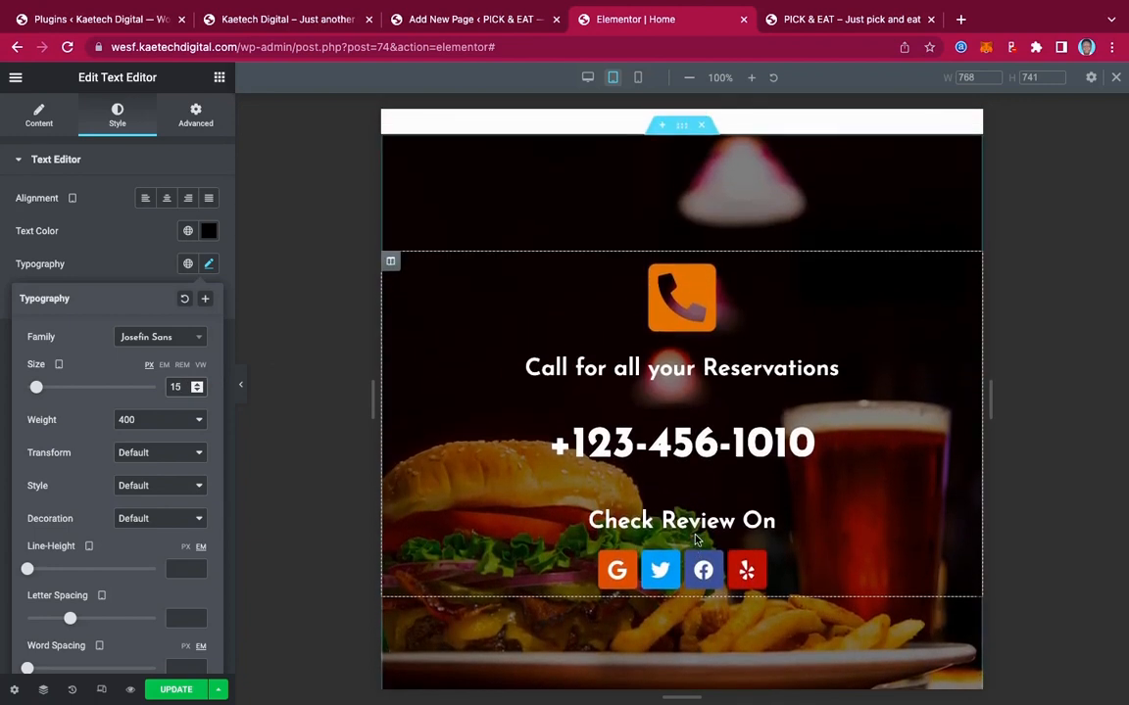
pyautogui.click(685, 137)
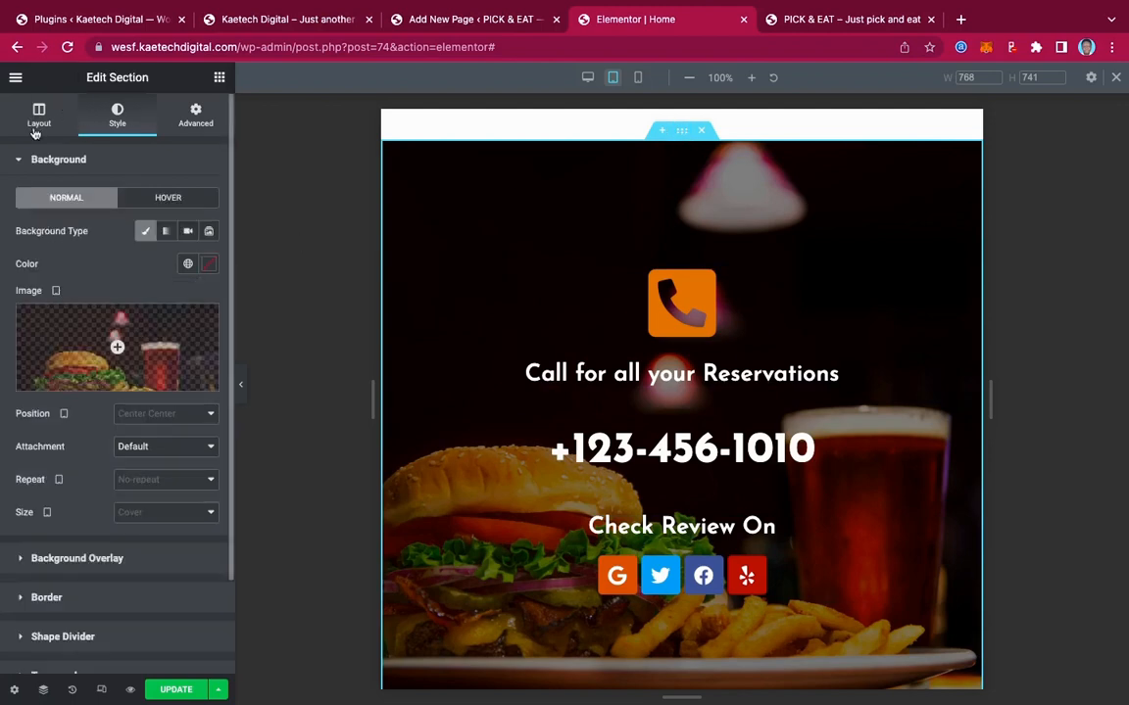
pyautogui.click(37, 119)
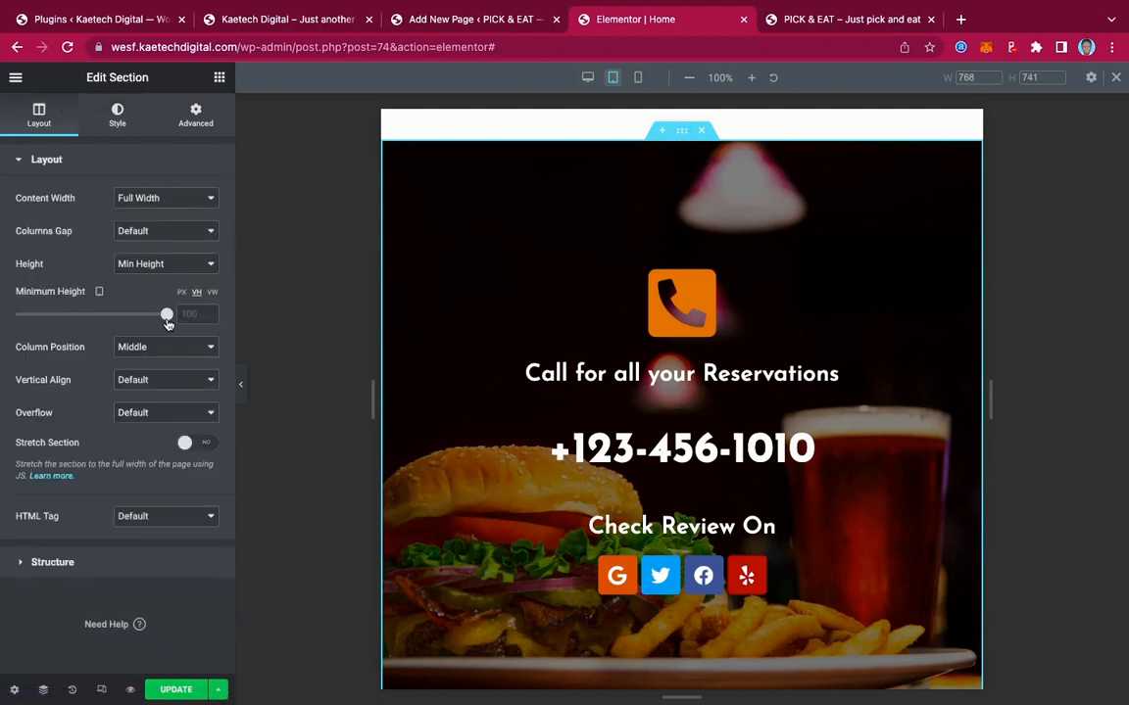
pyautogui.moveTo(168, 316); pyautogui.dragTo(148, 316)
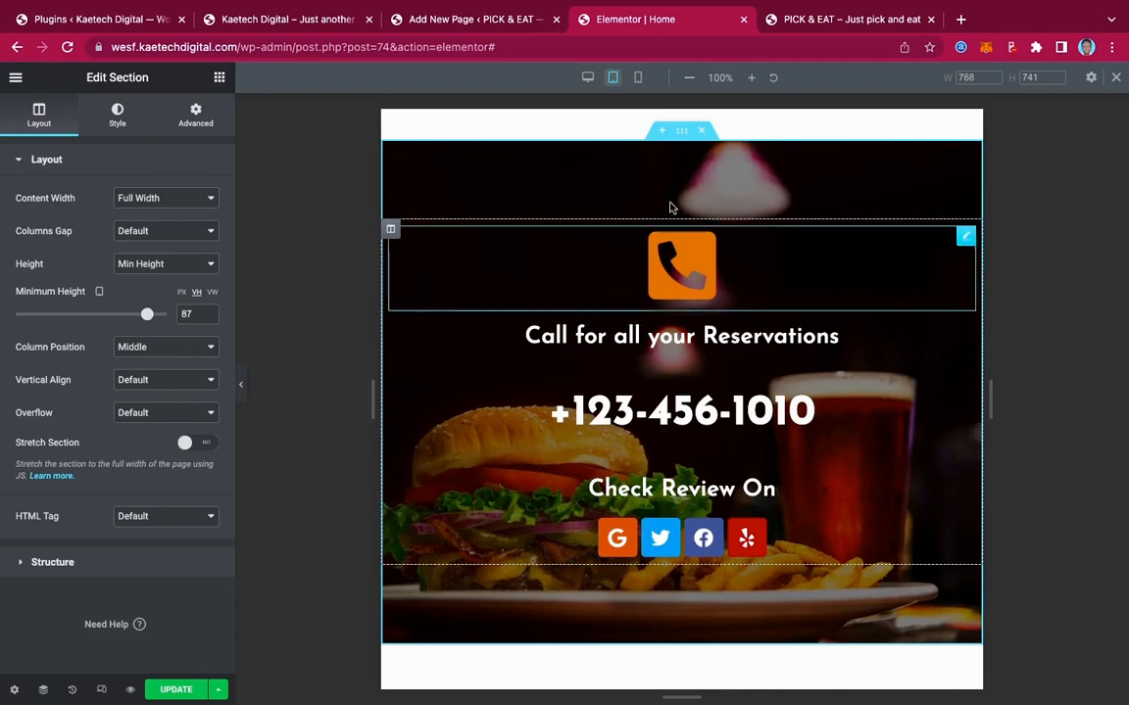
# Switch to the mobile preview and reduce the hero section's minimum height to 44
pyautogui.click(638, 78)
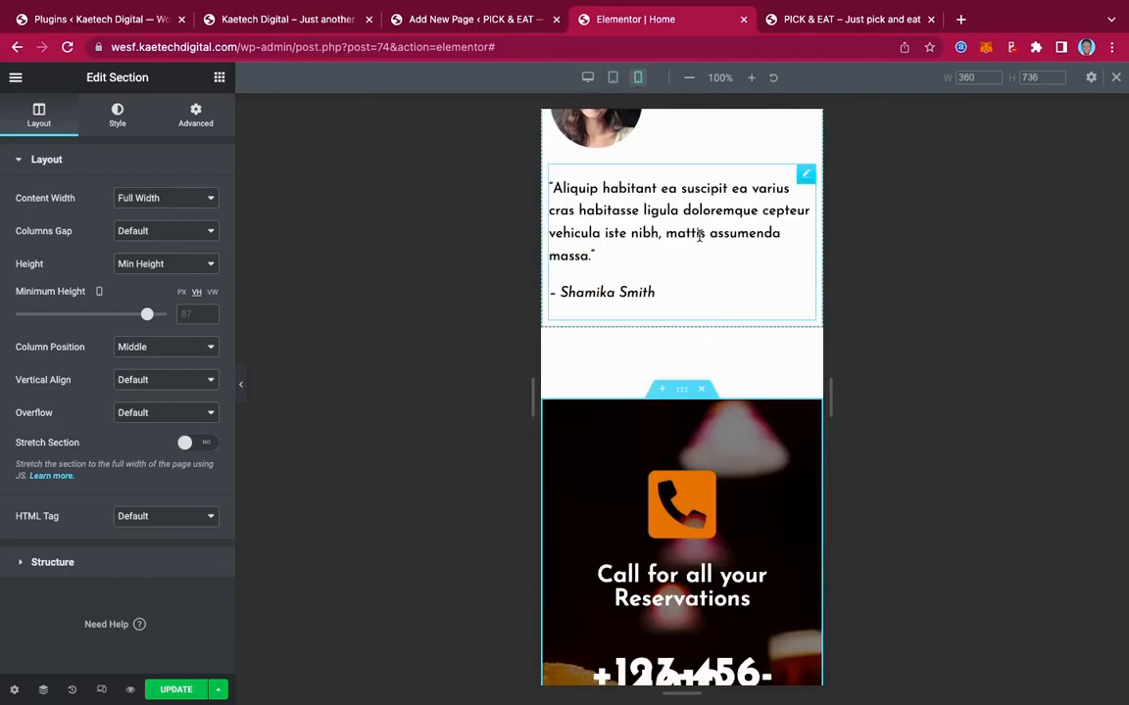
pyautogui.scroll(20, 699, 236)
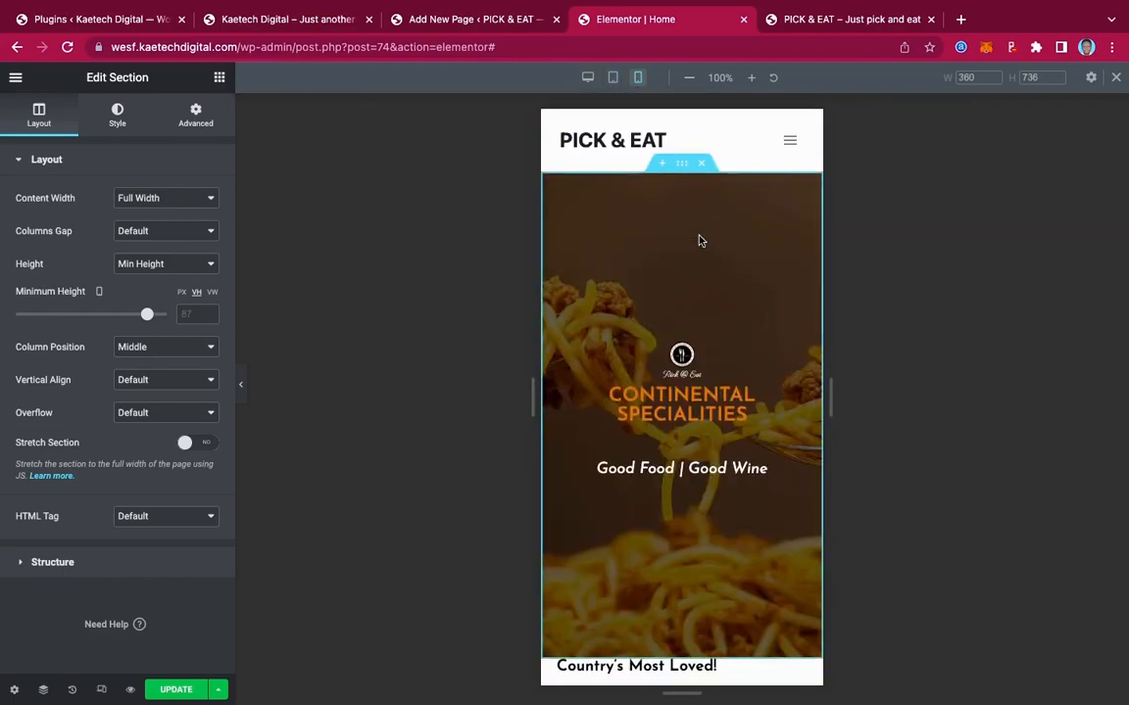
pyautogui.click(684, 167)
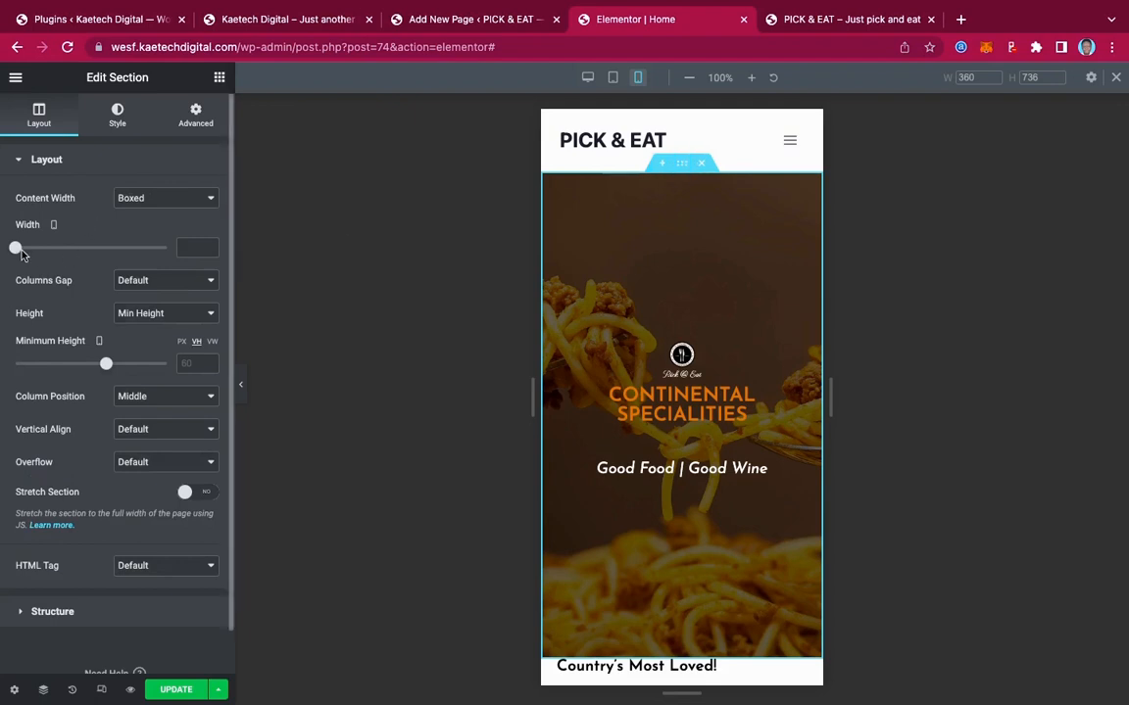
pyautogui.moveTo(106, 365); pyautogui.dragTo(83, 364)
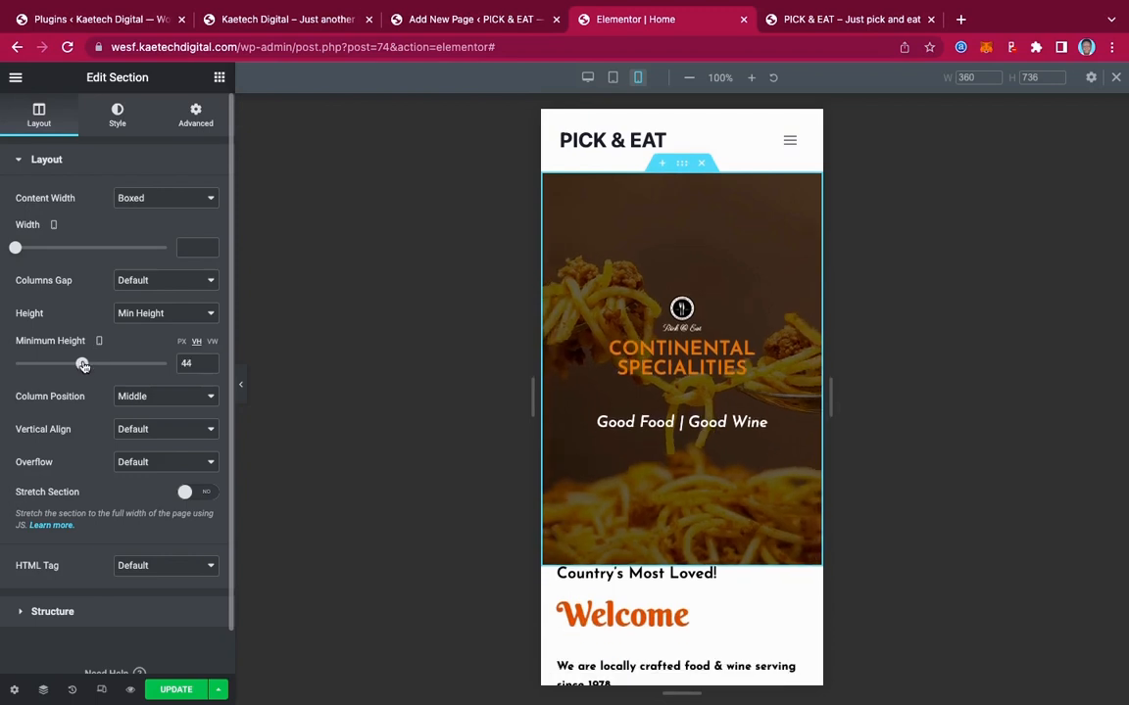
# Unlink the Welcome section's padding and set its top padding to 40 px
pyautogui.scroll(-3, 710, 420)
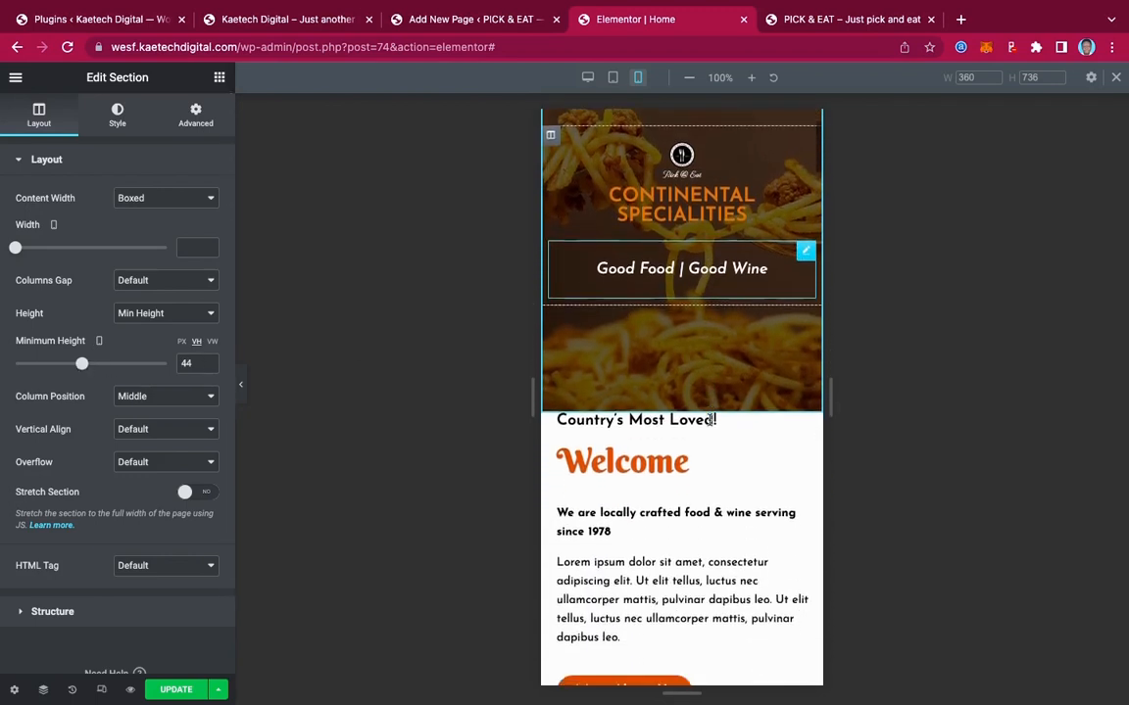
pyautogui.scroll(-1, 710, 419)
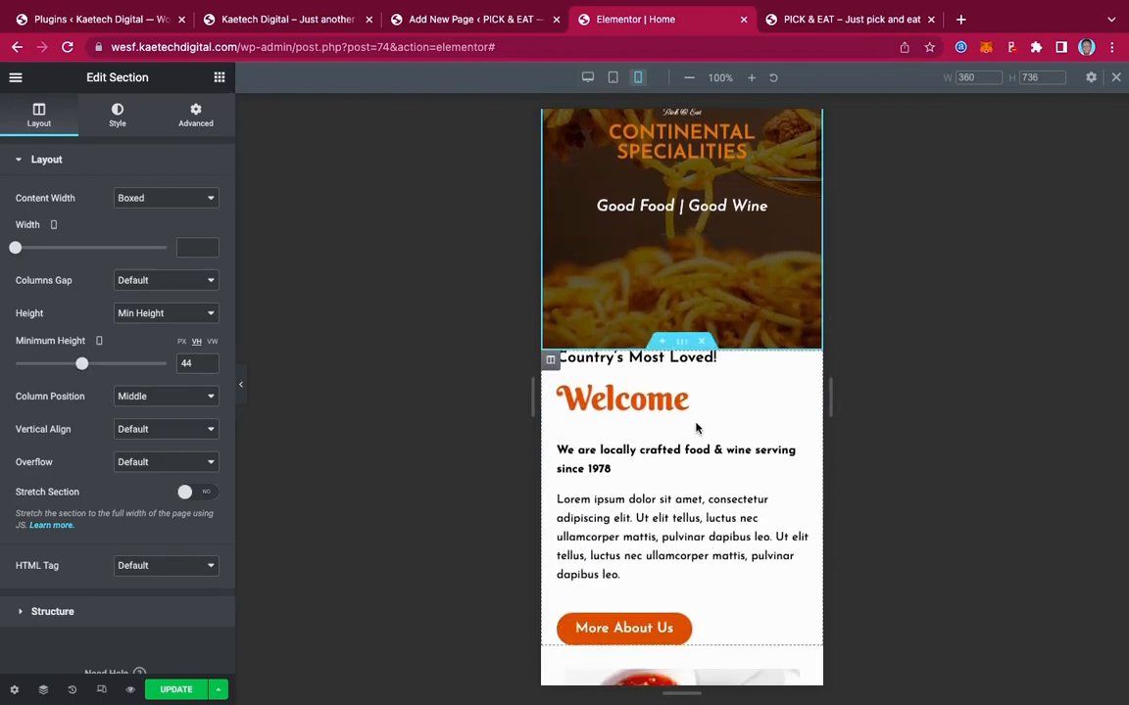
pyautogui.click(683, 344)
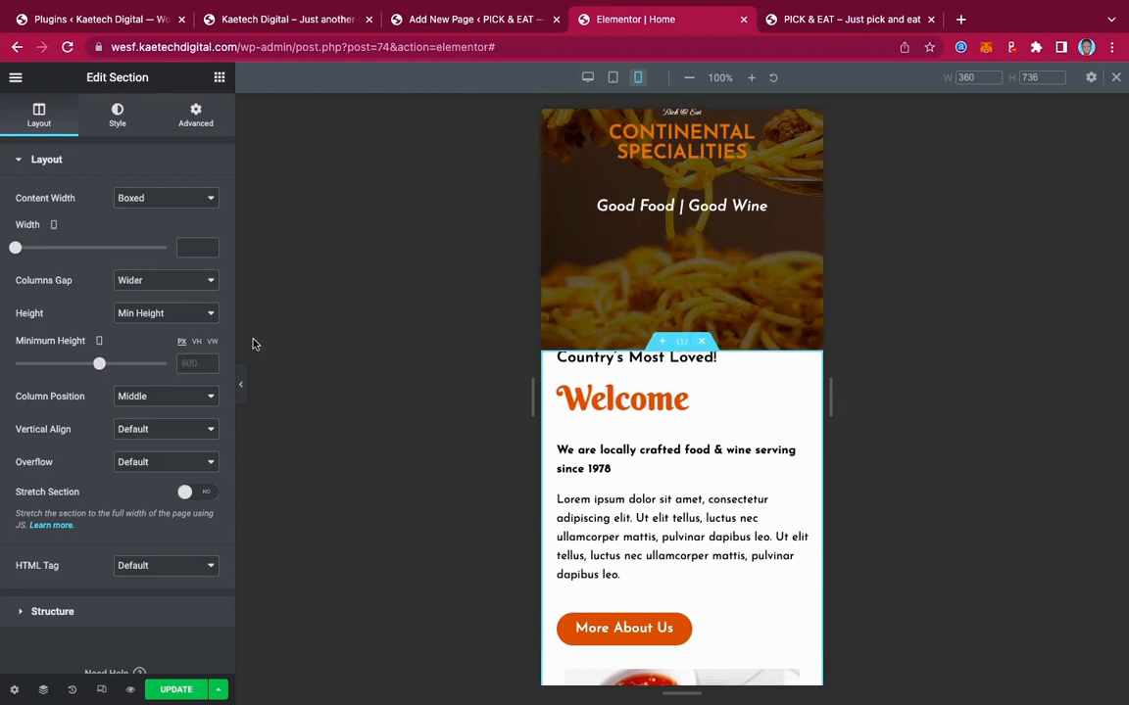
pyautogui.click(196, 124)
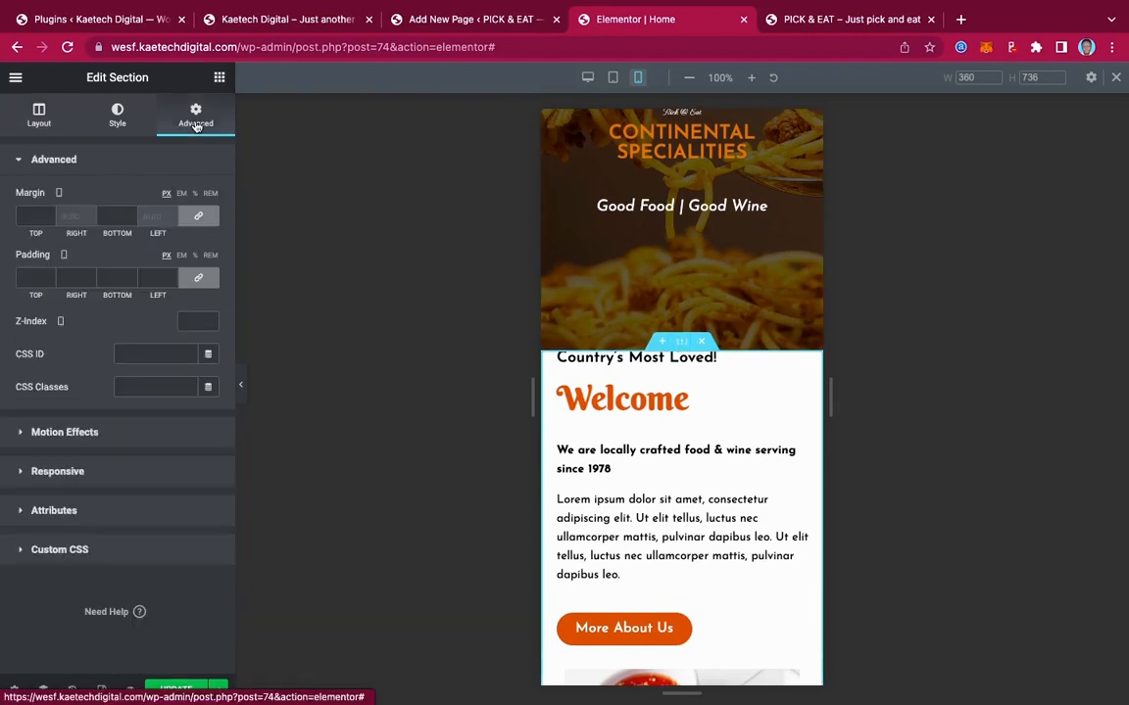
pyautogui.click(195, 279)
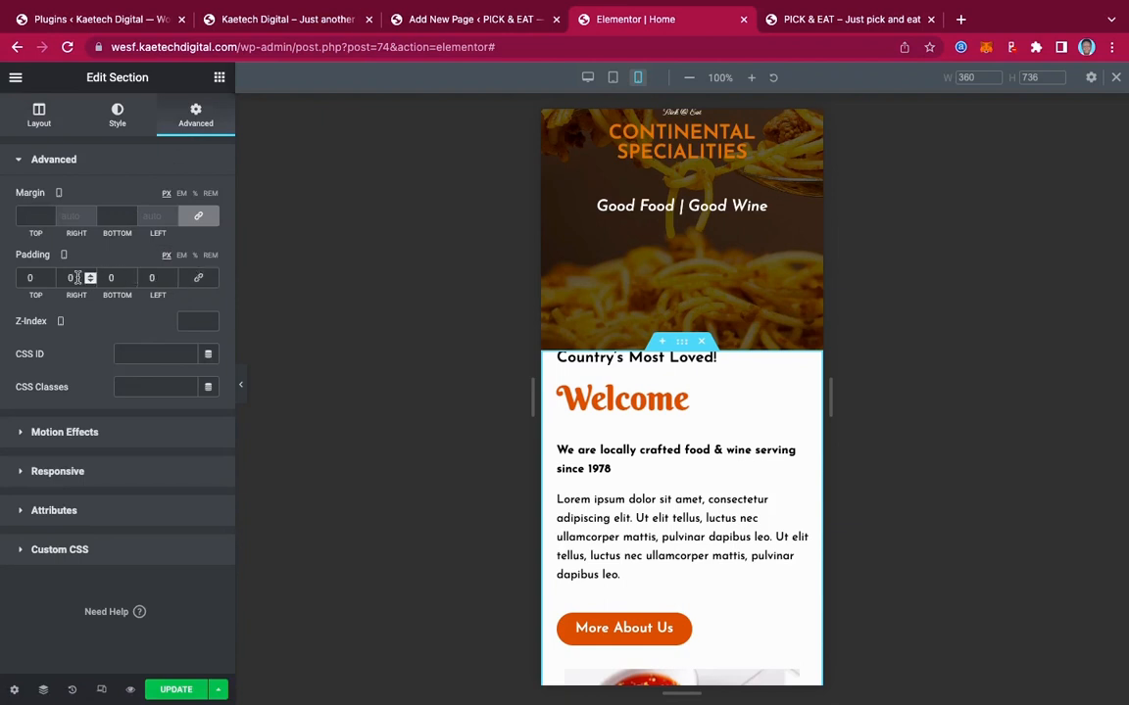
pyautogui.click(21, 277)
pyautogui.write('4')
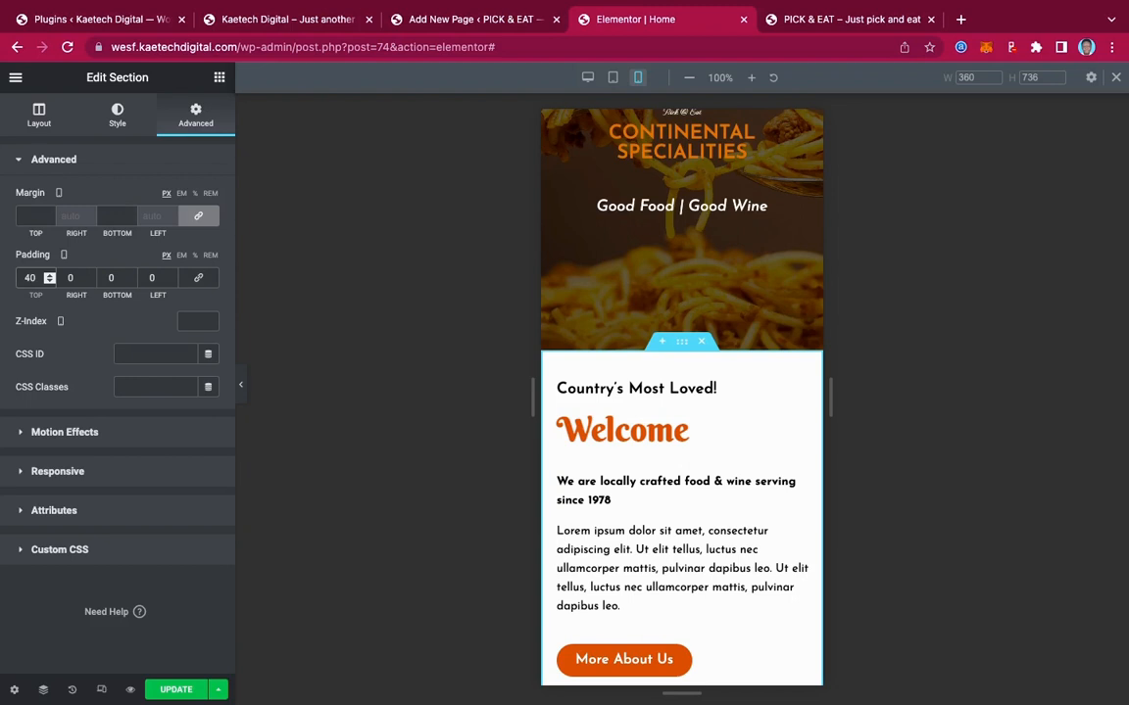
pyautogui.click(116, 120)
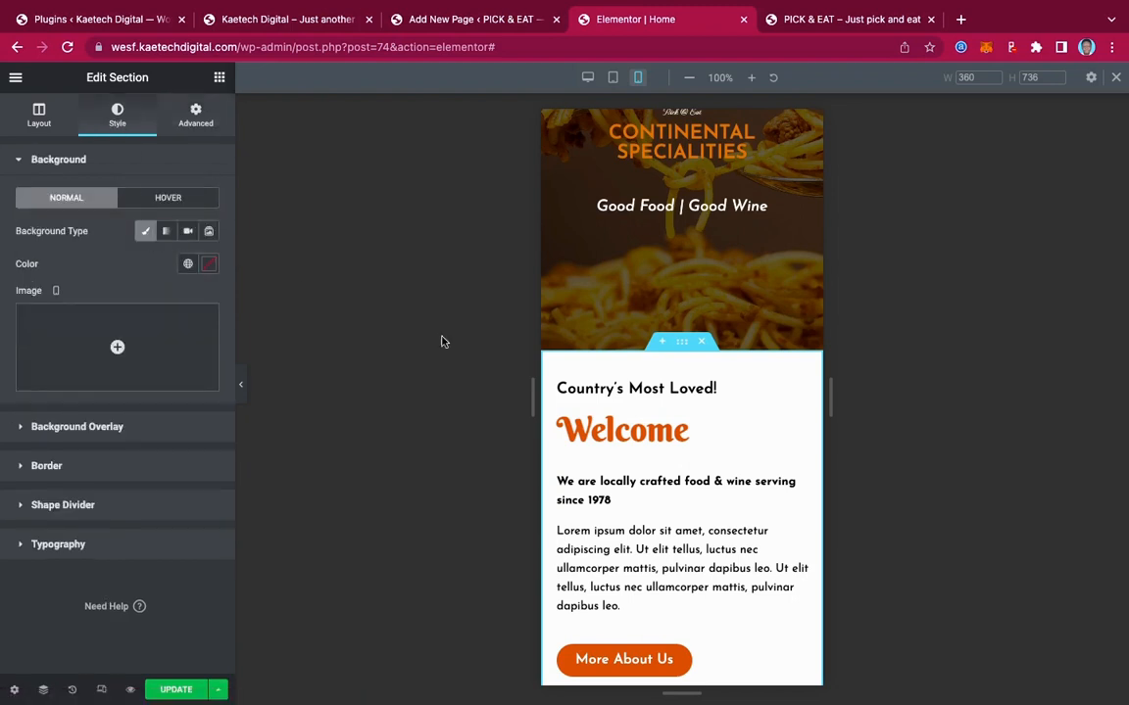
pyautogui.scroll(-3, 728, 453)
pyautogui.scroll(1, 728, 453)
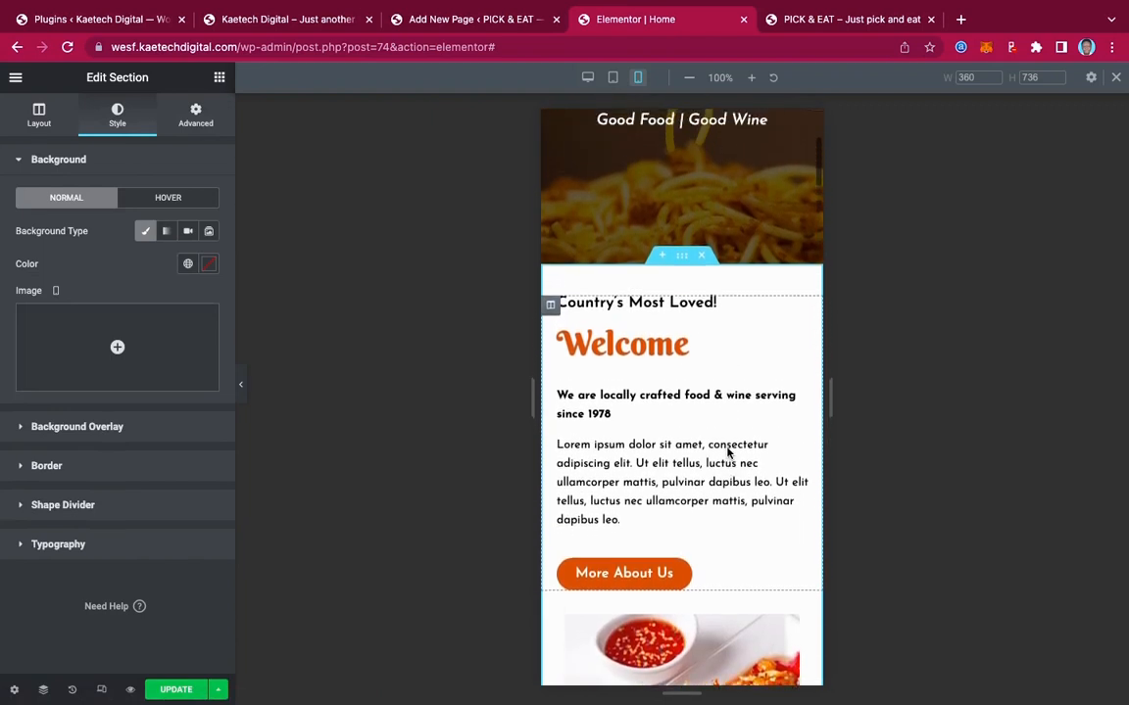
pyautogui.click(199, 117)
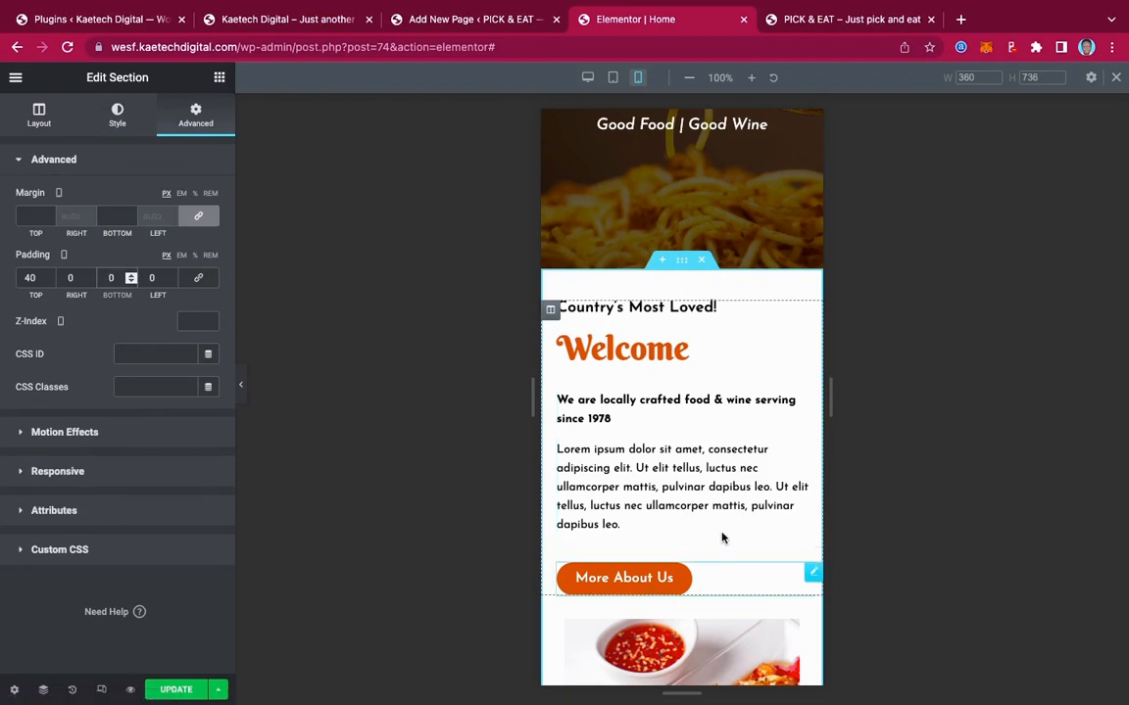
pyautogui.scroll(-10, 724, 519)
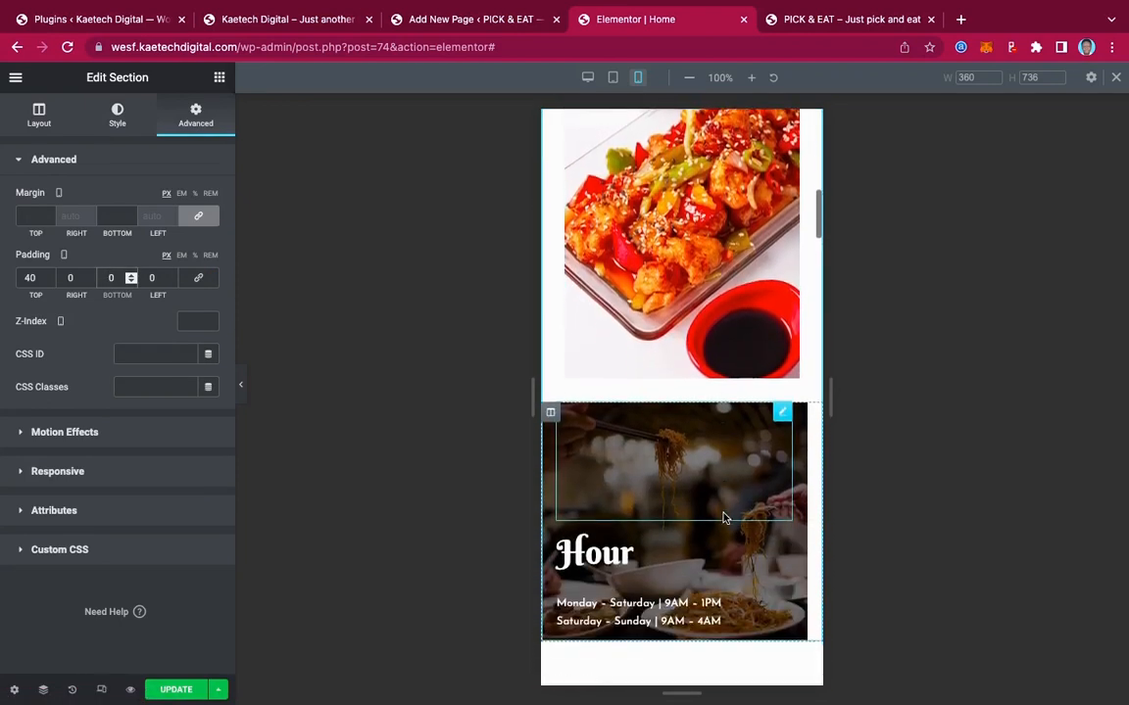
pyautogui.scroll(3, 724, 519)
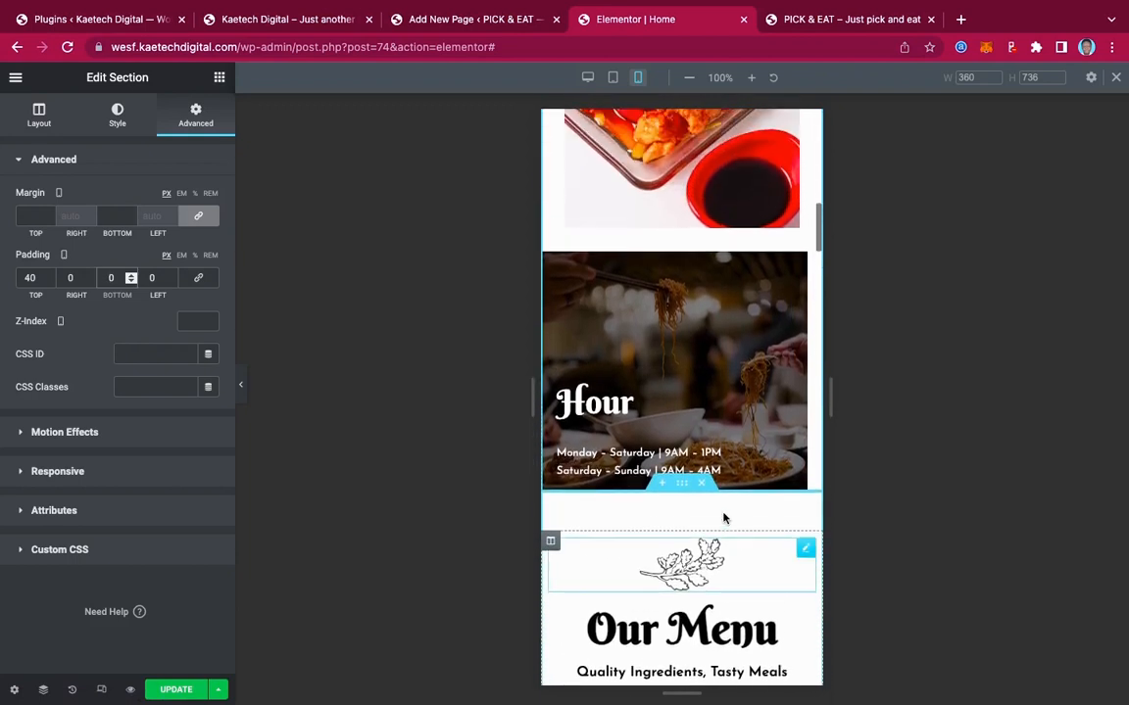
pyautogui.scroll(7, 705, 415)
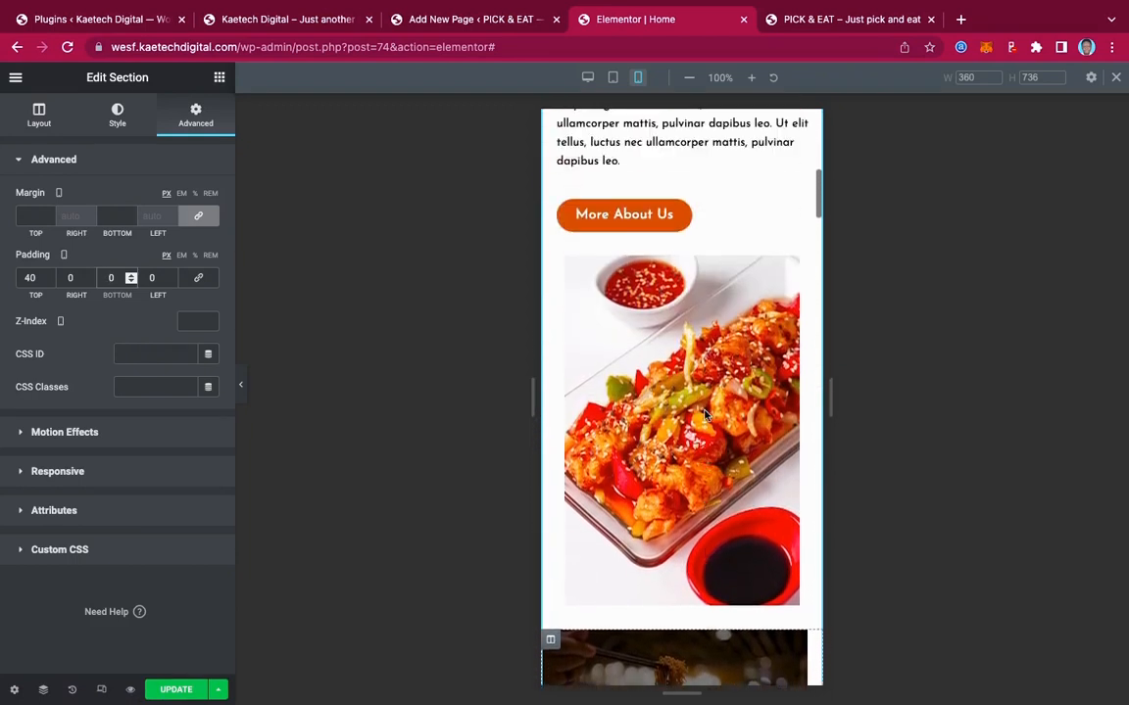
pyautogui.scroll(2, 666, 415)
pyautogui.scroll(-2, 634, 416)
pyautogui.scroll(1, 635, 416)
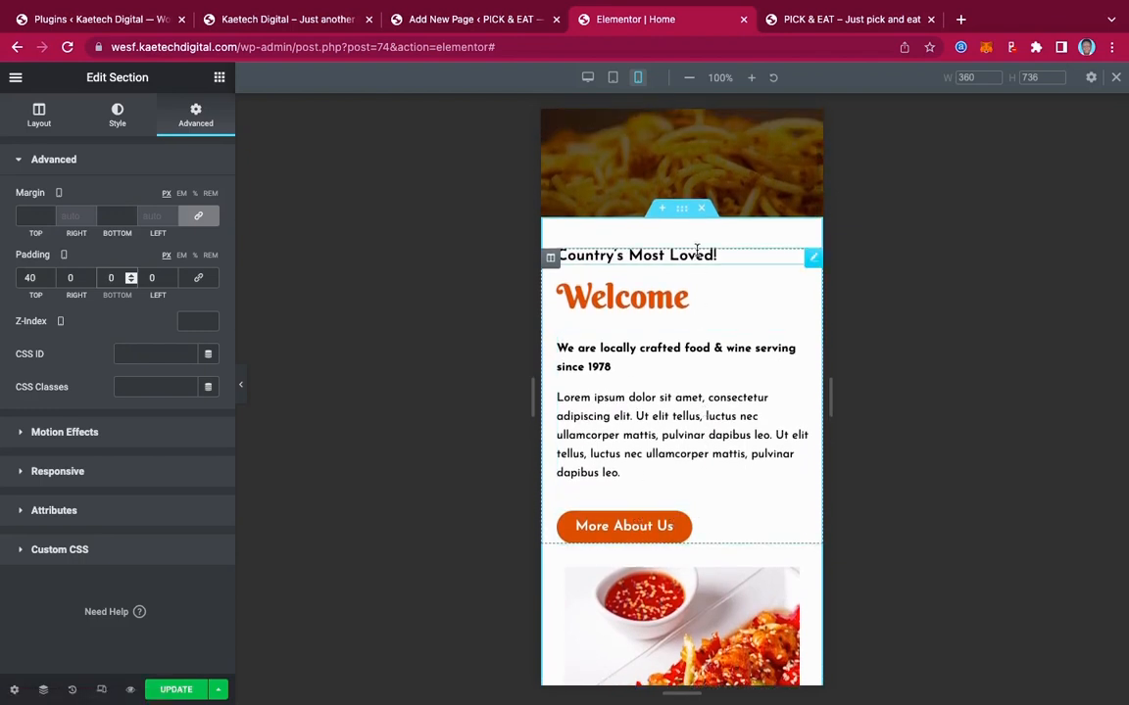
# Set Alignment to Center for the Country's Most Loved! heading, the Welcome heading and the intro text block
pyautogui.click(809, 260)
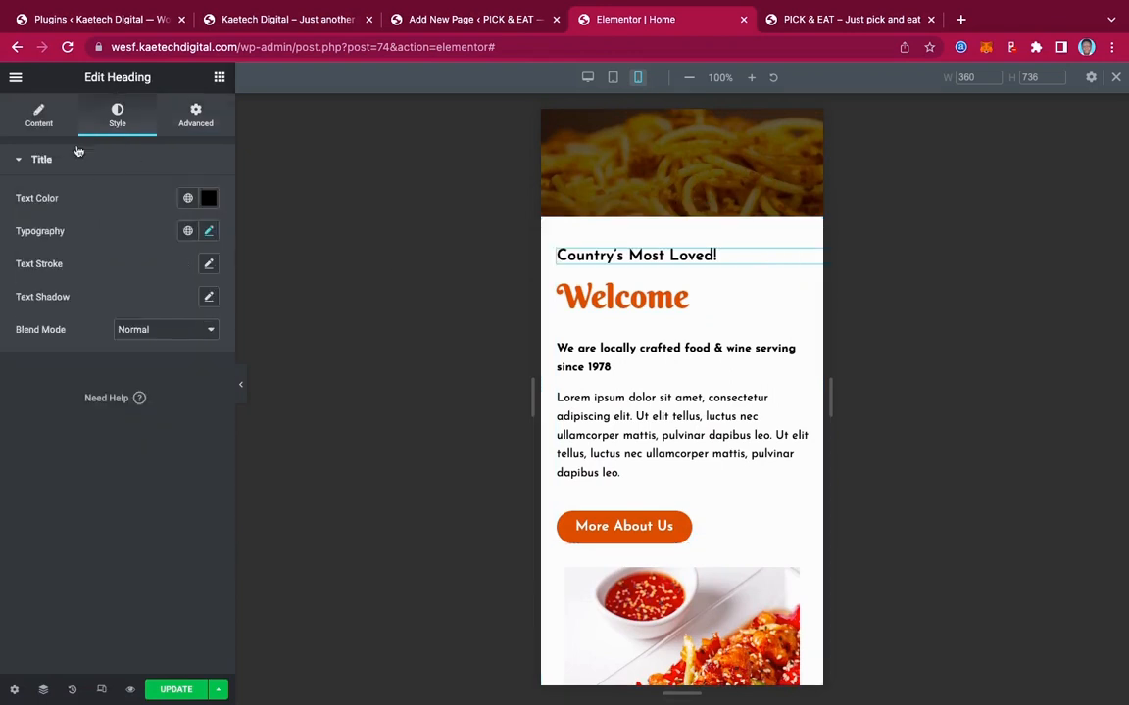
pyautogui.click(39, 116)
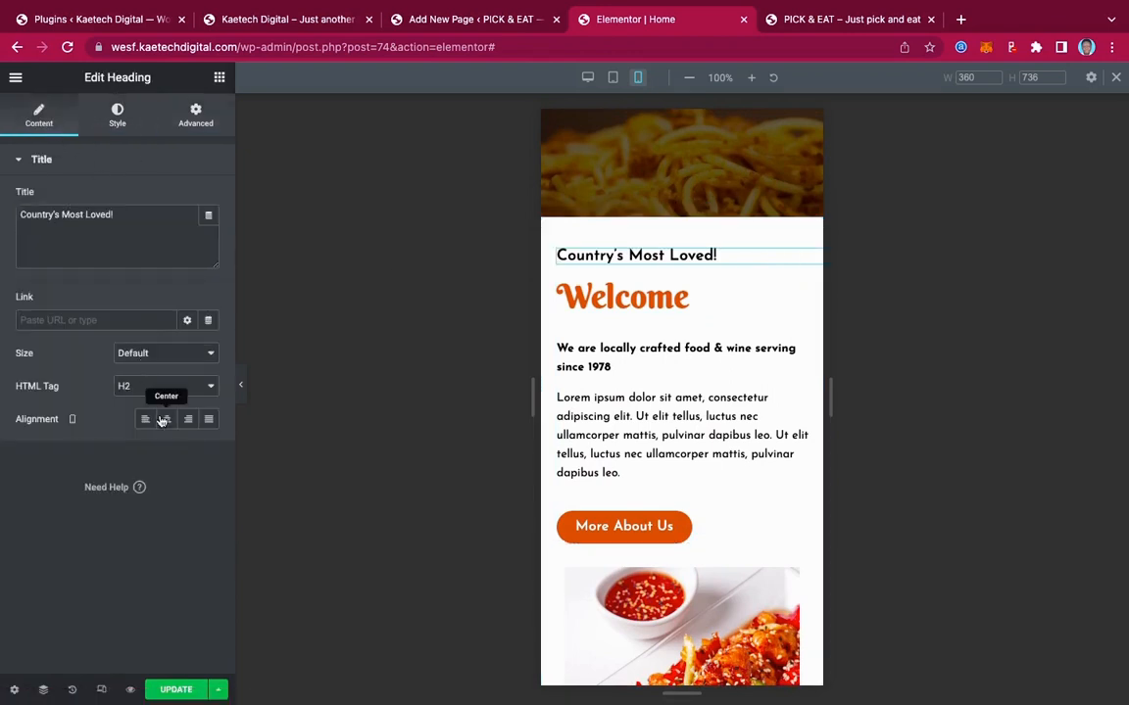
pyautogui.click(164, 420)
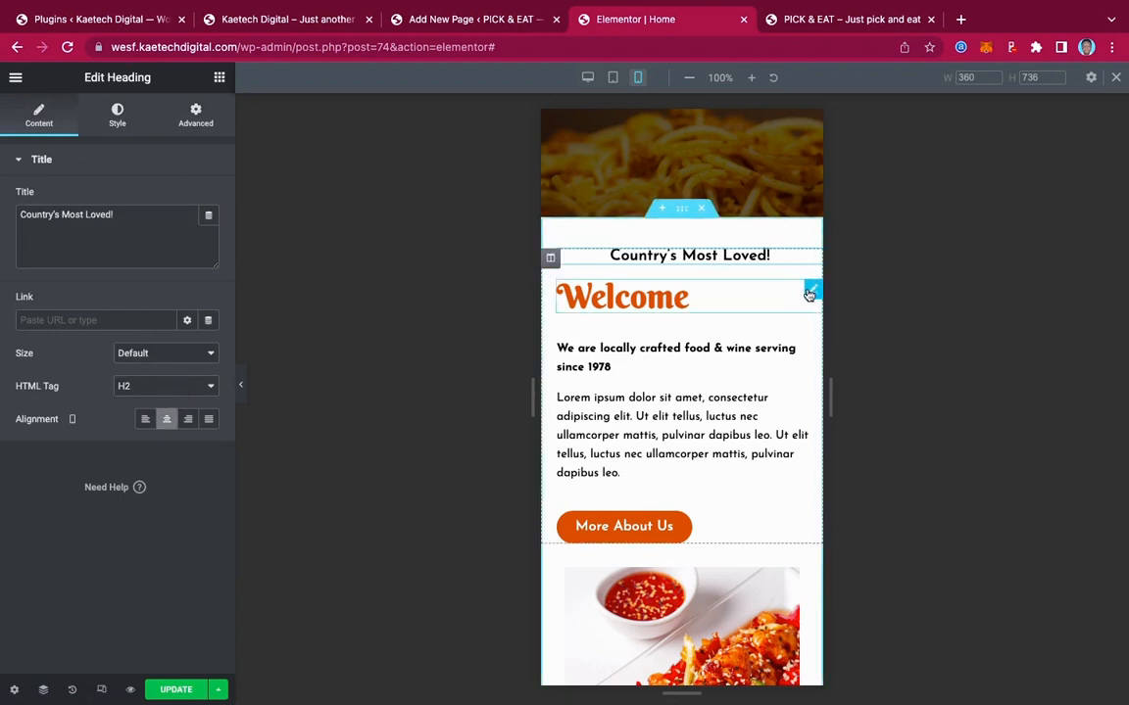
pyautogui.click(810, 294)
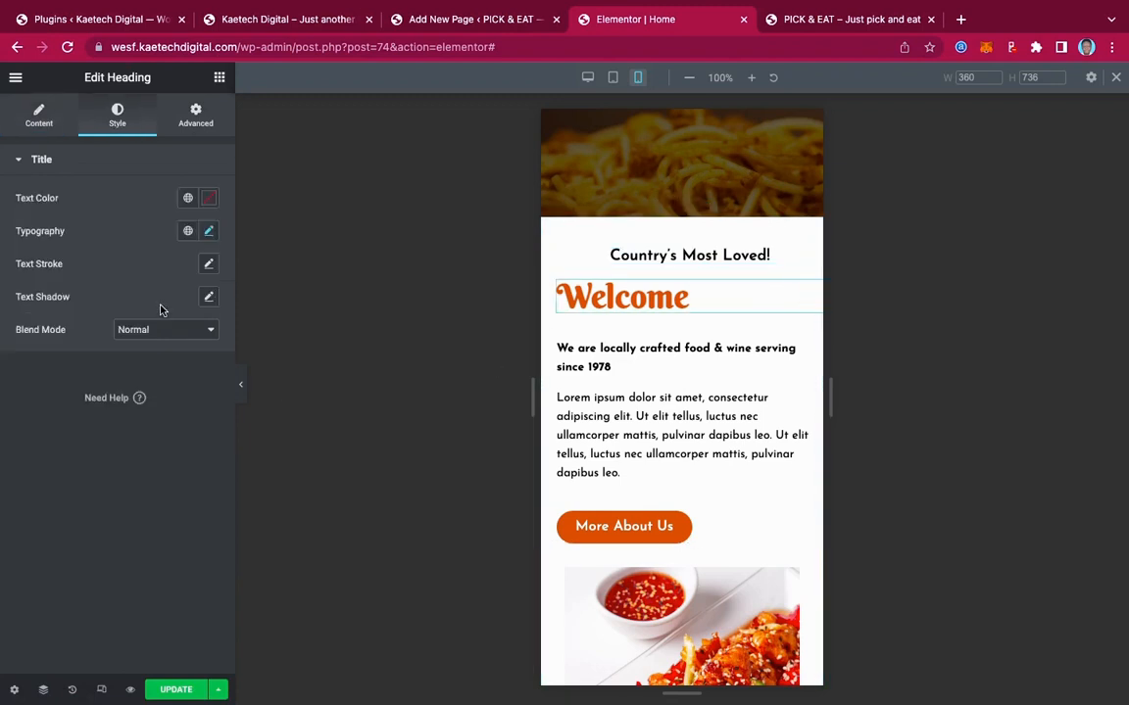
pyautogui.click(41, 128)
pyautogui.click(166, 419)
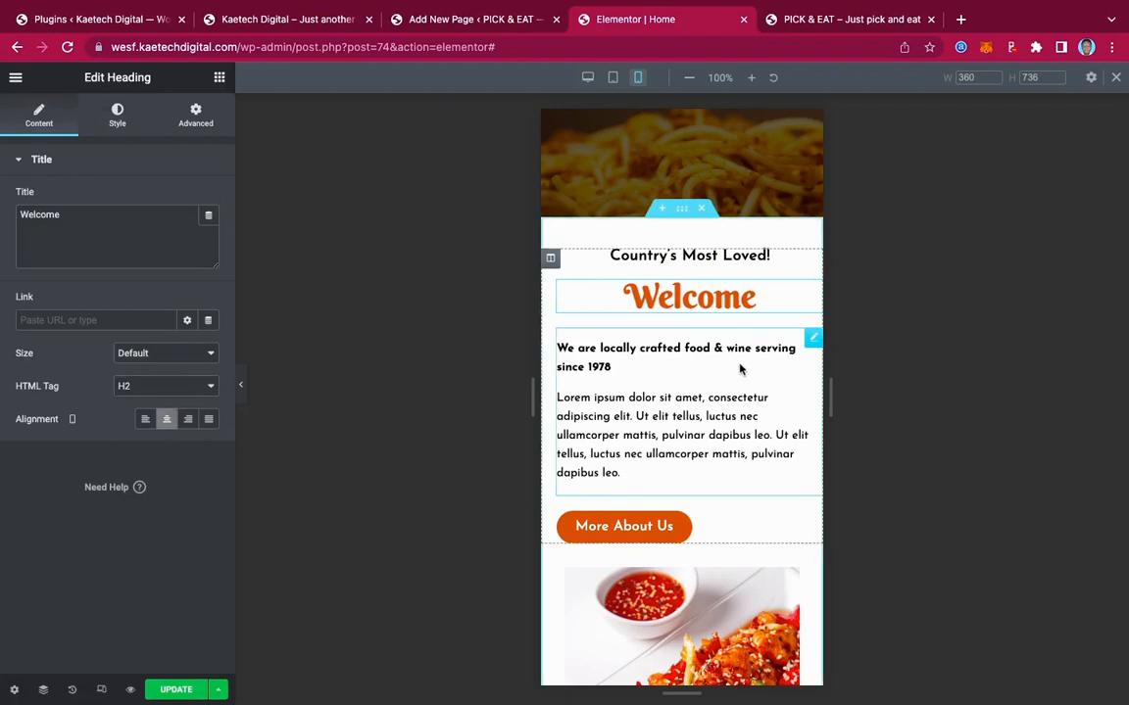
pyautogui.click(809, 339)
pyautogui.click(167, 200)
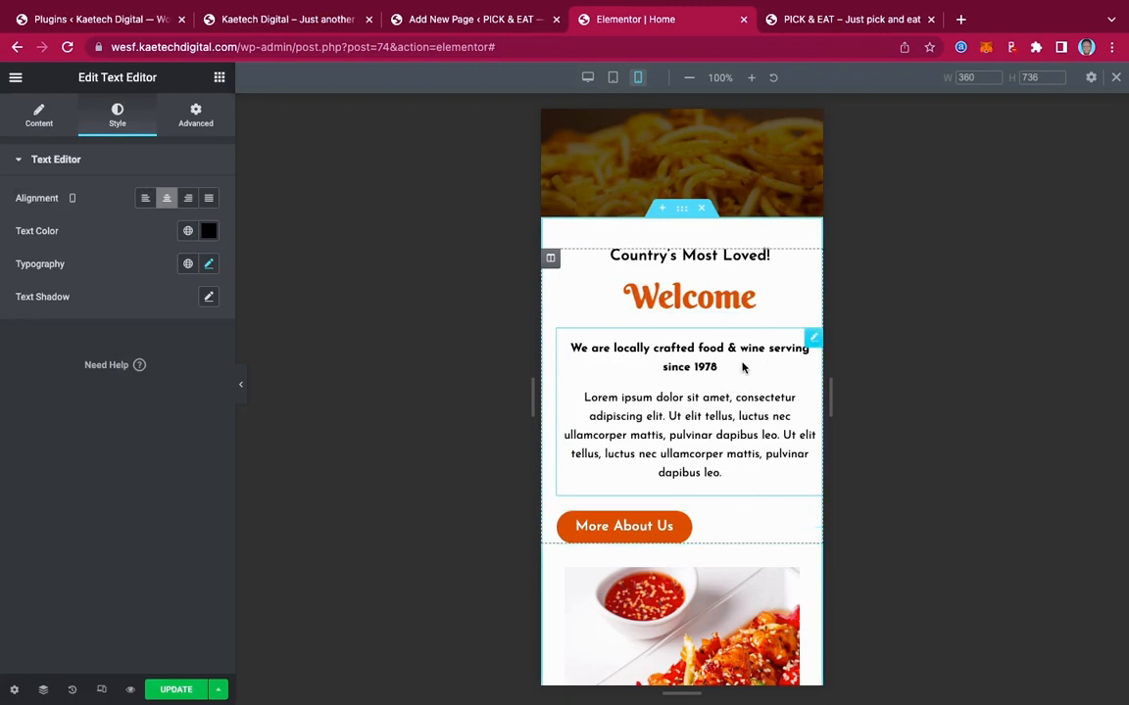
pyautogui.click(551, 259)
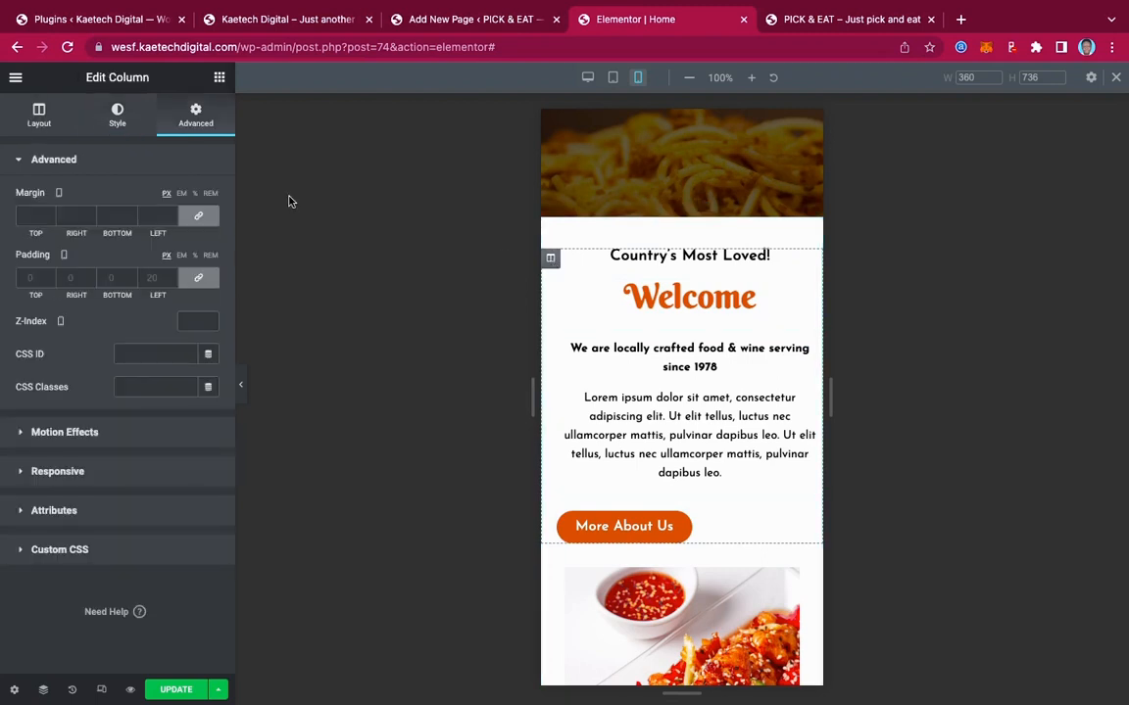
# Link the Welcome column's padding values and set all four sides to 20 px
pyautogui.click(197, 280)
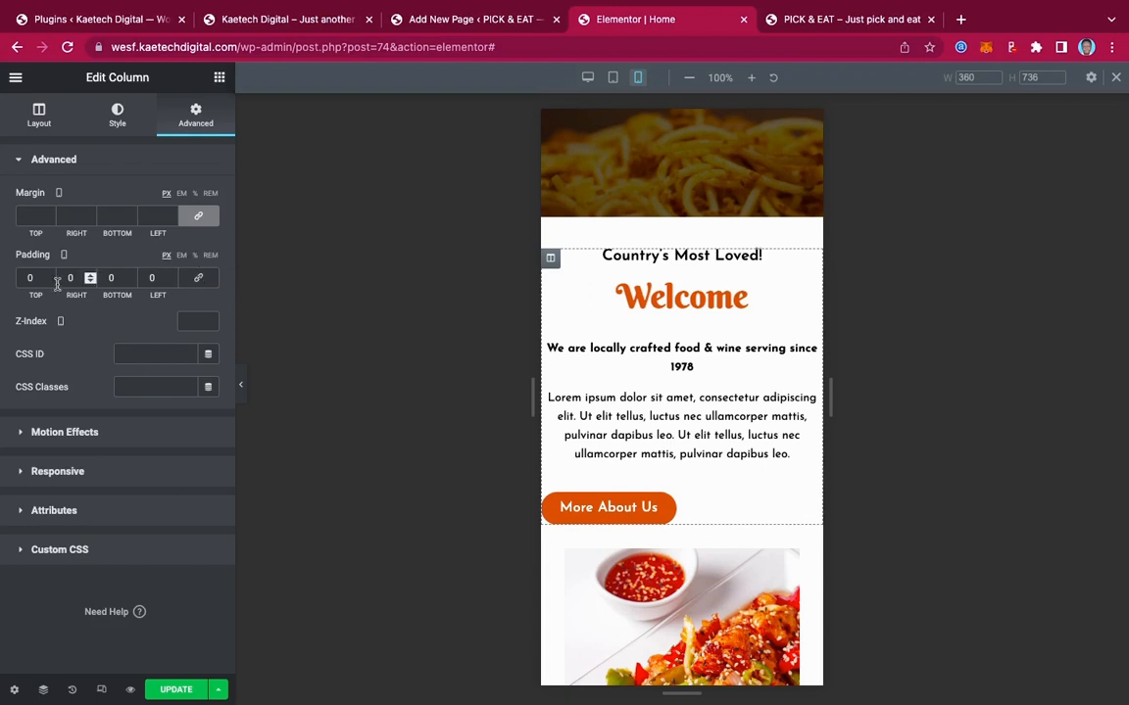
pyautogui.click(197, 281)
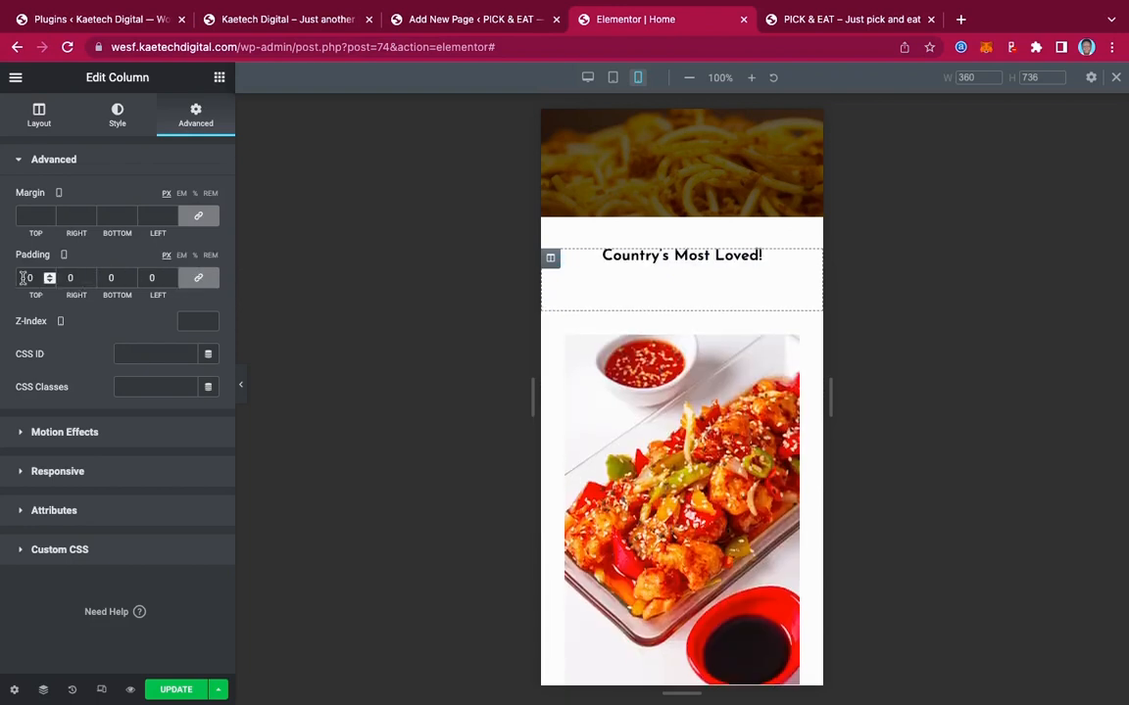
pyautogui.click(24, 278)
pyautogui.write('200')
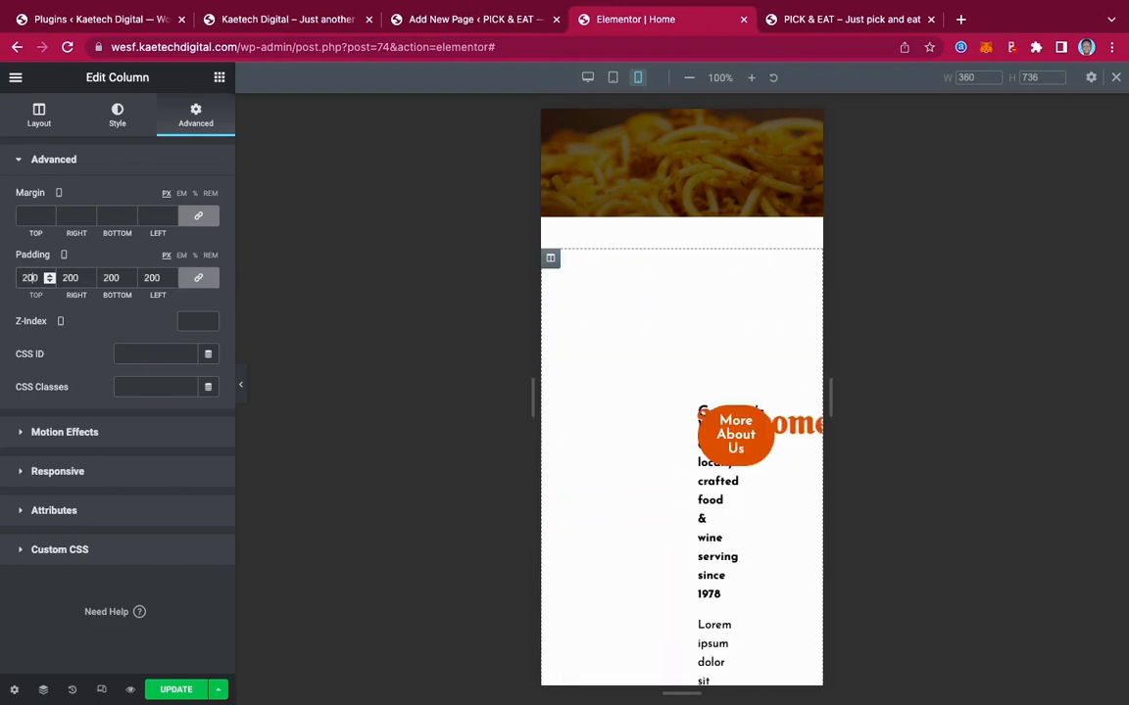
pyautogui.press('BackSpace')
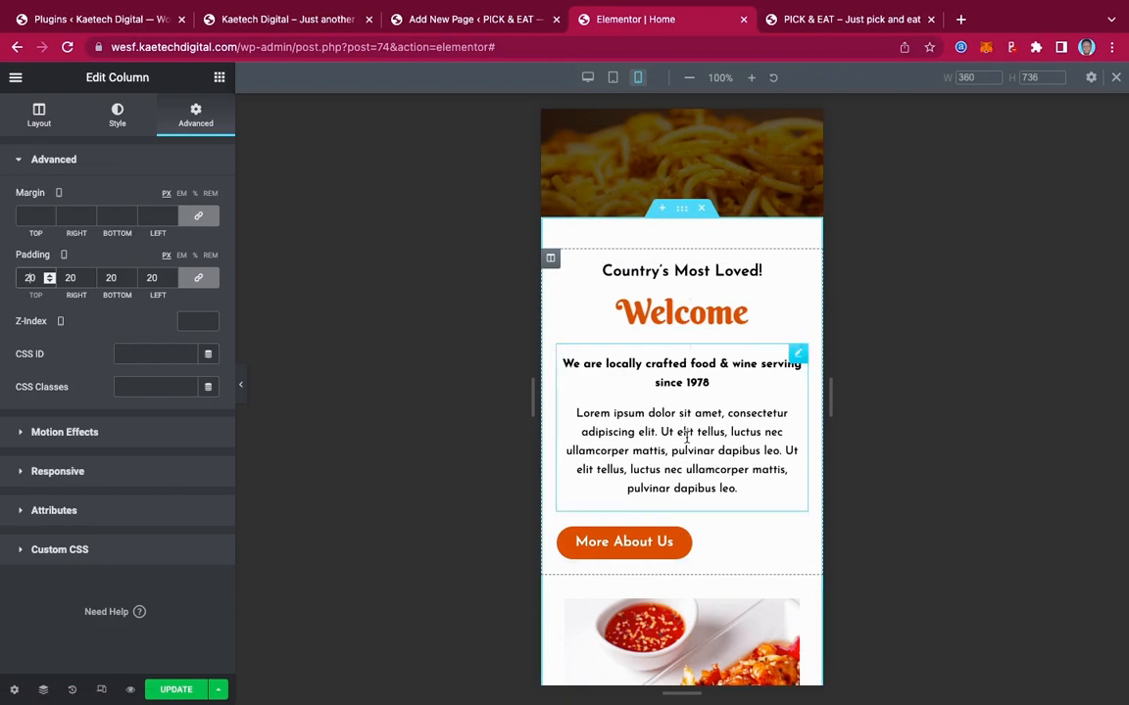
pyautogui.scroll(-5, 687, 438)
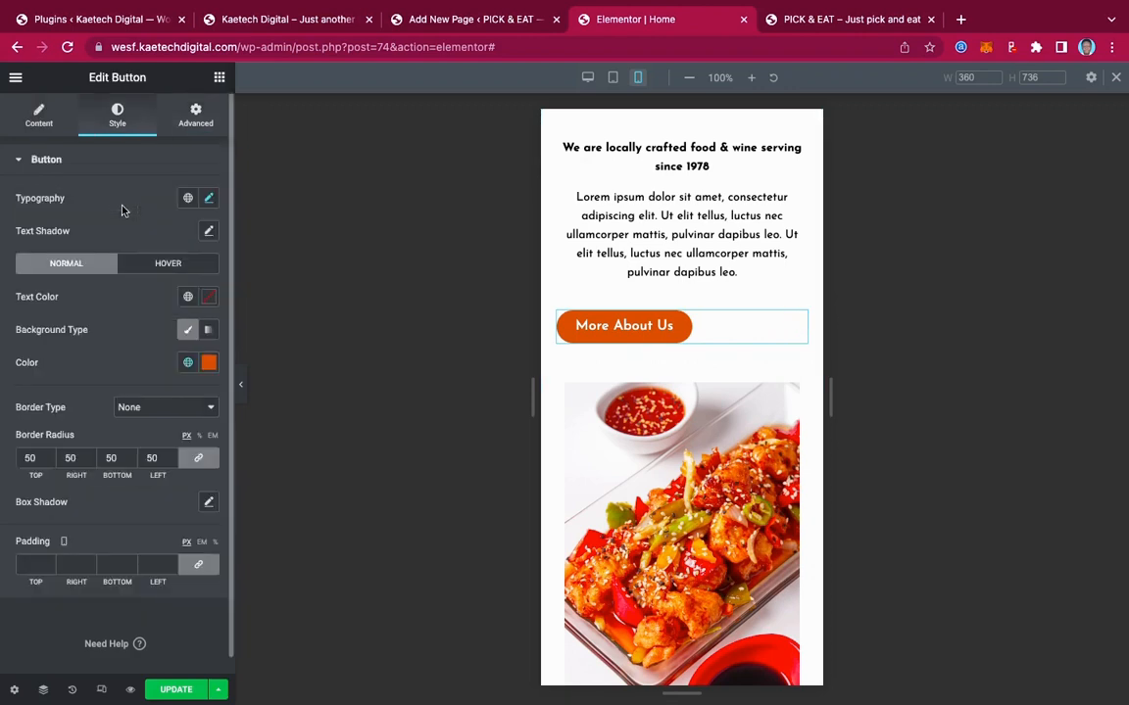
# Set the More About Us button's Alignment to Center
pyautogui.click(49, 124)
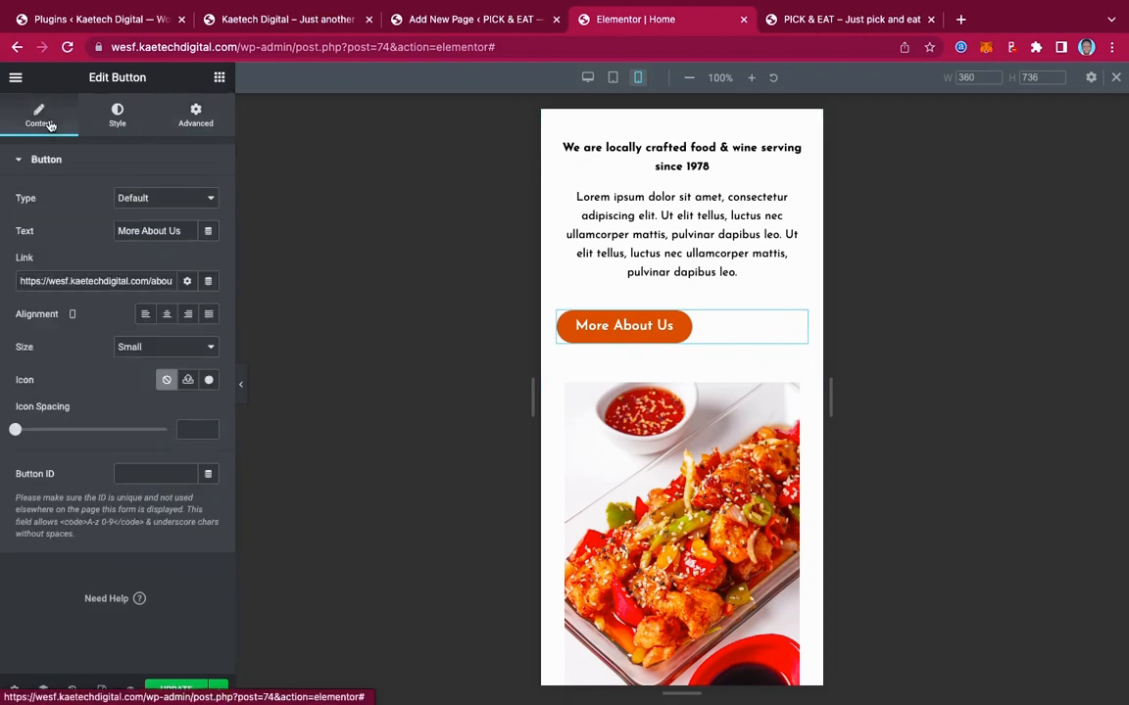
pyautogui.click(166, 314)
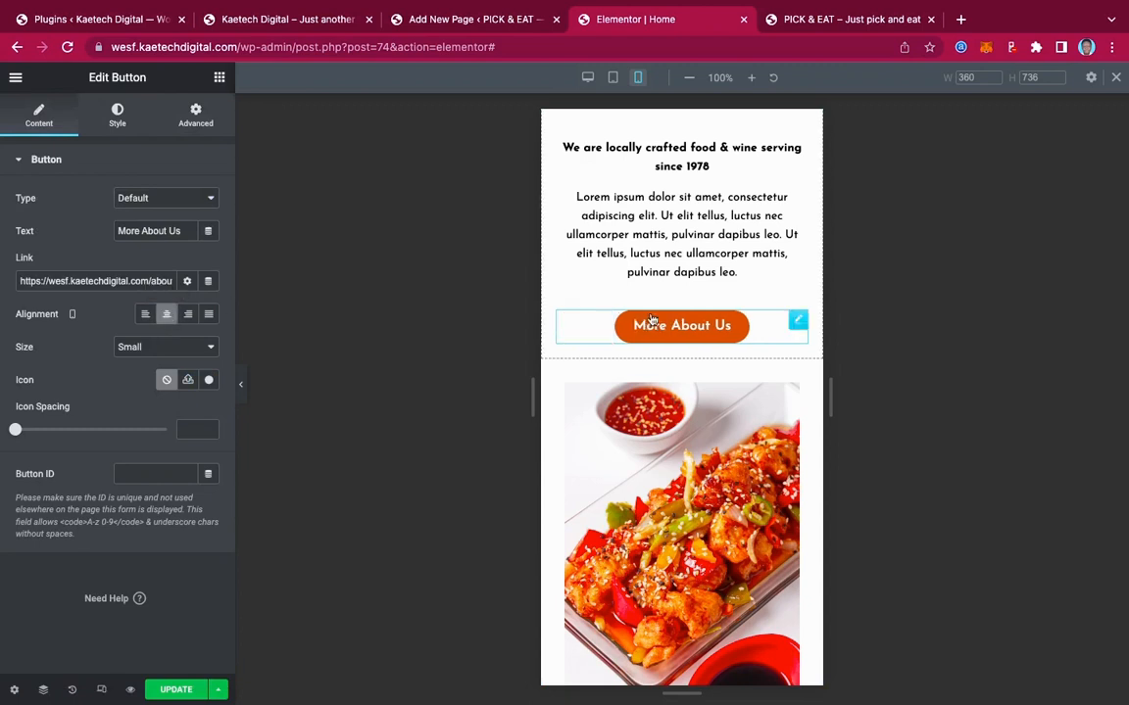
pyautogui.scroll(-5, 666, 382)
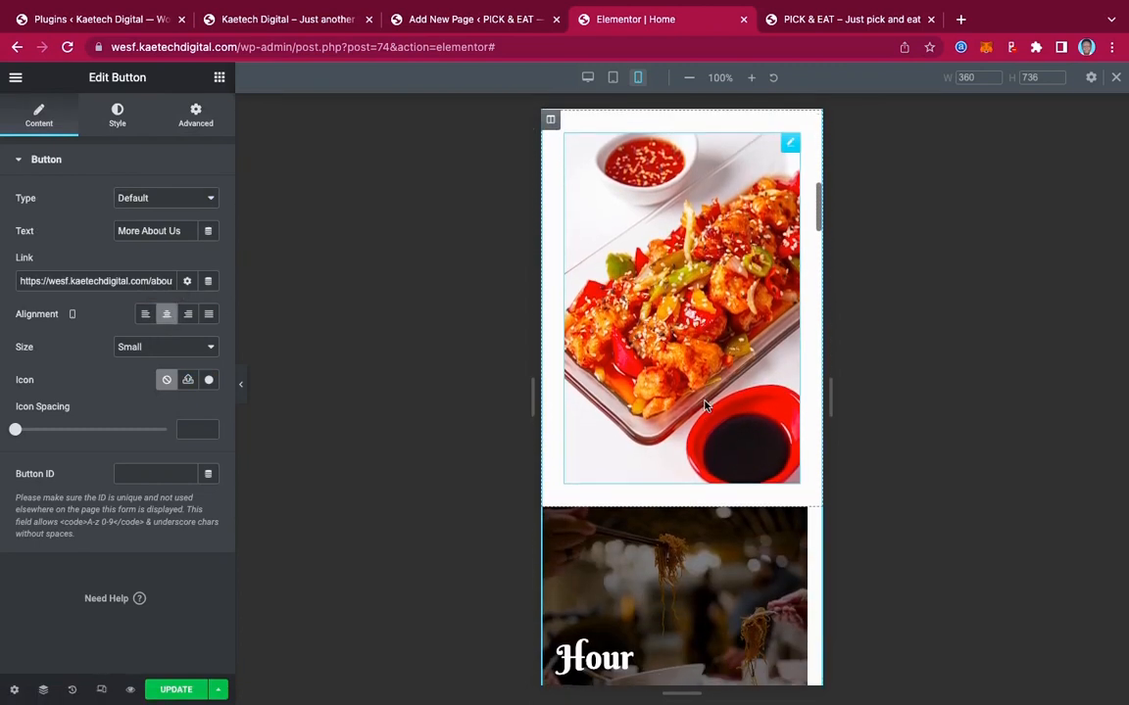
pyautogui.scroll(2, 706, 407)
pyautogui.scroll(-5, 705, 406)
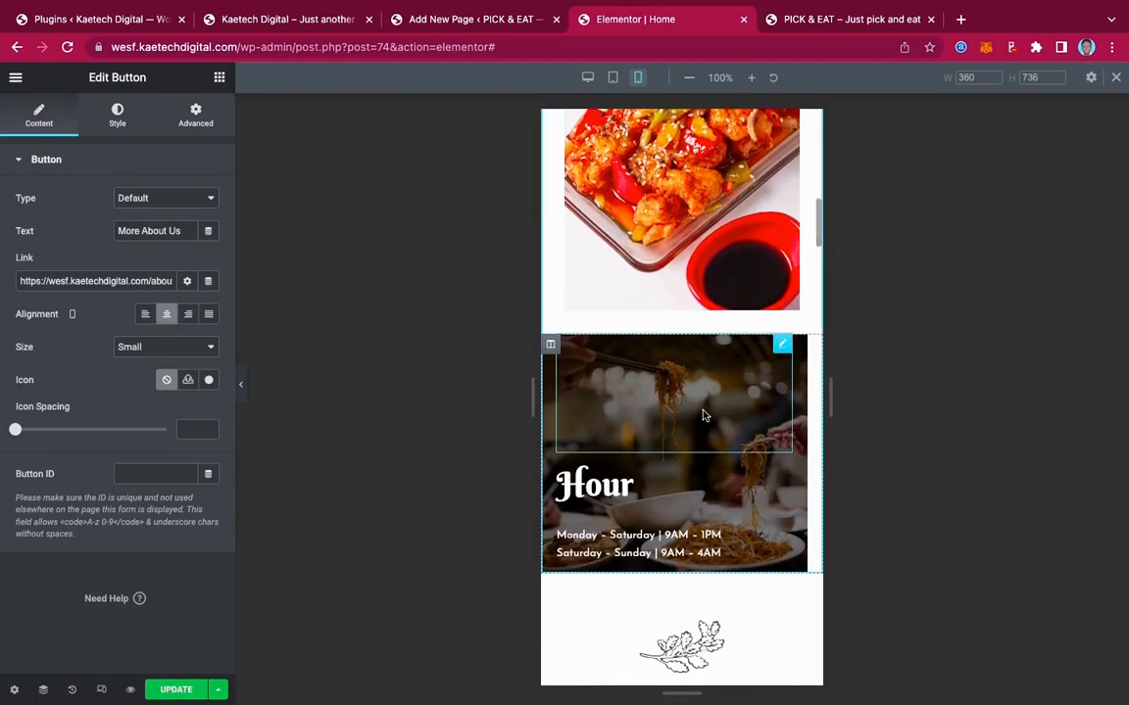
# Clear the Hour column's padding to 0 and set a linked 20 px margin on all sides
pyautogui.click(550, 347)
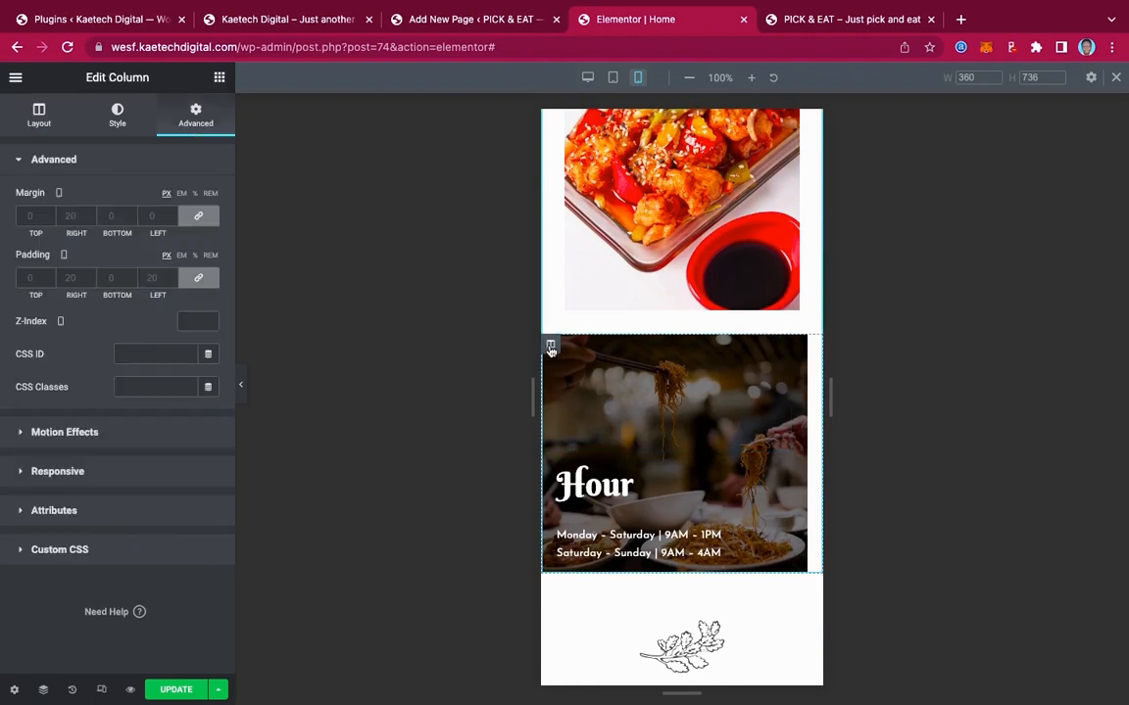
pyautogui.click(204, 277)
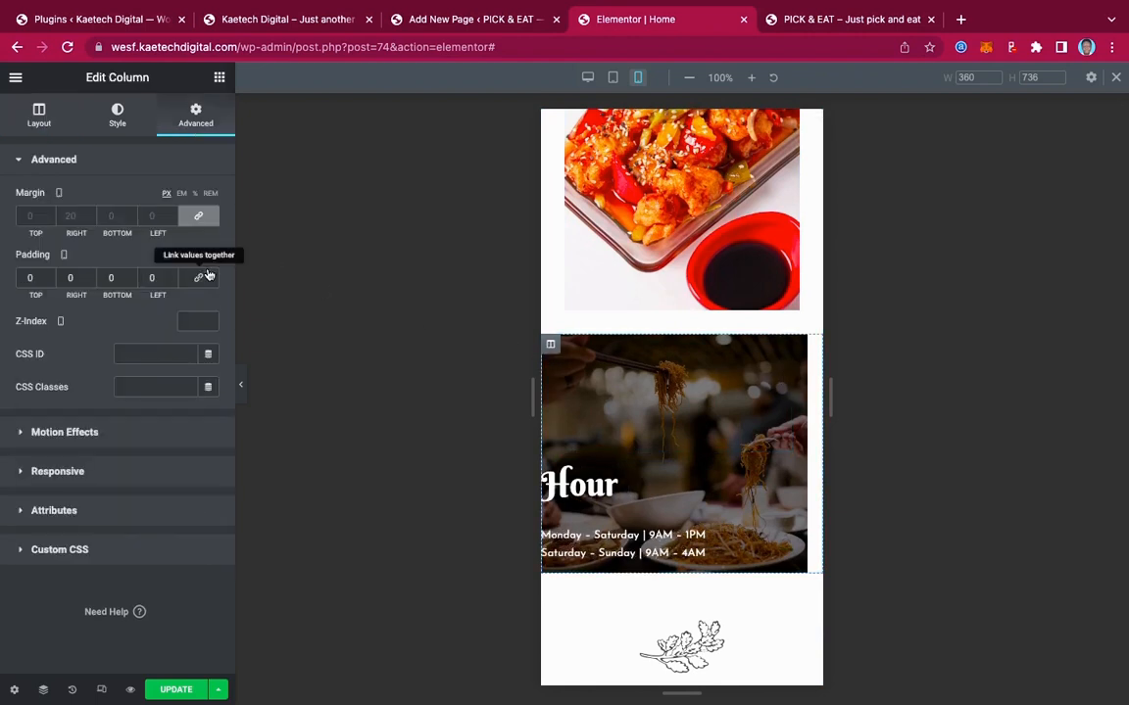
pyautogui.click(193, 217)
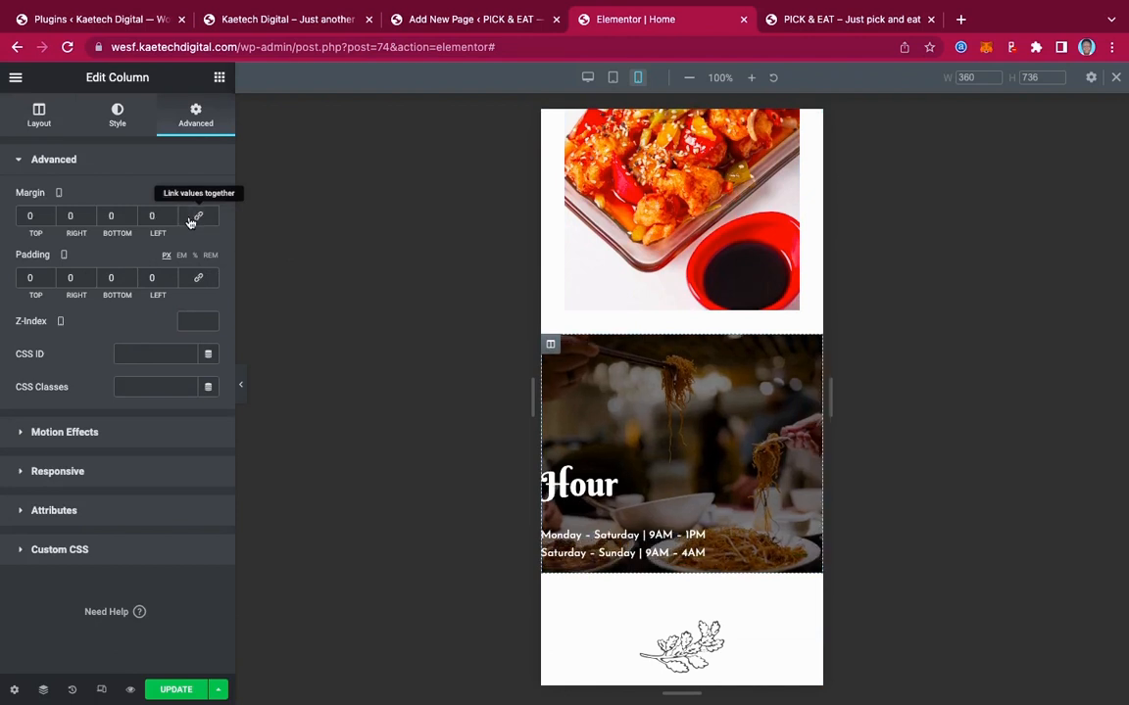
pyautogui.click(197, 219)
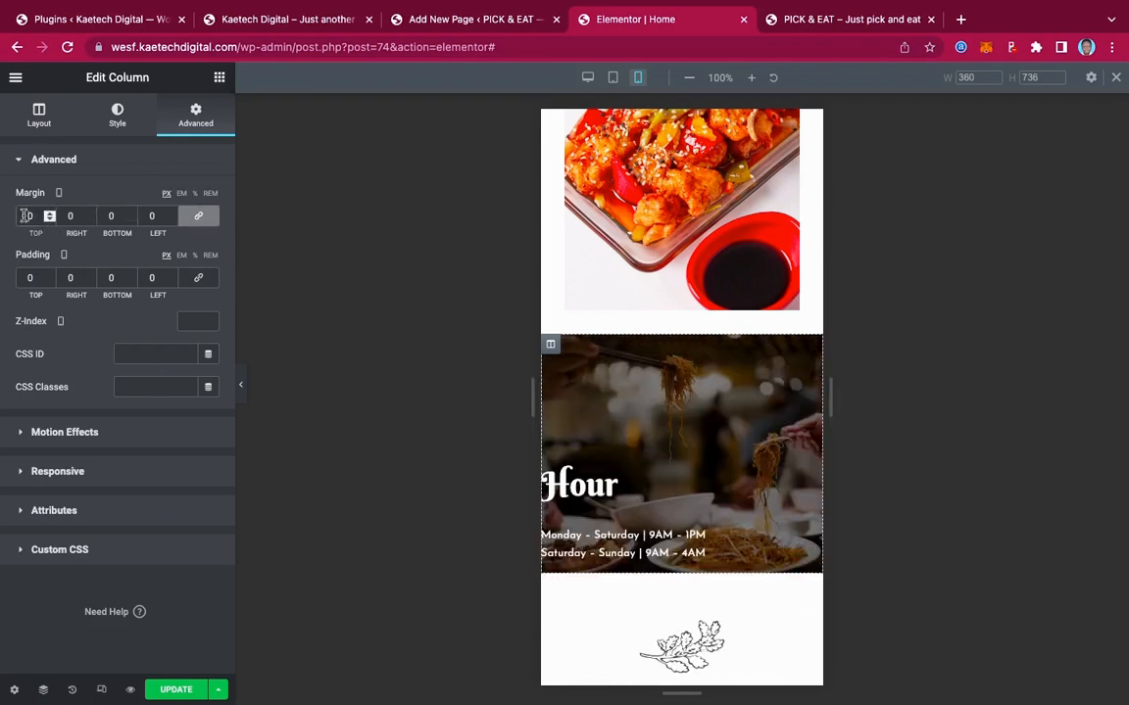
pyautogui.write('2')
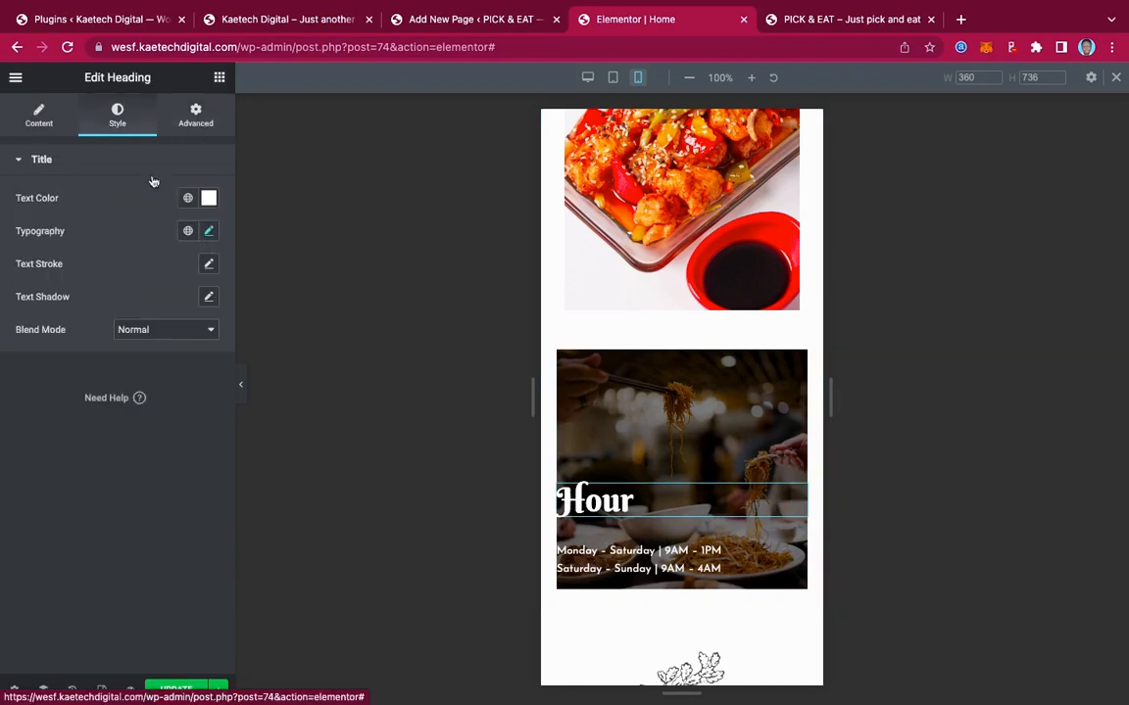
pyautogui.click(196, 116)
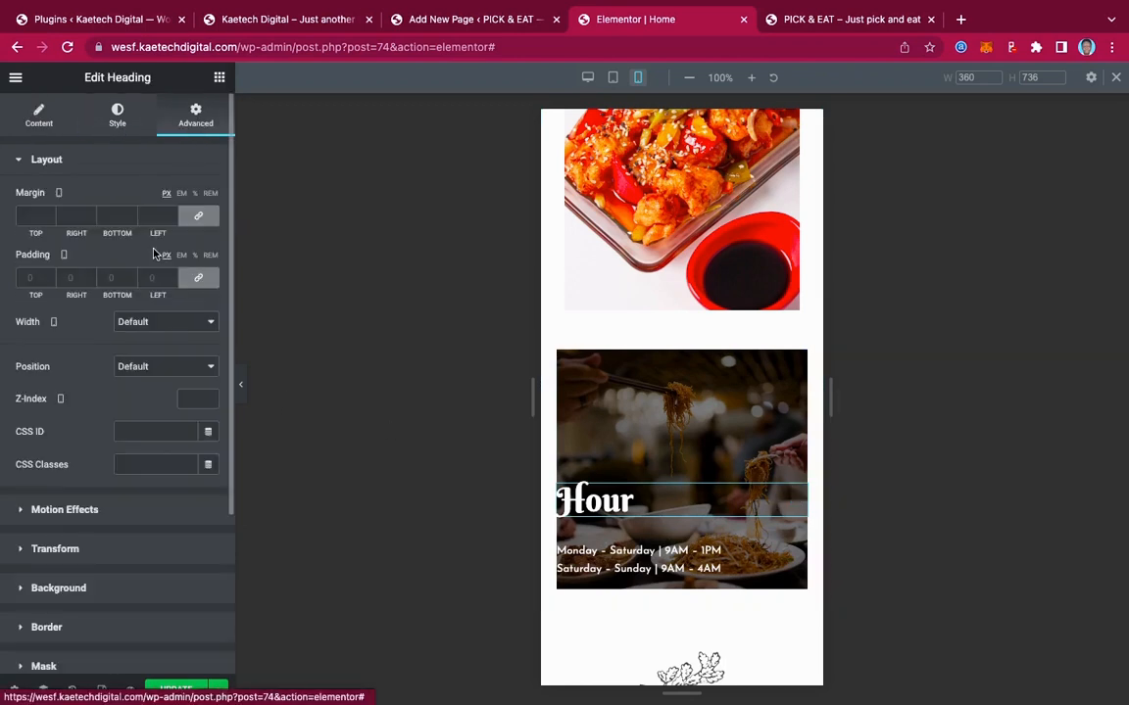
pyautogui.click(198, 279)
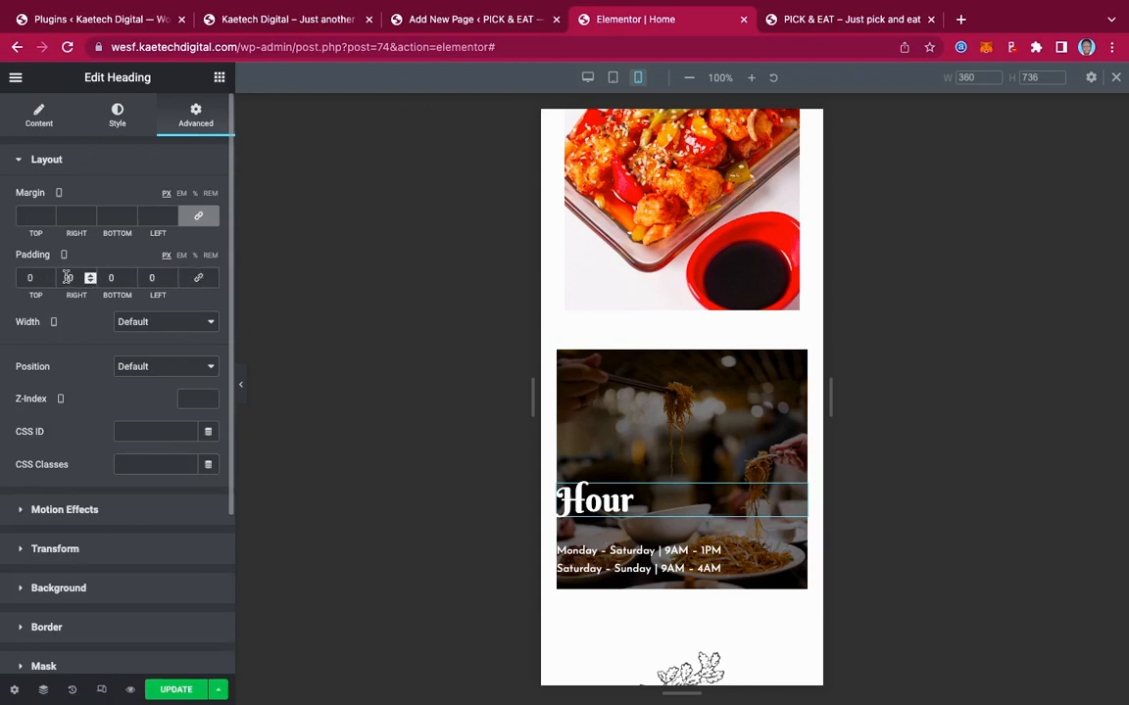
pyautogui.write('2')
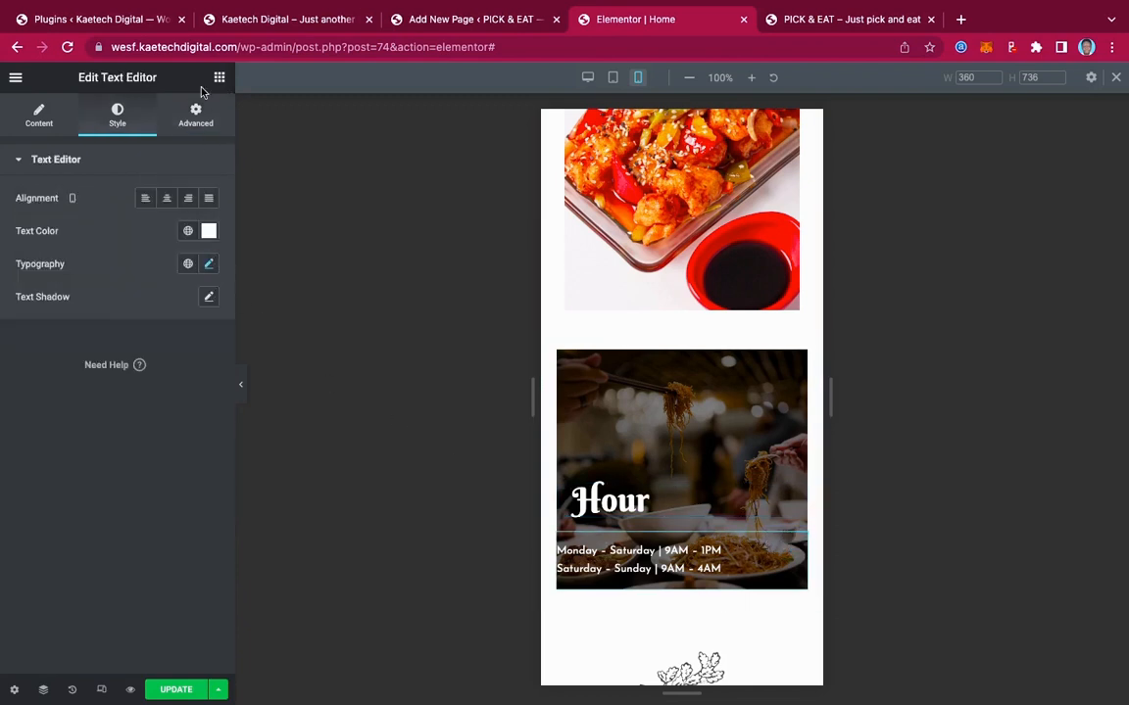
pyautogui.click(195, 115)
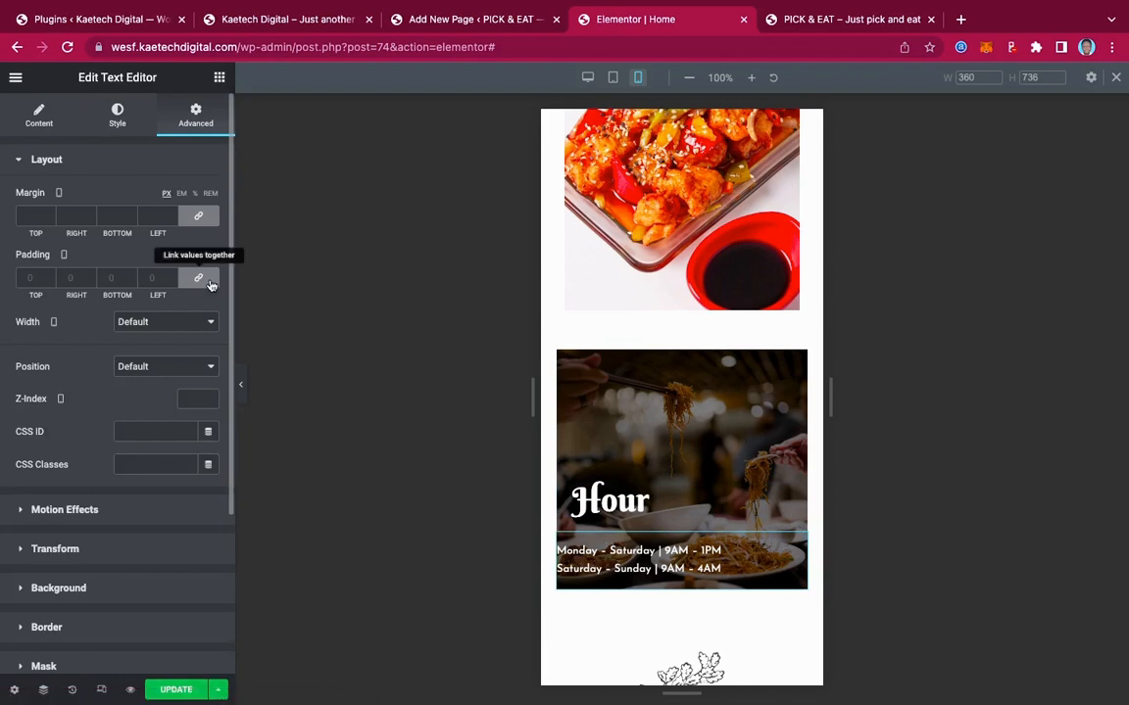
pyautogui.click(198, 278)
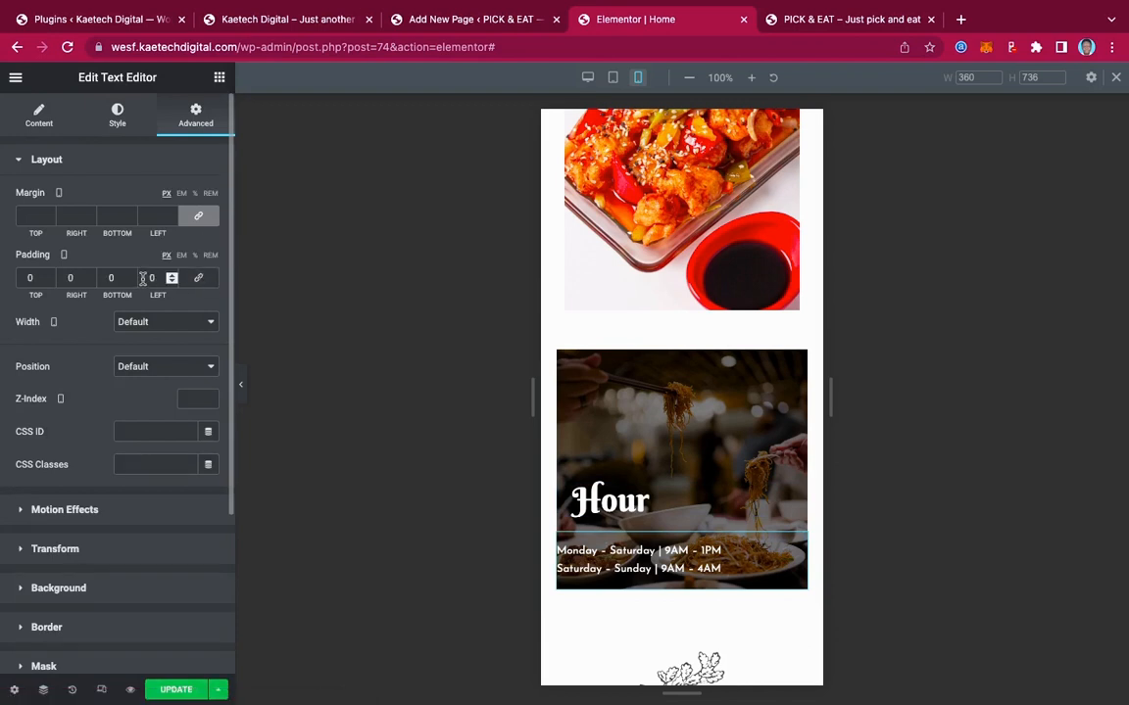
pyautogui.write('2')
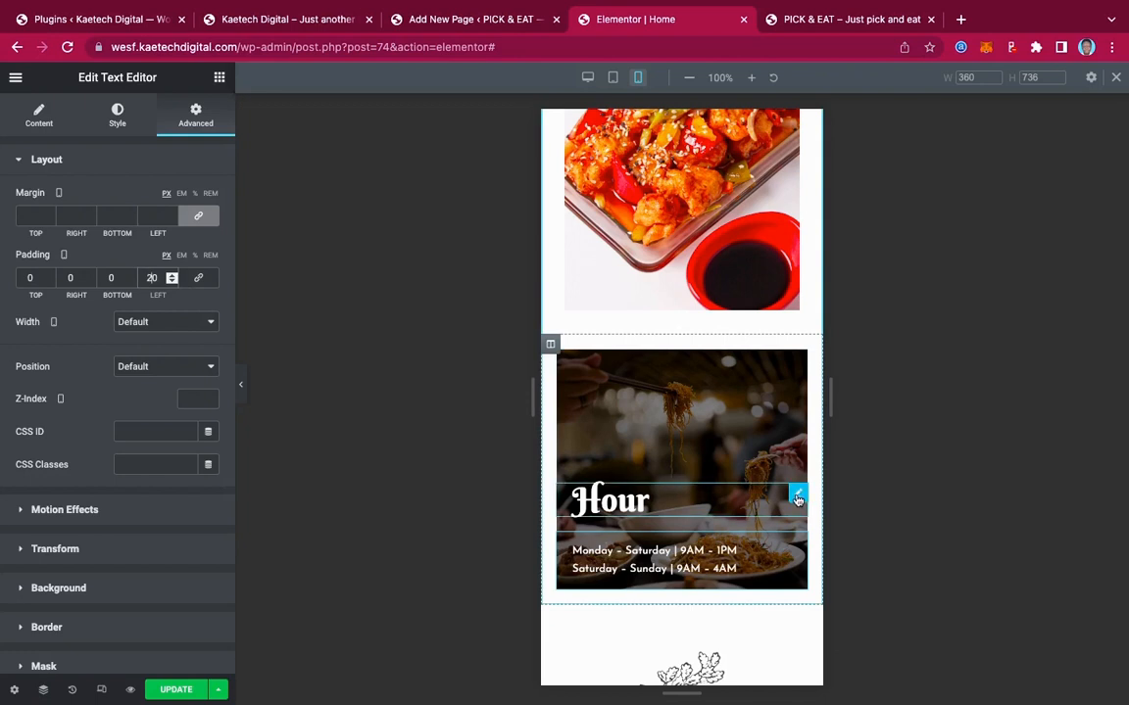
pyautogui.click(797, 500)
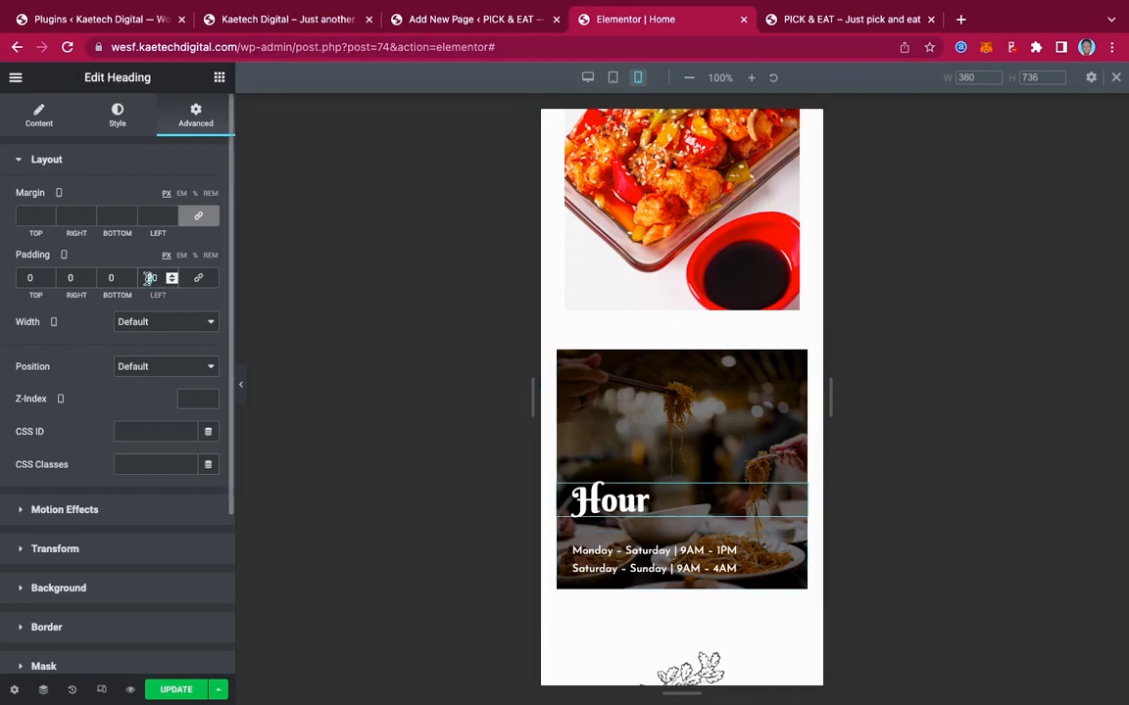
pyautogui.write('0')
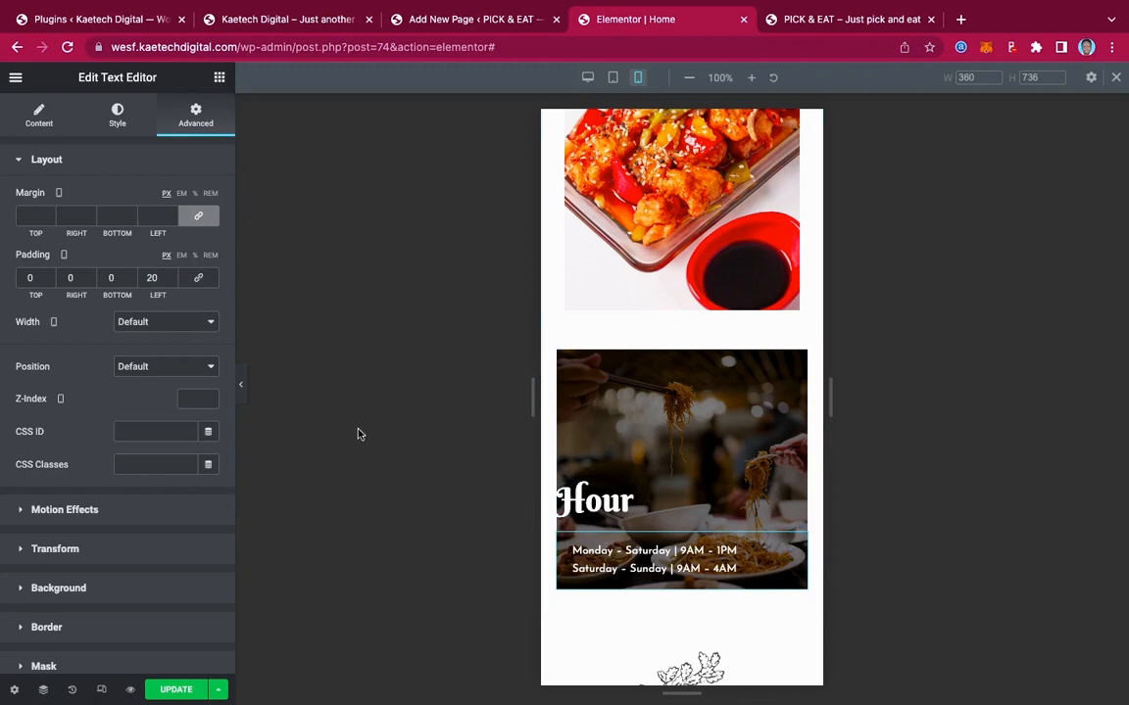
pyautogui.moveTo(165, 277); pyautogui.dragTo(134, 281)
pyautogui.write('0')
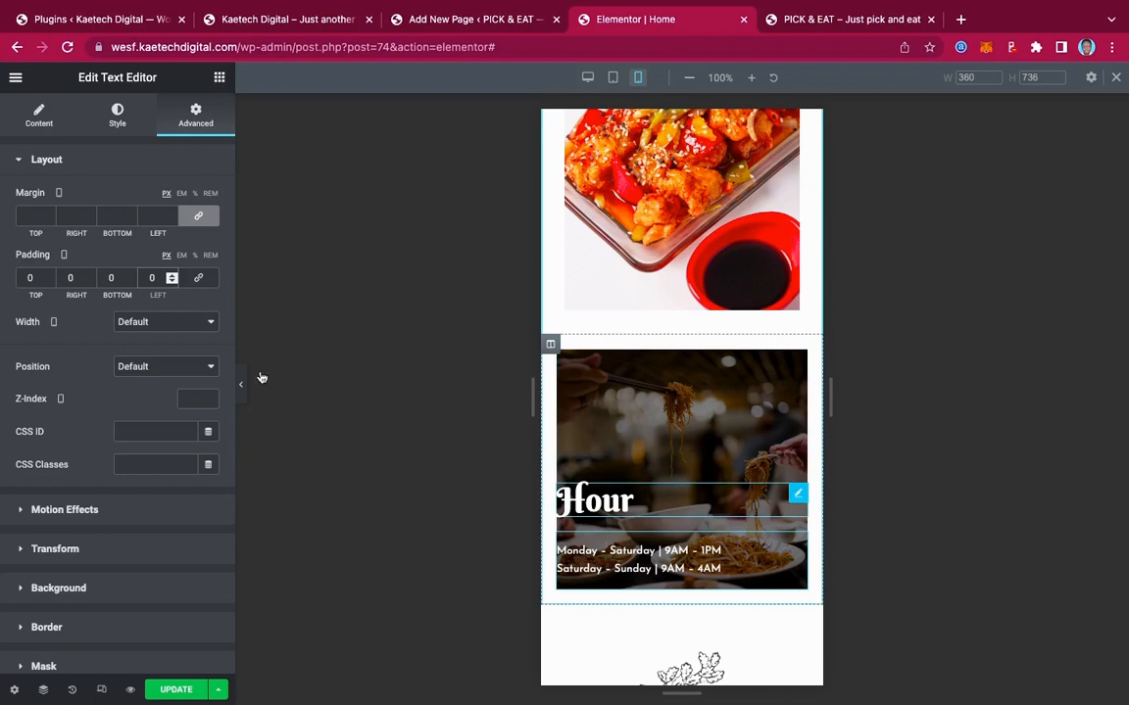
pyautogui.click(798, 493)
# Centre the Hour heading and the opening-hours text block
pyautogui.click(117, 109)
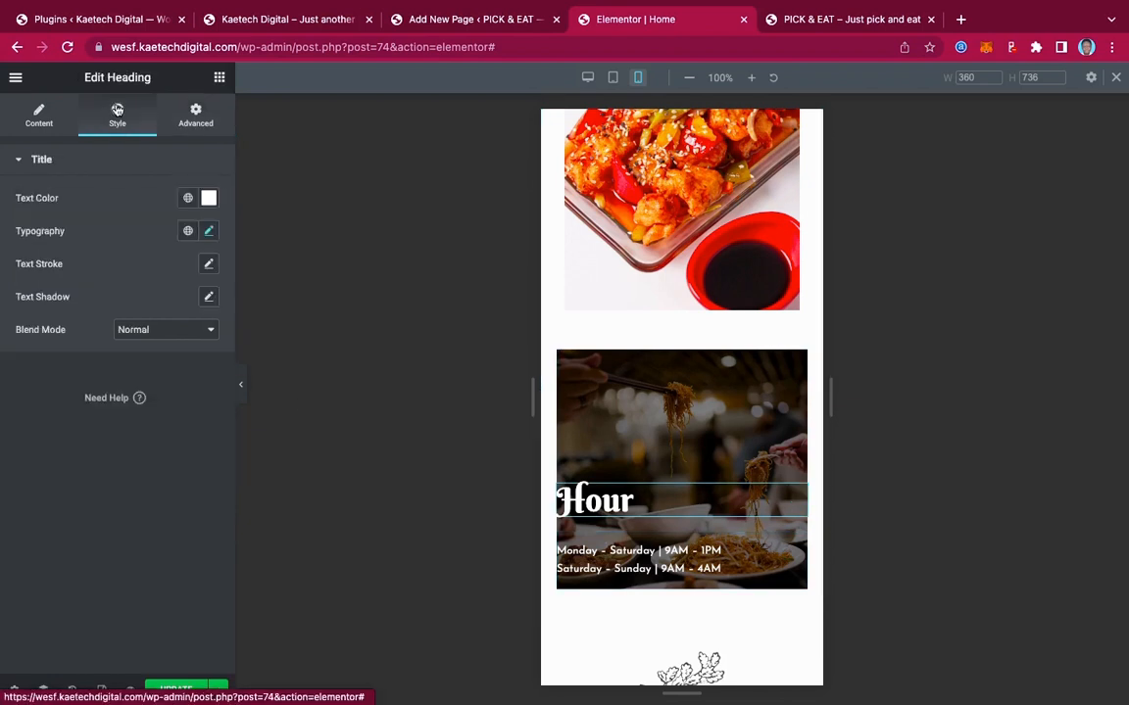
pyautogui.click(30, 115)
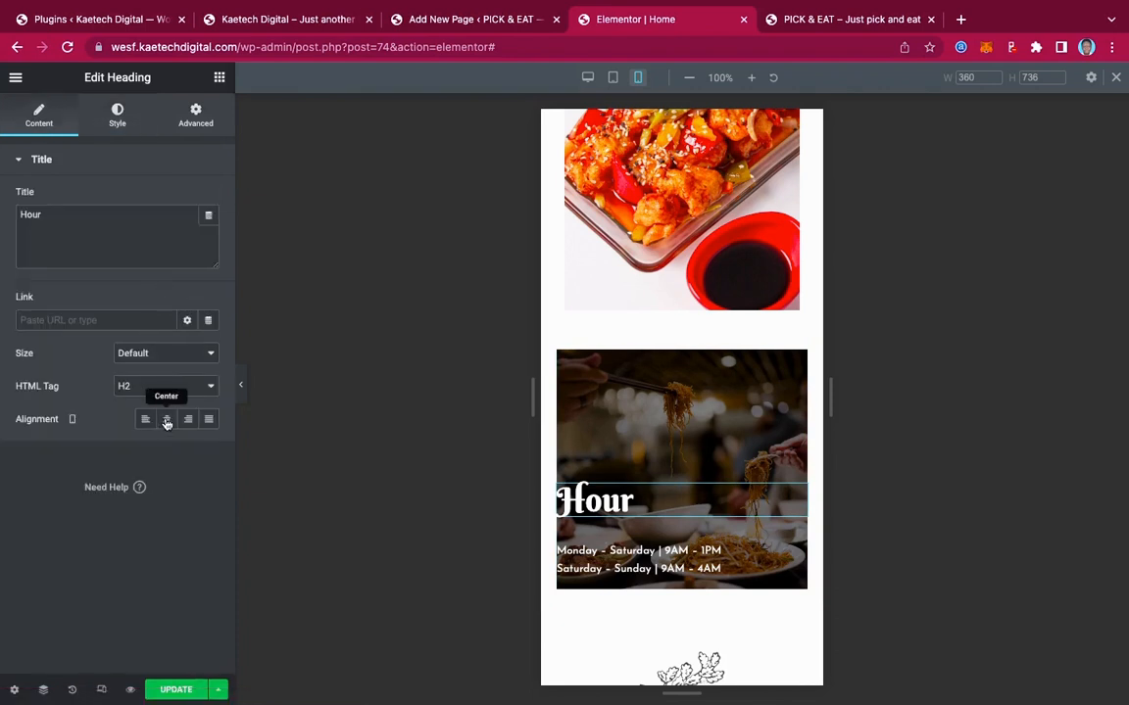
pyautogui.click(166, 420)
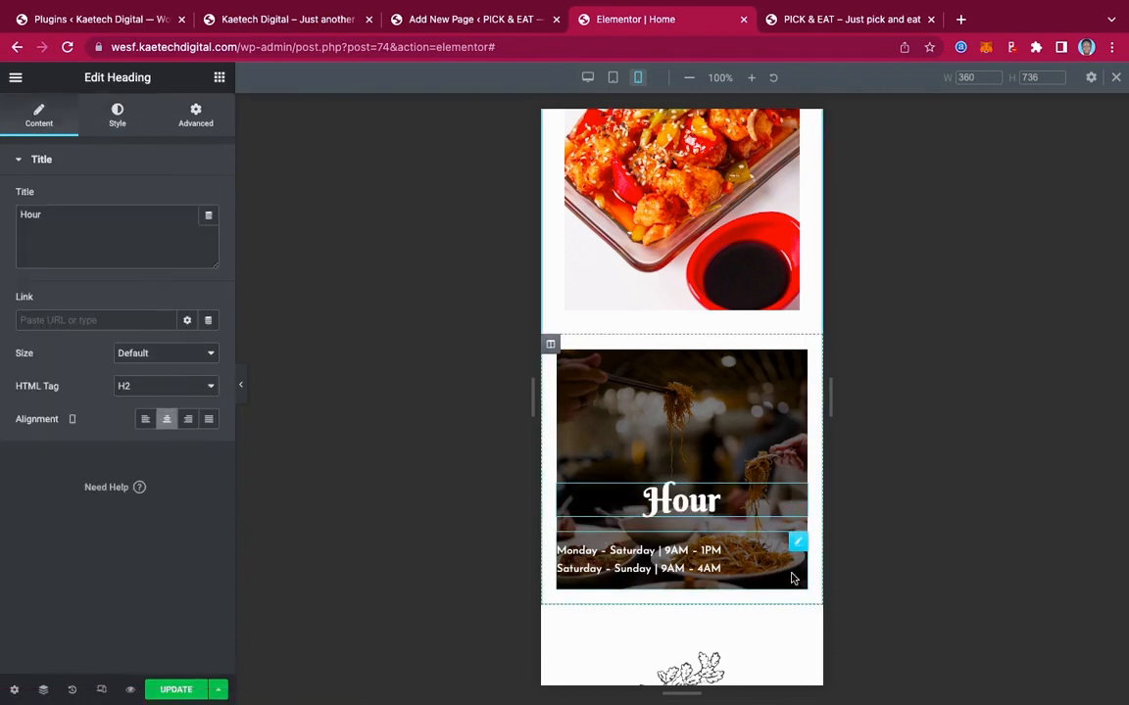
pyautogui.click(798, 545)
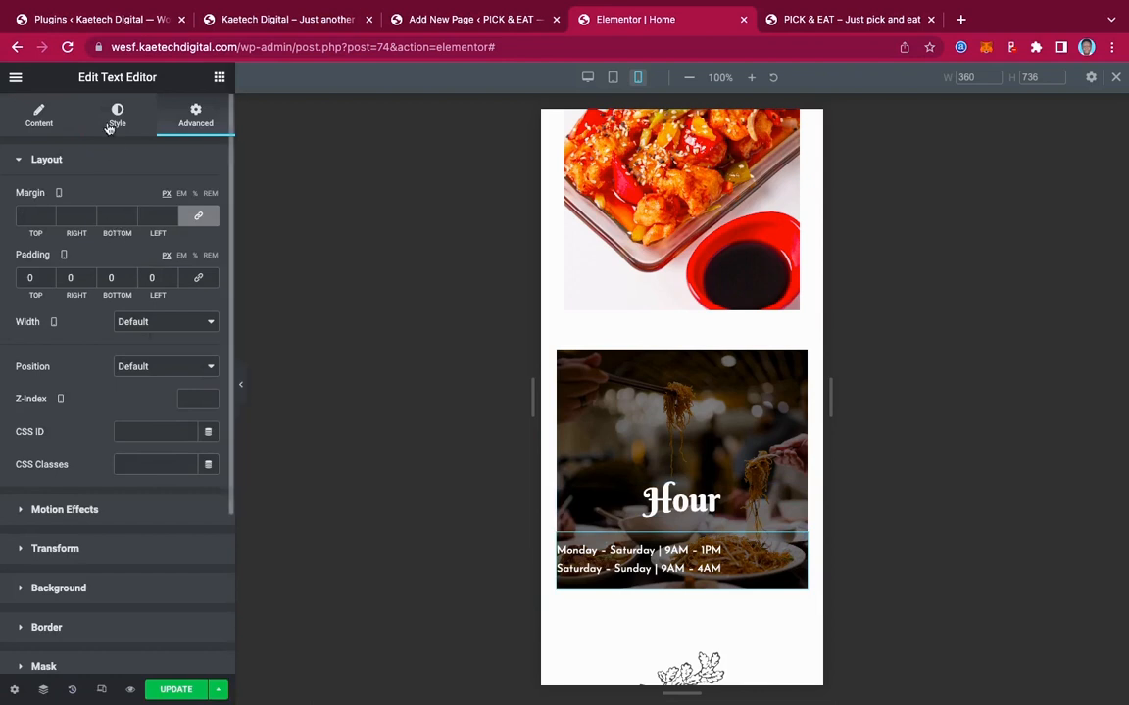
pyautogui.click(40, 116)
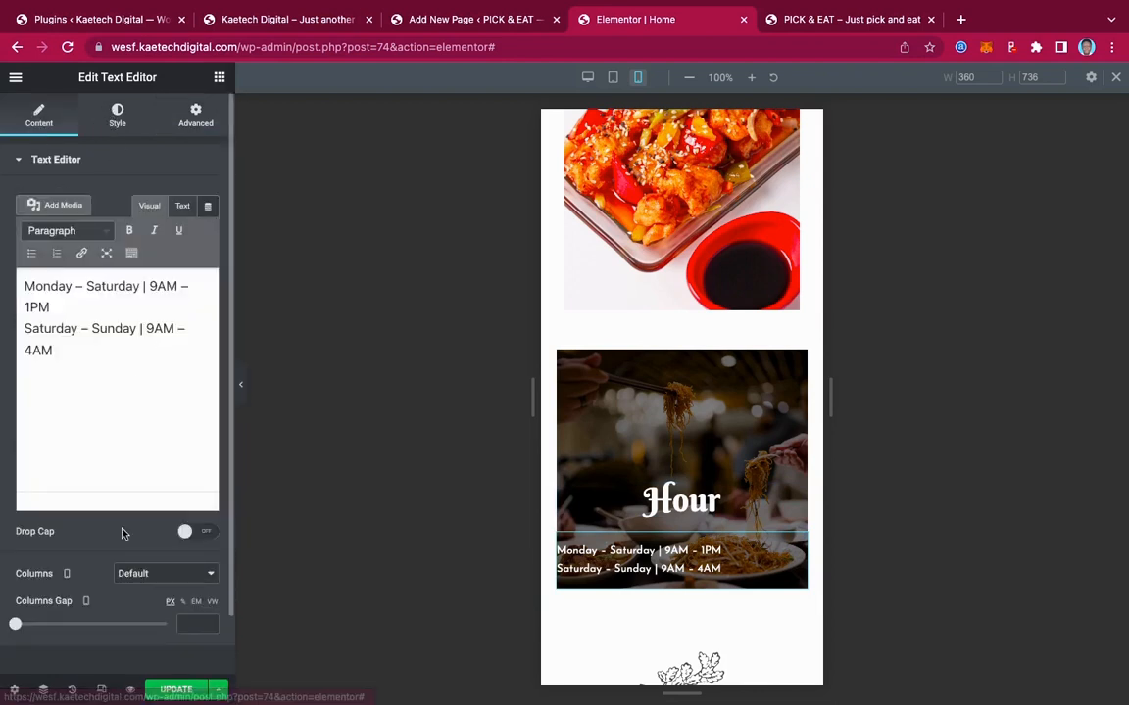
pyautogui.click(114, 127)
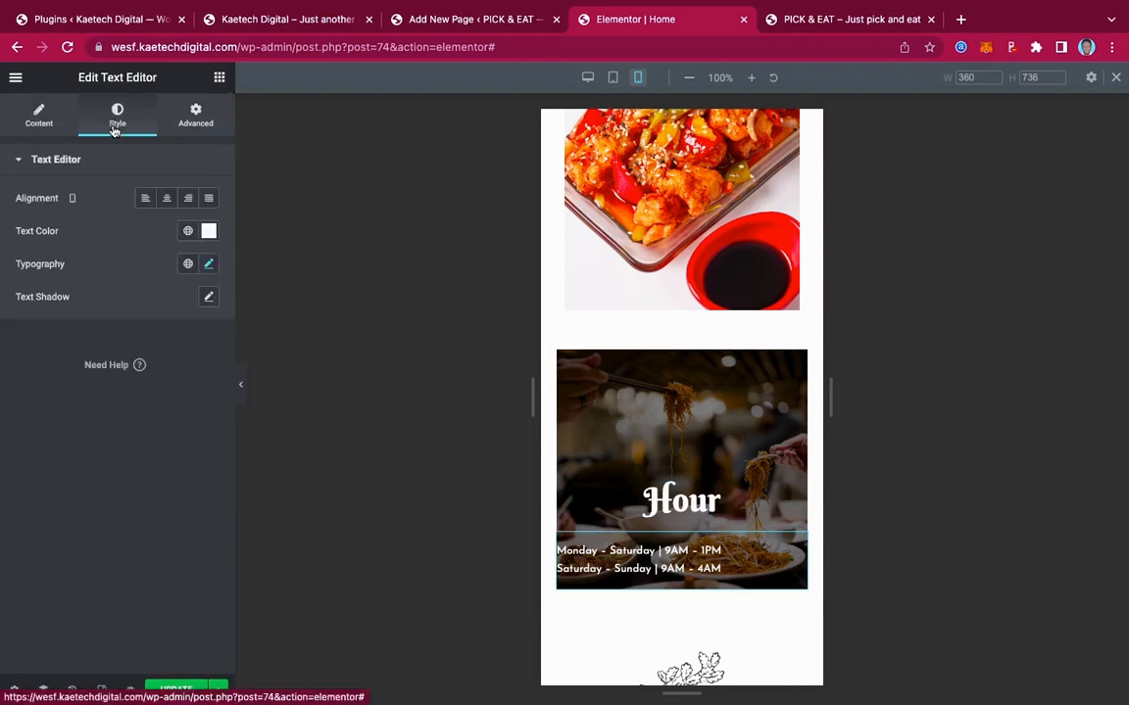
pyautogui.click(171, 200)
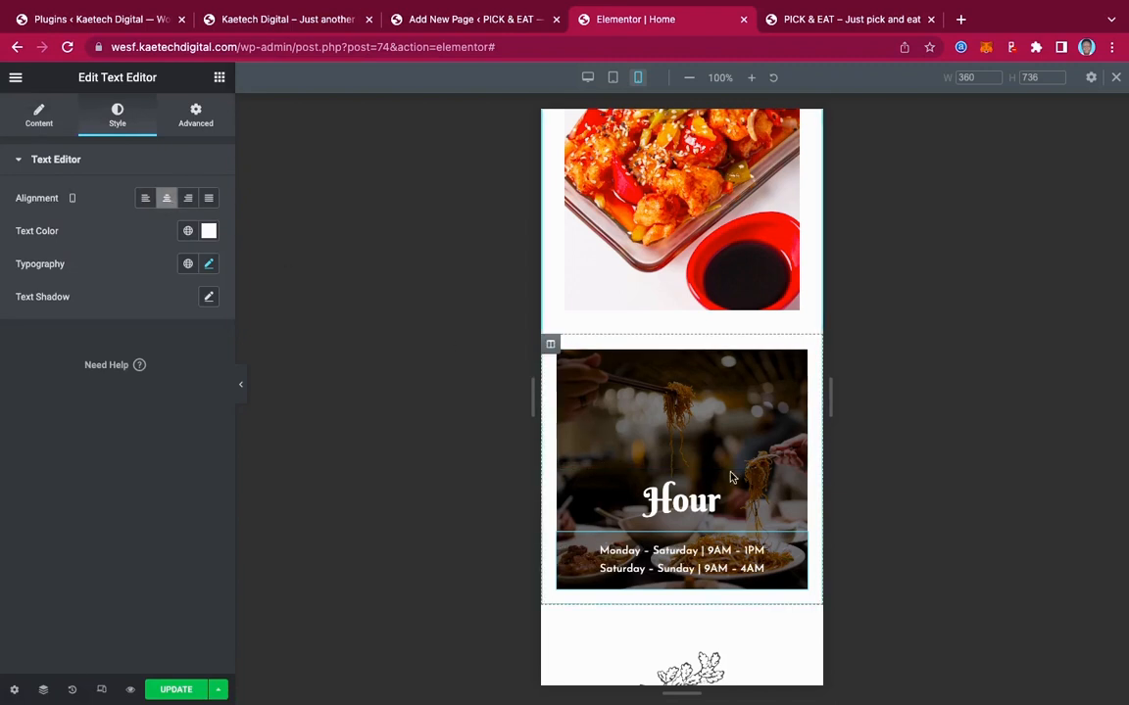
pyautogui.scroll(1, 730, 477)
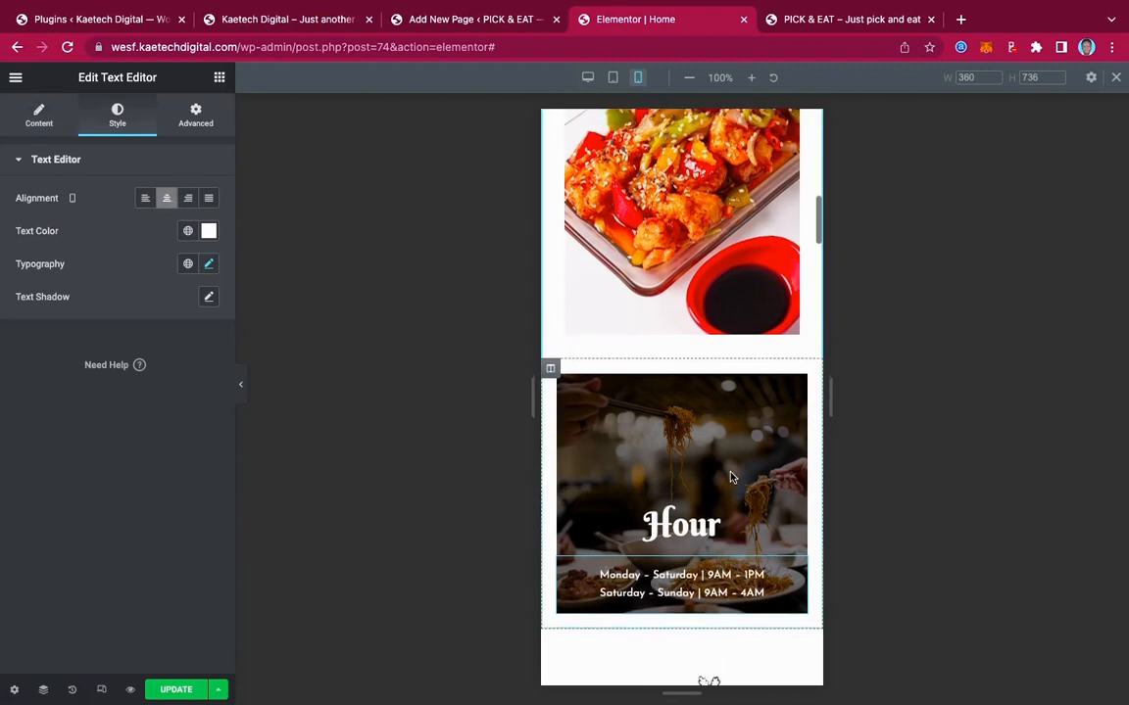
# Give the opening-hours text 20 px of bottom padding
pyautogui.click(196, 116)
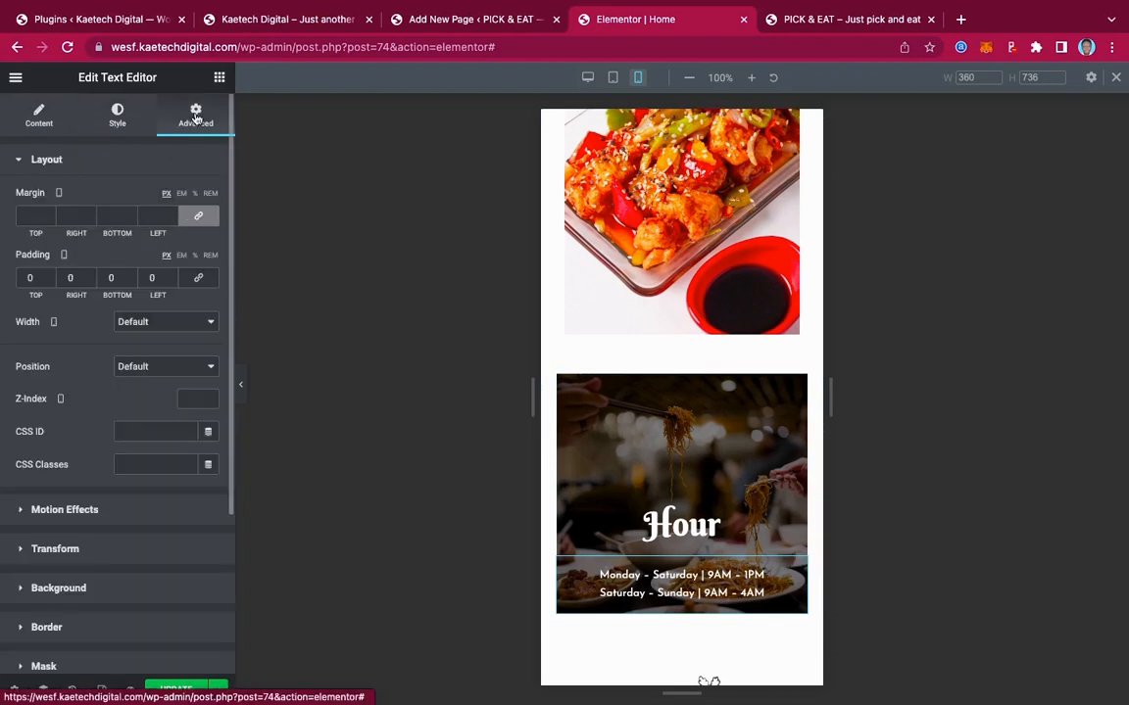
pyautogui.click(102, 277)
pyautogui.write('2')
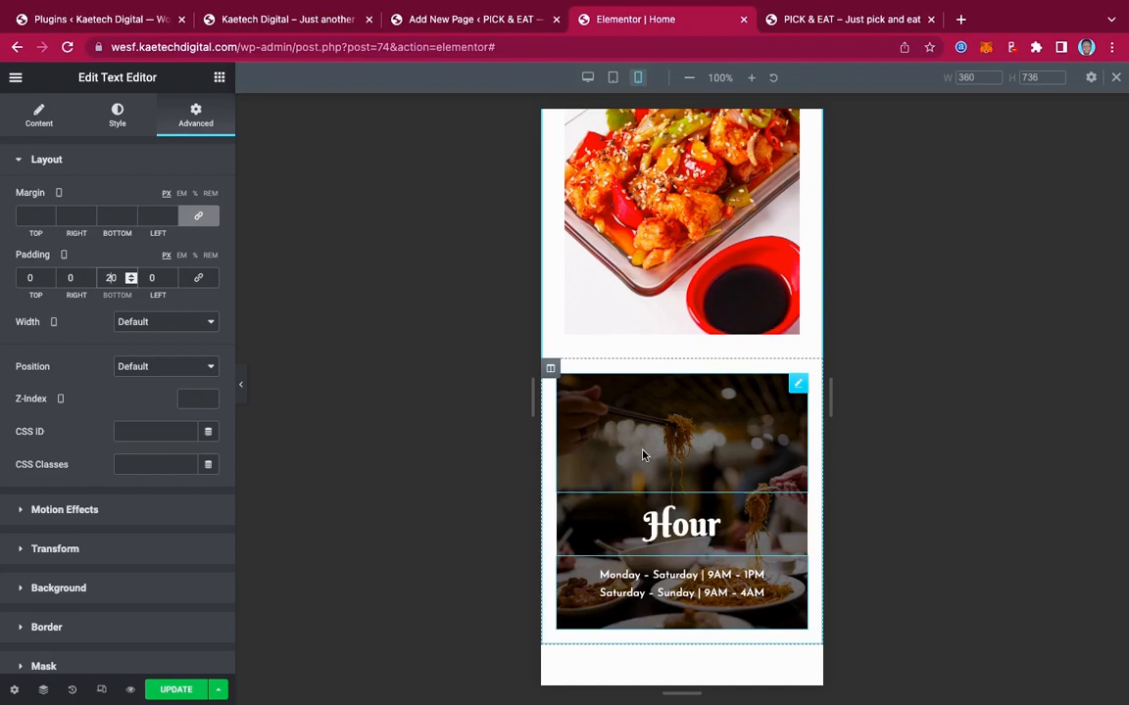
# Scroll the mobile preview past the menu and Happy Hours sections to the Happy Customers testimonials
pyautogui.scroll(5, 698, 425)
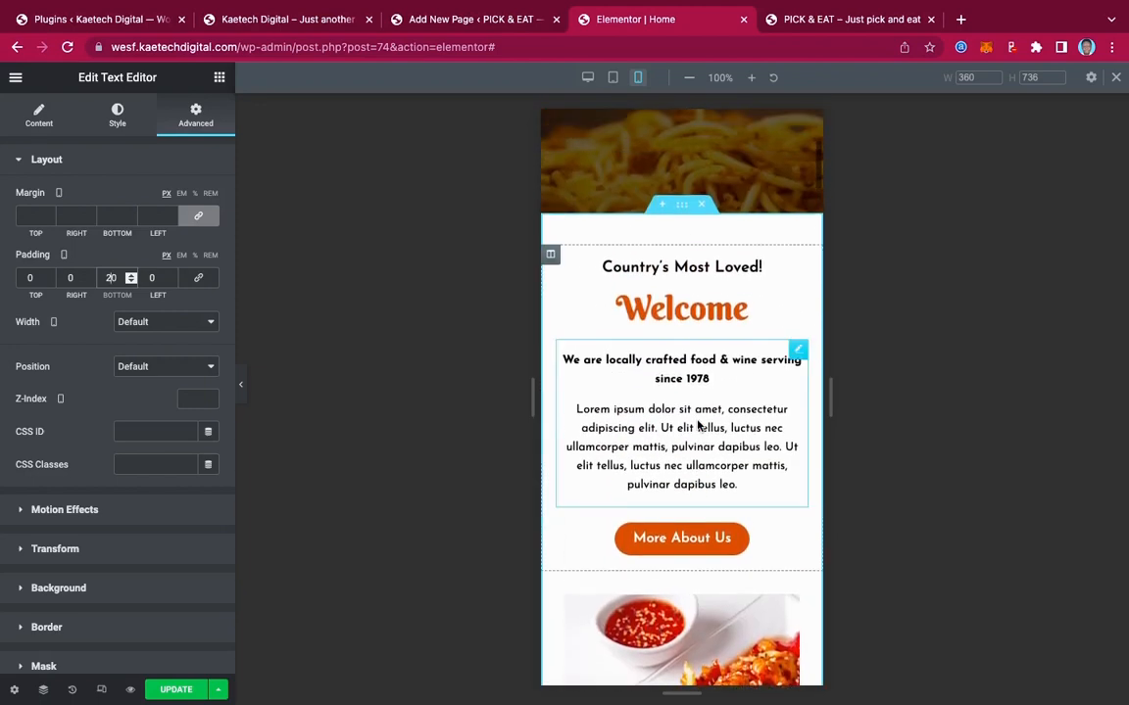
pyautogui.scroll(-7, 697, 425)
pyautogui.scroll(-5, 698, 425)
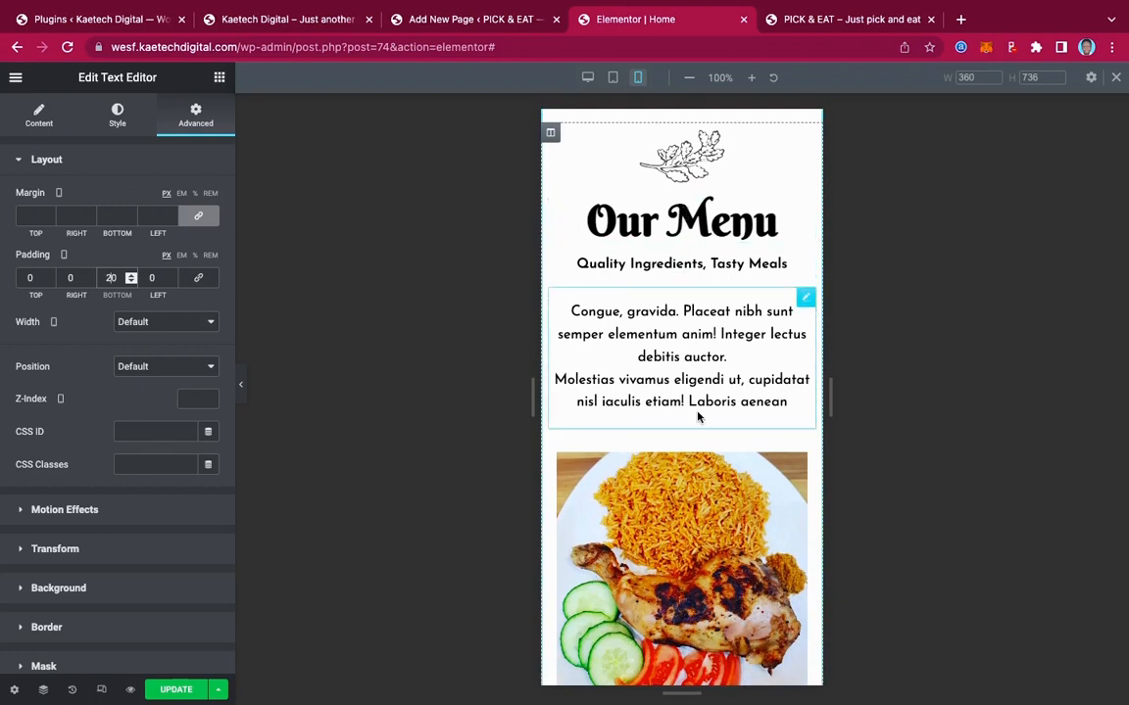
pyautogui.scroll(-7, 698, 416)
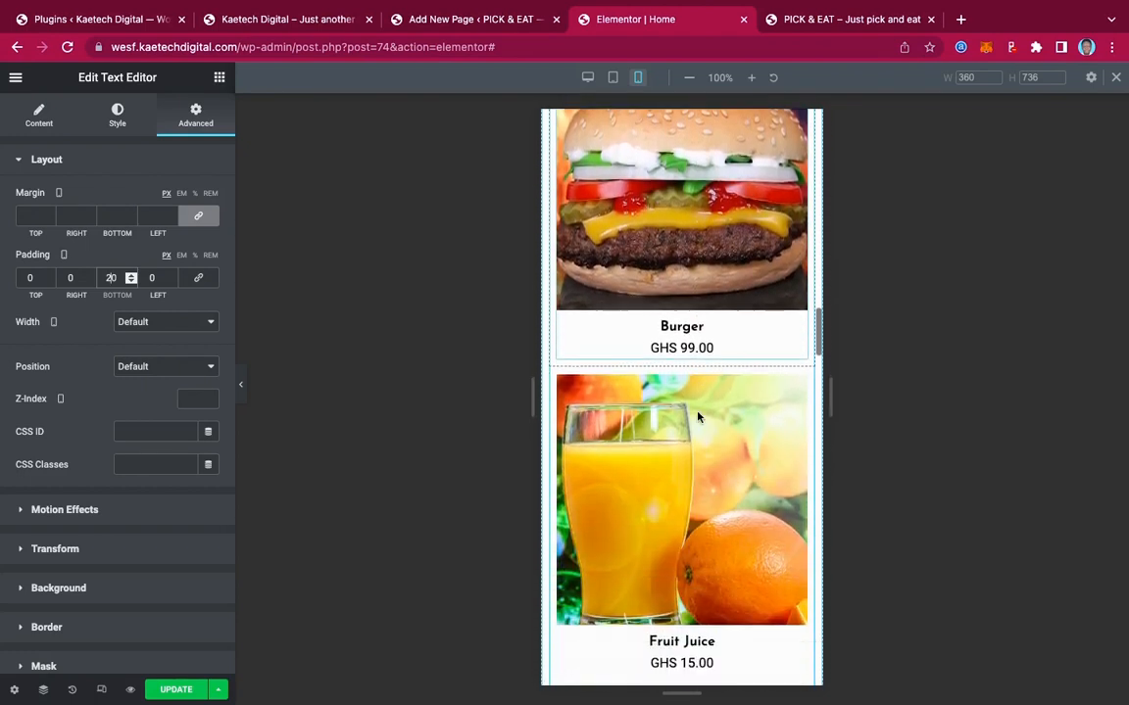
pyautogui.scroll(-9, 698, 416)
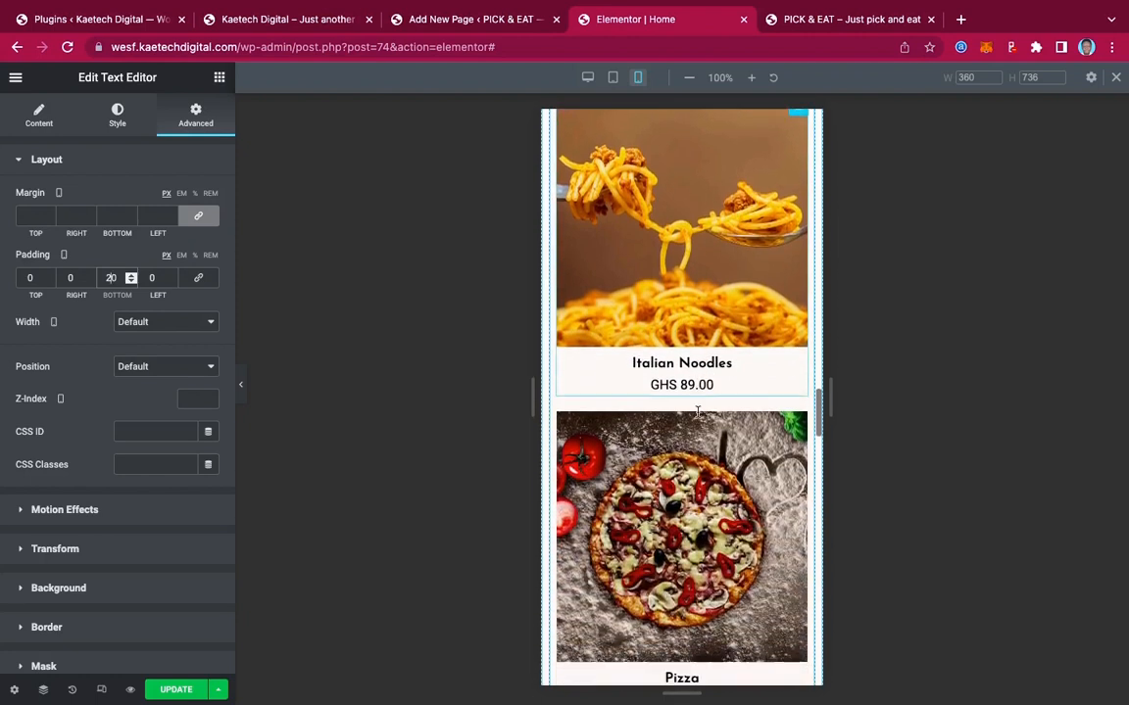
pyautogui.scroll(-9, 697, 412)
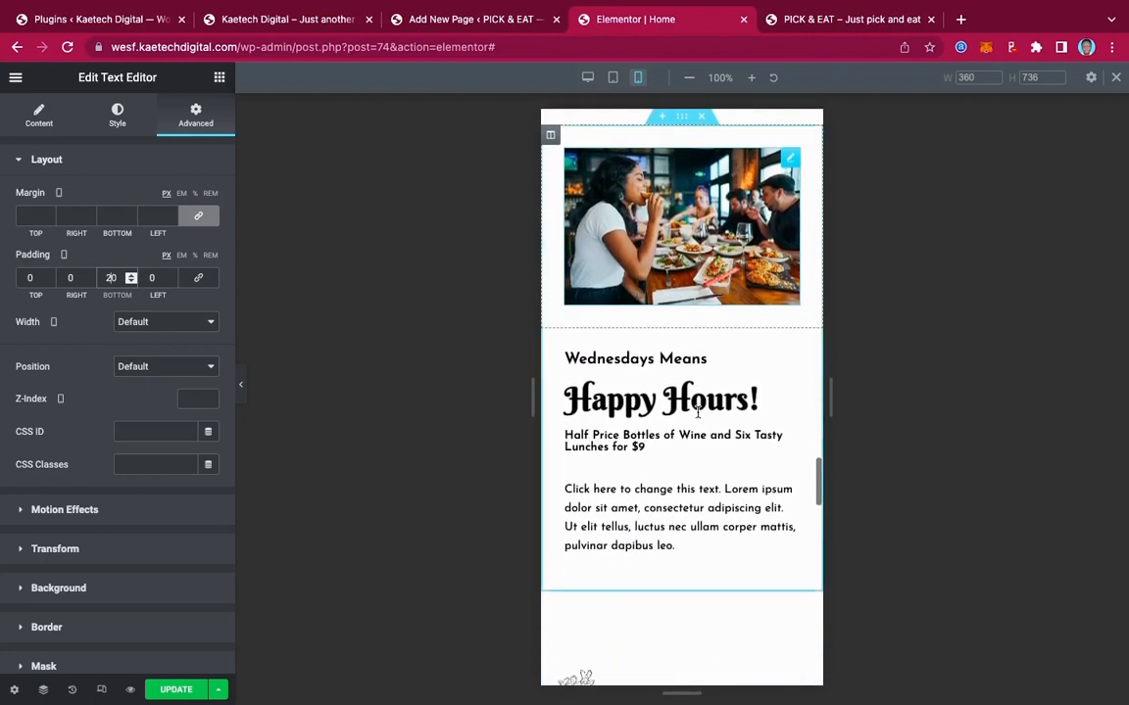
pyautogui.scroll(-9, 697, 412)
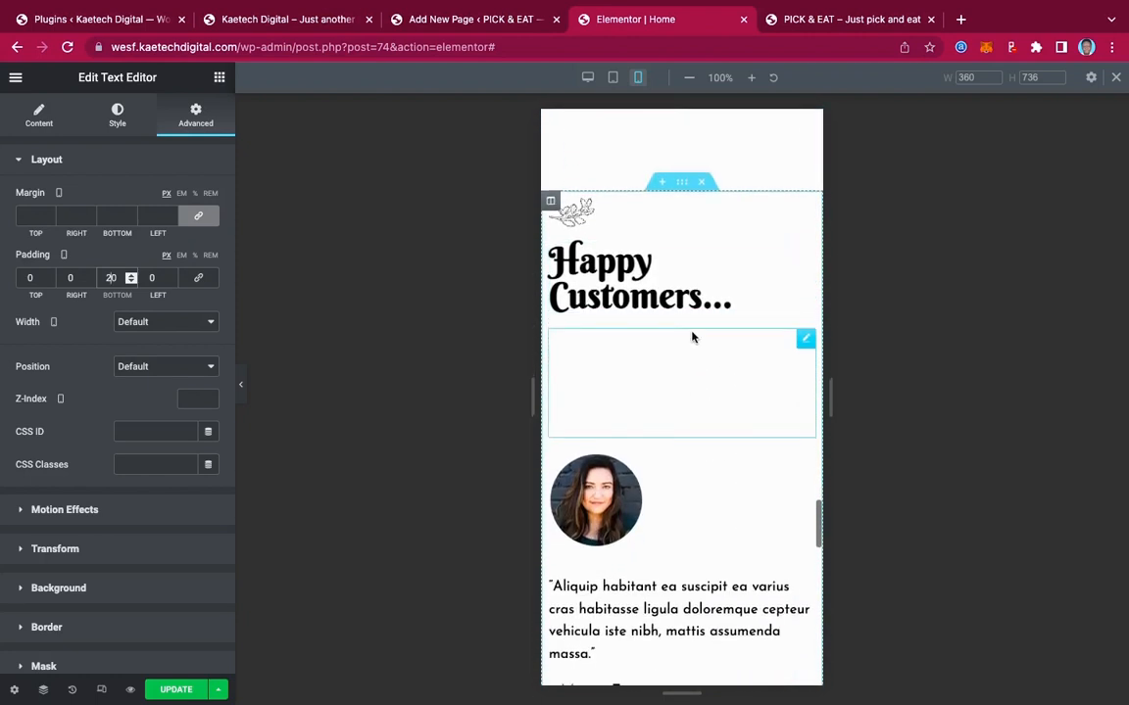
pyautogui.scroll(2, 692, 337)
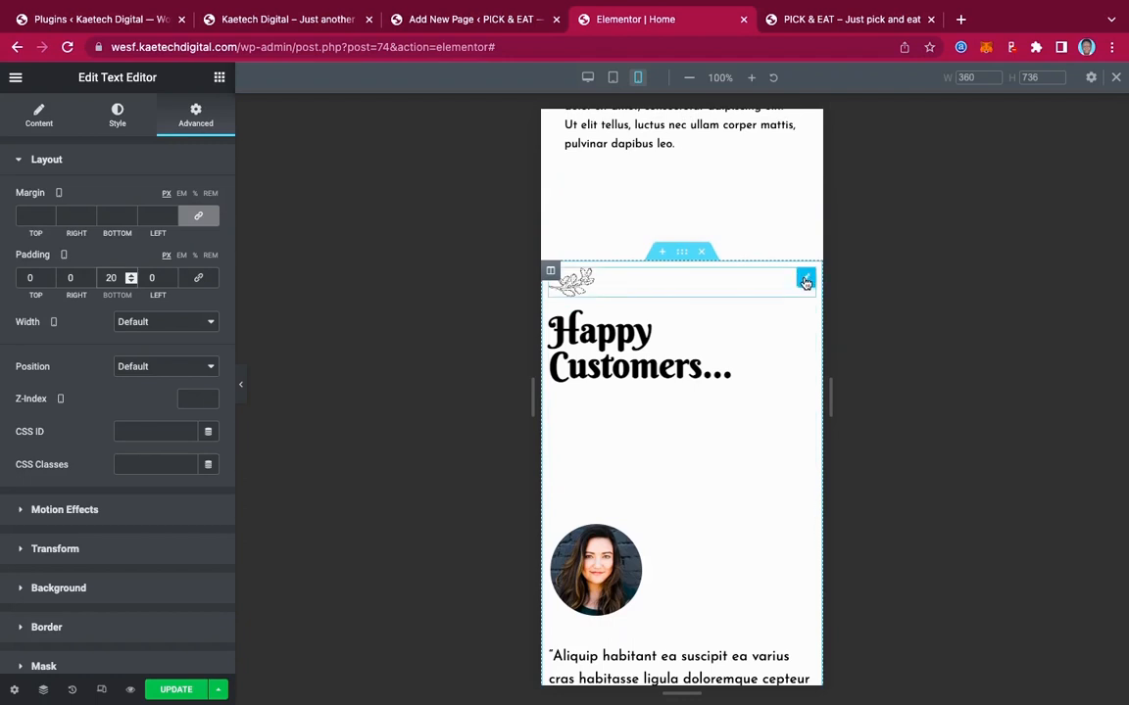
# Centre the leaf image and the Happy Customers... heading
pyautogui.click(806, 283)
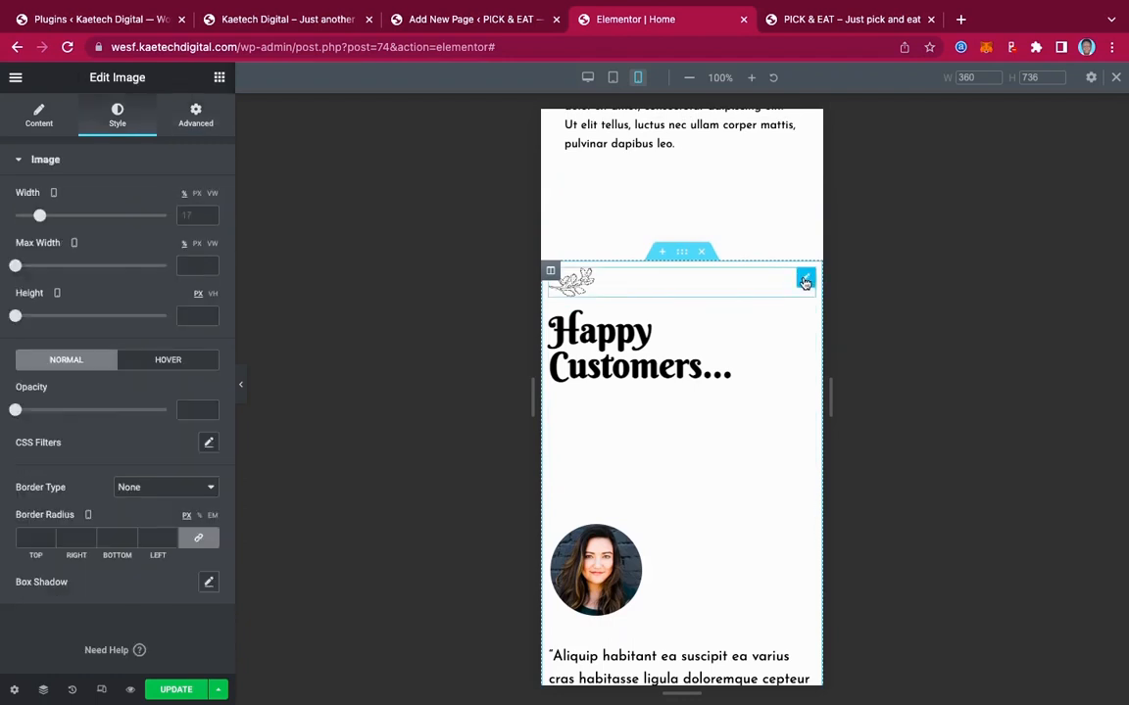
pyautogui.click(42, 104)
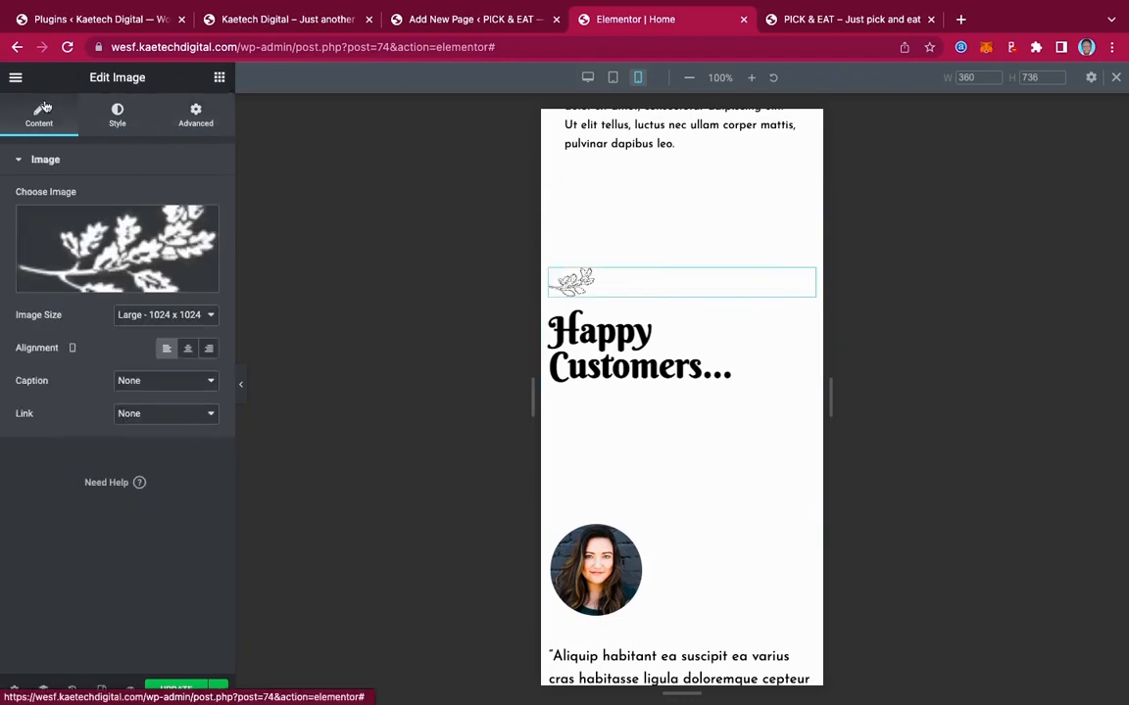
pyautogui.click(187, 353)
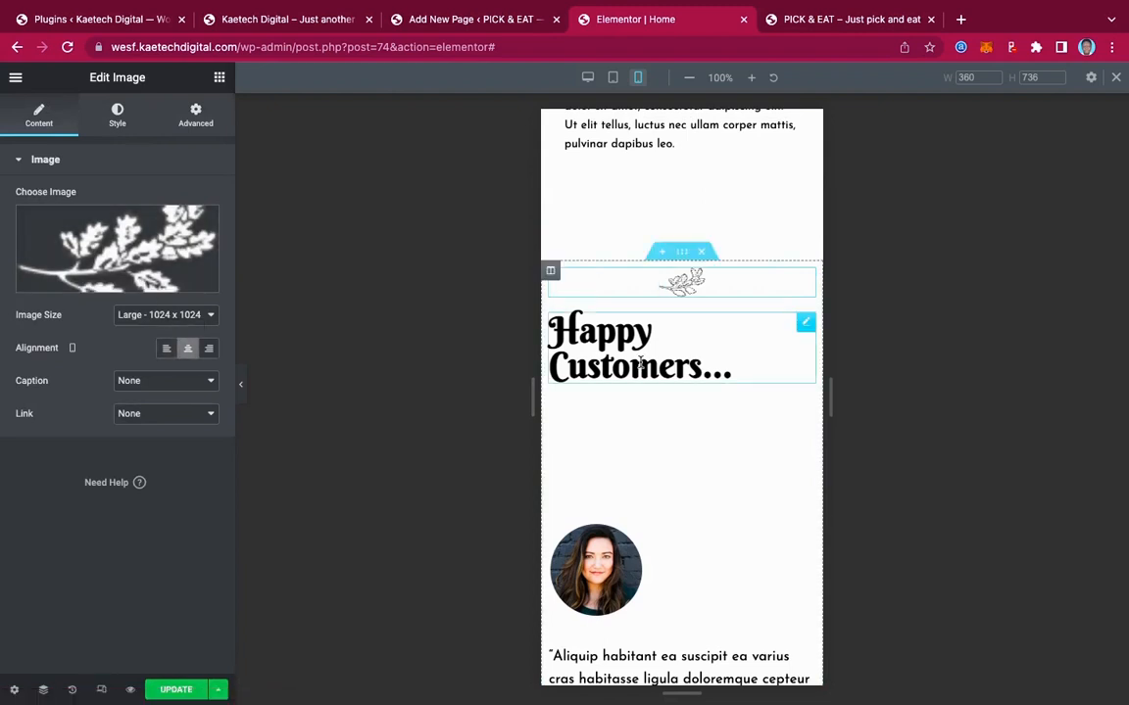
pyautogui.click(805, 325)
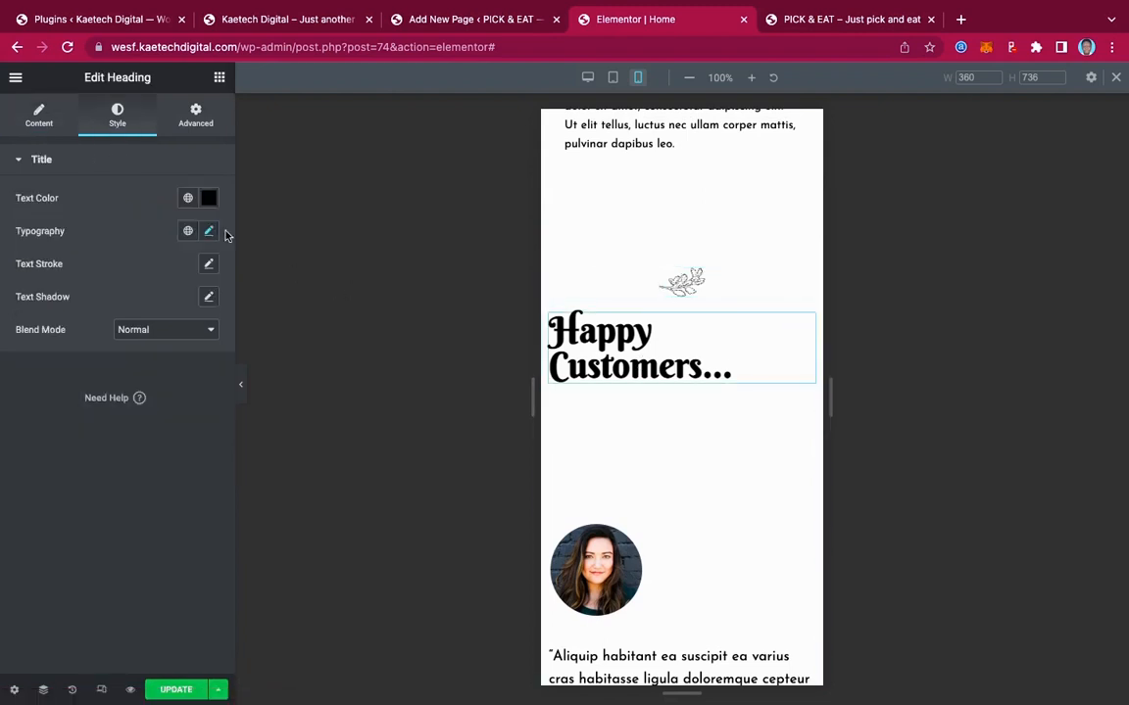
pyautogui.click(41, 116)
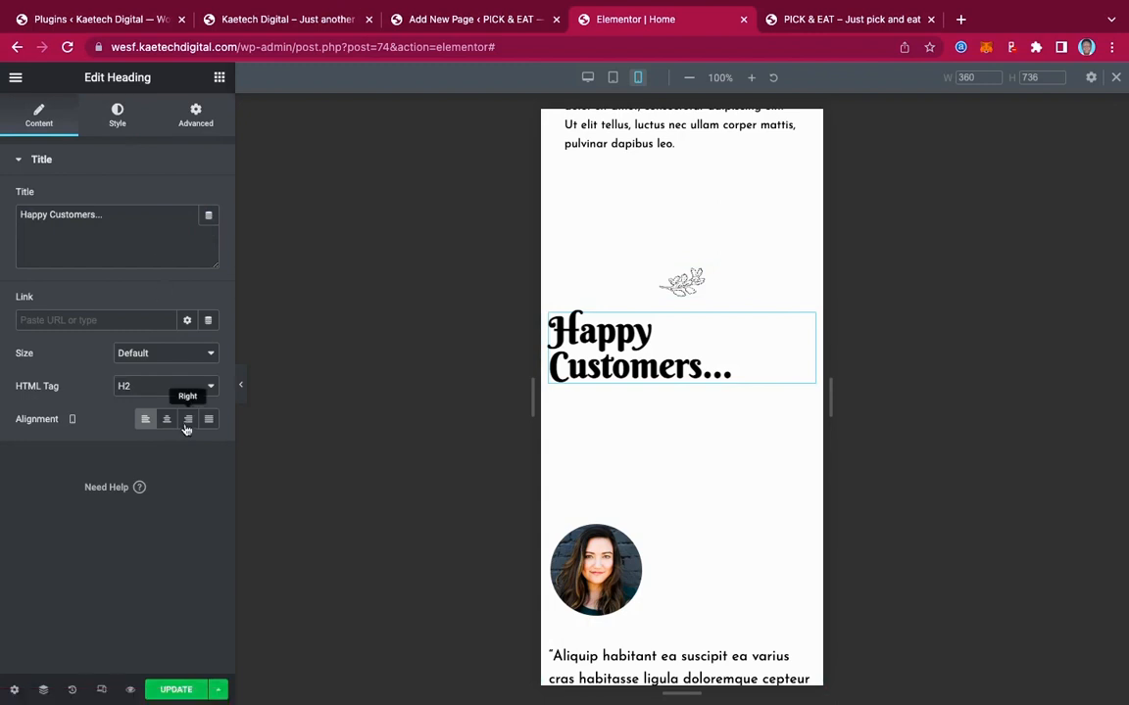
pyautogui.click(166, 419)
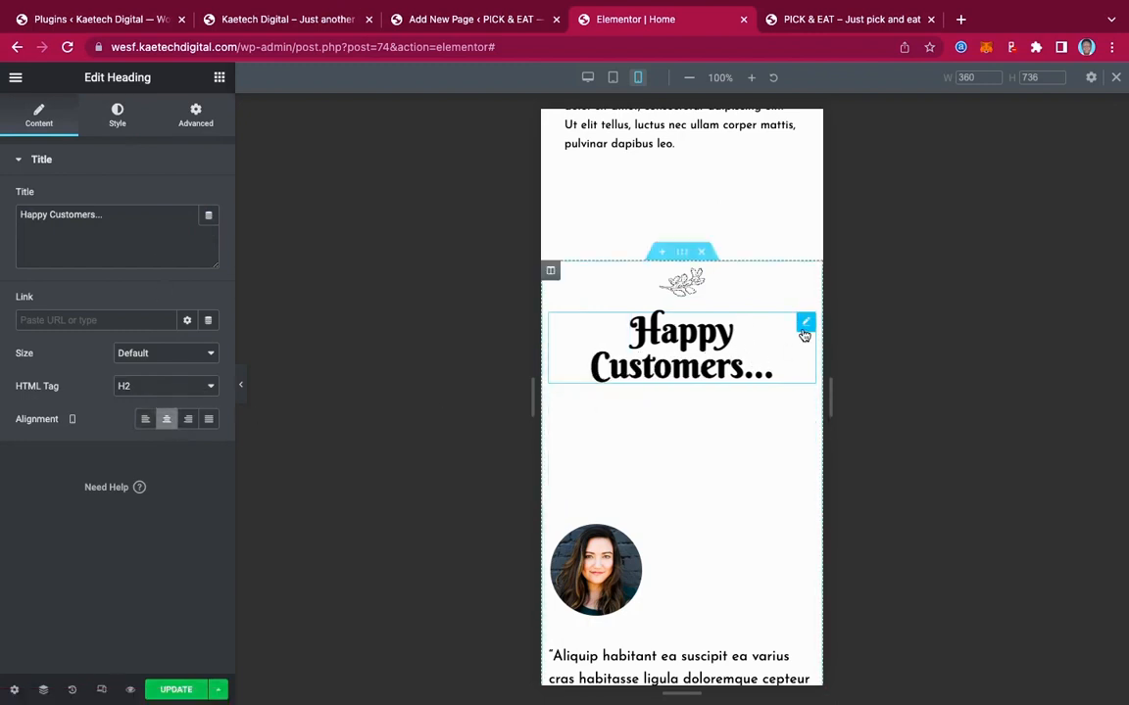
# Shrink the Happy Customers... heading to 30 px and the spacer below it to 13 px
pyautogui.click(118, 117)
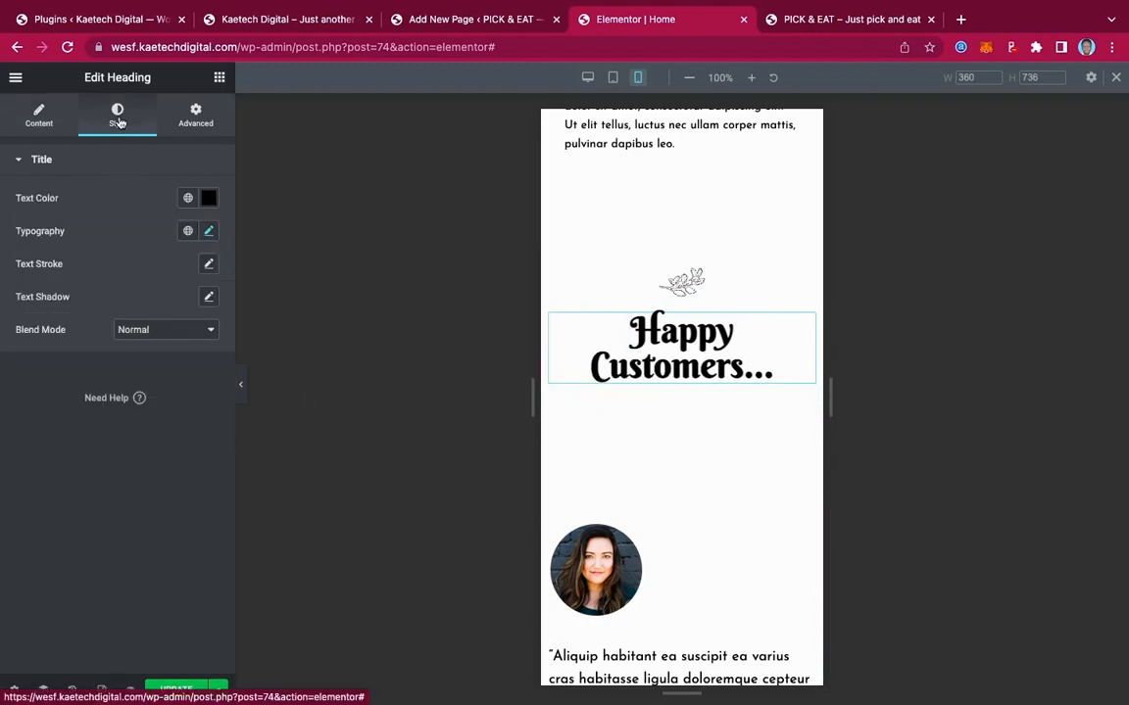
pyautogui.click(209, 232)
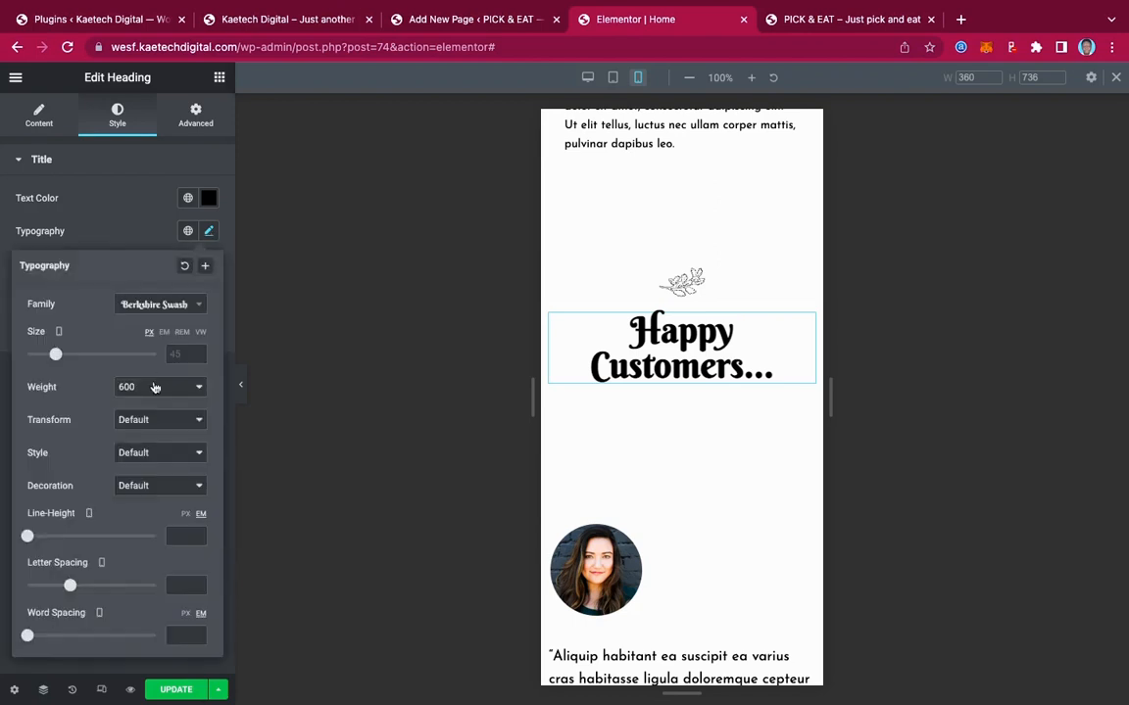
pyautogui.moveTo(56, 357); pyautogui.dragTo(46, 355)
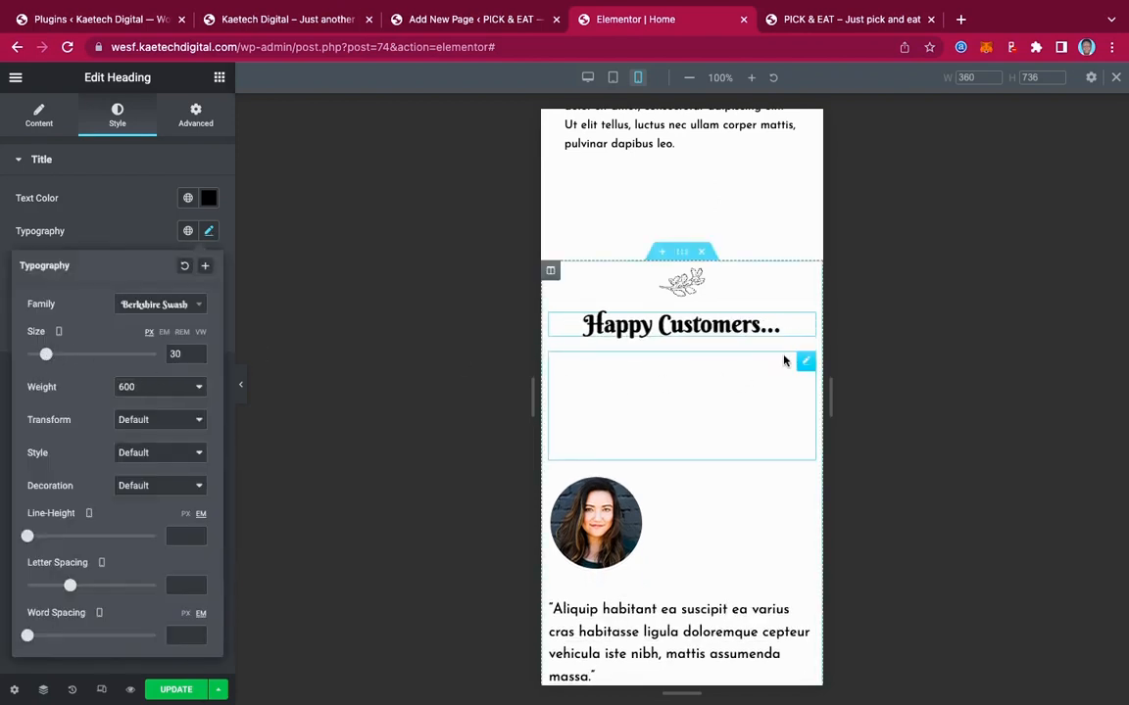
pyautogui.click(805, 365)
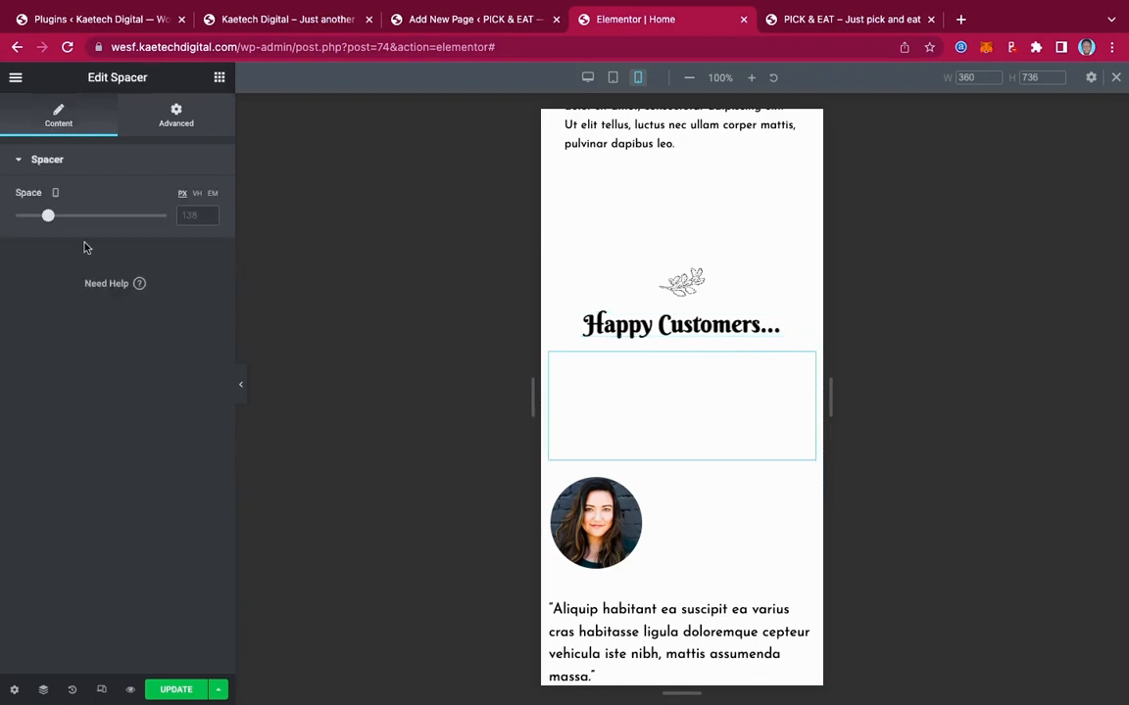
pyautogui.moveTo(46, 219); pyautogui.dragTo(17, 218)
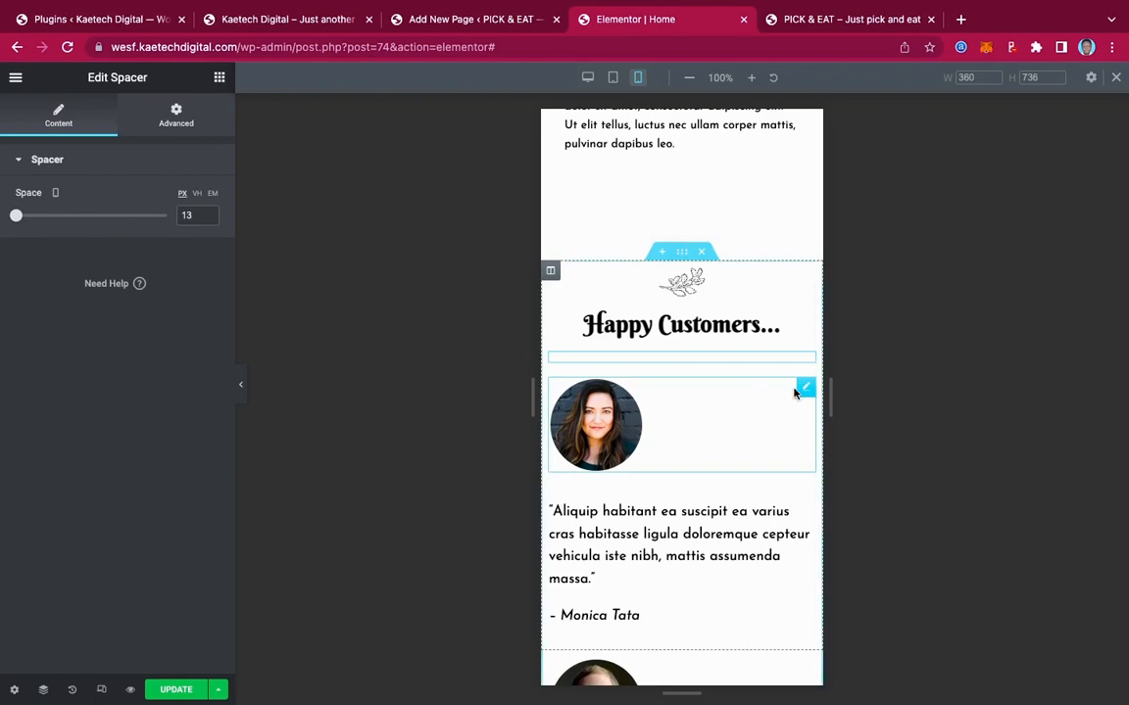
# Center the first testimonial's photo and quote text on mobile
pyautogui.click(808, 388)
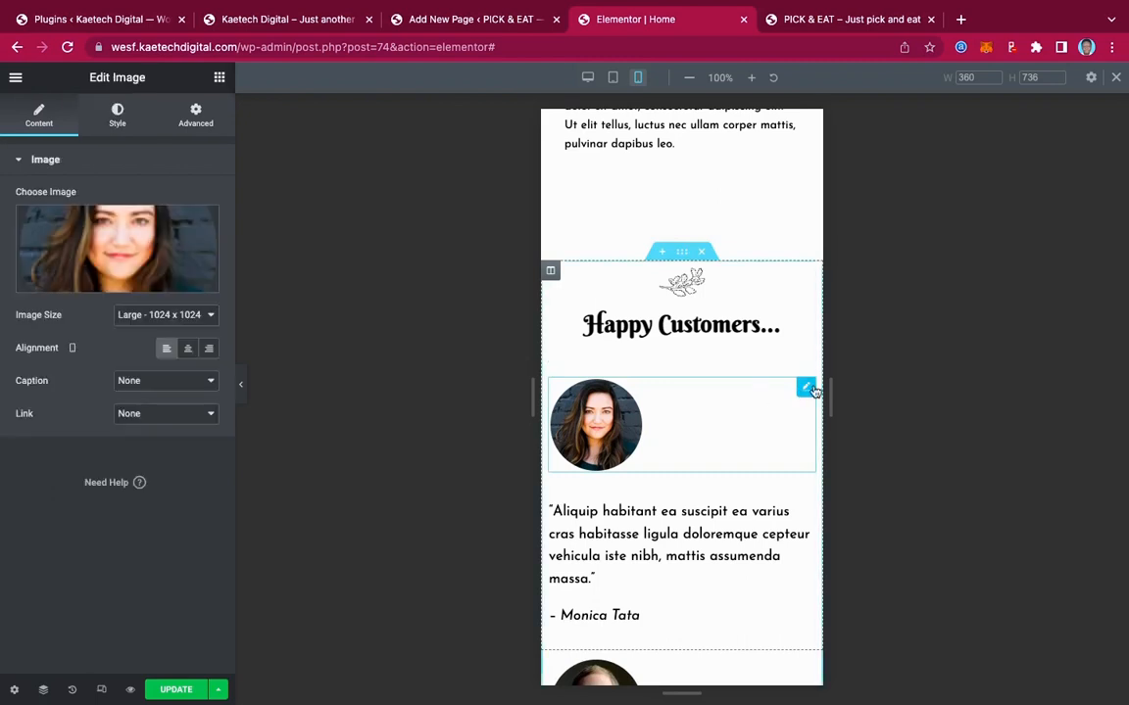
pyautogui.click(187, 348)
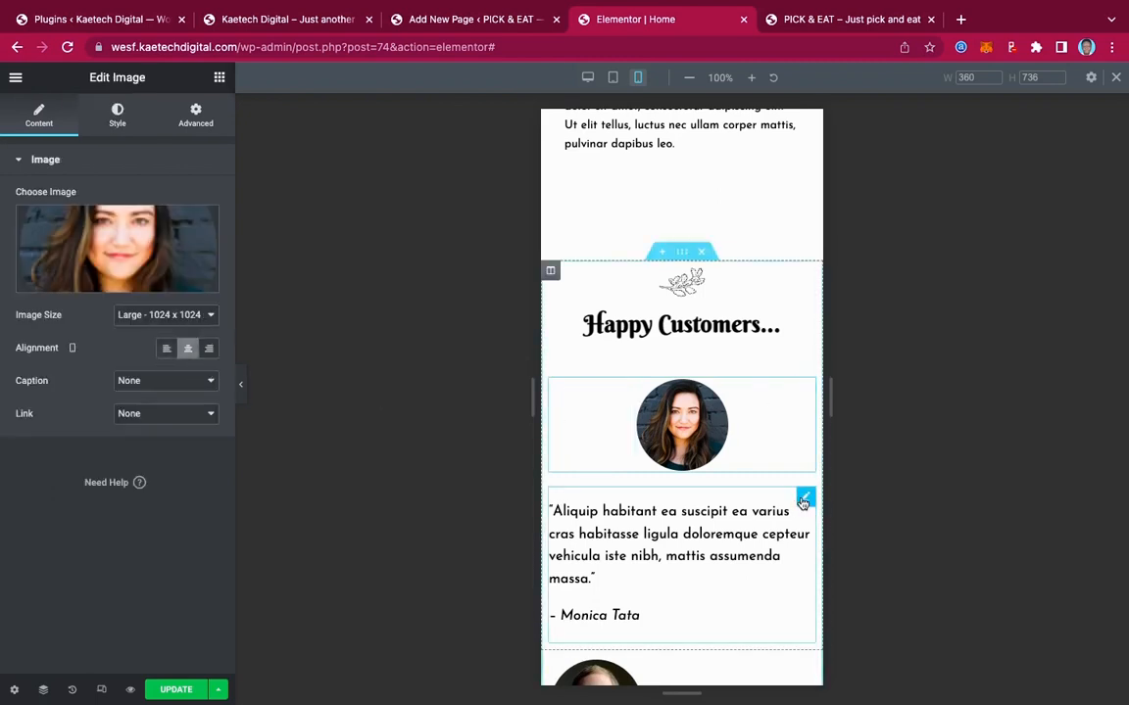
pyautogui.click(806, 499)
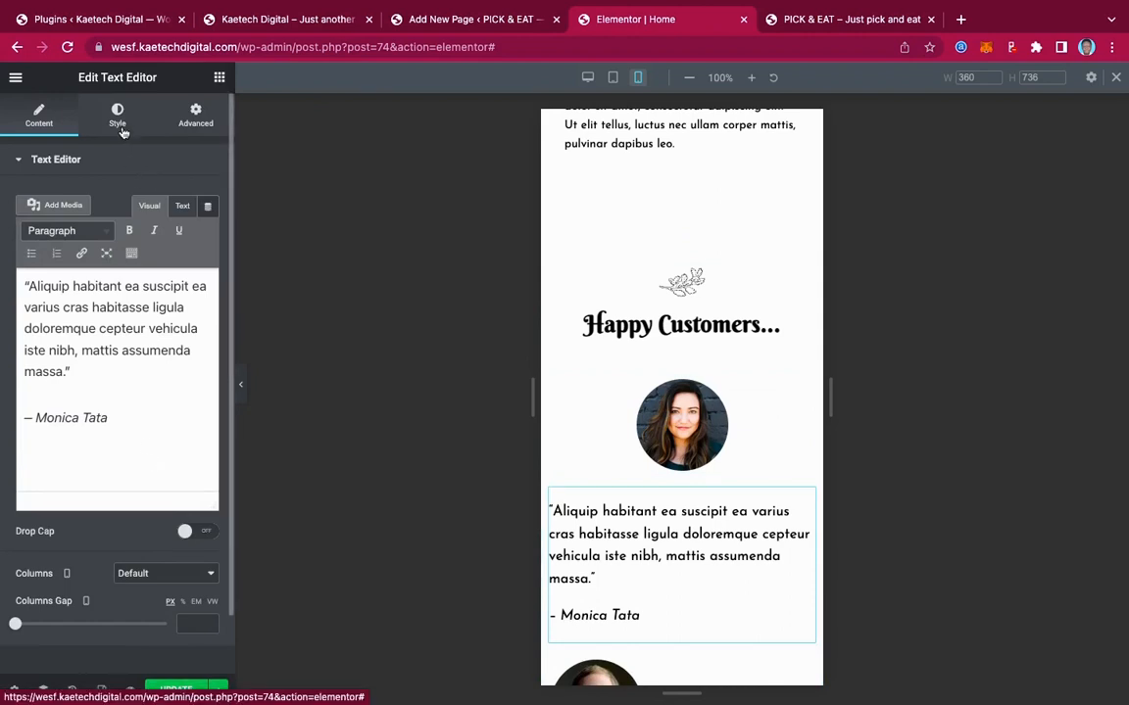
pyautogui.click(118, 117)
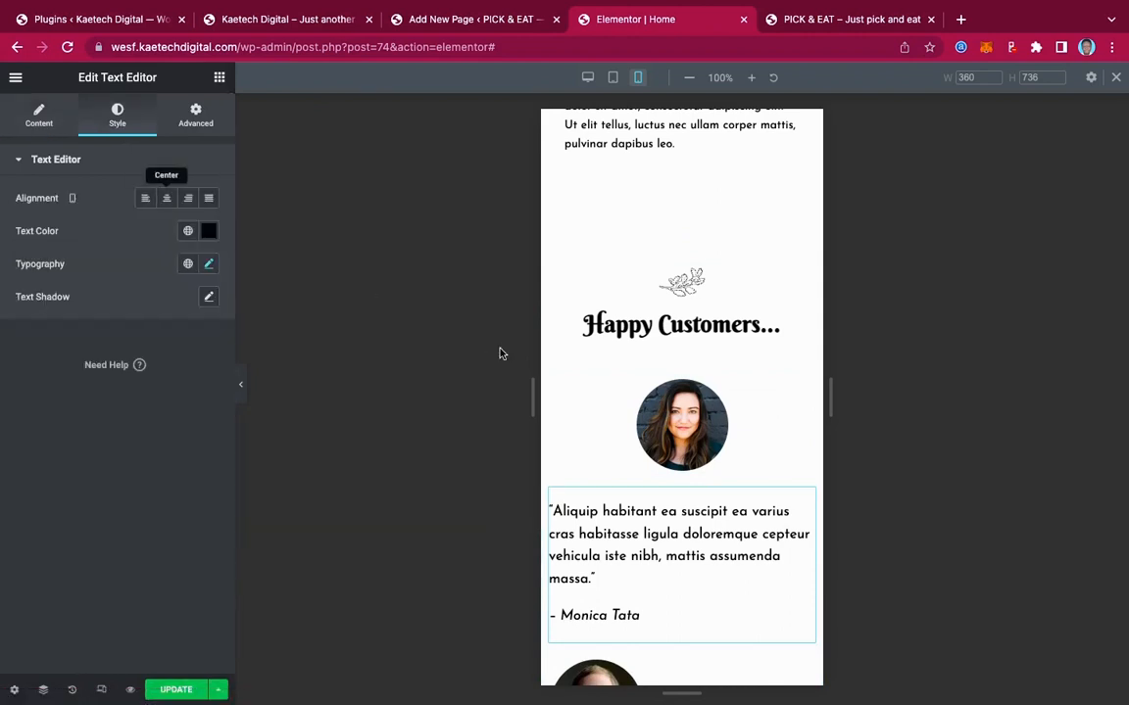
pyautogui.click(166, 198)
# Center the second testimonial's photo and quote text on mobile
pyautogui.scroll(-6, 676, 467)
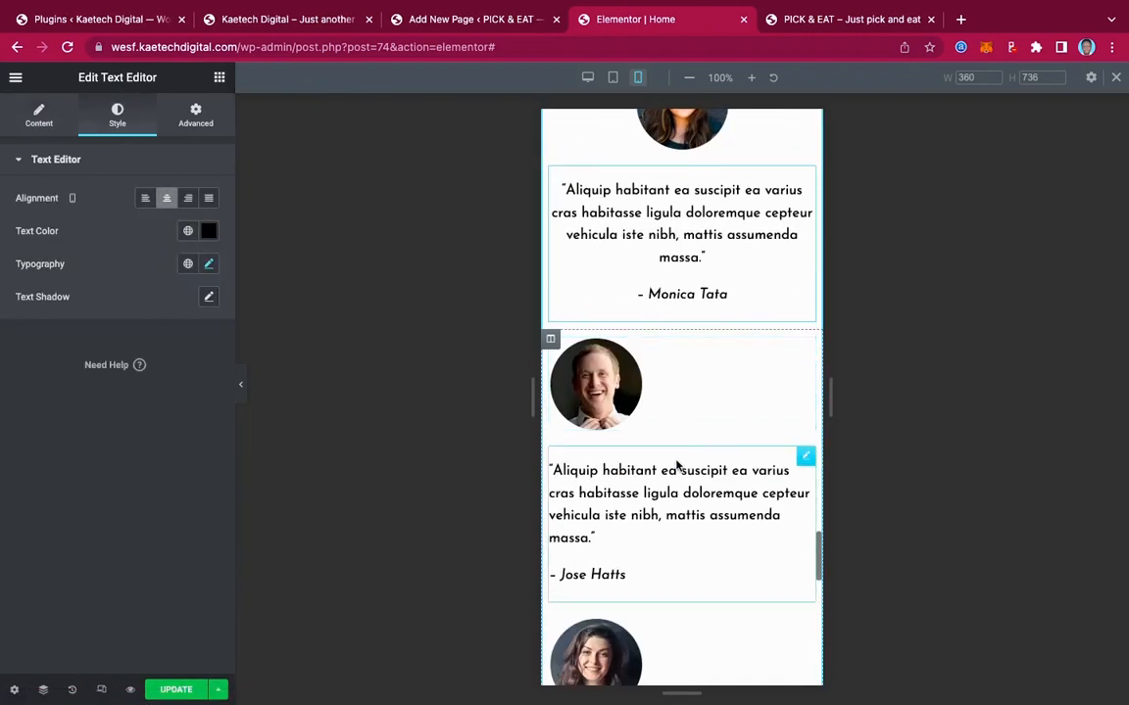
pyautogui.click(804, 349)
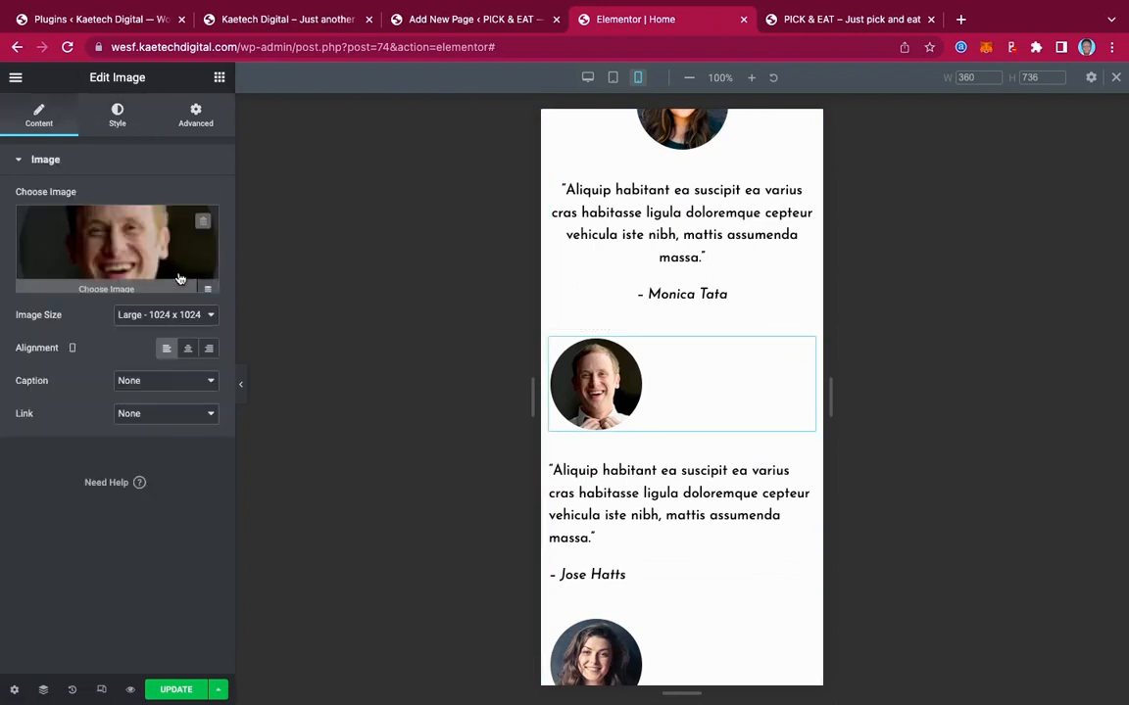
pyautogui.click(187, 349)
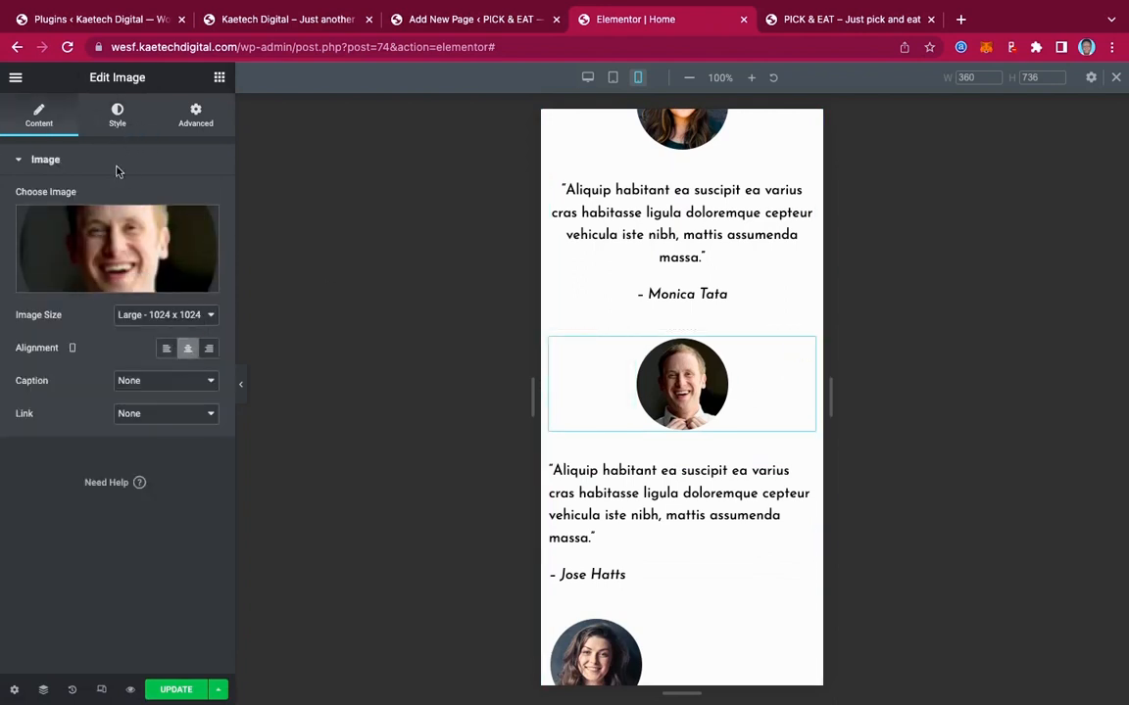
pyautogui.click(117, 116)
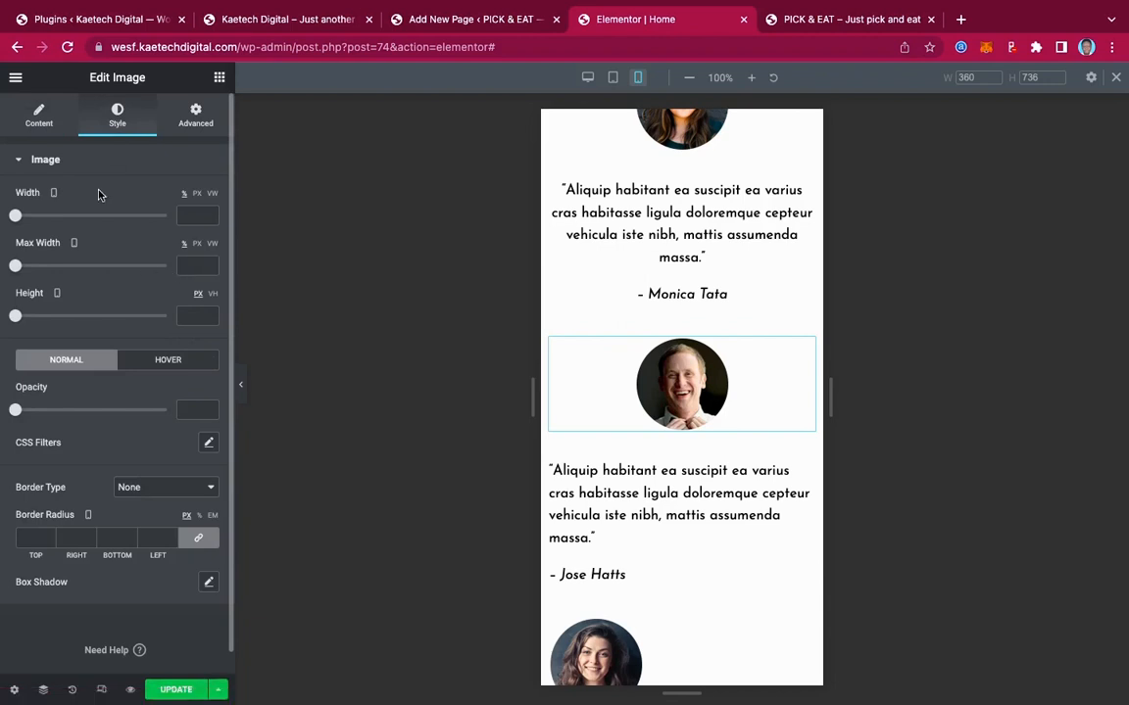
pyautogui.click(38, 120)
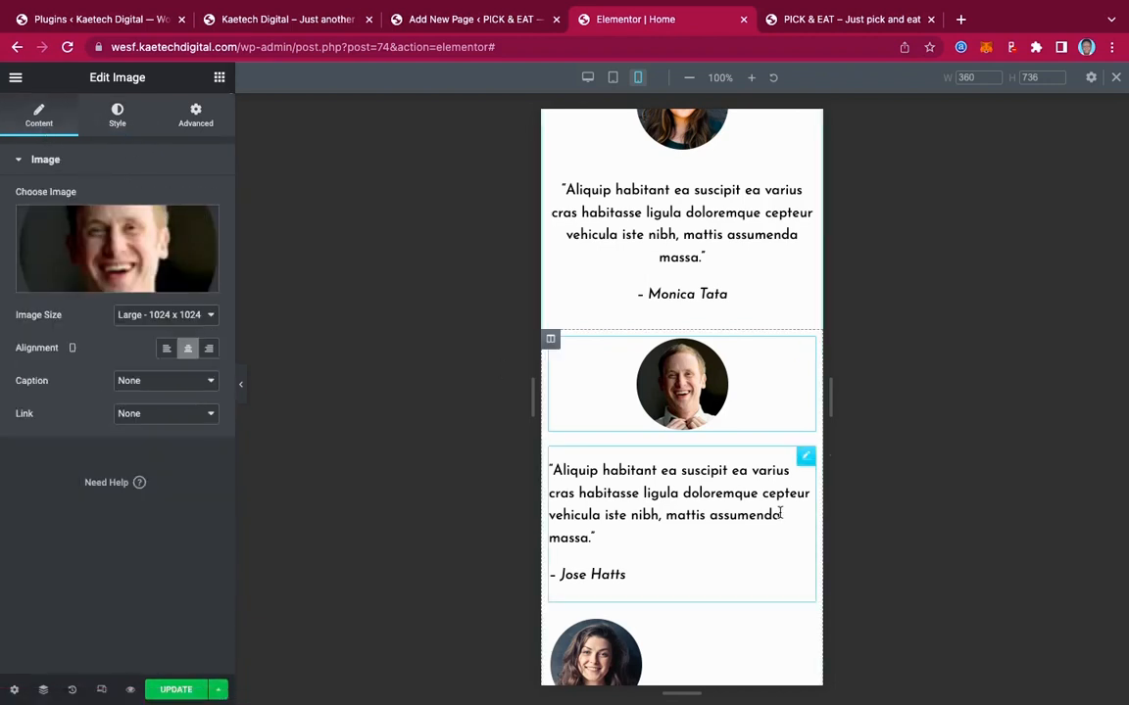
pyautogui.click(802, 454)
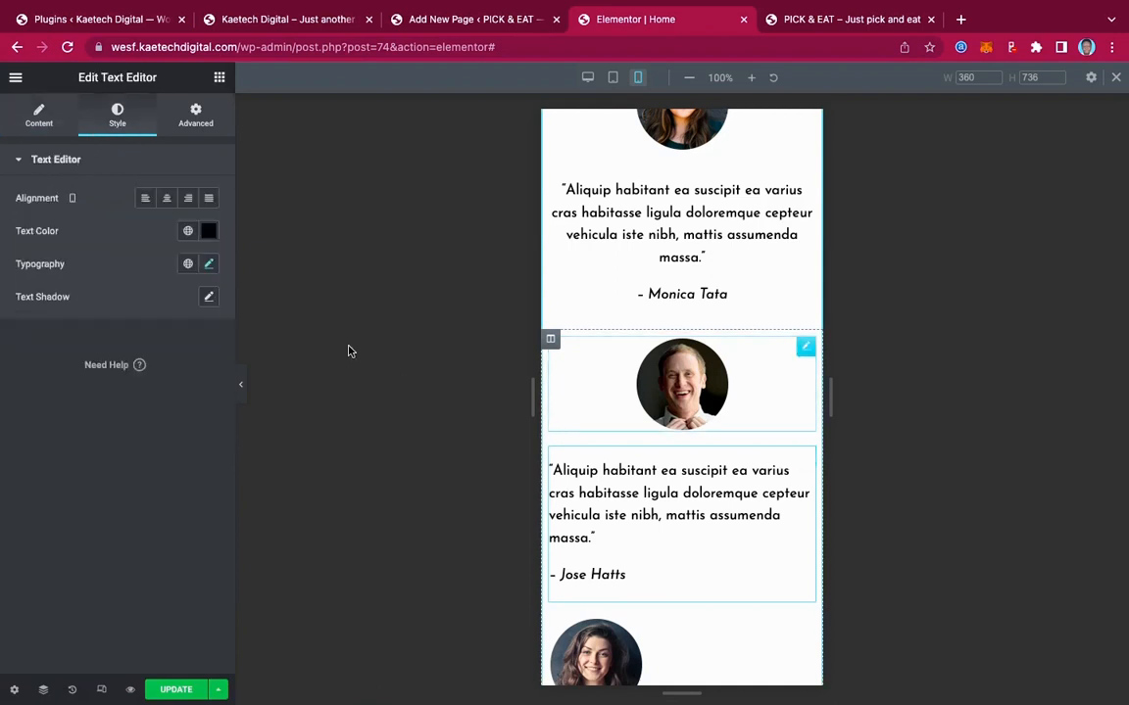
pyautogui.click(166, 198)
# Center the third testimonial's photo on mobile
pyautogui.scroll(-4, 769, 564)
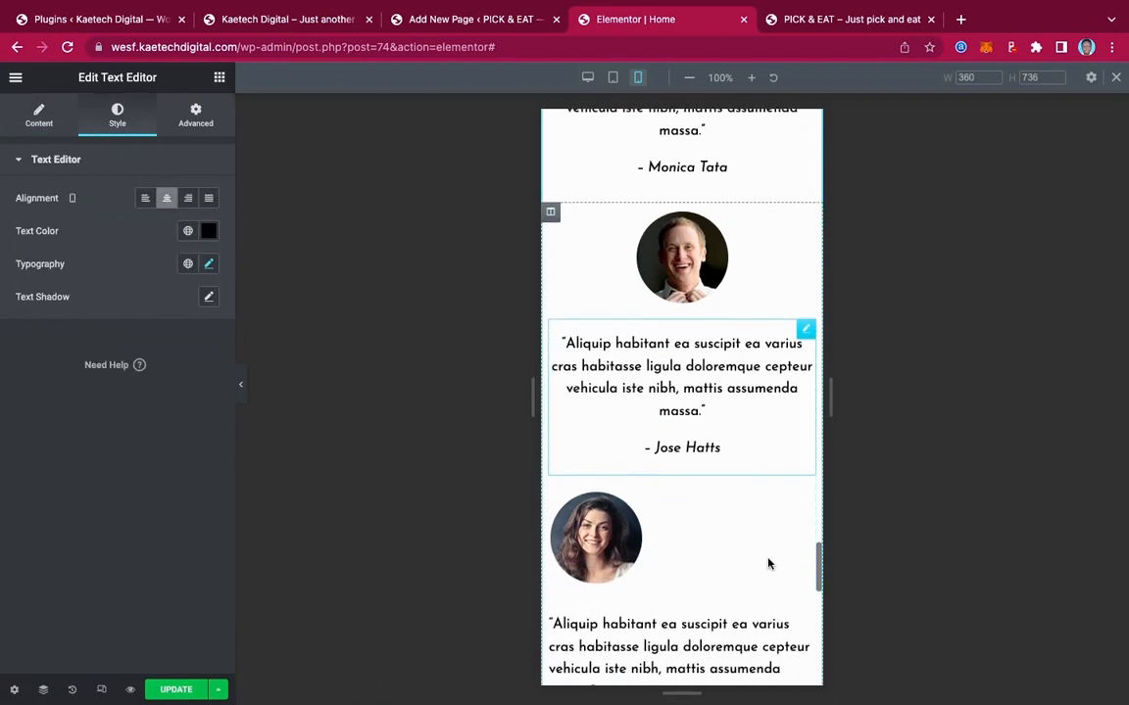
pyautogui.click(804, 435)
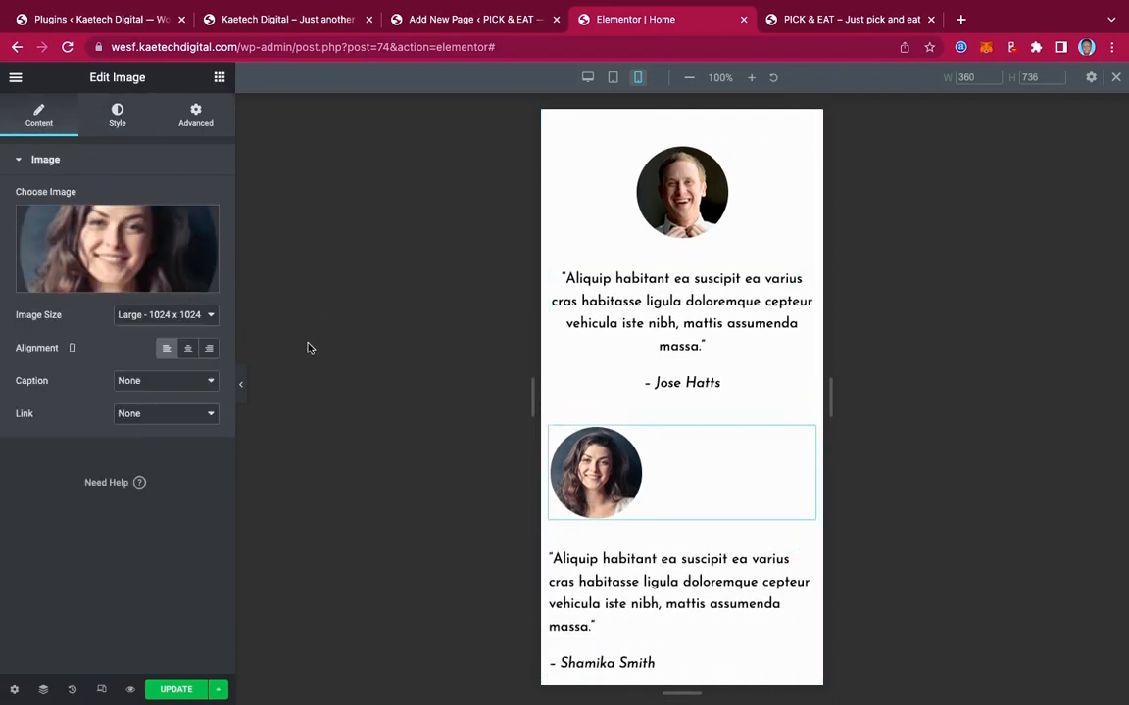
pyautogui.click(189, 351)
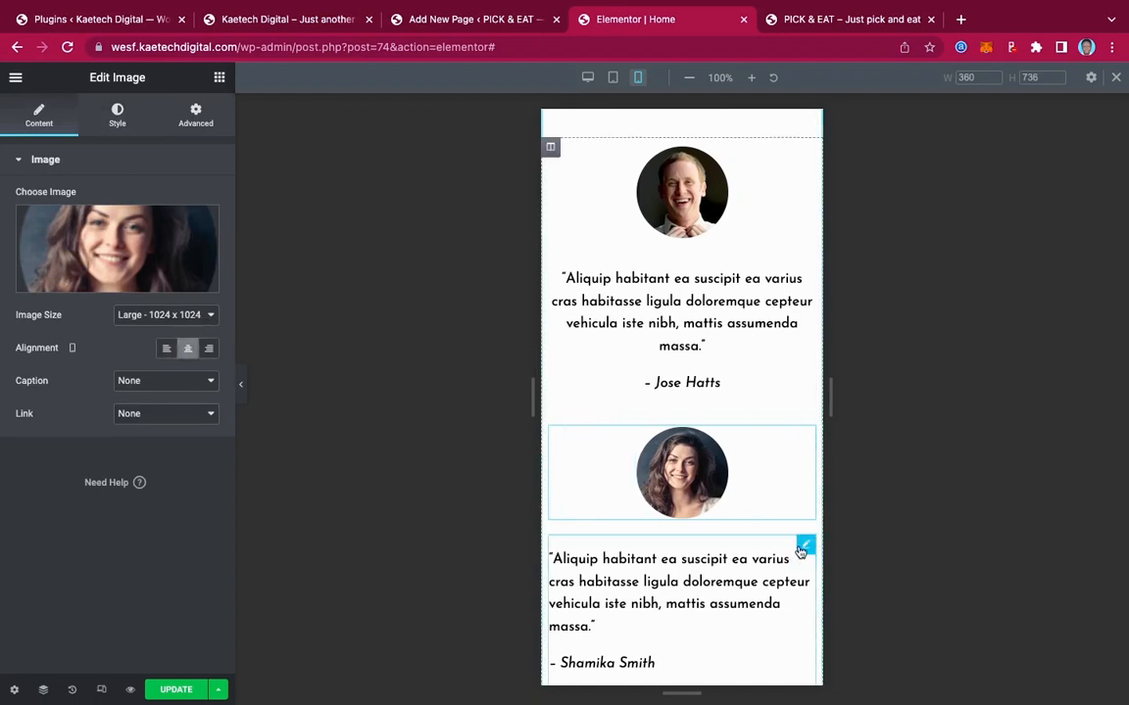
pyautogui.click(639, 534)
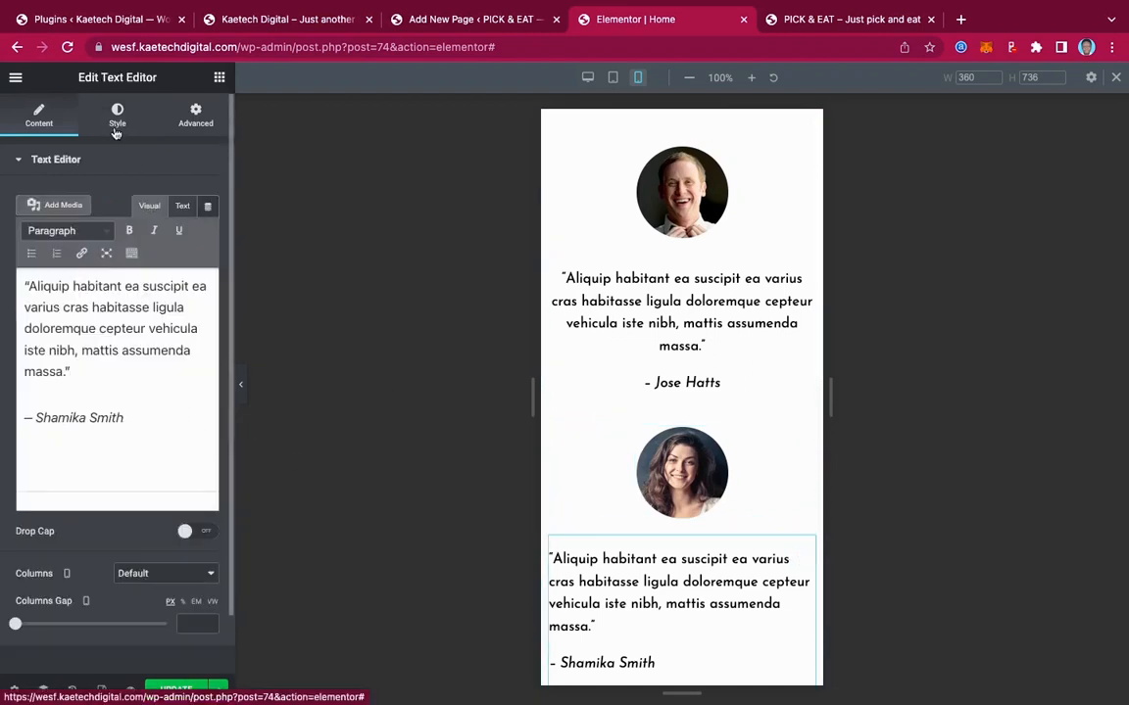
pyautogui.click(117, 115)
# Center the third testimonial's quote and shrink the reservations phone icon to size 69
pyautogui.click(166, 198)
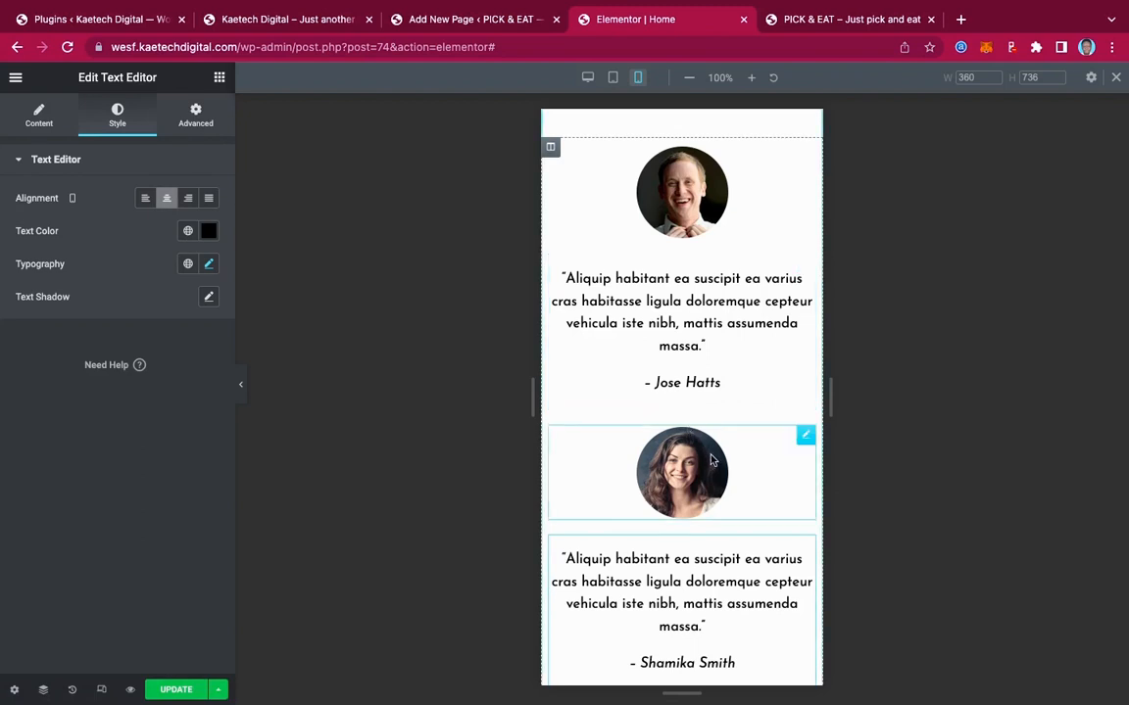
pyautogui.scroll(-3, 686, 431)
pyautogui.scroll(-4, 712, 460)
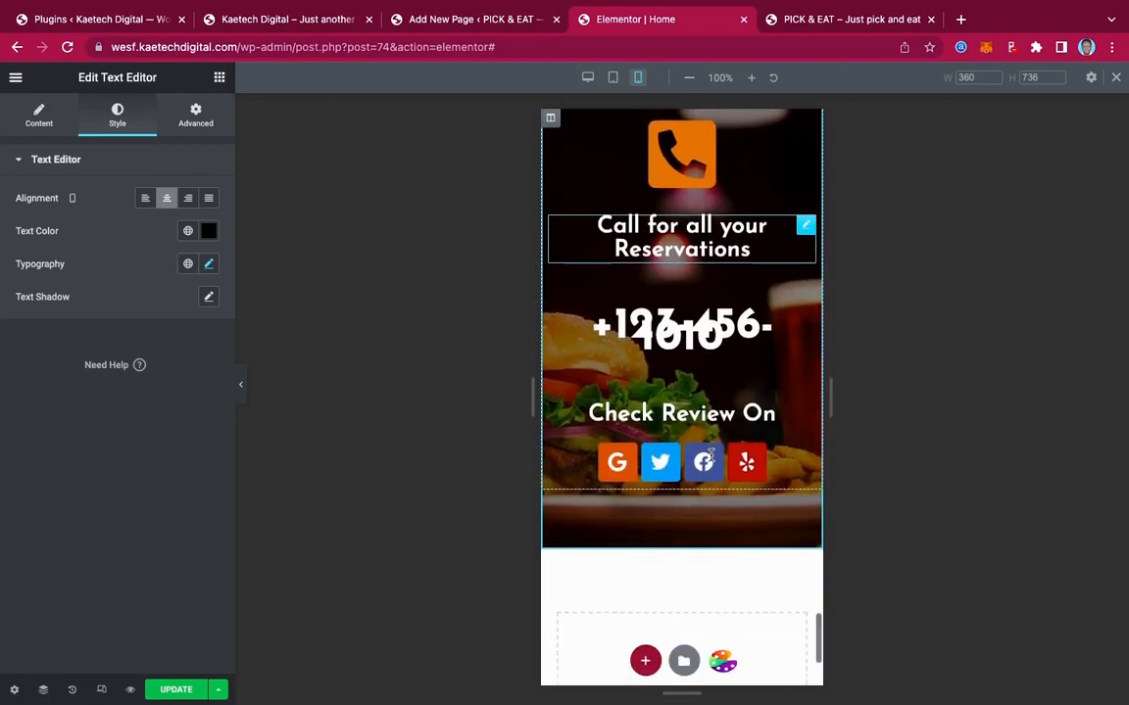
pyautogui.scroll(1, 712, 461)
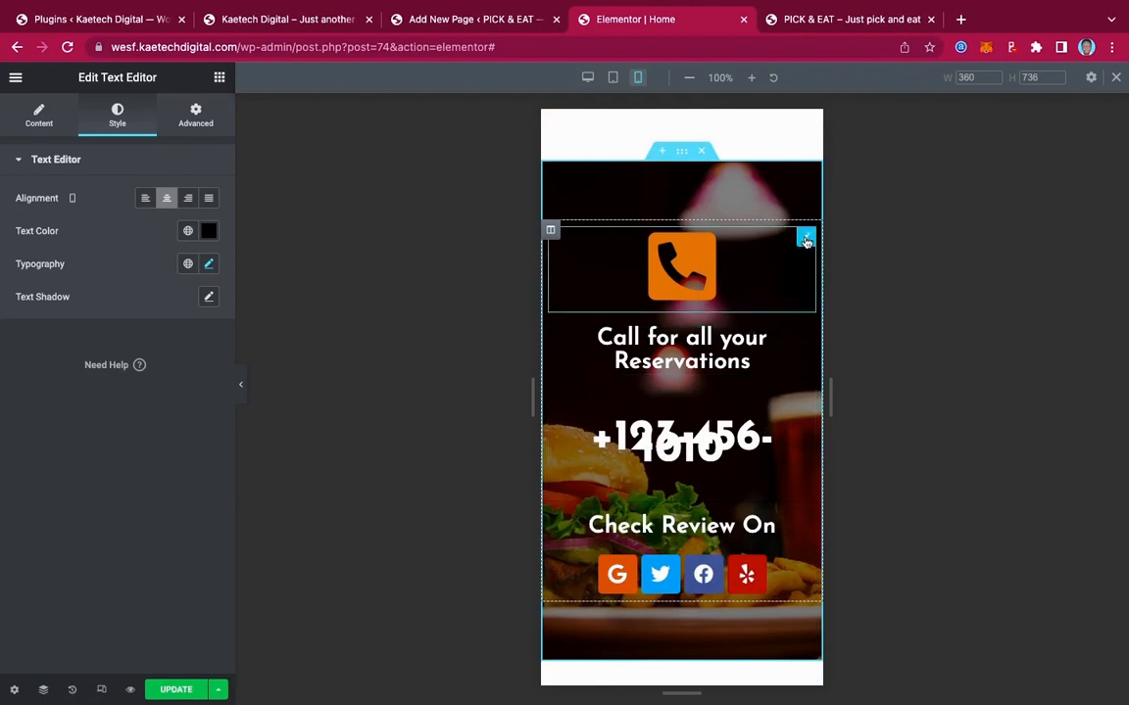
pyautogui.click(806, 242)
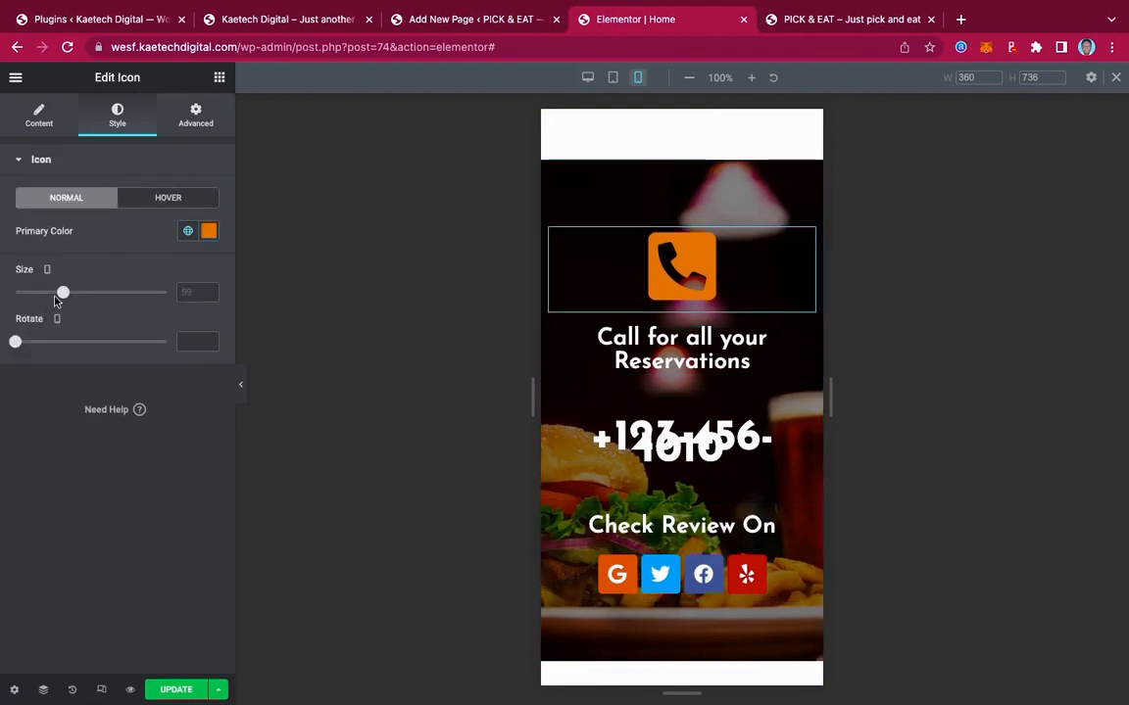
pyautogui.moveTo(59, 296); pyautogui.dragTo(47, 293)
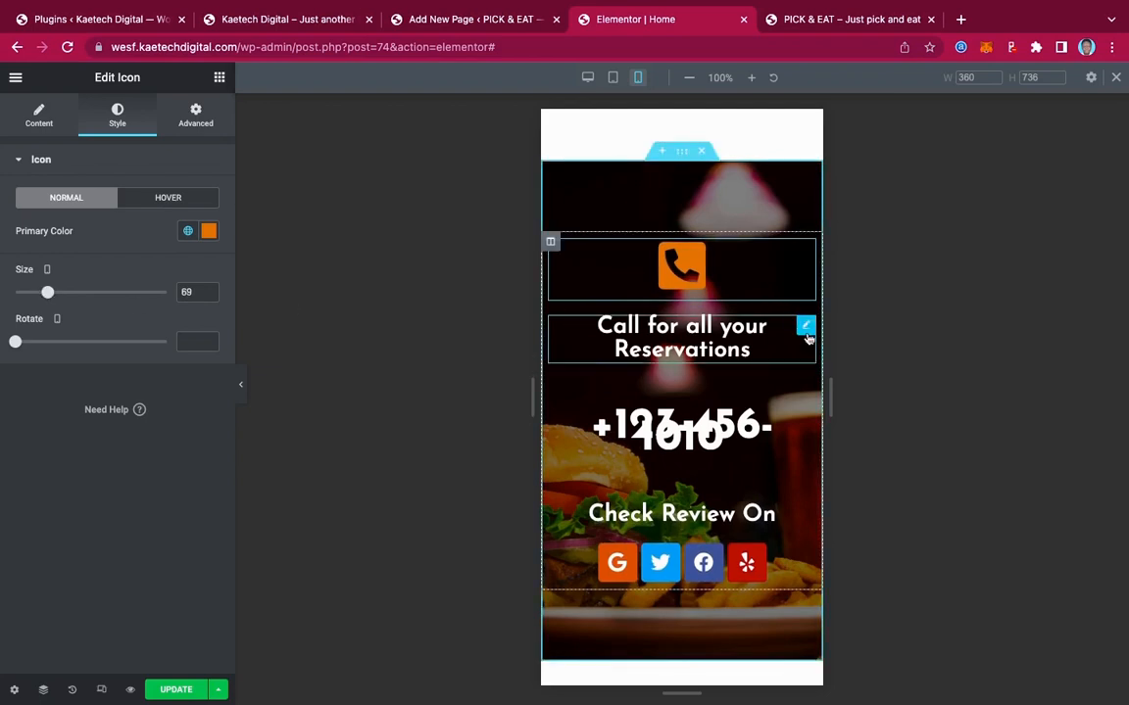
# Shrink the 'Call for all your Reservations' heading to 20 px and the phone number to 42 px
pyautogui.click(806, 329)
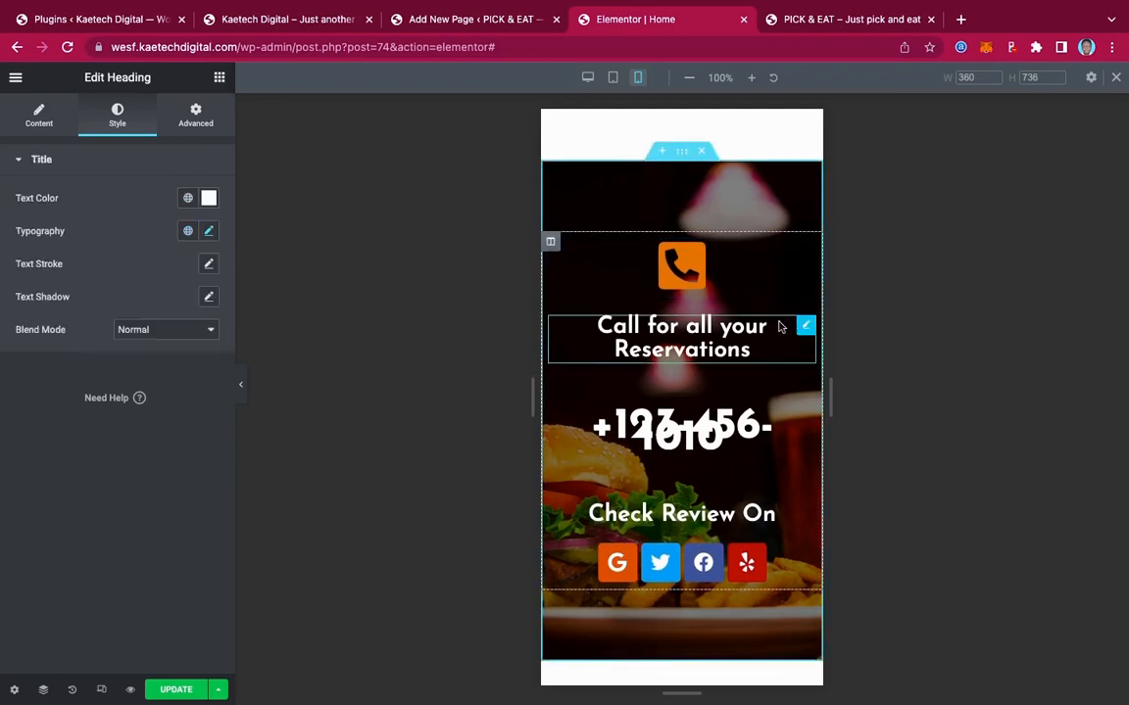
pyautogui.click(206, 232)
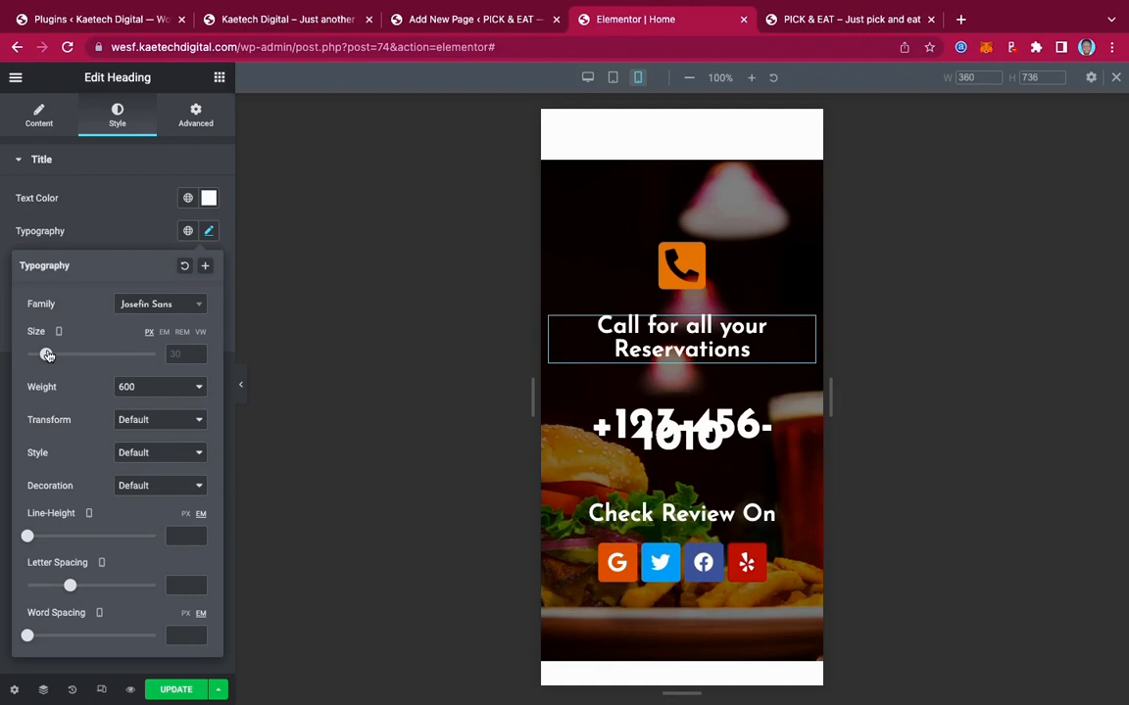
pyautogui.moveTo(47, 355); pyautogui.dragTo(40, 355)
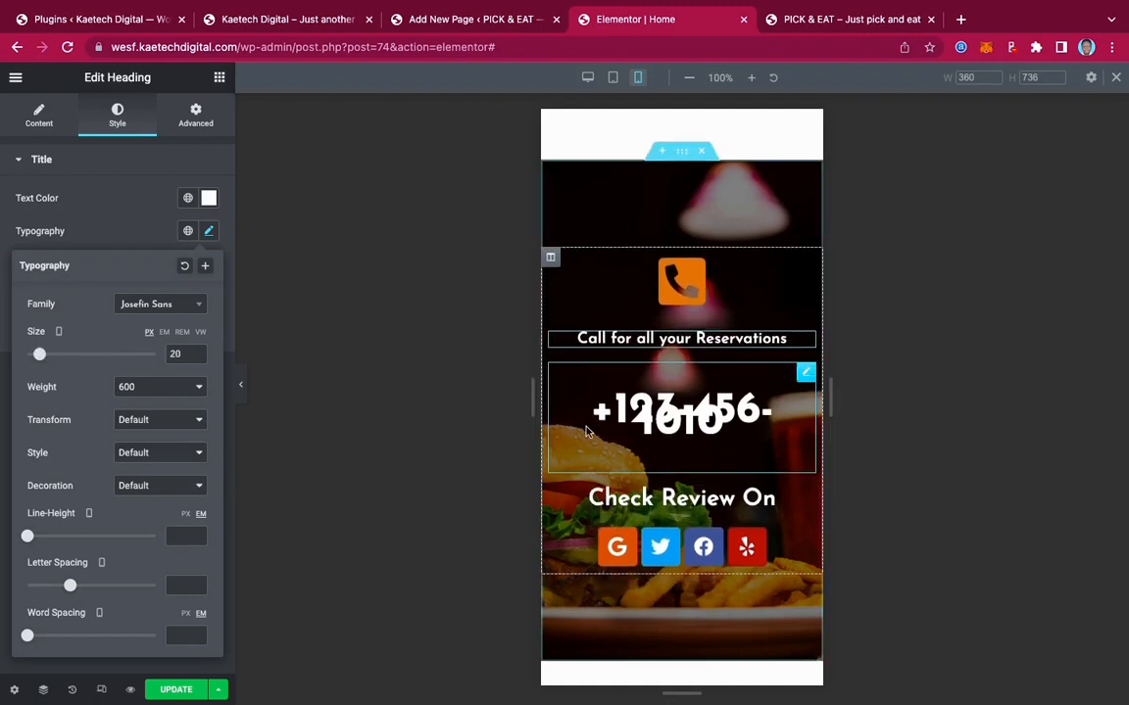
pyautogui.click(806, 375)
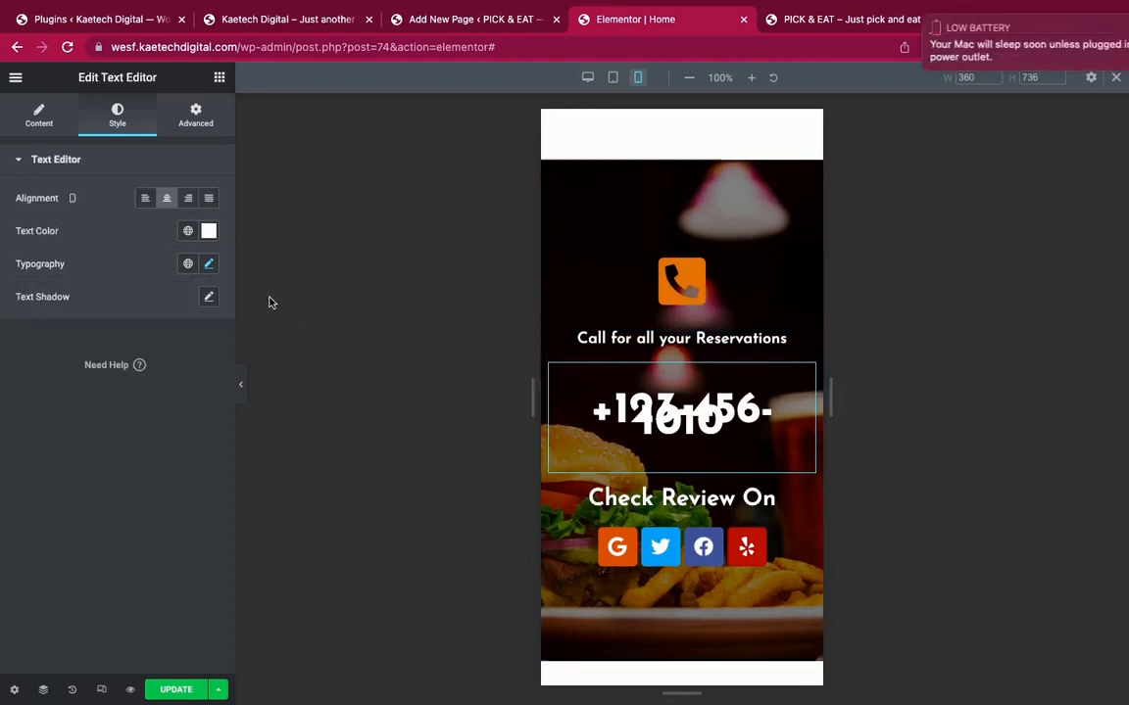
pyautogui.click(208, 263)
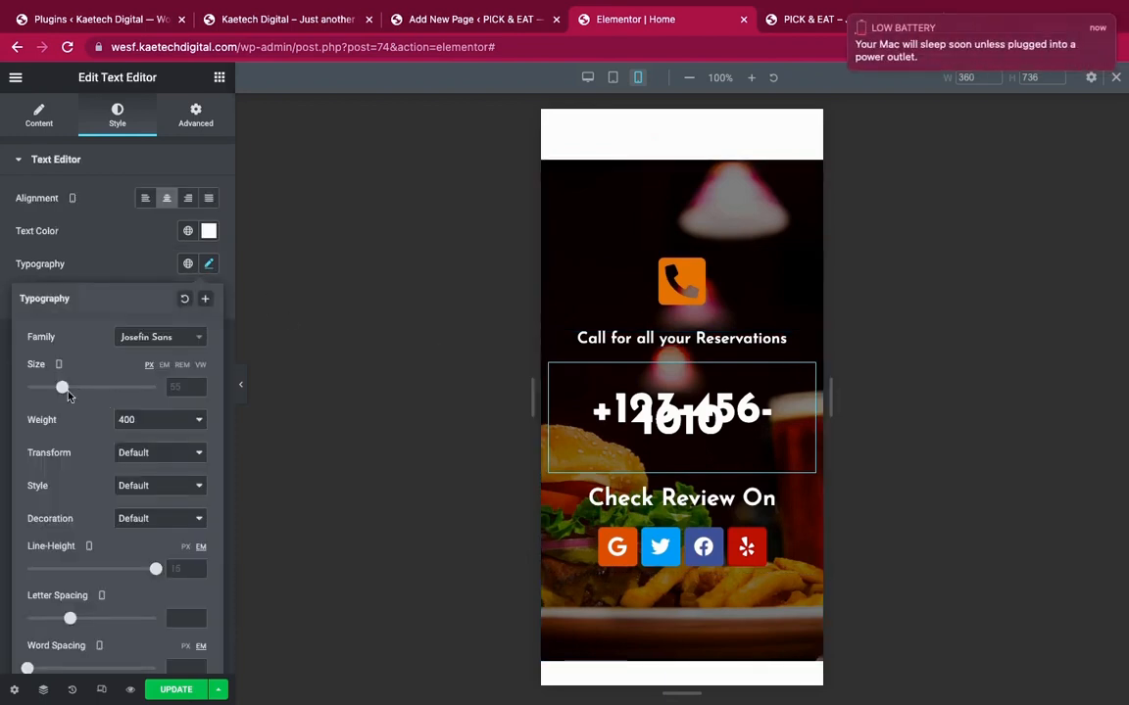
pyautogui.moveTo(62, 390); pyautogui.dragTo(54, 391)
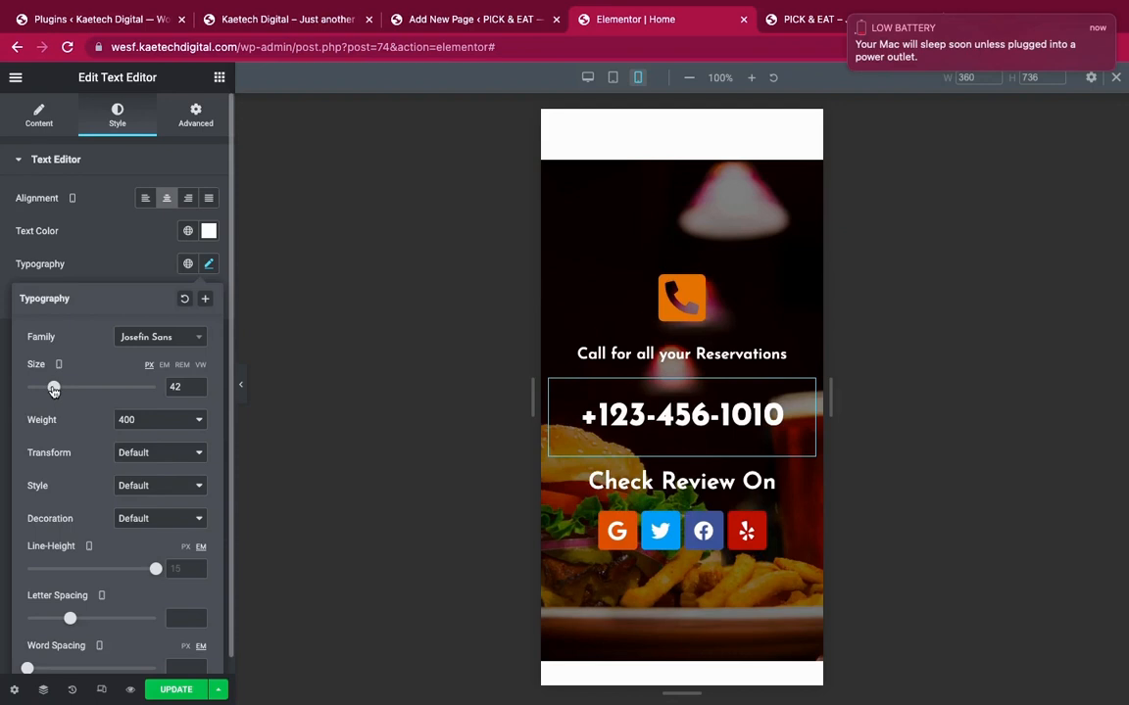
# Reduce the 'Check Review On' heading's typography size from 30 px to 24 px
pyautogui.click(806, 481)
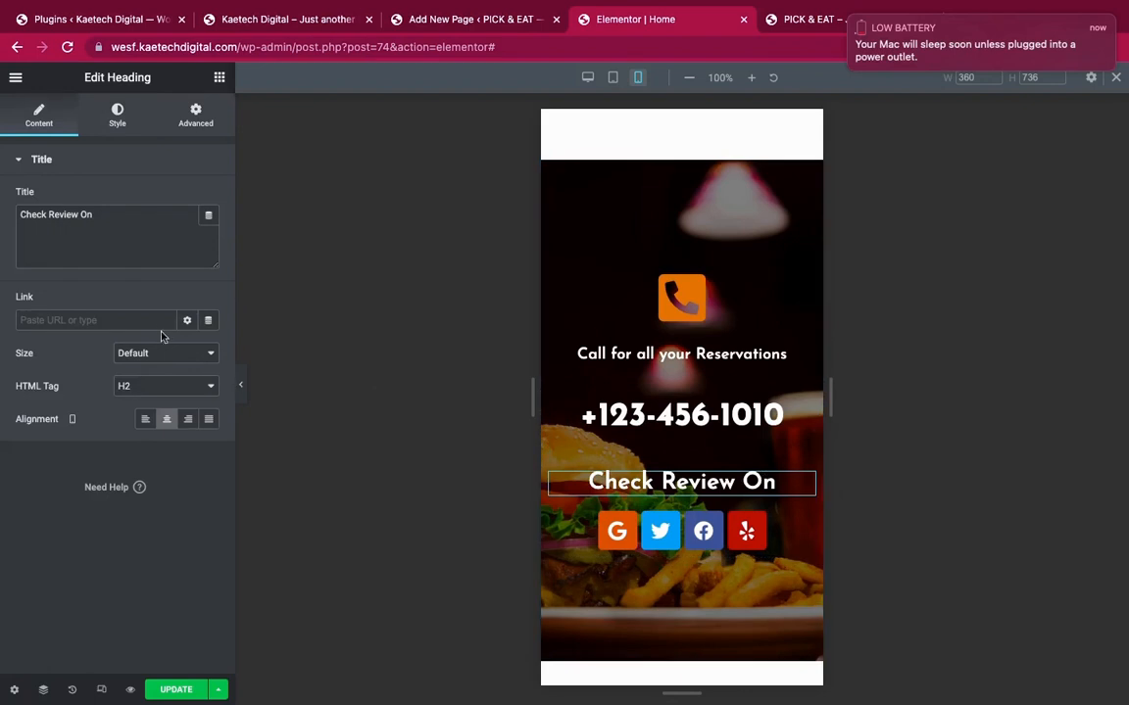
pyautogui.click(115, 115)
pyautogui.click(211, 231)
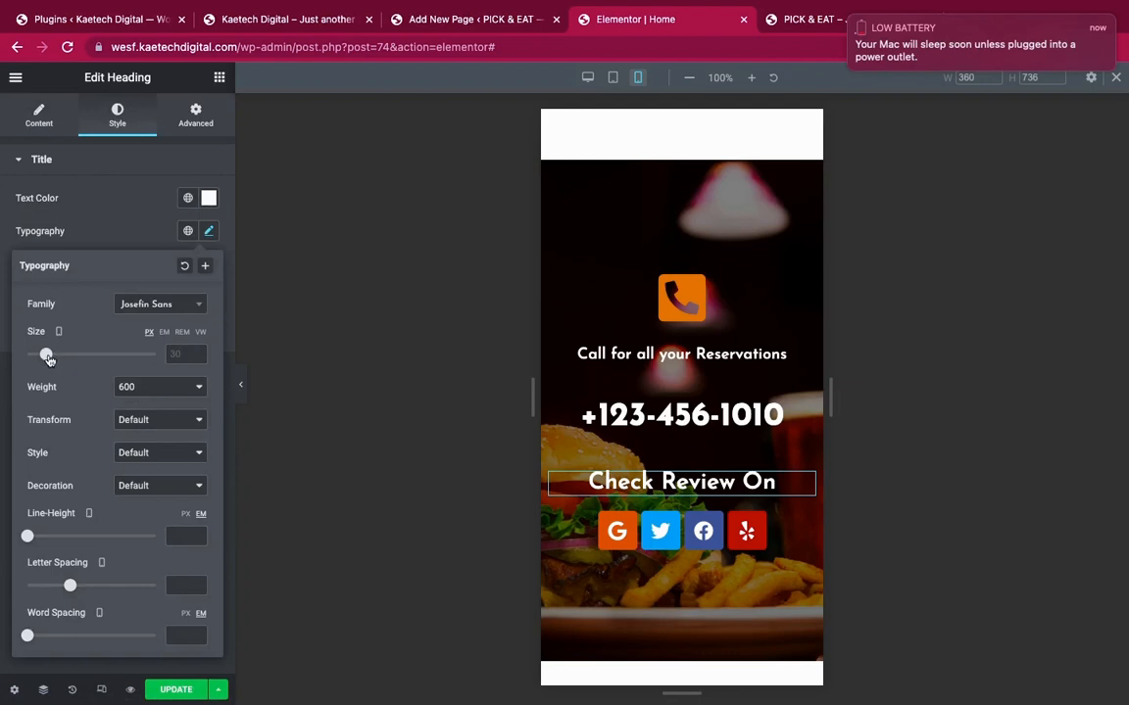
pyautogui.moveTo(46, 357); pyautogui.dragTo(43, 359)
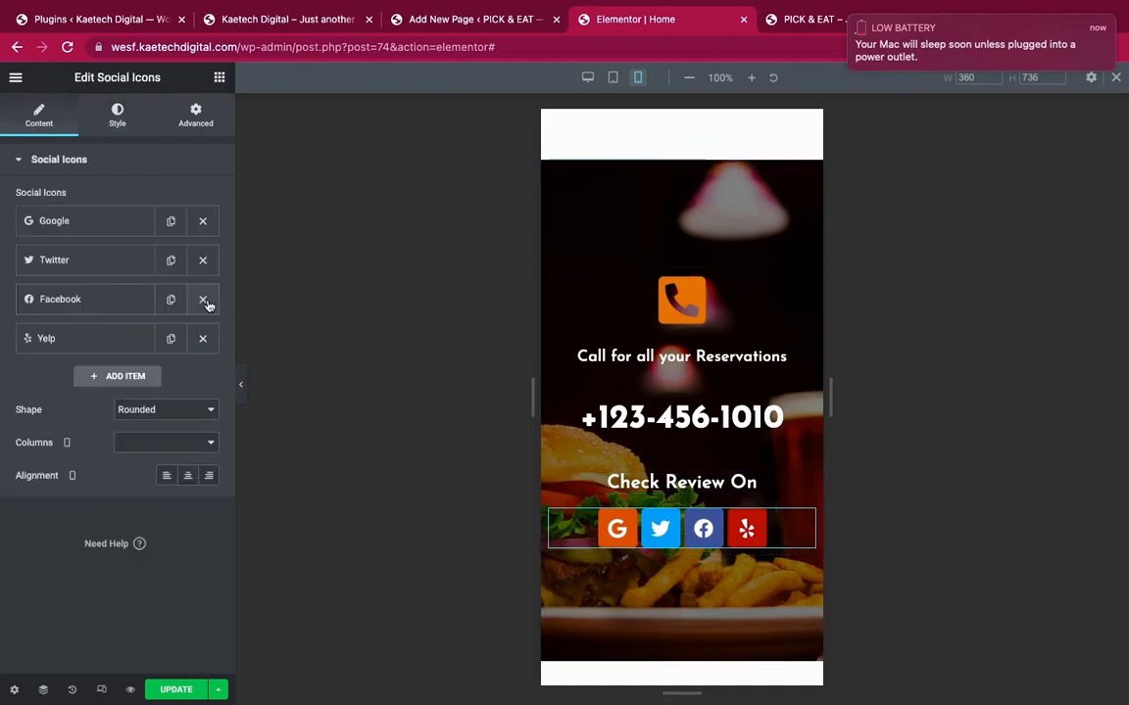
# Shrink the review social icons to size 17 and set the section's mobile minimum height to 69 vh
pyautogui.click(117, 118)
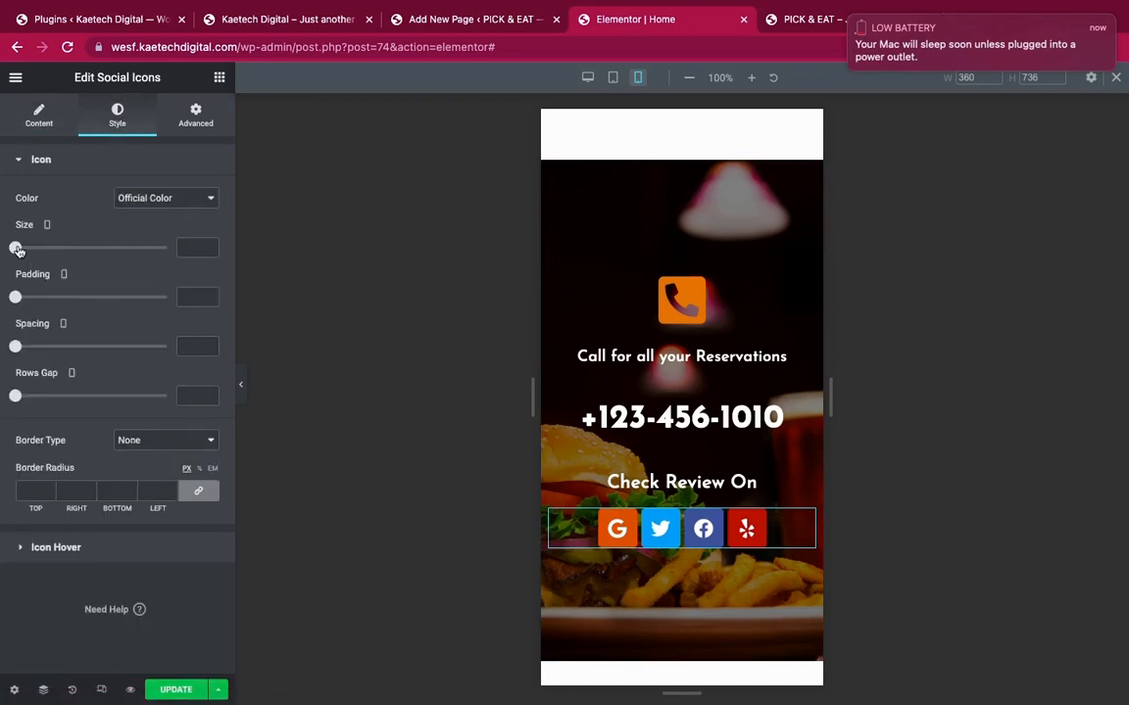
pyautogui.moveTo(16, 249); pyautogui.dragTo(23, 252)
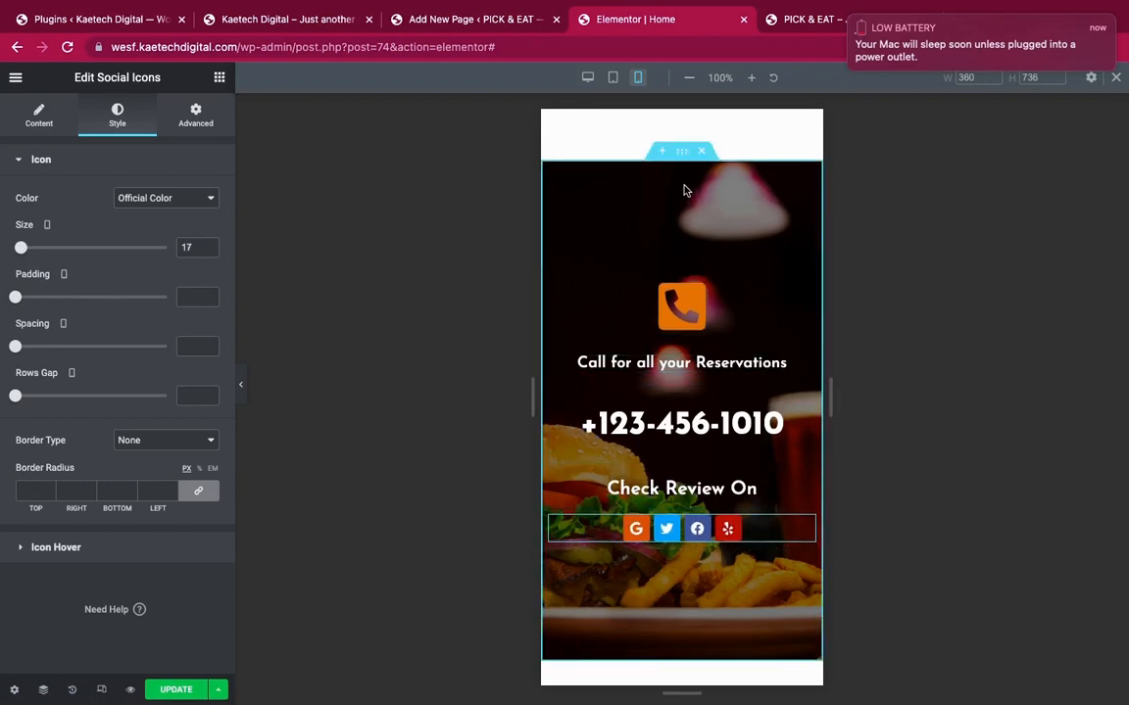
pyautogui.click(684, 158)
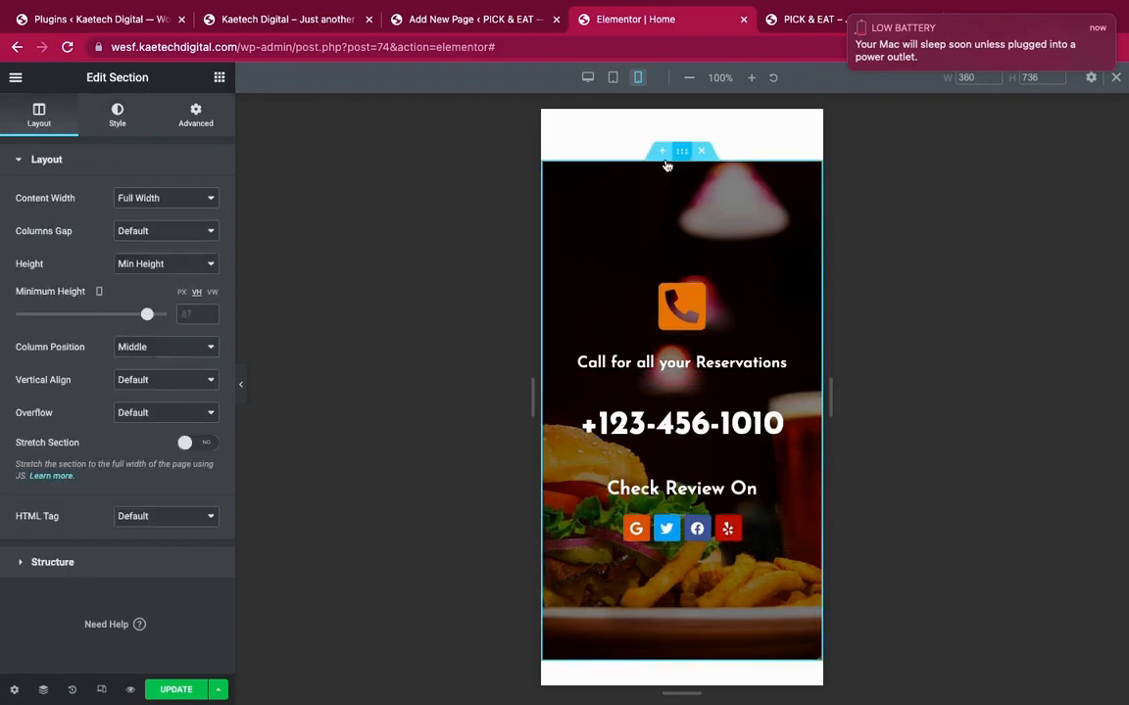
pyautogui.moveTo(147, 314); pyautogui.dragTo(120, 316)
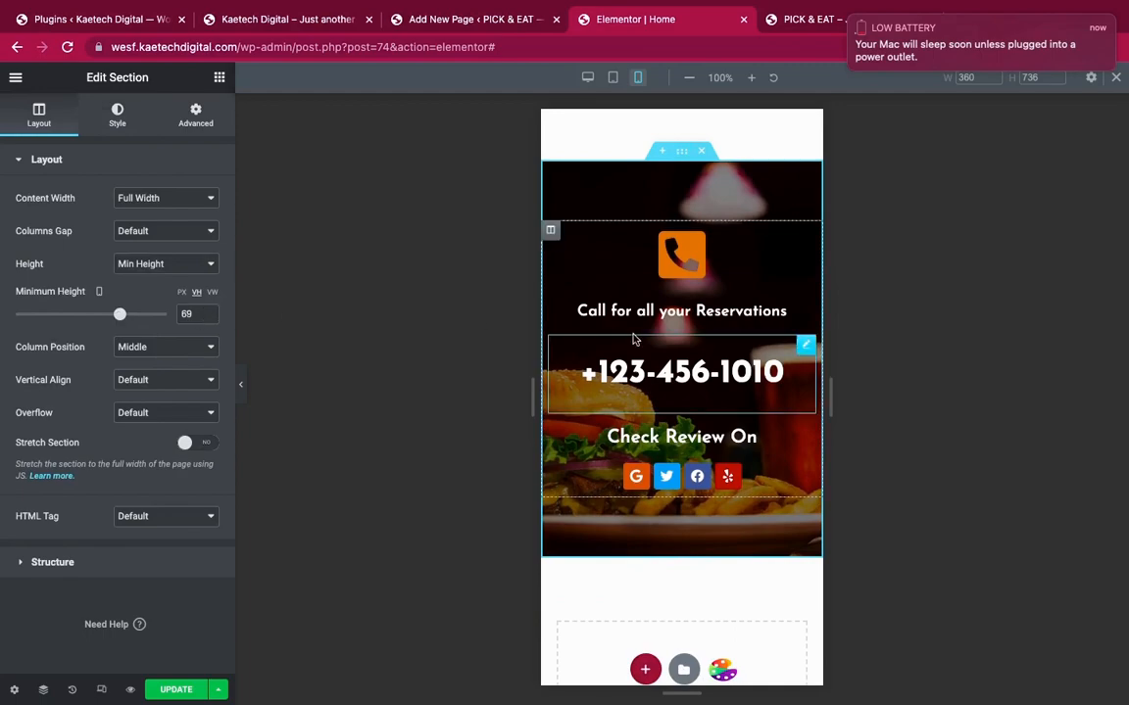
pyautogui.scroll(20, 633, 339)
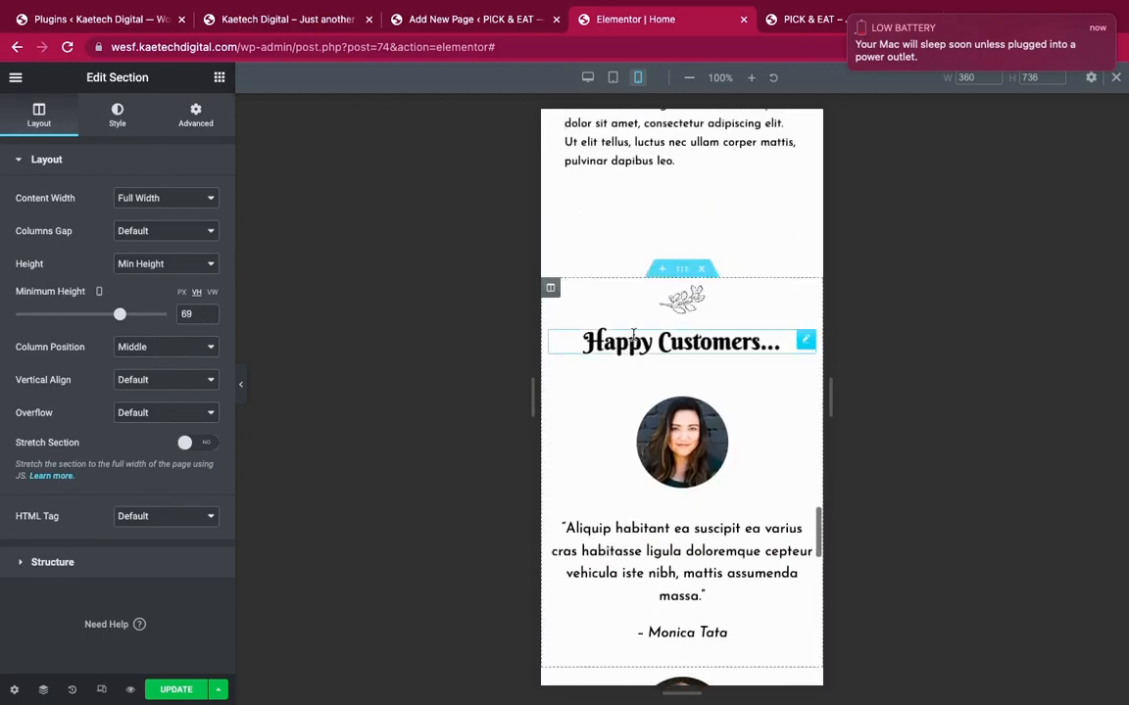
pyautogui.scroll(10, 633, 339)
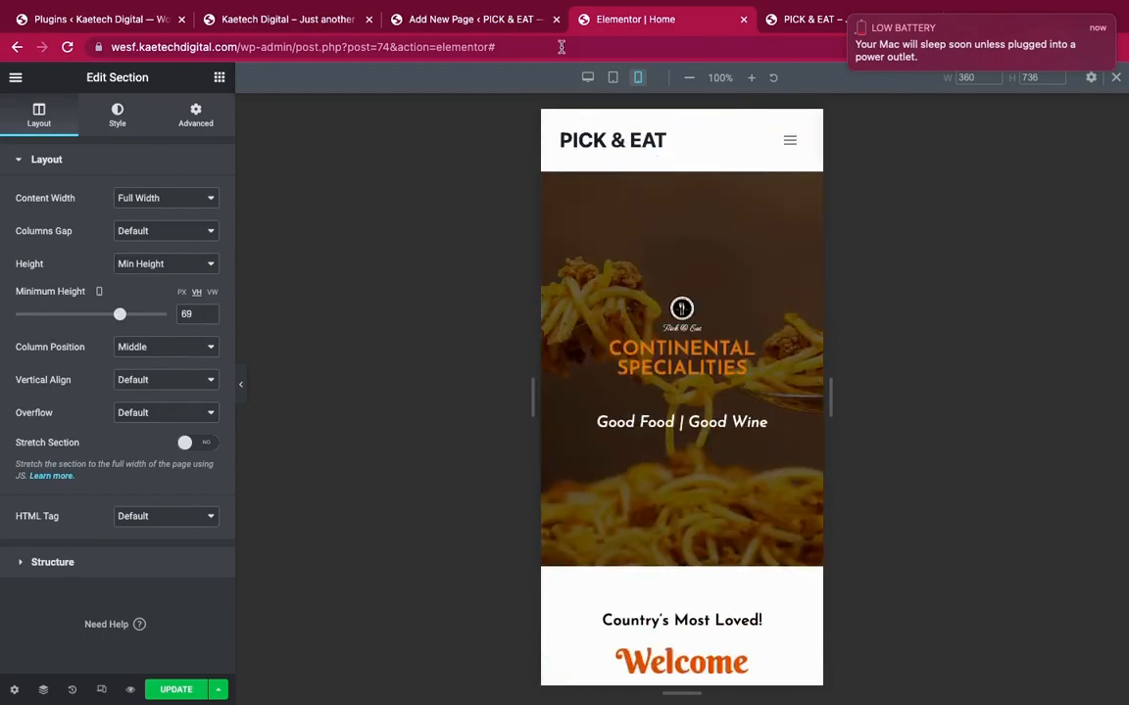
# Preview the page at desktop width and scroll back to the reservations section
pyautogui.click(588, 78)
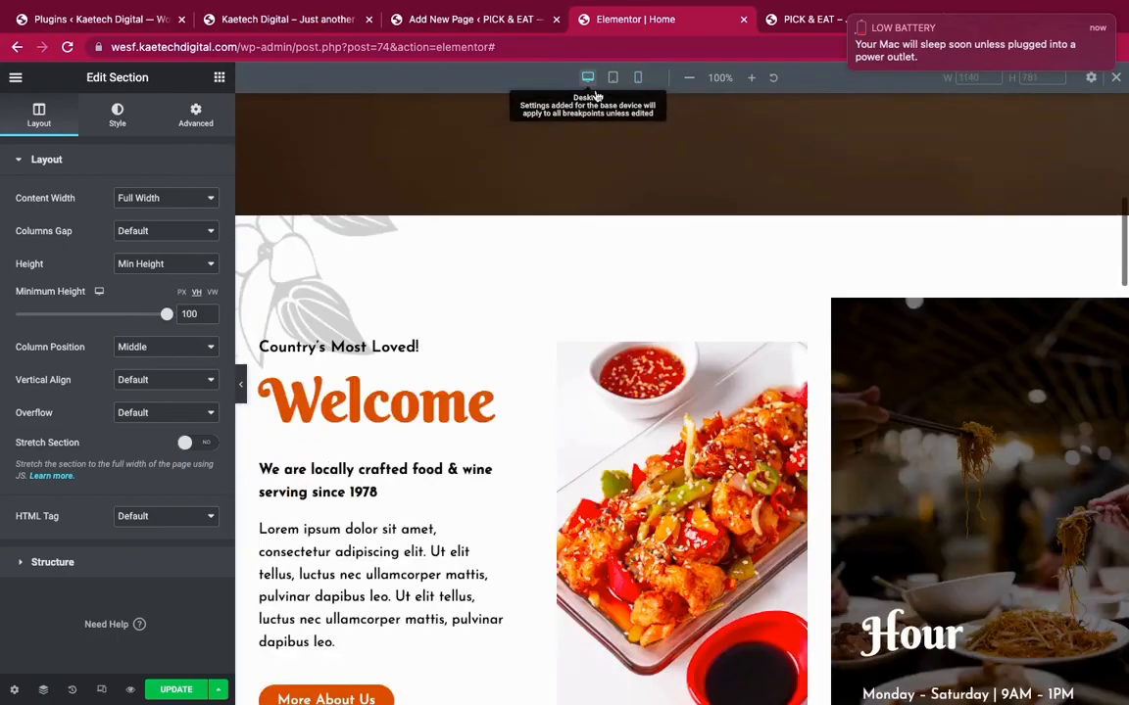
pyautogui.scroll(-5, 688, 217)
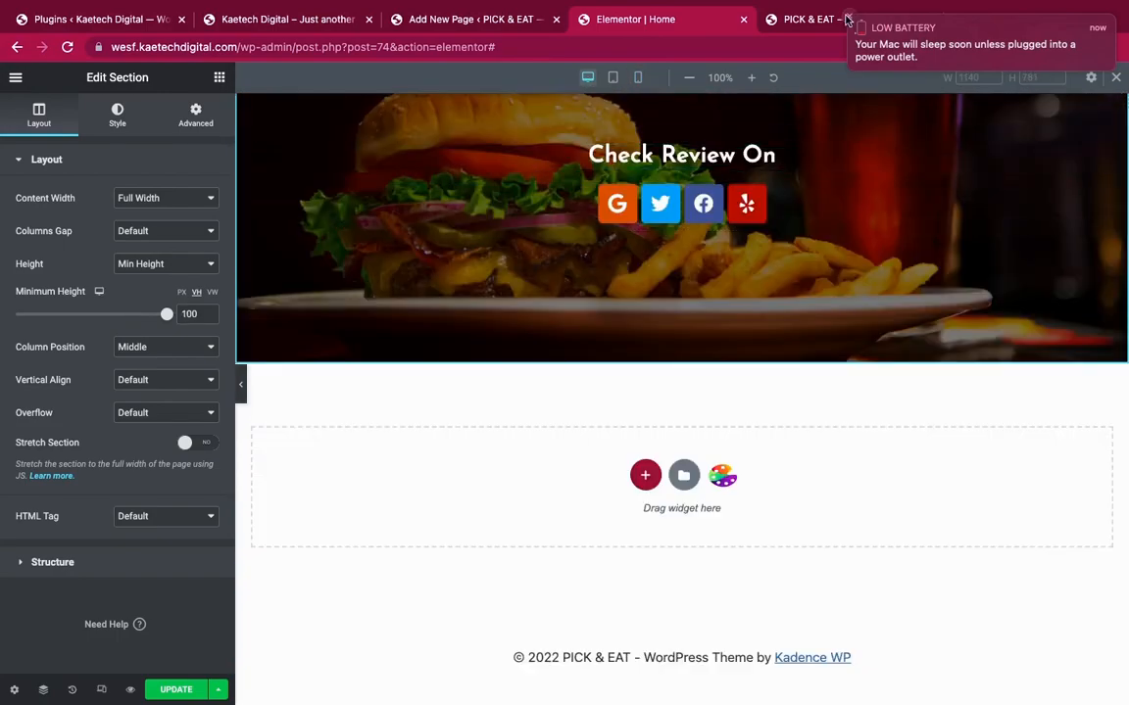
pyautogui.scroll(10, 798, 378)
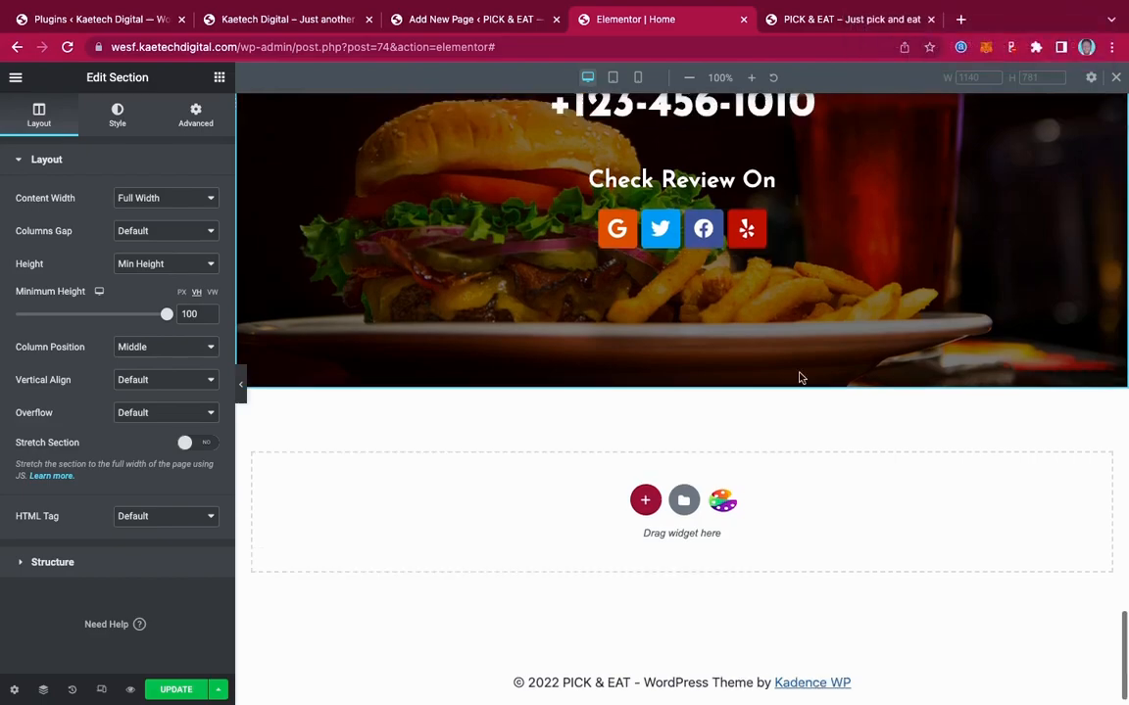
pyautogui.scroll(15, 799, 379)
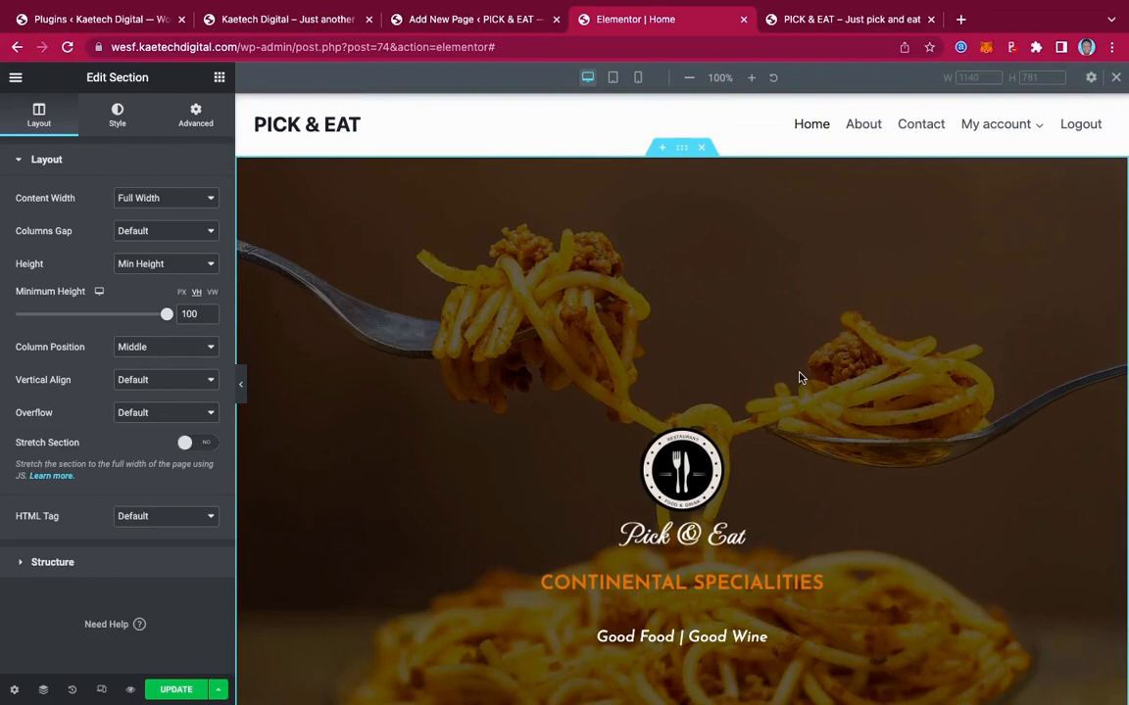
pyautogui.scroll(-20, 798, 378)
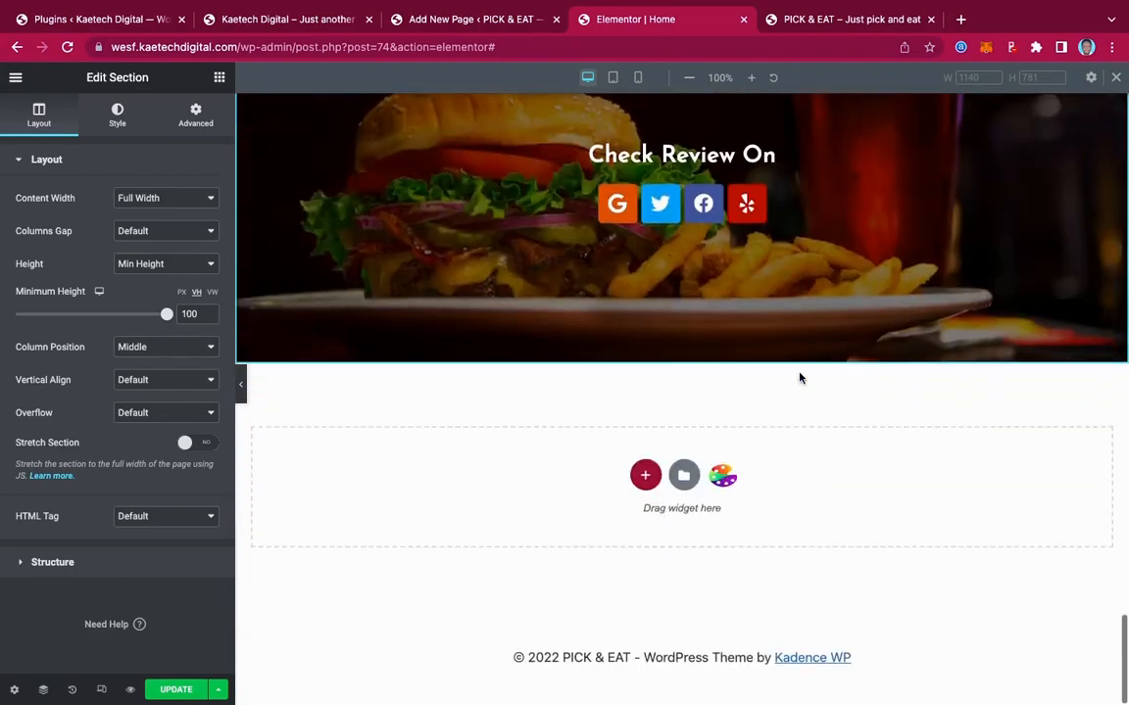
pyautogui.scroll(5, 799, 378)
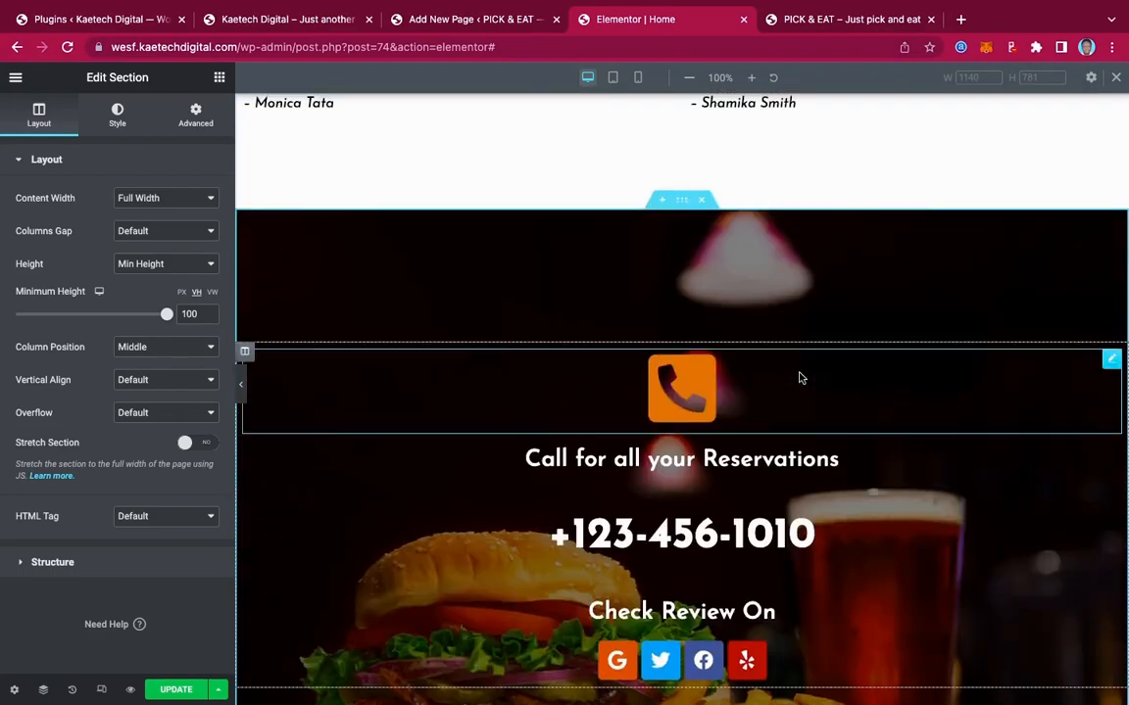
# Save the reservations section as the library template 'footer call to action' and update the page
pyautogui.rightClick(684, 203)
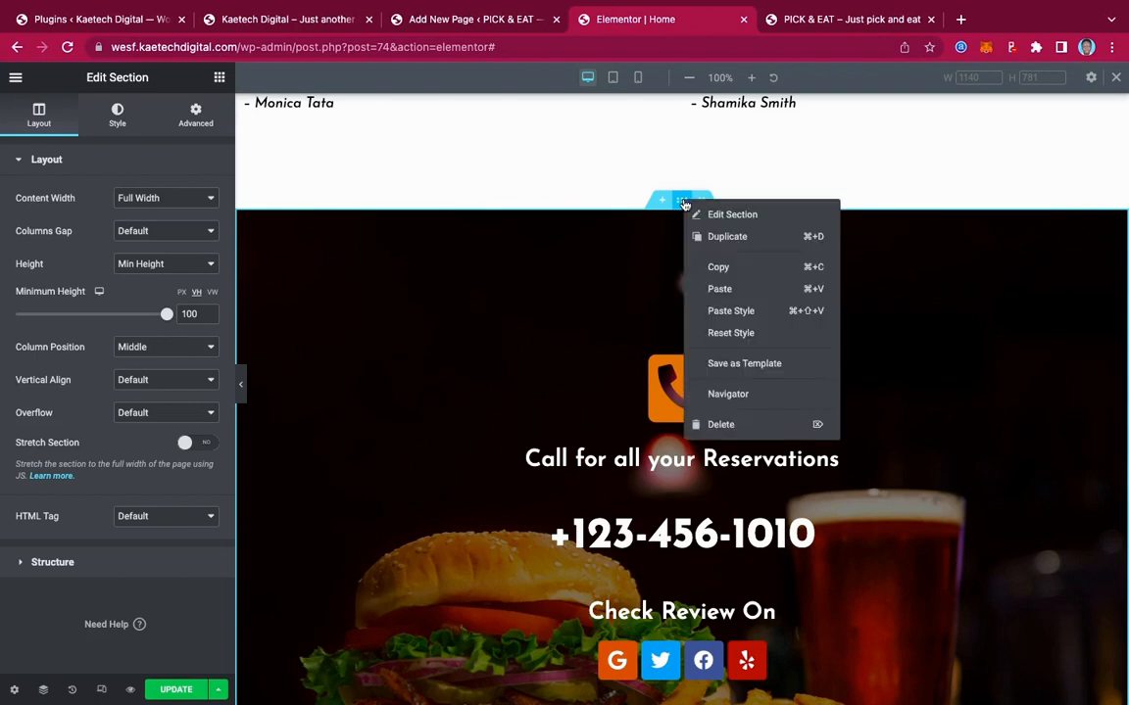
pyautogui.click(745, 365)
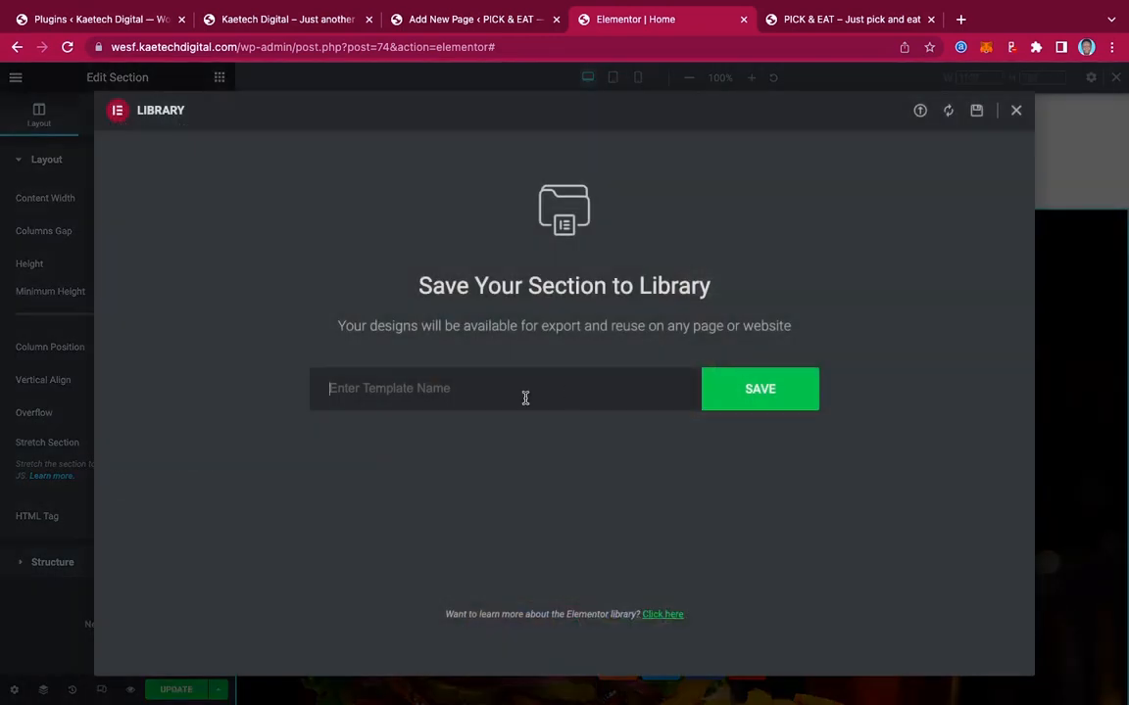
pyautogui.write('footer call to action')
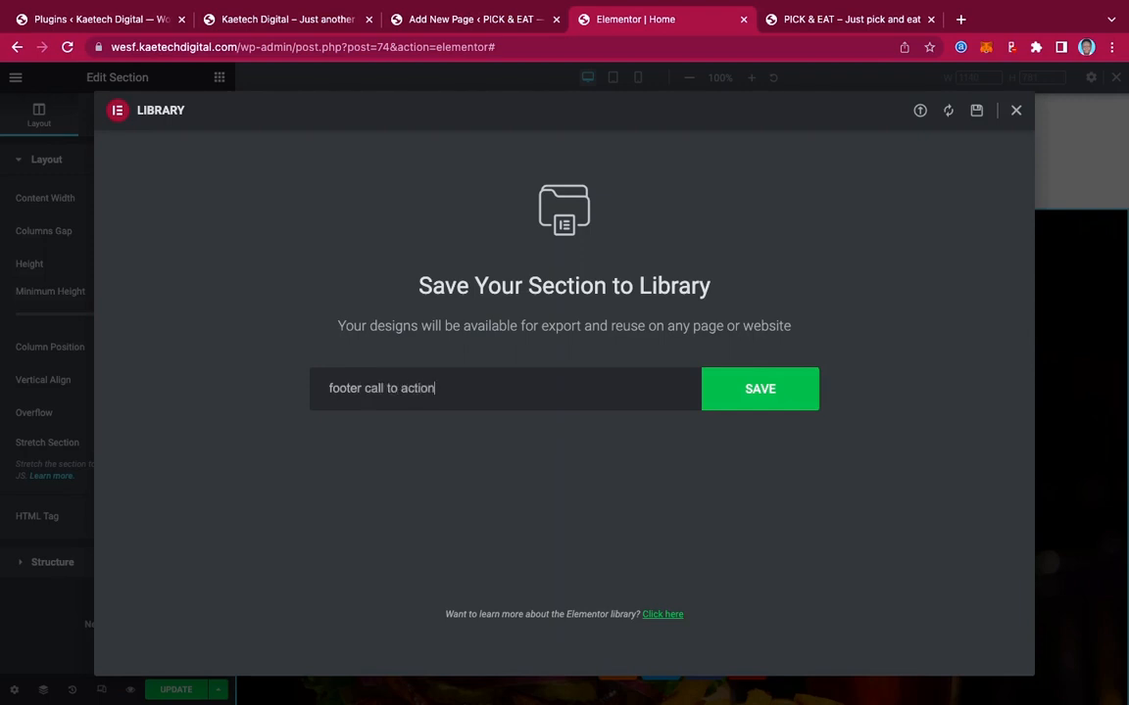
pyautogui.click(752, 400)
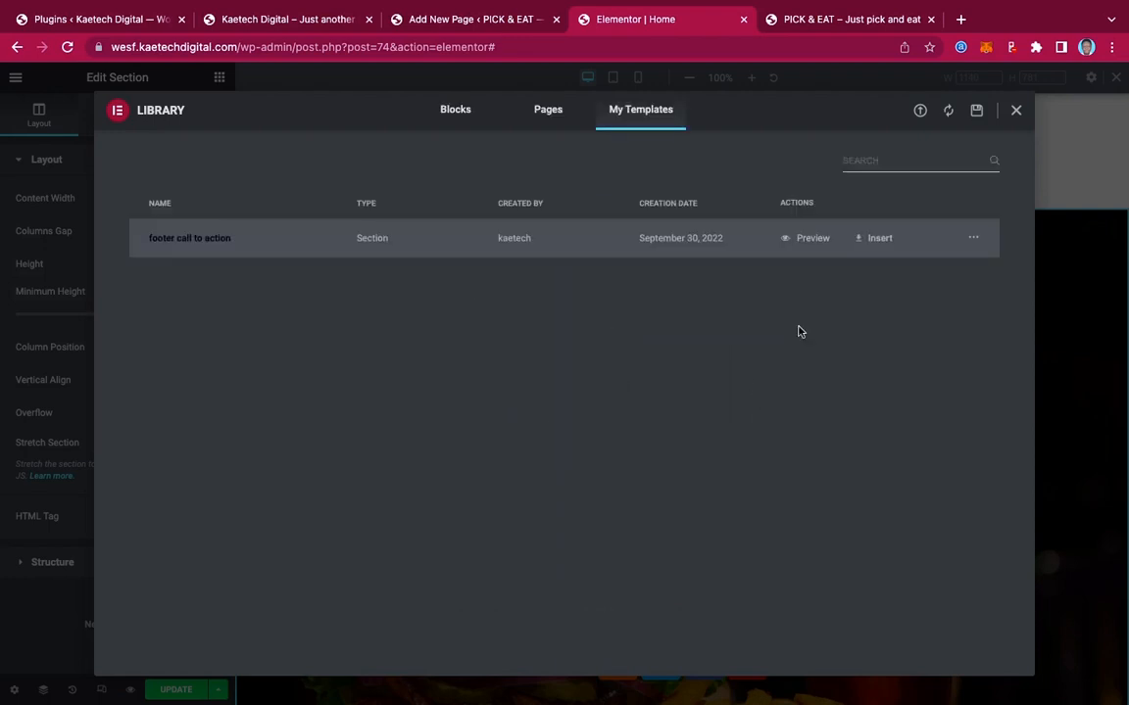
pyautogui.click(1016, 112)
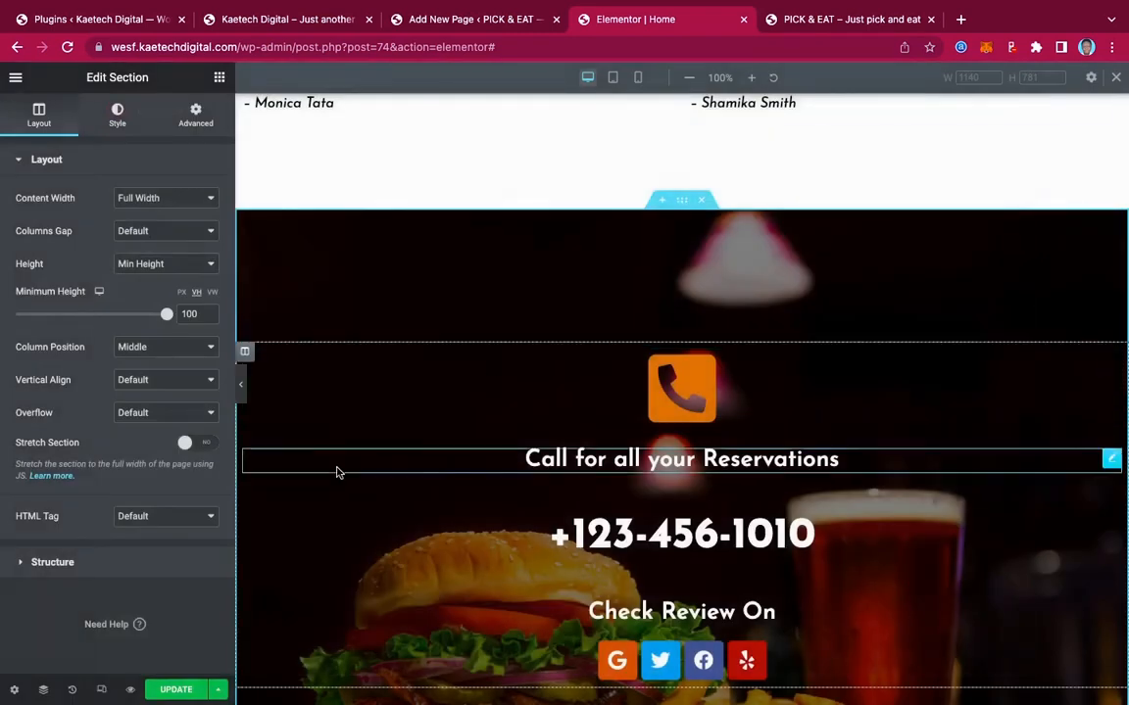
pyautogui.click(171, 692)
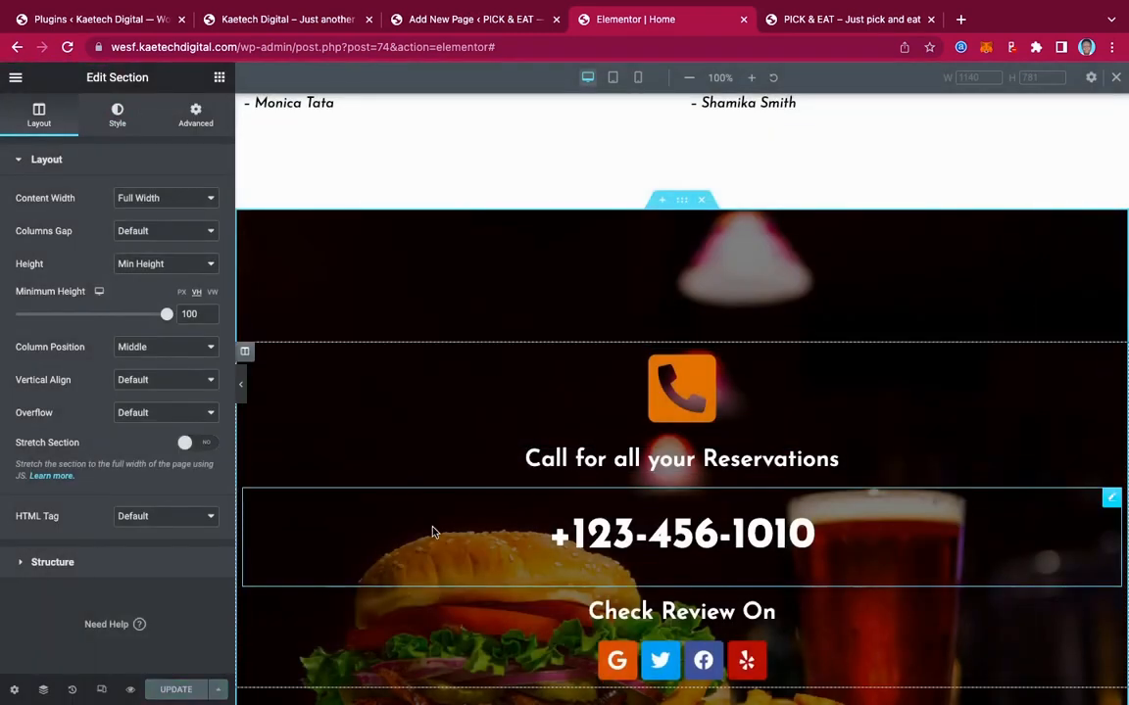
pyautogui.click(15, 77)
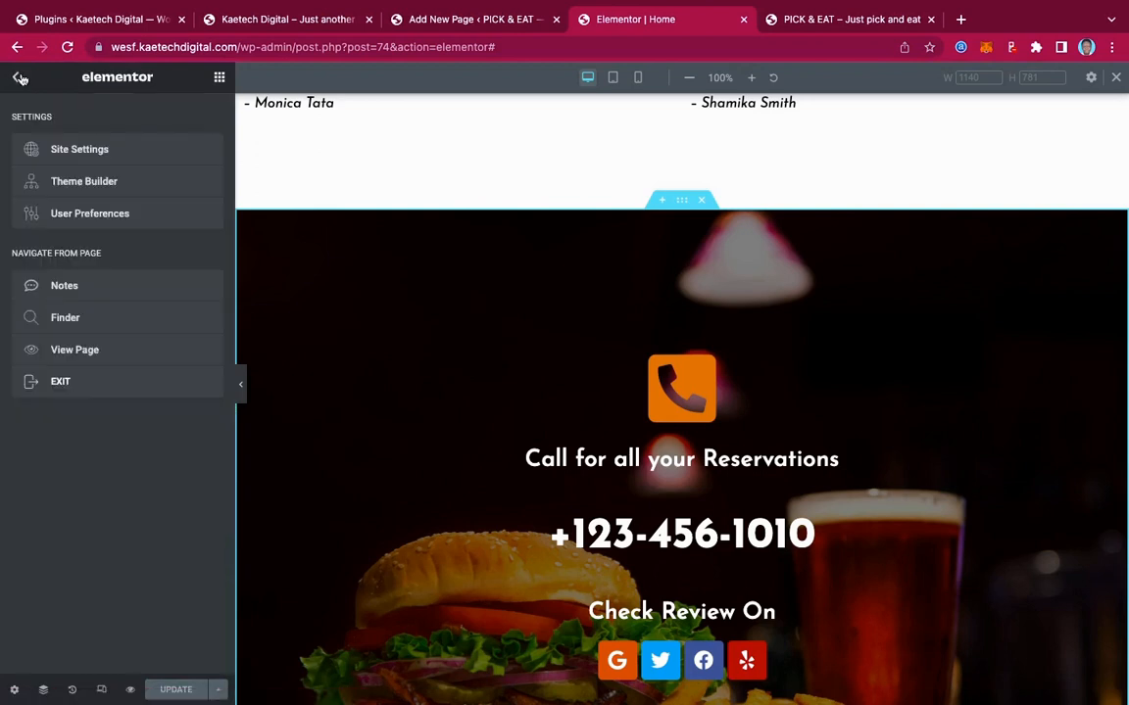
# View the live PICK & EAT homepage and scroll through its reservations and review section
pyautogui.click(60, 351)
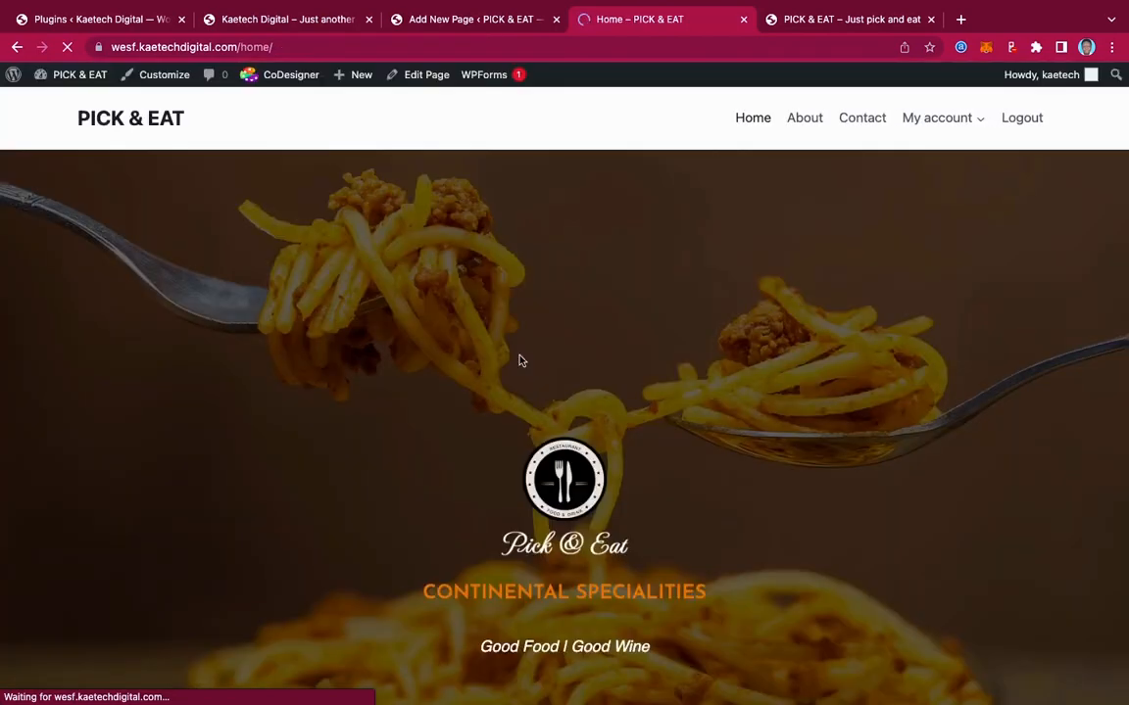
pyautogui.scroll(-8, 521, 361)
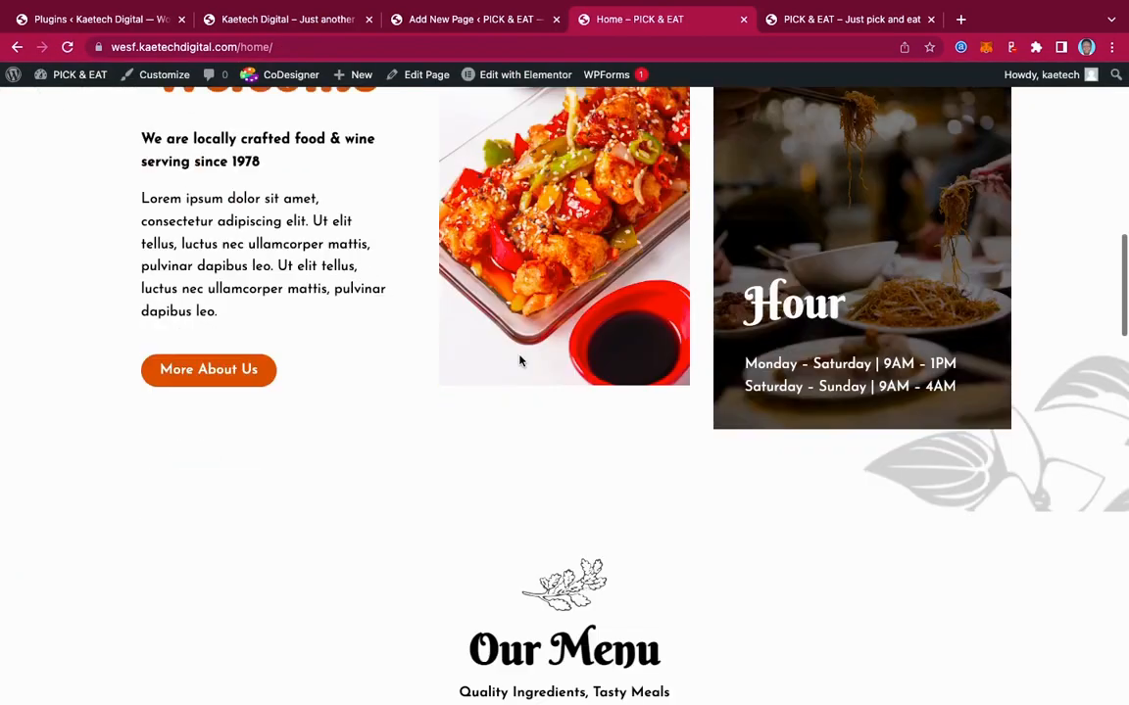
pyautogui.scroll(-15, 520, 360)
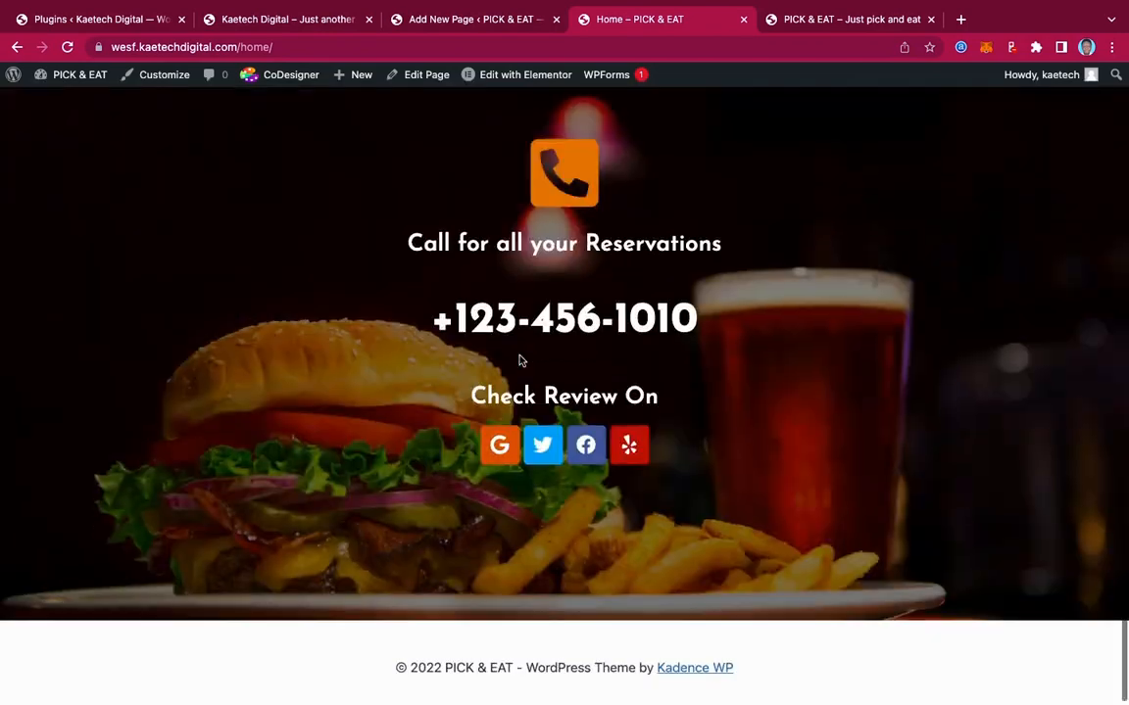
pyautogui.scroll(20, 520, 361)
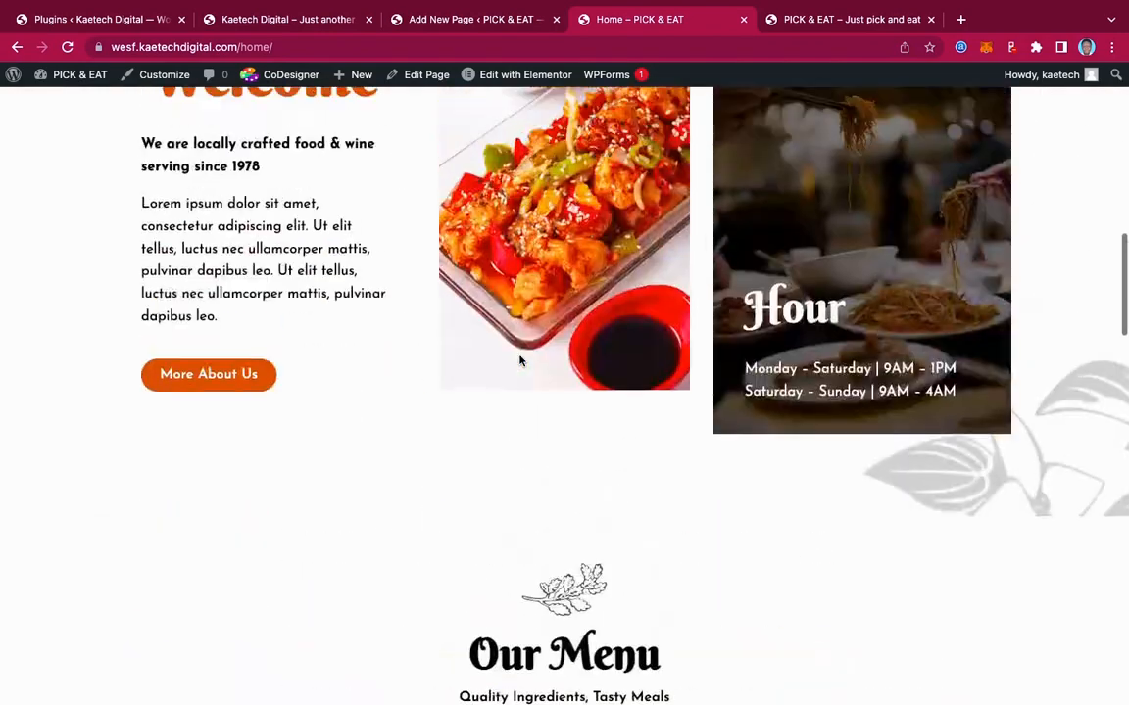
pyautogui.scroll(6, 520, 360)
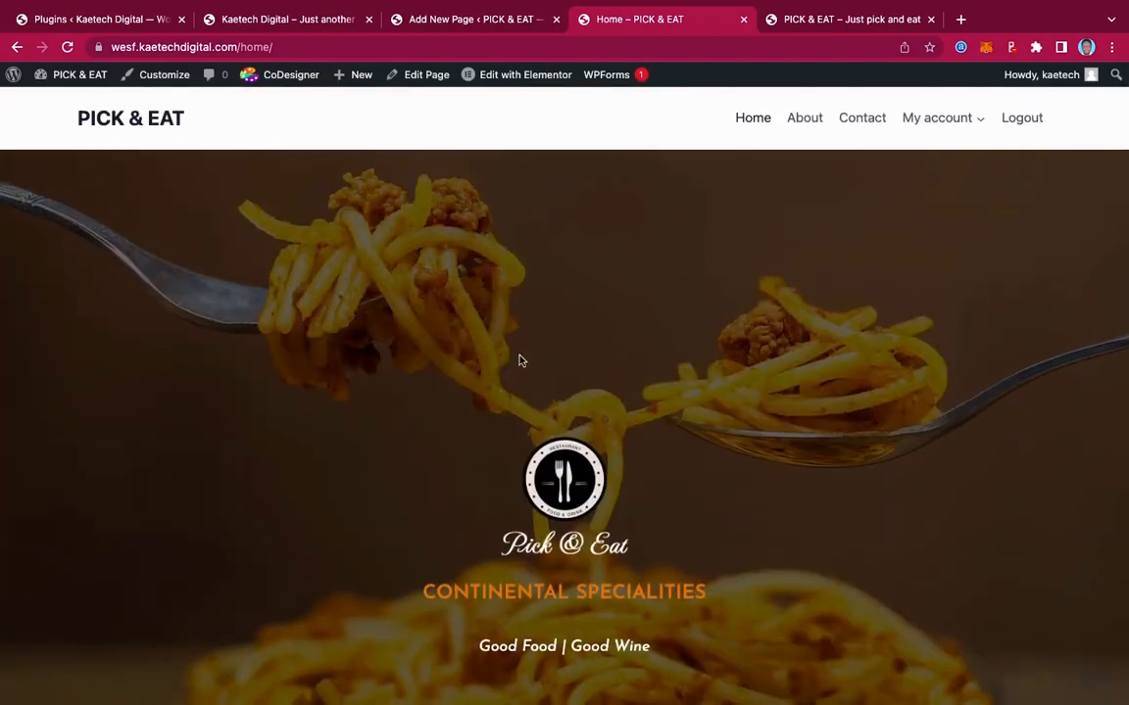
pyautogui.scroll(-2, 520, 361)
pyautogui.scroll(2, 520, 360)
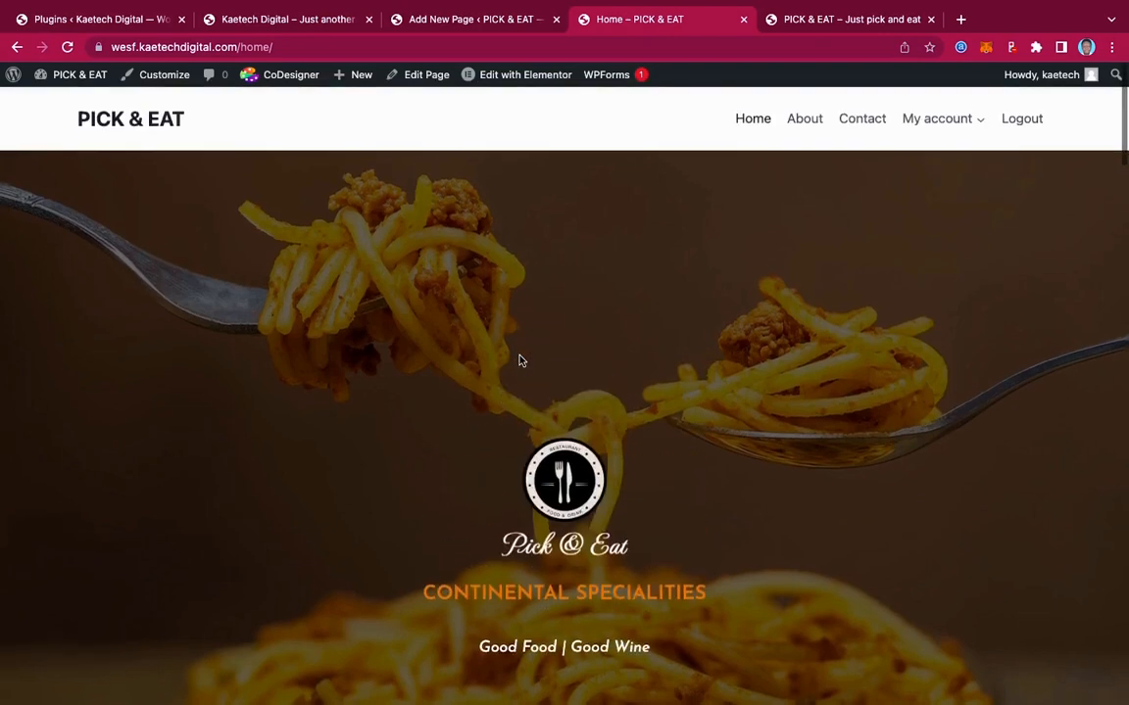
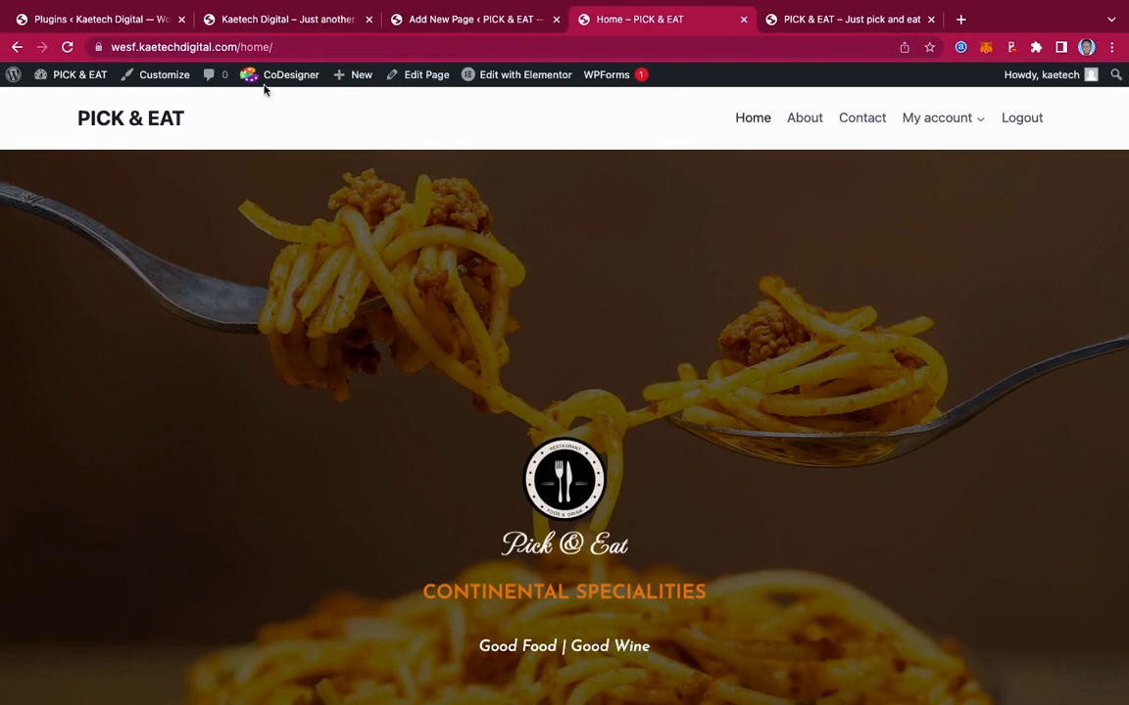
# In Reading Settings, set the homepage to the static page 'Home' and save the changes
pyautogui.click(469, 21)
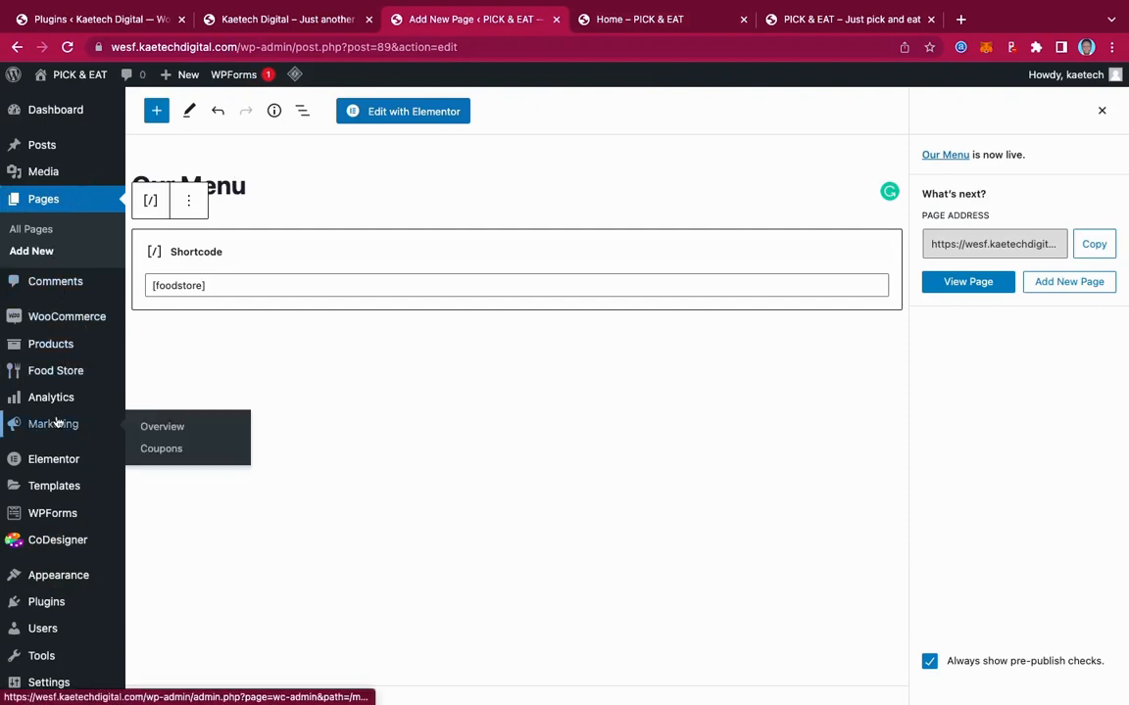
pyautogui.scroll(-2, 49, 422)
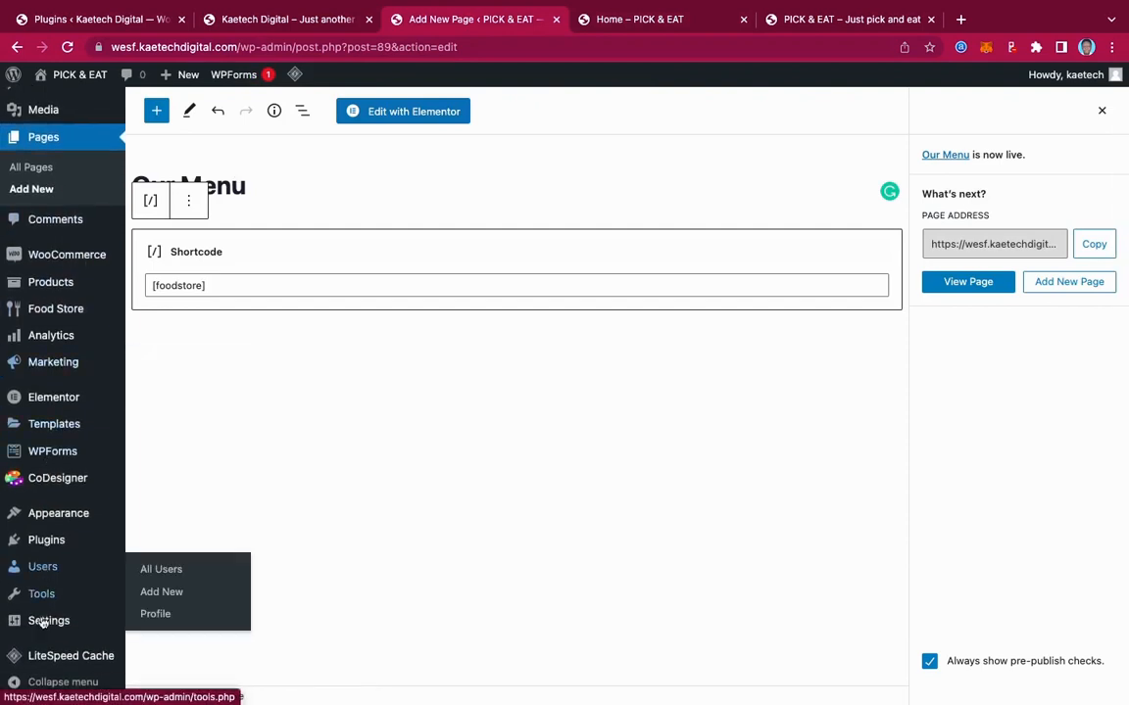
pyautogui.moveTo(42, 625)
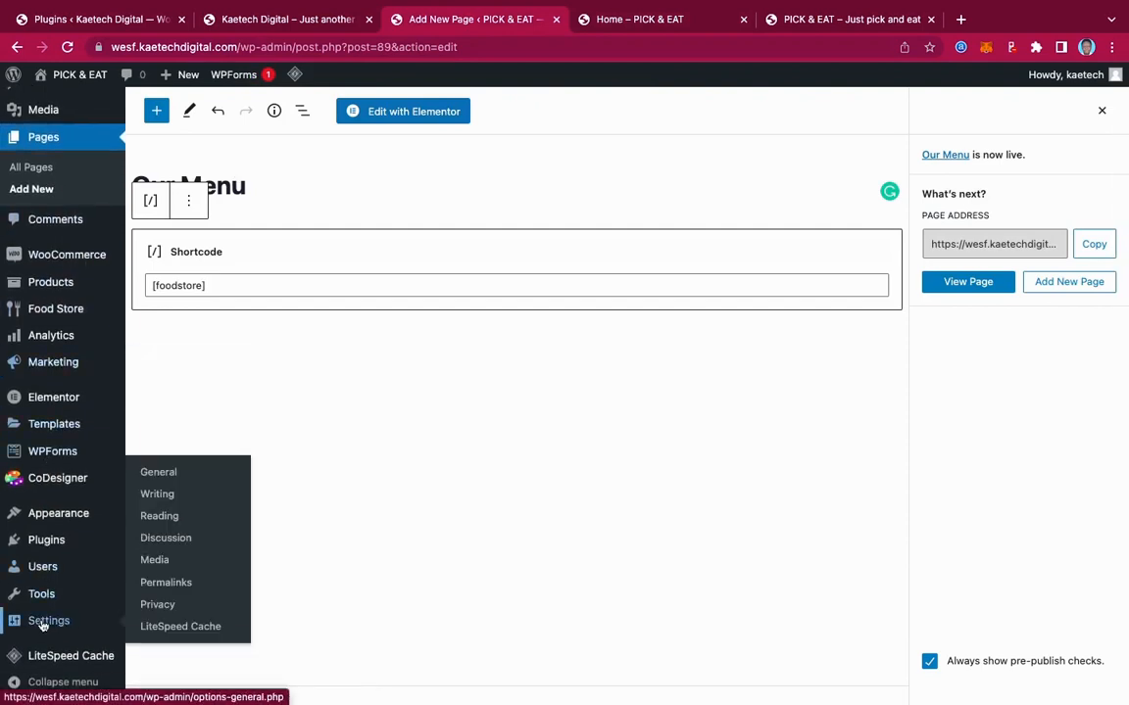
pyautogui.click(155, 515)
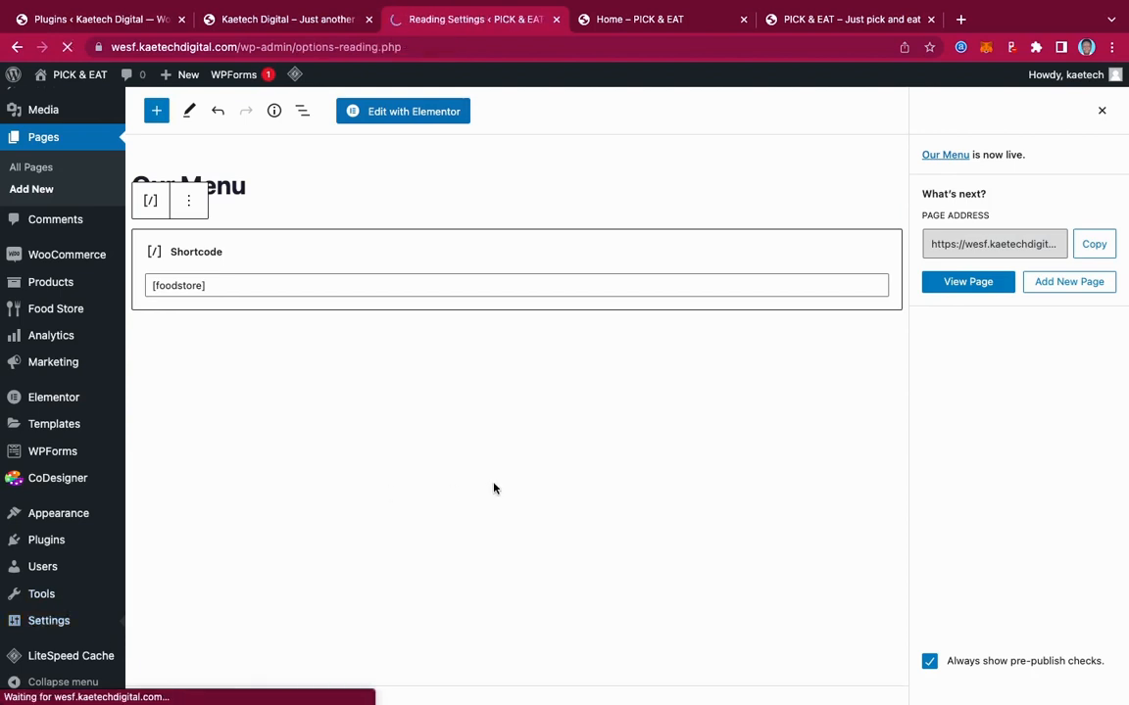
pyautogui.scroll(-1, 467, 499)
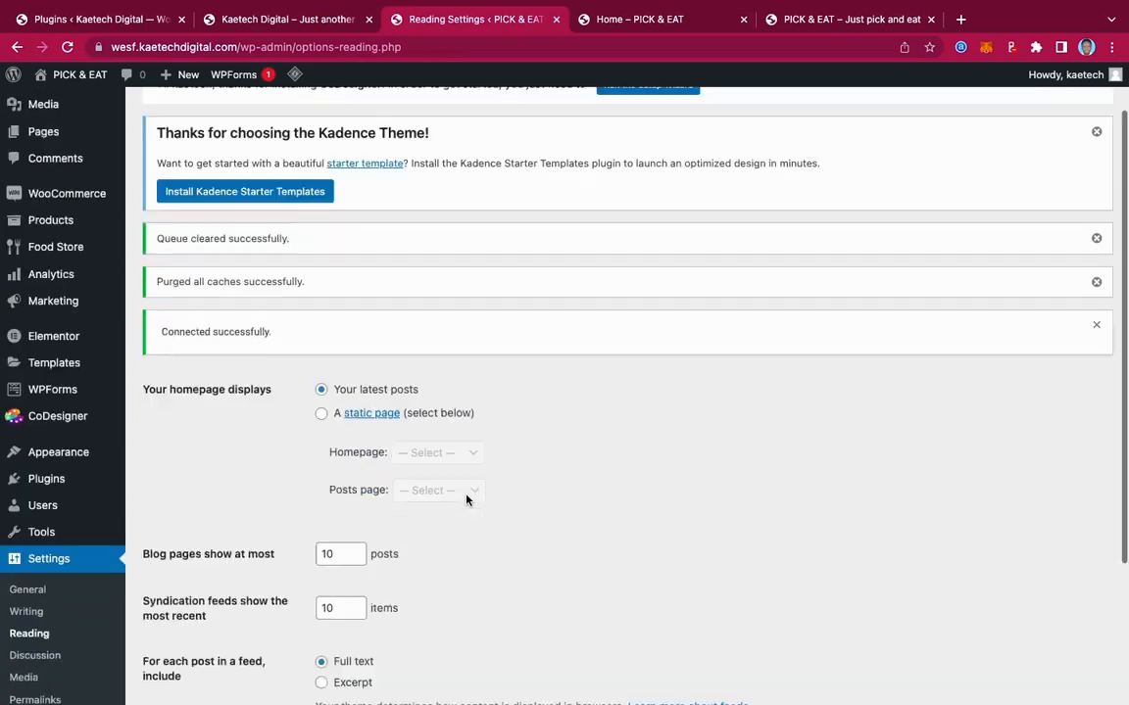
pyautogui.scroll(-1, 468, 500)
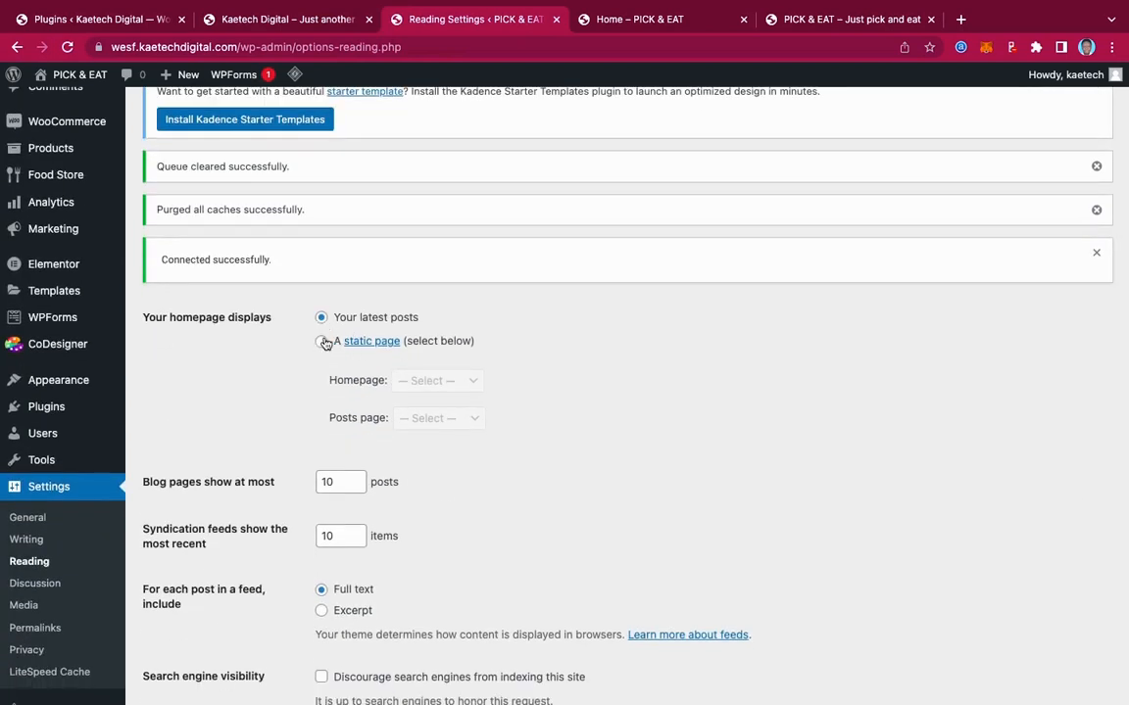
pyautogui.click(322, 342)
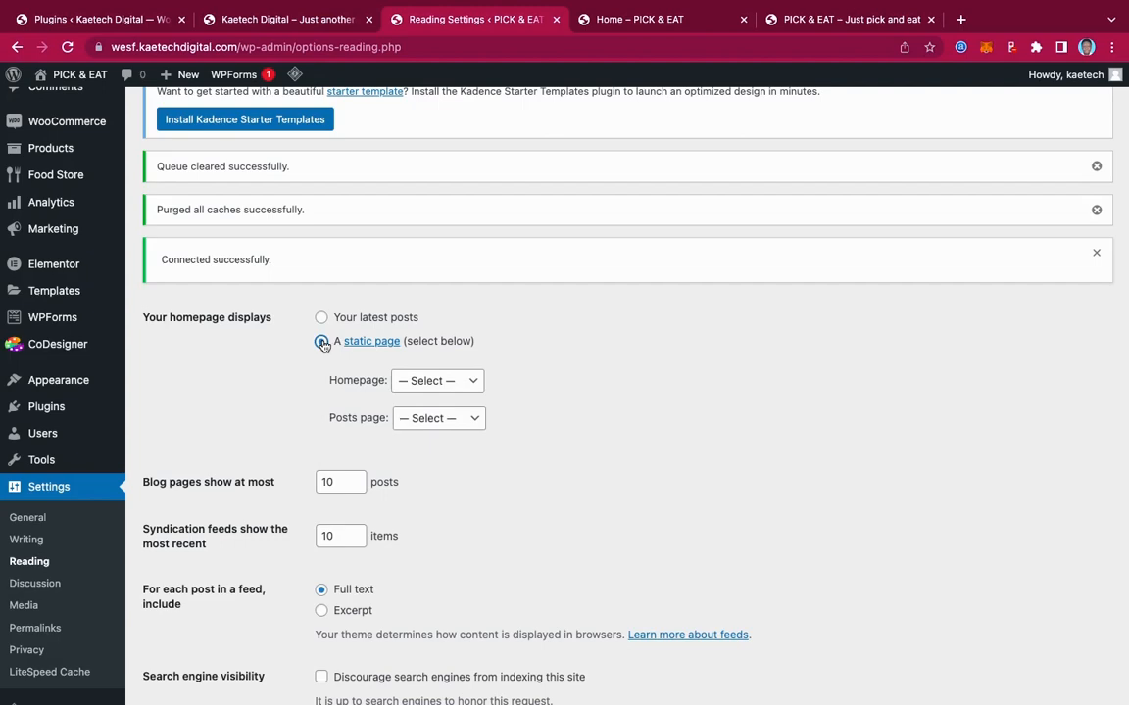
pyautogui.click(439, 382)
pyautogui.click(431, 471)
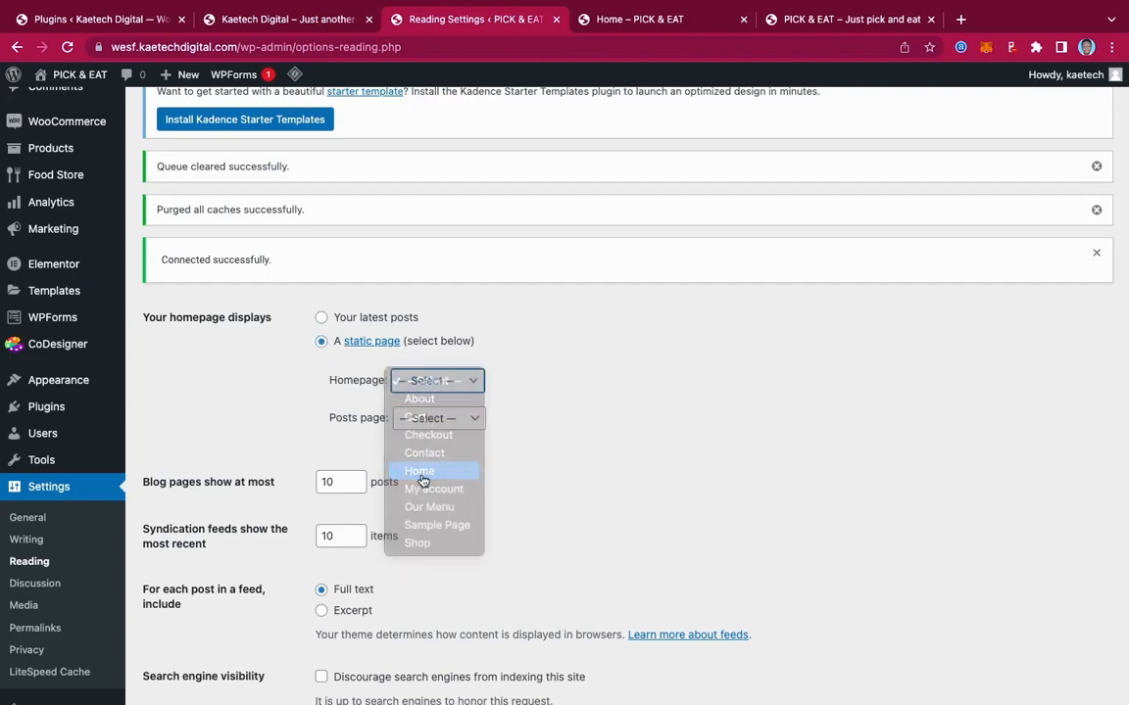
pyautogui.scroll(-2, 529, 486)
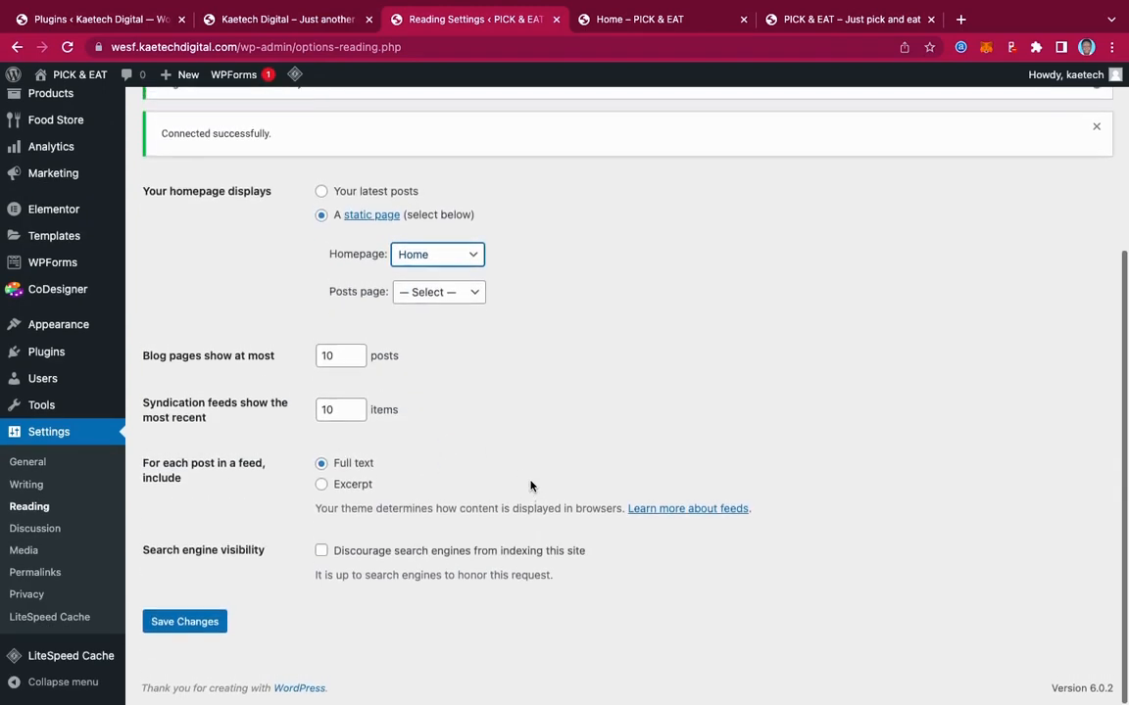
pyautogui.click(185, 624)
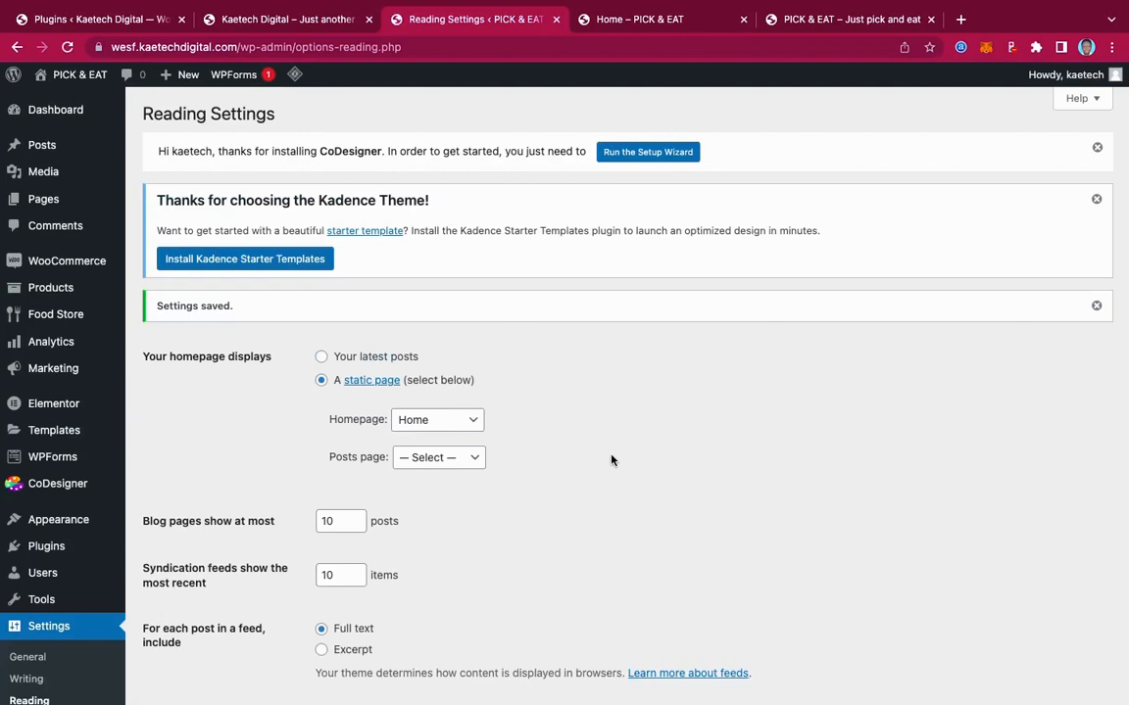
pyautogui.click(648, 22)
# Reload the live PICK & EAT homepage to check the new front page, then view the other homepage tab
pyautogui.click(67, 46)
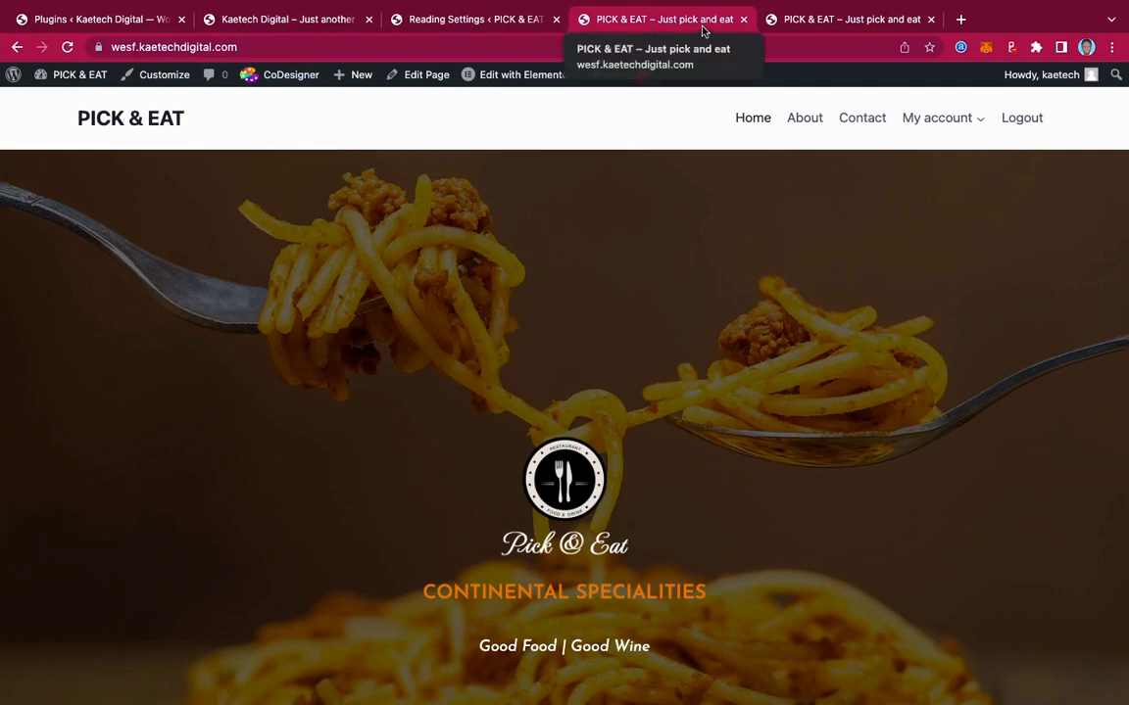
pyautogui.scroll(-20, 729, 219)
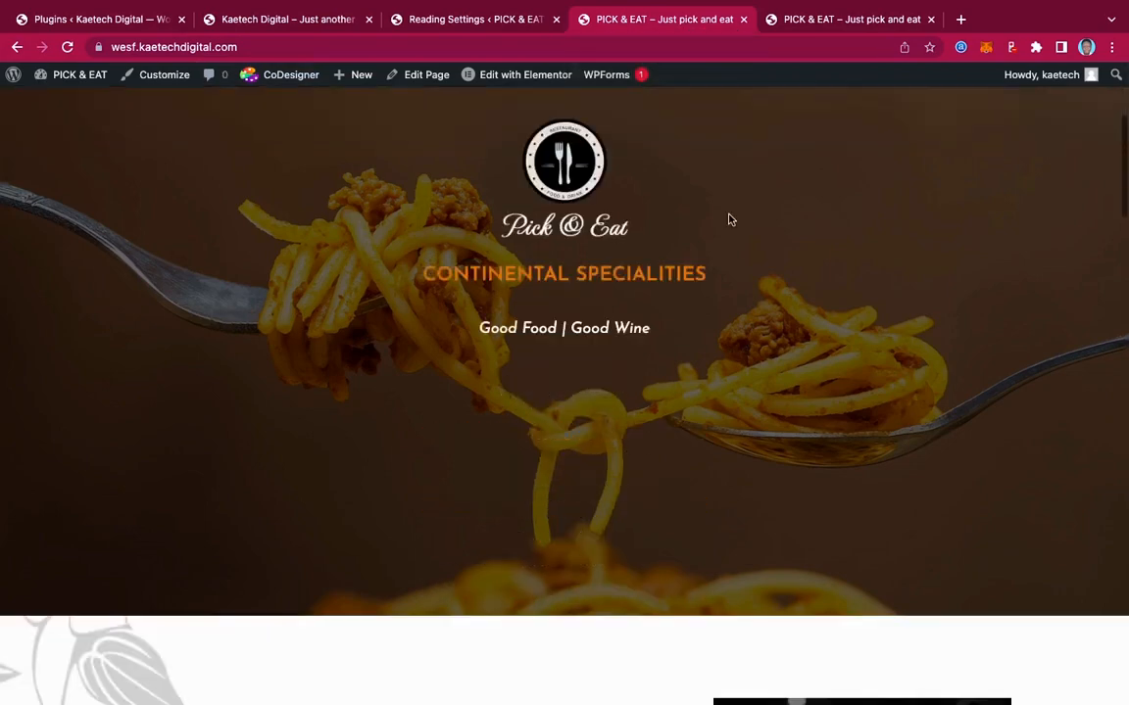
pyautogui.scroll(20, 729, 219)
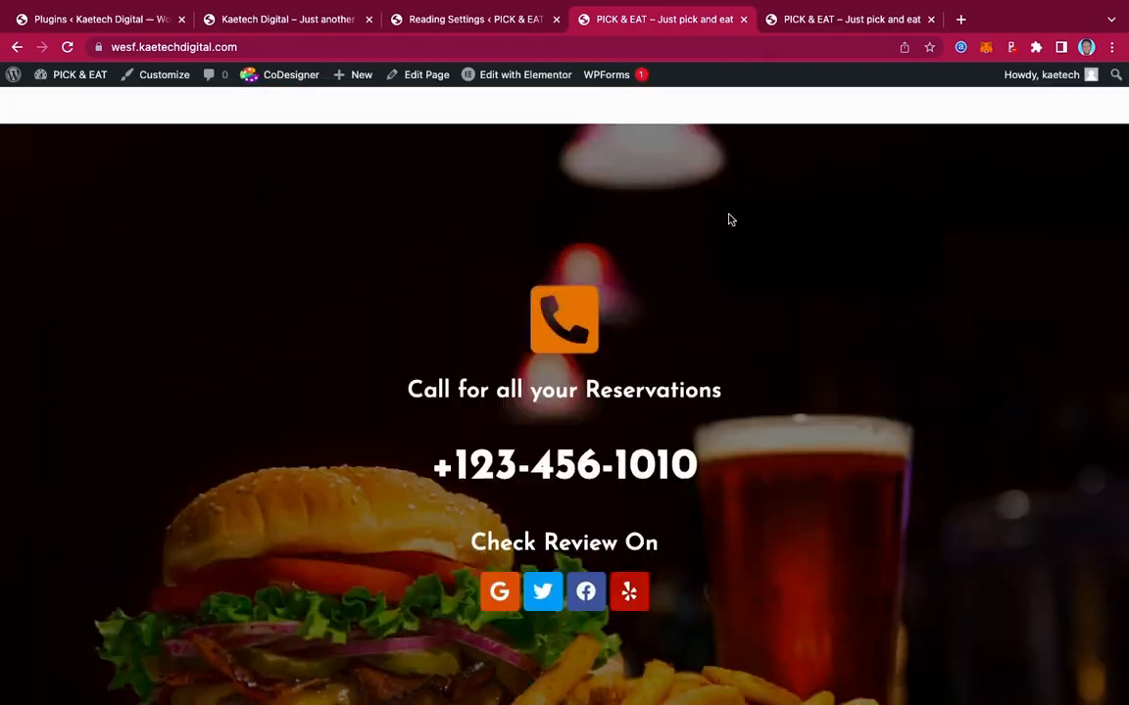
pyautogui.scroll(-1, 729, 219)
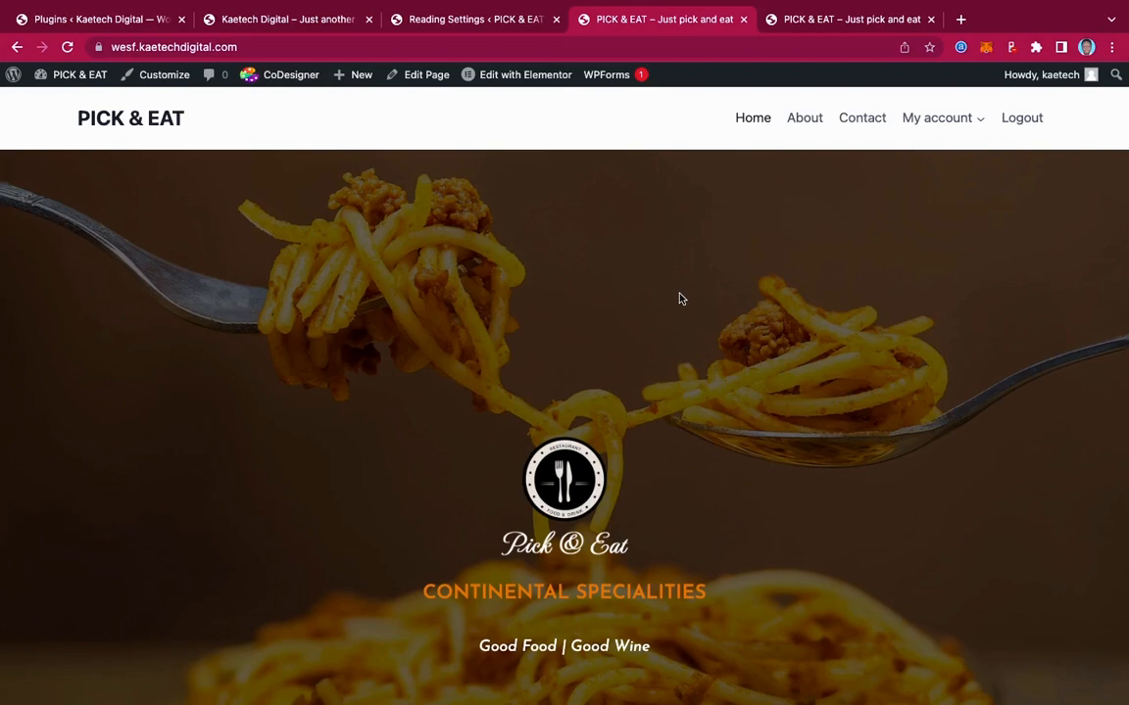
pyautogui.hotkey('ctrl', 'Tab')
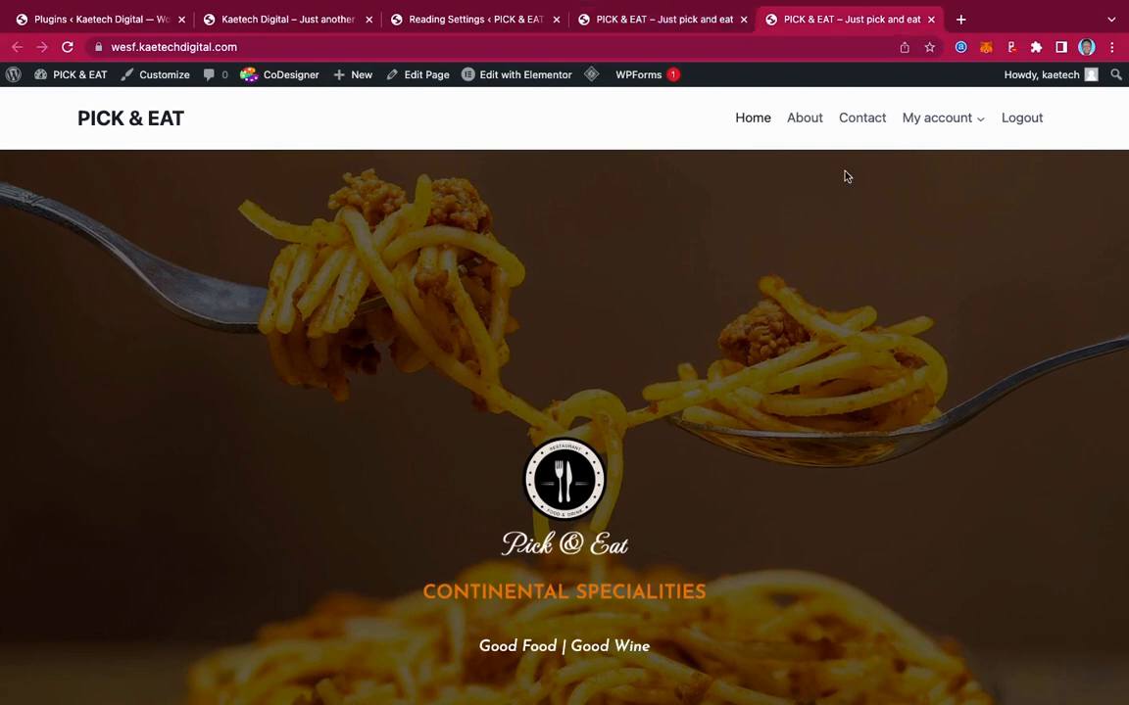
pyautogui.scroll(-8, 854, 376)
pyautogui.scroll(8, 854, 376)
# Open the Customizer and compare against the reference site's header with its orange Order Online button
pyautogui.click(163, 83)
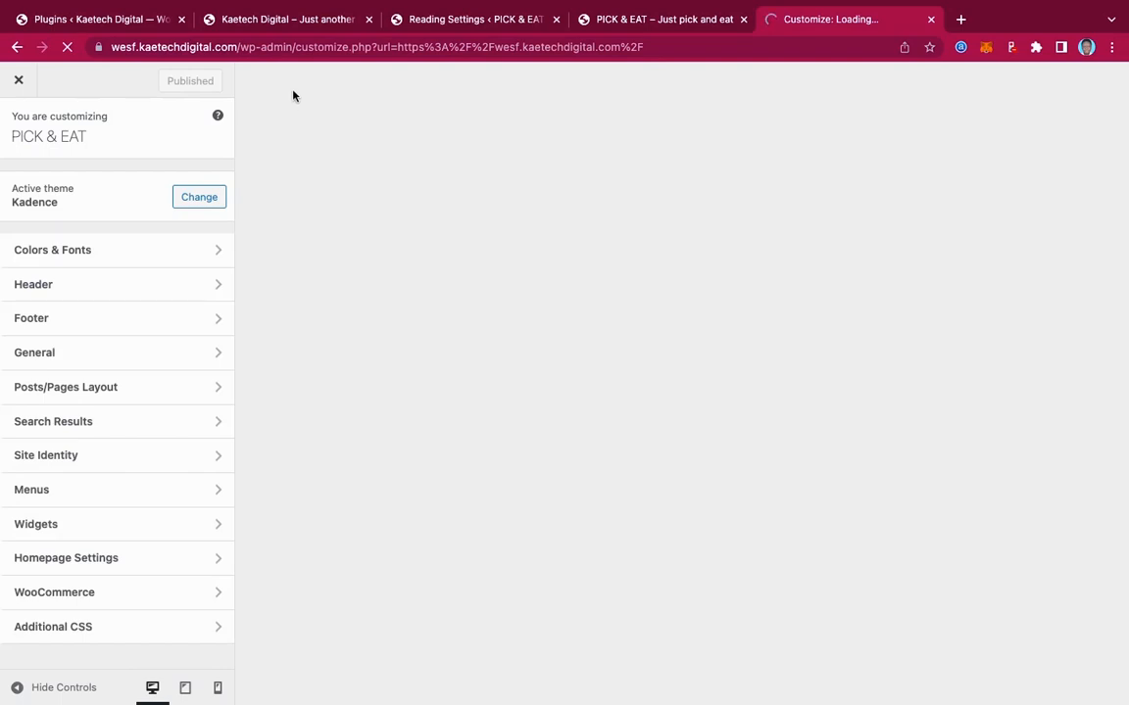
pyautogui.click(303, 26)
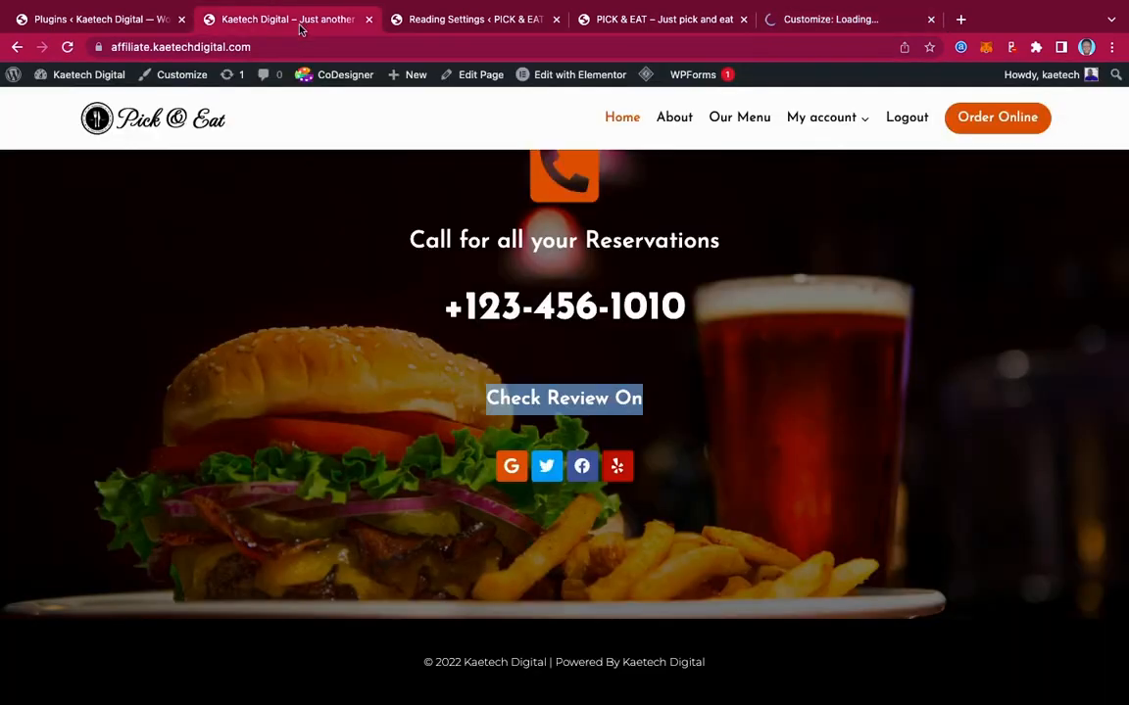
pyautogui.scroll(2, 441, 264)
pyautogui.scroll(10, 441, 262)
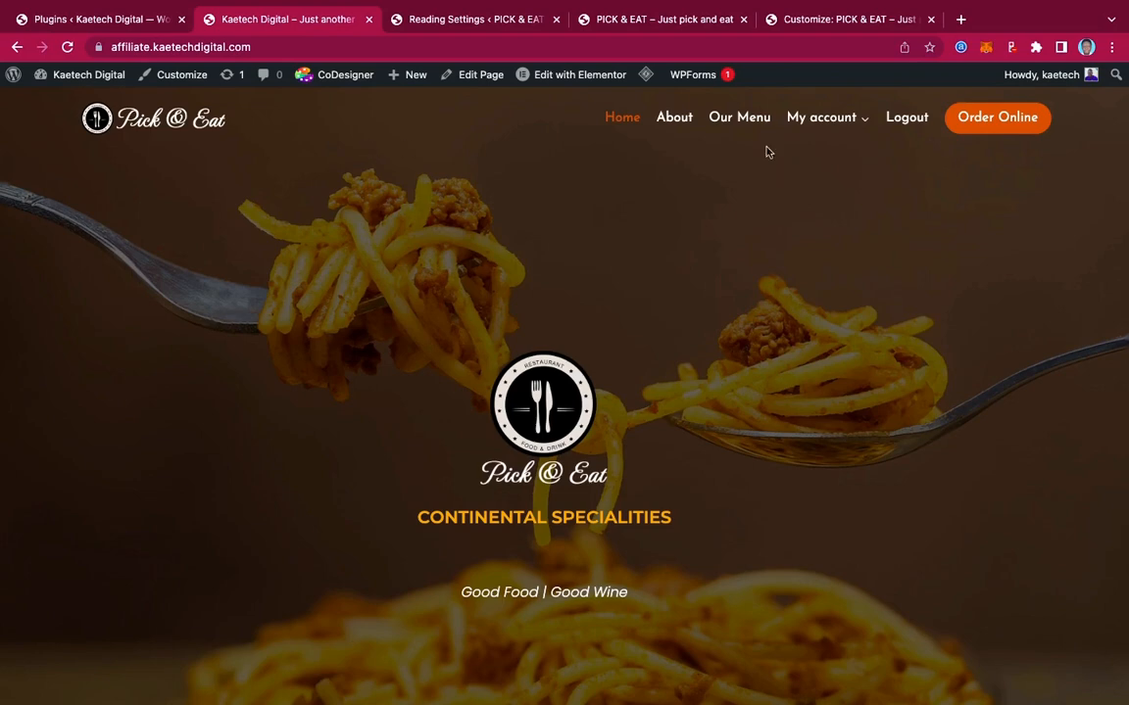
pyautogui.scroll(-3, 731, 157)
pyautogui.scroll(-3, 731, 156)
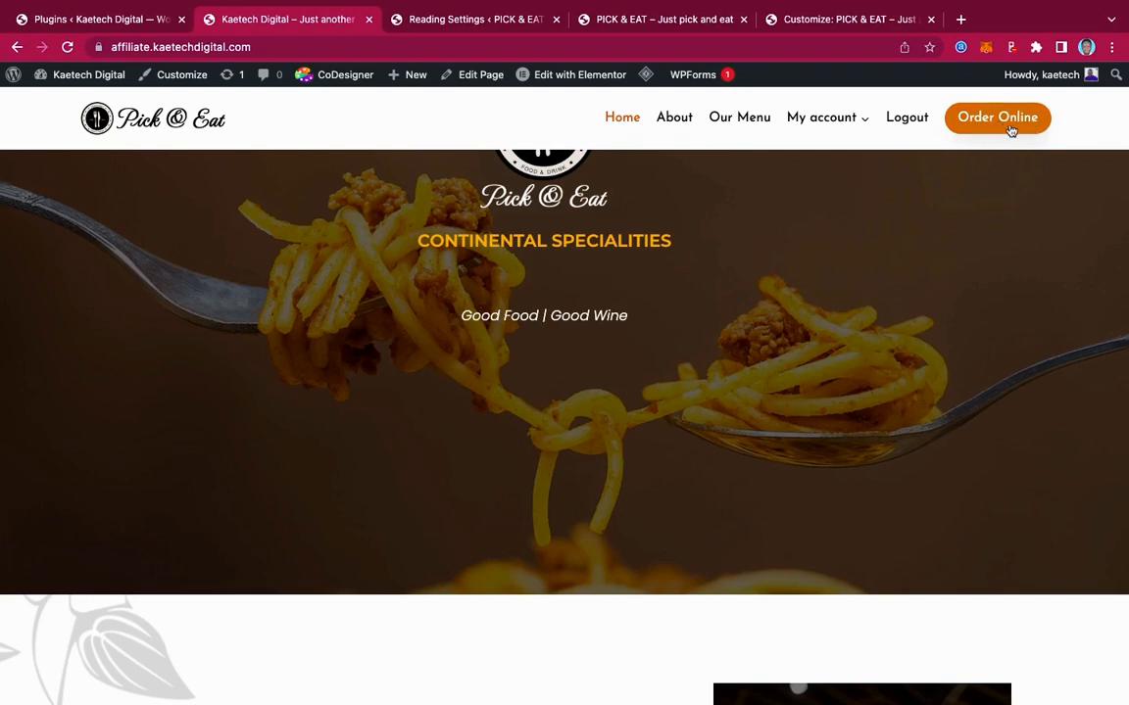
pyautogui.moveTo(802, 118)
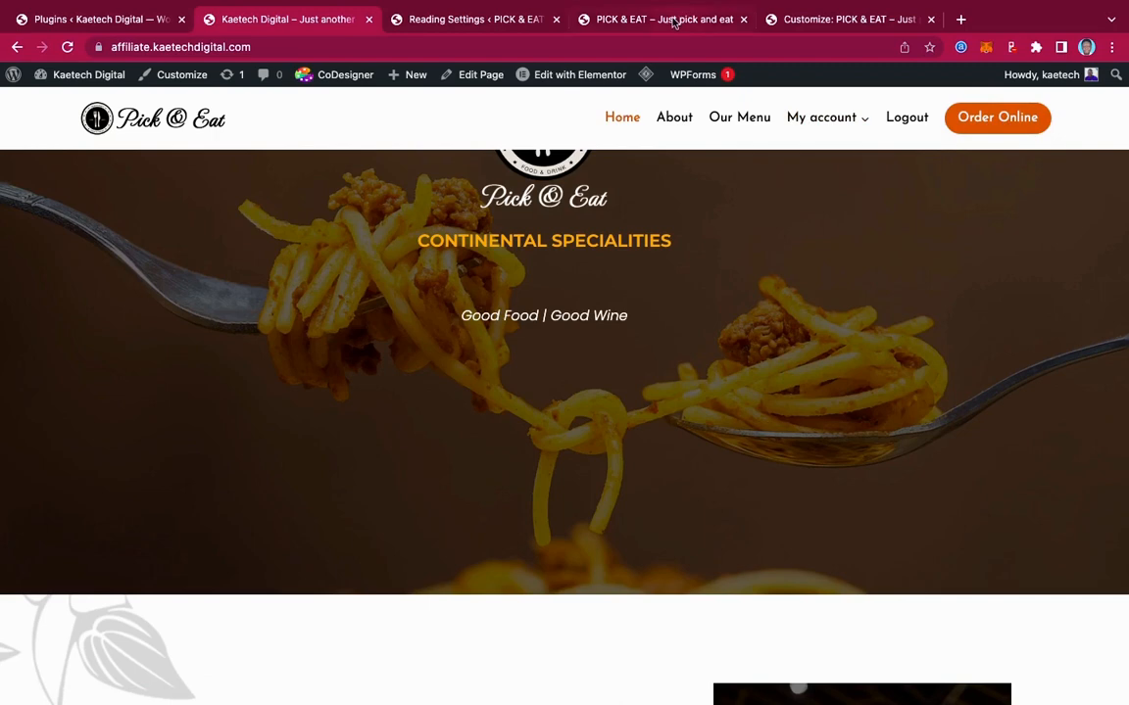
pyautogui.click(821, 19)
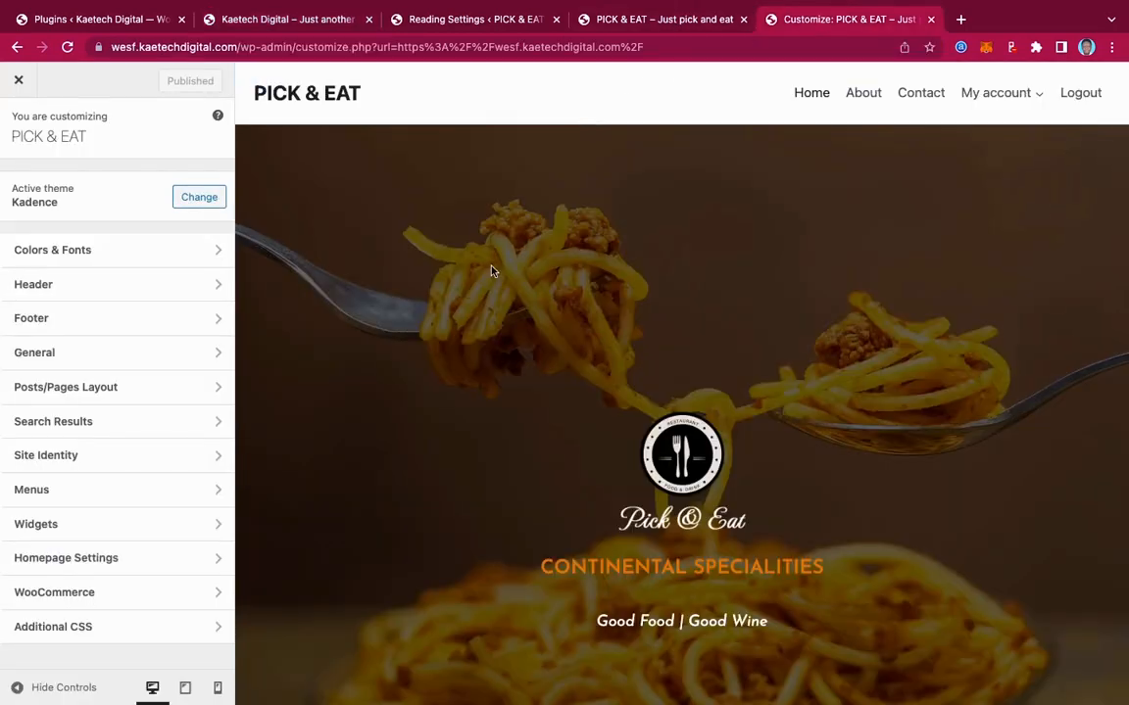
# Under Colors & Fonts > Colors, open the first Global Palette swatch (2B6CB0) for editing
pyautogui.click(157, 255)
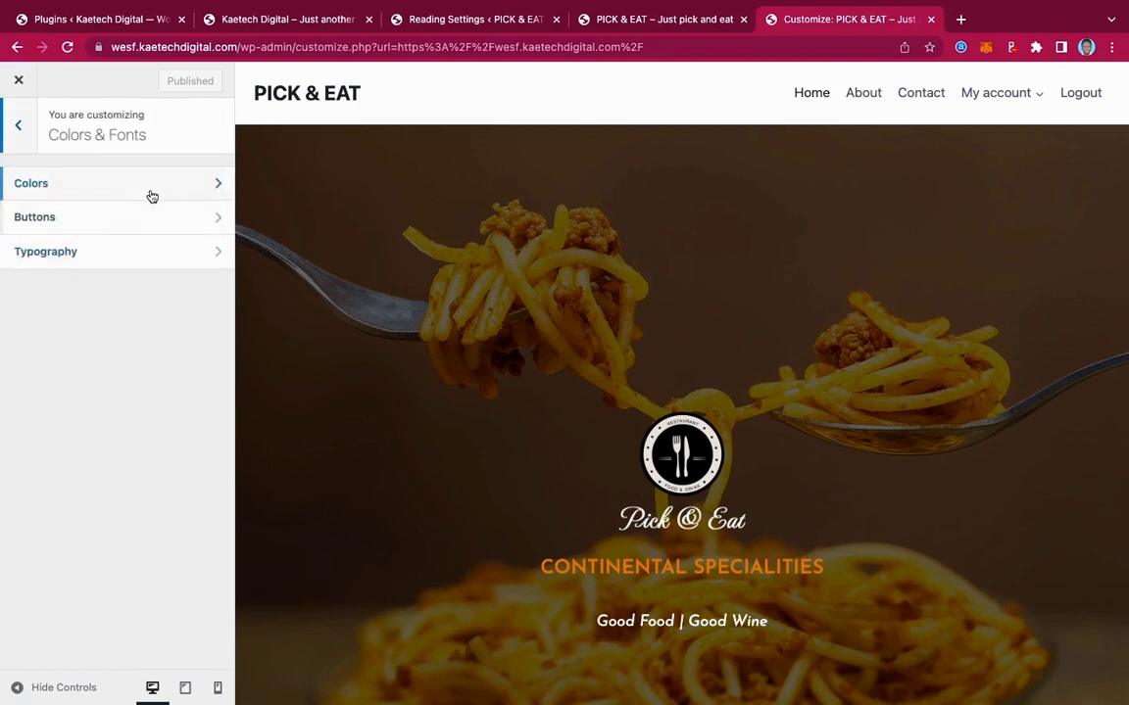
pyautogui.click(152, 192)
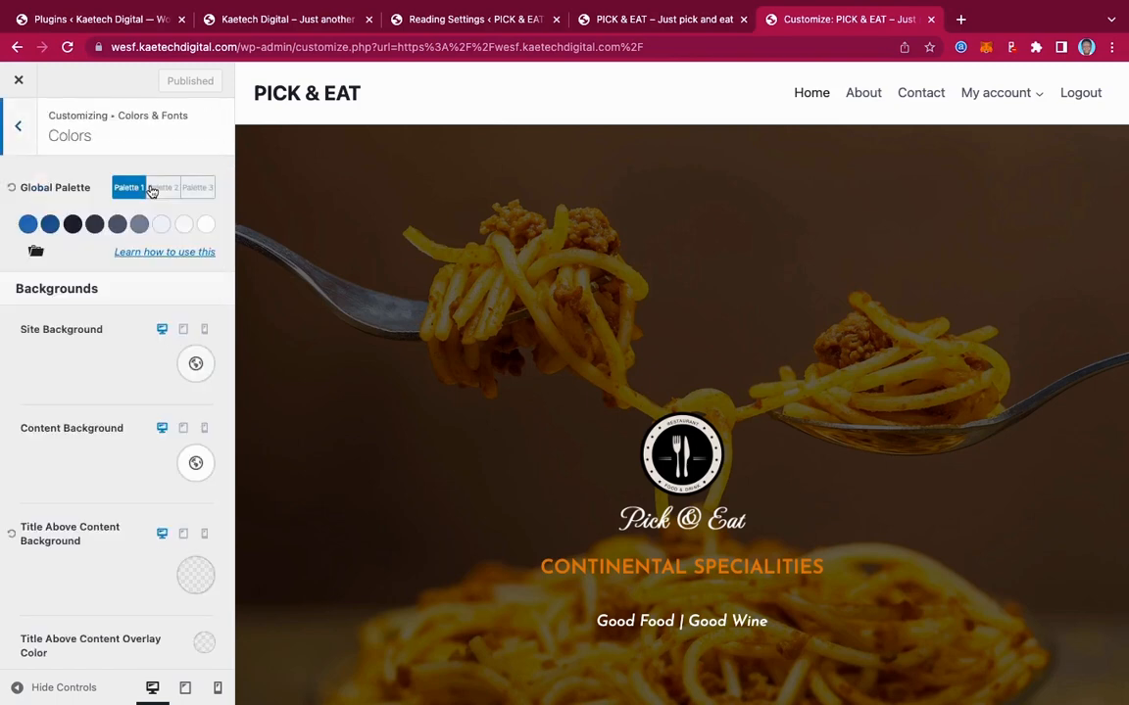
pyautogui.click(27, 226)
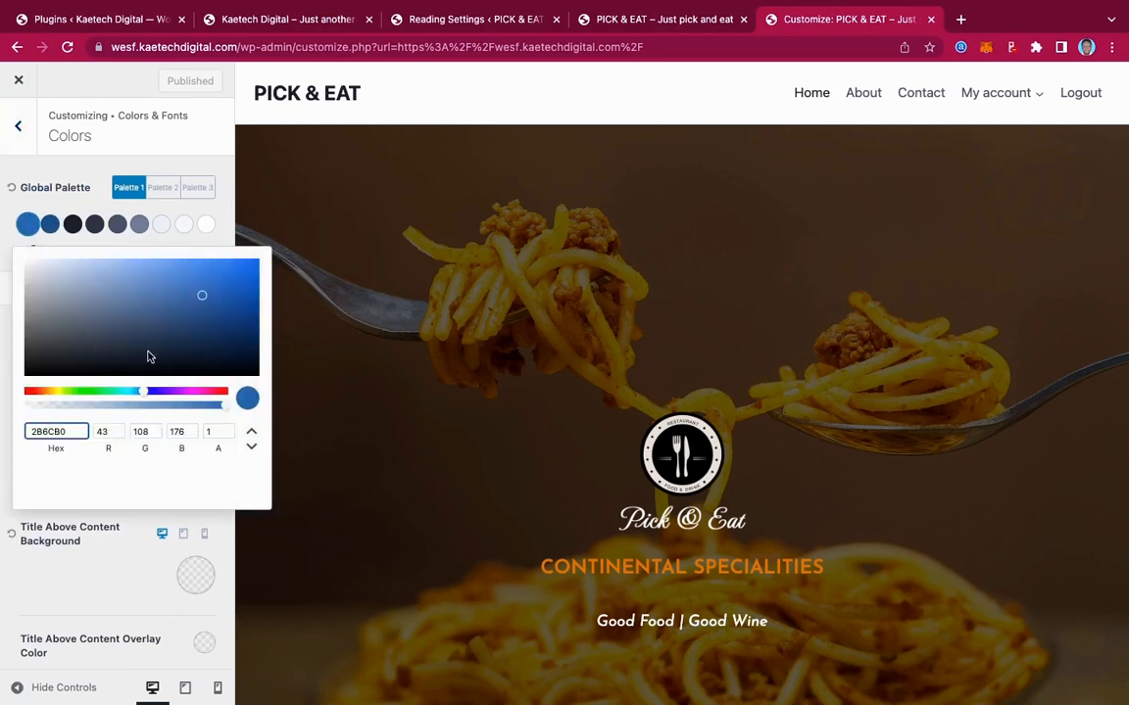
# Copy the brand colour code #D05F28 from the Pick and Eat note
pyautogui.moveTo(646, 691)
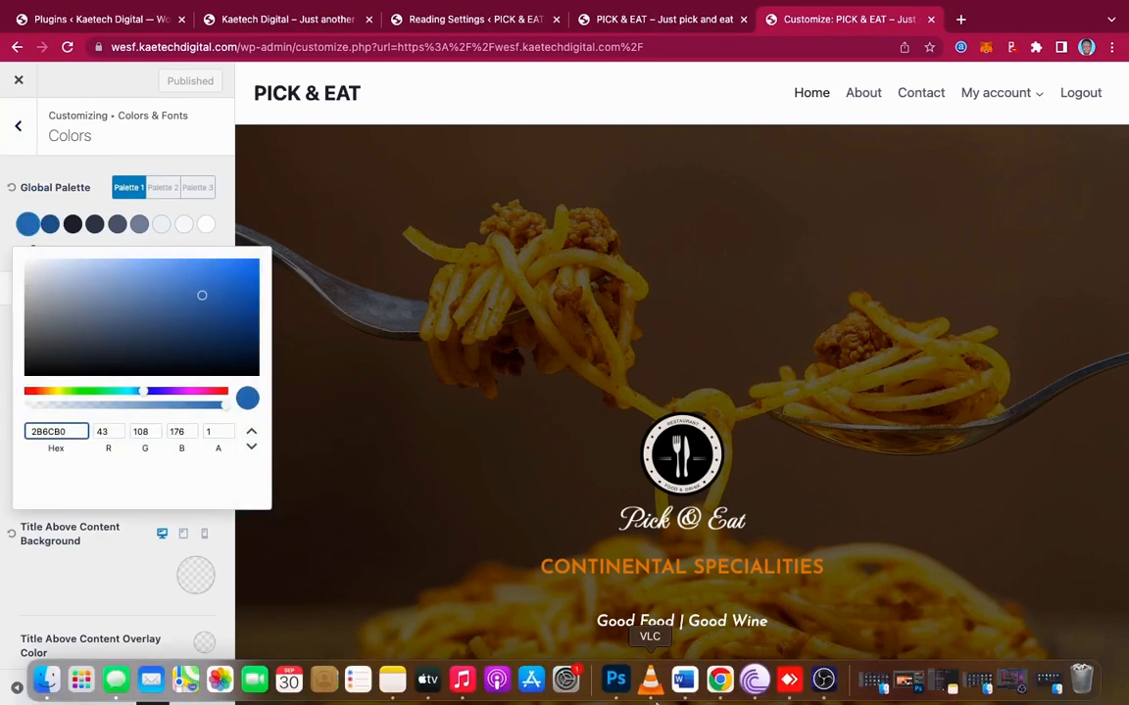
pyautogui.click(391, 691)
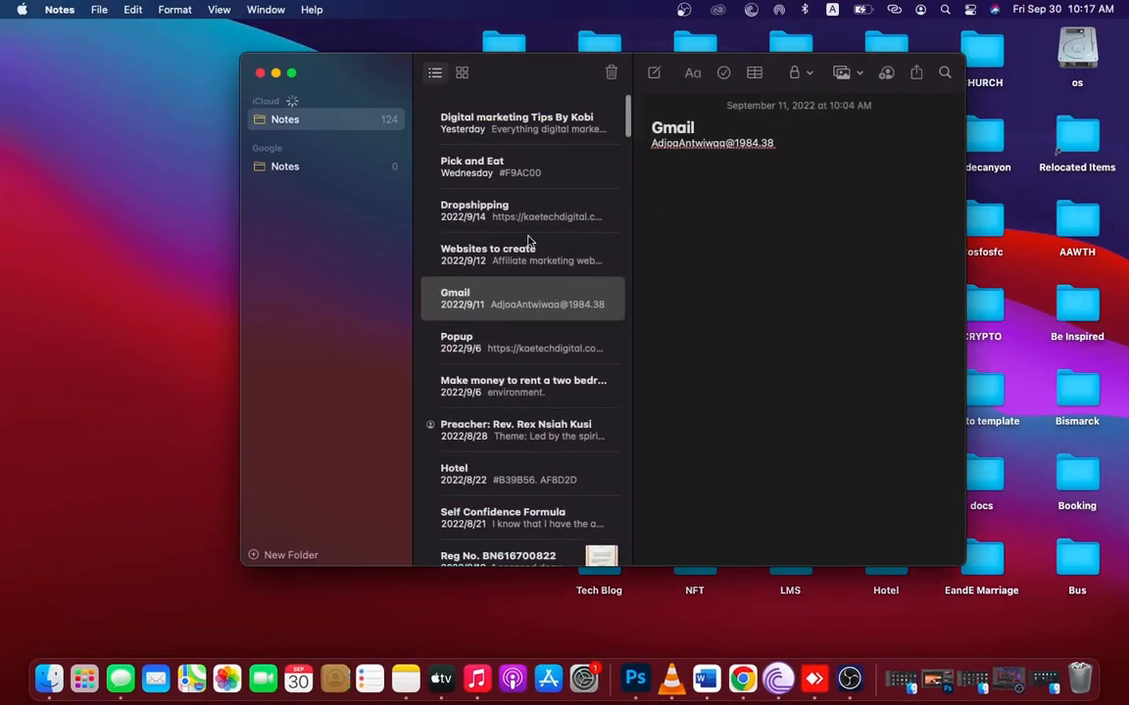
pyautogui.click(481, 168)
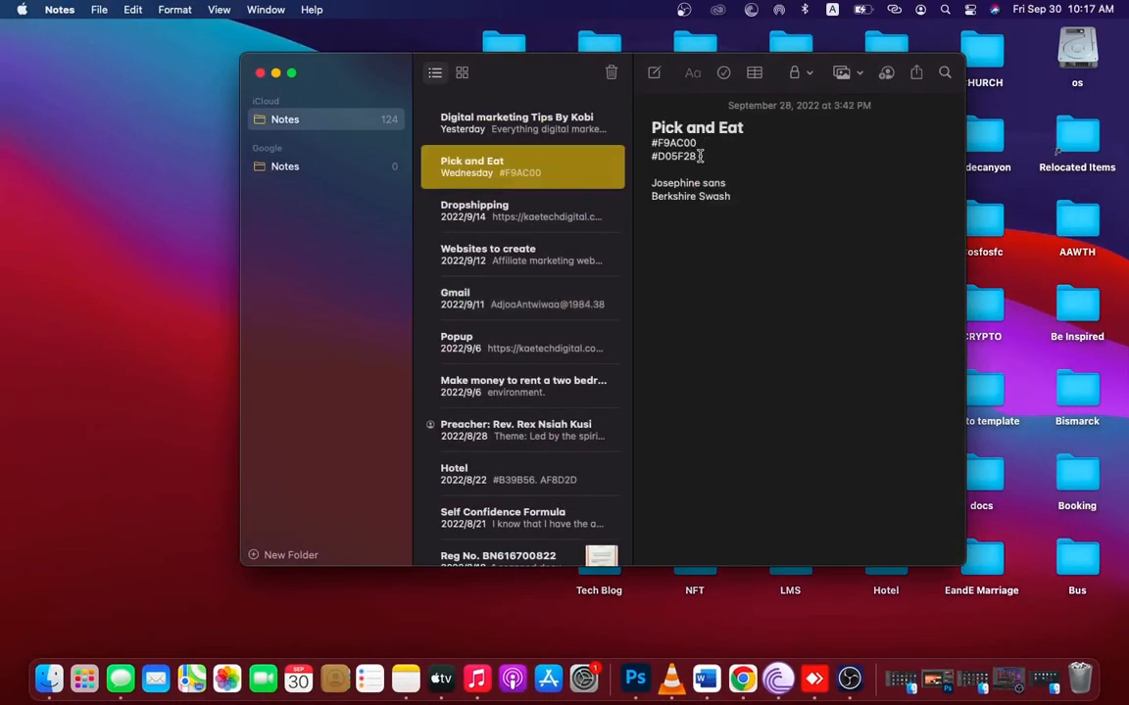
pyautogui.moveTo(697, 157); pyautogui.dragTo(642, 157)
pyautogui.press('super+c')
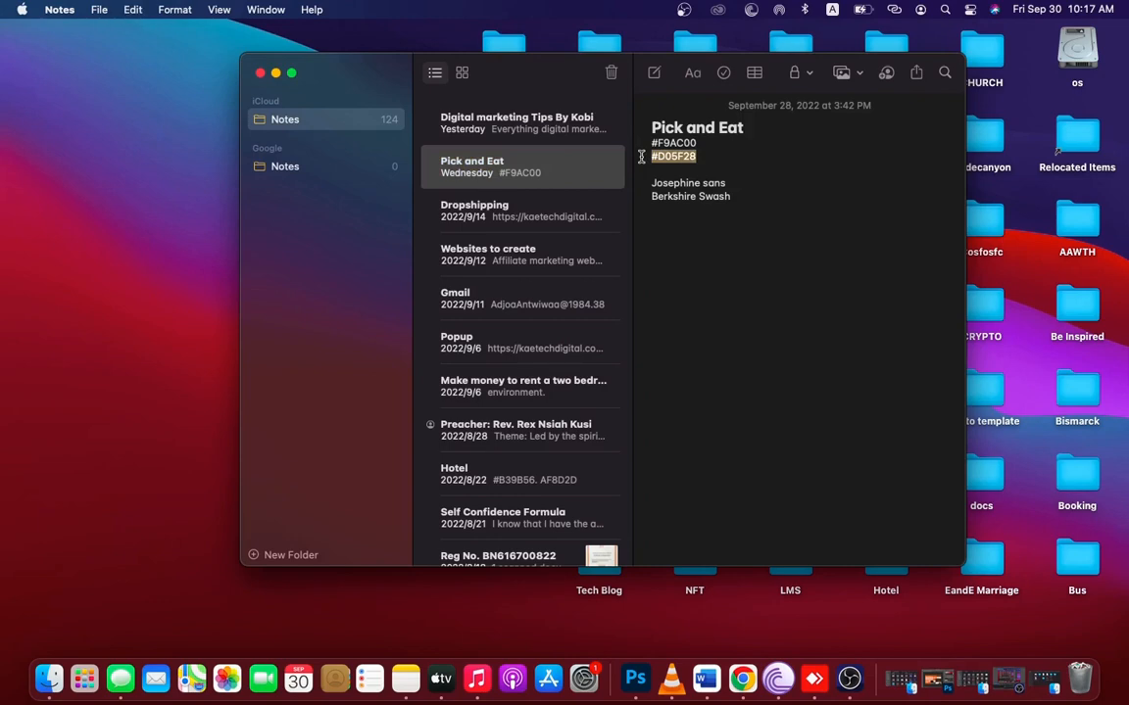
pyautogui.hotkey('ctrl', 'Right')
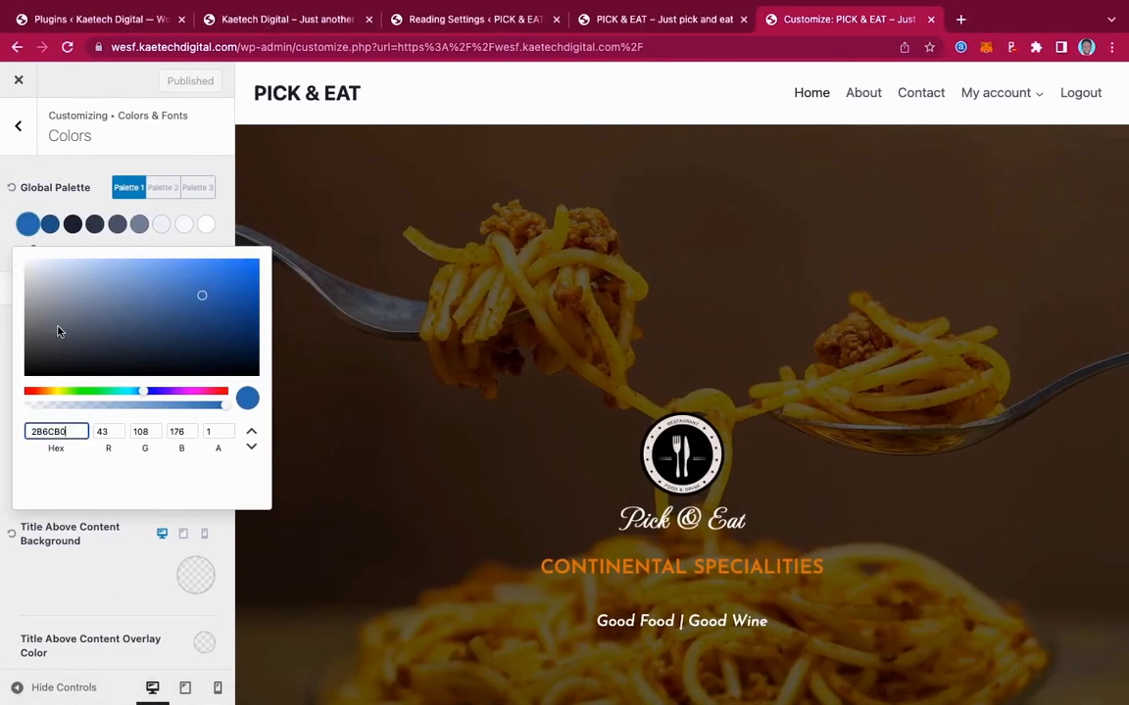
# Set the first palette colour to #D05F28 and the second to a deeper orange, D1561A
pyautogui.moveTo(83, 431); pyautogui.dragTo(15, 438)
pyautogui.press('super+v')
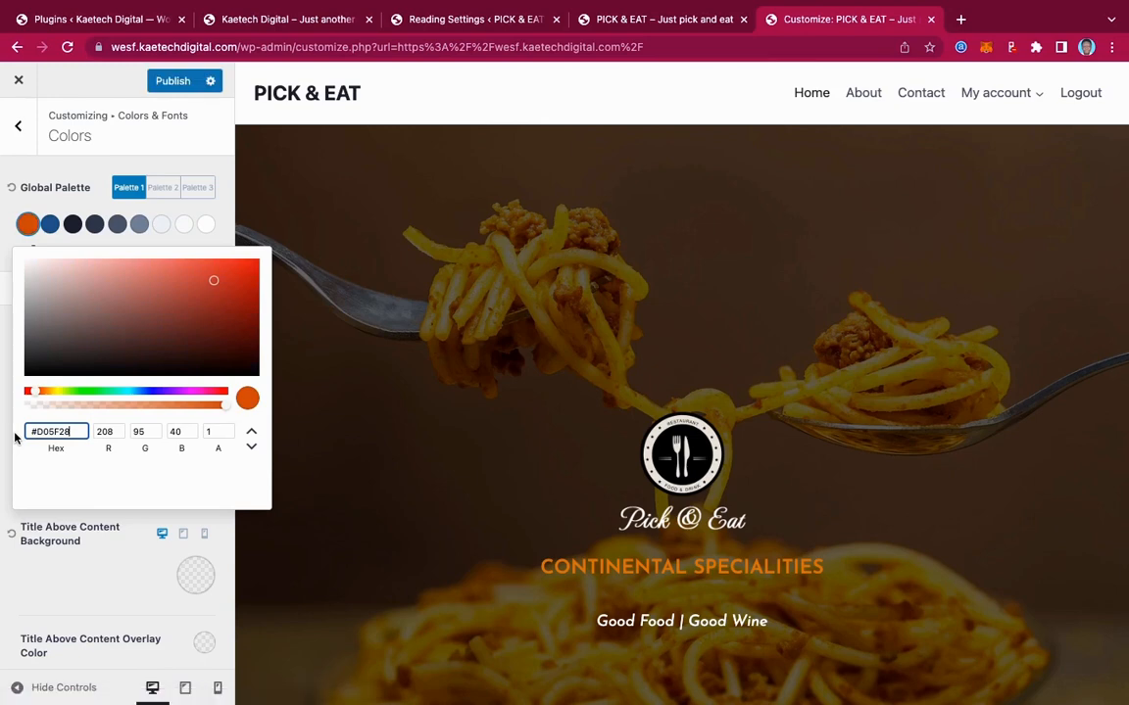
pyautogui.click(50, 225)
pyautogui.click(50, 225)
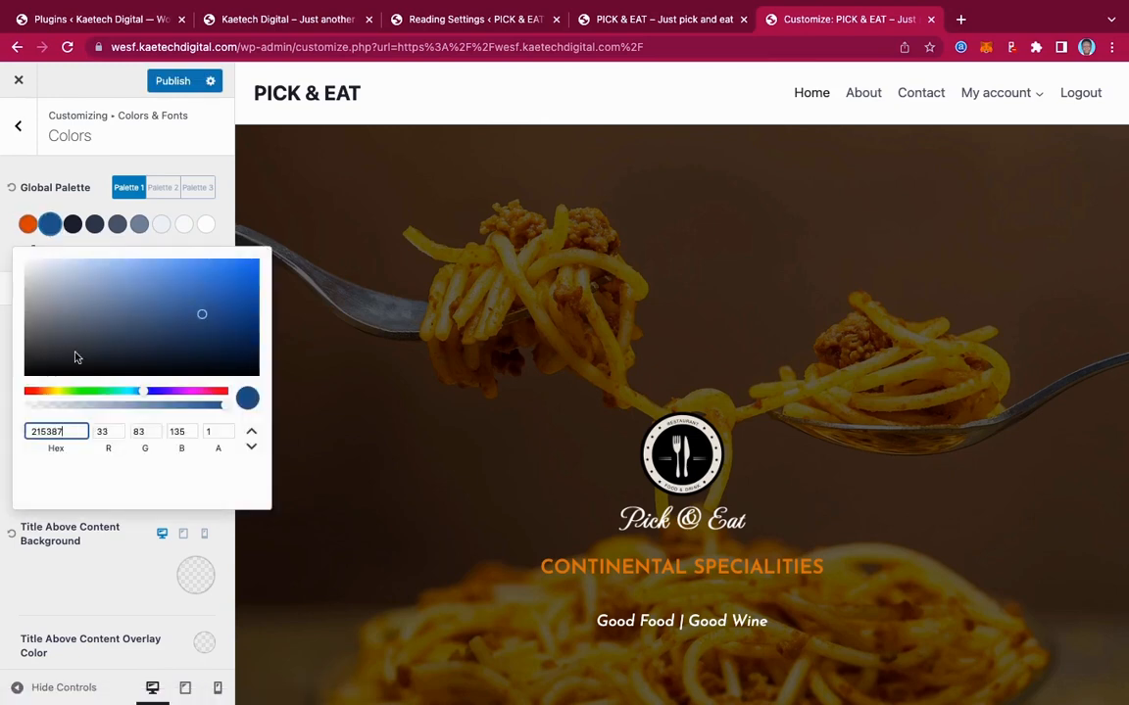
pyautogui.moveTo(43, 435); pyautogui.dragTo(3, 437)
pyautogui.press('super+v')
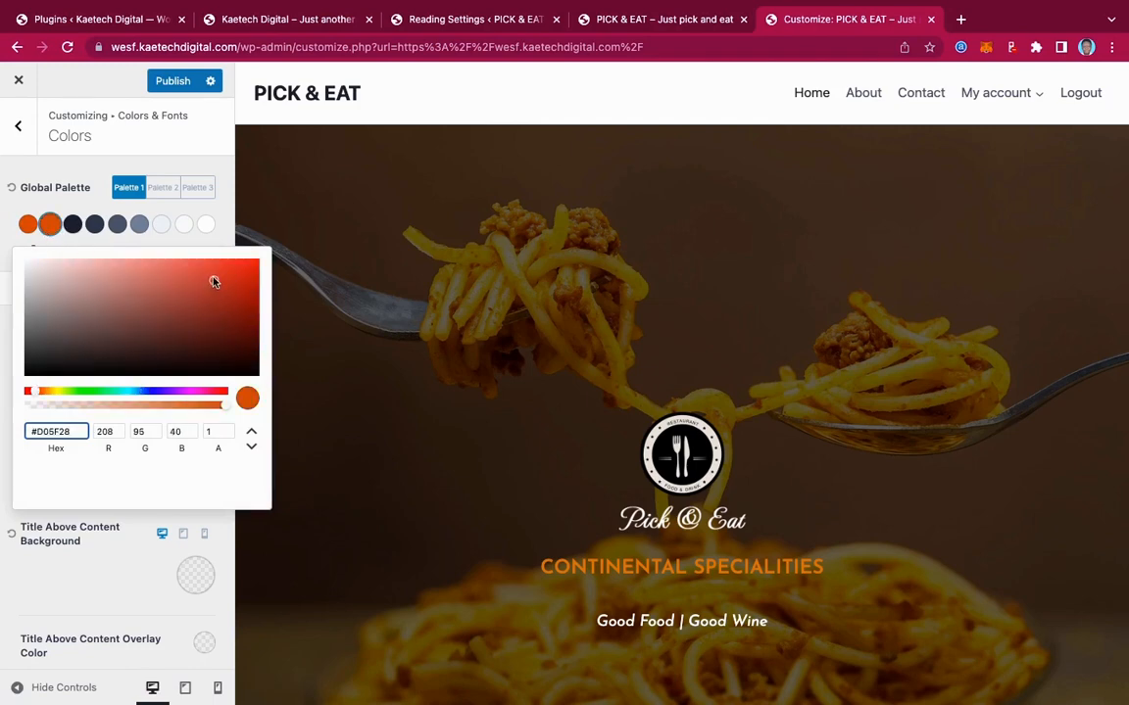
pyautogui.moveTo(213, 282); pyautogui.dragTo(231, 283)
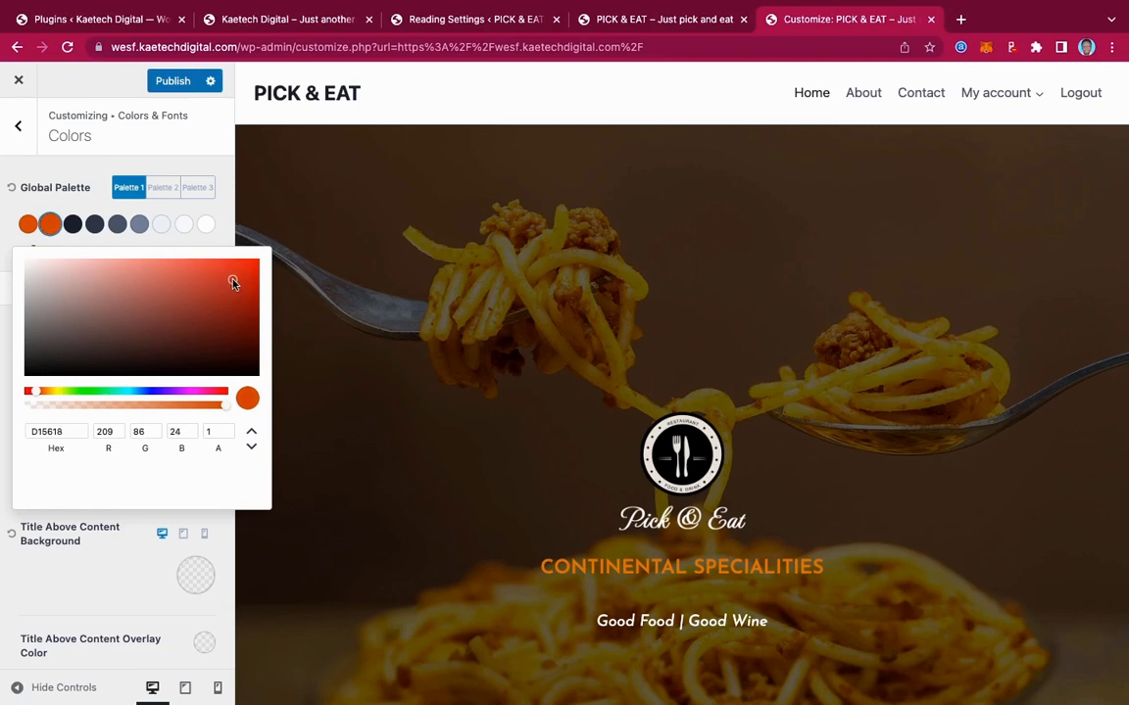
pyautogui.click(4, 218)
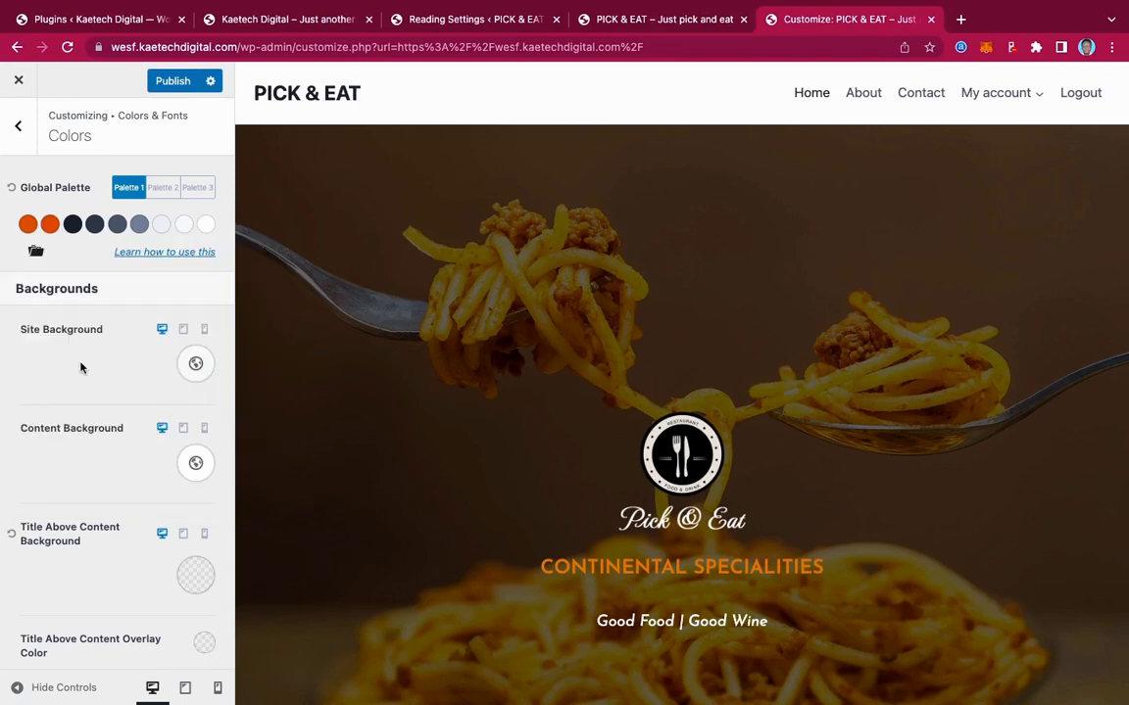
pyautogui.scroll(-3, 82, 367)
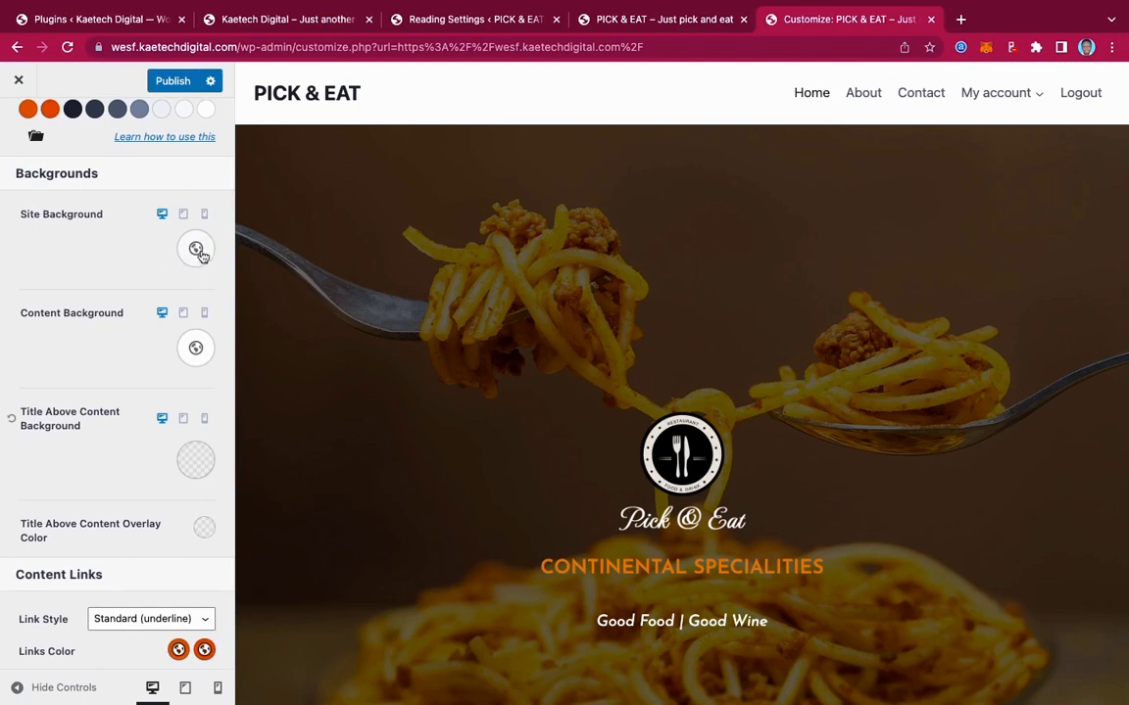
# Set the site background colour to the pale tint FBF3EF at 0.74 opacity
pyautogui.click(196, 251)
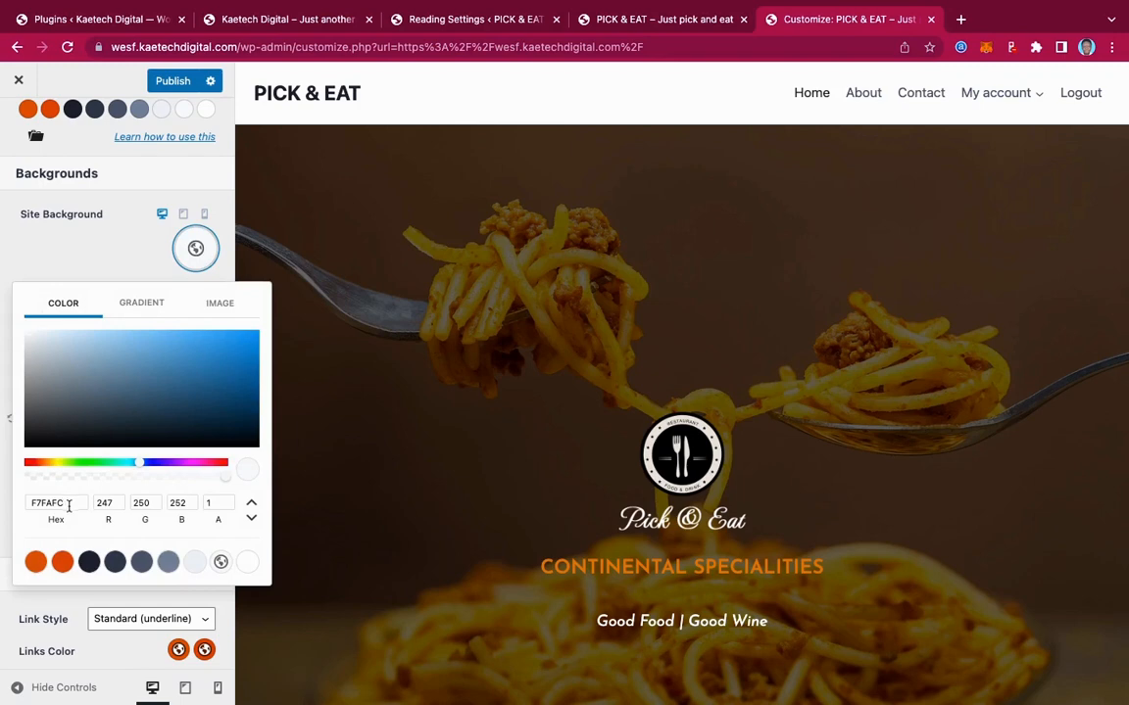
pyautogui.moveTo(68, 505); pyautogui.dragTo(5, 508)
pyautogui.press('super+v')
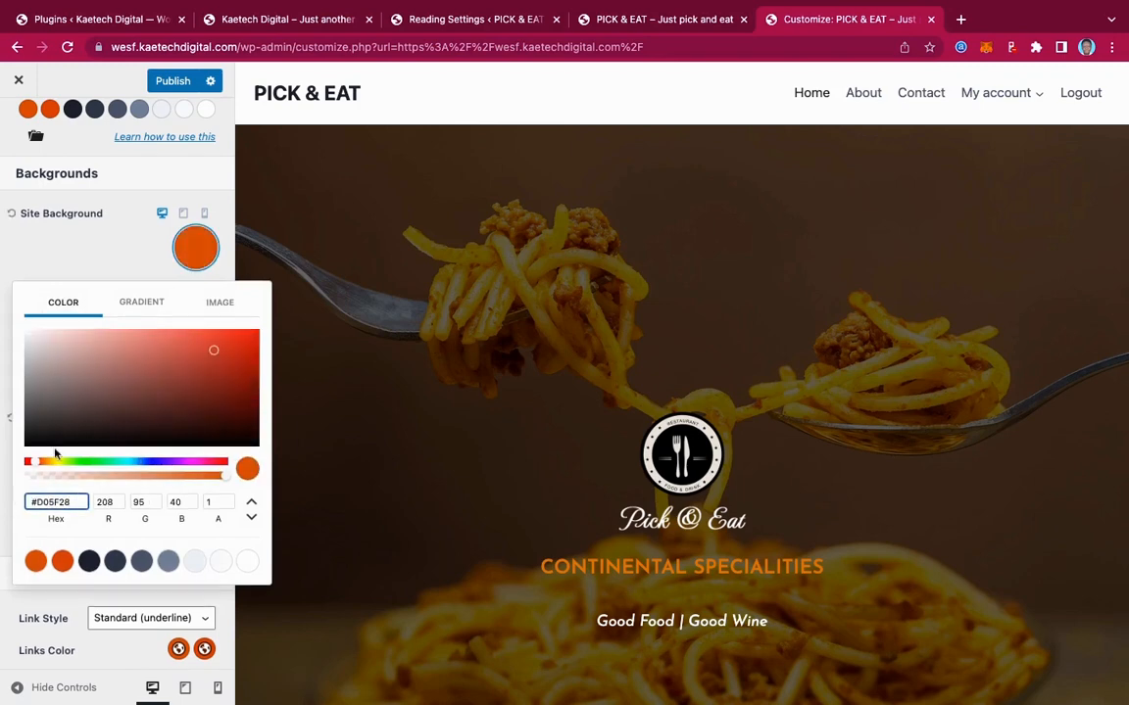
pyautogui.click(36, 335)
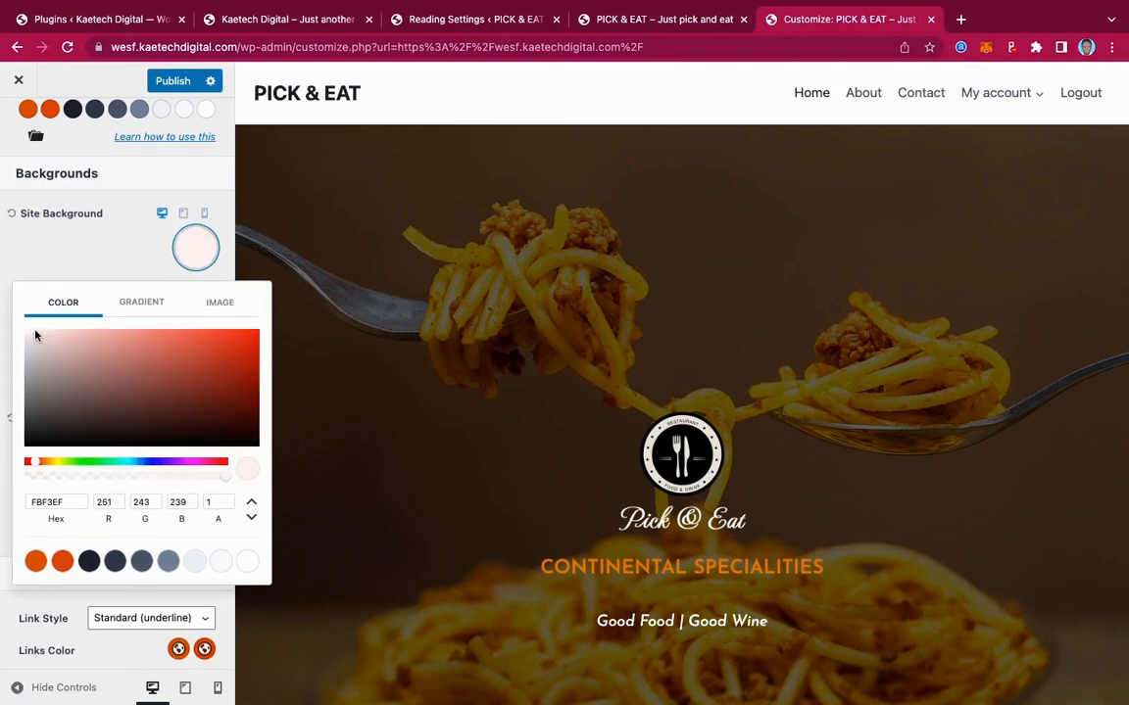
pyautogui.click(218, 478)
pyautogui.moveTo(219, 478); pyautogui.dragTo(172, 476)
pyautogui.click(100, 255)
pyautogui.scroll(-1, 126, 377)
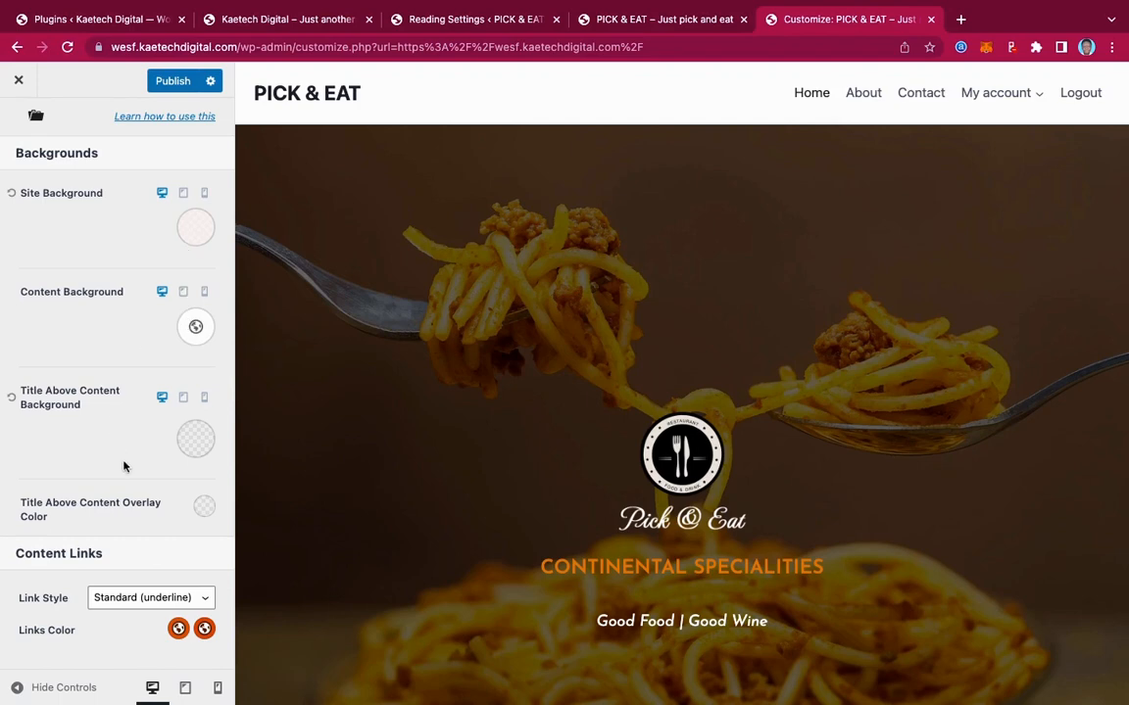
# Set the content link style to No Underline and publish the colour changes
pyautogui.click(140, 599)
pyautogui.click(136, 632)
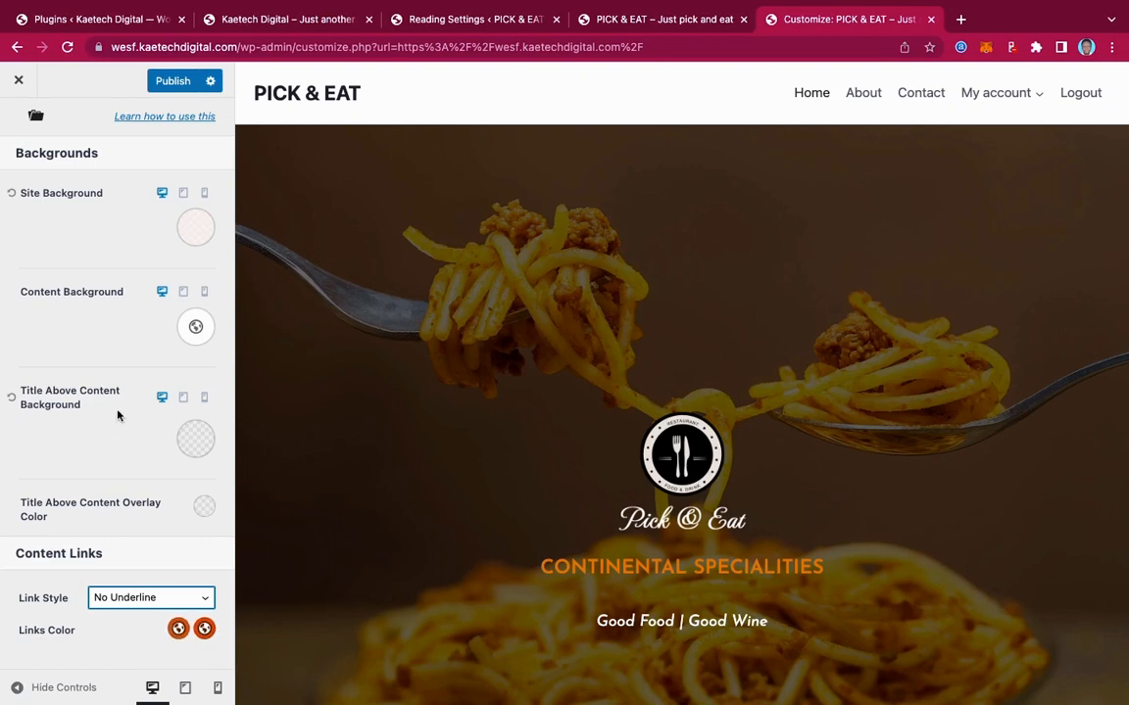
pyautogui.click(168, 82)
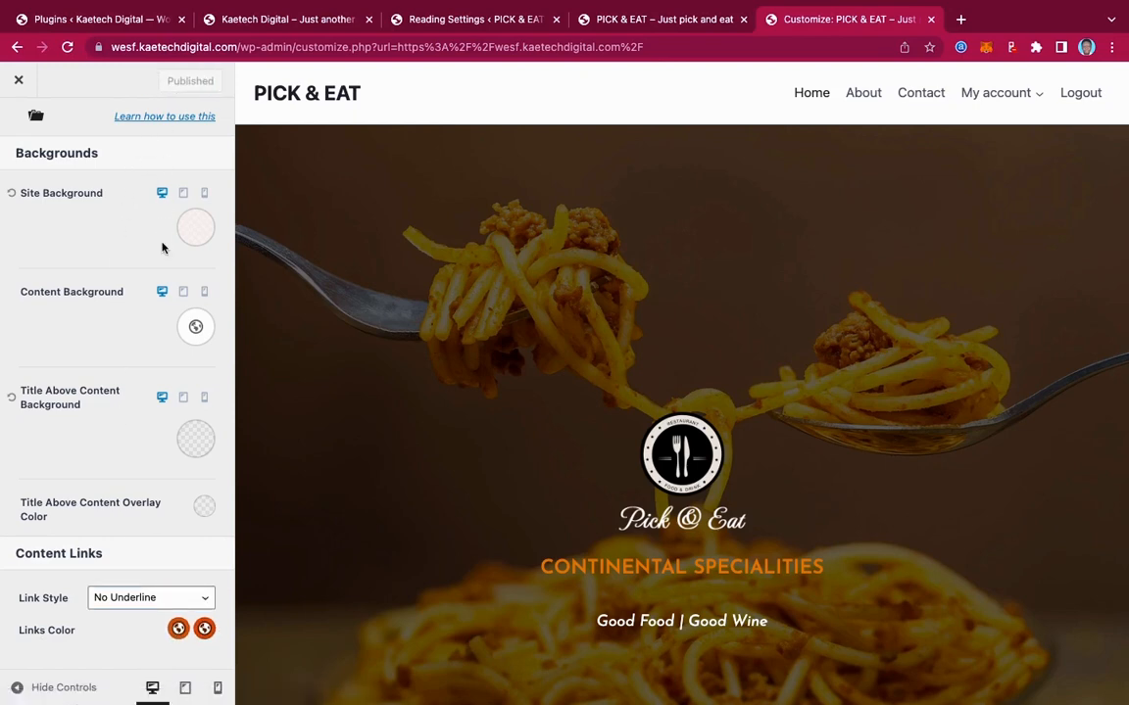
pyautogui.scroll(3, 162, 247)
pyautogui.click(22, 127)
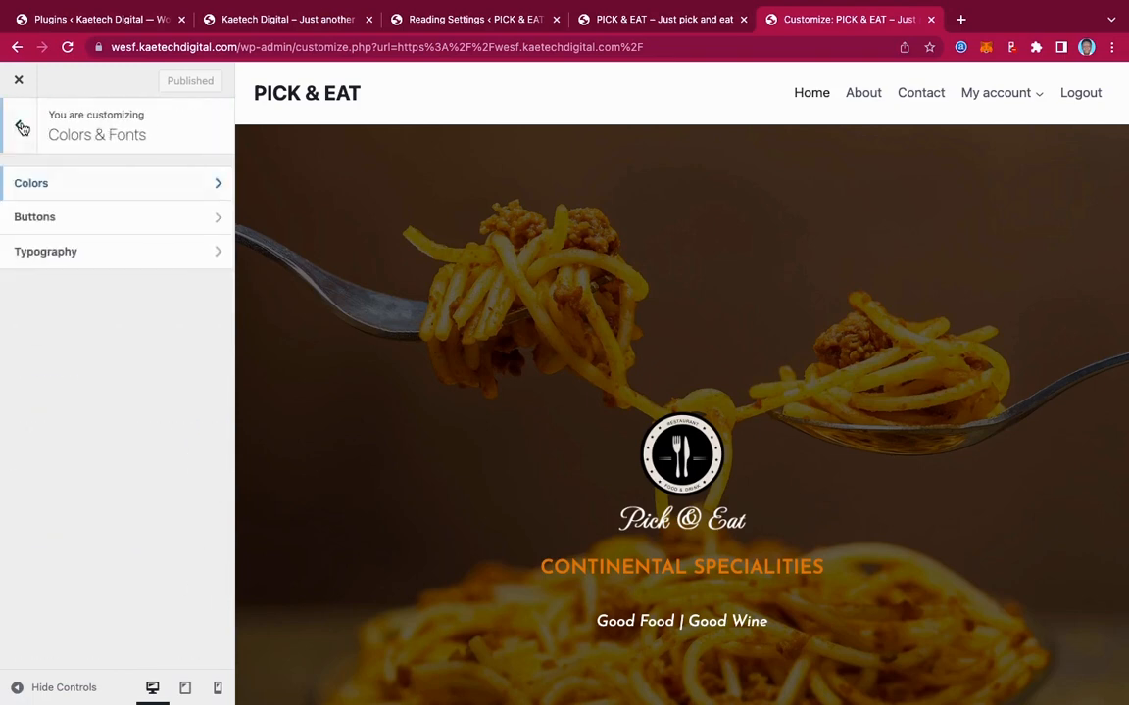
# Search 'jose' and set the Buttons font to Josefin Sans regular, then publish
pyautogui.click(56, 219)
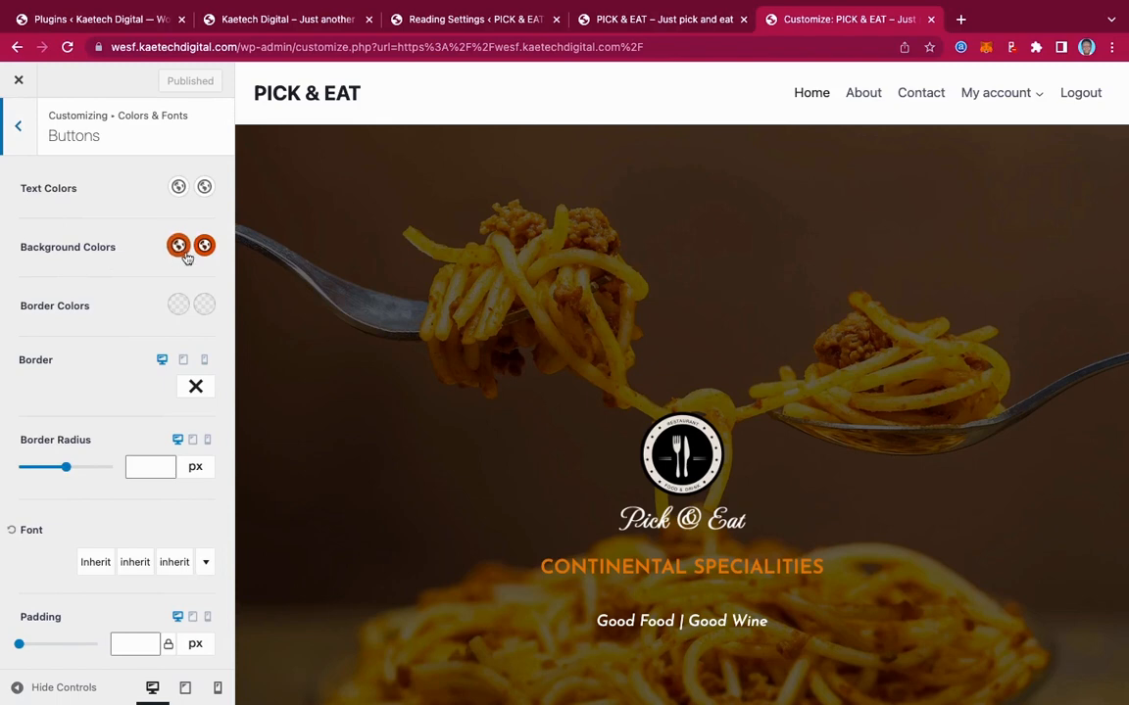
pyautogui.scroll(-5, 116, 376)
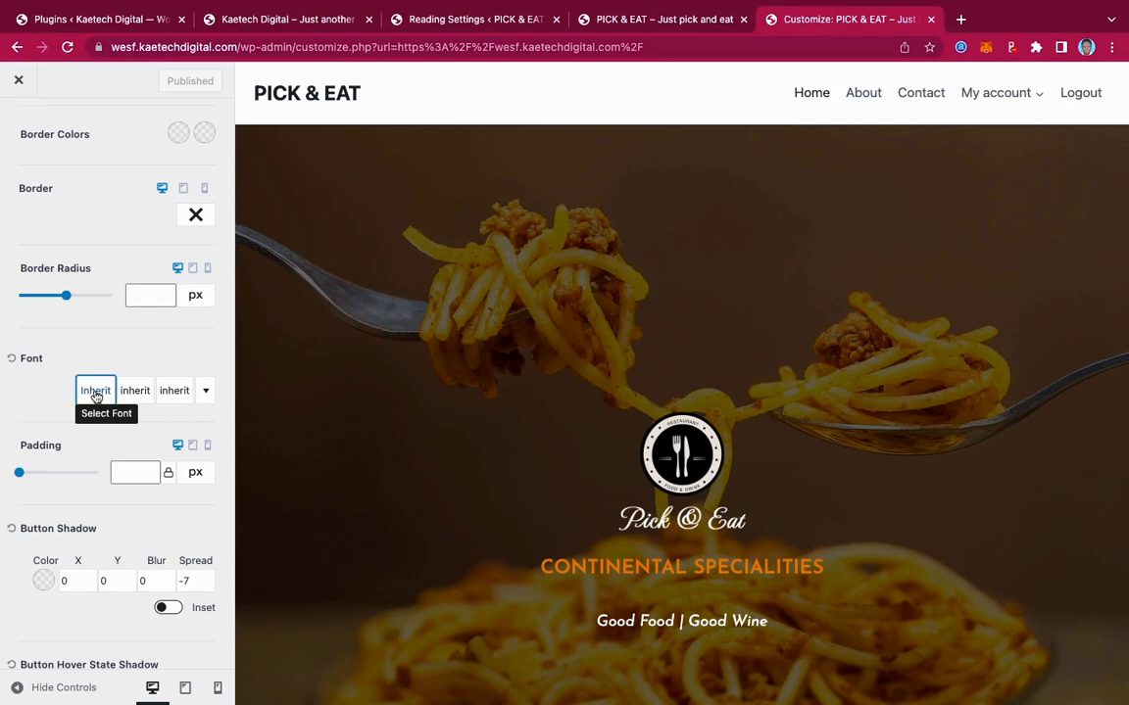
pyautogui.click(96, 392)
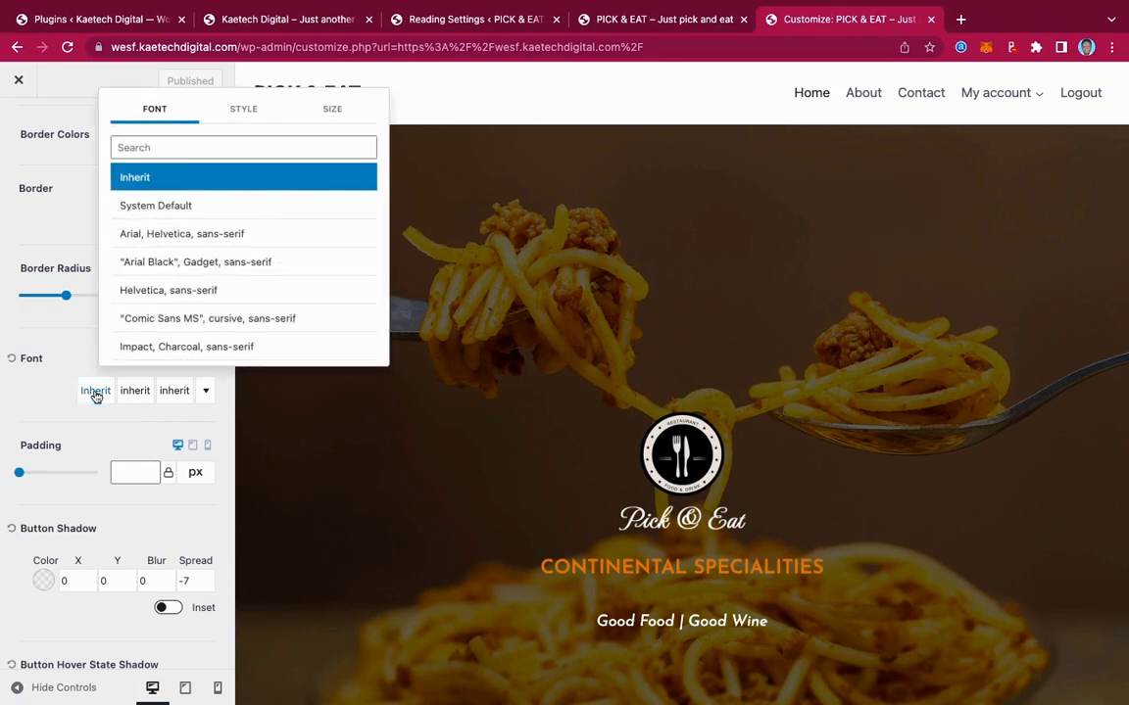
pyautogui.click(168, 147)
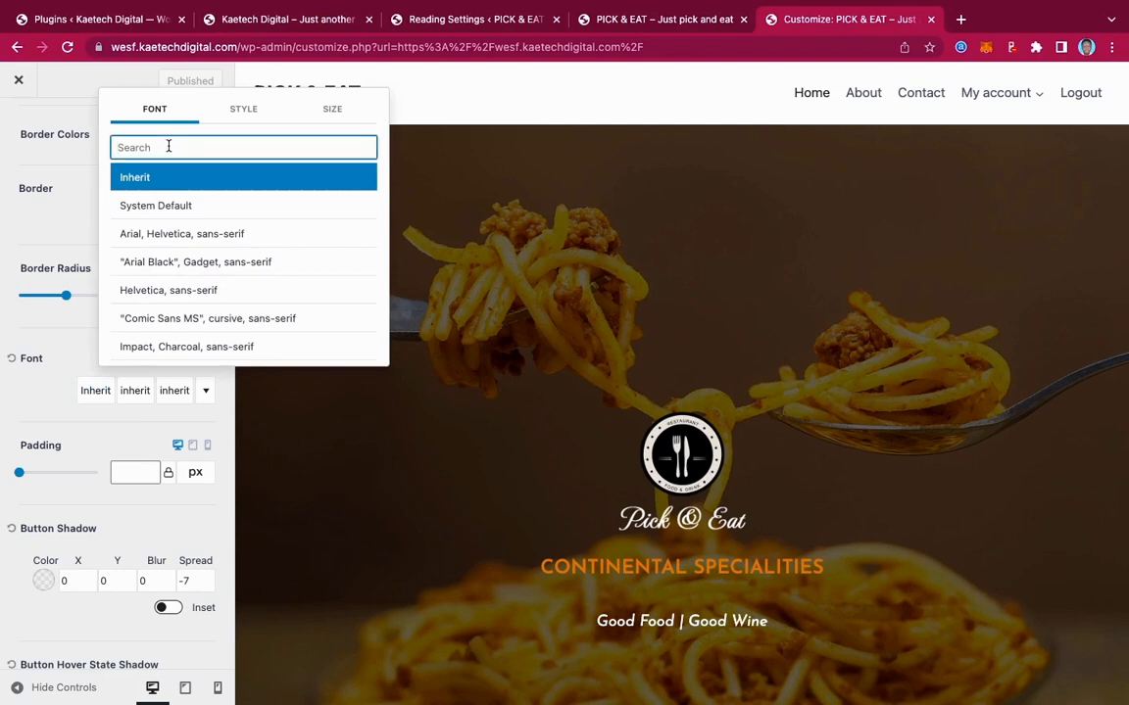
pyautogui.write('jose')
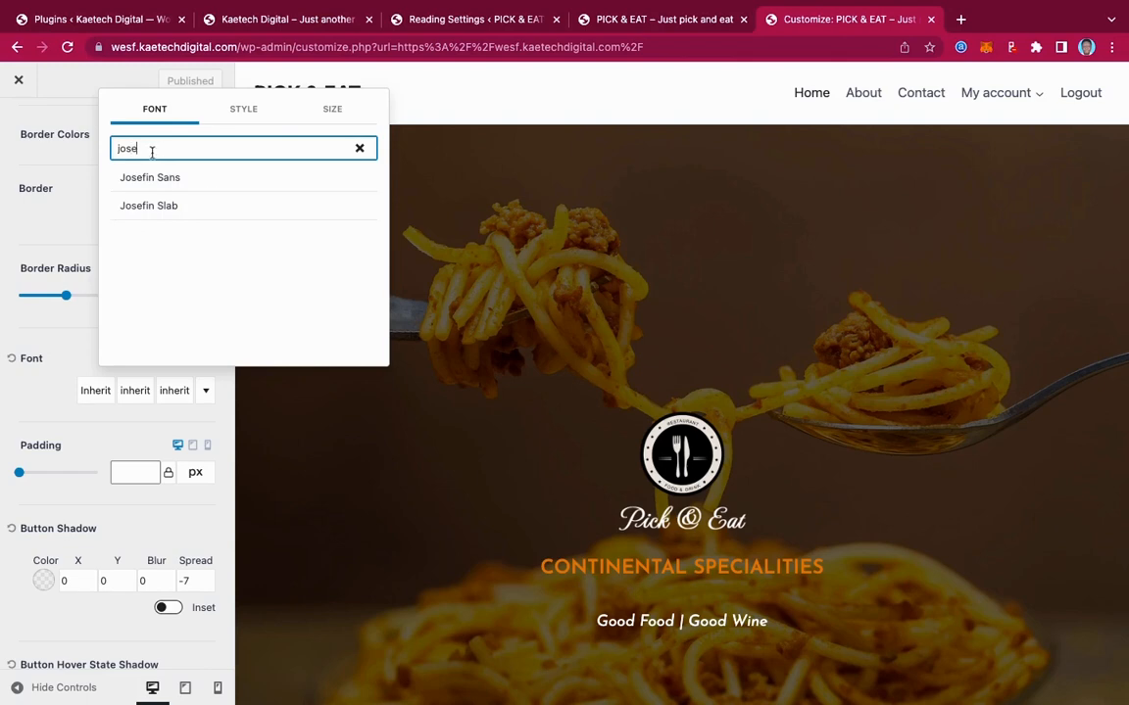
pyautogui.click(150, 181)
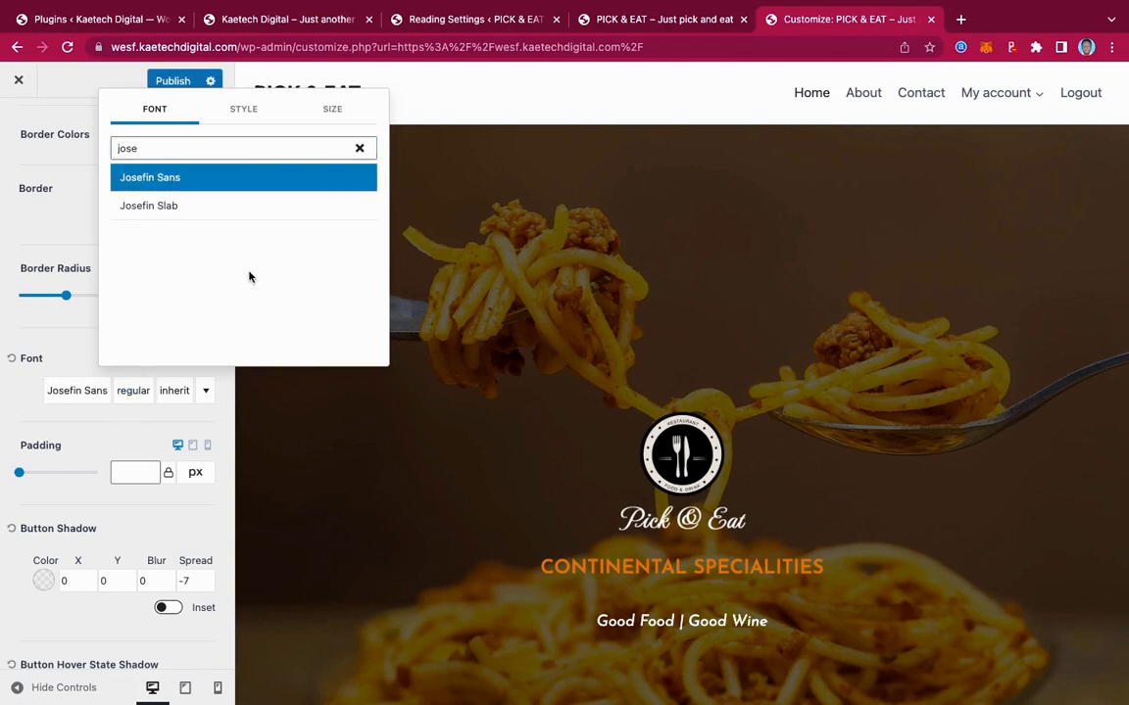
pyautogui.click(245, 112)
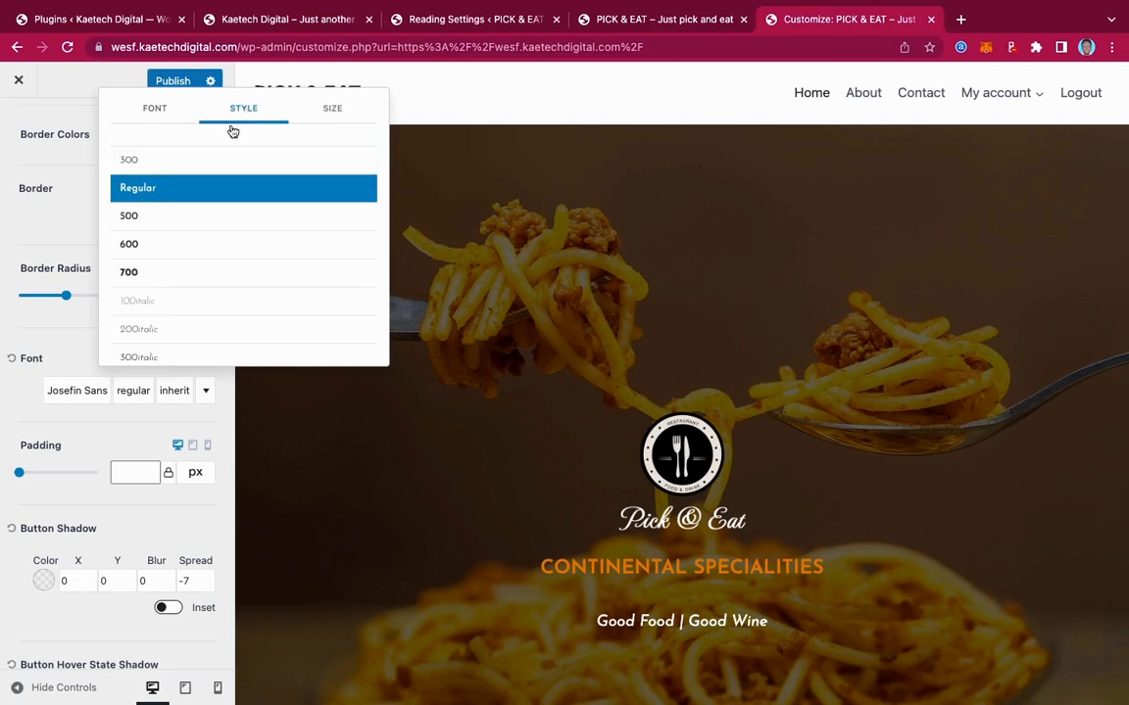
pyautogui.click(334, 111)
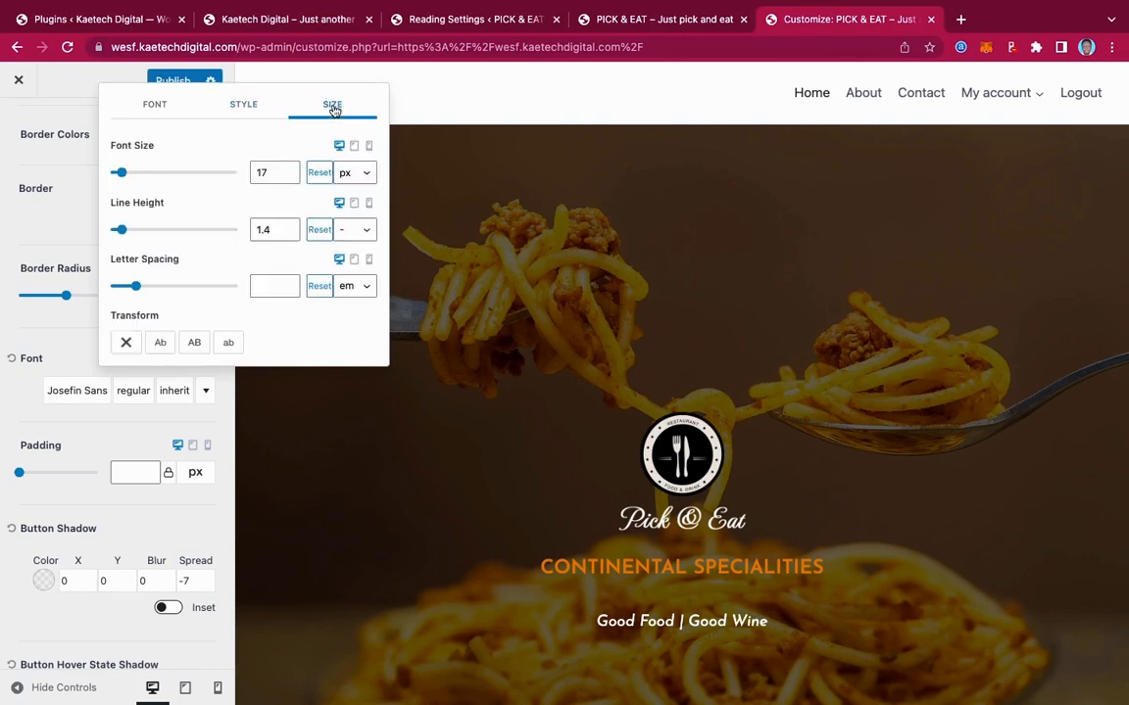
pyautogui.click(97, 433)
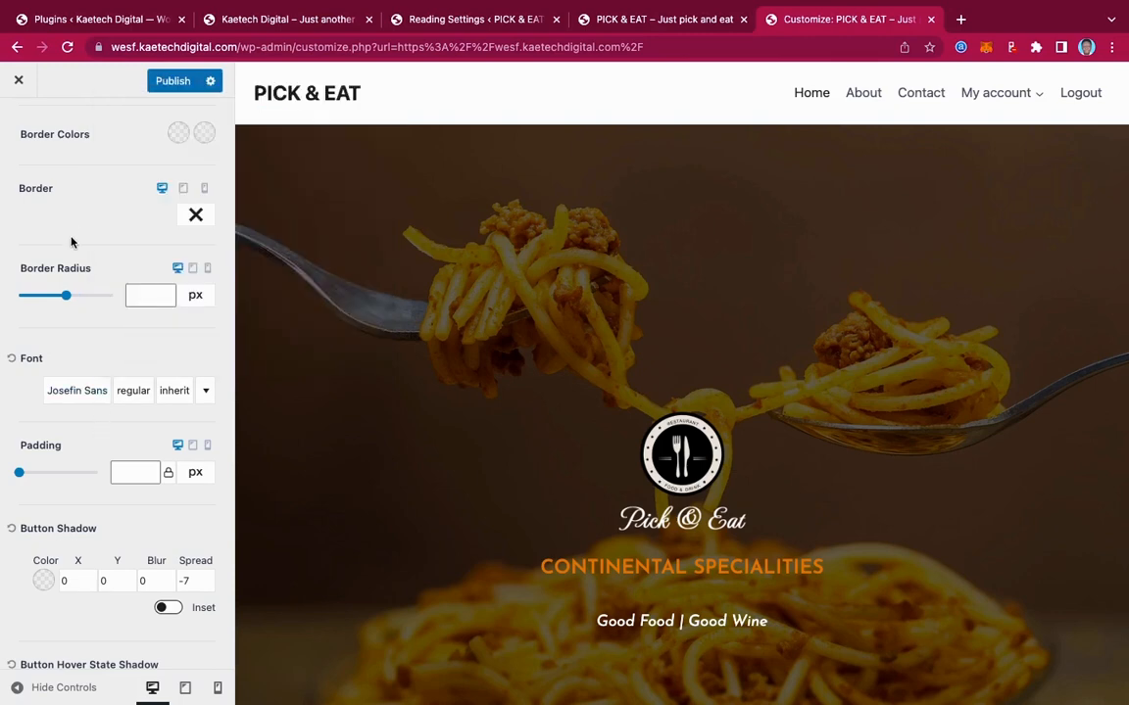
pyautogui.click(156, 78)
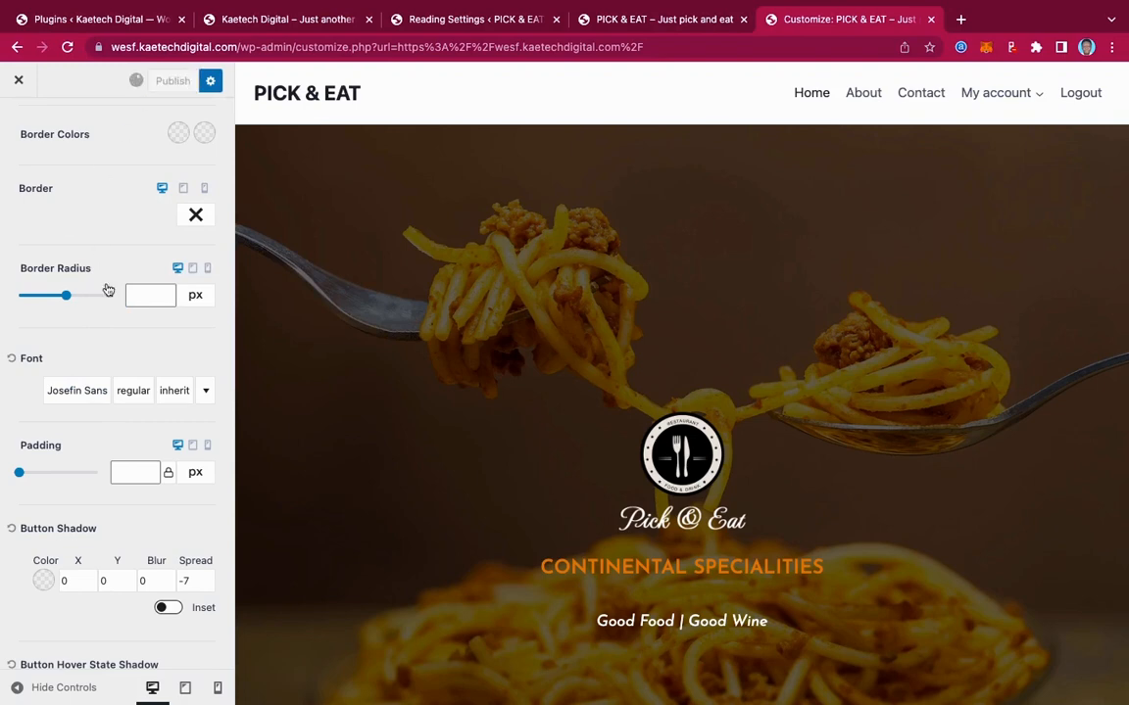
pyautogui.scroll(4, 106, 289)
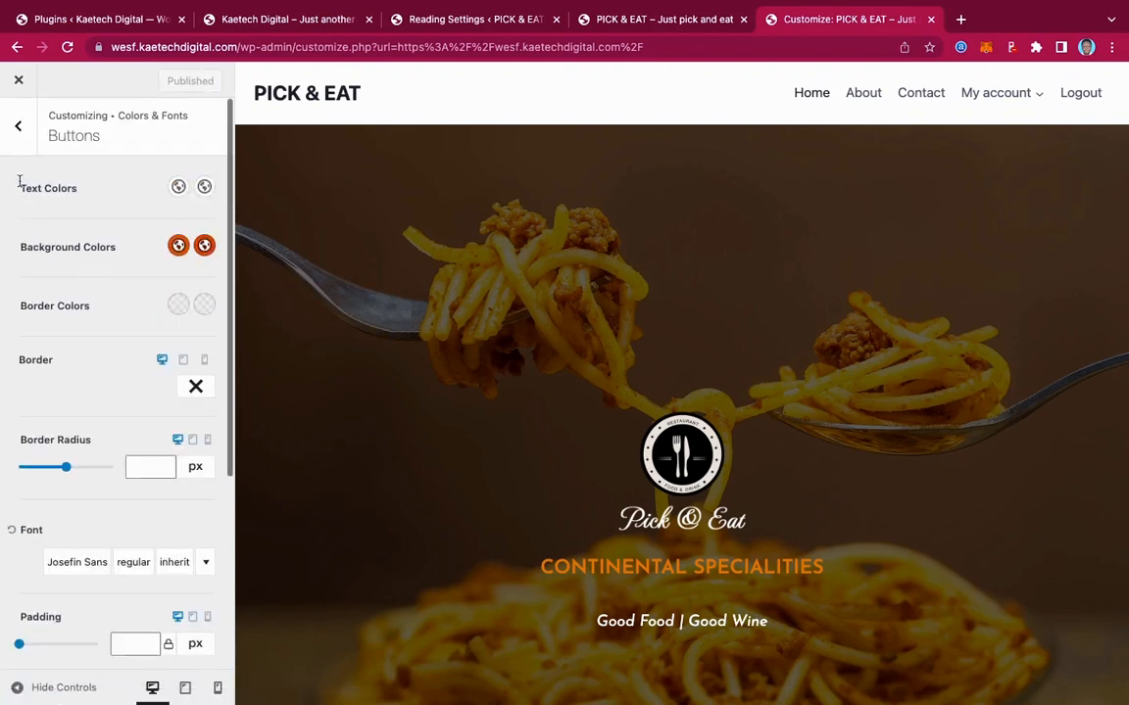
pyautogui.click(19, 131)
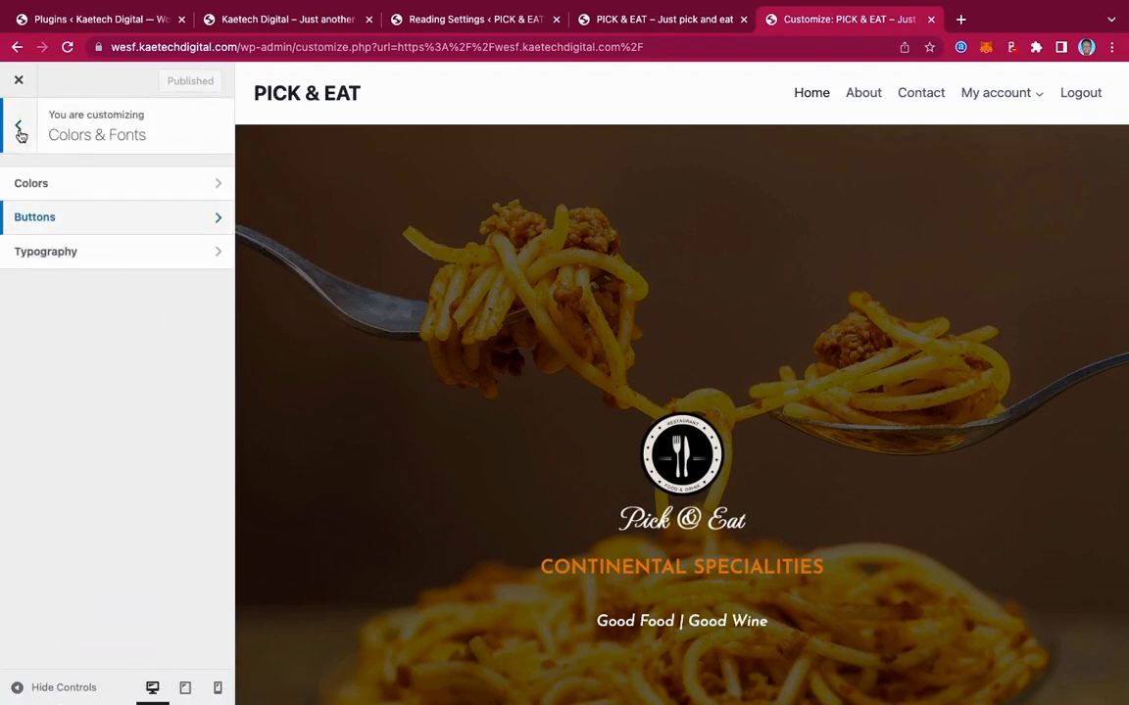
# Set the base typography font to Josefin Sans regular at 17px and publish it
pyautogui.click(78, 254)
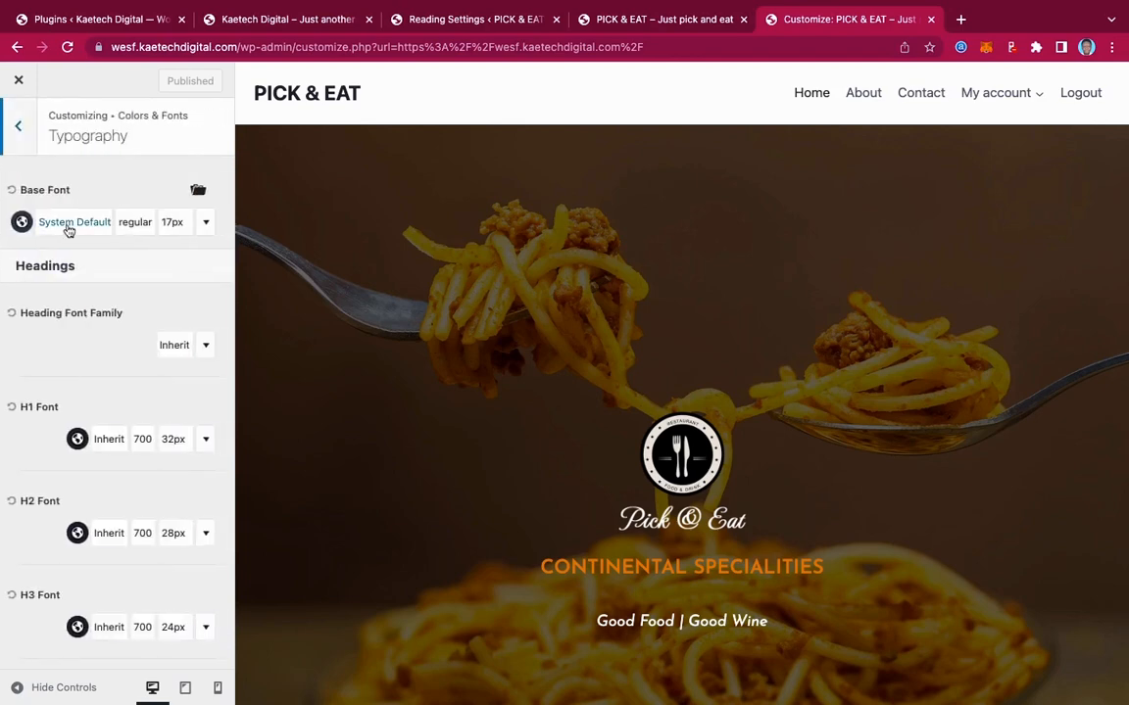
pyautogui.click(78, 226)
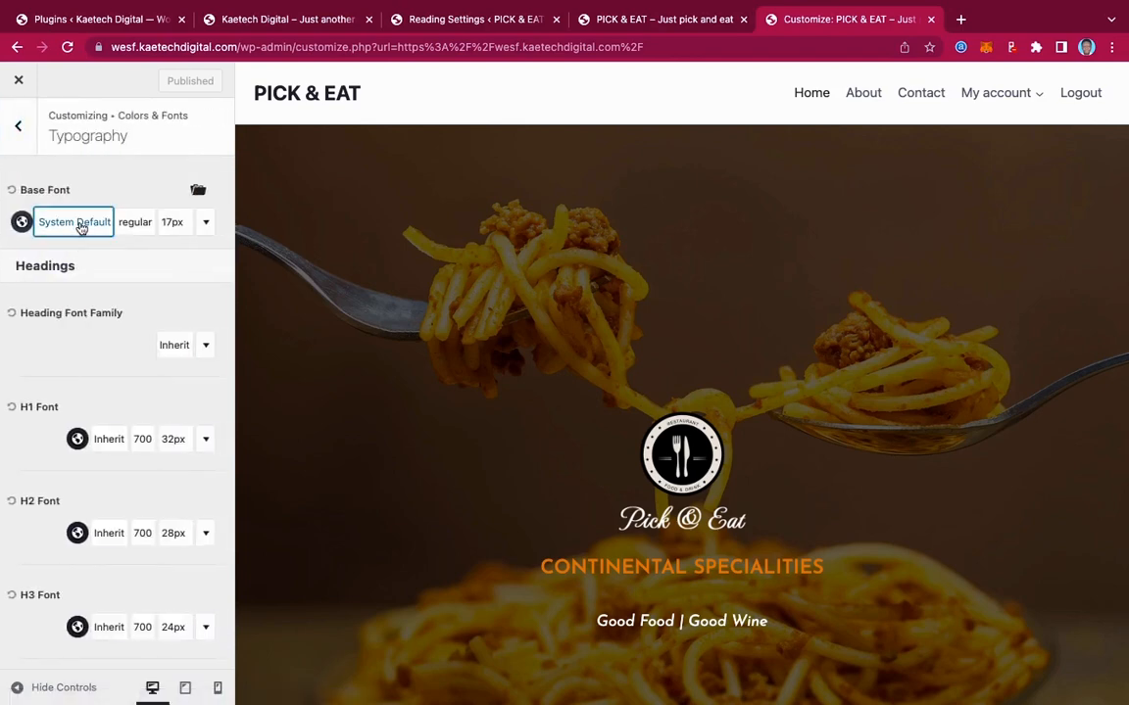
pyautogui.click(136, 304)
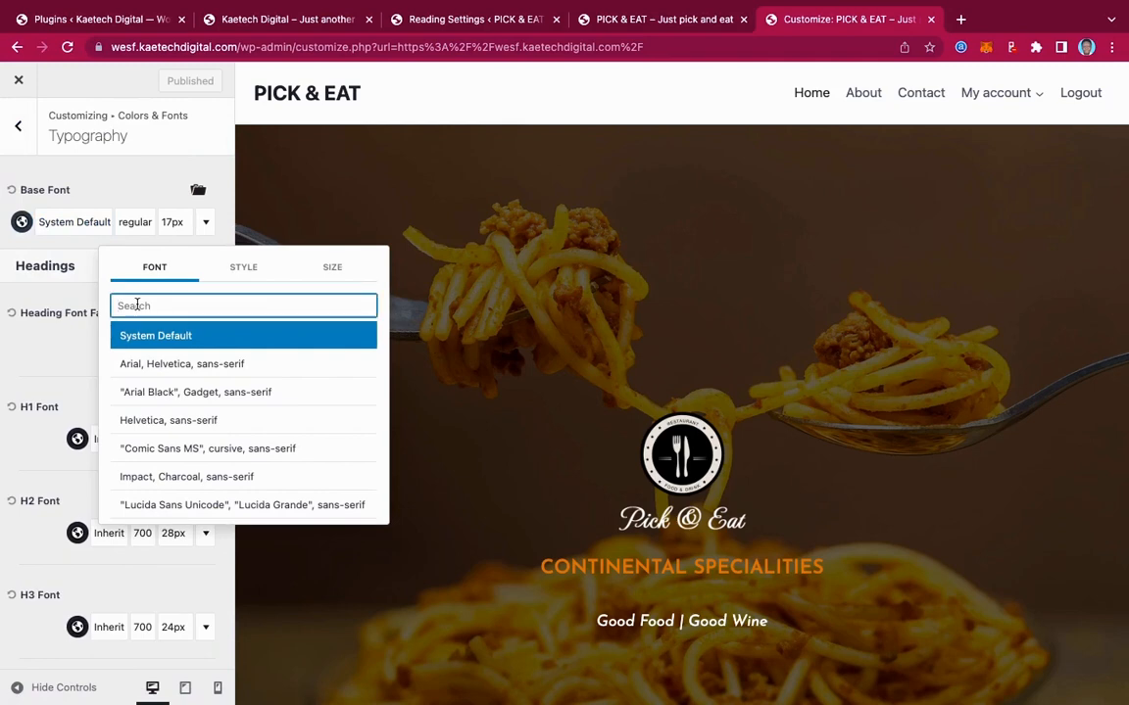
pyautogui.write('jose')
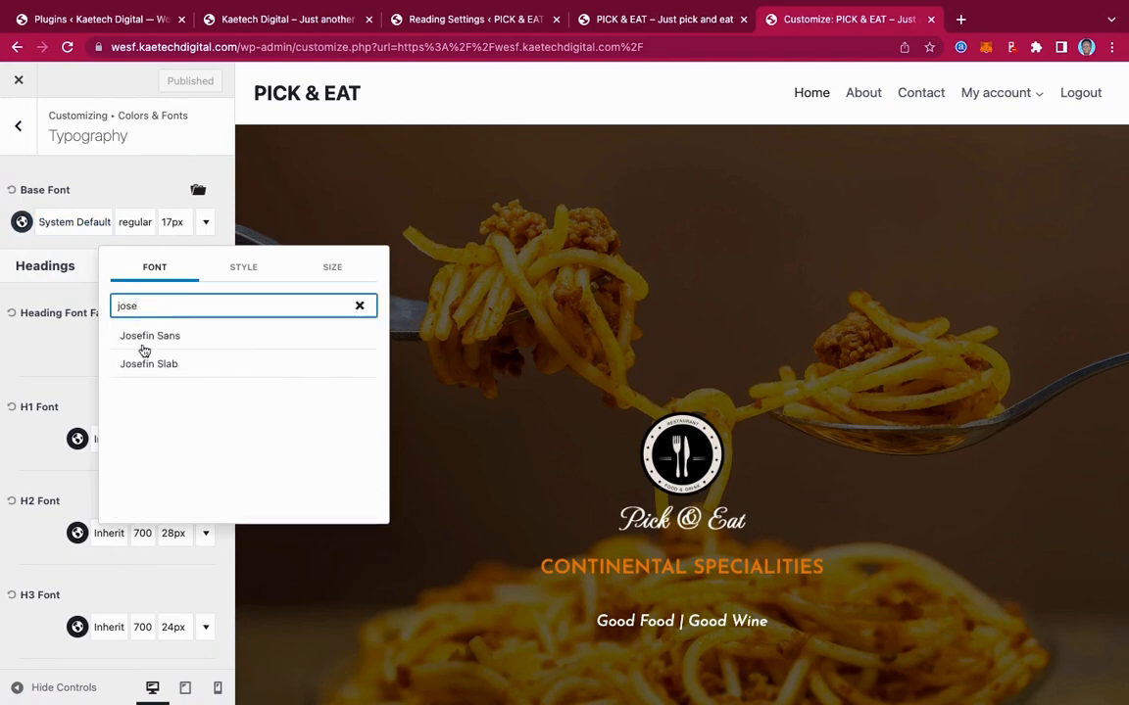
pyautogui.click(143, 345)
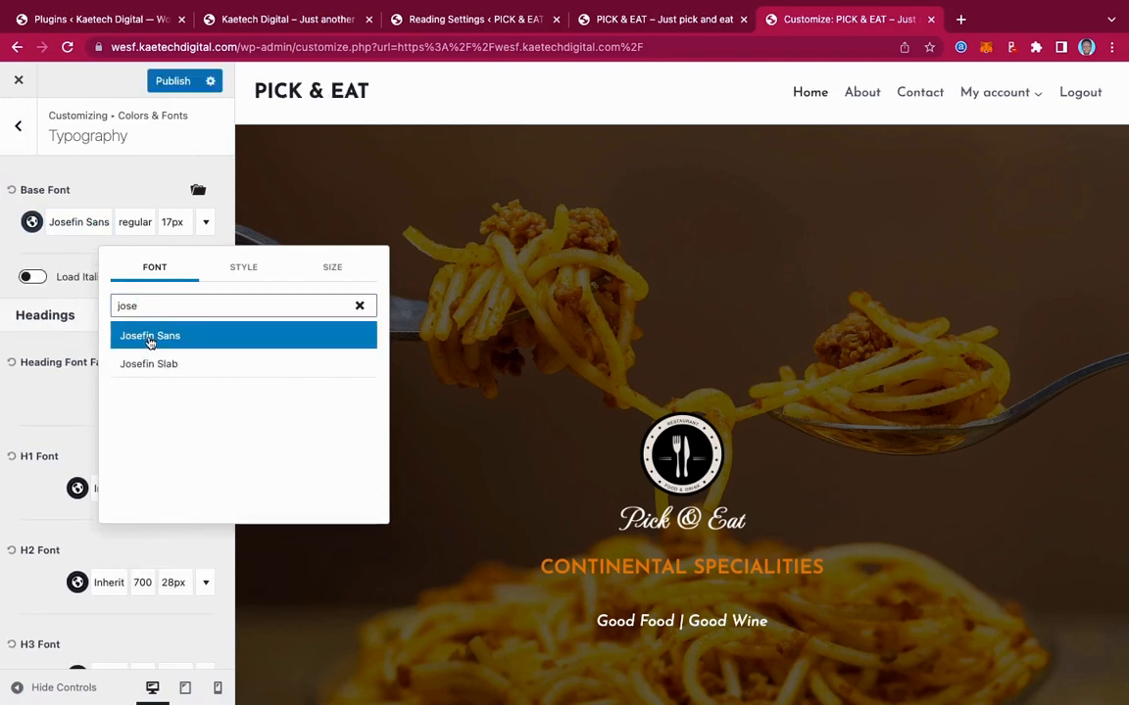
pyautogui.click(244, 271)
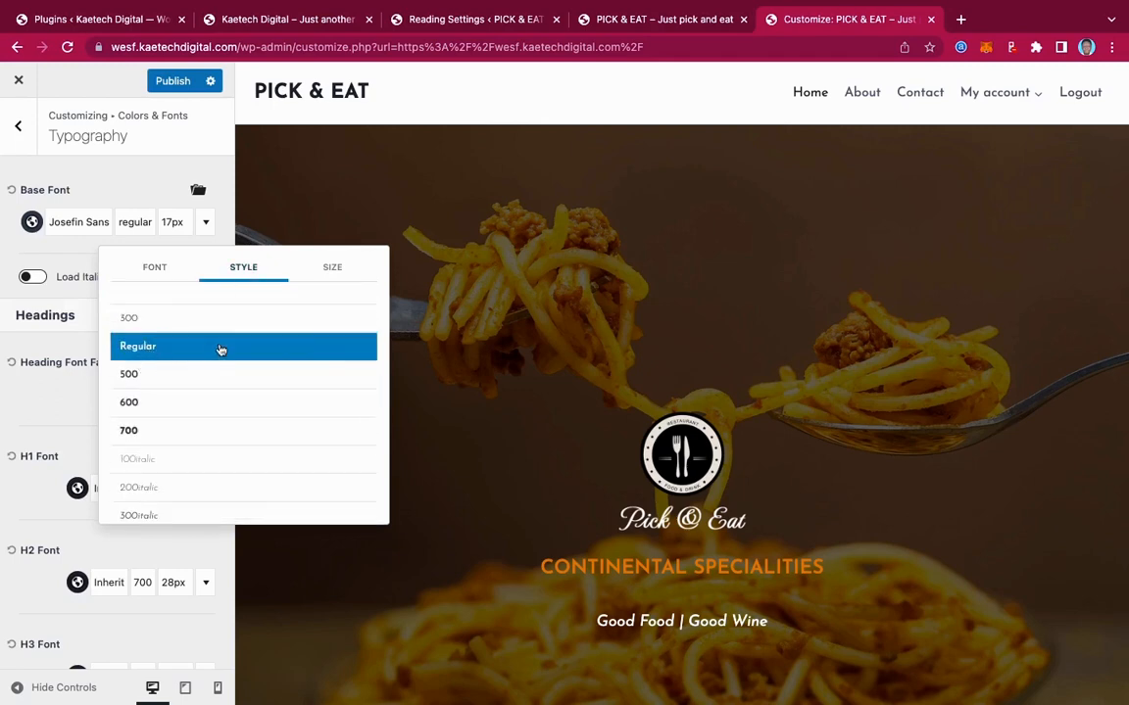
pyautogui.click(331, 269)
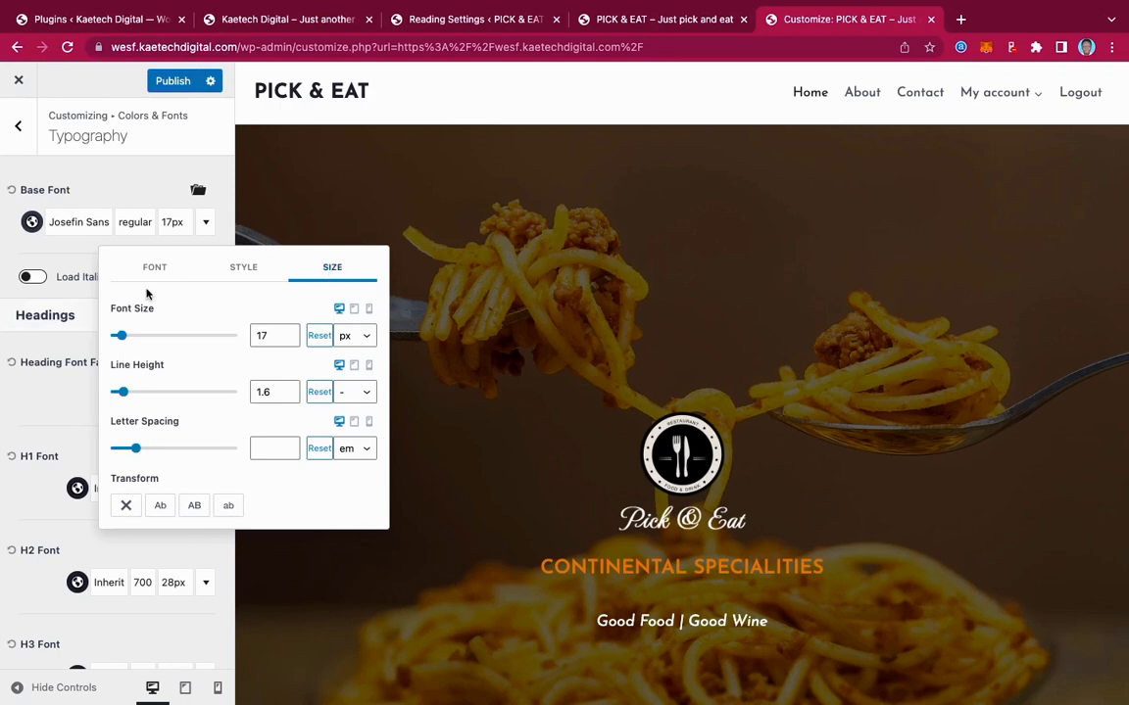
pyautogui.click(71, 233)
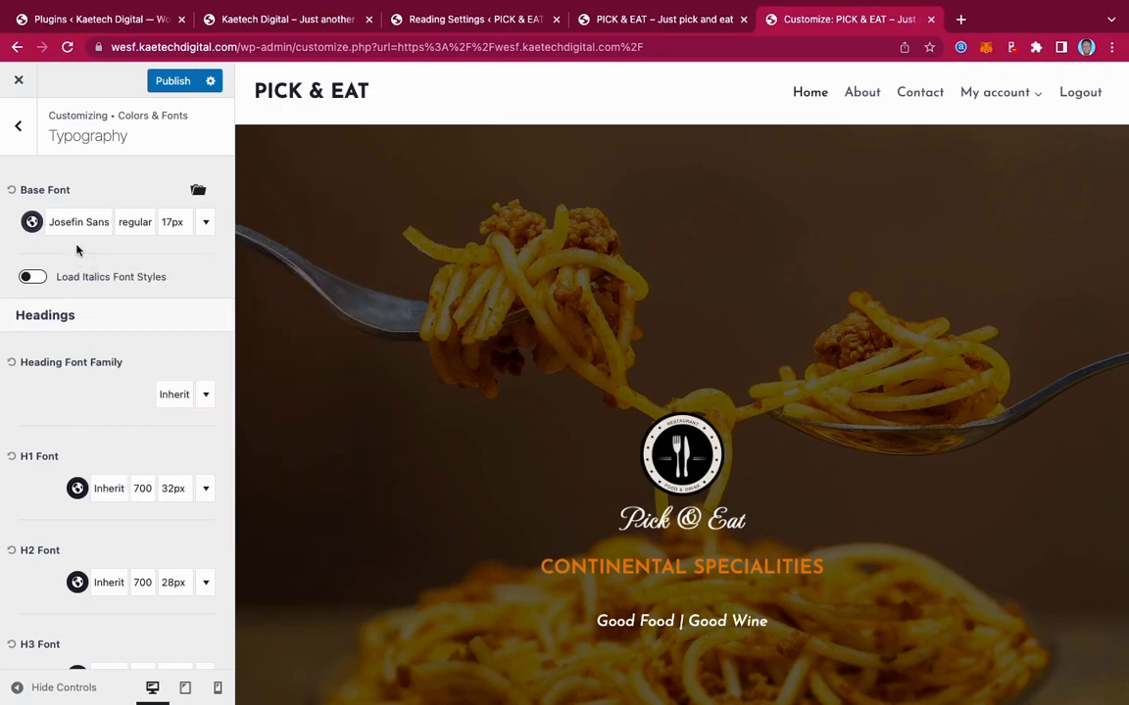
pyautogui.click(20, 129)
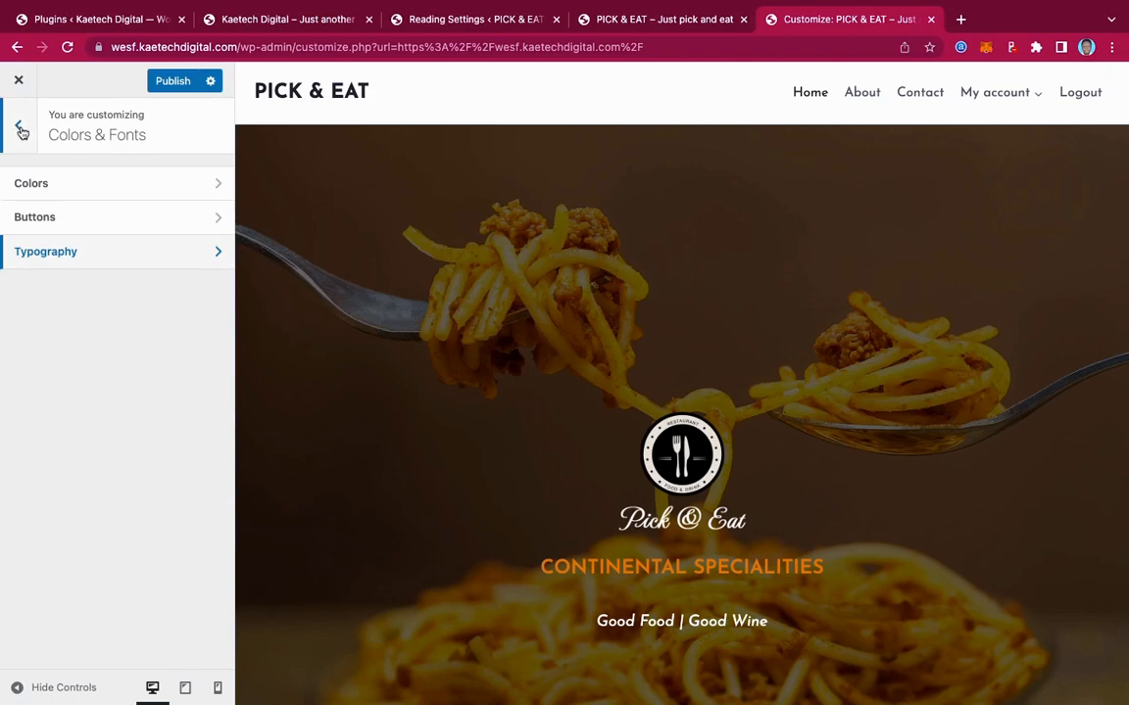
pyautogui.click(173, 83)
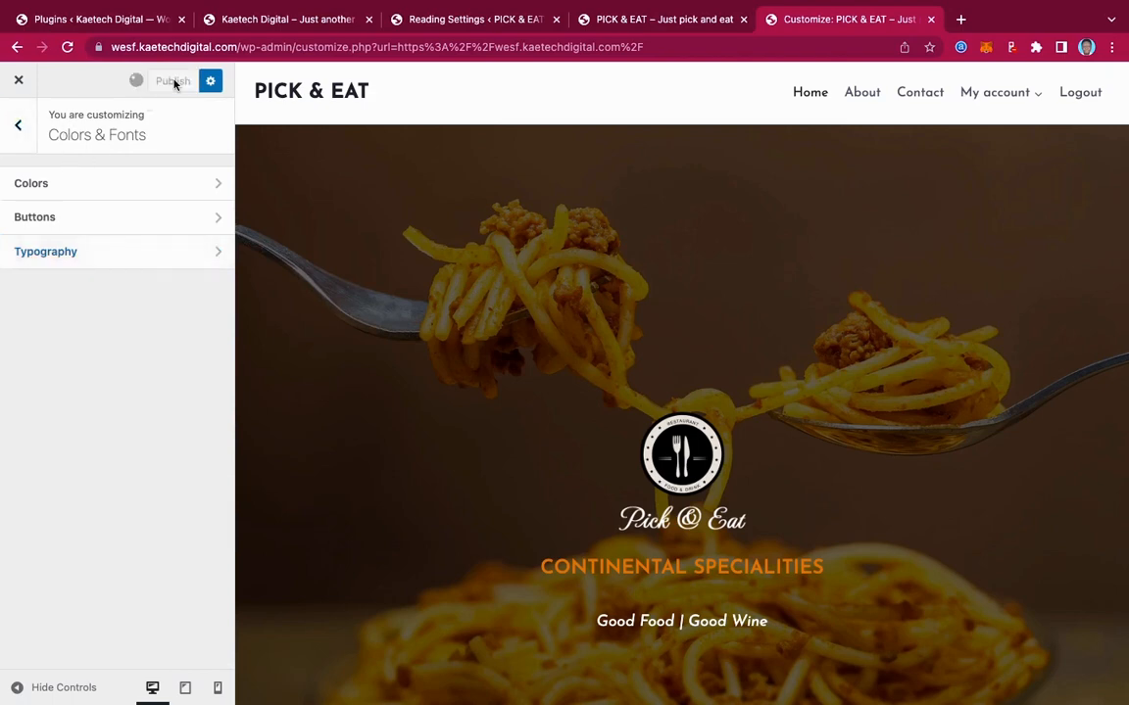
pyautogui.click(21, 128)
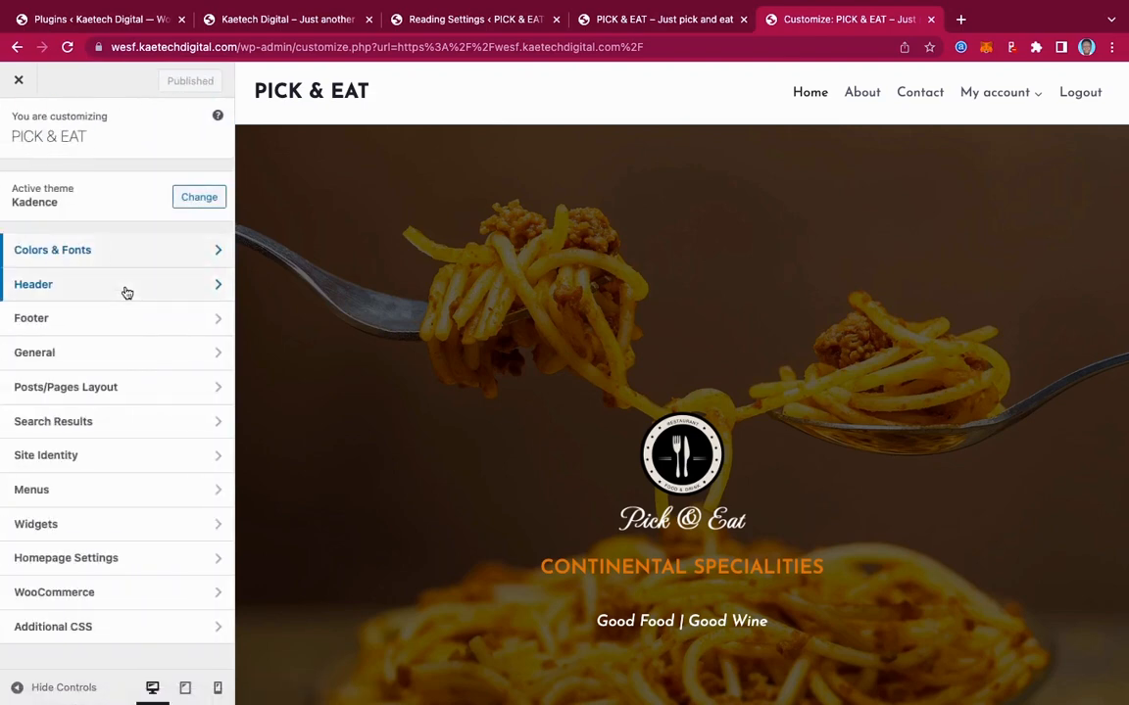
# Open the Header builder and compare it with the reference Pick & Eat site's header
pyautogui.click(116, 296)
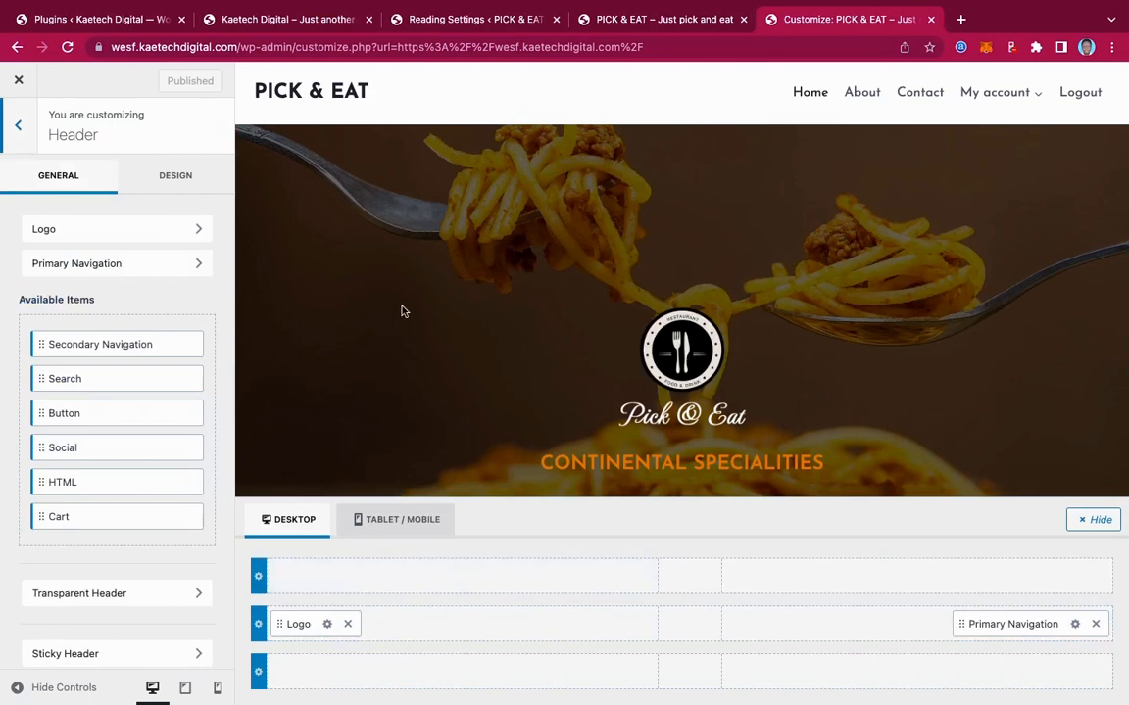
pyautogui.click(323, 22)
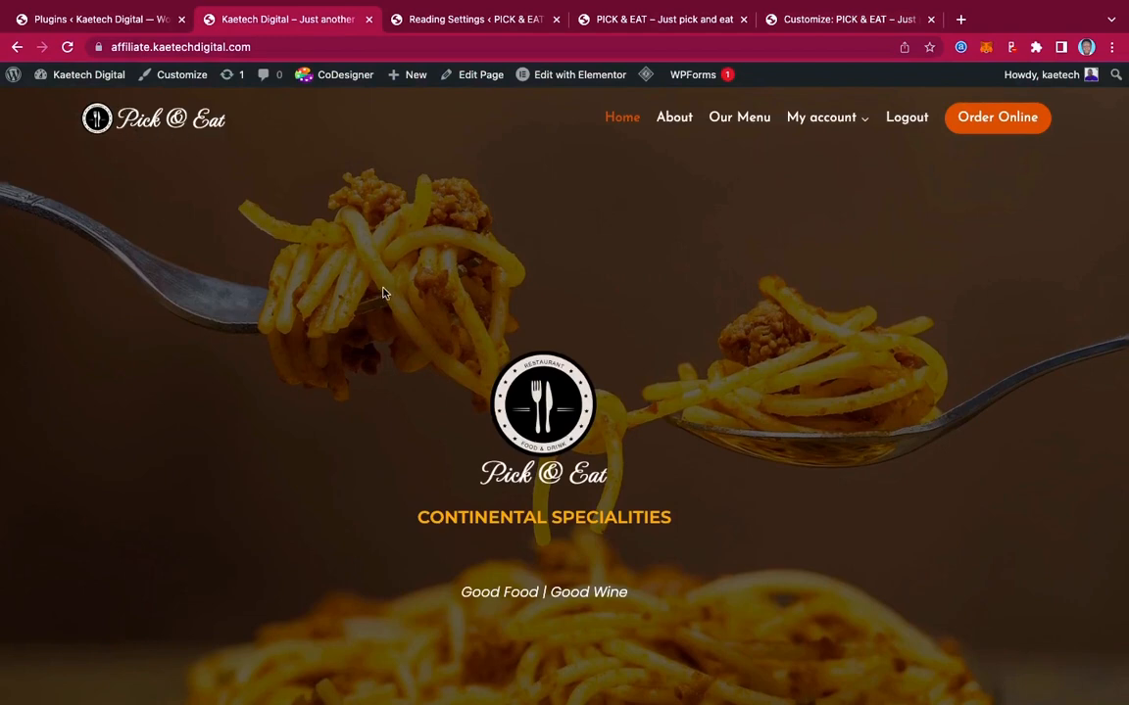
pyautogui.scroll(-2, 383, 292)
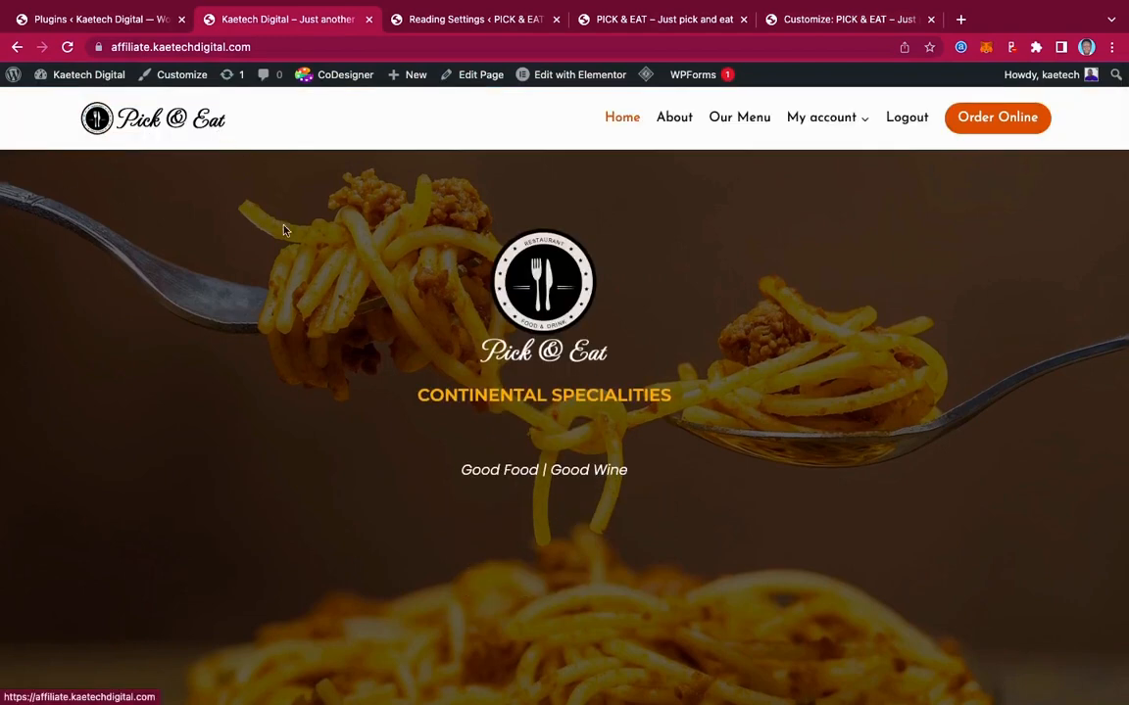
pyautogui.scroll(2, 279, 215)
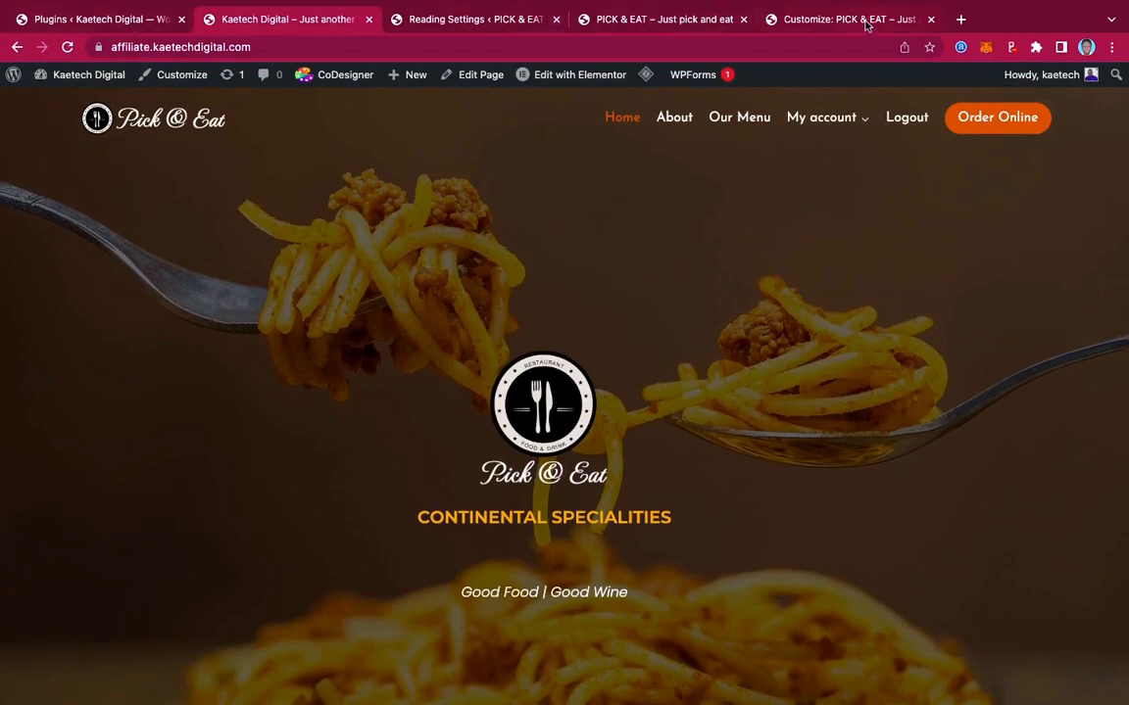
pyautogui.click(781, 20)
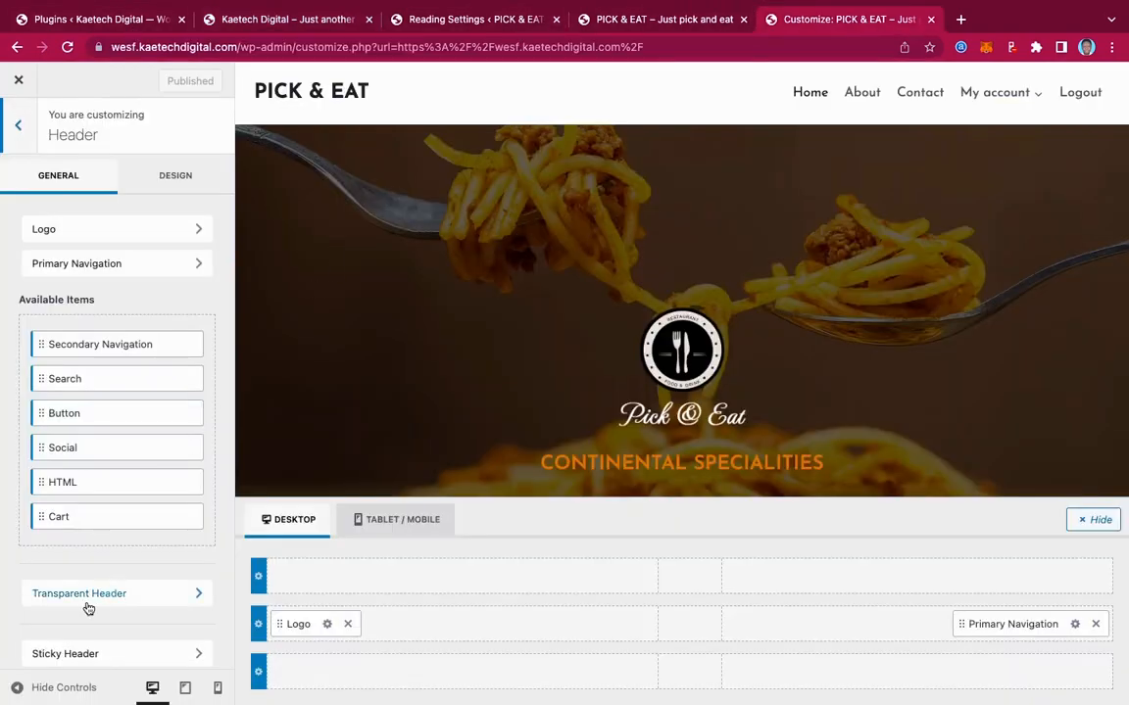
# Switch on the transparent header and give it the separate white logo-T.png logo
pyautogui.click(166, 602)
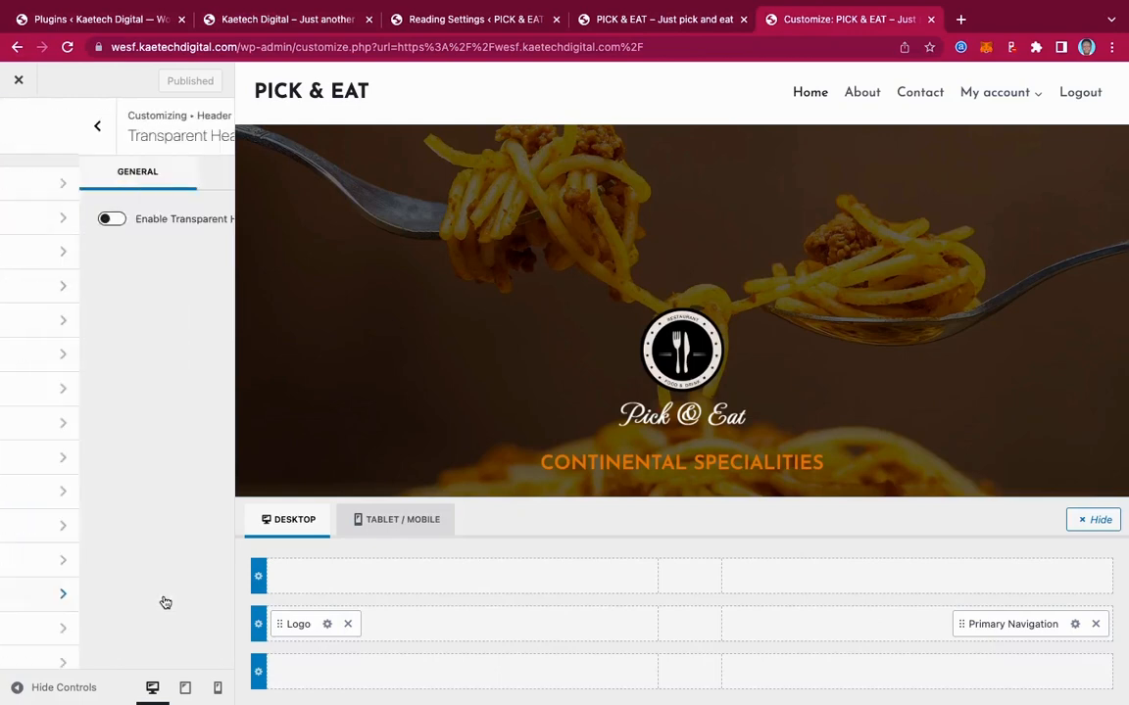
pyautogui.click(32, 220)
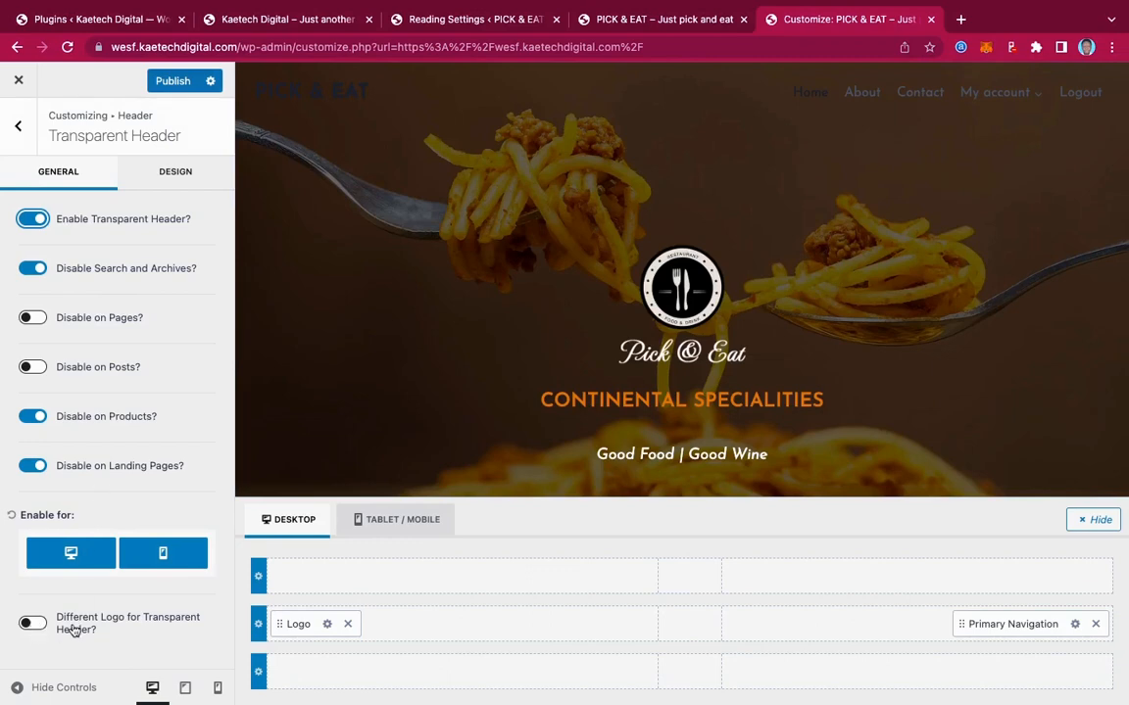
pyautogui.click(35, 624)
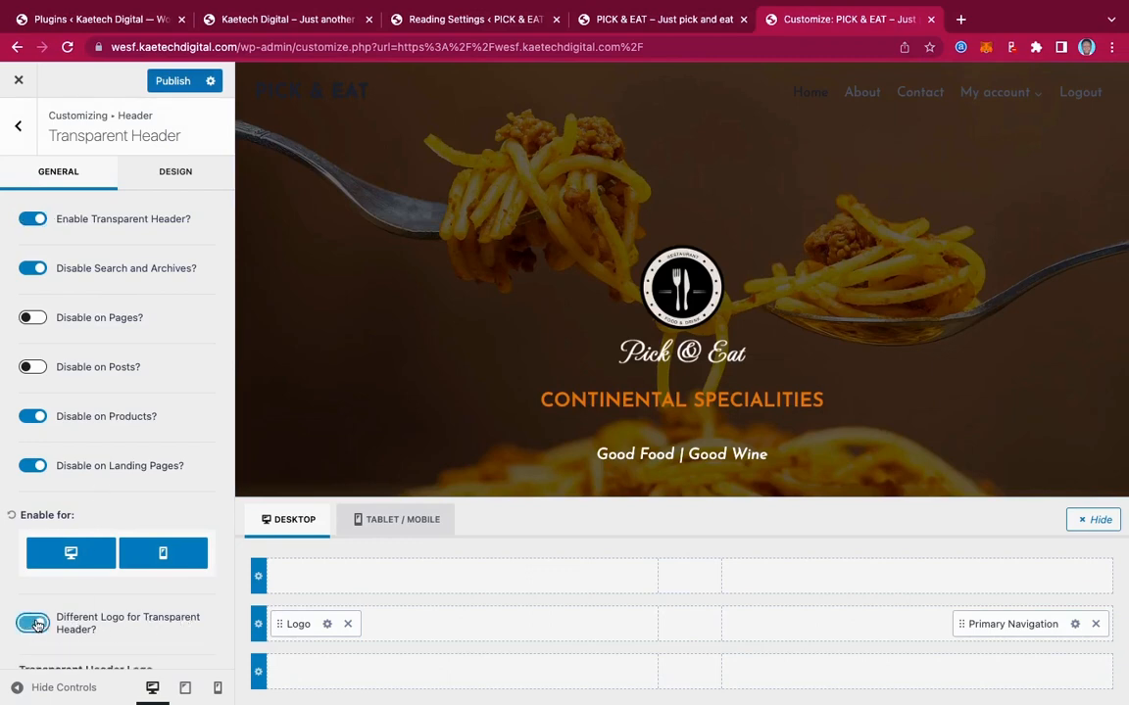
pyautogui.scroll(-2, 151, 600)
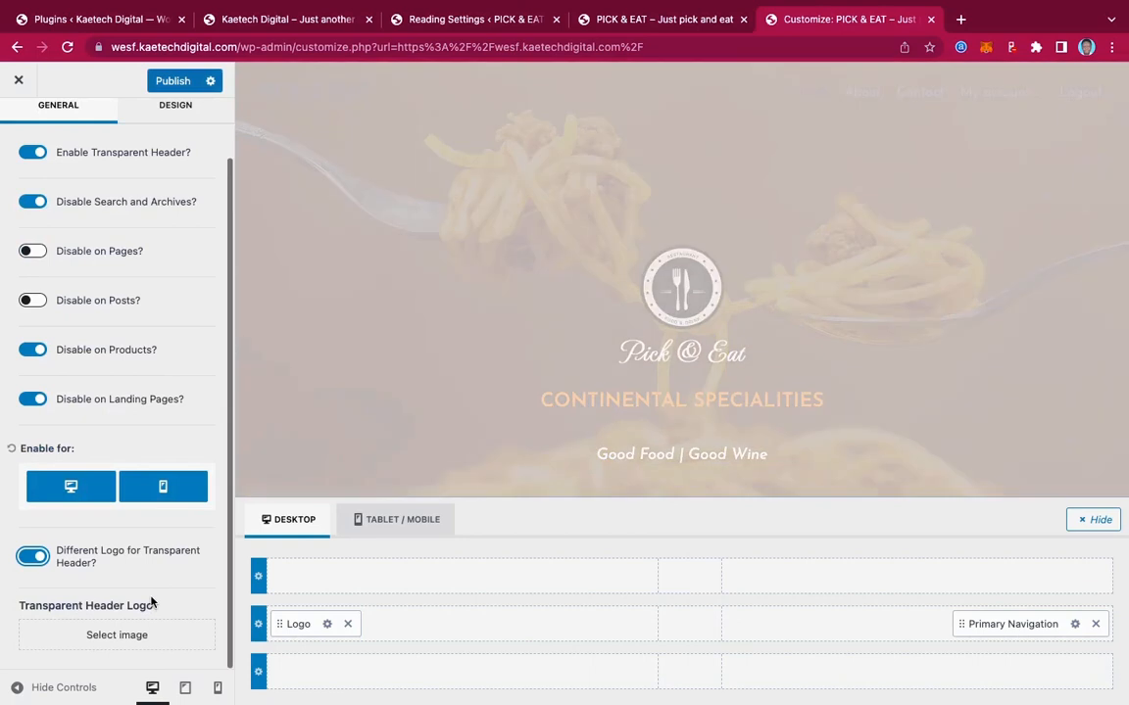
pyautogui.click(110, 636)
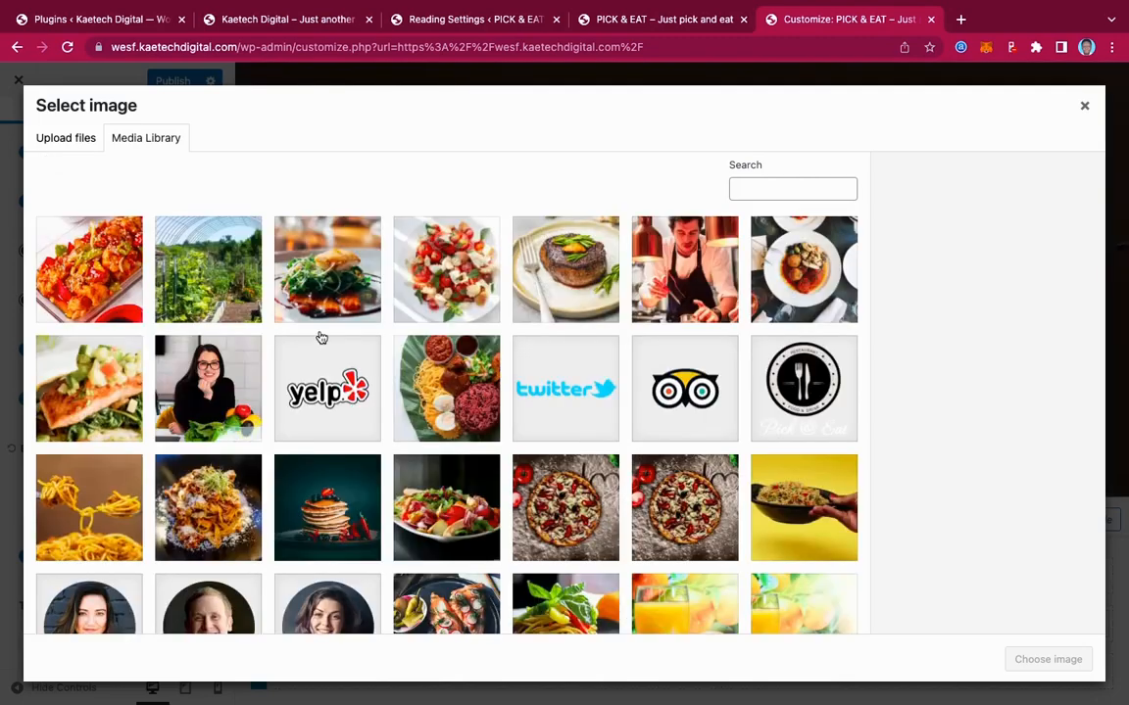
pyautogui.scroll(-5, 500, 438)
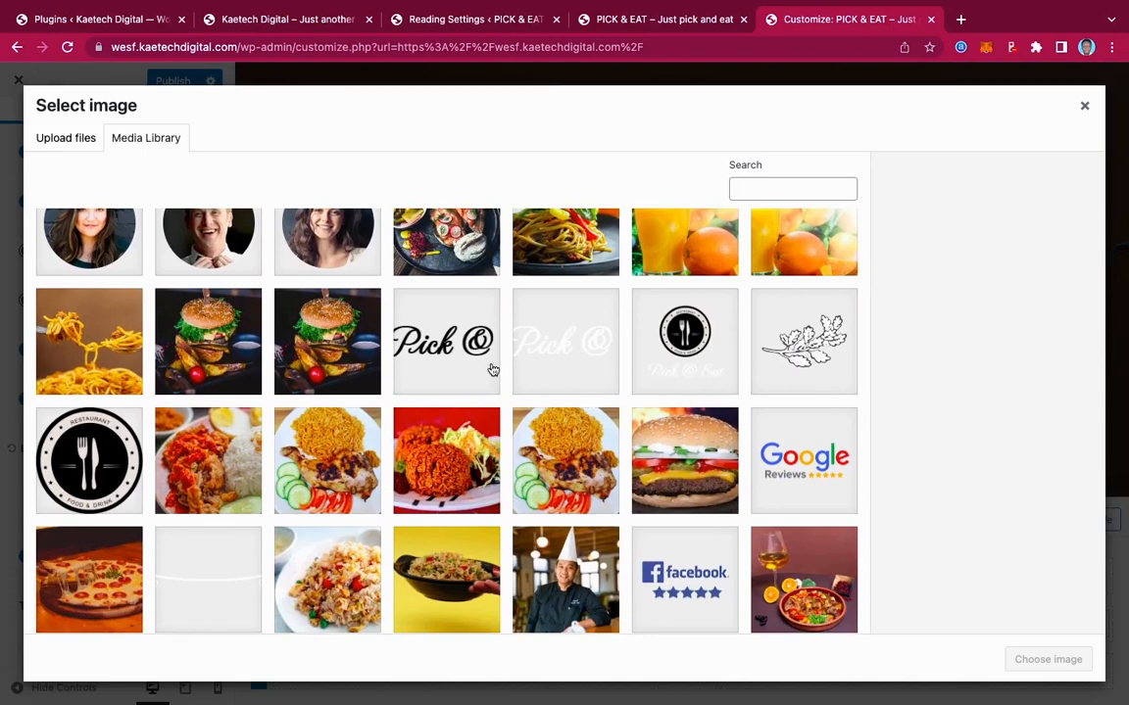
pyautogui.click(554, 357)
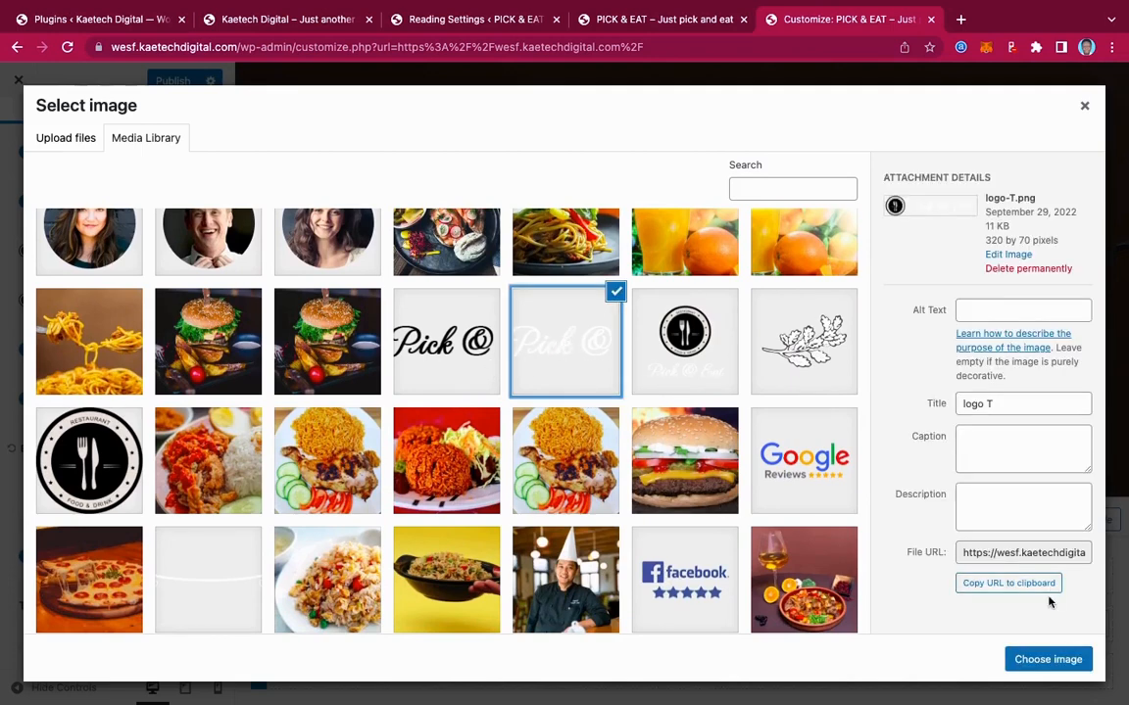
pyautogui.click(1036, 662)
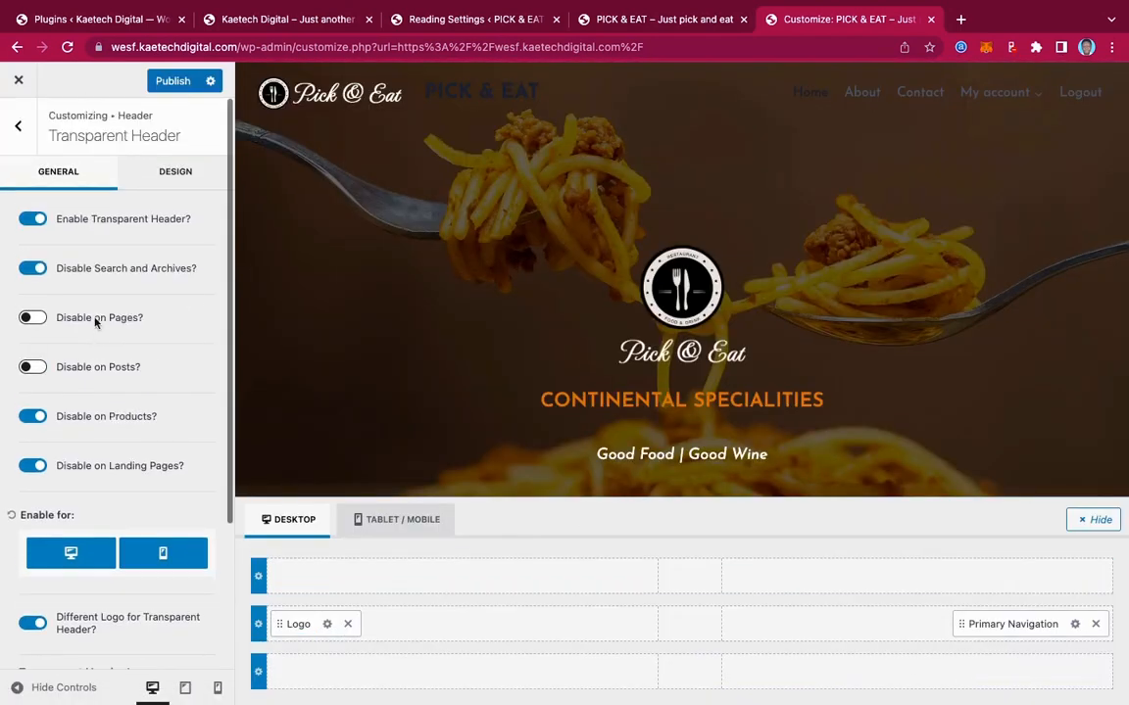
# Set the transparent header's navigation link colour to pure white
pyautogui.click(174, 175)
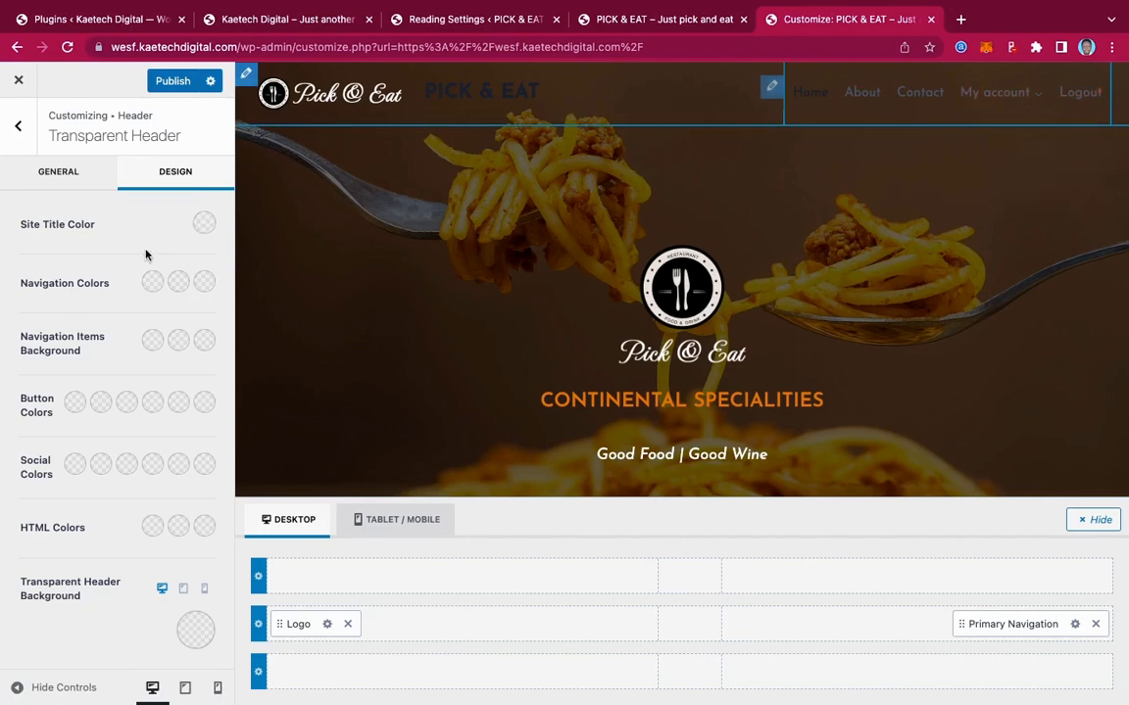
pyautogui.click(152, 282)
pyautogui.click(26, 331)
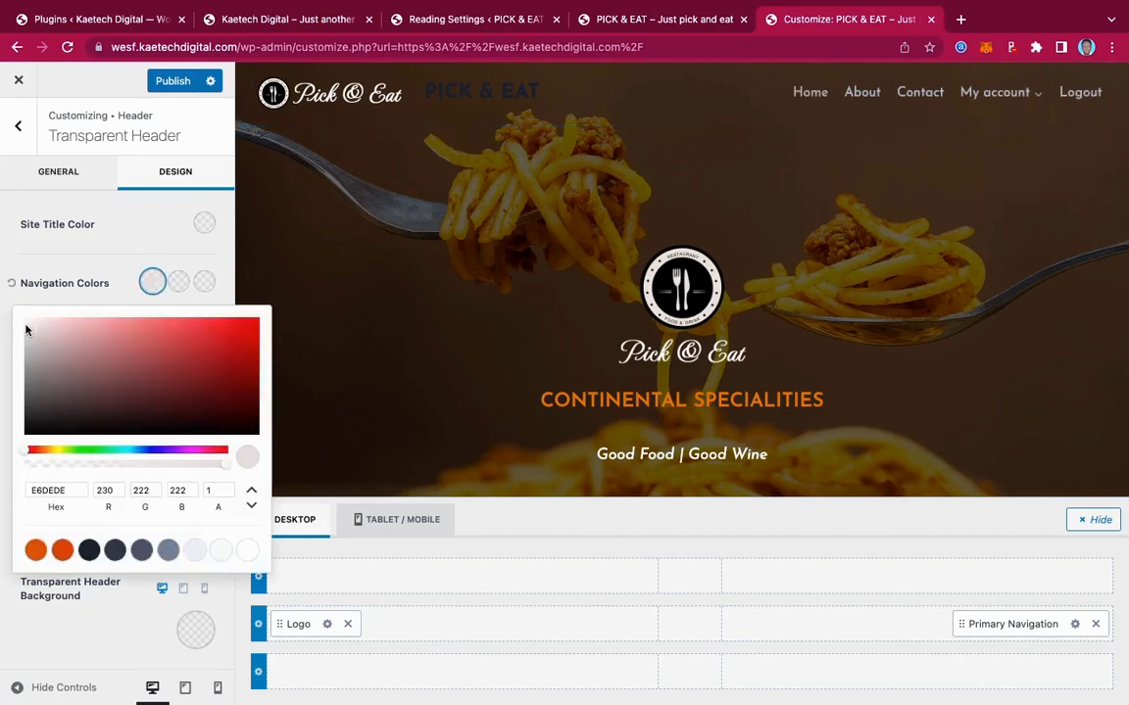
pyautogui.moveTo(26, 330); pyautogui.dragTo(5, 313)
pyautogui.click(130, 281)
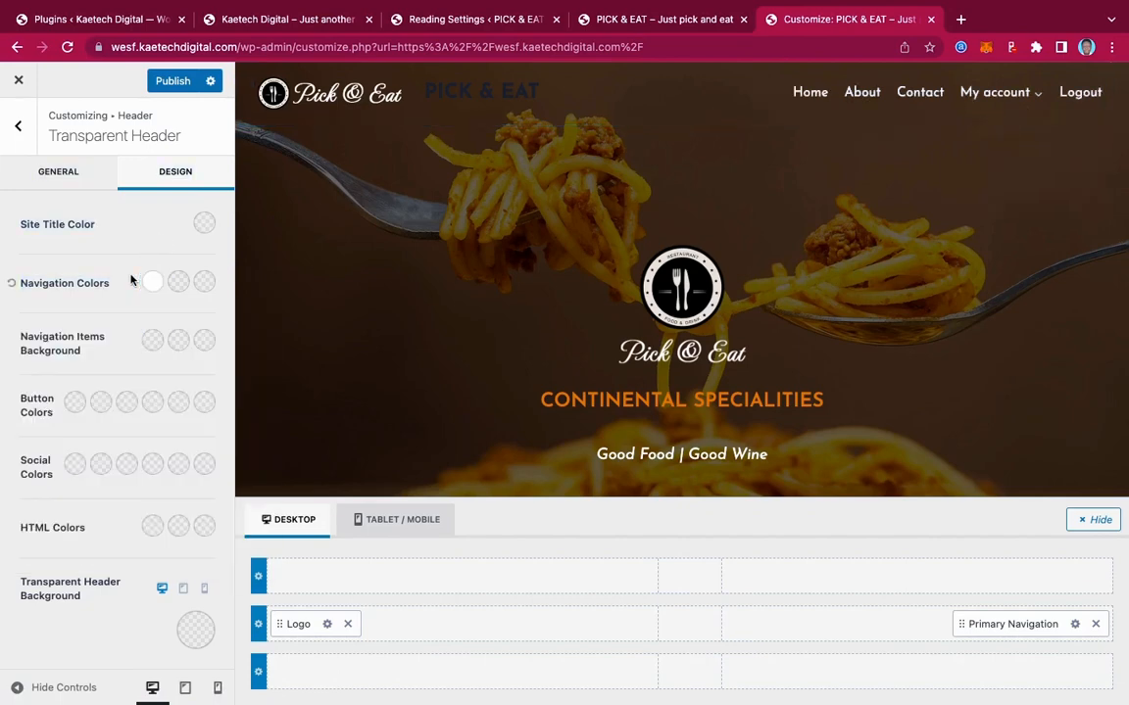
# Make the transparent header's hover and active link colours orange D05F28
pyautogui.click(178, 282)
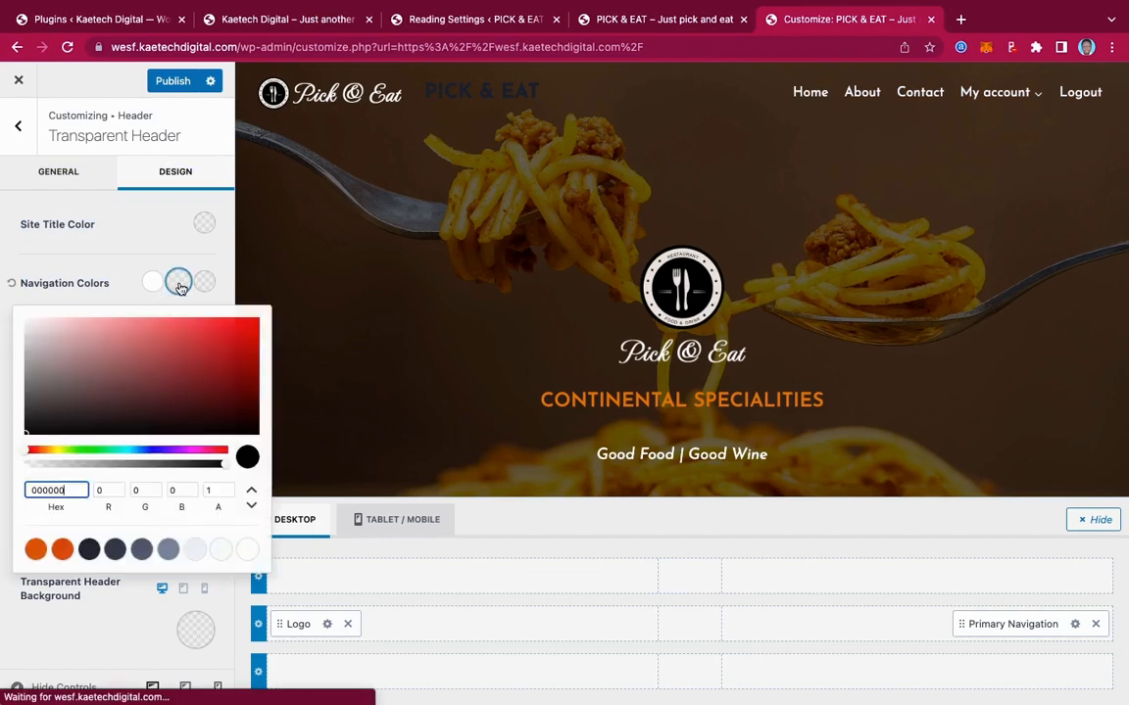
pyautogui.click(34, 552)
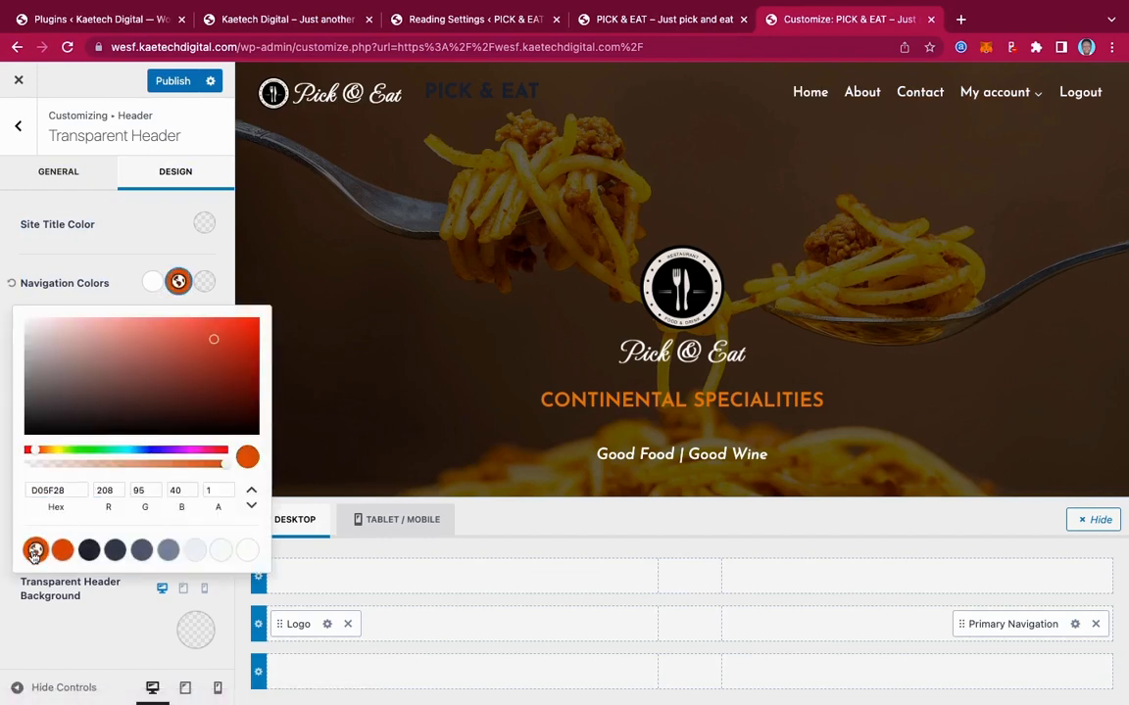
pyautogui.click(204, 283)
pyautogui.click(38, 550)
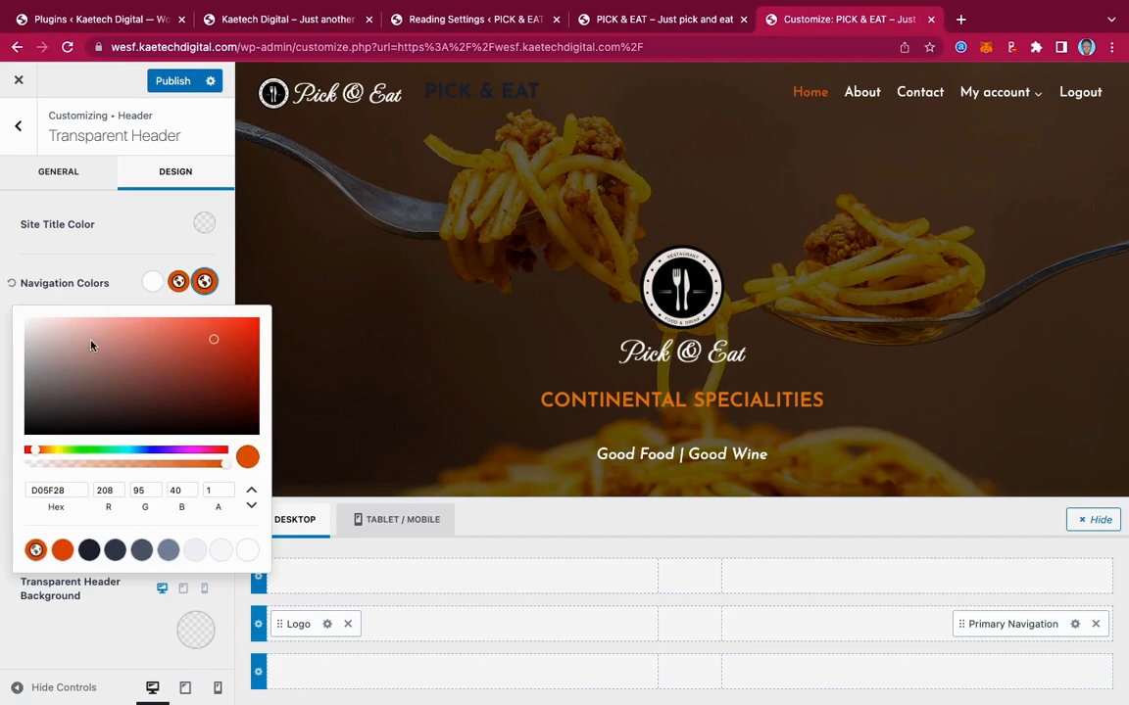
pyautogui.click(114, 286)
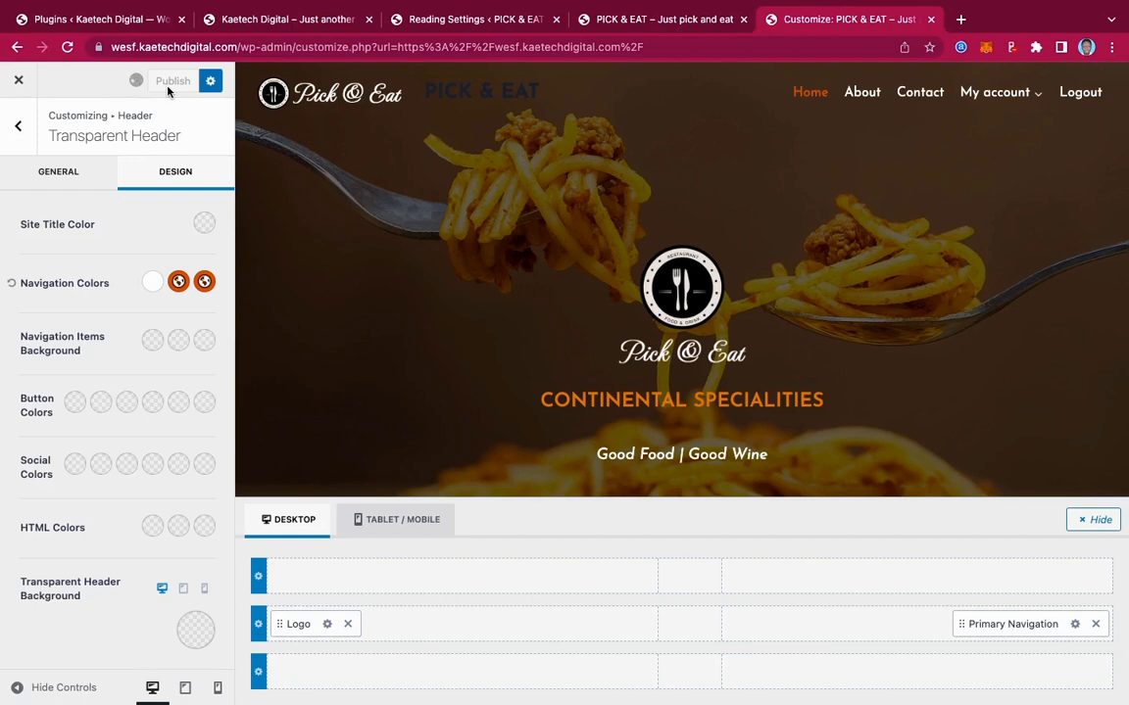
pyautogui.scroll(-1, 146, 443)
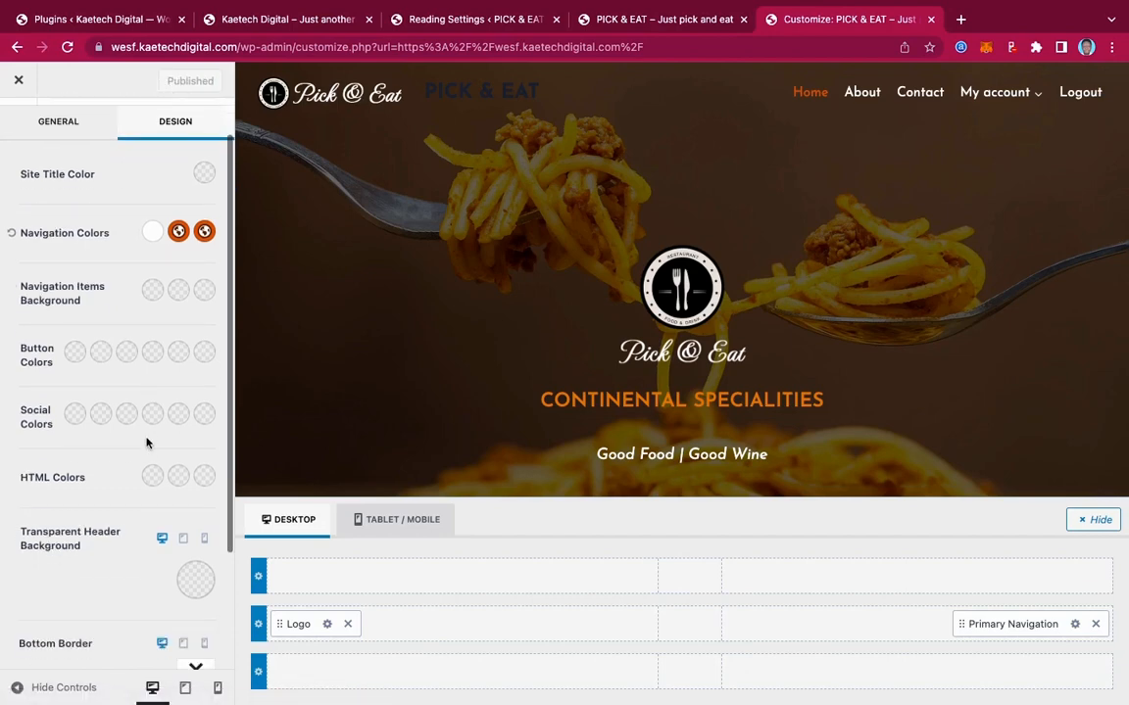
pyautogui.scroll(-1, 140, 462)
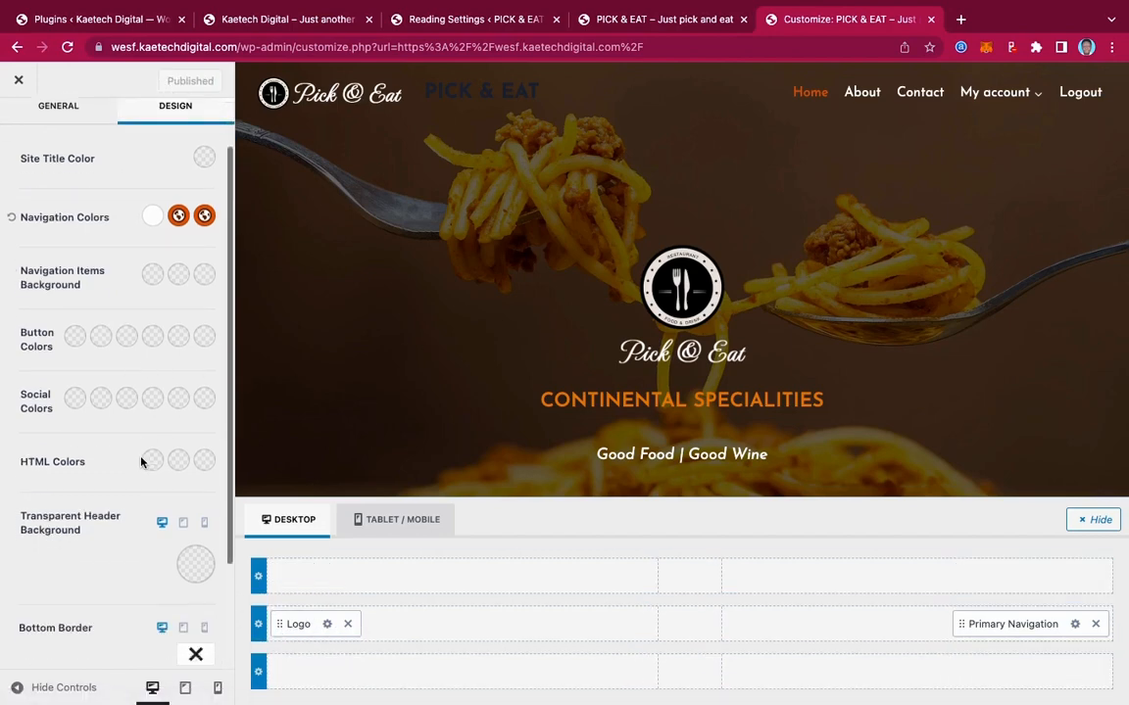
pyautogui.scroll(-2, 140, 461)
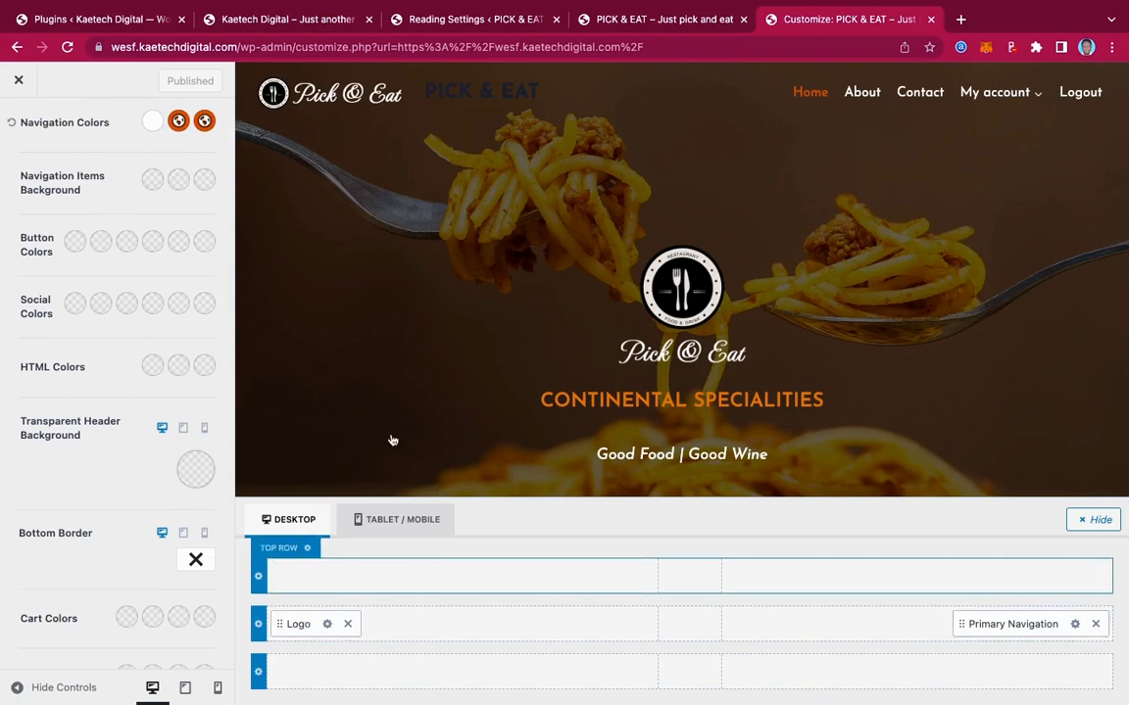
# Switch the header's Site Identity layout to Logo only, dropping the PICK & EAT title
pyautogui.click(326, 627)
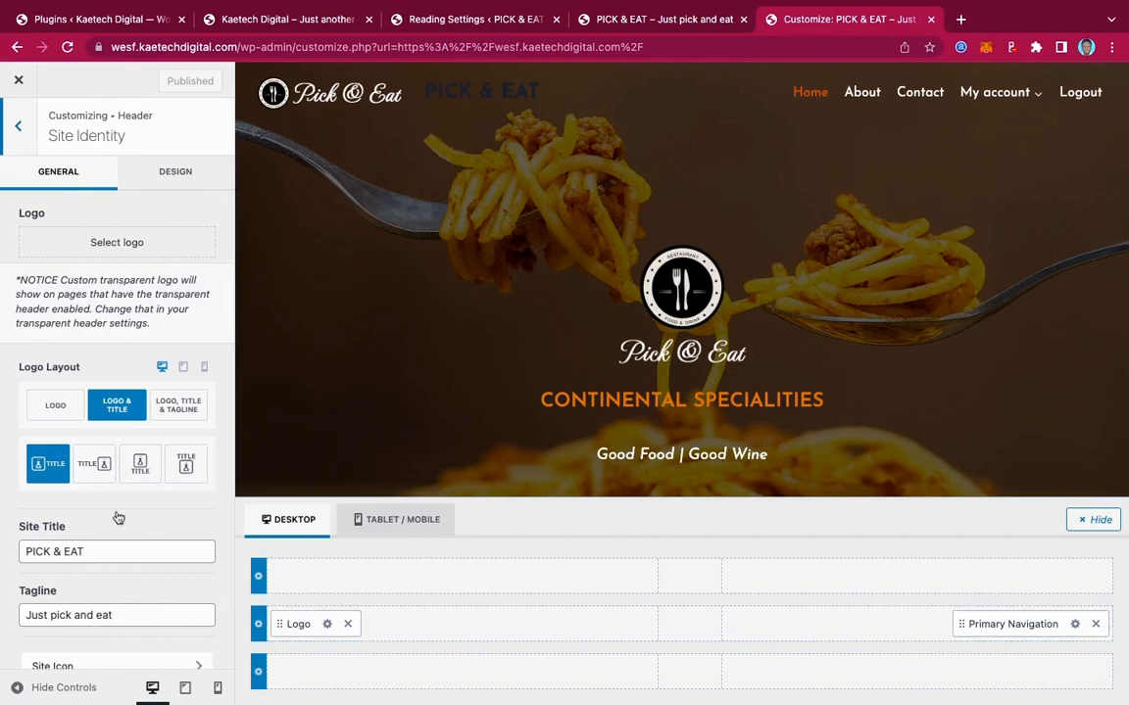
pyautogui.click(55, 415)
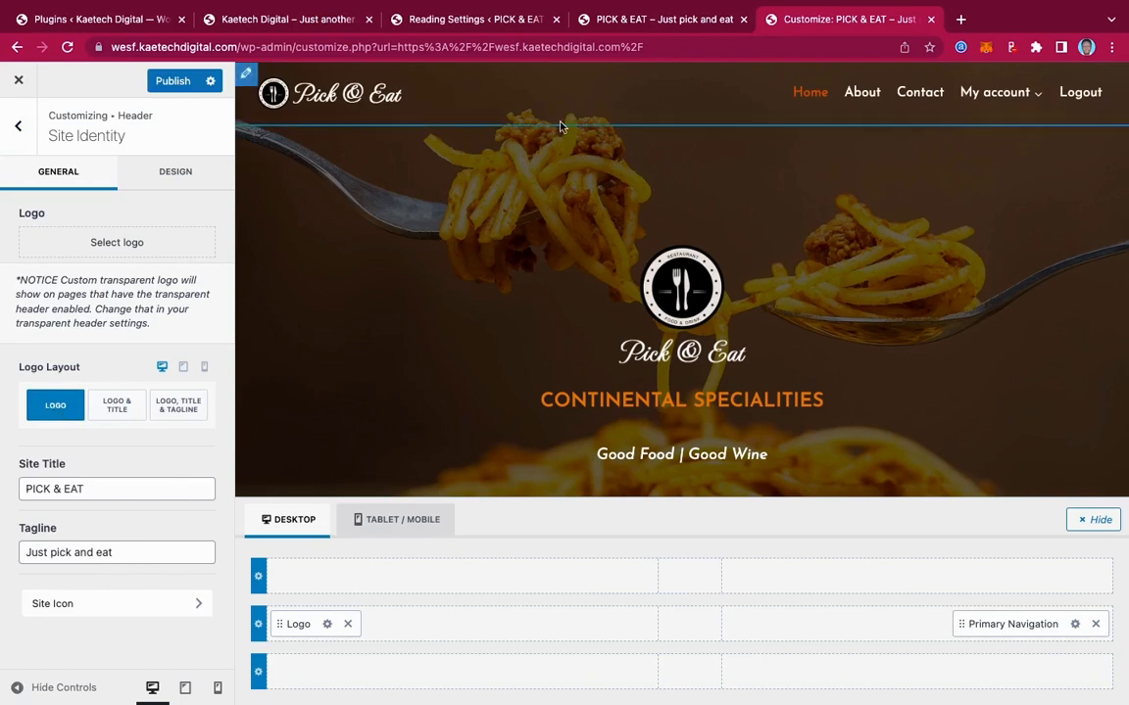
pyautogui.scroll(-5, 842, 305)
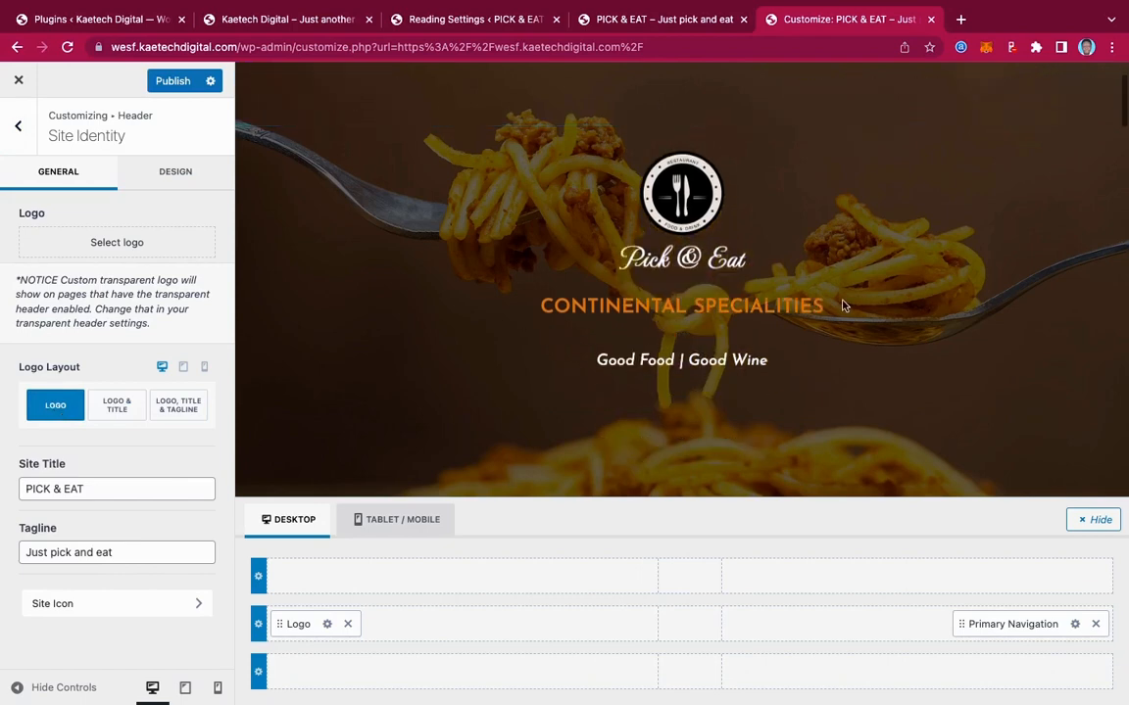
pyautogui.scroll(5, 843, 305)
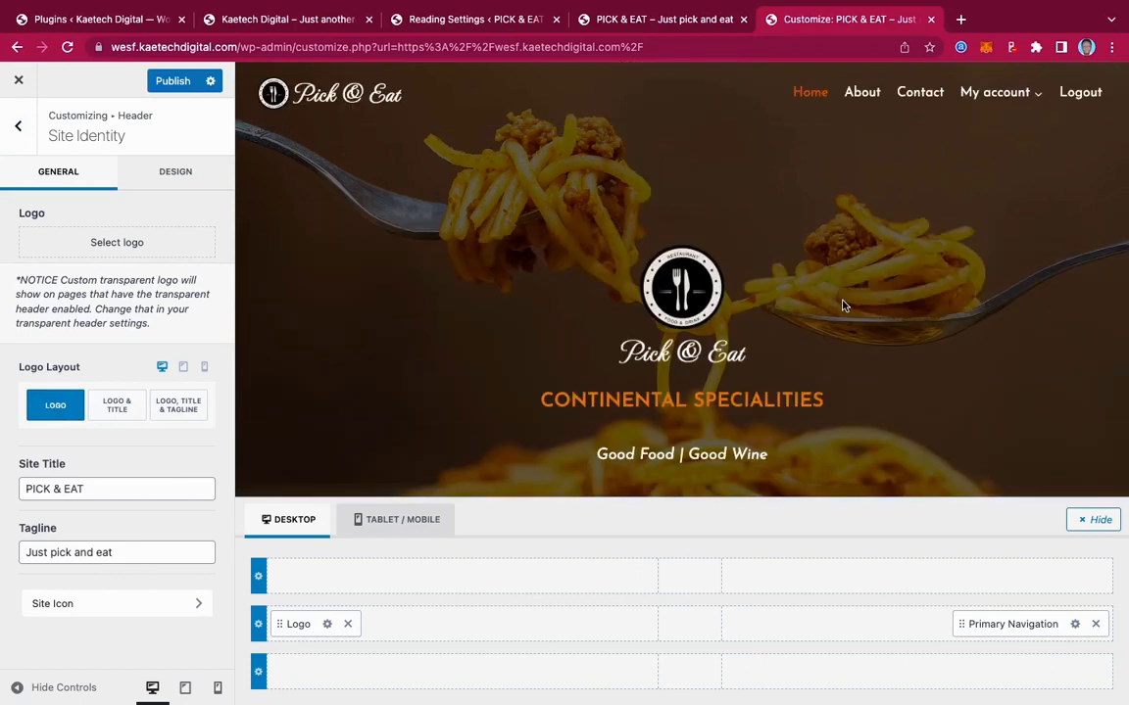
pyautogui.scroll(-5, 842, 306)
pyautogui.scroll(5, 842, 305)
pyautogui.scroll(-1, 735, 243)
pyautogui.scroll(1, 735, 243)
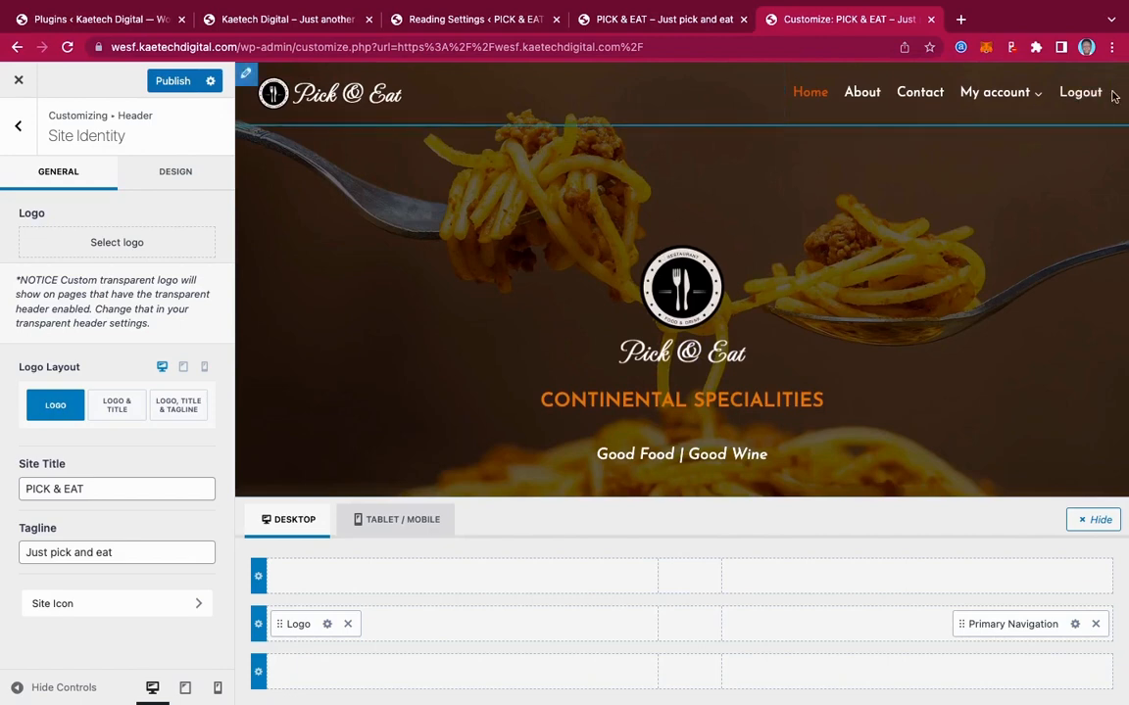
pyautogui.click(916, 628)
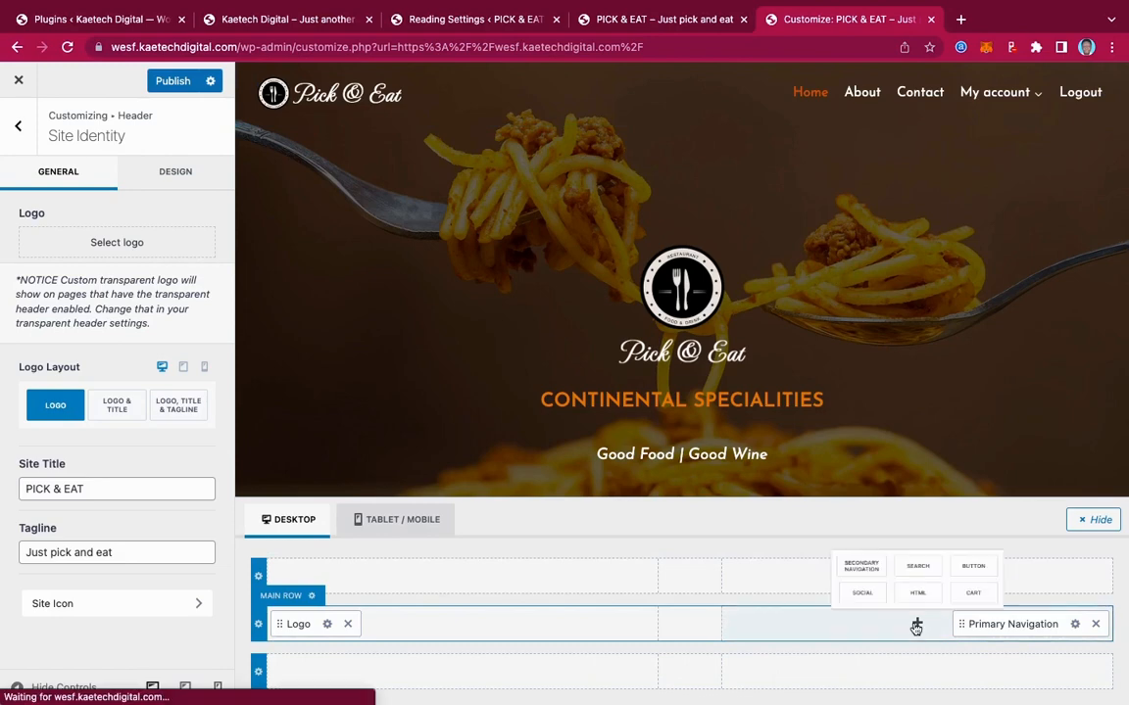
# Add a header button beside Primary Navigation and change its label to 'Order Online'
pyautogui.click(985, 555)
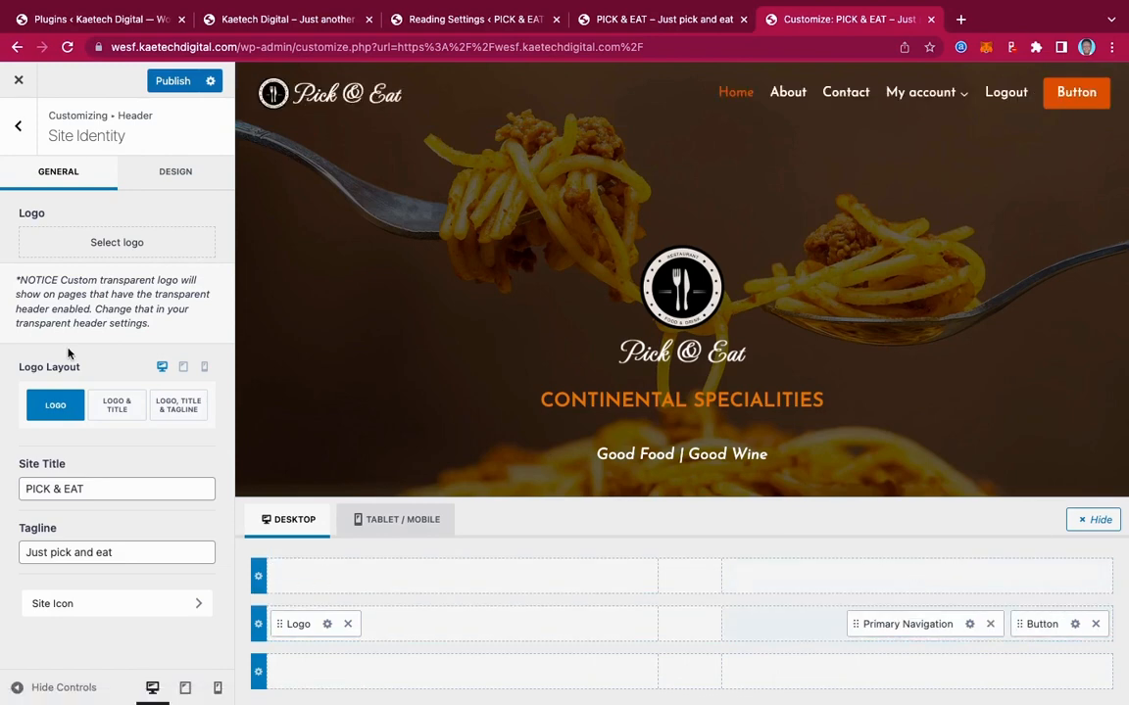
pyautogui.click(1075, 624)
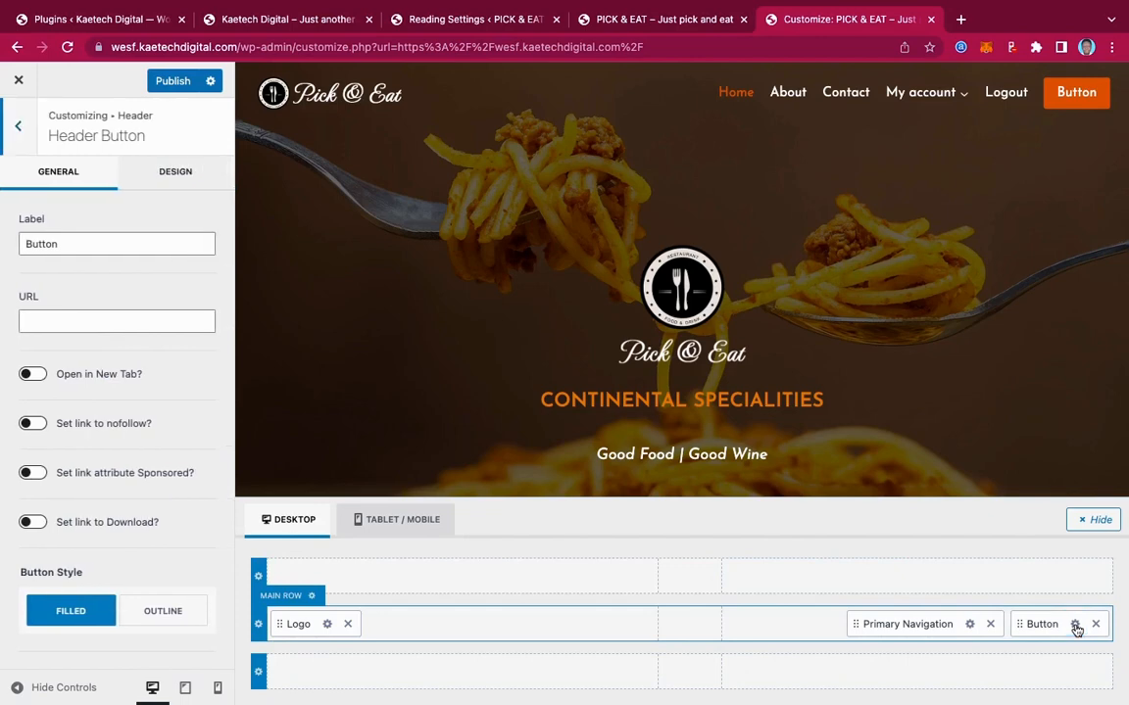
pyautogui.moveTo(63, 246); pyautogui.dragTo(3, 251)
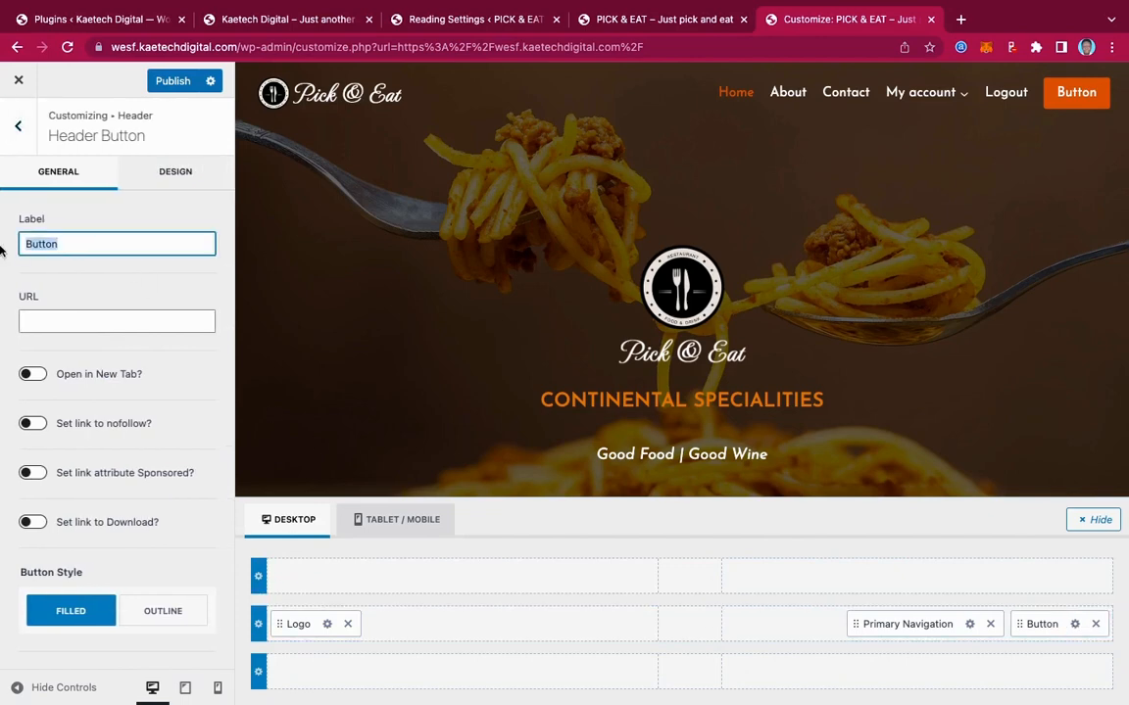
pyautogui.write('Order')
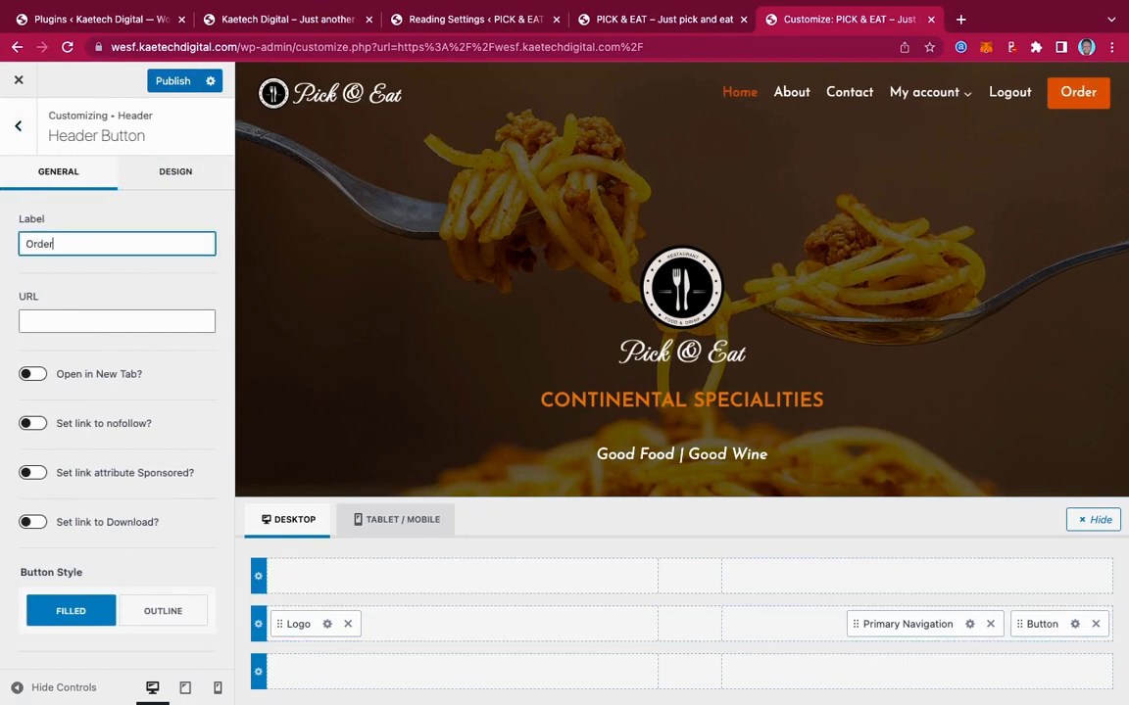
pyautogui.write(' Online')
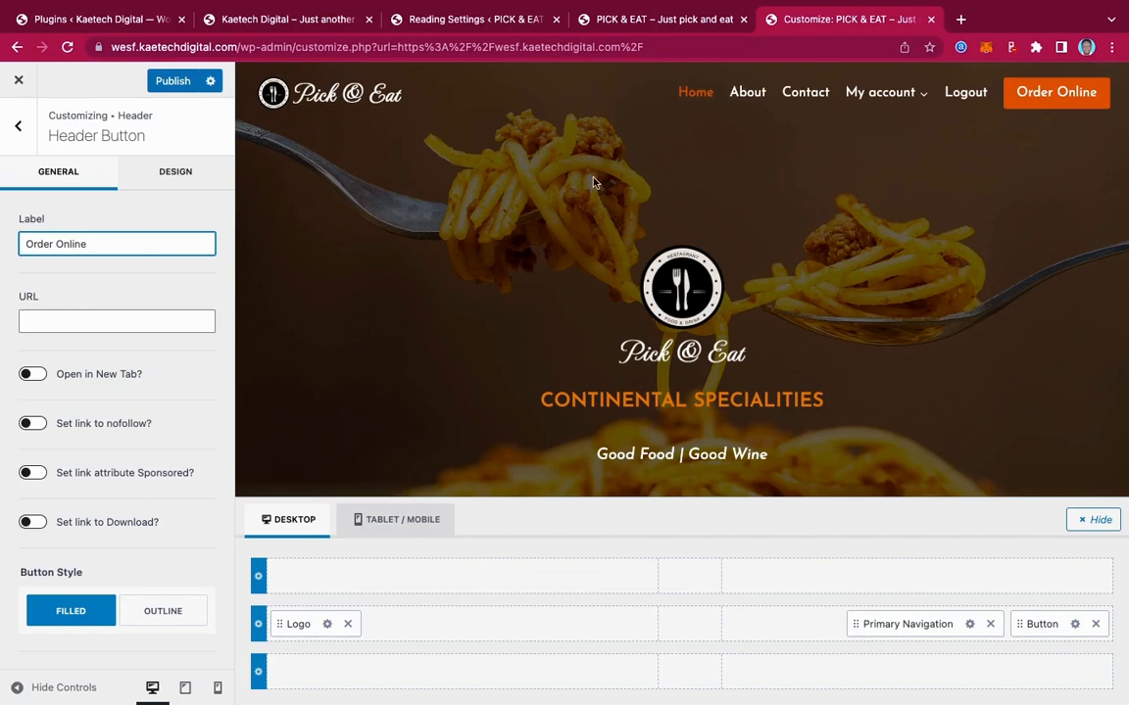
pyautogui.click(661, 22)
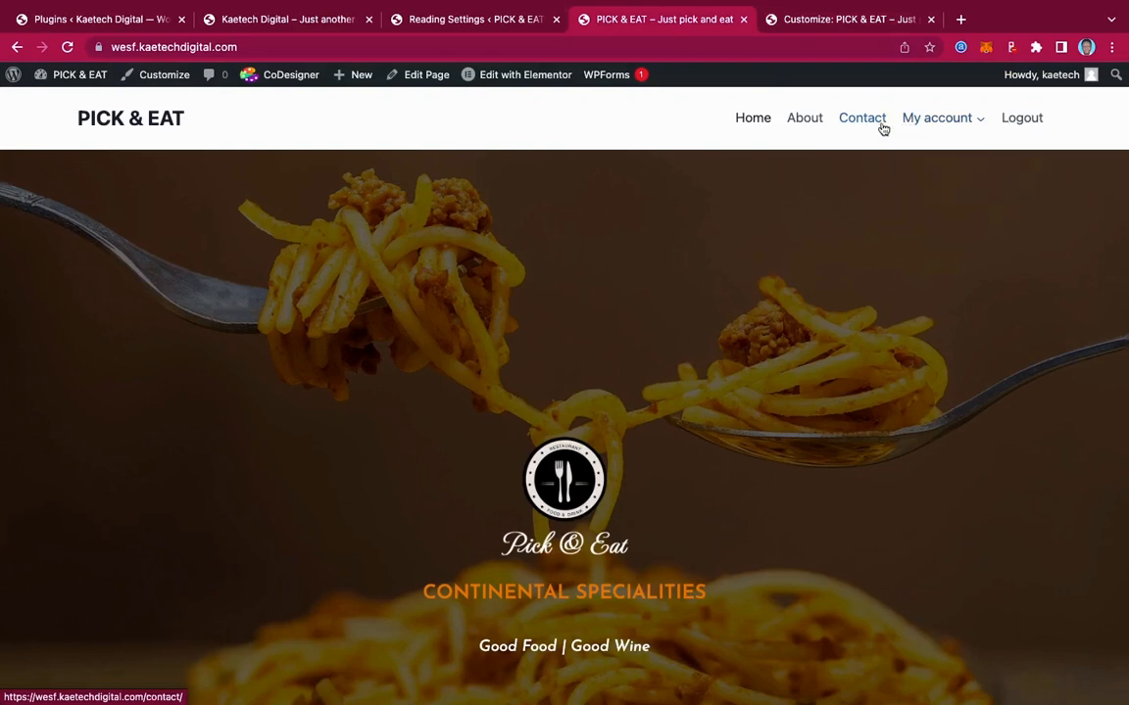
# Reload the live homepage to check the header, then go to Appearance > Menus
pyautogui.click(66, 46)
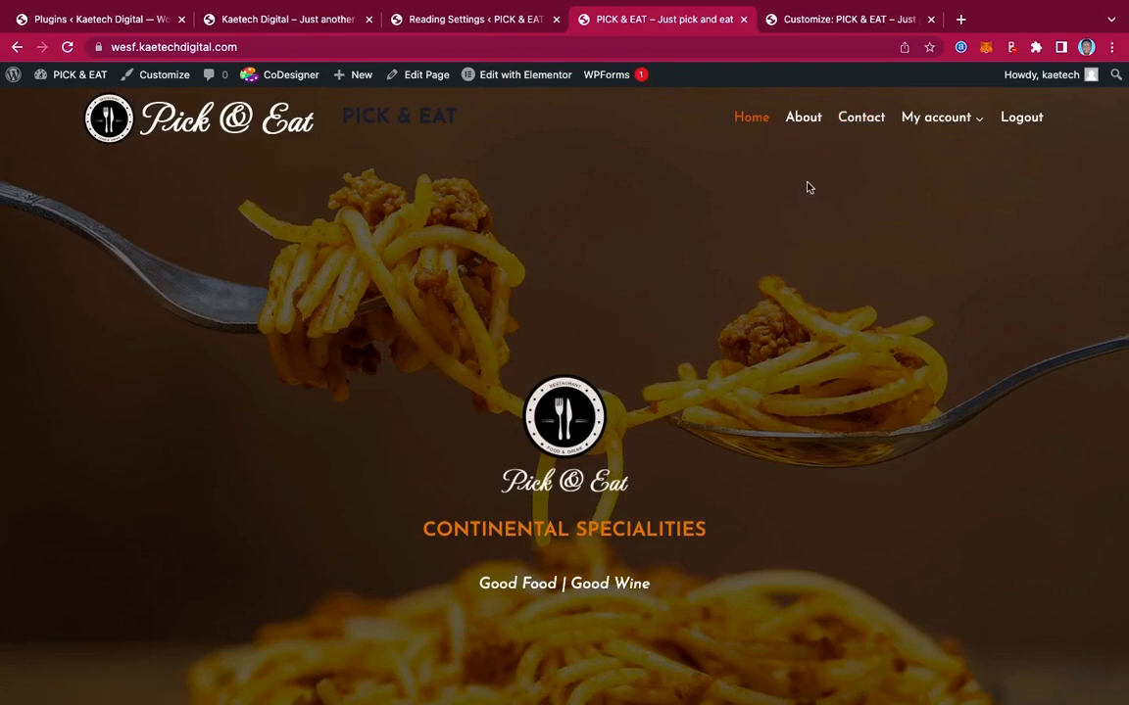
pyautogui.click(480, 30)
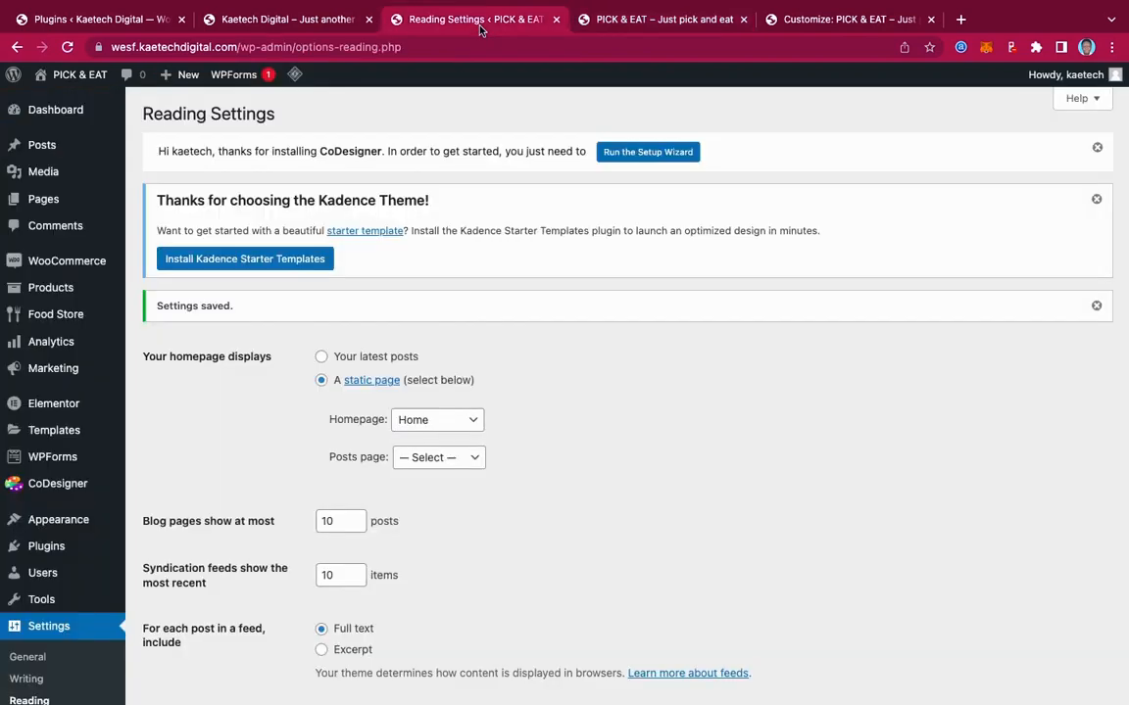
pyautogui.moveTo(43, 516)
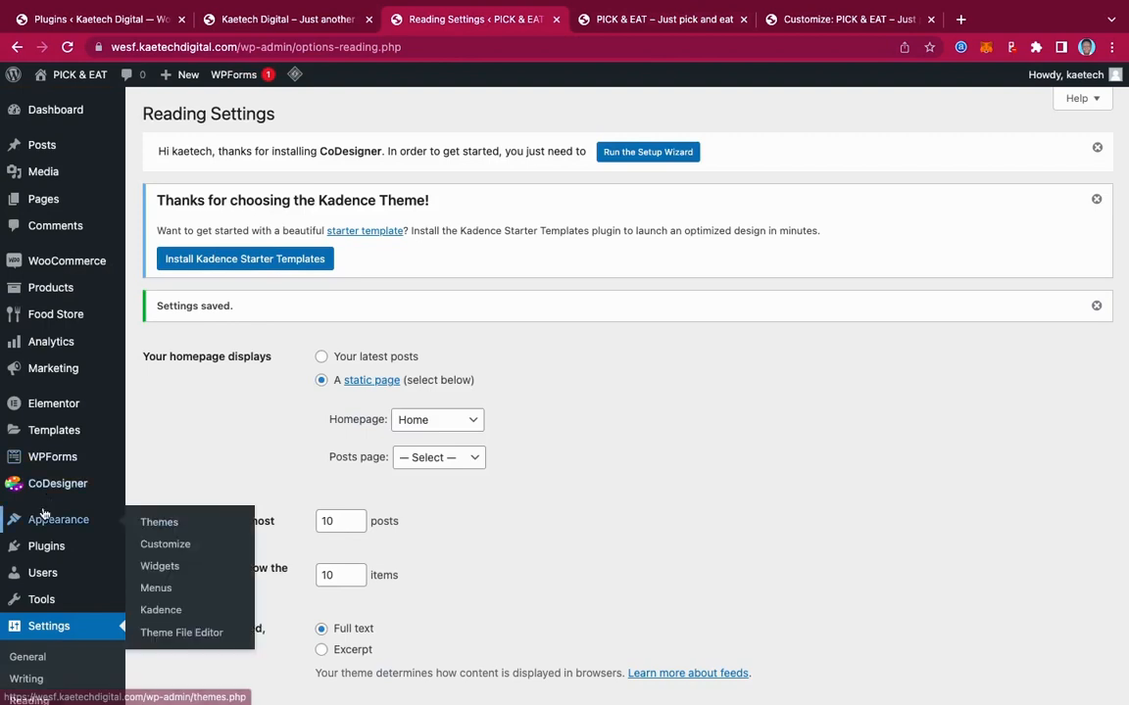
pyautogui.scroll(-3, 43, 509)
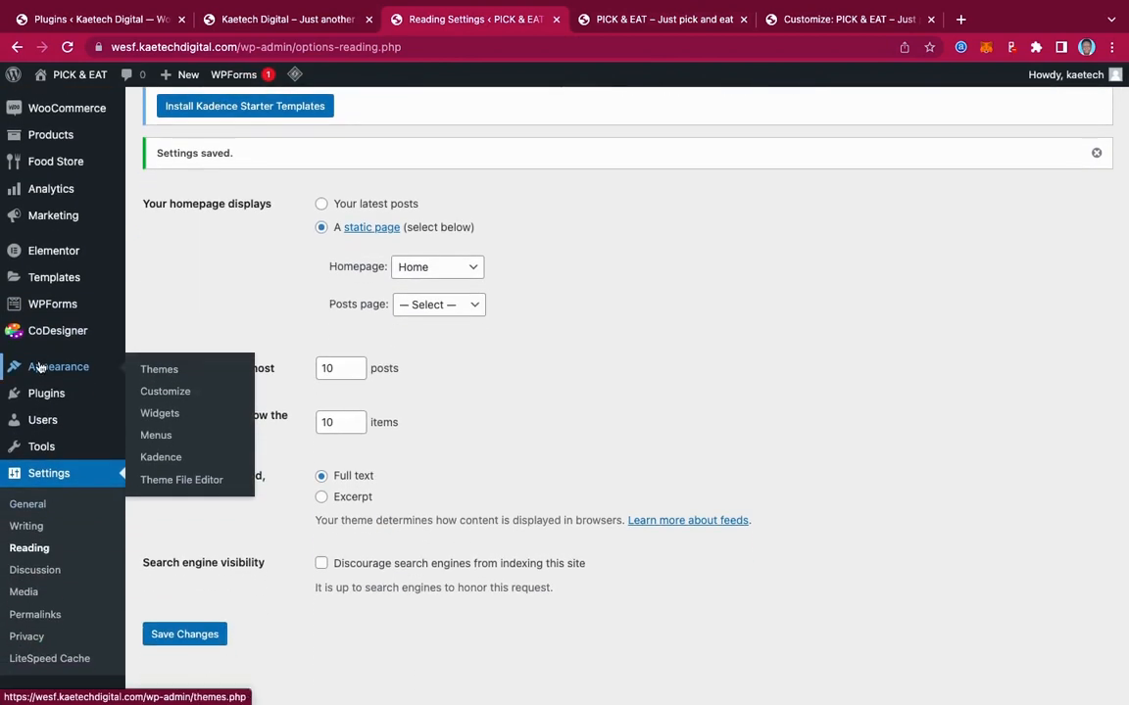
pyautogui.click(153, 438)
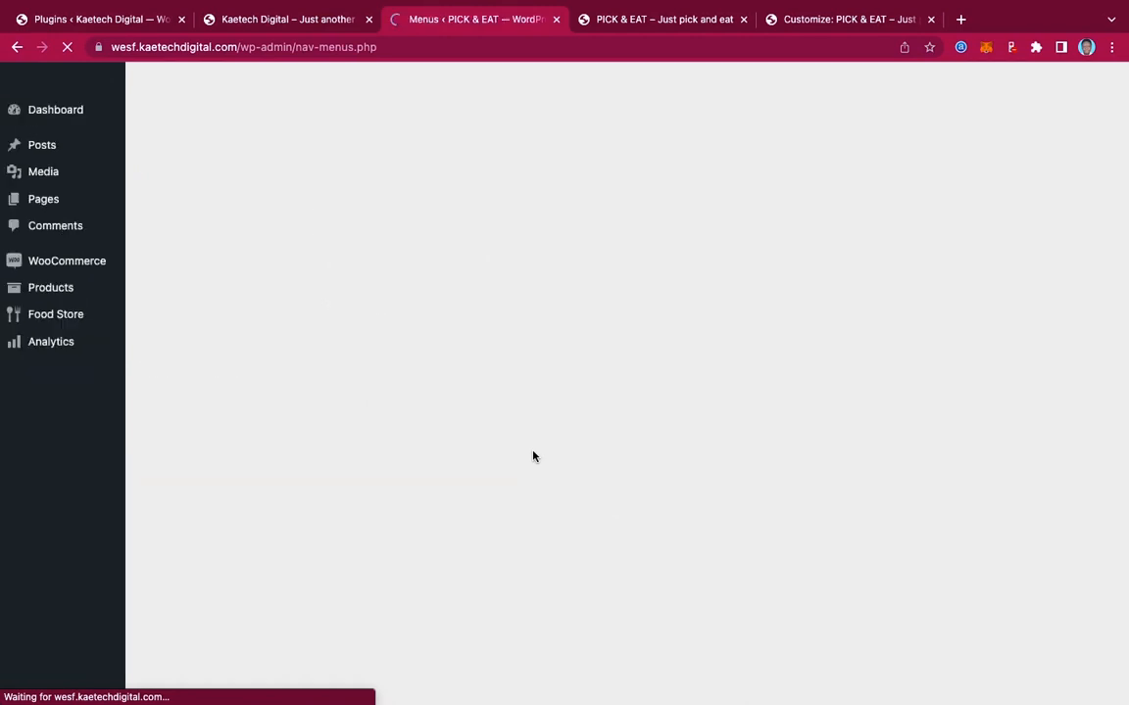
# Add Our Menu below About in the Main Menu, with Contact after it, and save
pyautogui.scroll(-5, 533, 455)
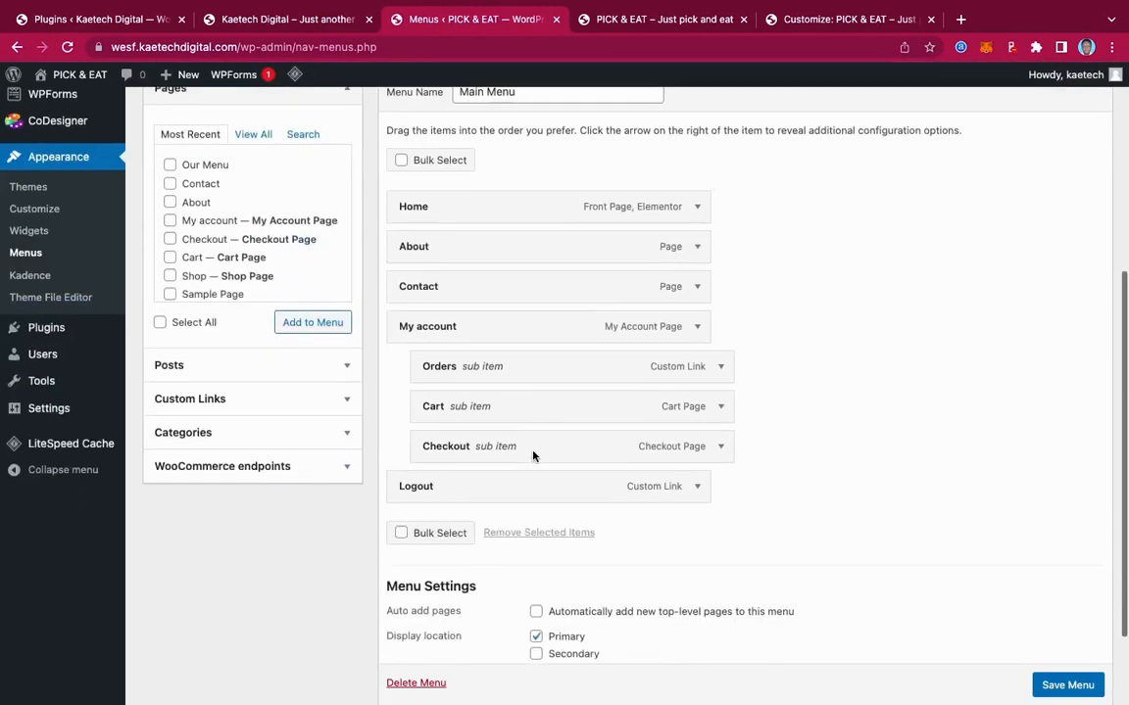
pyautogui.scroll(2, 533, 455)
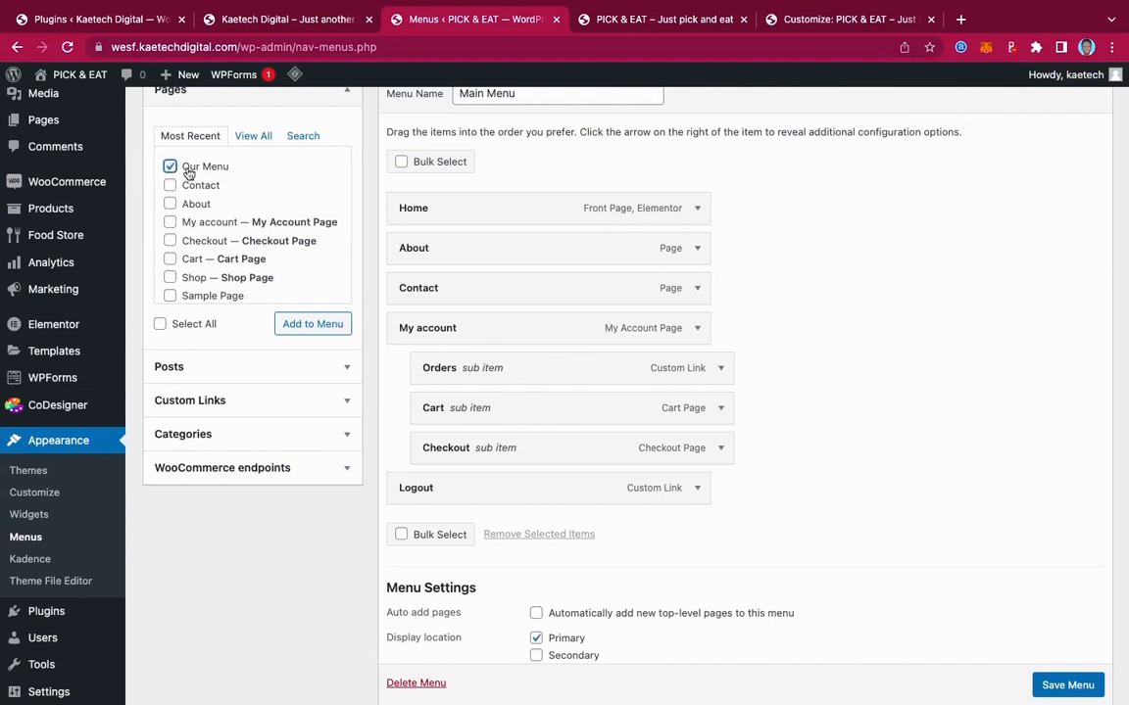
pyautogui.click(315, 325)
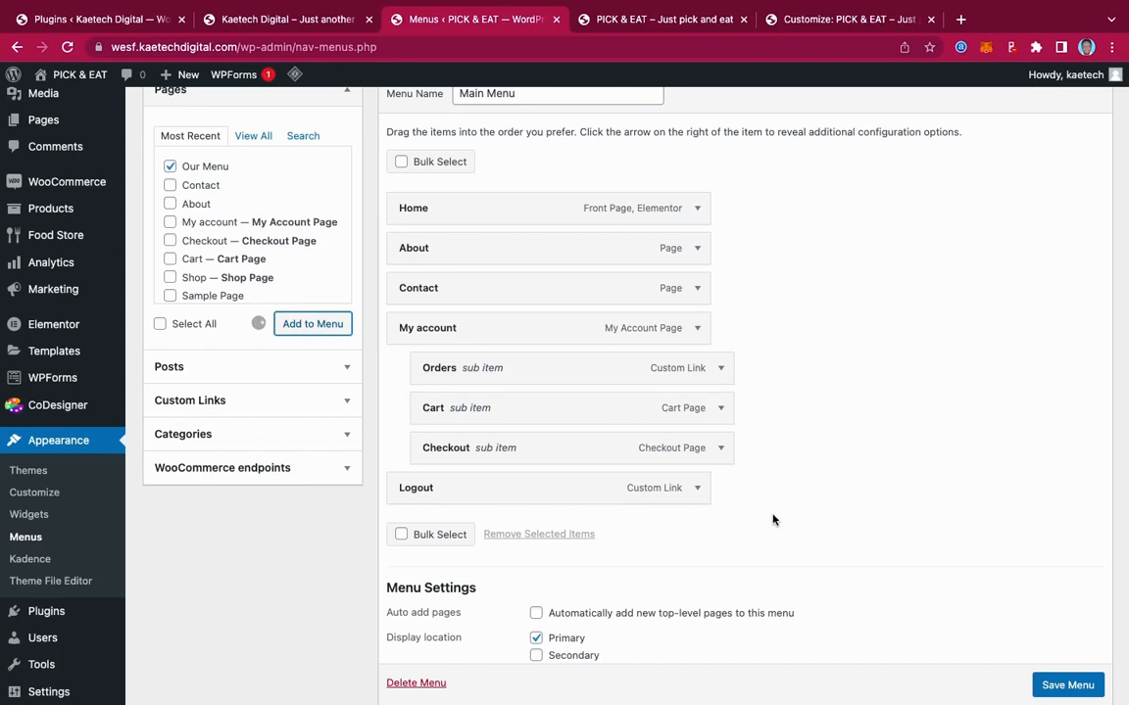
pyautogui.moveTo(575, 528); pyautogui.dragTo(577, 292)
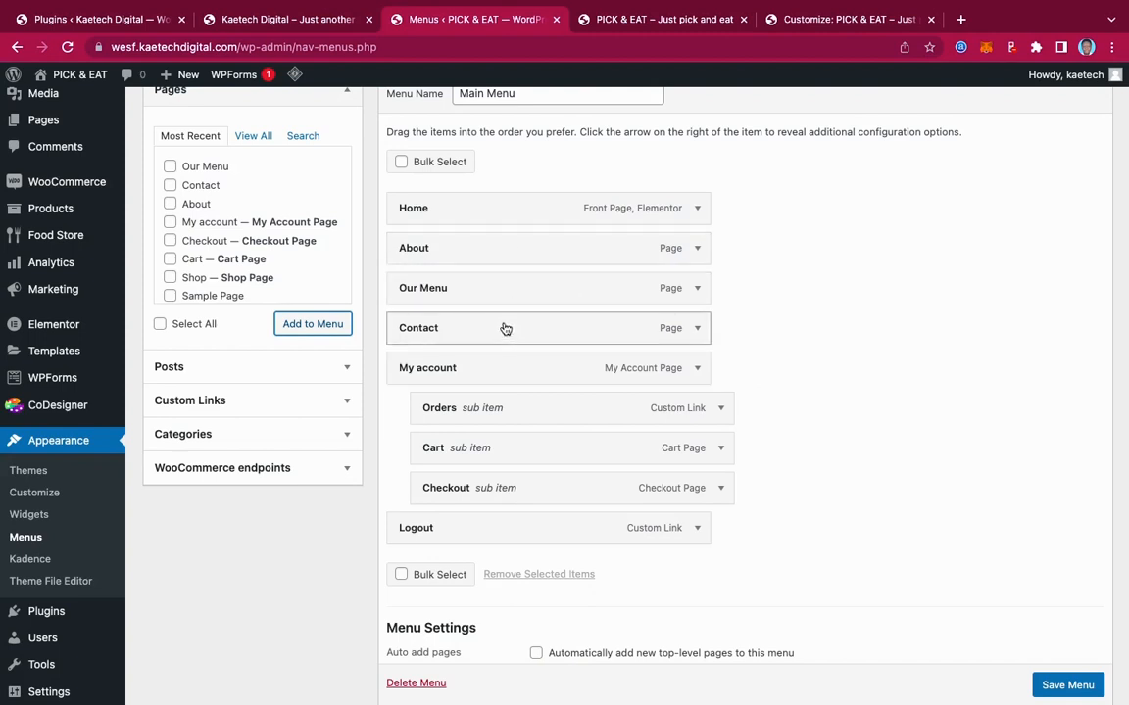
pyautogui.moveTo(505, 329); pyautogui.dragTo(504, 488)
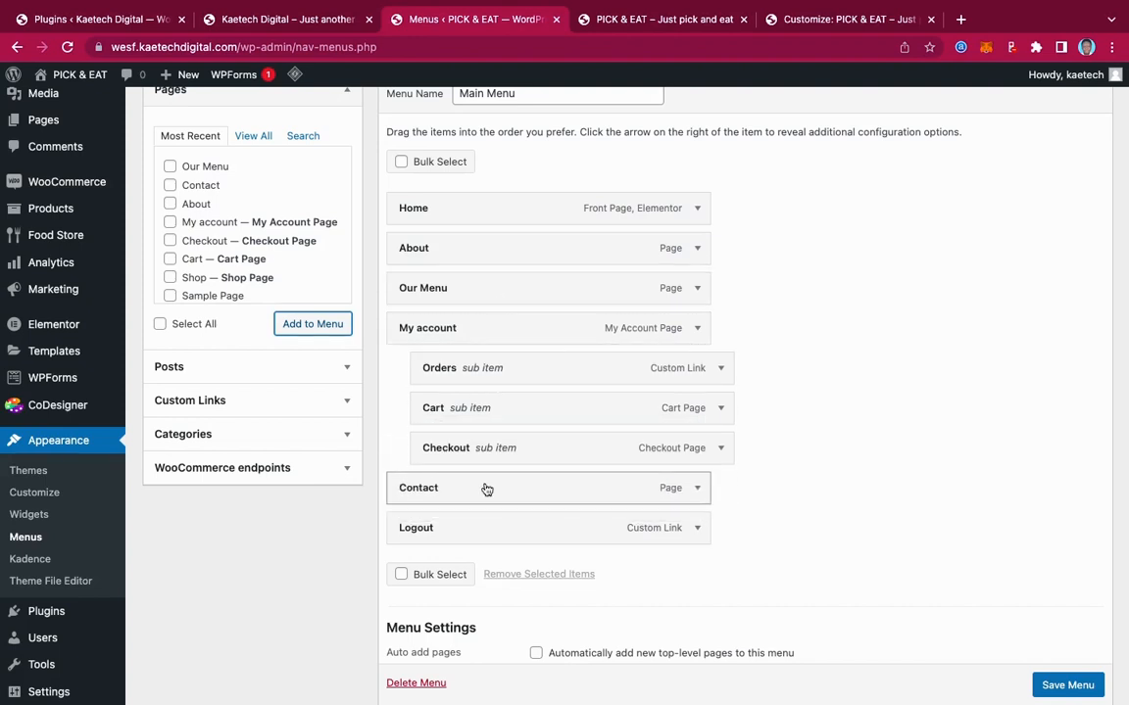
pyautogui.scroll(-2, 486, 489)
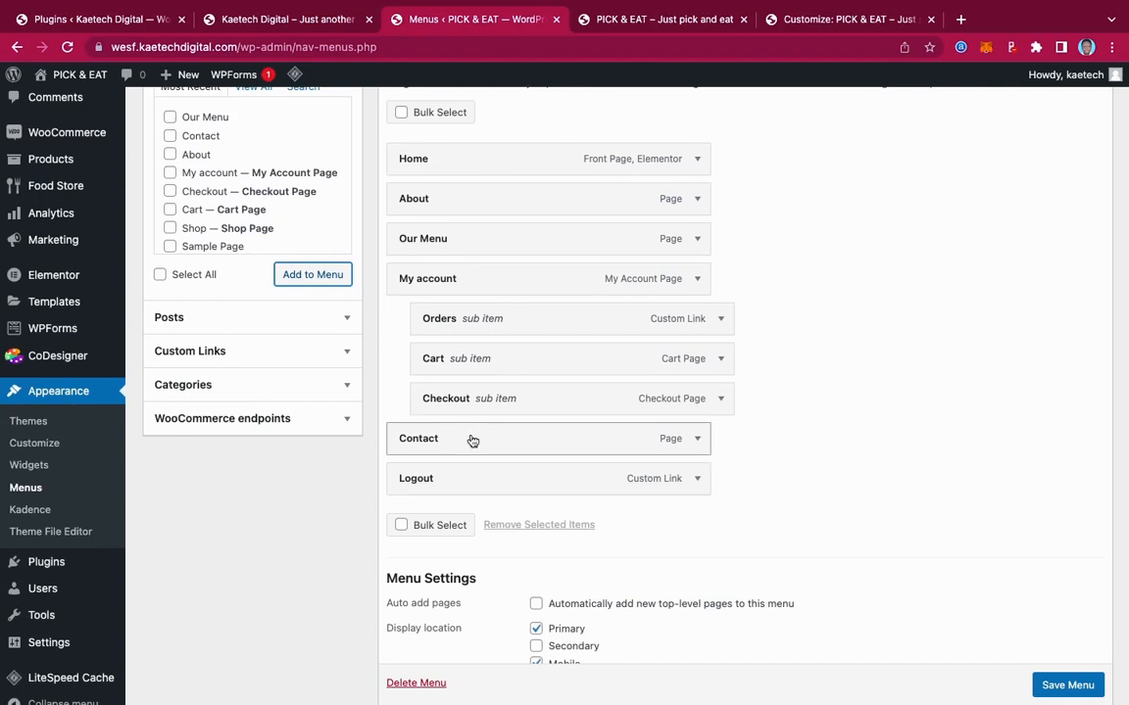
pyautogui.moveTo(471, 440); pyautogui.dragTo(473, 285)
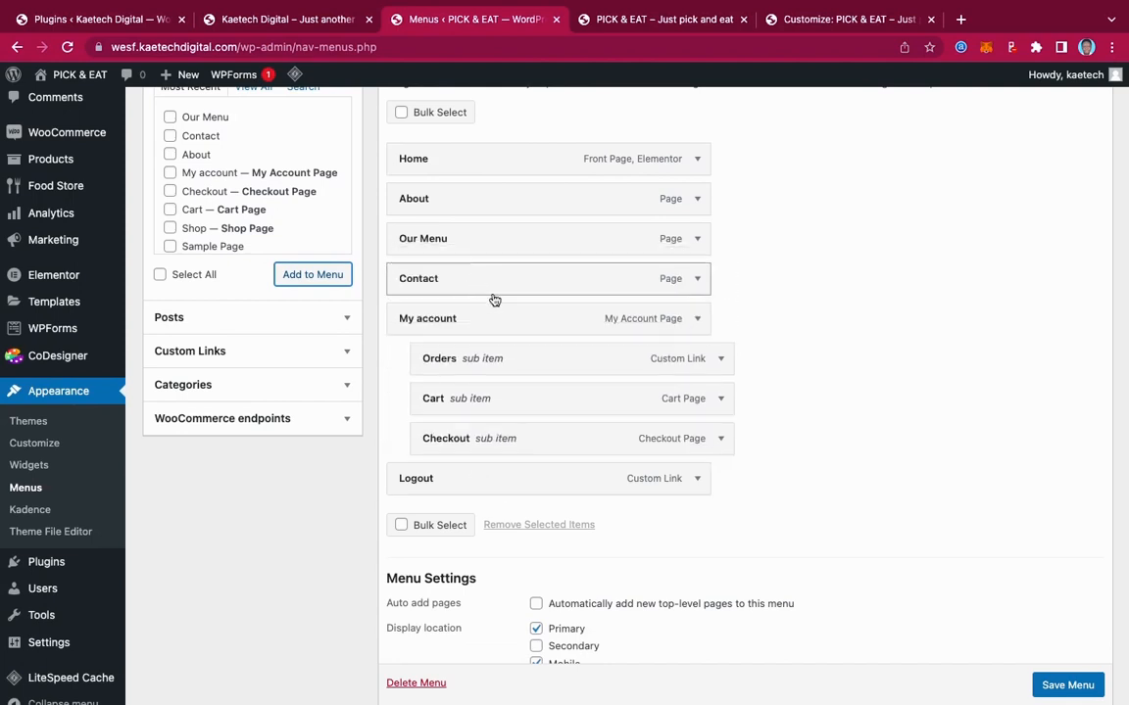
pyautogui.scroll(-1, 479, 441)
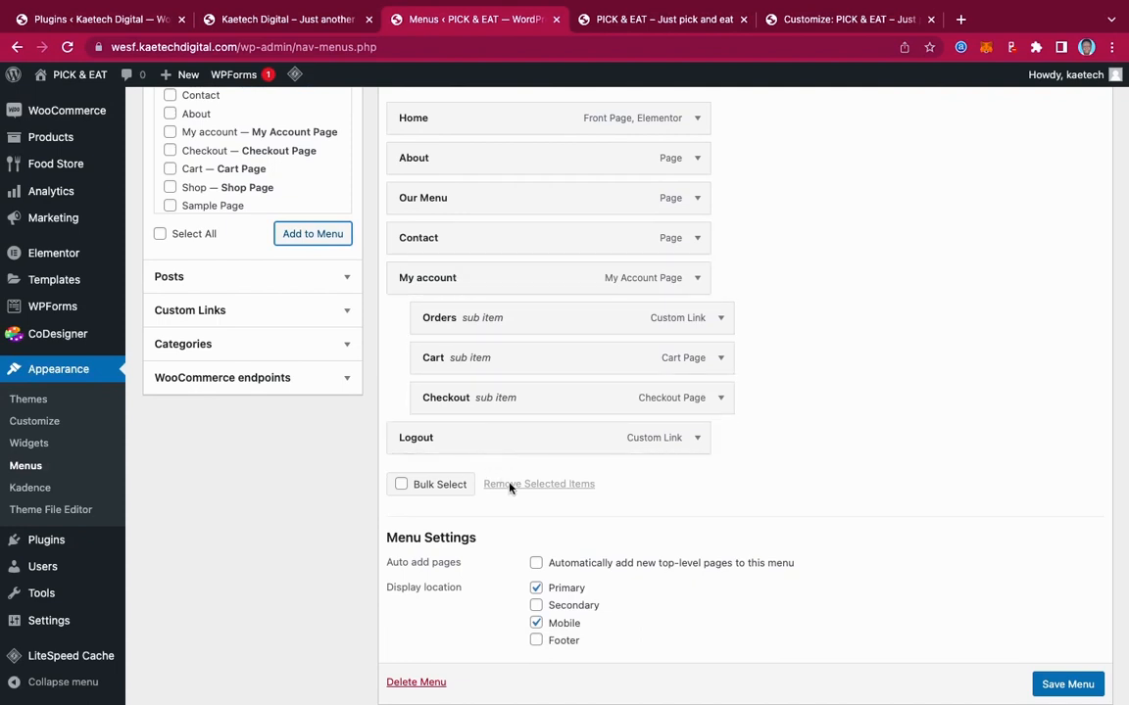
pyautogui.scroll(-2, 595, 545)
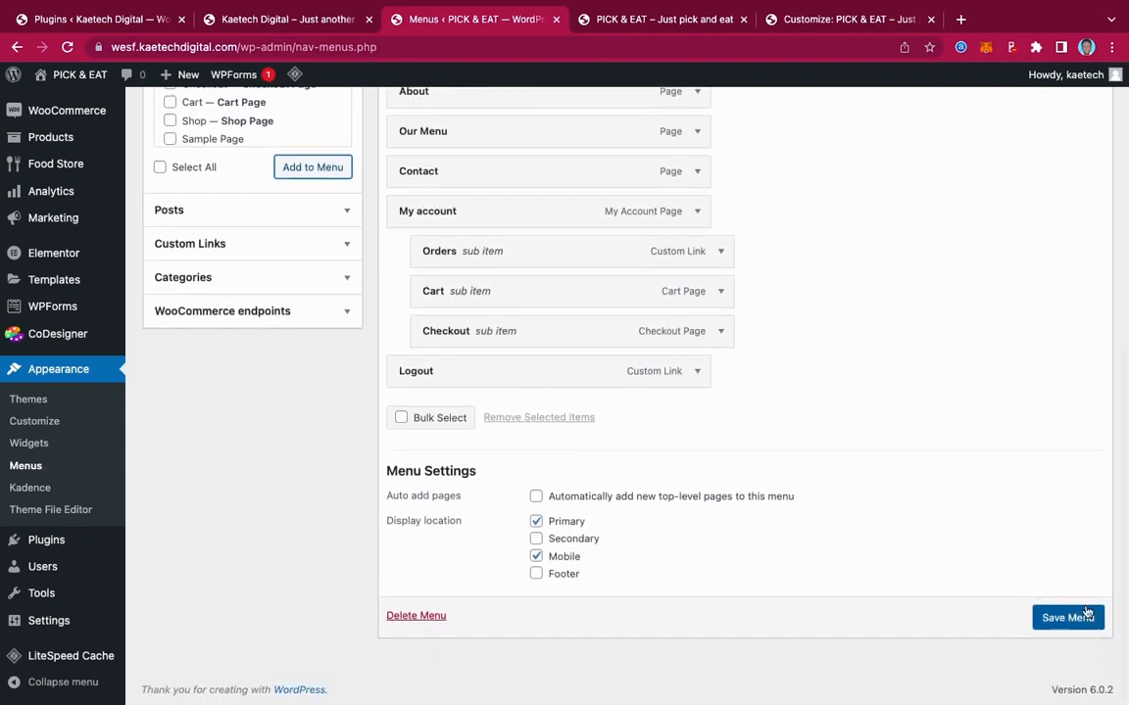
pyautogui.click(1059, 625)
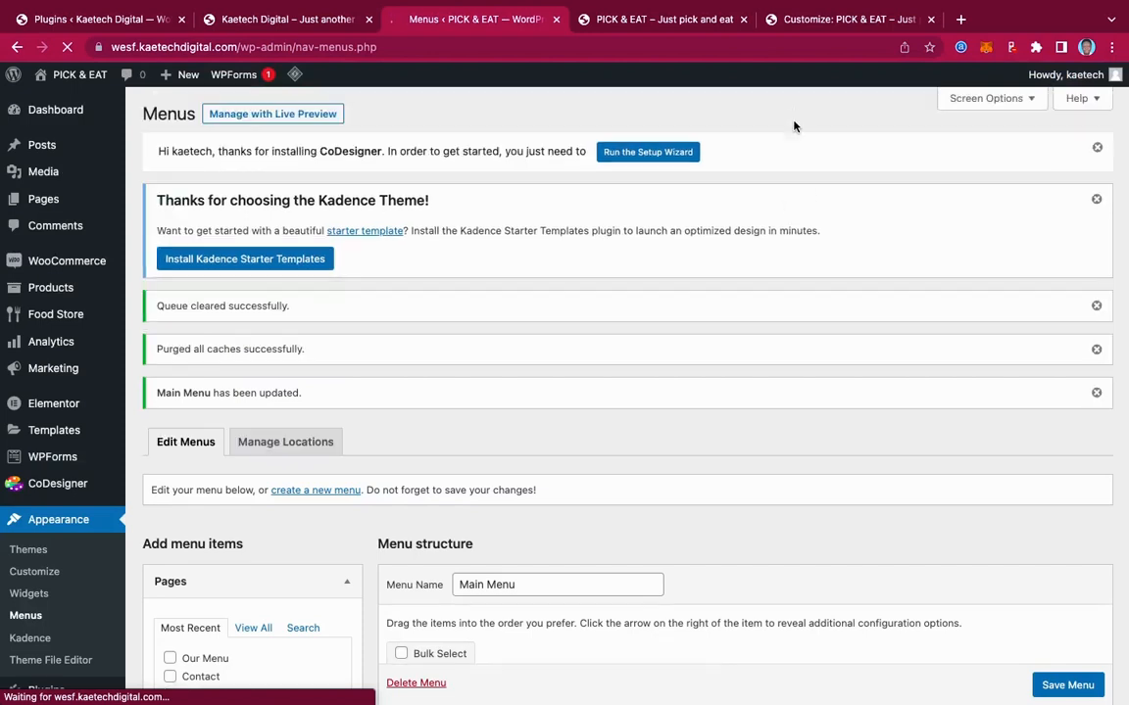
# Copy the live site's Our Menu link and paste it as the Order Online button URL
pyautogui.click(683, 21)
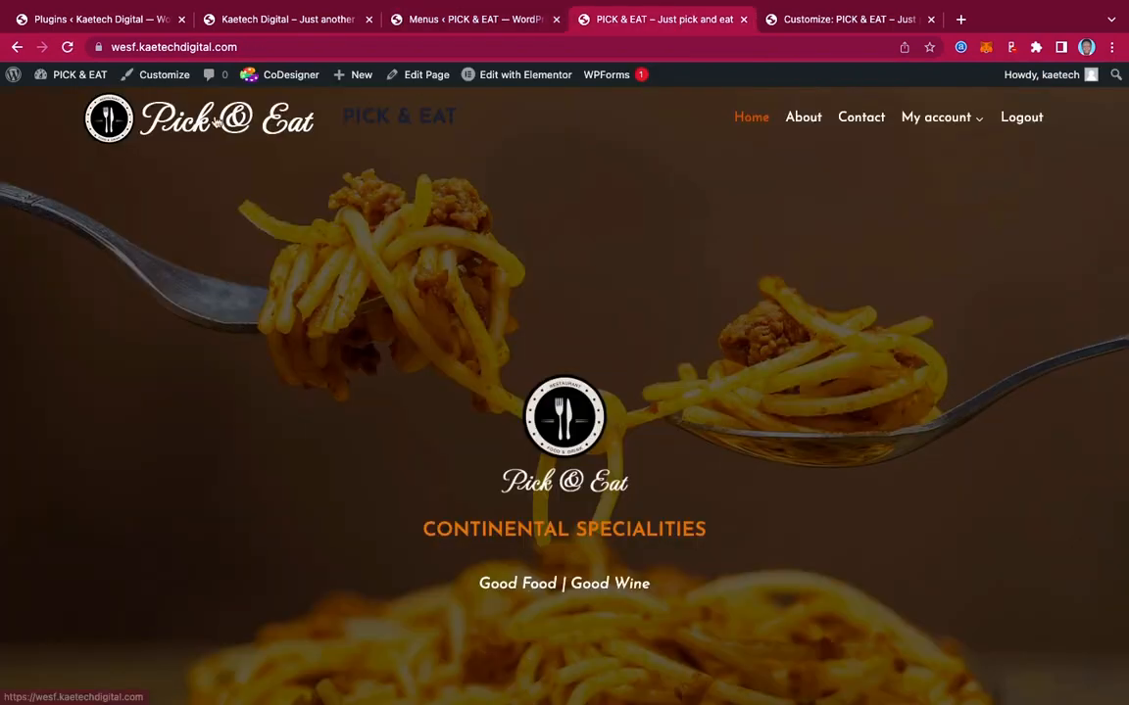
pyautogui.click(65, 47)
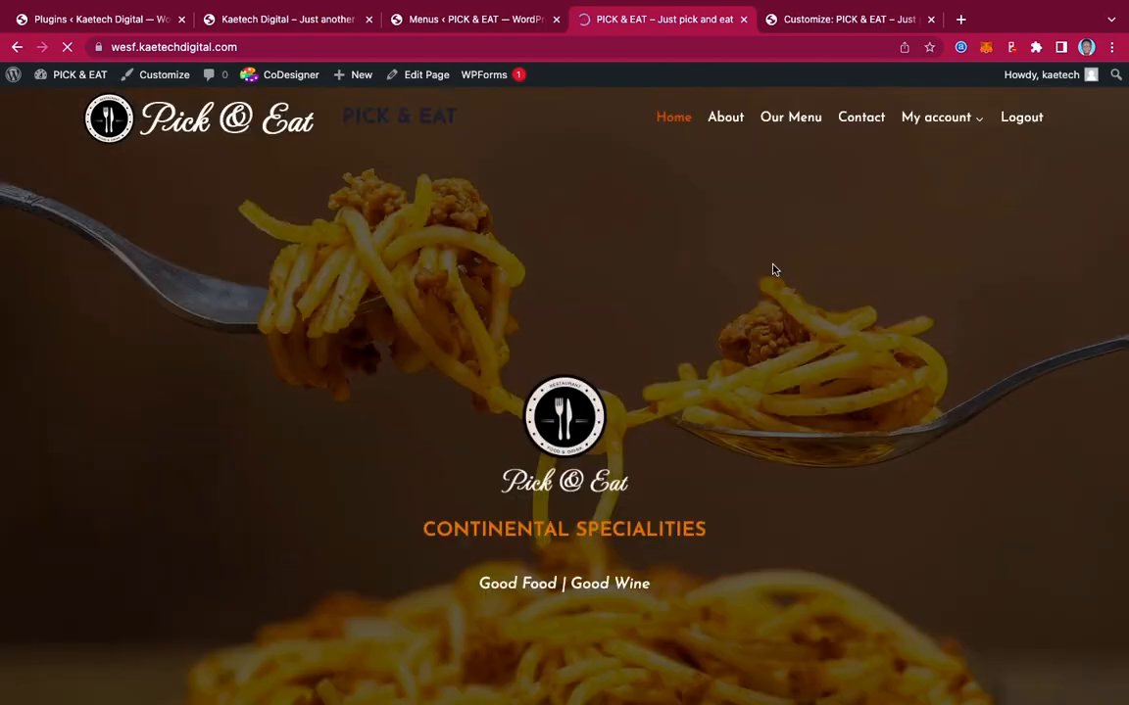
pyautogui.rightClick(789, 120)
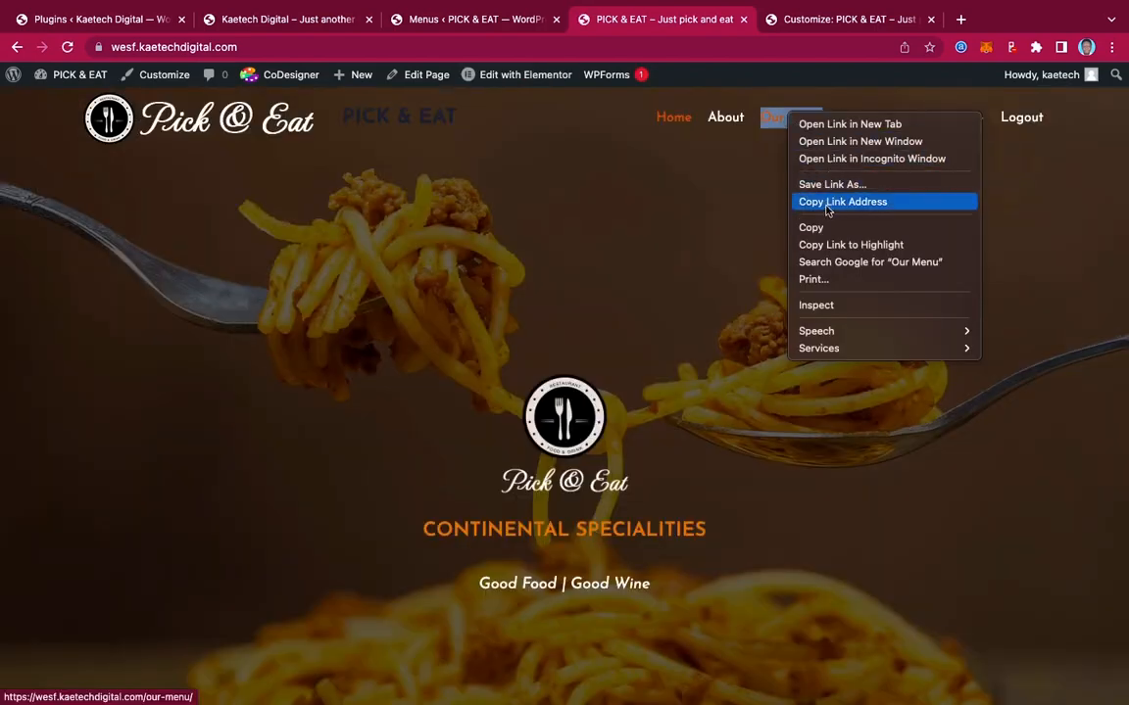
pyautogui.click(826, 203)
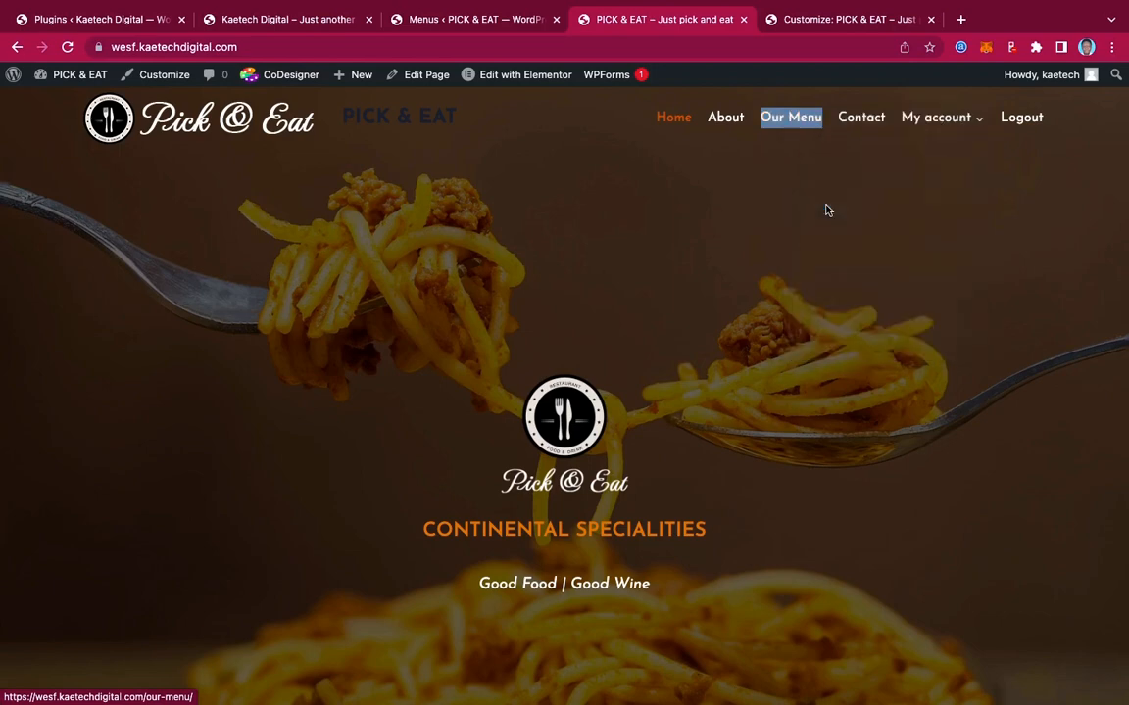
pyautogui.click(800, 22)
pyautogui.click(93, 322)
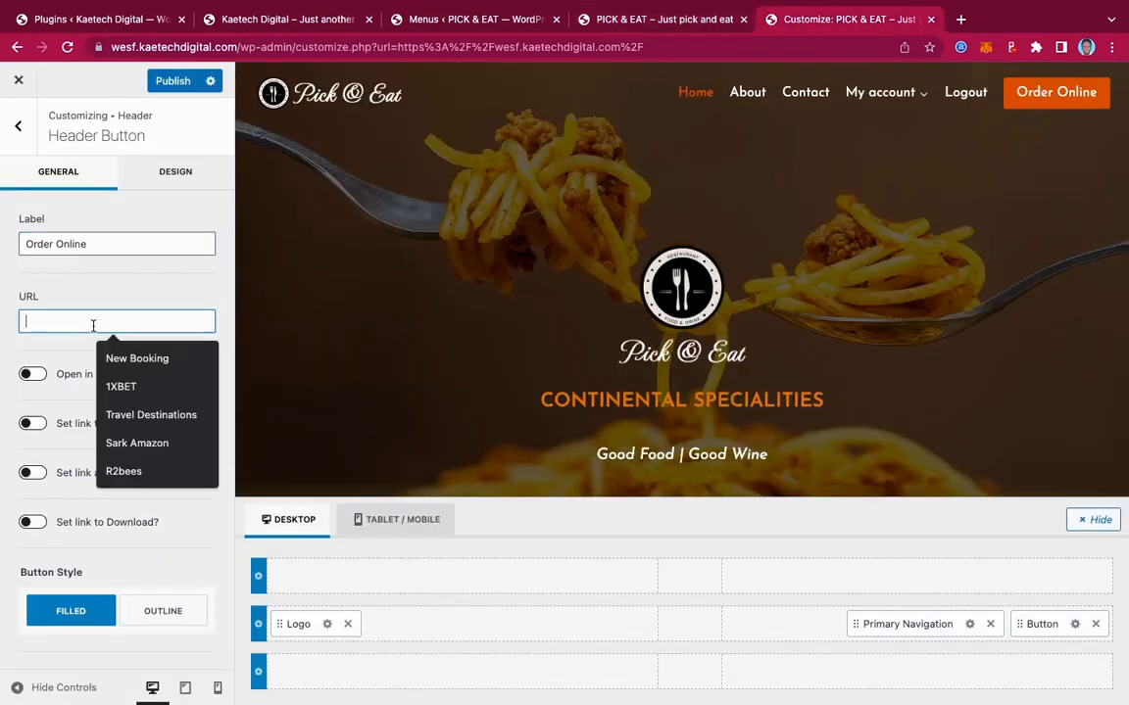
pyautogui.hotkey('ctrl', 'v')
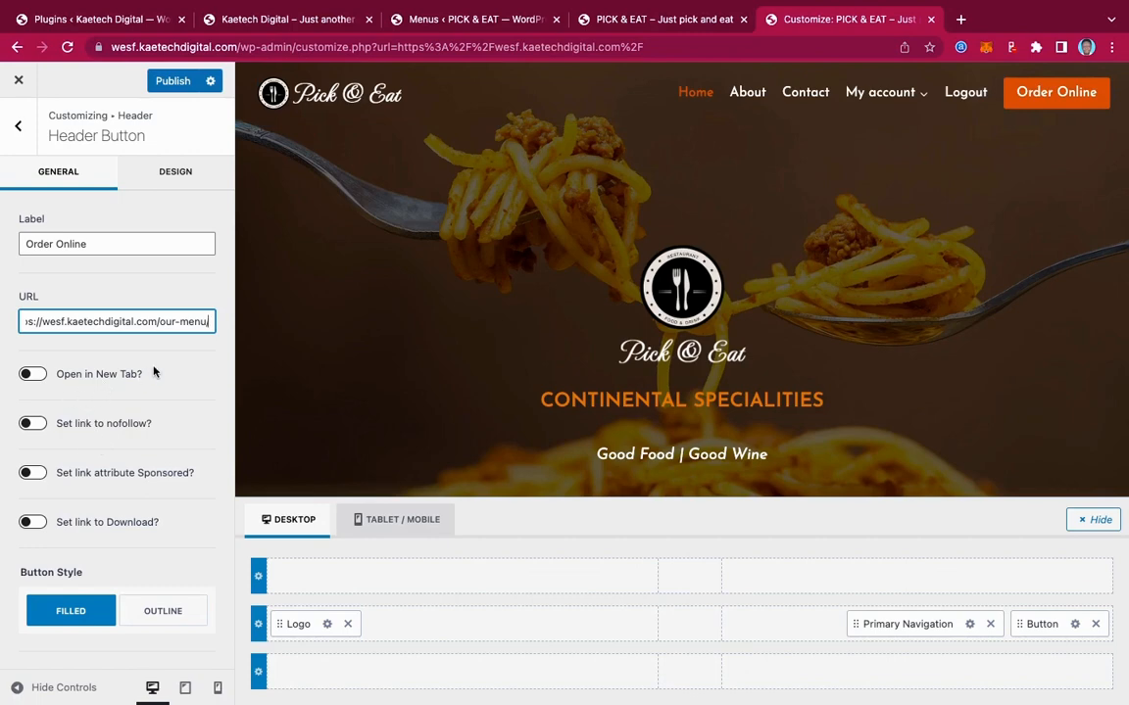
pyautogui.scroll(-2, 138, 393)
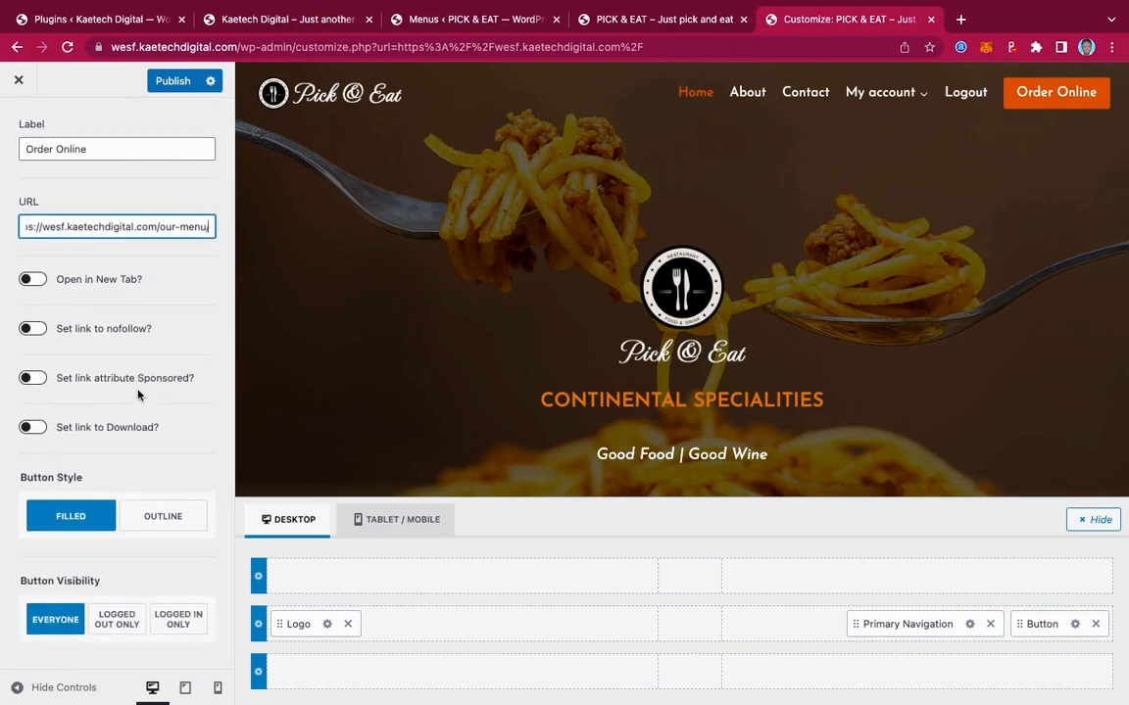
pyautogui.scroll(2, 138, 393)
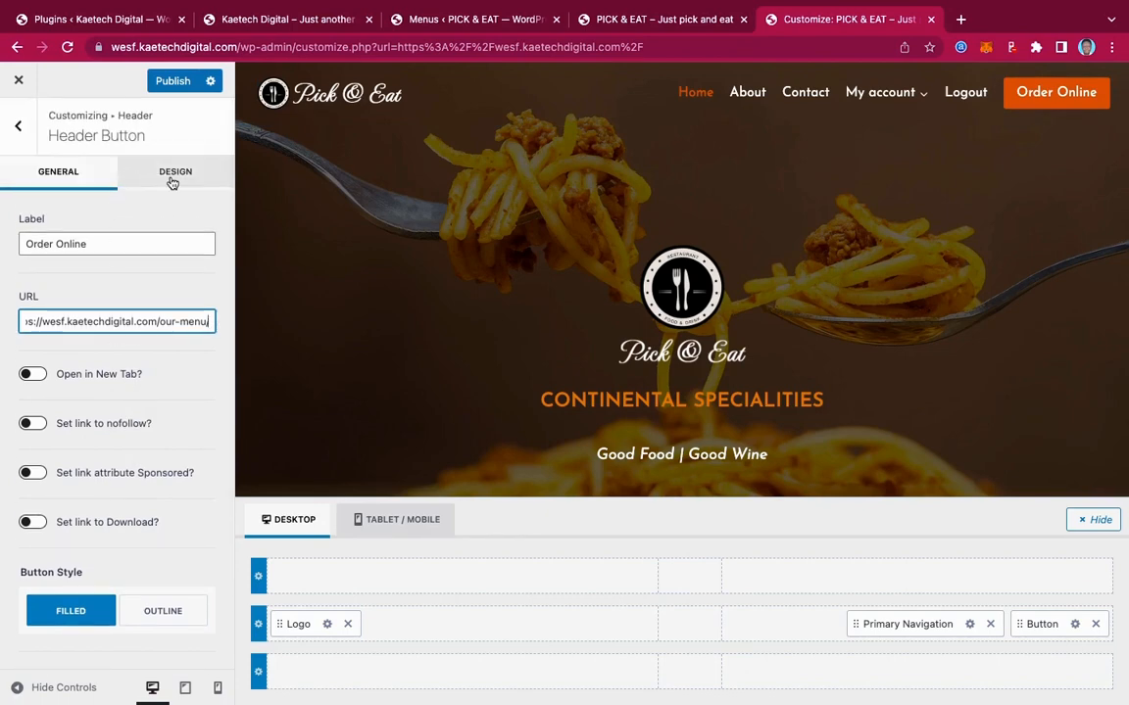
# Give the Order Online button a 50px border radius, publish, and return to Header settings
pyautogui.click(171, 182)
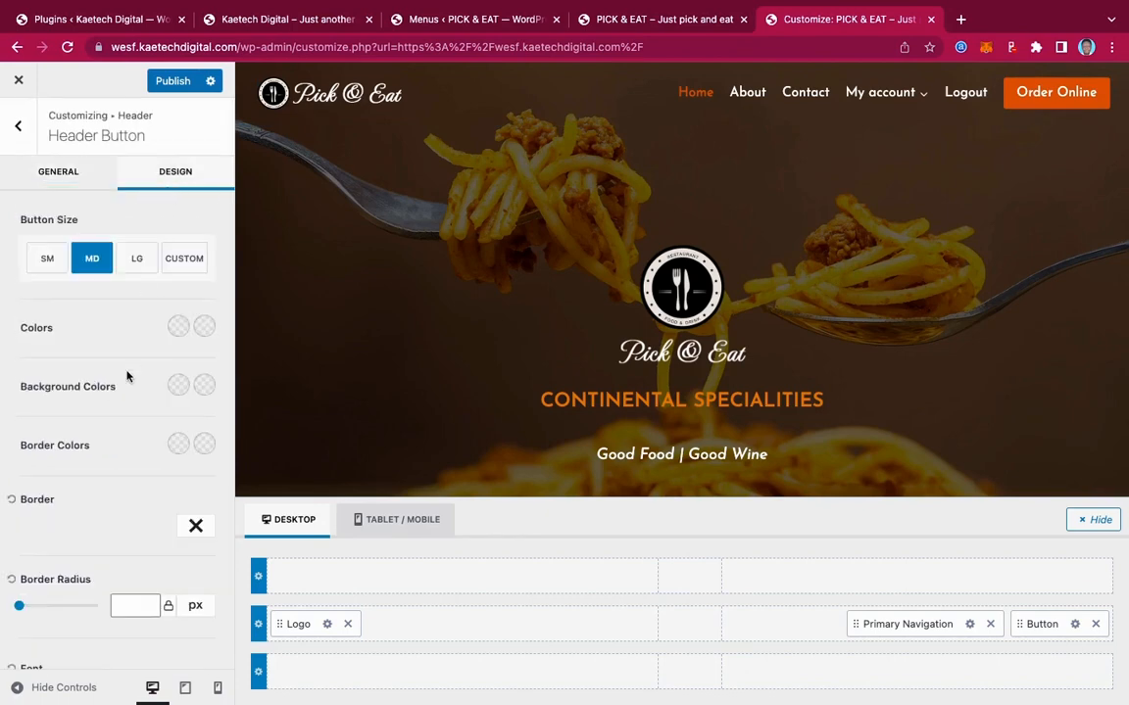
pyautogui.scroll(-3, 127, 373)
pyautogui.scroll(-4, 127, 374)
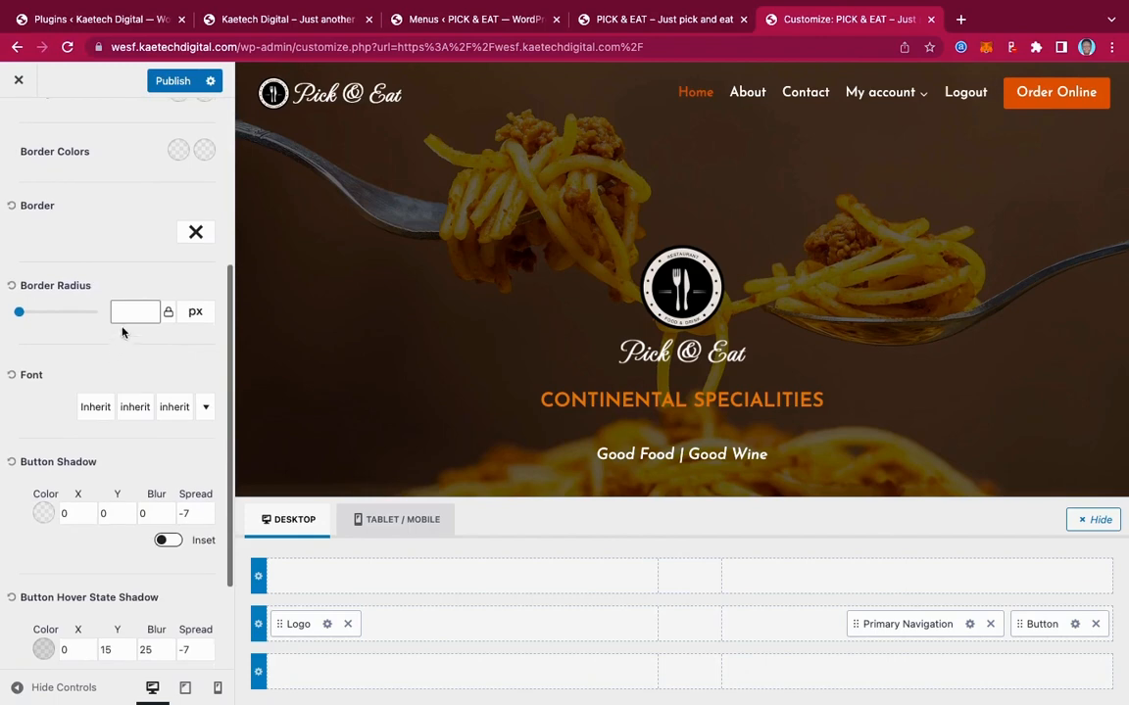
pyautogui.click(124, 312)
pyautogui.write('50')
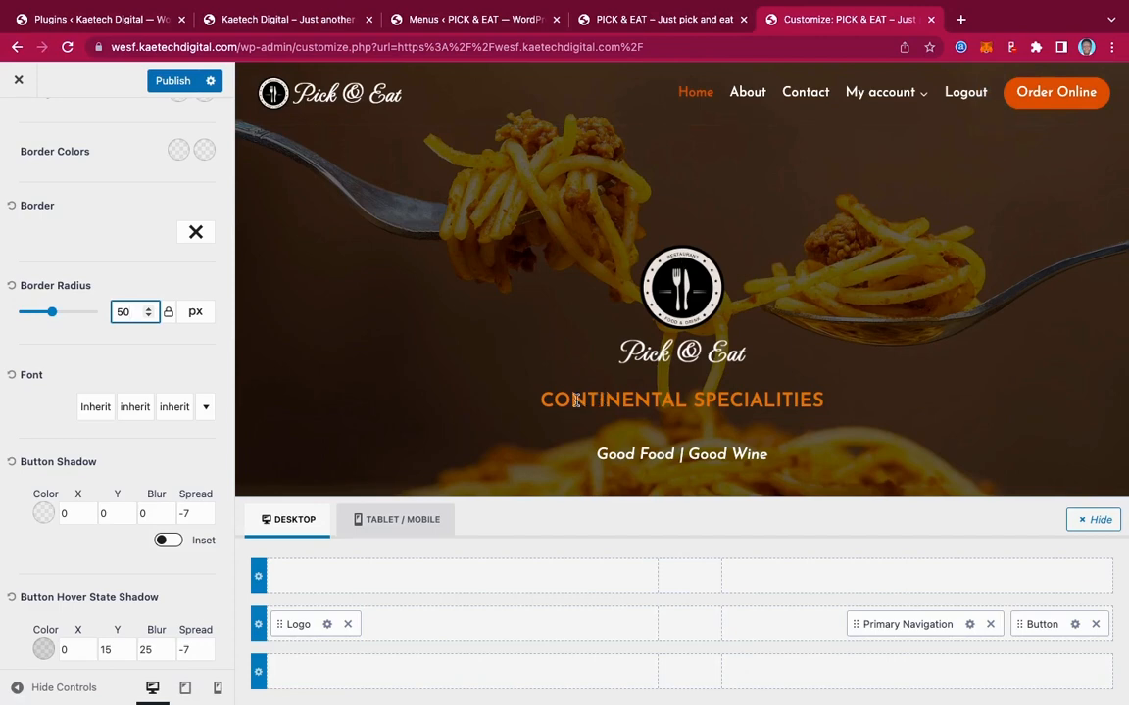
pyautogui.click(168, 80)
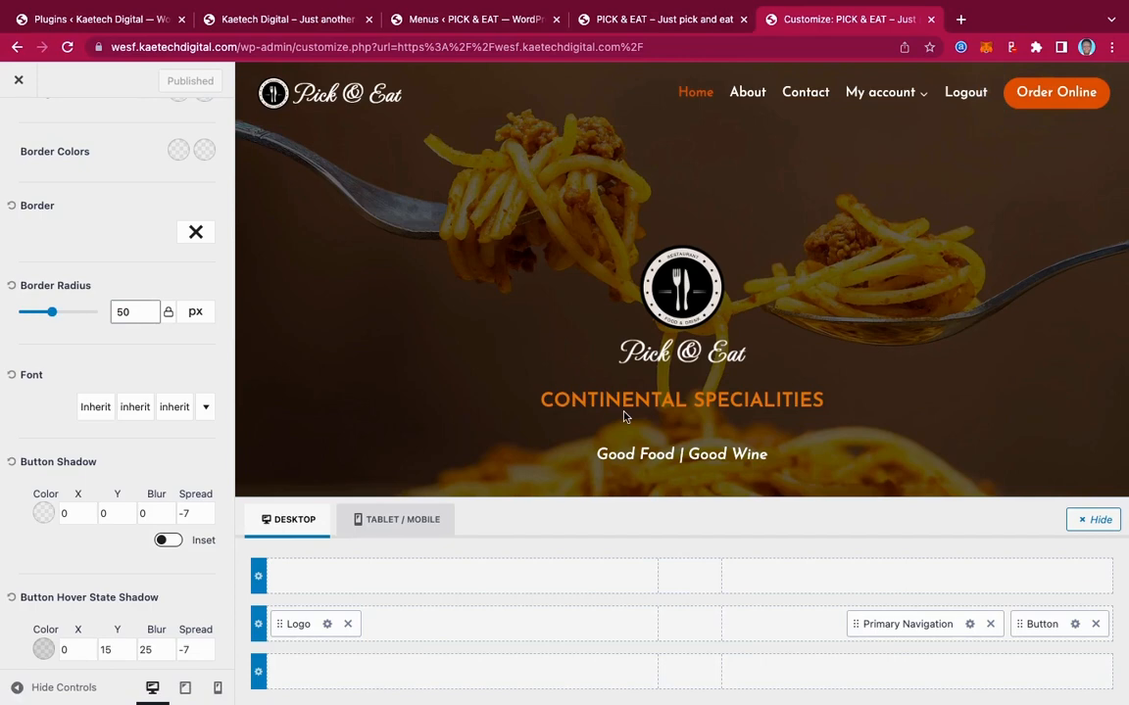
pyautogui.scroll(6, 112, 338)
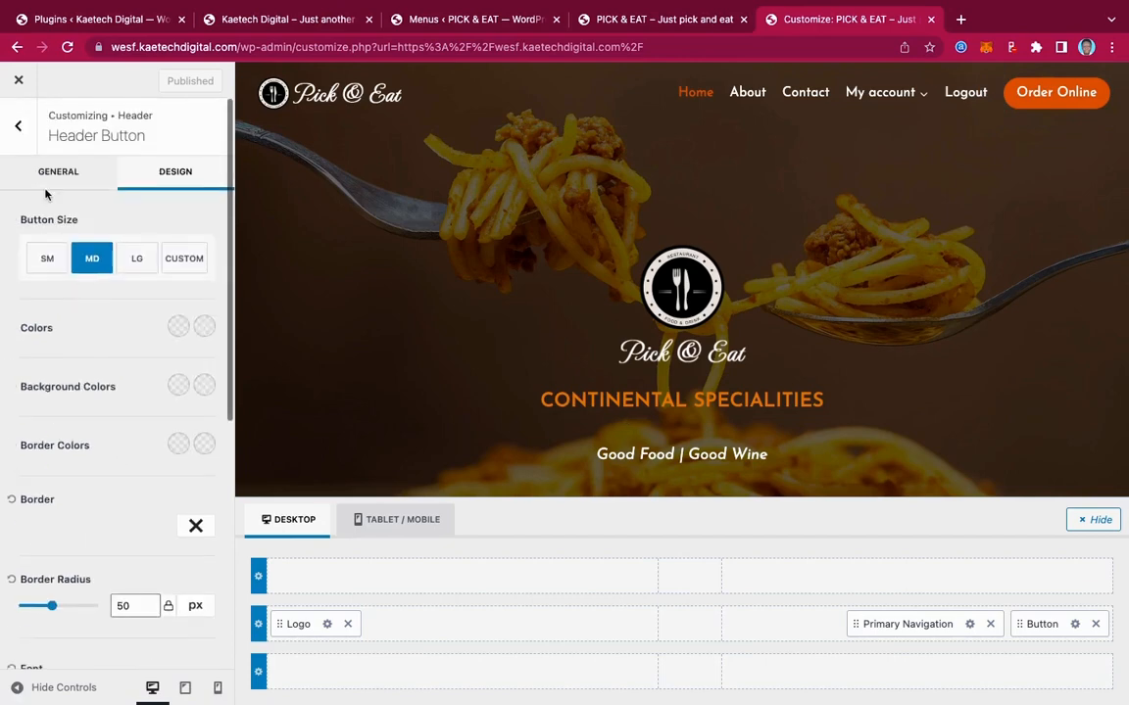
pyautogui.click(20, 131)
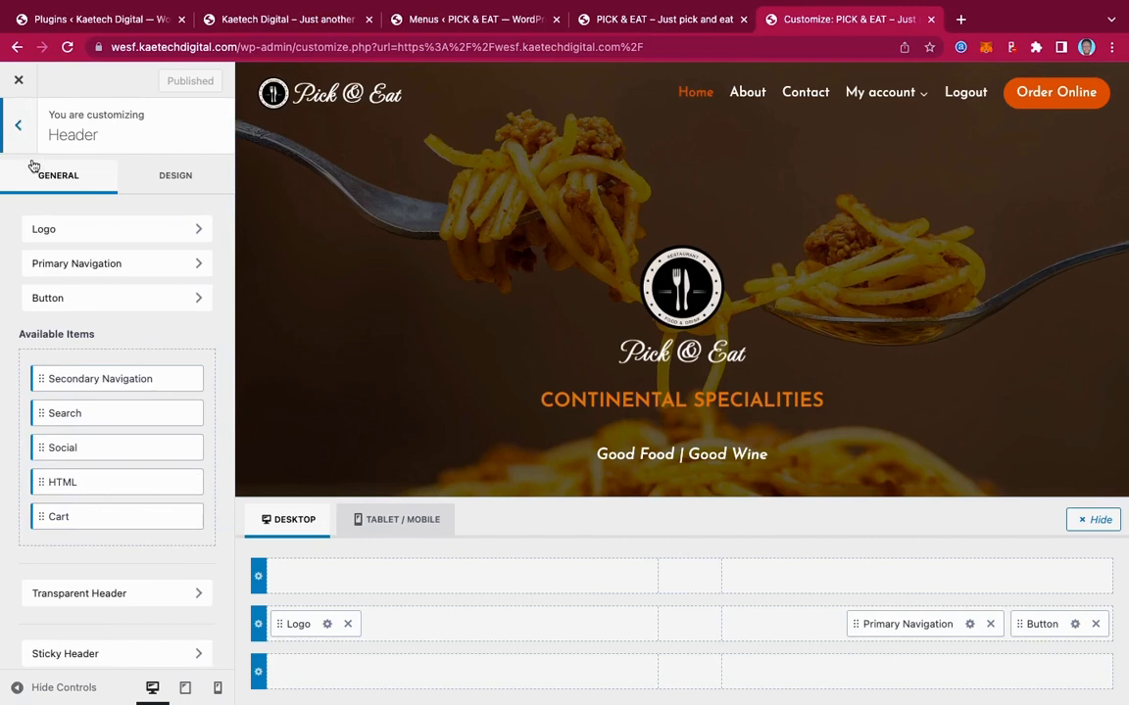
# Set Enable Sticky Header to 'Yes - Only Main Row' for desktop
pyautogui.scroll(-1, 105, 370)
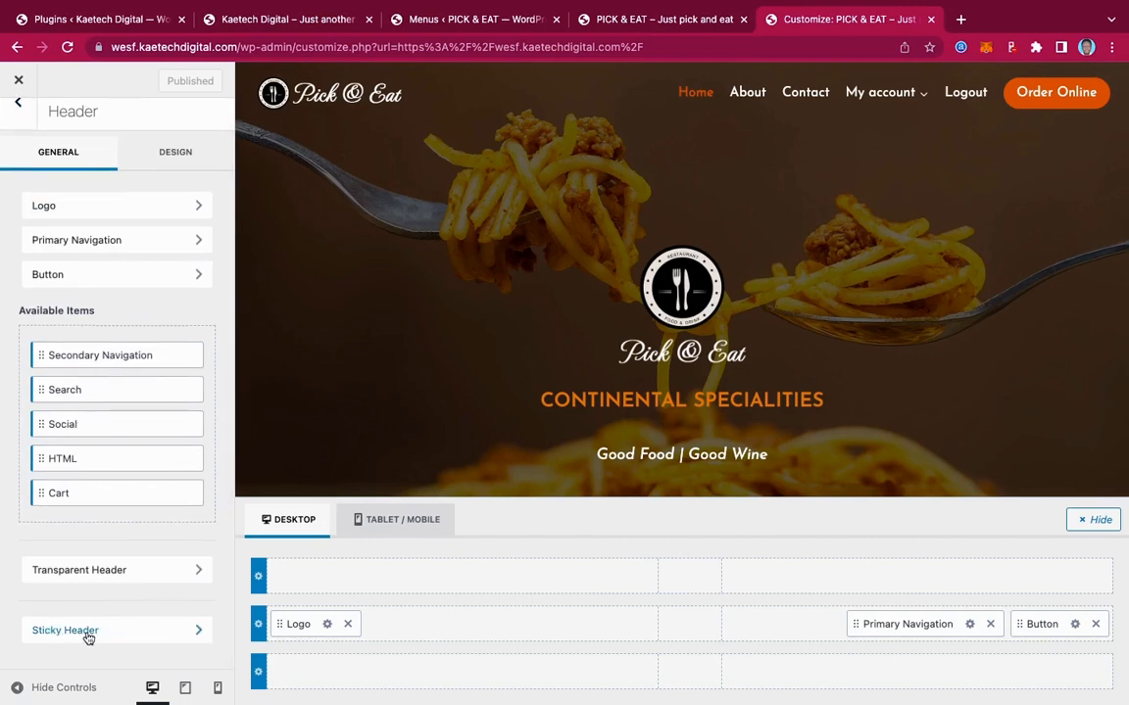
pyautogui.click(163, 636)
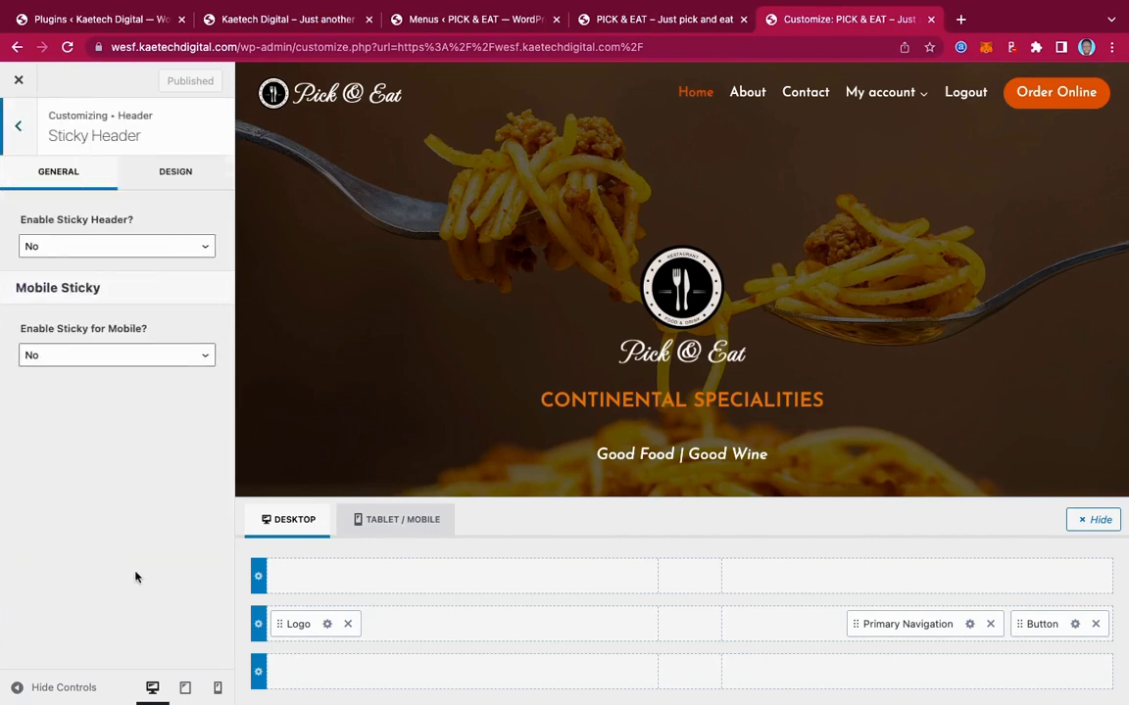
pyautogui.click(57, 248)
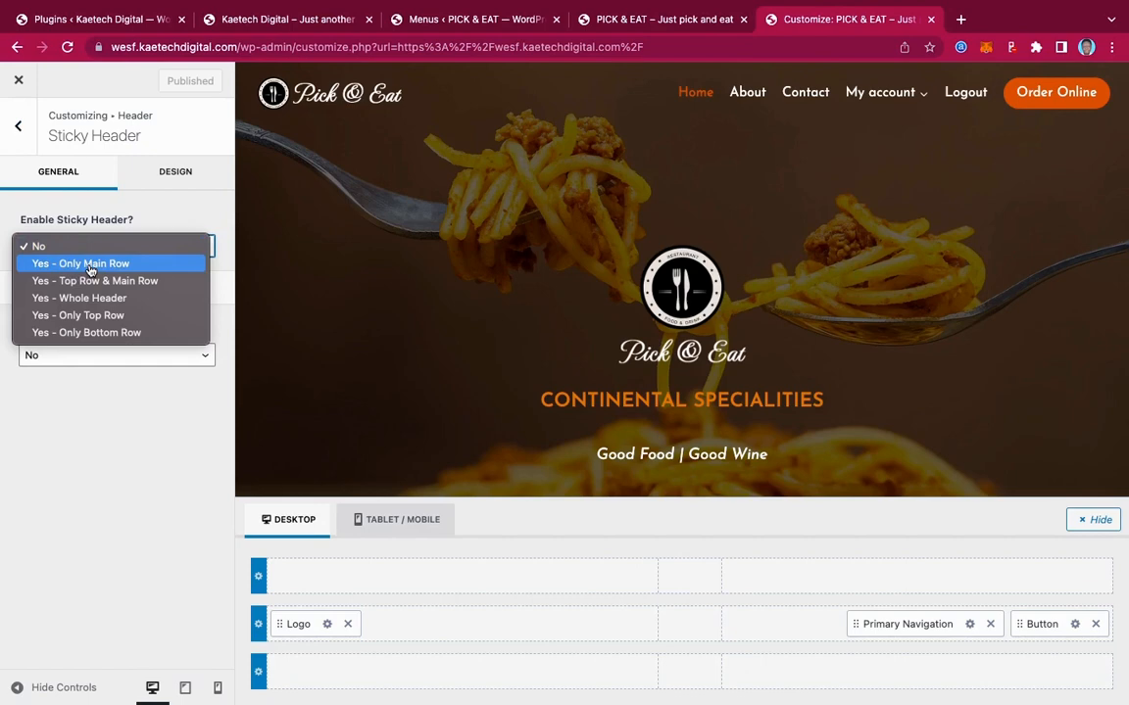
pyautogui.click(90, 264)
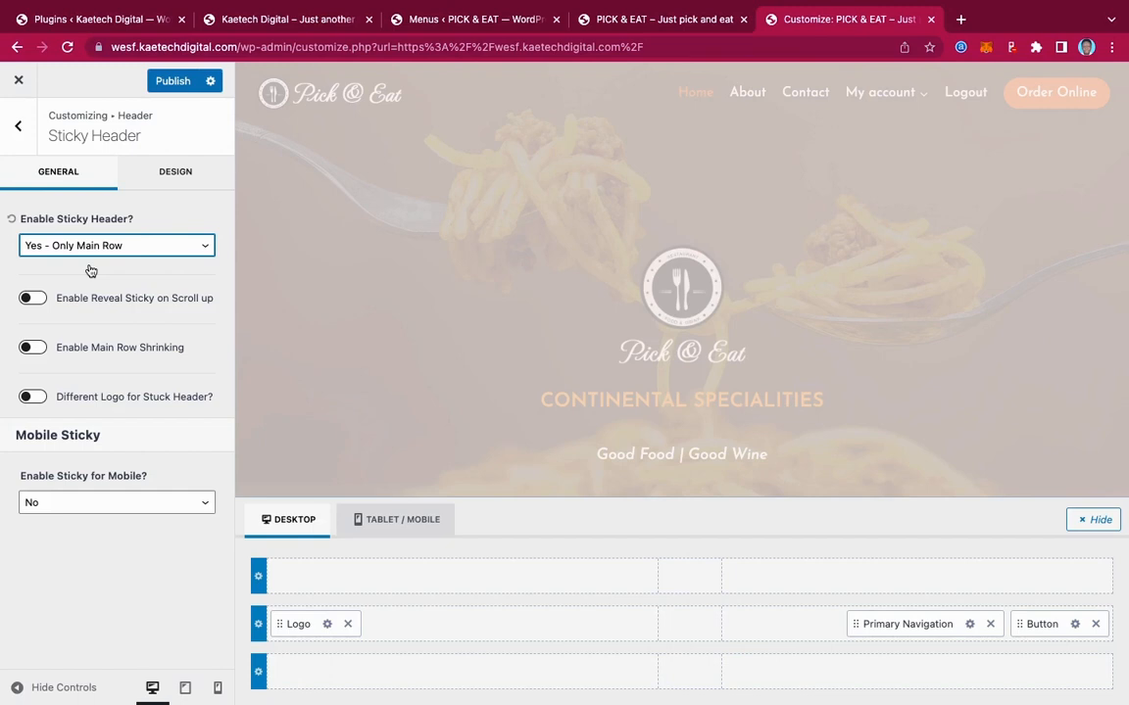
# Set Enable Sticky for Mobile to 'Yes - Only Main Row' as well
pyautogui.scroll(-2, 523, 342)
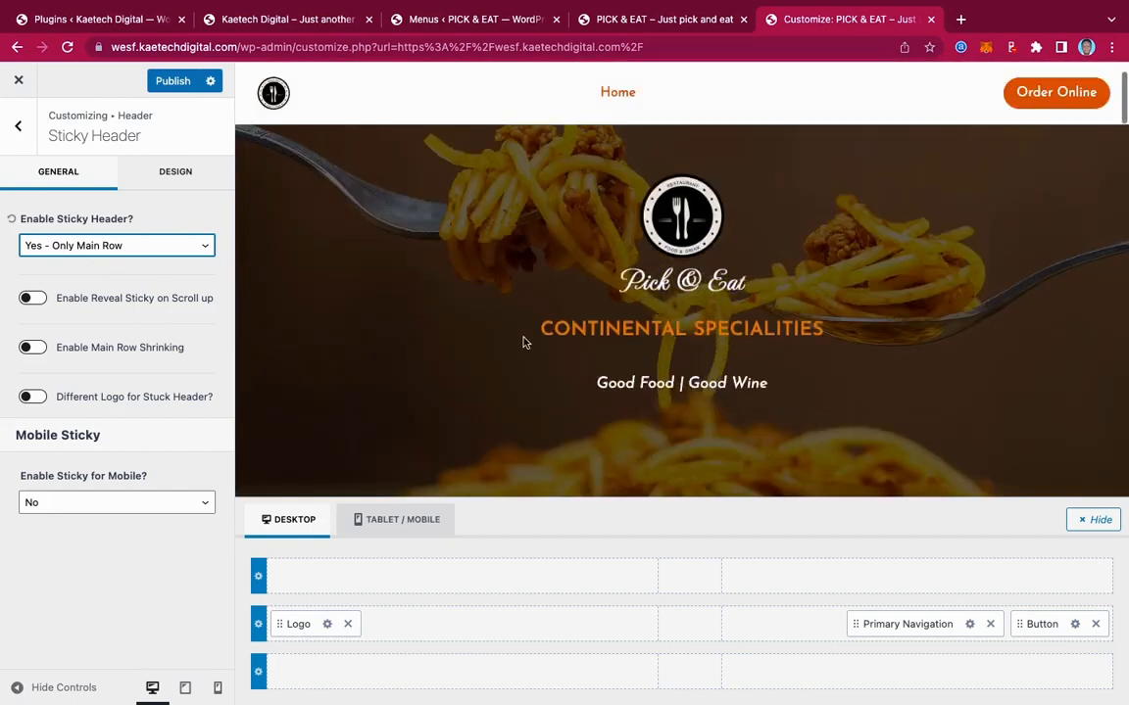
pyautogui.scroll(2, 523, 342)
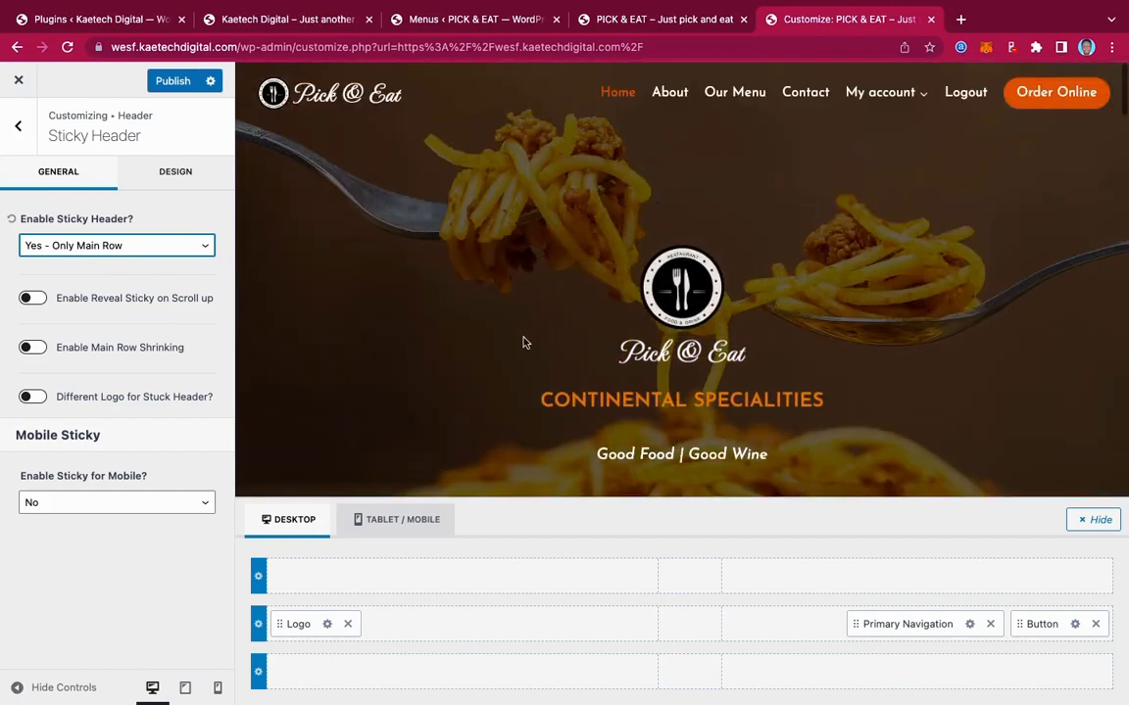
pyautogui.scroll(-4, 523, 342)
pyautogui.scroll(3, 523, 342)
pyautogui.scroll(2, 524, 342)
pyautogui.click(68, 508)
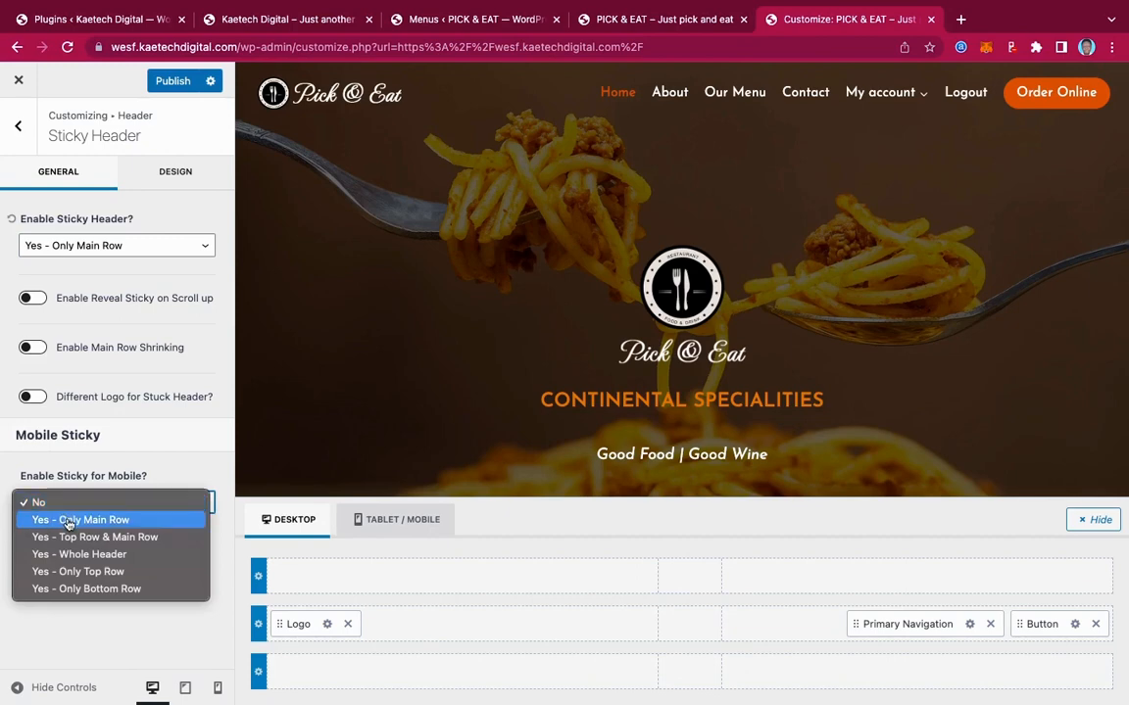
pyautogui.click(68, 521)
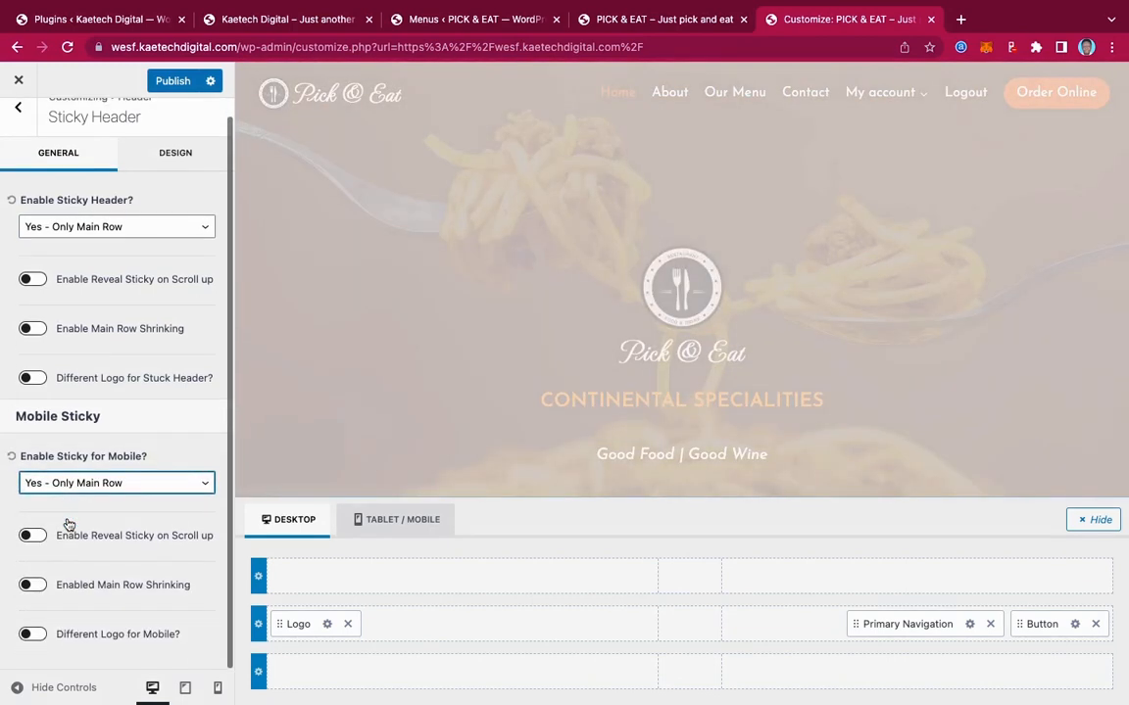
pyautogui.scroll(1, 49, 522)
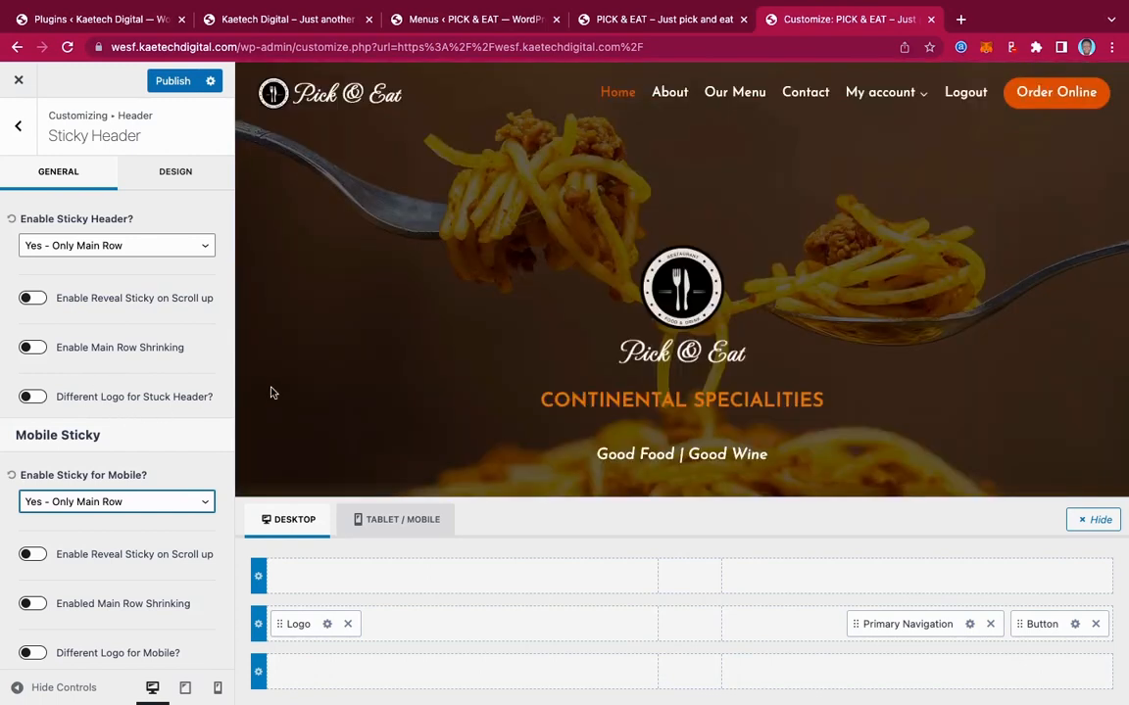
pyautogui.click(168, 176)
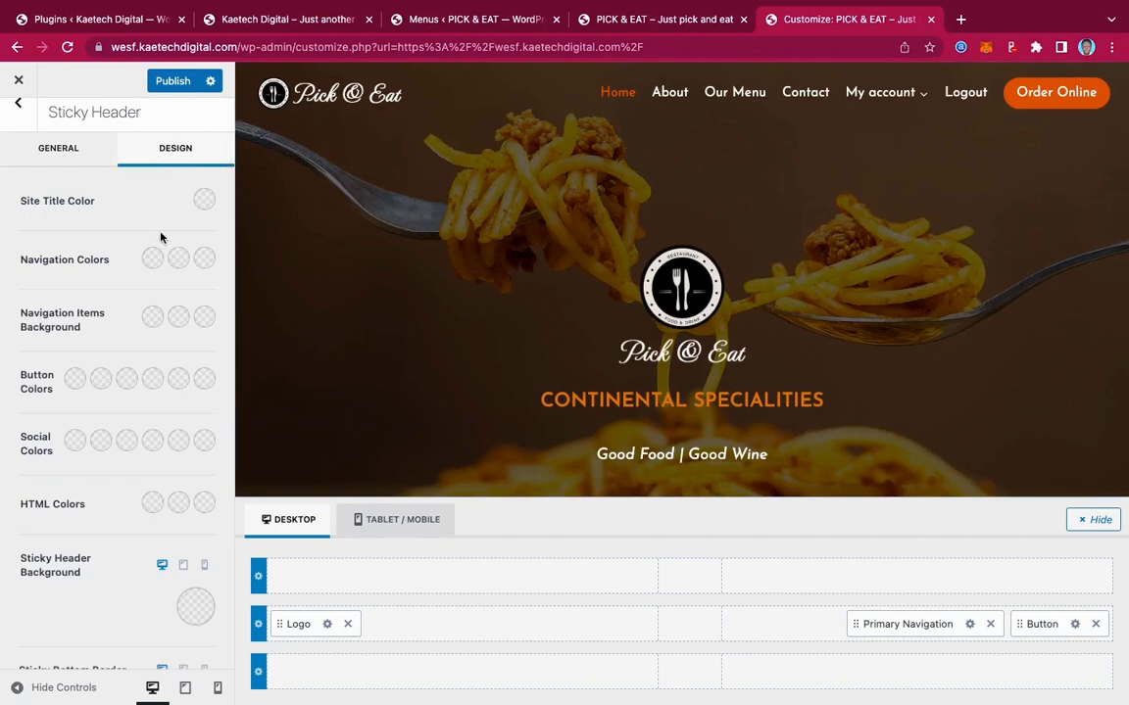
# Set sticky navigation links to black, with hover and active colours orange D05F28
pyautogui.click(152, 259)
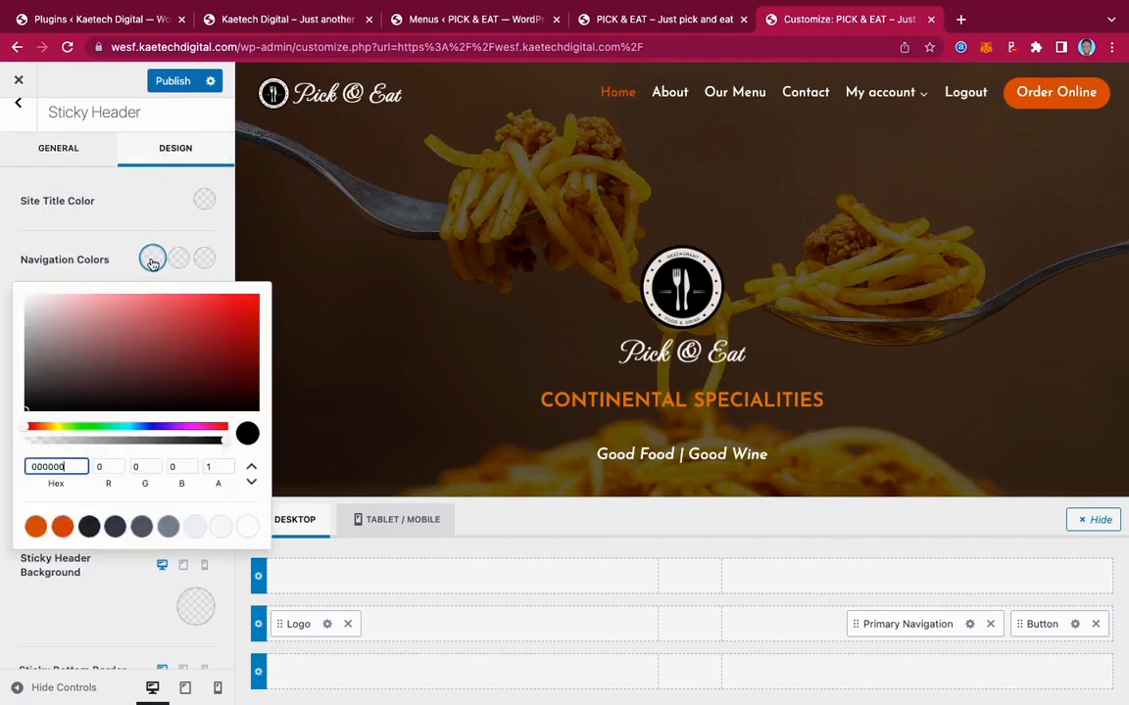
pyautogui.click(25, 412)
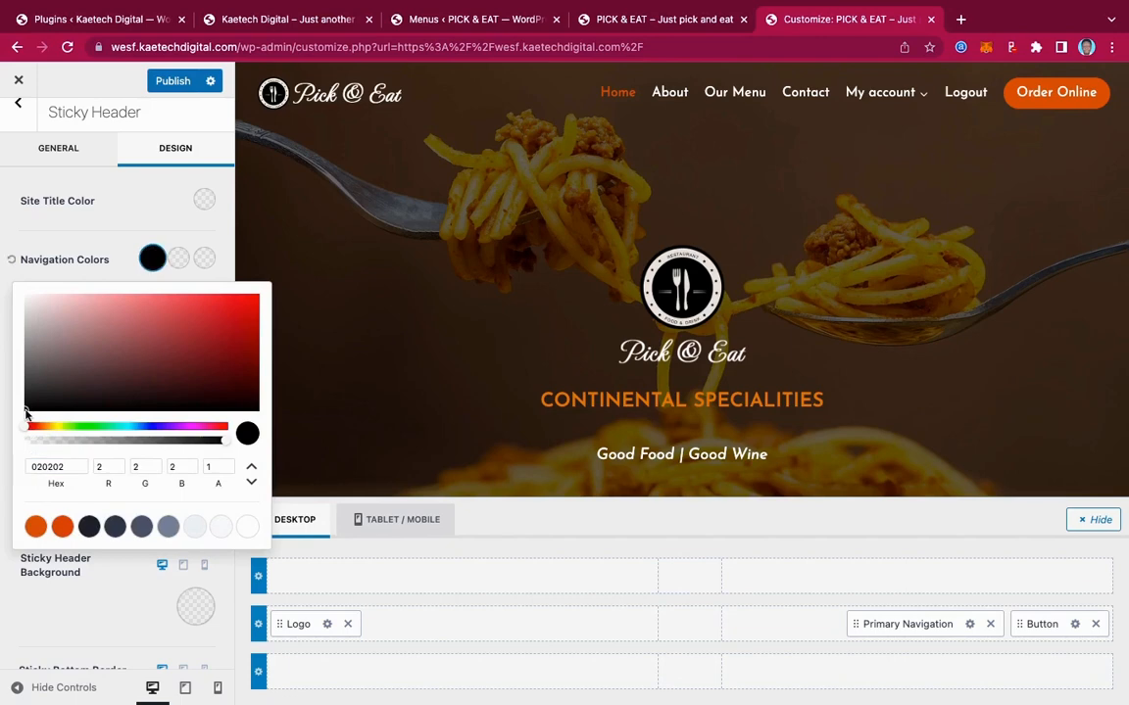
pyautogui.click(178, 259)
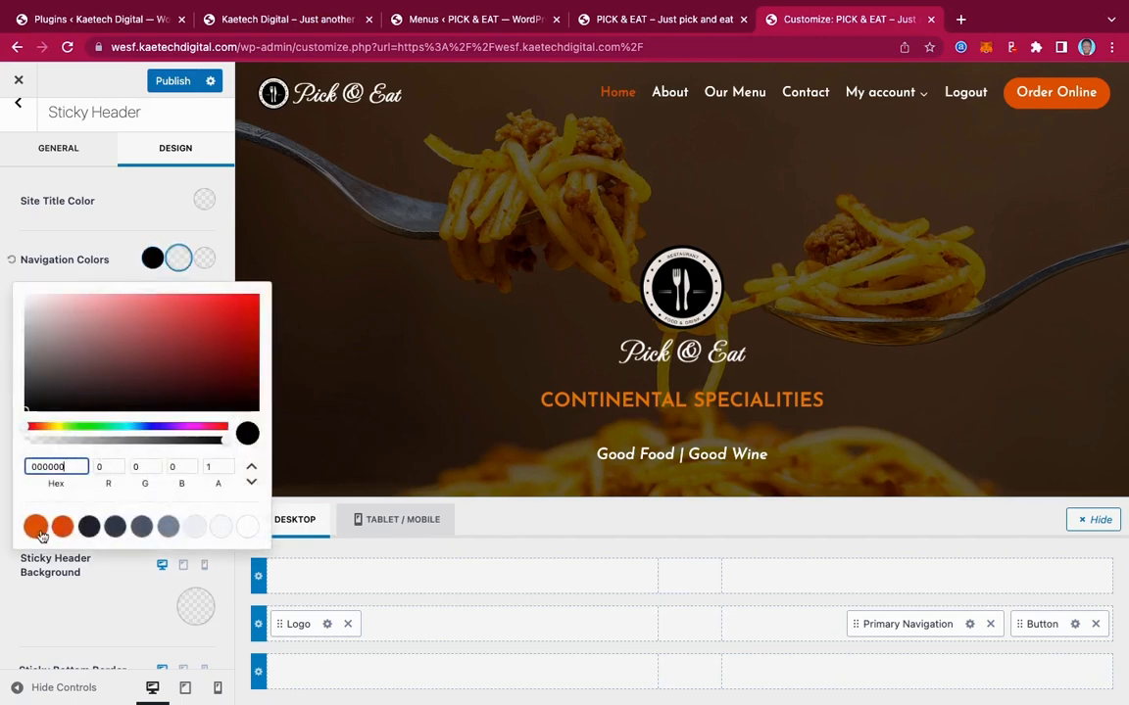
pyautogui.click(36, 528)
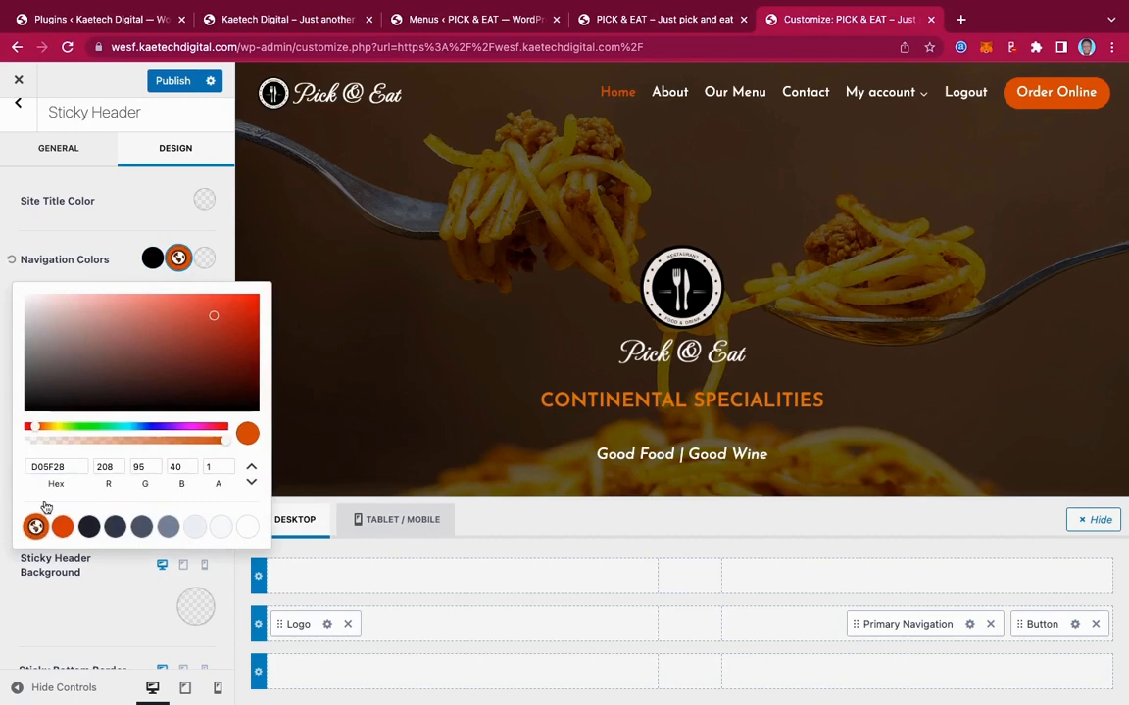
pyautogui.click(206, 259)
pyautogui.click(35, 528)
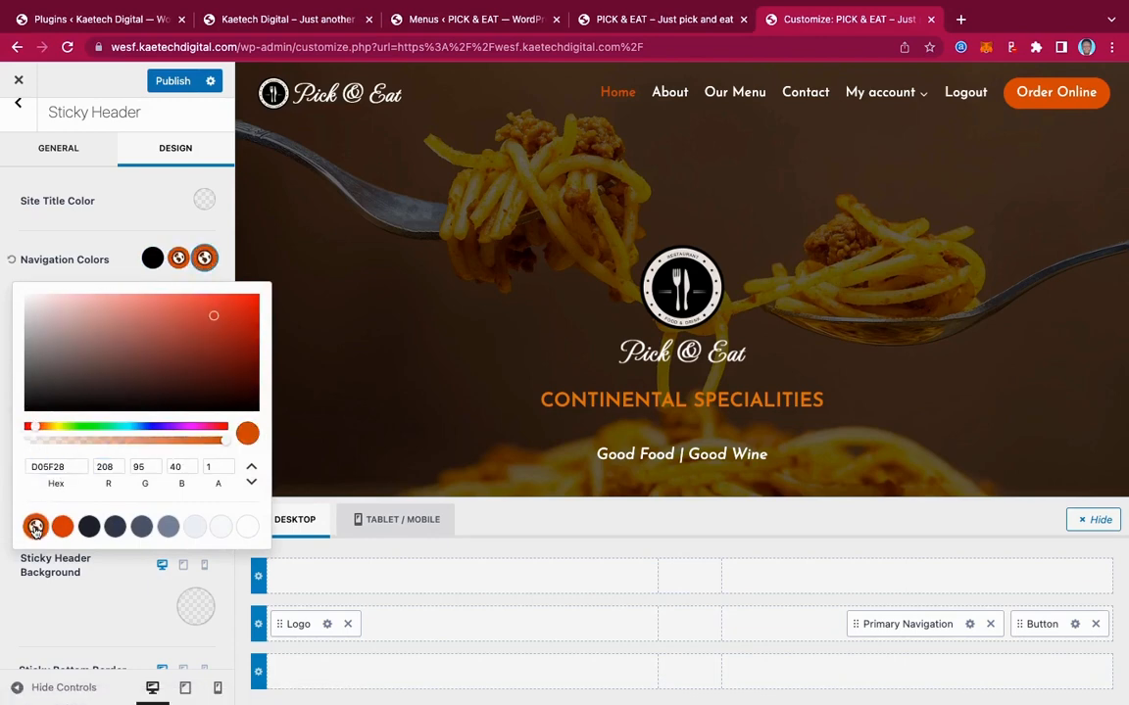
pyautogui.click(80, 234)
pyautogui.scroll(-3, 666, 339)
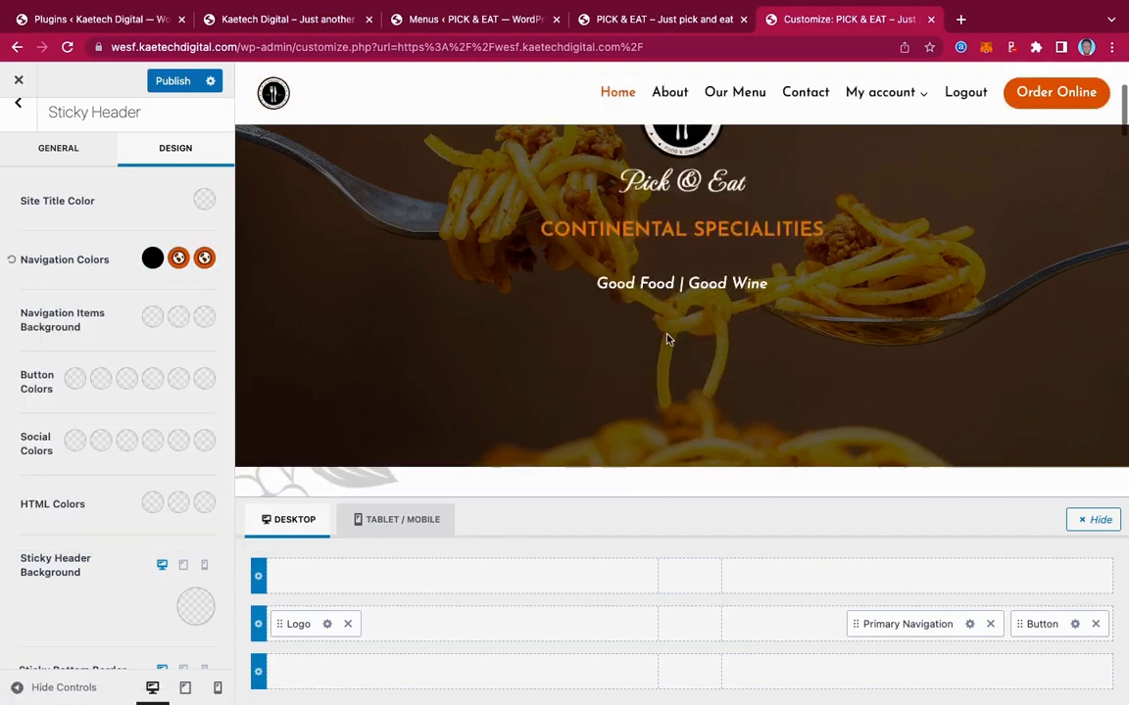
pyautogui.scroll(-2, 670, 339)
pyautogui.scroll(1, 668, 338)
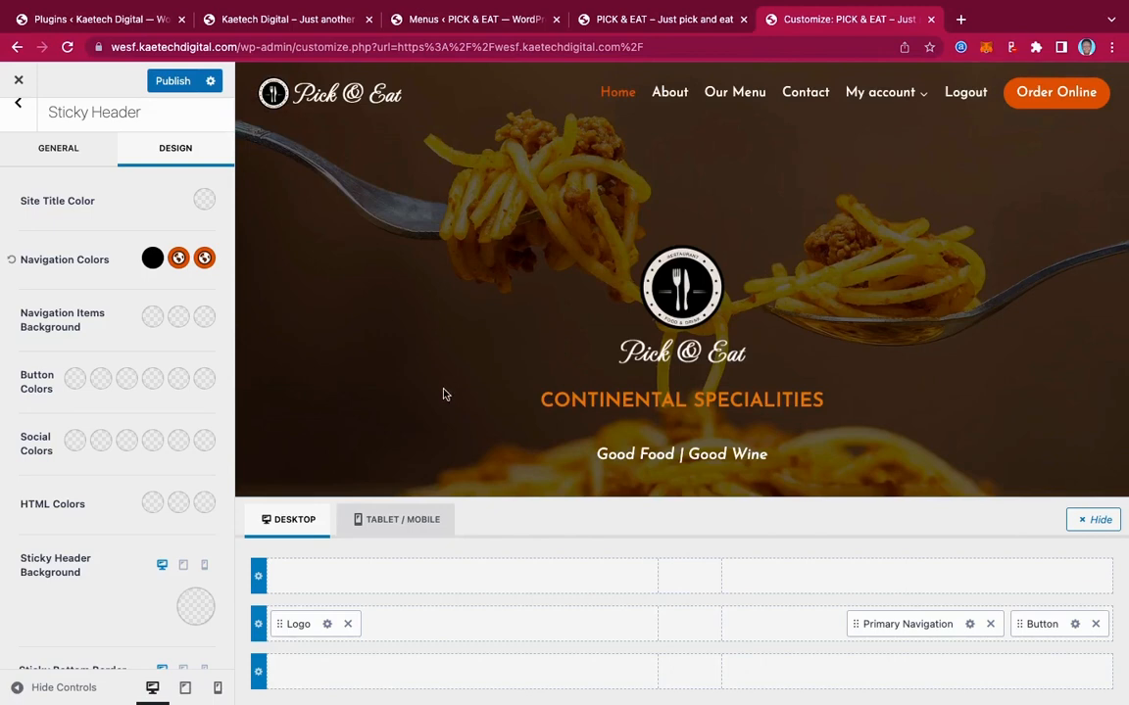
# Enable 'Different Logo for Stuck Header?' and set the stuck-header logo to logo1.png
pyautogui.click(73, 152)
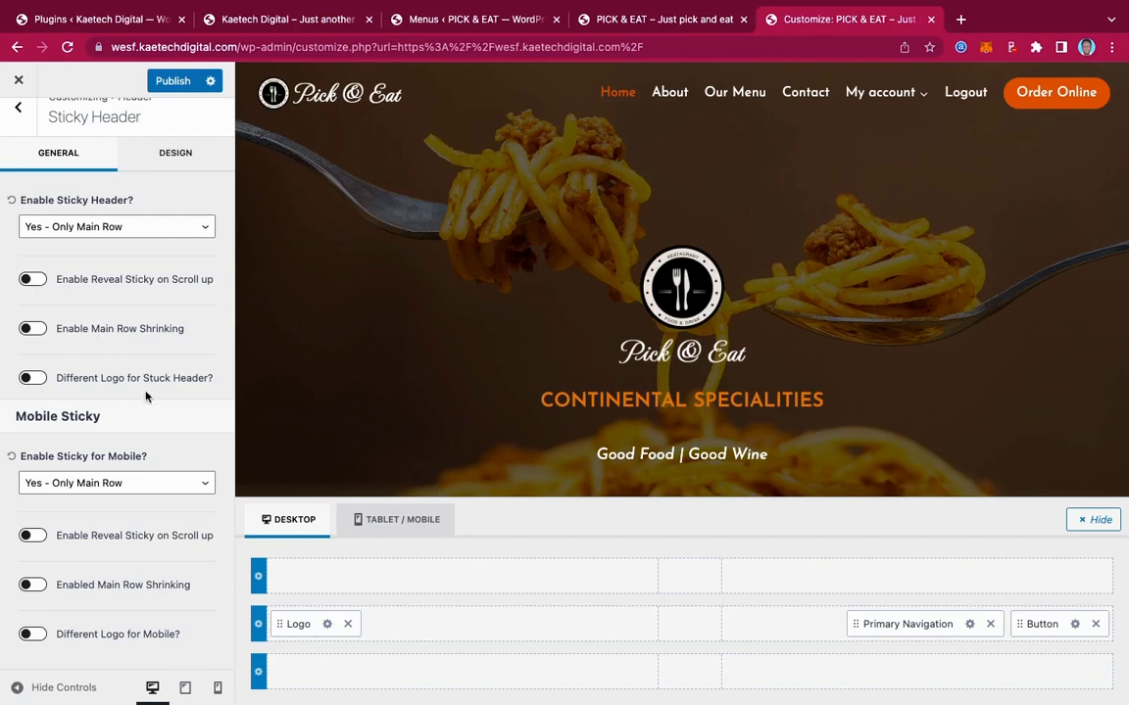
pyautogui.click(33, 381)
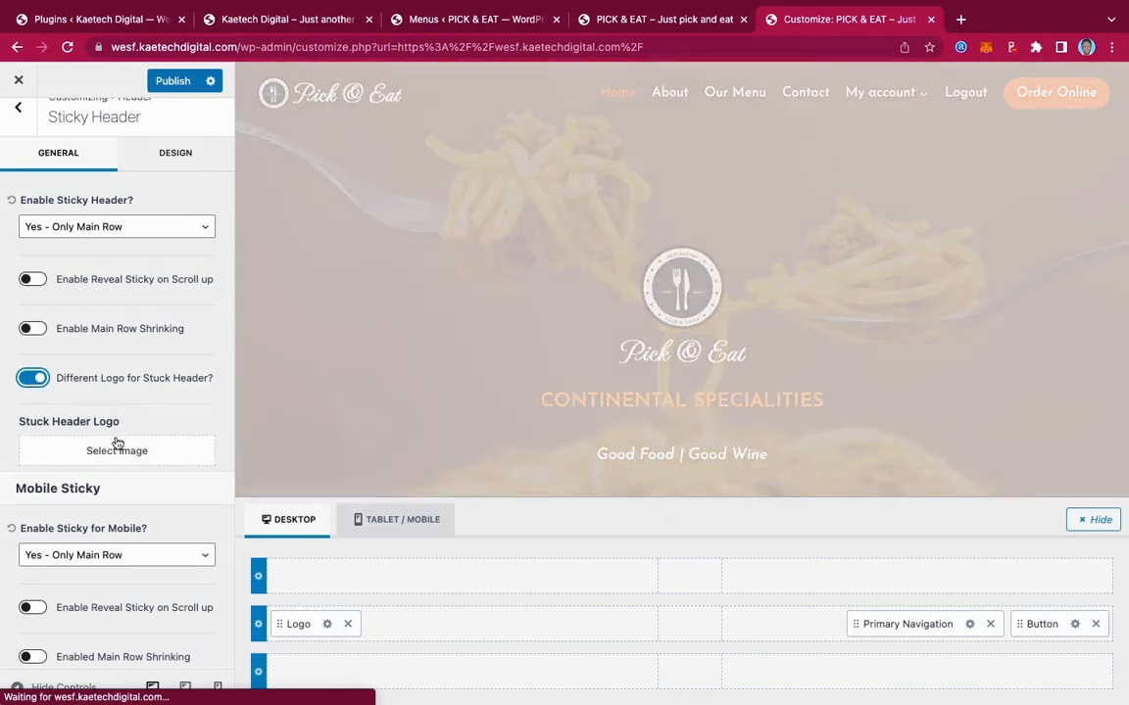
pyautogui.scroll(-2, 648, 308)
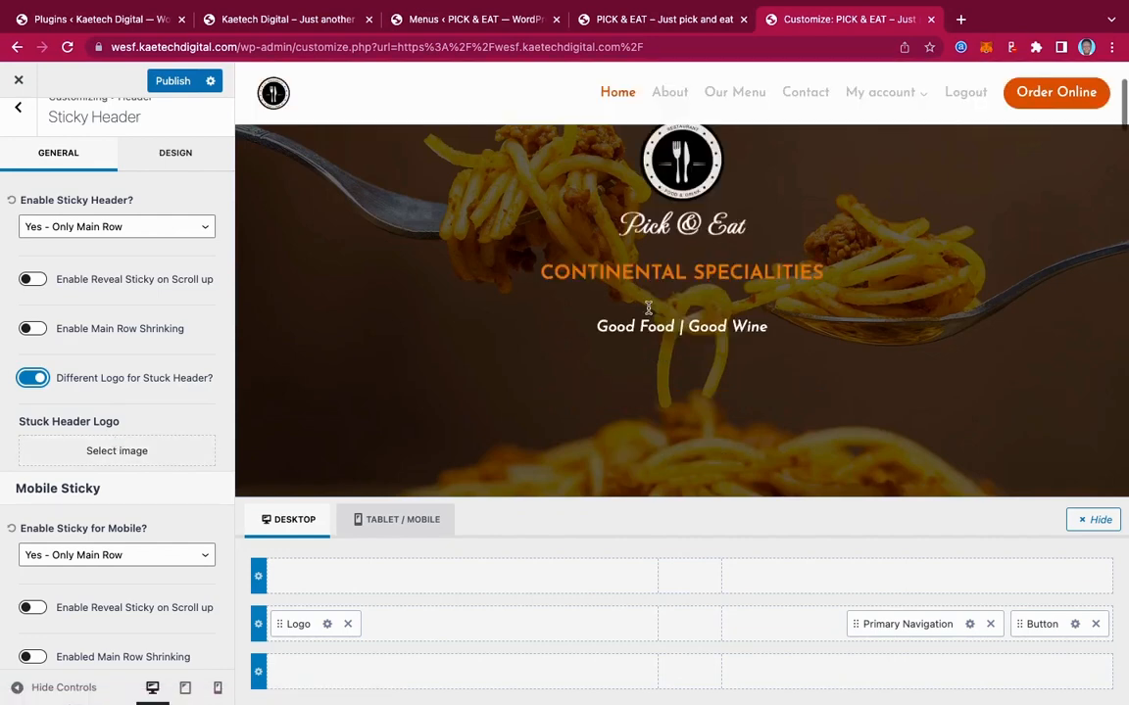
pyautogui.scroll(-5, 648, 309)
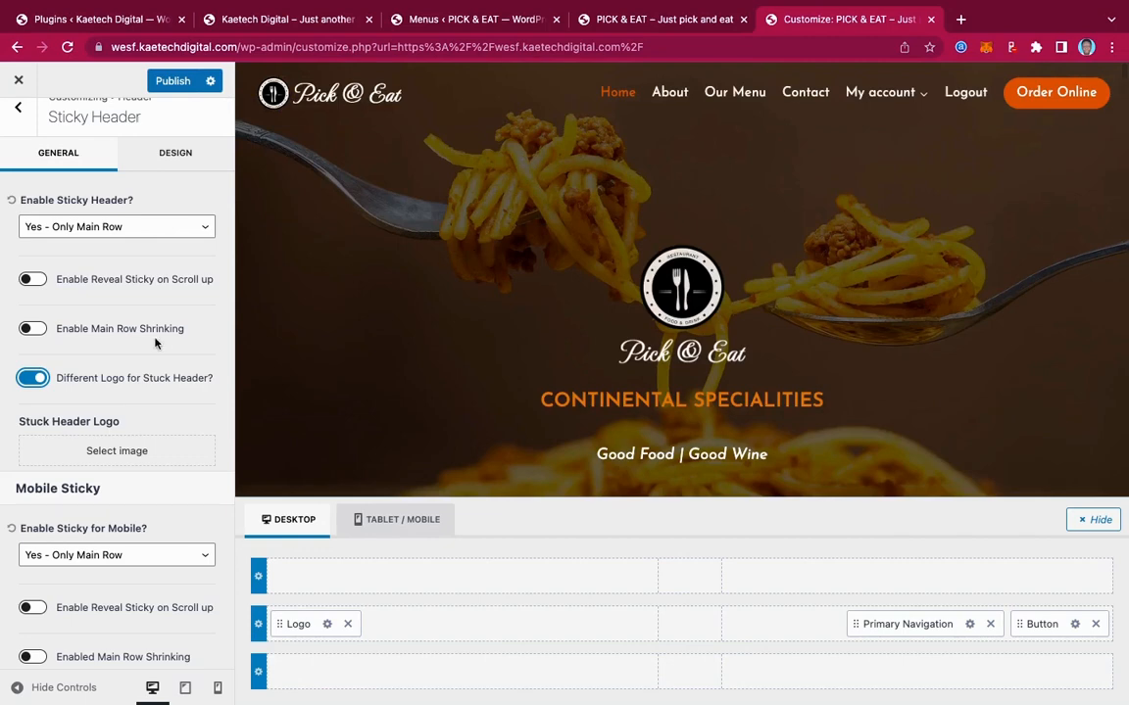
pyautogui.click(127, 452)
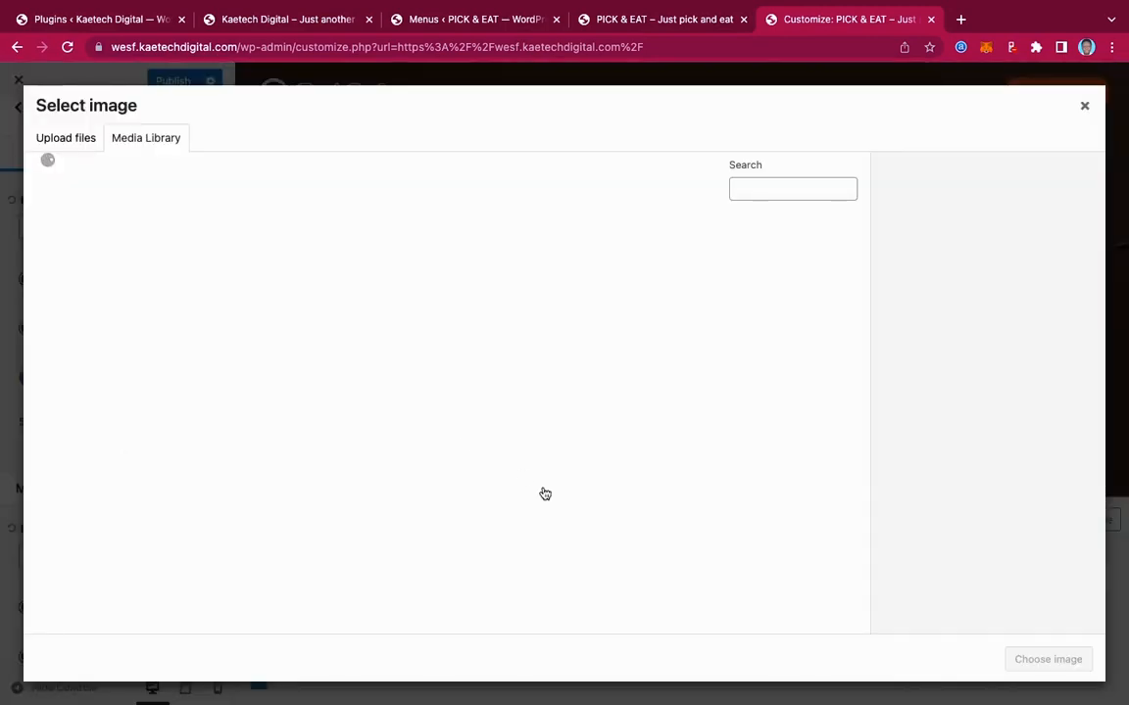
pyautogui.scroll(-10, 544, 492)
pyautogui.scroll(3, 544, 491)
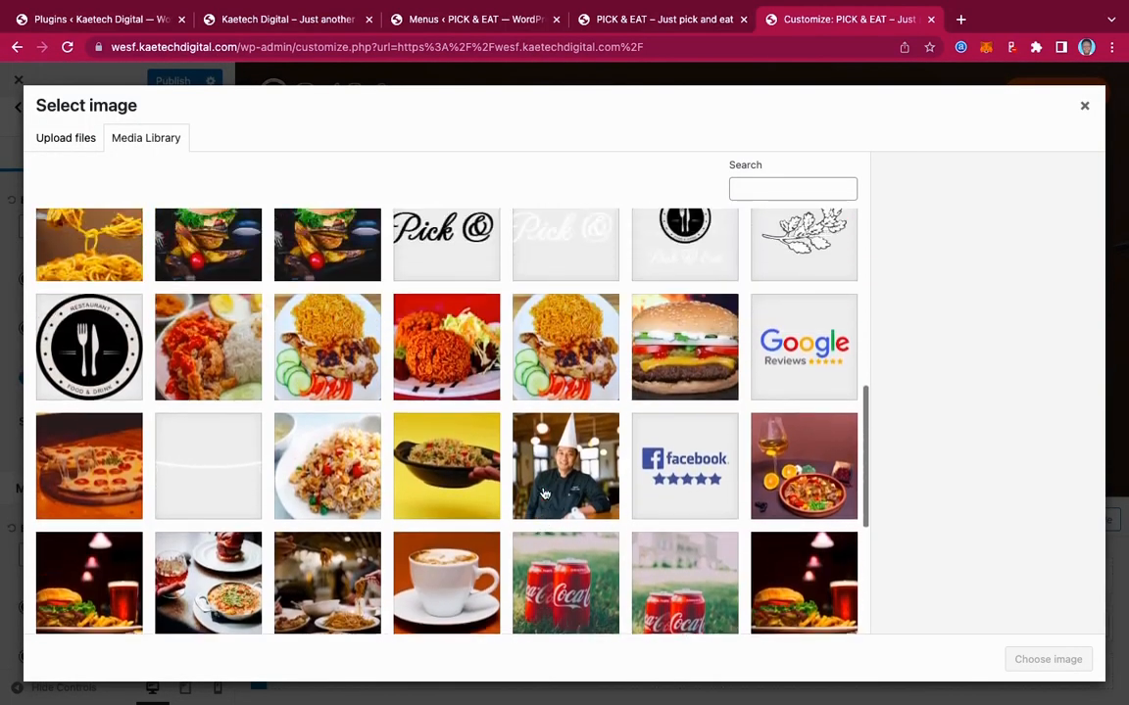
pyautogui.click(436, 312)
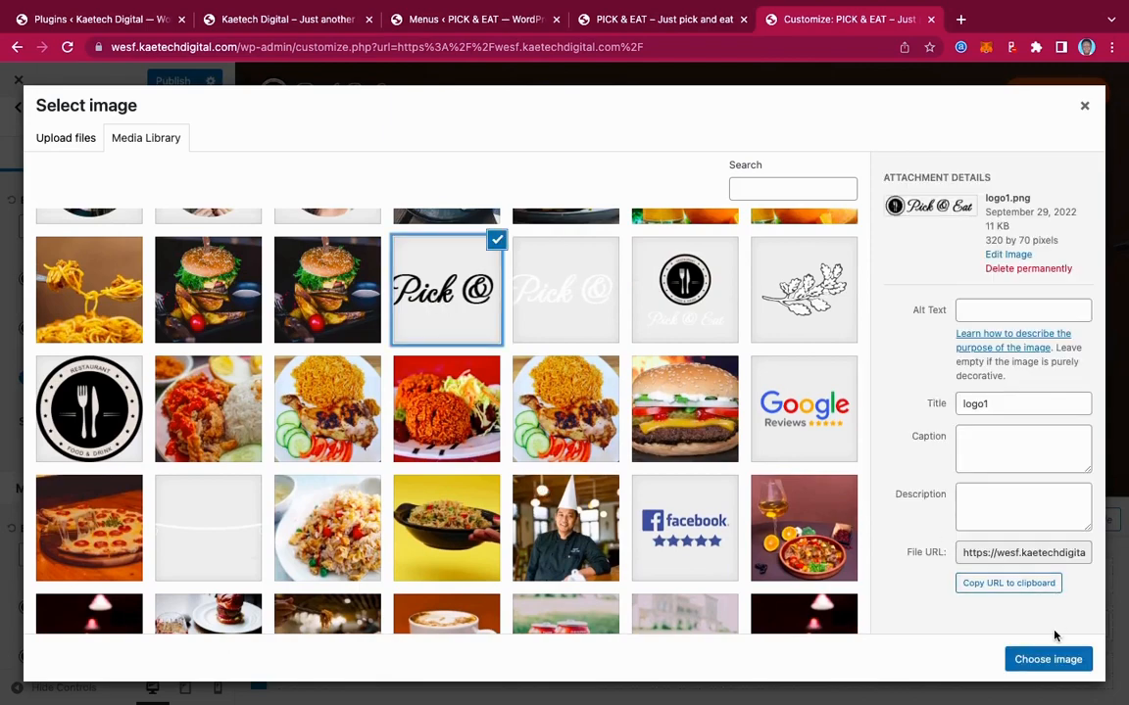
pyautogui.click(1047, 659)
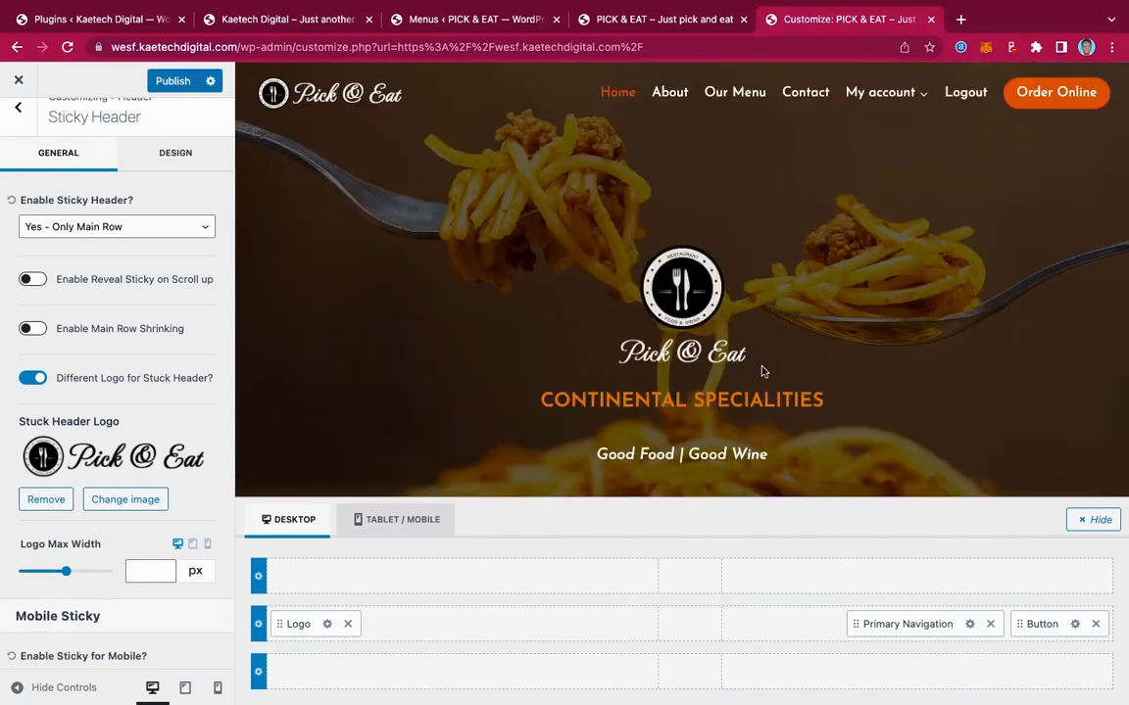
# Check the sticky header in the preview, publish, and switch to the 'PICK & EAT – Just pick and eat' tab
pyautogui.scroll(-5, 764, 372)
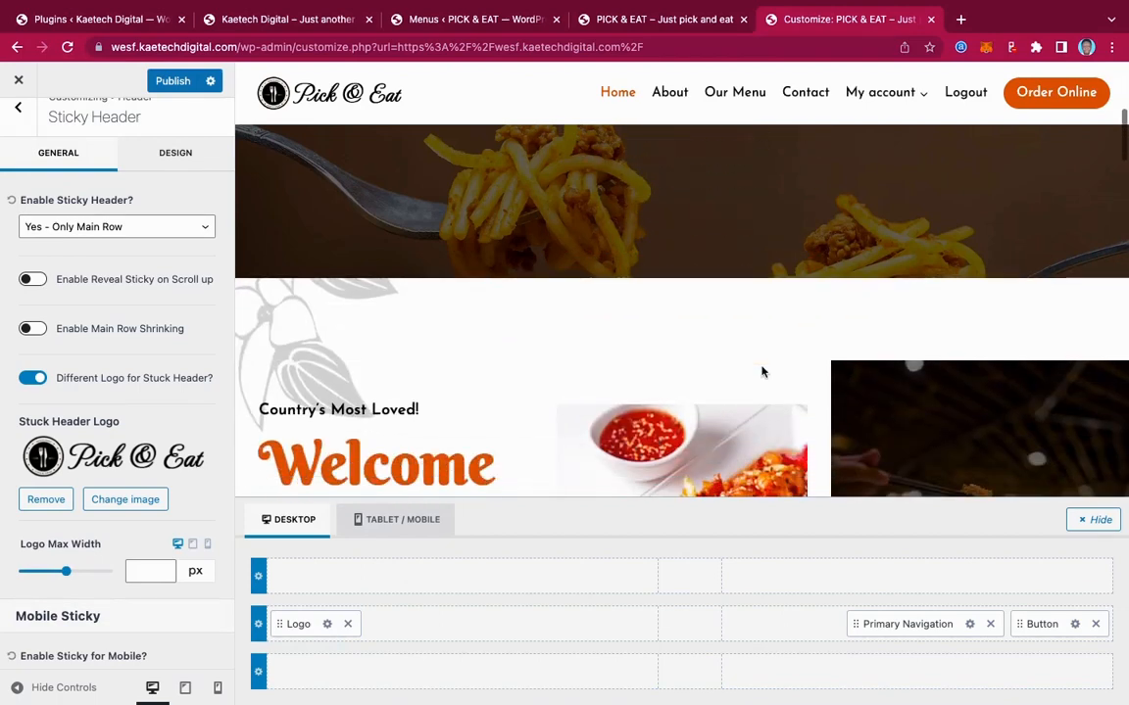
pyautogui.scroll(-2, 763, 371)
pyautogui.scroll(7, 764, 372)
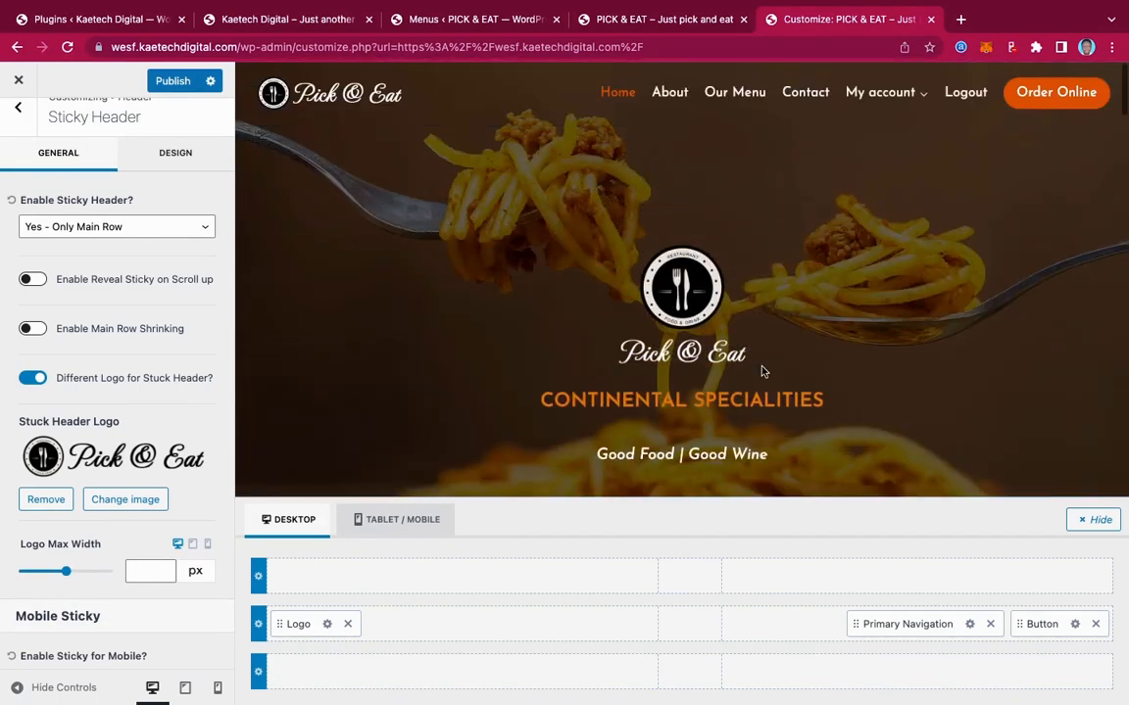
pyautogui.scroll(-5, 764, 371)
pyautogui.scroll(6, 764, 372)
pyautogui.scroll(-5, 763, 371)
pyautogui.scroll(5, 764, 372)
pyautogui.scroll(-5, 742, 433)
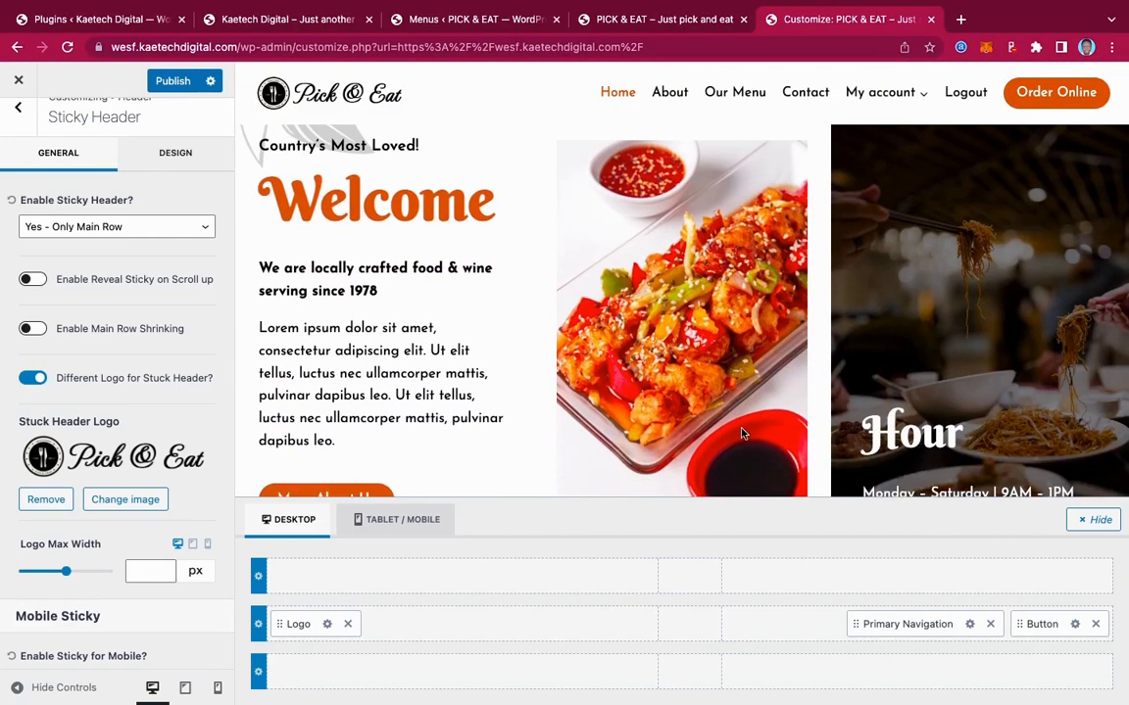
pyautogui.scroll(5, 741, 433)
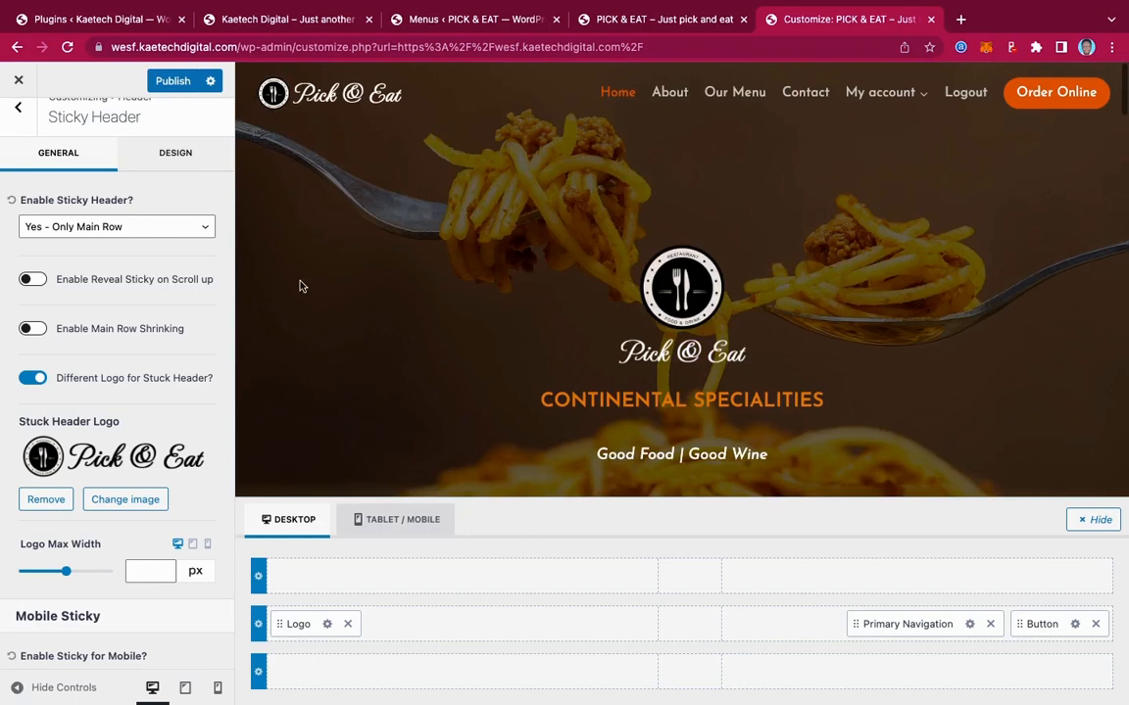
pyautogui.click(173, 88)
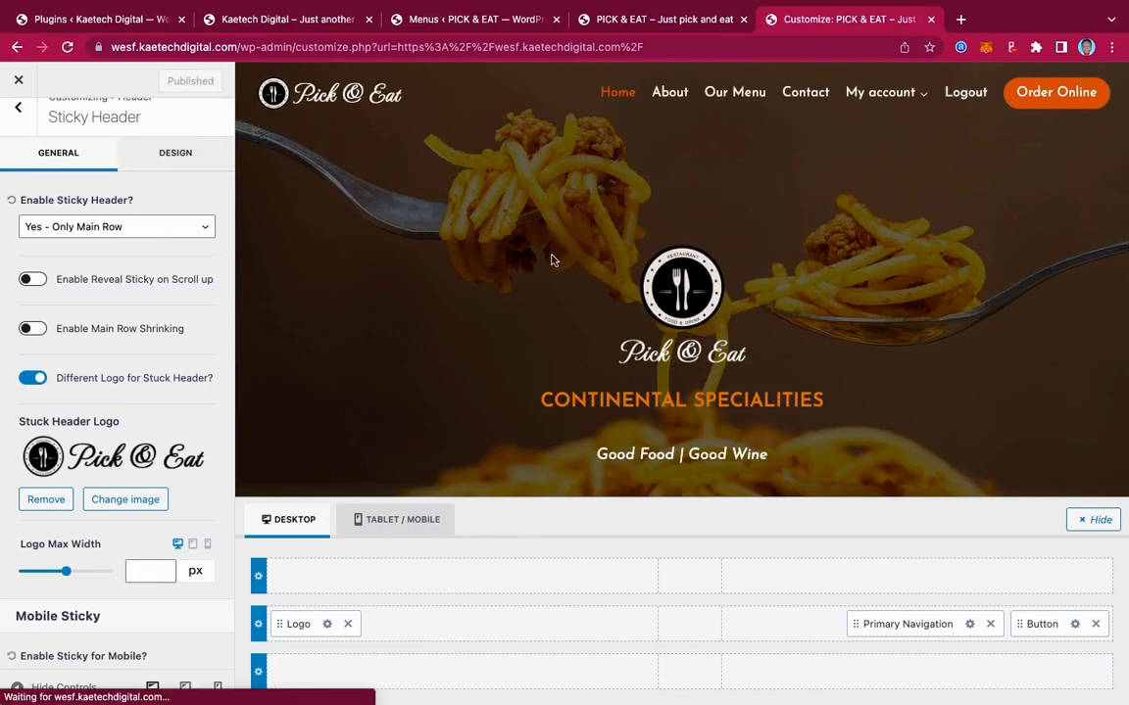
pyautogui.click(660, 20)
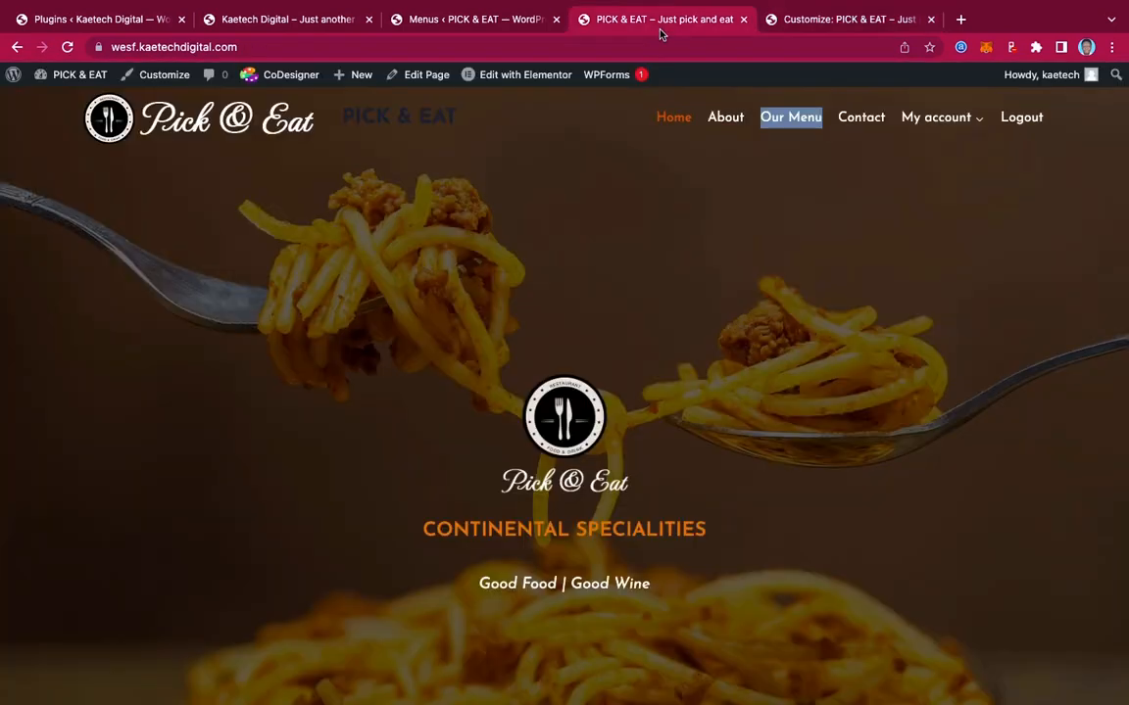
# Reload the live PICK & EAT homepage, check the sticky header, and return to Customize
pyautogui.click(66, 47)
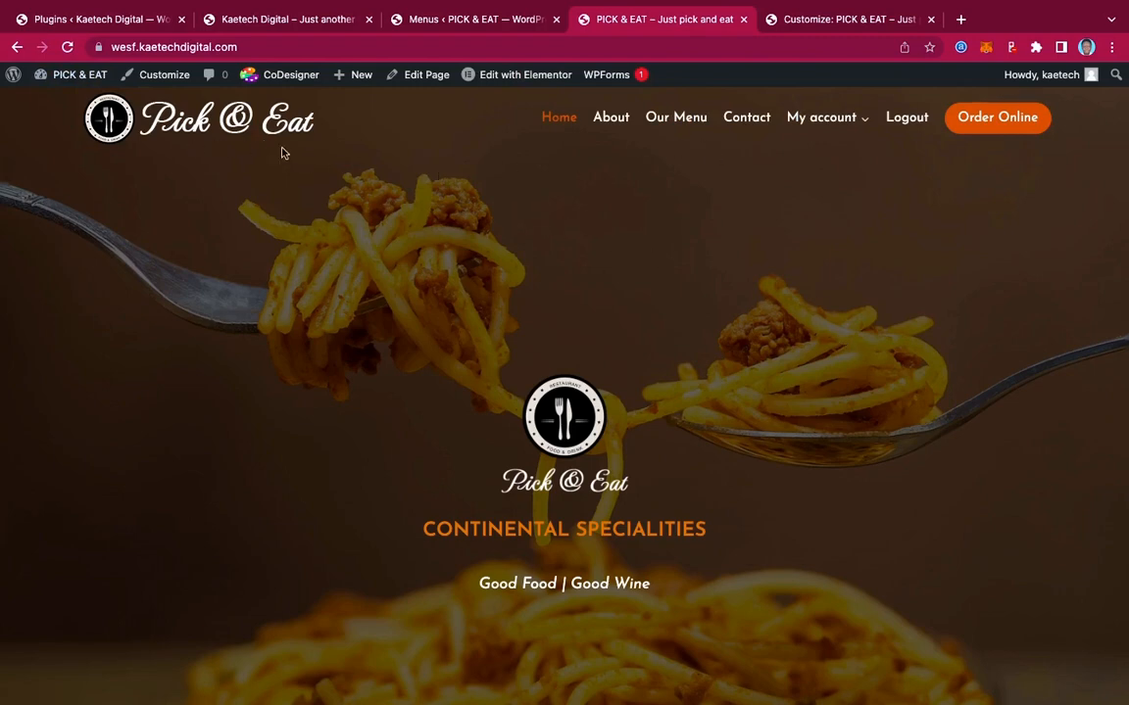
pyautogui.scroll(-4, 802, 310)
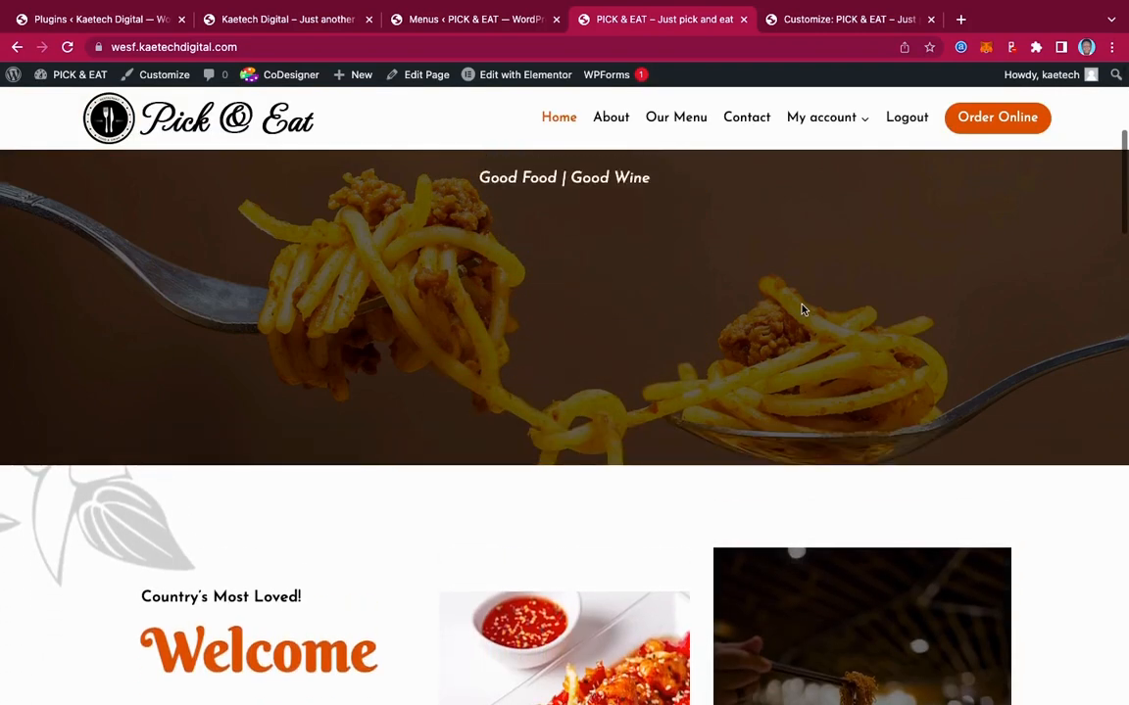
pyautogui.scroll(5, 801, 309)
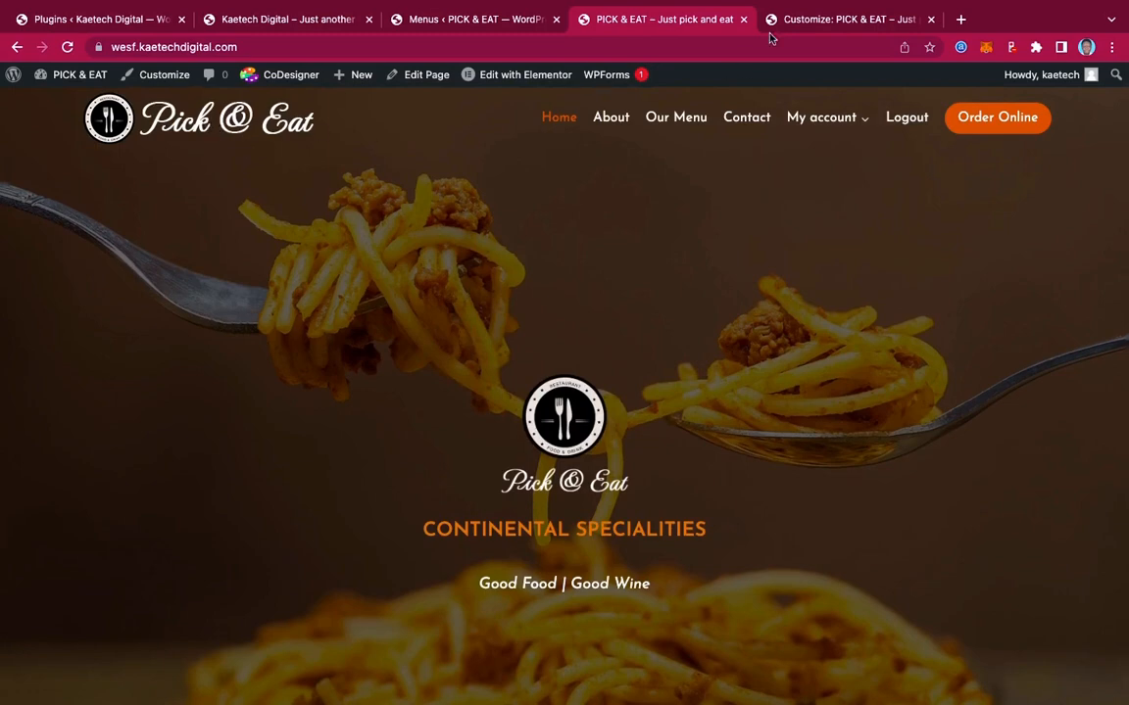
pyautogui.click(813, 19)
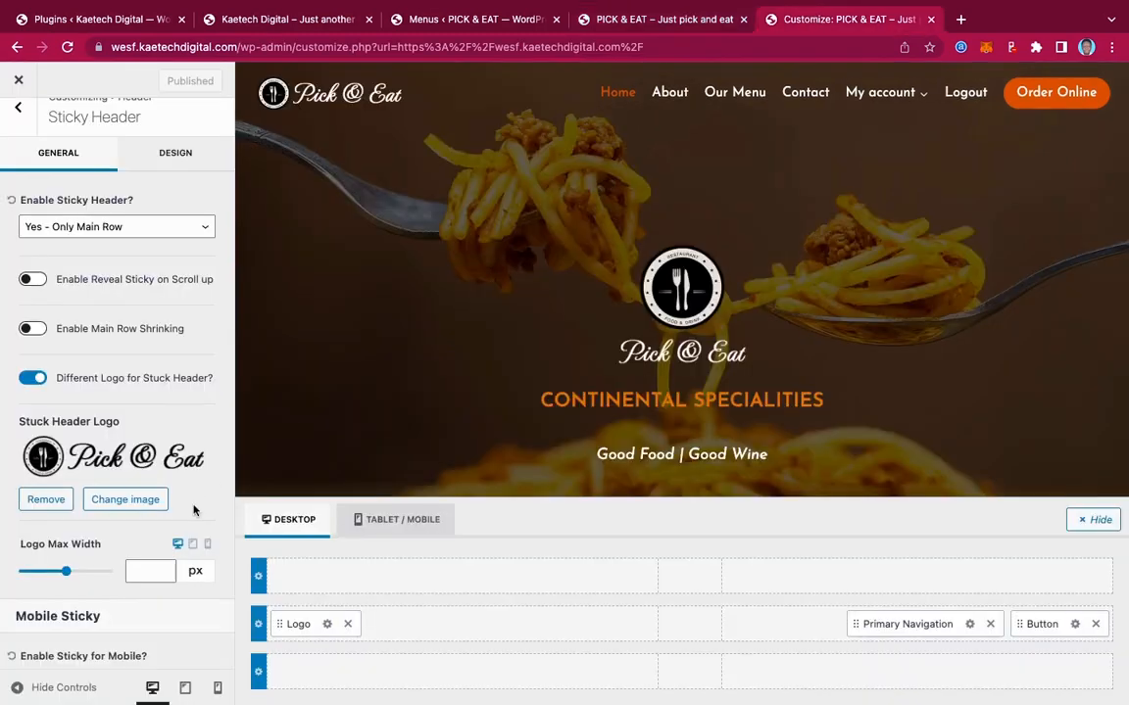
# Set the Sticky Header Logo Max Width to 150 px, publish, and return to Header settings
pyautogui.click(136, 575)
pyautogui.write('150')
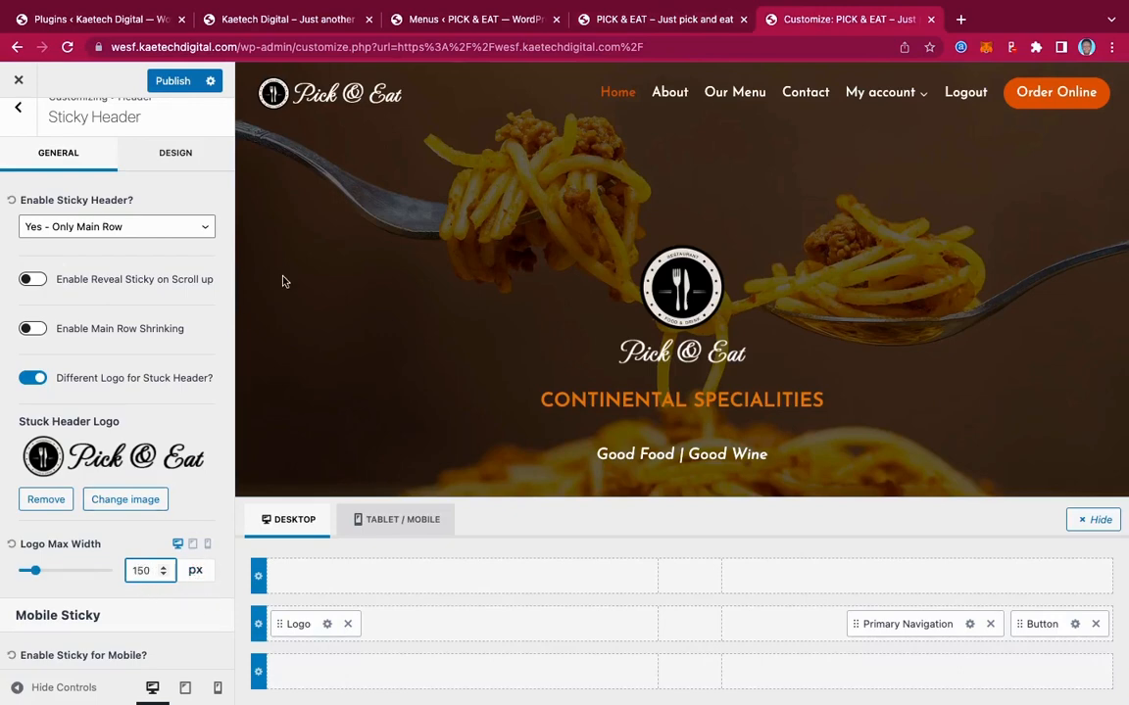
pyautogui.click(176, 82)
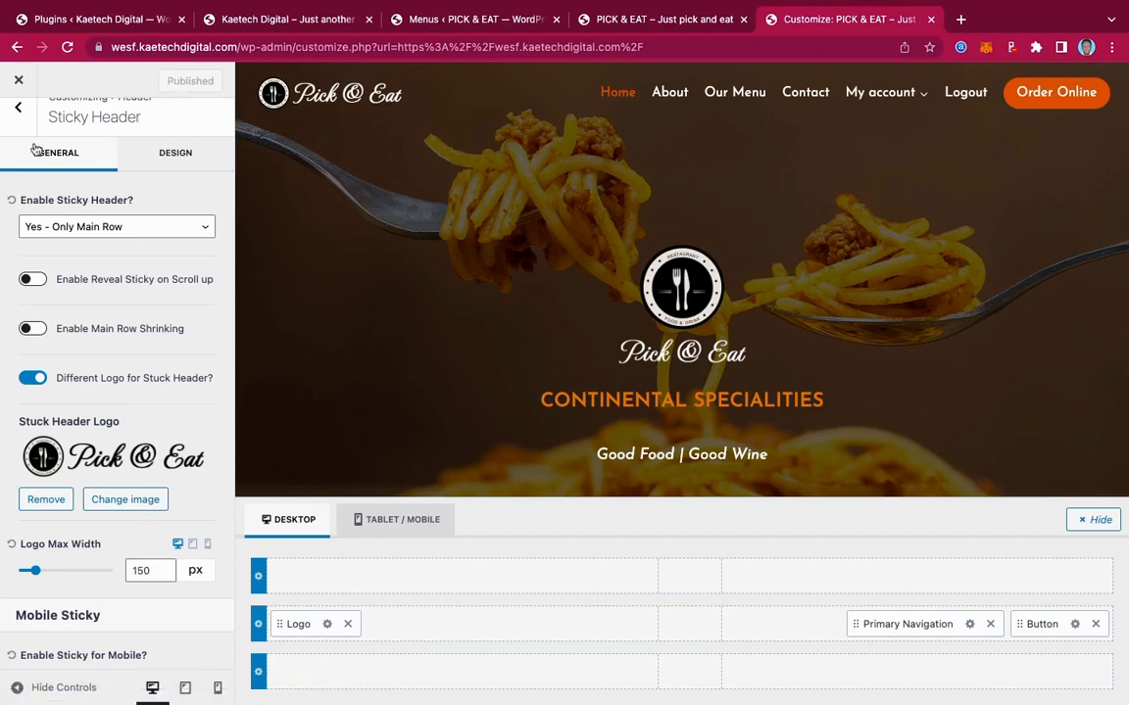
pyautogui.scroll(1, 118, 191)
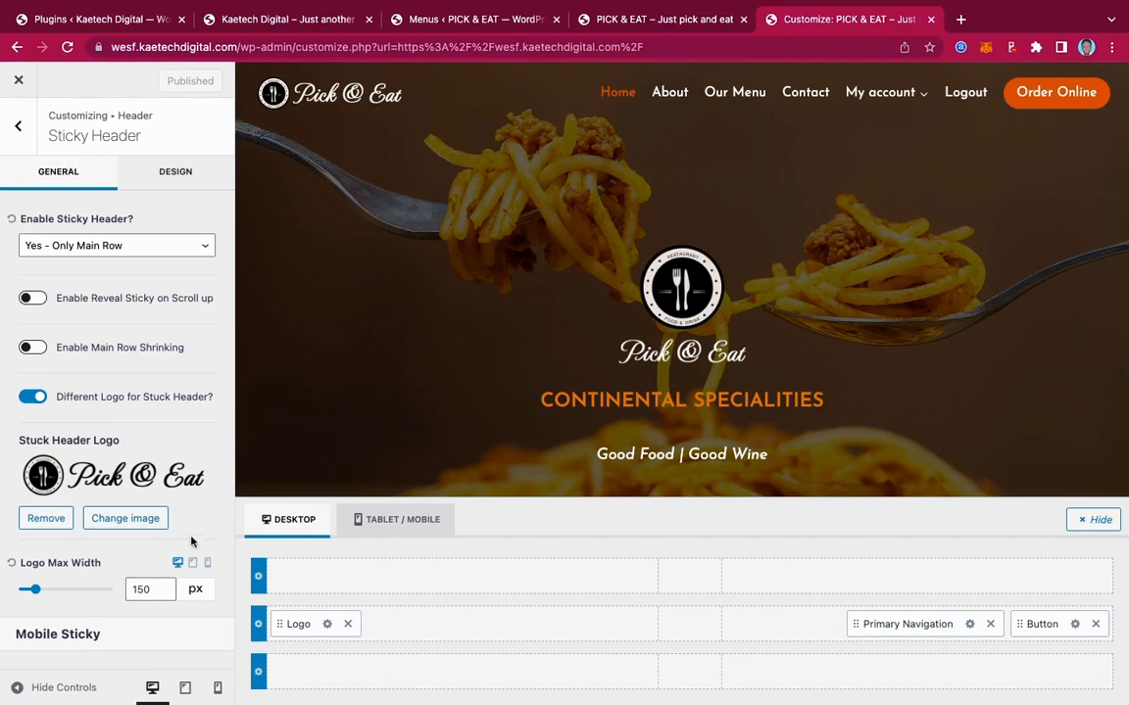
pyautogui.click(17, 125)
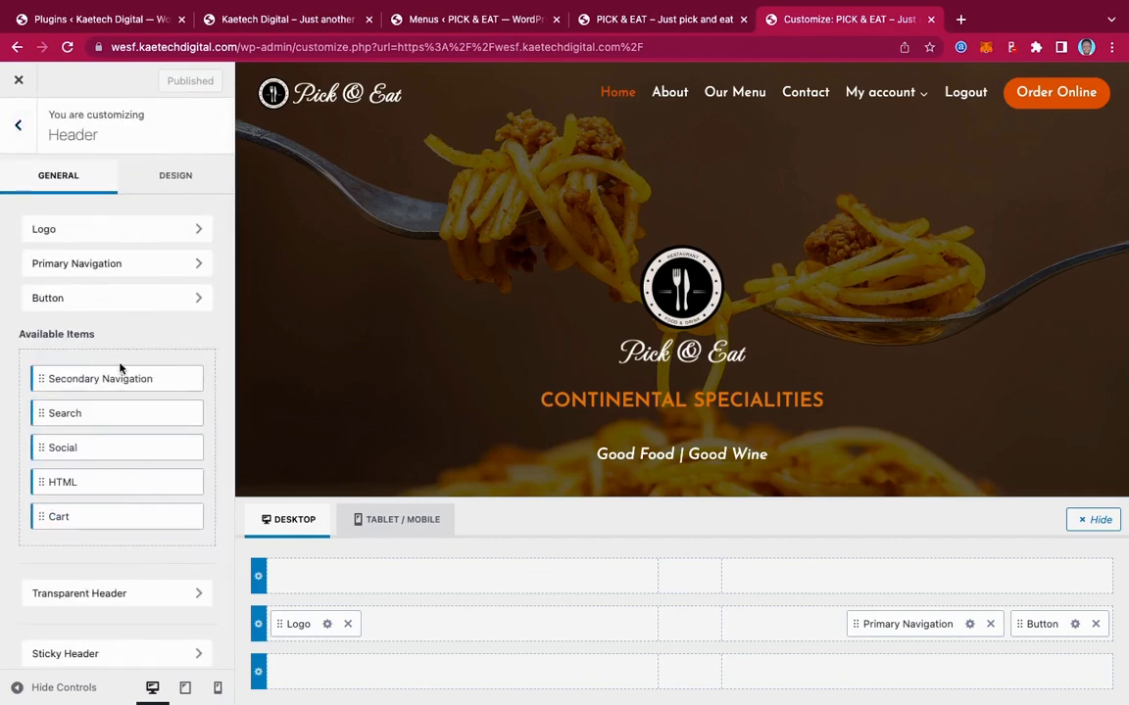
# Set the Transparent Header Logo Max Width to 150 px and publish
pyautogui.scroll(-1, 114, 431)
pyautogui.click(138, 572)
pyautogui.scroll(-5, 147, 490)
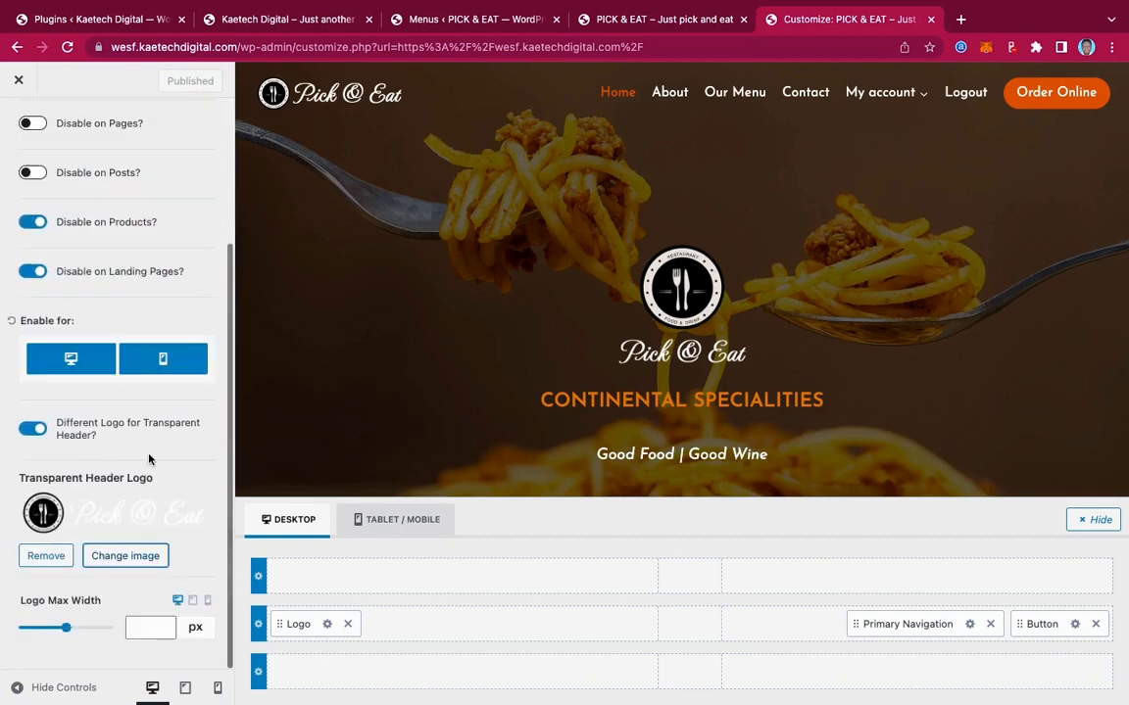
pyautogui.click(142, 629)
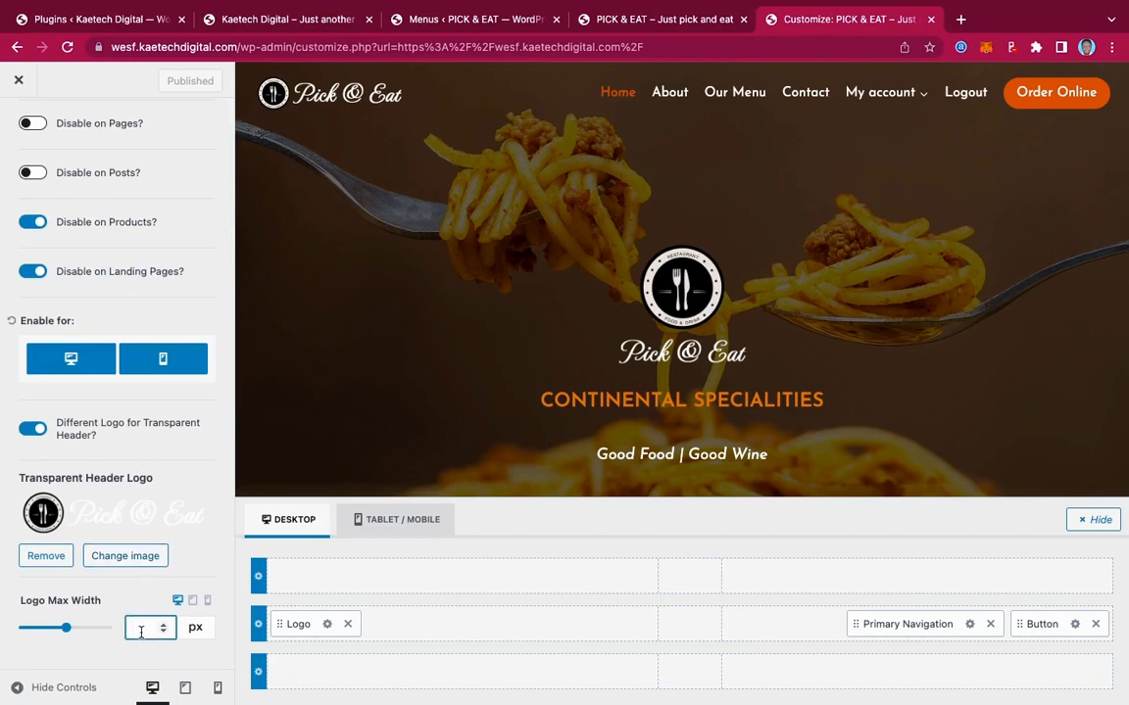
pyautogui.write('150')
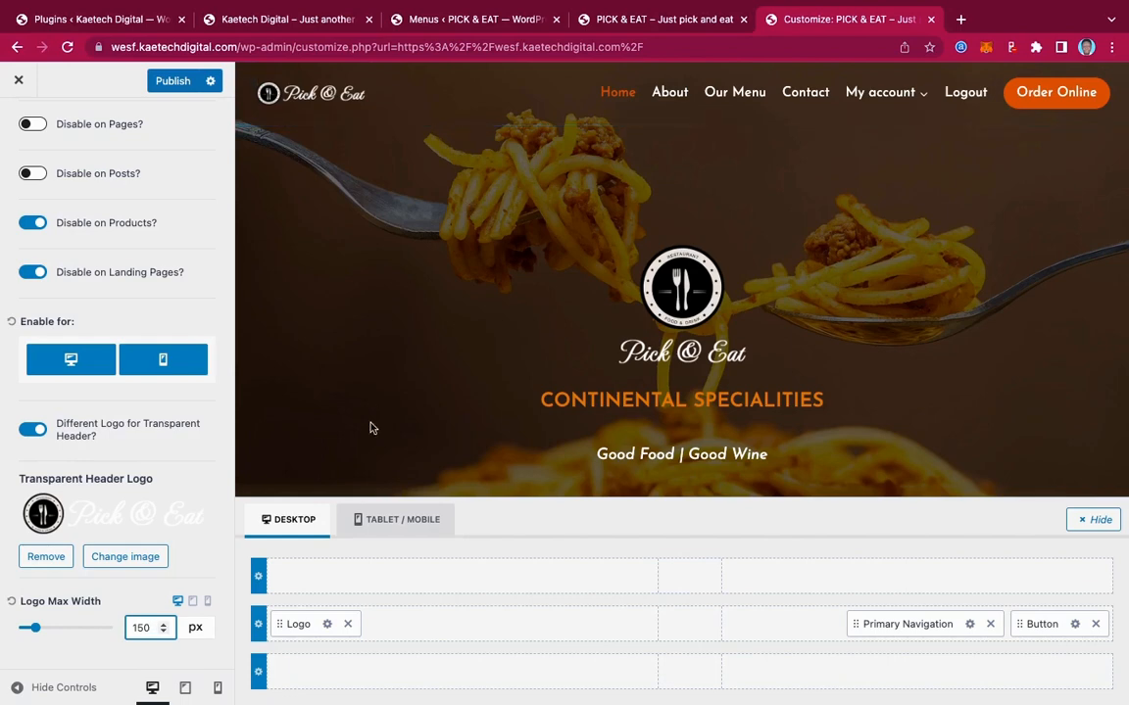
pyautogui.click(174, 80)
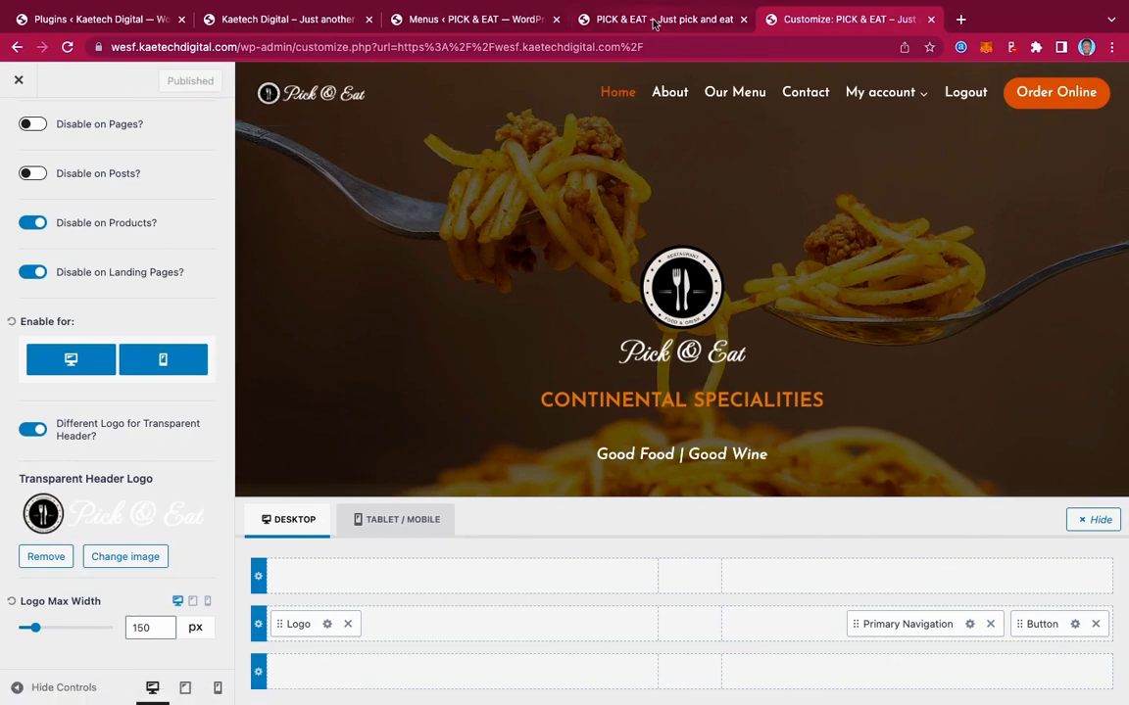
# Reload the live PICK & EAT homepage to check the smaller logo, then return to Customize
pyautogui.click(651, 19)
pyautogui.click(67, 46)
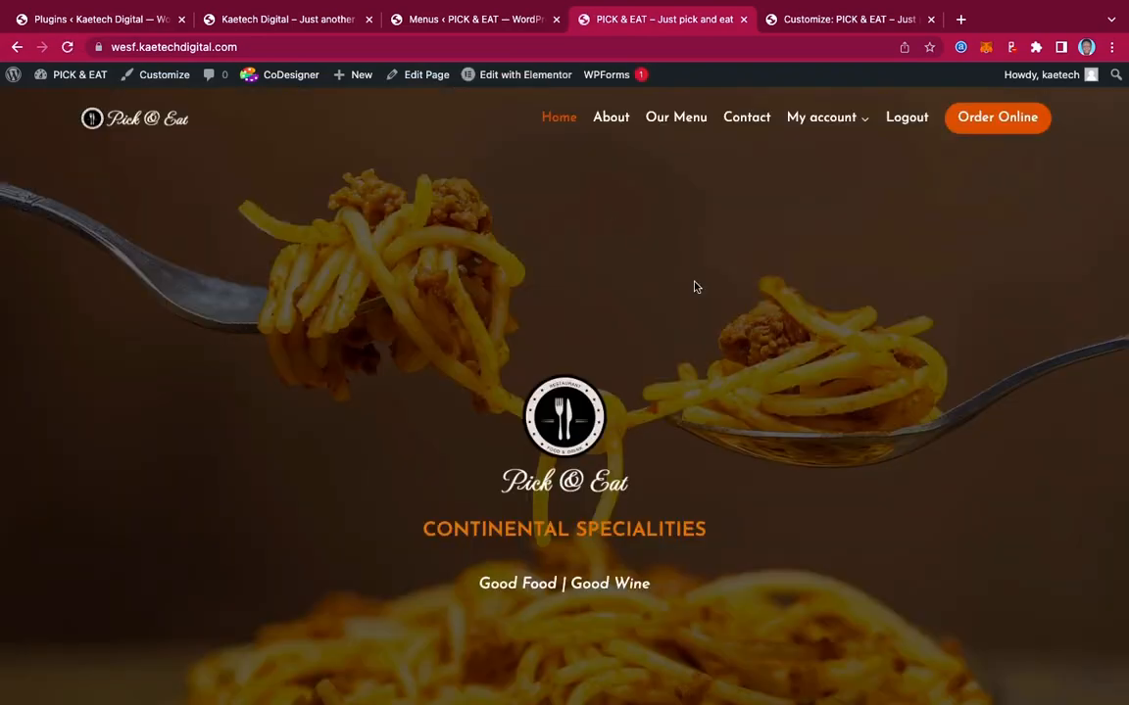
pyautogui.scroll(-8, 695, 286)
pyautogui.scroll(8, 694, 286)
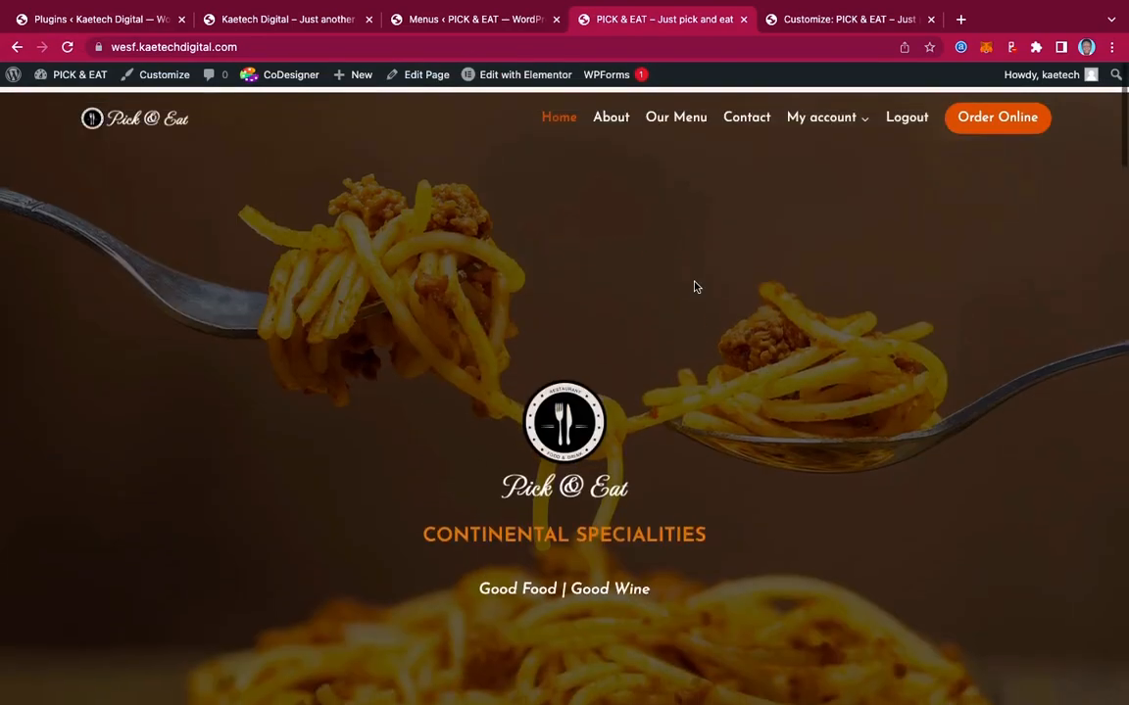
pyautogui.click(823, 26)
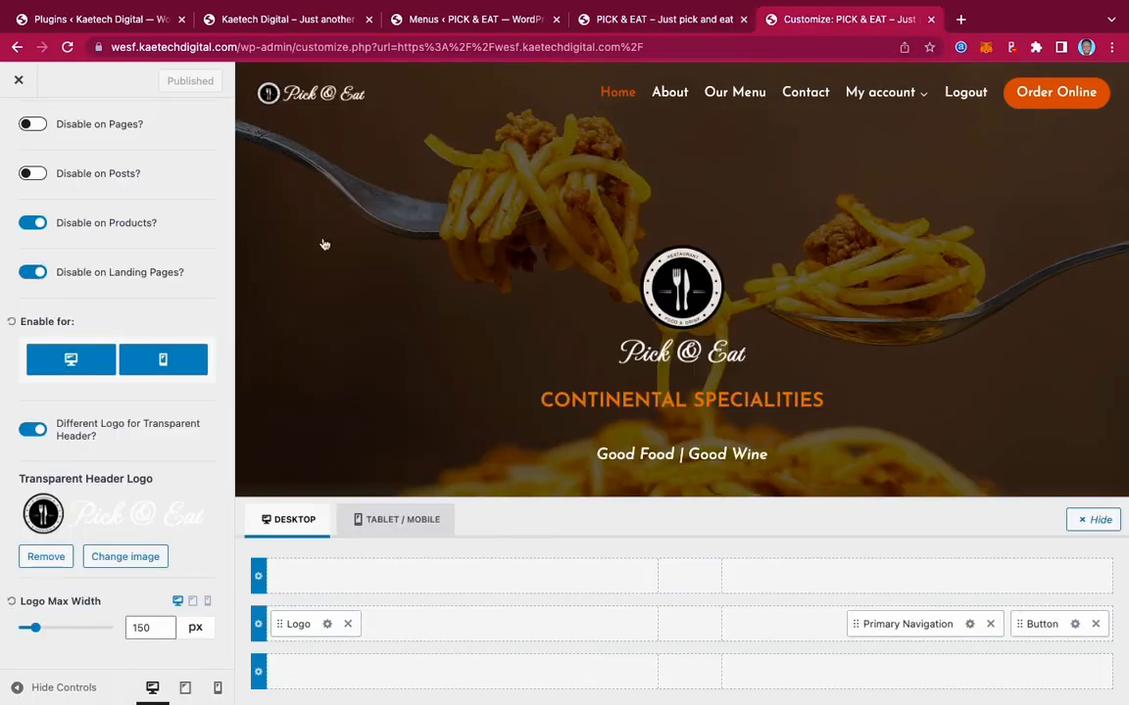
# Change the Transparent Header Logo Max Width to 200 px and publish
pyautogui.doubleClick(141, 628)
pyautogui.write('200')
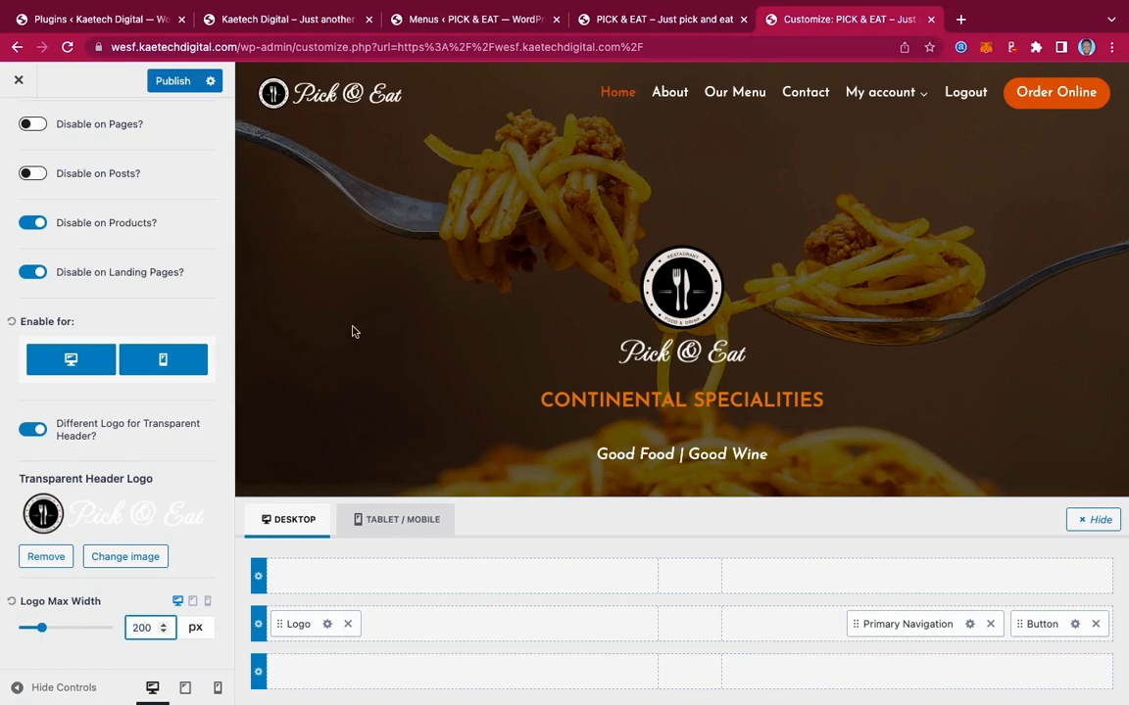
pyautogui.click(177, 86)
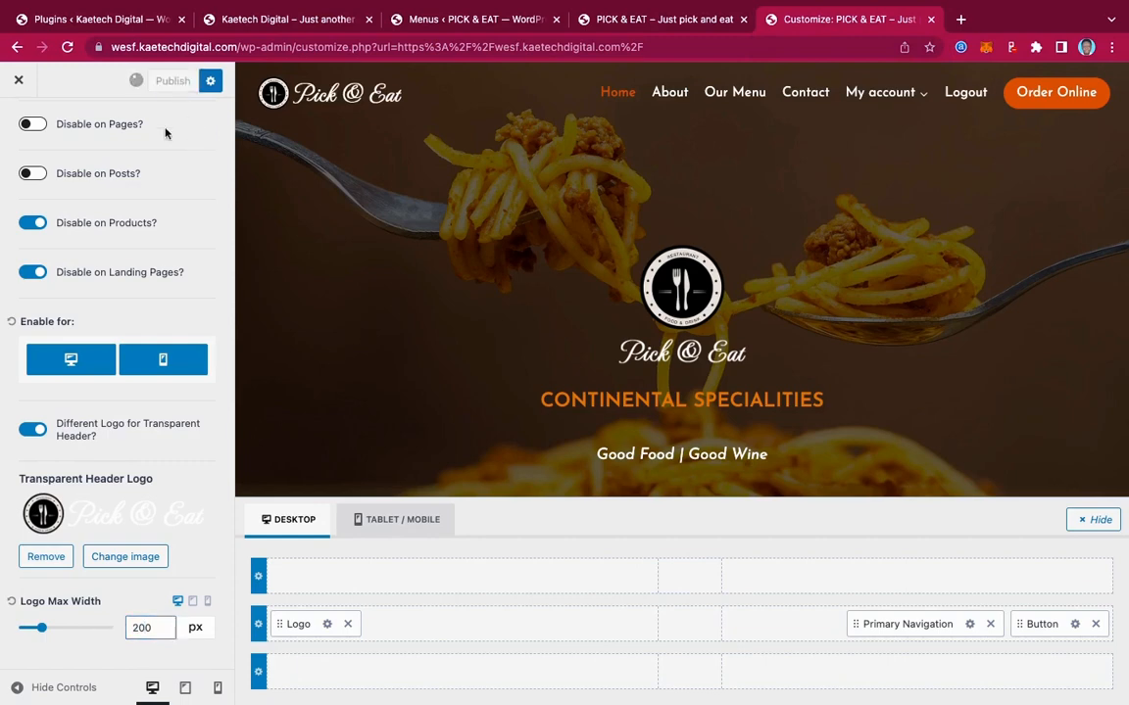
pyautogui.scroll(3, 152, 201)
pyautogui.click(15, 121)
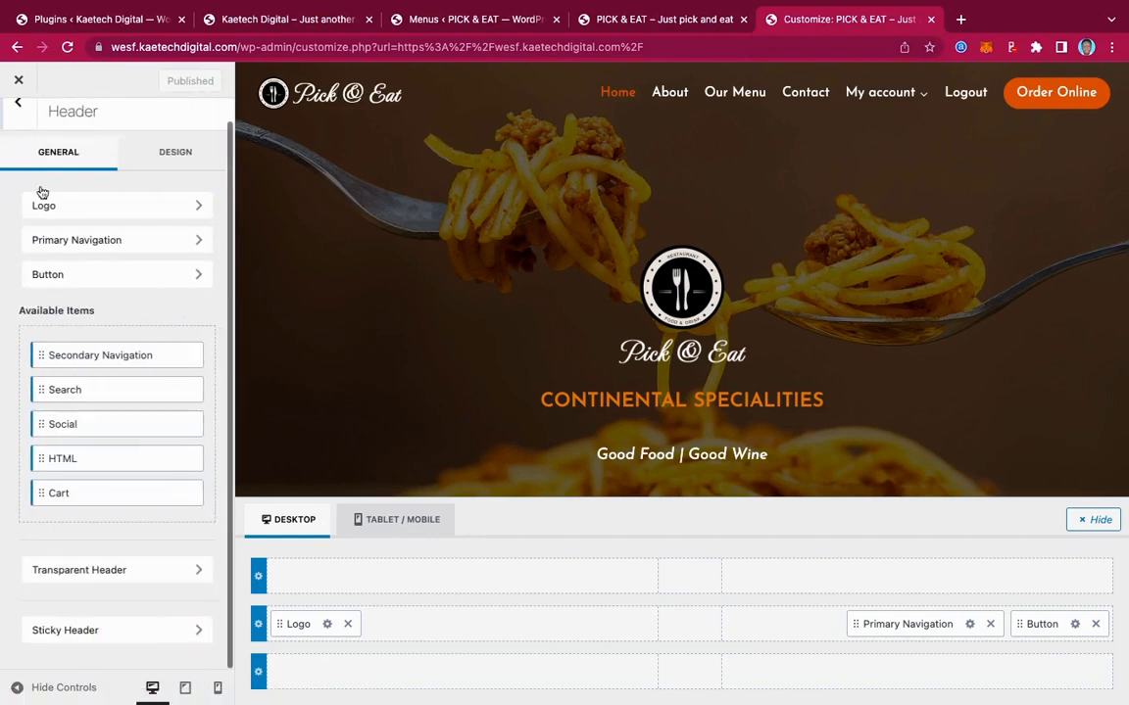
# Set the Sticky Header Logo Max Width to 200 px desktop, 150 px tablet and 150 px mobile
pyautogui.click(140, 637)
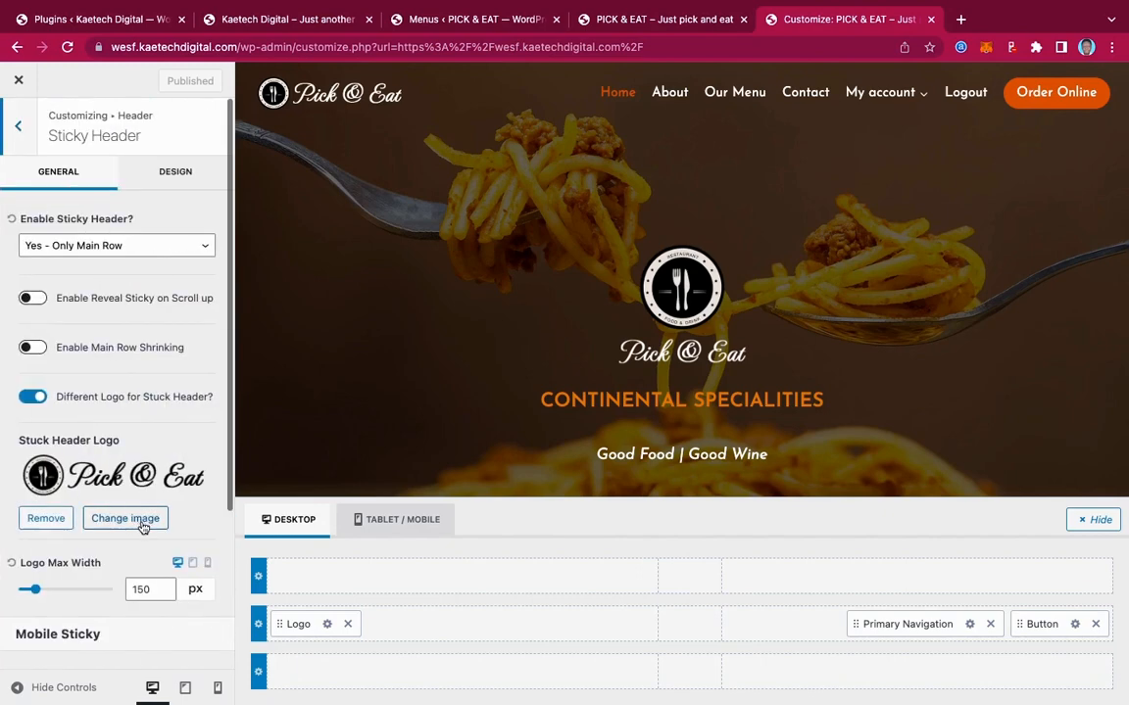
pyautogui.doubleClick(144, 590)
pyautogui.write('200')
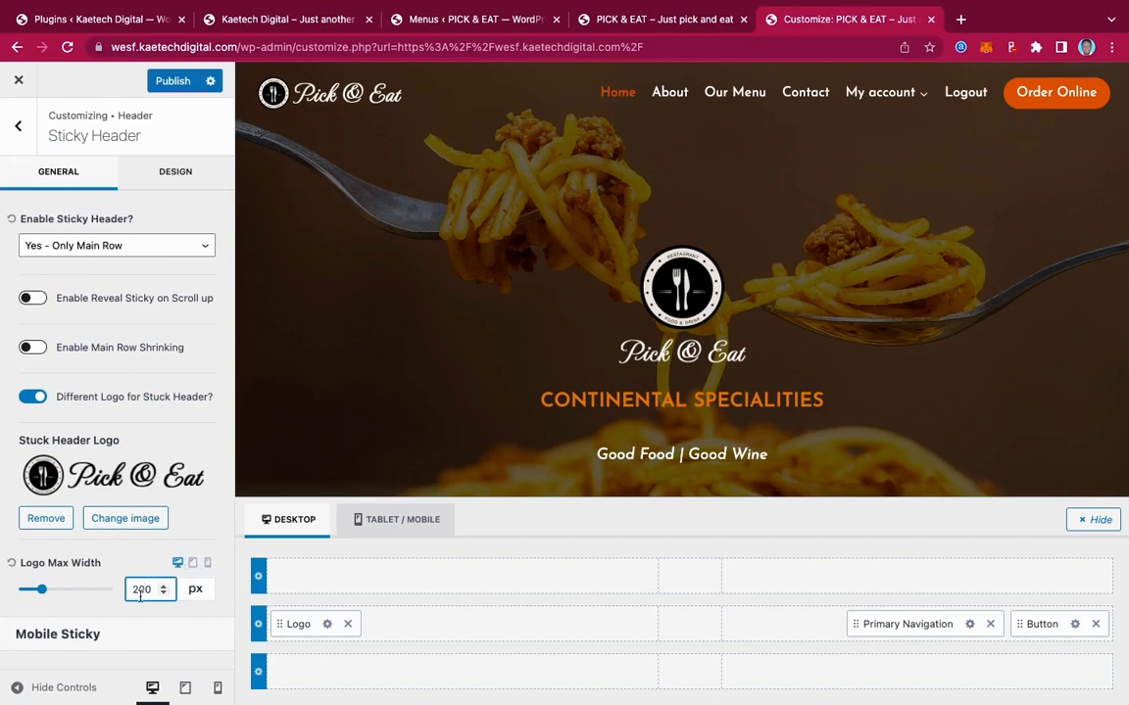
pyautogui.click(192, 564)
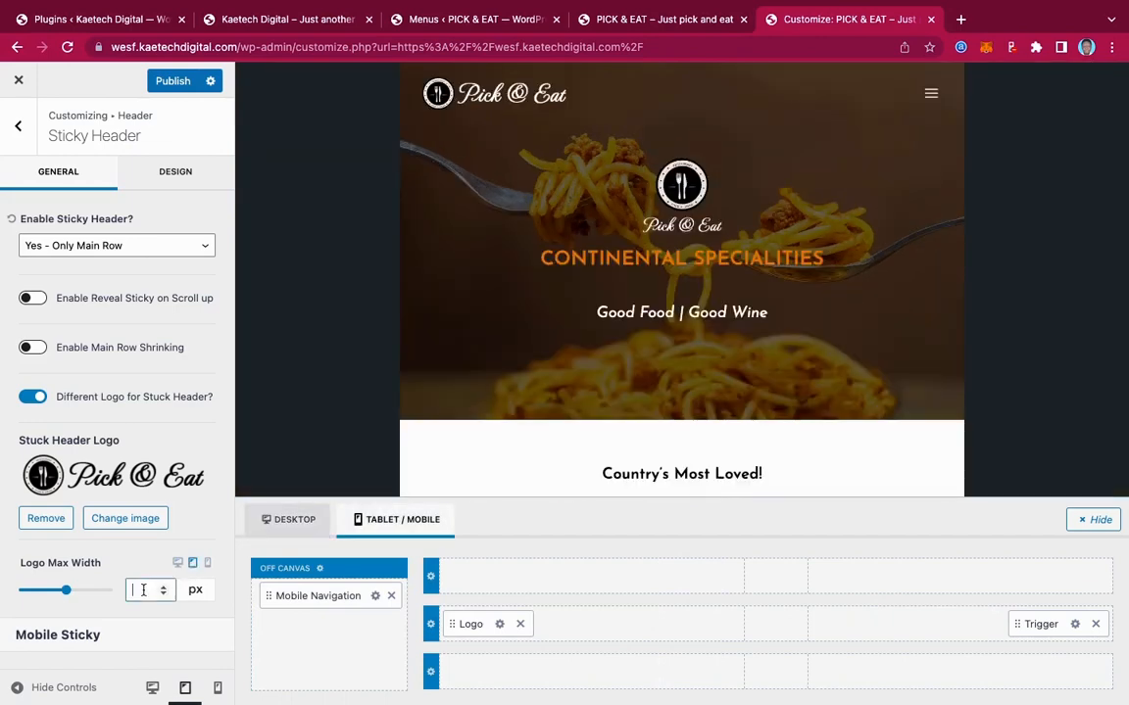
pyautogui.click(143, 590)
pyautogui.write('15')
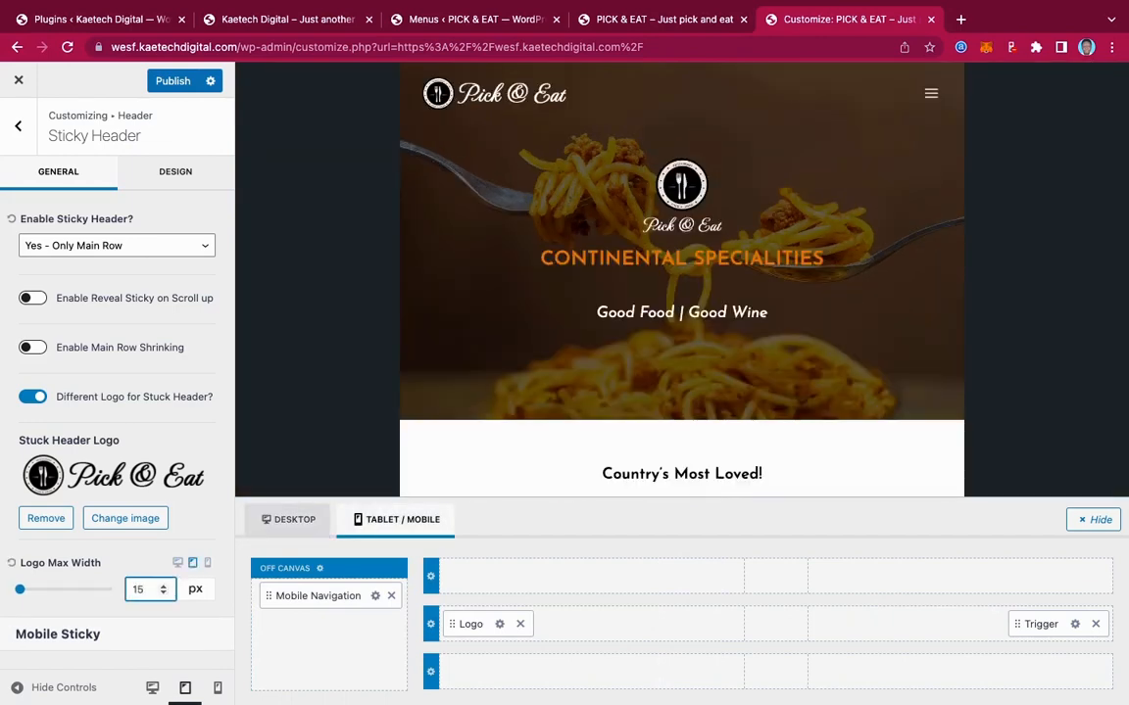
pyautogui.write('0')
pyautogui.click(207, 563)
pyautogui.click(146, 589)
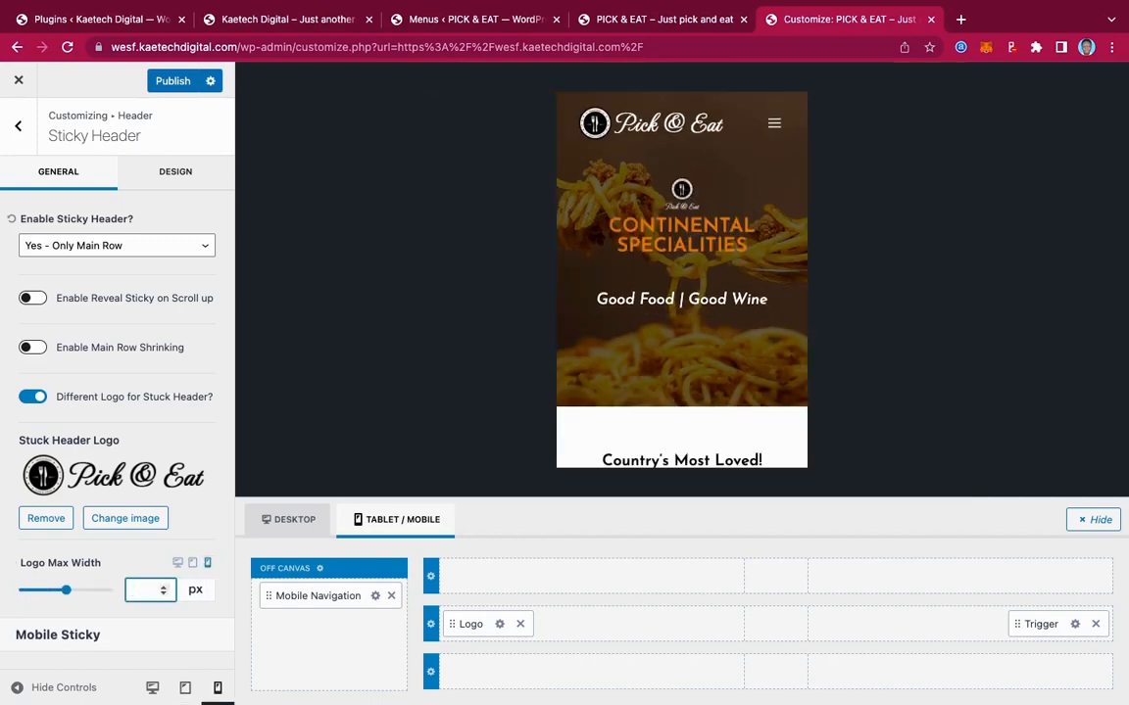
pyautogui.write('150')
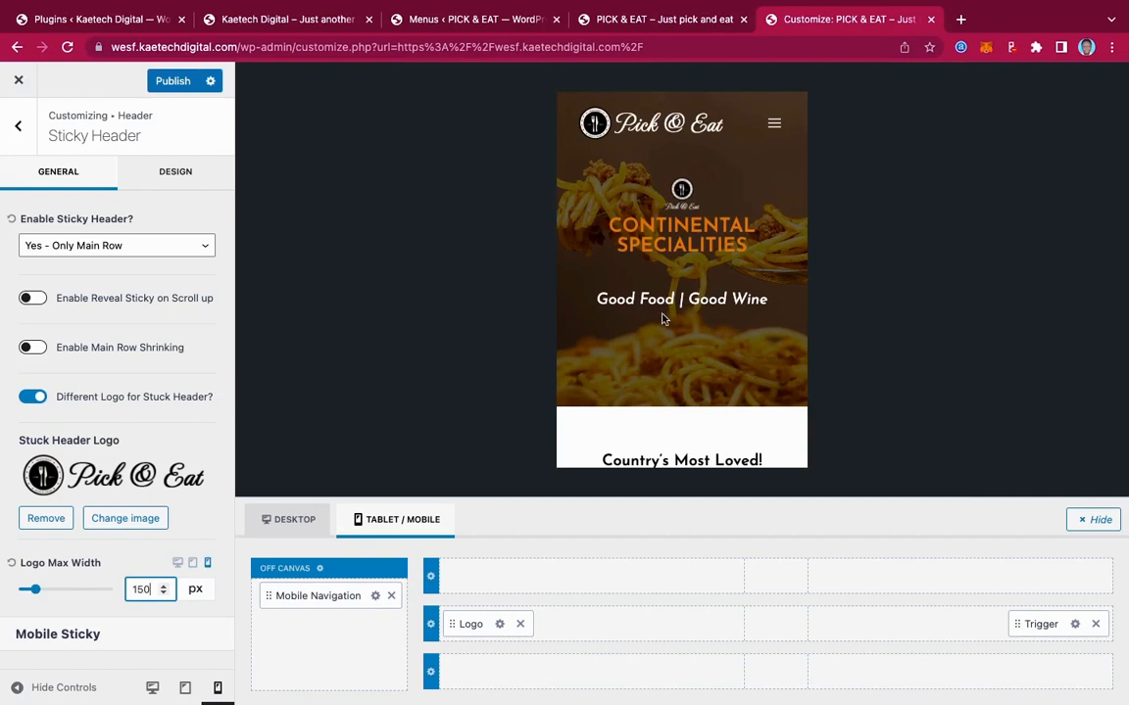
pyautogui.scroll(-3, 661, 317)
pyautogui.scroll(3, 661, 319)
pyautogui.click(17, 127)
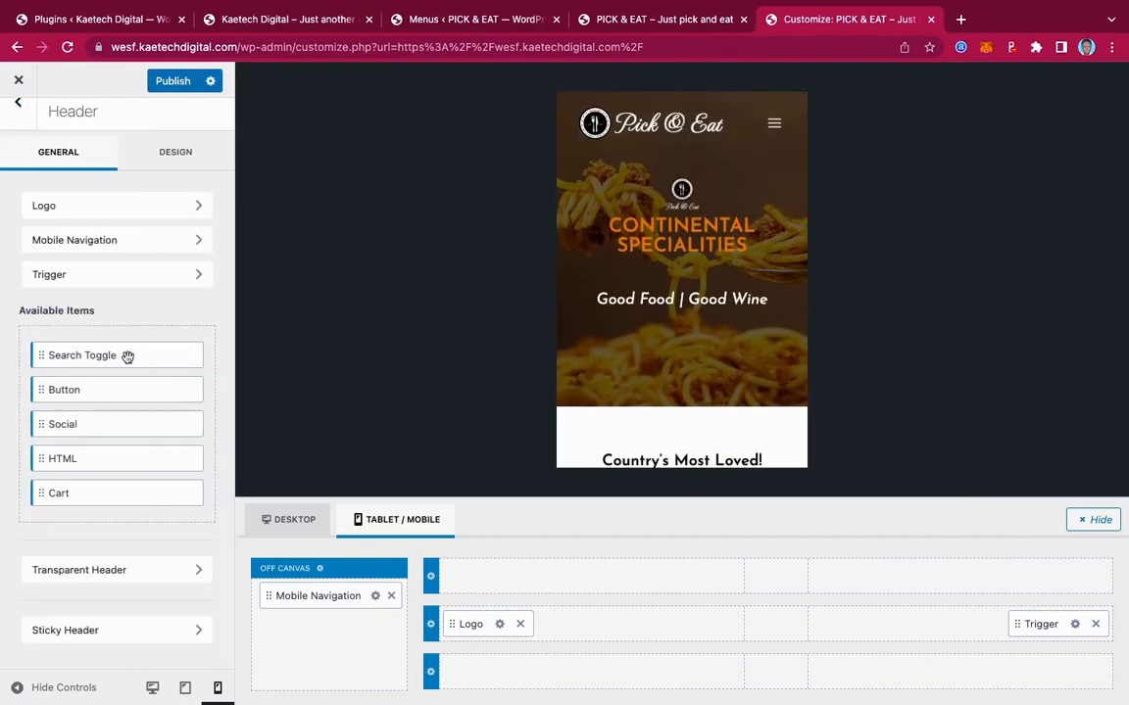
# Set the Transparent Header Logo Max Width to 150 px for mobile and tablet, and publish
pyautogui.click(154, 573)
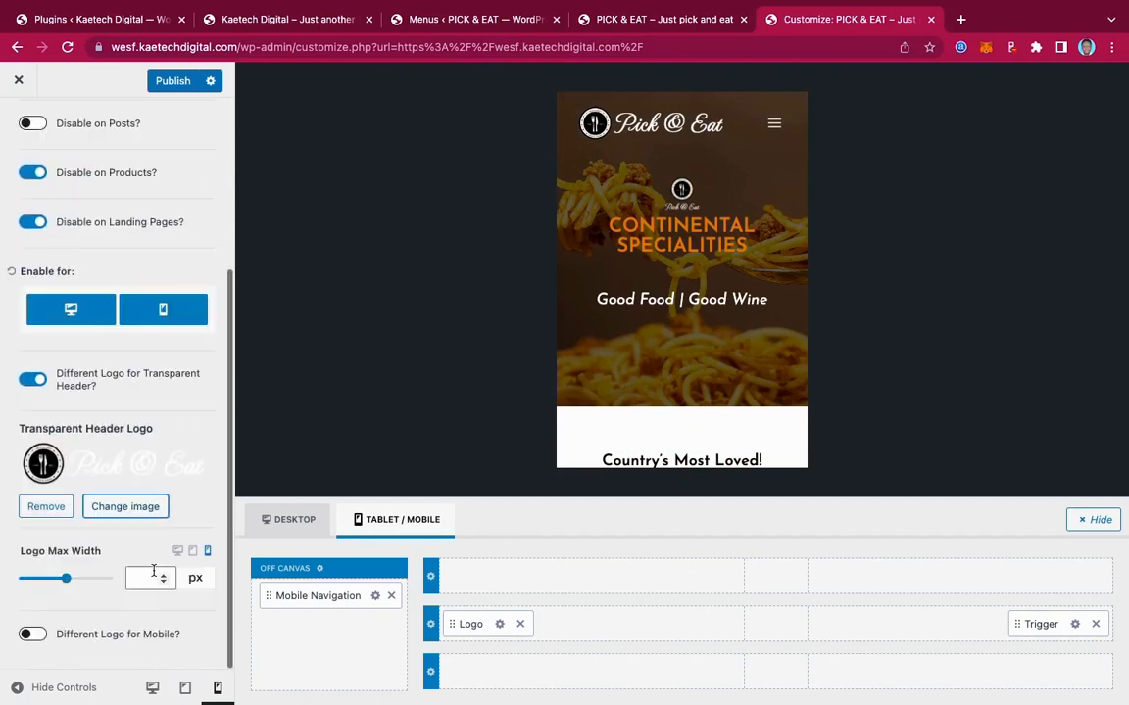
pyautogui.click(142, 579)
pyautogui.write('1')
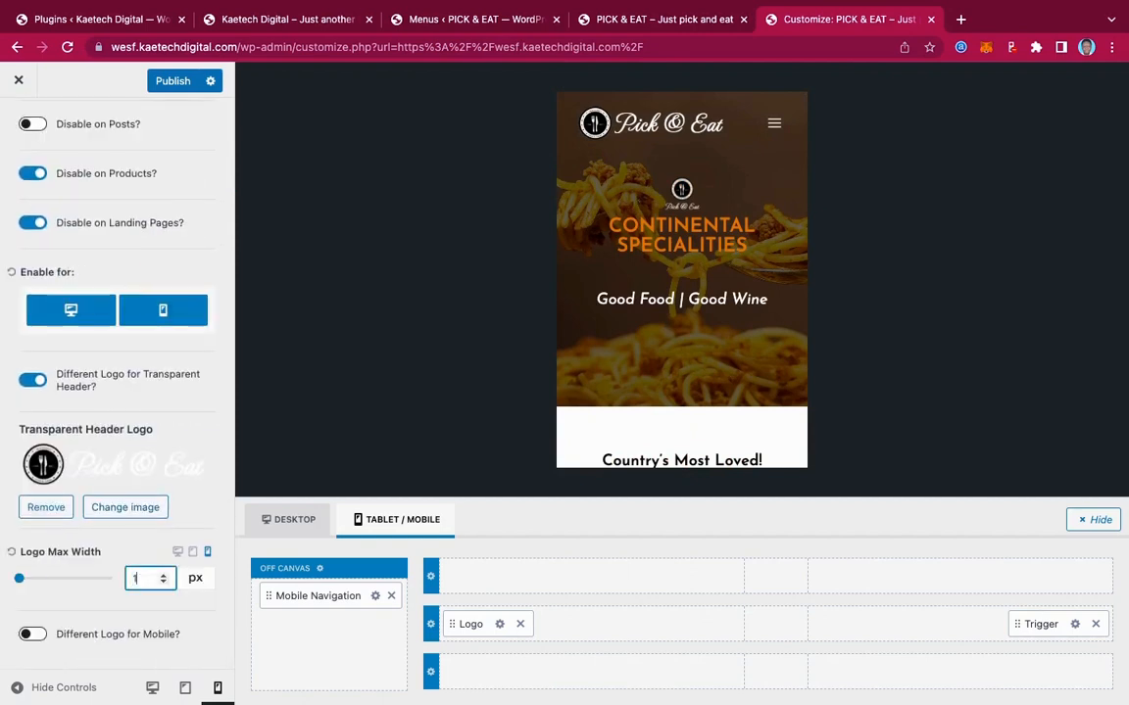
pyautogui.write('50')
pyautogui.click(192, 552)
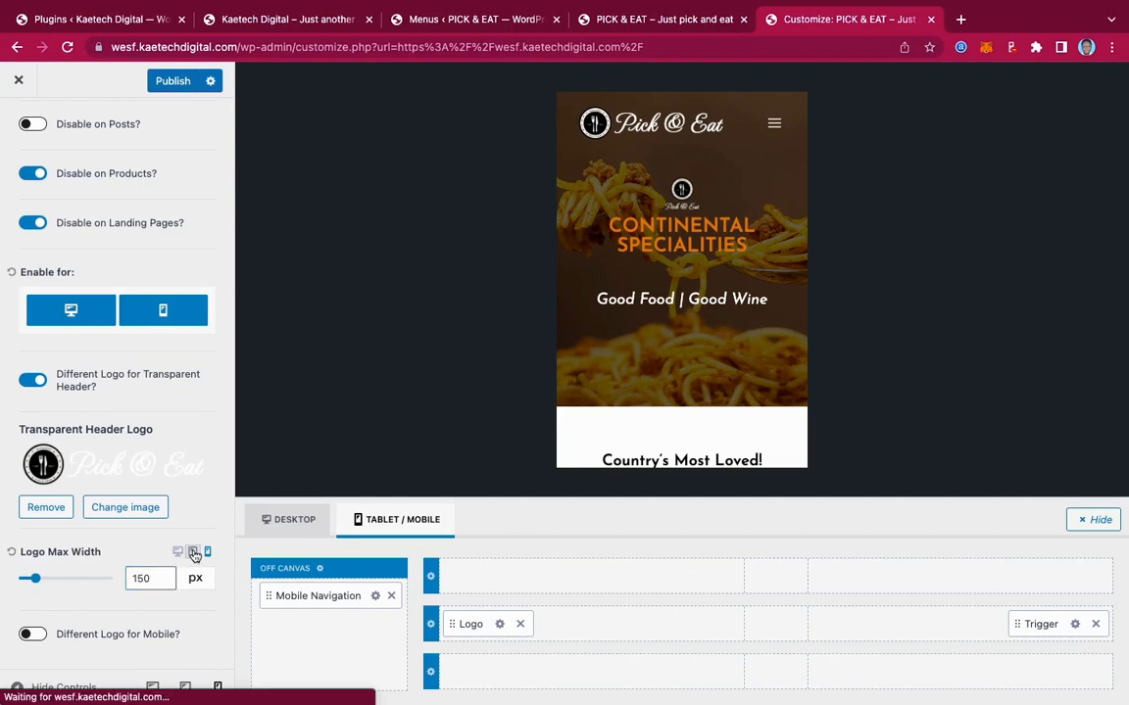
pyautogui.click(143, 578)
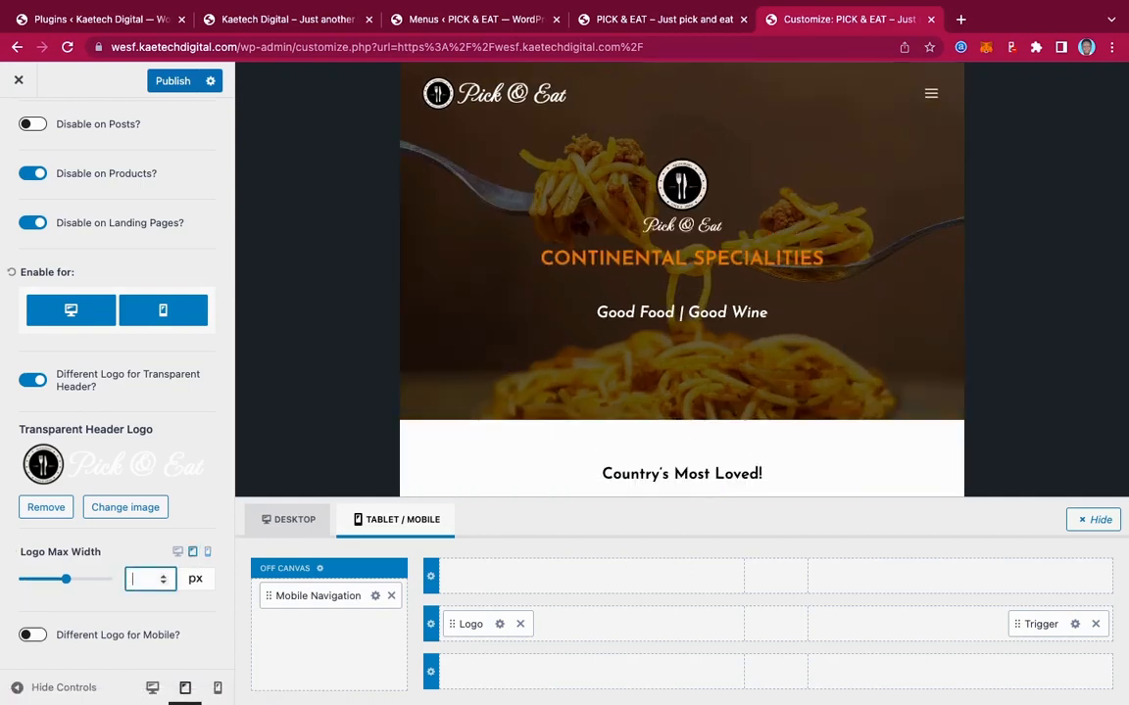
pyautogui.write('150')
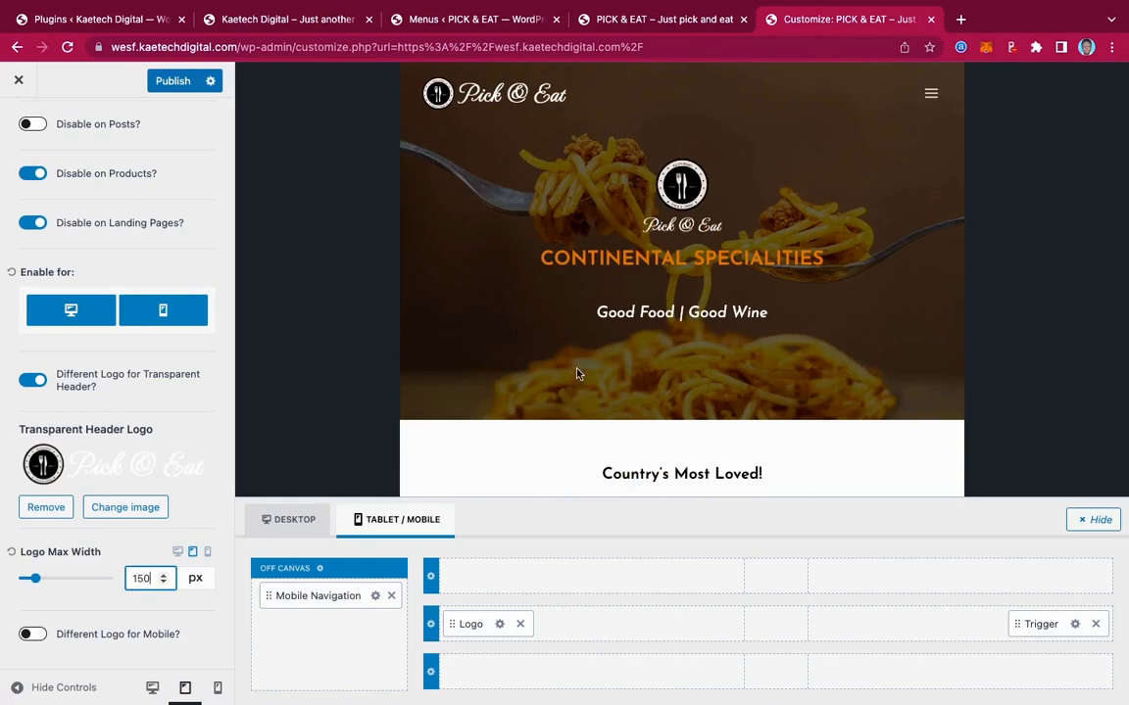
pyautogui.scroll(-3, 578, 373)
pyautogui.scroll(3, 577, 373)
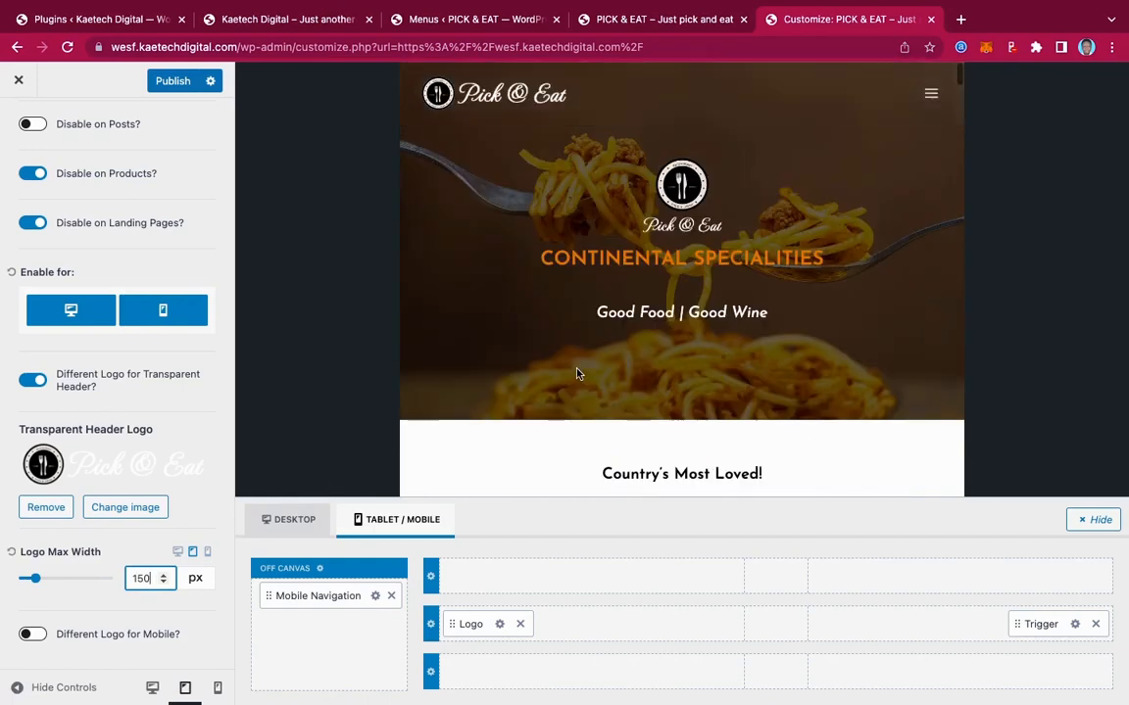
pyautogui.click(177, 83)
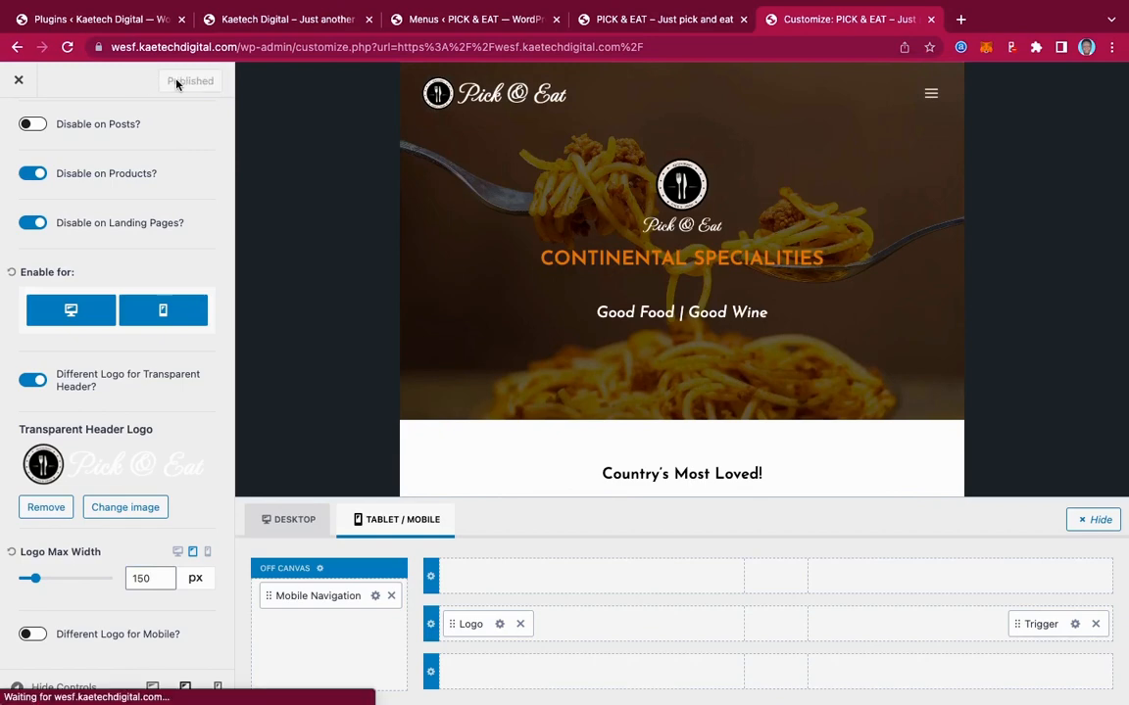
pyautogui.click(207, 553)
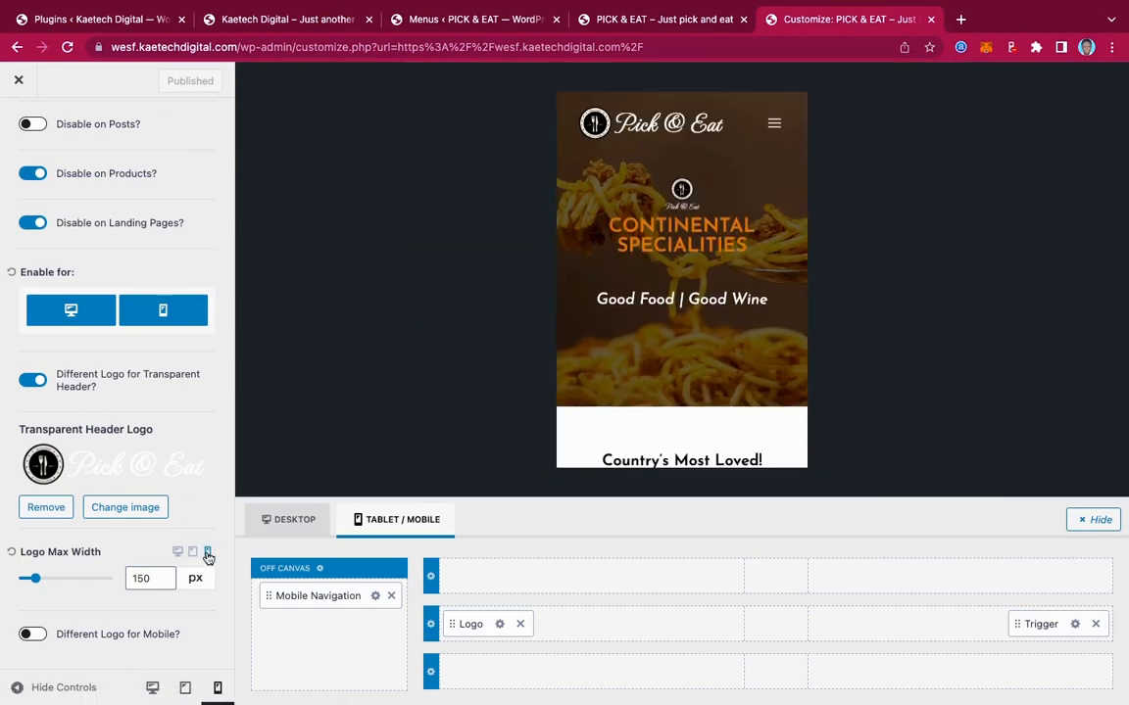
# Set logo1.png as the site logo, skipping cropping
pyautogui.click(500, 625)
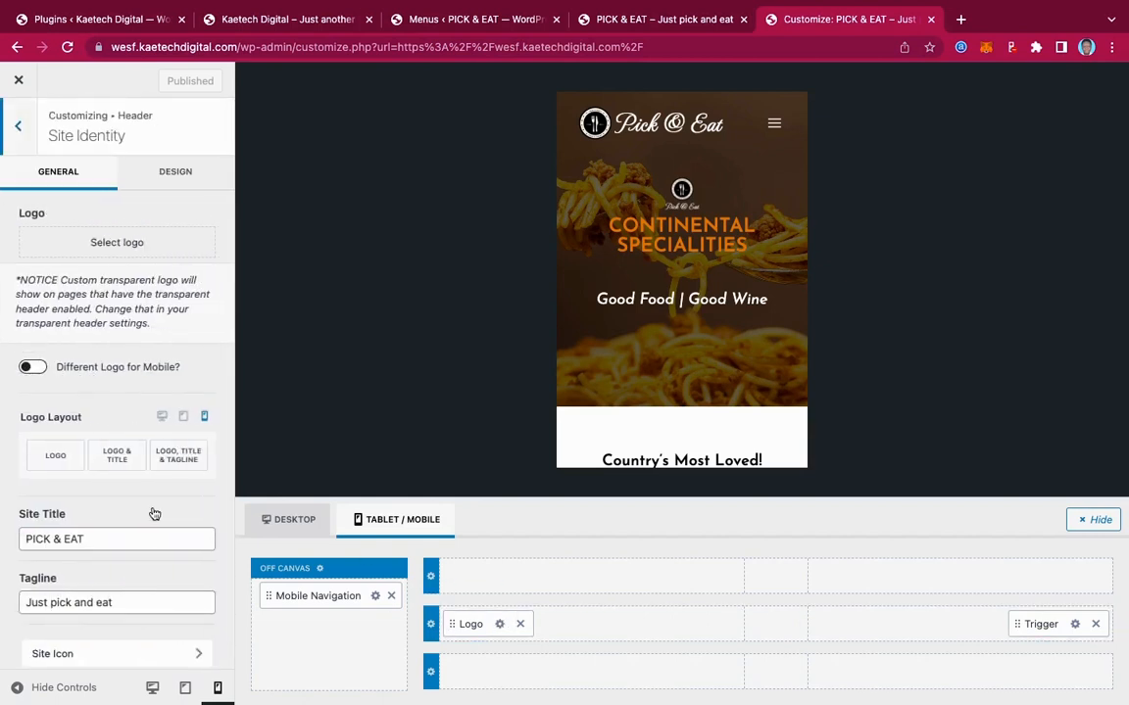
pyautogui.scroll(-1, 154, 514)
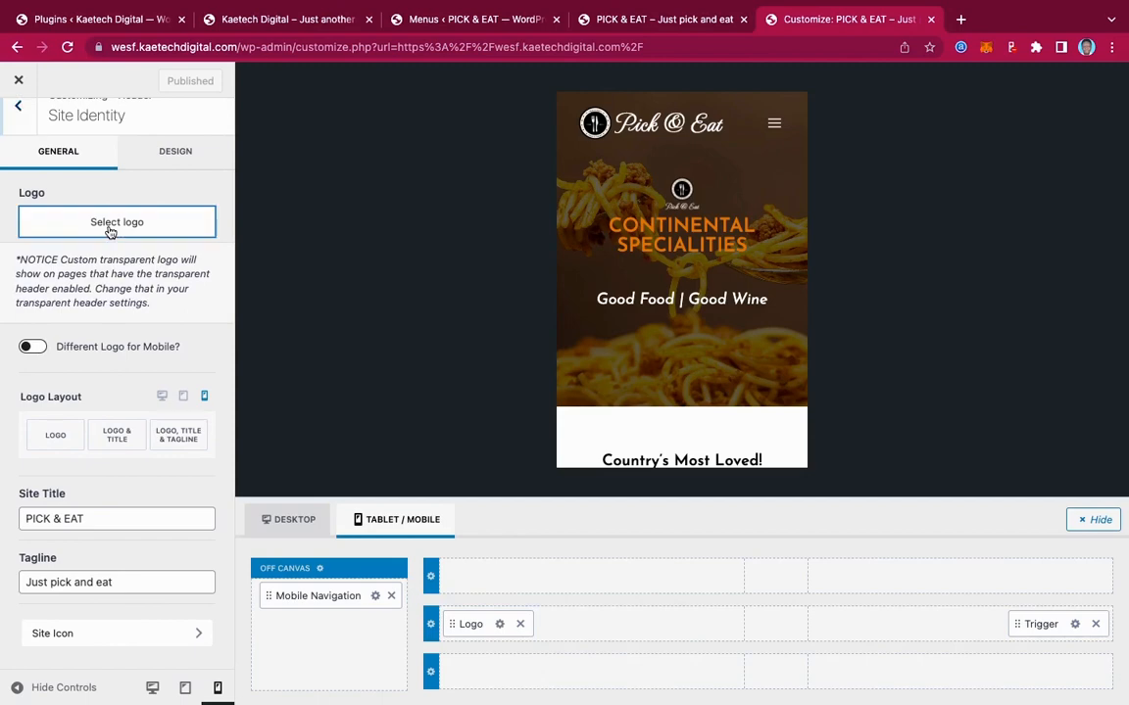
pyautogui.click(111, 232)
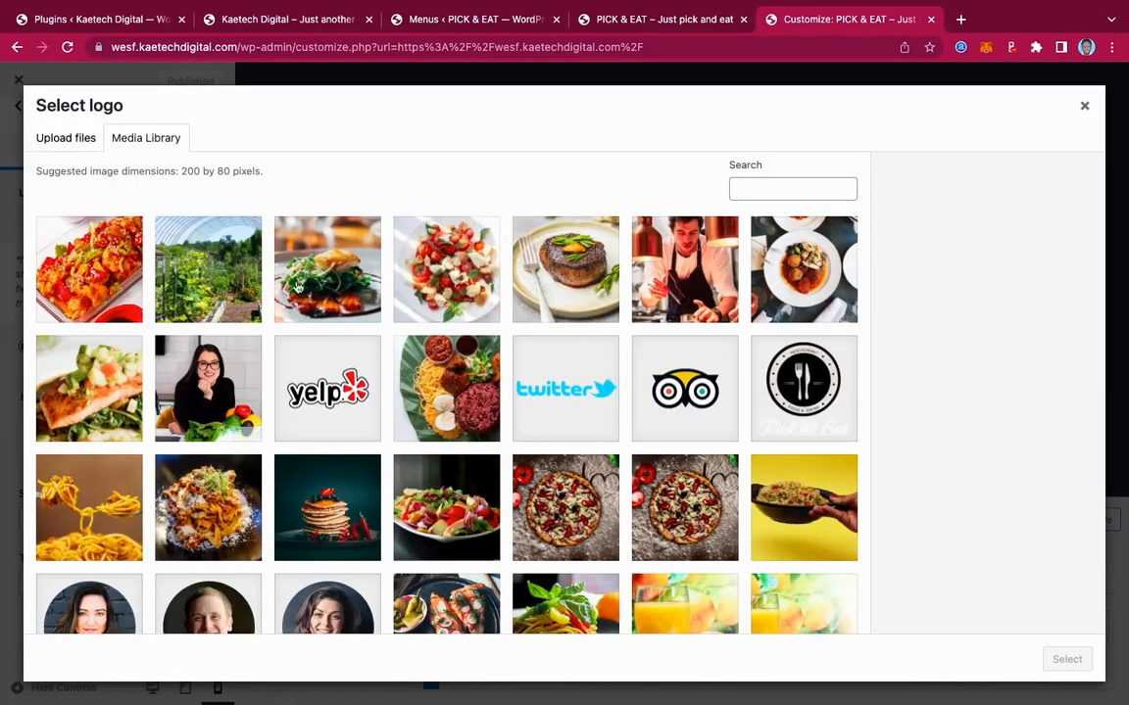
pyautogui.scroll(-5, 428, 440)
pyautogui.click(428, 440)
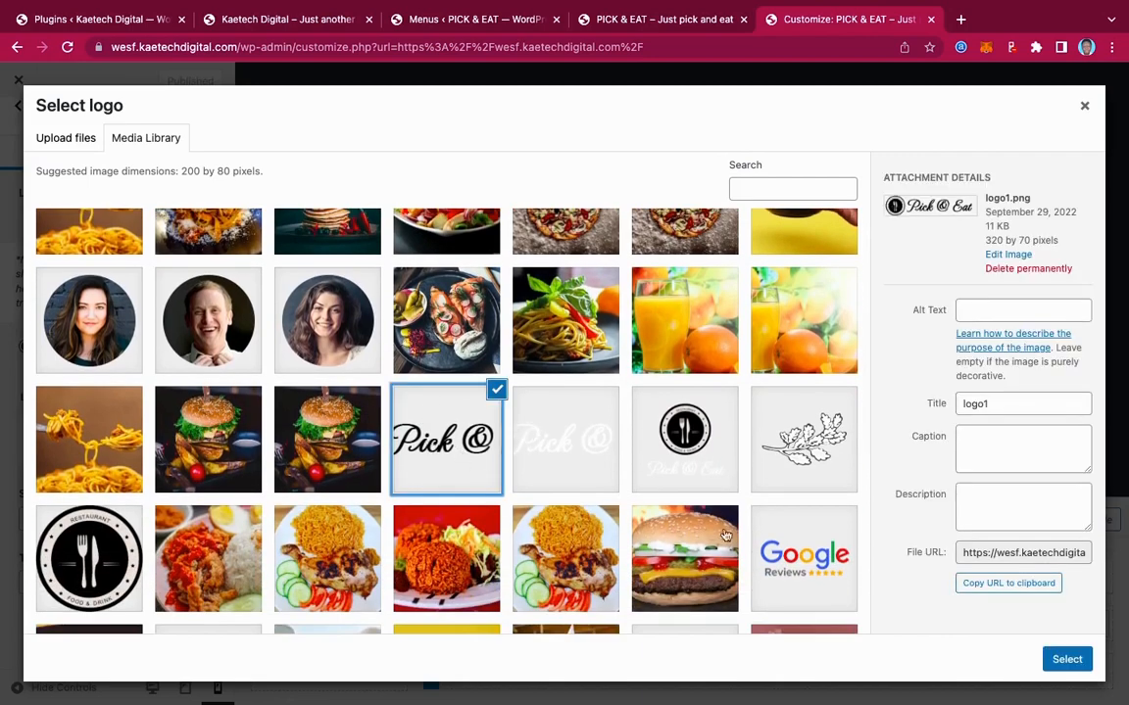
pyautogui.click(1067, 659)
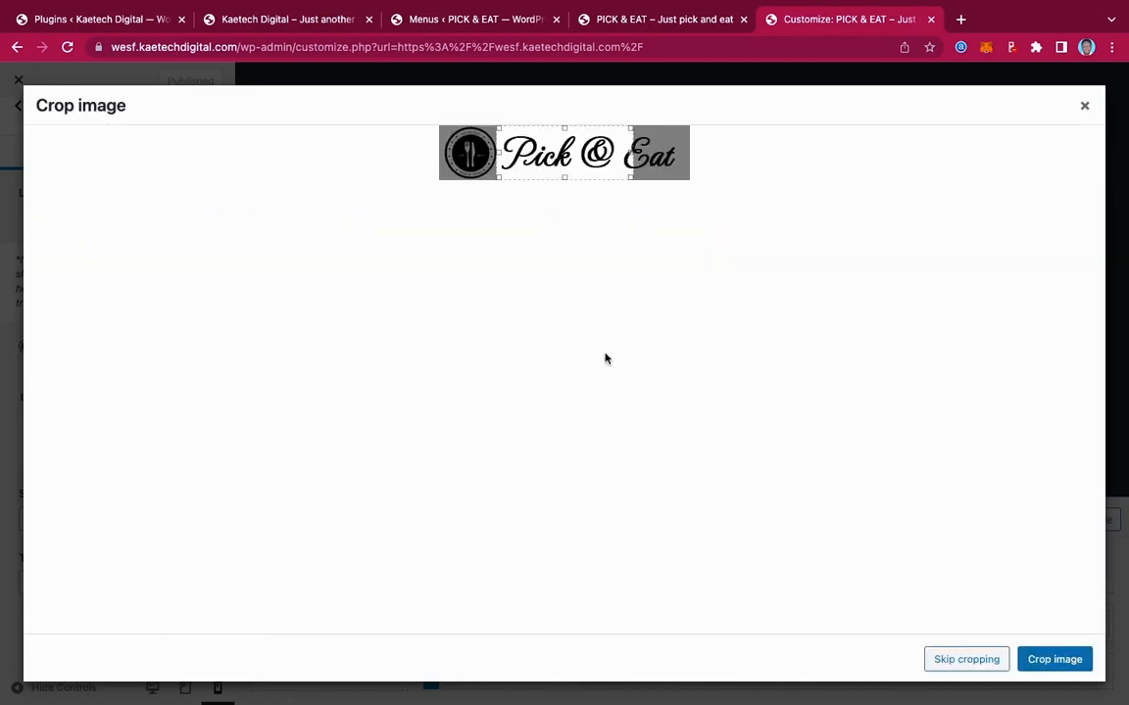
pyautogui.click(960, 659)
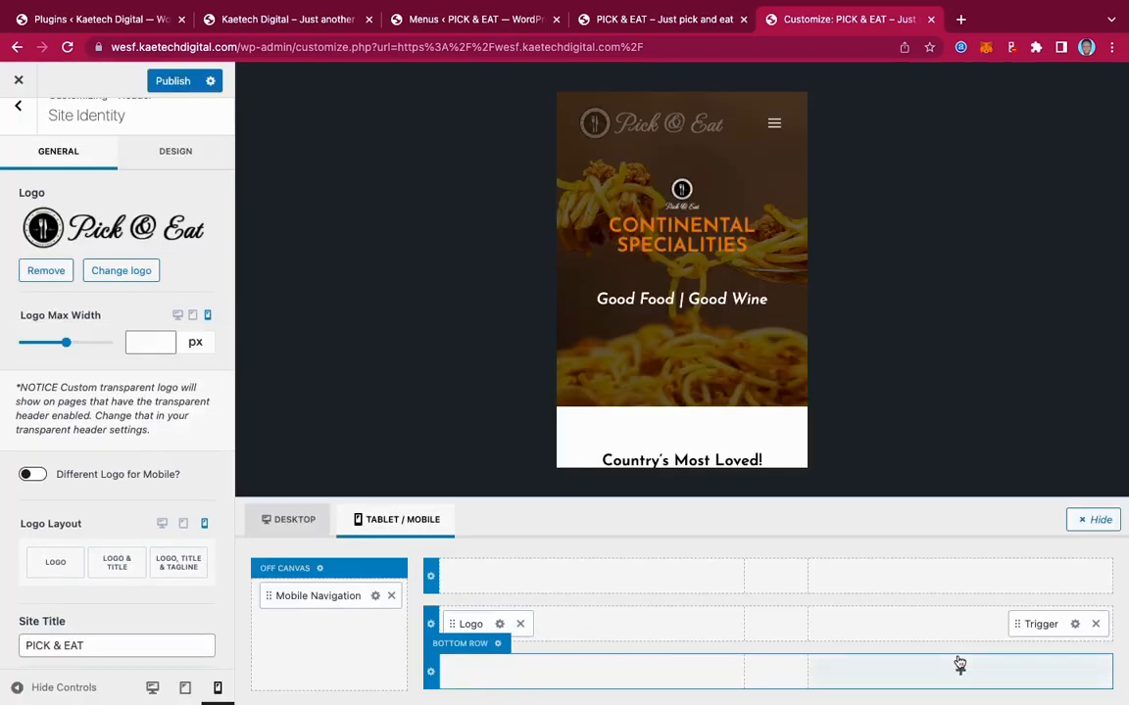
# Set the site Logo Max Width to 150 px for mobile and for tablet
pyautogui.click(142, 342)
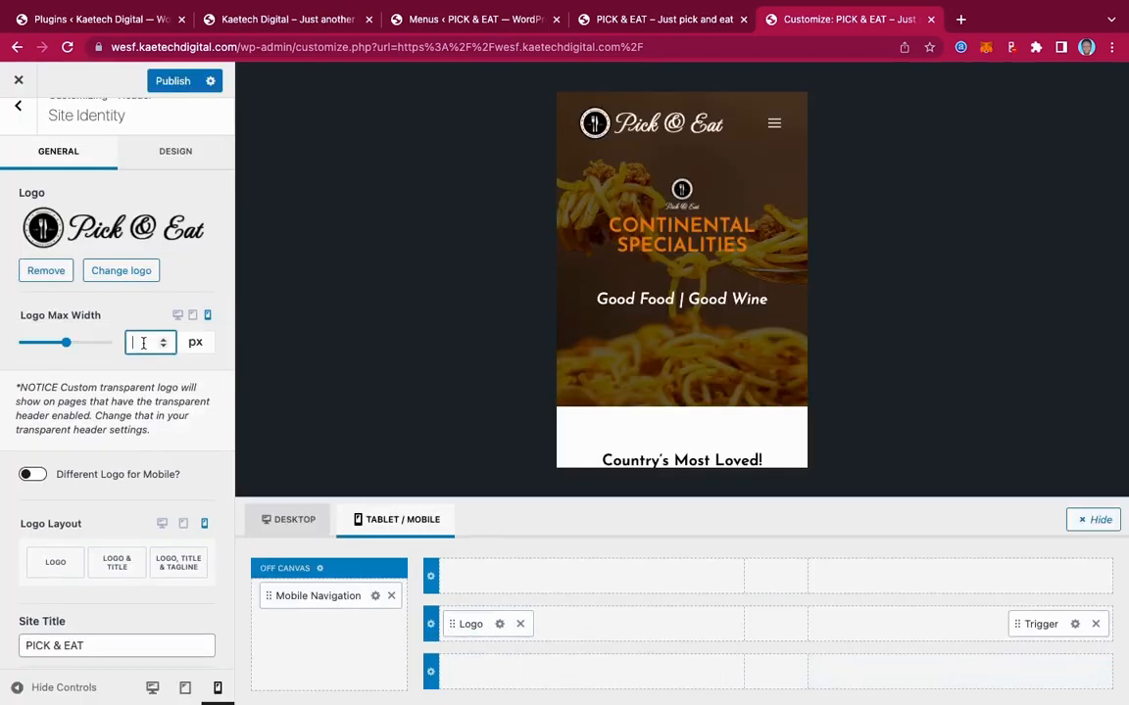
pyautogui.write('1')
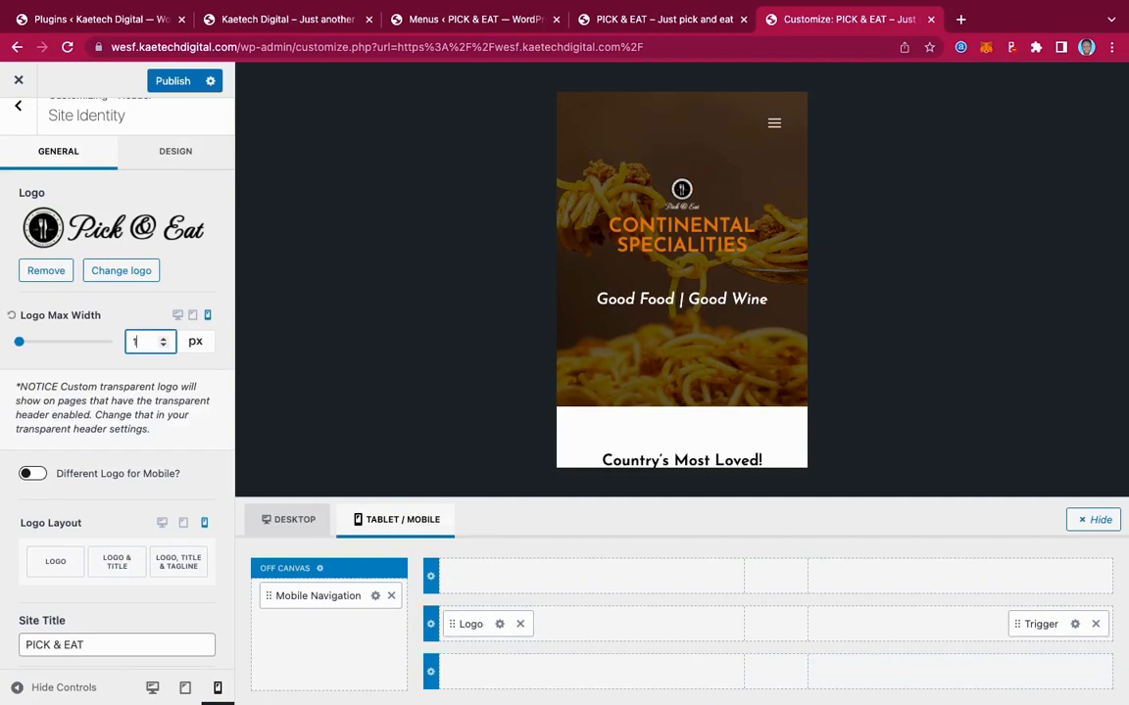
pyautogui.write('50')
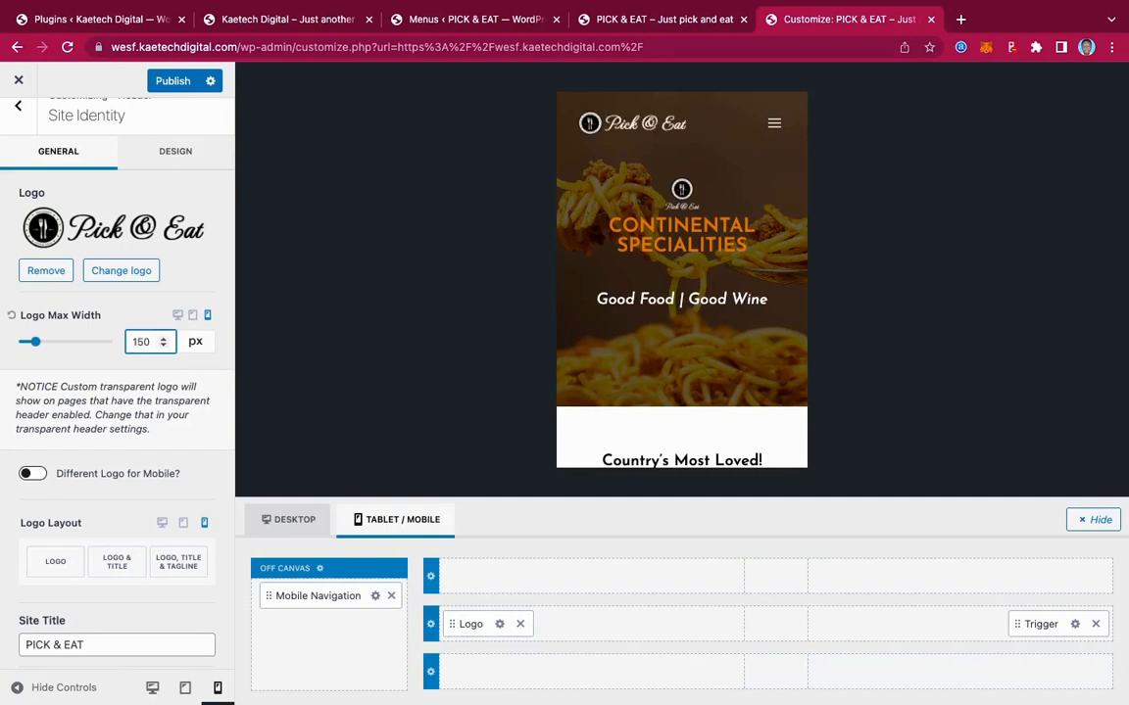
pyautogui.click(193, 316)
pyautogui.click(147, 342)
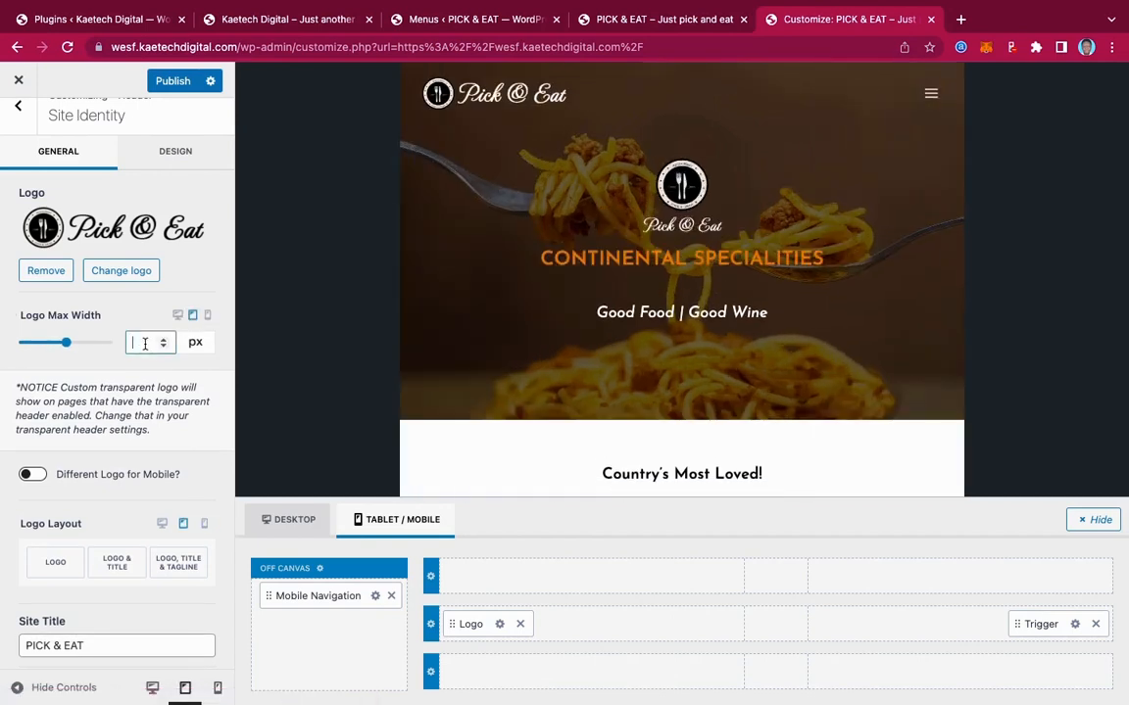
pyautogui.write('150')
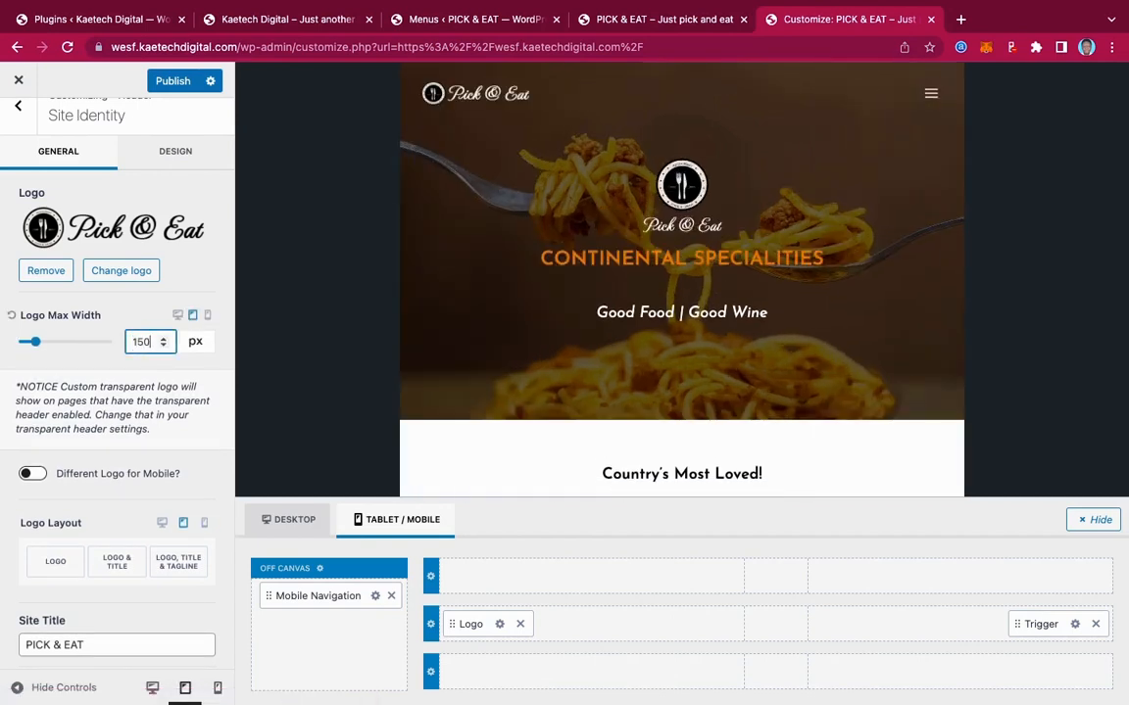
pyautogui.scroll(-5, 649, 295)
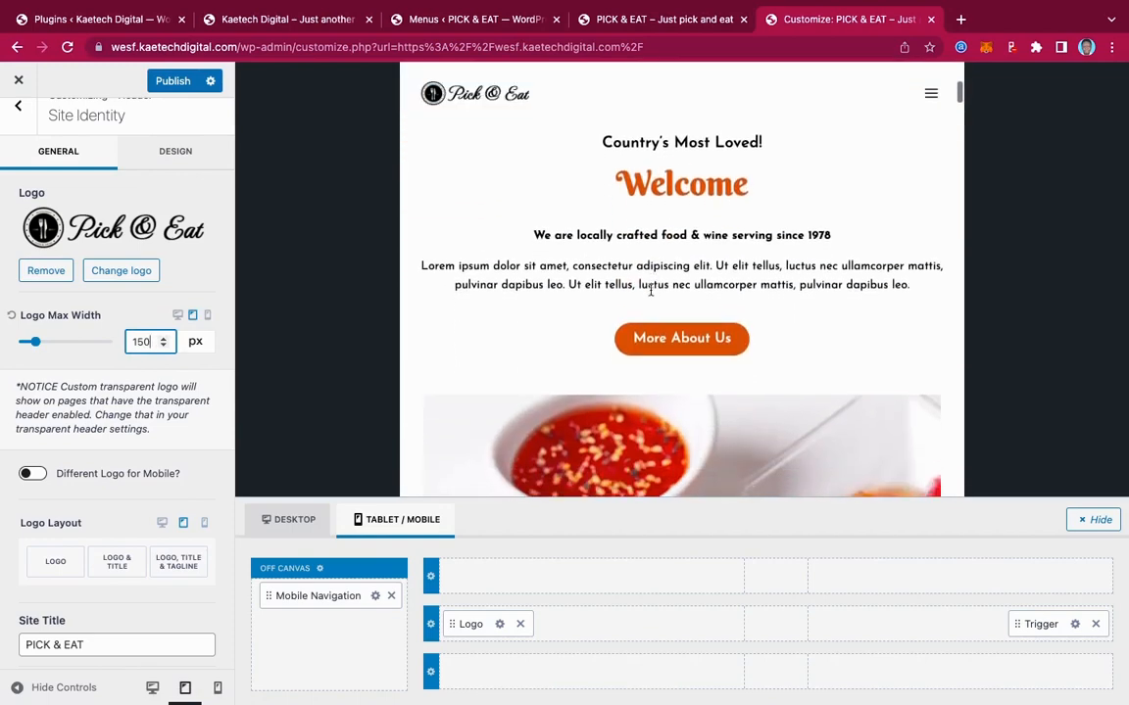
pyautogui.scroll(5, 650, 291)
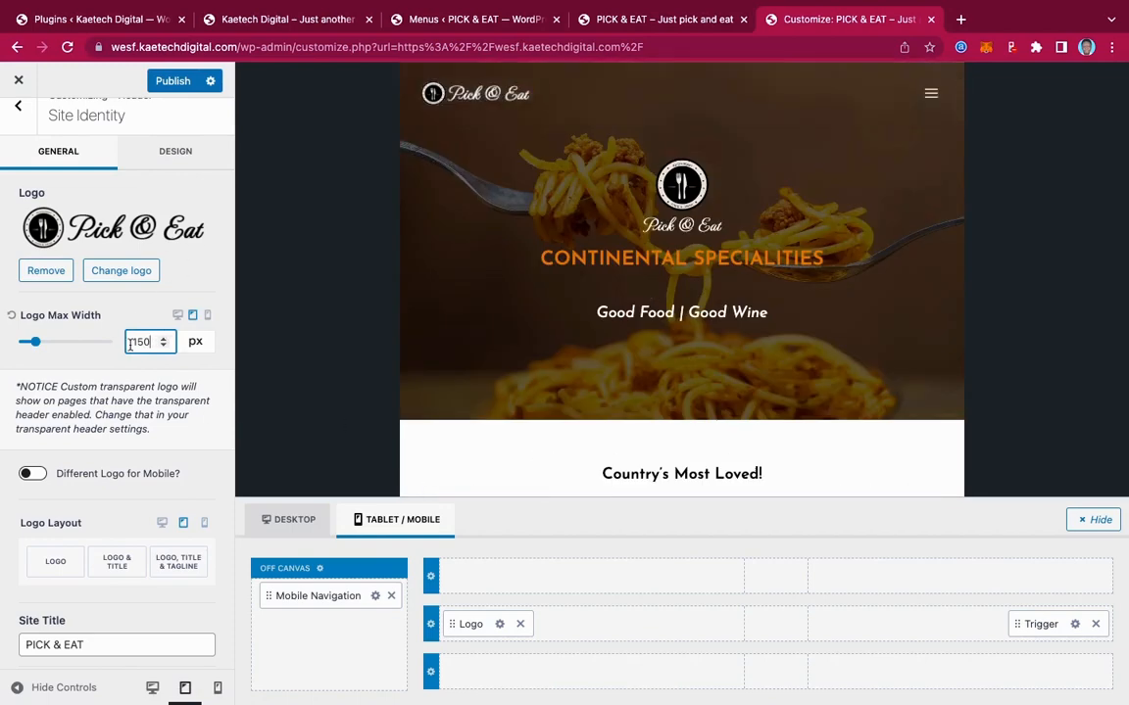
pyautogui.scroll(-2, 142, 378)
pyautogui.scroll(3, 141, 378)
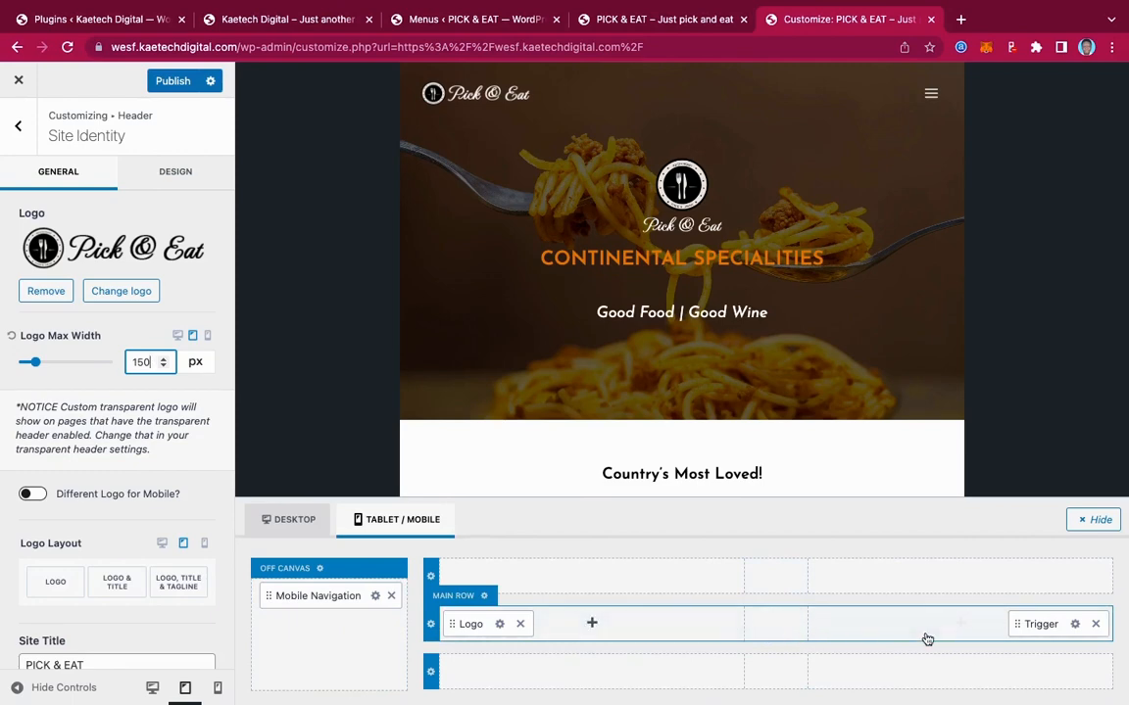
# Add a Button to the tablet/mobile main row and move it before the Trigger
pyautogui.click(960, 623)
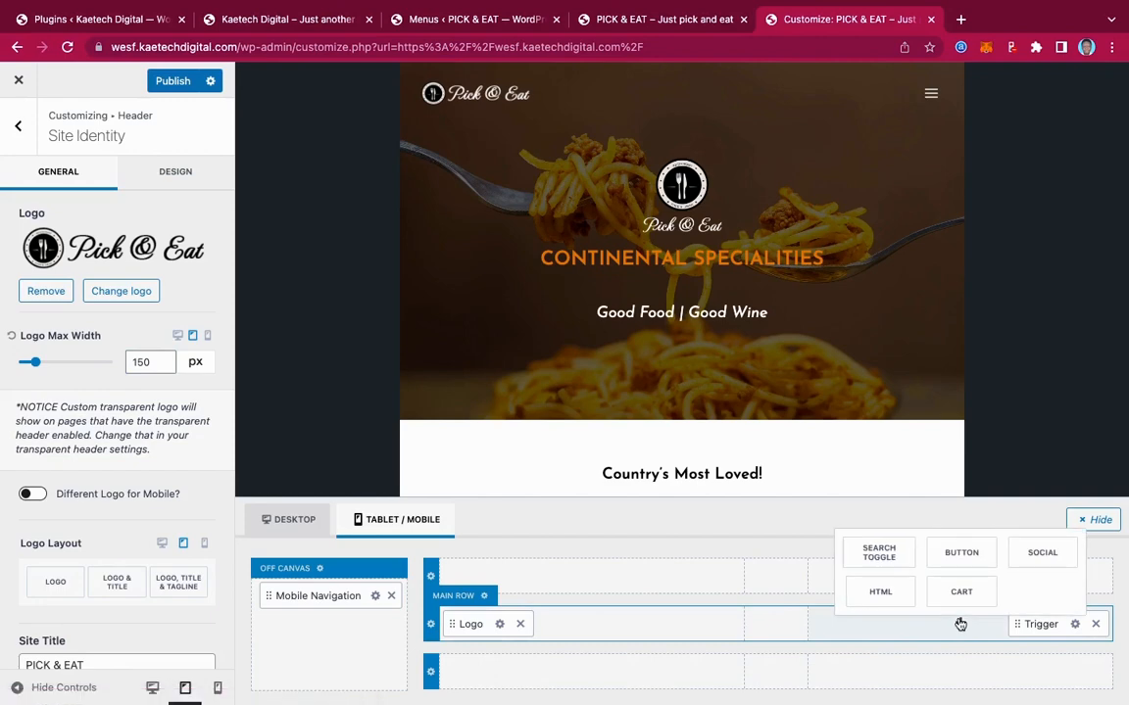
pyautogui.click(960, 563)
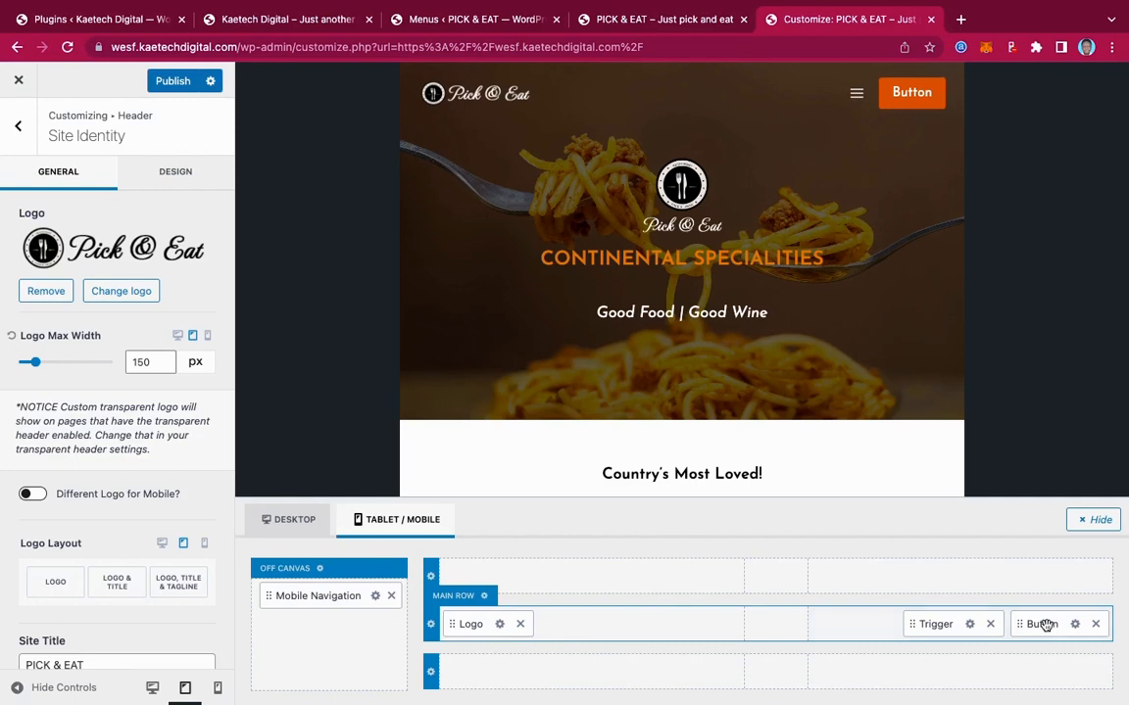
pyautogui.moveTo(1042, 624); pyautogui.dragTo(949, 626)
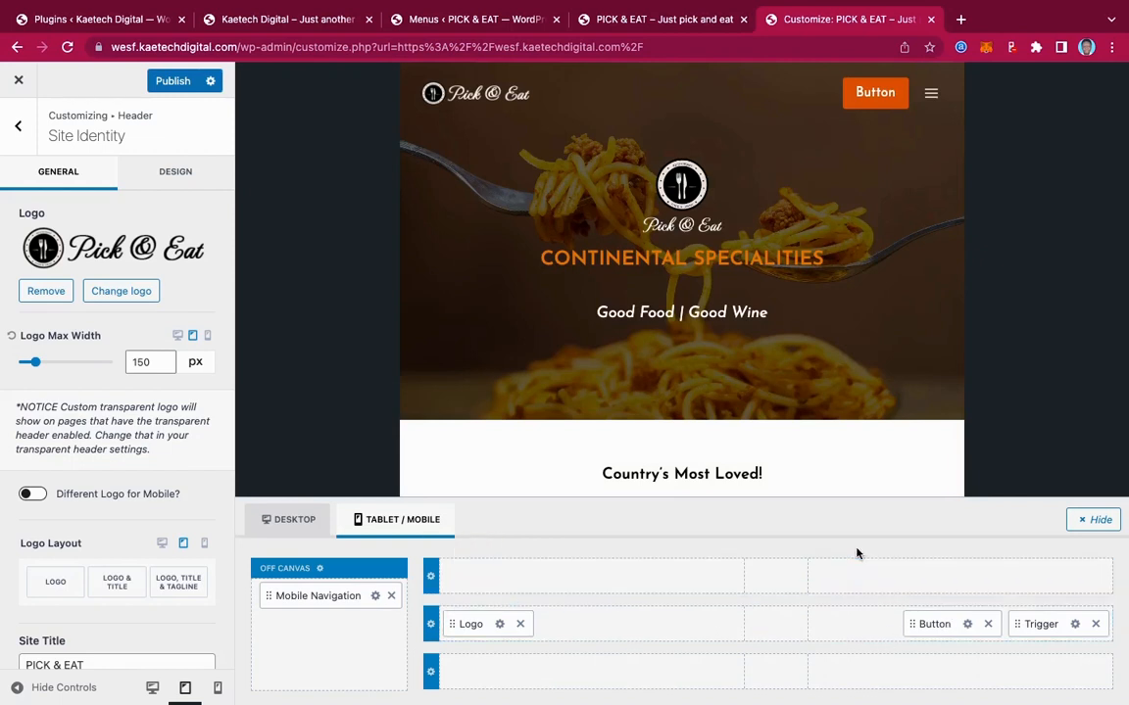
pyautogui.scroll(-4, 799, 266)
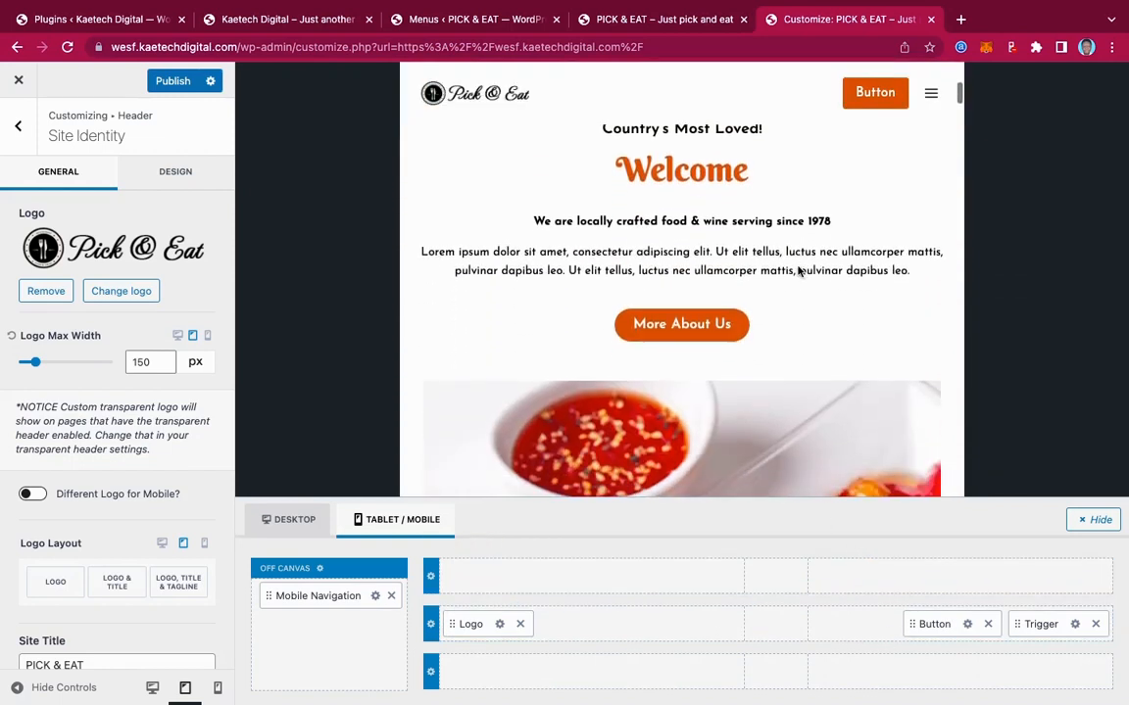
pyautogui.scroll(4, 799, 266)
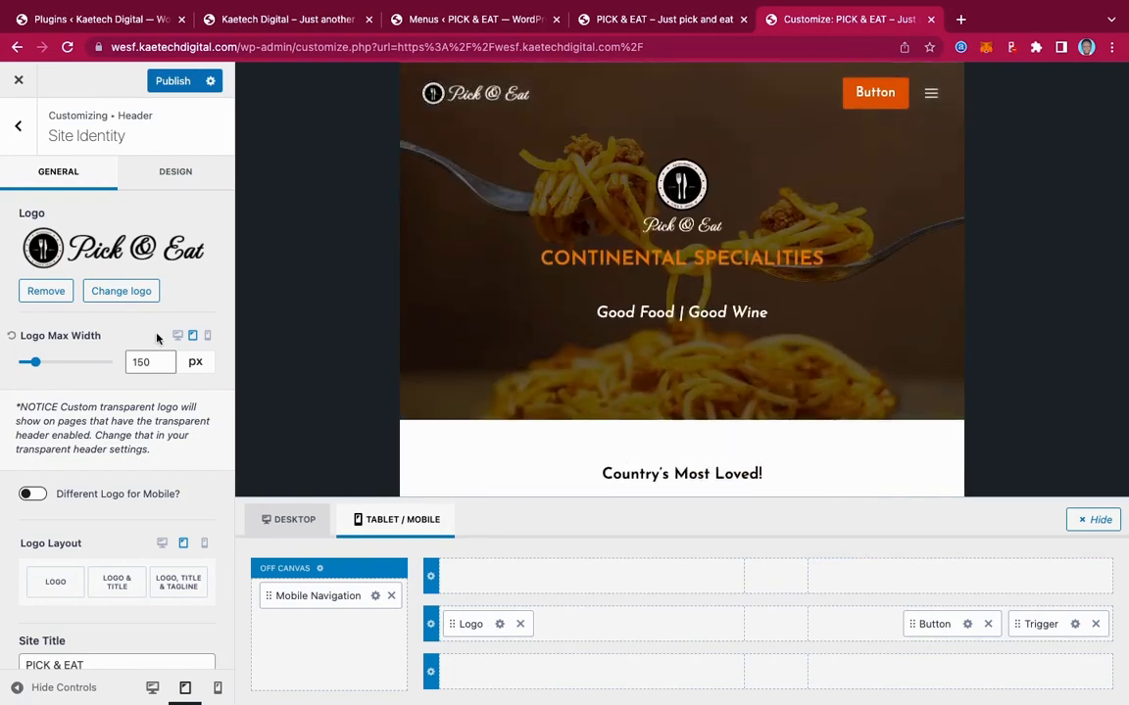
# Label the header button 'Order Online' and link it to the our-menu page
pyautogui.click(968, 628)
pyautogui.moveTo(67, 449); pyautogui.dragTo(2, 450)
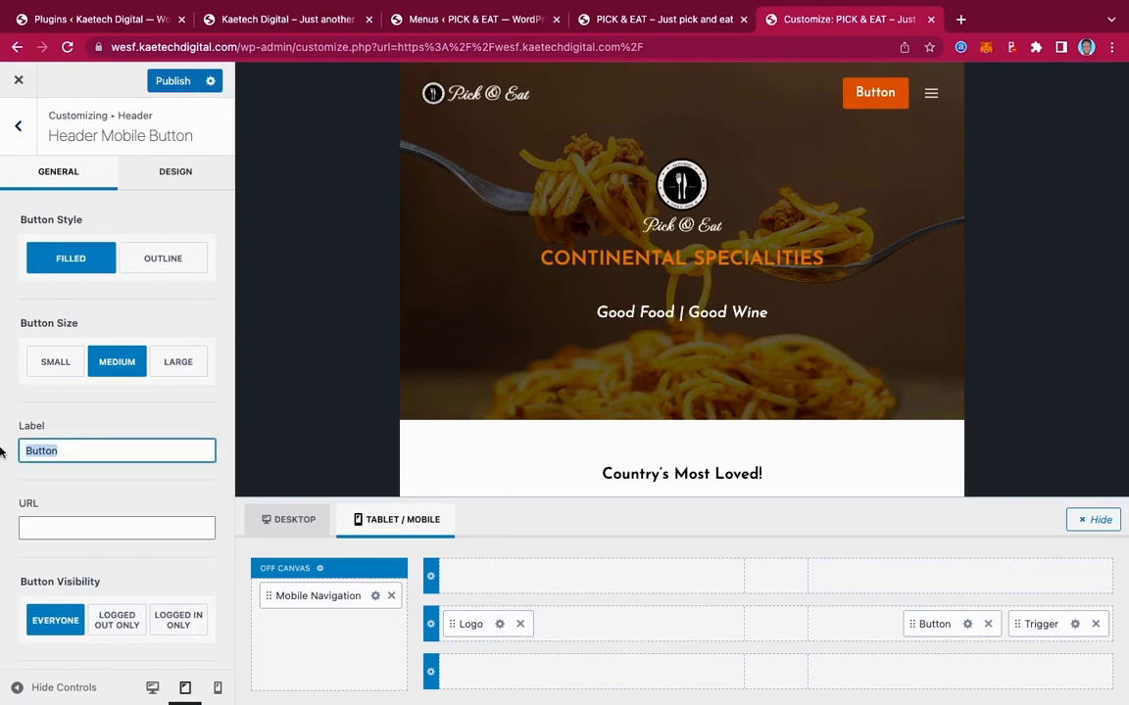
pyautogui.write('Order')
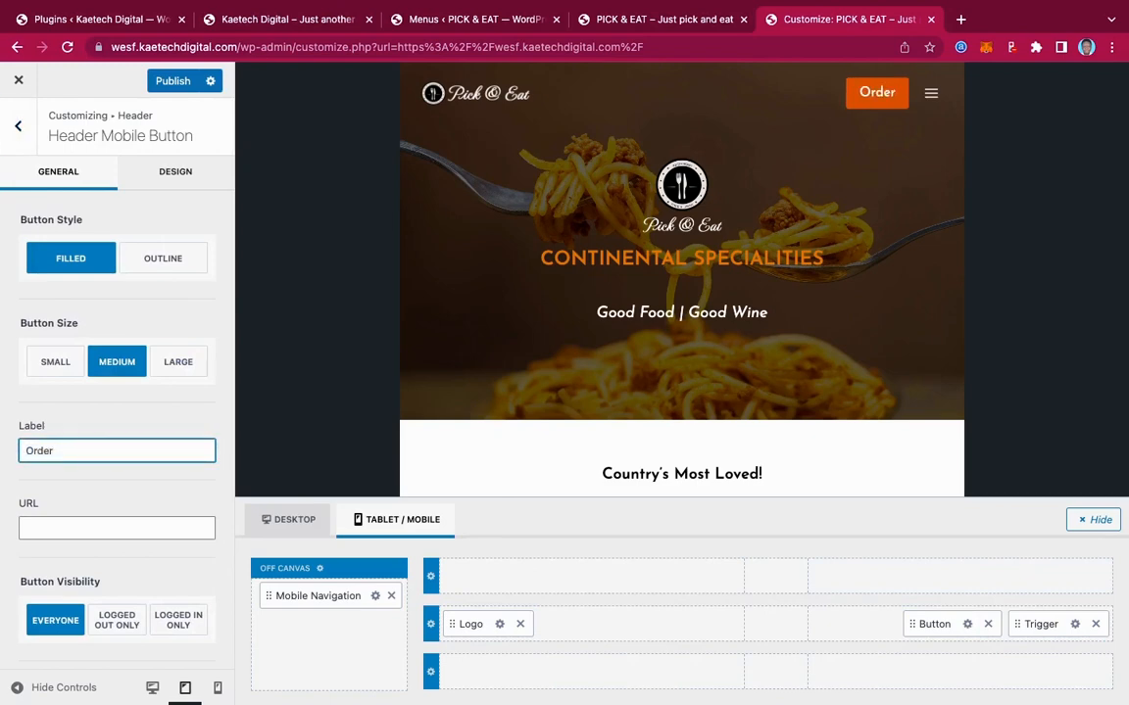
pyautogui.write(' Online')
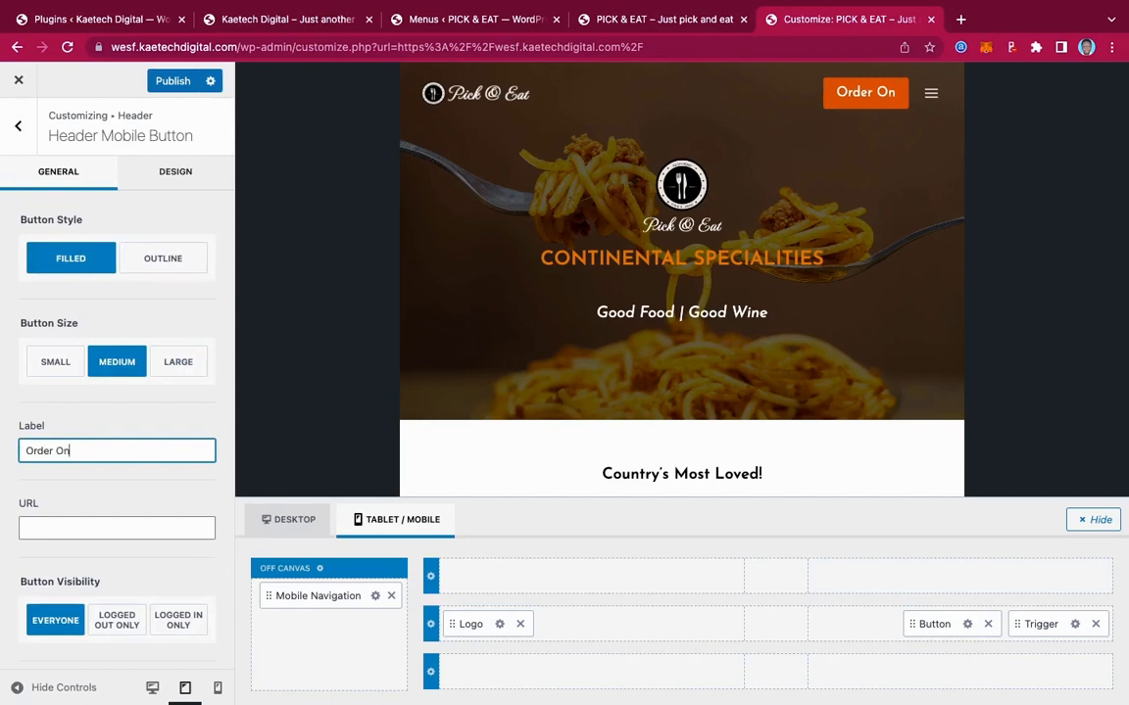
pyautogui.click(65, 527)
pyautogui.write('https://wesf.kaetechdigital.com/our-menu/')
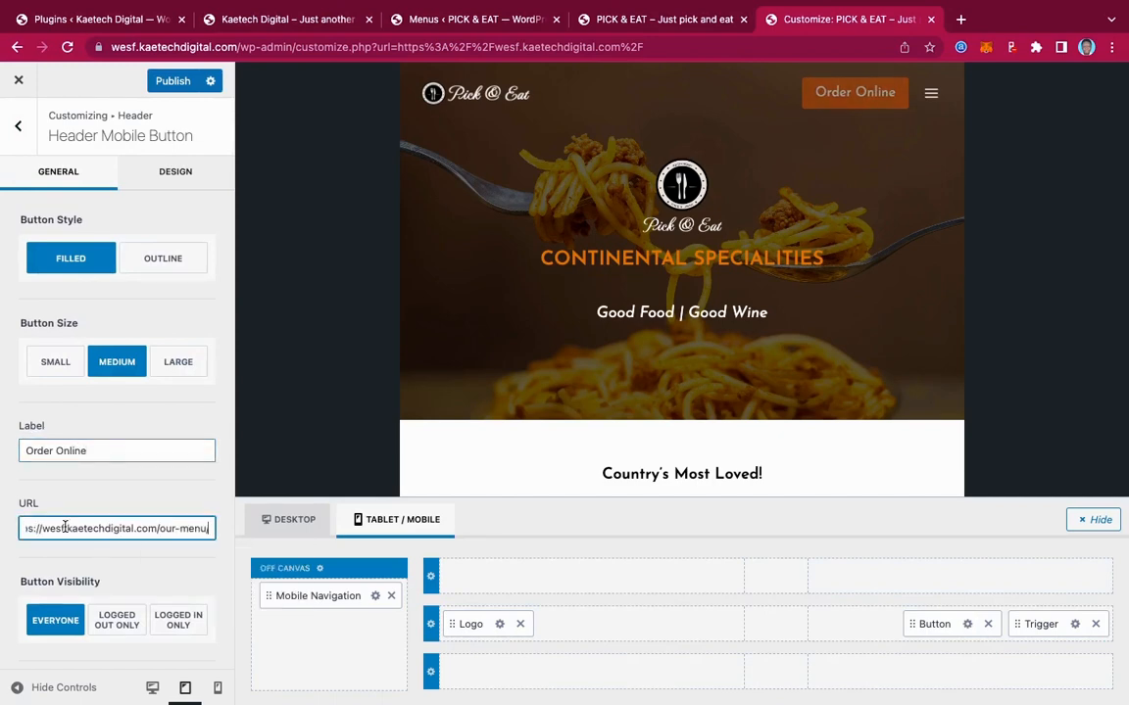
pyautogui.press('BackSpace')
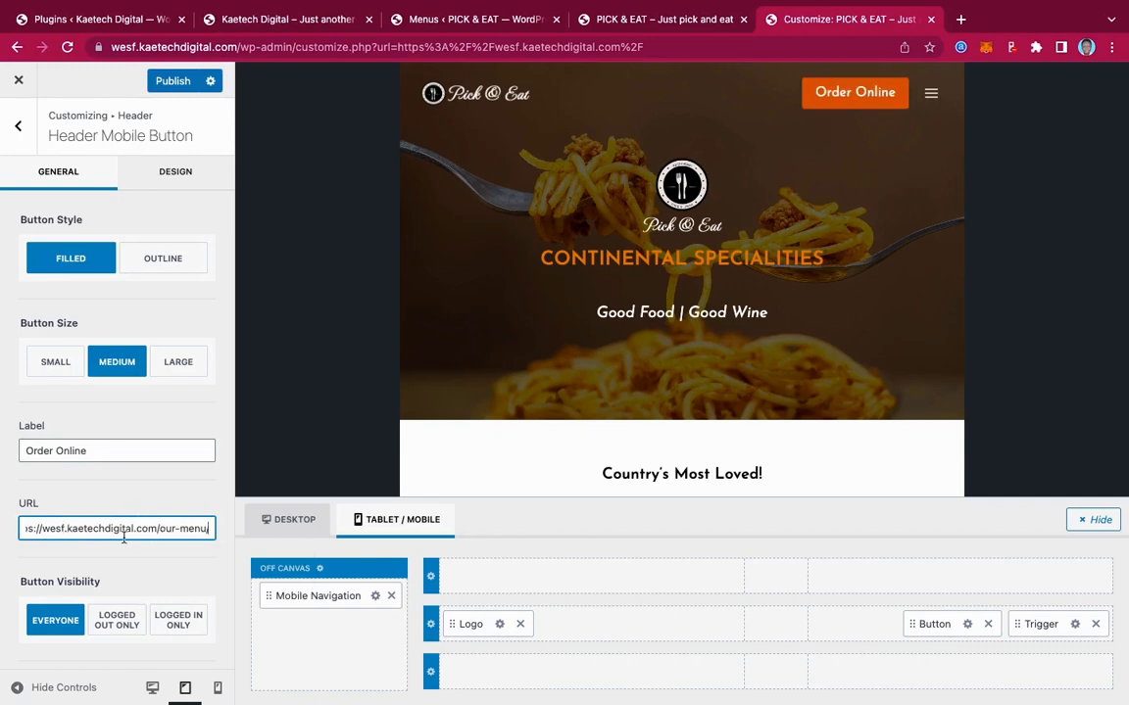
# Give the button a 50 px border radius, publish, and preview at mobile width
pyautogui.click(176, 171)
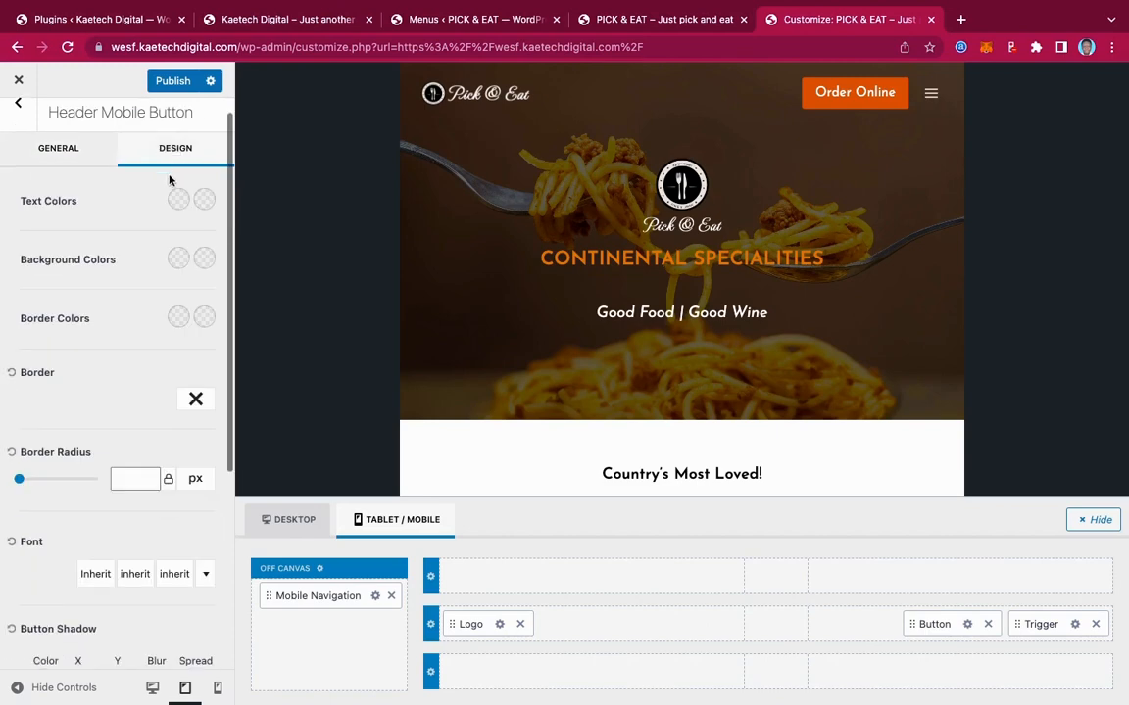
pyautogui.click(136, 480)
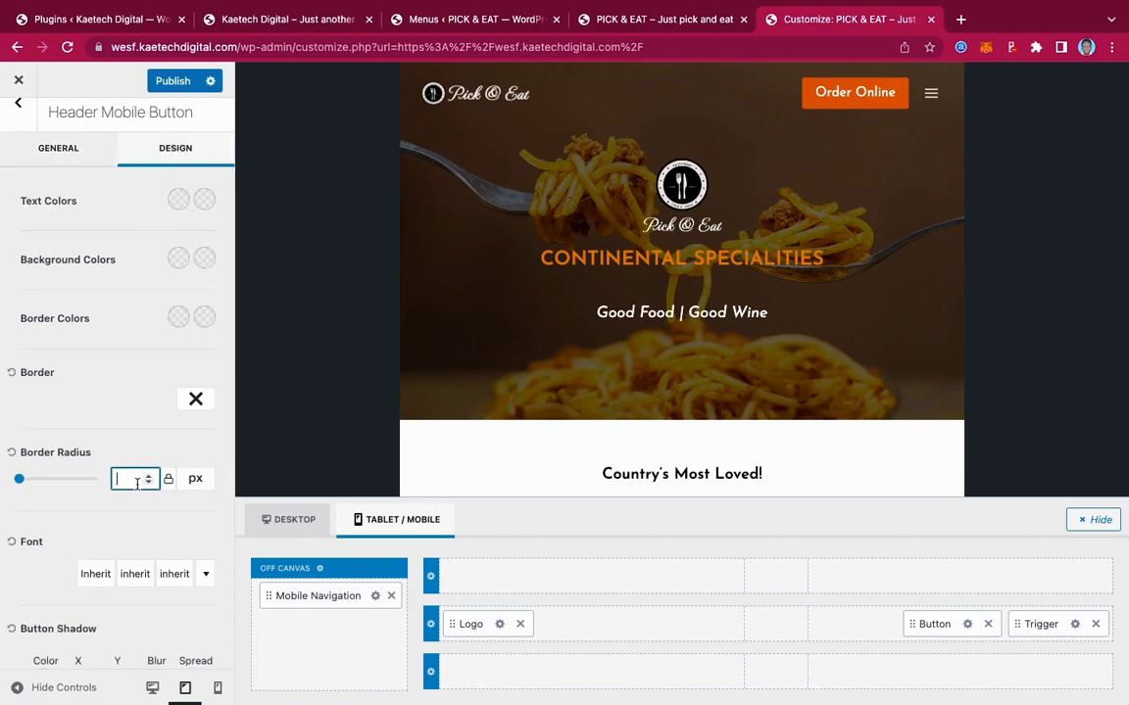
pyautogui.write('50')
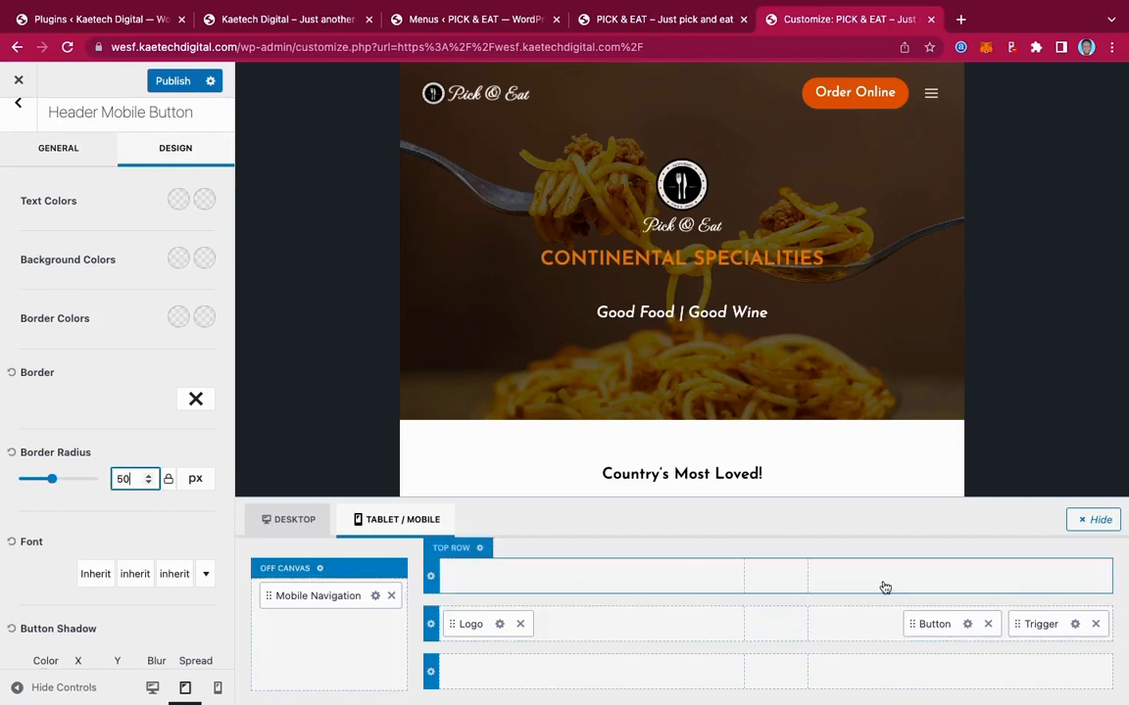
pyautogui.click(182, 87)
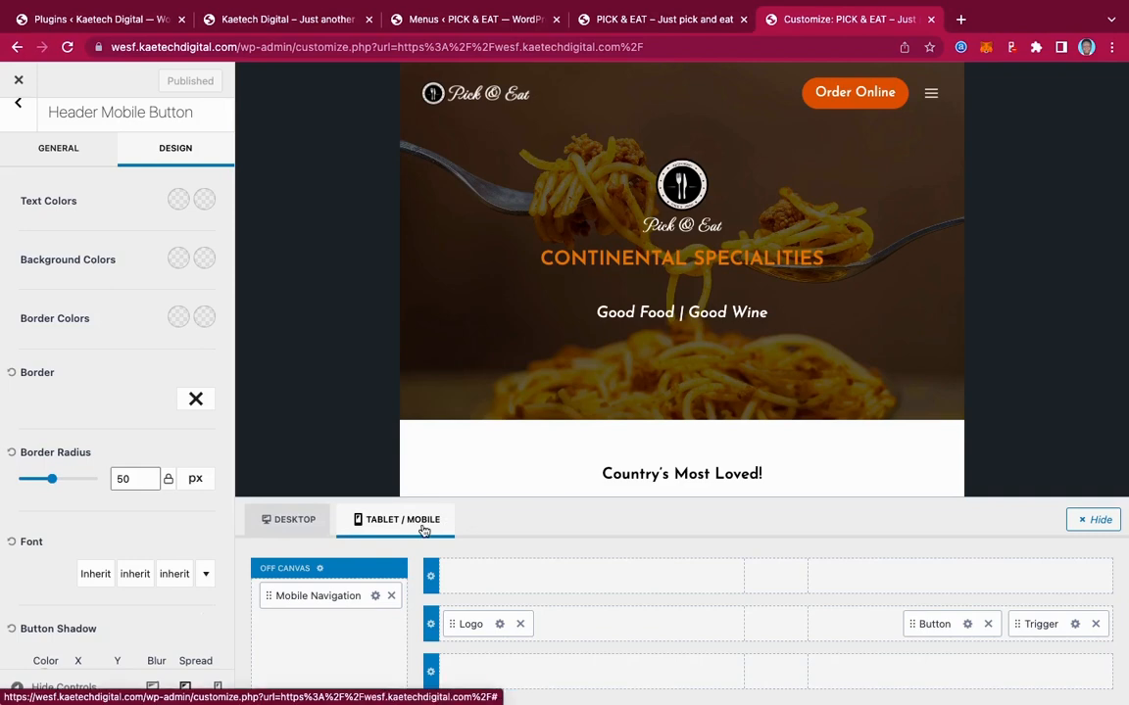
pyautogui.click(217, 688)
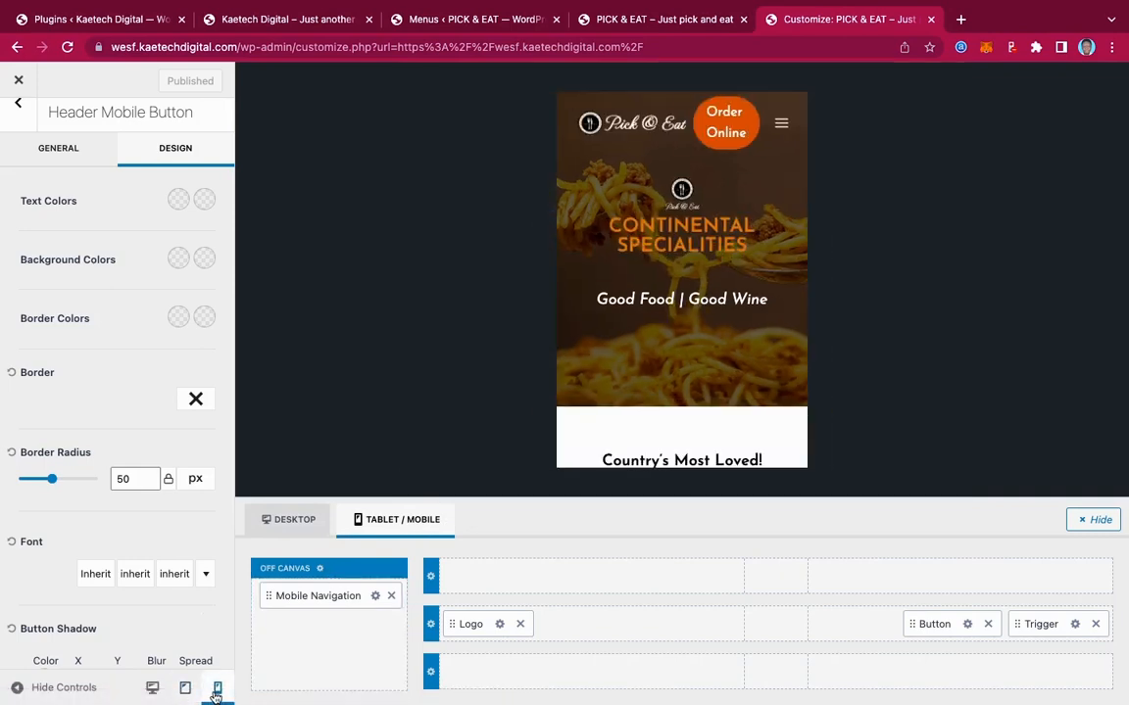
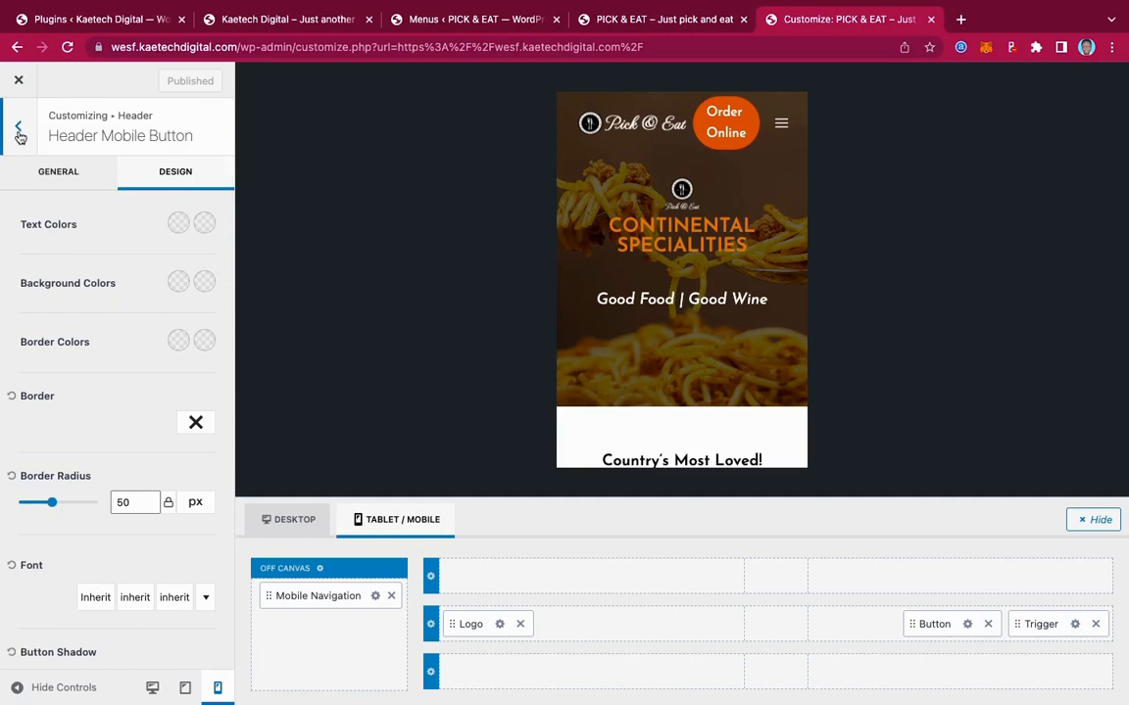
# Back out to the Header panel and preview the site at desktop width, scrolling down to the footer
pyautogui.click(18, 132)
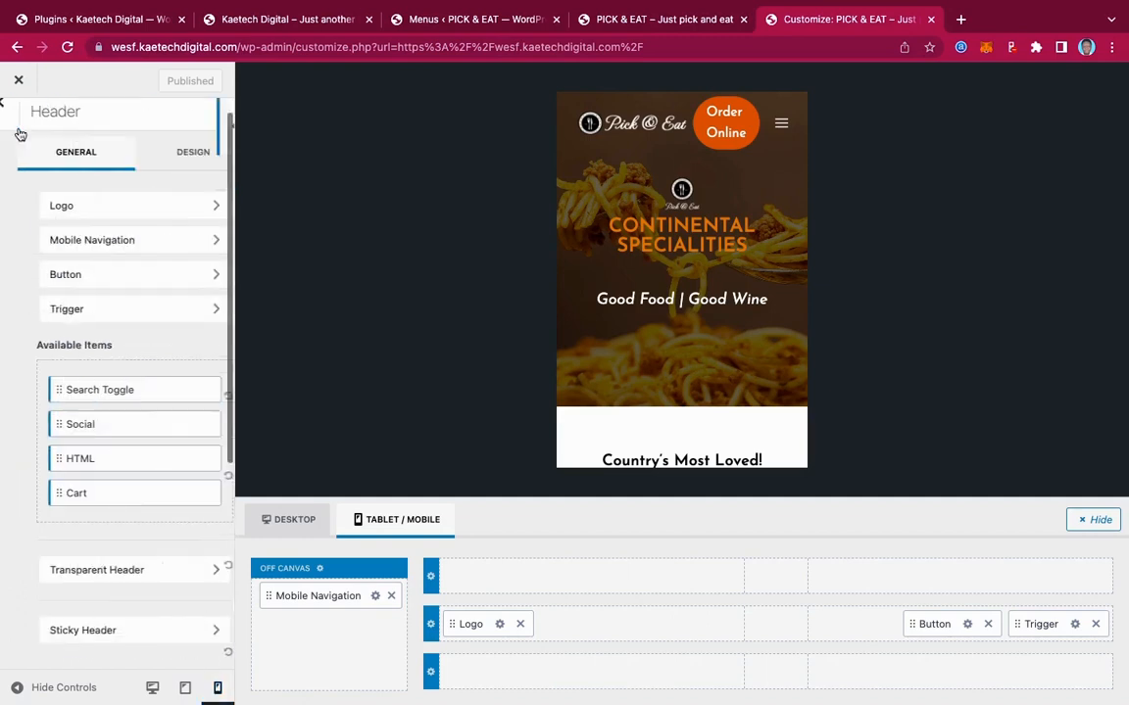
pyautogui.click(153, 689)
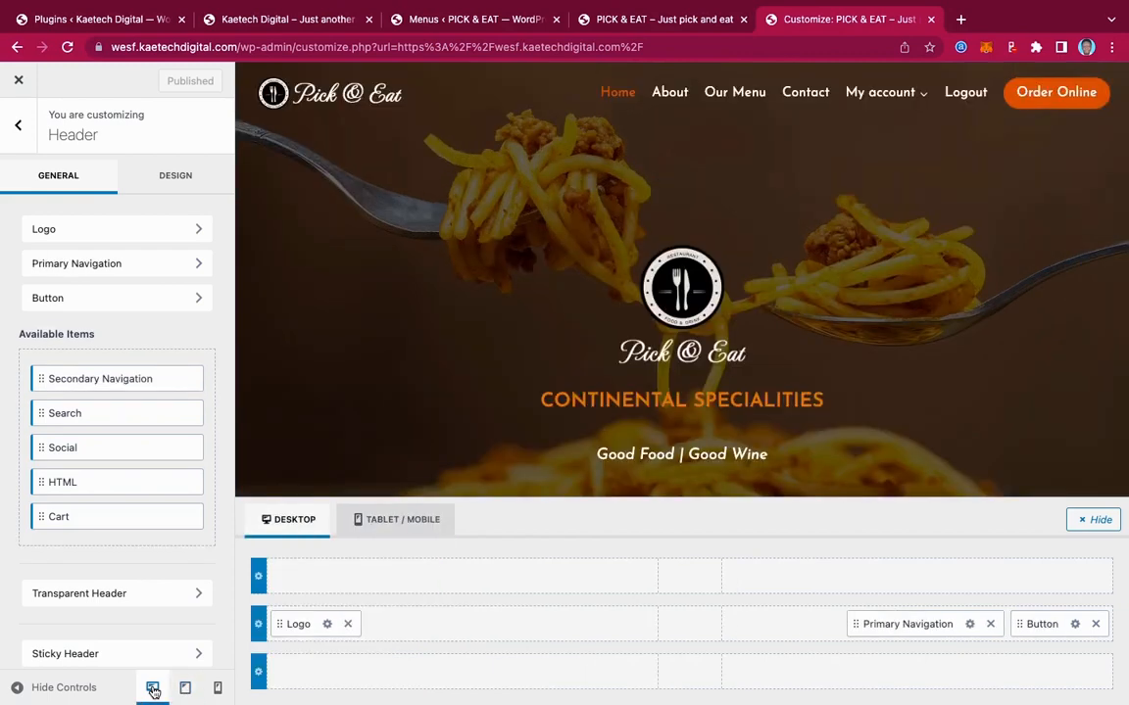
pyautogui.scroll(-5, 736, 378)
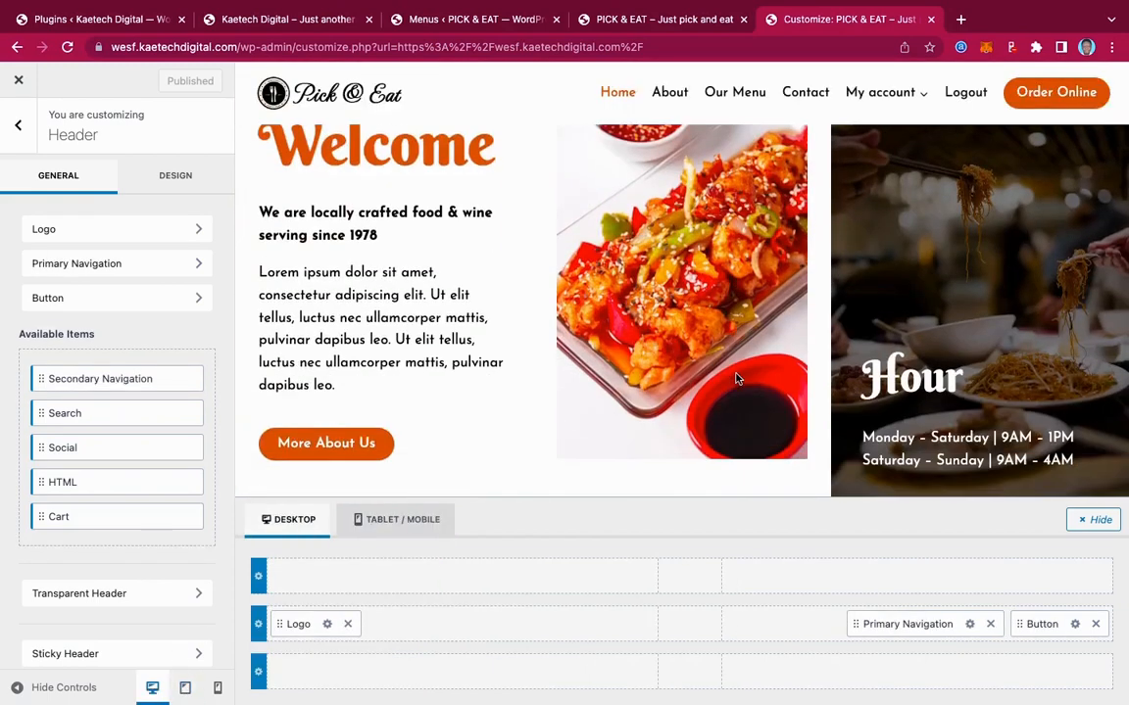
pyautogui.scroll(-15, 736, 378)
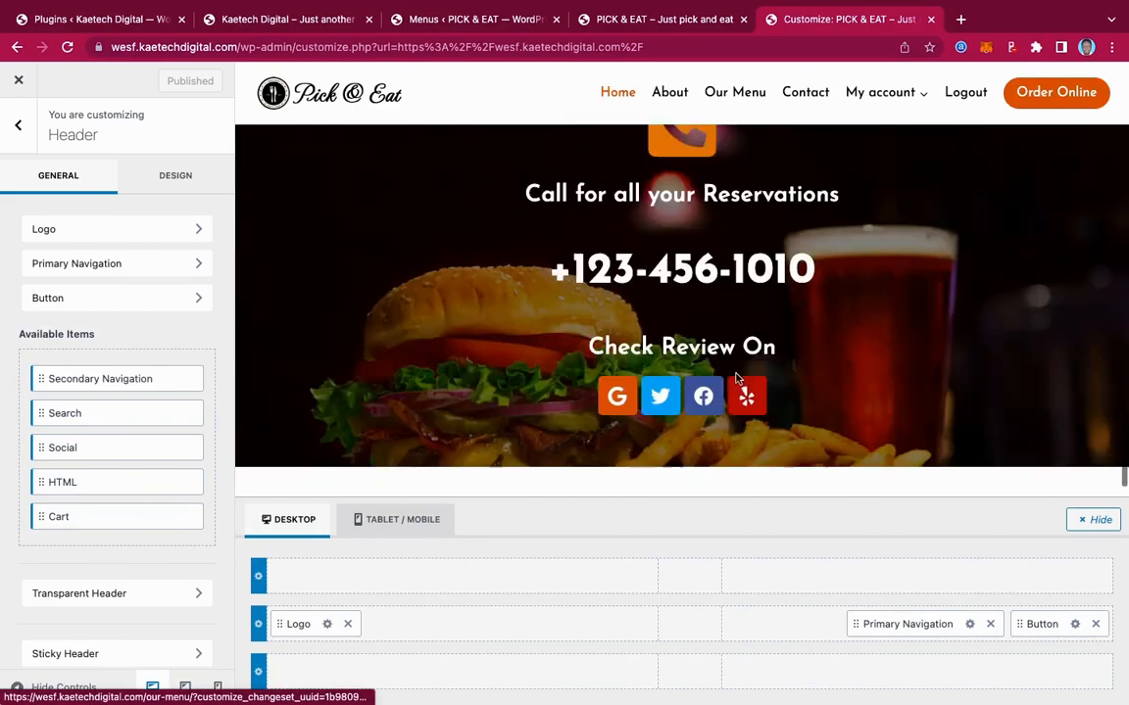
pyautogui.scroll(-2, 736, 378)
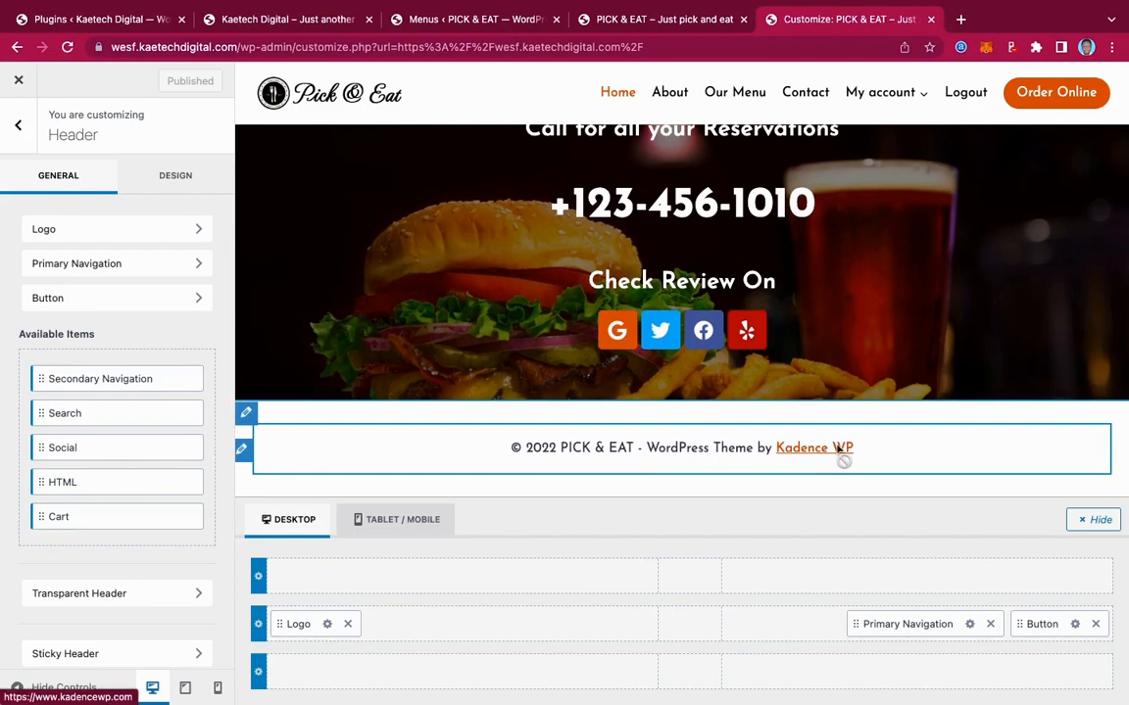
pyautogui.click(306, 19)
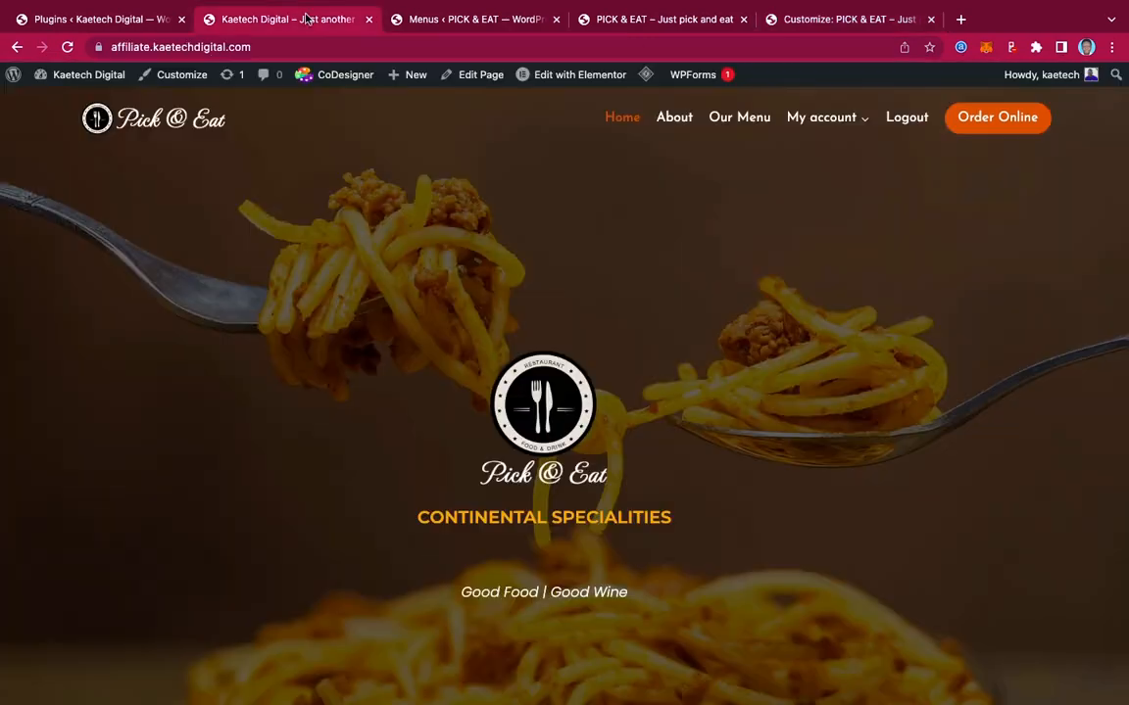
pyautogui.scroll(-15, 713, 468)
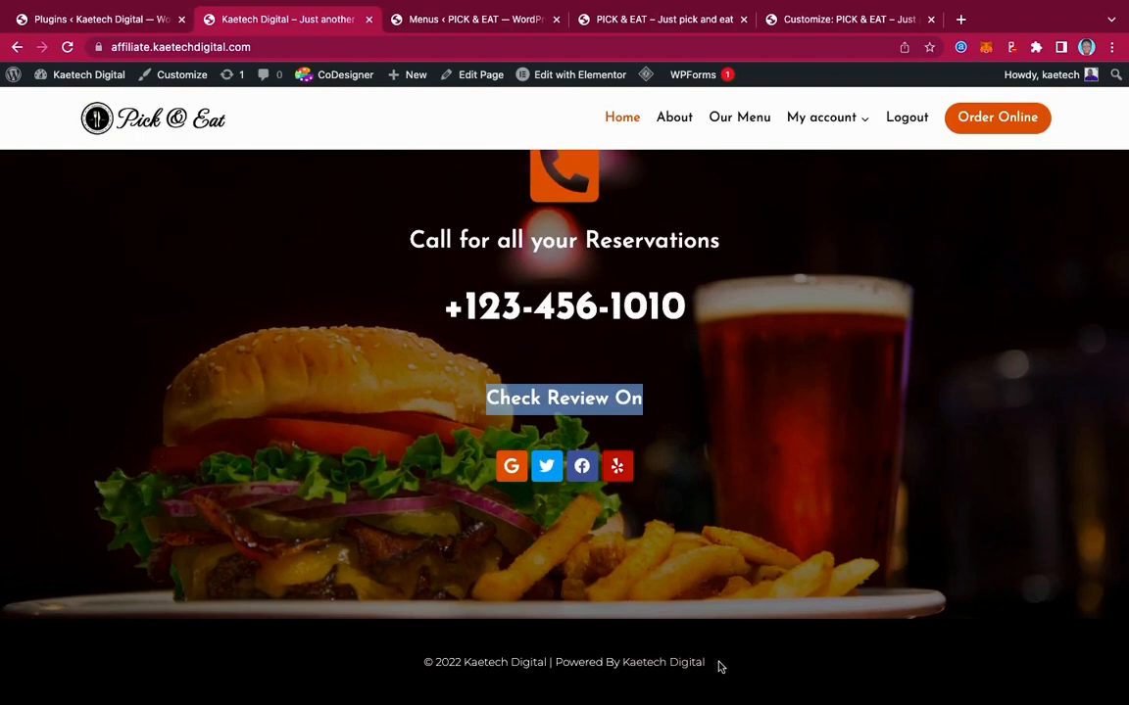
pyautogui.moveTo(720, 666); pyautogui.dragTo(551, 667)
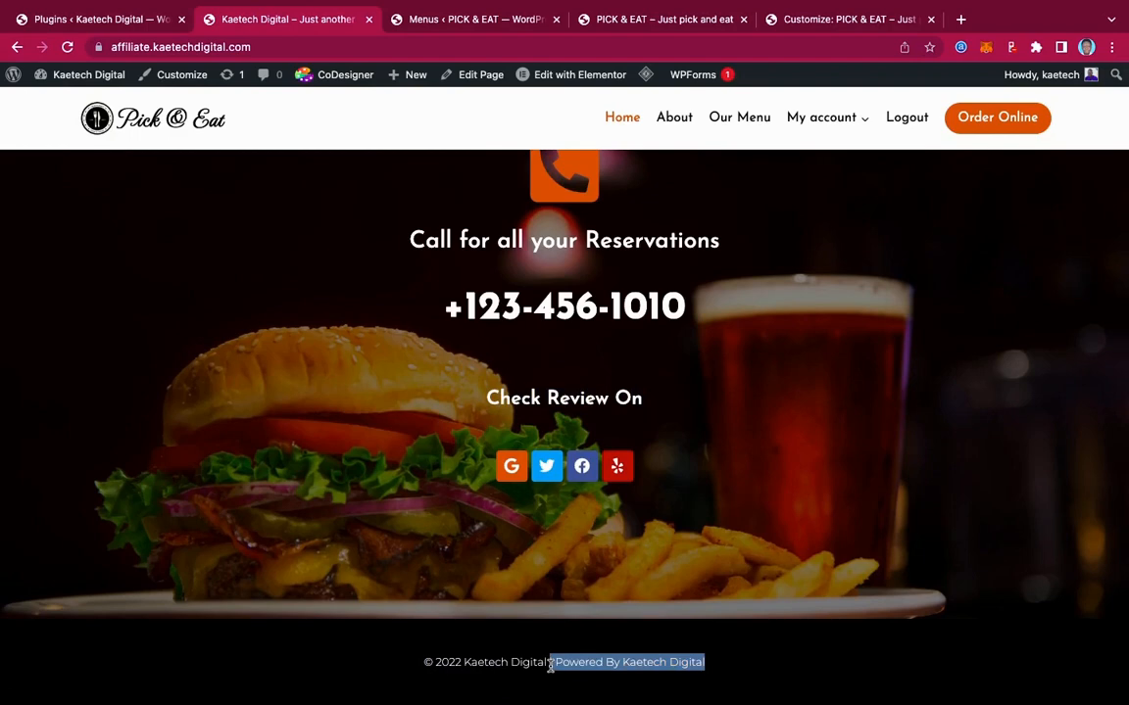
pyautogui.click(872, 537)
pyautogui.moveTo(648, 73)
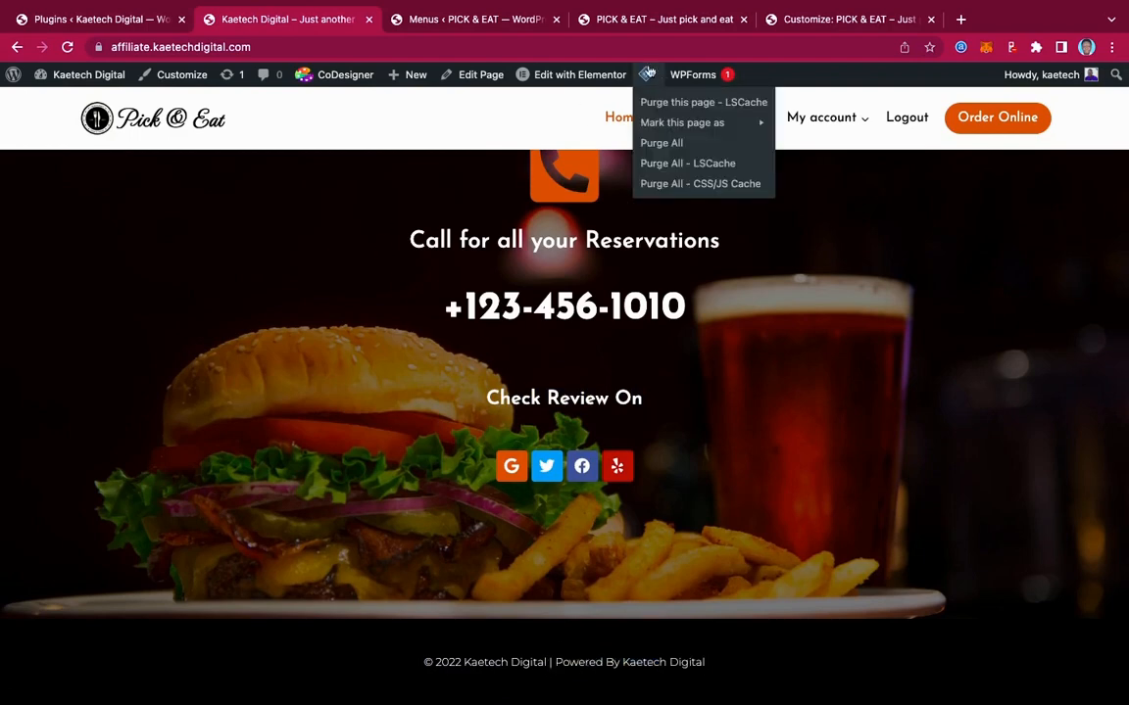
pyautogui.click(812, 25)
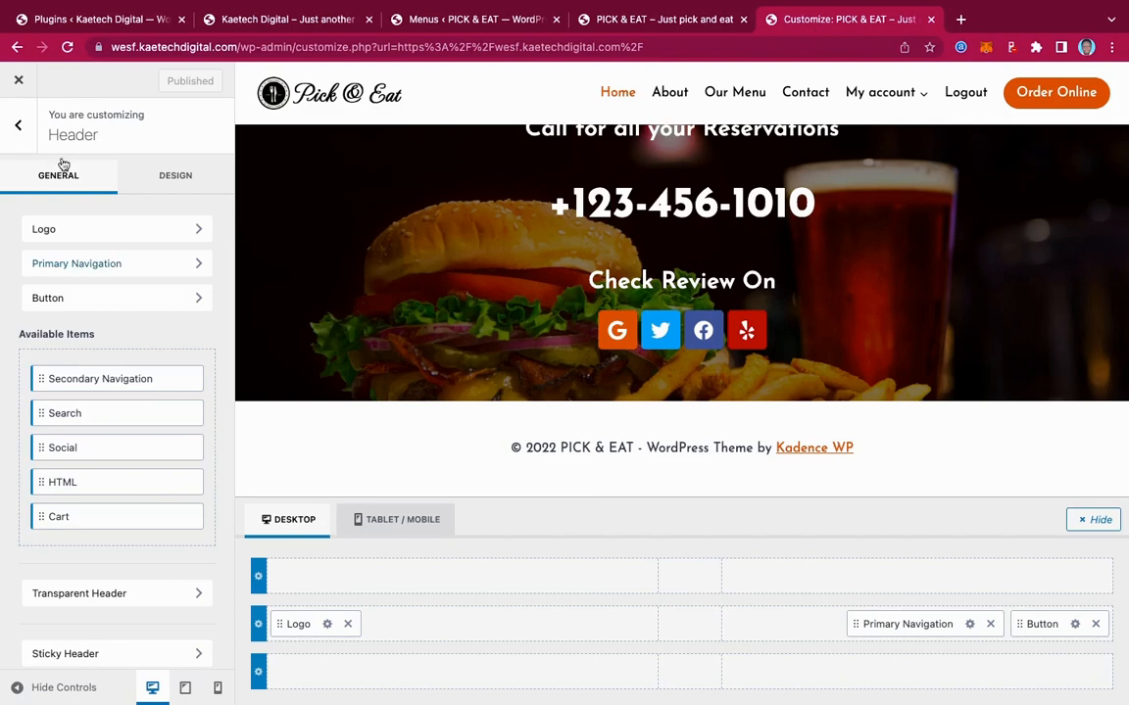
# Replace the footer copyright's {theme-credit} with '© 2022 PICK & EAT | Powered By Kaetech Digital', linking Kaetech Digital
pyautogui.click(22, 128)
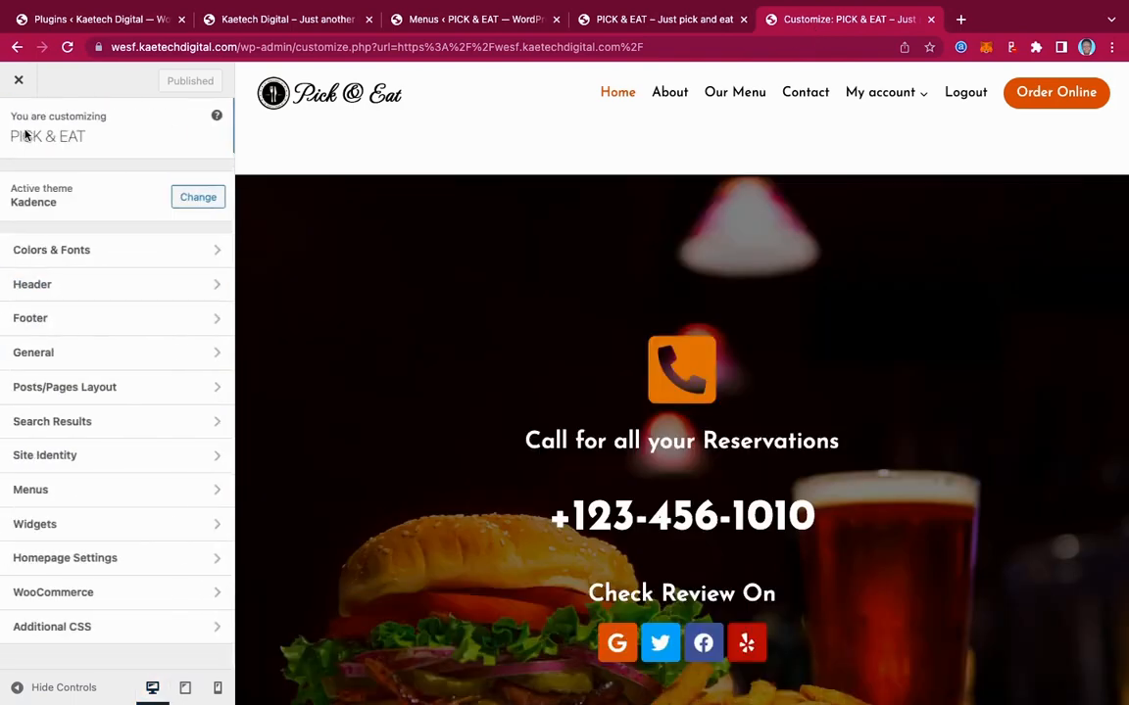
pyautogui.click(57, 321)
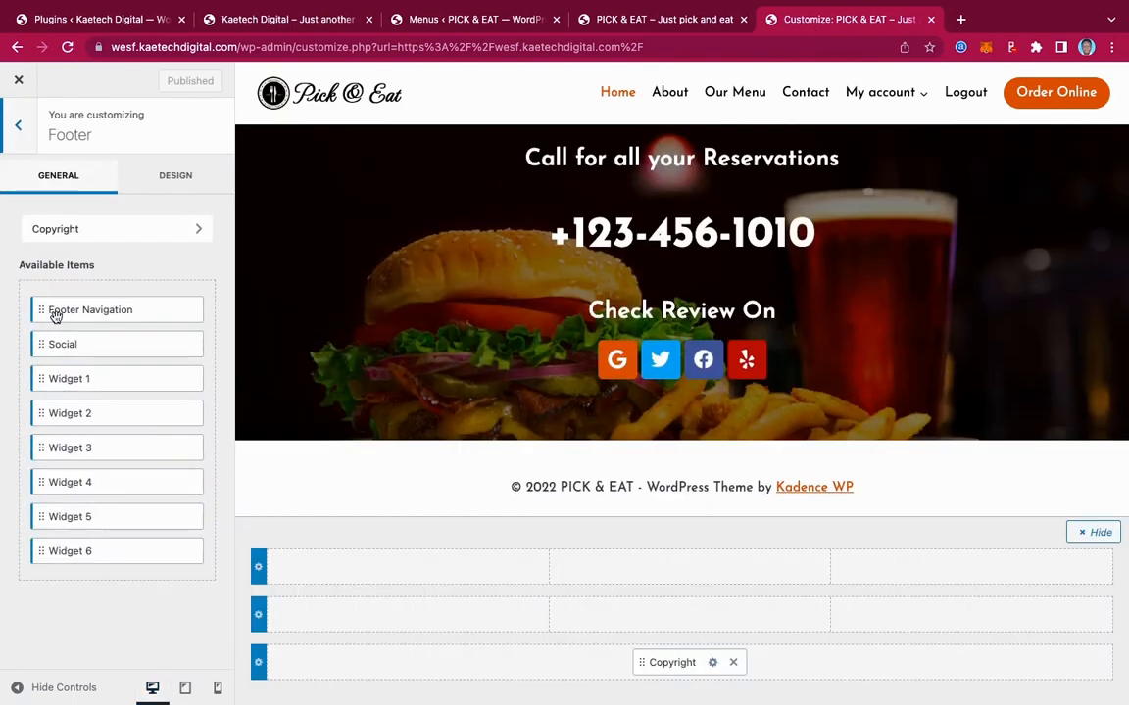
pyautogui.click(715, 663)
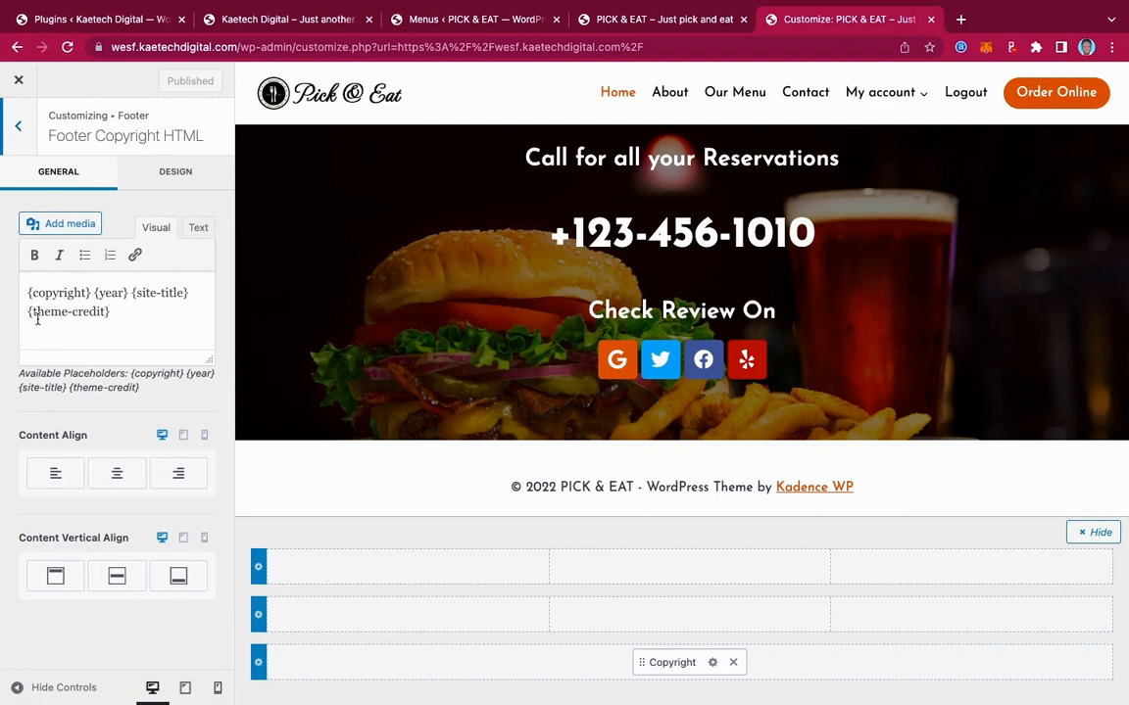
pyautogui.moveTo(121, 309); pyautogui.dragTo(19, 312)
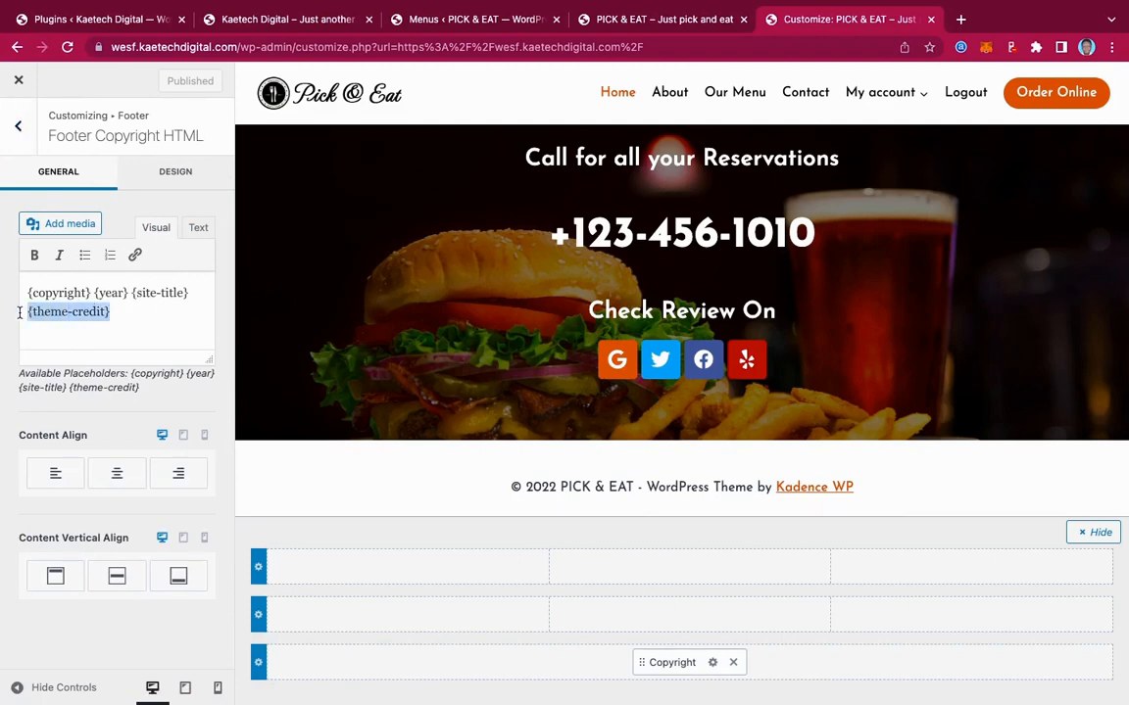
pyautogui.write('| Powered By Kaetech Digital')
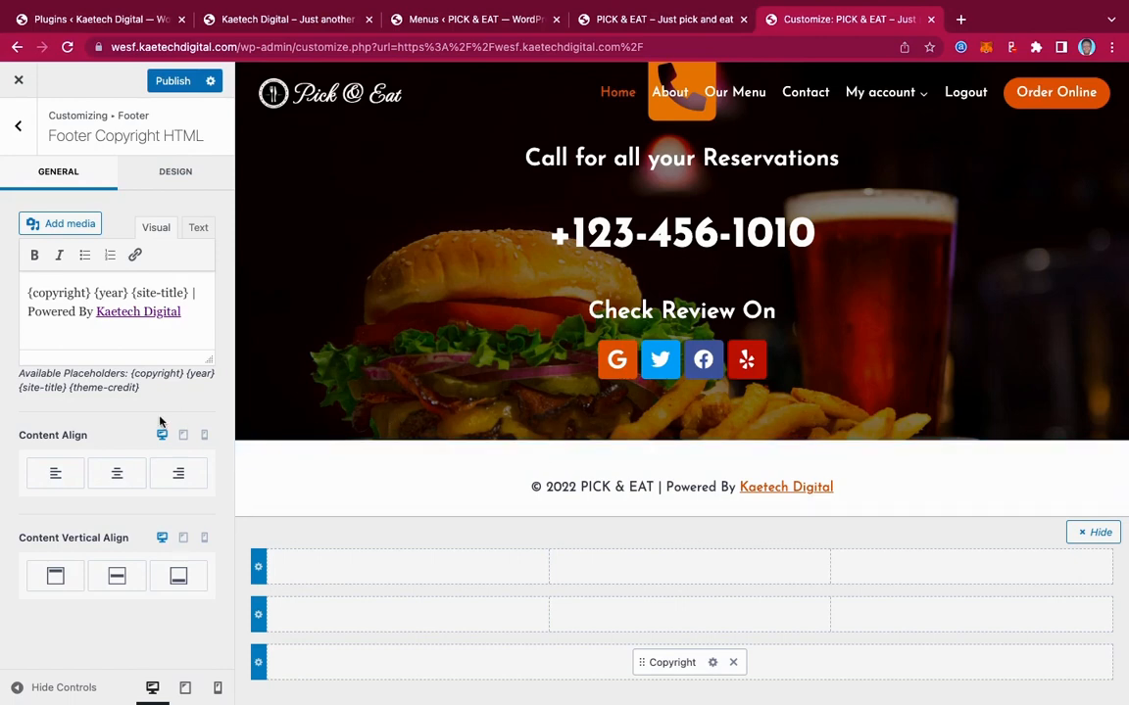
# Set the copyright Link Style to No Underline and its text colour to white FFFFFF
pyautogui.click(168, 171)
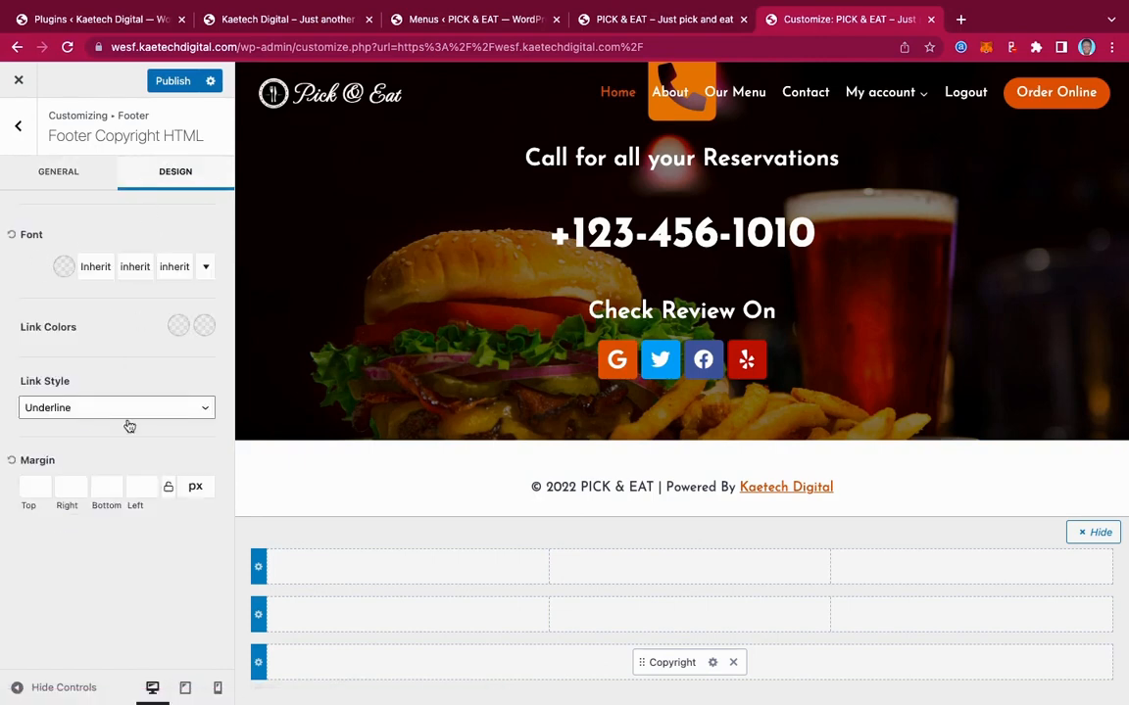
pyautogui.click(82, 415)
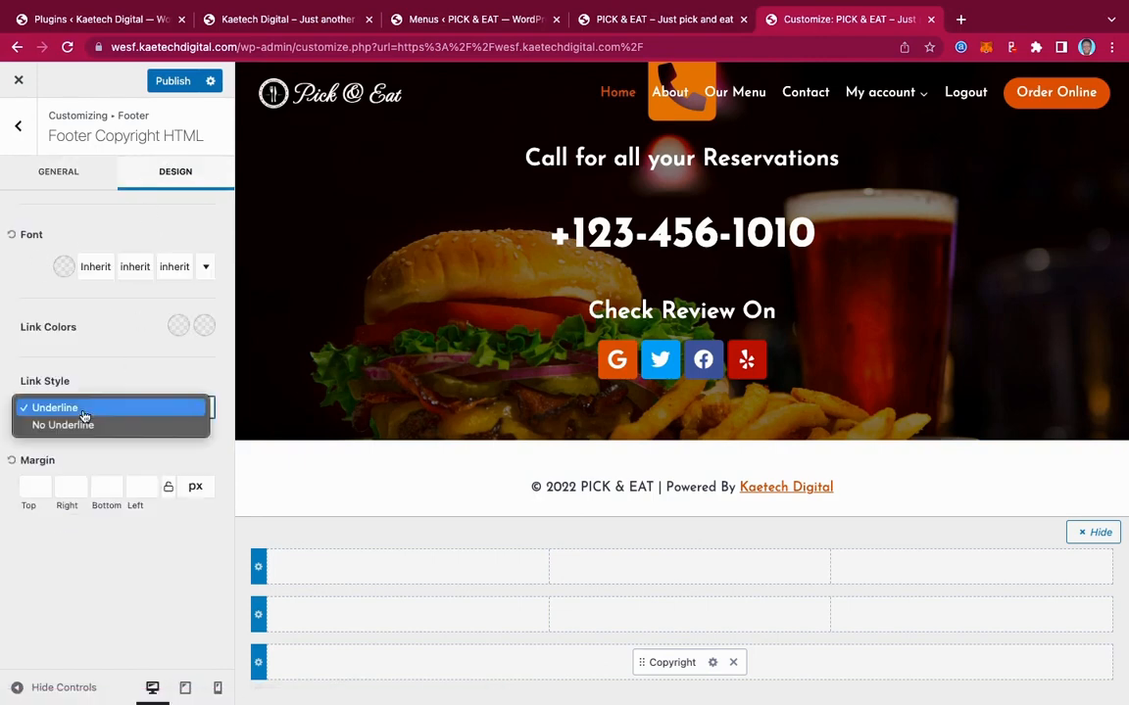
pyautogui.click(82, 426)
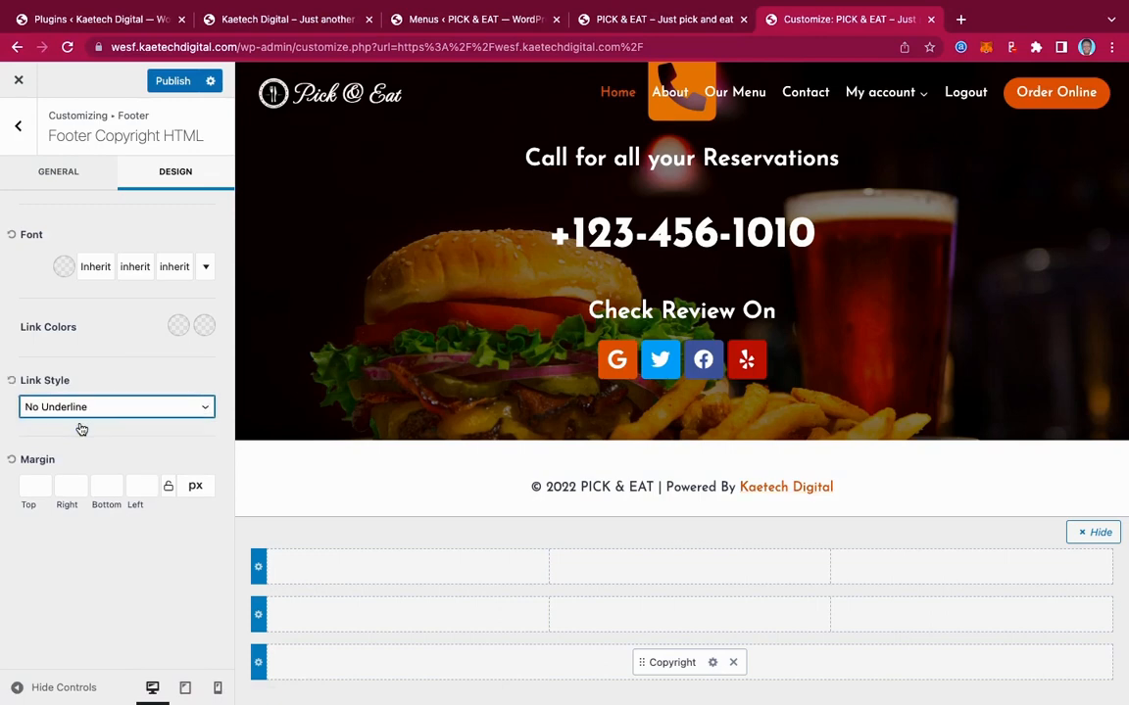
pyautogui.click(63, 266)
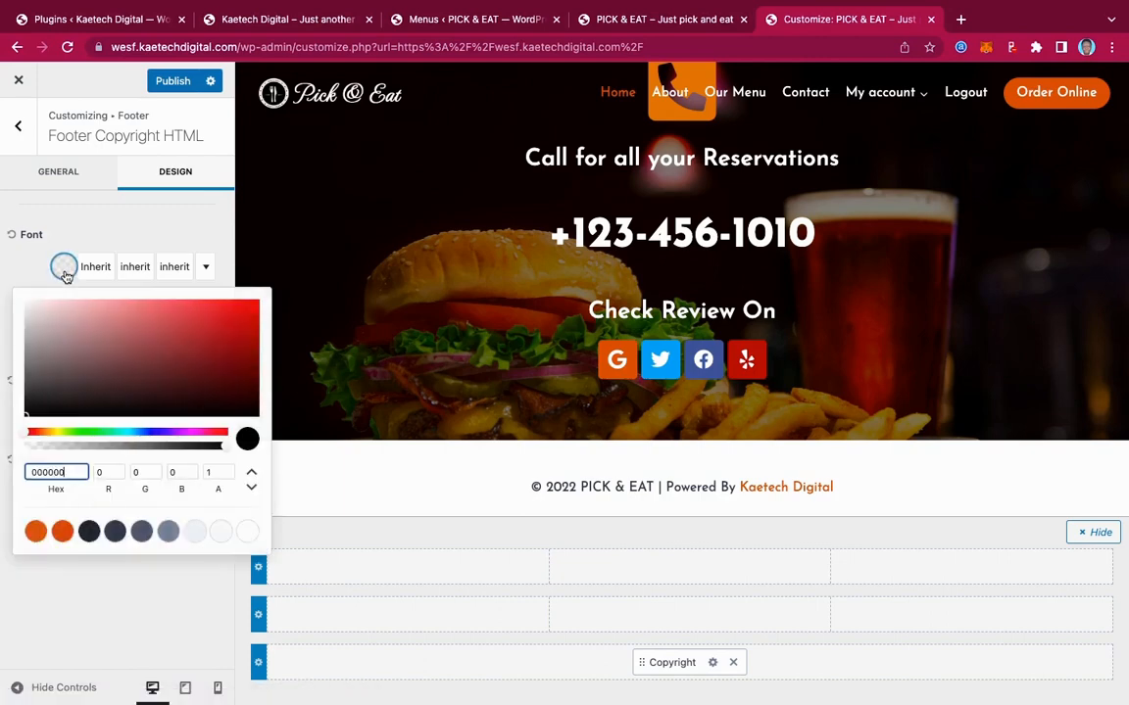
pyautogui.click(28, 310)
pyautogui.moveTo(29, 310); pyautogui.dragTo(12, 290)
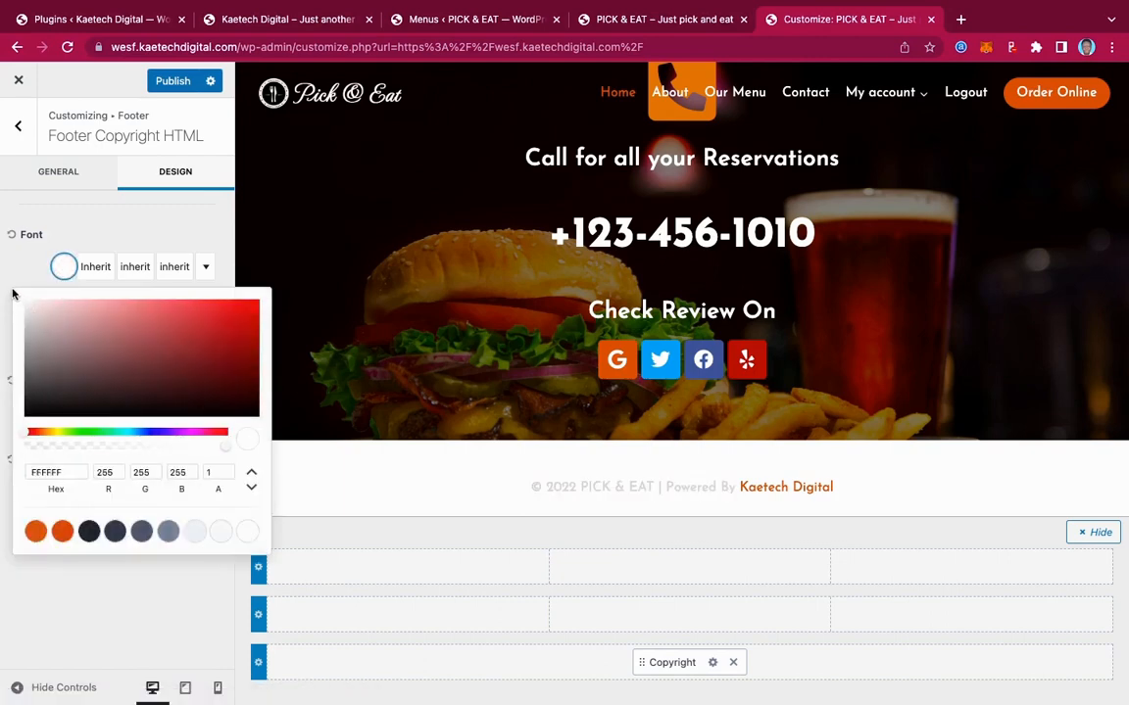
pyautogui.click(21, 267)
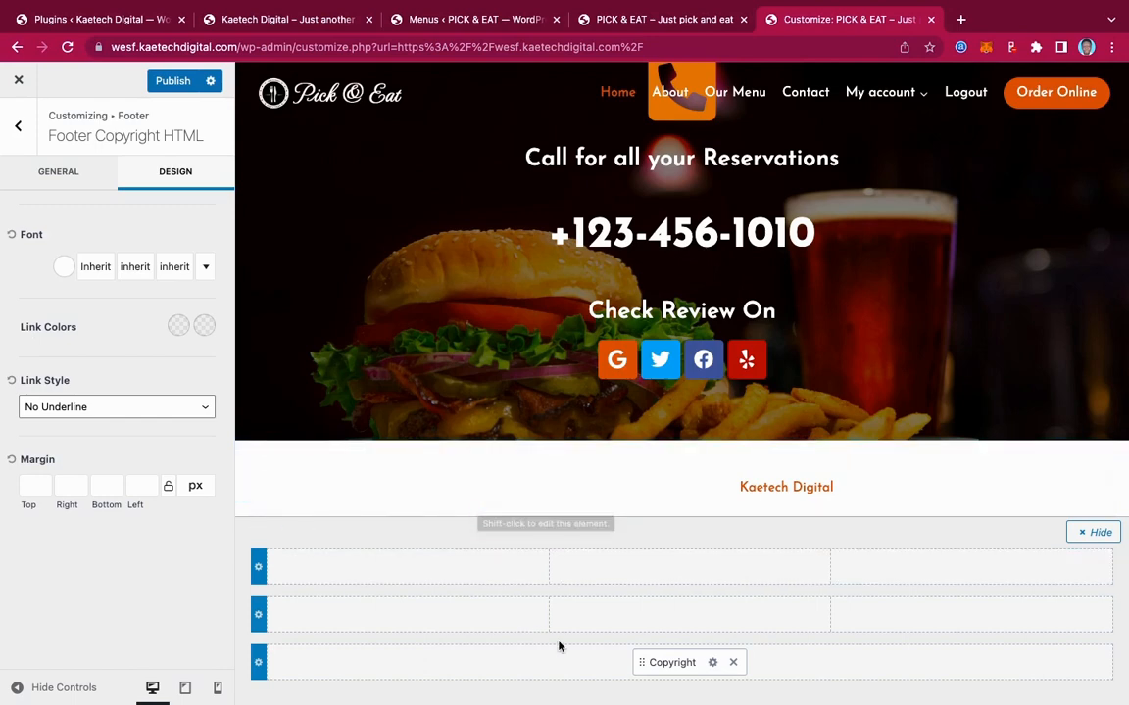
# Set the footer link colour to white and the link hover colour to orange
pyautogui.click(303, 30)
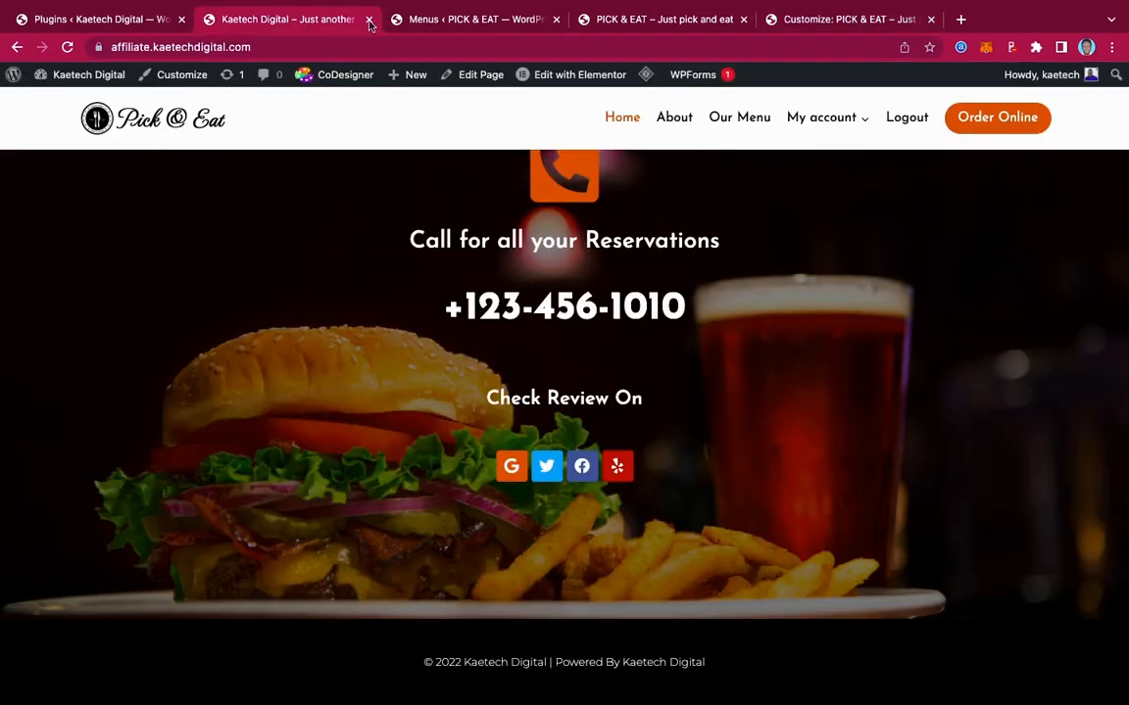
pyautogui.click(813, 20)
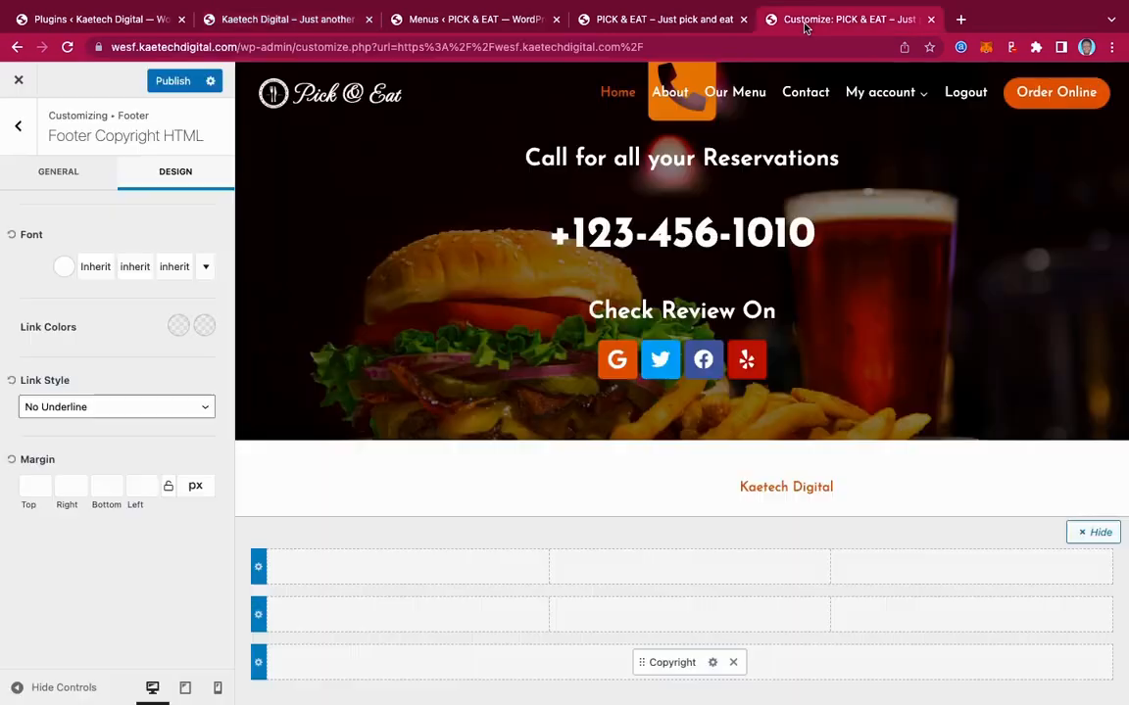
pyautogui.click(178, 326)
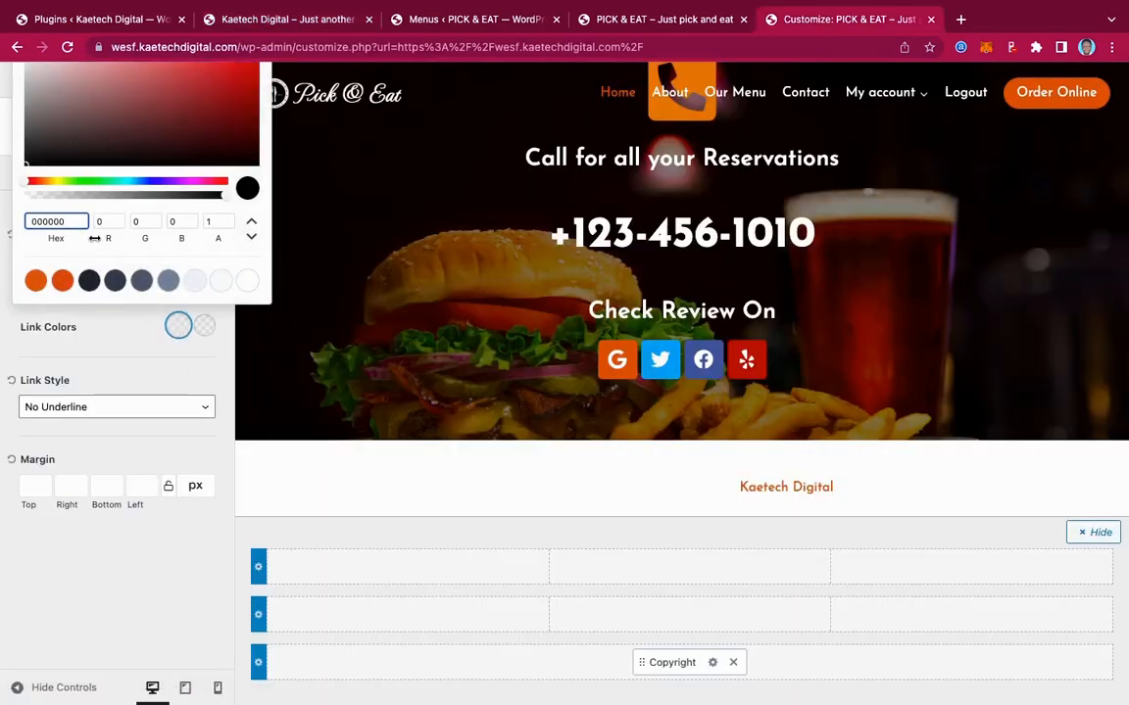
pyautogui.click(246, 283)
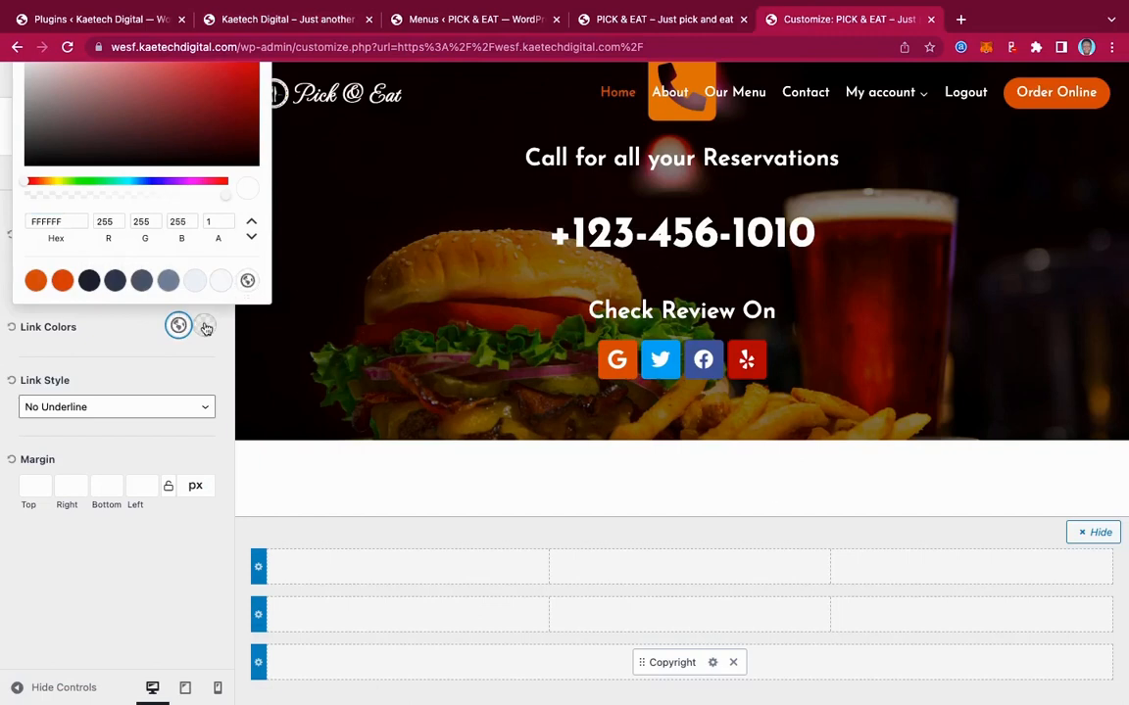
pyautogui.click(205, 325)
pyautogui.click(37, 285)
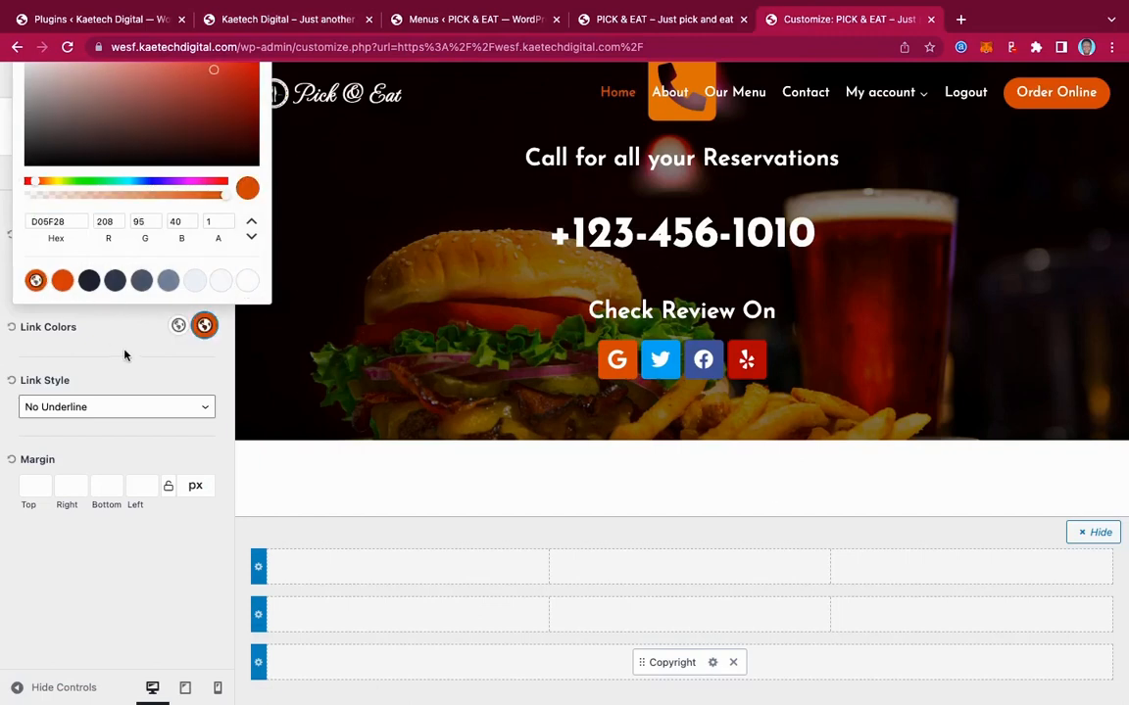
pyautogui.click(118, 338)
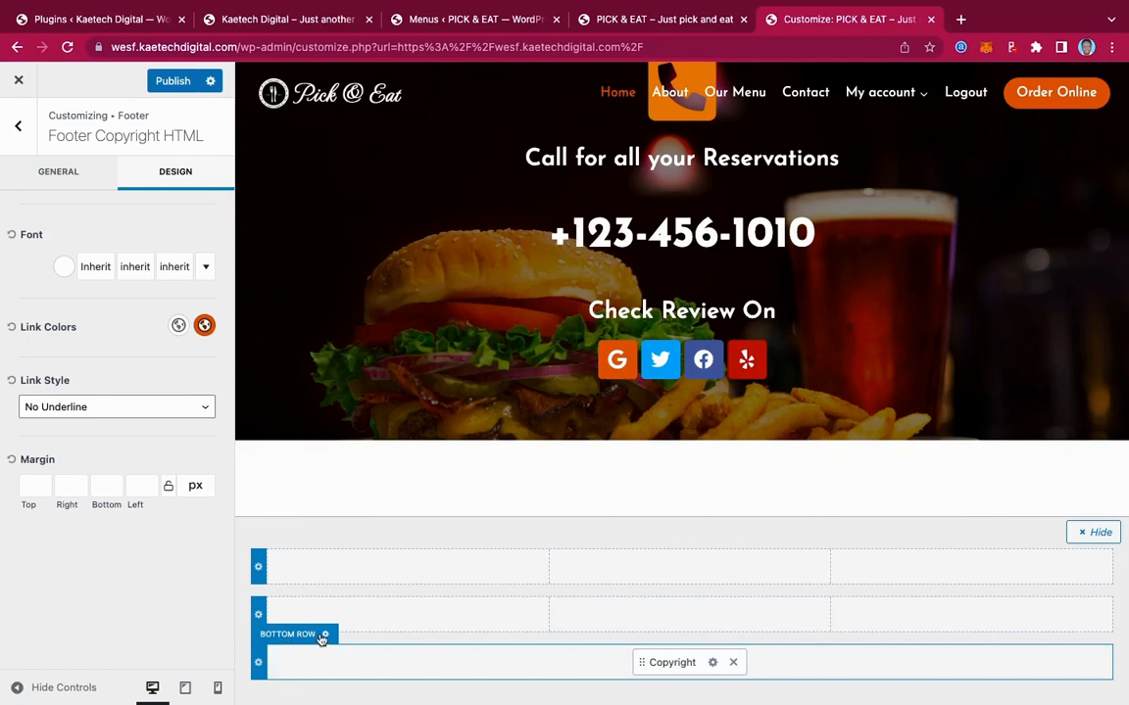
# Make the Footer Bottom row background black
pyautogui.click(324, 637)
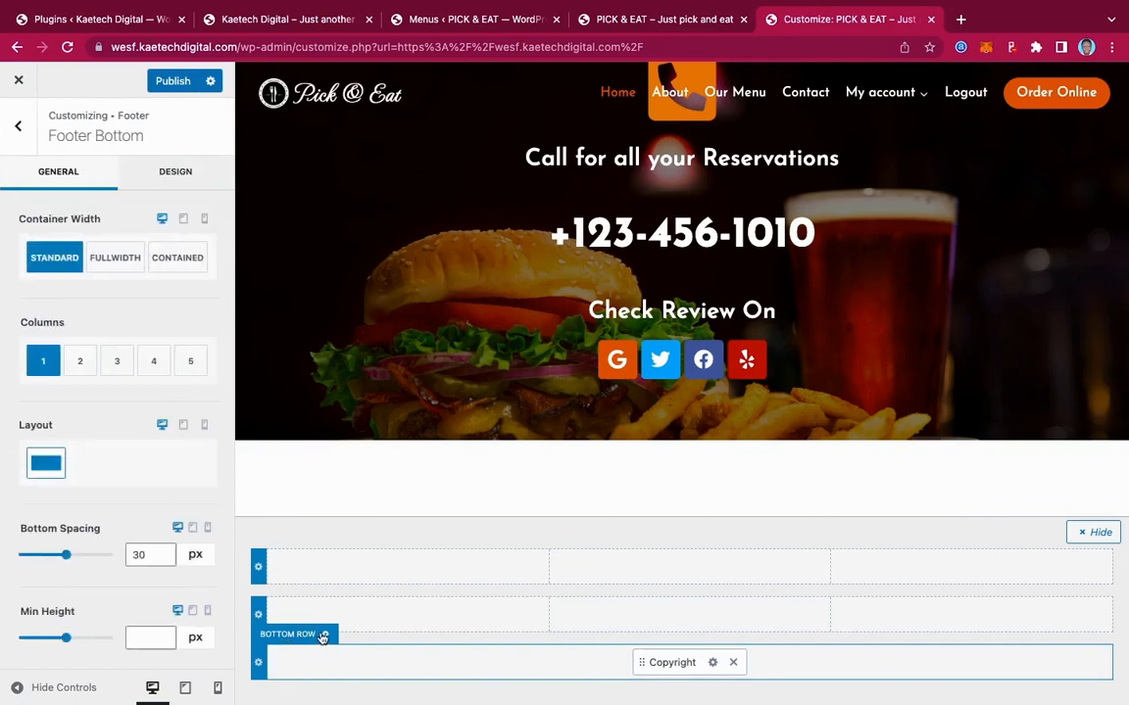
pyautogui.click(181, 169)
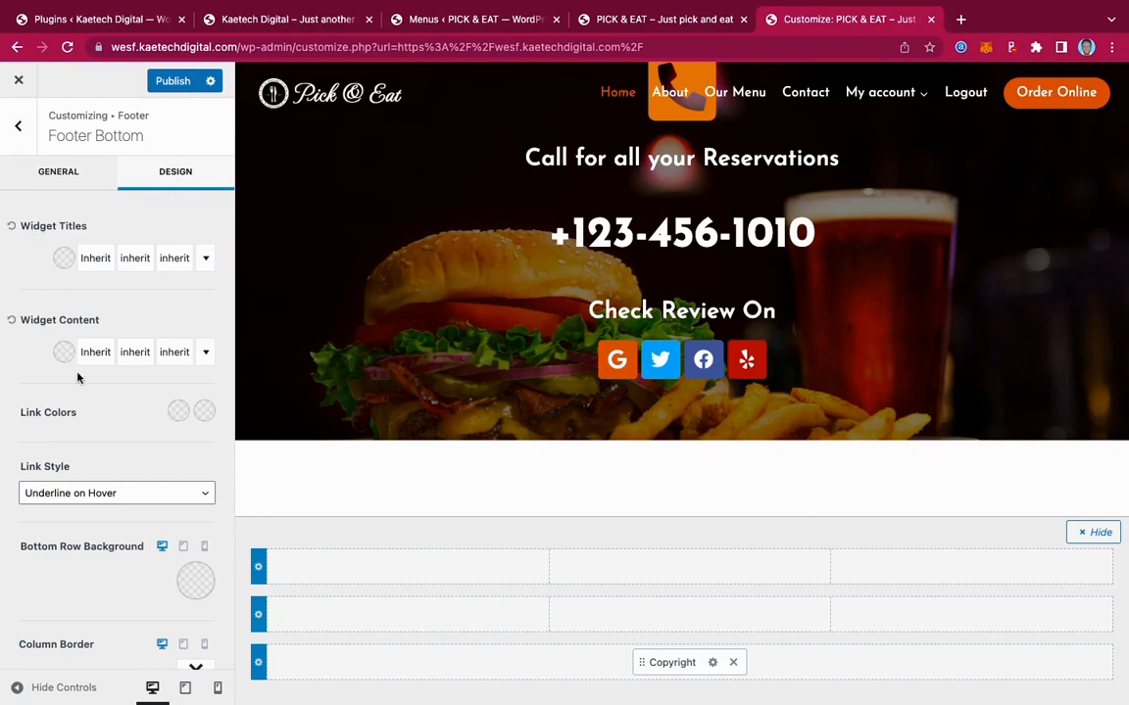
pyautogui.click(191, 582)
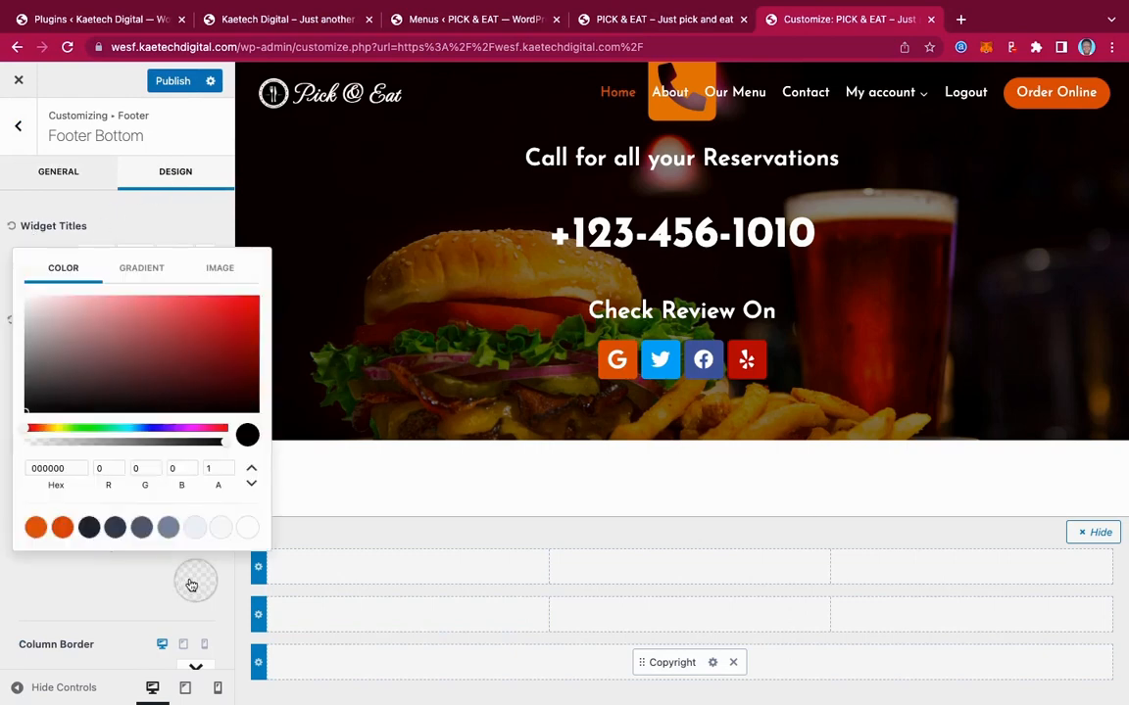
pyautogui.click(26, 414)
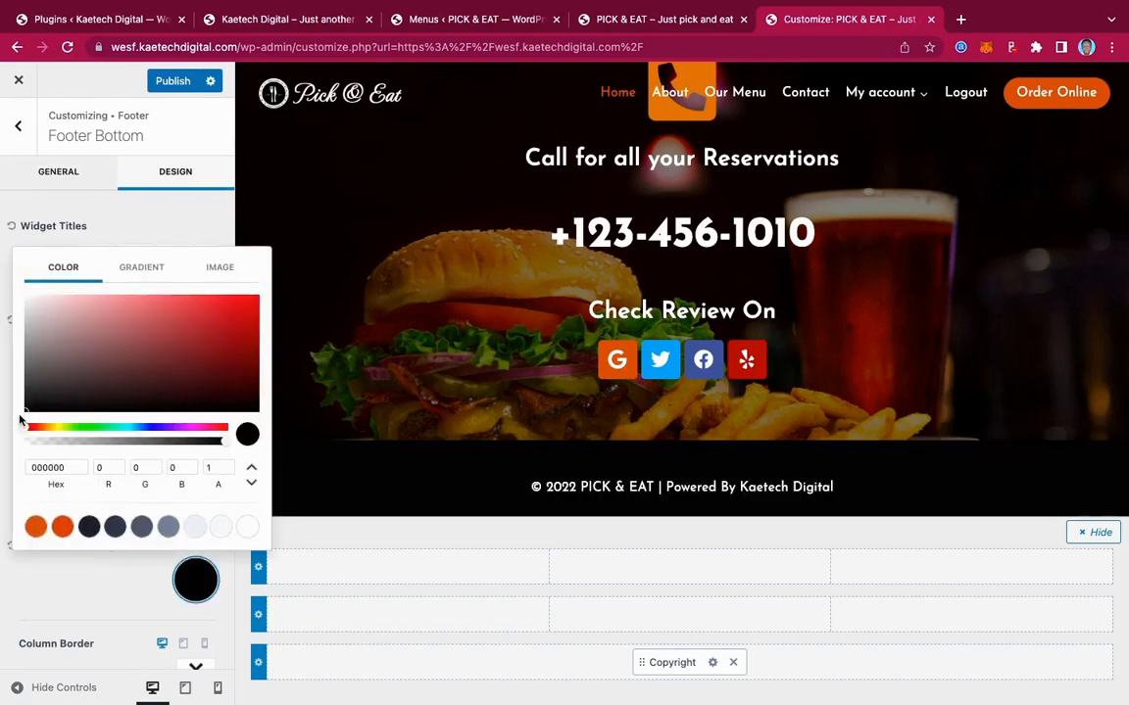
pyautogui.click(39, 601)
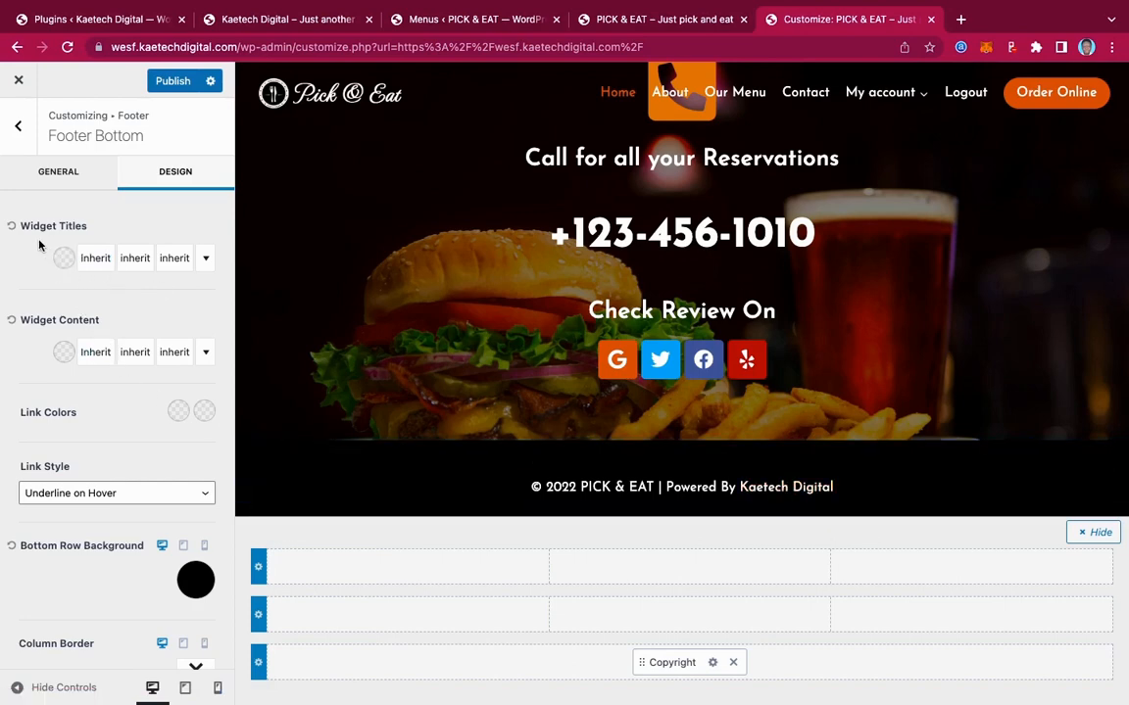
# Set the Footer Bottom widget content font weight to 300
pyautogui.click(93, 355)
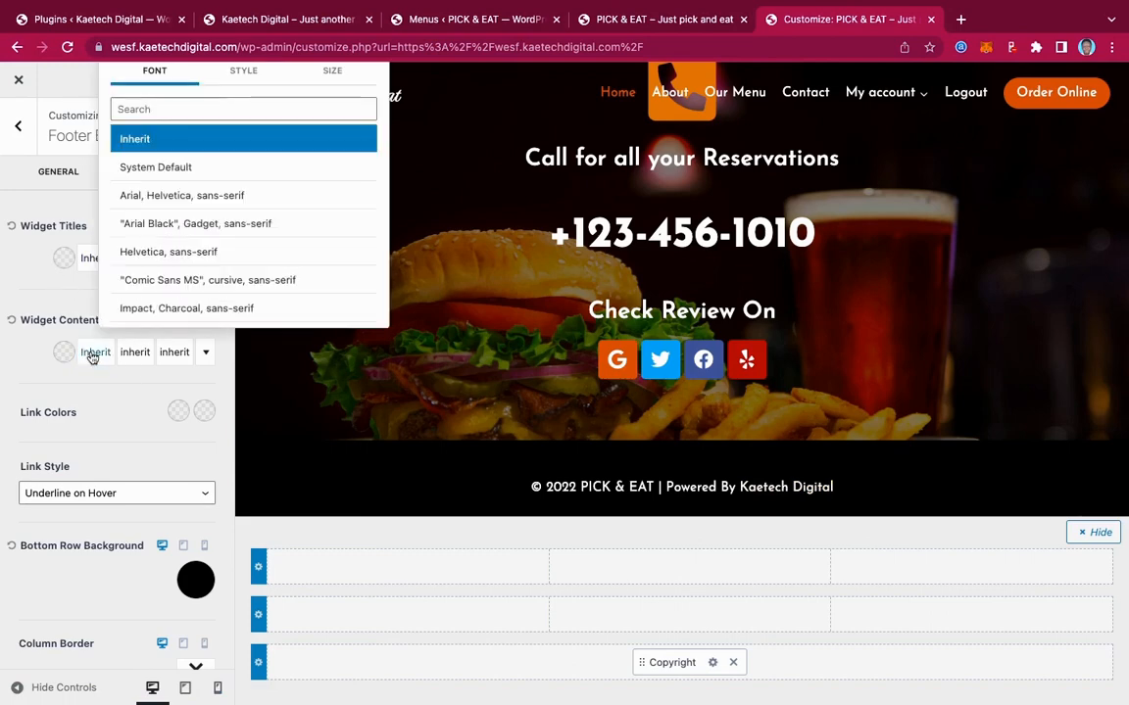
pyautogui.click(245, 71)
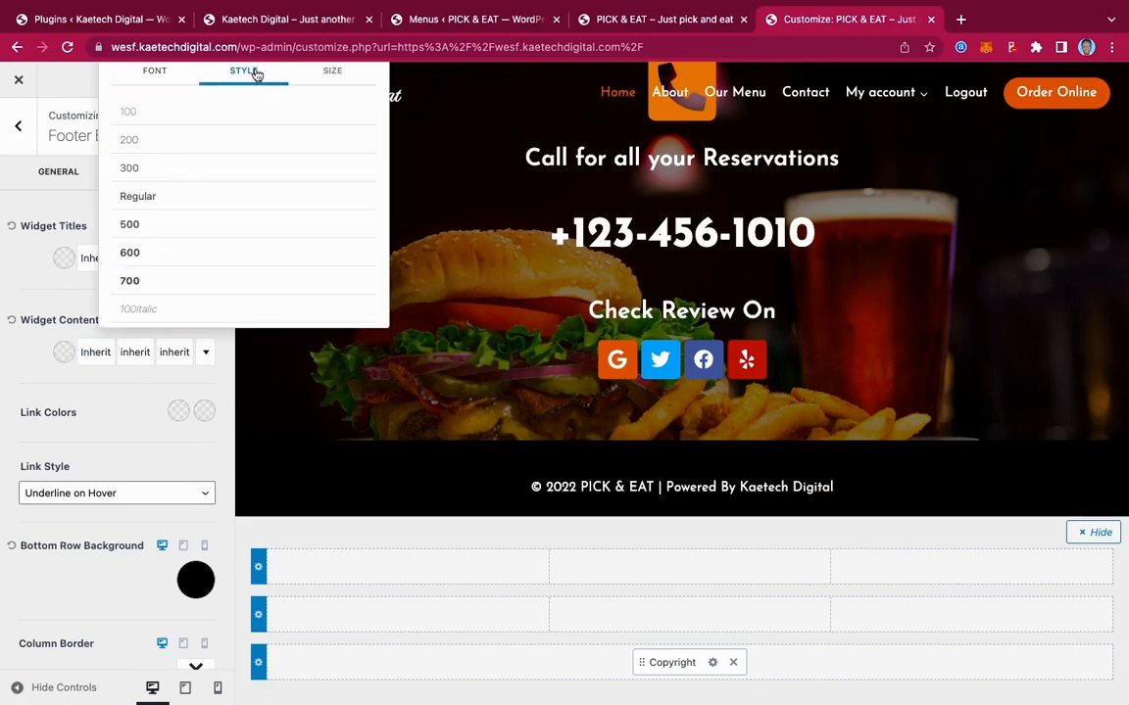
pyautogui.click(145, 174)
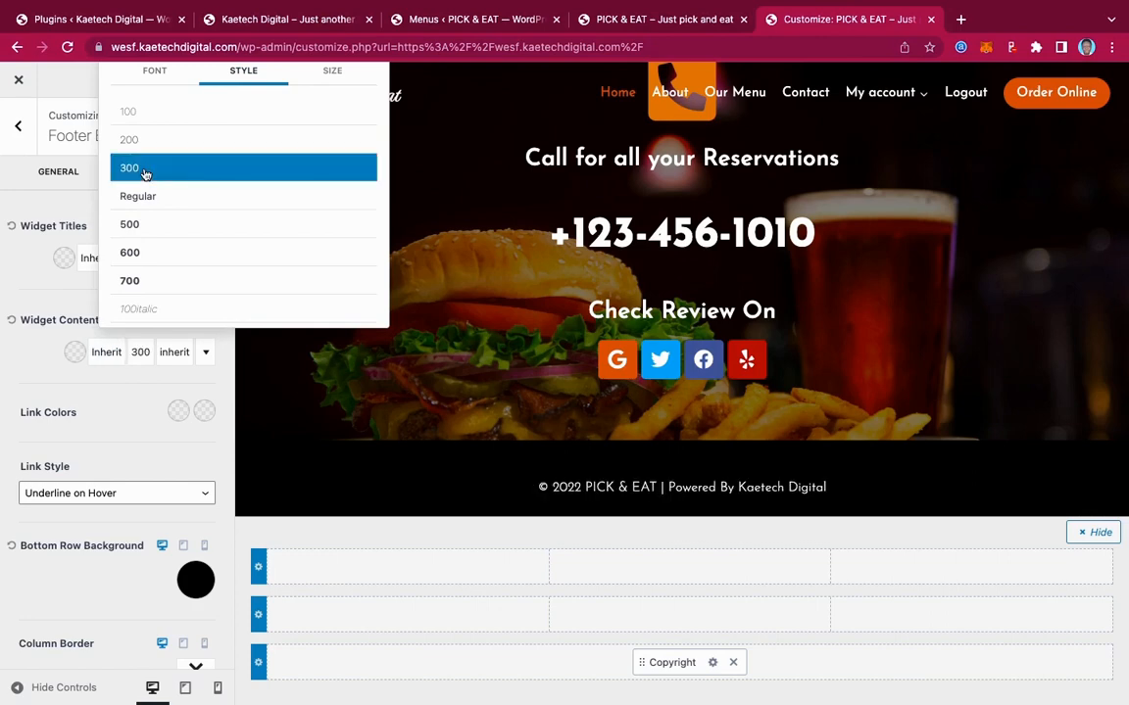
pyautogui.click(117, 422)
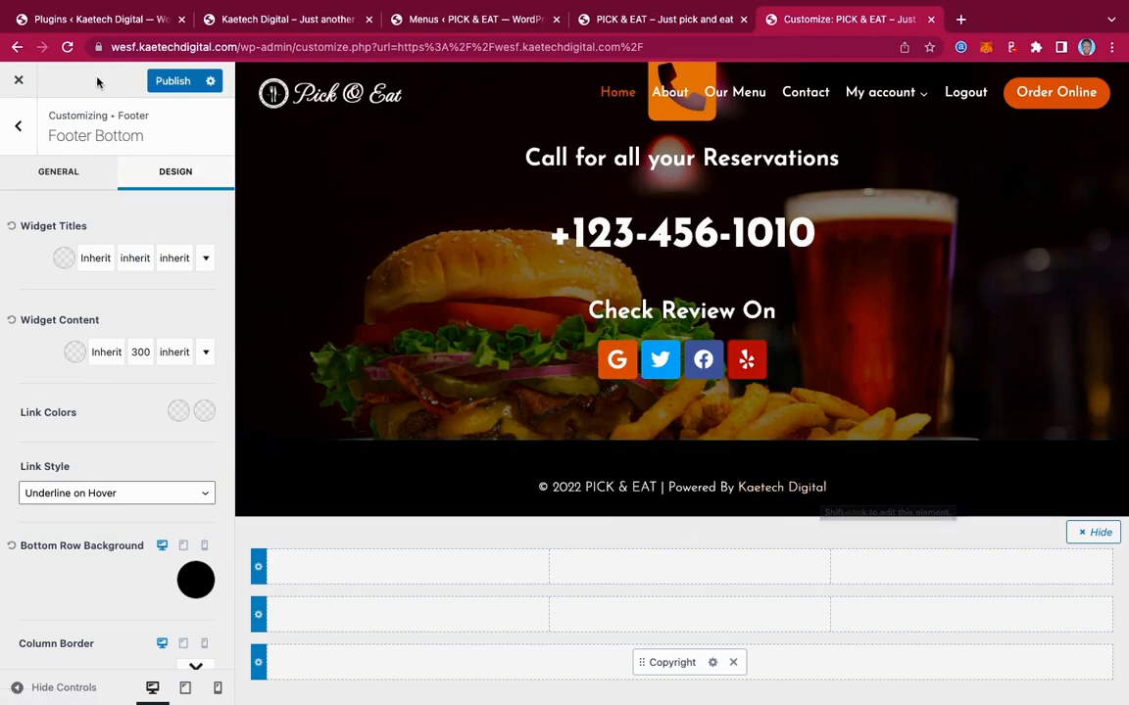
# Publish the footer font weight change
pyautogui.click(170, 84)
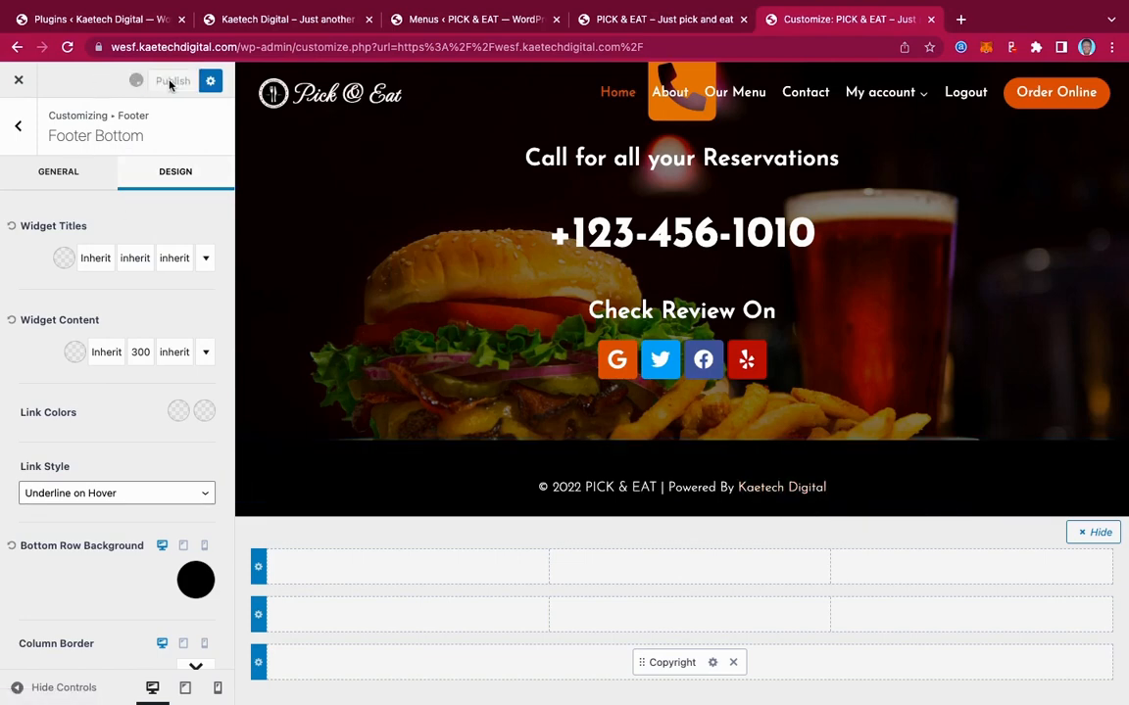
pyautogui.scroll(3, 837, 226)
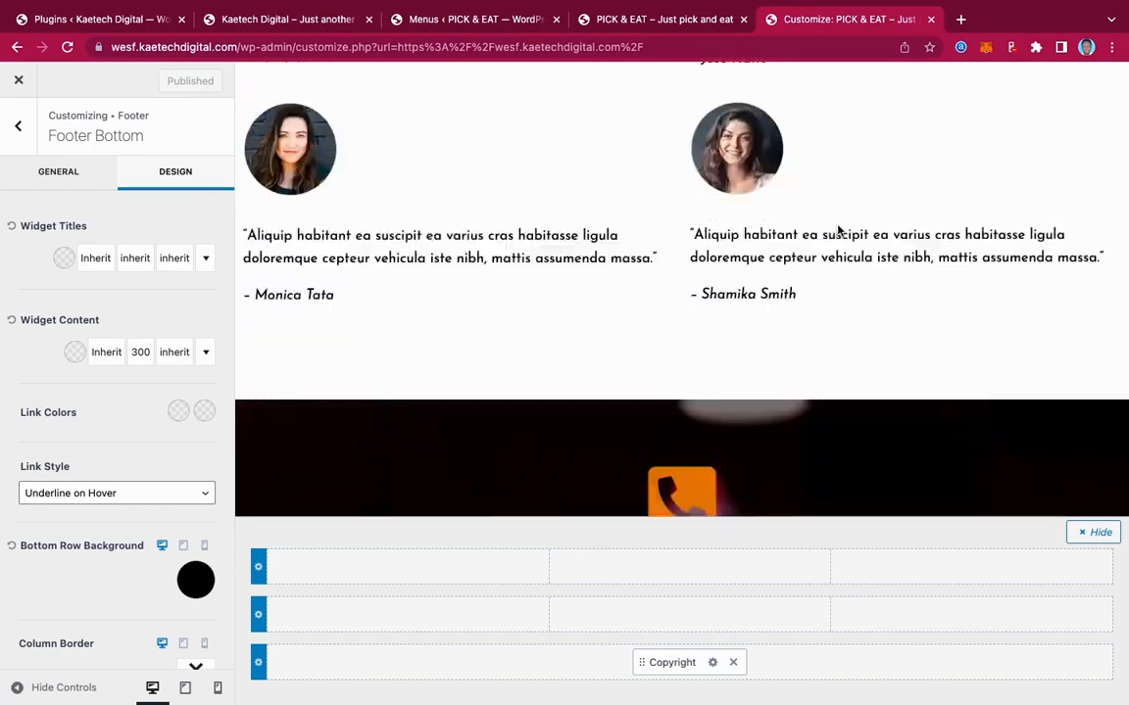
pyautogui.scroll(-5, 838, 229)
pyautogui.scroll(10, 837, 230)
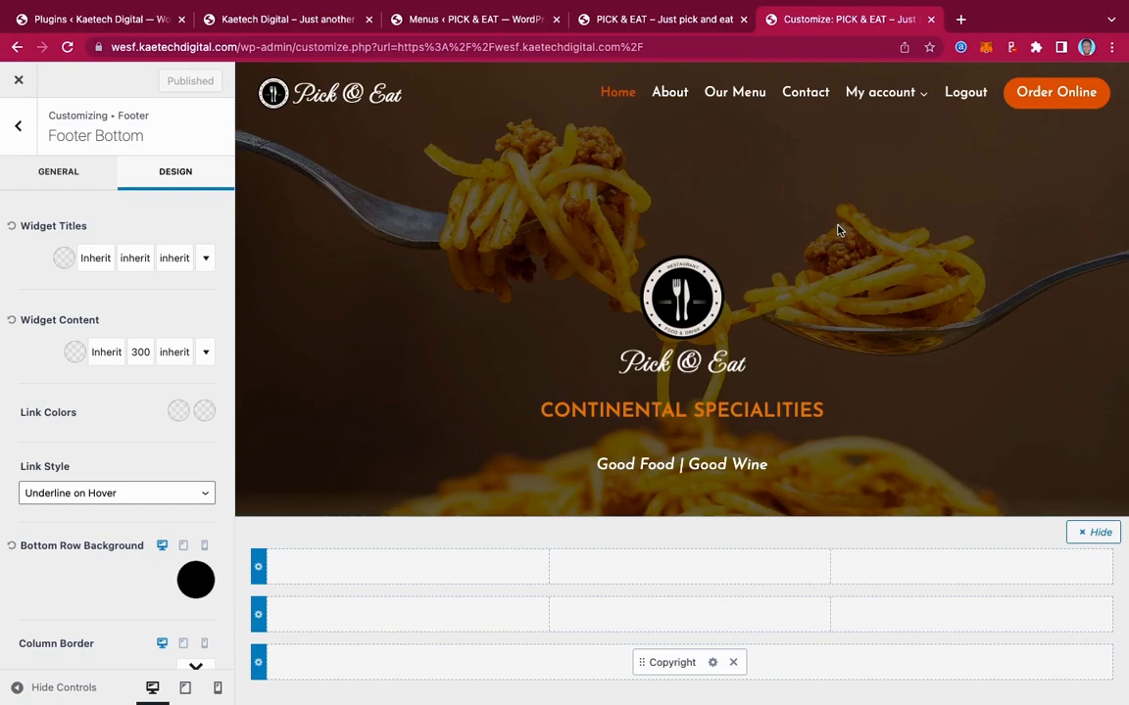
pyautogui.scroll(-10, 837, 230)
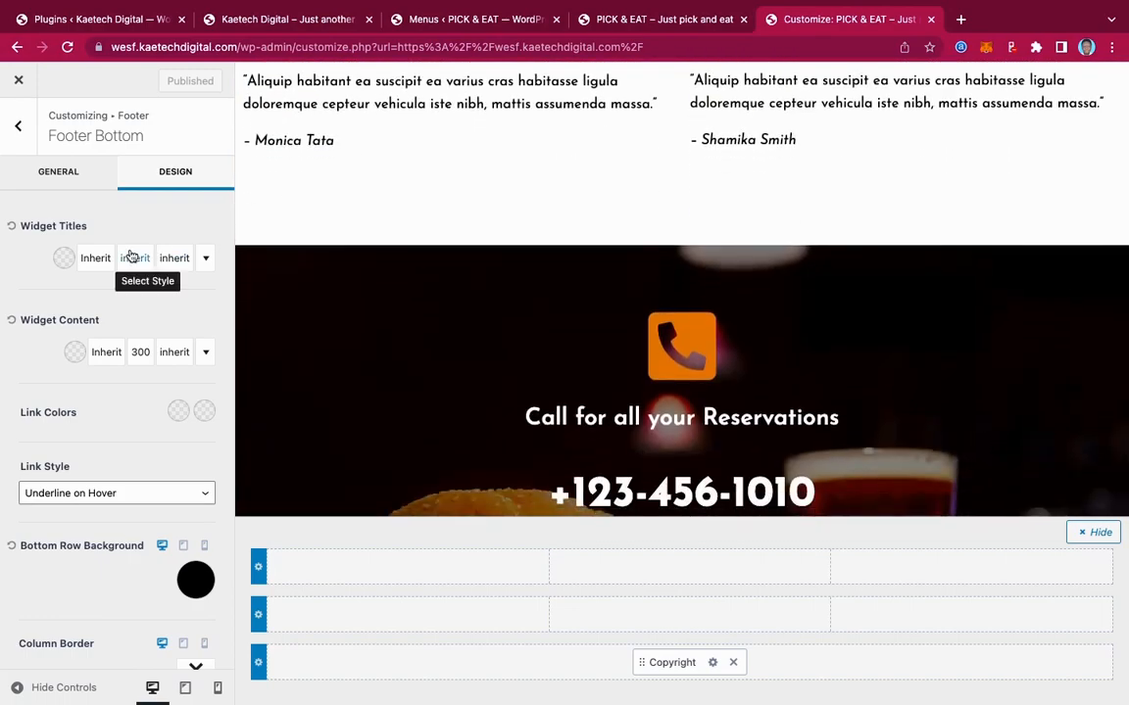
# Set the WooCommerce My Account navigation layout to Left and publish it
pyautogui.click(19, 127)
pyautogui.click(21, 138)
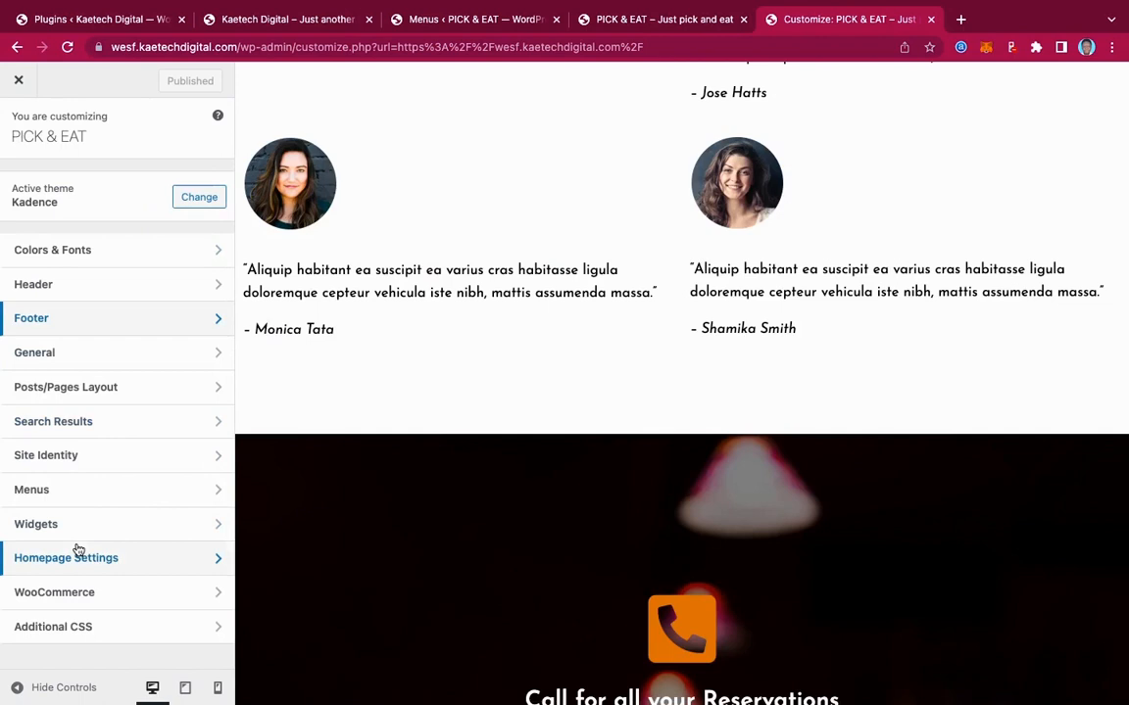
pyautogui.click(70, 594)
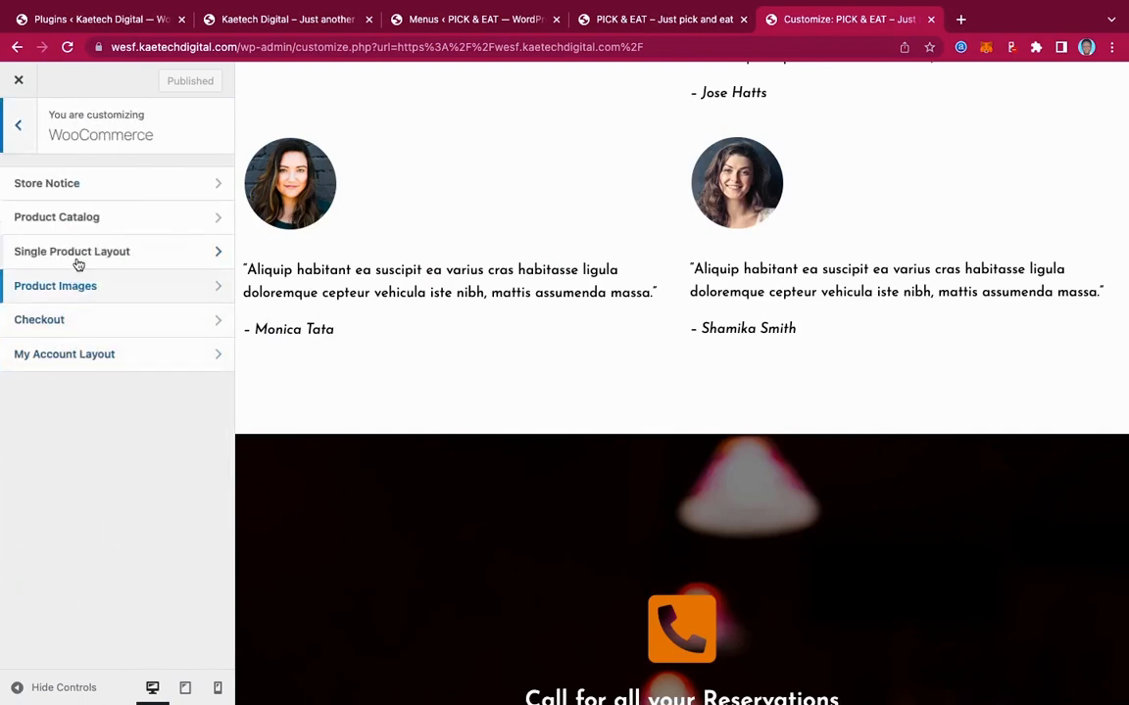
pyautogui.click(73, 354)
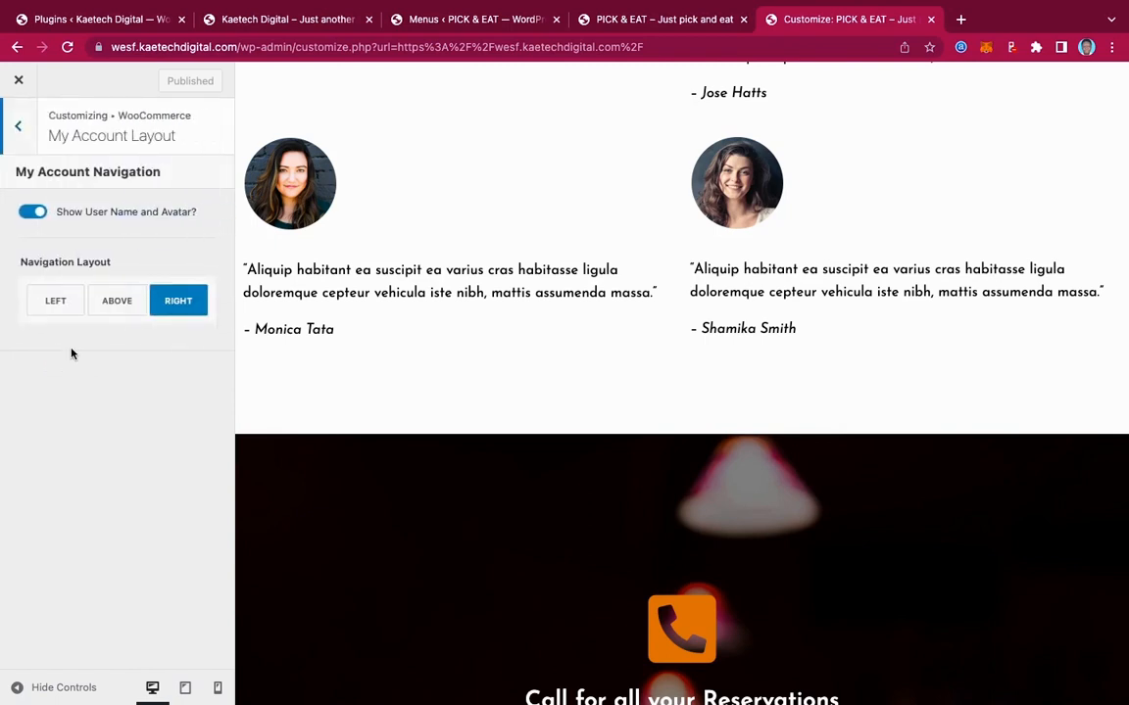
pyautogui.click(55, 308)
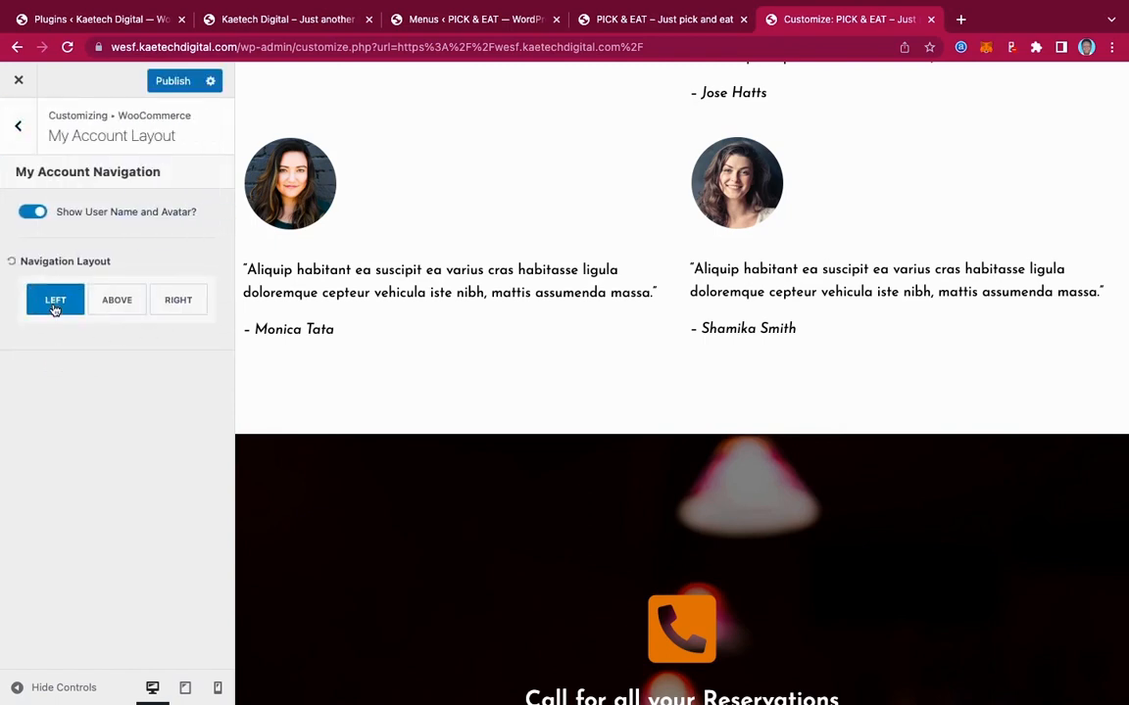
pyautogui.click(172, 82)
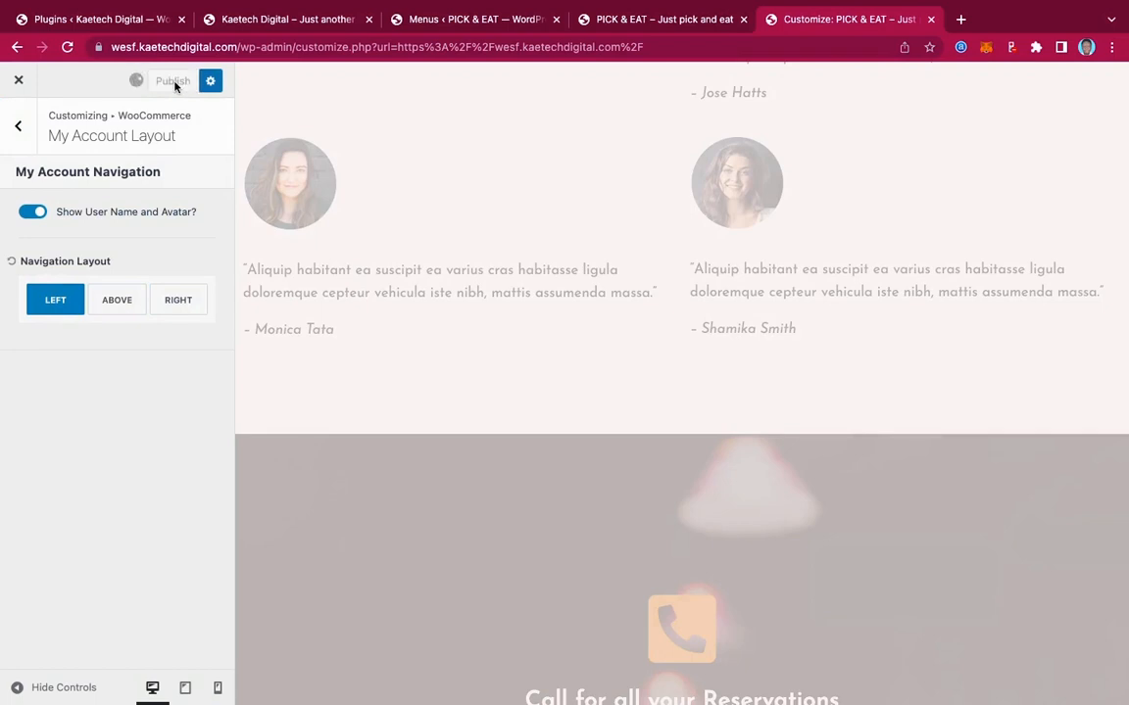
pyautogui.click(19, 128)
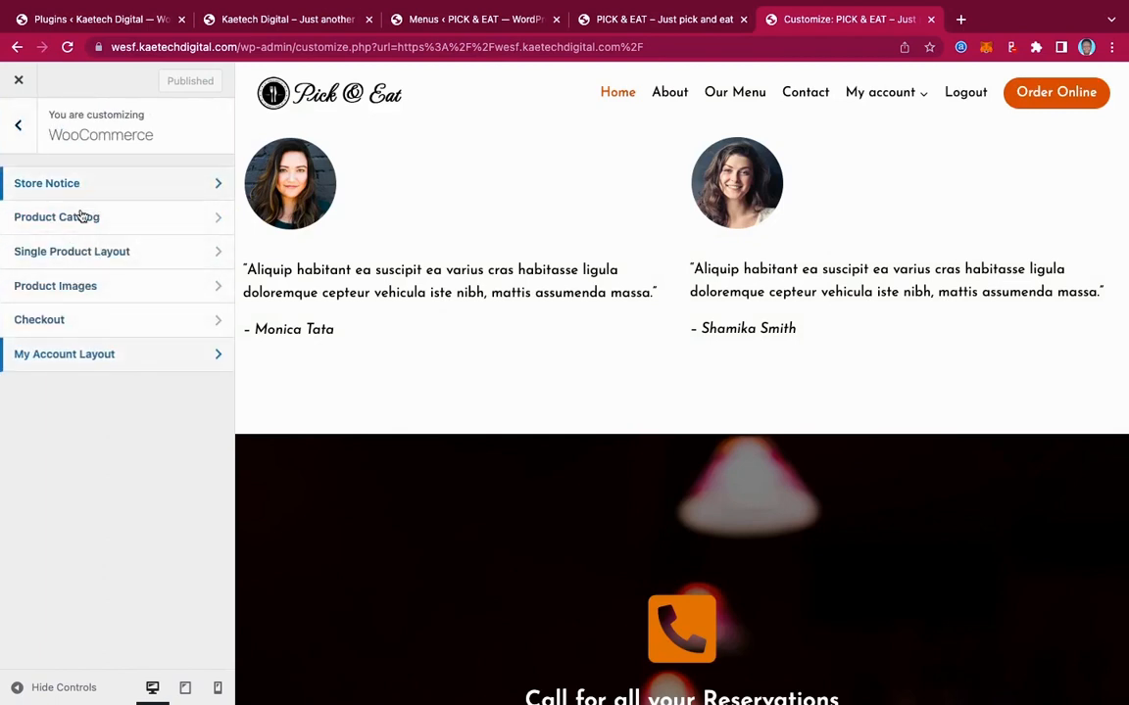
# Set the checkout Company name field to Hidden
pyautogui.click(95, 321)
pyautogui.scroll(-2, 91, 276)
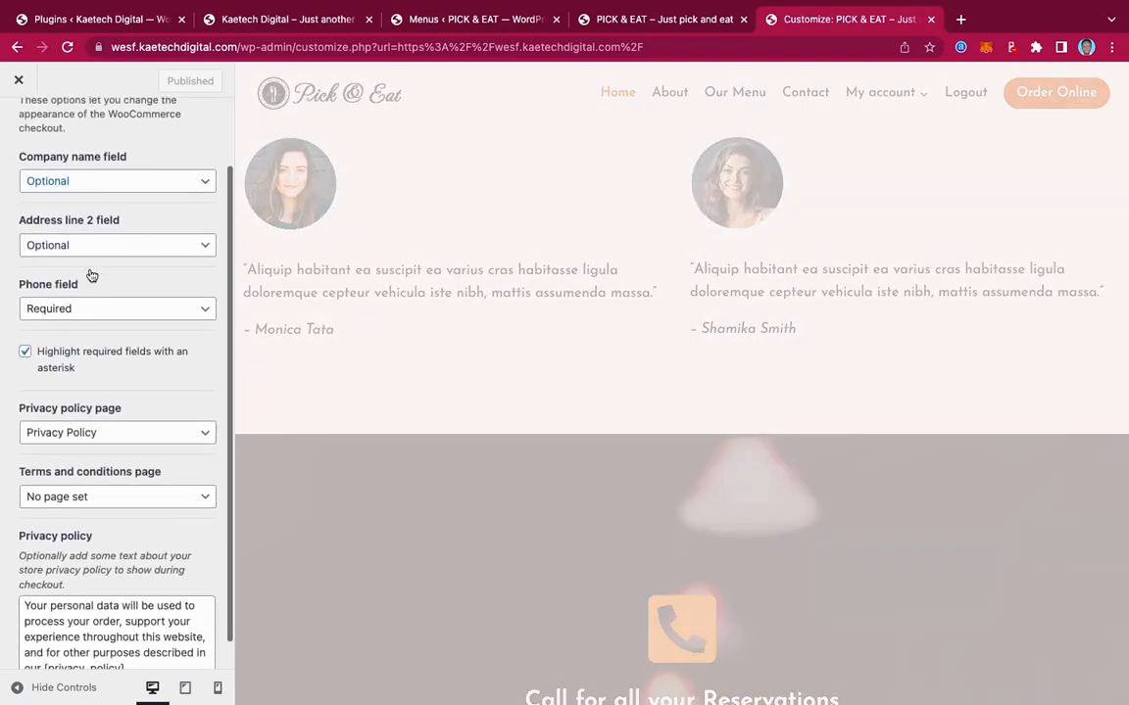
pyautogui.click(66, 177)
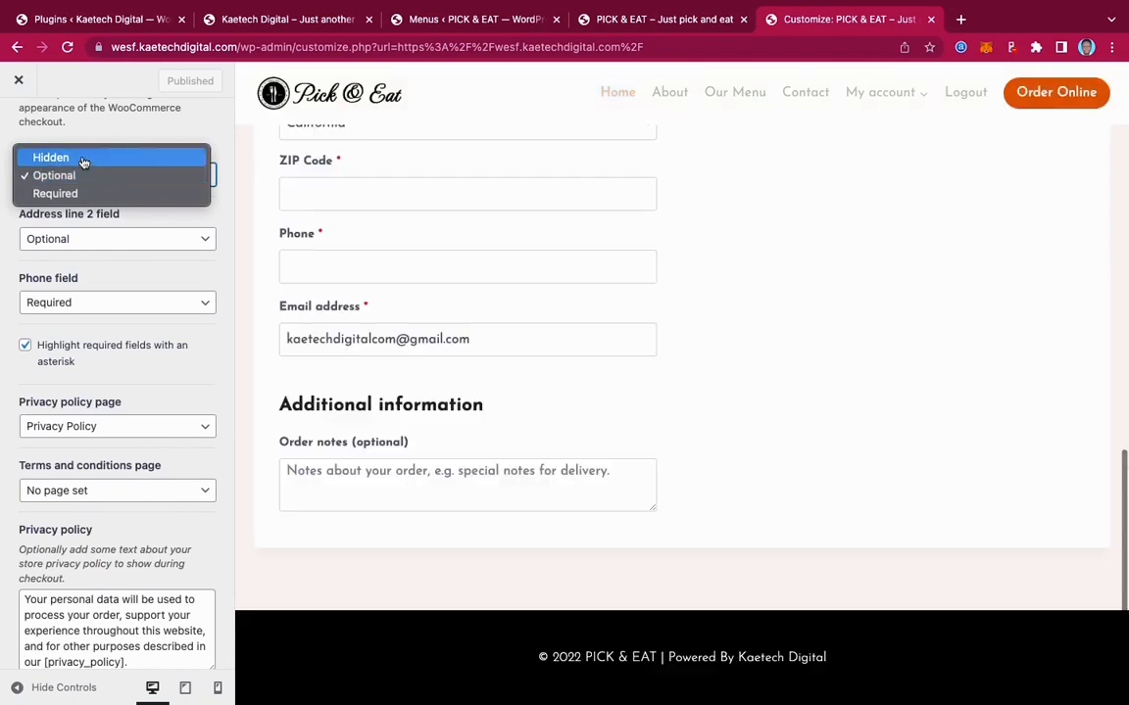
pyautogui.click(83, 159)
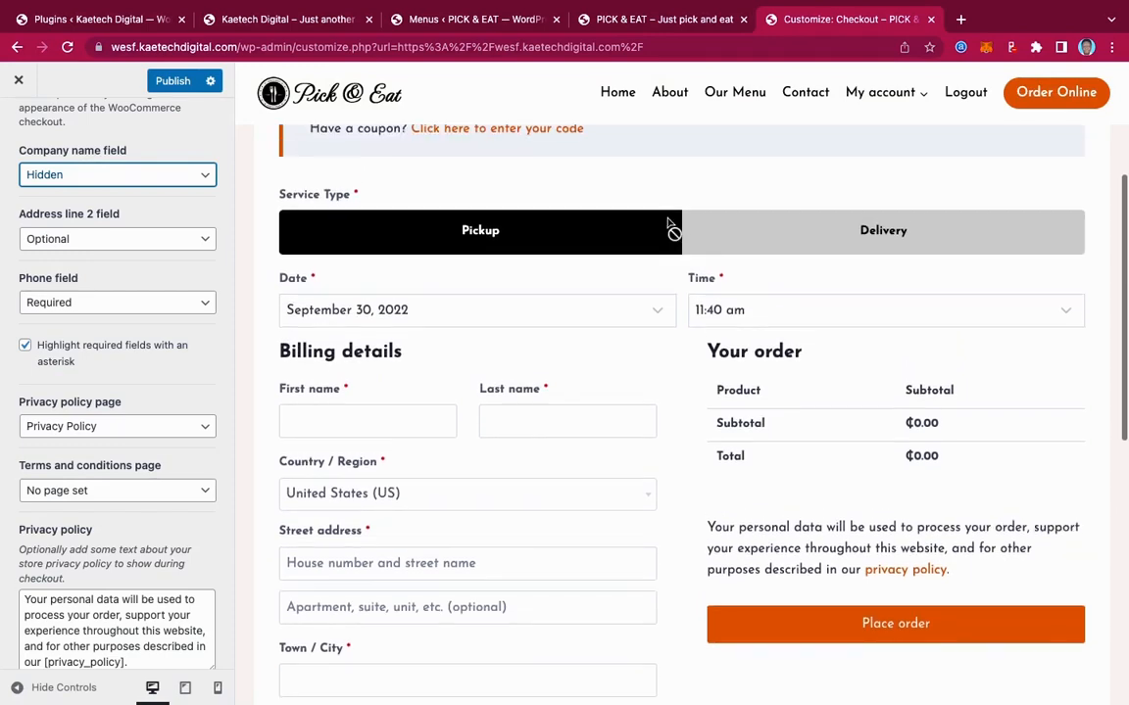
# Leave Address line 2 as Optional and publish the checkout field changes
pyautogui.scroll(-5, 668, 224)
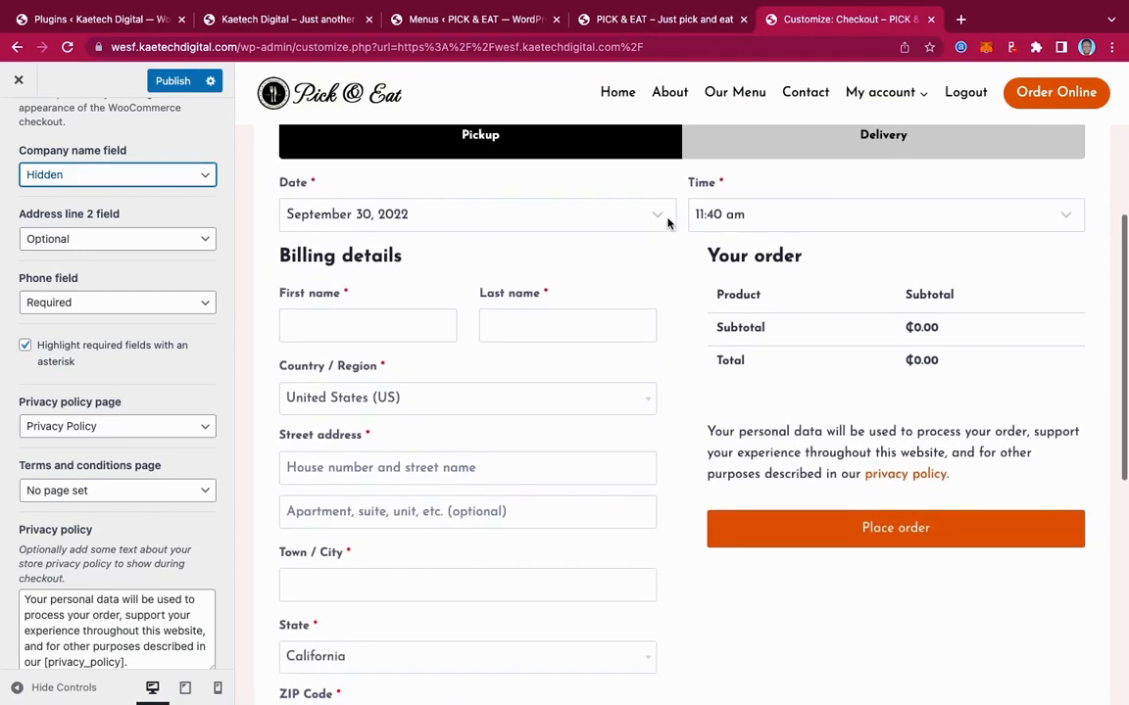
pyautogui.scroll(-2, 667, 225)
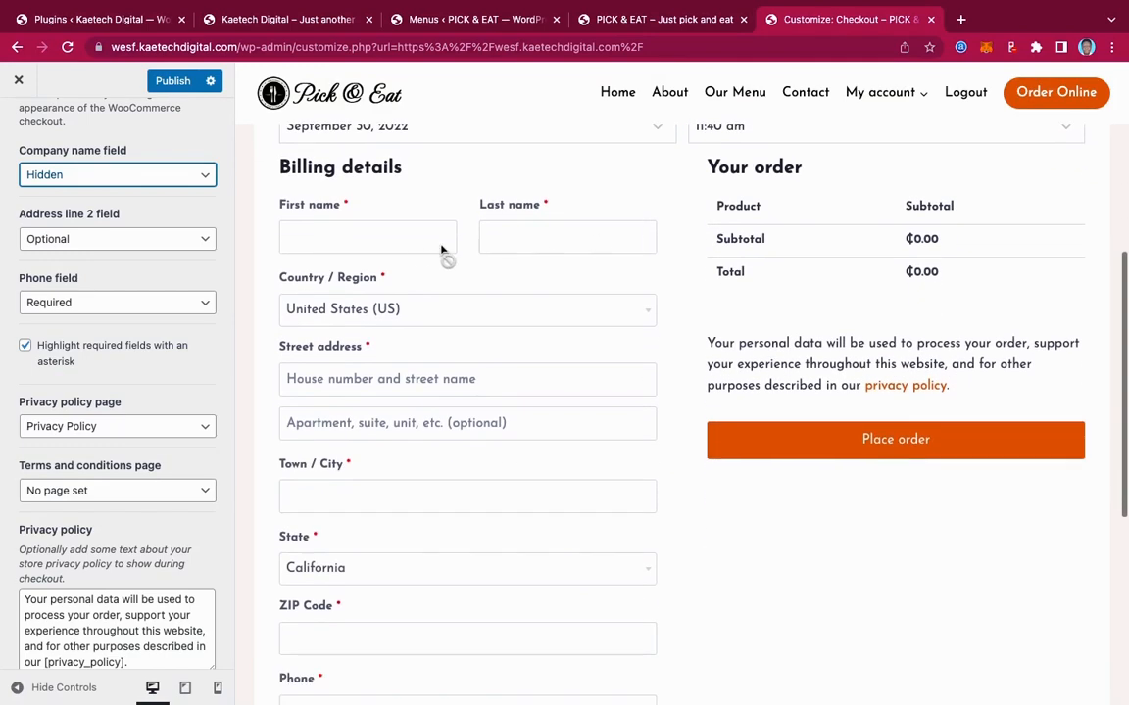
pyautogui.scroll(-2, 608, 269)
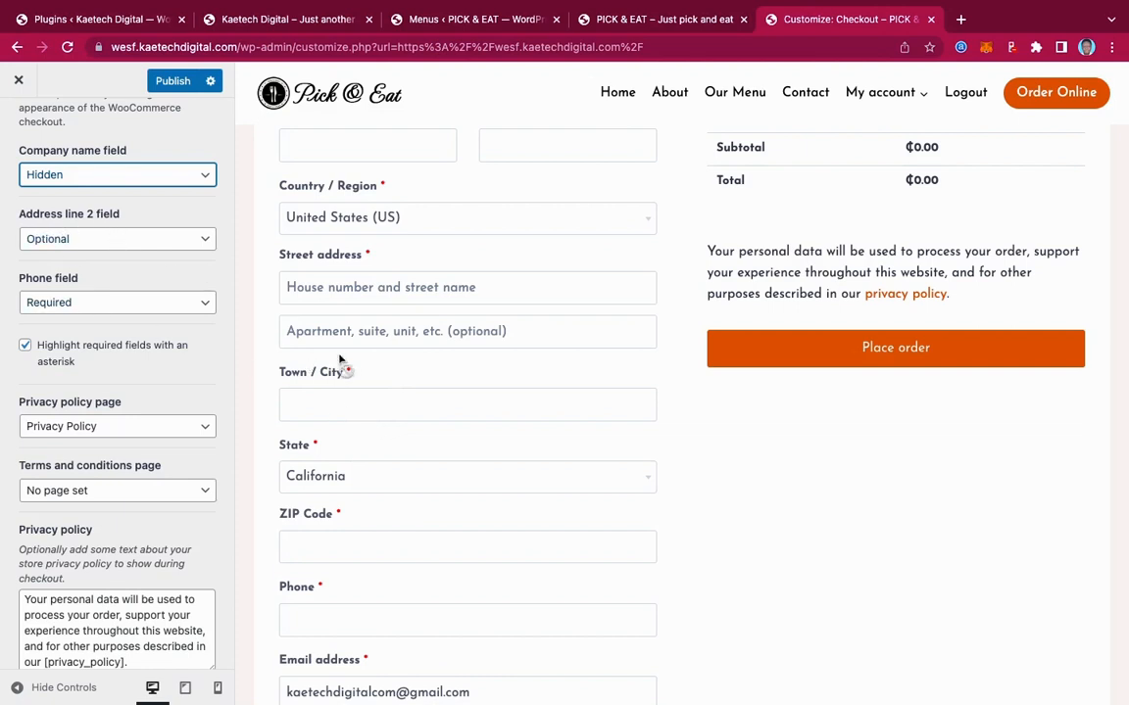
pyautogui.click(169, 236)
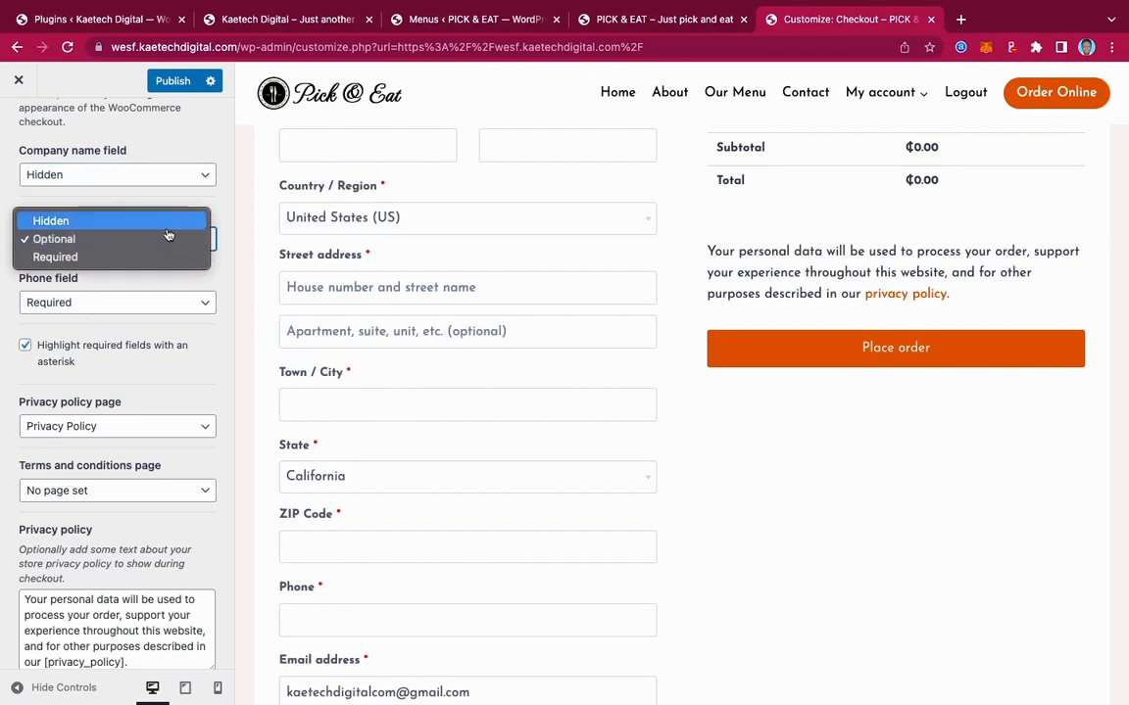
pyautogui.click(229, 230)
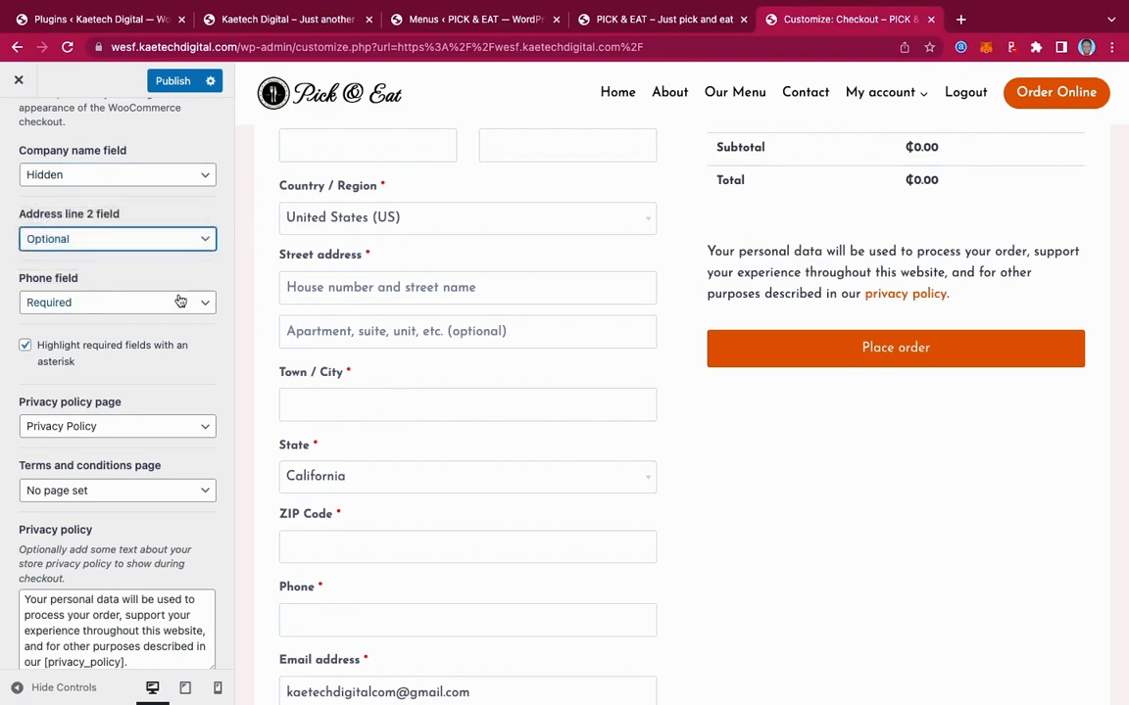
pyautogui.scroll(-1, 200, 349)
pyautogui.scroll(-1, 200, 349)
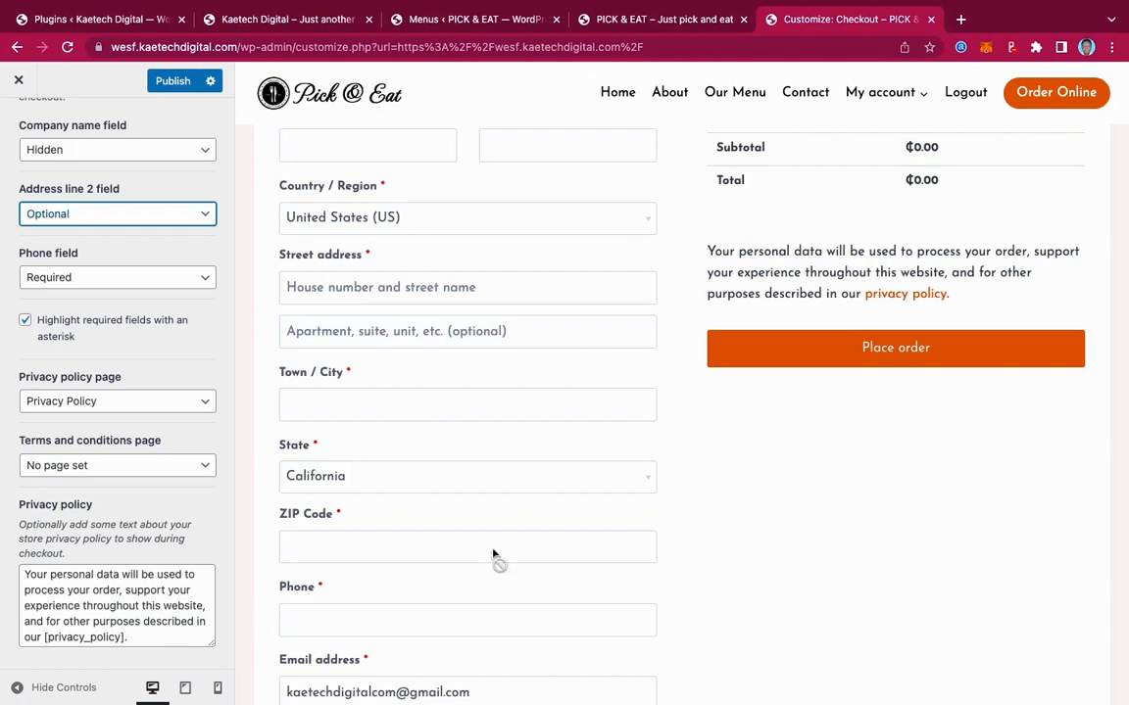
pyautogui.scroll(-4, 496, 559)
pyautogui.scroll(3, 511, 554)
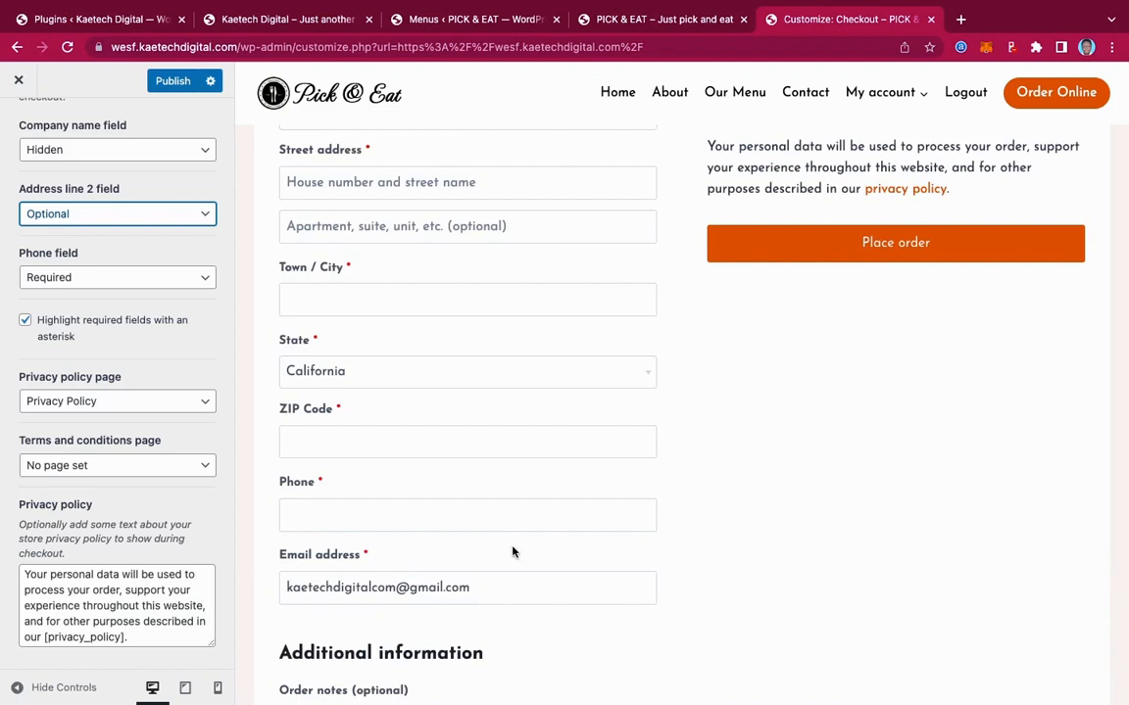
pyautogui.scroll(3, 145, 284)
pyautogui.click(159, 81)
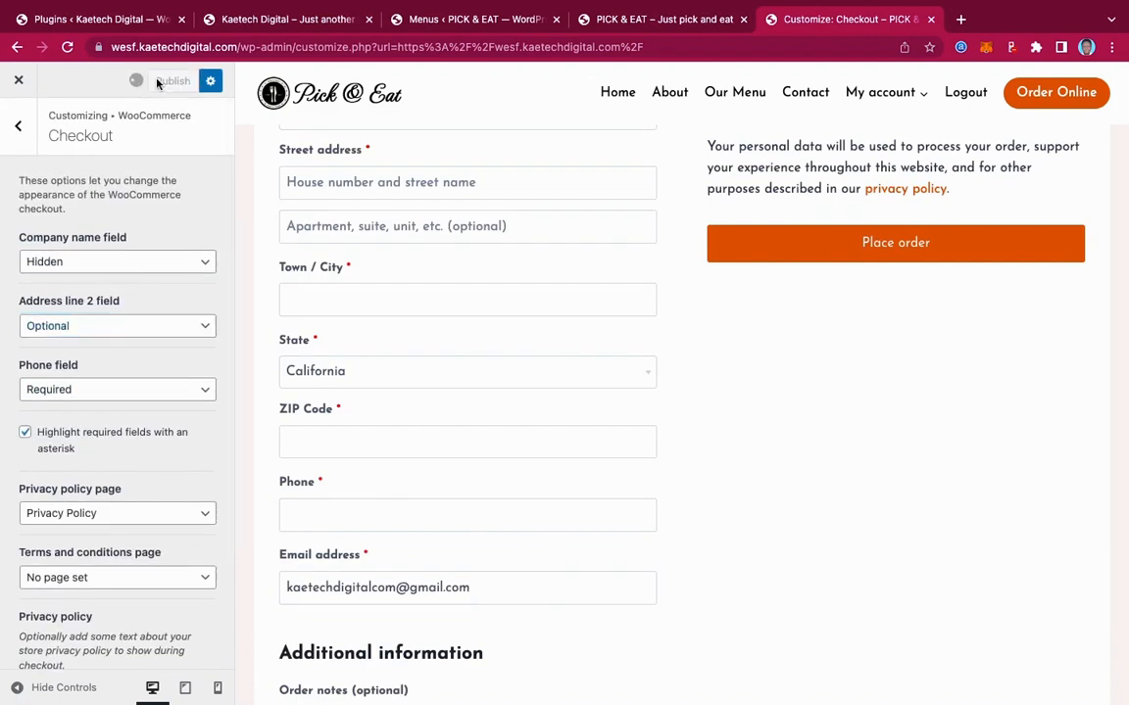
pyautogui.click(31, 133)
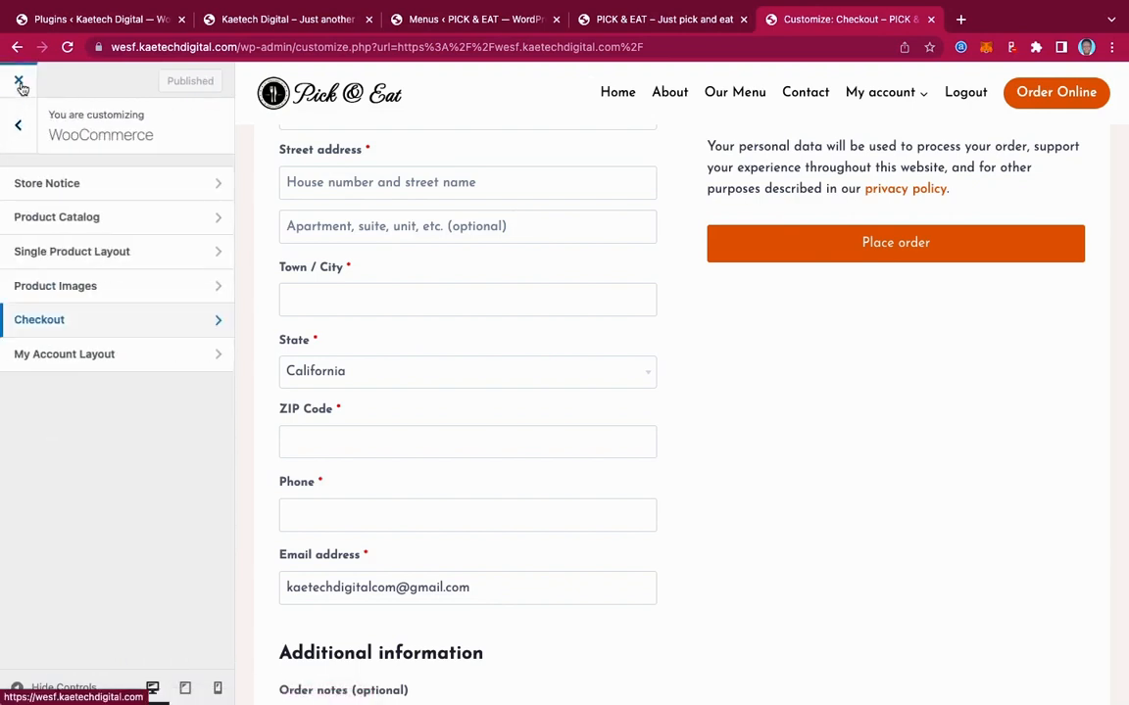
pyautogui.click(20, 82)
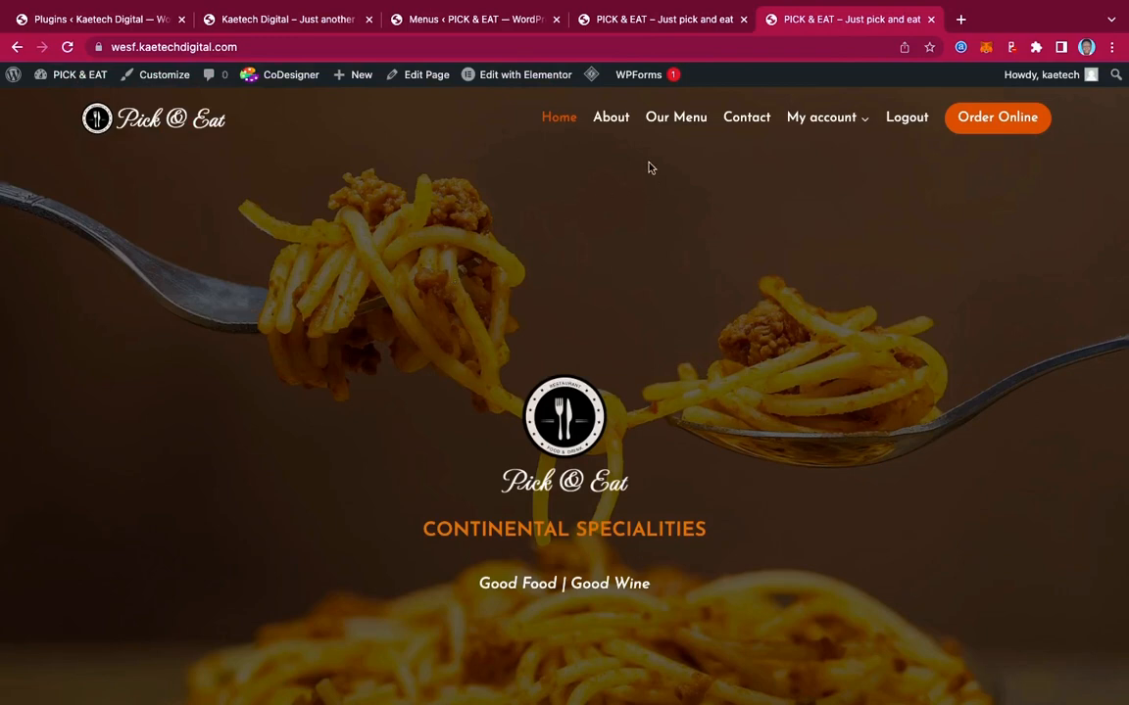
pyautogui.click(615, 122)
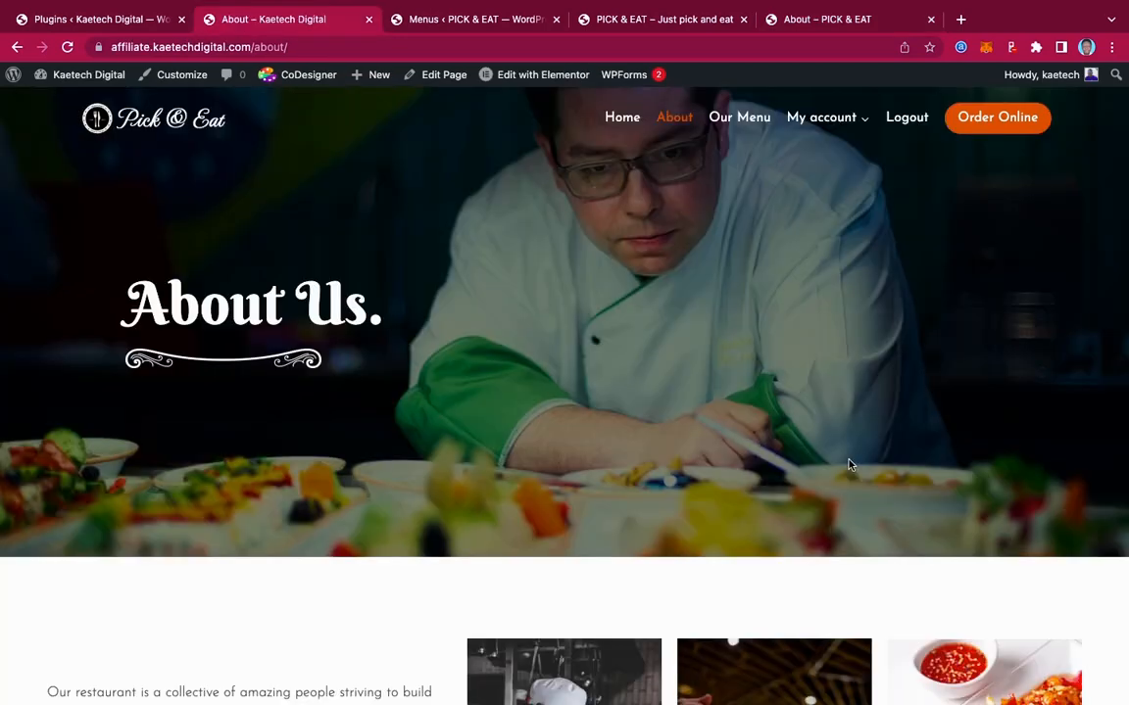
pyautogui.scroll(-15, 850, 465)
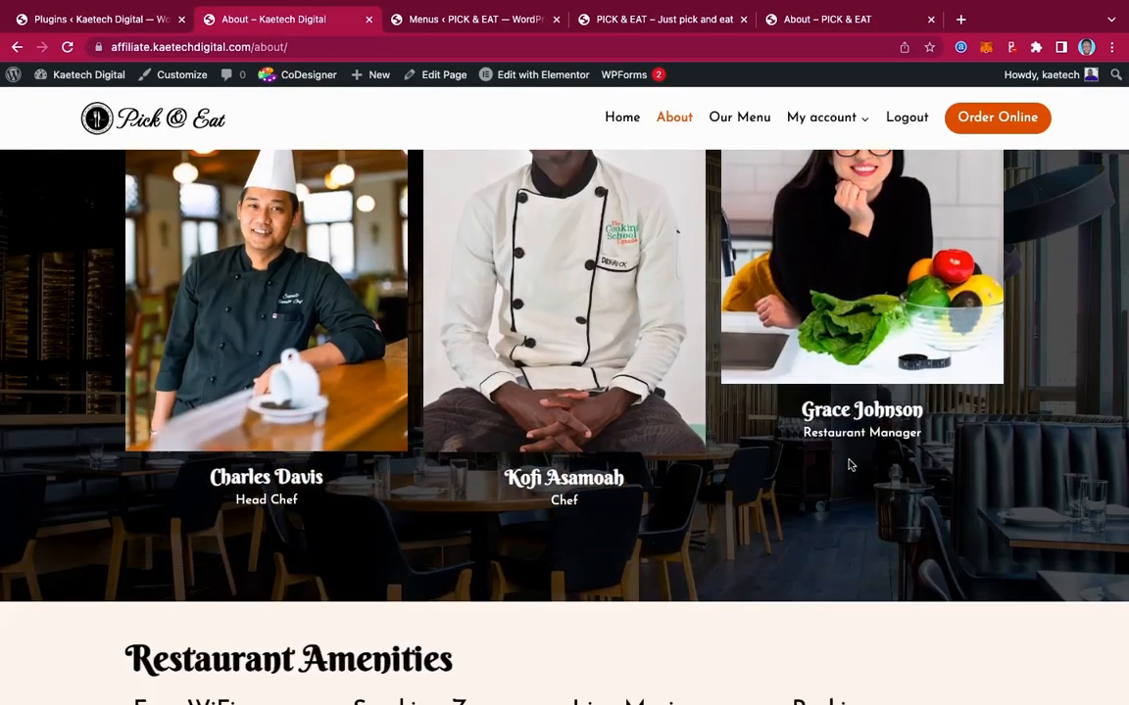
pyautogui.scroll(-10, 850, 466)
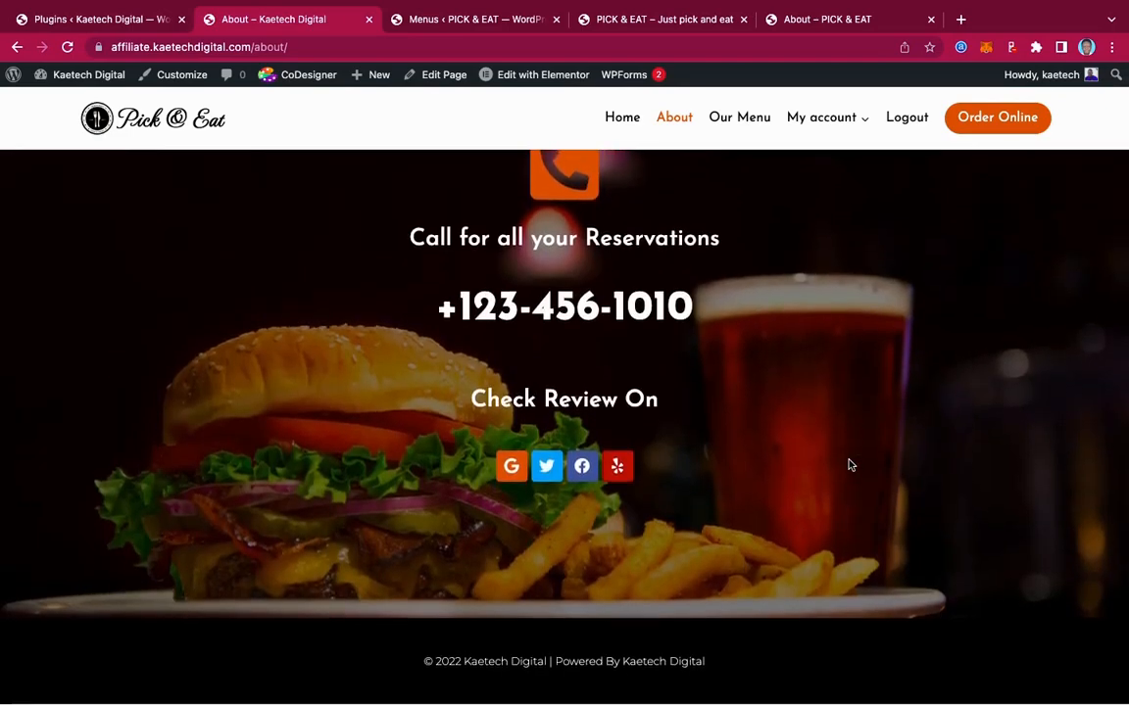
pyautogui.scroll(15, 850, 465)
pyautogui.scroll(15, 849, 465)
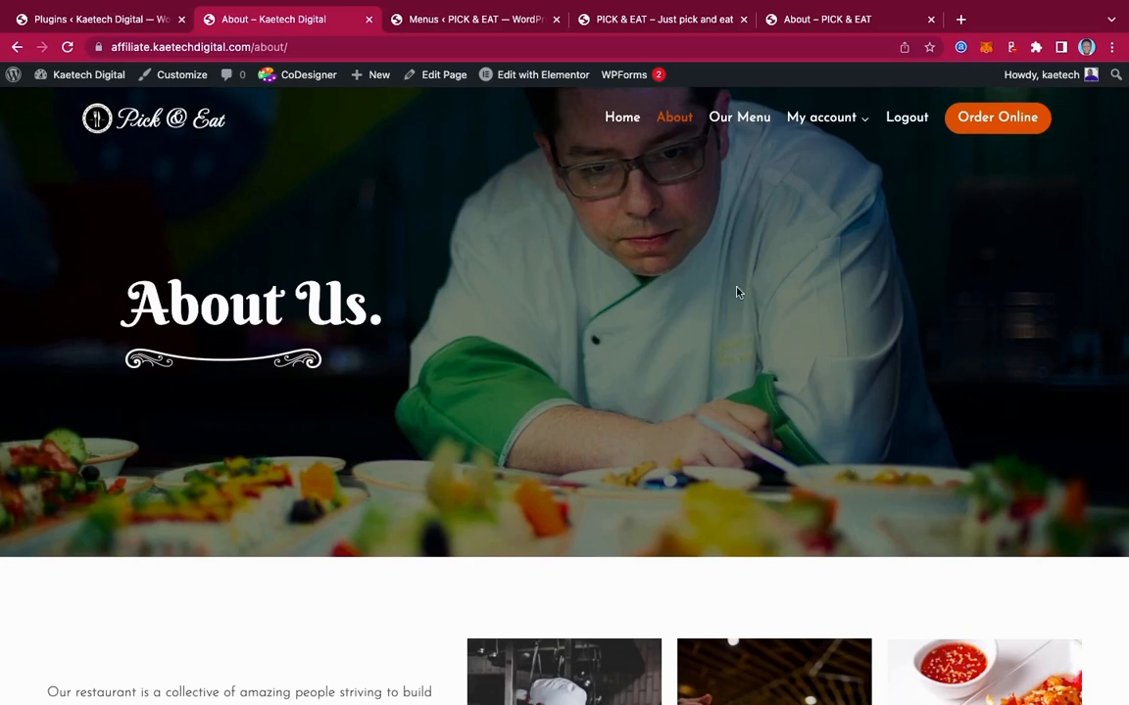
pyautogui.scroll(-10, 738, 292)
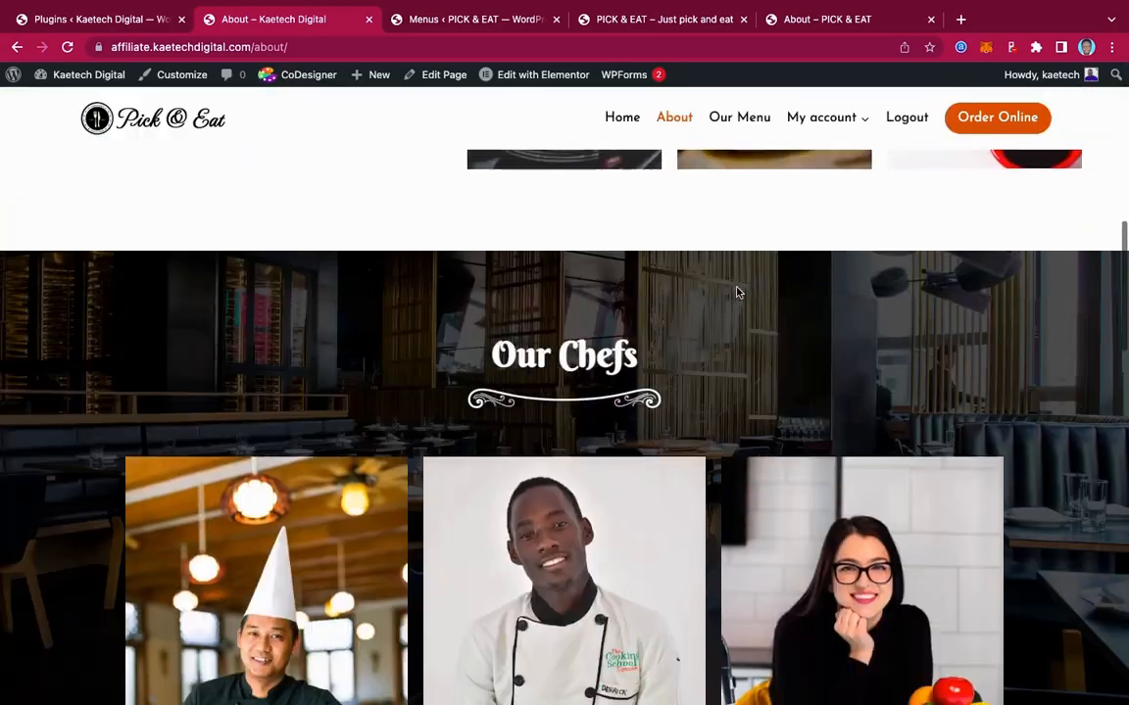
pyautogui.scroll(7, 738, 292)
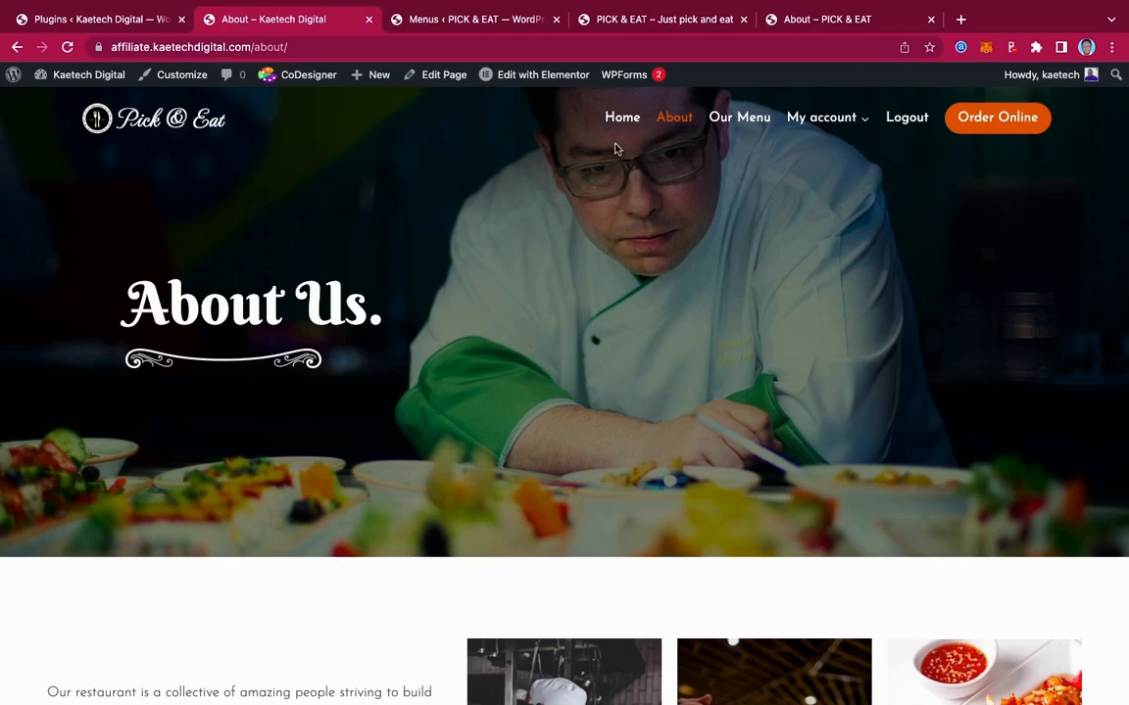
# Switch to the About – PICK & EAT page and open it with Edit with Elementor
pyautogui.click(814, 20)
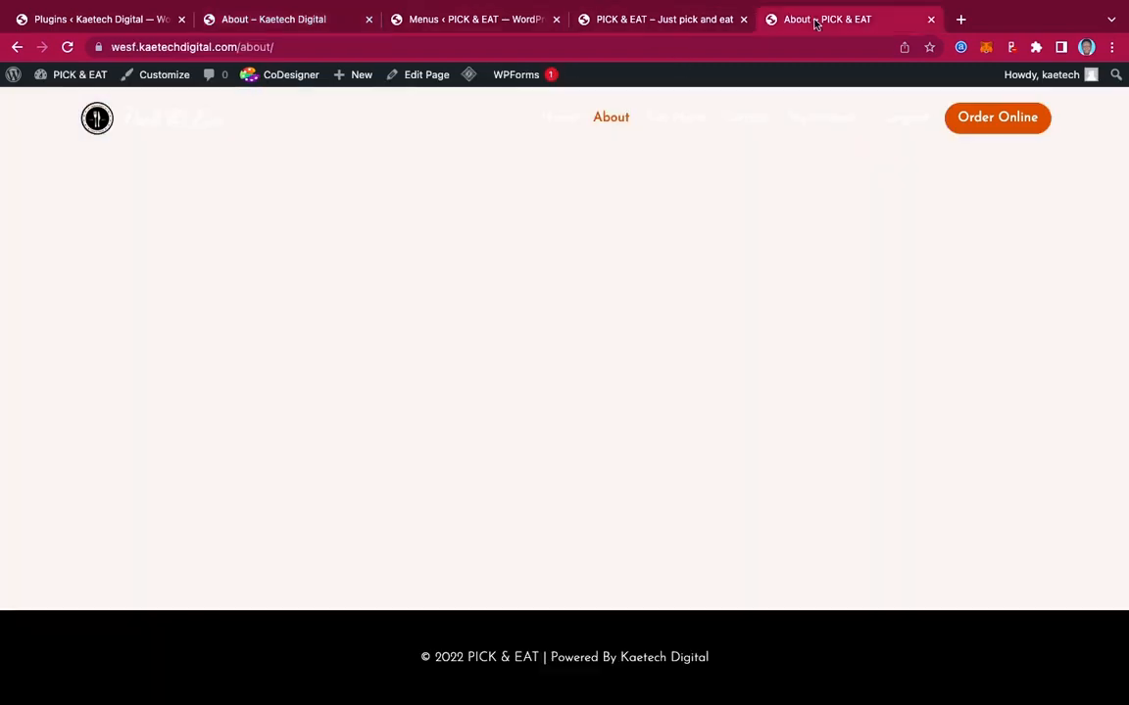
pyautogui.click(431, 76)
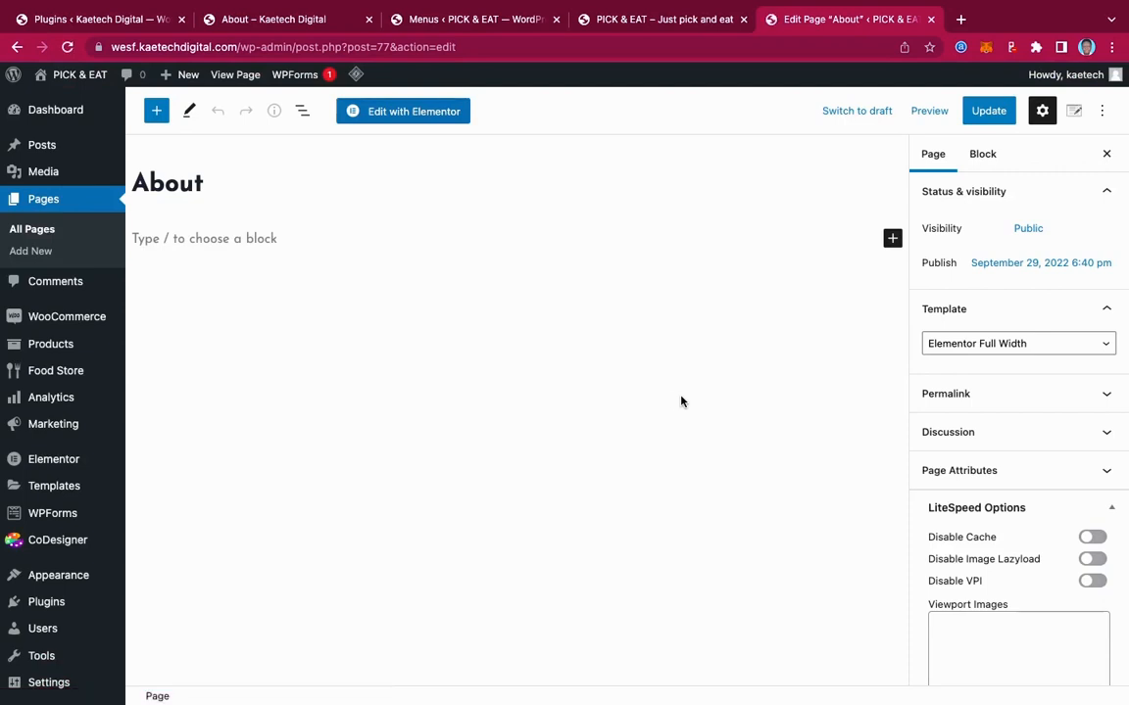
pyautogui.click(409, 113)
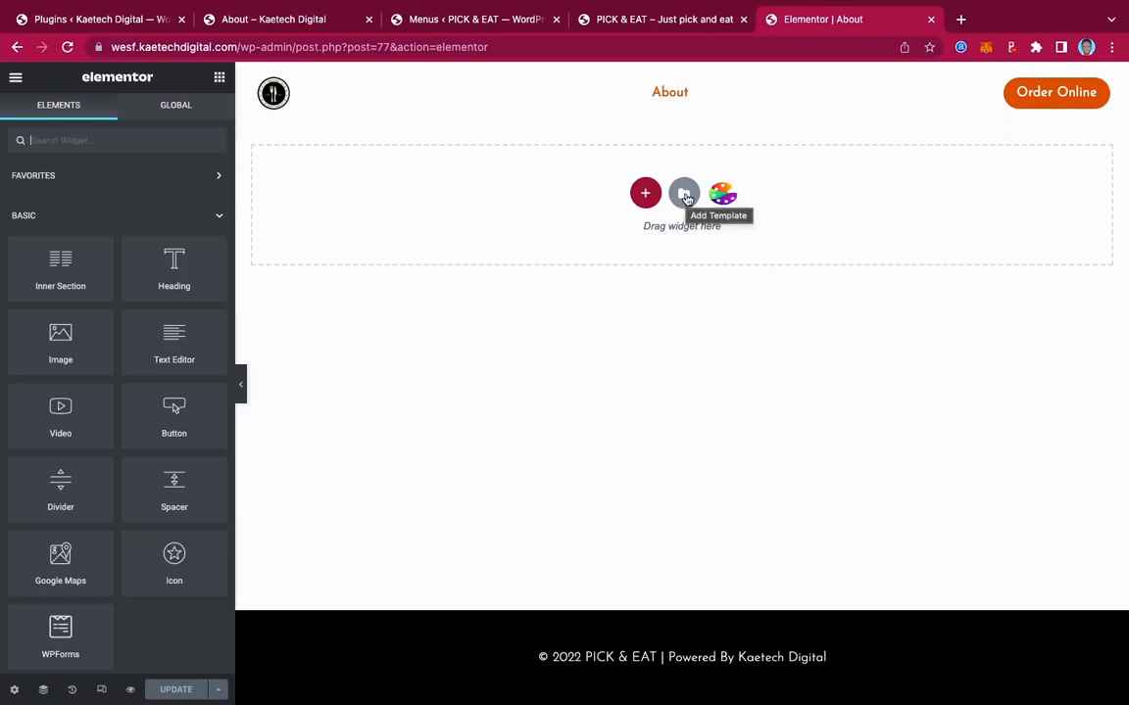
# Import elementor-223-2022-09-30.json into My Templates without enabling unfiltered file uploads
pyautogui.click(686, 195)
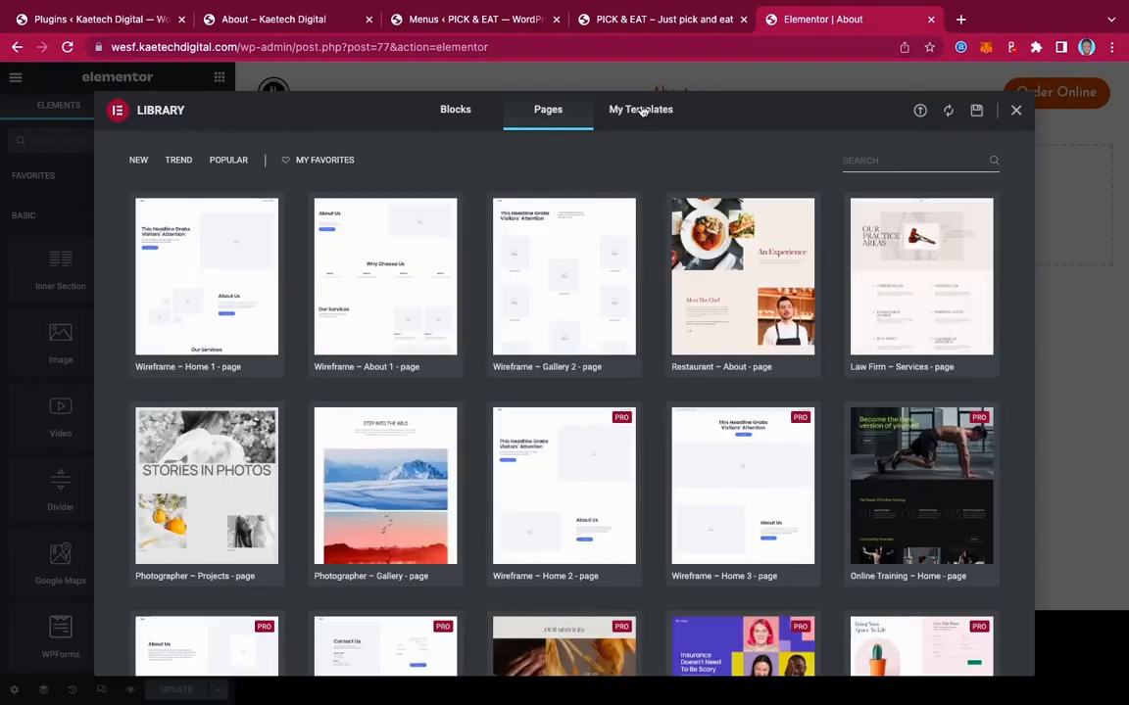
pyautogui.click(642, 112)
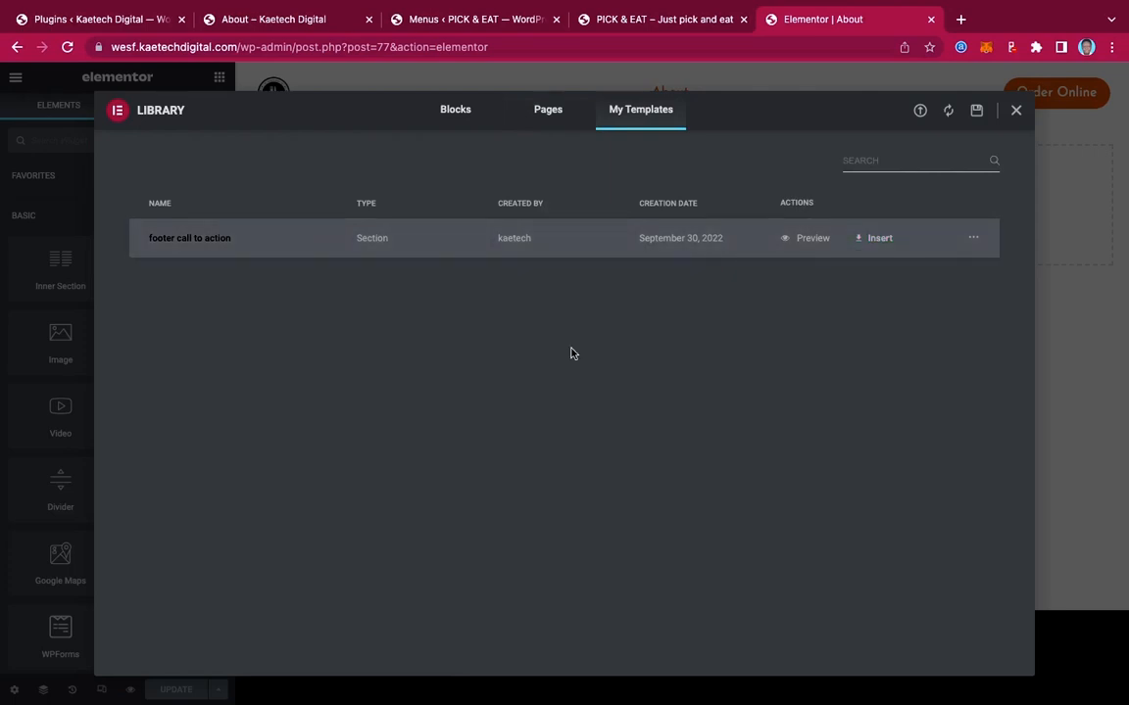
pyautogui.click(920, 111)
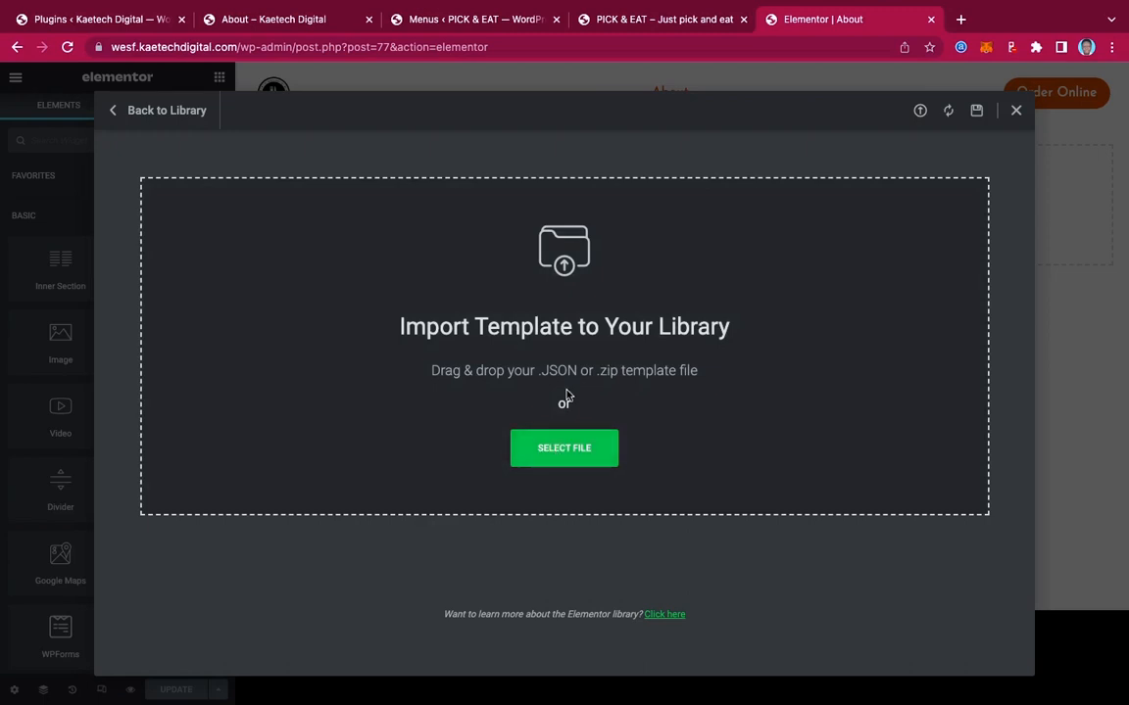
pyautogui.click(566, 449)
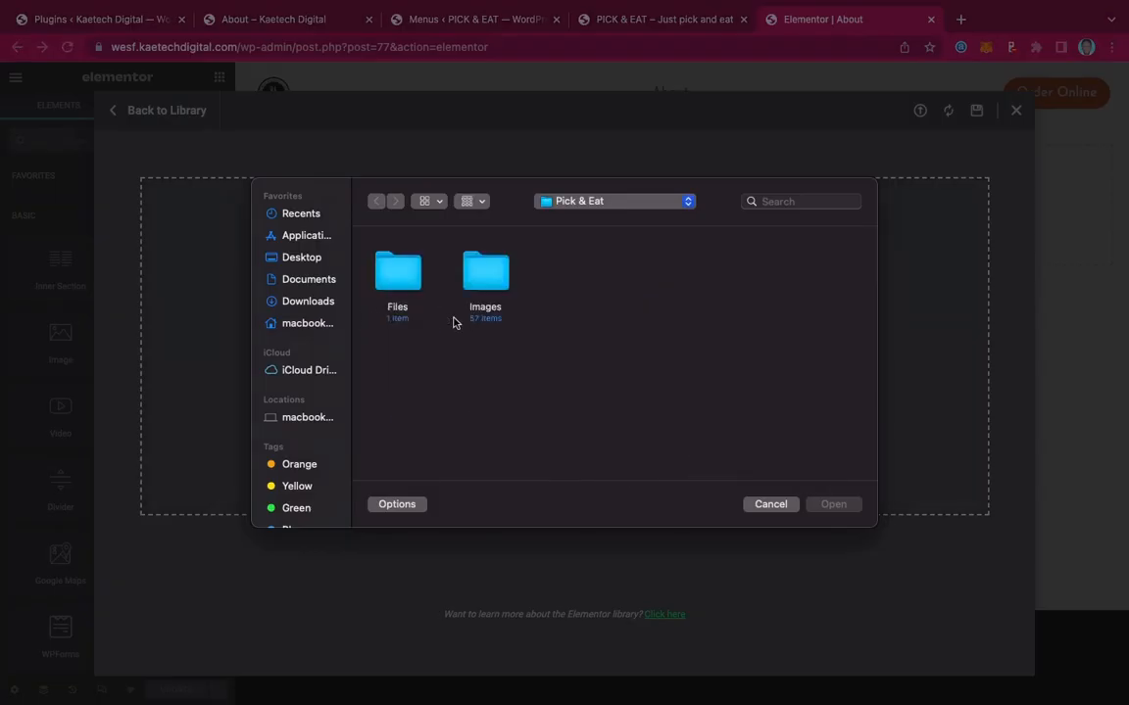
pyautogui.doubleClick(399, 279)
pyautogui.click(396, 269)
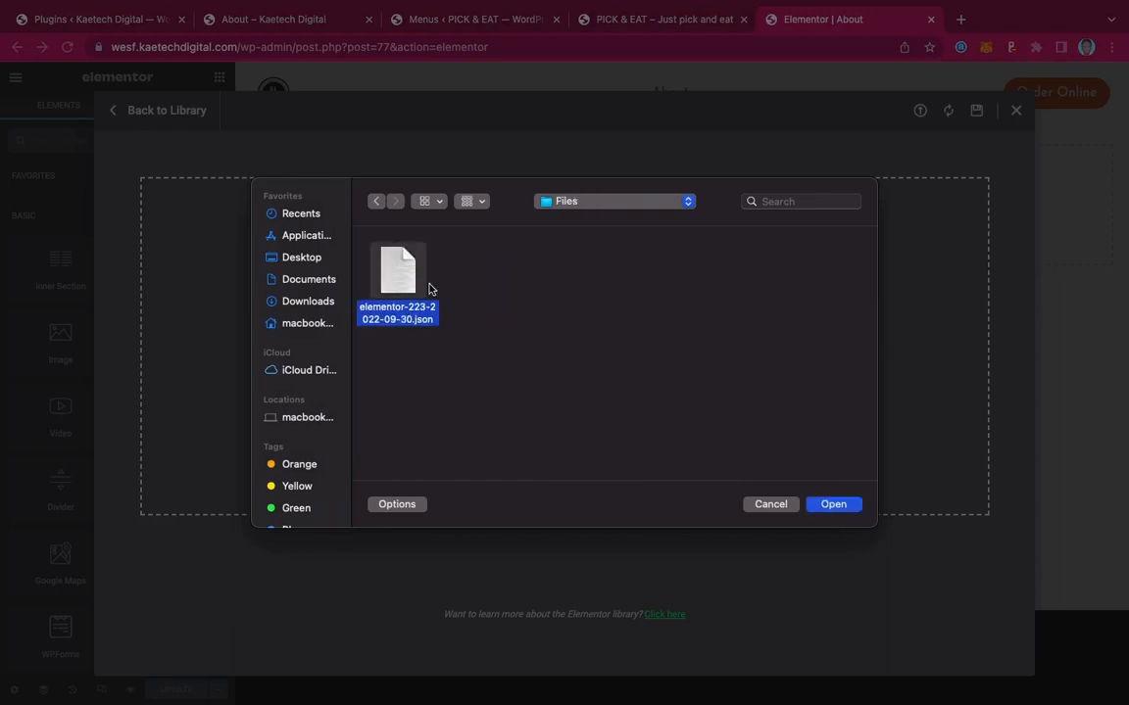
pyautogui.click(832, 504)
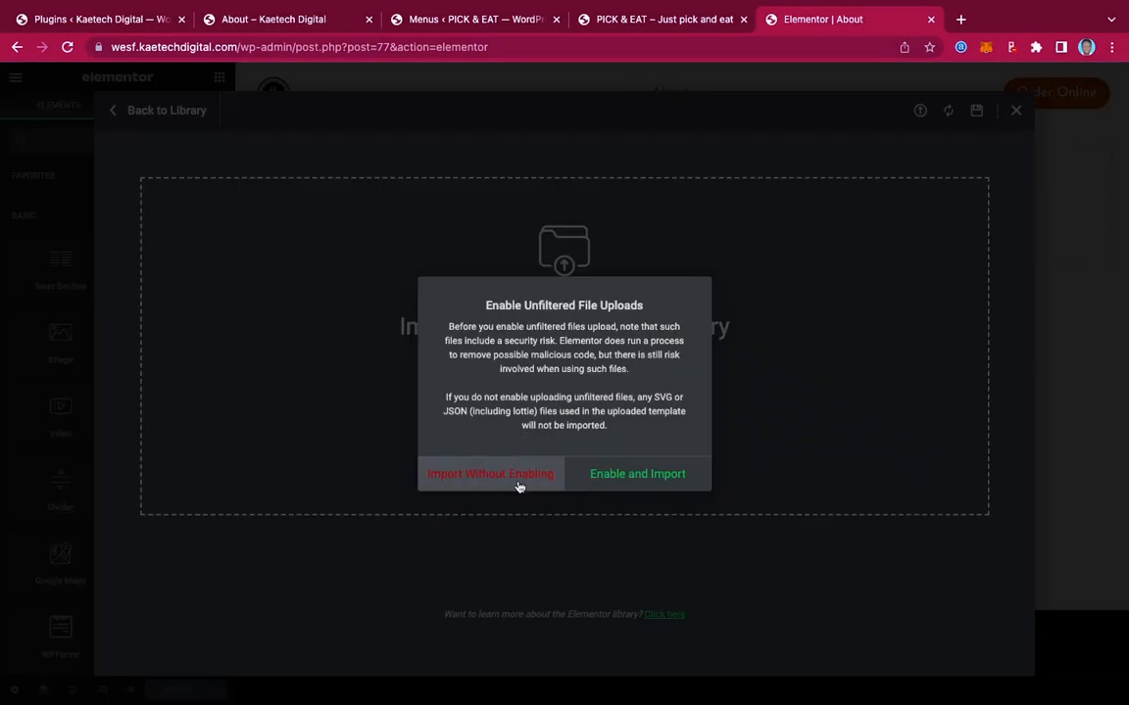
pyautogui.click(637, 480)
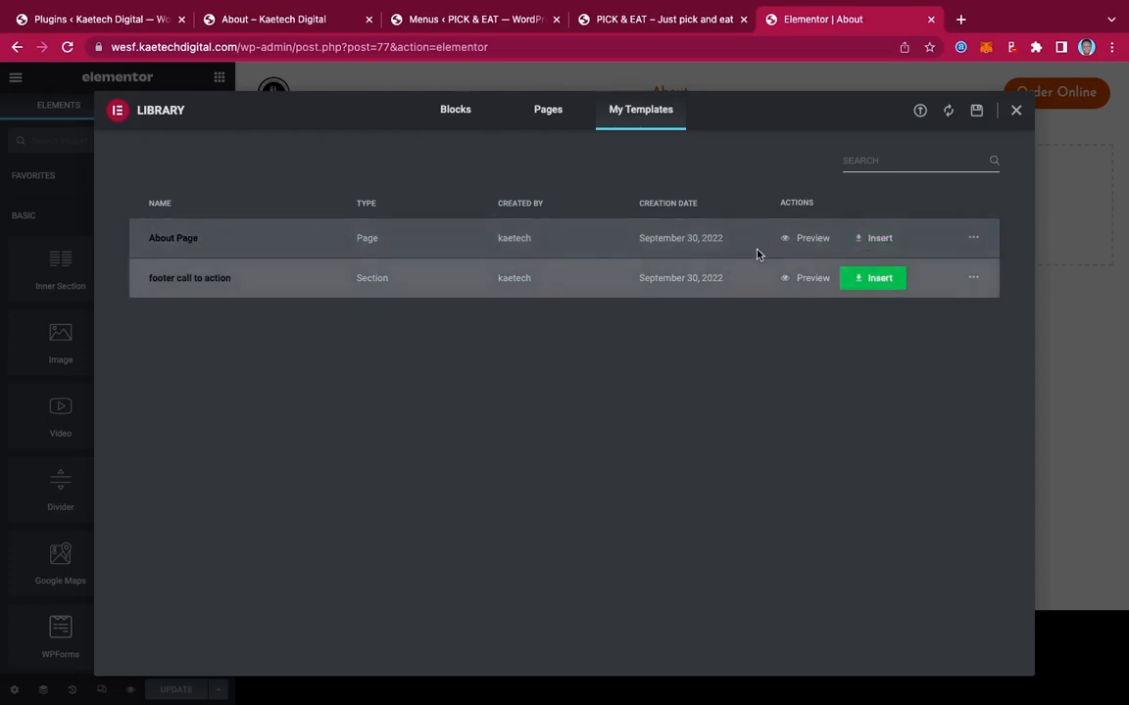
# Insert the 'About Page' template and scroll through its hero, chefs, amenities and reviews sections
pyautogui.click(878, 241)
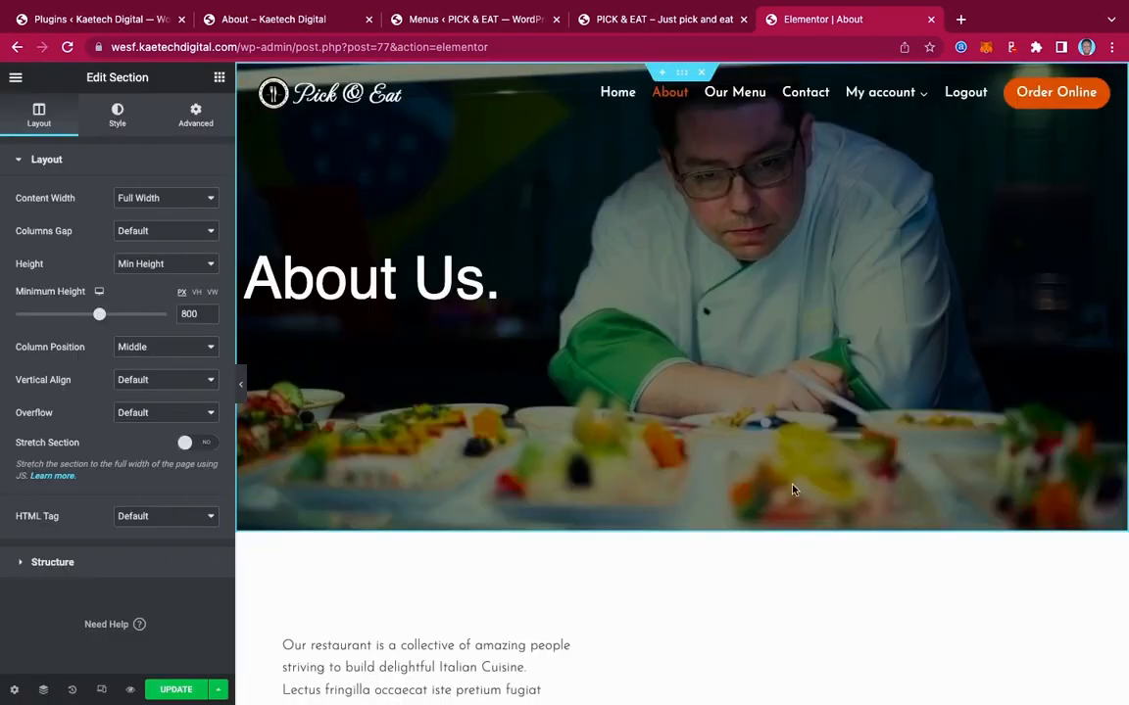
pyautogui.scroll(-5, 784, 491)
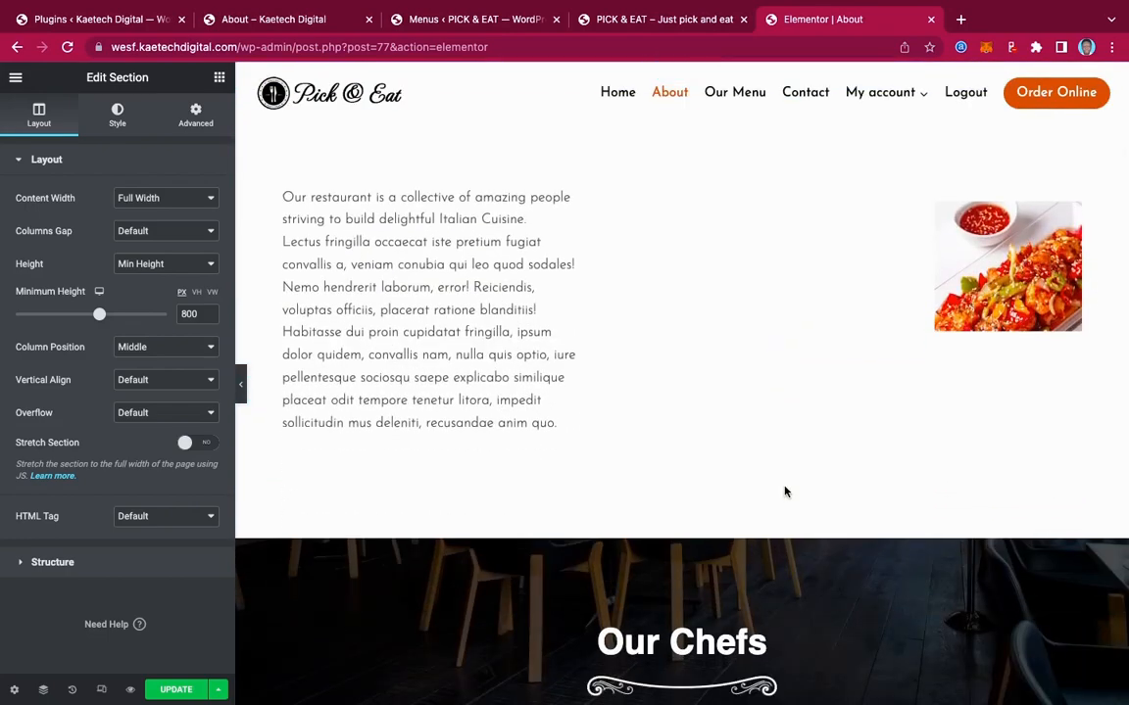
pyautogui.scroll(-5, 784, 491)
pyautogui.scroll(-2, 784, 491)
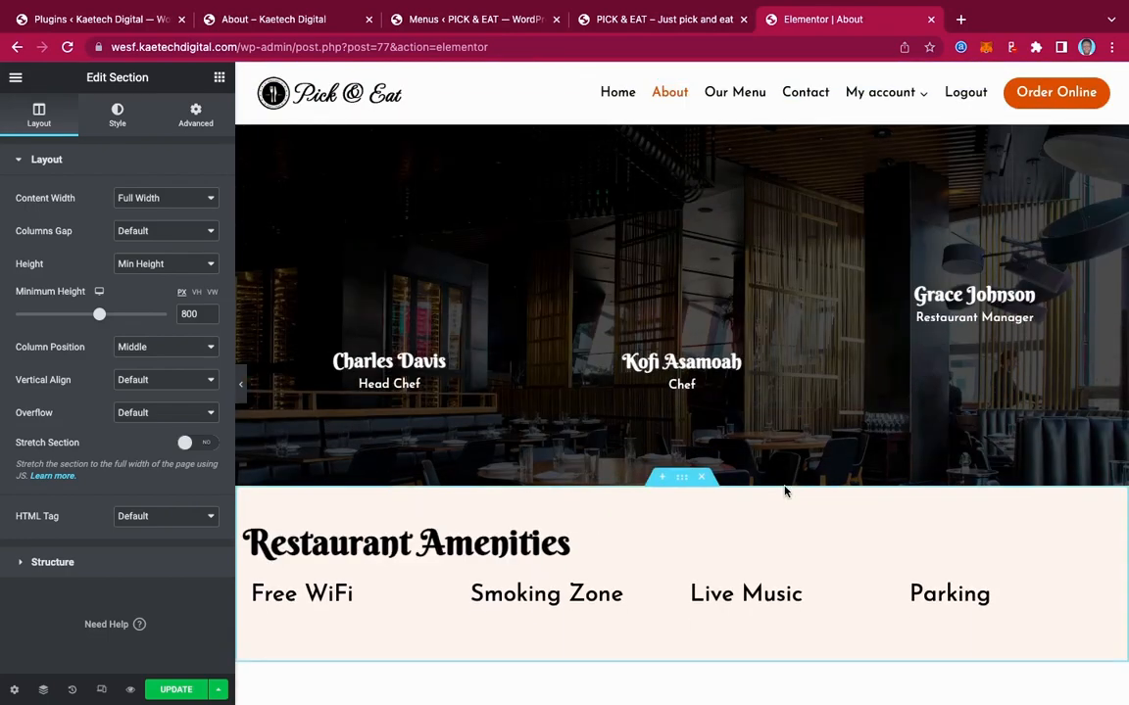
pyautogui.scroll(5, 783, 491)
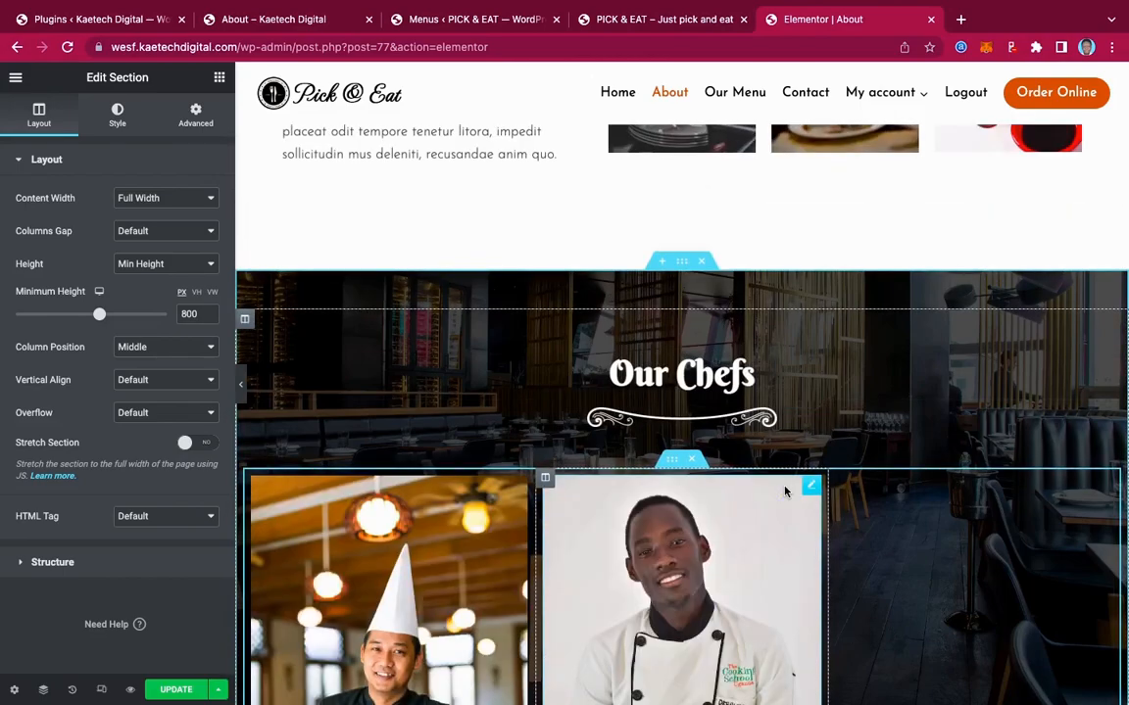
pyautogui.scroll(6, 784, 491)
pyautogui.scroll(-15, 784, 491)
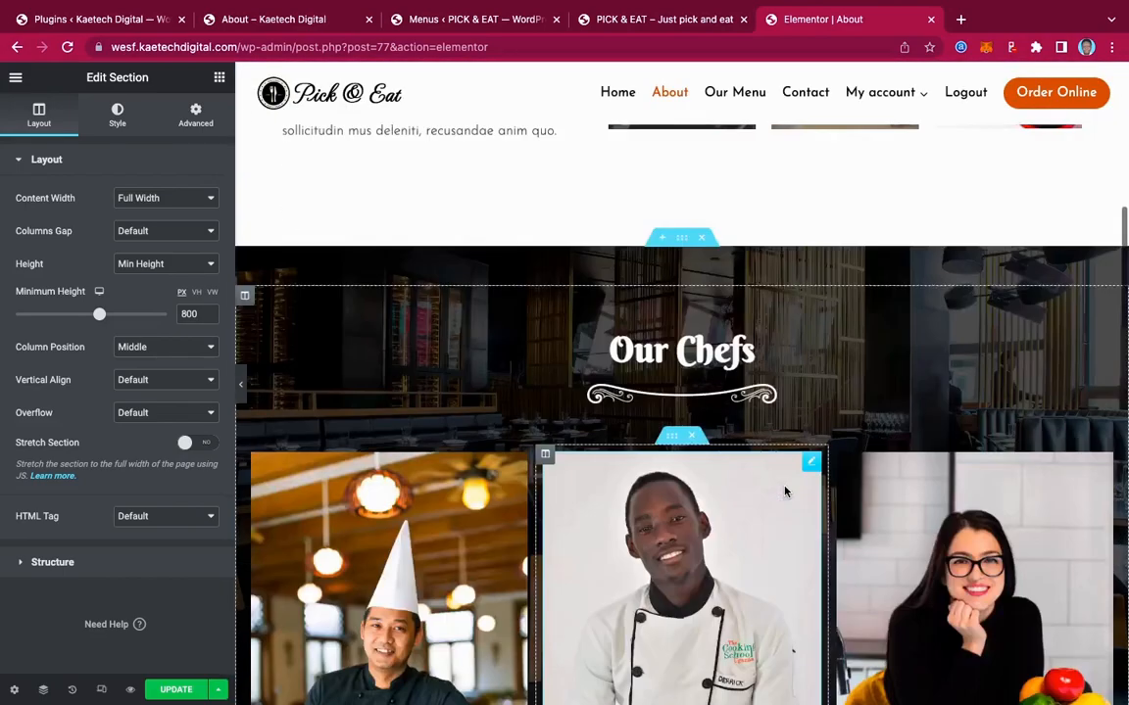
pyautogui.scroll(-7, 784, 490)
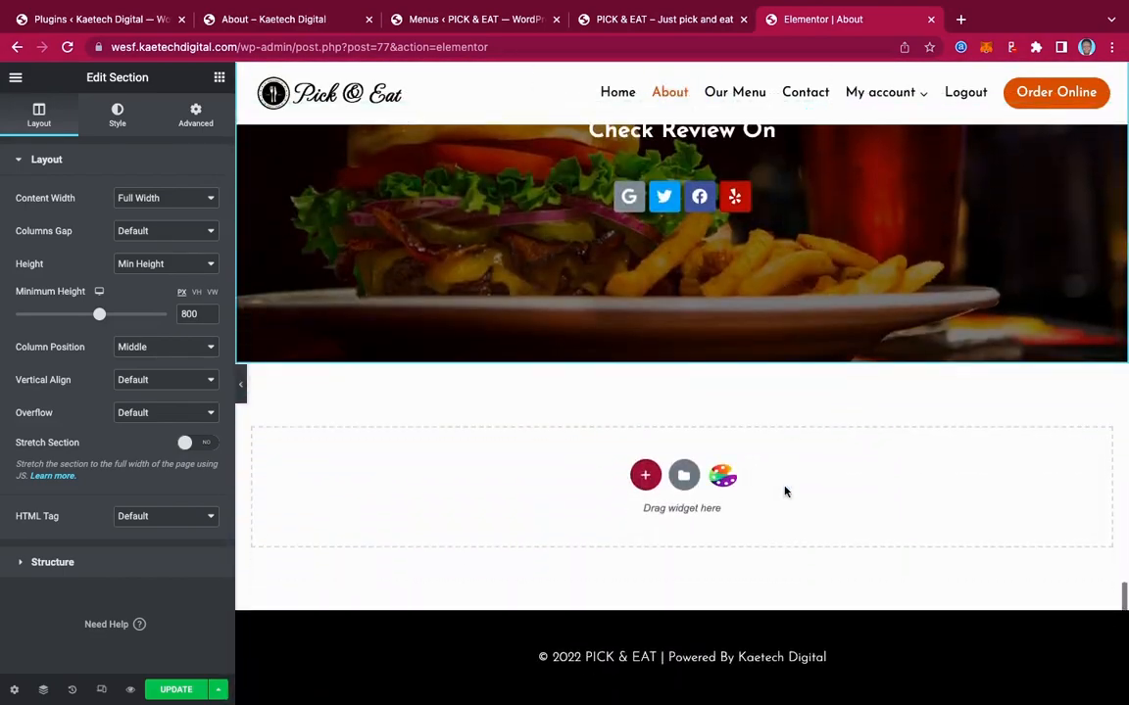
pyautogui.scroll(5, 784, 491)
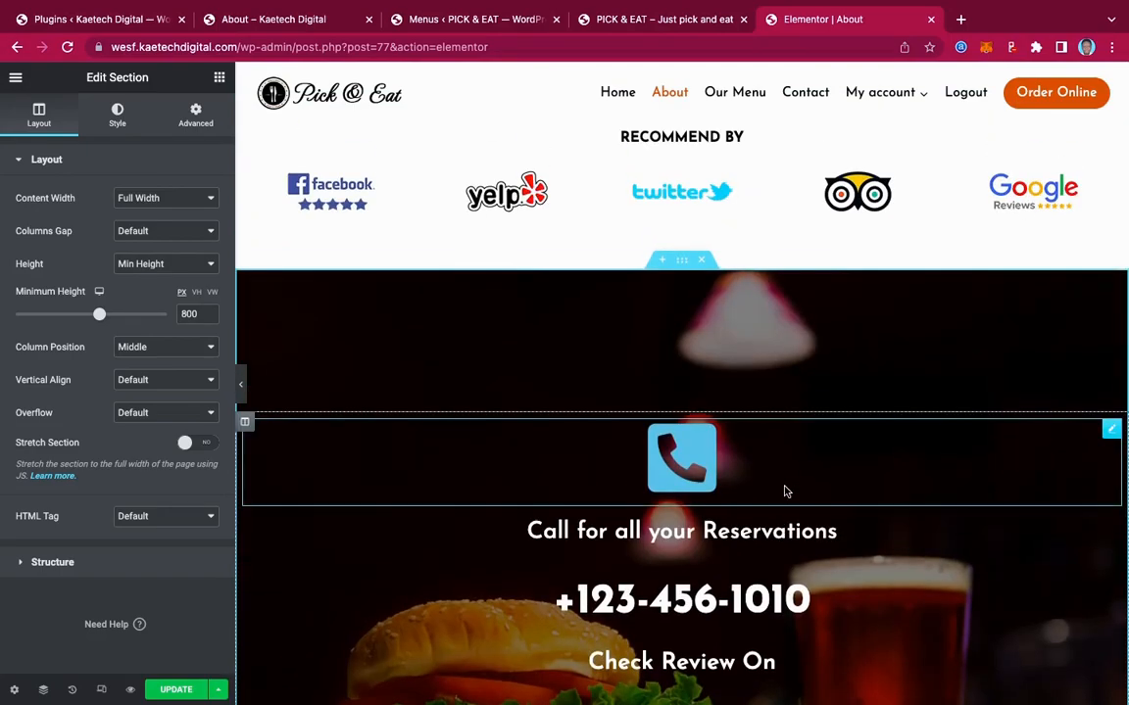
pyautogui.scroll(15, 784, 491)
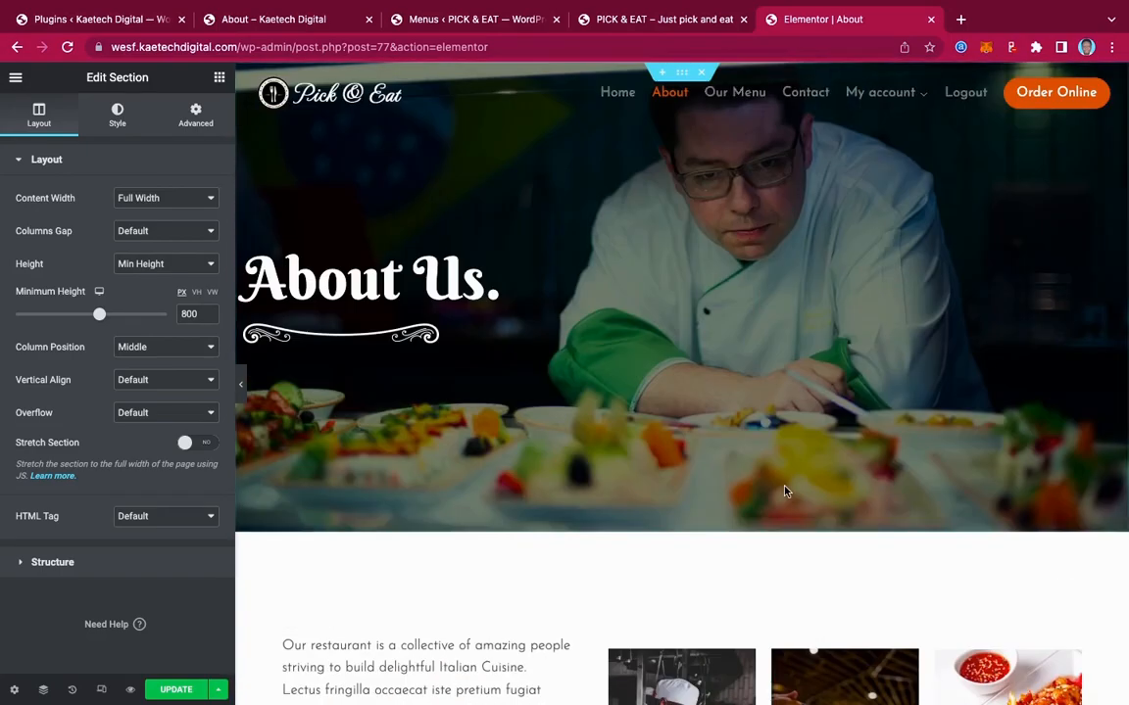
pyautogui.scroll(-15, 784, 491)
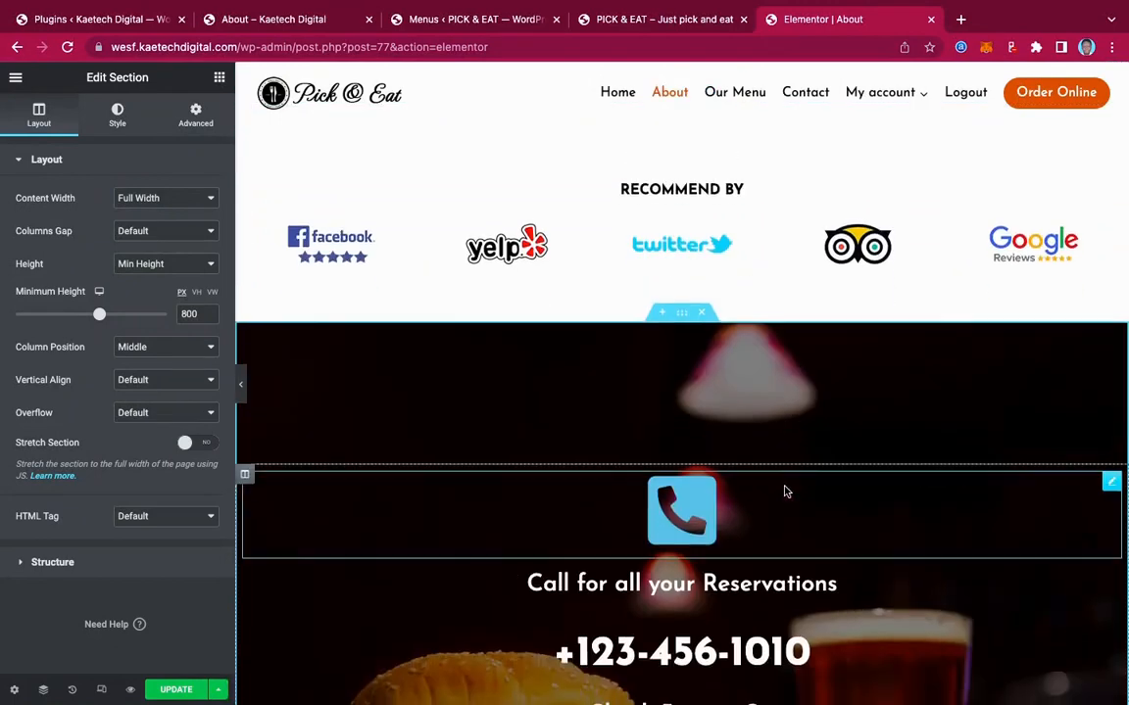
pyautogui.scroll(-1, 784, 491)
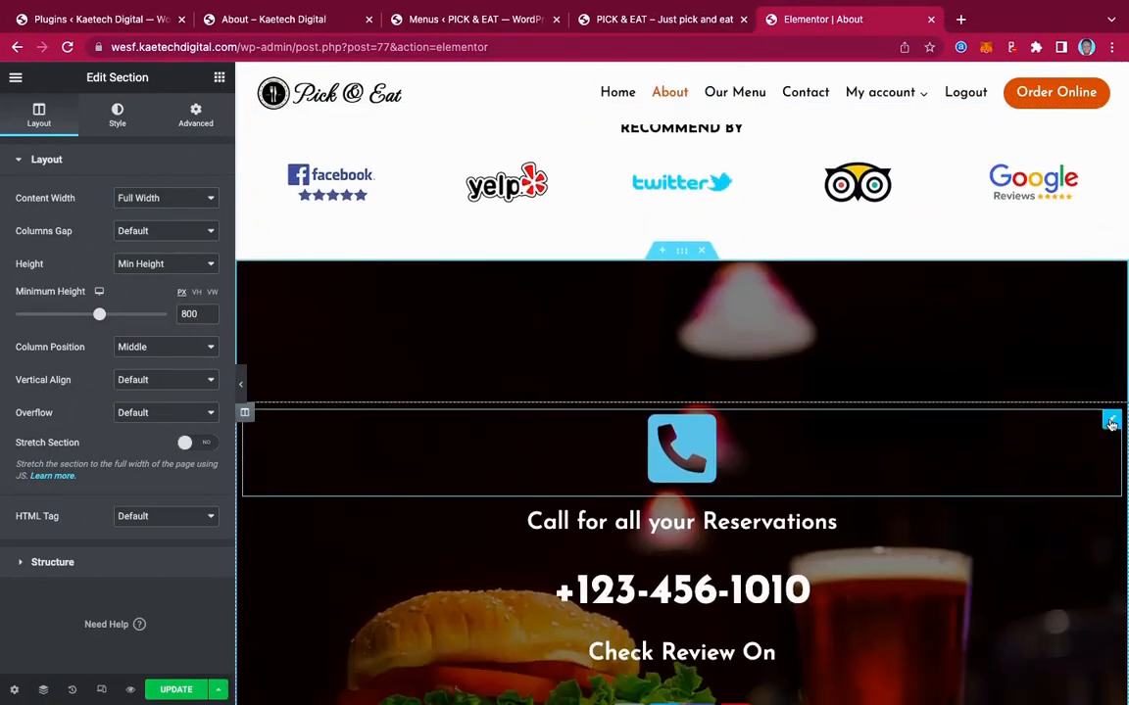
# Replace the dark reservations section with the saved 'footer call to action' section, keeping page settings
pyautogui.scroll(-4, 755, 497)
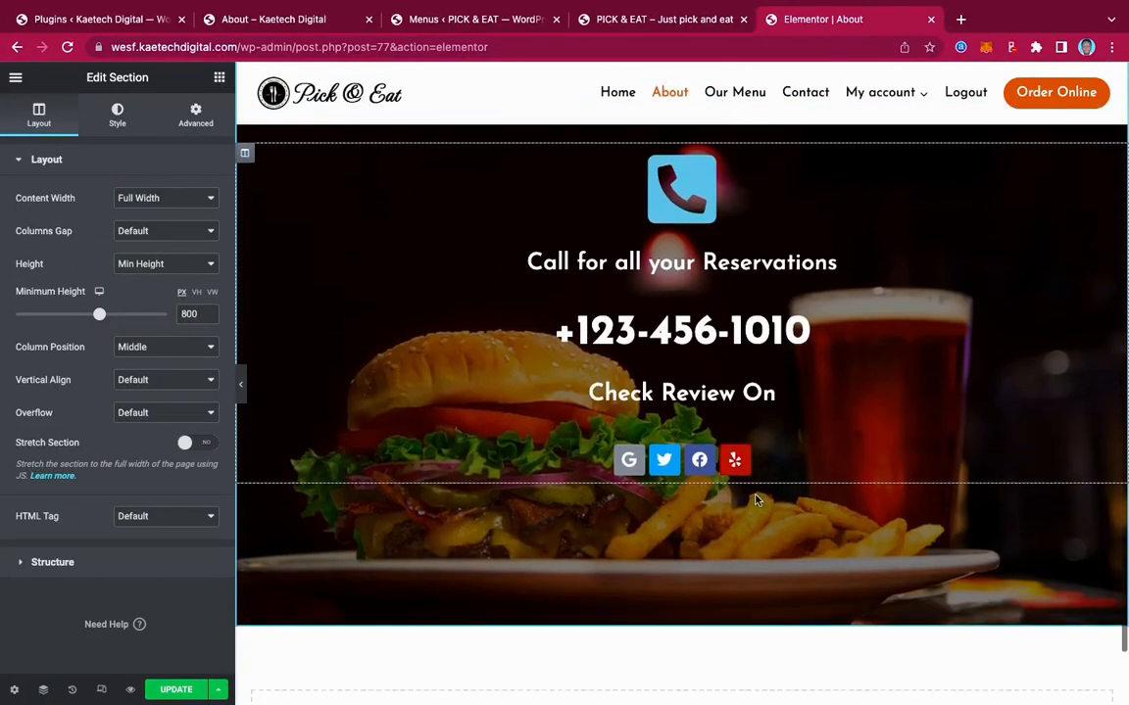
pyautogui.scroll(3, 755, 497)
pyautogui.scroll(1, 756, 500)
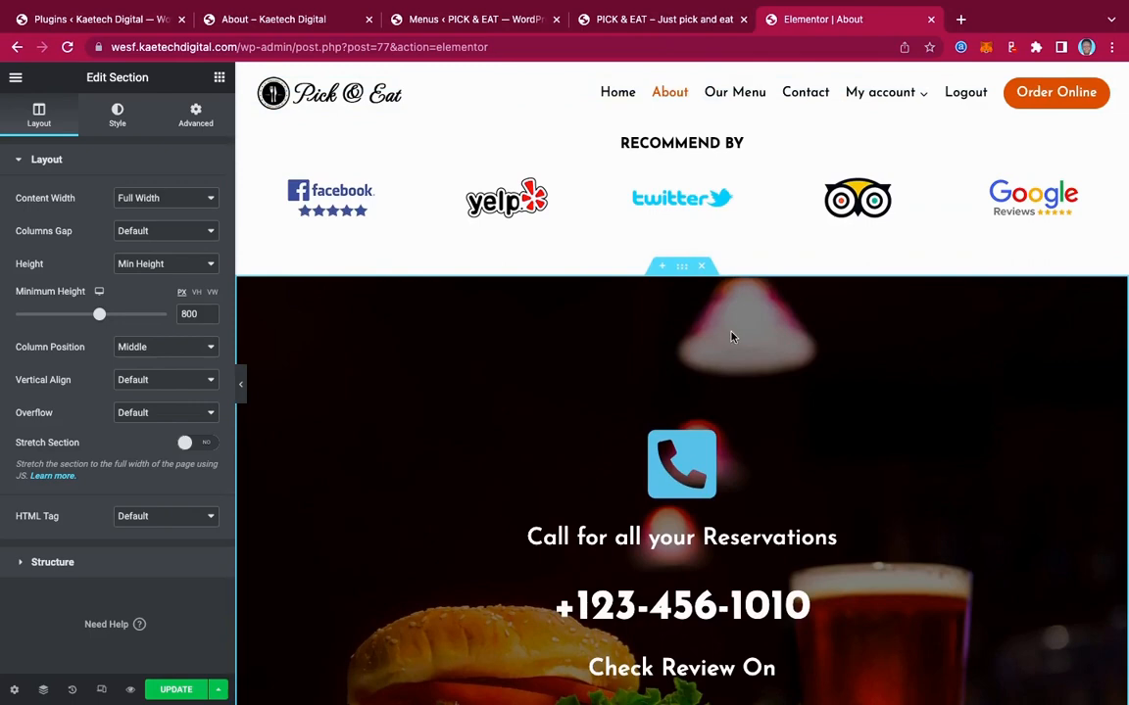
pyautogui.click(703, 271)
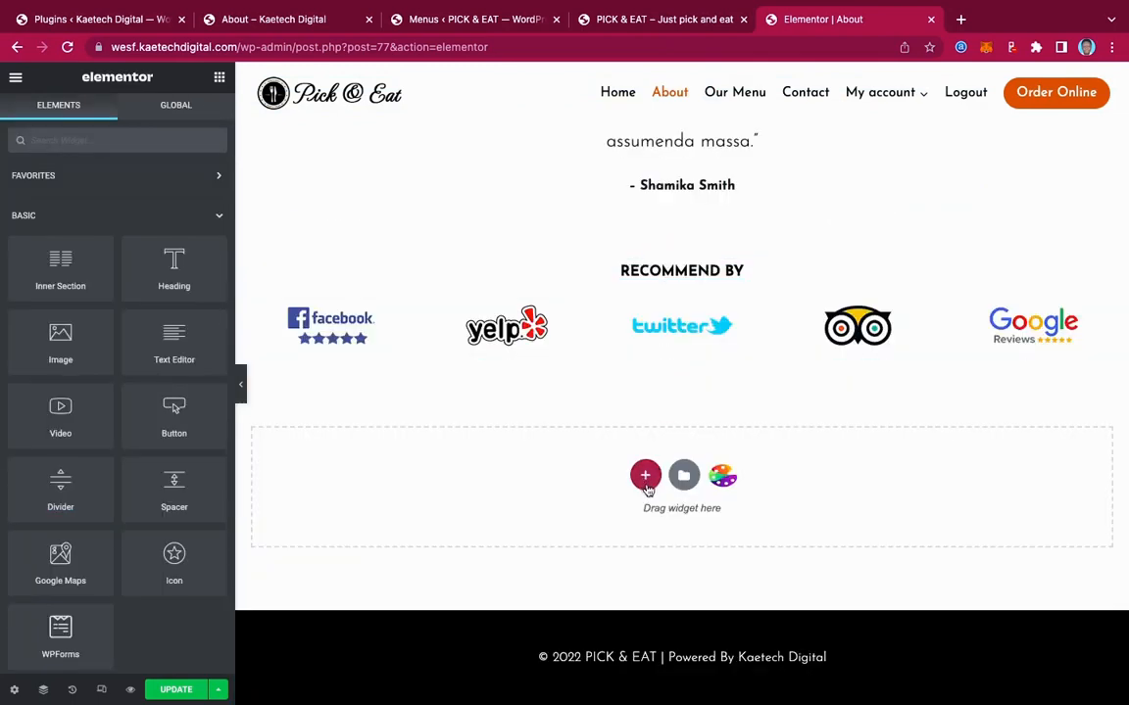
pyautogui.click(683, 476)
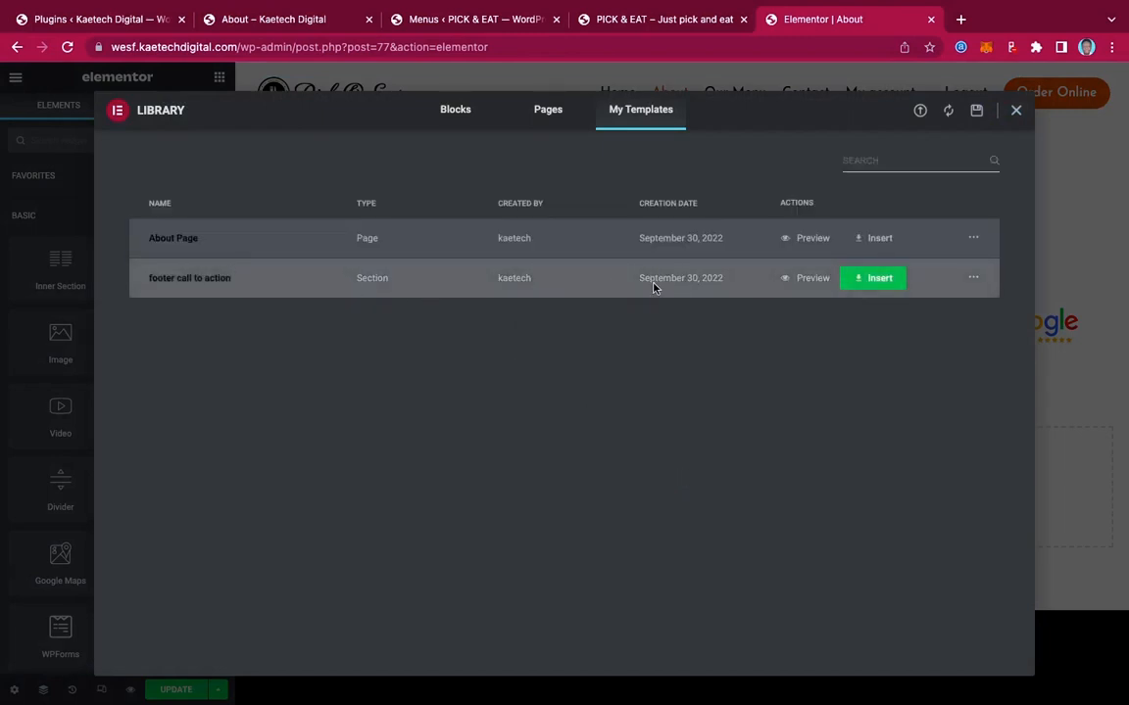
pyautogui.click(878, 281)
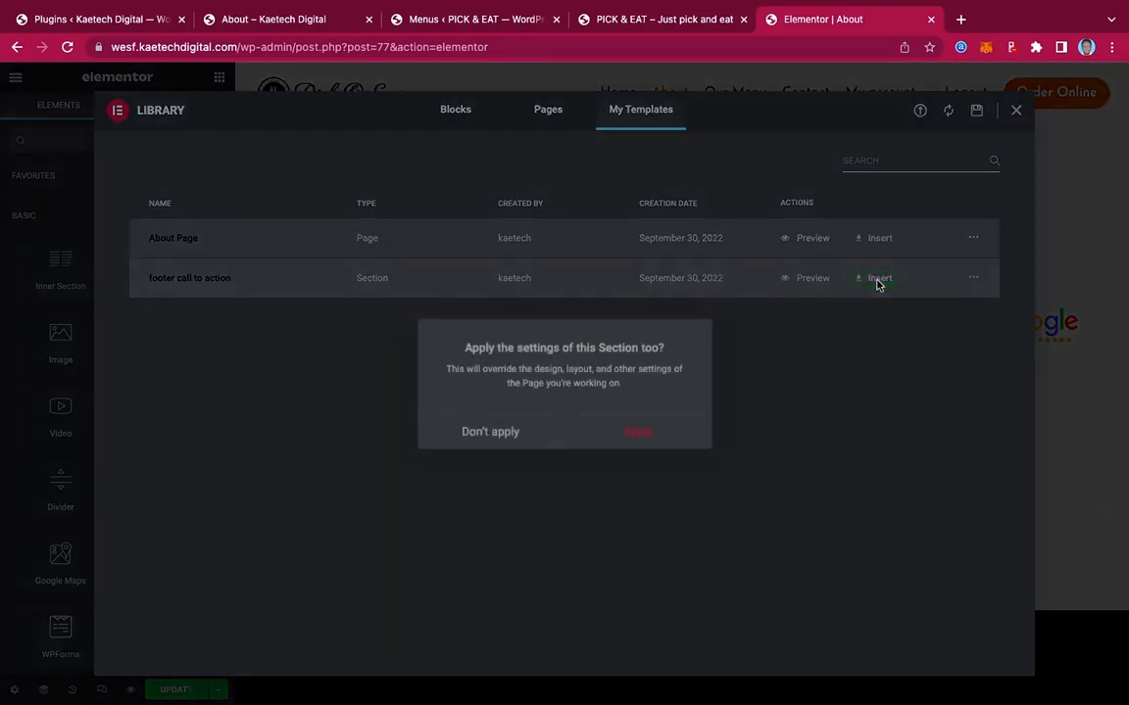
pyautogui.click(514, 432)
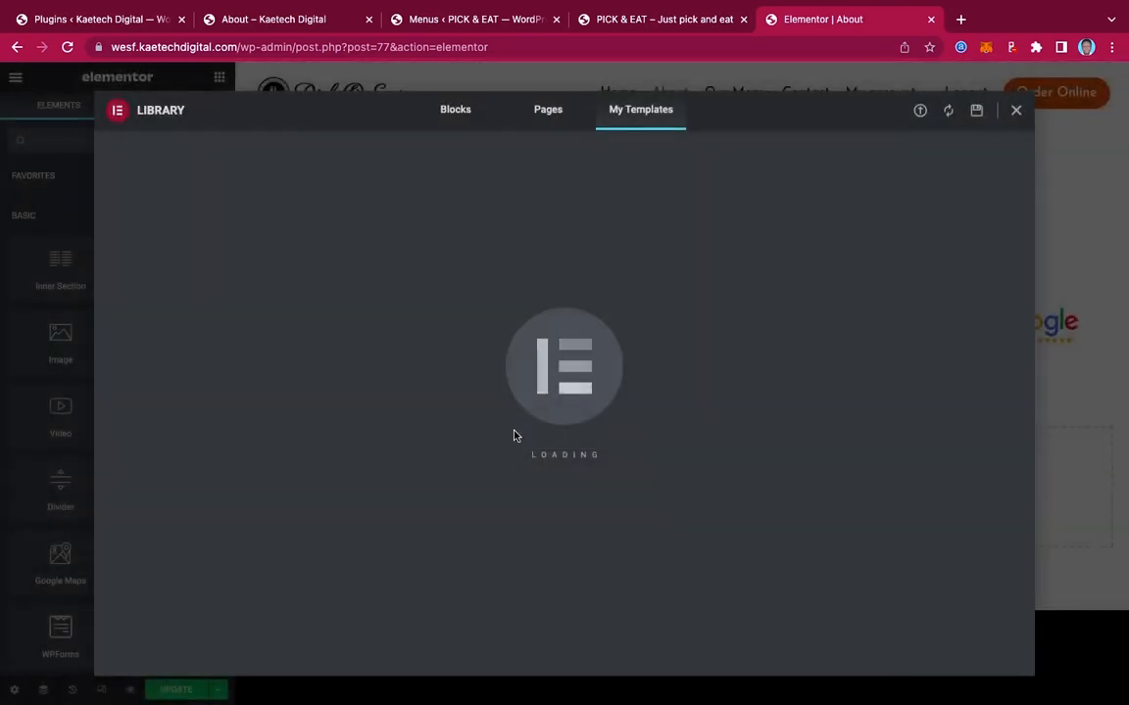
# Review the finished About page and save it with Update
pyautogui.scroll(-5, 872, 452)
pyautogui.scroll(7, 872, 452)
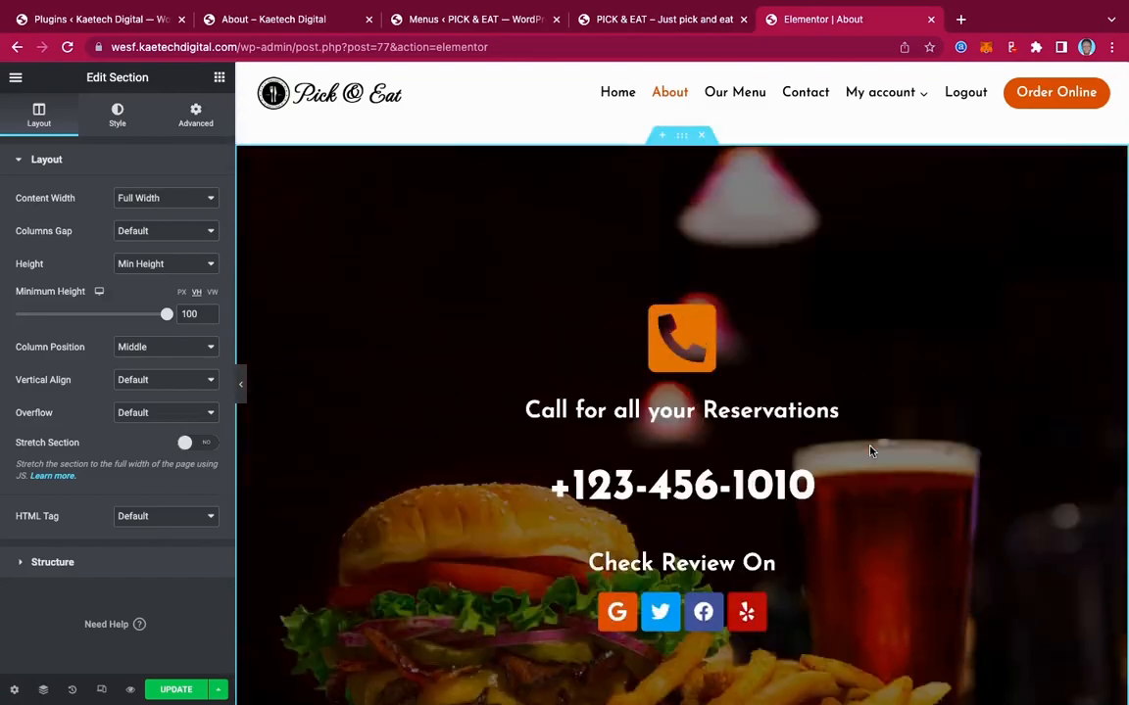
pyautogui.scroll(10, 872, 451)
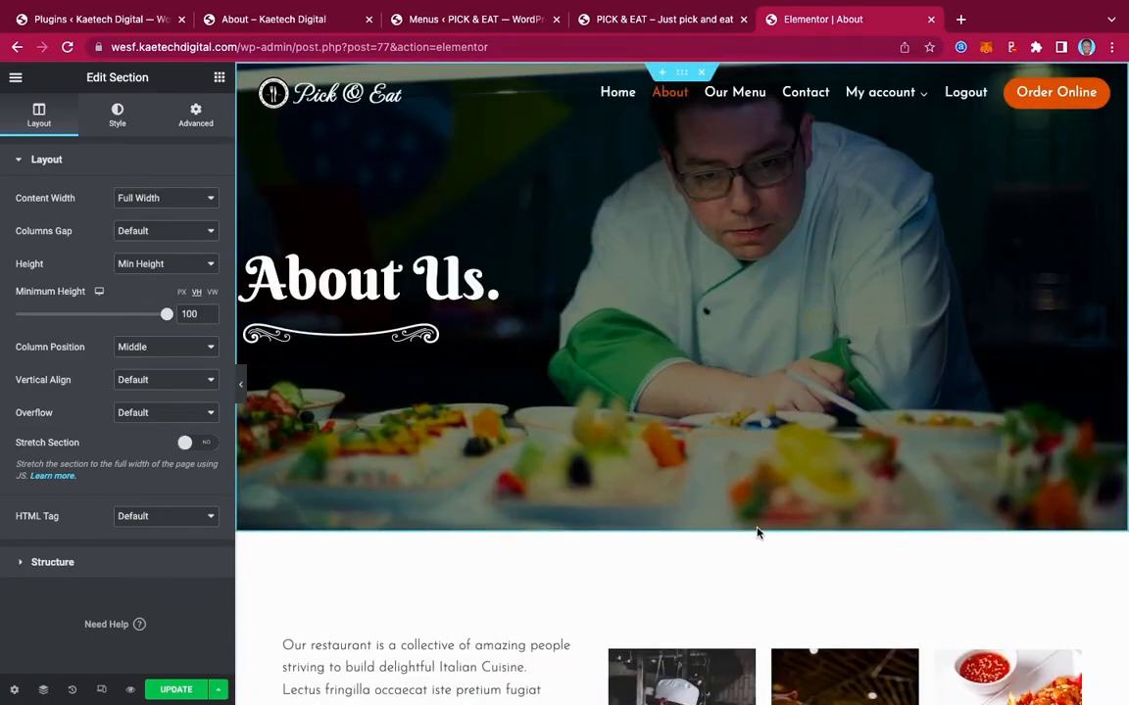
pyautogui.click(176, 691)
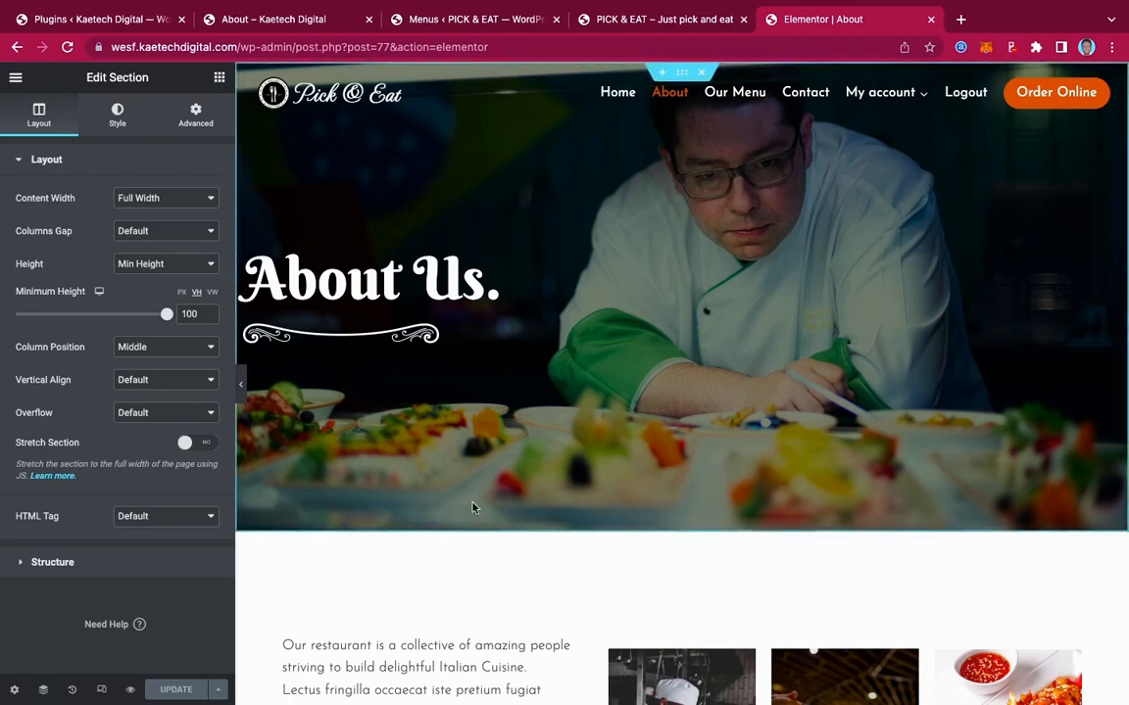
# Review the live About and Order Online pages, dismissing the order settings popup
pyautogui.click(14, 77)
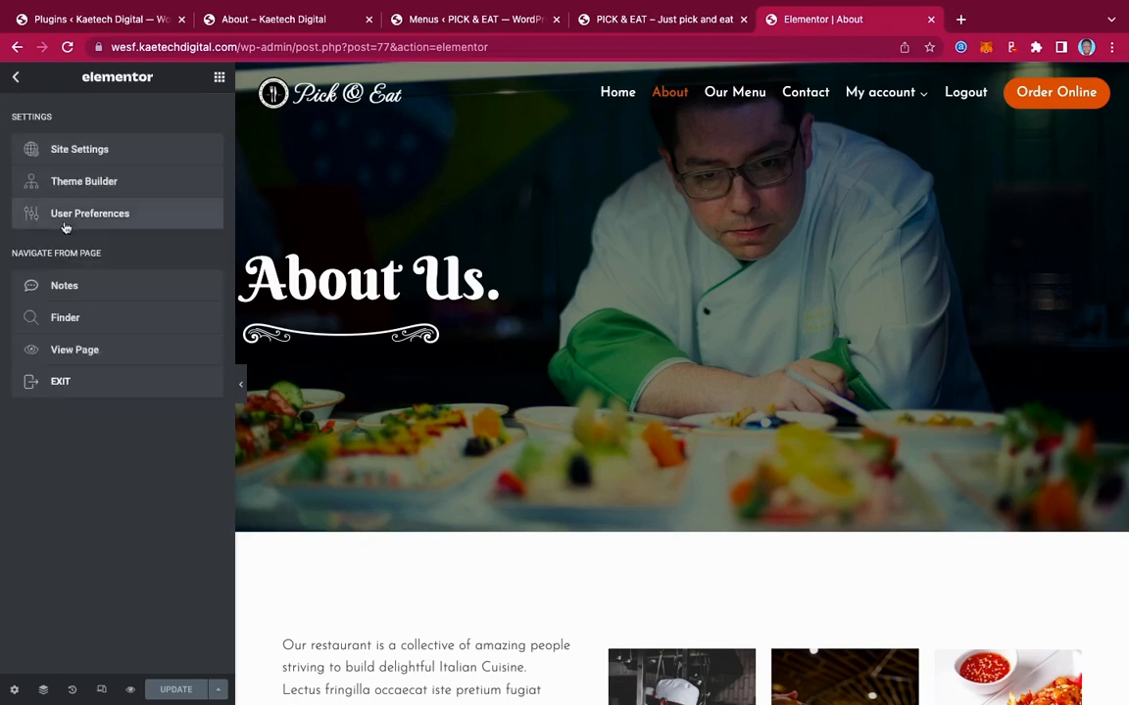
pyautogui.click(85, 350)
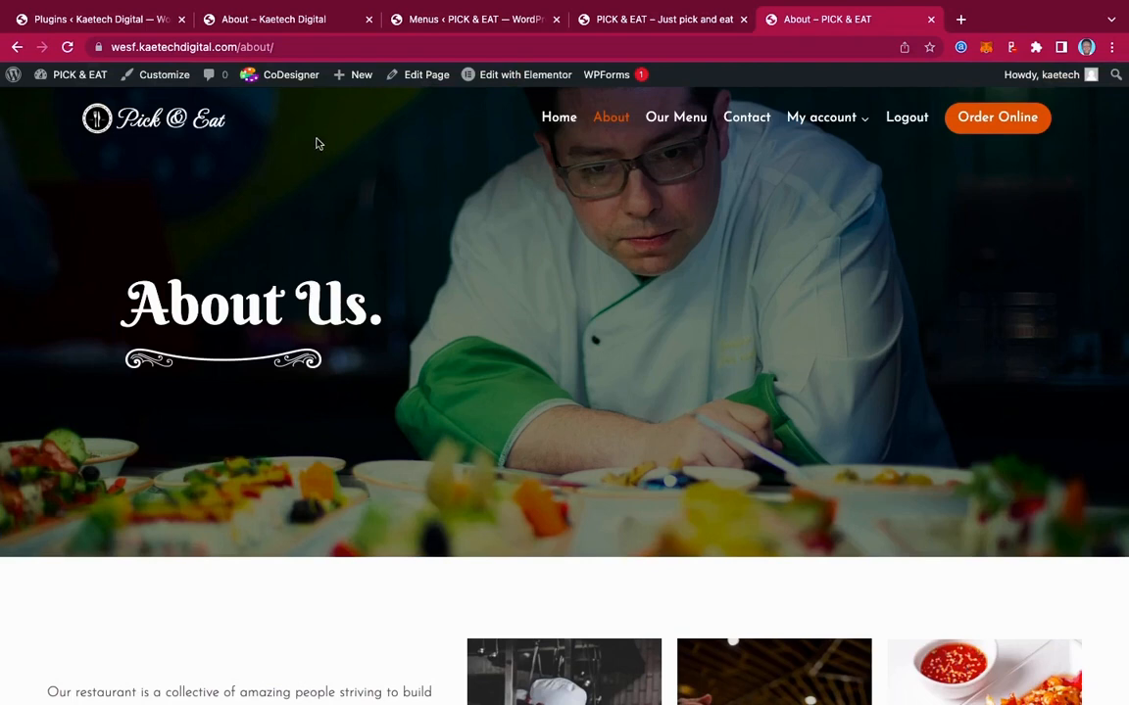
pyautogui.click(291, 21)
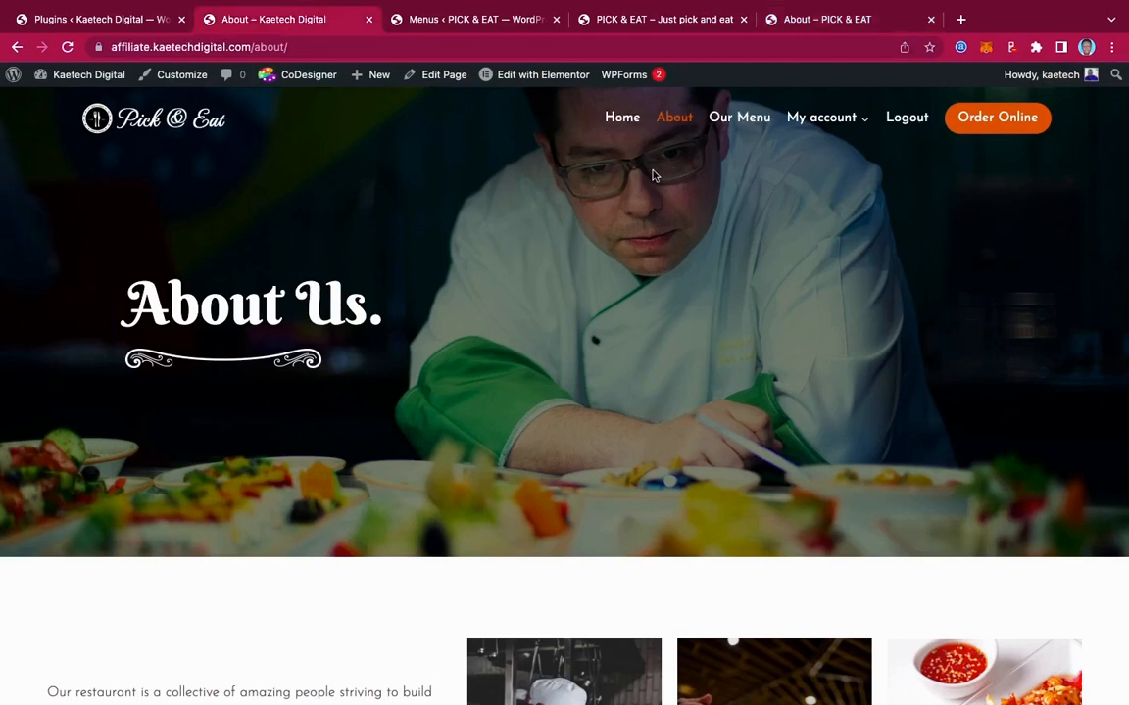
pyautogui.click(743, 119)
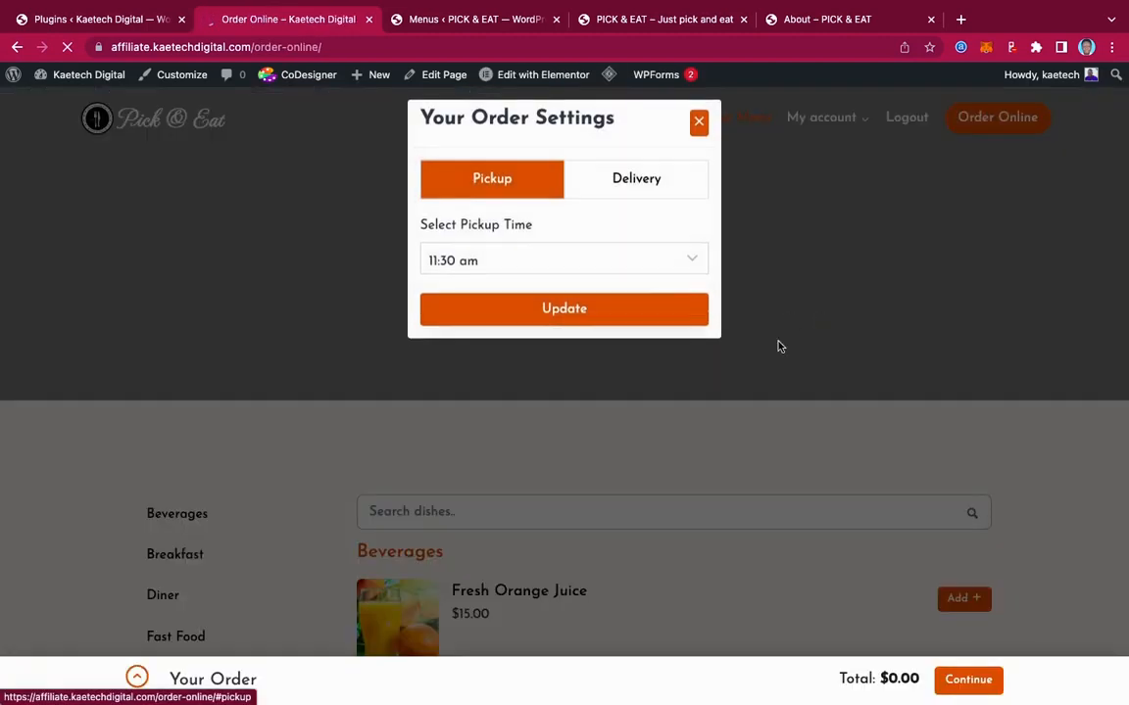
pyautogui.click(698, 123)
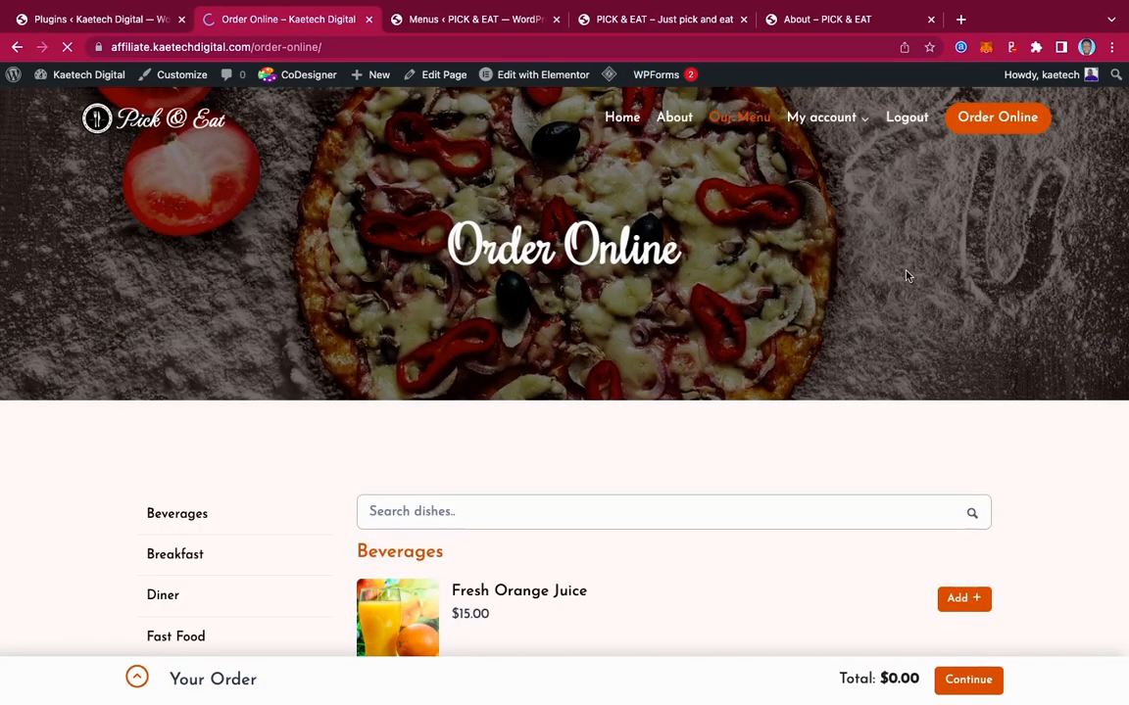
pyautogui.scroll(-15, 883, 323)
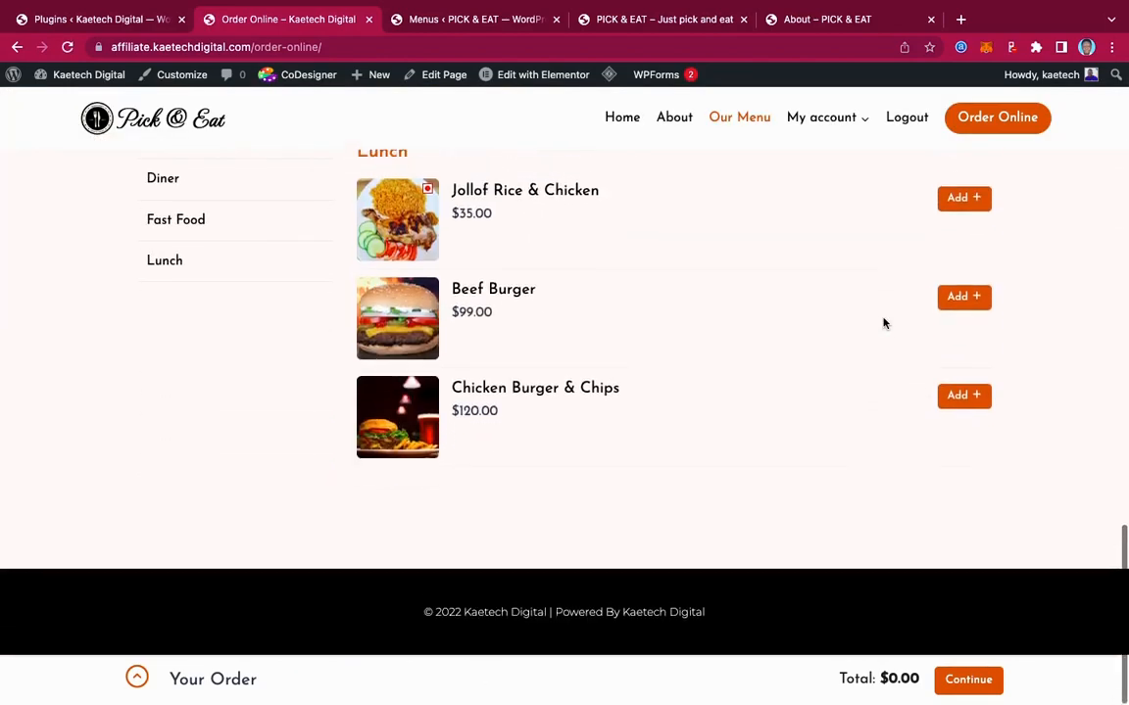
pyautogui.scroll(15, 882, 322)
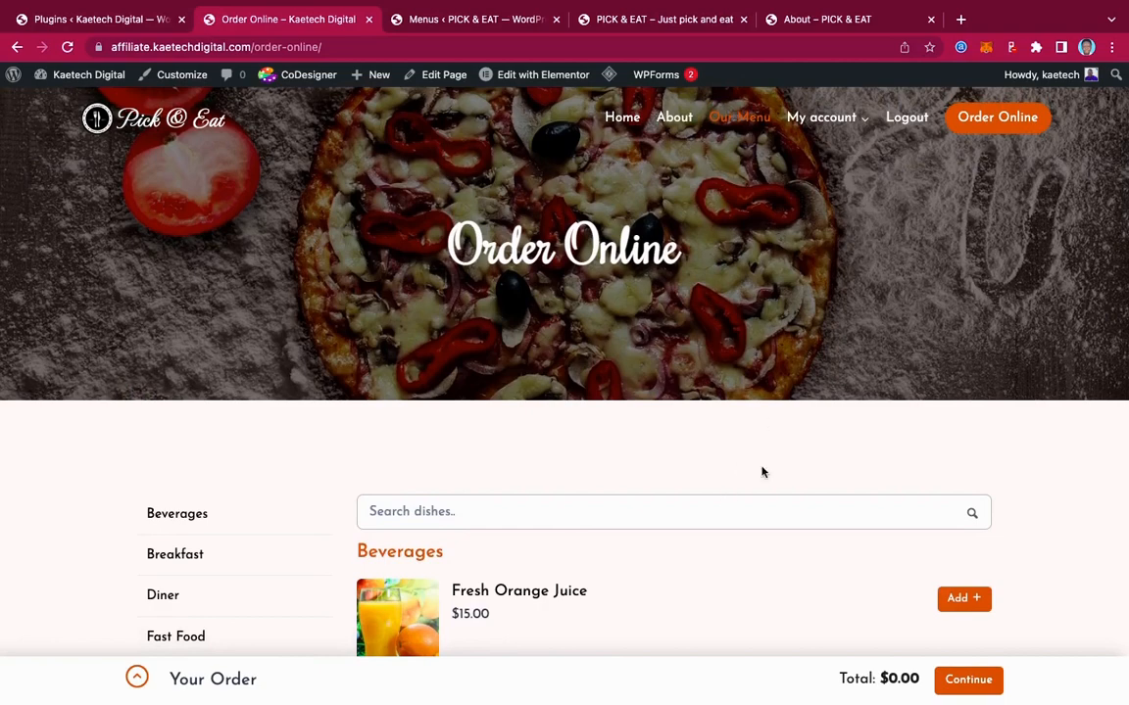
# Go to the PICK & EAT Our Menu page and load it into Elementor
pyautogui.click(635, 19)
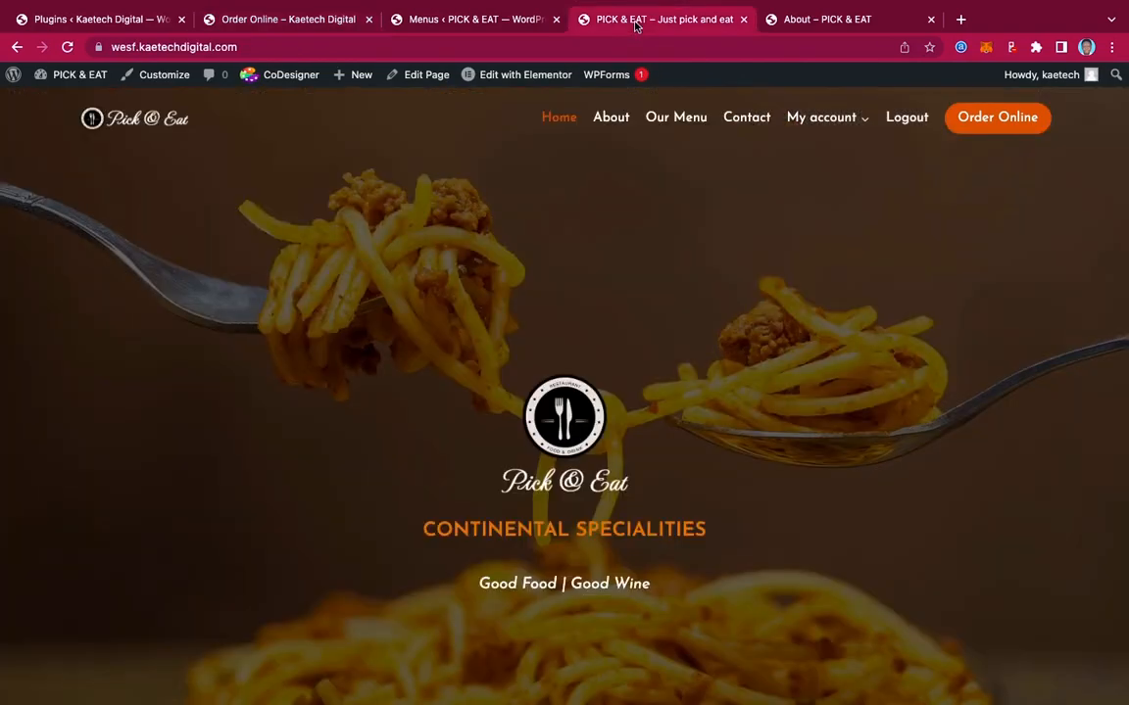
pyautogui.click(796, 18)
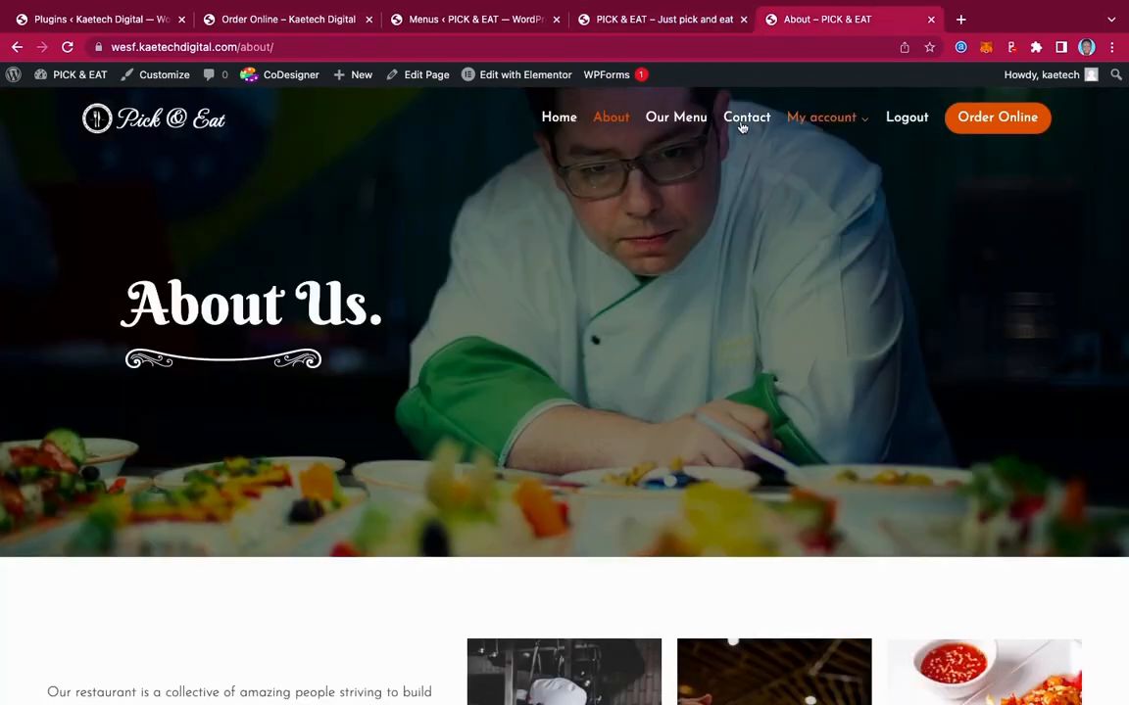
pyautogui.click(692, 122)
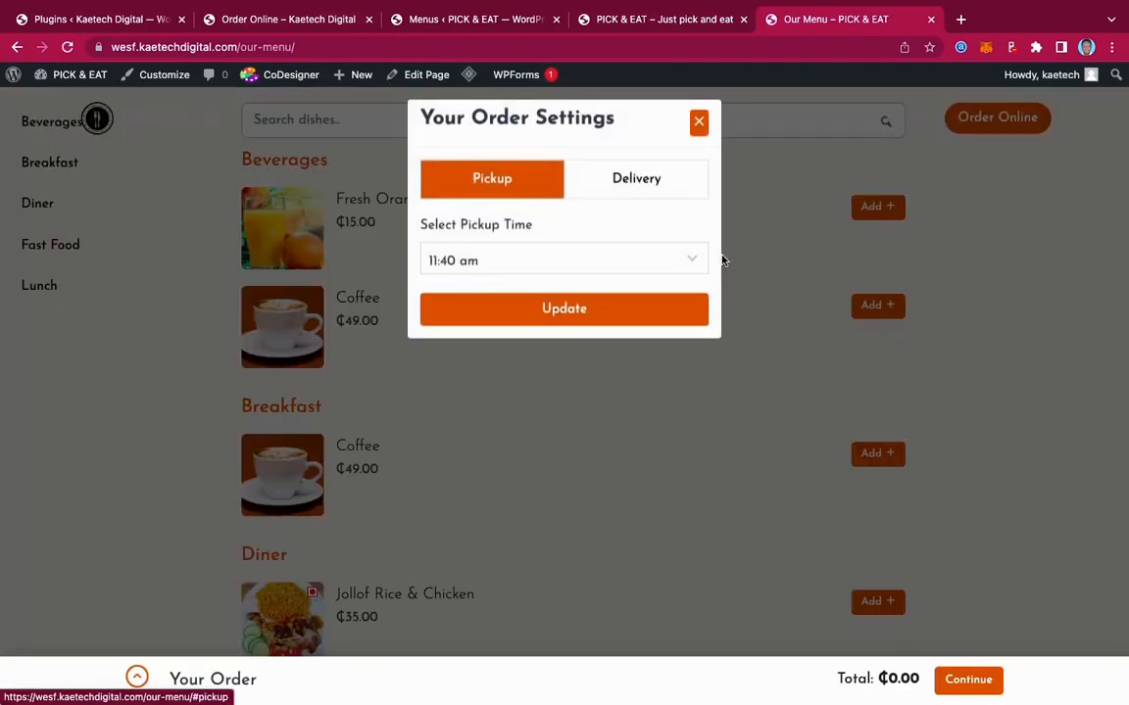
pyautogui.click(701, 122)
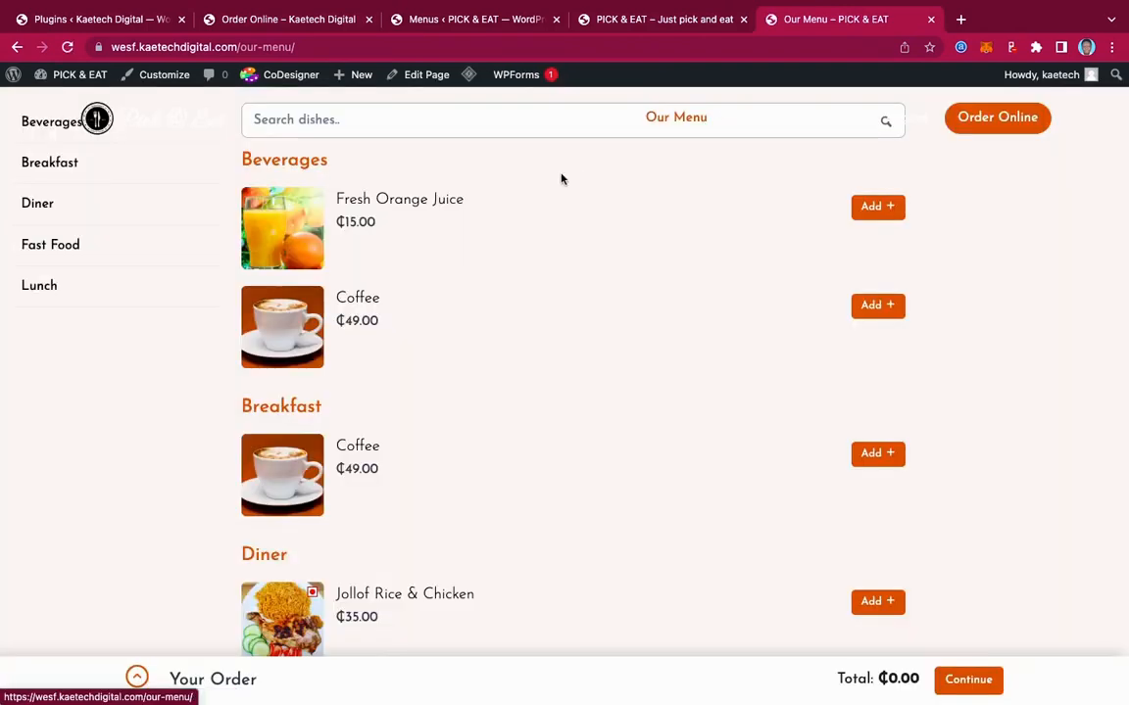
pyautogui.click(425, 75)
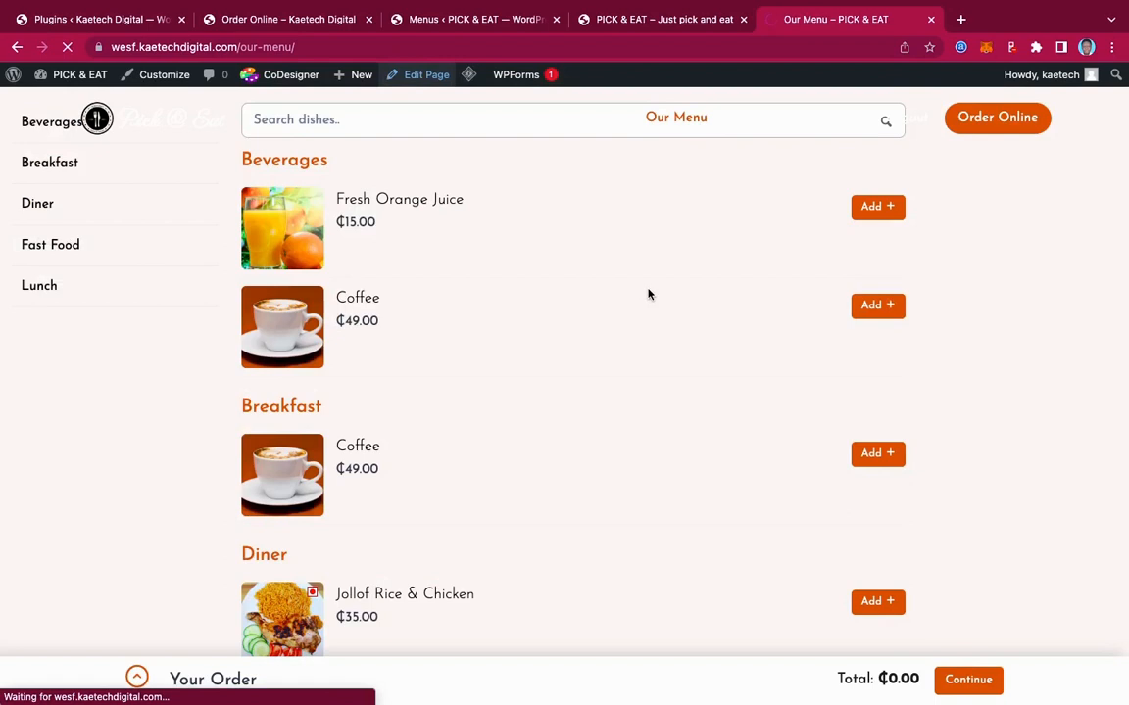
pyautogui.click(415, 111)
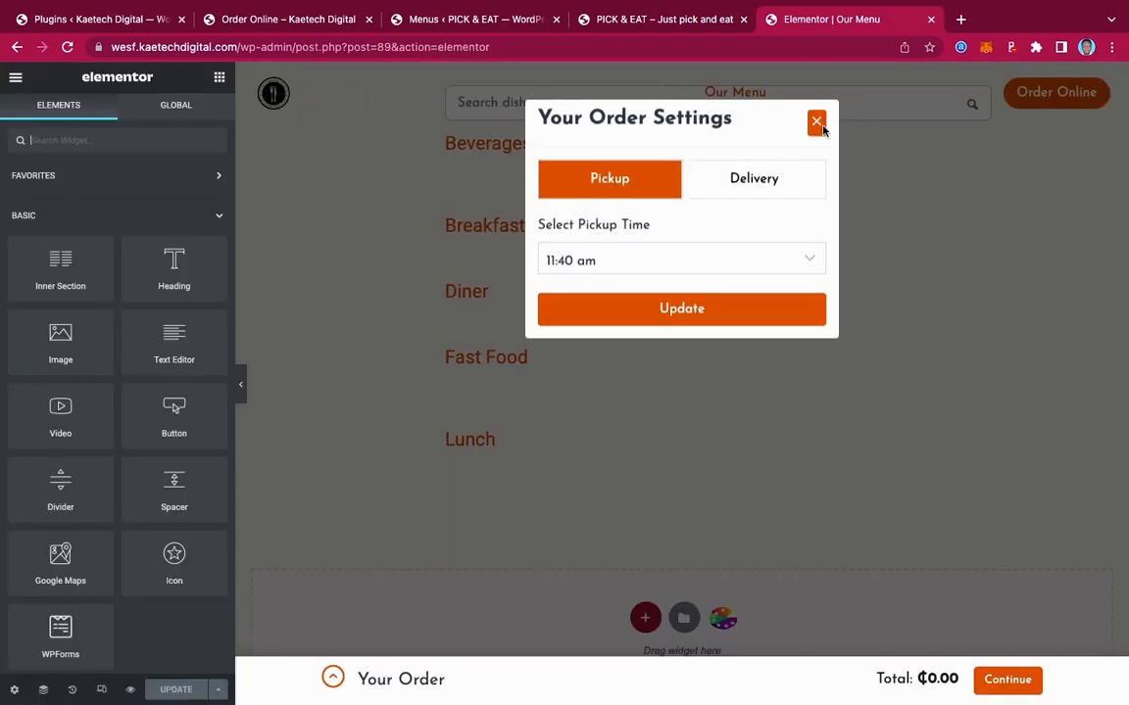
# Add a one-column section and move it above the menu section in Navigator
pyautogui.click(815, 122)
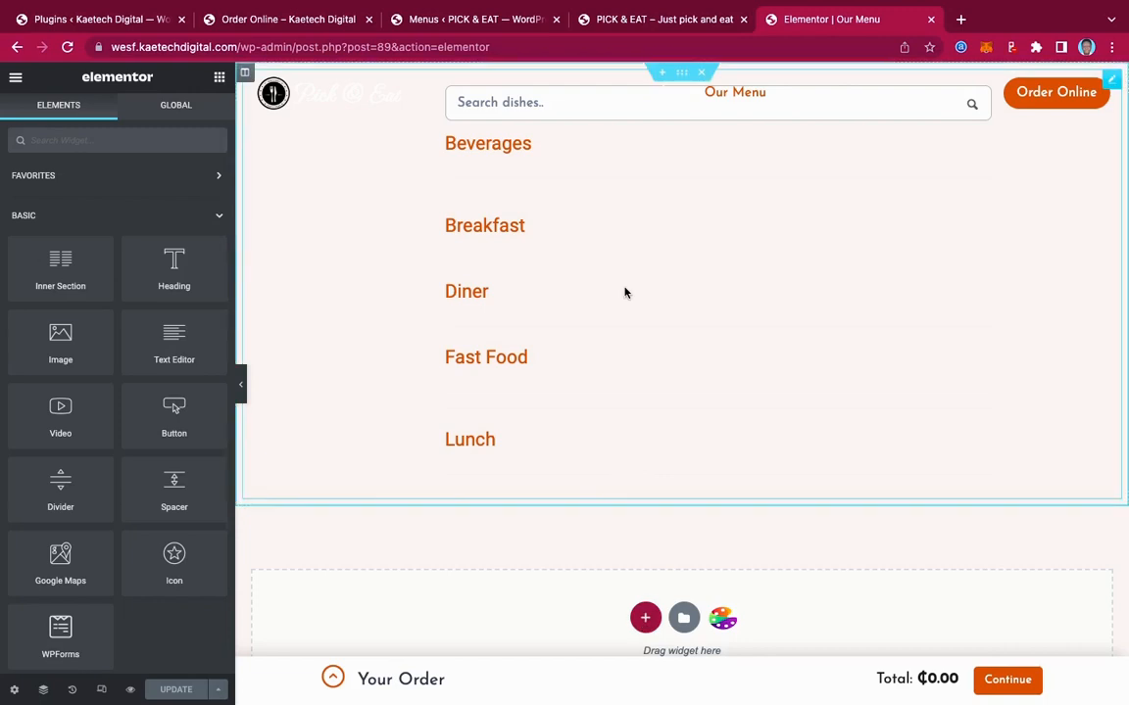
pyautogui.click(644, 617)
pyautogui.scroll(-3, 604, 600)
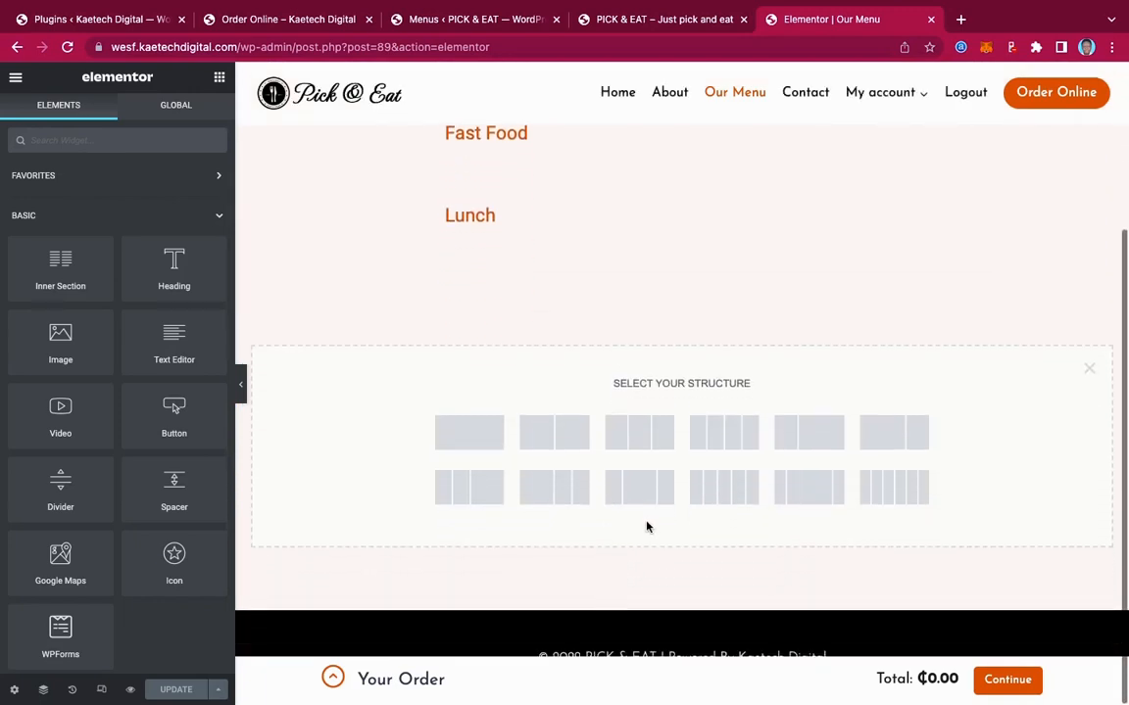
pyautogui.click(474, 433)
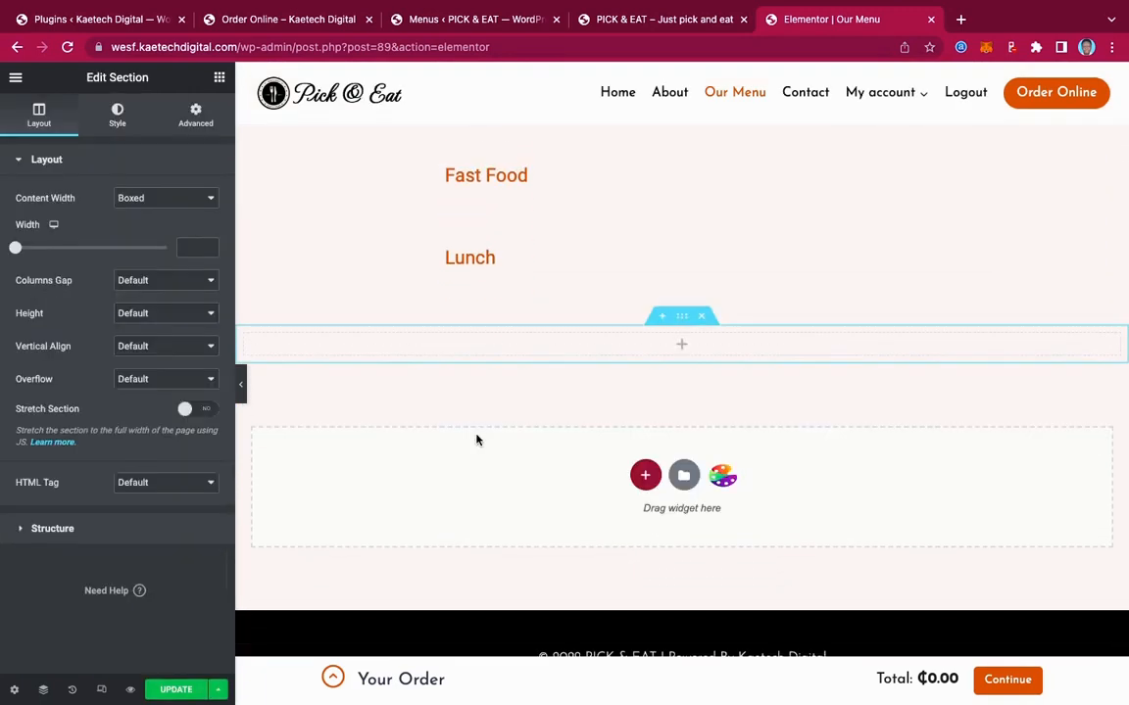
pyautogui.scroll(2, 678, 349)
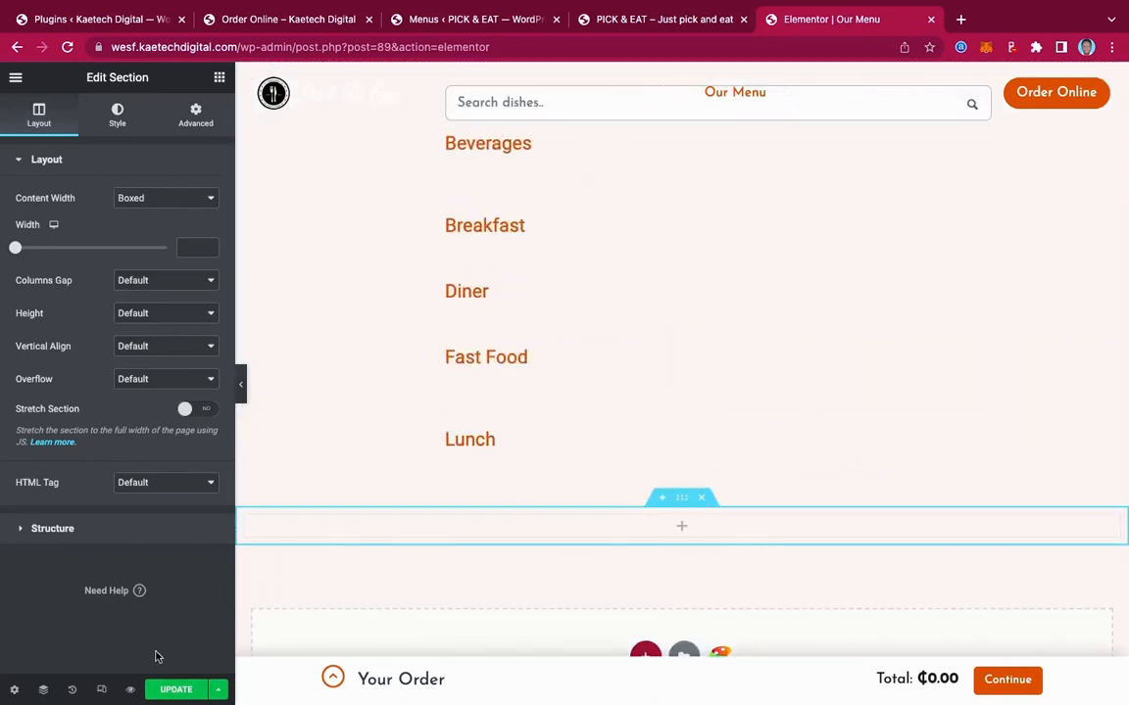
pyautogui.click(44, 691)
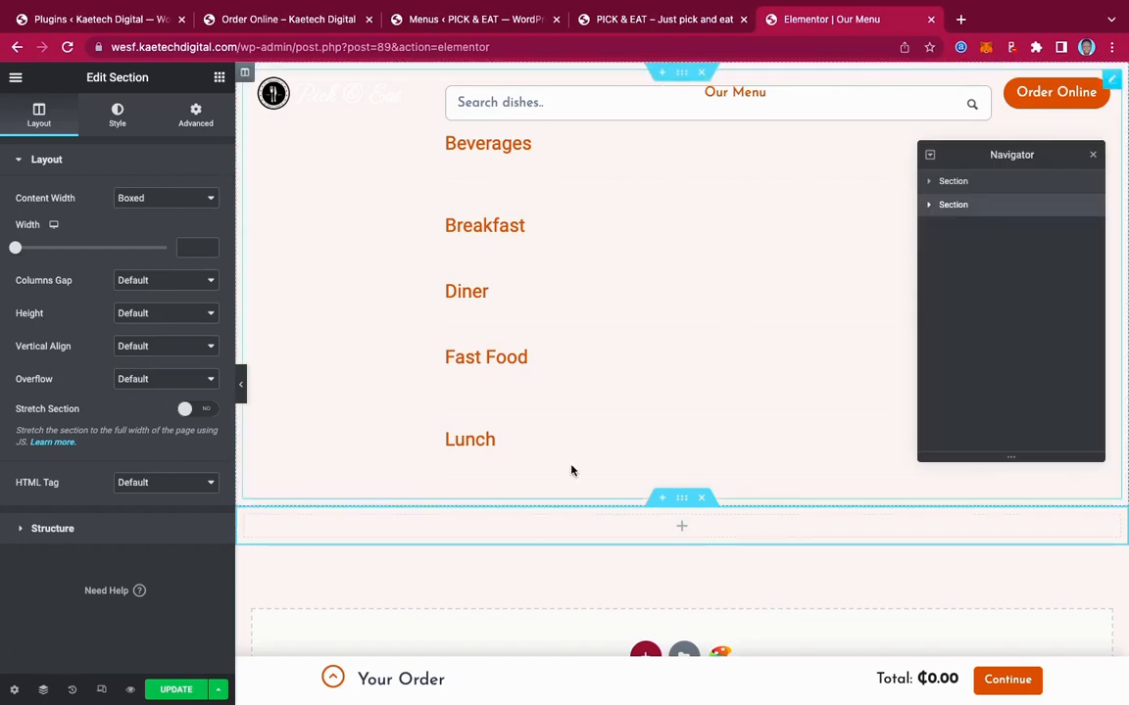
pyautogui.moveTo(1014, 207); pyautogui.dragTo(1011, 180)
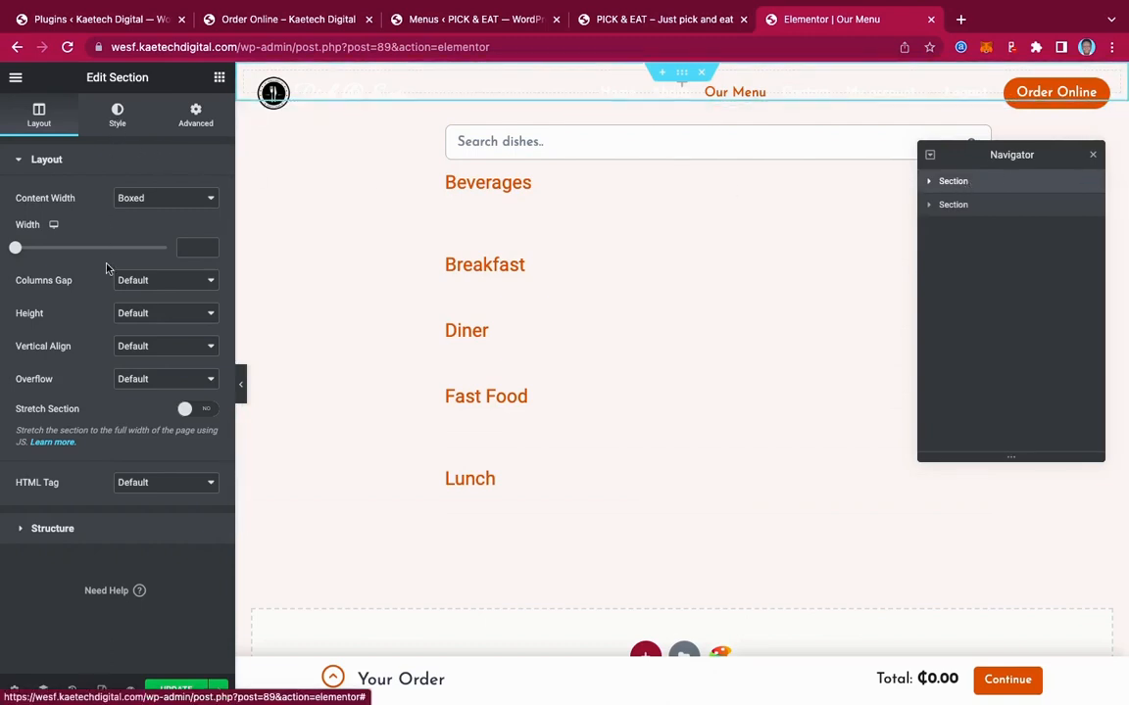
# Make the new section Full Width with a 300 px minimum height
pyautogui.click(163, 201)
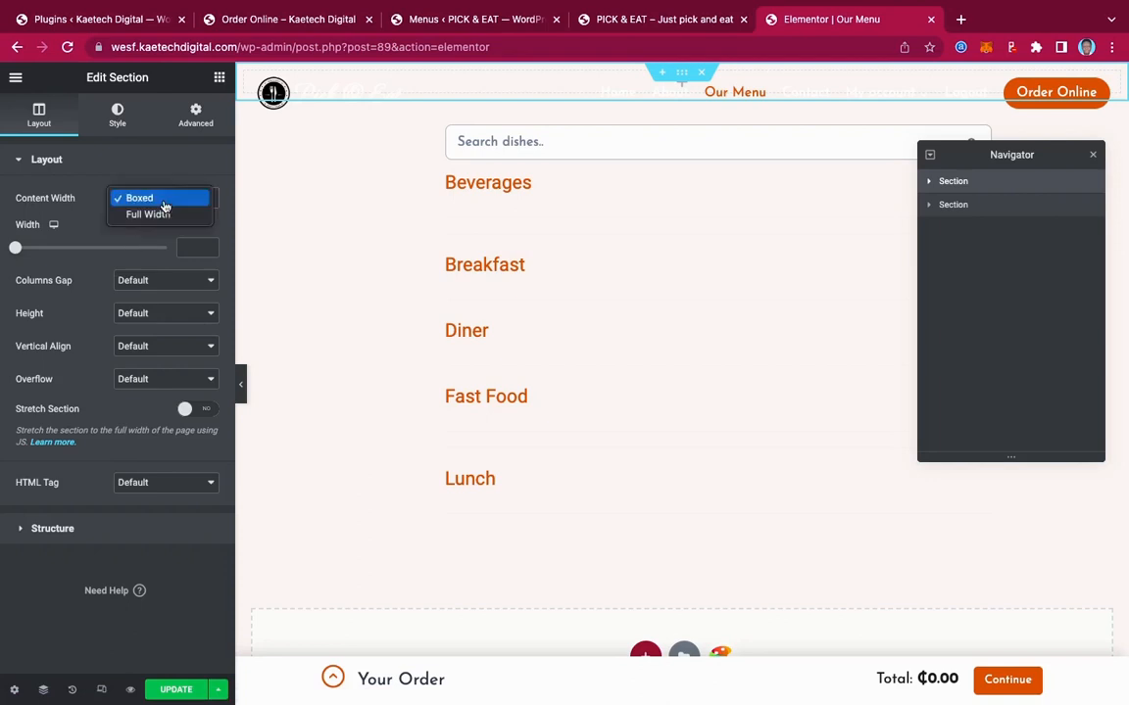
pyautogui.click(157, 215)
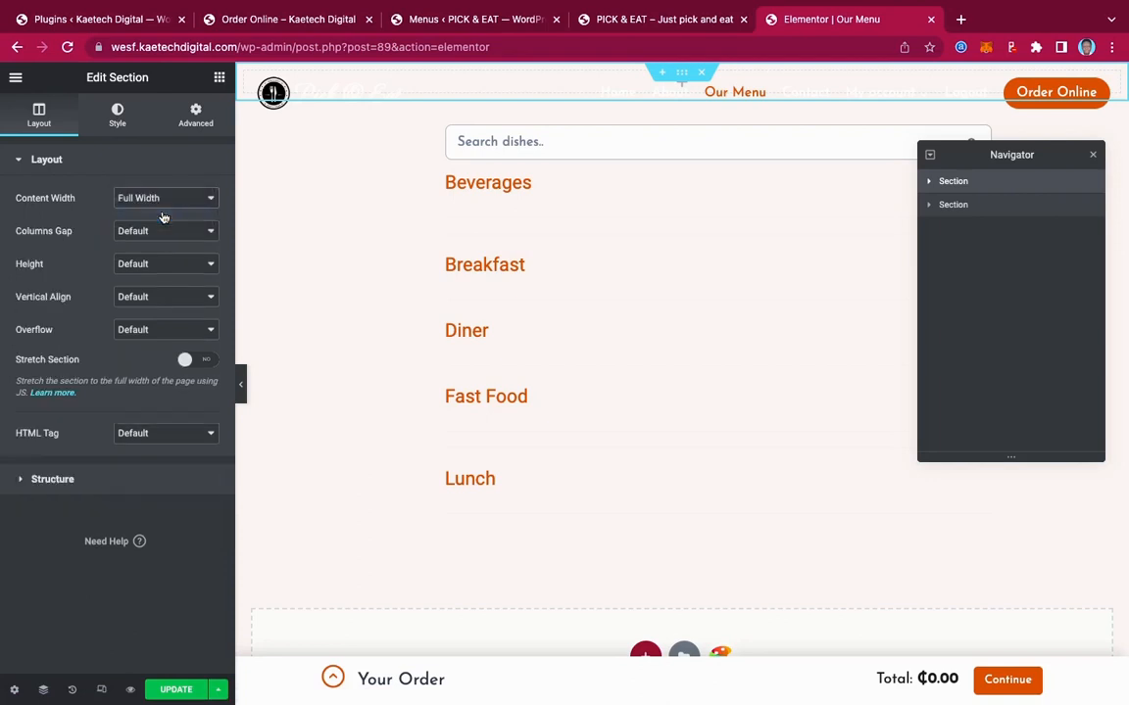
pyautogui.click(147, 261)
pyautogui.click(146, 296)
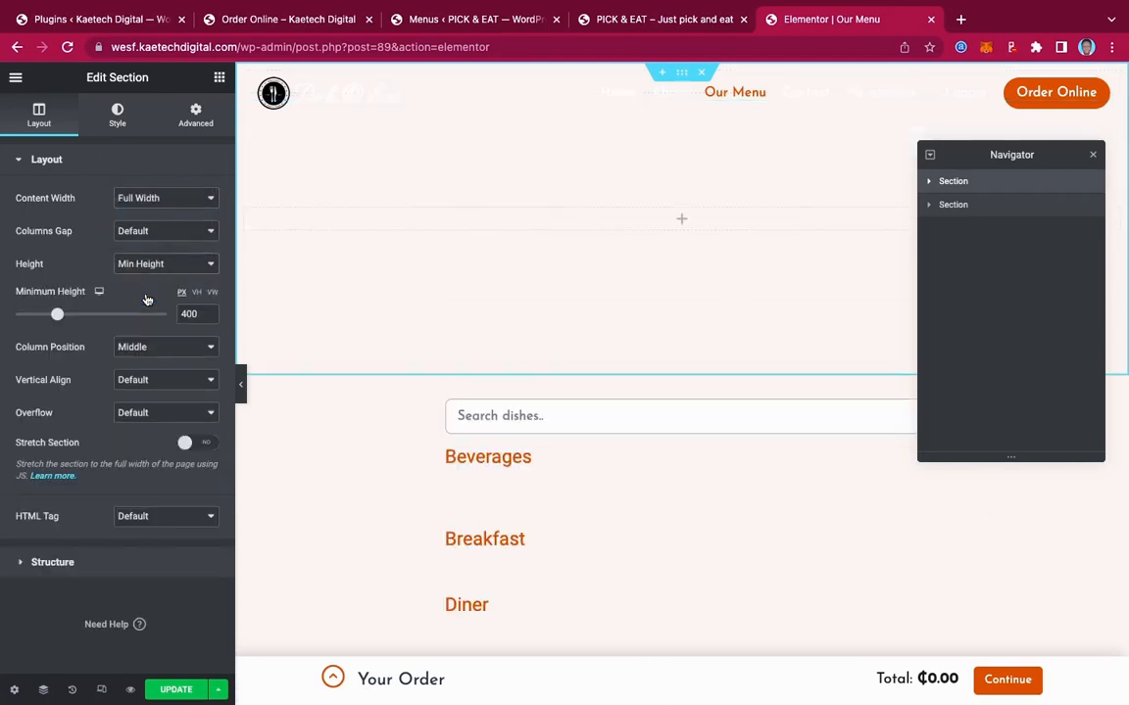
pyautogui.moveTo(186, 312); pyautogui.dragTo(177, 311)
pyautogui.write('3')
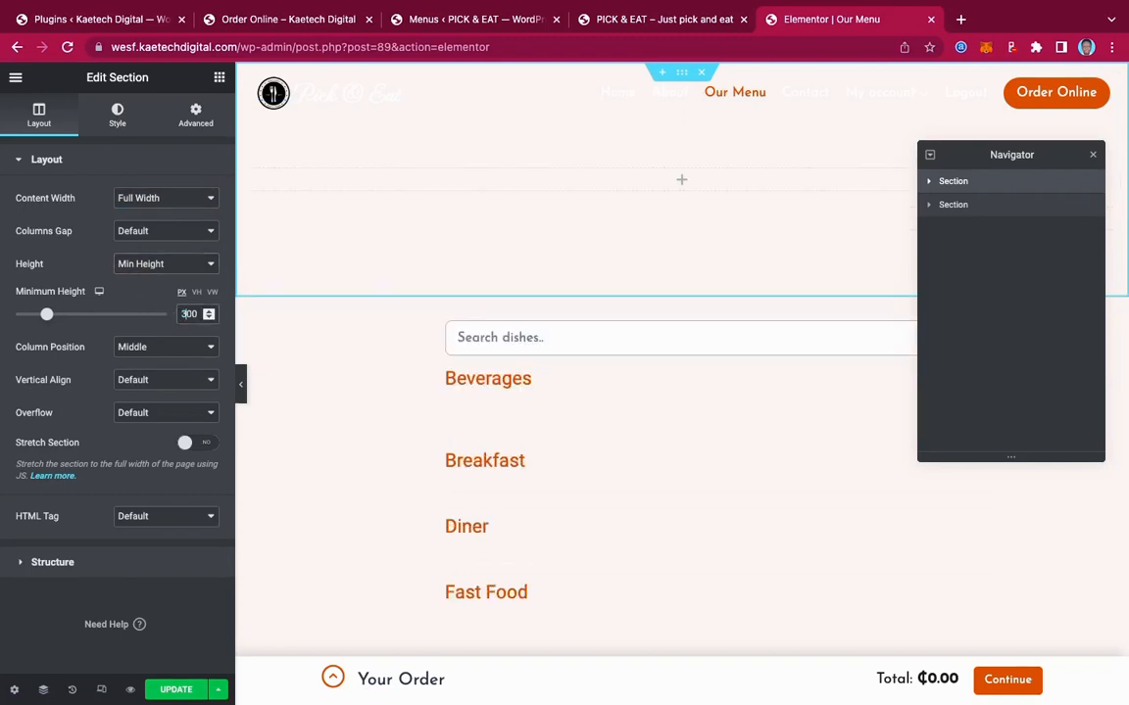
# Give the section the pizza-2380025_1280.jpg background, centred, no-repeat, sized to cover
pyautogui.click(117, 115)
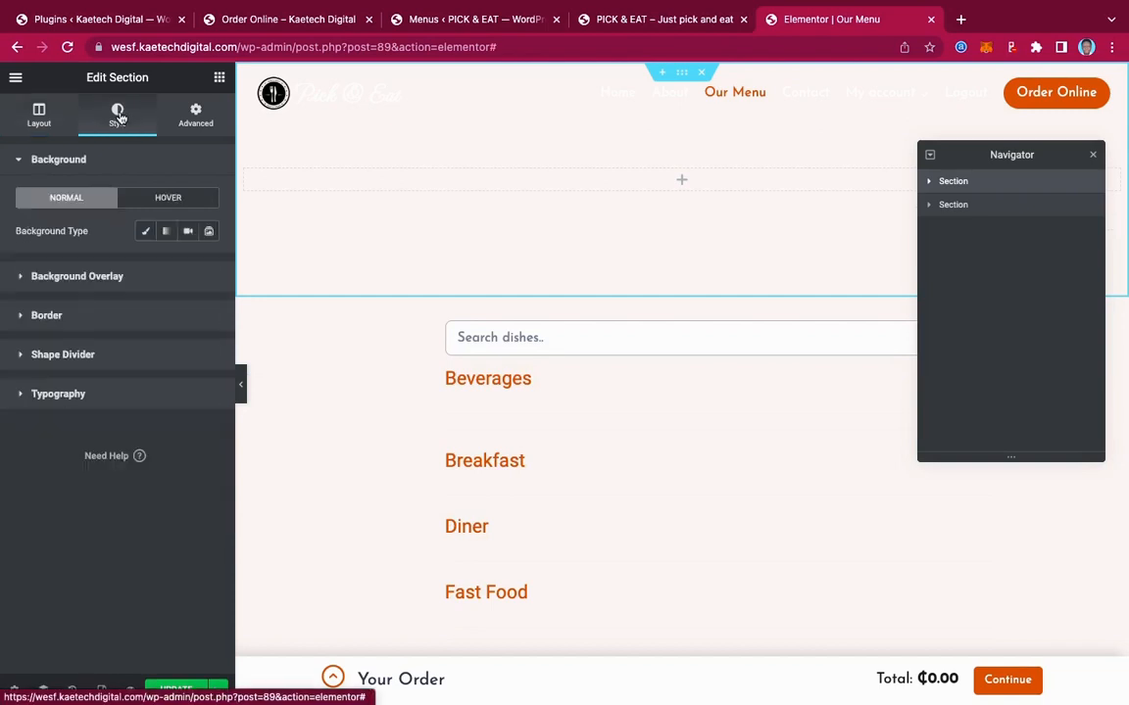
pyautogui.click(146, 231)
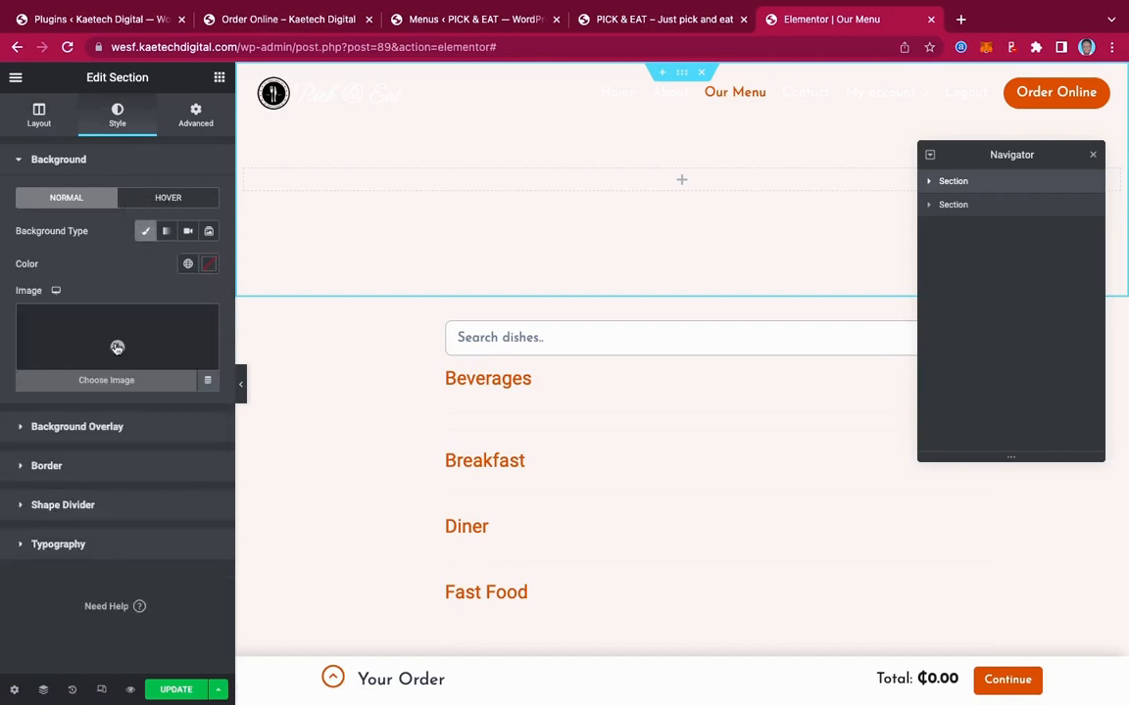
pyautogui.click(101, 310)
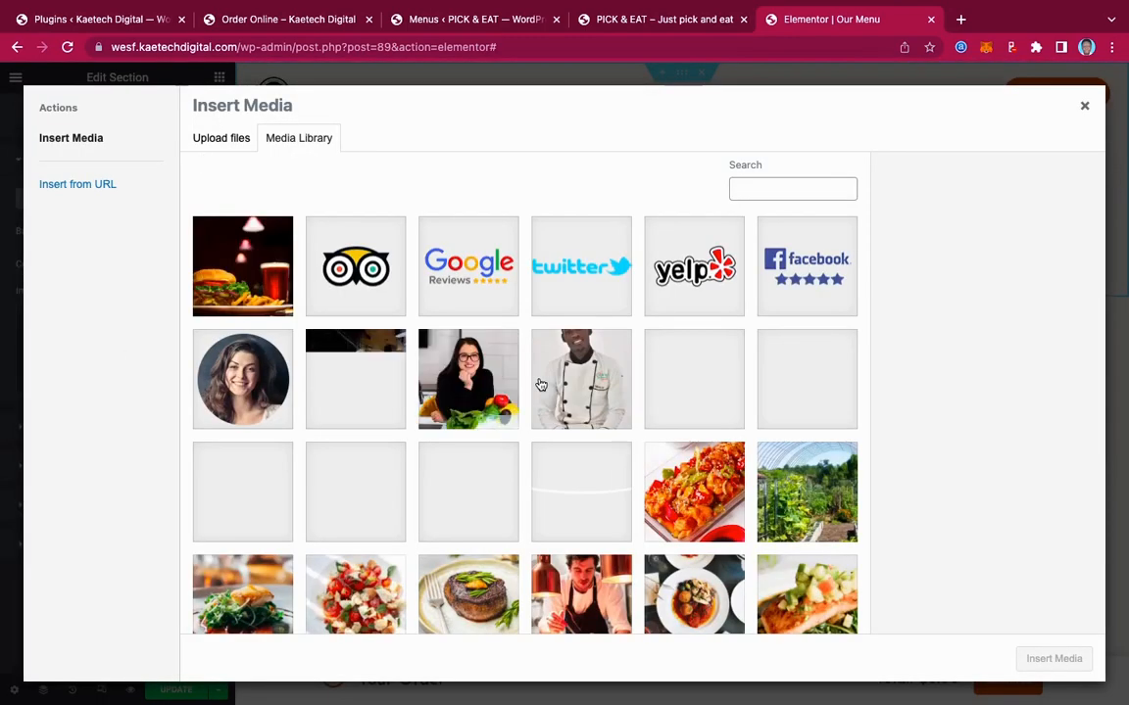
pyautogui.scroll(-3, 541, 385)
pyautogui.scroll(-5, 541, 385)
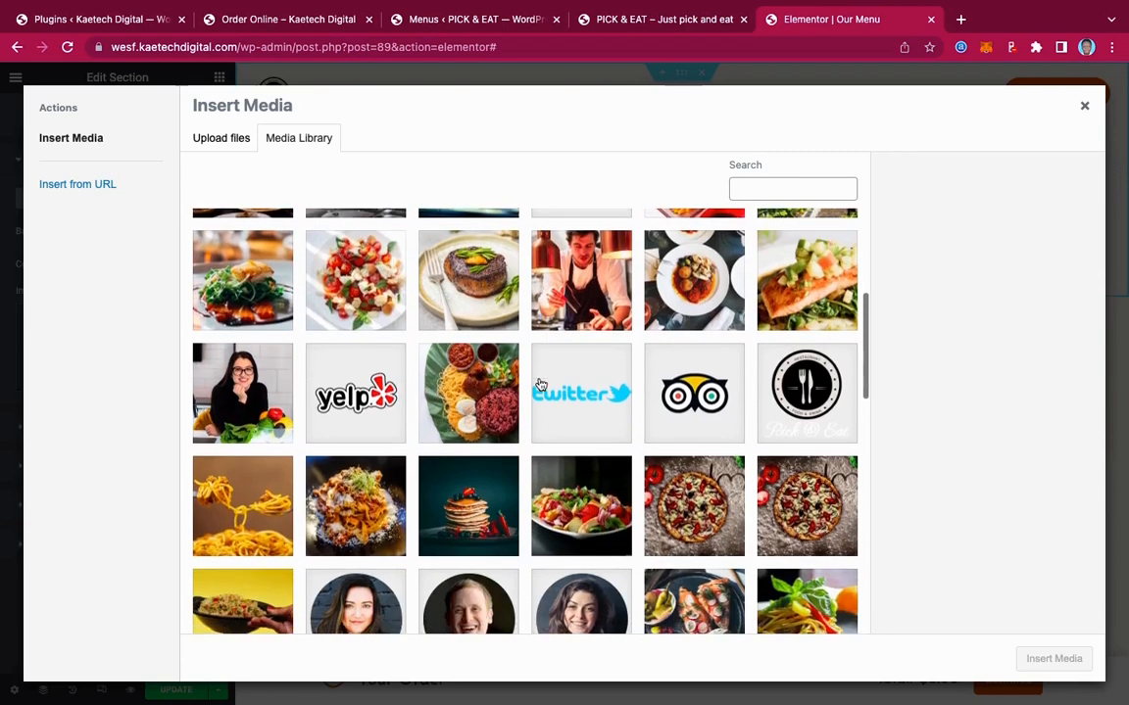
pyautogui.click(799, 392)
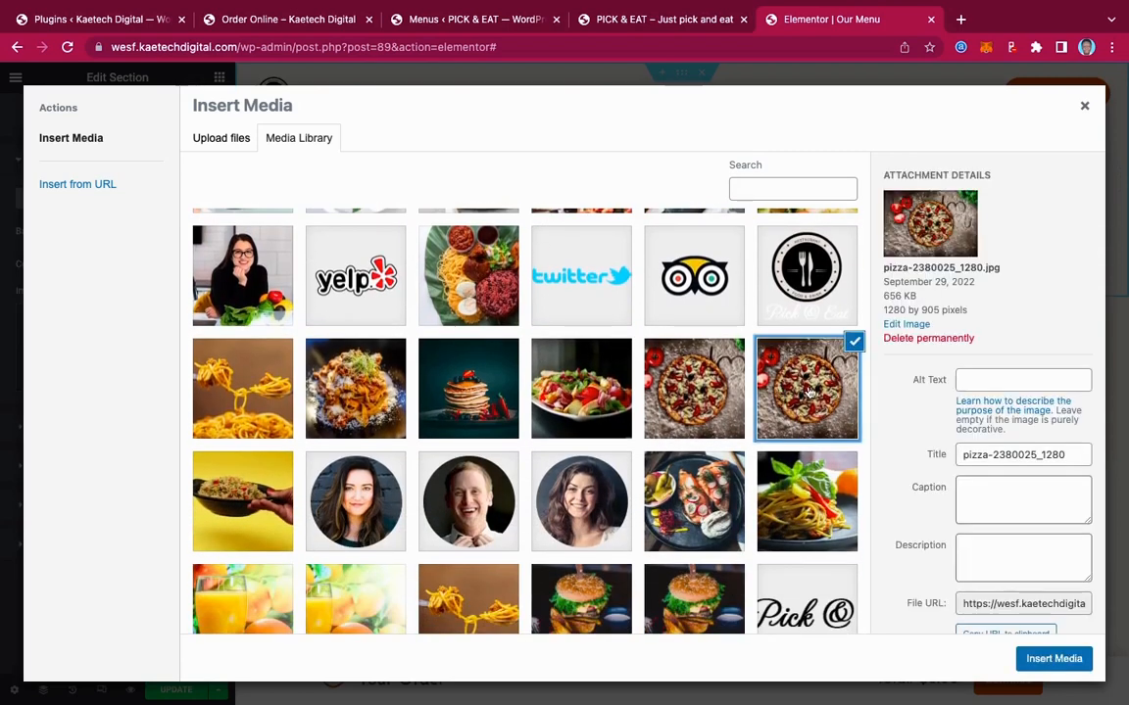
pyautogui.click(1053, 658)
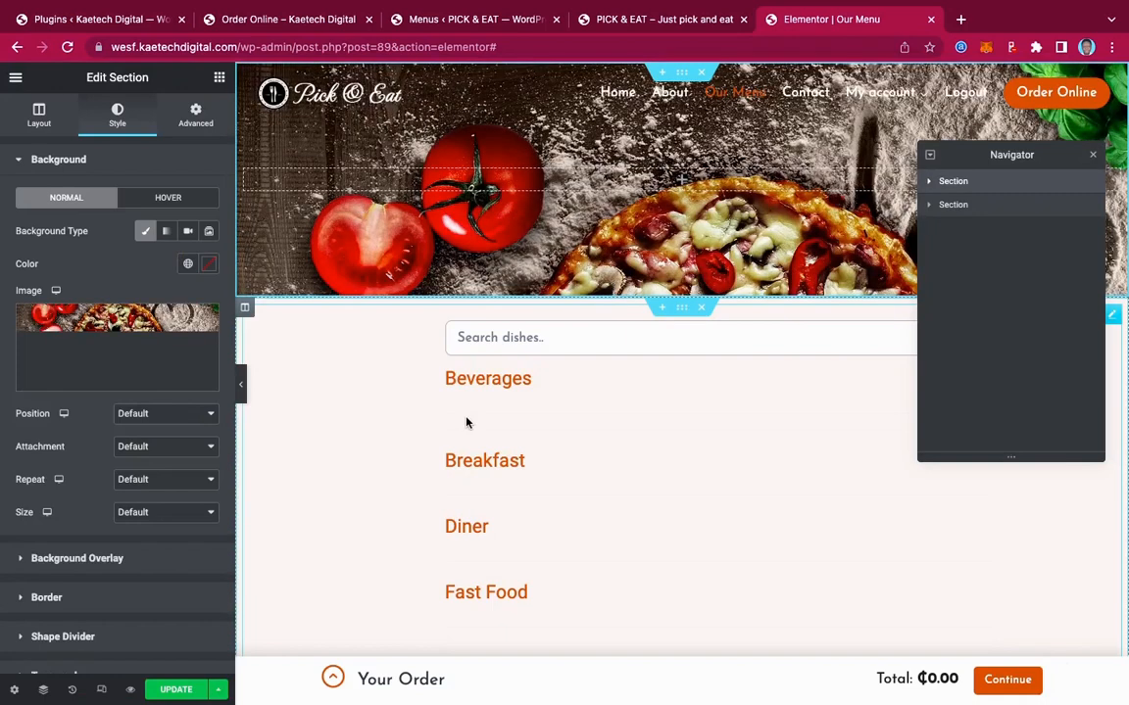
pyautogui.click(162, 414)
pyautogui.click(137, 431)
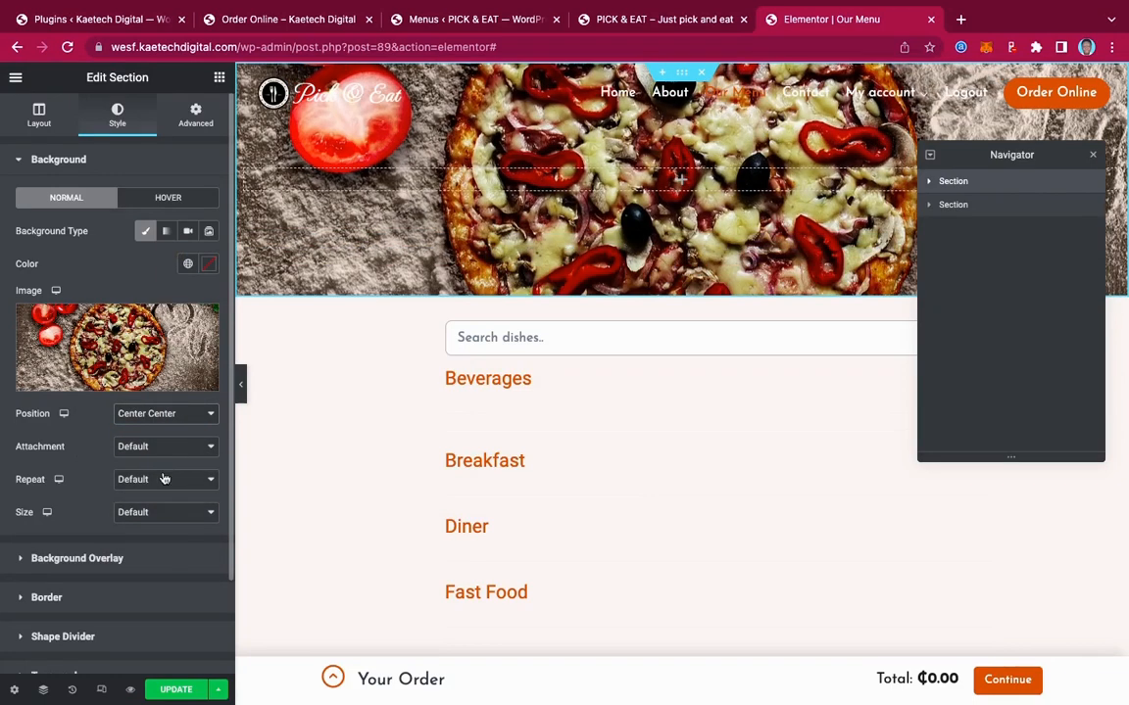
pyautogui.click(161, 480)
pyautogui.click(147, 495)
pyautogui.click(145, 512)
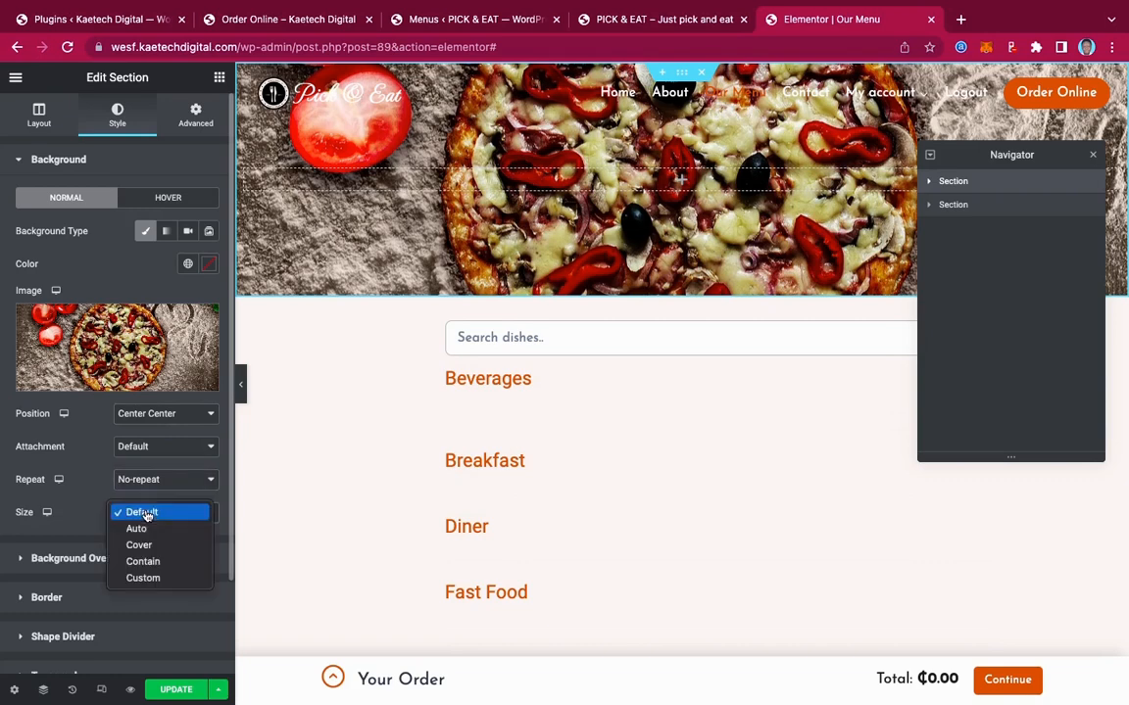
pyautogui.click(138, 542)
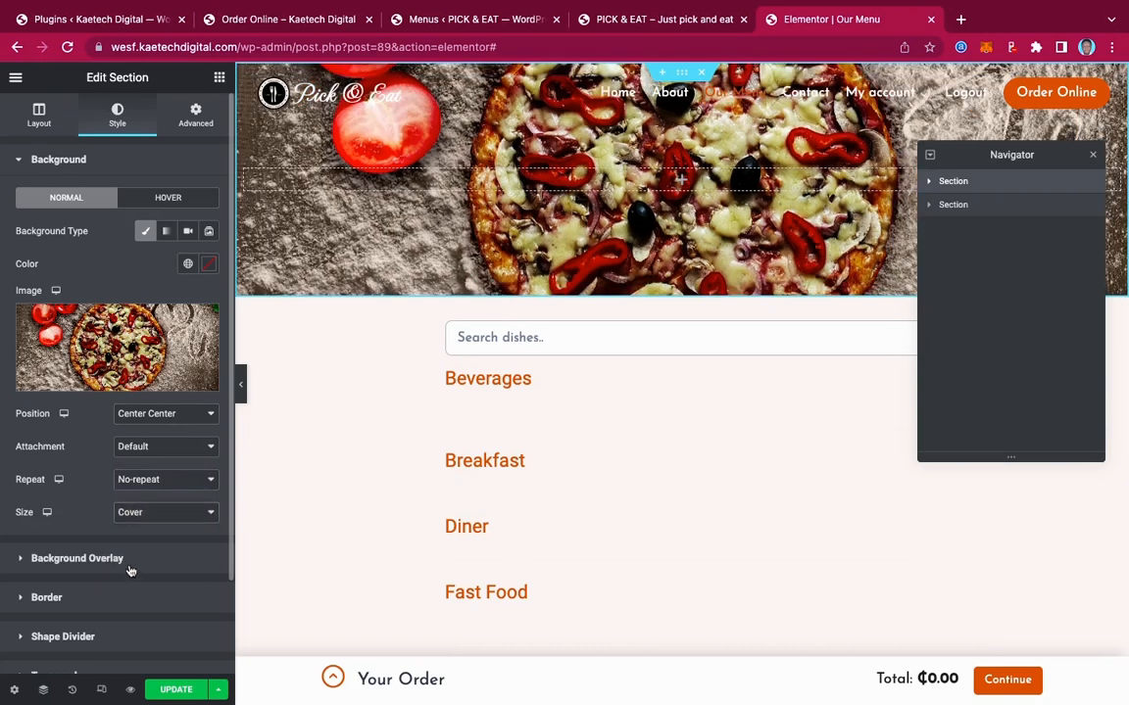
# Add a classic black #000000 background overlay at 0.6 opacity
pyautogui.click(78, 558)
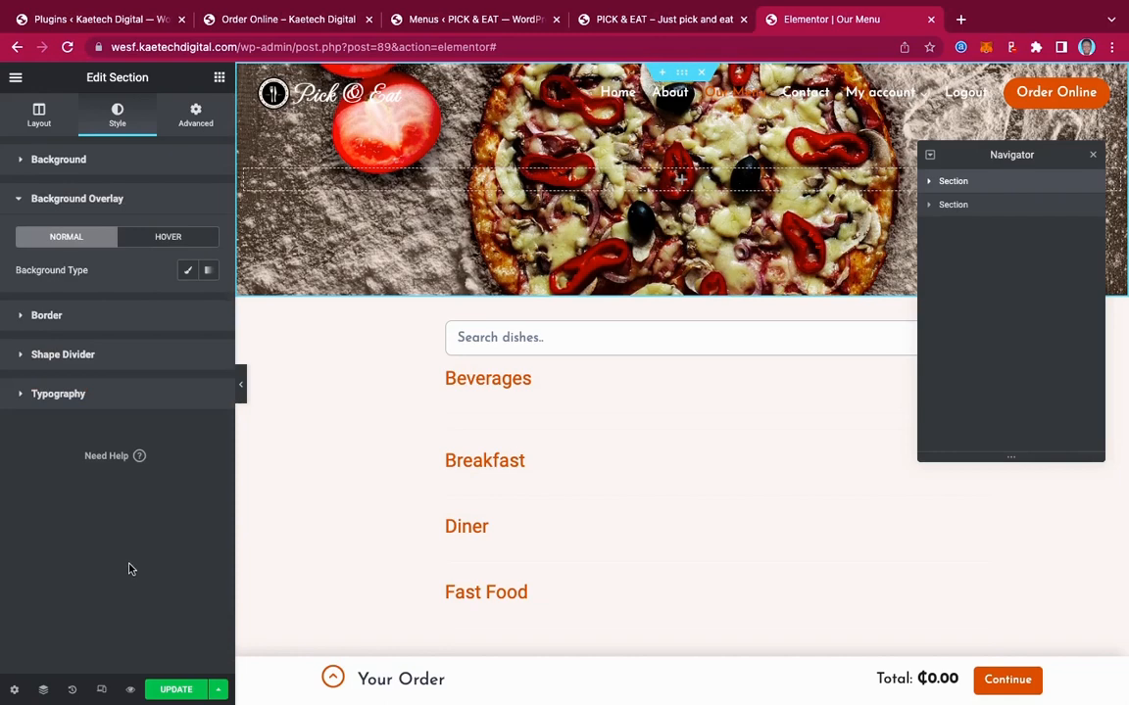
pyautogui.click(186, 270)
pyautogui.click(208, 302)
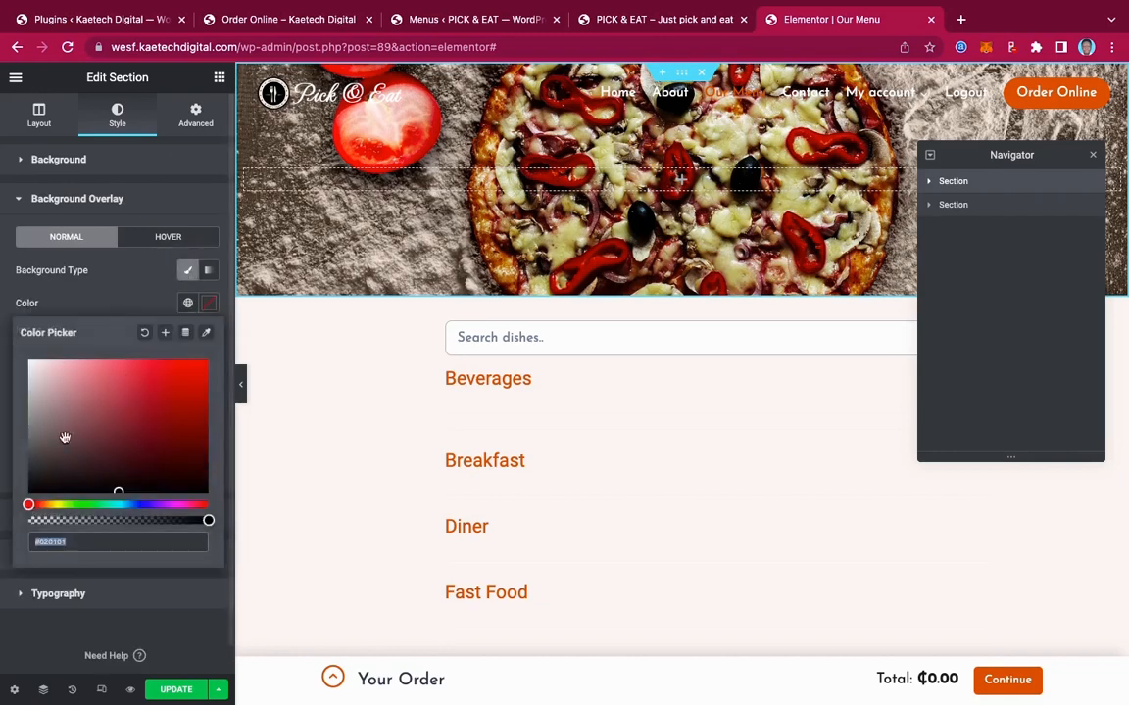
pyautogui.moveTo(43, 483); pyautogui.dragTo(28, 493)
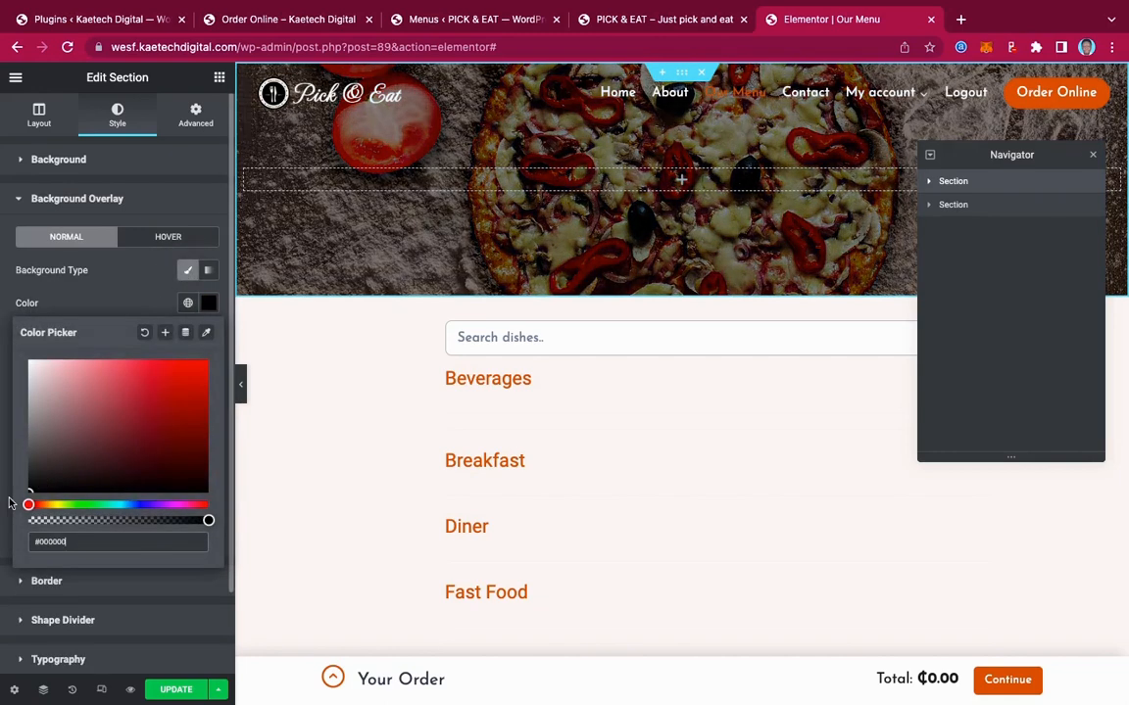
pyautogui.click(117, 305)
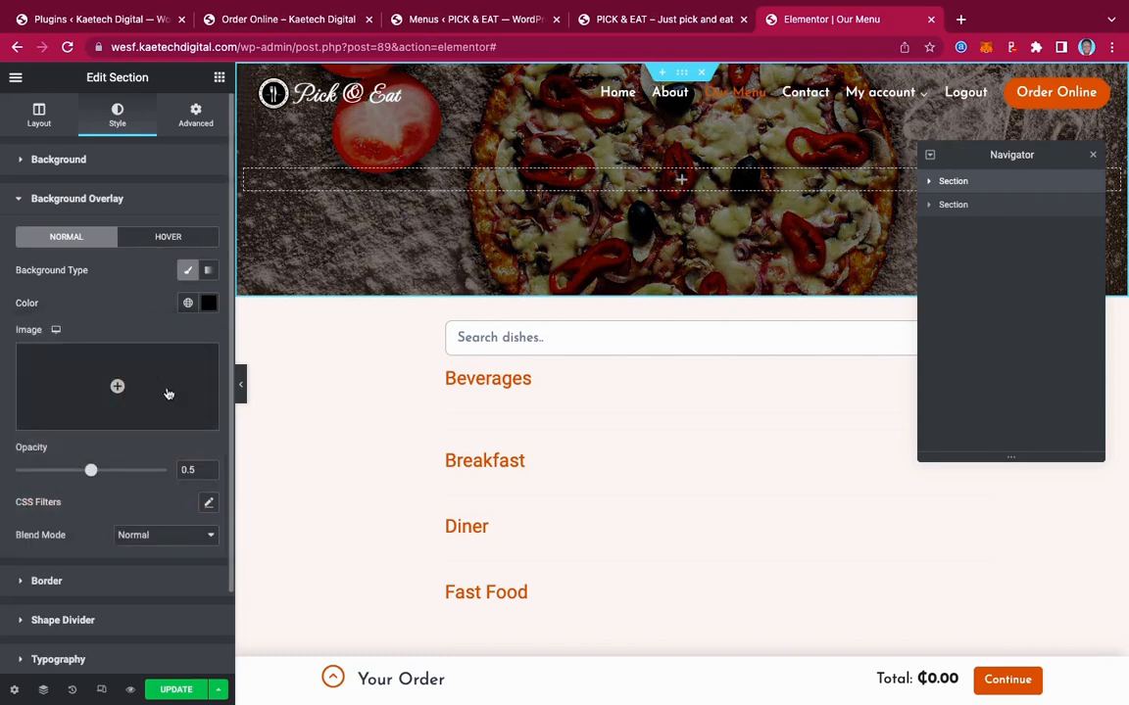
pyautogui.click(194, 472)
pyautogui.press('BackSpace')
pyautogui.write('6')
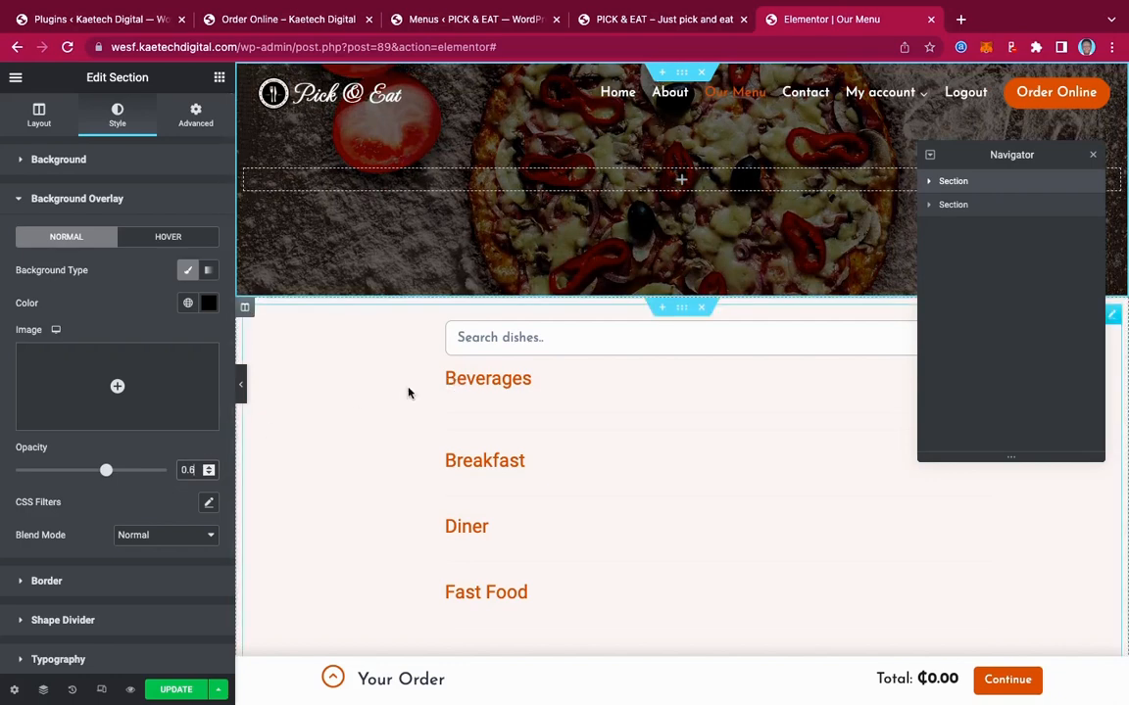
pyautogui.click(219, 79)
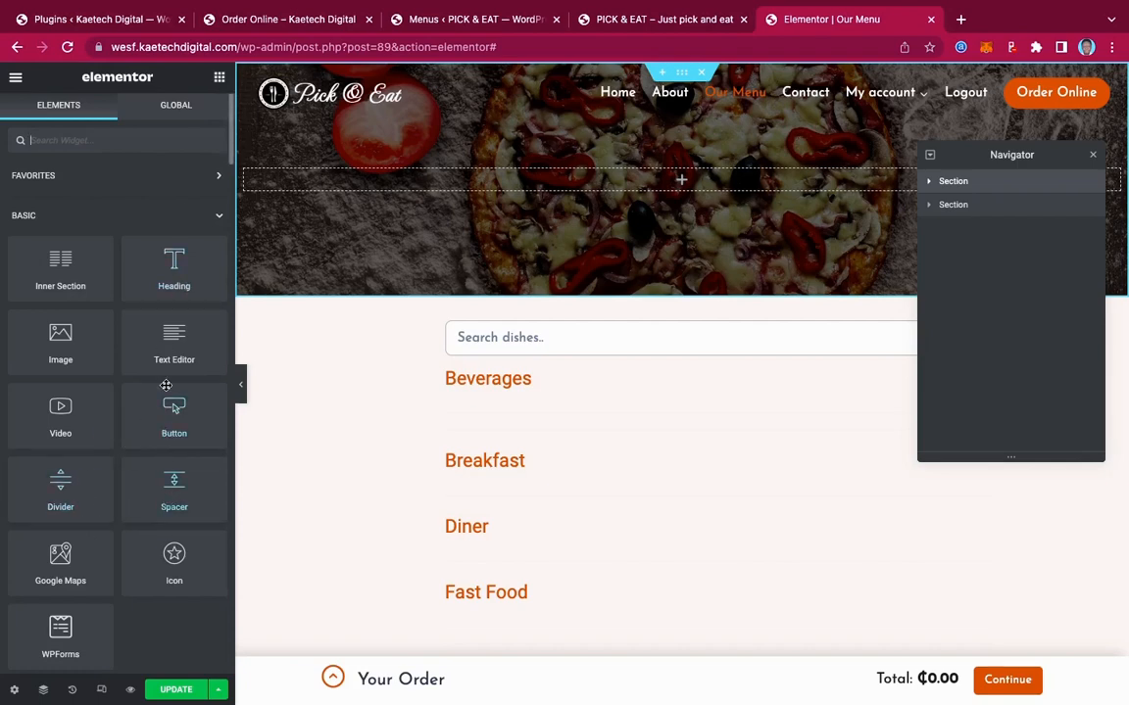
# Drop a centre-aligned Heading widget into the pizza hero and make it read 'Order Online'
pyautogui.moveTo(168, 253); pyautogui.dragTo(672, 181)
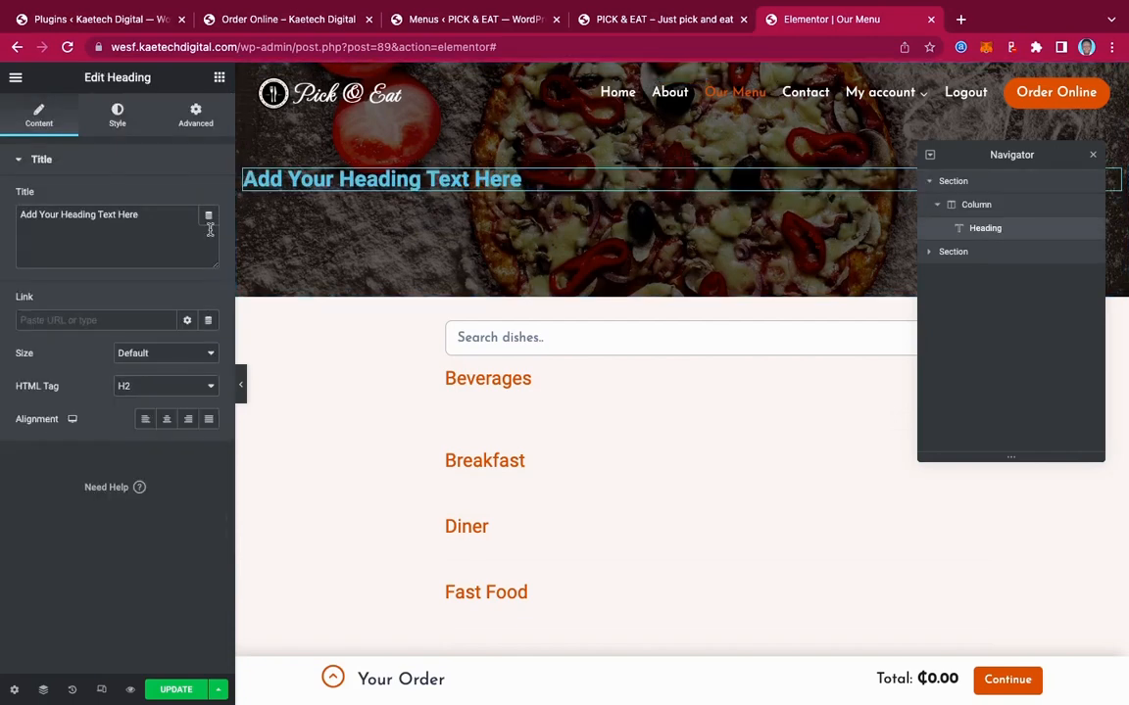
pyautogui.click(166, 420)
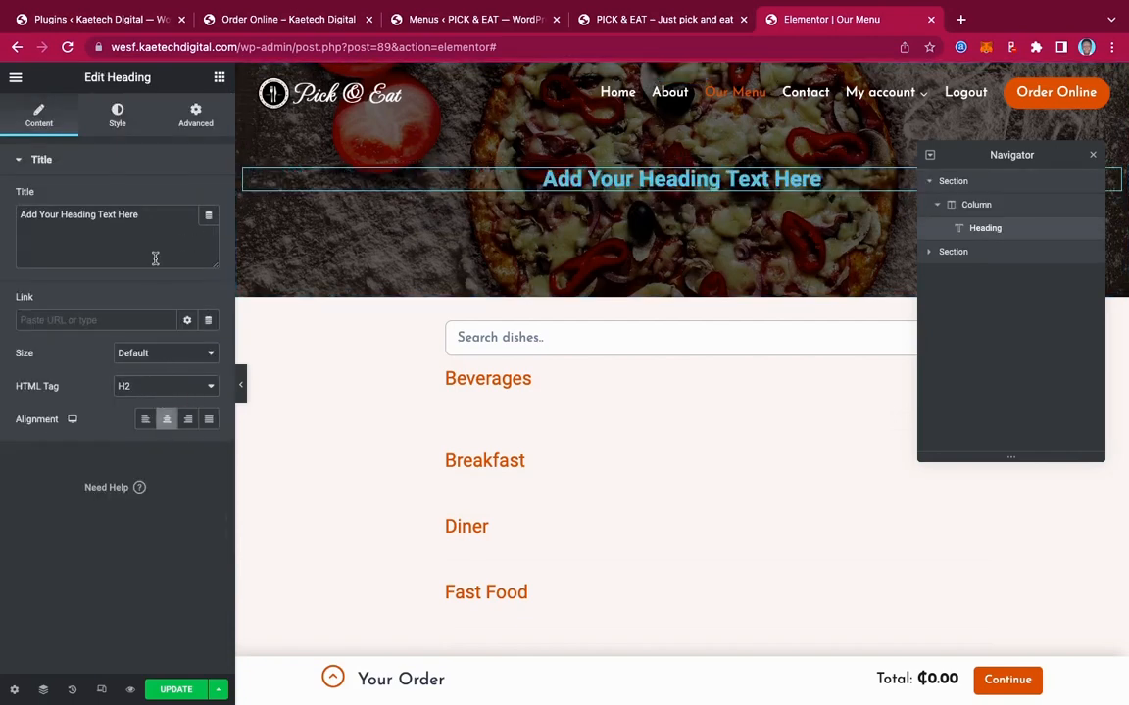
pyautogui.click(292, 17)
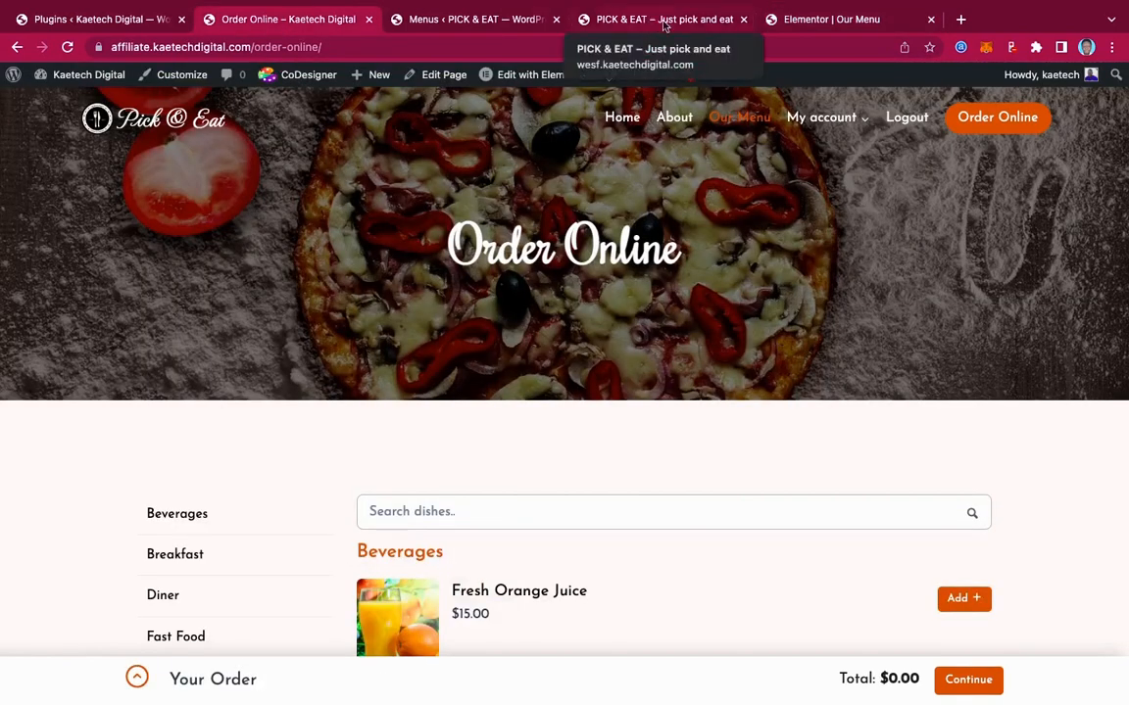
pyautogui.click(823, 19)
pyautogui.moveTo(142, 215); pyautogui.dragTo(3, 199)
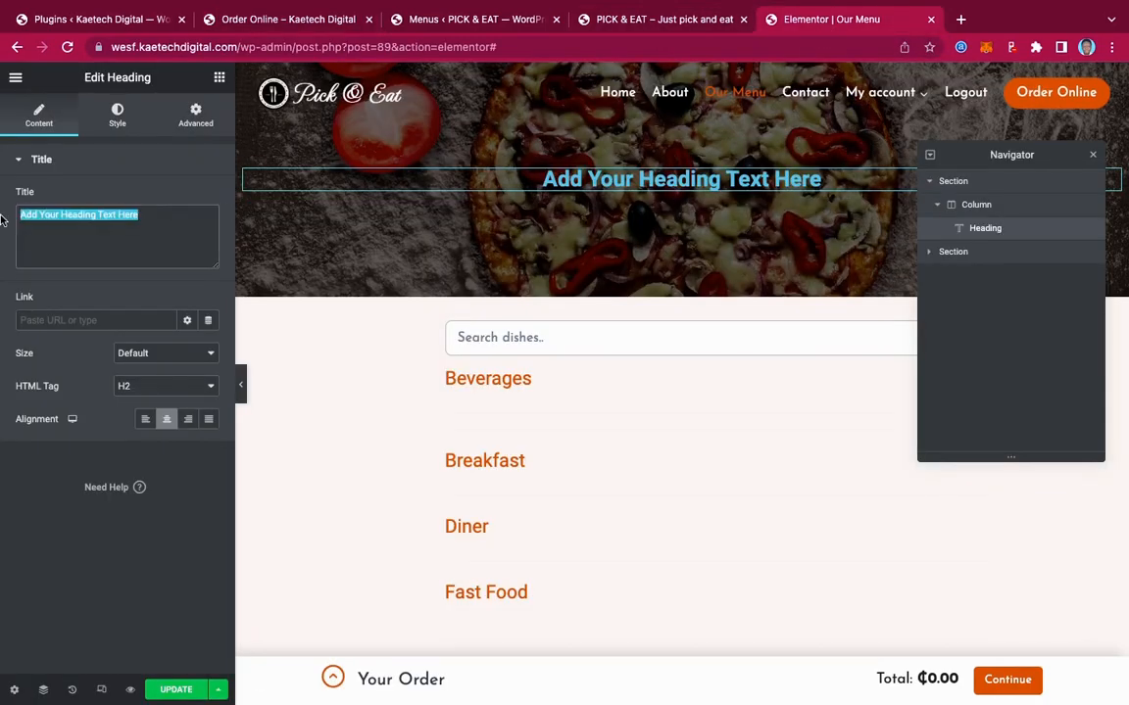
pyautogui.write('O')
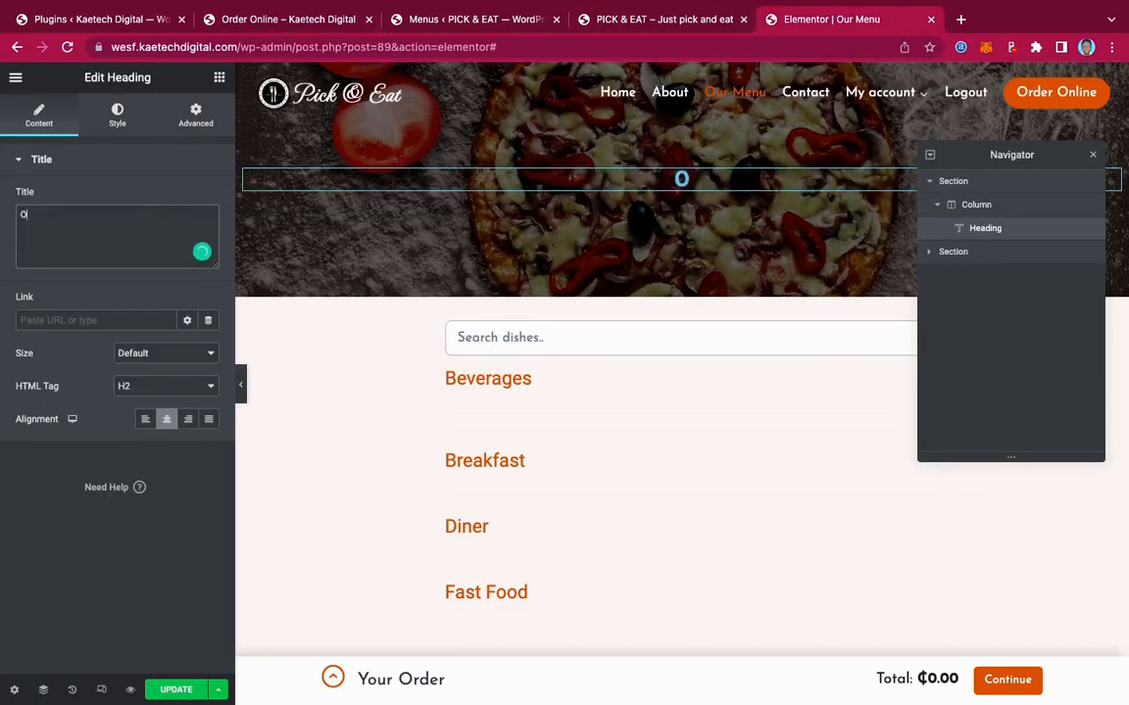
pyautogui.write('rder Online')
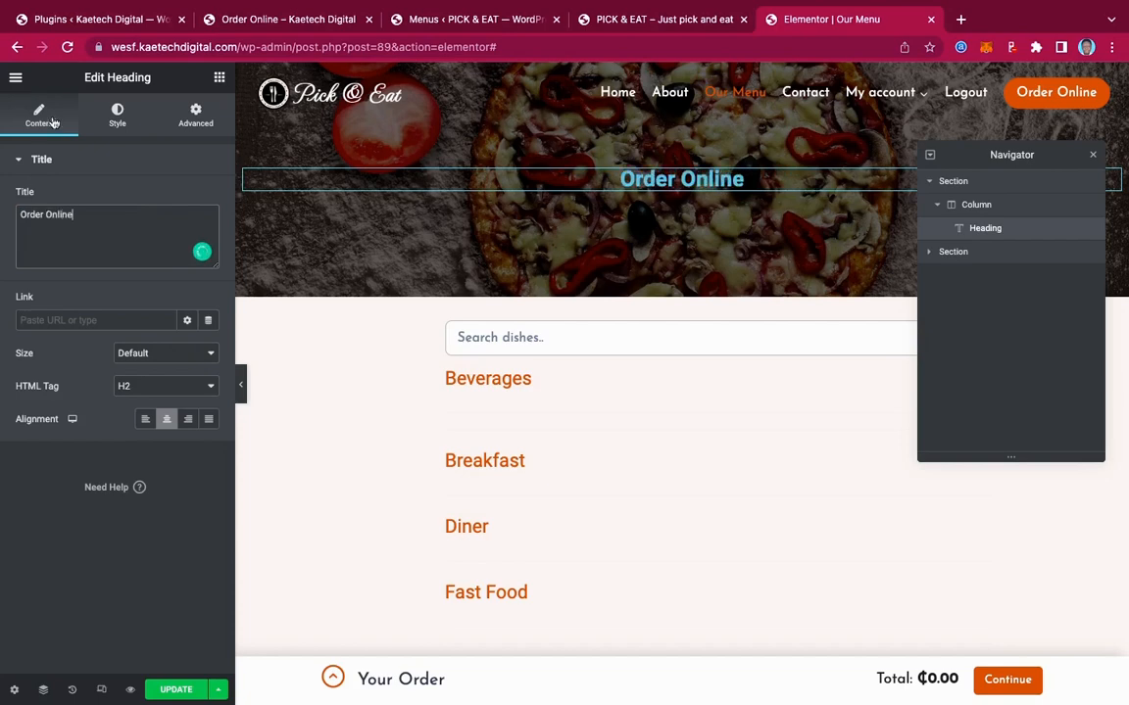
pyautogui.click(117, 117)
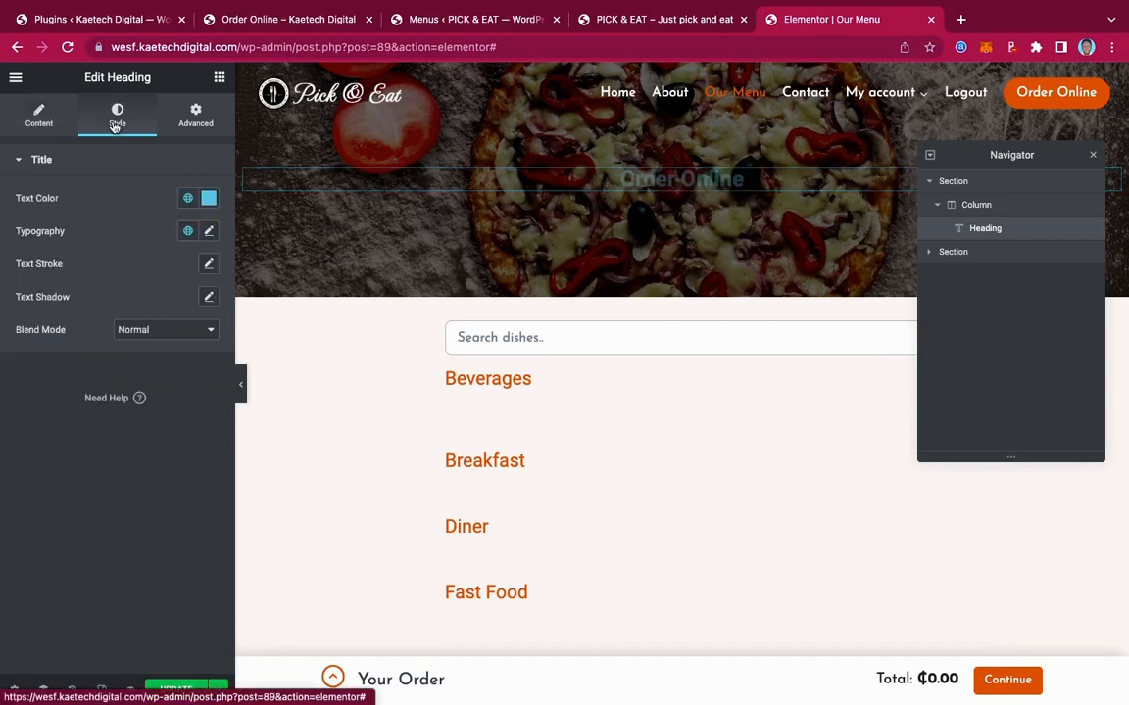
# Set the Order Online heading colour to #FFFFFF, font Berkshire Swash, size 55
pyautogui.click(208, 198)
pyautogui.click(33, 260)
pyautogui.moveTo(24, 247); pyautogui.dragTo(6, 233)
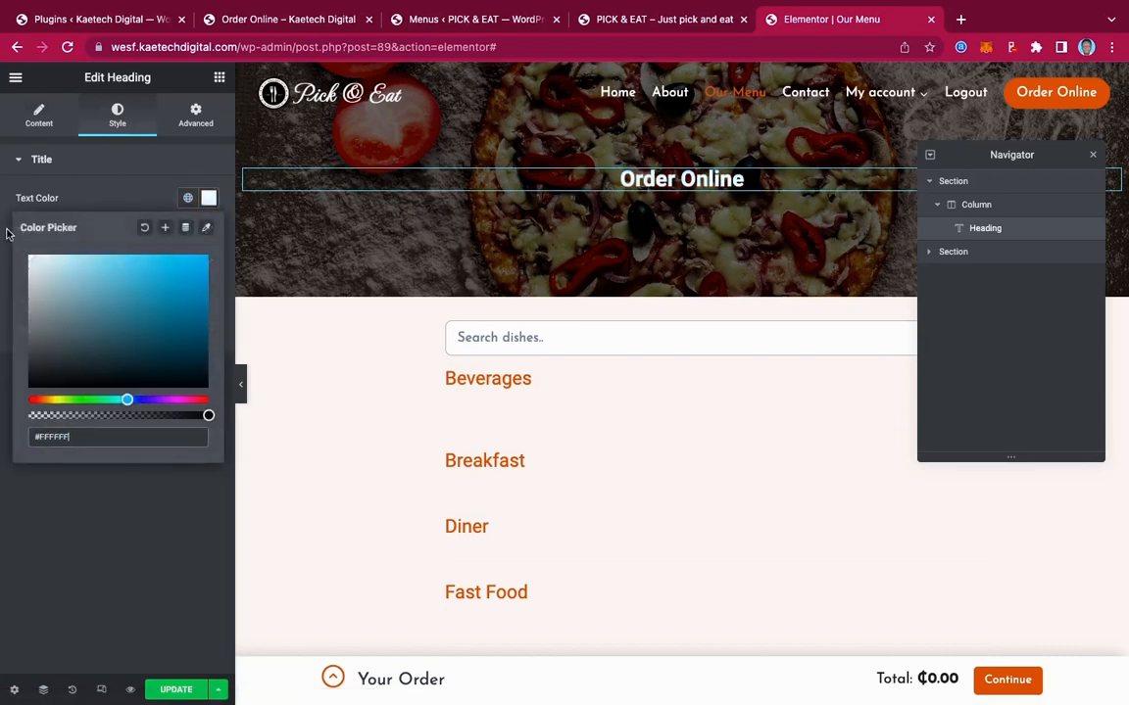
pyautogui.click(97, 172)
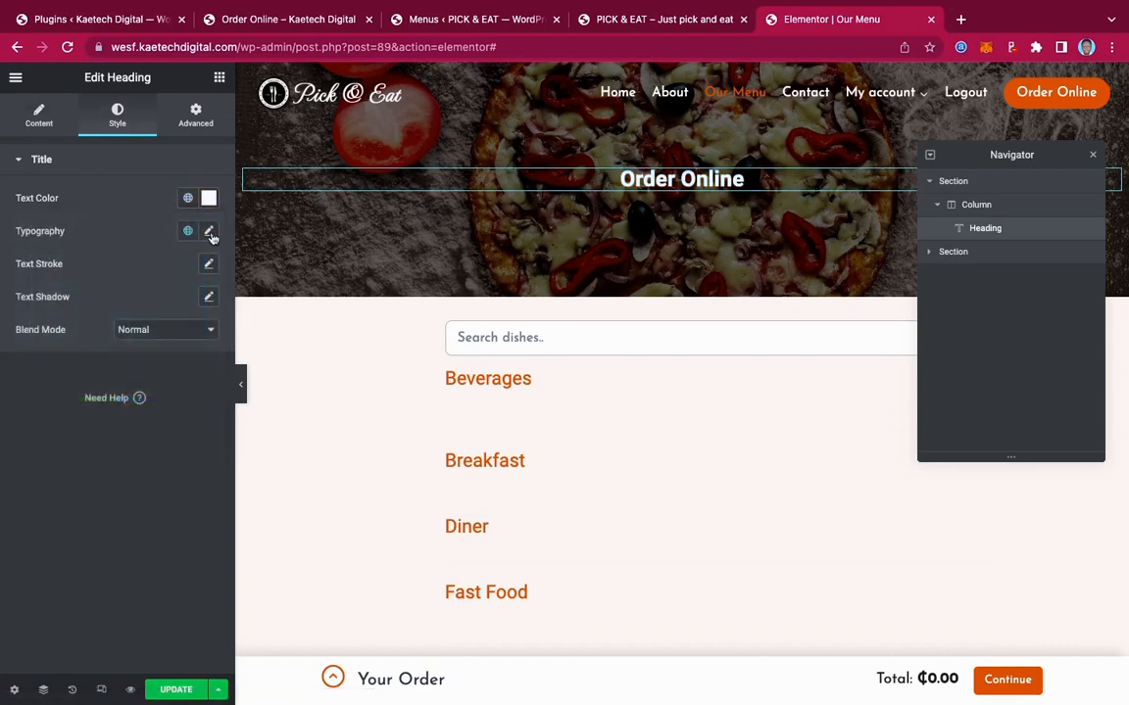
pyautogui.click(208, 232)
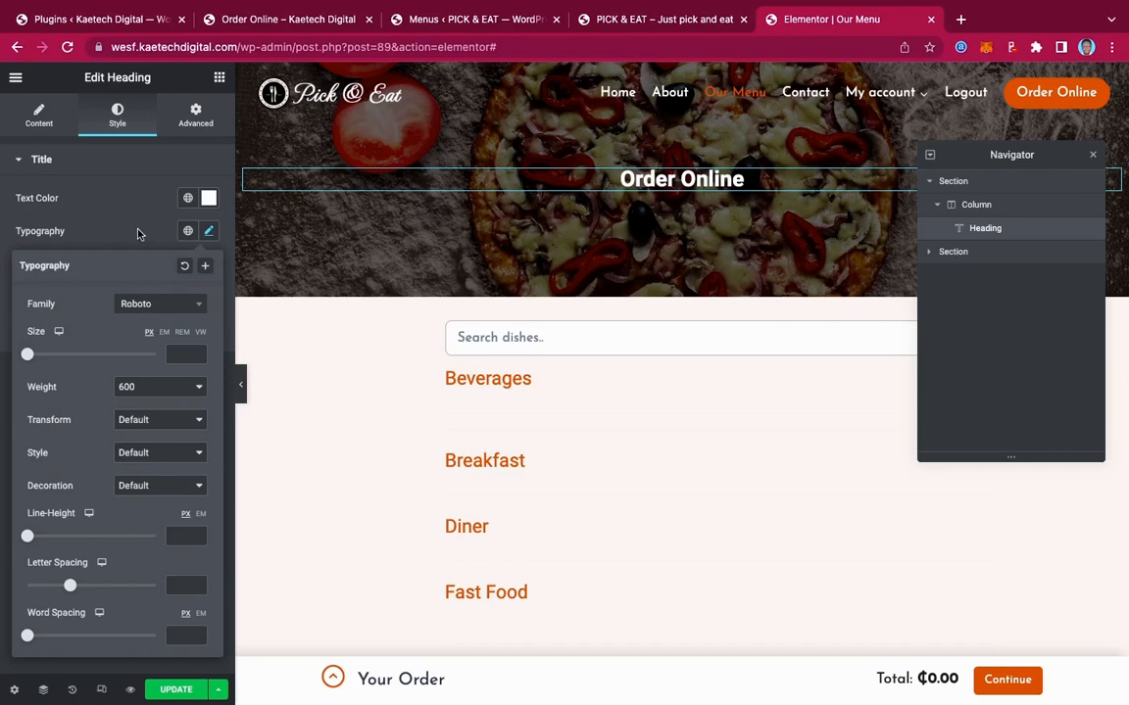
pyautogui.click(146, 310)
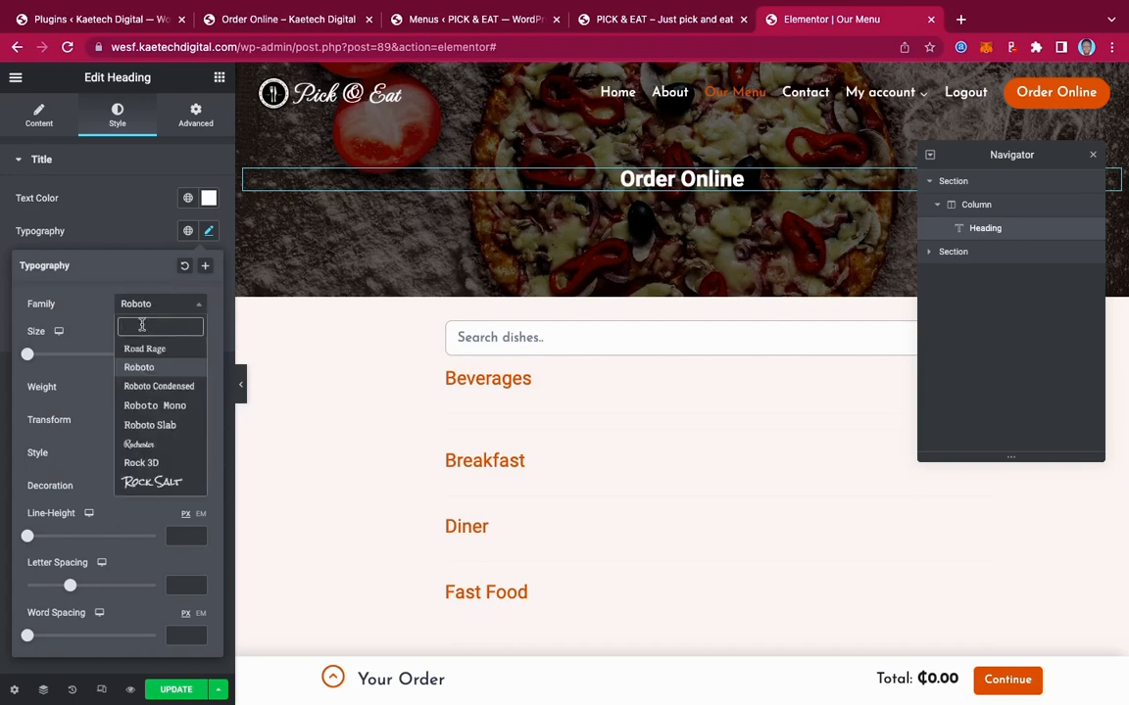
pyautogui.write('berk')
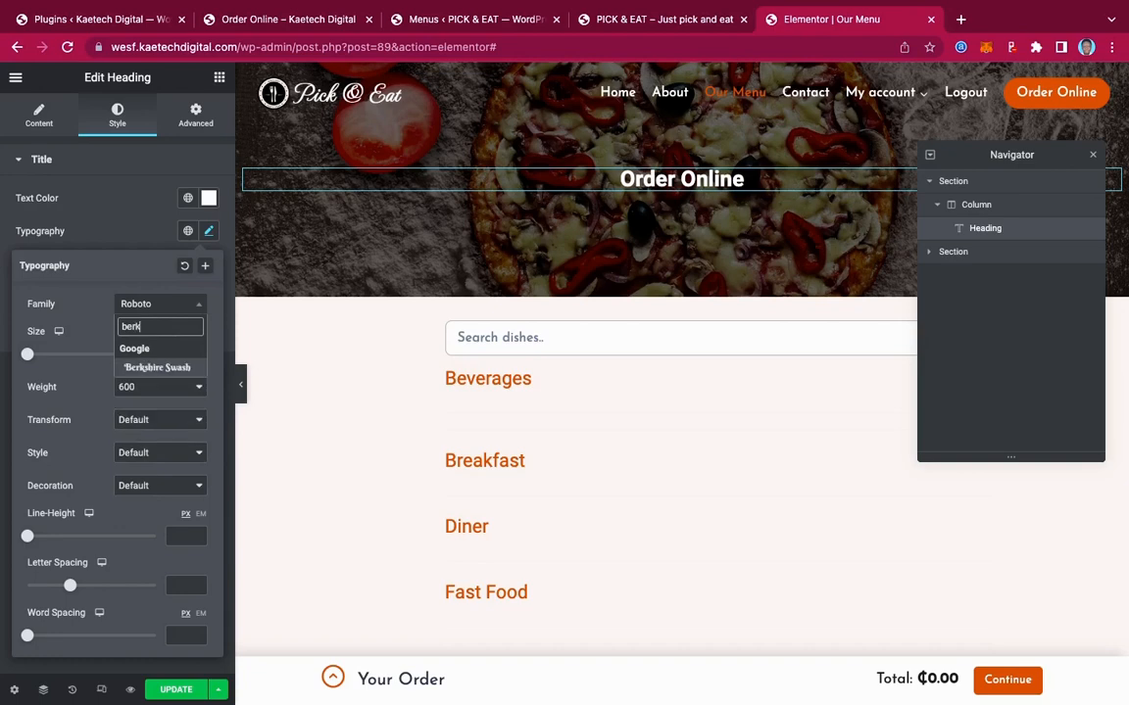
pyautogui.click(159, 367)
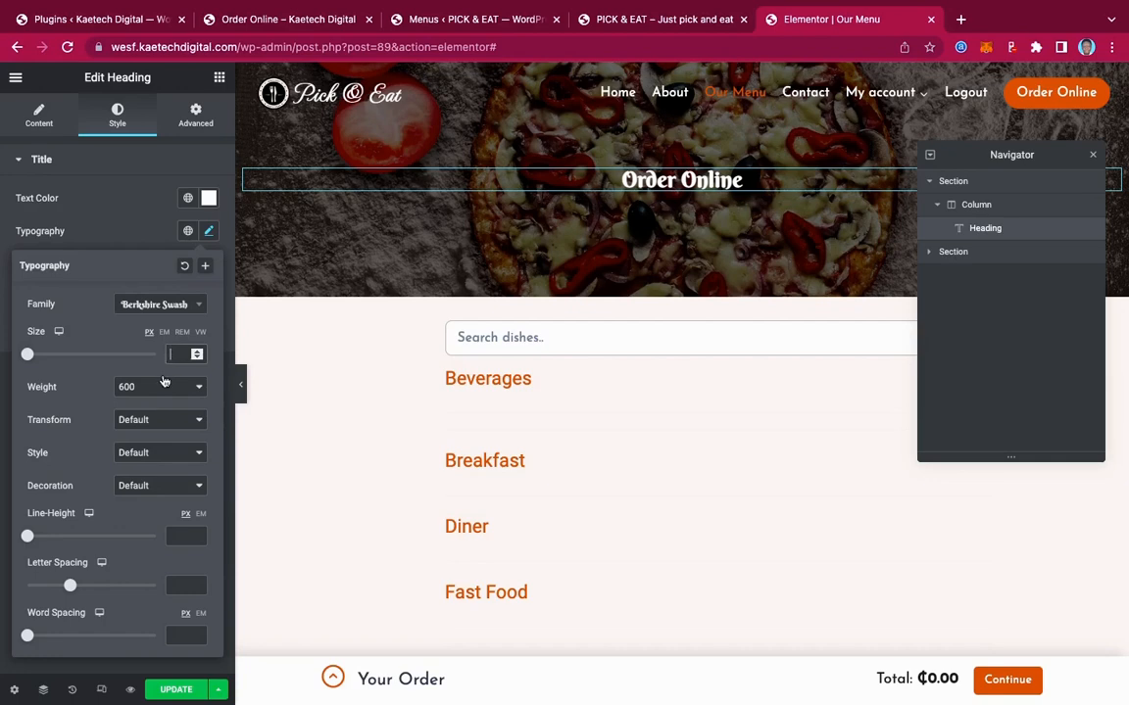
pyautogui.write('55')
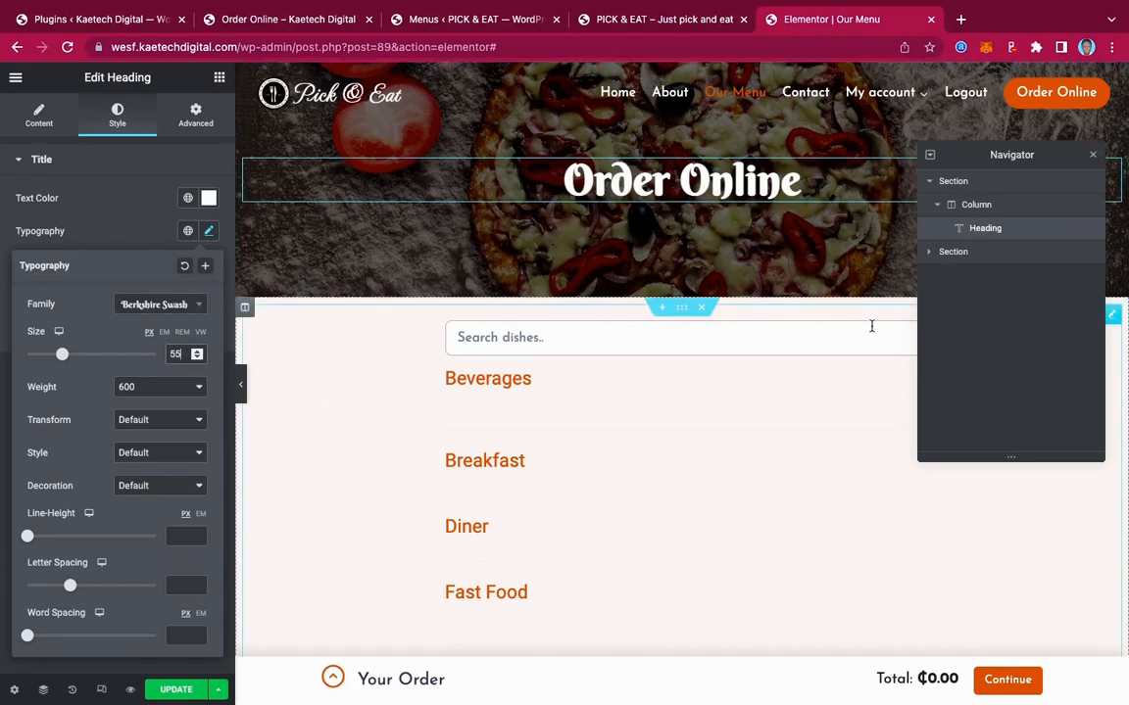
# Set linked 90 px margins on the menu section under the hero, then click UPDATE
pyautogui.click(683, 309)
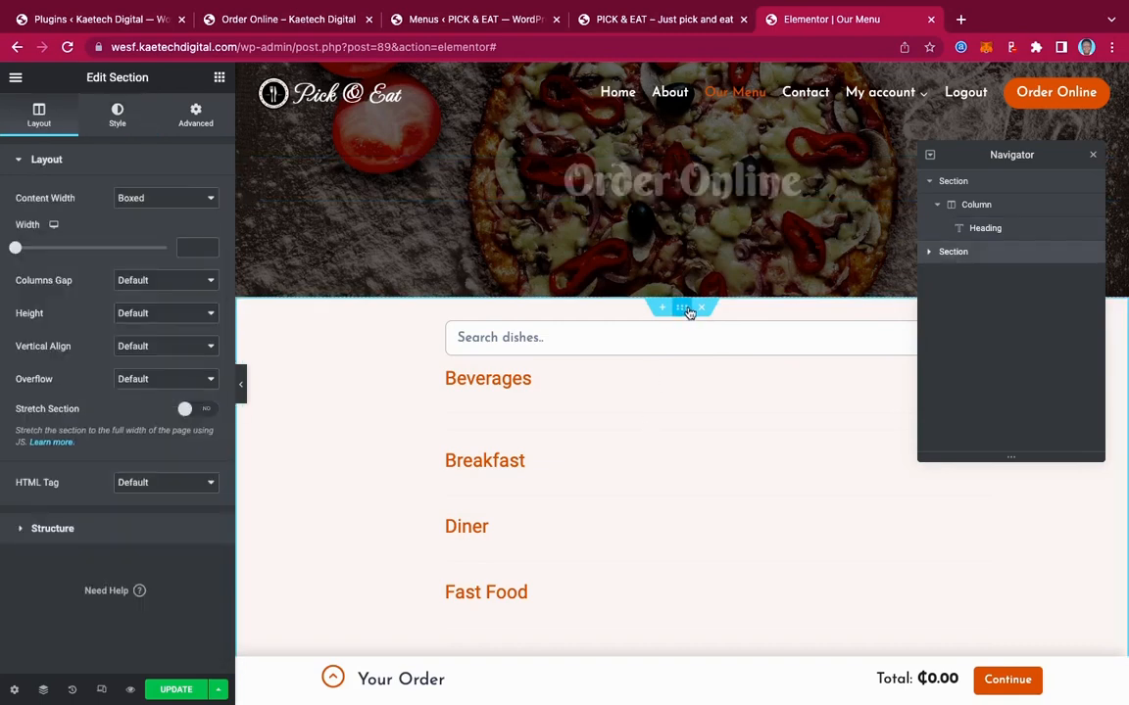
pyautogui.click(195, 114)
pyautogui.click(21, 215)
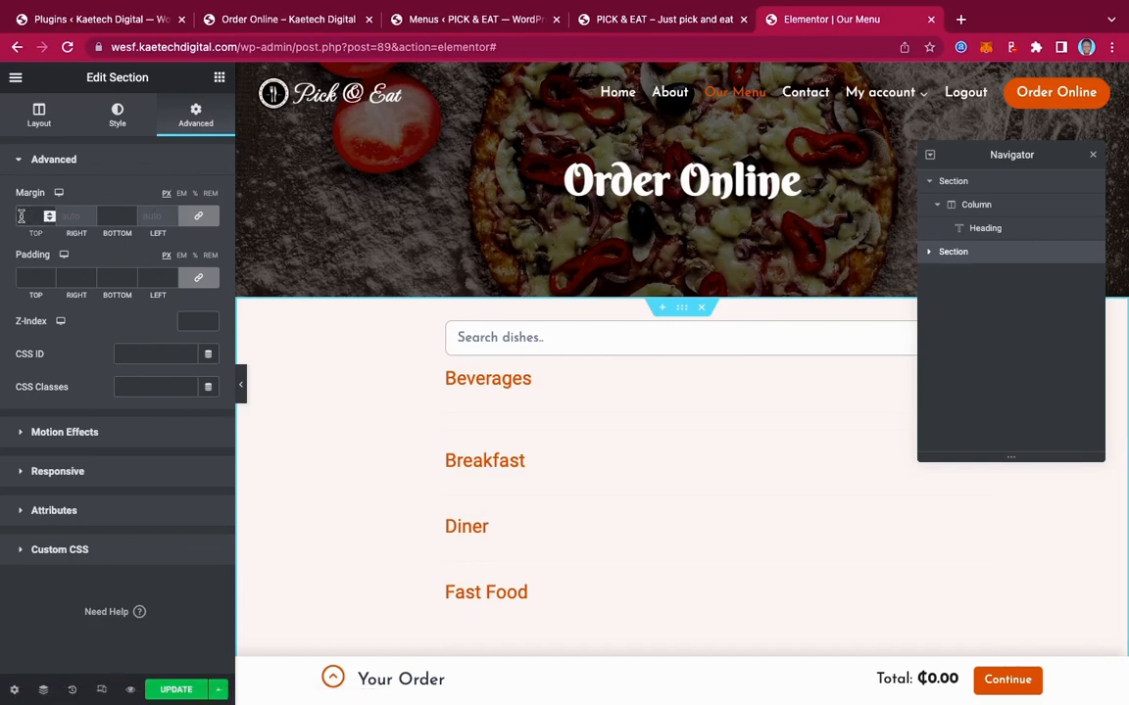
pyautogui.write('90')
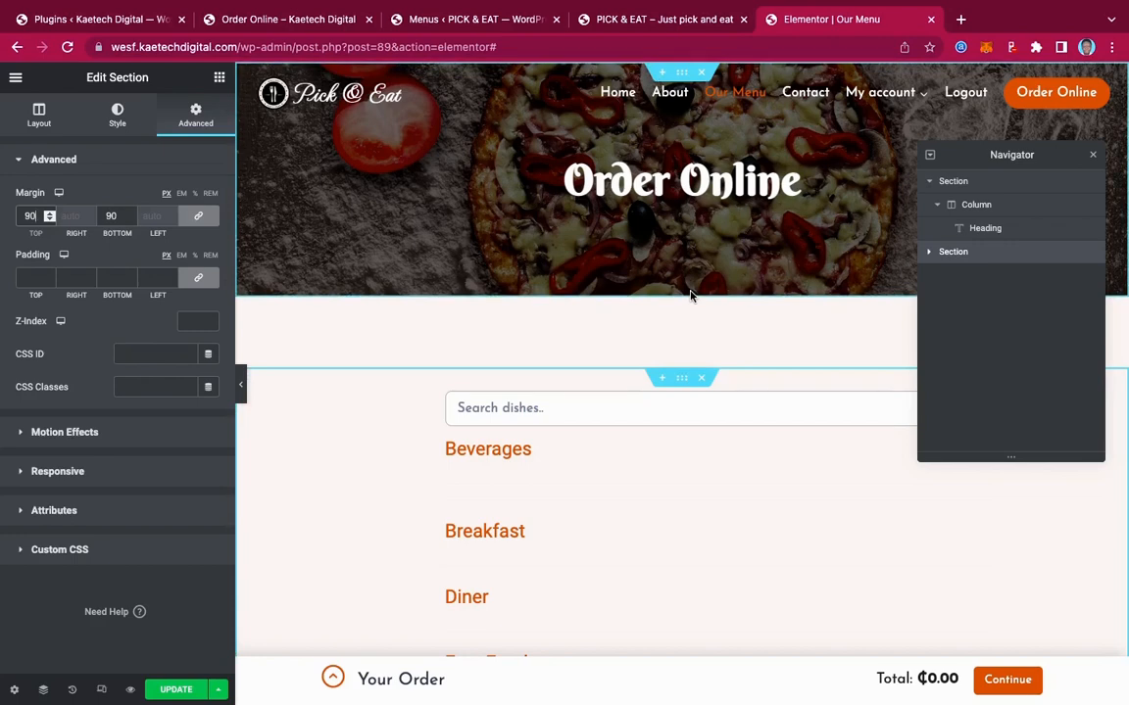
pyautogui.scroll(-5, 698, 373)
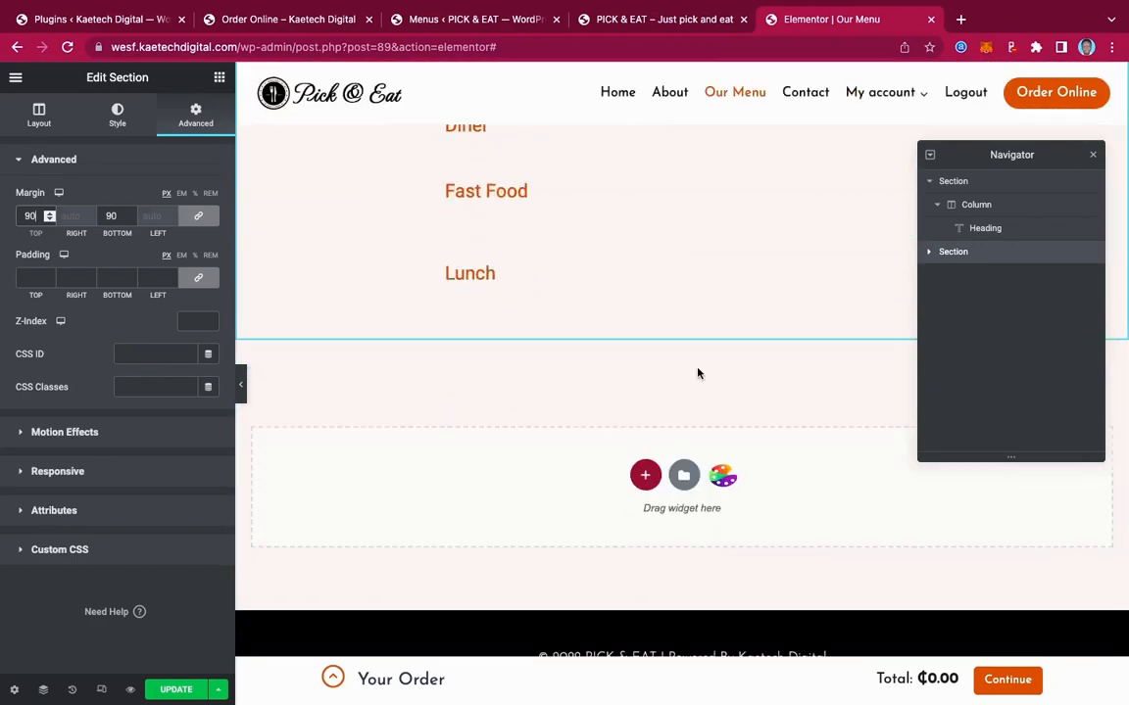
pyautogui.scroll(5, 698, 372)
pyautogui.scroll(-4, 700, 375)
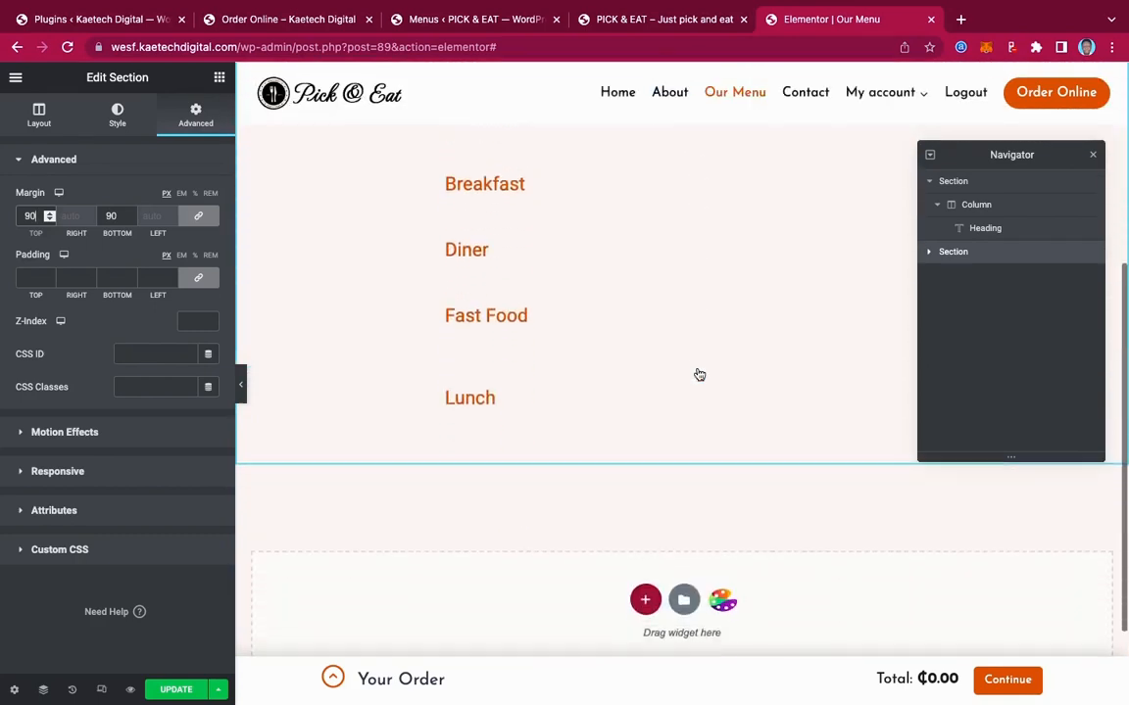
pyautogui.scroll(-1, 699, 375)
pyautogui.scroll(4, 697, 372)
pyautogui.scroll(-5, 698, 372)
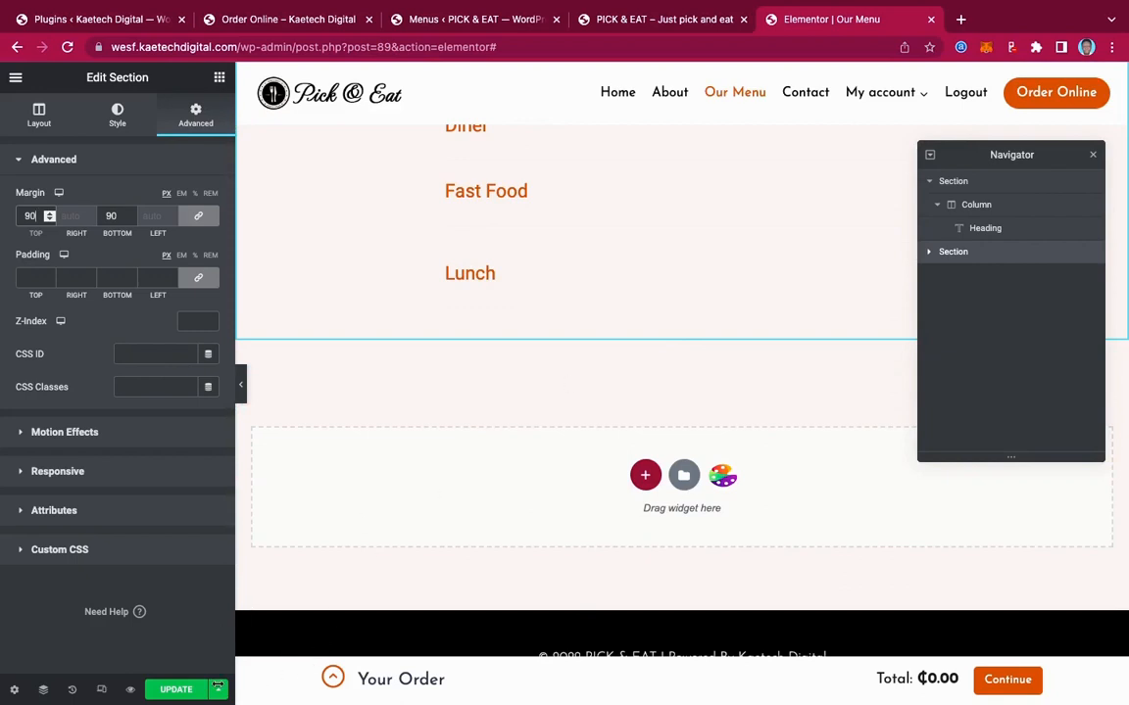
pyautogui.click(170, 691)
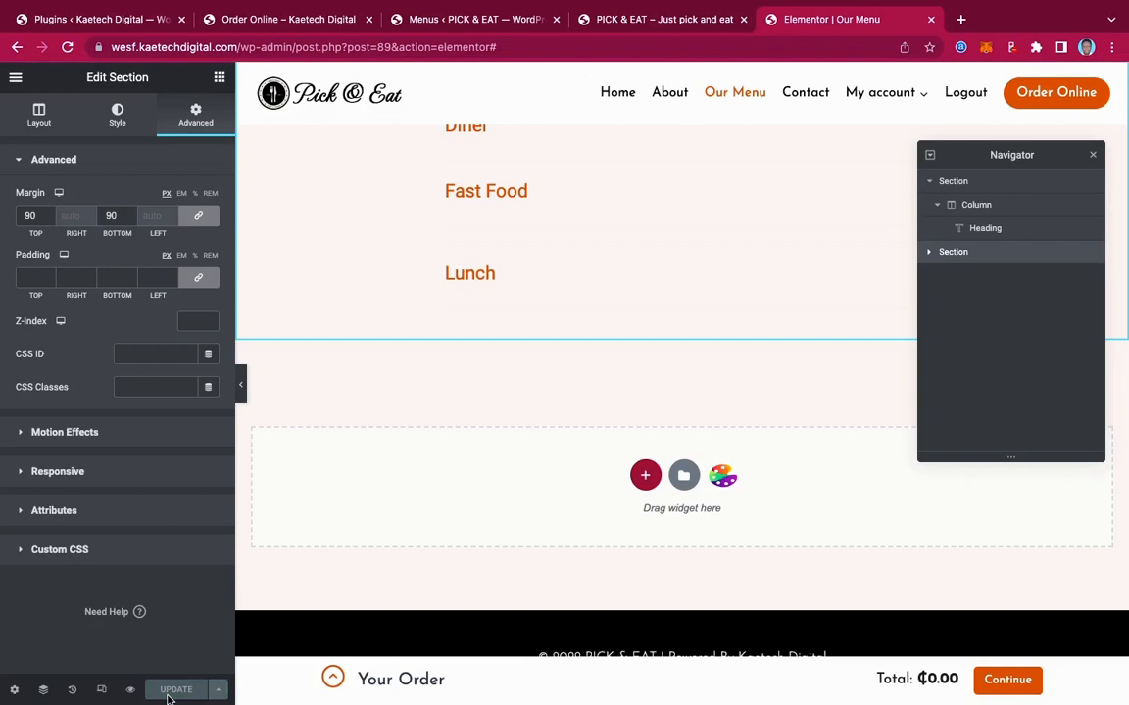
pyautogui.scroll(5, 634, 251)
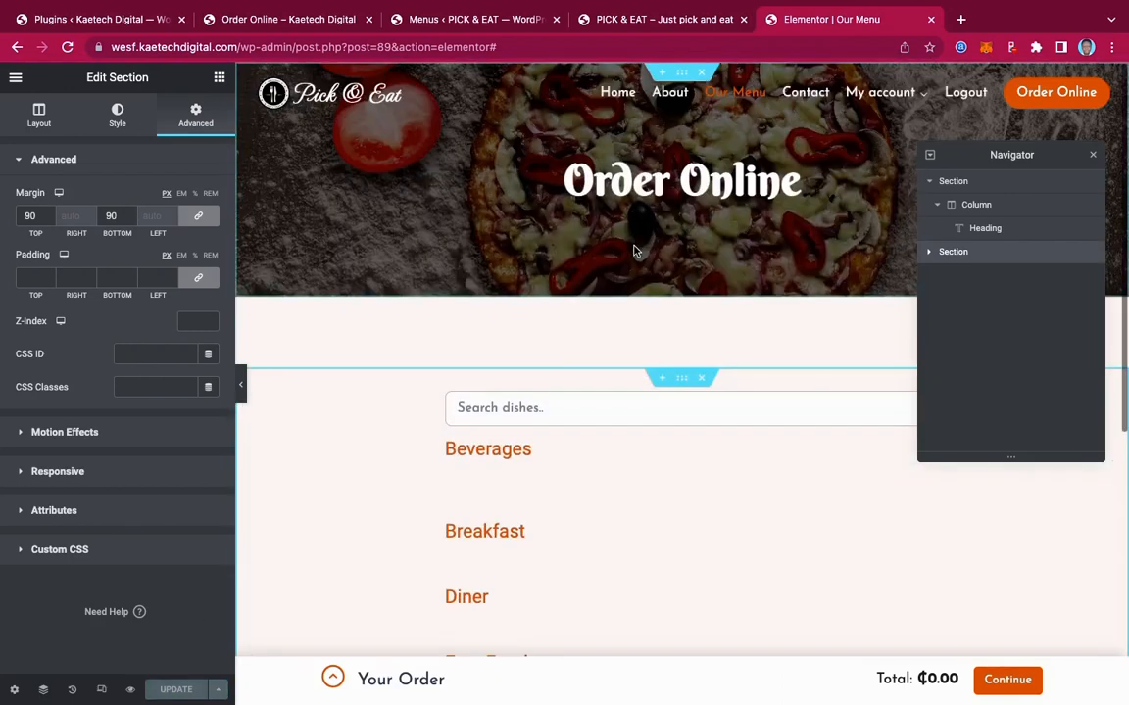
# Reduce the Order Online heading to size 35 at mobile width and save the page
pyautogui.click(101, 690)
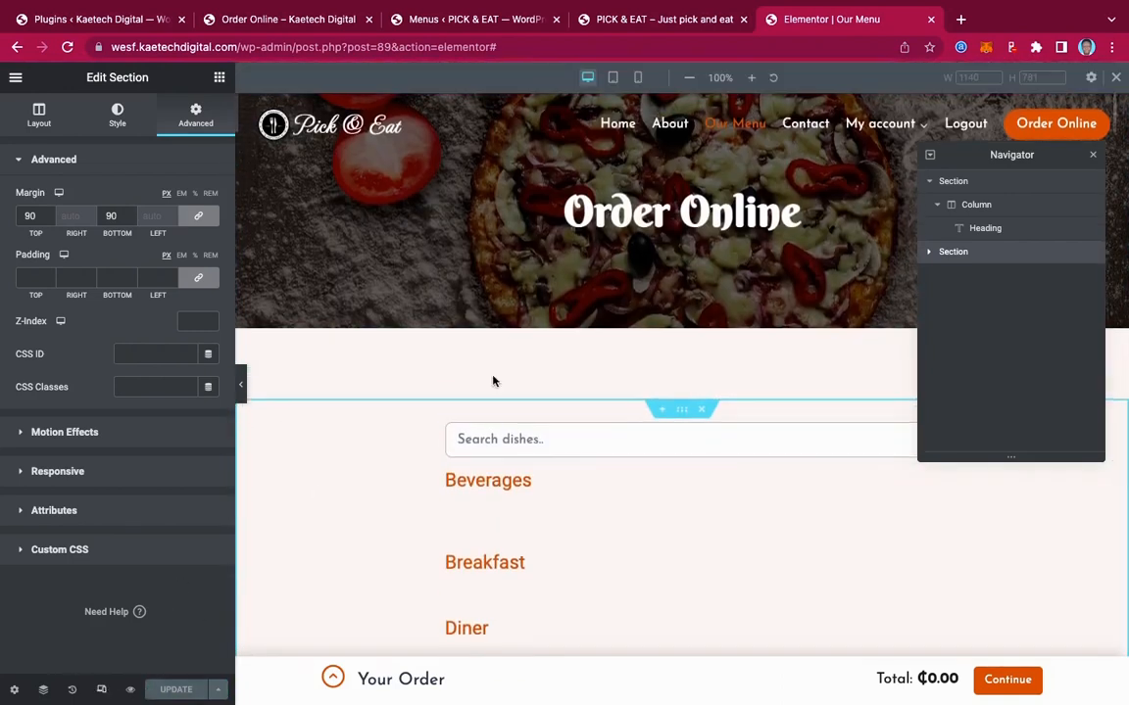
pyautogui.click(616, 81)
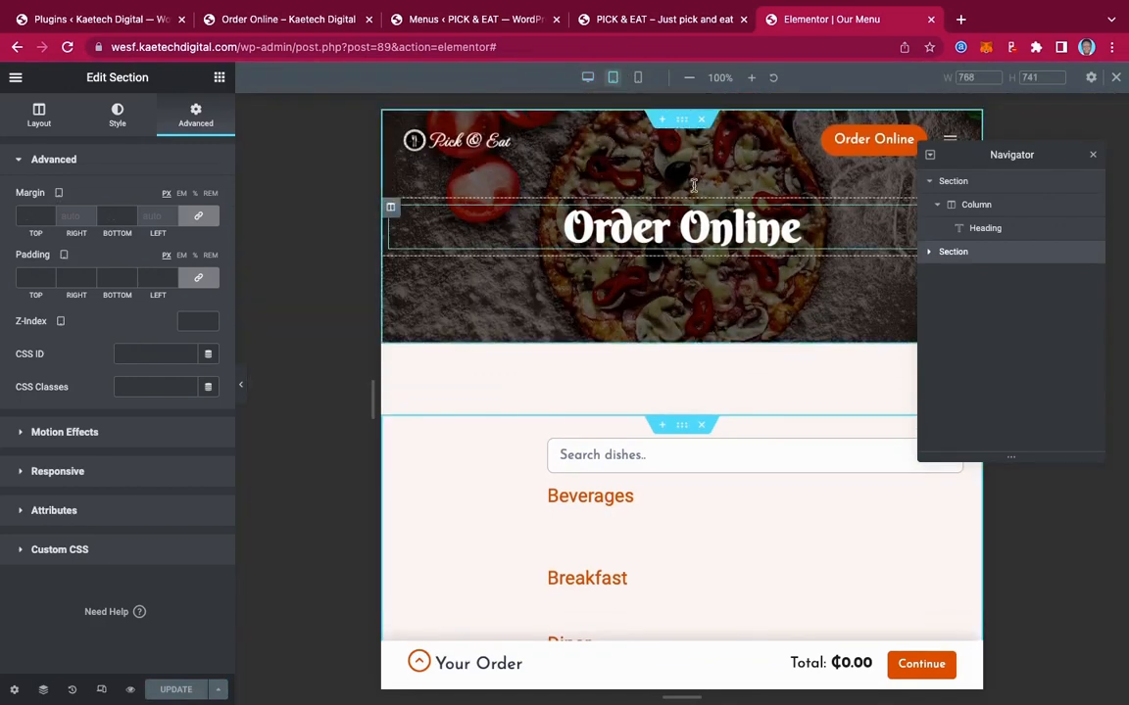
pyautogui.click(638, 79)
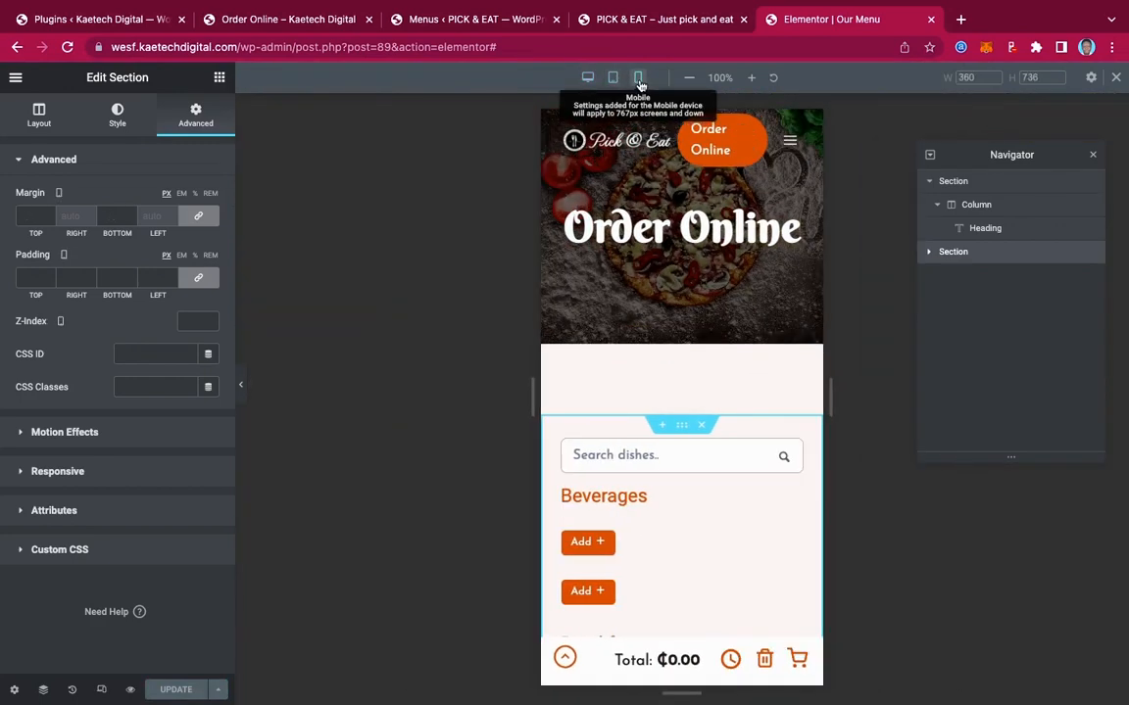
pyautogui.click(804, 222)
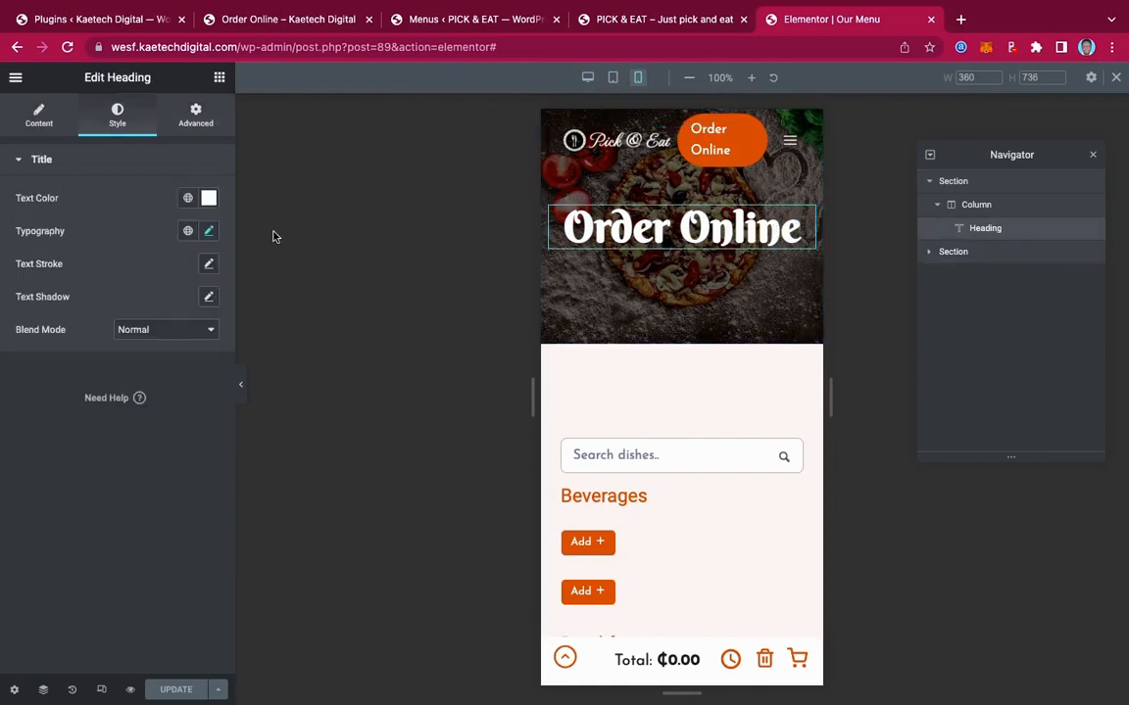
pyautogui.click(208, 232)
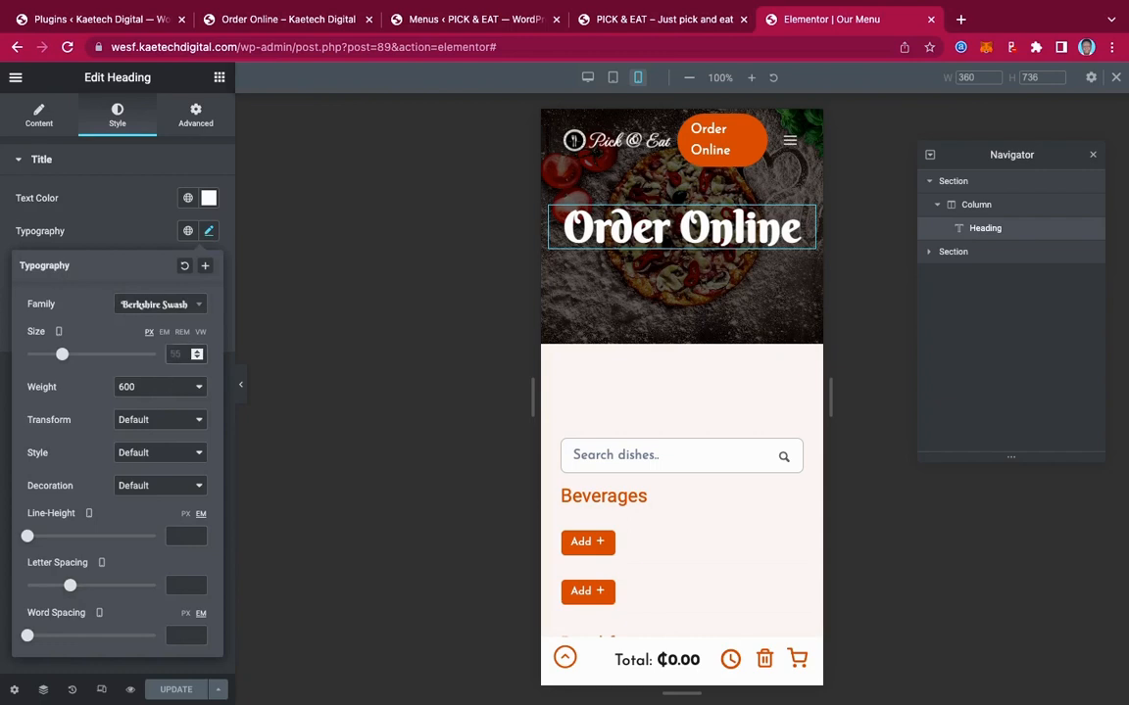
pyautogui.click(176, 353)
pyautogui.write('35')
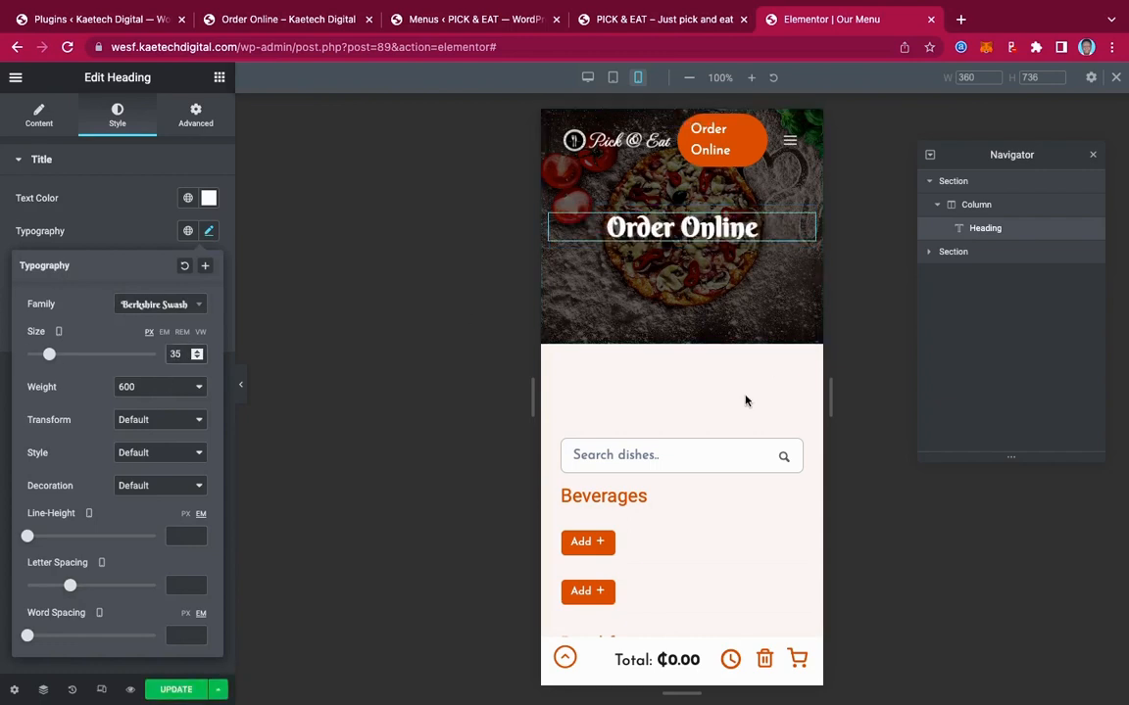
pyautogui.scroll(-5, 746, 398)
pyautogui.scroll(5, 746, 401)
pyautogui.click(173, 691)
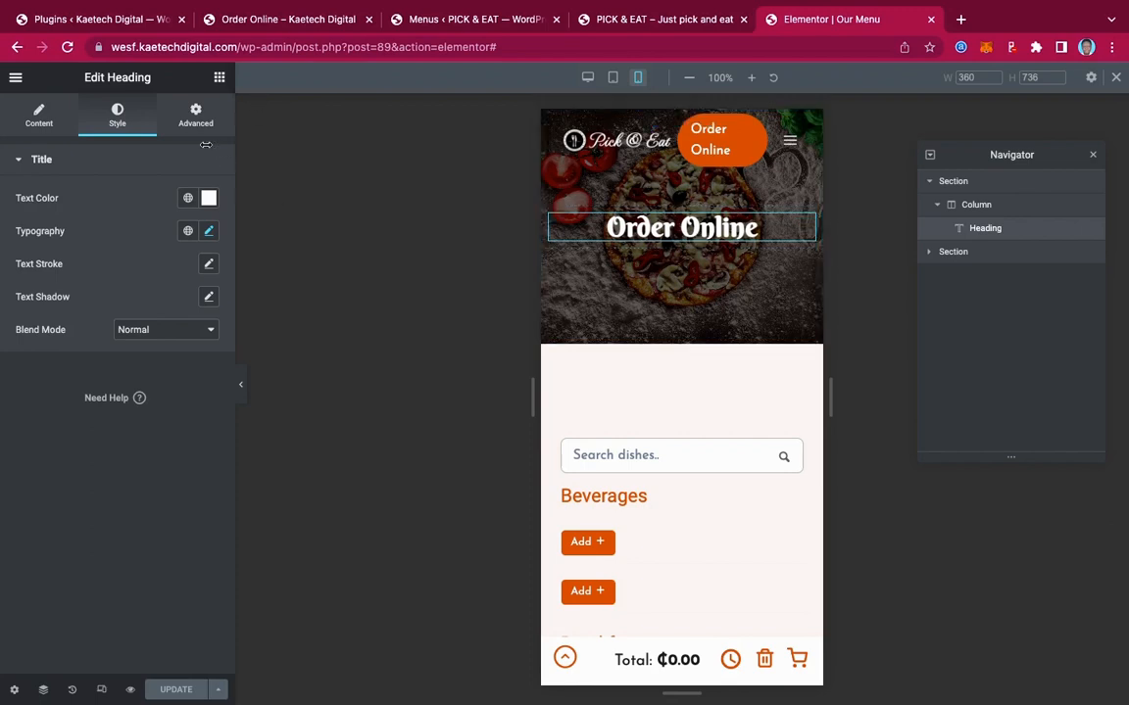
# View the live Our Menu page and close the order settings popup
pyautogui.click(15, 81)
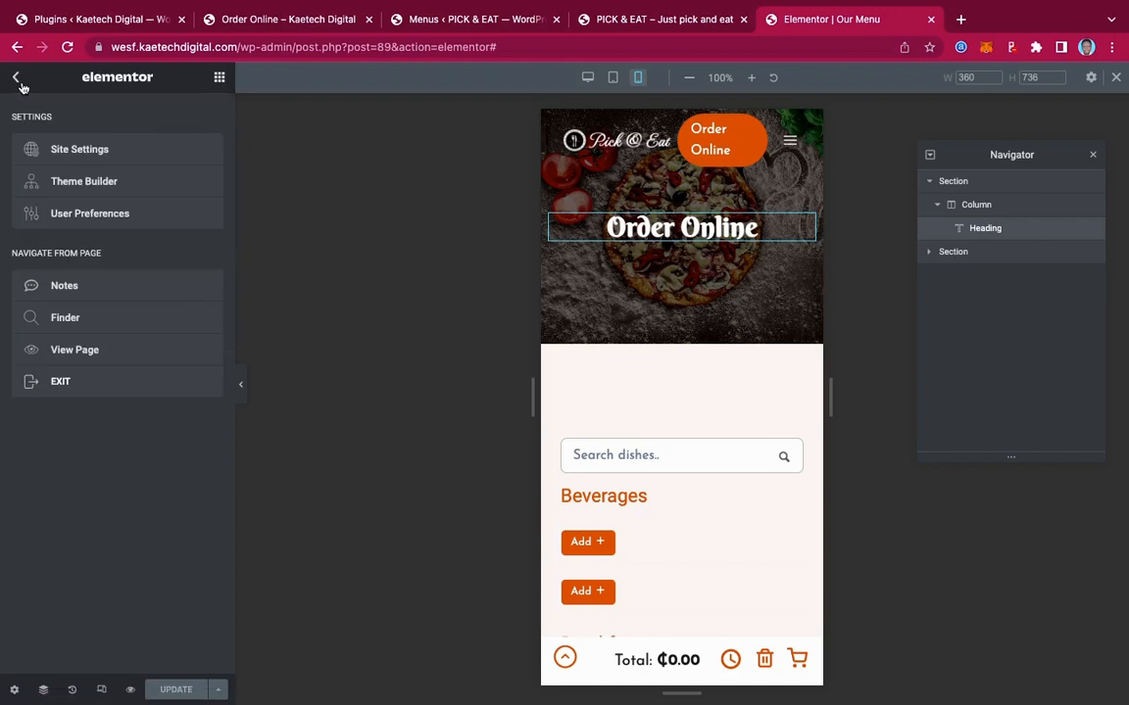
pyautogui.click(58, 349)
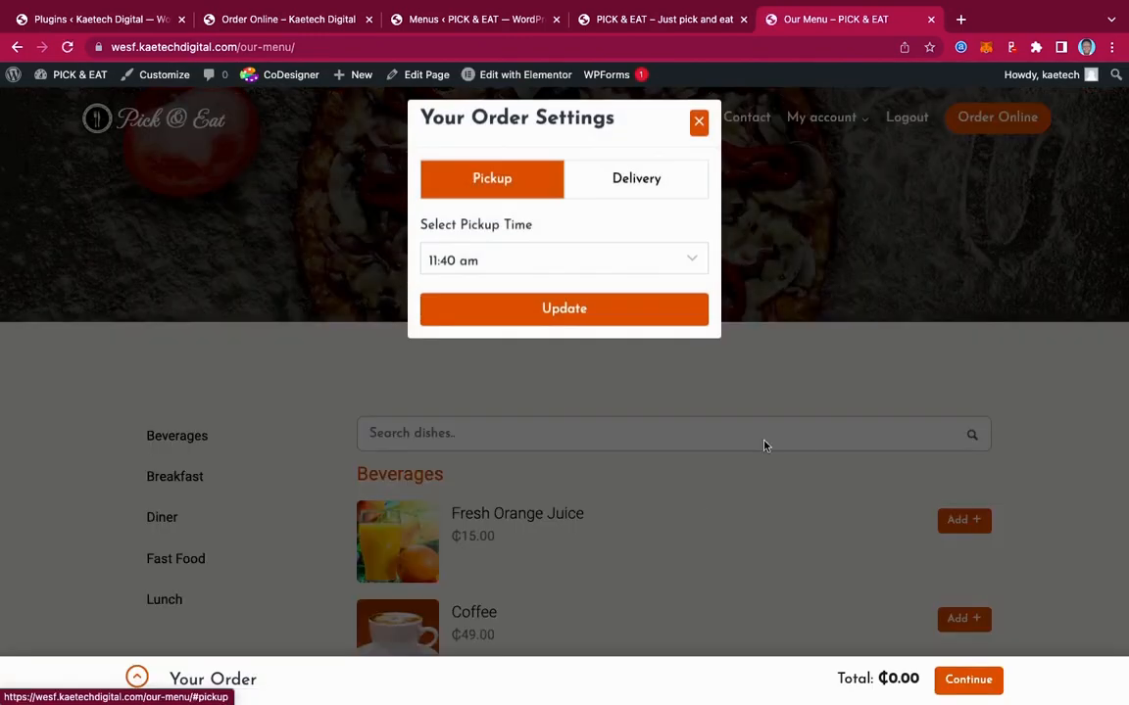
pyautogui.click(698, 121)
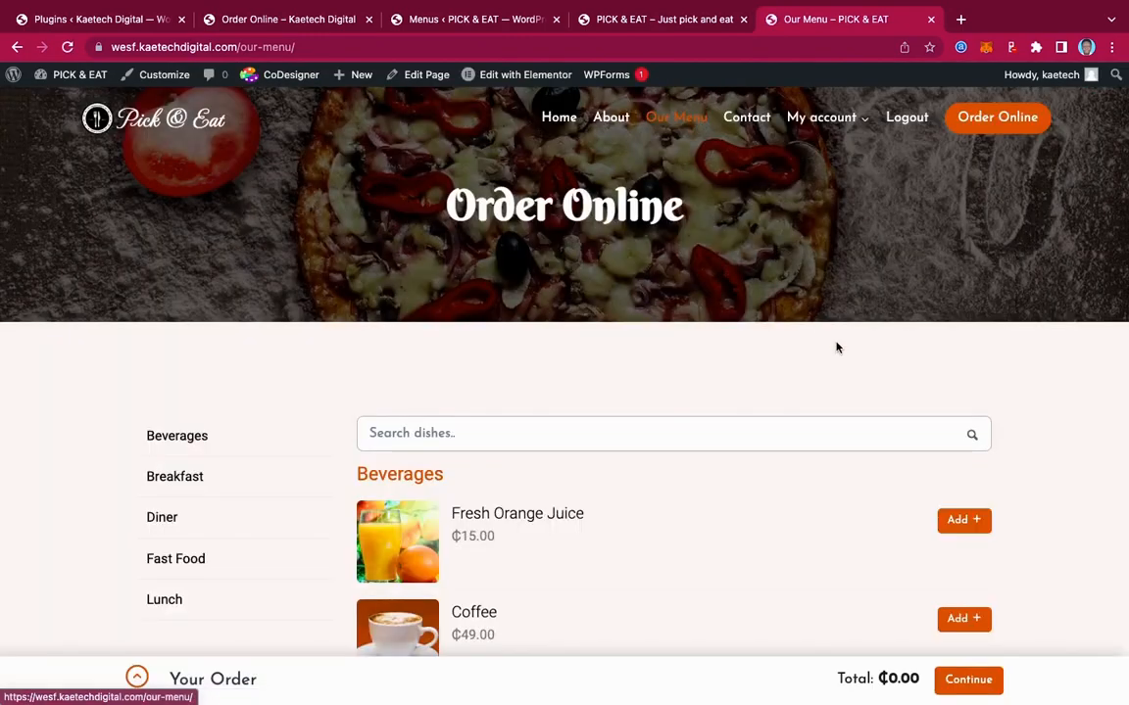
pyautogui.scroll(-10, 837, 347)
pyautogui.scroll(10, 836, 347)
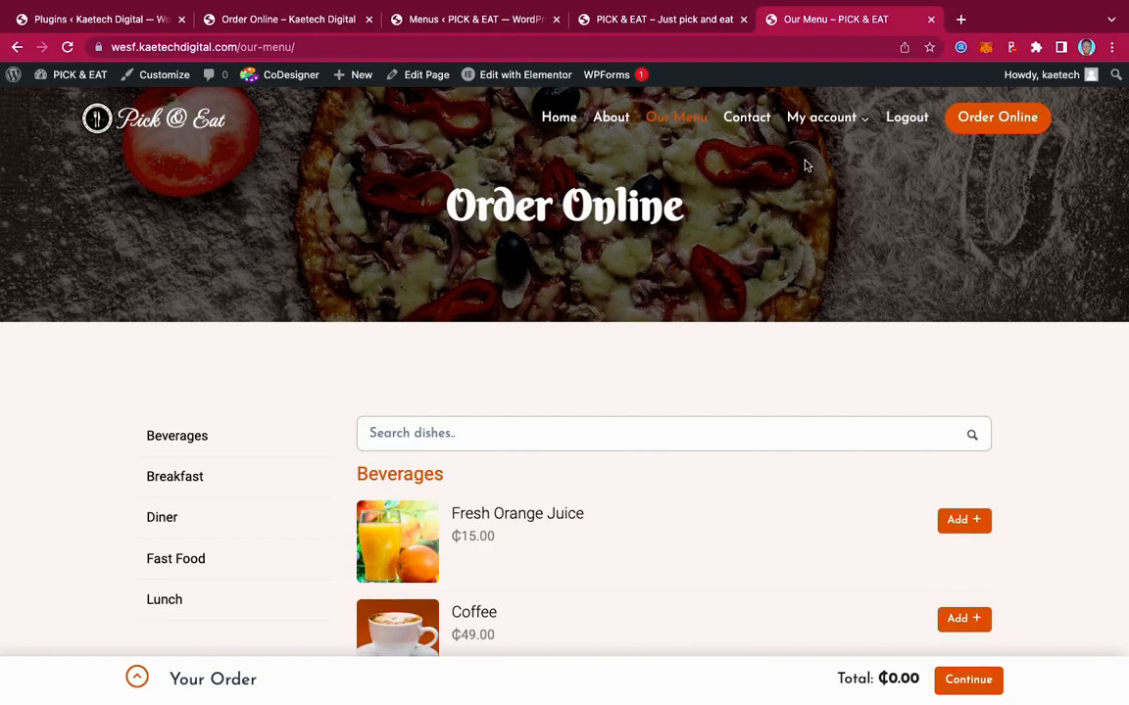
# Go to the My account page from the site navigation
pyautogui.moveTo(818, 122)
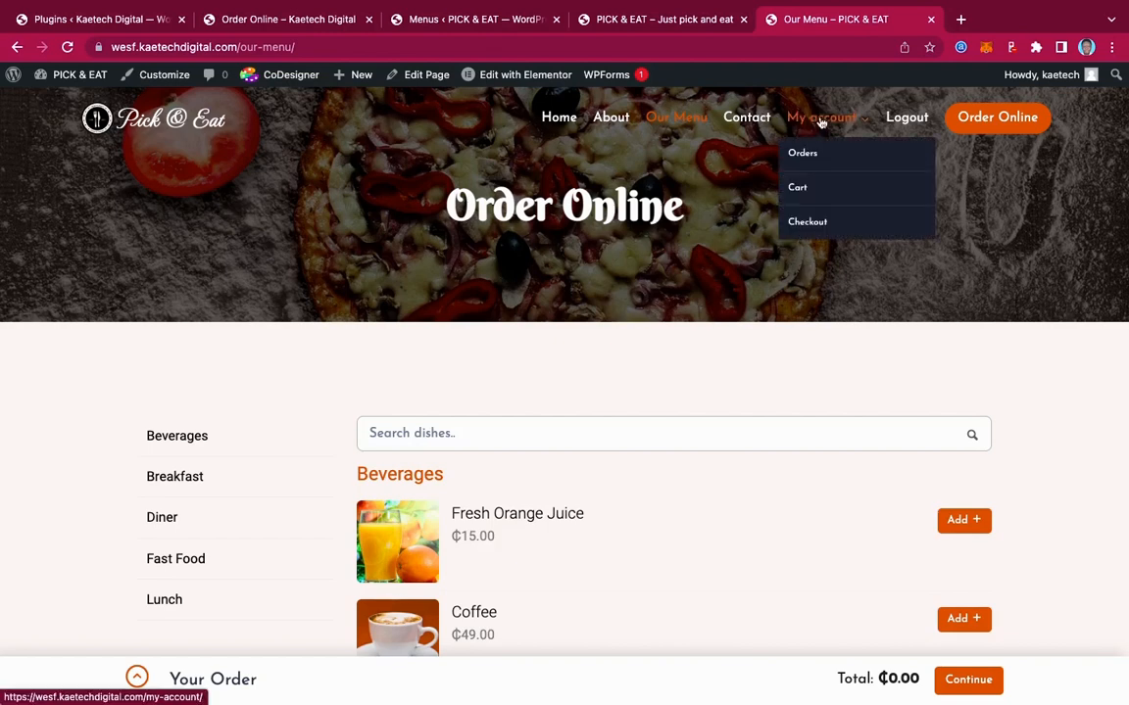
pyautogui.click(821, 122)
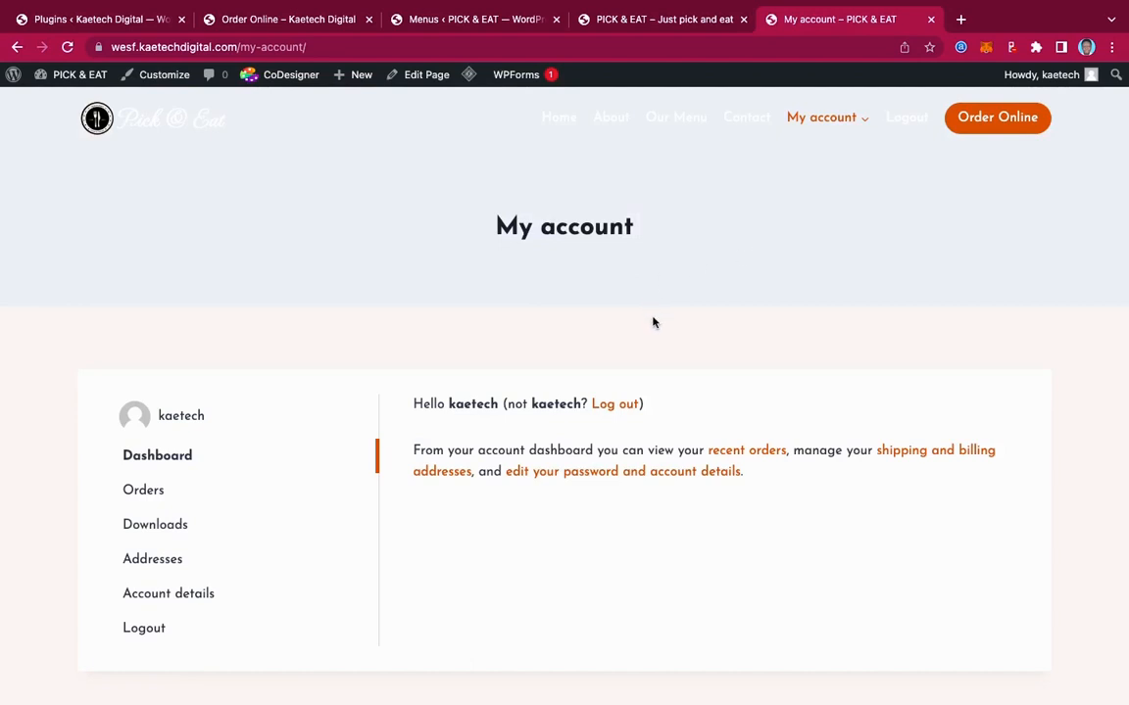
pyautogui.scroll(-5, 666, 347)
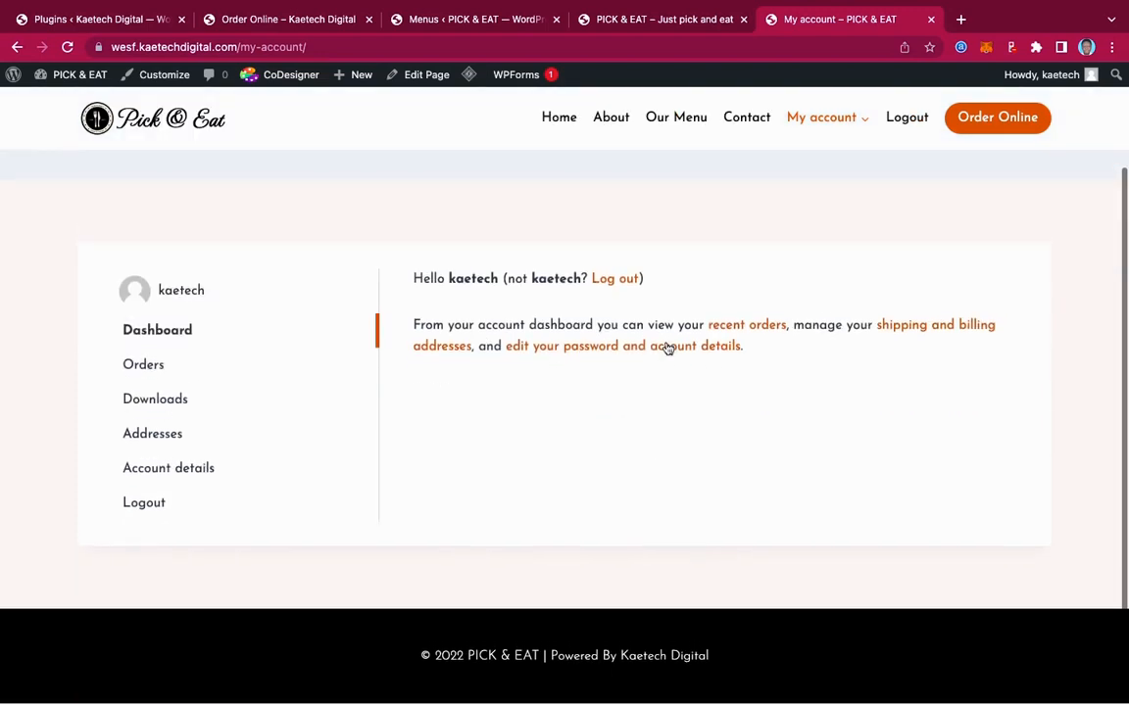
pyautogui.scroll(5, 667, 347)
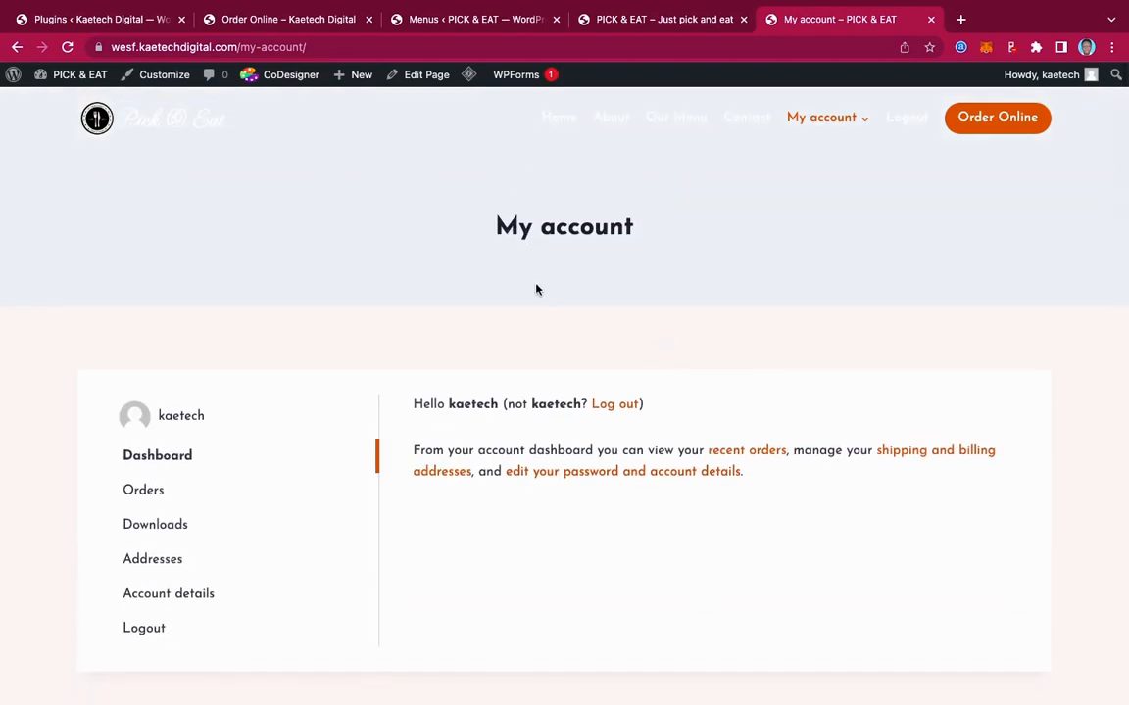
# Set the My account page template to Elementor Full Width, update, and grab its woocommerce_my_account shortcode
pyautogui.click(416, 76)
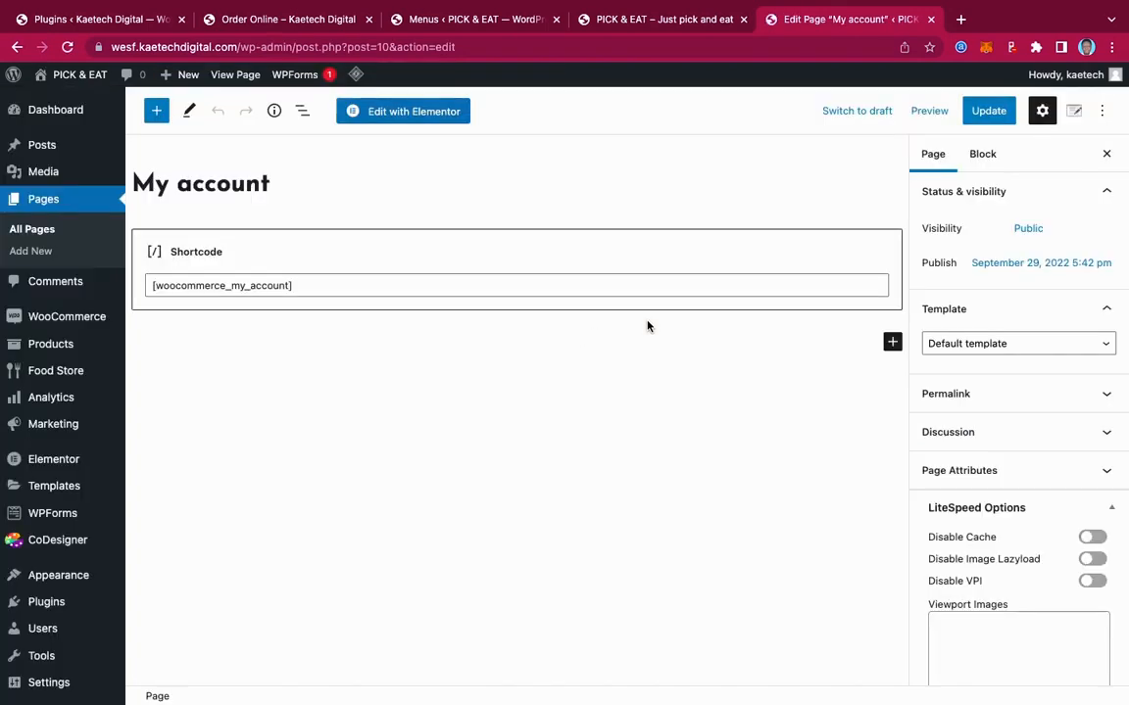
pyautogui.click(983, 345)
pyautogui.click(983, 382)
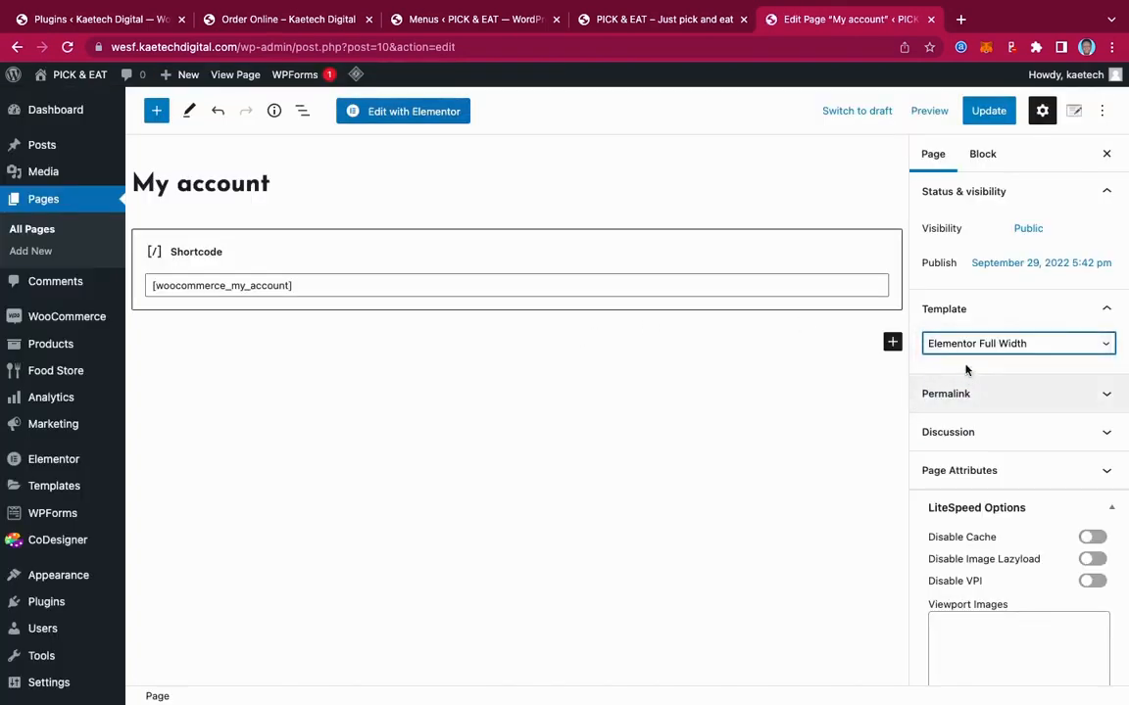
pyautogui.click(985, 110)
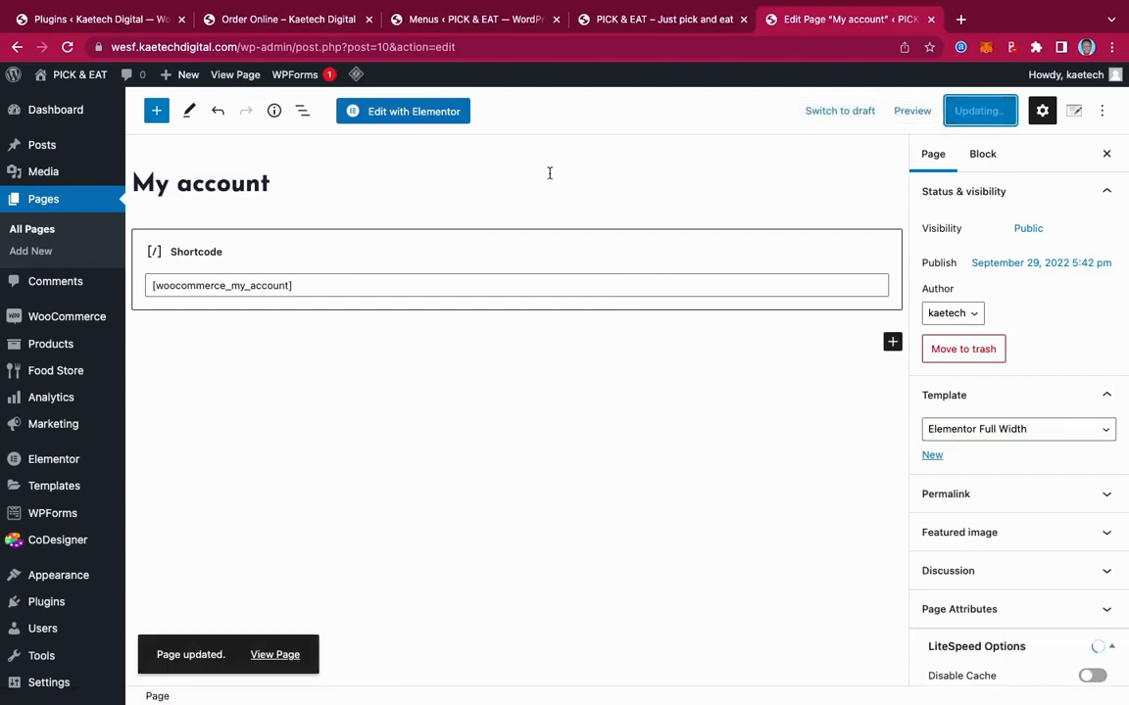
pyautogui.click(322, 283)
pyautogui.tripleClick(321, 283)
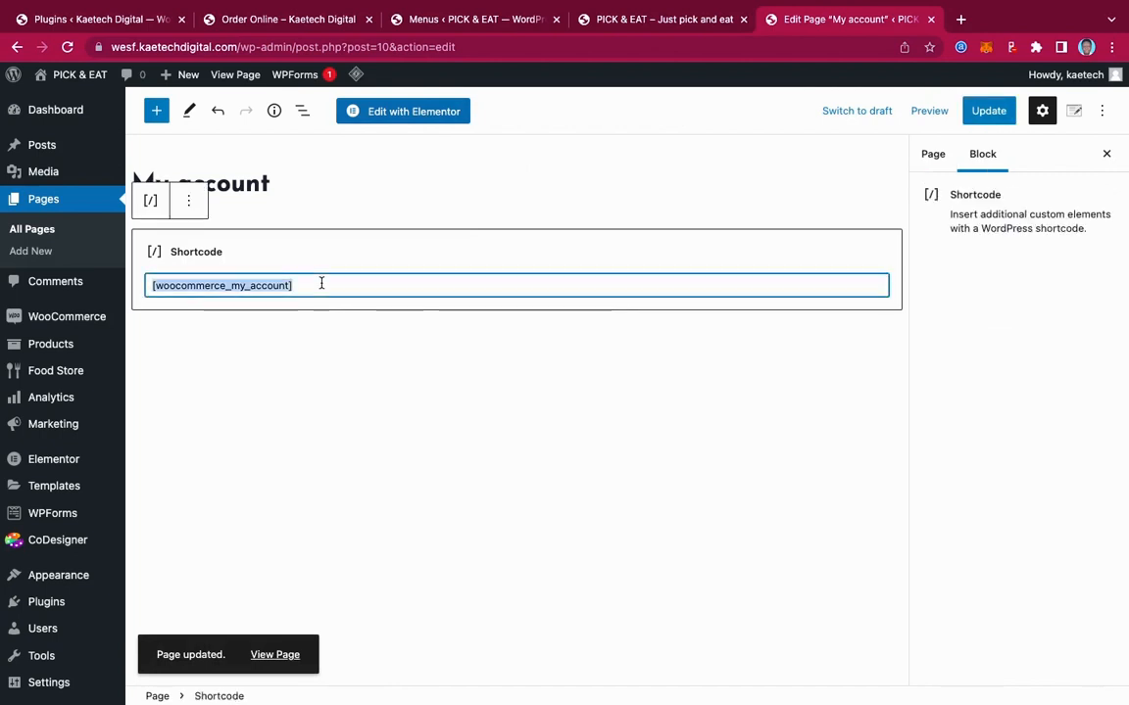
pyautogui.click(418, 111)
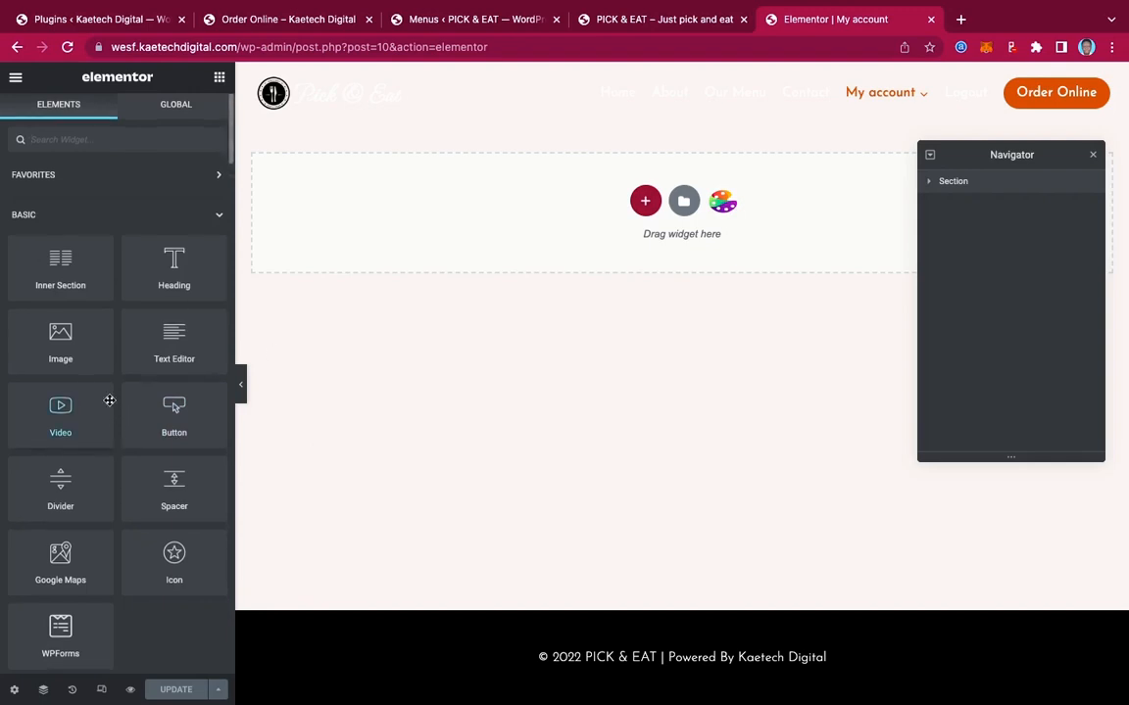
# Scroll through the Elementor widget panel to browse the Codesigner widgets
pyautogui.scroll(-15, 109, 400)
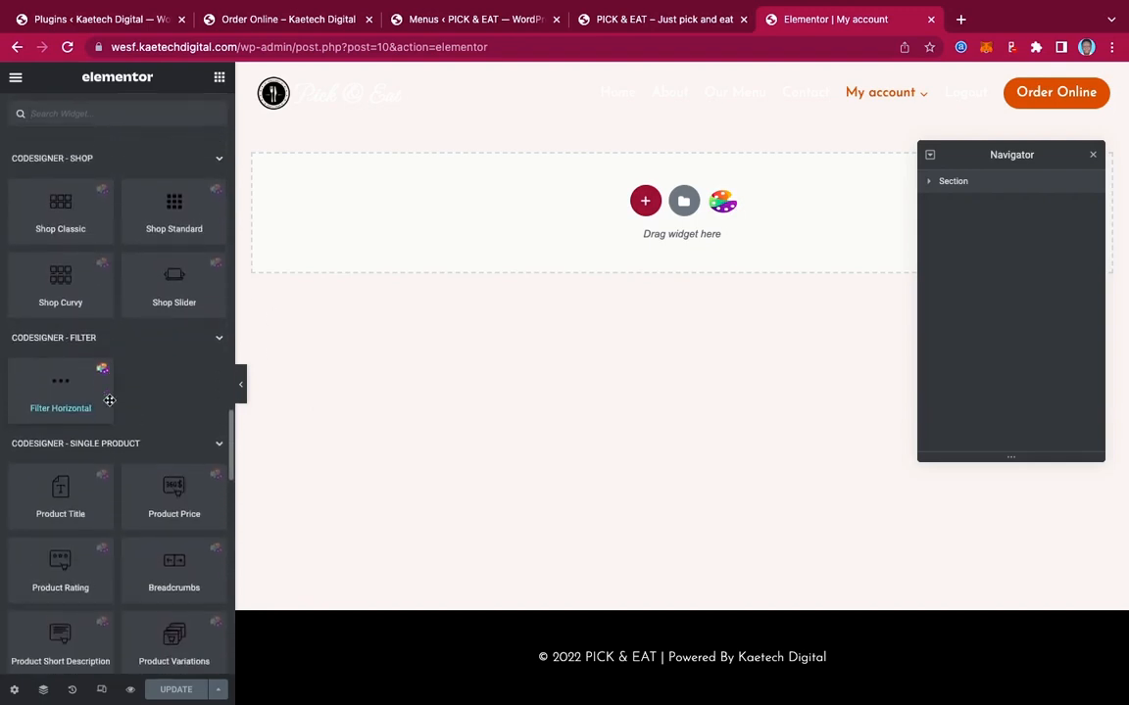
pyautogui.scroll(-3, 110, 400)
pyautogui.scroll(-5, 110, 400)
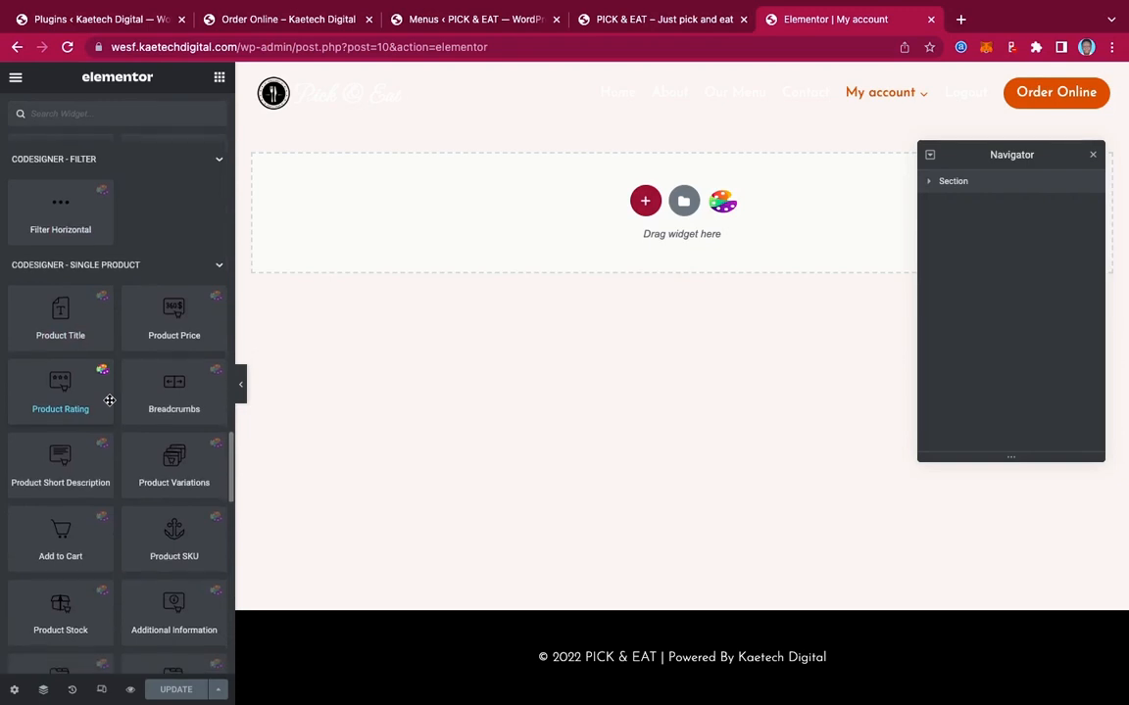
pyautogui.scroll(-5, 110, 399)
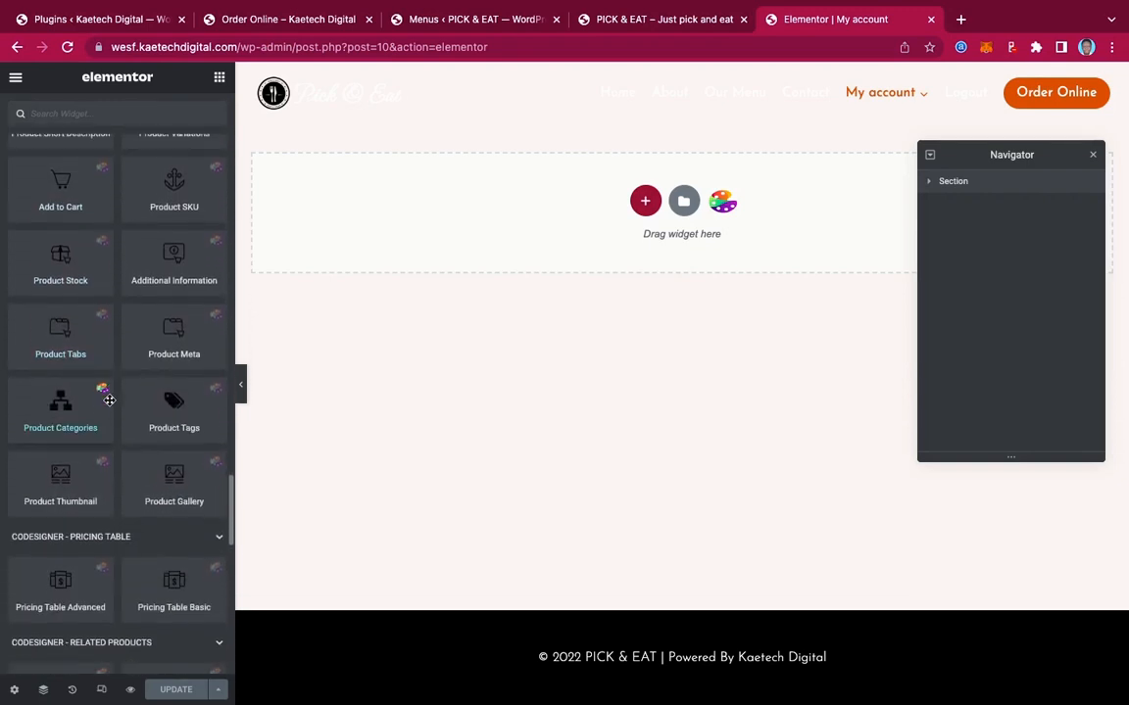
pyautogui.scroll(-6, 109, 399)
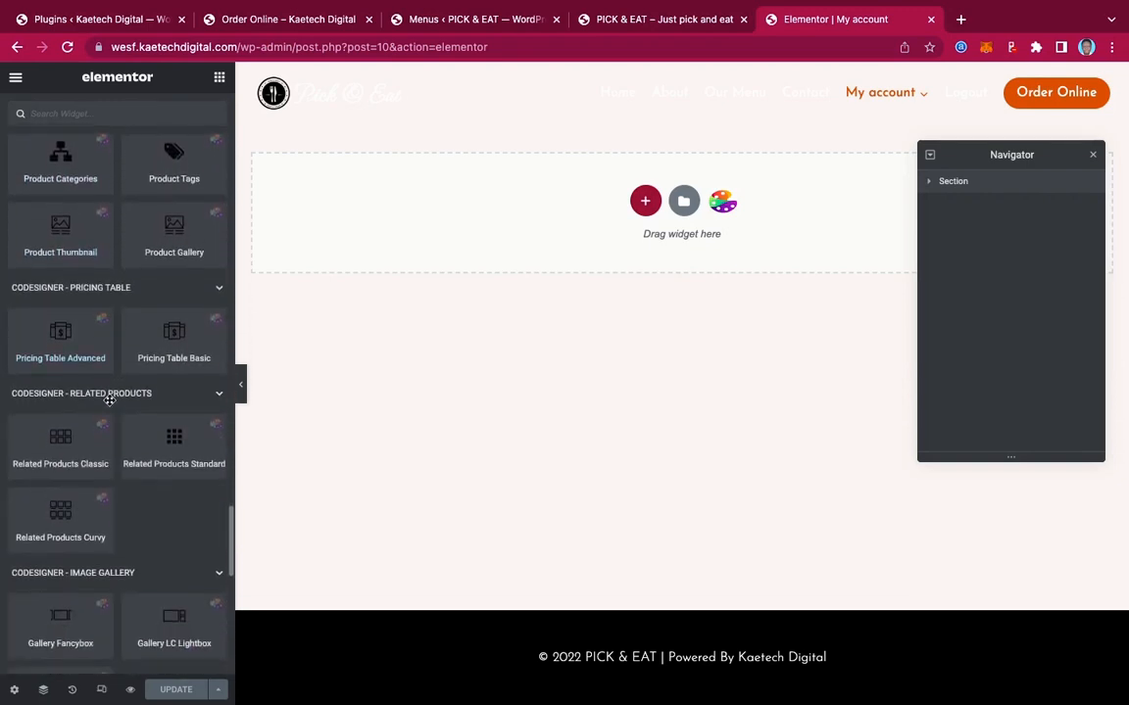
pyautogui.scroll(-5, 108, 400)
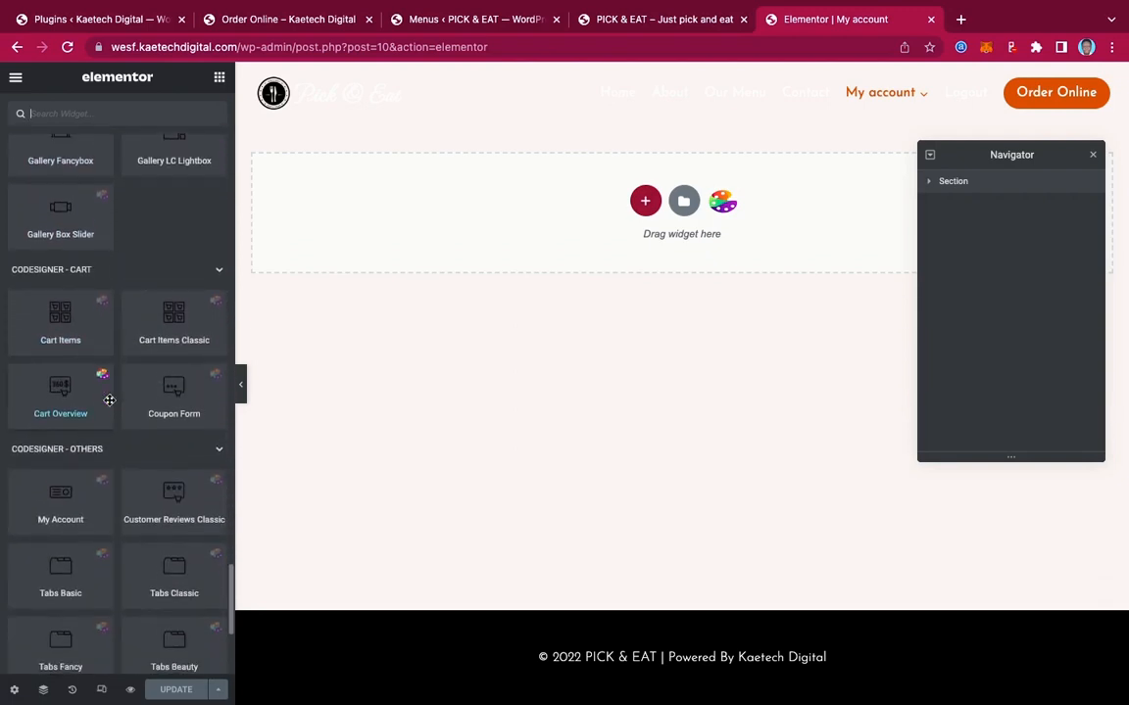
pyautogui.scroll(-2, 109, 400)
pyautogui.scroll(-2, 109, 400)
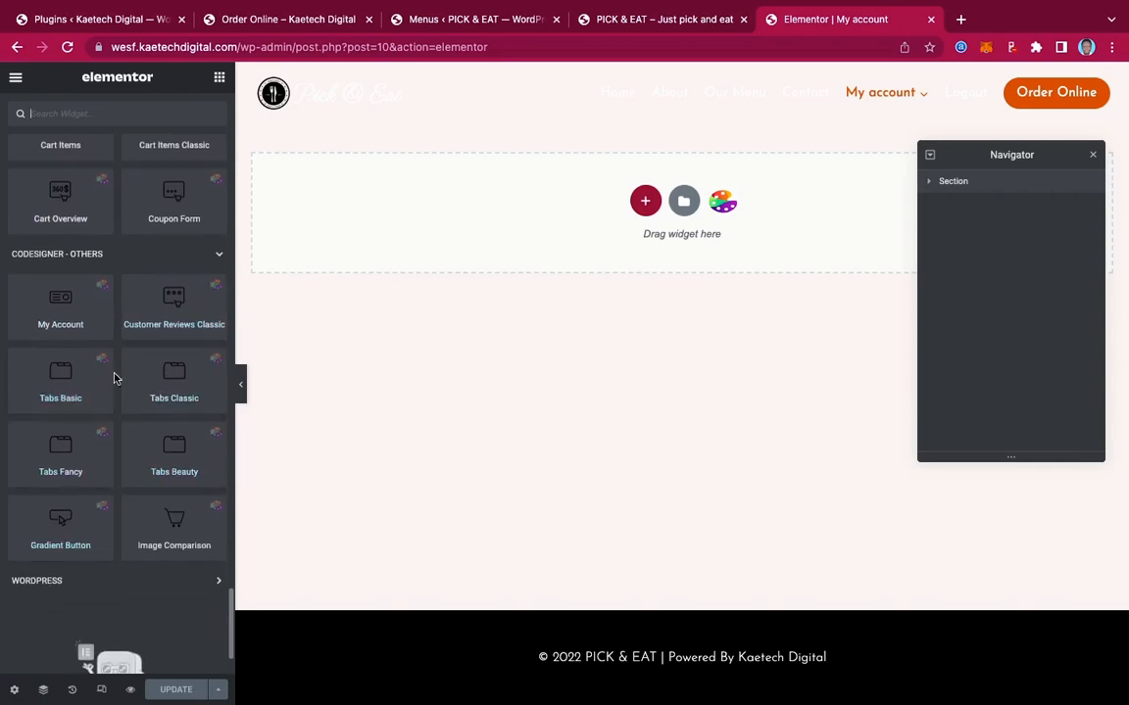
pyautogui.scroll(1, 141, 310)
pyautogui.scroll(1, 140, 311)
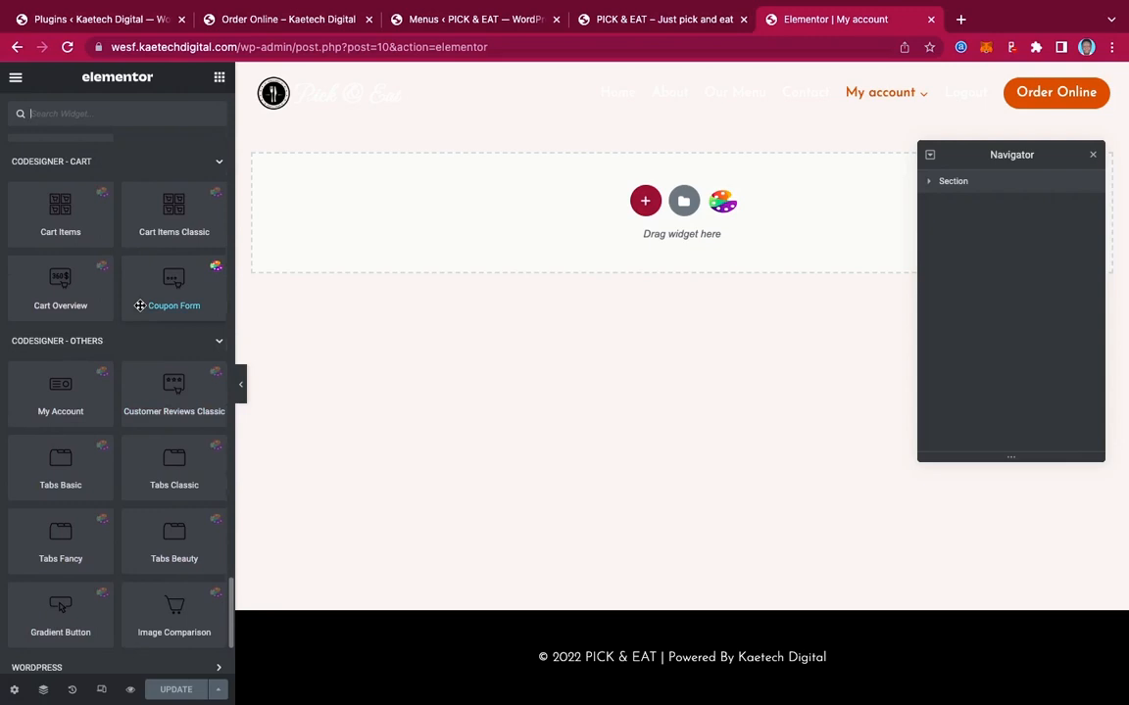
pyautogui.scroll(3, 141, 311)
pyautogui.scroll(1, 140, 310)
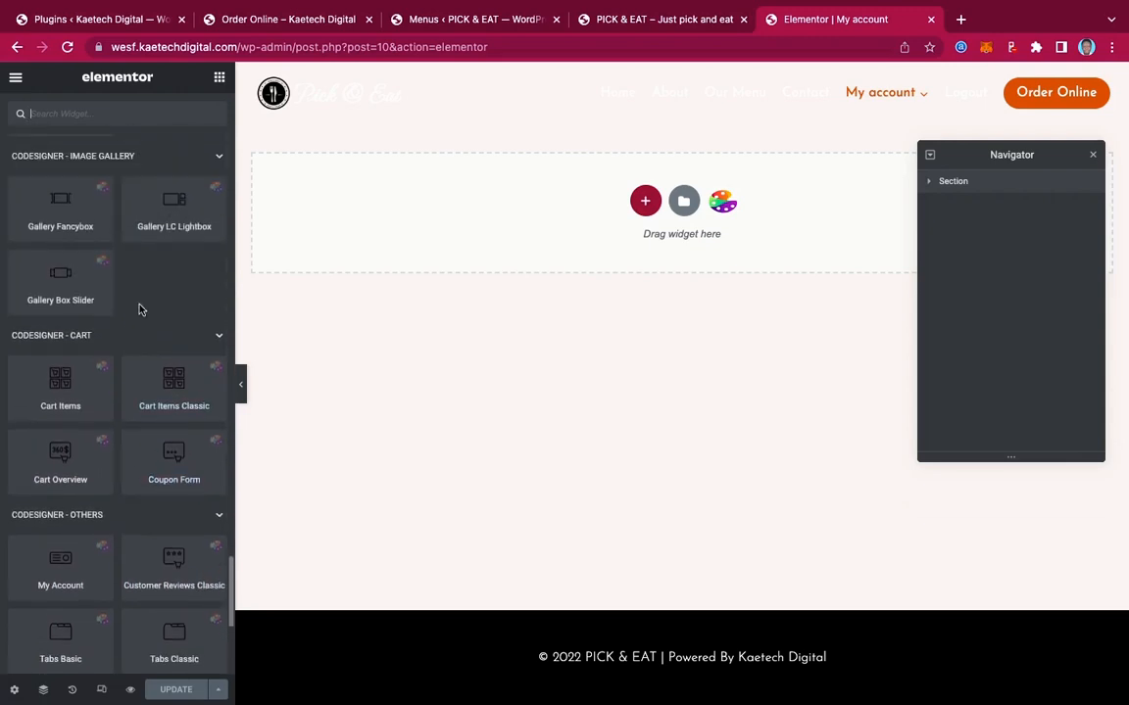
pyautogui.scroll(5, 140, 310)
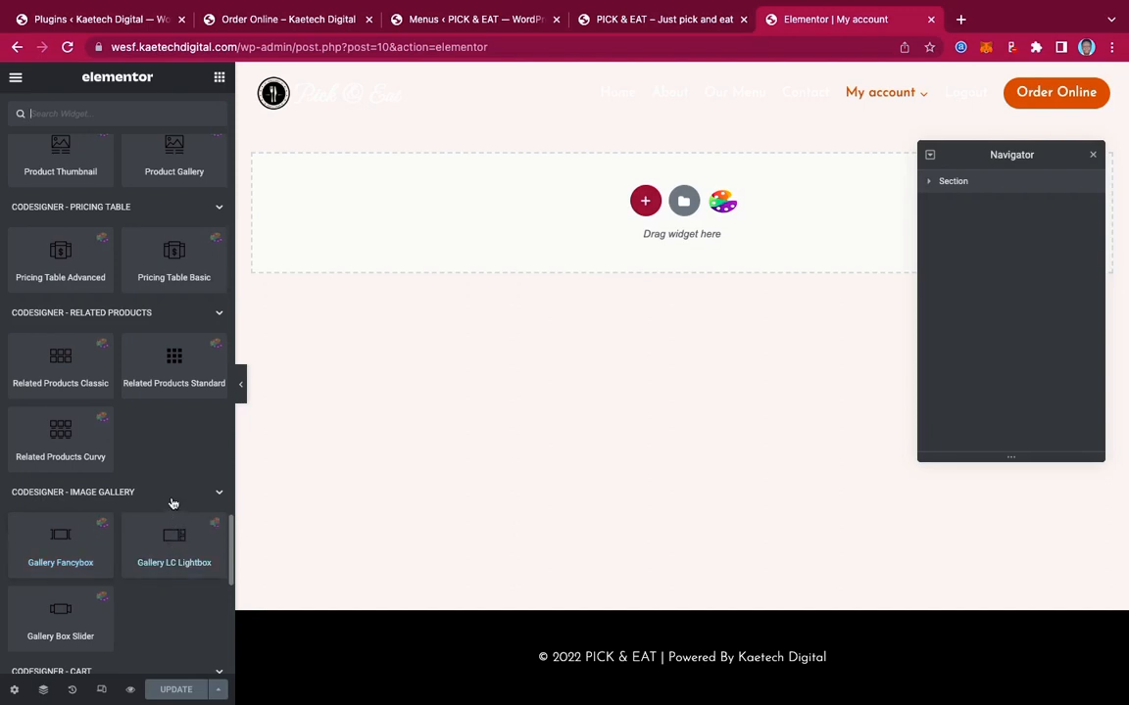
pyautogui.scroll(1, 172, 501)
pyautogui.scroll(6, 171, 501)
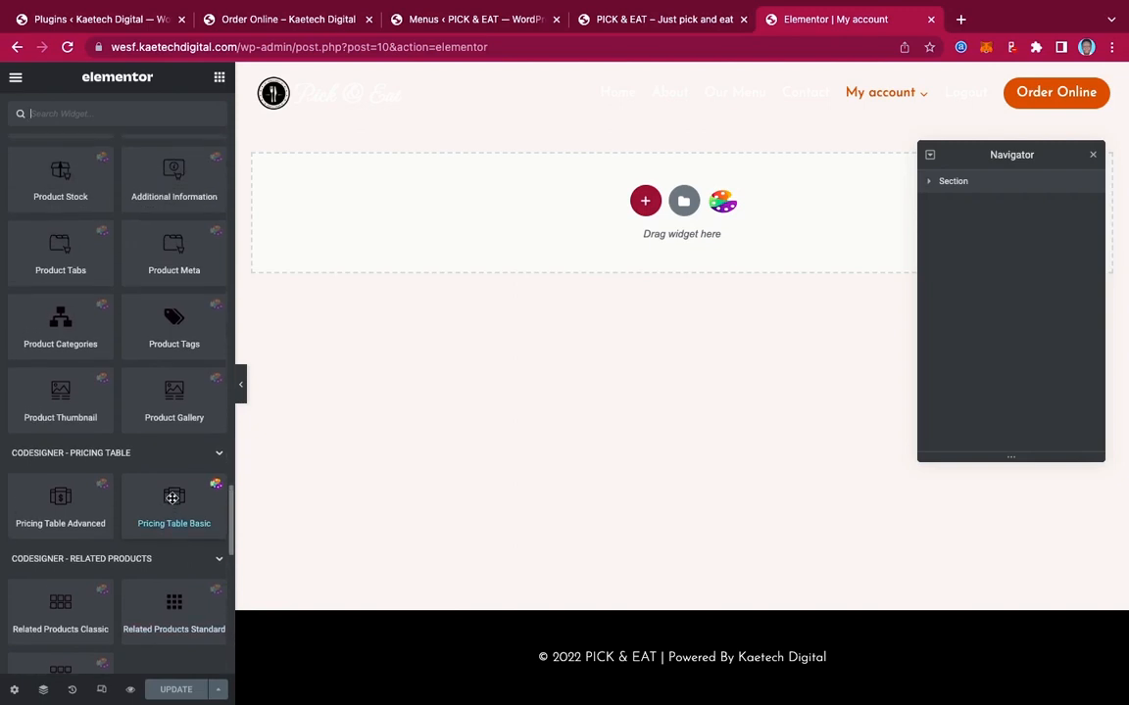
pyautogui.scroll(17, 173, 501)
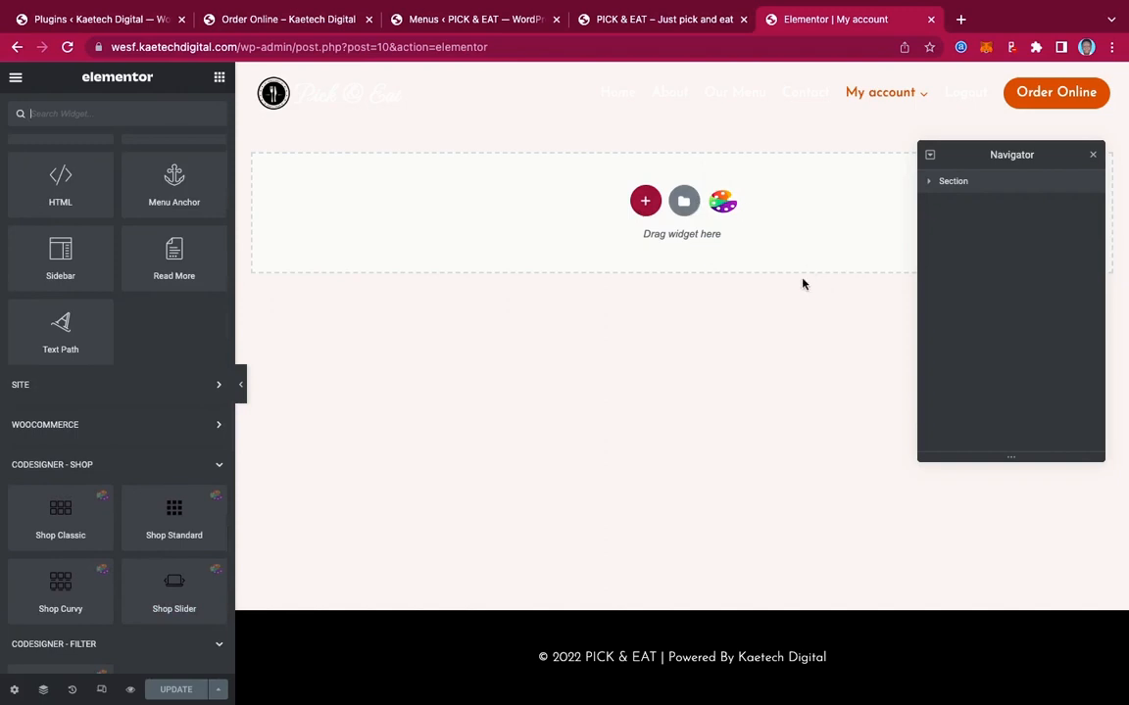
# Add a new single-column section and move it above the account shortcode section in the Navigator
pyautogui.click(645, 201)
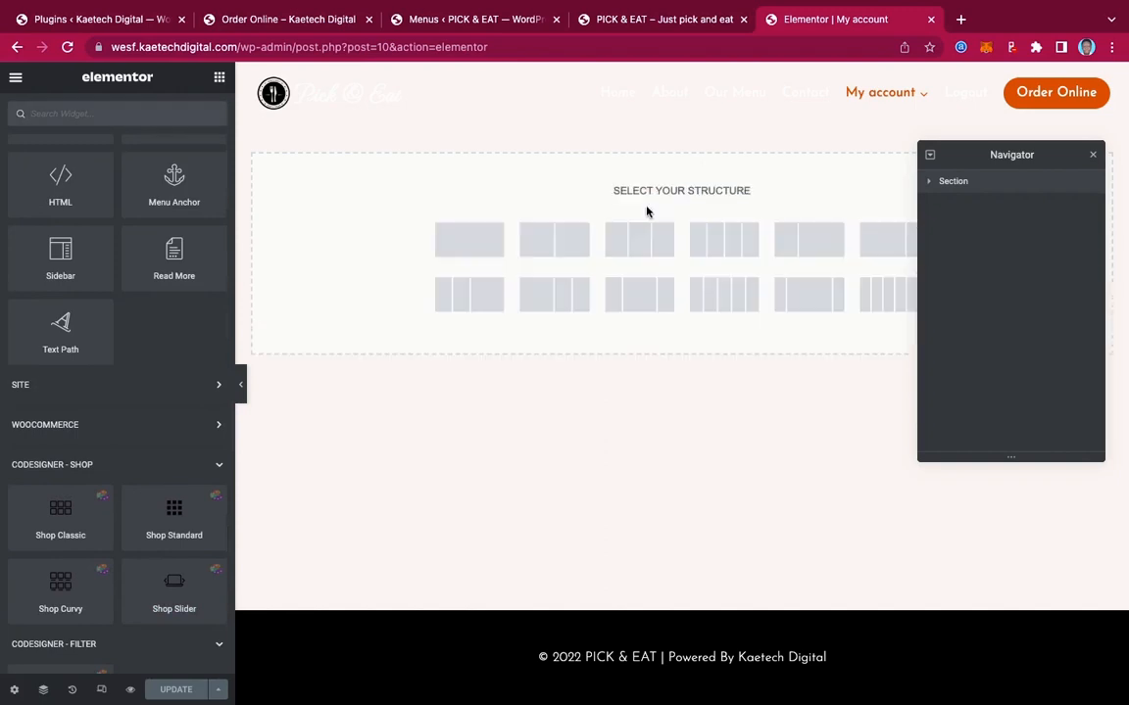
pyautogui.click(466, 247)
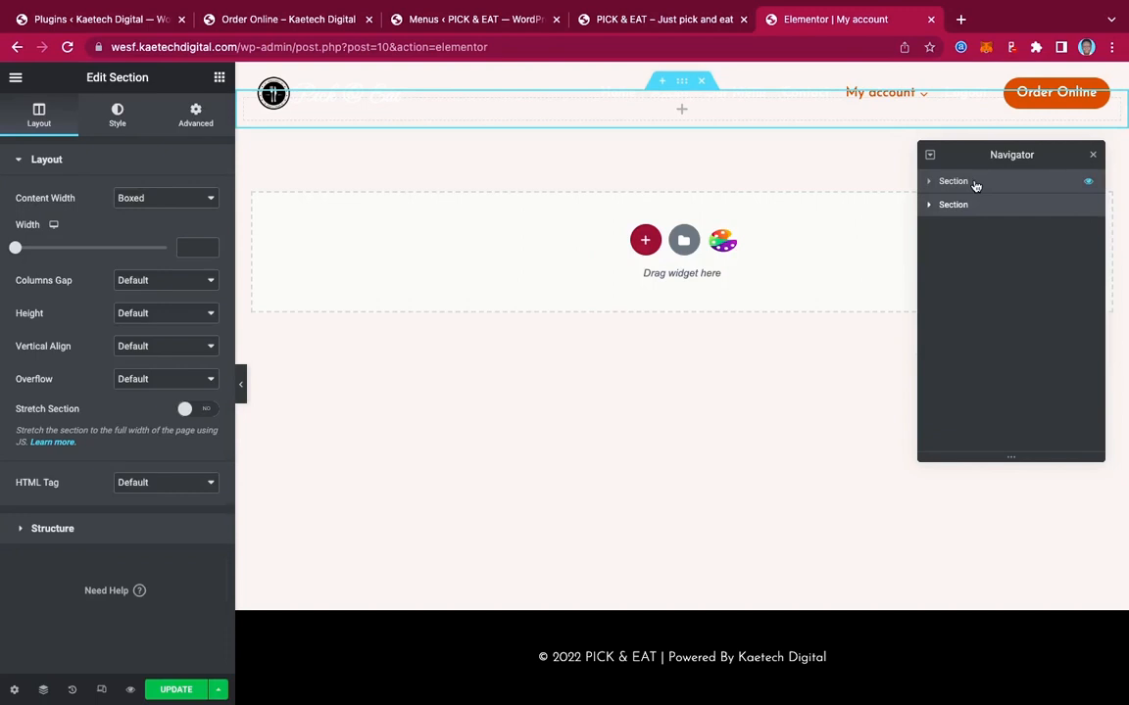
pyautogui.moveTo(975, 218); pyautogui.dragTo(977, 217)
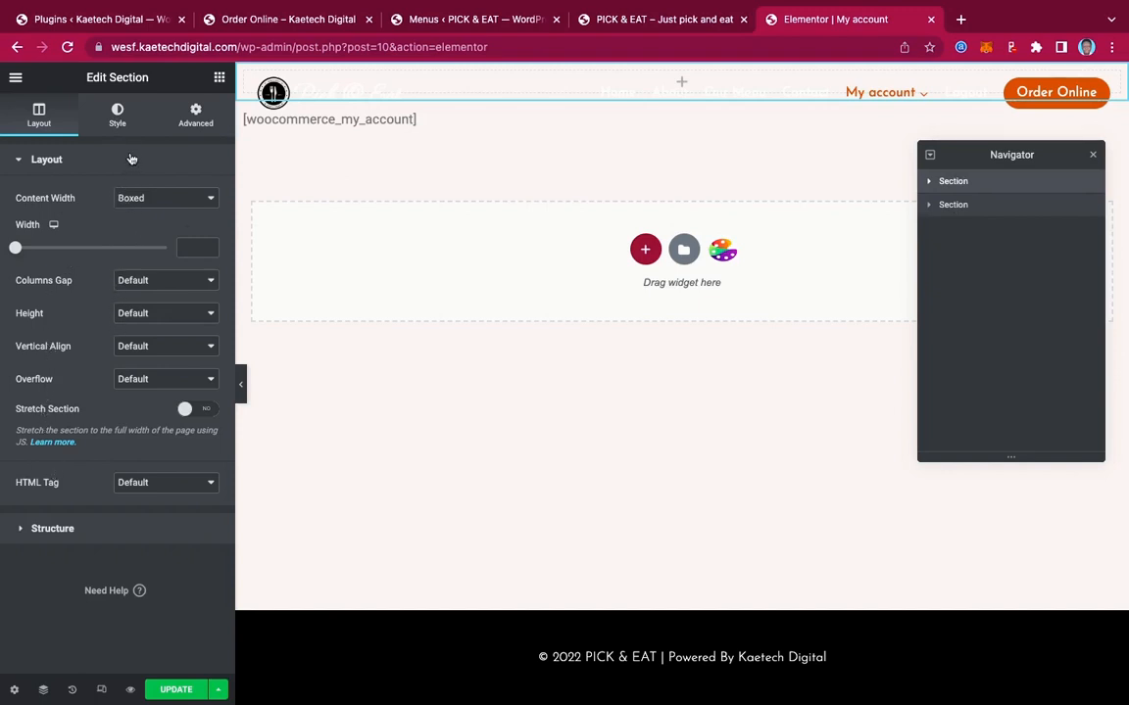
# Make the top section full width with a 300 px minimum height, then view the live Order Online page
pyautogui.click(147, 200)
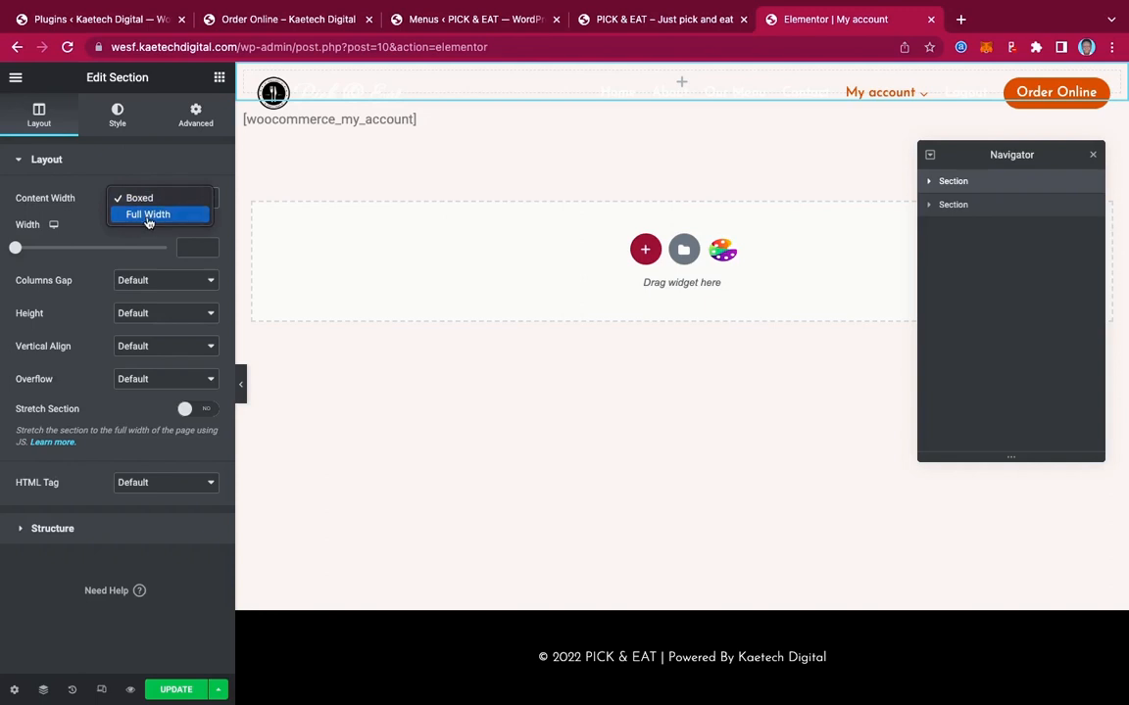
pyautogui.click(148, 215)
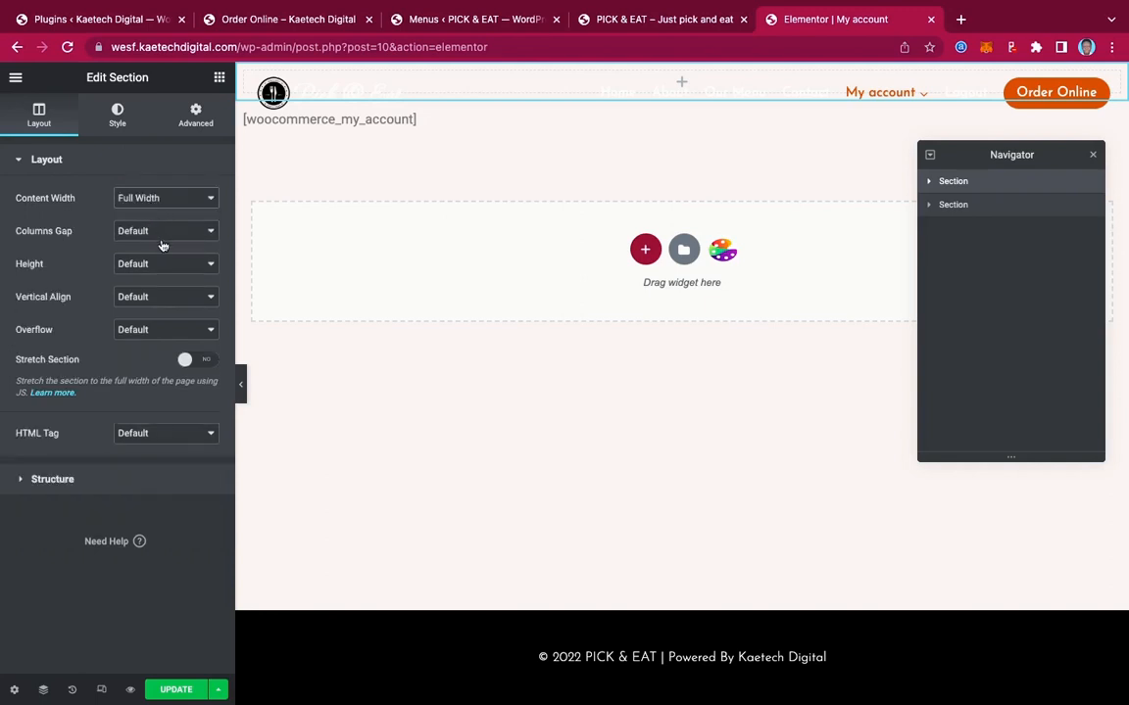
pyautogui.click(144, 265)
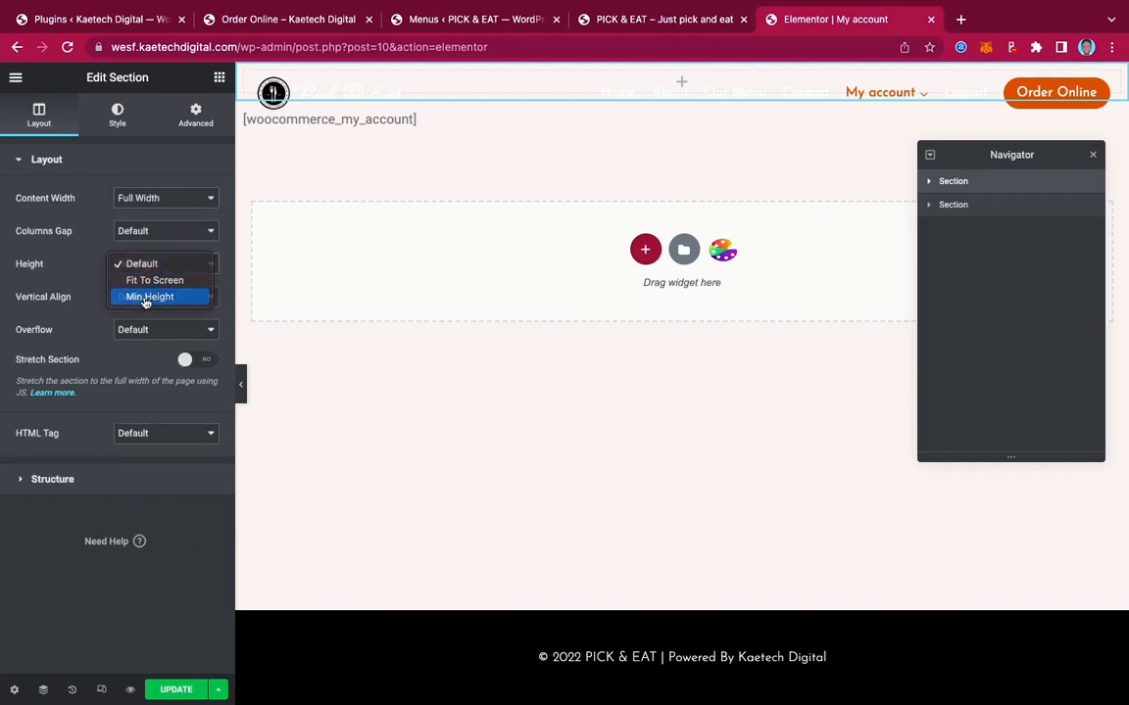
pyautogui.click(147, 297)
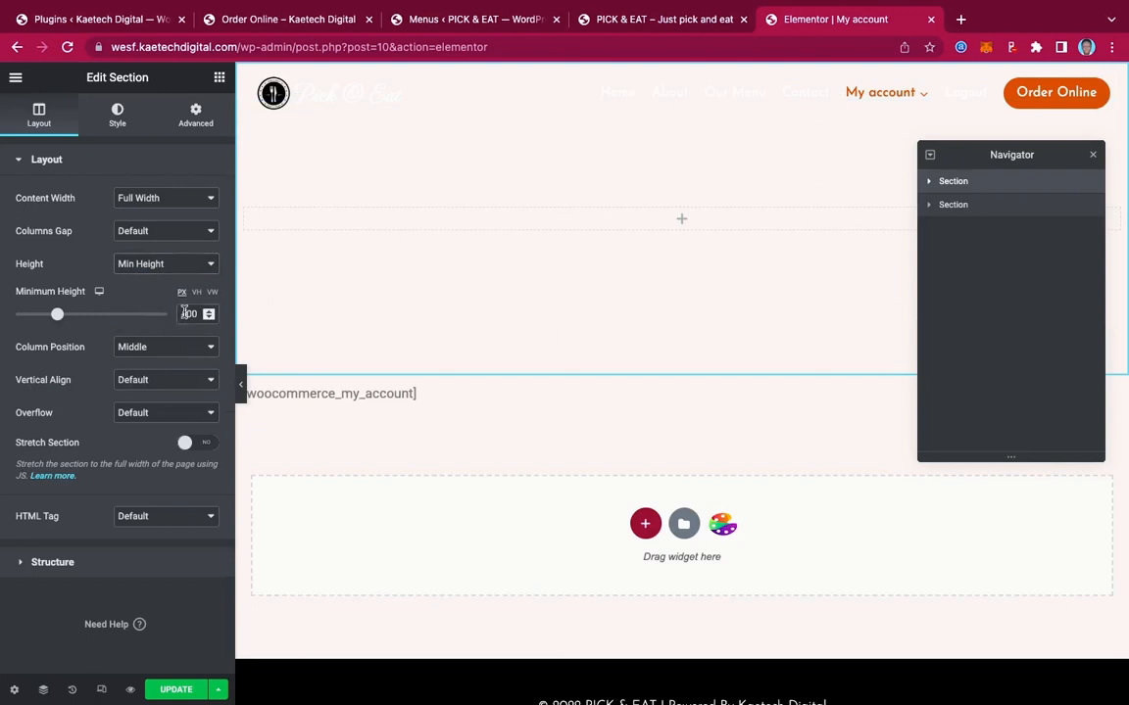
pyautogui.moveTo(186, 312); pyautogui.dragTo(170, 316)
pyautogui.write('3')
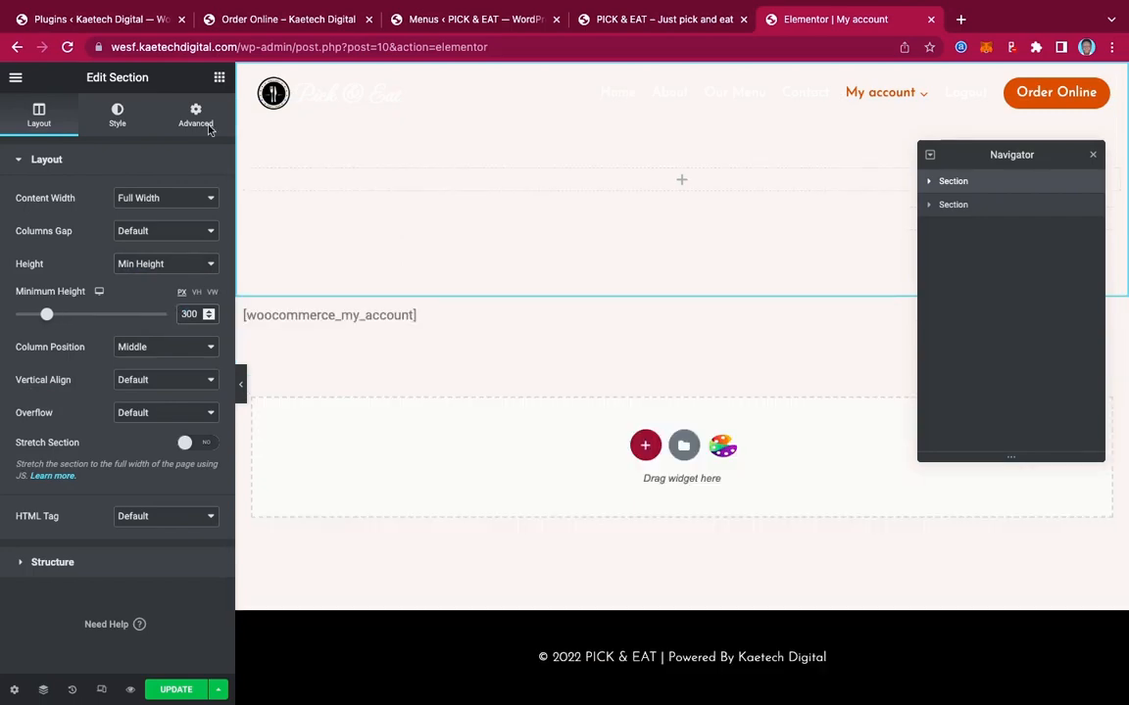
pyautogui.click(282, 22)
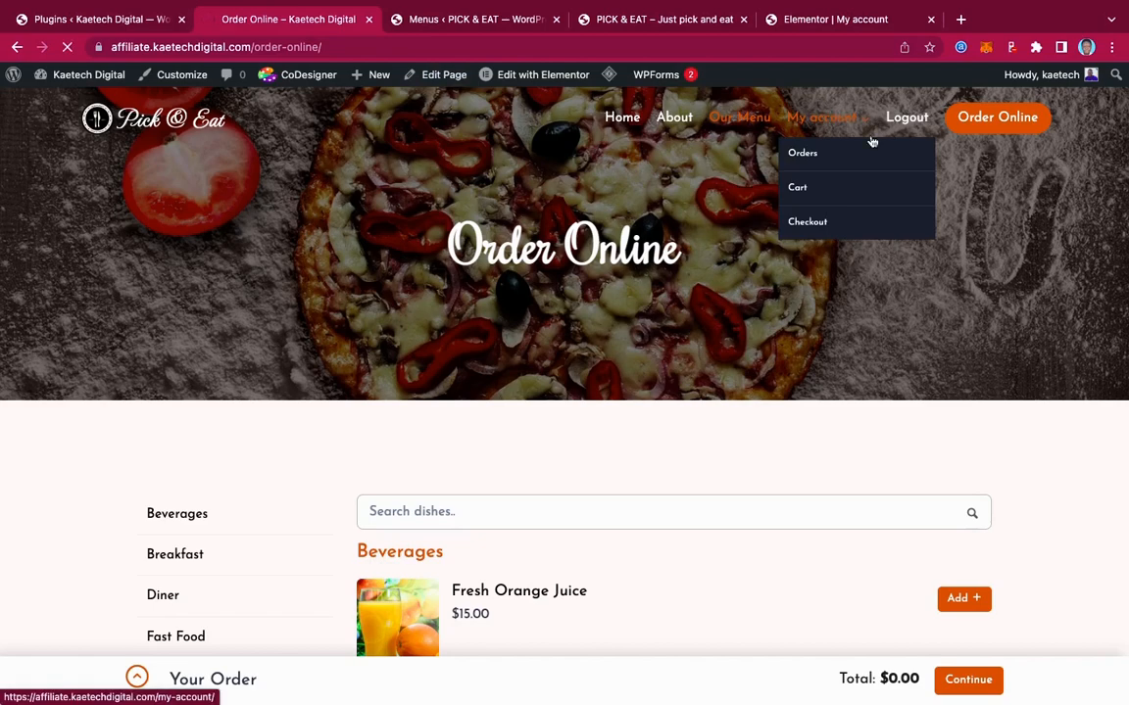
# Review the live site's My Account page and its burger hero, then return to the Elementor My account editor
pyautogui.click(871, 140)
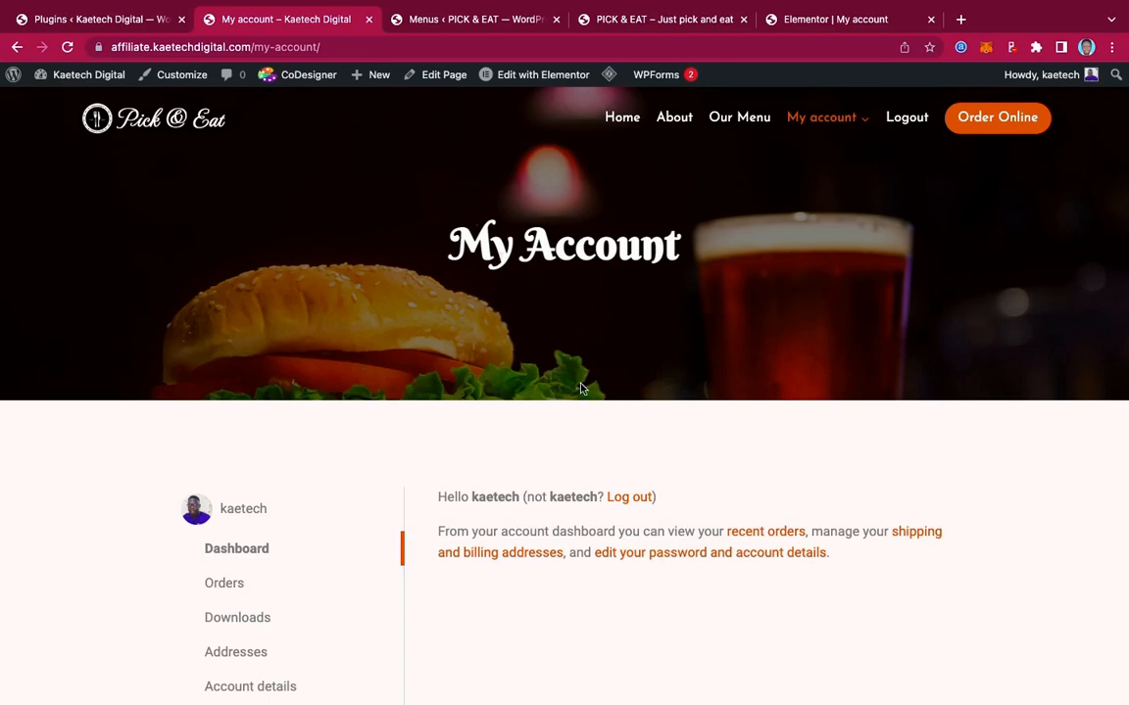
pyautogui.scroll(-2, 579, 418)
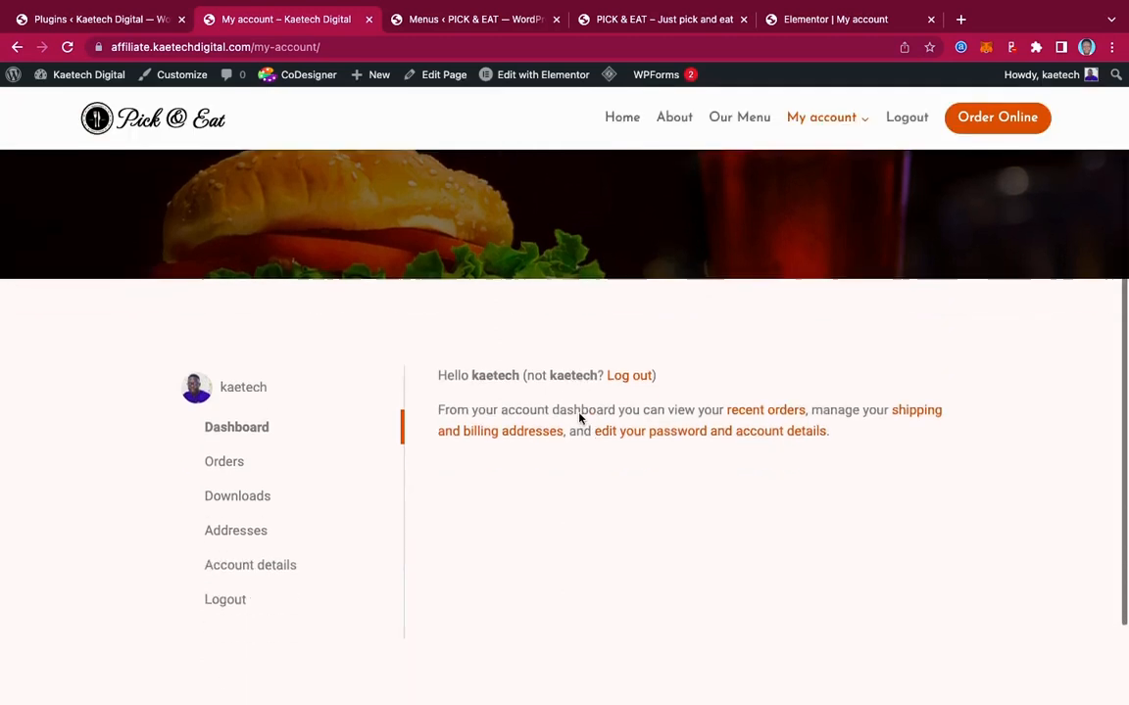
pyautogui.scroll(2, 579, 415)
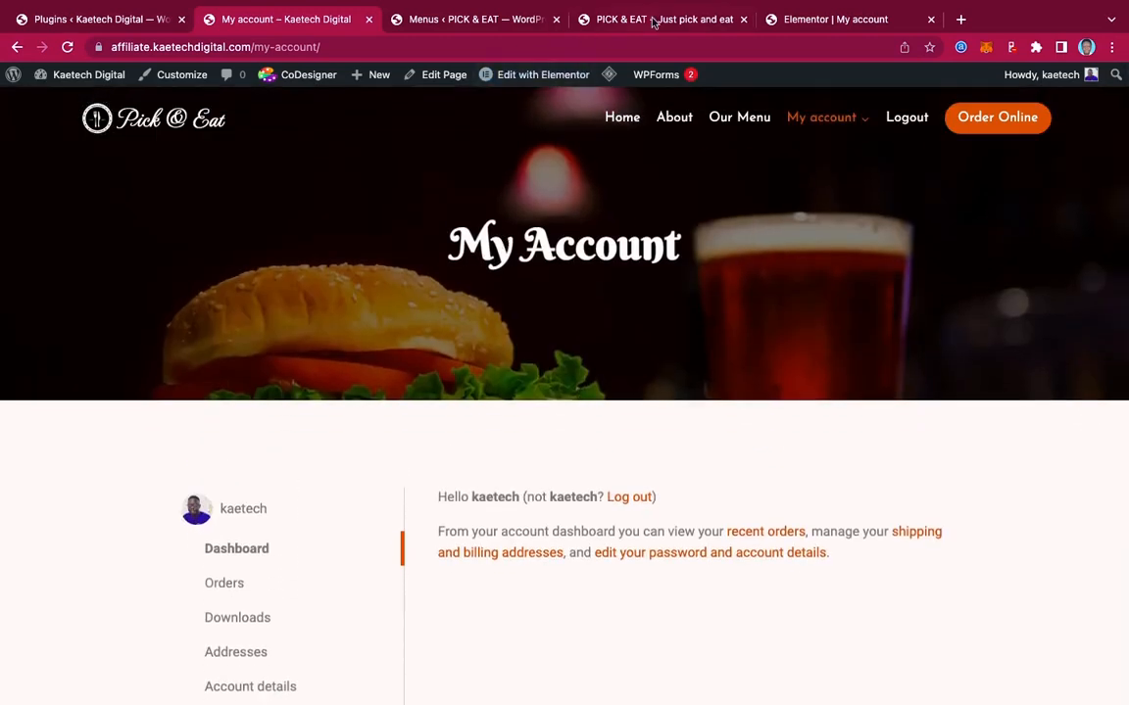
pyautogui.click(661, 20)
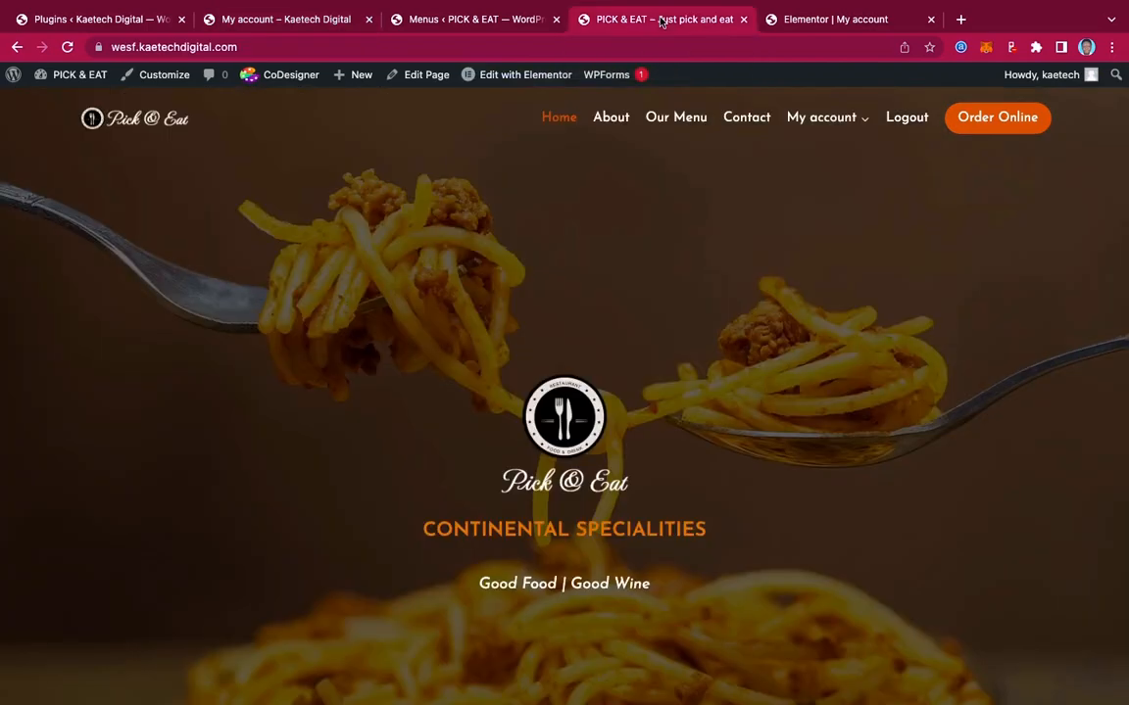
pyautogui.click(784, 20)
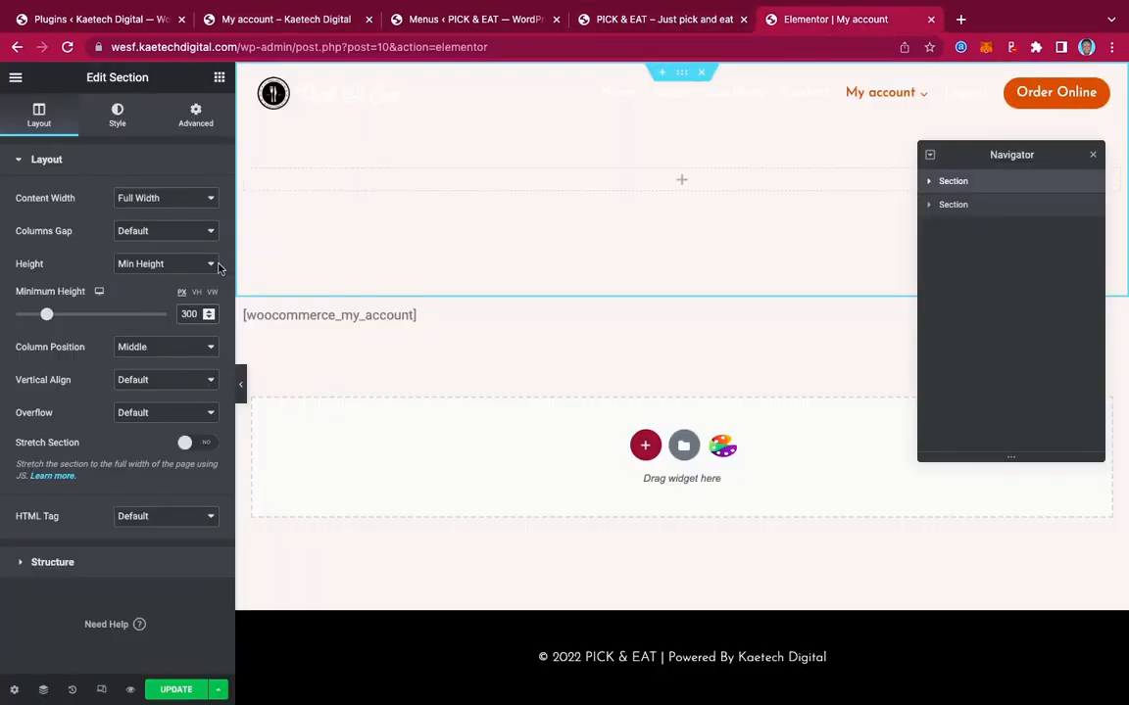
# Set the top section's background type to Classic and bring up the media library for an image
pyautogui.click(118, 124)
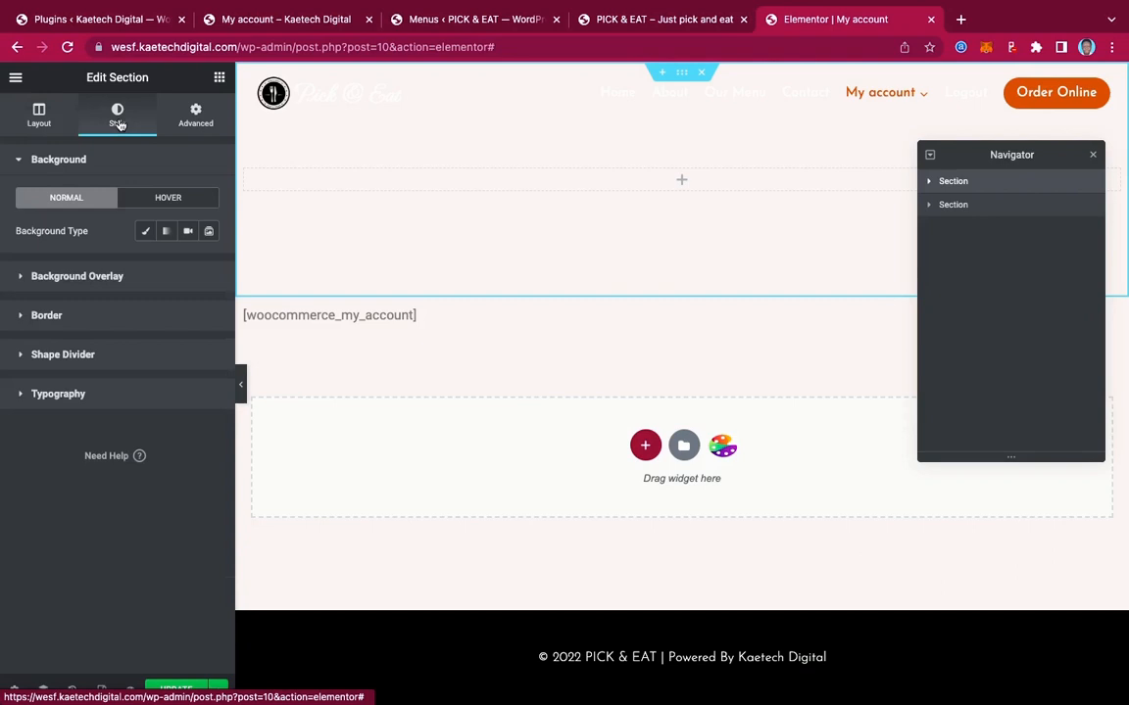
pyautogui.click(145, 232)
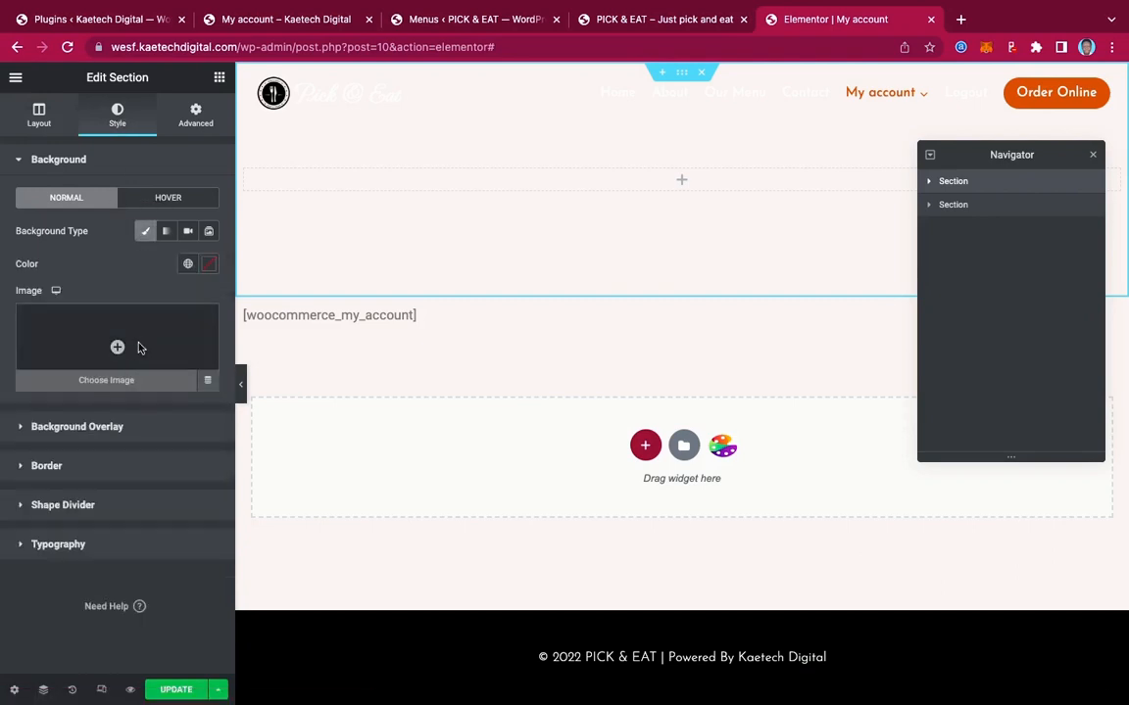
pyautogui.click(140, 348)
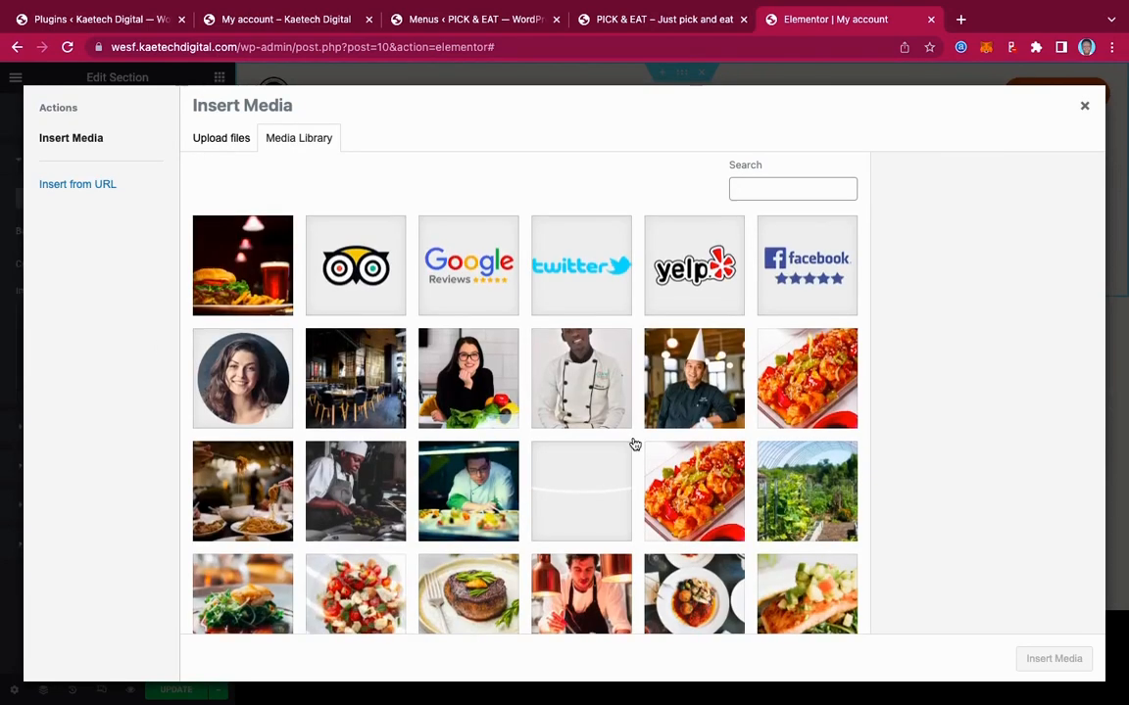
# Insert the burger-and-beer photo edward-franklin-Nb_Q-M3Cdzg-unsplash.jpg as the section's background image
pyautogui.scroll(-1, 635, 445)
pyautogui.scroll(1, 635, 445)
pyautogui.scroll(-1, 565, 515)
pyautogui.scroll(-10, 565, 515)
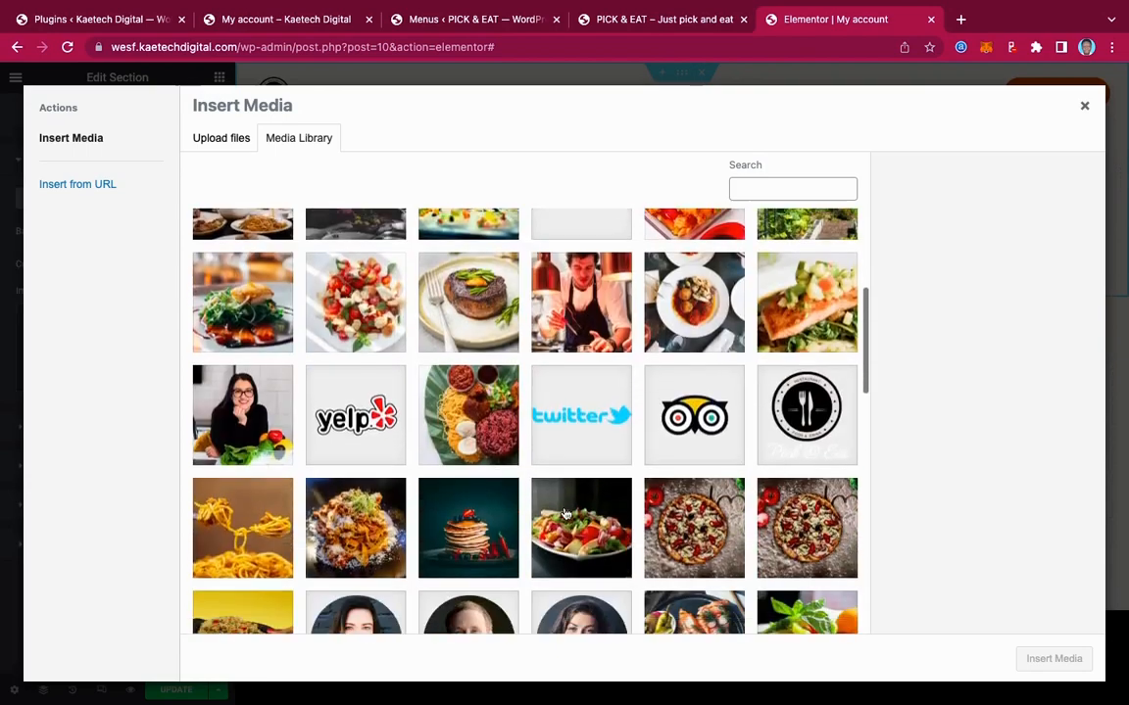
pyautogui.scroll(-5, 565, 515)
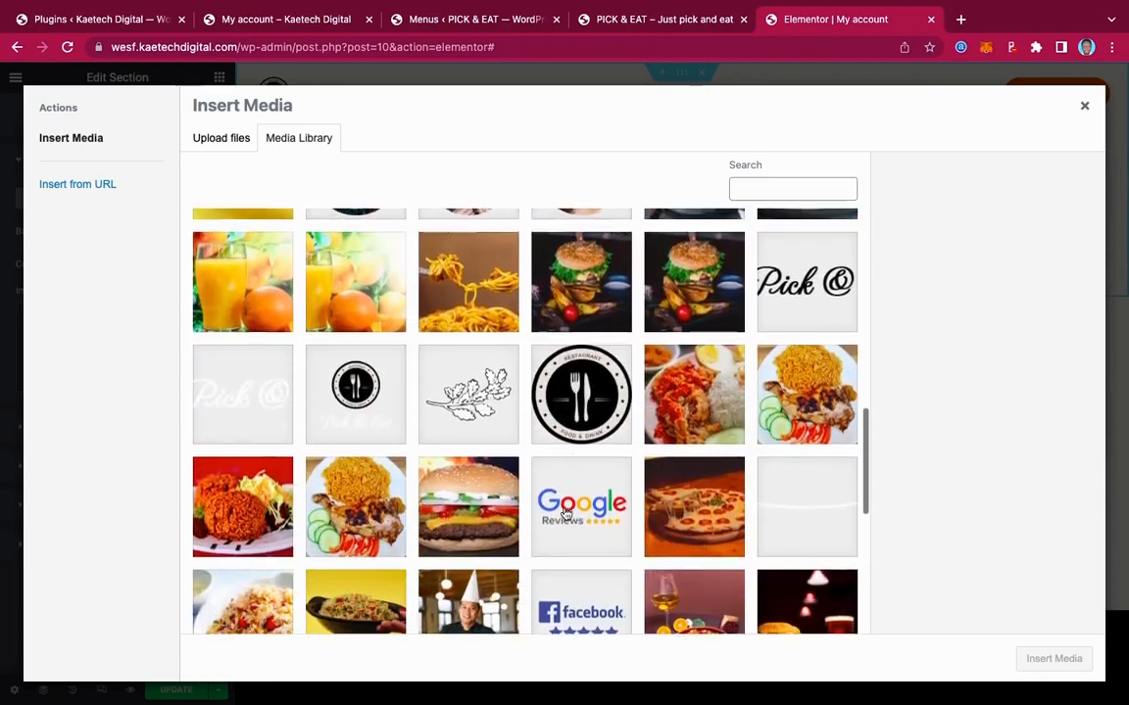
pyautogui.scroll(-1, 565, 514)
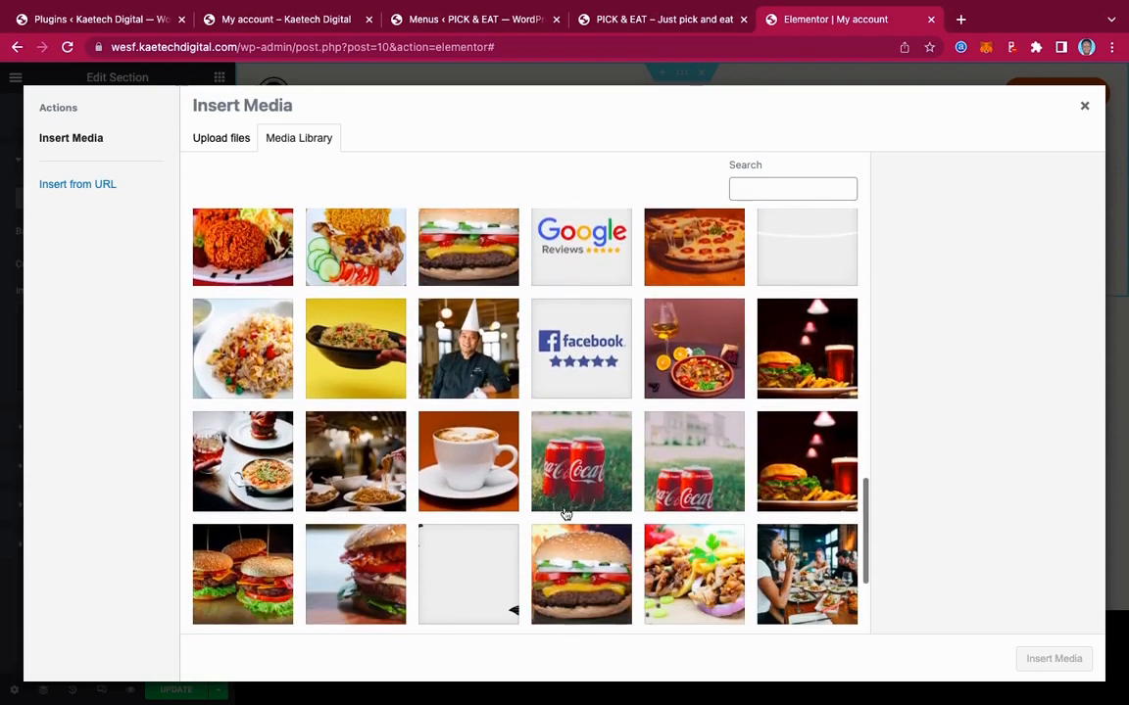
pyautogui.click(803, 375)
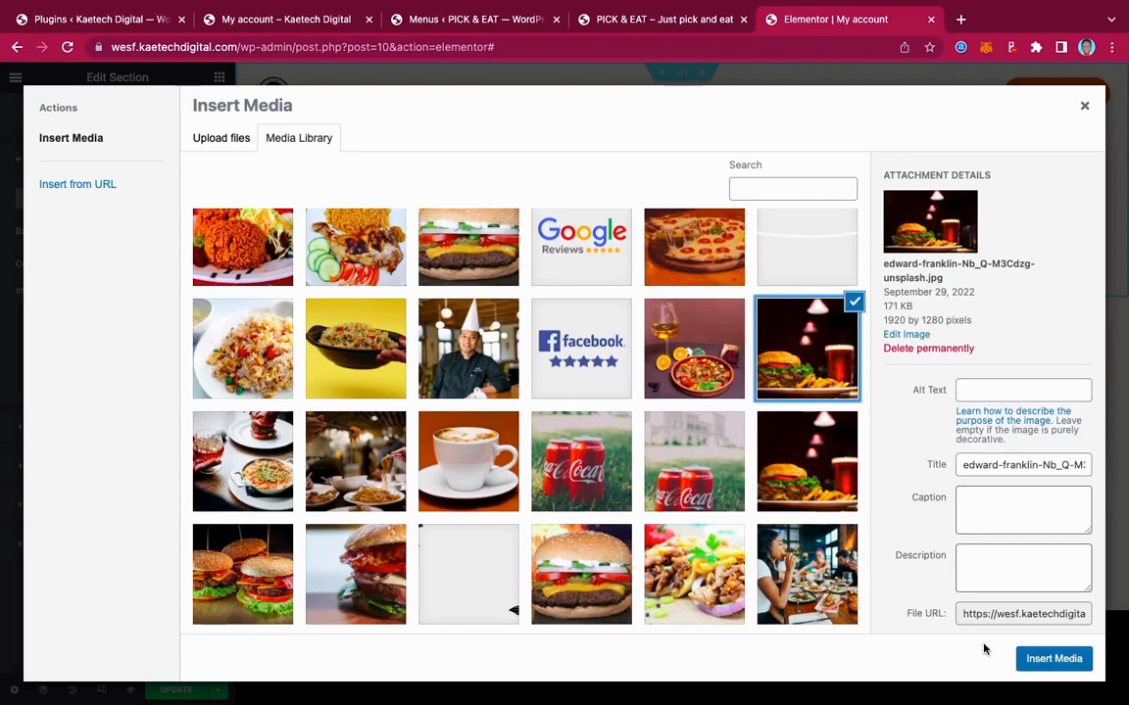
pyautogui.click(1042, 659)
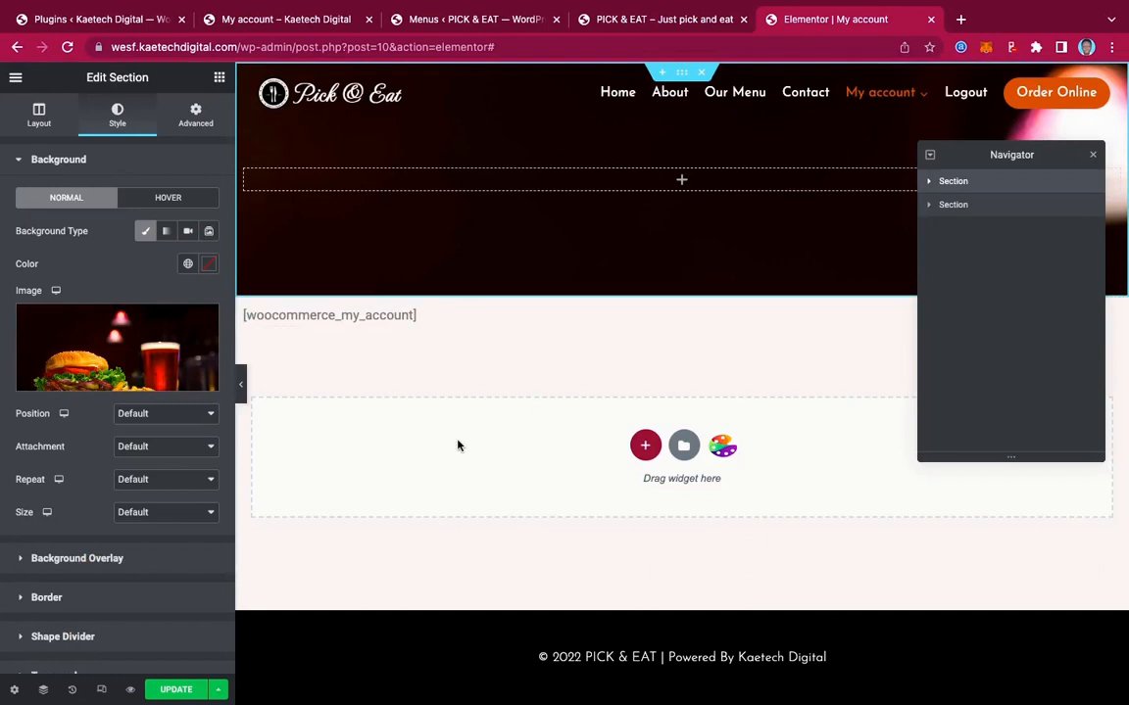
# Set the background photo to Center Center position, Cover size and No-repeat
pyautogui.click(153, 415)
pyautogui.click(157, 428)
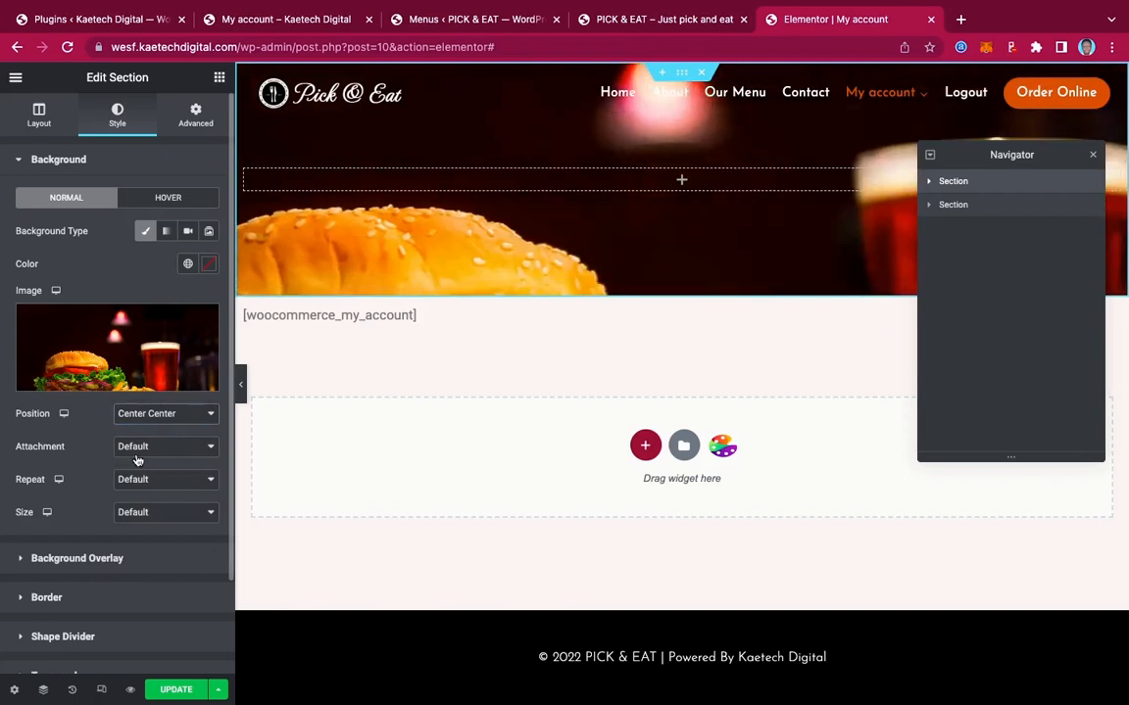
pyautogui.click(145, 513)
pyautogui.click(142, 545)
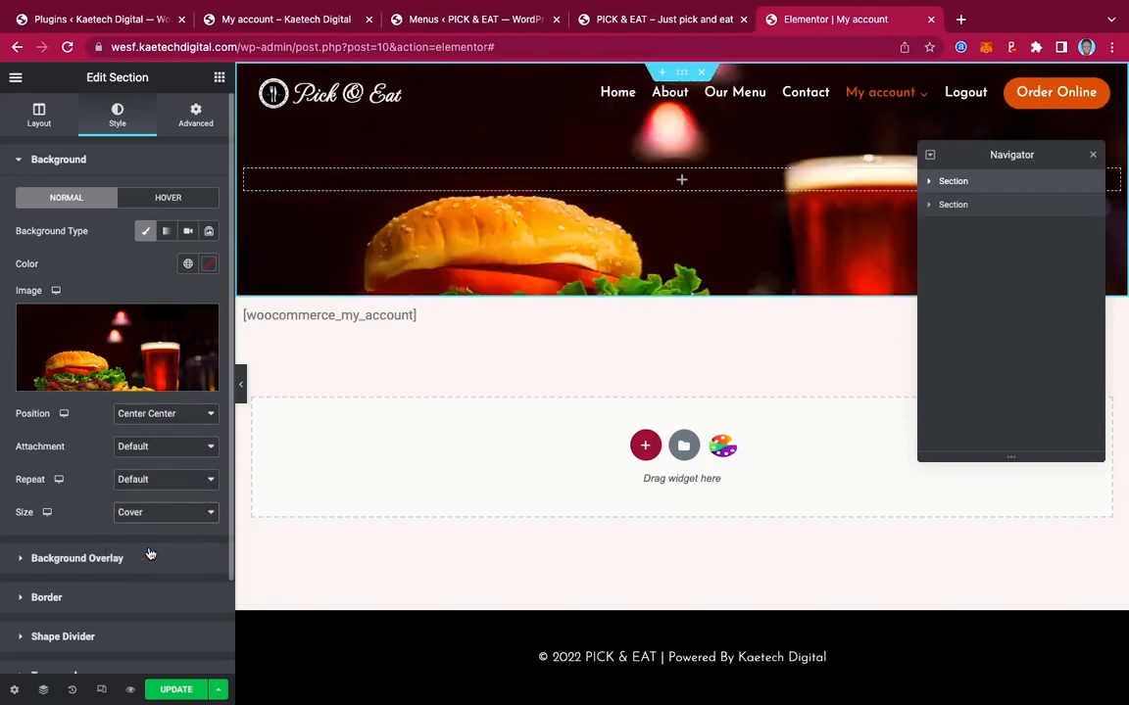
pyautogui.click(116, 479)
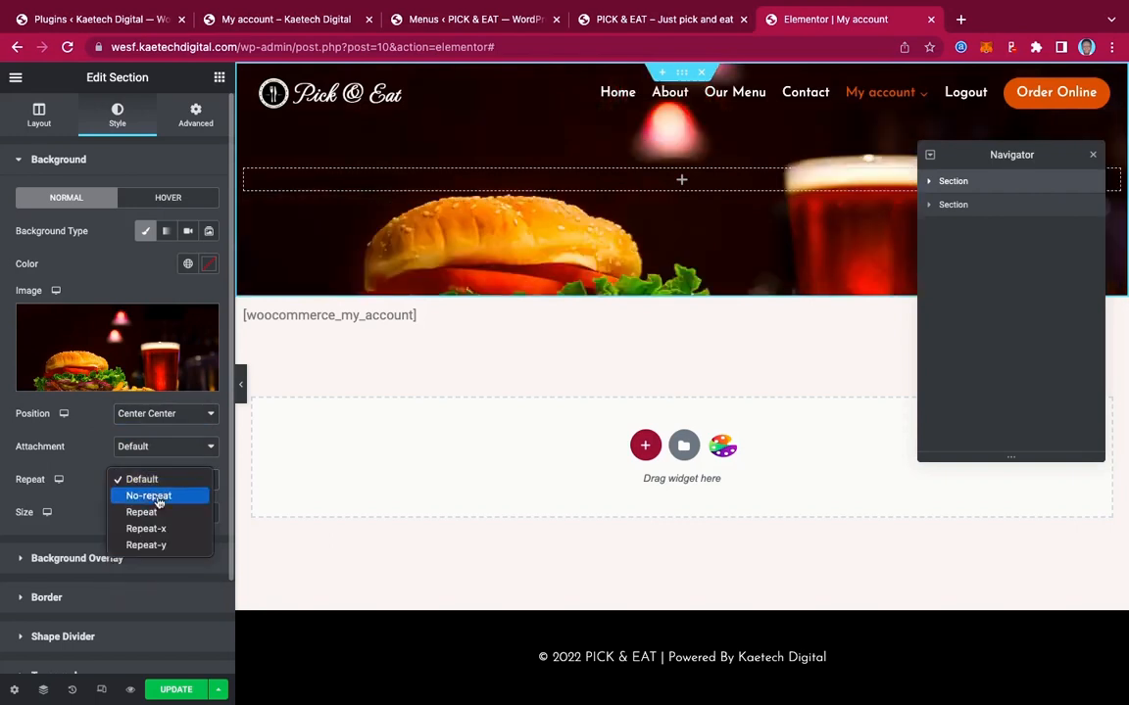
pyautogui.click(155, 496)
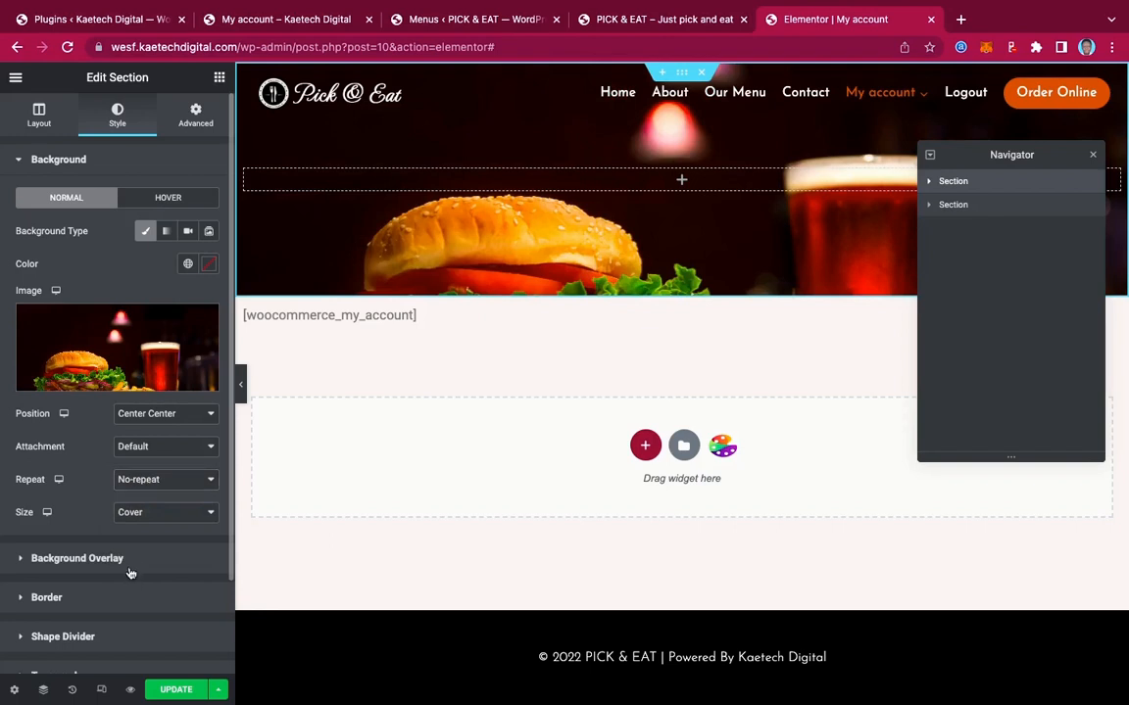
pyautogui.click(129, 560)
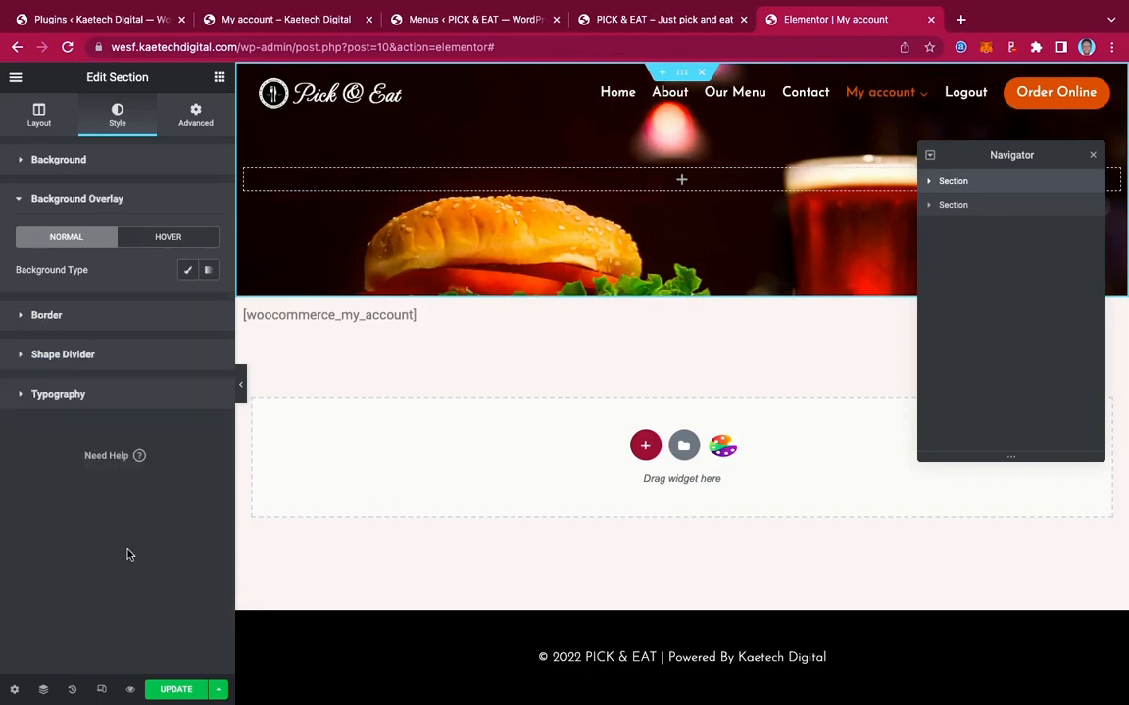
# Add a classic black overlay at 0.5 opacity over the header's burger photo
pyautogui.click(186, 272)
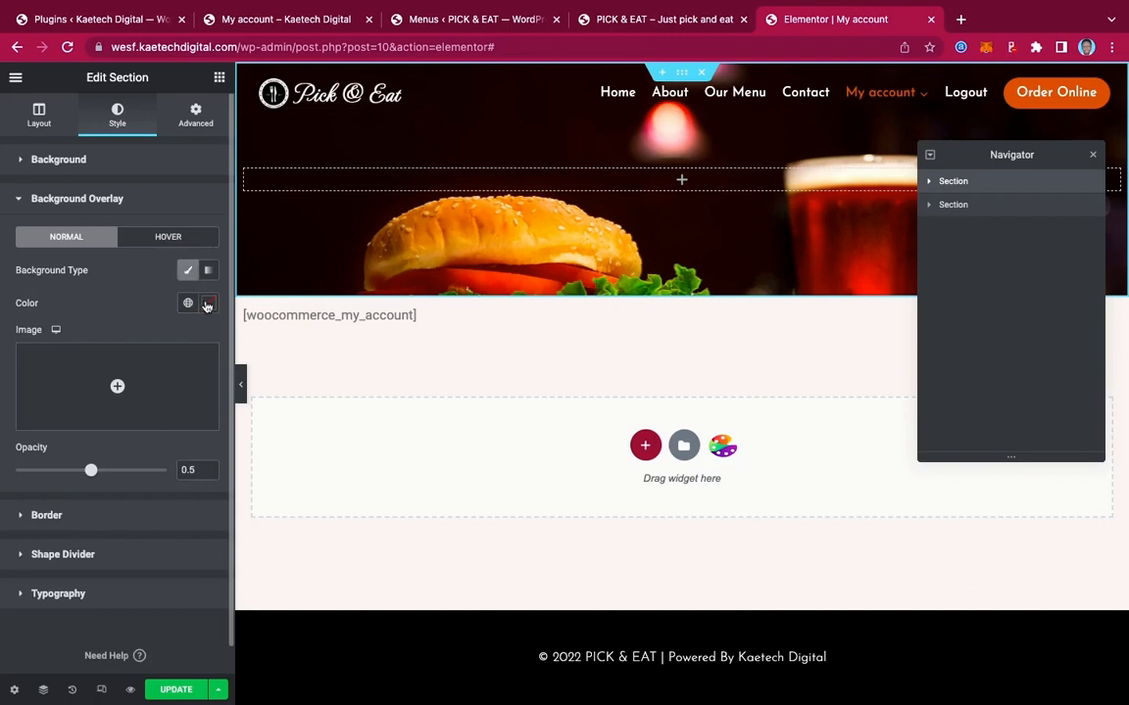
pyautogui.click(208, 303)
pyautogui.moveTo(119, 491)
pyautogui.mouseDown()
pyautogui.moveTo(42, 486)
pyautogui.moveTo(8, 500)
pyautogui.mouseUp()
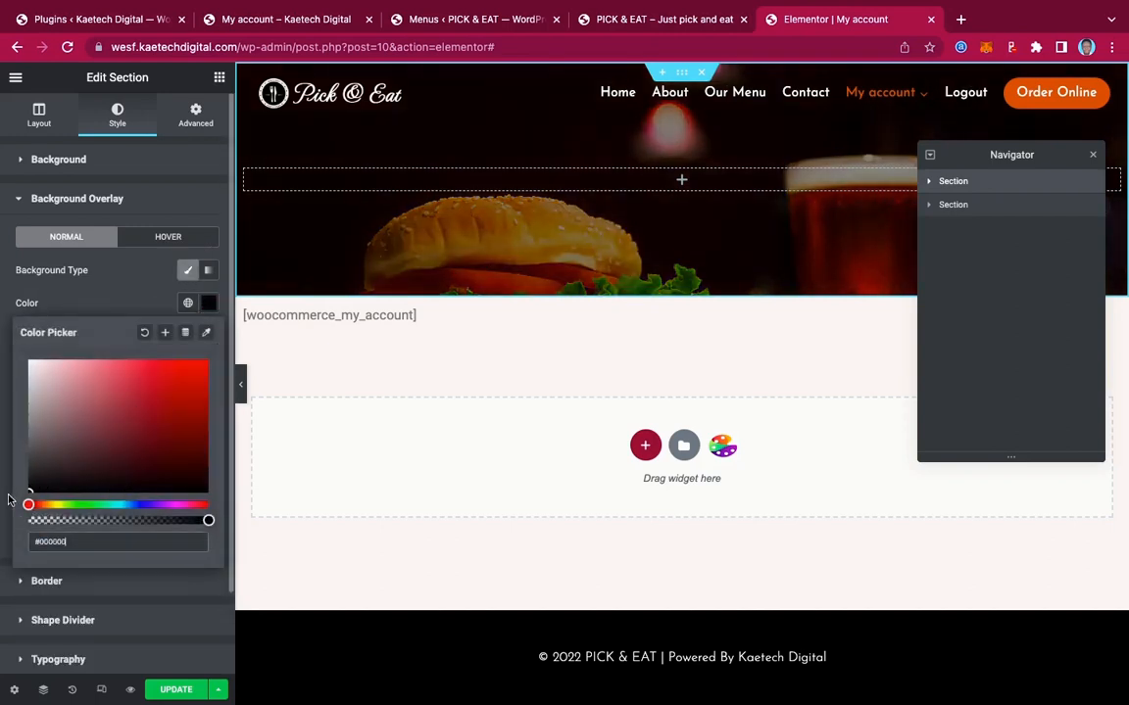
pyautogui.click(134, 300)
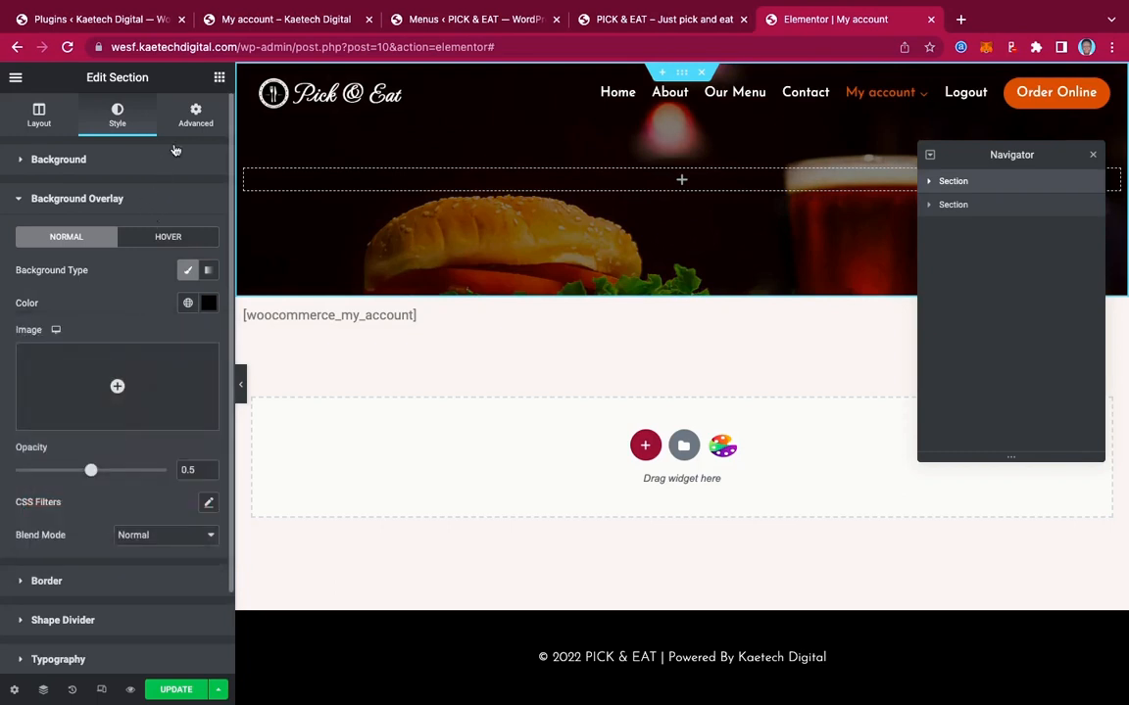
pyautogui.click(219, 78)
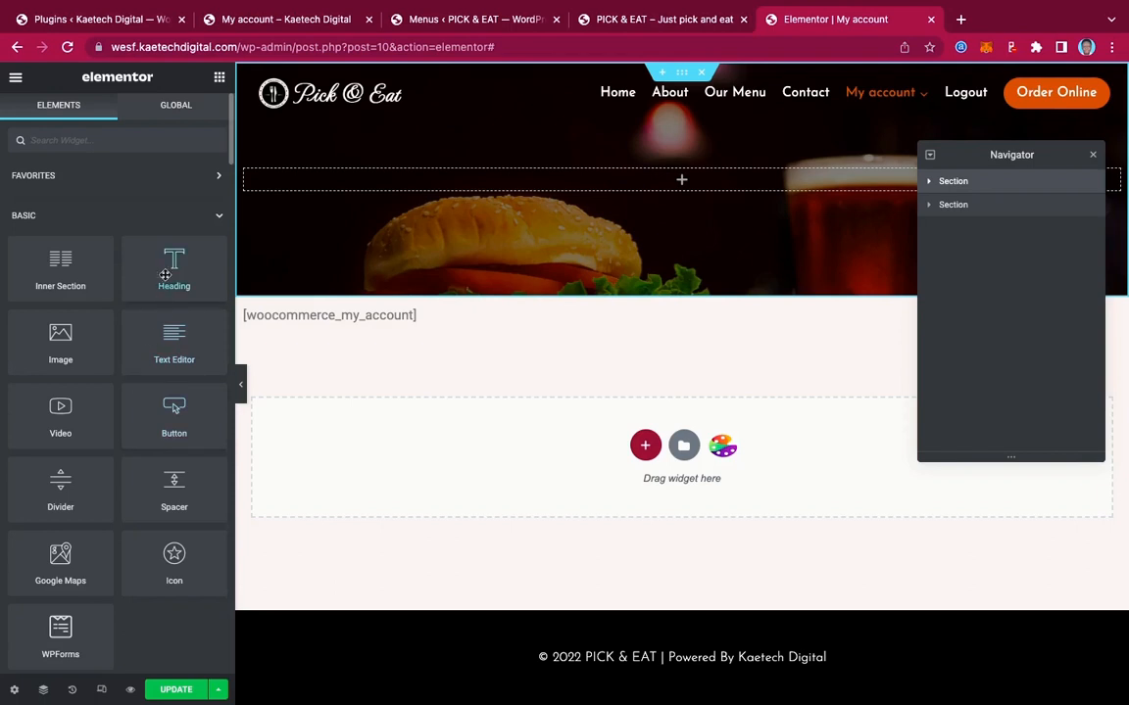
# Place a Heading widget in the header section reading 'My Account', centre-aligned
pyautogui.moveTo(149, 250); pyautogui.dragTo(616, 180)
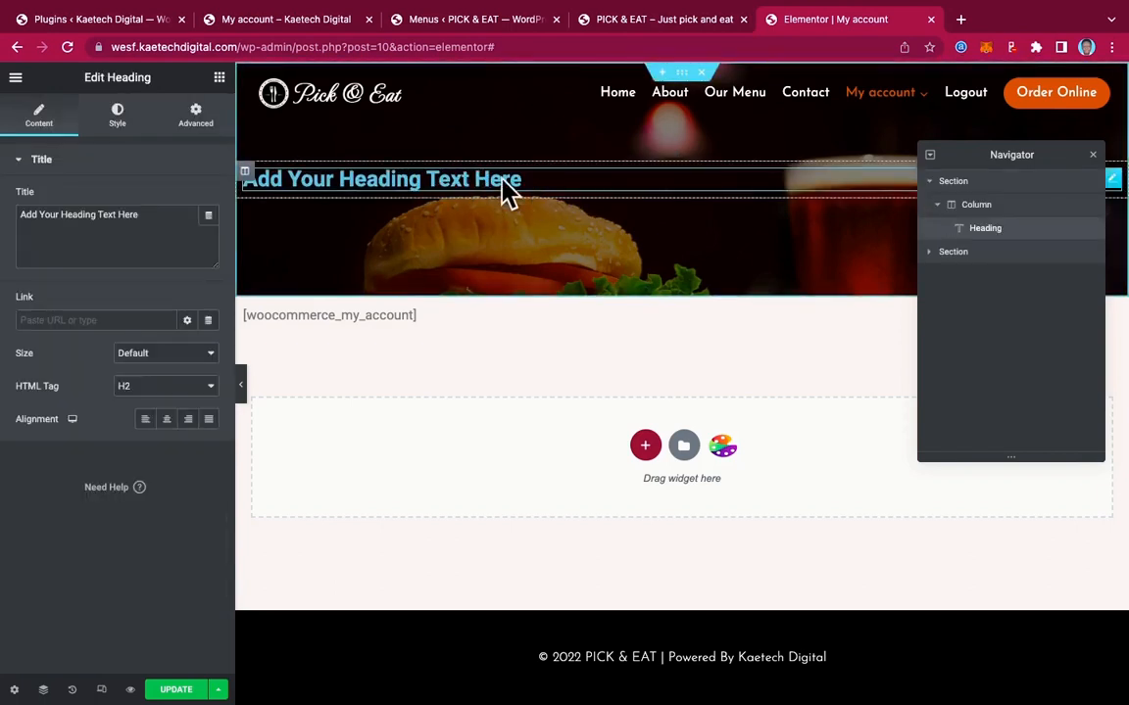
pyautogui.click(142, 220)
pyautogui.tripleClick(71, 223)
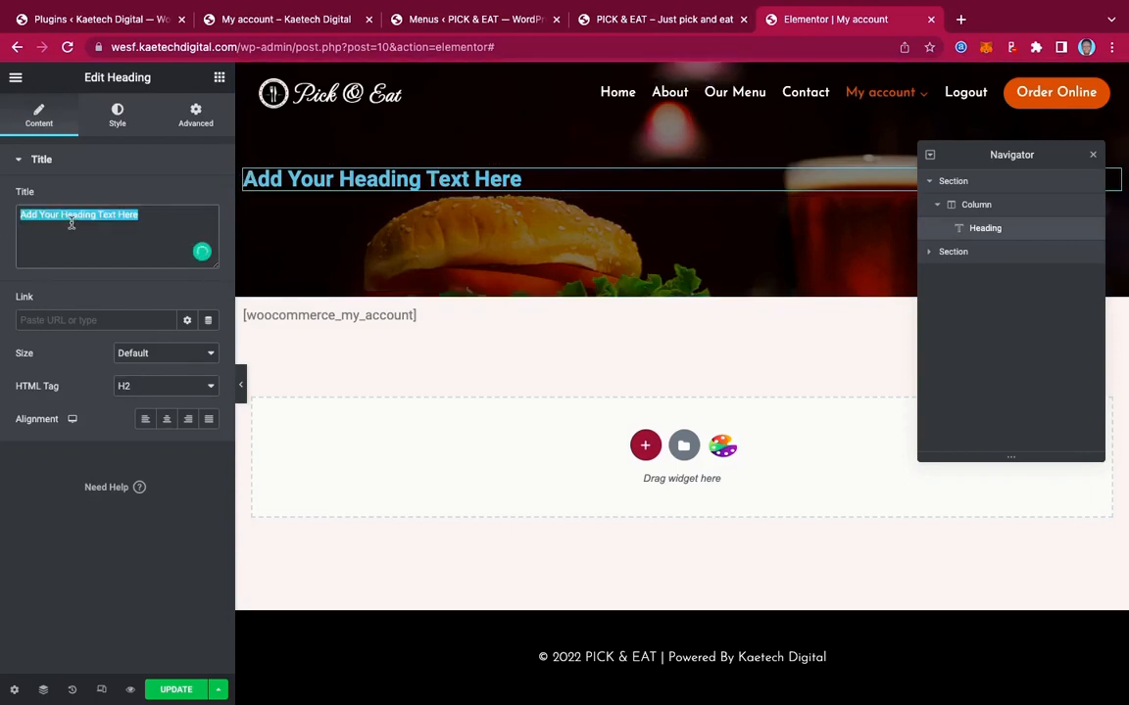
pyautogui.write('My ')
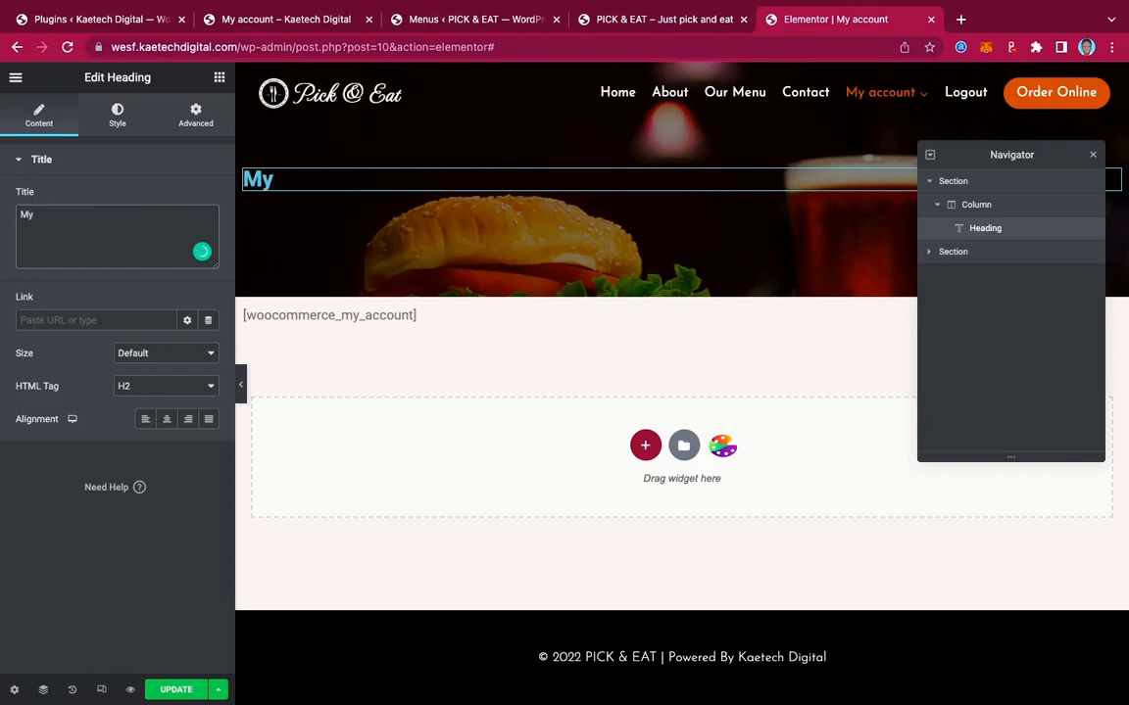
pyautogui.write('Accou')
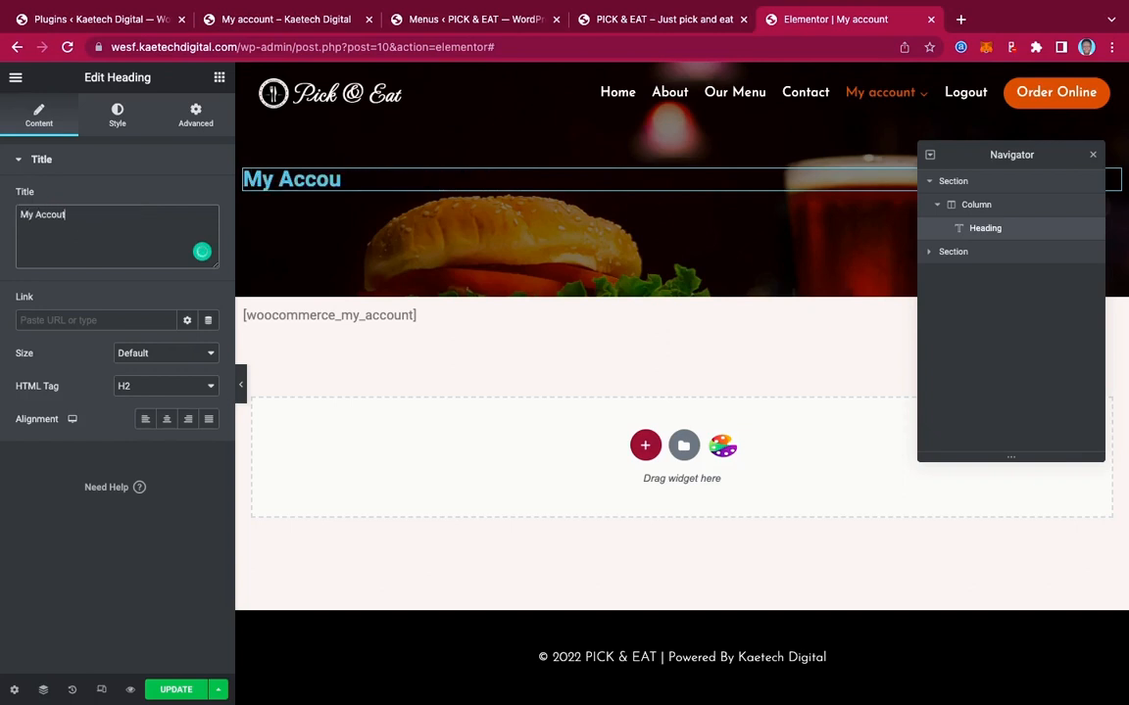
pyautogui.write('nt')
pyautogui.click(166, 421)
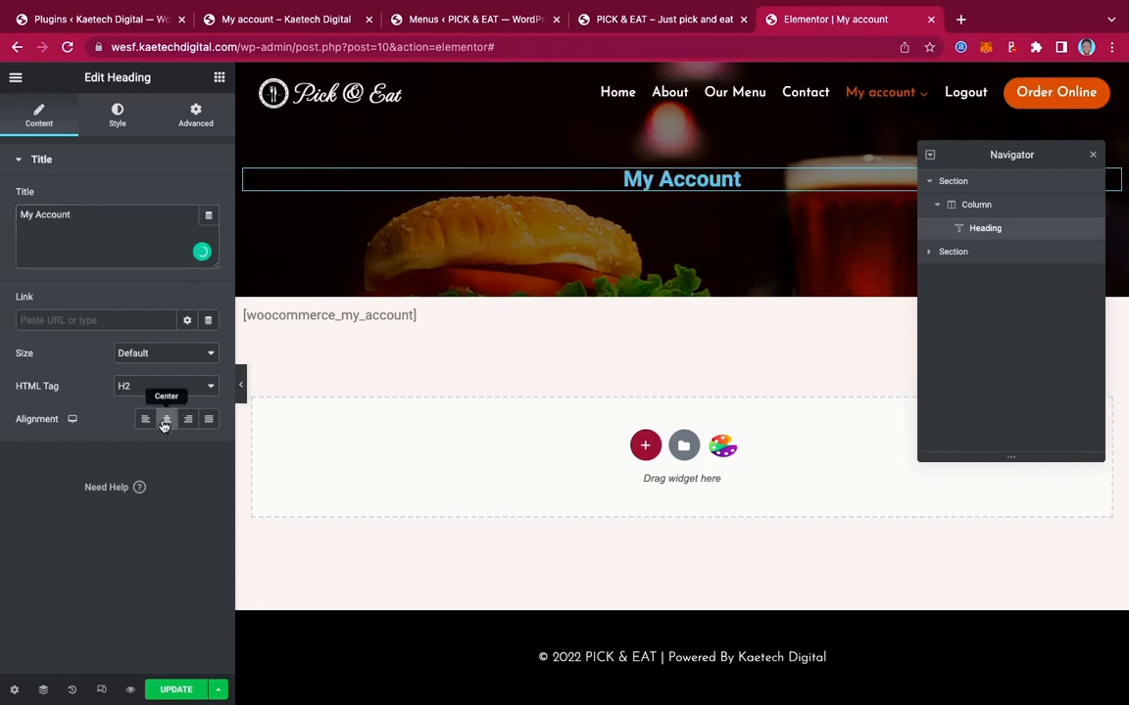
pyautogui.click(115, 124)
# Make the My Account heading text white
pyautogui.click(209, 199)
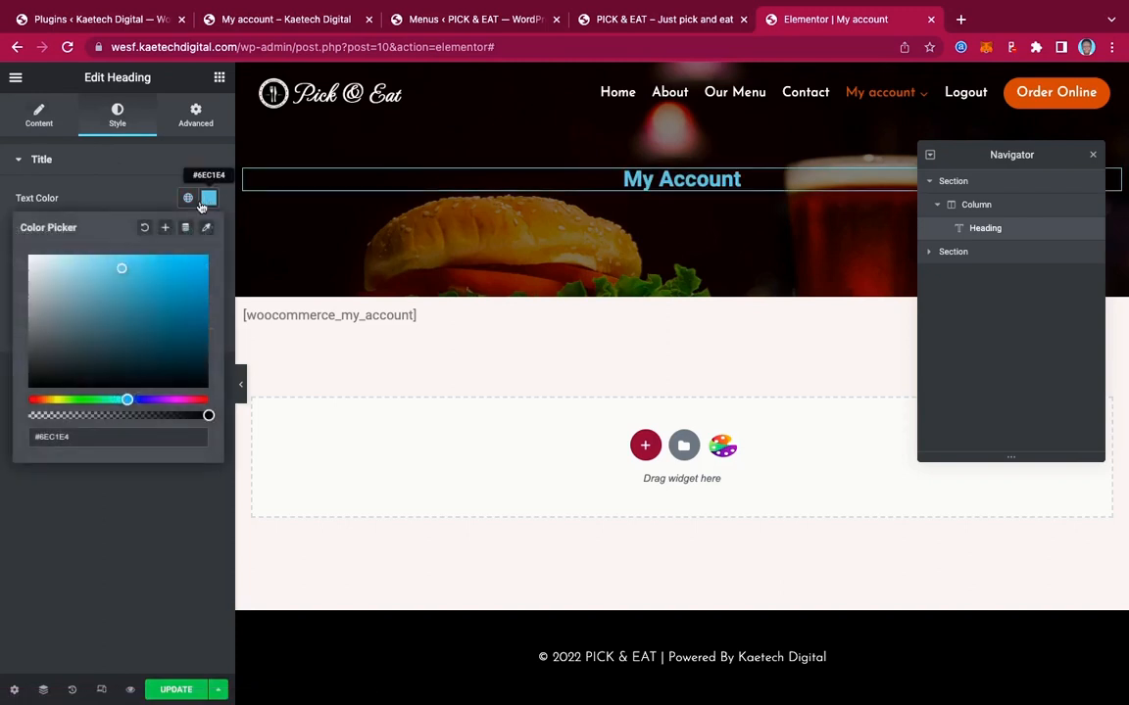
pyautogui.click(30, 258)
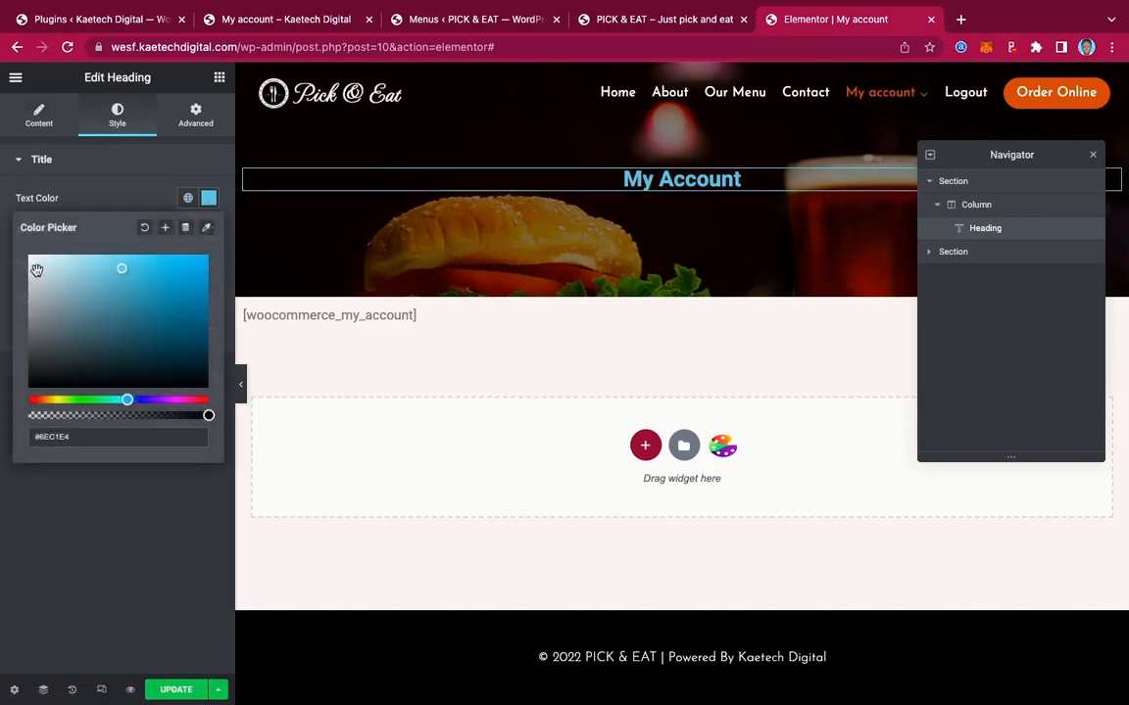
pyautogui.click(105, 161)
# Set the heading typography to Berkshire Swash at 55 px
pyautogui.click(167, 161)
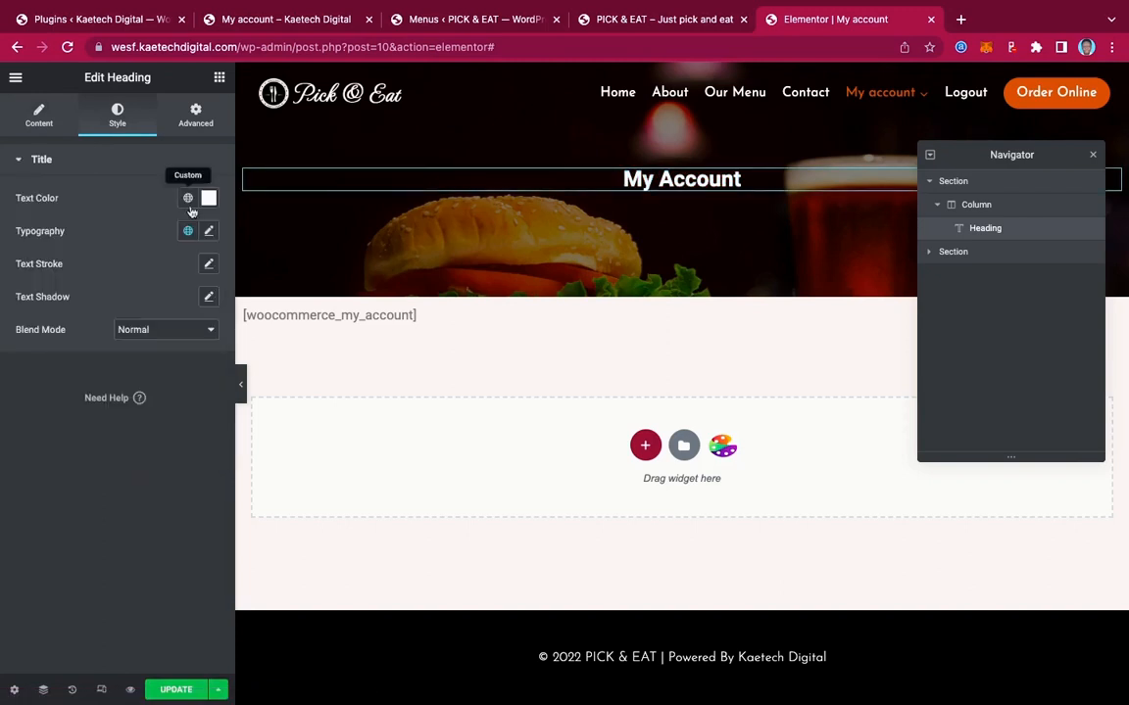
pyautogui.click(209, 230)
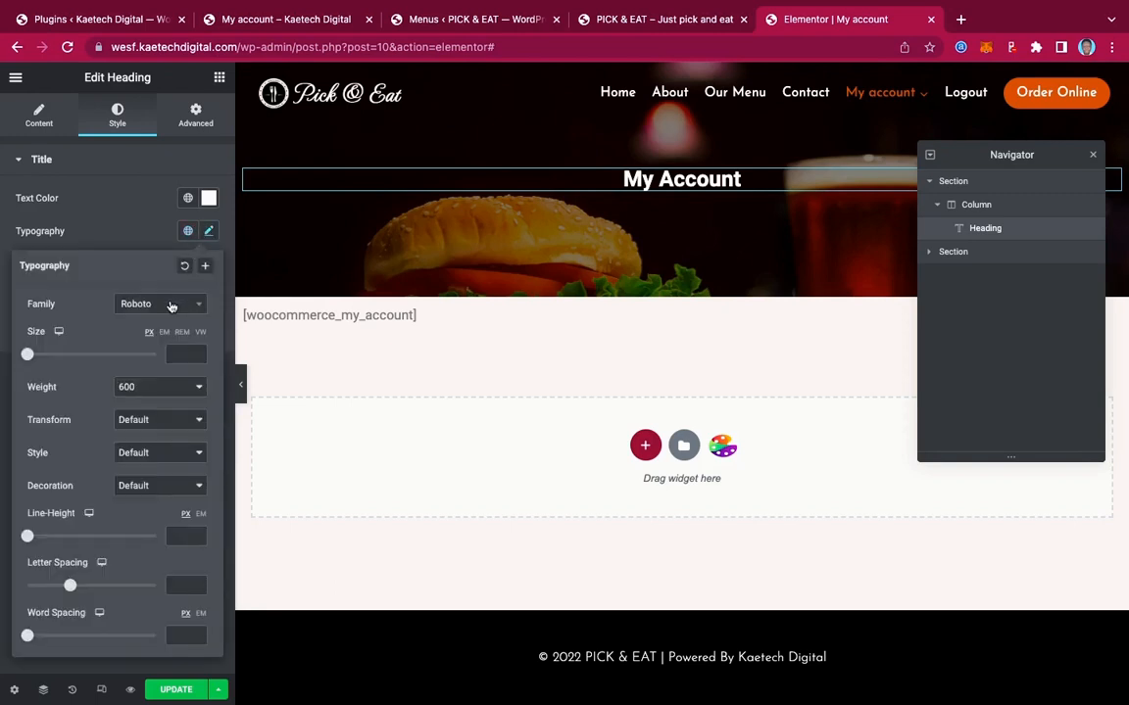
pyautogui.click(170, 307)
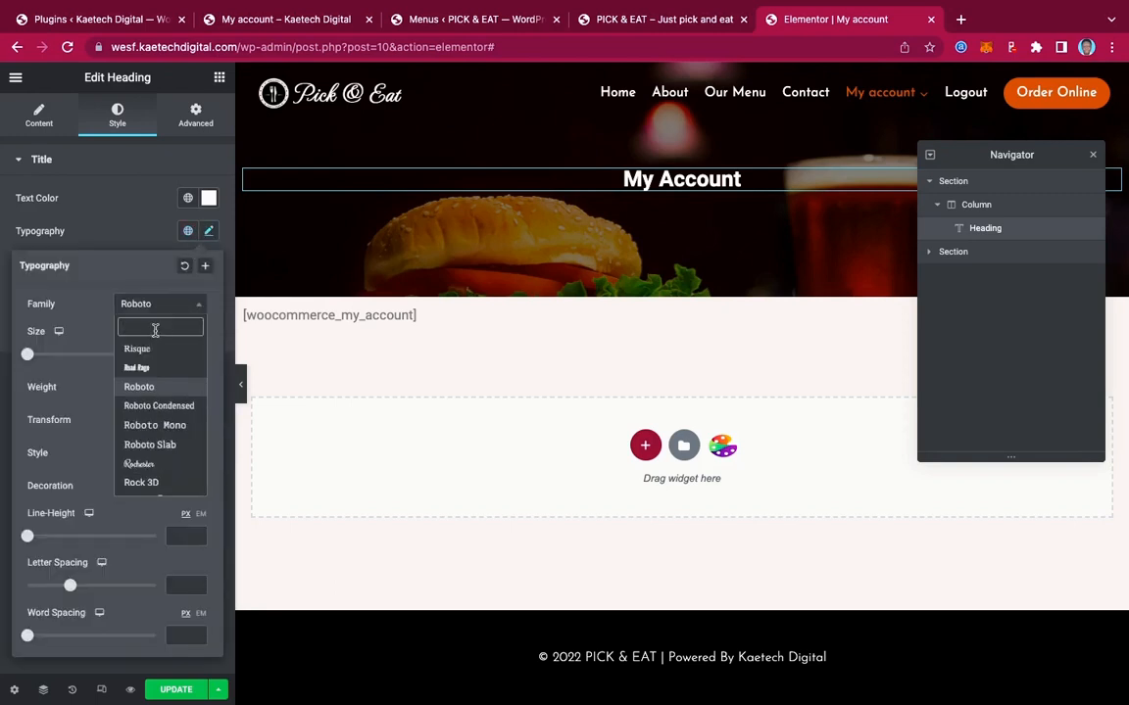
pyautogui.write('berk')
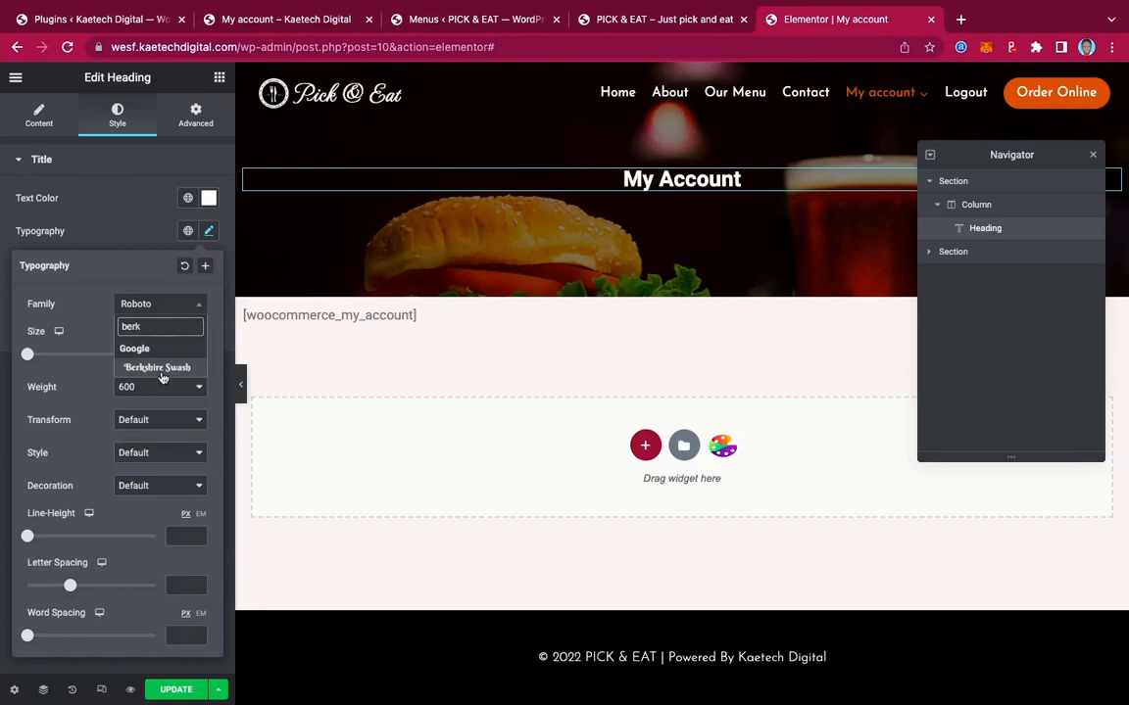
pyautogui.click(164, 368)
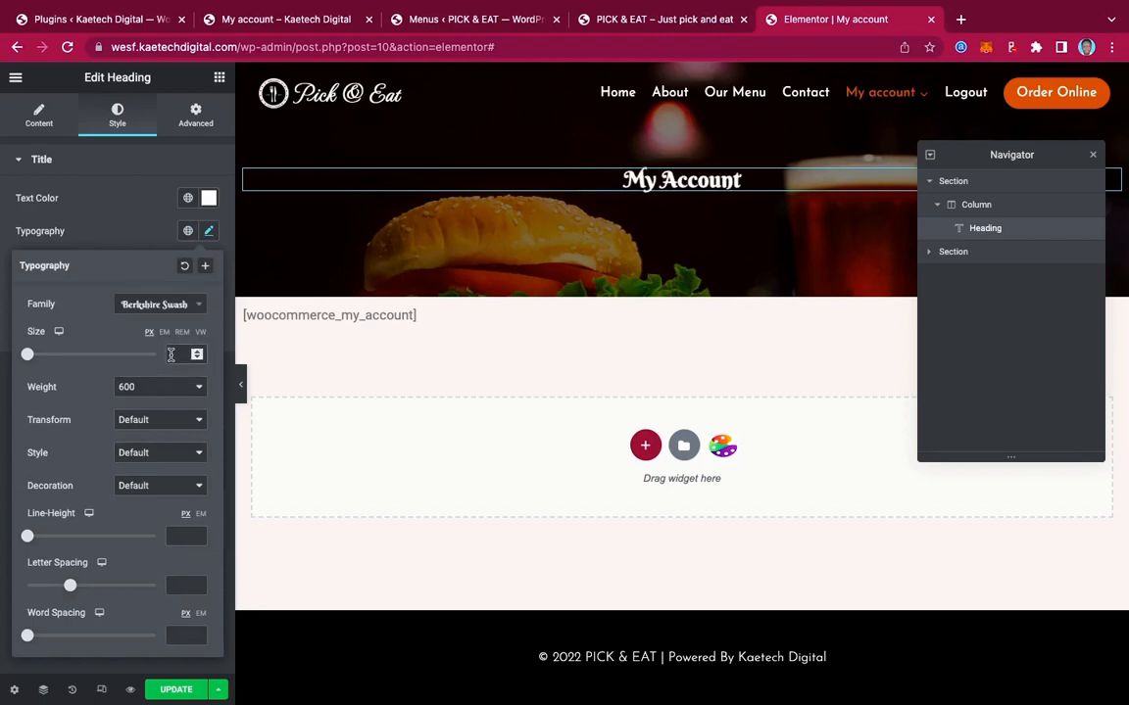
pyautogui.click(170, 354)
pyautogui.write('55')
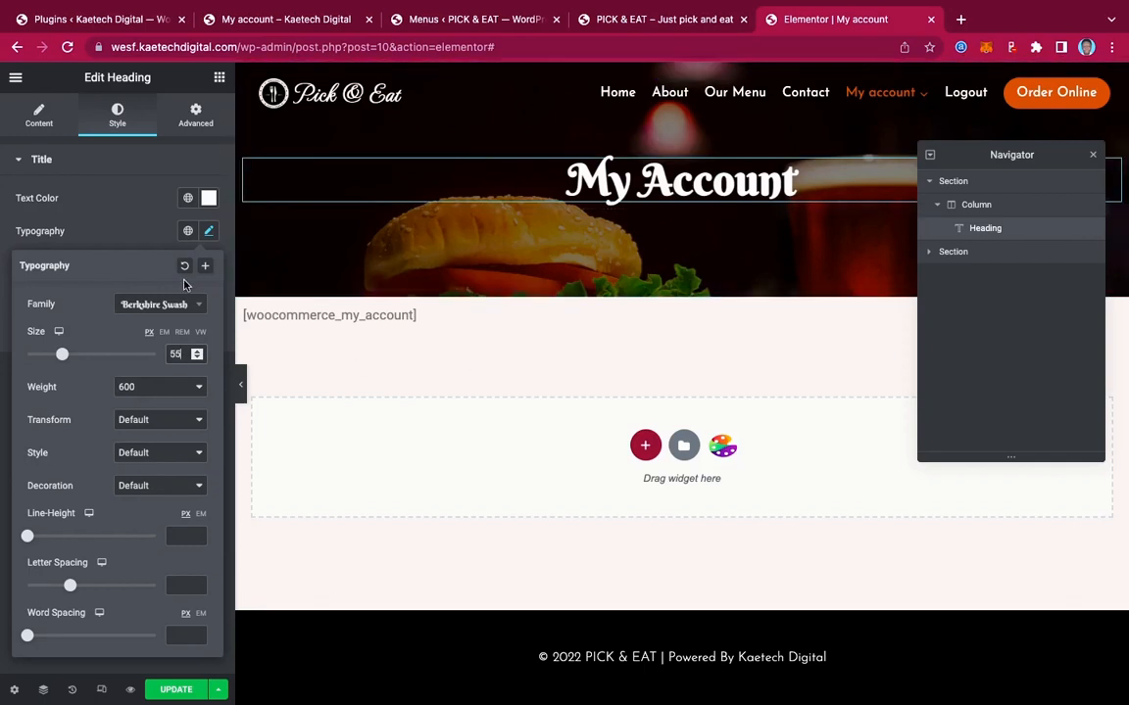
# Give the burger hero section unlinked padding of 50 px top and 50 px bottom
pyautogui.click(1025, 185)
pyautogui.click(202, 117)
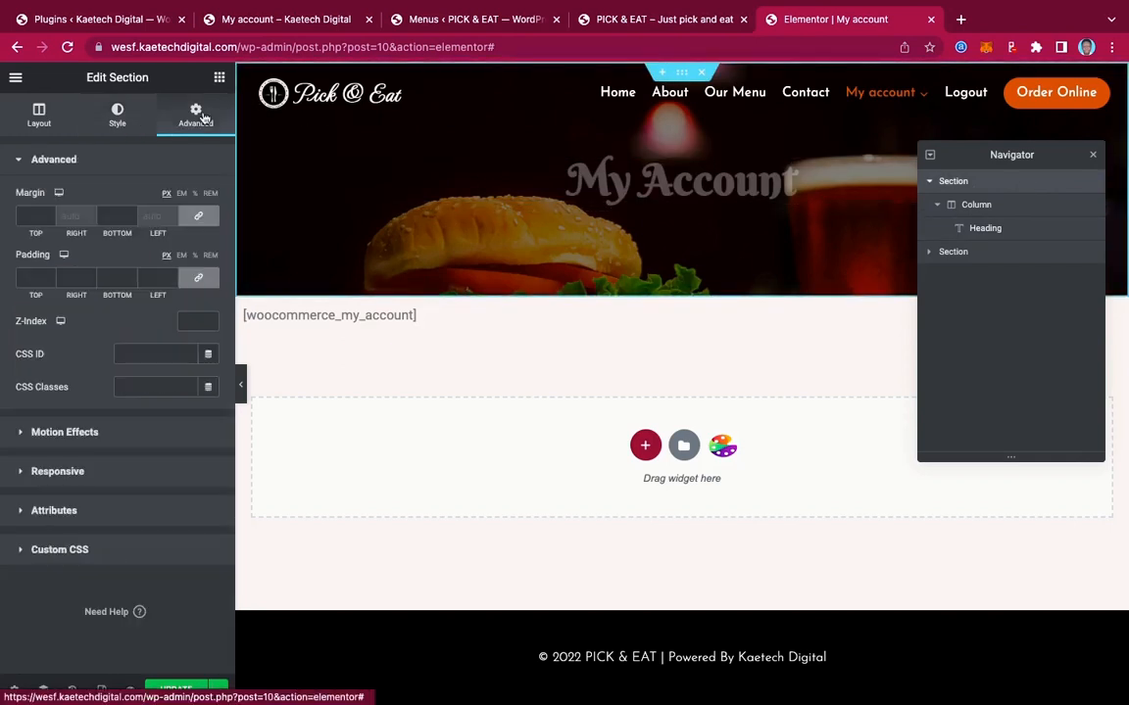
pyautogui.click(198, 278)
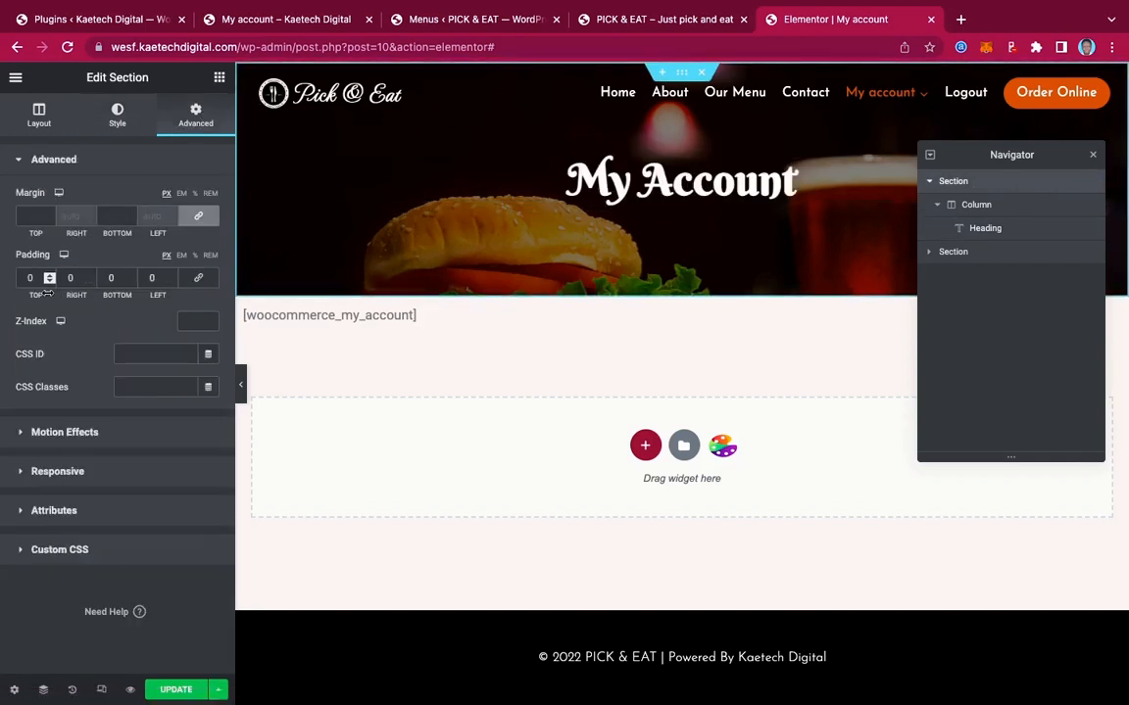
pyautogui.click(20, 285)
pyautogui.write('5')
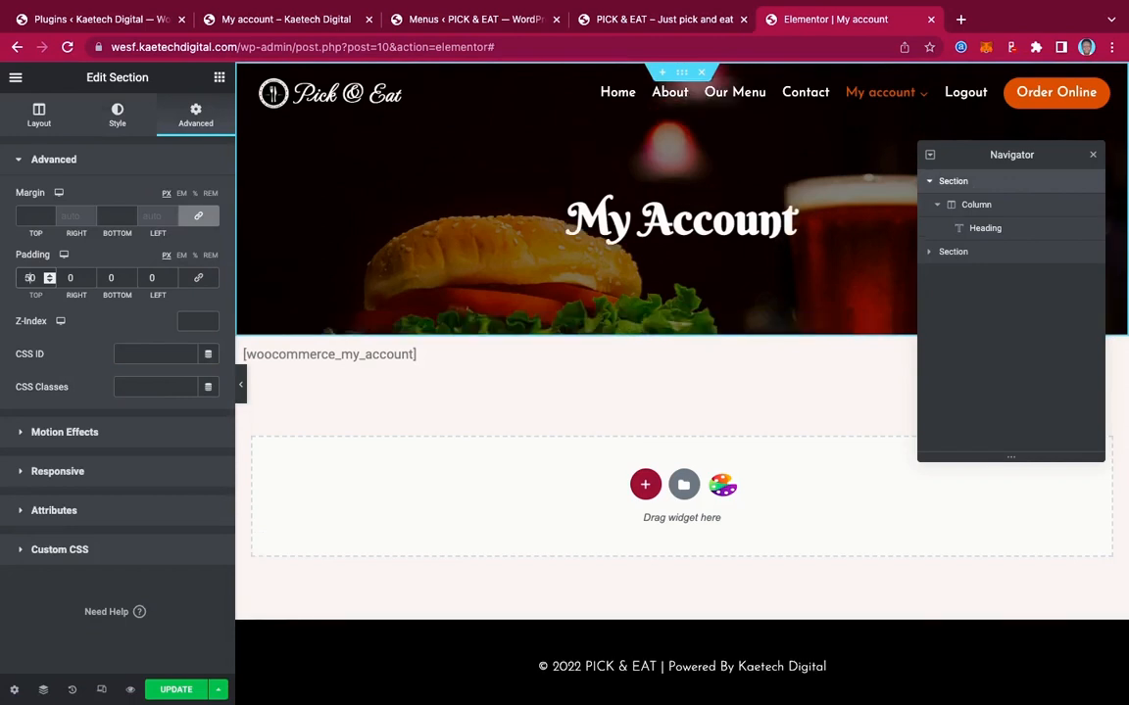
pyautogui.click(101, 279)
pyautogui.write('5')
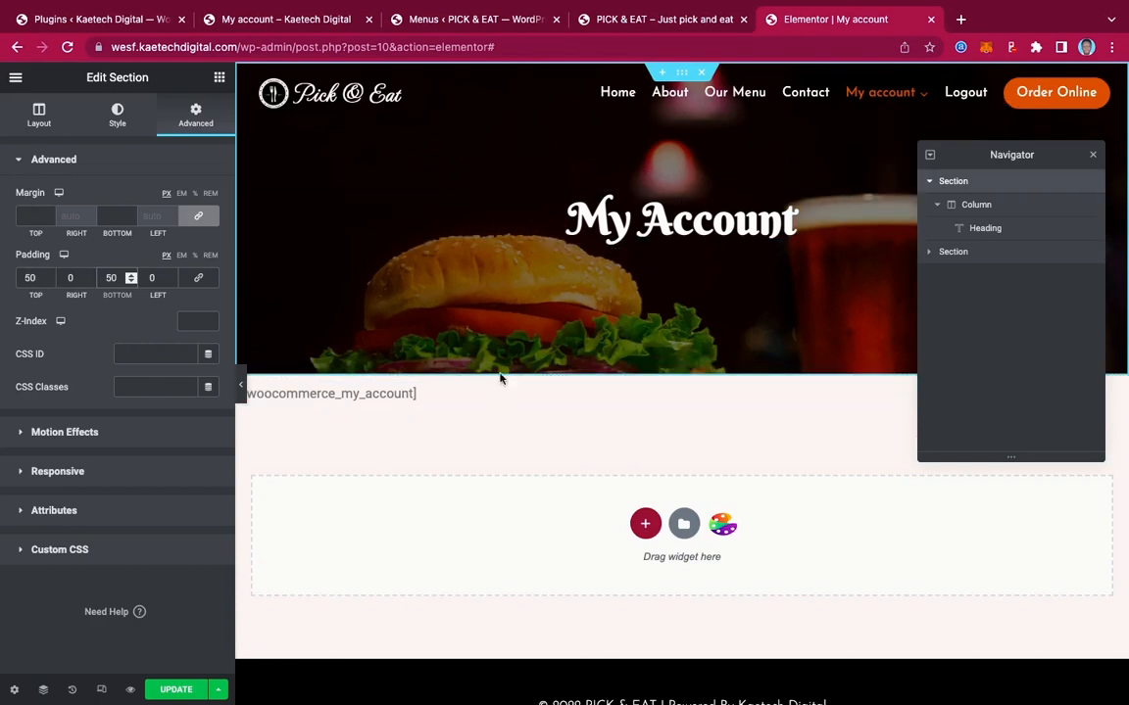
pyautogui.click(433, 391)
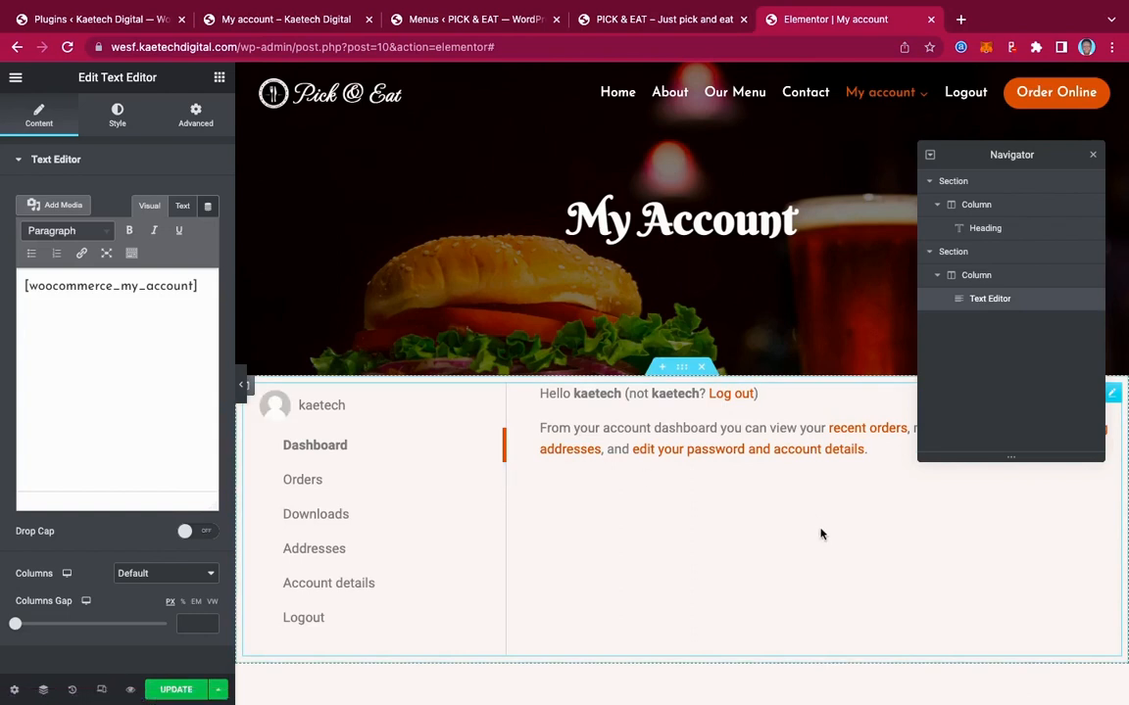
# Give the account dashboard section 50 px top and 50 px bottom padding, then update the page
pyautogui.scroll(-1, 819, 532)
pyautogui.scroll(-1, 821, 534)
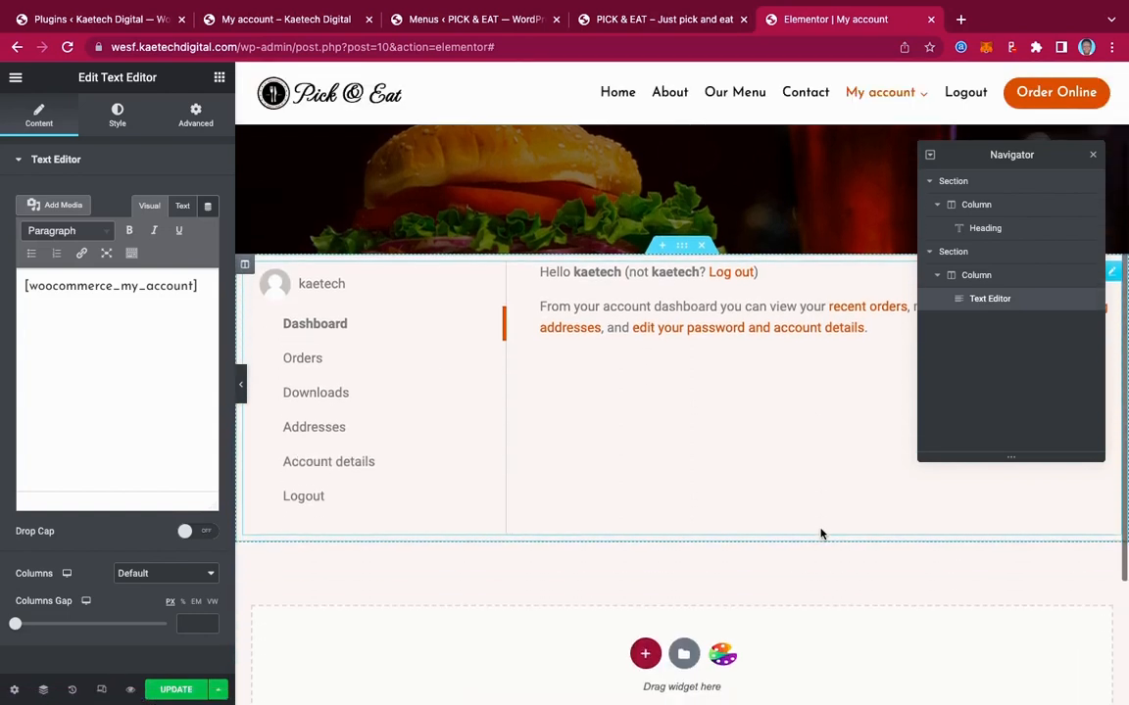
pyautogui.click(681, 249)
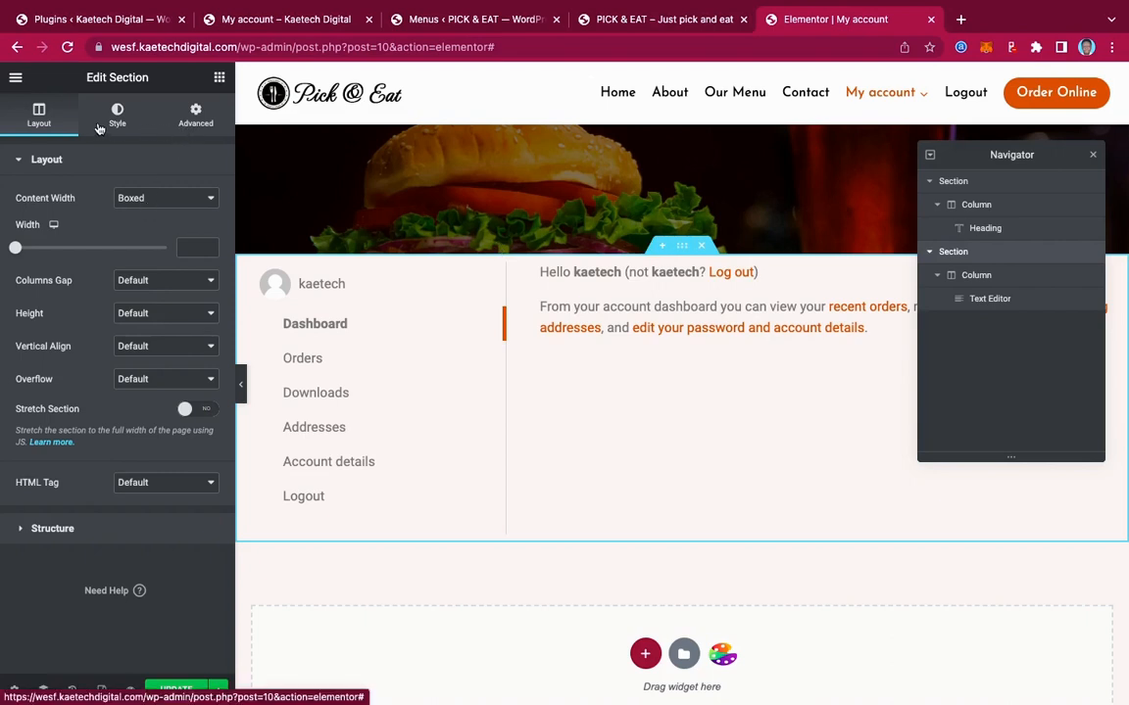
pyautogui.click(195, 117)
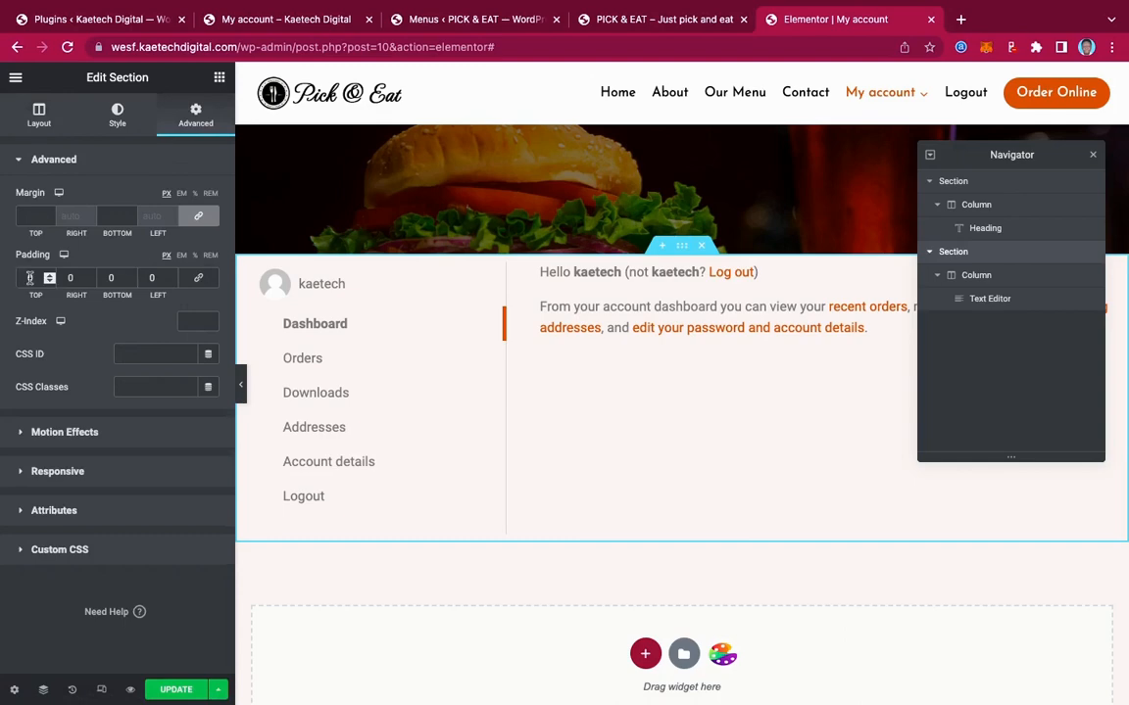
pyautogui.click(199, 280)
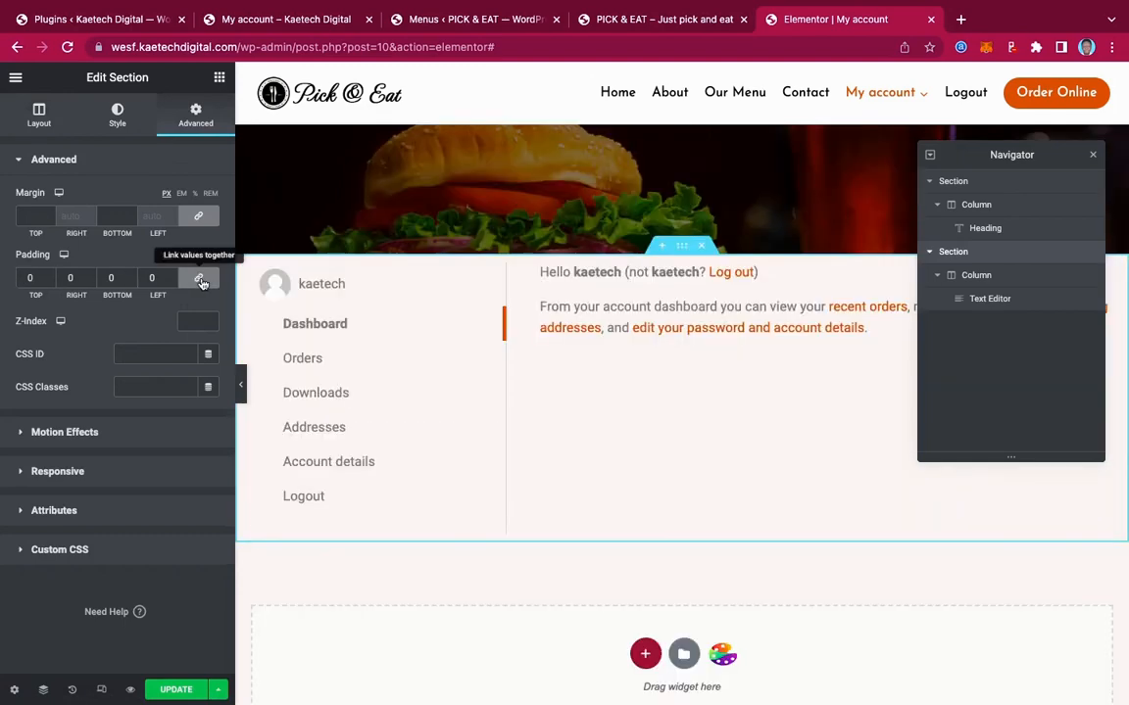
pyautogui.click(27, 280)
pyautogui.write('50')
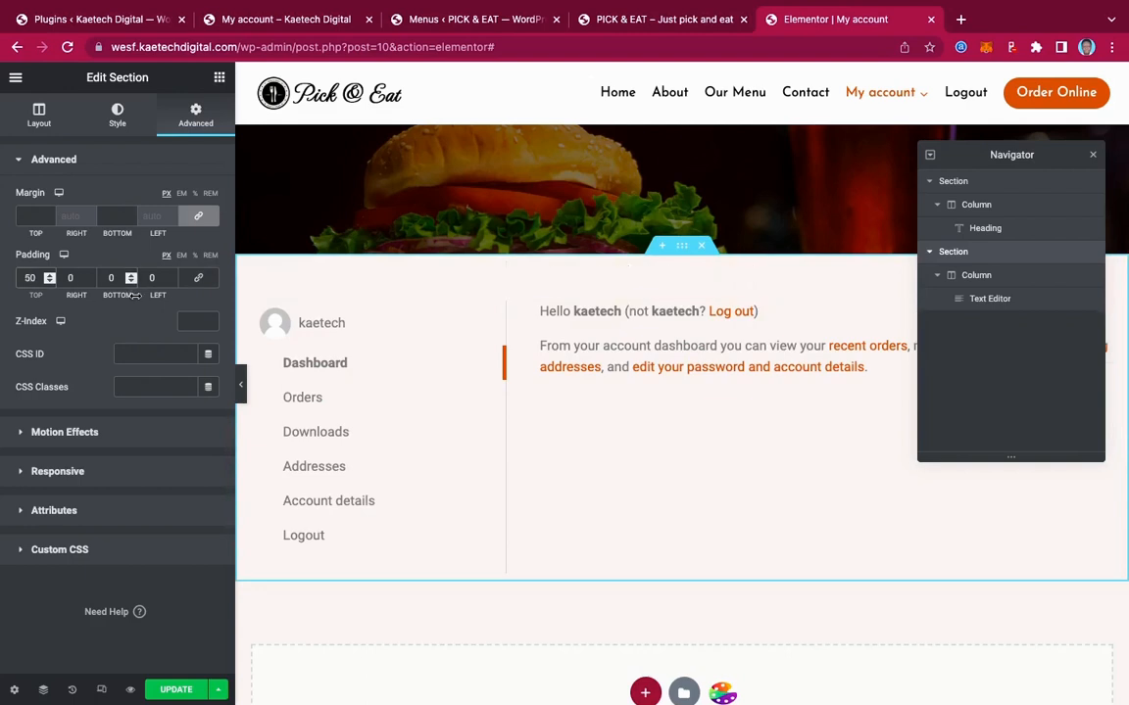
pyautogui.click(111, 278)
pyautogui.write('50')
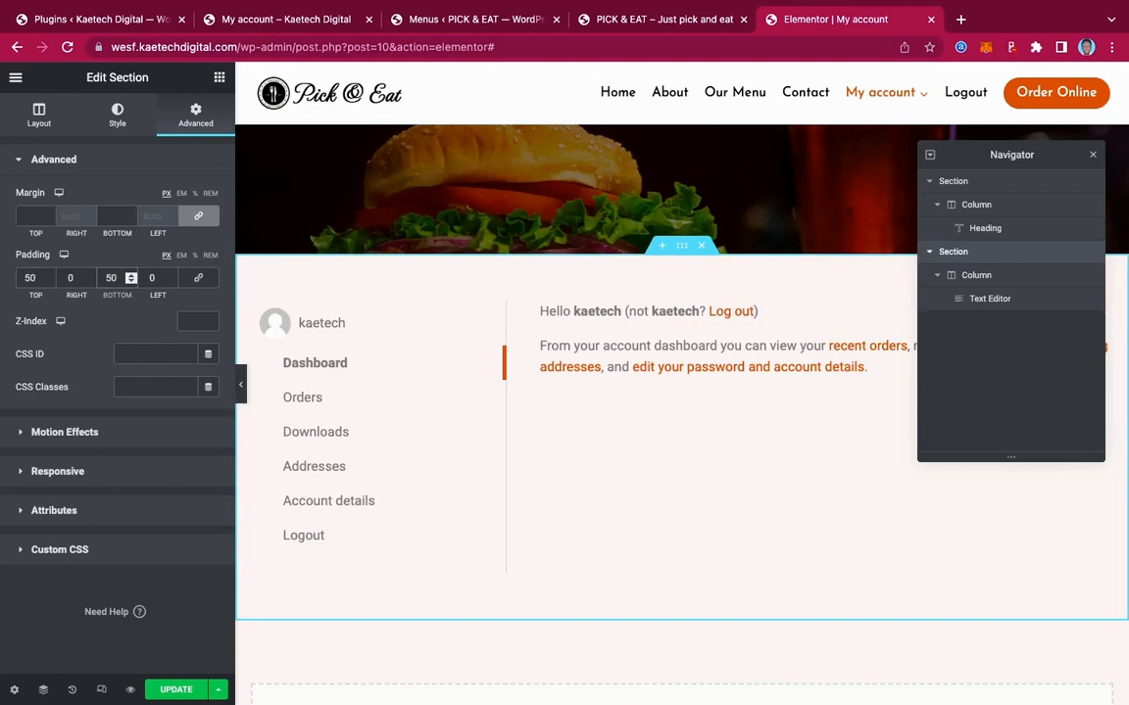
pyautogui.click(168, 689)
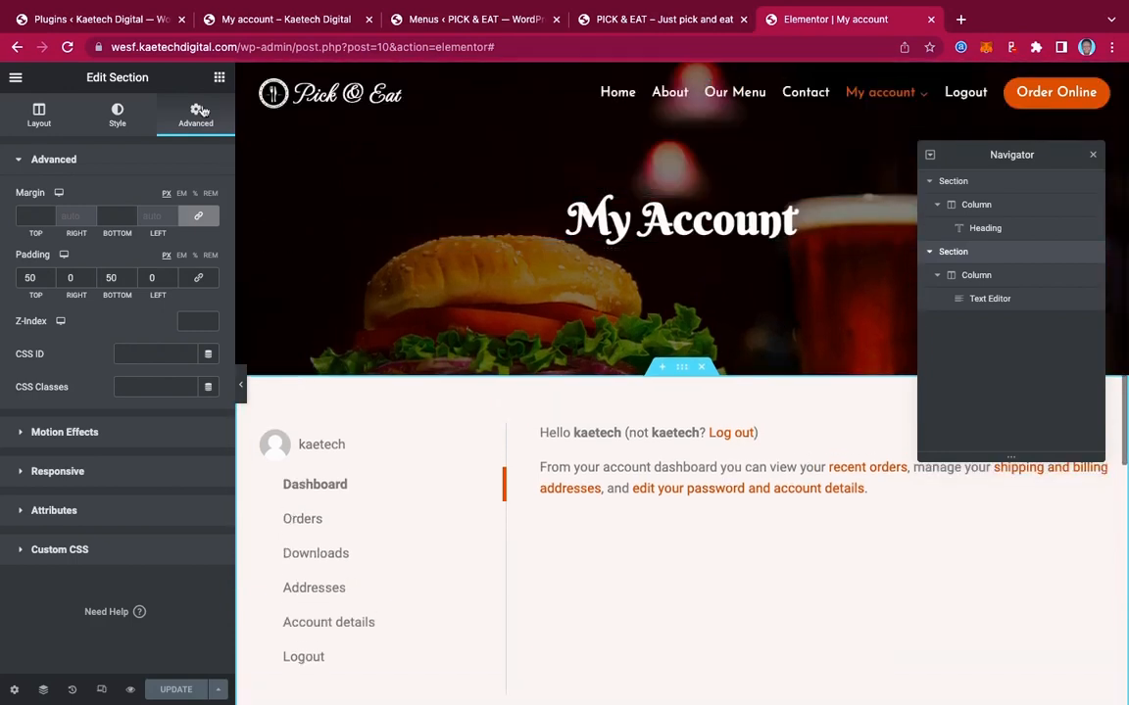
# View the live My Account page with its hero, then go to Checkout from the My account menu
pyautogui.click(14, 77)
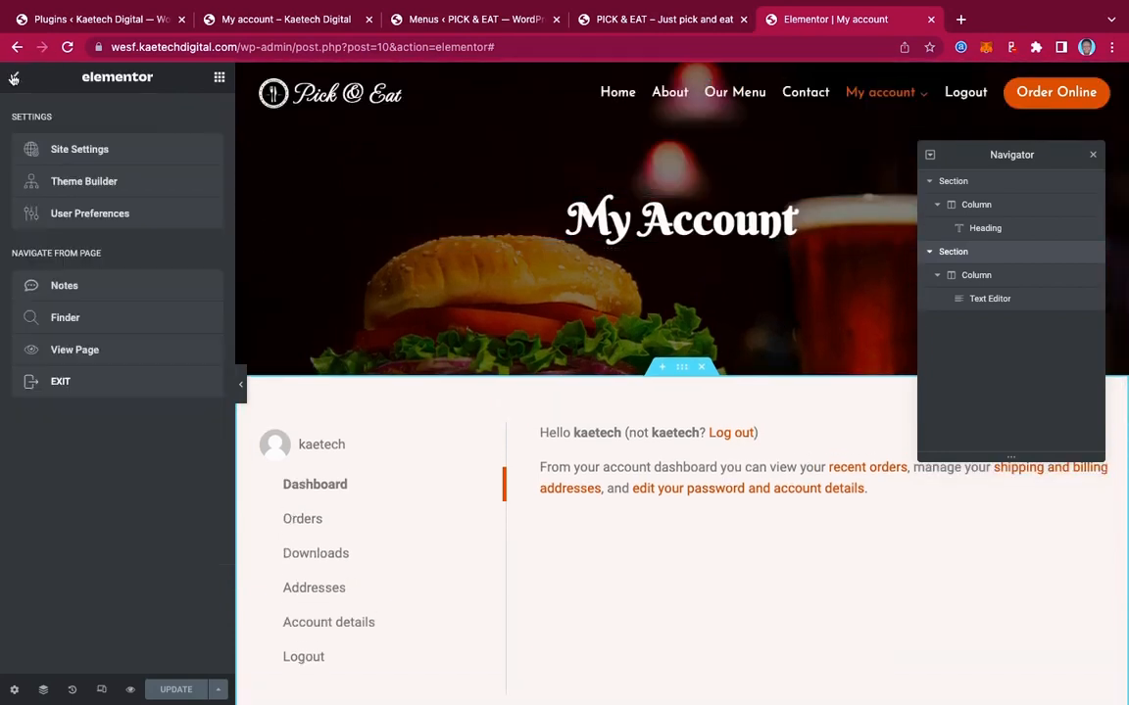
pyautogui.click(73, 353)
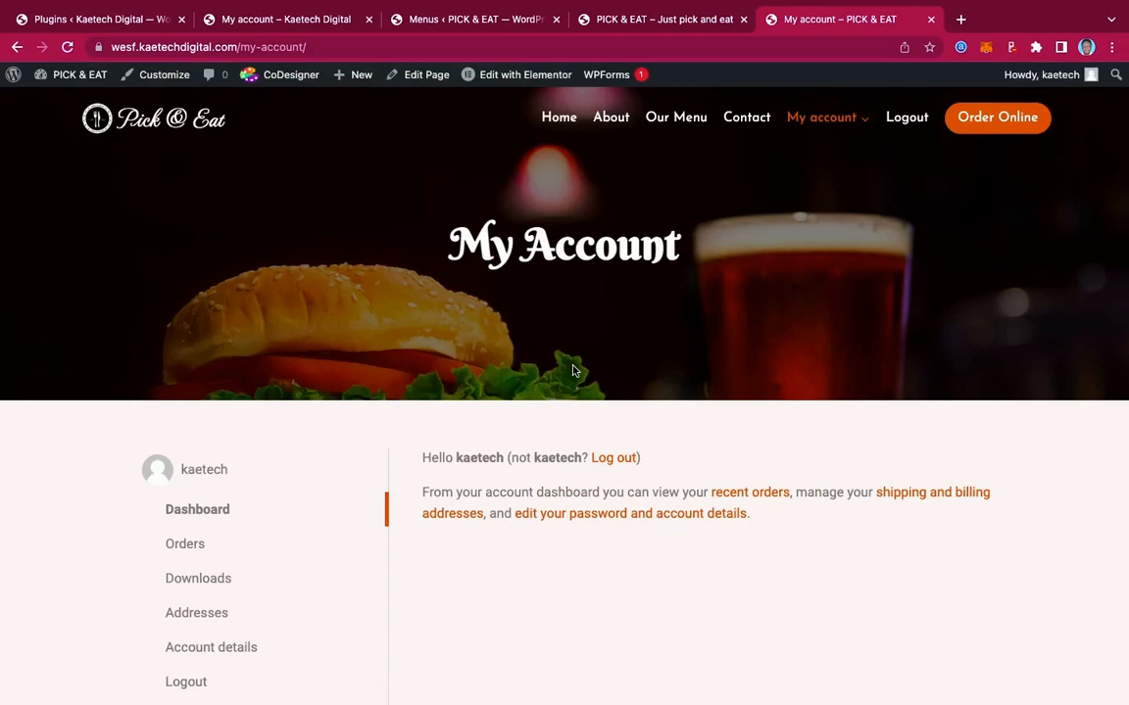
pyautogui.scroll(-3, 776, 340)
pyautogui.scroll(2, 779, 342)
pyautogui.scroll(1, 779, 343)
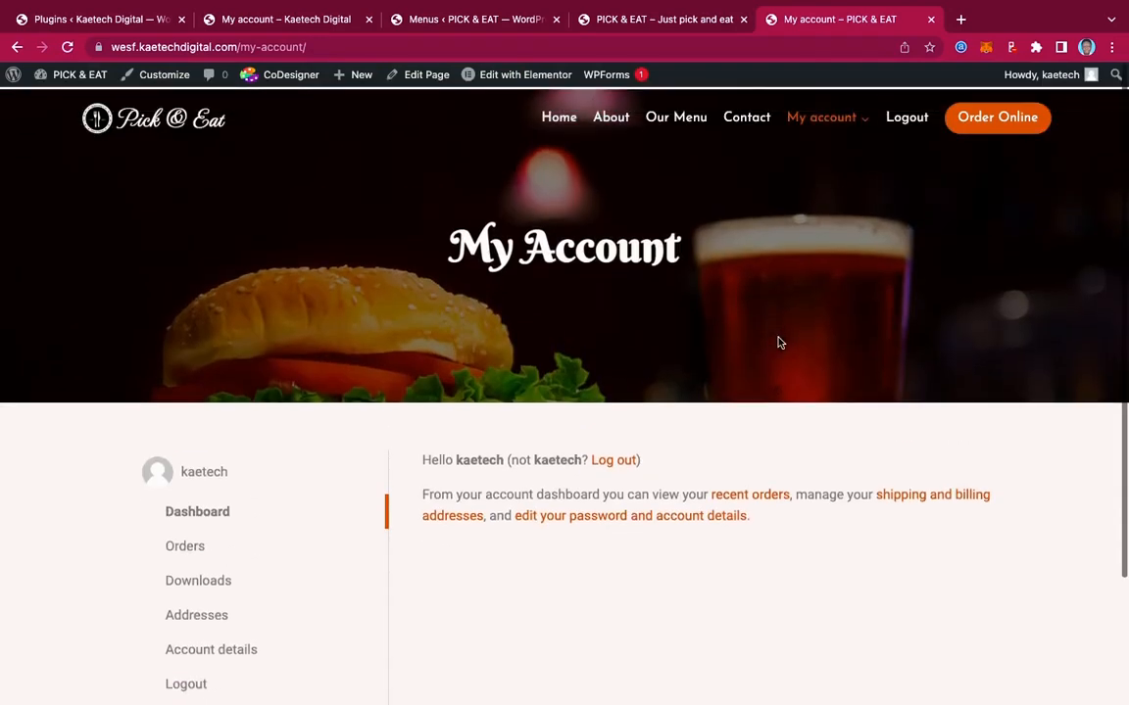
pyautogui.scroll(-3, 779, 341)
pyautogui.scroll(2, 779, 342)
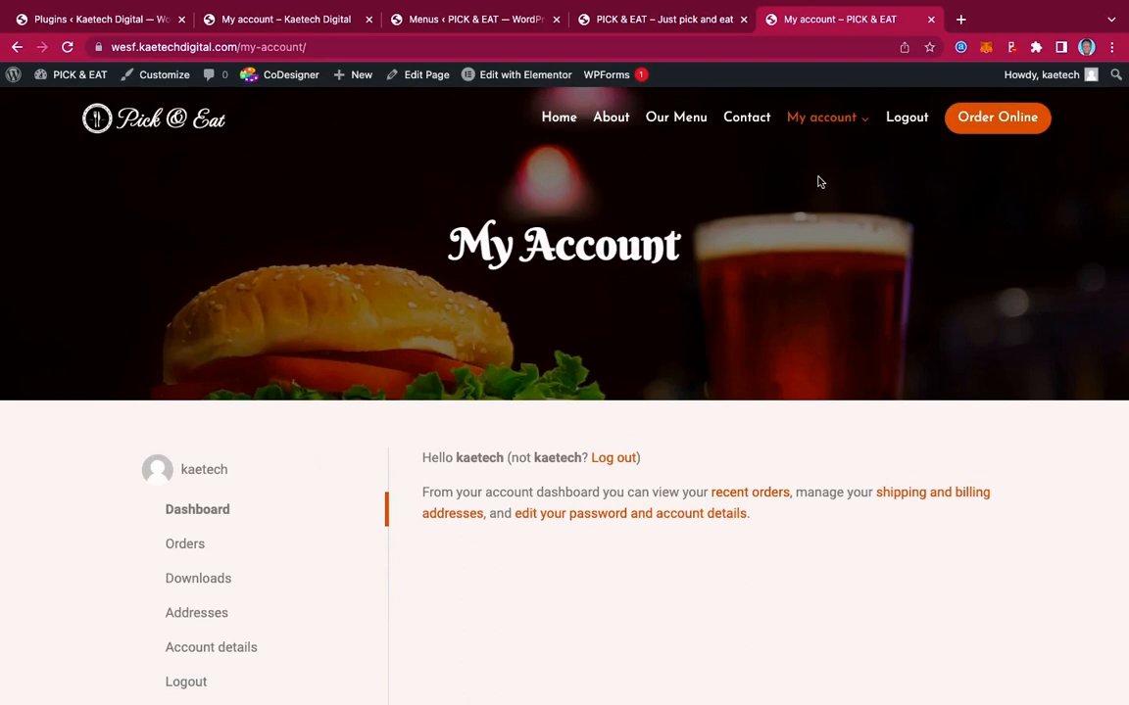
pyautogui.moveTo(846, 132)
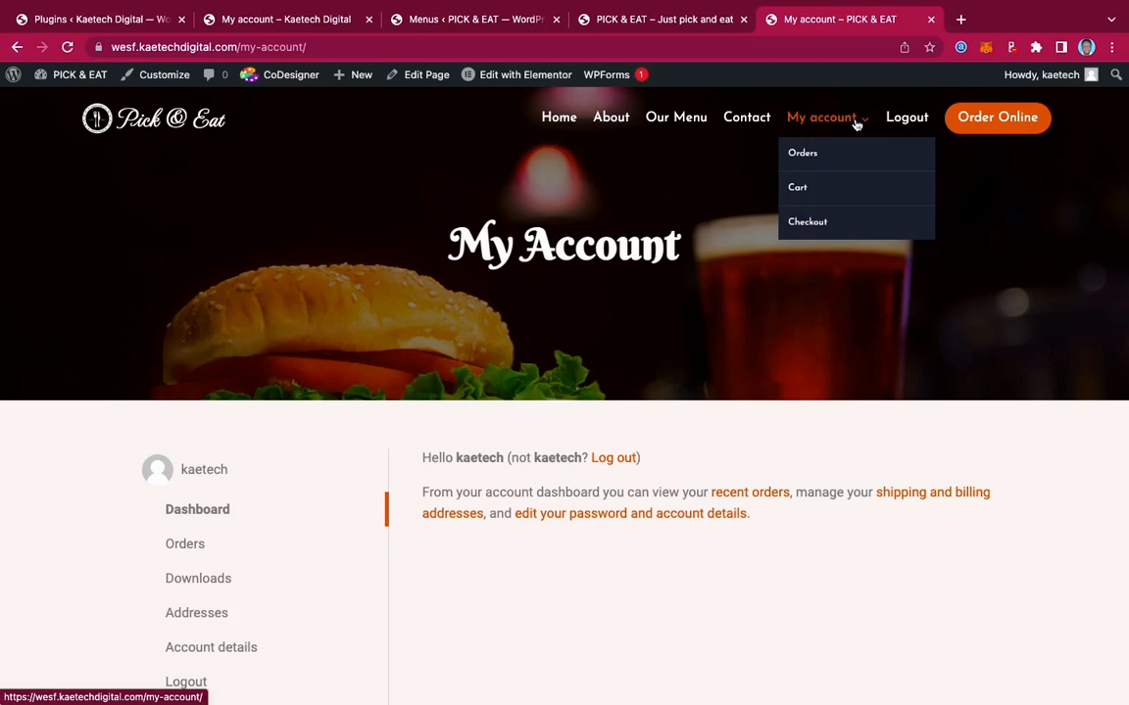
pyautogui.click(799, 228)
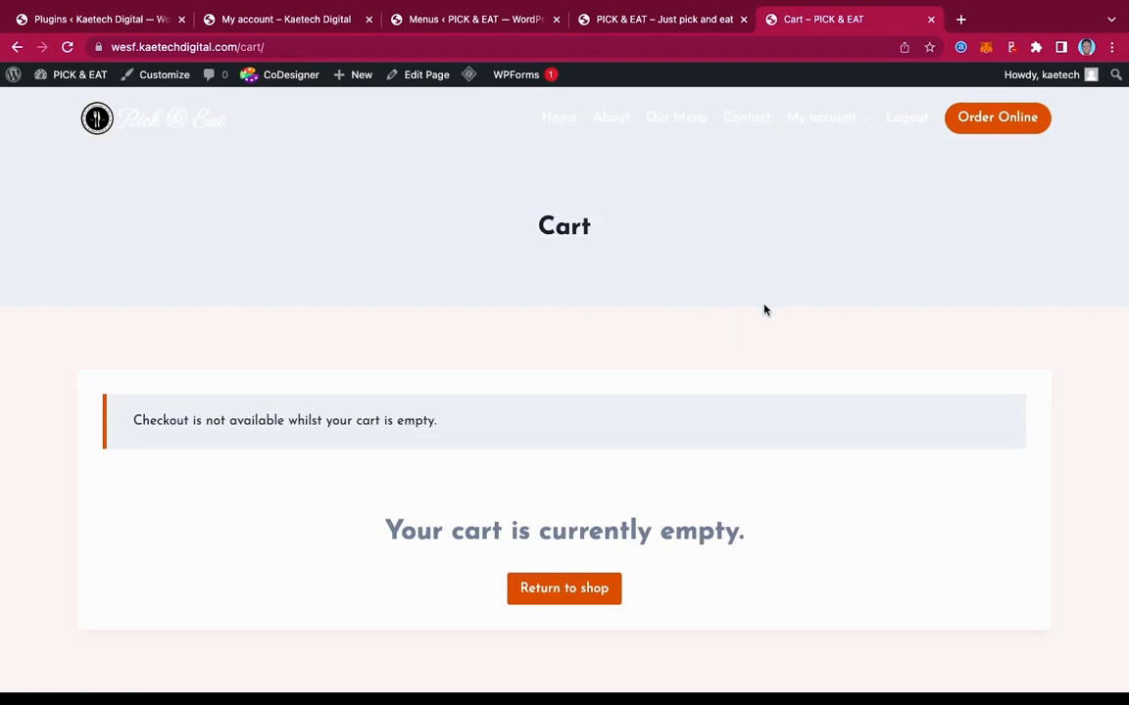
# Open the Cart page in the WordPress editor from the admin bar's Edit Page link
pyautogui.click(418, 78)
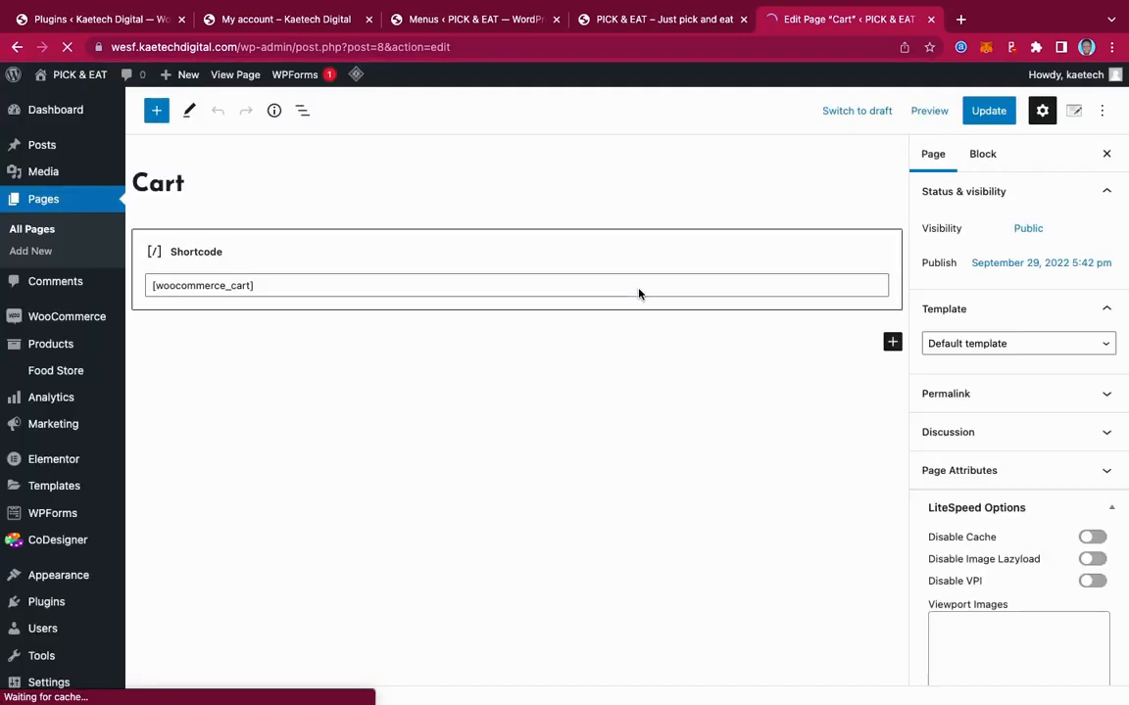
# Set the Cart page template to Elementor Full Width, staying on the page when prompted to leave
pyautogui.click(983, 347)
pyautogui.click(980, 380)
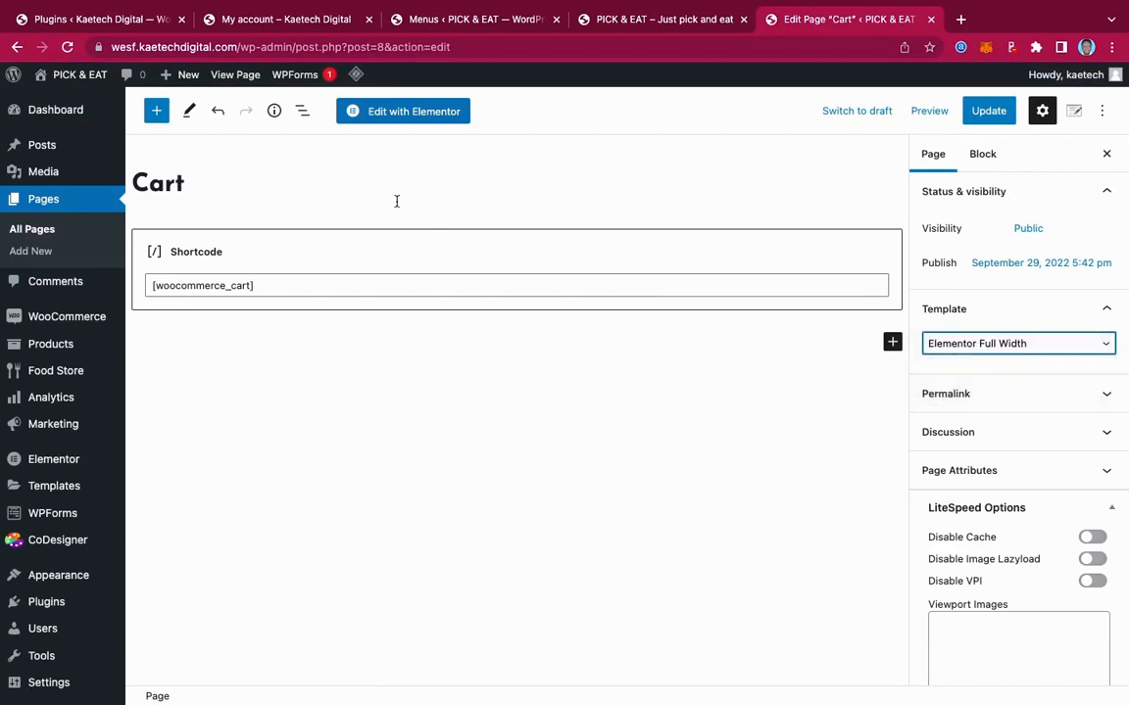
pyautogui.click(423, 114)
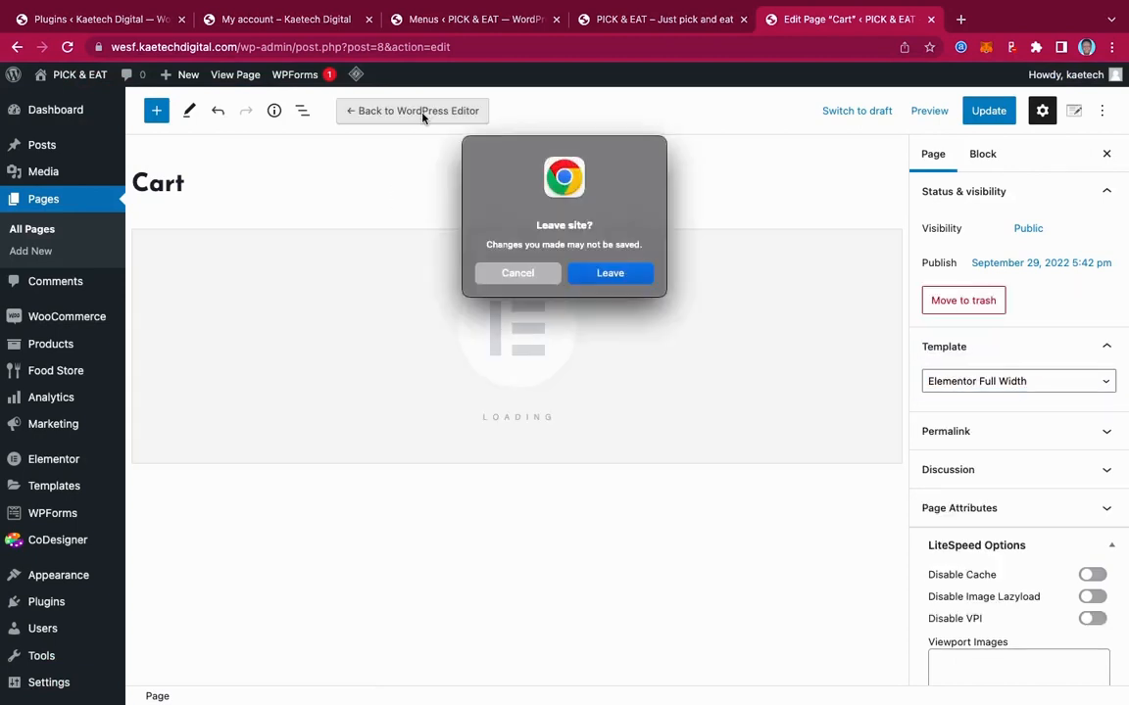
pyautogui.click(516, 277)
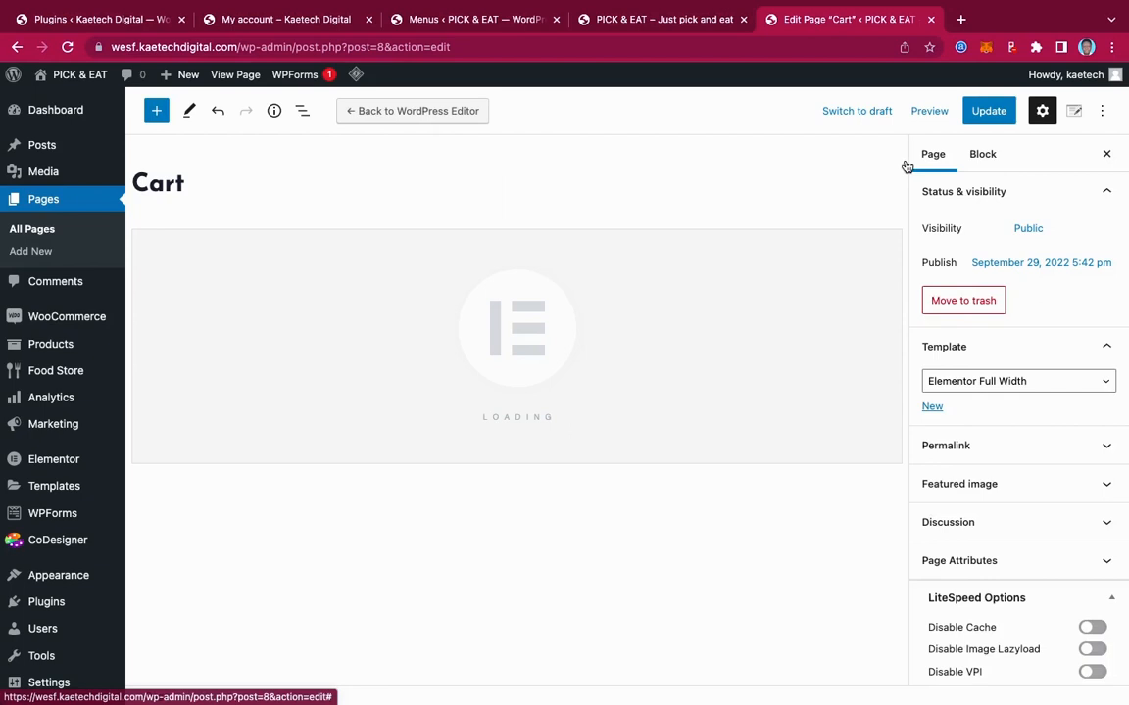
# Save the Cart page's template change and open it in Elementor after the reload
pyautogui.click(988, 110)
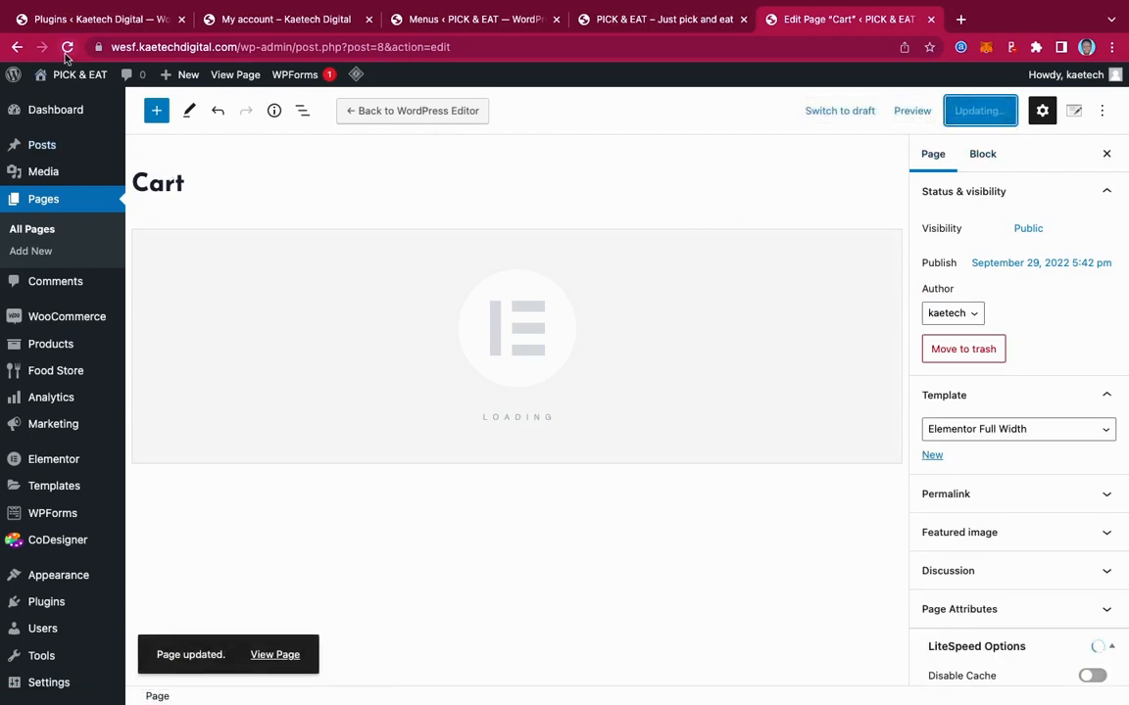
pyautogui.click(422, 112)
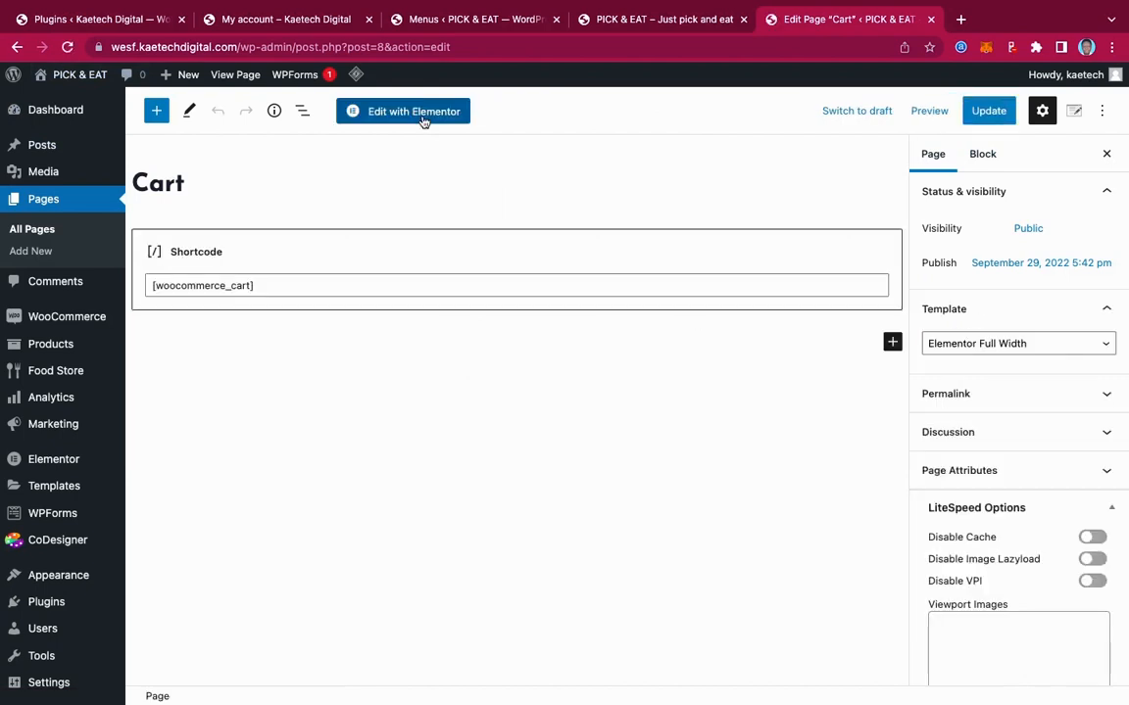
pyautogui.click(422, 111)
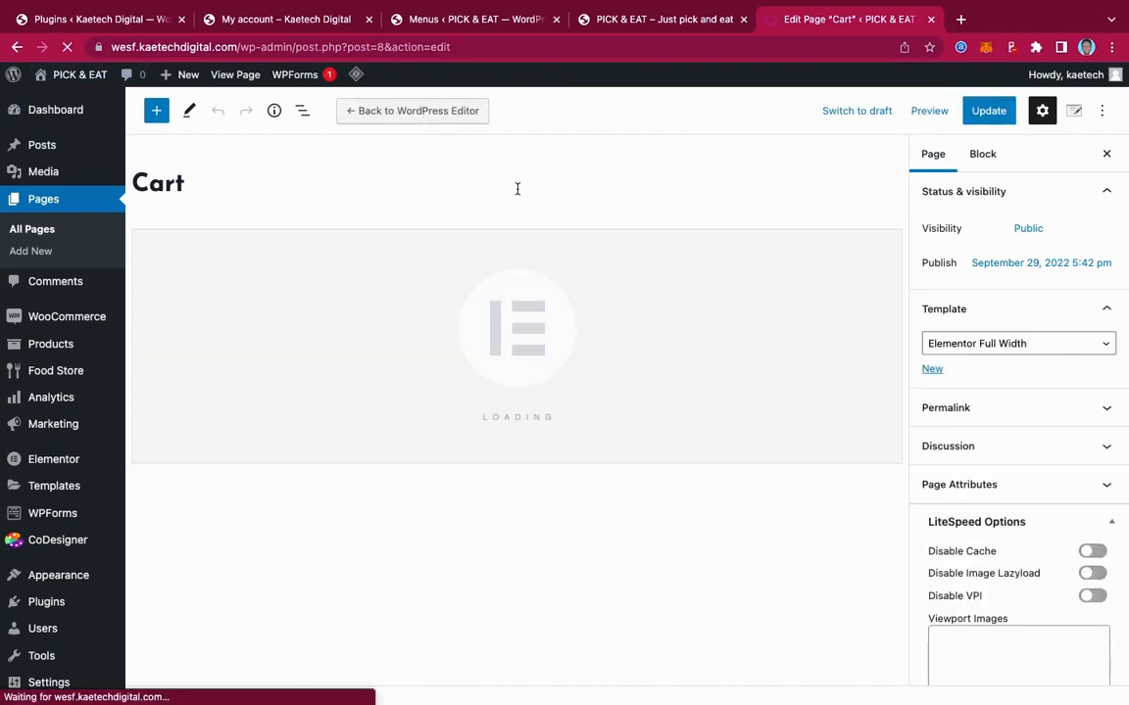
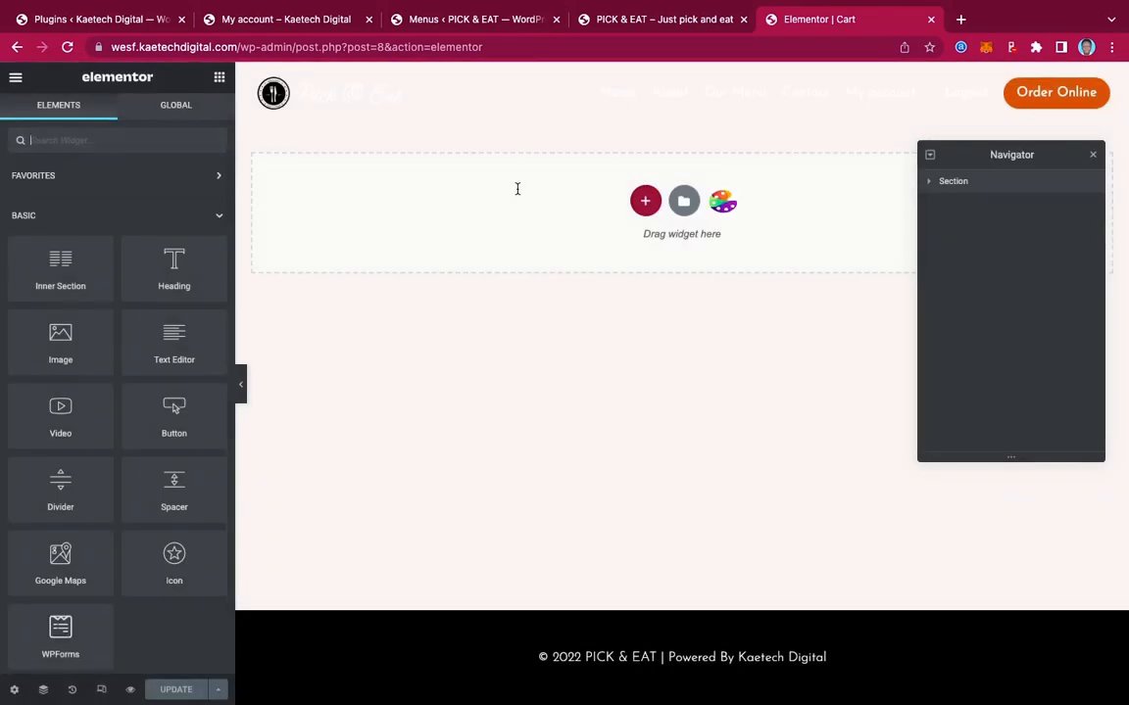
# Add a new single-column section and move it above the existing section
pyautogui.click(978, 184)
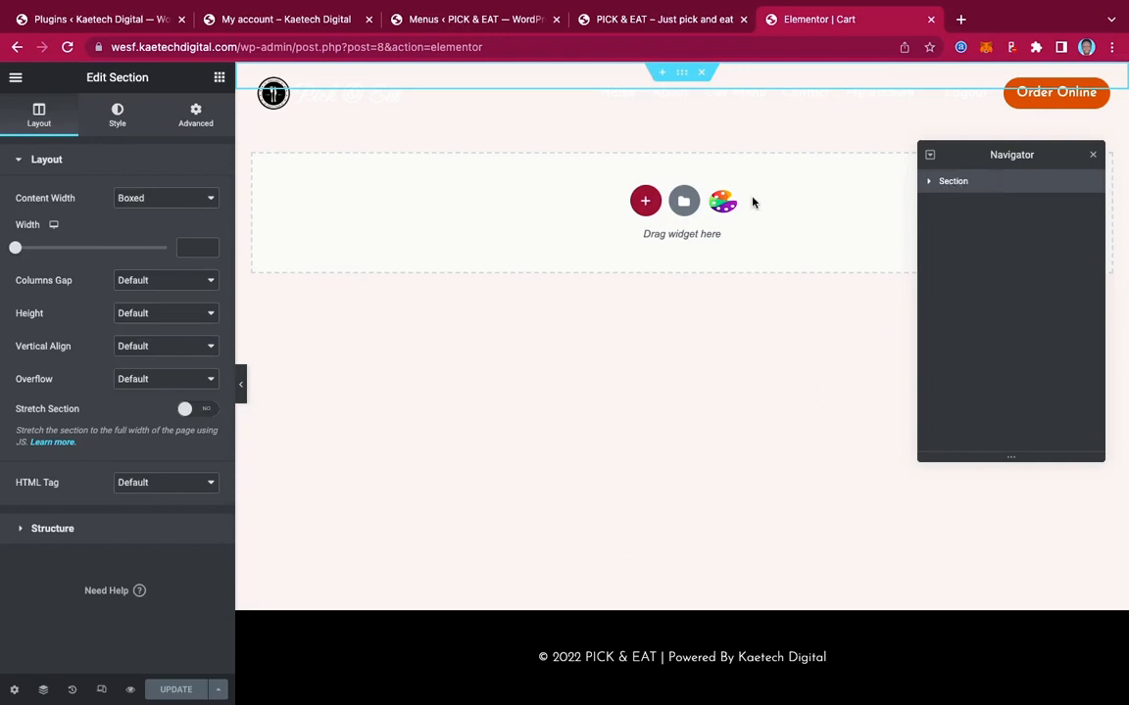
pyautogui.click(644, 201)
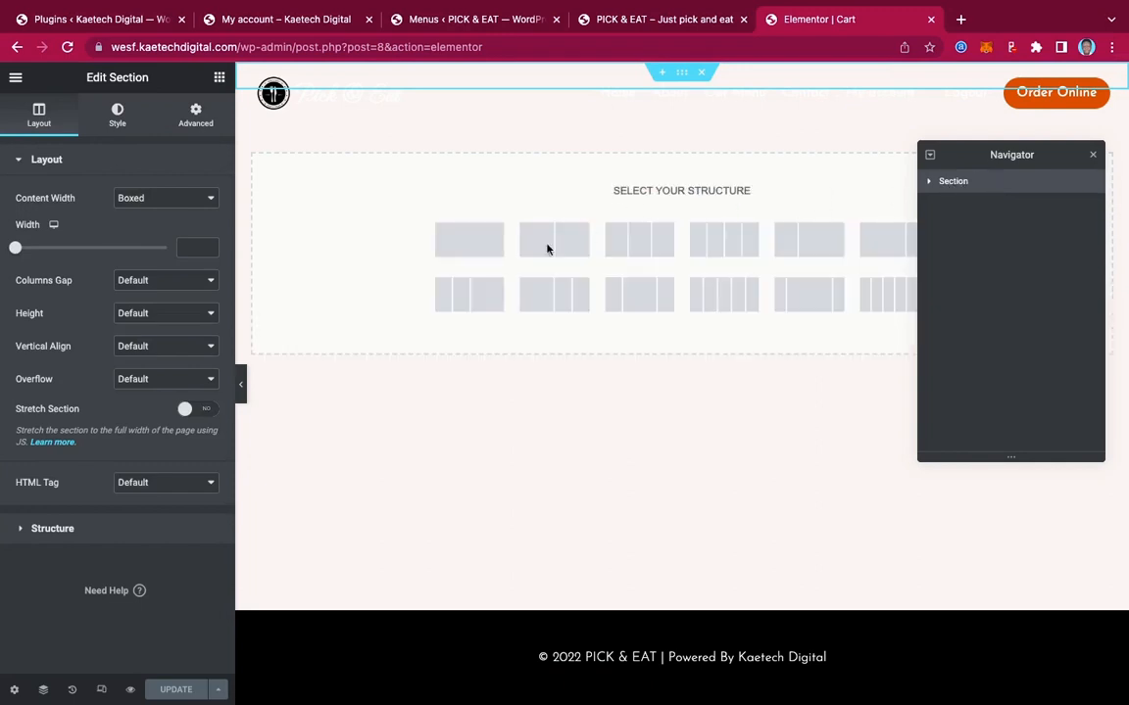
pyautogui.click(471, 243)
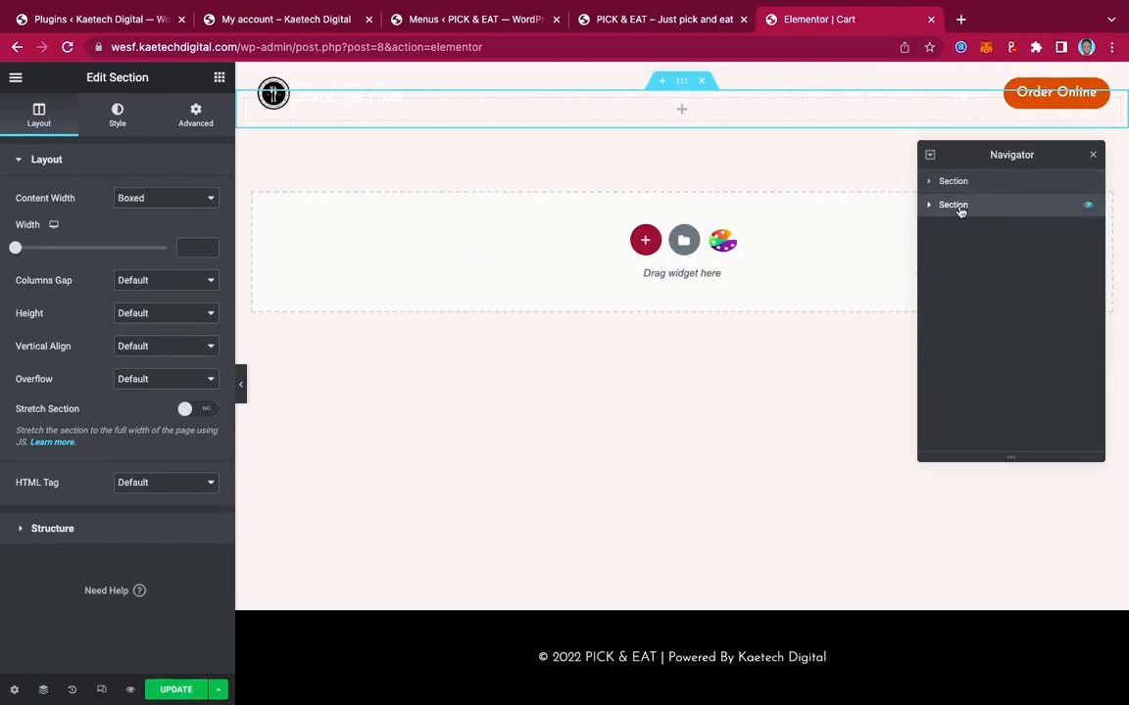
pyautogui.moveTo(957, 207); pyautogui.dragTo(959, 181)
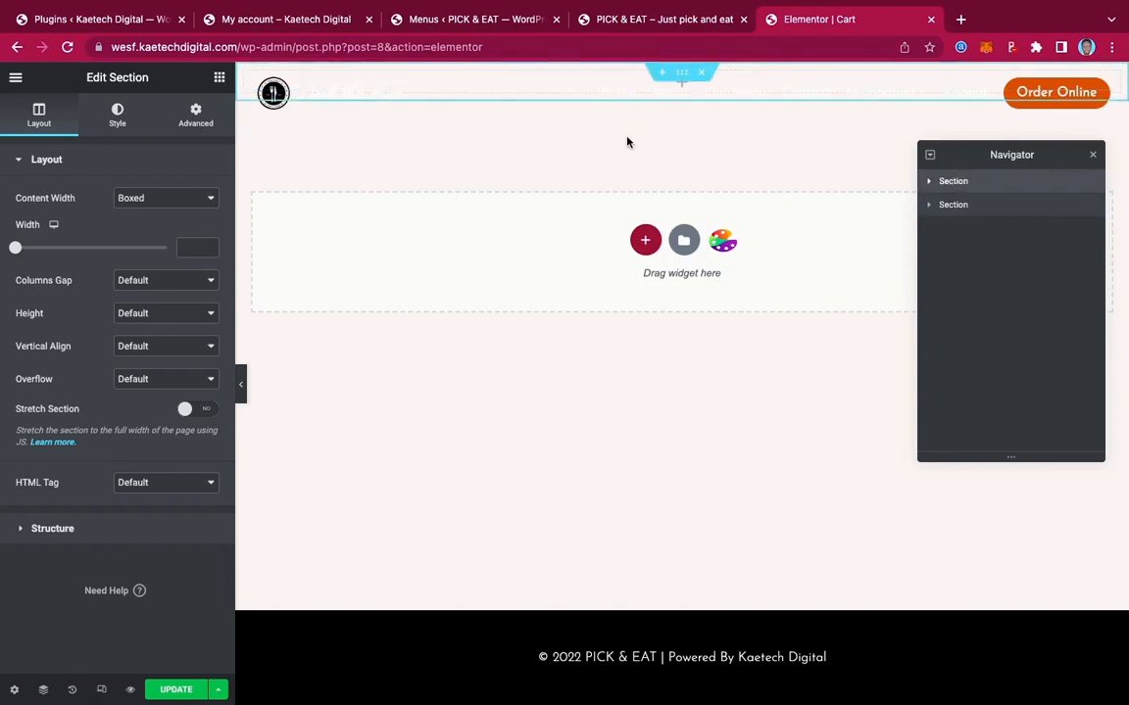
# Make the new top section full width with a 300 px minimum height
pyautogui.click(986, 206)
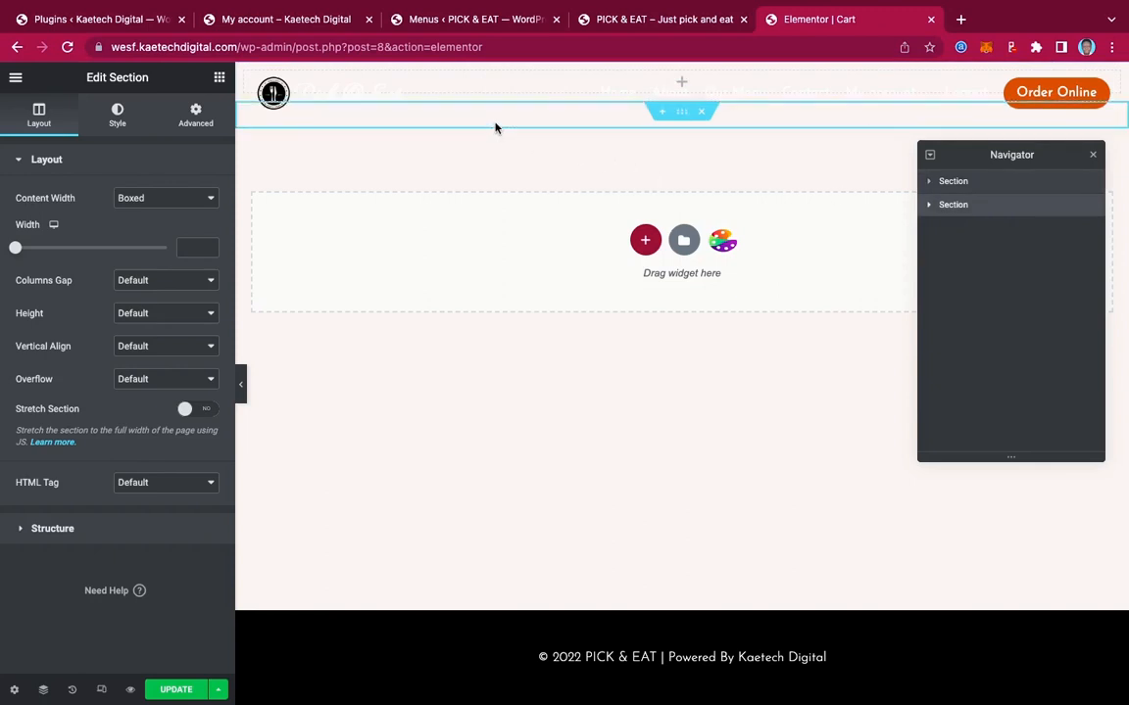
pyautogui.click(978, 183)
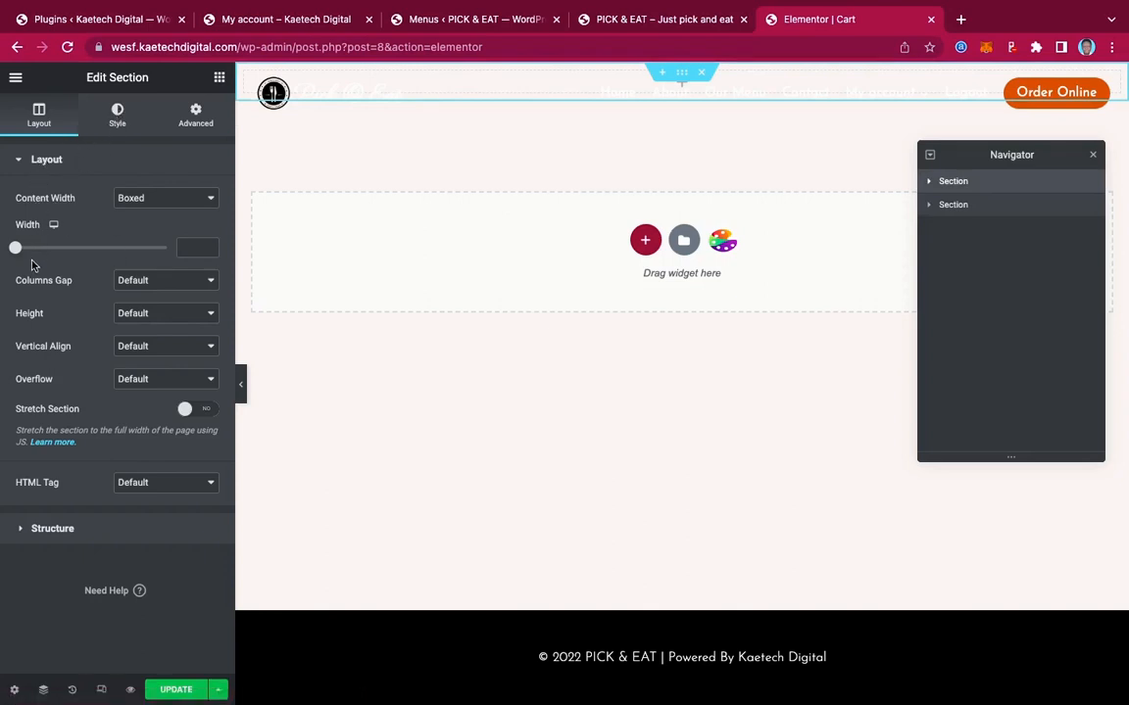
pyautogui.click(161, 200)
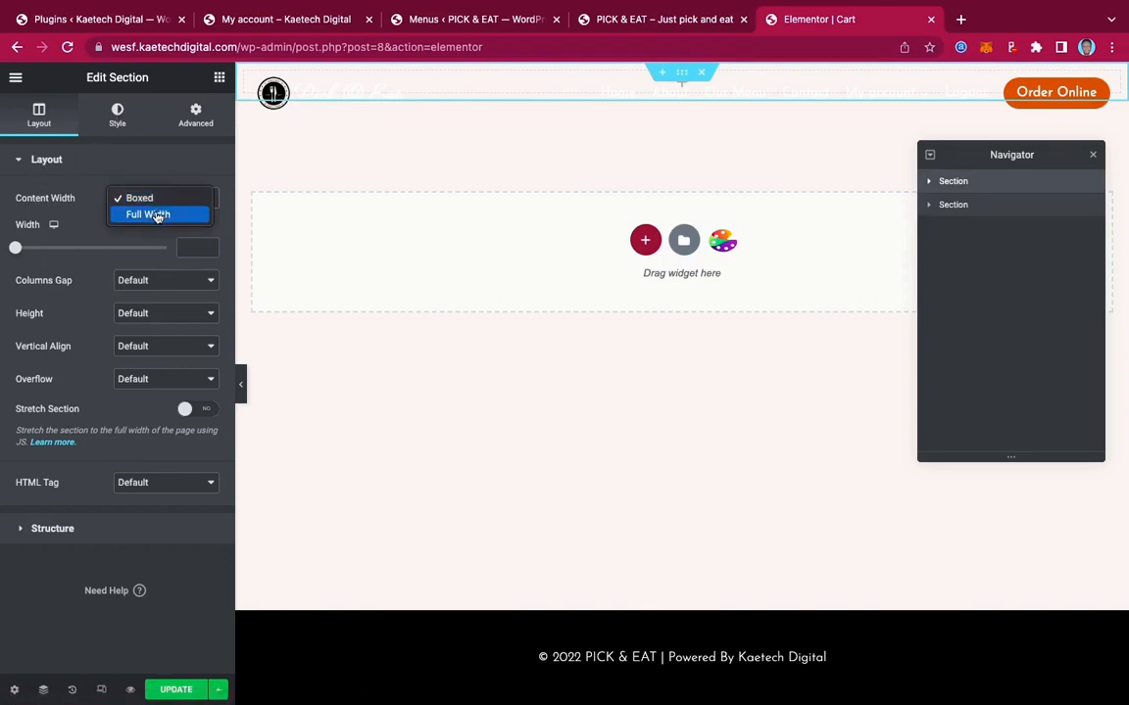
pyautogui.click(155, 214)
pyautogui.click(141, 262)
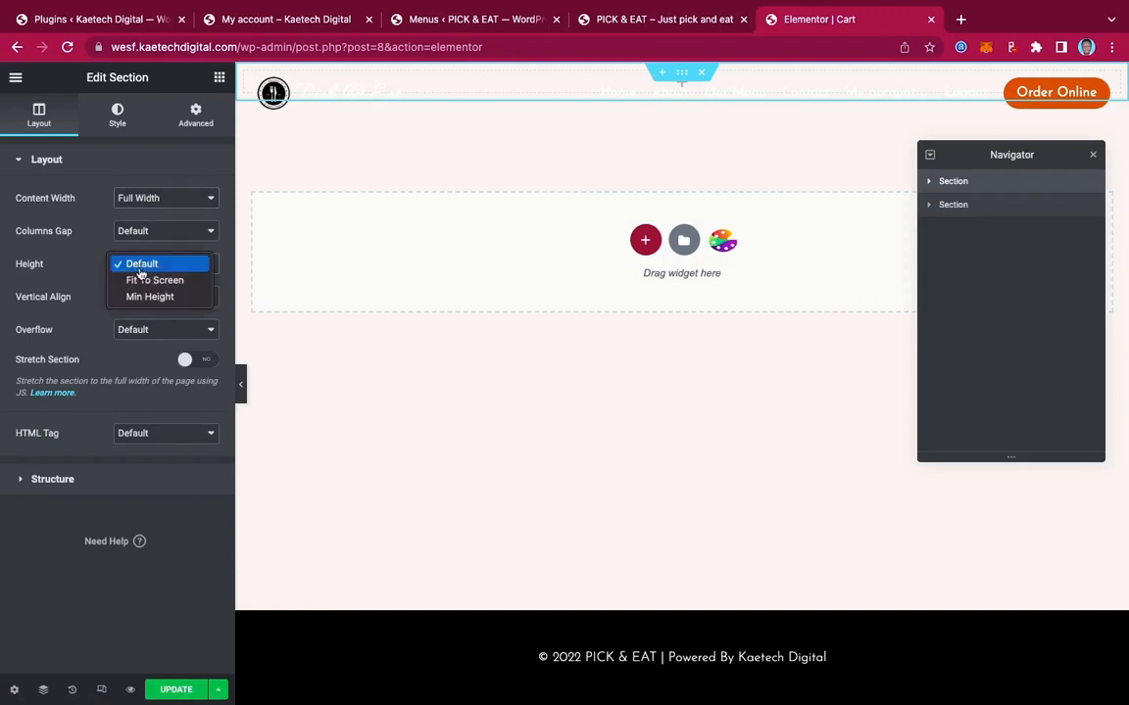
pyautogui.click(142, 296)
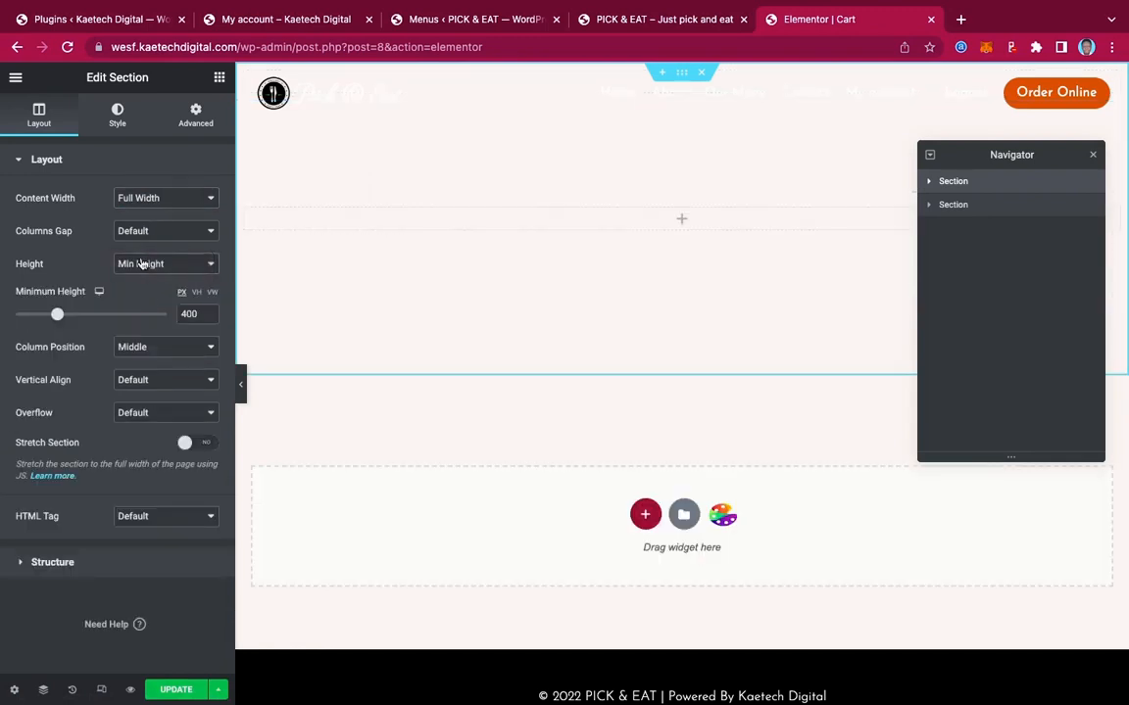
pyautogui.moveTo(188, 314); pyautogui.dragTo(161, 319)
pyautogui.write('3')
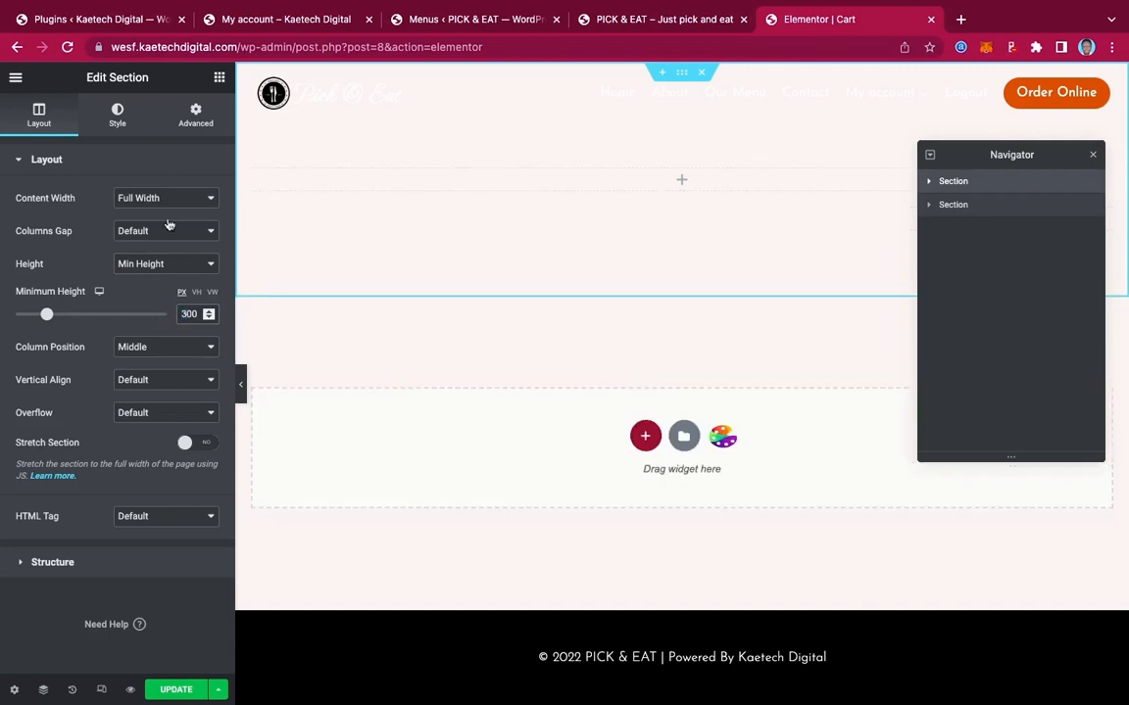
pyautogui.click(118, 118)
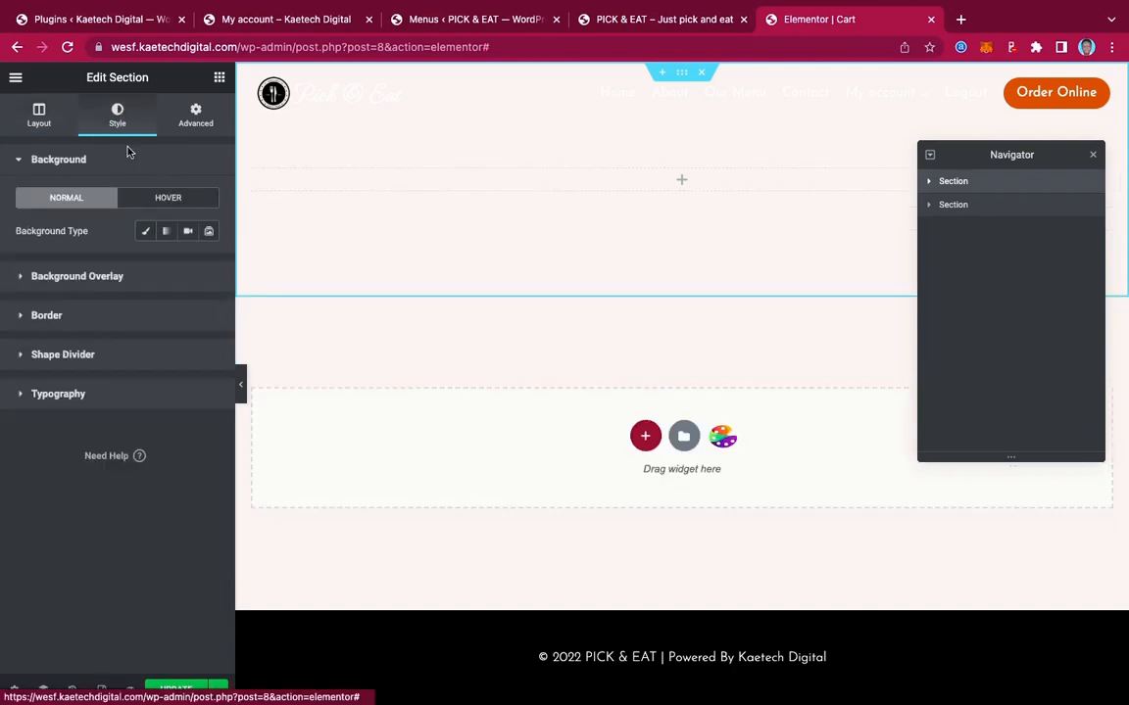
# Set the pasta photo from the media library as the section's classic background image
pyautogui.click(145, 231)
pyautogui.click(169, 348)
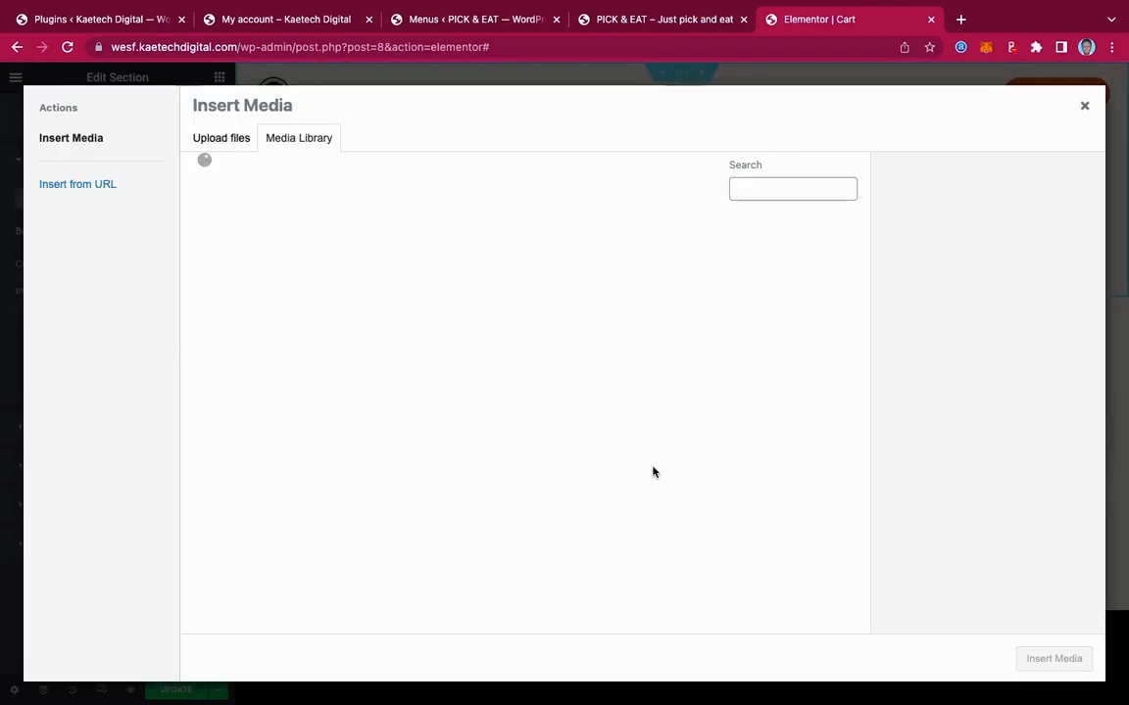
pyautogui.scroll(-2, 653, 472)
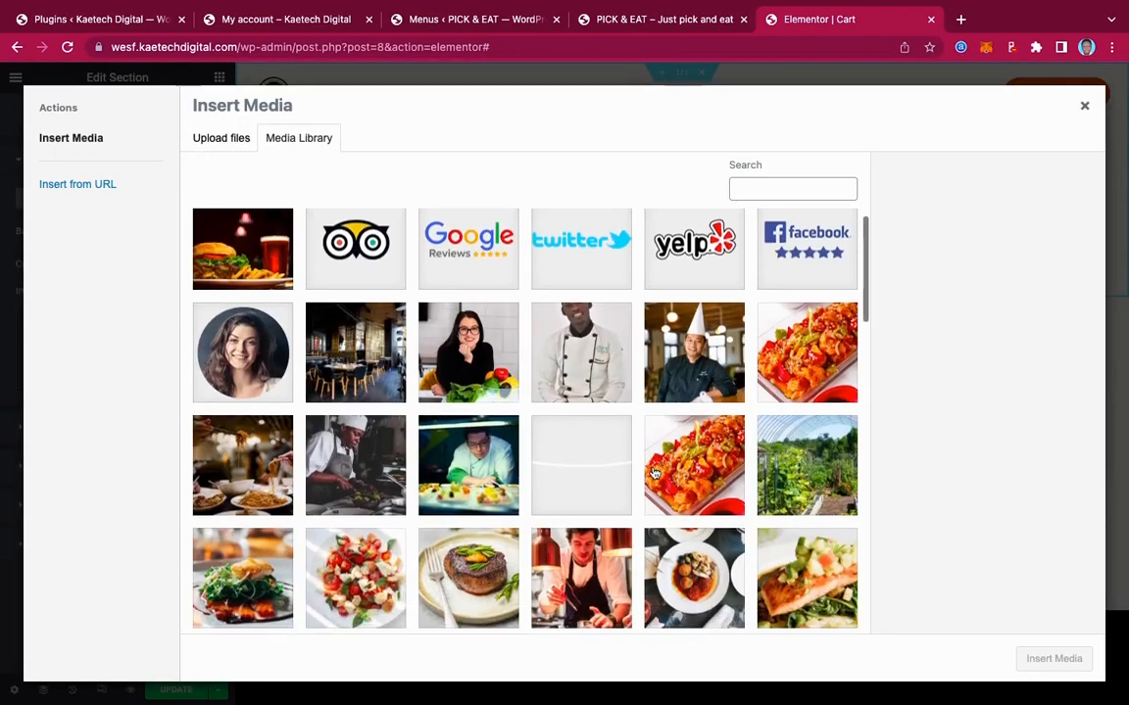
pyautogui.scroll(-2, 654, 472)
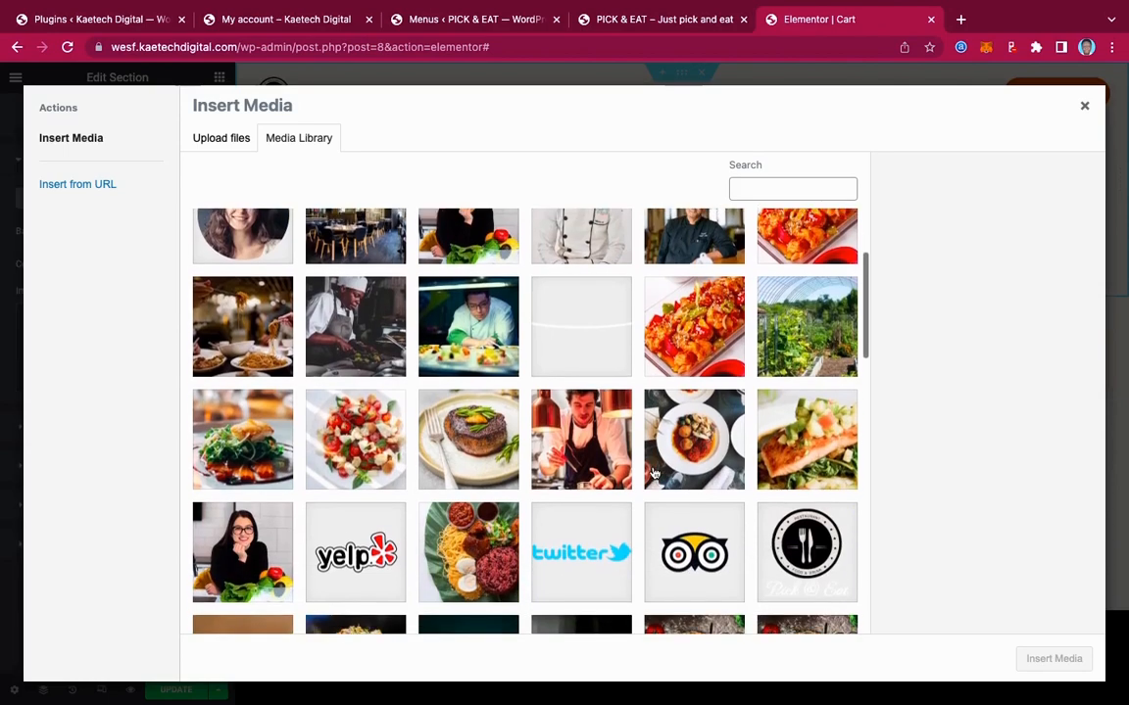
pyautogui.scroll(-6, 654, 473)
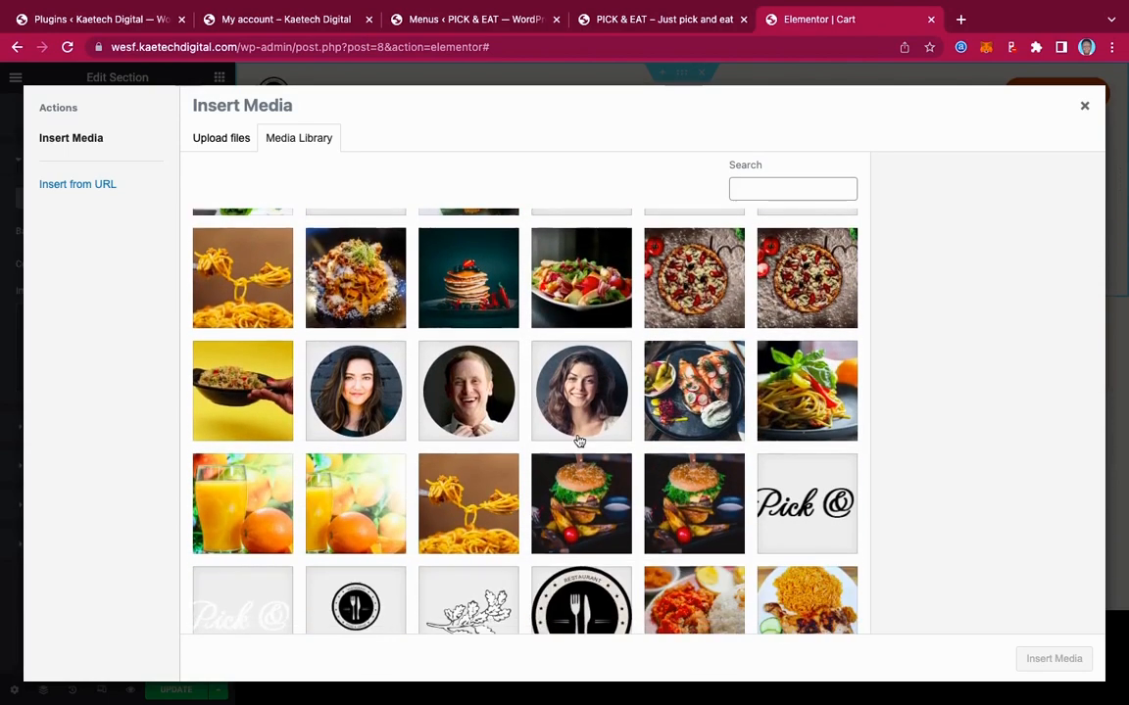
pyautogui.click(325, 270)
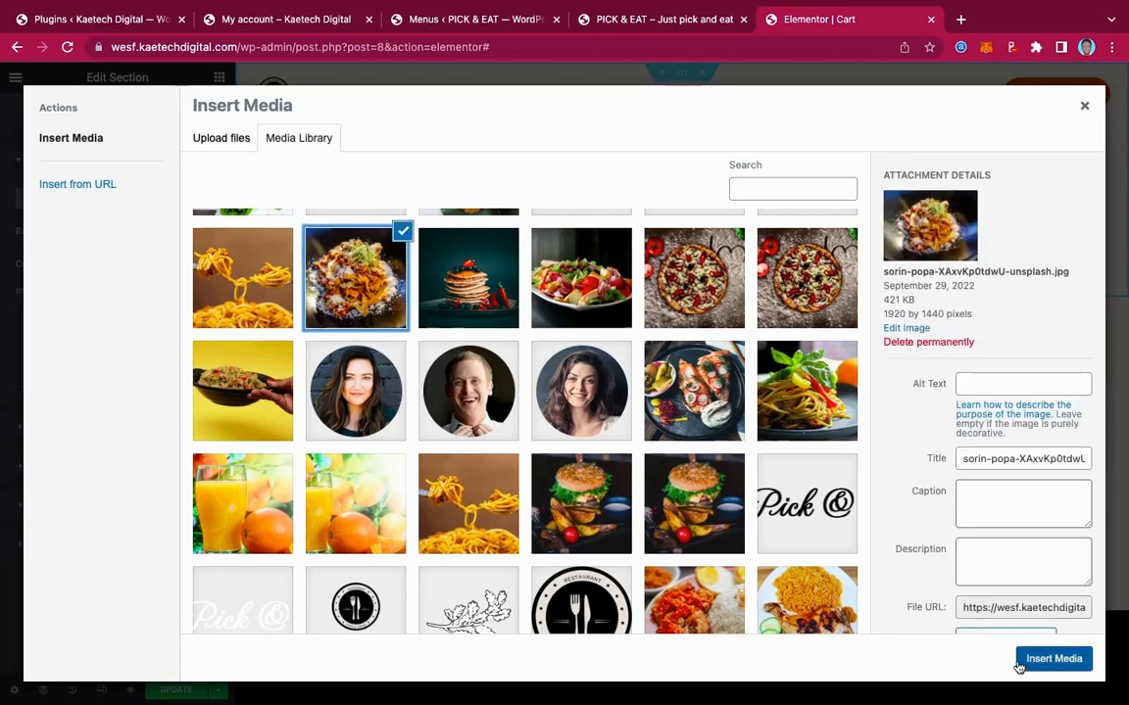
pyautogui.click(1053, 659)
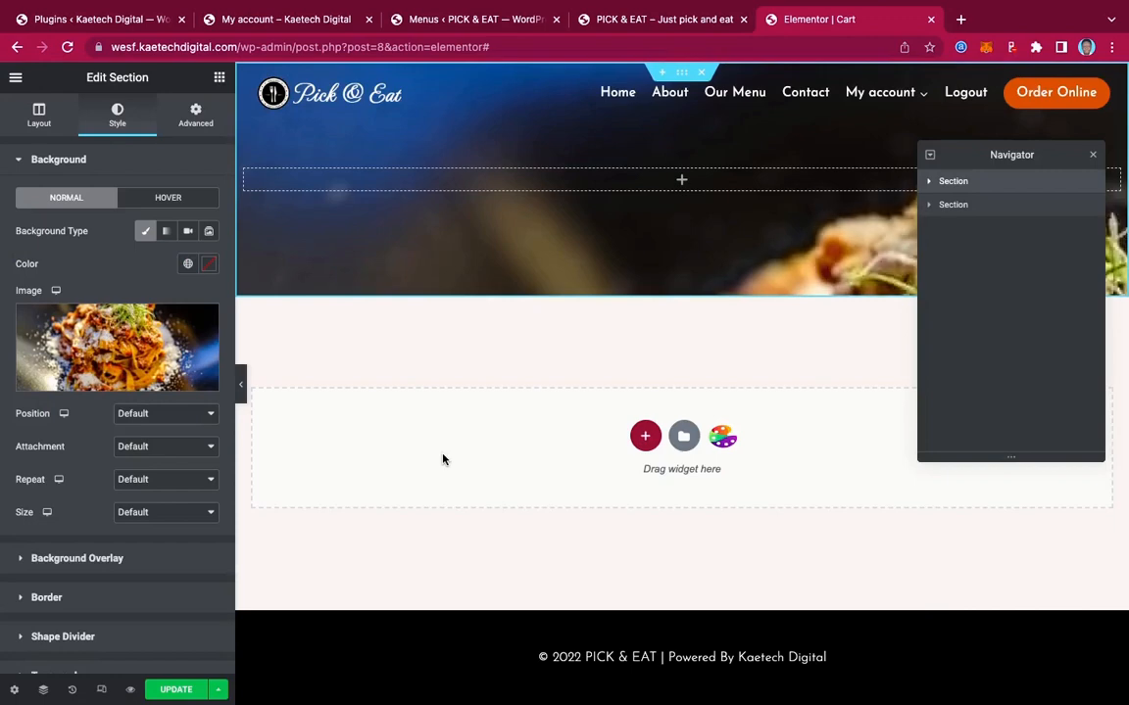
# Position the background image center center, no-repeat, sized to cover
pyautogui.click(147, 416)
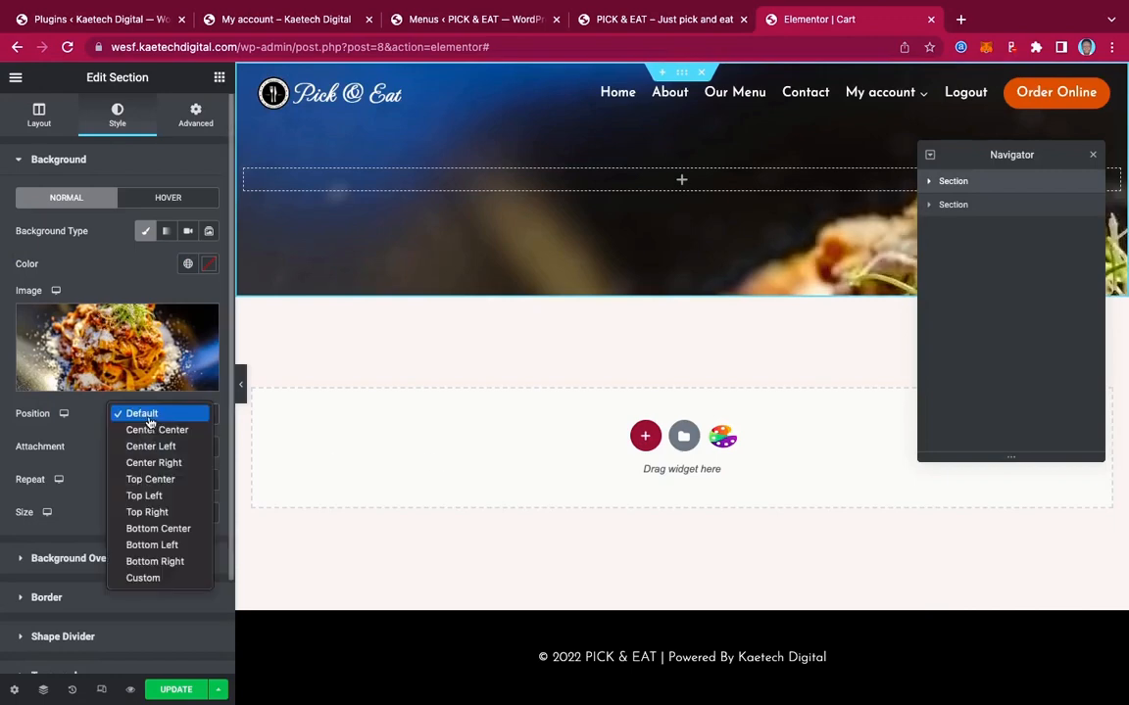
pyautogui.click(153, 431)
pyautogui.click(169, 479)
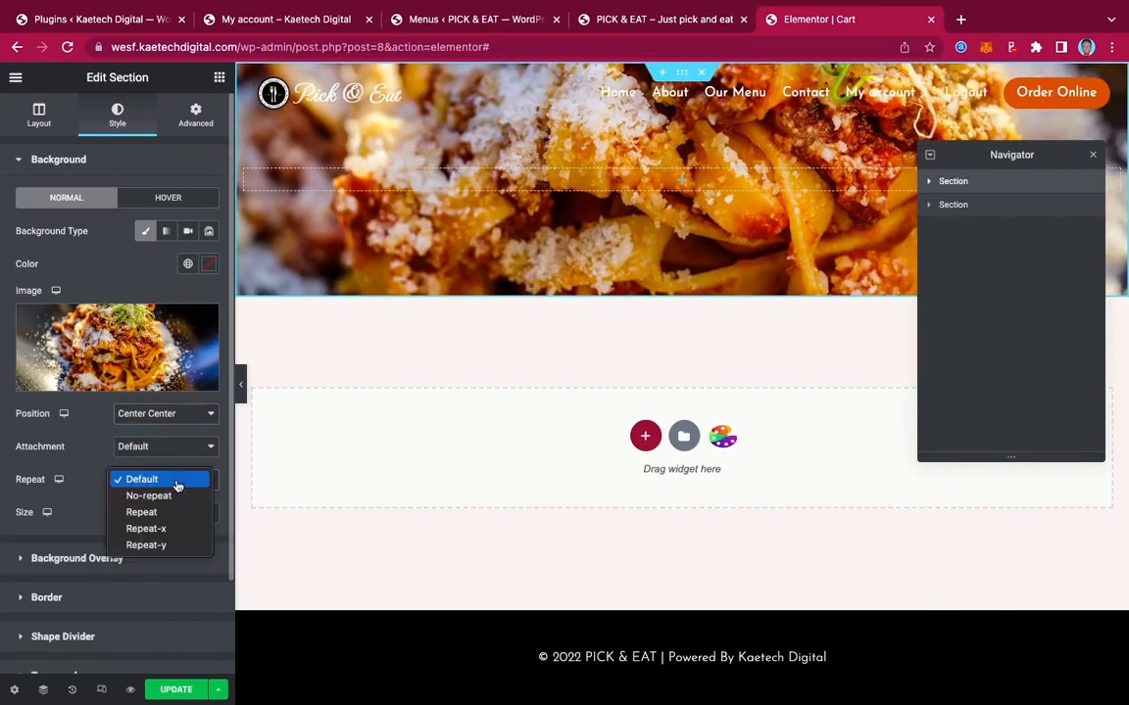
pyautogui.click(171, 497)
pyautogui.click(157, 512)
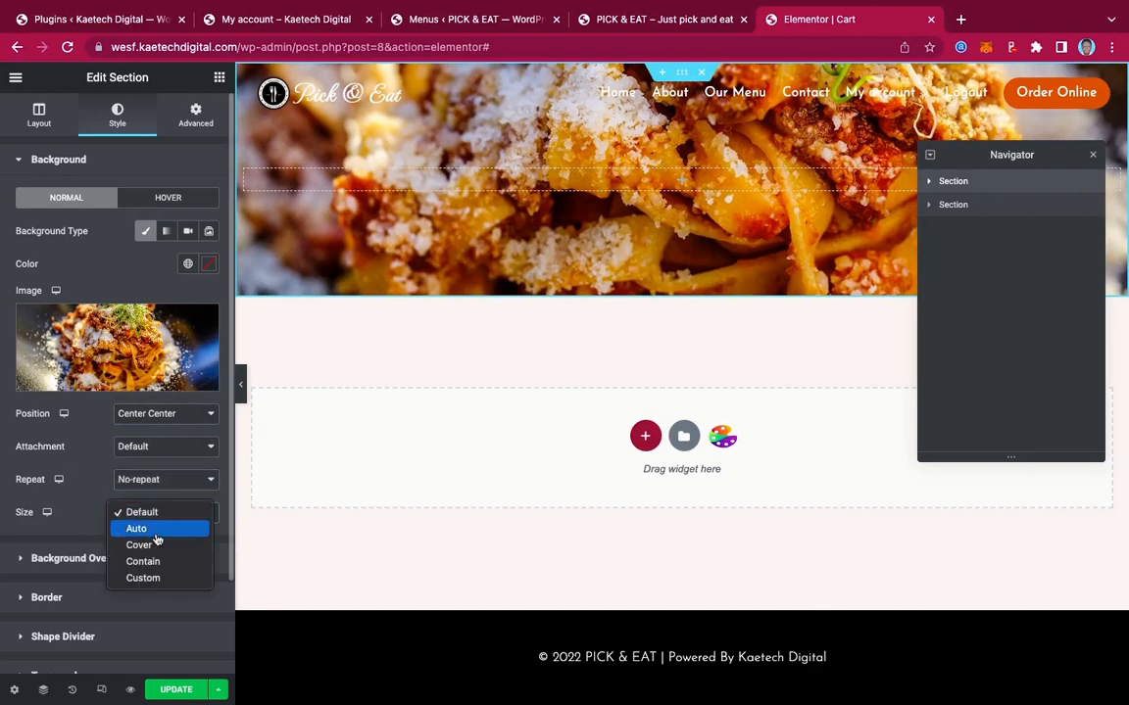
pyautogui.click(154, 546)
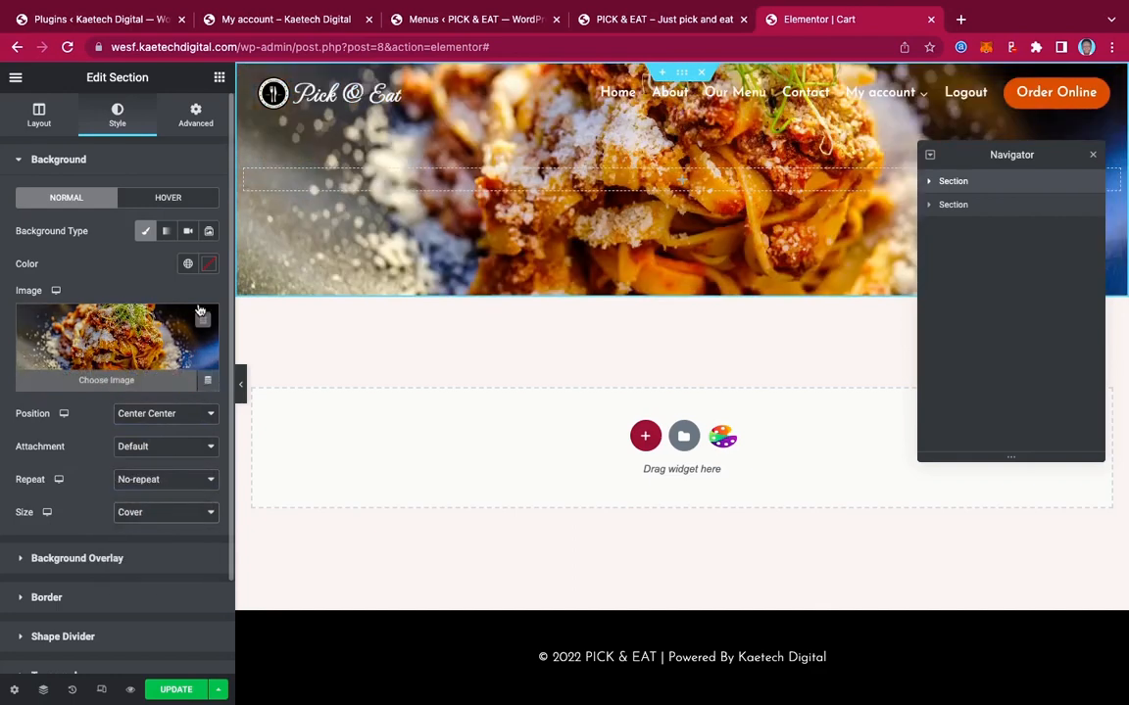
pyautogui.click(184, 112)
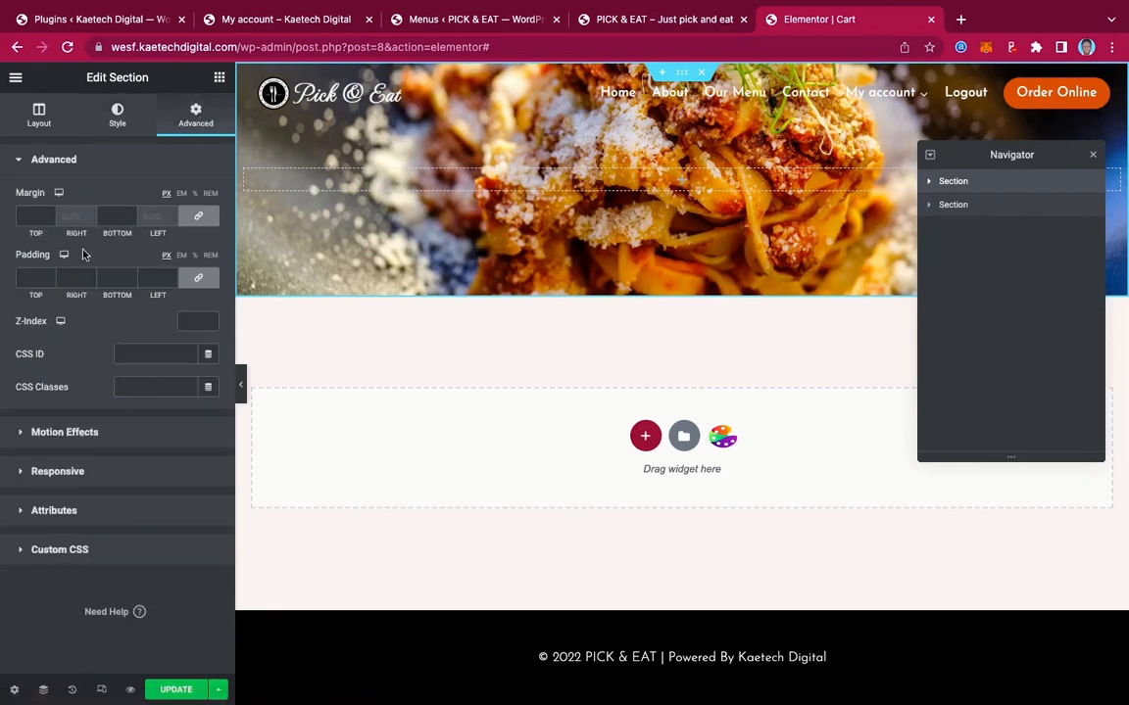
# Give the hero section unlinked padding of 50 px top and bottom
pyautogui.click(198, 279)
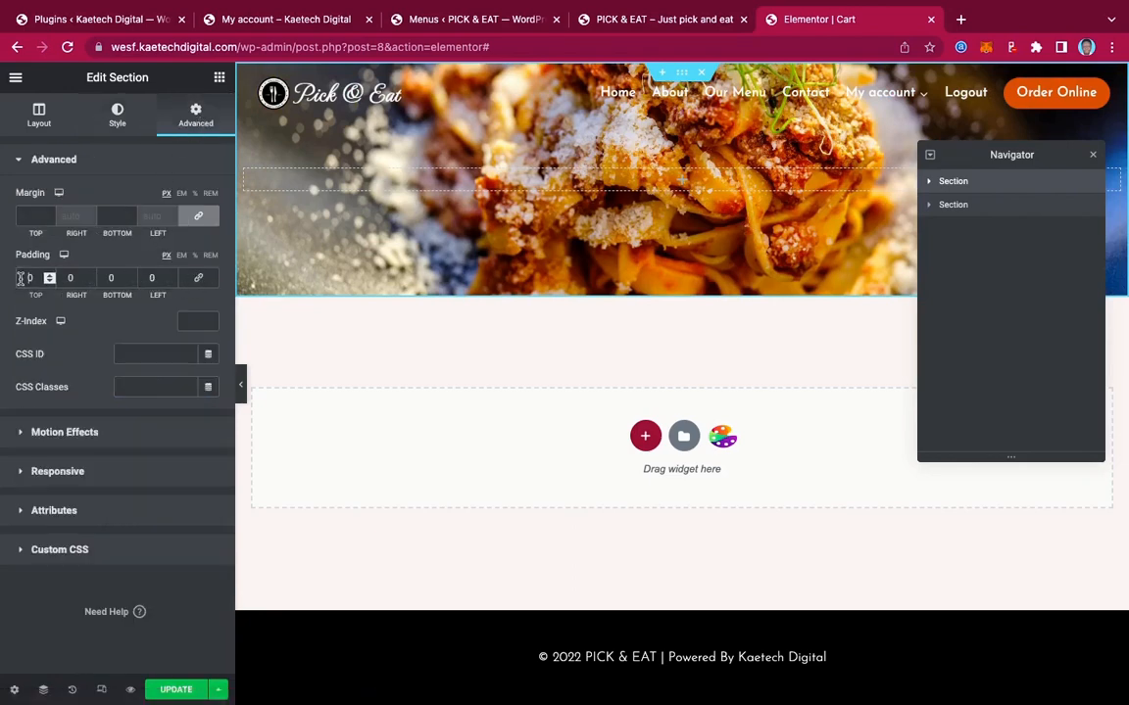
pyautogui.write('5')
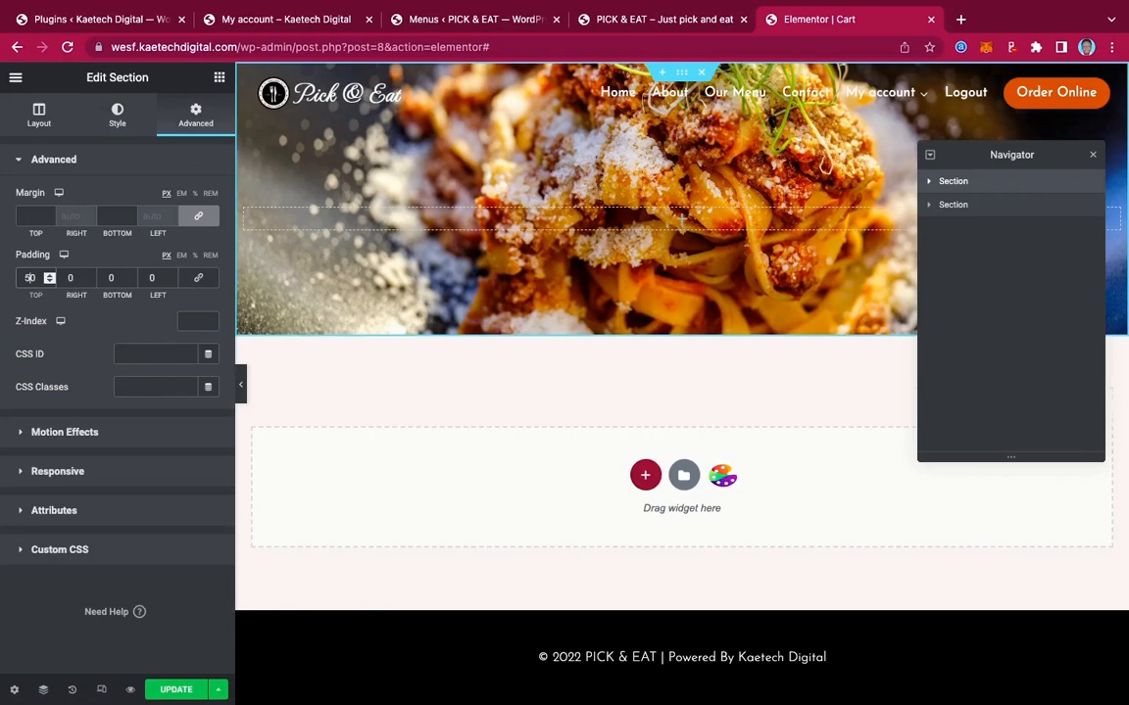
pyautogui.click(103, 278)
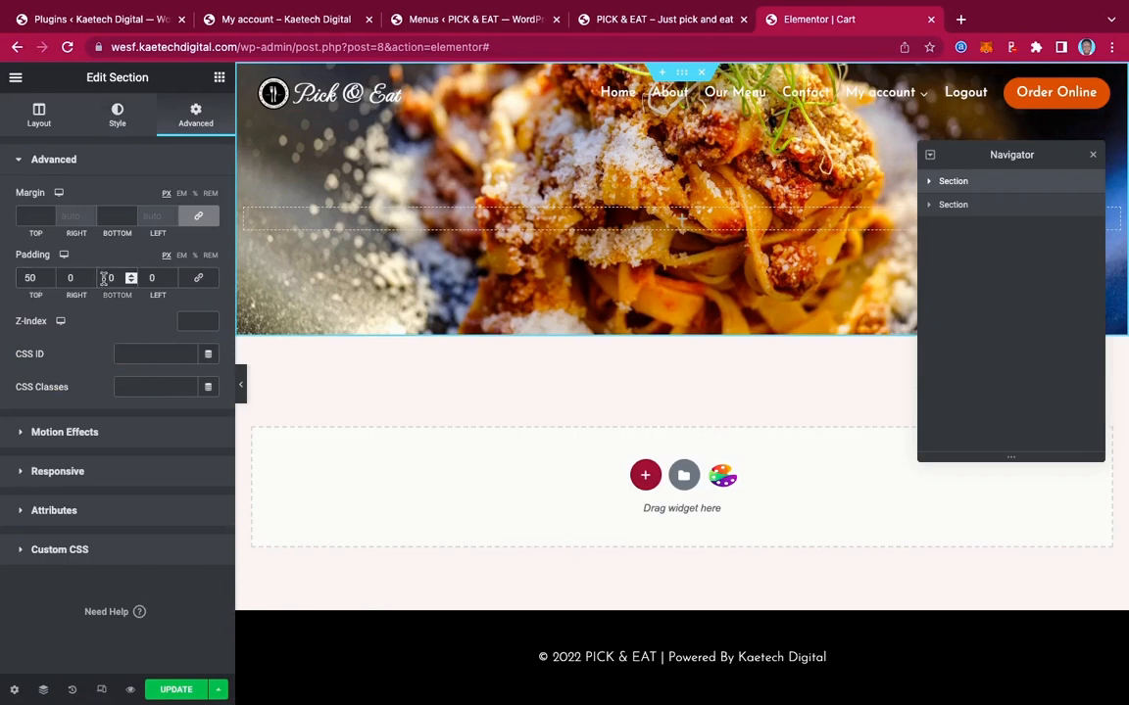
pyautogui.write('5')
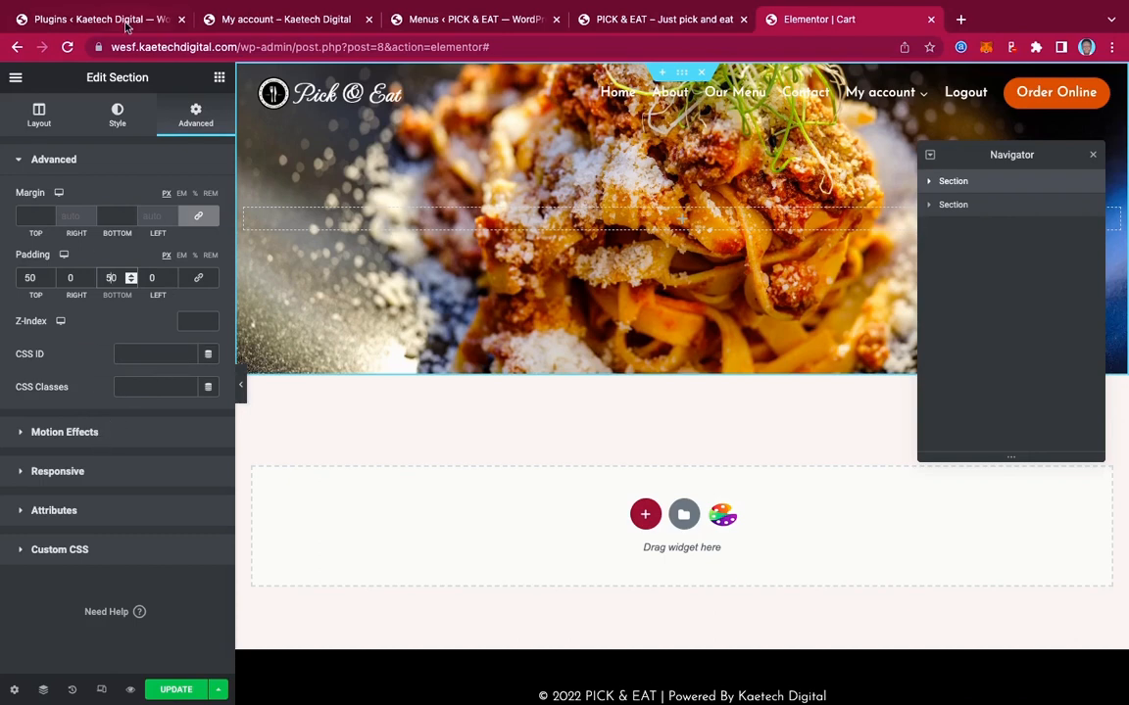
pyautogui.click(124, 117)
# Add a classic black background overlay at 0.5 opacity over the pasta photo
pyautogui.click(121, 115)
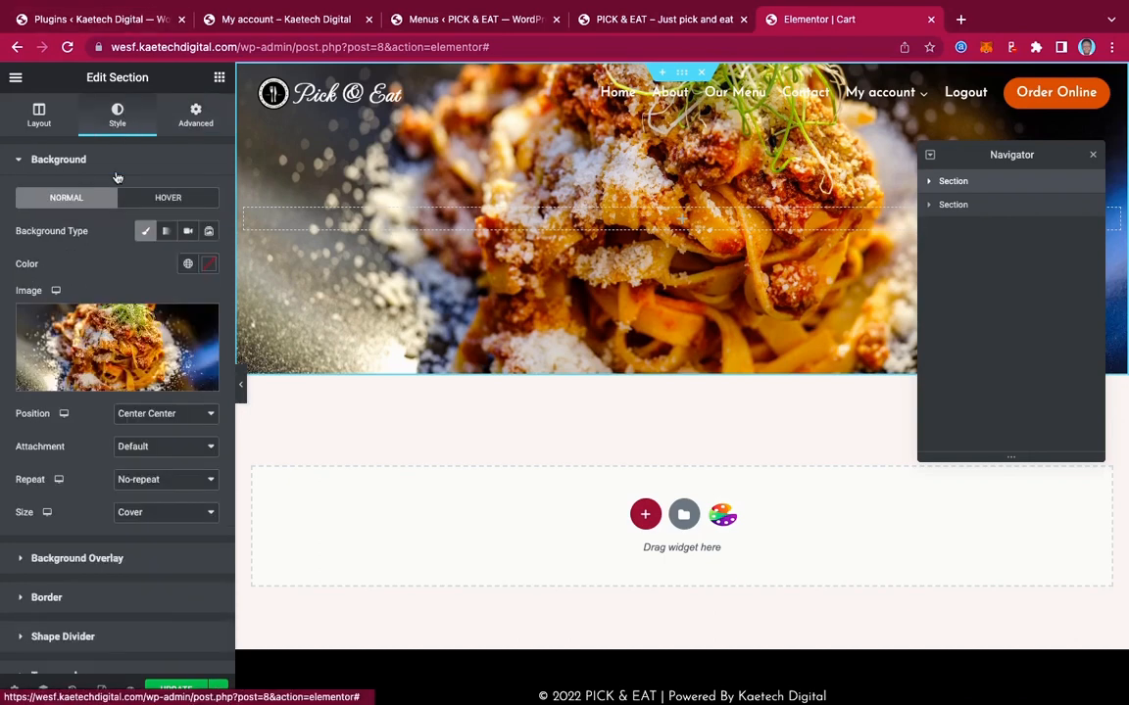
pyautogui.click(127, 558)
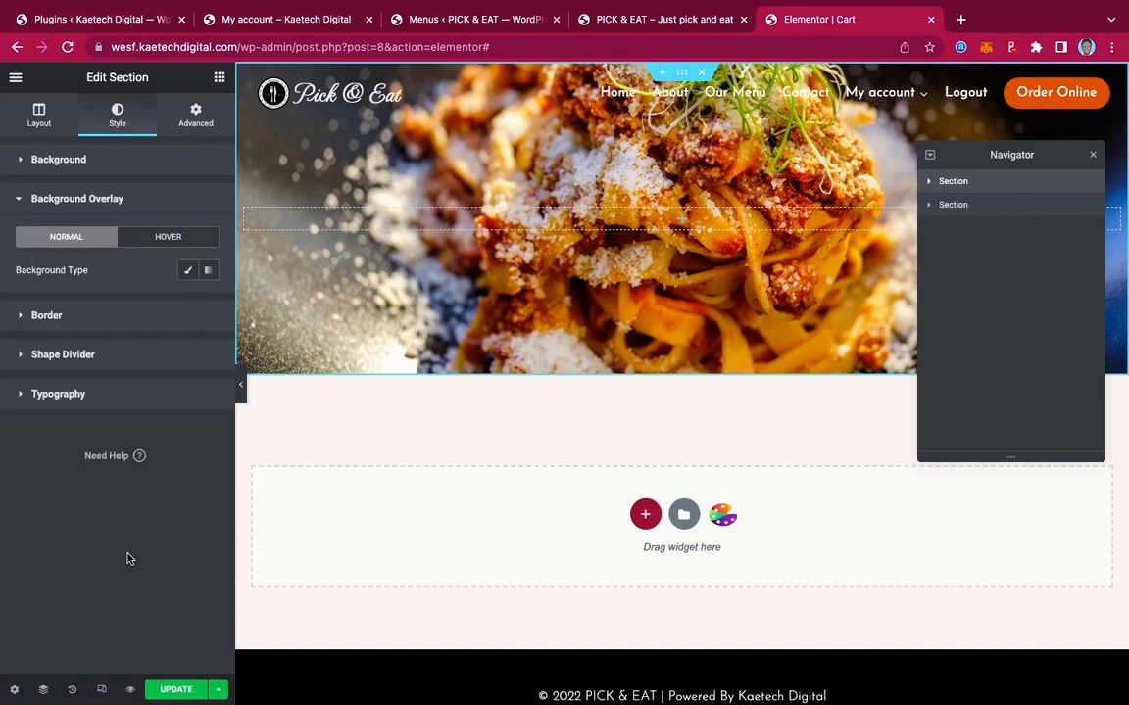
pyautogui.click(188, 276)
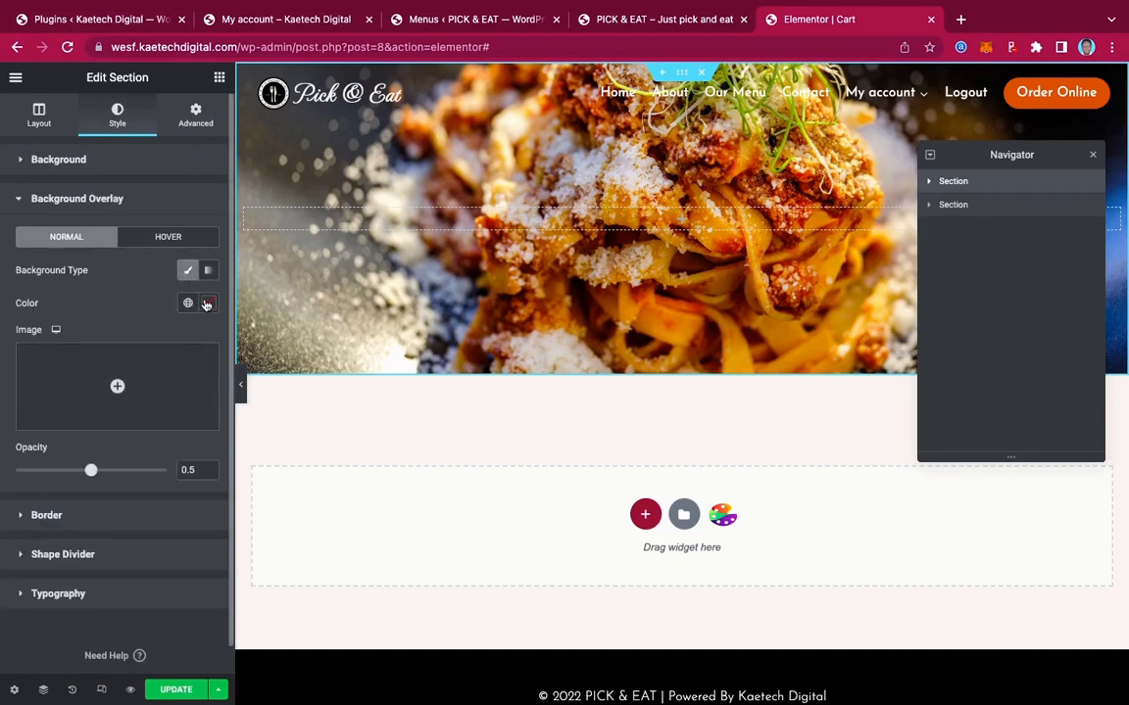
pyautogui.click(207, 305)
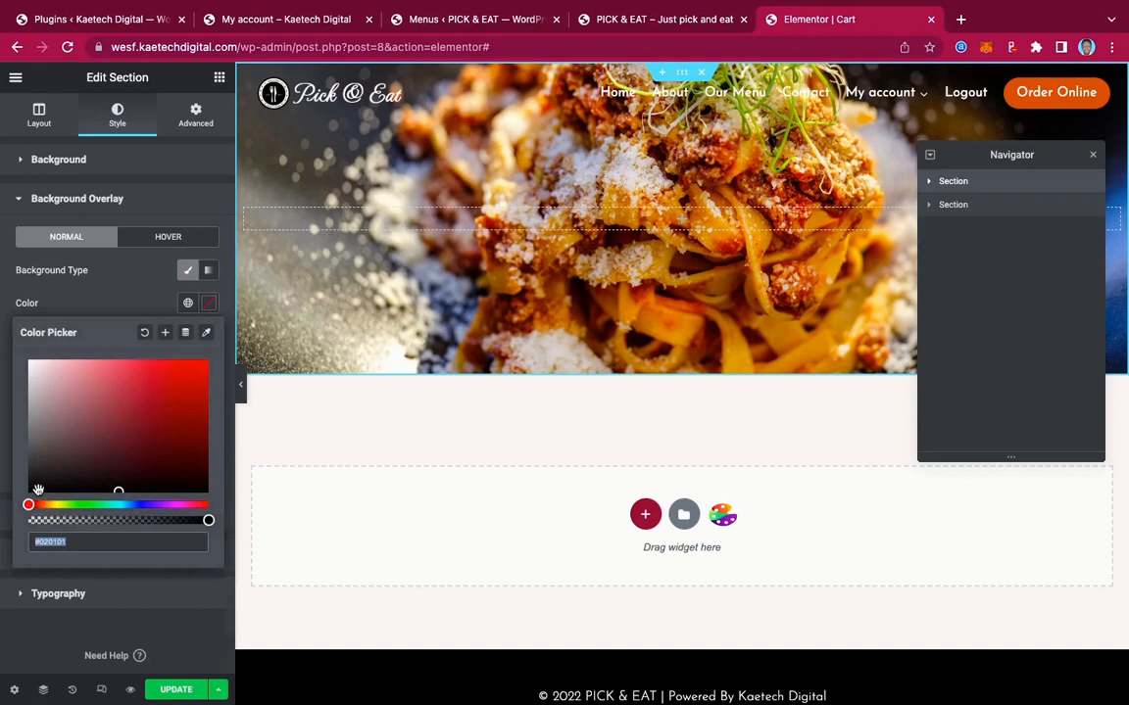
pyautogui.moveTo(35, 489); pyautogui.dragTo(4, 505)
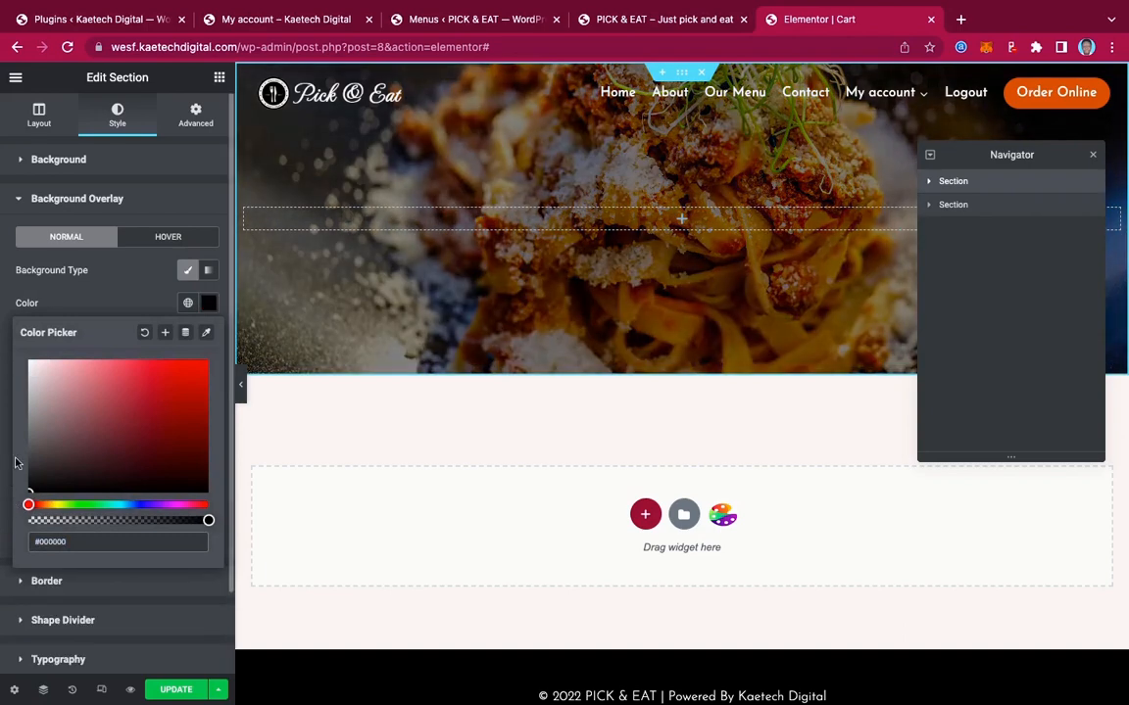
pyautogui.click(106, 255)
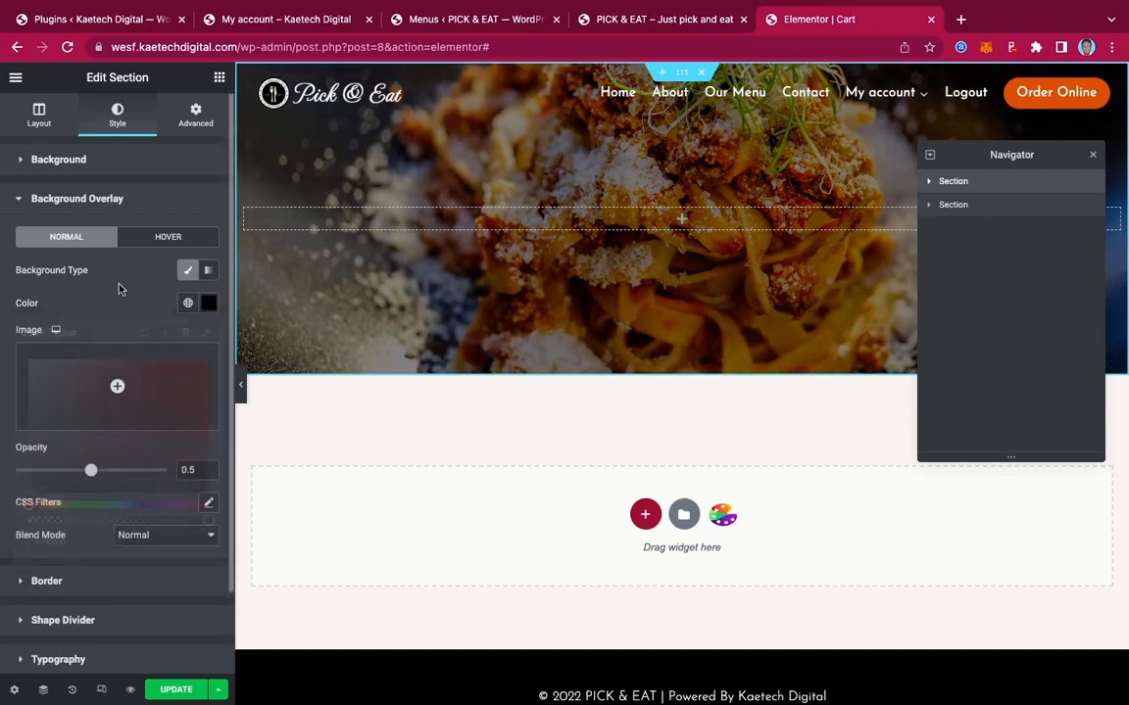
pyautogui.click(220, 77)
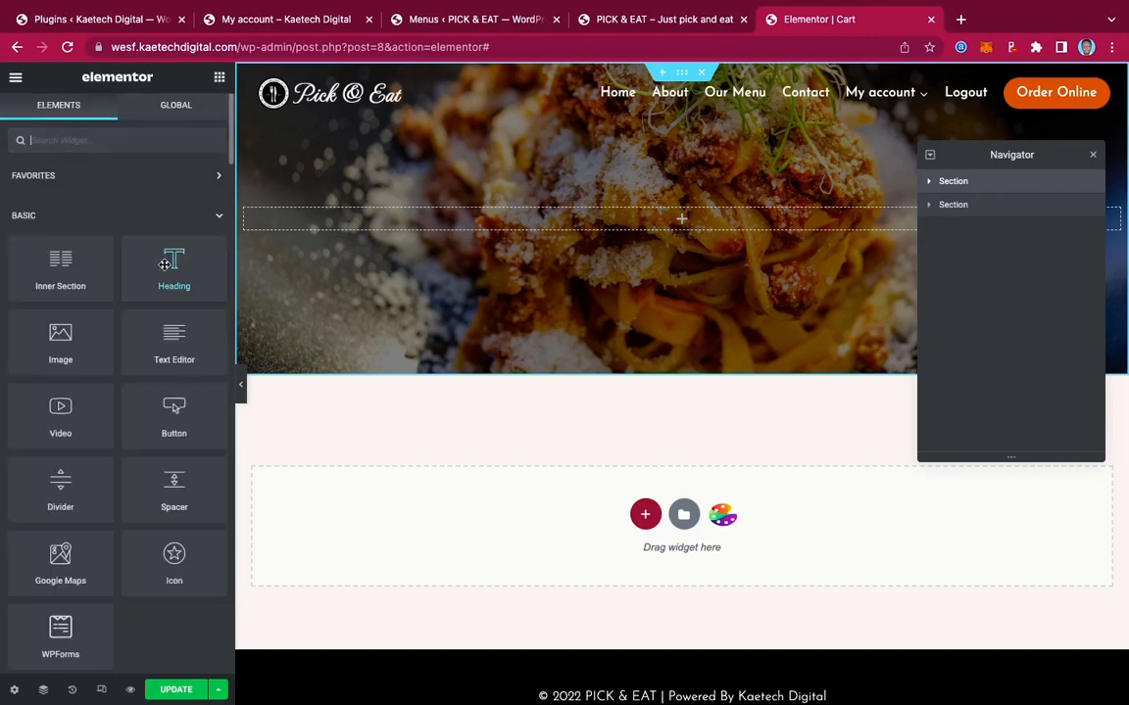
# Place a heading in the hero, change its text to 'Cart' and center it
pyautogui.moveTo(174, 260); pyautogui.dragTo(711, 213)
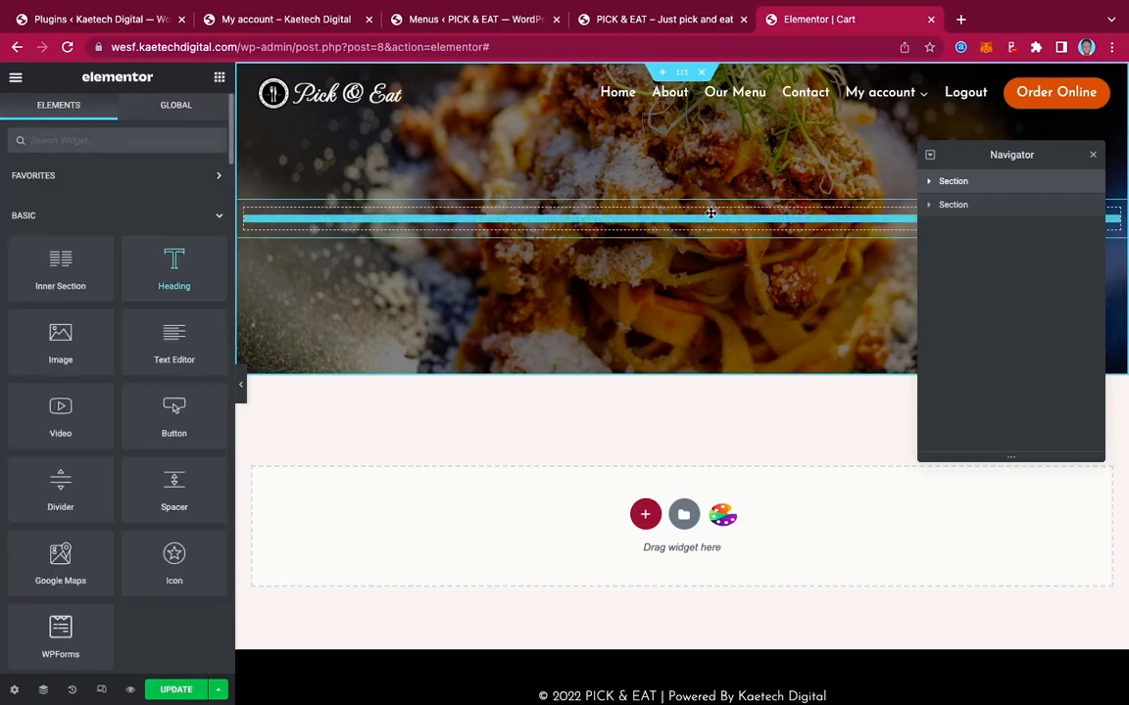
pyautogui.moveTo(147, 218); pyautogui.dragTo(3, 200)
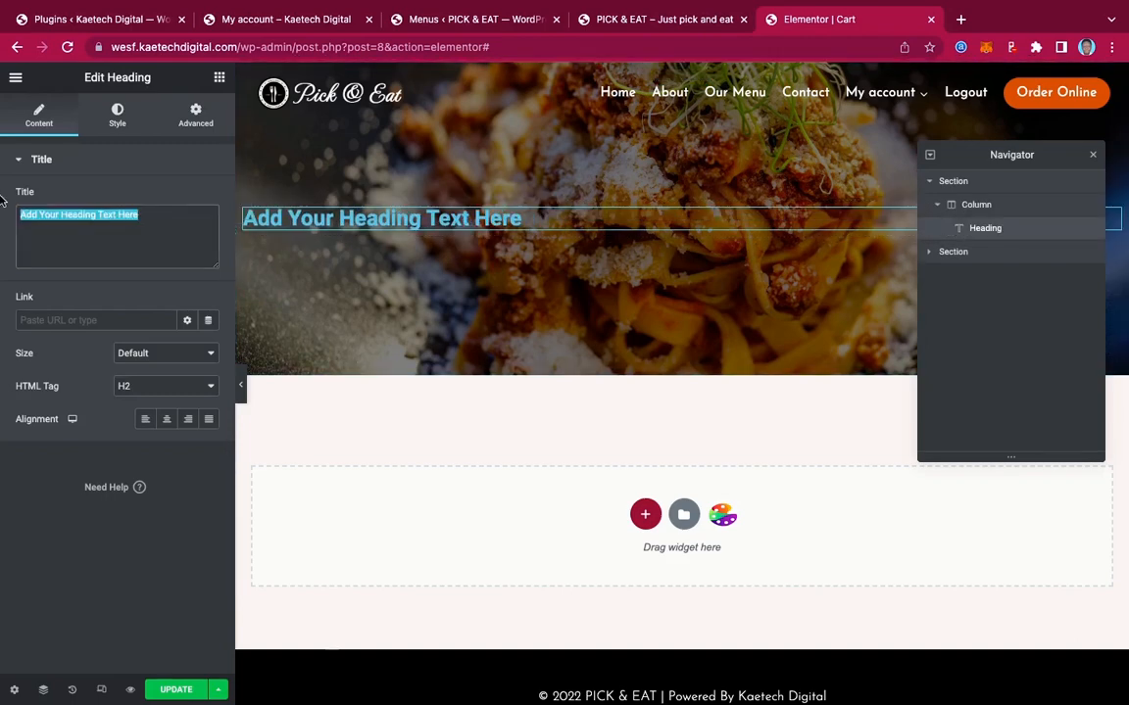
pyautogui.write('Cart')
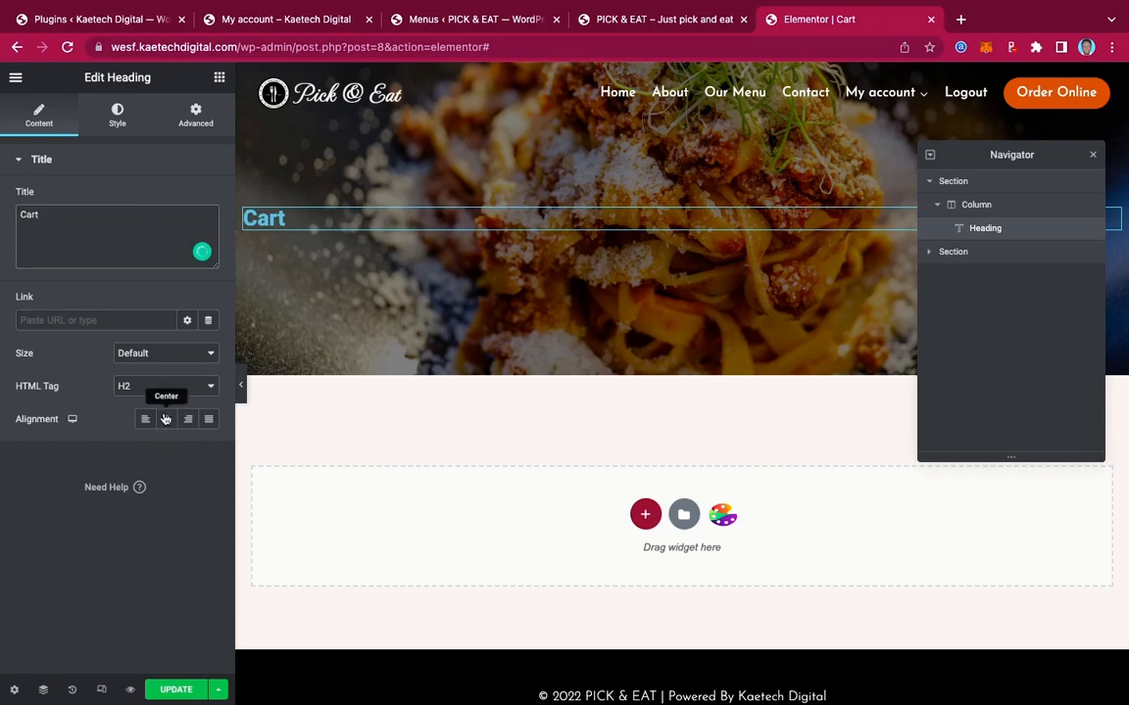
pyautogui.click(166, 418)
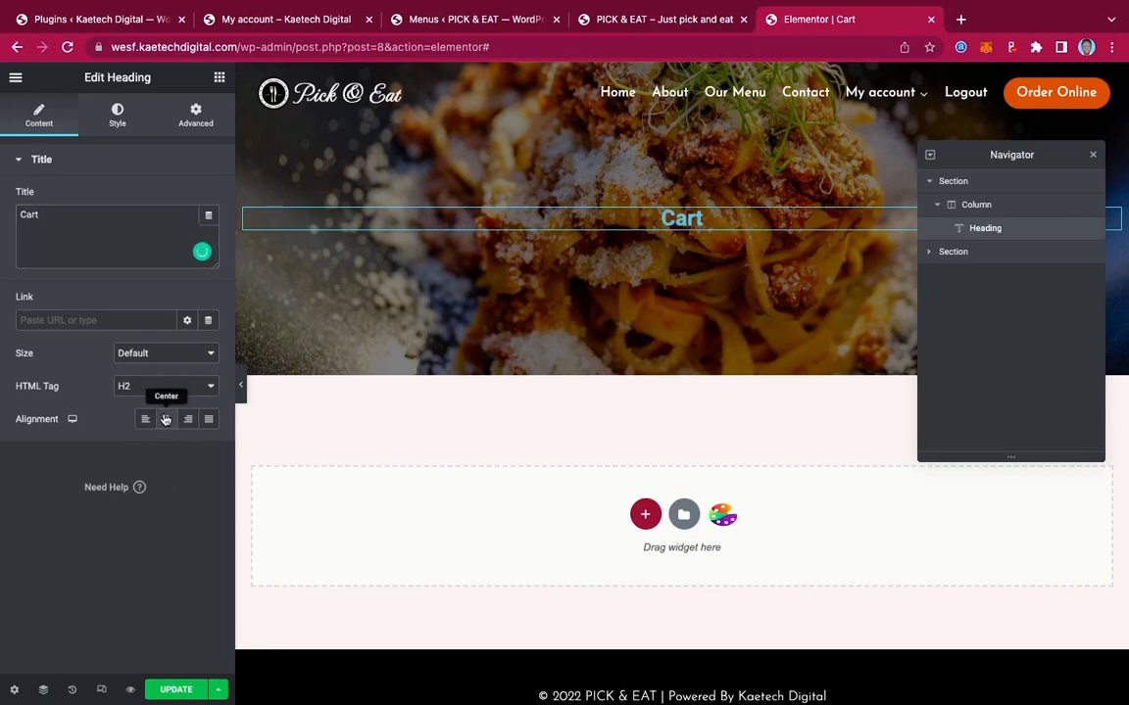
# Make the Cart heading text white
pyautogui.click(118, 113)
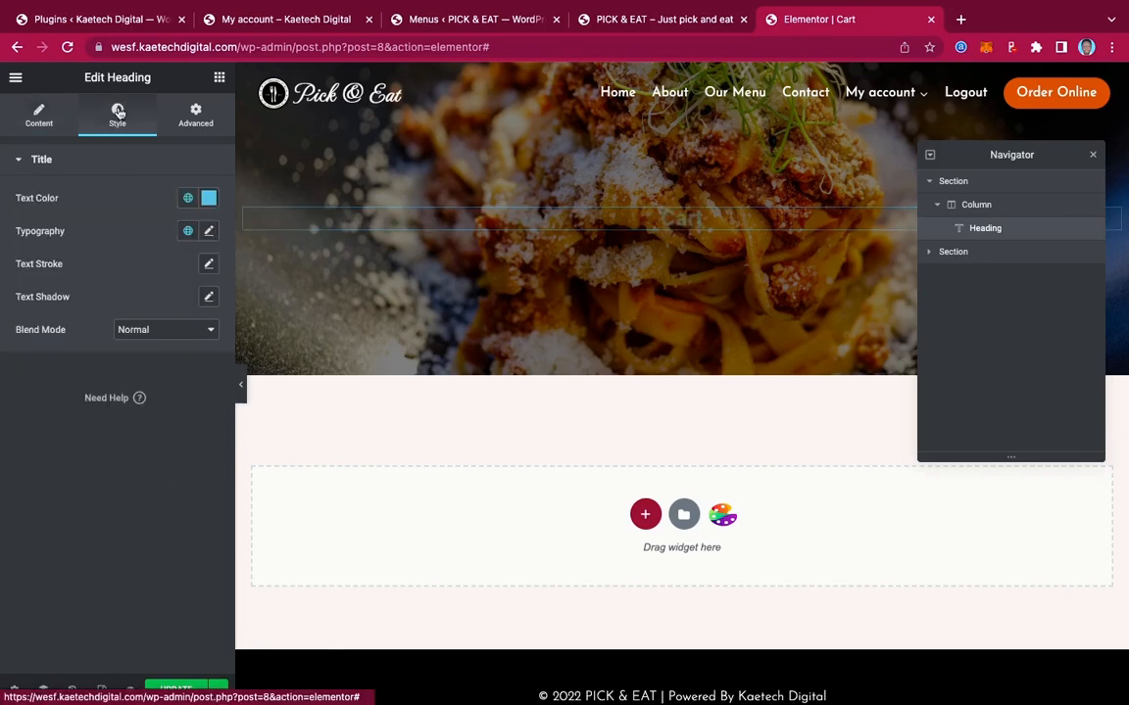
pyautogui.click(208, 198)
pyautogui.moveTo(49, 262); pyautogui.dragTo(10, 244)
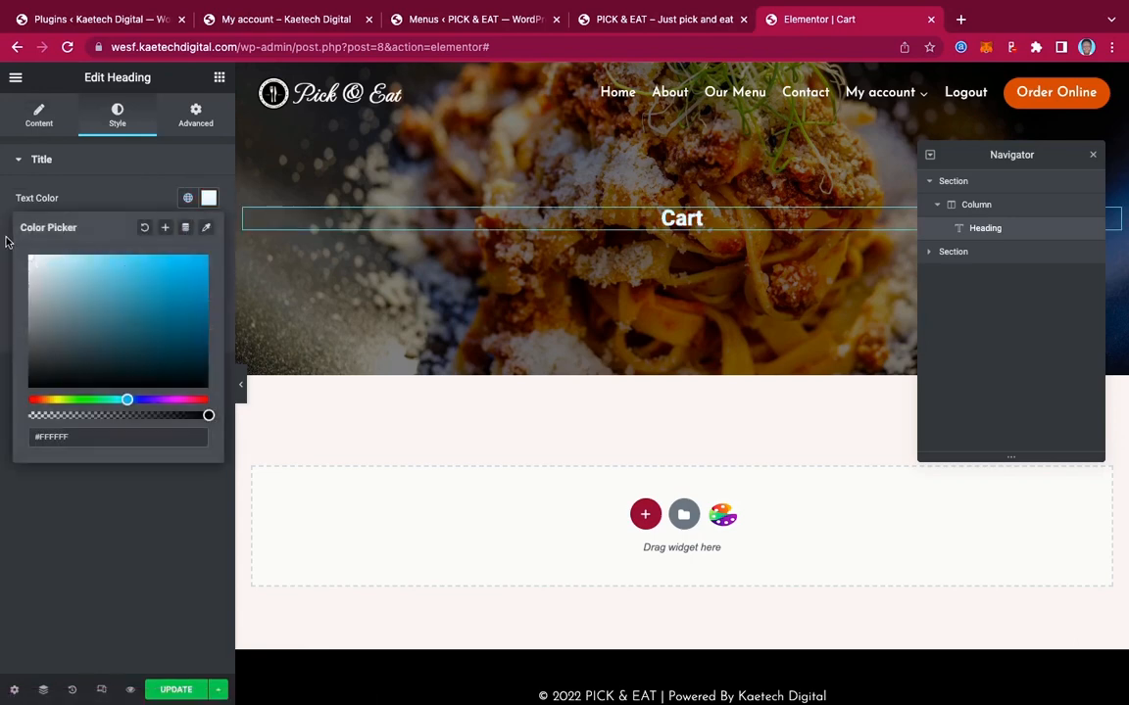
pyautogui.click(6, 216)
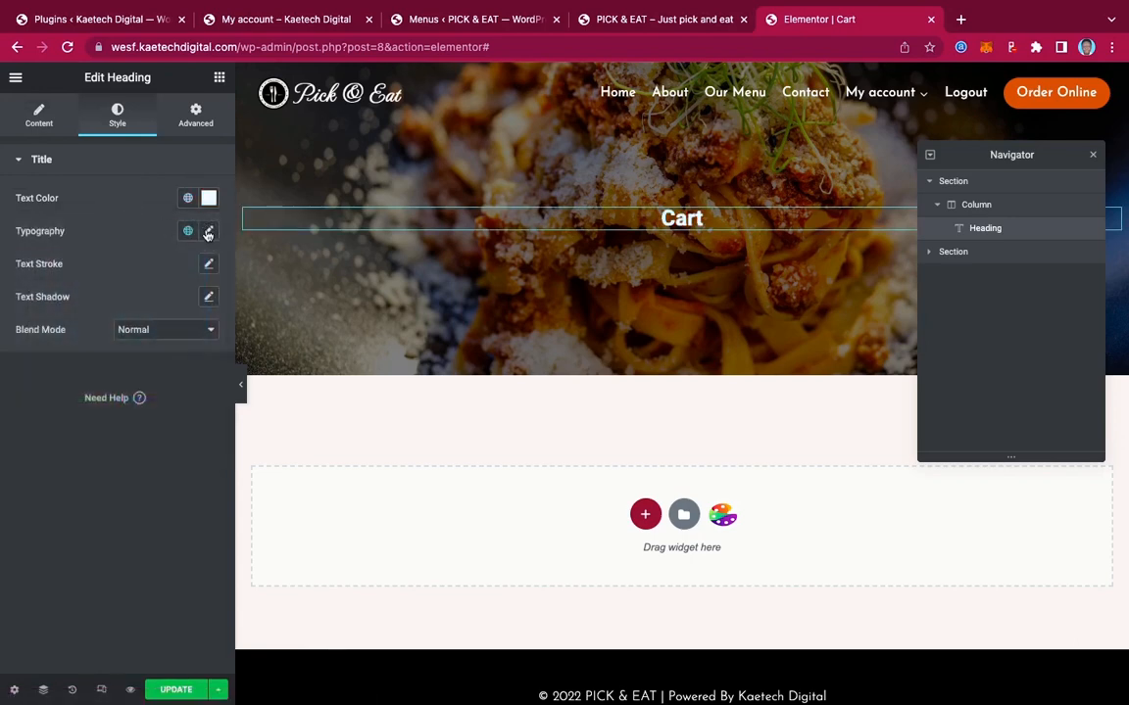
# Set the heading typography to Berkshire Swash, size 55, weight 600
pyautogui.click(208, 232)
pyautogui.click(160, 309)
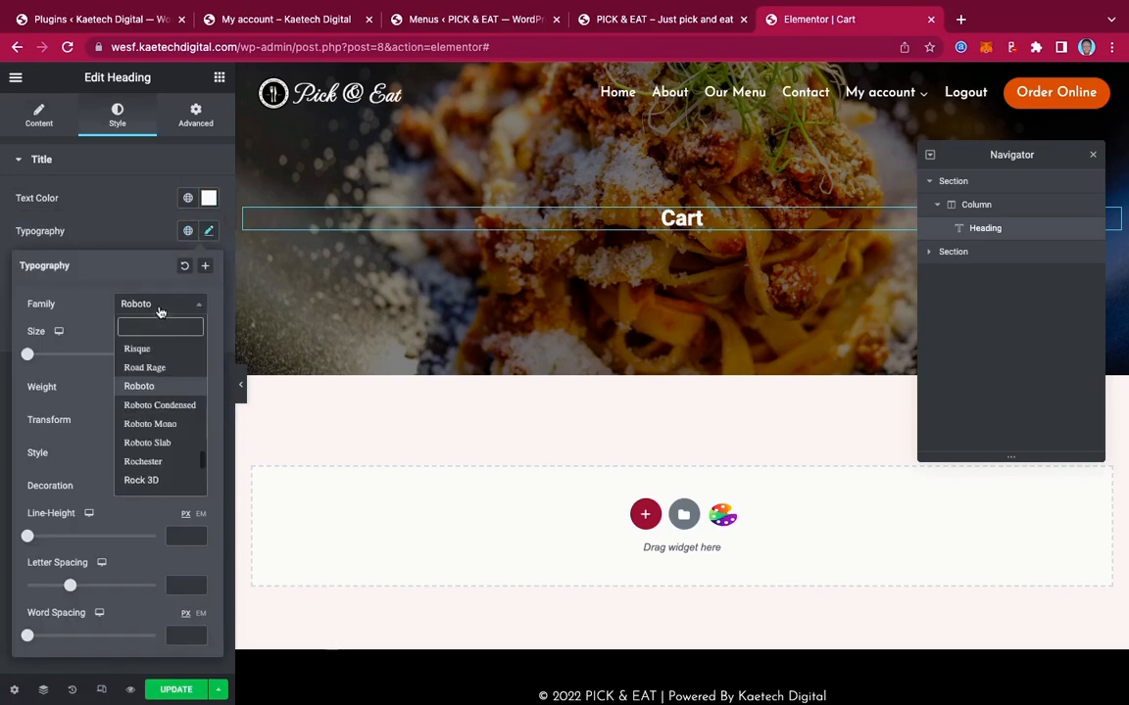
pyautogui.write('ber')
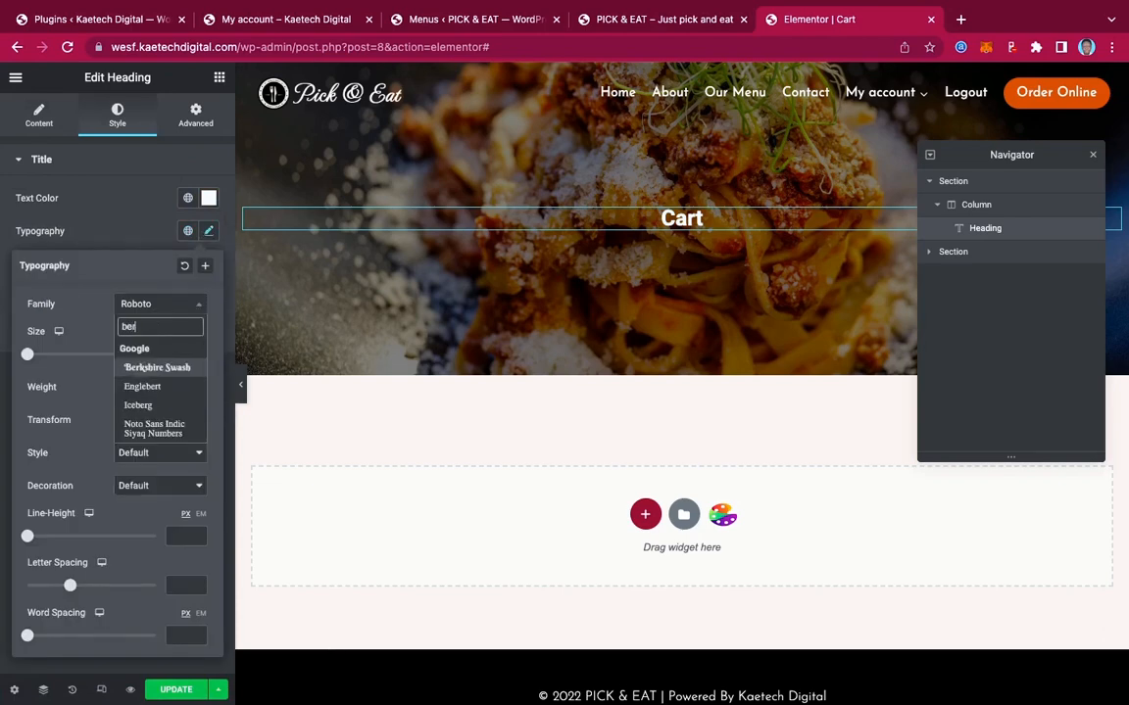
pyautogui.write('k')
pyautogui.click(162, 366)
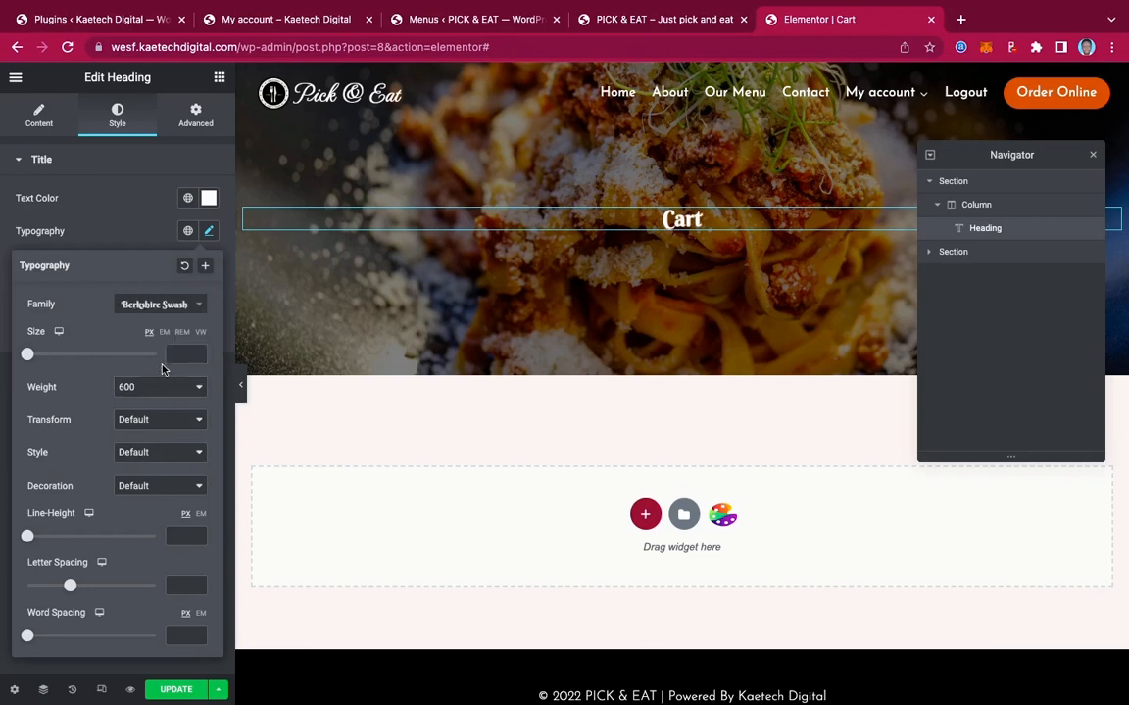
pyautogui.click(183, 356)
pyautogui.write('55')
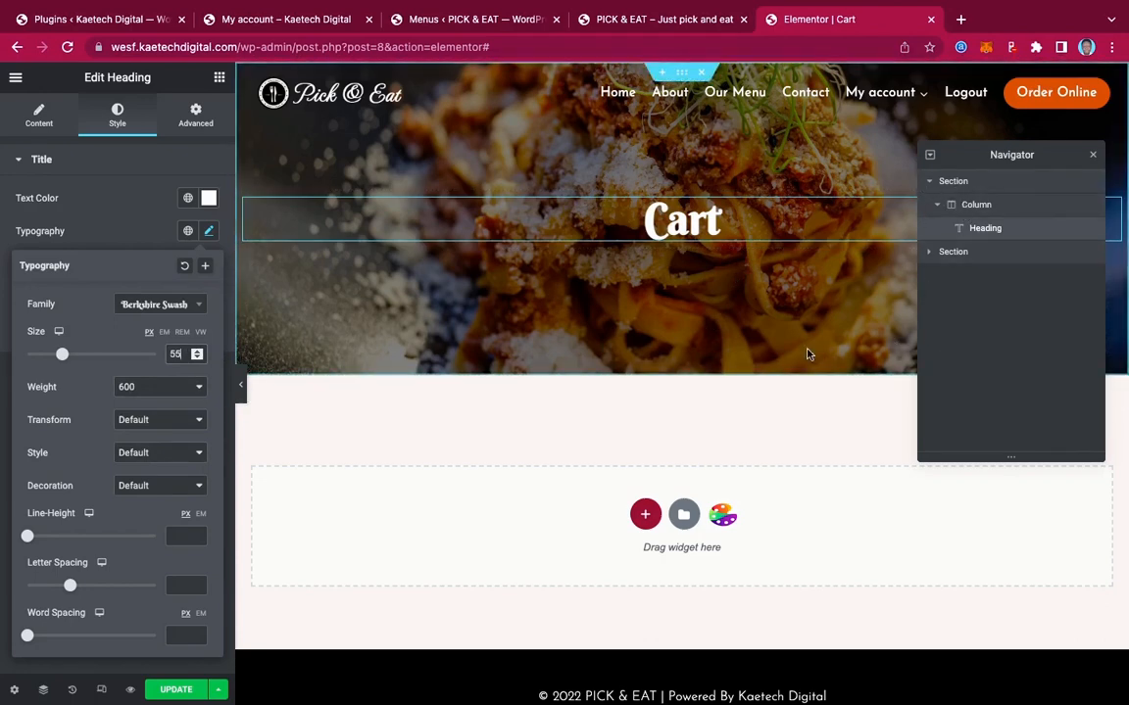
pyautogui.click(964, 185)
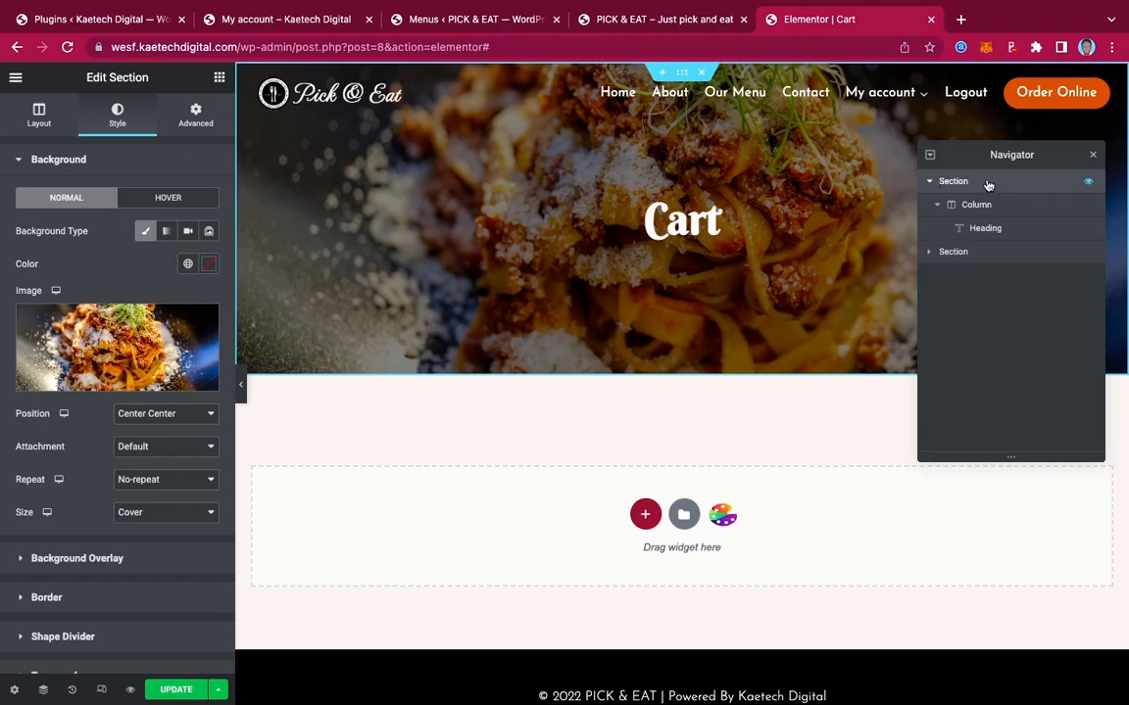
# Save the hero section as a template named 'Cart Header' and close the library
pyautogui.rightClick(987, 185)
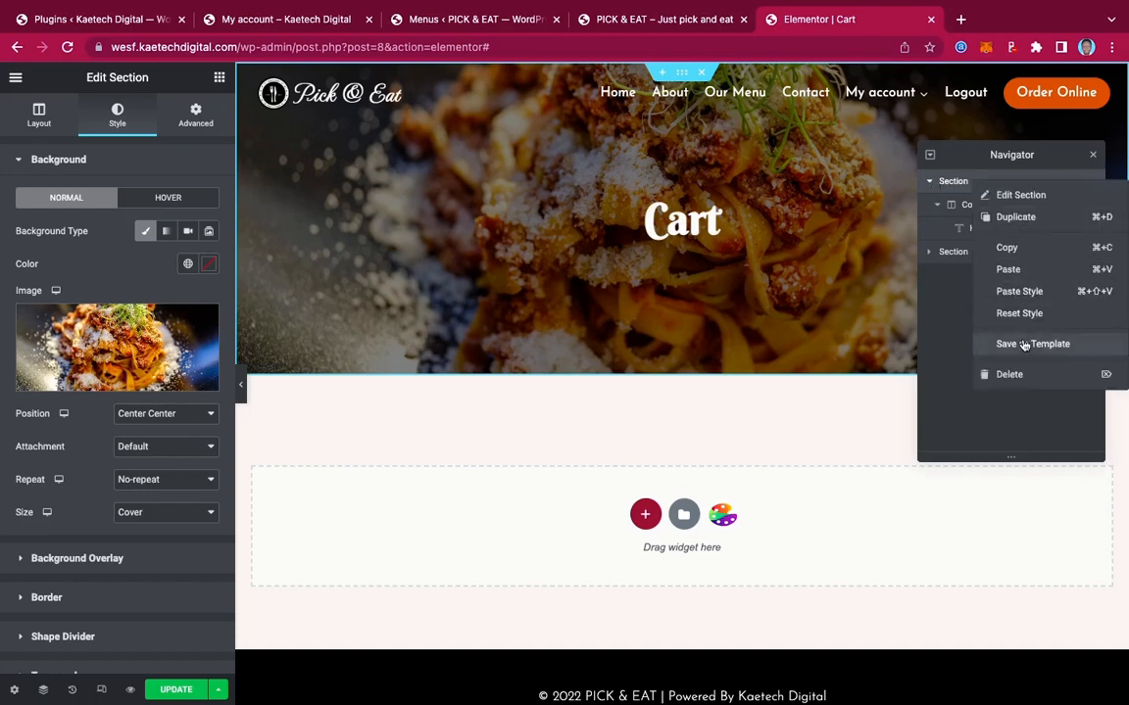
pyautogui.click(1009, 344)
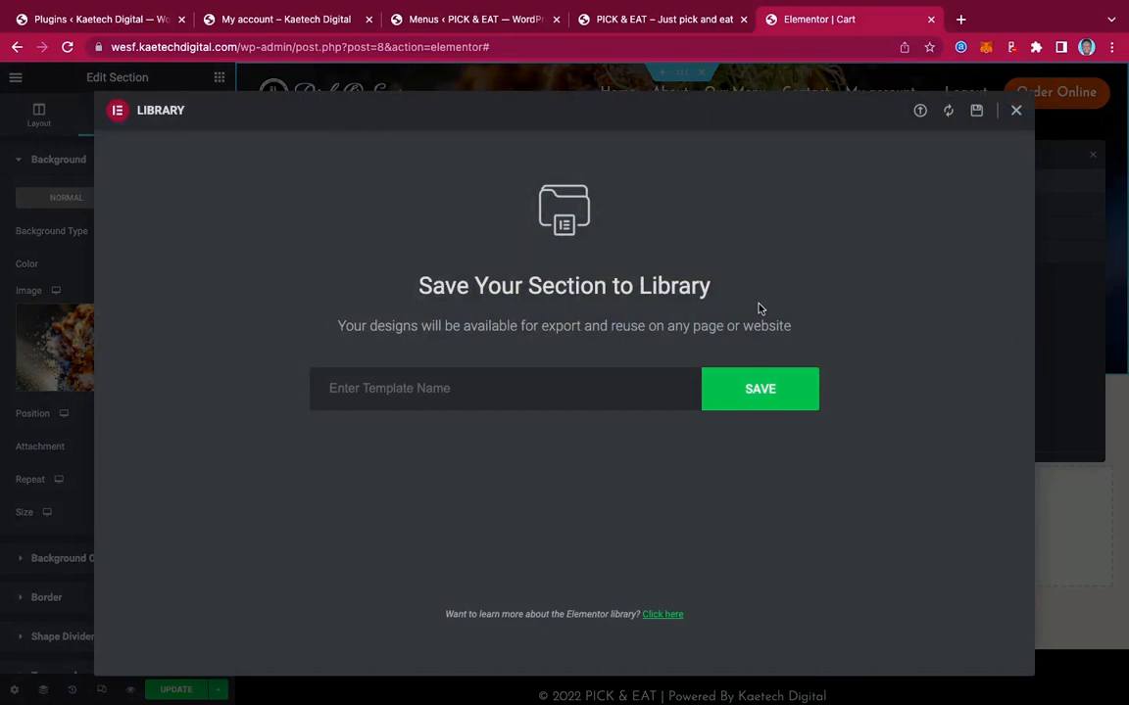
pyautogui.click(537, 389)
pyautogui.write('Cart')
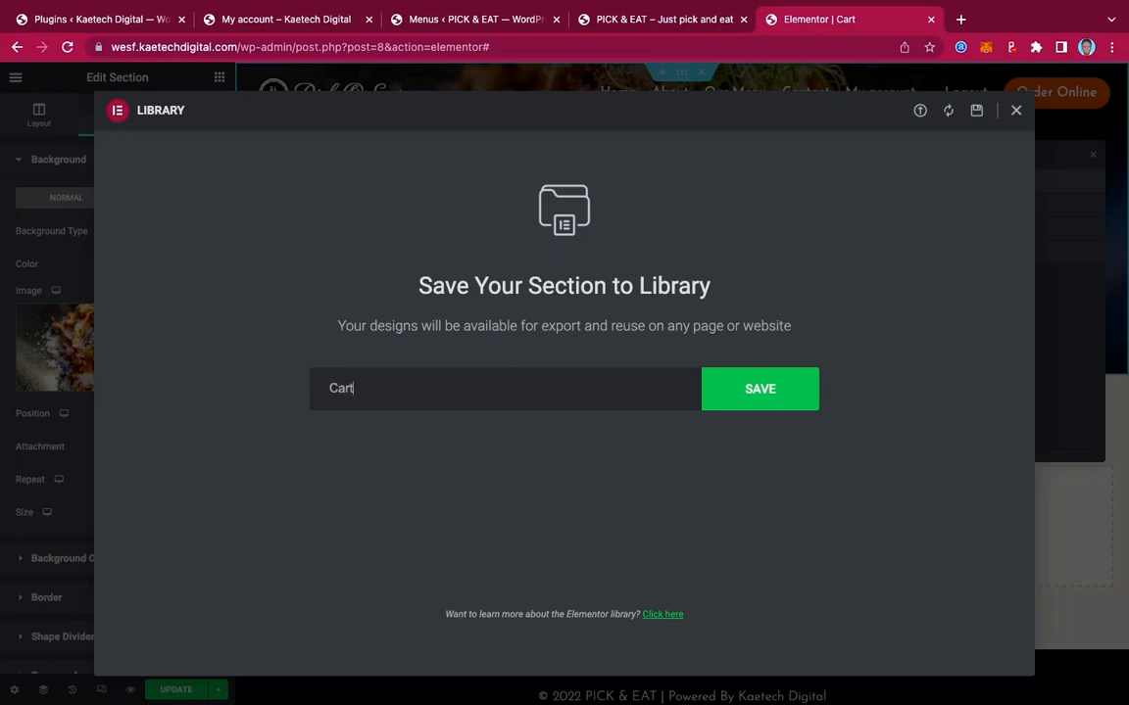
pyautogui.write(' Header')
pyautogui.click(781, 394)
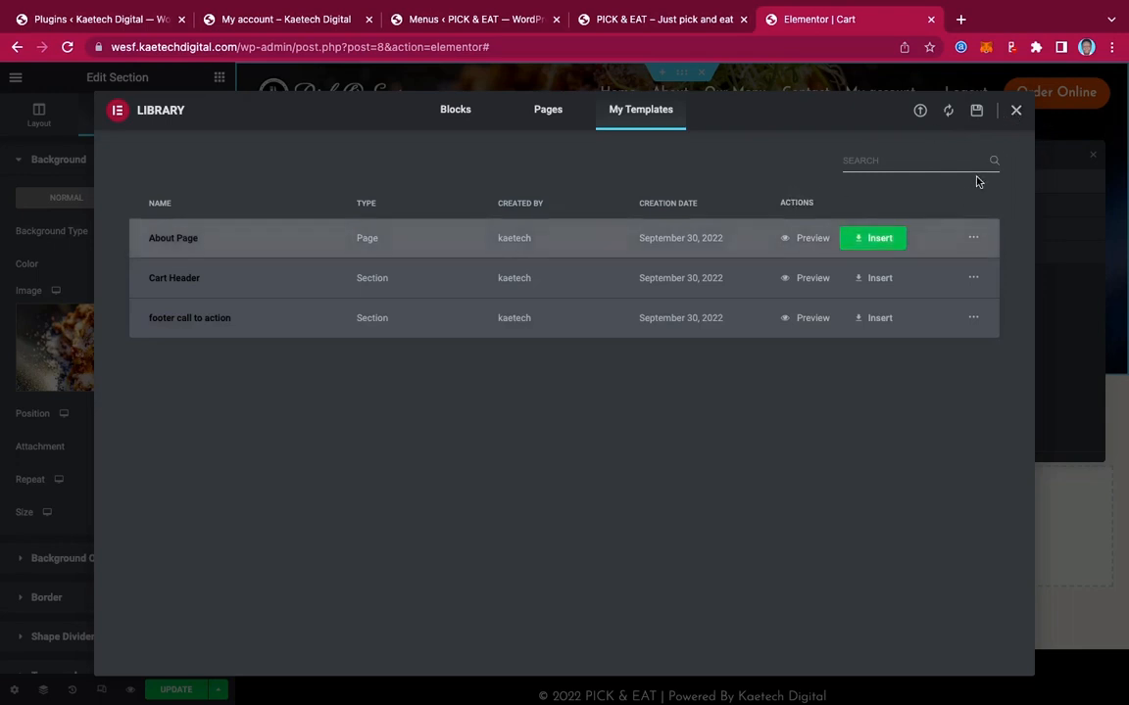
pyautogui.click(1016, 113)
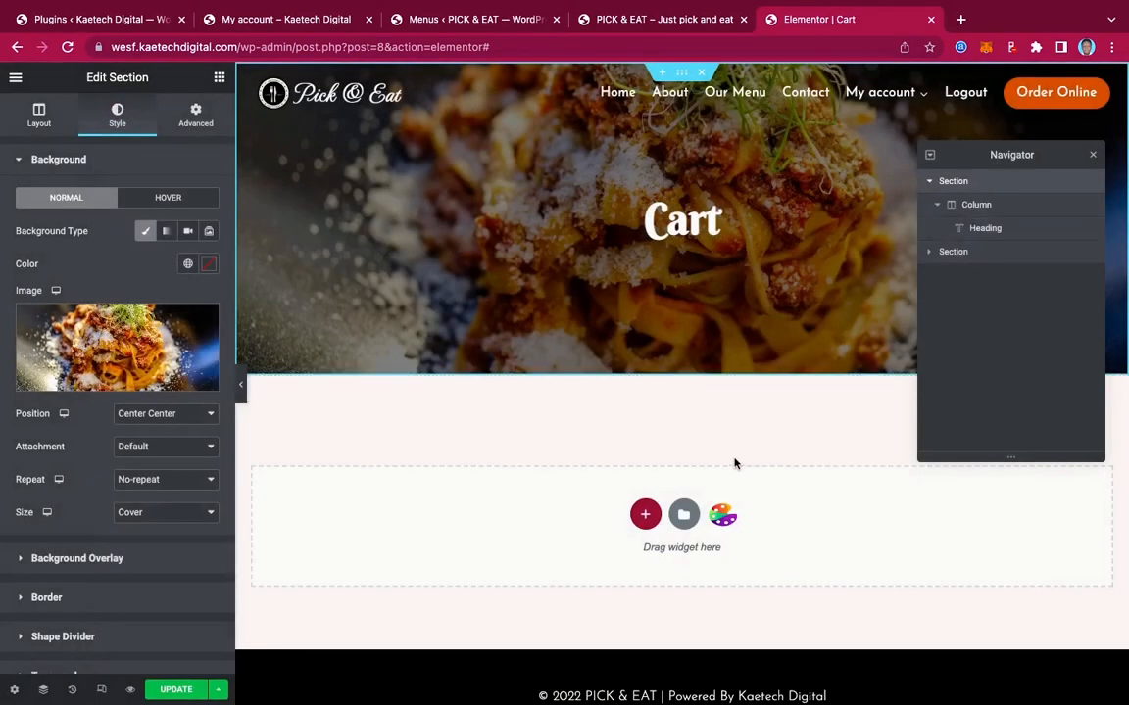
# Give the cart section a linked 90 px top and bottom margin and update the page
pyautogui.click(590, 393)
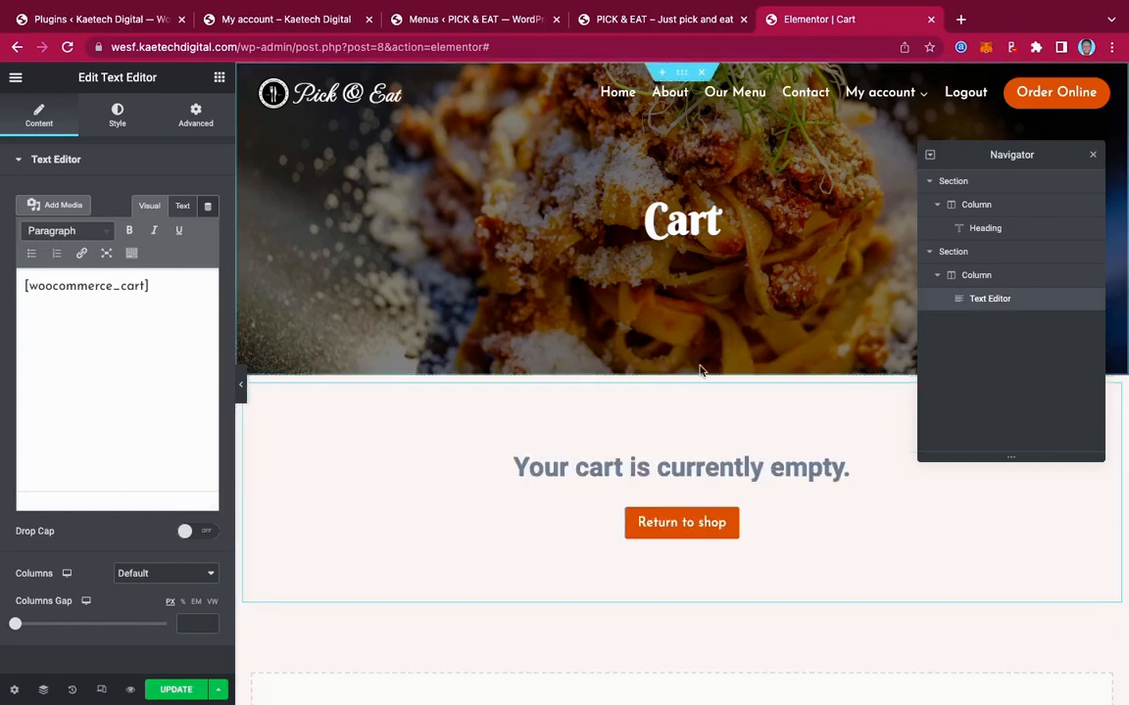
pyautogui.click(682, 390)
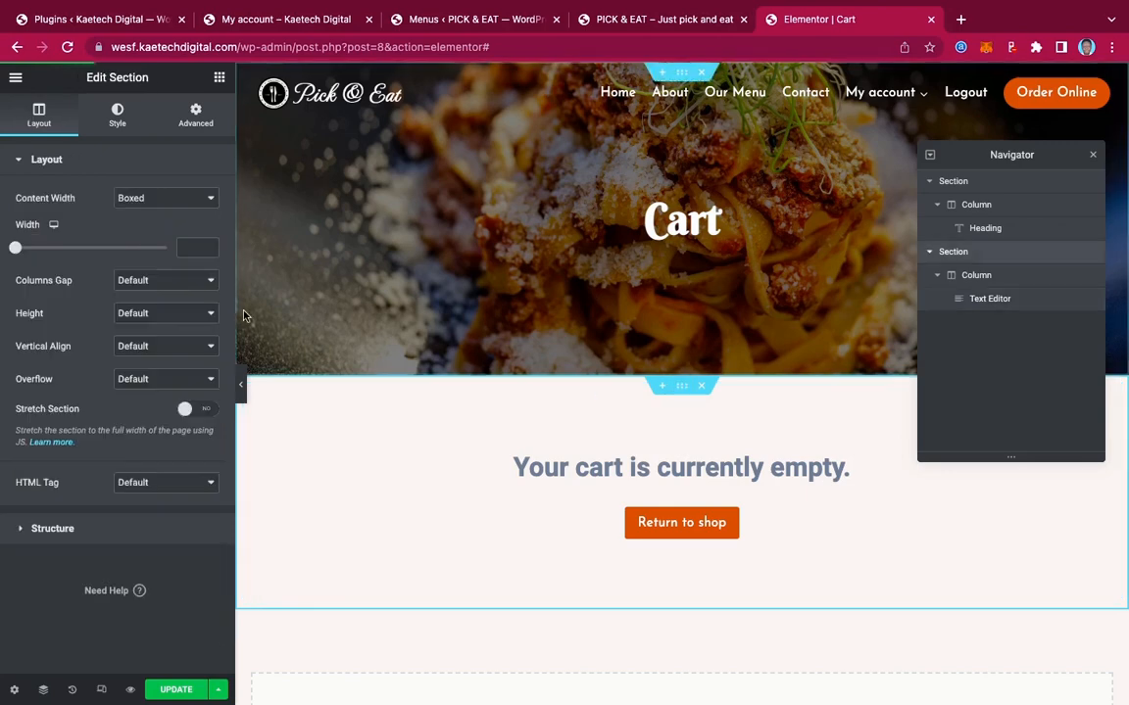
pyautogui.click(194, 116)
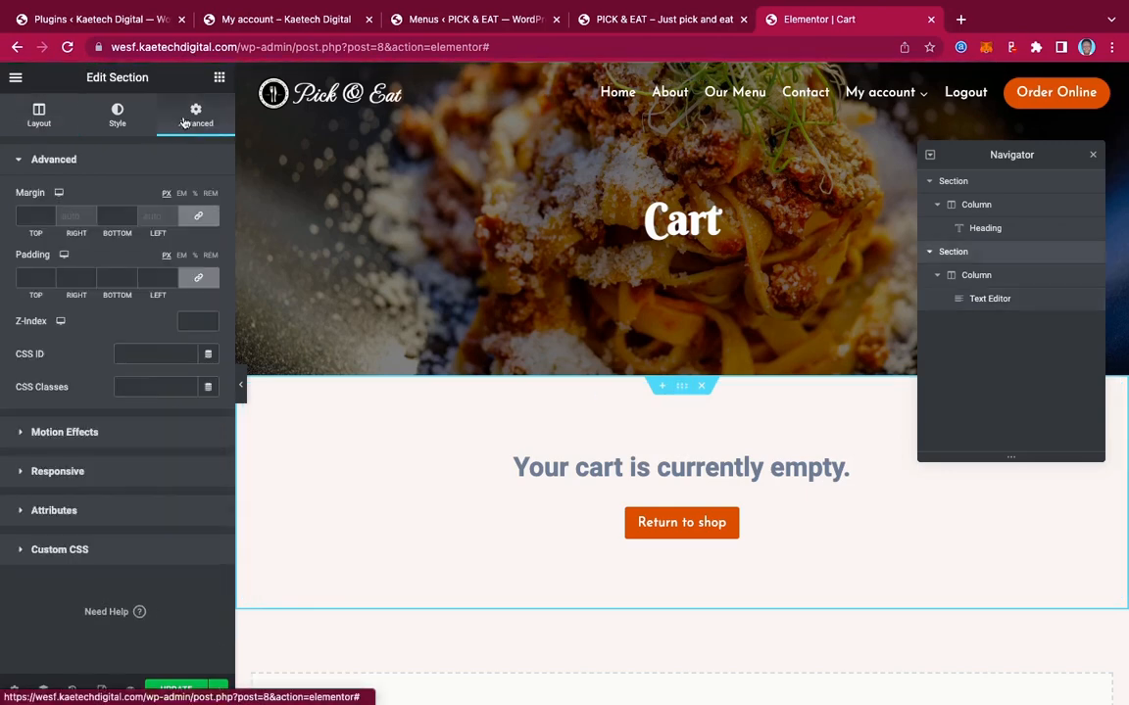
pyautogui.click(24, 218)
pyautogui.write('90')
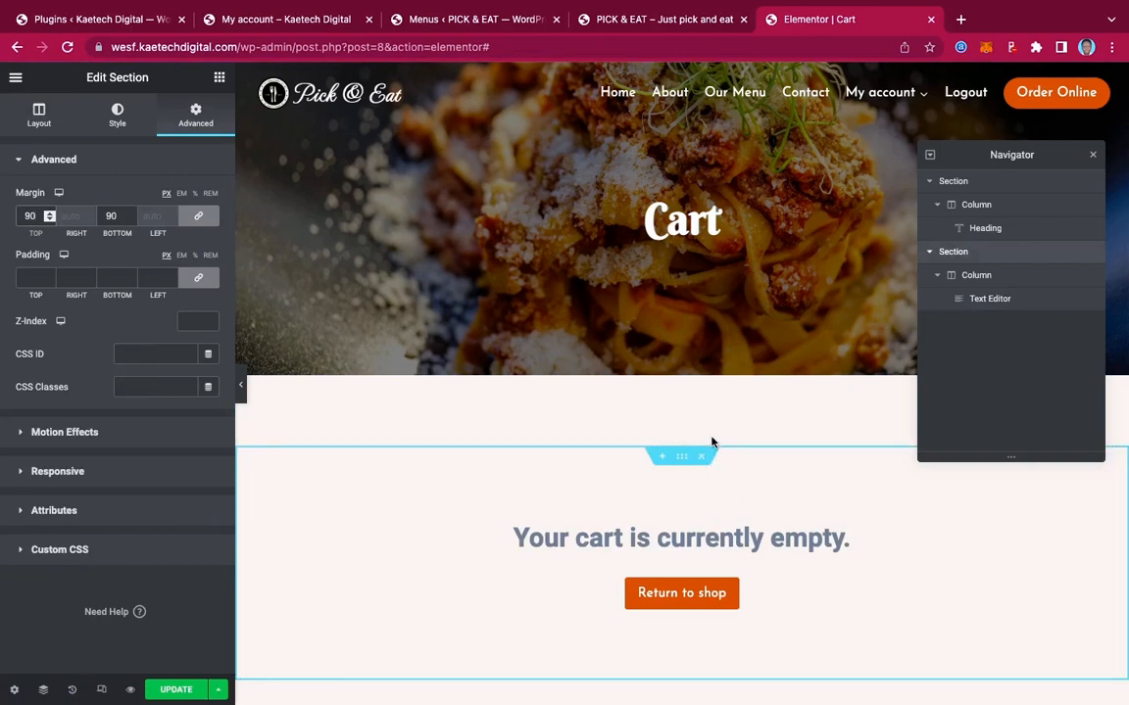
pyautogui.scroll(-3, 712, 443)
pyautogui.scroll(3, 712, 443)
pyautogui.scroll(-3, 713, 443)
pyautogui.scroll(3, 712, 443)
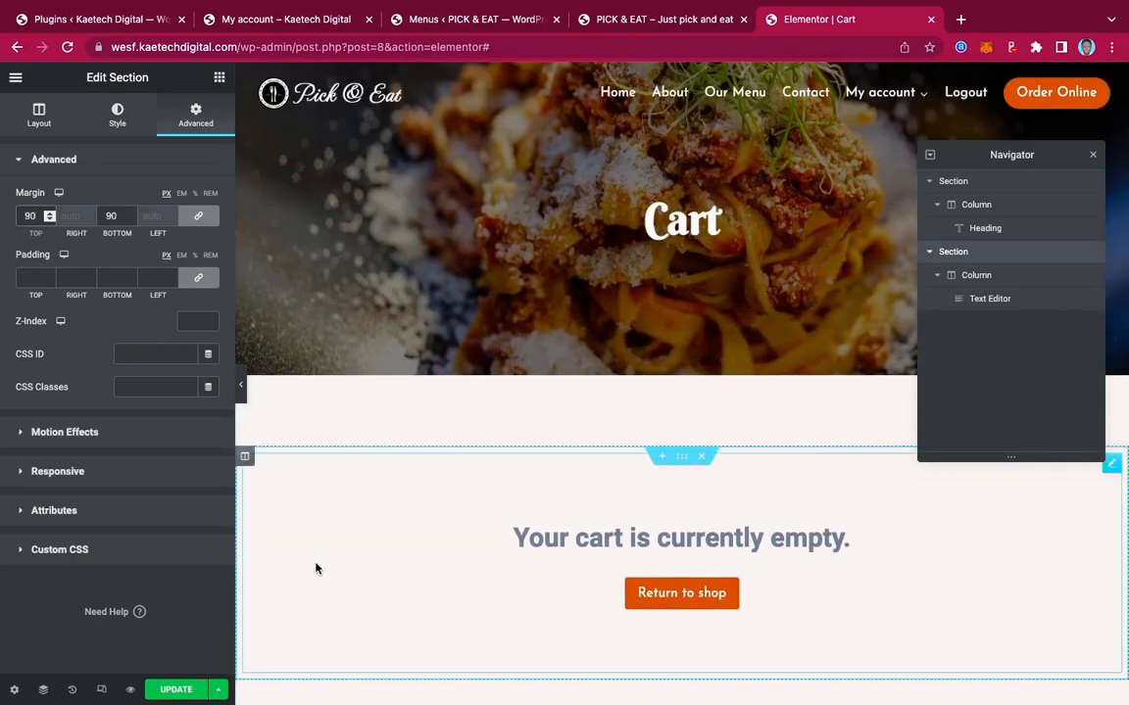
pyautogui.click(176, 690)
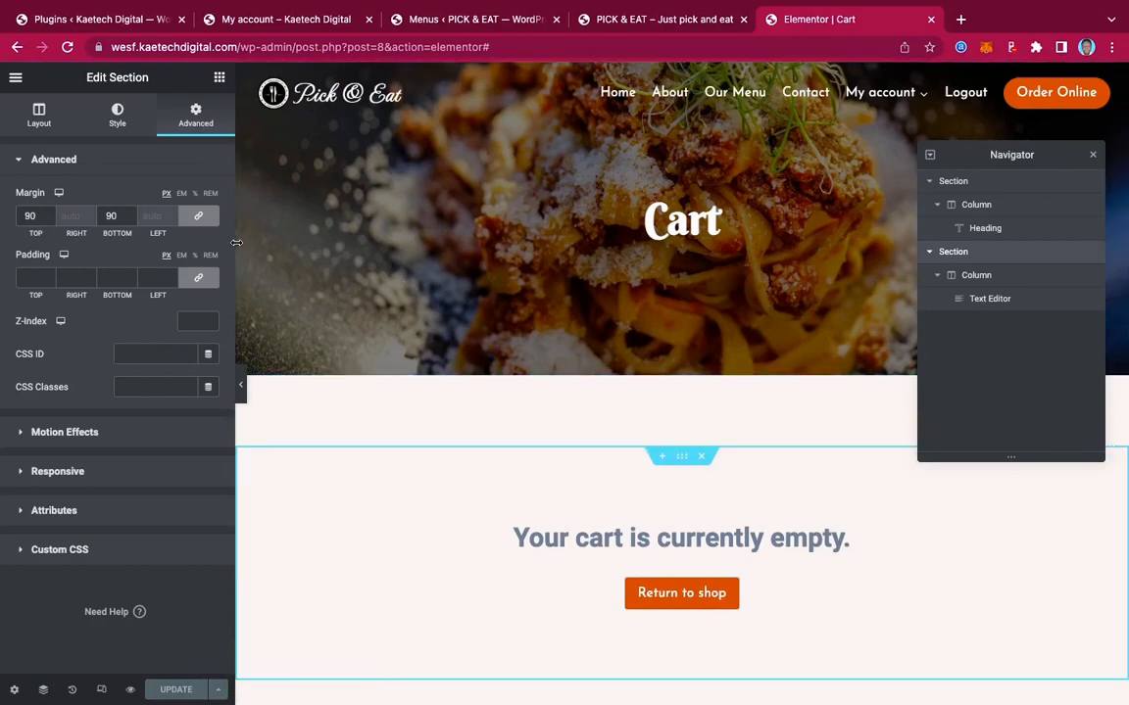
pyautogui.click(16, 78)
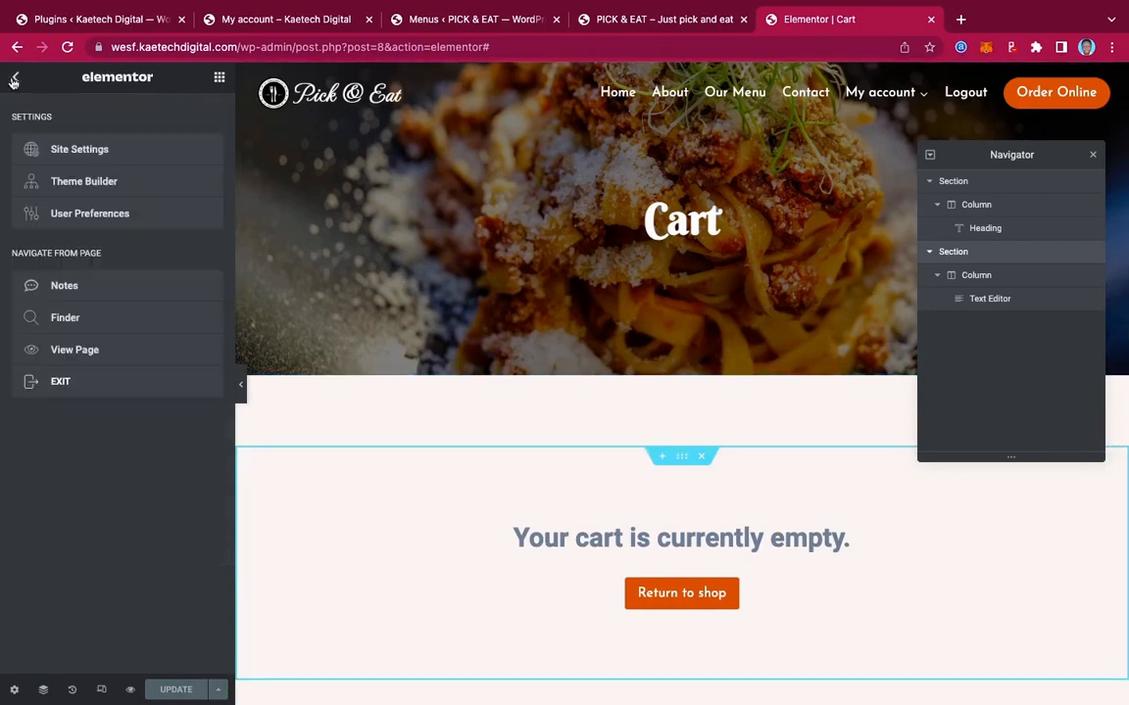
# View the live Cart page to check the pasta hero and cart section
pyautogui.click(63, 351)
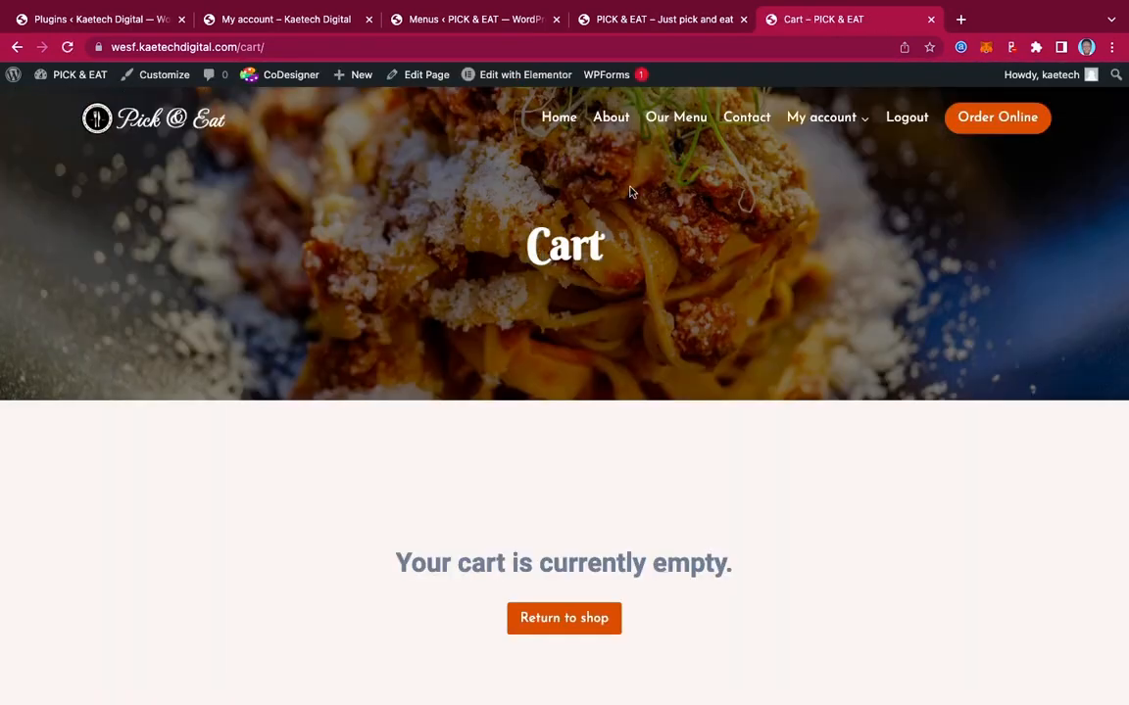
pyautogui.scroll(-3, 683, 265)
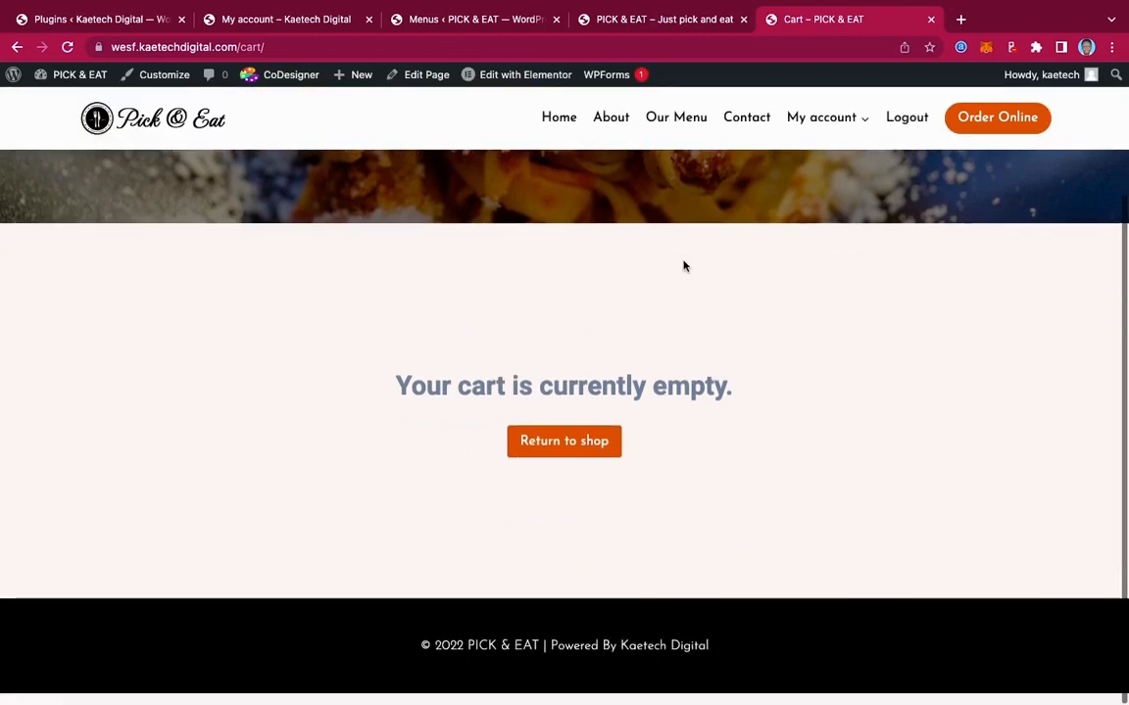
pyautogui.scroll(4, 683, 264)
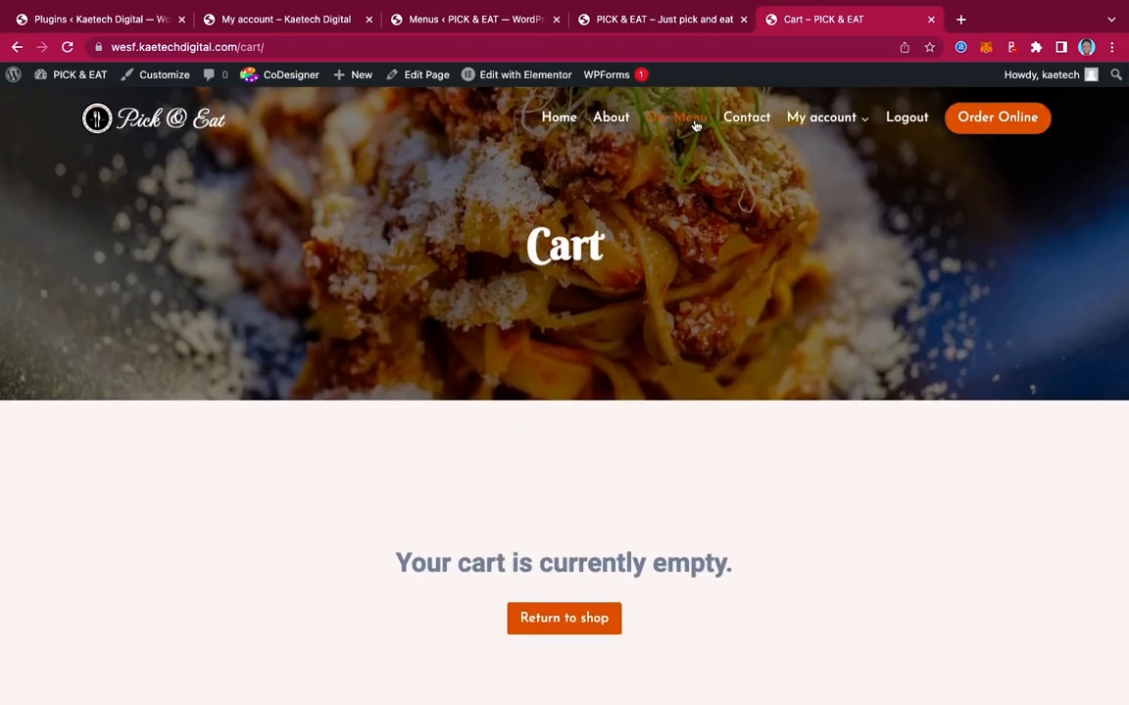
# On Our Menu, set pickup for 11:40 am and add one Fresh Orange Juice
pyautogui.click(692, 119)
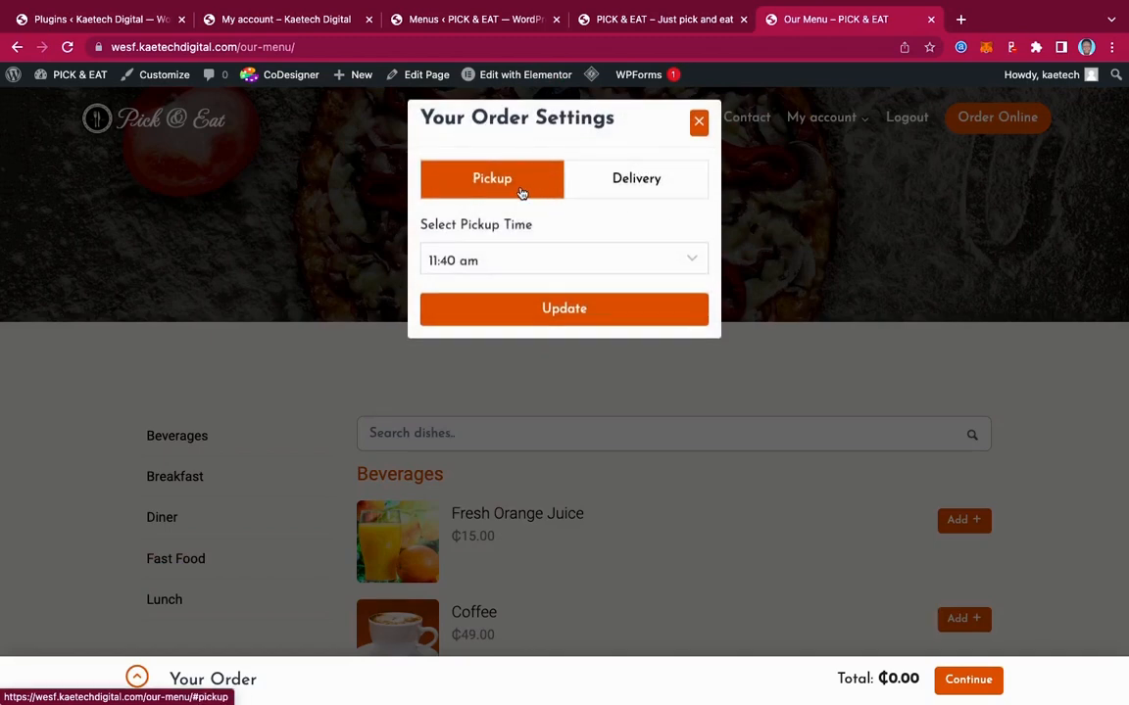
pyautogui.click(560, 309)
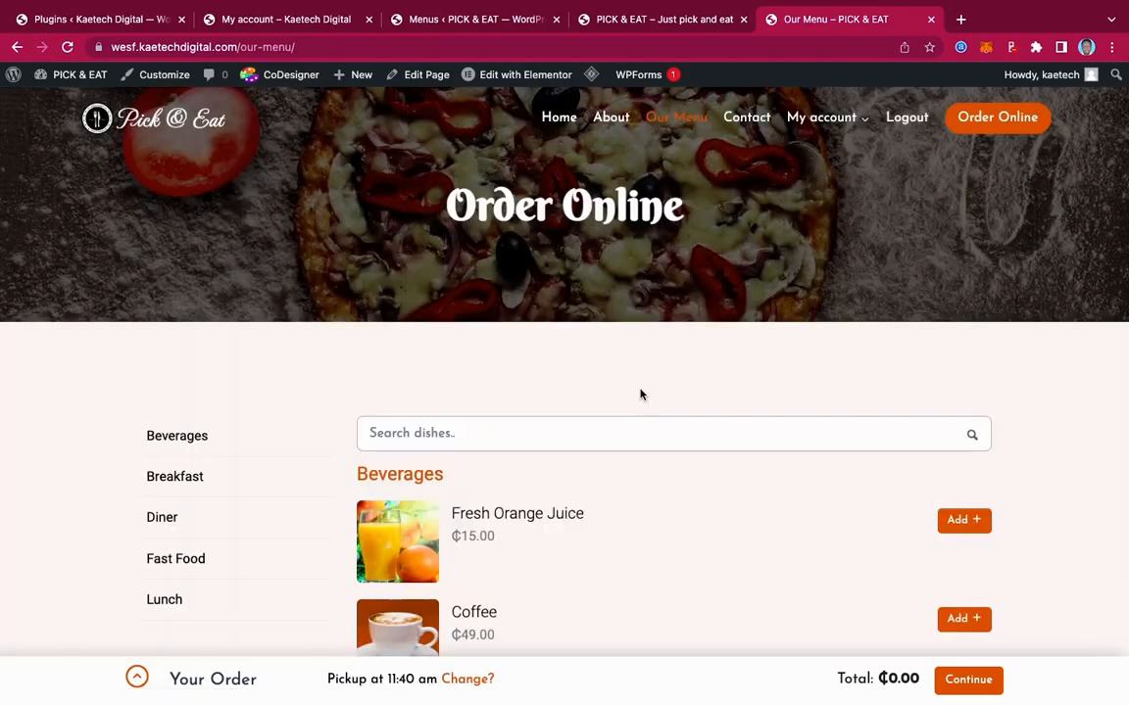
pyautogui.scroll(-5, 640, 394)
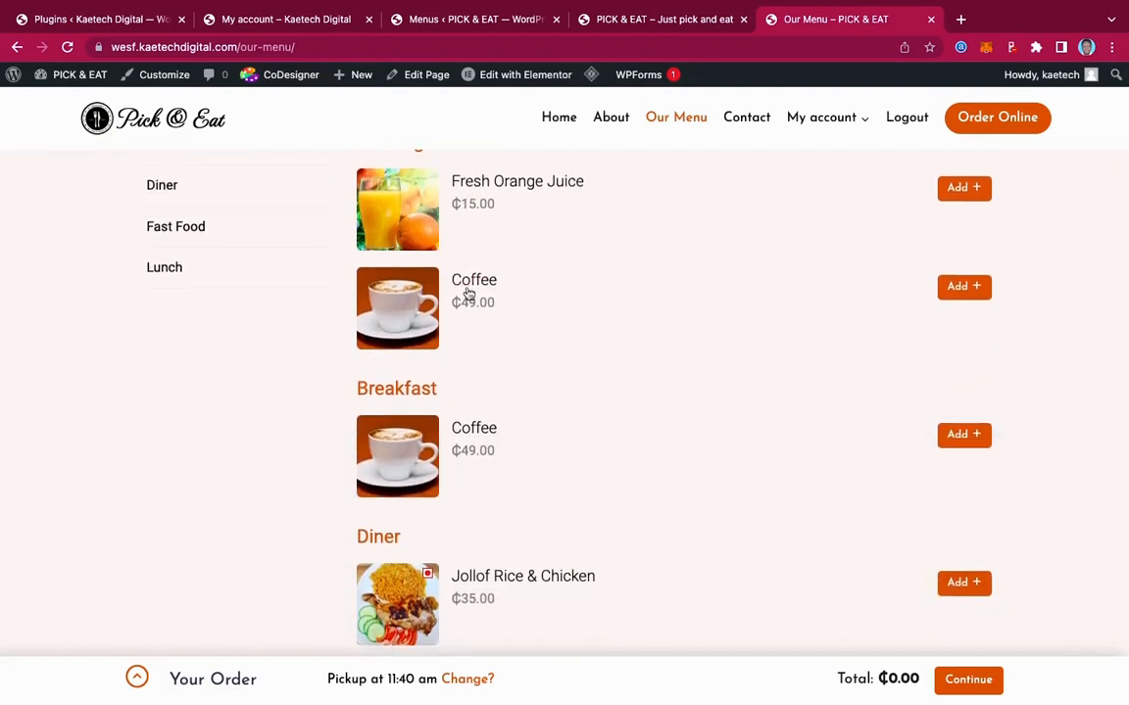
pyautogui.click(960, 191)
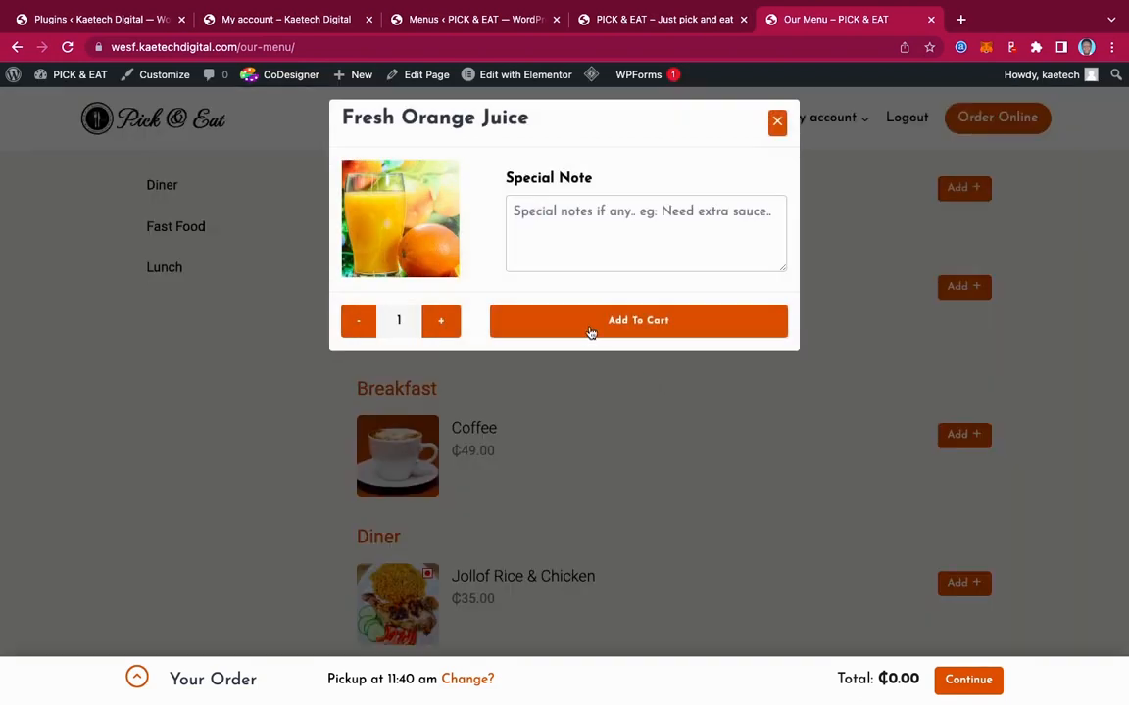
pyautogui.click(591, 333)
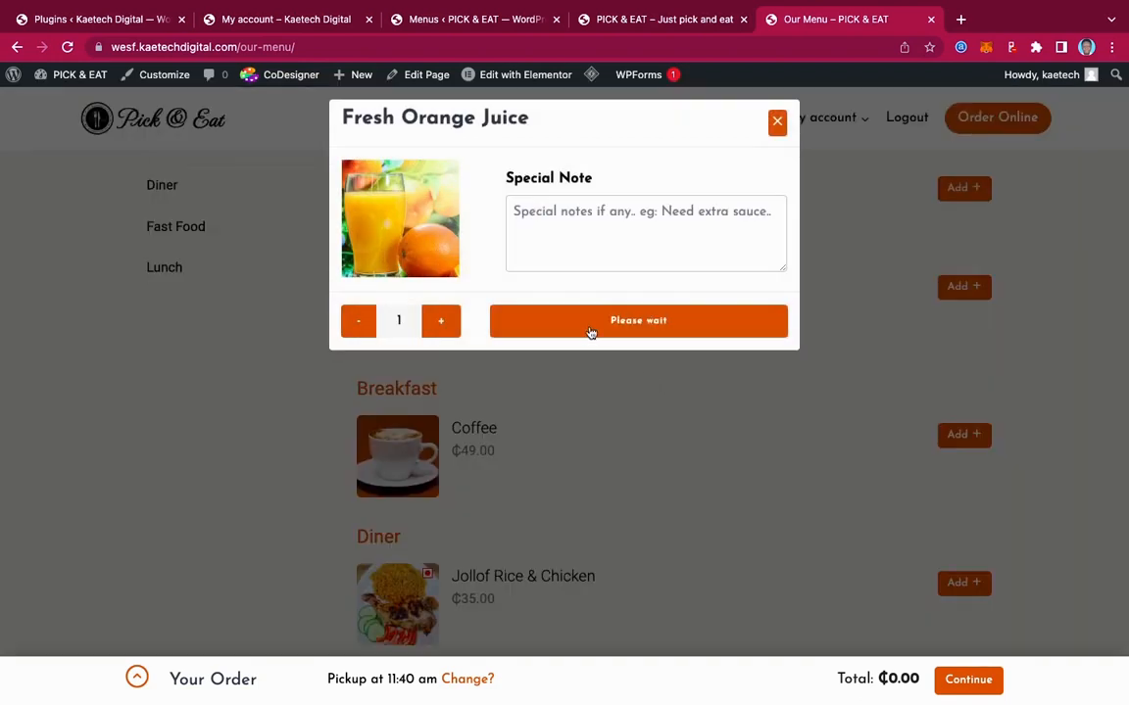